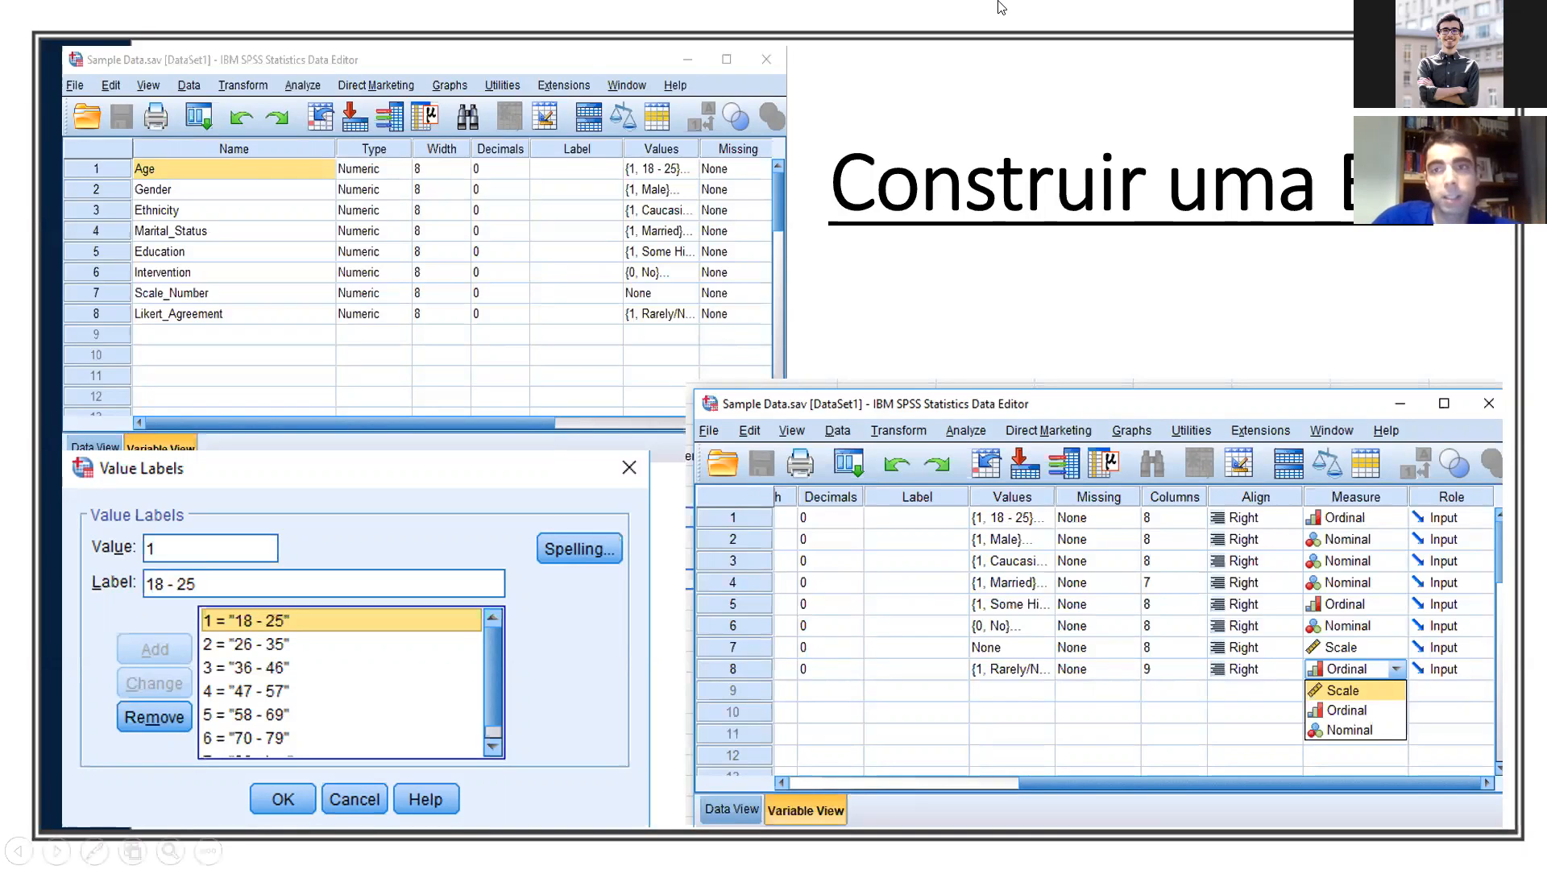
Step: End the slide show on the "Construir uma BD" slide and return to the presentation's editing view
{"action": "key", "text": "Escape"}
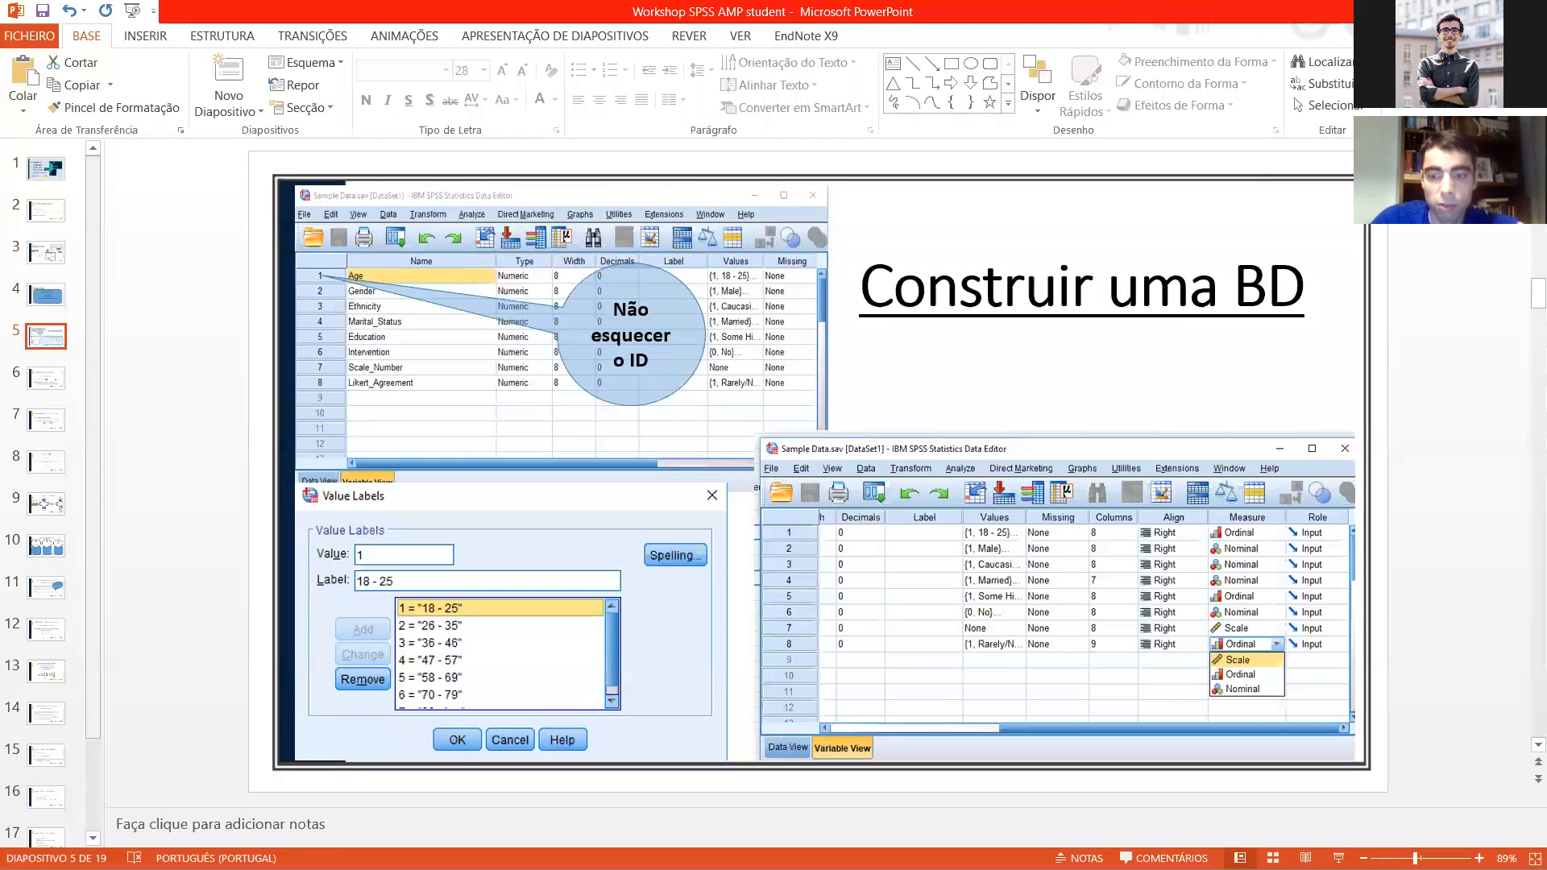
{"action": "key", "text": "shift+F5"}
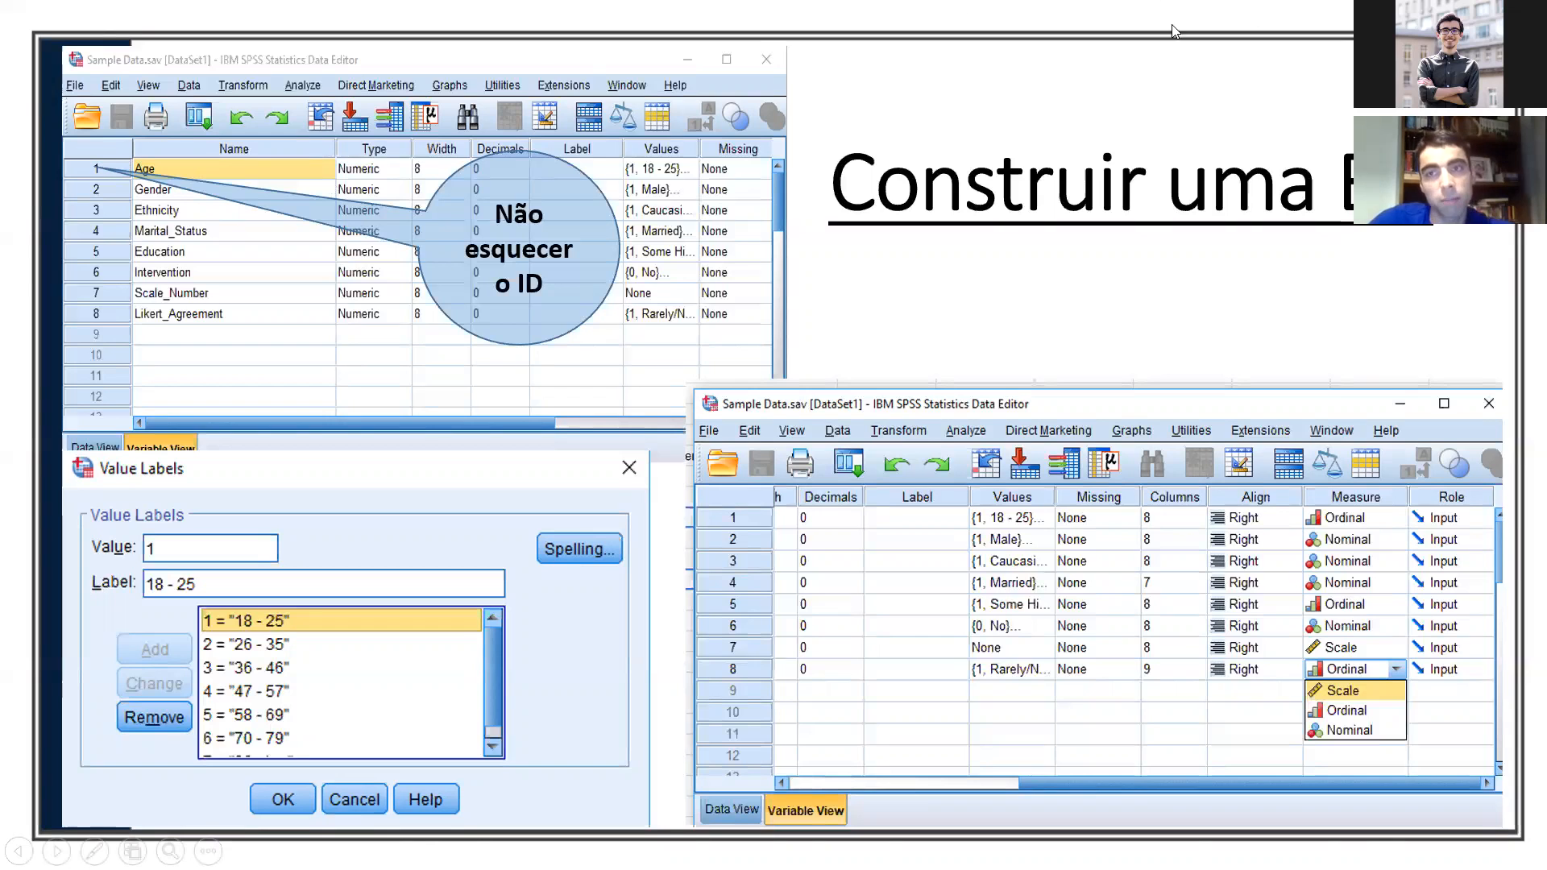
{"action": "key", "text": "Escape"}
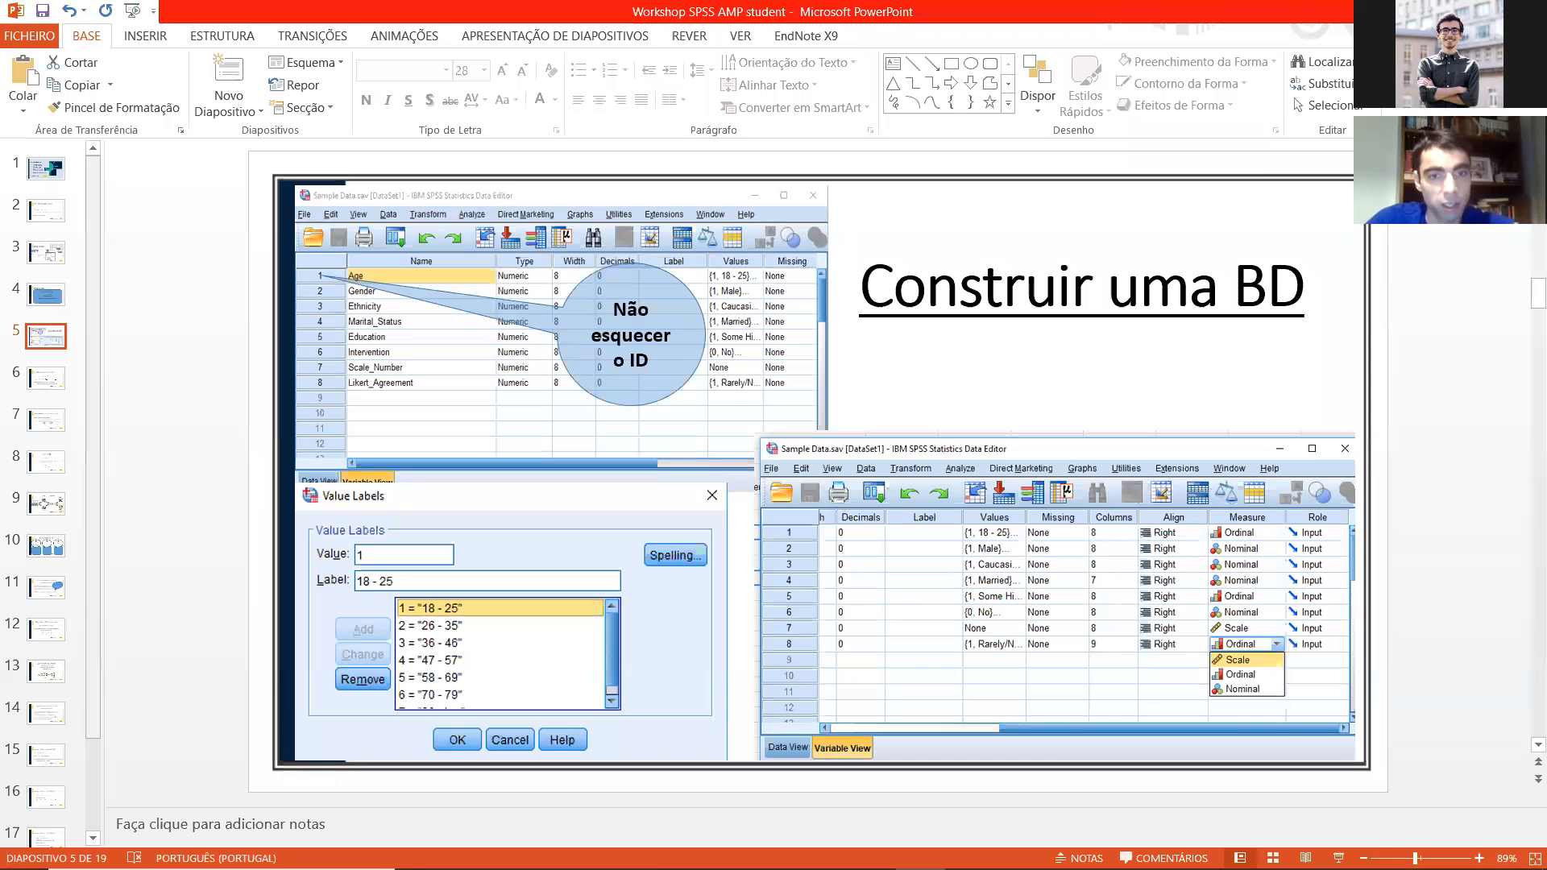
{"action": "mouse_move", "coordinate": [570, 867]}
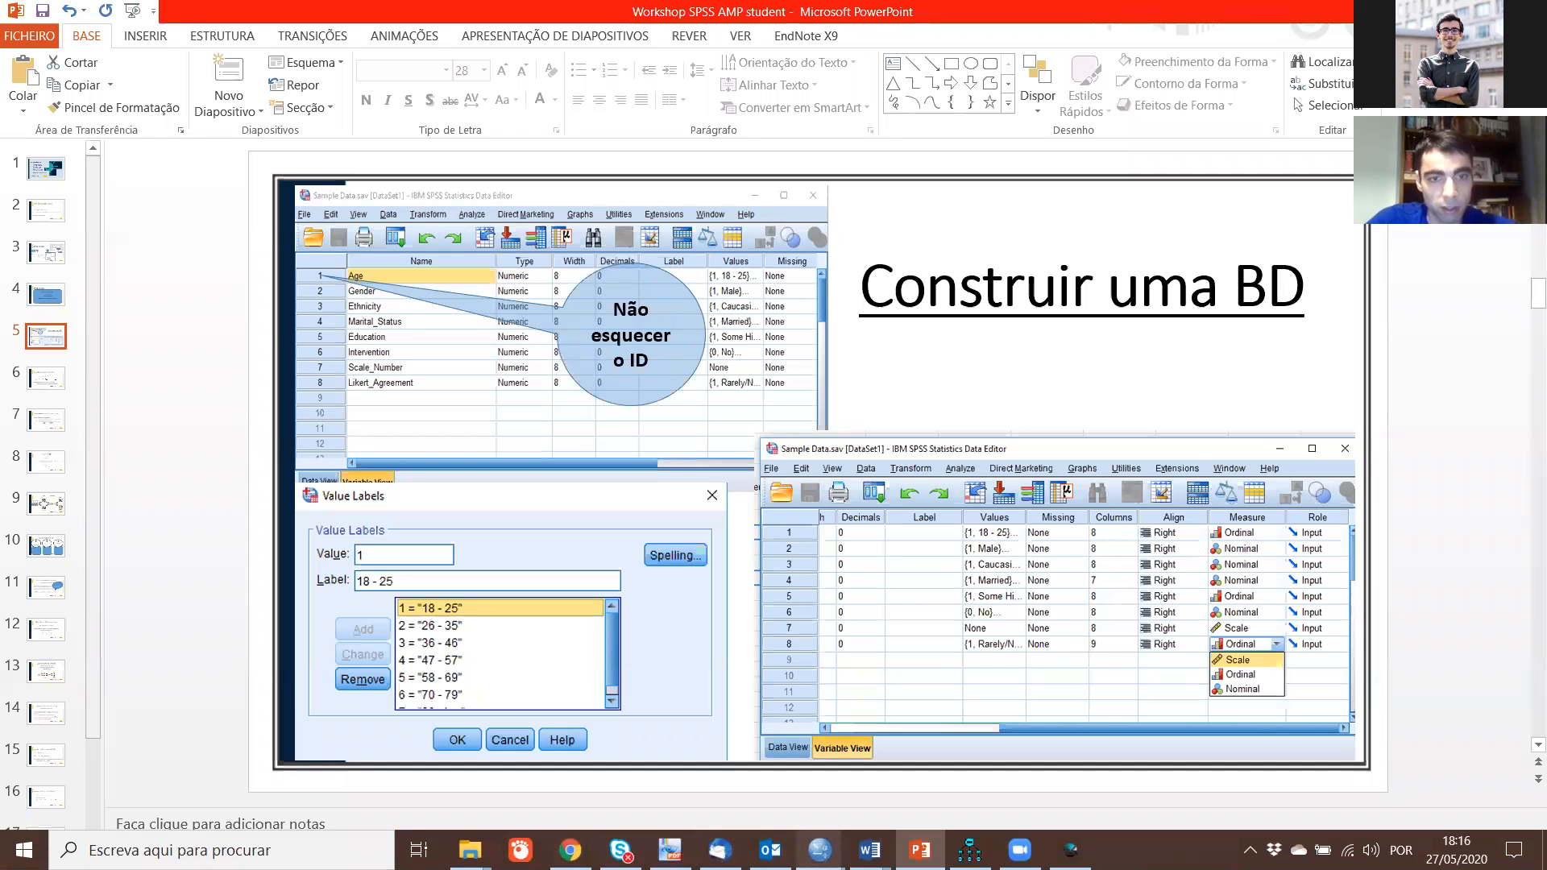
{"action": "mouse_move", "coordinate": [820, 850]}
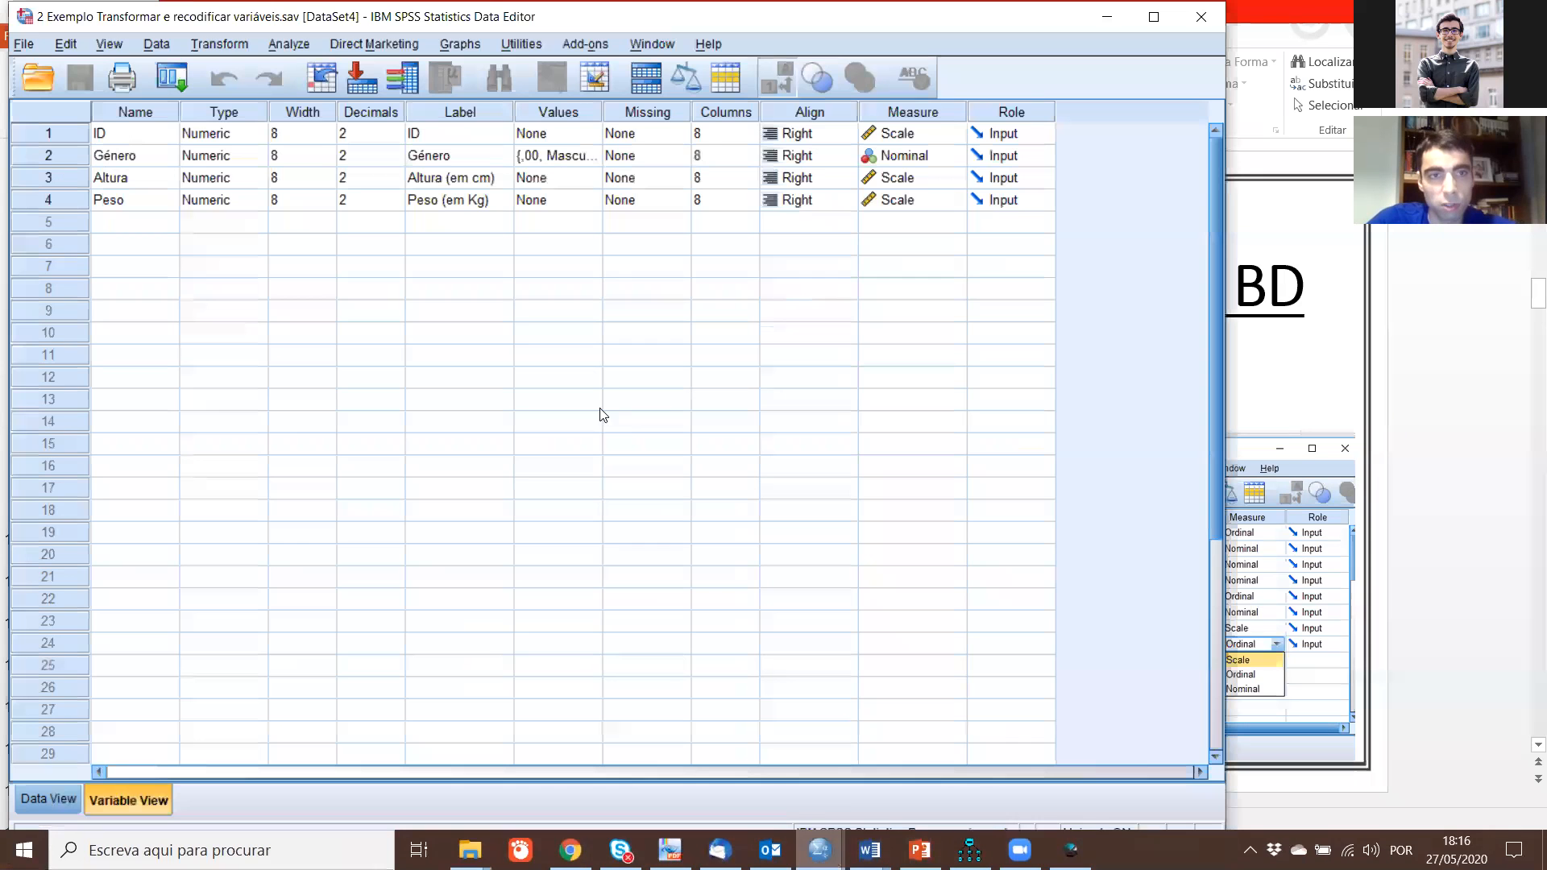
{"action": "left_click", "coordinate": [914, 765]}
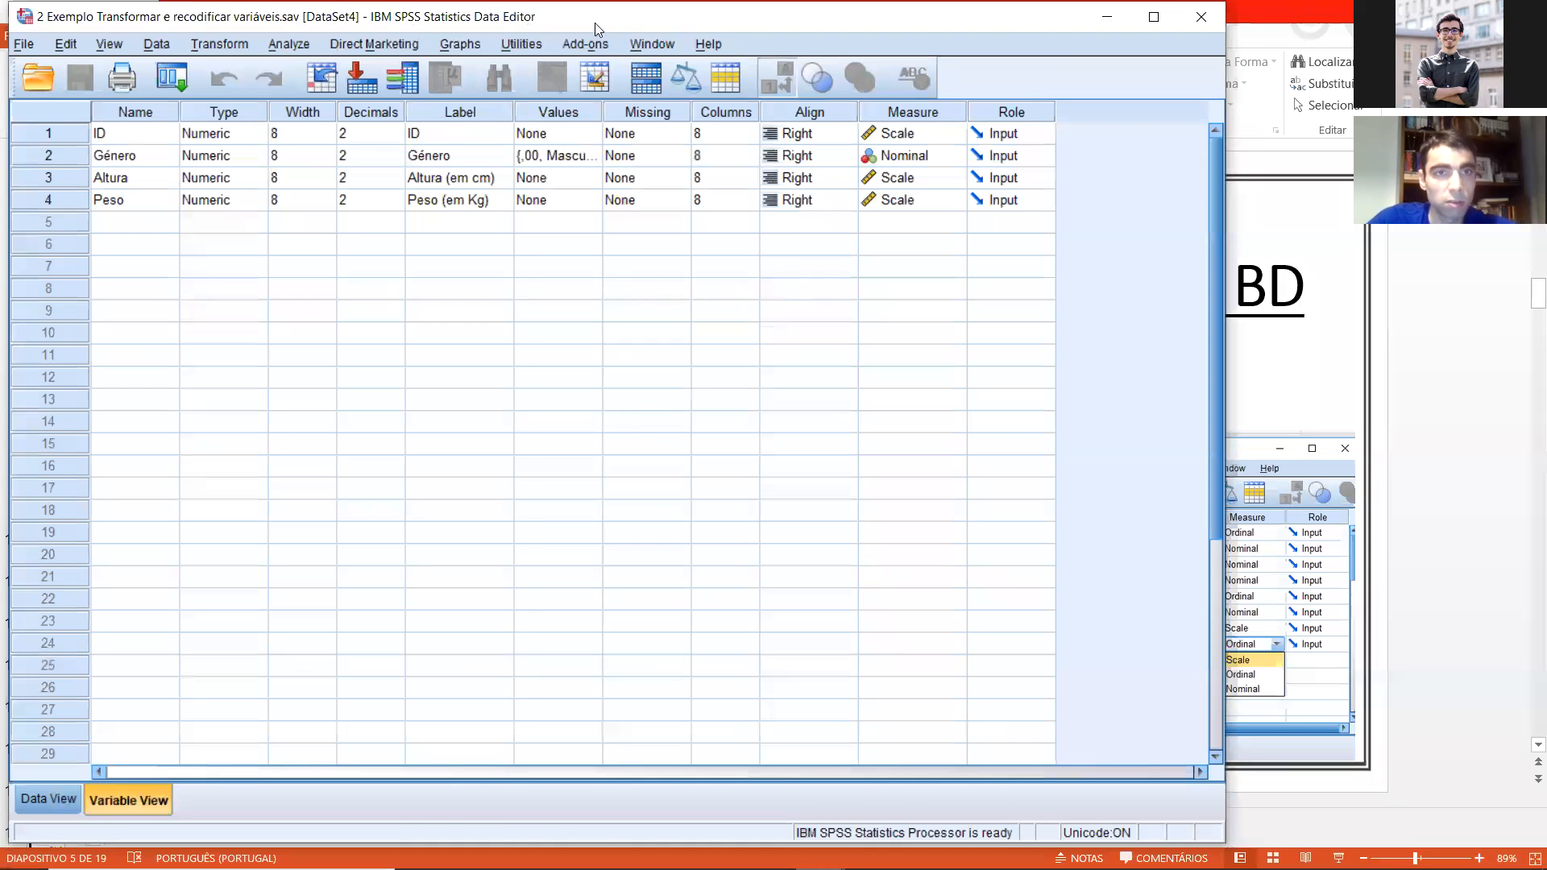
{"action": "left_click", "coordinate": [1097, 21]}
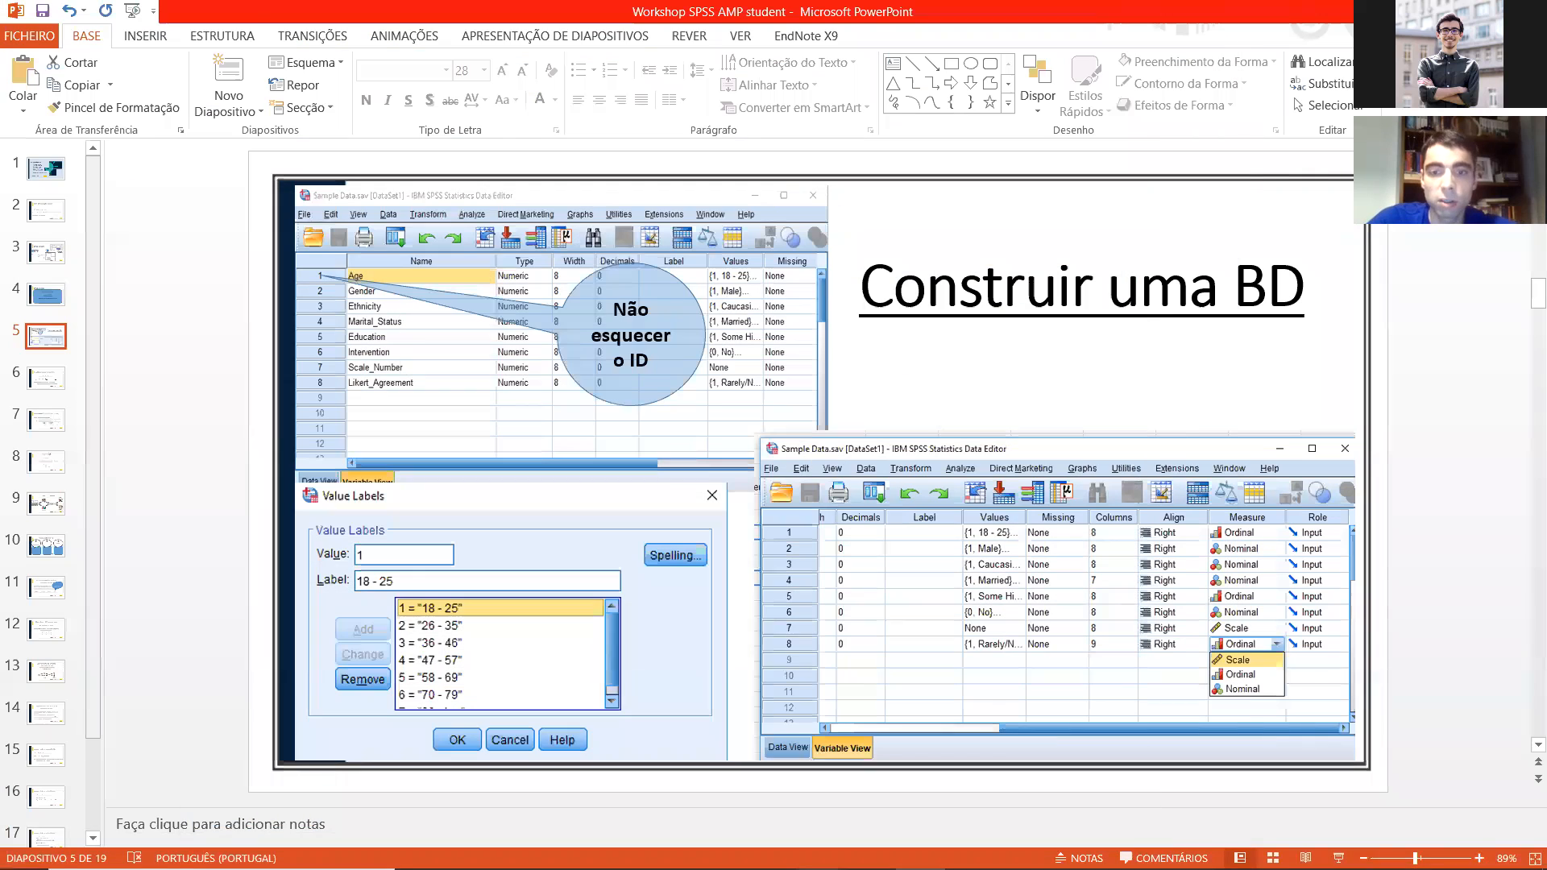
Step: Switch to the SPSS Data Editor window holding 1 Exemplo construir BD.sav and reposition it on the screen
{"action": "mouse_move", "coordinate": [820, 850]}
{"action": "left_click", "coordinate": [753, 781]}
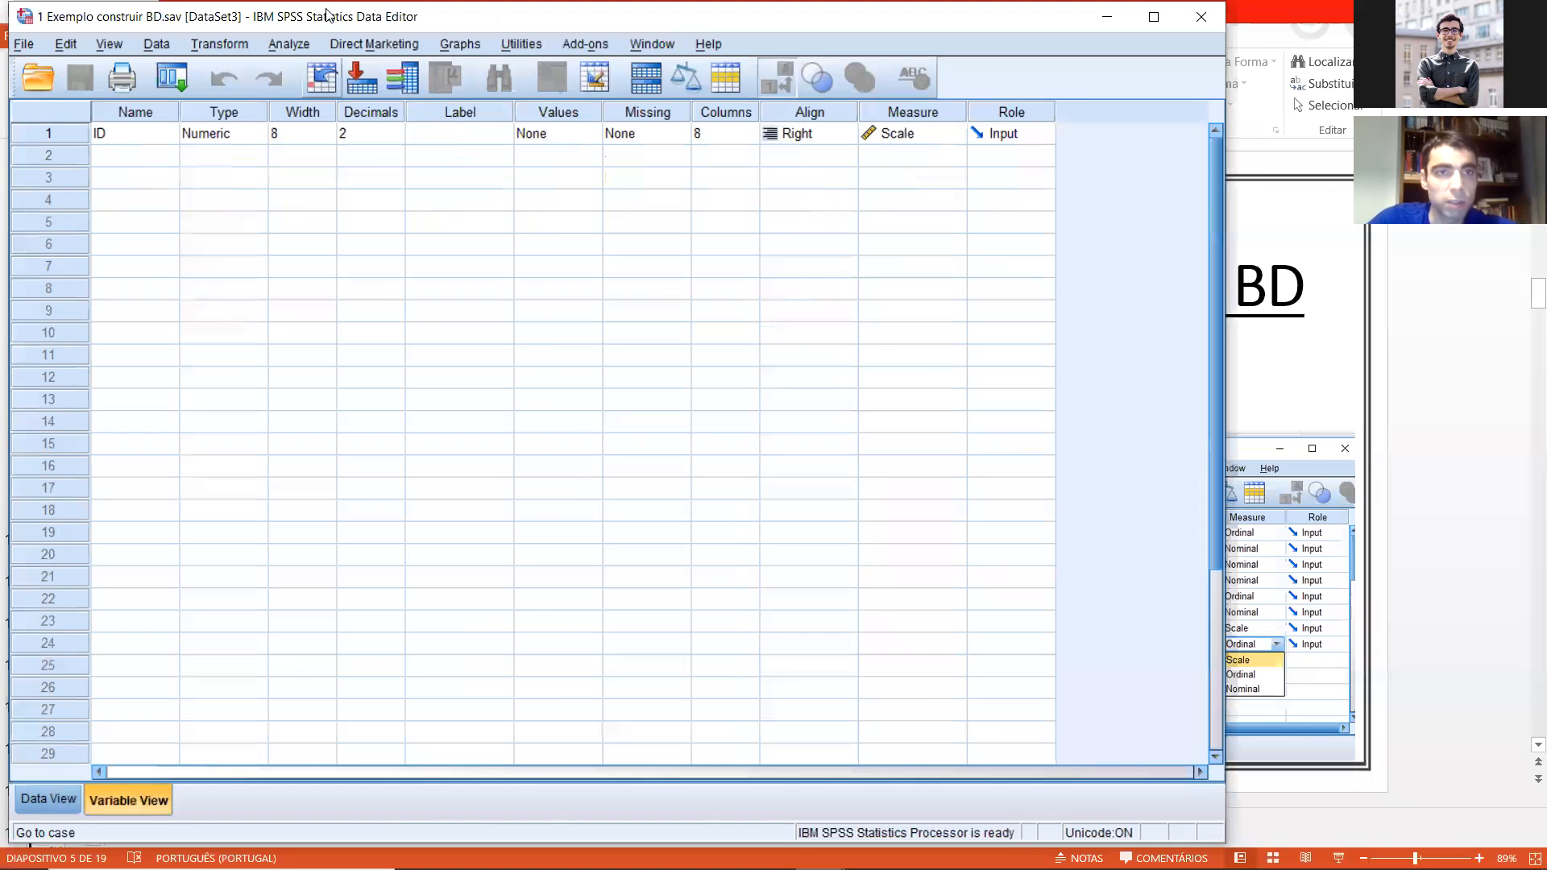
{"action": "left_click_drag", "start_coordinate": [326, 15], "coordinate": [310, 83]}
{"action": "left_click", "coordinate": [764, 216]}
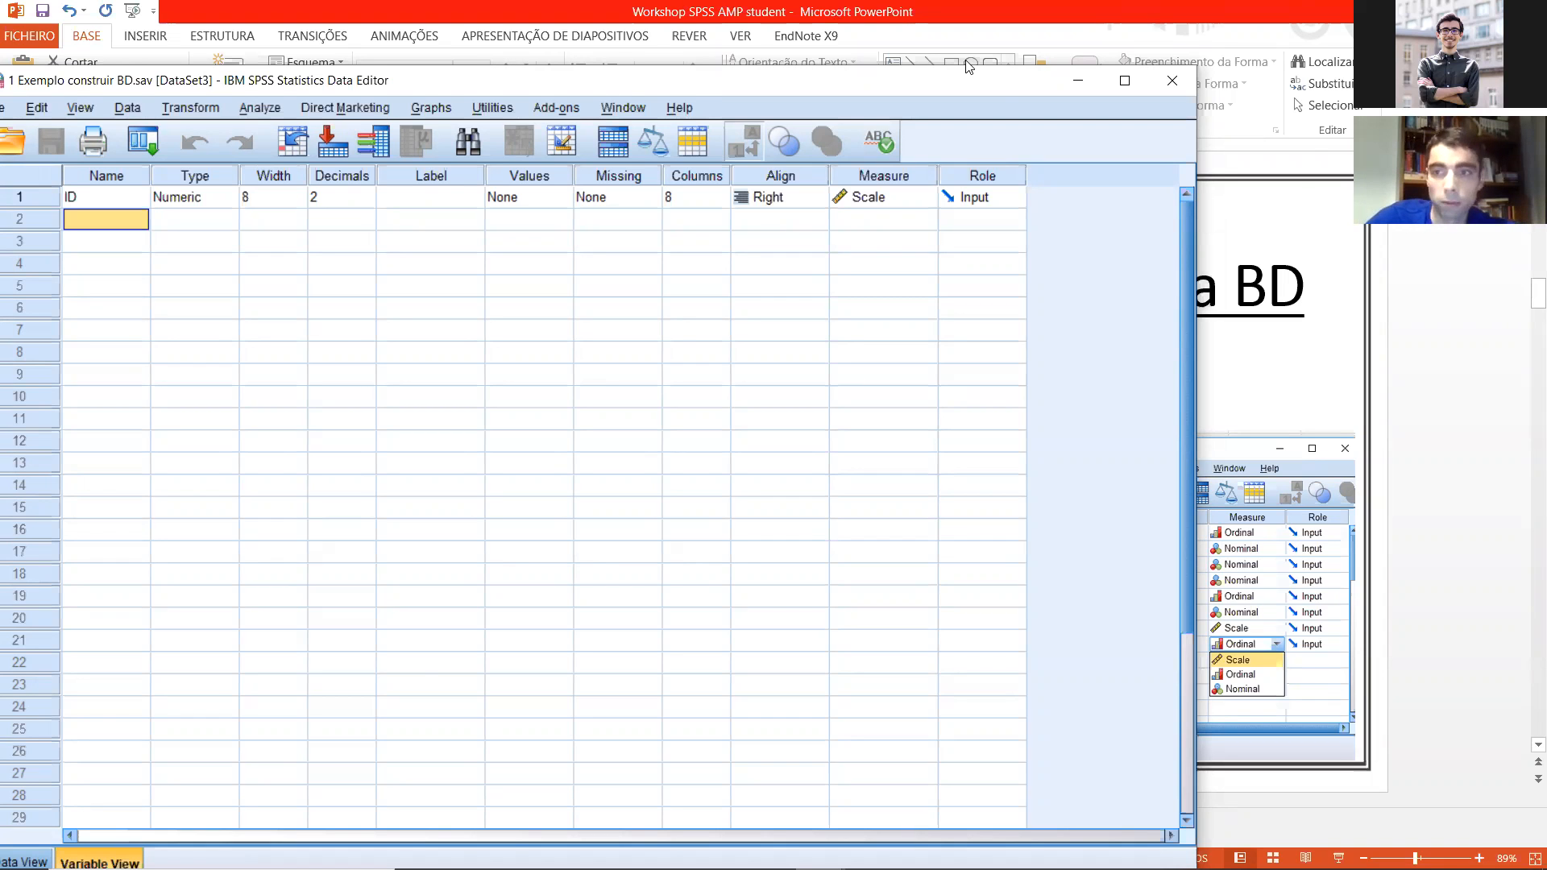
{"action": "left_click_drag", "start_coordinate": [1001, 84], "coordinate": [1471, 32]}
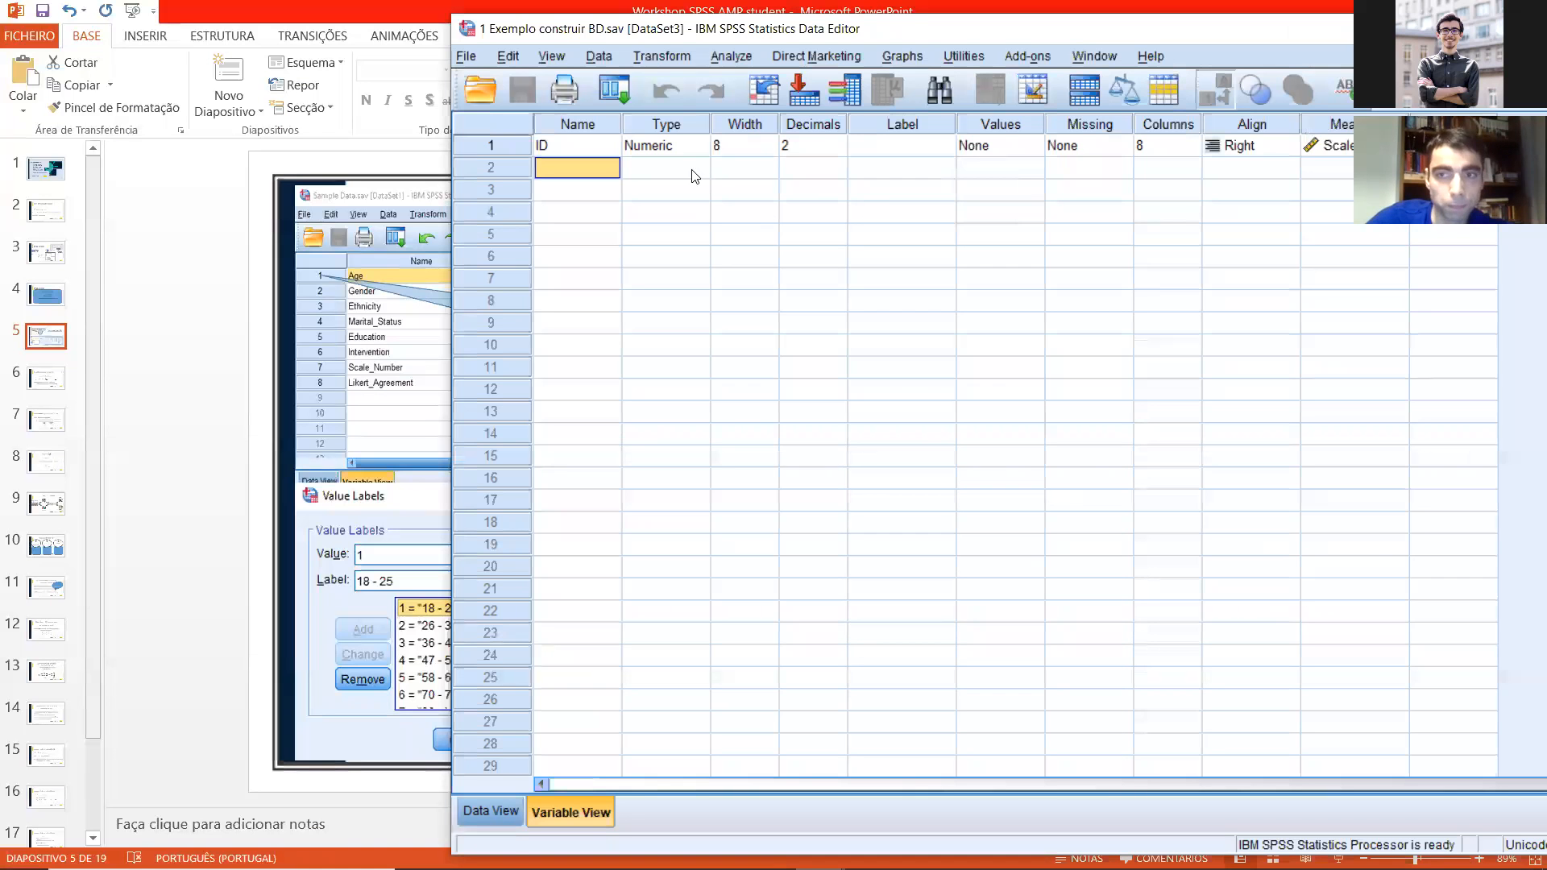
Step: Jump from the ID variable's definition to its data and examine the ID values from case 1 to case 59
{"action": "left_click", "coordinate": [564, 142]}
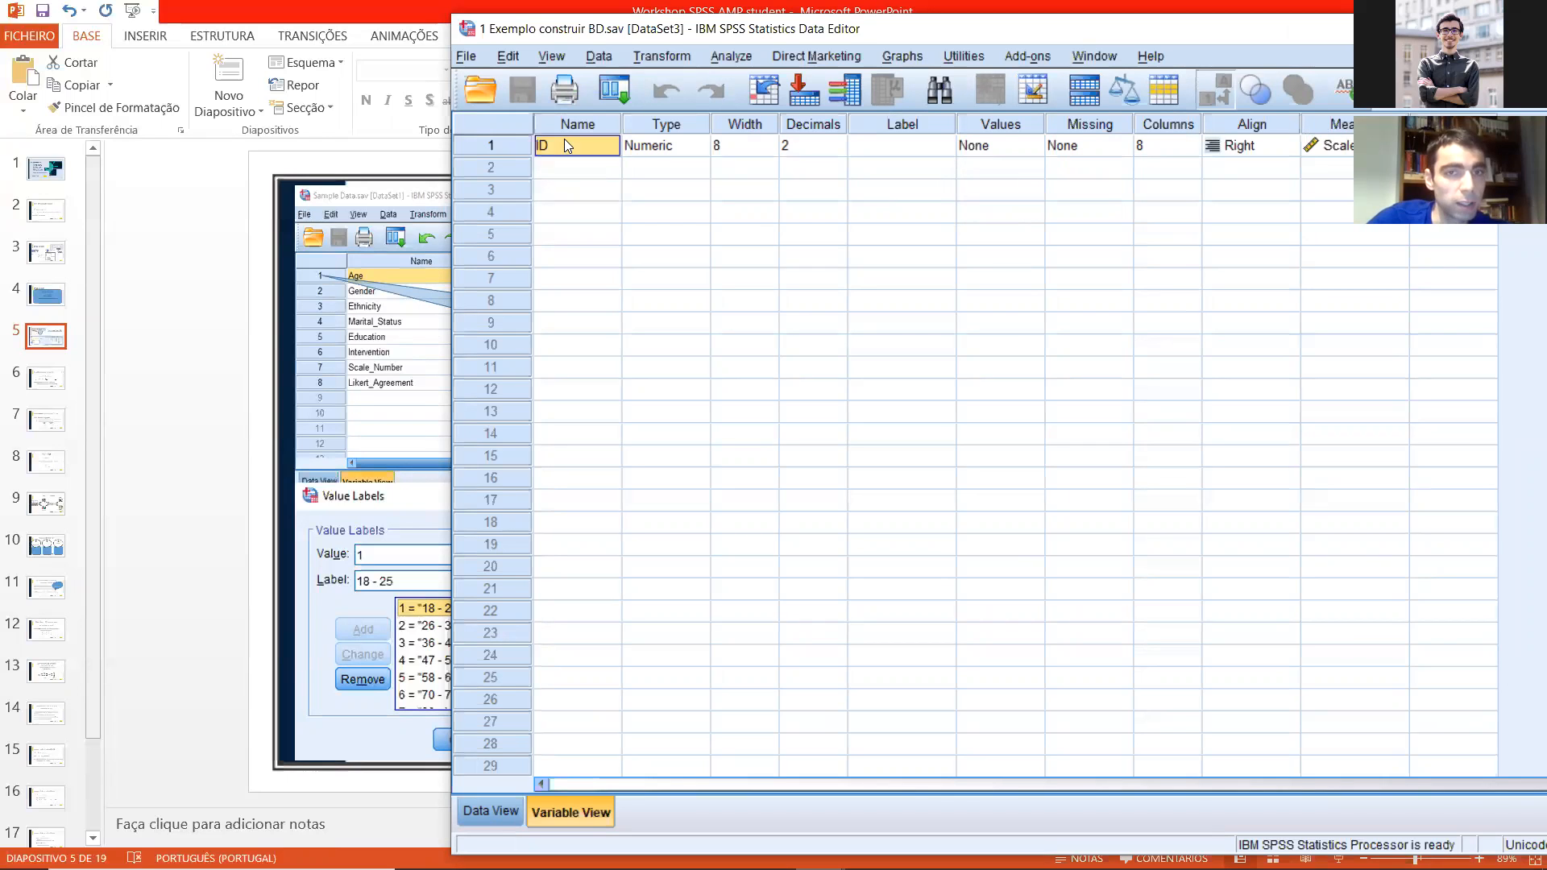
{"action": "left_click", "coordinate": [512, 149]}
{"action": "double_click", "coordinate": [513, 150]}
{"action": "scroll", "coordinate": [642, 256], "scroll_direction": "down", "scroll_amount": 15}
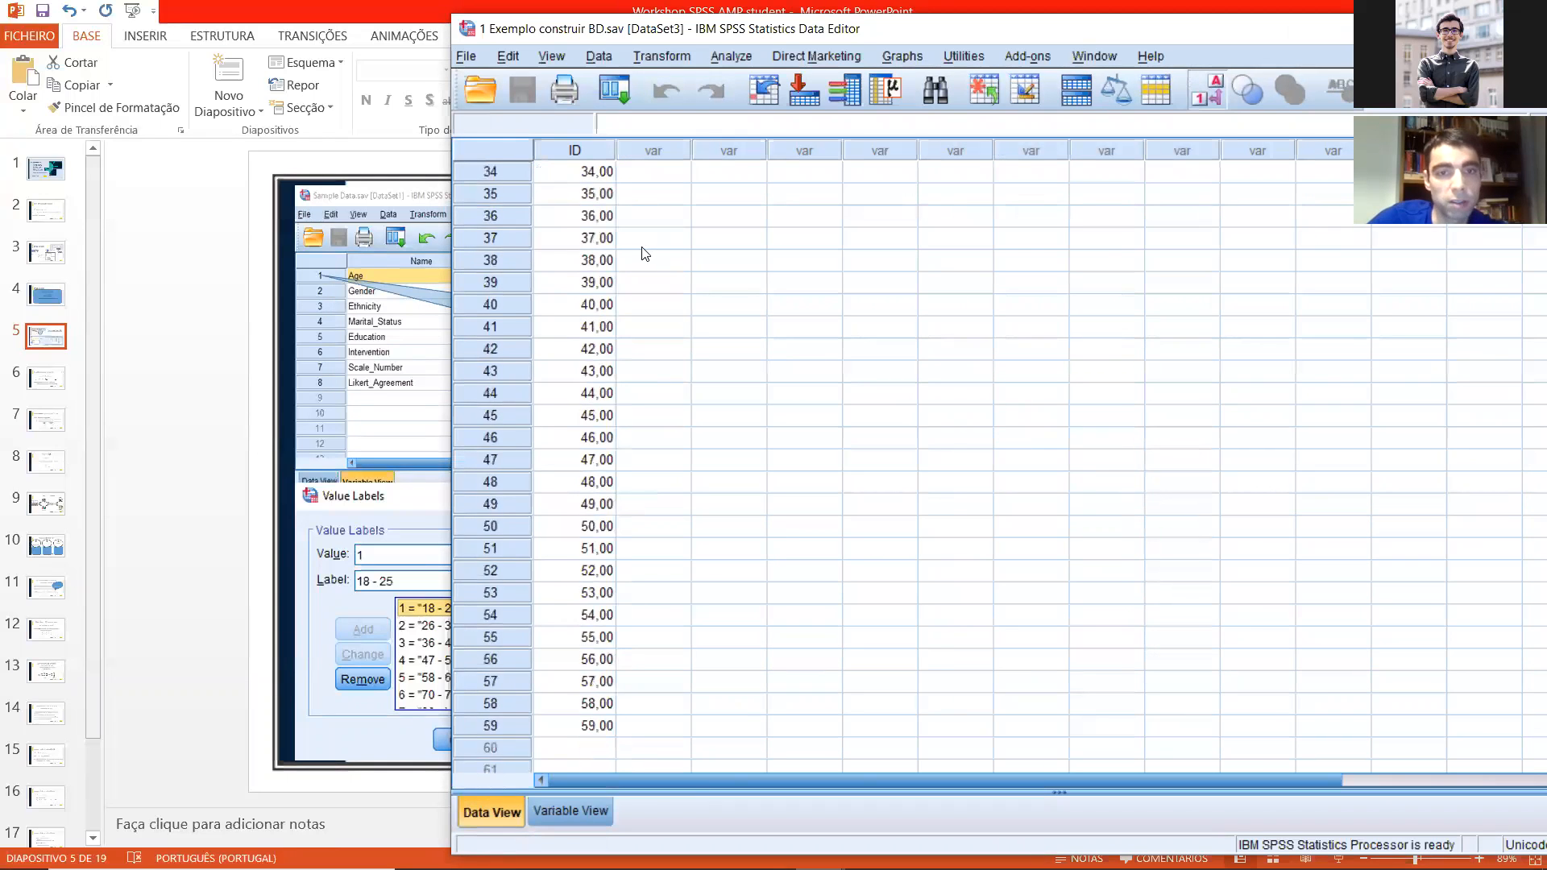
{"action": "scroll", "coordinate": [642, 257], "scroll_direction": "up", "scroll_amount": 1}
{"action": "left_click", "coordinate": [585, 525]}
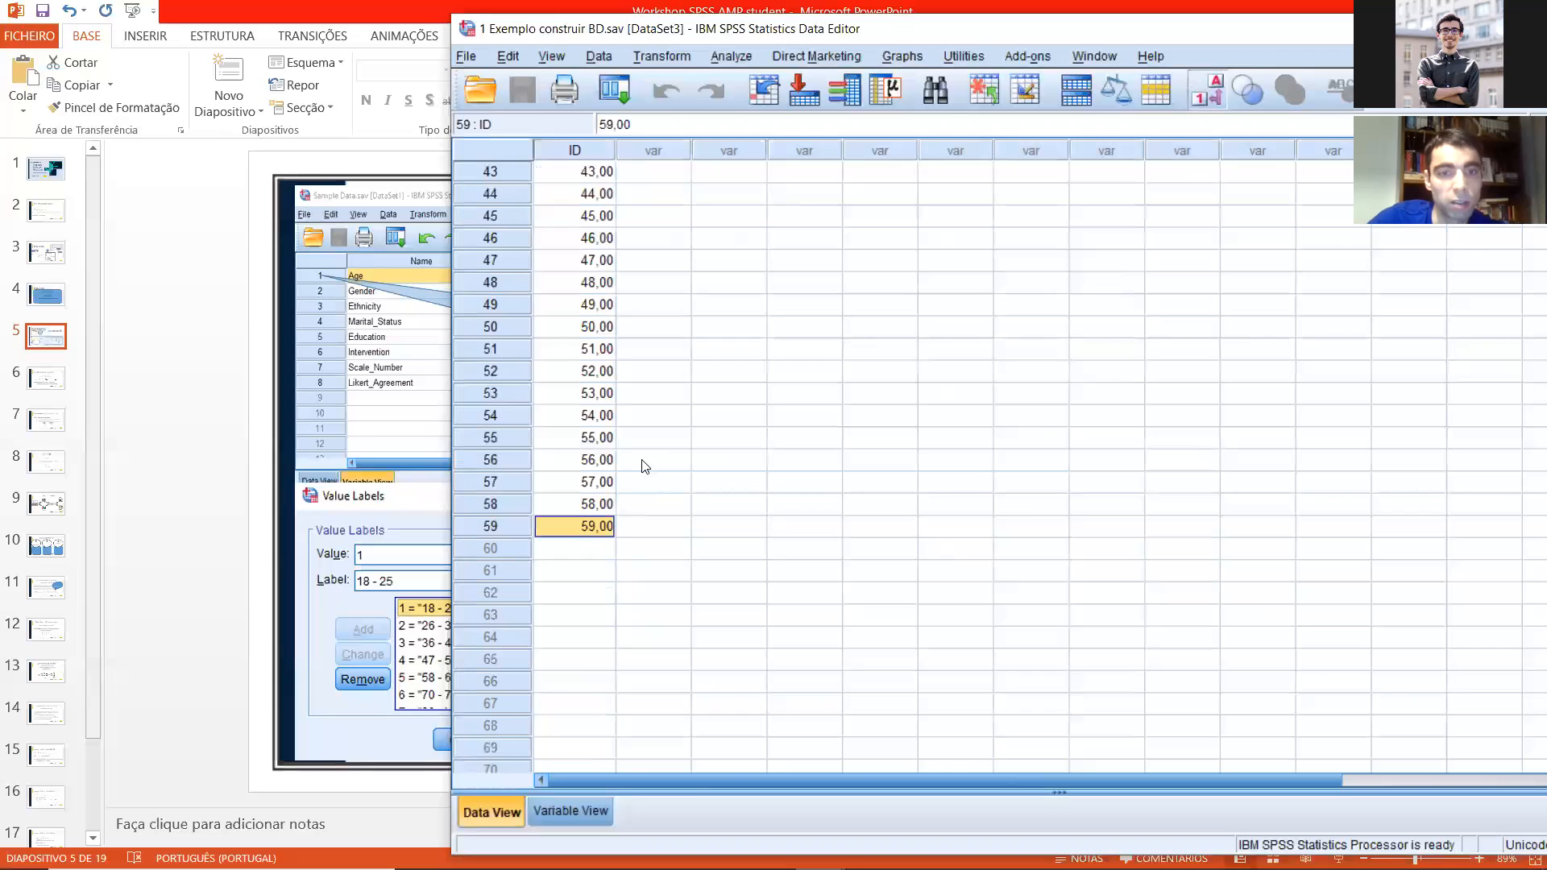
{"action": "scroll", "coordinate": [636, 459], "scroll_direction": "up", "scroll_amount": 7}
{"action": "scroll", "coordinate": [620, 371], "scroll_direction": "up", "scroll_amount": 7}
{"action": "left_click", "coordinate": [600, 177]}
{"action": "scroll", "coordinate": [609, 435], "scroll_direction": "down", "scroll_amount": 4}
{"action": "scroll", "coordinate": [609, 455], "scroll_direction": "down", "scroll_amount": 11}
{"action": "left_click", "coordinate": [596, 457]}
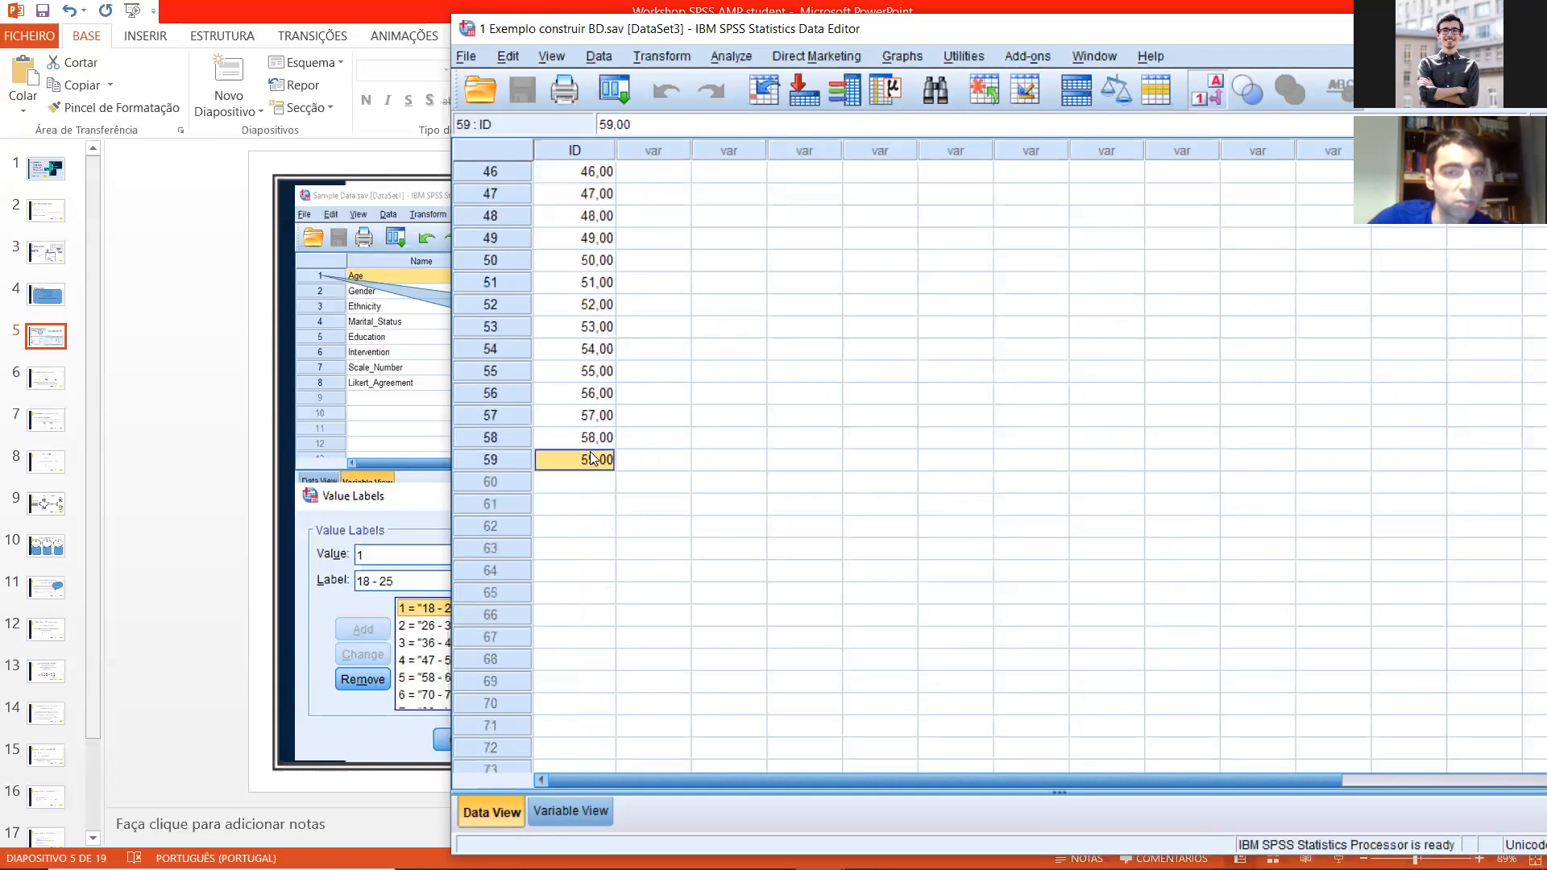
{"action": "scroll", "coordinate": [681, 366], "scroll_direction": "up", "scroll_amount": 15}
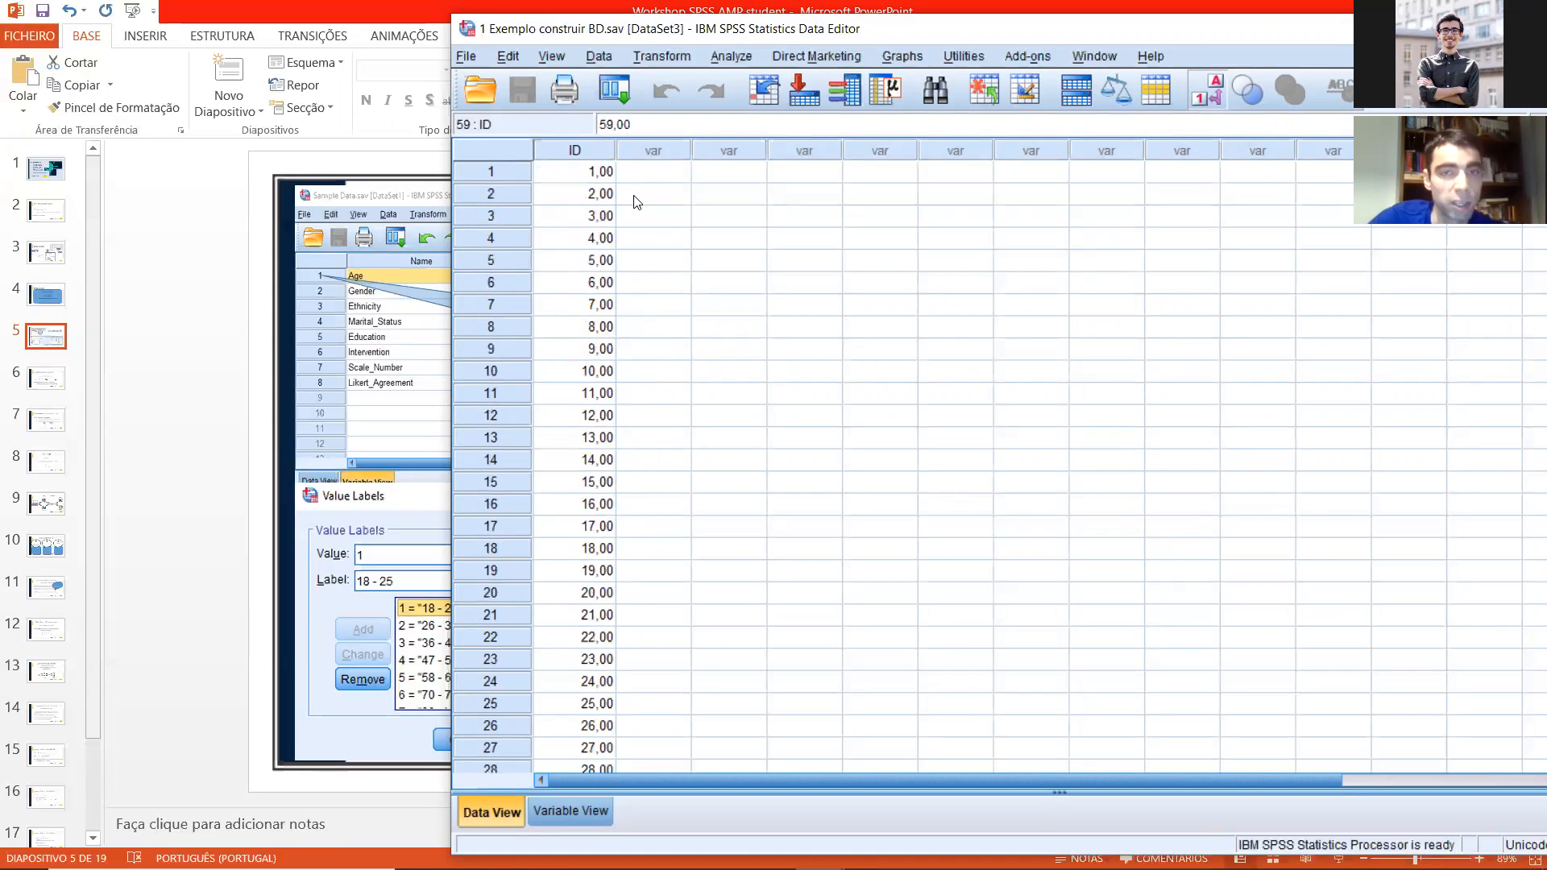
Step: Compare the variable definitions with the case data by alternating between both views, ending on the case data
{"action": "left_click_drag", "start_coordinate": [663, 37], "coordinate": [654, 25]}
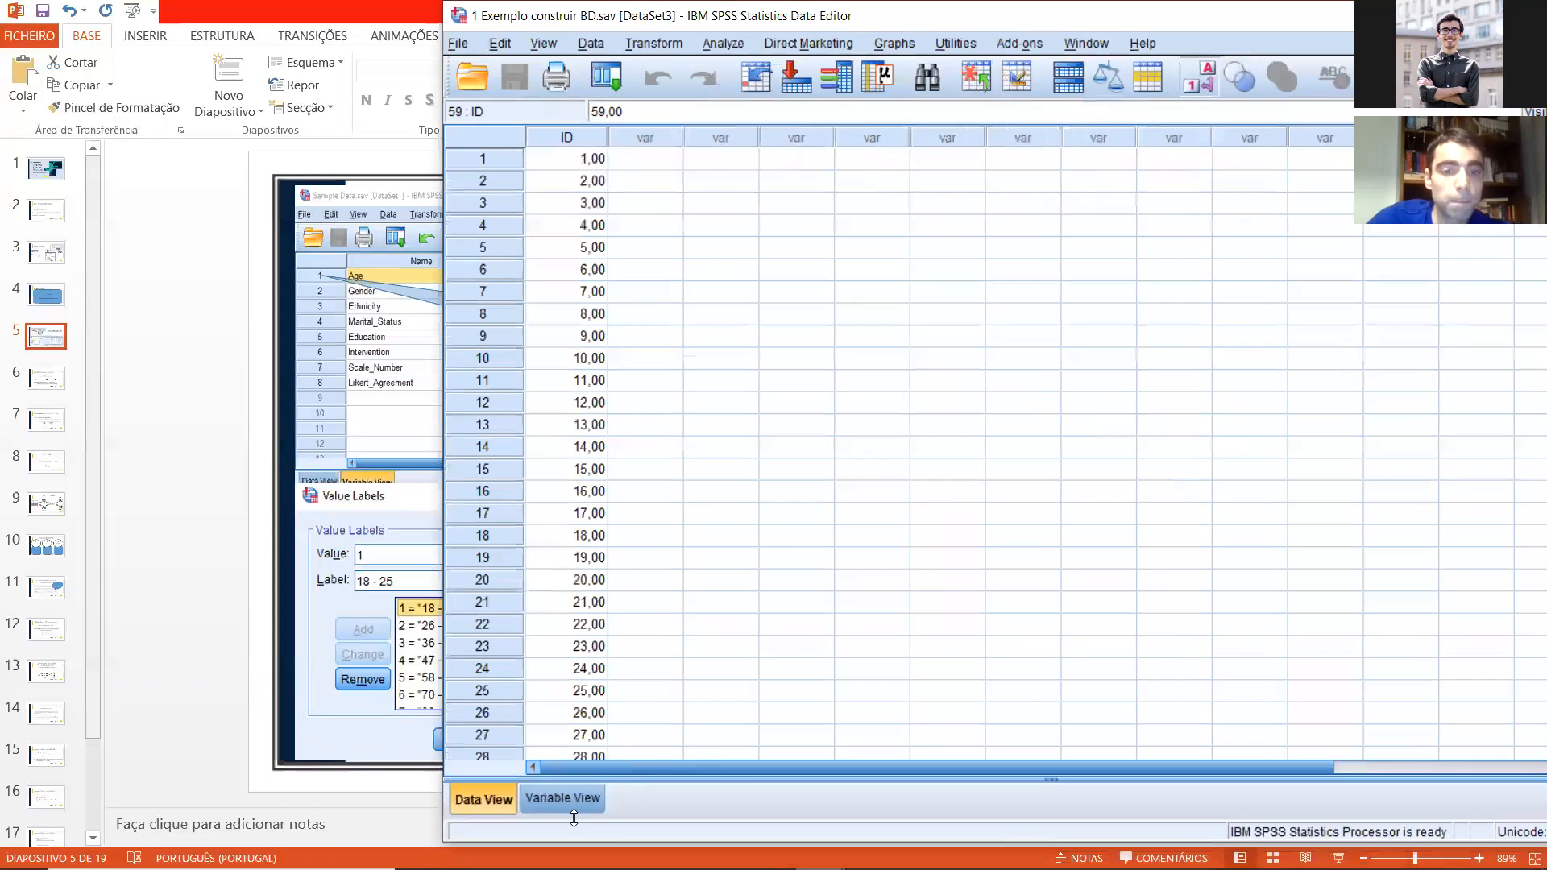
{"action": "left_click", "coordinate": [573, 802]}
{"action": "left_click", "coordinate": [506, 798]}
{"action": "left_click", "coordinate": [562, 799]}
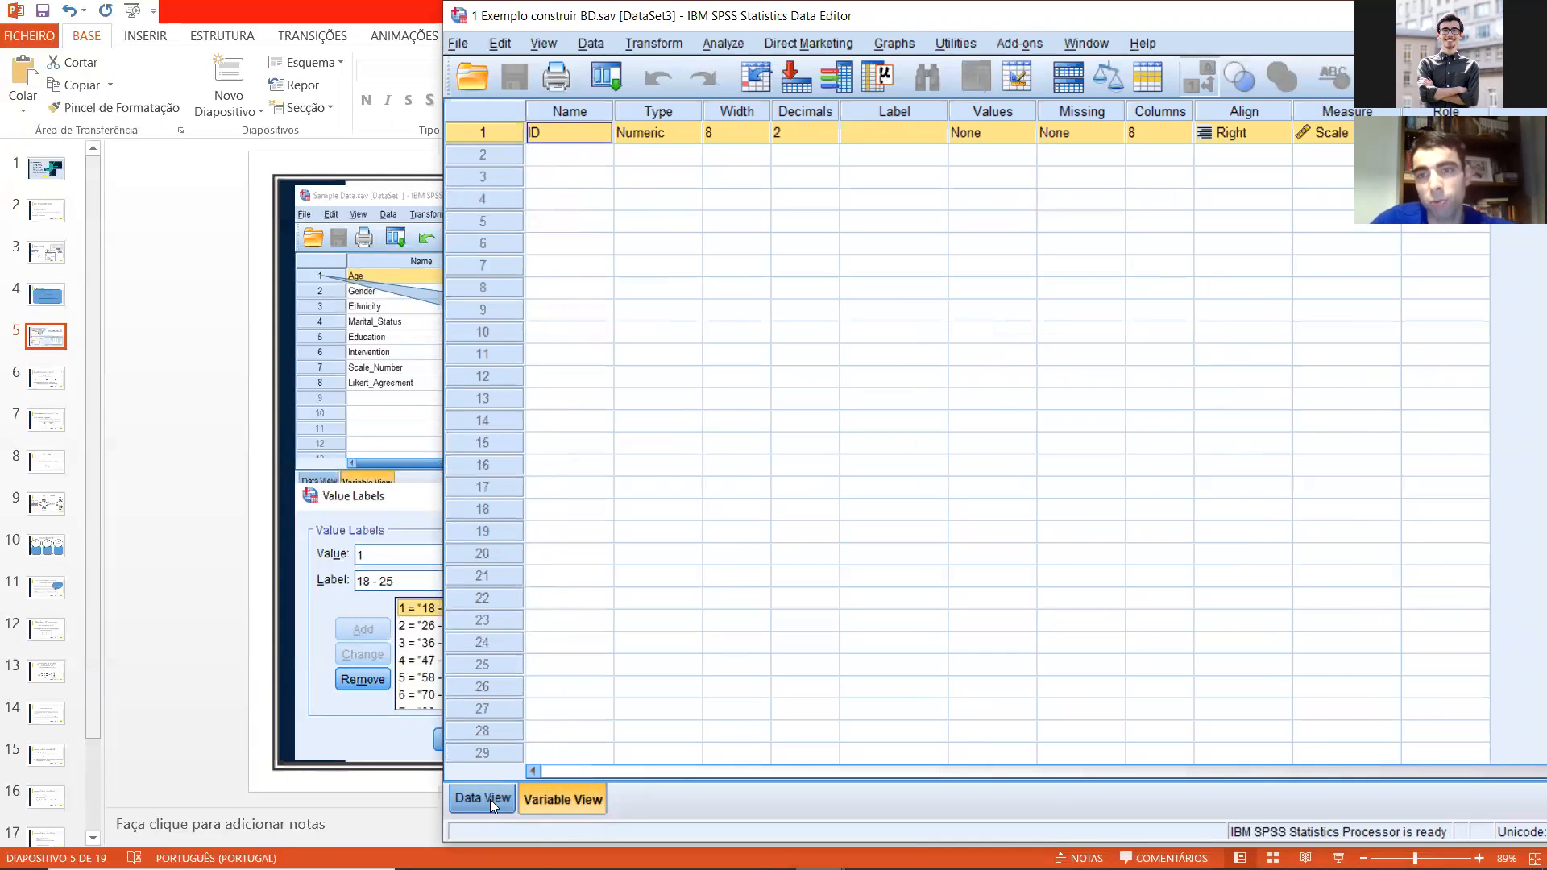
{"action": "left_click", "coordinate": [490, 788]}
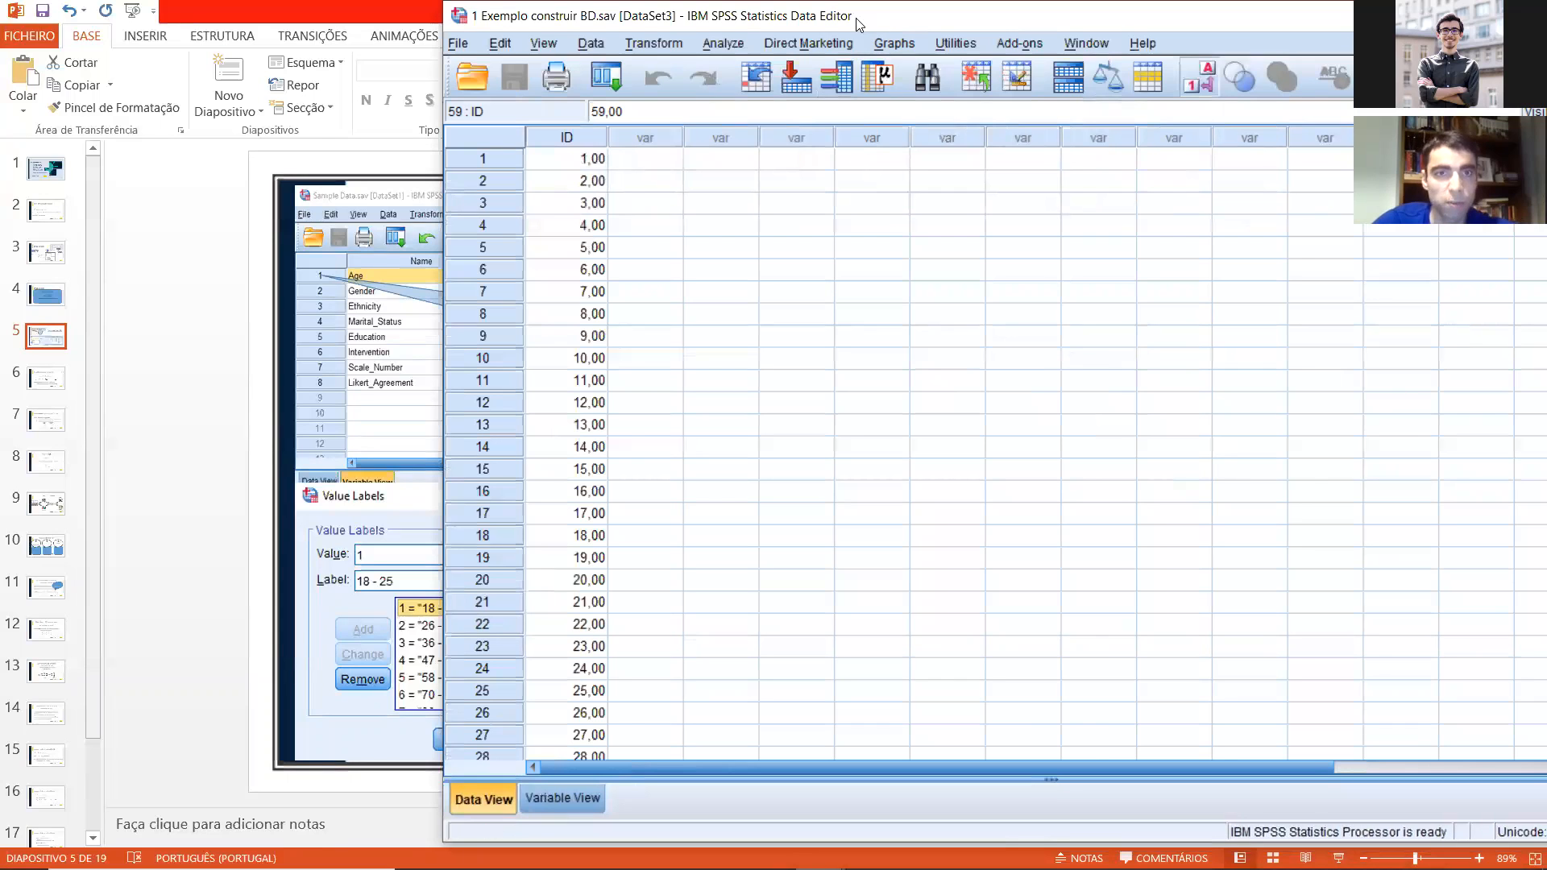
{"action": "left_click_drag", "start_coordinate": [860, 24], "coordinate": [439, 47]}
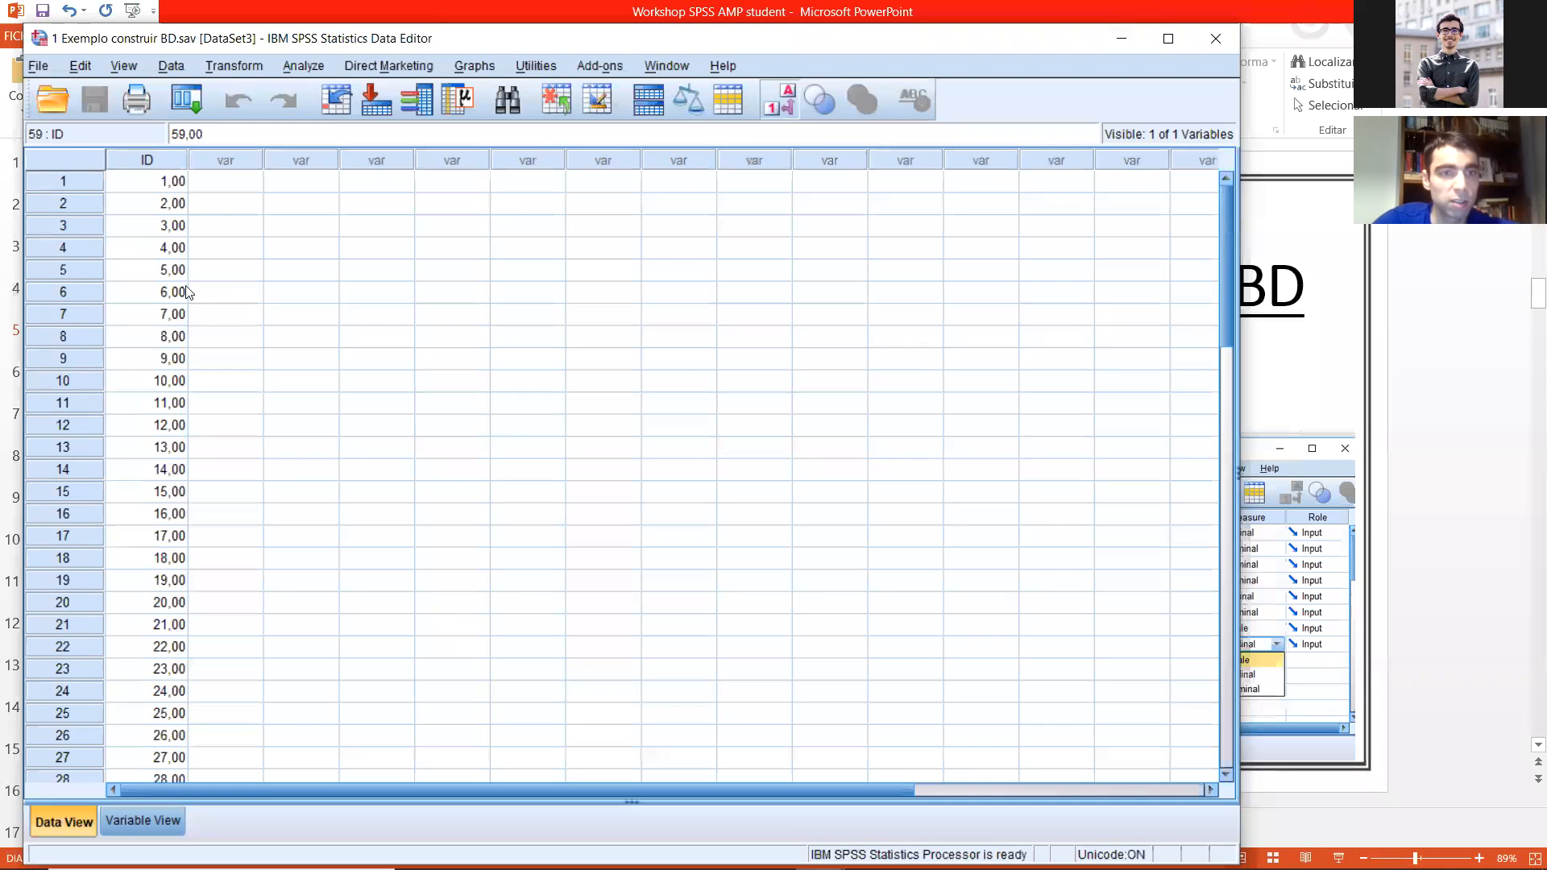
Step: Open the variable definition row for the first empty column after ID, and return to the case data
{"action": "left_click", "coordinate": [155, 160]}
{"action": "left_click", "coordinate": [221, 161]}
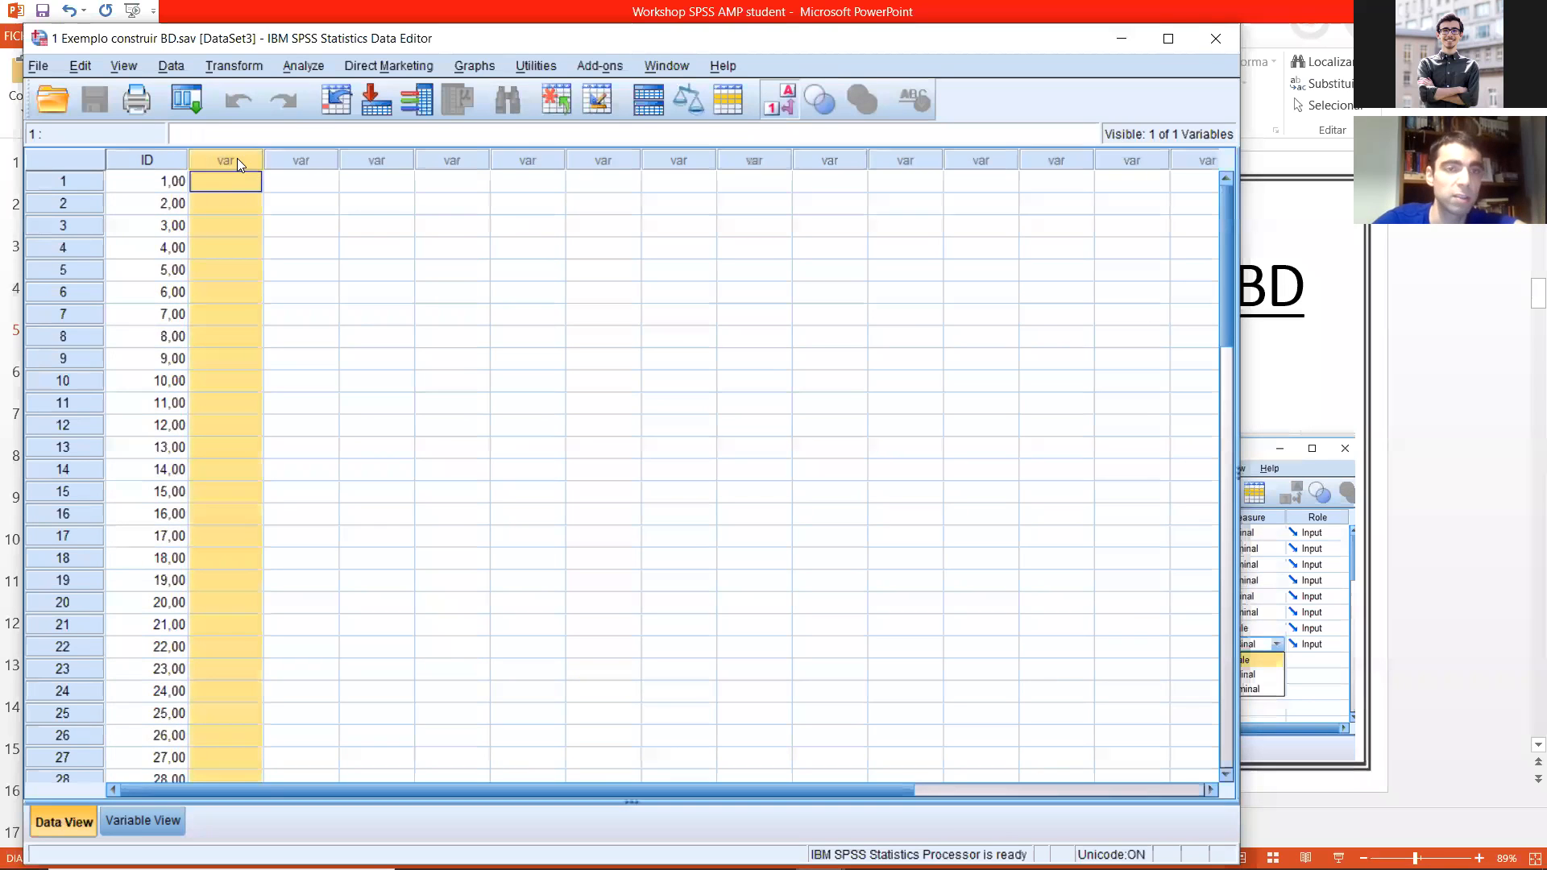
{"action": "double_click", "coordinate": [234, 161]}
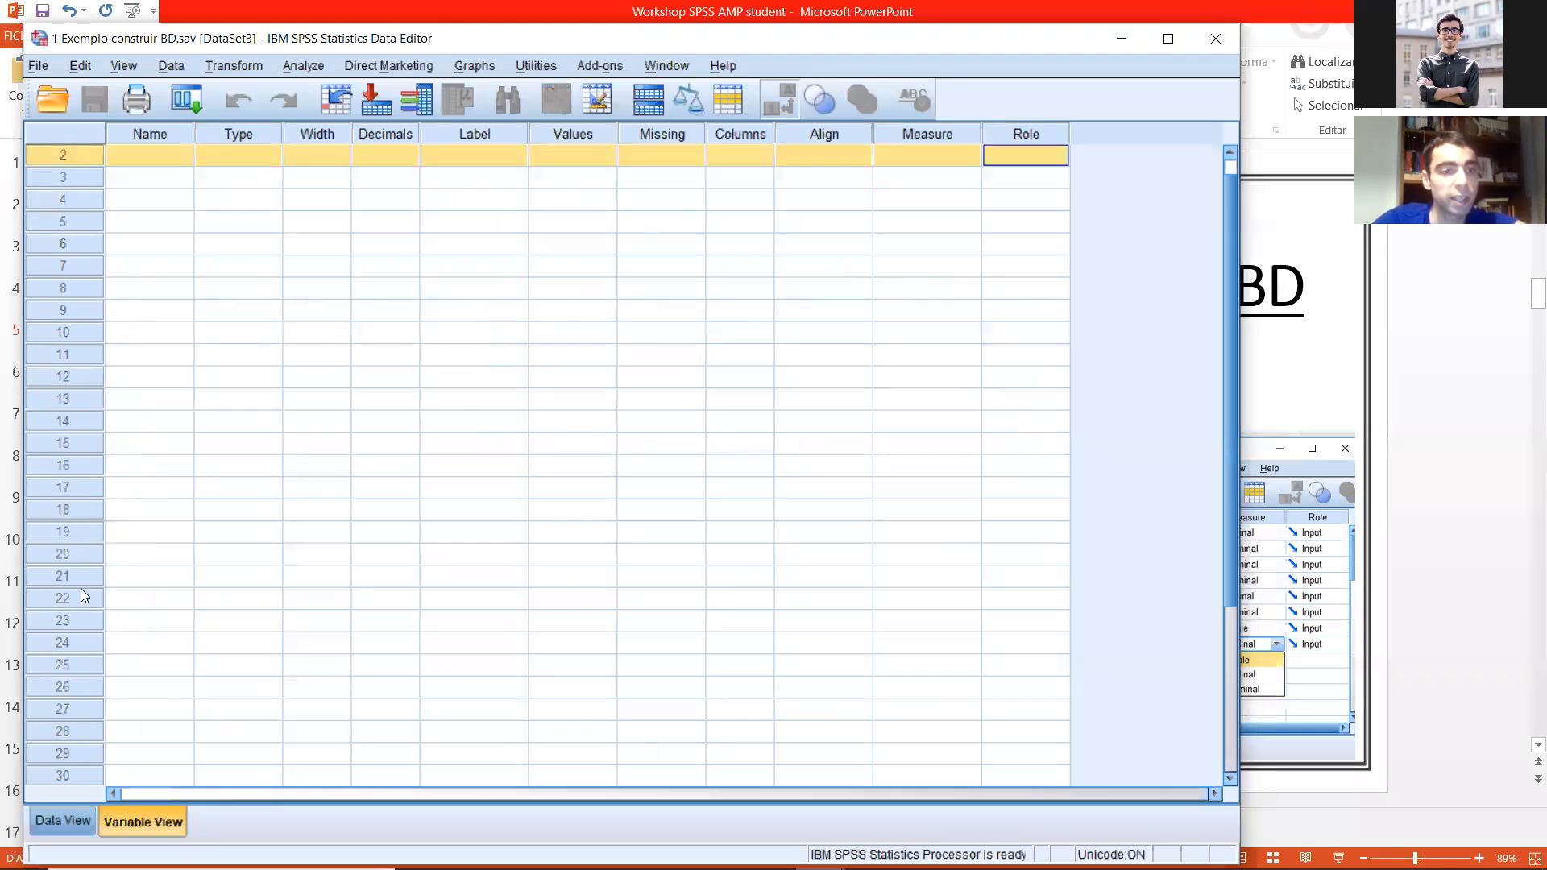
{"action": "left_click", "coordinate": [56, 820]}
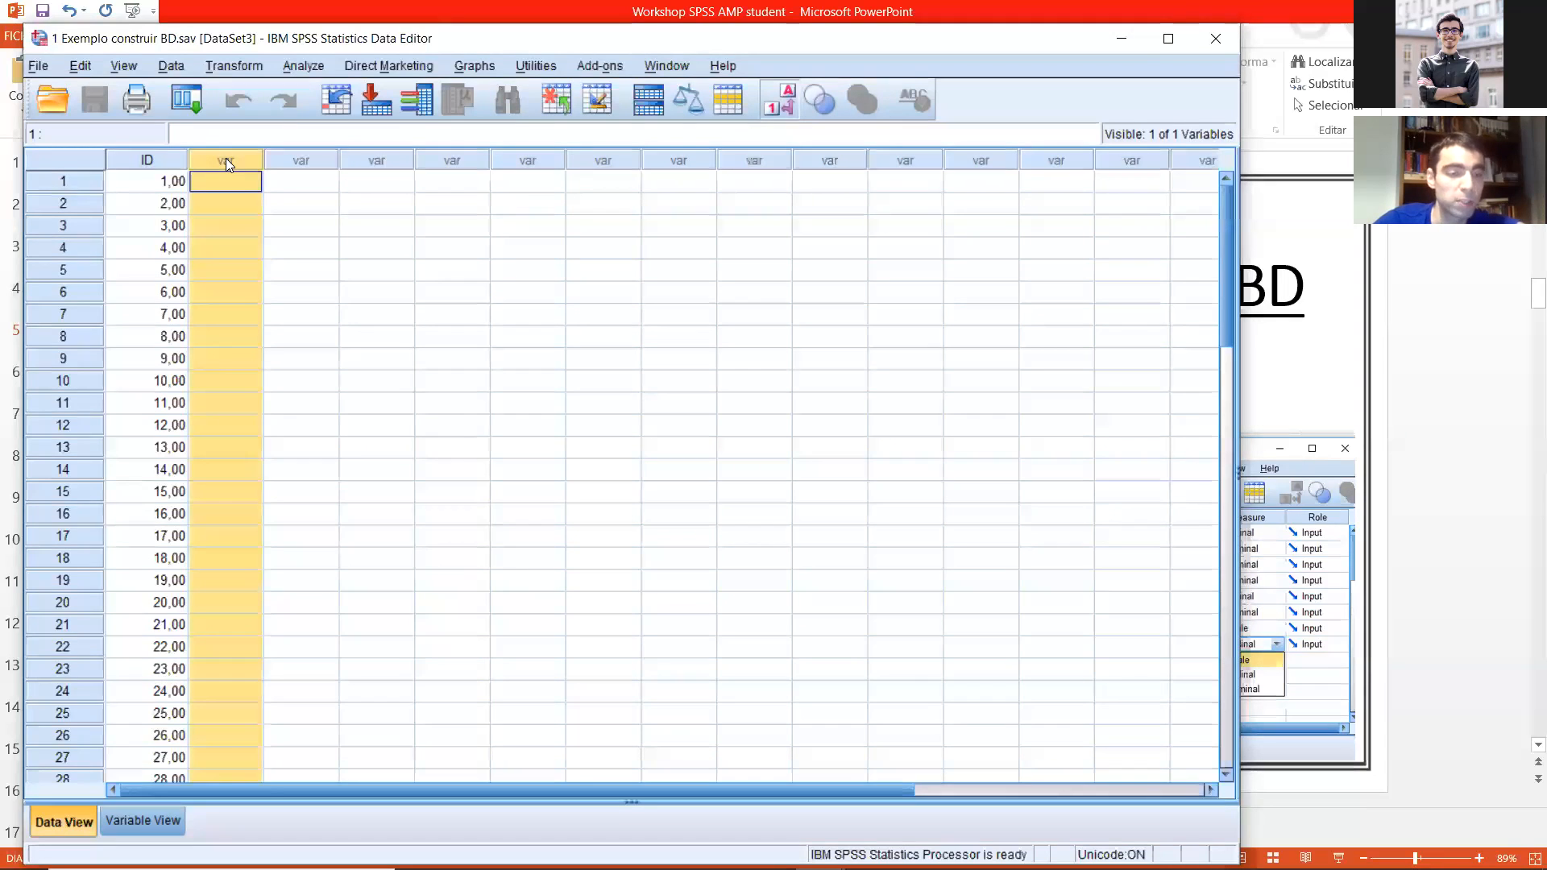
Step: Return to the variable definitions and select the name of the ID variable in the first row
{"action": "left_click", "coordinate": [144, 819]}
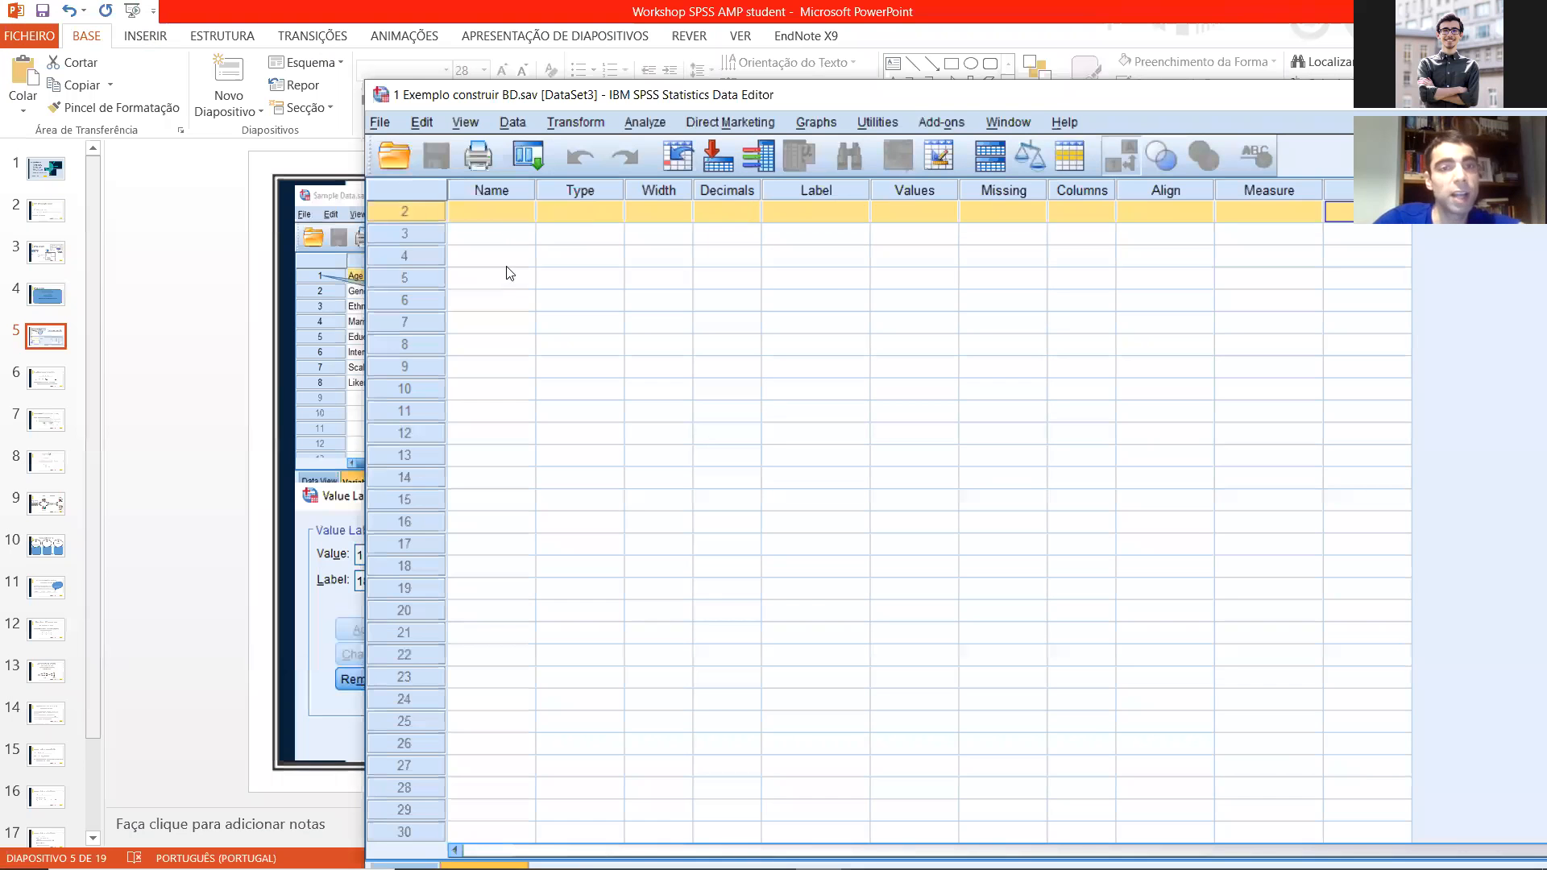
{"action": "type", "text": "ID"}
{"action": "key", "text": "Return"}
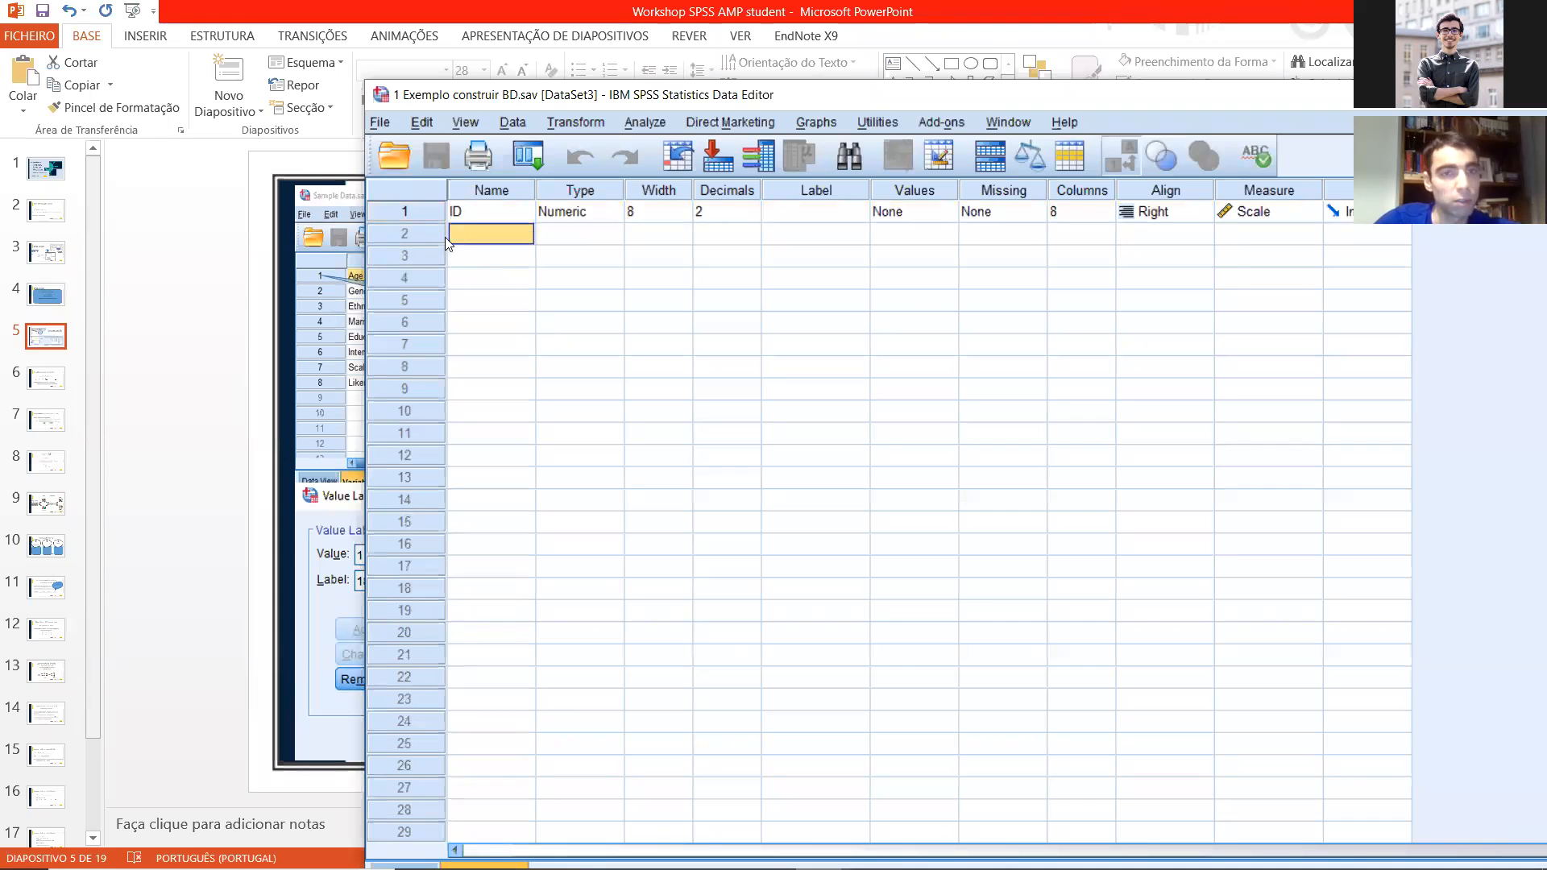
{"action": "key", "text": "Up"}
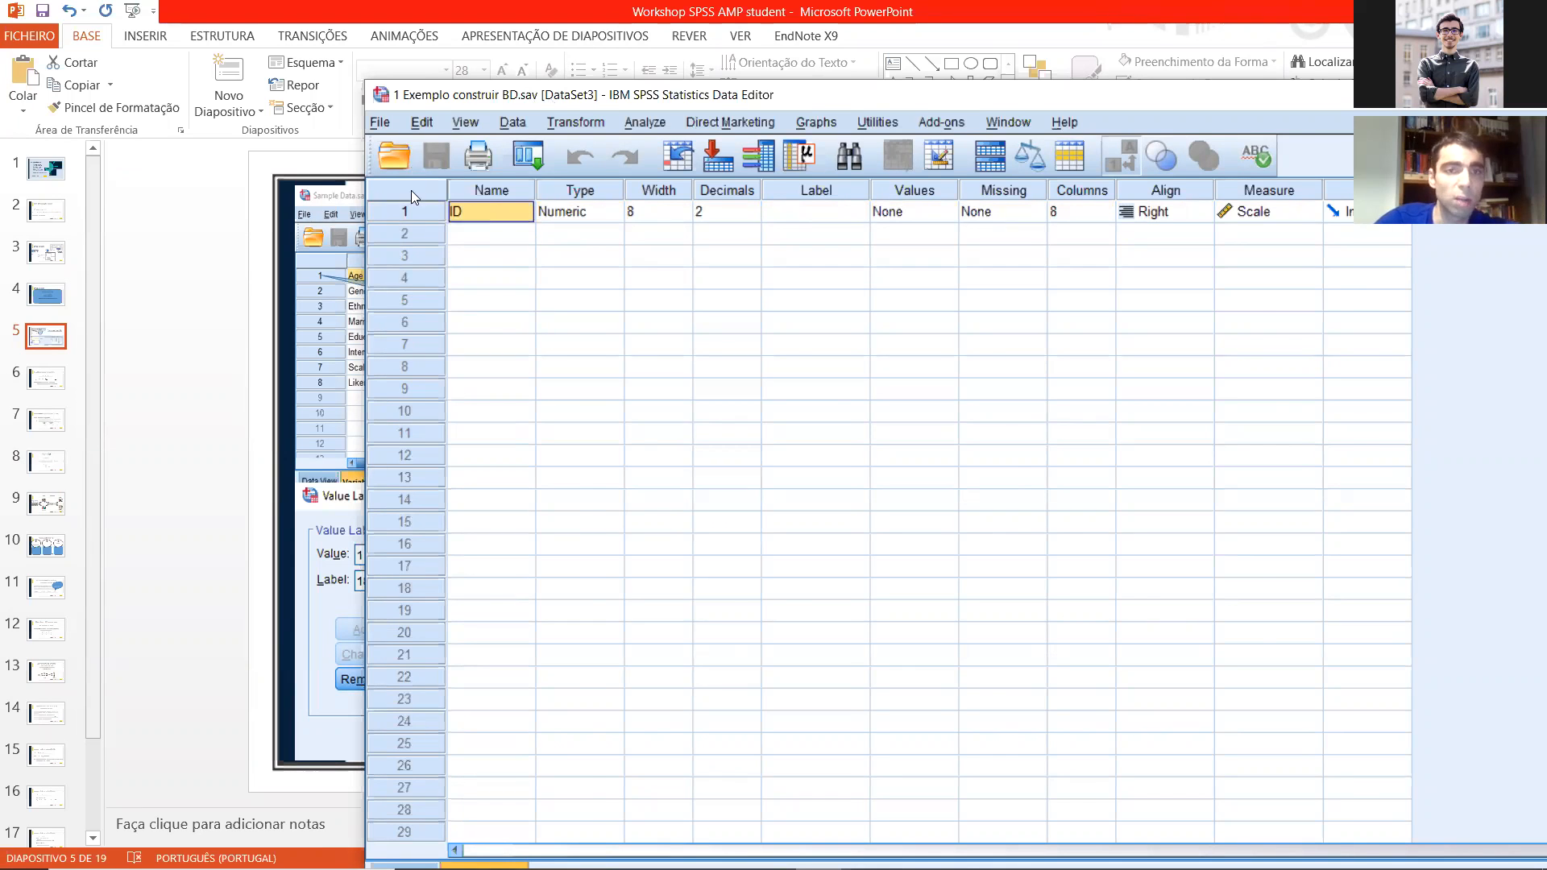
{"action": "left_click_drag", "start_coordinate": [528, 99], "coordinate": [323, 87]}
{"action": "left_click", "coordinate": [364, 200]}
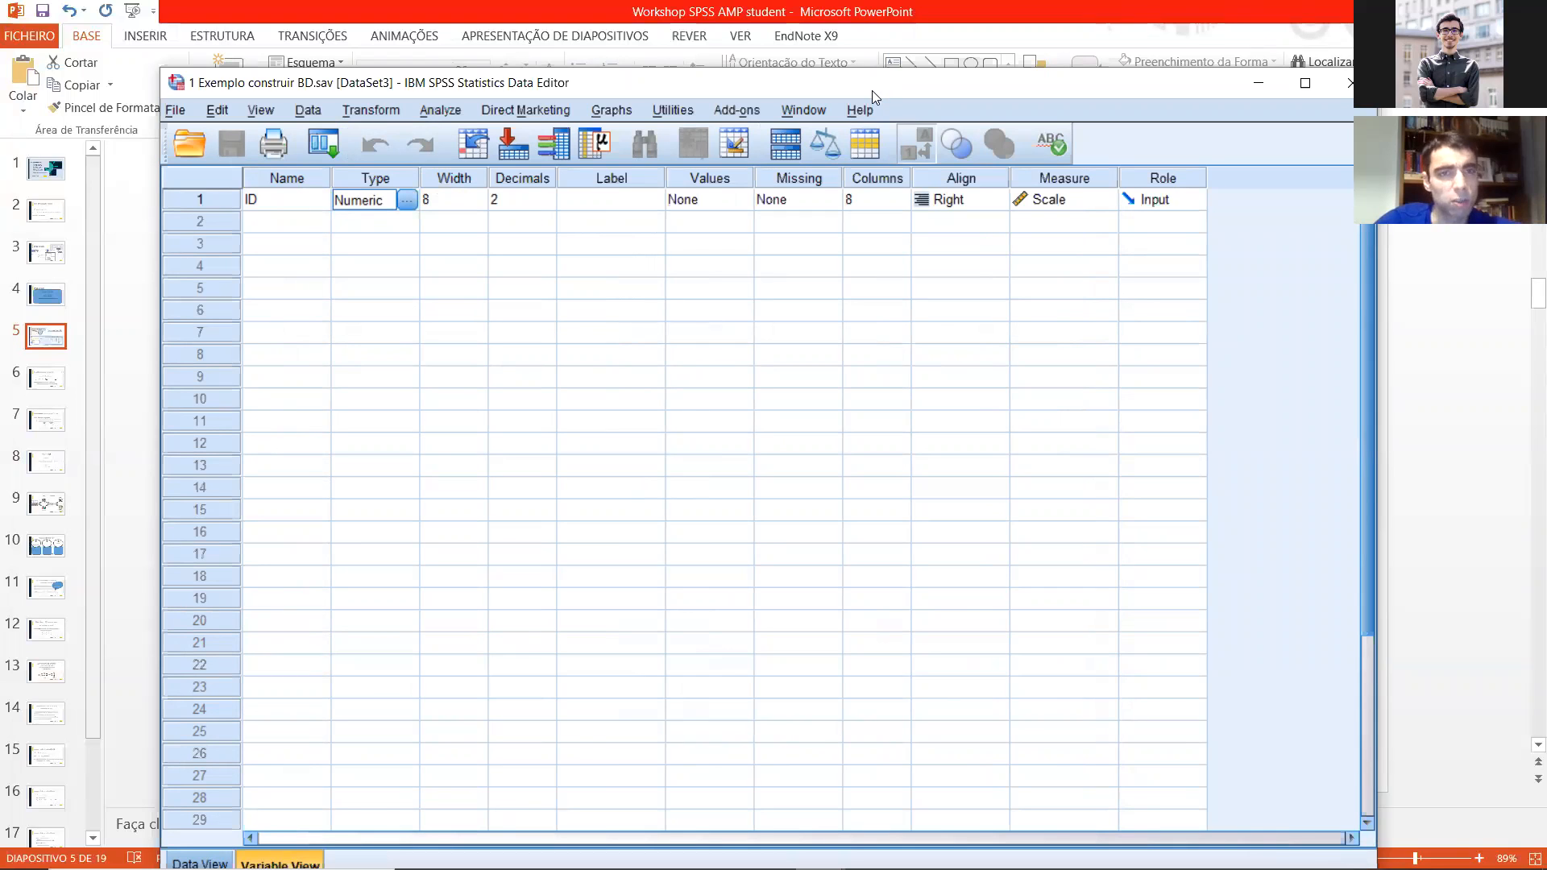
{"action": "left_click_drag", "start_coordinate": [872, 90], "coordinate": [702, 91]}
{"action": "left_click", "coordinate": [268, 199]}
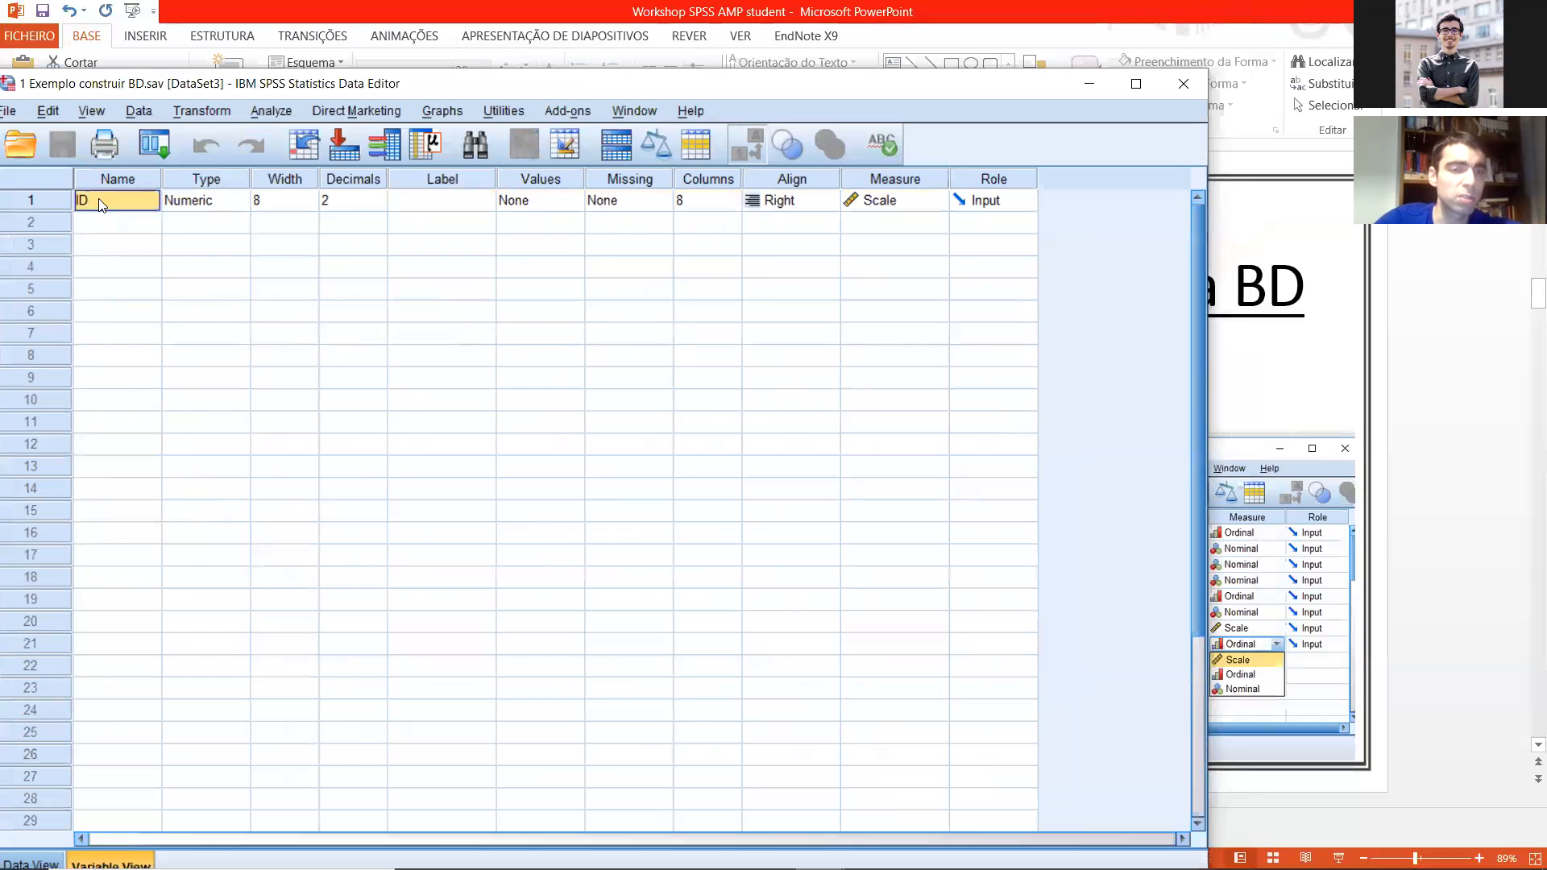
Step: Review the Date, Numeric, Custom currency and String options for the ID variable's type, and close the settings without applying changes
{"action": "left_click", "coordinate": [216, 200]}
{"action": "left_click", "coordinate": [240, 203]}
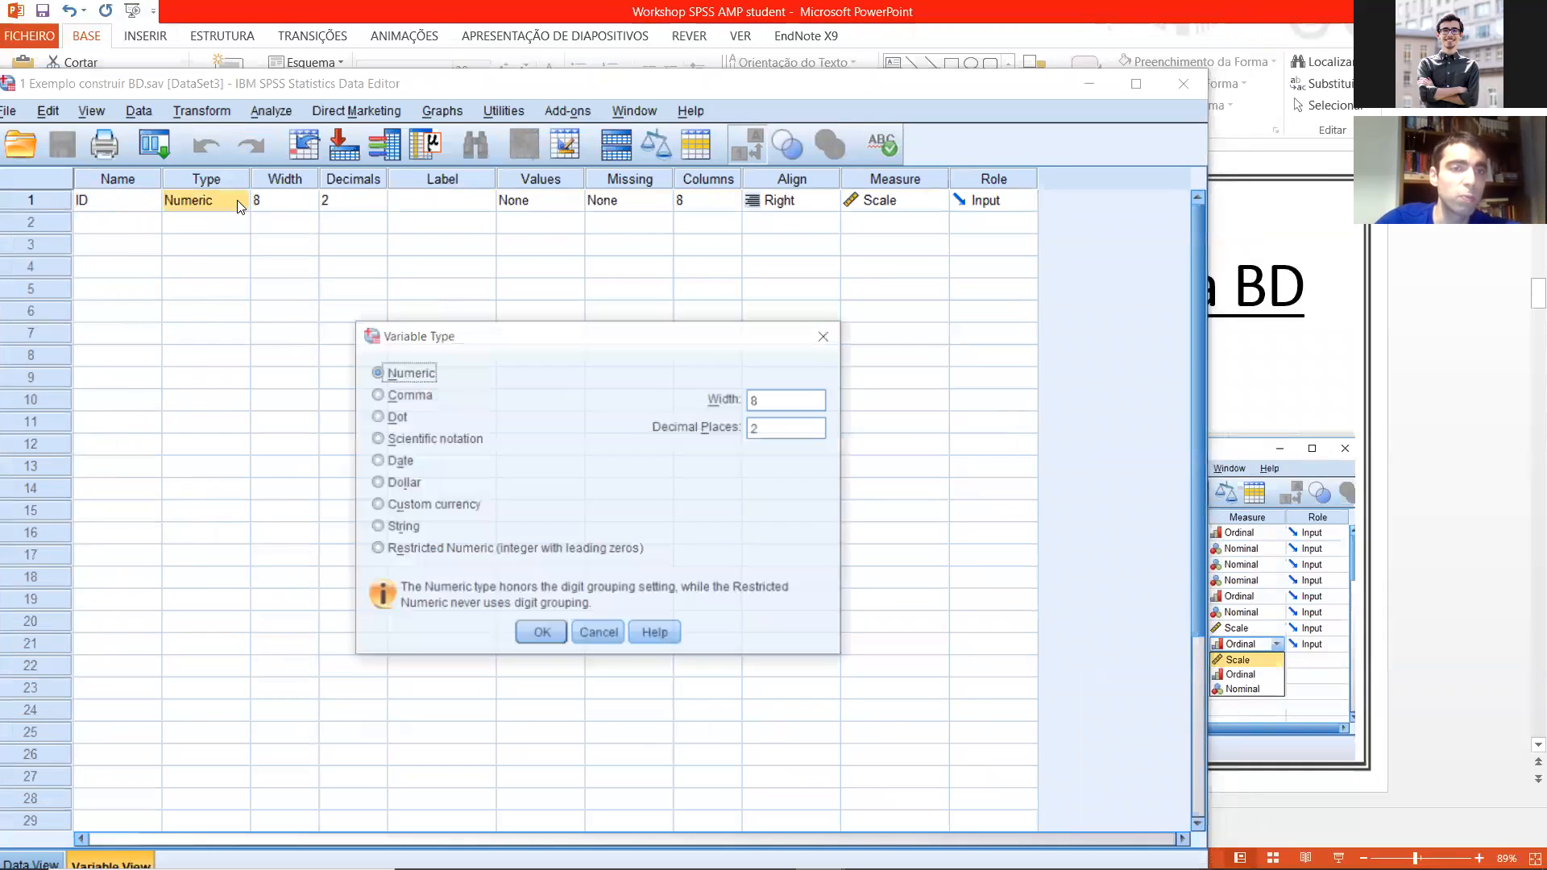
{"action": "left_click", "coordinate": [394, 466]}
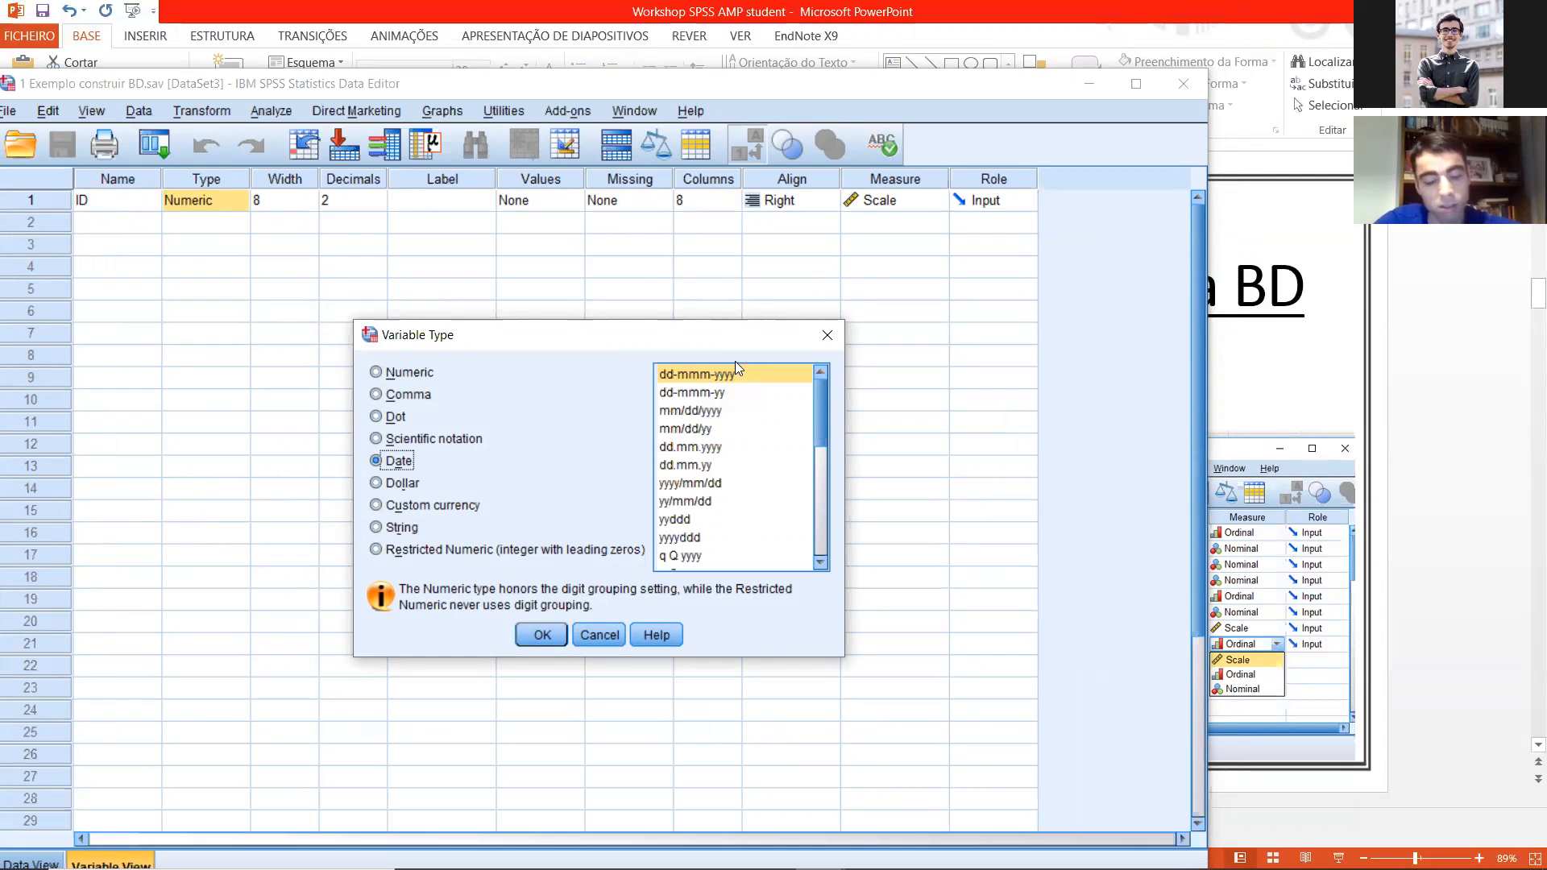
{"action": "left_click", "coordinate": [411, 373]}
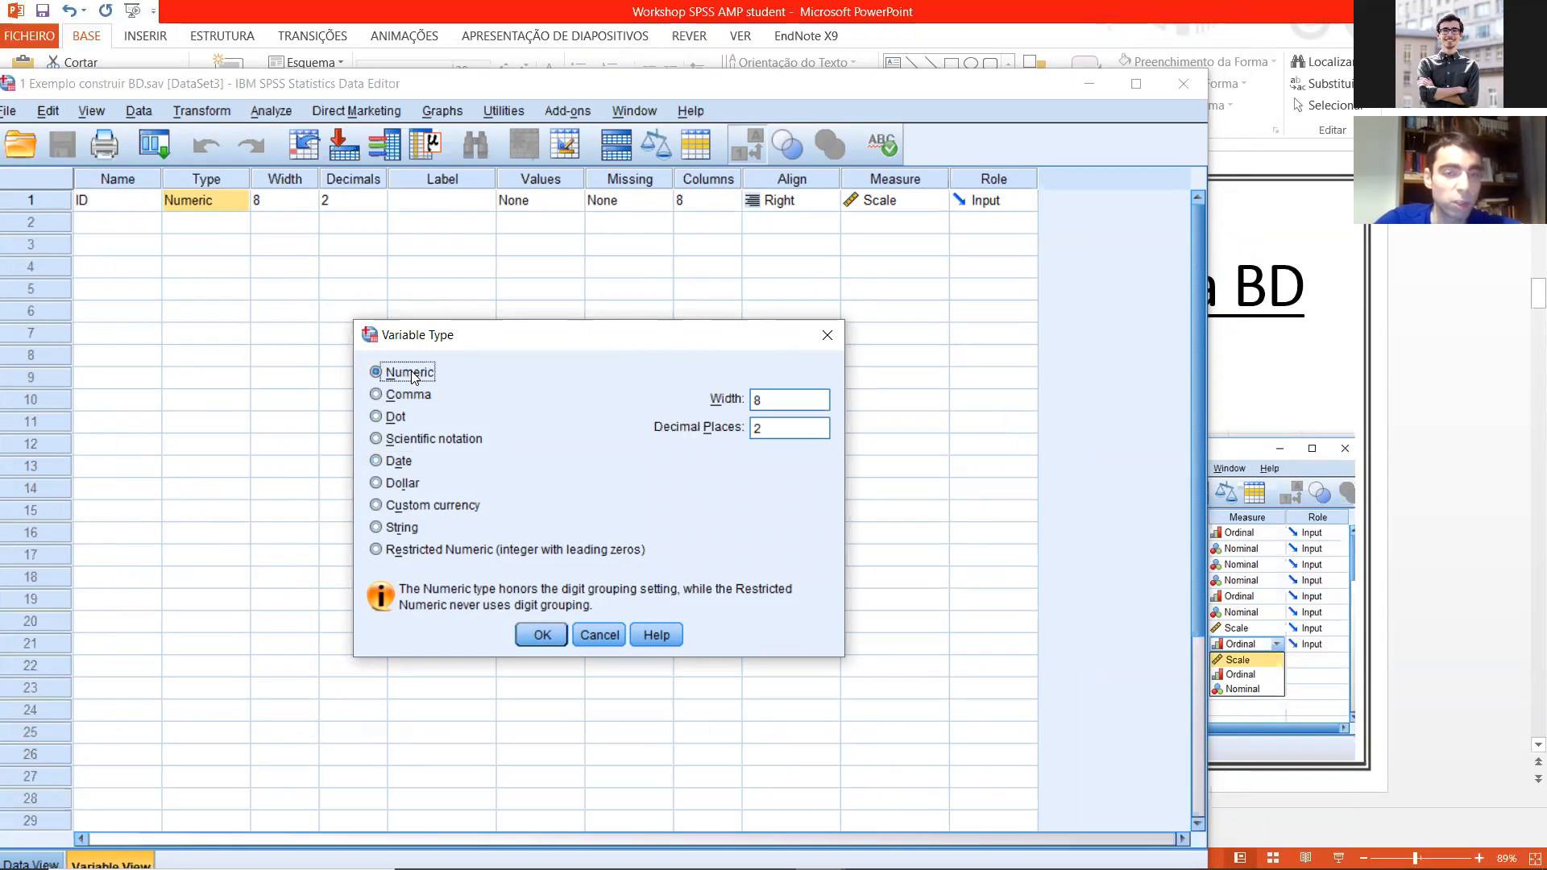
{"action": "left_click", "coordinate": [396, 506]}
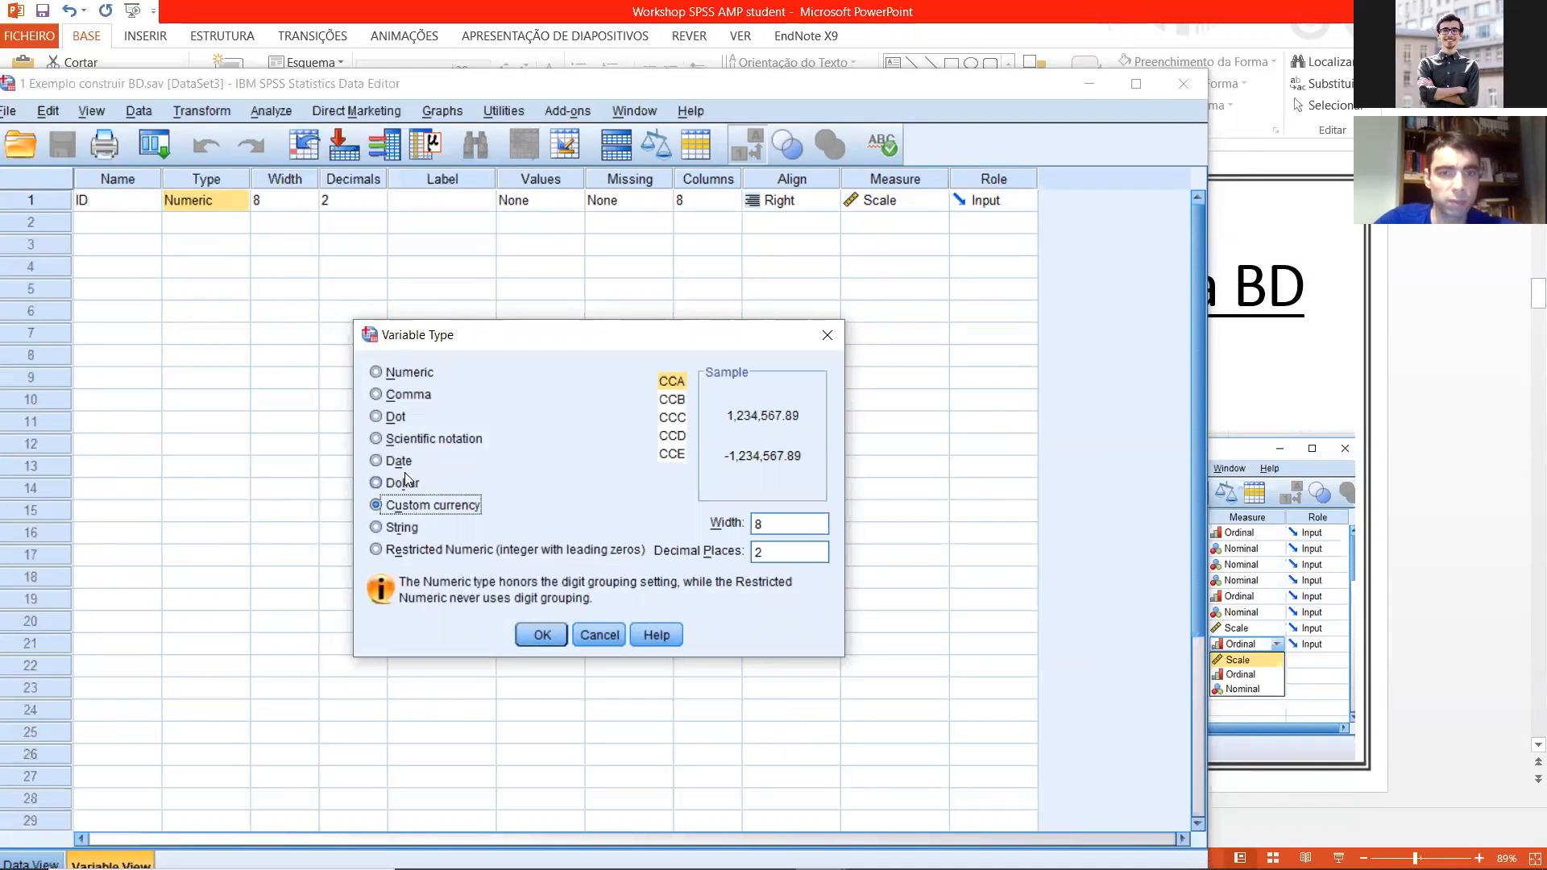
{"action": "left_click", "coordinate": [392, 529]}
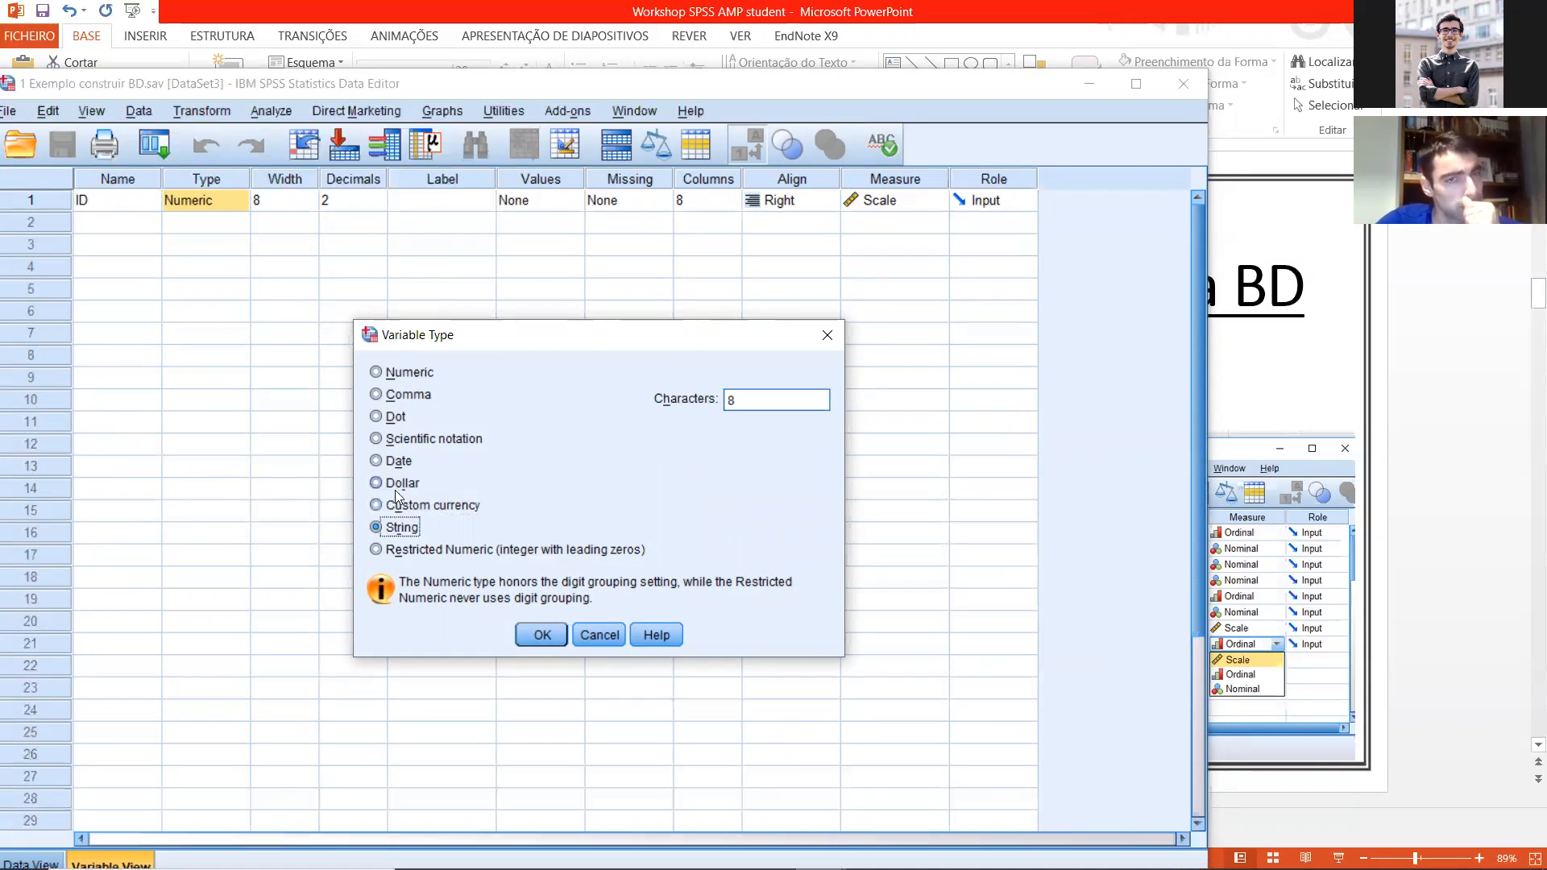
{"action": "left_click", "coordinate": [375, 372]}
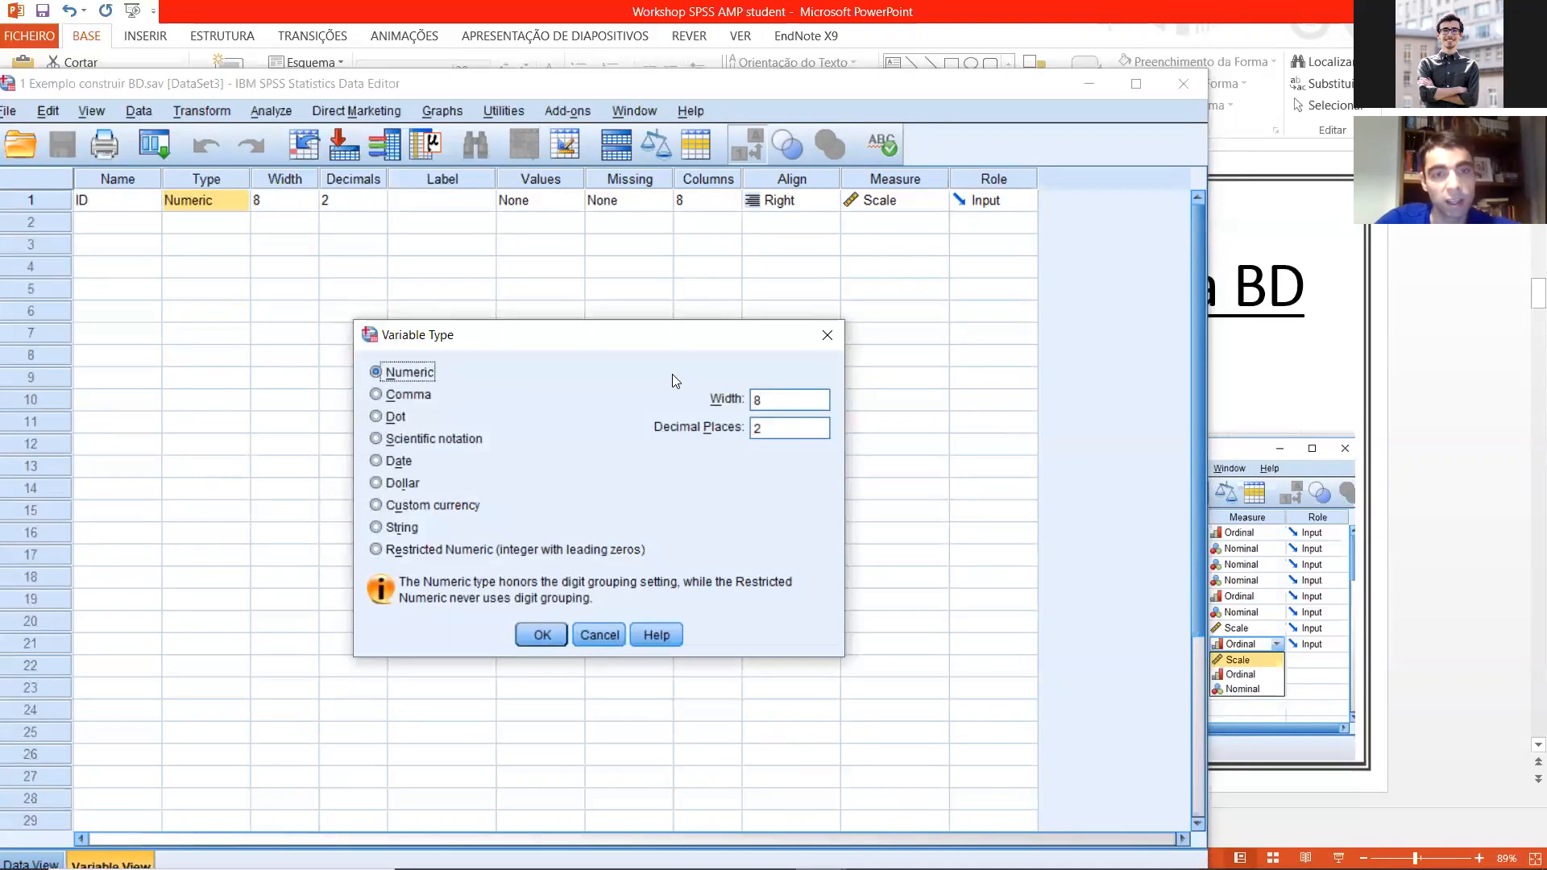
{"action": "left_click", "coordinate": [828, 335]}
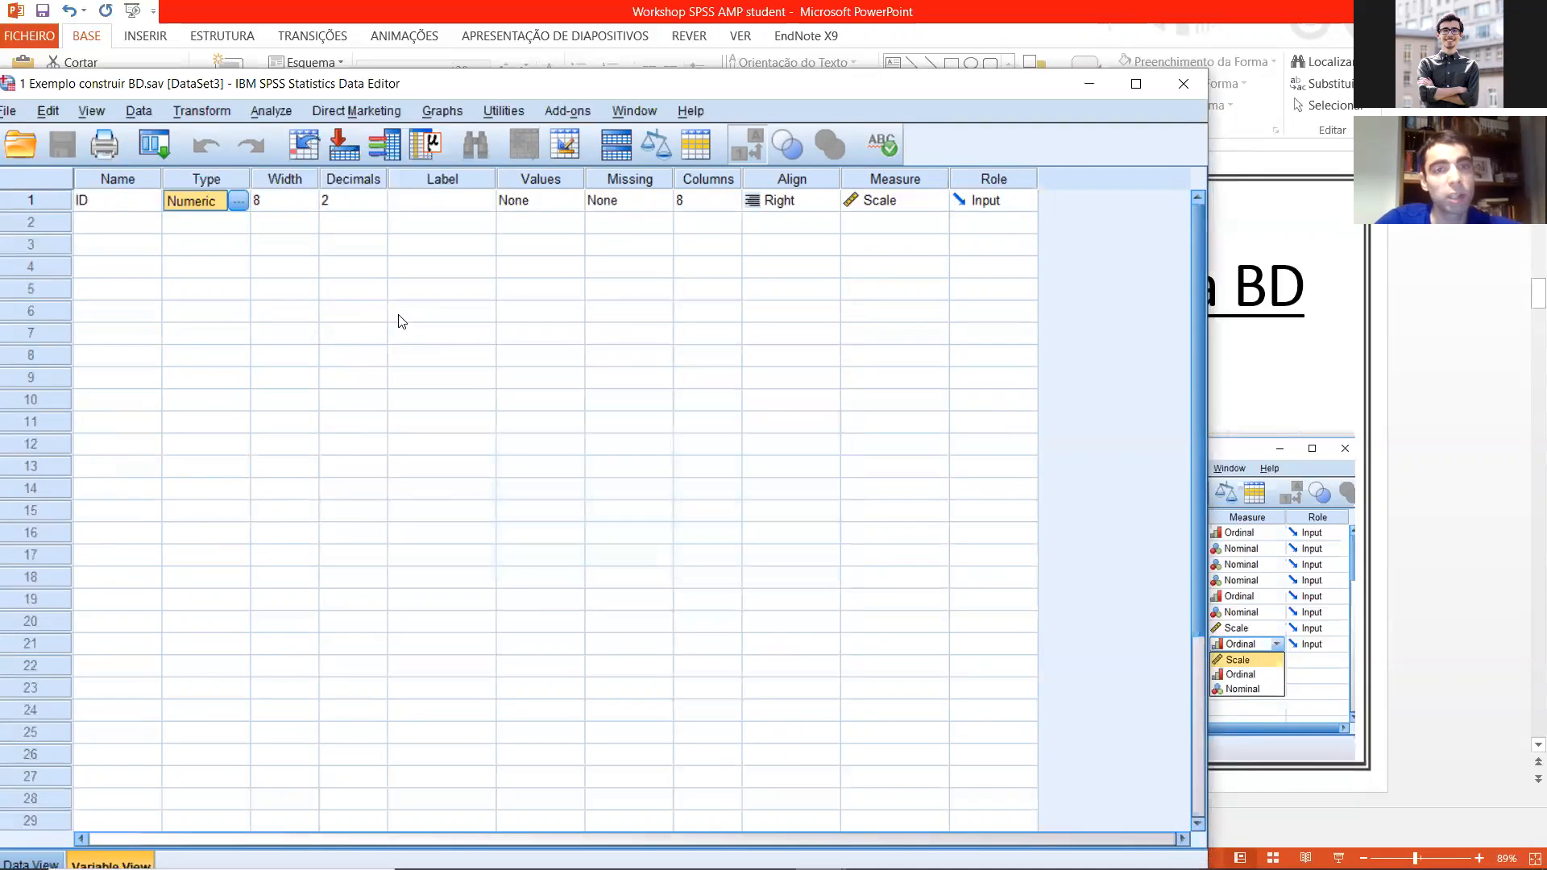
Step: View the value label settings and the type settings of the ID variable, closing each without changes
{"action": "left_click", "coordinate": [524, 203]}
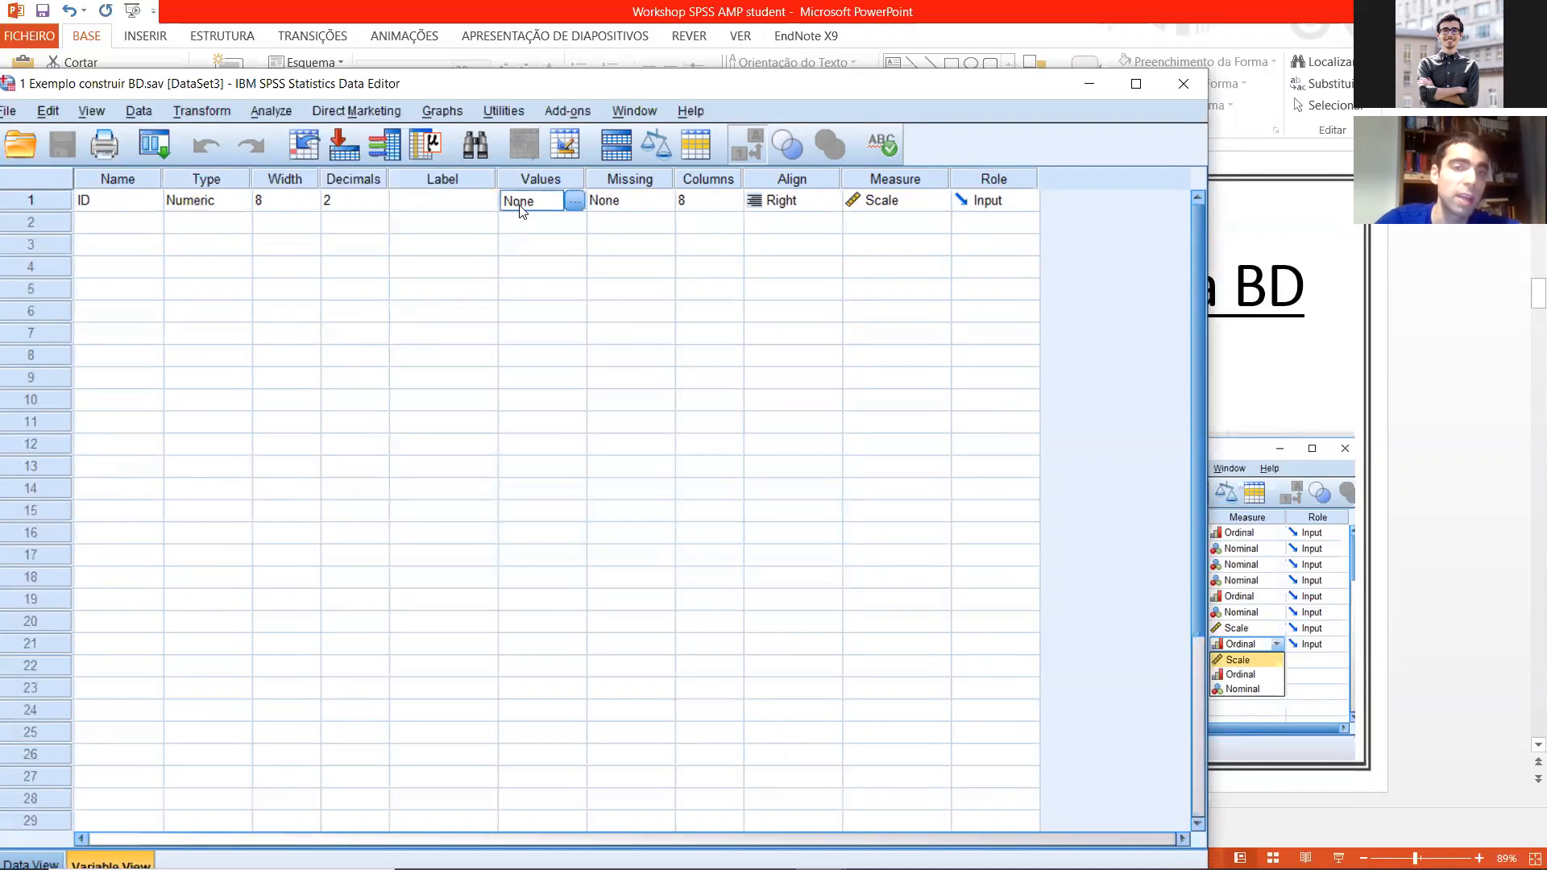
{"action": "left_click", "coordinate": [572, 202]}
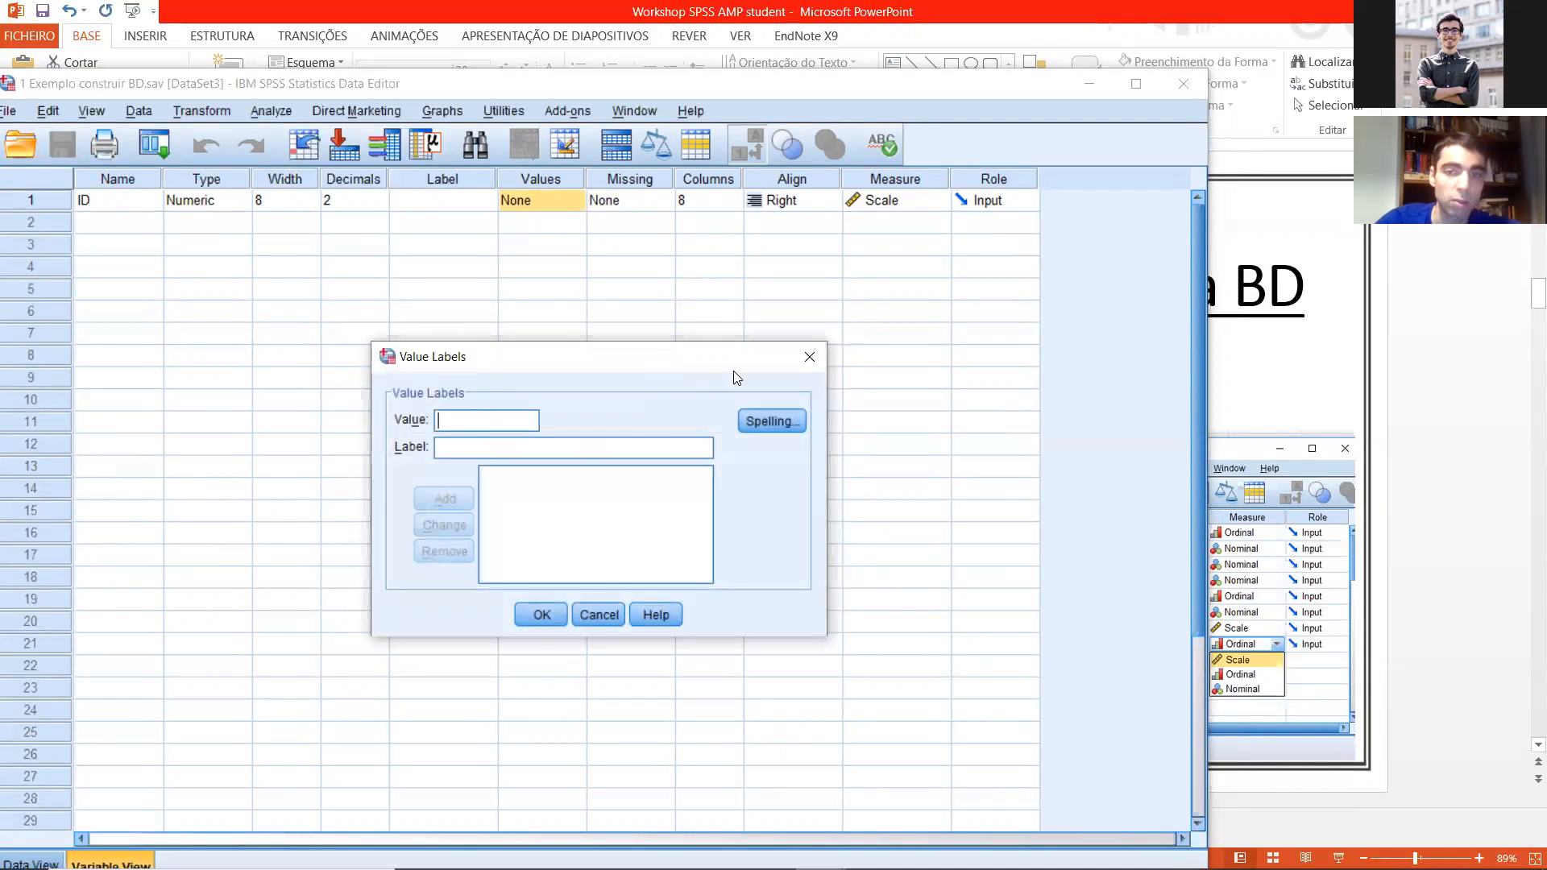
{"action": "left_click", "coordinate": [809, 357]}
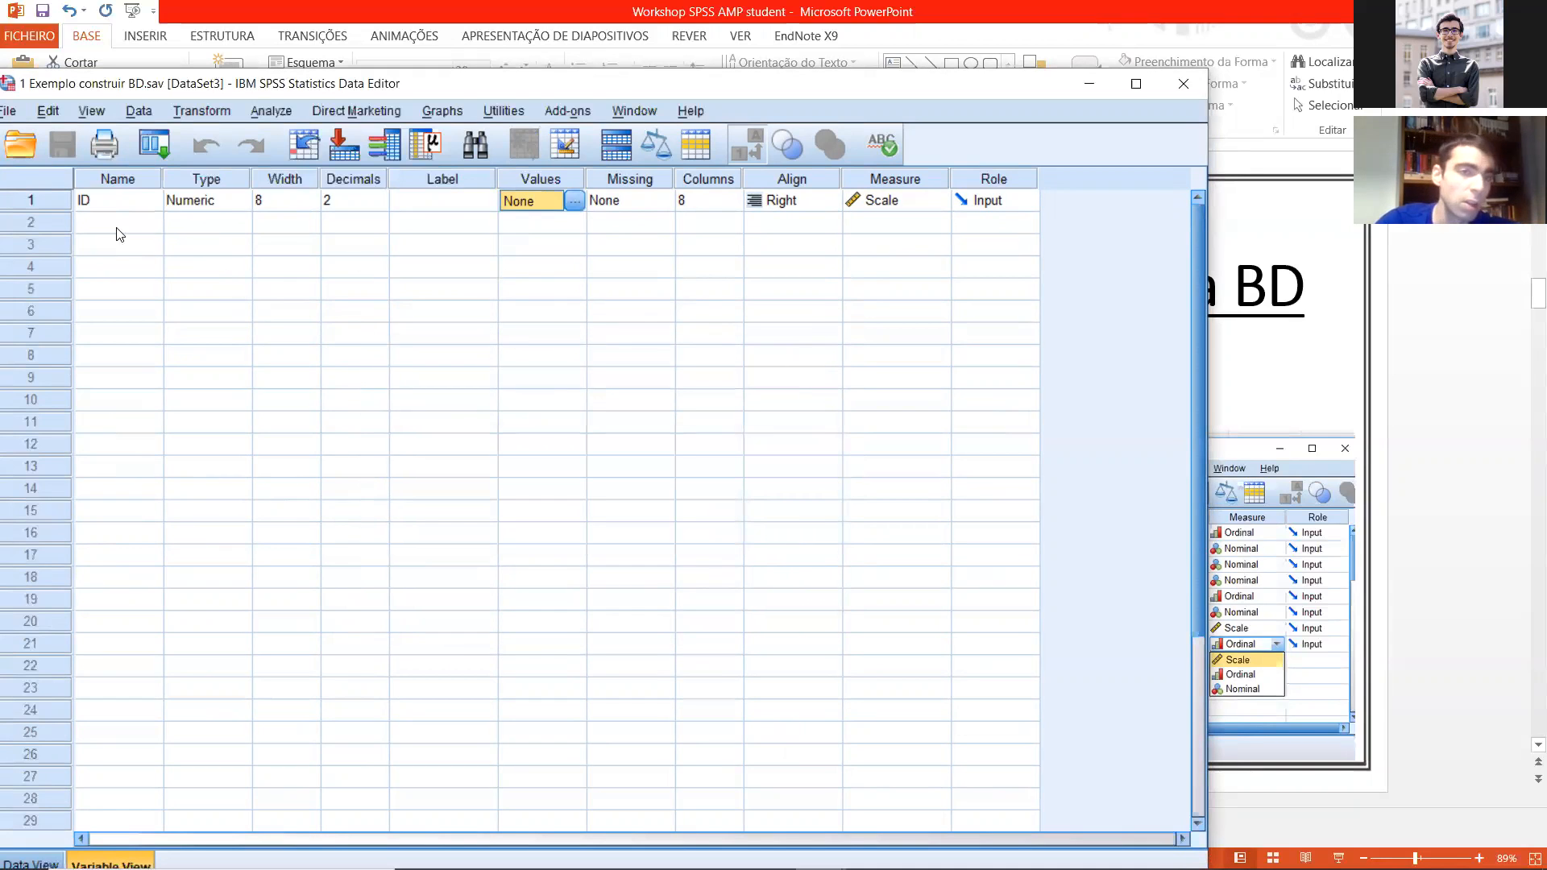
{"action": "left_click", "coordinate": [179, 206]}
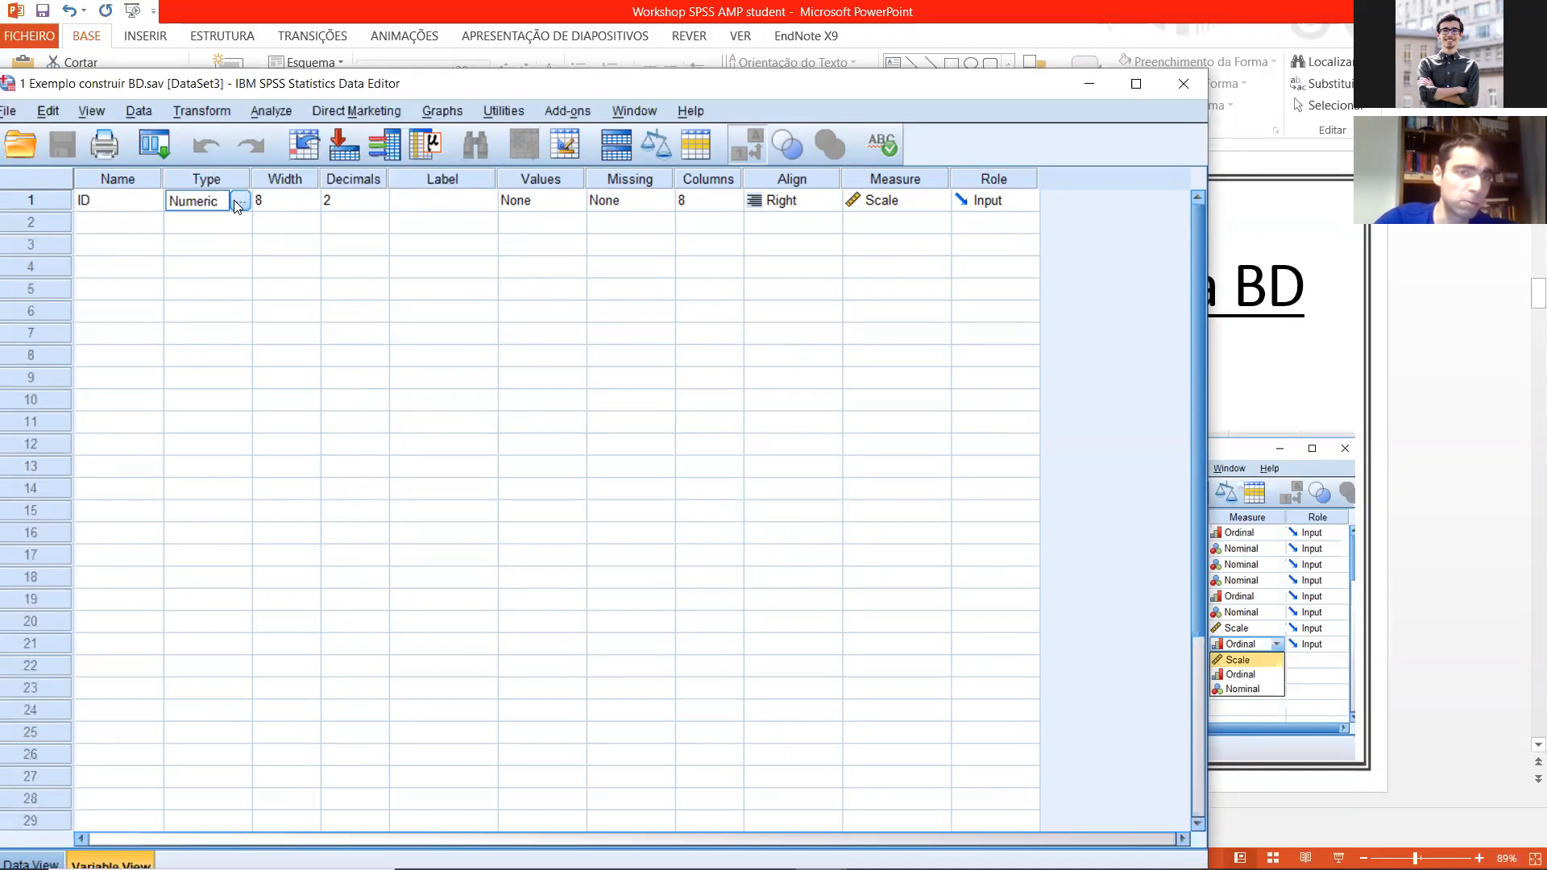
{"action": "left_click", "coordinate": [239, 202]}
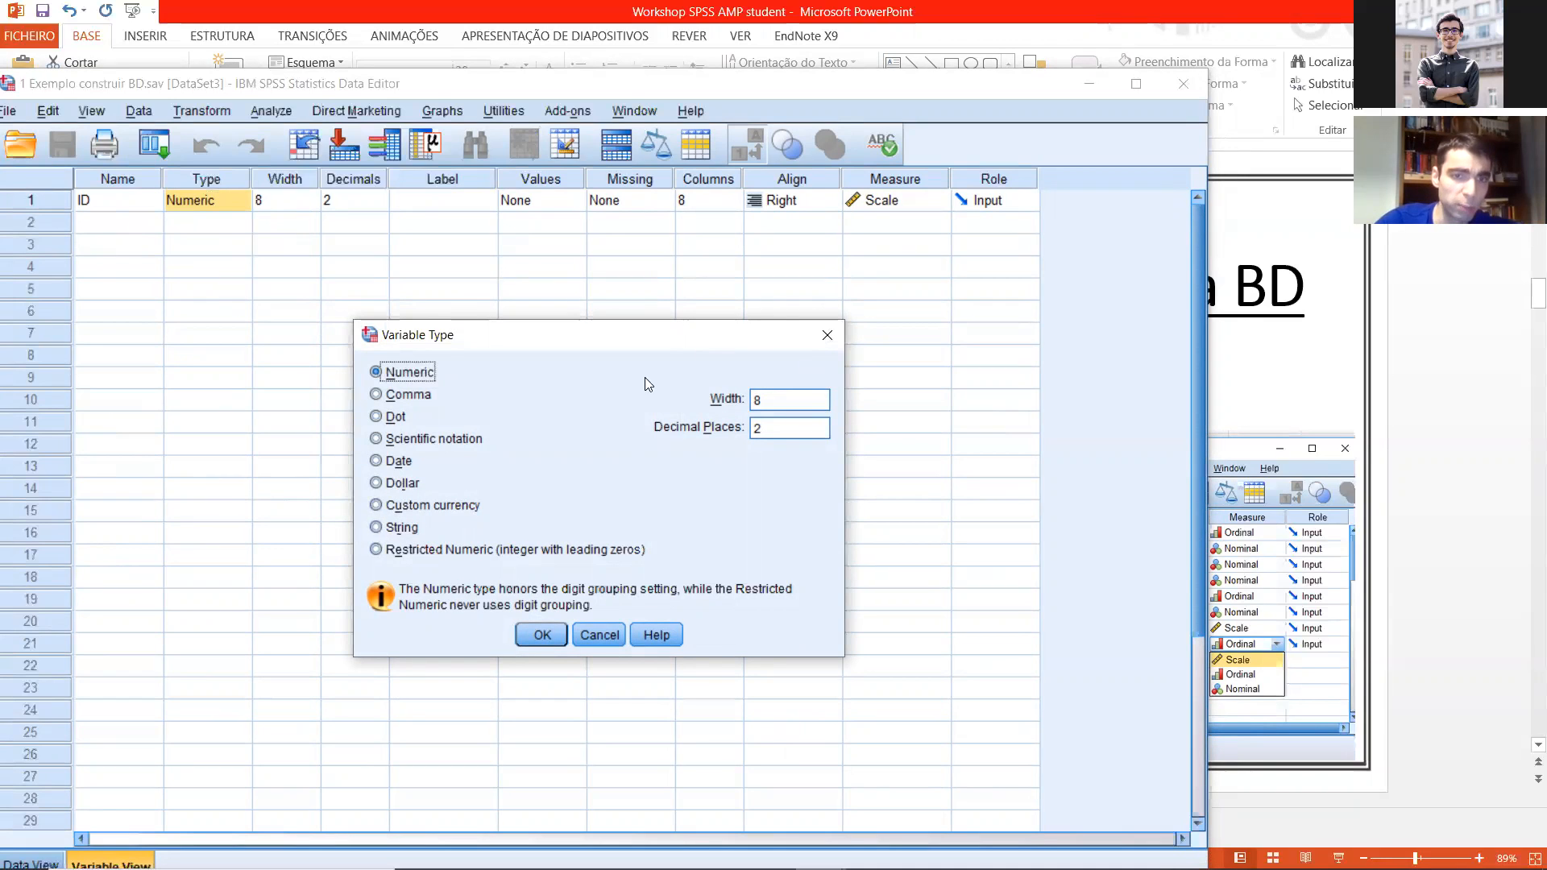
{"action": "left_click", "coordinate": [826, 334]}
Step: Try the String type with 80 characters for the ID variable, and set its type back to Numeric
{"action": "left_click", "coordinate": [240, 202]}
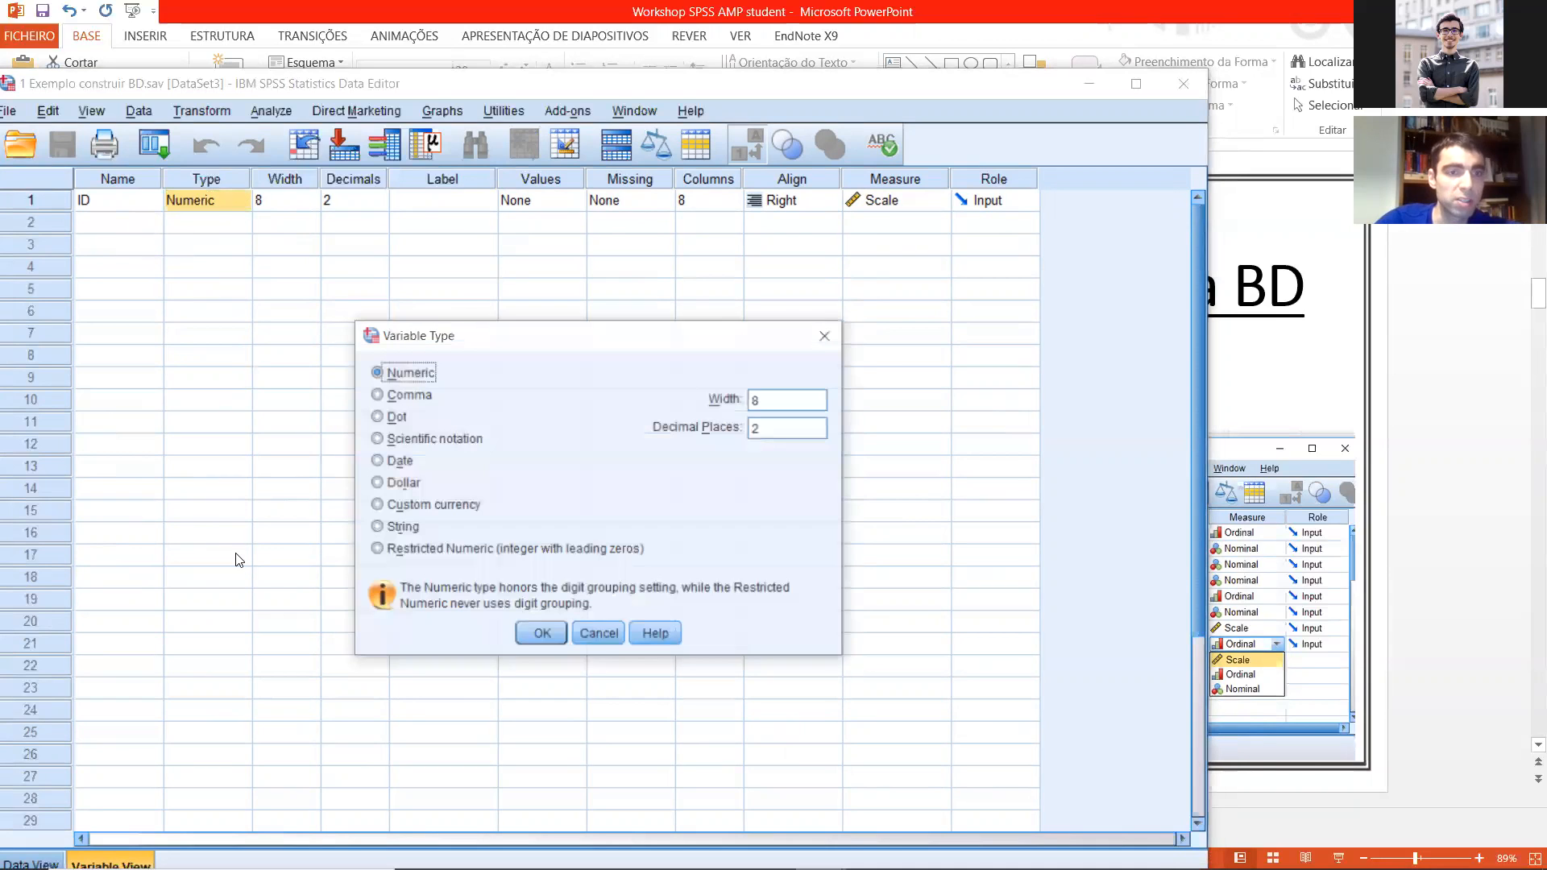
{"action": "left_click", "coordinate": [395, 526]}
{"action": "left_click", "coordinate": [733, 400]}
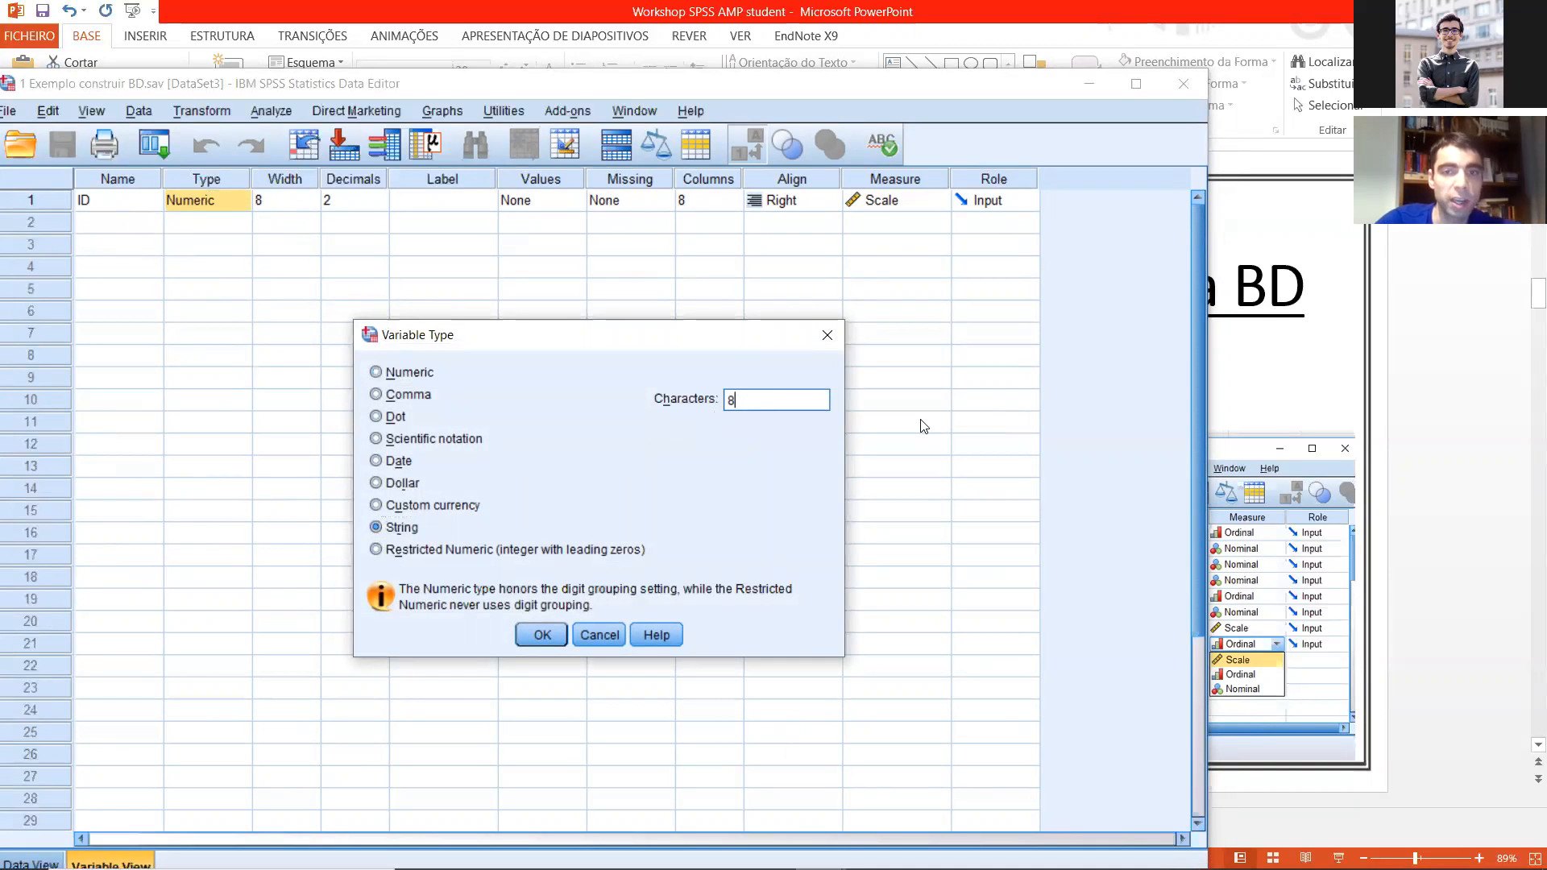
{"action": "type", "text": "0"}
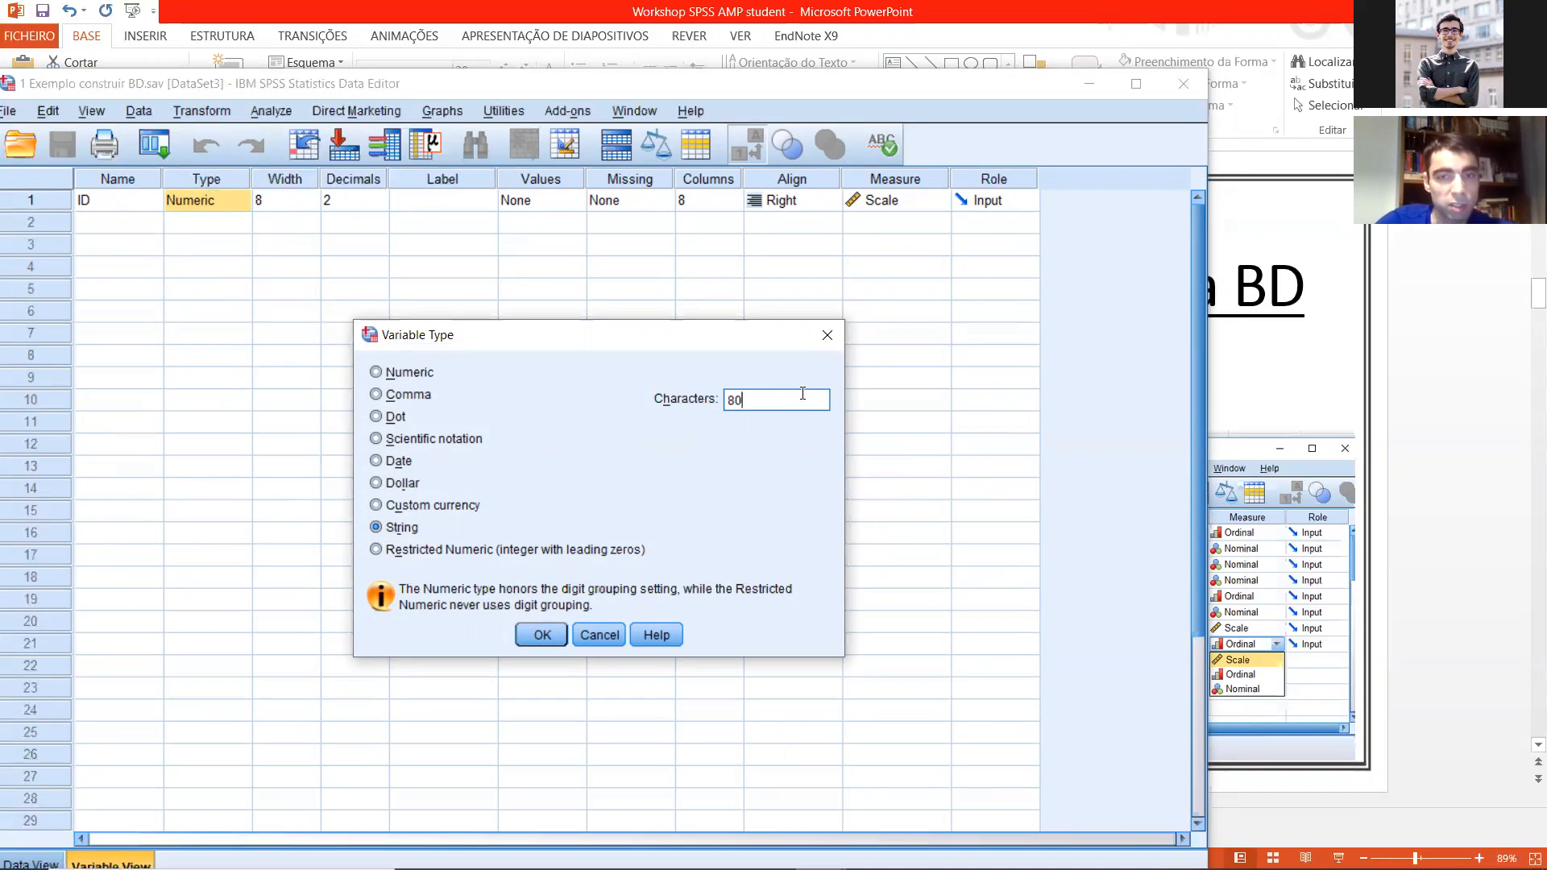
{"action": "key", "text": "BackSpace"}
{"action": "left_click", "coordinate": [392, 373]}
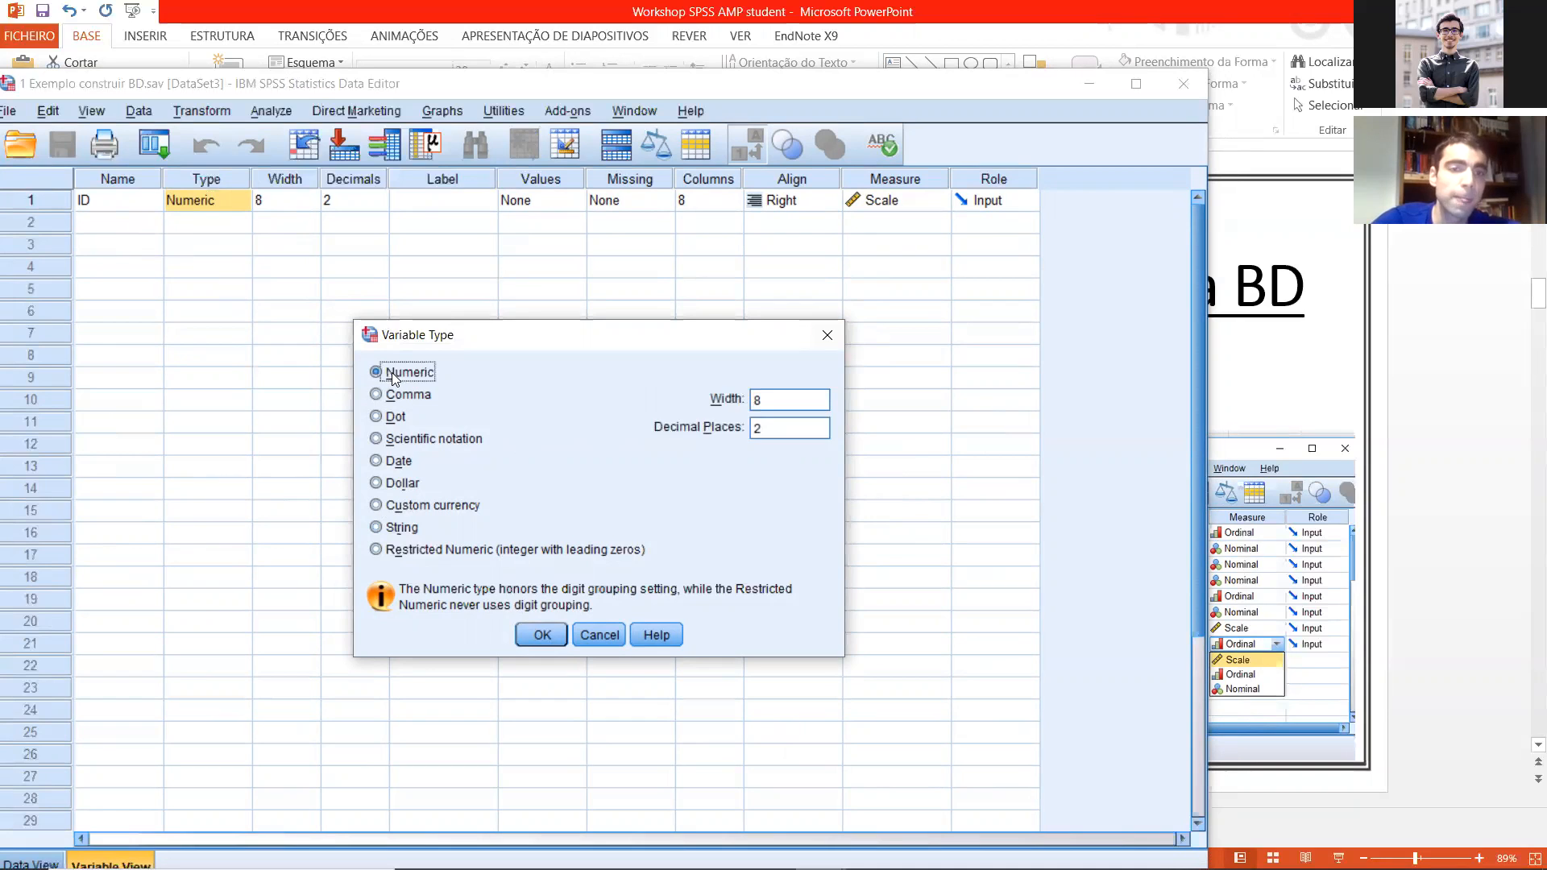
{"action": "left_click", "coordinate": [516, 609]}
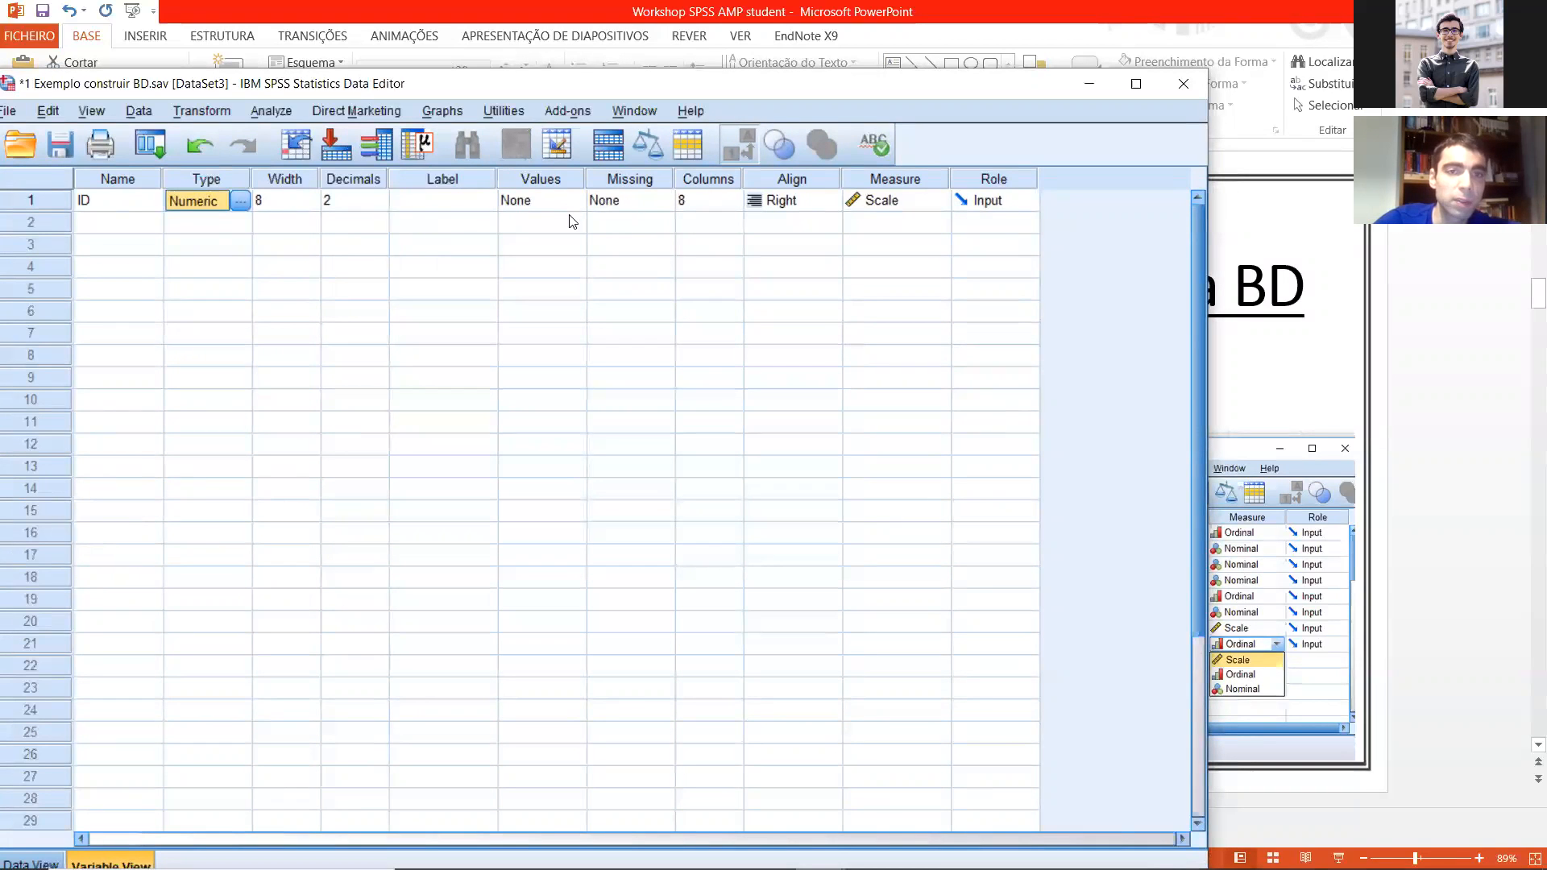
Step: Try to rename the ID variable to "ID doente", with a space in the name
{"action": "left_click", "coordinate": [480, 203]}
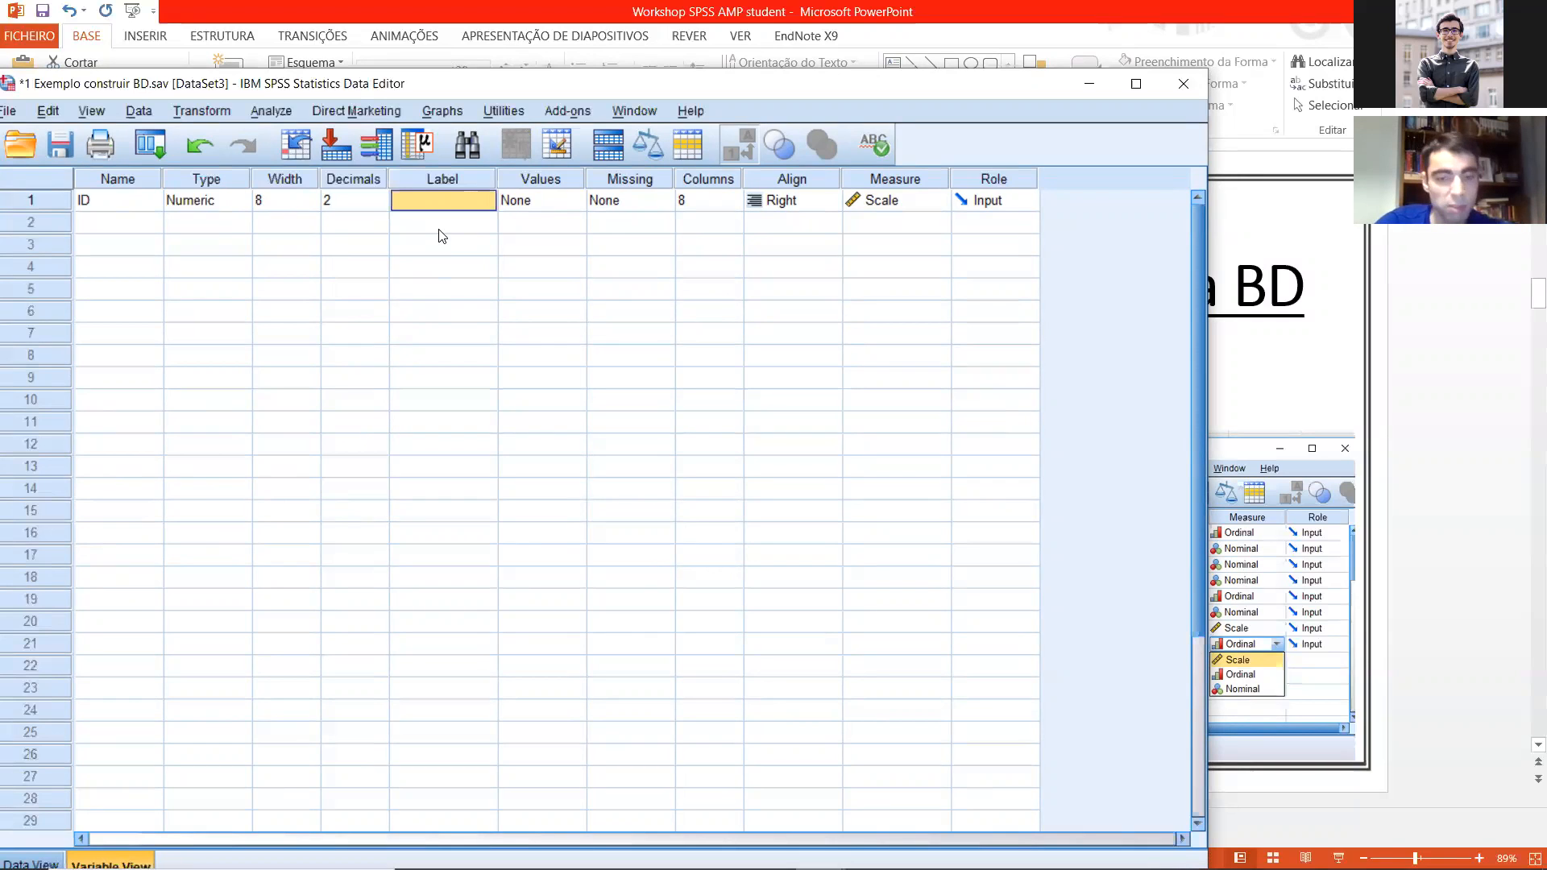
{"action": "left_click", "coordinate": [123, 209]}
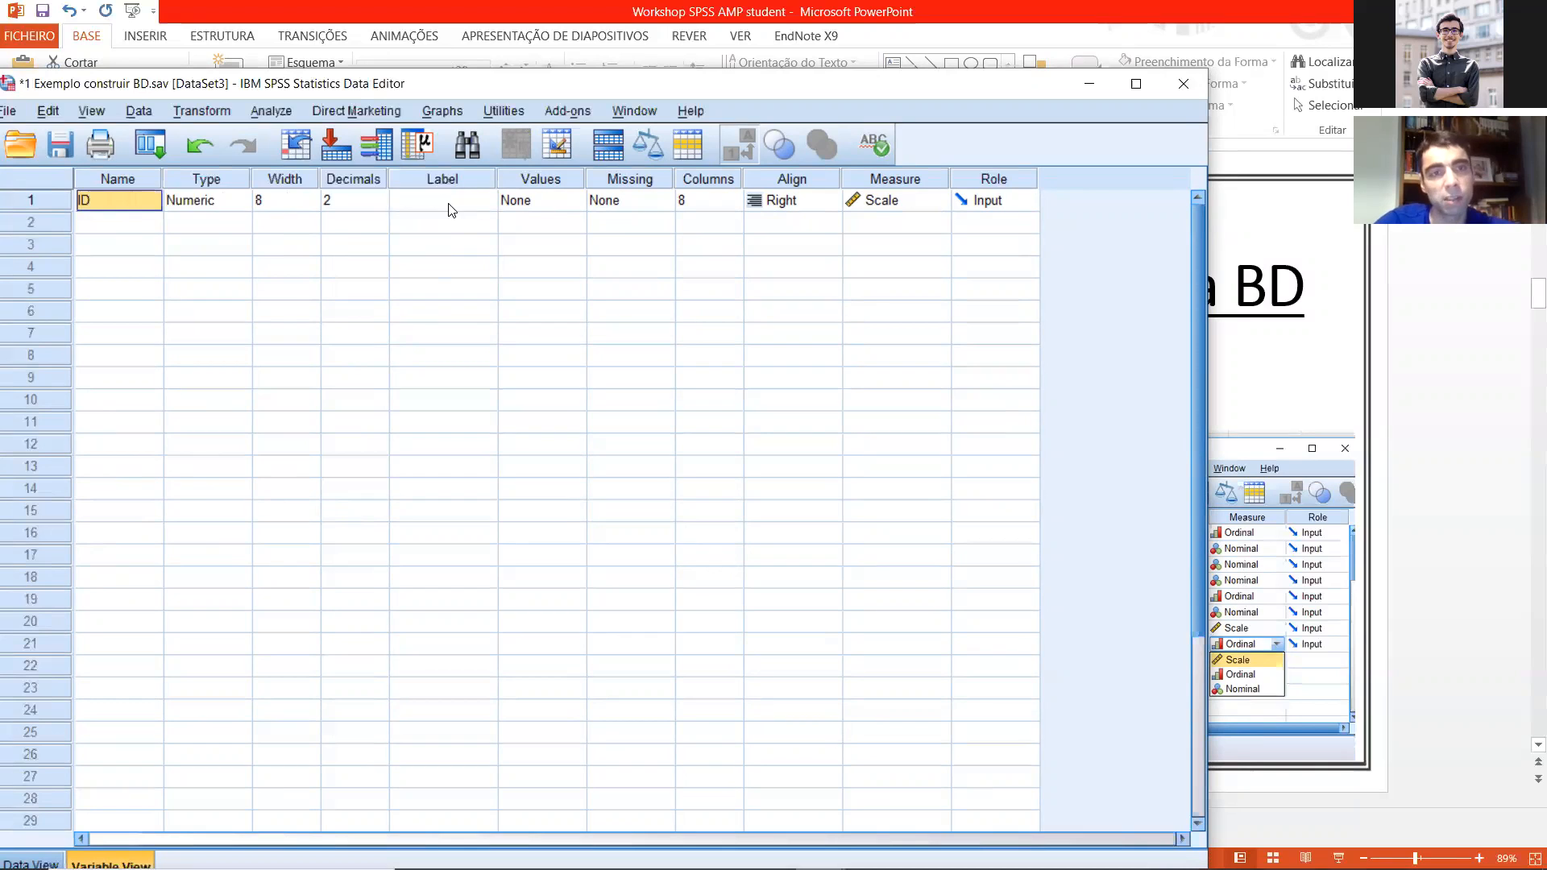
{"action": "double_click", "coordinate": [137, 204]}
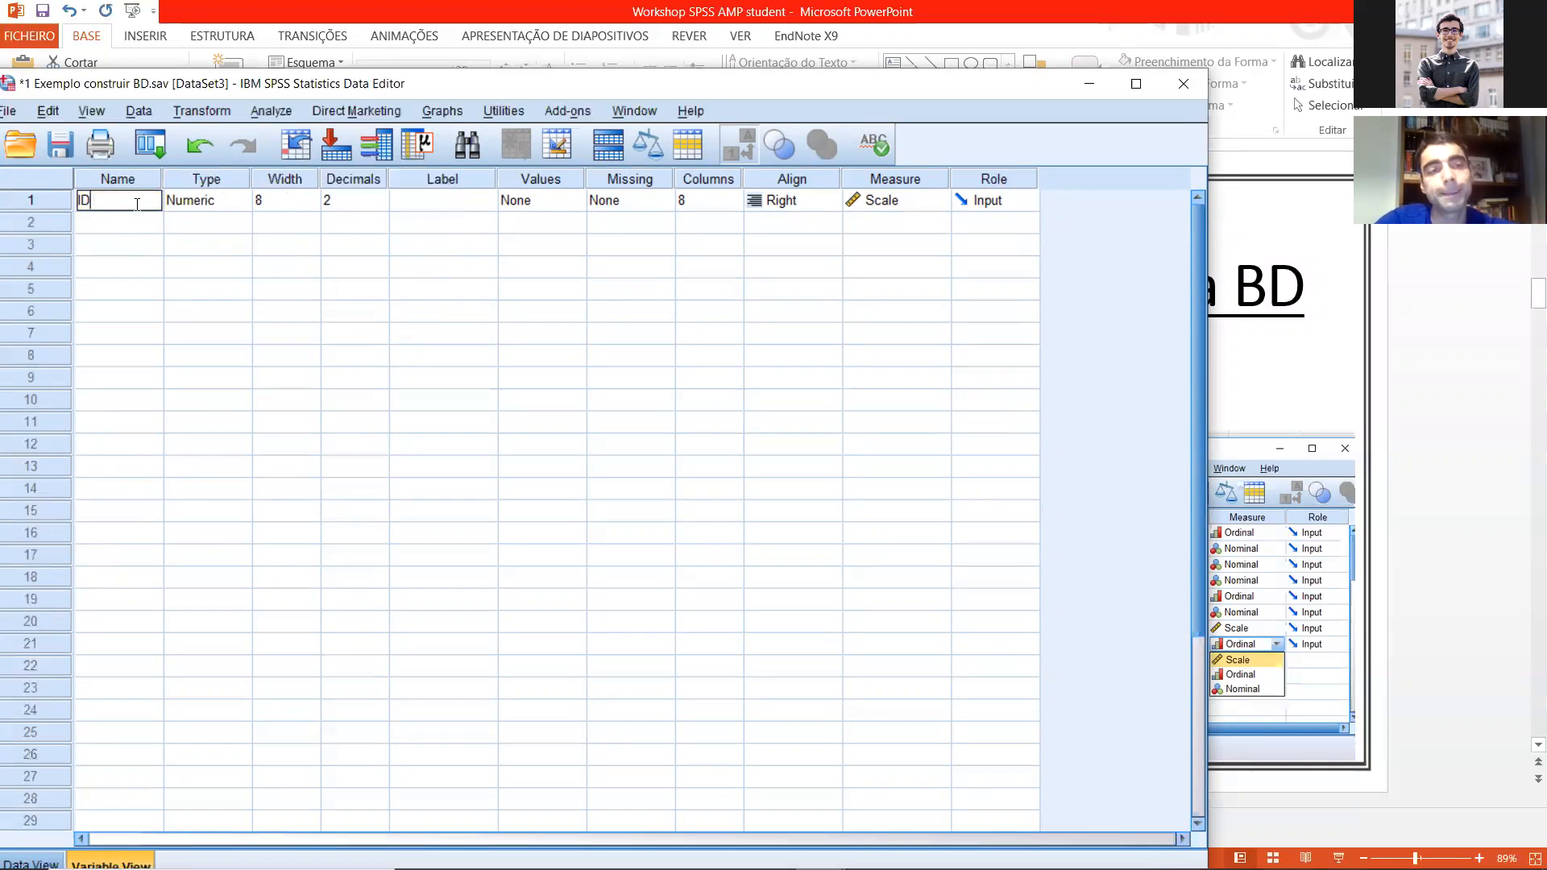
{"action": "type", "text": "s"}
{"action": "key", "text": "BackSpace"}
{"action": "type", "text": "doente"}
{"action": "key", "text": "Return"}
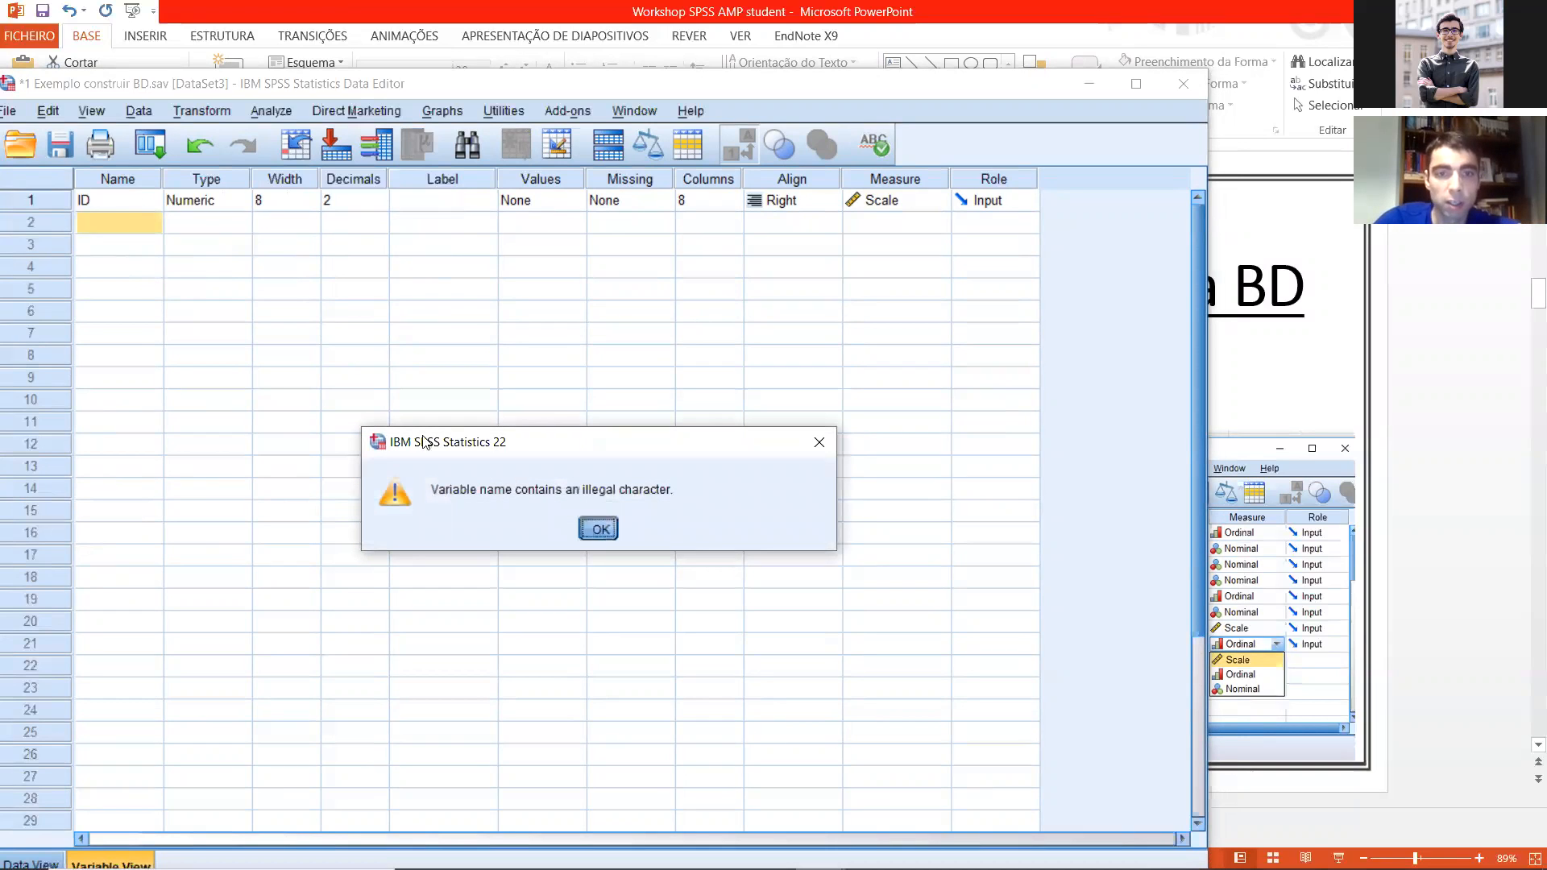
{"action": "key", "text": "Return"}
Step: Rename the first variable as ID_doente, and change its name back to ID
{"action": "double_click", "coordinate": [144, 198]}
{"action": "type", "text": "_doente"}
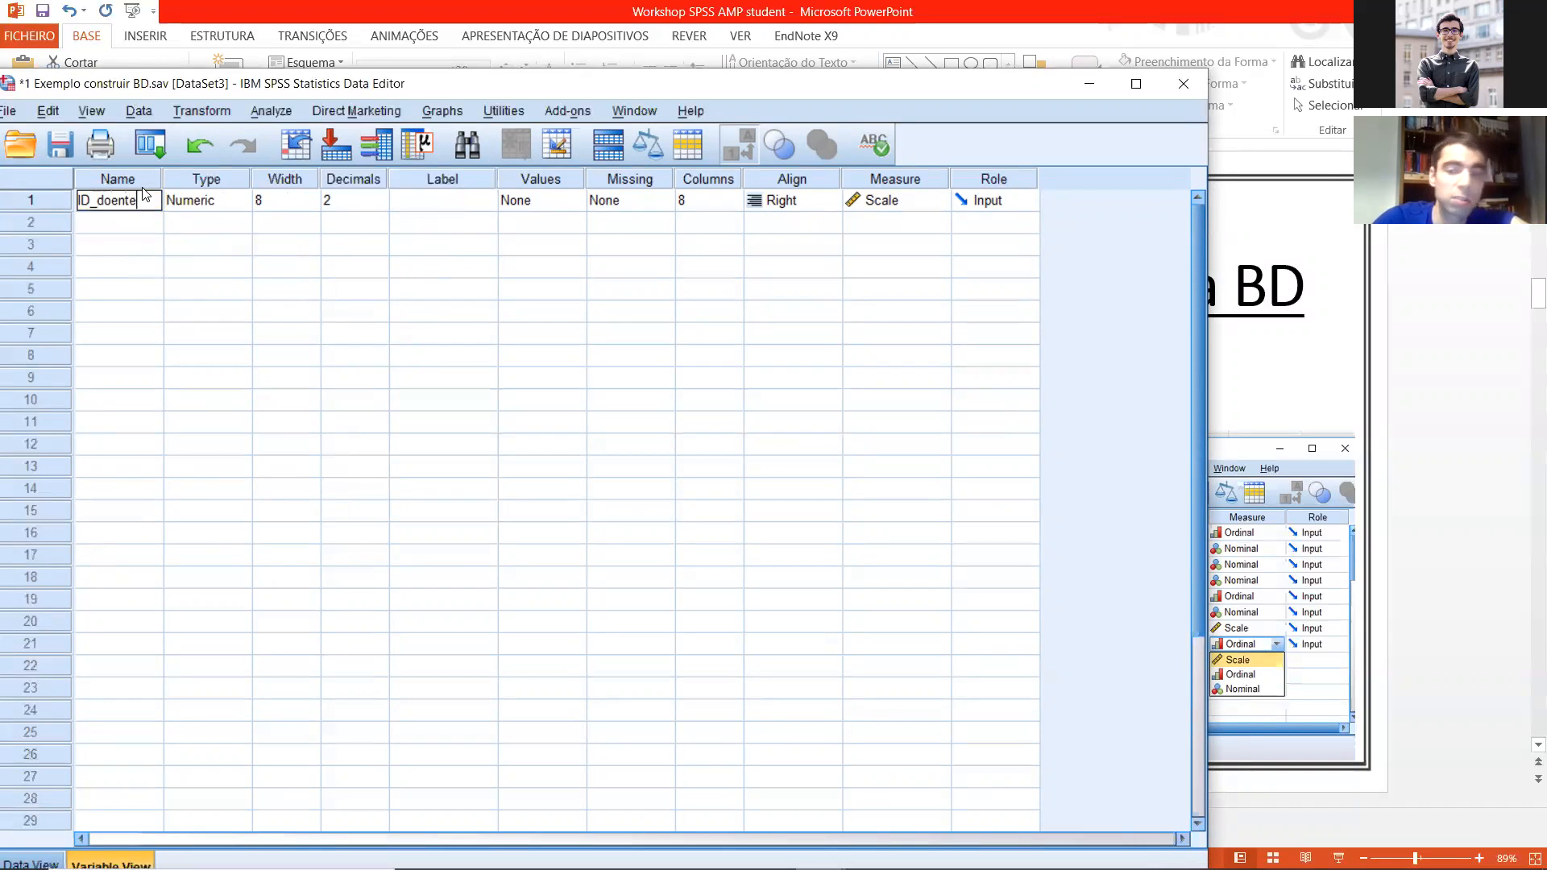
{"action": "key", "text": "Return"}
{"action": "left_click", "coordinate": [151, 200]}
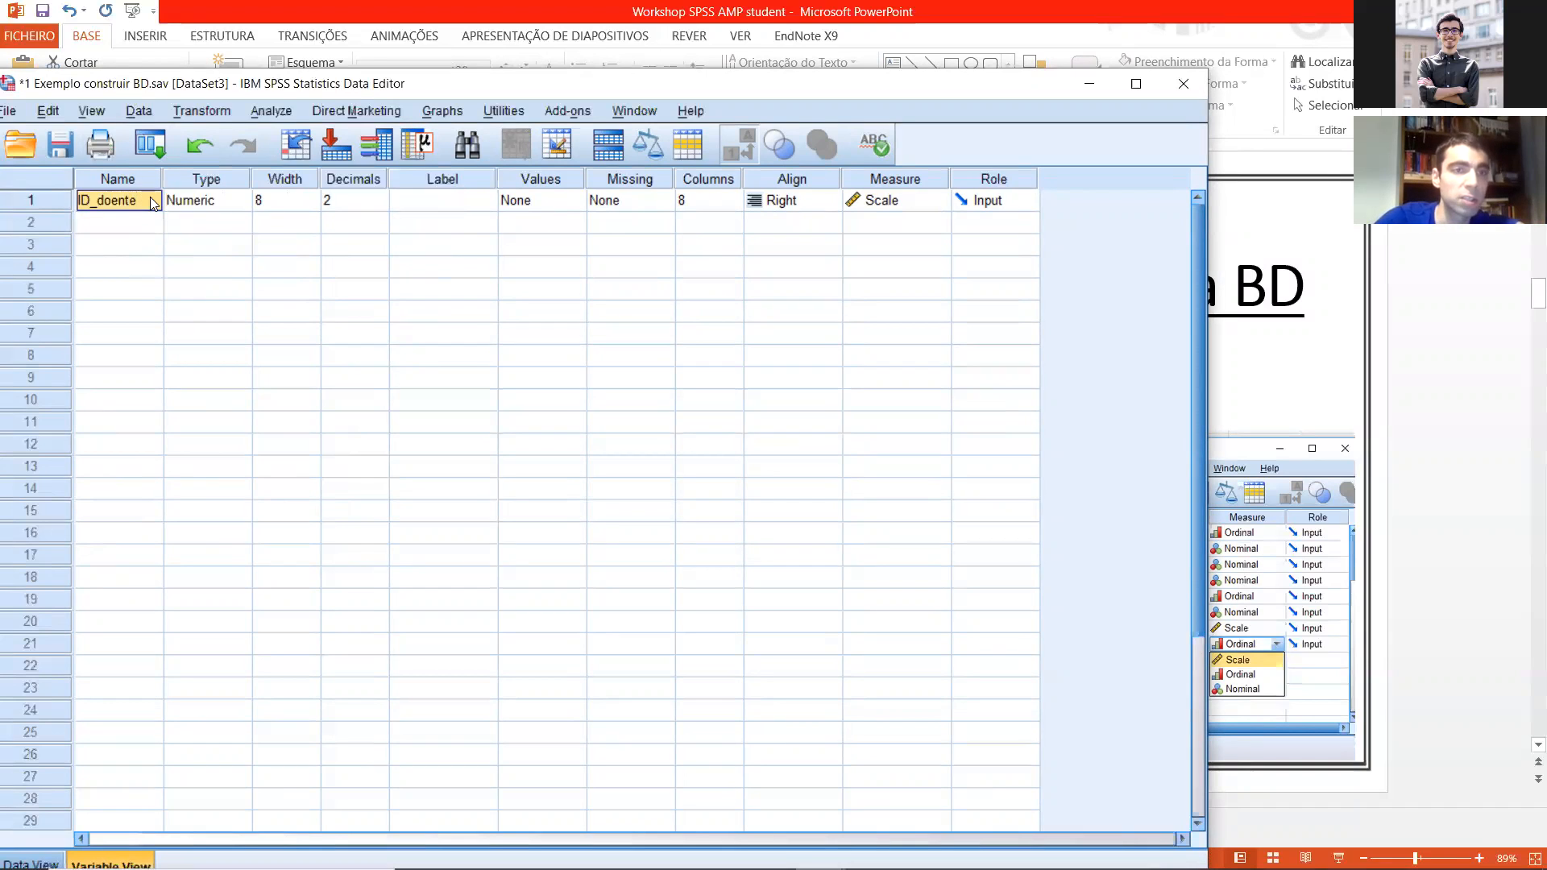
{"action": "key", "text": "BackSpace"}
{"action": "type", "text": "ID"}
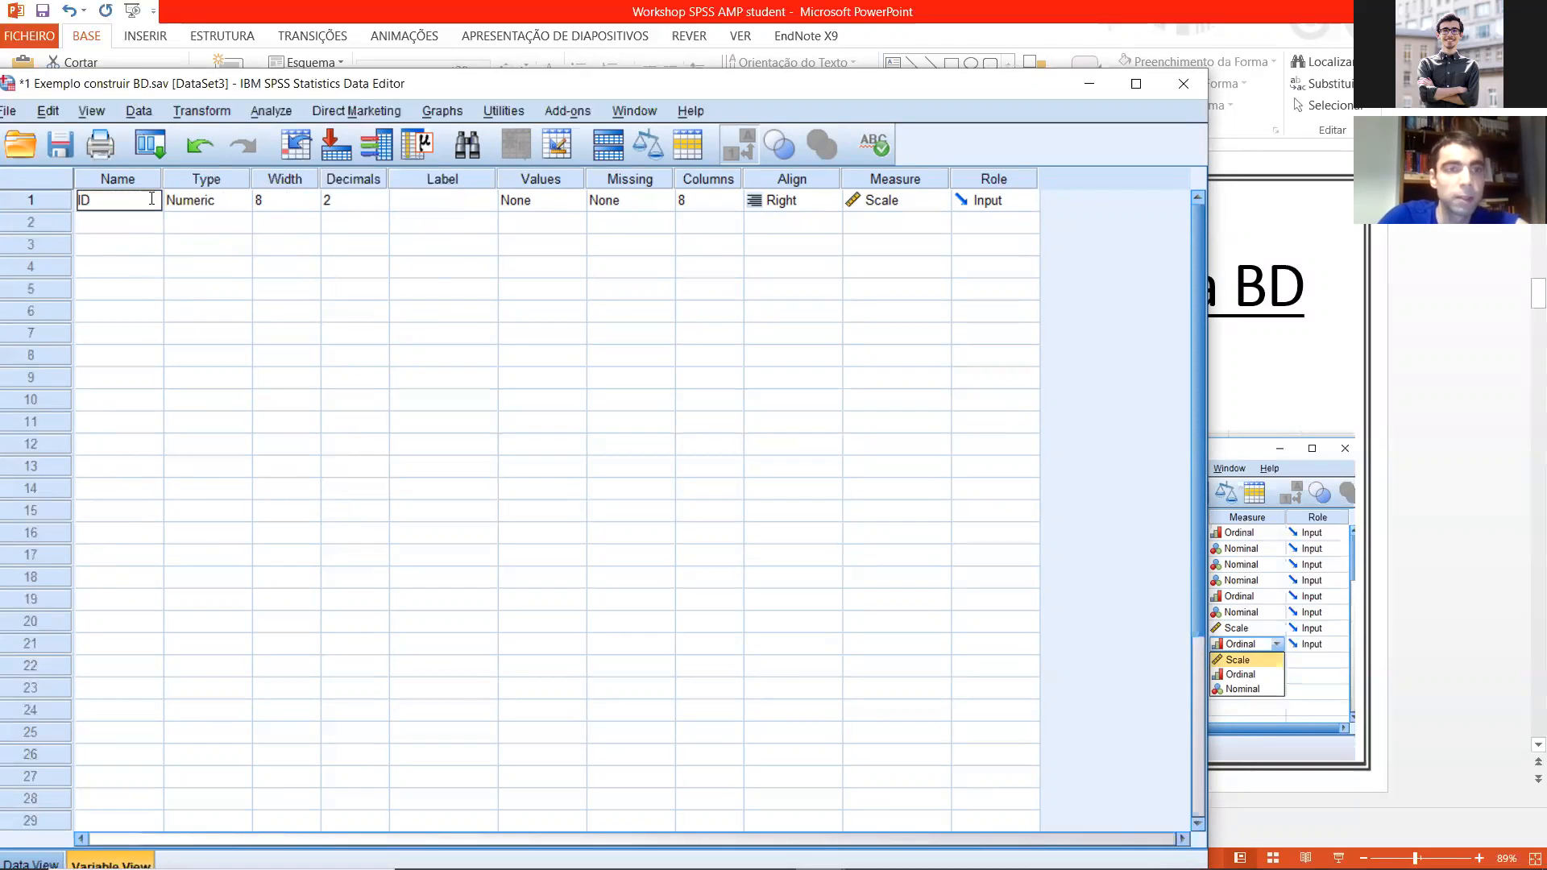
{"action": "key", "text": "Return"}
Step: Give the ID variable the label "ID doente"
{"action": "left_click", "coordinate": [466, 198]}
{"action": "type", "text": "Id"}
{"action": "key", "text": "BackSpace"}
{"action": "key", "text": "BackSpace"}
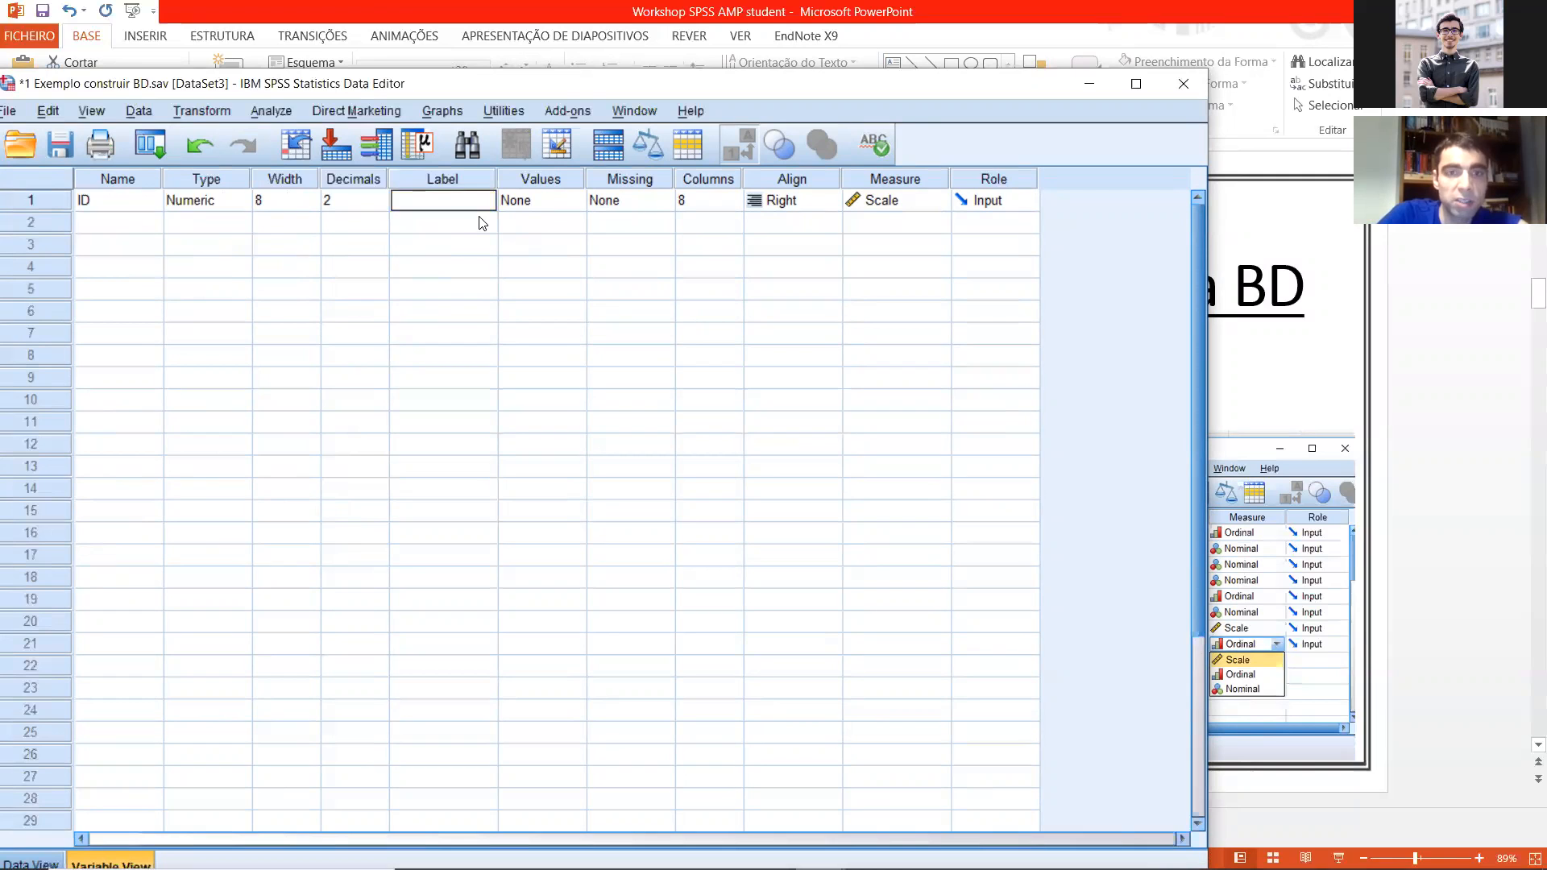
{"action": "type", "text": "ID doente"}
{"action": "key", "text": "Return"}
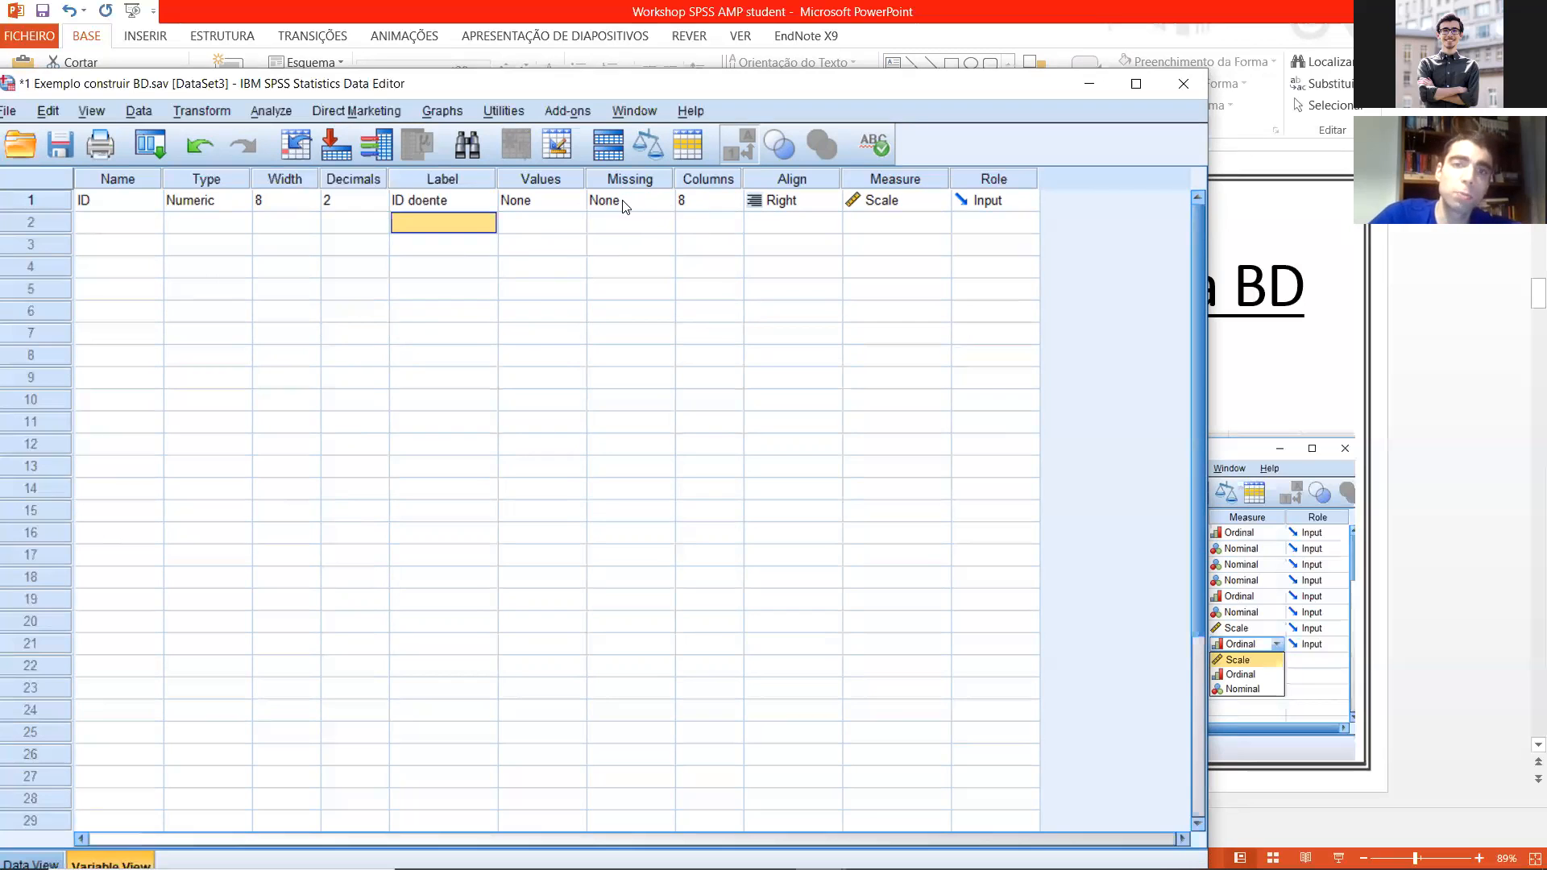
Step: Try 999 as a discrete missing value for the ID variable, clear it and close the settings without applying
{"action": "left_click", "coordinate": [641, 208]}
{"action": "left_click", "coordinate": [665, 203]}
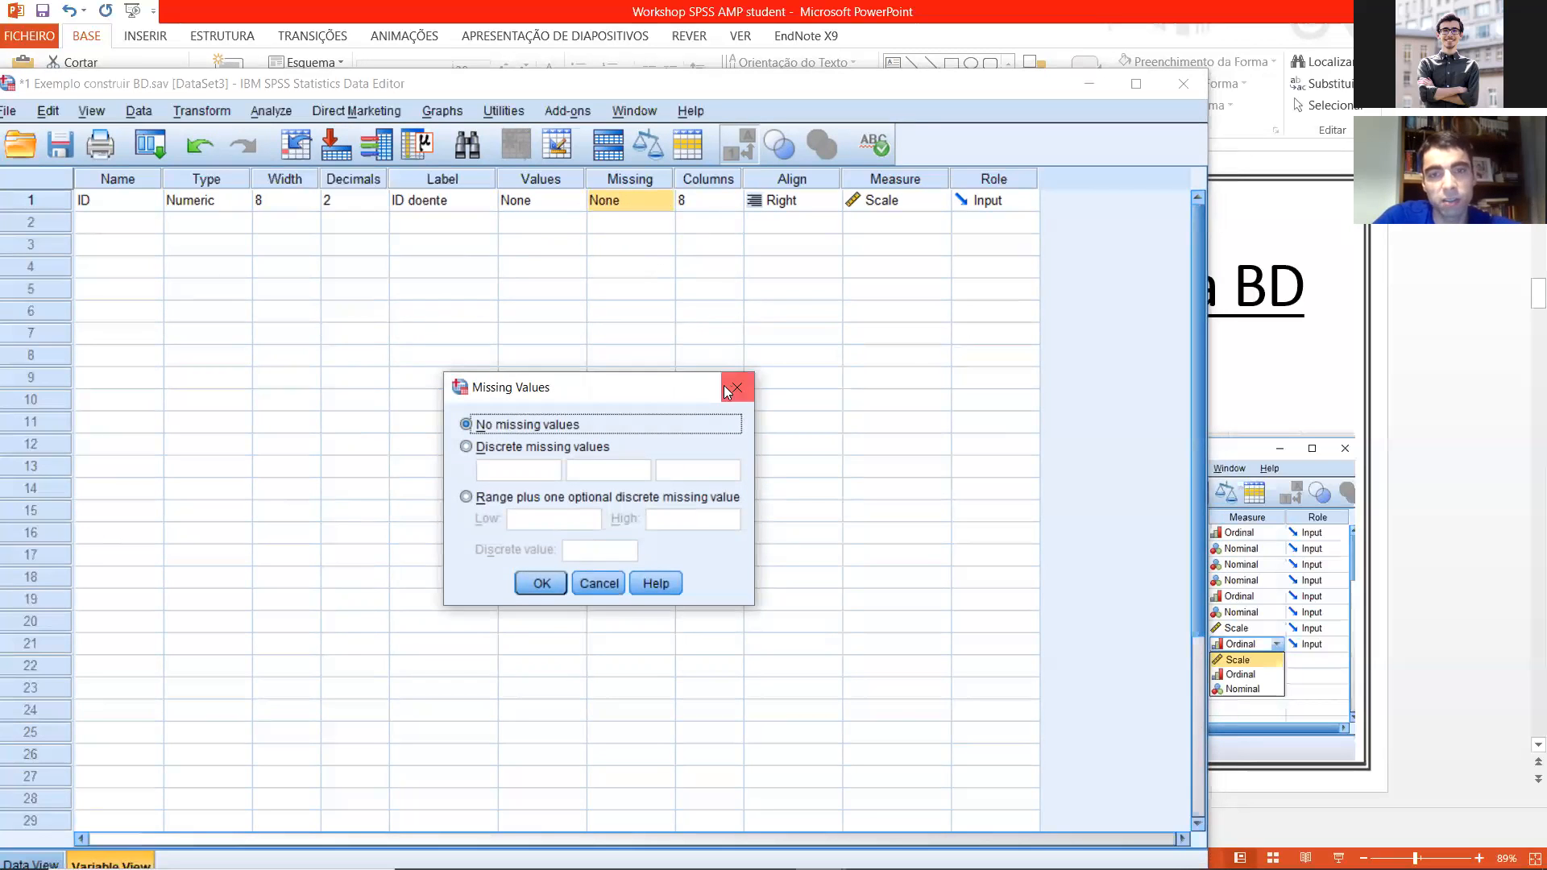
{"action": "left_click_drag", "start_coordinate": [692, 390], "coordinate": [686, 382]}
{"action": "left_click", "coordinate": [530, 379]}
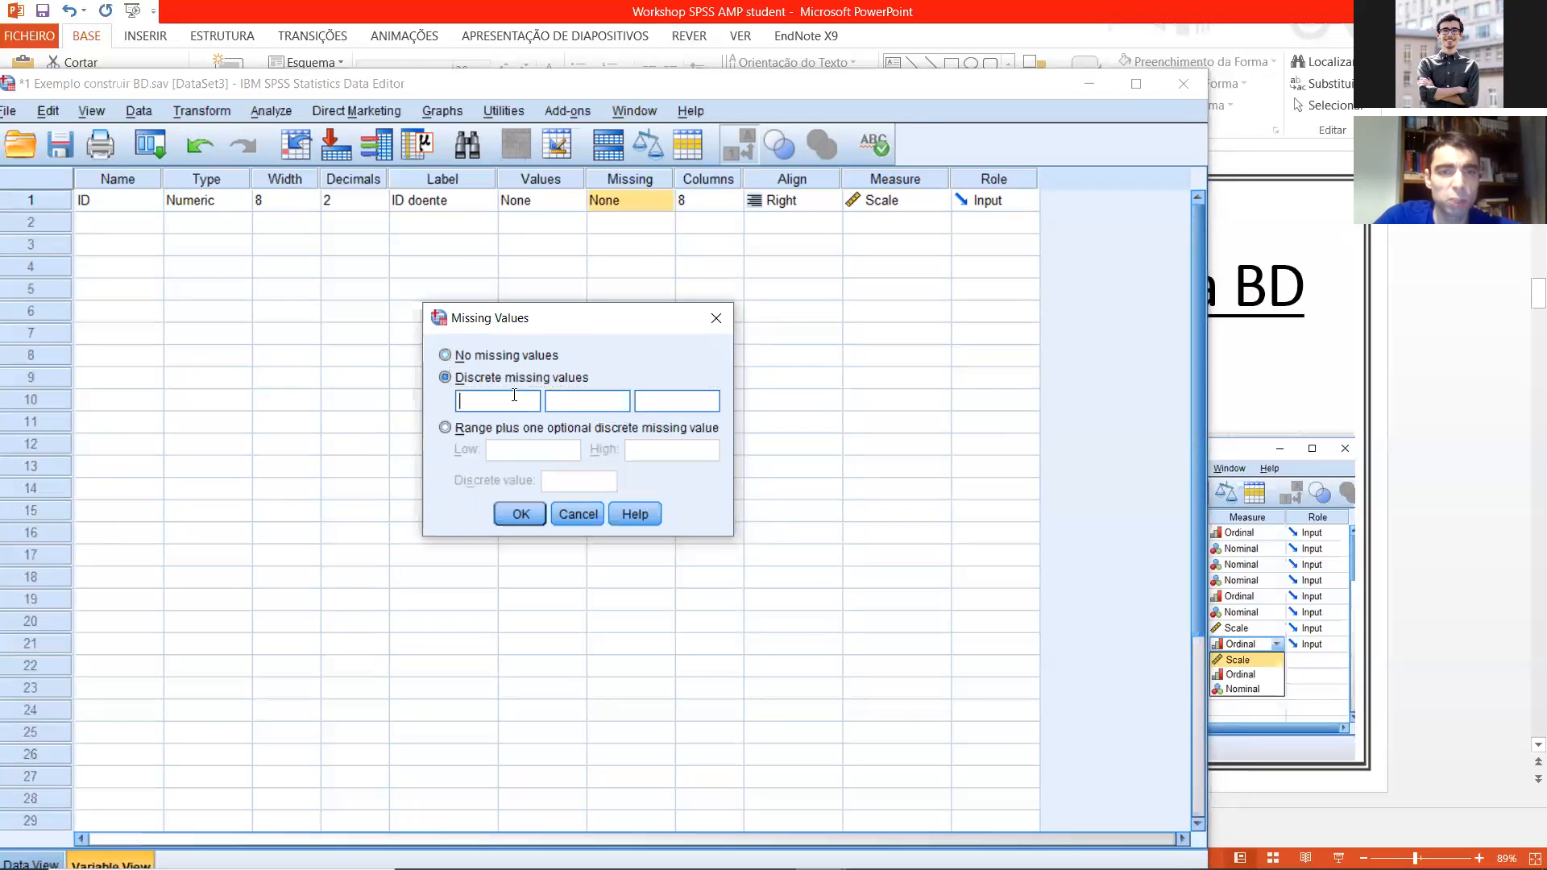
{"action": "type", "text": "999"}
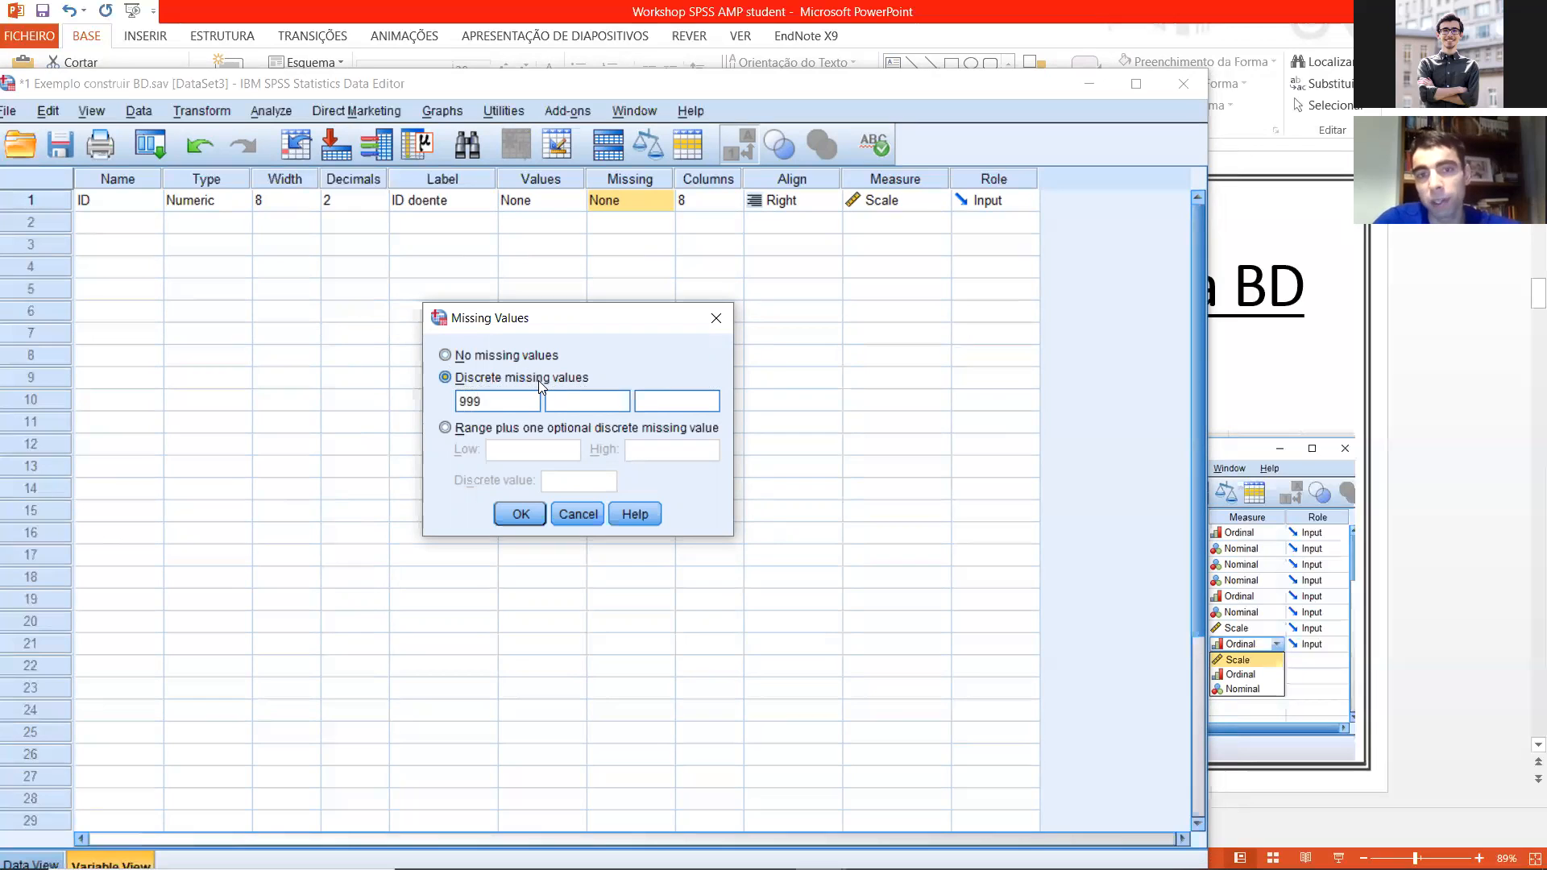
{"action": "key", "text": "BackSpace"}
{"action": "key", "text": "BackSpace"}
{"action": "key", "text": "BackSpace"}
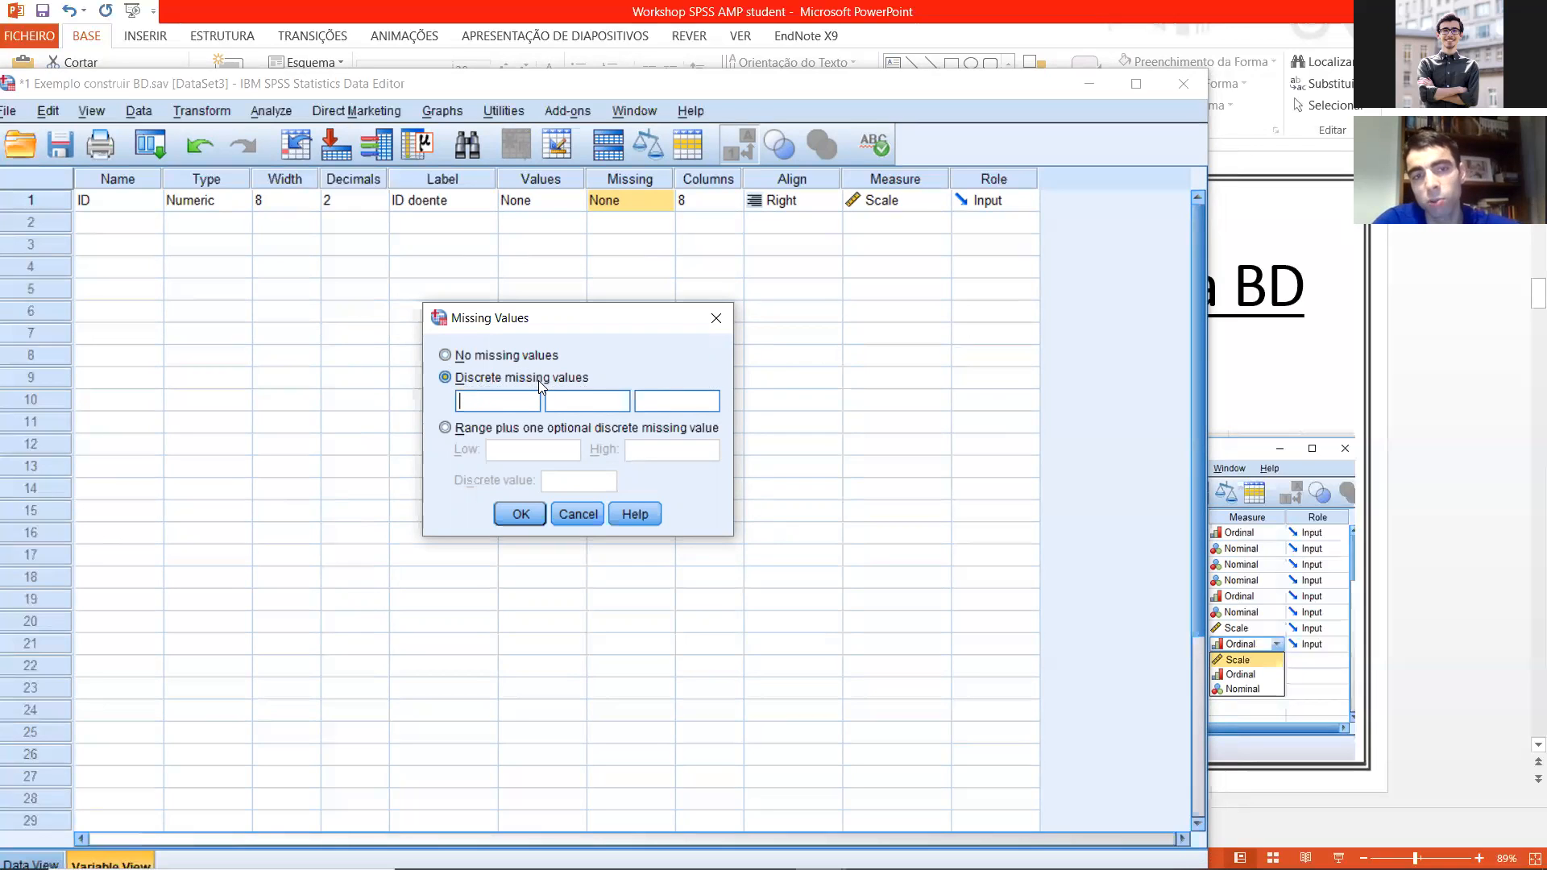
{"action": "left_click", "coordinate": [716, 318]}
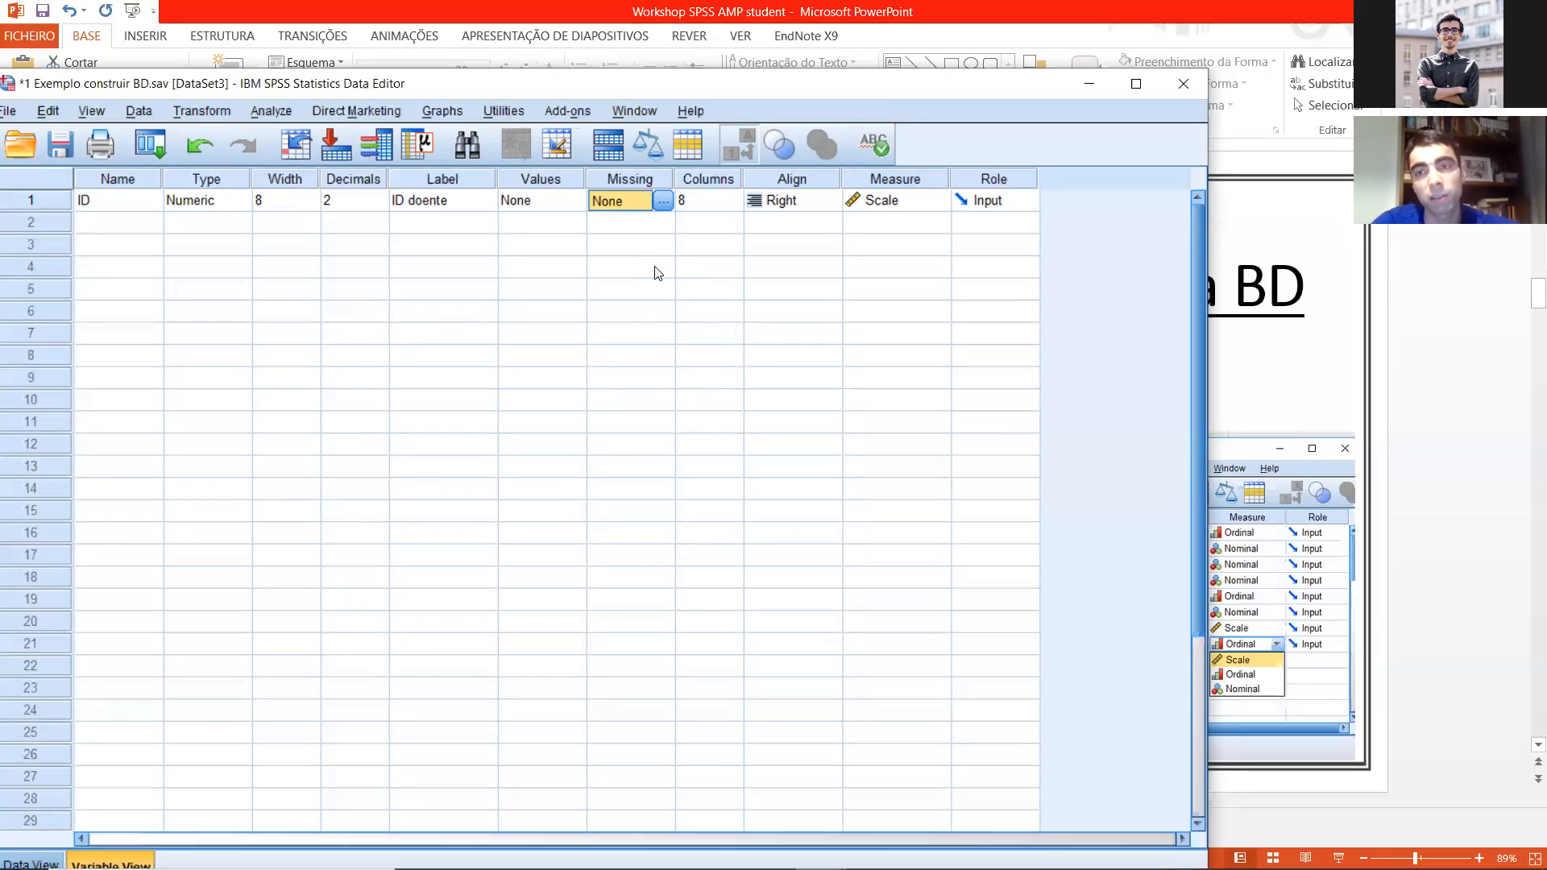
Step: Review the missing value options for the ID variable again without applying changes
{"action": "left_click", "coordinate": [662, 201]}
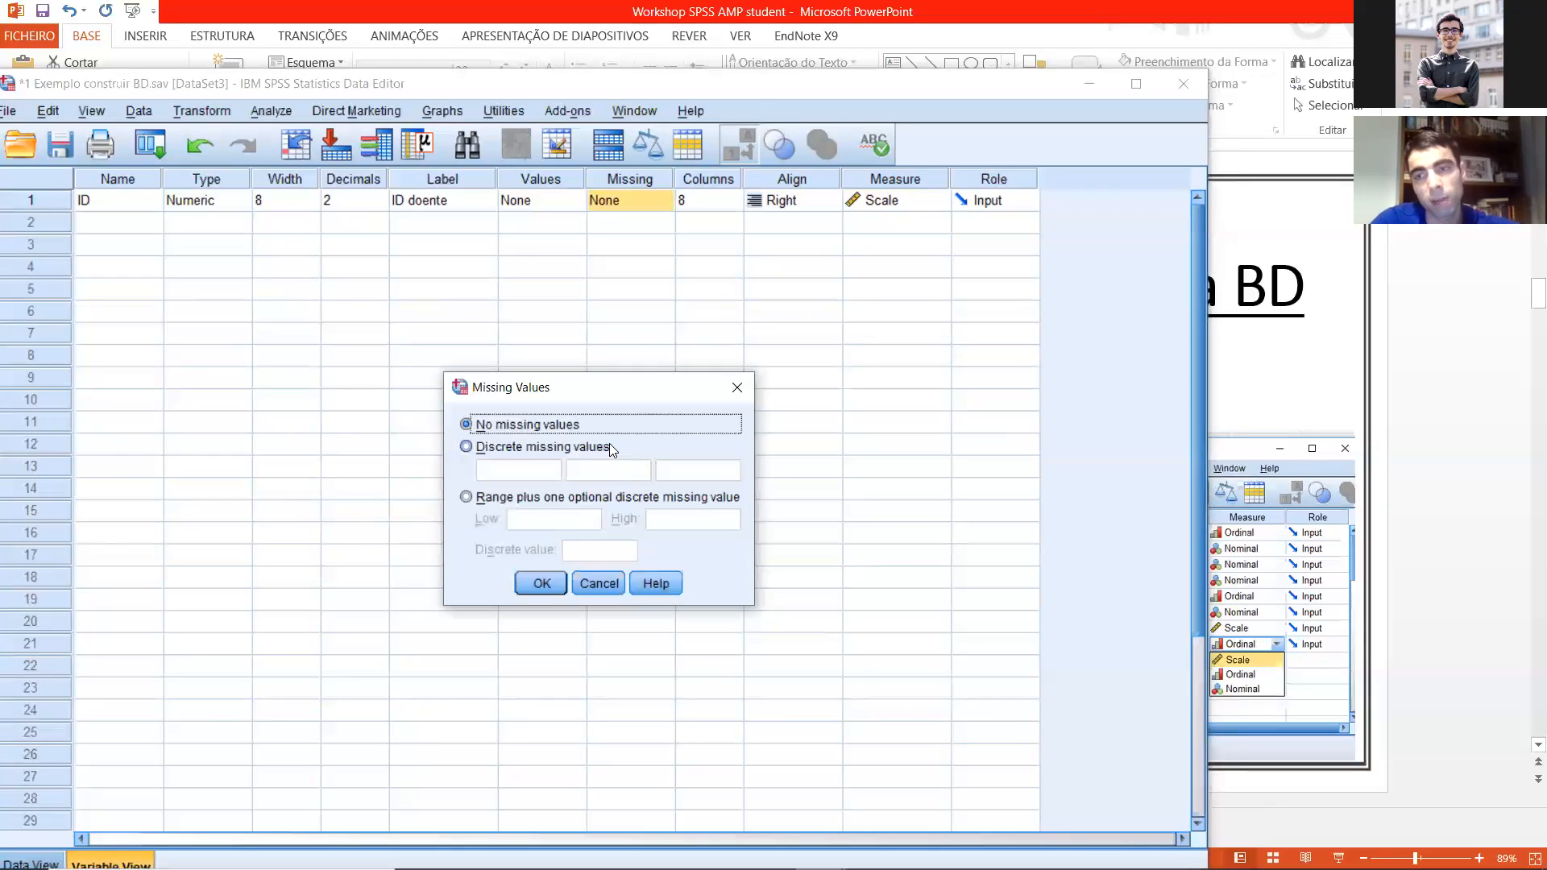
{"action": "left_click", "coordinate": [737, 388]}
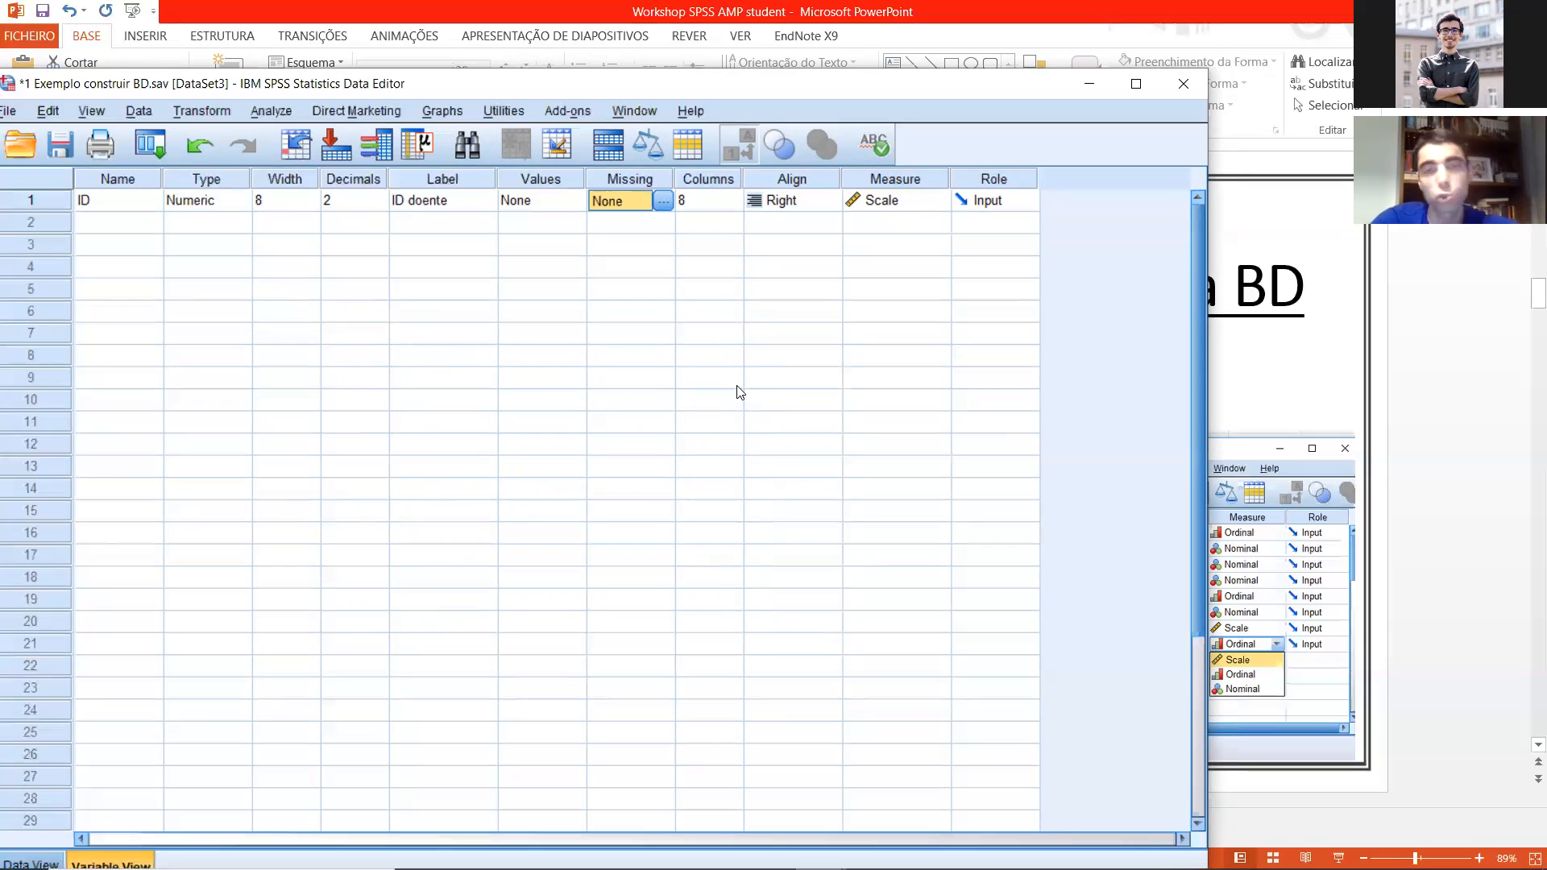
{"action": "left_click", "coordinate": [662, 201]}
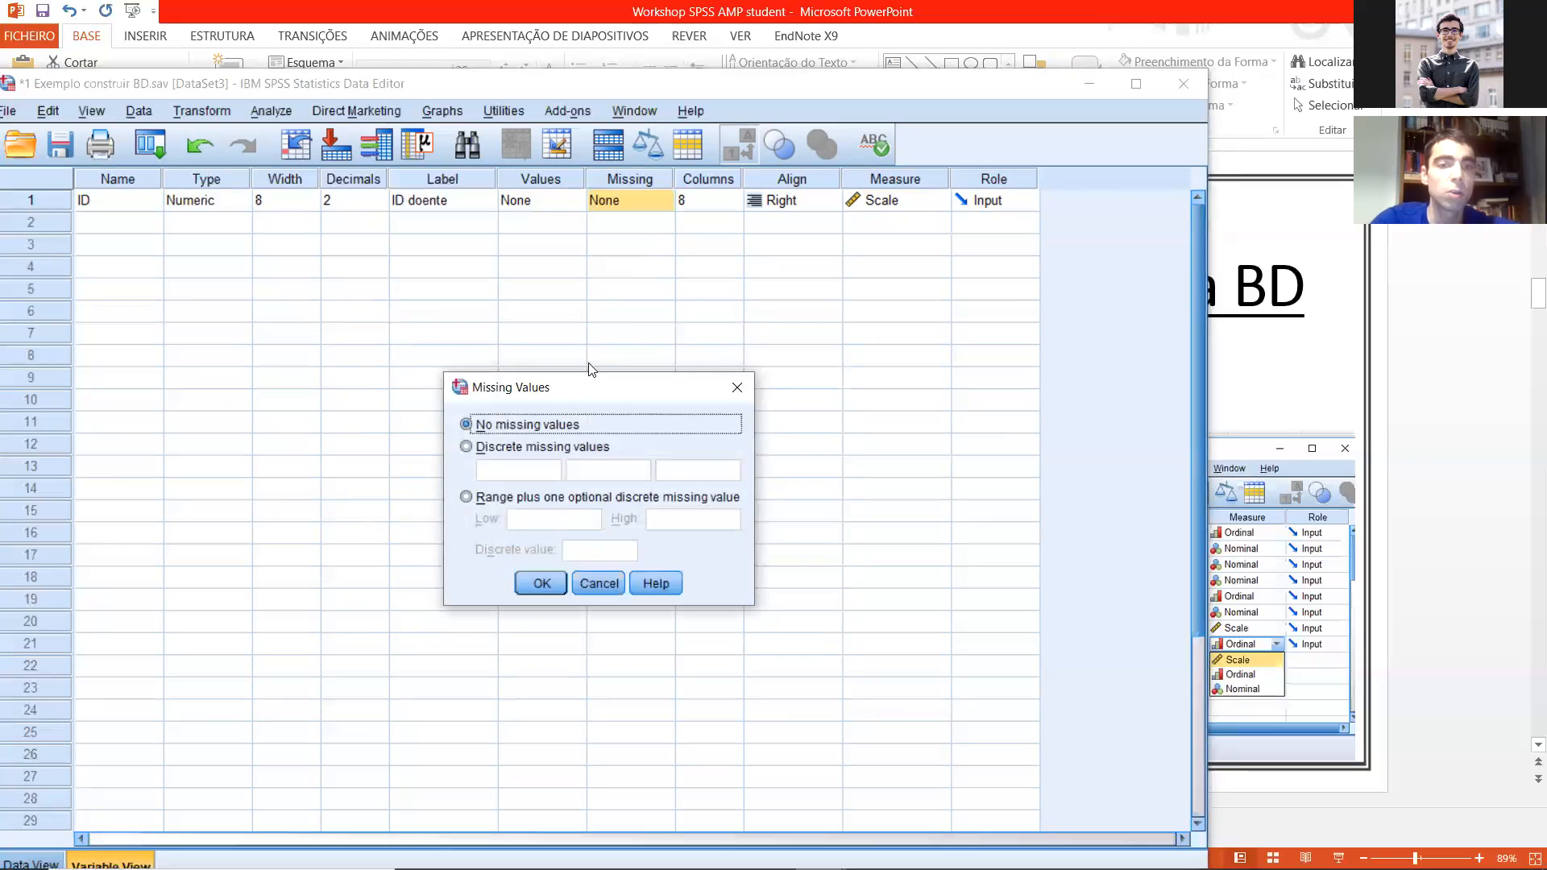
{"action": "left_click", "coordinate": [736, 387]}
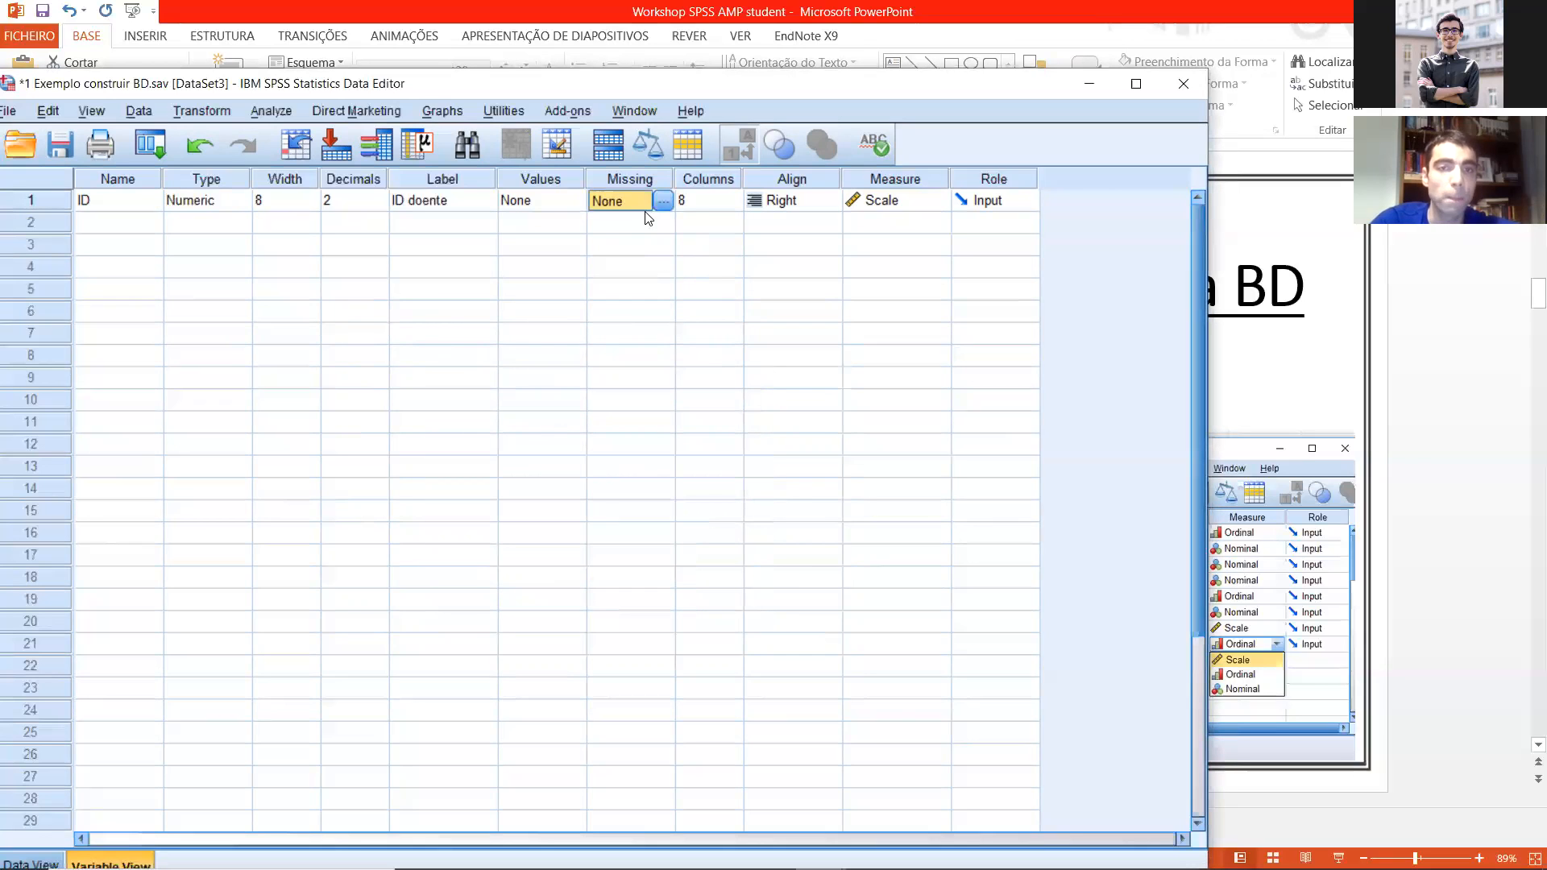
Step: Add a value label for the ID variable that defines 3 as "NR", and cancel the settings
{"action": "left_click", "coordinate": [577, 208]}
{"action": "left_click", "coordinate": [574, 200]}
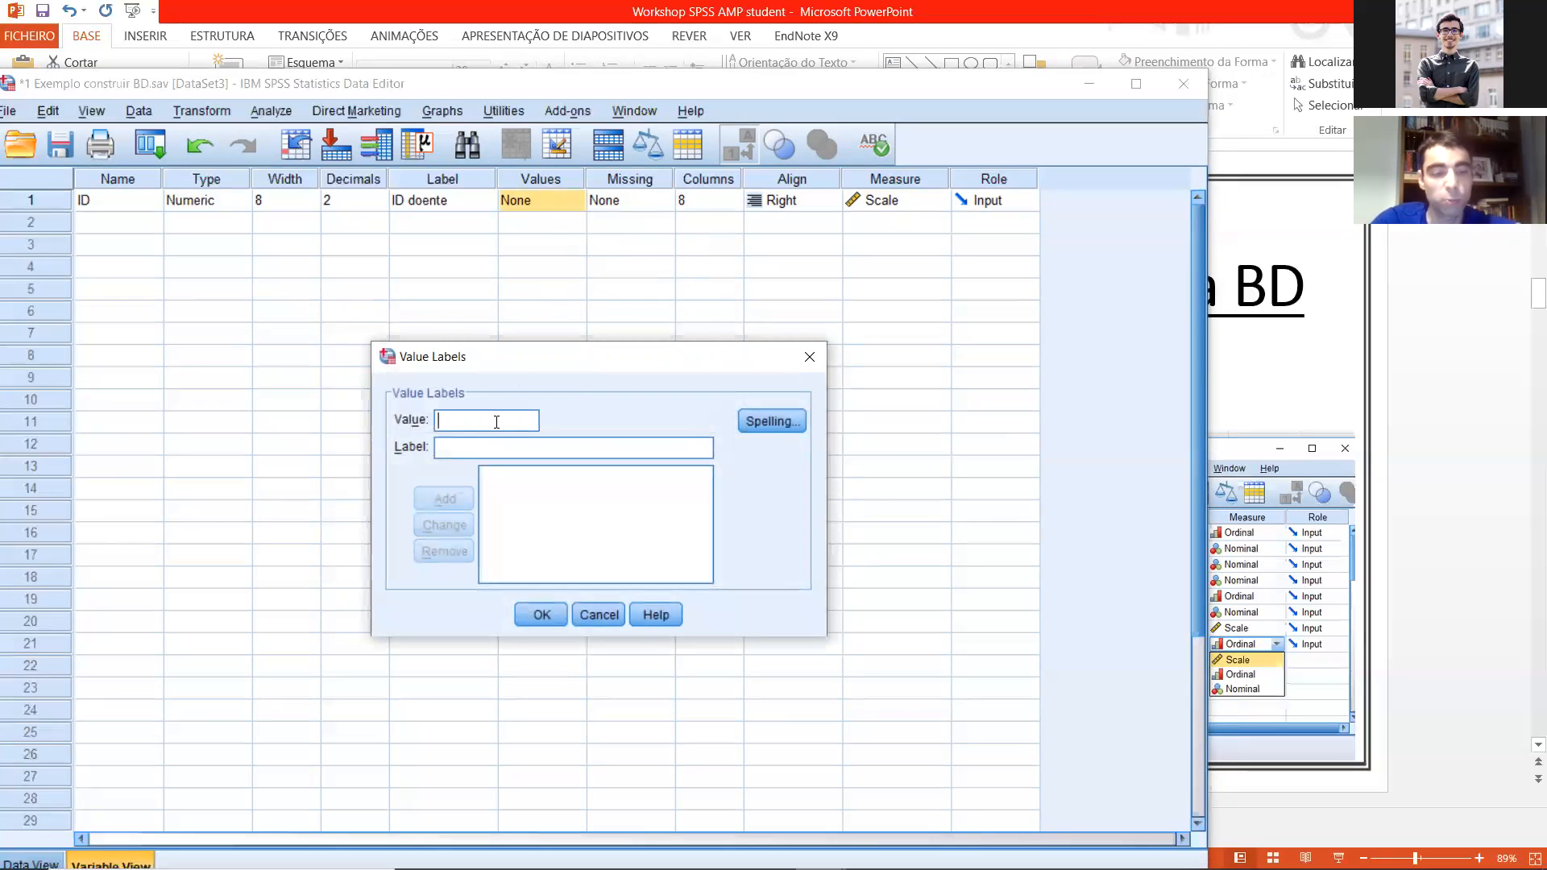
{"action": "type", "text": "3"}
{"action": "key", "text": "Tab"}
{"action": "type", "text": "NR"}
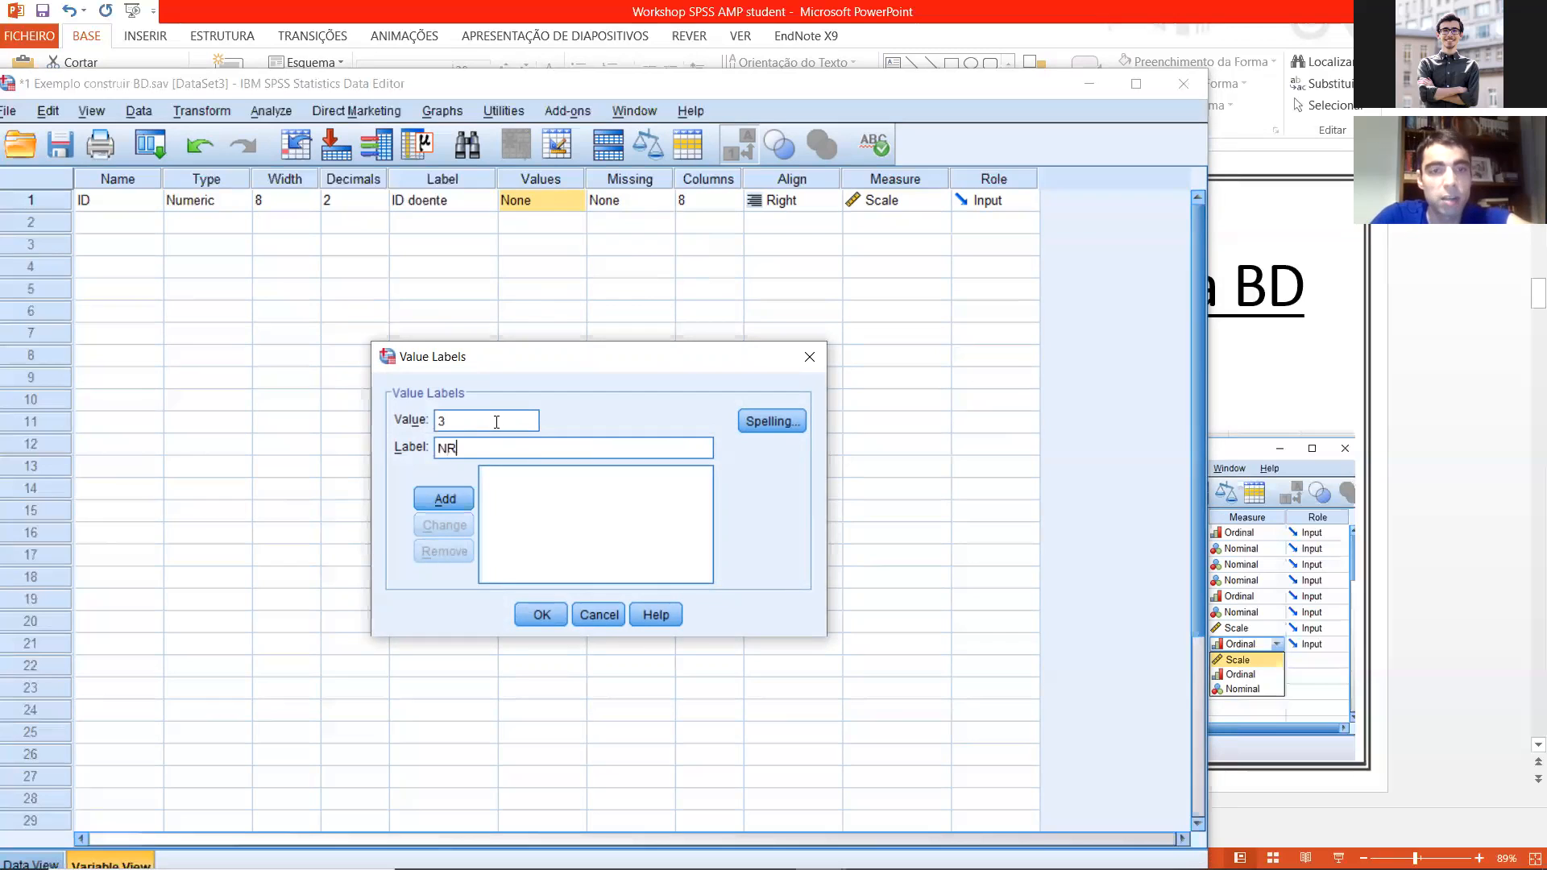
{"action": "left_click", "coordinate": [429, 498]}
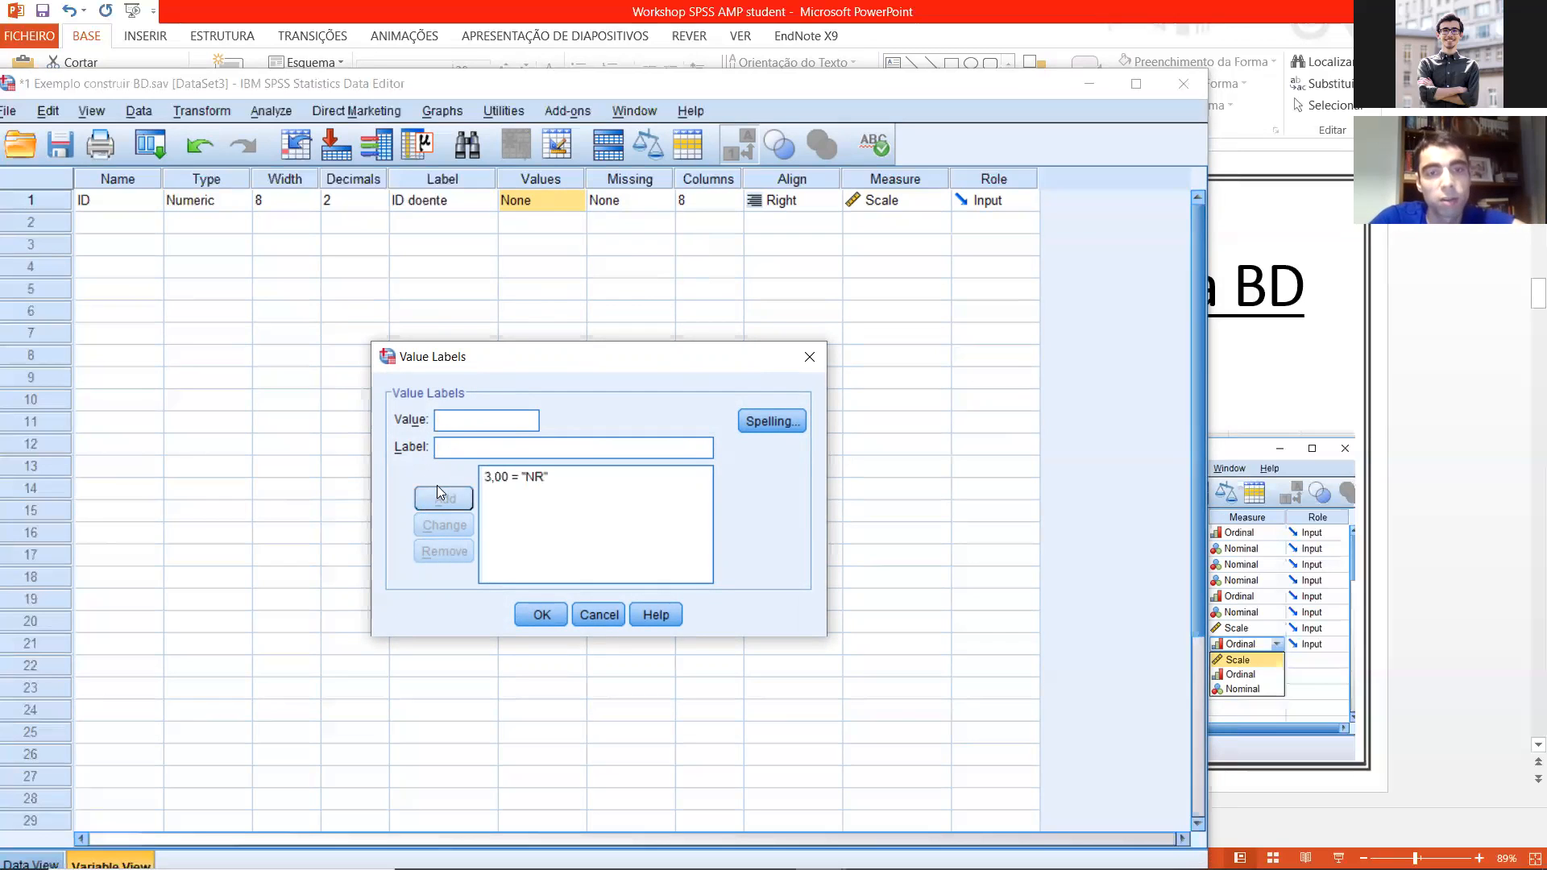
{"action": "left_click", "coordinate": [593, 617]}
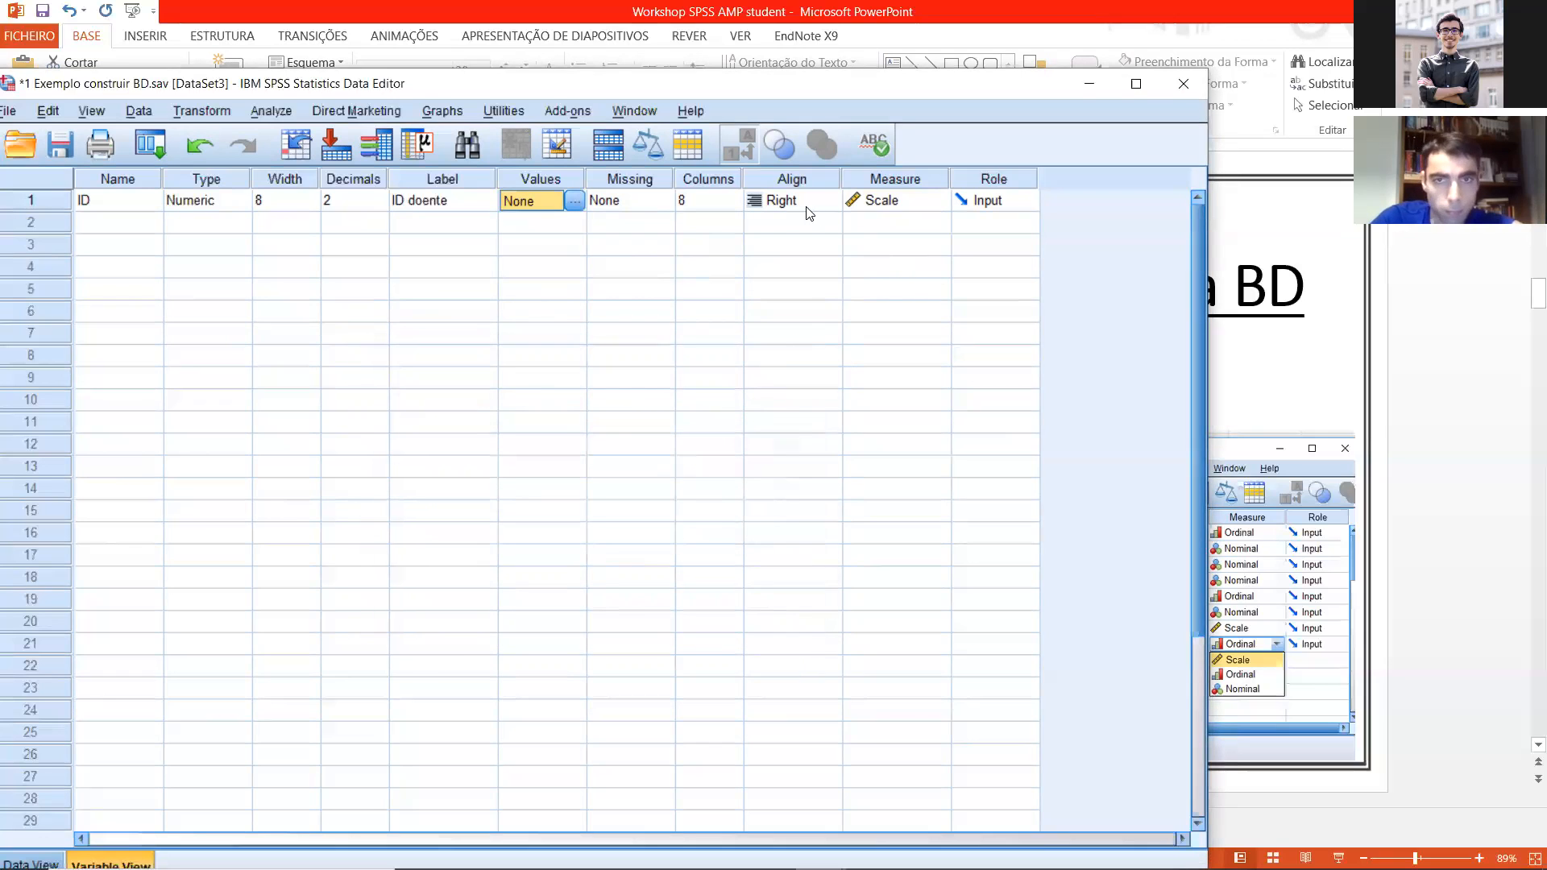
Step: Go through the Missing, Columns and Align properties, and shift the data editor window to uncover more of the slide behind it
{"action": "left_click", "coordinate": [653, 205]}
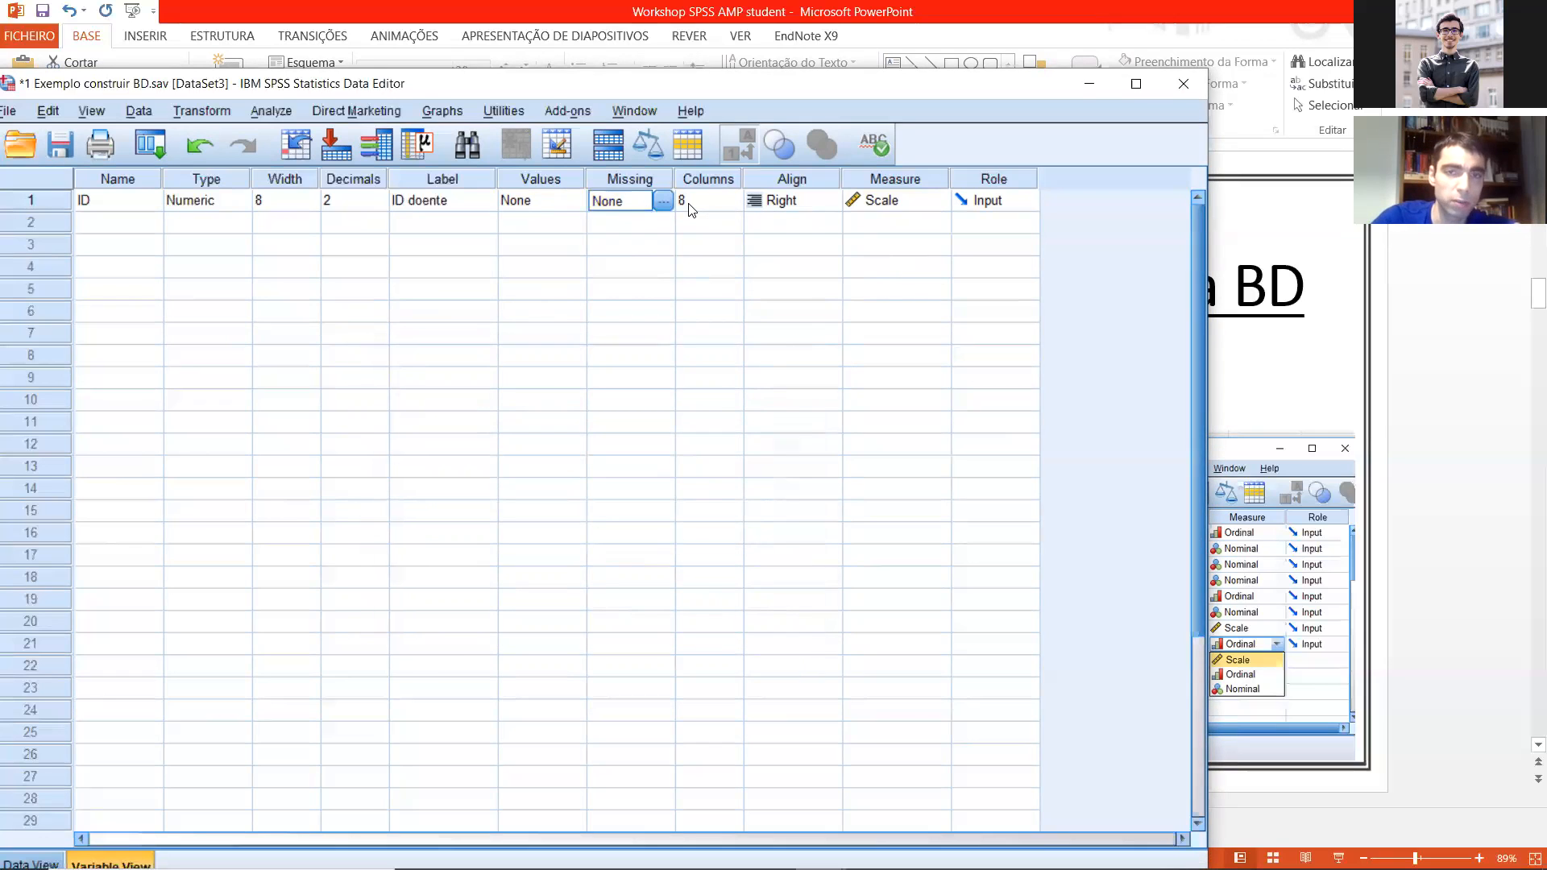
{"action": "left_click", "coordinate": [690, 204]}
{"action": "left_click", "coordinate": [797, 226]}
{"action": "left_click", "coordinate": [708, 215]}
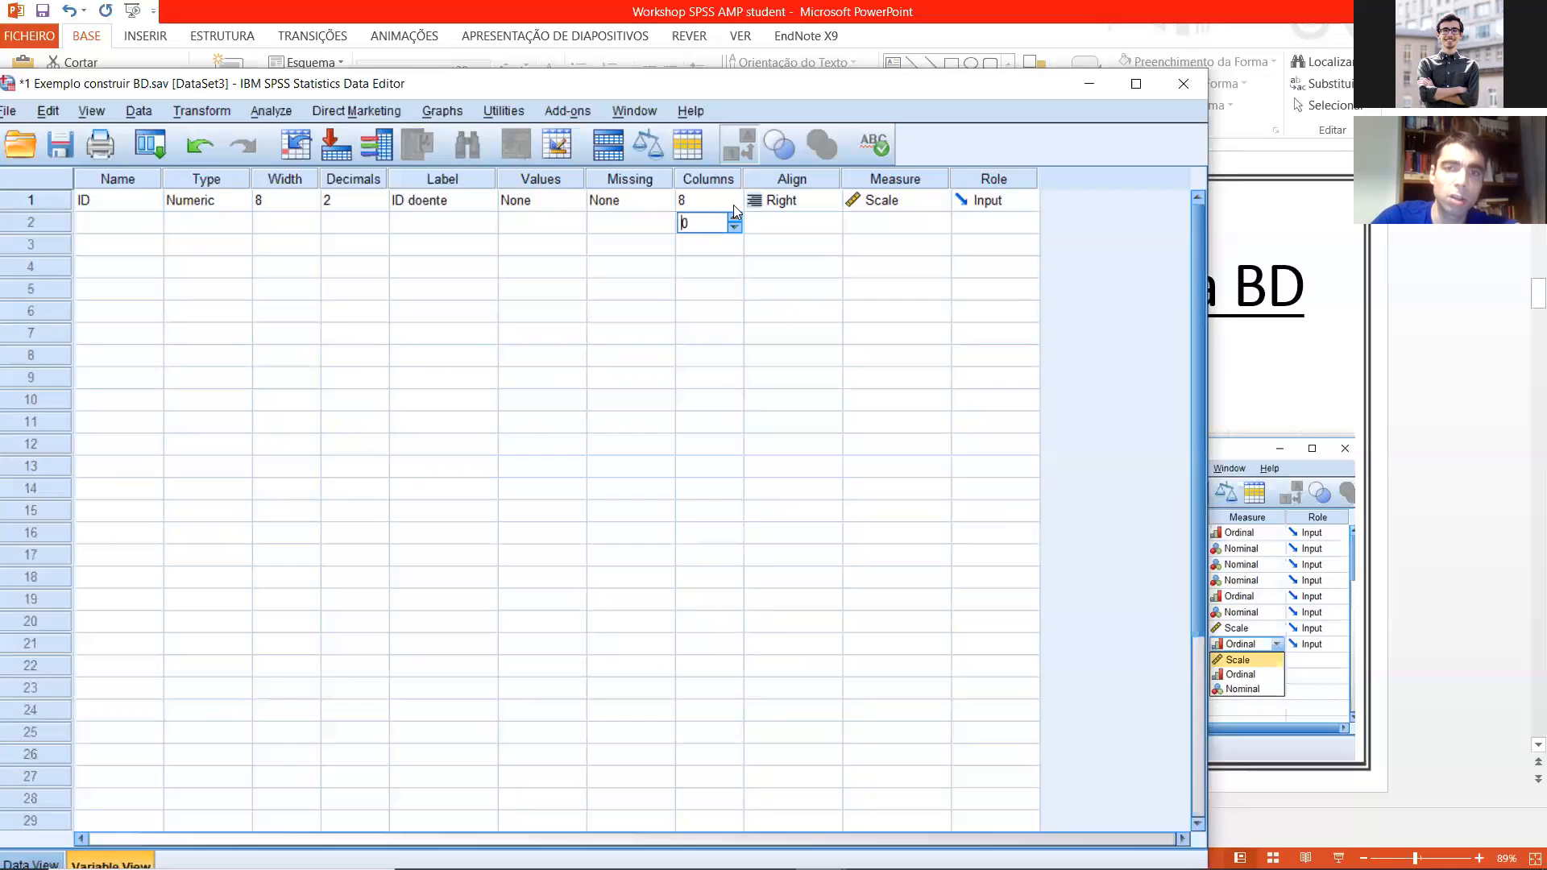
{"action": "left_click_drag", "start_coordinate": [847, 95], "coordinate": [727, 101]}
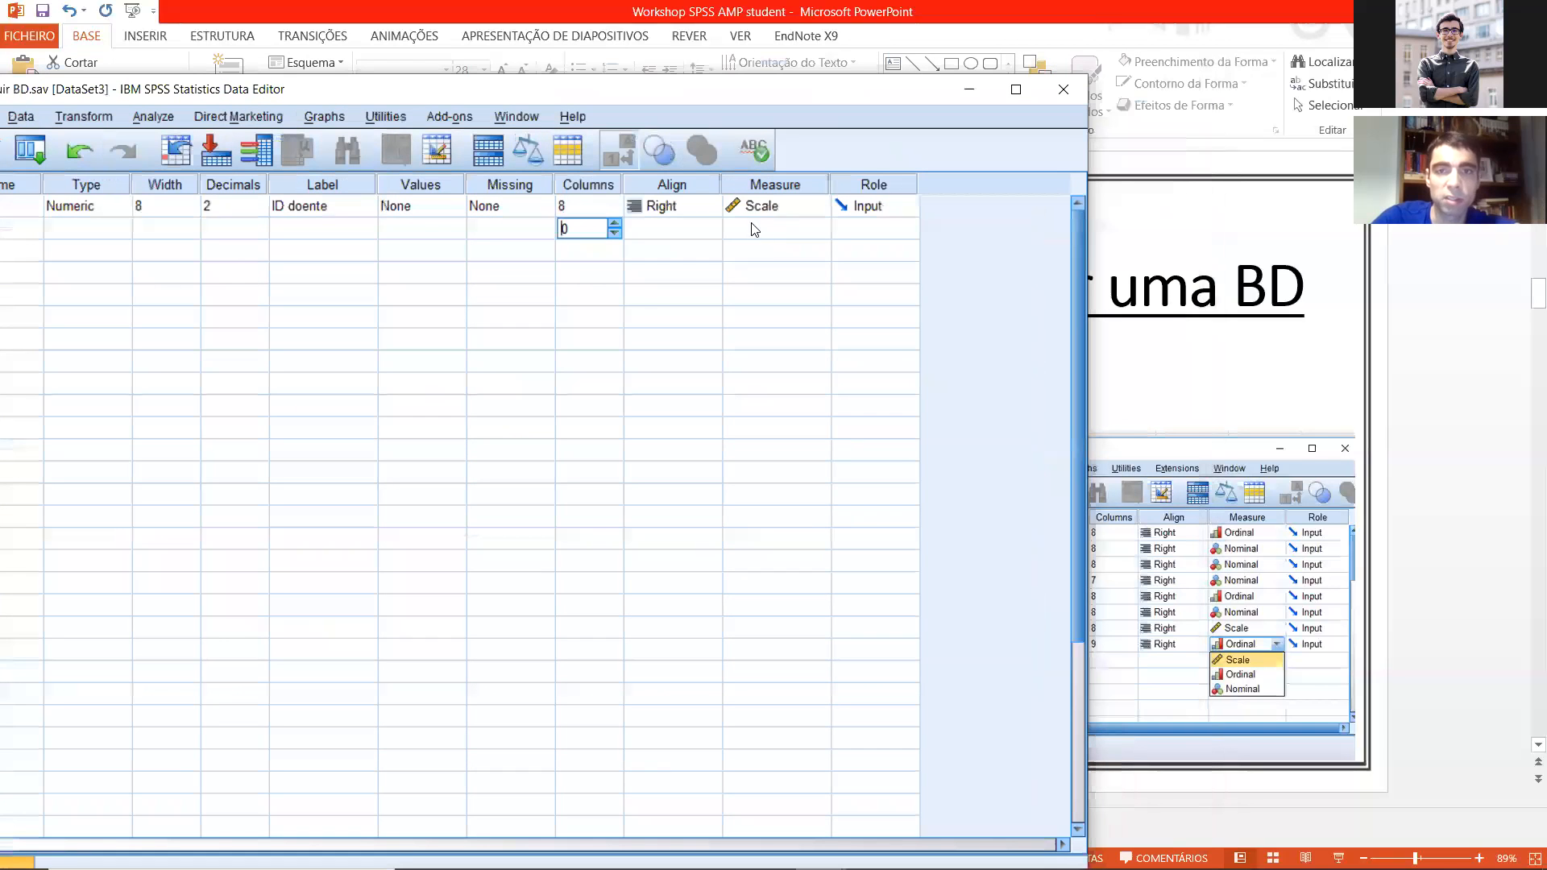
Step: Review the measurement level choices for the ID variable and keep it as Scale
{"action": "left_click", "coordinate": [754, 230]}
{"action": "left_click_drag", "start_coordinate": [851, 92], "coordinate": [746, 100]}
{"action": "left_click", "coordinate": [668, 214]}
{"action": "left_click", "coordinate": [654, 235]}
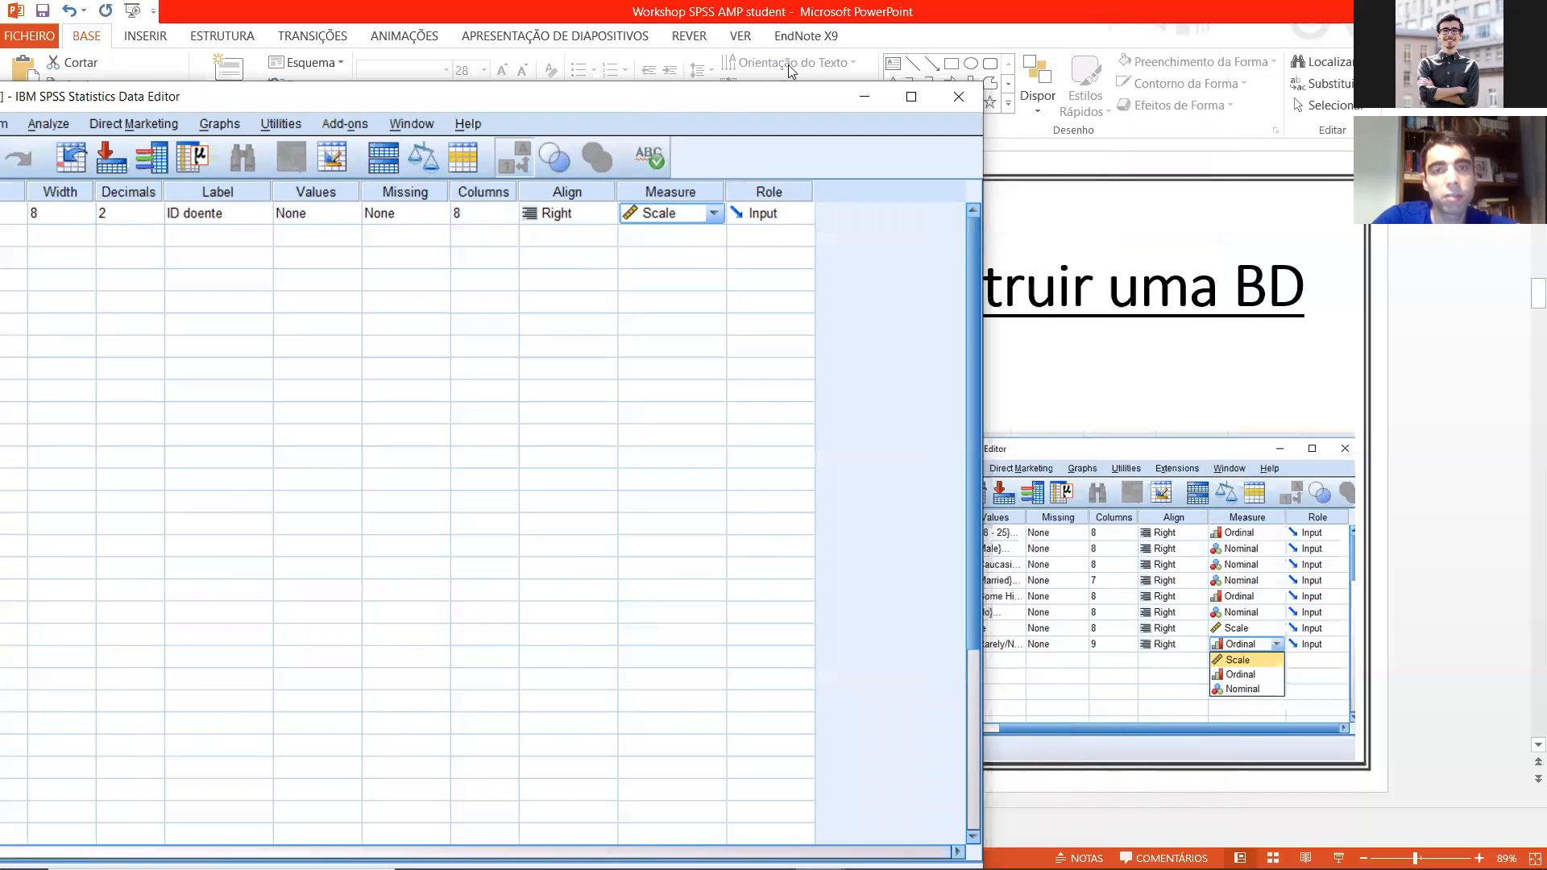
{"action": "left_click_drag", "start_coordinate": [733, 91], "coordinate": [788, 64]}
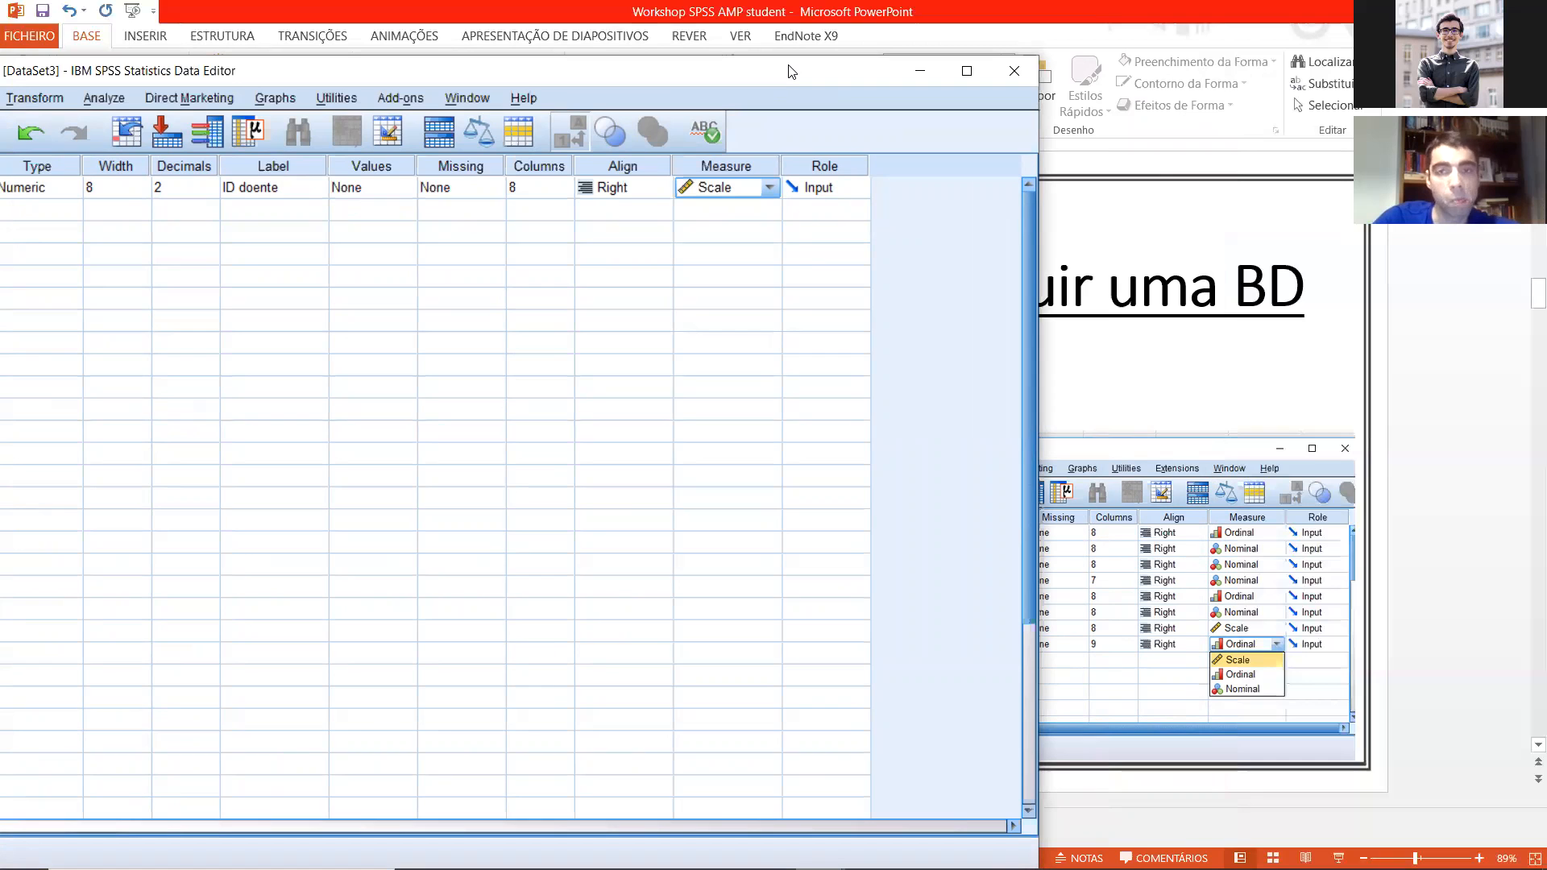
{"action": "left_click_drag", "start_coordinate": [787, 71], "coordinate": [886, 80]}
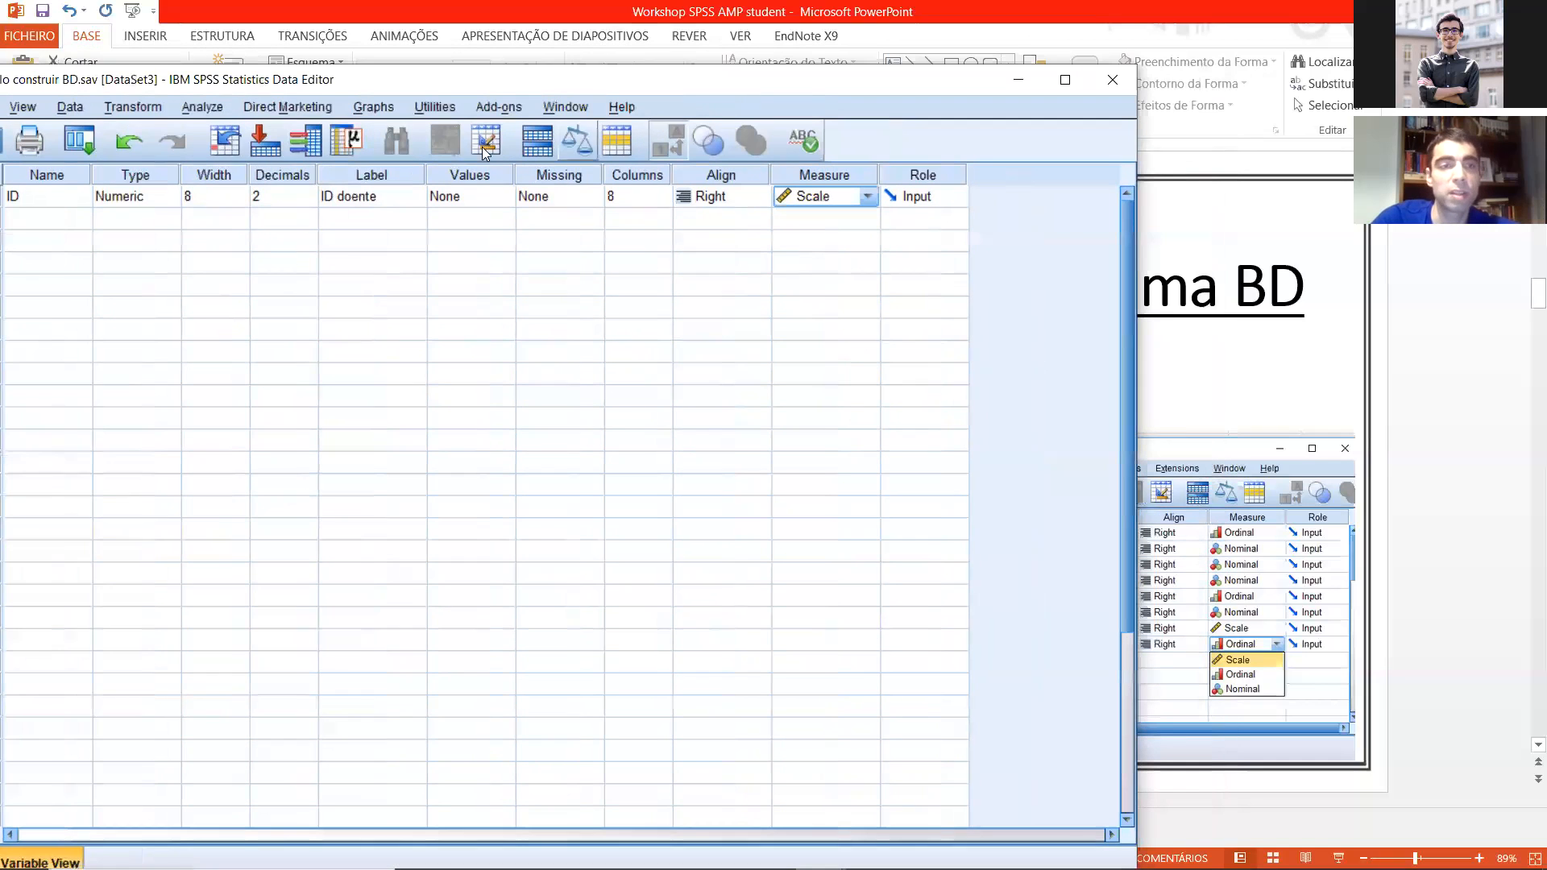
{"action": "left_click", "coordinate": [869, 197]}
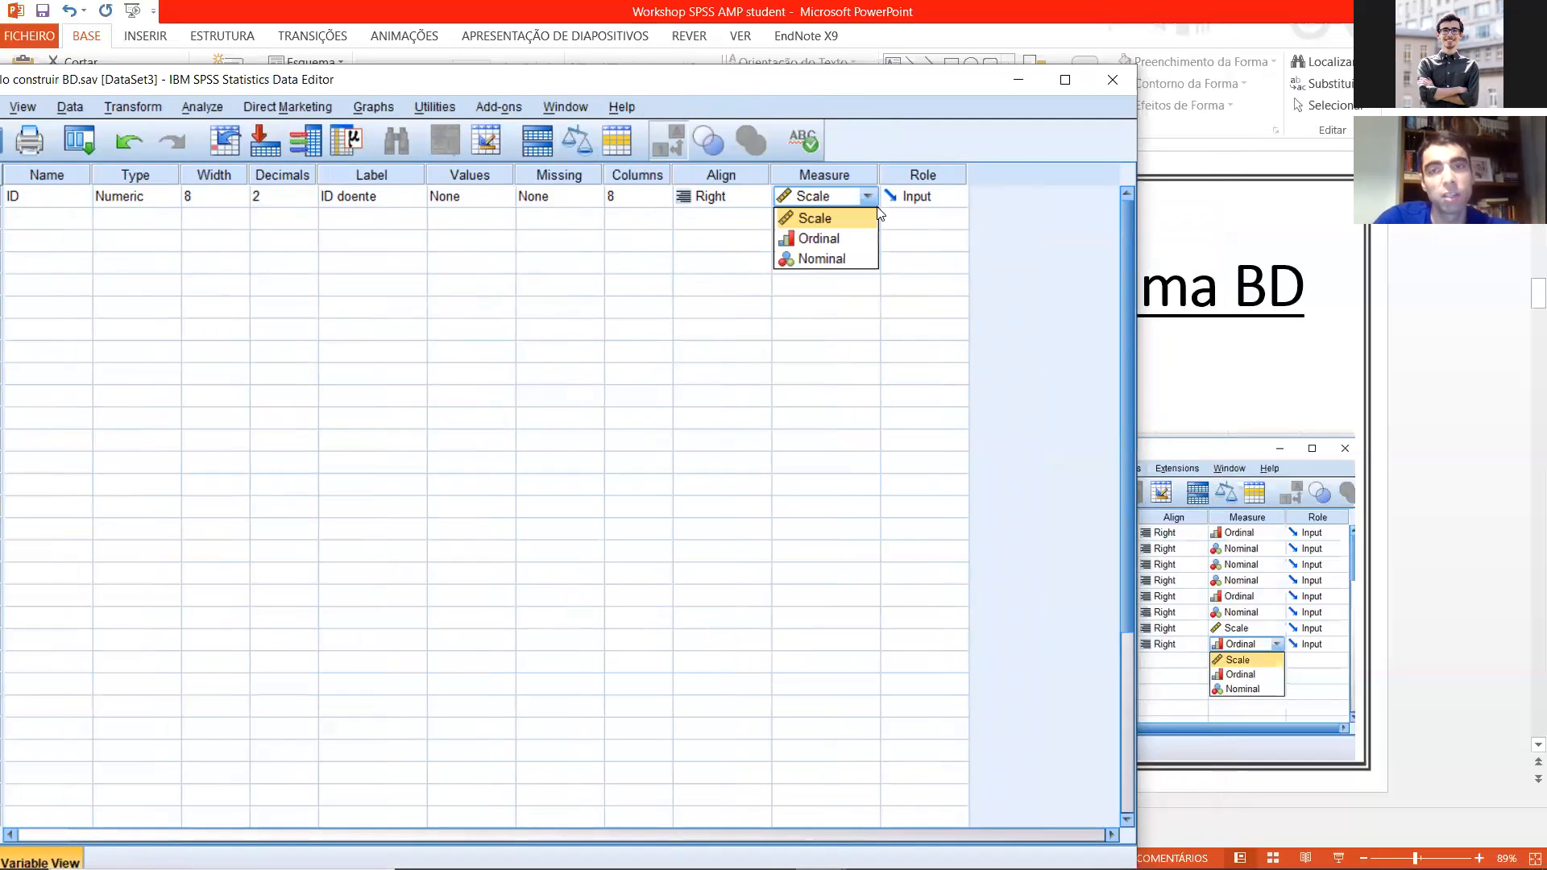
{"action": "left_click", "coordinate": [815, 219]}
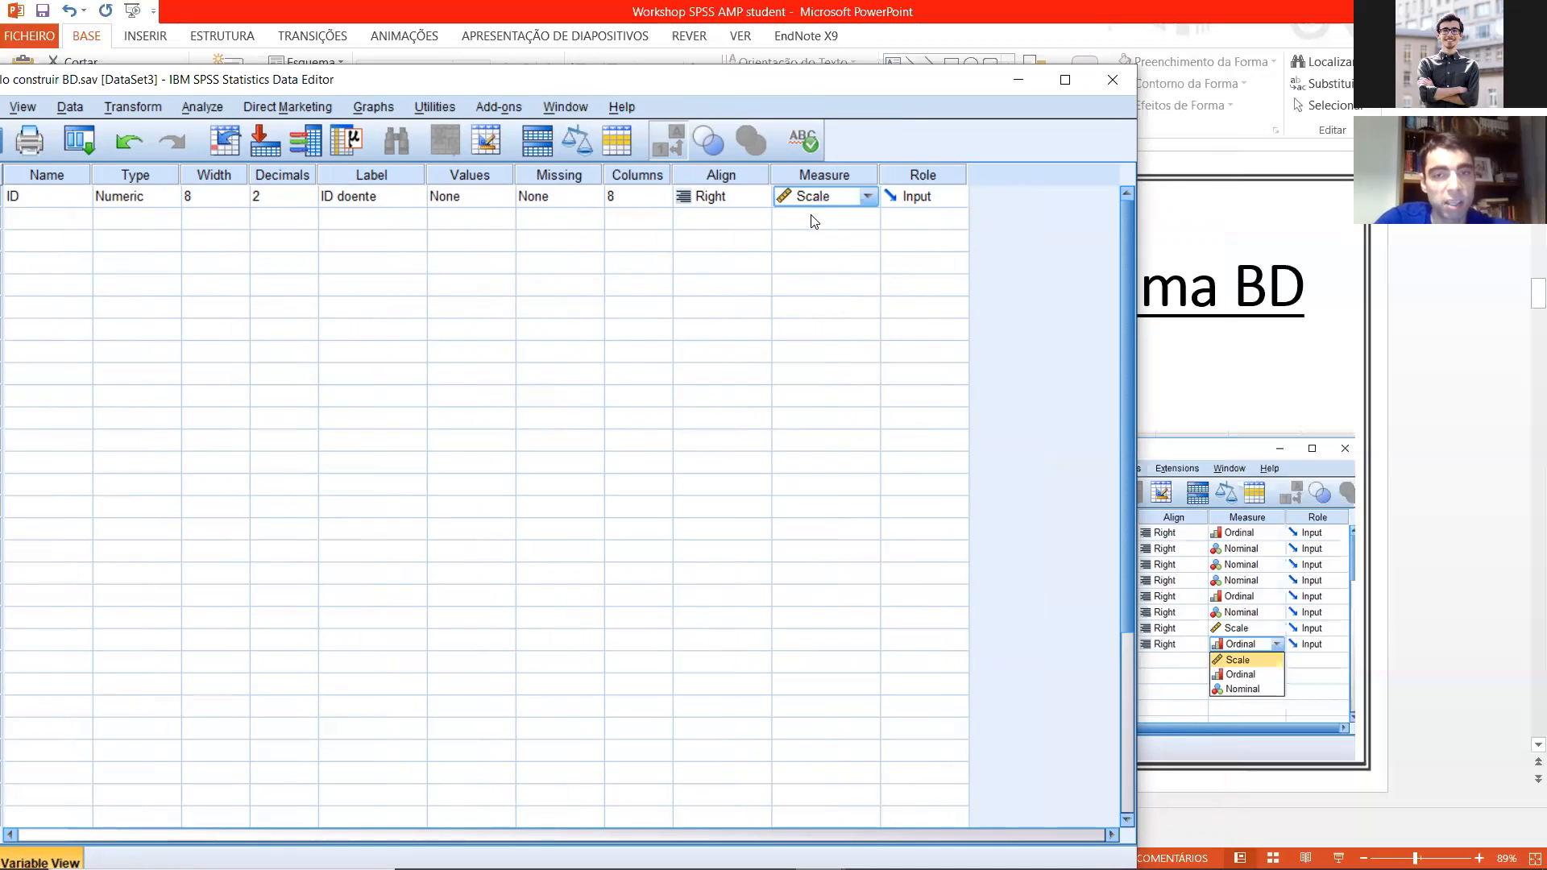
Step: Go over the Ordinal and Nominal measurement levels, using the ID variable and the empty rows below it
{"action": "left_click", "coordinate": [869, 201]}
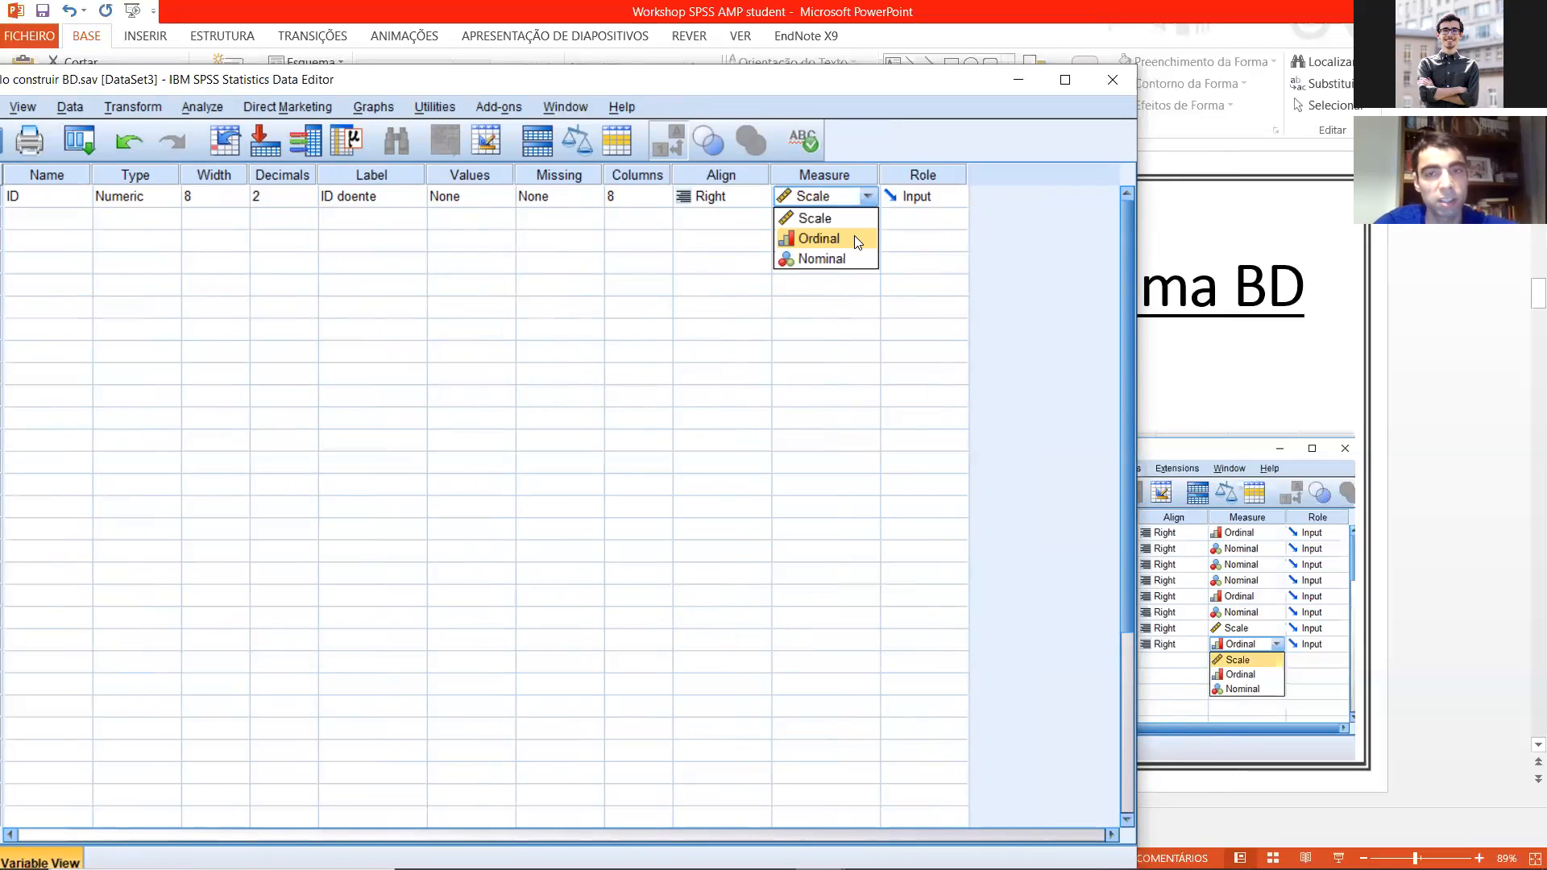
{"action": "left_click", "coordinate": [829, 312]}
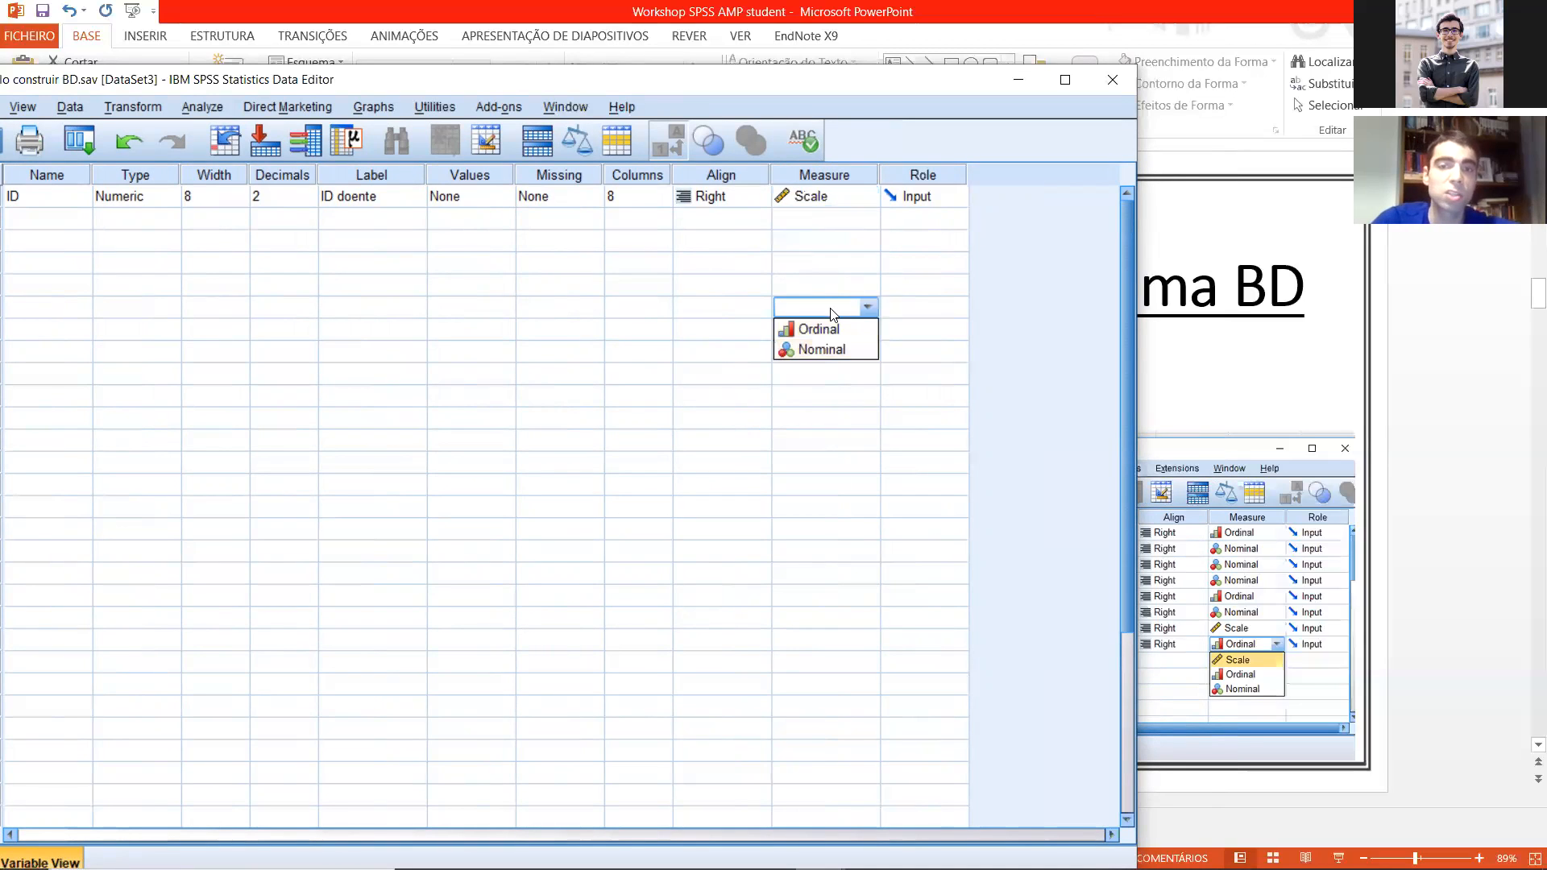
{"action": "left_click", "coordinate": [821, 226]}
{"action": "left_click", "coordinate": [759, 224]}
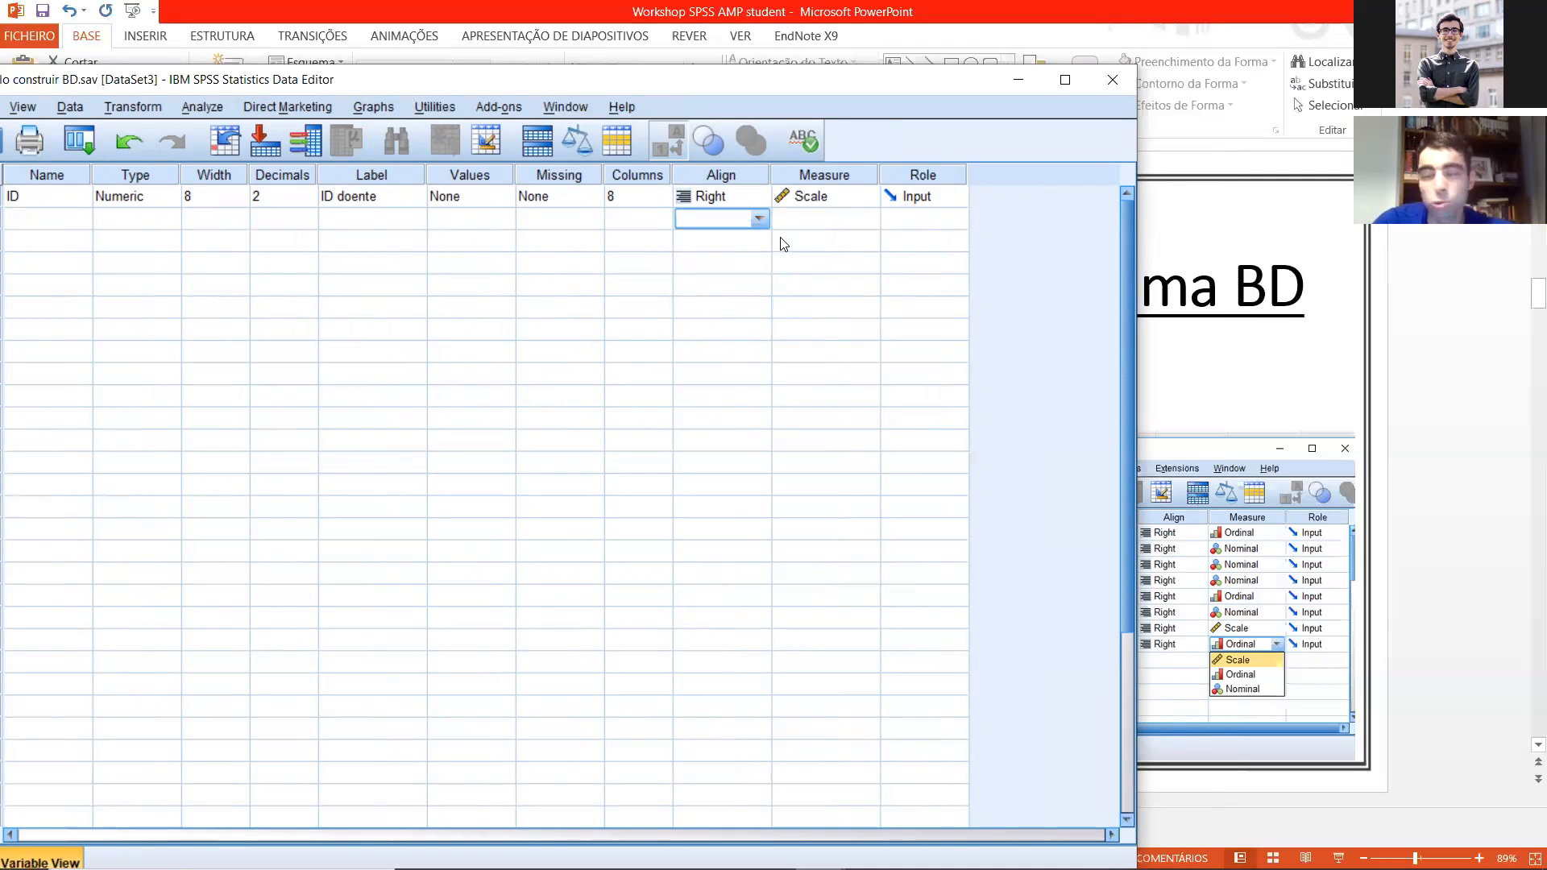
{"action": "left_click", "coordinate": [830, 216]}
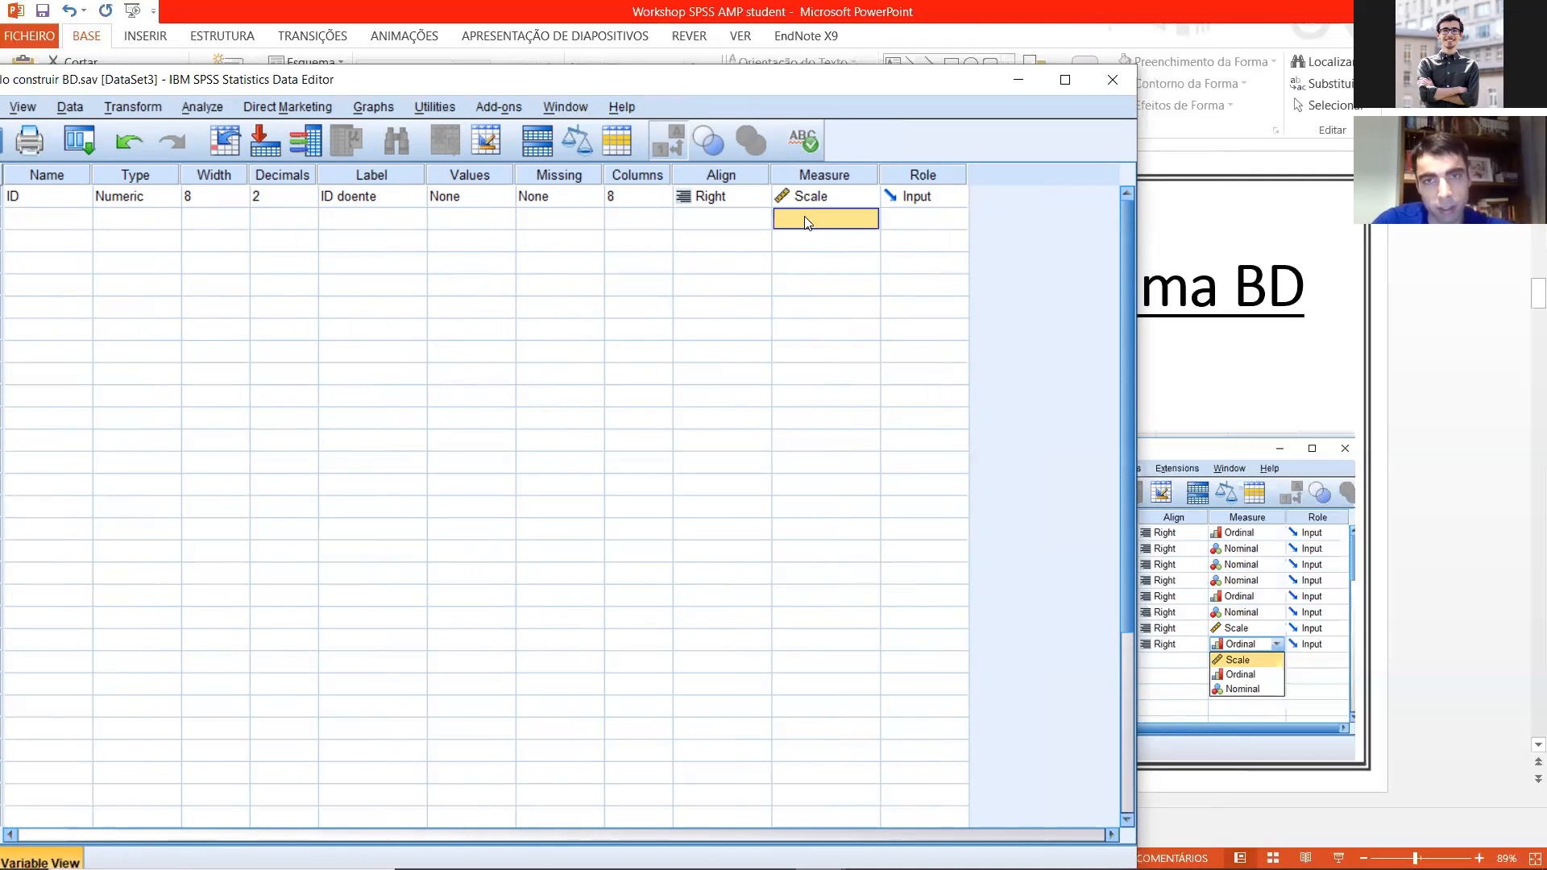
Step: Recap the Measure, Role, Name, Type, Decimals and Label properties in the variable list
{"action": "left_click_drag", "start_coordinate": [727, 85], "coordinate": [807, 141]}
{"action": "left_click", "coordinate": [855, 228]}
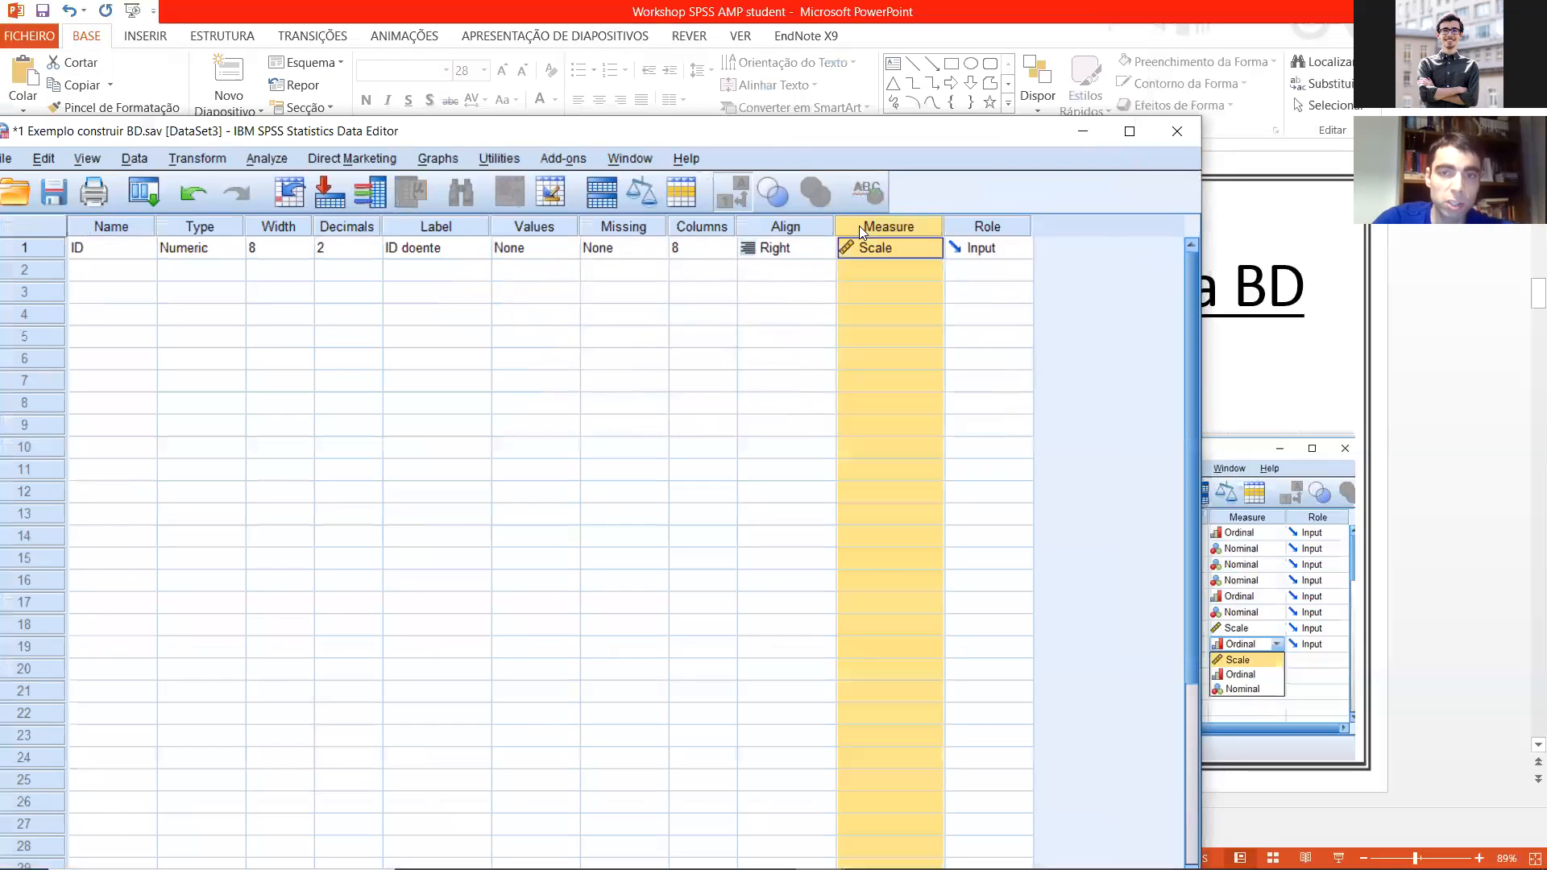
{"action": "left_click", "coordinate": [977, 228]}
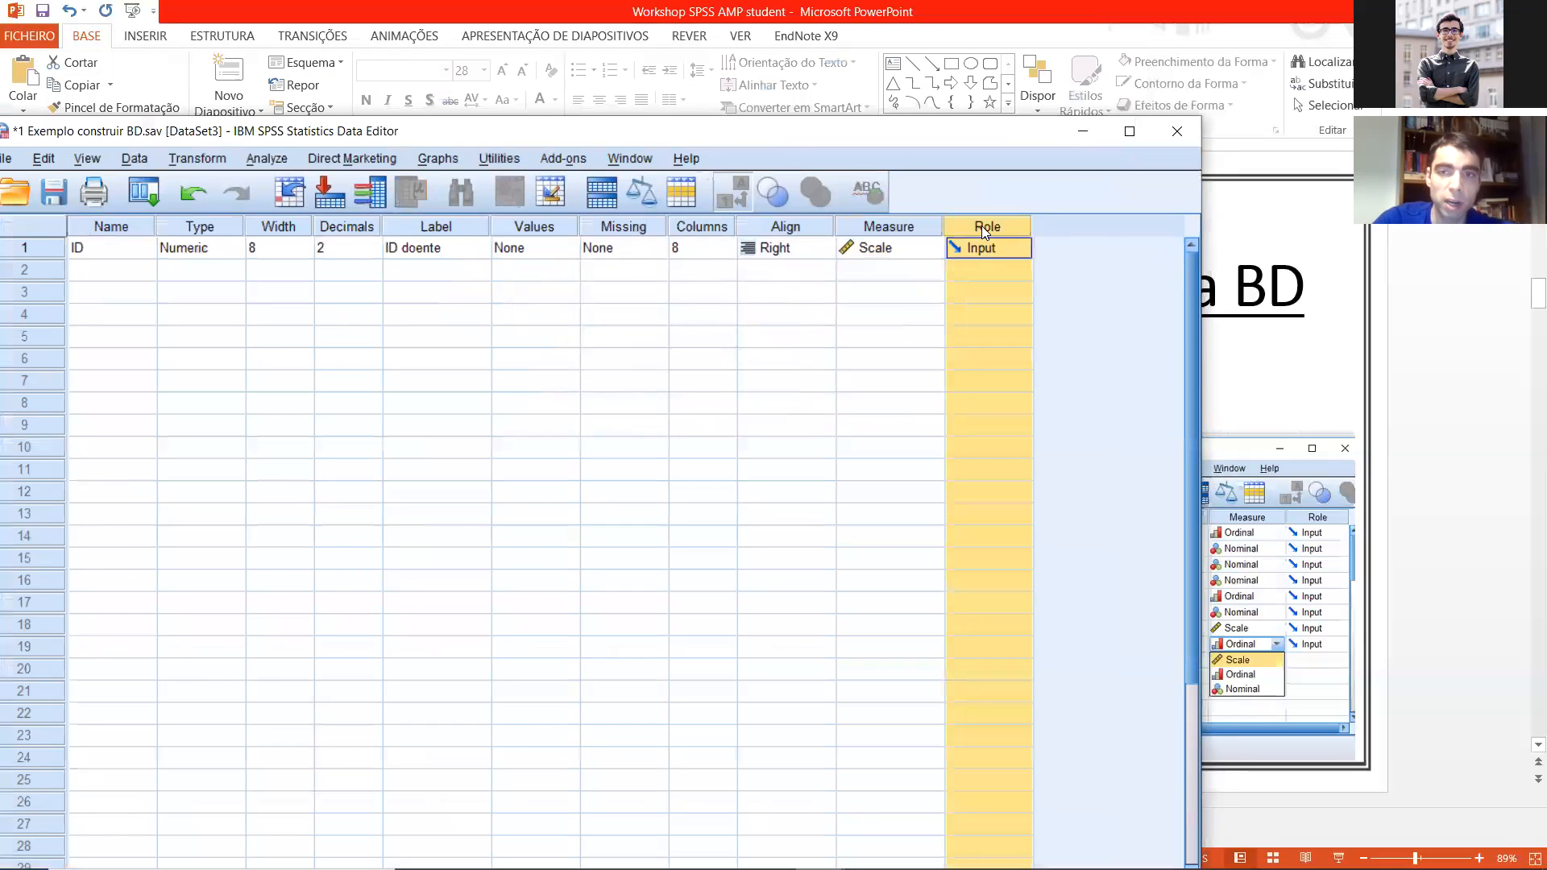
{"action": "left_click", "coordinate": [109, 228]}
{"action": "left_click", "coordinate": [225, 228]}
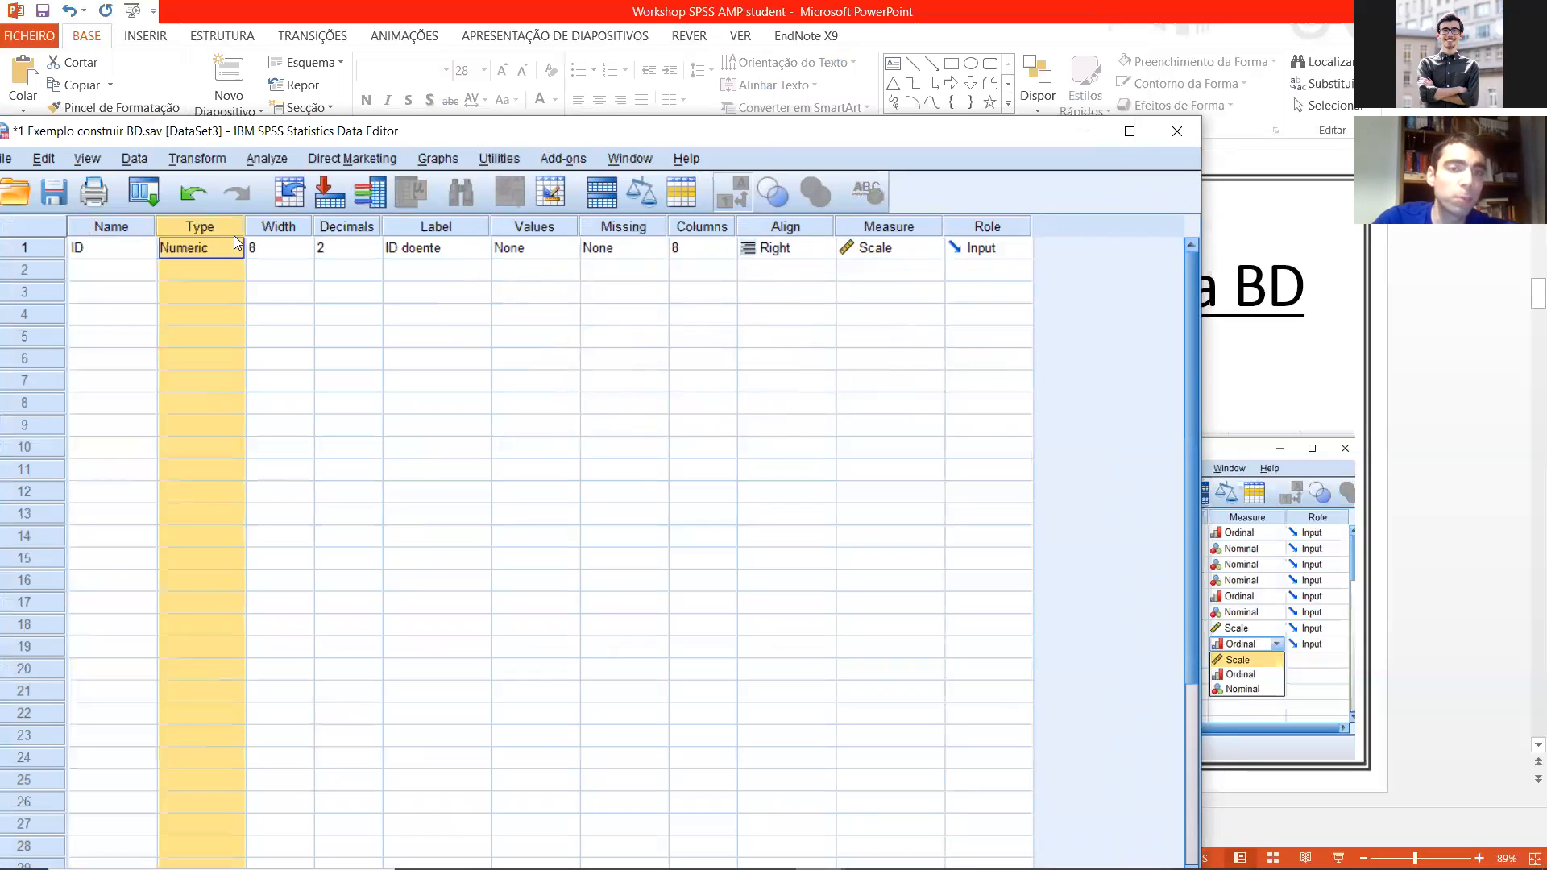
{"action": "left_click", "coordinate": [342, 229]}
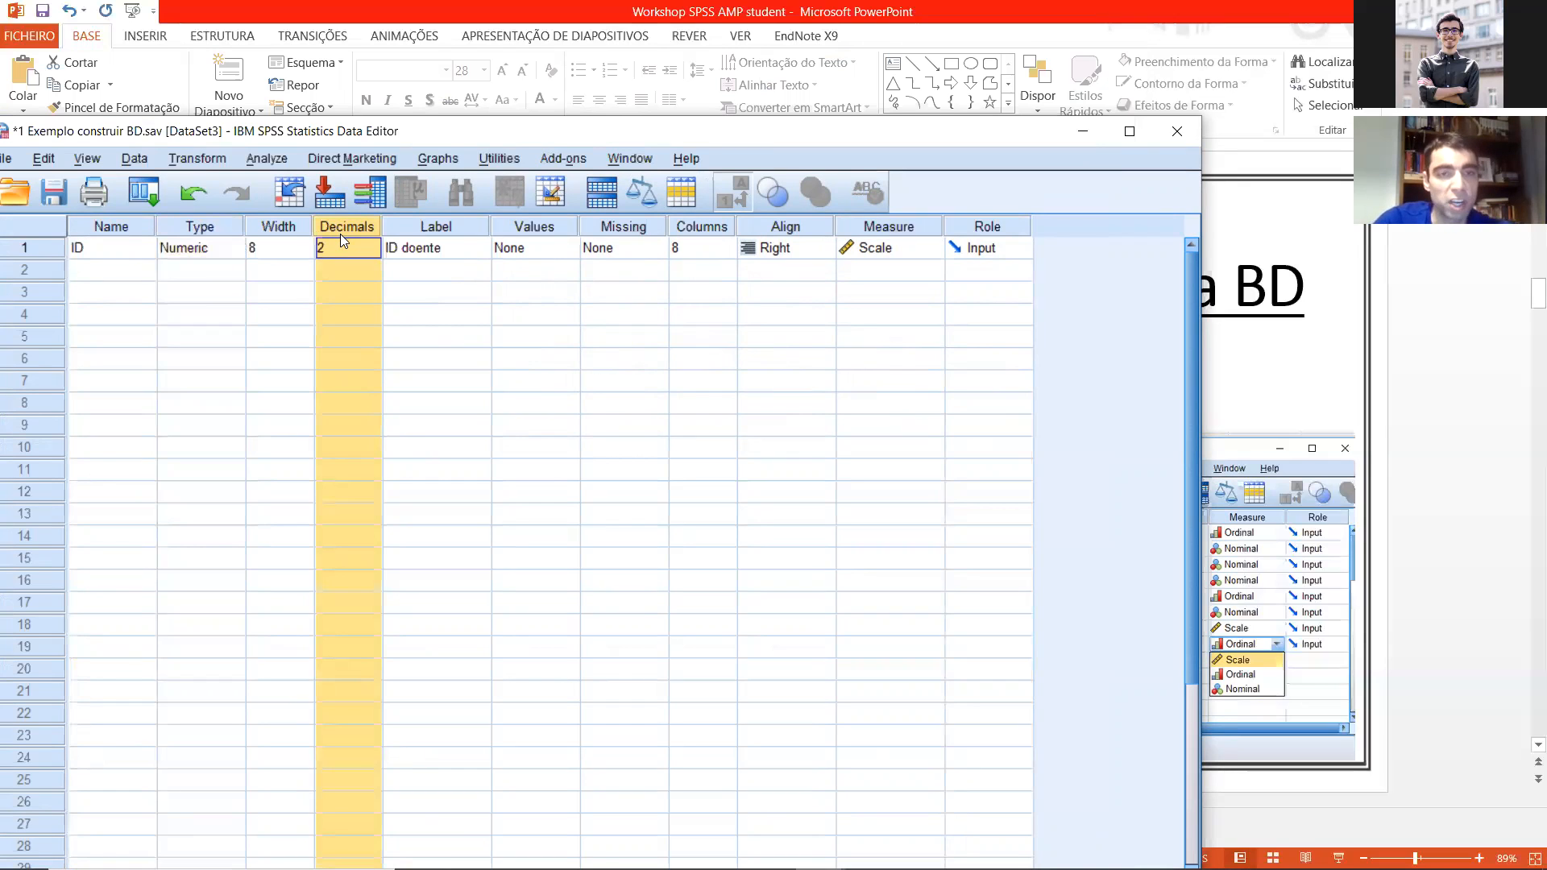
{"action": "left_click", "coordinate": [427, 229]}
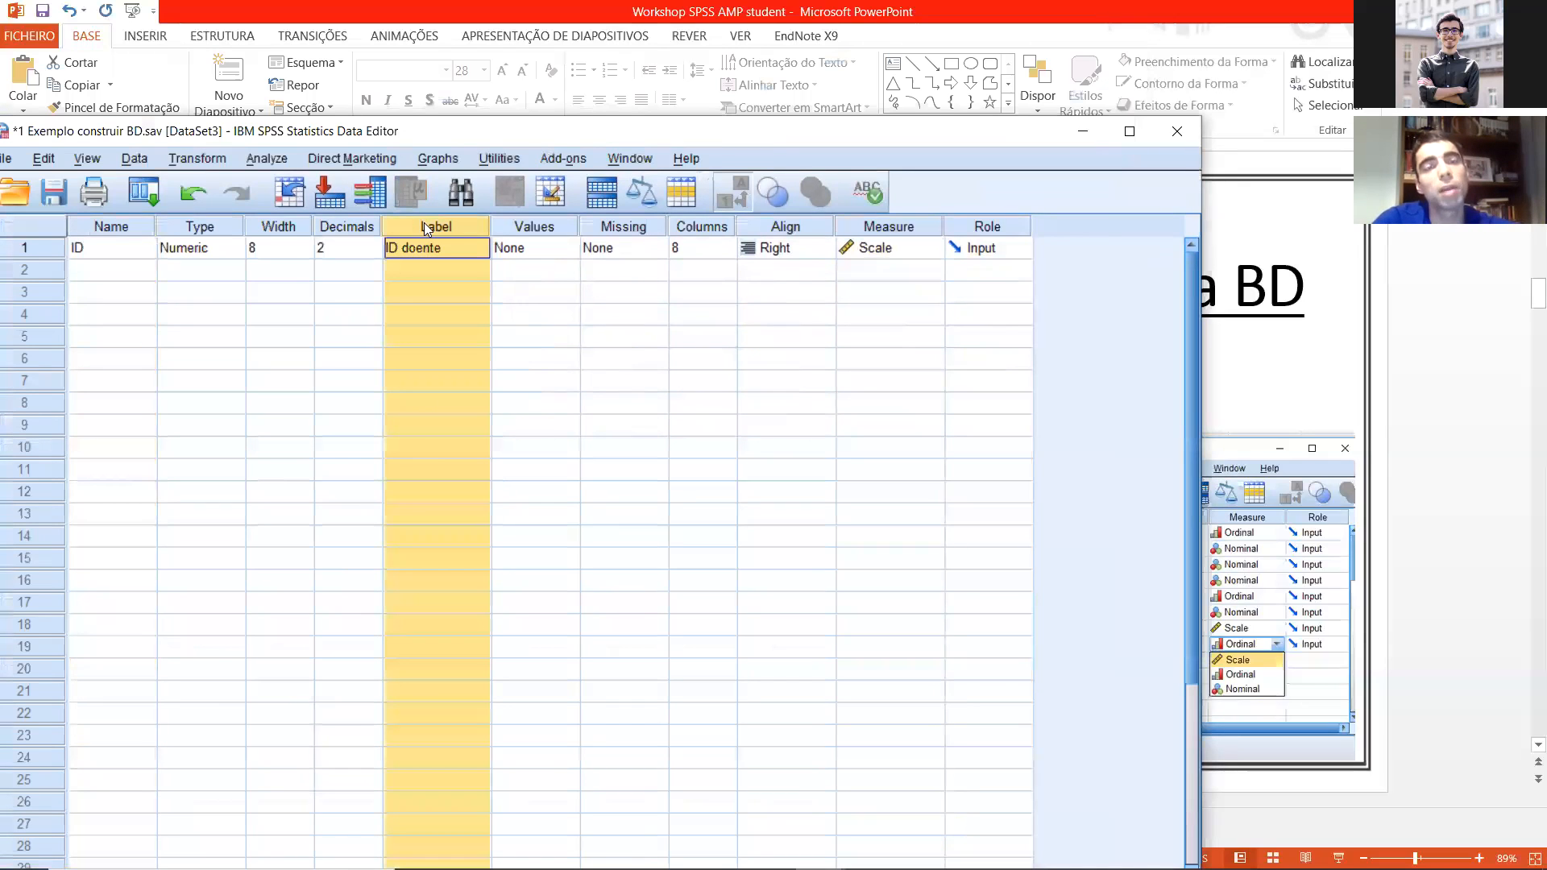
{"action": "left_click", "coordinate": [457, 253]}
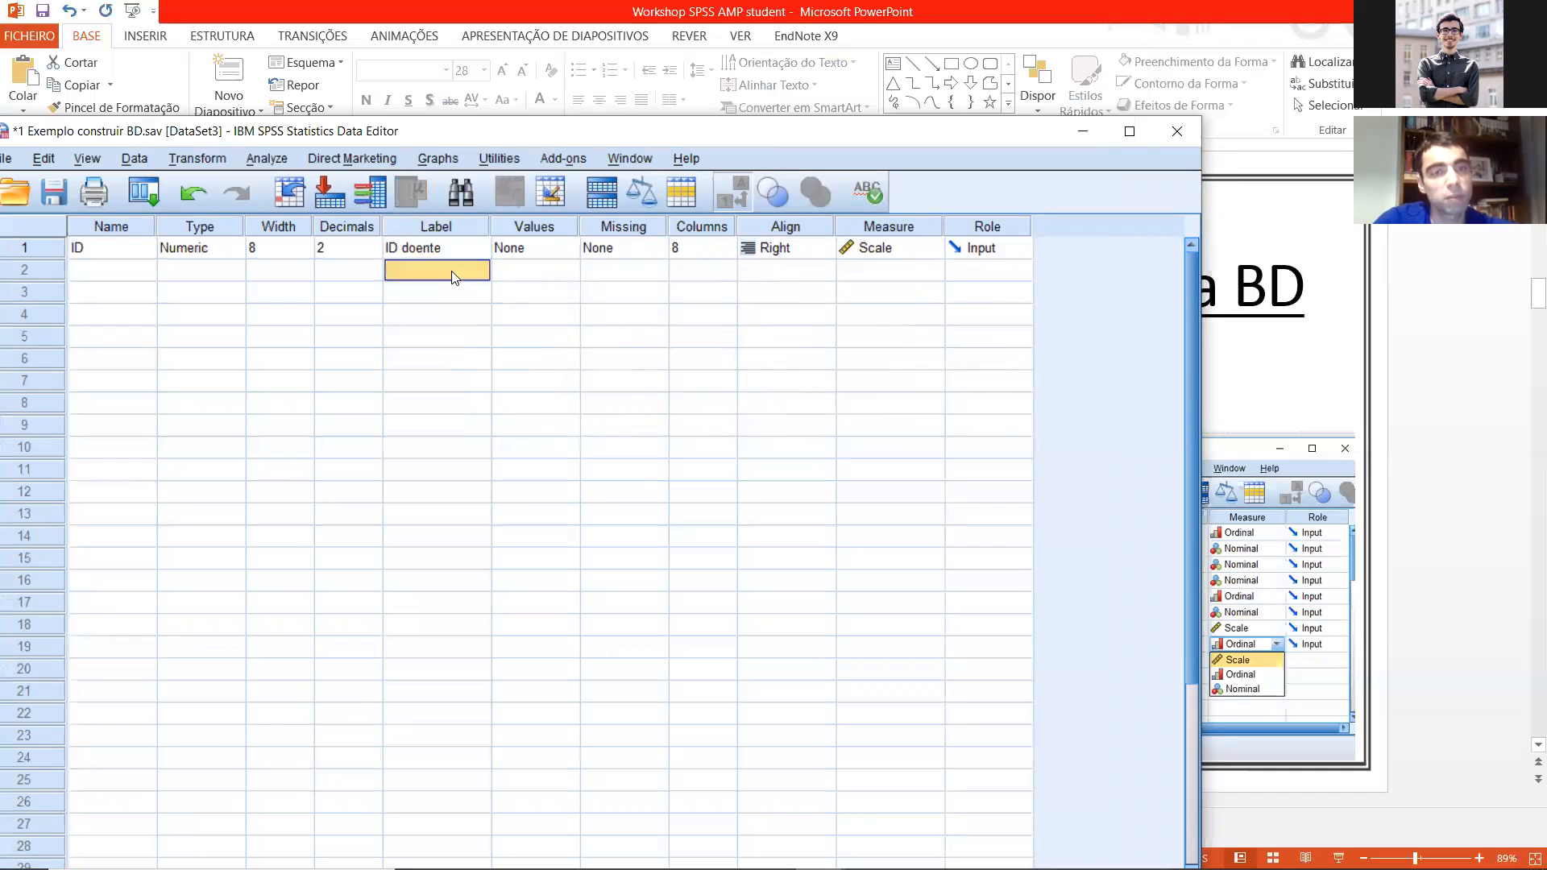
Step: Review the ID variable's value label settings without making changes, and go on to its Missing property
{"action": "left_click", "coordinate": [531, 250]}
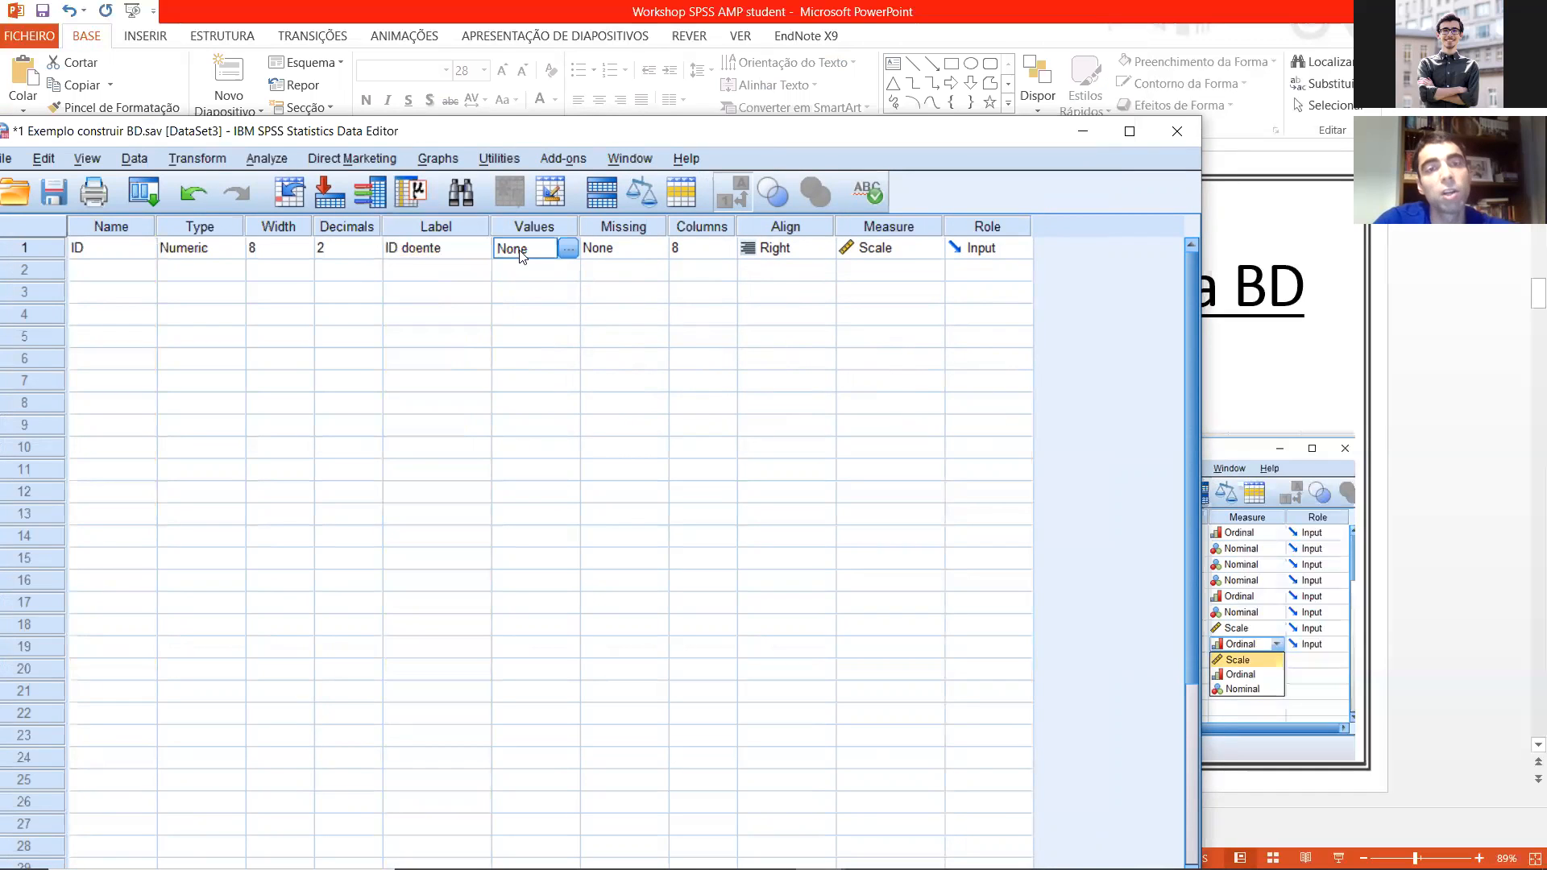
{"action": "left_click", "coordinate": [572, 248]}
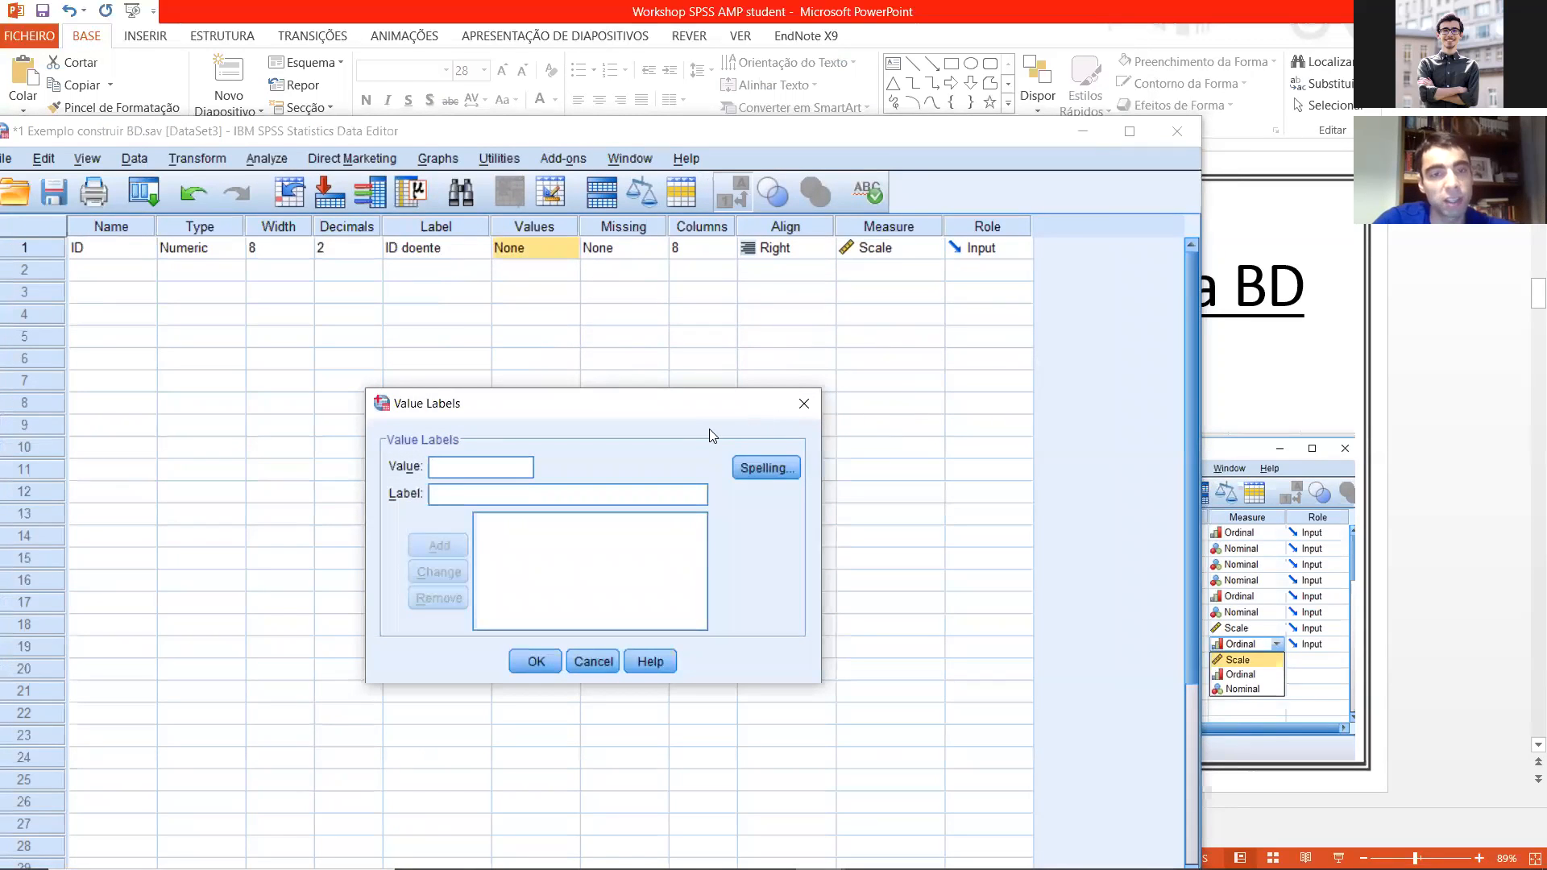
{"action": "left_click", "coordinate": [801, 402]}
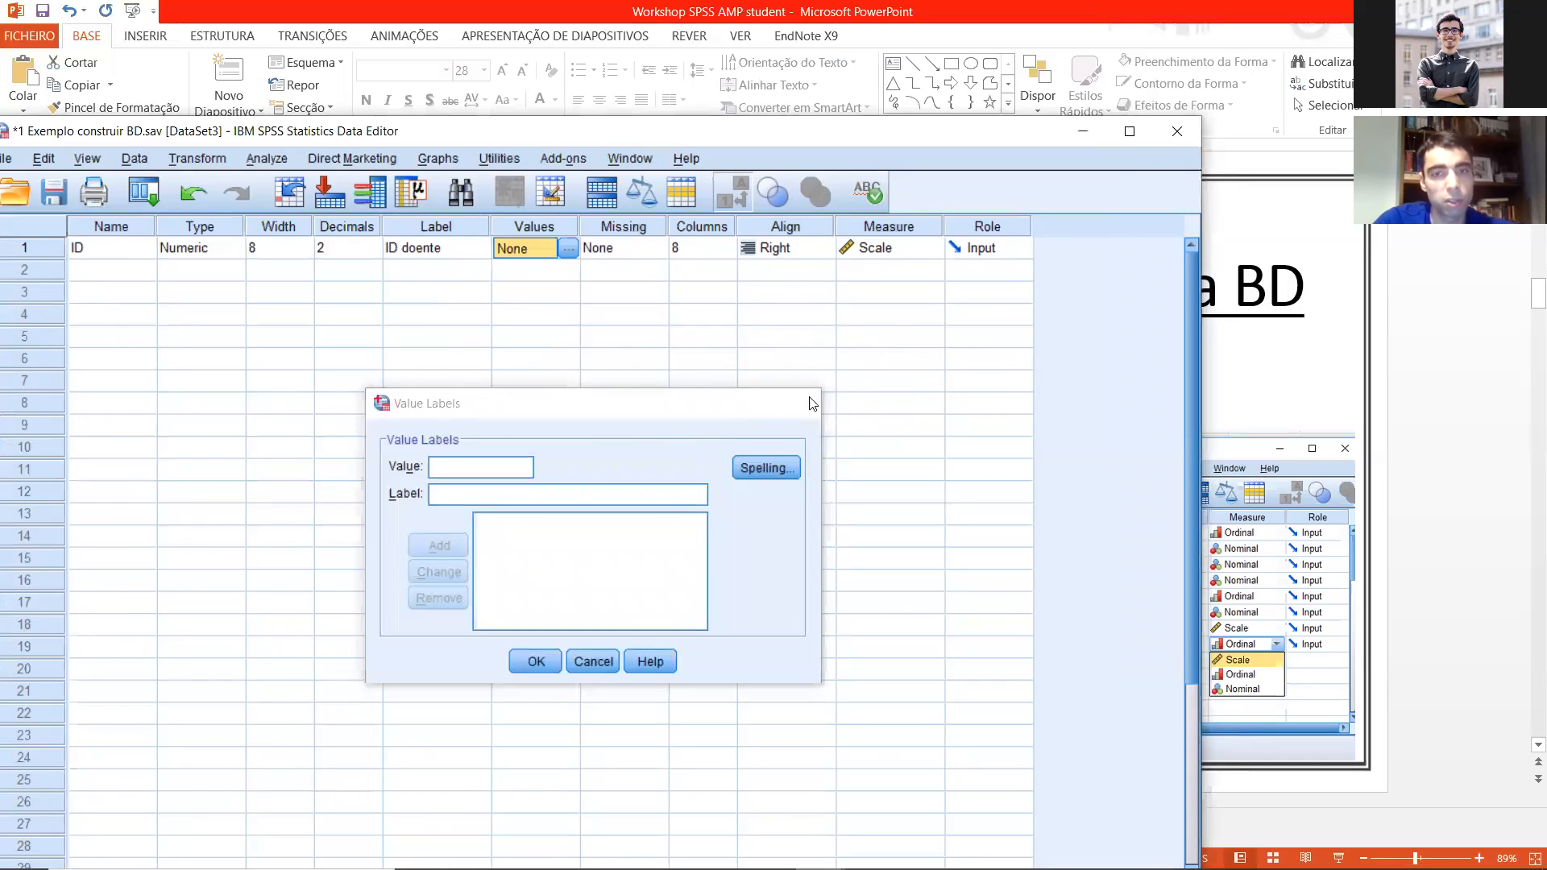
{"action": "left_click", "coordinate": [613, 243]}
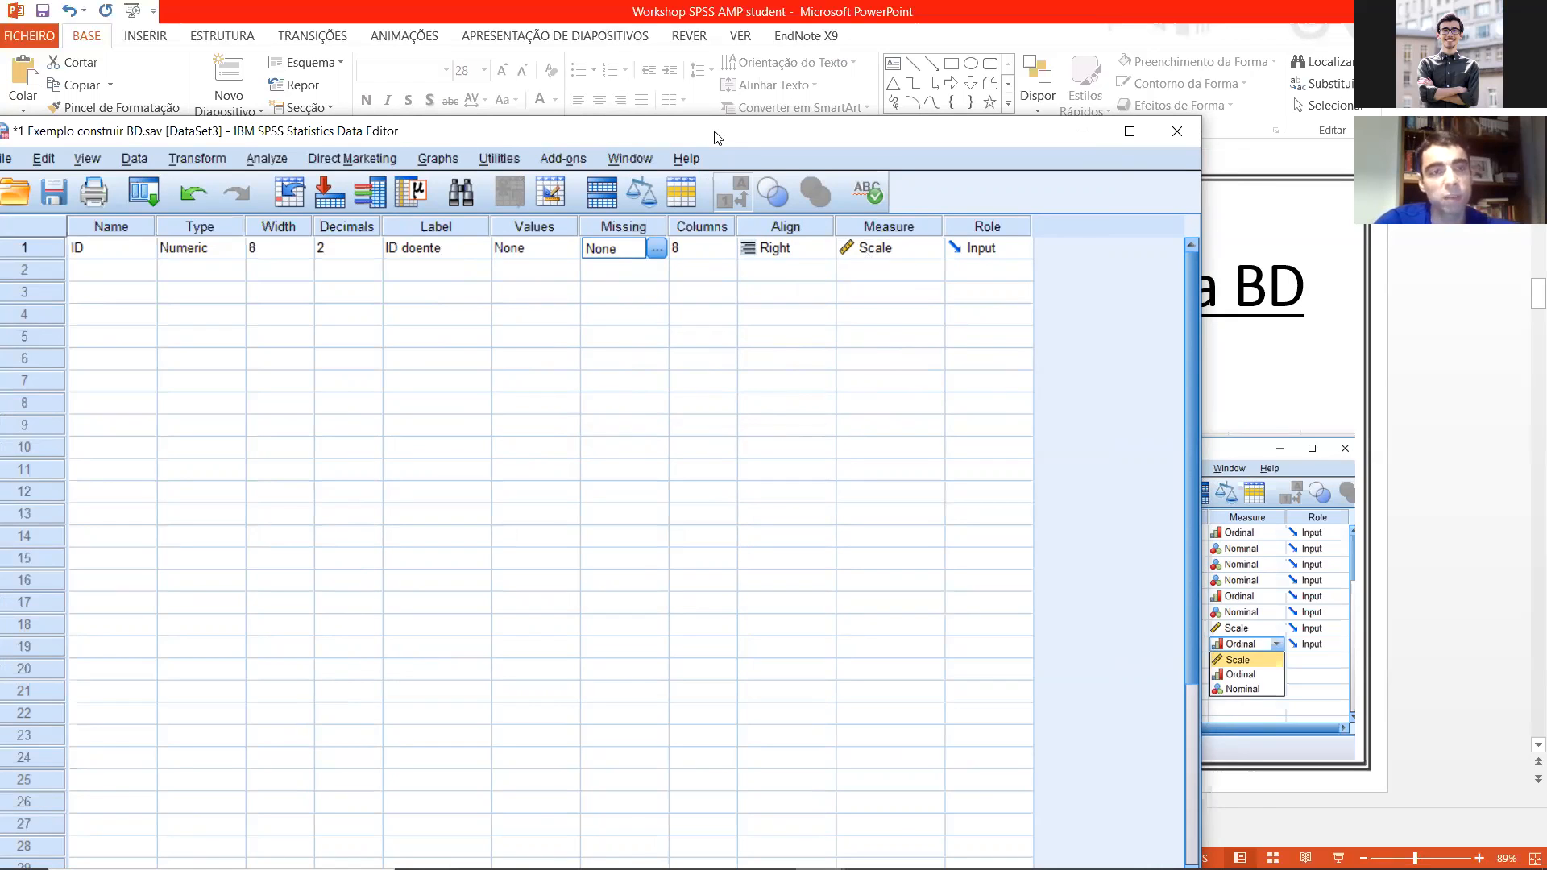
Step: Uncover the example variables on the slide and add a variable named Gender below ID
{"action": "left_click_drag", "start_coordinate": [716, 137], "coordinate": [761, 103]}
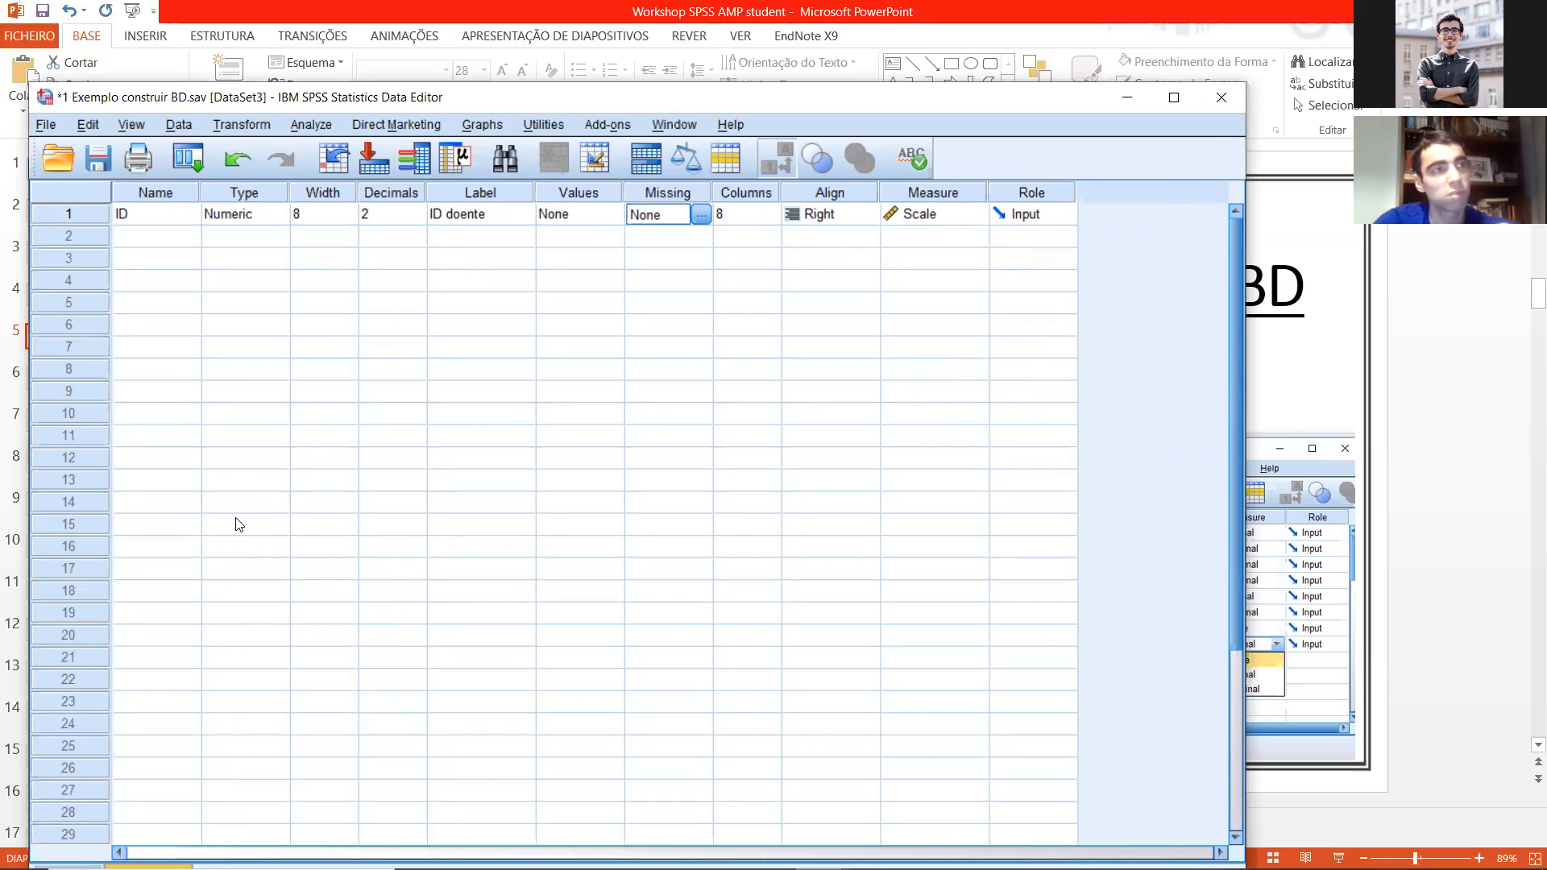
{"action": "scroll", "coordinate": [231, 485], "scroll_direction": "down", "scroll_amount": 4}
{"action": "scroll", "coordinate": [231, 485], "scroll_direction": "up", "scroll_amount": 4}
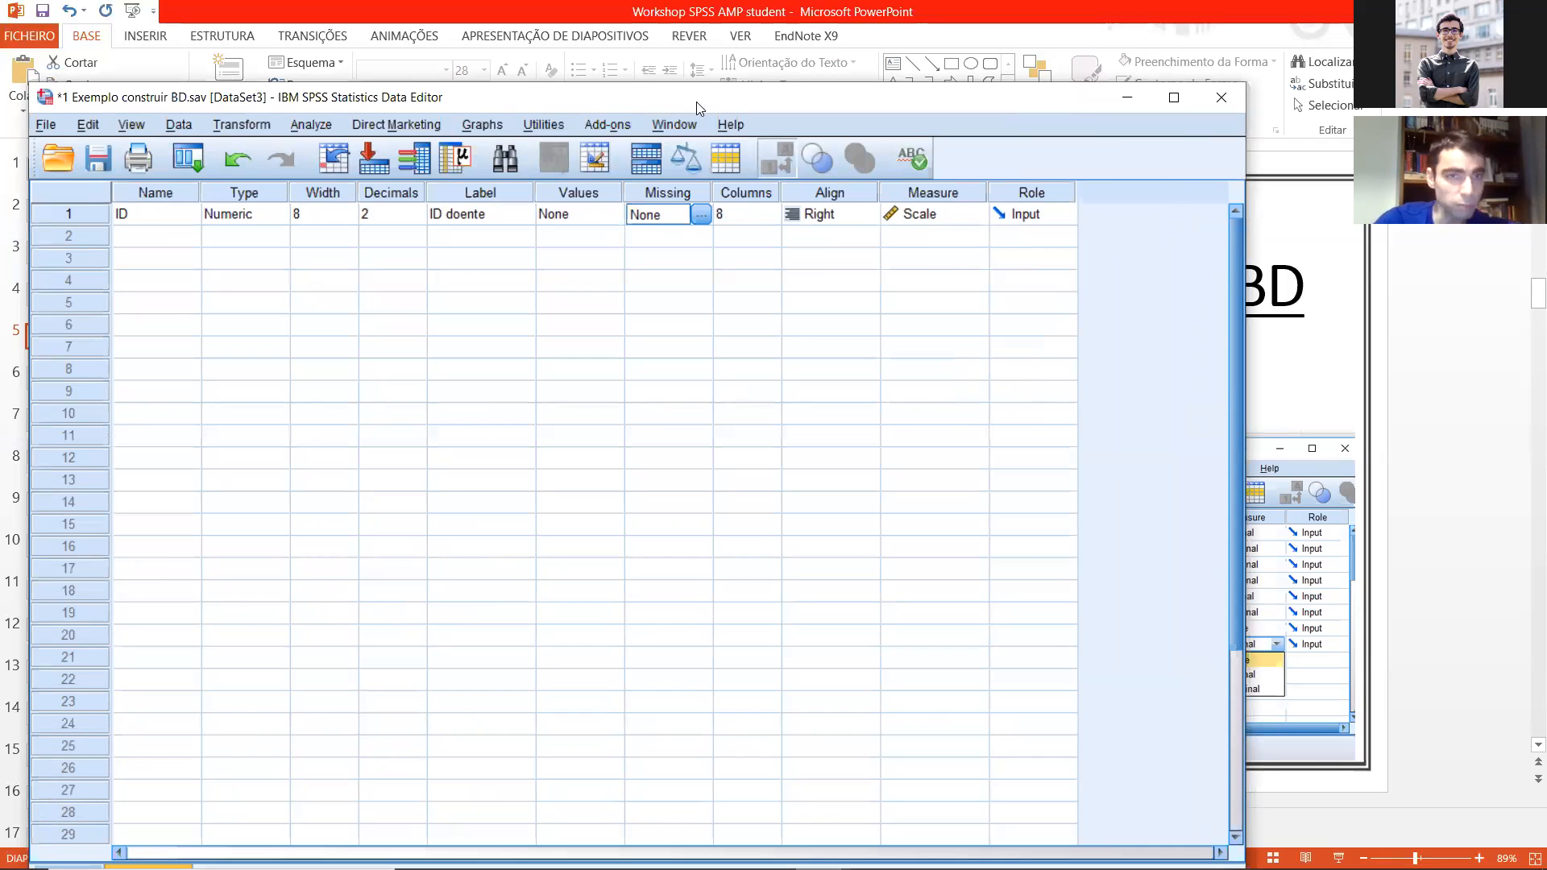
{"action": "left_click_drag", "start_coordinate": [696, 101], "coordinate": [1210, 99]}
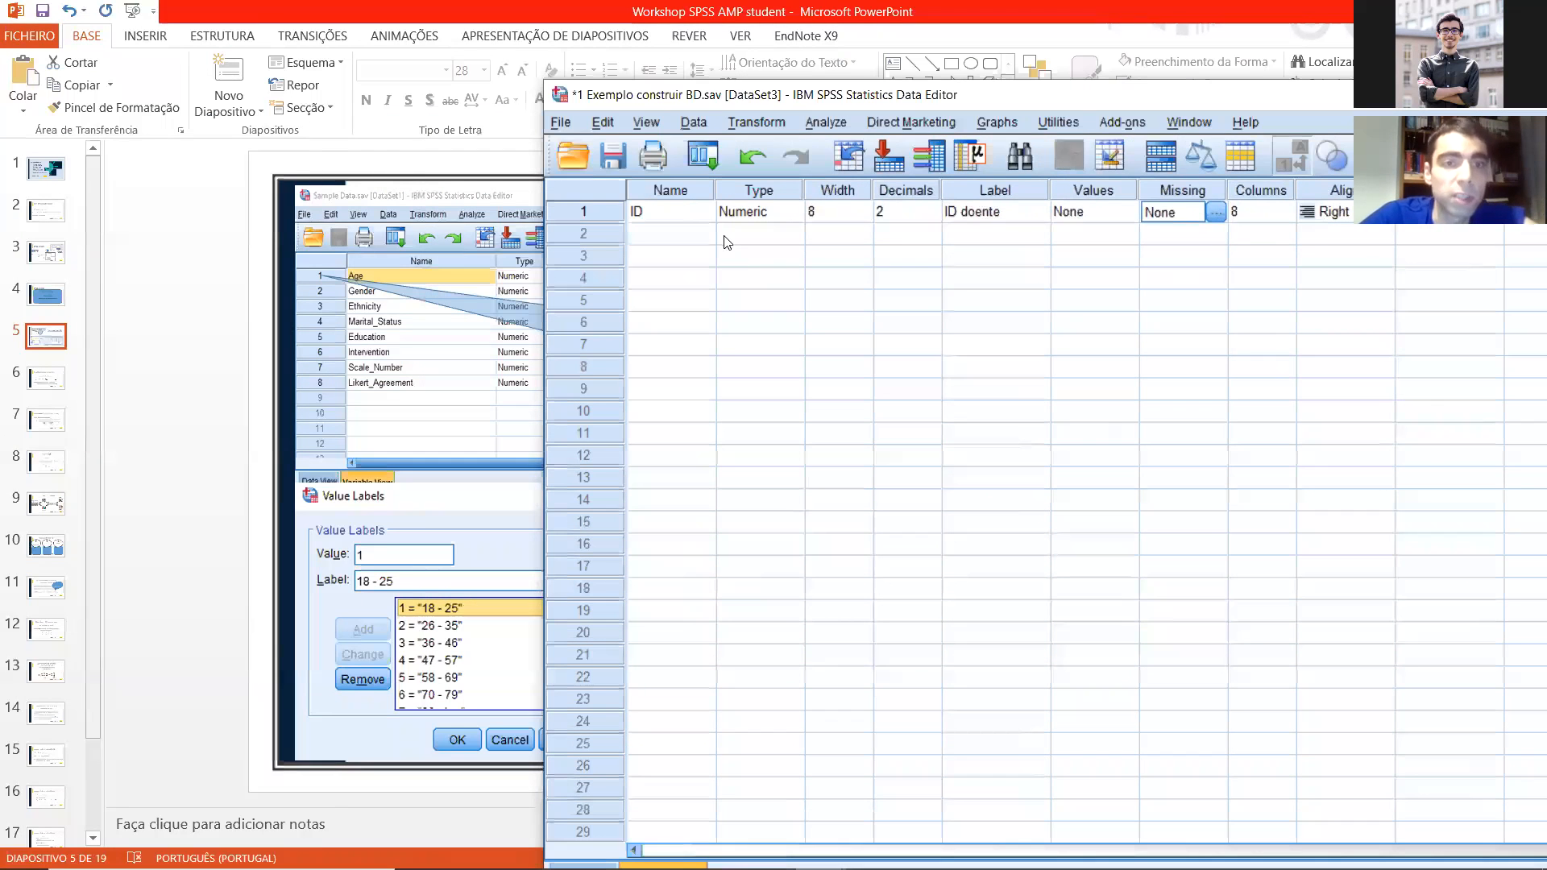
{"action": "left_click", "coordinate": [697, 233]}
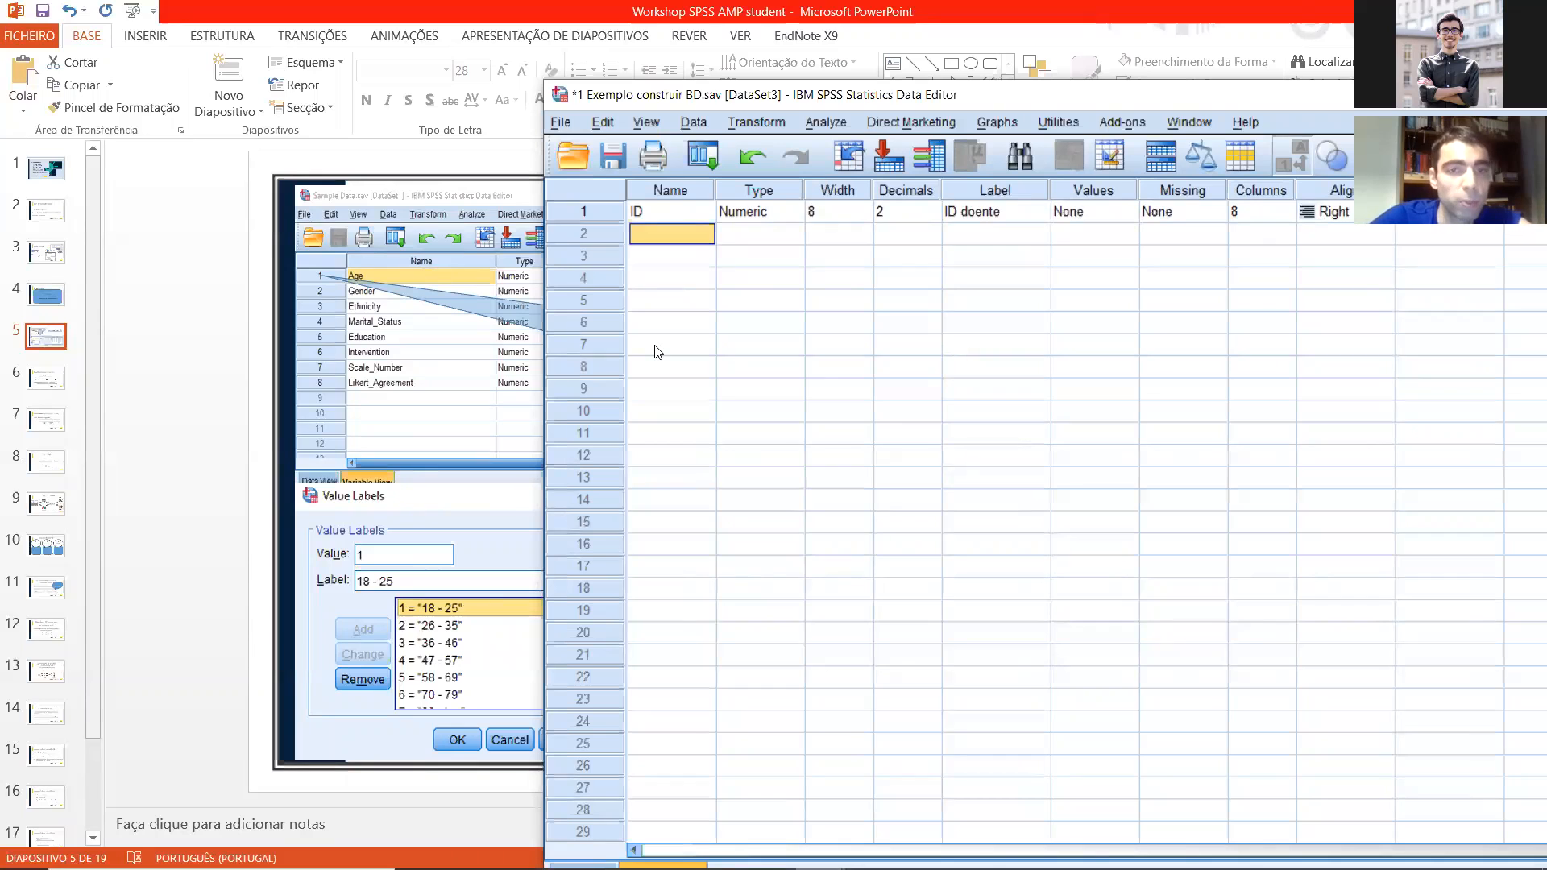
{"action": "type", "text": "Gender"}
{"action": "key", "text": "Return"}
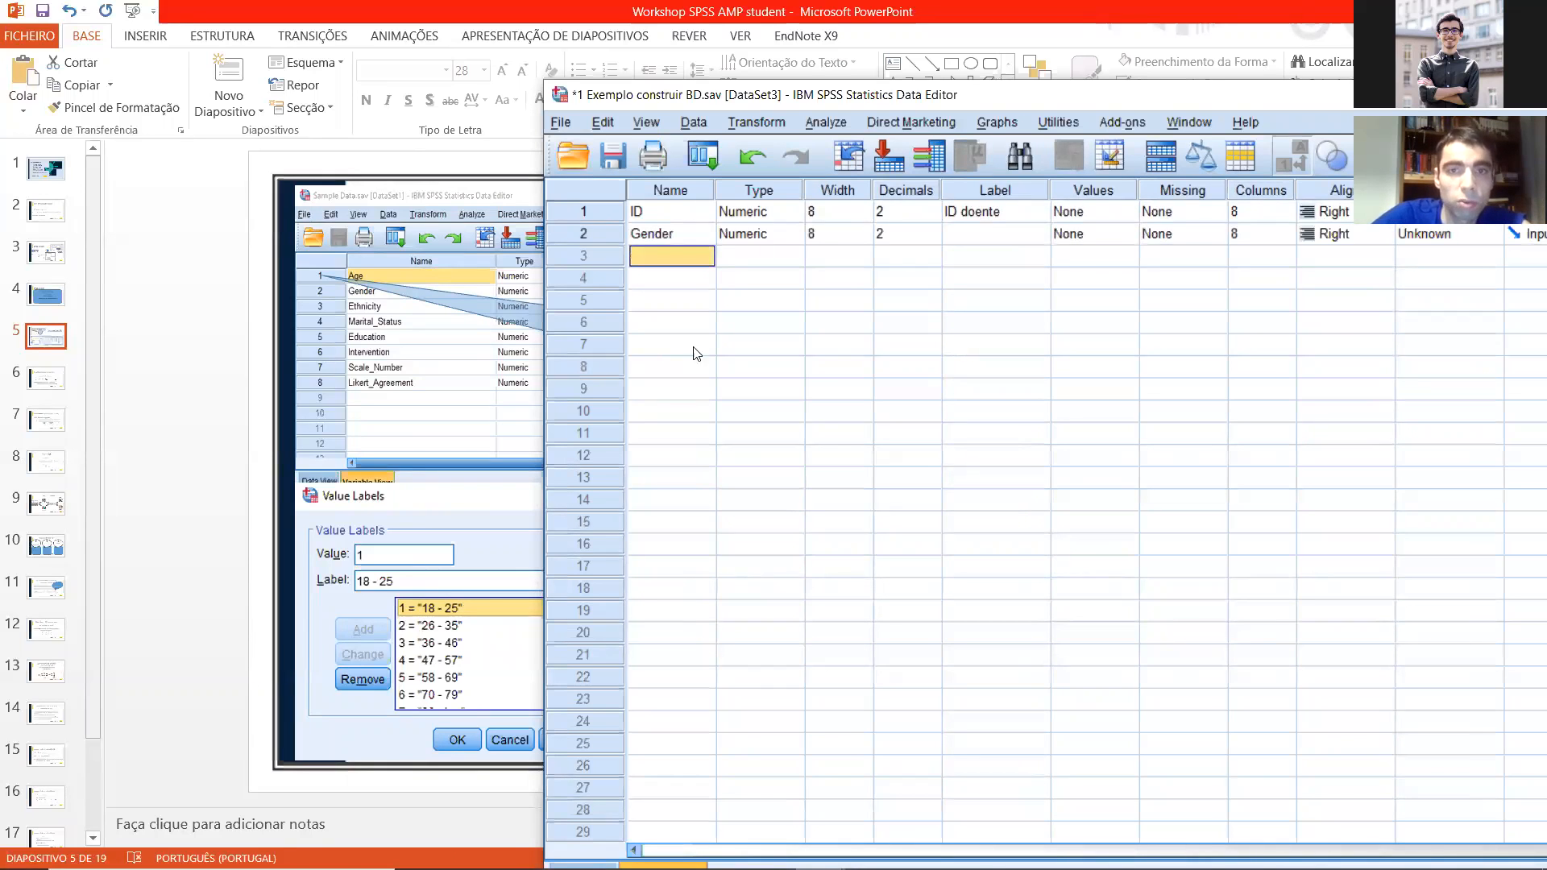
Step: Define the Gender variable's value labels as 0 = "Female" and 1 = "Male"
{"action": "left_click_drag", "start_coordinate": [787, 100], "coordinate": [370, 116]}
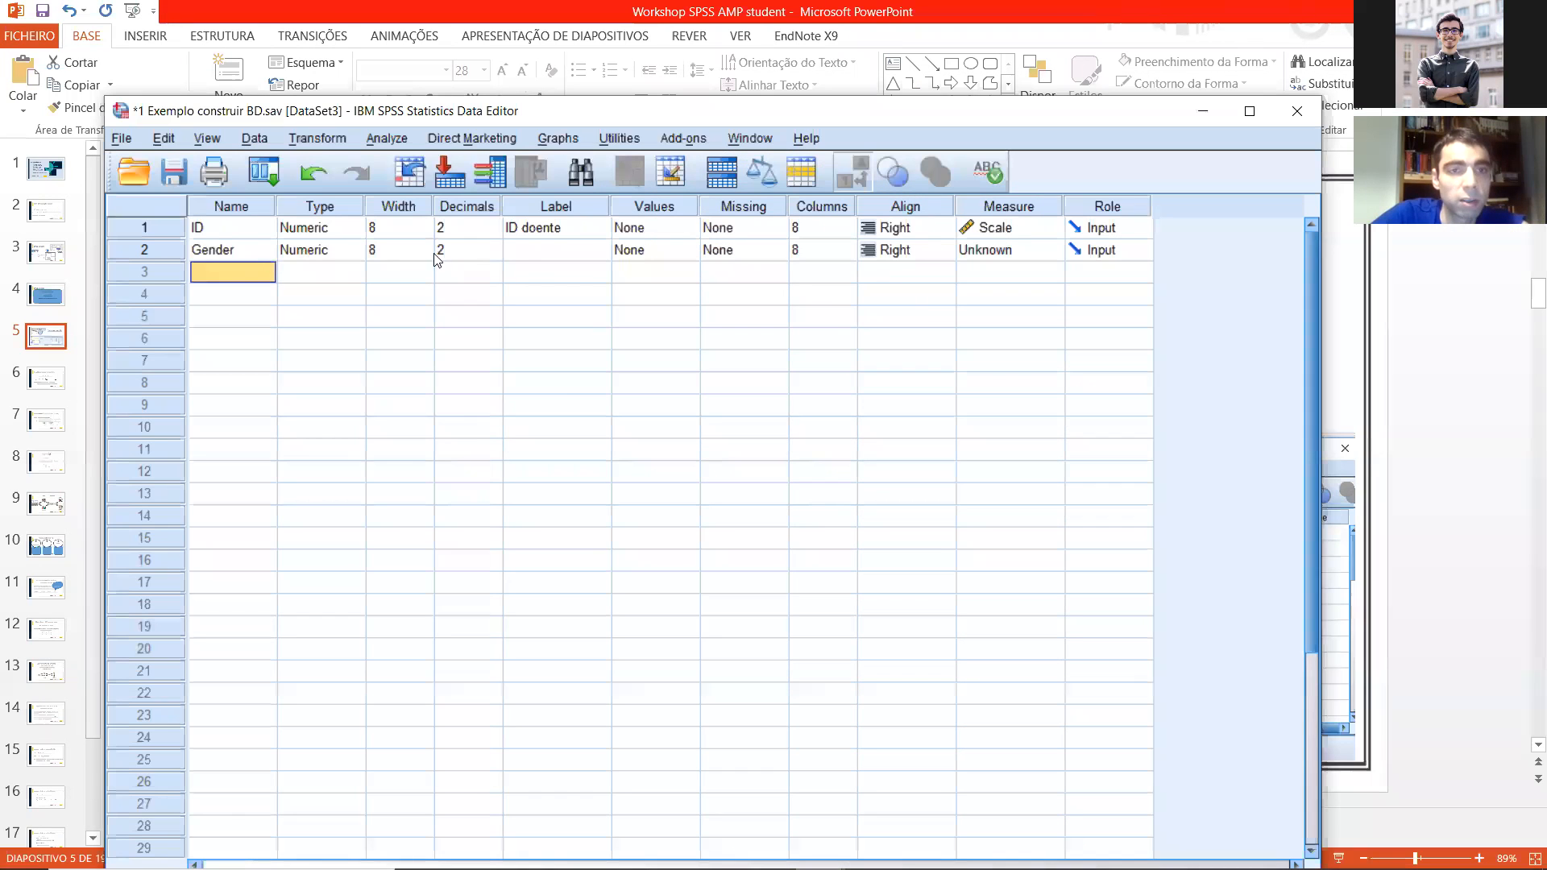
{"action": "left_click", "coordinate": [557, 257]}
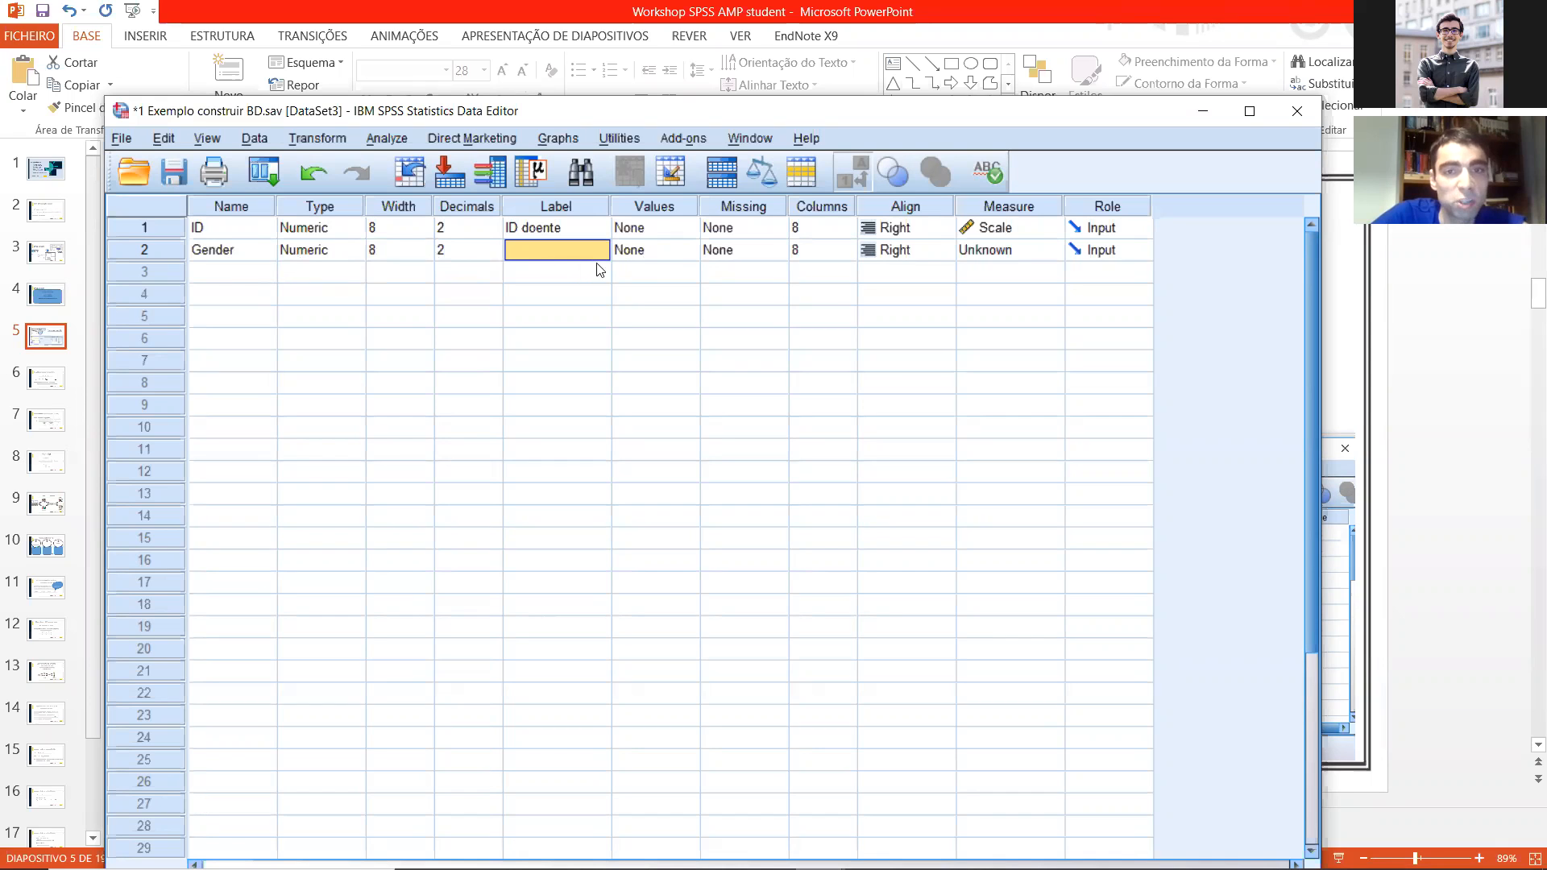
{"action": "double_click", "coordinate": [681, 253]}
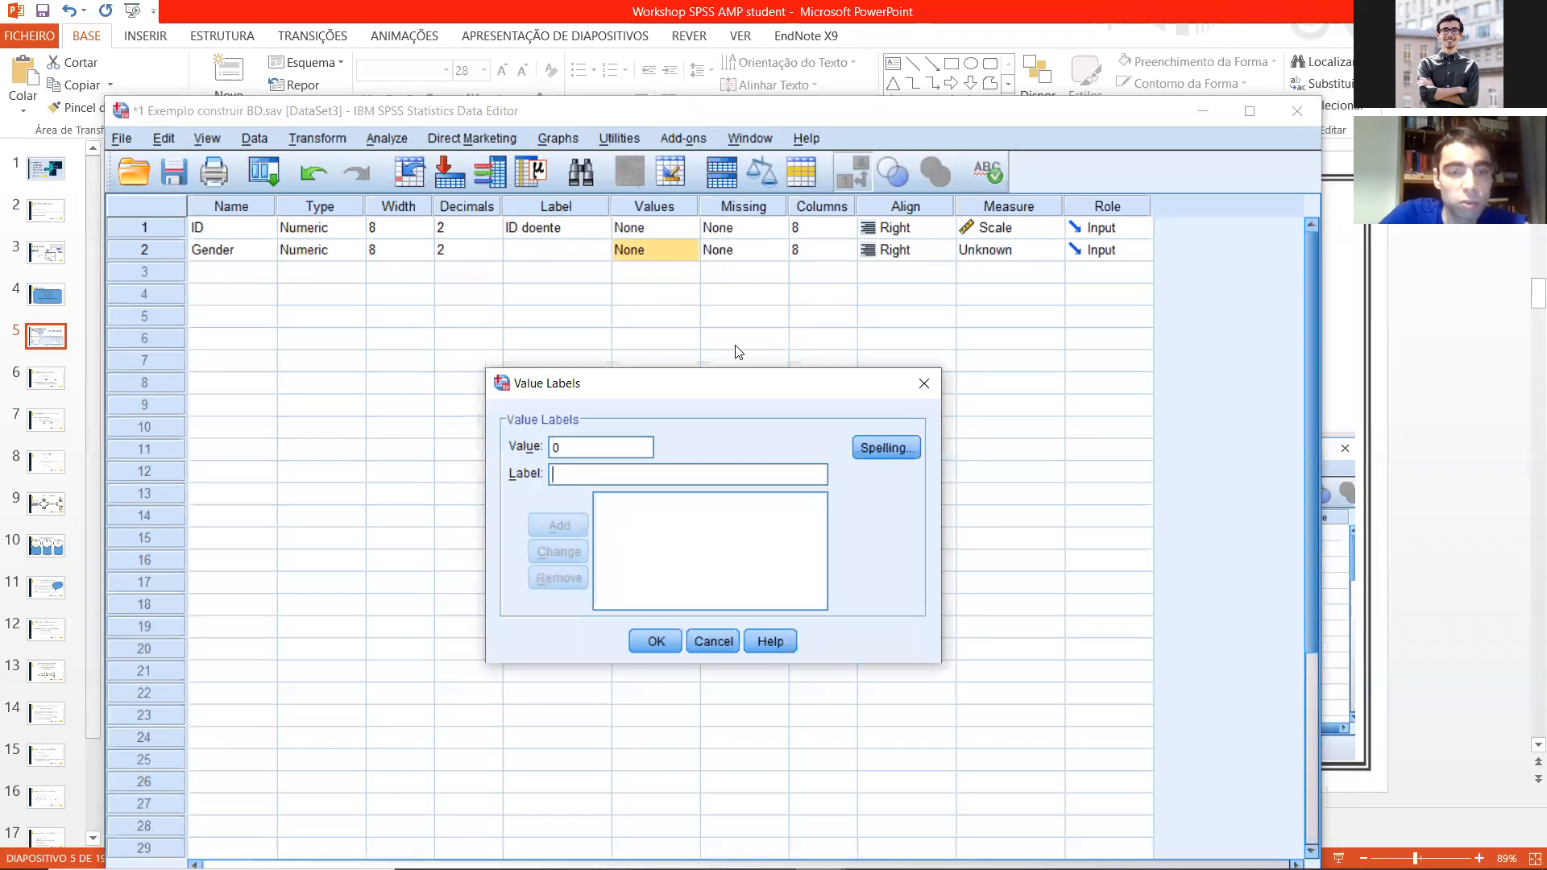
{"action": "type", "text": "Female"}
{"action": "key", "text": "Return"}
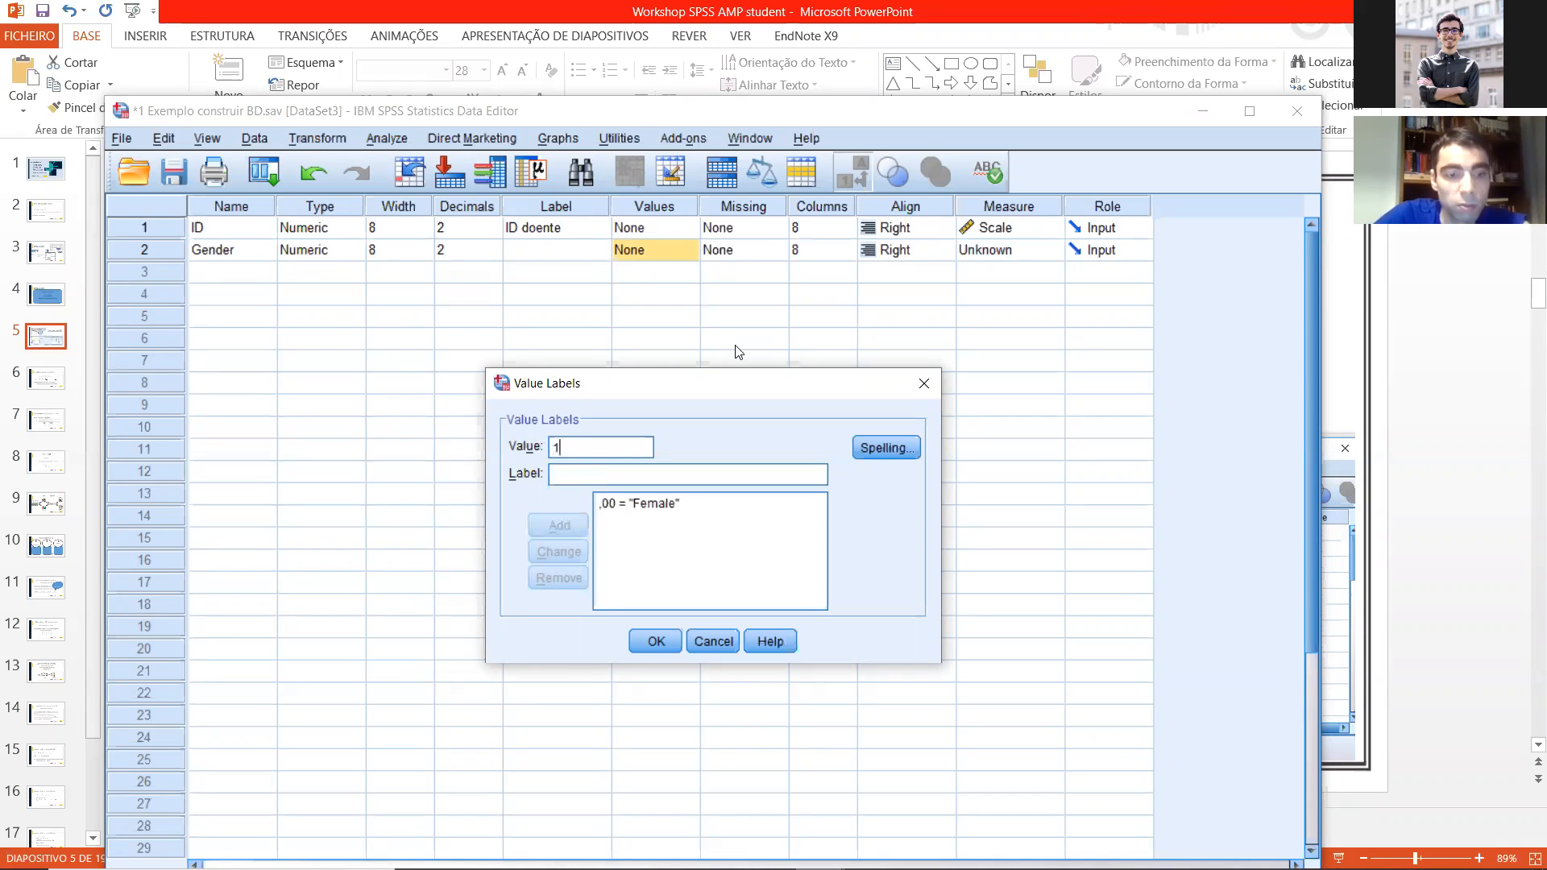
{"action": "type", "text": "Male"}
{"action": "key", "text": "Return"}
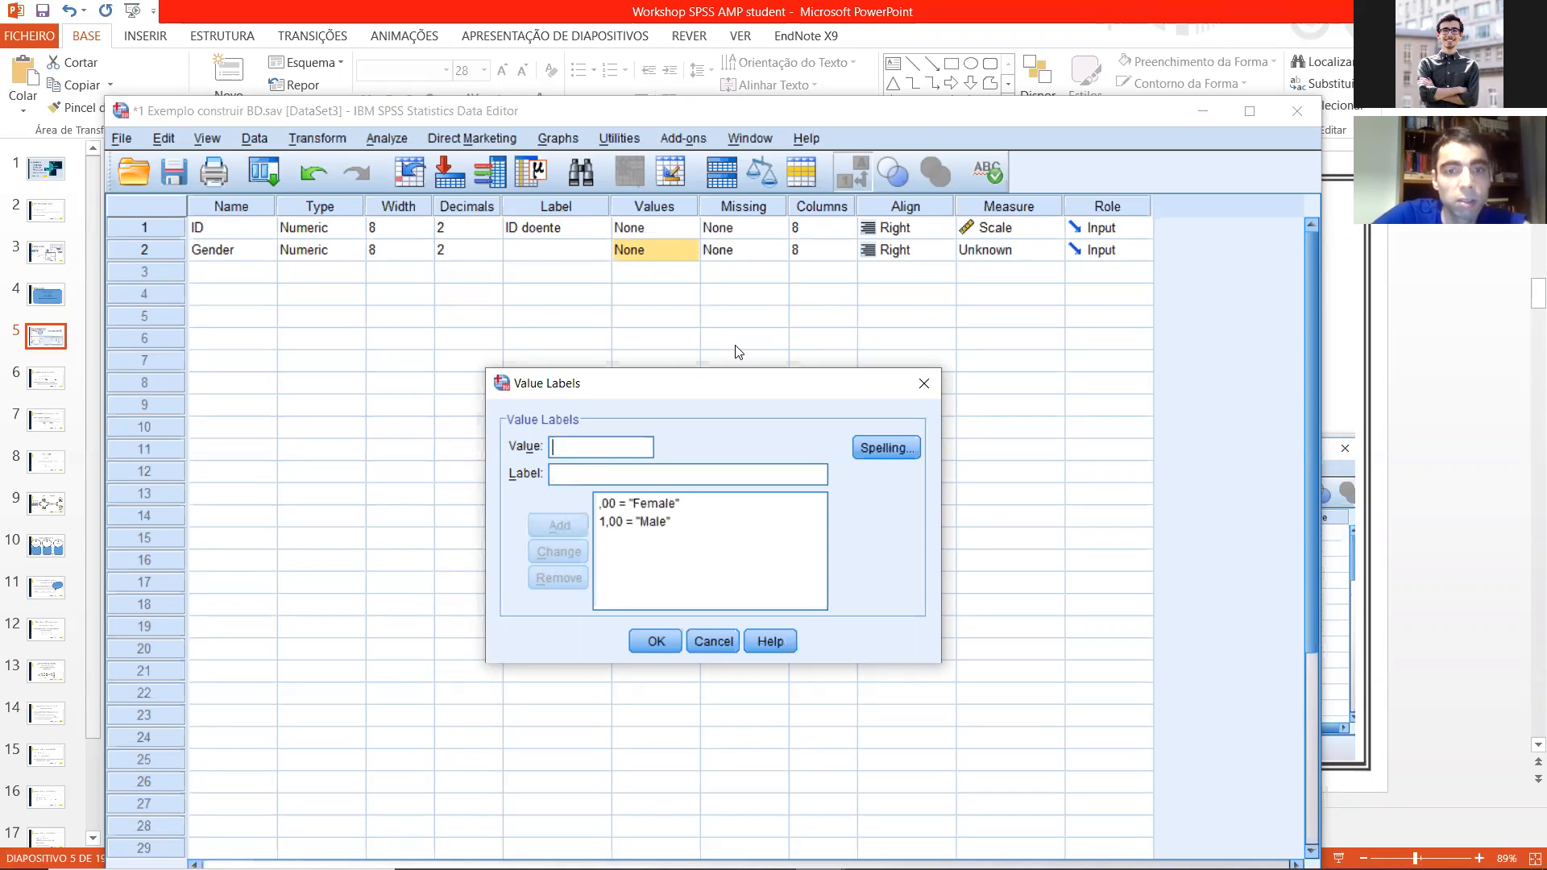
{"action": "left_click", "coordinate": [656, 641]}
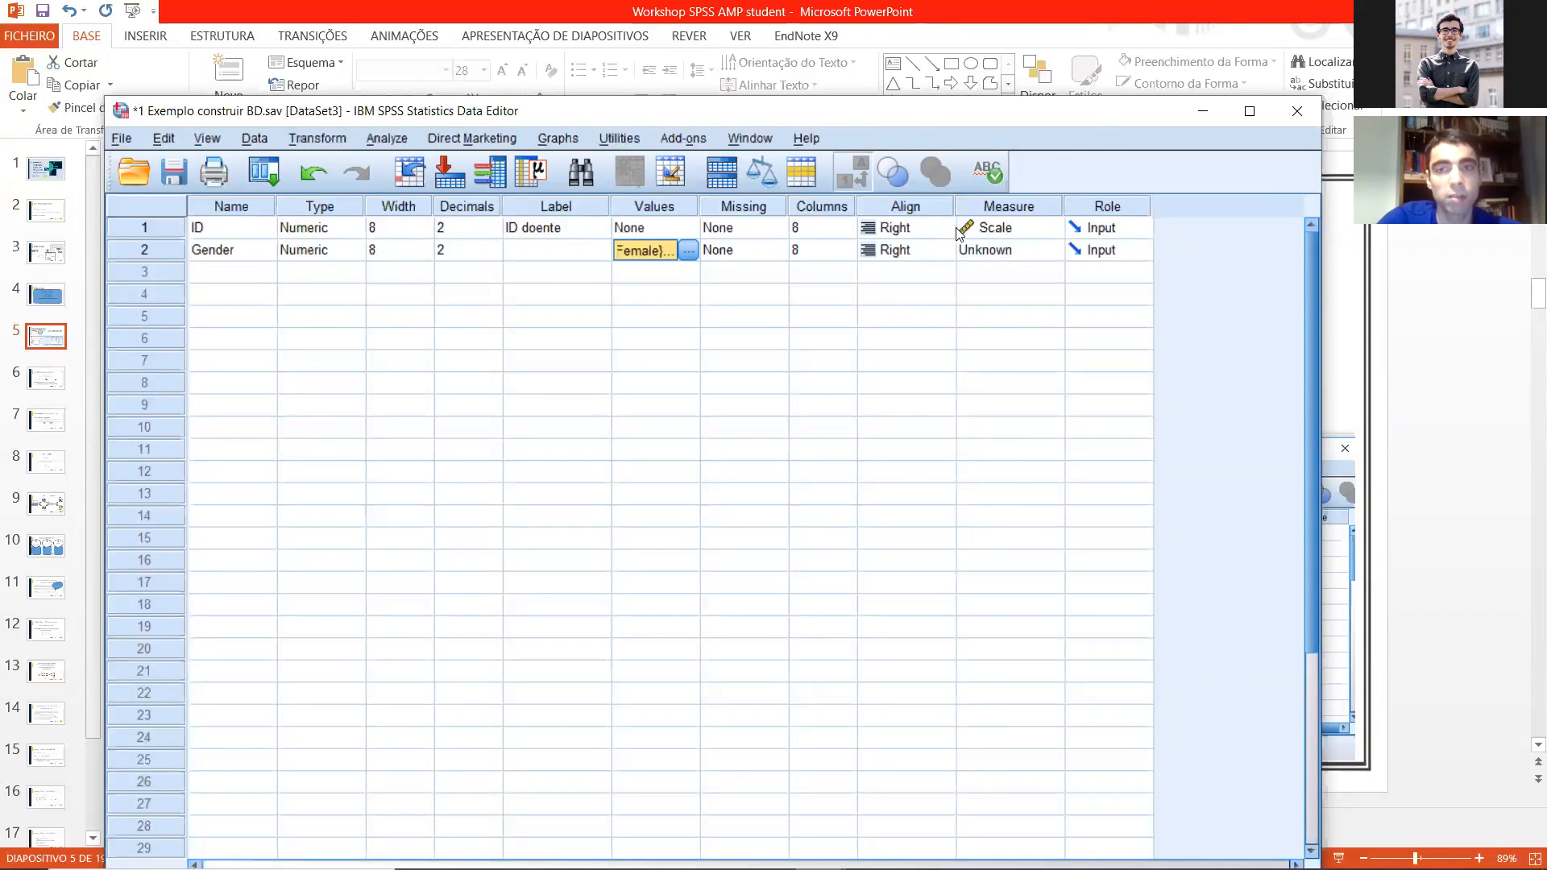
Step: Check the value labels defined for the Gender variable and close the settings without changes
{"action": "left_click_drag", "start_coordinate": [525, 108], "coordinate": [820, 102]}
{"action": "left_click", "coordinate": [983, 244]}
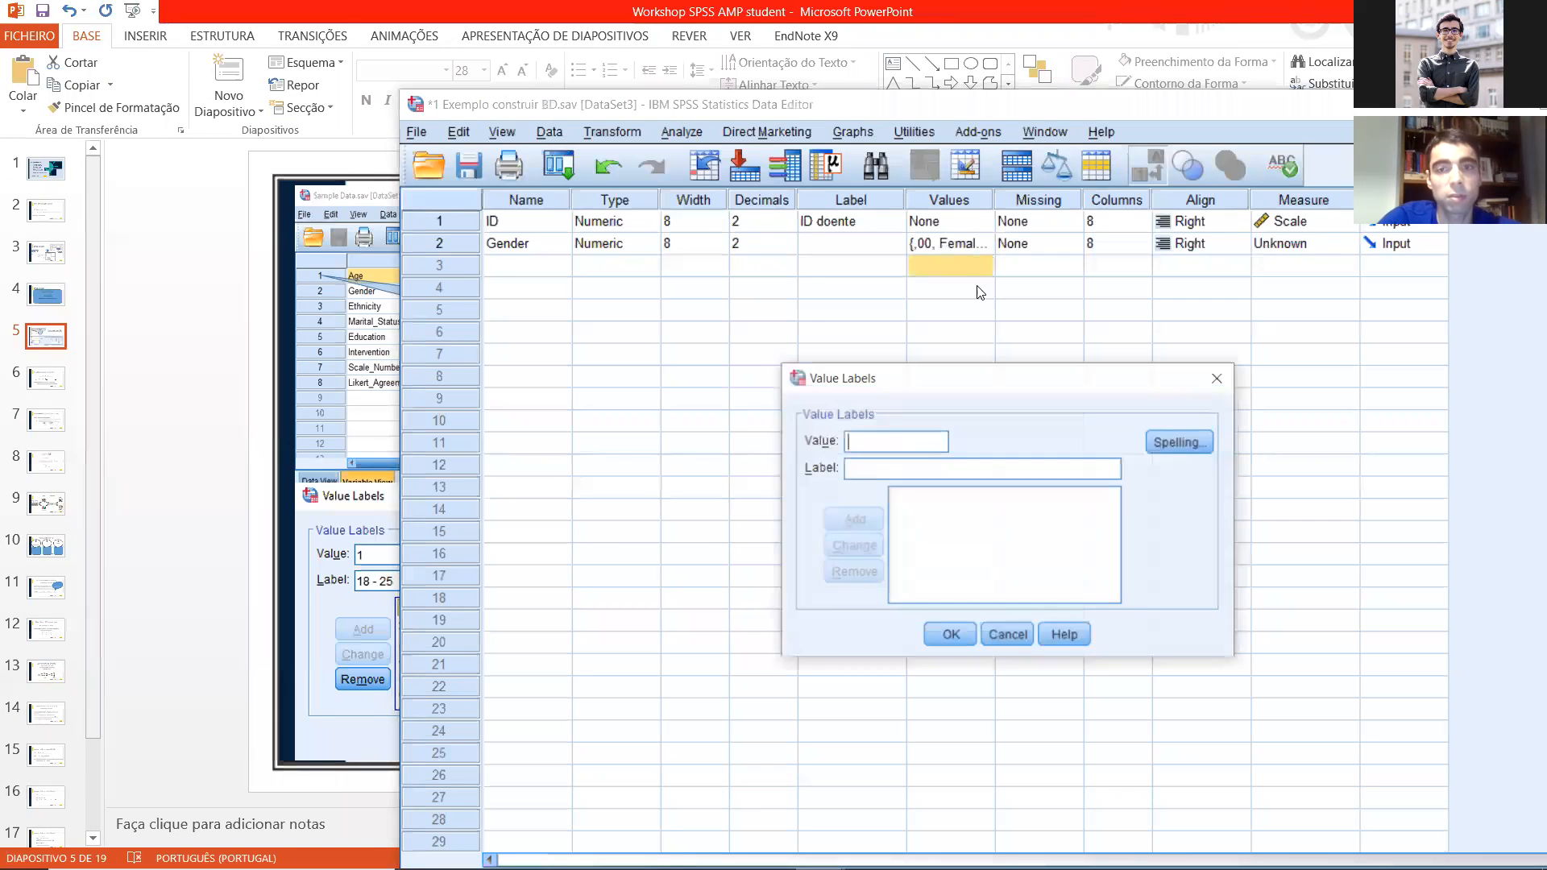
{"action": "left_click", "coordinate": [1214, 374]}
{"action": "left_click", "coordinate": [976, 241]}
{"action": "left_click", "coordinate": [986, 243]}
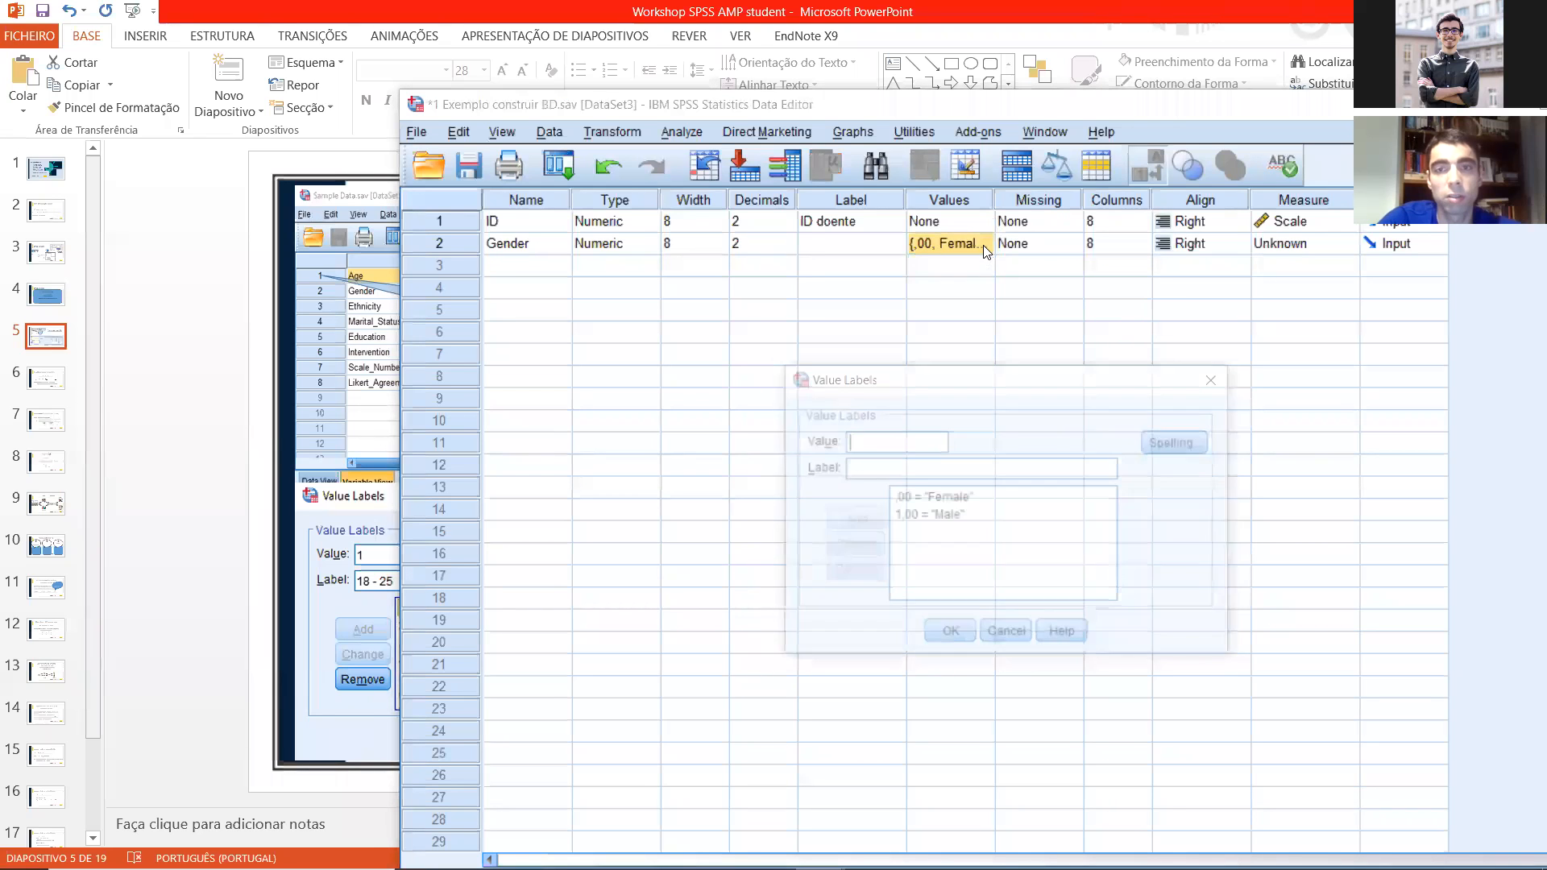
{"action": "left_click", "coordinate": [1219, 378]}
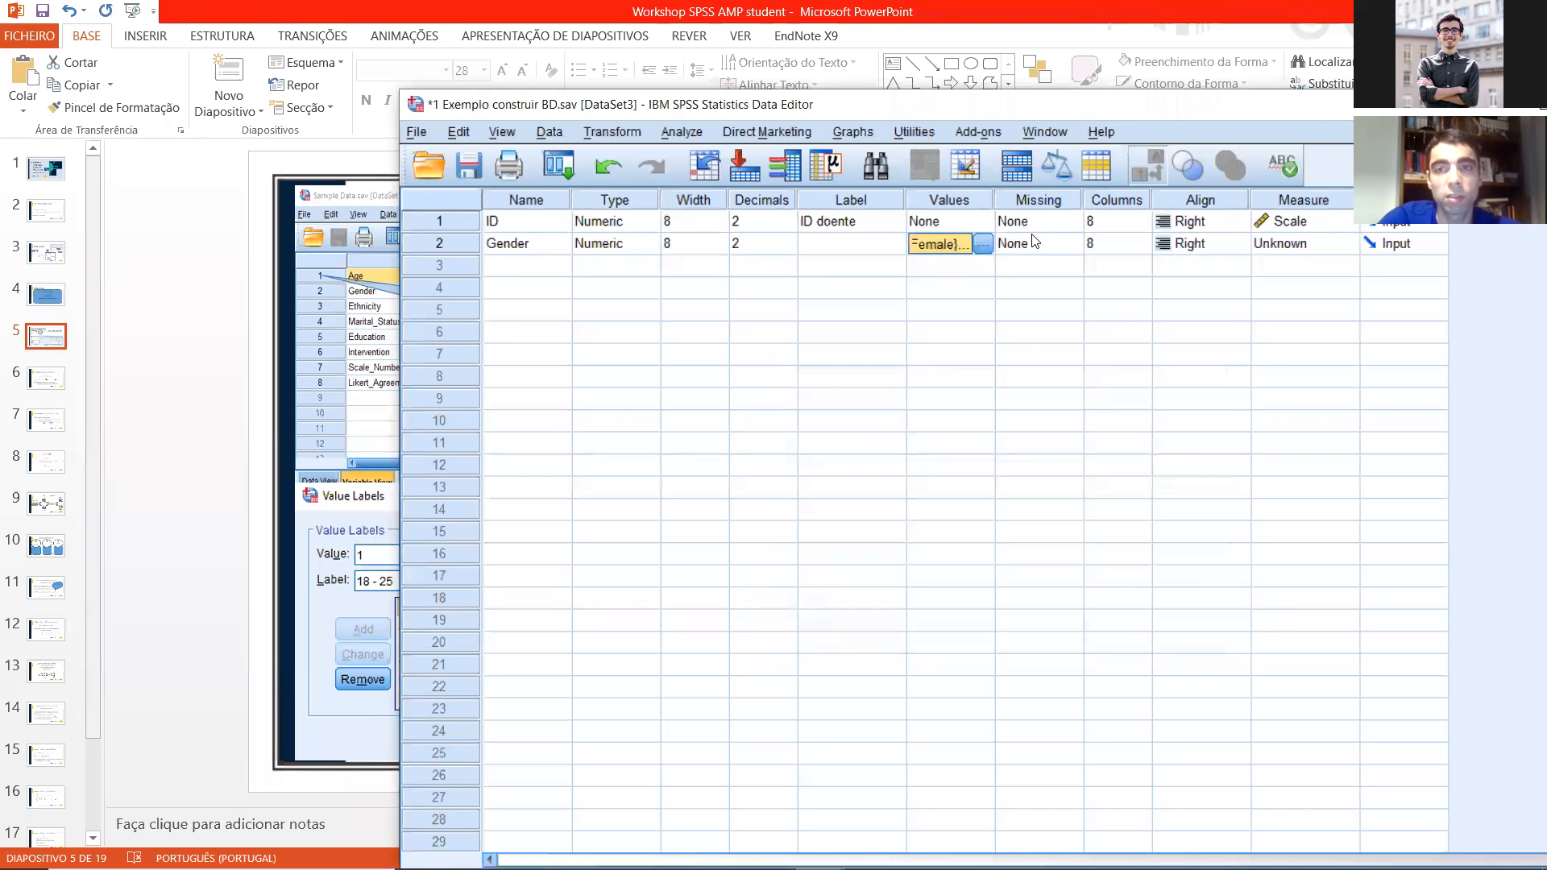
Step: Set the Gender variable's measure to Nominal and reposition the data editor window
{"action": "left_click", "coordinate": [838, 272]}
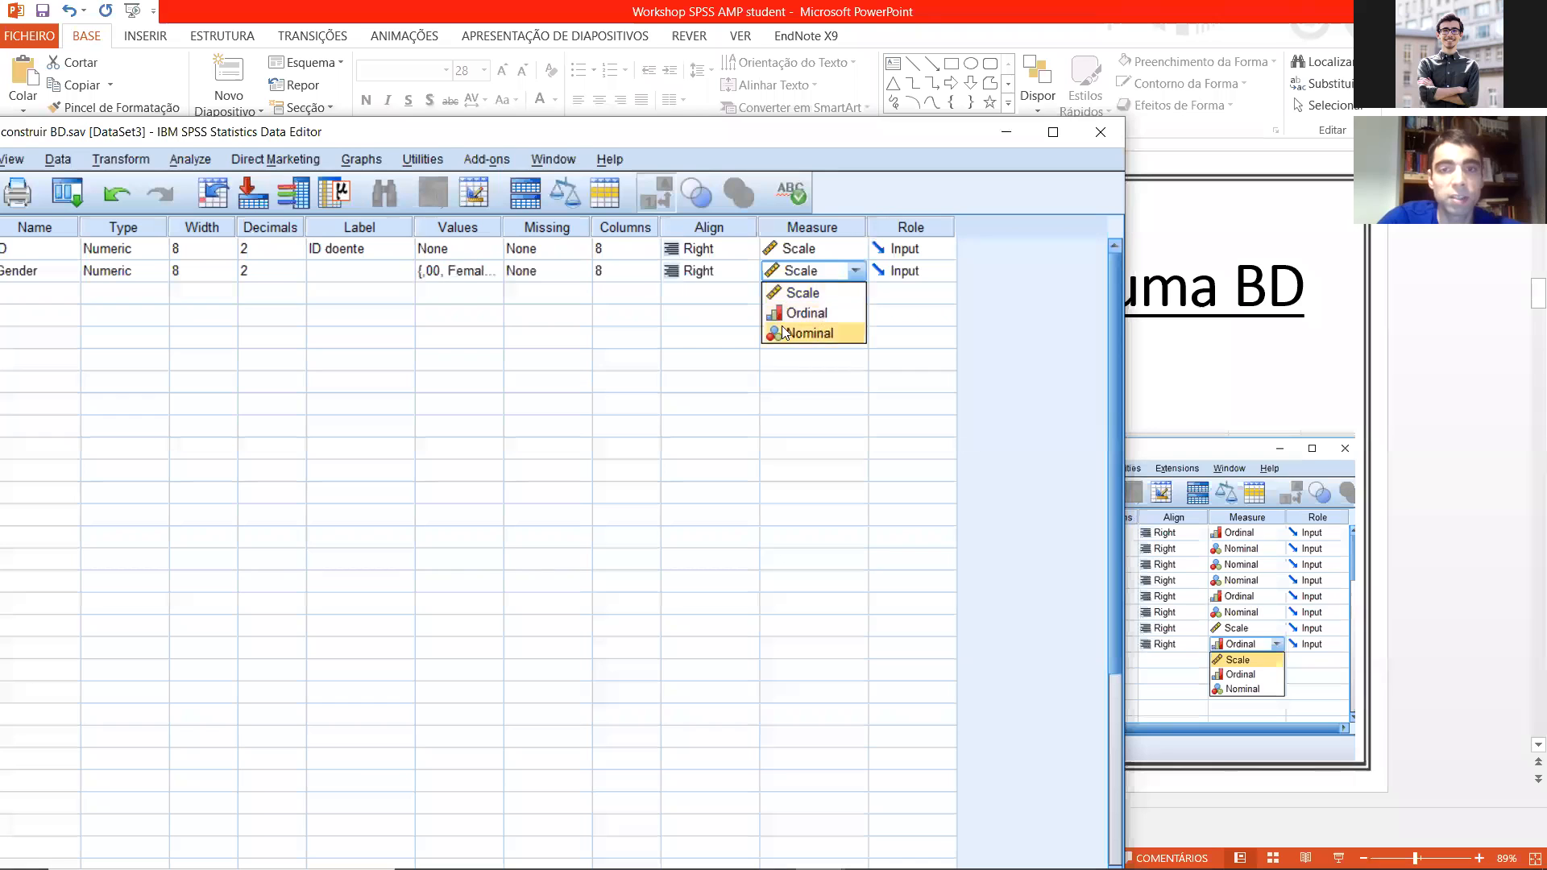
{"action": "left_click", "coordinate": [784, 332]}
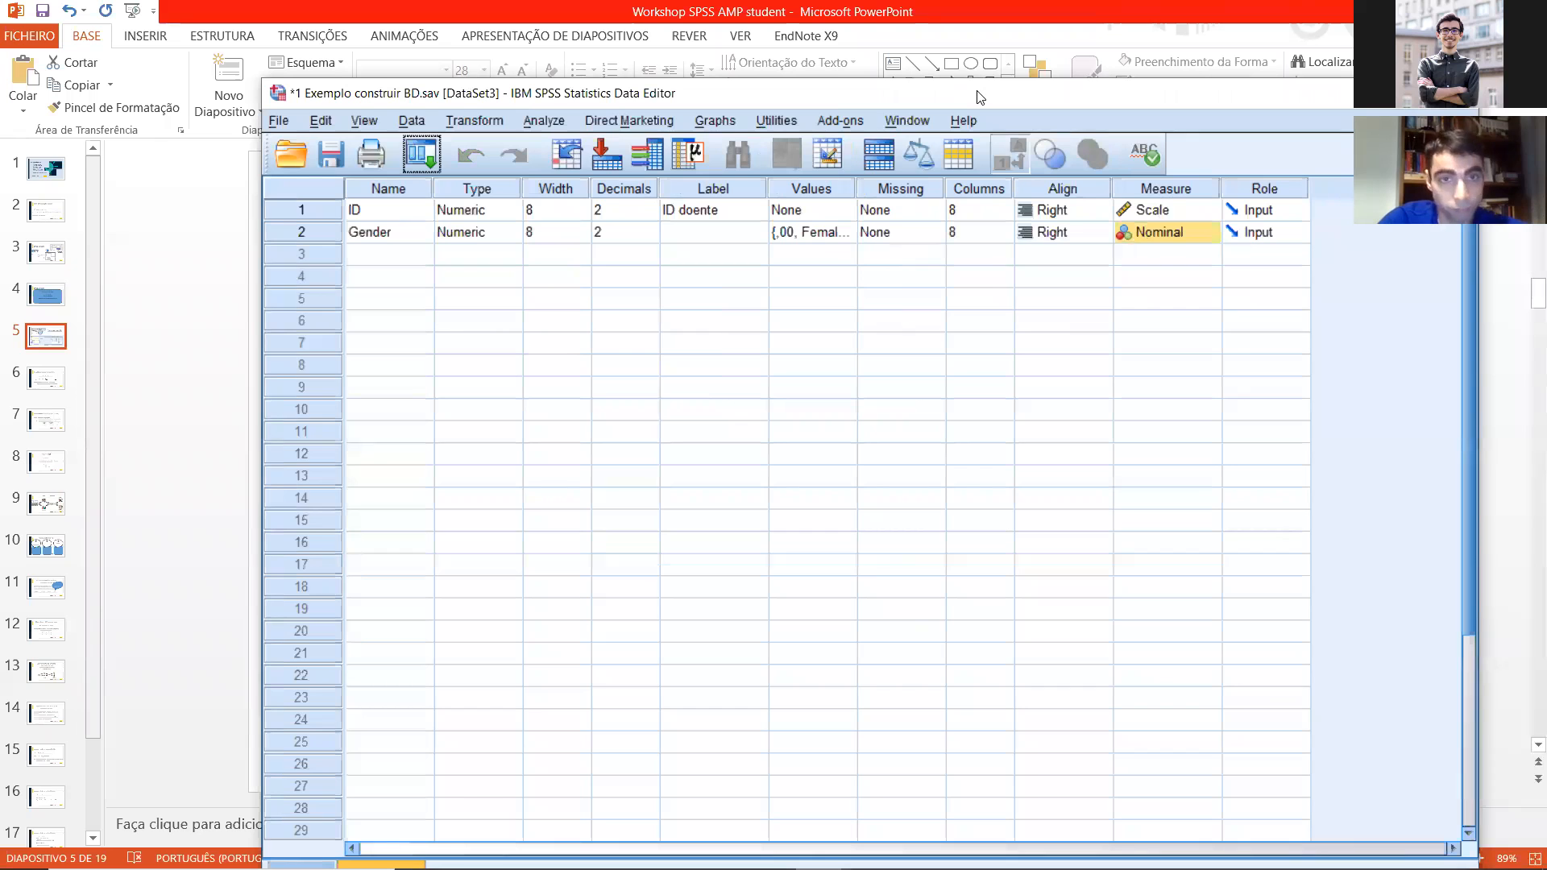
{"action": "left_click_drag", "start_coordinate": [976, 91], "coordinate": [948, 102]}
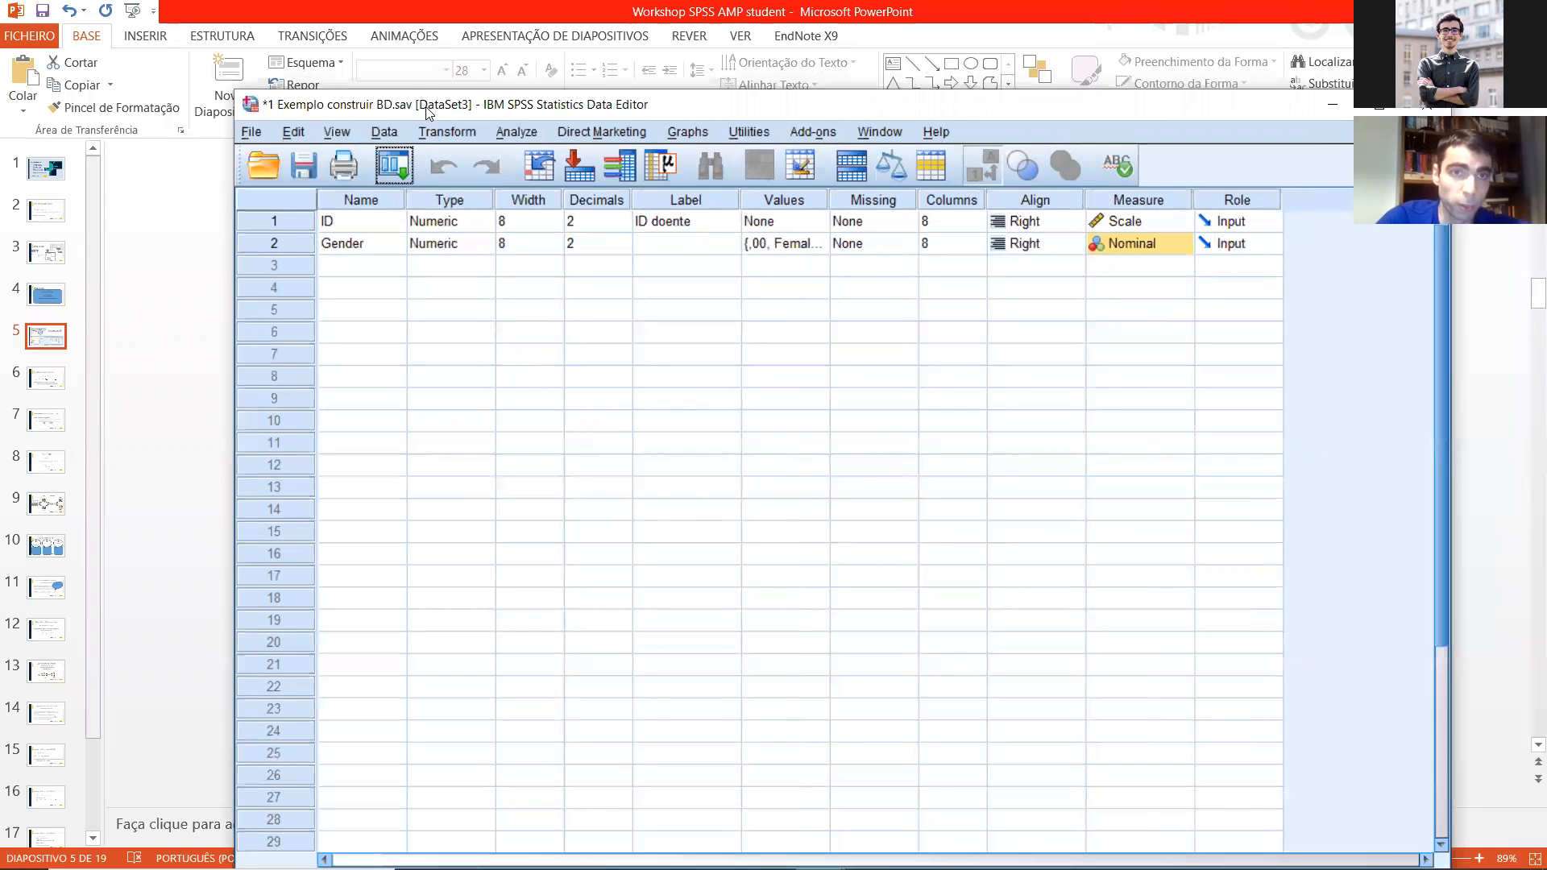
Step: Move the data editor beside the slide's example variables and add a variable named Likert_agreement below Gender
{"action": "left_click_drag", "start_coordinate": [498, 107], "coordinate": [510, 108]}
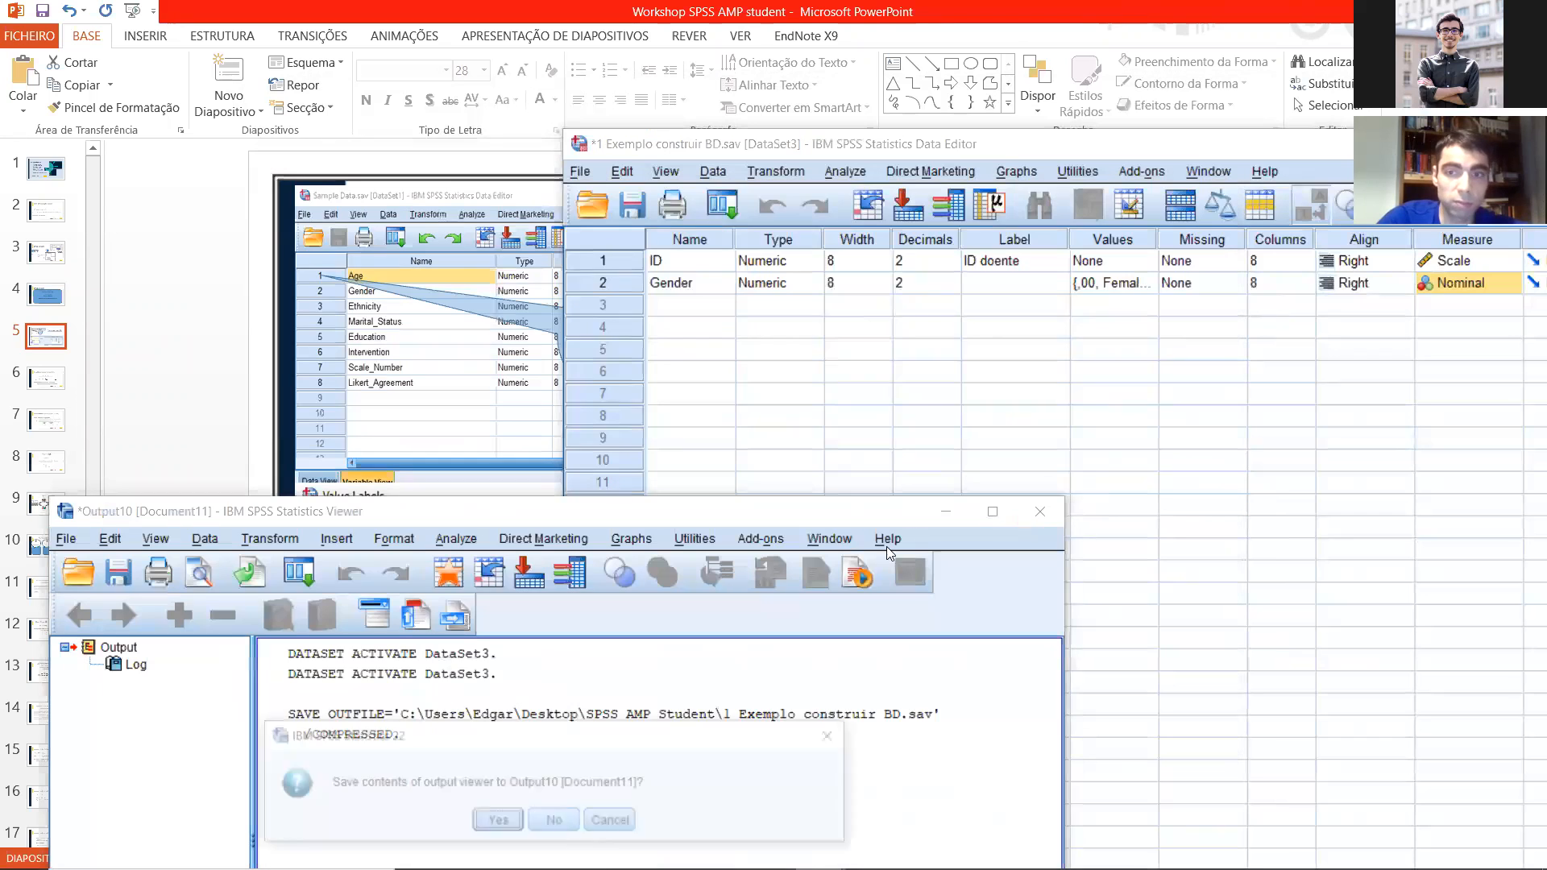
{"action": "left_click", "coordinate": [555, 820]}
{"action": "left_click_drag", "start_coordinate": [719, 135], "coordinate": [758, 121]}
{"action": "left_click", "coordinate": [741, 282]}
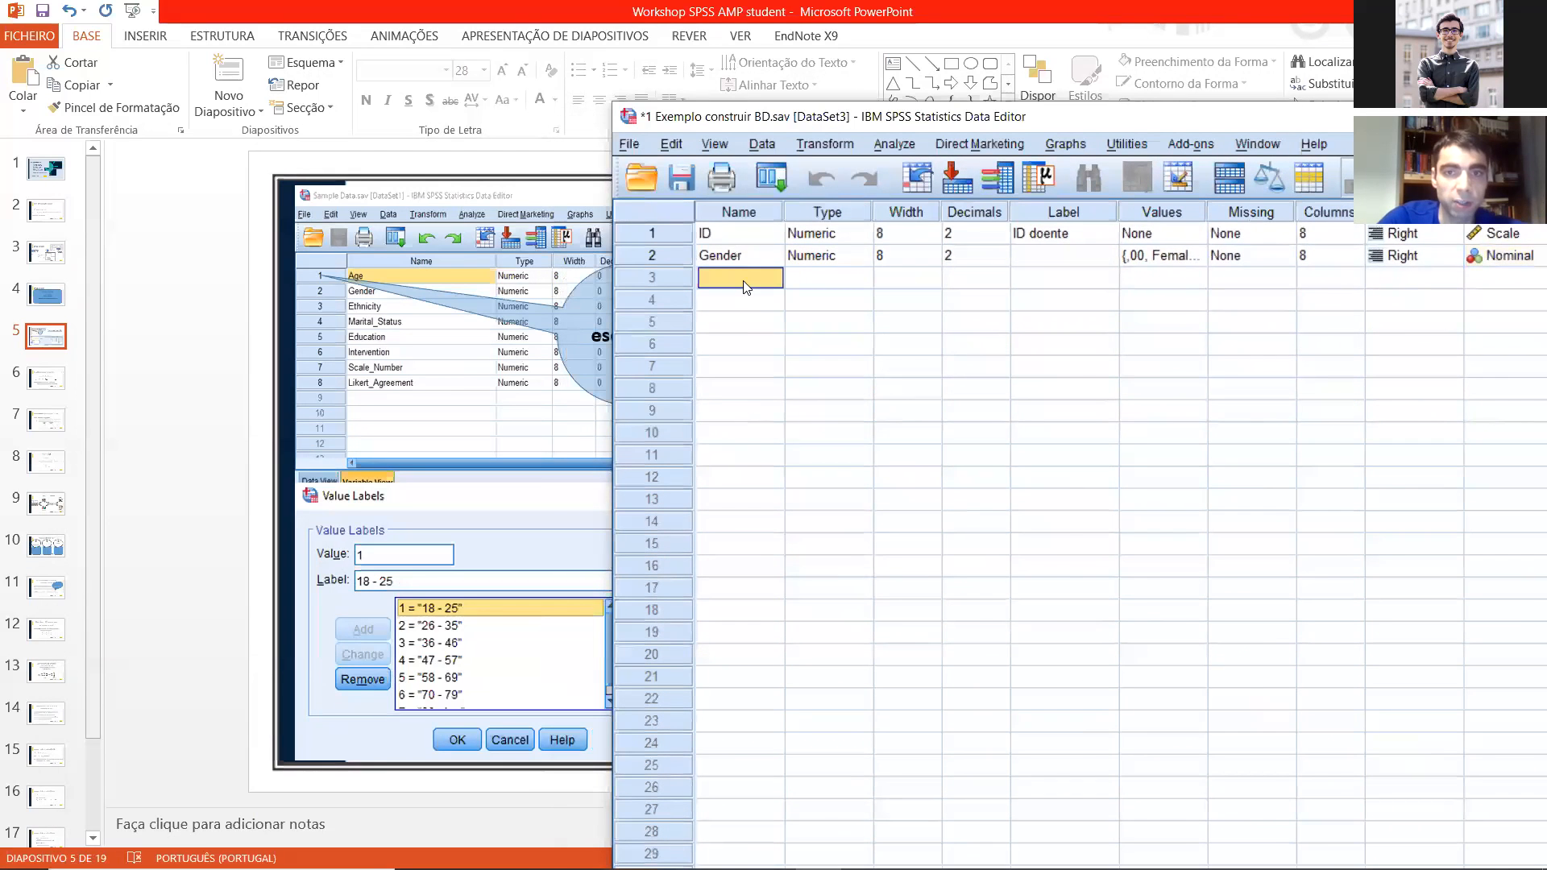
{"action": "type", "text": "Likert"}
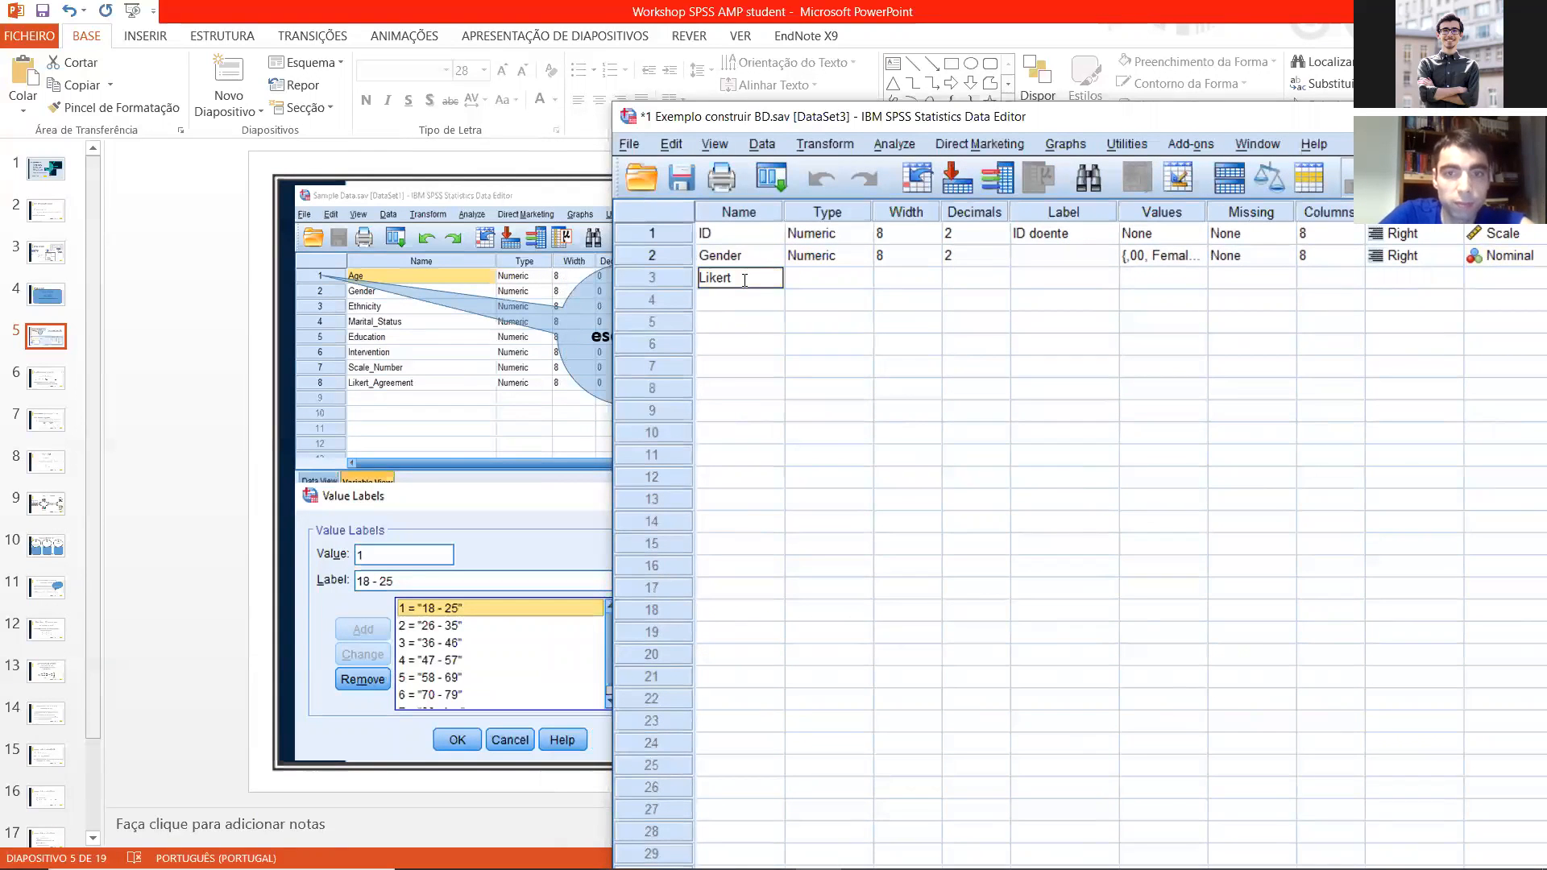
{"action": "type", "text": "_agreement"}
{"action": "key", "text": "Return"}
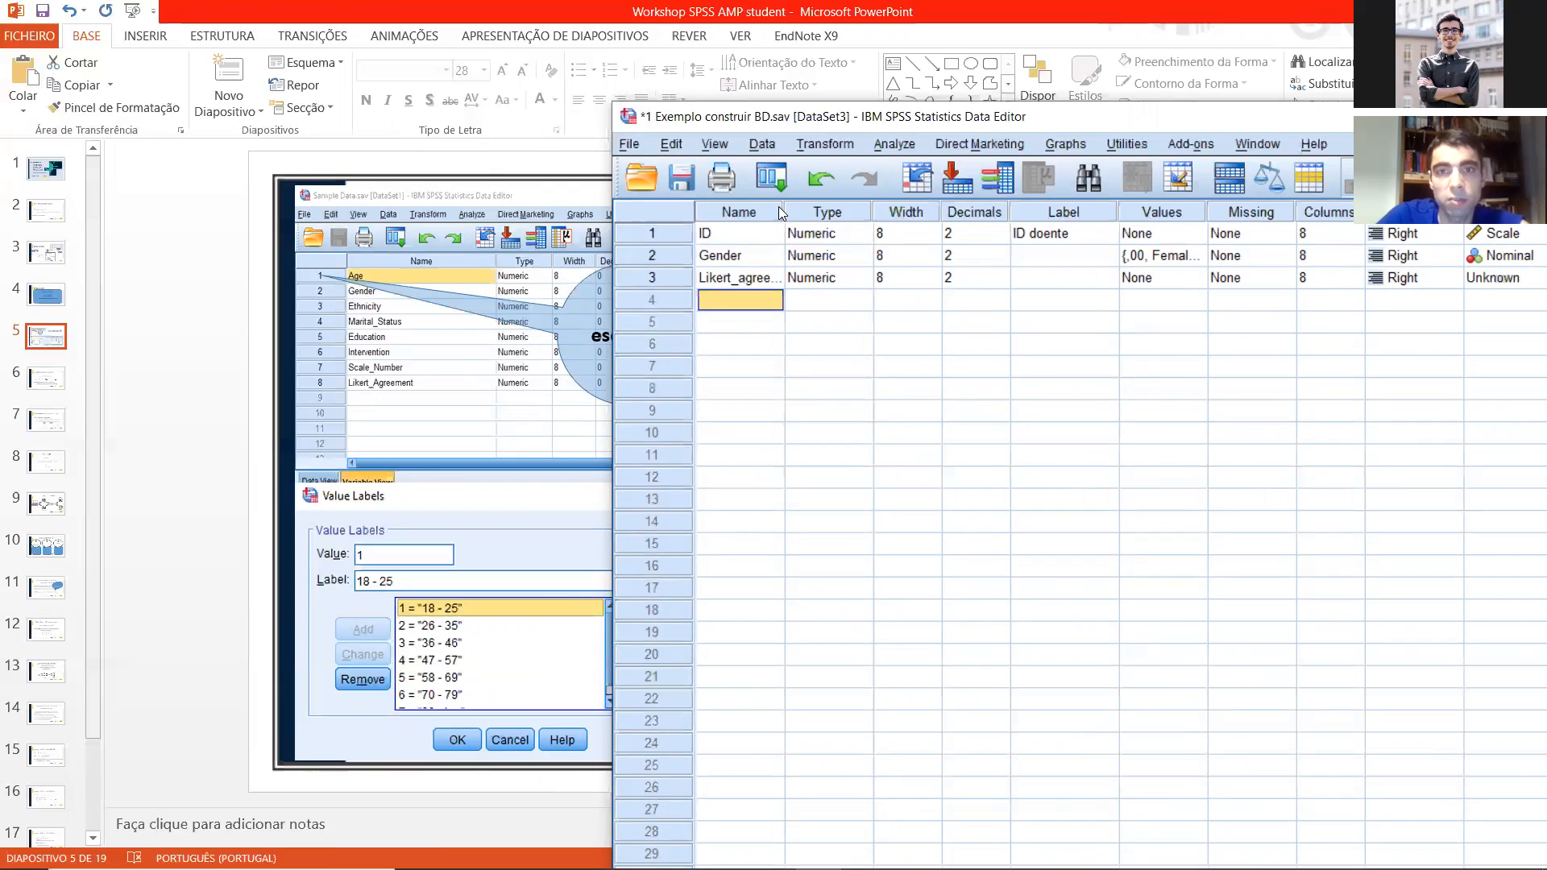
Step: Widen the Name column and reuse the third variable's name as its label, edited to "Likert agreement"
{"action": "left_click_drag", "start_coordinate": [782, 207], "coordinate": [877, 207]}
{"action": "left_click", "coordinate": [788, 279]}
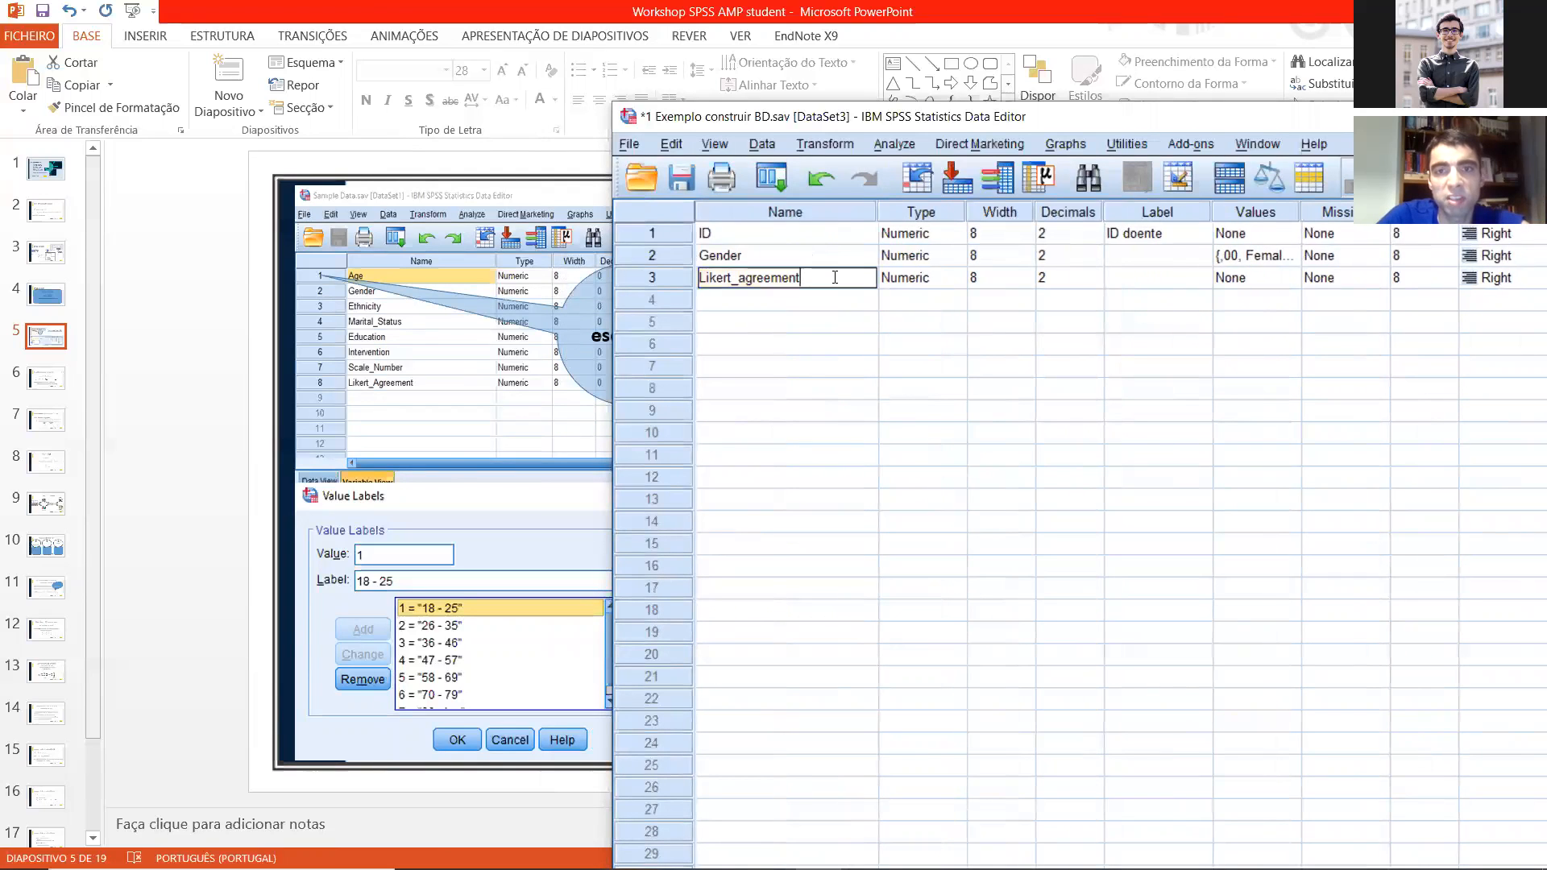
{"action": "left_click", "coordinate": [788, 278]}
{"action": "key", "text": "ctrl+c"}
{"action": "left_click", "coordinate": [1128, 282]}
{"action": "key", "text": "ctrl+v"}
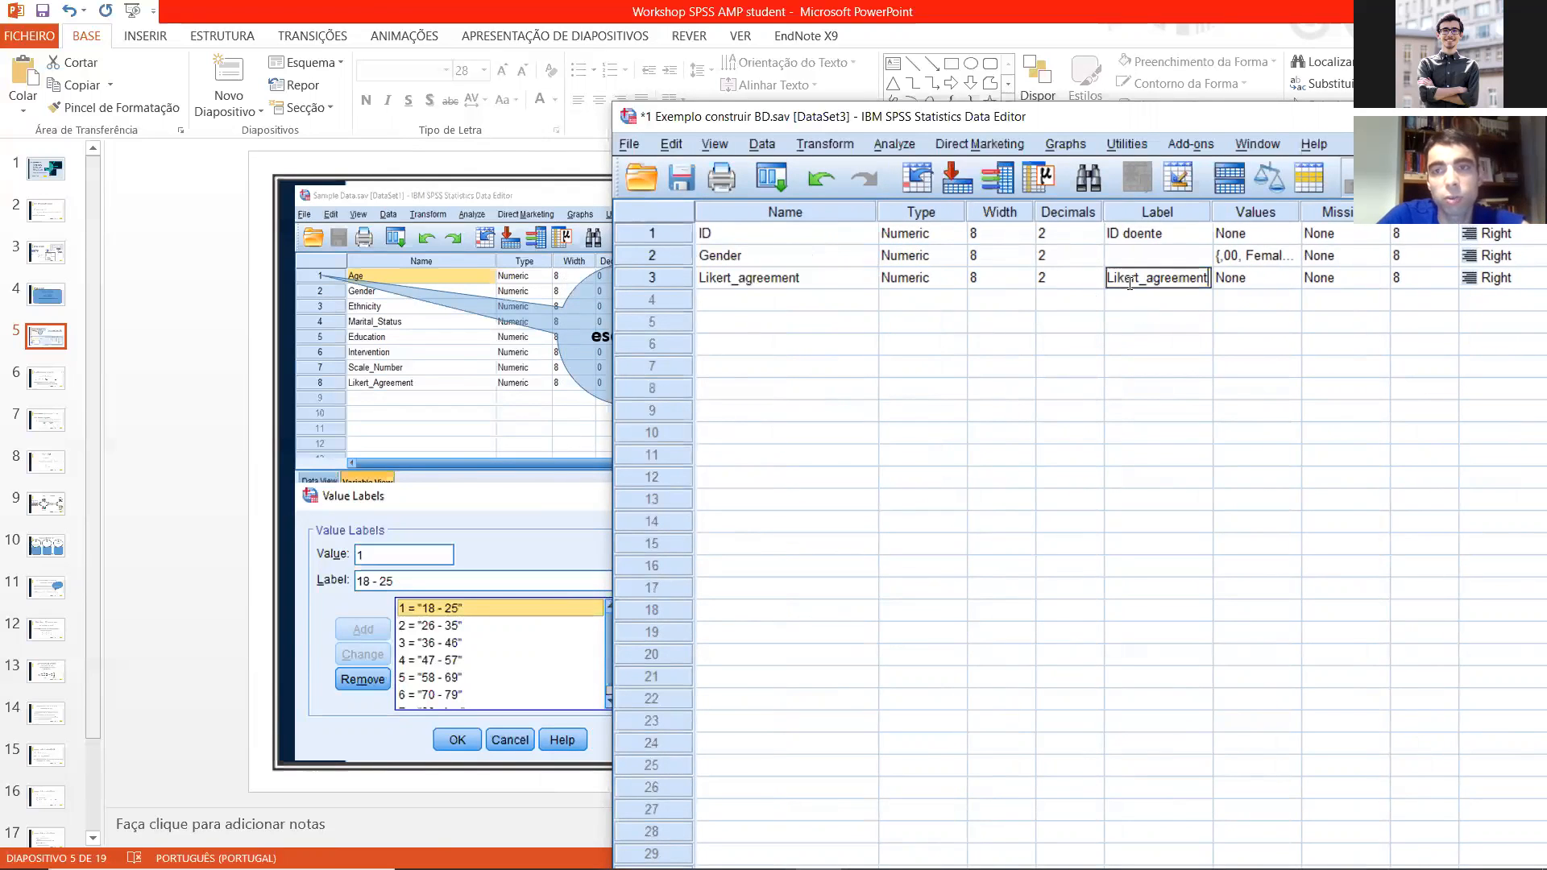
{"action": "left_click", "coordinate": [1147, 279]}
{"action": "key", "text": "BackSpace"}
{"action": "left_click", "coordinate": [1067, 322]}
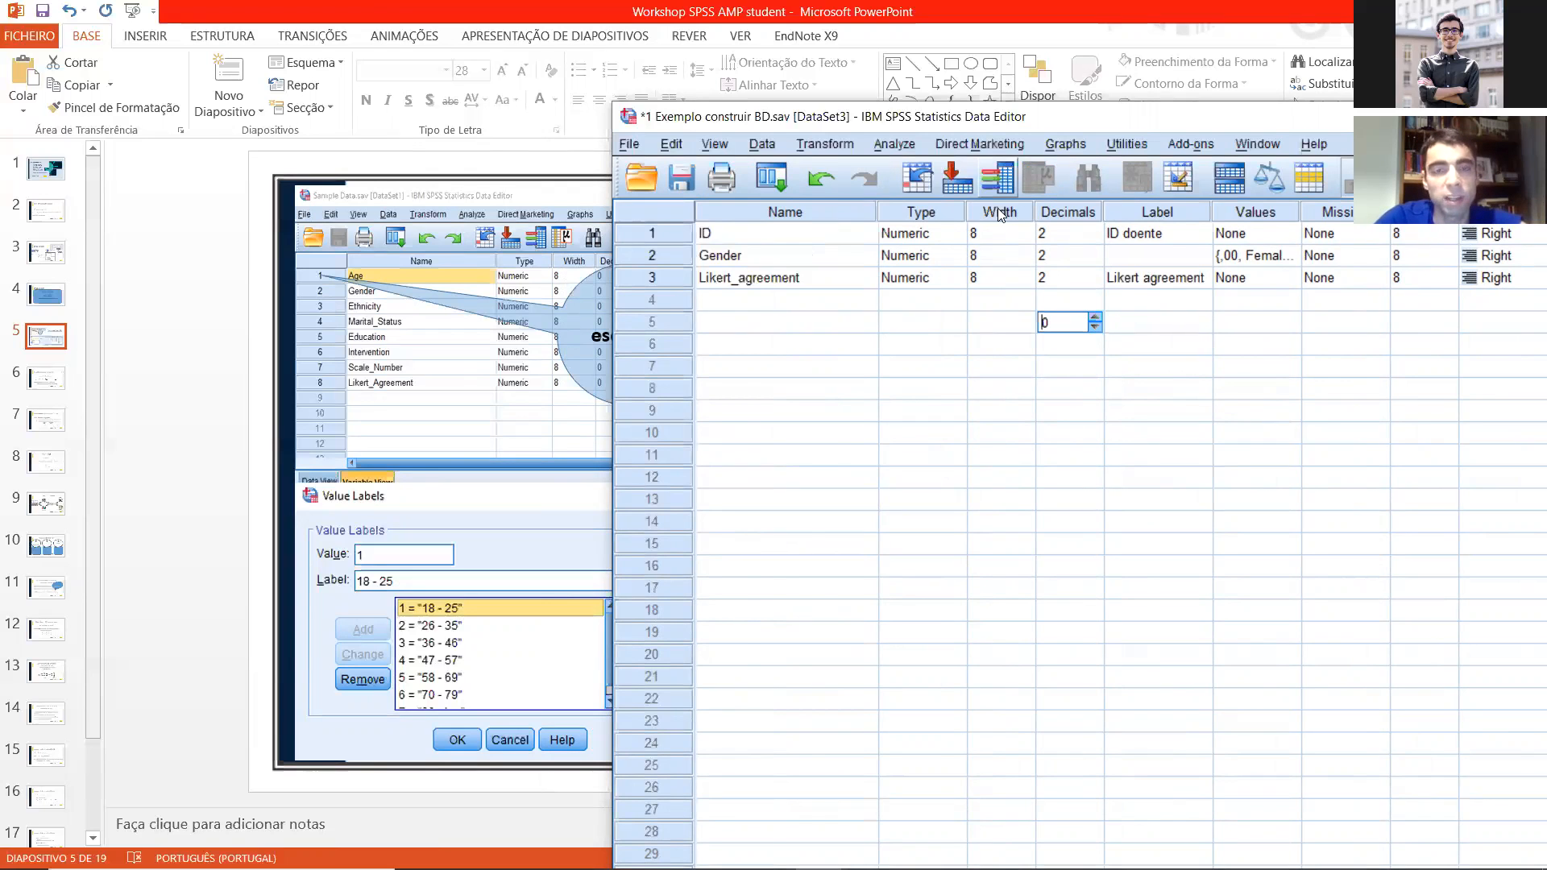
Step: Move the data editor back over the slide and review the label cells of the three variables
{"action": "left_click_drag", "start_coordinate": [722, 117], "coordinate": [255, 132]}
{"action": "left_click", "coordinate": [690, 309]}
{"action": "left_click", "coordinate": [664, 293]}
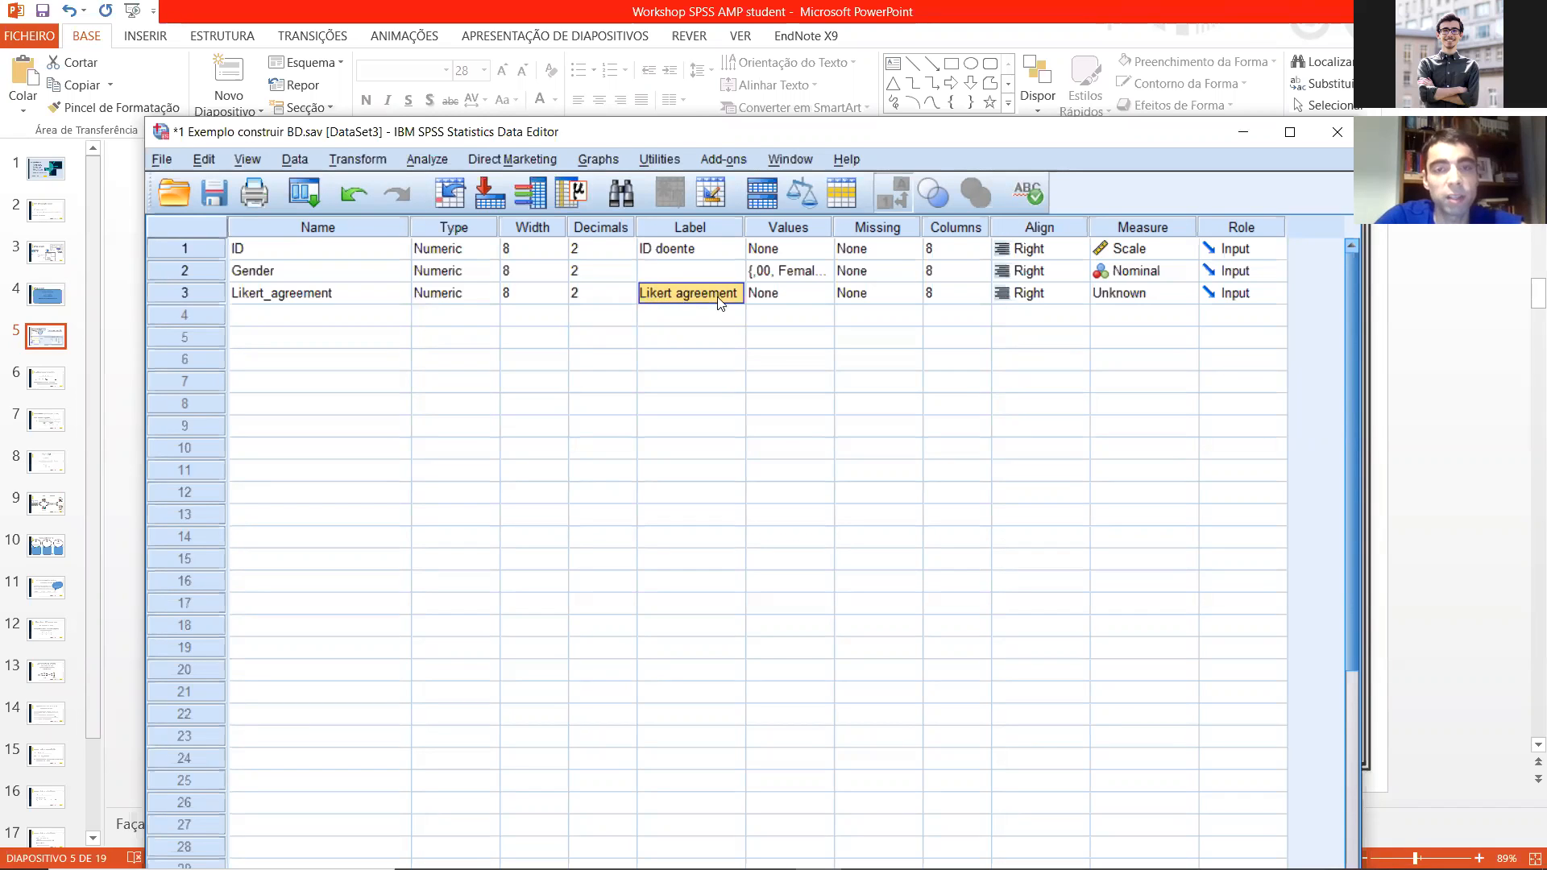
{"action": "left_click", "coordinate": [339, 281]}
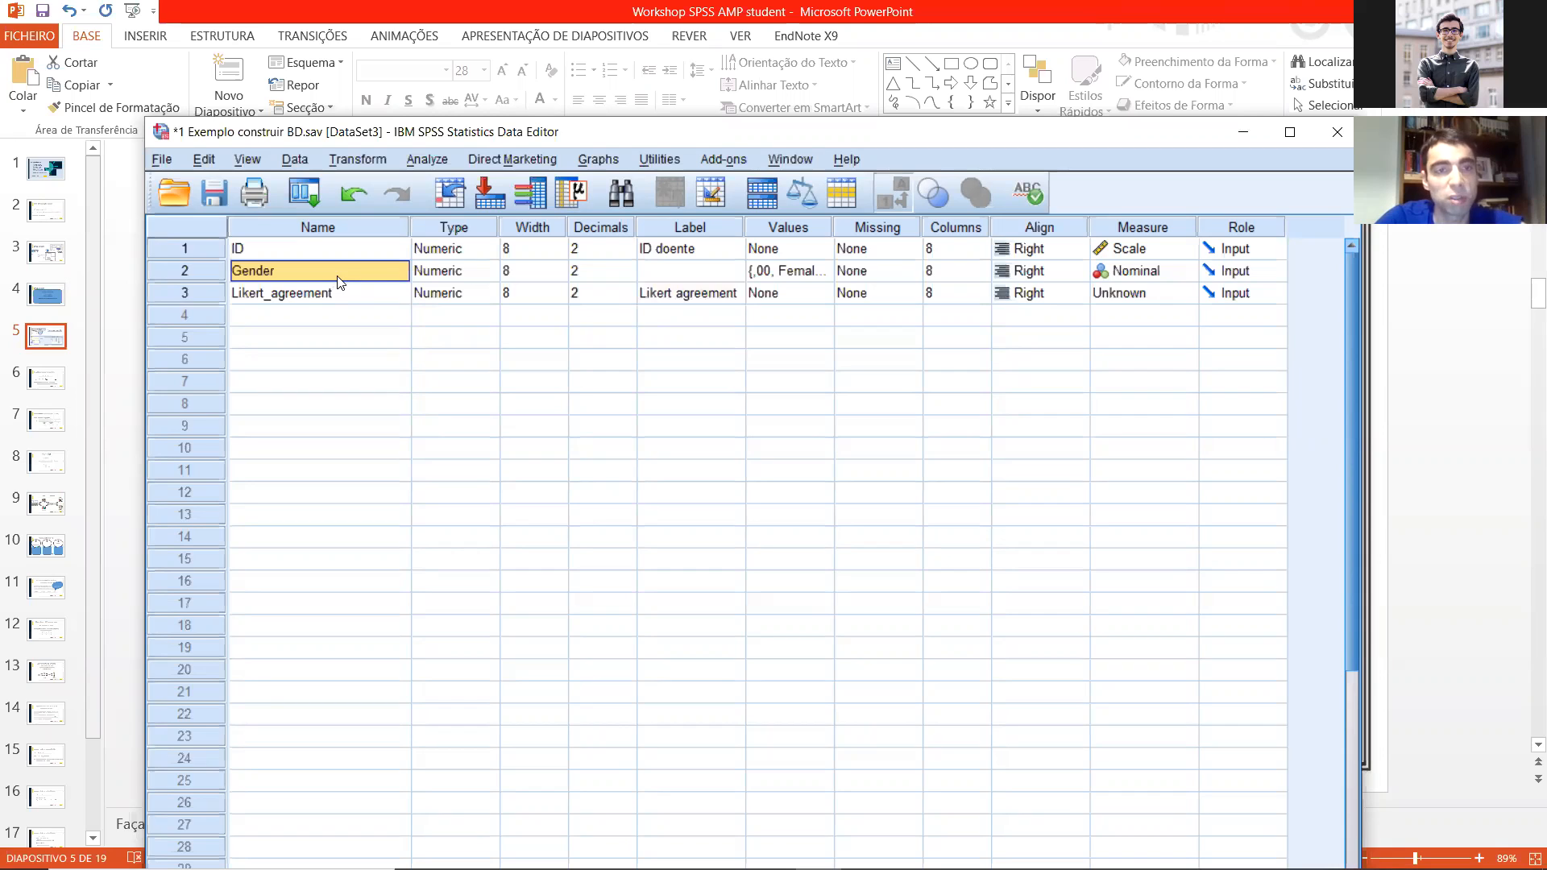
{"action": "left_click", "coordinate": [673, 278]}
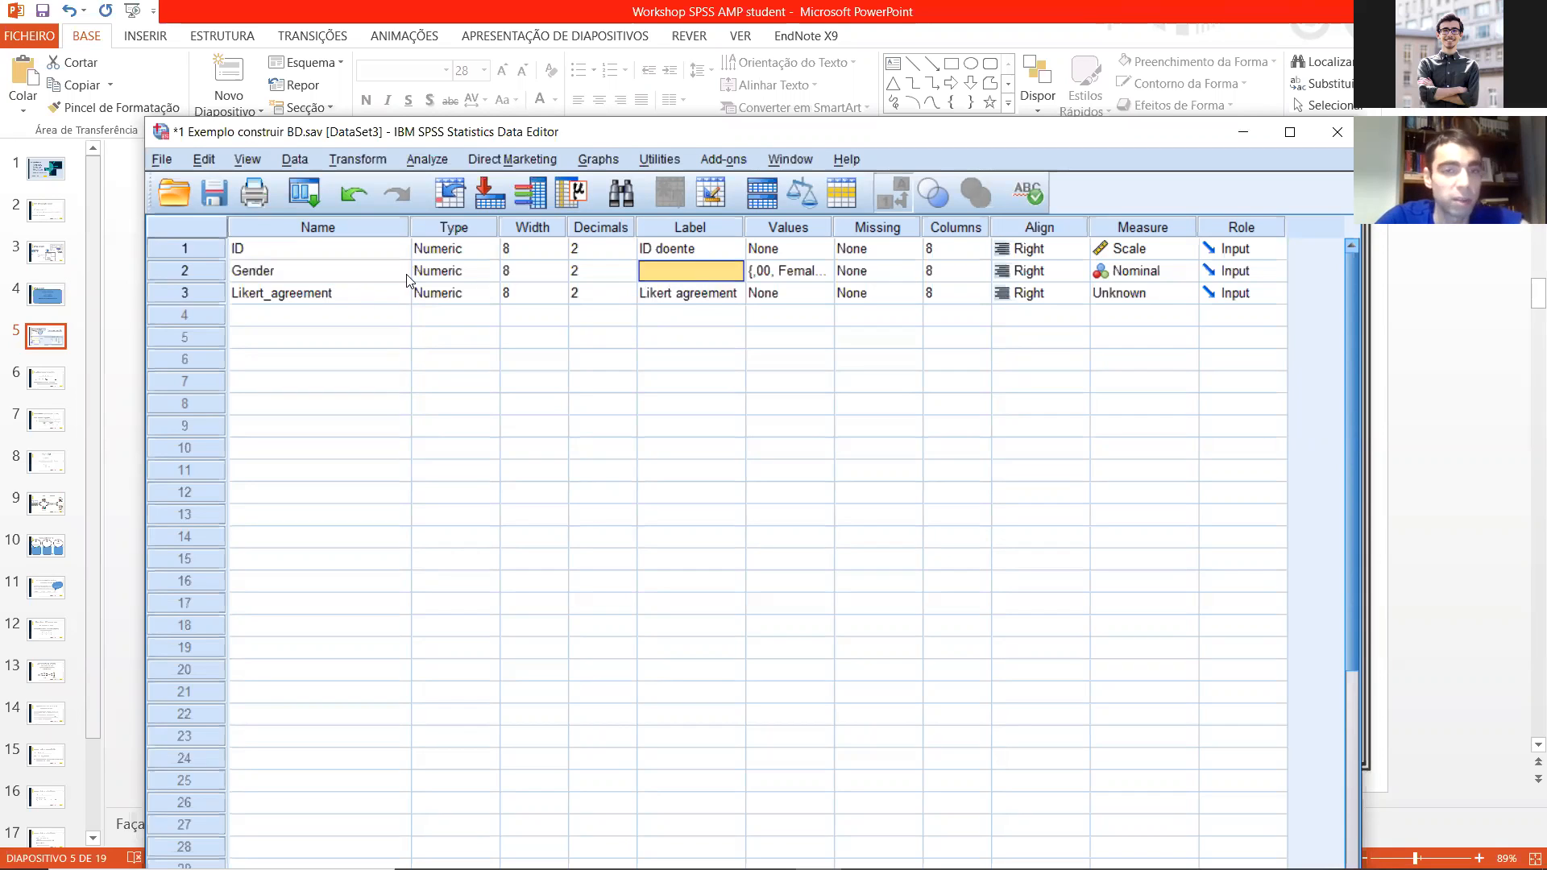
{"action": "left_click", "coordinate": [684, 253]}
{"action": "left_click", "coordinate": [690, 297]}
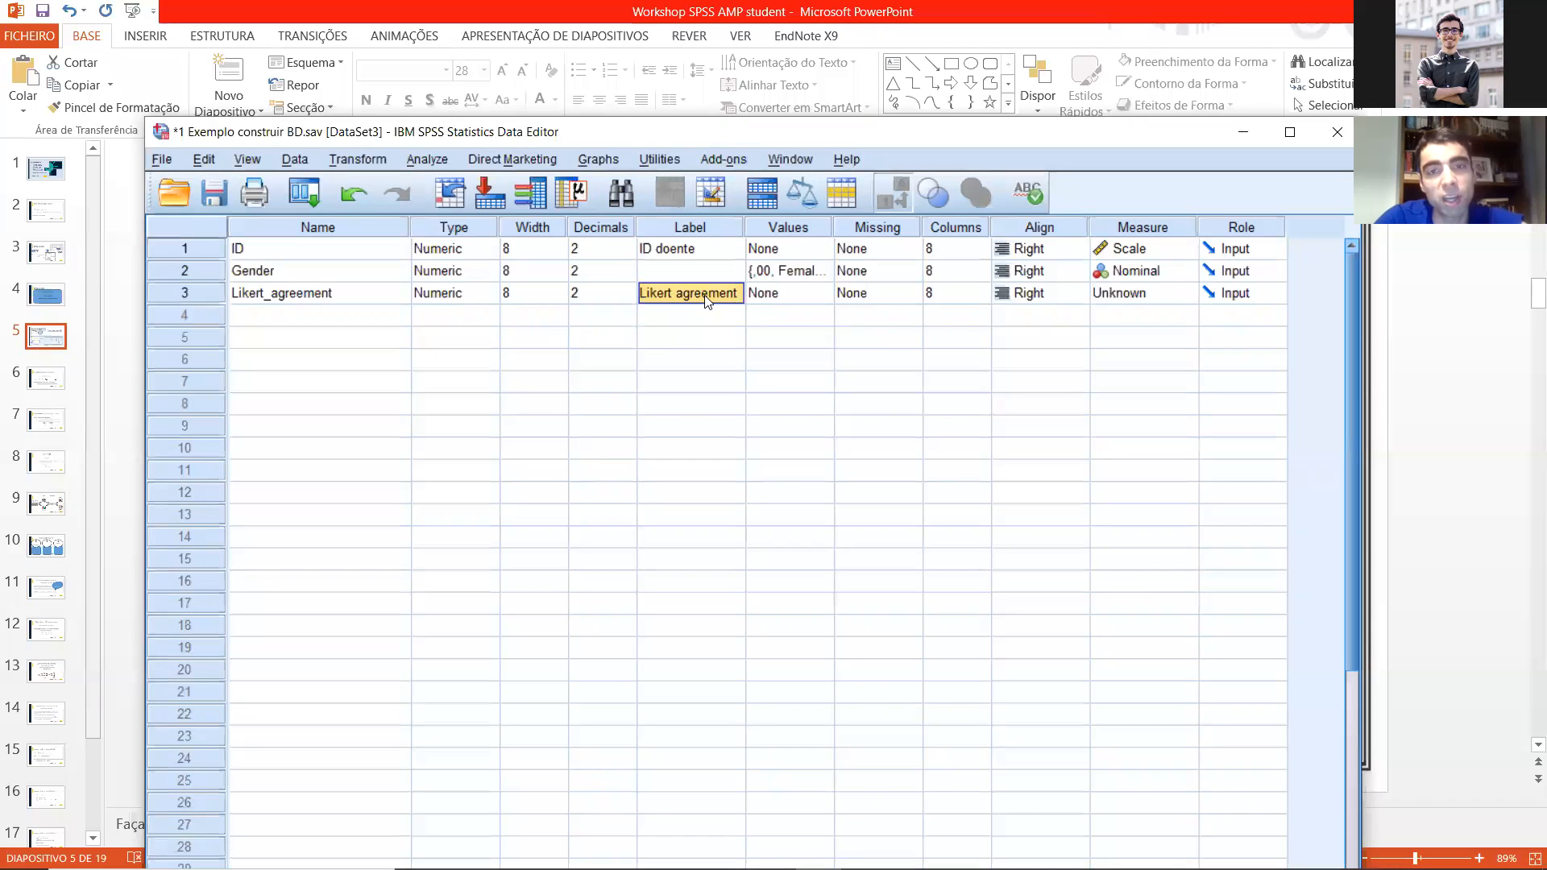
Step: Open the value labels of Likert_agreement and add 1 = "Total disagreement"
{"action": "left_click", "coordinate": [825, 293]}
{"action": "left_click", "coordinate": [825, 294]}
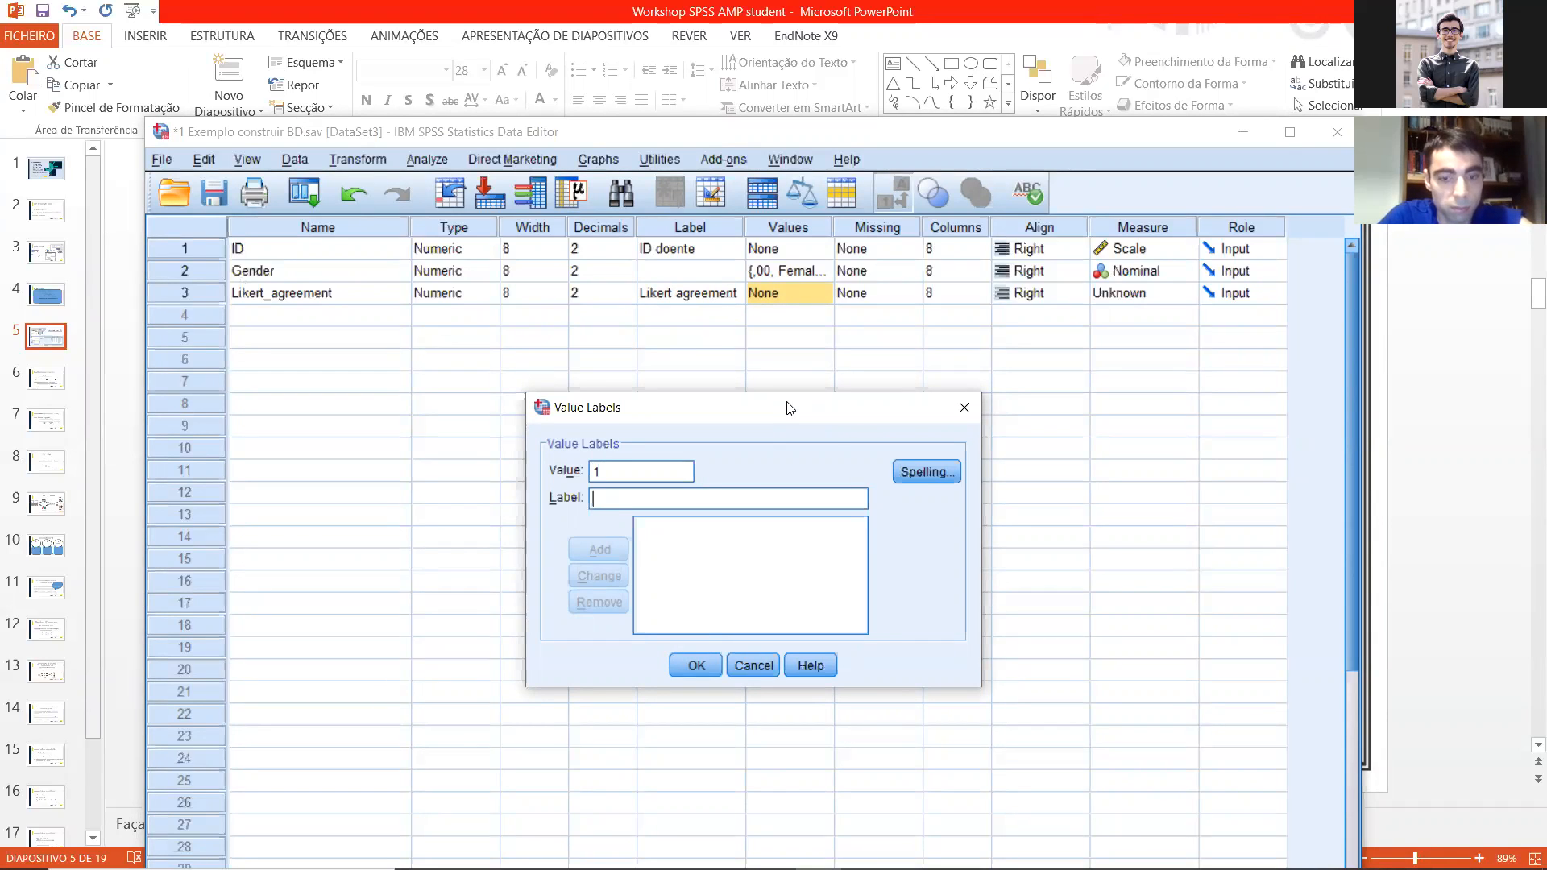
{"action": "type", "text": "To"}
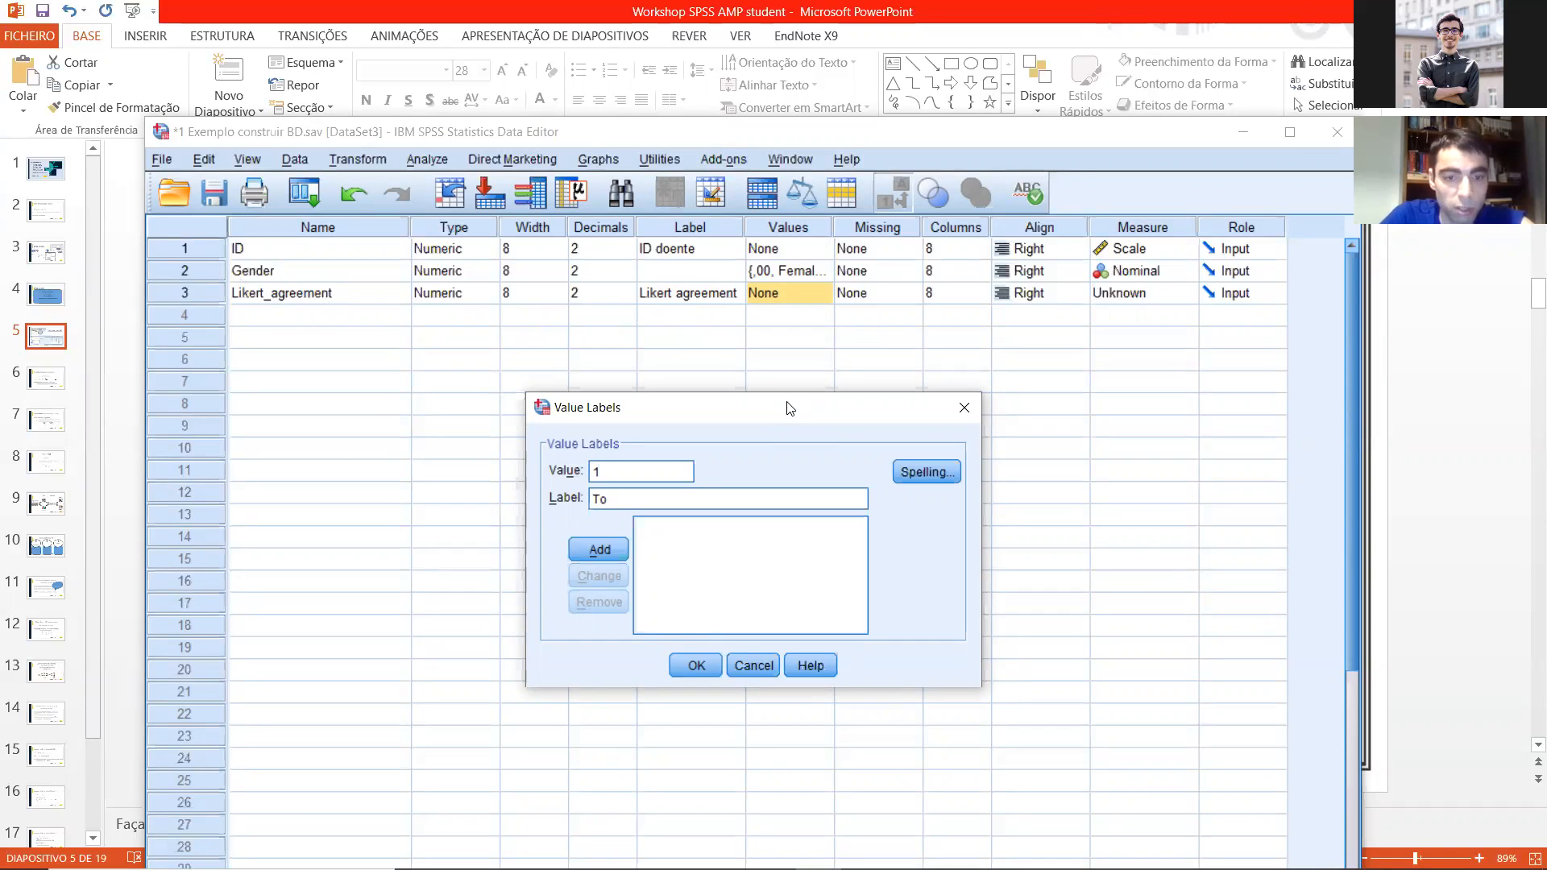
{"action": "type", "text": "tal disagreement"}
{"action": "key", "text": "Return"}
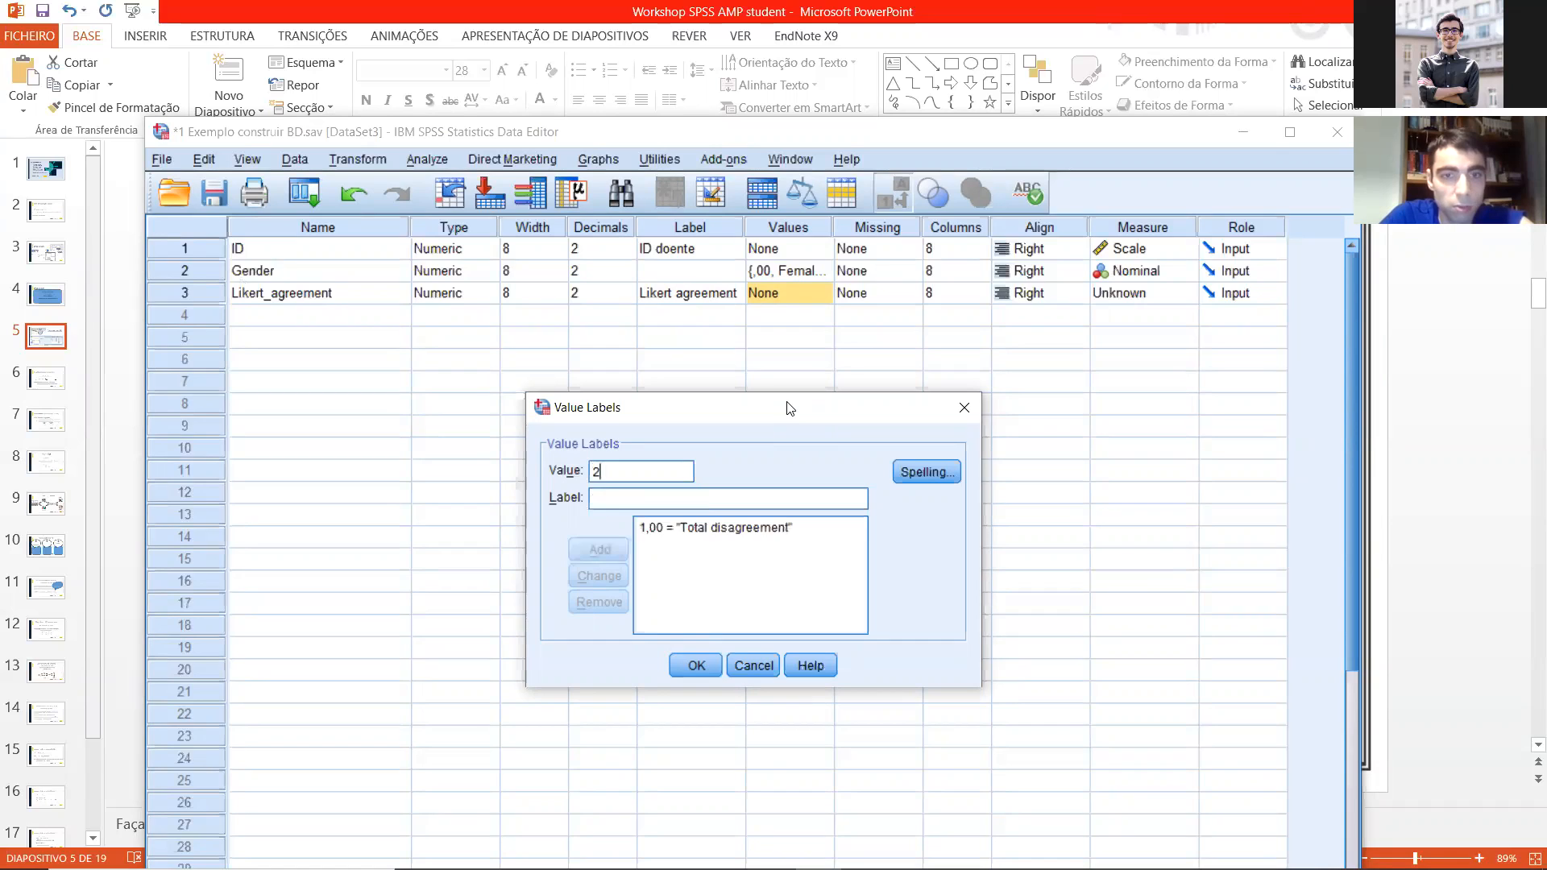
Step: Add the value labels 2 = "Some disagreement" and 3 = "Neutral" for Likert_agreement
{"action": "type", "text": "Some disagreement"}
{"action": "key", "text": "Return"}
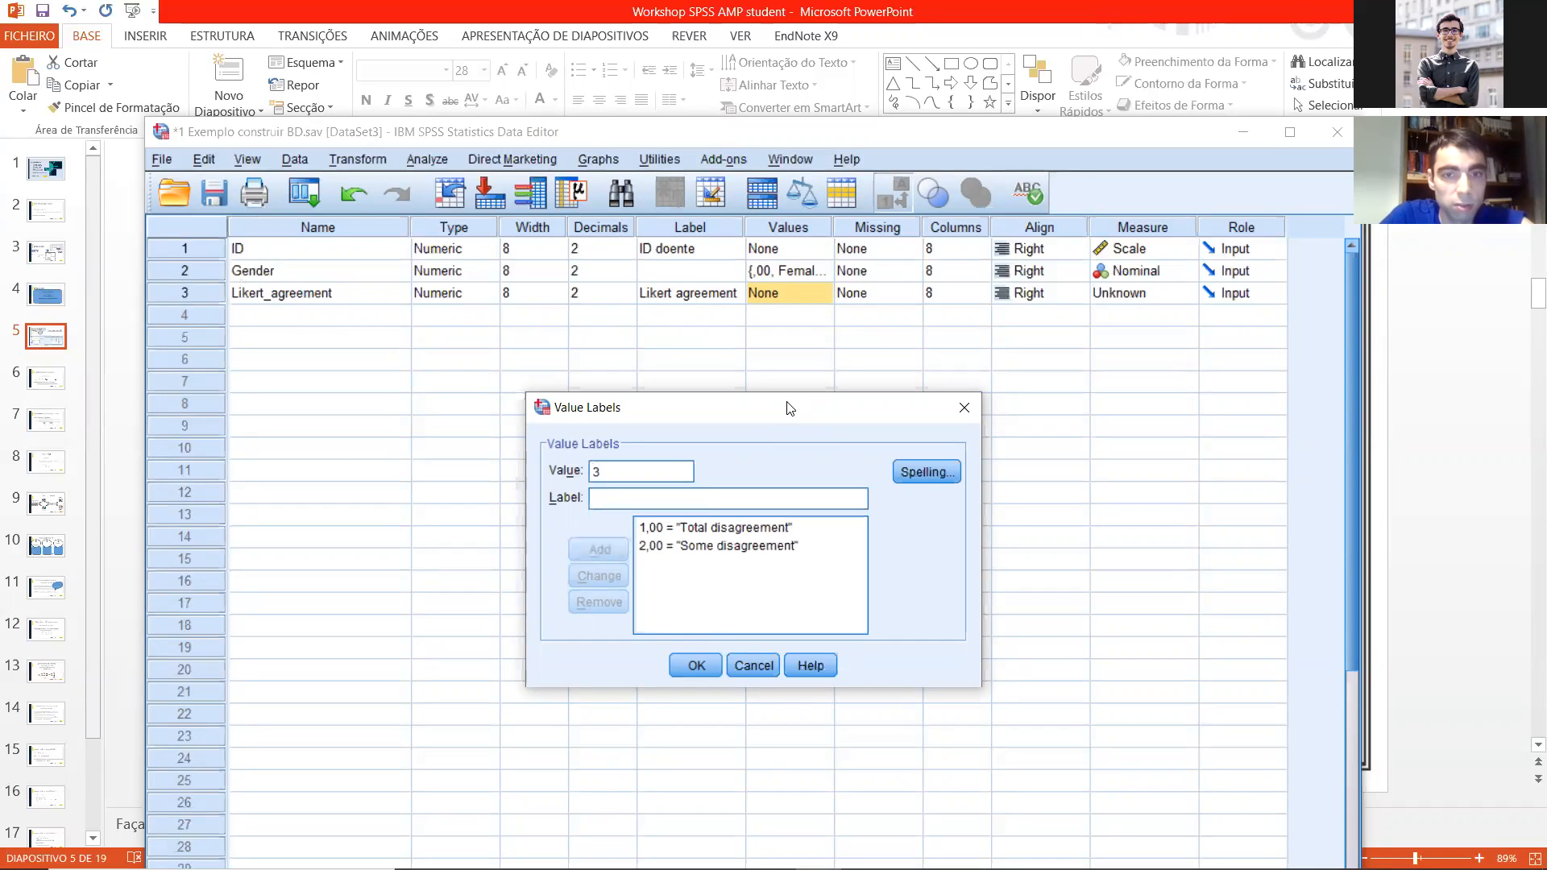
{"action": "type", "text": "Neutr"}
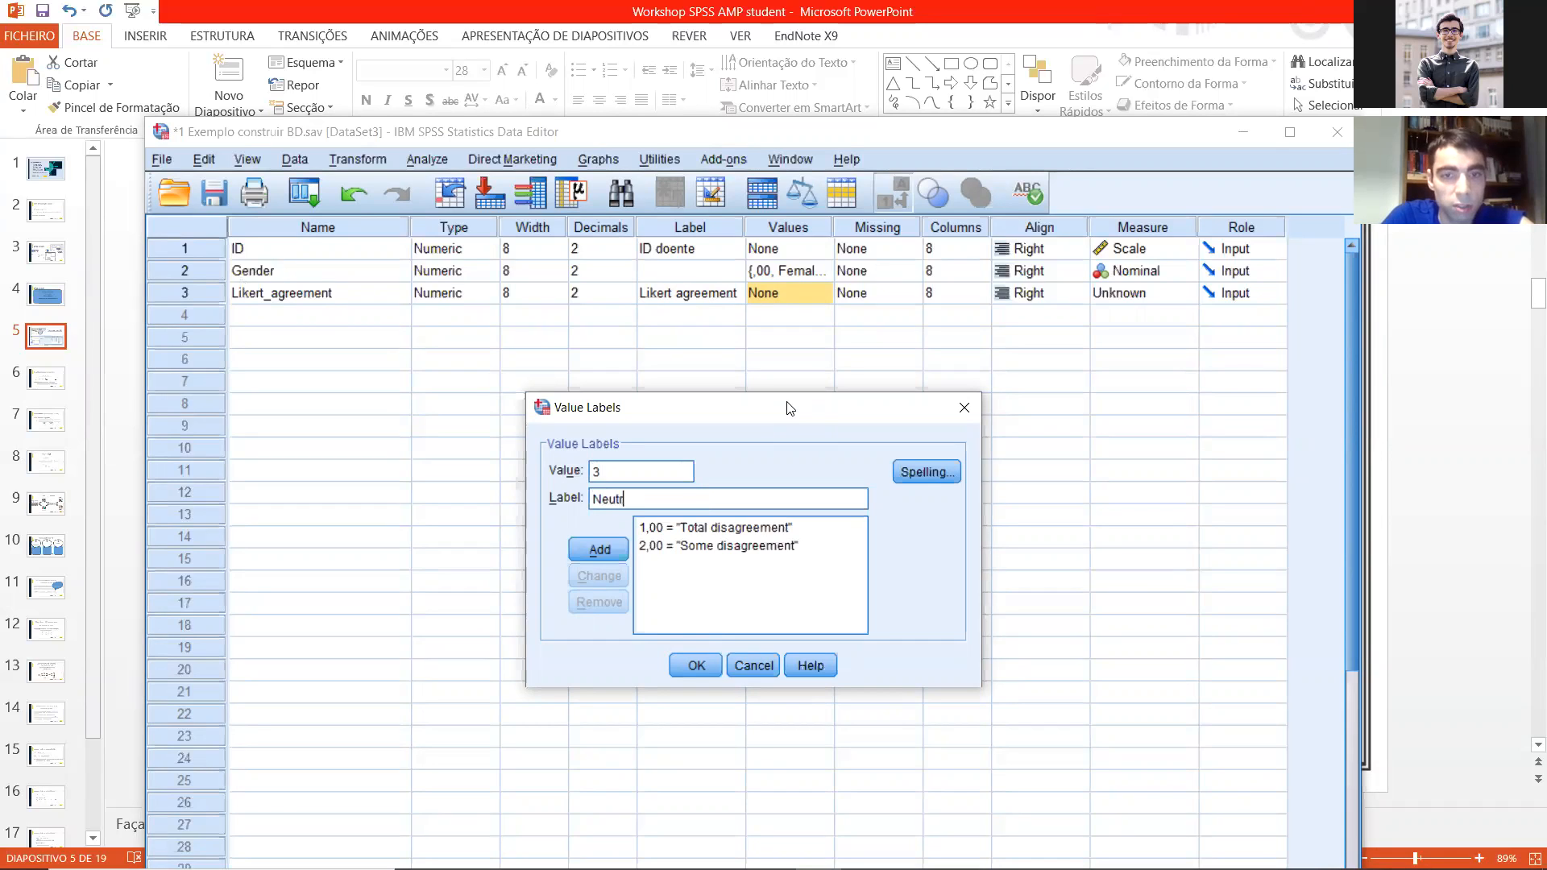
{"action": "type", "text": "al"}
{"action": "key", "text": "Return"}
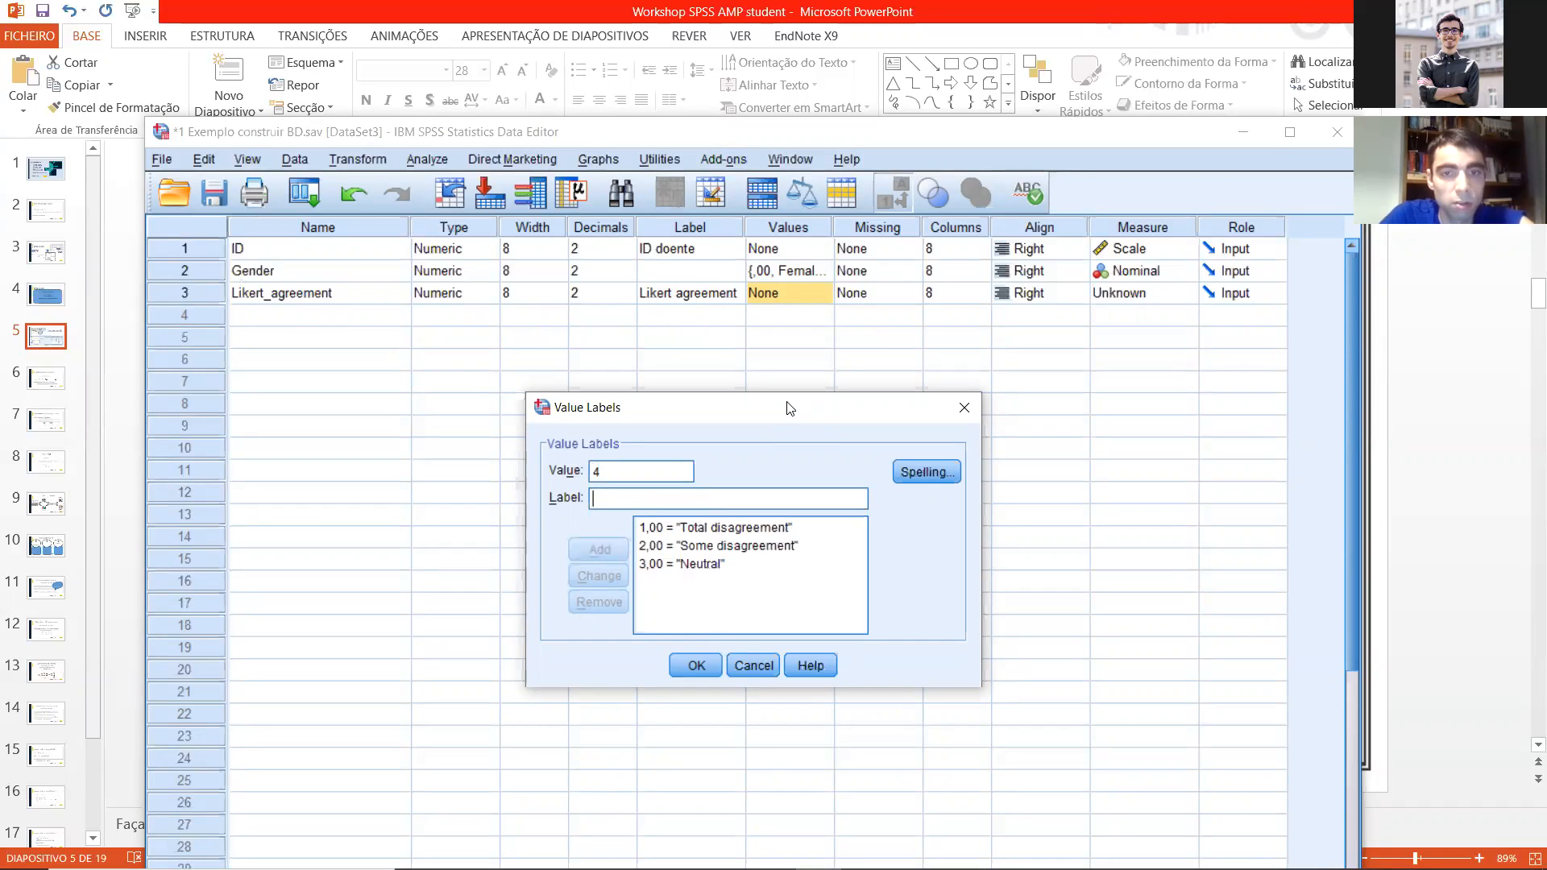
Step: Add the value label 4 = "Some agreement" by adapting the text of the "Some disagreement" label
{"action": "left_click", "coordinate": [738, 546]}
{"action": "left_click", "coordinate": [633, 472]}
{"action": "type", "text": "4"}
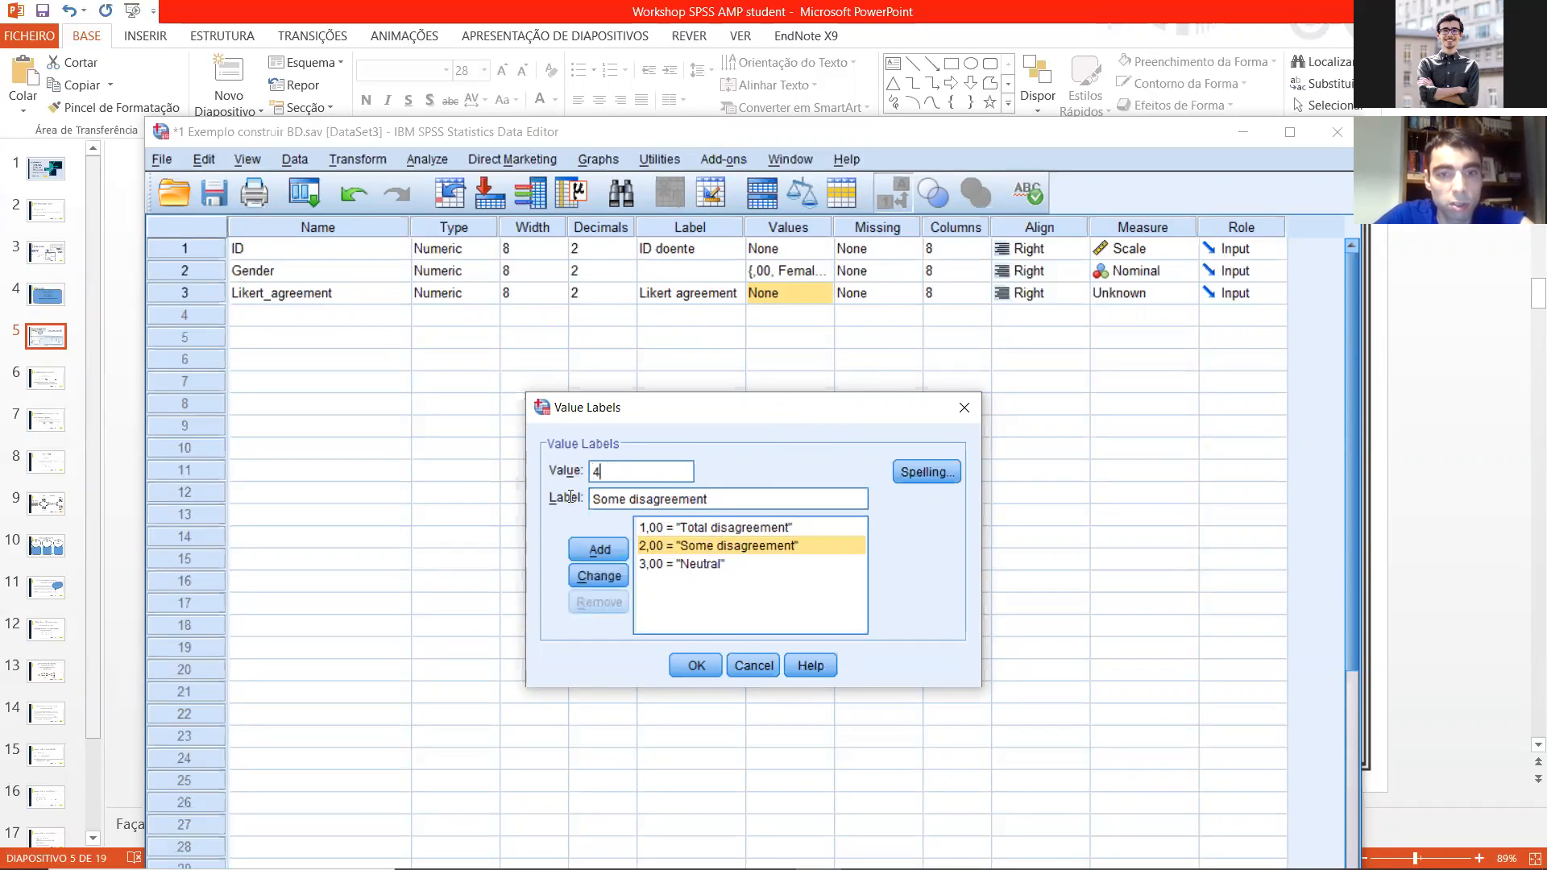
{"action": "left_click", "coordinate": [646, 499]}
{"action": "key", "text": "BackSpace"}
{"action": "key", "text": "BackSpace"}
{"action": "key", "text": "BackSpace"}
{"action": "left_click", "coordinate": [616, 548]}
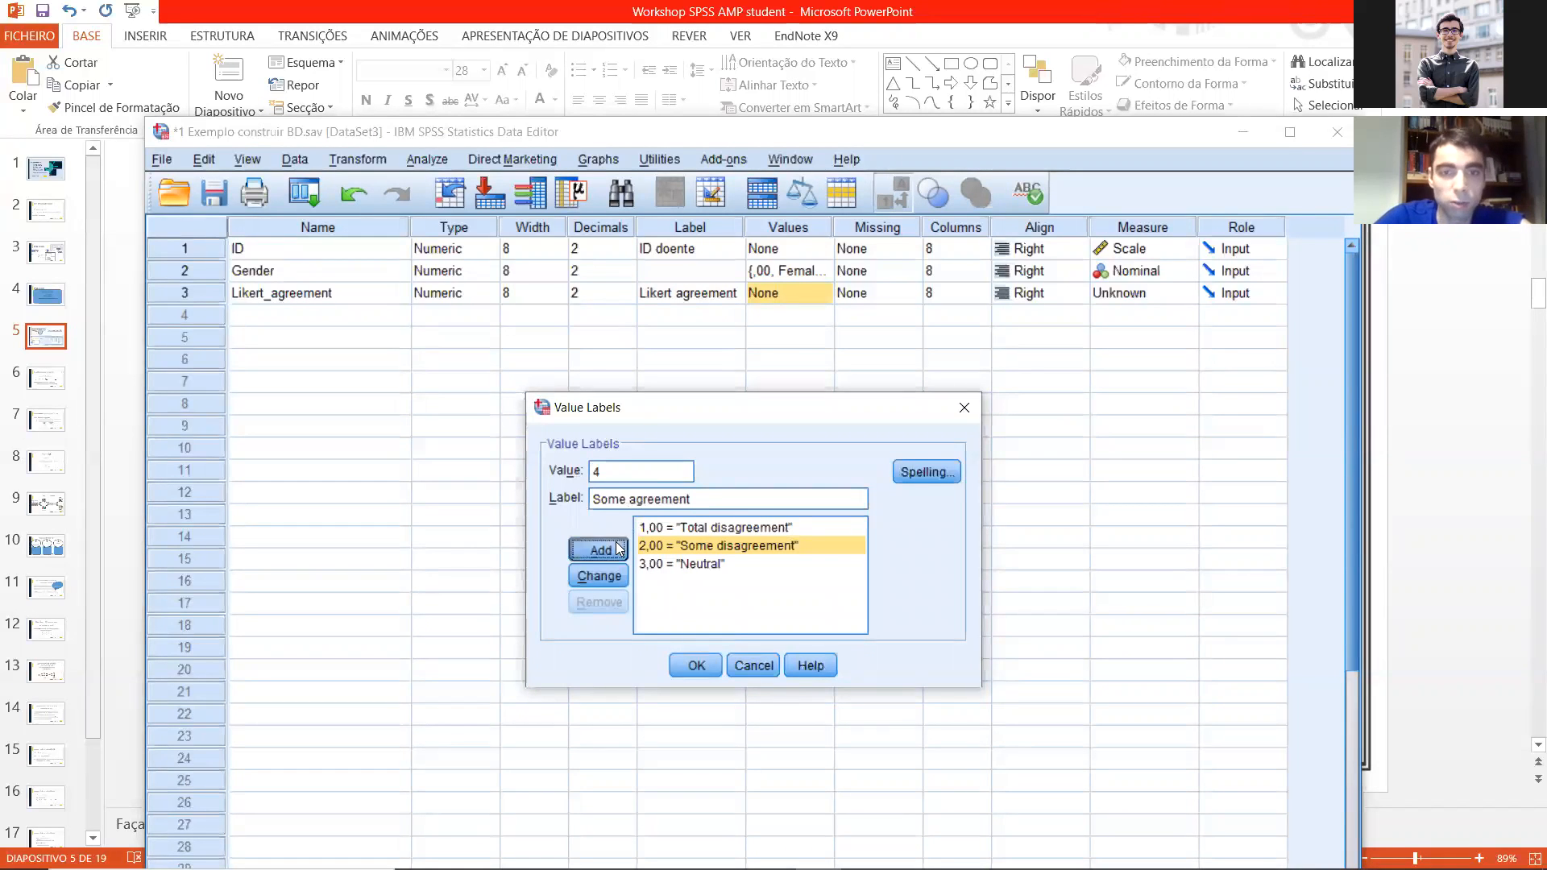
Step: Add 5 = "Total agreement" by adapting the "Total disagreement" label, and apply the value labels to Likert_agreement
{"action": "left_click", "coordinate": [702, 527]}
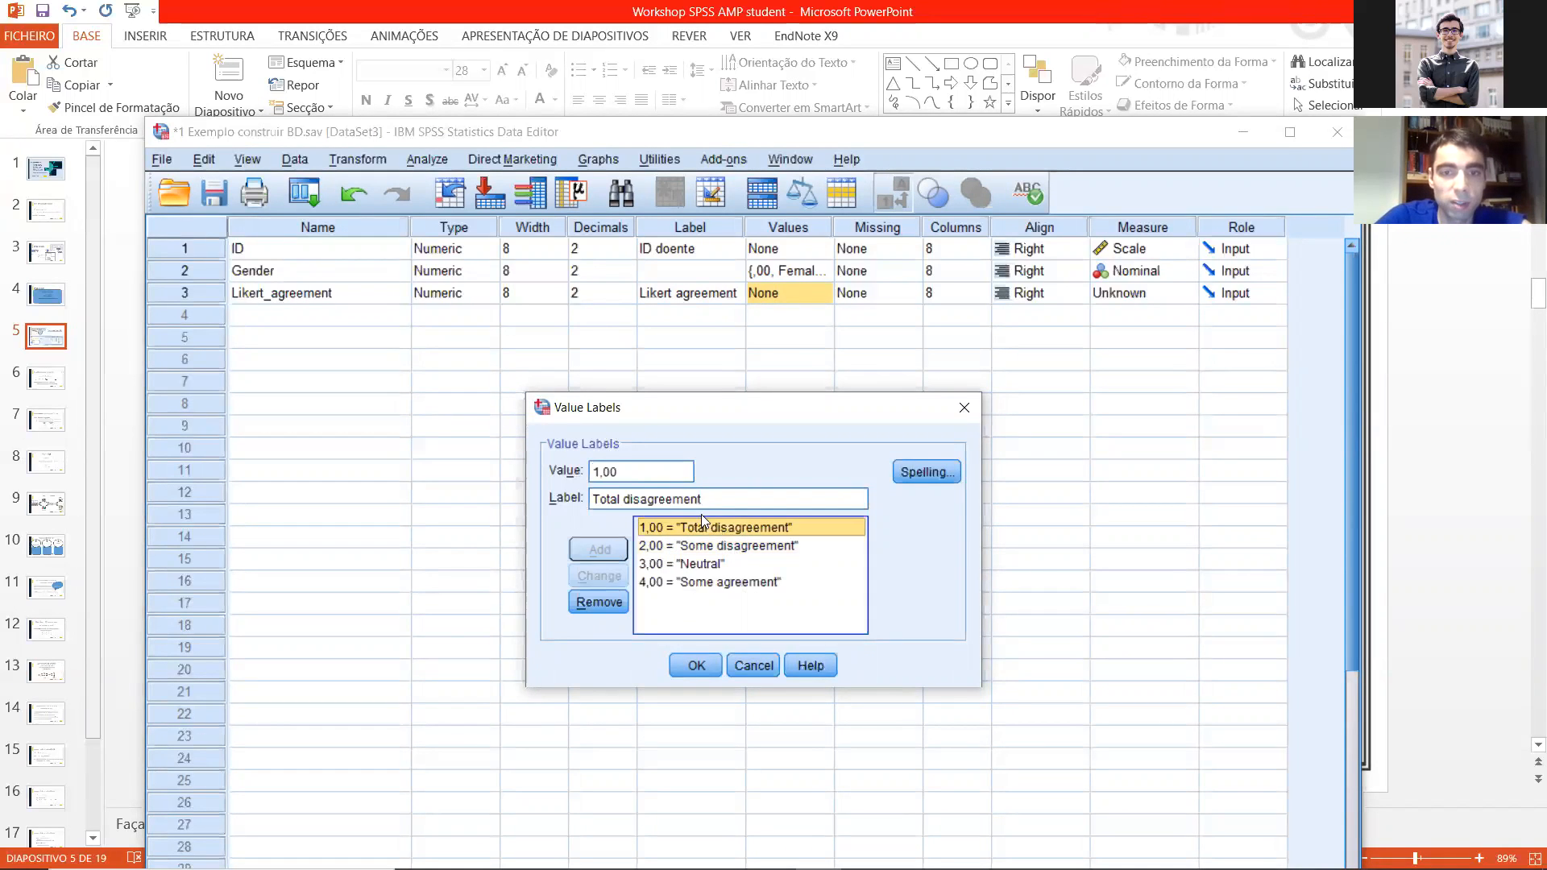
{"action": "double_click", "coordinate": [649, 475]}
{"action": "type", "text": "5"}
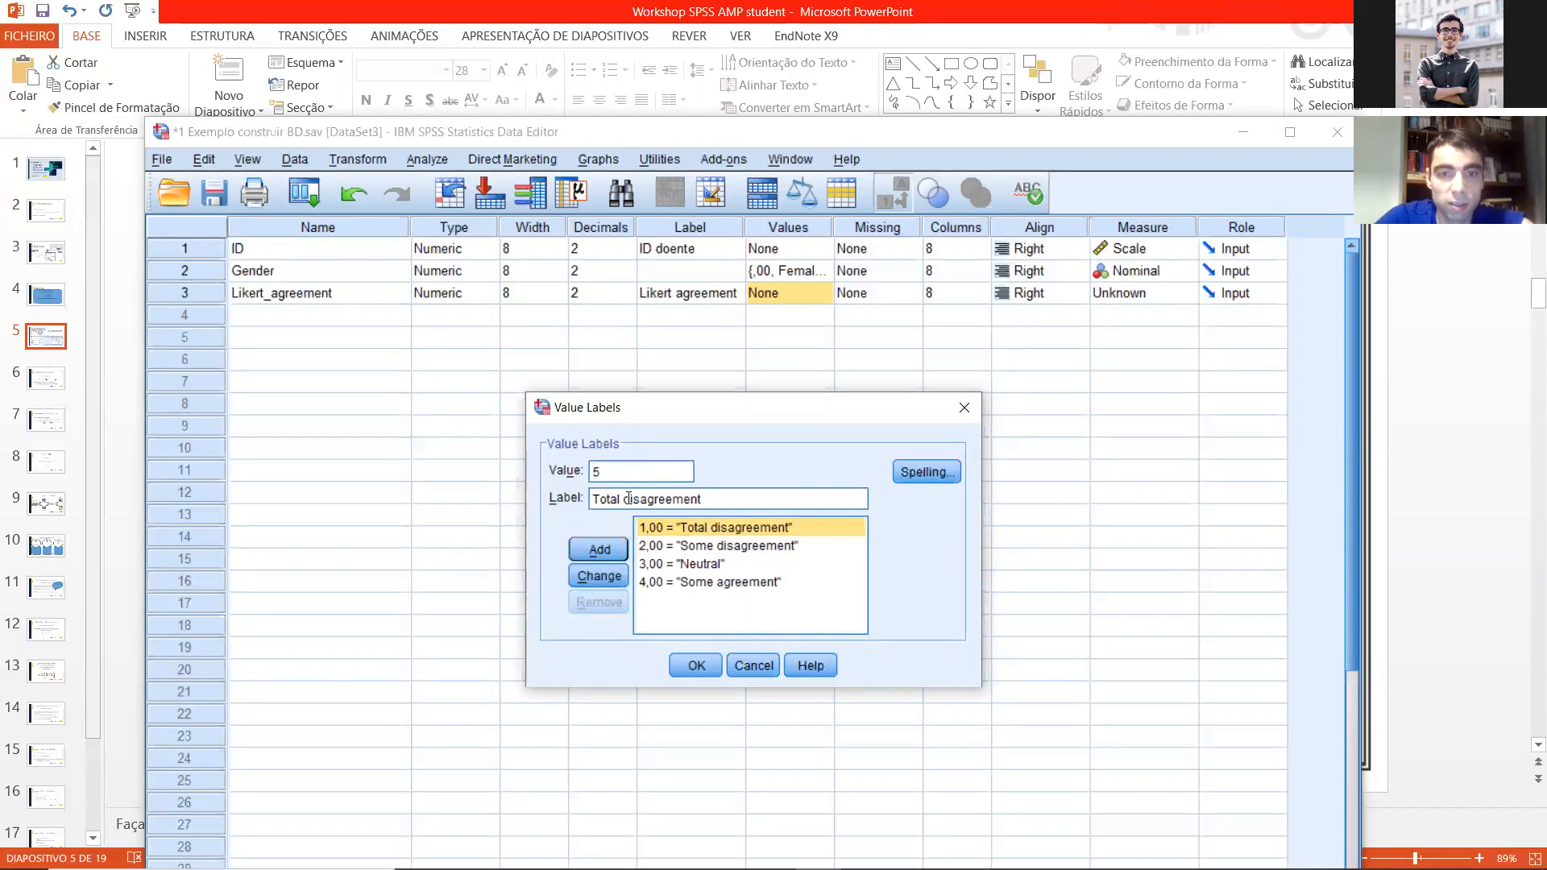
{"action": "left_click_drag", "start_coordinate": [625, 499], "coordinate": [642, 499]}
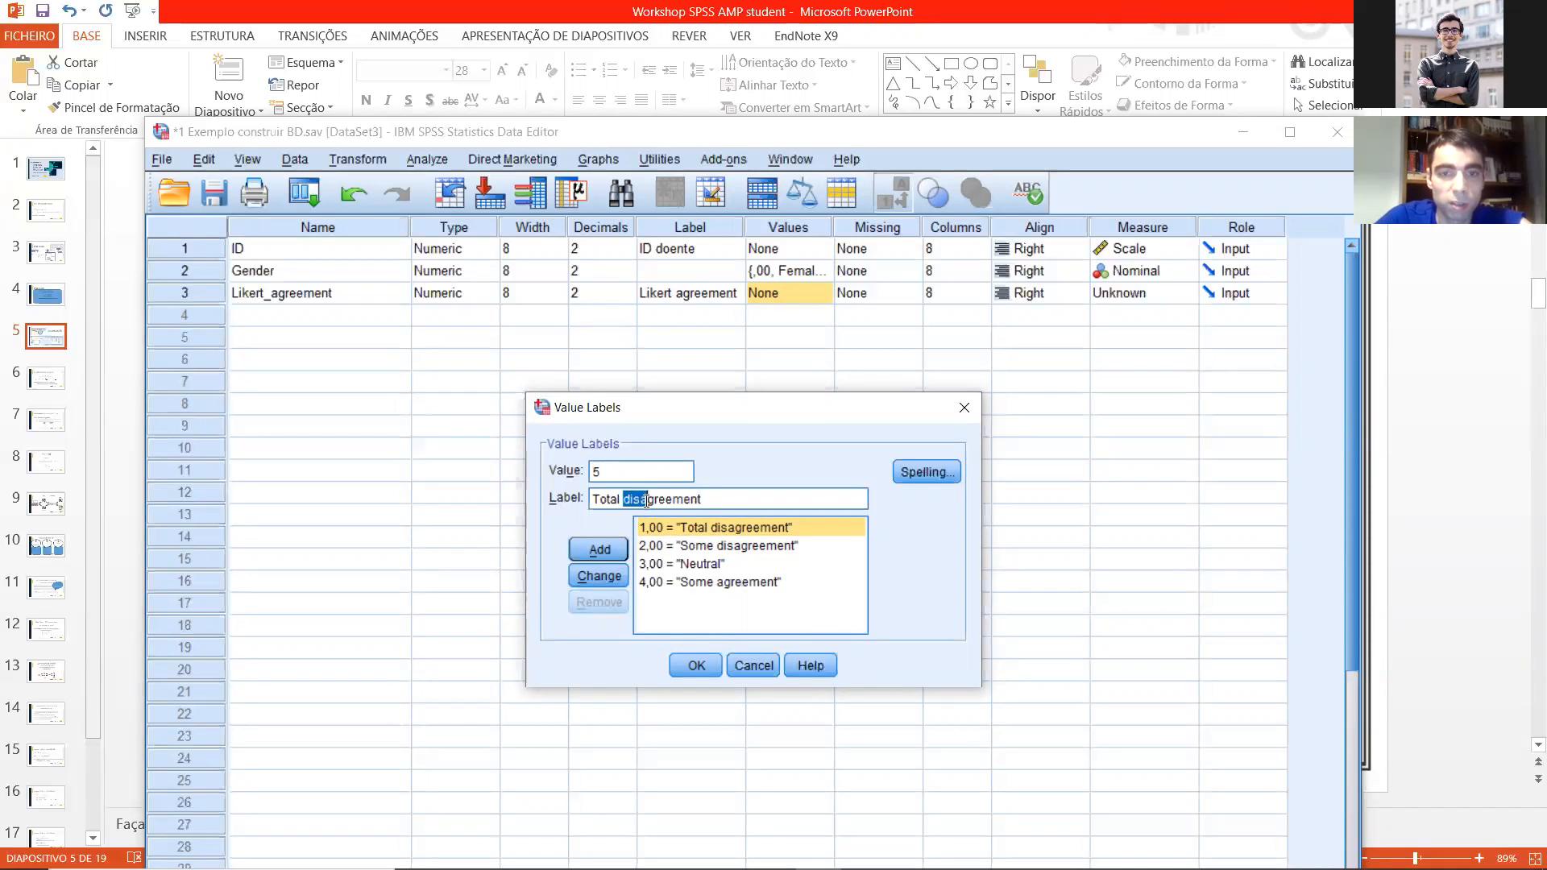
{"action": "key", "text": "BackSpace"}
{"action": "left_click", "coordinate": [602, 545]}
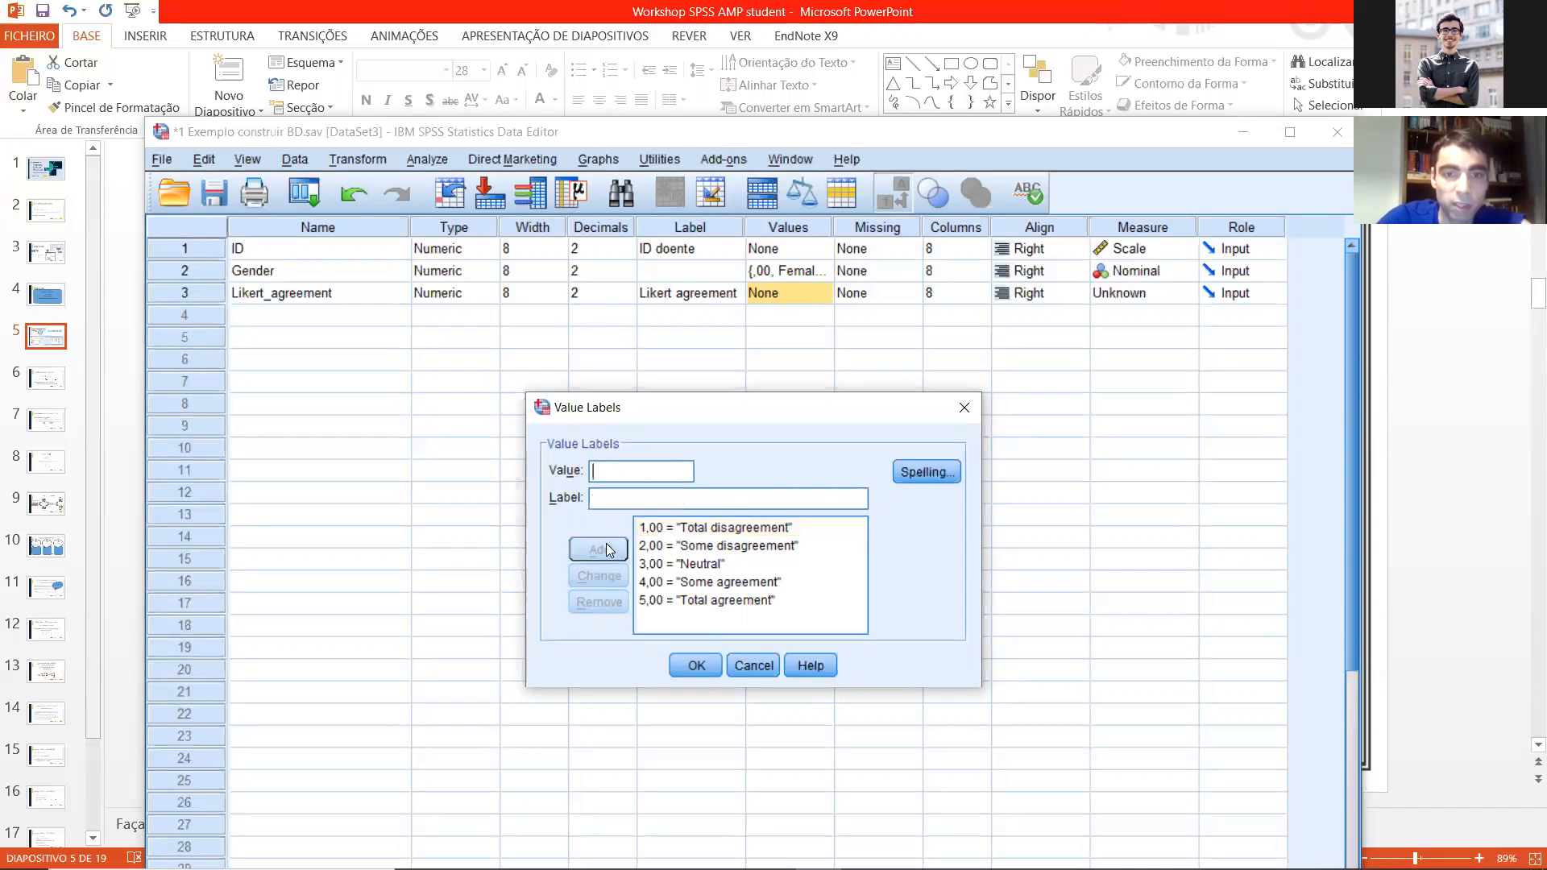
{"action": "left_click", "coordinate": [692, 665]}
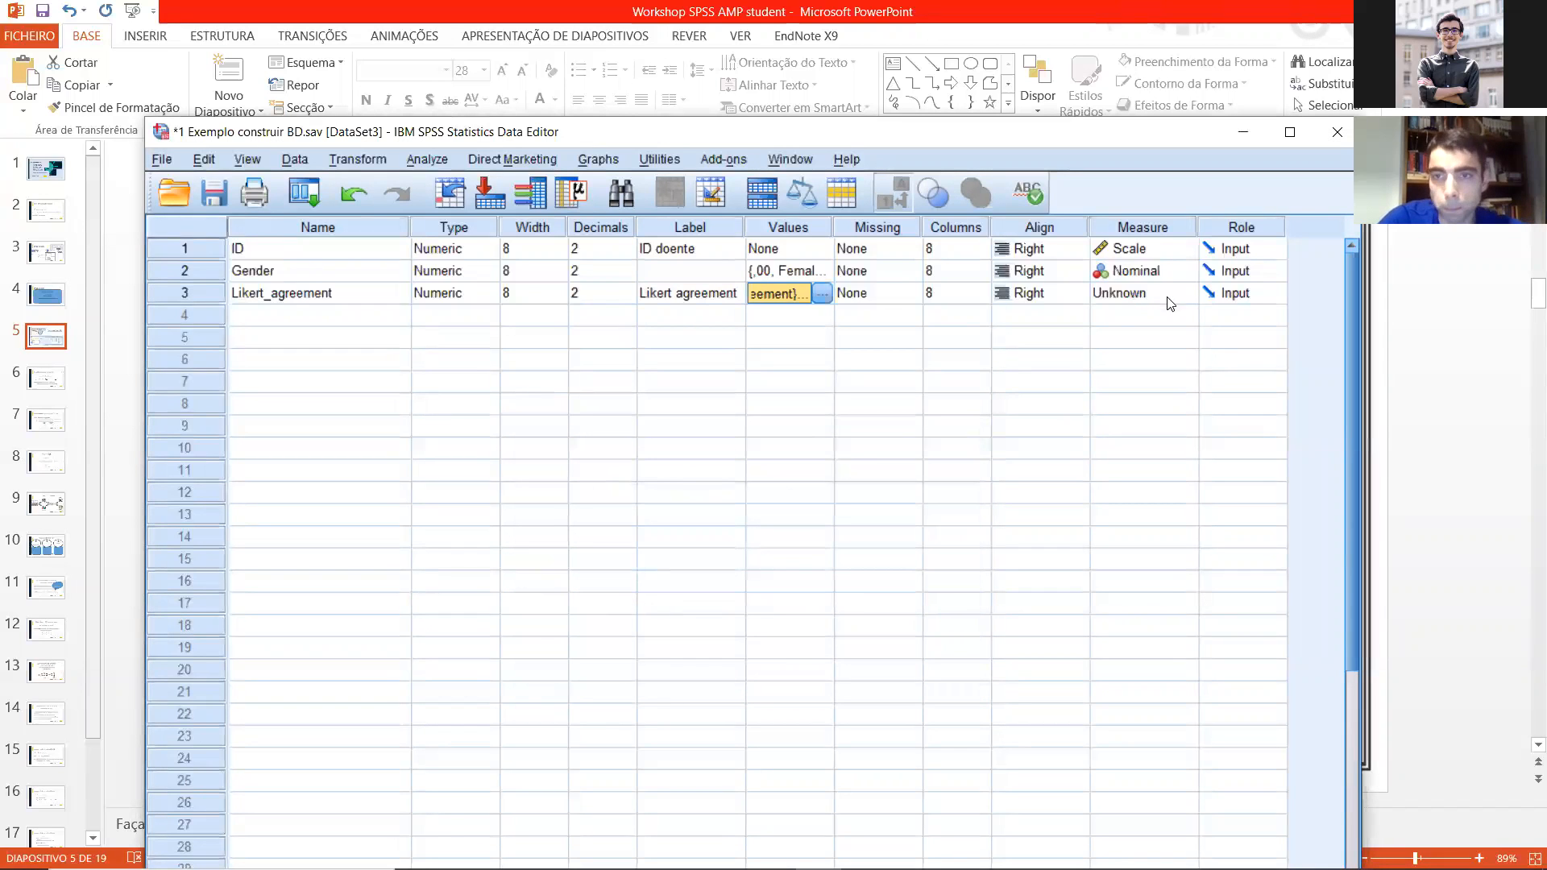
Step: Set the measure of Likert_agreement to Ordinal
{"action": "left_click", "coordinate": [1164, 294]}
{"action": "left_click", "coordinate": [1142, 335]}
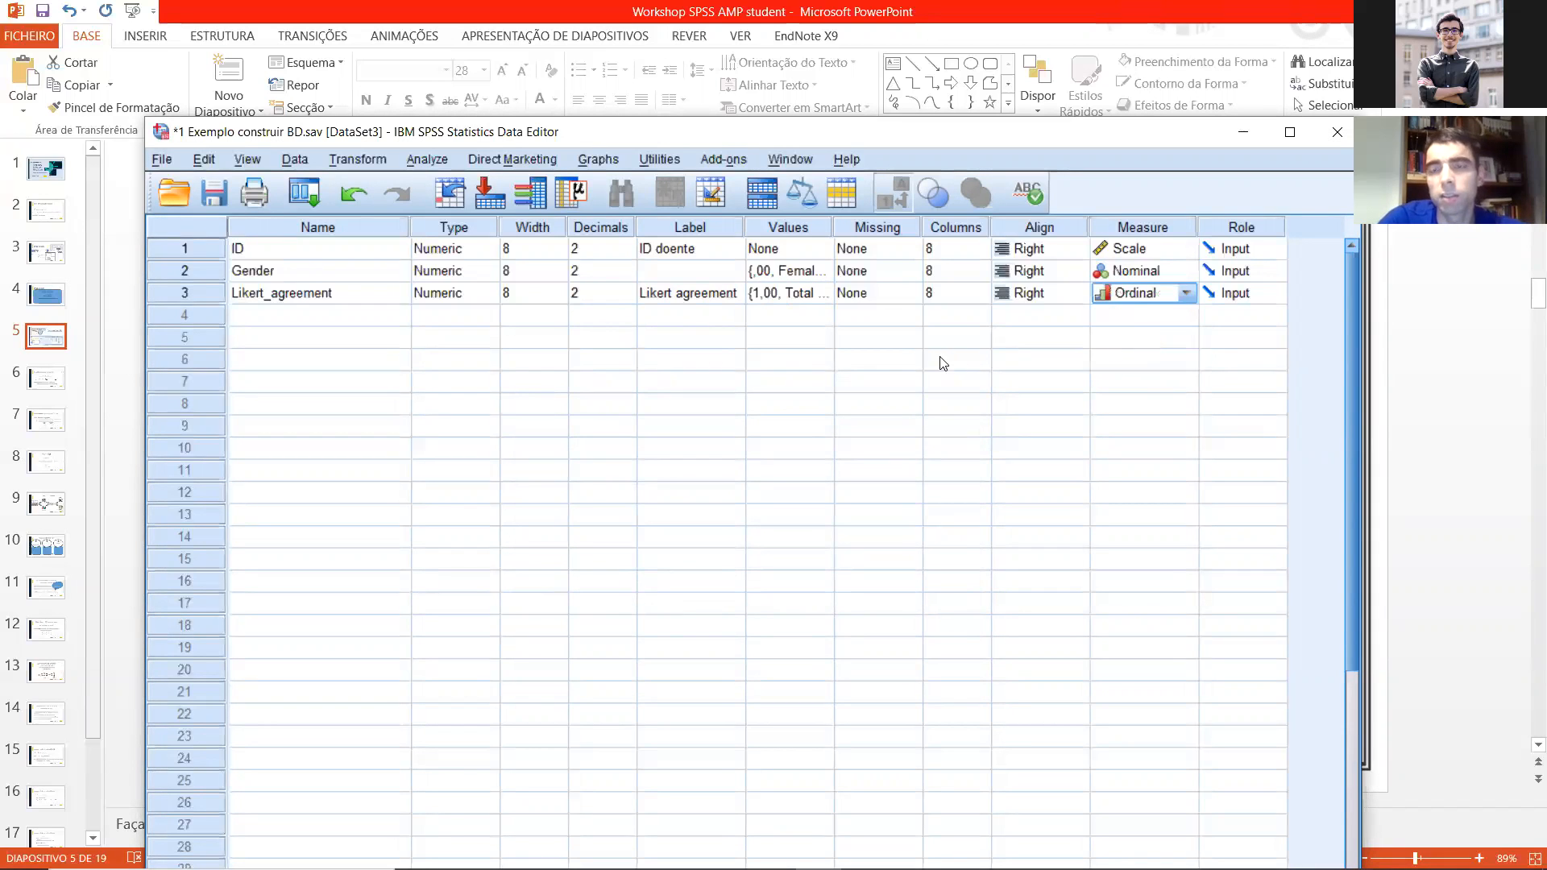
{"action": "left_click", "coordinate": [908, 338]}
{"action": "left_click", "coordinate": [910, 337]}
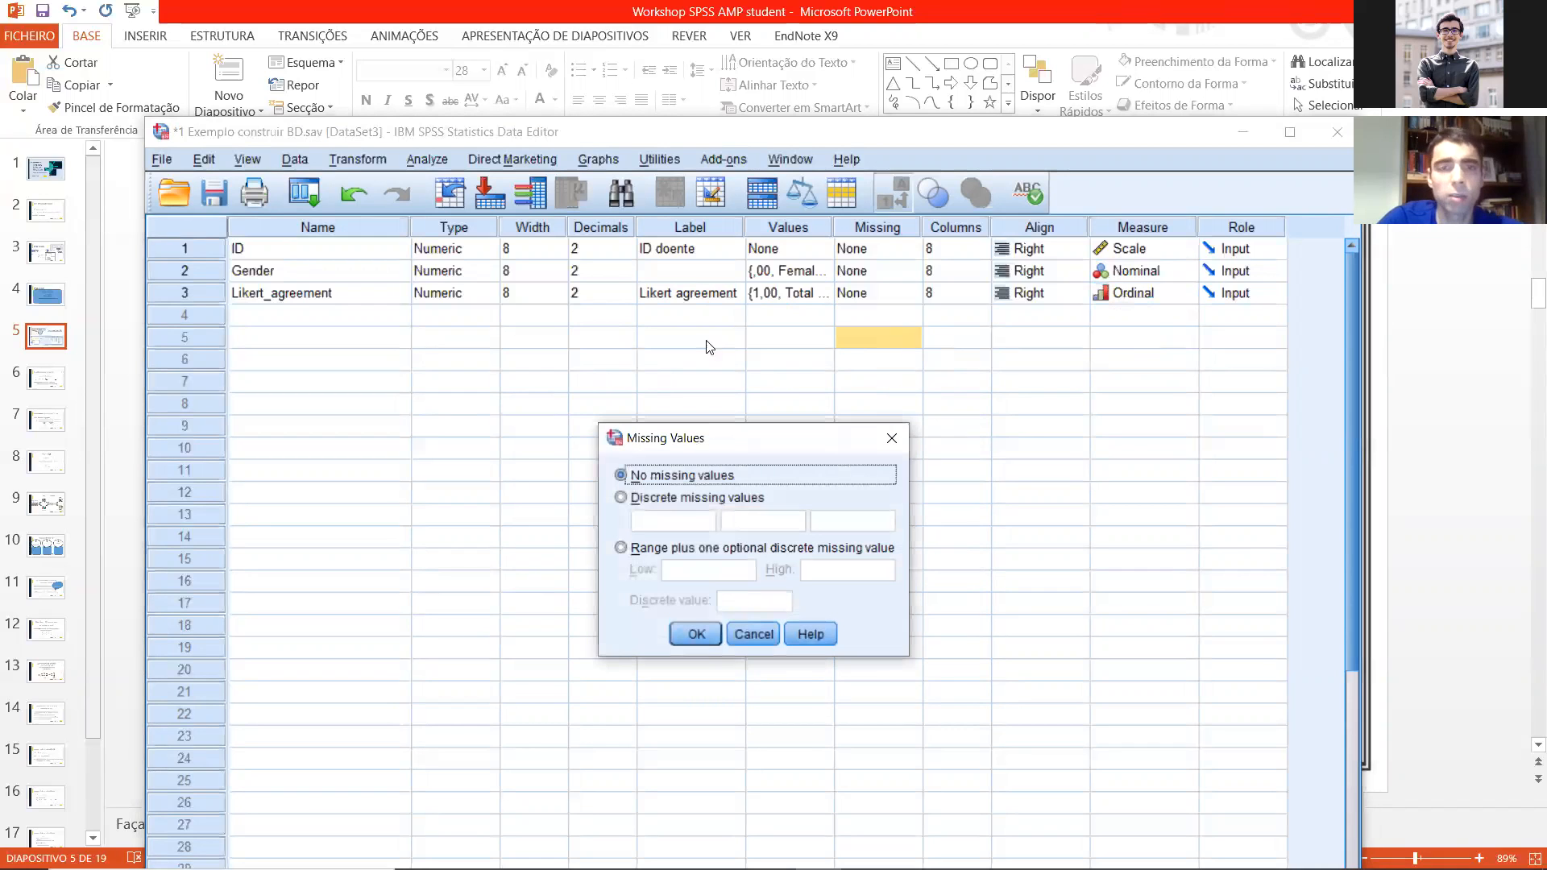
{"action": "left_click", "coordinate": [894, 439]}
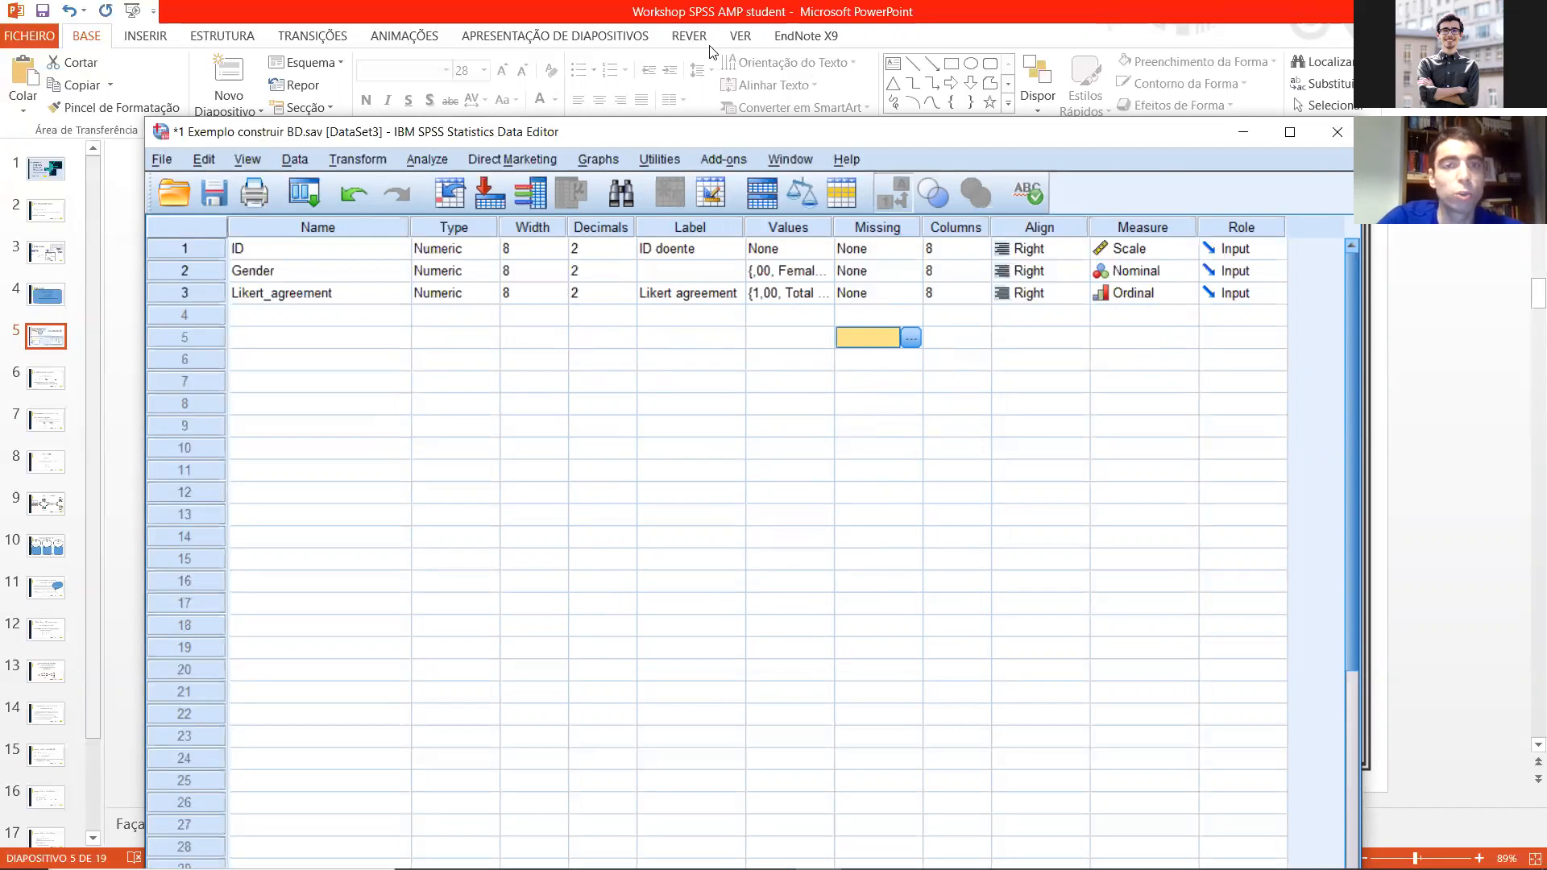
Step: Bring the whole data editor into view and set the decimals of ID, Gender and Likert_agreement to 0
{"action": "left_click_drag", "start_coordinate": [565, 135], "coordinate": [516, 34]}
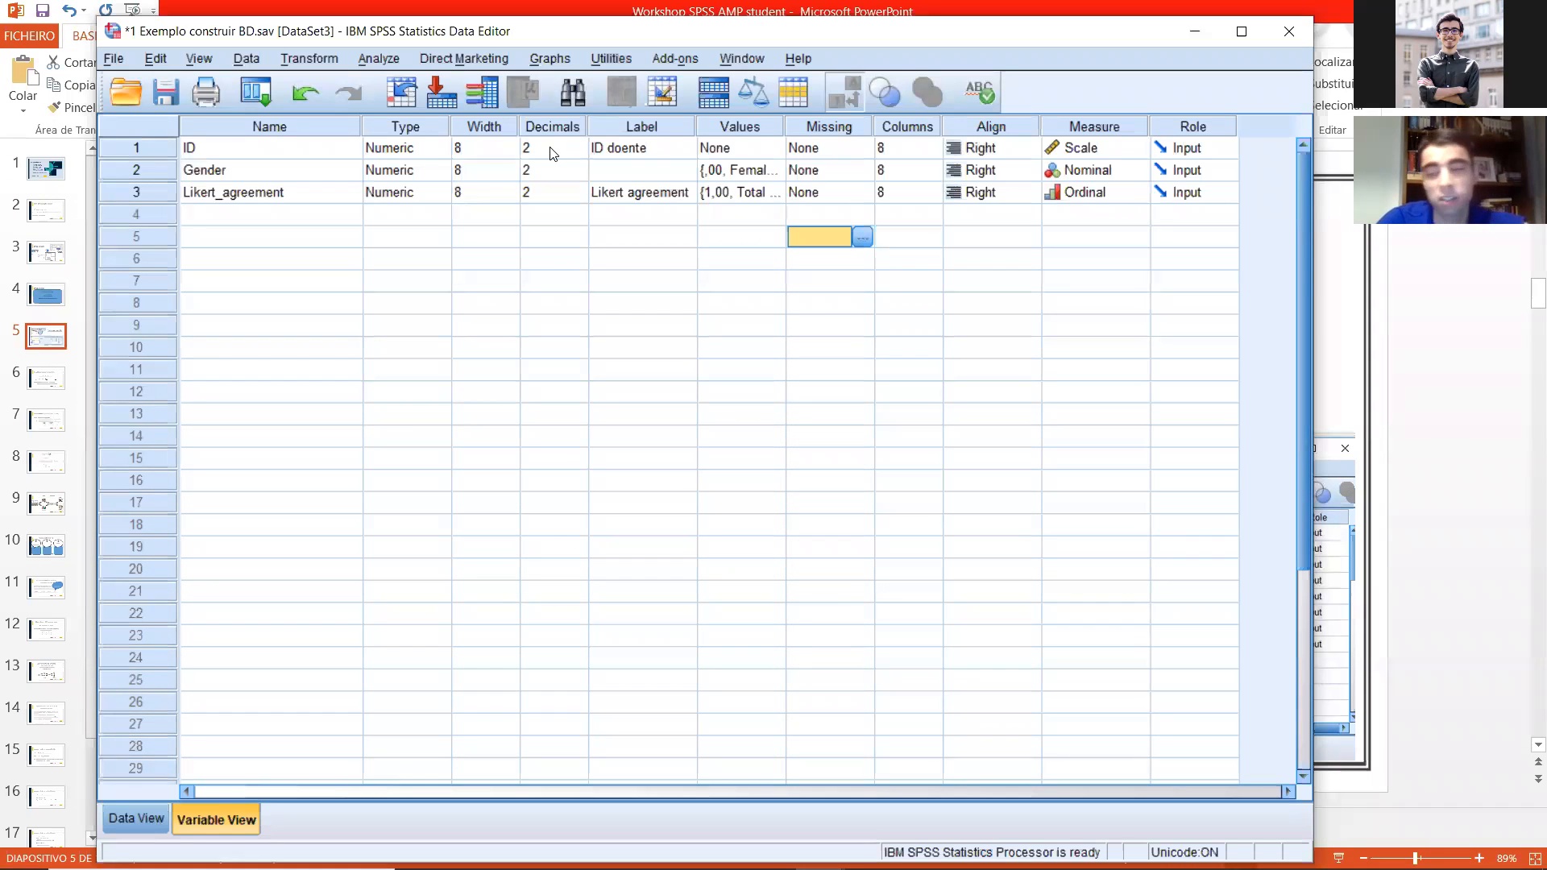
{"action": "double_click", "coordinate": [585, 153]}
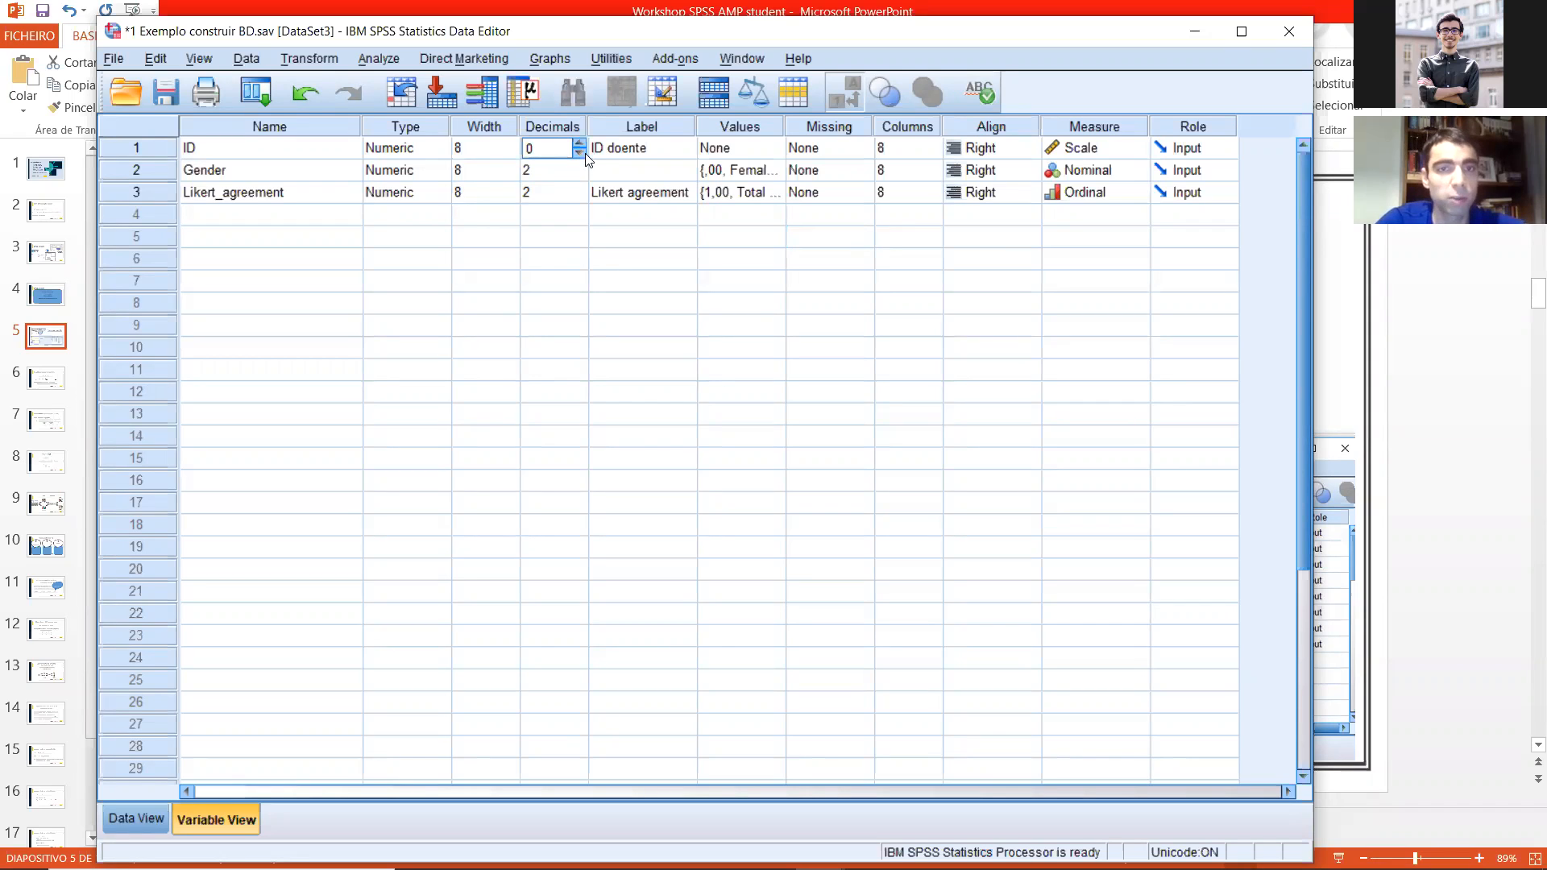
{"action": "left_click", "coordinate": [295, 153]}
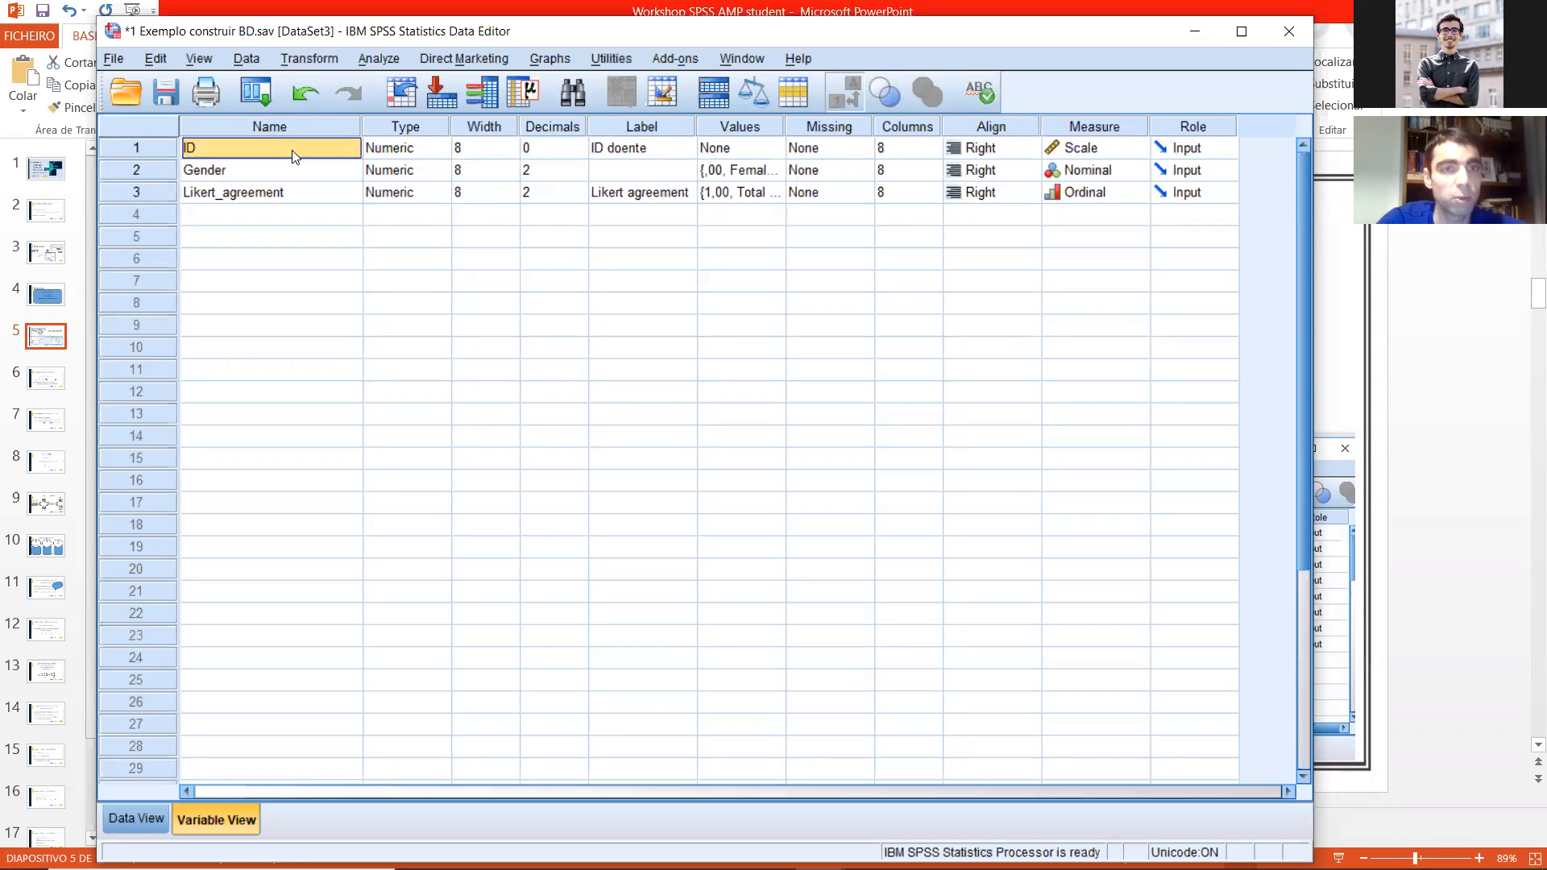
{"action": "double_click", "coordinate": [583, 174]}
{"action": "left_click", "coordinate": [570, 196]}
{"action": "double_click", "coordinate": [578, 196]}
{"action": "left_click", "coordinate": [567, 206]}
{"action": "left_click", "coordinate": [538, 178]}
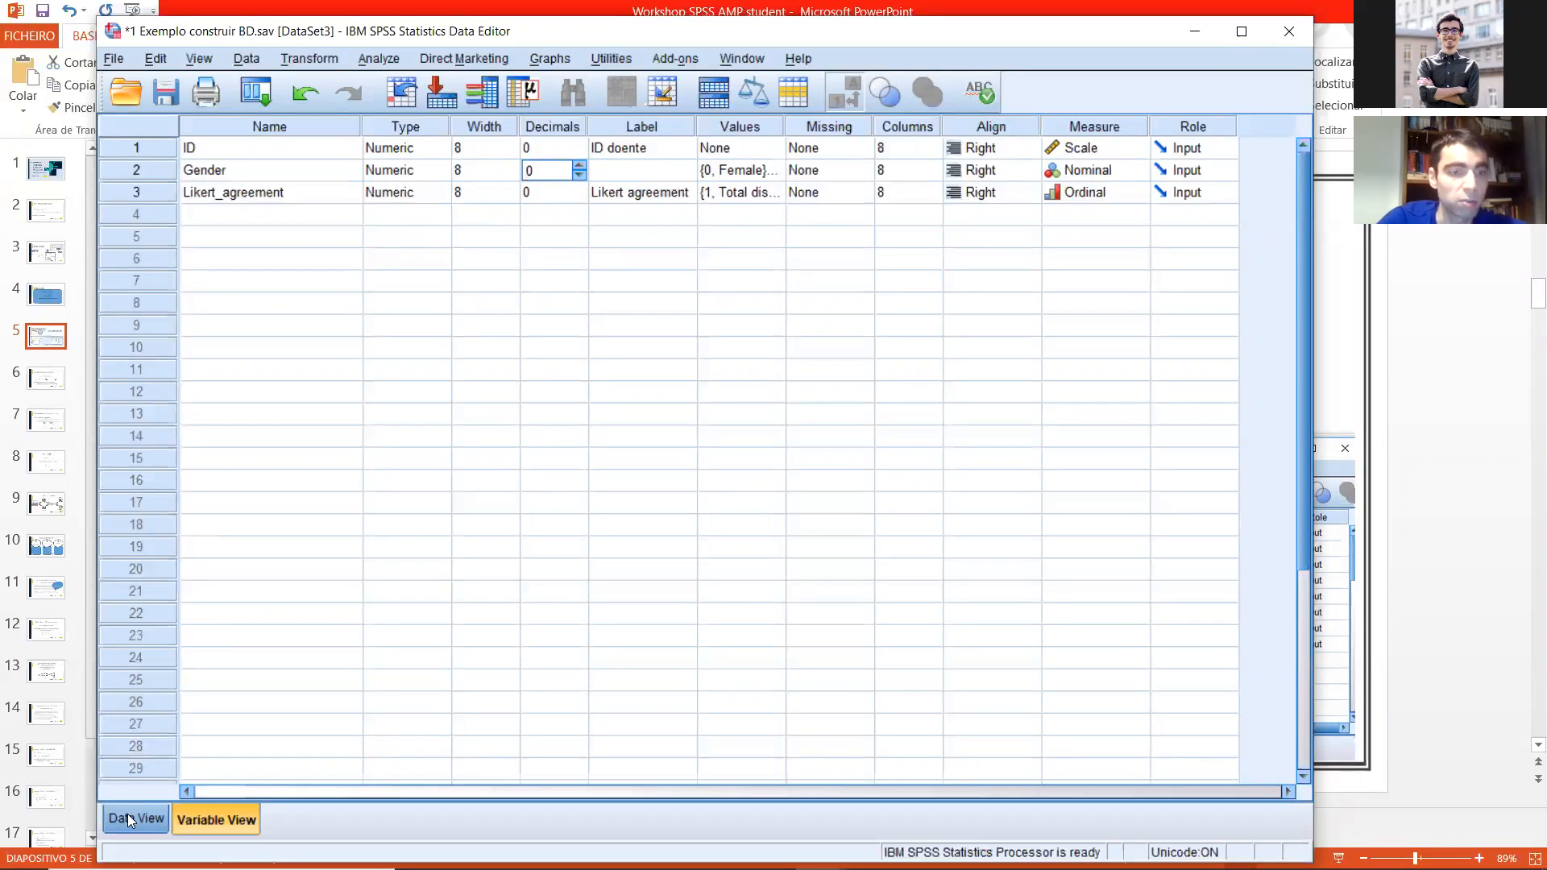
{"action": "left_click", "coordinate": [335, 258]}
{"action": "left_click", "coordinate": [260, 213]}
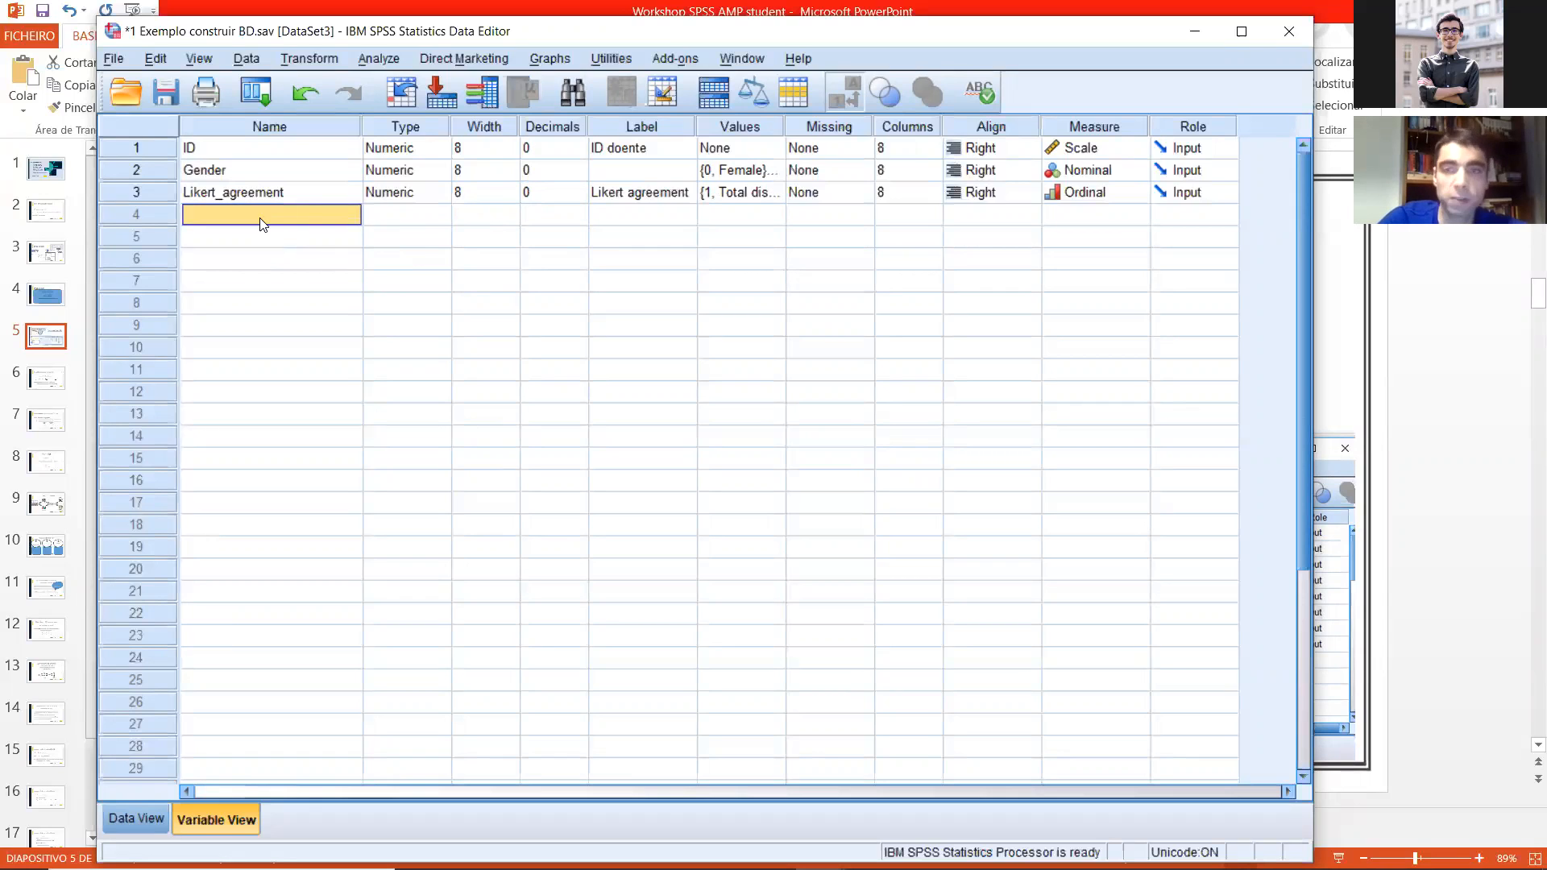
Step: Enter Gender for cases 1 to 13 in the data sheet: Male for cases 1 and 3, Female for all others
{"action": "left_click", "coordinate": [134, 818]}
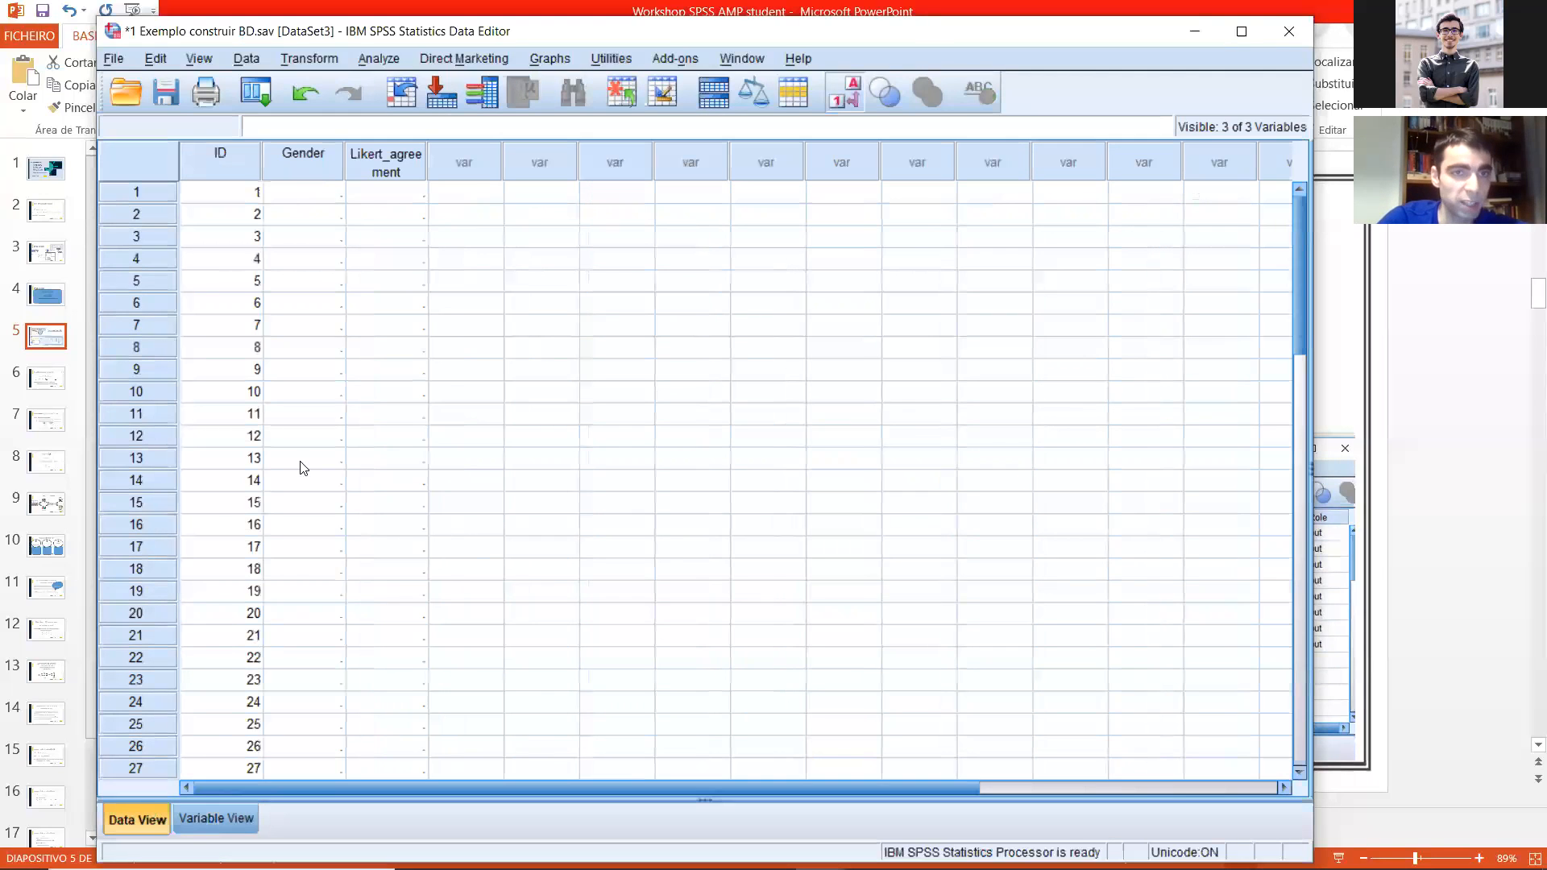
{"action": "left_click", "coordinate": [311, 199]}
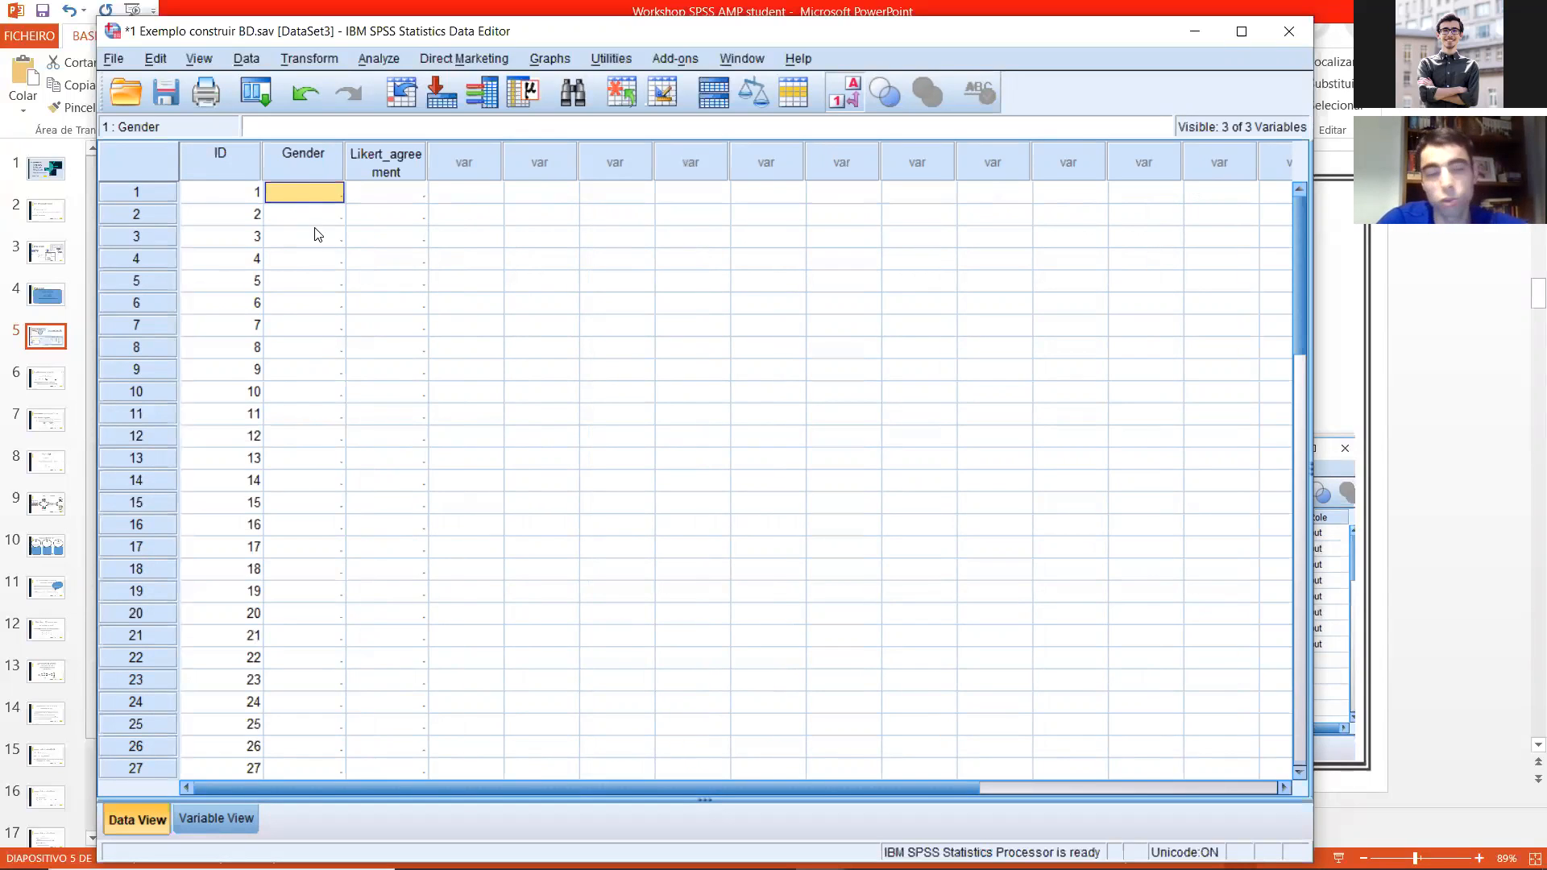
{"action": "type", "text": "1"}
{"action": "key", "text": "Return"}
{"action": "type", "text": "2"}
{"action": "key", "text": "Return"}
{"action": "type", "text": "1"}
{"action": "key", "text": "Return"}
{"action": "type", "text": "2 2 2 2 2 2 2 2 0"}
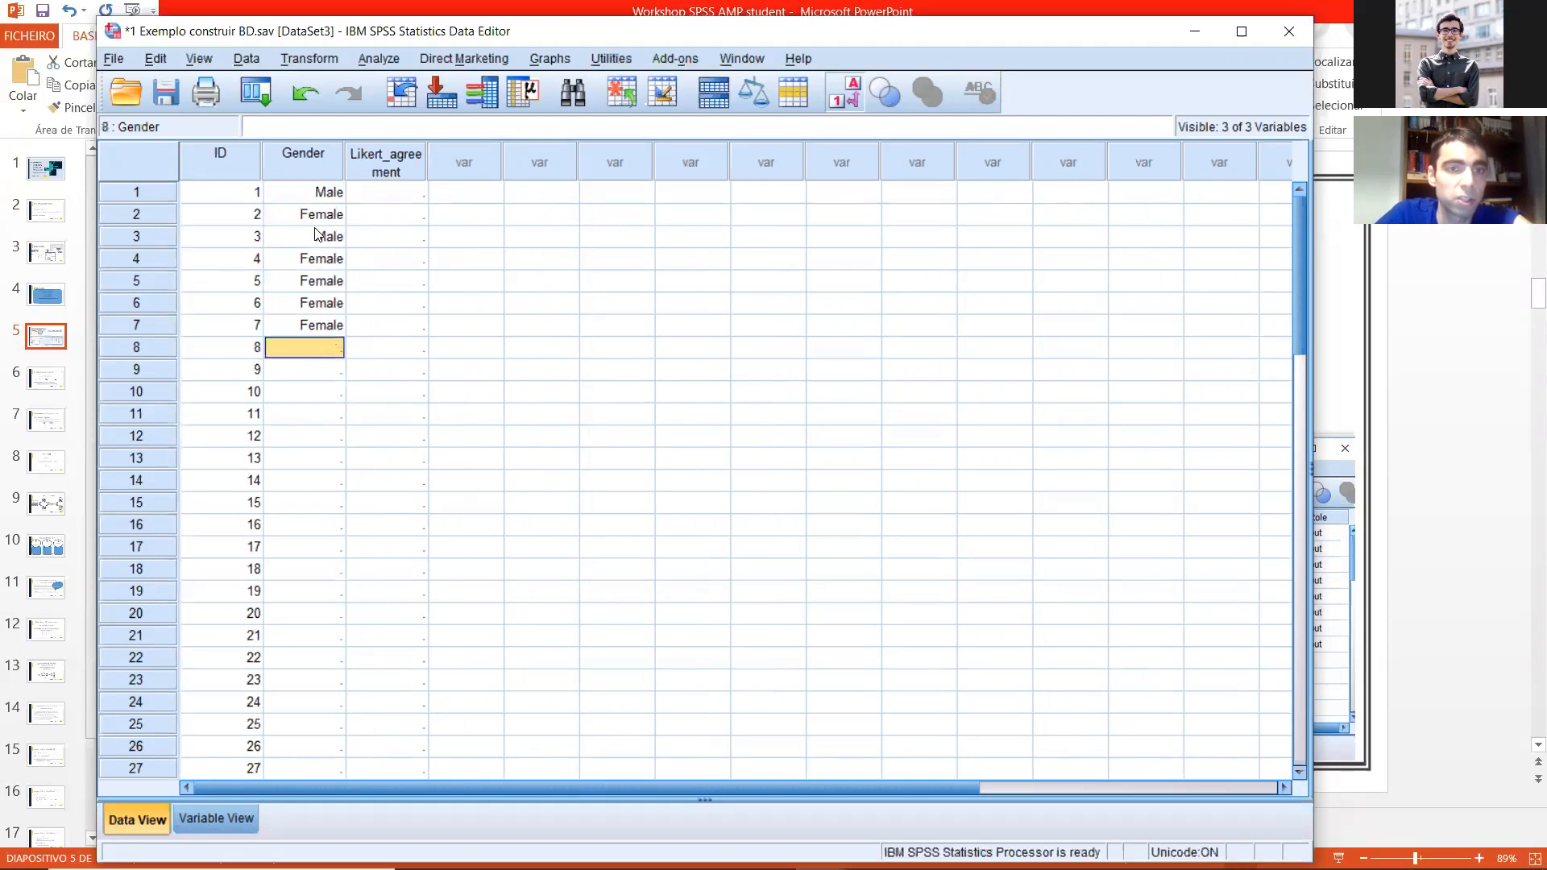
{"action": "key", "text": "Return"}
{"action": "type", "text": "2"}
{"action": "key", "text": "Return"}
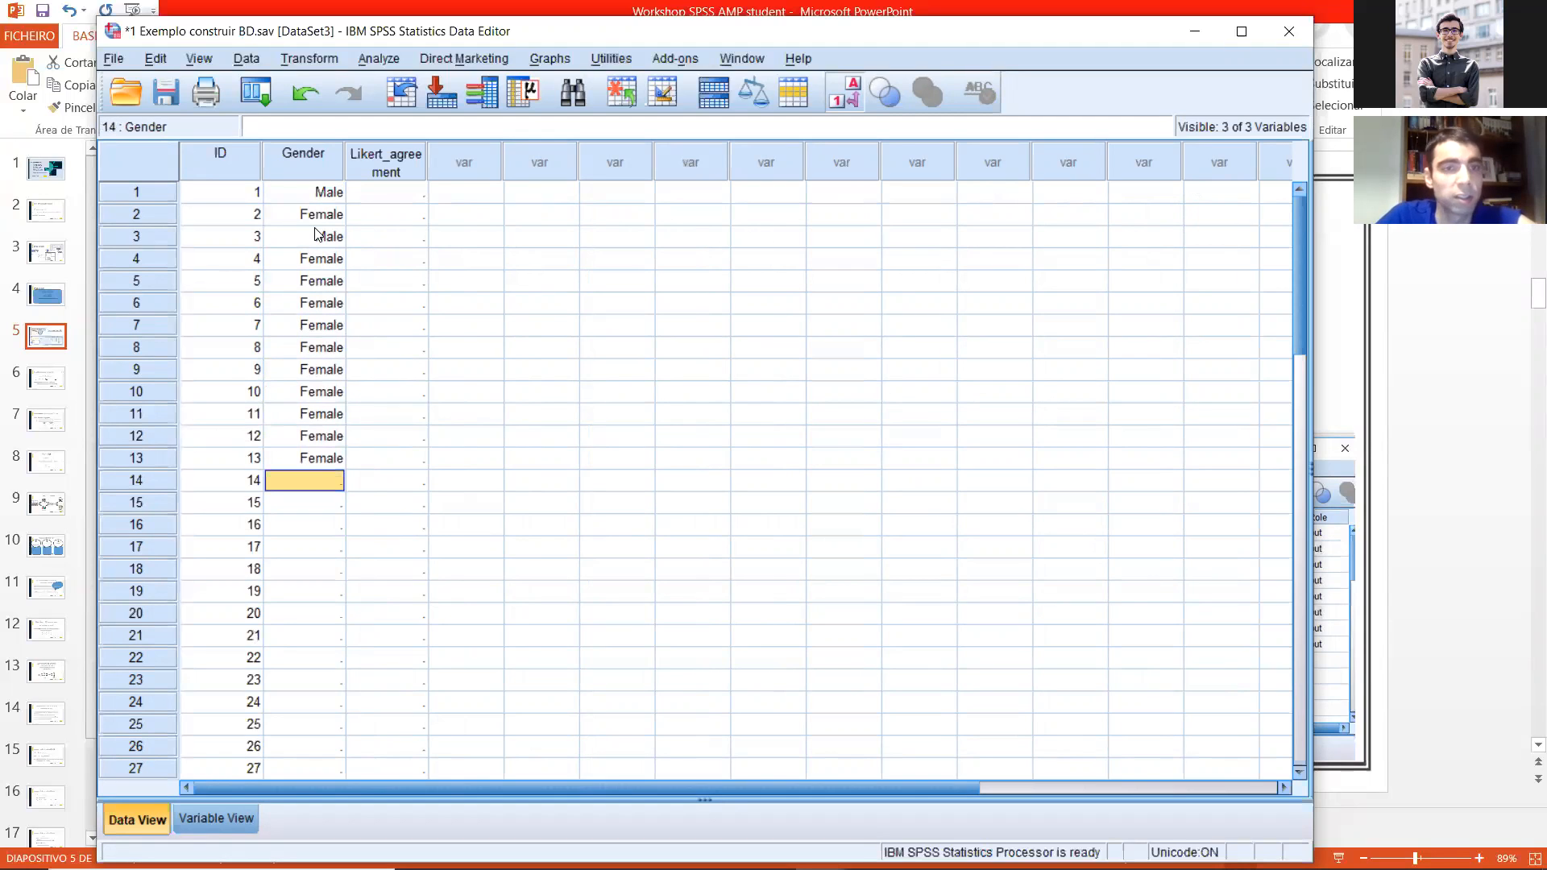
Step: Copy the Gender values of cases 1 to 13 into cases 14 to 26
{"action": "left_click_drag", "start_coordinate": [320, 193], "coordinate": [285, 453]}
{"action": "key", "text": "ctrl+c"}
{"action": "left_click", "coordinate": [293, 480]}
{"action": "key", "text": "ctrl+v"}
Step: Fill Gender for cases 27 to 38 with Female by copying blocks of existing Female entries
{"action": "left_click_drag", "start_coordinate": [318, 280], "coordinate": [309, 397]}
{"action": "key", "text": "ctrl+c"}
{"action": "scroll", "coordinate": [314, 403], "scroll_direction": "down", "scroll_amount": 5}
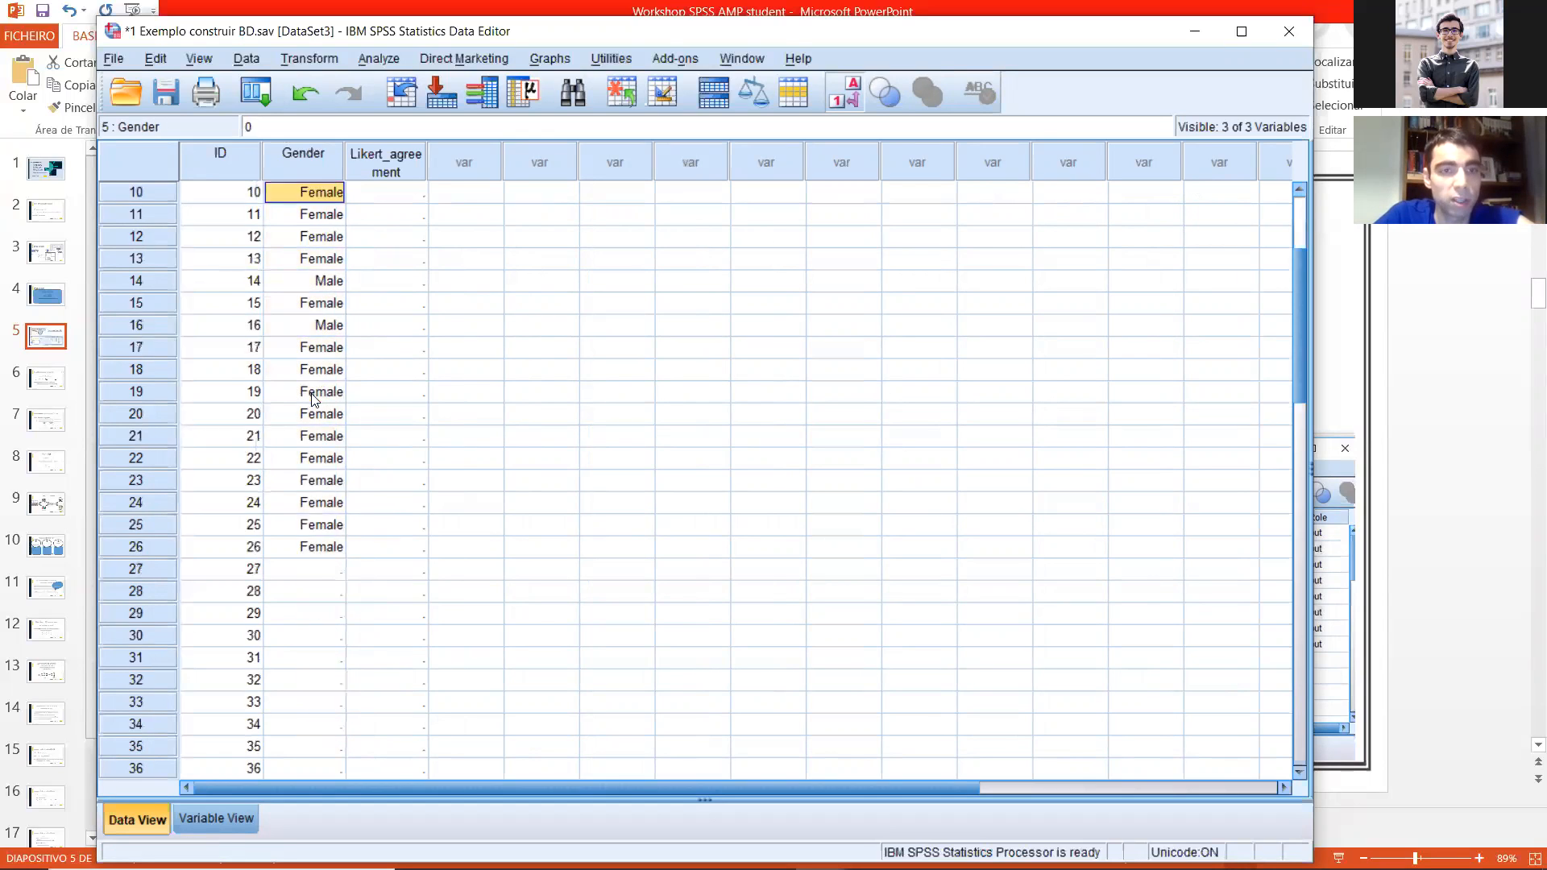
{"action": "left_click", "coordinate": [326, 436]}
{"action": "key", "text": "ctrl+v"}
{"action": "left_click_drag", "start_coordinate": [320, 303], "coordinate": [314, 411]}
{"action": "key", "text": "ctrl+c"}
{"action": "scroll", "coordinate": [325, 383], "scroll_direction": "down", "scroll_amount": 4}
{"action": "left_click", "coordinate": [318, 300]}
{"action": "key", "text": "ctrl+v"}
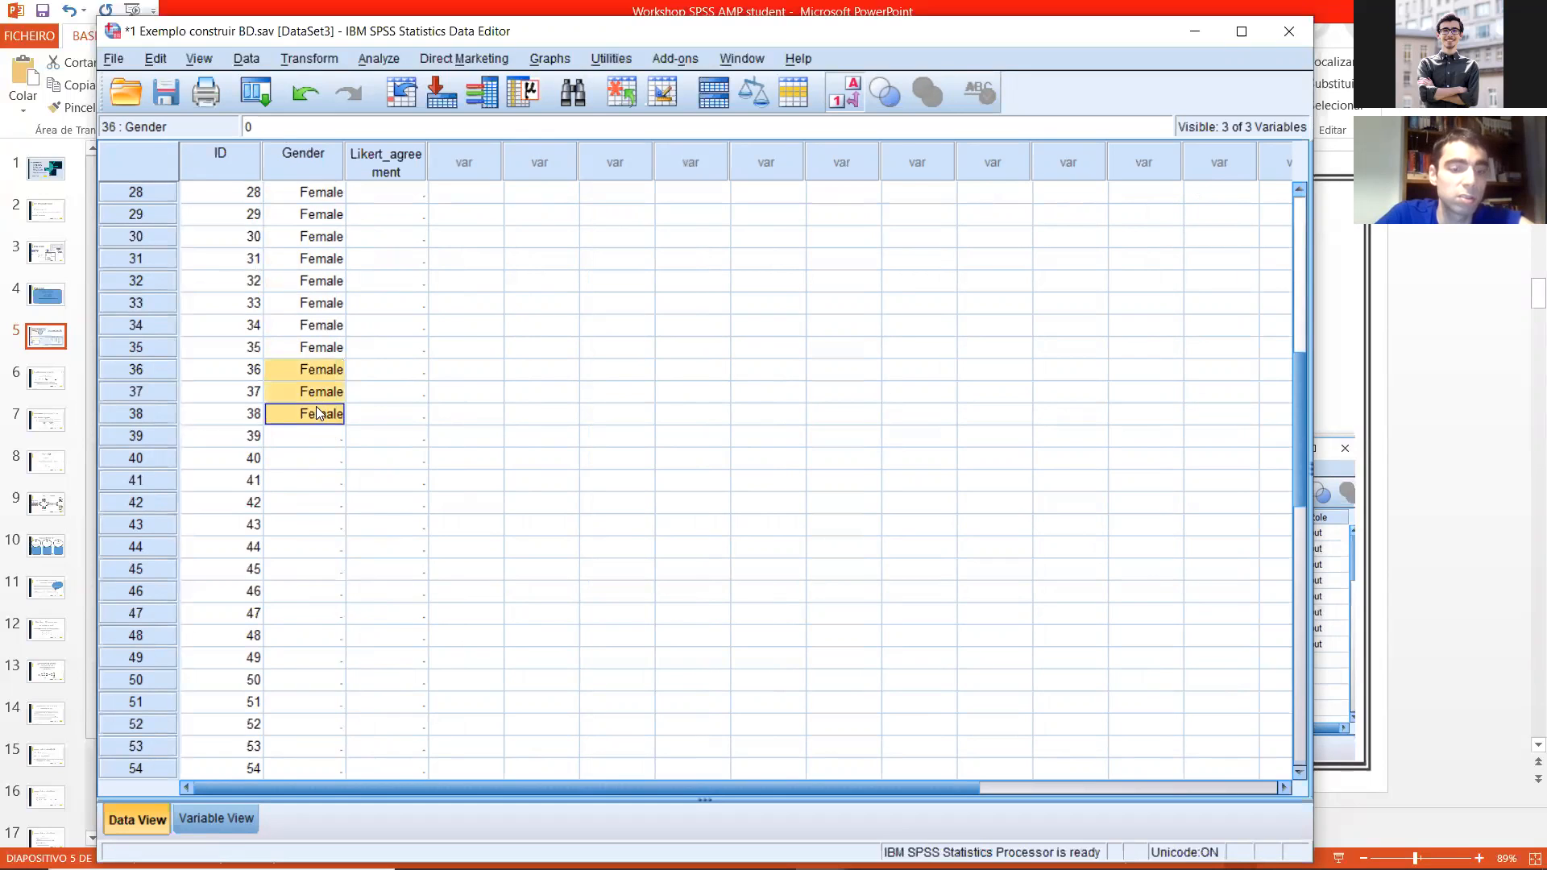
Step: Enter Gender code 0 (Female) for case 39 and code 1 (Male) for case 40
{"action": "scroll", "coordinate": [319, 241], "scroll_direction": "up", "scroll_amount": 4}
{"action": "scroll", "coordinate": [316, 230], "scroll_direction": "up", "scroll_amount": 5}
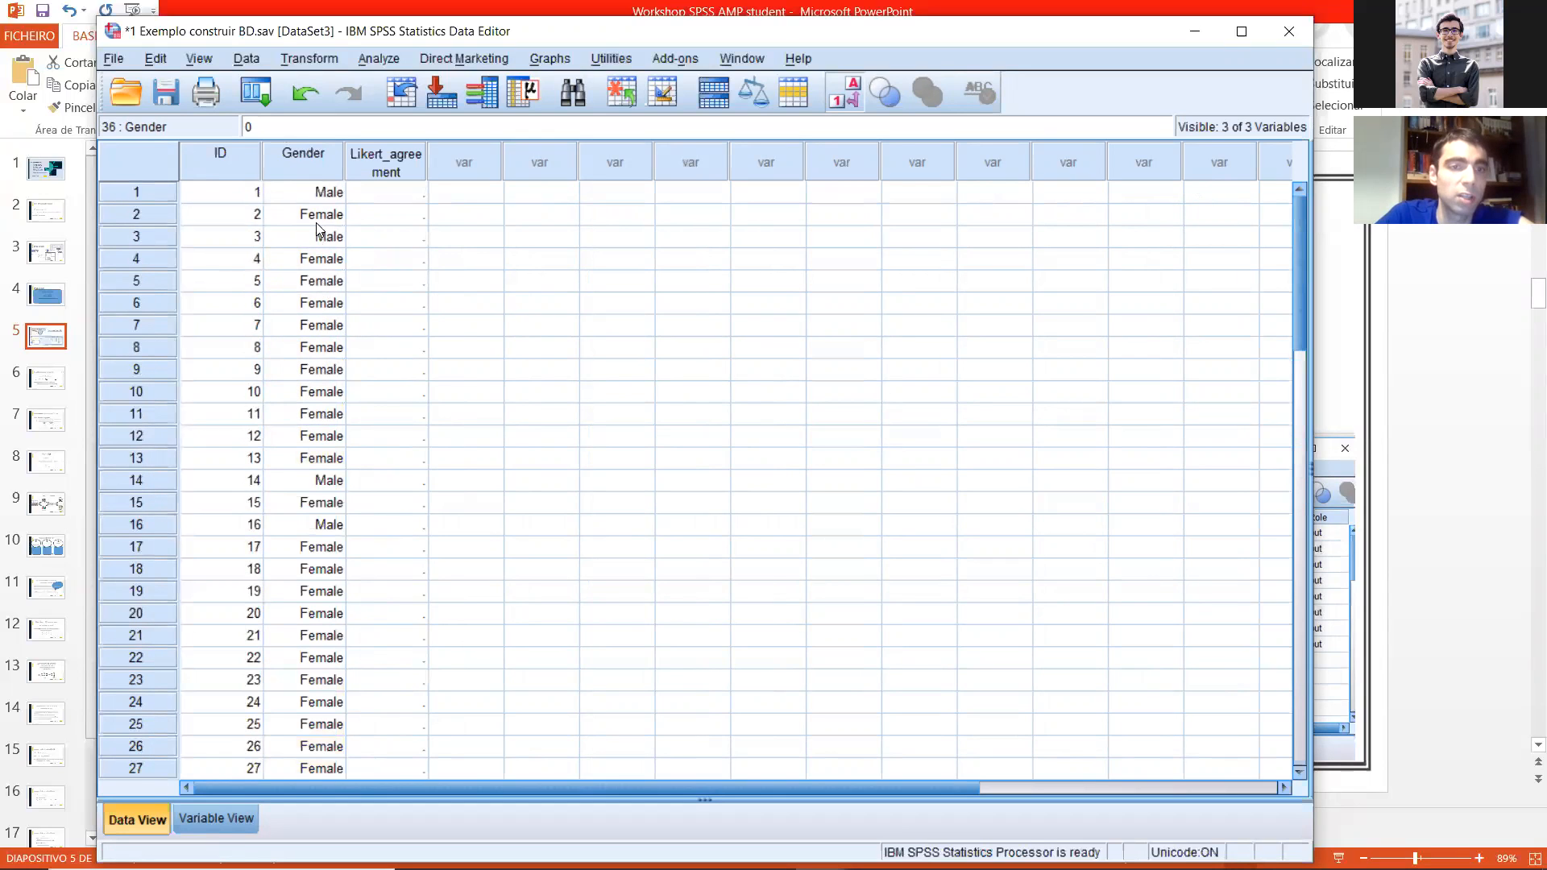
{"action": "scroll", "coordinate": [311, 588], "scroll_direction": "down", "scroll_amount": 8}
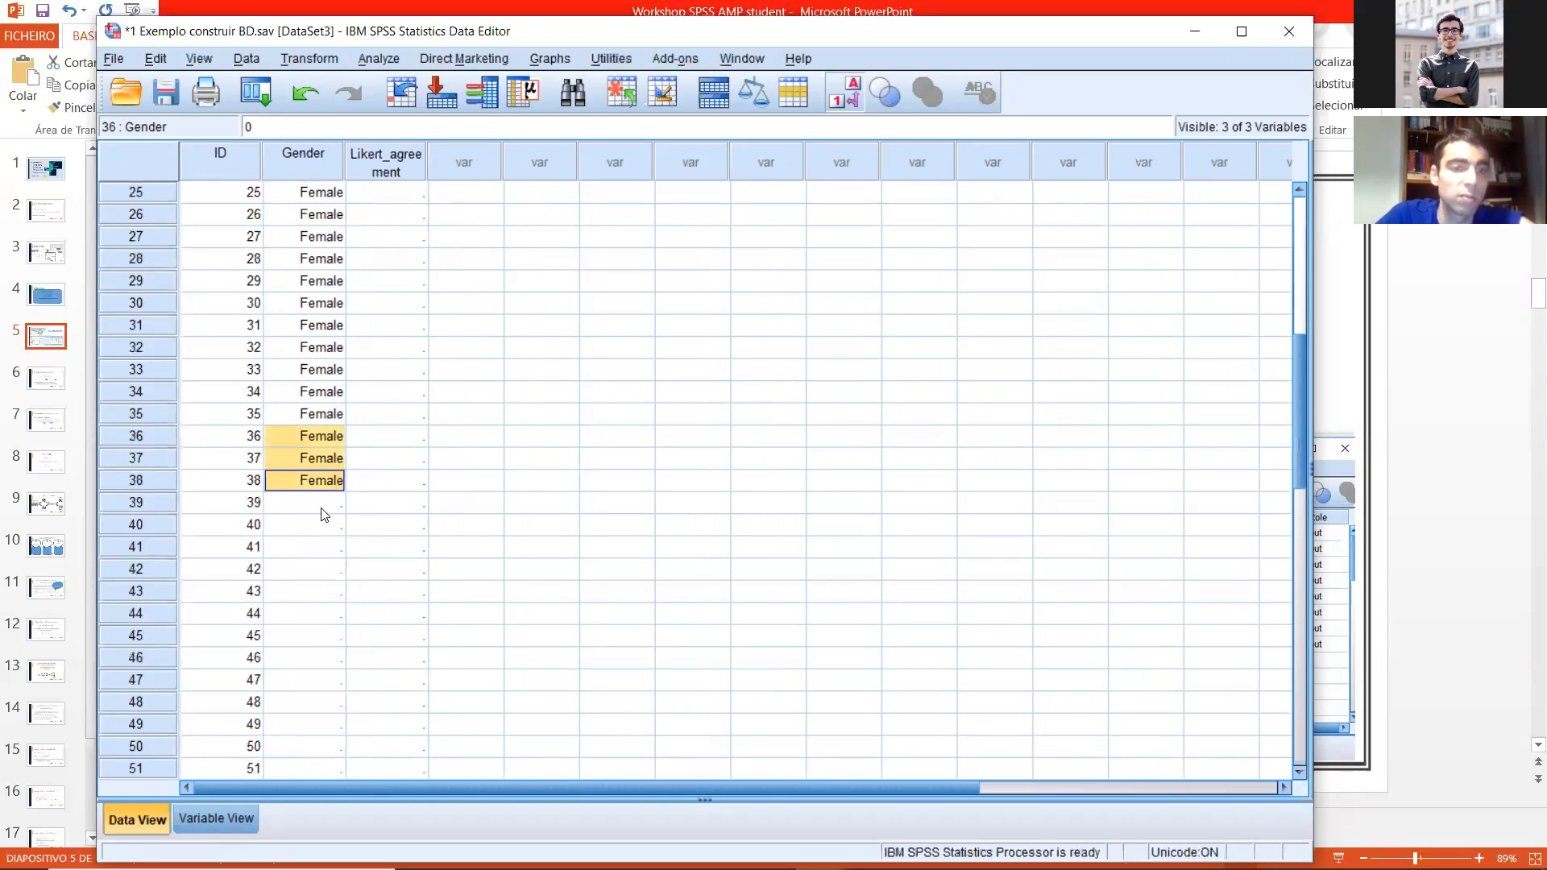
{"action": "left_click", "coordinate": [321, 503]}
{"action": "type", "text": "0"}
{"action": "key", "text": "Return"}
{"action": "type", "text": "1"}
{"action": "key", "text": "Return"}
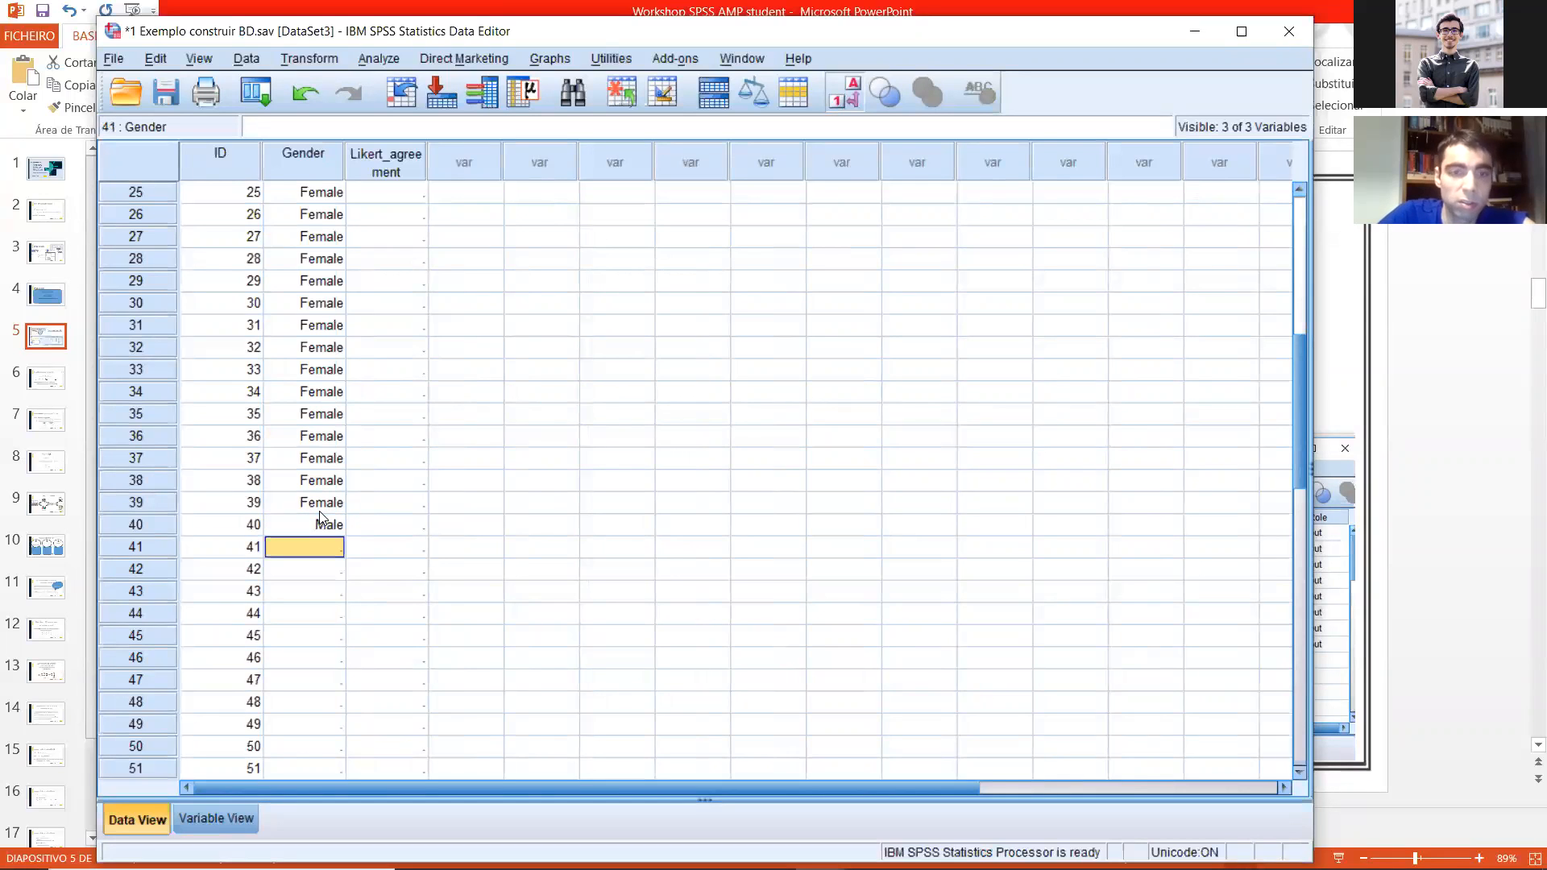
Step: Fill Gender for cases 41 to 59 with Male
{"action": "left_click", "coordinate": [329, 524]}
{"action": "left_click", "coordinate": [331, 548]}
{"action": "left_click_drag", "start_coordinate": [304, 547], "coordinate": [302, 480]}
{"action": "key", "text": "ctrl+v"}
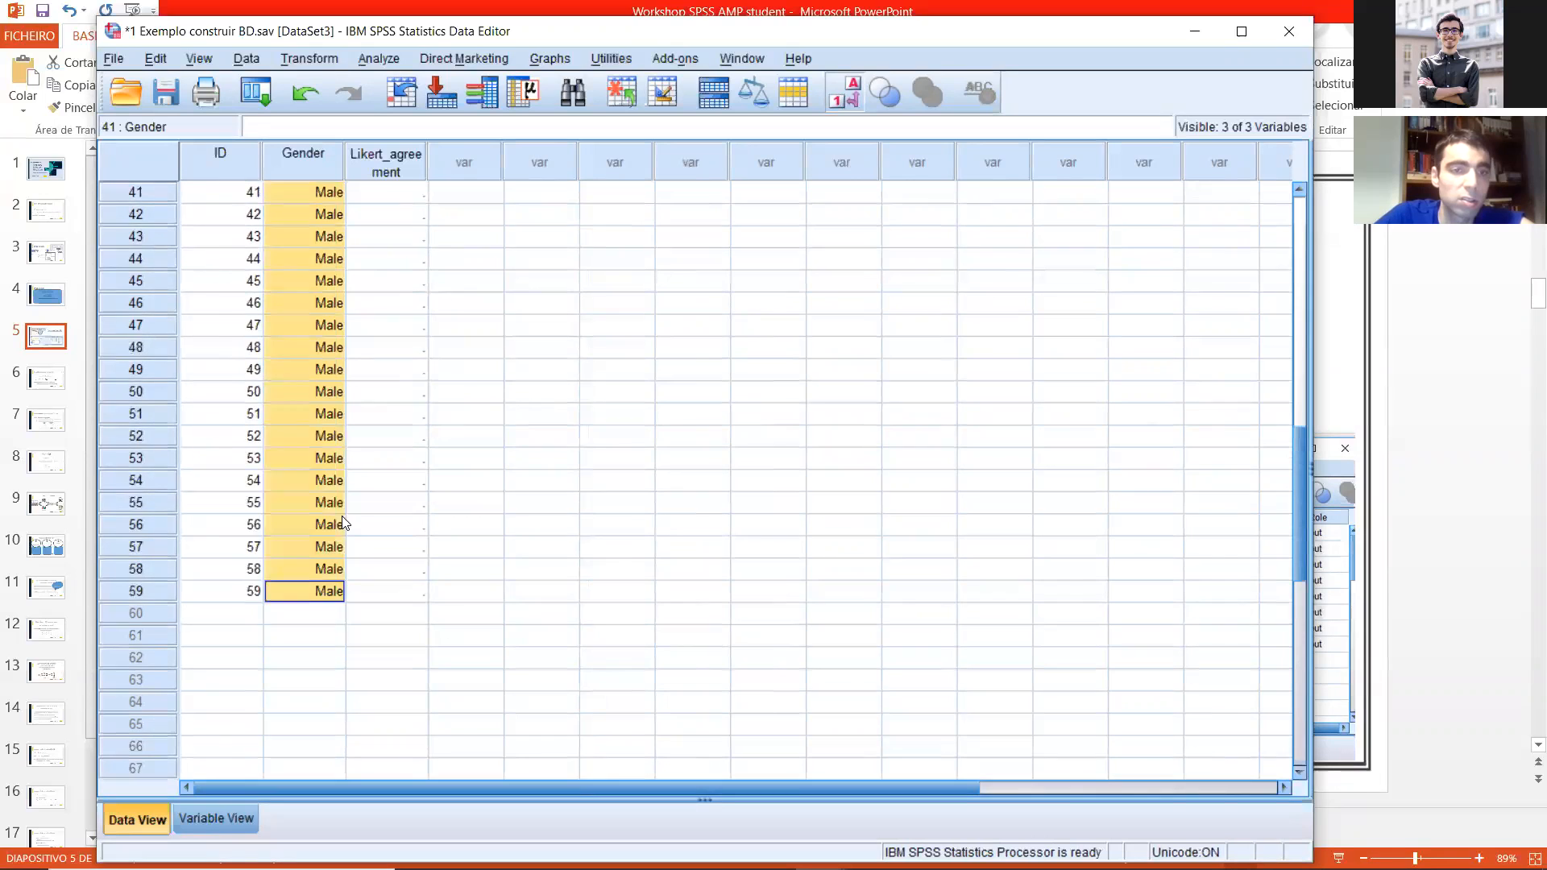
Step: Enter Likert_agreement codes 1 and 3 for cases 1 and 2, and widen the column to fit the full labels
{"action": "scroll", "coordinate": [449, 442], "scroll_direction": "up", "scroll_amount": 13}
{"action": "left_click", "coordinate": [379, 197]}
{"action": "type", "text": "1"}
{"action": "key", "text": "Return"}
{"action": "type", "text": "3"}
{"action": "key", "text": "Return"}
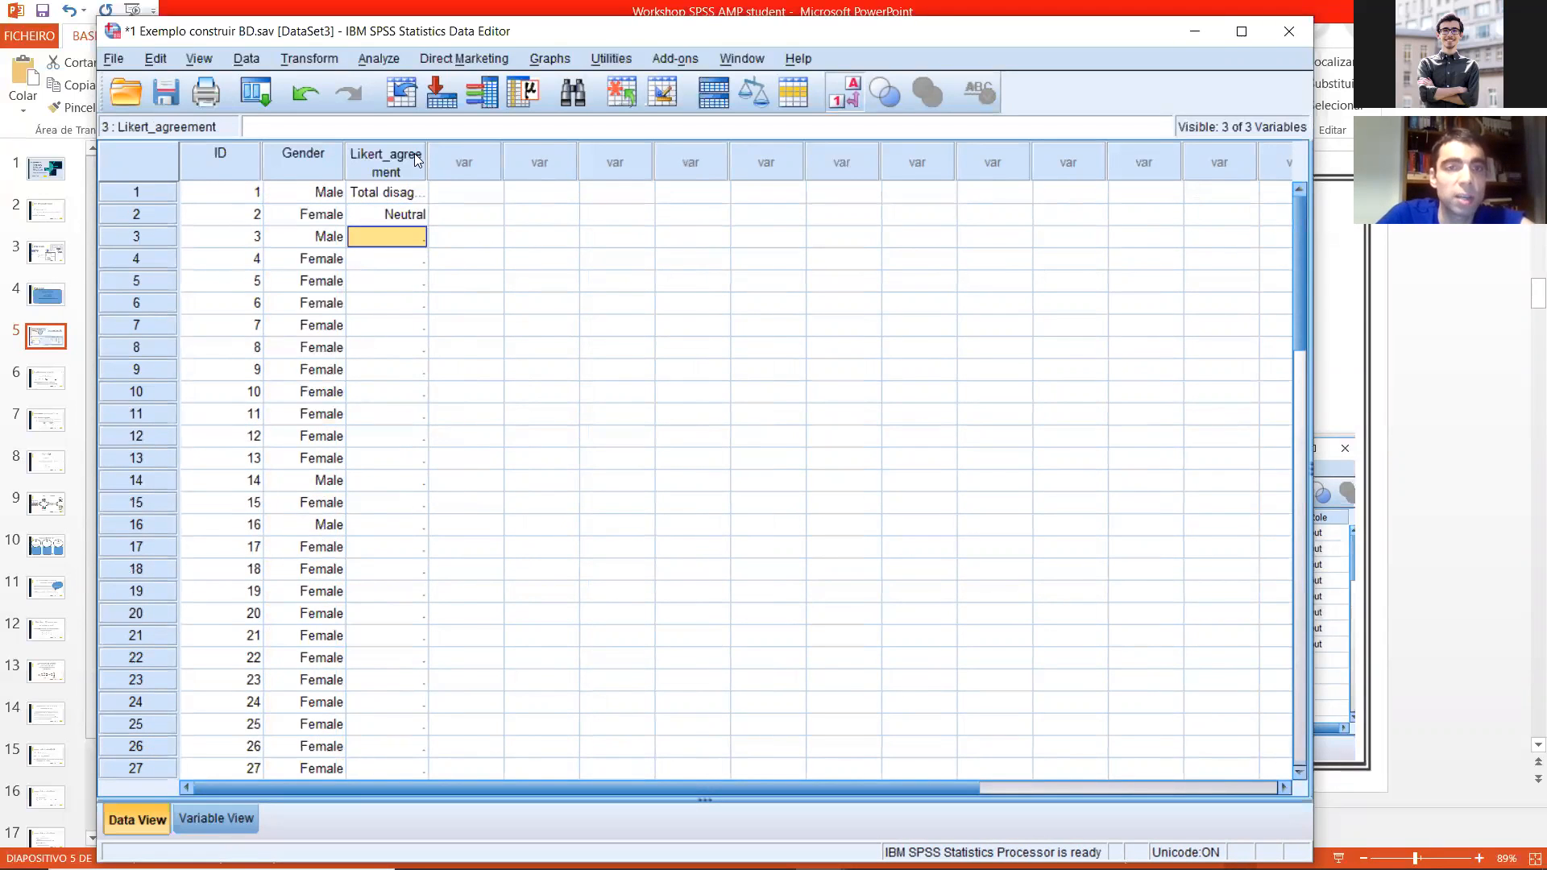
{"action": "left_click_drag", "start_coordinate": [428, 151], "coordinate": [489, 151]}
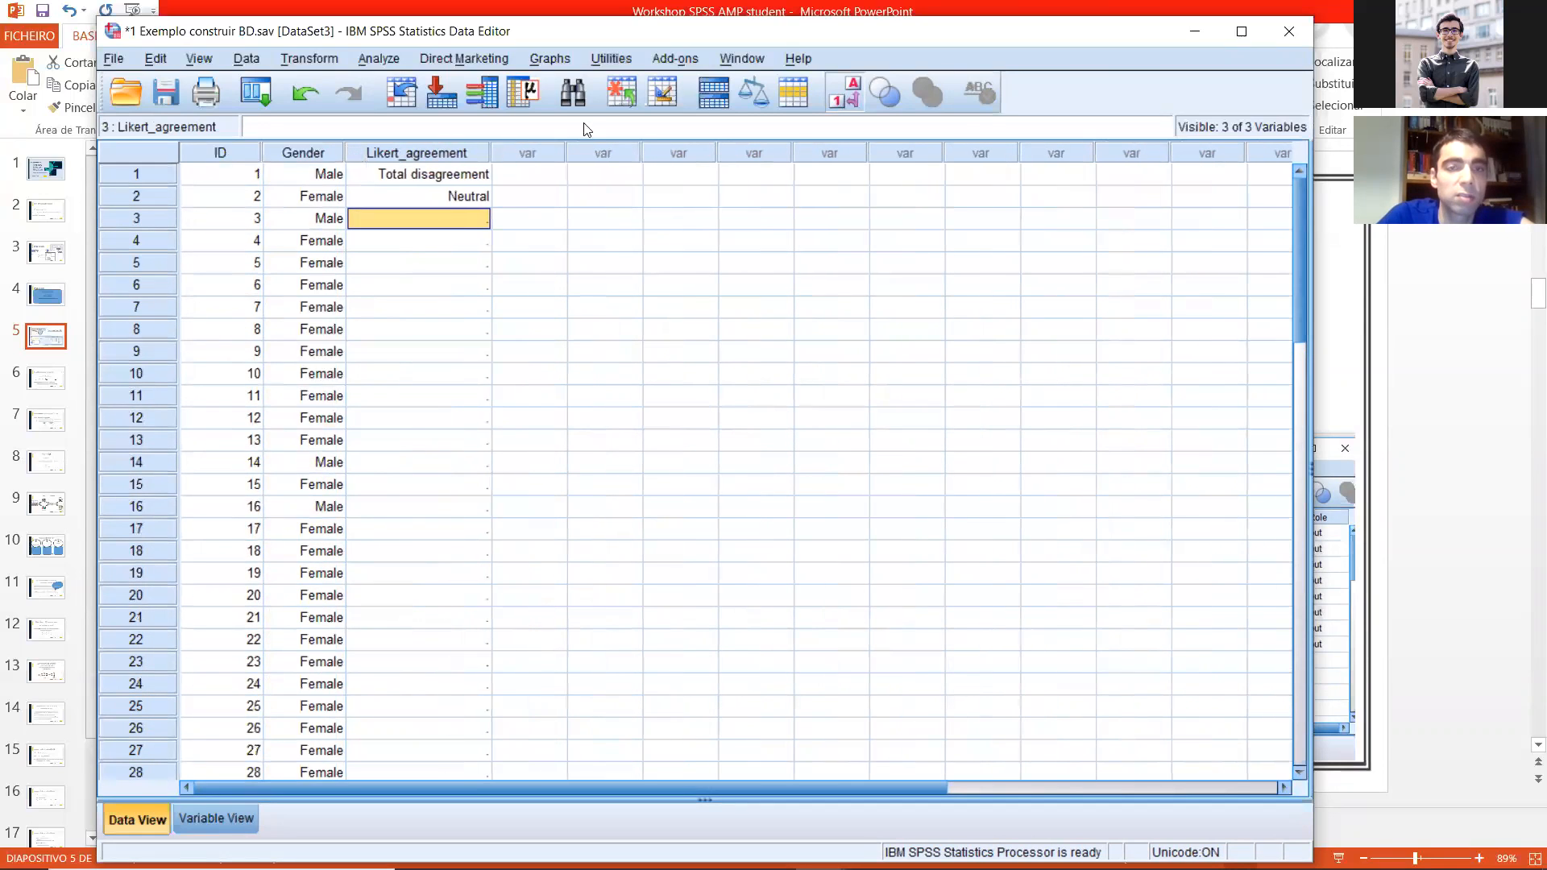
Step: Toggle the value label display on and off to compare the numeric codes with their labels
{"action": "left_click", "coordinate": [852, 91]}
{"action": "left_click", "coordinate": [851, 91]}
{"action": "left_click", "coordinate": [851, 91]}
{"action": "left_click", "coordinate": [851, 91]}
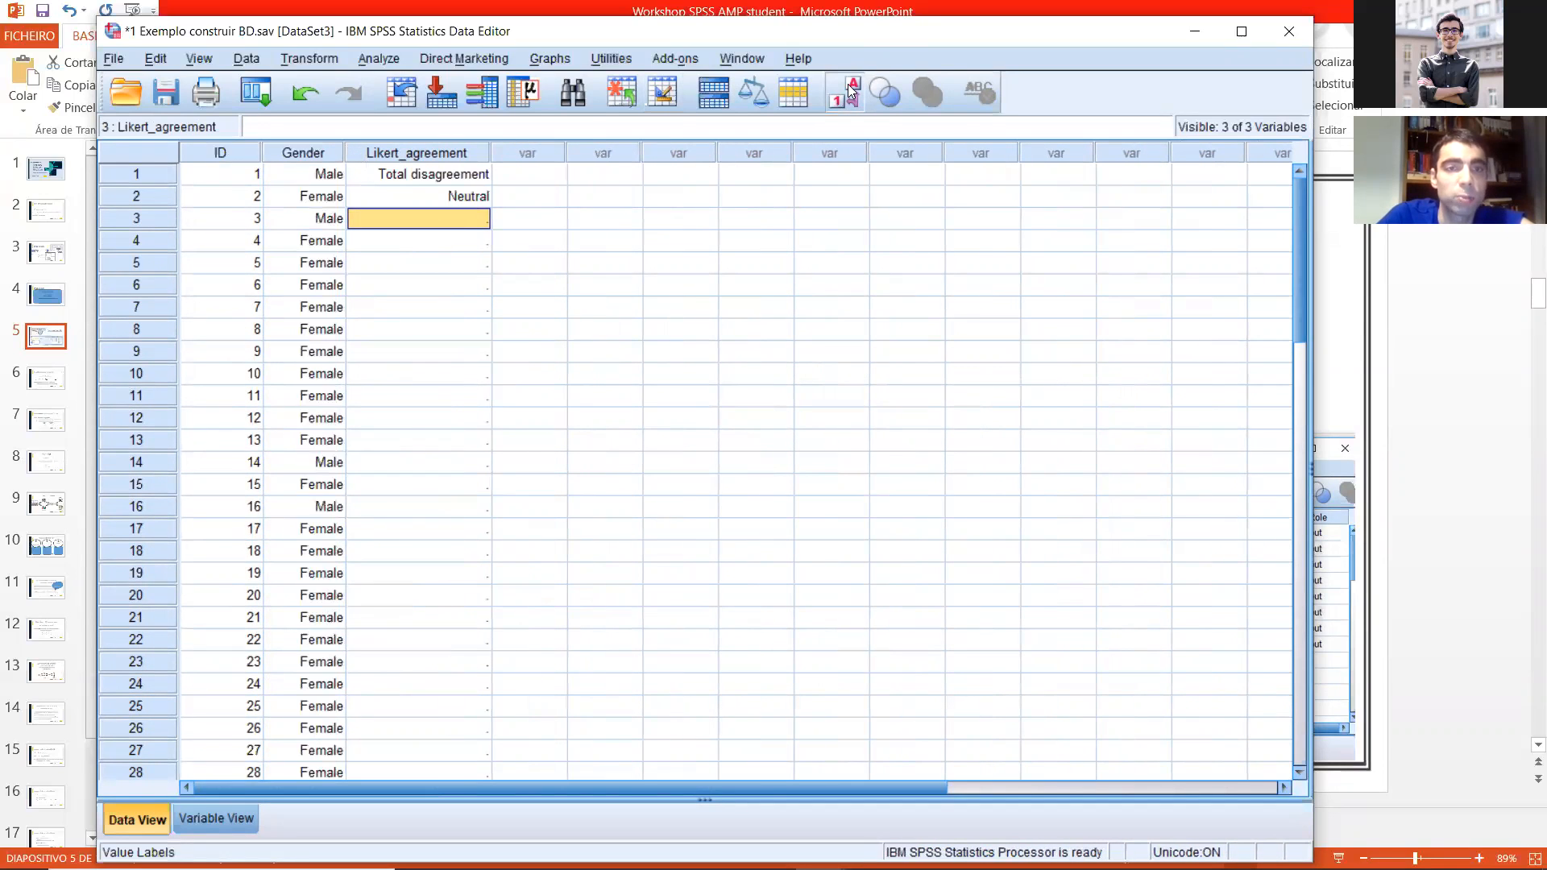
{"action": "left_click", "coordinate": [851, 91]}
{"action": "left_click", "coordinate": [851, 91]}
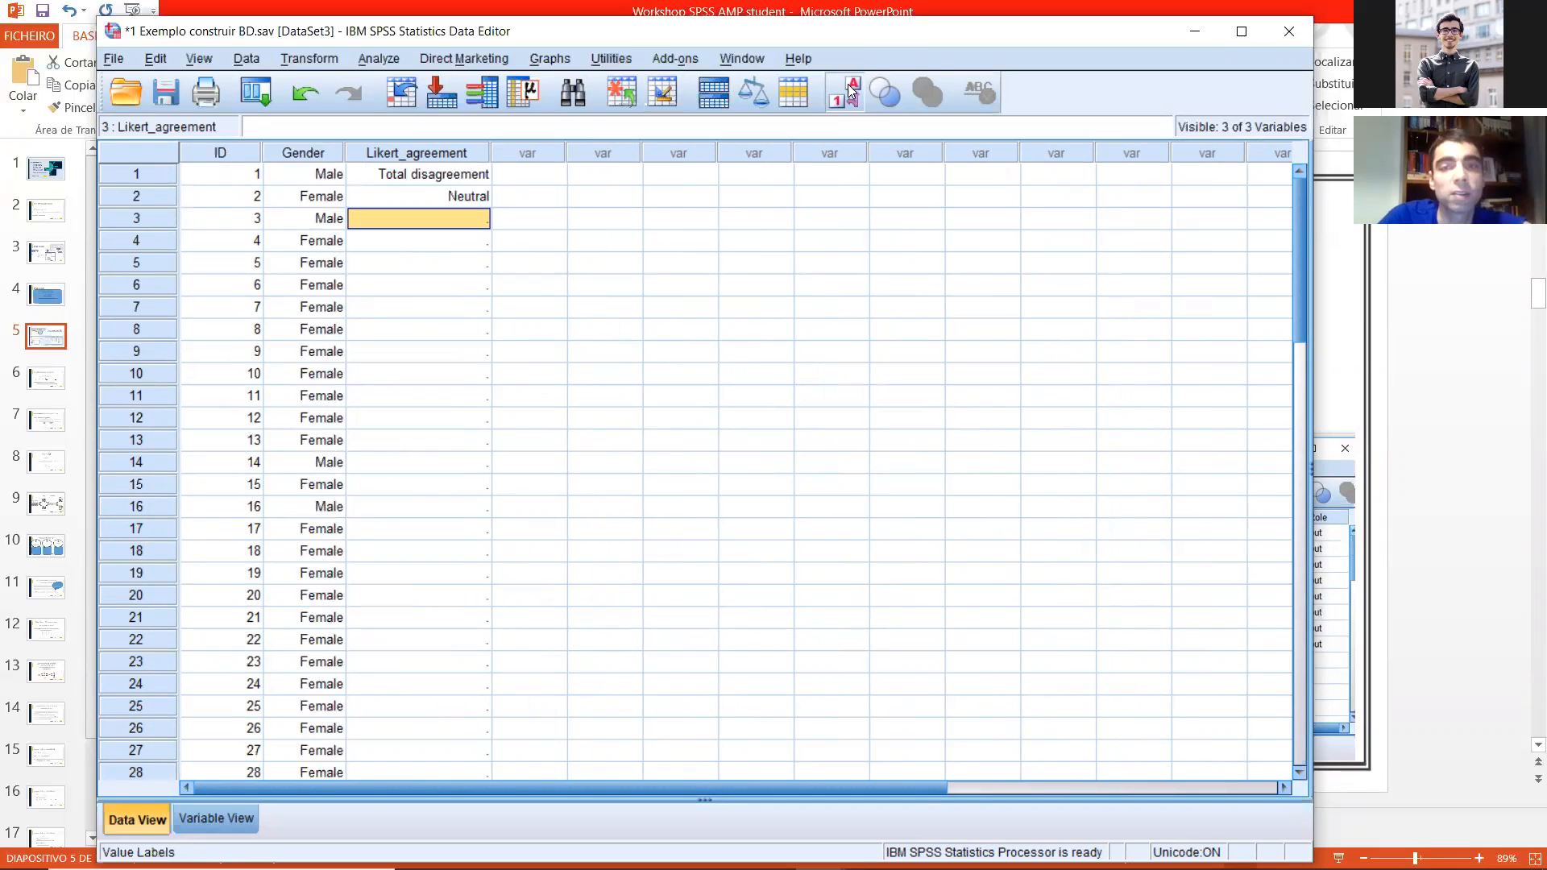
{"action": "left_click", "coordinate": [852, 91]}
{"action": "left_click", "coordinate": [852, 91]}
{"action": "left_click", "coordinate": [850, 91]}
{"action": "left_click", "coordinate": [850, 91]}
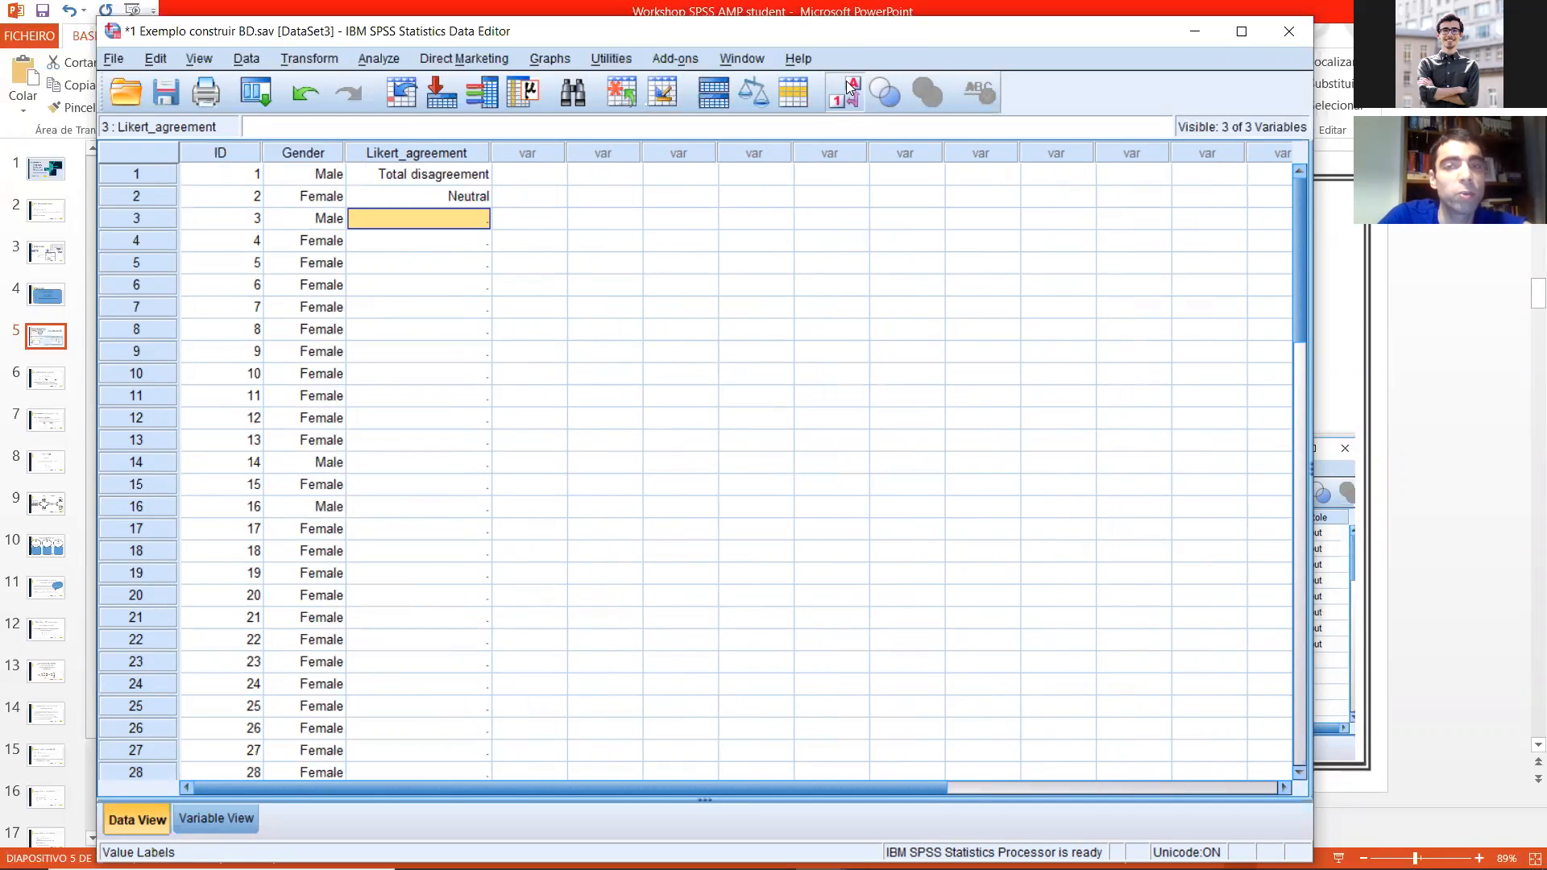
Step: Review the value labels defined for Likert_agreement and close them without changes
{"action": "left_click", "coordinate": [218, 817]}
{"action": "left_click", "coordinate": [778, 197]}
{"action": "left_click", "coordinate": [778, 194]}
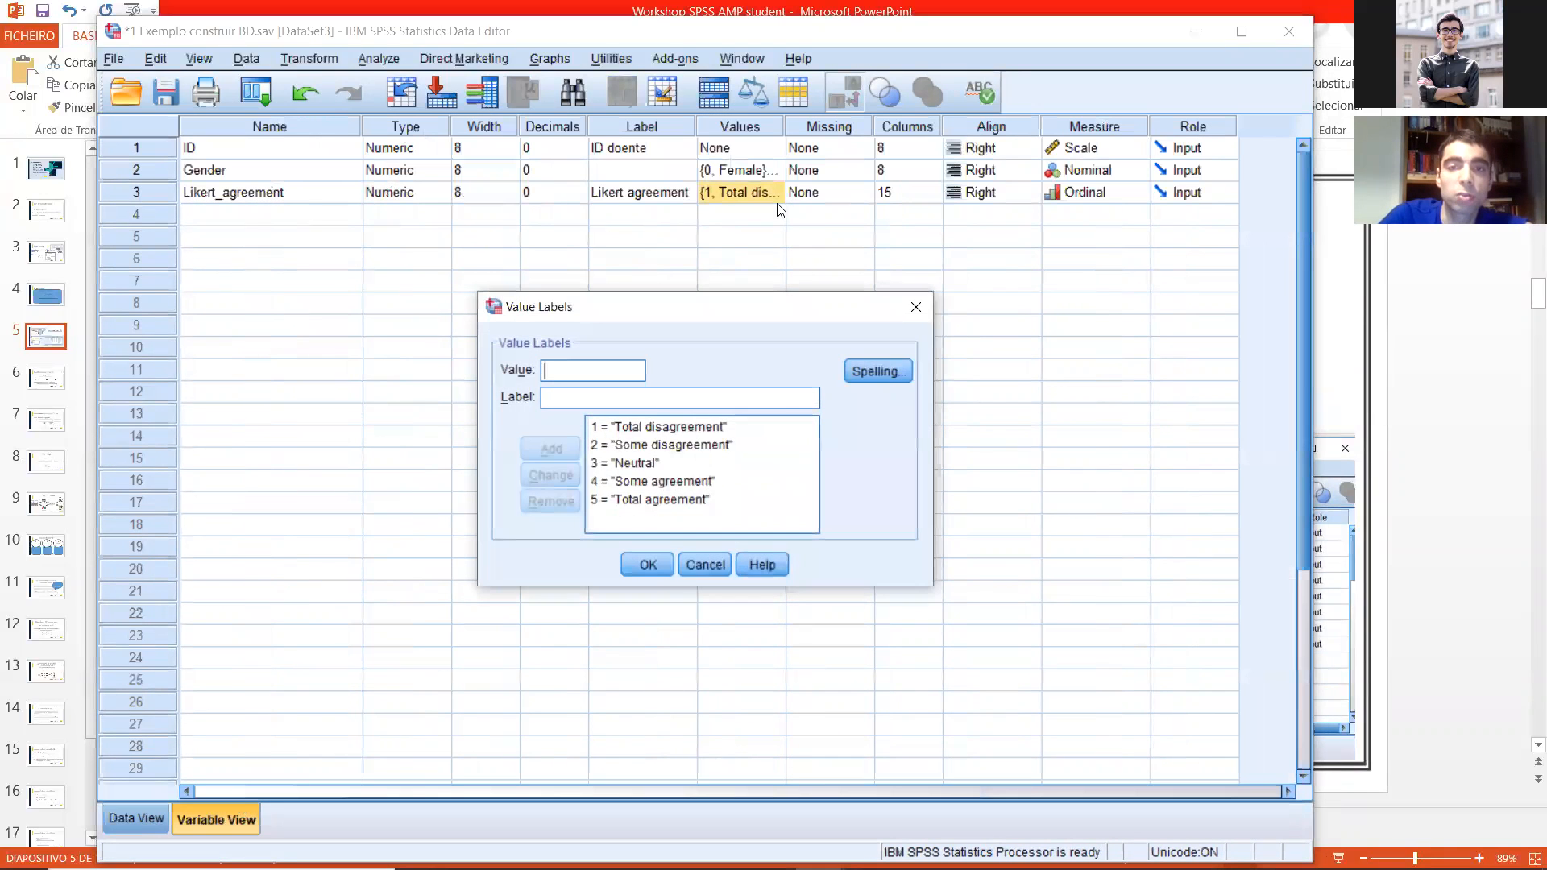
{"action": "left_click", "coordinate": [910, 306]}
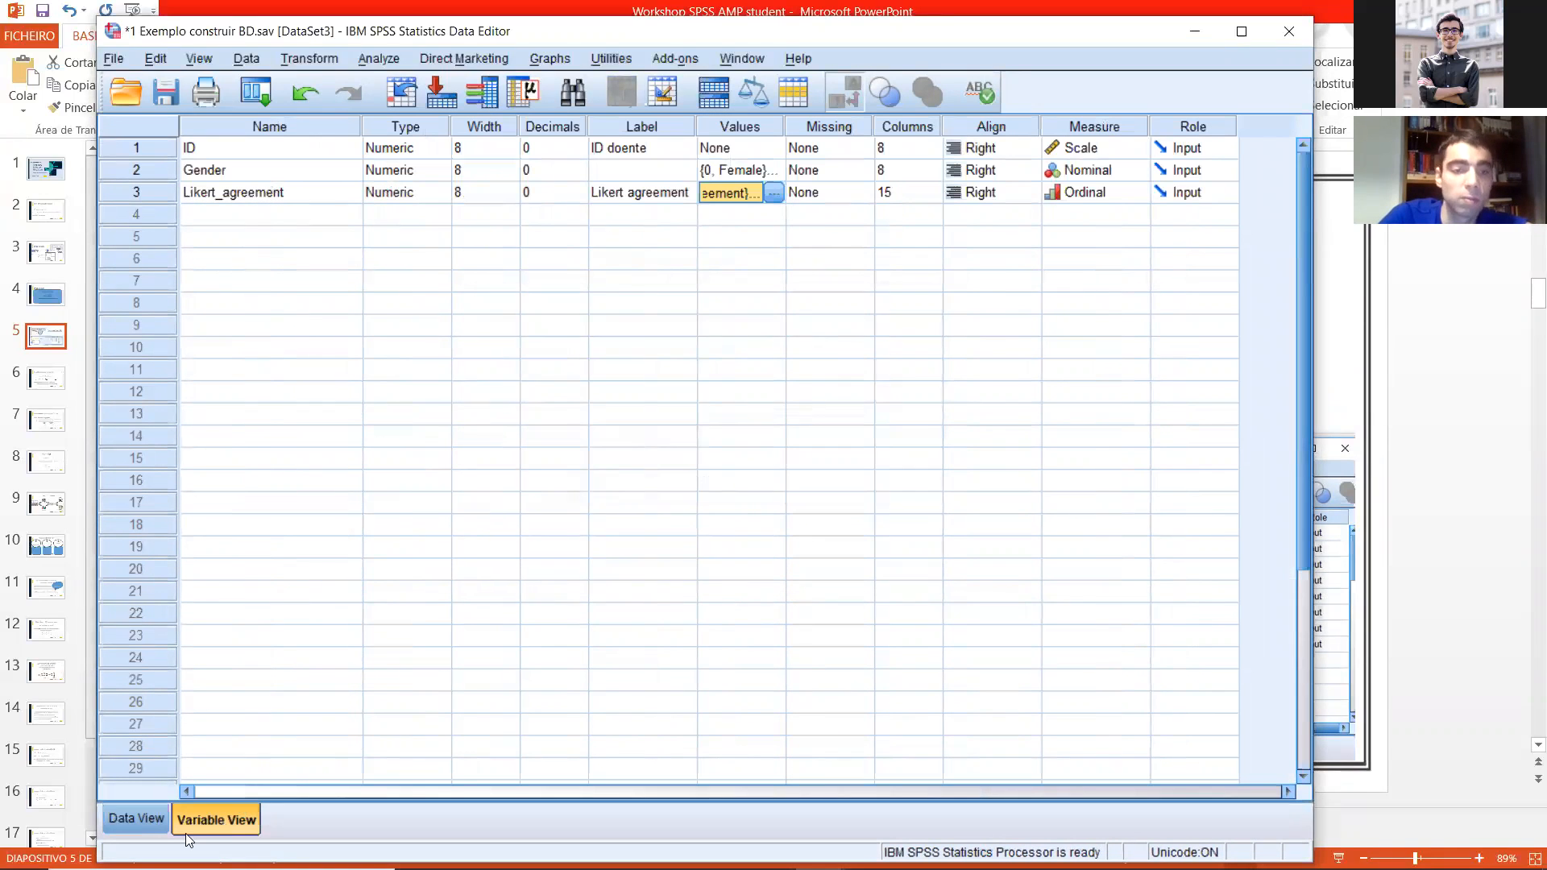
Step: Return to the data sheet and enter Likert_agreement codes 3, 2, 4, 5 and 4 for cases 3 to 7
{"action": "left_click", "coordinate": [149, 818]}
{"action": "type", "text": "3"}
{"action": "key", "text": "Return"}
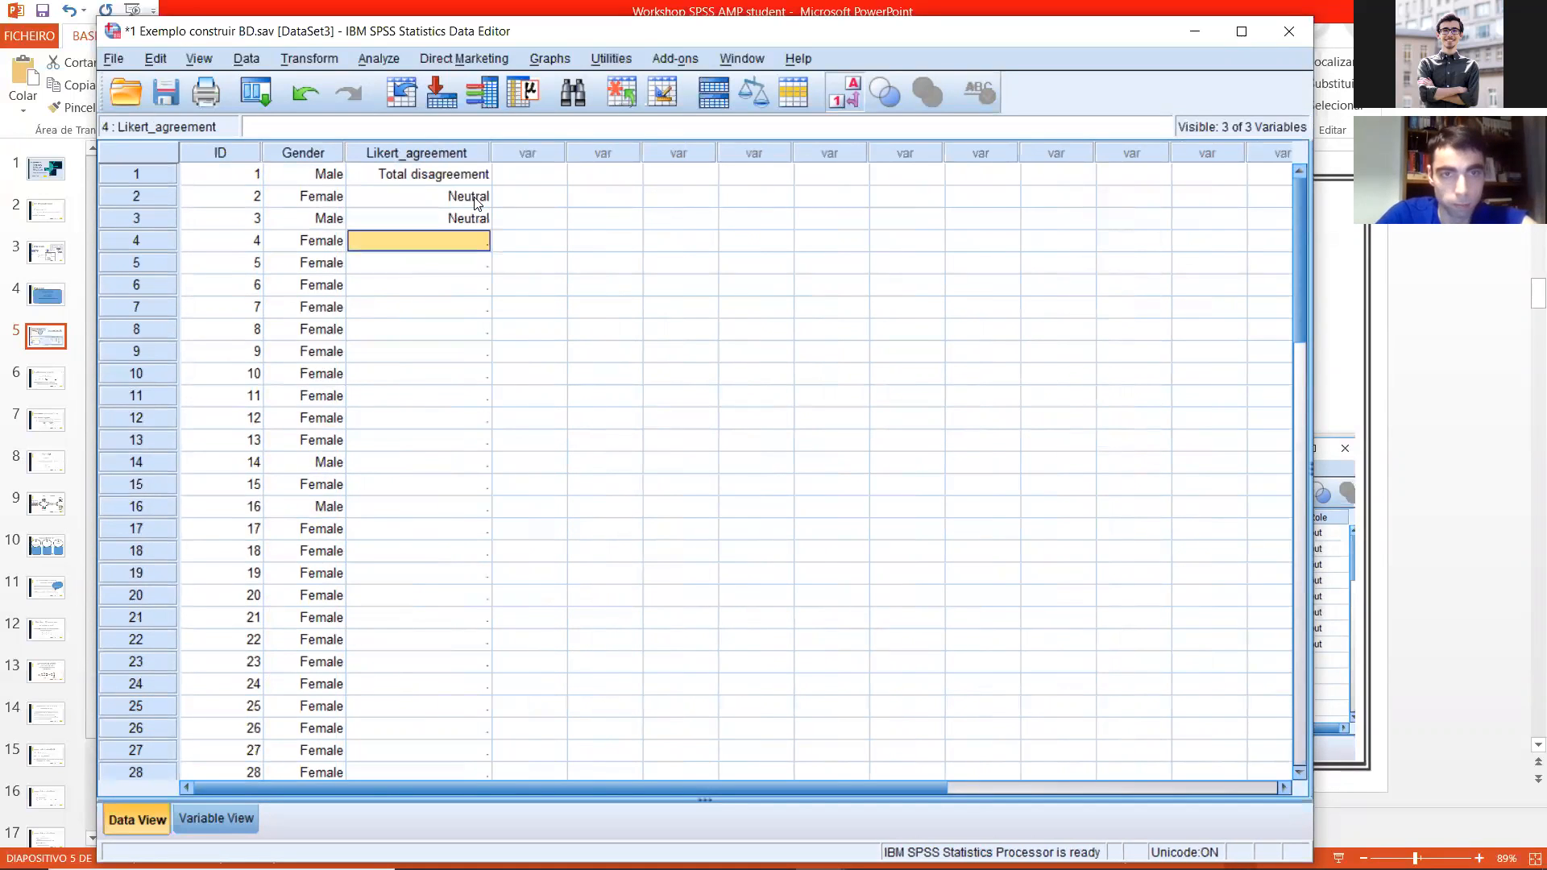
{"action": "type", "text": "2"}
{"action": "key", "text": "Return"}
{"action": "type", "text": "4"}
{"action": "key", "text": "Return"}
{"action": "type", "text": "5"}
{"action": "key", "text": "Return"}
{"action": "type", "text": "4"}
Step: Enter Likert_agreement values 33, 4, 5, 44, 3, 22, 3, 4, 55 and 3 for cases 8 to 17
{"action": "key", "text": "Return"}
{"action": "type", "text": "33 4 5 44 3"}
{"action": "key", "text": "Return"}
{"action": "type", "text": "22 3"}
{"action": "key", "text": "Return"}
{"action": "type", "text": "4"}
{"action": "key", "text": "Return"}
{"action": "type", "text": "55"}
Step: Correct the invalid Likert_agreement entries to 3 in case 8 and 4 in case 11
{"action": "key", "text": "Return"}
{"action": "type", "text": "3"}
{"action": "key", "text": "Return"}
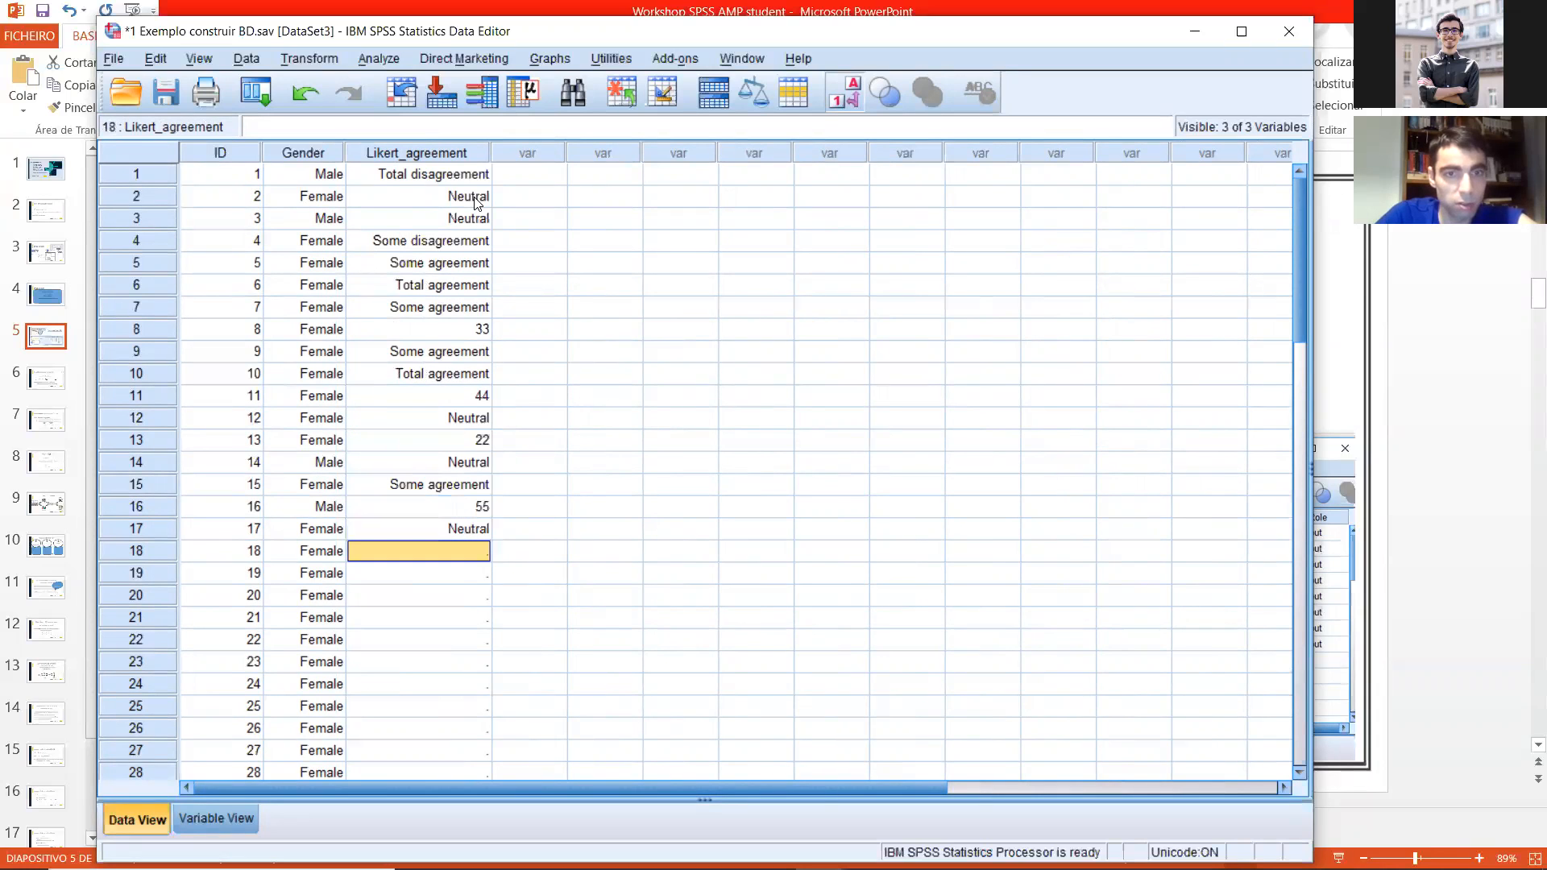
{"action": "left_click", "coordinate": [475, 326]}
{"action": "key", "text": "Return"}
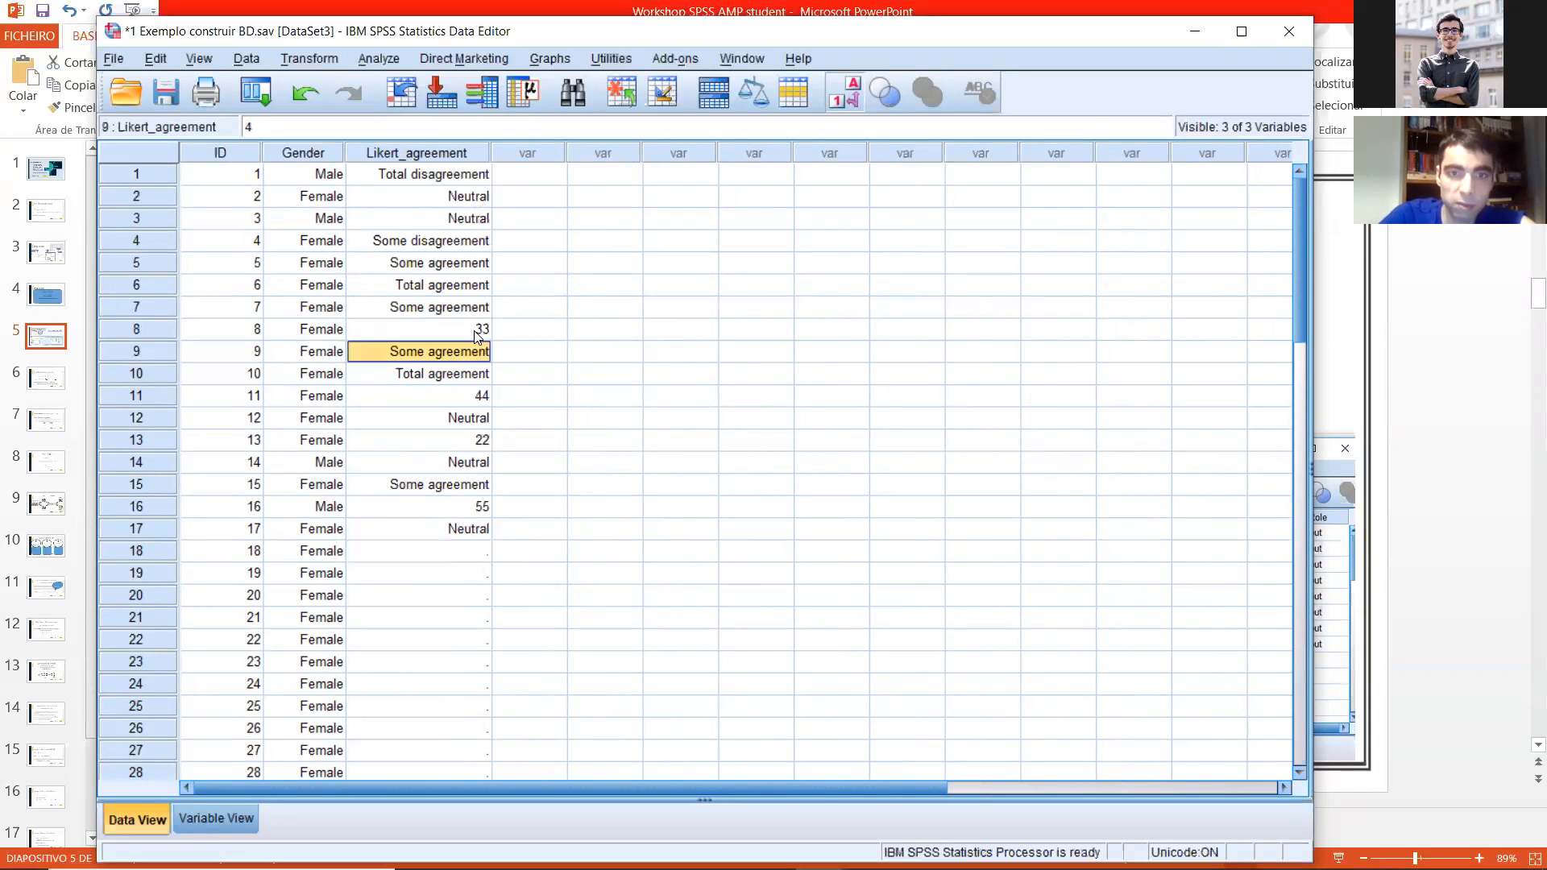
{"action": "left_click", "coordinate": [453, 327]}
{"action": "type", "text": "3"}
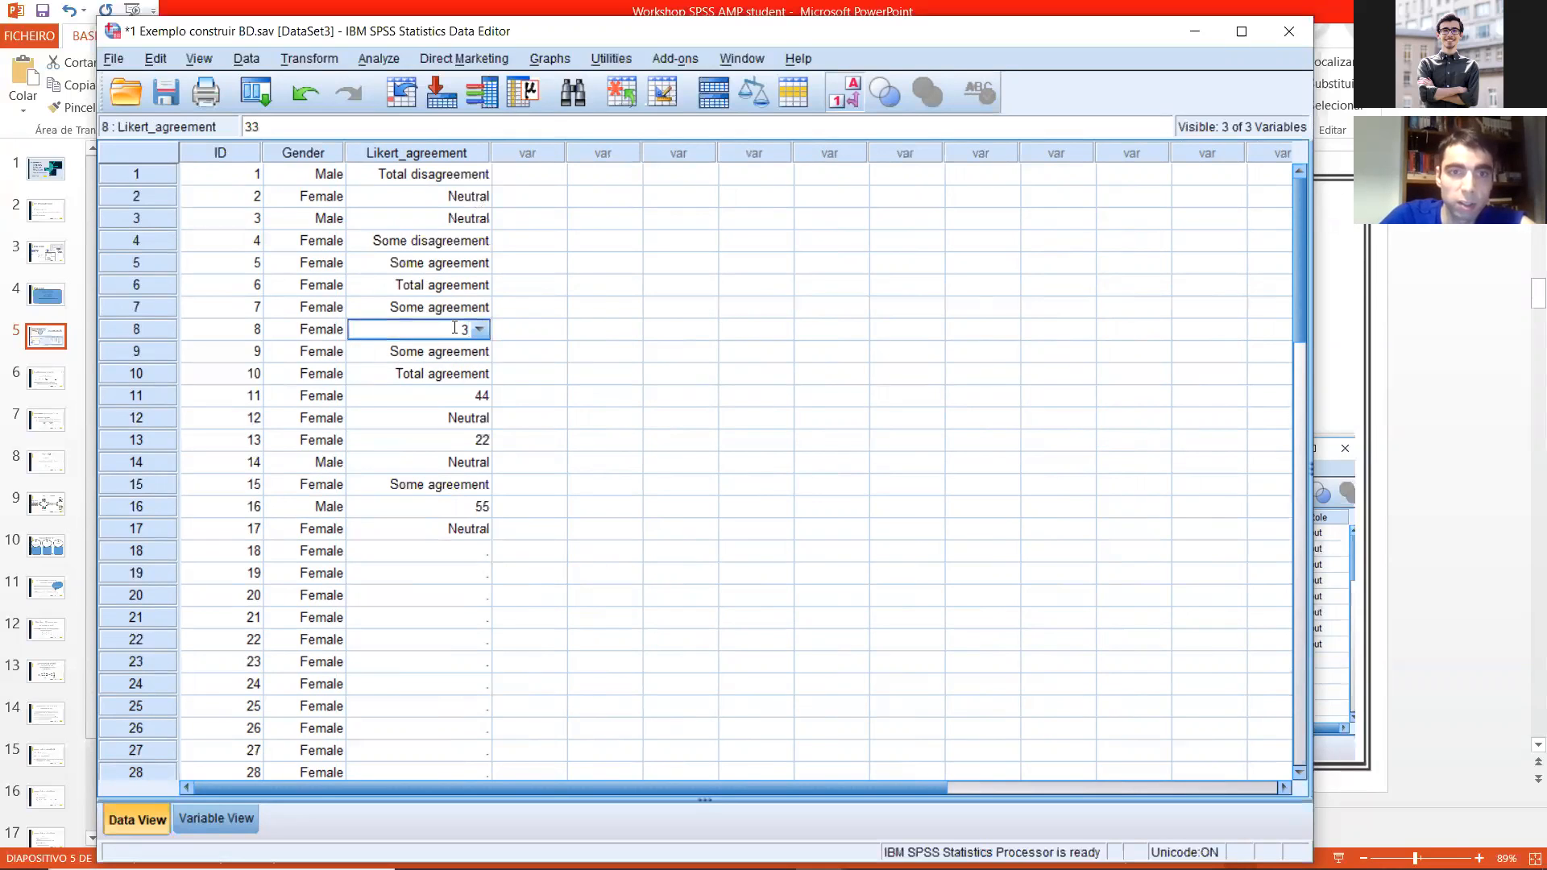
{"action": "key", "text": "Return"}
{"action": "key", "text": "Return"}
{"action": "left_click", "coordinate": [469, 395]}
{"action": "type", "text": "4"}
Step: Correct the invalid Likert_agreement entries to 2 in case 13 and 5 in case 16
{"action": "key", "text": "Return"}
{"action": "left_click", "coordinate": [487, 436]}
{"action": "type", "text": "2"}
{"action": "key", "text": "Return"}
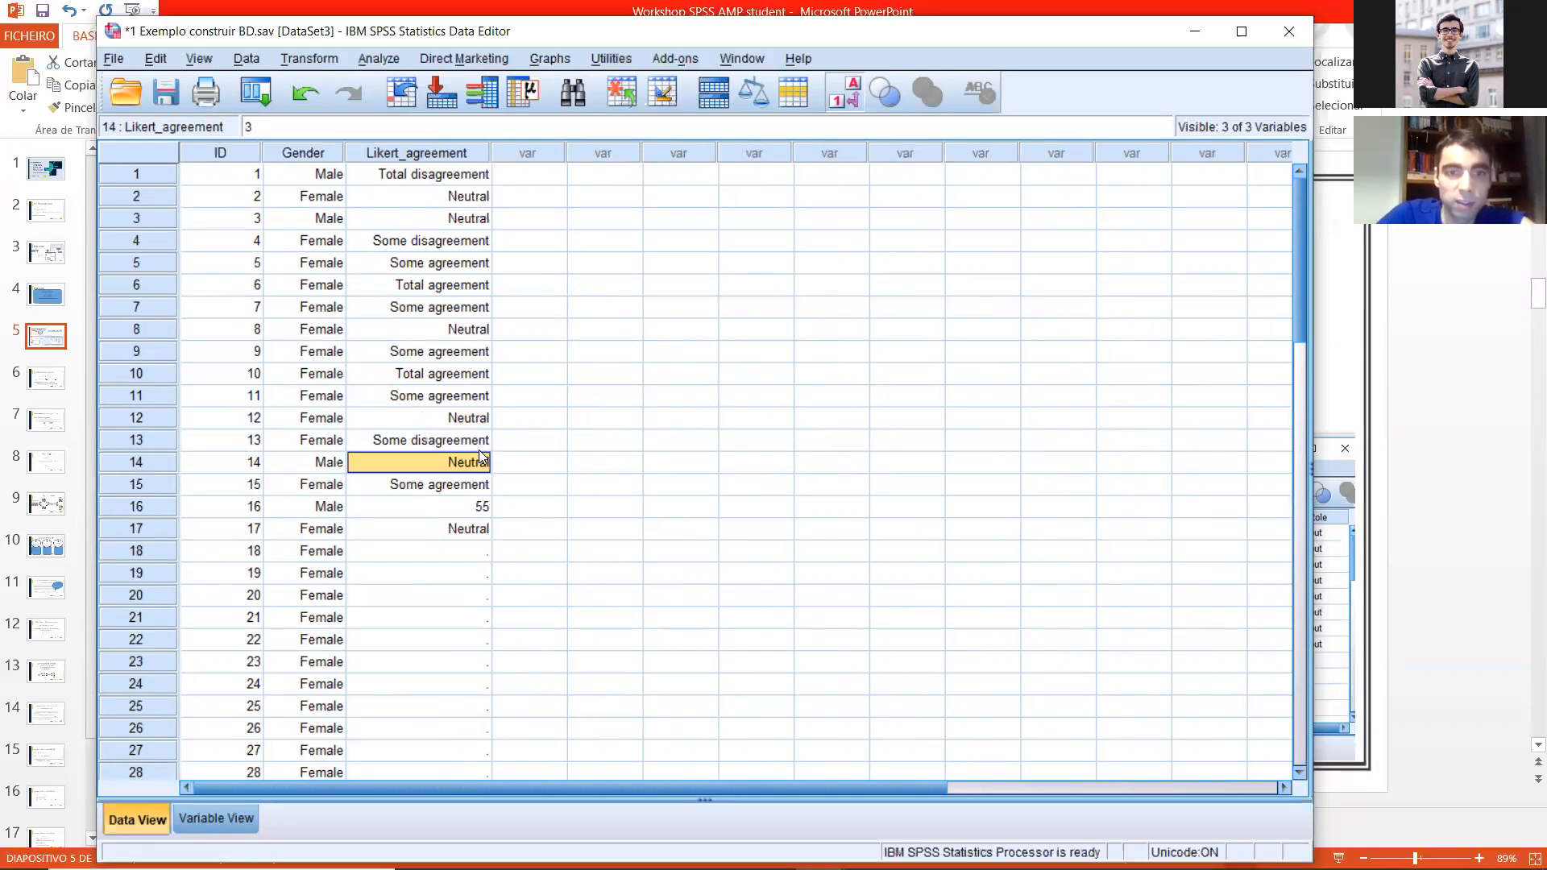
{"action": "left_click", "coordinate": [486, 509]}
{"action": "type", "text": "5"}
{"action": "key", "text": "Return"}
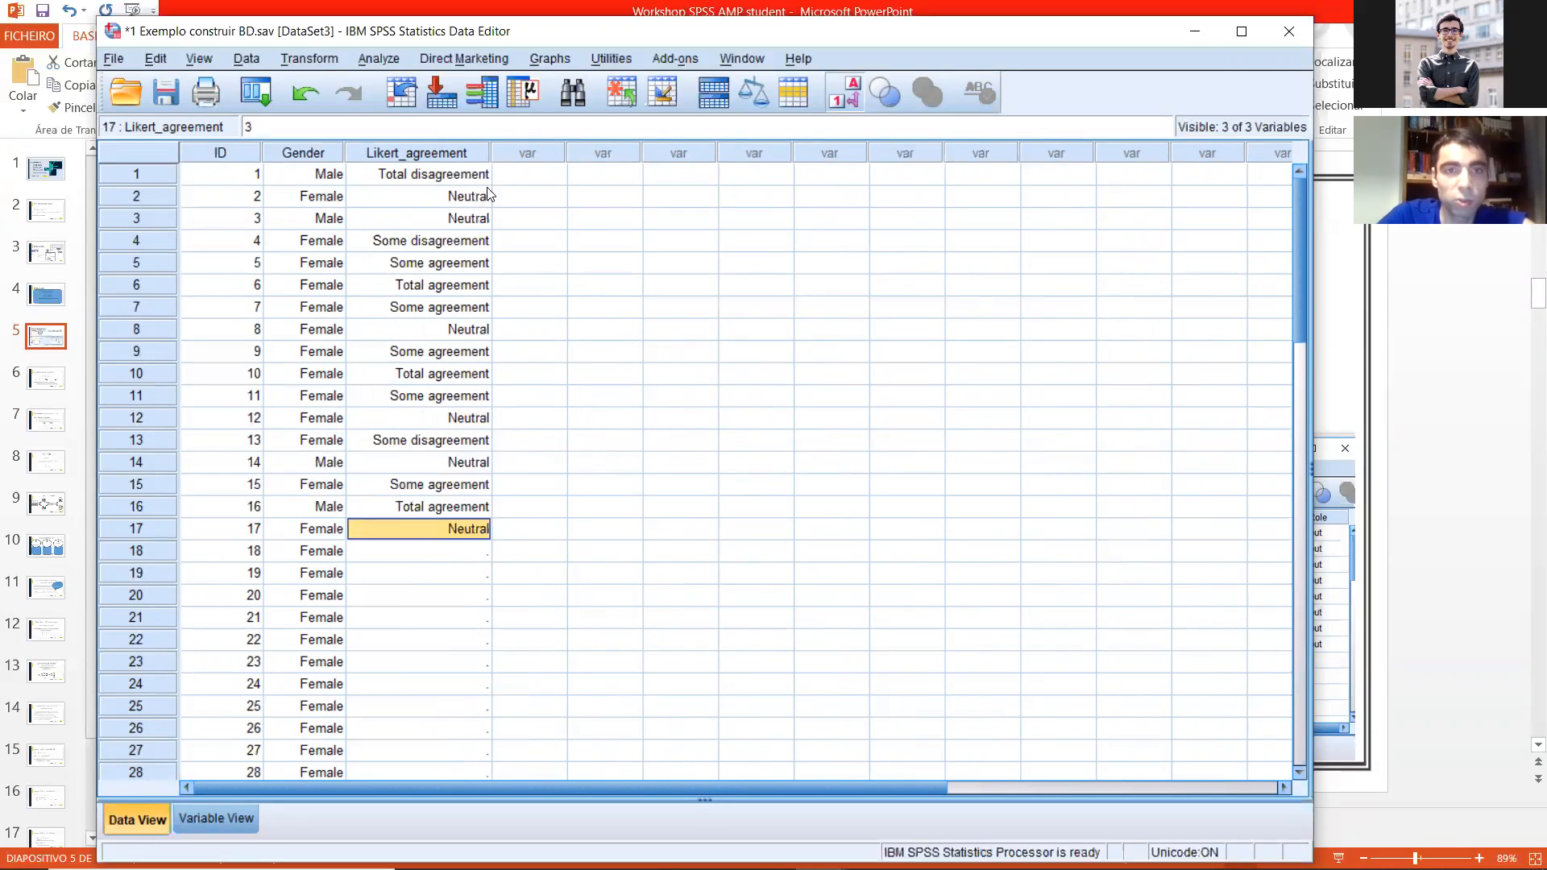
Step: Fill Likert_agreement for cases 18 to 52 with repeated copies of the values in cases 1 to 17
{"action": "left_click_drag", "start_coordinate": [460, 179], "coordinate": [398, 520]}
{"action": "key", "text": "ctrl+c"}
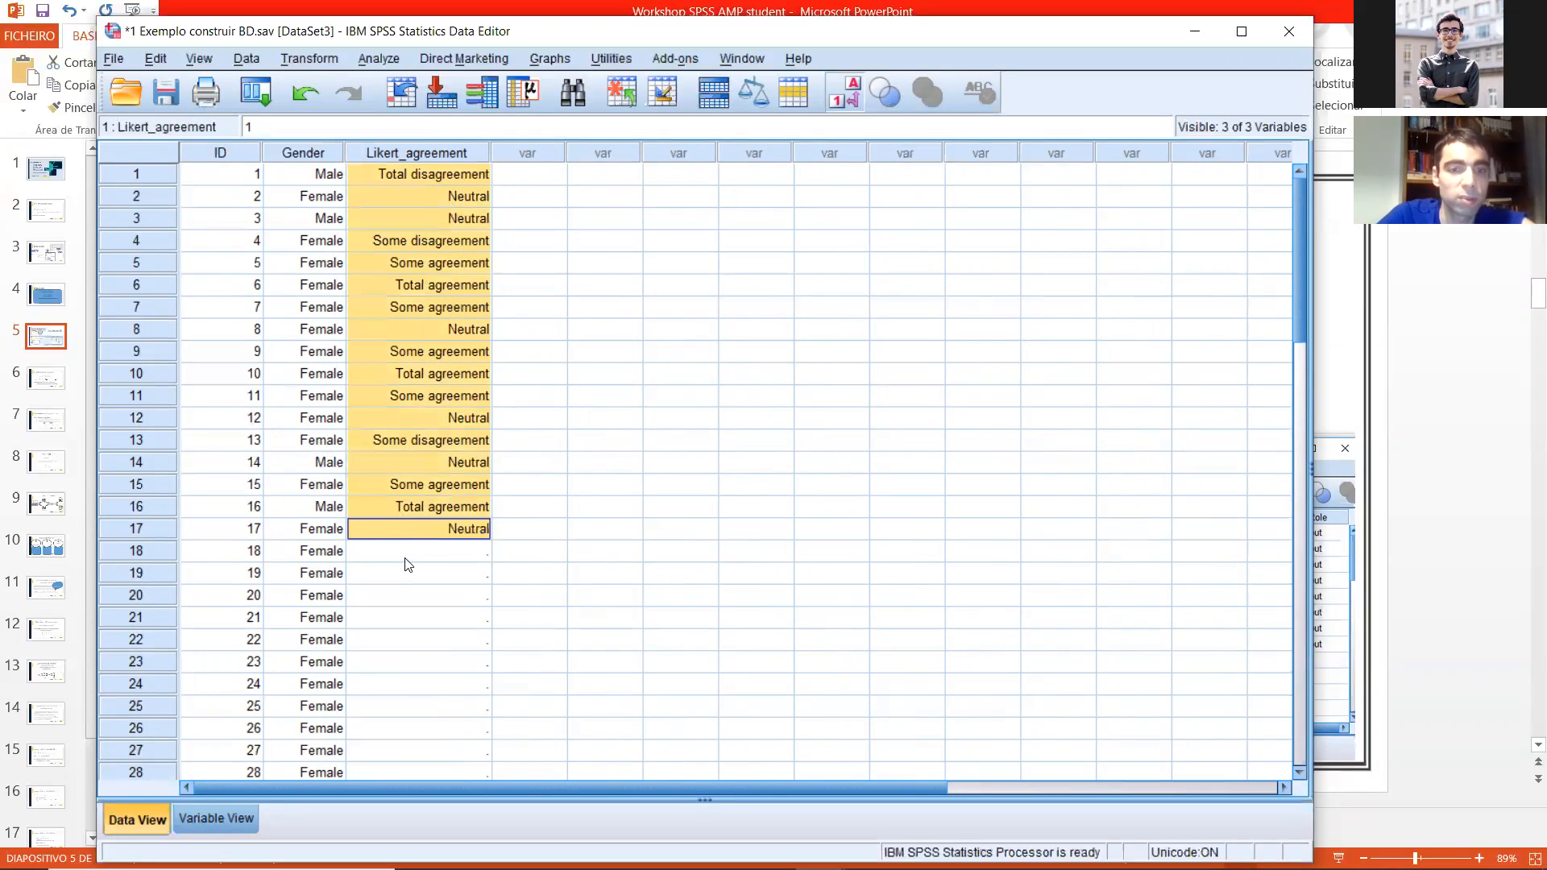
{"action": "left_click", "coordinate": [405, 552]}
{"action": "key", "text": "ctrl+v"}
{"action": "scroll", "coordinate": [497, 375], "scroll_direction": "down", "scroll_amount": 10}
{"action": "left_click", "coordinate": [457, 284]}
{"action": "key", "text": "ctrl+v"}
{"action": "left_click", "coordinate": [459, 266]}
{"action": "key", "text": "ctrl+v"}
Step: Copy the Likert_agreement values of cases 47 to 52 into cases 53 to 58
{"action": "scroll", "coordinate": [441, 371], "scroll_direction": "down", "scroll_amount": 5}
{"action": "left_click_drag", "start_coordinate": [458, 307], "coordinate": [405, 240]}
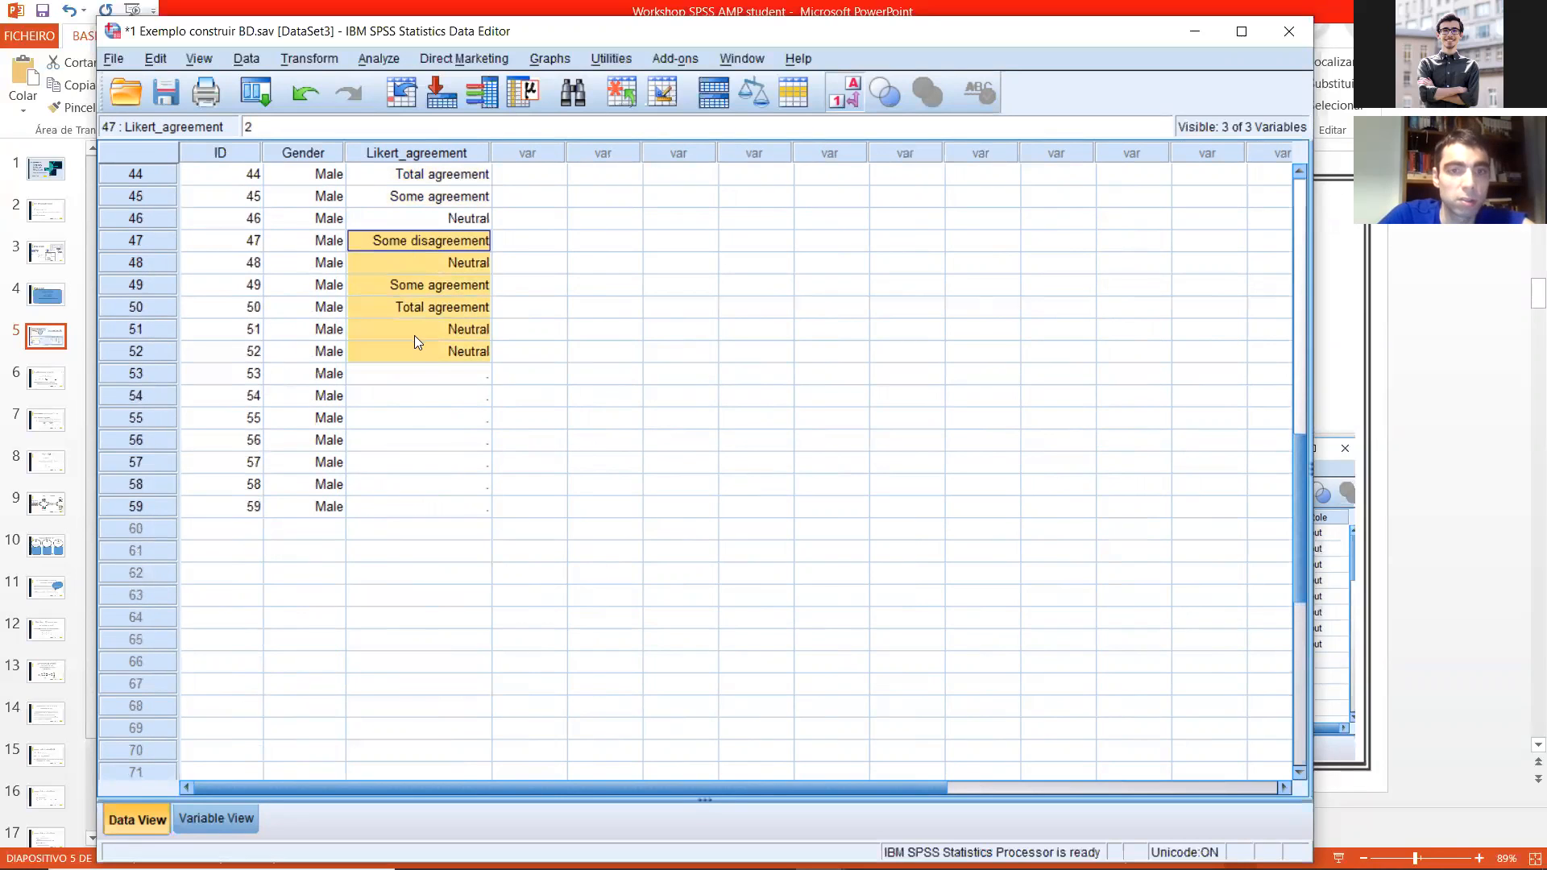
{"action": "key", "text": "ctrl+c"}
{"action": "left_click", "coordinate": [422, 371]}
{"action": "key", "text": "ctrl+v"}
{"action": "left_click", "coordinate": [465, 483]}
{"action": "left_click", "coordinate": [456, 509]}
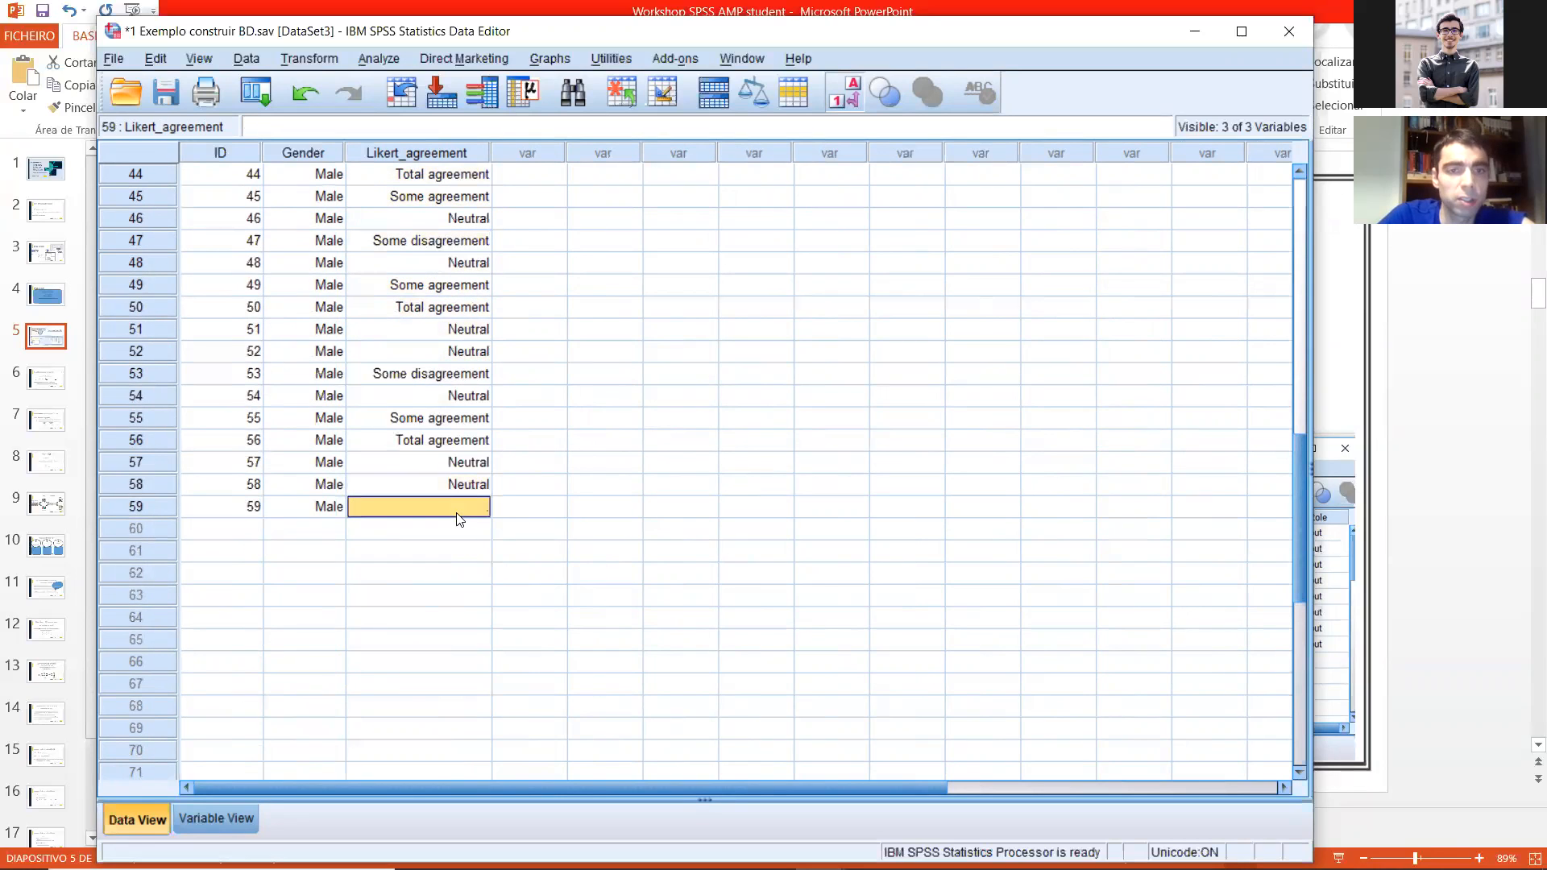
Step: Save the data file and close the output viewer without saving its contents
{"action": "left_click", "coordinate": [530, 507]}
{"action": "scroll", "coordinate": [515, 465], "scroll_direction": "up", "scroll_amount": 7}
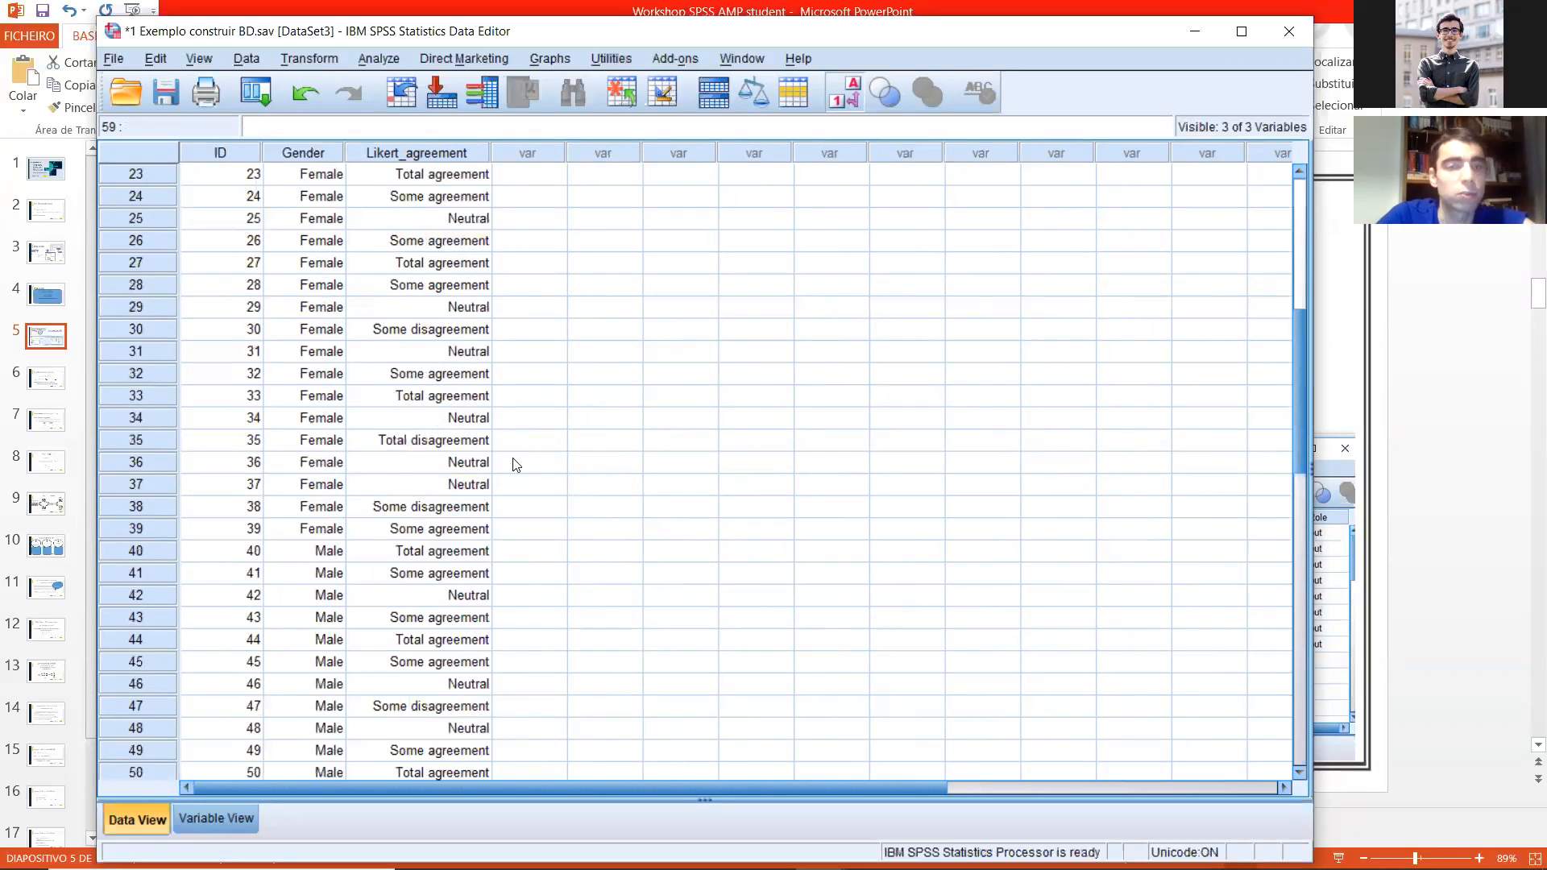
{"action": "scroll", "coordinate": [515, 465], "scroll_direction": "up", "scroll_amount": 7}
{"action": "left_click", "coordinate": [166, 94]}
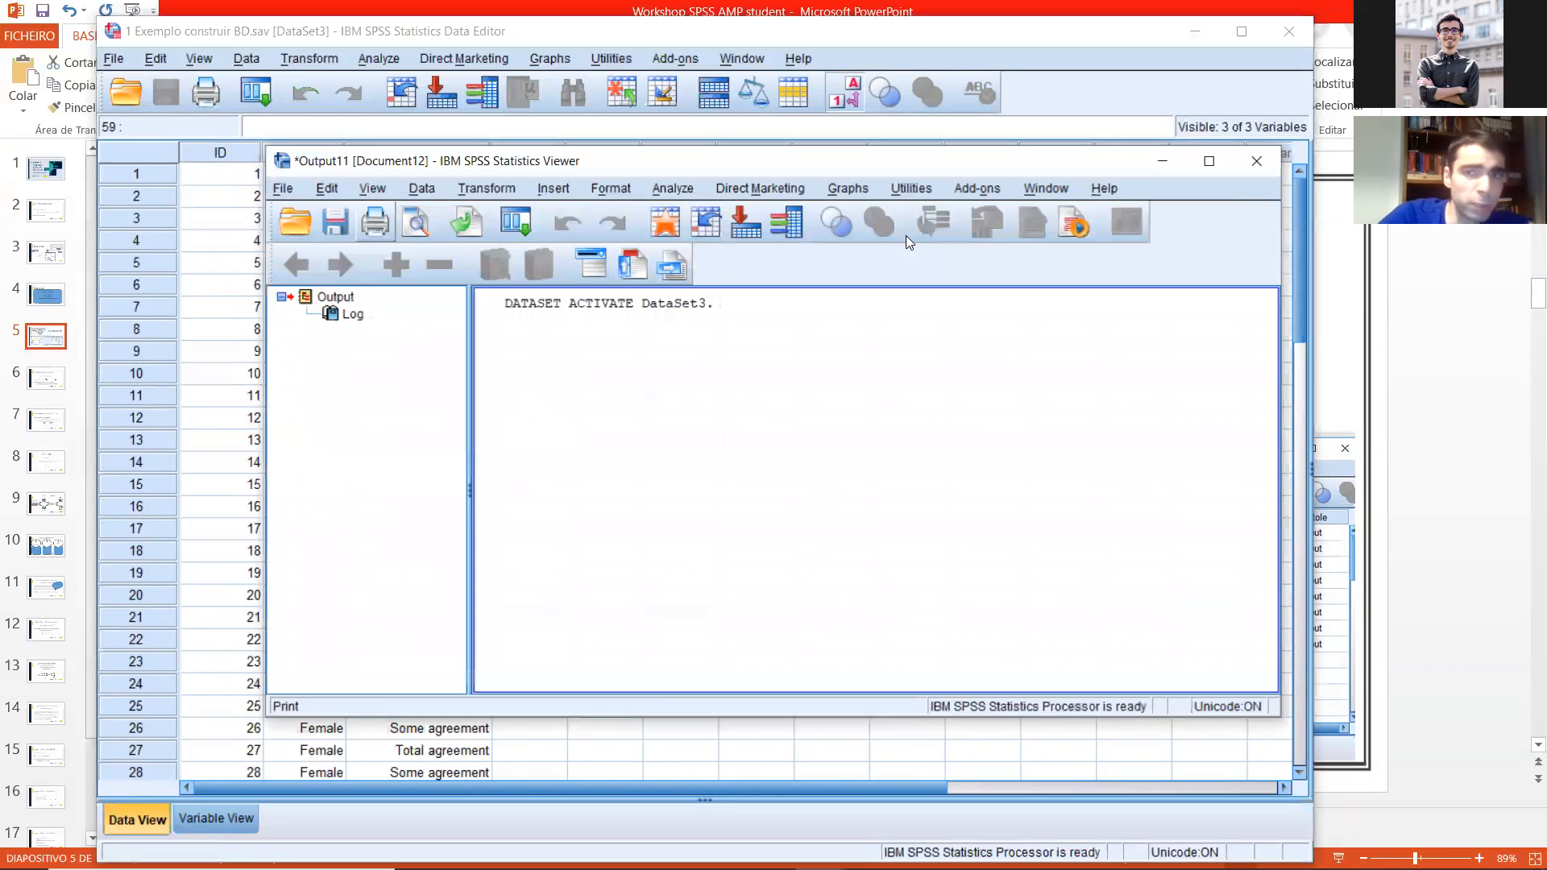
{"action": "left_click_drag", "start_coordinate": [665, 169], "coordinate": [149, 220]}
{"action": "left_click", "coordinate": [740, 212]}
{"action": "left_click", "coordinate": [306, 520]}
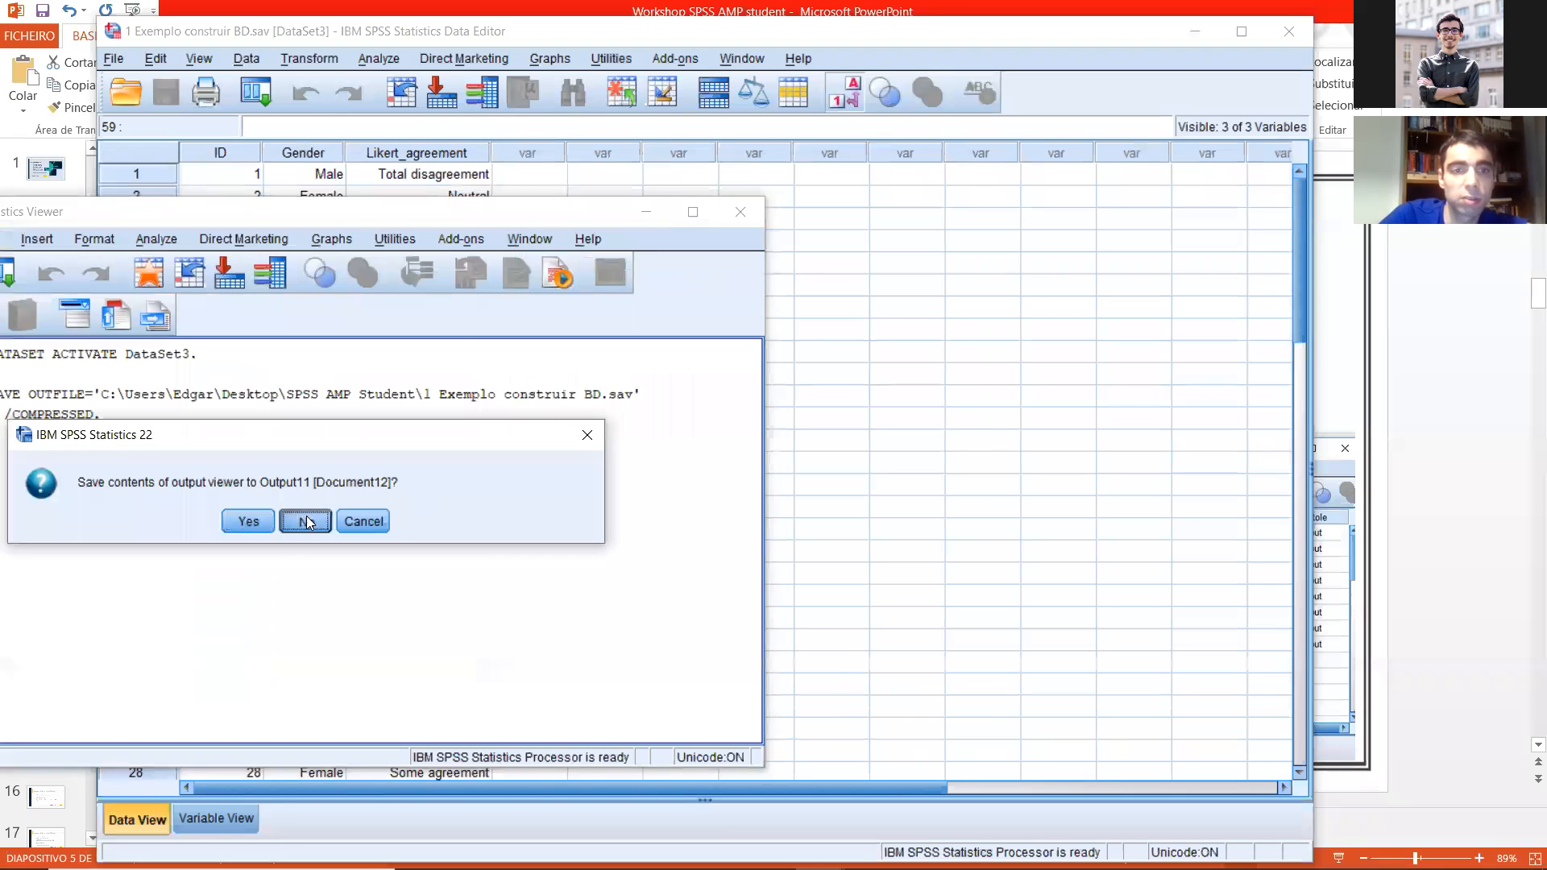
{"action": "left_click", "coordinate": [560, 262]}
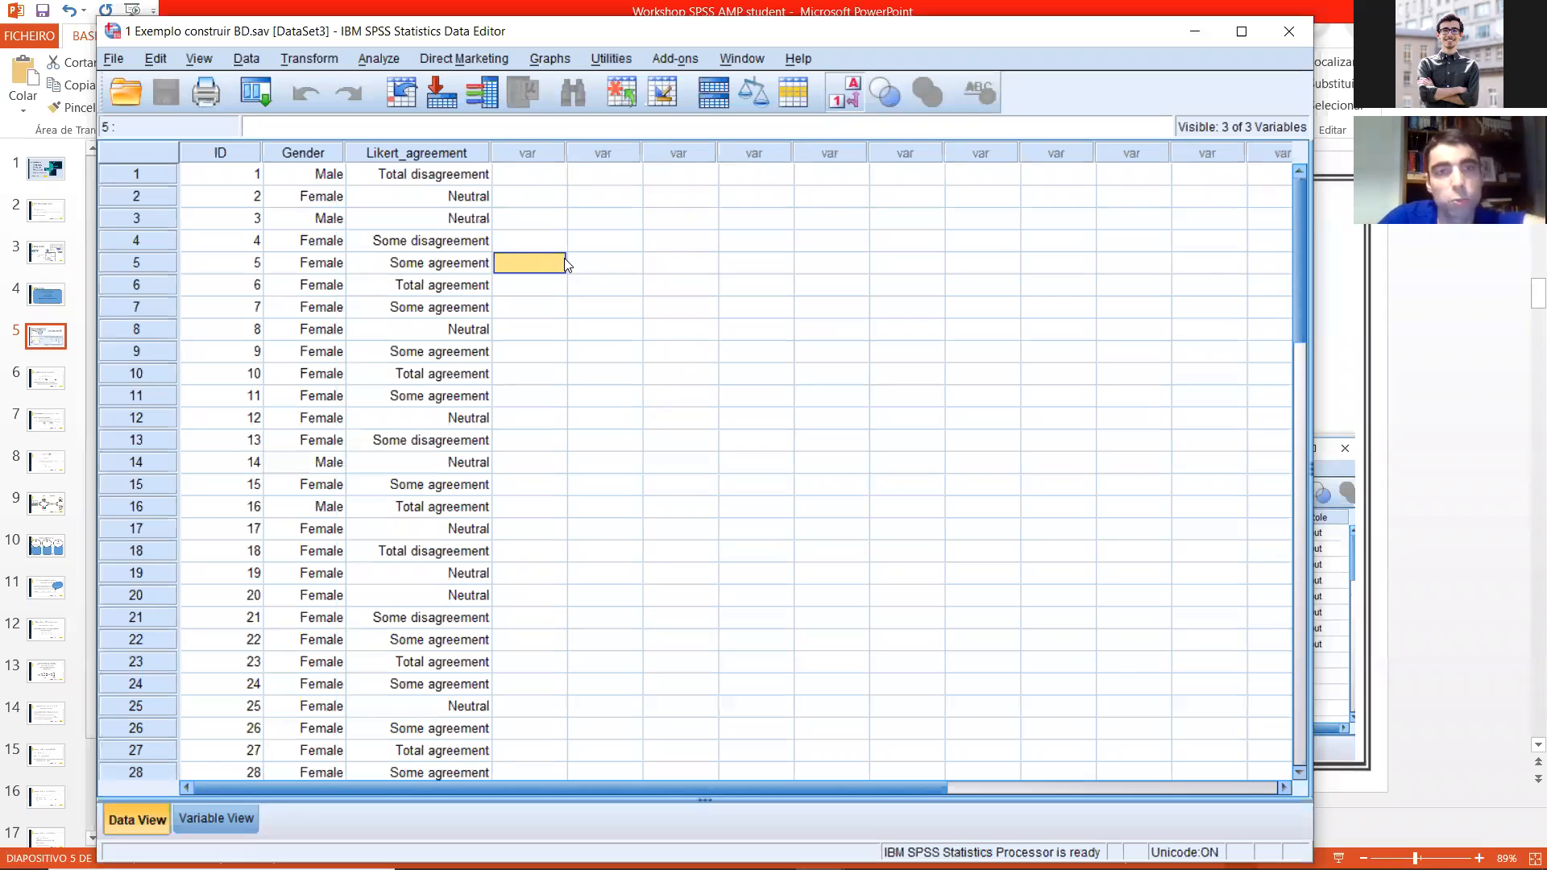
Step: Select the ID, Gender and Likert_agreement data for all cases from 1 to 59
{"action": "left_click", "coordinate": [536, 178]}
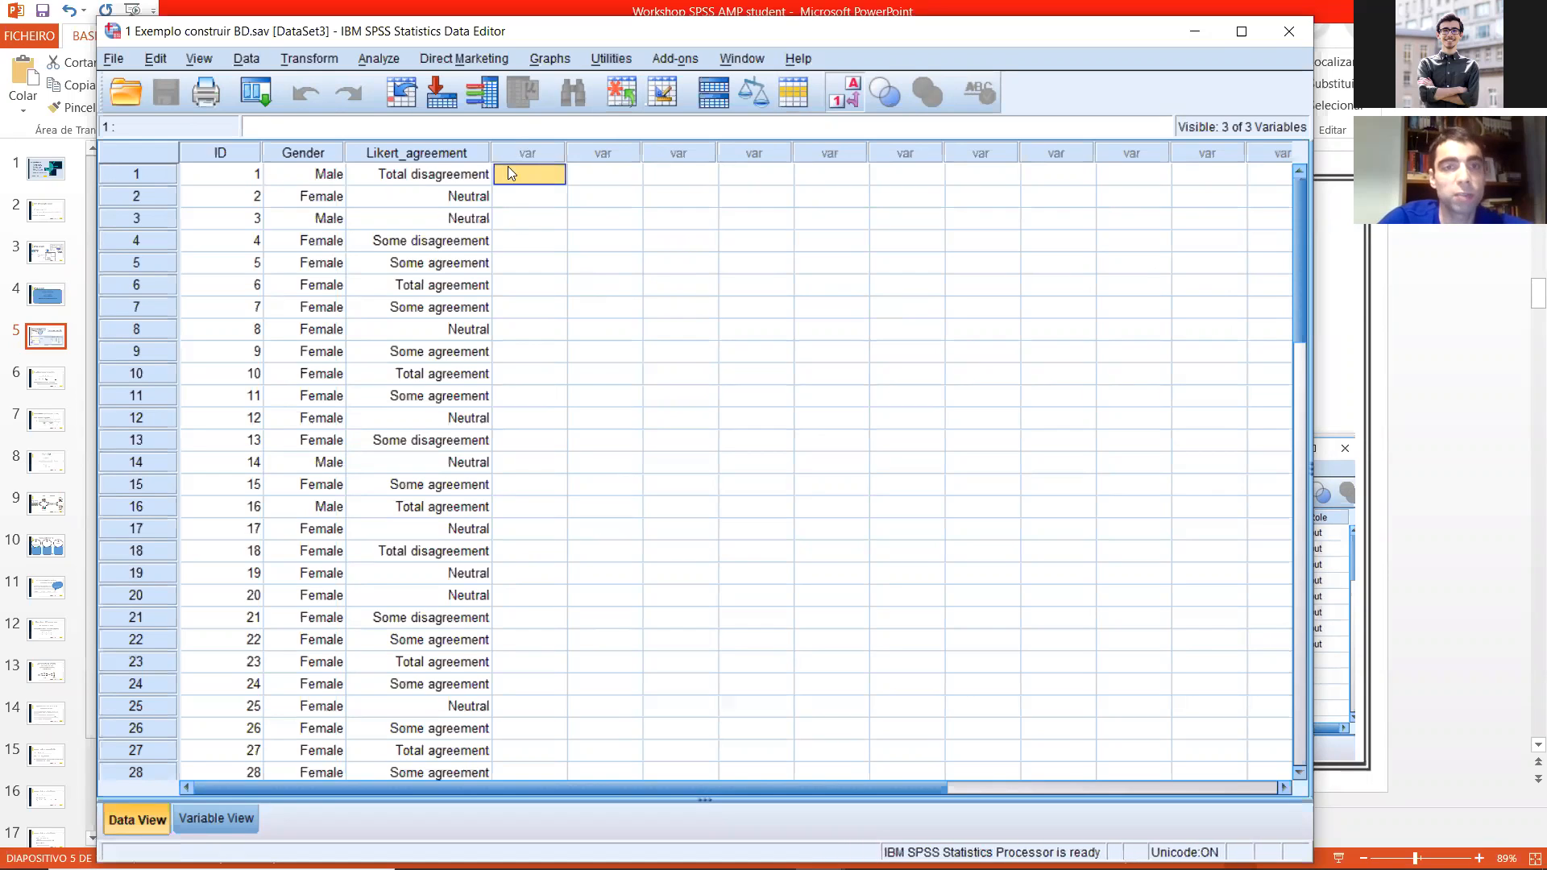
{"action": "left_click_drag", "start_coordinate": [246, 176], "coordinate": [403, 196]}
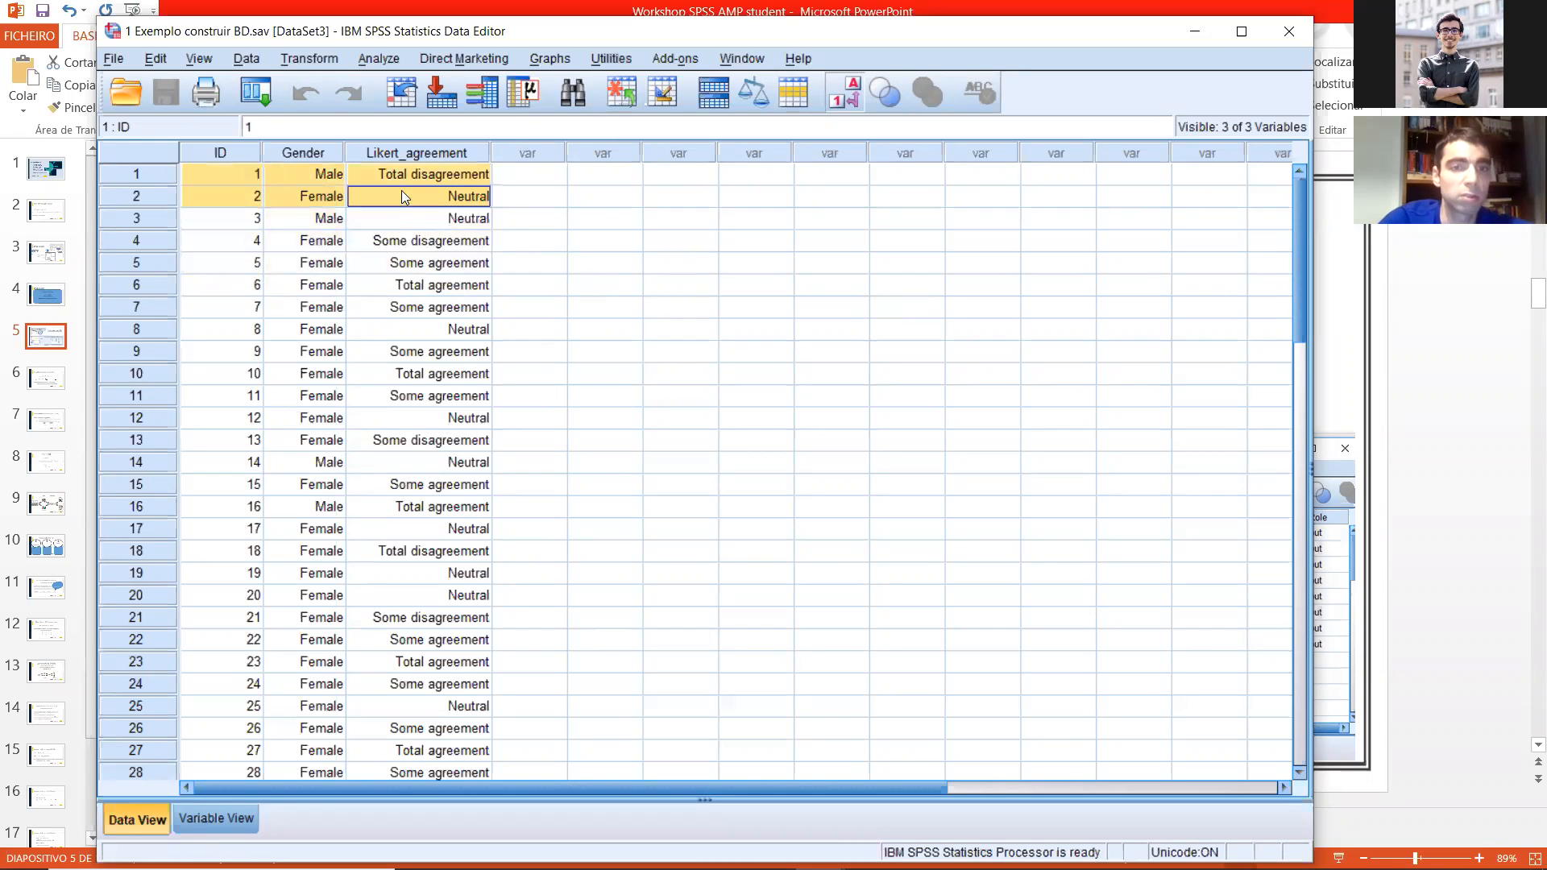
{"action": "left_click_drag", "start_coordinate": [478, 787], "coordinate": [473, 412]}
Step: Switch to Excel by starting it, and close the Office activation wizard
{"action": "left_click", "coordinate": [24, 849]}
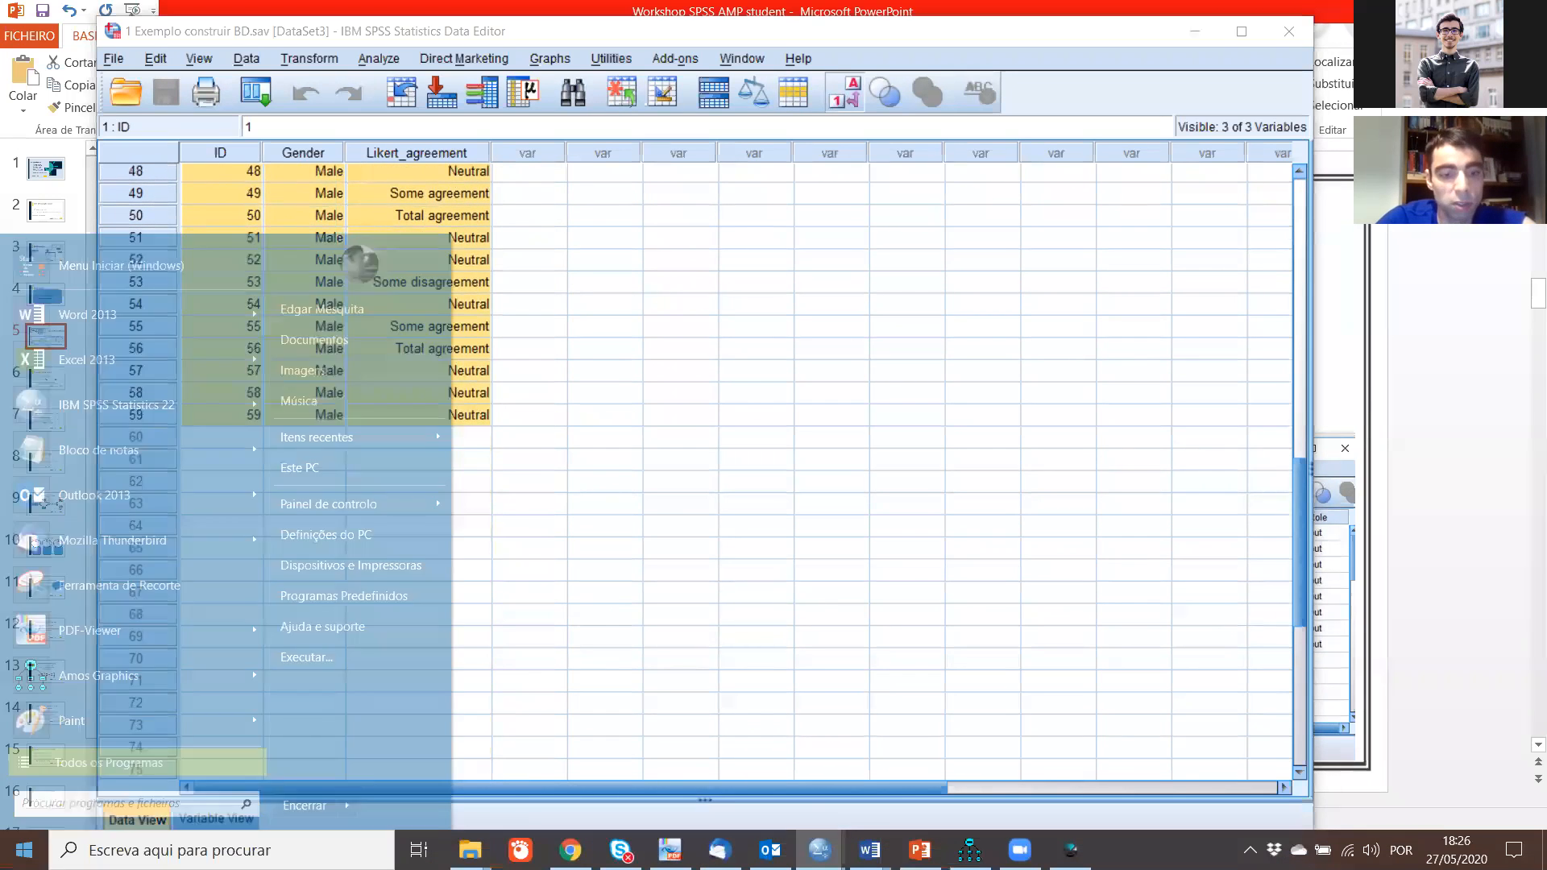
{"action": "type", "text": "exc"}
{"action": "key", "text": "Return"}
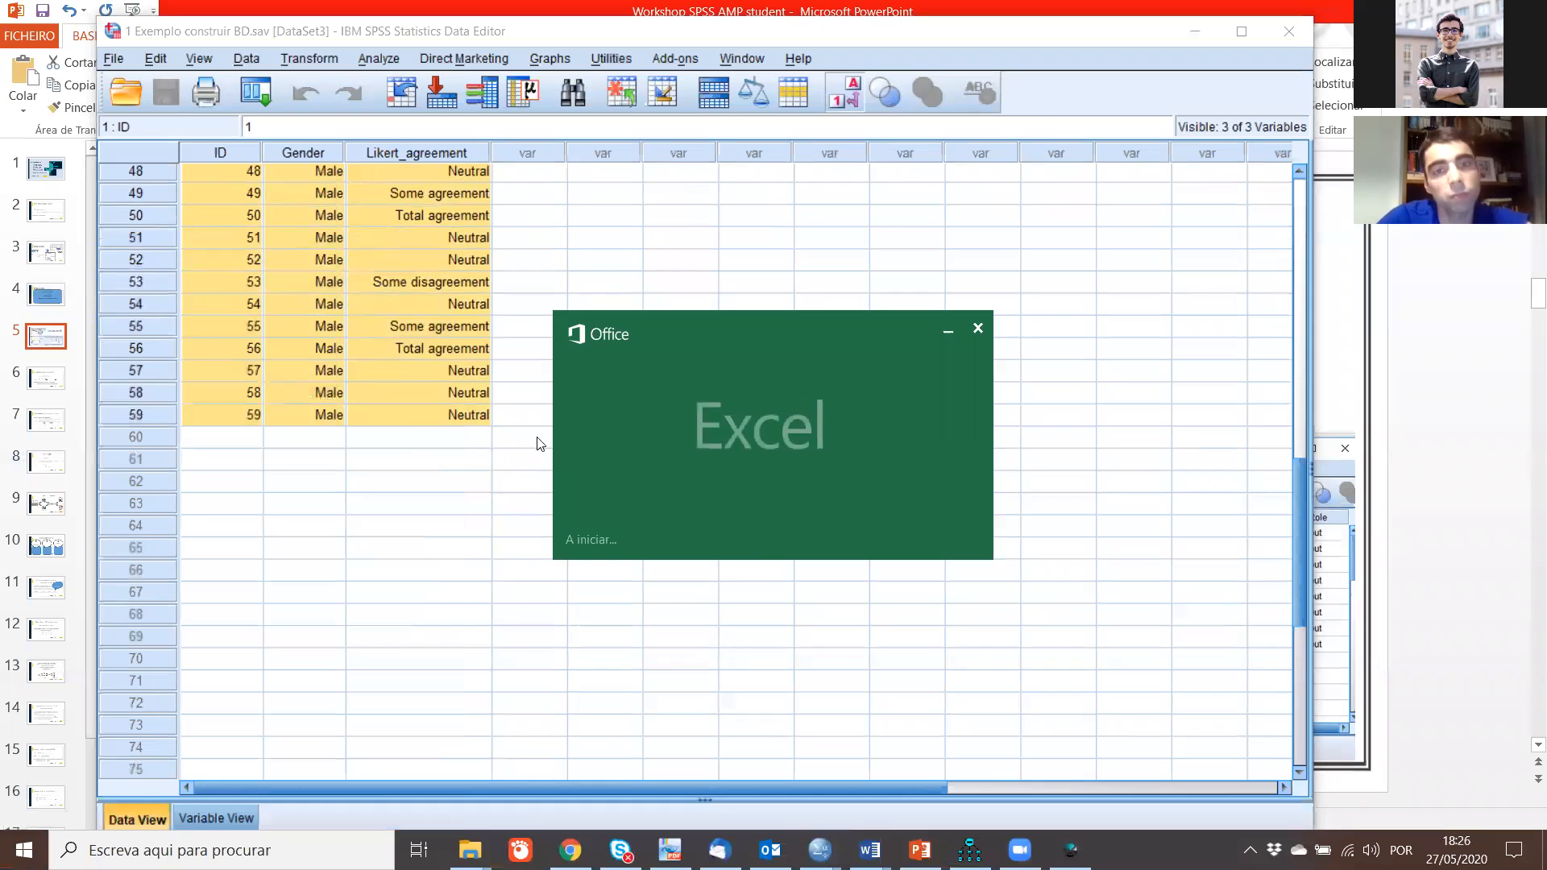
{"action": "left_click", "coordinate": [994, 675]}
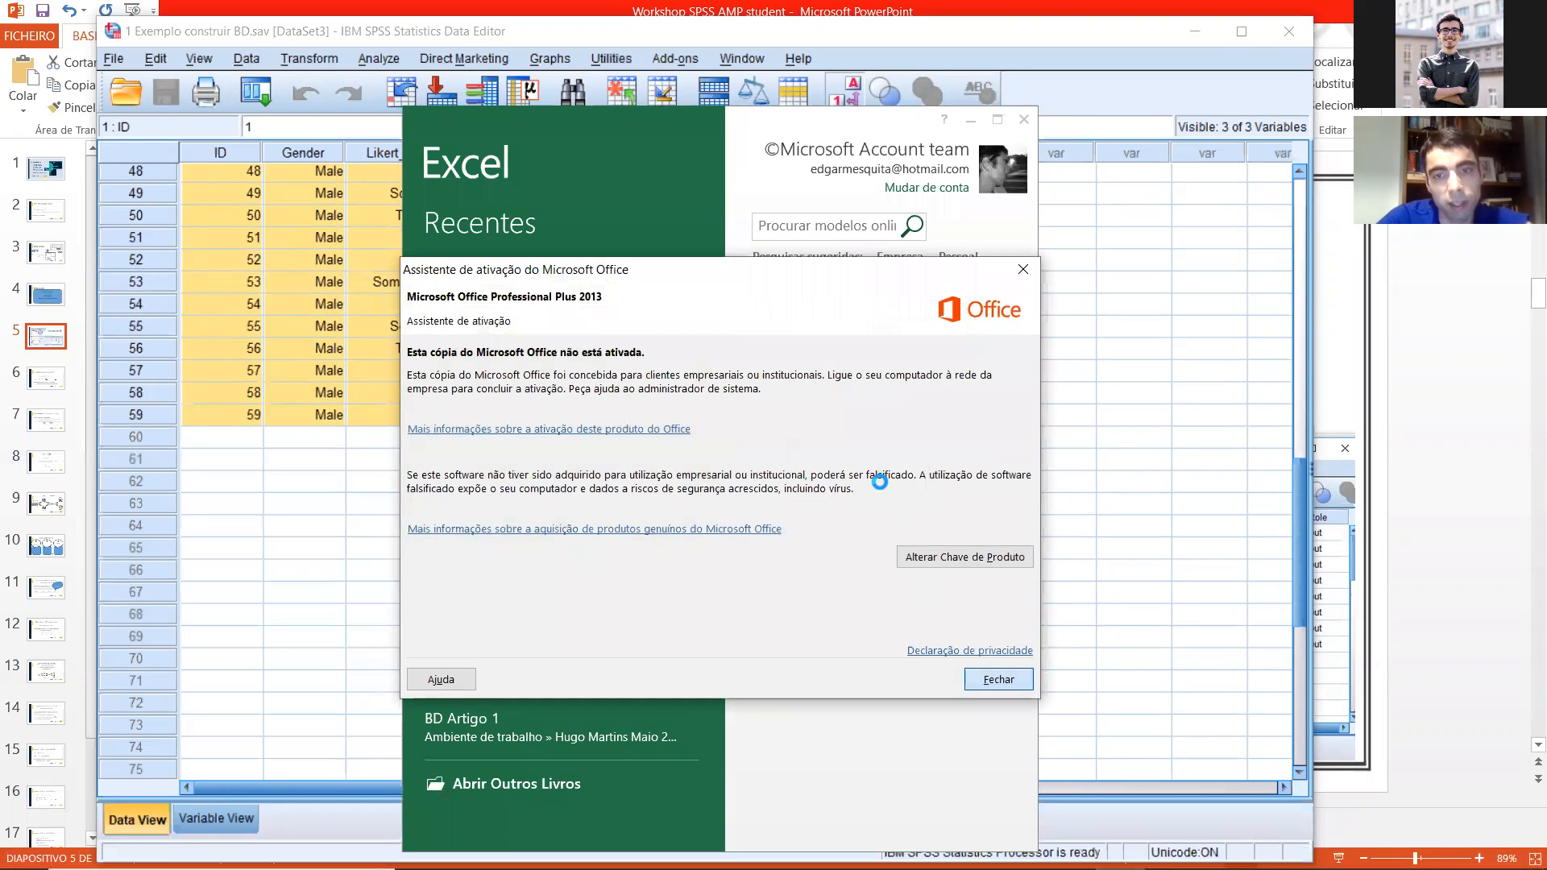
Step: Paste the copied SPSS data into a blank workbook starting at A1 and fit the column widths to their contents
{"action": "left_click", "coordinate": [817, 493]}
{"action": "key", "text": "ctrl+v"}
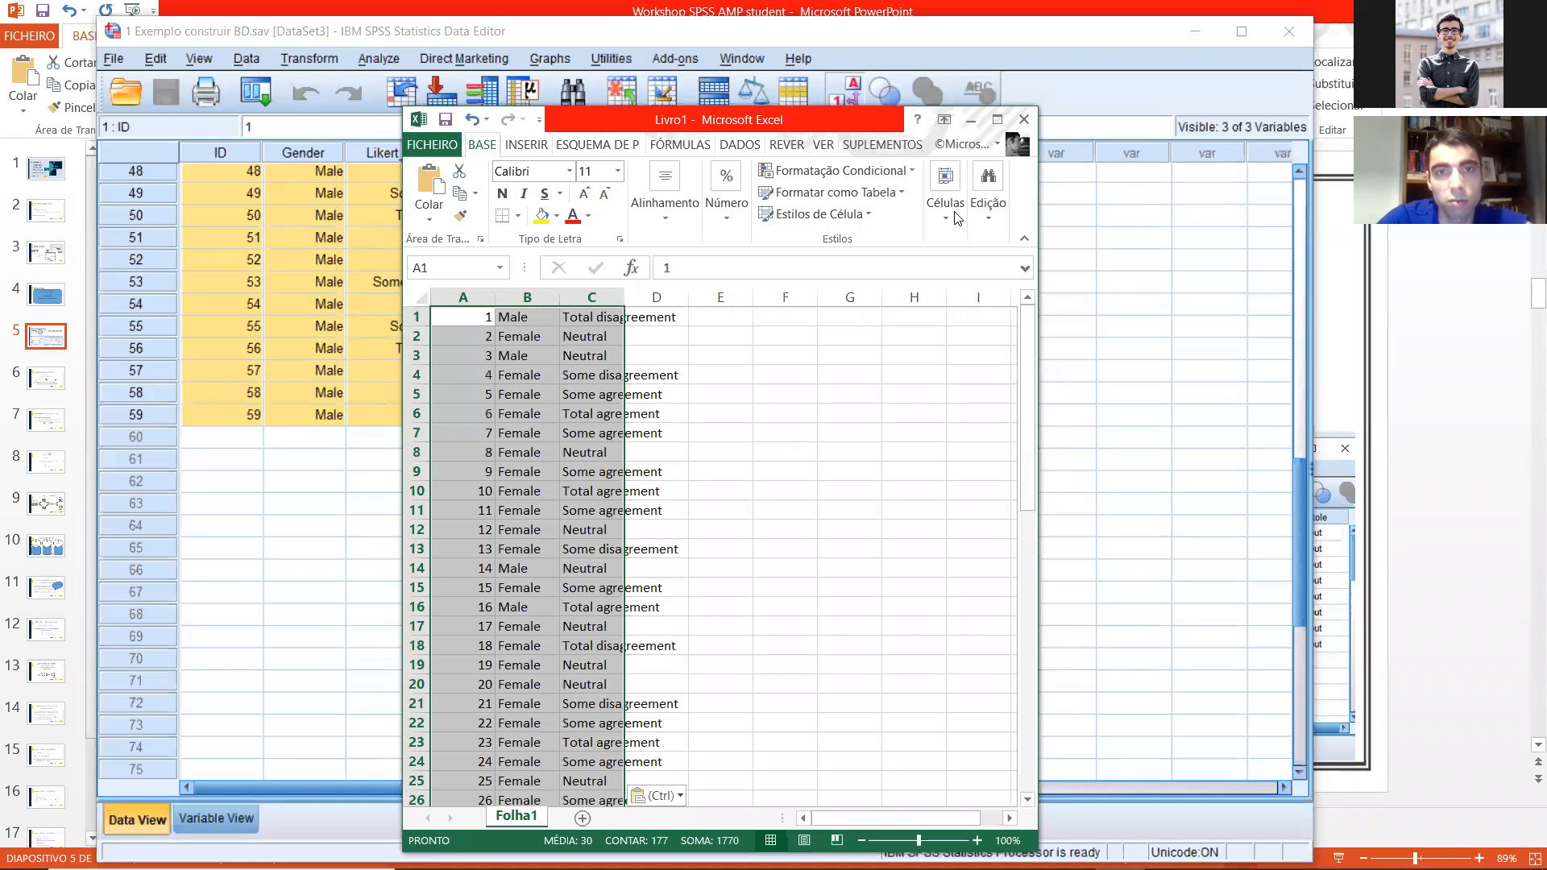
{"action": "double_click", "coordinate": [622, 119]}
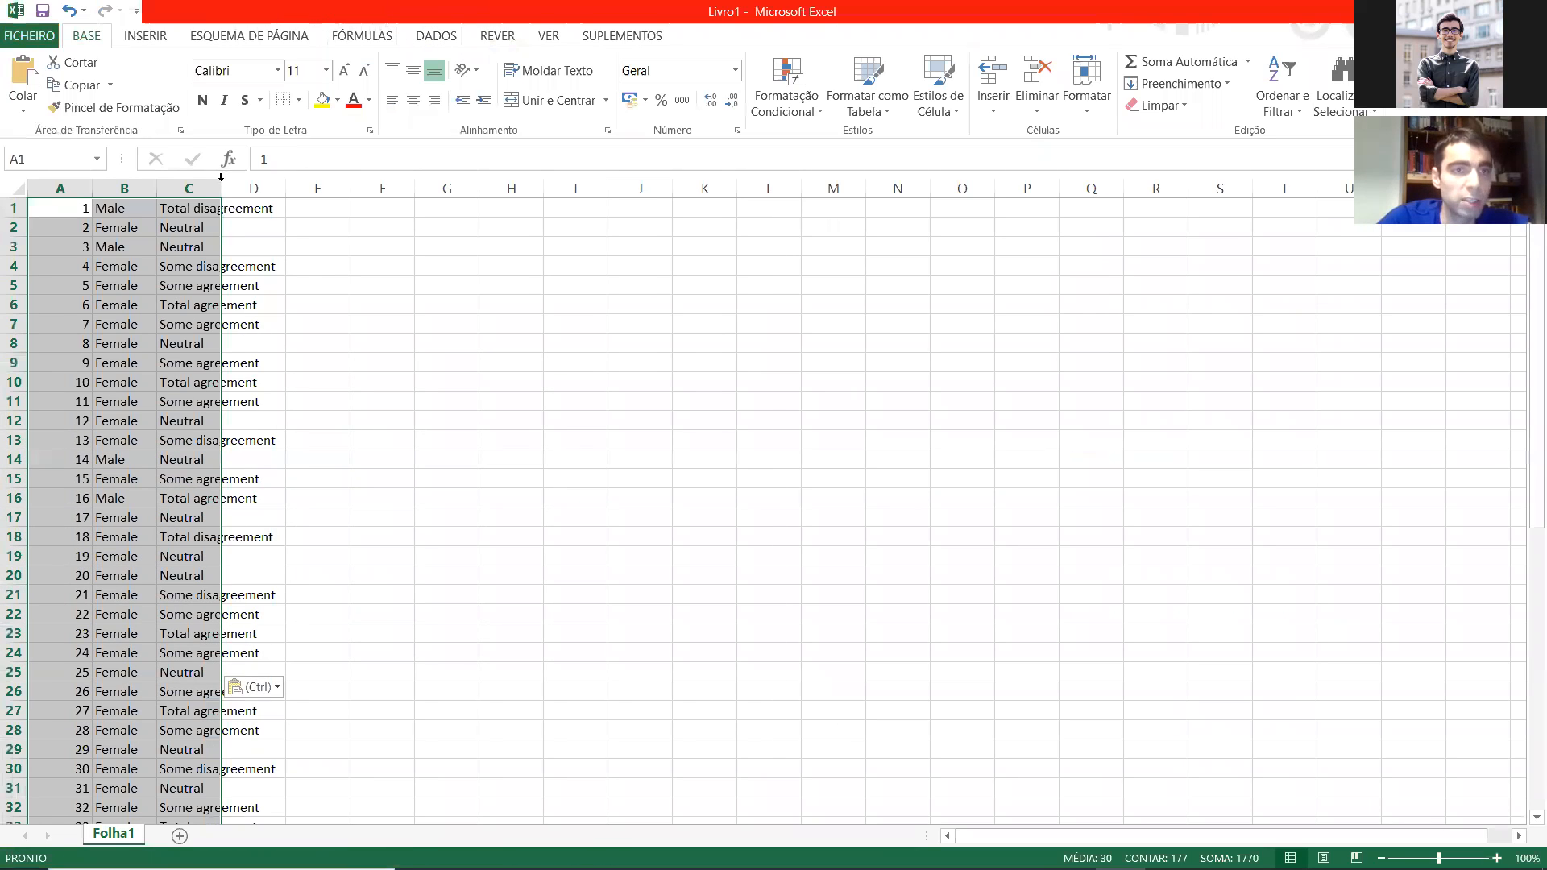
{"action": "double_click", "coordinate": [159, 193]}
{"action": "double_click", "coordinate": [90, 189]}
{"action": "left_click", "coordinate": [431, 328]}
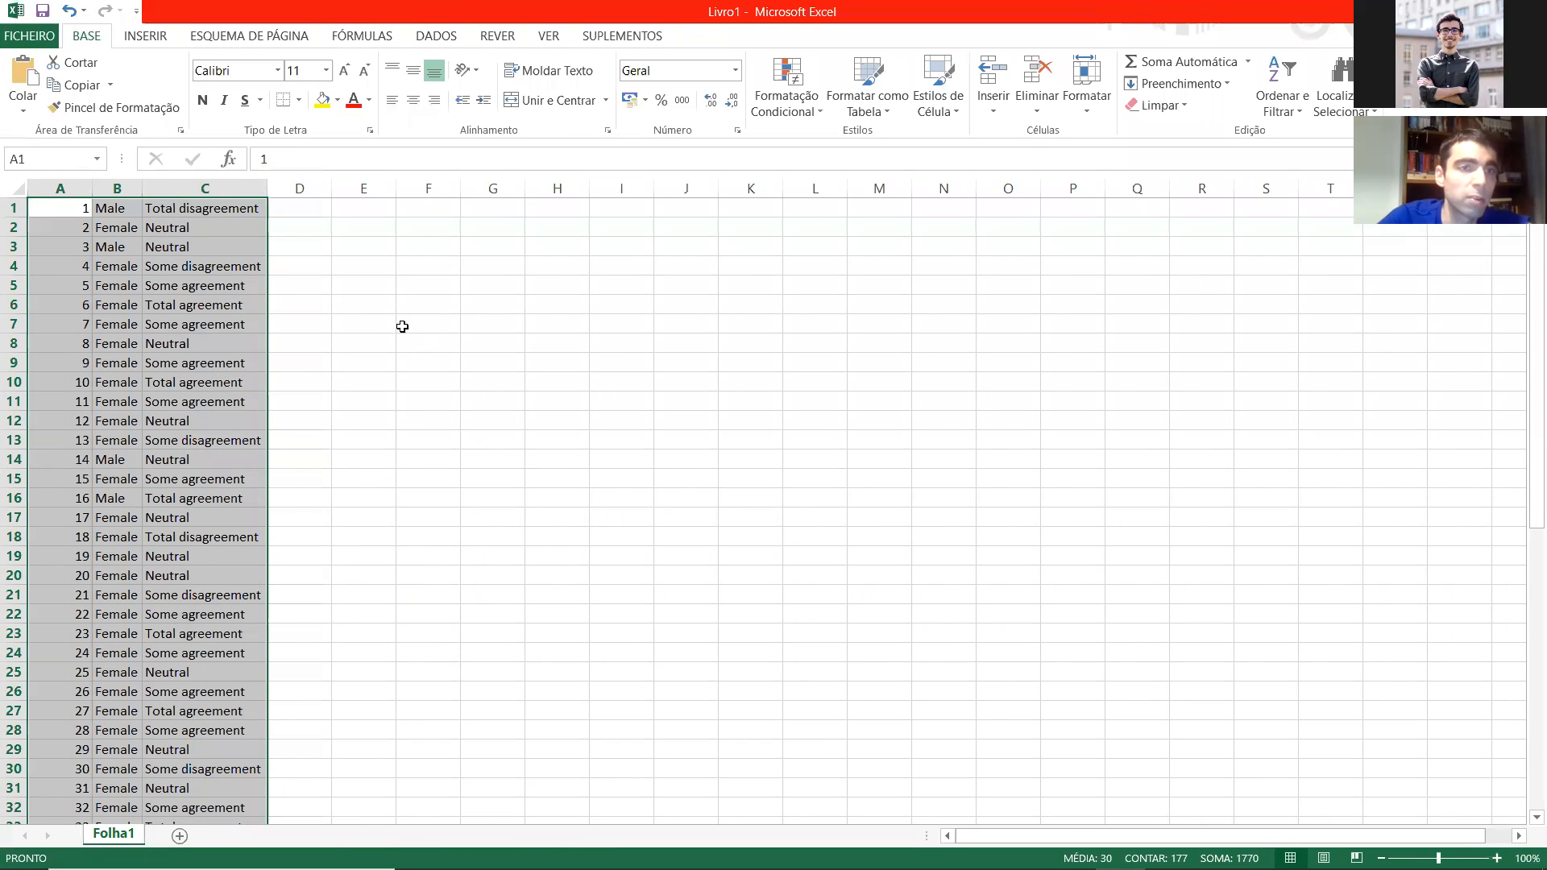
{"action": "scroll", "coordinate": [323, 382], "scroll_direction": "down", "scroll_amount": 14}
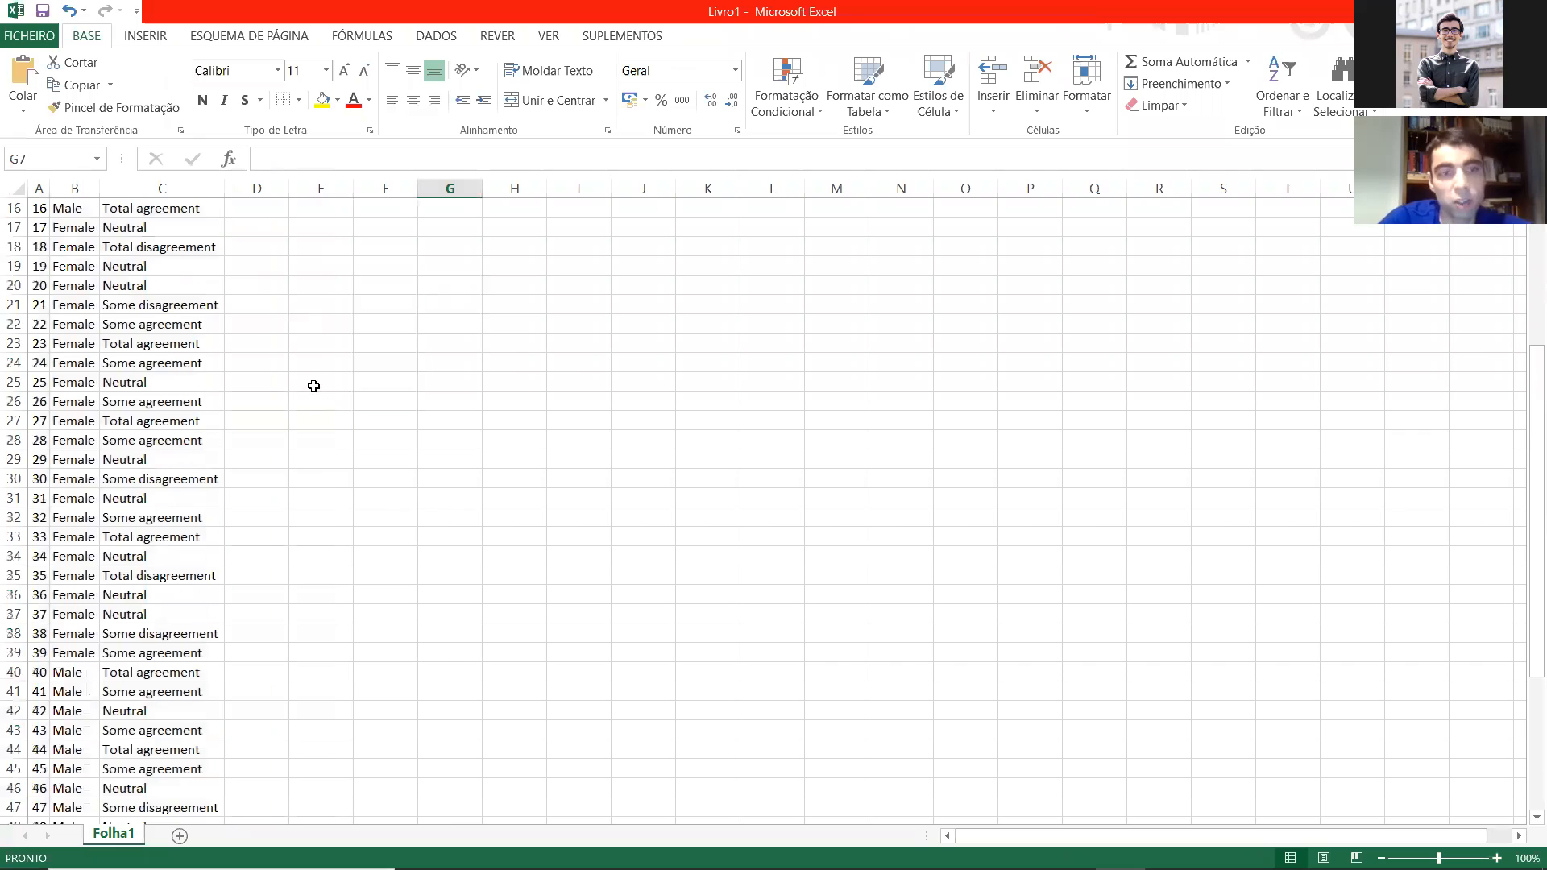
{"action": "scroll", "coordinate": [304, 399], "scroll_direction": "up", "scroll_amount": 14}
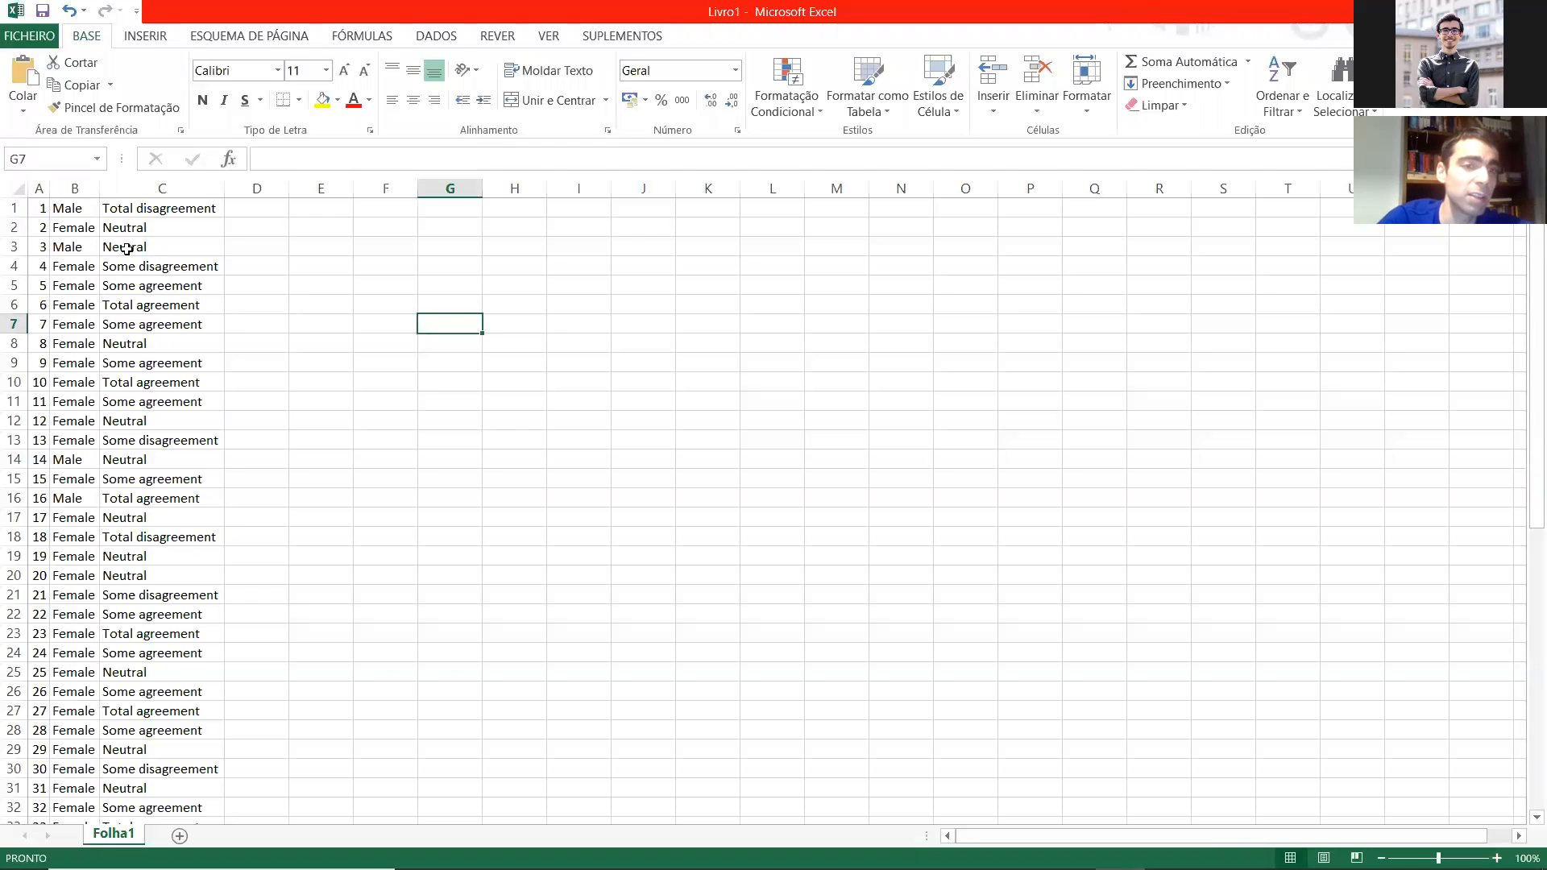
Step: Replace every Female entry in B1:B59 with 0
{"action": "left_click_drag", "start_coordinate": [67, 207], "coordinate": [81, 770]}
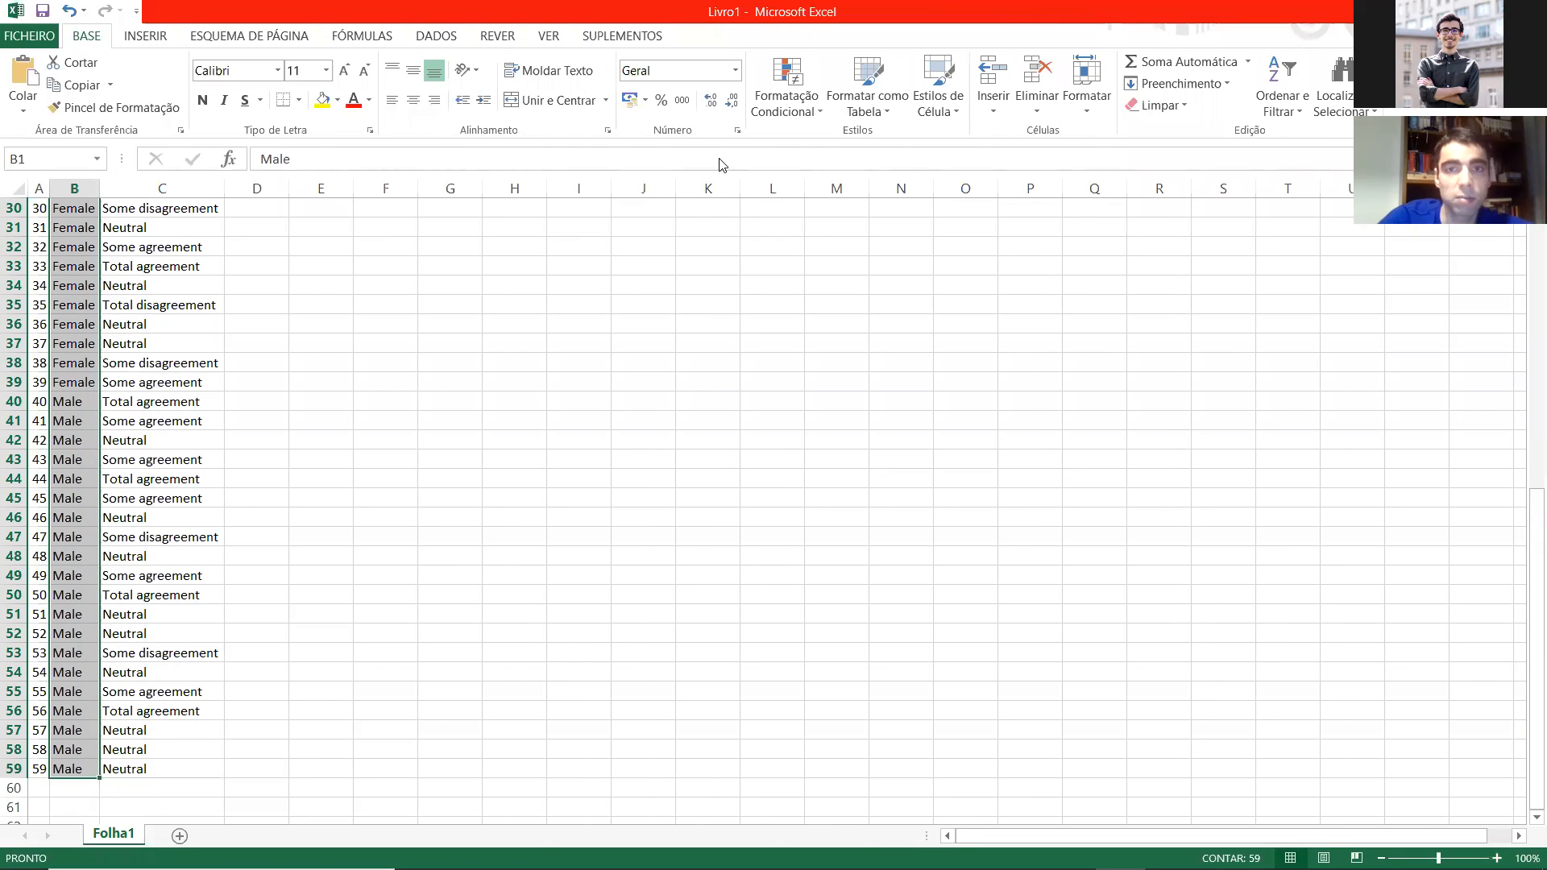
{"action": "double_click", "coordinate": [636, 12]}
{"action": "left_click", "coordinate": [728, 135]}
{"action": "left_click", "coordinate": [935, 221]}
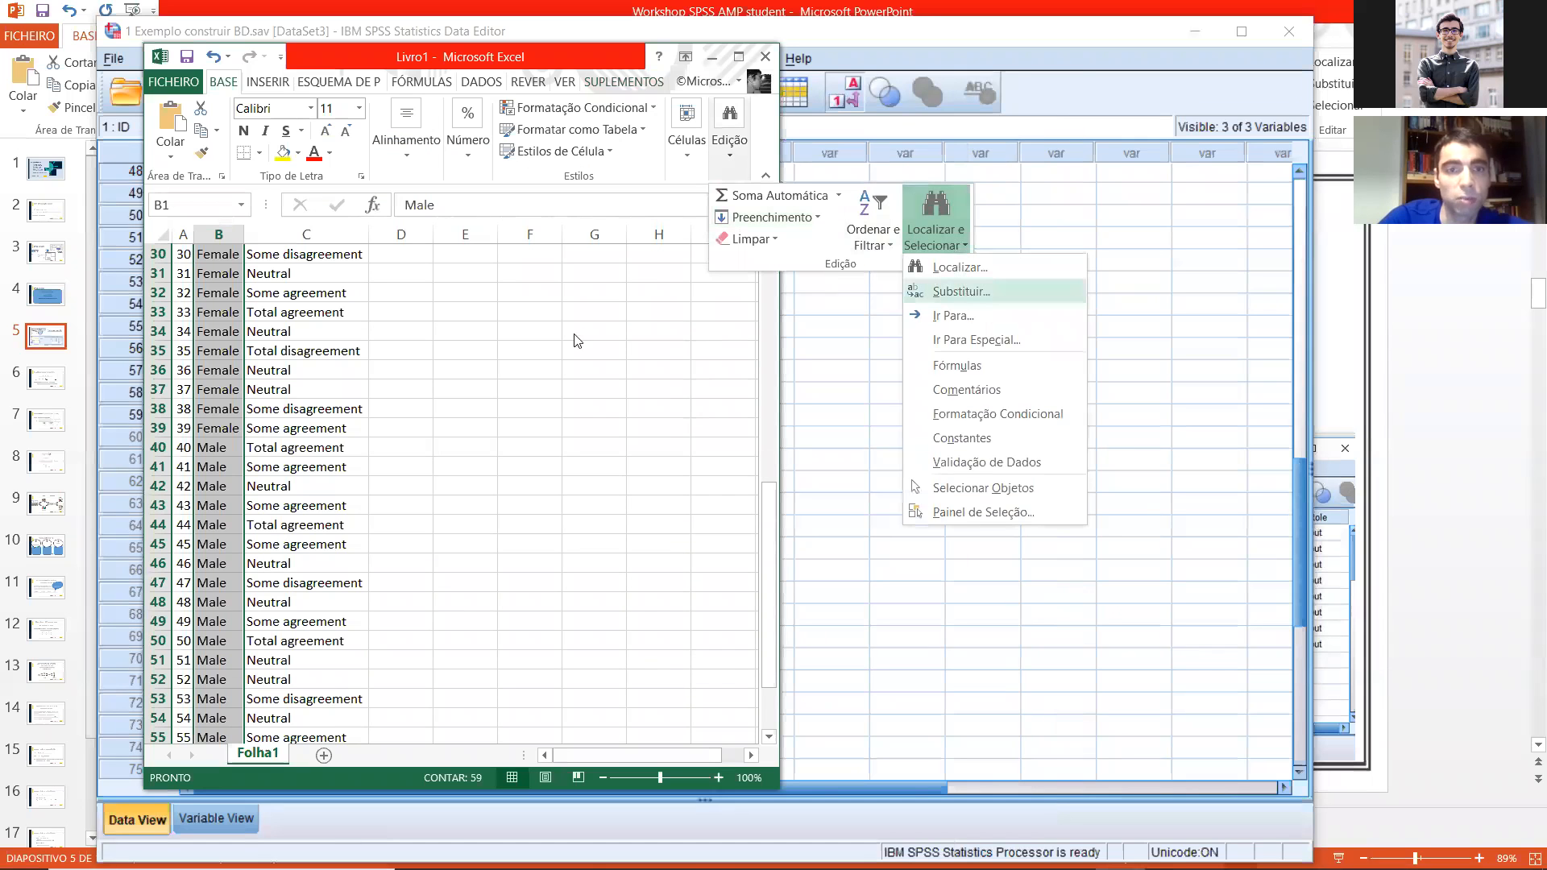
{"action": "left_click", "coordinate": [961, 292]}
{"action": "left_click_drag", "start_coordinate": [373, 181], "coordinate": [728, 106]}
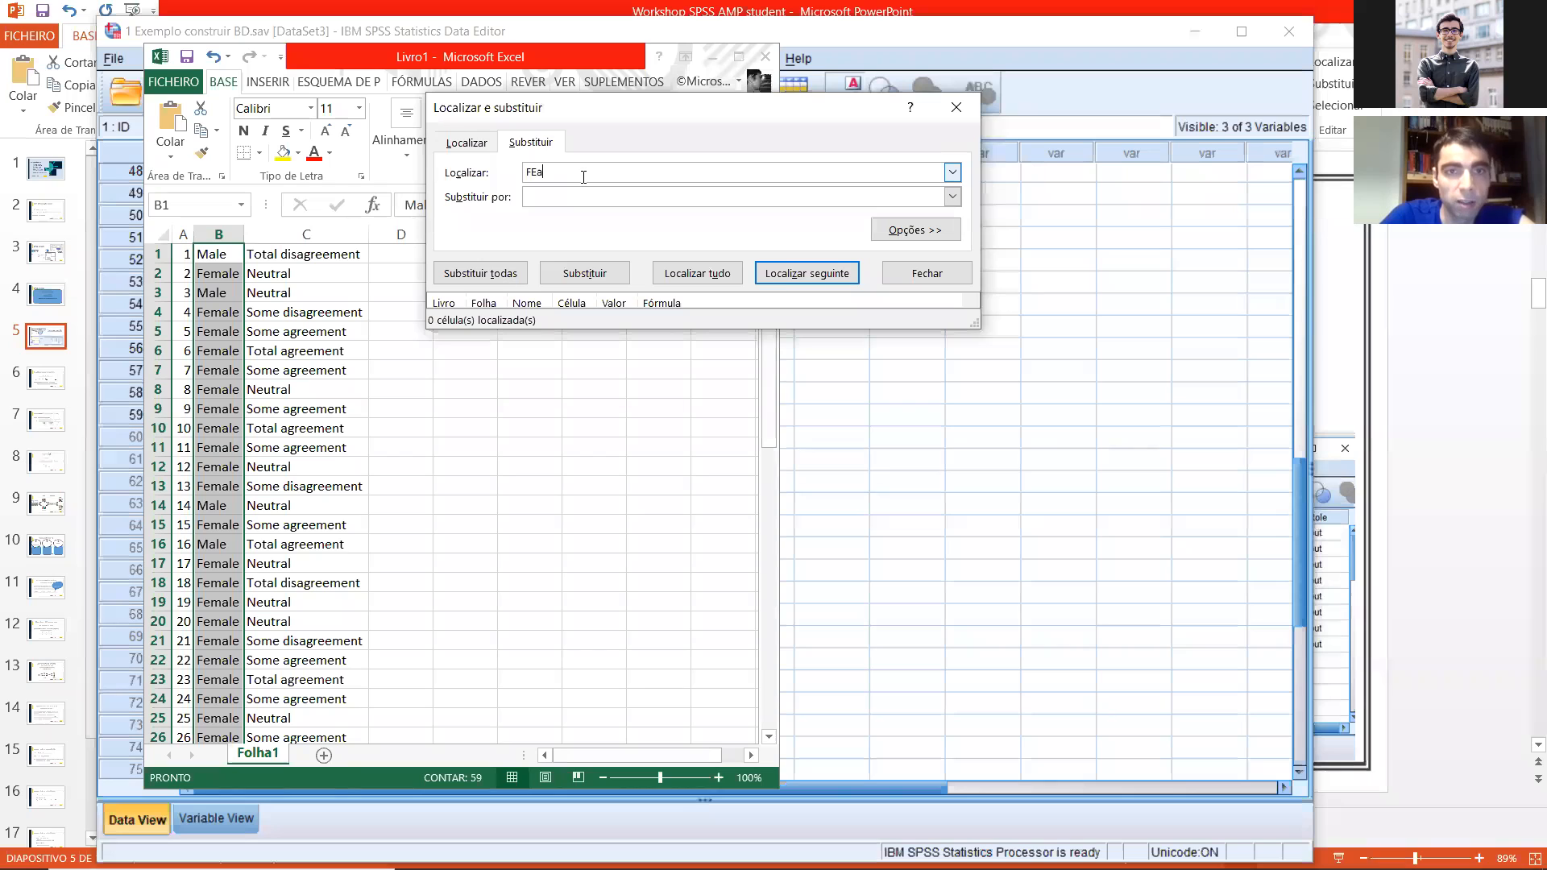
{"action": "type", "text": "Fmela"}
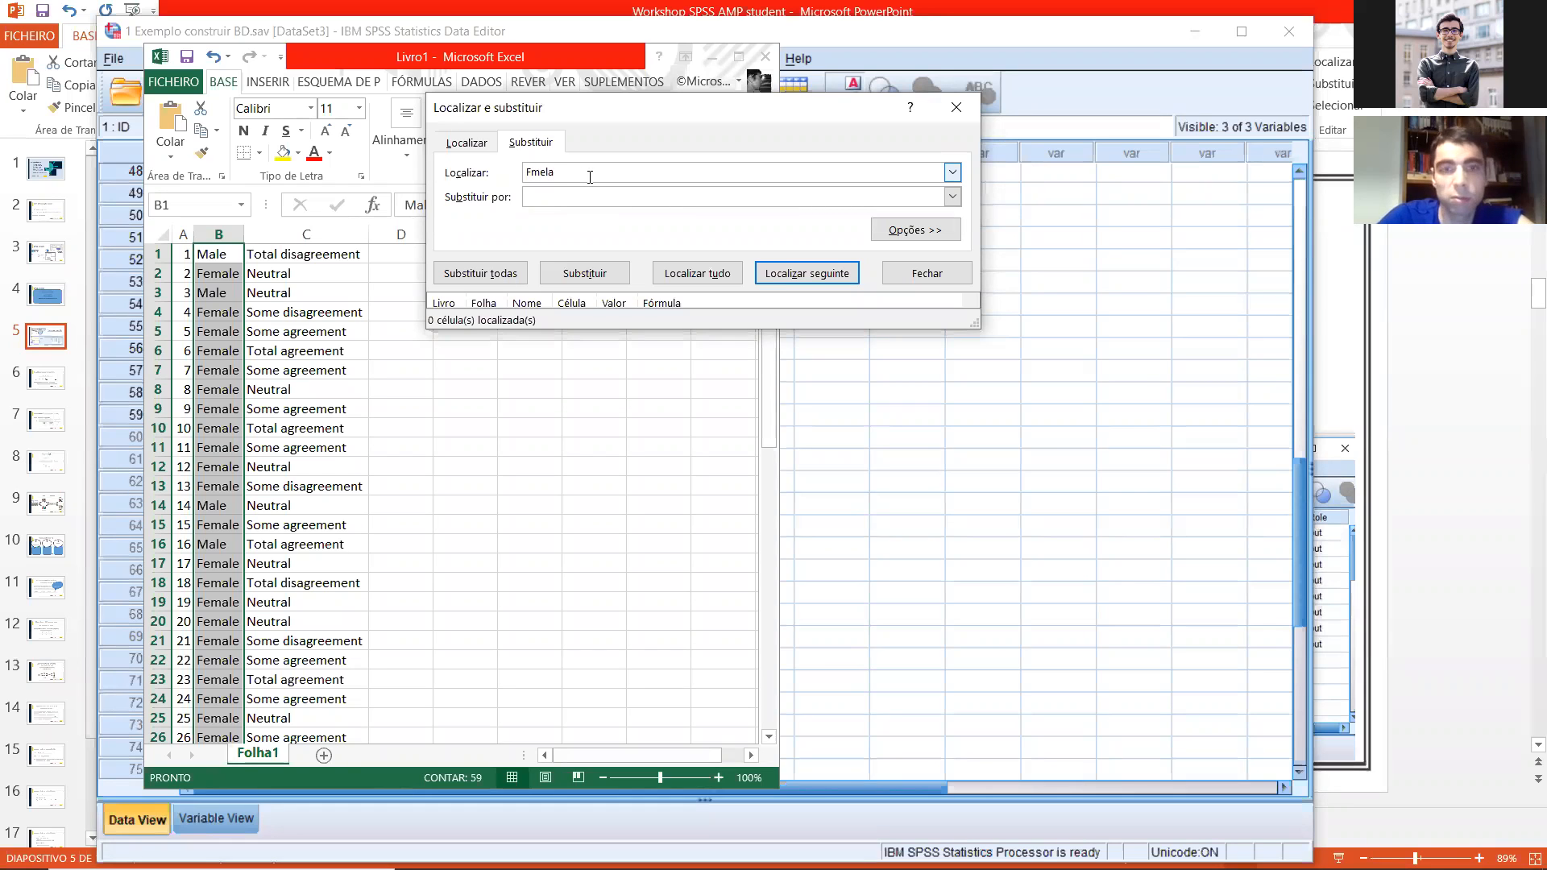
{"action": "type", "text": "emale"}
{"action": "left_click", "coordinate": [620, 197]}
{"action": "type", "text": "0"}
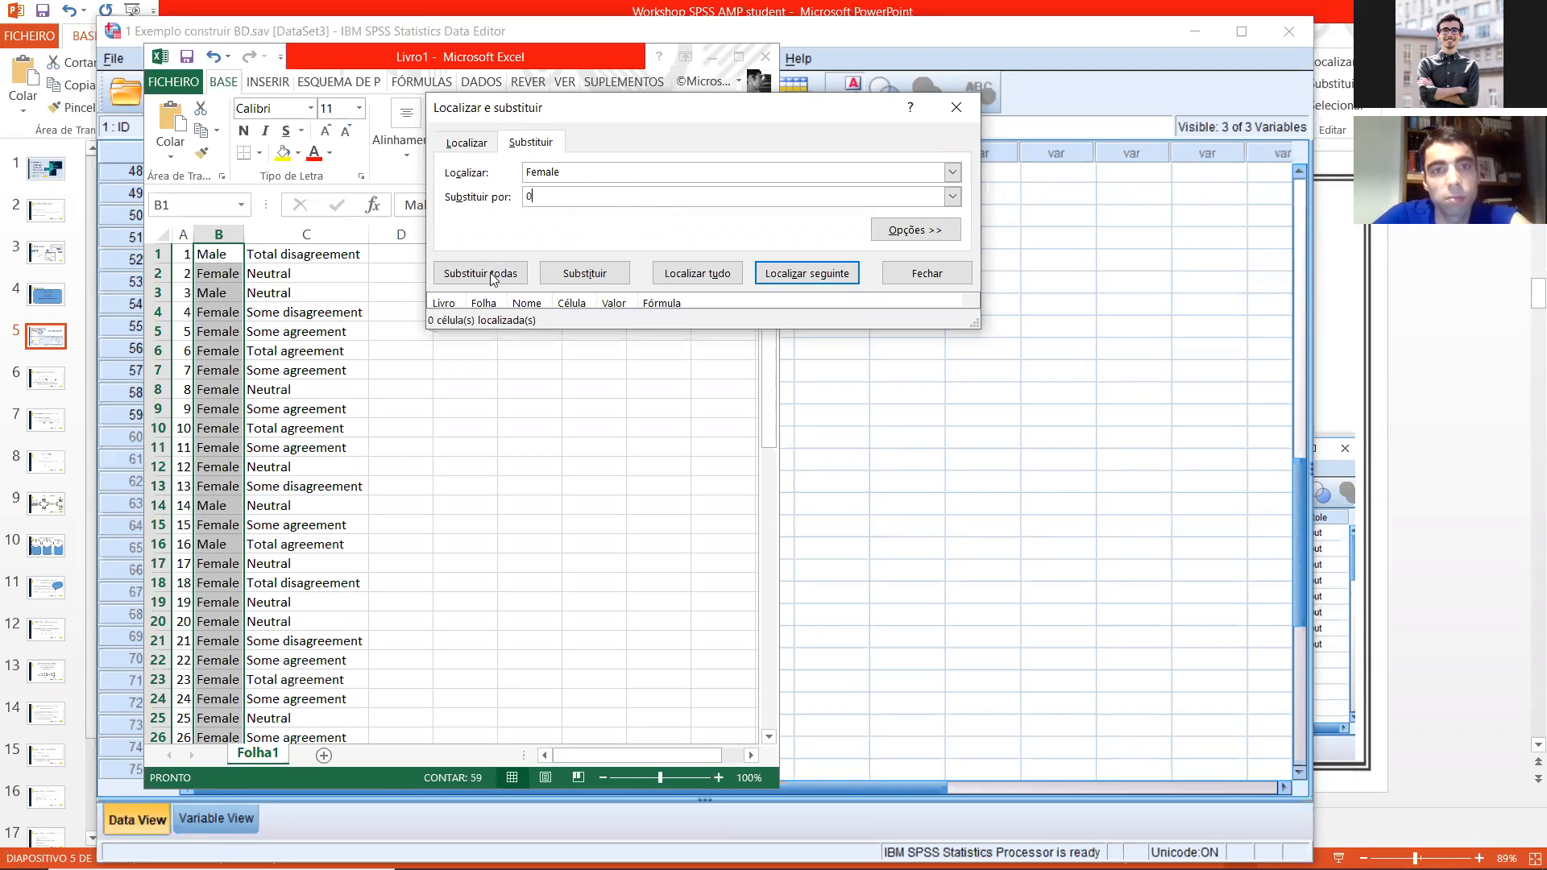
{"action": "left_click", "coordinate": [491, 274]}
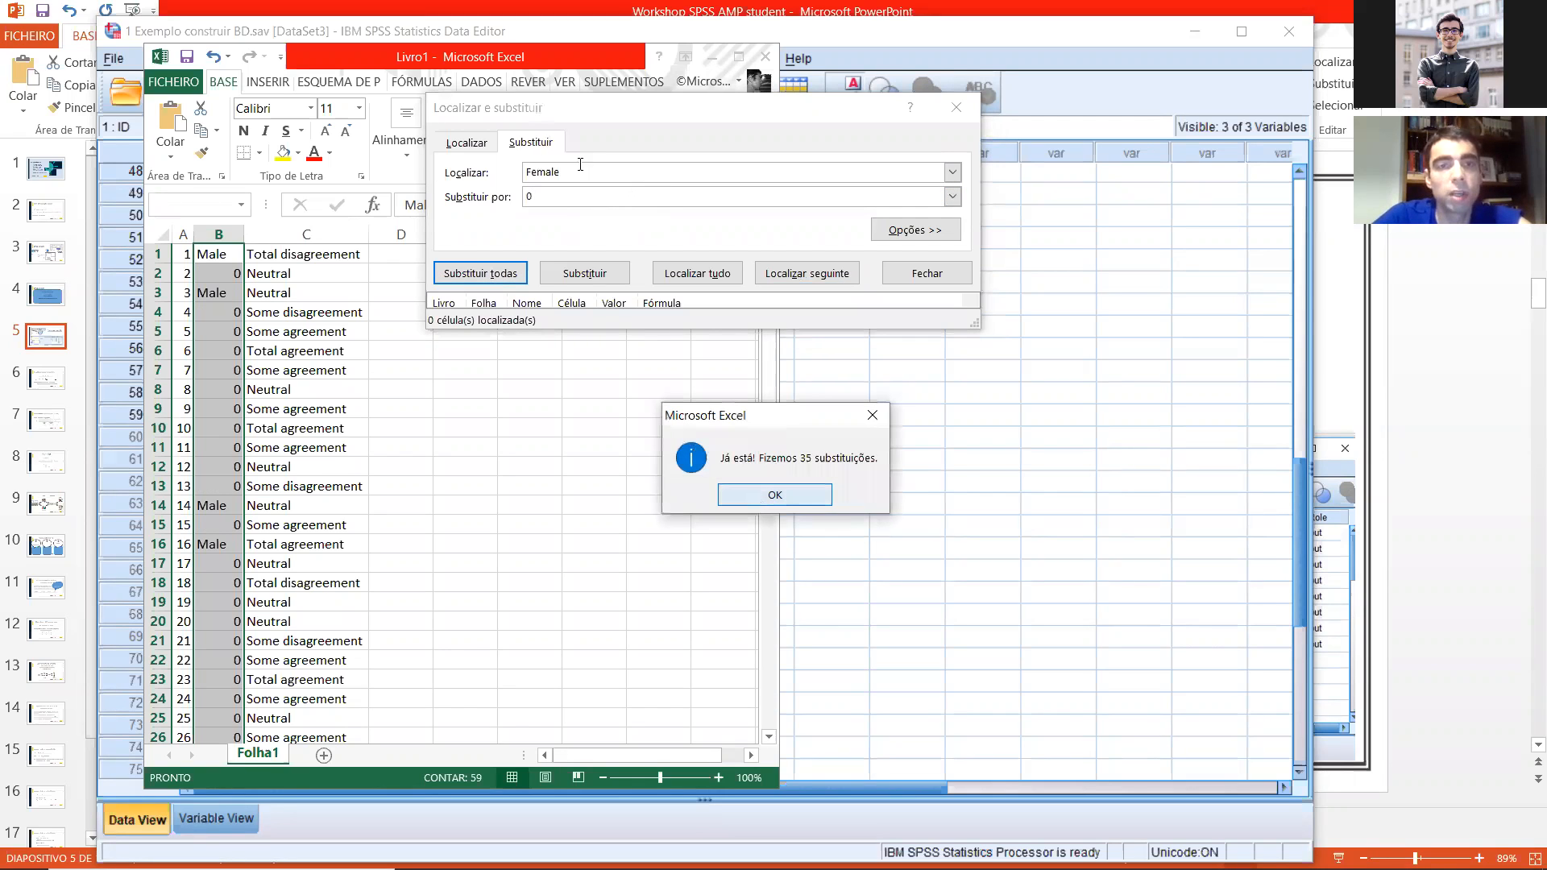
{"action": "key", "text": "Return"}
Step: Replace every Male entry in the gender column with 1 and close the find and replace dialog
{"action": "type", "text": "a"}
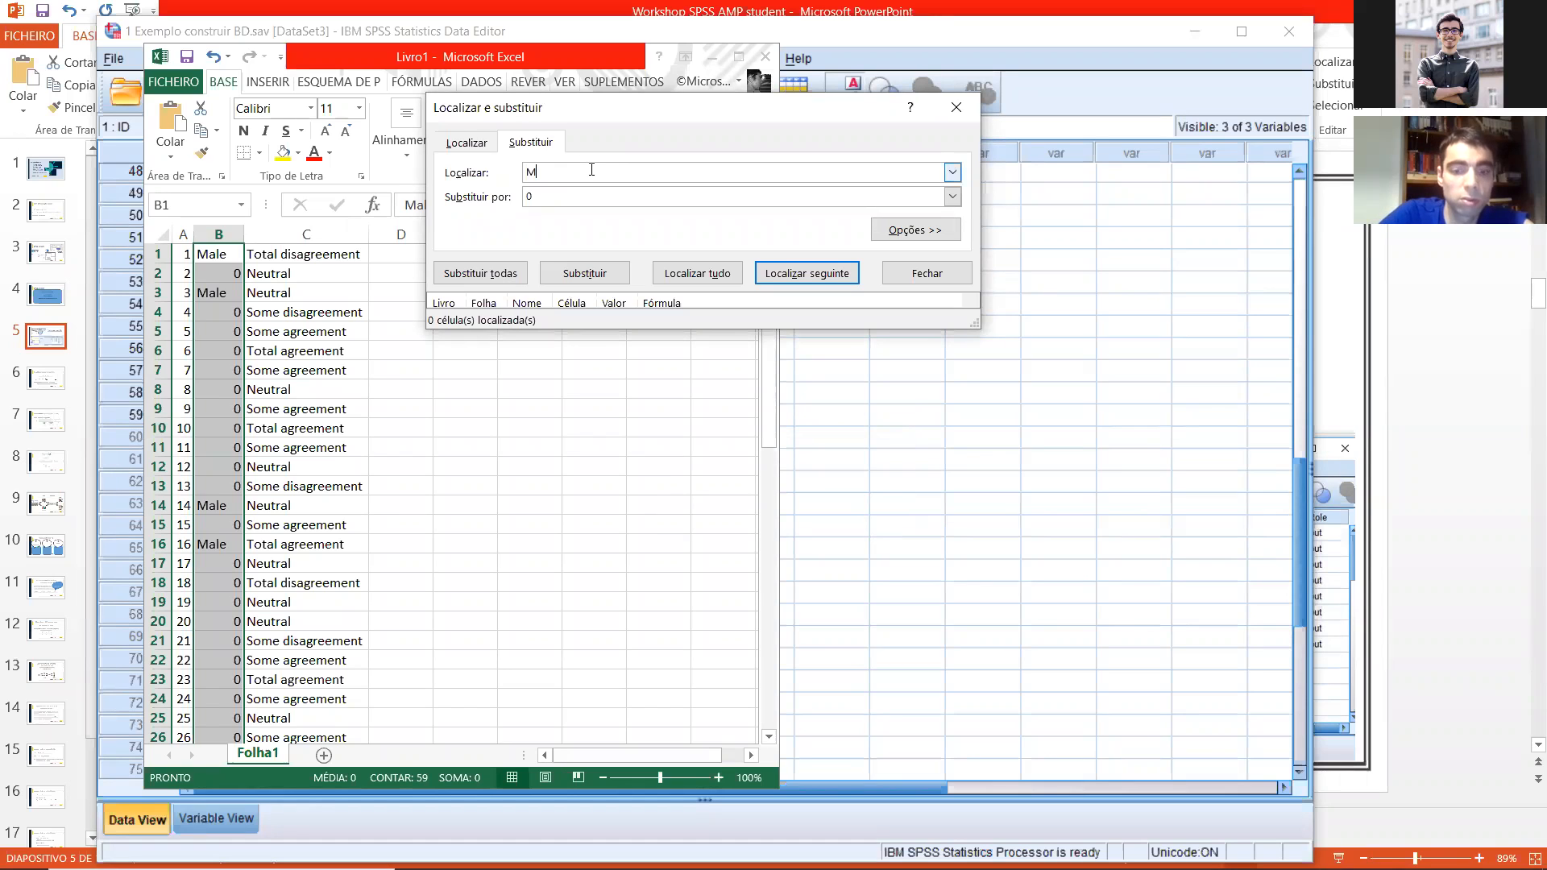
{"action": "type", "text": "le1"}
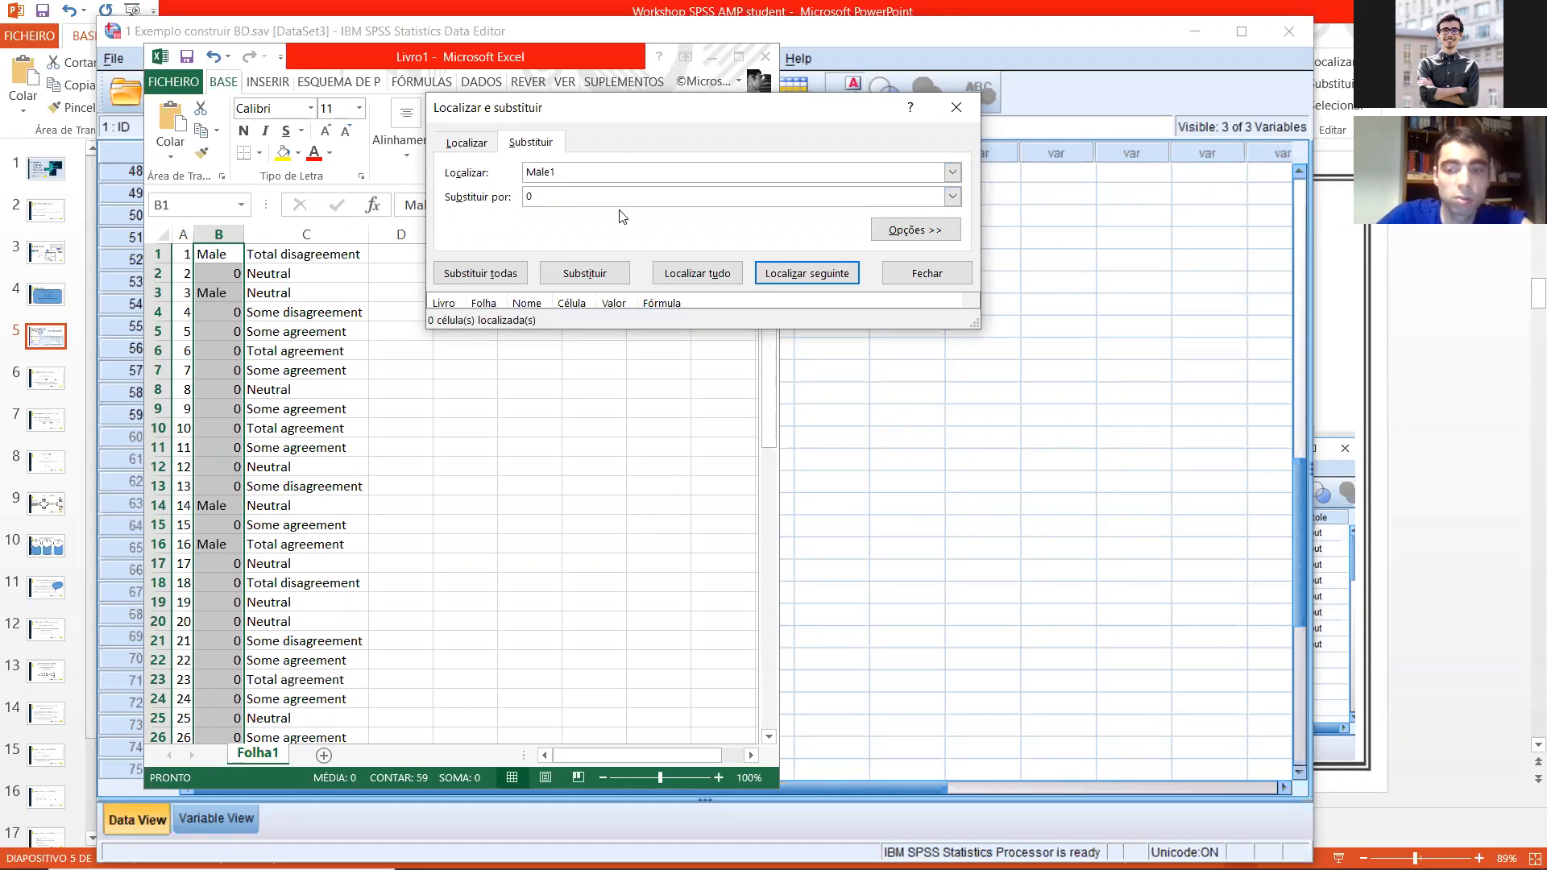
{"action": "key", "text": "BackSpace"}
{"action": "key", "text": "Tab"}
{"action": "type", "text": "1"}
{"action": "left_click", "coordinate": [480, 274]}
{"action": "left_click", "coordinate": [717, 483]}
{"action": "left_click", "coordinate": [291, 258]}
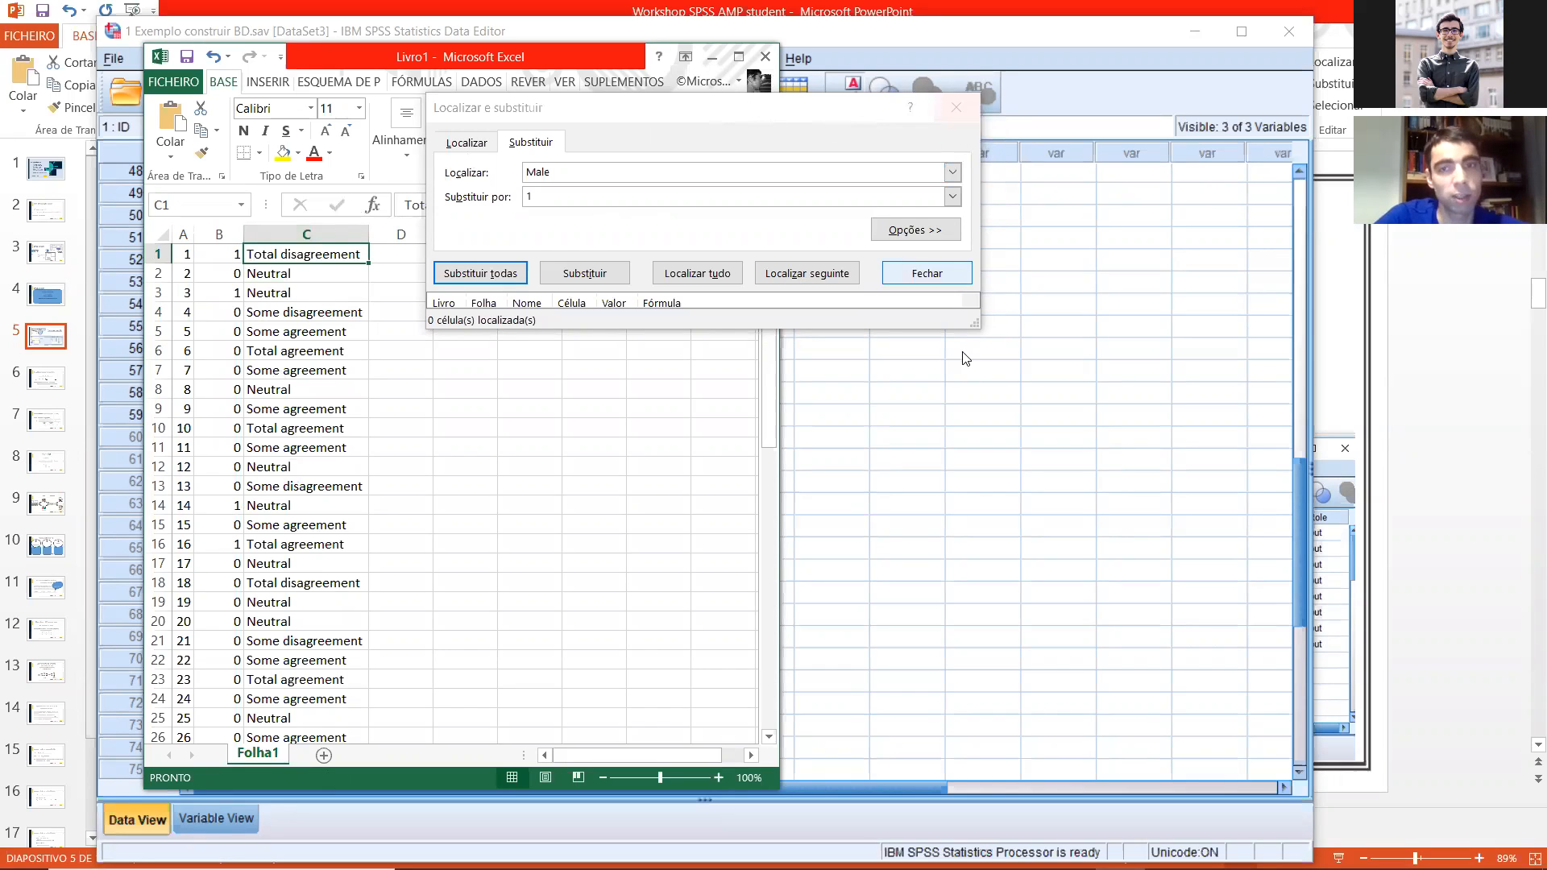
{"action": "left_click", "coordinate": [978, 335]}
{"action": "left_click_drag", "start_coordinate": [978, 338], "coordinate": [995, 395]}
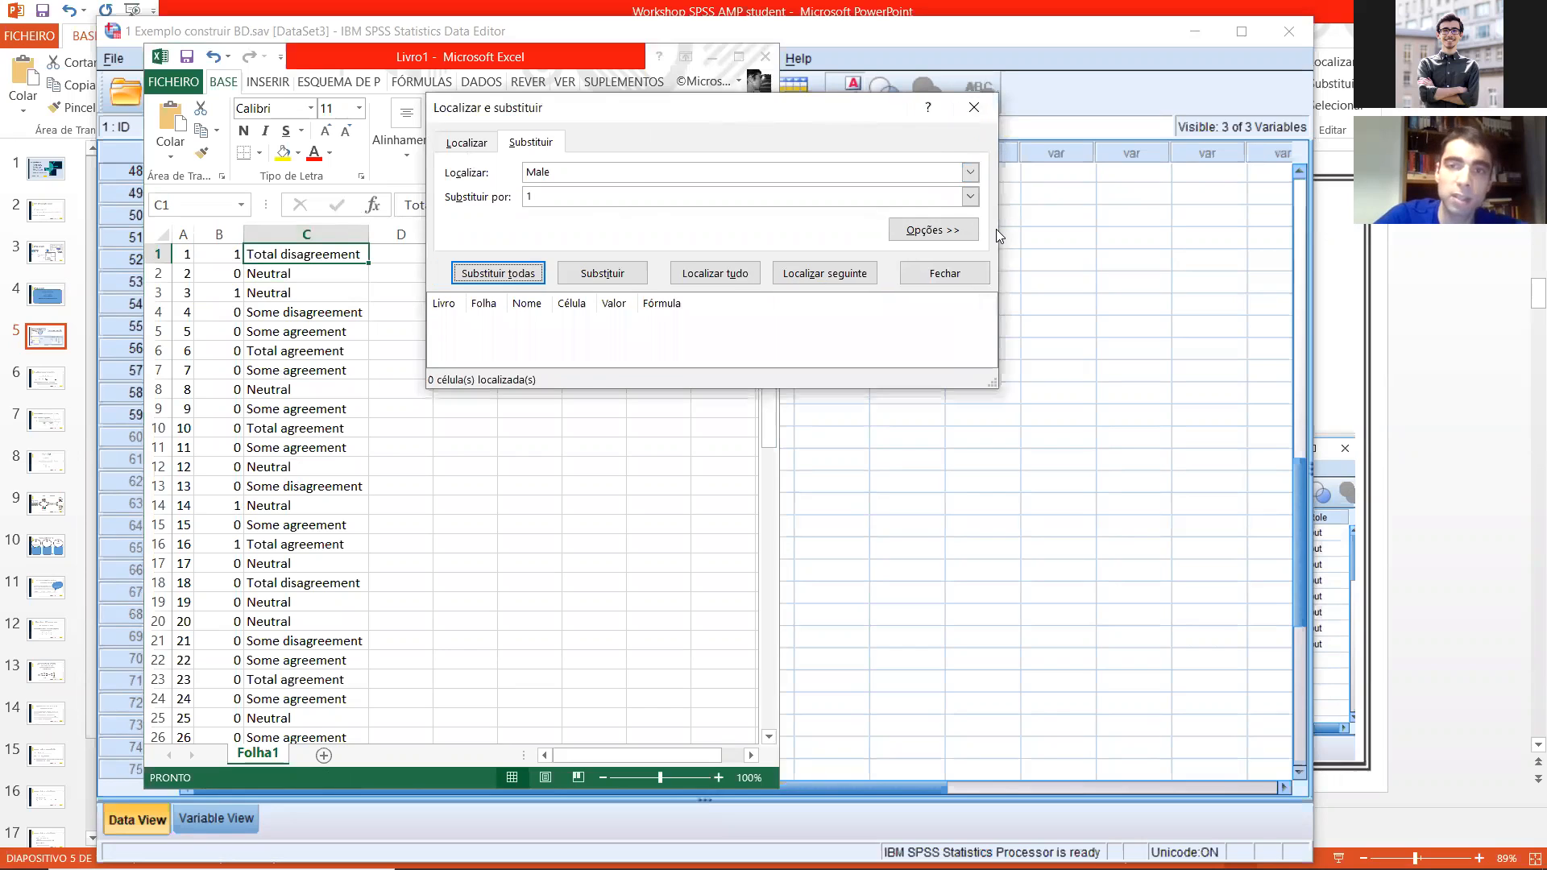
{"action": "left_click", "coordinate": [973, 107]}
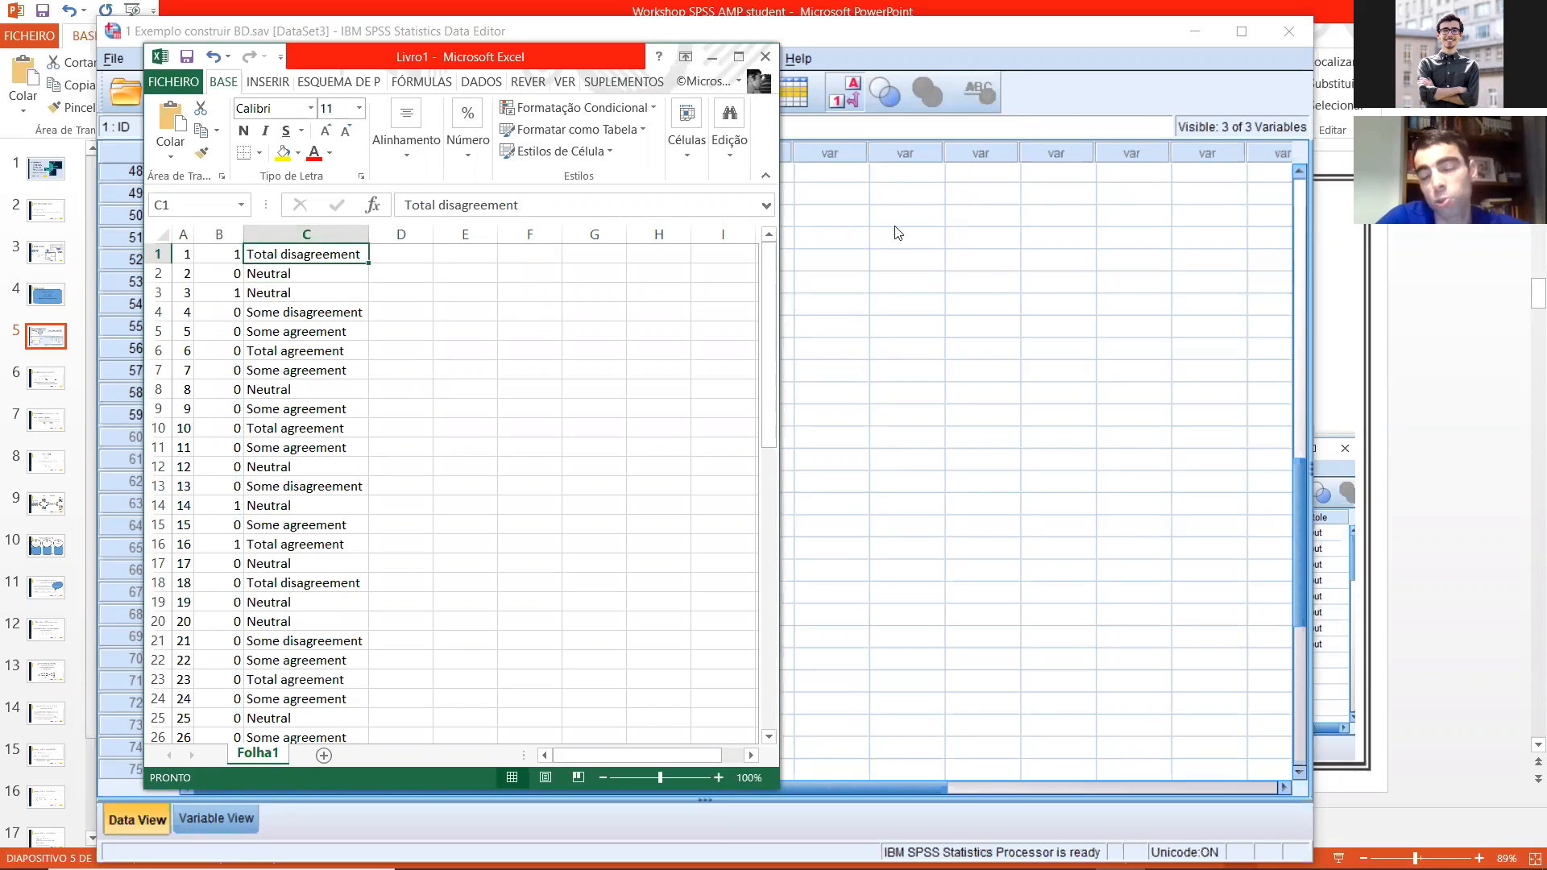
Step: Copy the agreement text responses in C1:C59
{"action": "left_click_drag", "start_coordinate": [579, 56], "coordinate": [898, 224]}
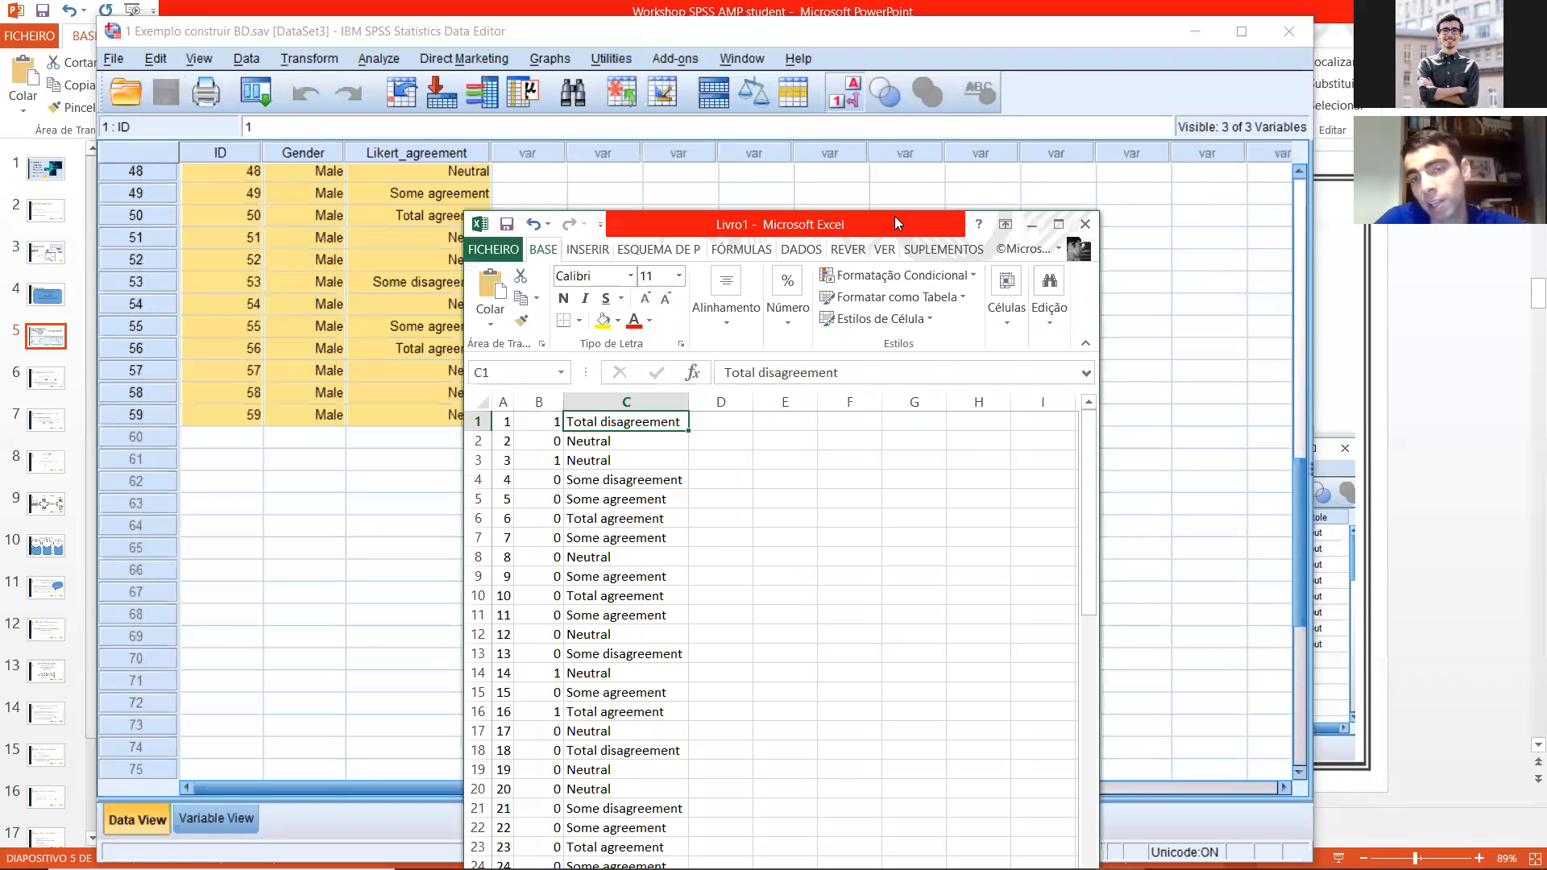
{"action": "left_click", "coordinate": [806, 535]}
{"action": "left_click_drag", "start_coordinate": [585, 422], "coordinate": [637, 835]}
{"action": "key", "text": "ctrl+c"}
Step: Switch to the SPSS Data Editor and define a new variable named aa after Likert_agreement
{"action": "left_click", "coordinate": [379, 596]}
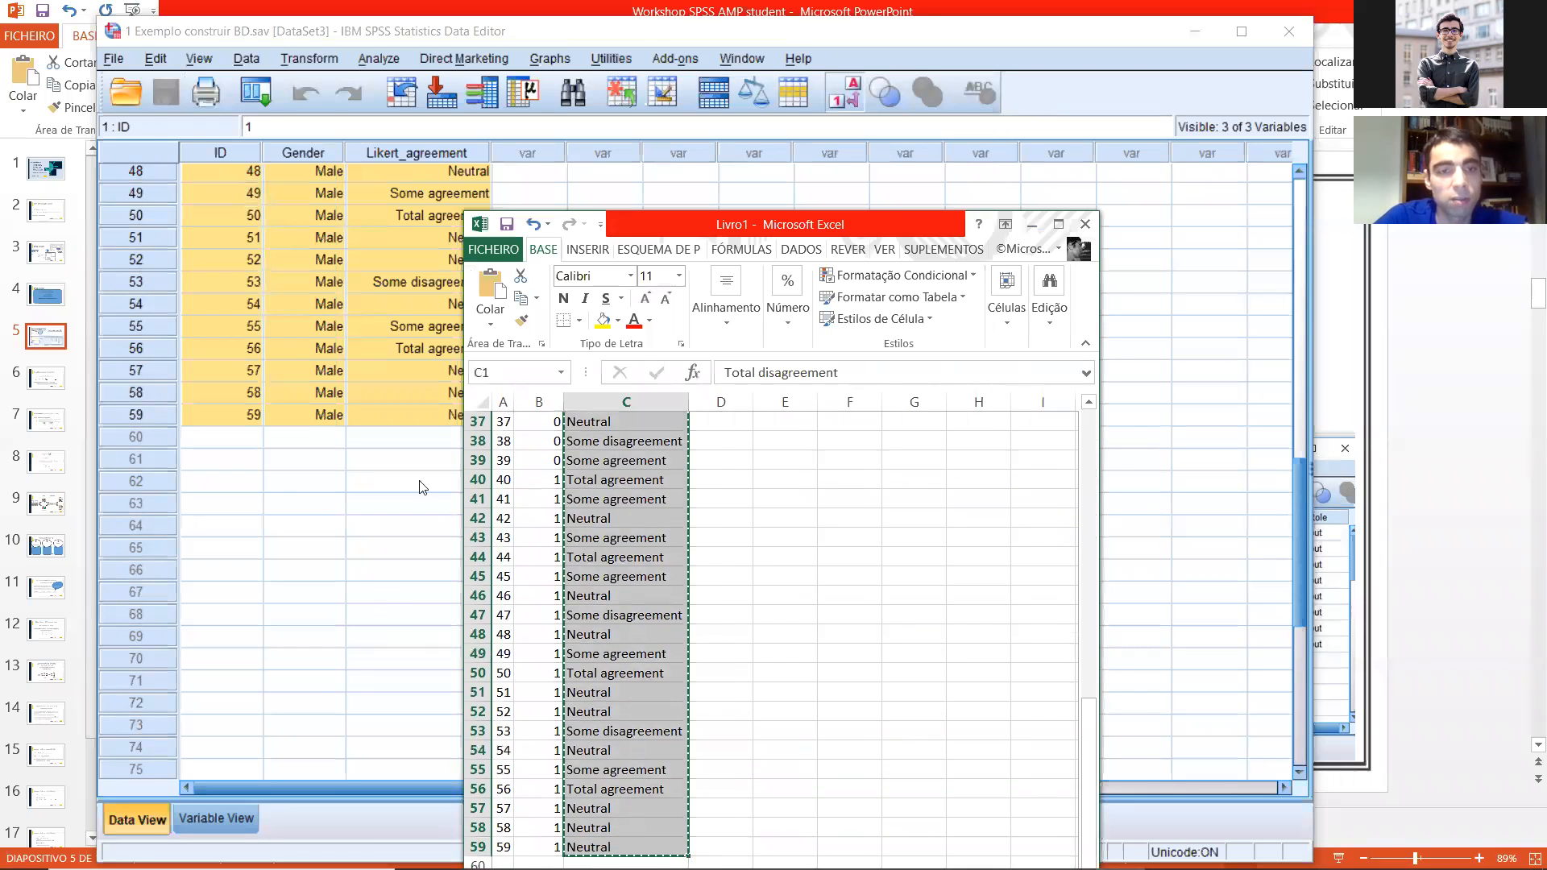
{"action": "scroll", "coordinate": [588, 242], "scroll_direction": "up", "scroll_amount": 15}
{"action": "double_click", "coordinate": [532, 151]}
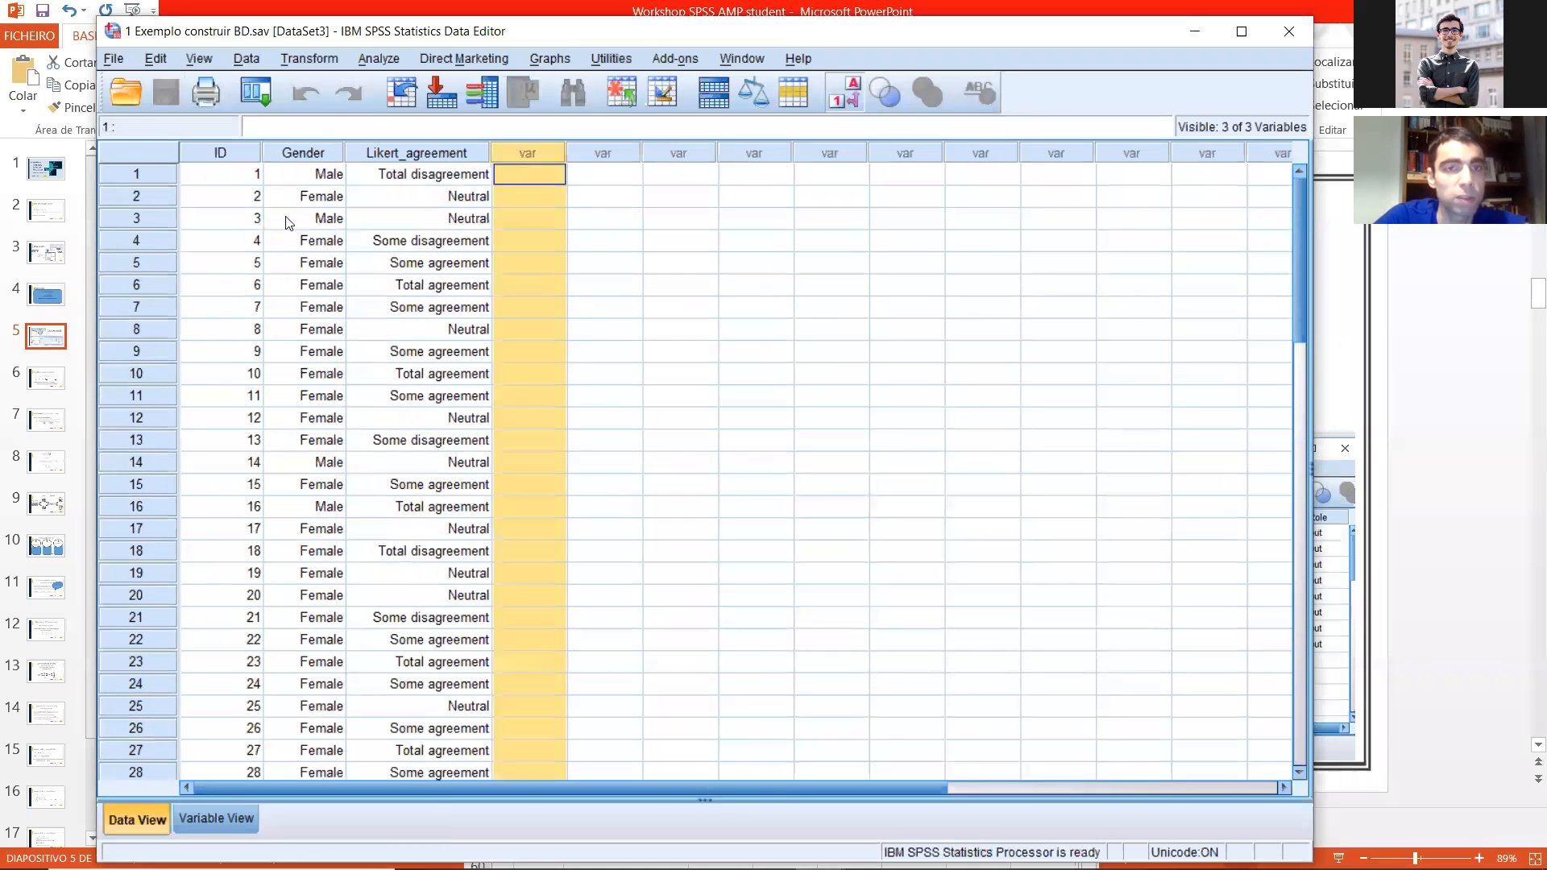
{"action": "left_click", "coordinate": [268, 215]}
{"action": "type", "text": "aa"}
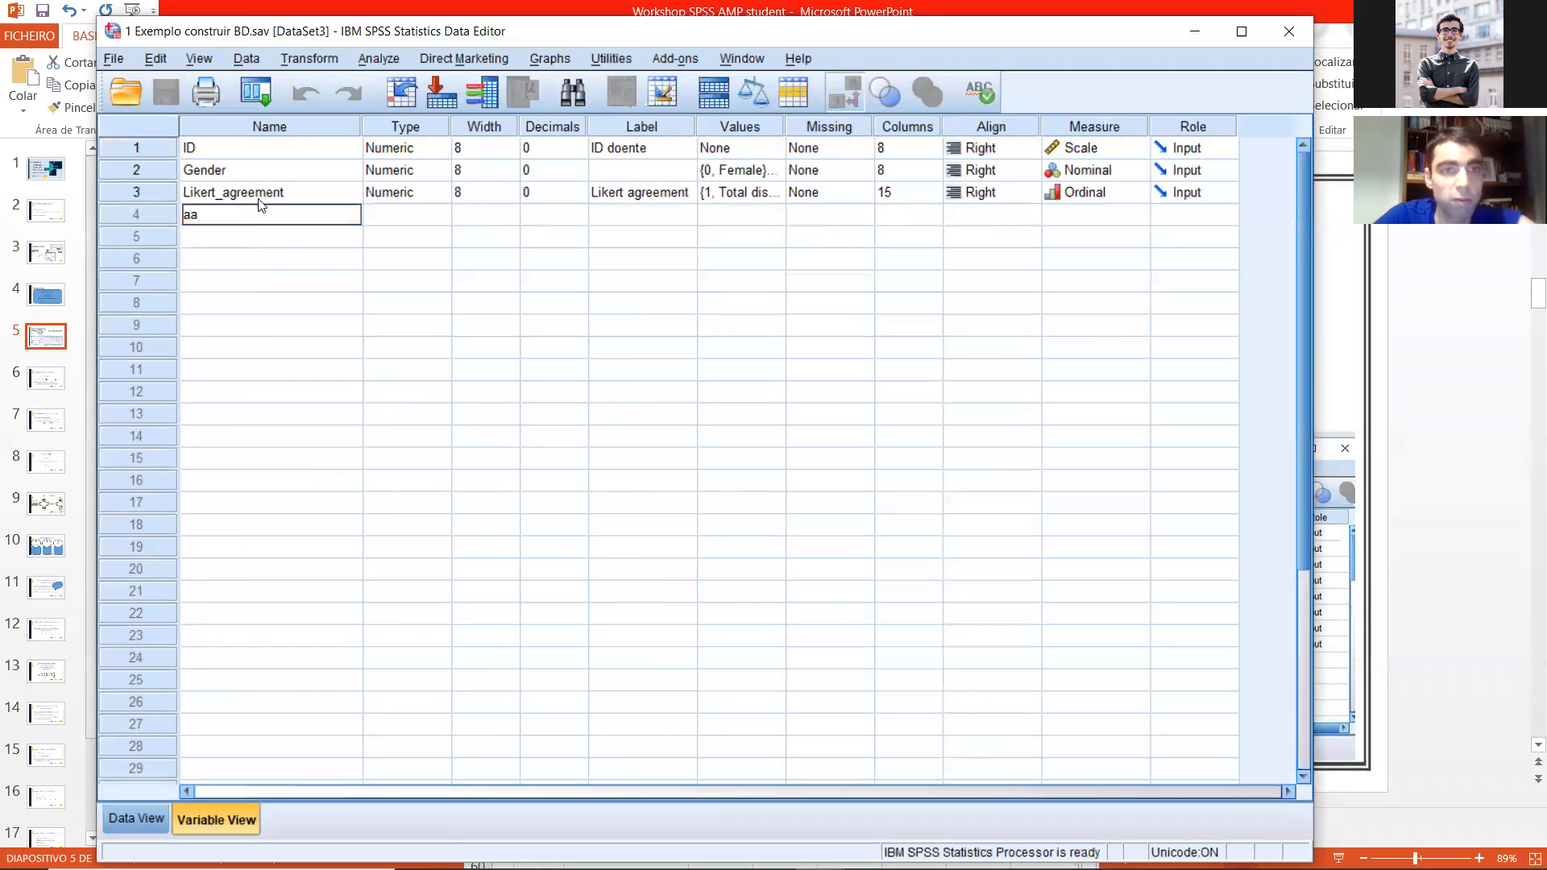
{"action": "key", "text": "Return"}
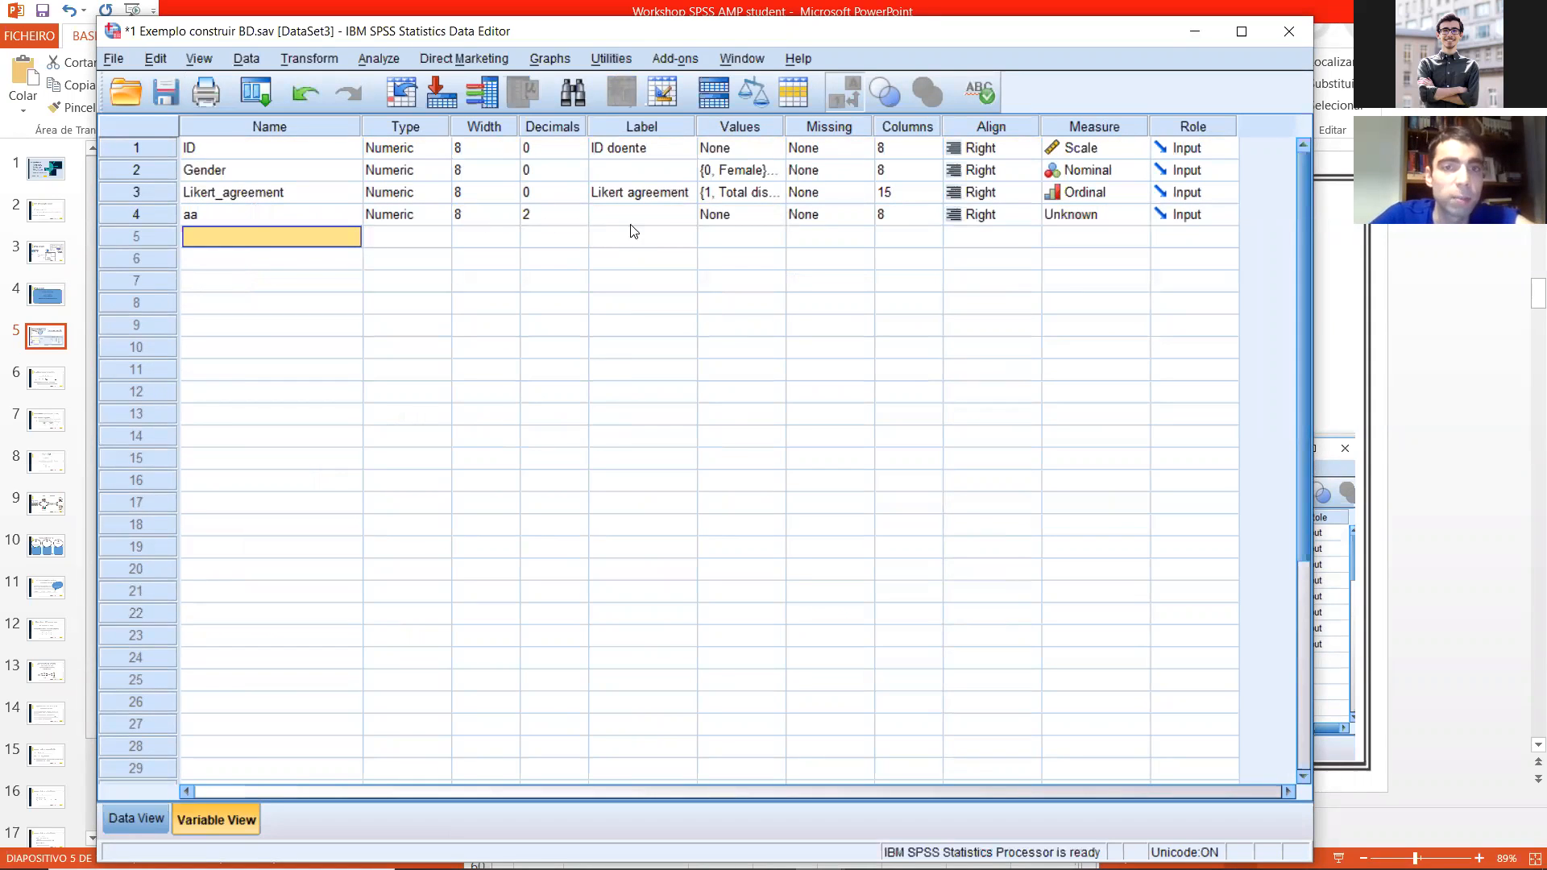
Step: Change the type of variable aa to String with 80 characters
{"action": "left_click", "coordinate": [441, 215]}
{"action": "left_click", "coordinate": [494, 475]}
{"action": "left_click", "coordinate": [852, 354]}
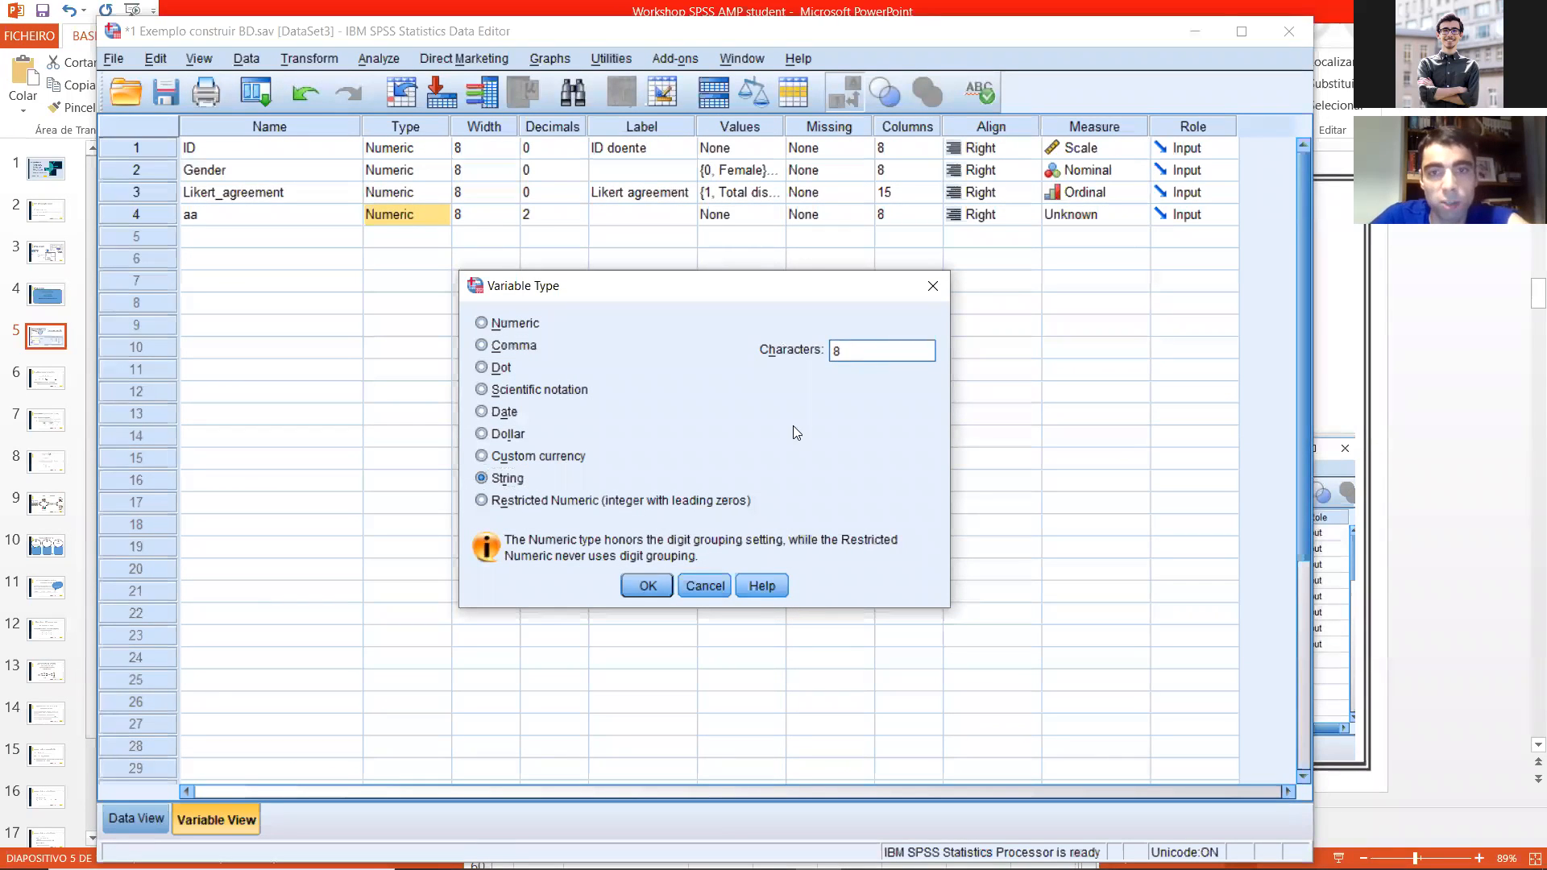
{"action": "left_click", "coordinate": [647, 586]}
Step: Paste the copied text responses into the aa column from case 1 and widen the column to show the full text
{"action": "double_click", "coordinate": [136, 212]}
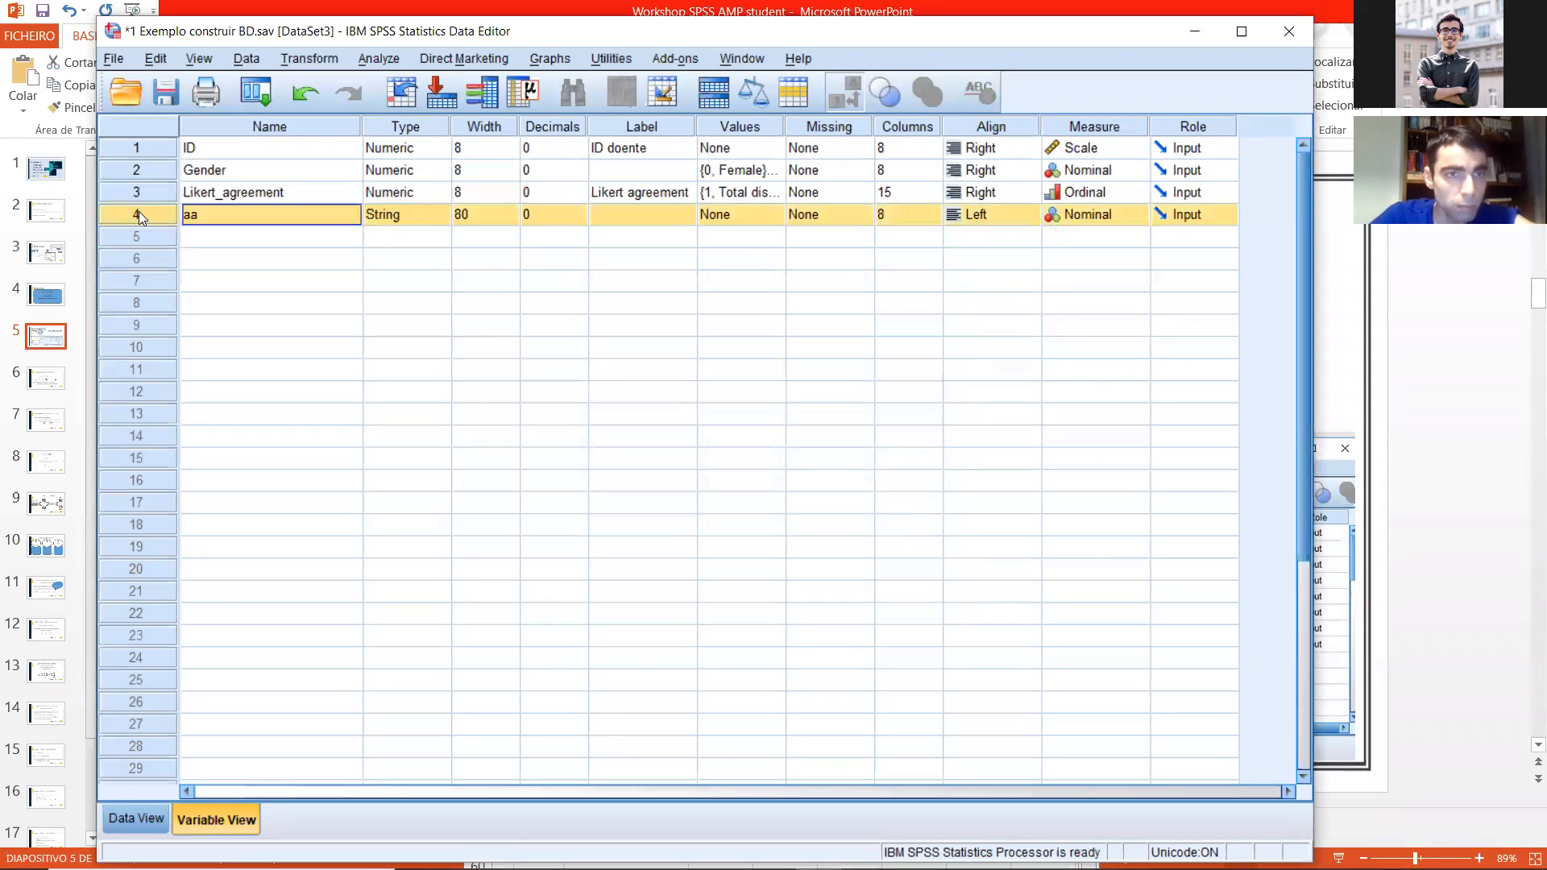
{"action": "left_click", "coordinate": [246, 178]}
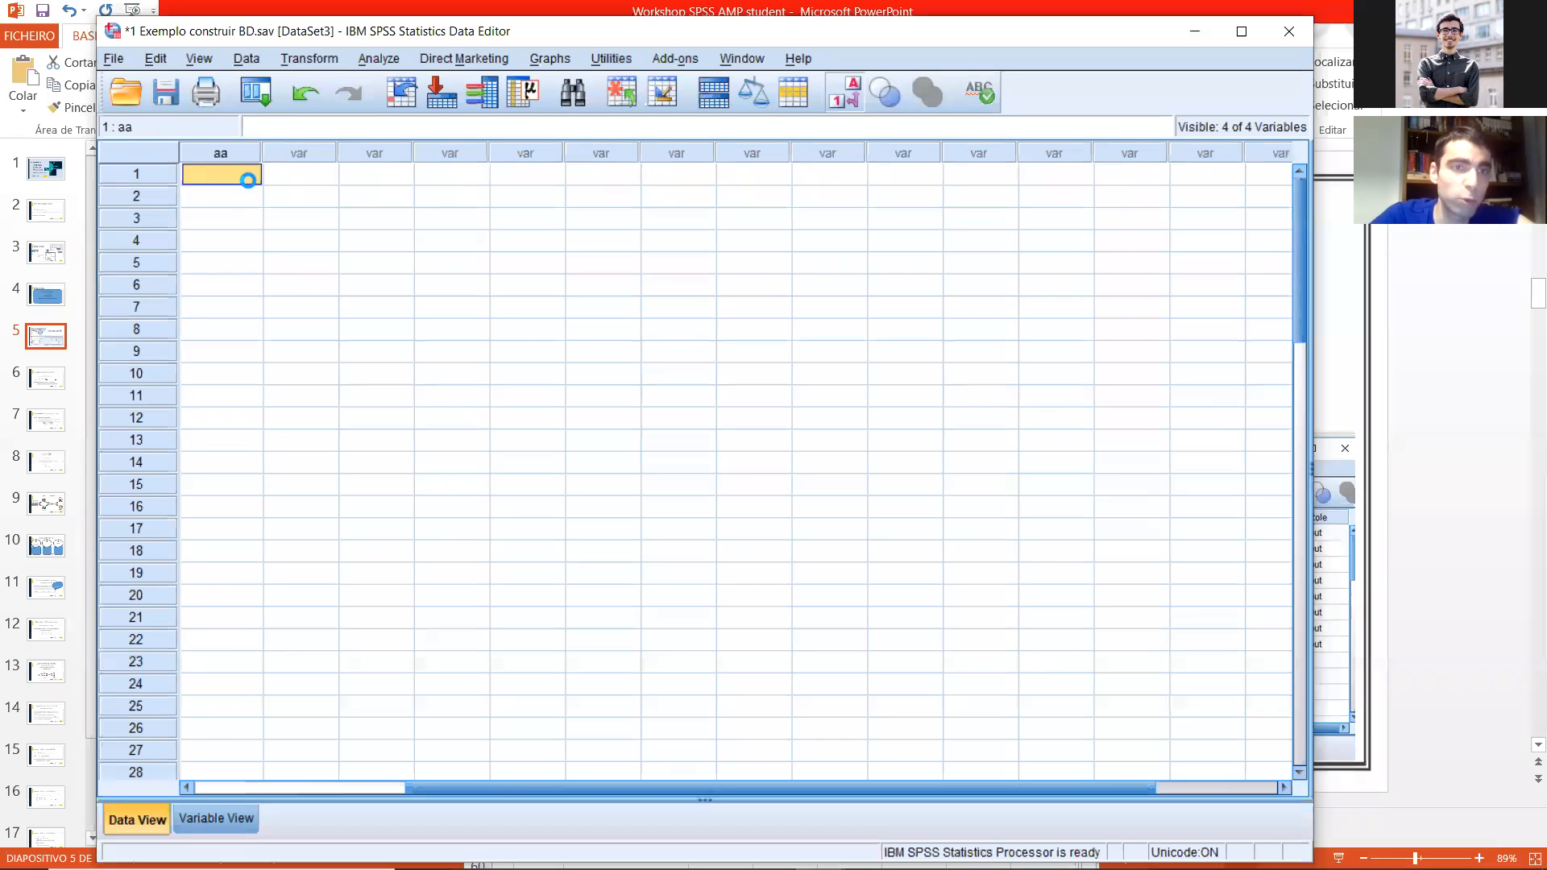
{"action": "key", "text": "ctrl+v"}
{"action": "left_click_drag", "start_coordinate": [441, 786], "coordinate": [230, 737]}
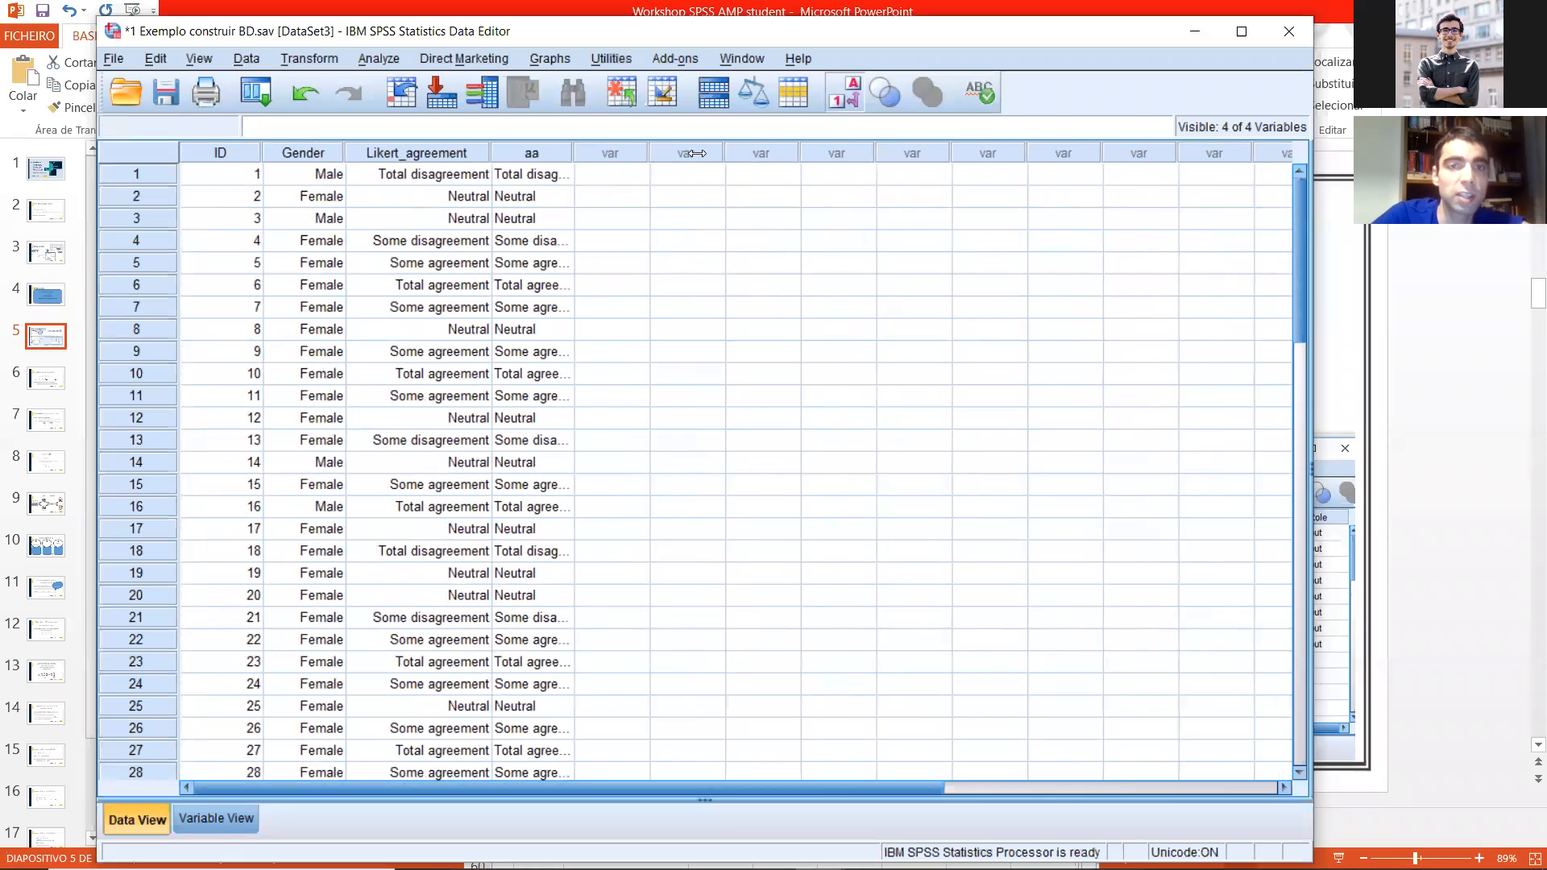
{"action": "left_click_drag", "start_coordinate": [694, 153], "coordinate": [691, 153]}
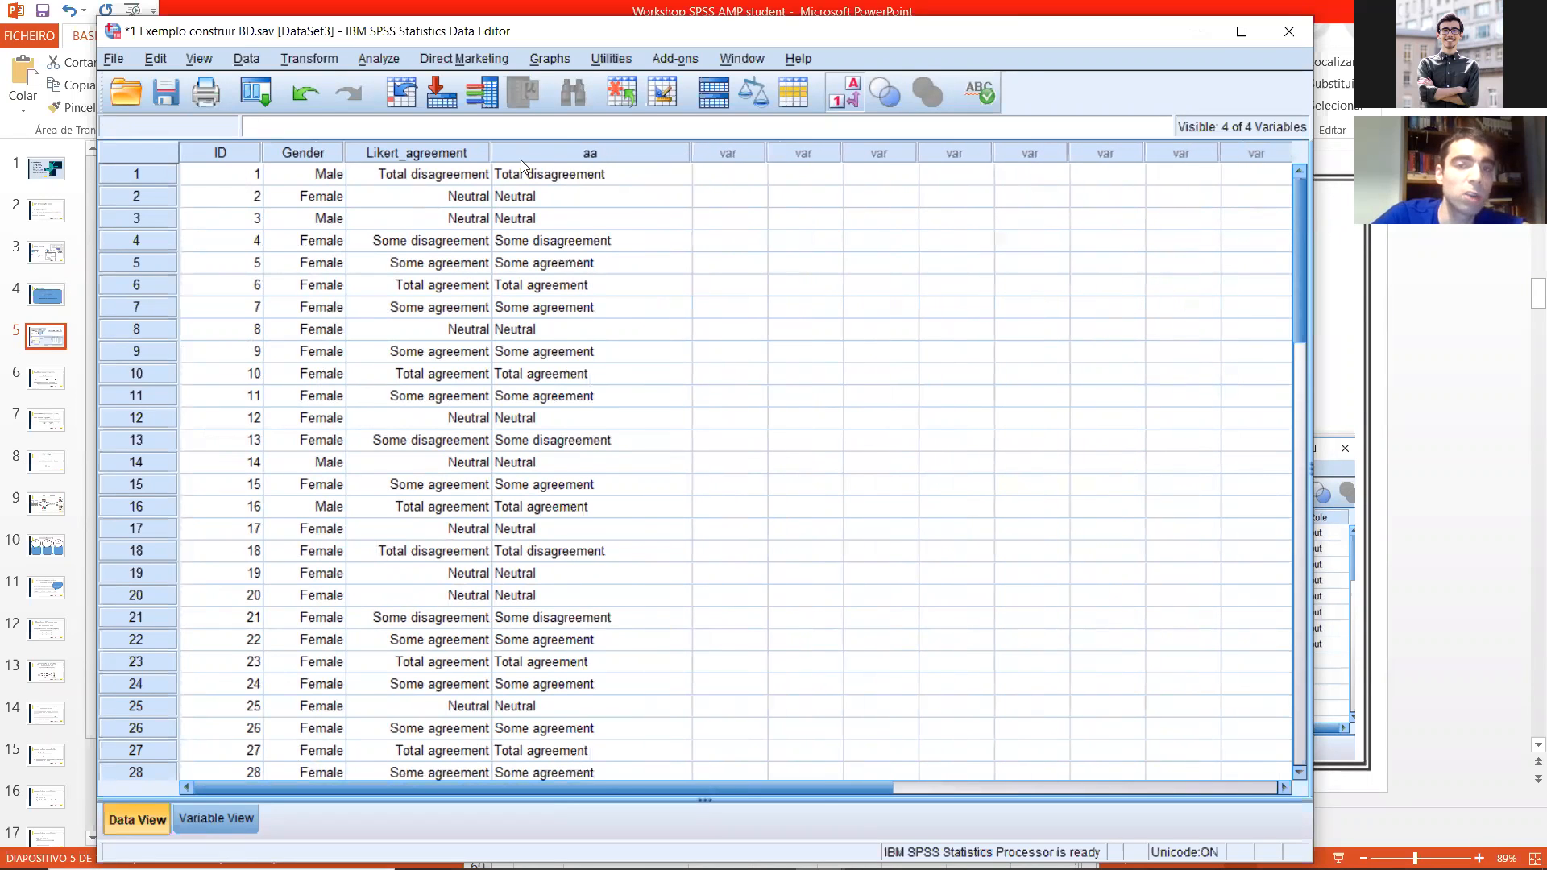
Step: Toggle the value labels display repeatedly to compare the coded Likert_agreement values with the text in aa
{"action": "left_click", "coordinate": [564, 174]}
{"action": "left_click", "coordinate": [844, 93]}
{"action": "left_click", "coordinate": [844, 93]}
{"action": "left_click", "coordinate": [844, 94]}
{"action": "left_click", "coordinate": [844, 93]}
{"action": "left_click", "coordinate": [845, 94]}
{"action": "left_click", "coordinate": [845, 94]}
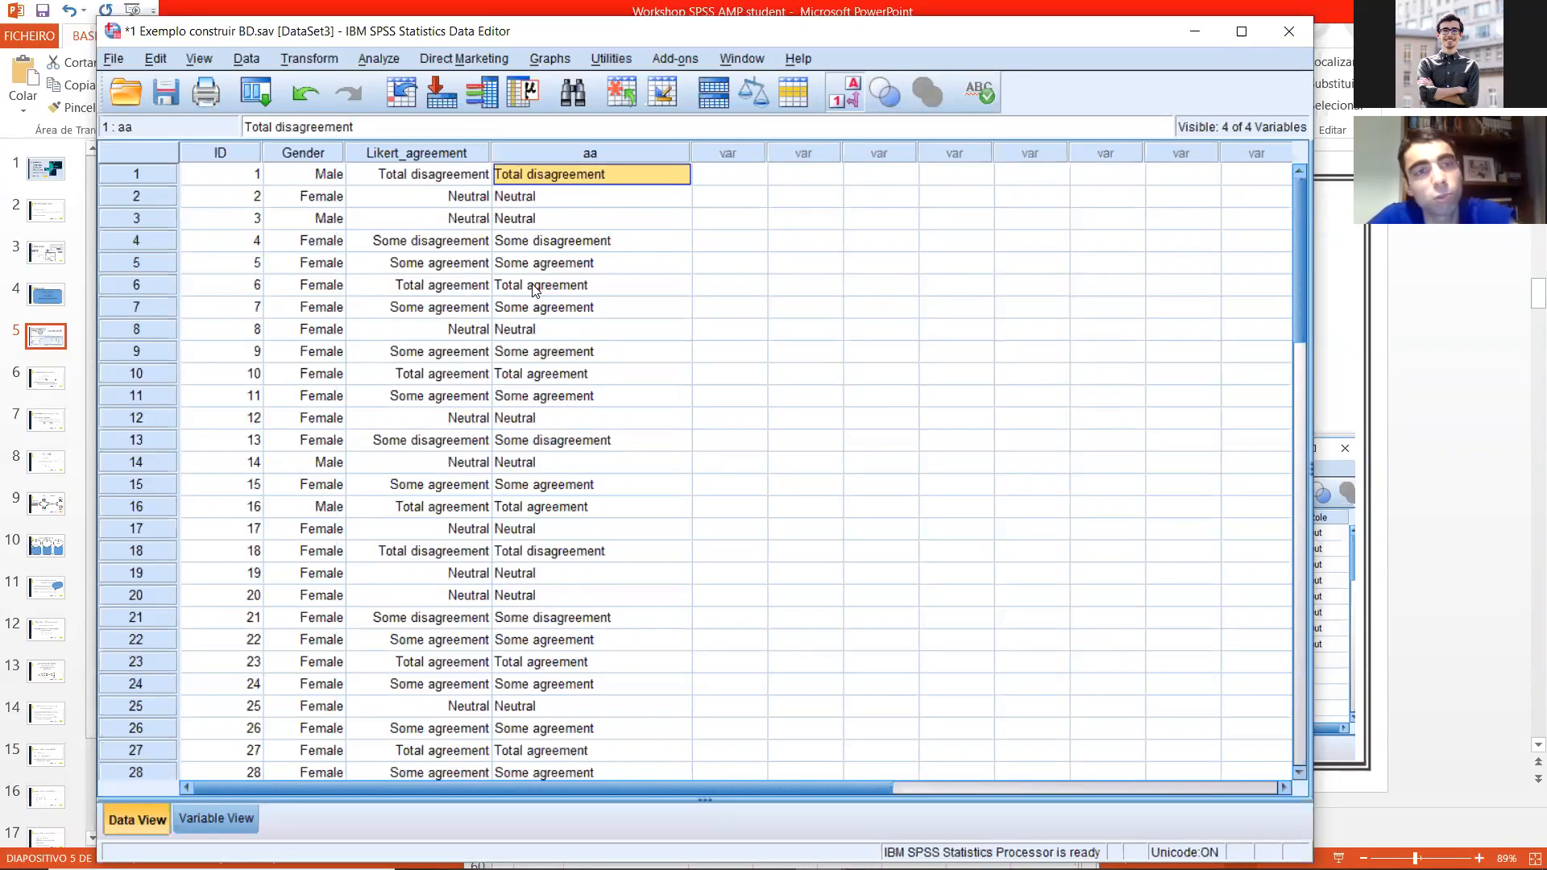
Step: Start an Automatic Recode and add the string variable aa as the variable to recode
{"action": "left_click", "coordinate": [319, 53]}
{"action": "left_click", "coordinate": [378, 213]}
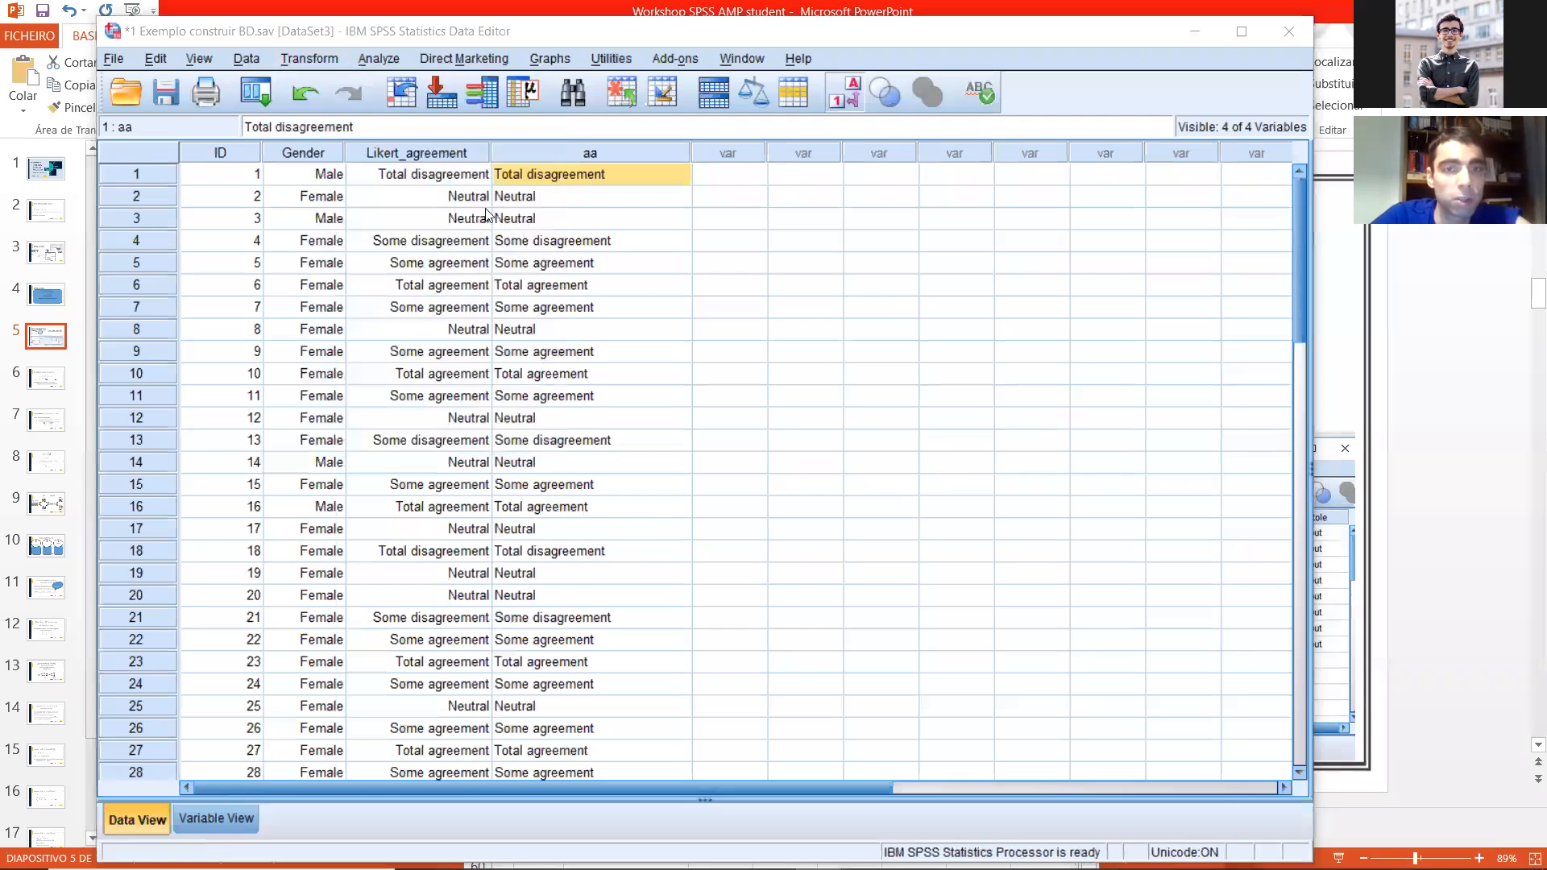
{"action": "left_click", "coordinate": [137, 172]}
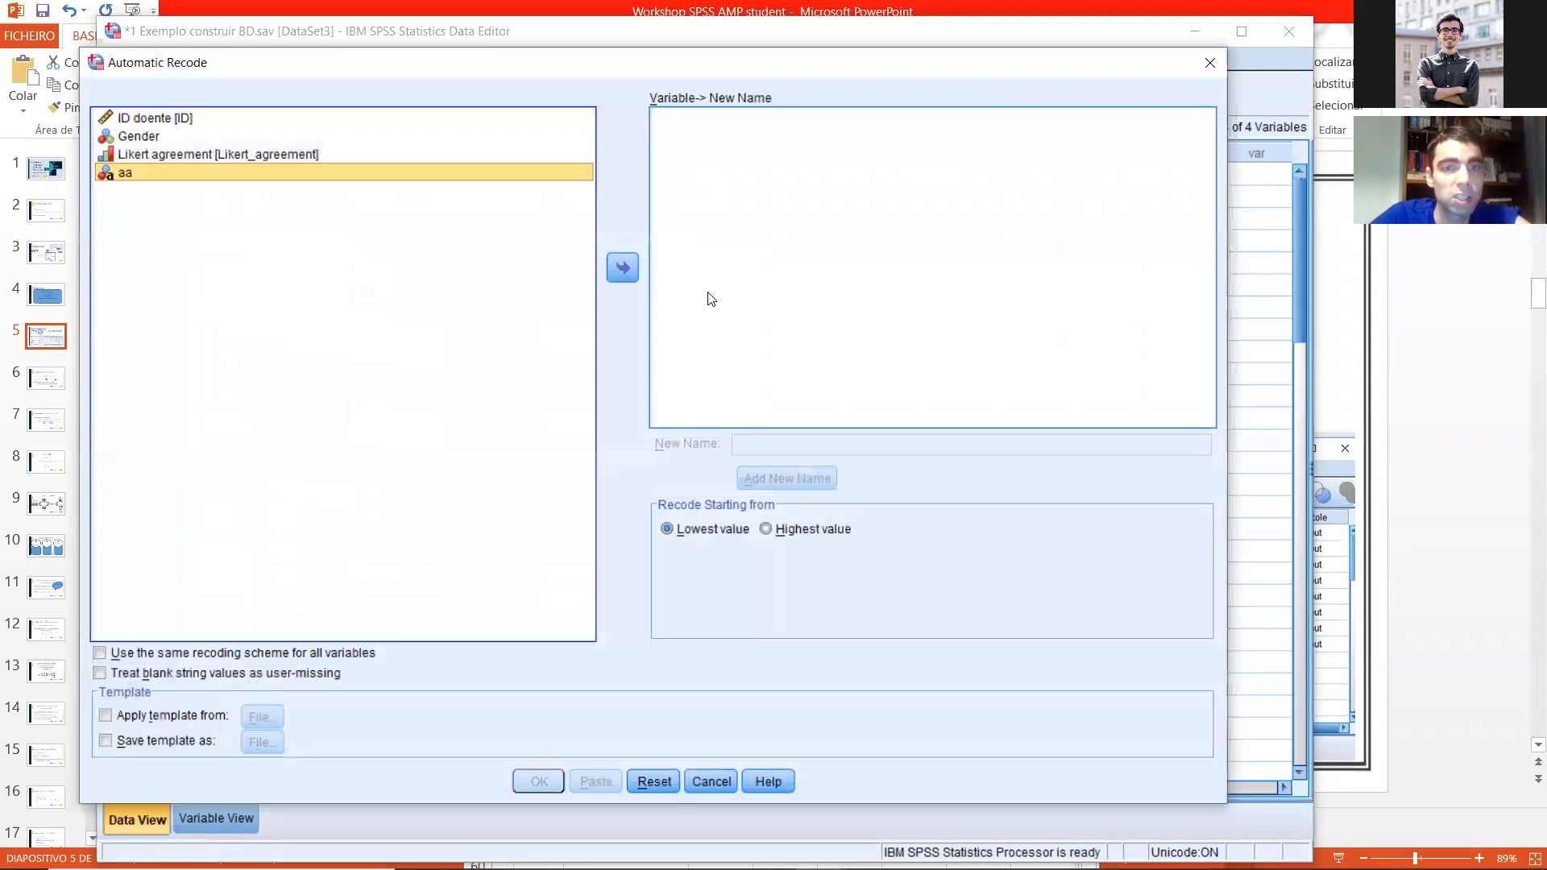
{"action": "left_click", "coordinate": [636, 267]}
{"action": "left_click_drag", "start_coordinate": [763, 64], "coordinate": [613, 95]}
Step: Name the recoded variable Likert and run the recode starting from the lowest value
{"action": "left_click", "coordinate": [628, 475]}
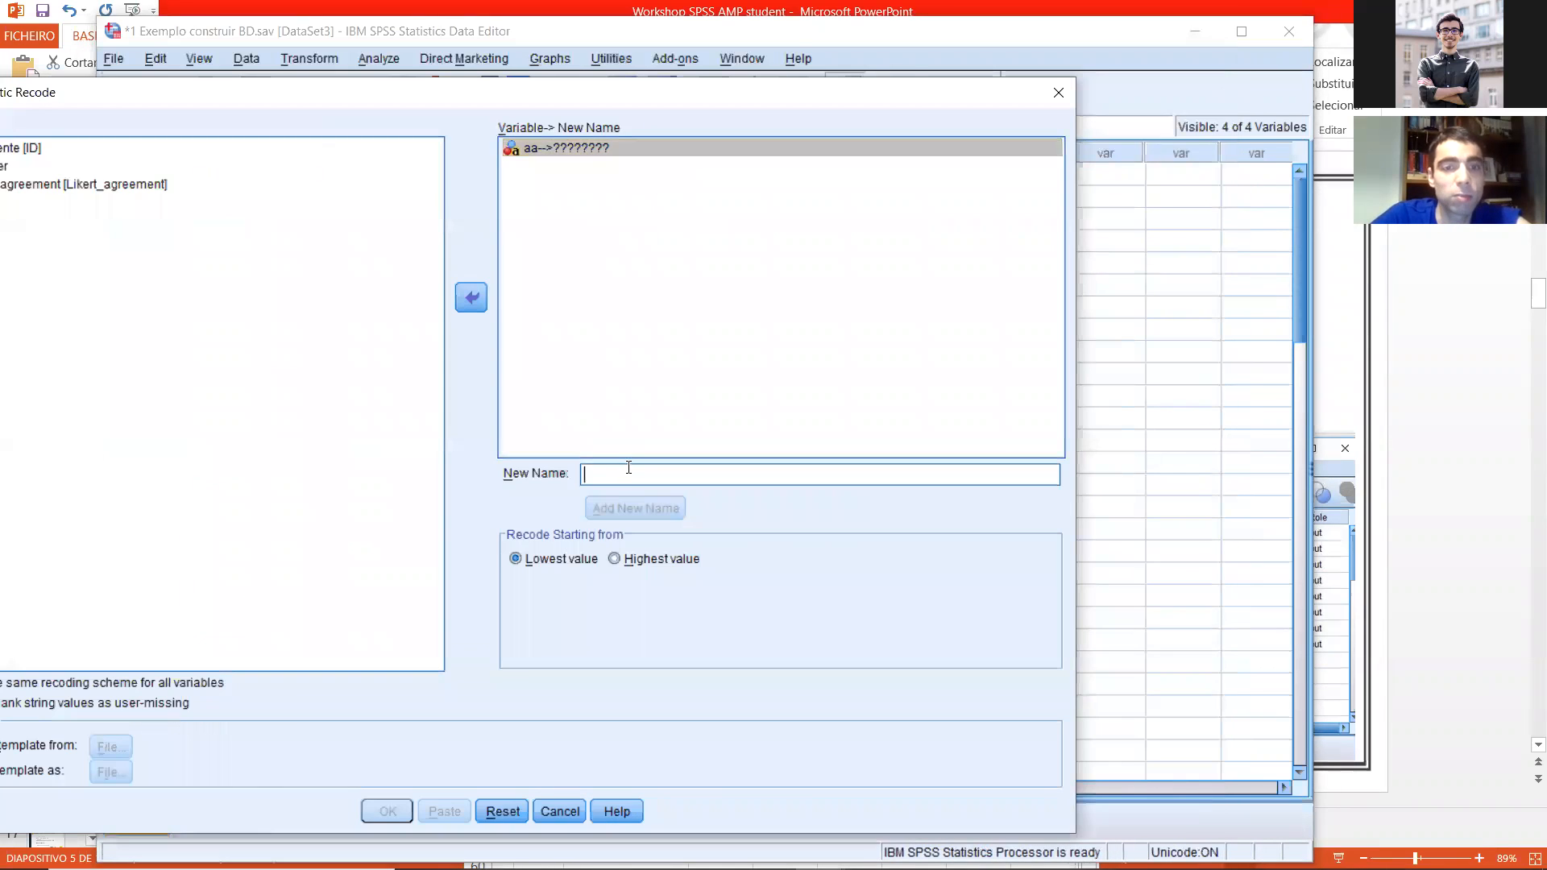
{"action": "type", "text": "Ki"}
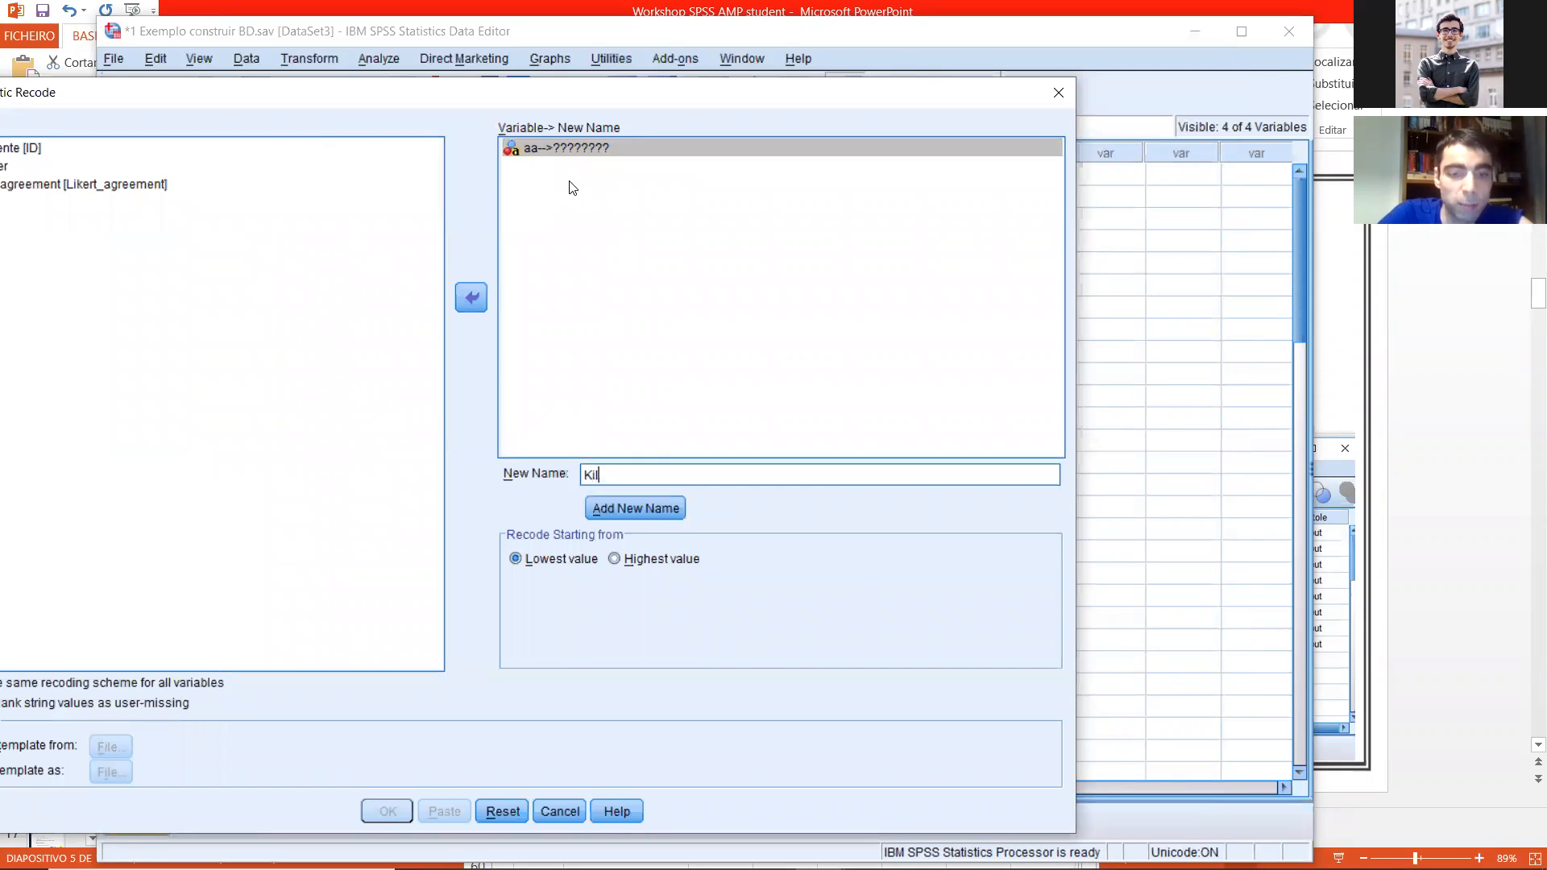
{"action": "key", "text": "BackSpace"}
{"action": "key", "text": "BackSpace"}
{"action": "key", "text": "BackSpace"}
{"action": "key", "text": "BackSpace"}
{"action": "type", "text": "Likert"}
{"action": "left_click", "coordinate": [618, 509]}
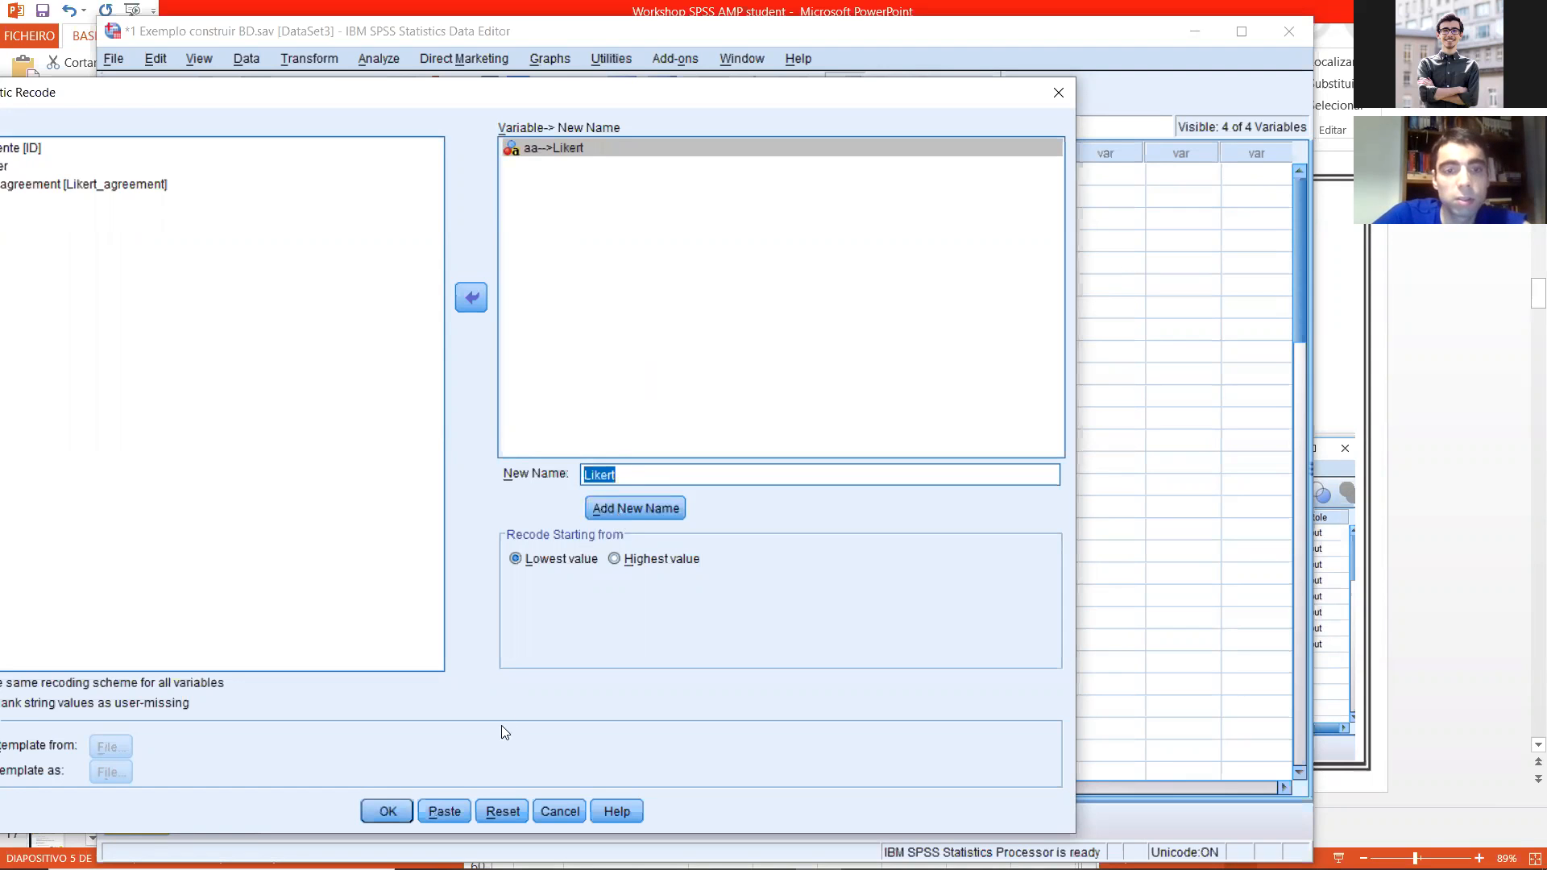
{"action": "left_click", "coordinate": [387, 810]}
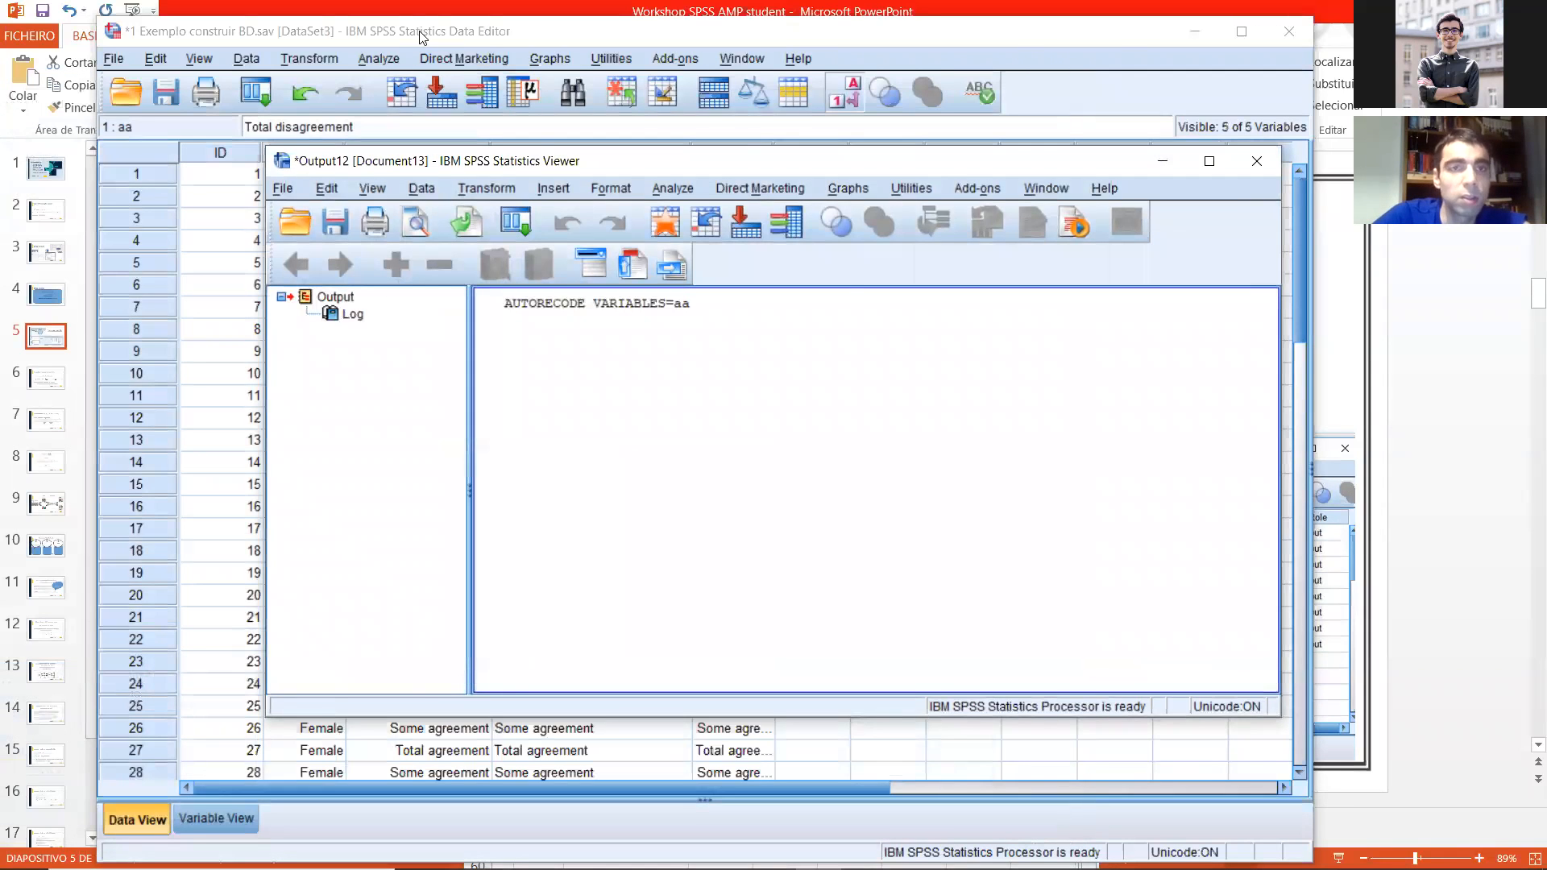
Step: Return to the data and toggle the value labels display to check the codes behind the Likert variable
{"action": "left_click", "coordinate": [845, 98]}
{"action": "left_click", "coordinate": [845, 98]}
{"action": "left_click", "coordinate": [845, 98]}
{"action": "left_click", "coordinate": [845, 99]}
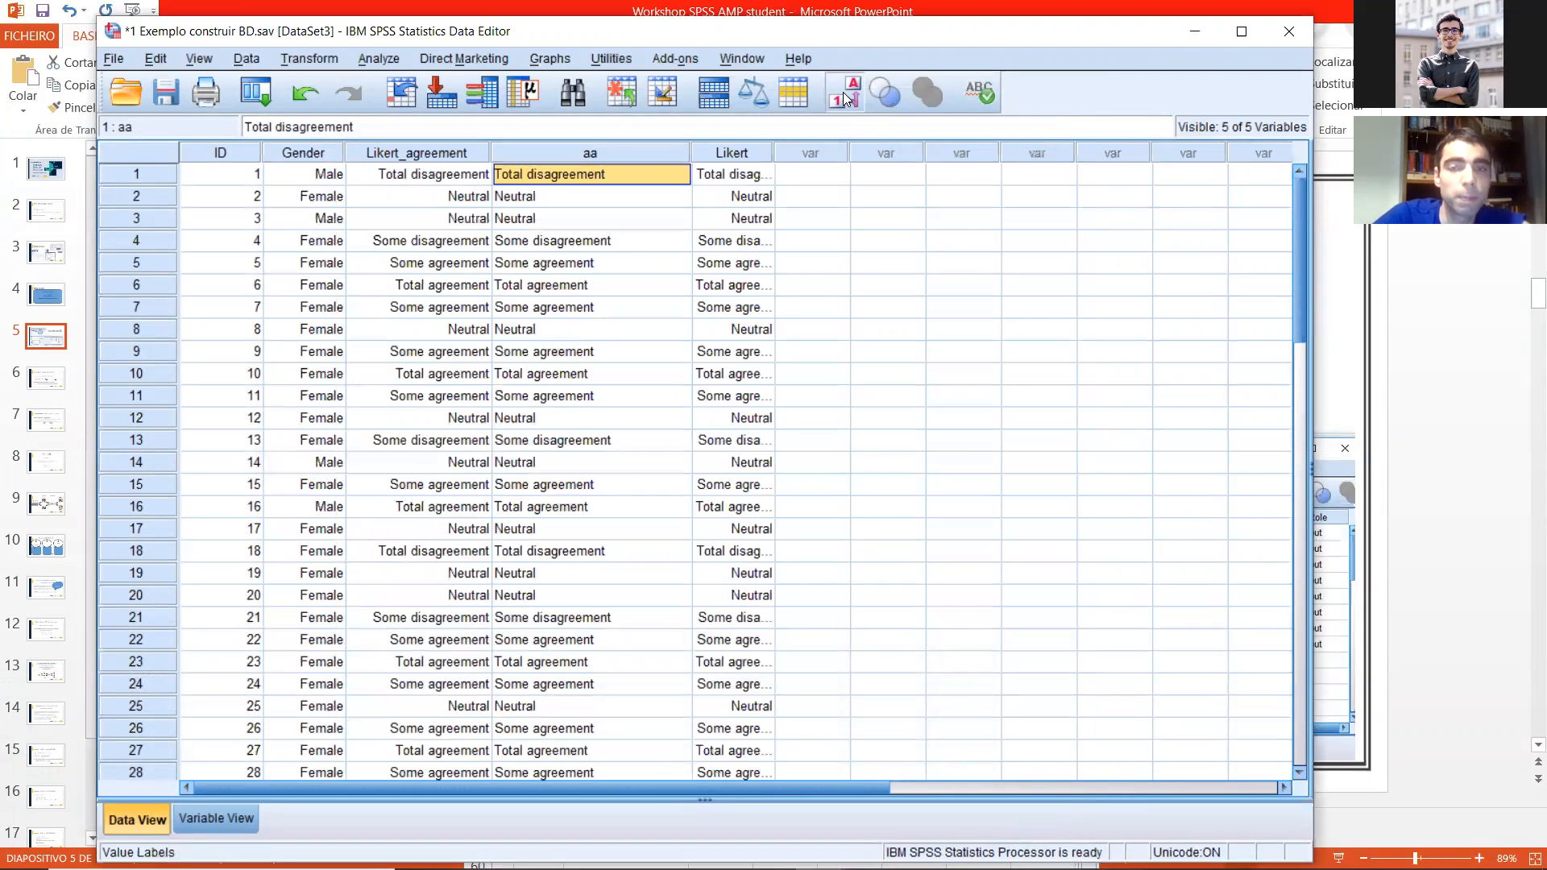
{"action": "left_click_drag", "start_coordinate": [709, 37], "coordinate": [551, 38]}
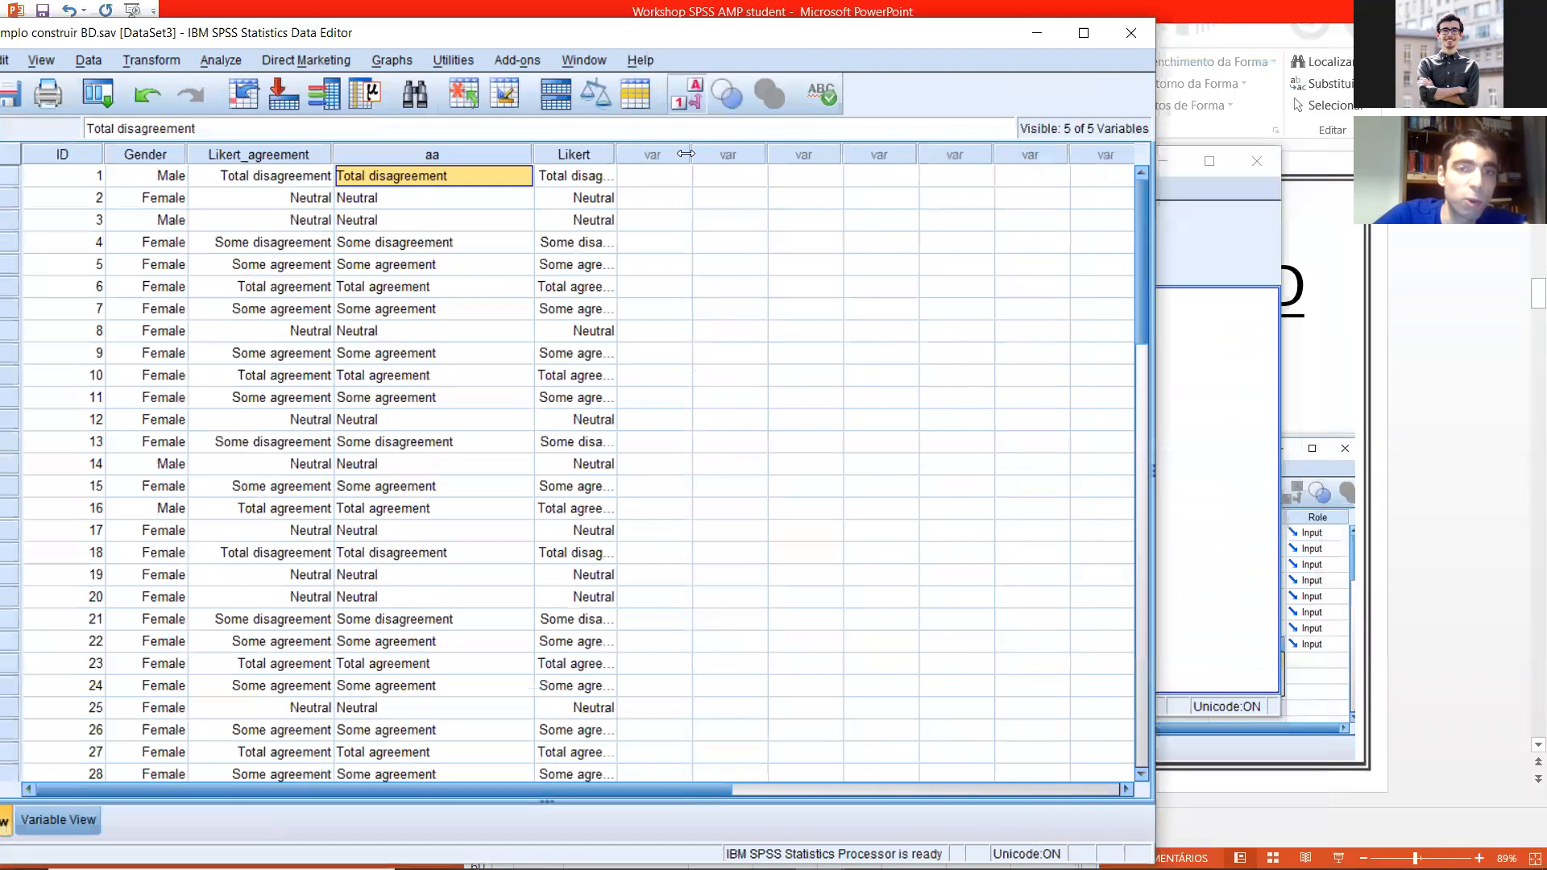
Step: Widen the Likert column and display the numeric codes to compare them with the text in aa
{"action": "left_click_drag", "start_coordinate": [685, 154], "coordinate": [660, 154]}
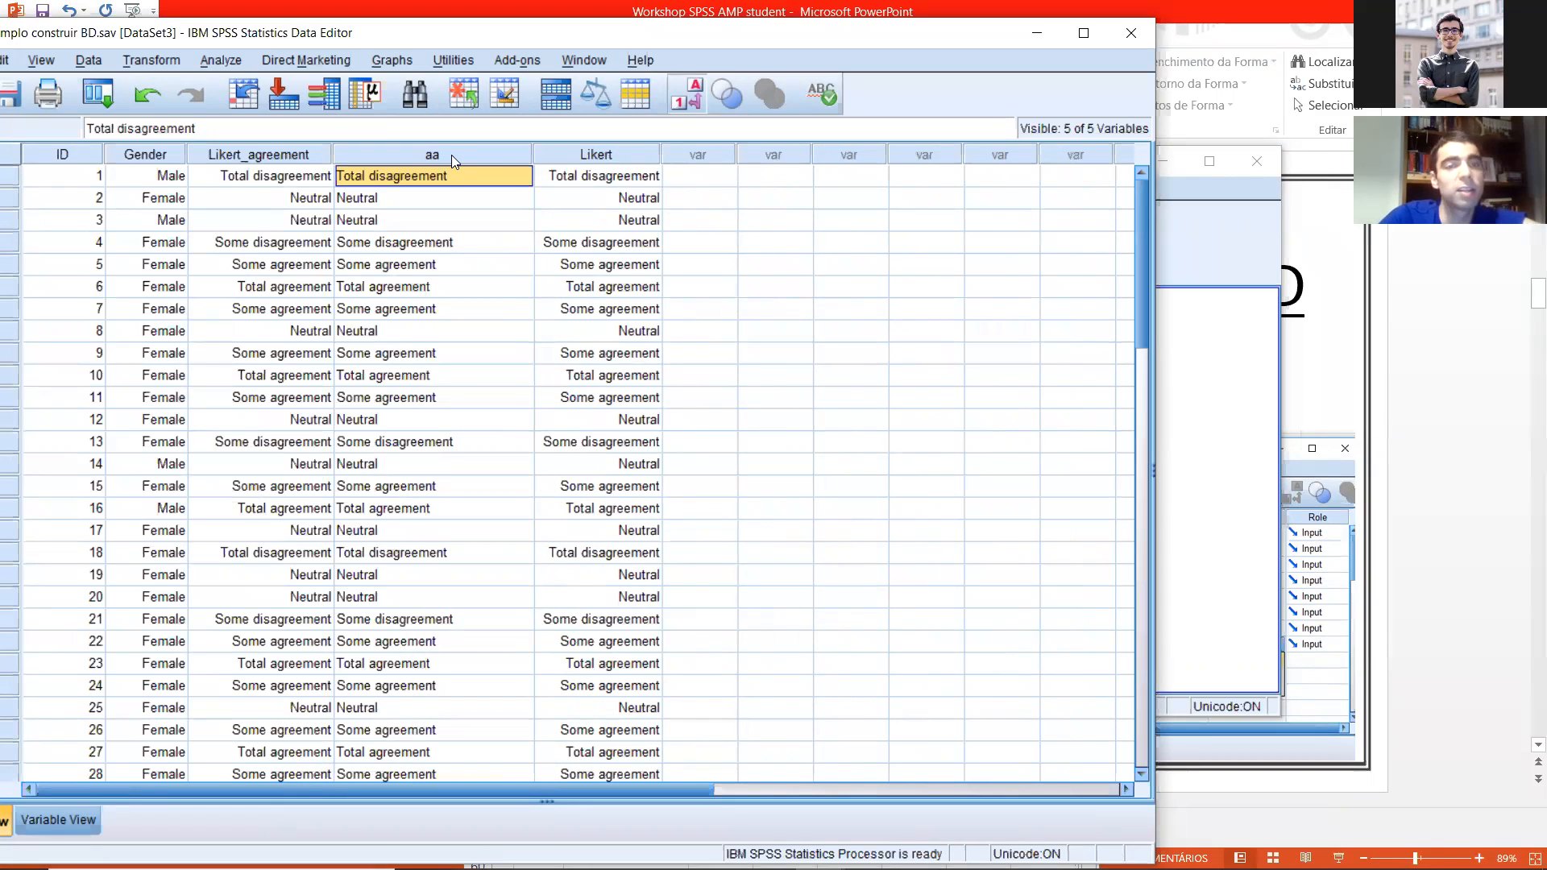
{"action": "left_click", "coordinate": [449, 153]}
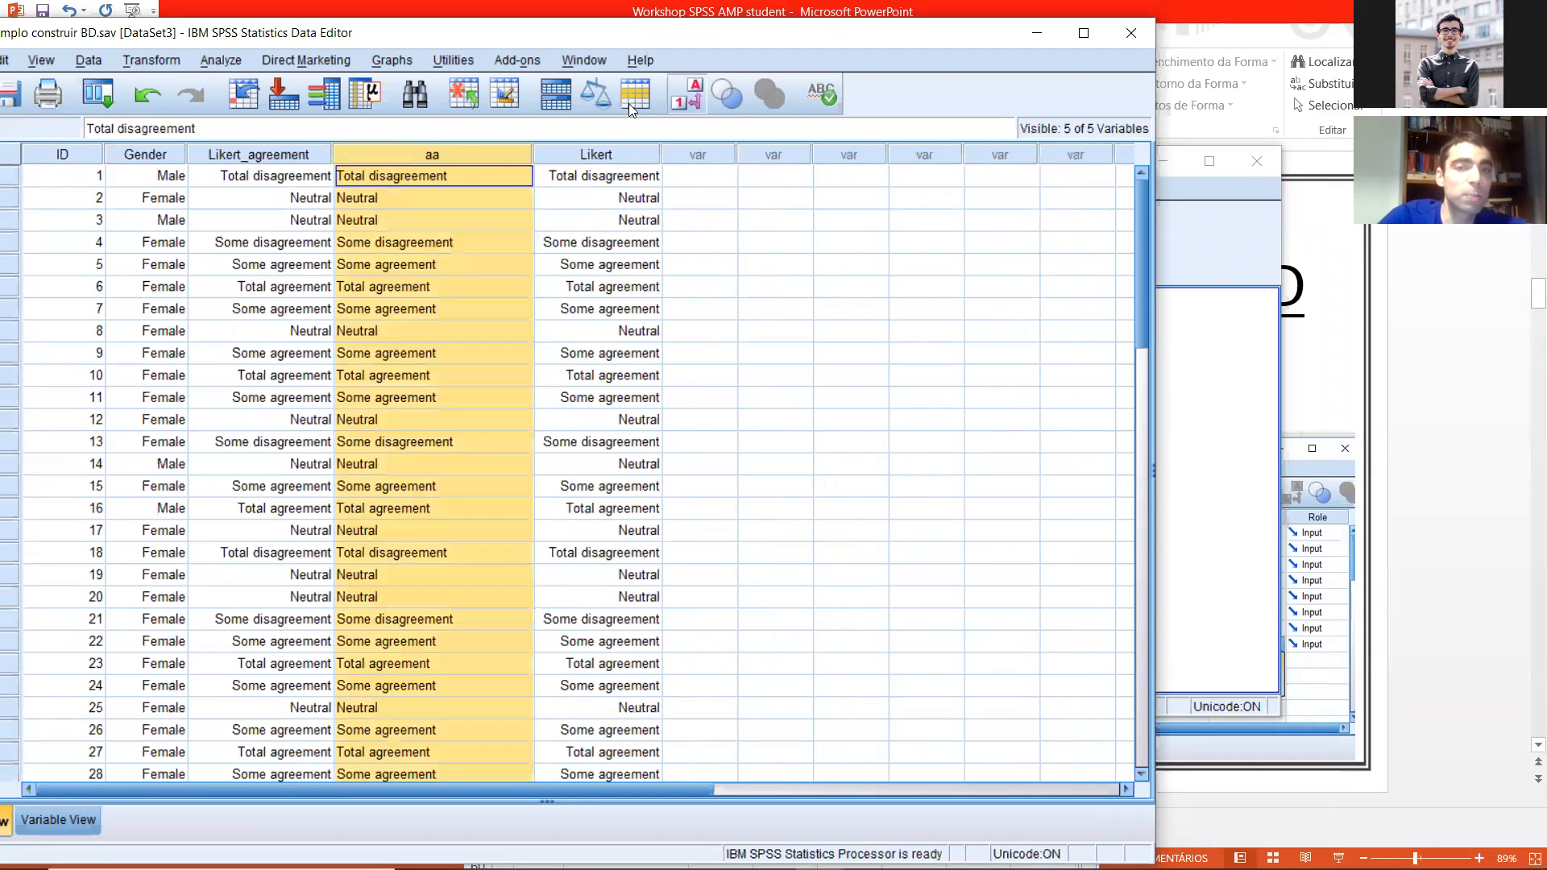
{"action": "left_click", "coordinate": [686, 93]}
{"action": "left_click", "coordinate": [622, 177]}
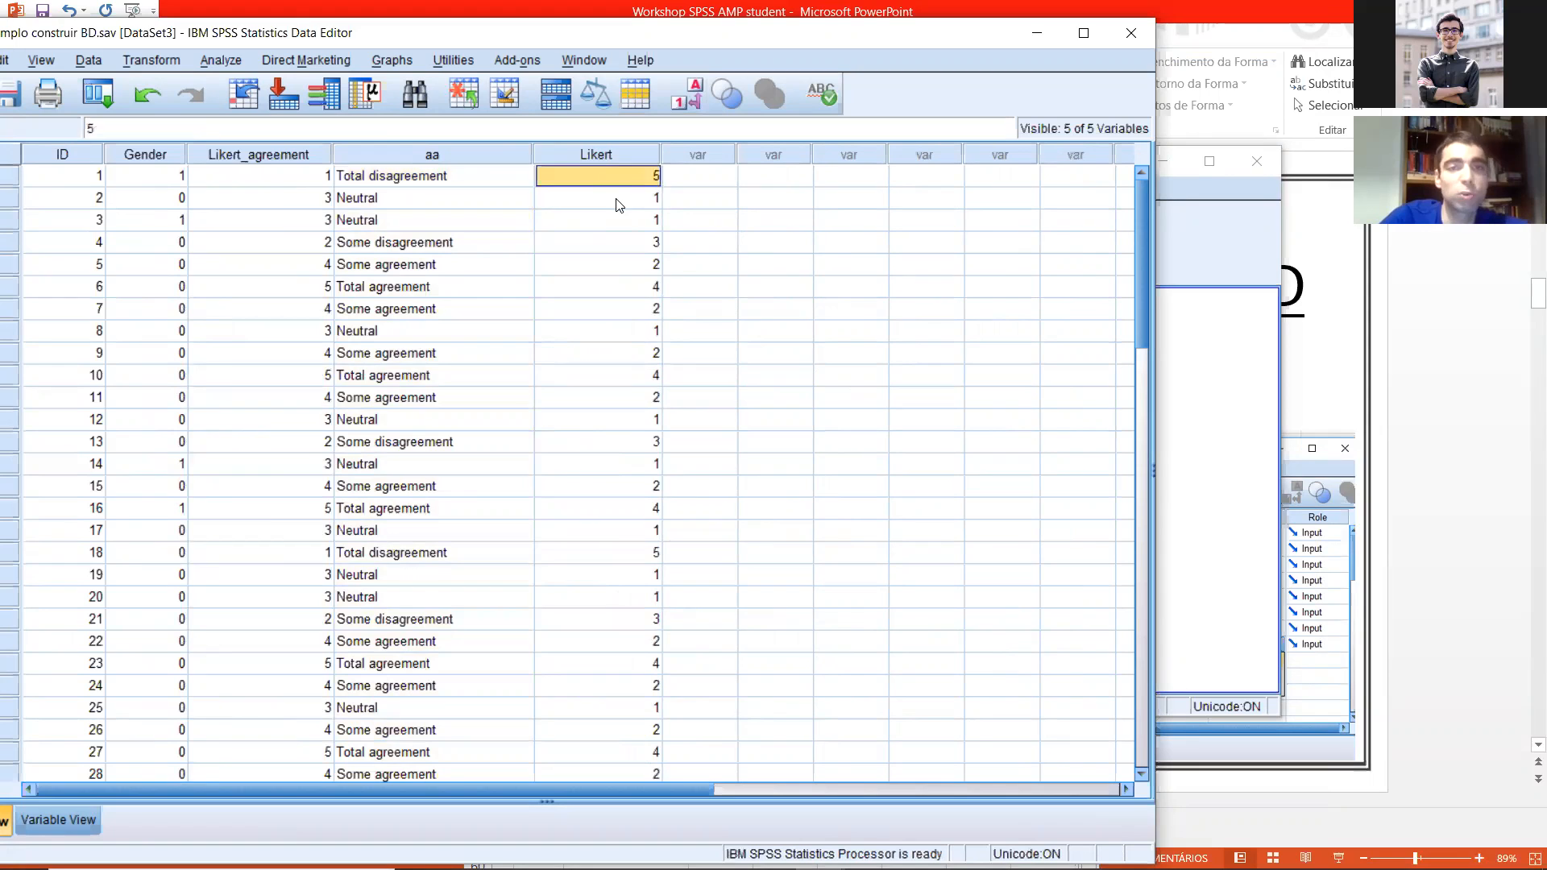
{"action": "left_click", "coordinate": [617, 201]}
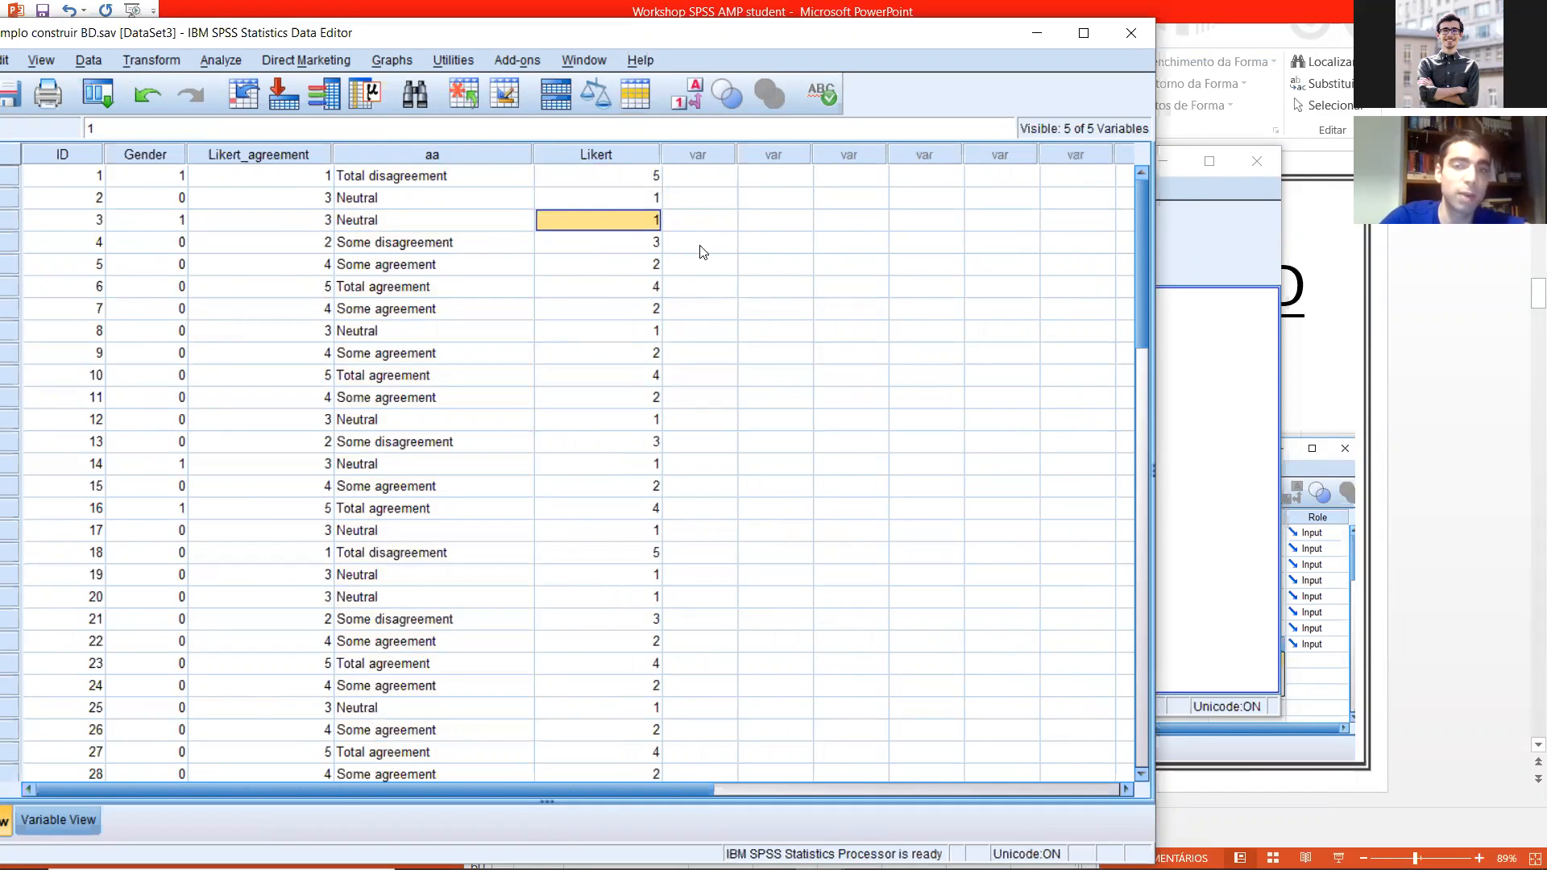
Step: Delete the aa and Likert variables from the dataset
{"action": "left_click", "coordinate": [606, 155]}
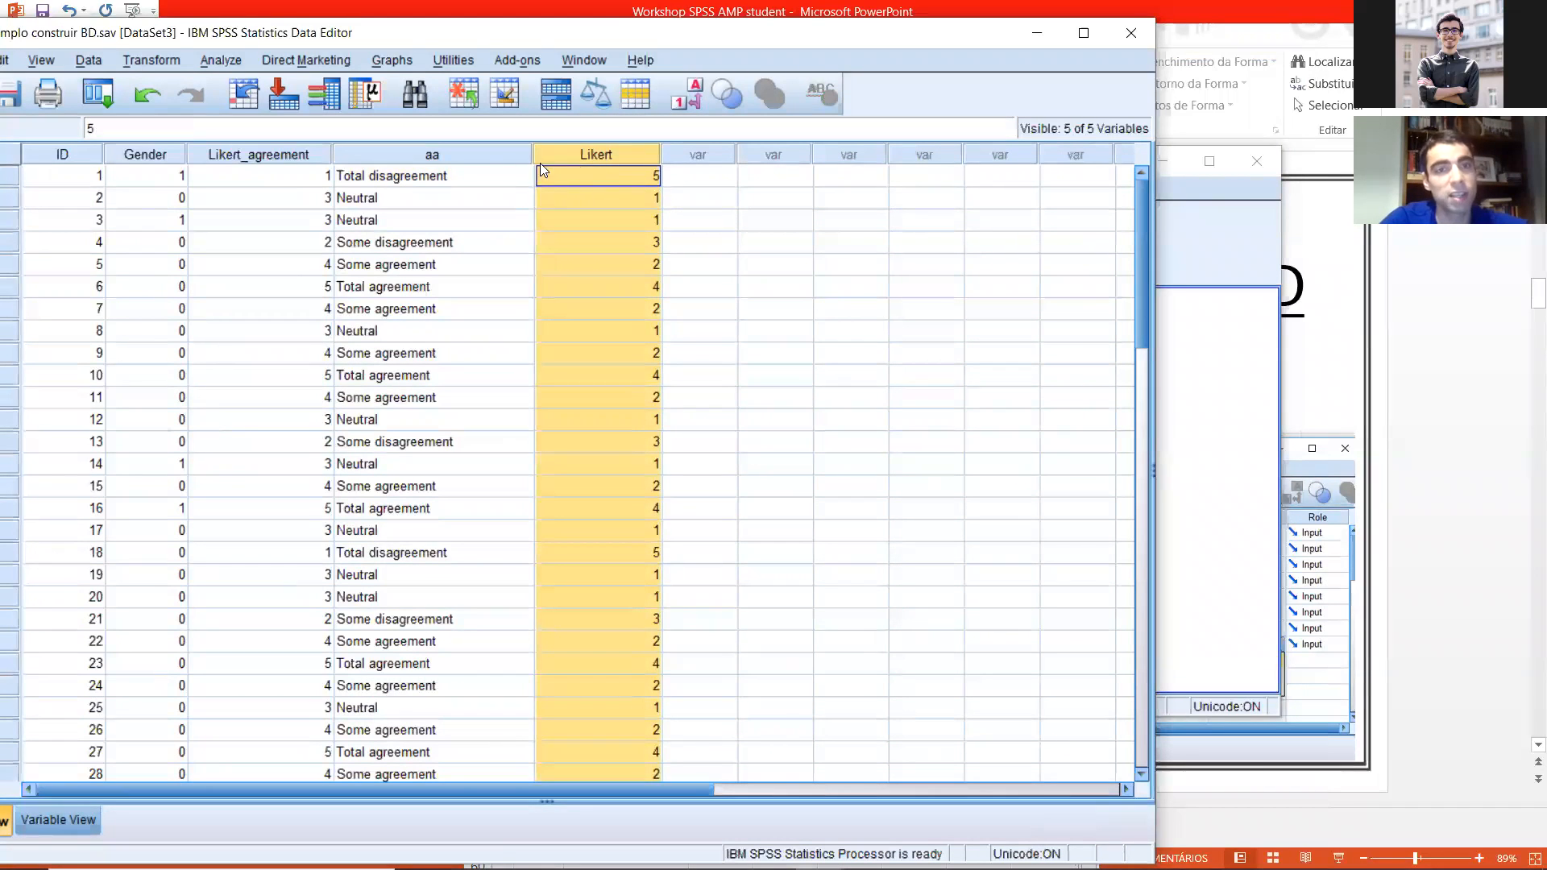
{"action": "left_click", "coordinate": [430, 156]}
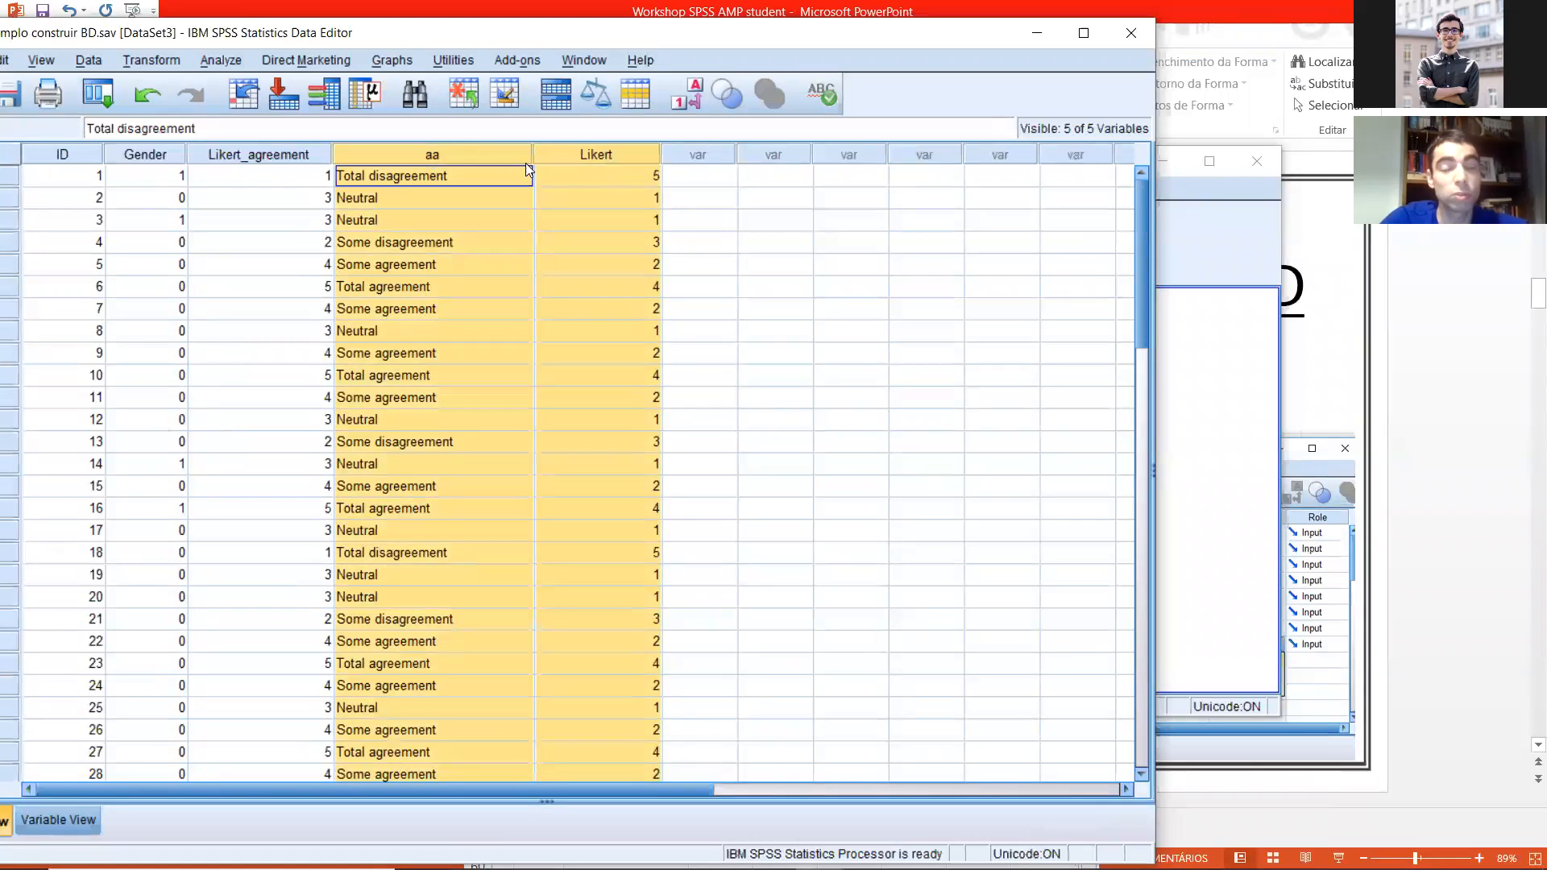
{"action": "left_click", "coordinate": [693, 204]}
{"action": "left_click", "coordinate": [616, 158]}
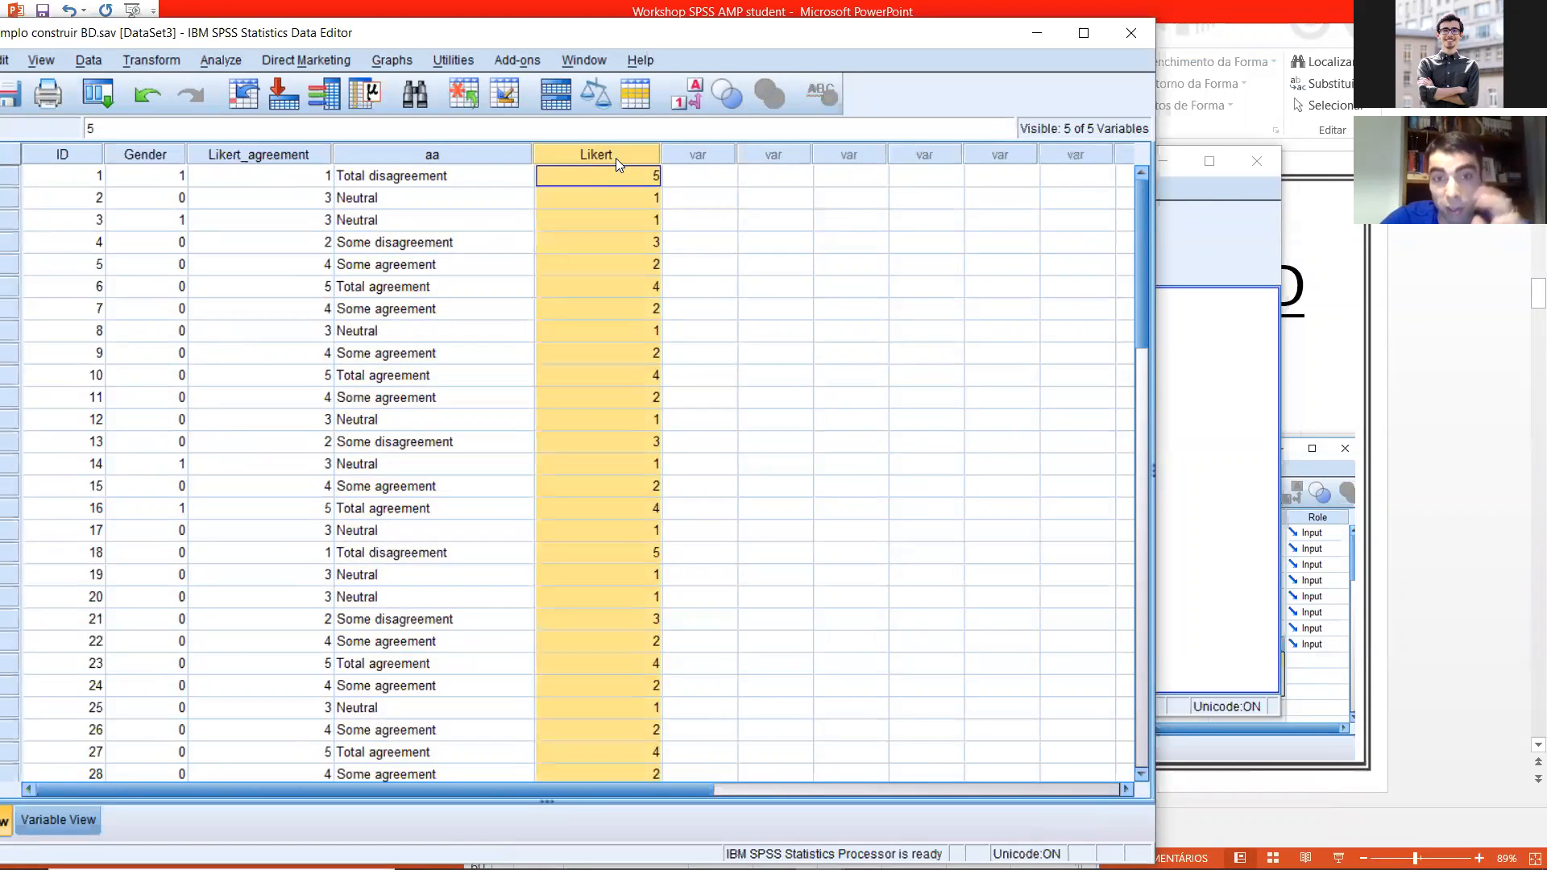
{"action": "left_click", "coordinate": [479, 158], "text": "ctrl"}
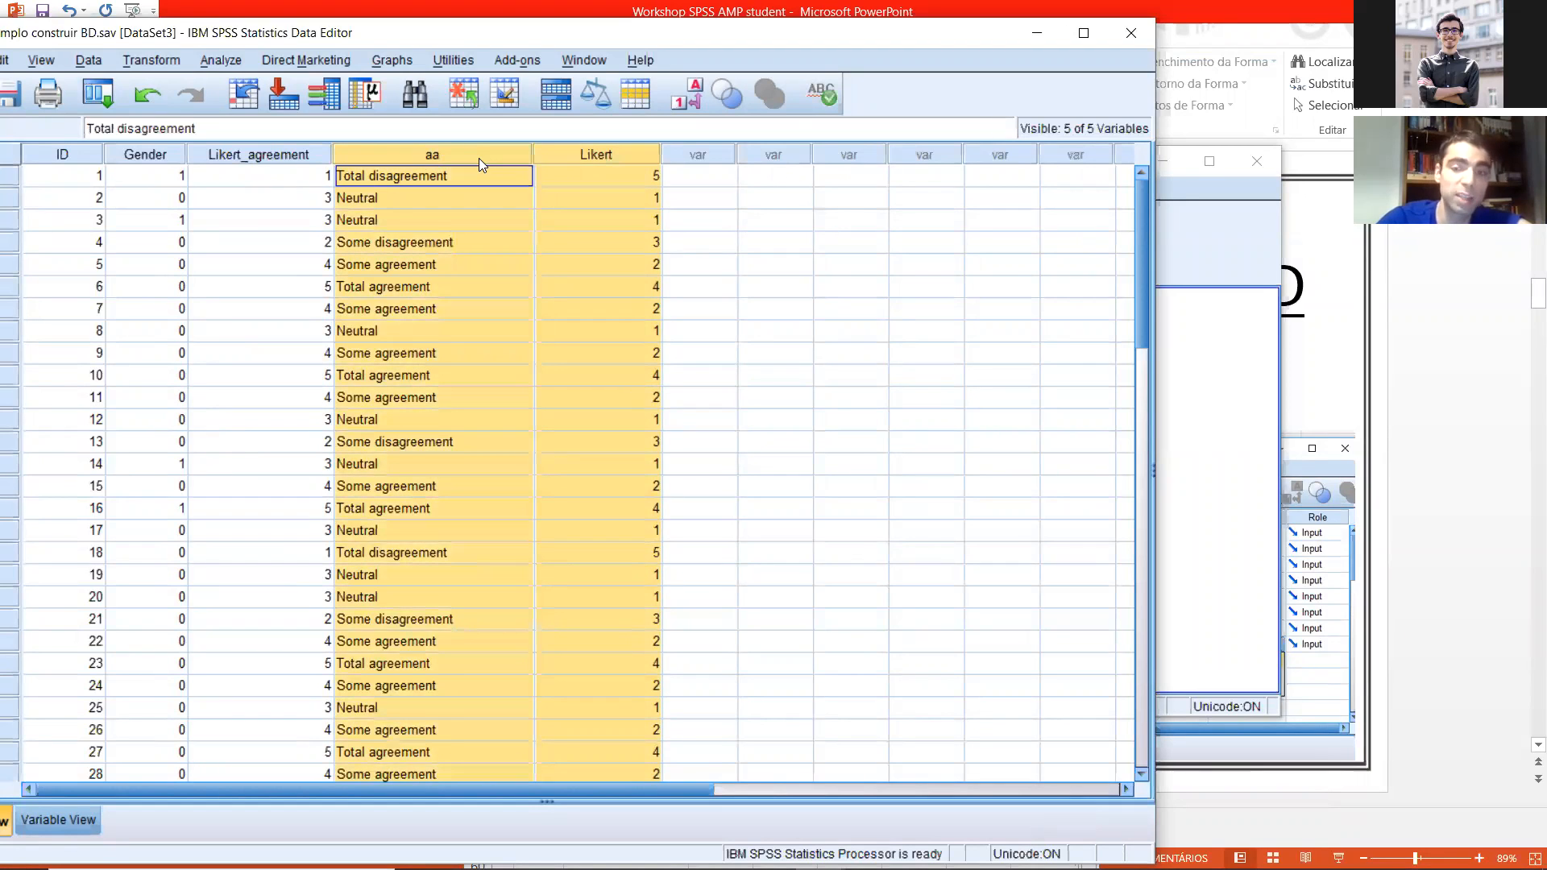
{"action": "key", "text": "Delete"}
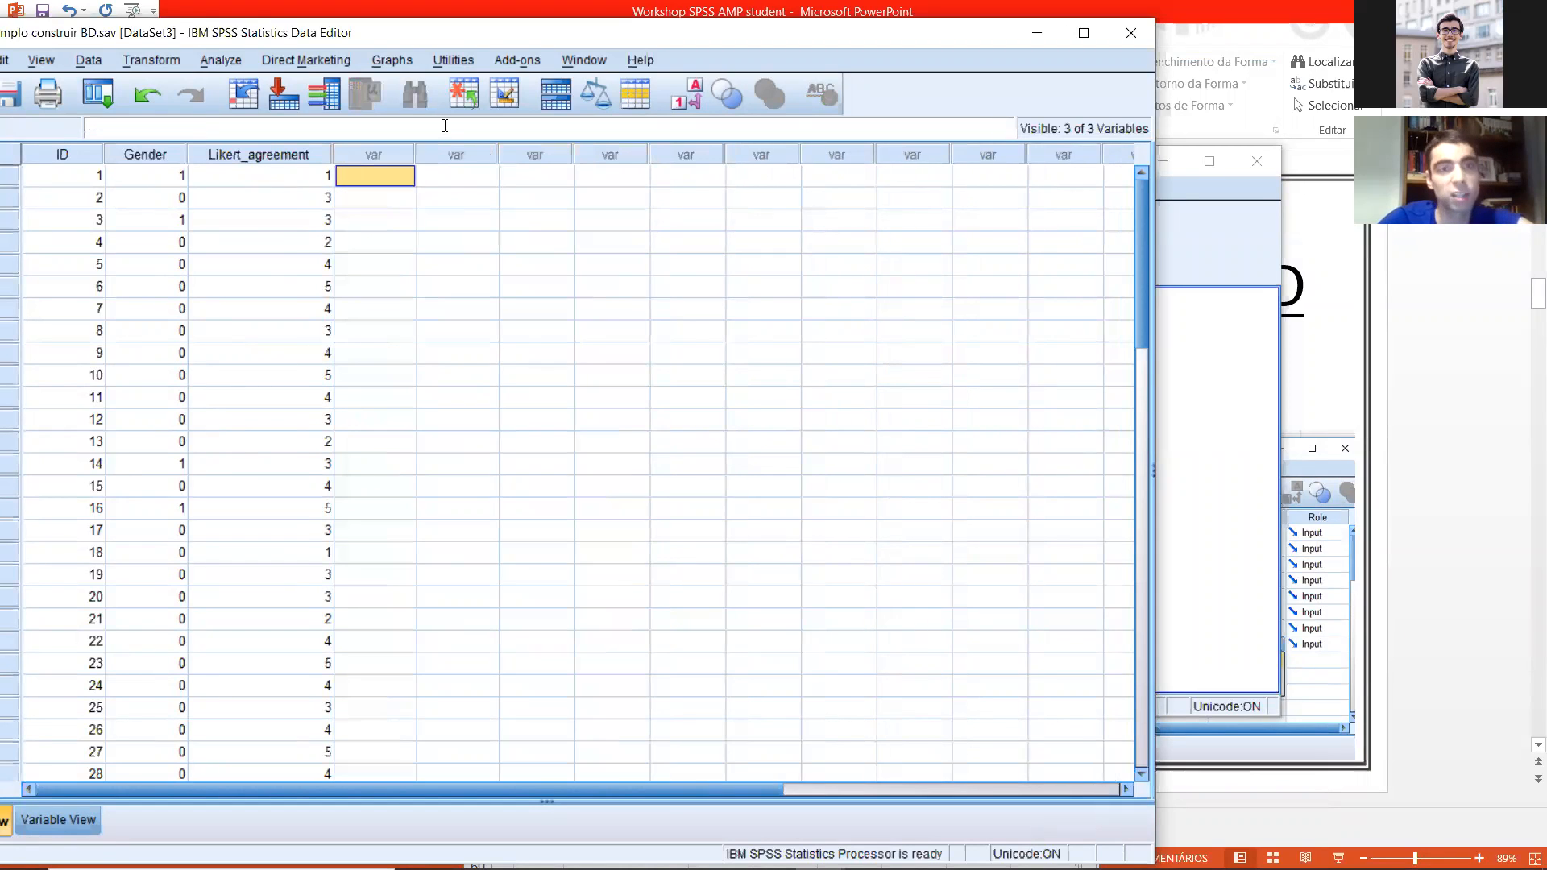
Step: Display the value labels instead of the numeric codes and save the dataset
{"action": "left_click_drag", "start_coordinate": [481, 28], "coordinate": [791, 10]}
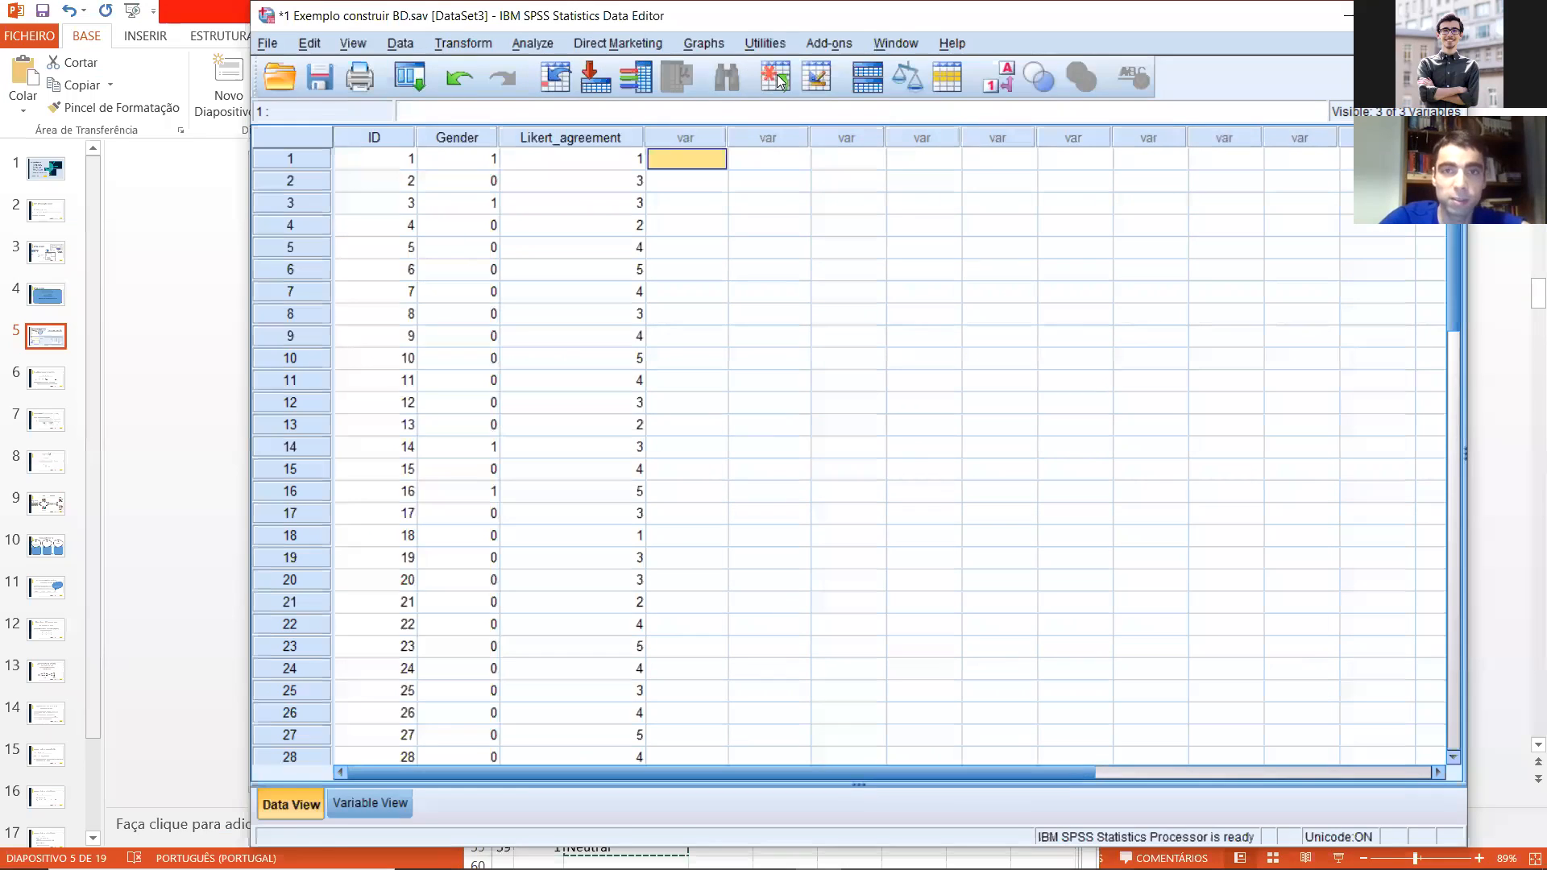
{"action": "left_click", "coordinate": [1006, 80]}
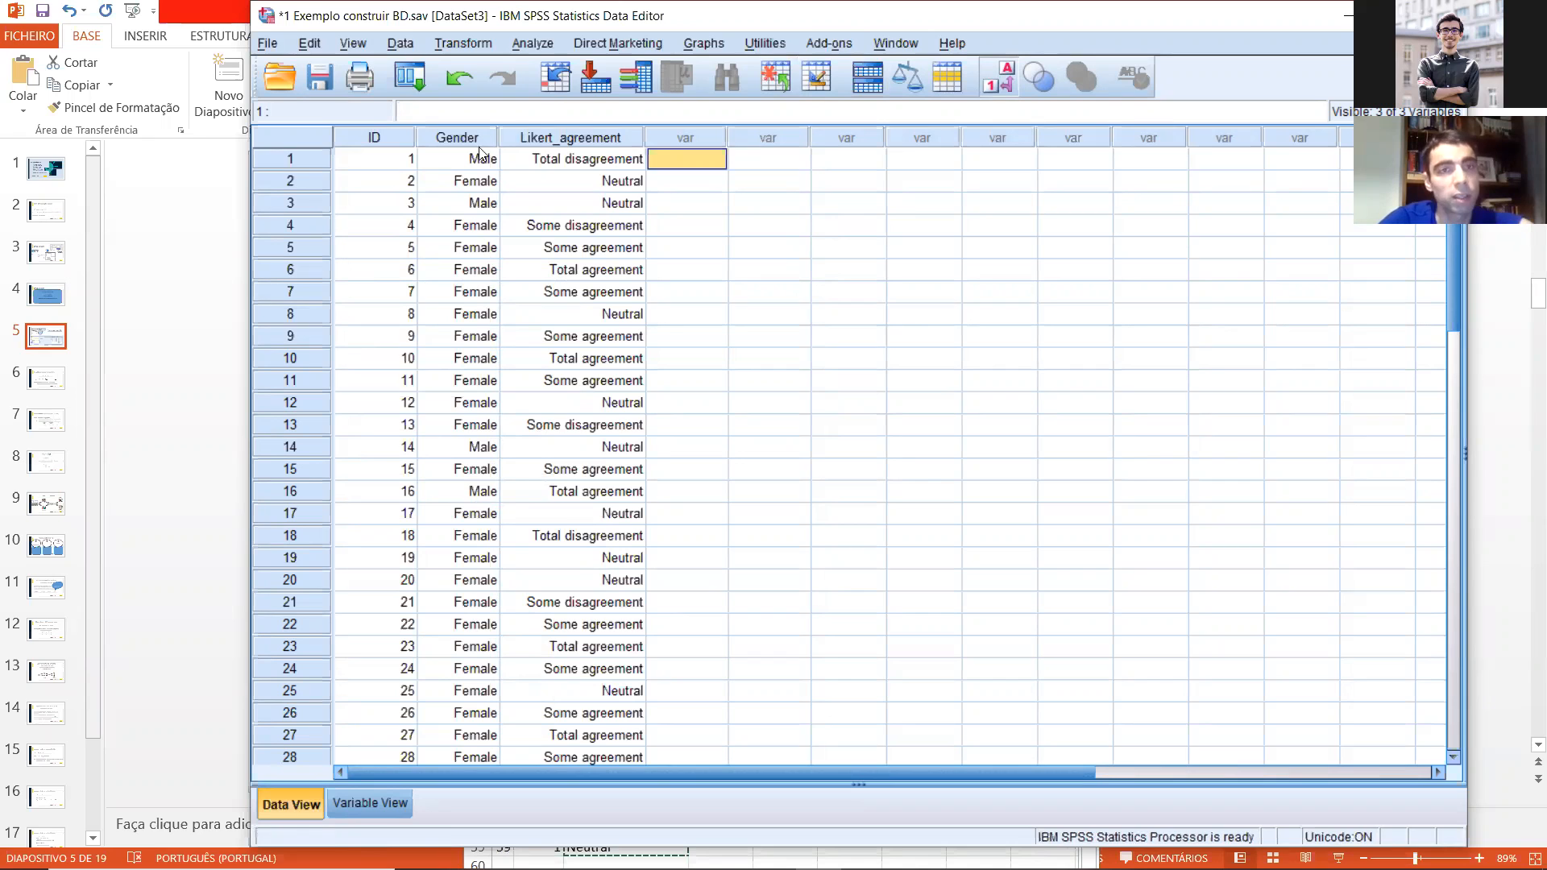
{"action": "left_click", "coordinate": [315, 77]}
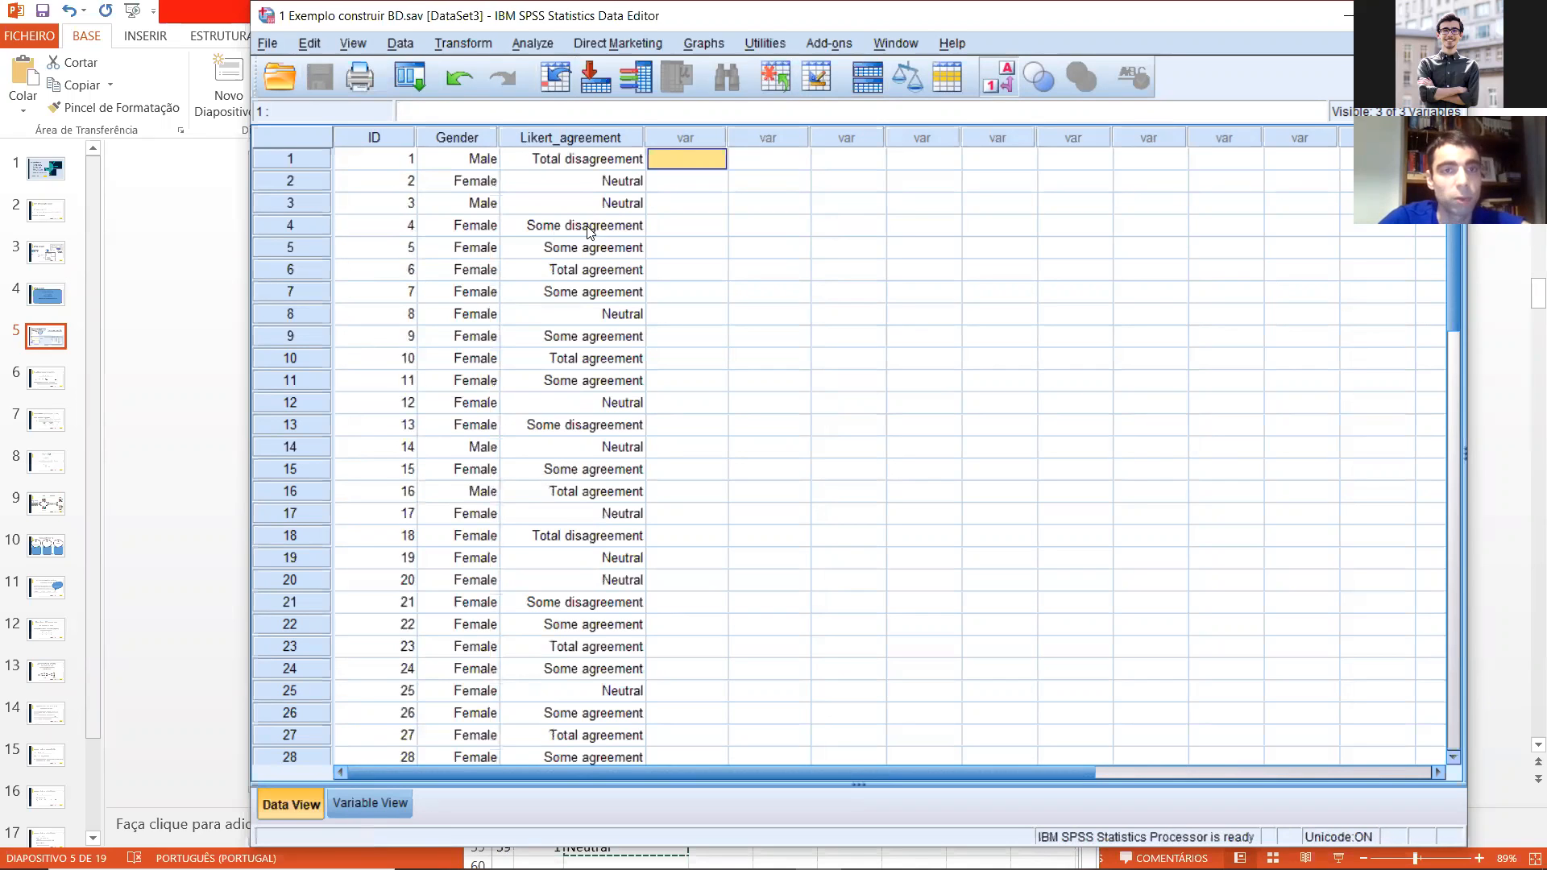
Step: Sort the cases in ascending order of Likert_agreement and look through the sorted rows
{"action": "left_click", "coordinate": [389, 143]}
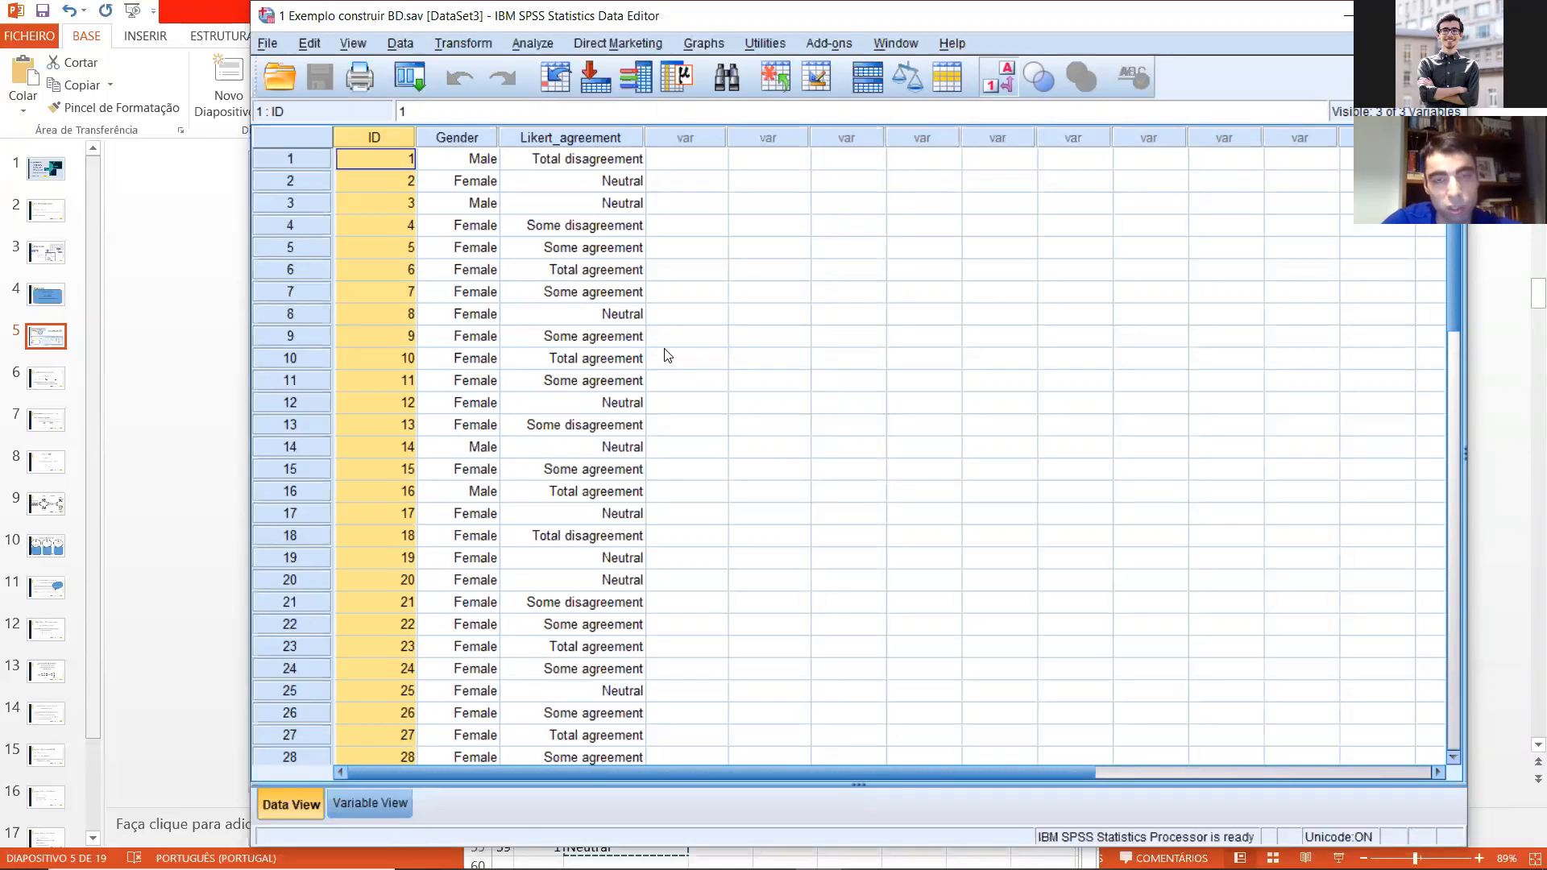
{"action": "right_click", "coordinate": [573, 137]}
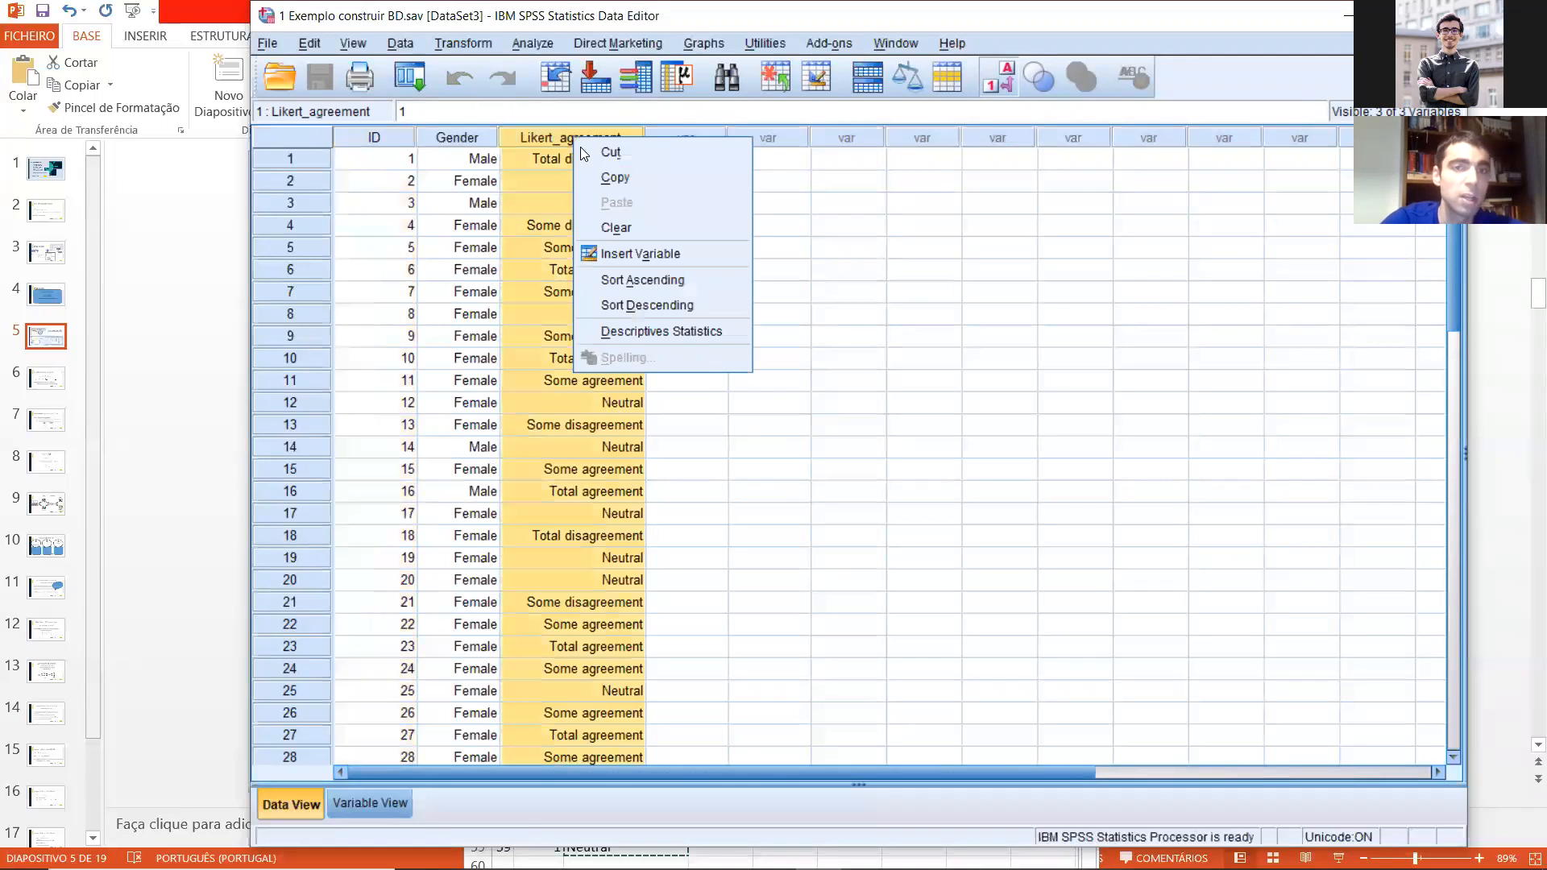
{"action": "left_click", "coordinate": [691, 280]}
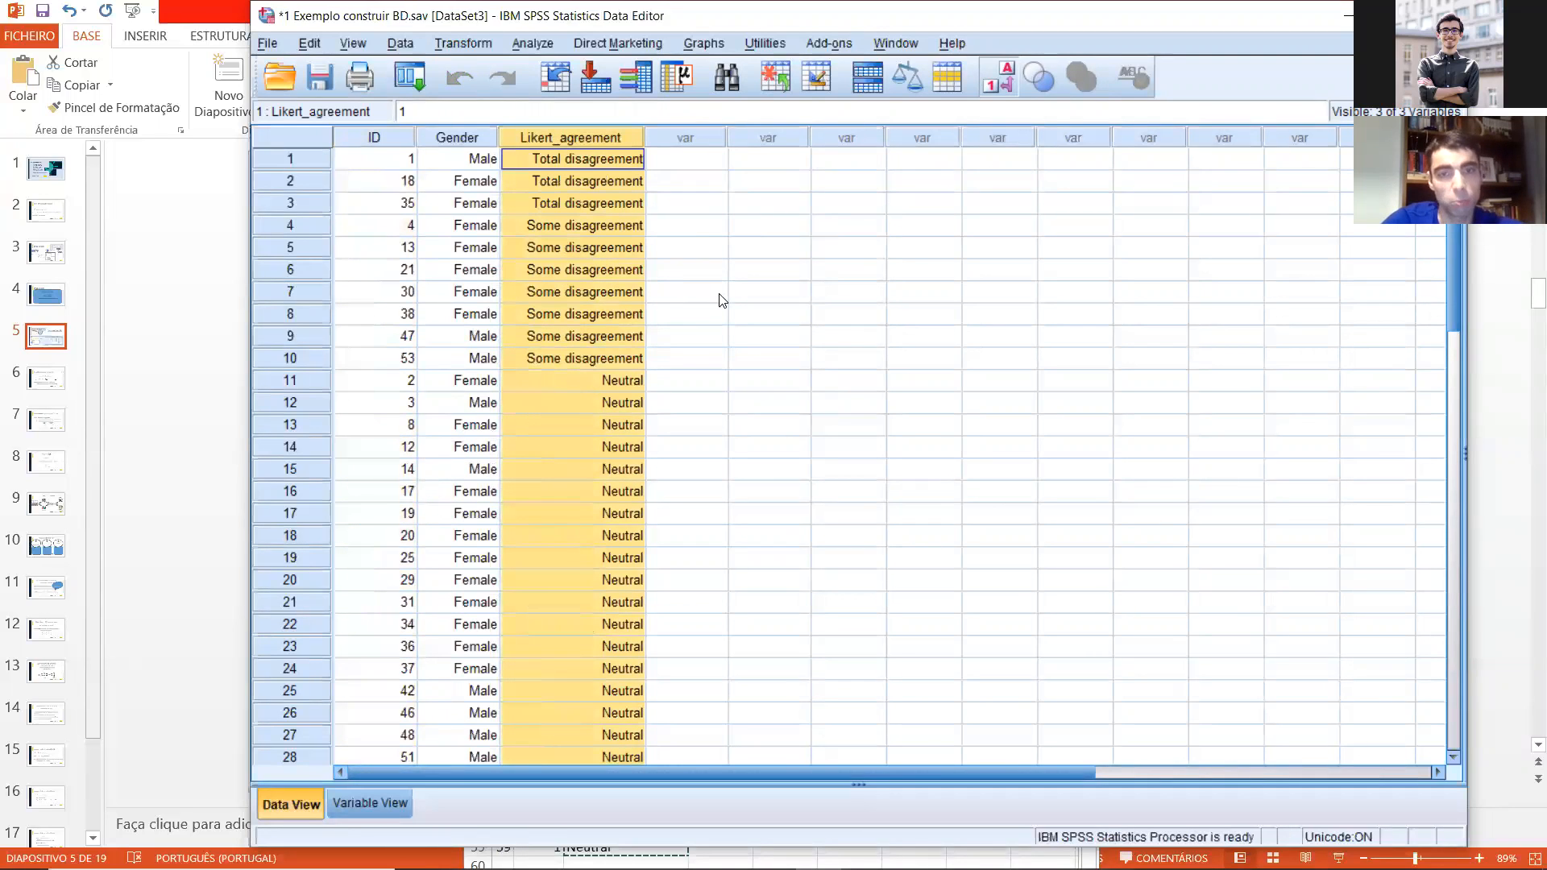
{"action": "scroll", "coordinate": [722, 309], "scroll_direction": "down", "scroll_amount": 15}
{"action": "scroll", "coordinate": [688, 314], "scroll_direction": "up", "scroll_amount": 15}
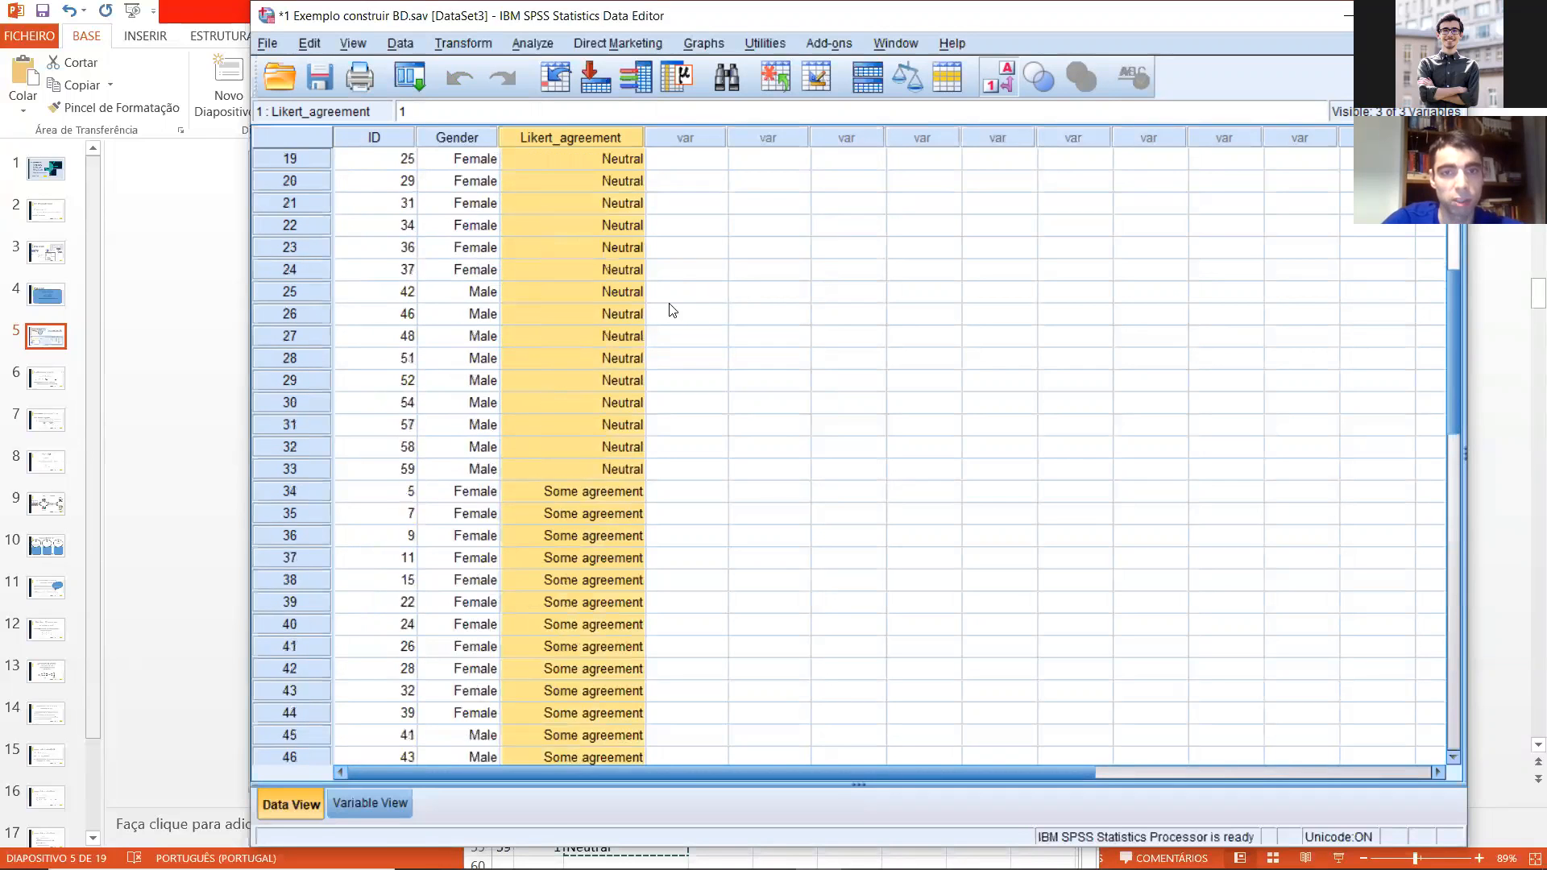
Step: Toggle the value labels display off and on to check the codes behind the sorted Likert_agreement responses
{"action": "left_click", "coordinate": [993, 84]}
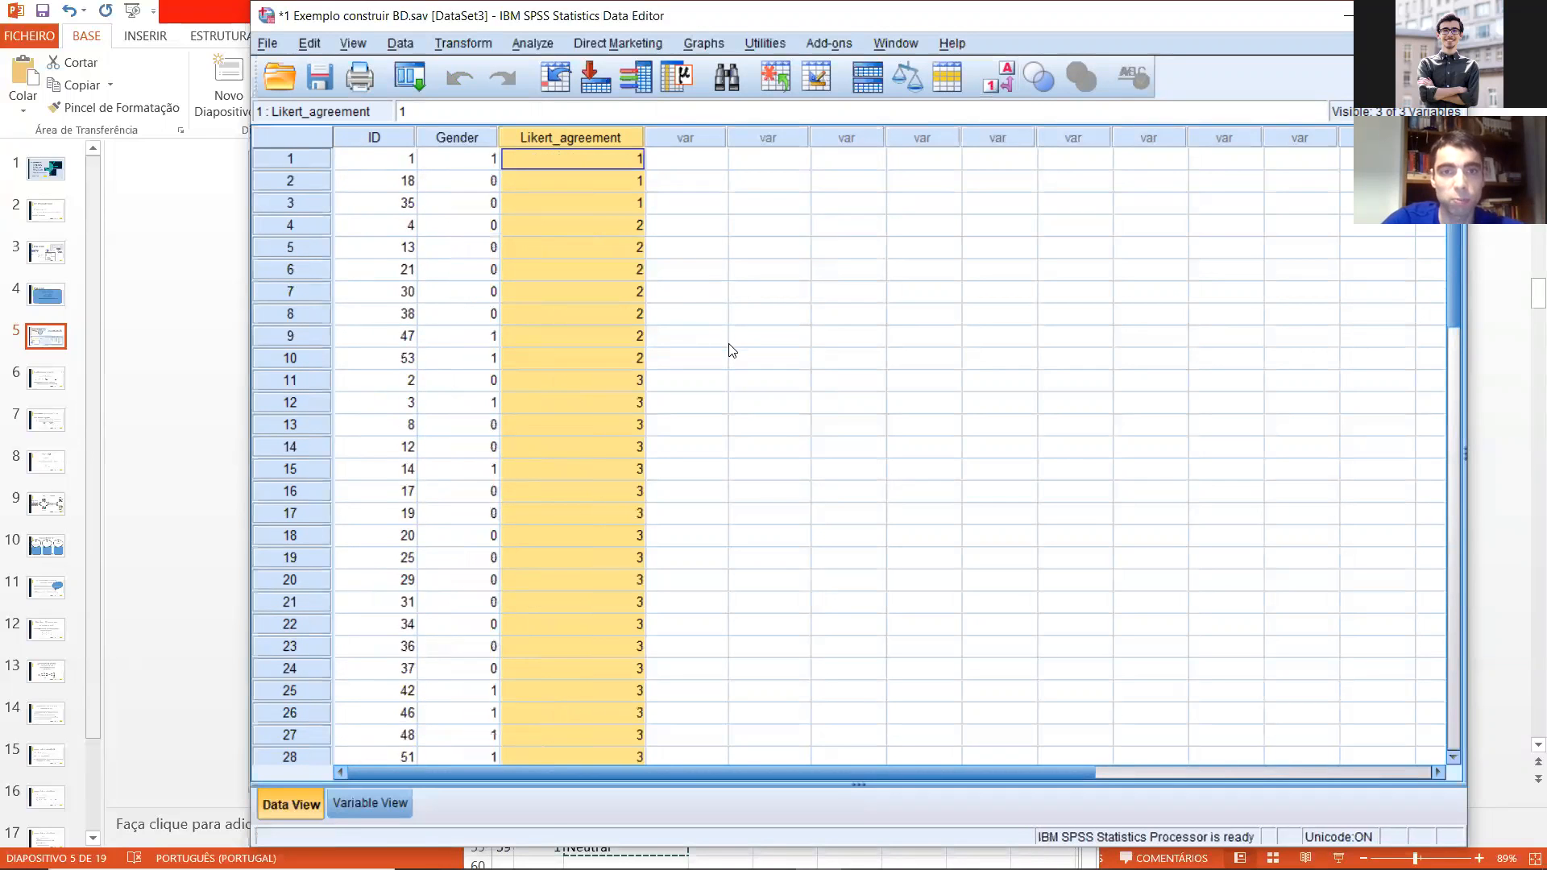
{"action": "scroll", "coordinate": [725, 343], "scroll_direction": "down", "scroll_amount": 12}
{"action": "scroll", "coordinate": [725, 334], "scroll_direction": "up", "scroll_amount": 12}
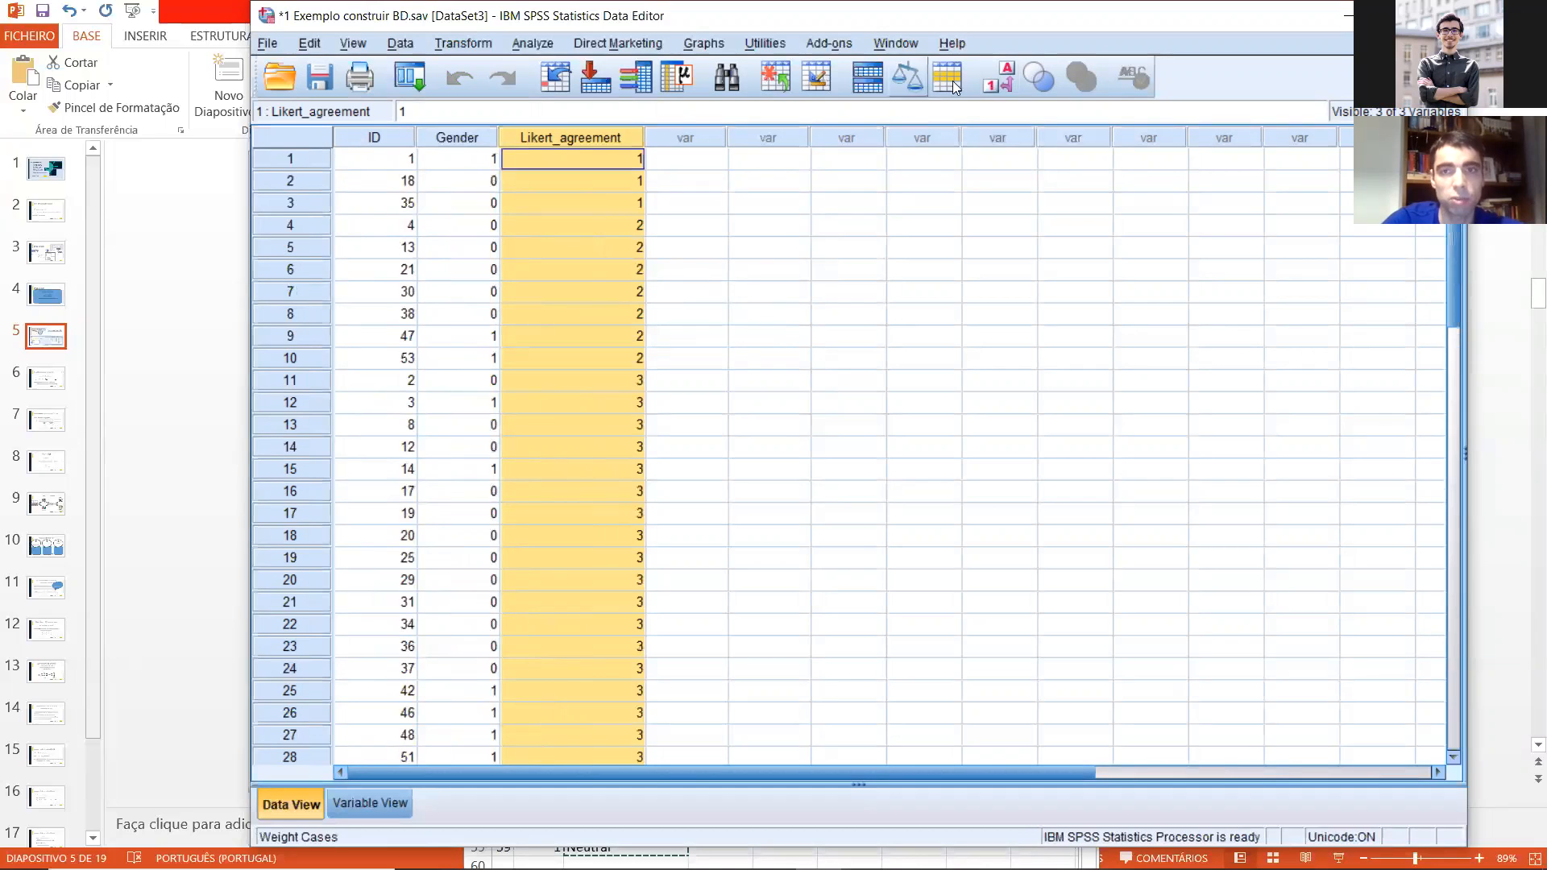
{"action": "left_click", "coordinate": [984, 90]}
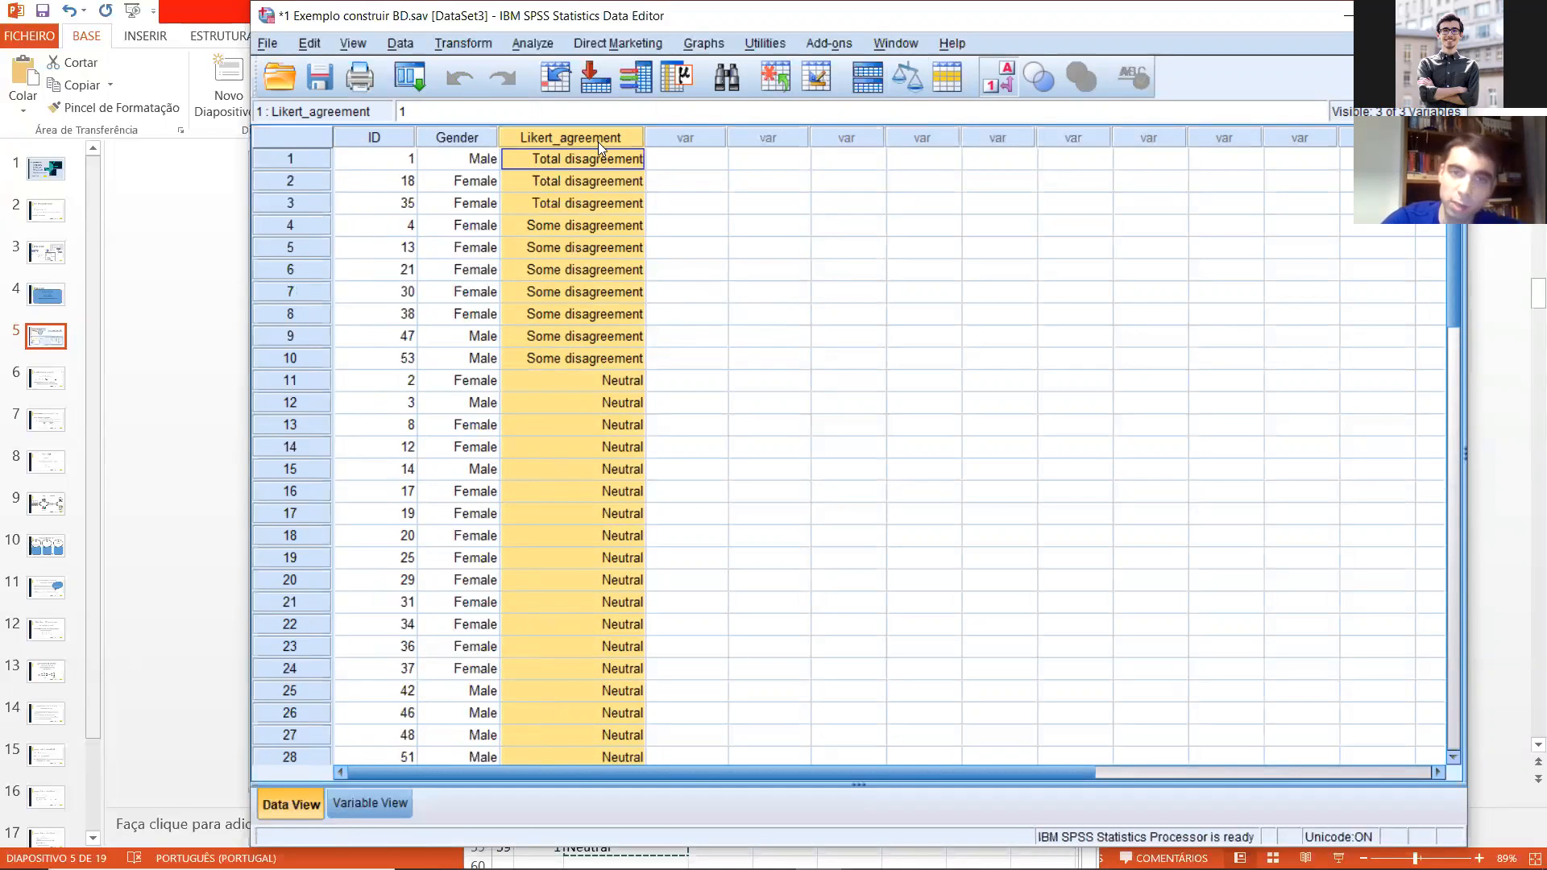
Step: Sort the cases in ascending order of Gender, followed by an ascending sort on Likert_agreement
{"action": "left_click", "coordinate": [705, 288]}
{"action": "right_click", "coordinate": [435, 135]}
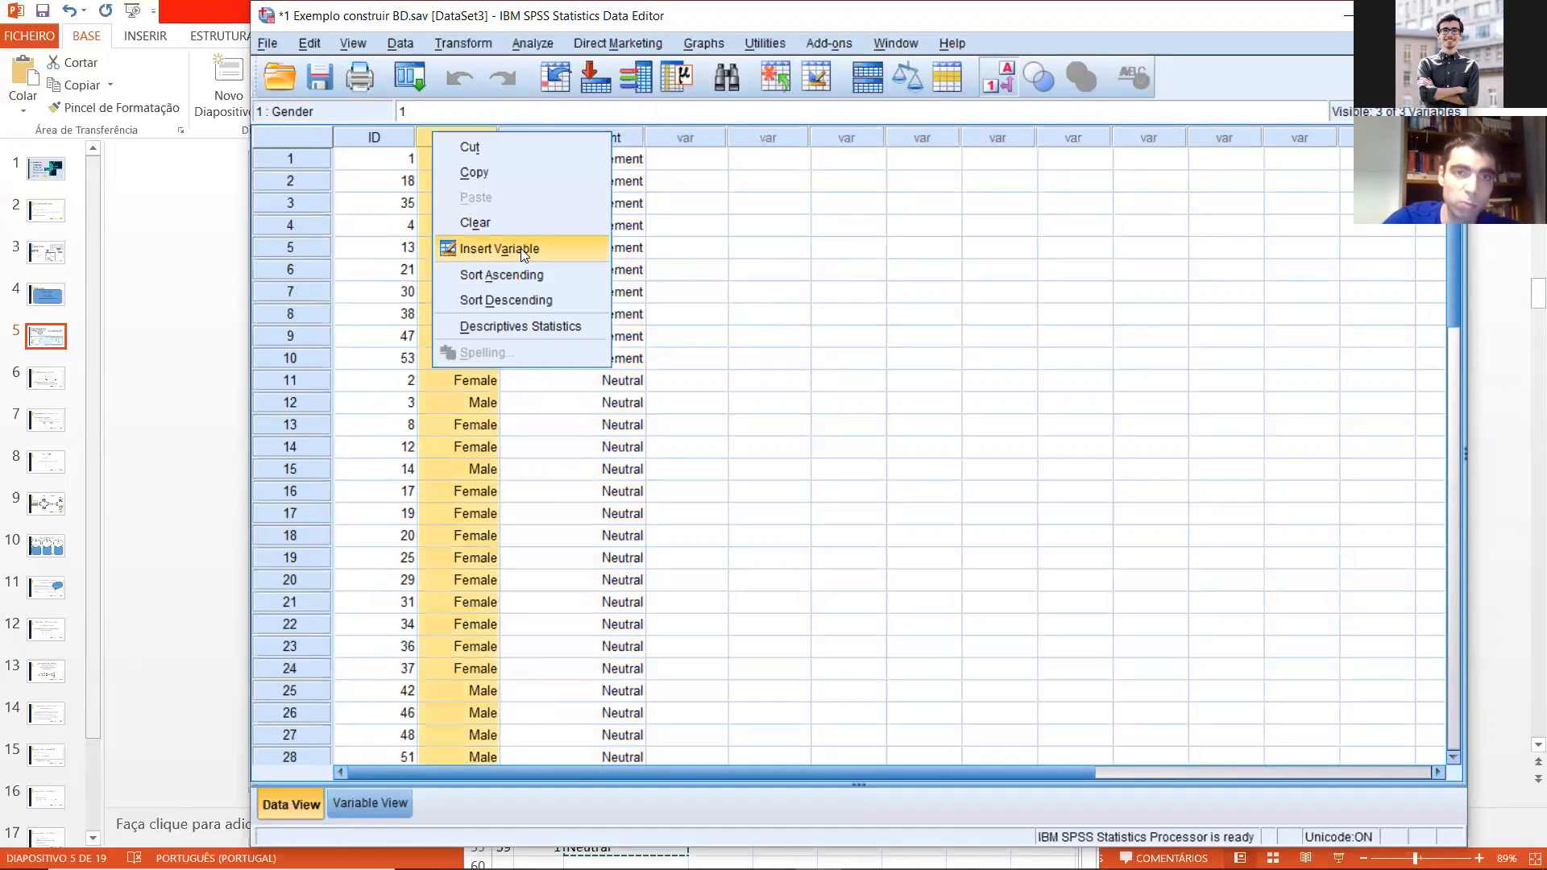
{"action": "left_click", "coordinate": [520, 274]}
{"action": "left_click", "coordinate": [557, 140]}
{"action": "right_click", "coordinate": [558, 140]}
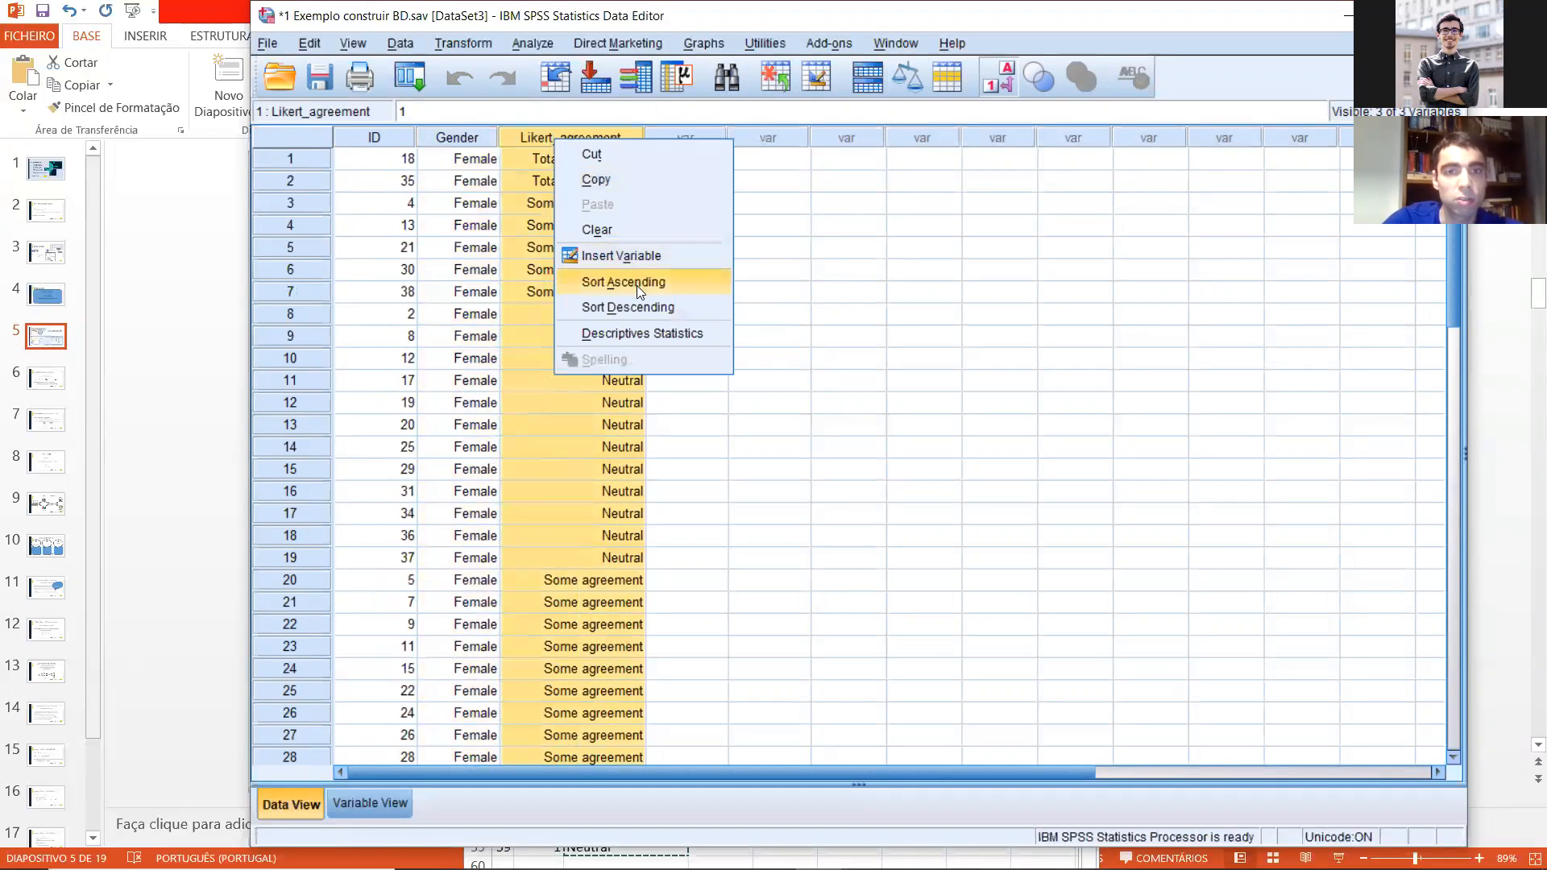
{"action": "left_click", "coordinate": [633, 282]}
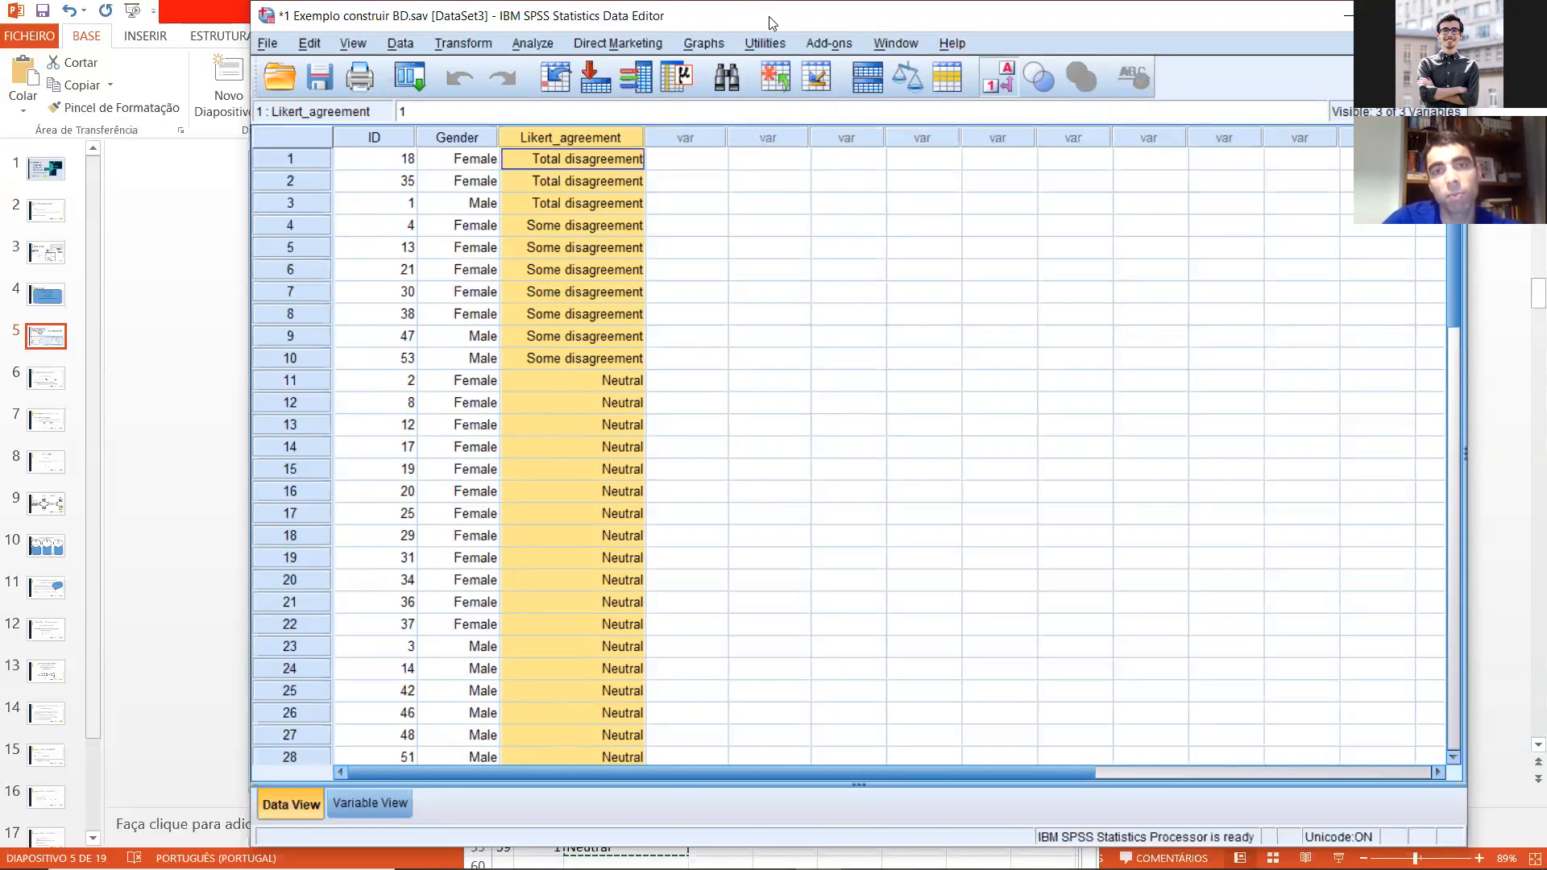
Step: Look over the Gender and Likert_agreement columns and switch the display from value labels to numeric codes
{"action": "left_click", "coordinate": [609, 225]}
{"action": "left_click", "coordinate": [575, 187]}
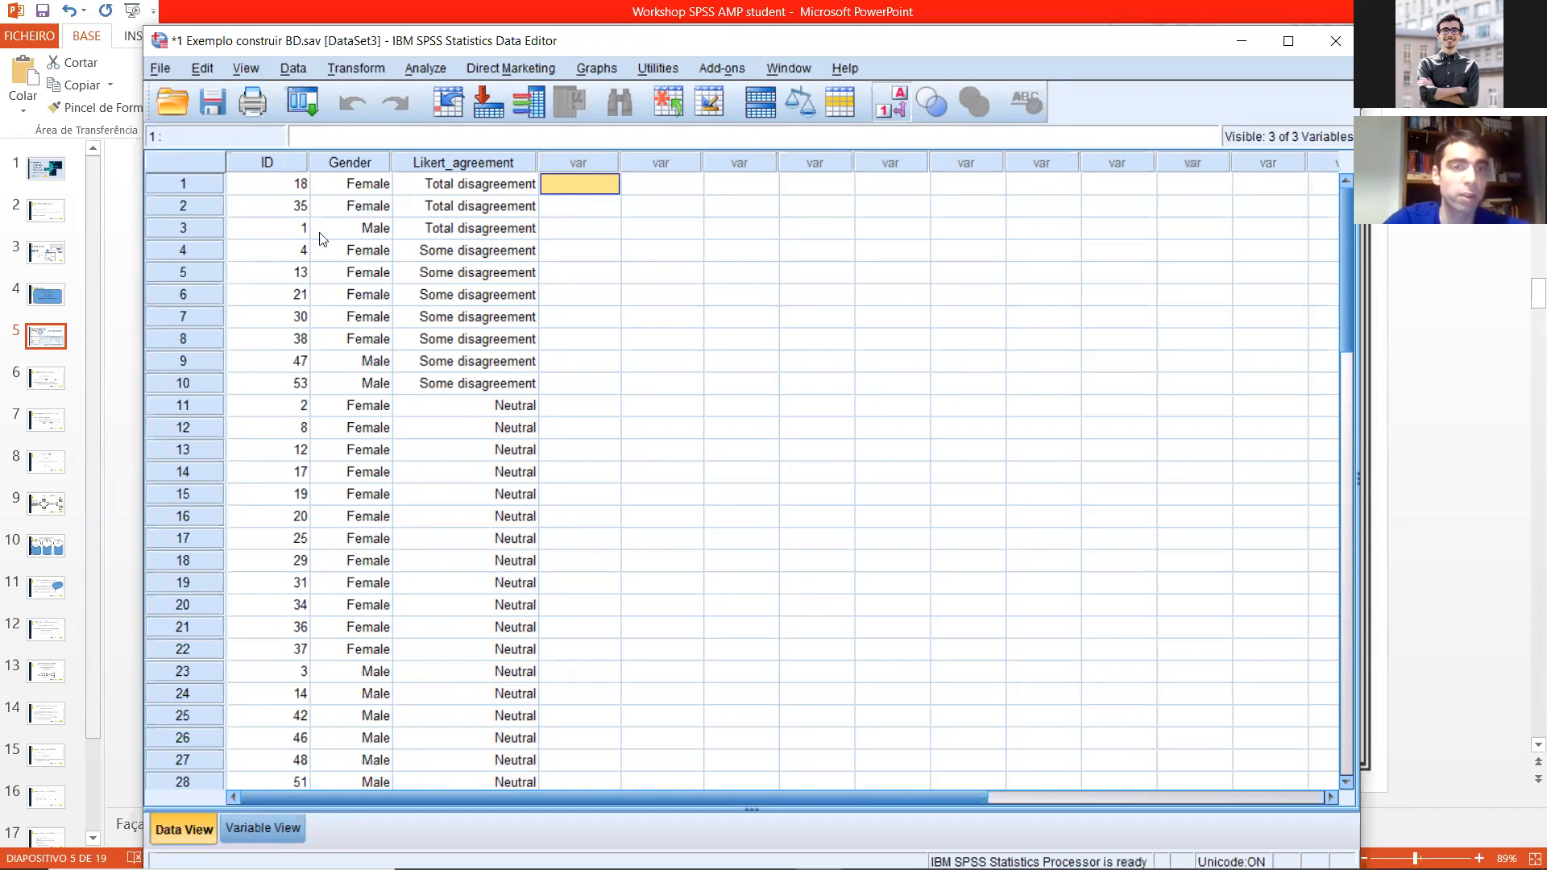
{"action": "left_click_drag", "start_coordinate": [467, 802], "coordinate": [525, 789]}
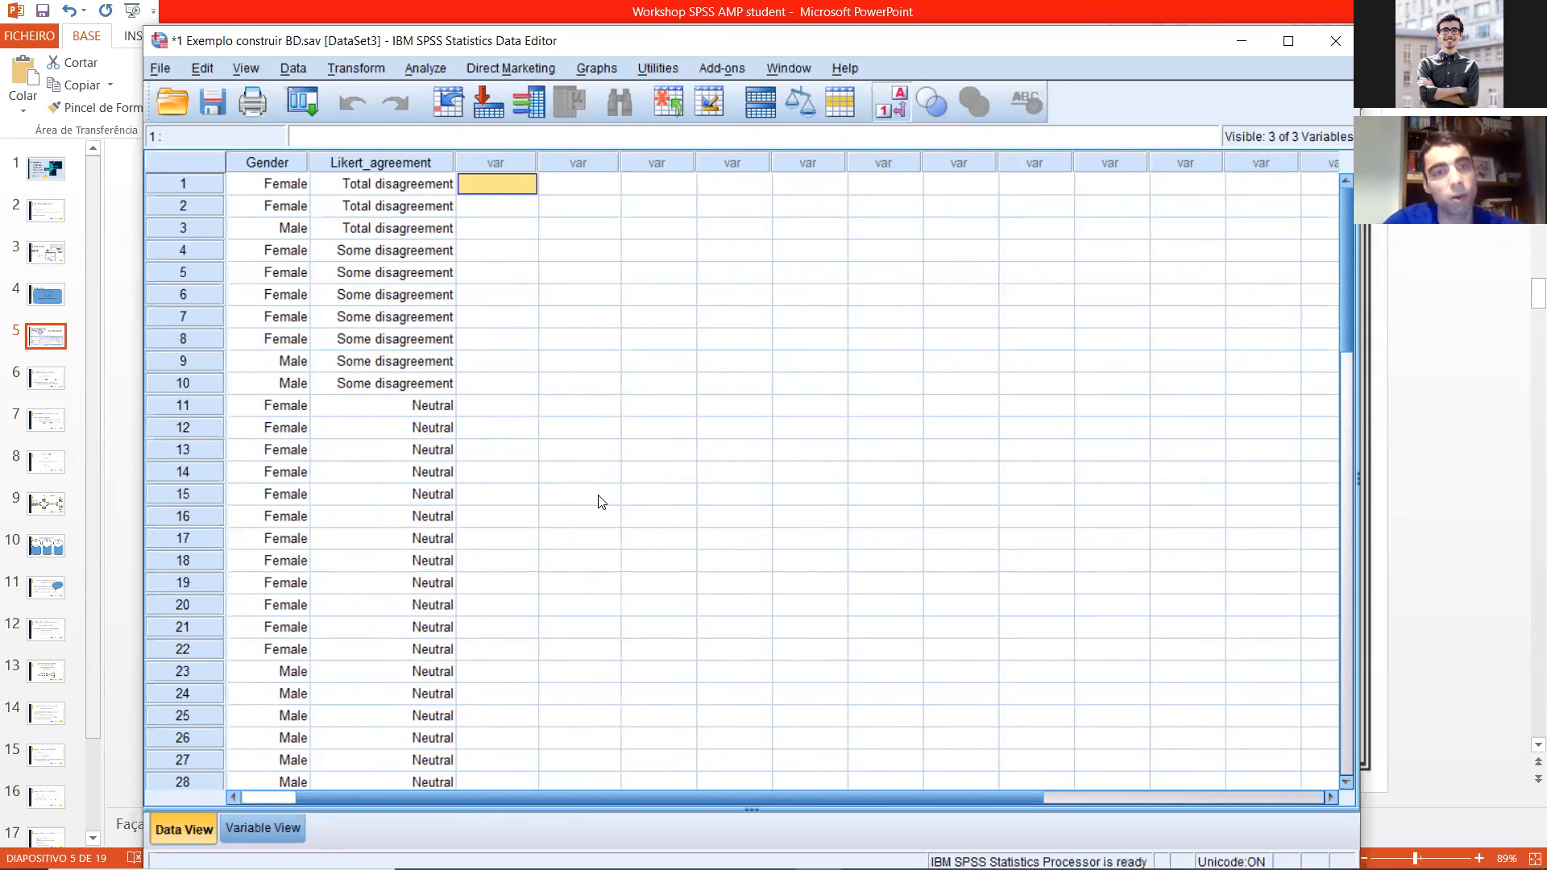
{"action": "scroll", "coordinate": [536, 466], "scroll_direction": "down", "scroll_amount": 1}
{"action": "scroll", "coordinate": [528, 477], "scroll_direction": "up", "scroll_amount": 1}
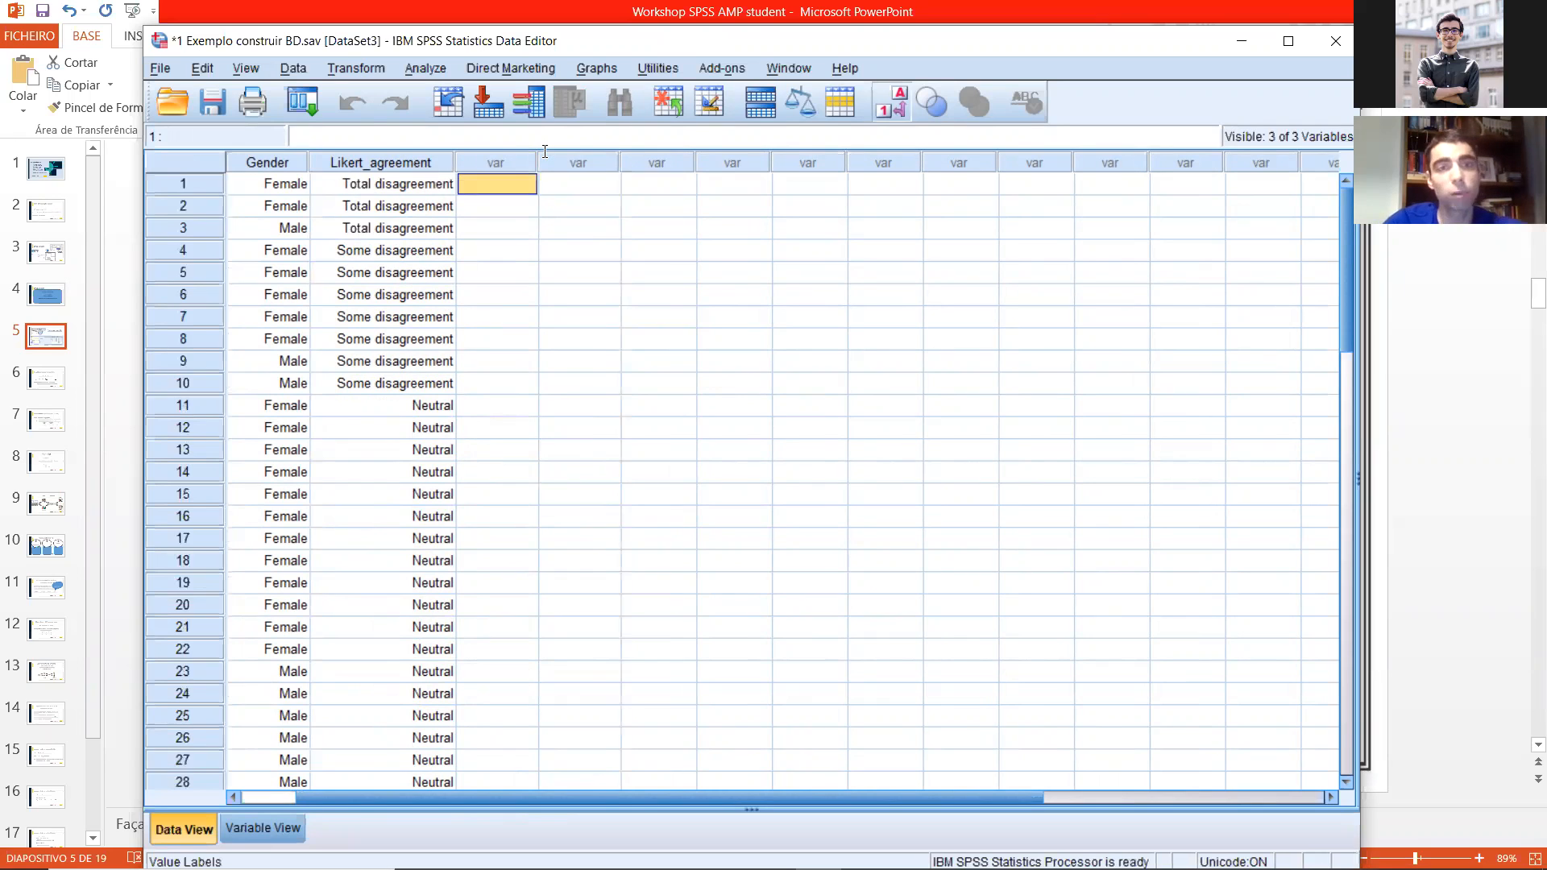
{"action": "left_click", "coordinate": [890, 102]}
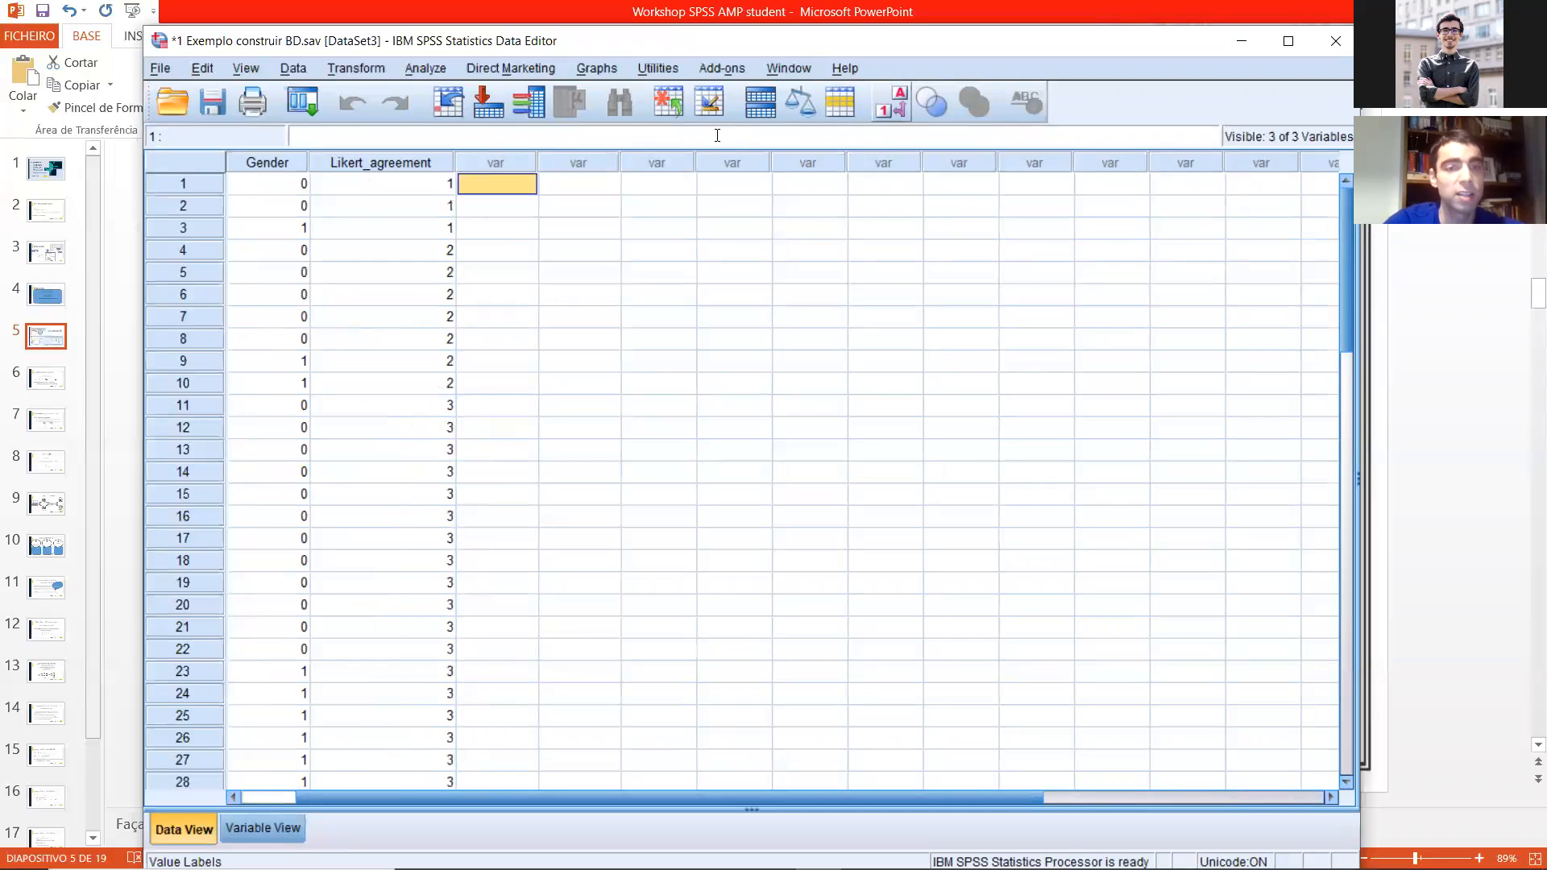
Step: Examine the individual Likert_agreement codes in rows 11 to 17 of the sorted data
{"action": "left_click", "coordinate": [367, 450]}
{"action": "left_click", "coordinate": [372, 473]}
{"action": "left_click", "coordinate": [381, 494]}
{"action": "left_click", "coordinate": [384, 519]}
{"action": "left_click", "coordinate": [388, 540]}
{"action": "left_click", "coordinate": [389, 515]}
{"action": "left_click", "coordinate": [390, 471]}
{"action": "left_click", "coordinate": [390, 449]}
{"action": "left_click", "coordinate": [385, 429]}
{"action": "left_click", "coordinate": [387, 407]}
{"action": "left_click", "coordinate": [395, 449]}
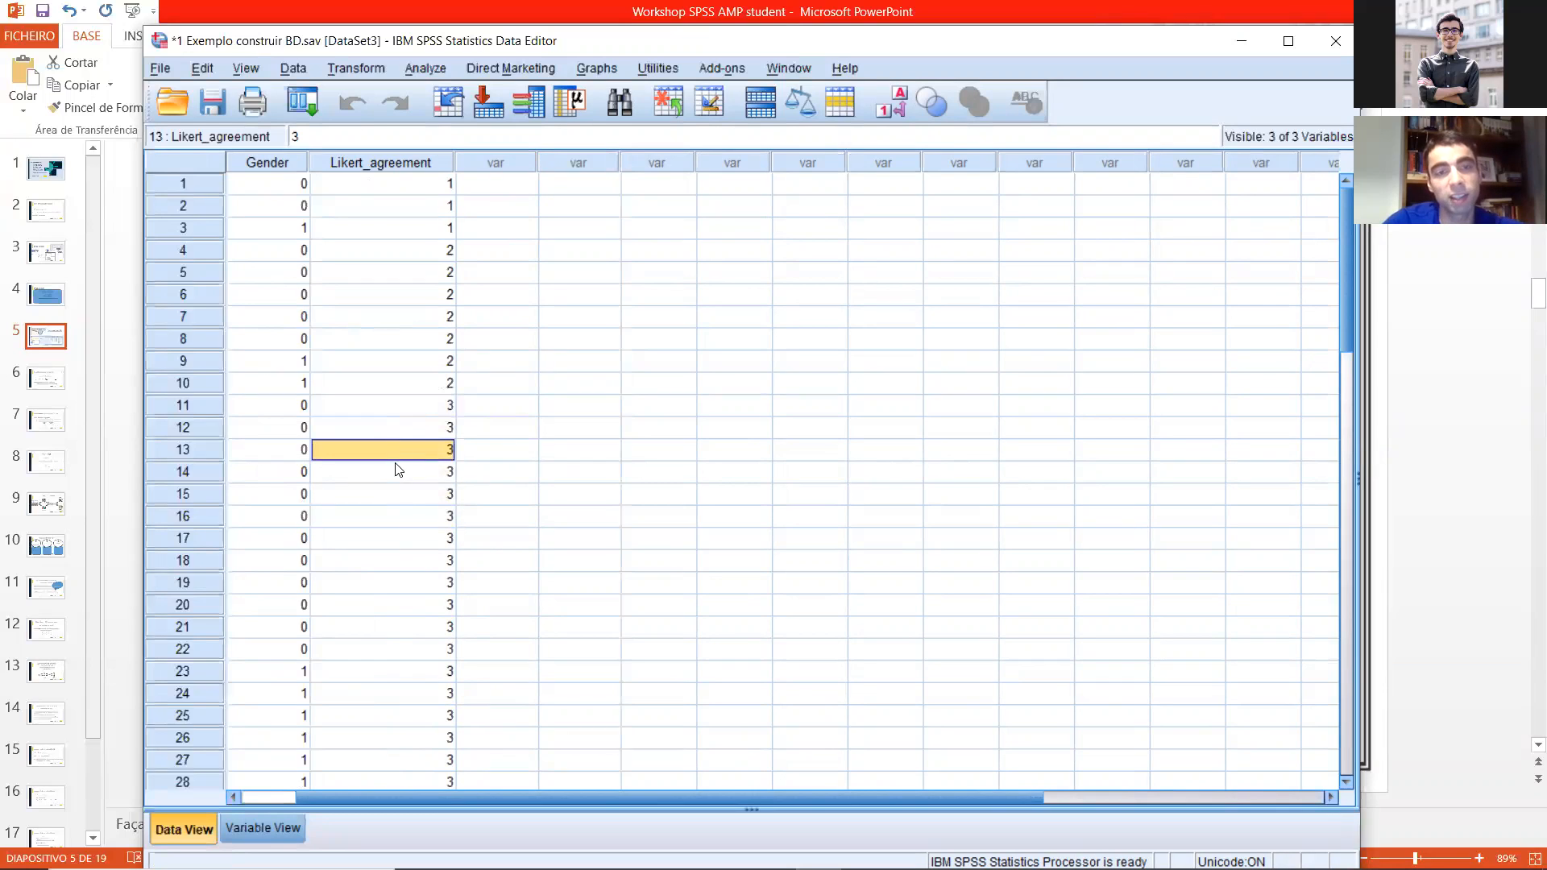
{"action": "left_click", "coordinate": [400, 474]}
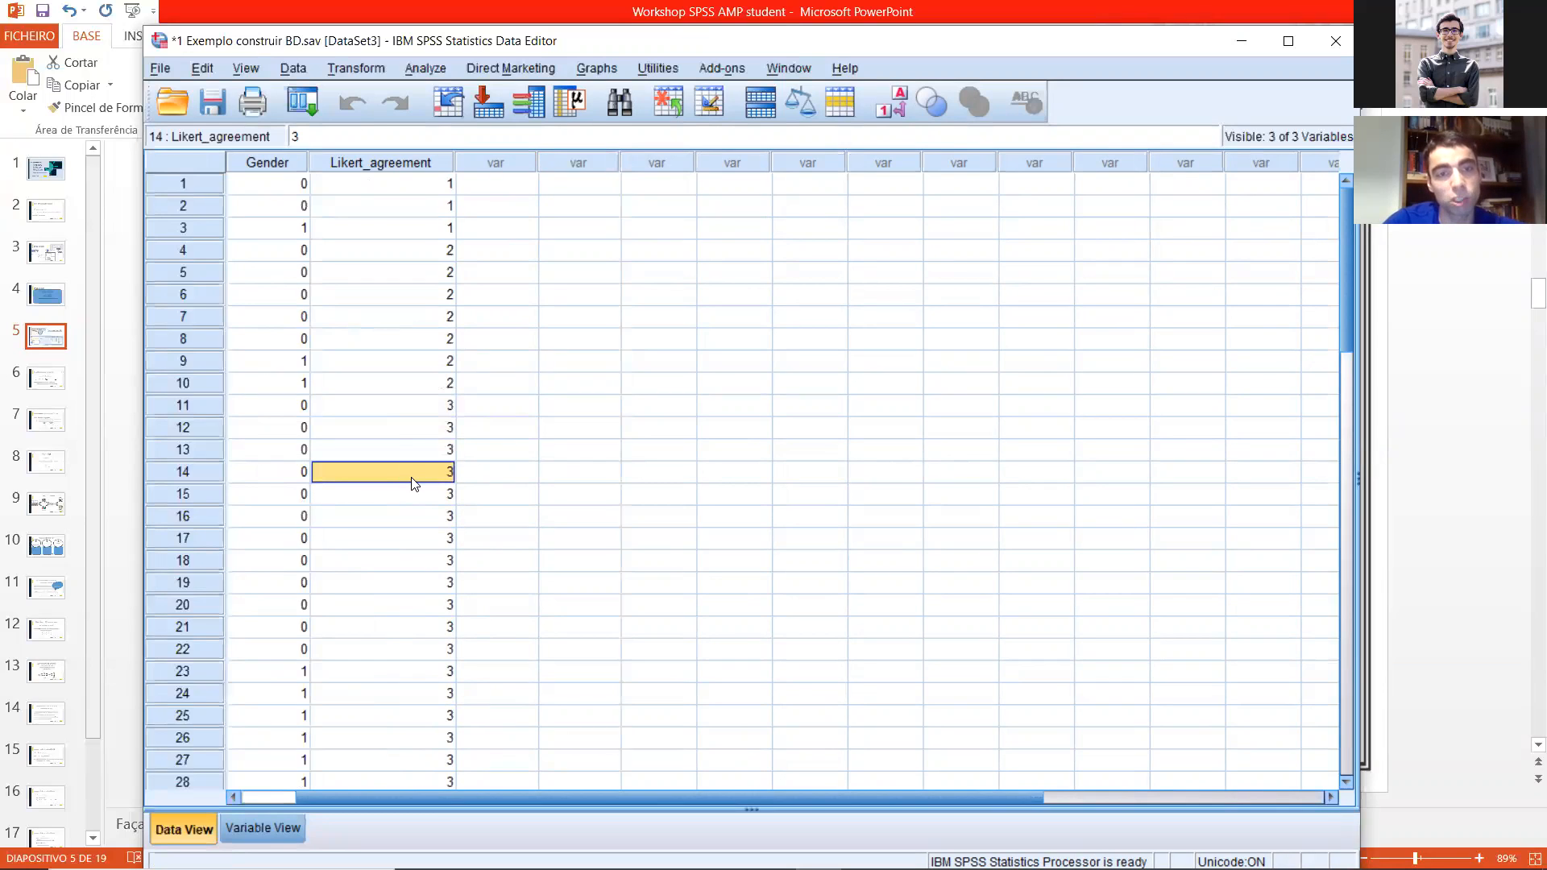
{"action": "left_click", "coordinate": [435, 414]}
{"action": "left_click", "coordinate": [433, 450]}
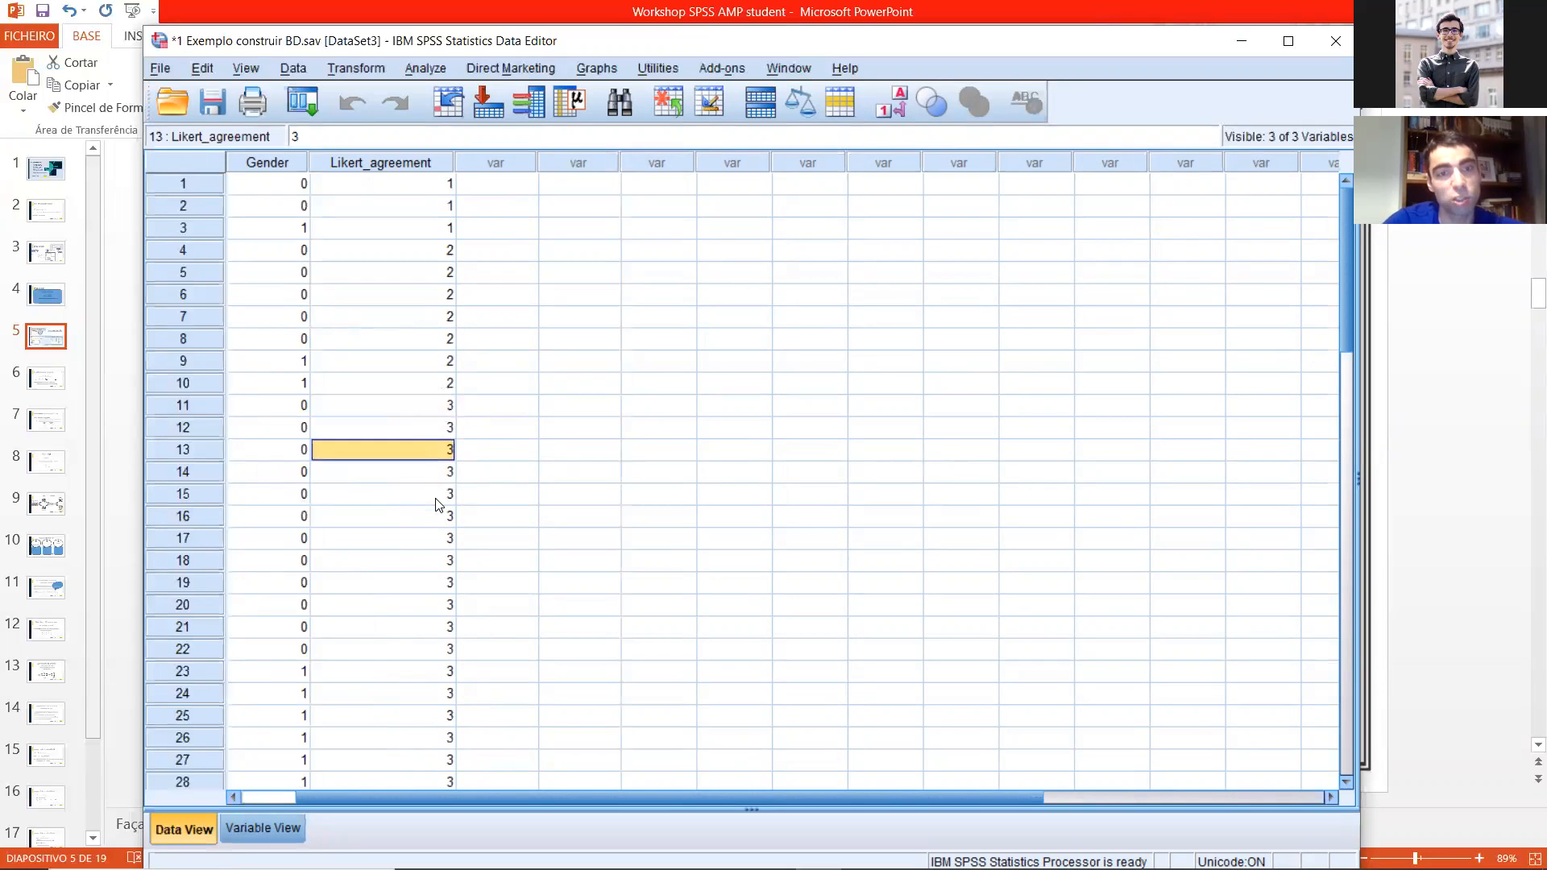
{"action": "left_click", "coordinate": [438, 501]}
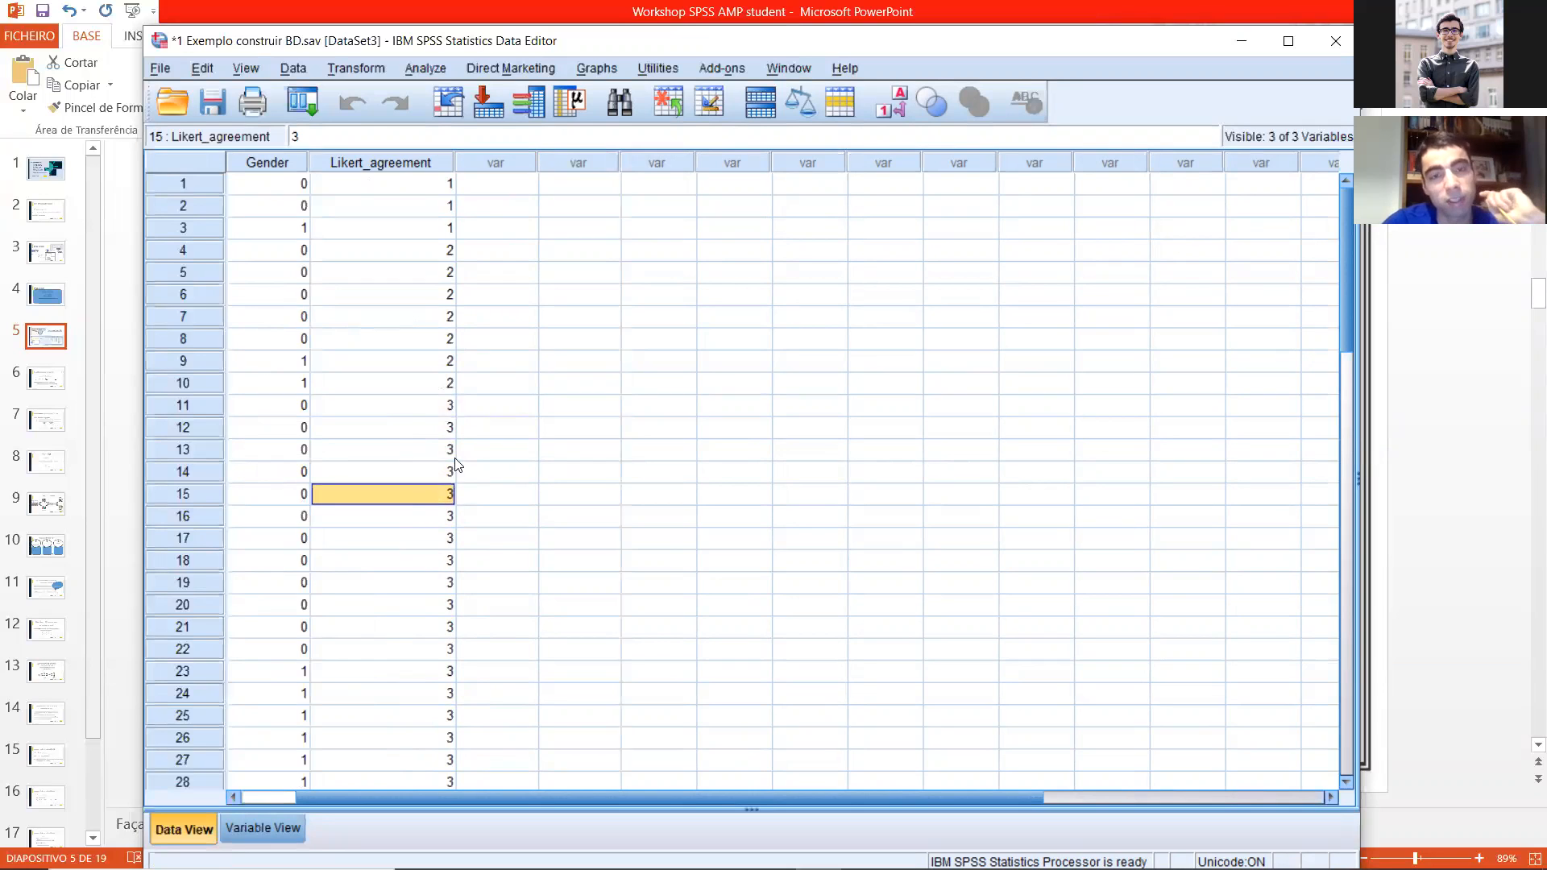
Step: Restore the original case order by sorting the data in ascending order of ID
{"action": "left_click_drag", "start_coordinate": [516, 799], "coordinate": [346, 793]}
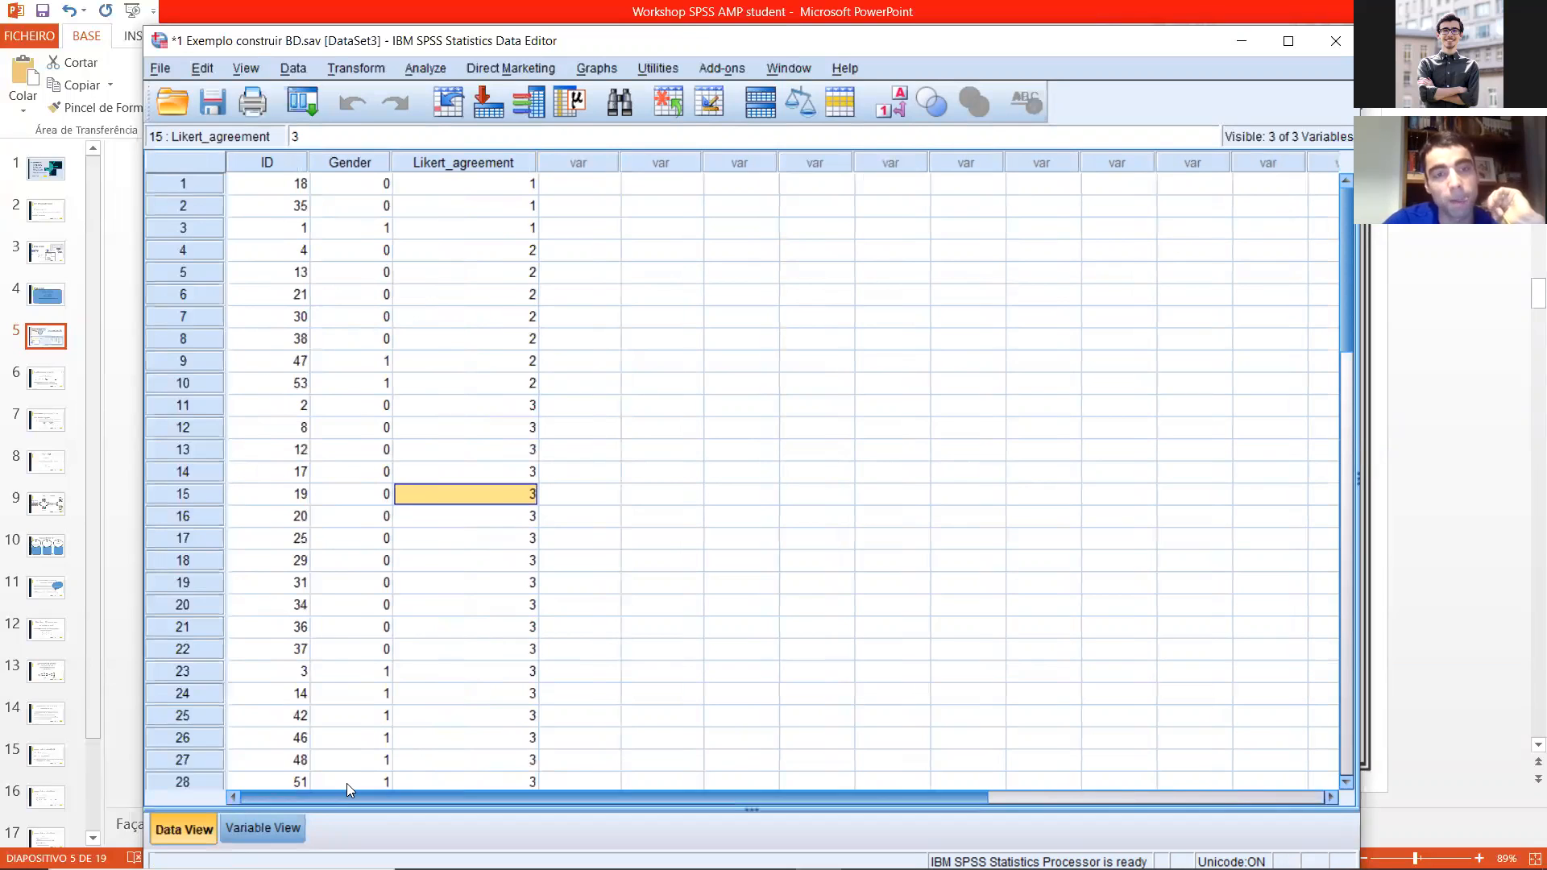
{"action": "left_click", "coordinate": [272, 163]}
{"action": "right_click", "coordinate": [272, 164]}
{"action": "left_click", "coordinate": [354, 311]}
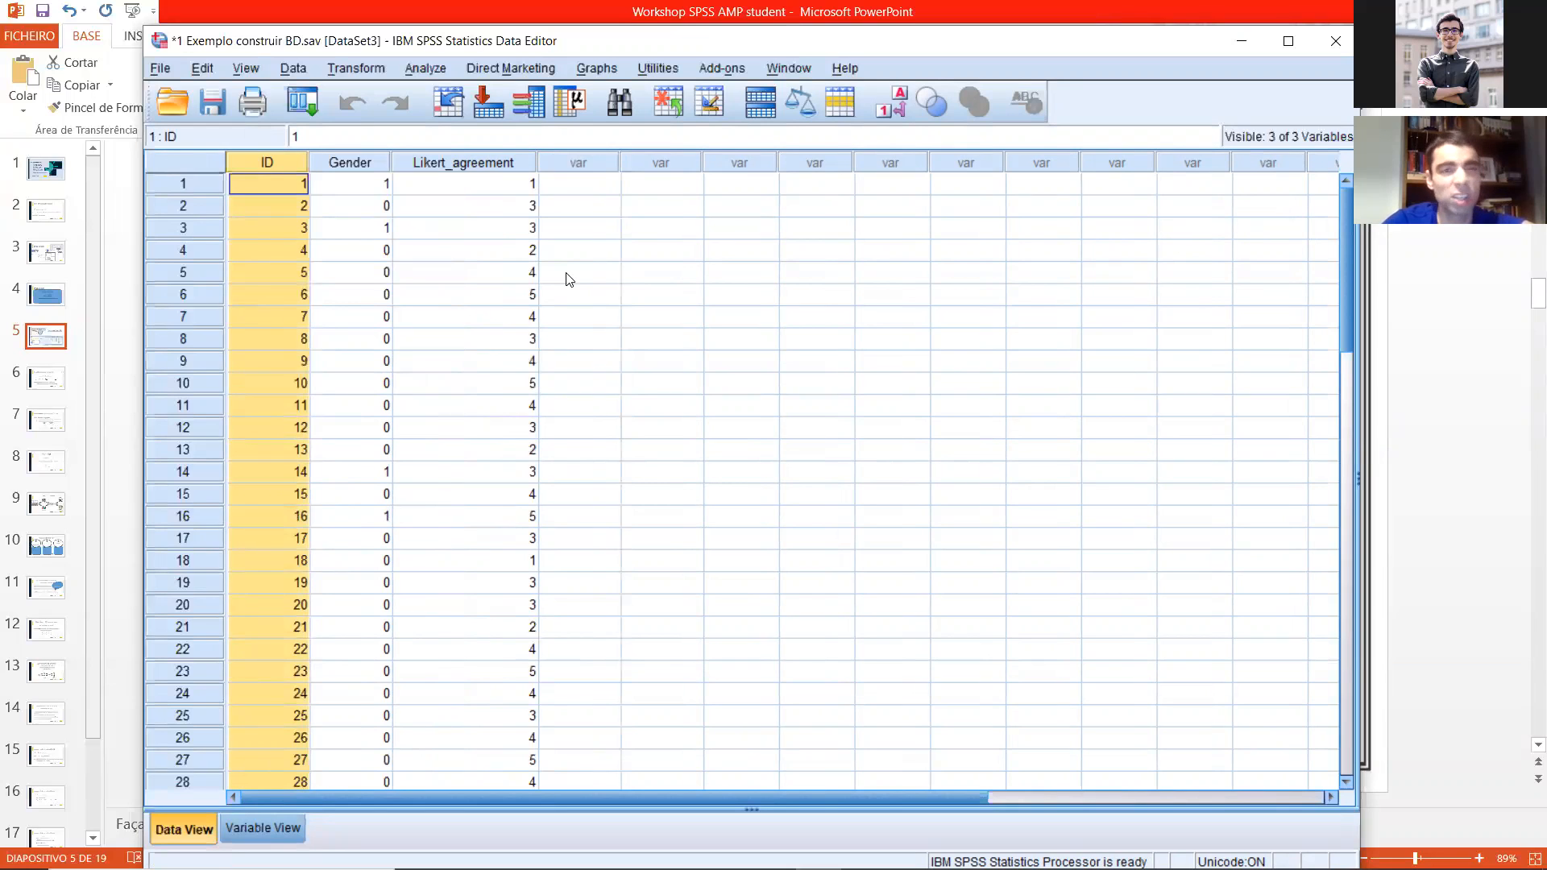
{"action": "left_click", "coordinate": [336, 212]}
{"action": "right_click", "coordinate": [282, 165]}
{"action": "left_click", "coordinate": [583, 318]}
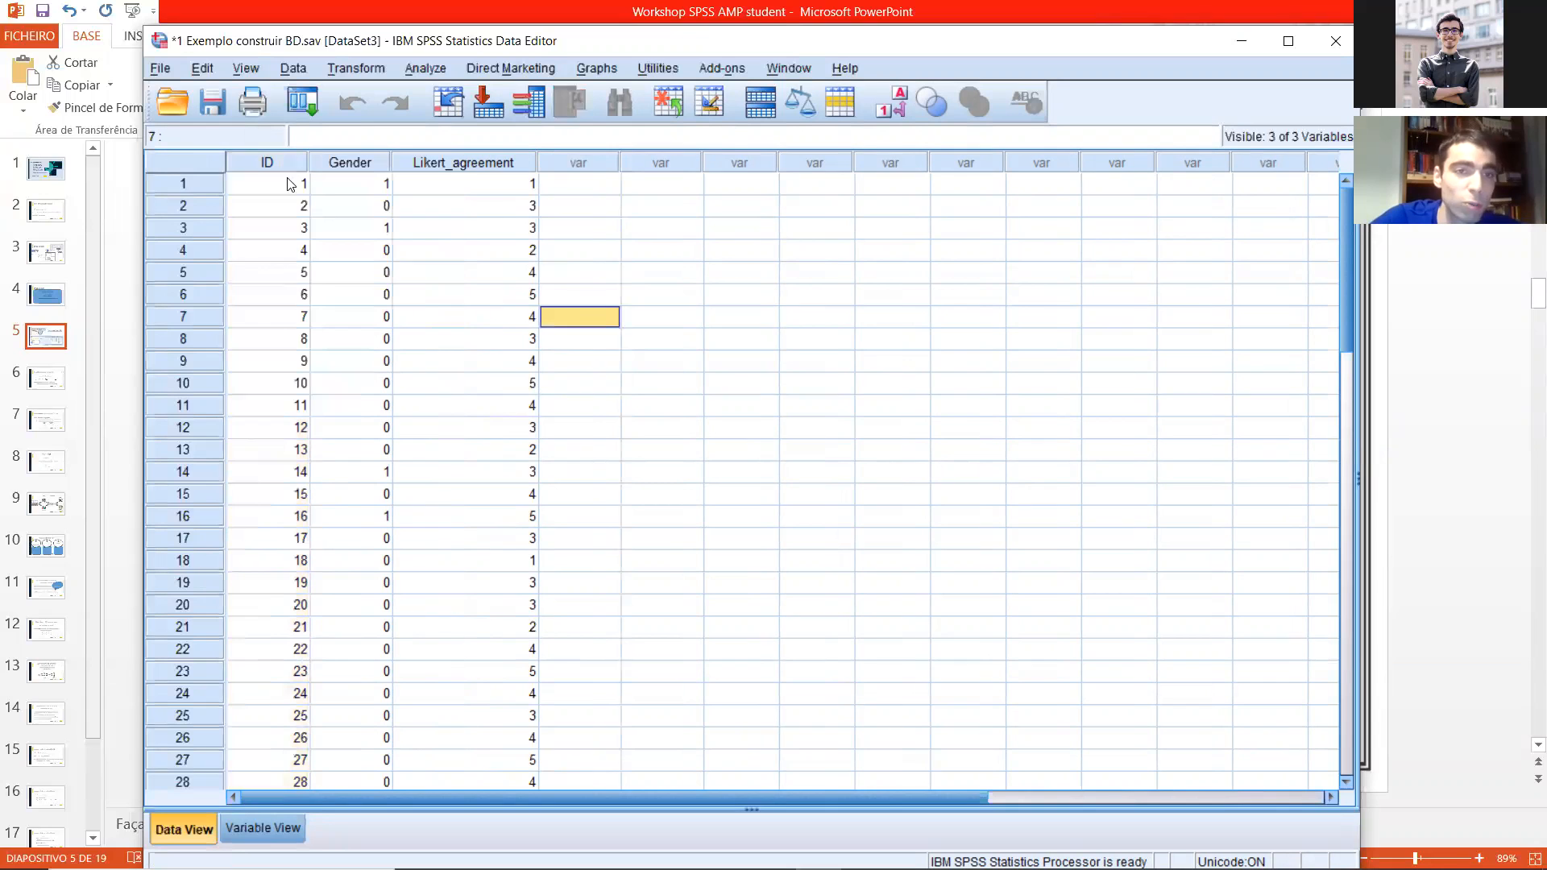
{"action": "right_click", "coordinate": [268, 165]}
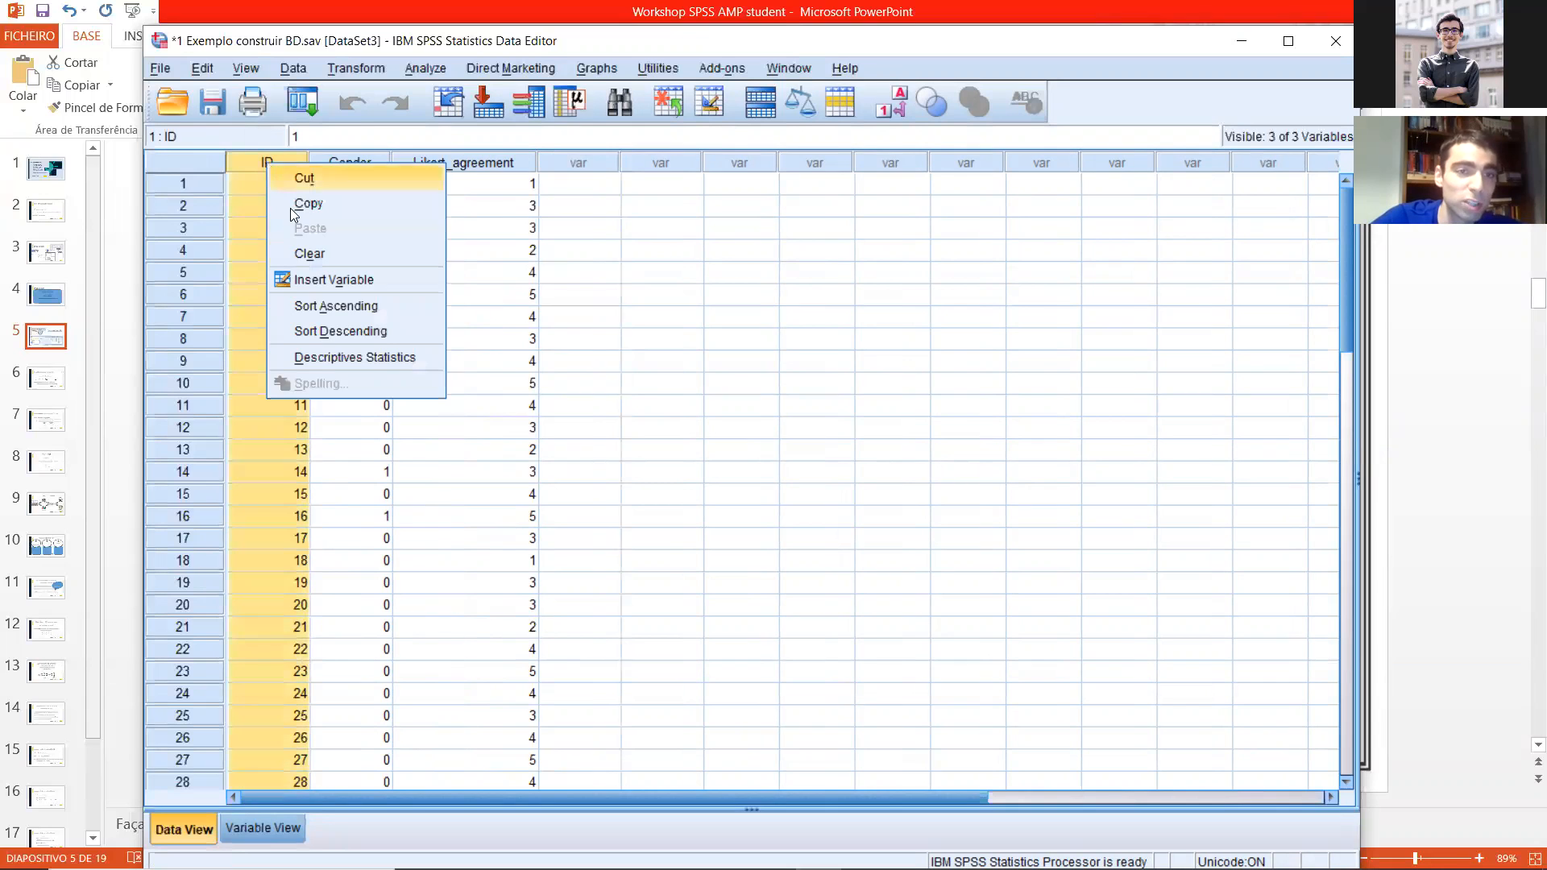
{"action": "left_click", "coordinate": [328, 306]}
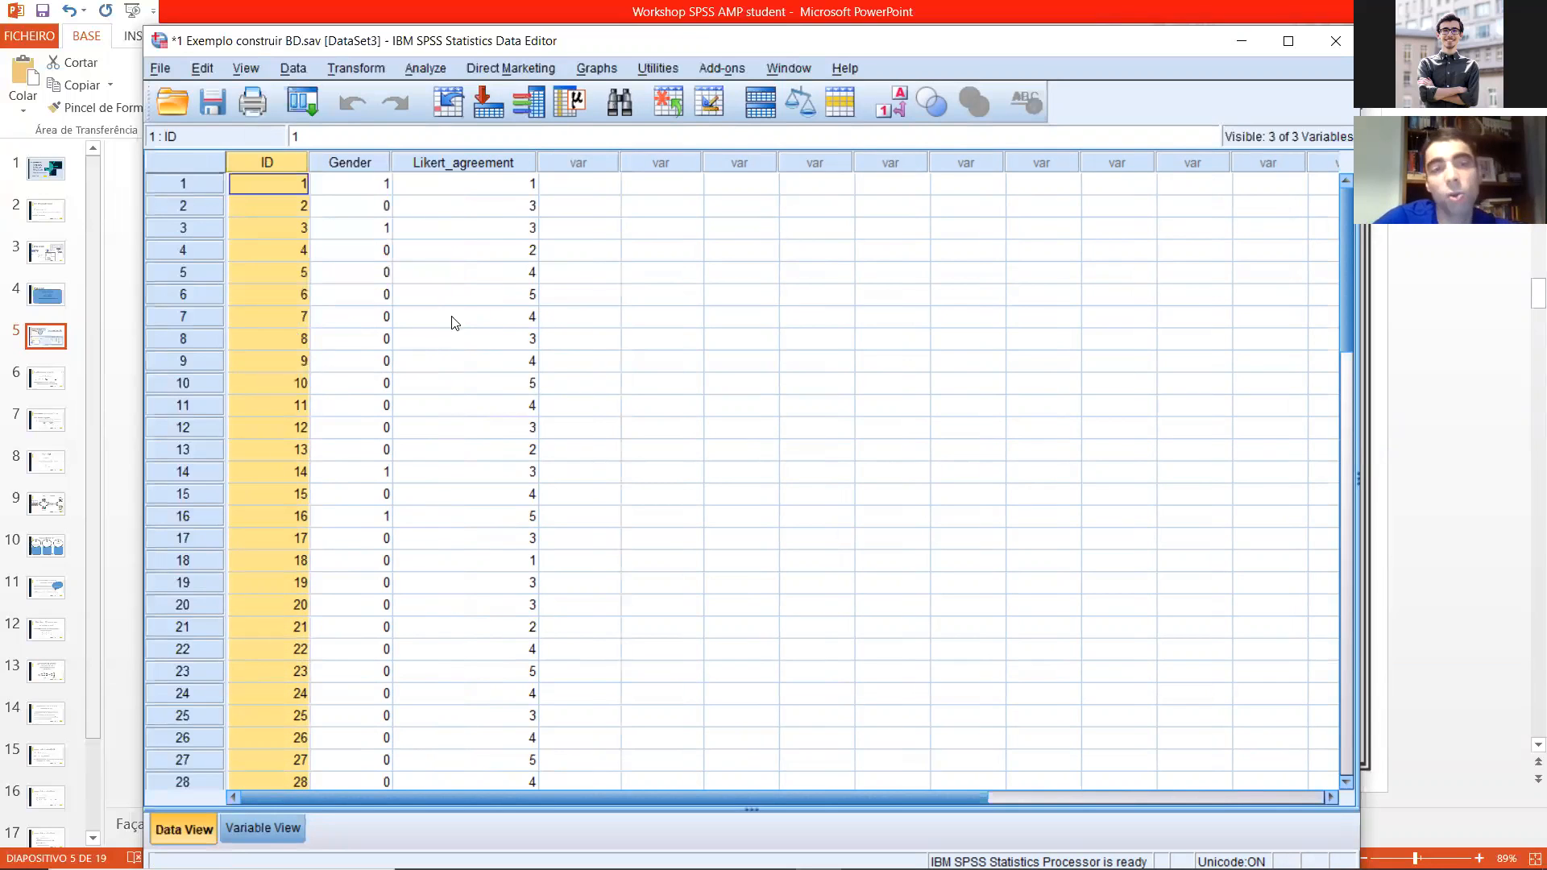
{"action": "scroll", "coordinate": [449, 322], "scroll_direction": "down", "scroll_amount": 17}
{"action": "scroll", "coordinate": [448, 358], "scroll_direction": "up", "scroll_amount": 8}
{"action": "scroll", "coordinate": [444, 344], "scroll_direction": "up", "scroll_amount": 9}
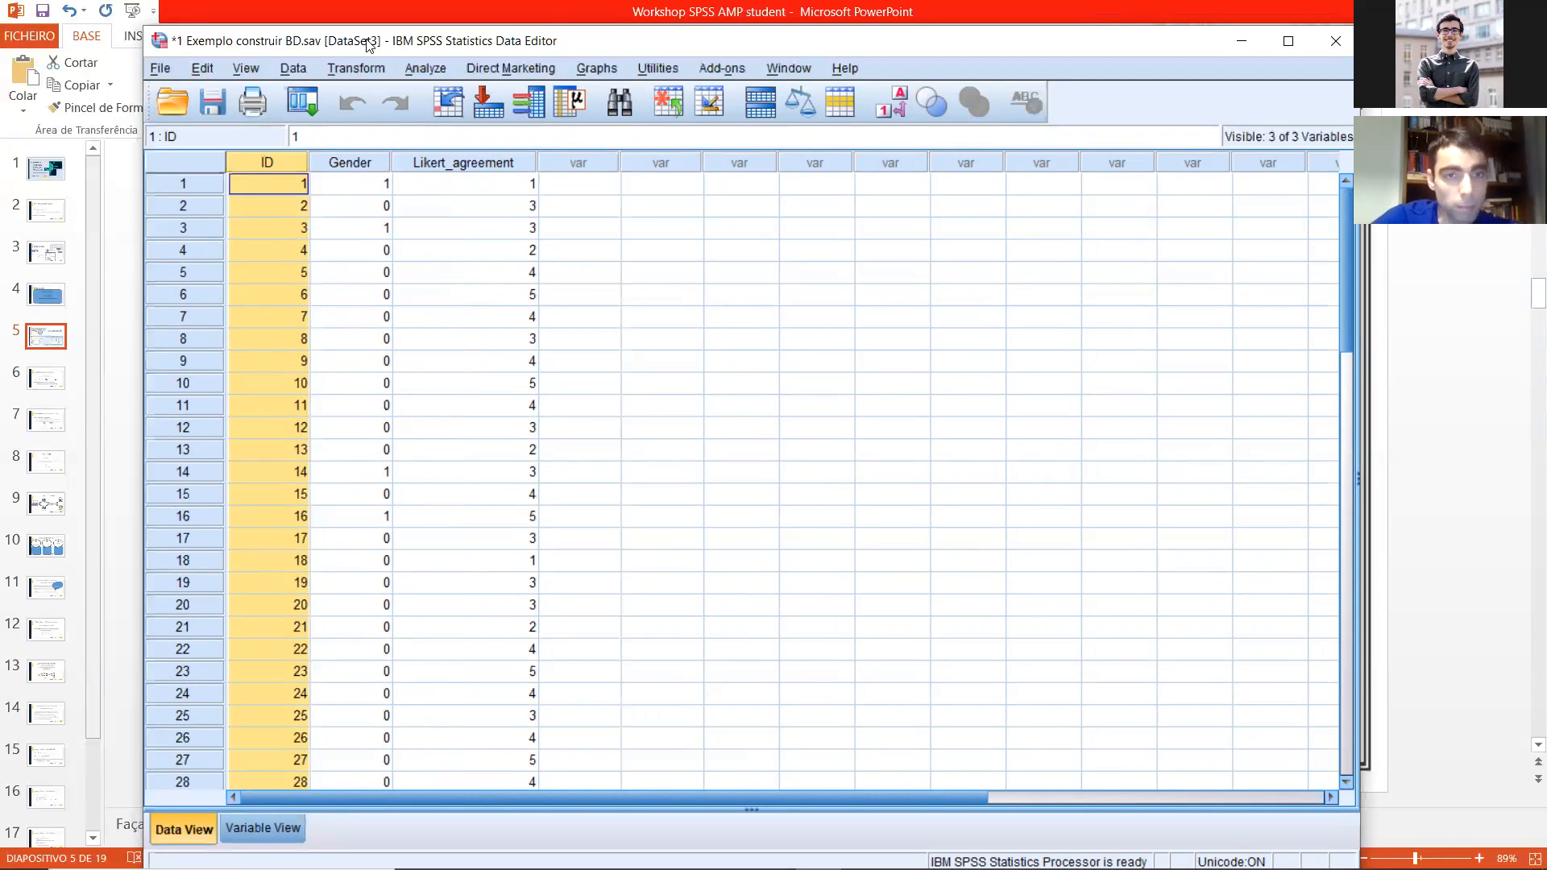
Step: Move the Data Editor aside, switch to PowerPoint and show slide 6, "Recodificar e transformar variáveis"
{"action": "left_click_drag", "start_coordinate": [370, 46], "coordinate": [893, 251]}
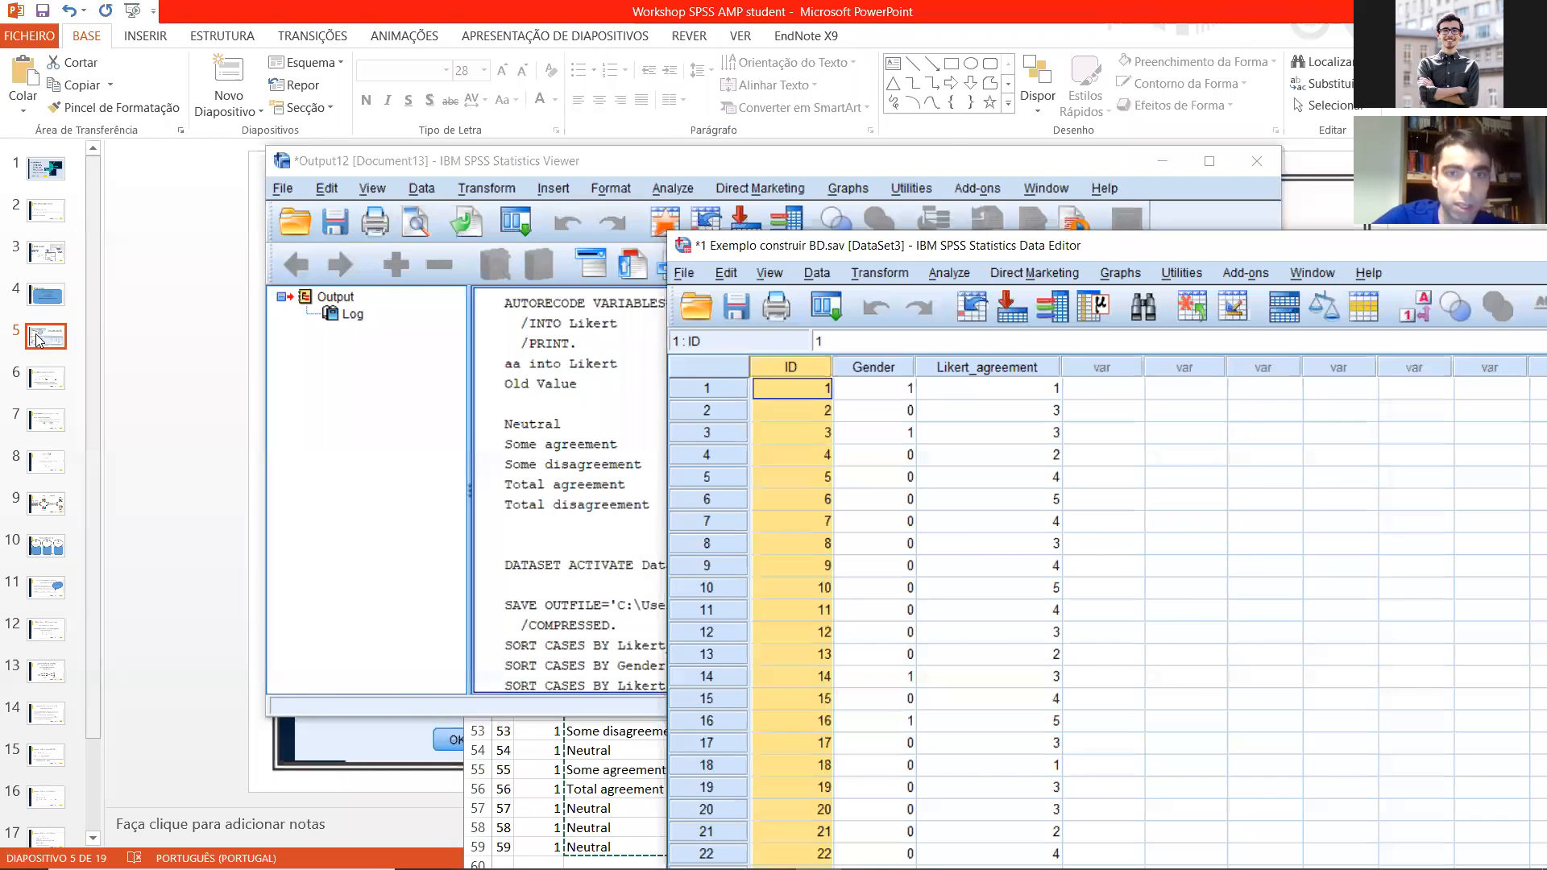
{"action": "left_click", "coordinate": [38, 339]}
{"action": "key", "text": "Down"}
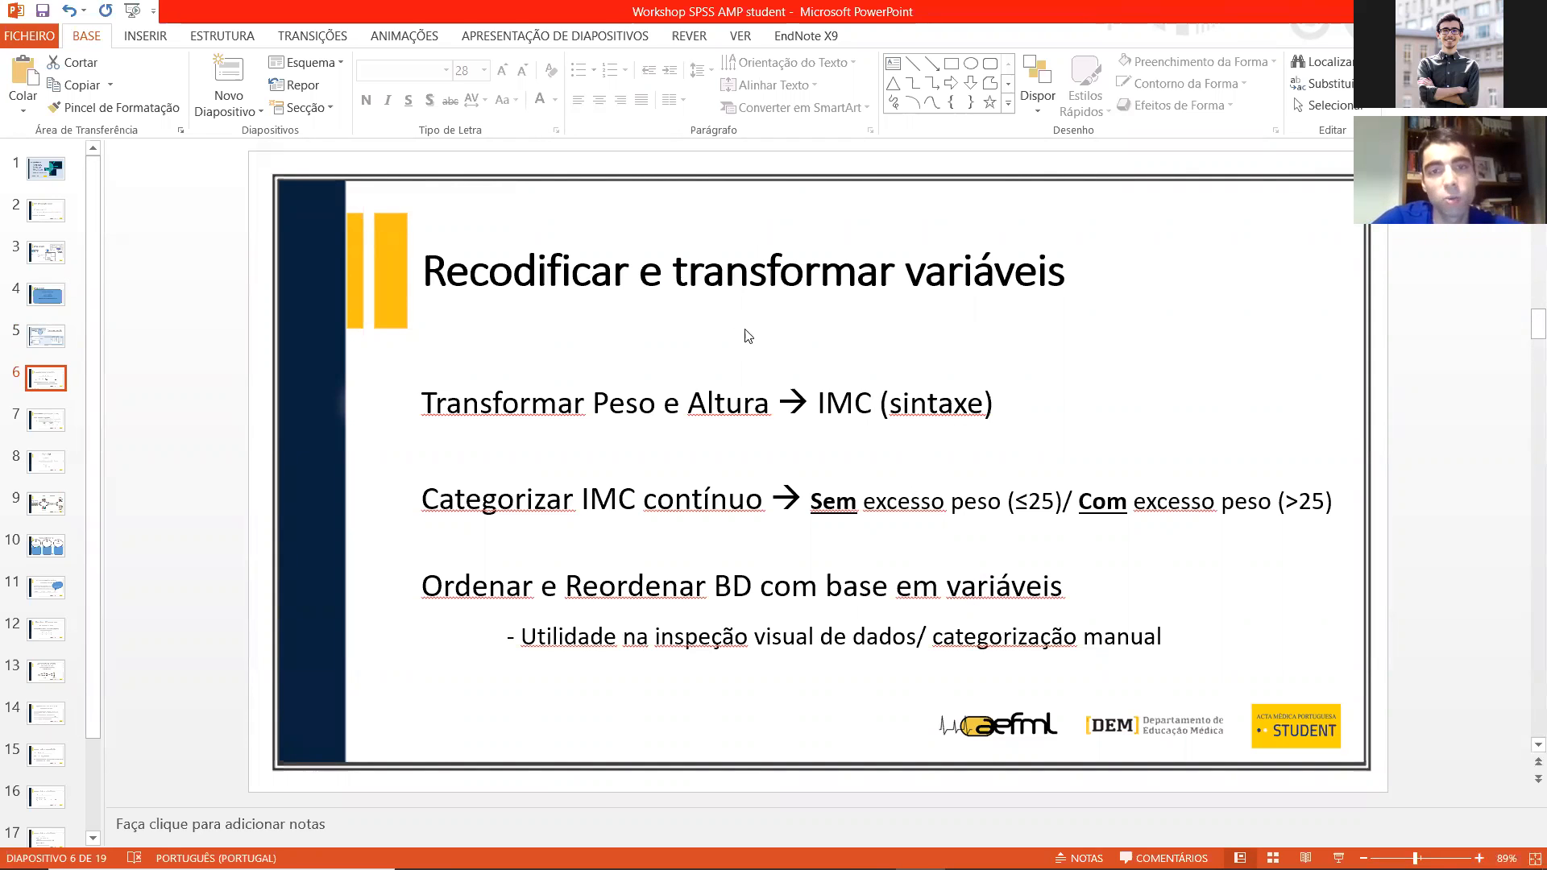
{"action": "left_click", "coordinate": [709, 274]}
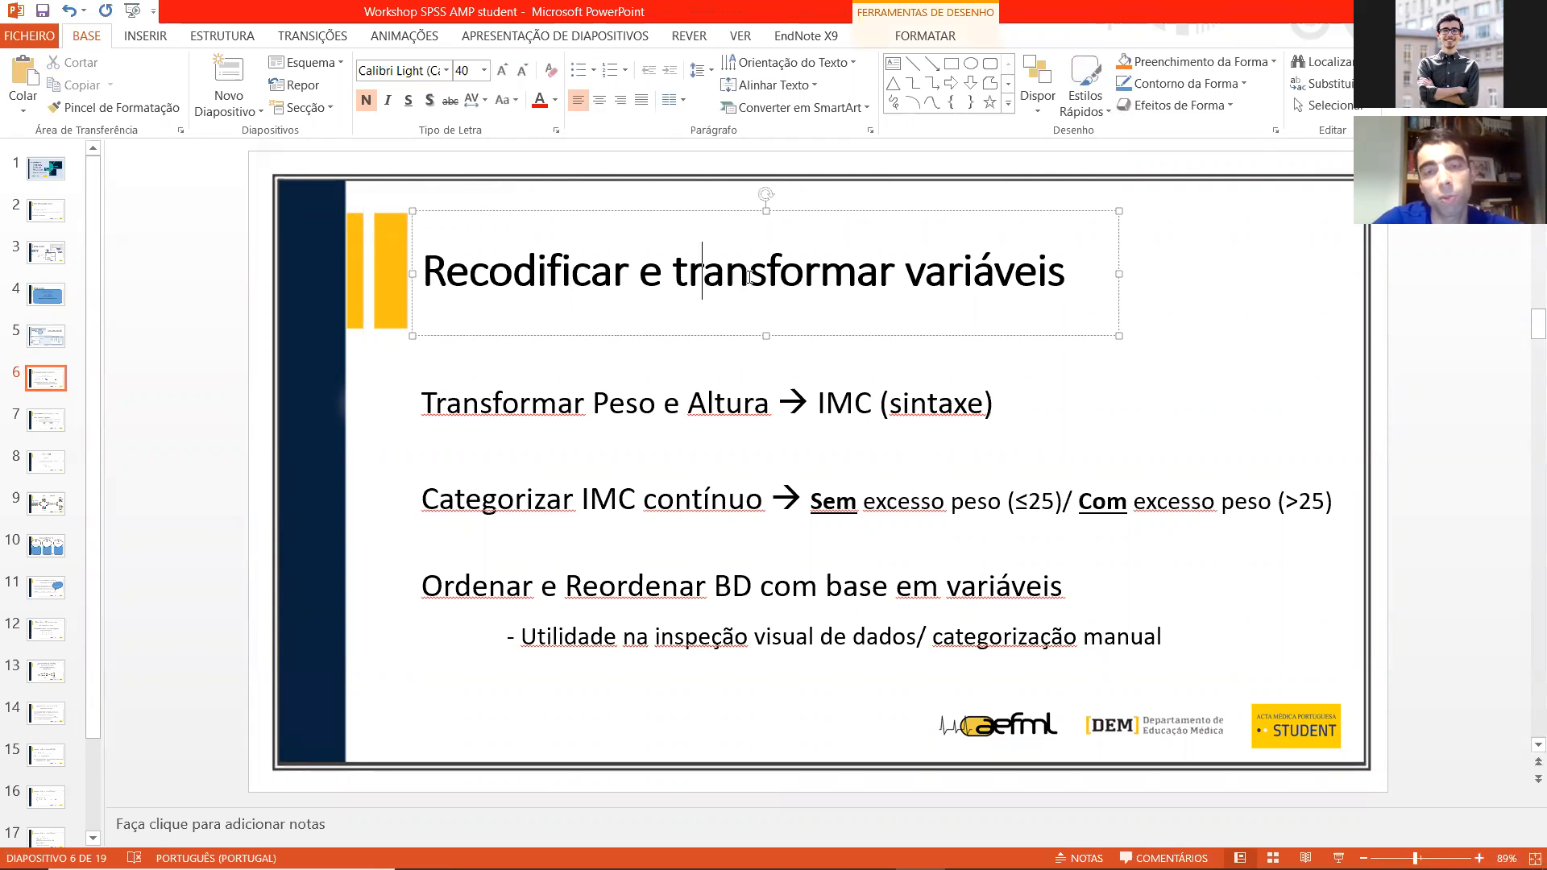
Step: Switch to SPSS and close the "1 Exemplo construir BD.sav" dataset without saving its changes
{"action": "mouse_move", "coordinate": [969, 850]}
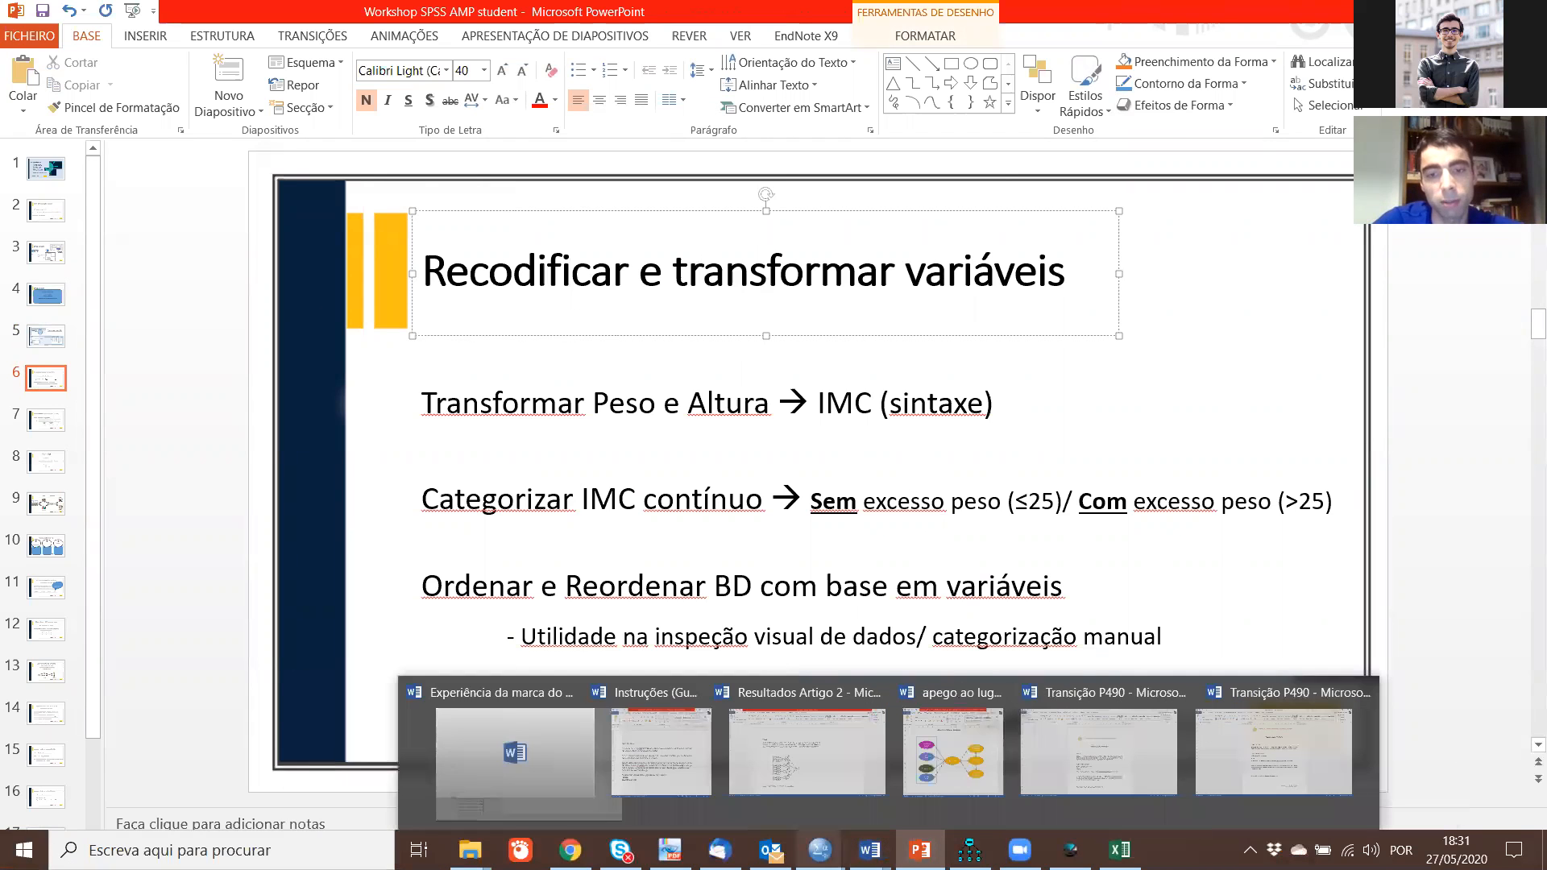
{"action": "mouse_move", "coordinate": [819, 849]}
{"action": "mouse_move", "coordinate": [693, 693]}
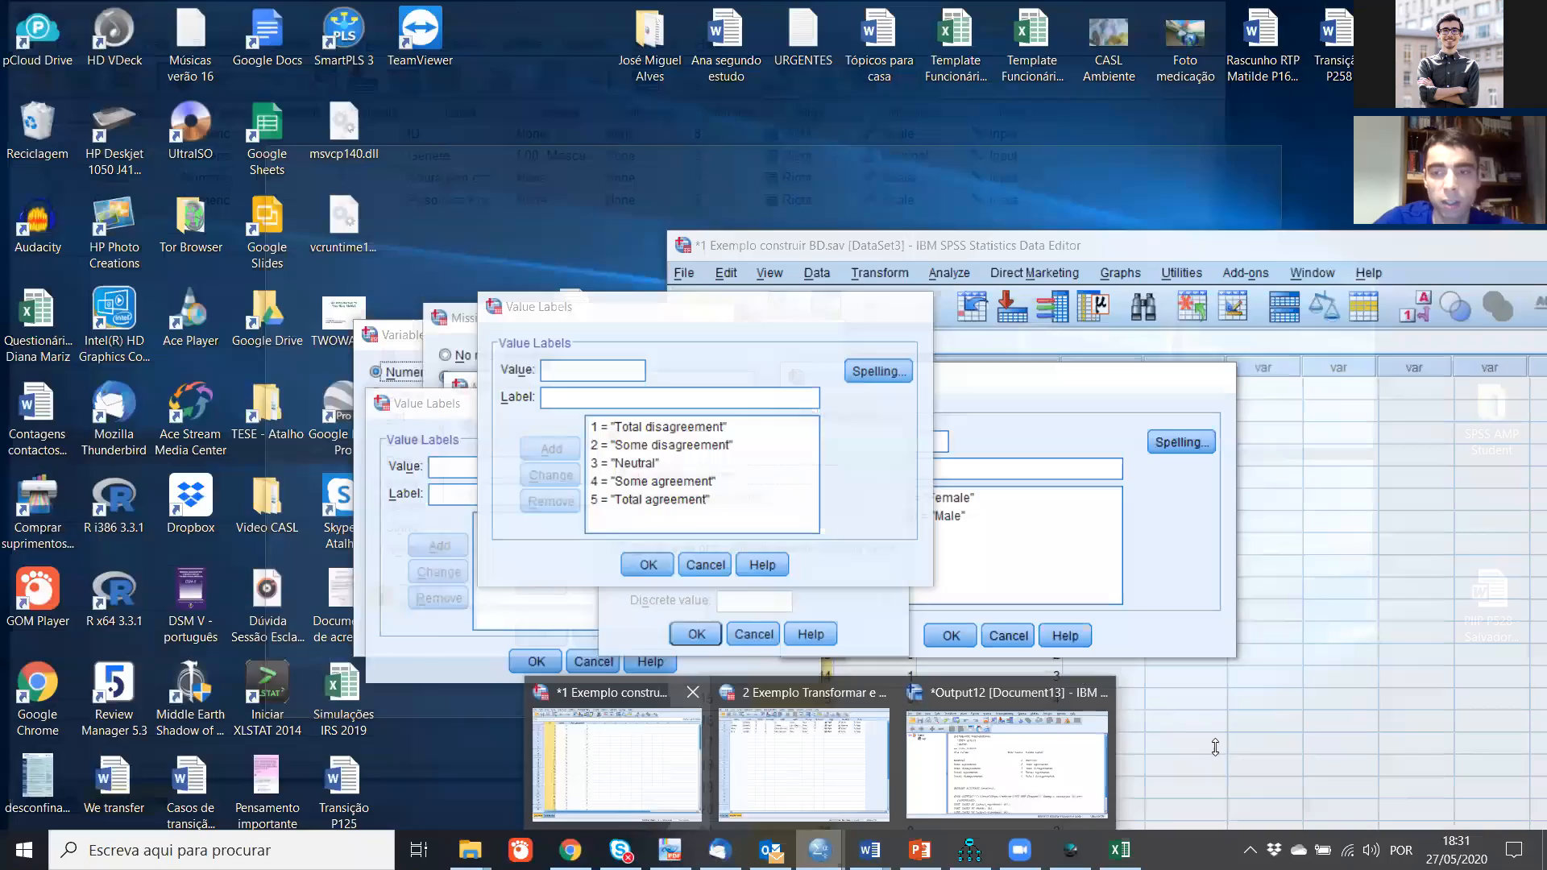
{"action": "left_click", "coordinate": [693, 693]}
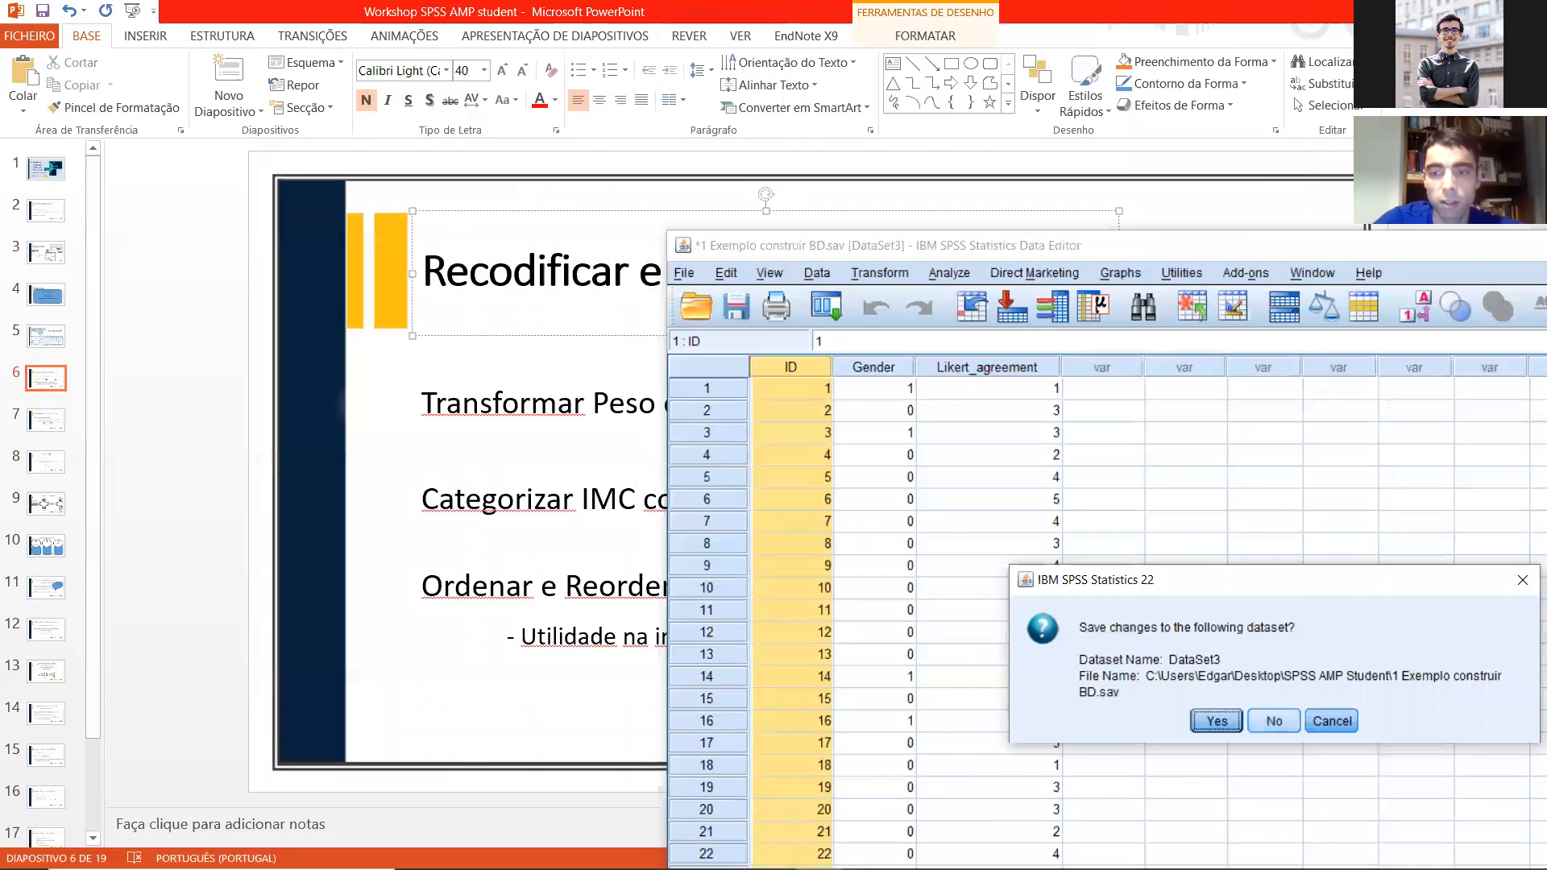
{"action": "left_click", "coordinate": [1274, 721]}
Step: Arrange the "2 Exemplo Transformar e recodificar variáveis.sav" Data Editor and the PowerPoint slide side by side
{"action": "left_click_drag", "start_coordinate": [362, 18], "coordinate": [1054, 50]}
{"action": "left_click_drag", "start_coordinate": [588, 17], "coordinate": [206, 24]}
{"action": "left_click_drag", "start_coordinate": [889, 63], "coordinate": [813, 58]}
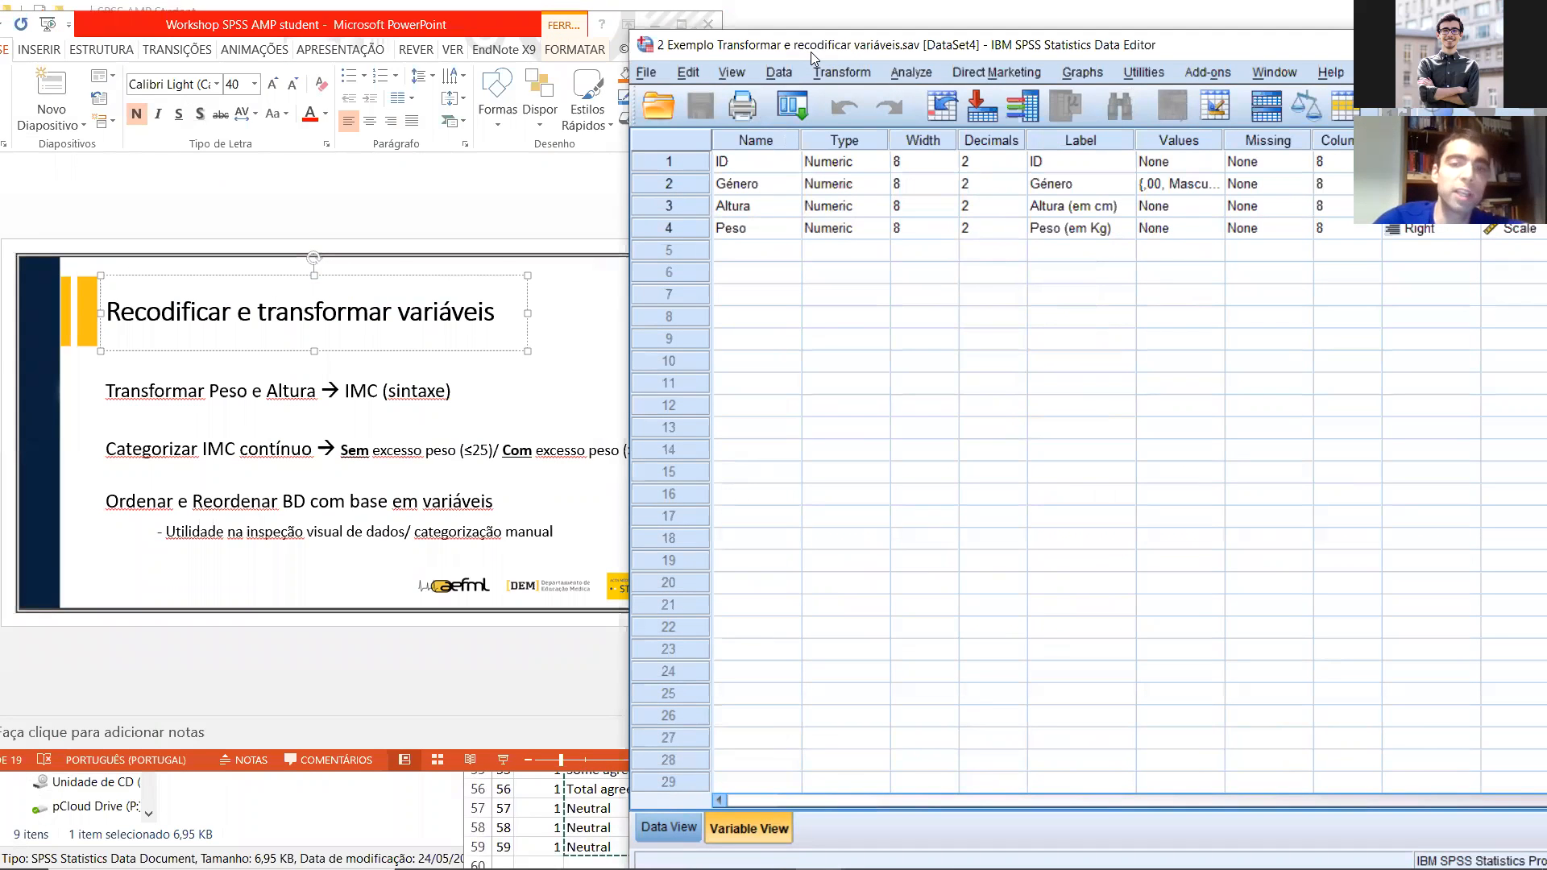
{"action": "left_click_drag", "start_coordinate": [811, 53], "coordinate": [255, 67]}
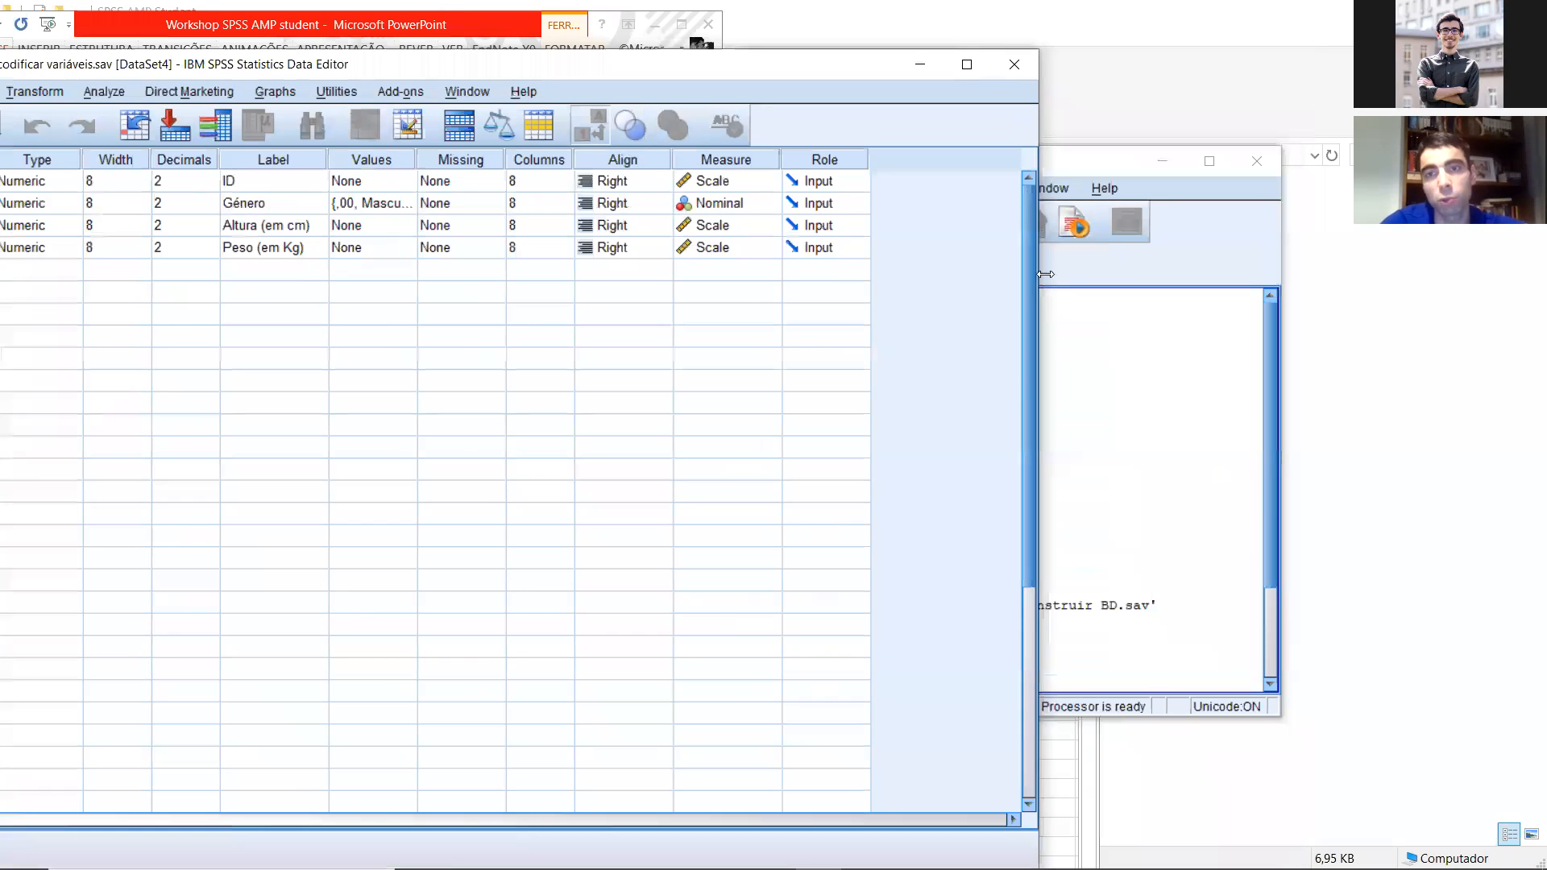
{"action": "left_click_drag", "start_coordinate": [1039, 274], "coordinate": [609, 255]}
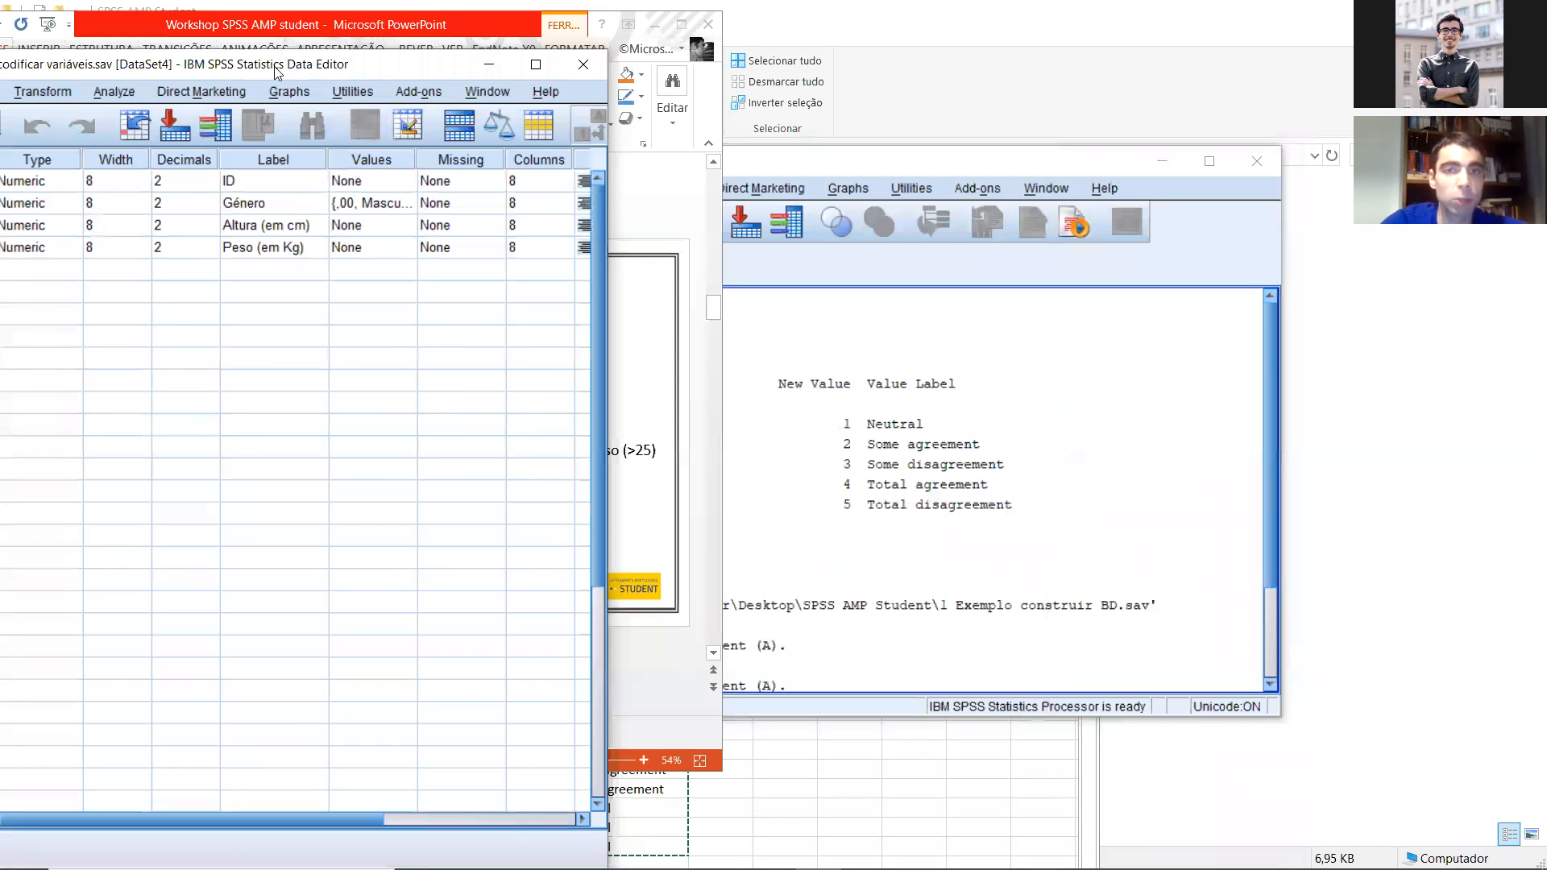
{"action": "left_click_drag", "start_coordinate": [275, 67], "coordinate": [834, 58]}
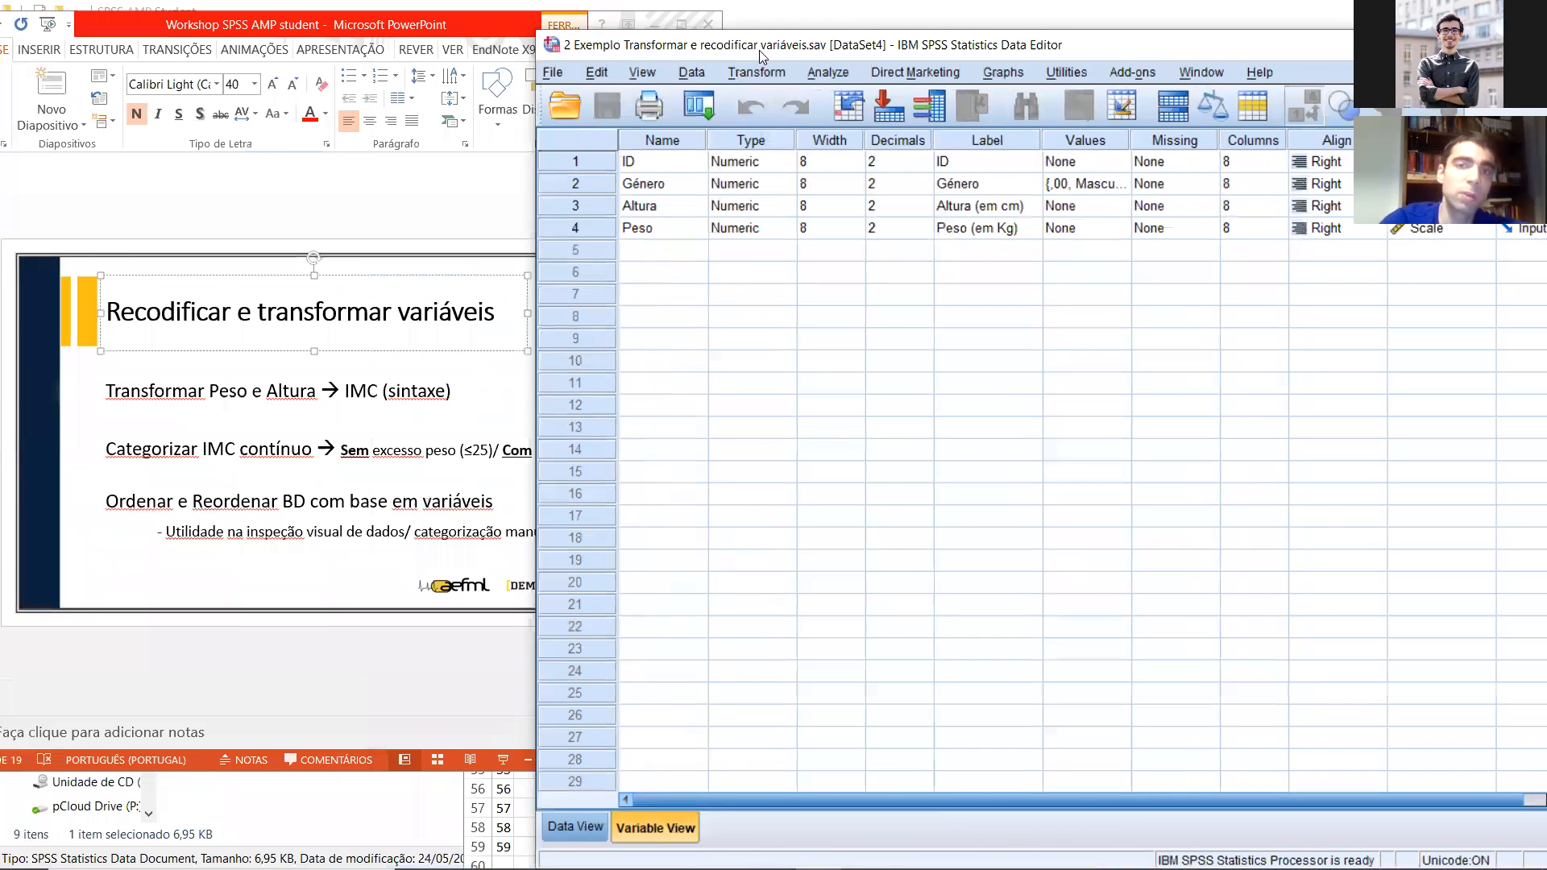
{"action": "left_click_drag", "start_coordinate": [759, 50], "coordinate": [851, 42]}
Step: Look through the available variable transformation commands, including Compute Variable and the Recode options
{"action": "left_click", "coordinate": [849, 63]}
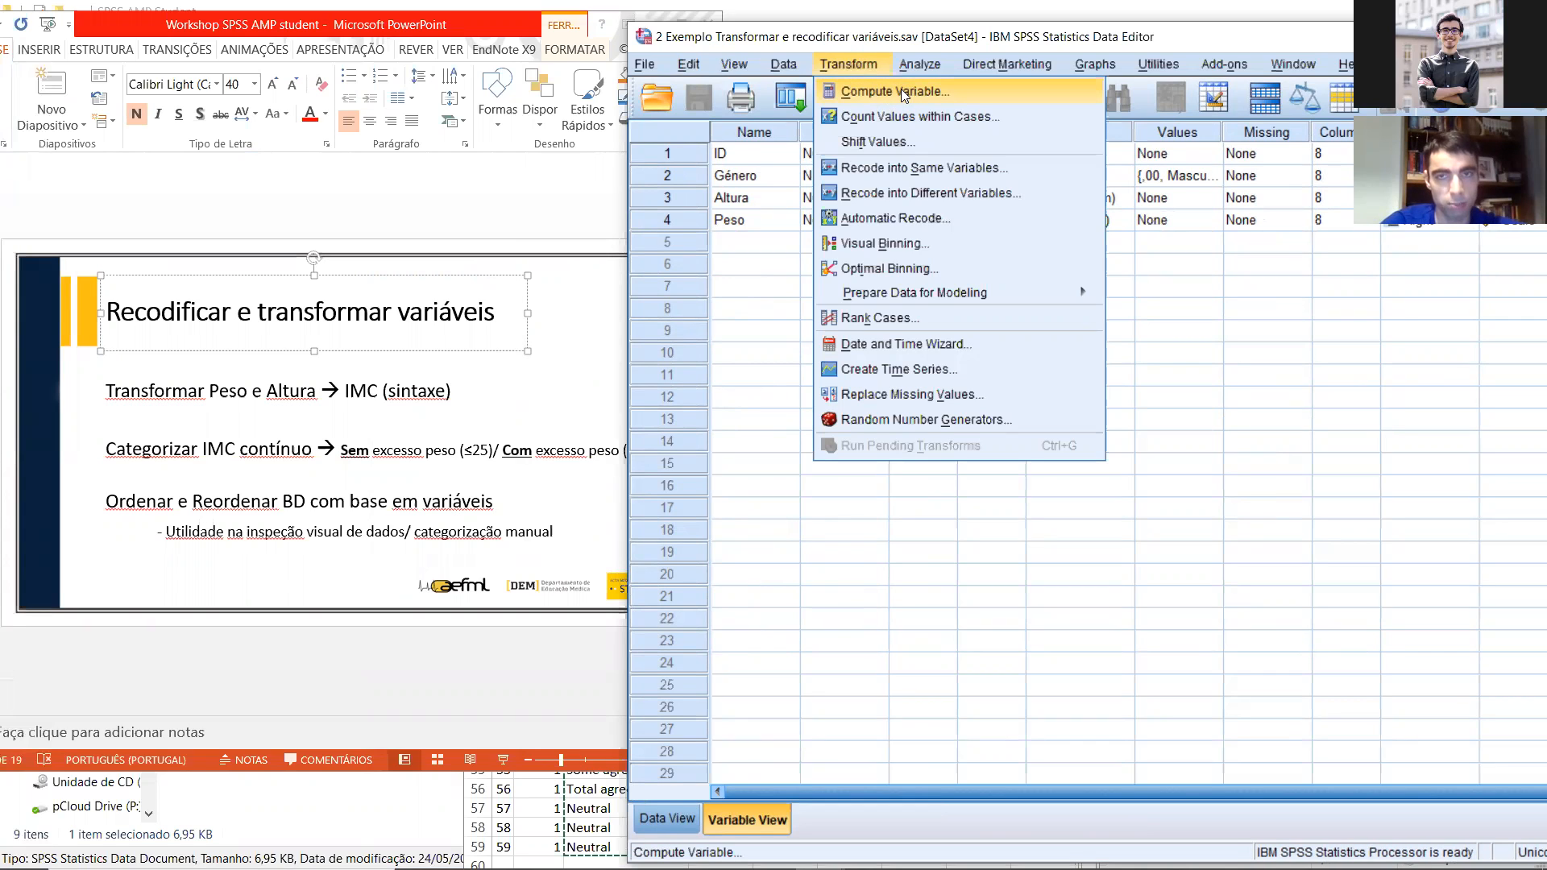
{"action": "key", "text": "Down"}
{"action": "key", "text": "Down"}
{"action": "key", "text": "Down"}
{"action": "key", "text": "Down"}
{"action": "key", "text": "Up"}
{"action": "key", "text": "Down"}
{"action": "key", "text": "Up"}
{"action": "key", "text": "Up"}
{"action": "key", "text": "Up"}
{"action": "key", "text": "Down"}
{"action": "key", "text": "Down"}
{"action": "key", "text": "Down"}
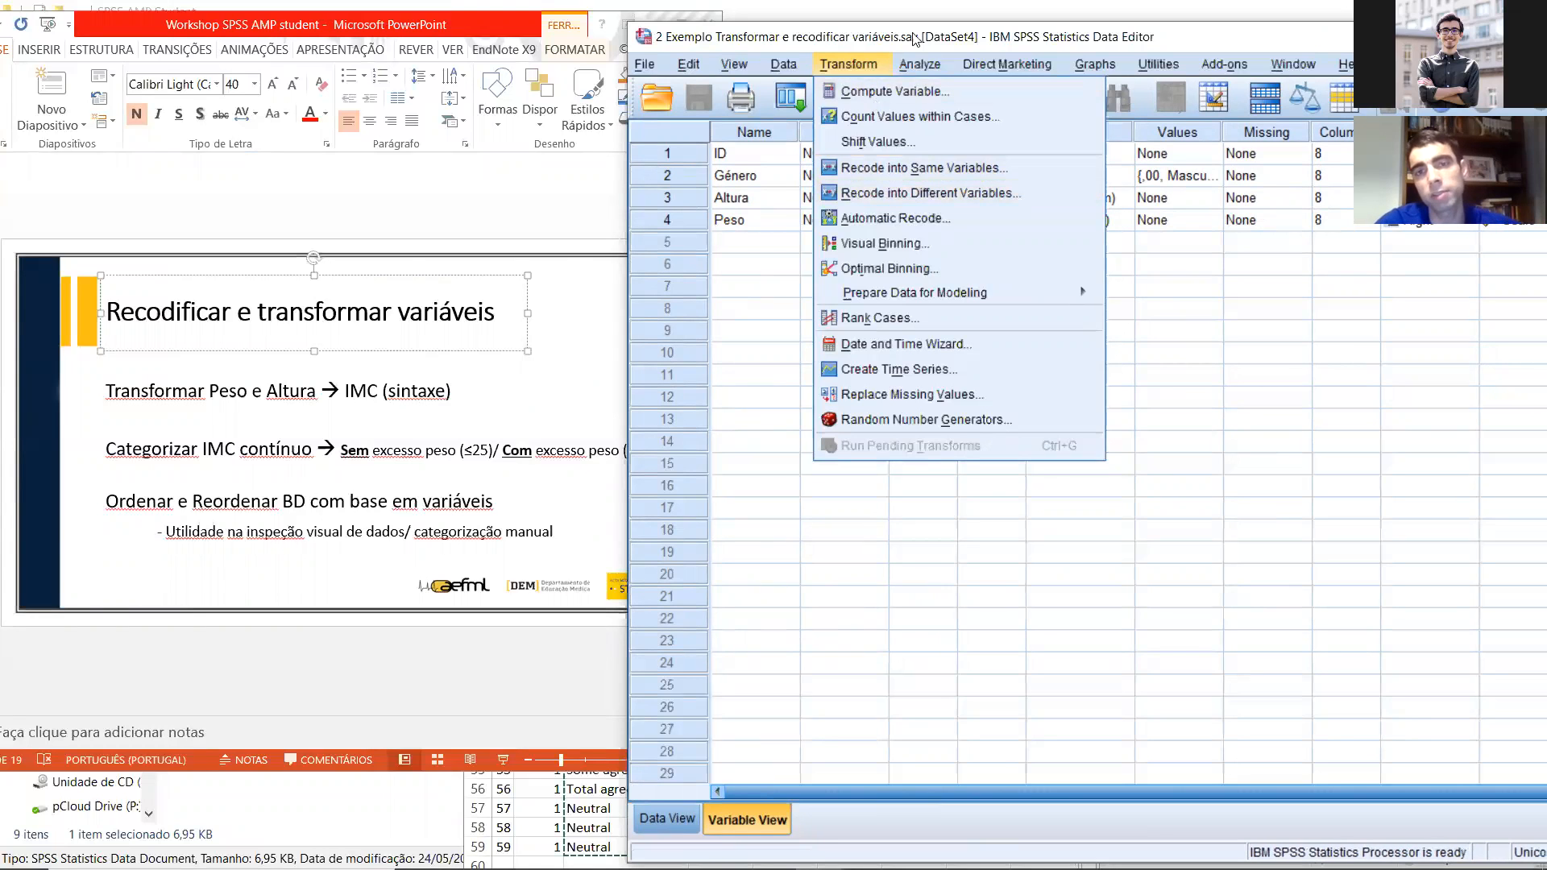
Step: Move the Data Editor further into view and bring up the list of variable transformation commands again
{"action": "left_click_drag", "start_coordinate": [920, 38], "coordinate": [723, 41]}
{"action": "left_click", "coordinate": [667, 73]}
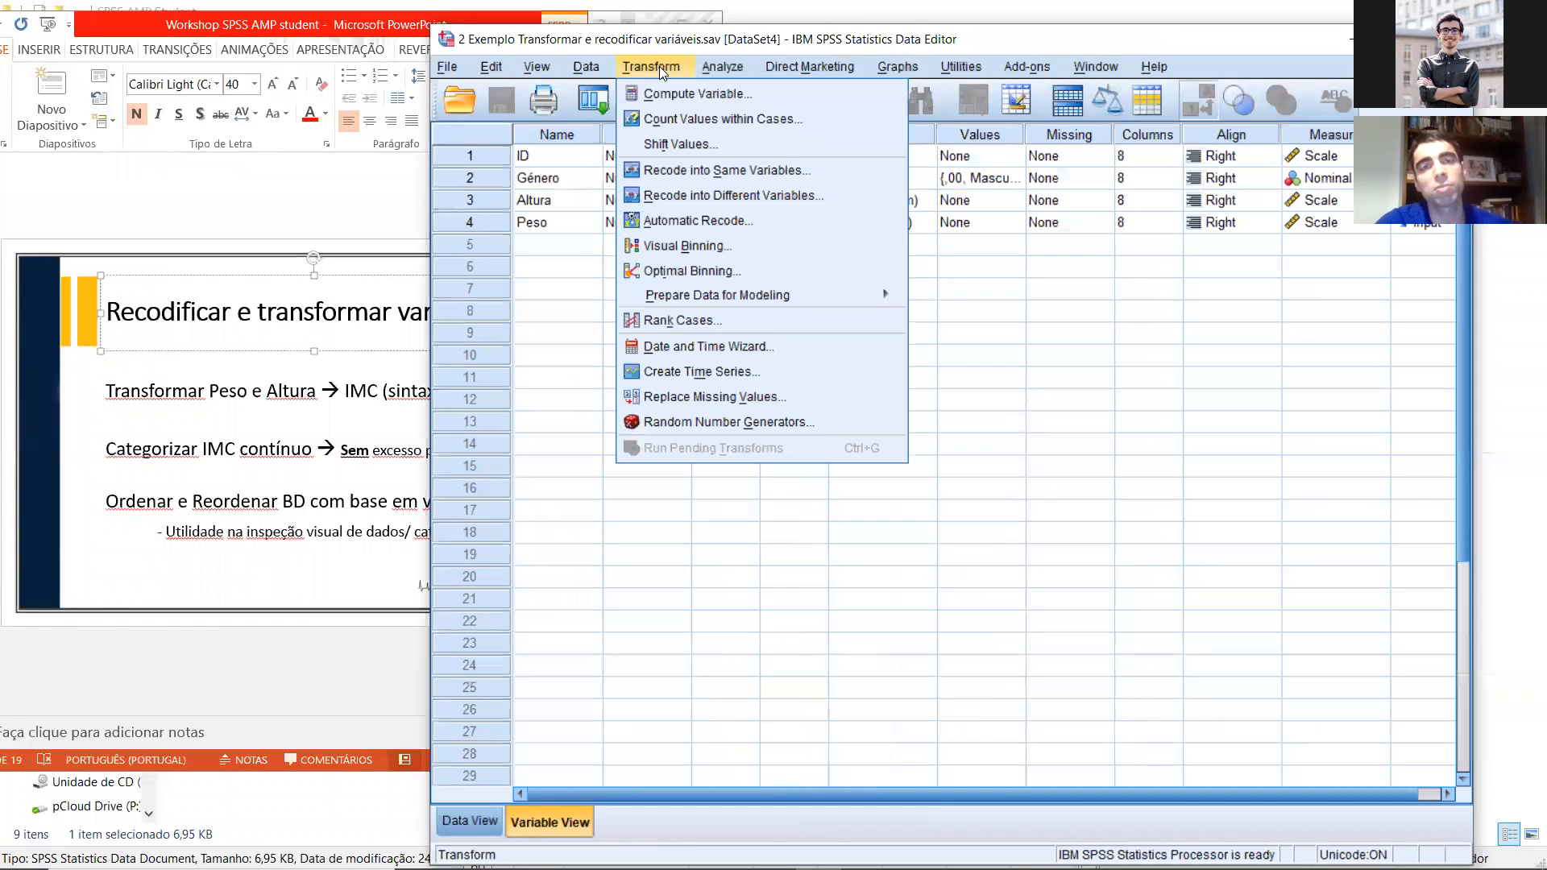
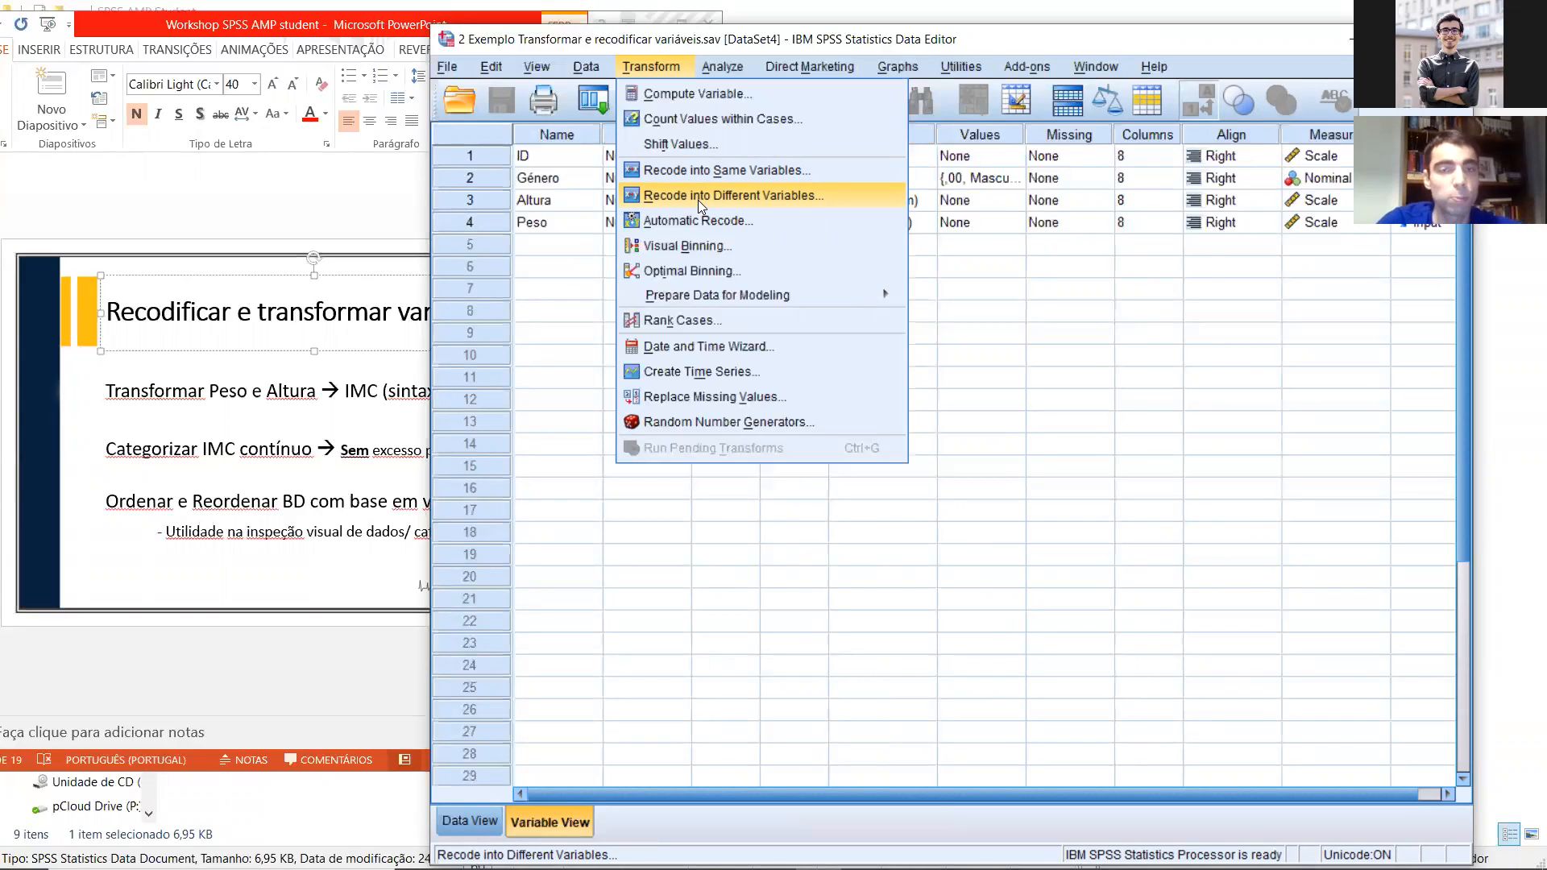
Step: Reposition the Data Editor beside the slide and start Compute Variable with IMC as the target variable
{"action": "mouse_move", "coordinate": [727, 67]}
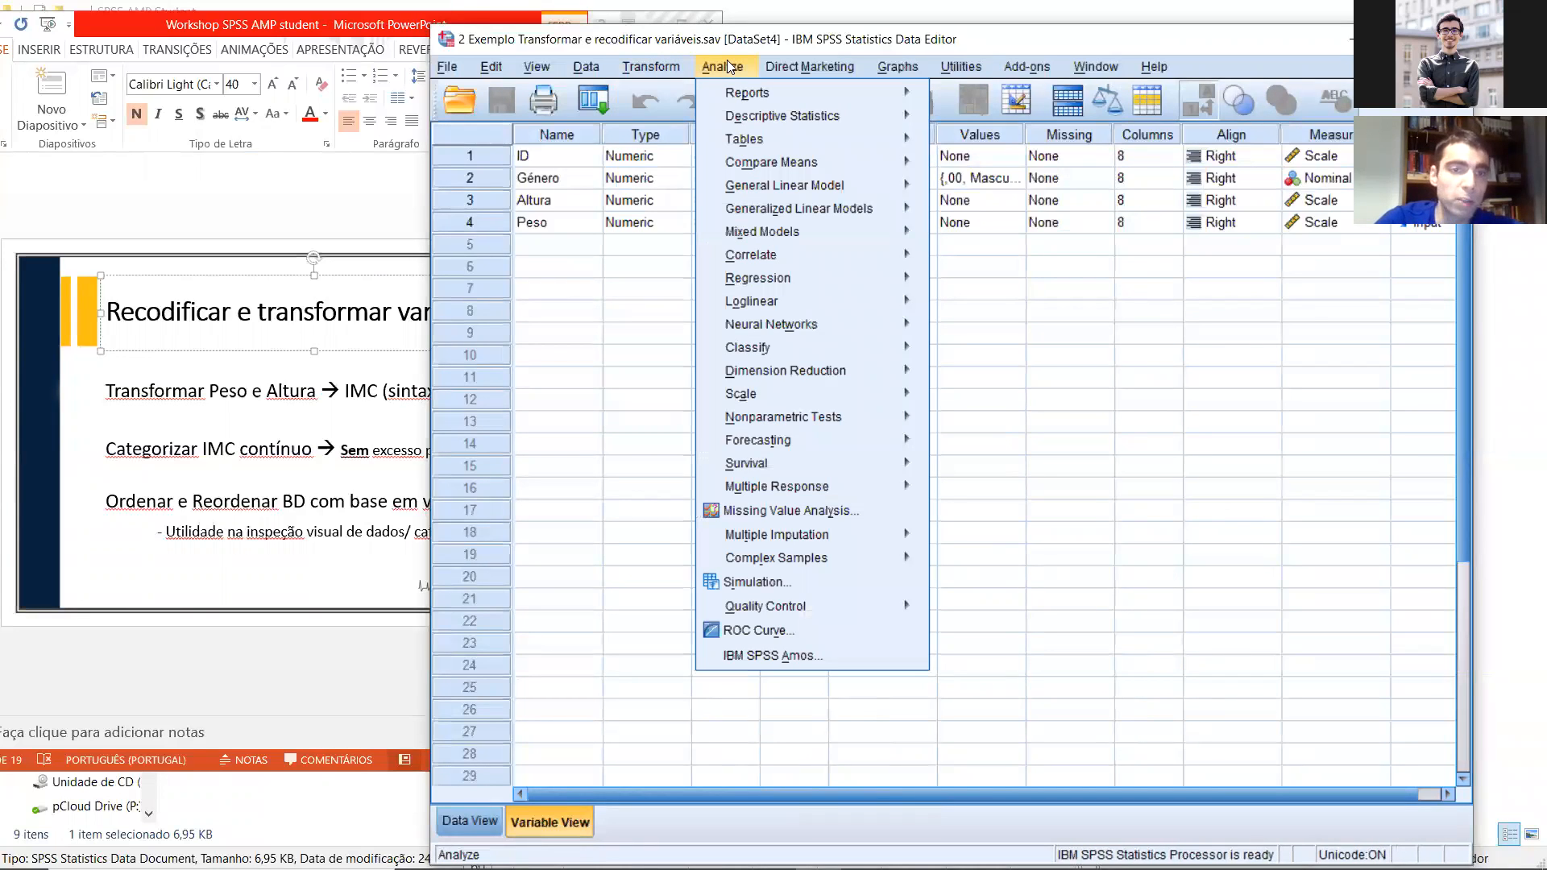
{"action": "left_click_drag", "start_coordinate": [846, 40], "coordinate": [1034, 50]}
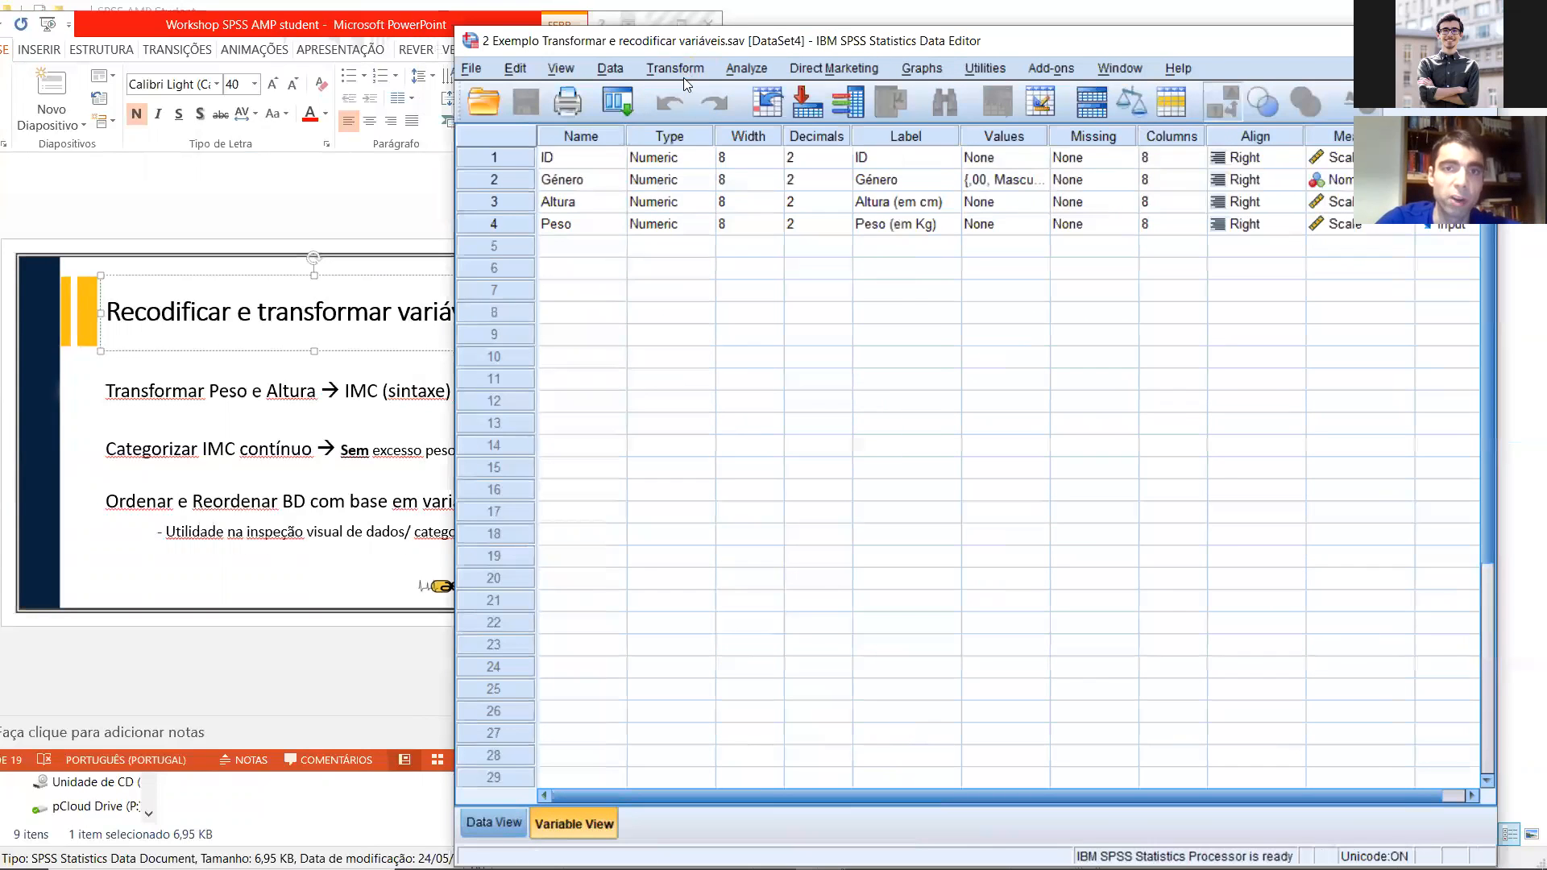
{"action": "left_click_drag", "start_coordinate": [693, 48], "coordinate": [528, 40]}
{"action": "left_click", "coordinate": [683, 74]}
{"action": "left_click", "coordinate": [681, 90]}
{"action": "left_click_drag", "start_coordinate": [843, 74], "coordinate": [1160, 62]}
{"action": "left_click", "coordinate": [696, 113]}
{"action": "type", "text": "IMC"}
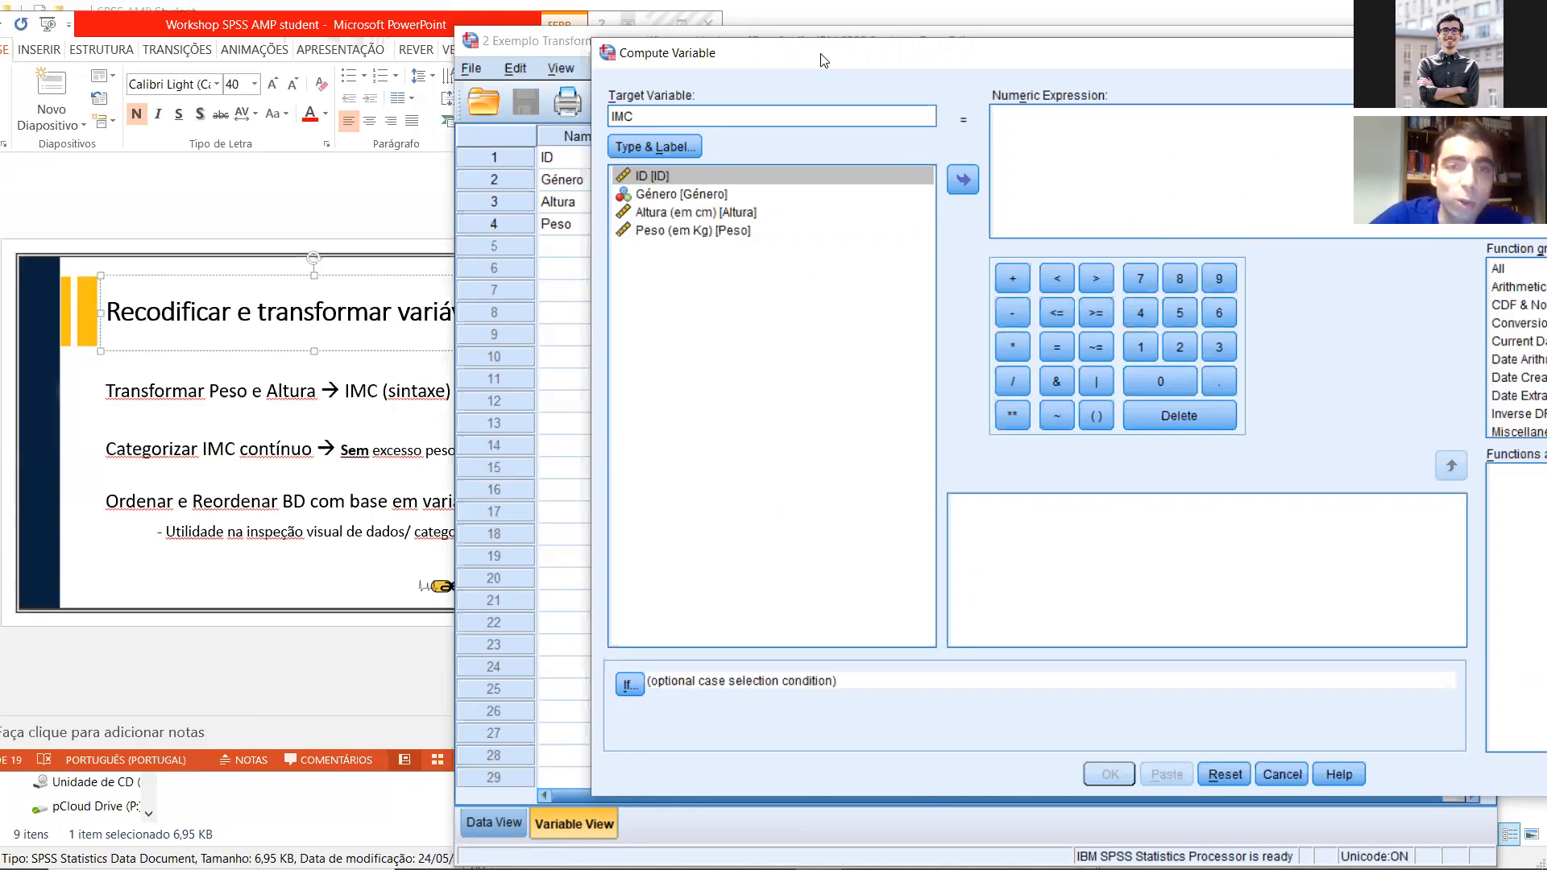
{"action": "left_click_drag", "start_coordinate": [822, 61], "coordinate": [666, 62]}
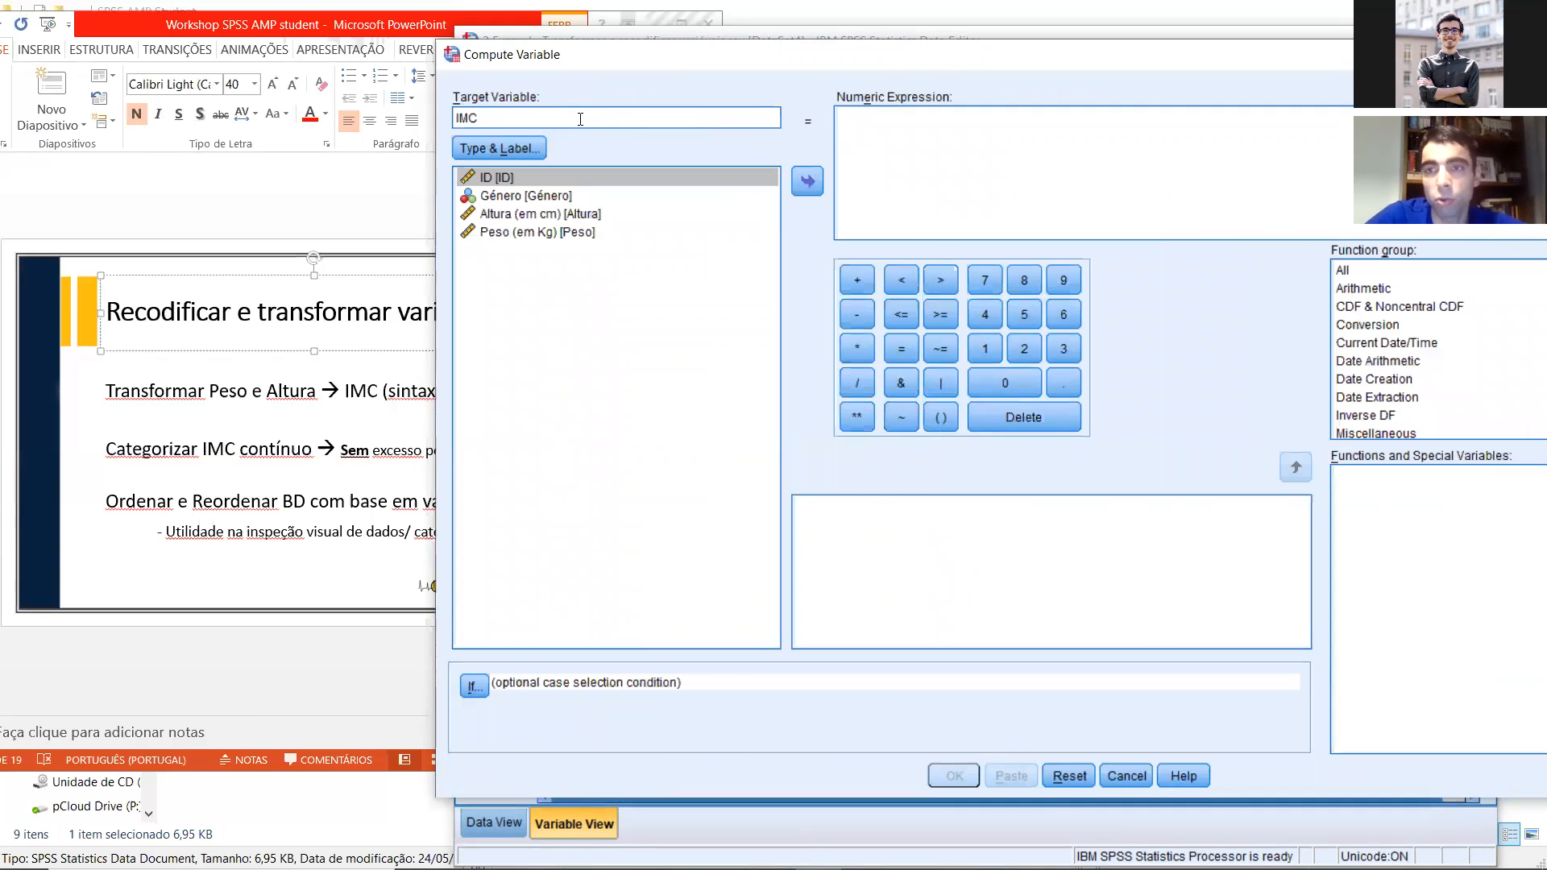
{"action": "key", "text": "Tab"}
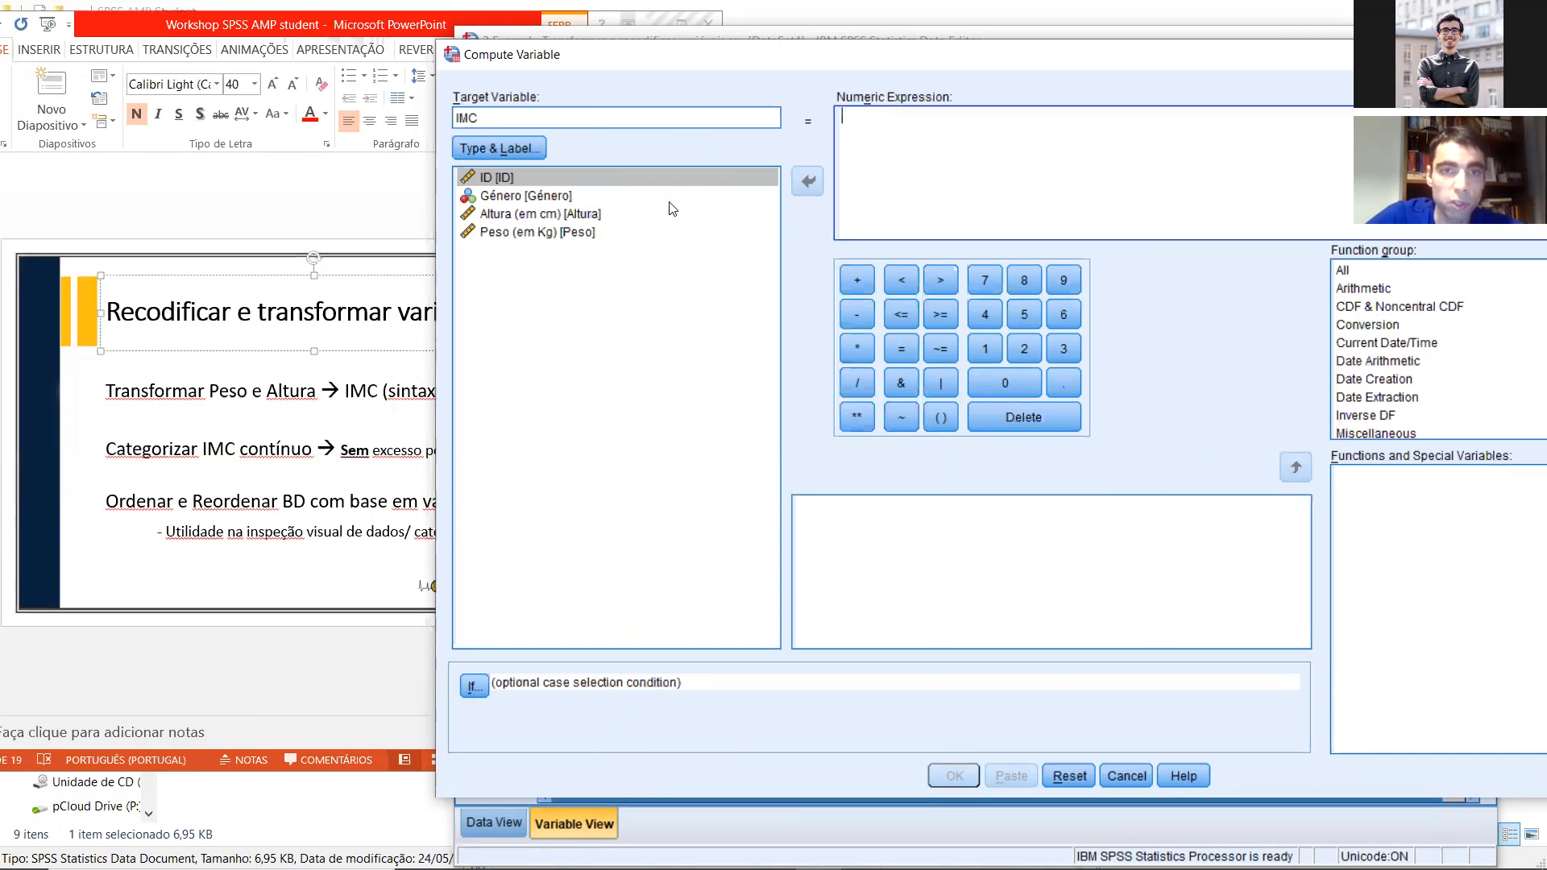
{"action": "left_click", "coordinate": [520, 234]}
{"action": "double_click", "coordinate": [520, 233]}
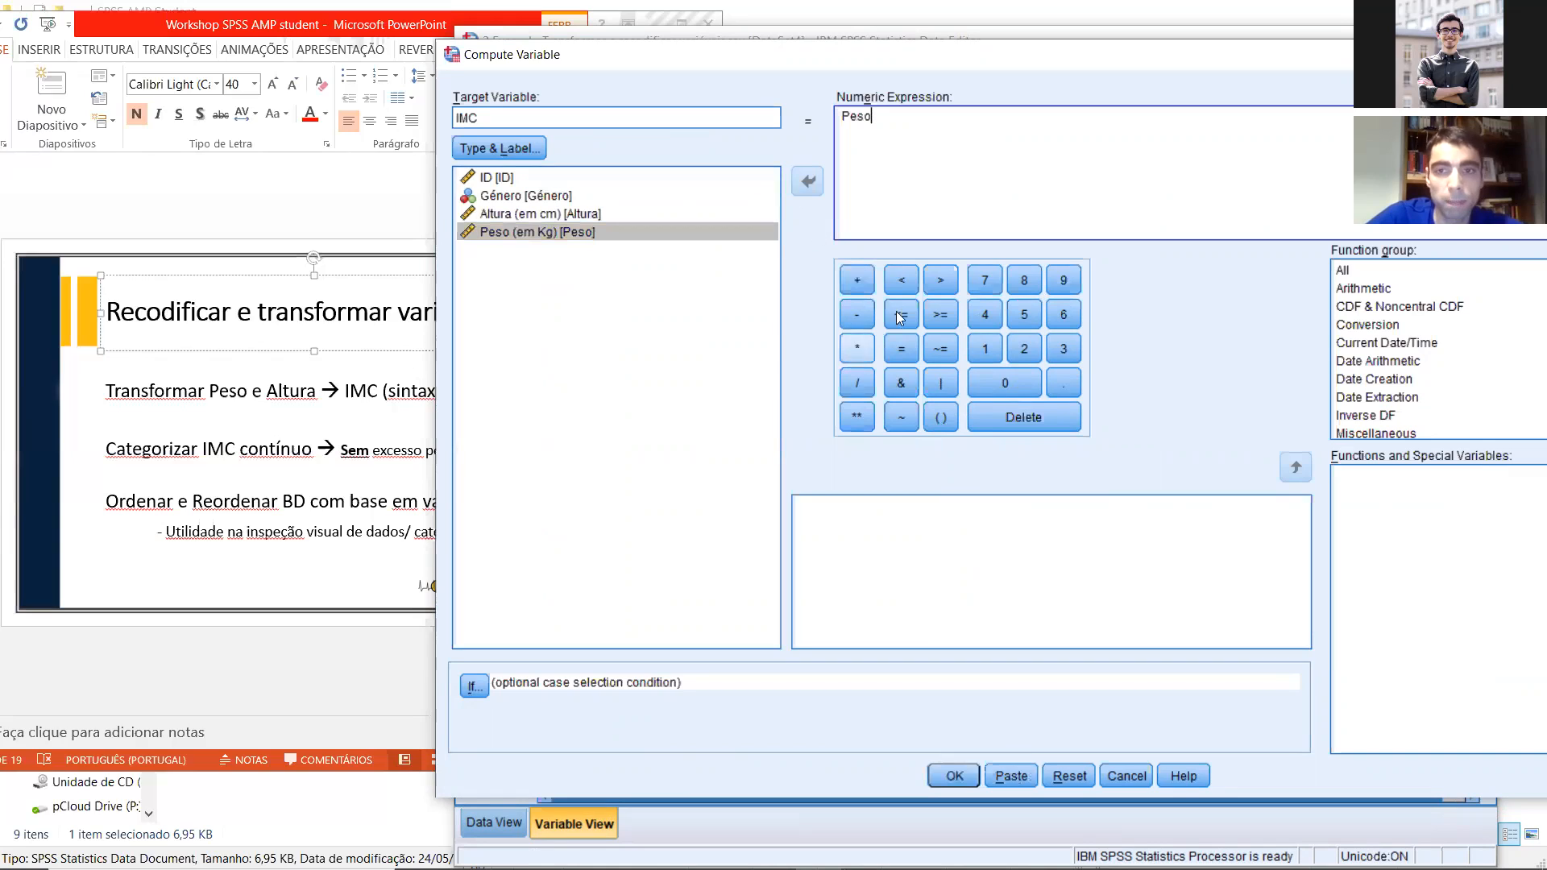
{"action": "left_click", "coordinate": [859, 390]}
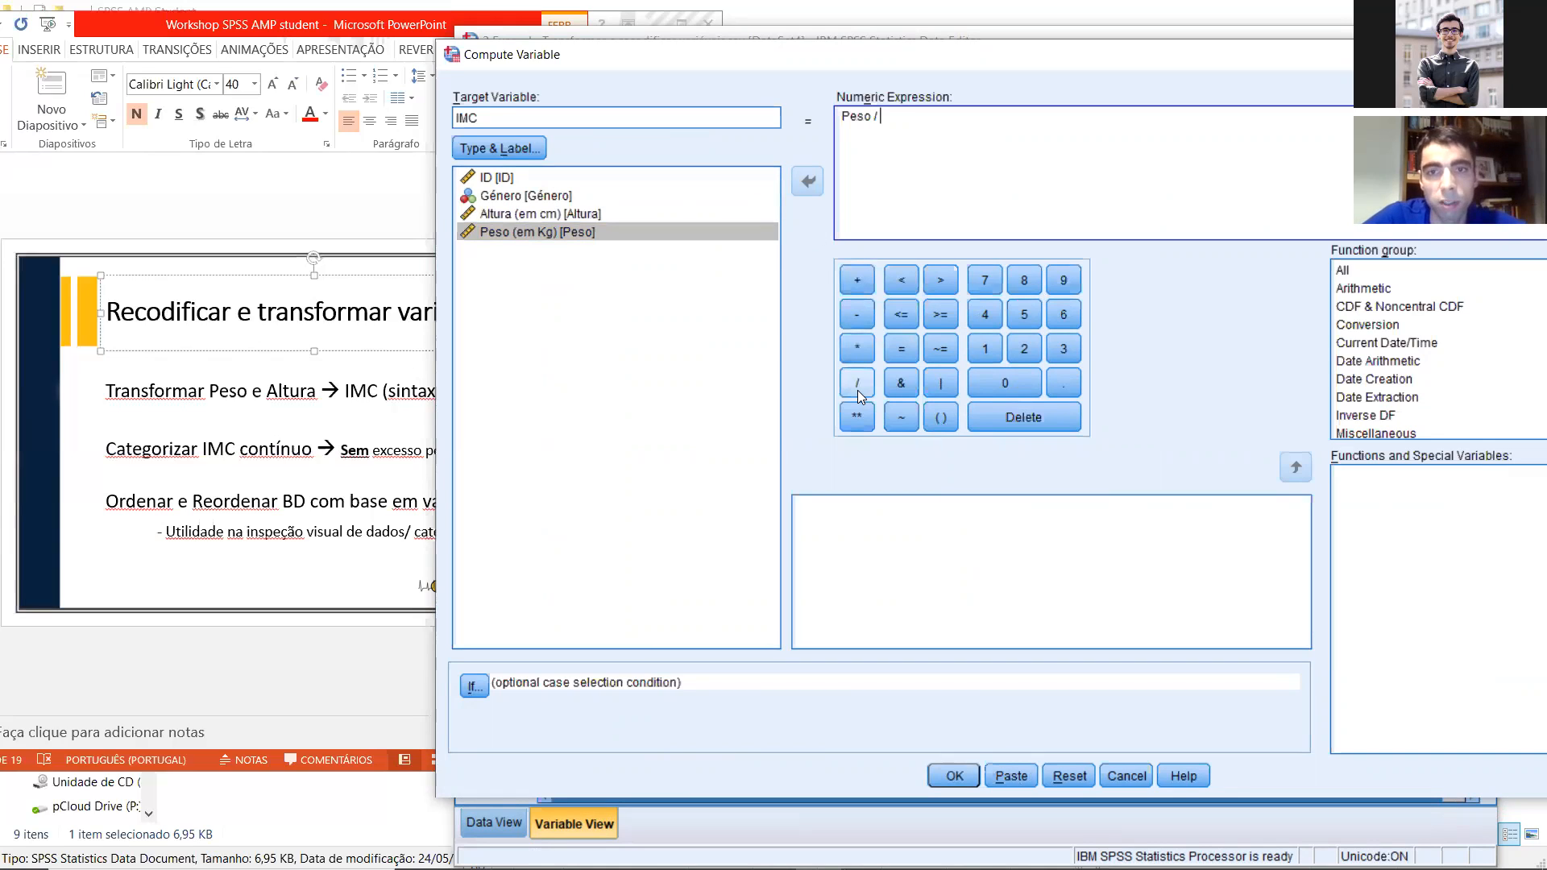
{"action": "key", "text": "ctrl+a"}
{"action": "key", "text": "BackSpace"}
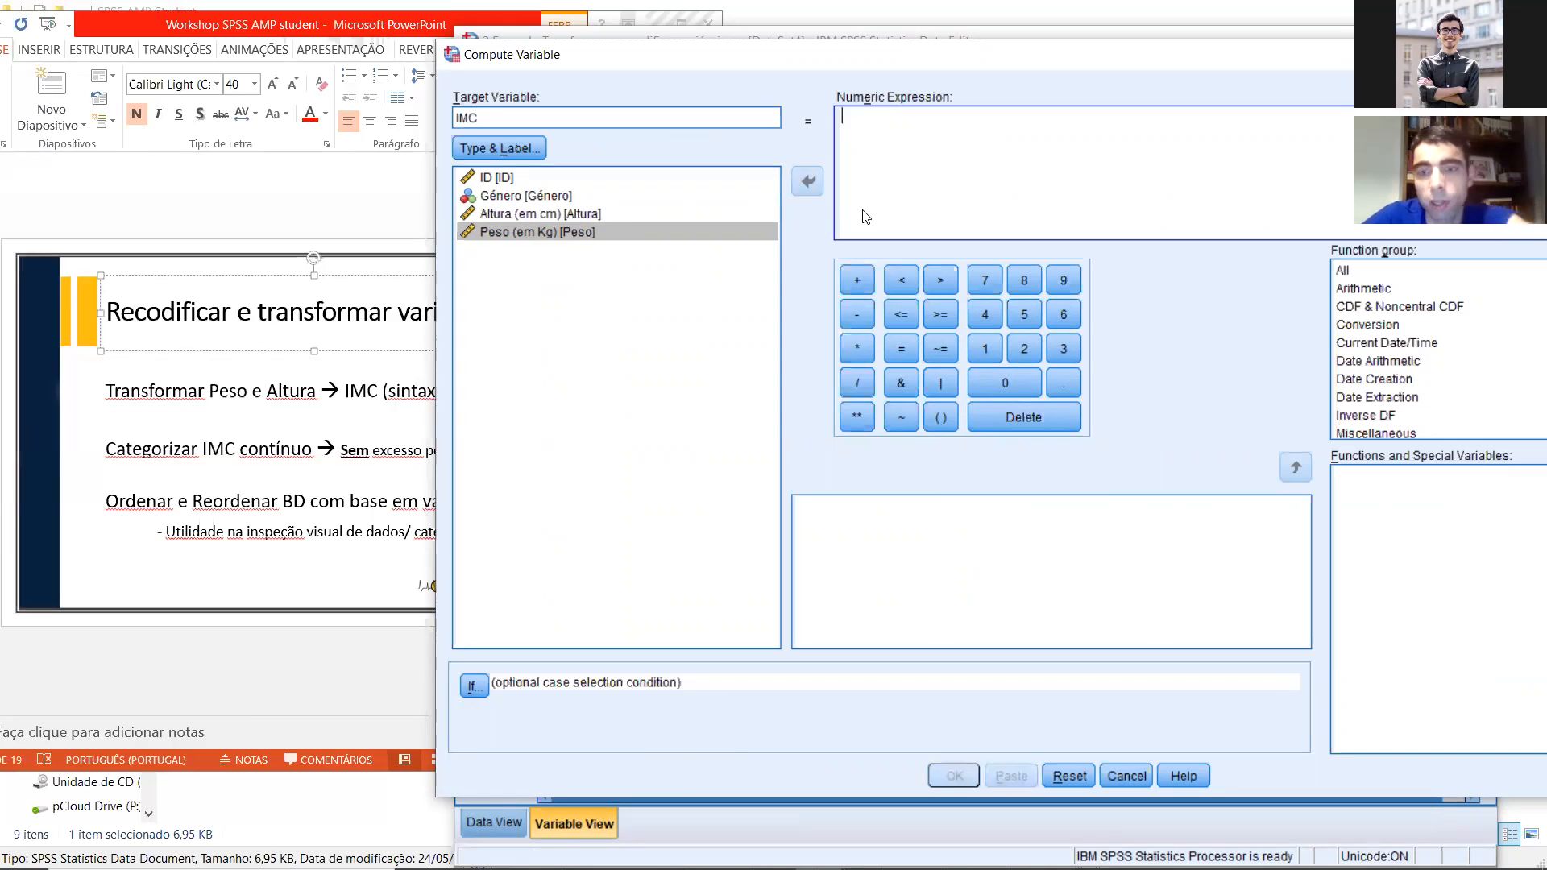
{"action": "double_click", "coordinate": [532, 230]}
{"action": "key", "text": "BackSpace"}
{"action": "key", "text": "BackSpace"}
{"action": "key", "text": "BackSpace"}
{"action": "key", "text": "BackSpace"}
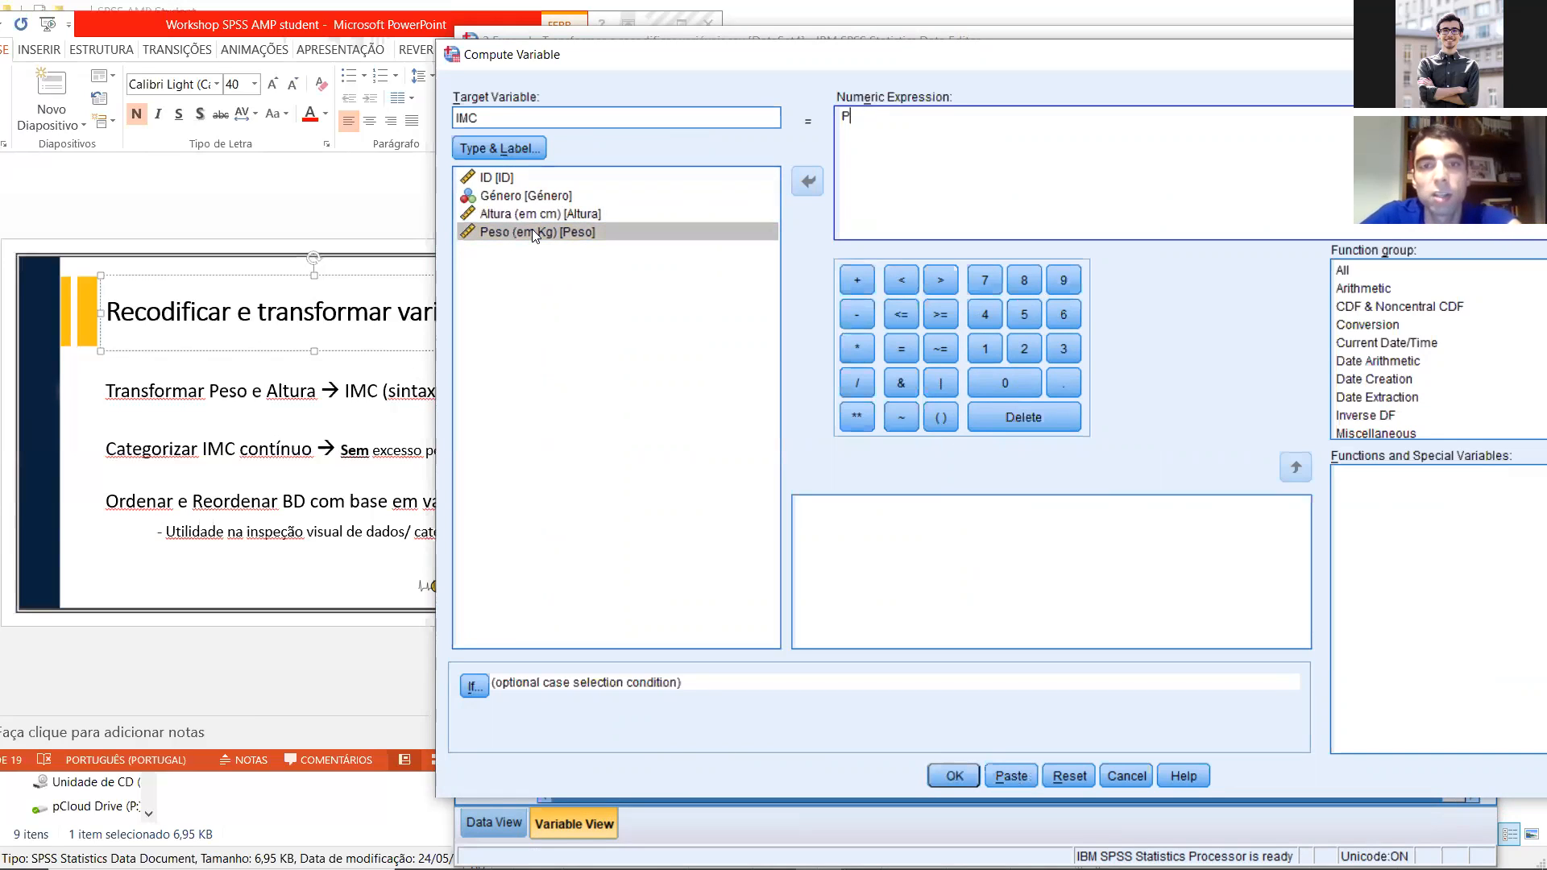
Step: Build the numeric expression Peso / (Altura * Altura) for the target variable and run the computation
{"action": "left_click", "coordinate": [534, 233]}
{"action": "left_click", "coordinate": [806, 192]}
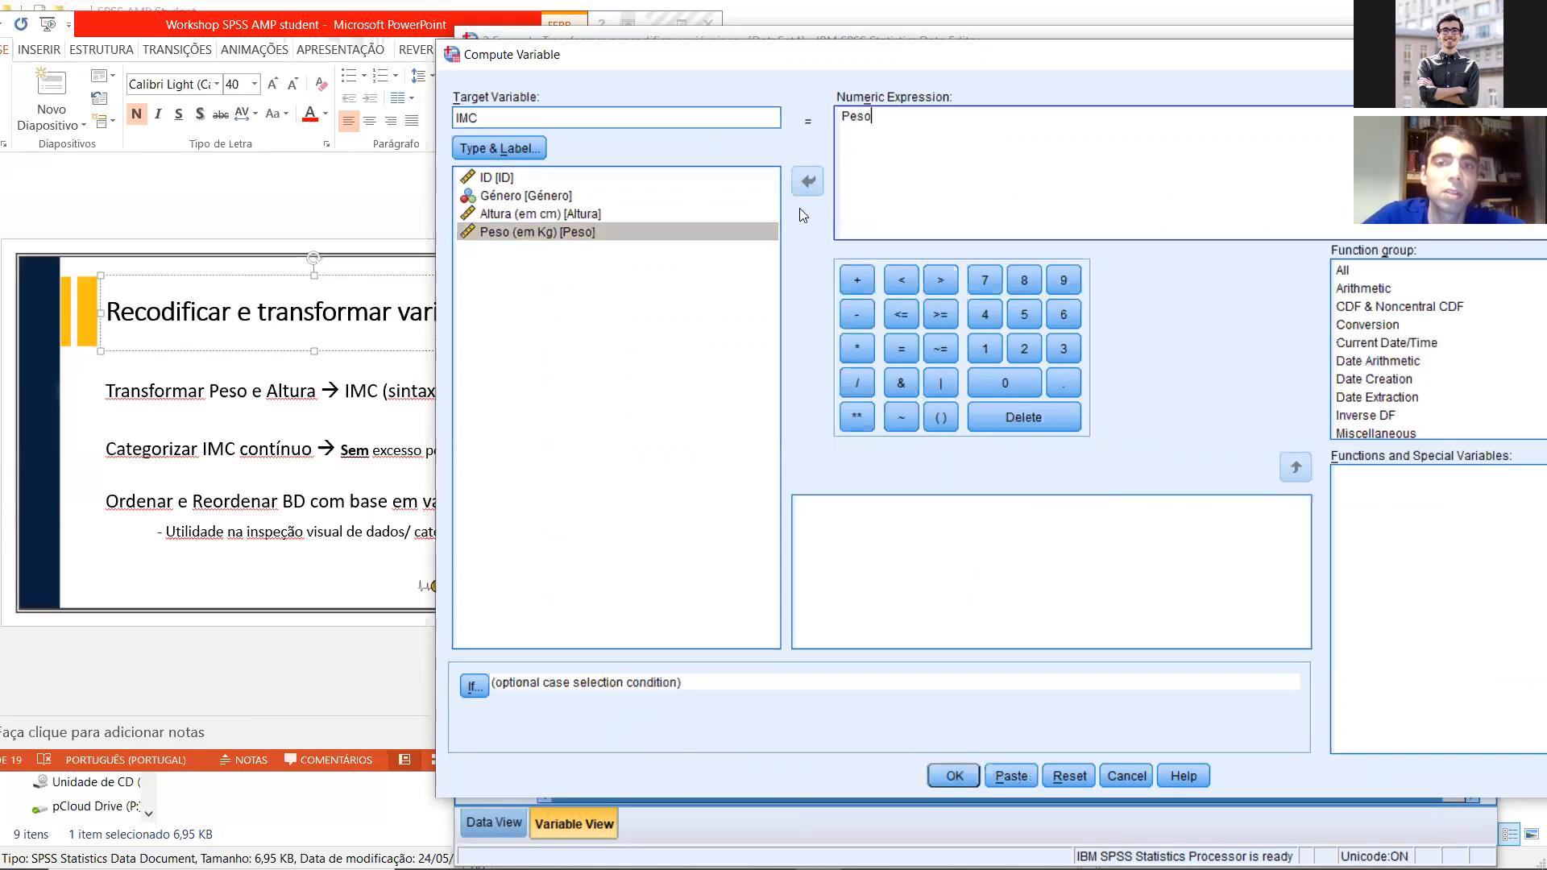
{"action": "left_click", "coordinate": [855, 383]}
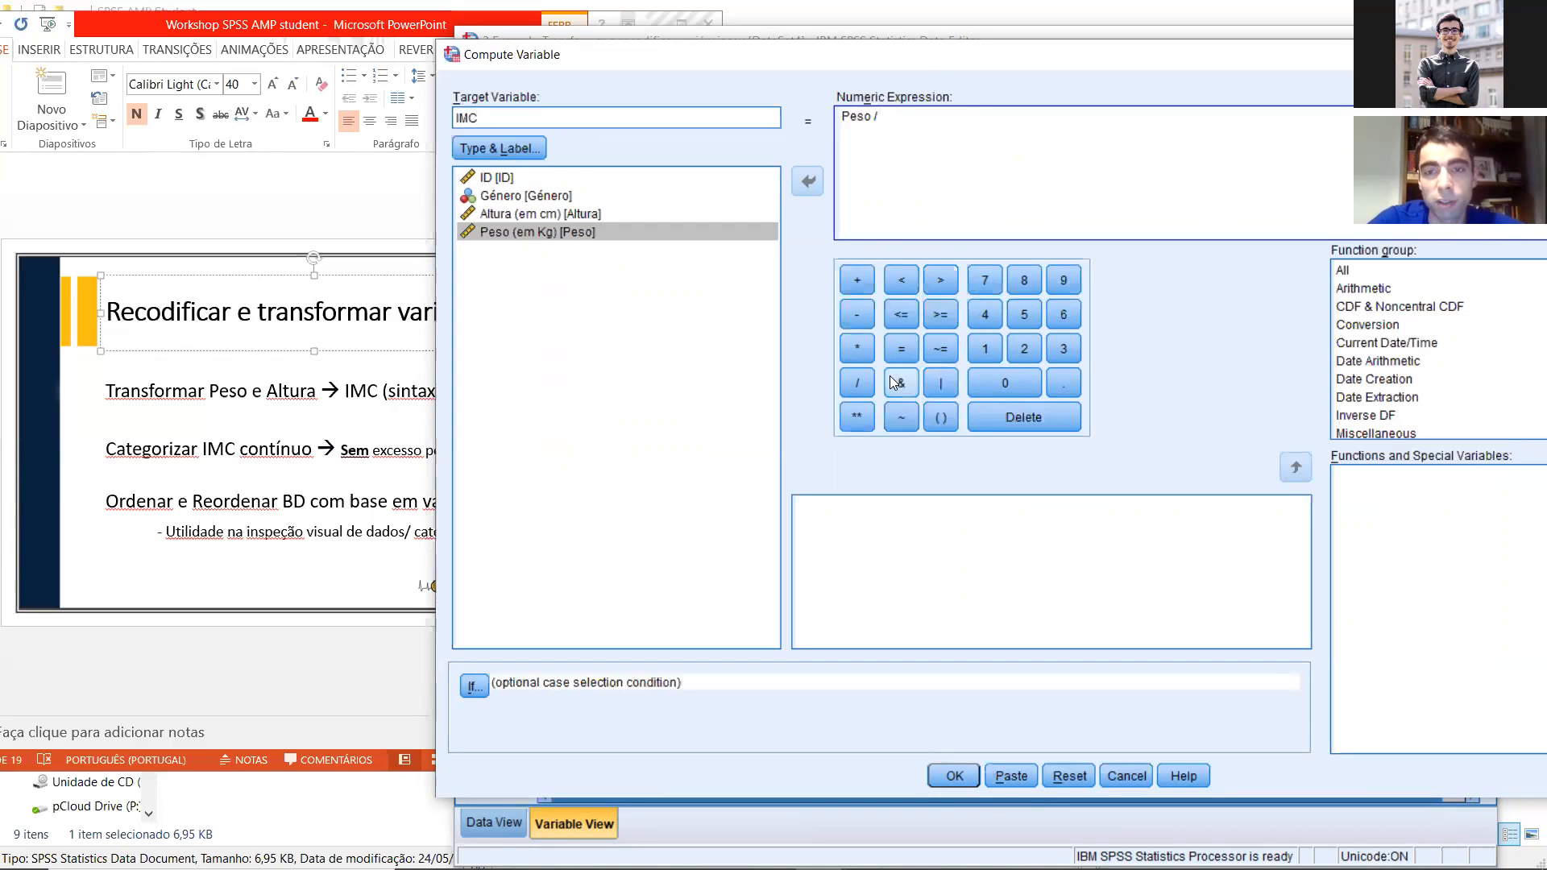
{"action": "left_click", "coordinate": [939, 418]}
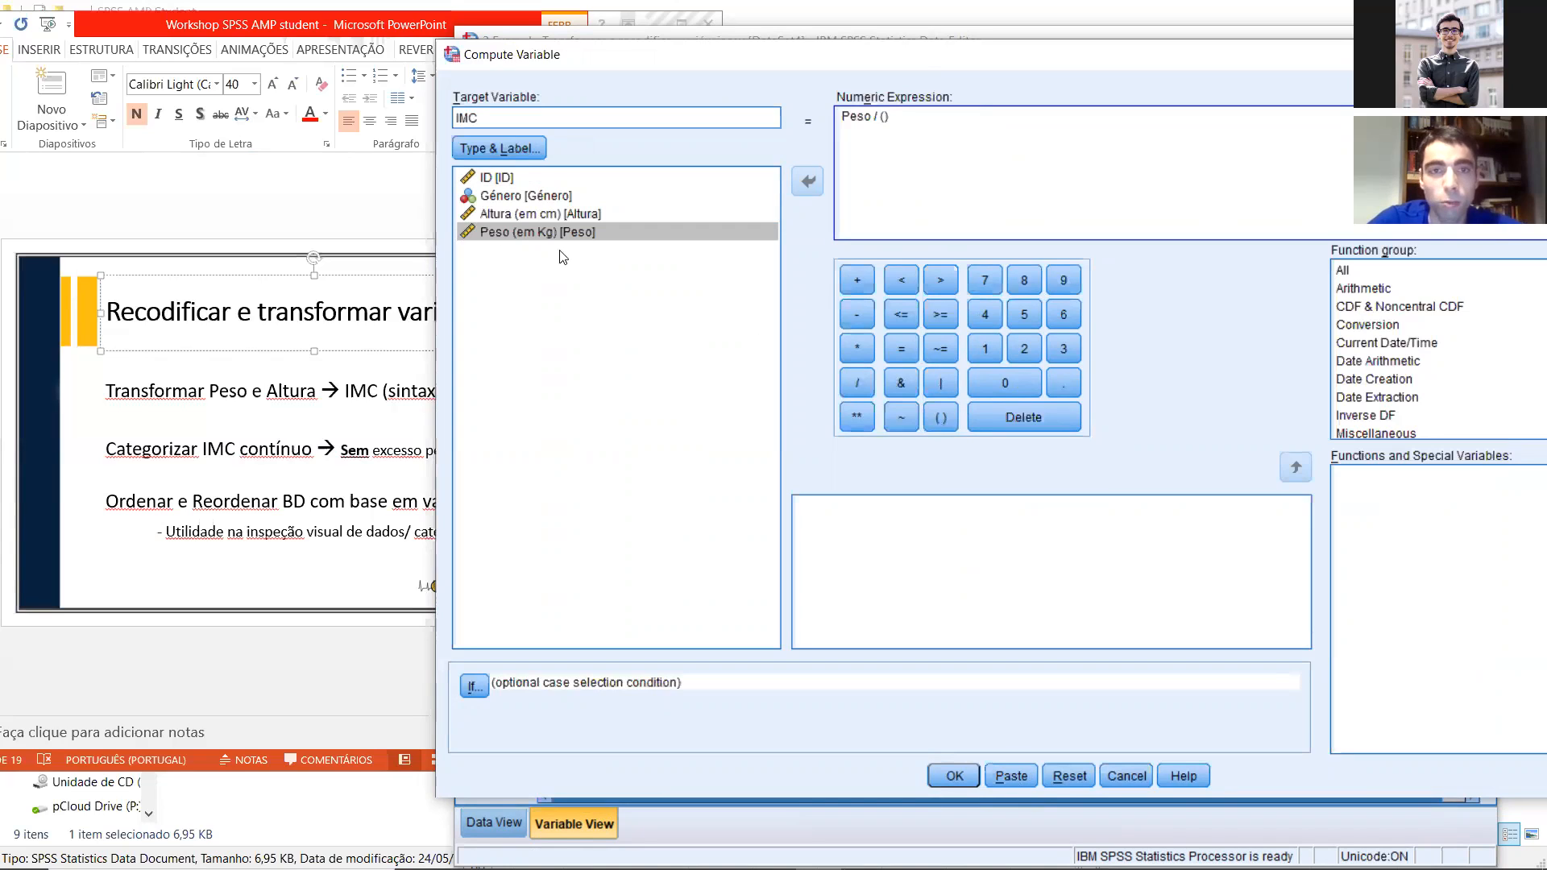
{"action": "left_click", "coordinate": [535, 214]}
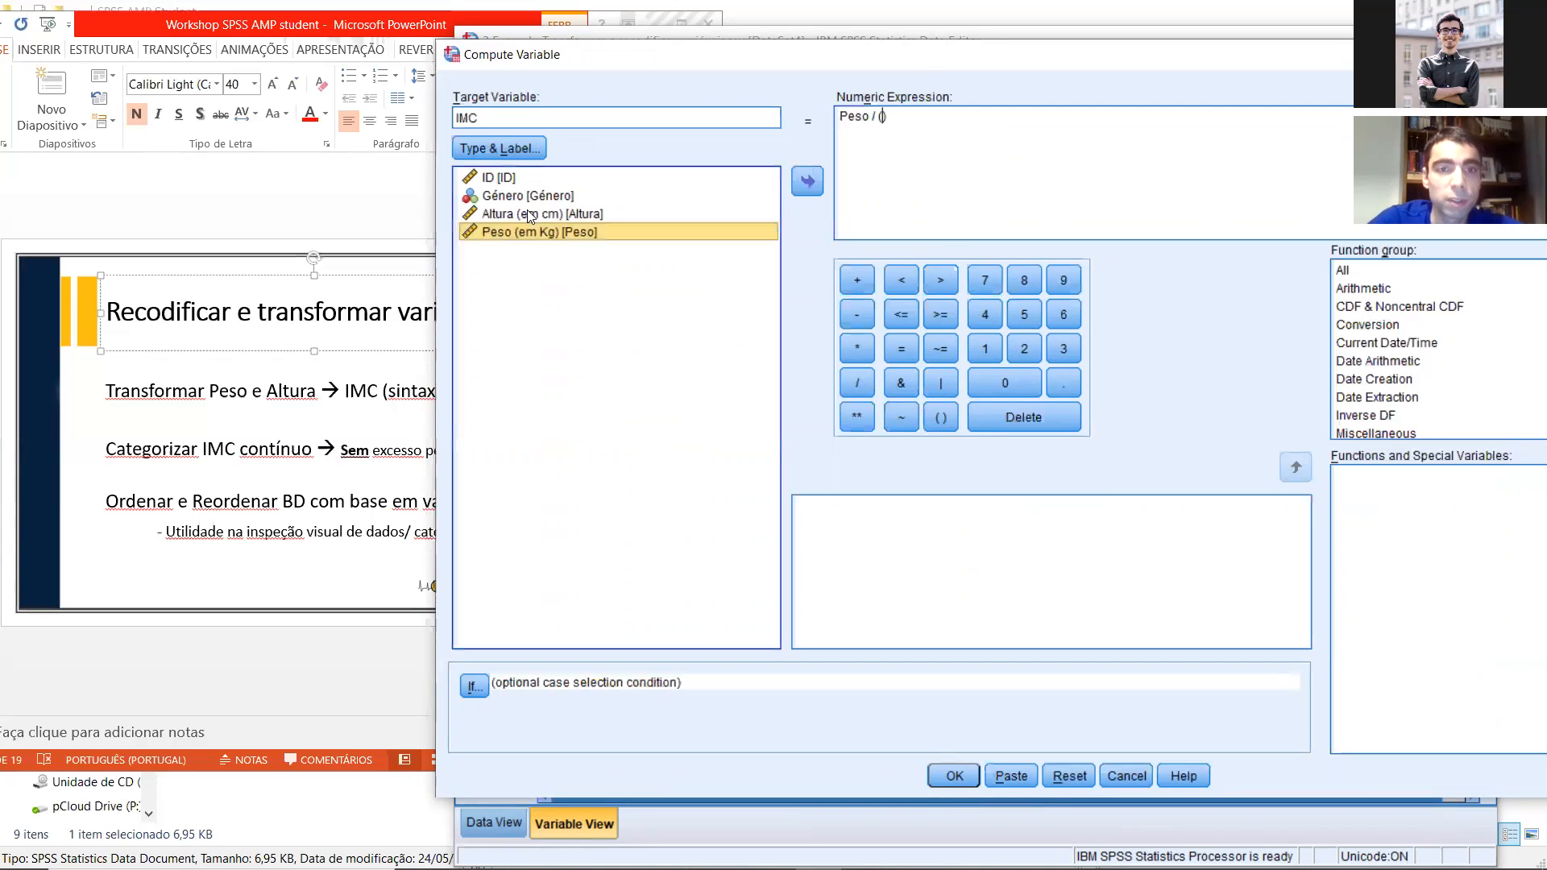
{"action": "double_click", "coordinate": [540, 213]}
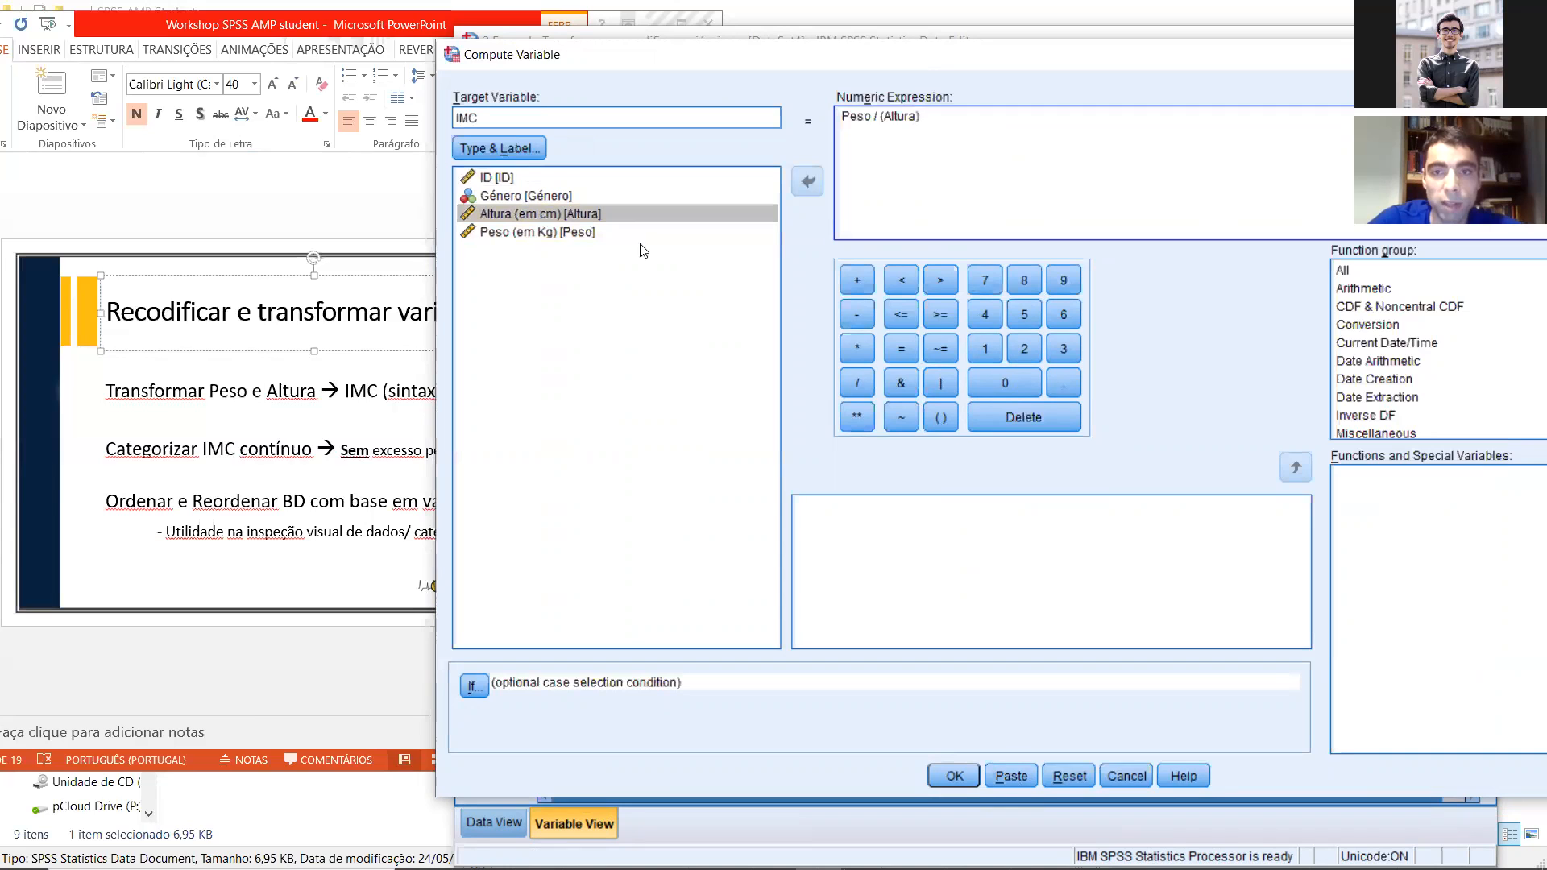
{"action": "left_click", "coordinate": [856, 348]}
{"action": "double_click", "coordinate": [563, 214]}
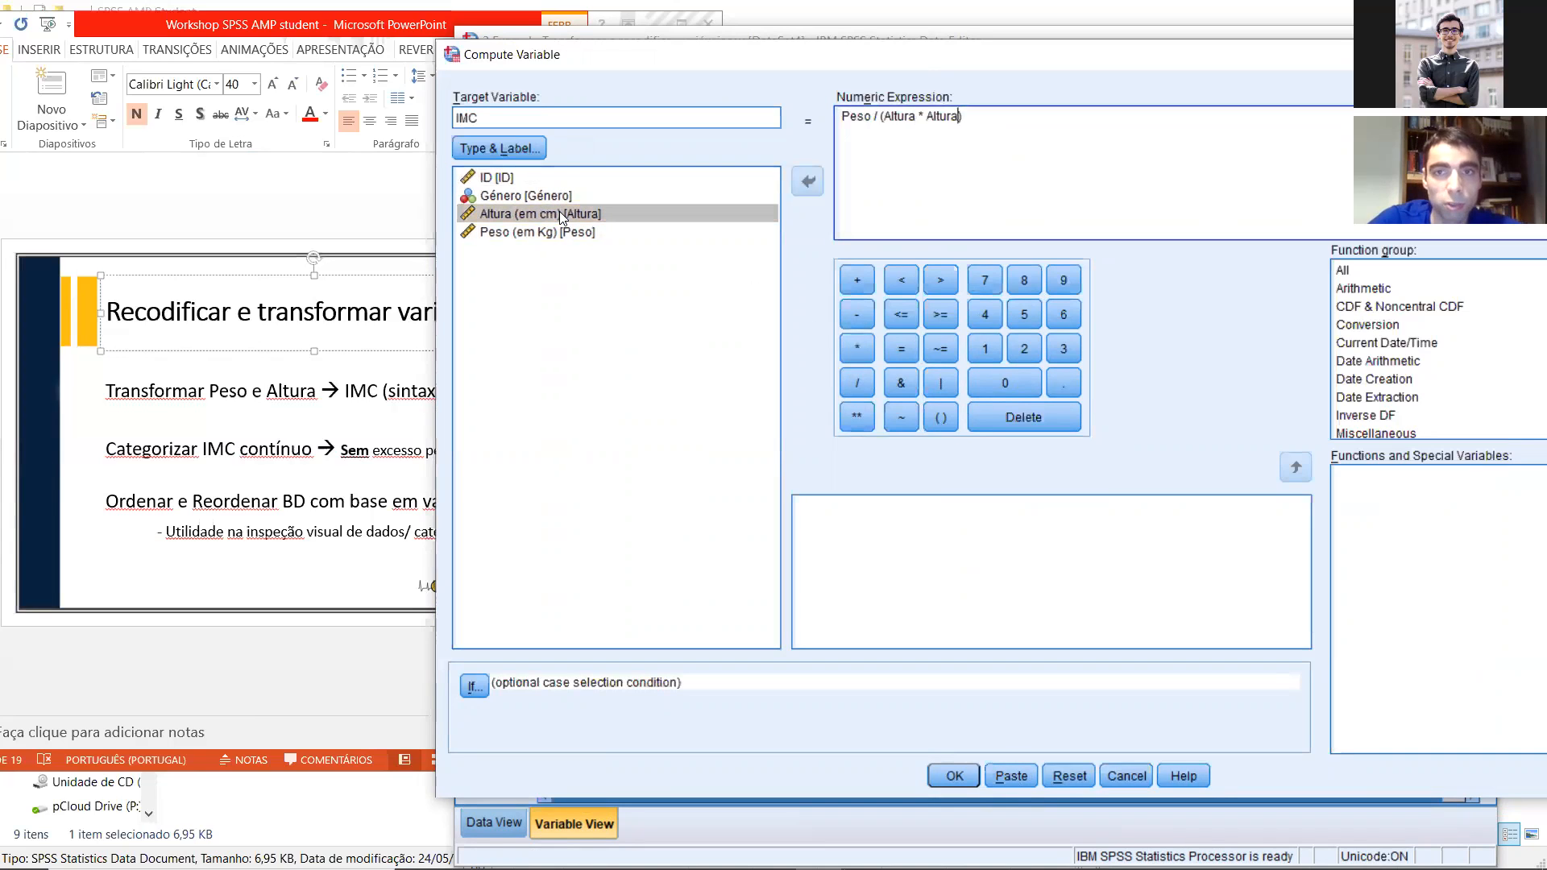
{"action": "left_click", "coordinate": [941, 772]}
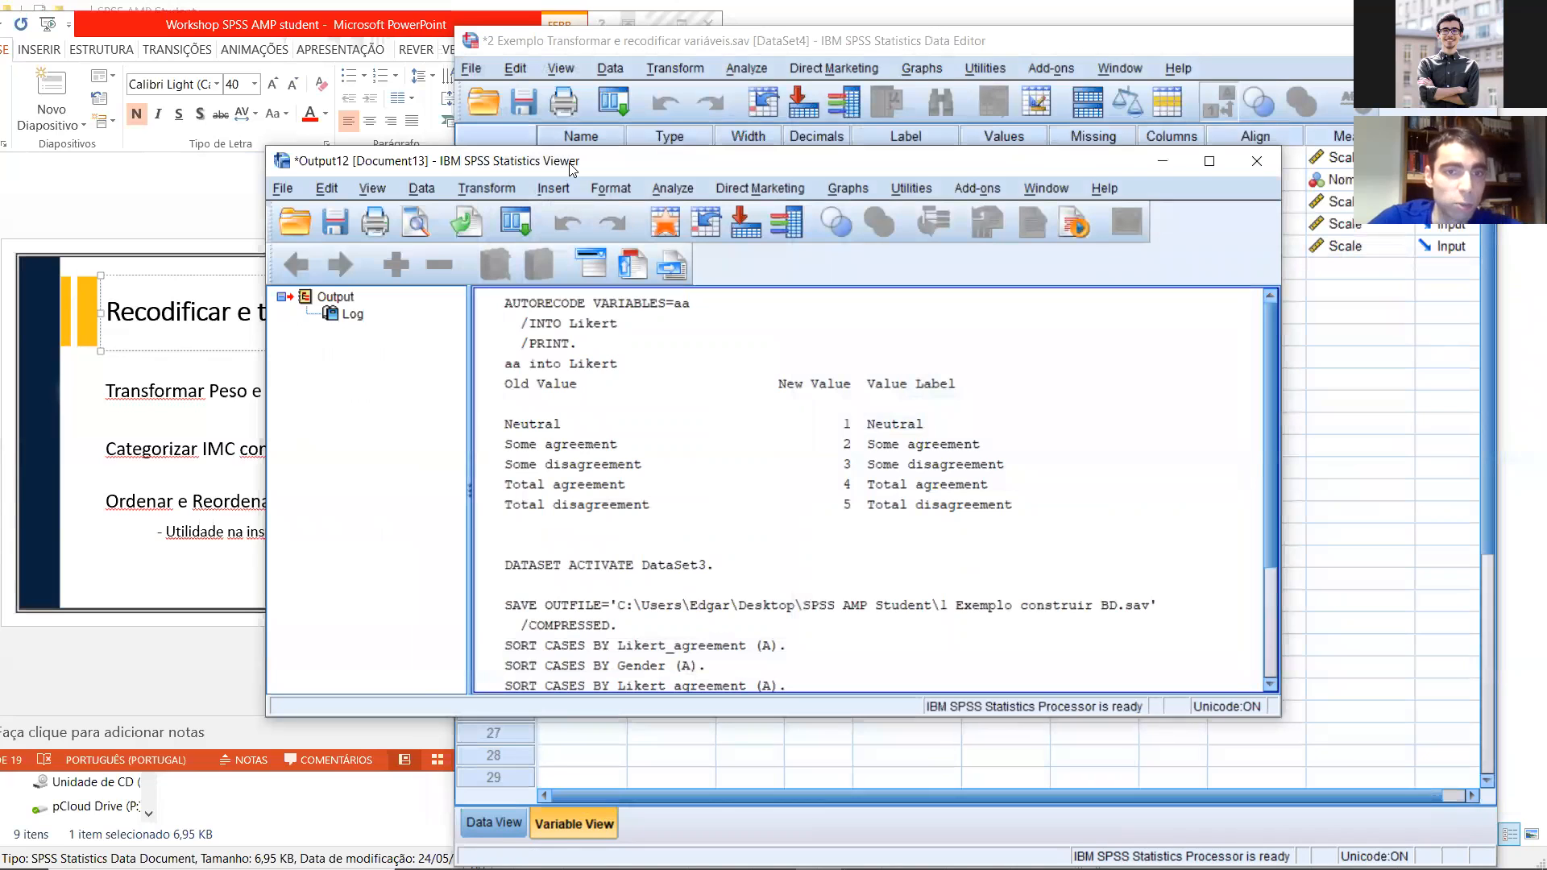
Step: Bring the Data Editor back in front of the output and check the Altura values before returning to the variable definitions
{"action": "left_click_drag", "start_coordinate": [569, 163], "coordinate": [863, 114]}
{"action": "left_click", "coordinate": [787, 40]}
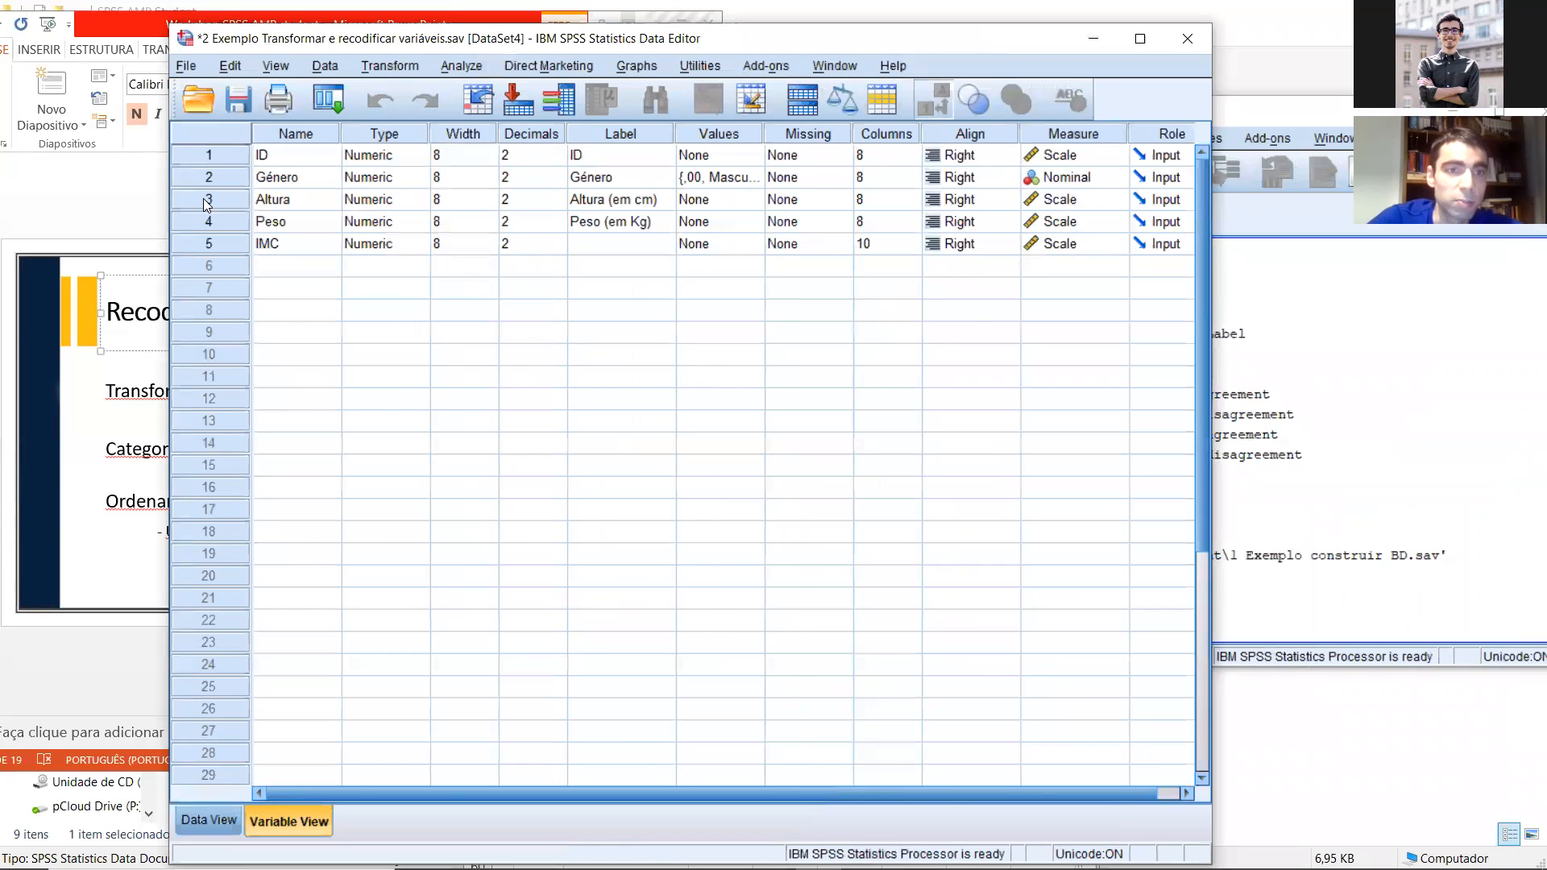
{"action": "double_click", "coordinate": [203, 198]}
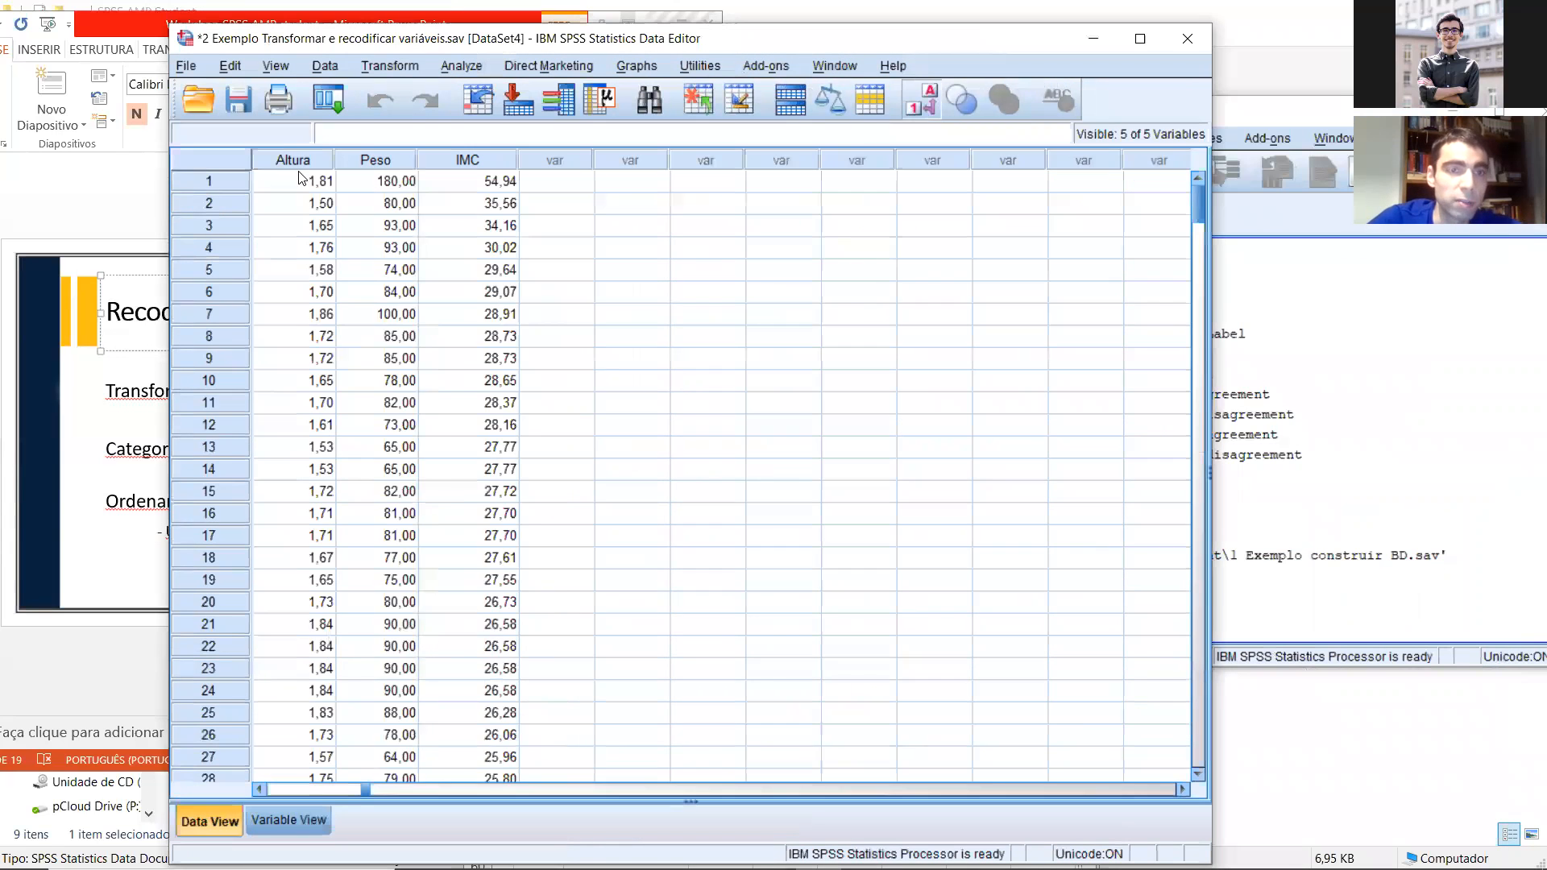
{"action": "left_click", "coordinate": [289, 819]}
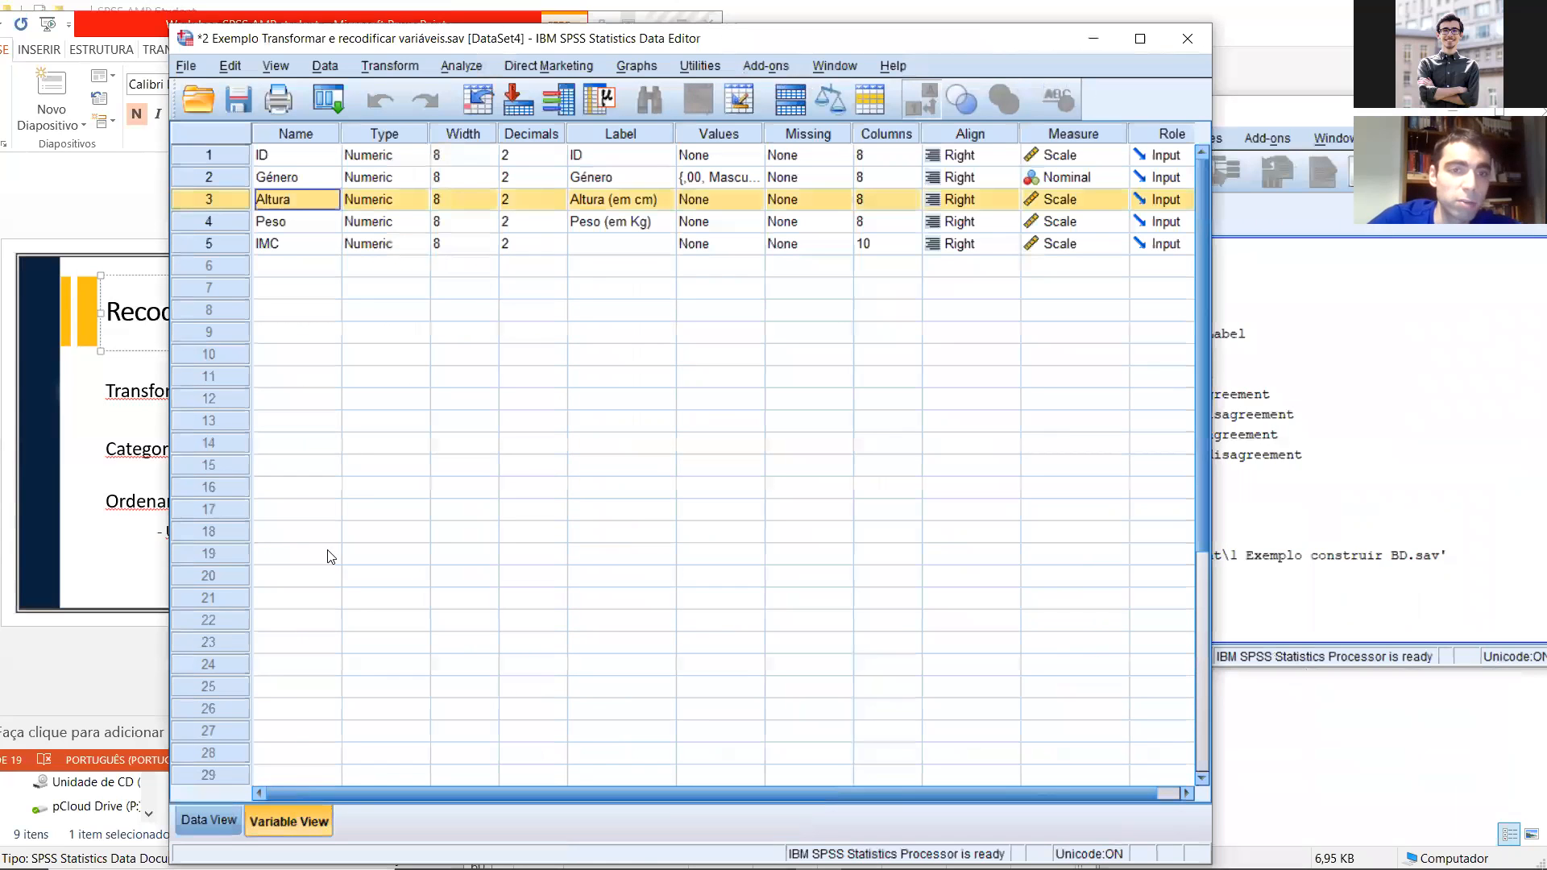
Step: Change the label of the Altura variable to "Altura (em metros)"
{"action": "double_click", "coordinate": [652, 203]}
{"action": "key", "text": "BackSpace"}
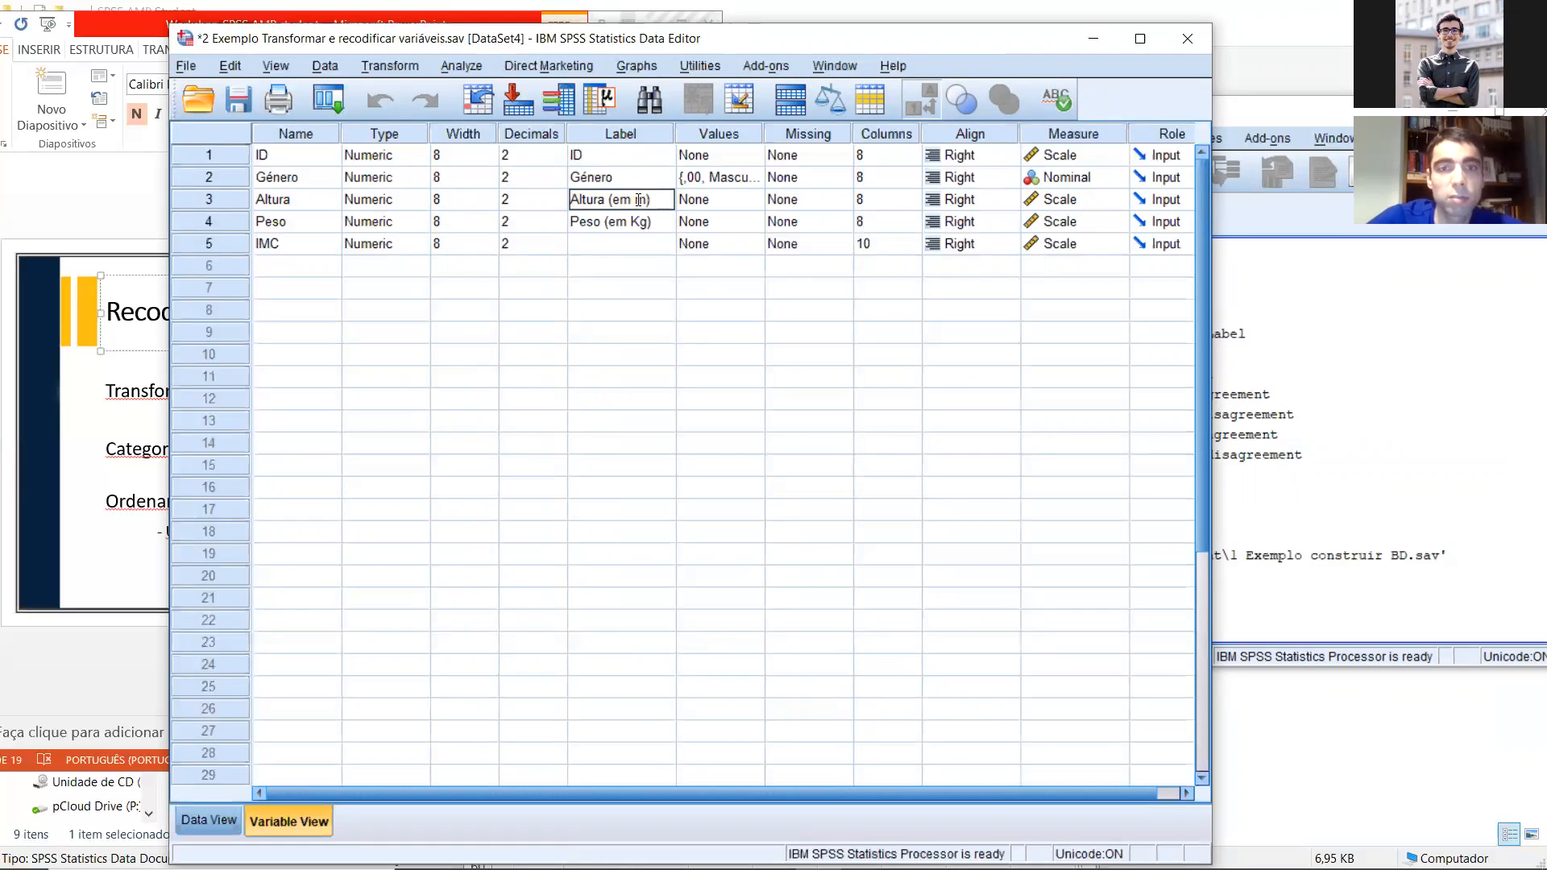
{"action": "type", "text": "etros"}
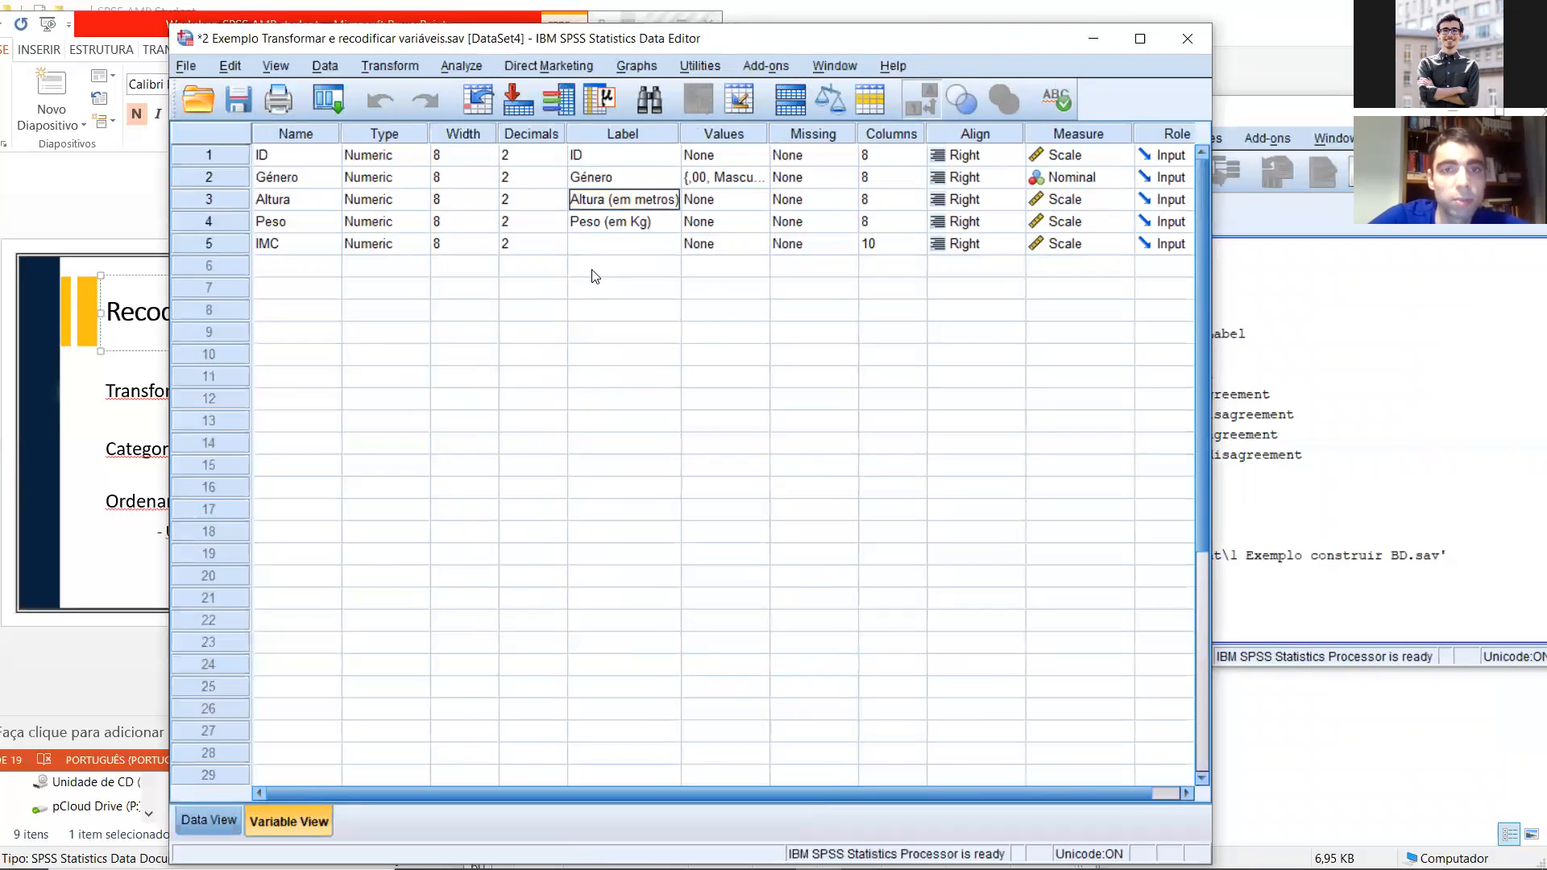
{"action": "left_click", "coordinate": [594, 269]}
Step: Show the IMC values in the data beside the slide and sort the cases by IMC in descending order
{"action": "double_click", "coordinate": [228, 248]}
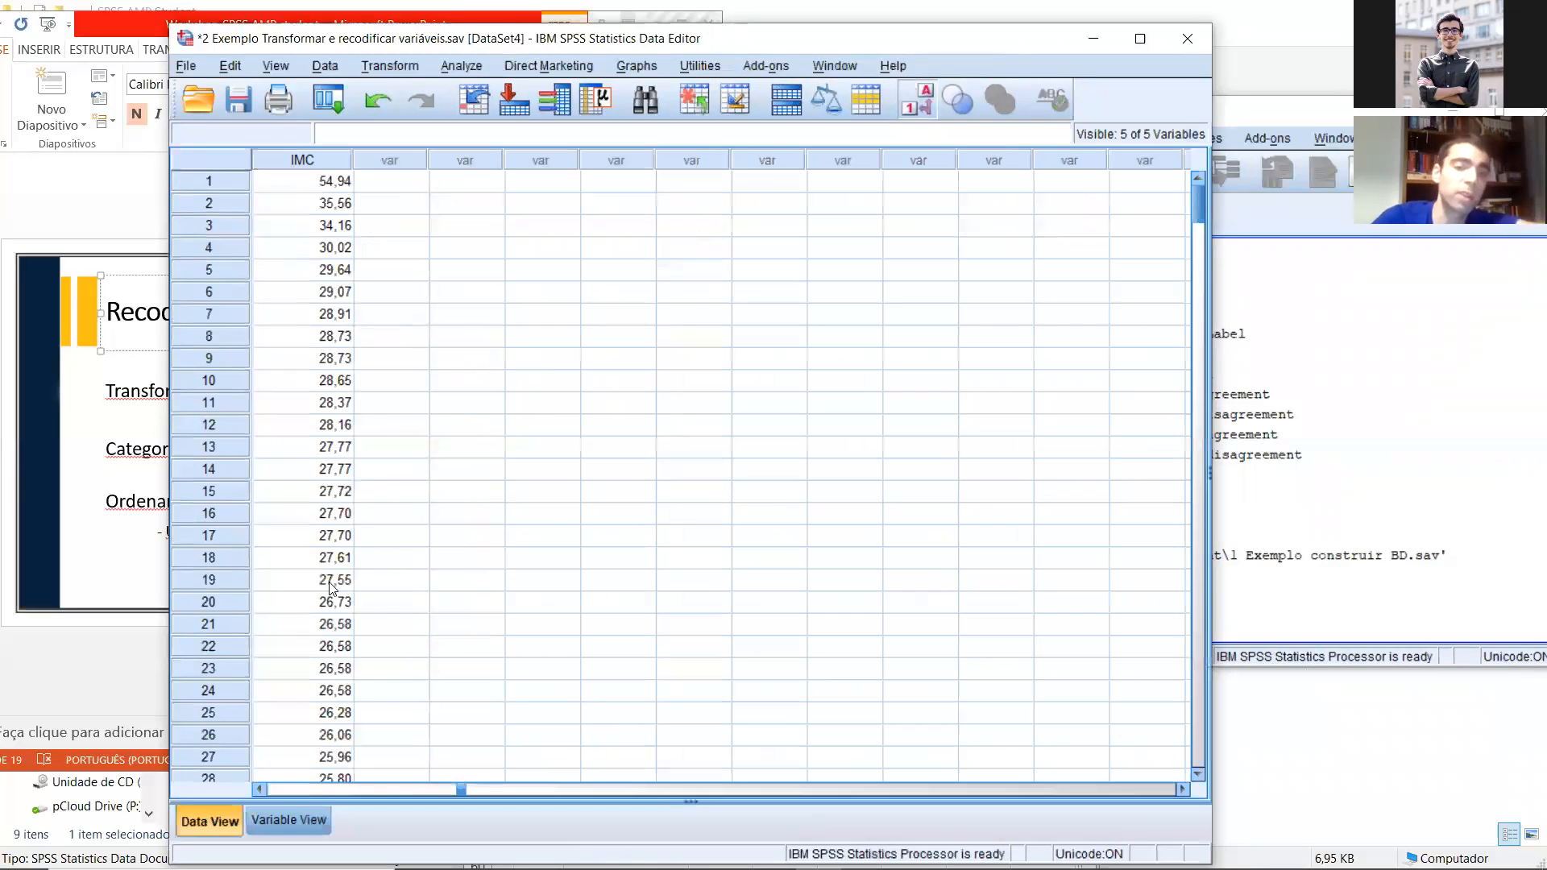
{"action": "left_click", "coordinate": [257, 789]}
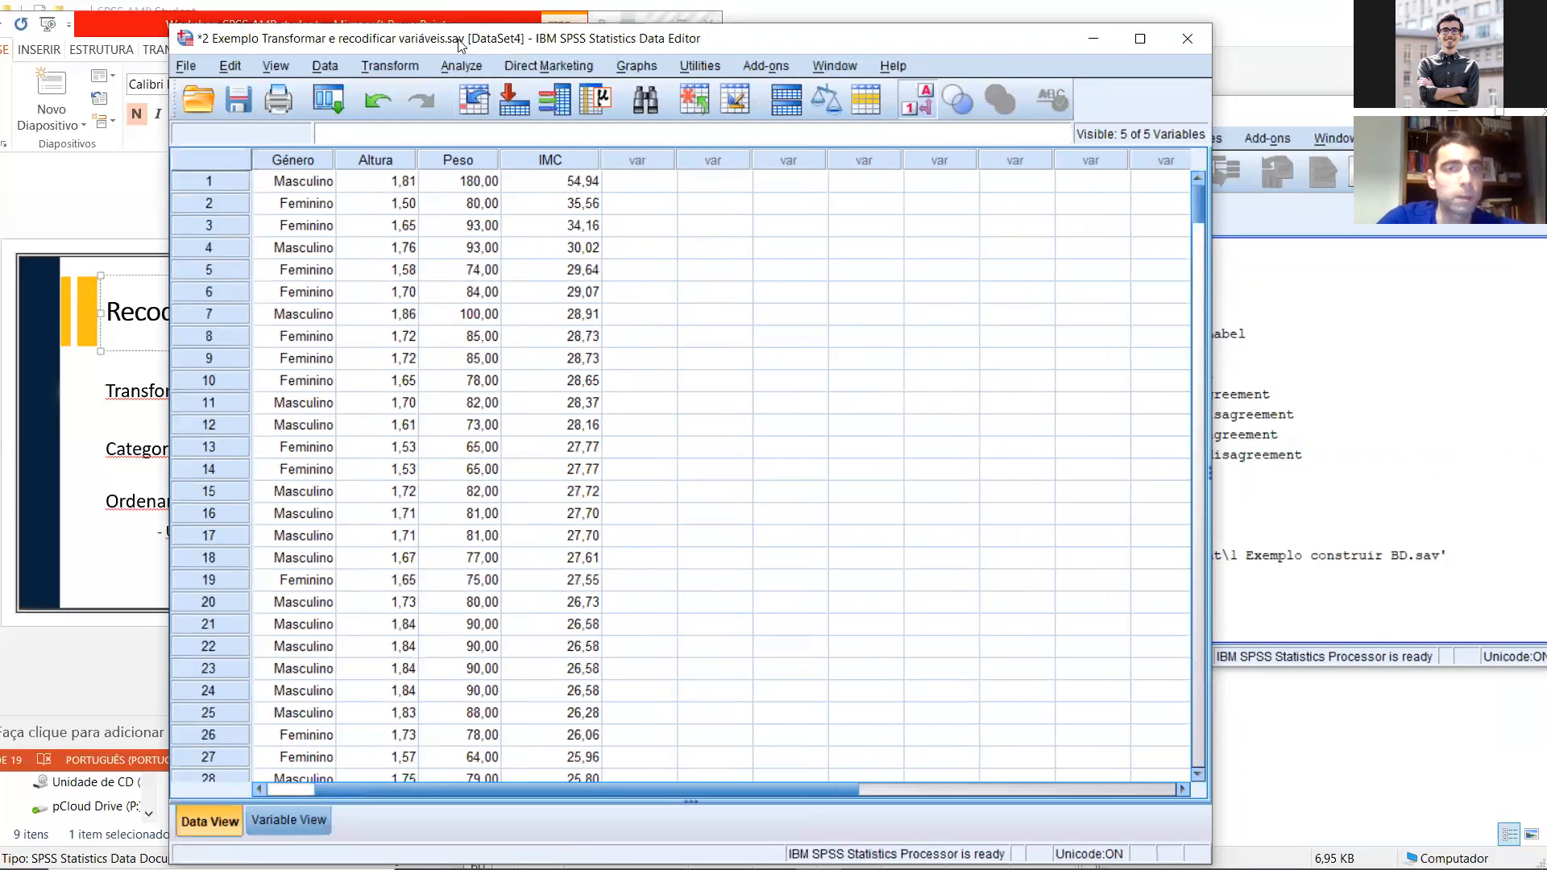
{"action": "left_click_drag", "start_coordinate": [554, 40], "coordinate": [773, 42]}
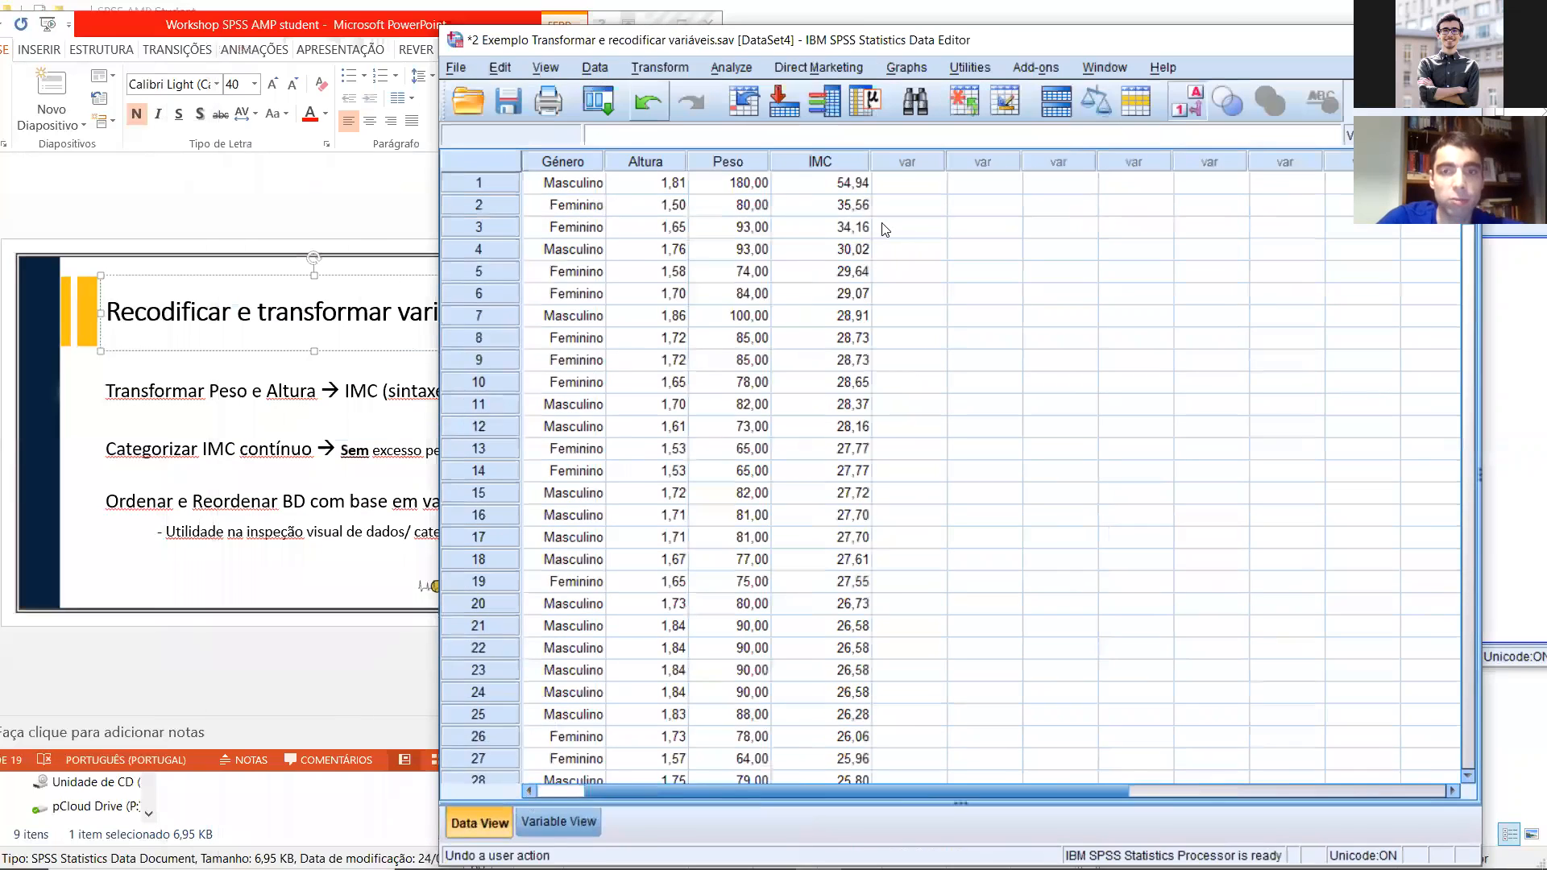
{"action": "right_click", "coordinate": [827, 164]}
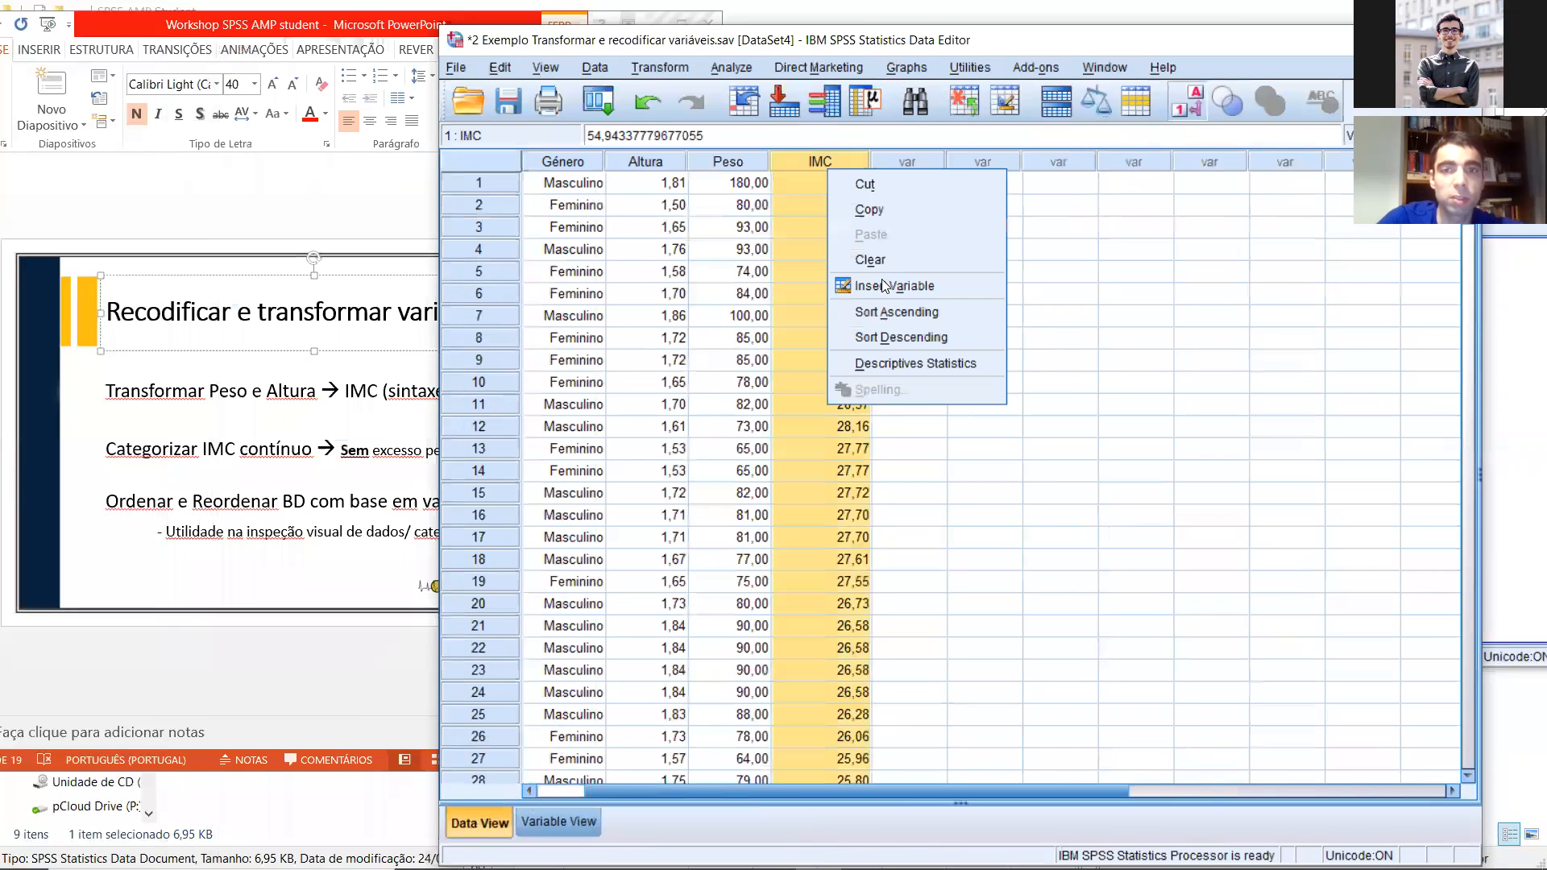
{"action": "left_click", "coordinate": [870, 338]}
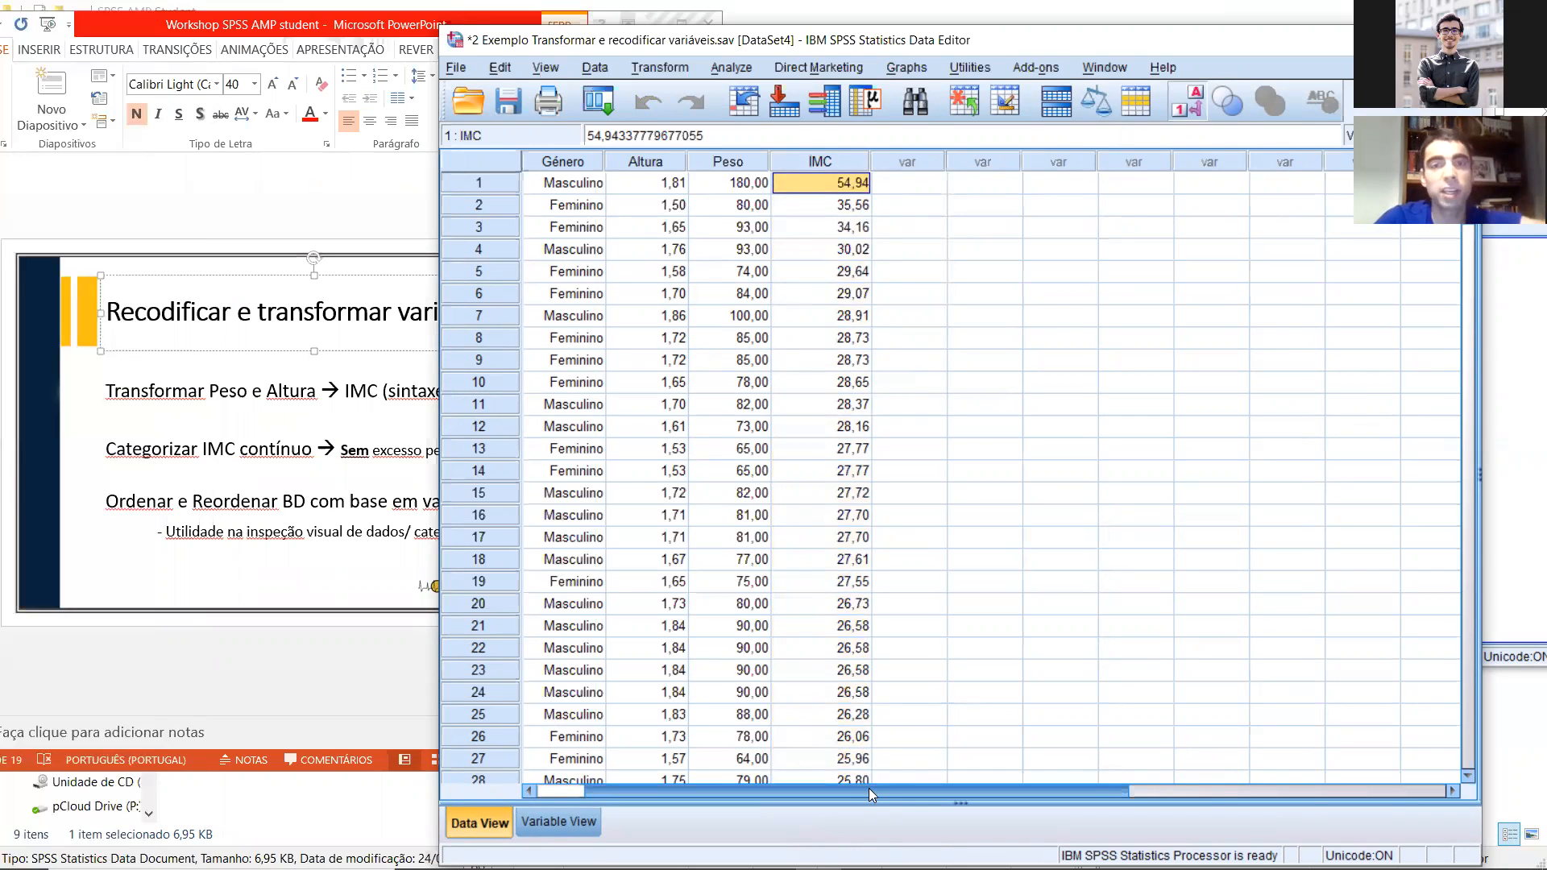
Step: Sort the cases by ID in ascending order
{"action": "left_click_drag", "start_coordinate": [869, 788], "coordinate": [768, 774]}
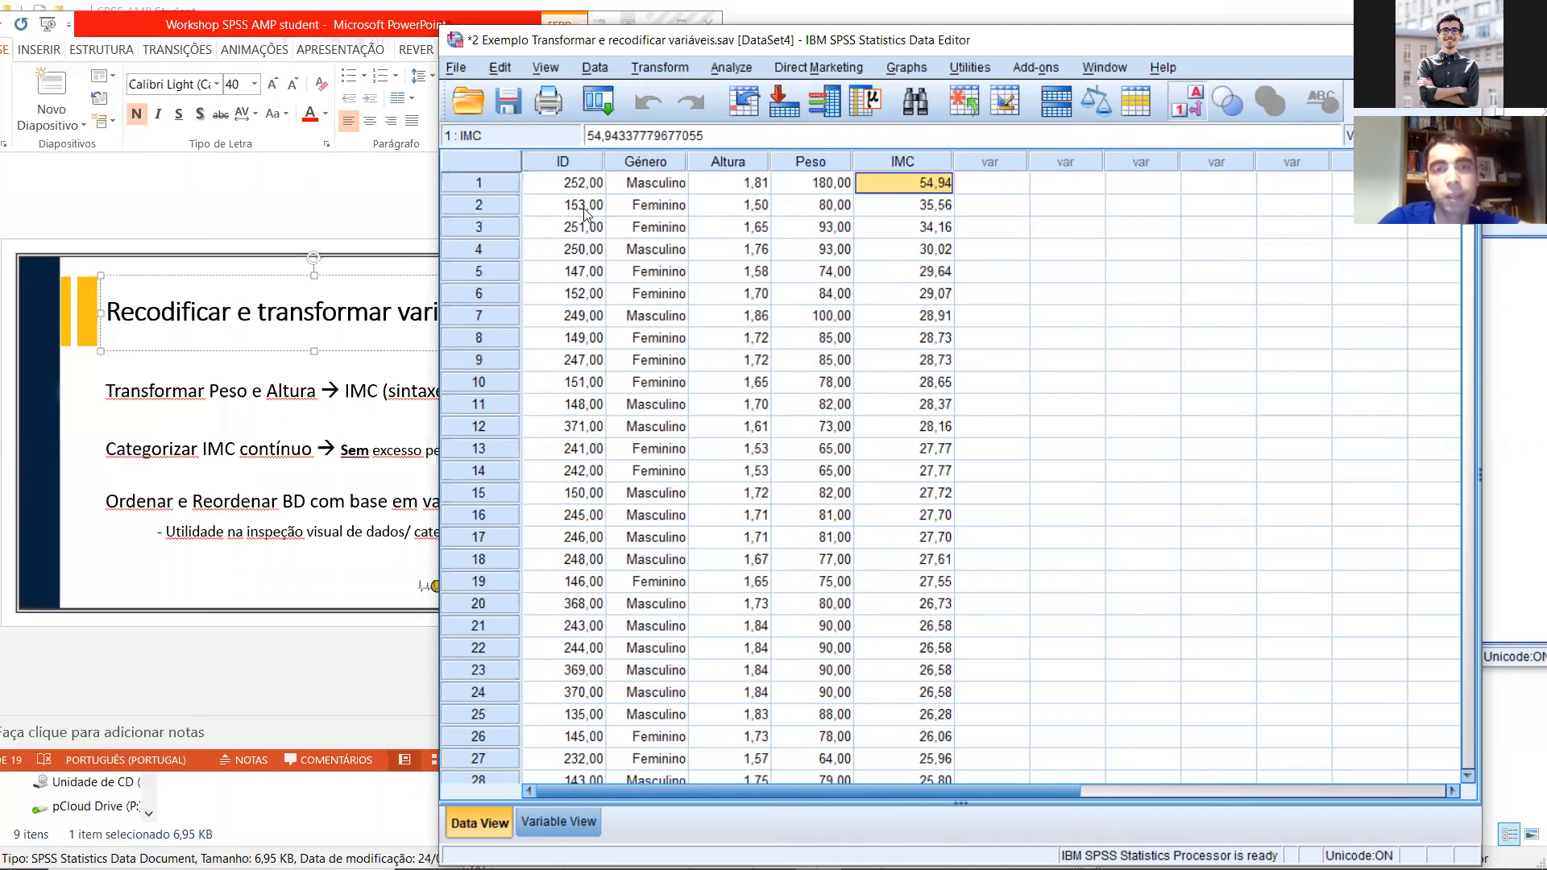
{"action": "right_click", "coordinate": [569, 166]}
{"action": "left_click", "coordinate": [626, 308]}
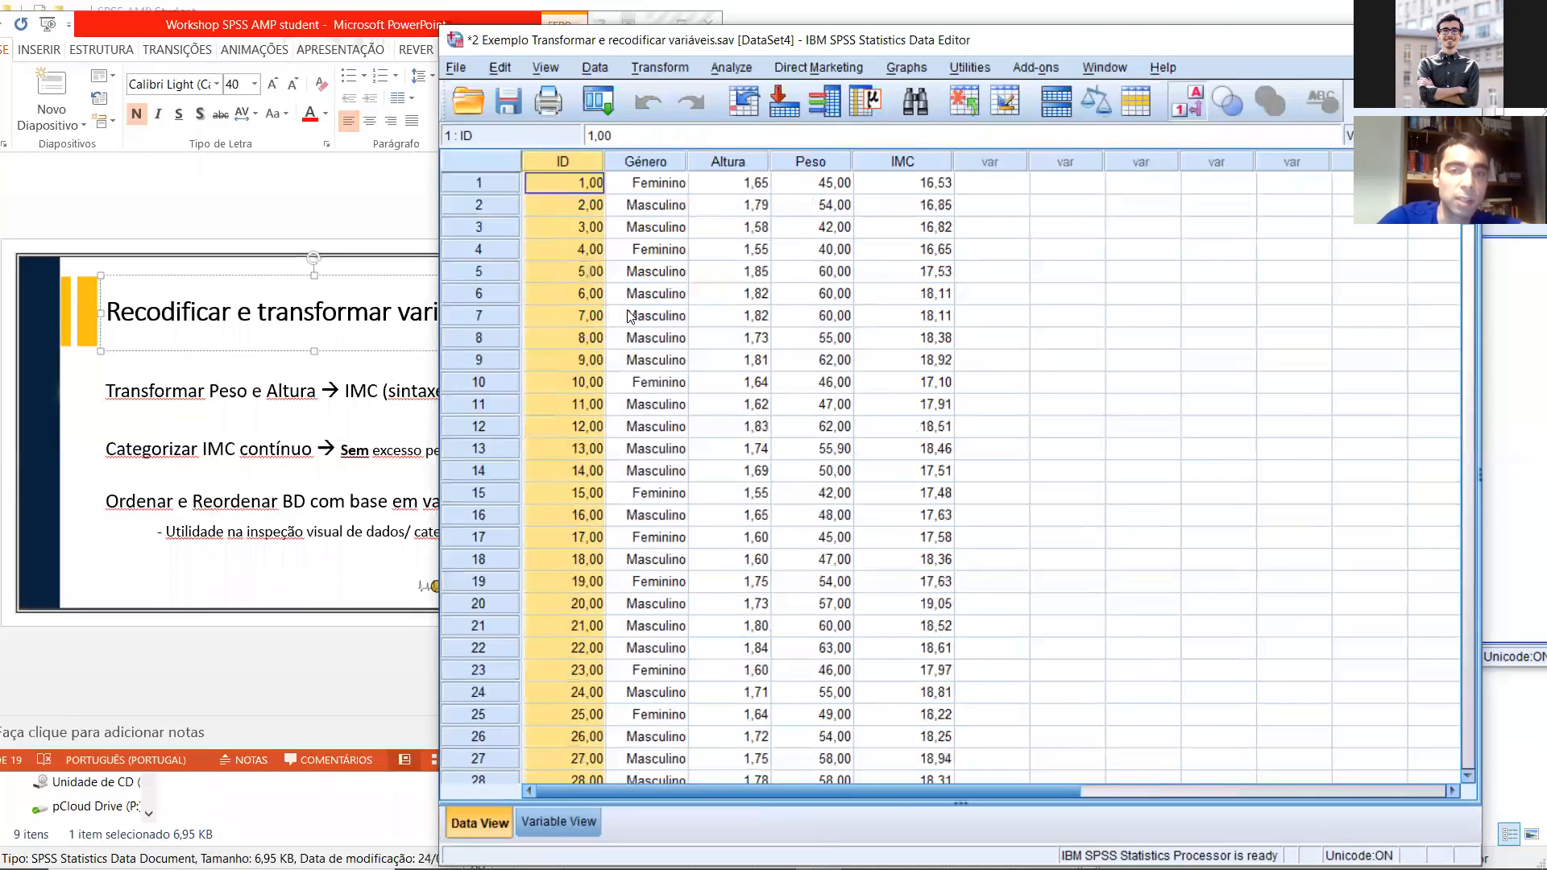
Step: Look through the cases down to the end of the dataset and back up, examining the ID order and IMC values
{"action": "scroll", "coordinate": [629, 320], "scroll_direction": "down", "scroll_amount": 20}
{"action": "scroll", "coordinate": [1074, 514], "scroll_direction": "down", "scroll_amount": 6}
{"action": "scroll", "coordinate": [1074, 515], "scroll_direction": "down", "scroll_amount": 20}
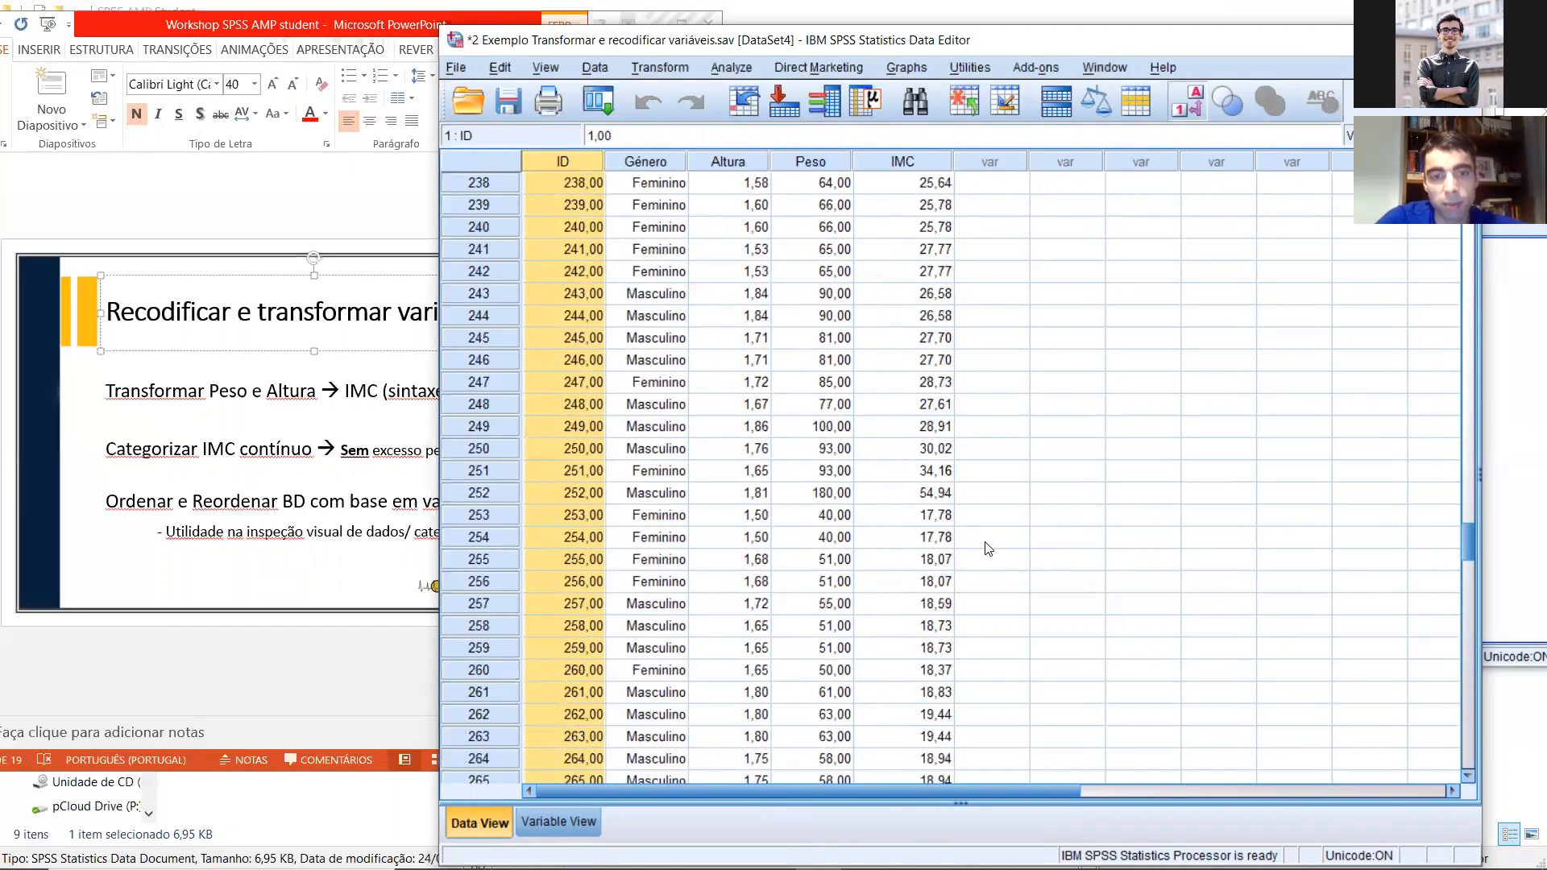
{"action": "scroll", "coordinate": [983, 547], "scroll_direction": "down", "scroll_amount": 20}
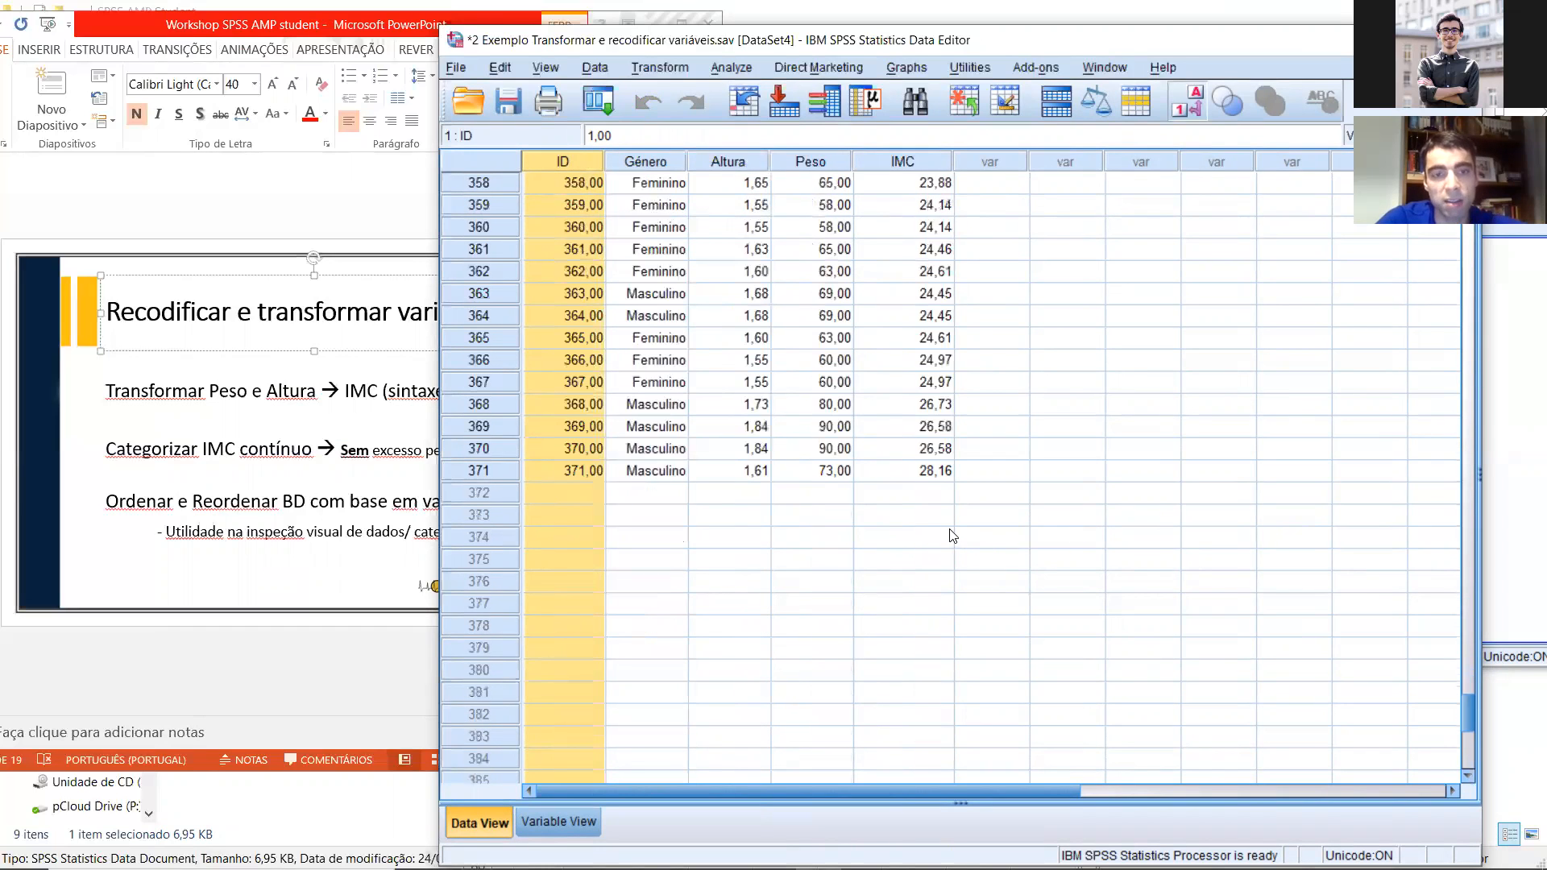
{"action": "left_click", "coordinate": [683, 559]}
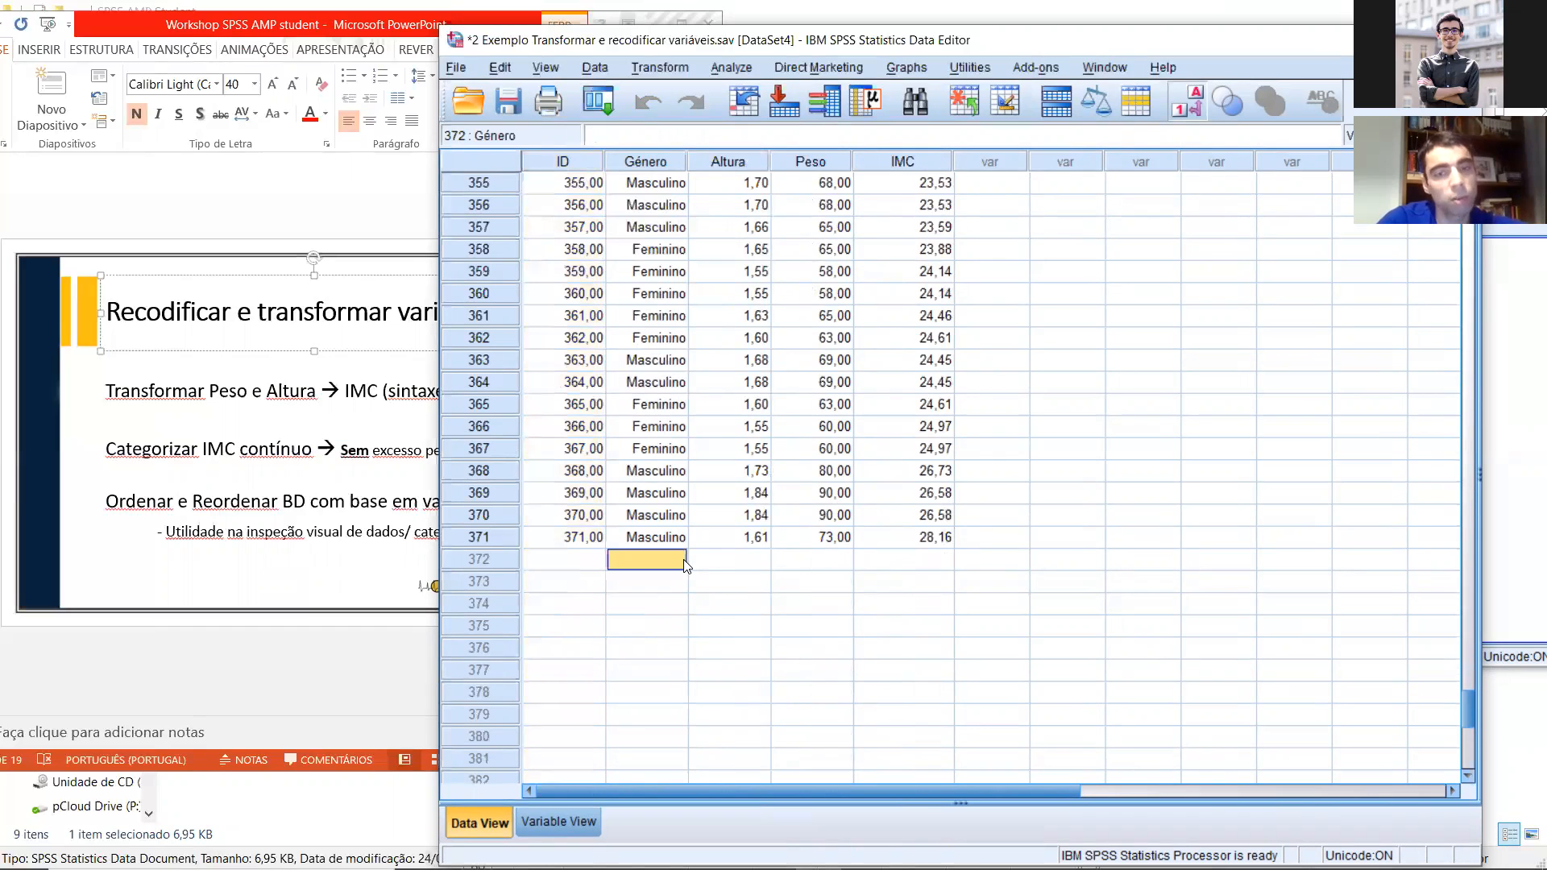
{"action": "scroll", "coordinate": [797, 538], "scroll_direction": "up", "scroll_amount": 19}
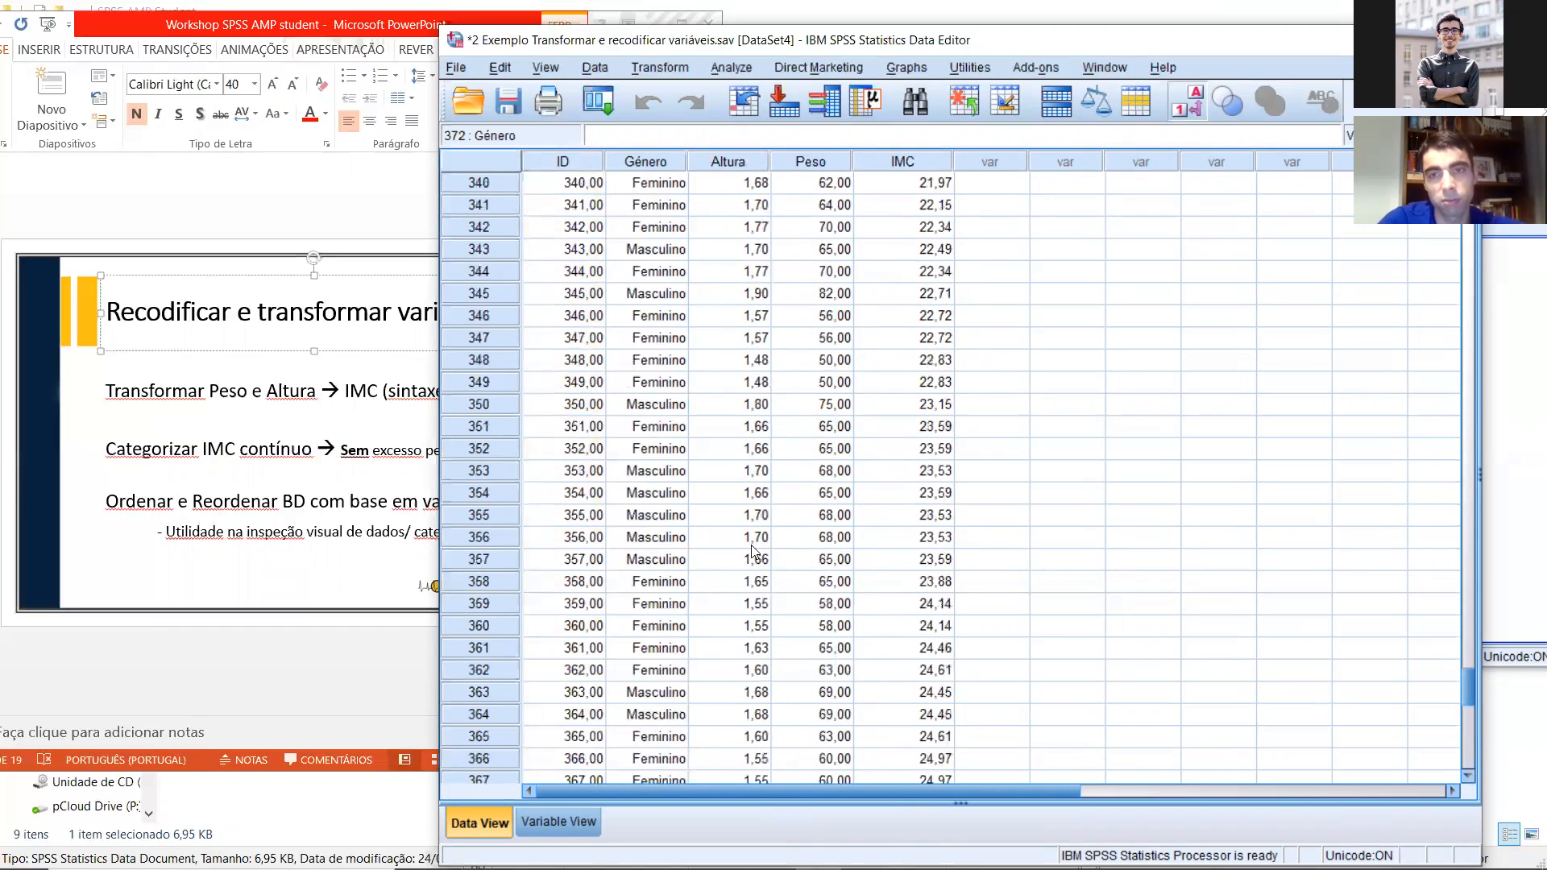
{"action": "scroll", "coordinate": [814, 534], "scroll_direction": "up", "scroll_amount": 20}
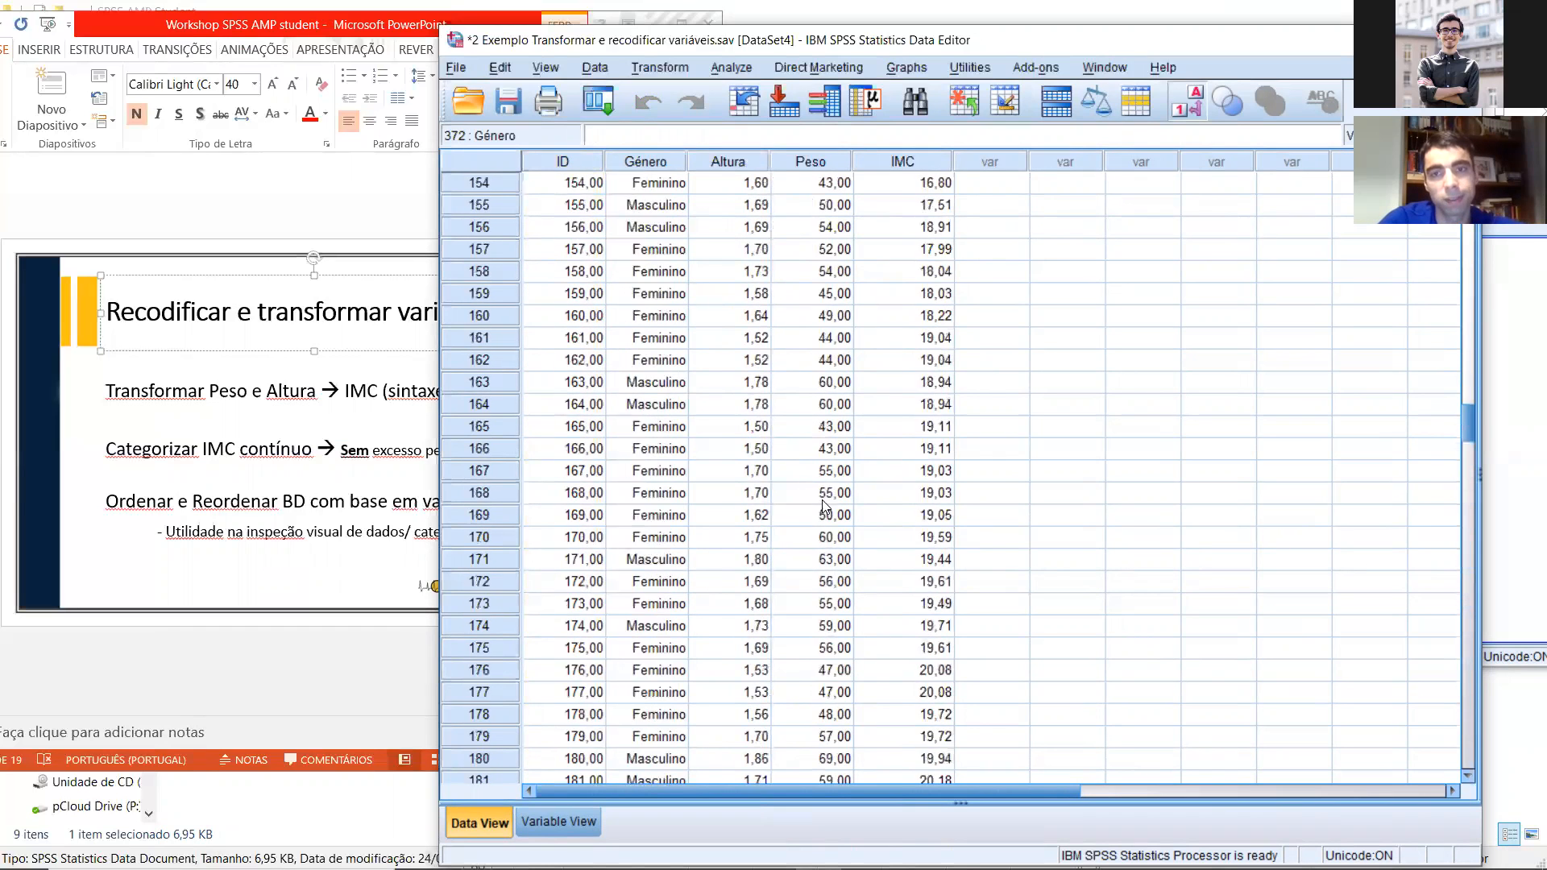
{"action": "scroll", "coordinate": [825, 493], "scroll_direction": "up", "scroll_amount": 20}
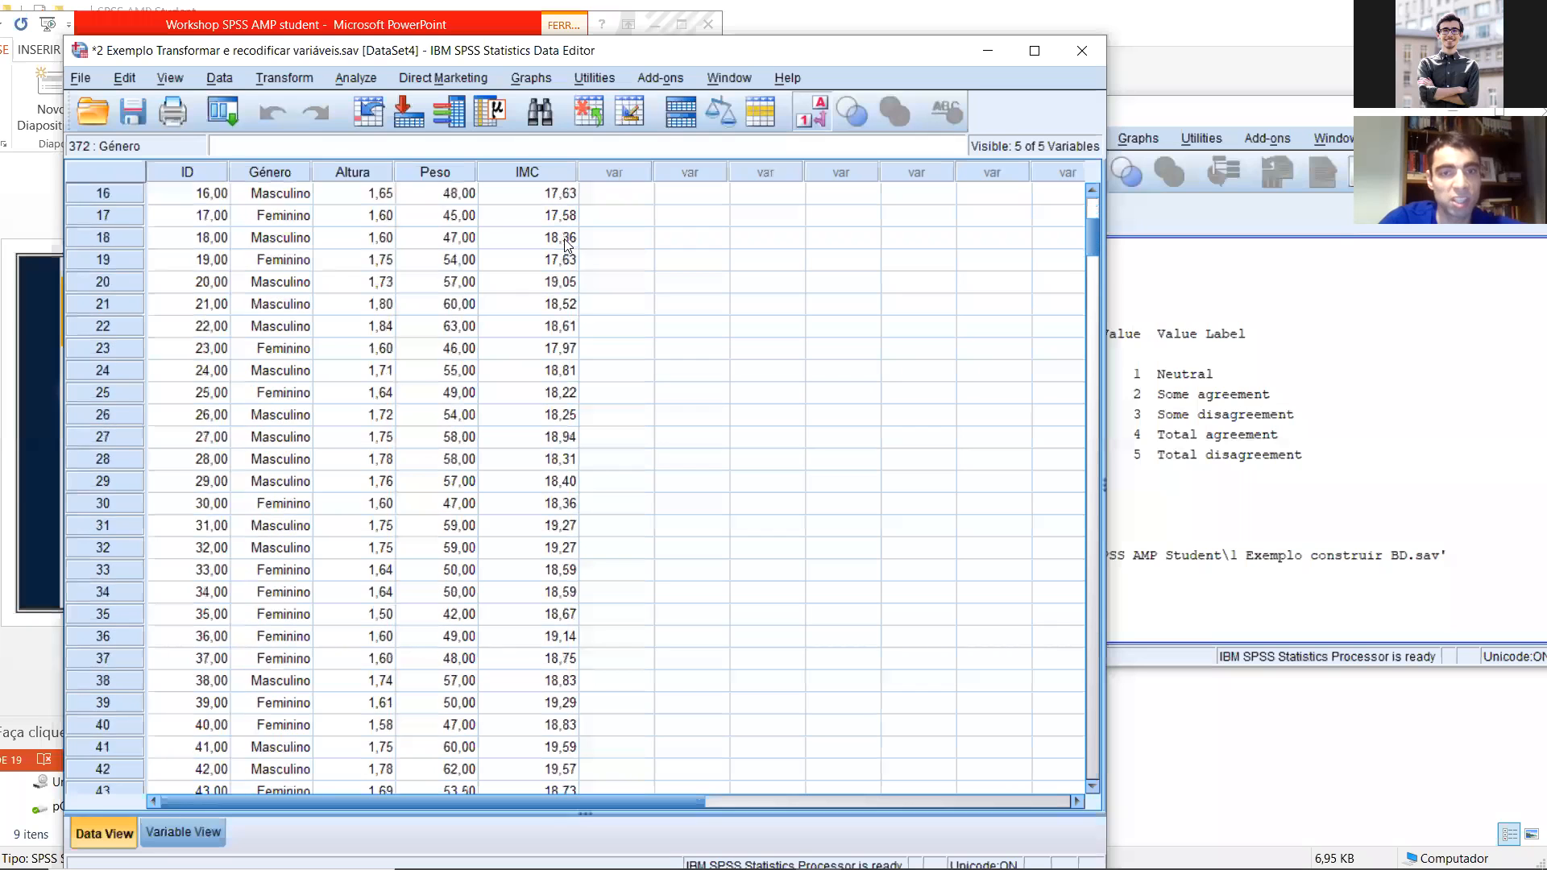
Step: Arrange the data beside the slide and review the slide's criteria for categorizing continuous IMC
{"action": "scroll", "coordinate": [583, 411], "scroll_direction": "down", "scroll_amount": 4}
{"action": "scroll", "coordinate": [598, 373], "scroll_direction": "down", "scroll_amount": 7}
{"action": "scroll", "coordinate": [642, 379], "scroll_direction": "up", "scroll_amount": 16}
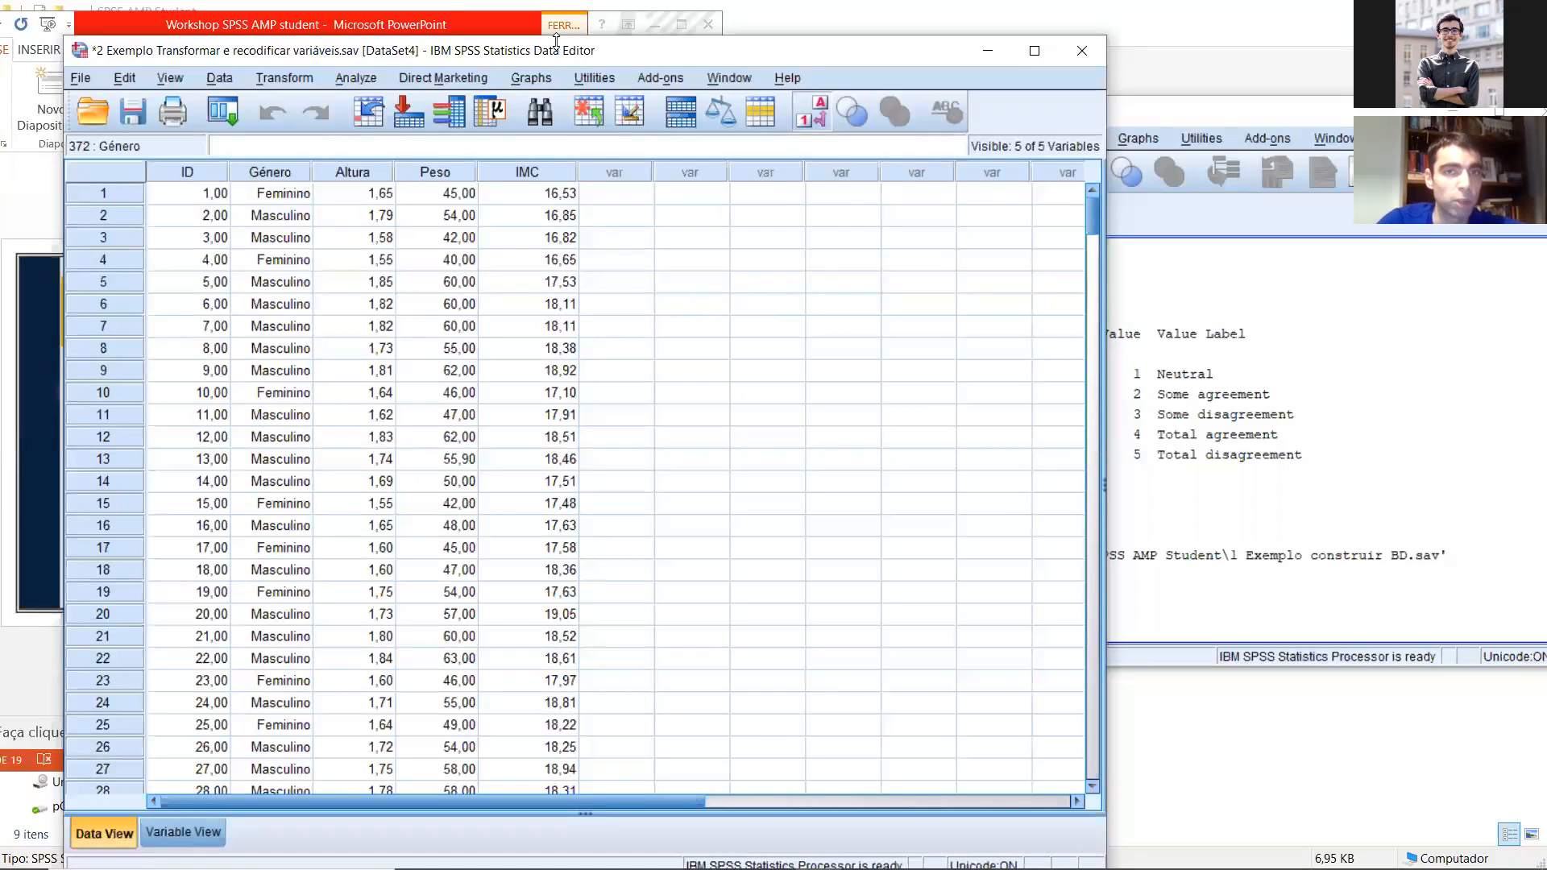
{"action": "left_click_drag", "start_coordinate": [555, 37], "coordinate": [1032, 106]}
{"action": "left_click_drag", "start_coordinate": [804, 113], "coordinate": [1269, 69]}
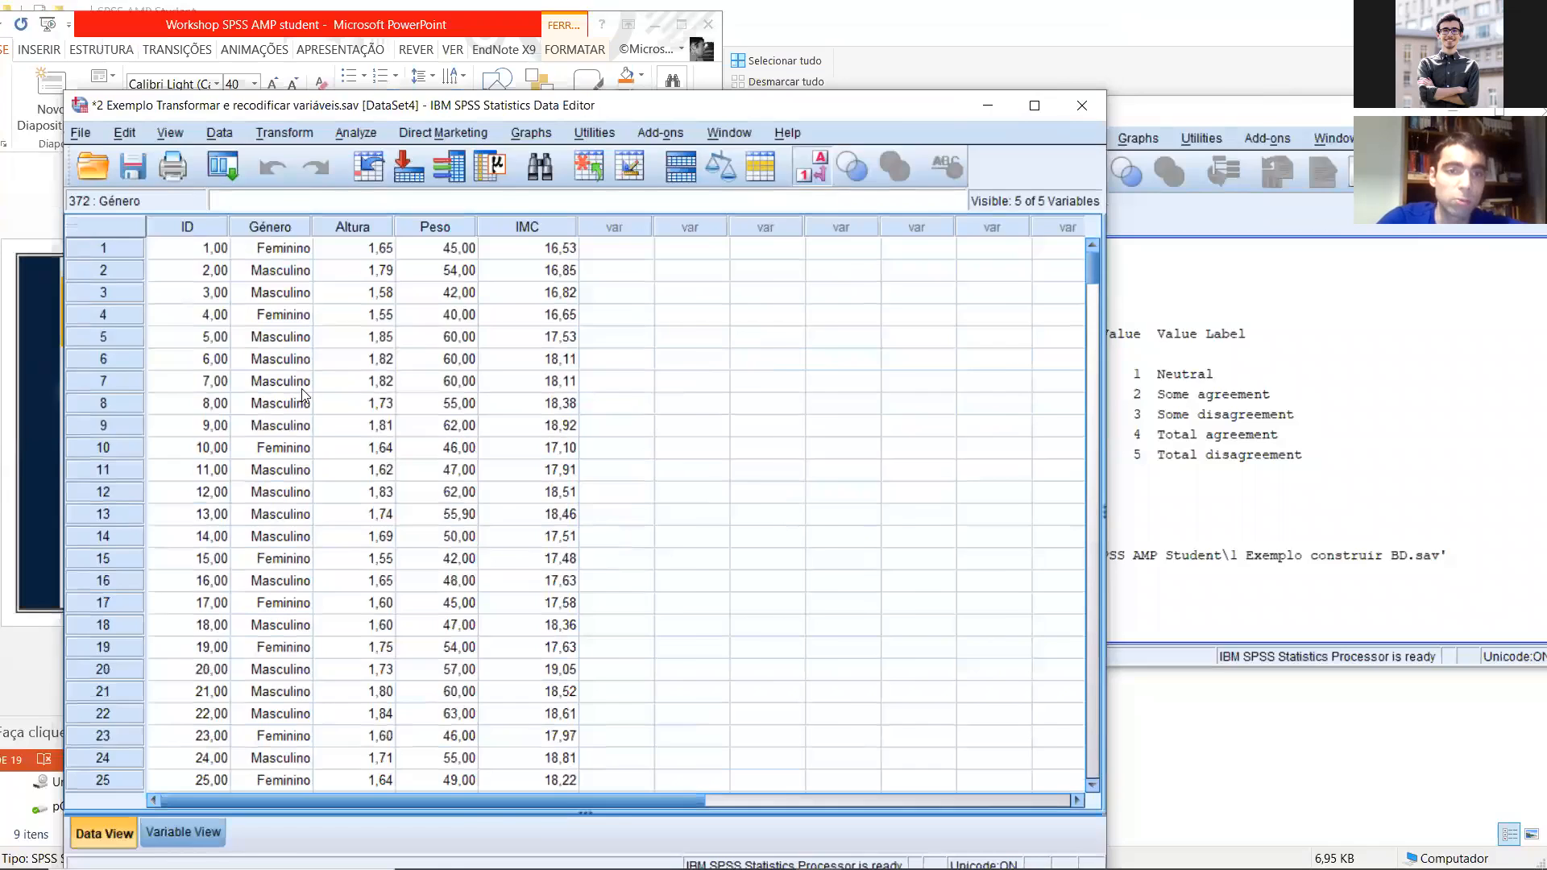
{"action": "left_click", "coordinate": [288, 428]}
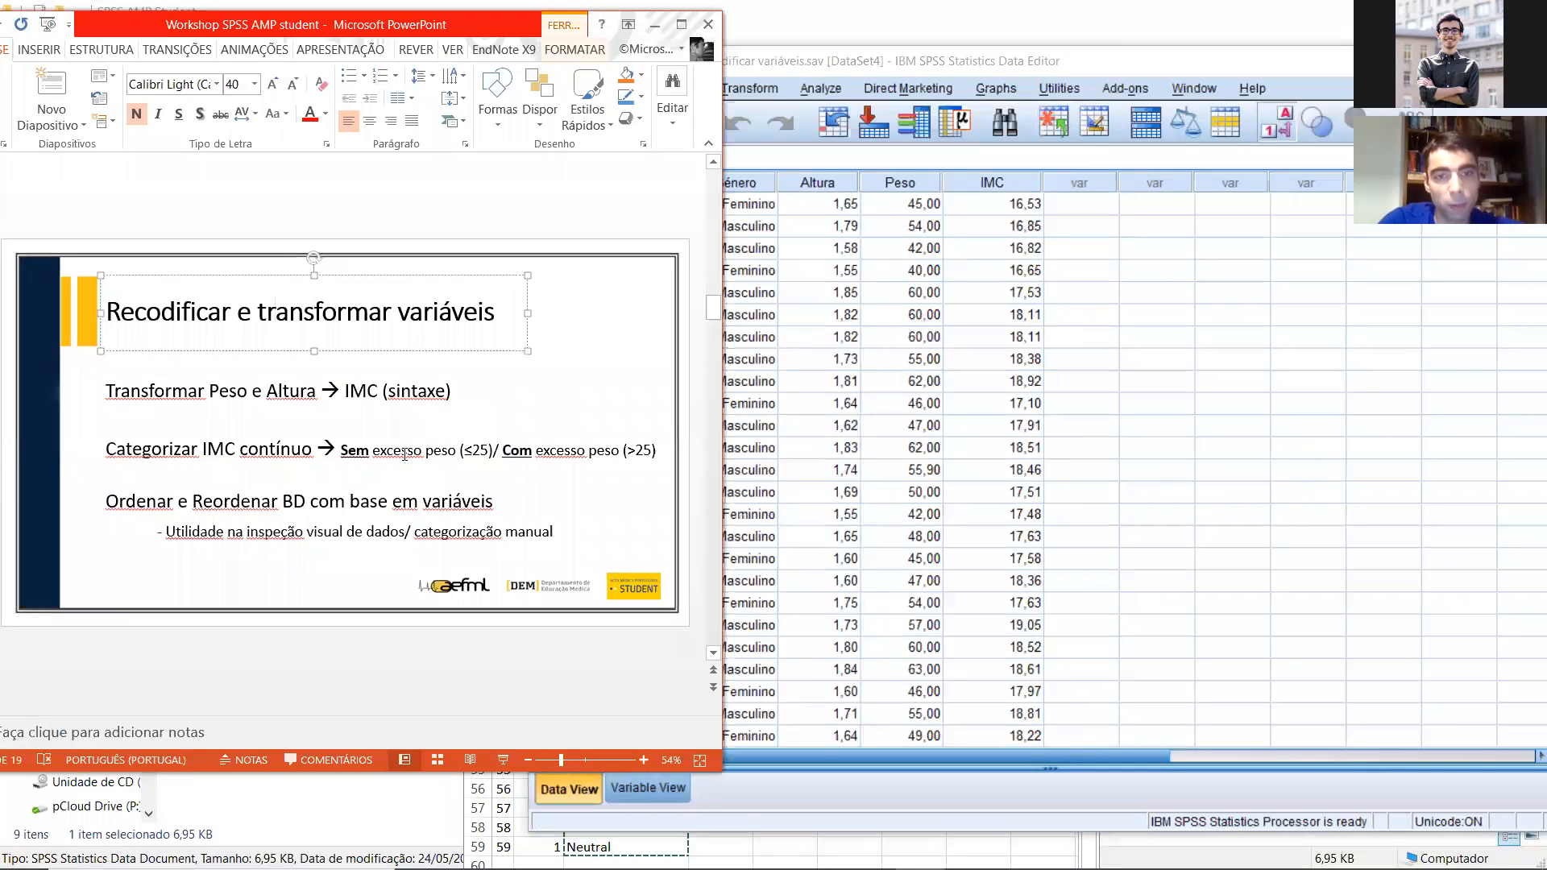
{"action": "left_click", "coordinate": [1101, 338]}
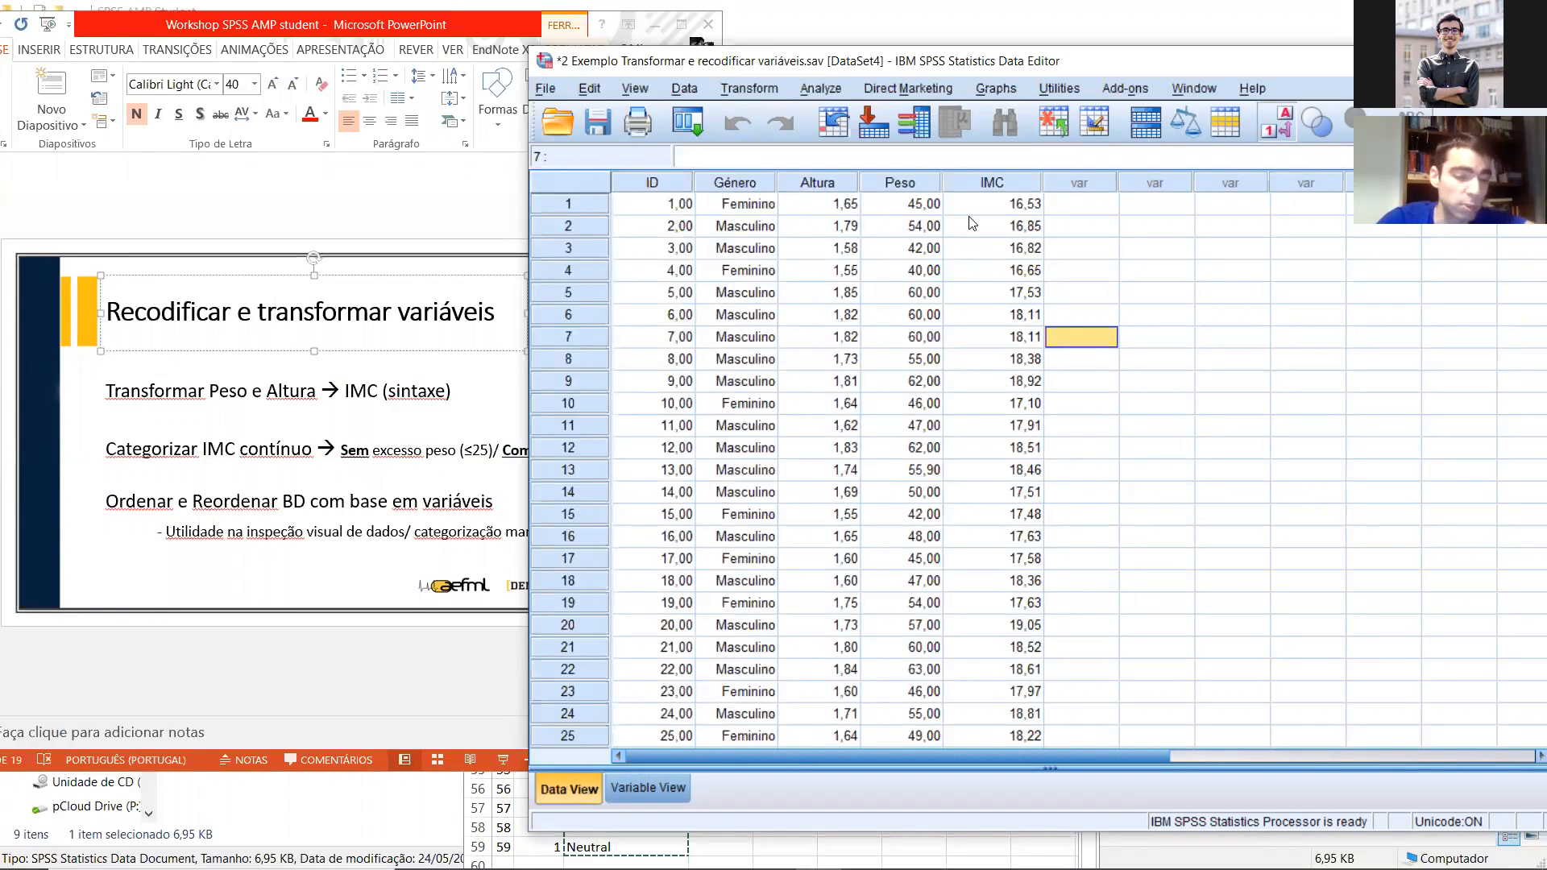
{"action": "left_click_drag", "start_coordinate": [745, 62], "coordinate": [508, 50]}
{"action": "left_click", "coordinate": [90, 447]}
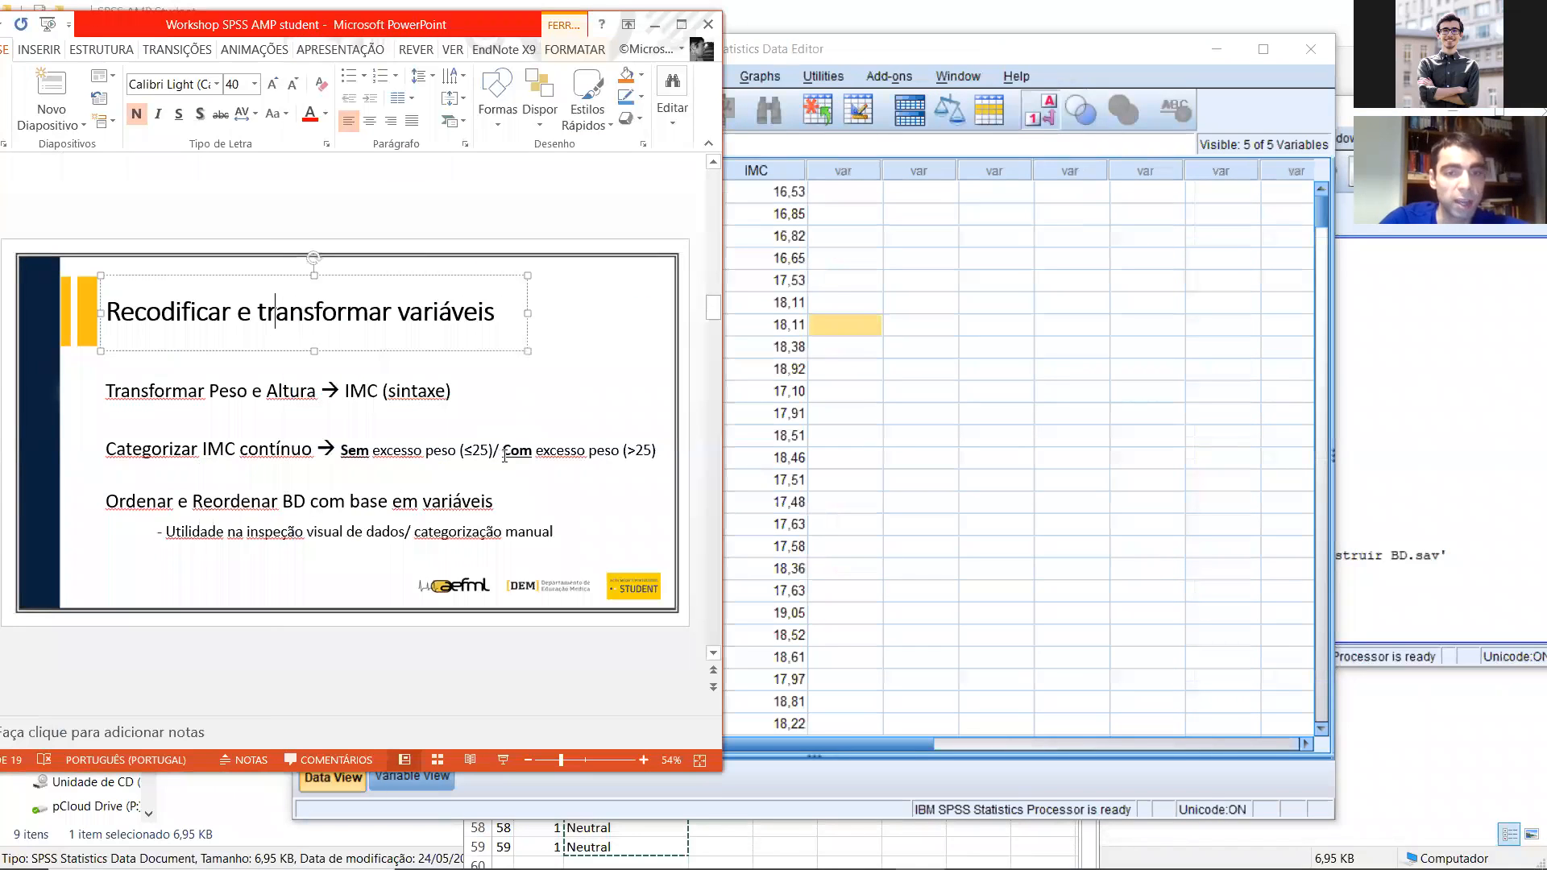
{"action": "left_click", "coordinate": [388, 449]}
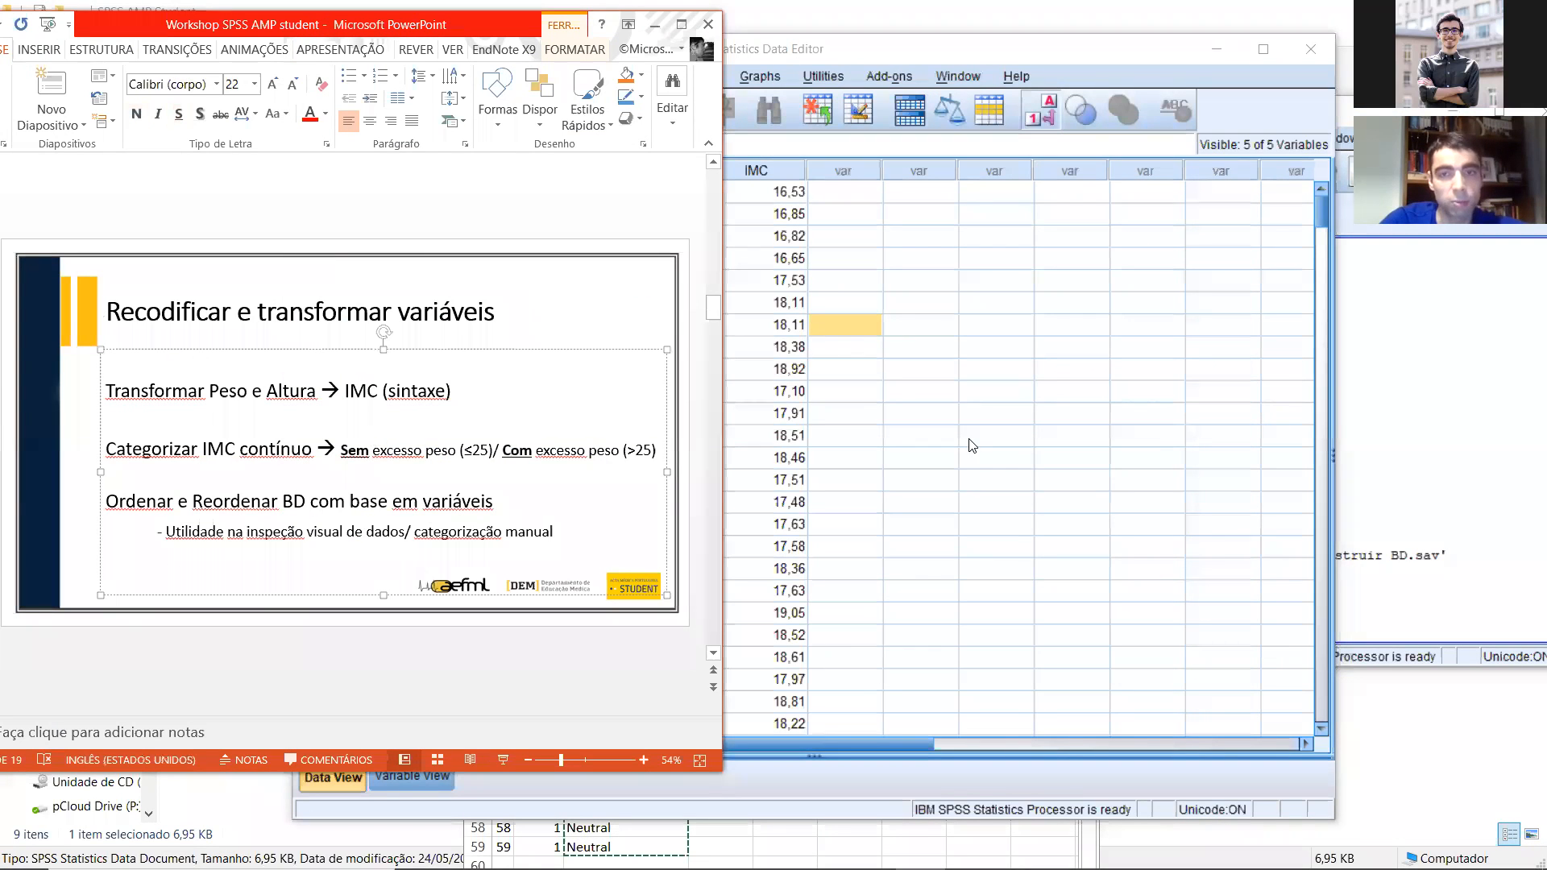
Step: Start a Recode into Different Variables with IMC as the input variable
{"action": "left_click", "coordinate": [771, 44]}
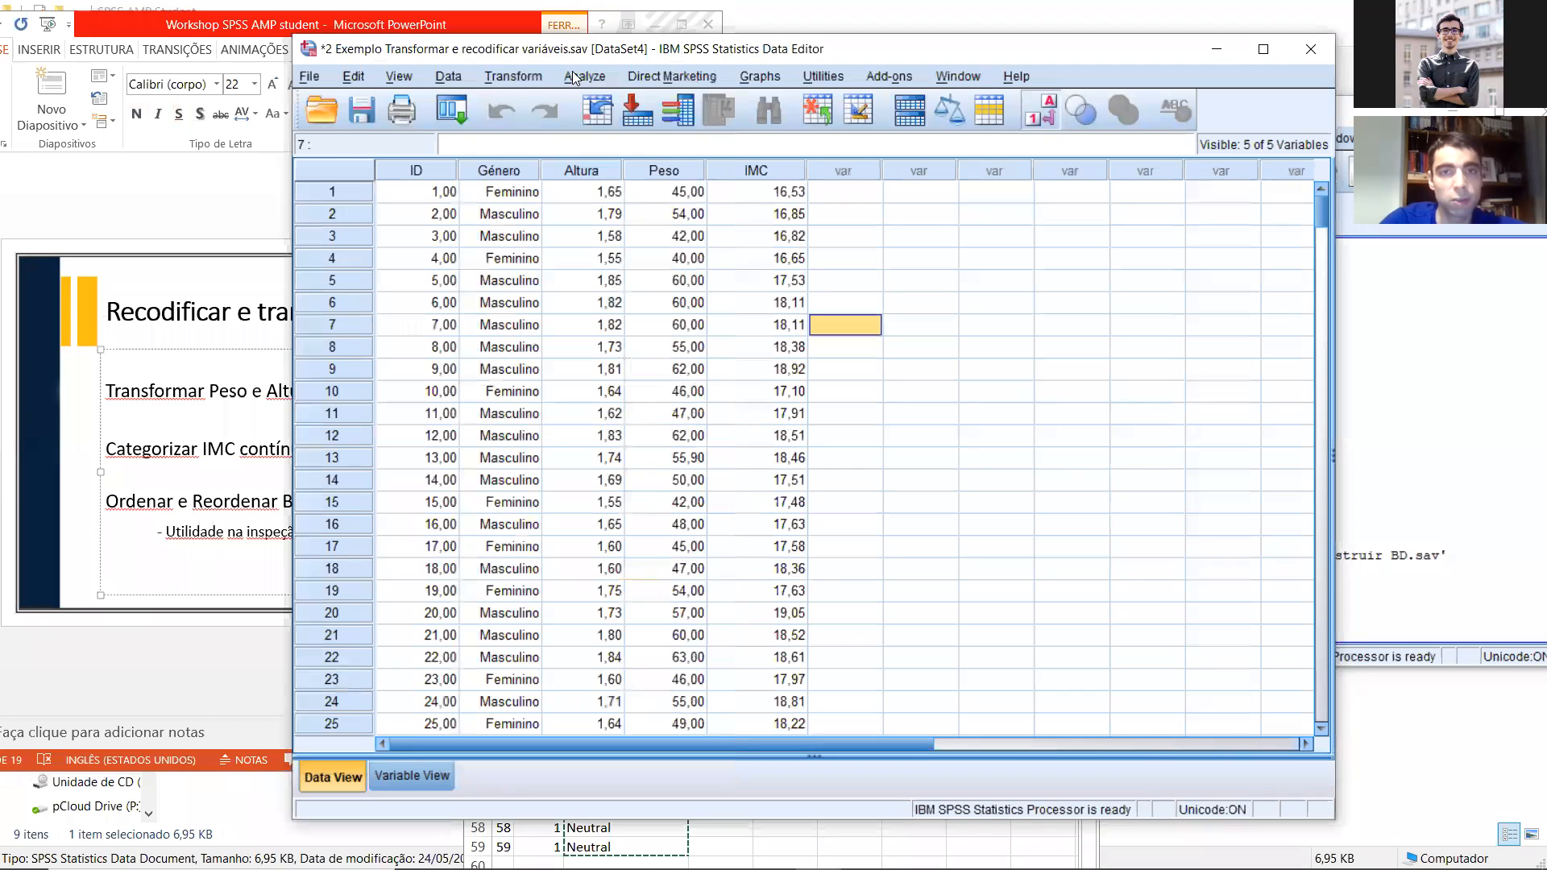
{"action": "left_click", "coordinate": [515, 76]}
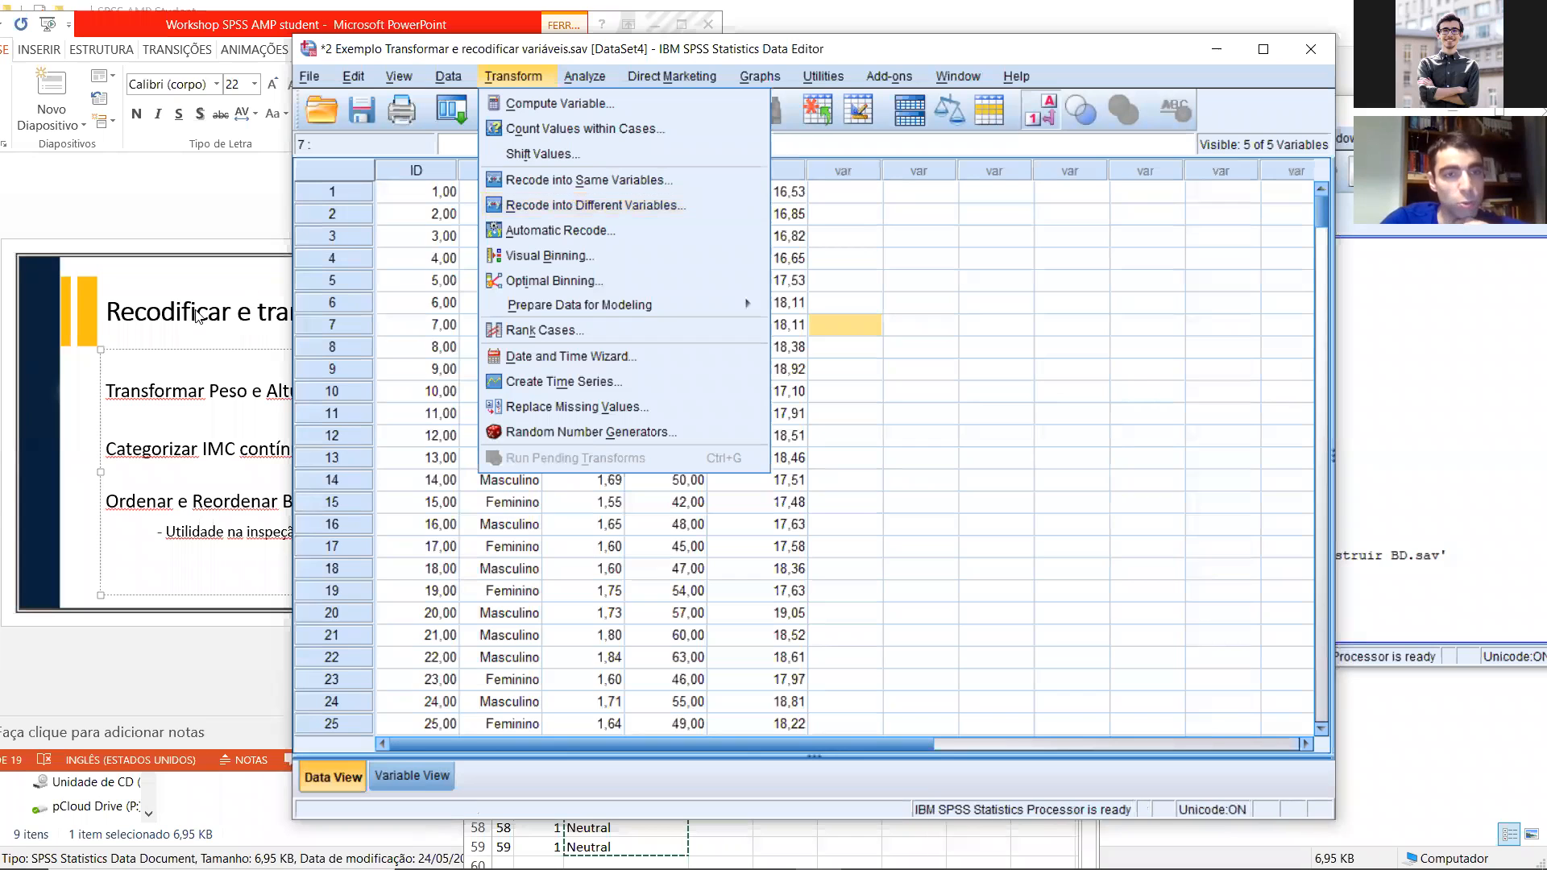
{"action": "left_click", "coordinate": [596, 211]}
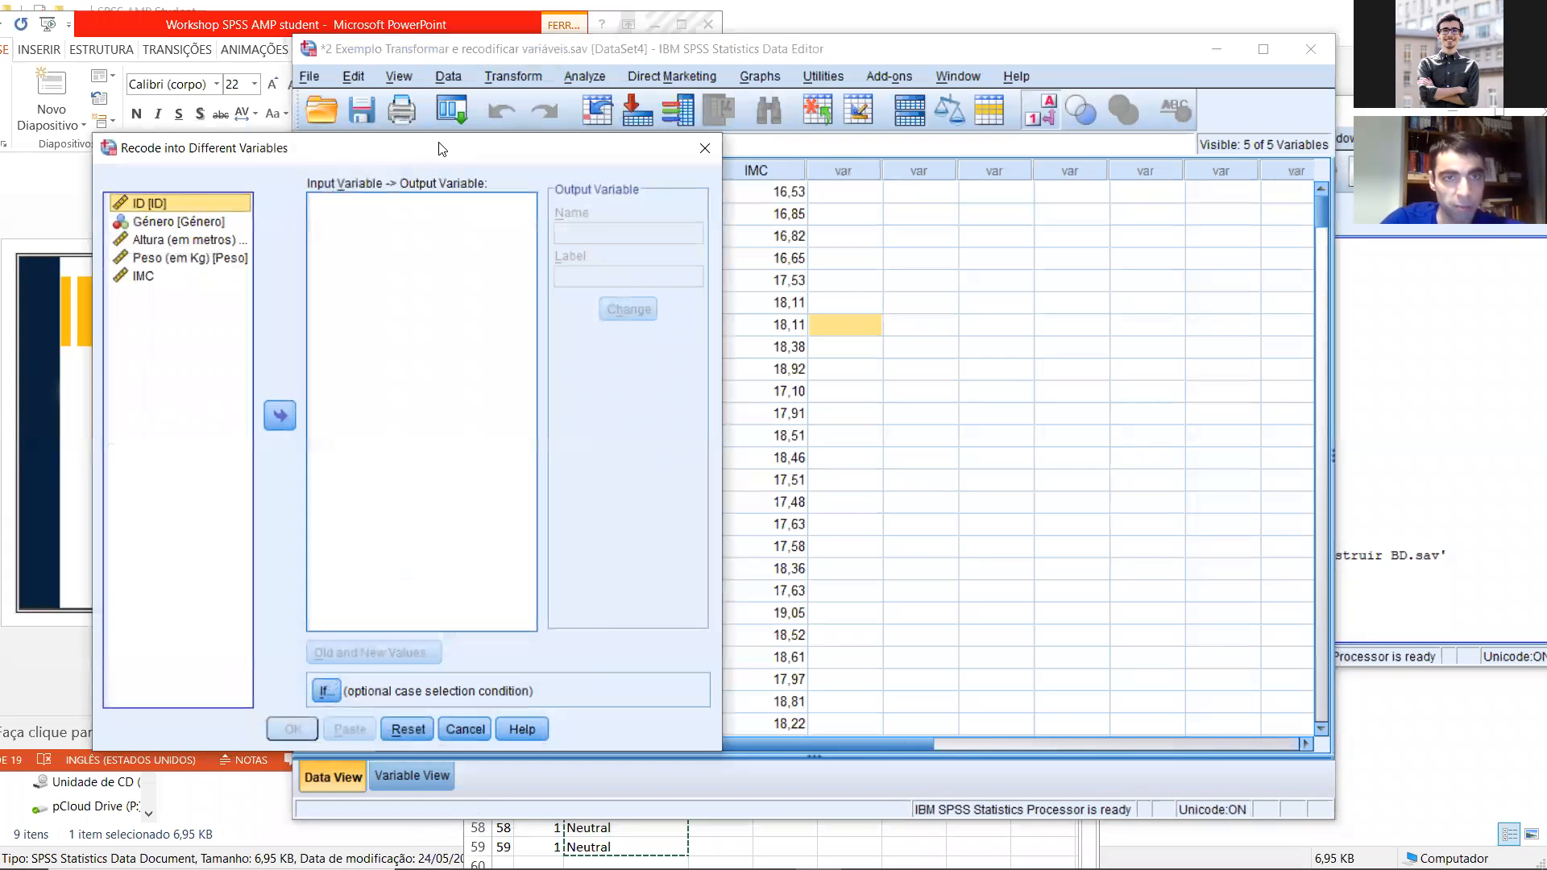
{"action": "left_click_drag", "start_coordinate": [439, 149], "coordinate": [833, 105]}
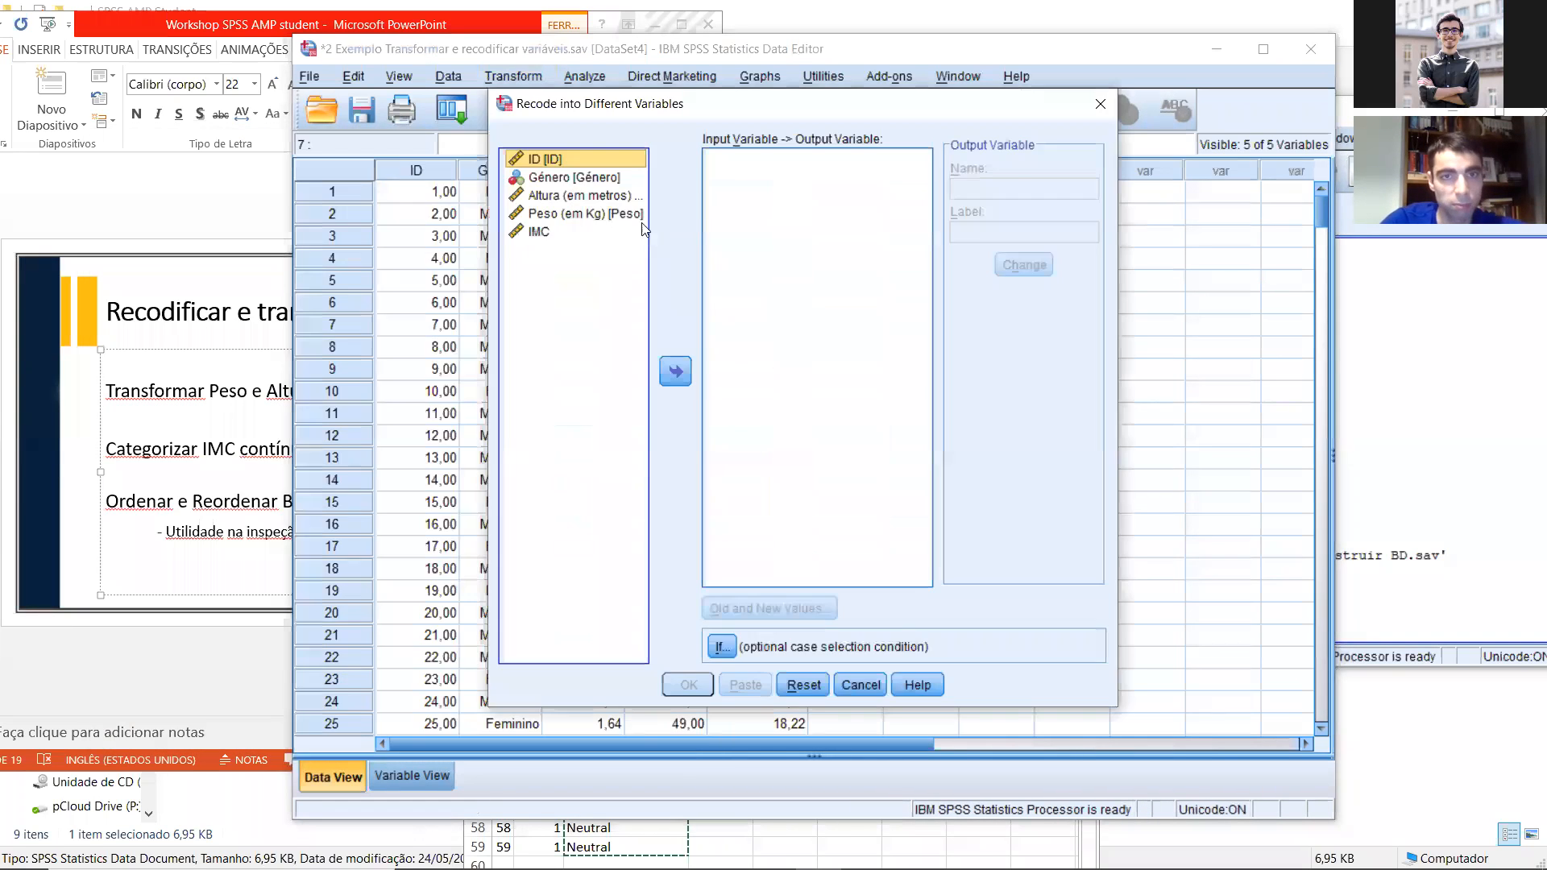
{"action": "left_click", "coordinate": [543, 231]}
{"action": "left_click", "coordinate": [686, 379]}
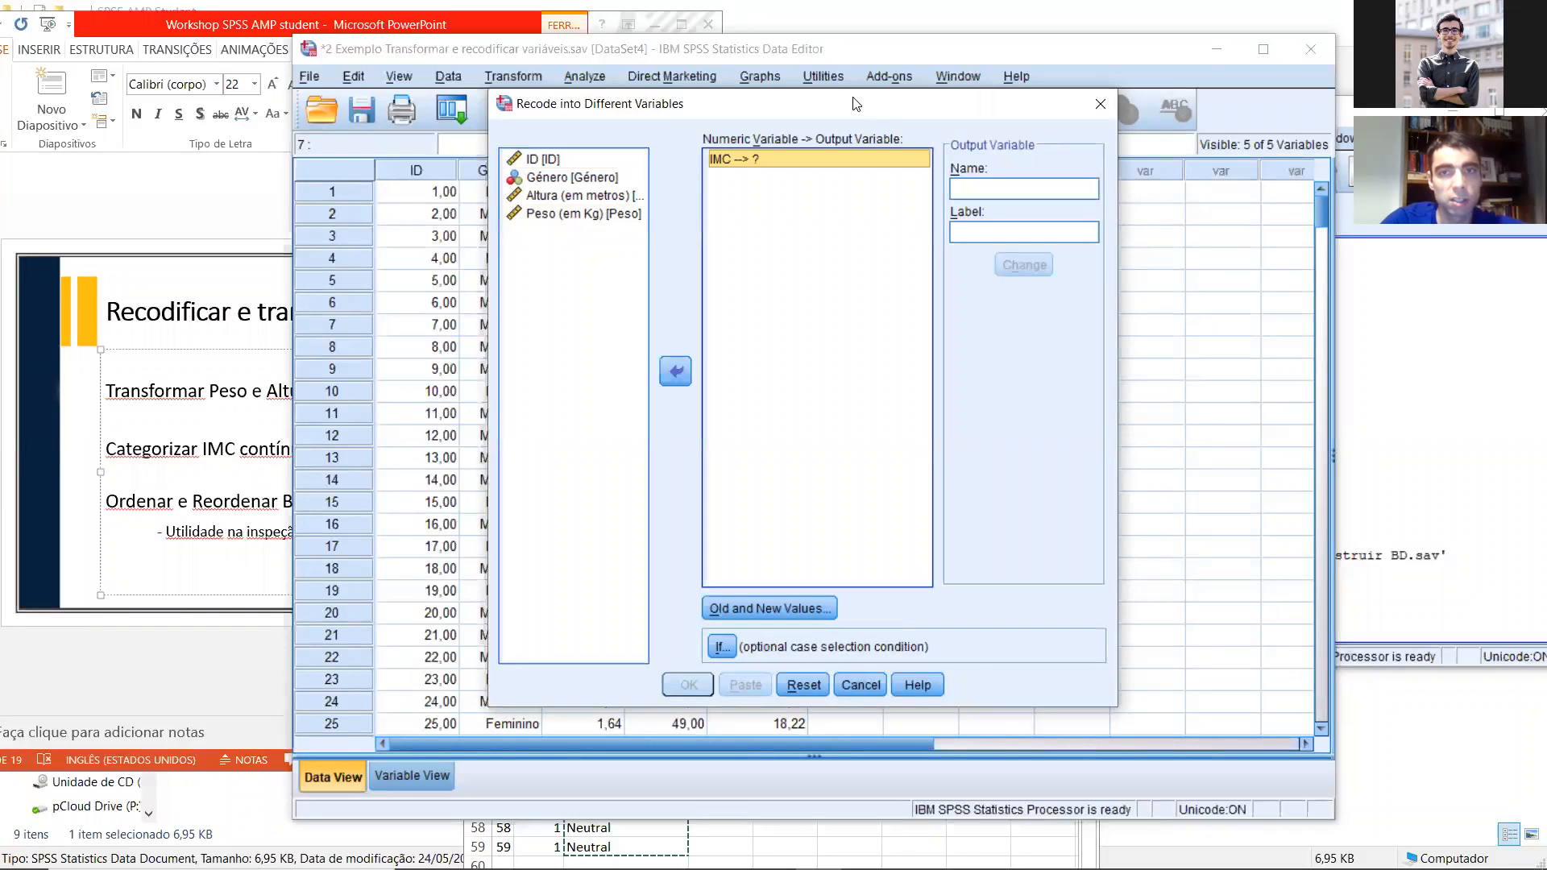
Step: Name the output variable IMC_CAT and assign it to the IMC recode
{"action": "left_click_drag", "start_coordinate": [856, 105], "coordinate": [619, 105]}
{"action": "left_click", "coordinate": [739, 187]}
{"action": "type", "text": "I"}
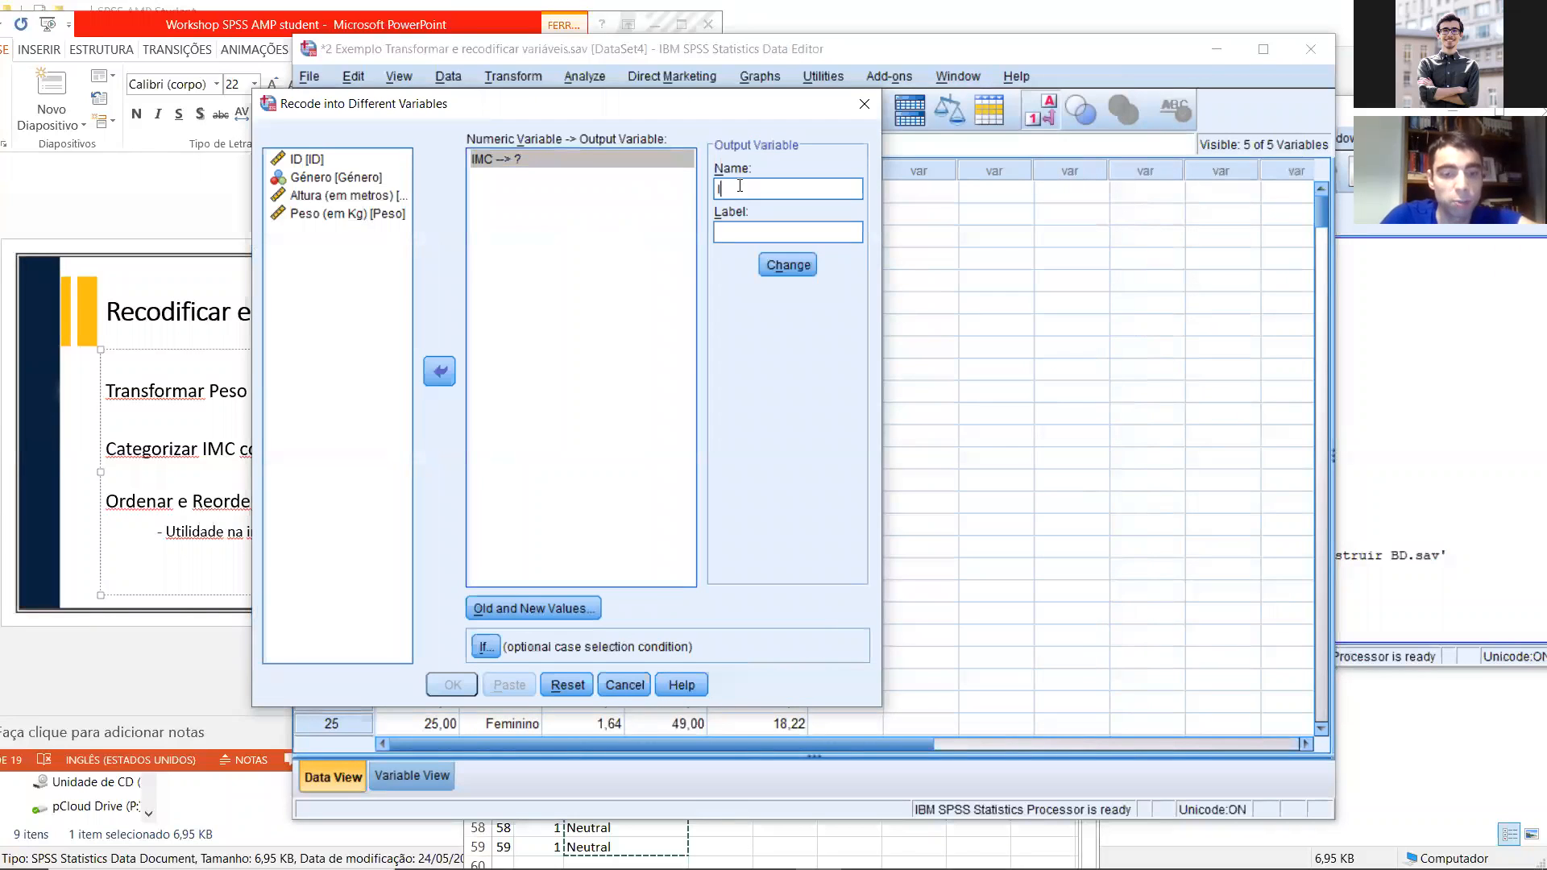
{"action": "type", "text": "MC_CAT"}
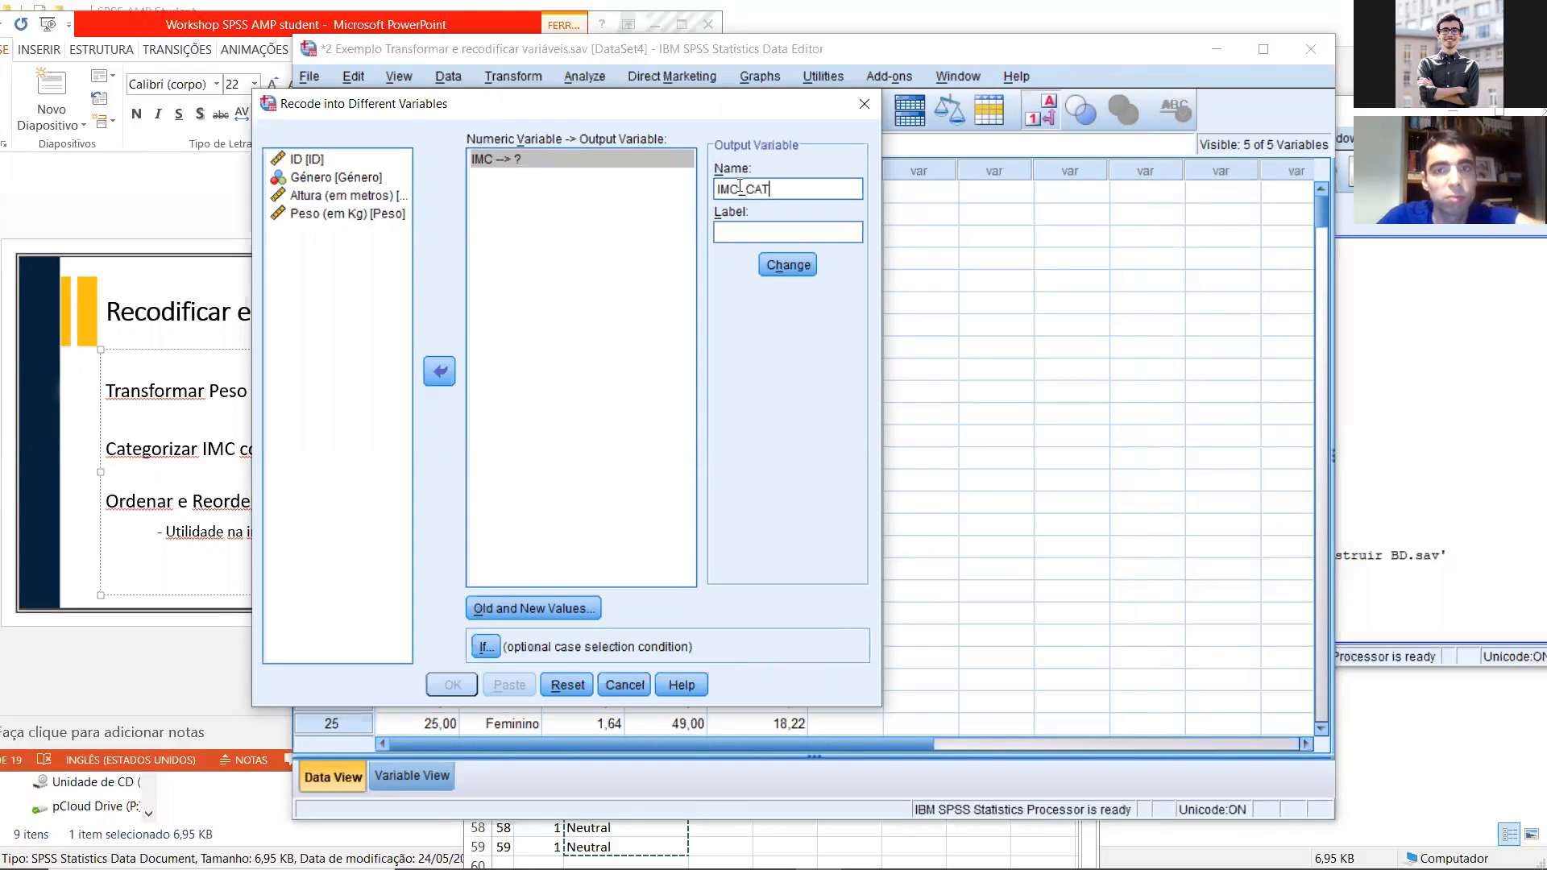
{"action": "left_click", "coordinate": [785, 265]}
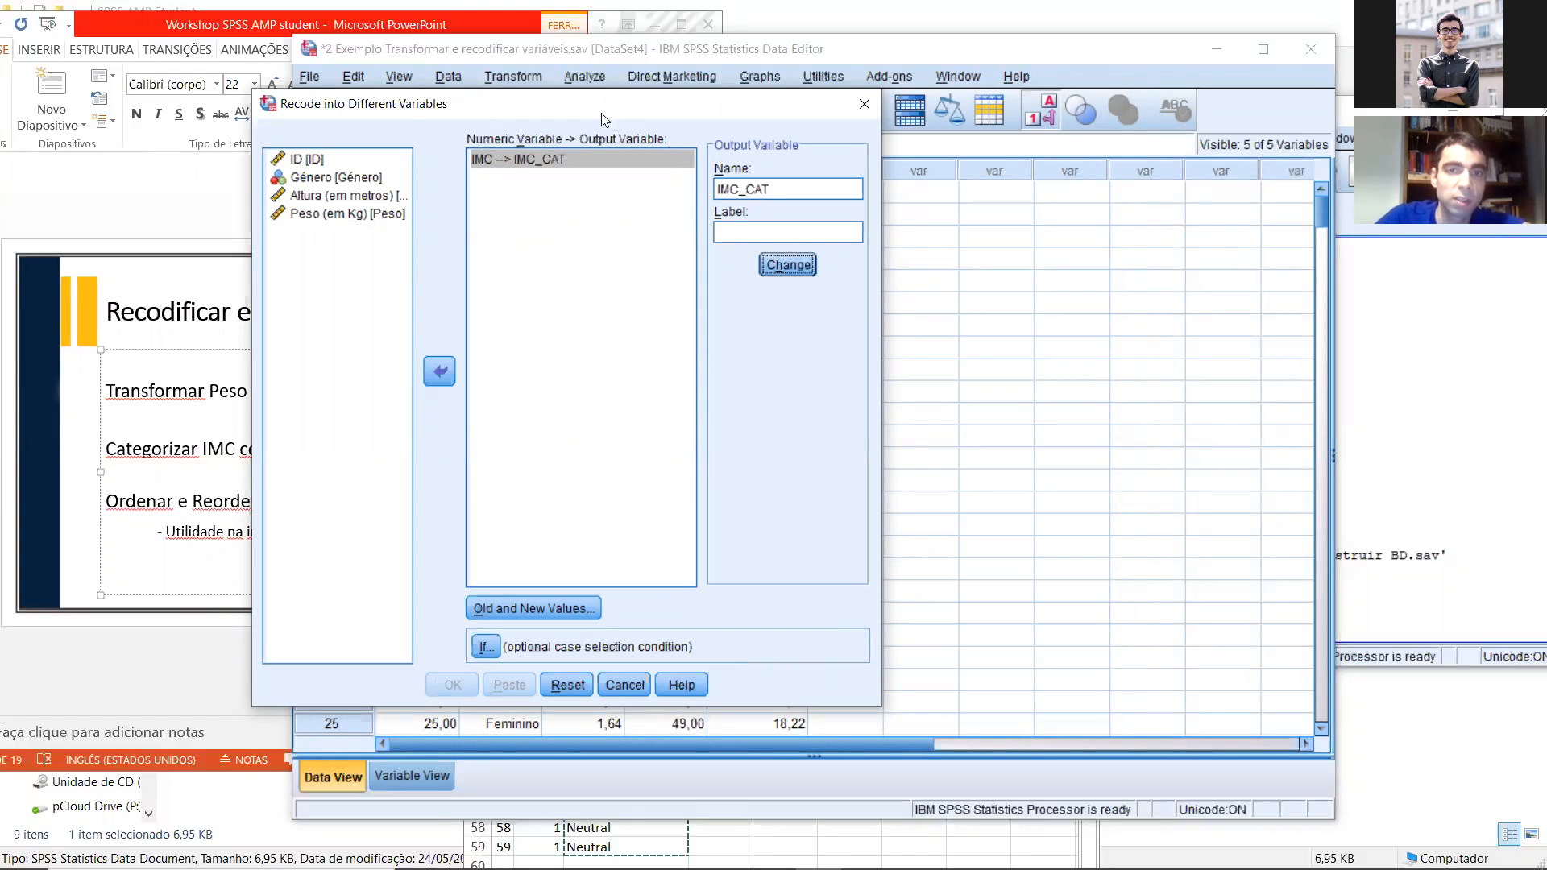
Step: Check the slide's weight categories and open the old and new values definition for the IMC recode
{"action": "left_click_drag", "start_coordinate": [604, 117], "coordinate": [859, 69]}
{"action": "left_click", "coordinate": [210, 490]}
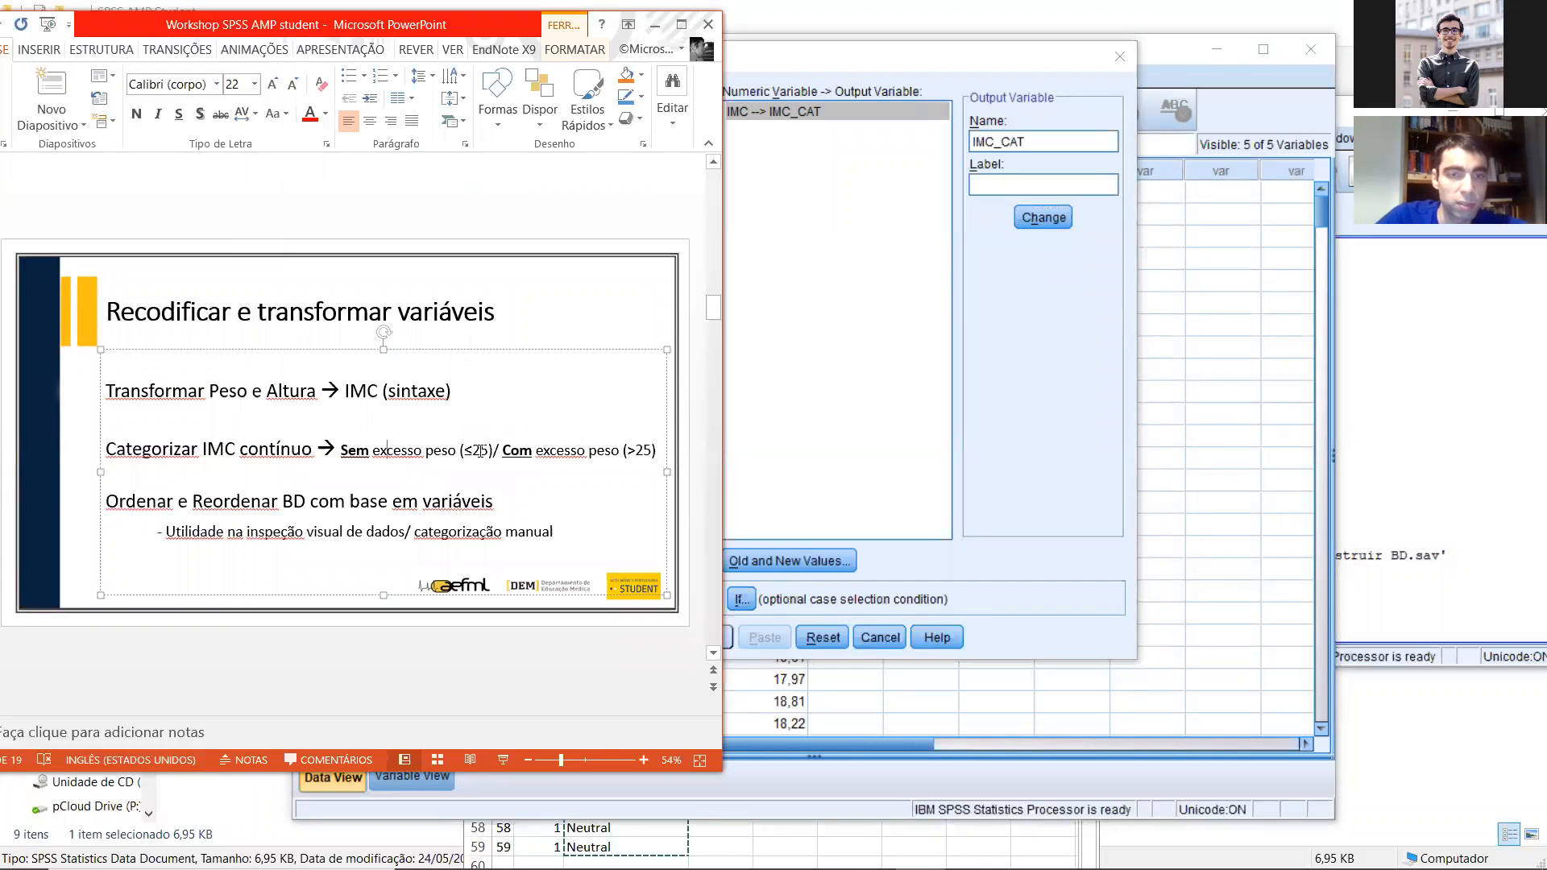
{"action": "left_click", "coordinate": [878, 524]}
{"action": "left_click", "coordinate": [772, 564]}
{"action": "left_click_drag", "start_coordinate": [400, 196], "coordinate": [667, 123]}
Step: Try entering a single-value recode of 23 to 0, and clear both values without adding it
{"action": "left_click", "coordinate": [495, 203]}
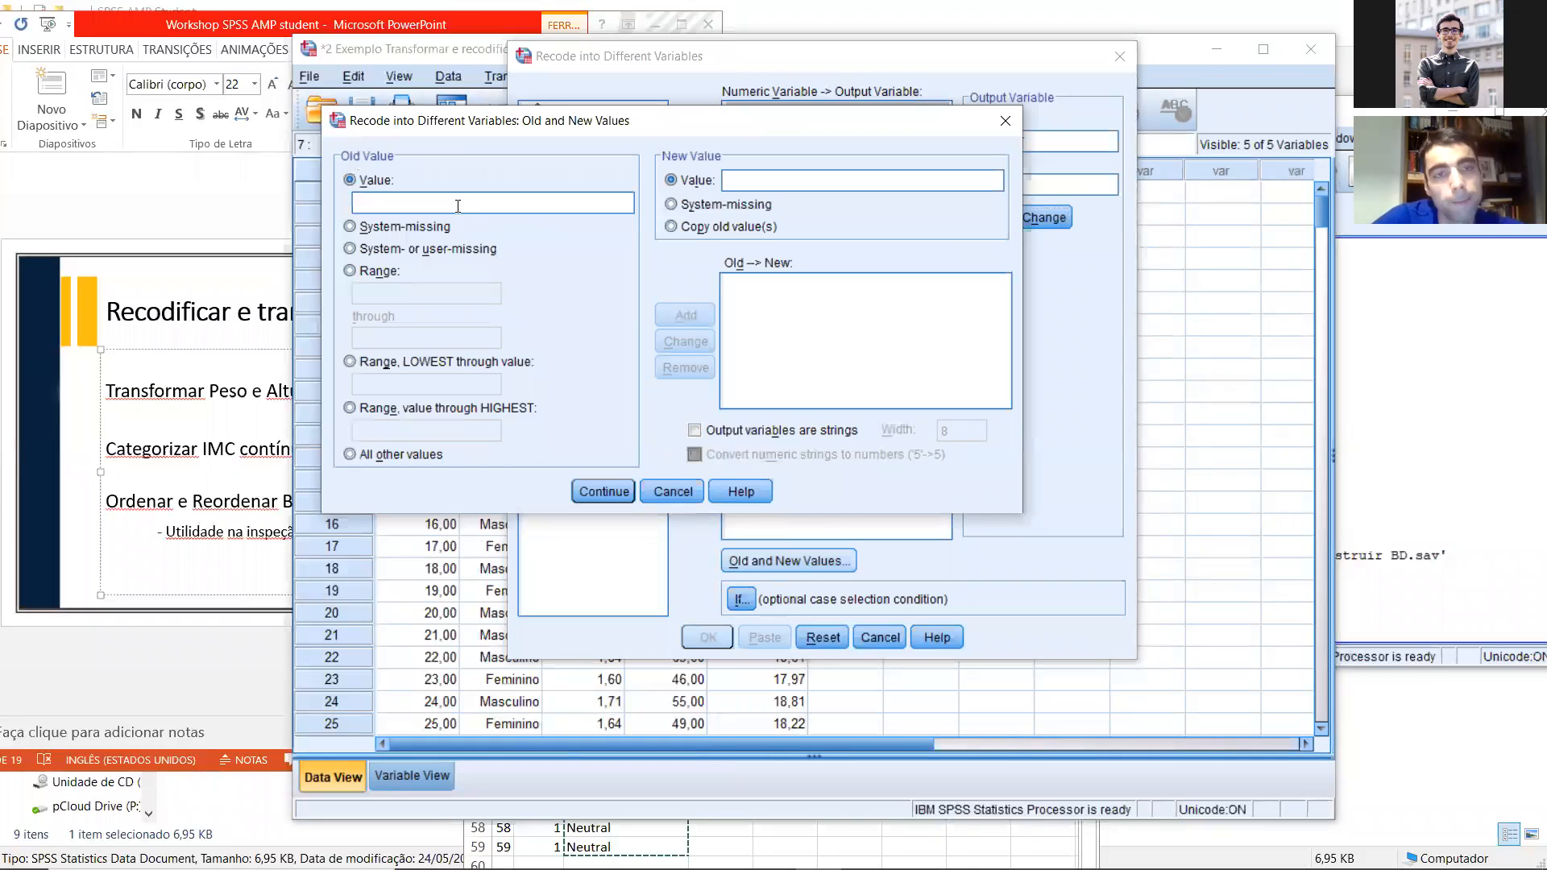
{"action": "type", "text": "1"}
{"action": "key", "text": "BackSpace"}
{"action": "type", "text": "23"}
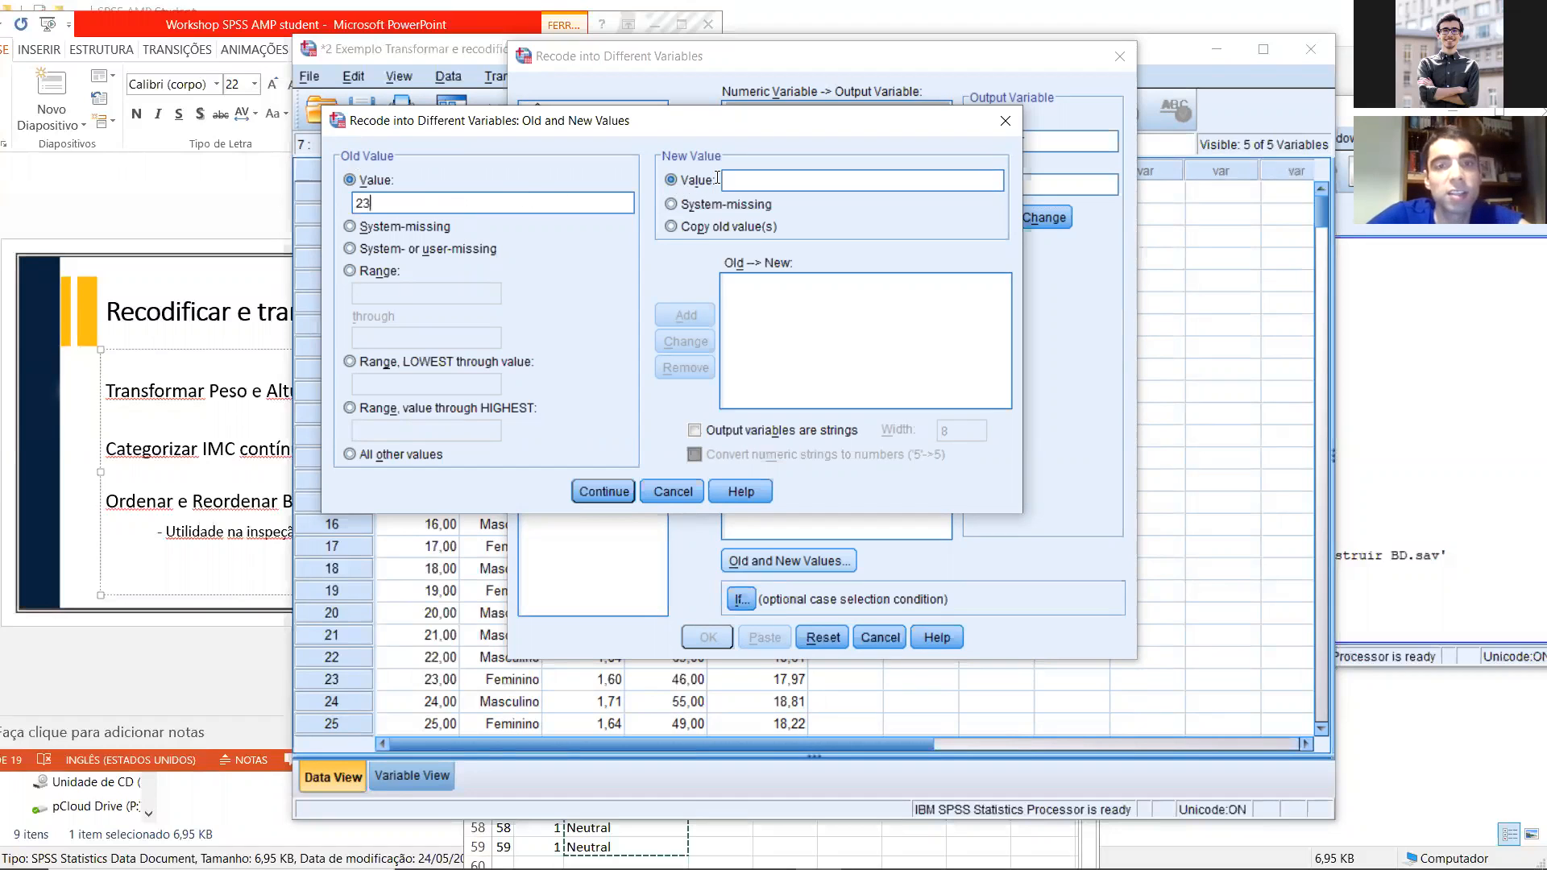
{"action": "type", "text": "0"}
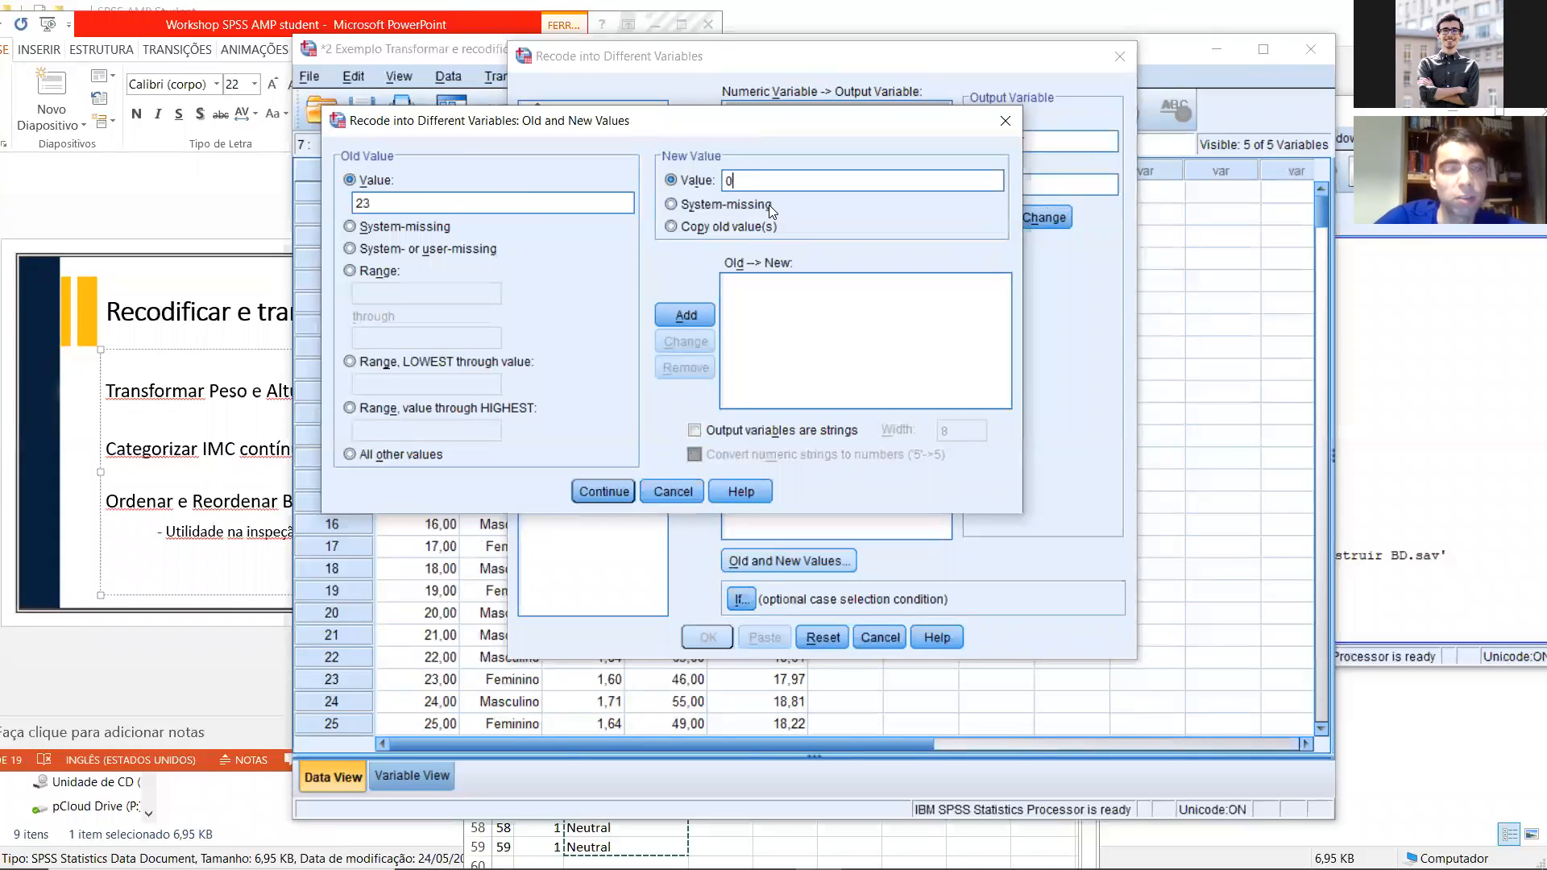
{"action": "left_click_drag", "start_coordinate": [739, 182], "coordinate": [690, 178]}
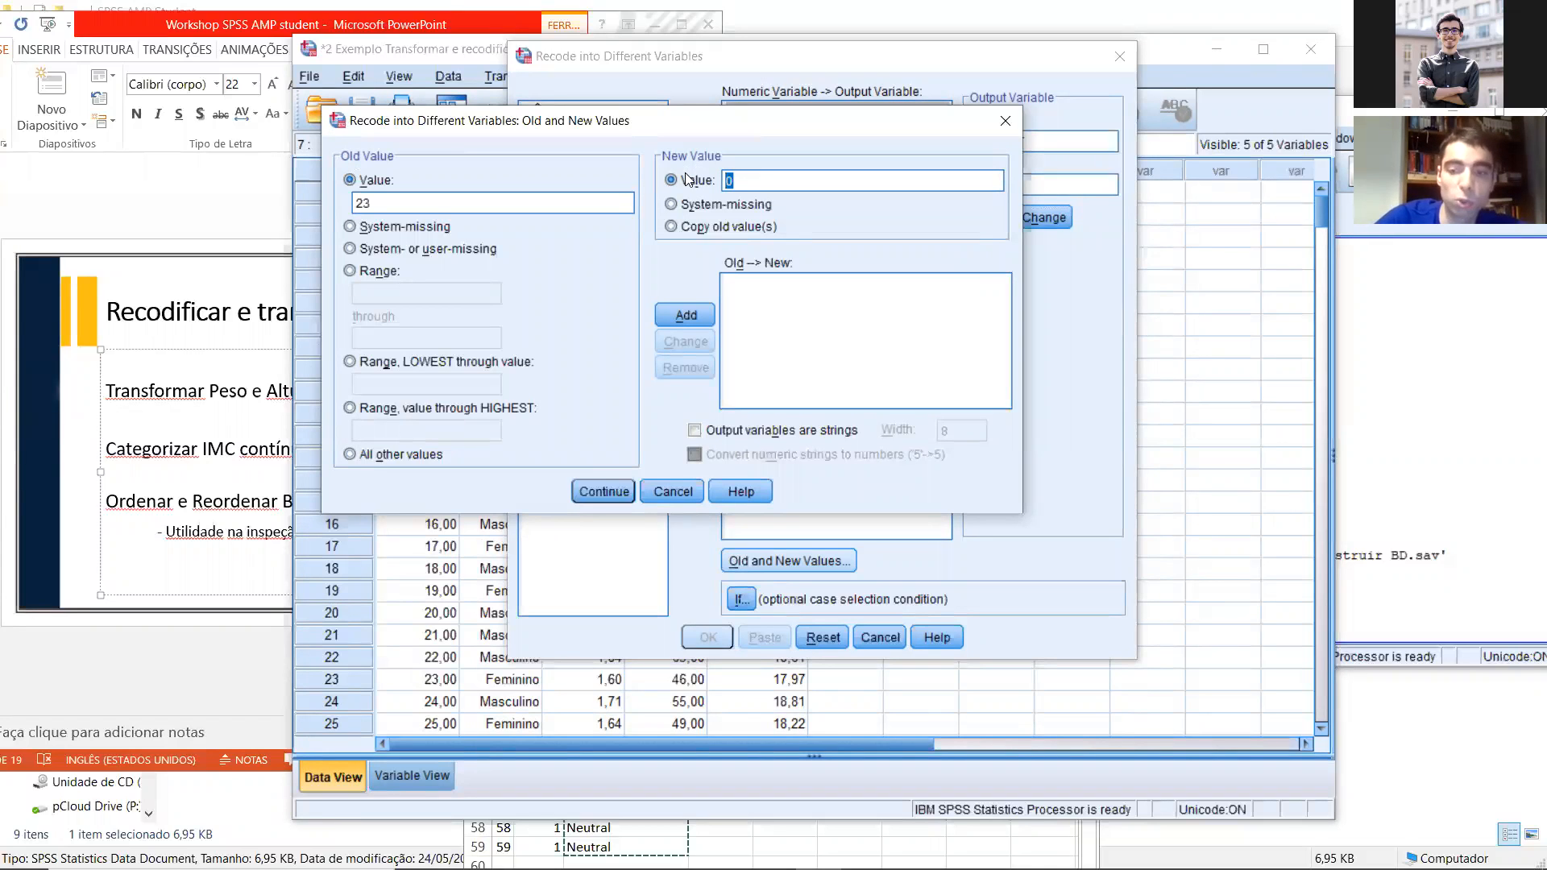
{"action": "key", "text": "BackSpace"}
{"action": "key", "text": "Delete"}
{"action": "key", "text": "Delete"}
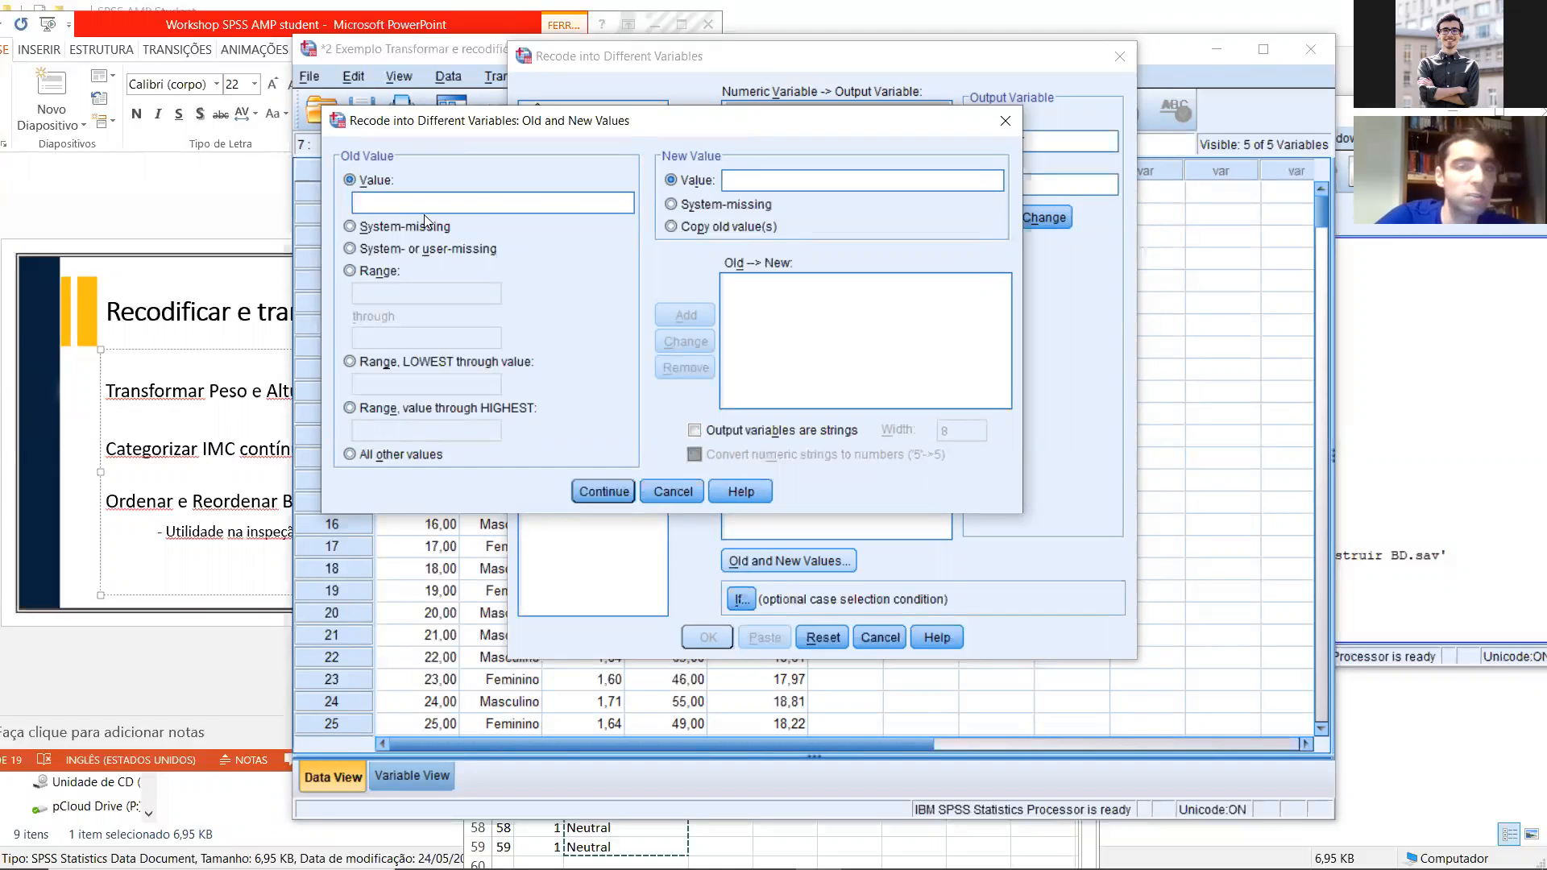
Step: Add example recode rules that turn old values 1 and 2 into new value 1
{"action": "type", "text": "1"}
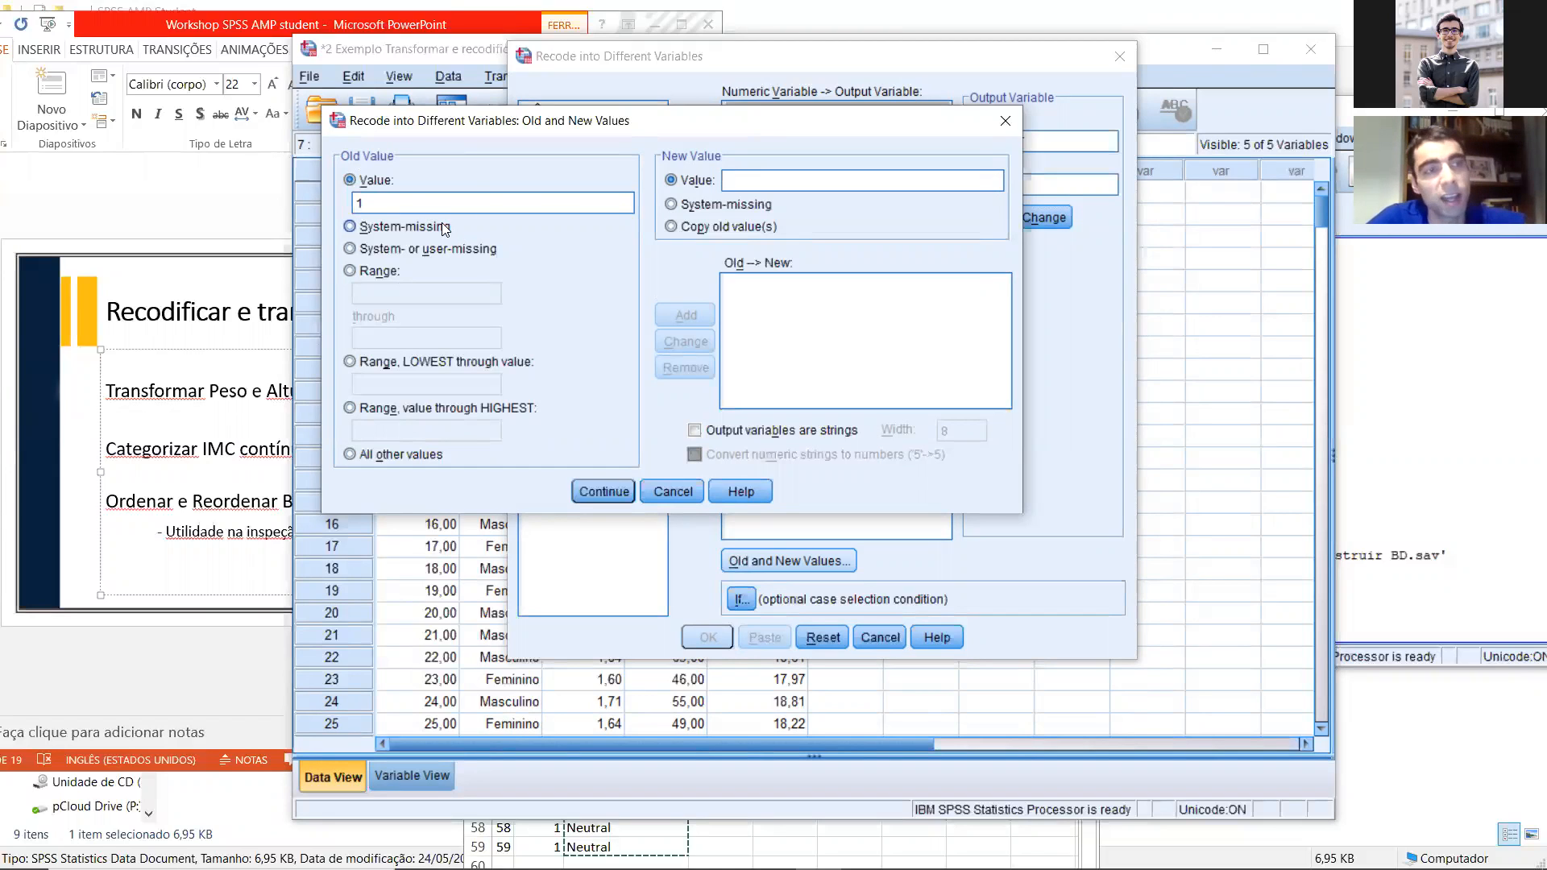
{"action": "left_click", "coordinate": [736, 182]}
{"action": "type", "text": "1"}
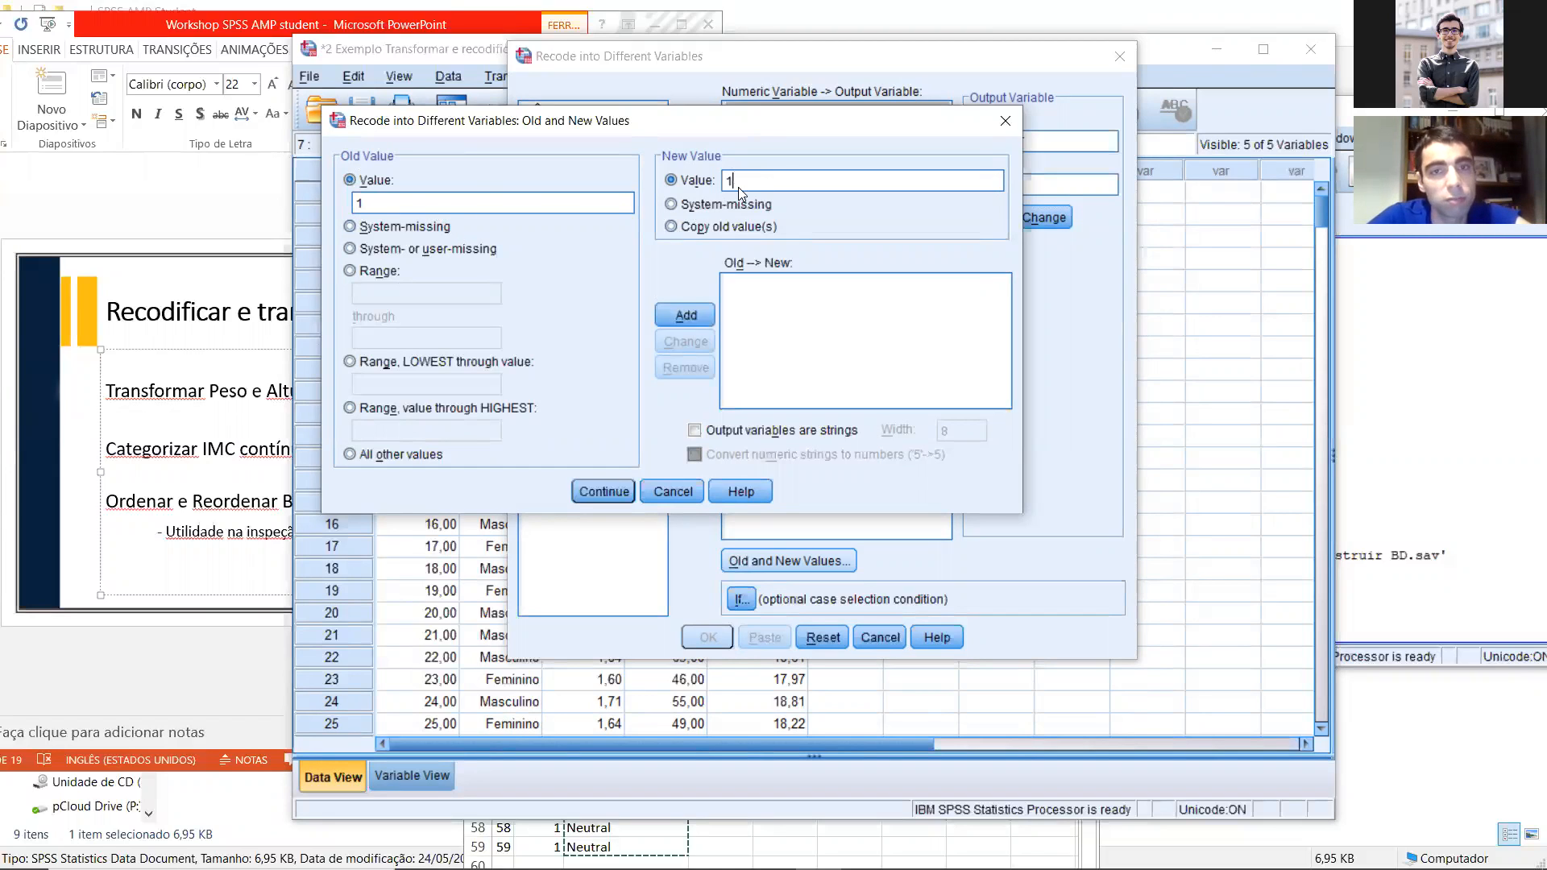
{"action": "left_click", "coordinate": [688, 314]}
{"action": "type", "text": "2"}
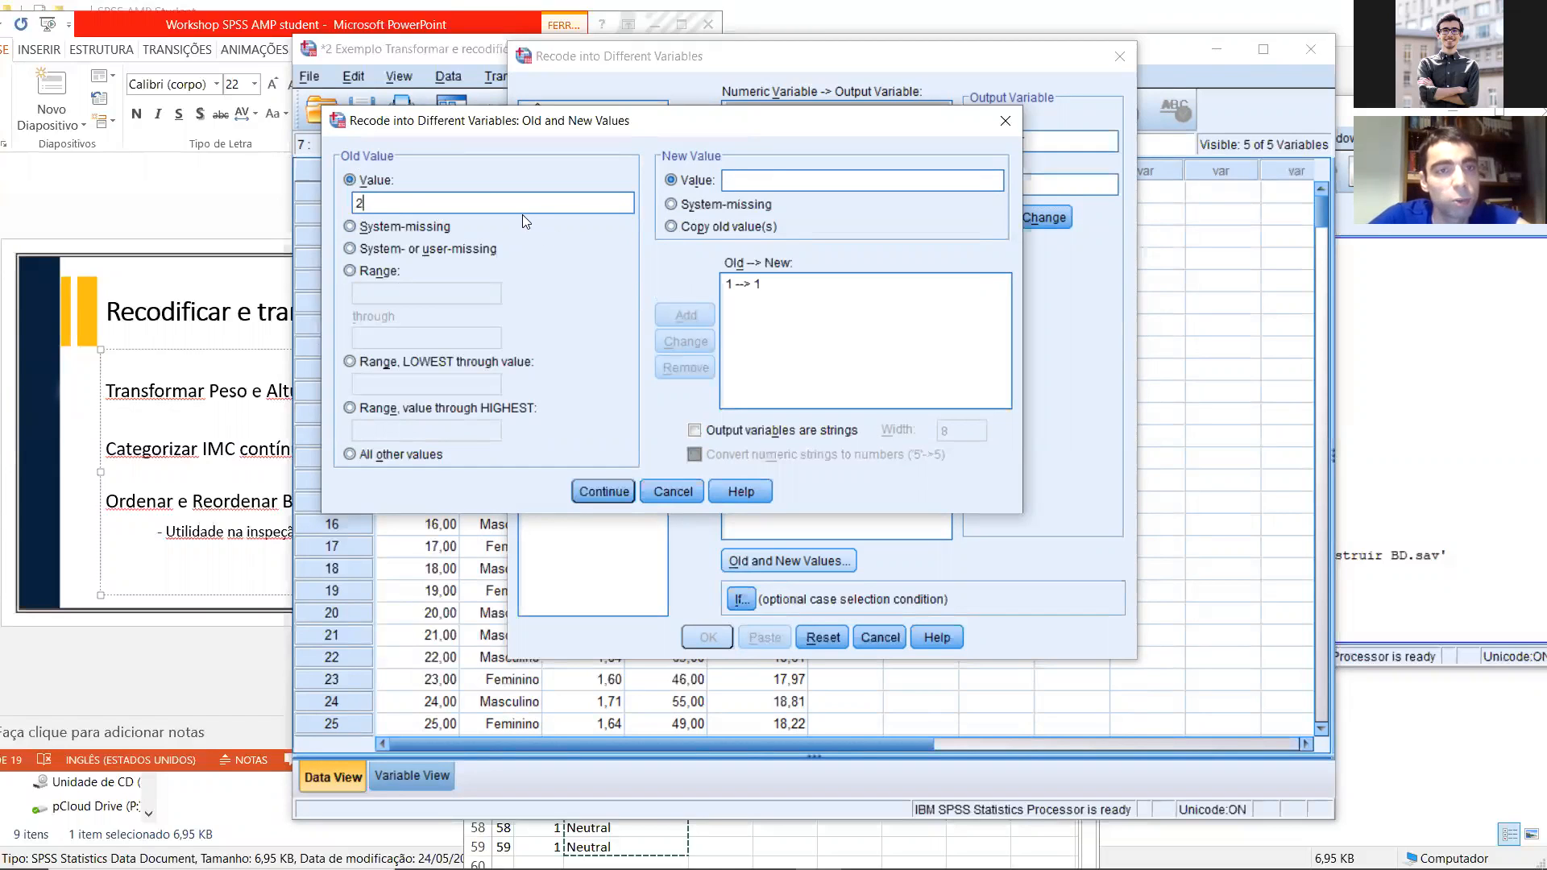
{"action": "type", "text": "1"}
{"action": "left_click", "coordinate": [704, 313]}
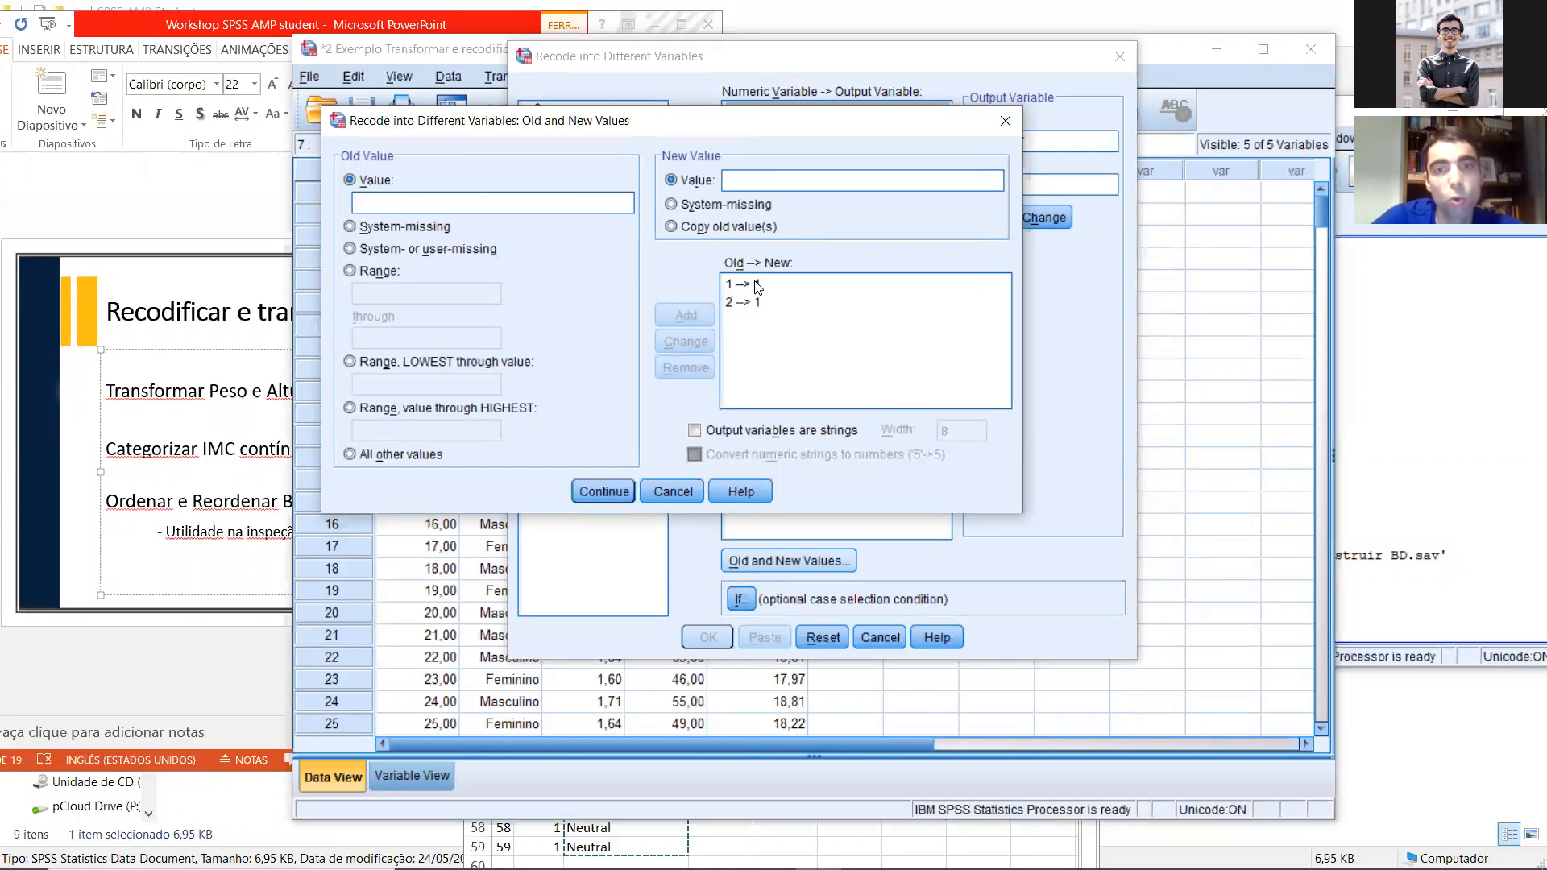
Step: Remove both example recode rules from the old-to-new list
{"action": "left_click", "coordinate": [762, 305]}
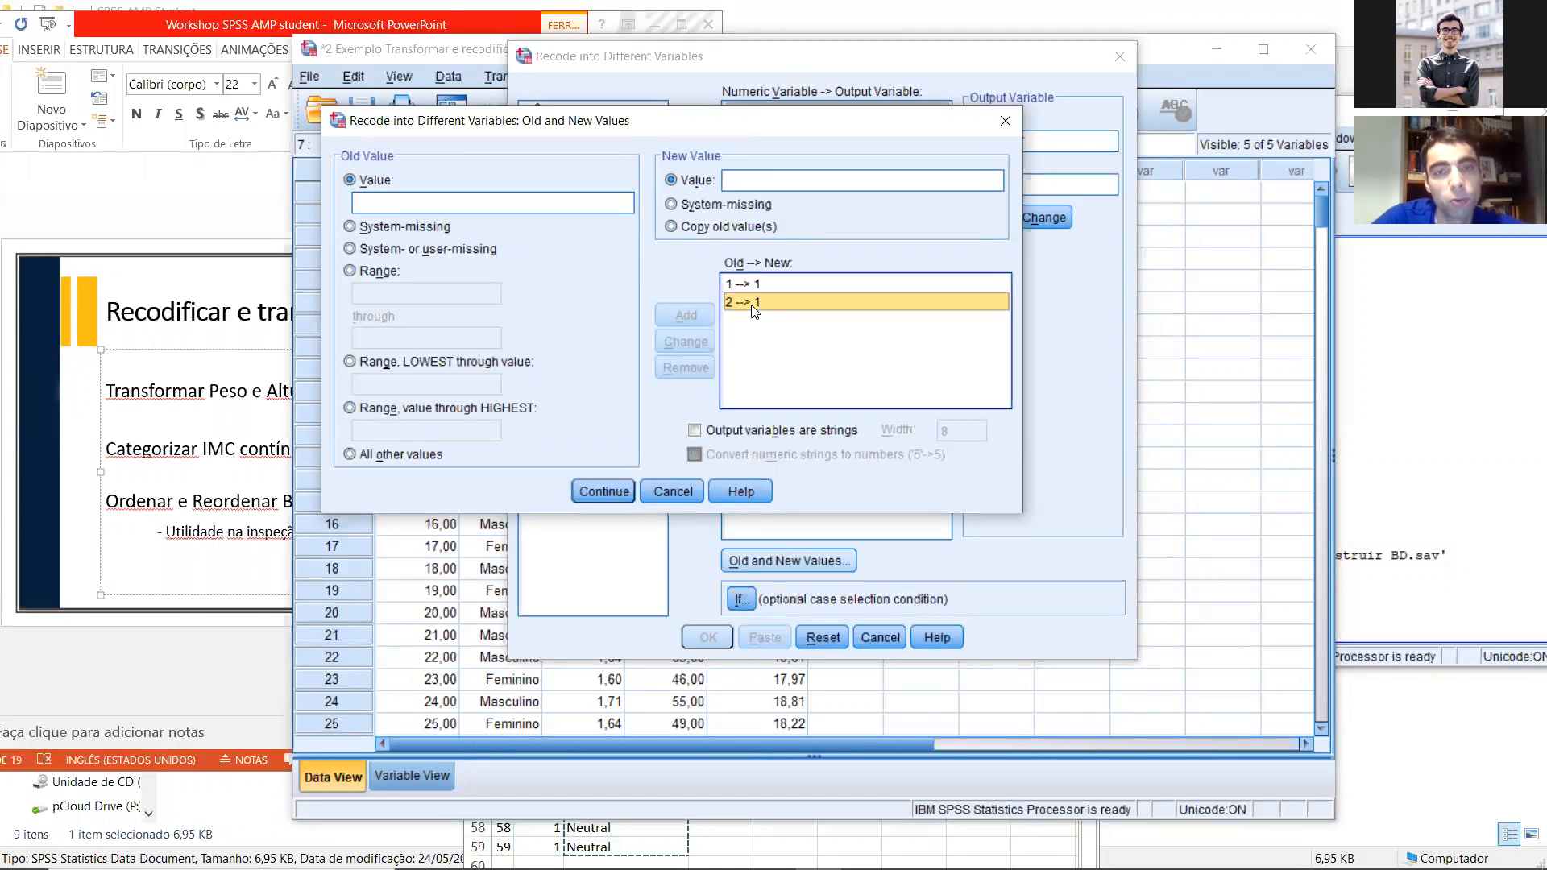
{"action": "left_click", "coordinate": [685, 368]}
{"action": "left_click", "coordinate": [749, 284]}
{"action": "left_click", "coordinate": [686, 367]}
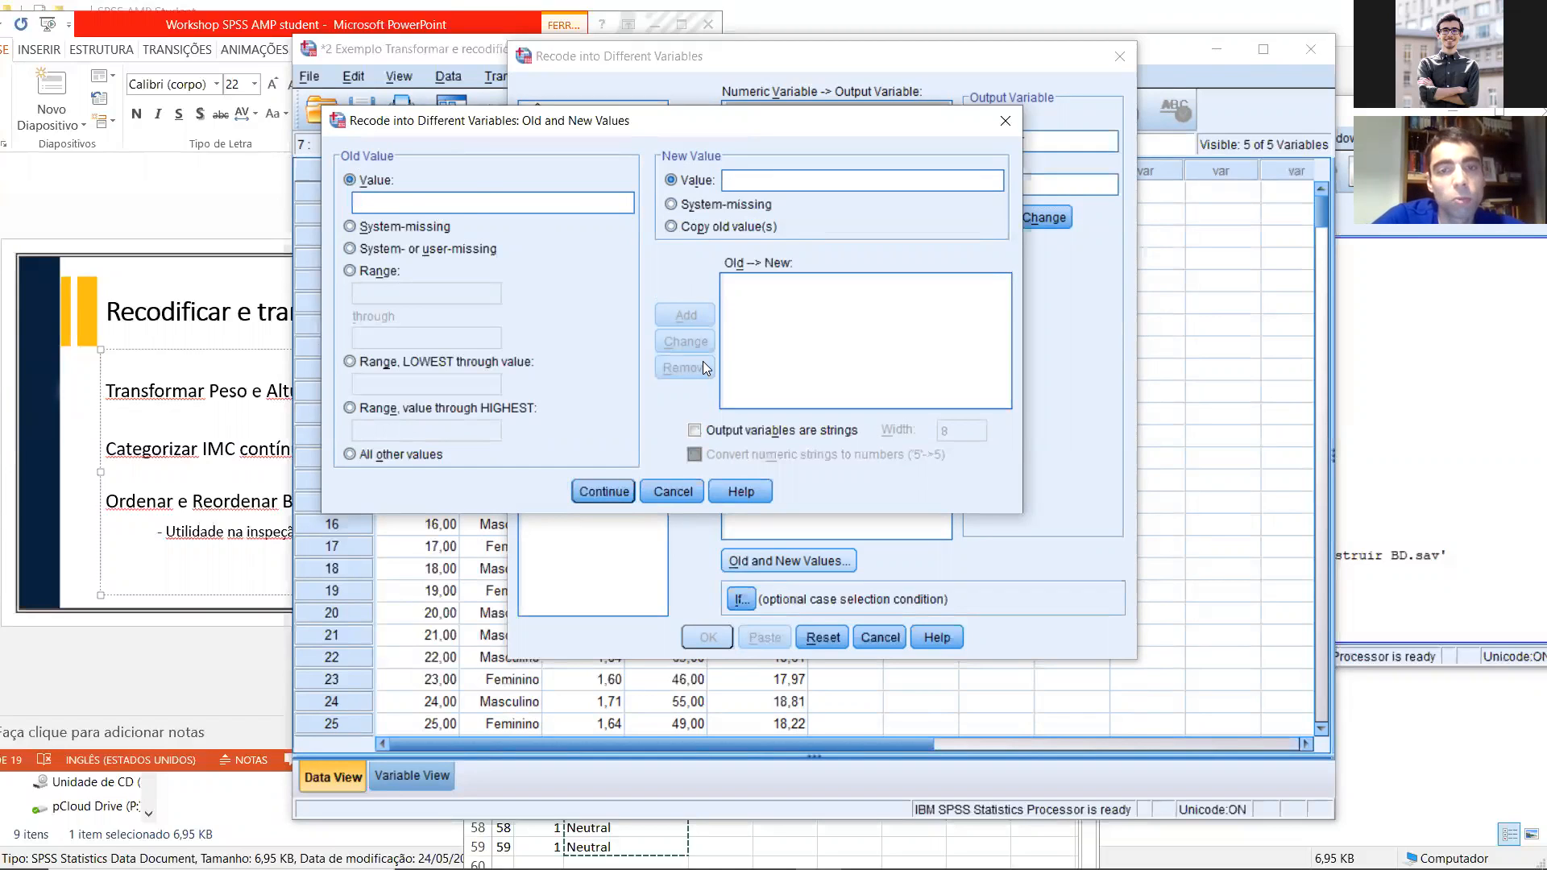
Step: Check the cutoff on the slide and add a recode rule from the lowest value through 25 to 0
{"action": "left_click_drag", "start_coordinate": [494, 124], "coordinate": [582, 118]}
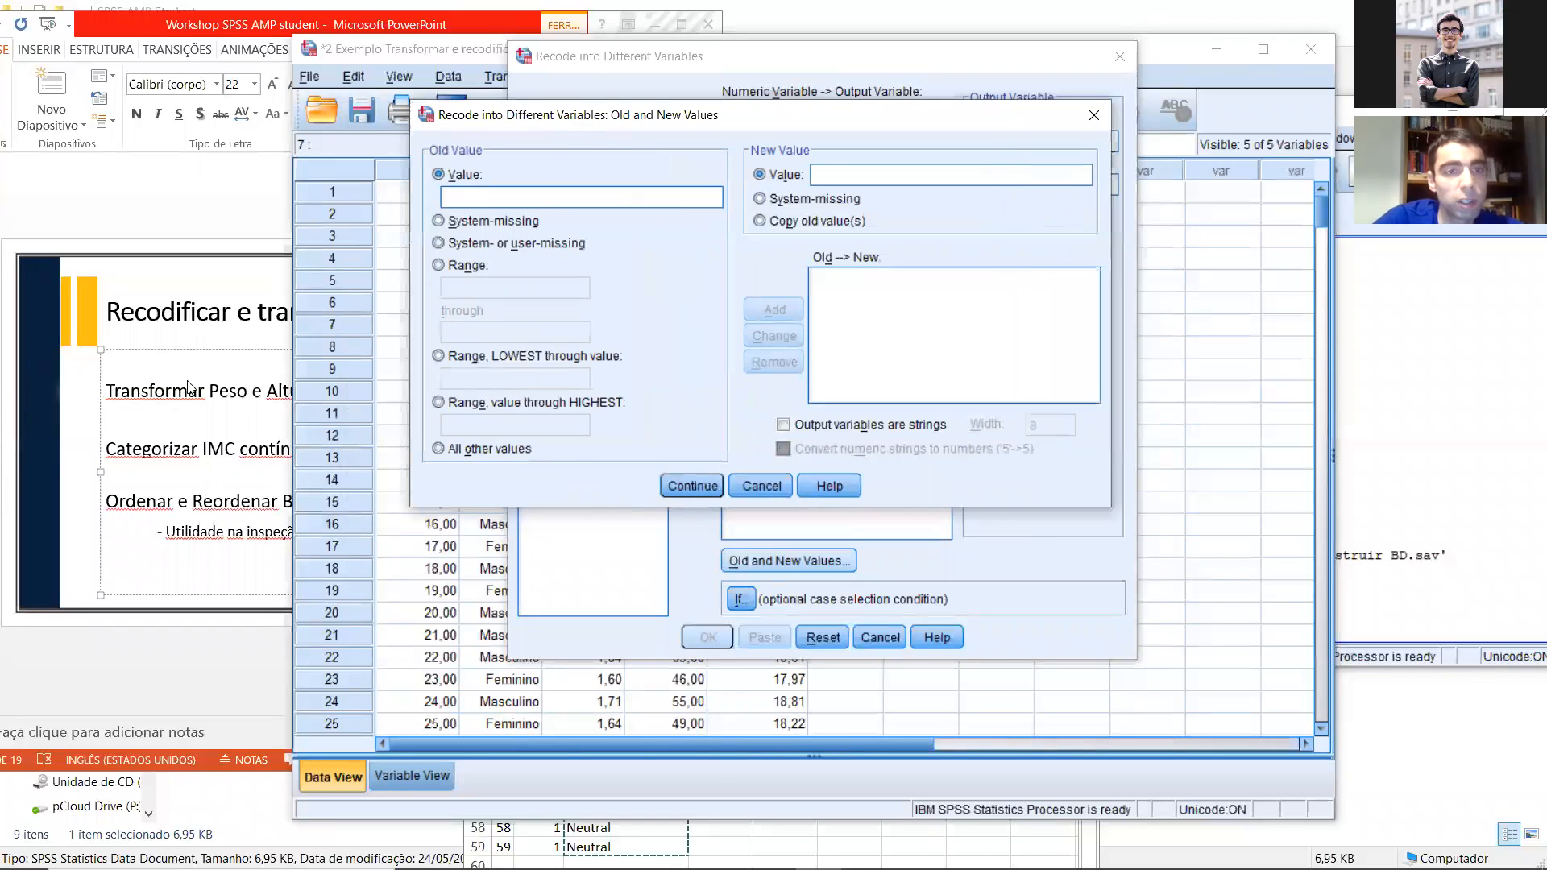
{"action": "left_click", "coordinate": [188, 380]}
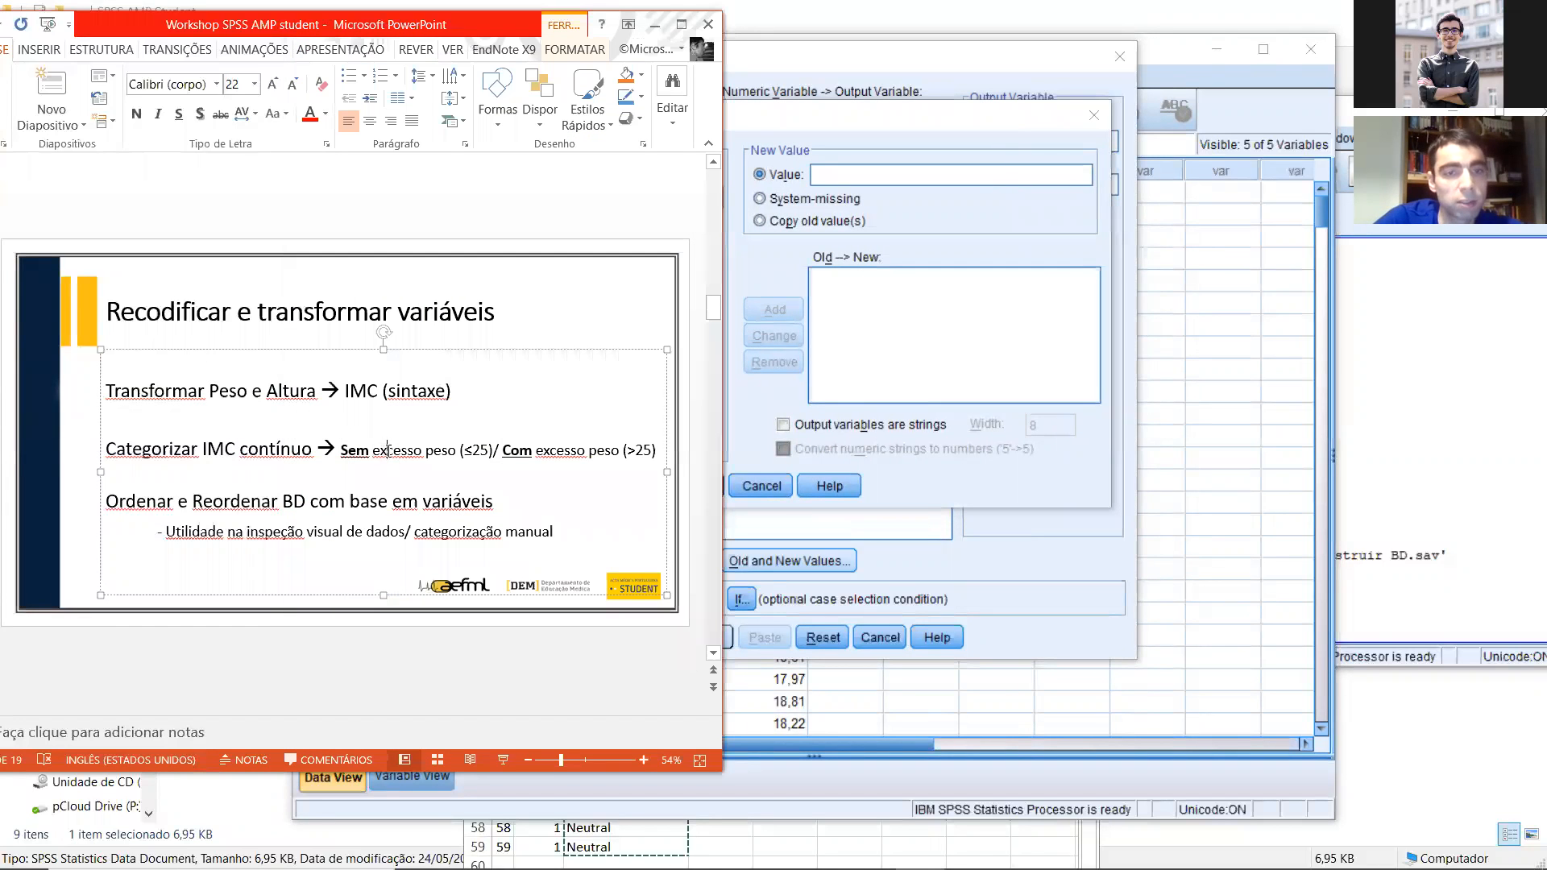
{"action": "left_click", "coordinate": [744, 407]}
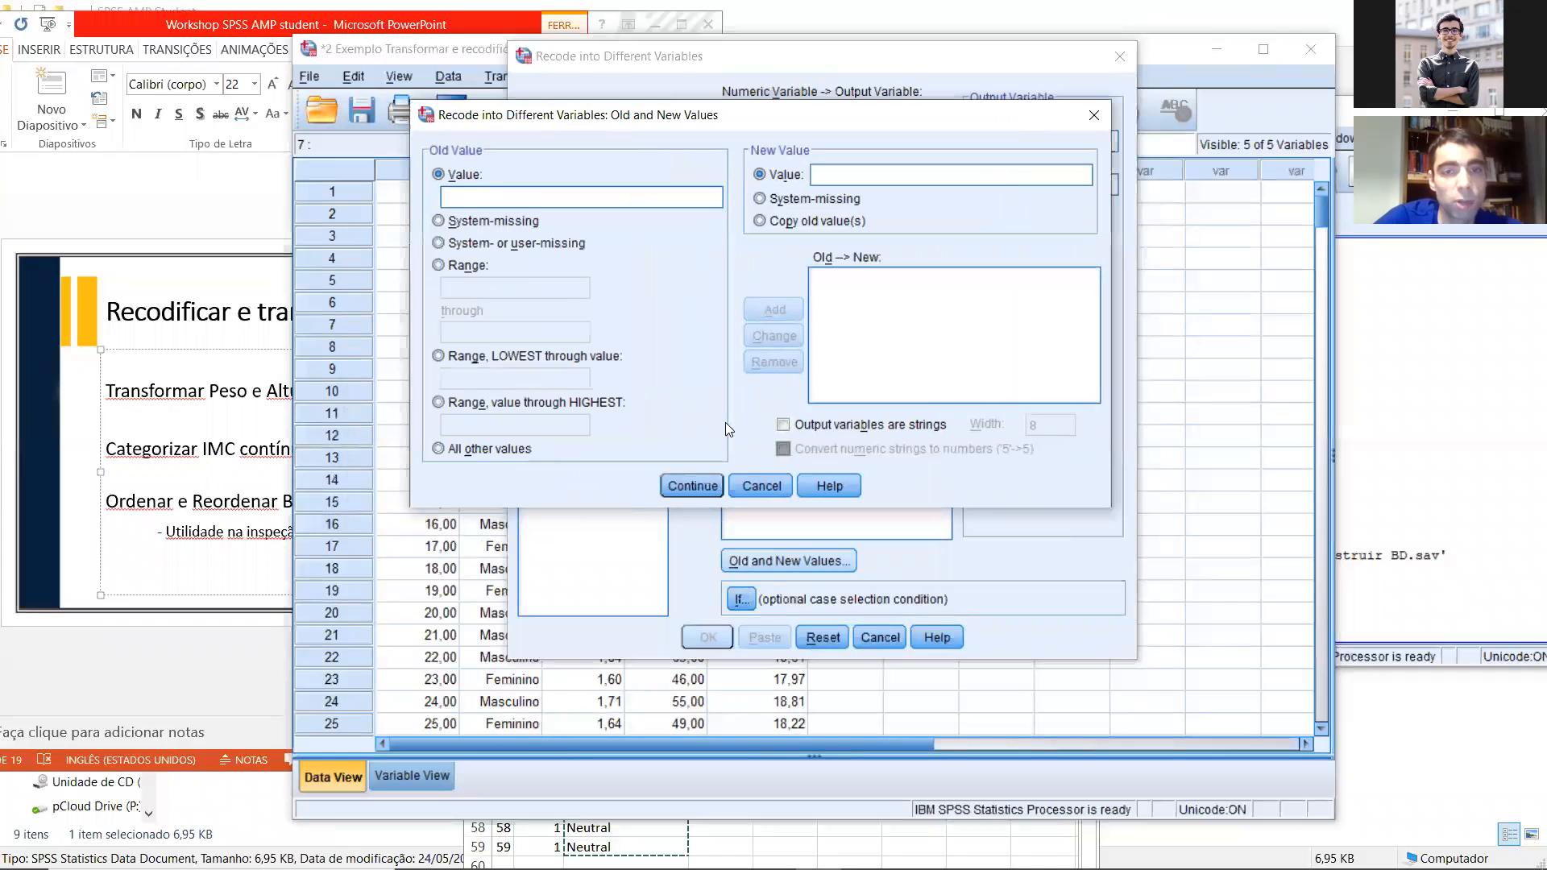
{"action": "left_click", "coordinate": [467, 357]}
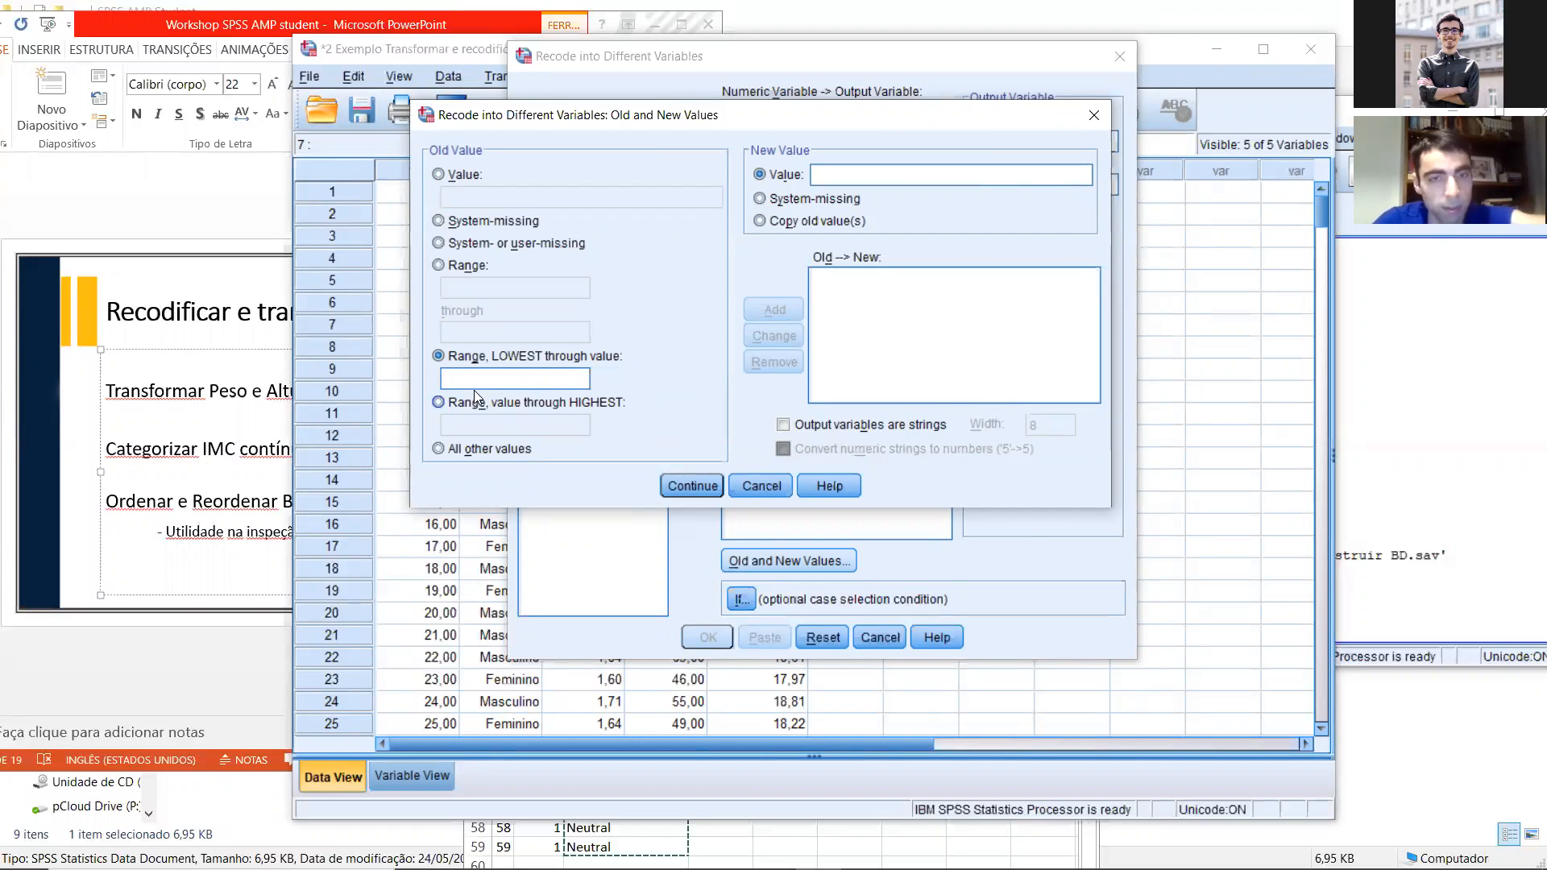
{"action": "type", "text": "25"}
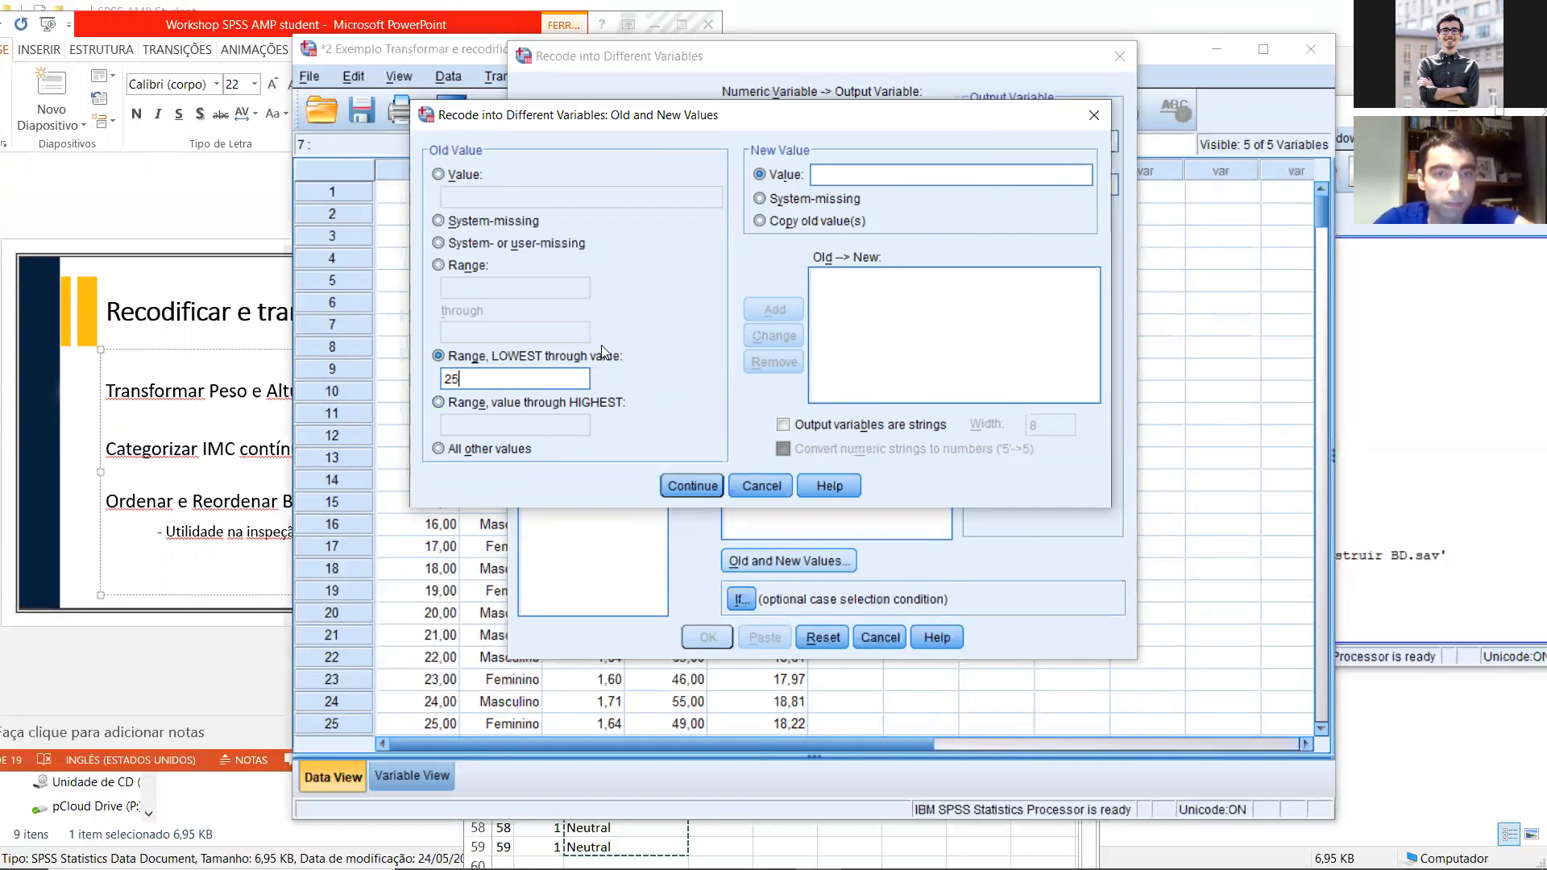
{"action": "type", "text": "0"}
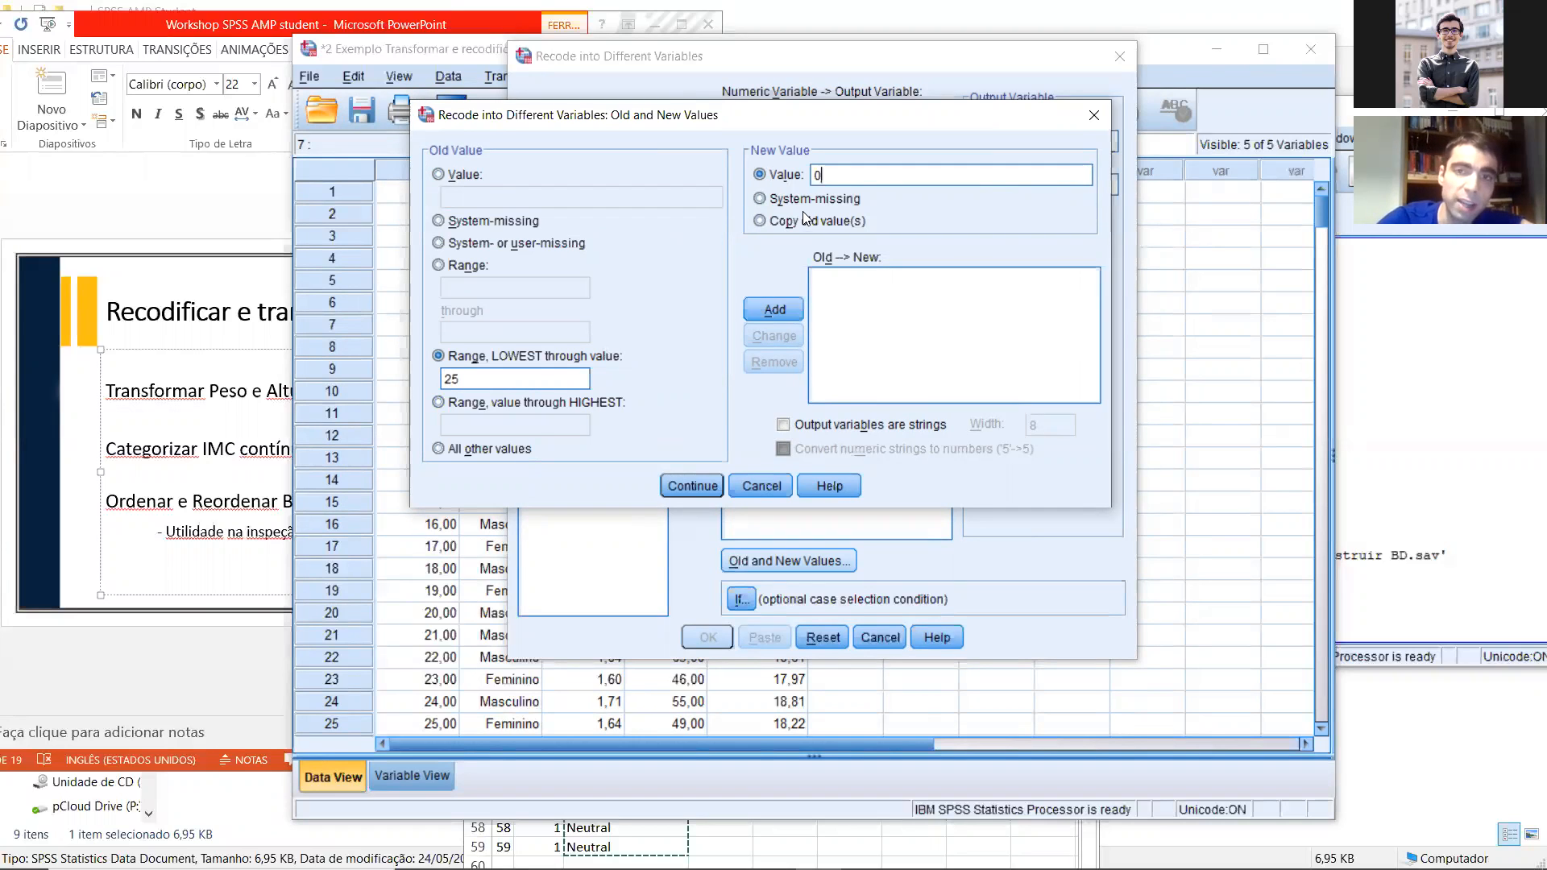
{"action": "left_click", "coordinate": [788, 313]}
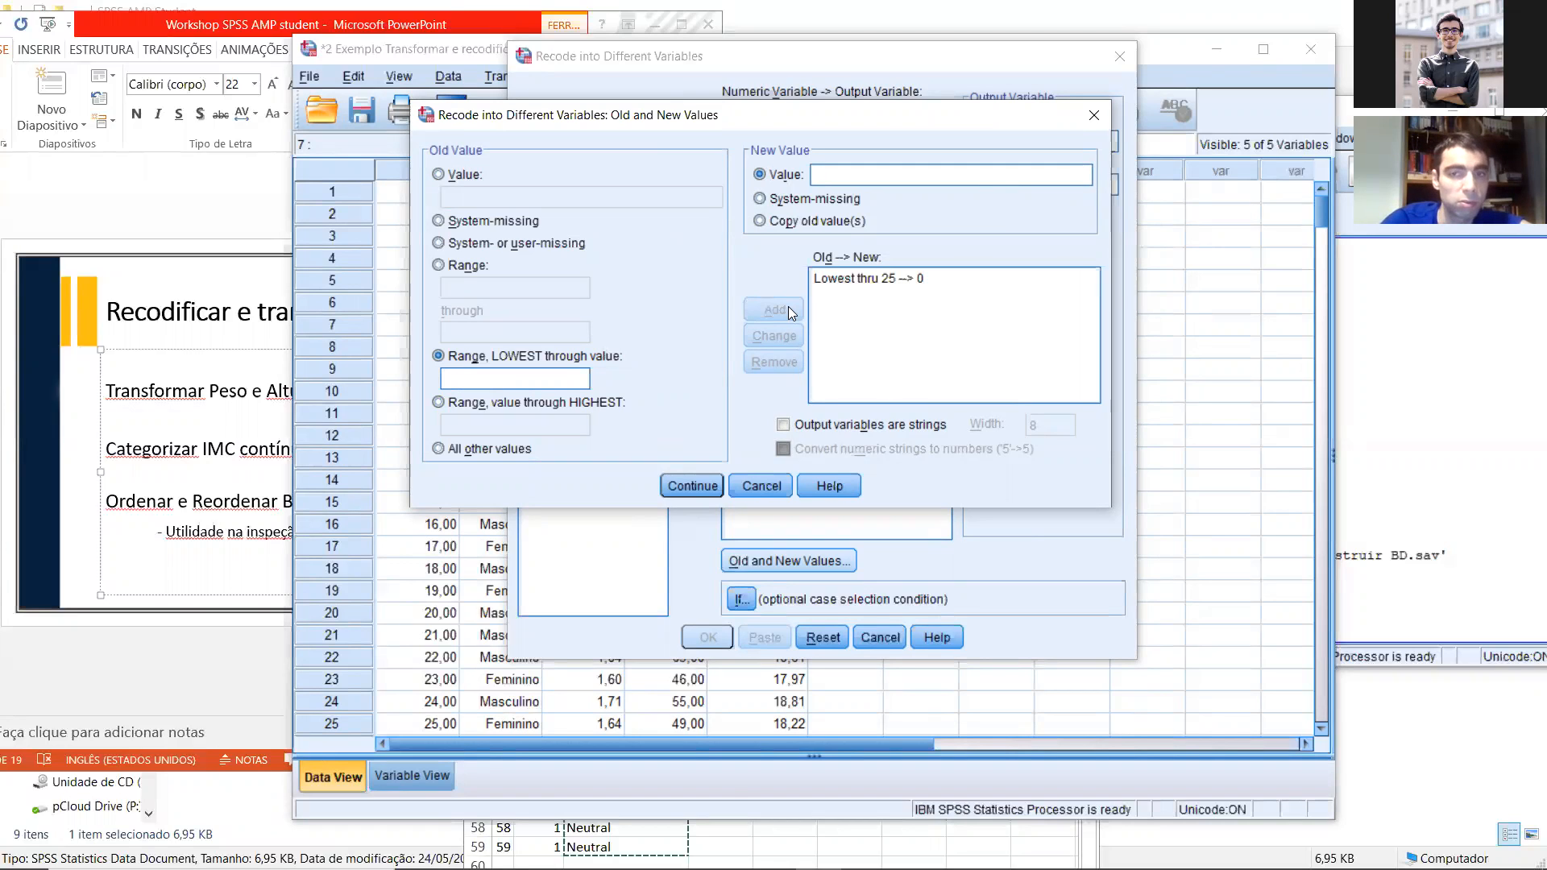
Step: Add a recode rule from 25,00001 through the highest value to 1, checking the overweight cutoff on the slide
{"action": "left_click", "coordinate": [532, 403]}
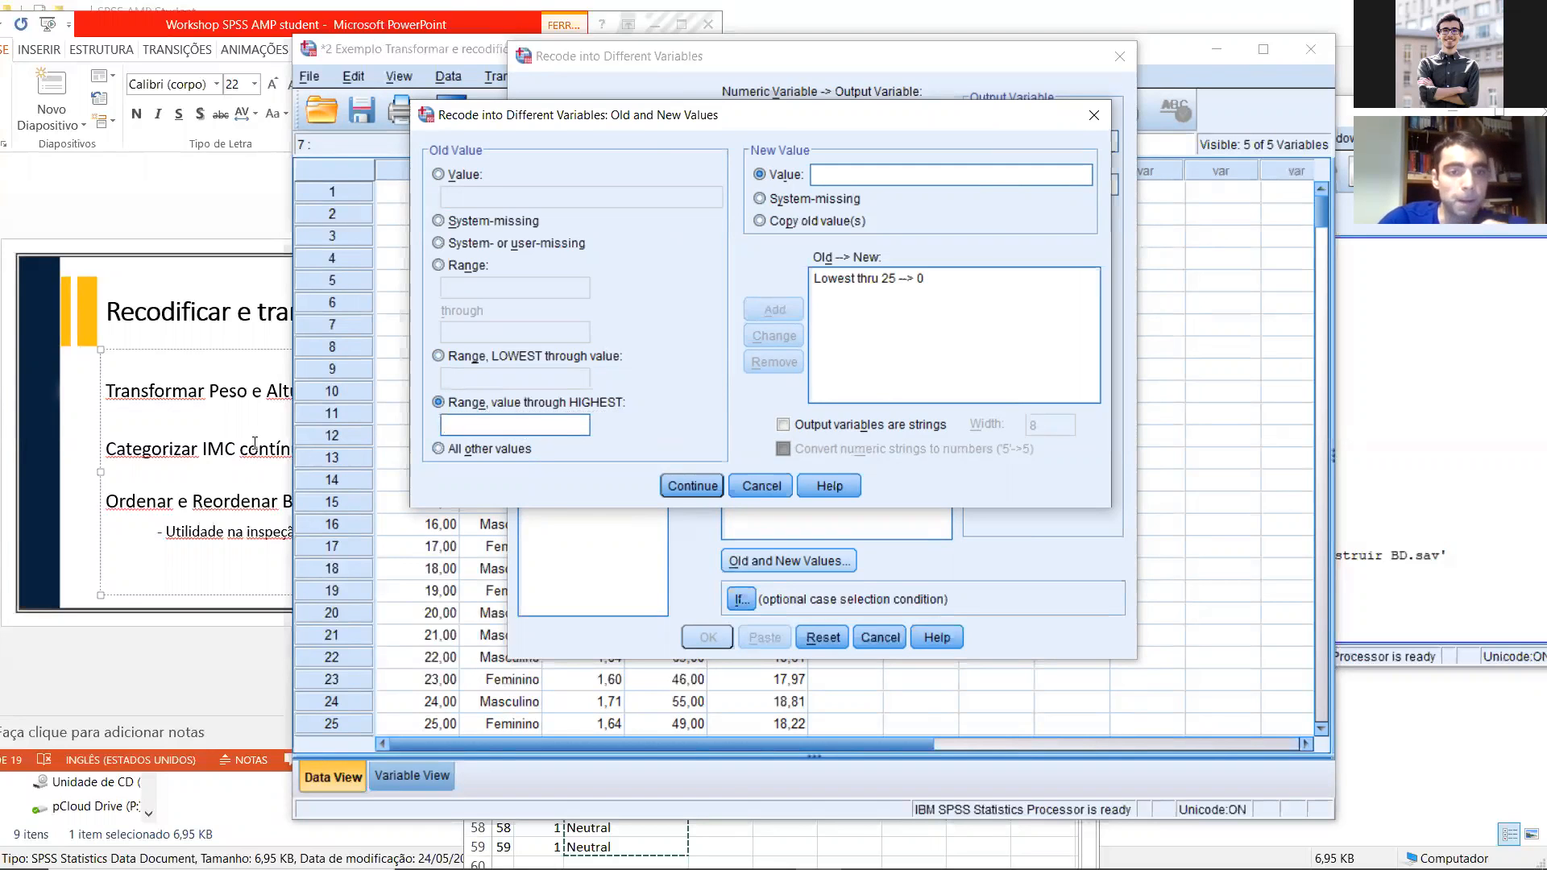
{"action": "key", "text": "alt+Tab"}
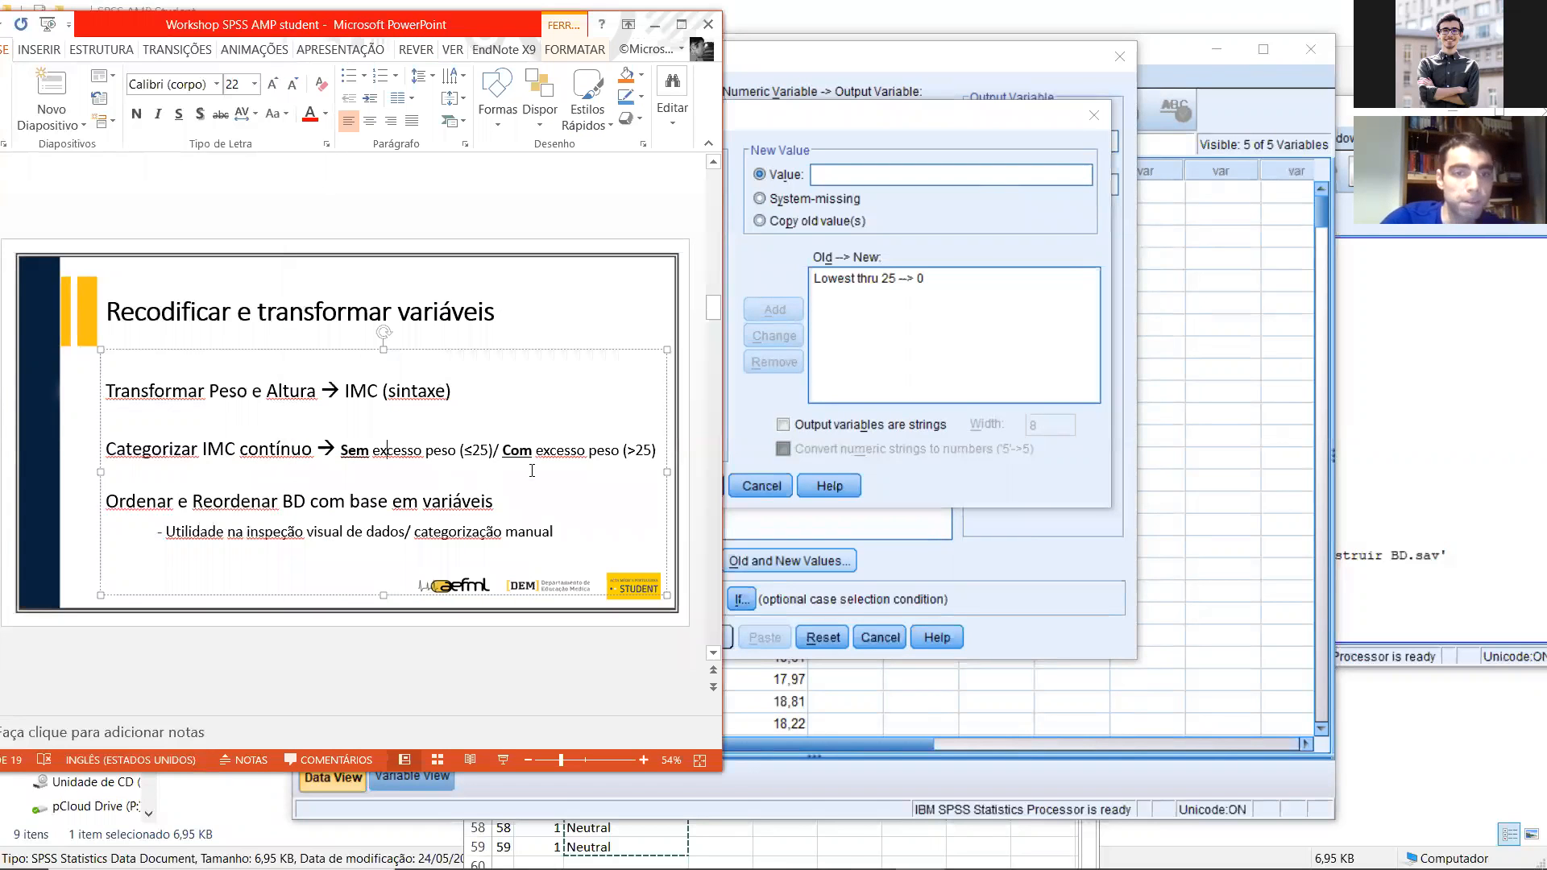
{"action": "left_click", "coordinate": [753, 406]}
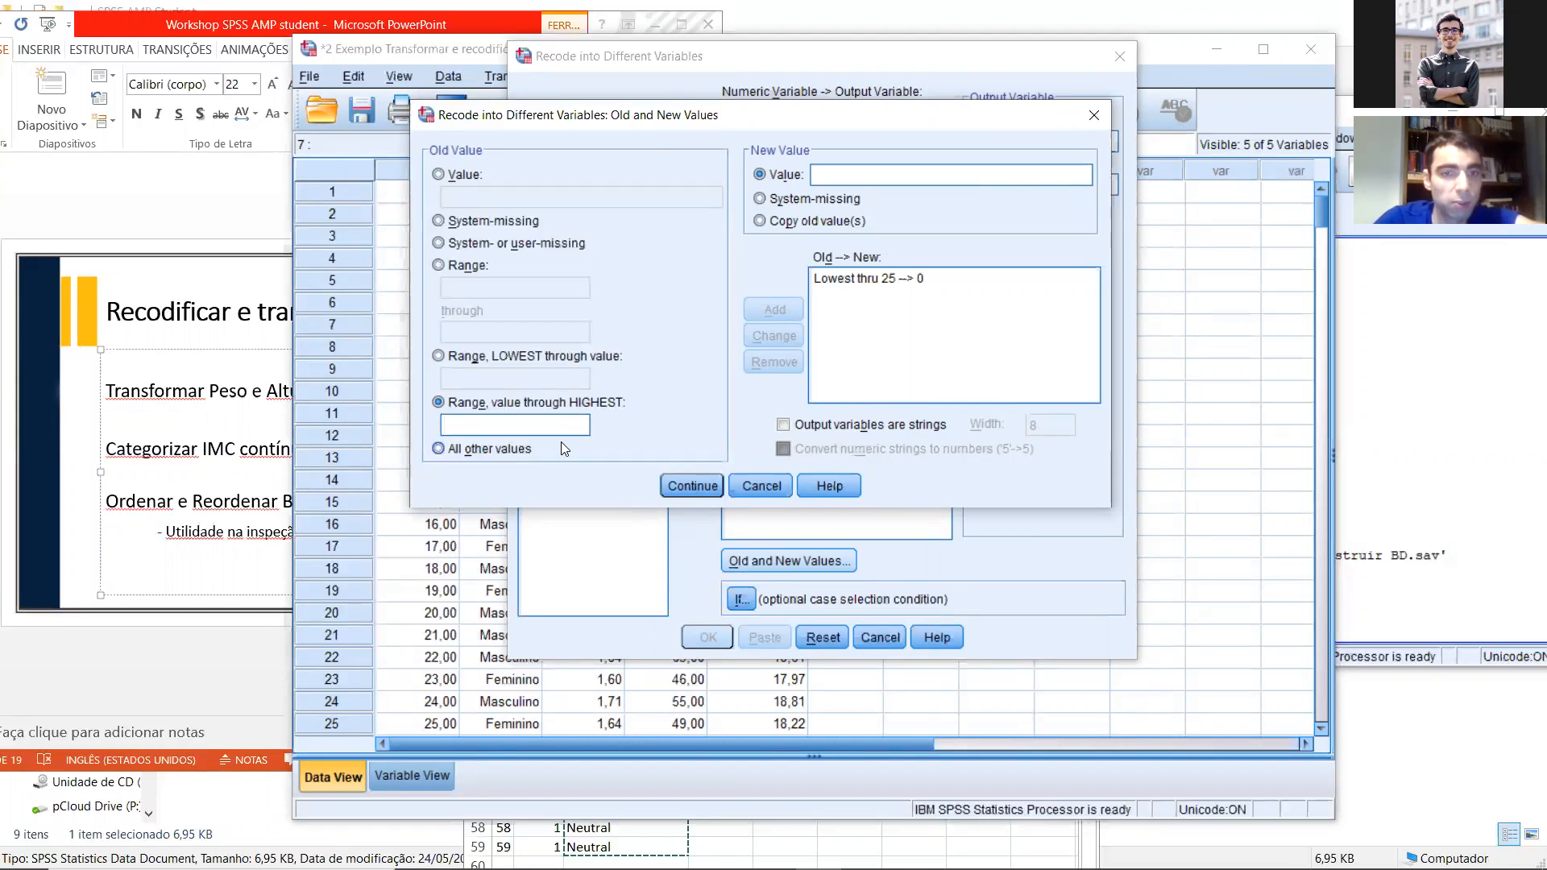
{"action": "type", "text": "25,0001"}
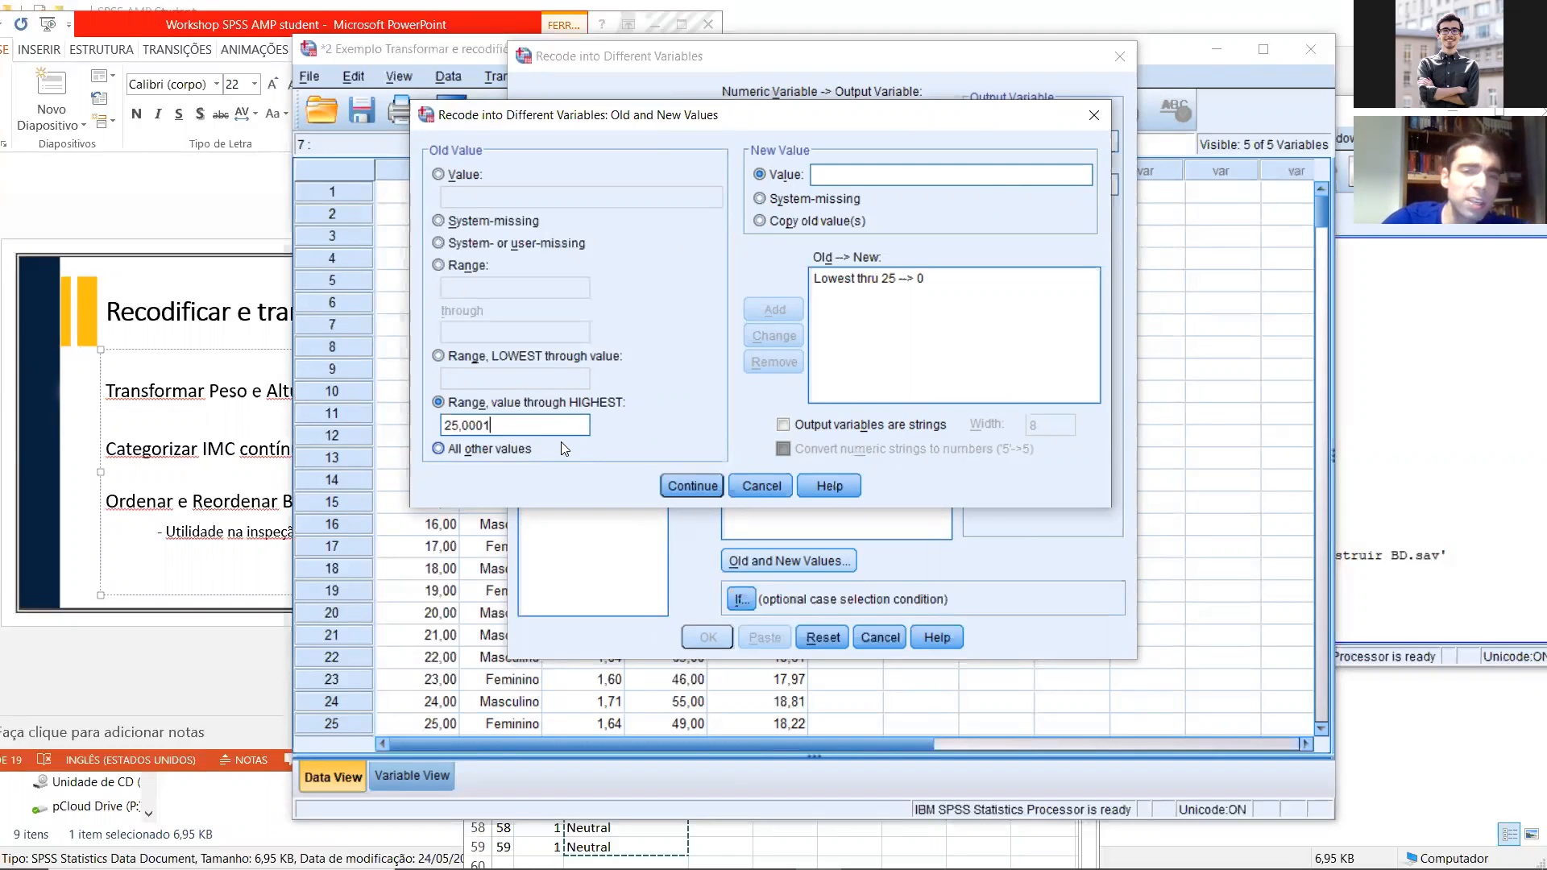
{"action": "key", "text": "BackSpace"}
{"action": "key", "text": "BackSpace"}
{"action": "key", "text": "BackSpace"}
{"action": "key", "text": "BackSpace"}
{"action": "key", "text": "BackSpace"}
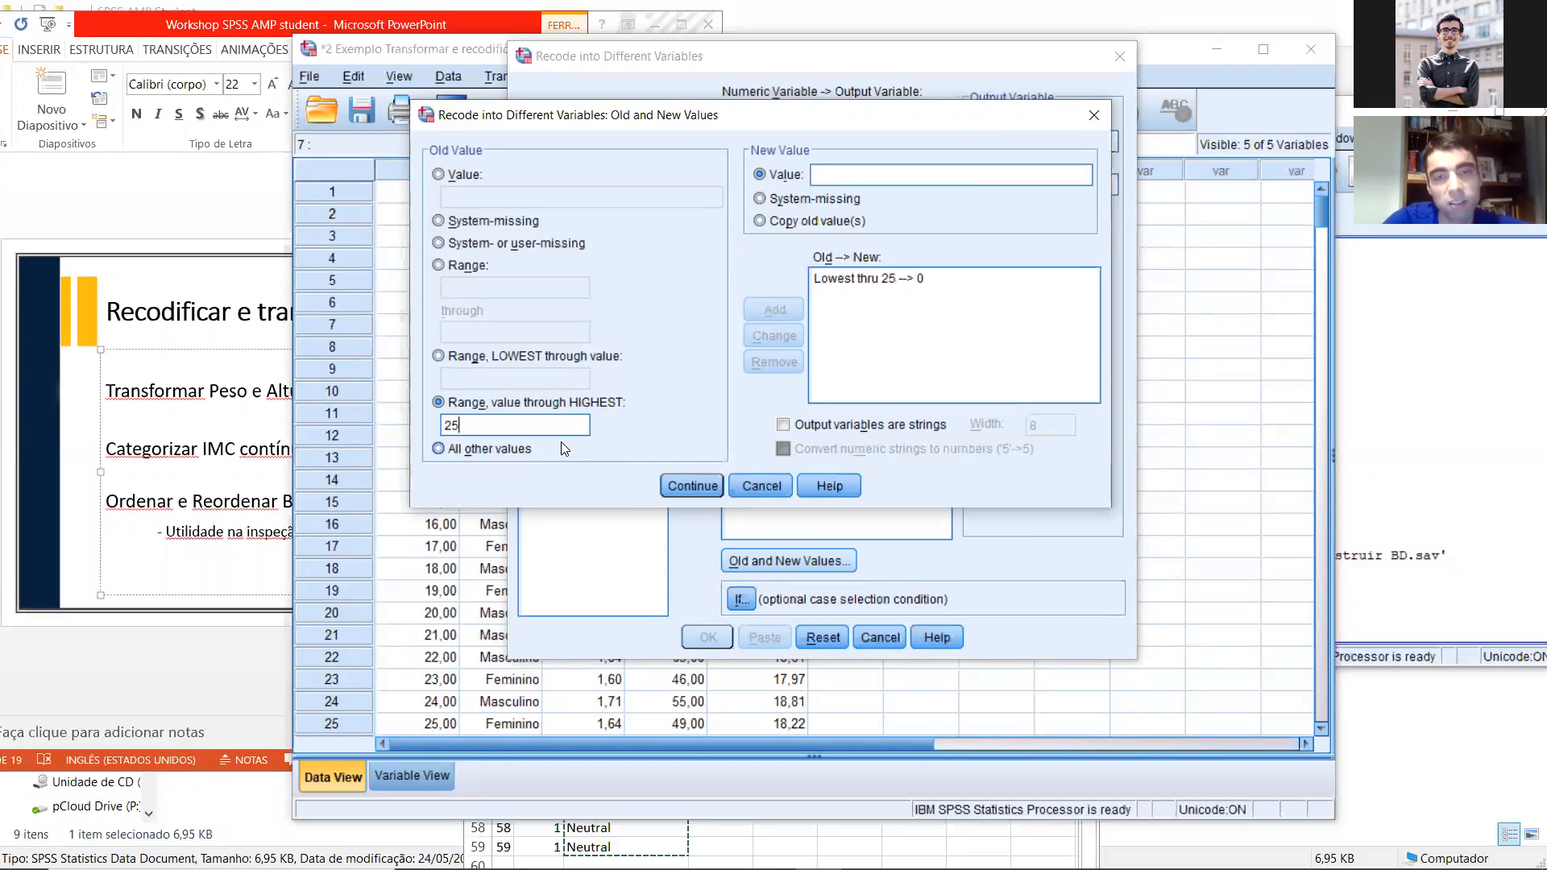
{"action": "type", "text": ",00001"}
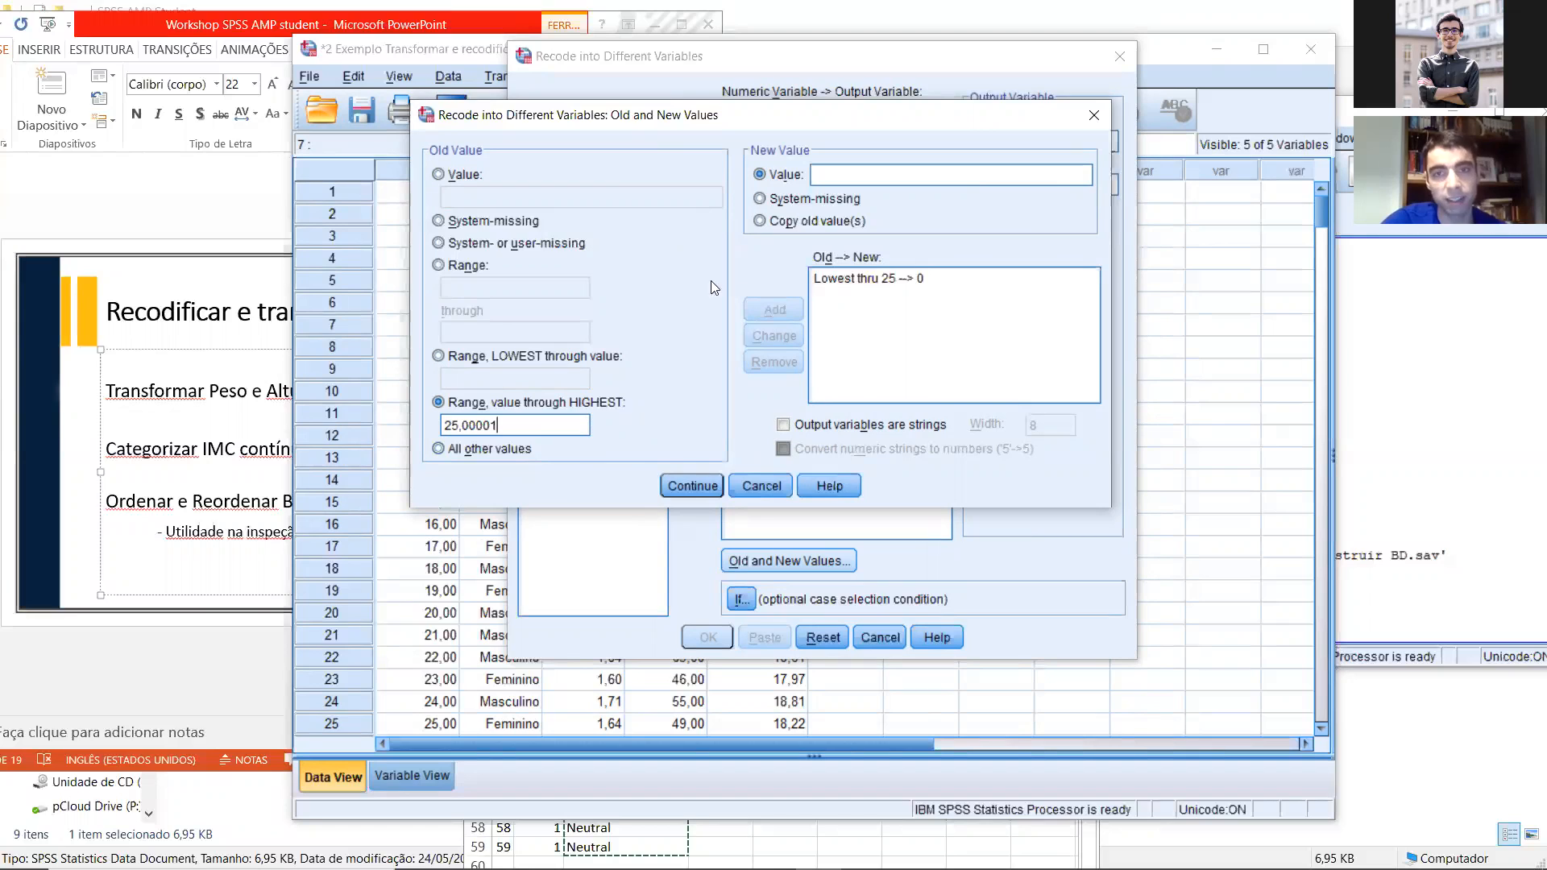
{"action": "left_click", "coordinate": [815, 175]}
{"action": "type", "text": "1"}
{"action": "left_click", "coordinate": [774, 309]}
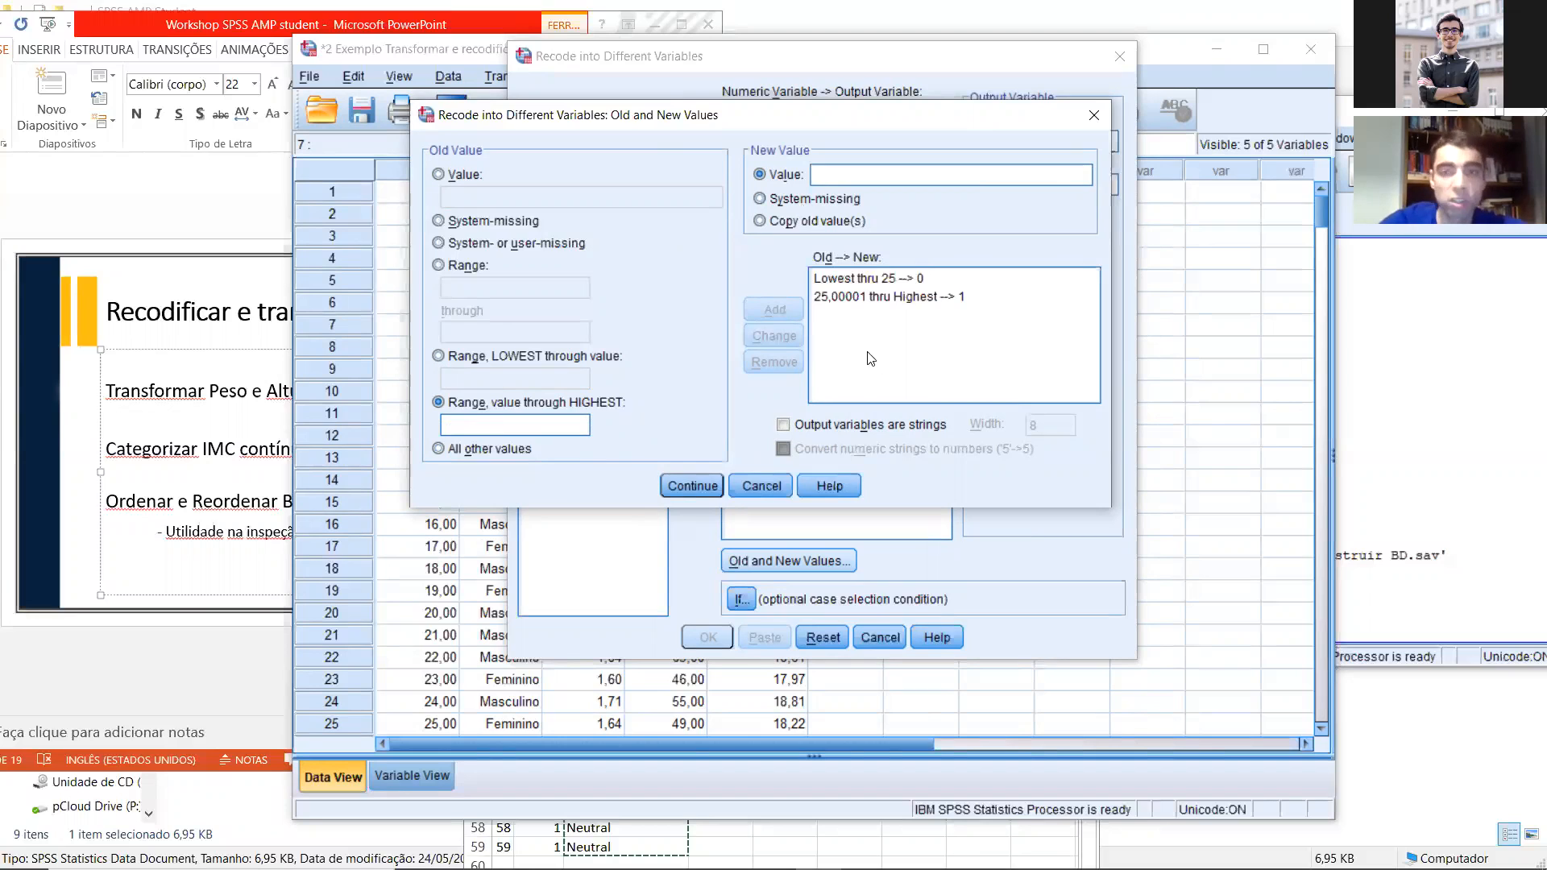
Step: Review both old-to-new recode rules in turn, comparing the lowest-through-25 range with the 25,00001-through-highest range
{"action": "left_click", "coordinate": [858, 281]}
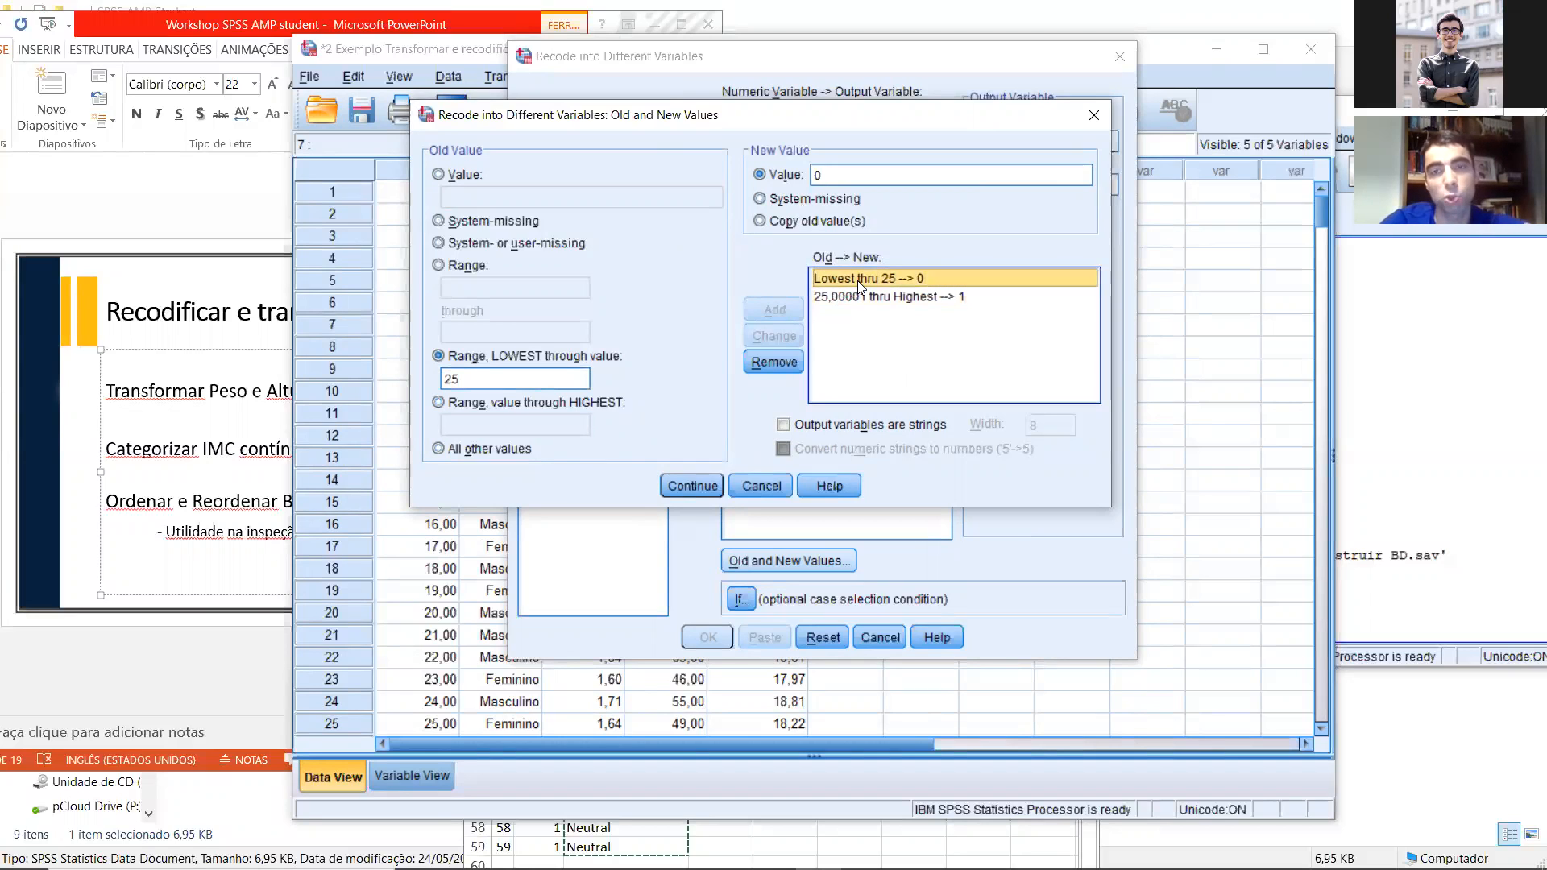
{"action": "left_click", "coordinate": [843, 298]}
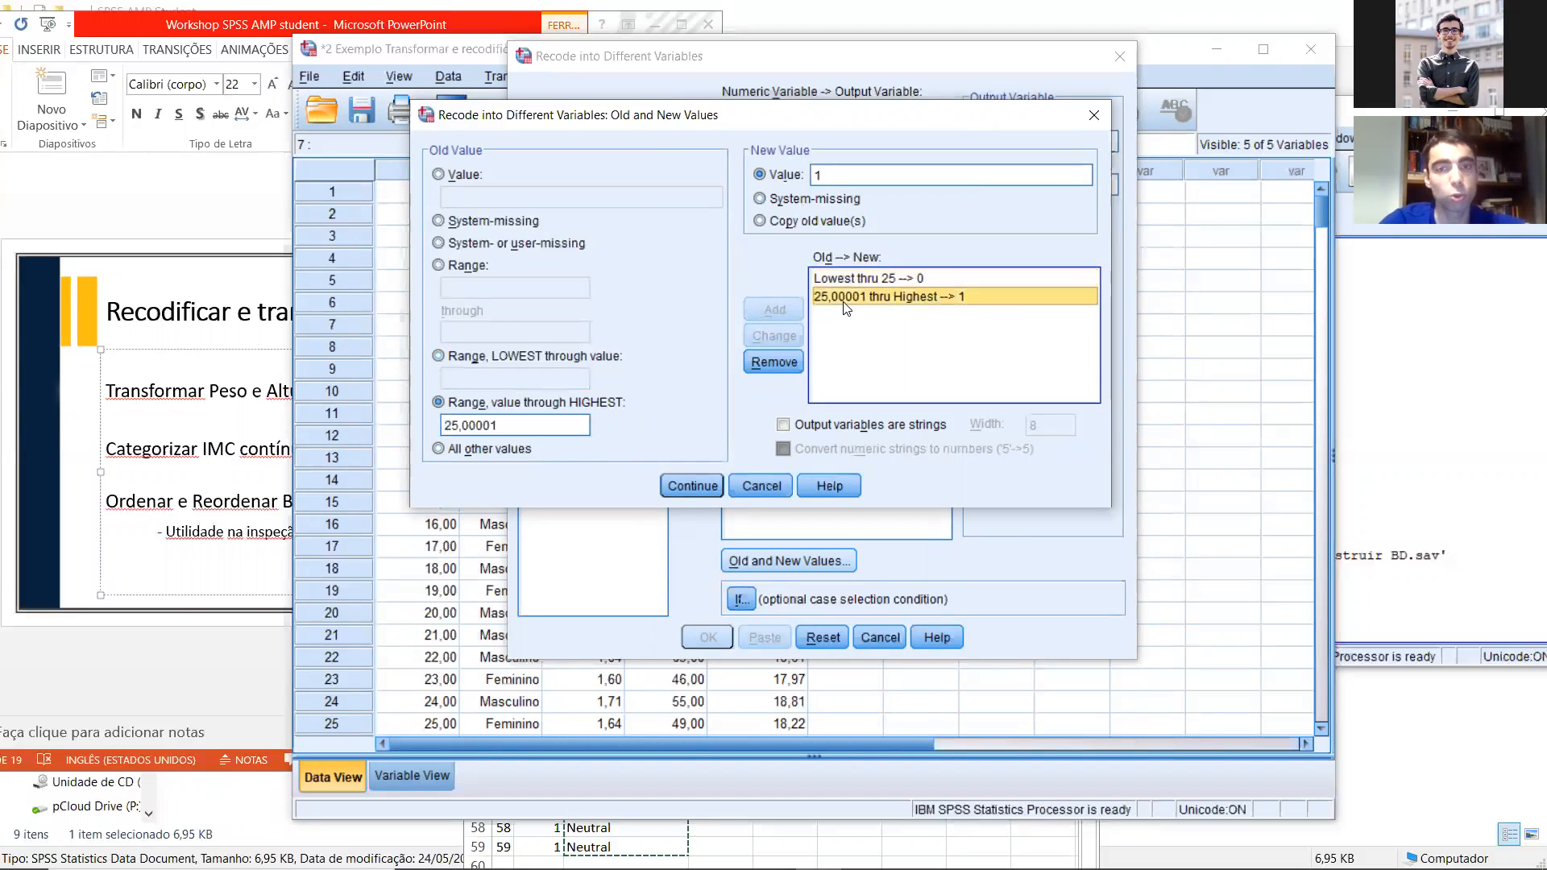
{"action": "left_click", "coordinate": [903, 281]}
{"action": "left_click", "coordinate": [907, 296]}
{"action": "left_click", "coordinate": [904, 280]}
{"action": "left_click", "coordinate": [905, 296]}
{"action": "left_click", "coordinate": [903, 280]}
{"action": "left_click", "coordinate": [883, 293]}
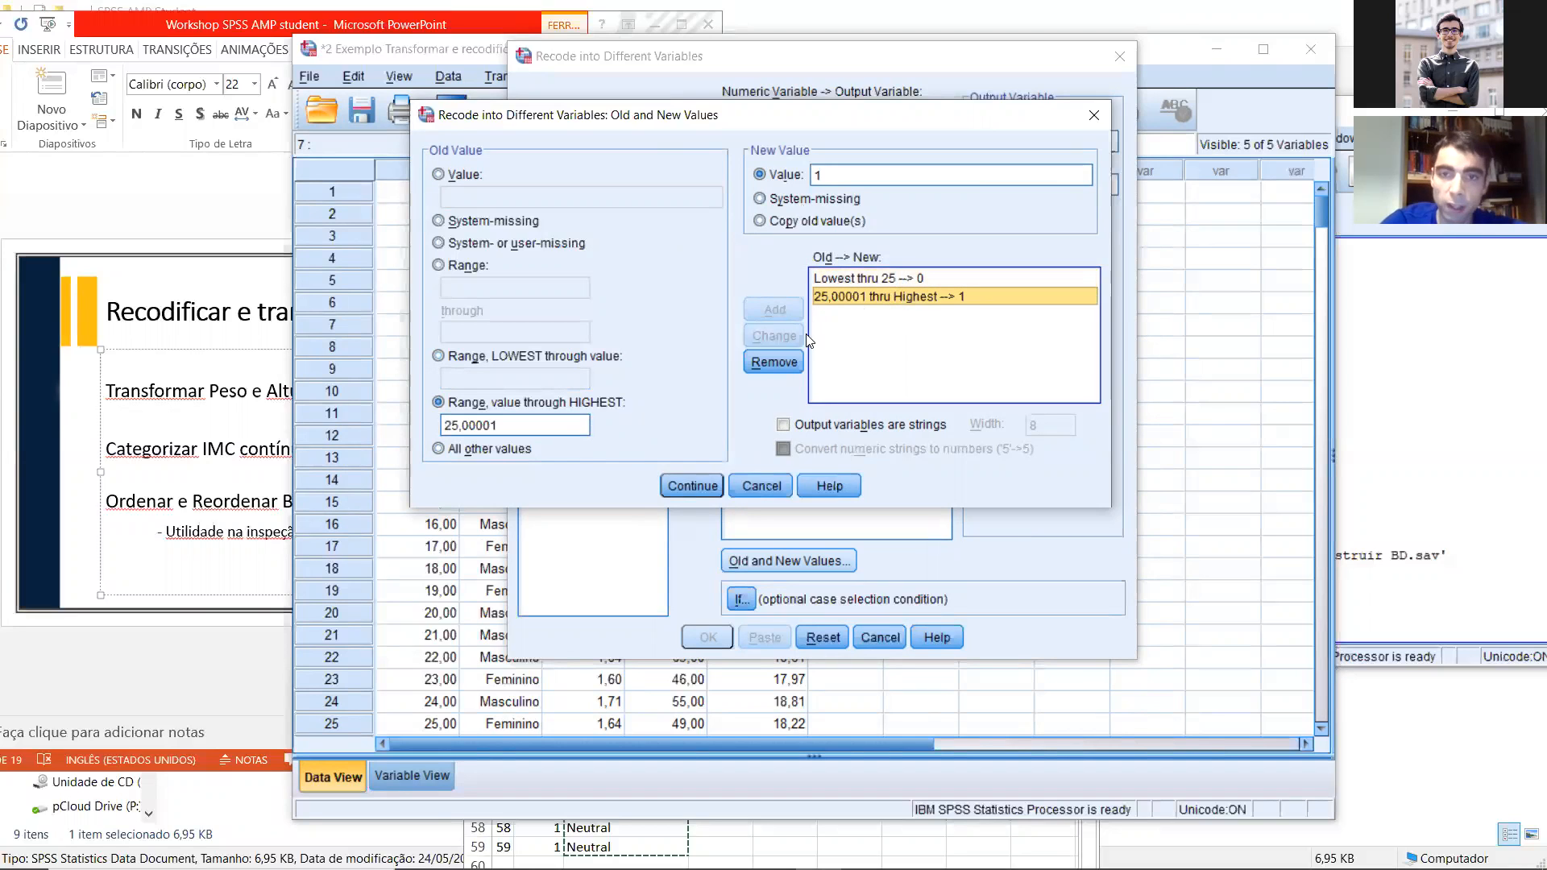
{"action": "left_click", "coordinate": [847, 280]}
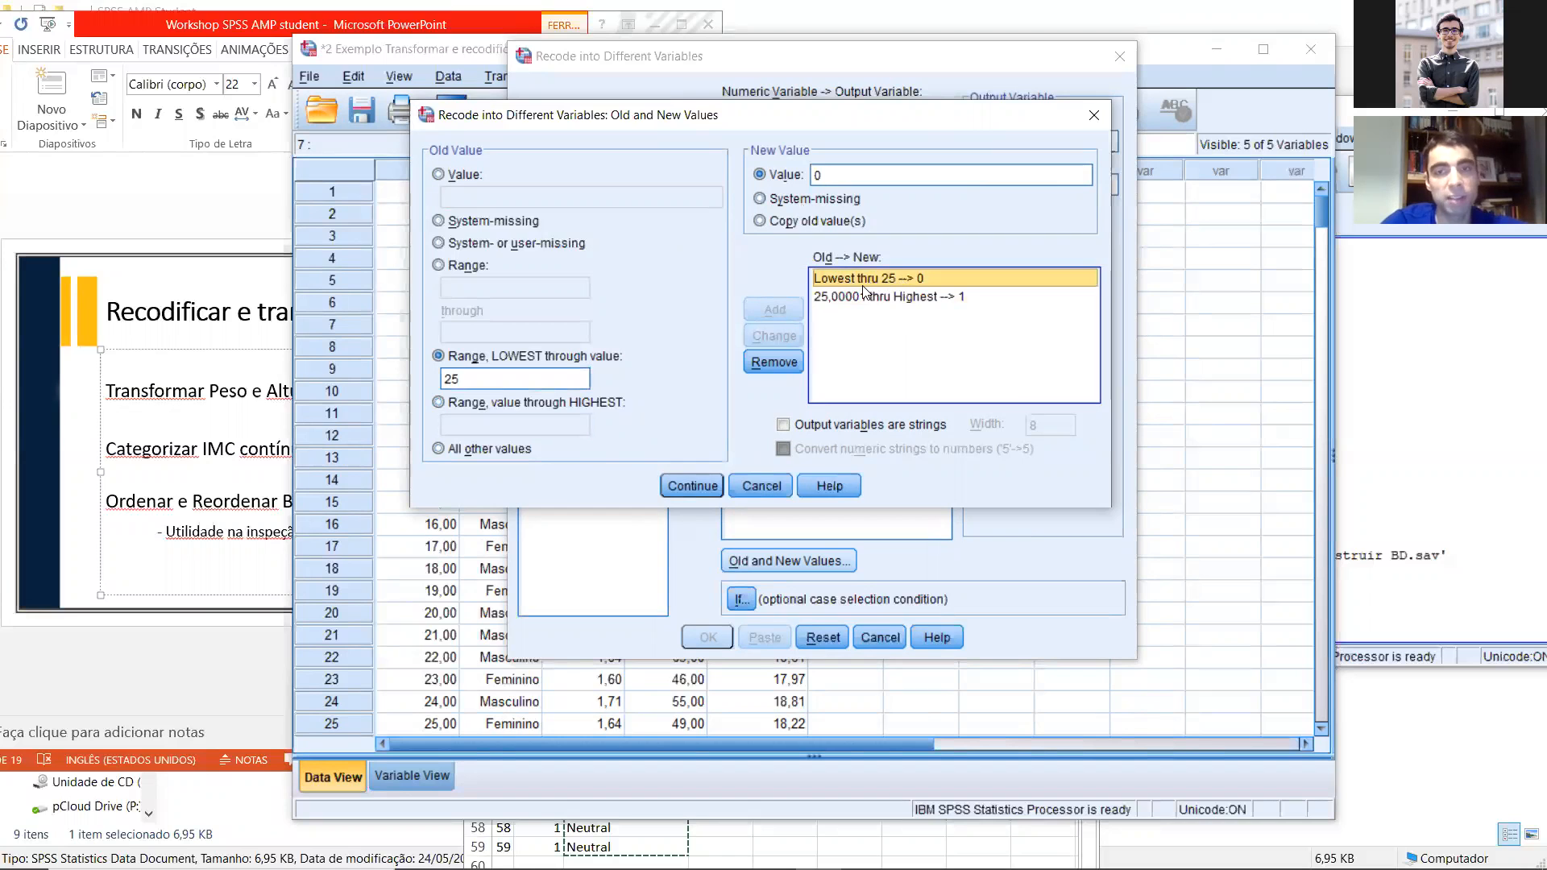
{"action": "left_click", "coordinate": [838, 297]}
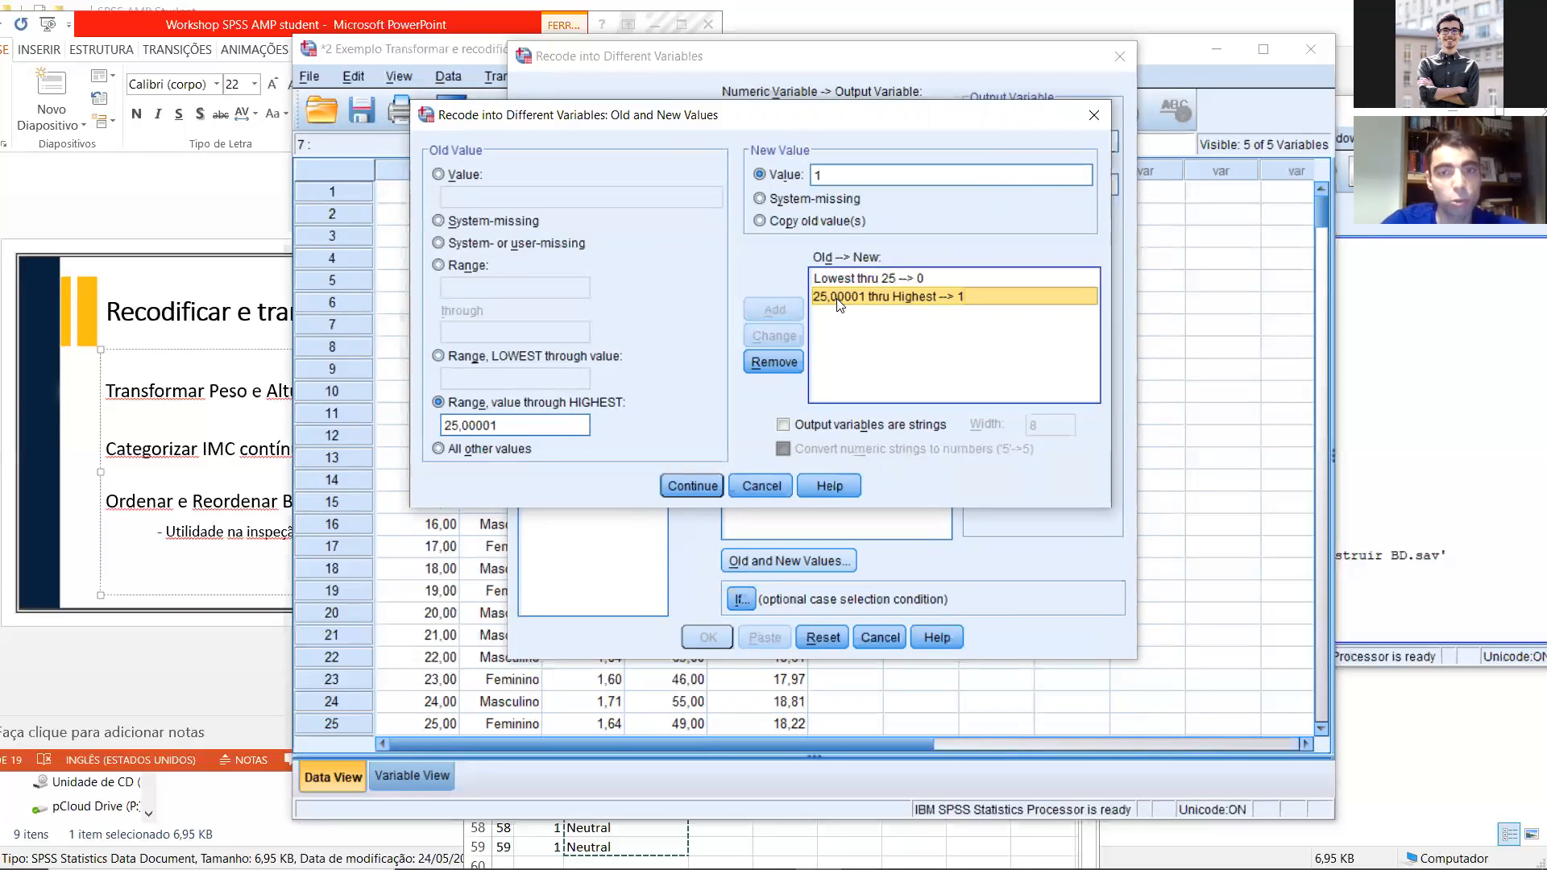
Step: Accept the rules and run the recode of IMC into IMC_CAT, checking the new column in the data
{"action": "left_click", "coordinate": [692, 485]}
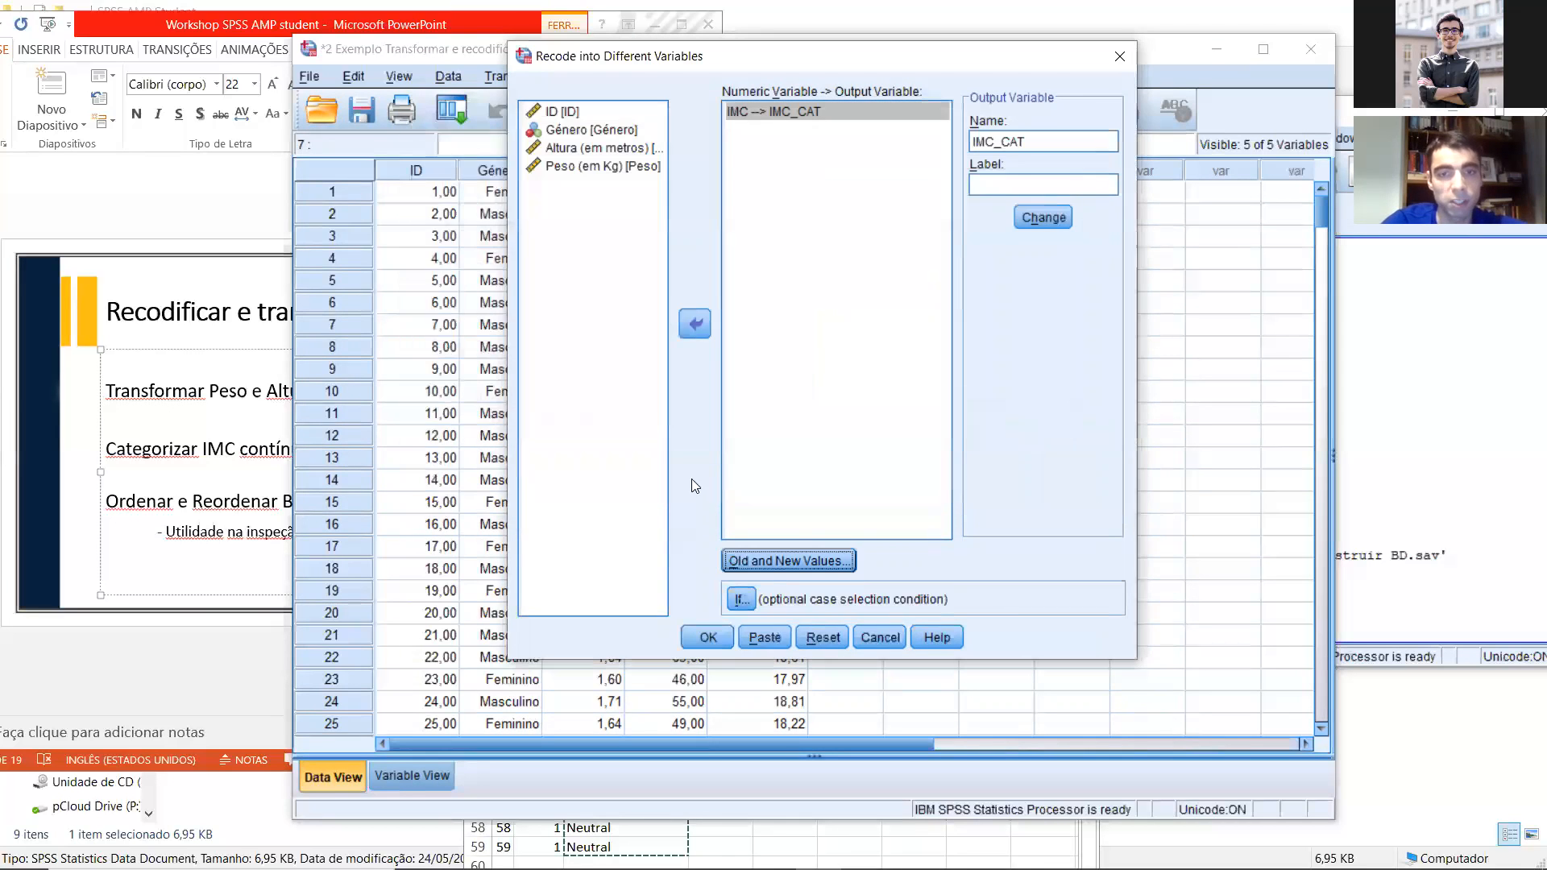
{"action": "left_click", "coordinate": [708, 638]}
{"action": "left_click", "coordinate": [512, 502]}
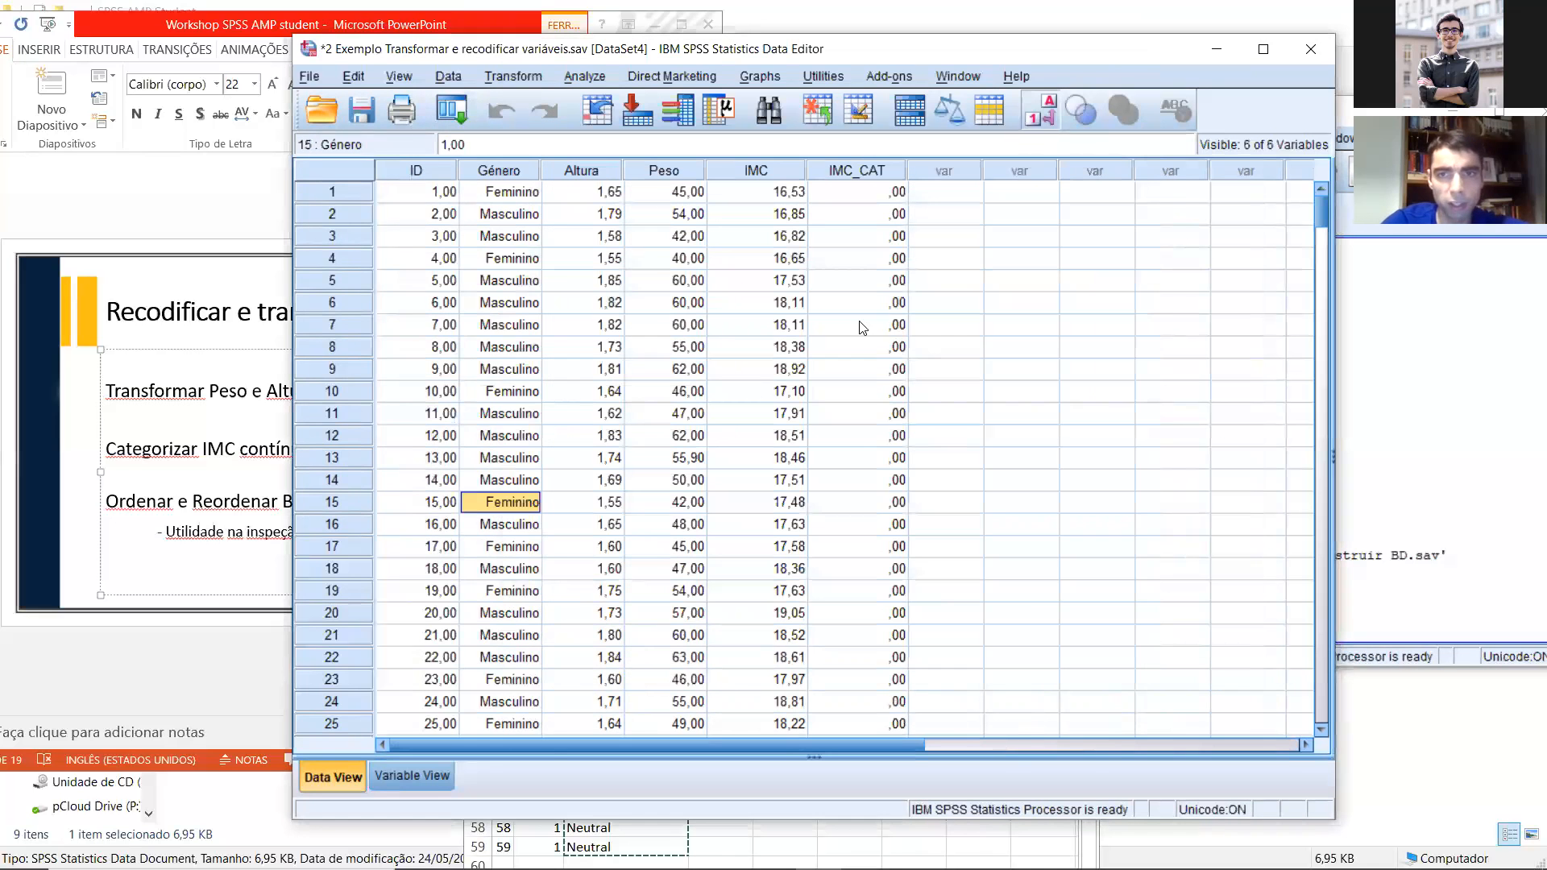
{"action": "scroll", "coordinate": [781, 265], "scroll_direction": "down", "scroll_amount": 5}
{"action": "scroll", "coordinate": [815, 219], "scroll_direction": "up", "scroll_amount": 5}
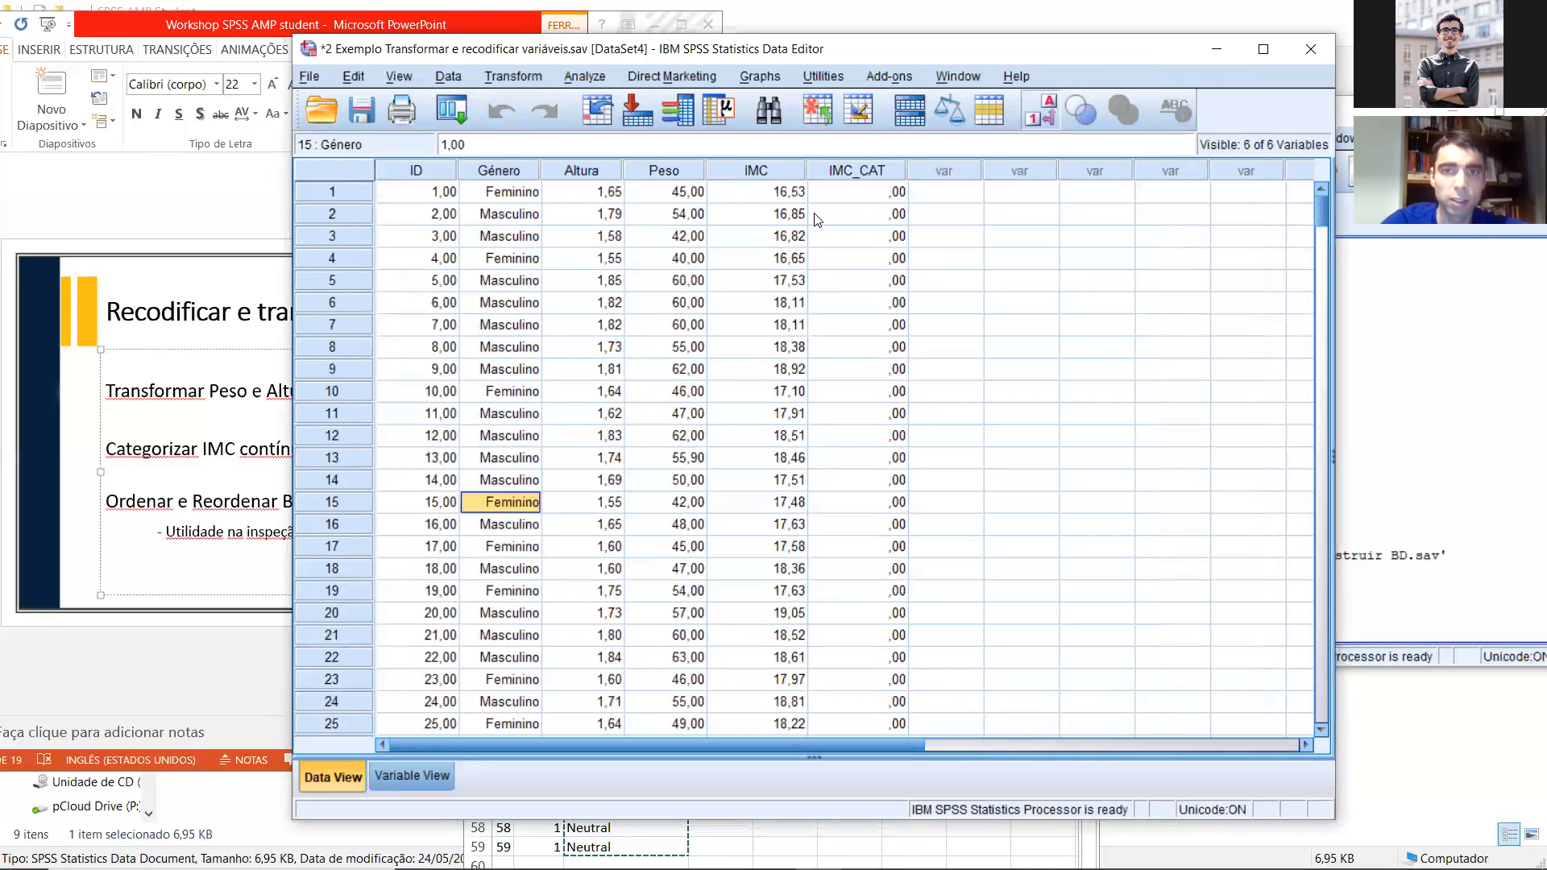
{"action": "right_click", "coordinate": [771, 167]}
{"action": "left_click", "coordinate": [842, 311]}
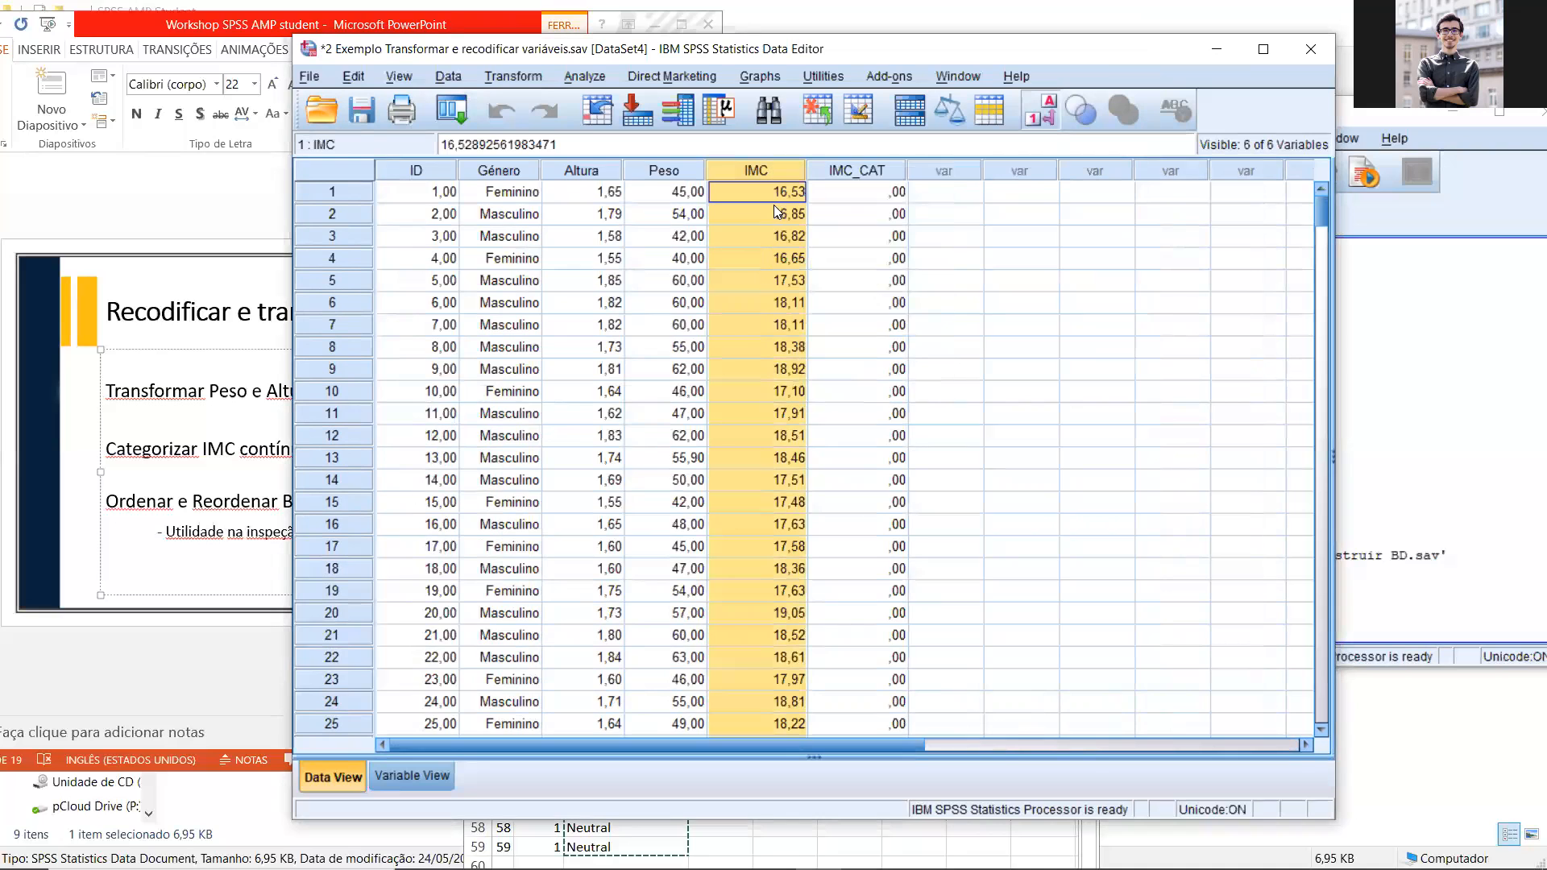
Step: Add the value label "<=25" for value 0 of the IMC_CAT variable
{"action": "left_click", "coordinate": [393, 764]}
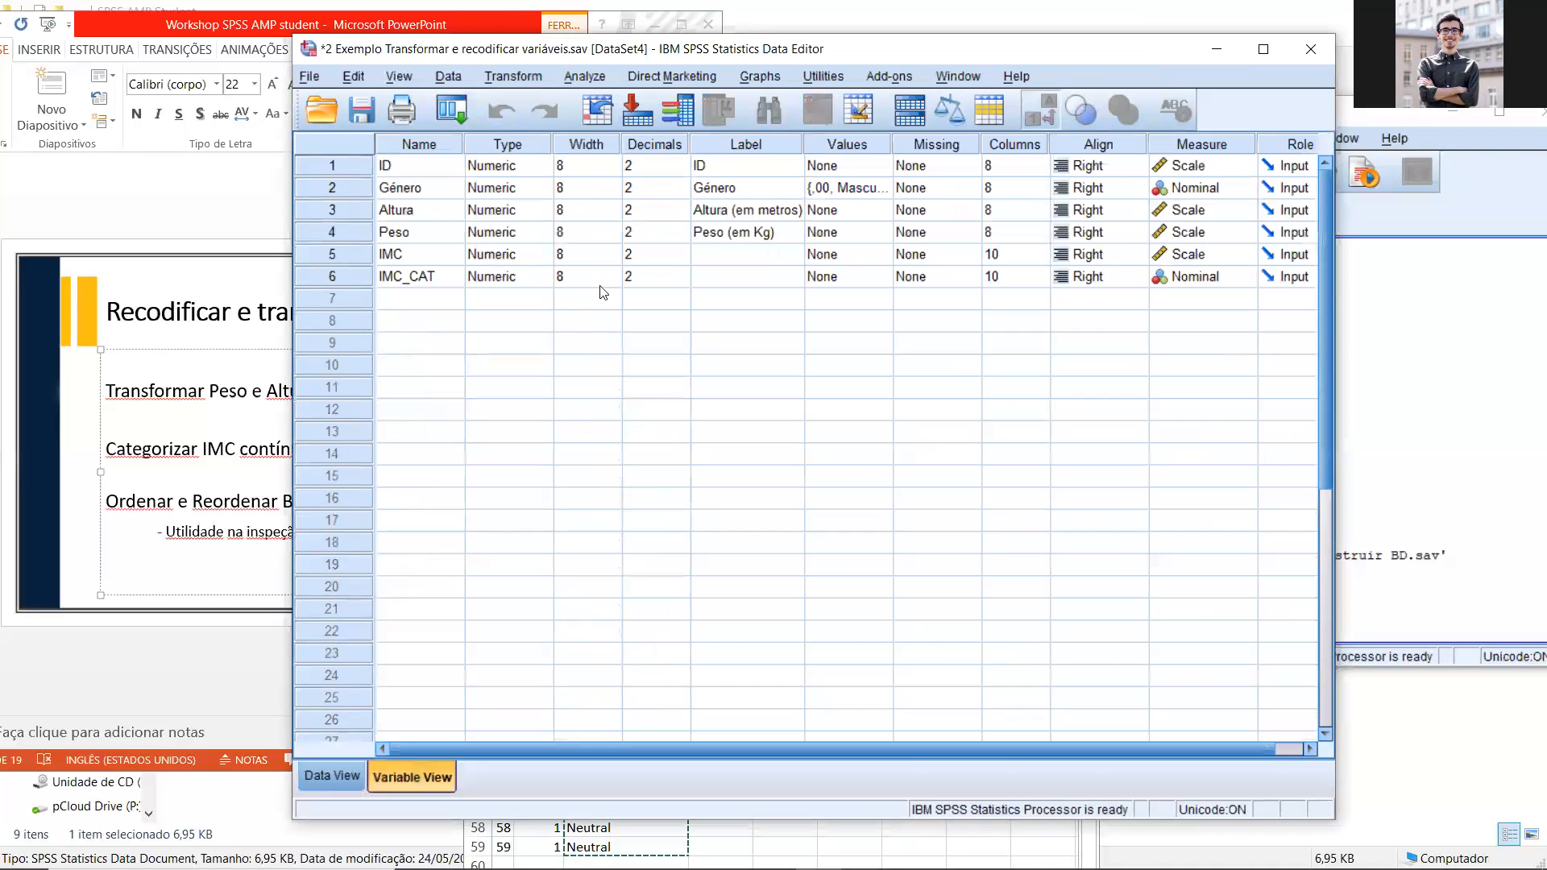
{"action": "left_click", "coordinate": [885, 276]}
{"action": "left_click", "coordinate": [883, 276]}
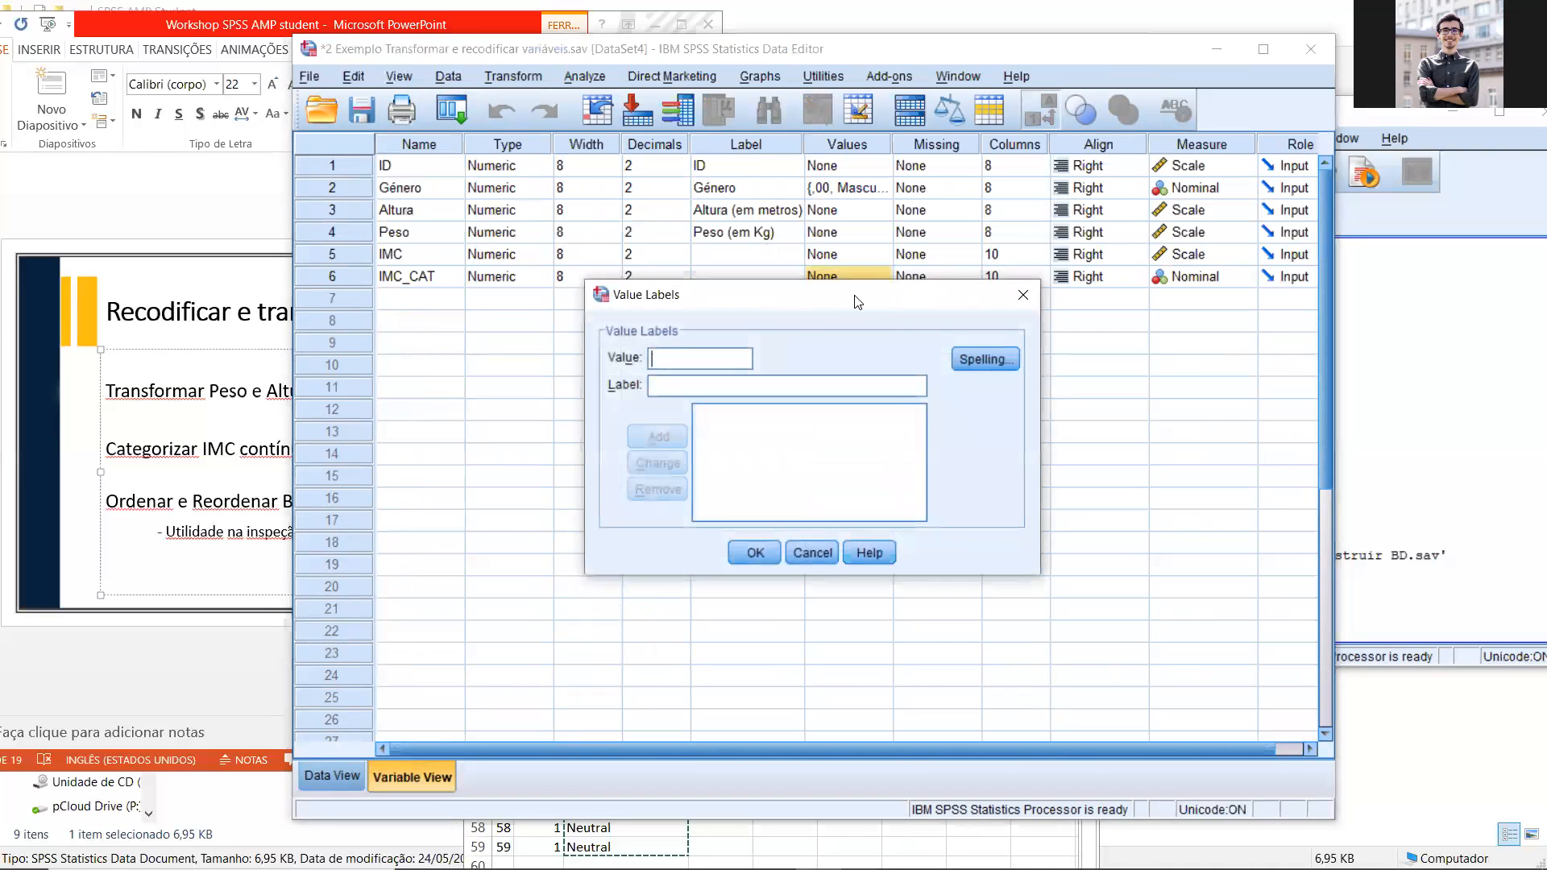
{"action": "left_click_drag", "start_coordinate": [847, 298], "coordinate": [853, 301]}
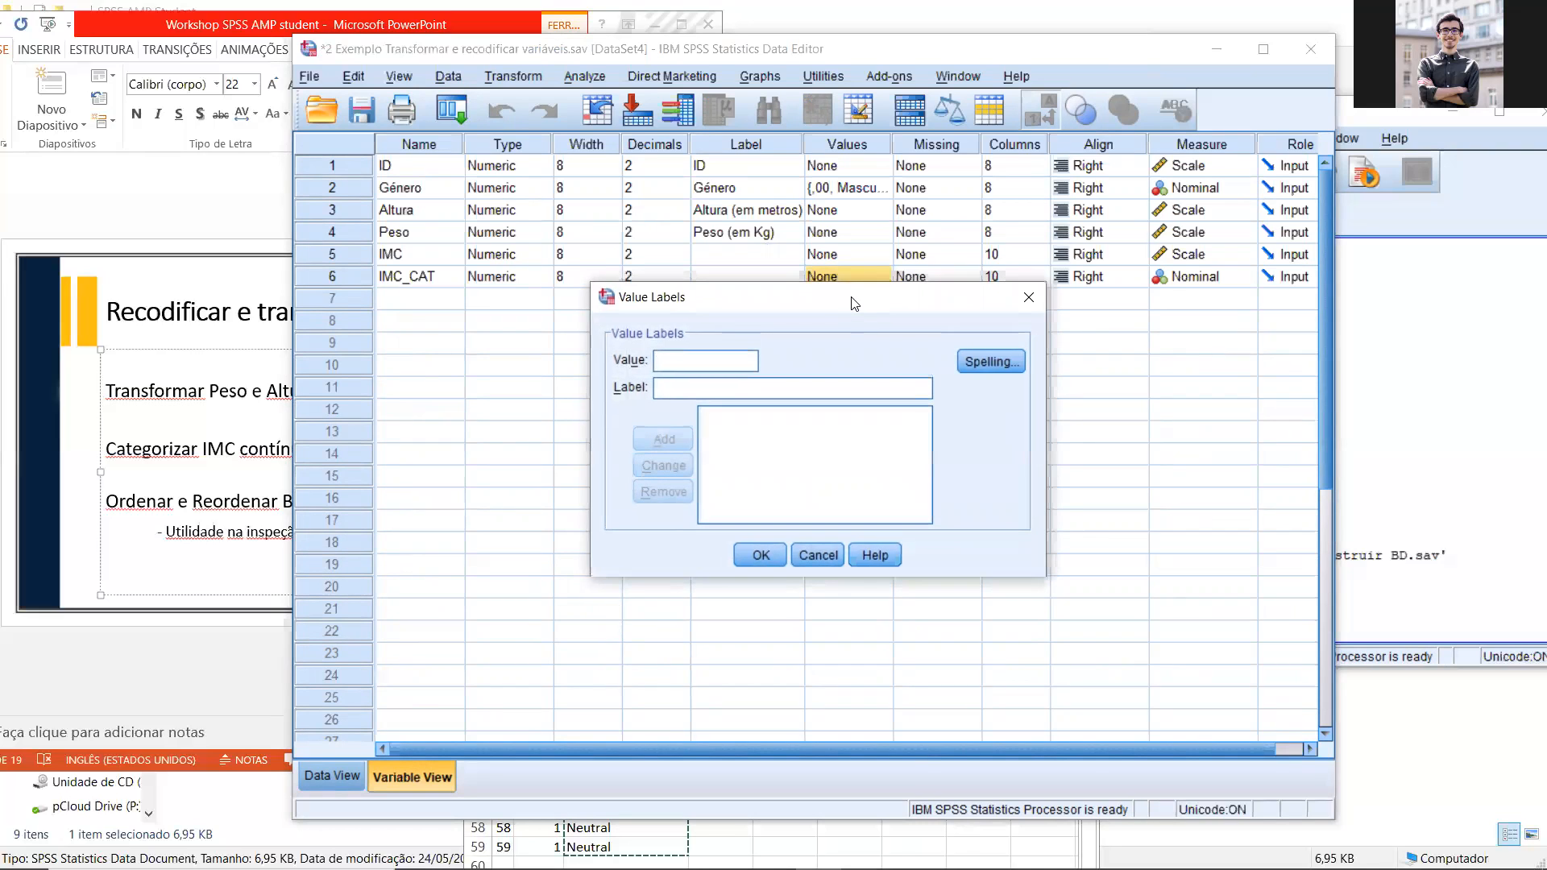
{"action": "type", "text": "0"}
{"action": "key", "text": "Tab"}
{"action": "type", "text": "<="}
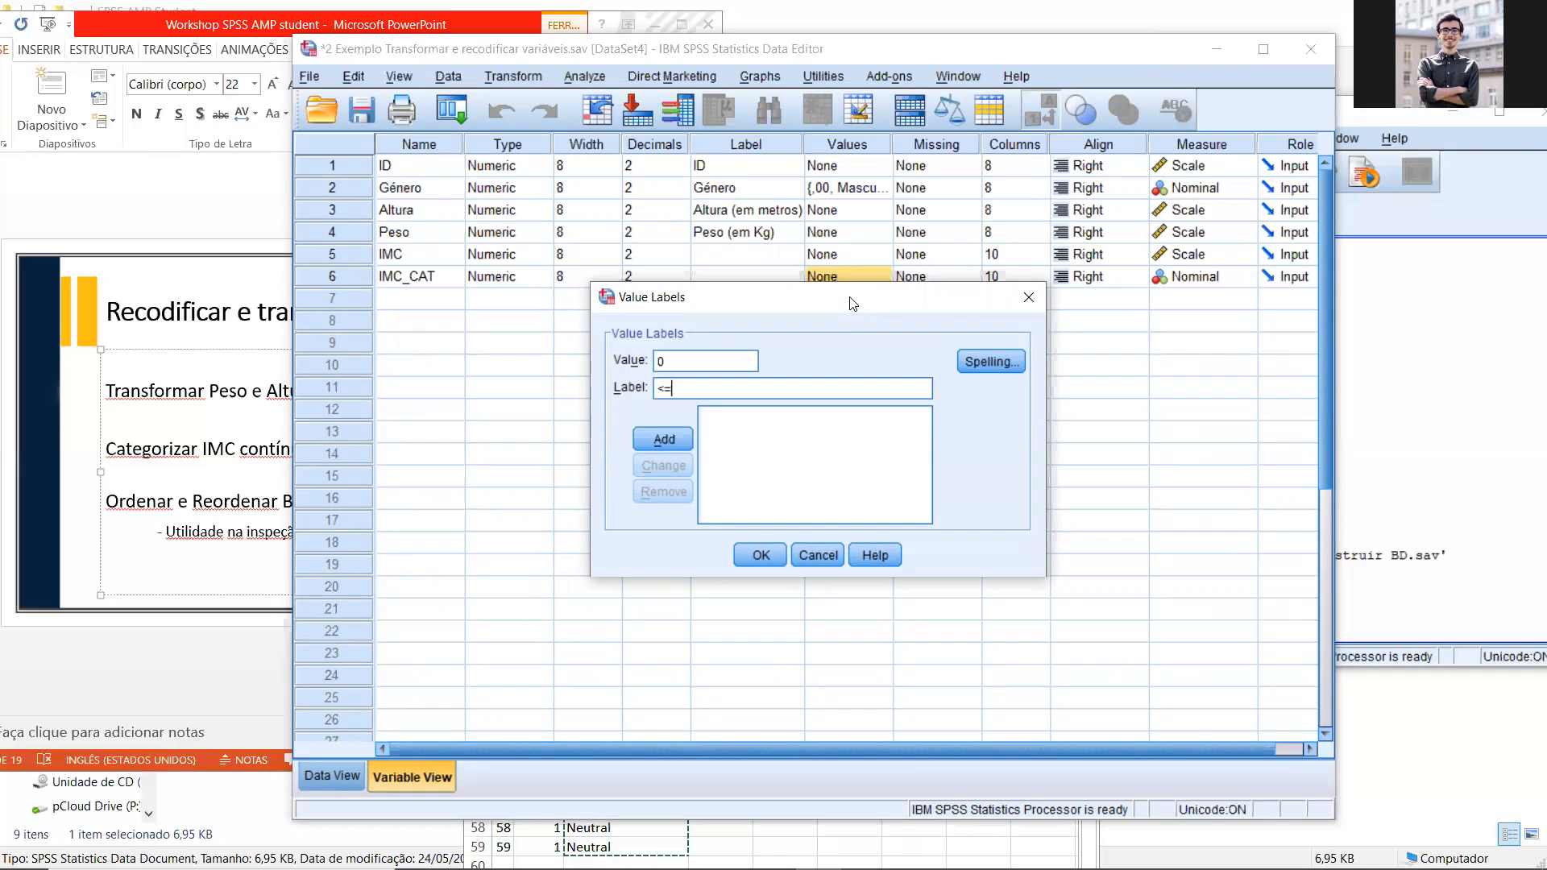
{"action": "type", "text": "25"}
{"action": "left_click", "coordinate": [673, 439]}
Step: Add the value label ">25" for value 1 of IMC_CAT, apply the labels and return to the data
{"action": "type", "text": "1"}
{"action": "key", "text": "Tab"}
{"action": "type", "text": ">25"}
{"action": "left_click", "coordinate": [675, 437]}
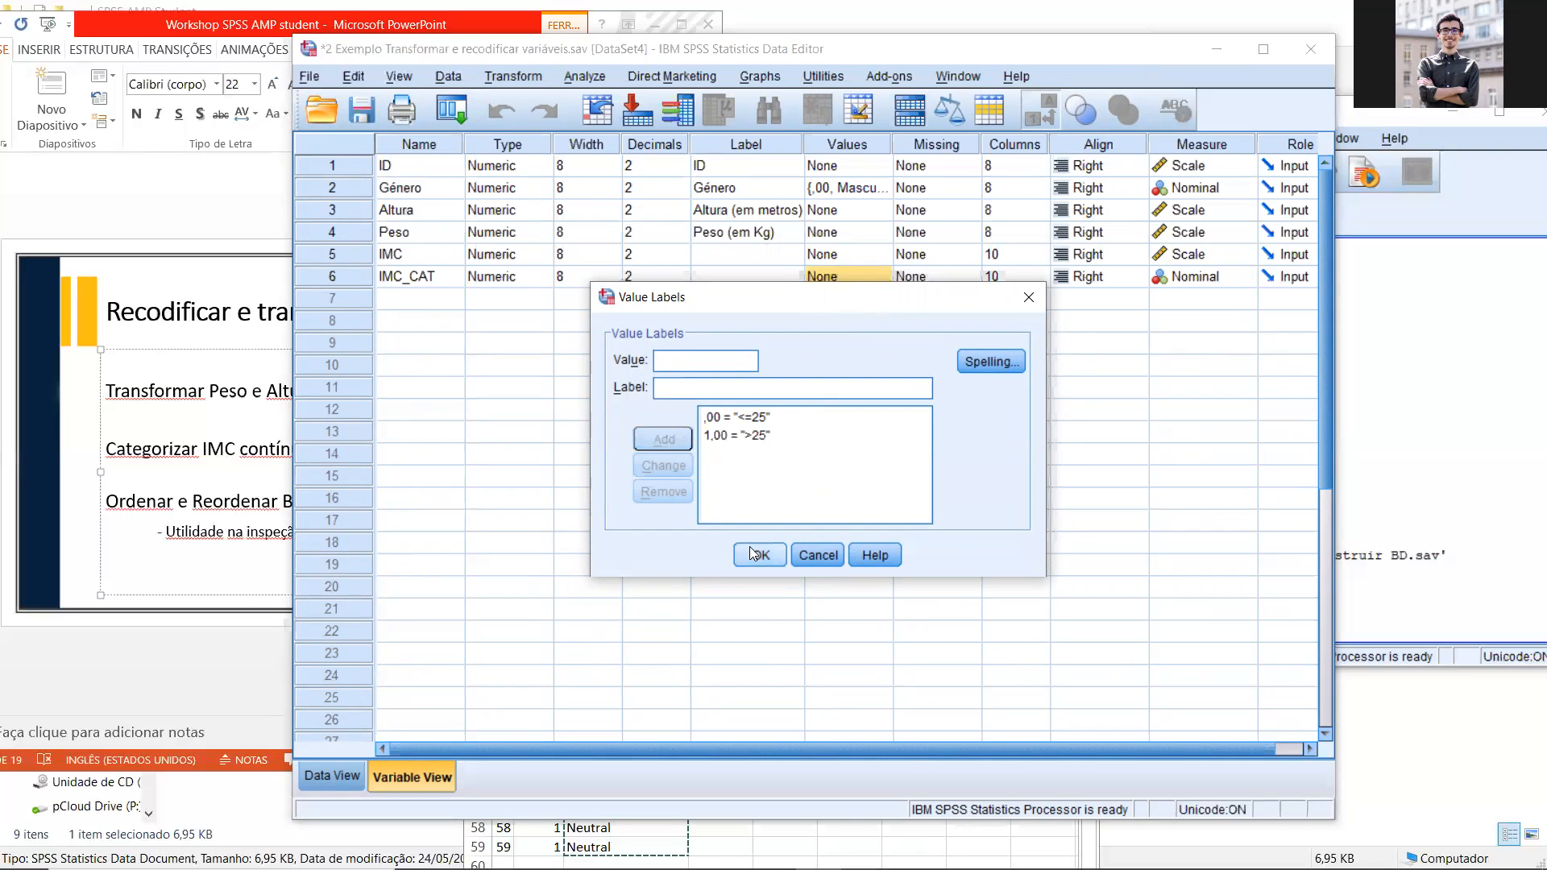
{"action": "left_click", "coordinate": [761, 555]}
{"action": "left_click", "coordinate": [353, 772]}
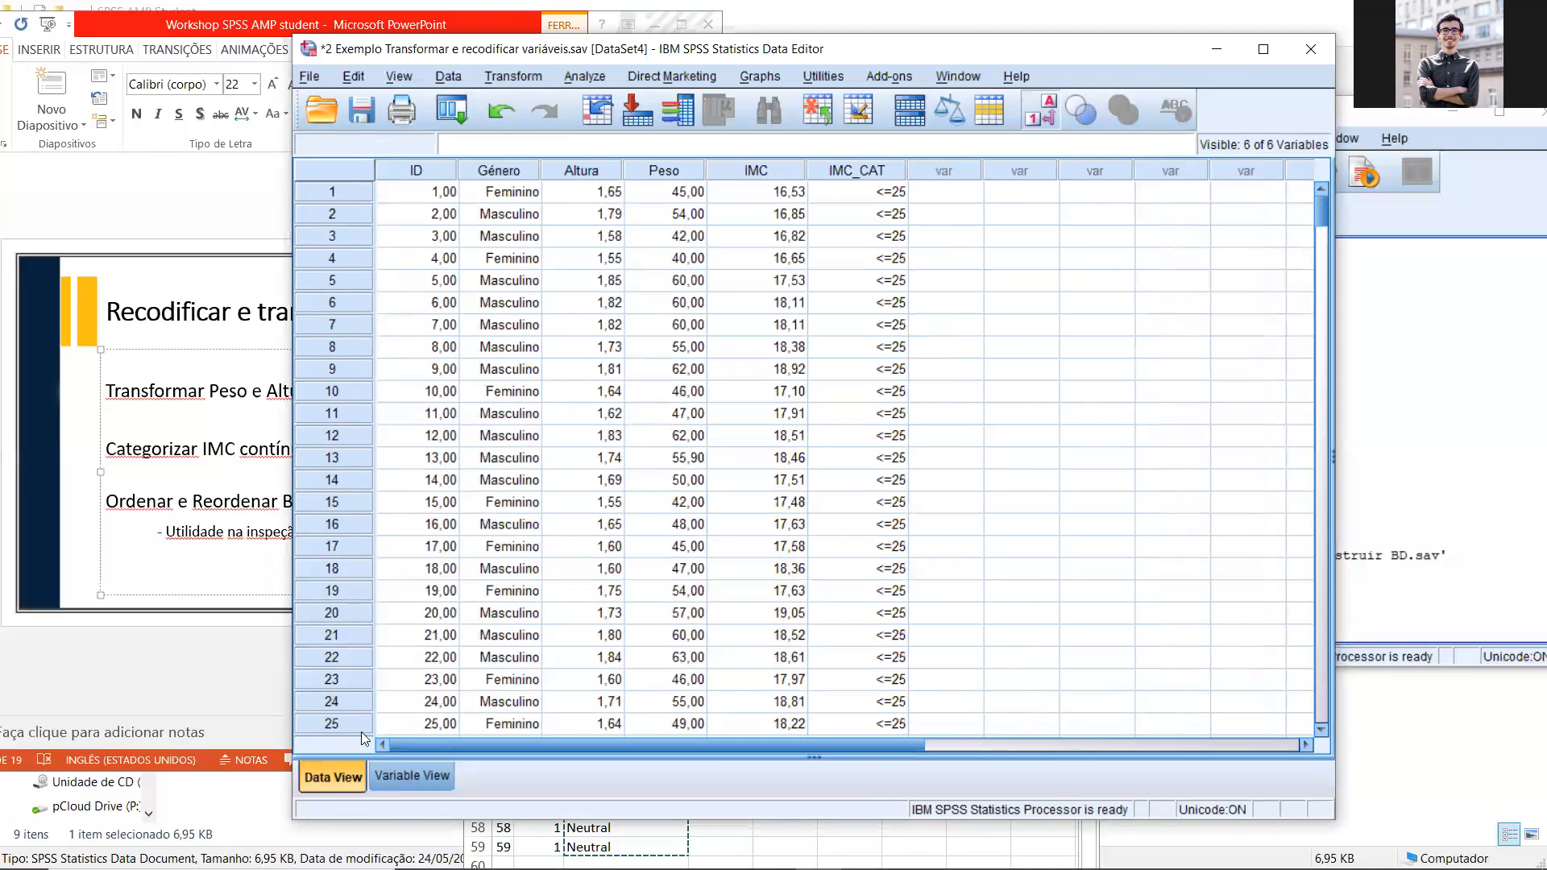
Step: Examine the labelled IMC_CAT values in the data and the slide's line about visual inspection and manual categorization
{"action": "left_click_drag", "start_coordinate": [818, 54], "coordinate": [787, 55]}
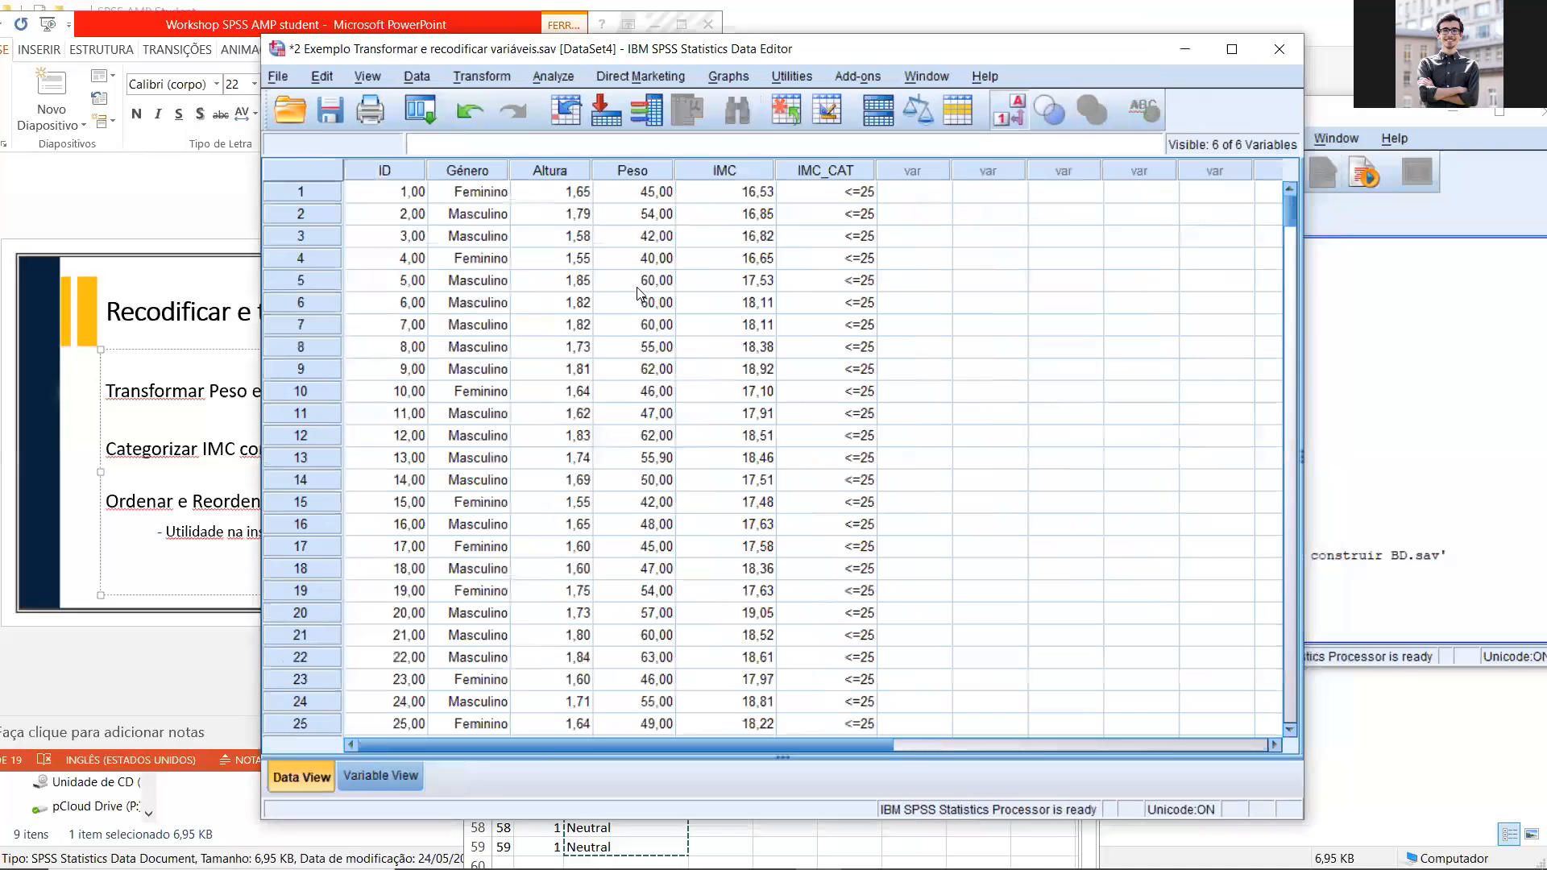
{"action": "scroll", "coordinate": [640, 289], "scroll_direction": "down", "scroll_amount": 6}
{"action": "scroll", "coordinate": [639, 289], "scroll_direction": "up", "scroll_amount": 6}
{"action": "scroll", "coordinate": [638, 287], "scroll_direction": "down", "scroll_amount": 8}
{"action": "scroll", "coordinate": [633, 290], "scroll_direction": "down", "scroll_amount": 20}
{"action": "left_click_drag", "start_coordinate": [1055, 435], "coordinate": [1052, 187]}
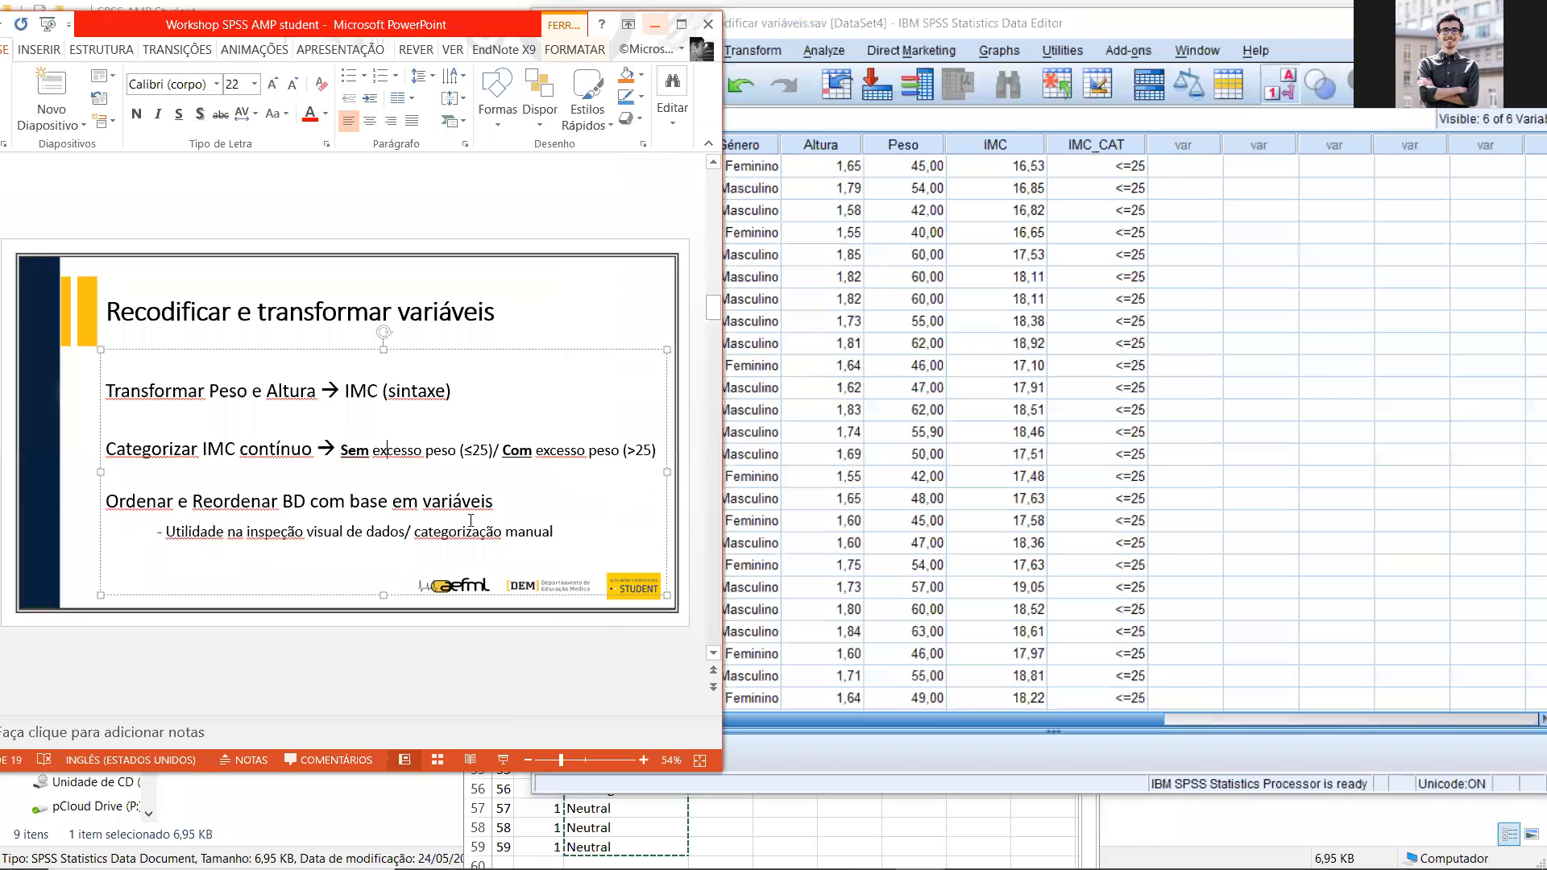
{"action": "triple_click", "coordinate": [471, 521]}
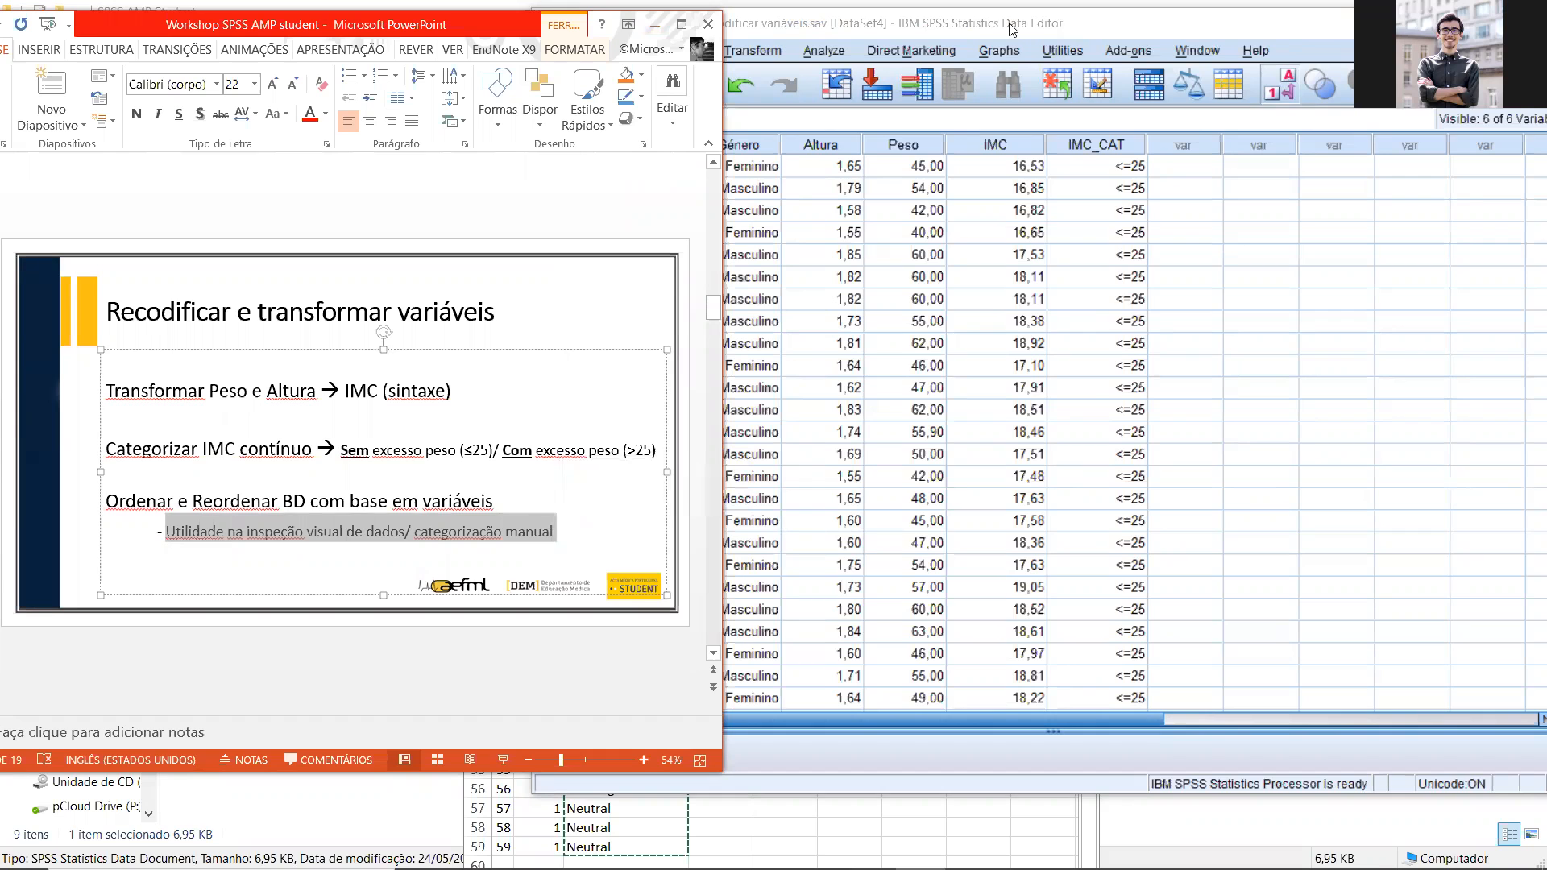
{"action": "left_click_drag", "start_coordinate": [1012, 29], "coordinate": [675, 42]}
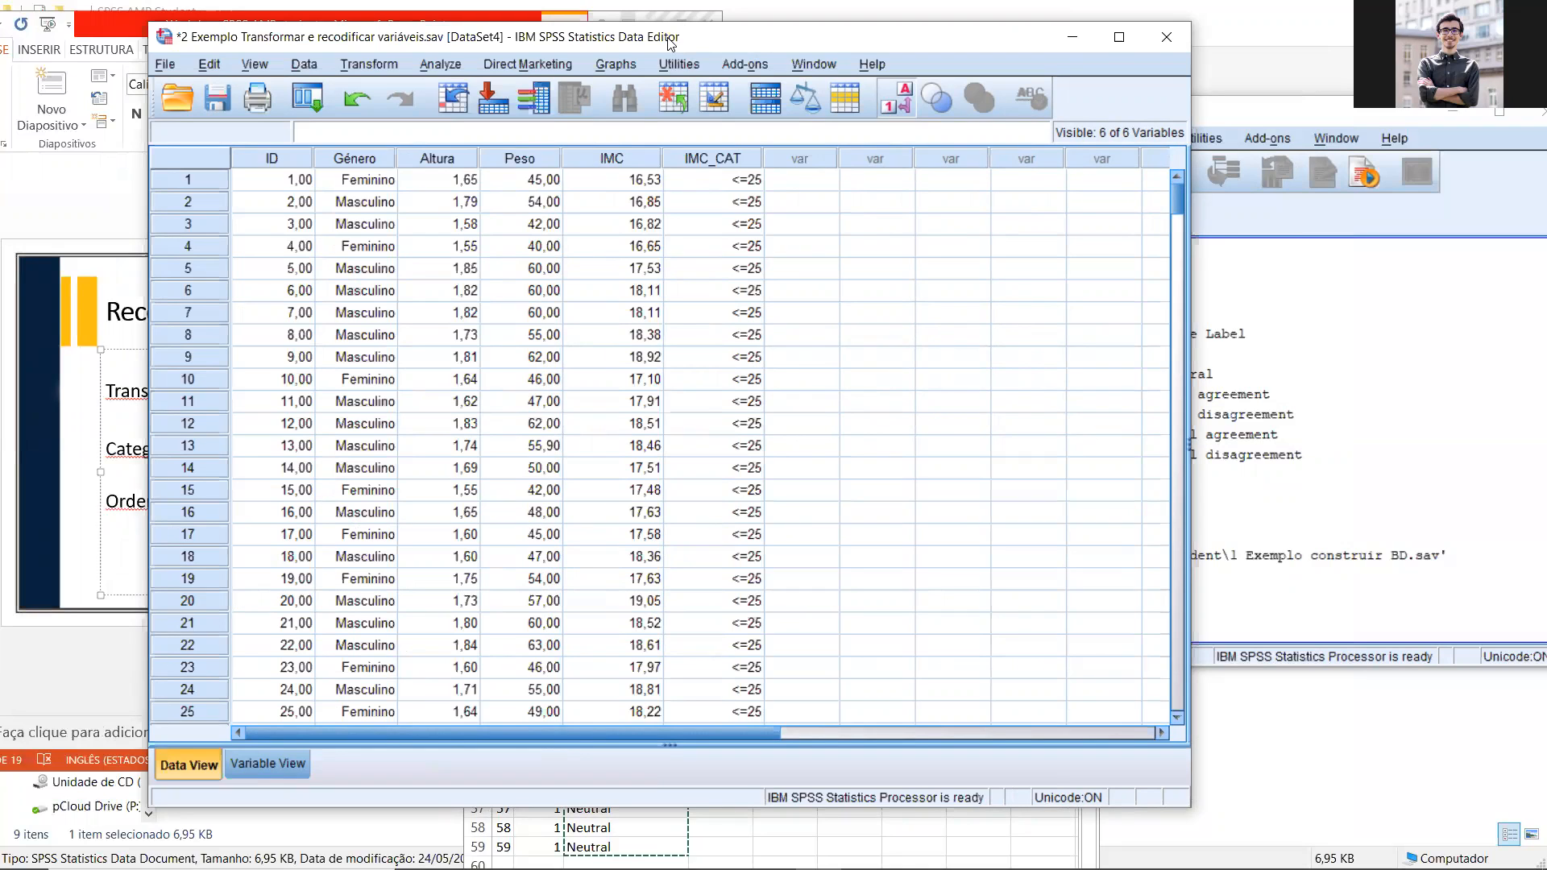
Step: View the optional case selection condition for Recode into Different Variables, and close both dialogs without changes
{"action": "left_click", "coordinate": [369, 65]}
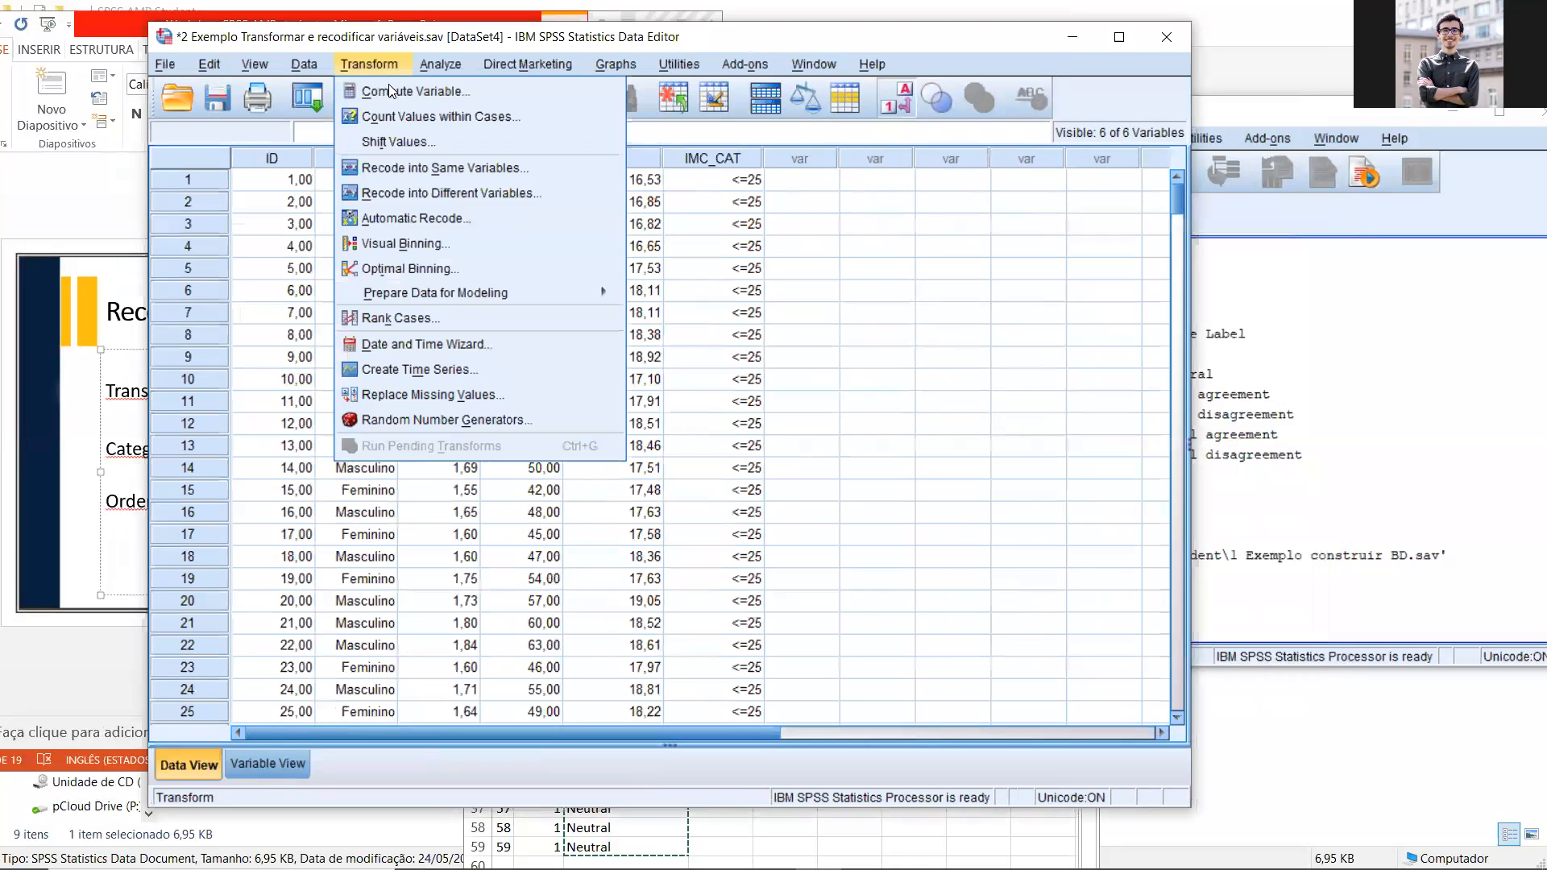
{"action": "left_click", "coordinate": [459, 198]}
{"action": "left_click", "coordinate": [740, 599]}
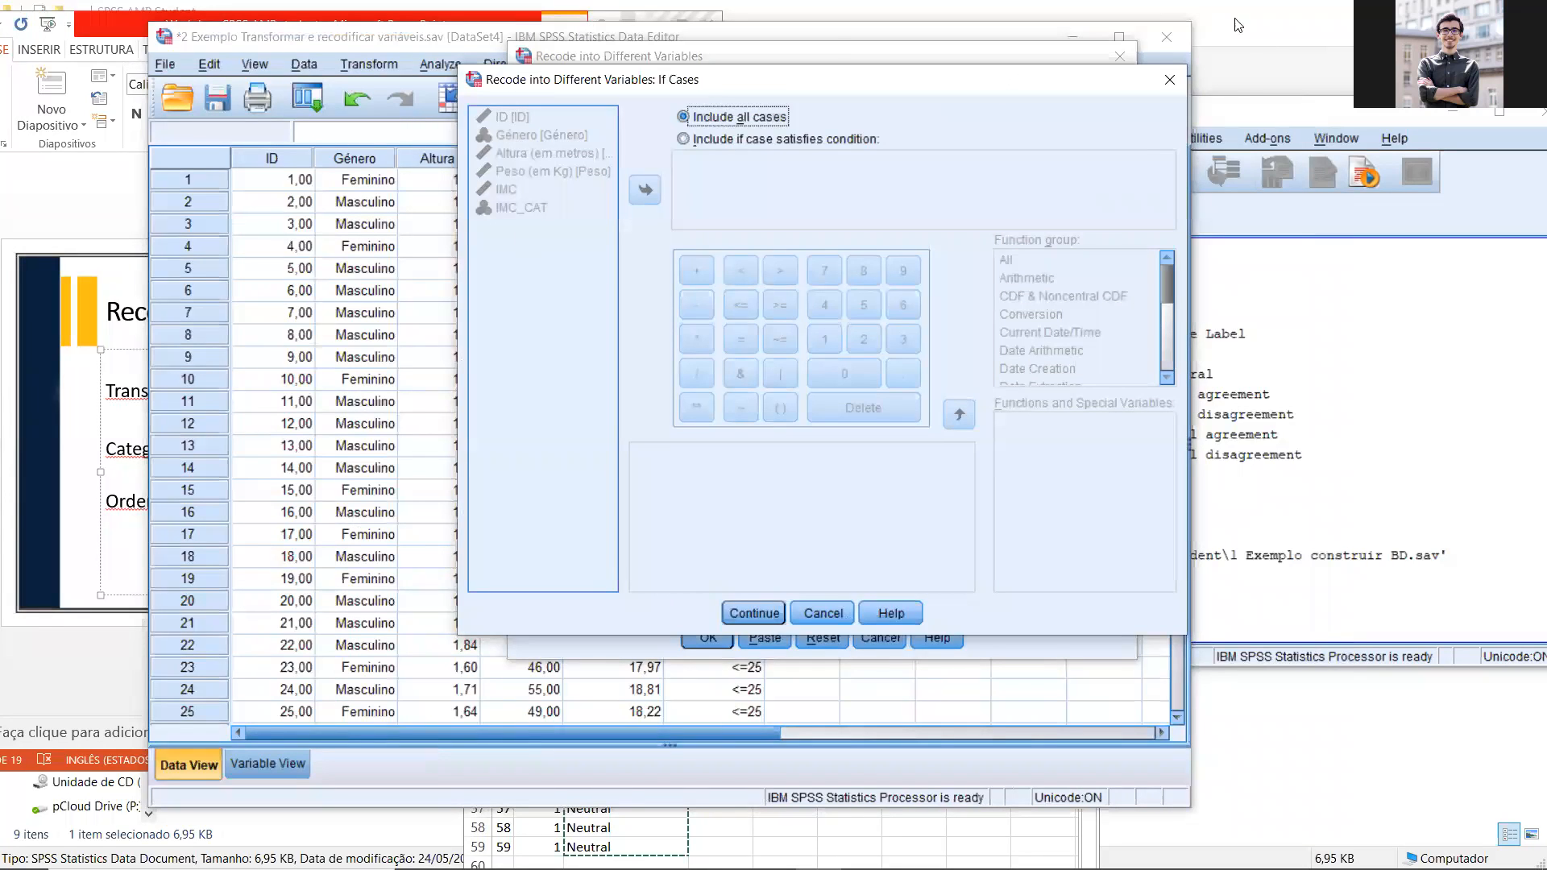
{"action": "left_click", "coordinate": [1169, 81]}
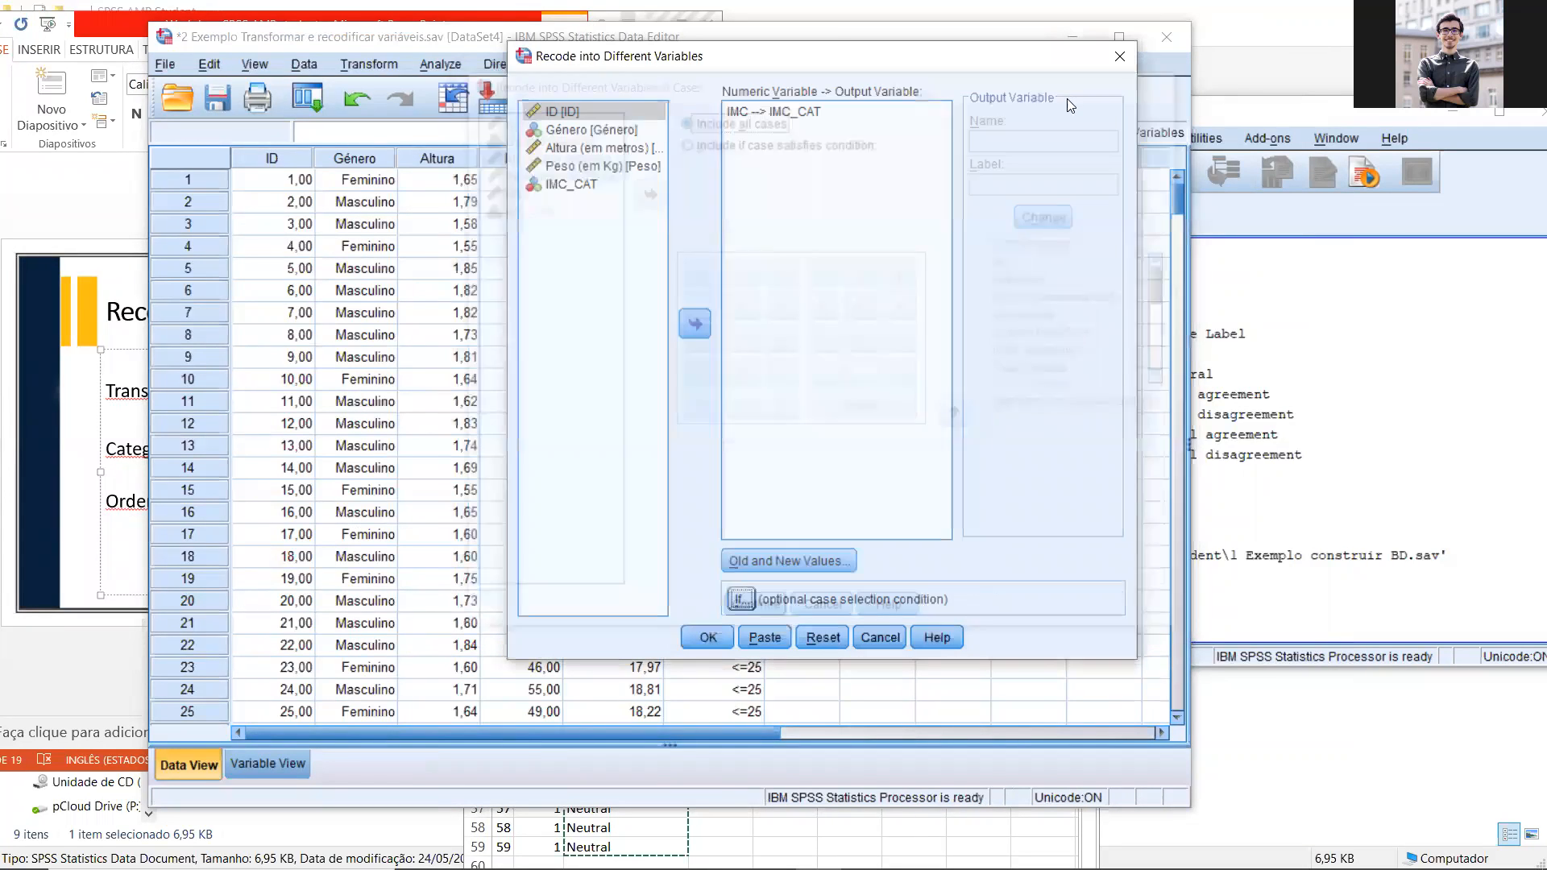
{"action": "left_click", "coordinate": [1119, 56]}
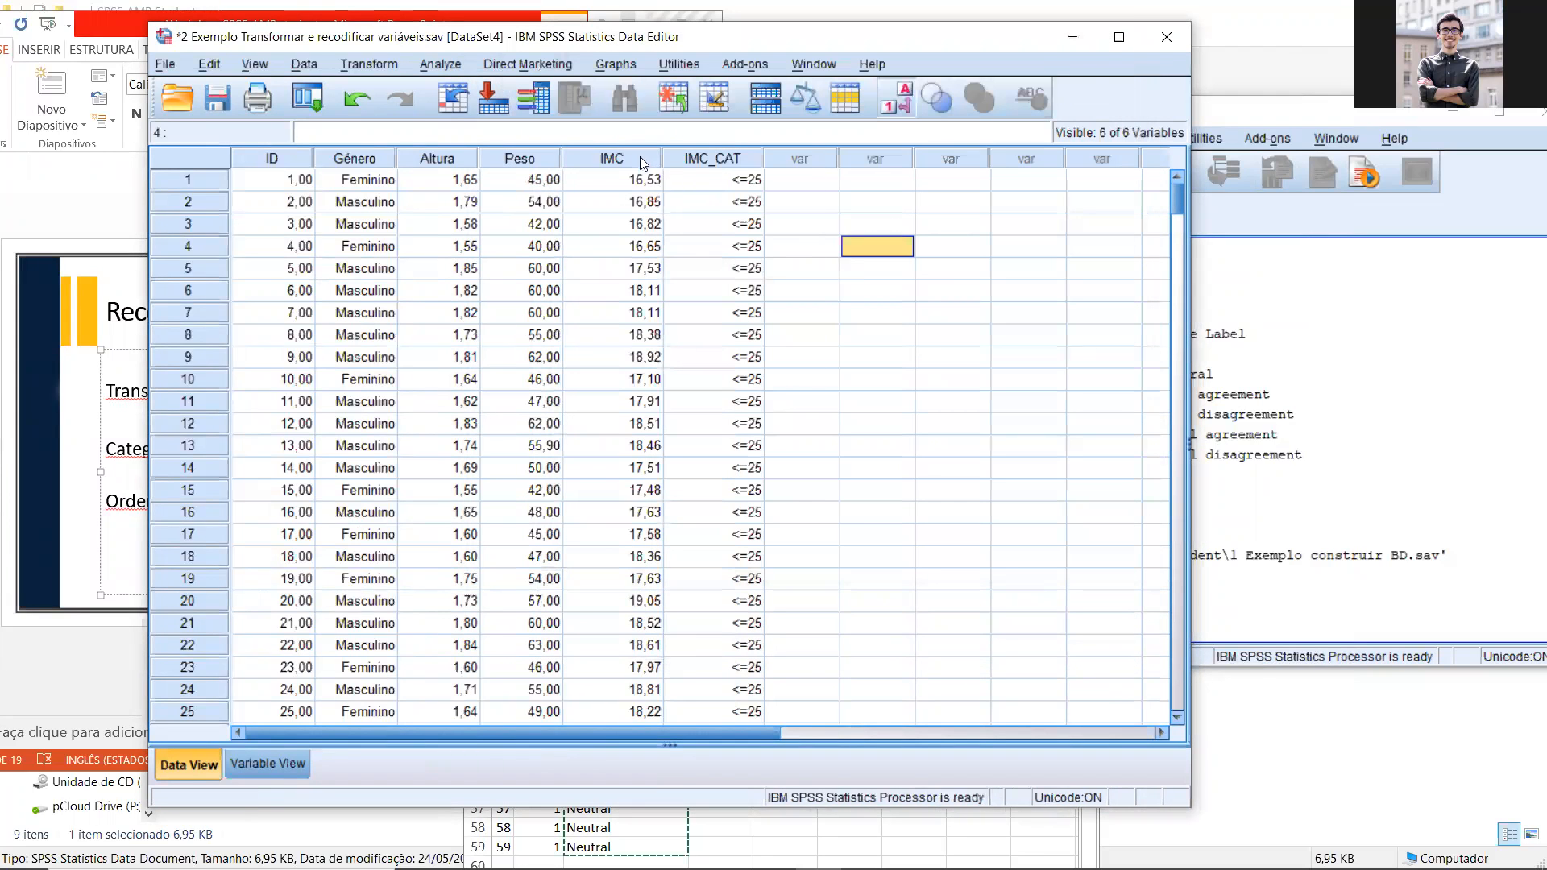
Step: Sort the cases by IMC in descending order
{"action": "right_click", "coordinate": [639, 156]}
{"action": "left_click", "coordinate": [709, 322]}
{"action": "left_click", "coordinate": [802, 268]}
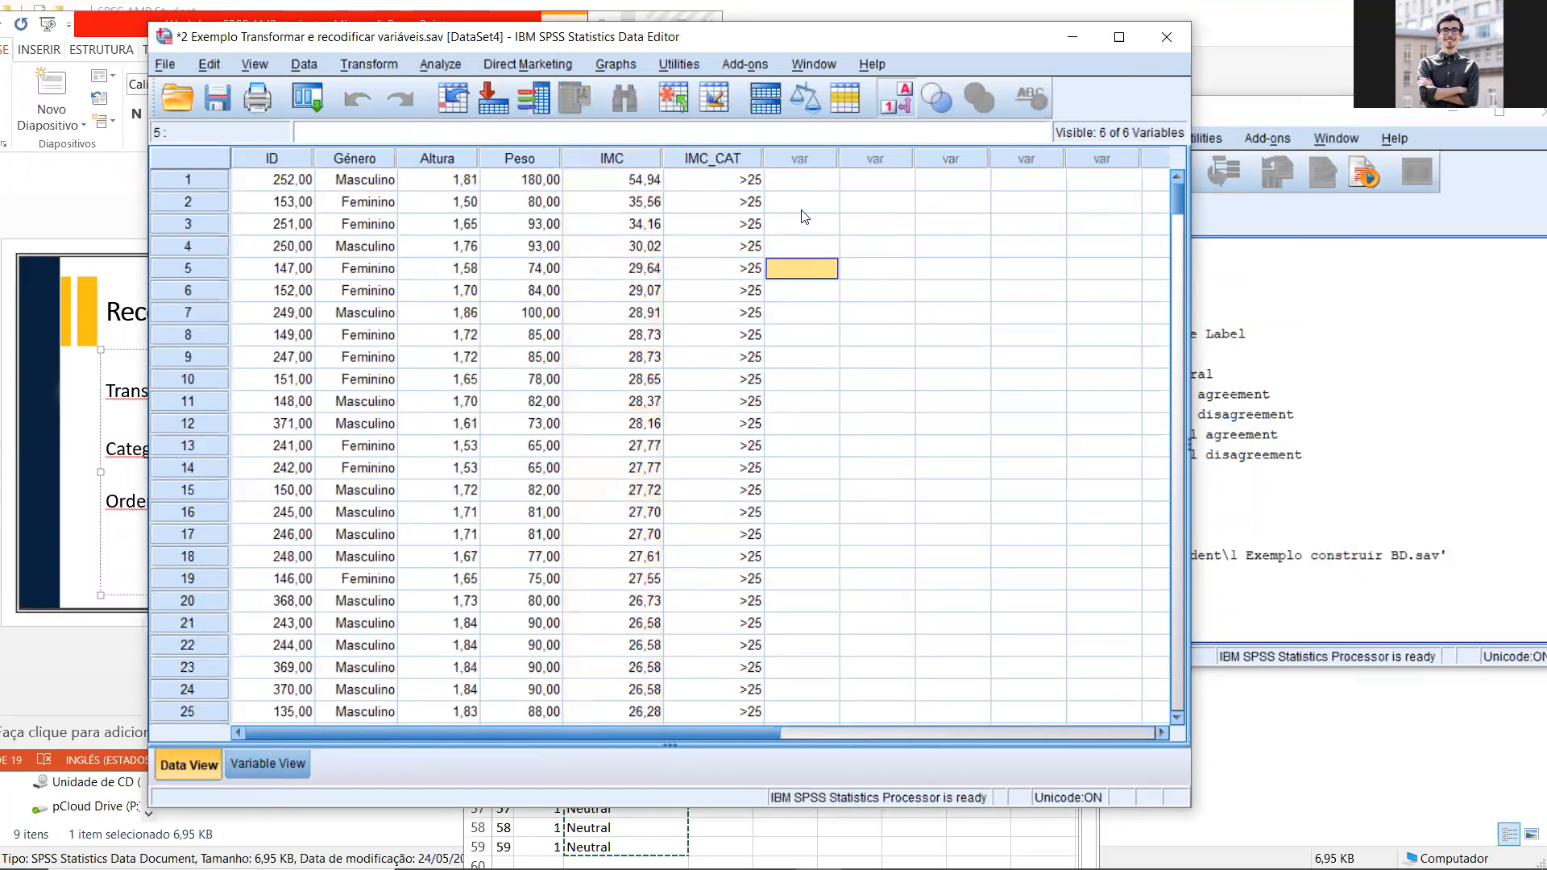
Step: Enter 1 for the first case in the empty column next to IMC_CAT
{"action": "left_click", "coordinate": [801, 179]}
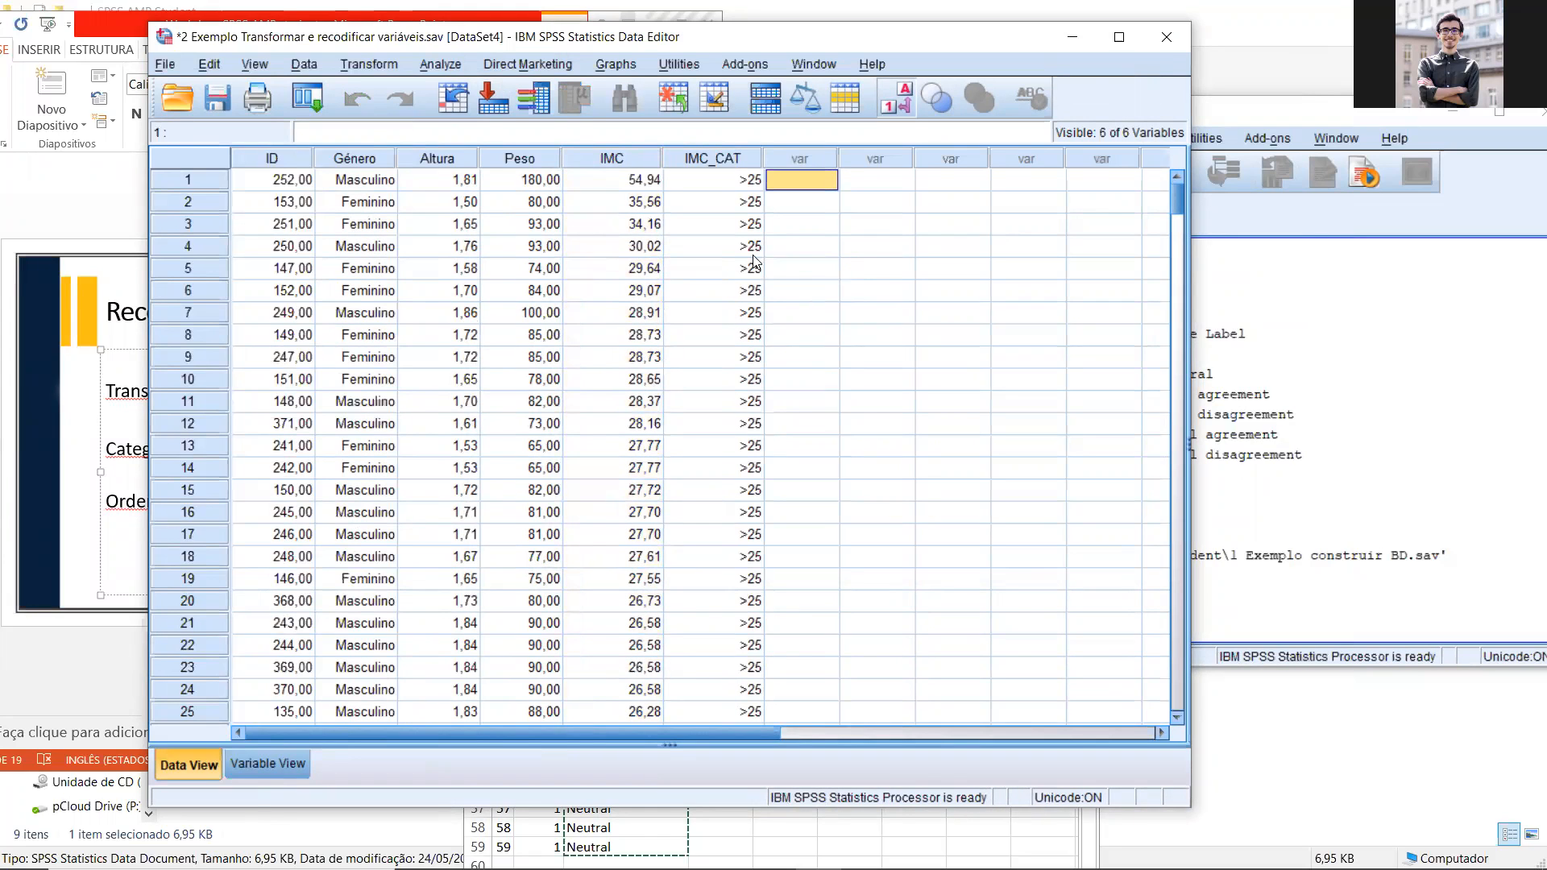
{"action": "type", "text": "1"}
{"action": "key", "text": "Return"}
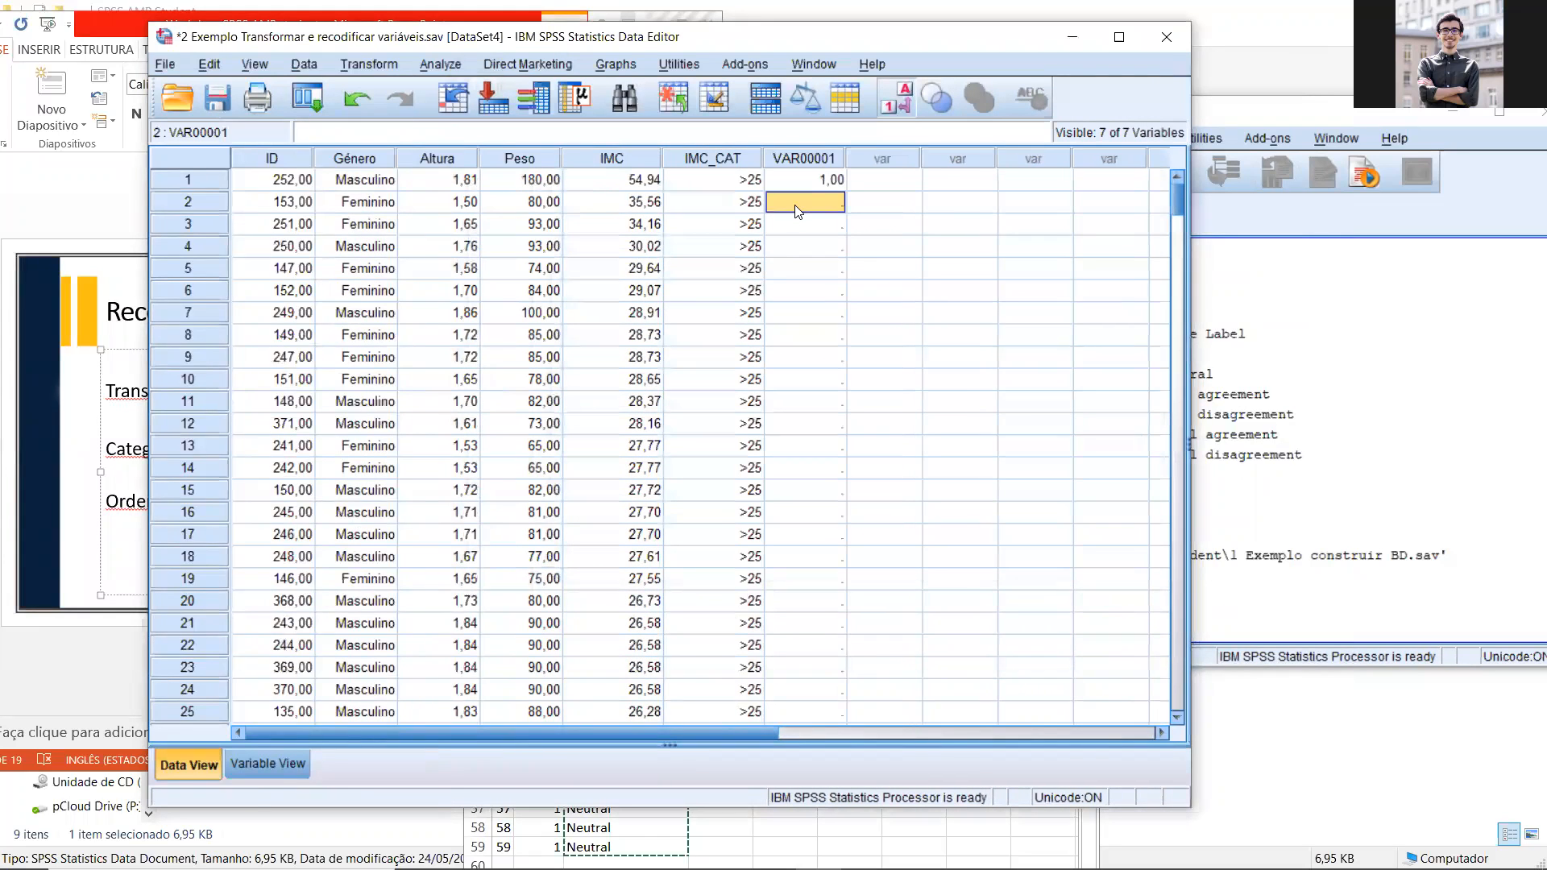
Step: Copy the first case's value 1 into rows 2 through 40 of the new column, covering the remaining cases above 25
{"action": "key", "text": "Up"}
{"action": "key", "text": "ctrl+c"}
{"action": "mouse_move", "coordinate": [803, 206]}
{"action": "left_mouse_down"}
{"action": "mouse_move", "coordinate": [806, 867]}
{"action": "mouse_move", "coordinate": [767, 46]}
{"action": "mouse_move", "coordinate": [811, 222]}
{"action": "left_mouse_up"}
{"action": "key", "text": "shift+Up"}
{"action": "key", "text": "shift+Up"}
{"action": "key", "text": "shift+Up"}
{"action": "key", "text": "shift+Up"}
{"action": "key", "text": "shift+Up"}
{"action": "key", "text": "shift+Up"}
{"action": "key", "text": "shift+Up"}
{"action": "key", "text": "shift+Up"}
{"action": "key", "text": "shift+Up"}
{"action": "key", "text": "shift+Up"}
{"action": "key", "text": "shift+Up"}
{"action": "key", "text": "shift+Up"}
{"action": "key", "text": "shift+Up"}
{"action": "key", "text": "shift+Up"}
{"action": "key", "text": "shift+Up"}
{"action": "key", "text": "shift+Up"}
{"action": "key", "text": "shift+Up"}
{"action": "key", "text": "shift+Up"}
{"action": "key", "text": "shift+Up"}
{"action": "key", "text": "shift+Up"}
{"action": "key", "text": "shift+Up"}
{"action": "key", "text": "shift+Up"}
{"action": "key", "text": "shift+Up"}
{"action": "key", "text": "shift+Up"}
{"action": "left_click_drag", "start_coordinate": [809, 231], "coordinate": [791, 343]}
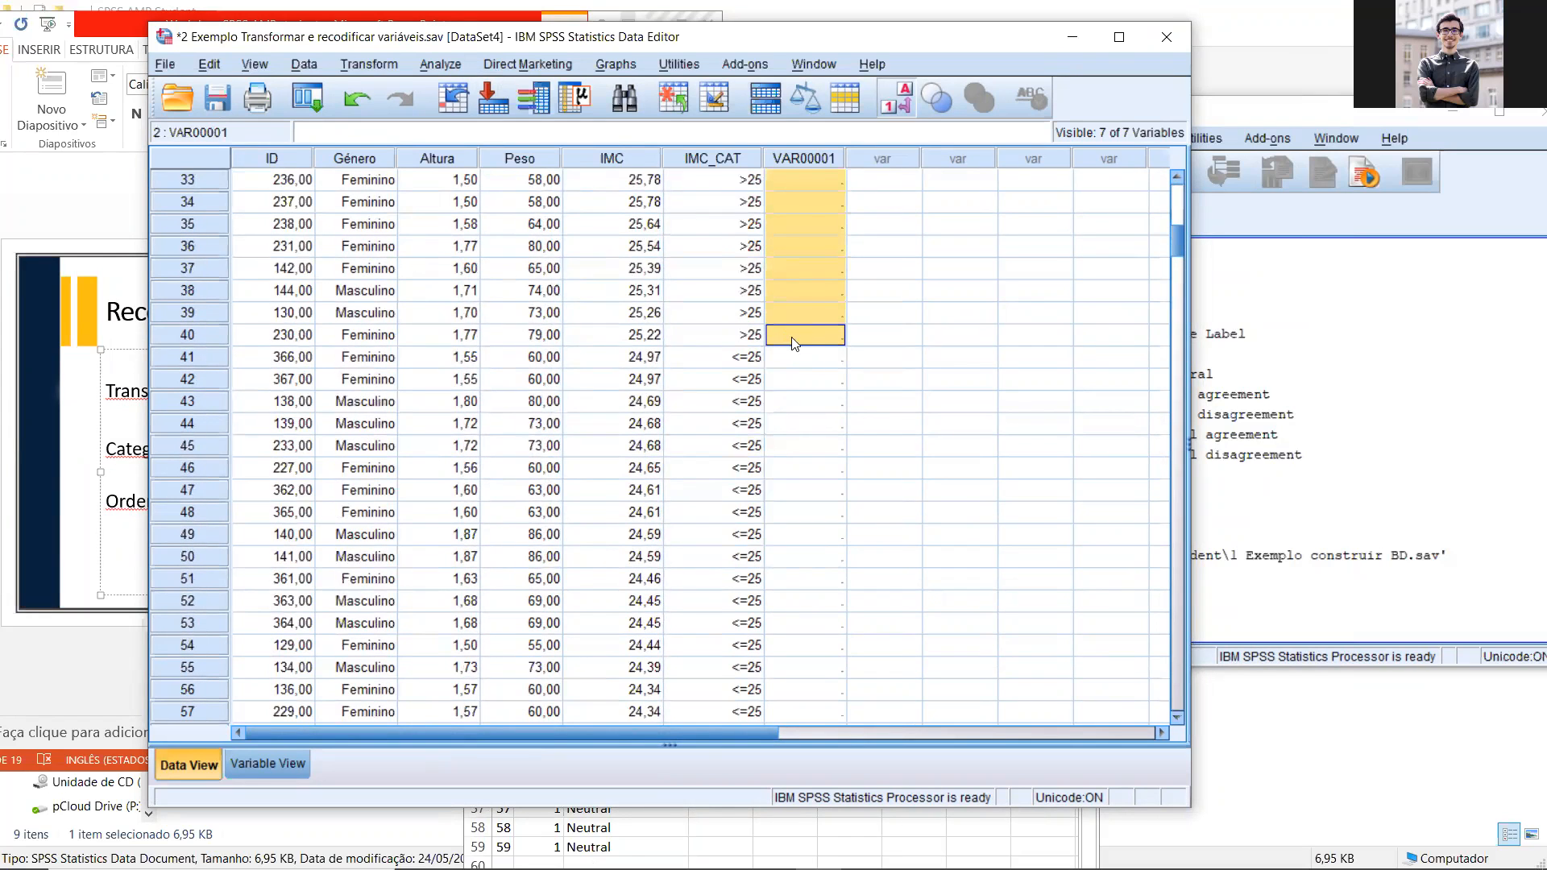
{"action": "key", "text": "ctrl+v"}
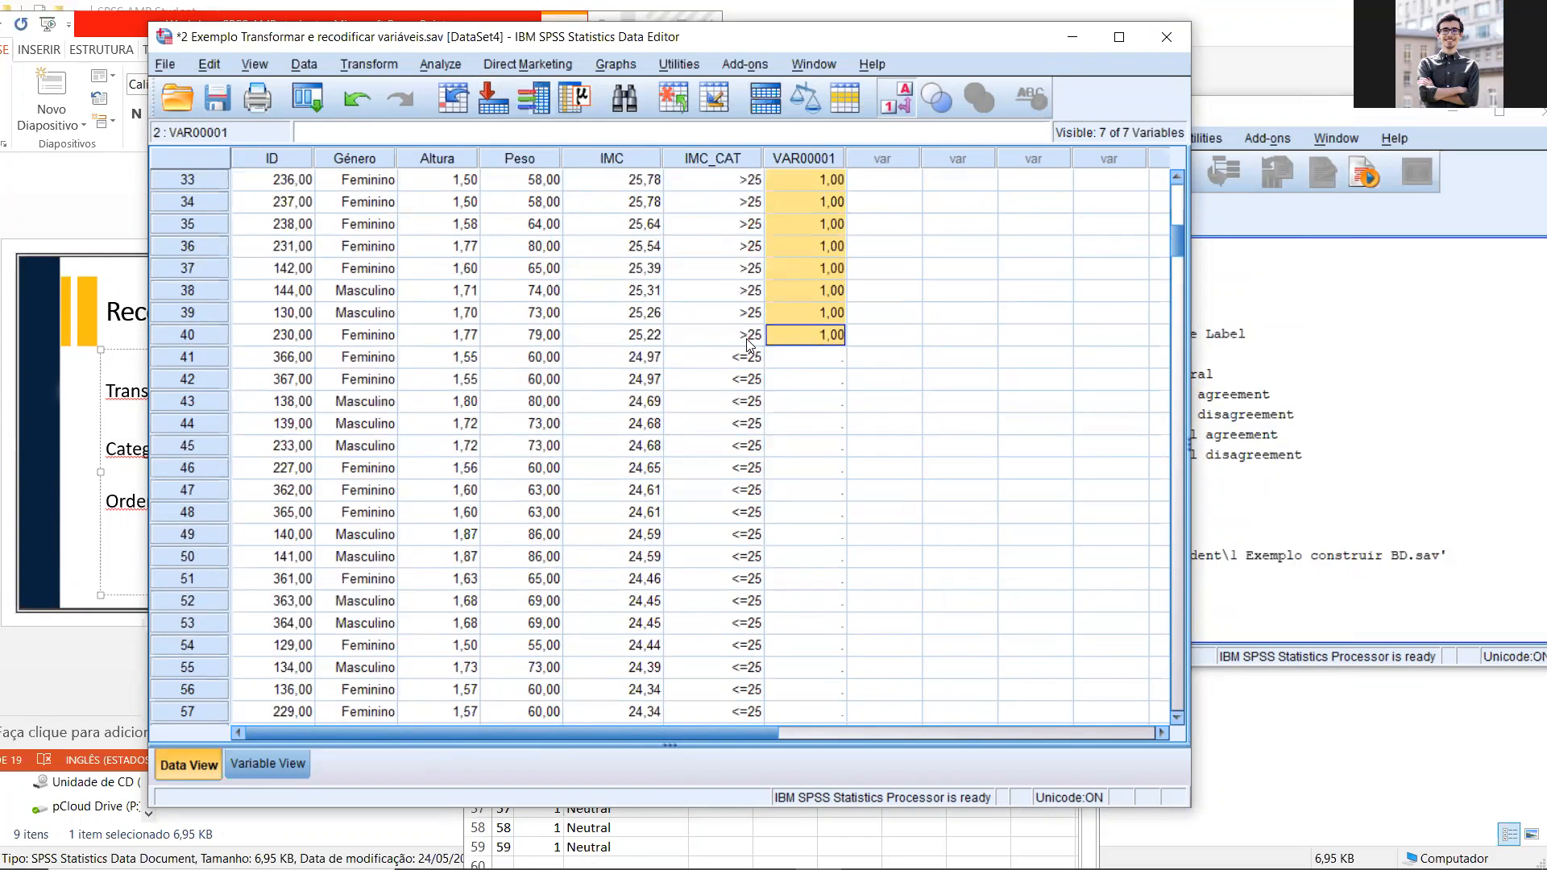
Step: Enter 0 in row 41 of the new column and copy it into rows 42 through 371 for the remaining cases
{"action": "left_click", "coordinate": [800, 361]}
{"action": "type", "text": "9"}
{"action": "key", "text": "Return"}
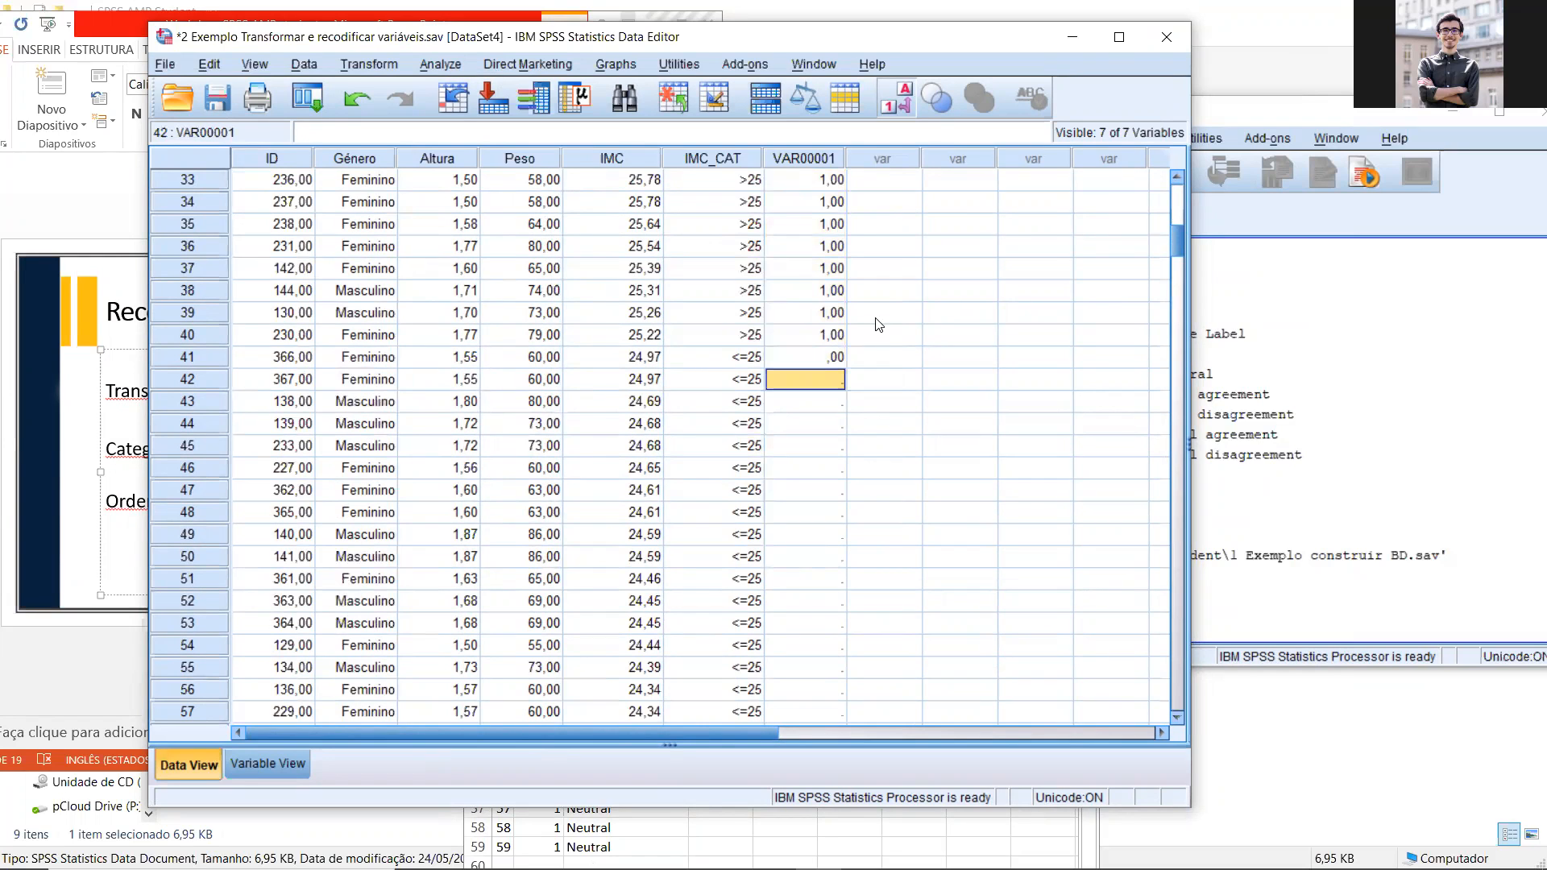
{"action": "left_click", "coordinate": [820, 364]}
{"action": "left_click", "coordinate": [823, 383]}
{"action": "left_click_drag", "start_coordinate": [1172, 270], "coordinate": [1152, 650]}
{"action": "left_click", "coordinate": [841, 526], "text": "shift"}
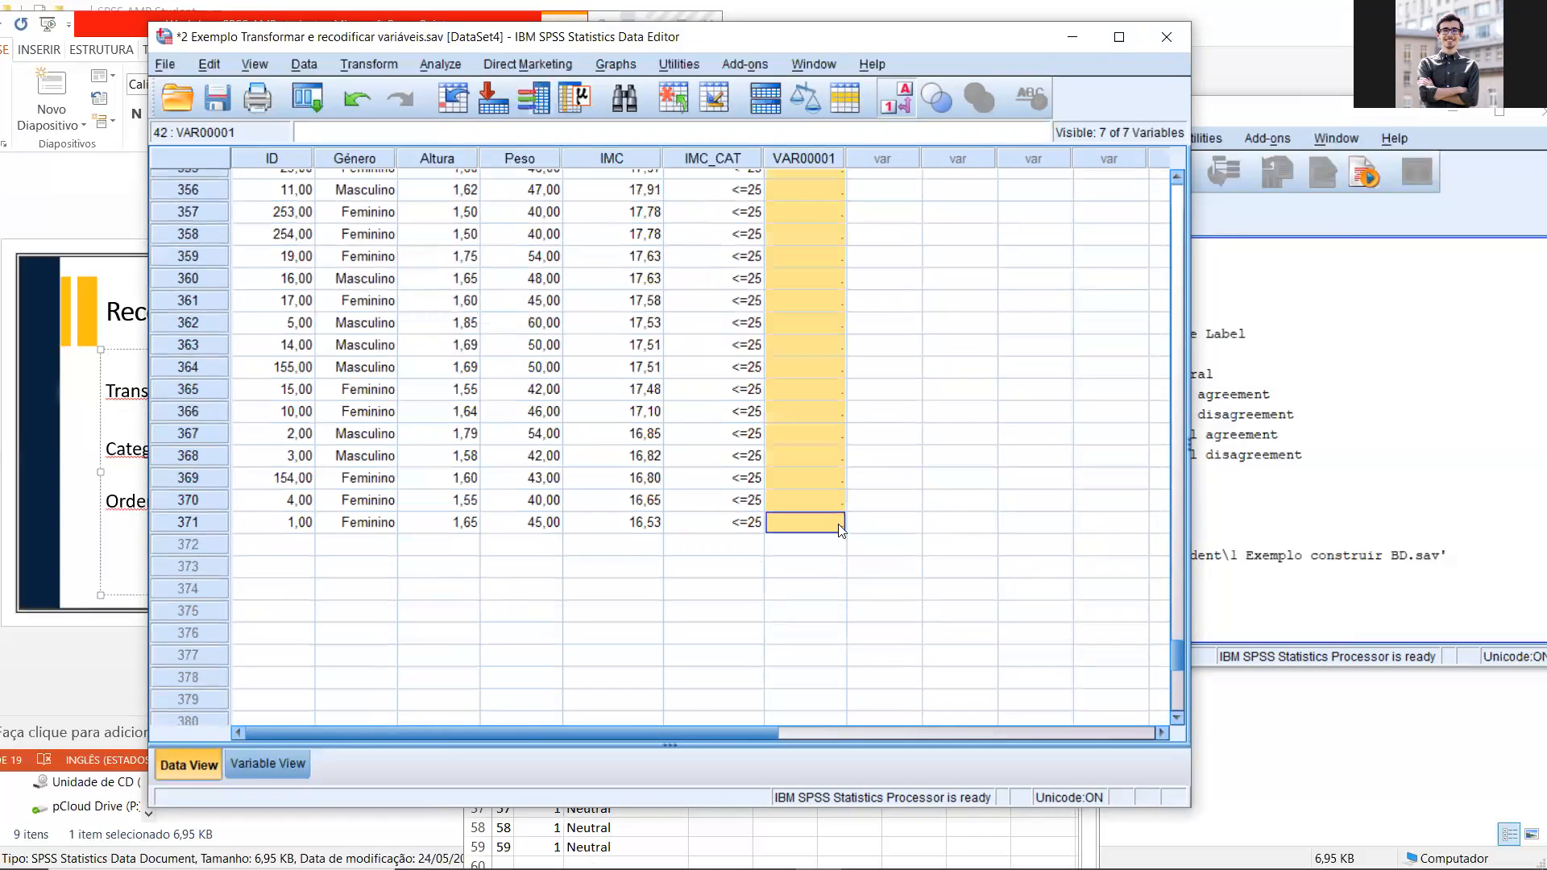
{"action": "key", "text": "ctrl+v"}
{"action": "left_click_drag", "start_coordinate": [1177, 595], "coordinate": [1195, 220]}
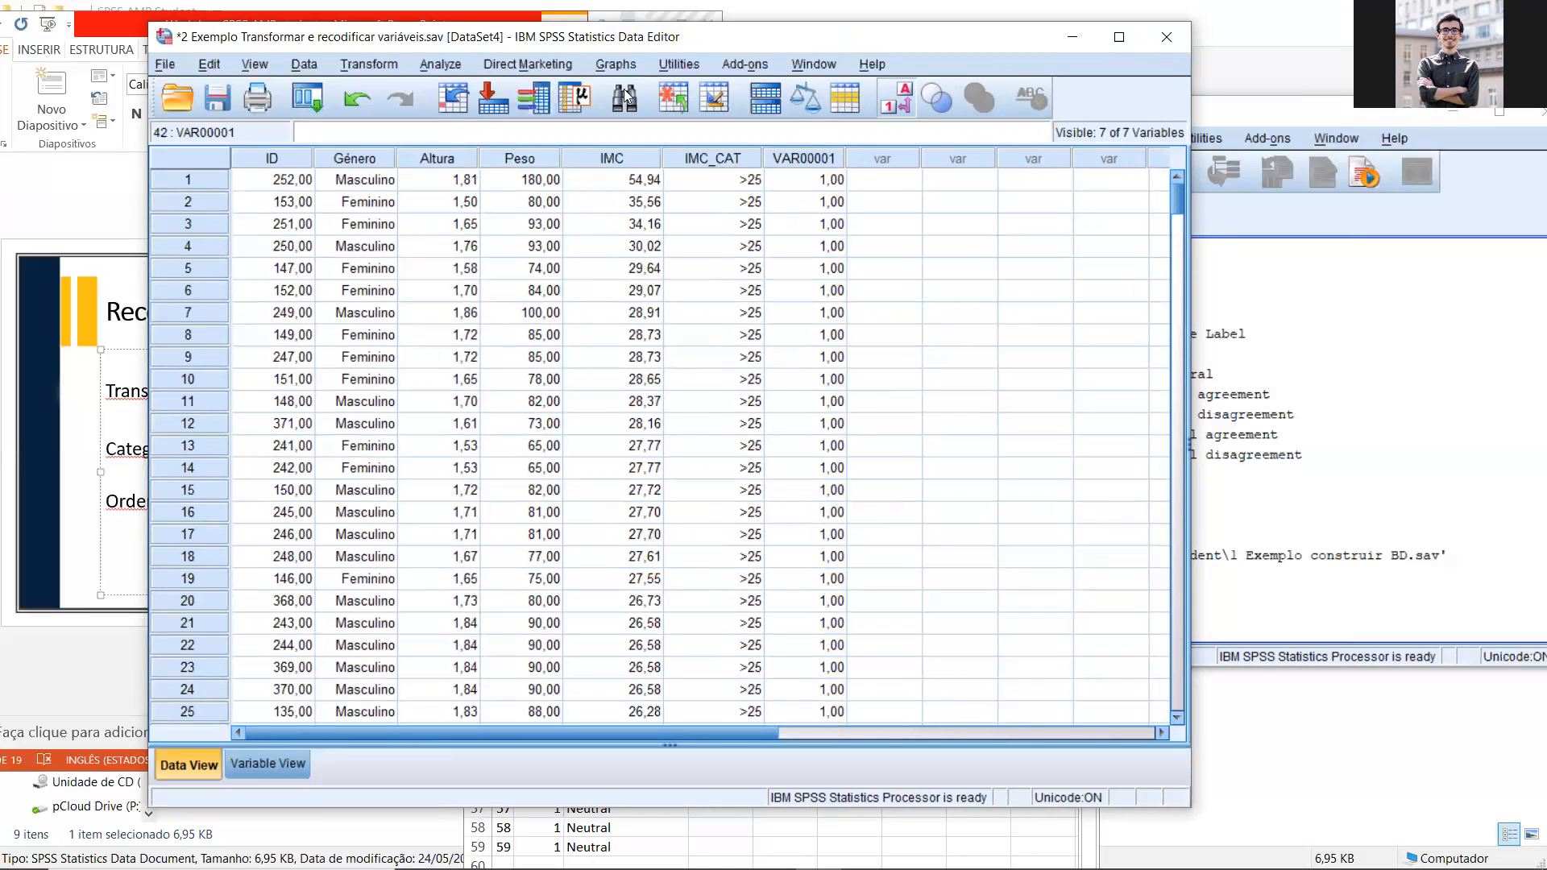
Step: Copy the value labels of IMC_CAT to the manually filled variable VAR00001
{"action": "left_click_drag", "start_coordinate": [564, 37], "coordinate": [334, 50]}
{"action": "left_click", "coordinate": [562, 172]}
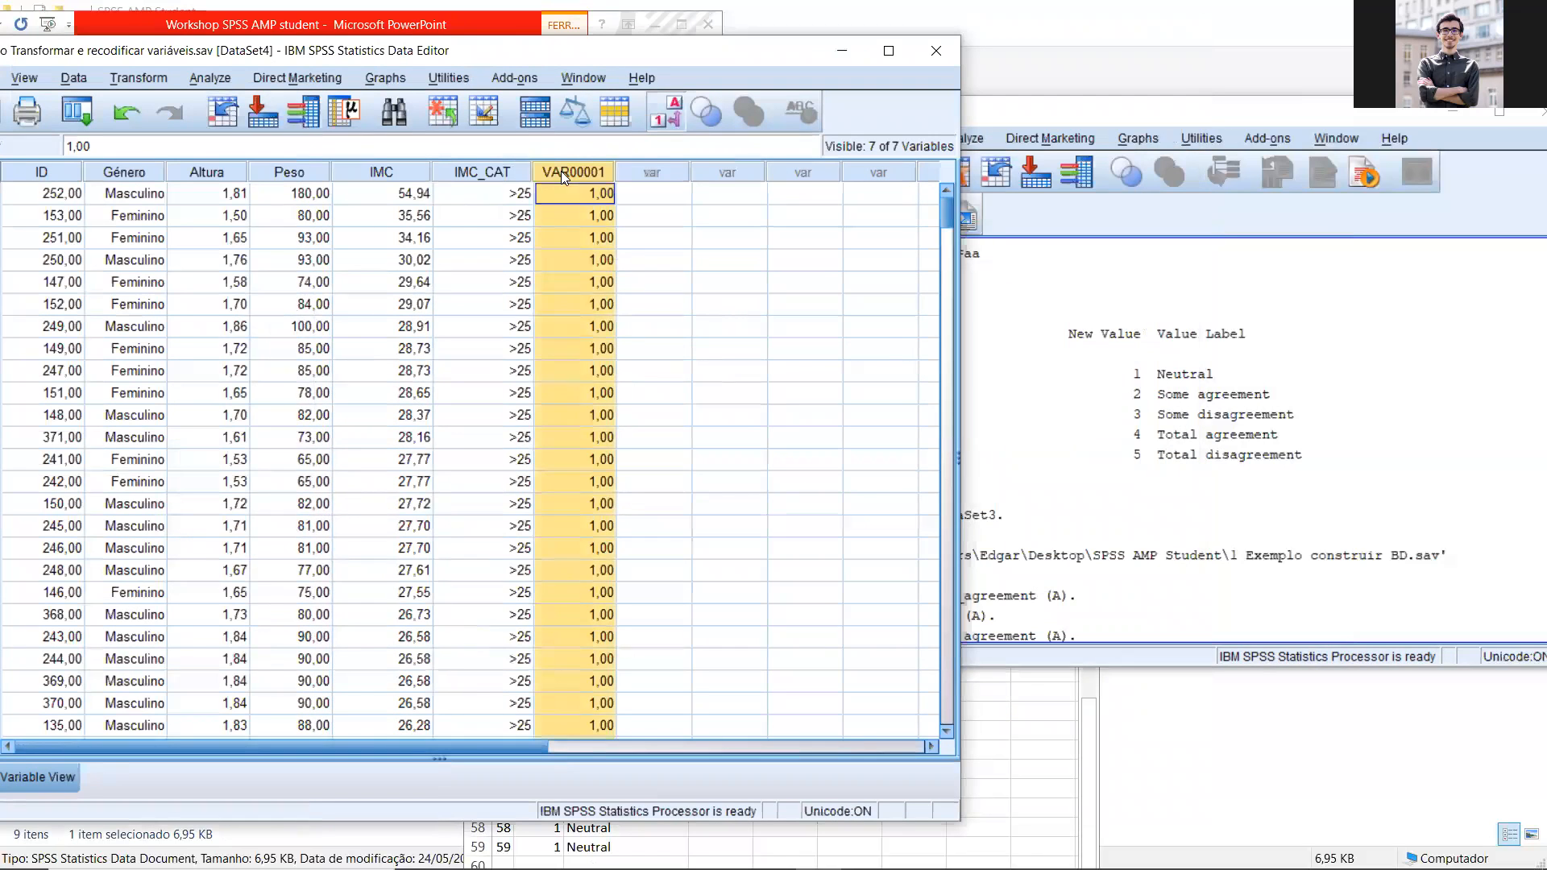
{"action": "double_click", "coordinate": [563, 171]}
{"action": "left_click", "coordinate": [475, 278]}
{"action": "key", "text": "ctrl+c"}
{"action": "key", "text": "Down"}
{"action": "key", "text": "ctrl+v"}
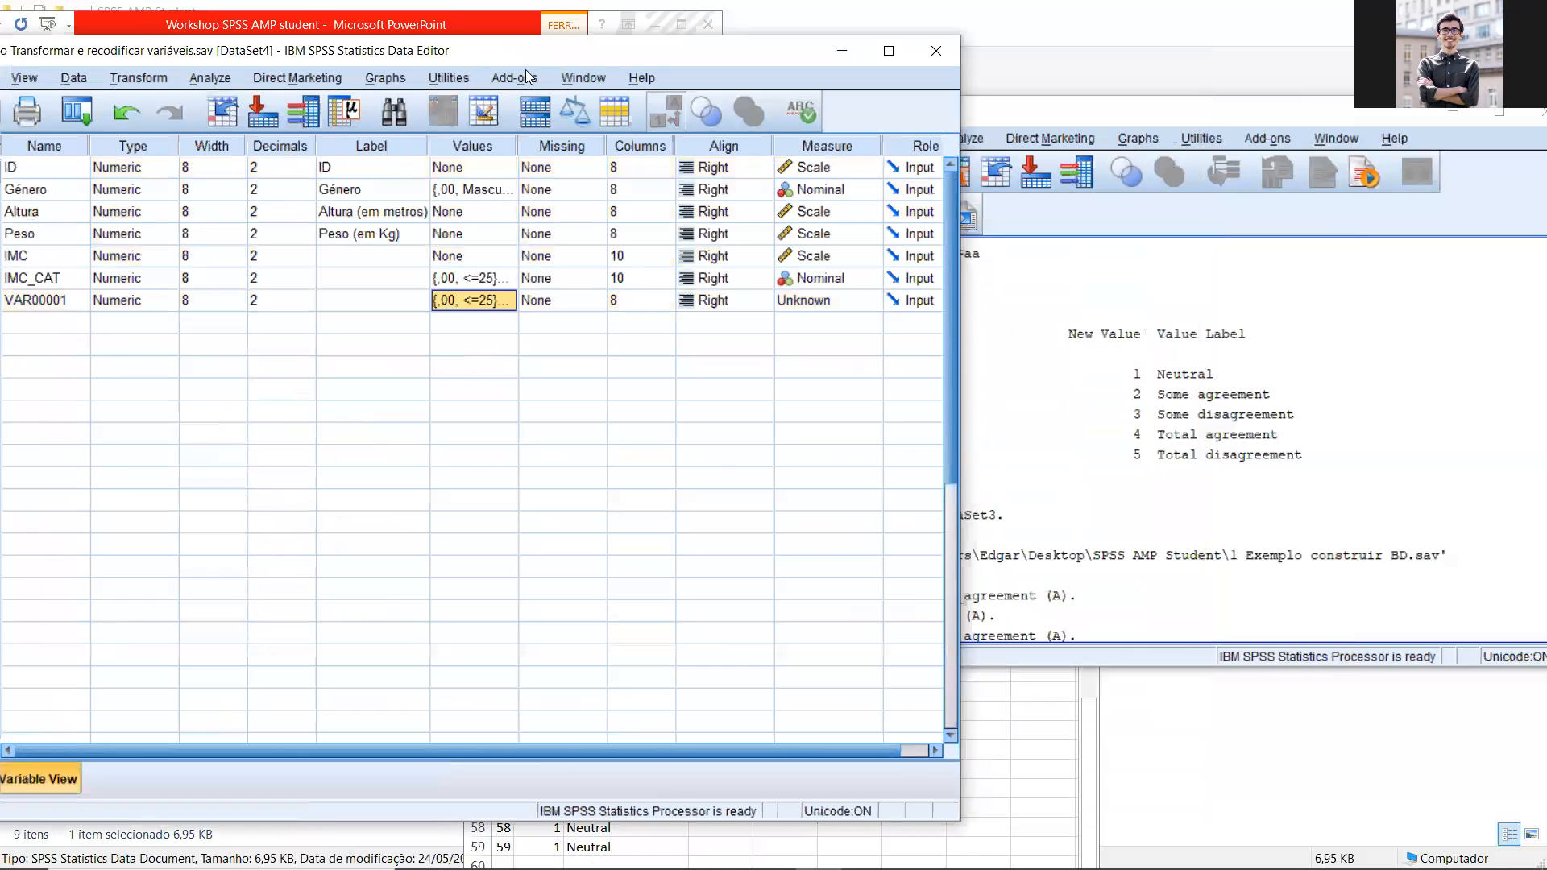
Step: Rename the variable VAR00001 as IMC_CAT2
{"action": "left_click_drag", "start_coordinate": [709, 58], "coordinate": [1047, 77]}
{"action": "left_click", "coordinate": [346, 294]}
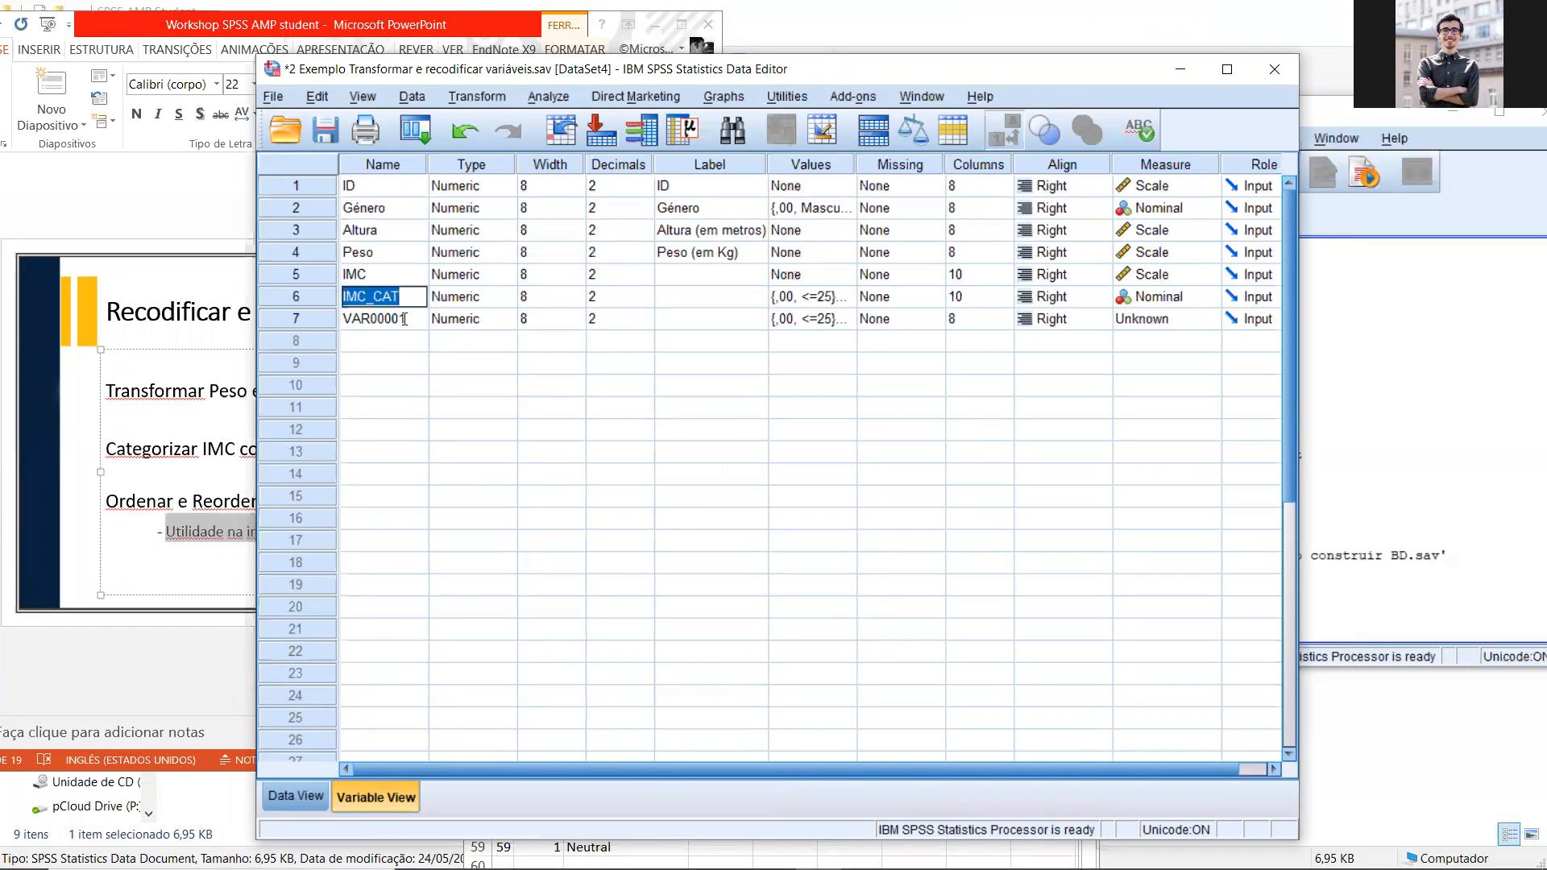
{"action": "double_click", "coordinate": [411, 322]}
{"action": "type", "text": "IMC_CAT1"}
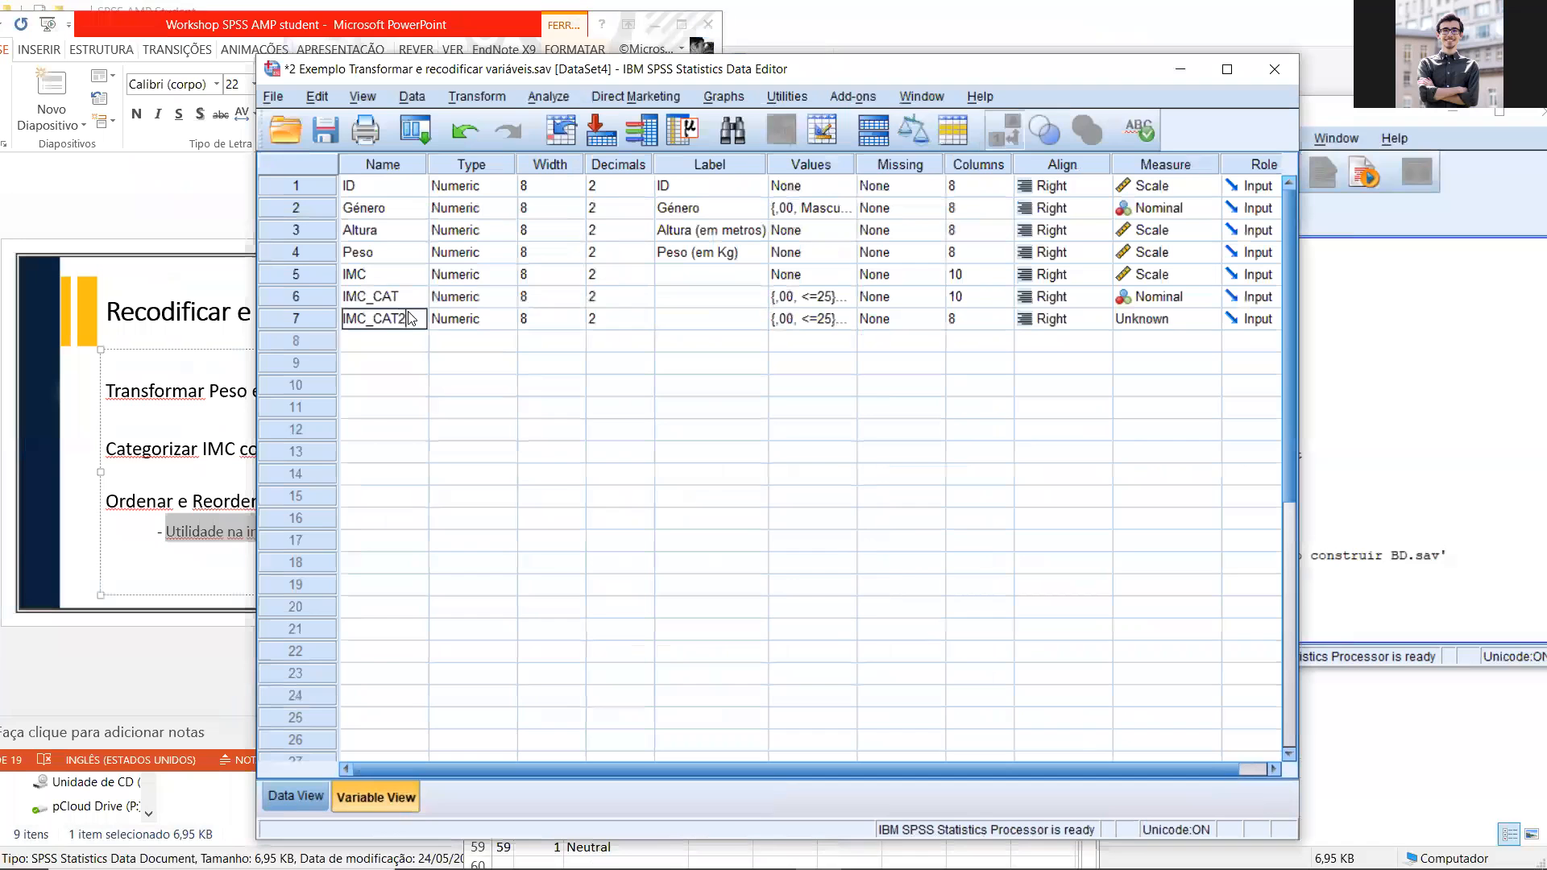
{"action": "key", "text": "Return"}
Step: Compare the IMC_CAT and IMC_CAT2 columns side by side in the case data
{"action": "double_click", "coordinate": [332, 297]}
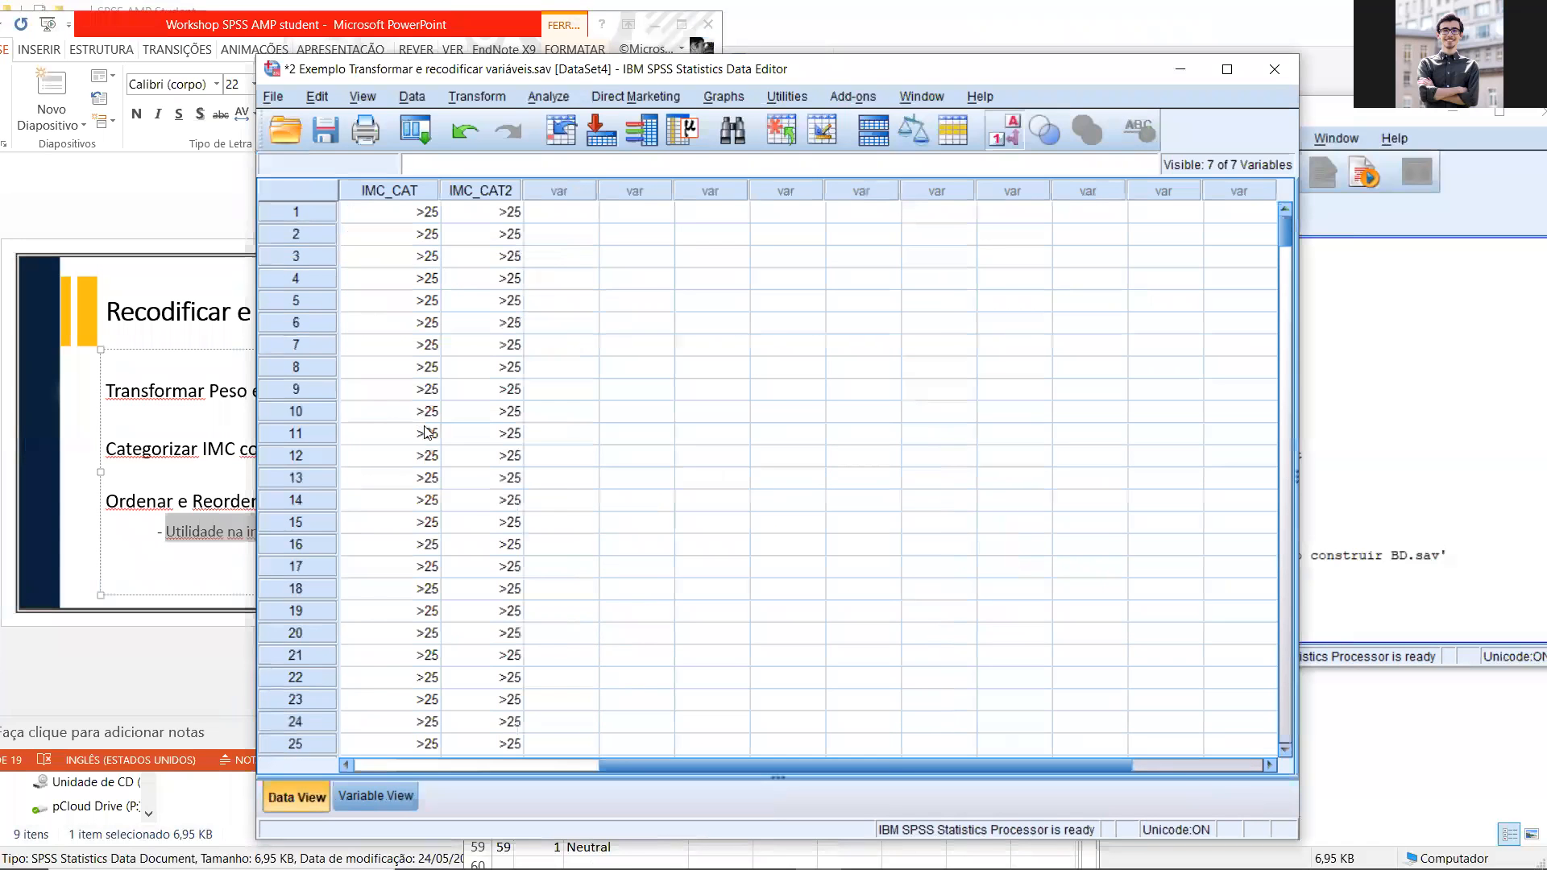
{"action": "left_click_drag", "start_coordinate": [675, 763], "coordinate": [546, 764]}
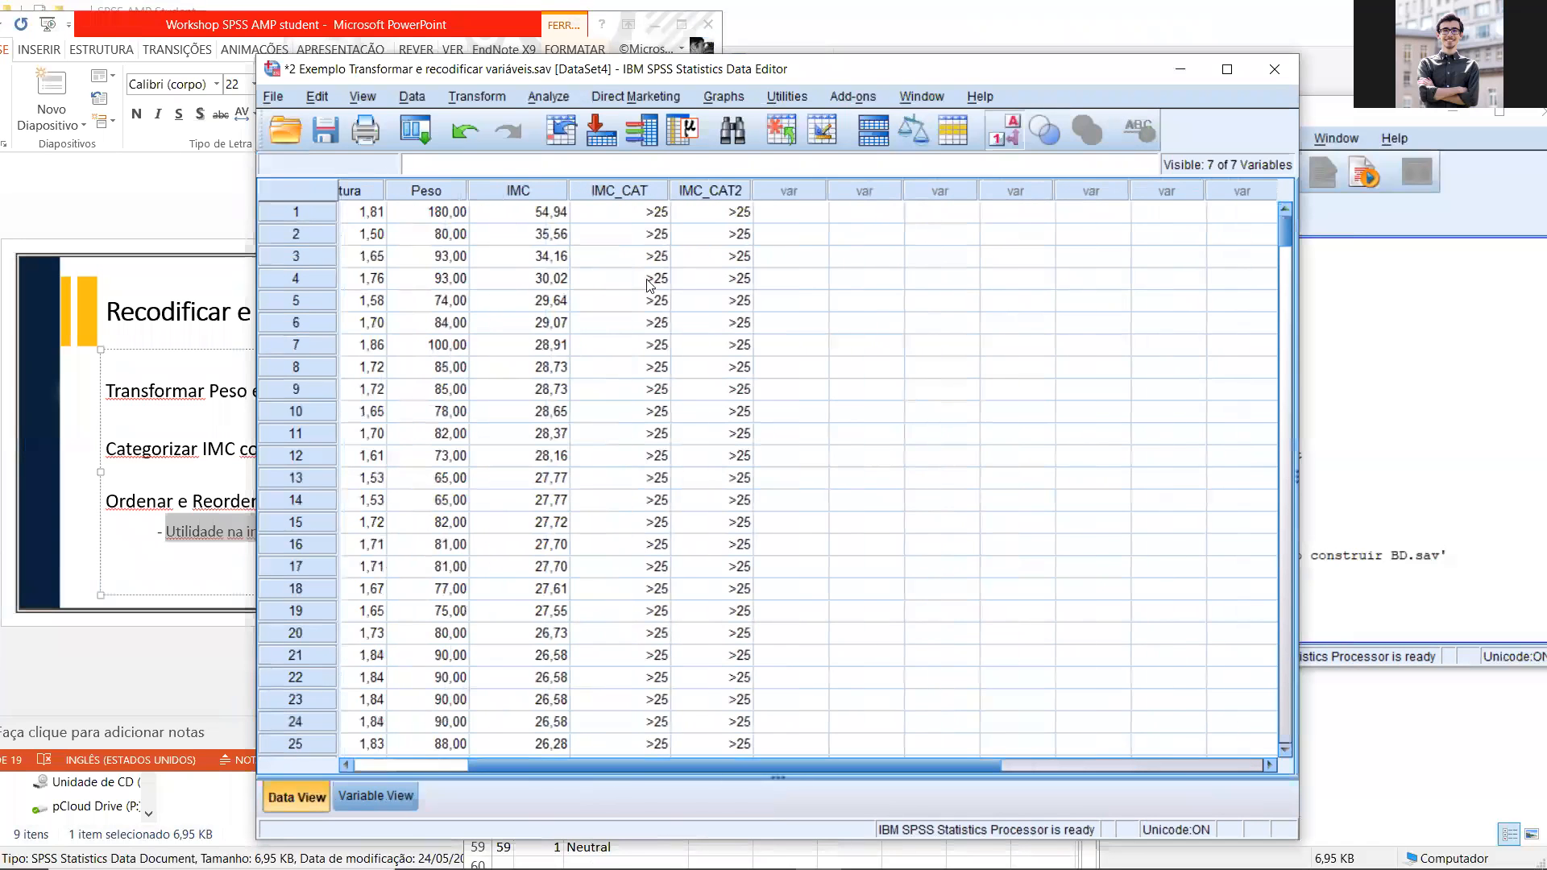
{"action": "left_click", "coordinate": [603, 190]}
{"action": "left_click", "coordinate": [477, 96]}
{"action": "left_click", "coordinate": [560, 81]}
{"action": "left_click", "coordinate": [691, 193]}
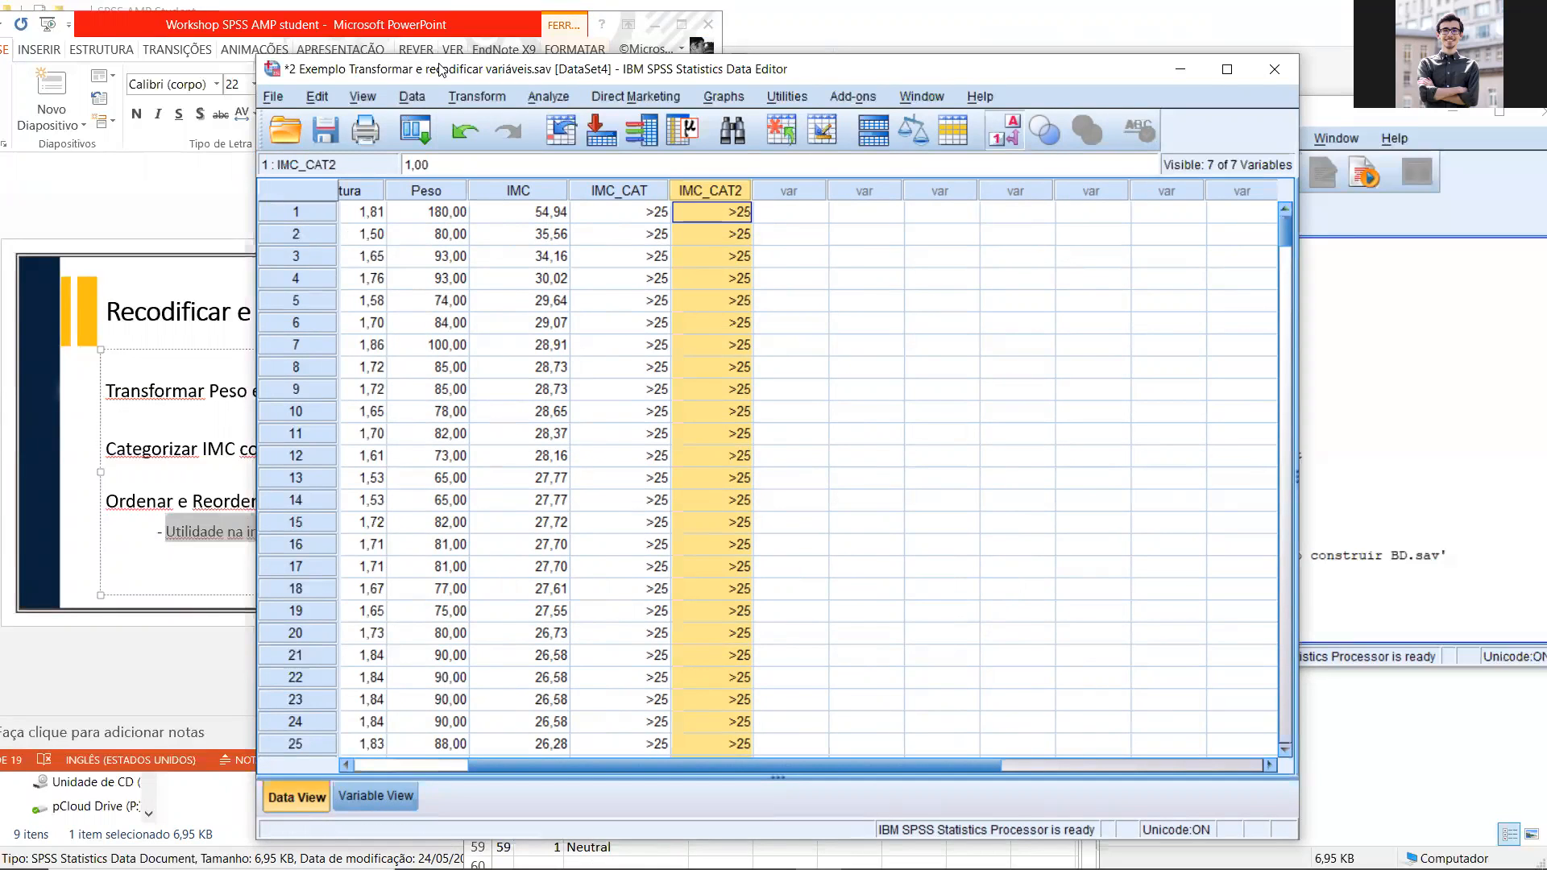
Step: Review the old and new values defined in Recode into Different Variables for IMC, and close both dialogs without changes
{"action": "left_click_drag", "start_coordinate": [519, 79], "coordinate": [595, 75]}
{"action": "left_click", "coordinate": [554, 92]}
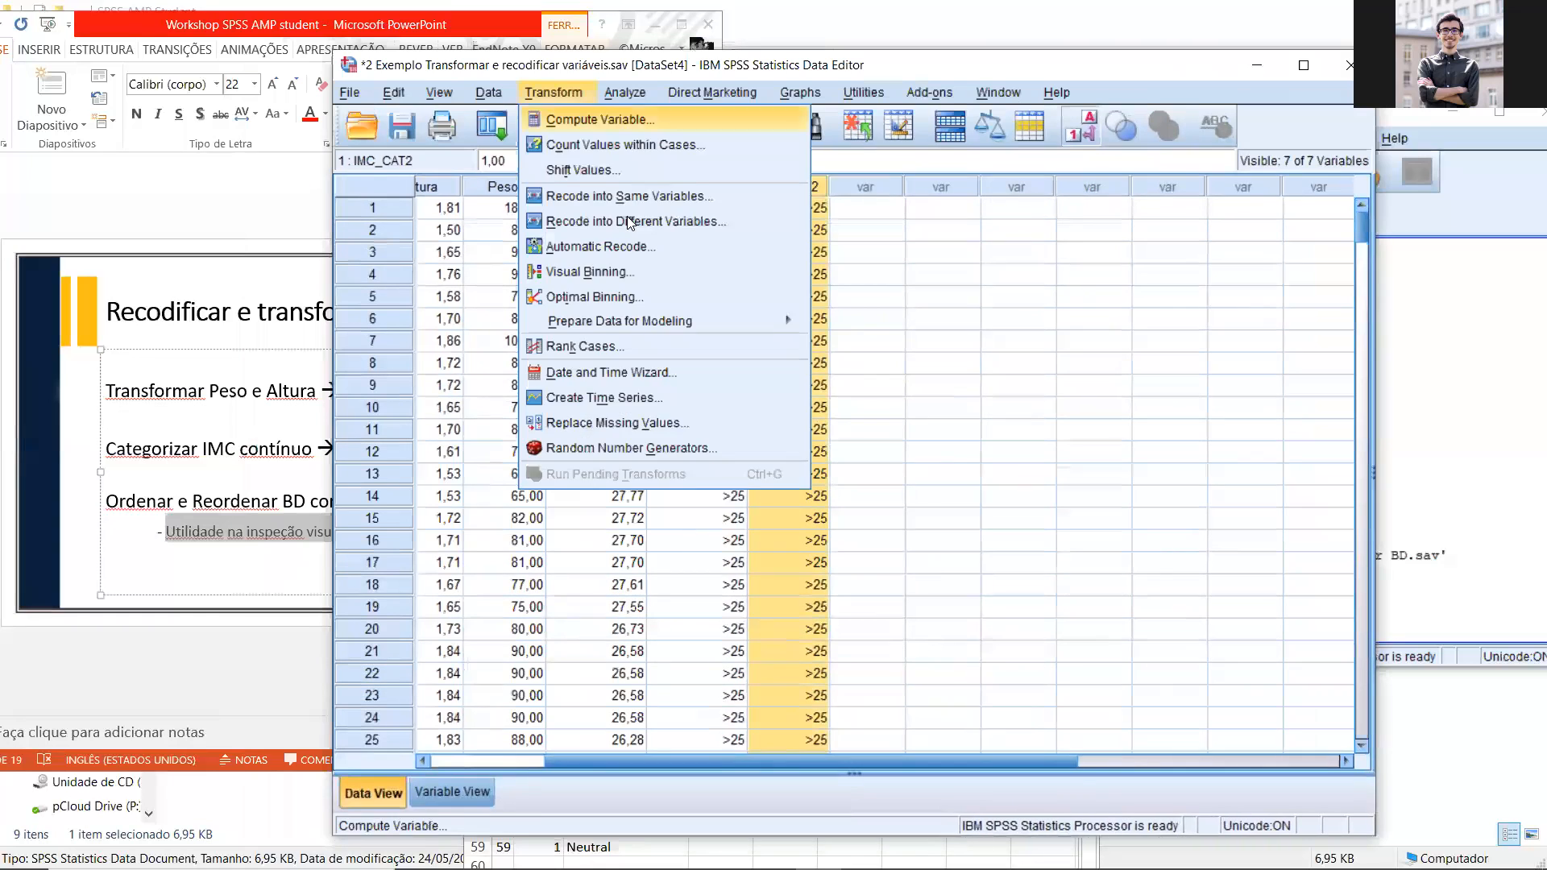
{"action": "left_click", "coordinate": [628, 214]}
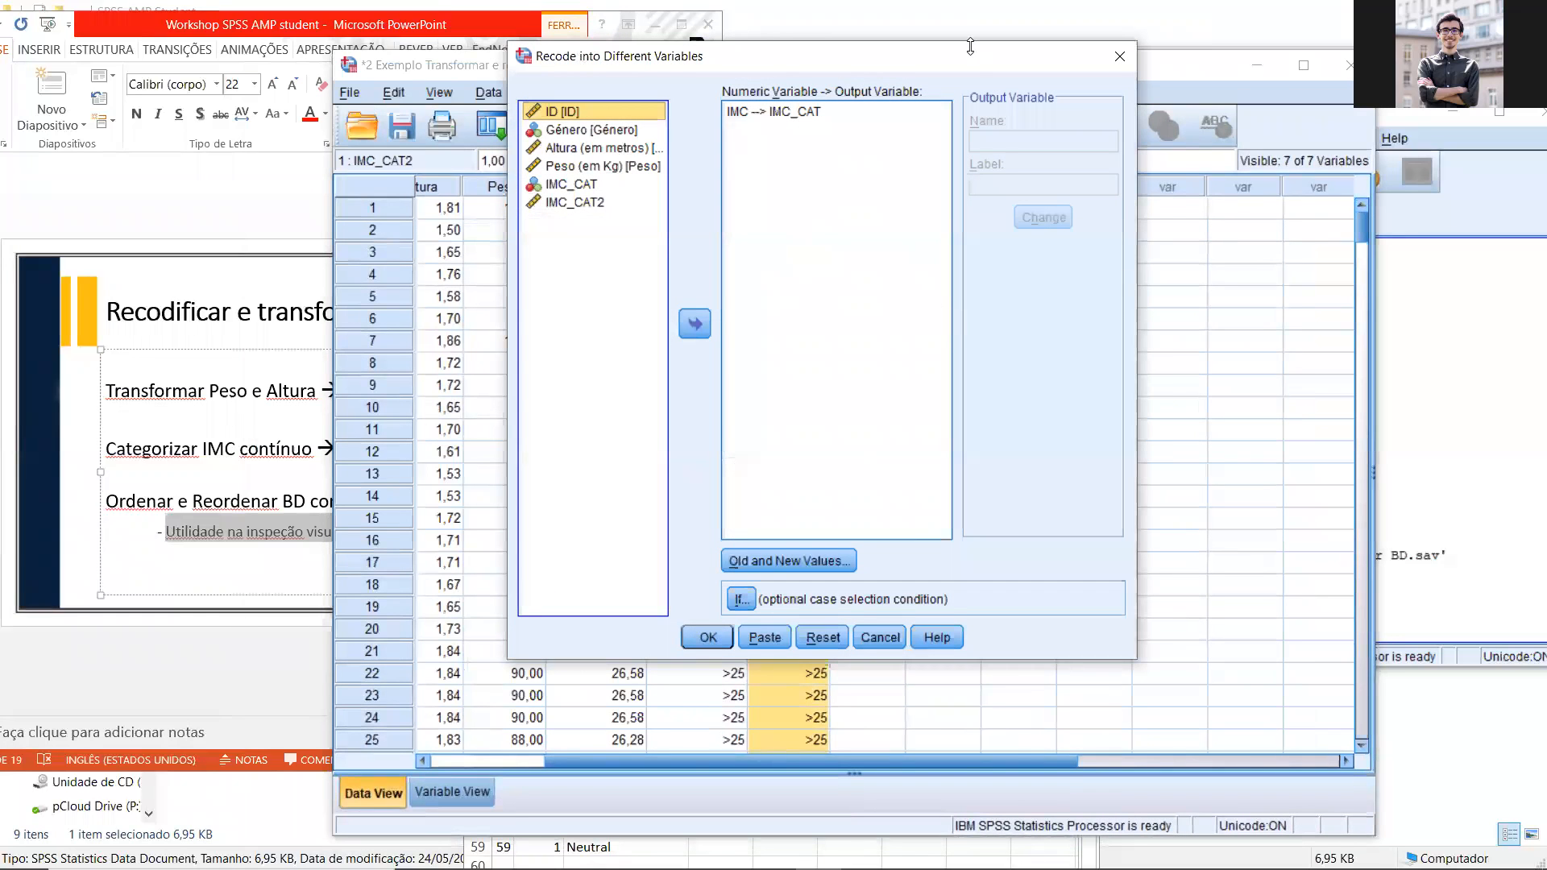
{"action": "left_click_drag", "start_coordinate": [600, 54], "coordinate": [385, 47]}
{"action": "left_click", "coordinate": [581, 551]}
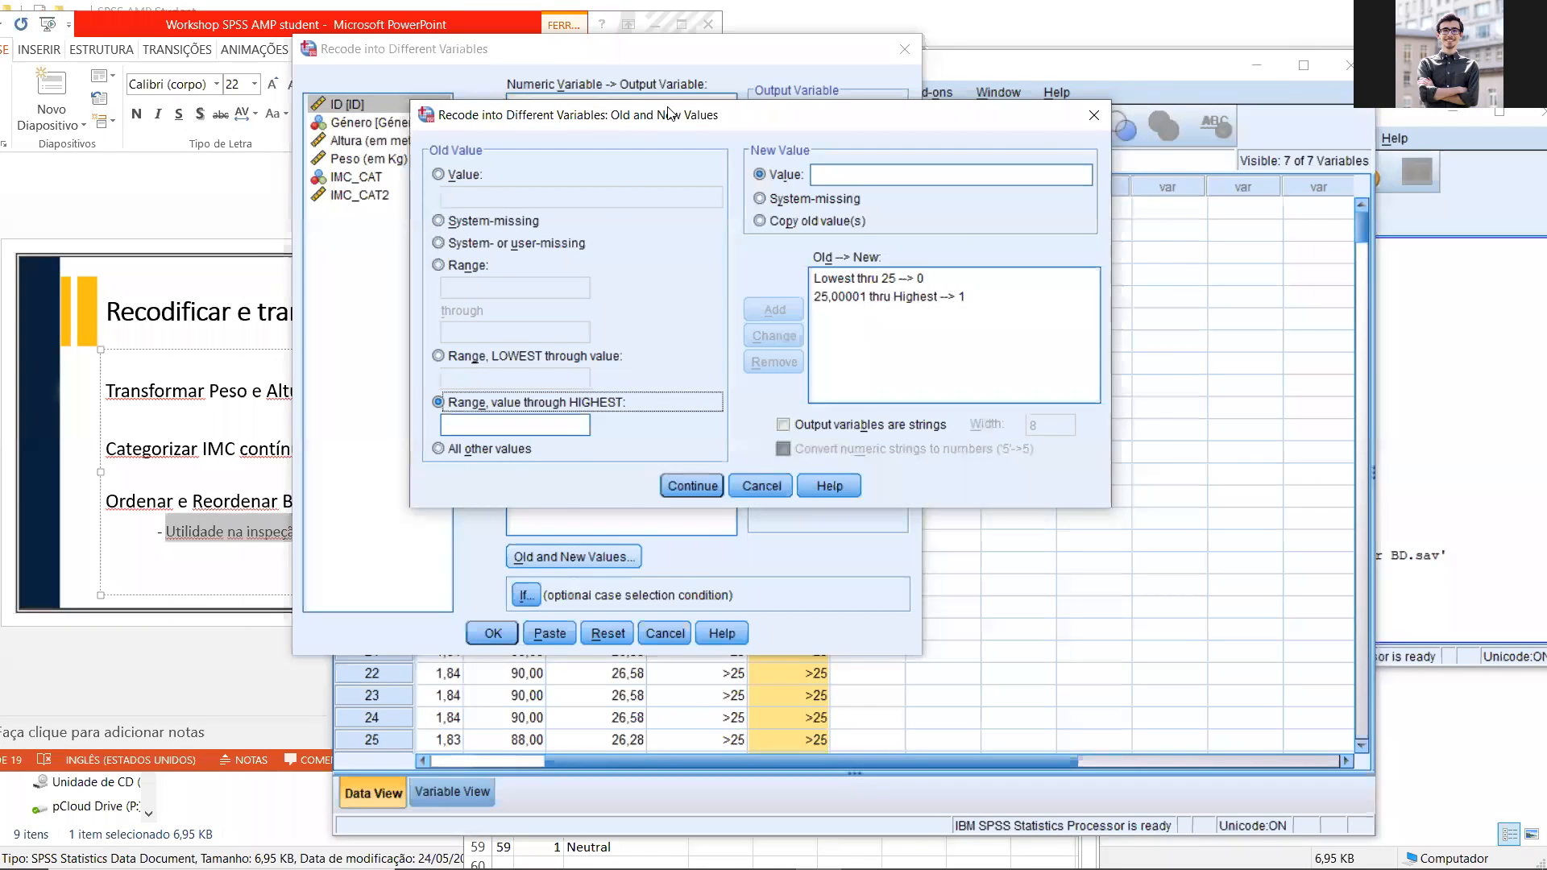
{"action": "left_click_drag", "start_coordinate": [874, 129], "coordinate": [664, 151]}
{"action": "left_click", "coordinate": [884, 131]}
{"action": "left_click", "coordinate": [905, 49]}
Step: Switch to the PowerPoint presentation and view slides 7 and 6 on recoding and transforming variables
{"action": "left_click_drag", "start_coordinate": [431, 27], "coordinate": [762, 27]}
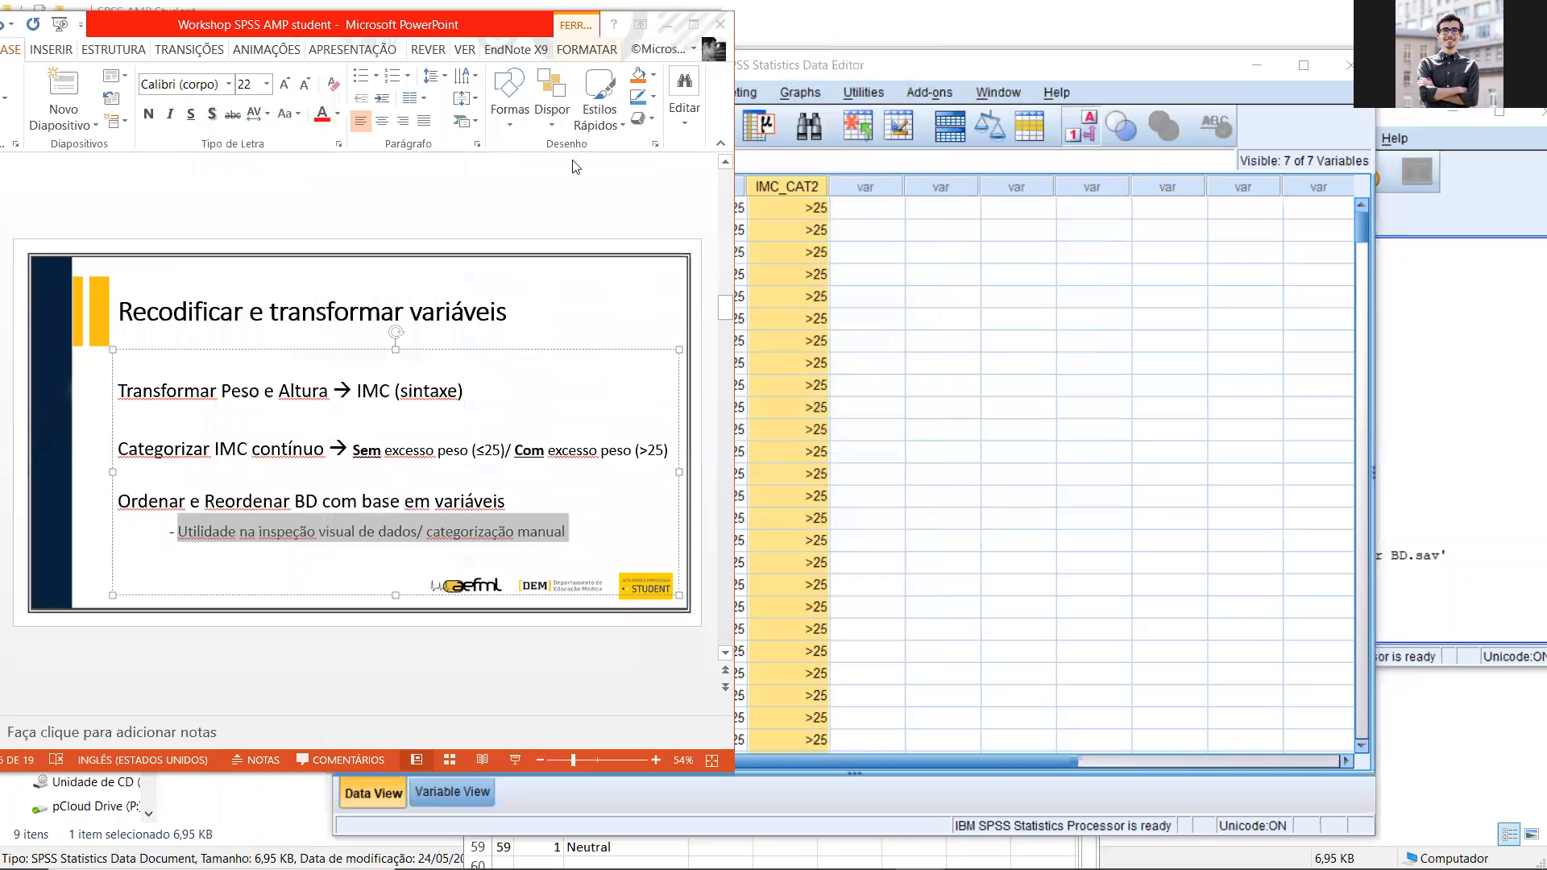
{"action": "left_click", "coordinate": [285, 362]}
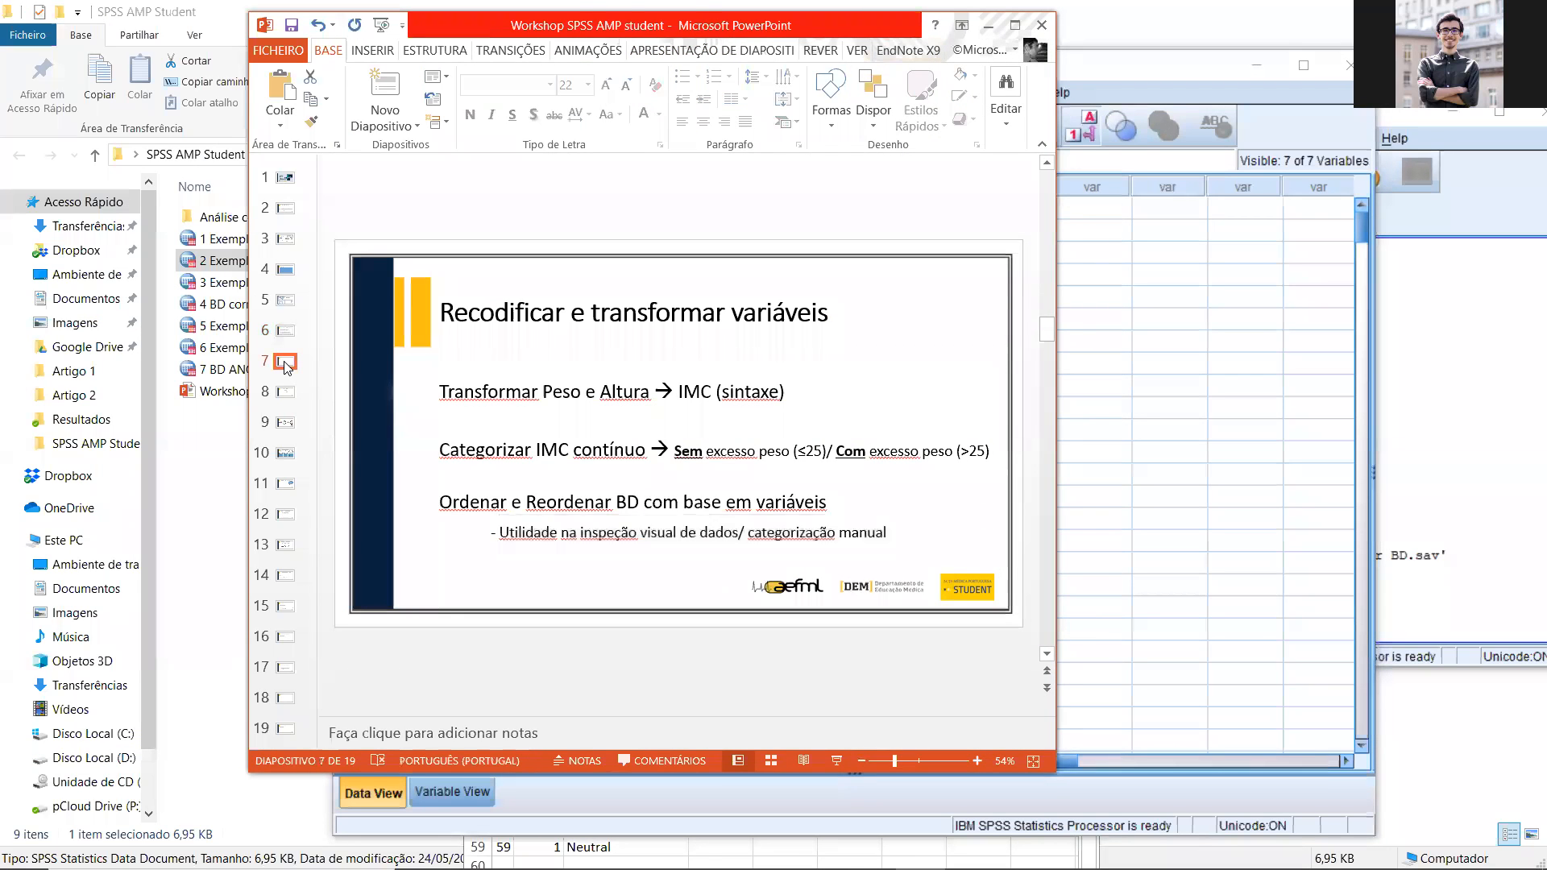
{"action": "left_click", "coordinate": [285, 332]}
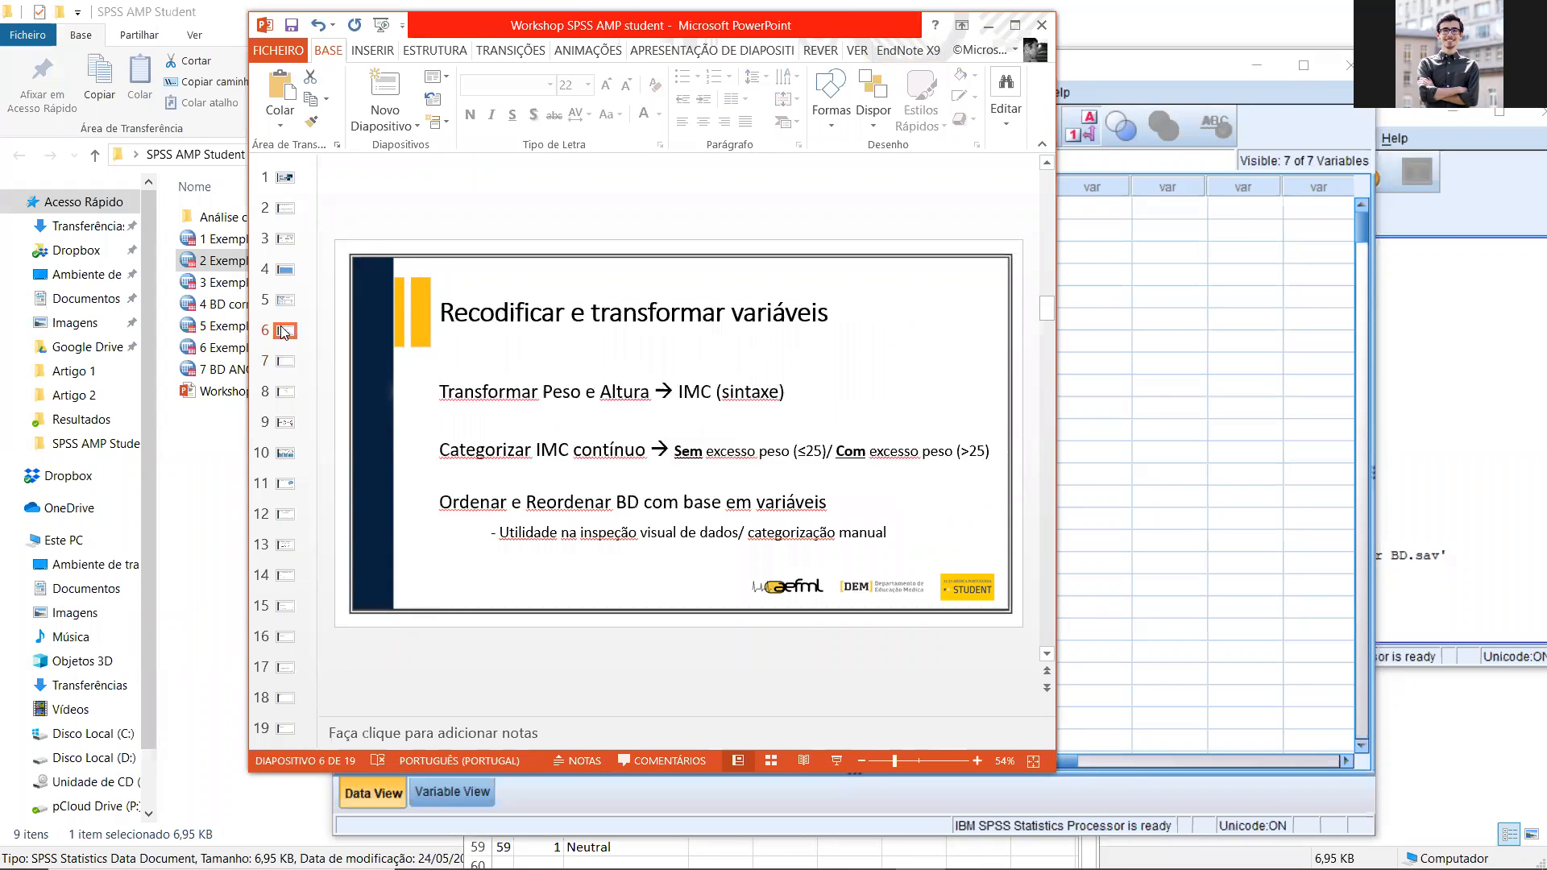
{"action": "left_click_drag", "start_coordinate": [722, 26], "coordinate": [713, 142]}
Step: Return to the SPSS Data Editor, delete the IMC_CAT2 variable and save the data file
{"action": "left_click", "coordinate": [766, 62]}
{"action": "left_click_drag", "start_coordinate": [525, 41], "coordinate": [522, 2]}
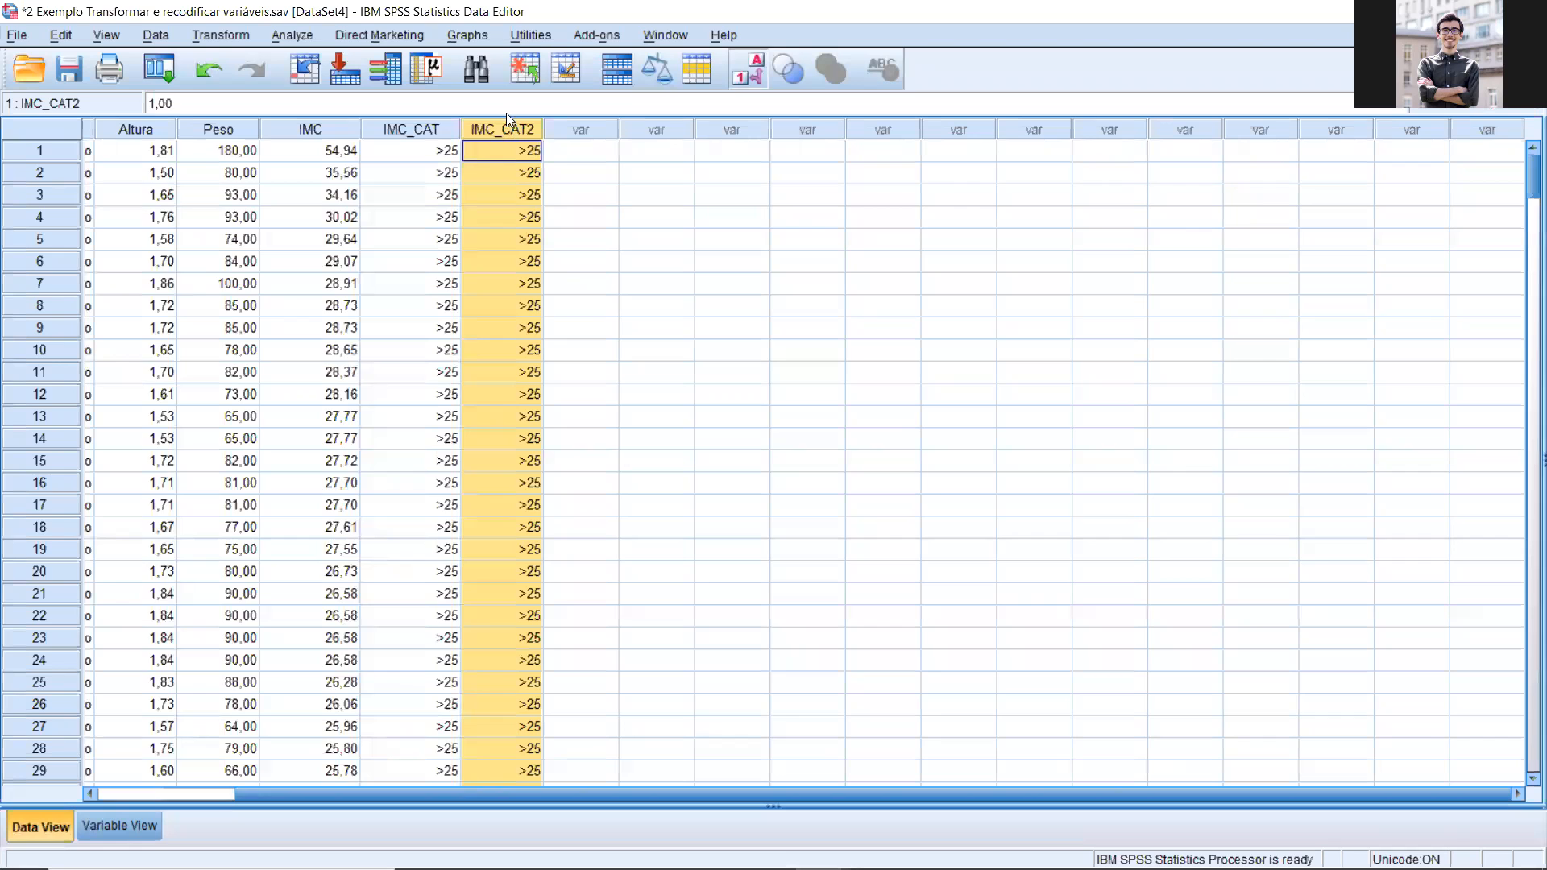
{"action": "key", "text": "Delete"}
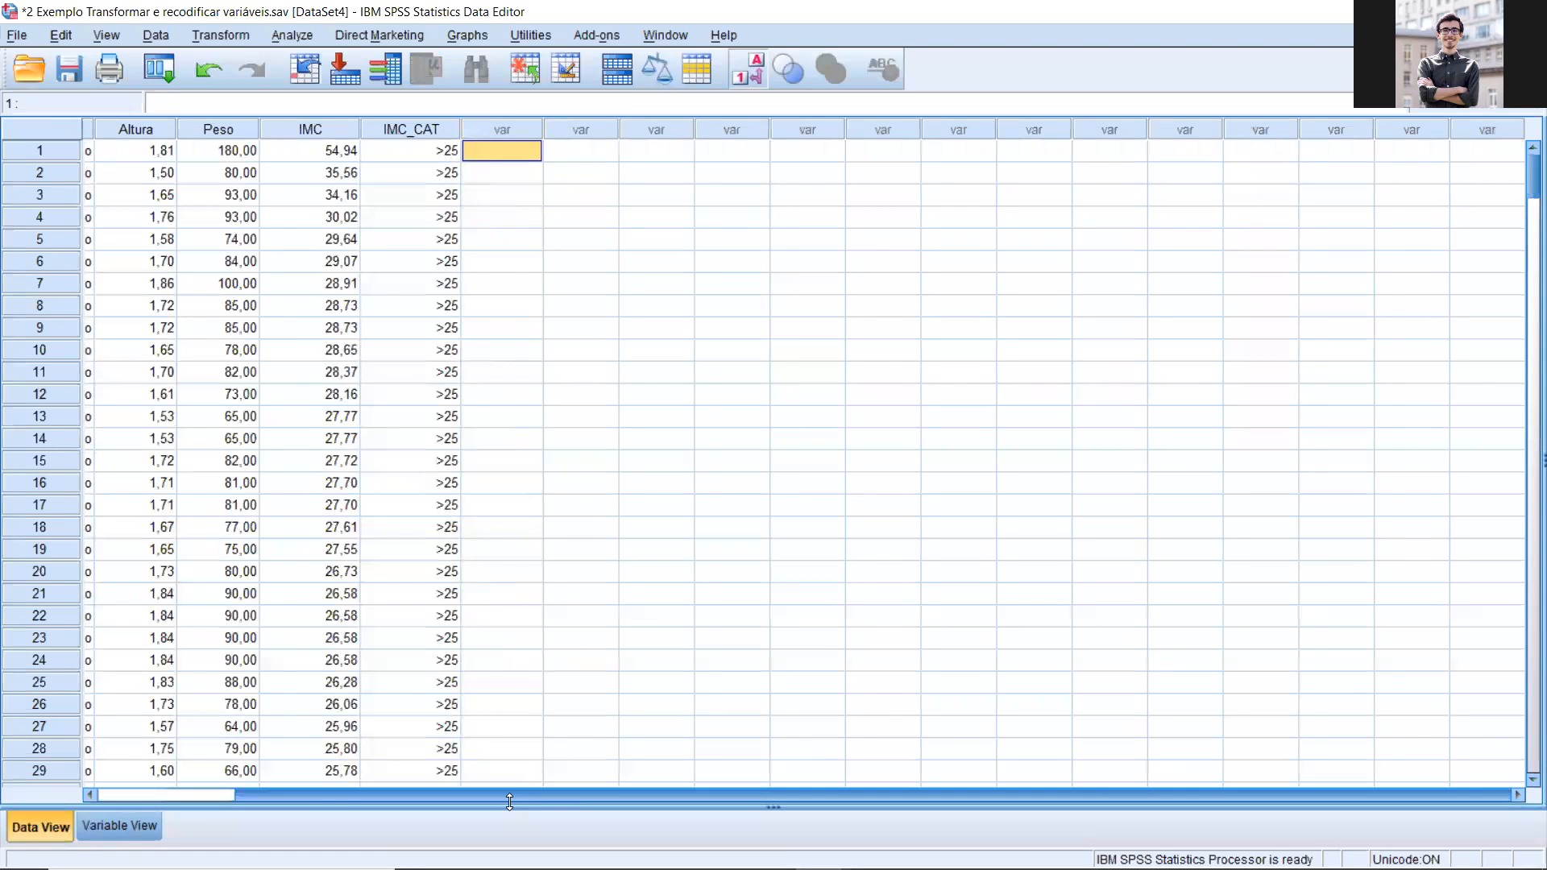
{"action": "left_click_drag", "start_coordinate": [530, 792], "coordinate": [393, 794]}
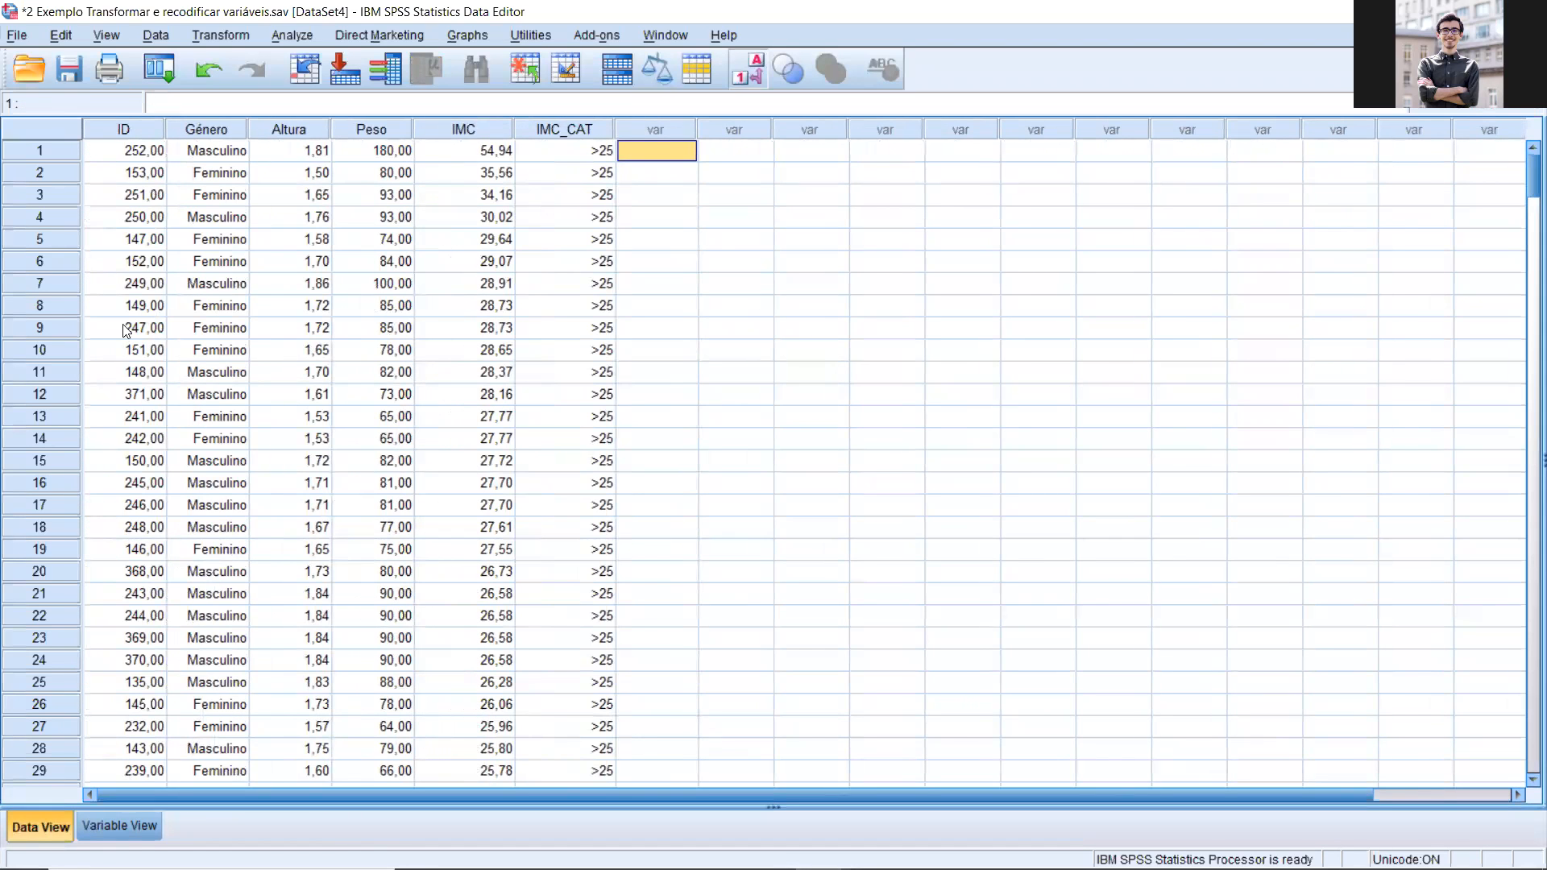
{"action": "left_click", "coordinate": [71, 69]}
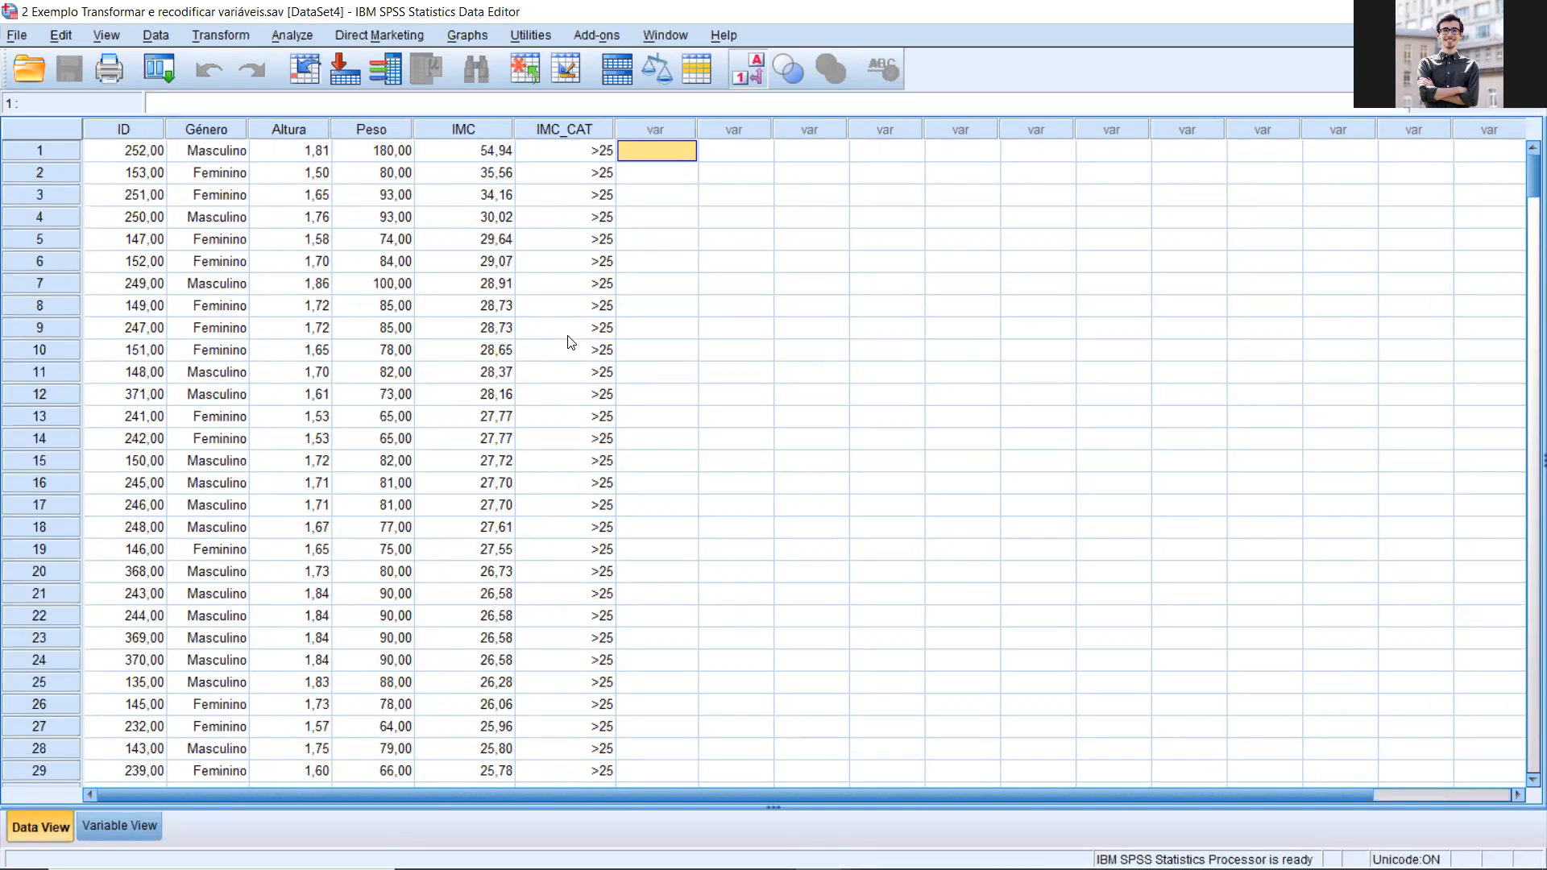
Step: Check the measurement level of IMC_CAT in the variable definitions
{"action": "left_click", "coordinate": [120, 825]}
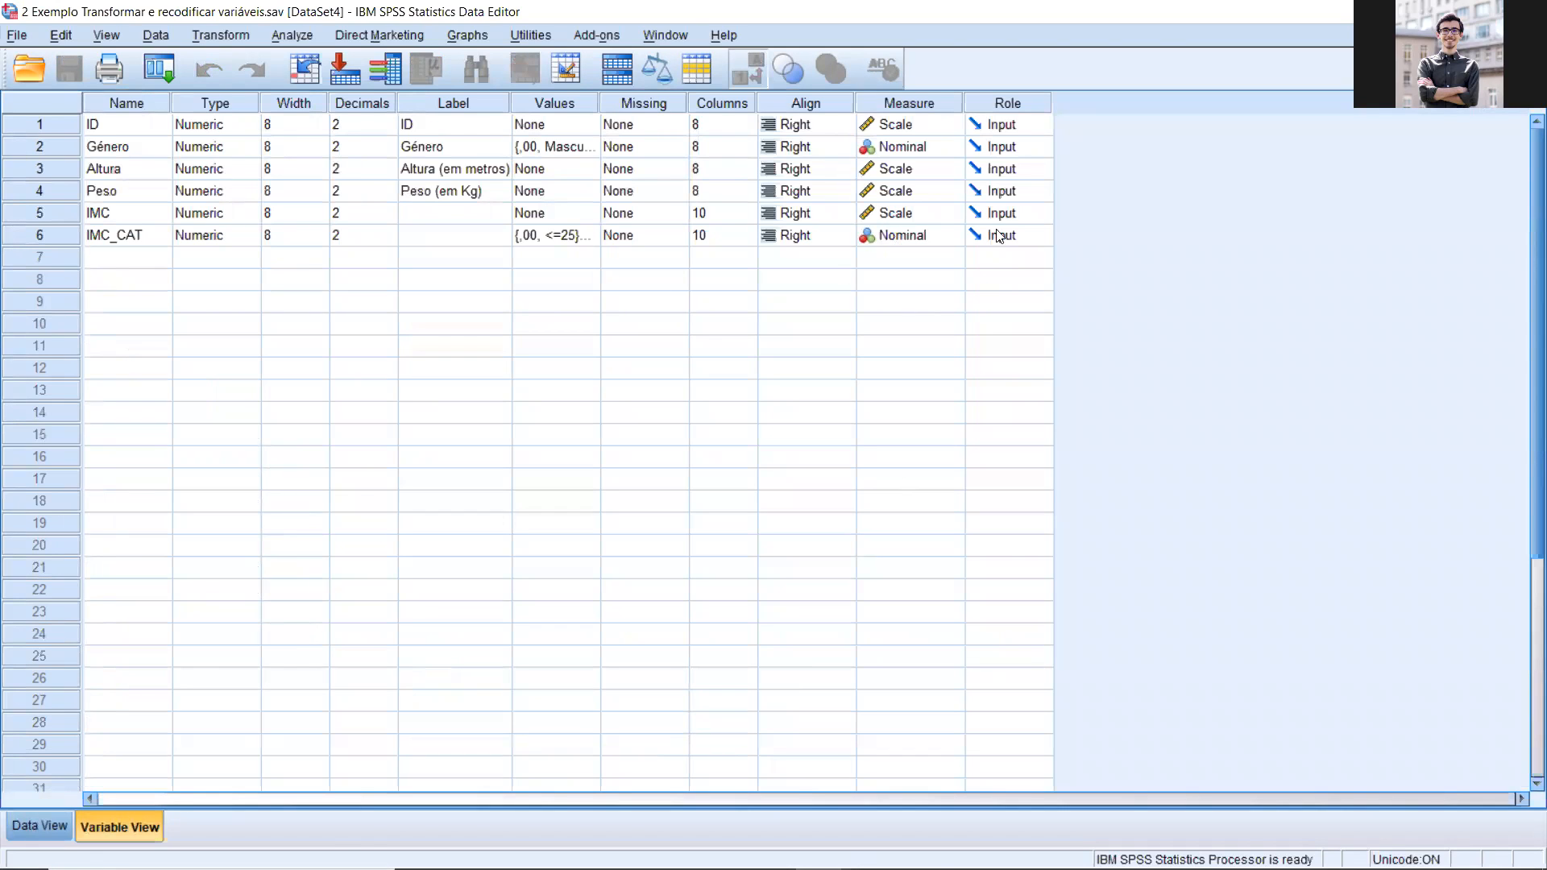
{"action": "left_click", "coordinate": [892, 239]}
{"action": "left_click", "coordinate": [894, 240]}
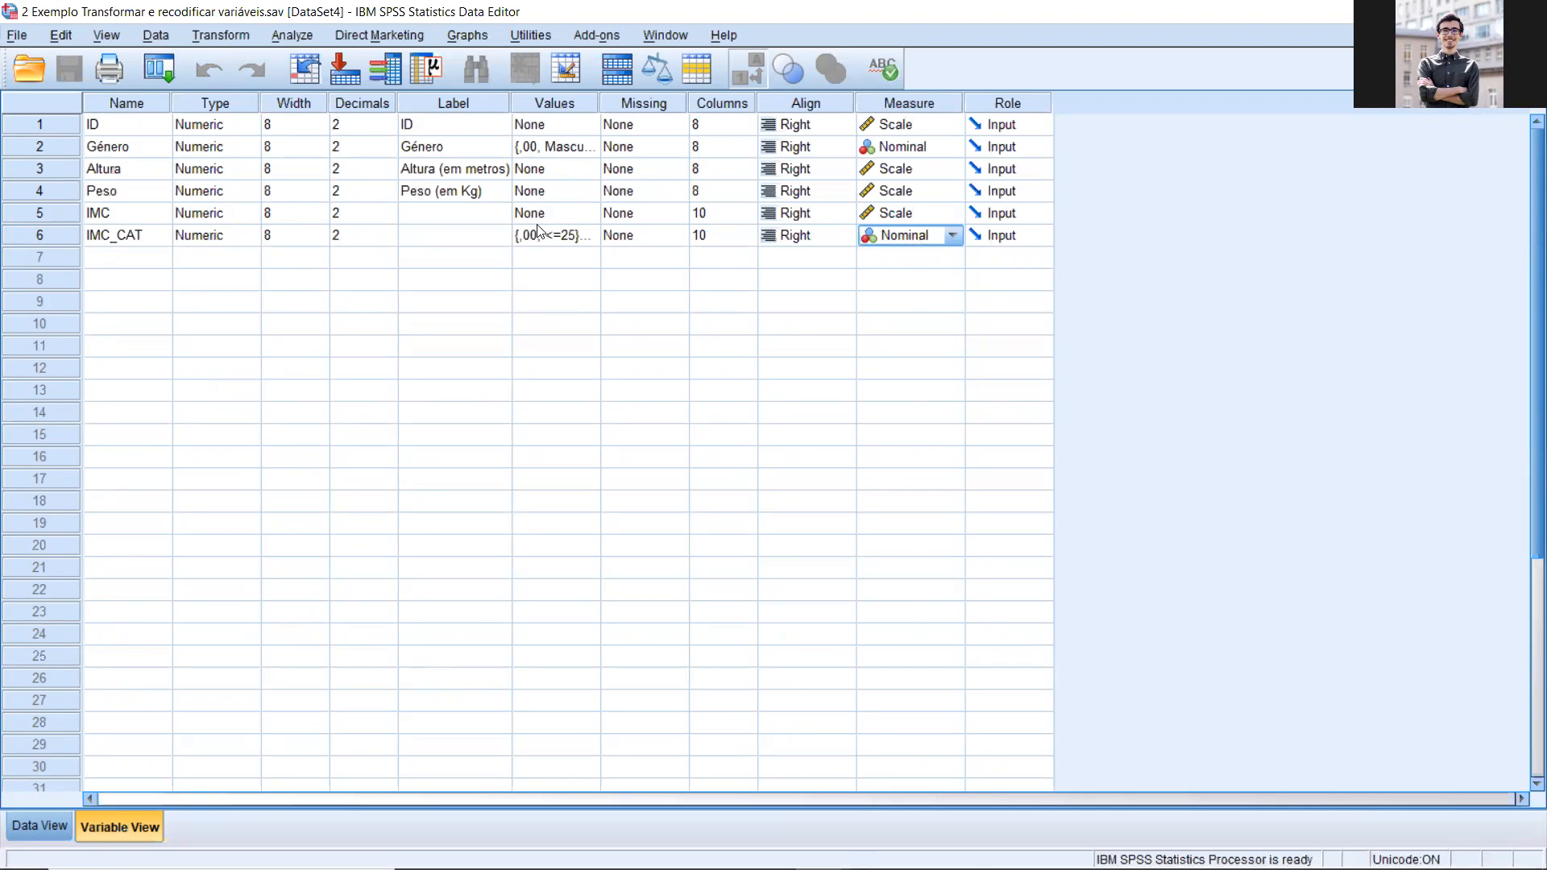
Step: Return to the case data and sort the cases by ID in ascending order
{"action": "left_click", "coordinate": [39, 824]}
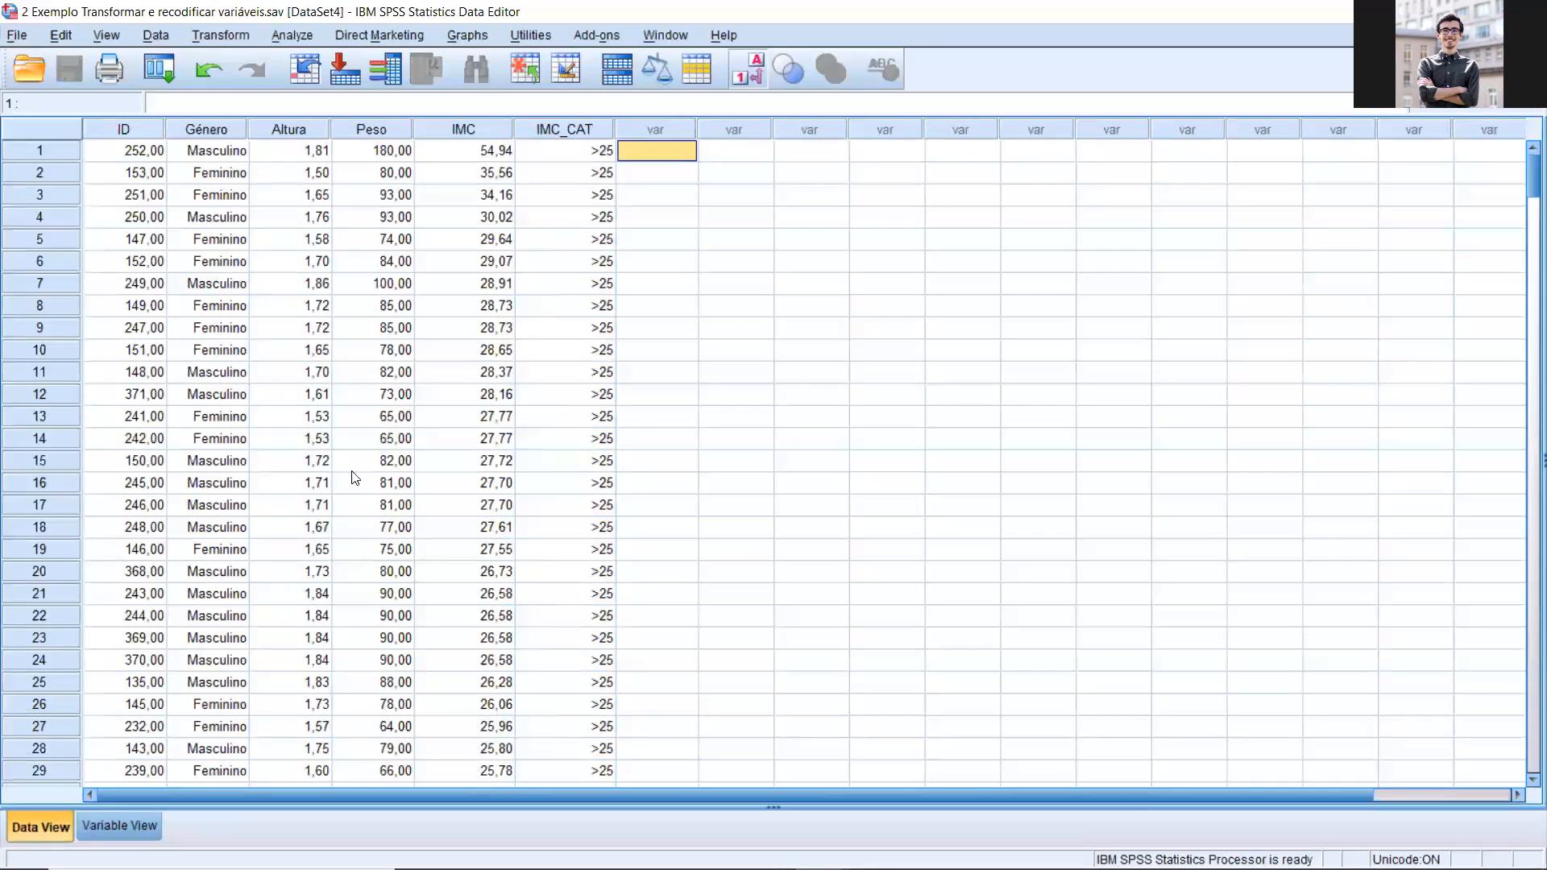
{"action": "scroll", "coordinate": [338, 451], "scroll_direction": "down", "scroll_amount": 3}
{"action": "scroll", "coordinate": [326, 448], "scroll_direction": "up", "scroll_amount": 3}
{"action": "right_click", "coordinate": [134, 128]}
{"action": "left_click", "coordinate": [214, 275]}
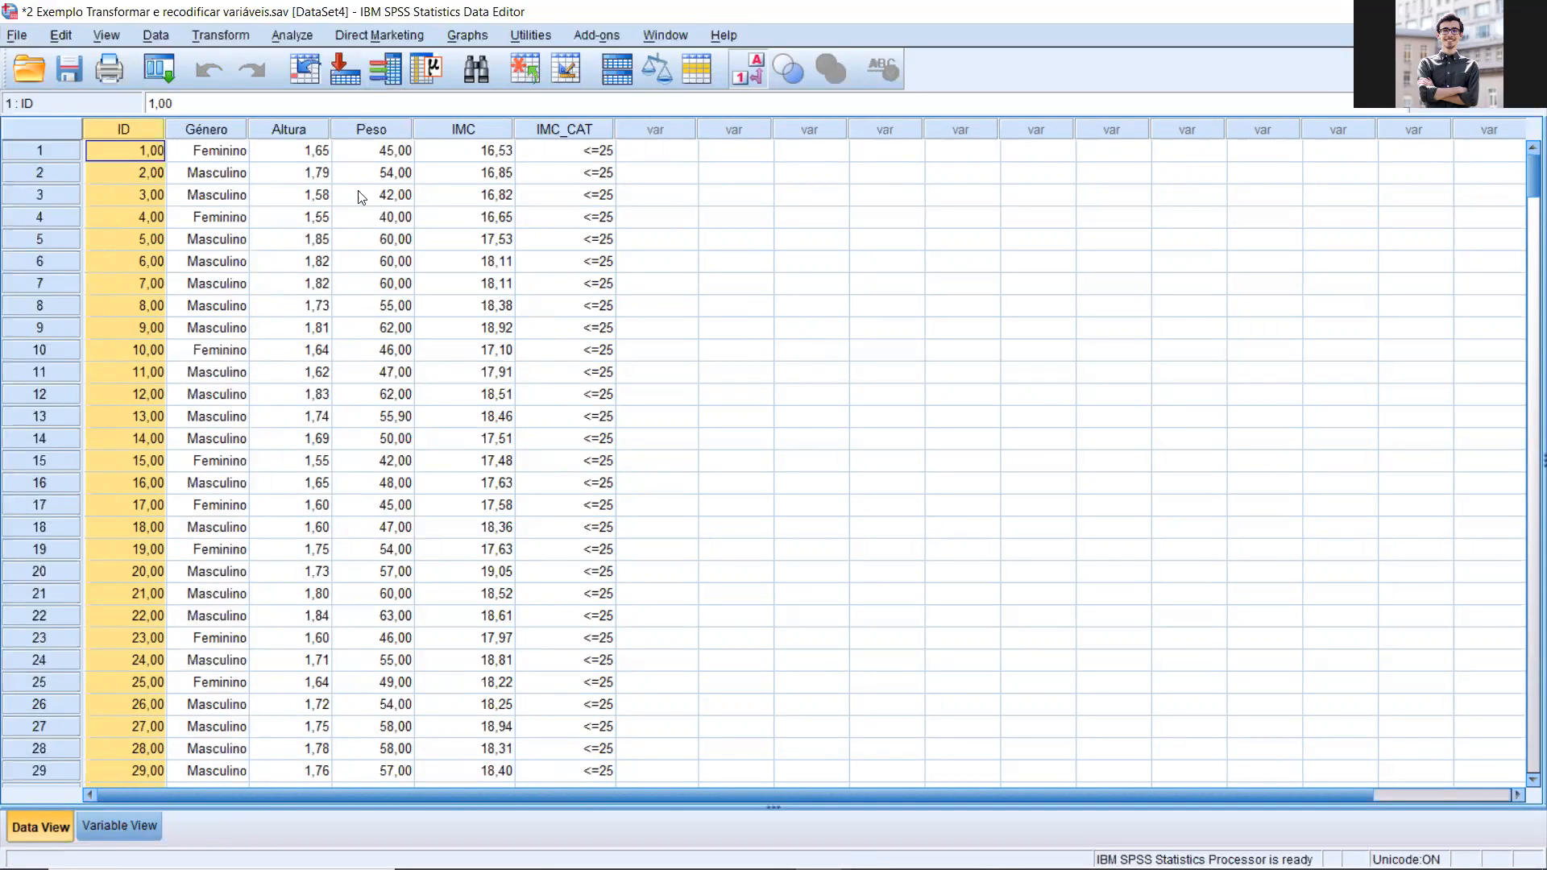
Step: Run a Frequencies analysis with frequency tables for Género and IMC_CAT
{"action": "left_click", "coordinate": [301, 38]}
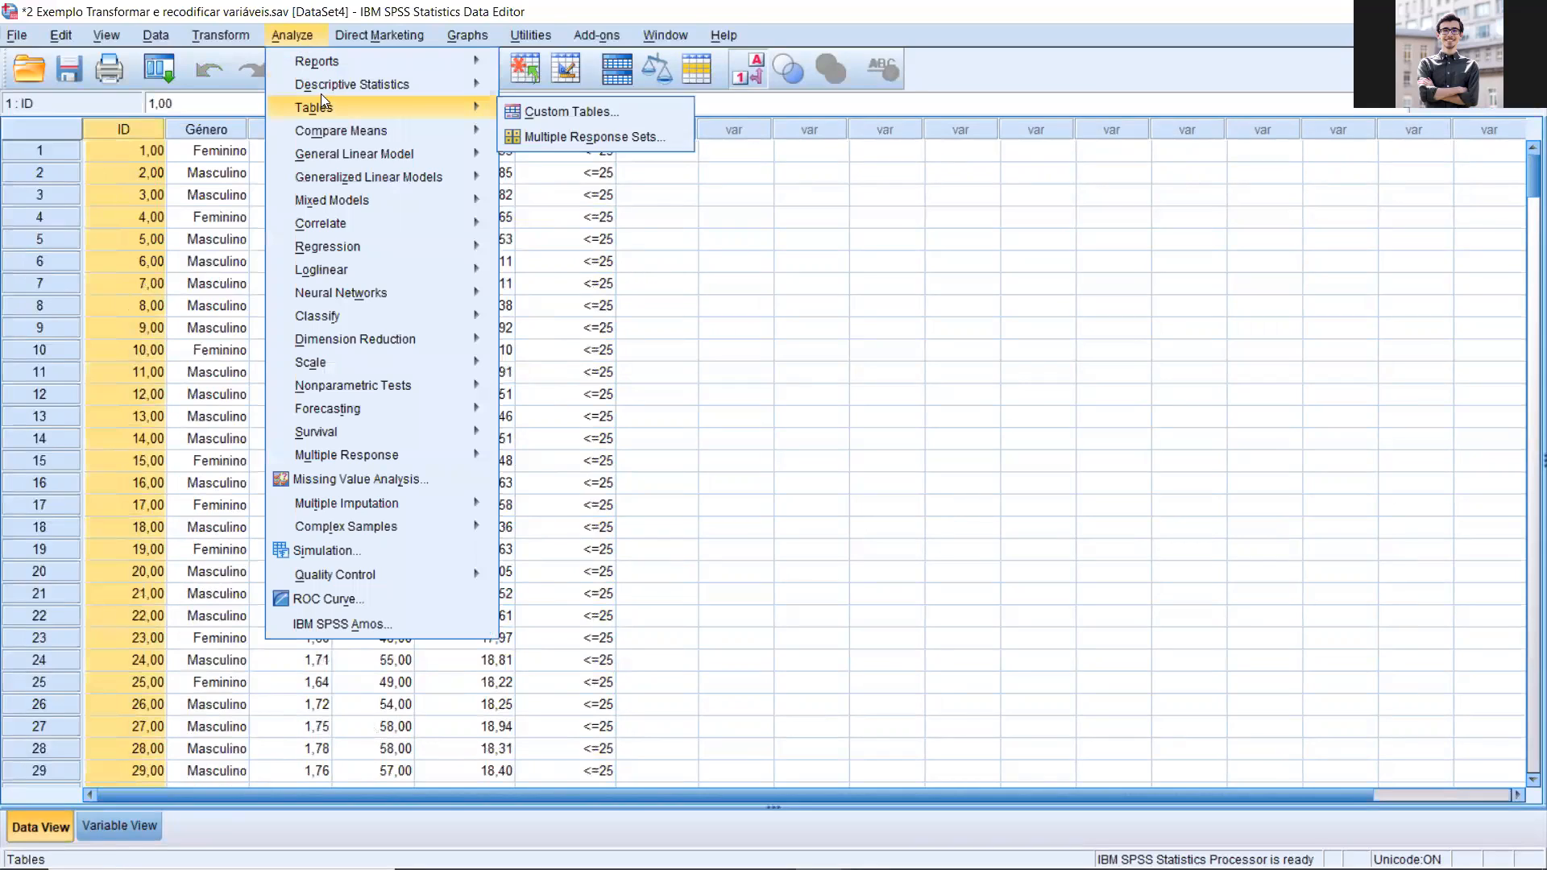
{"action": "mouse_move", "coordinate": [324, 88]}
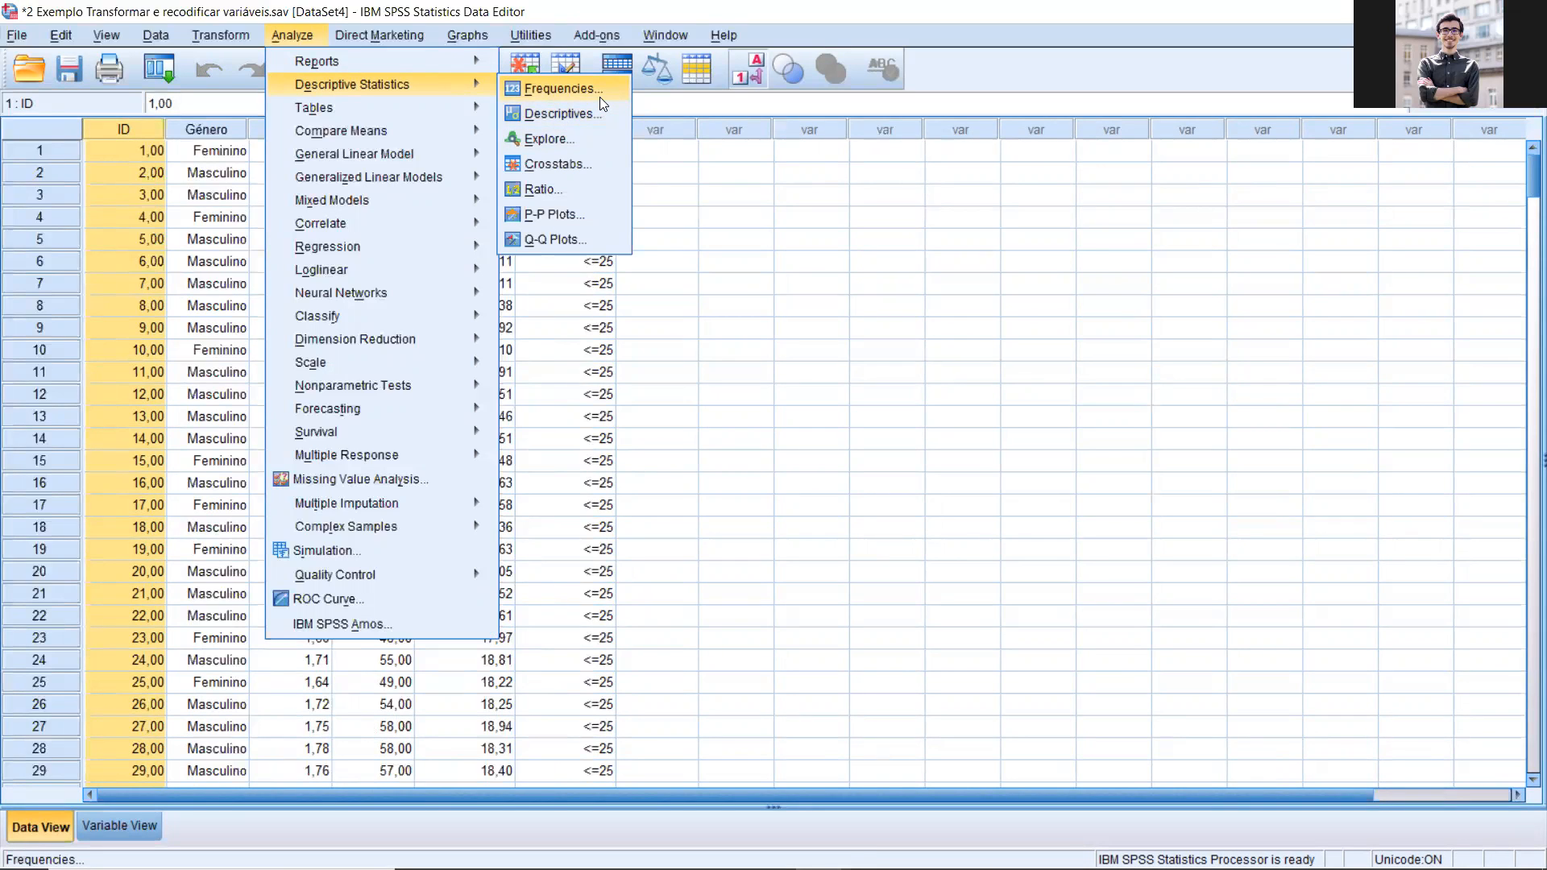
{"action": "left_click", "coordinate": [578, 81]}
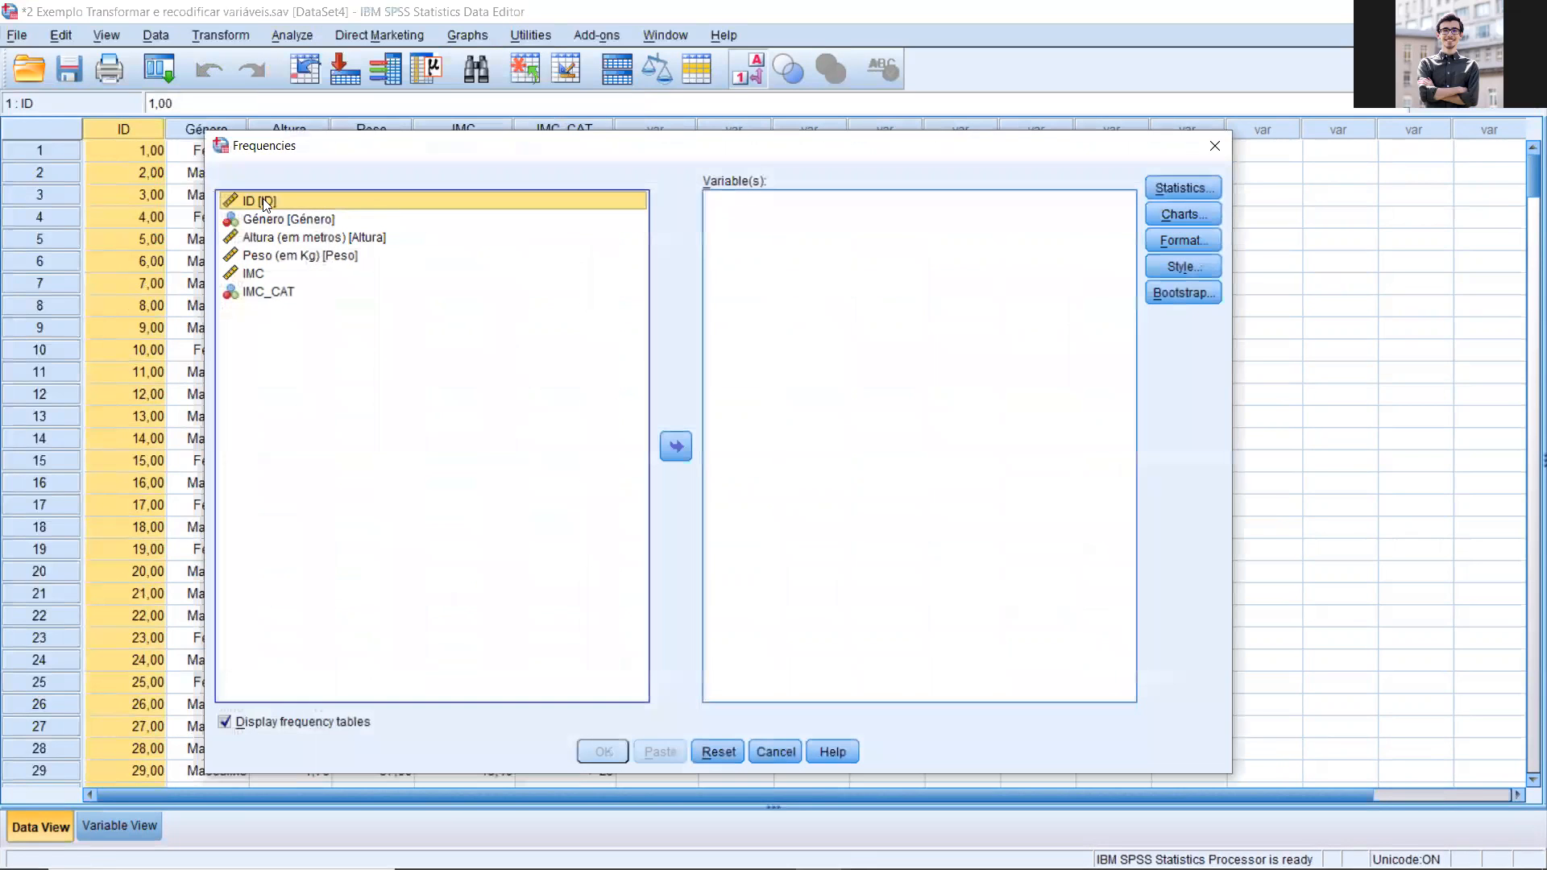
{"action": "left_click", "coordinate": [299, 220]}
{"action": "left_click", "coordinate": [314, 294], "text": "ctrl"}
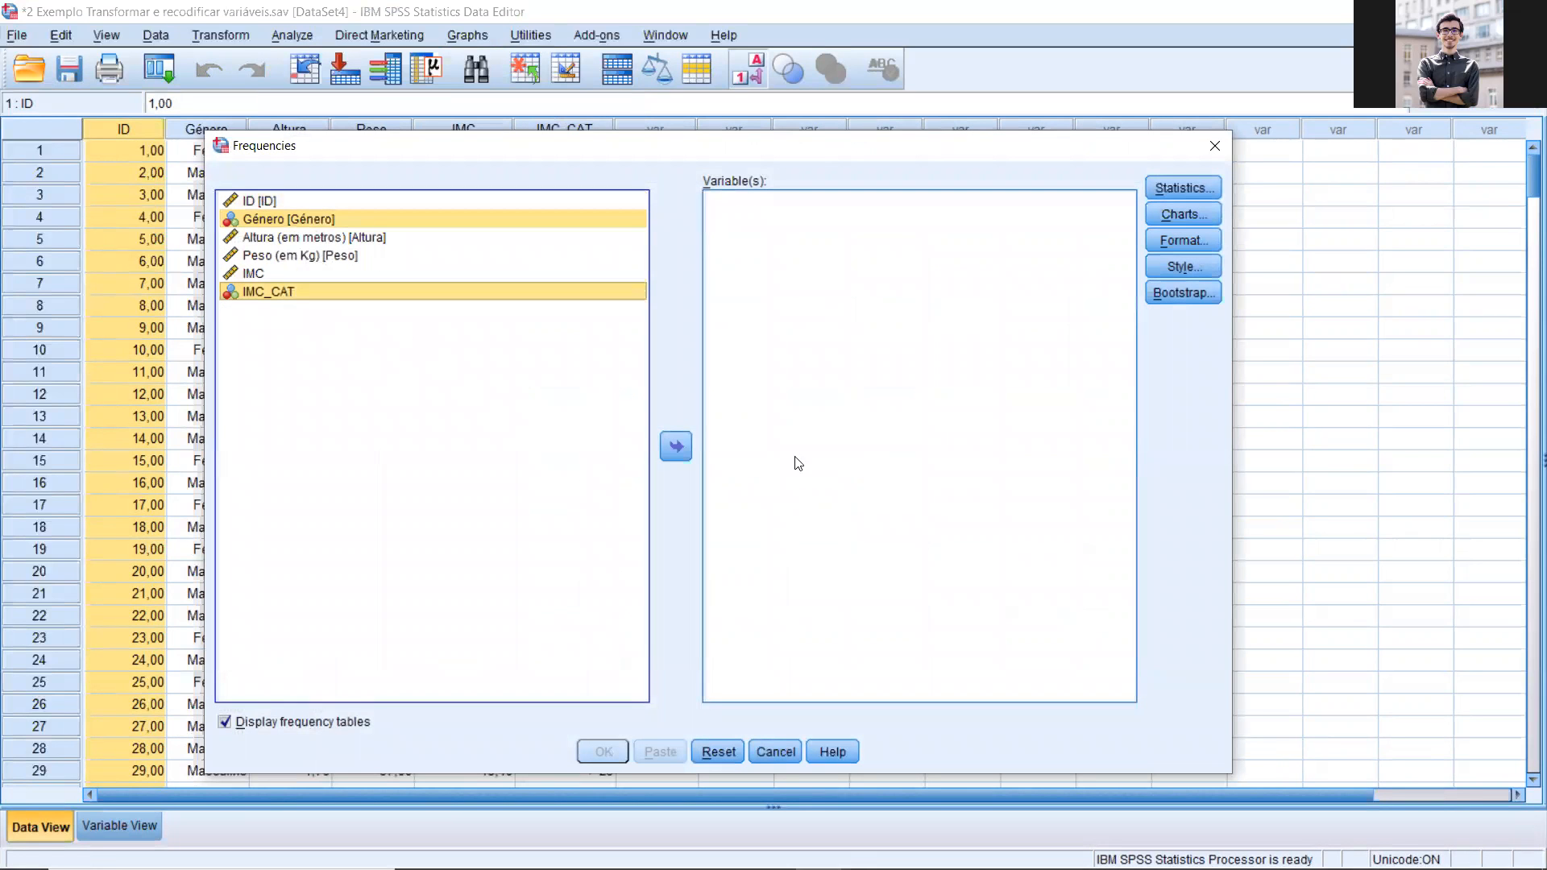
{"action": "left_click", "coordinate": [675, 446]}
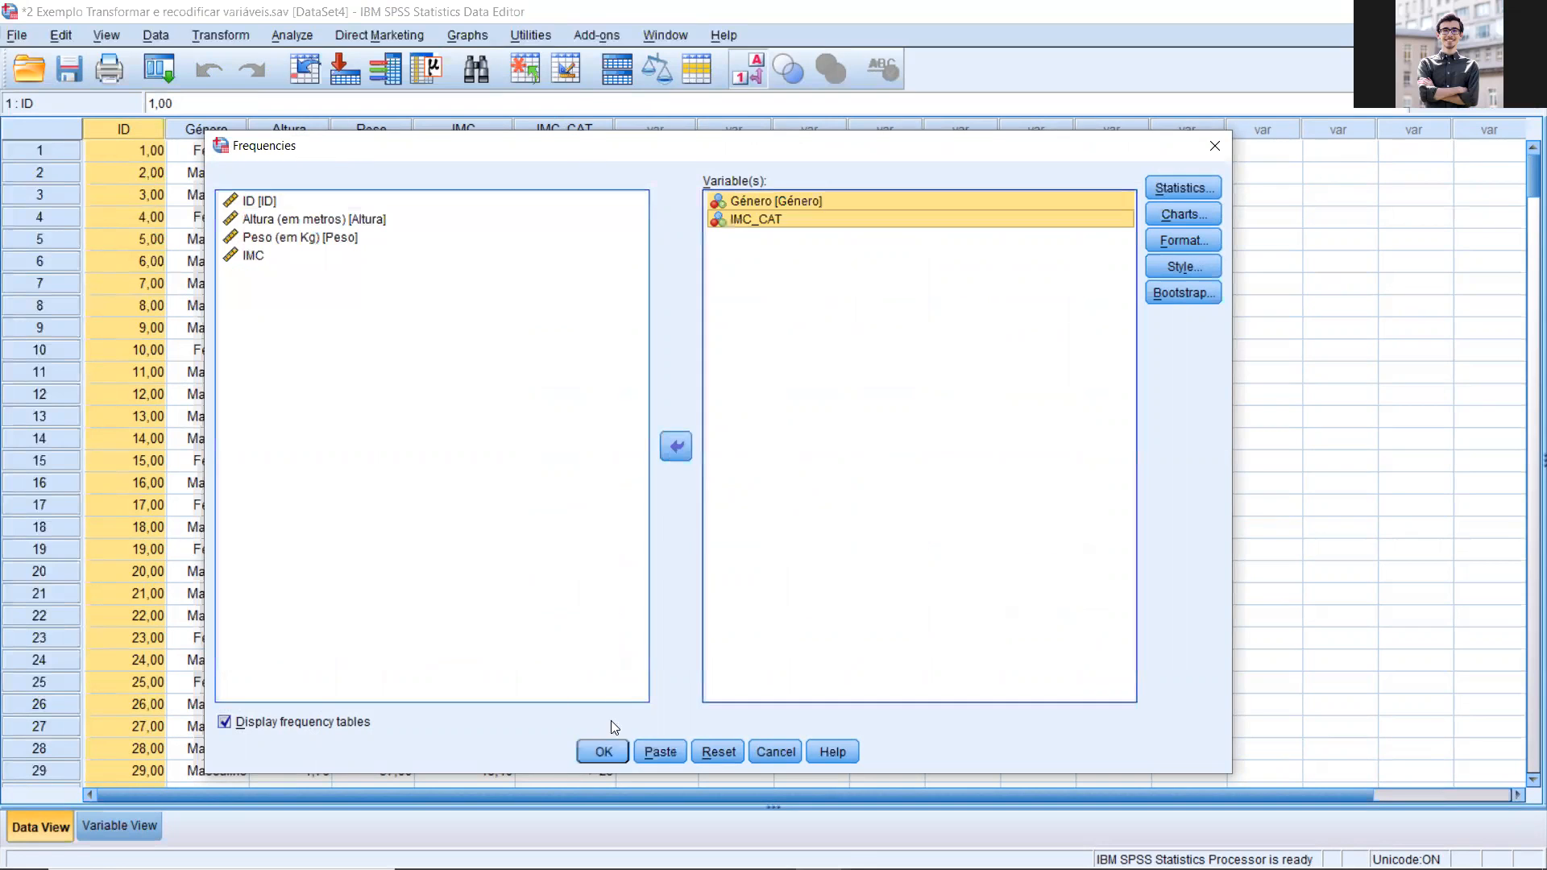
{"action": "left_click", "coordinate": [603, 751]}
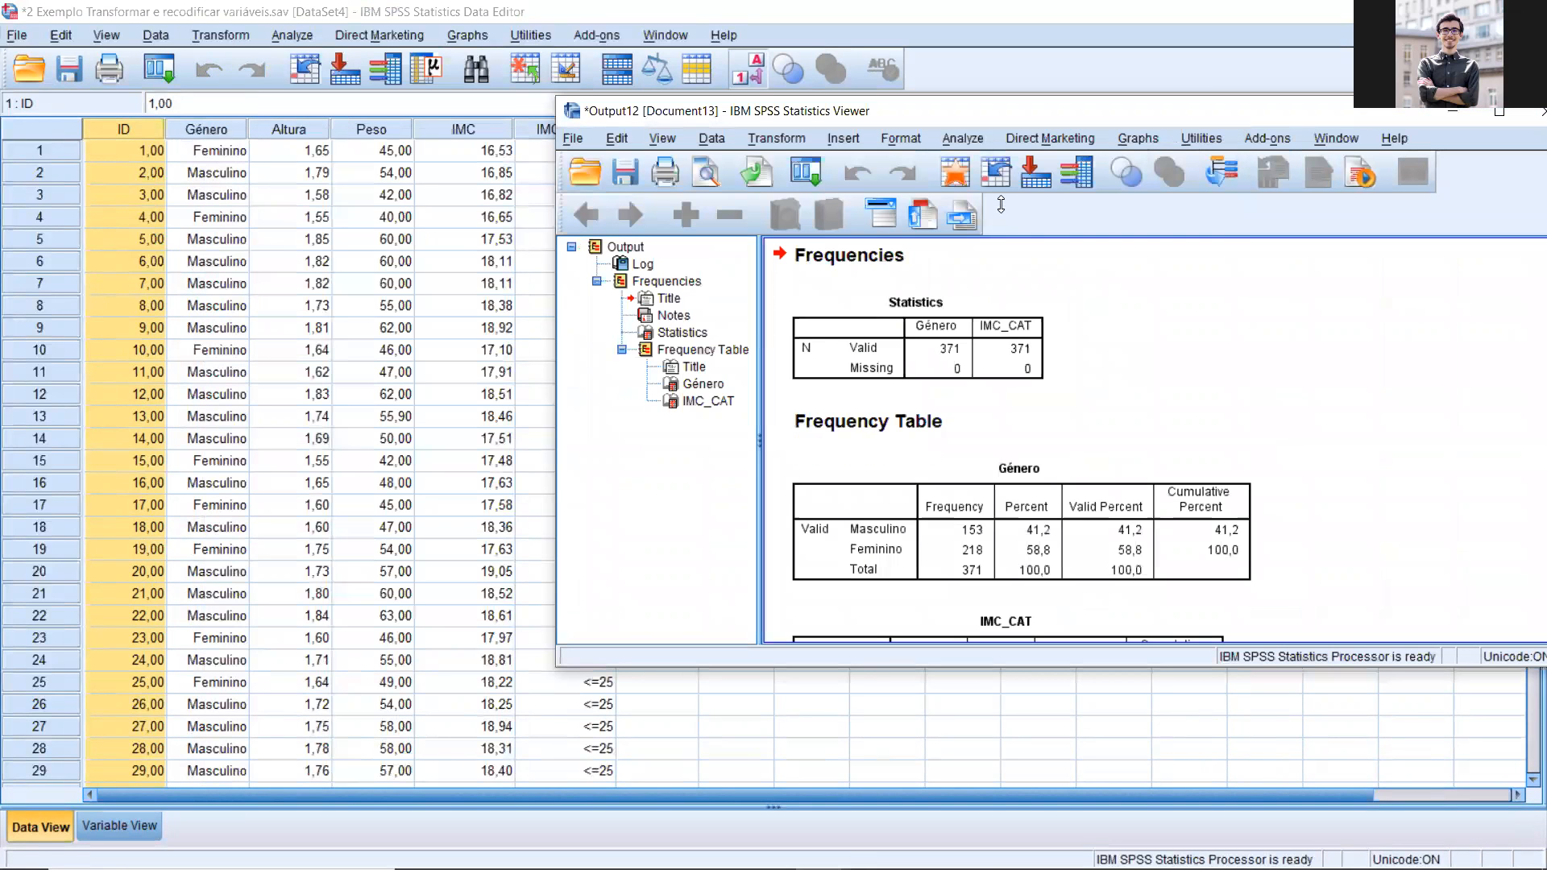
Step: Examine the frequencies and percentages in the Género and IMC_CAT tables of the output
{"action": "left_click_drag", "start_coordinate": [842, 104], "coordinate": [311, 104]}
{"action": "scroll", "coordinate": [644, 534], "scroll_direction": "down", "scroll_amount": 3}
{"action": "left_click", "coordinate": [644, 534]}
{"action": "left_click", "coordinate": [492, 430]}
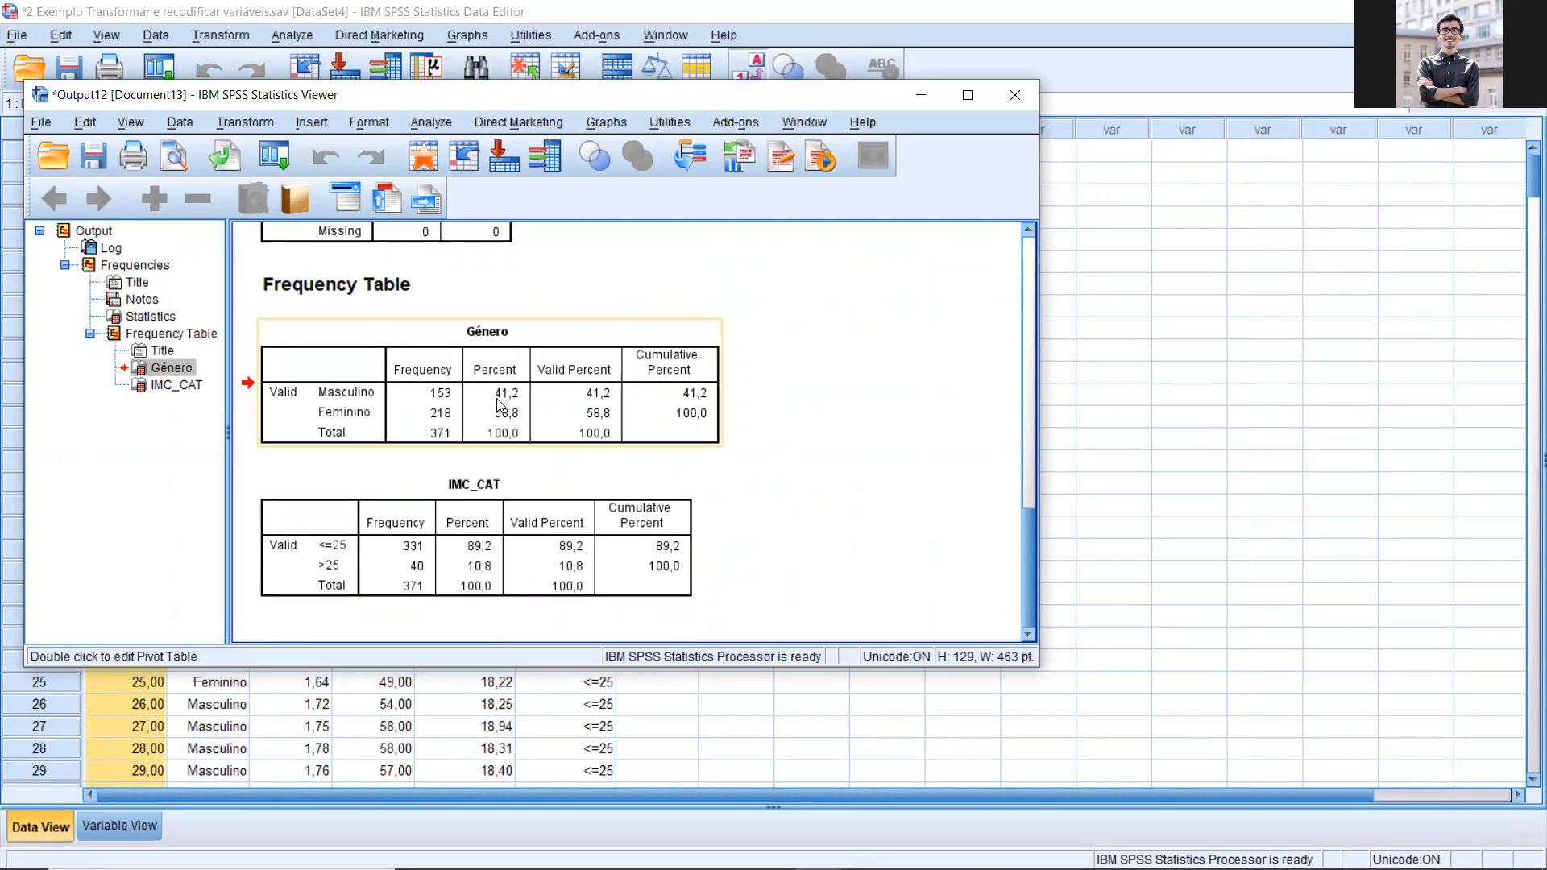
{"action": "left_click", "coordinate": [487, 540]}
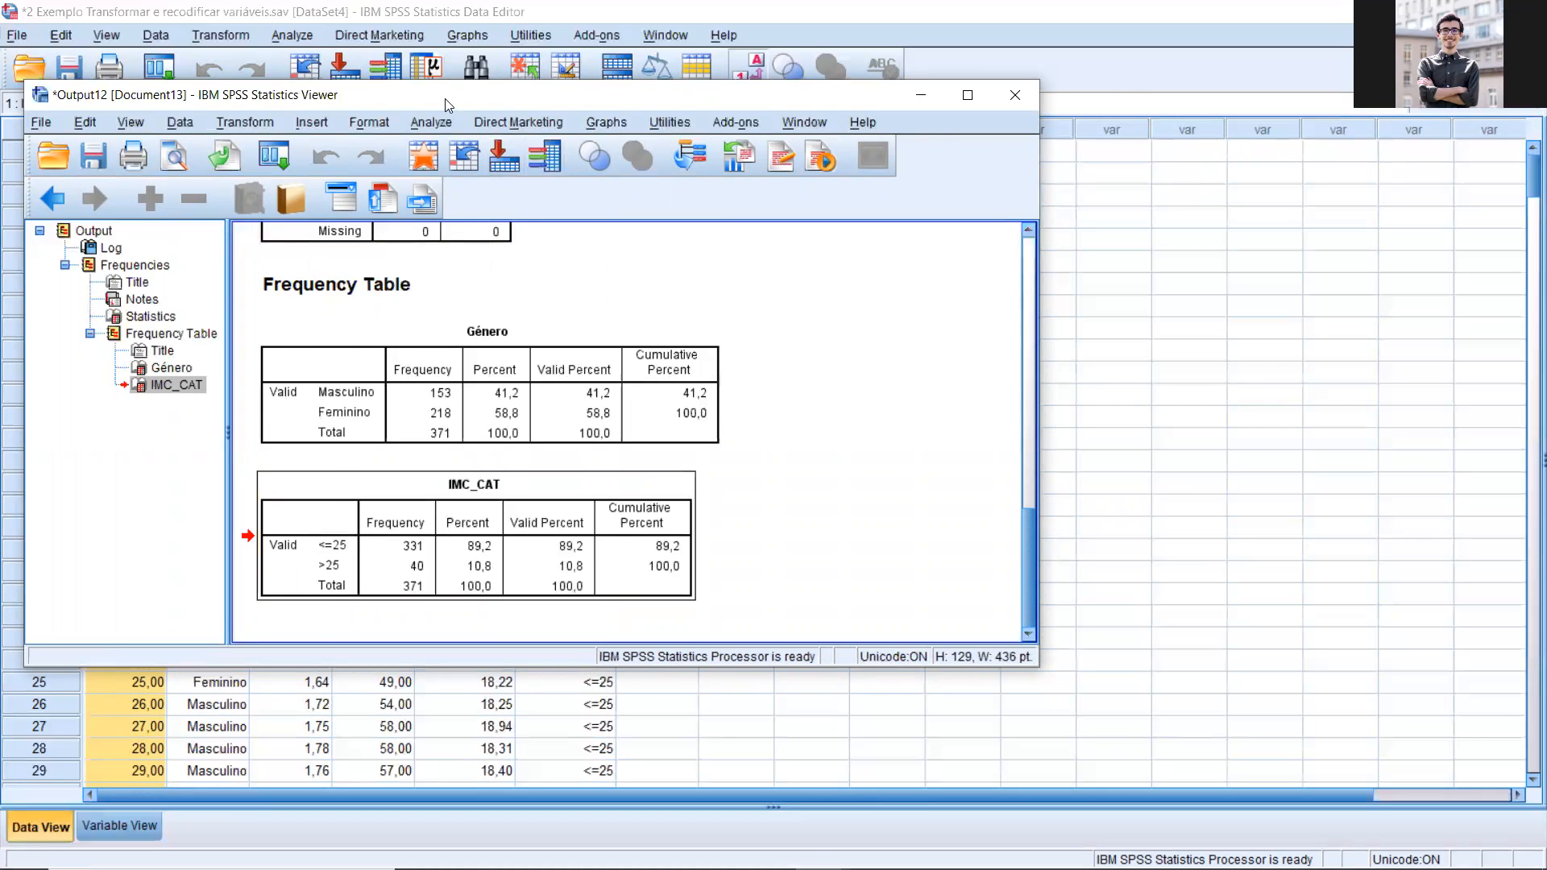
Step: Run a Descriptives analysis on the continuous variables Altura, Peso and IMC
{"action": "left_click_drag", "start_coordinate": [445, 99], "coordinate": [661, 134]}
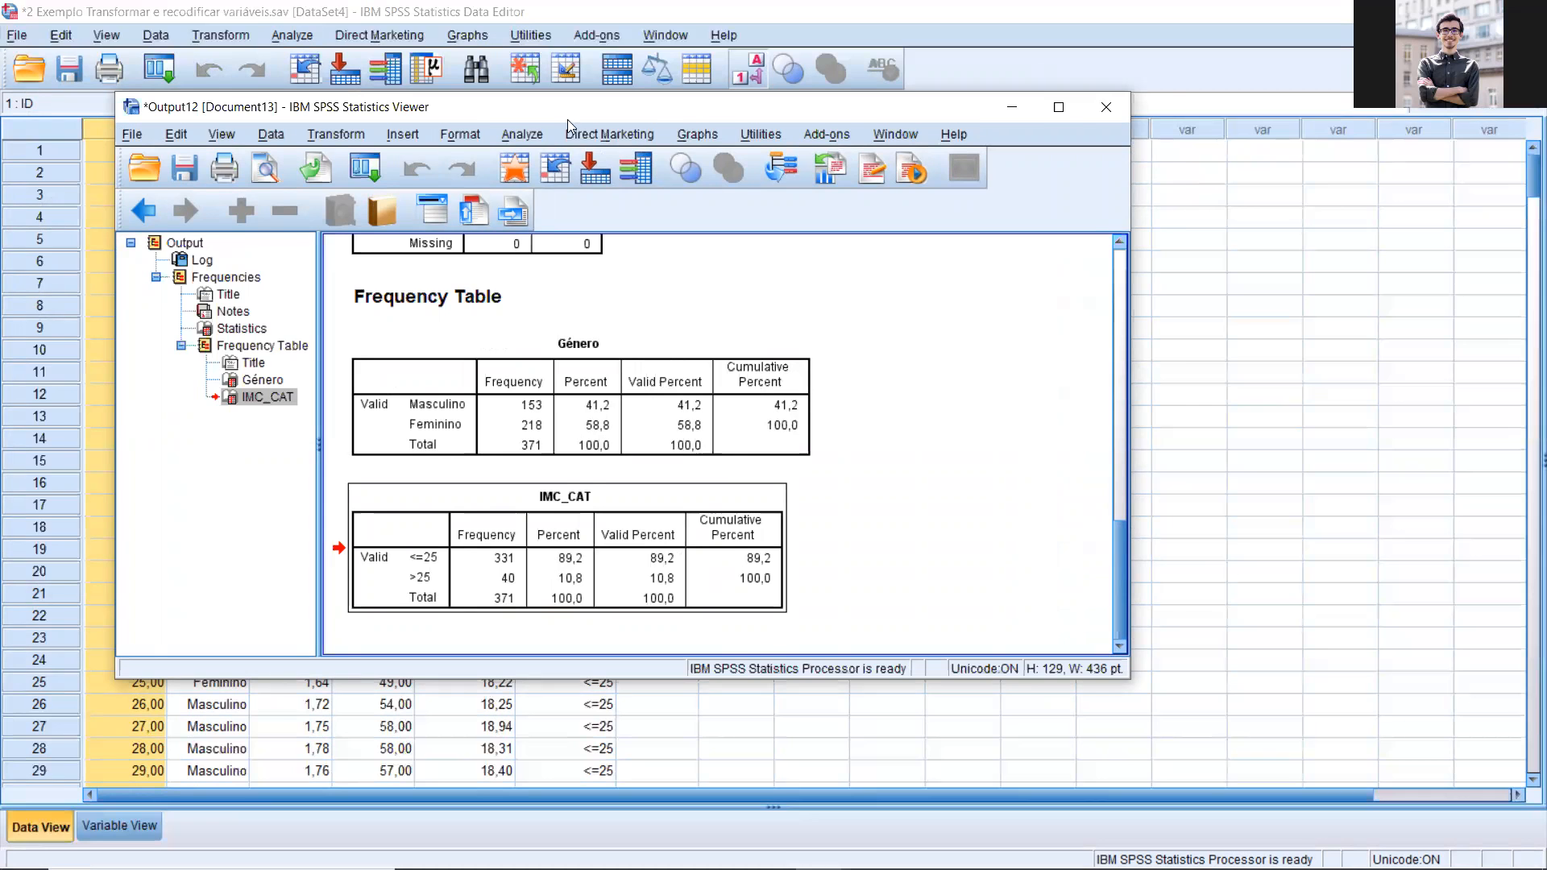
{"action": "left_click_drag", "start_coordinate": [567, 115], "coordinate": [601, 120]}
{"action": "left_click", "coordinate": [583, 140]}
{"action": "mouse_move", "coordinate": [592, 187]}
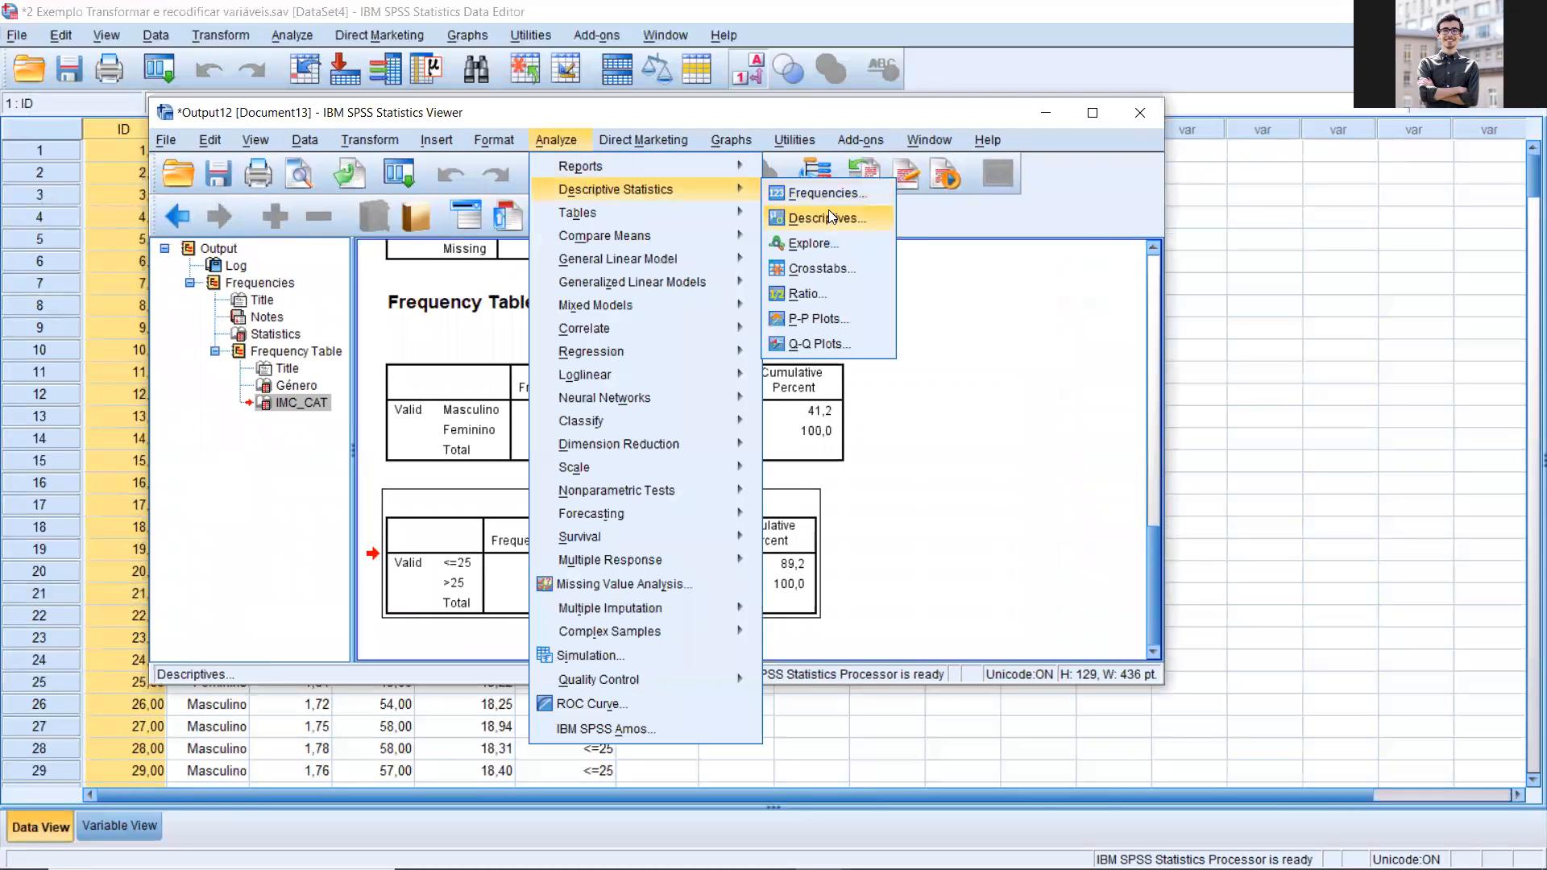
{"action": "left_click", "coordinate": [828, 213]}
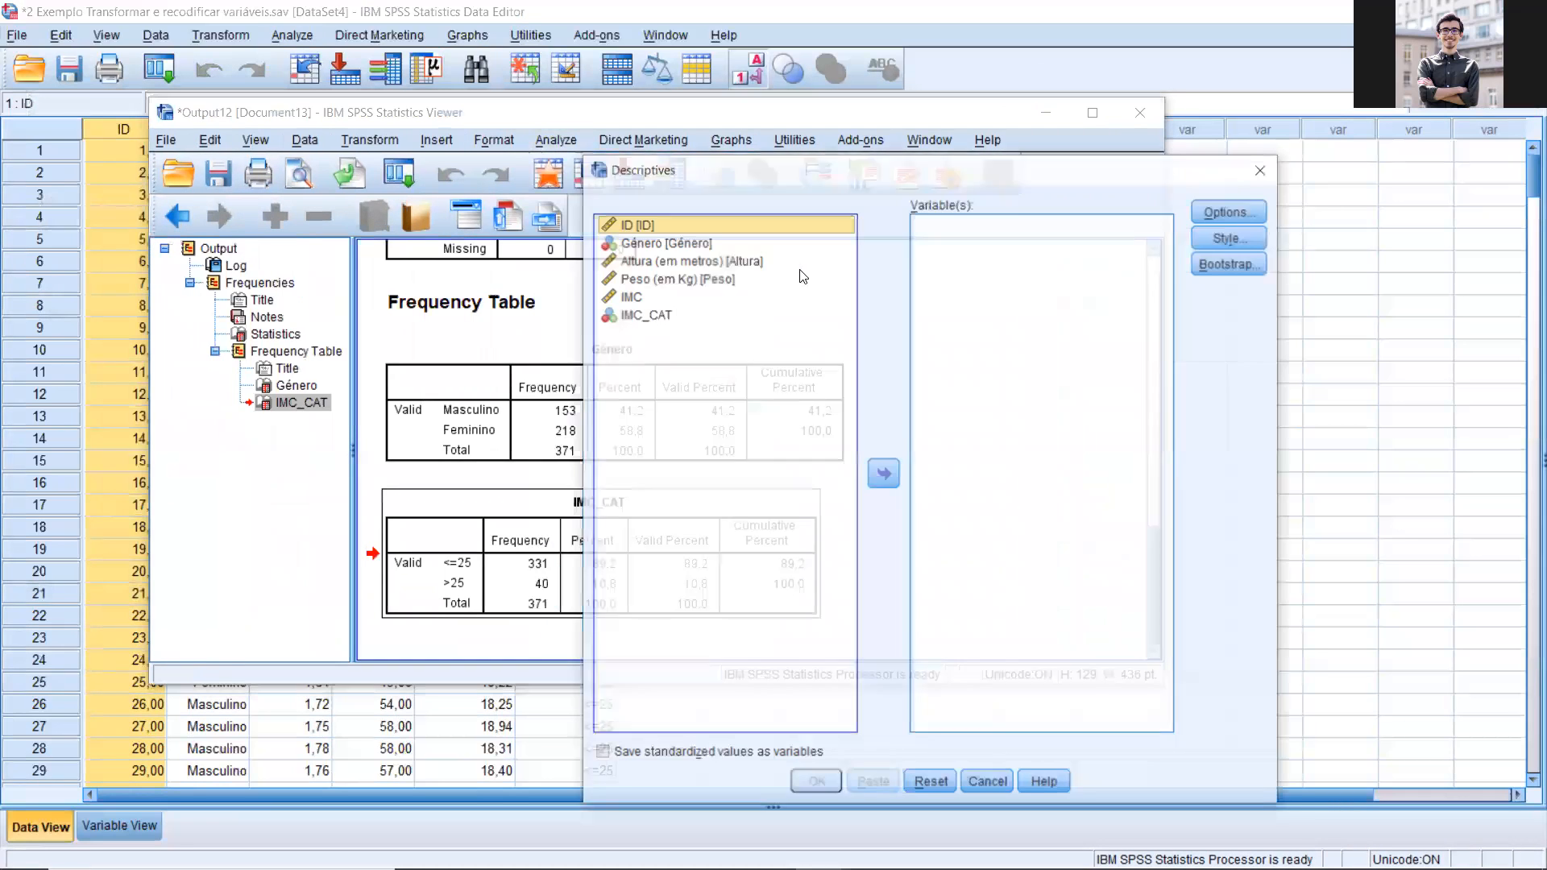
{"action": "left_click", "coordinate": [664, 261]}
{"action": "left_click", "coordinate": [629, 298], "text": "shift"}
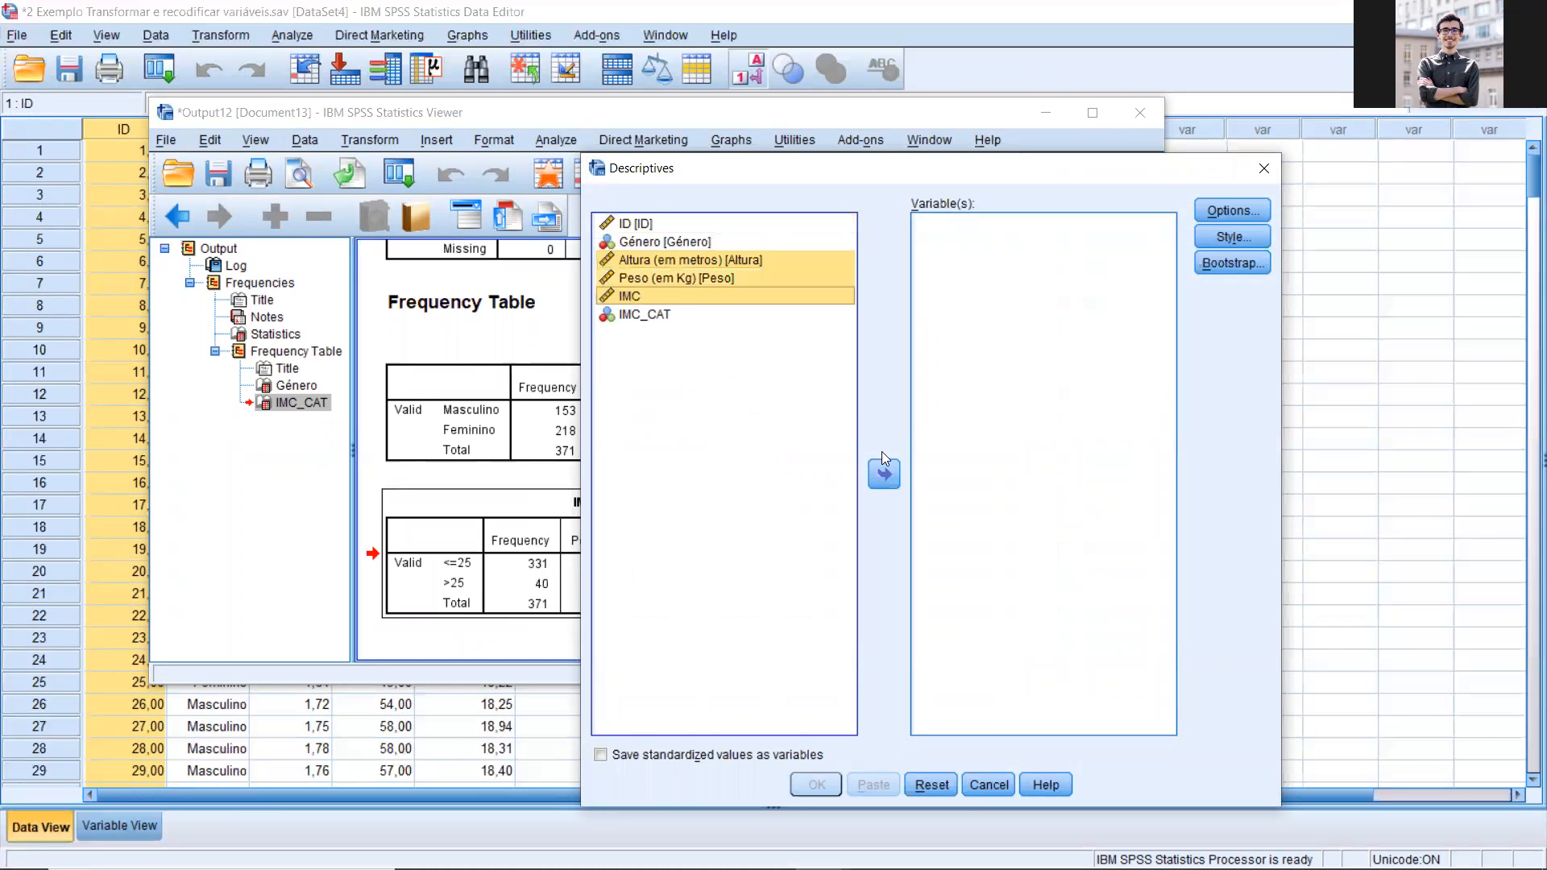
{"action": "left_click", "coordinate": [884, 474]}
{"action": "left_click", "coordinate": [818, 785]}
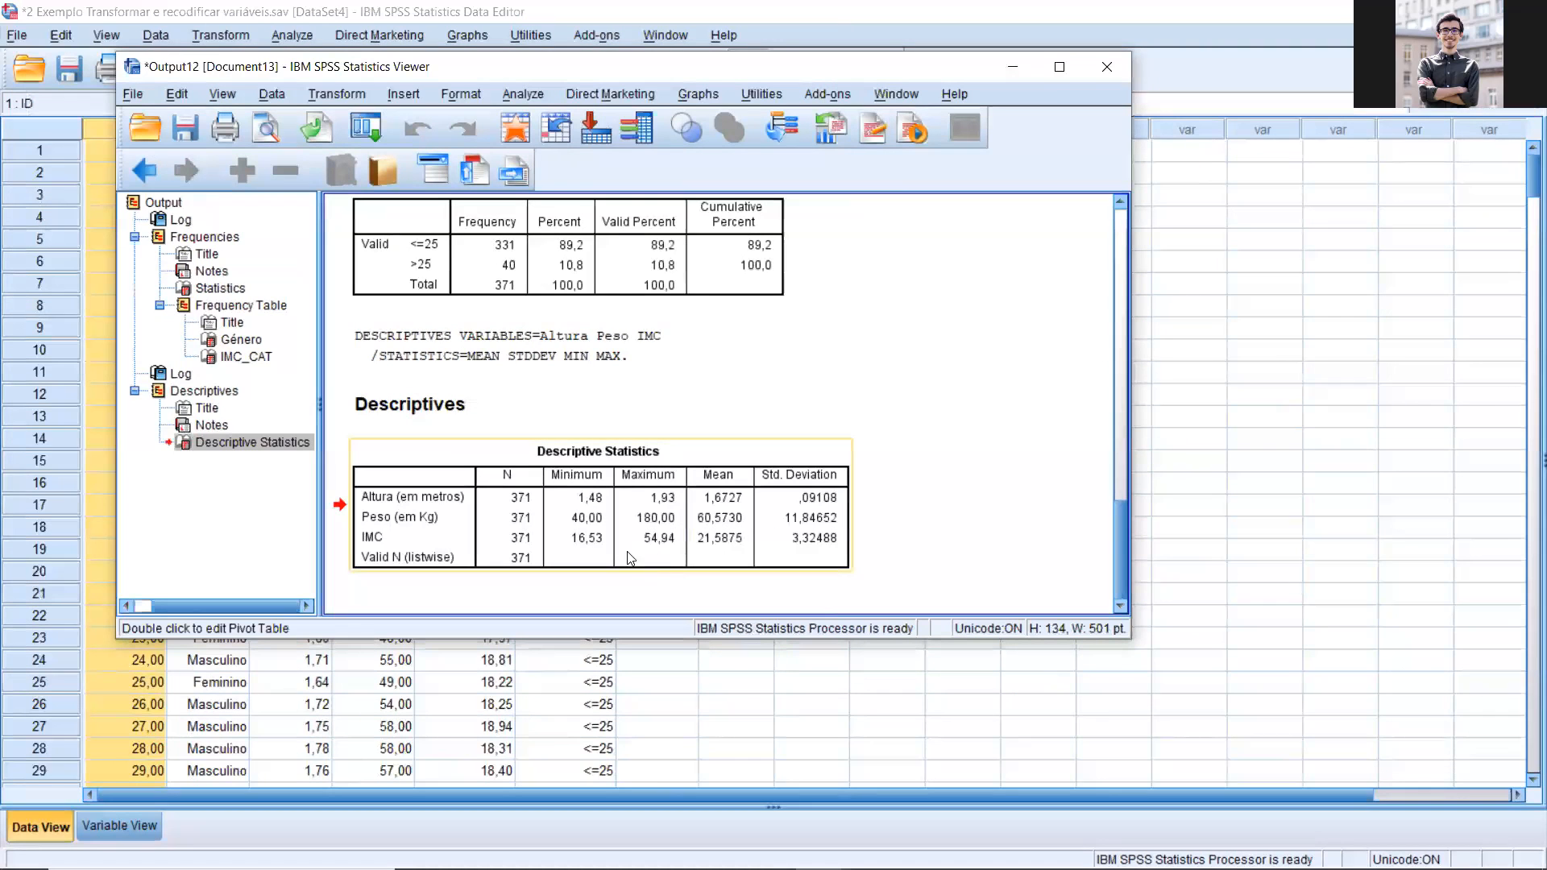
{"action": "left_click", "coordinate": [656, 548]}
{"action": "left_click", "coordinate": [655, 539]}
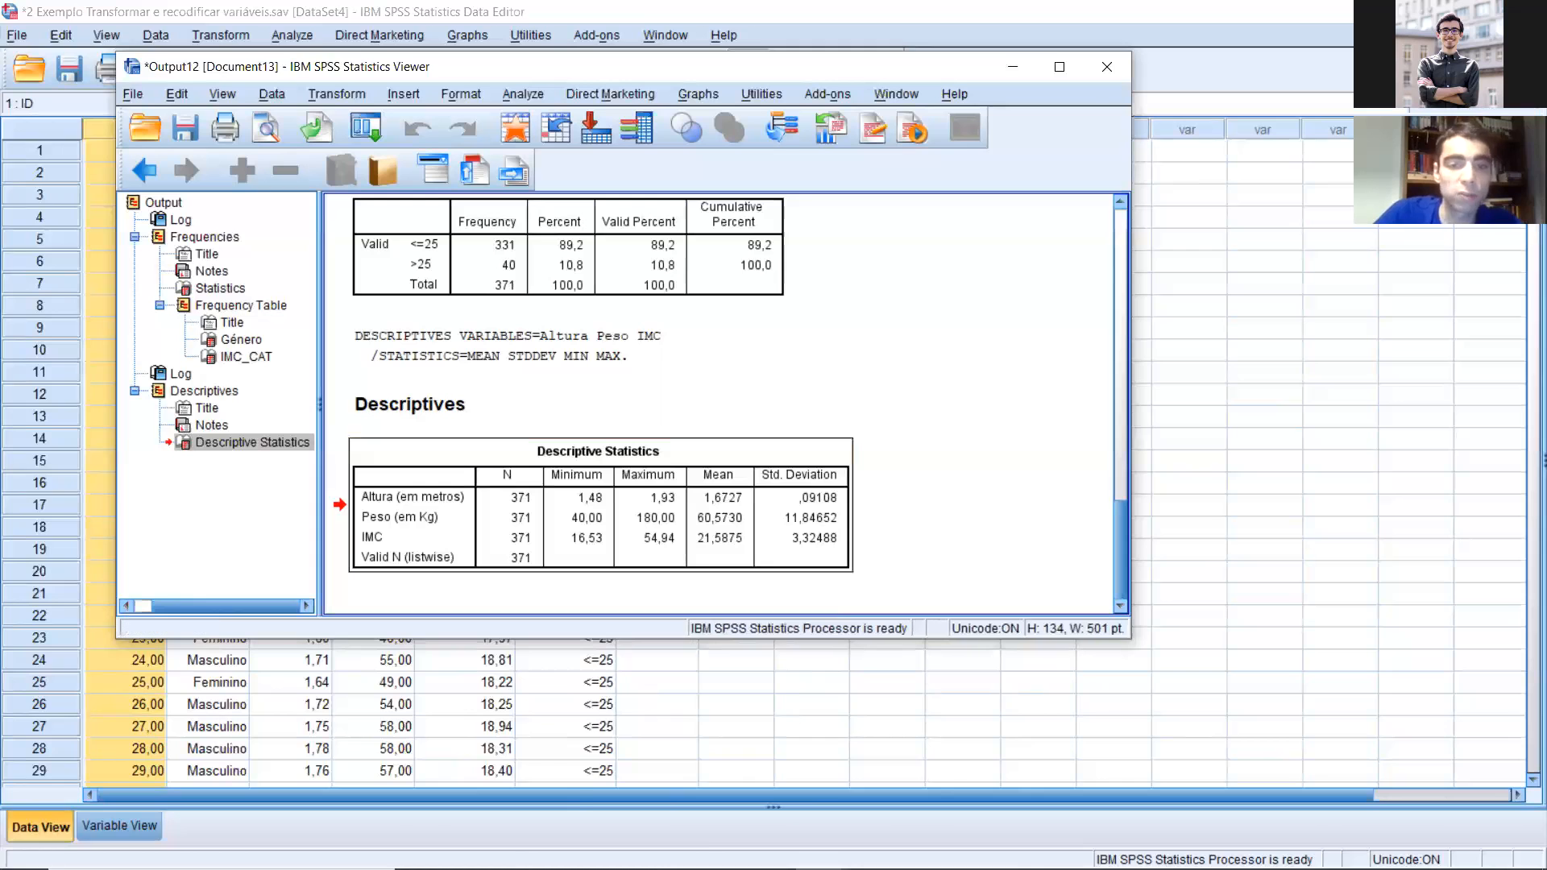
Step: Open the data file 5 Exemplo survival from the SPSS AMP Student folder
{"action": "left_click", "coordinate": [469, 850]}
{"action": "left_click", "coordinate": [572, 767]}
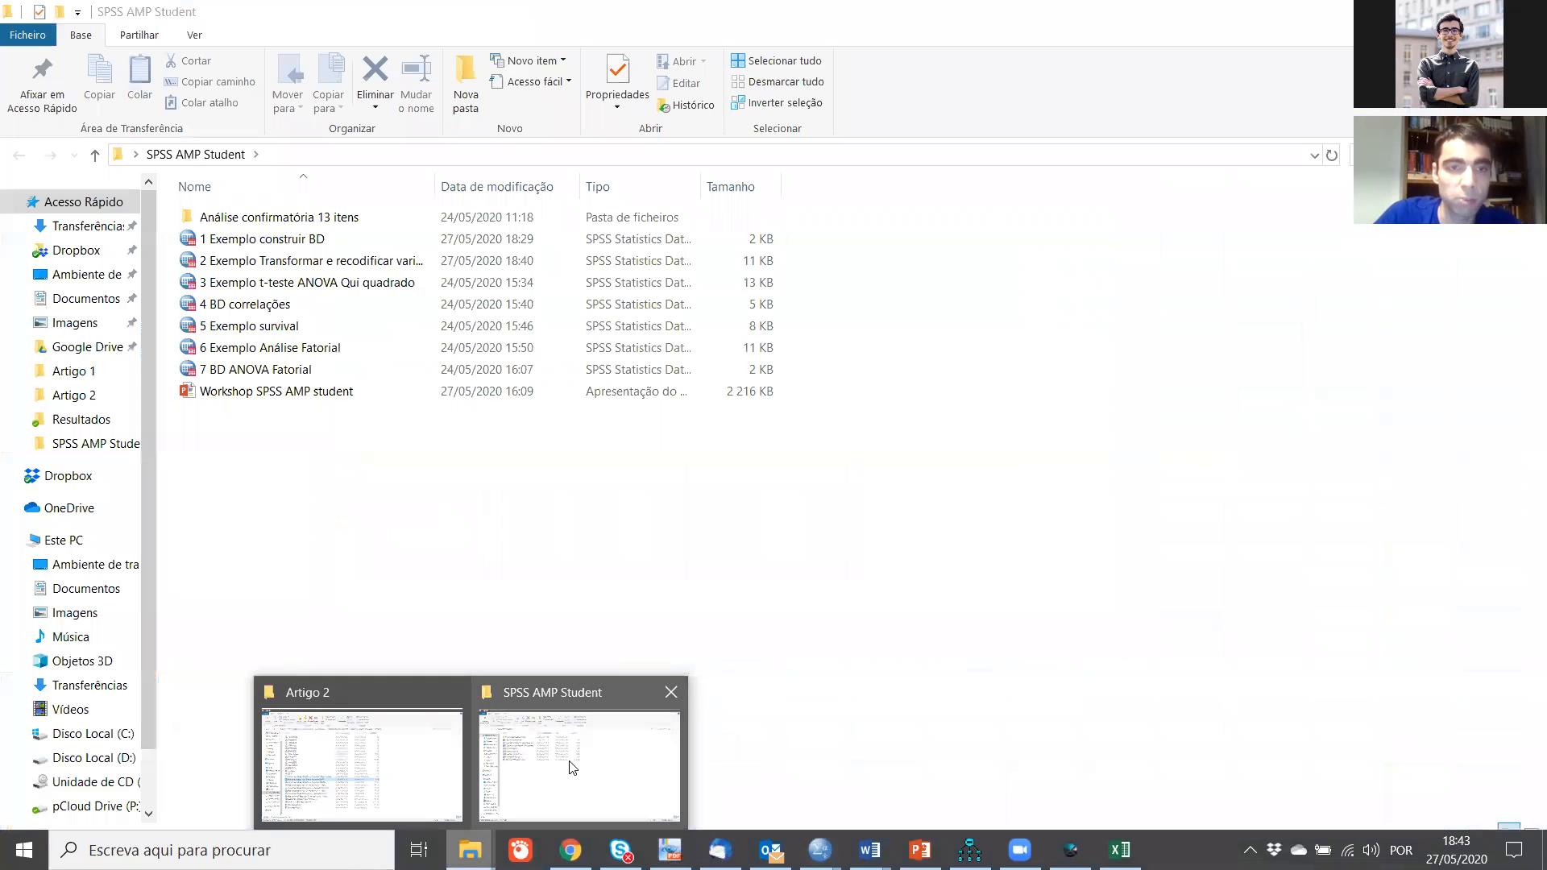
{"action": "left_click", "coordinate": [297, 325]}
{"action": "double_click", "coordinate": [297, 325]}
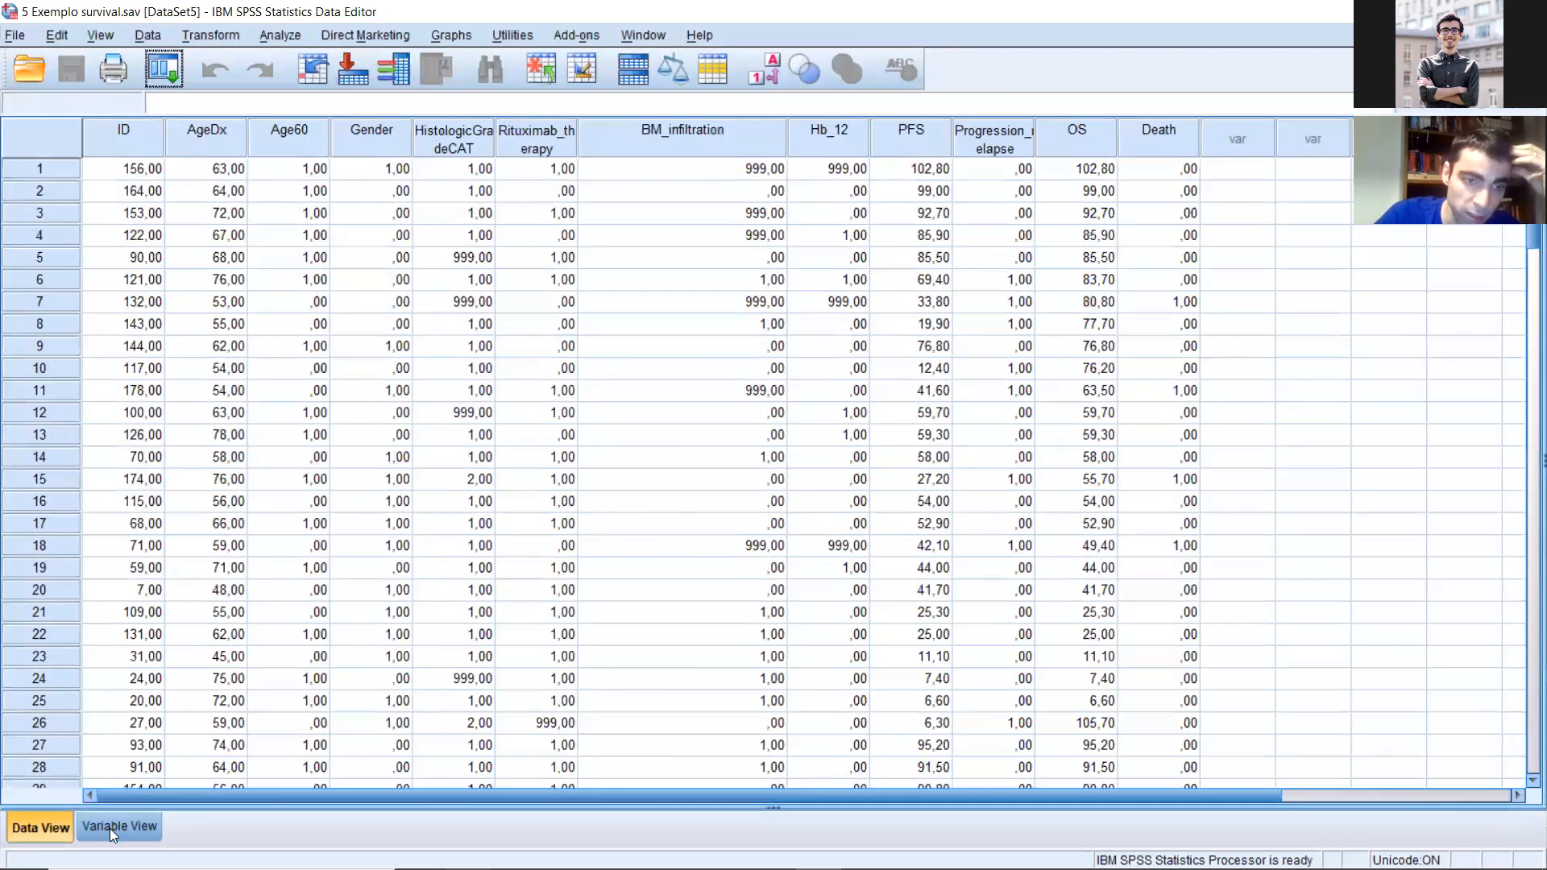
Step: Check the variable definitions, locate the OS variable in the case data and look over its neighbouring columns
{"action": "left_click", "coordinate": [109, 828]}
{"action": "left_click_drag", "start_coordinate": [275, 108], "coordinate": [305, 120]}
{"action": "double_click", "coordinate": [71, 345]}
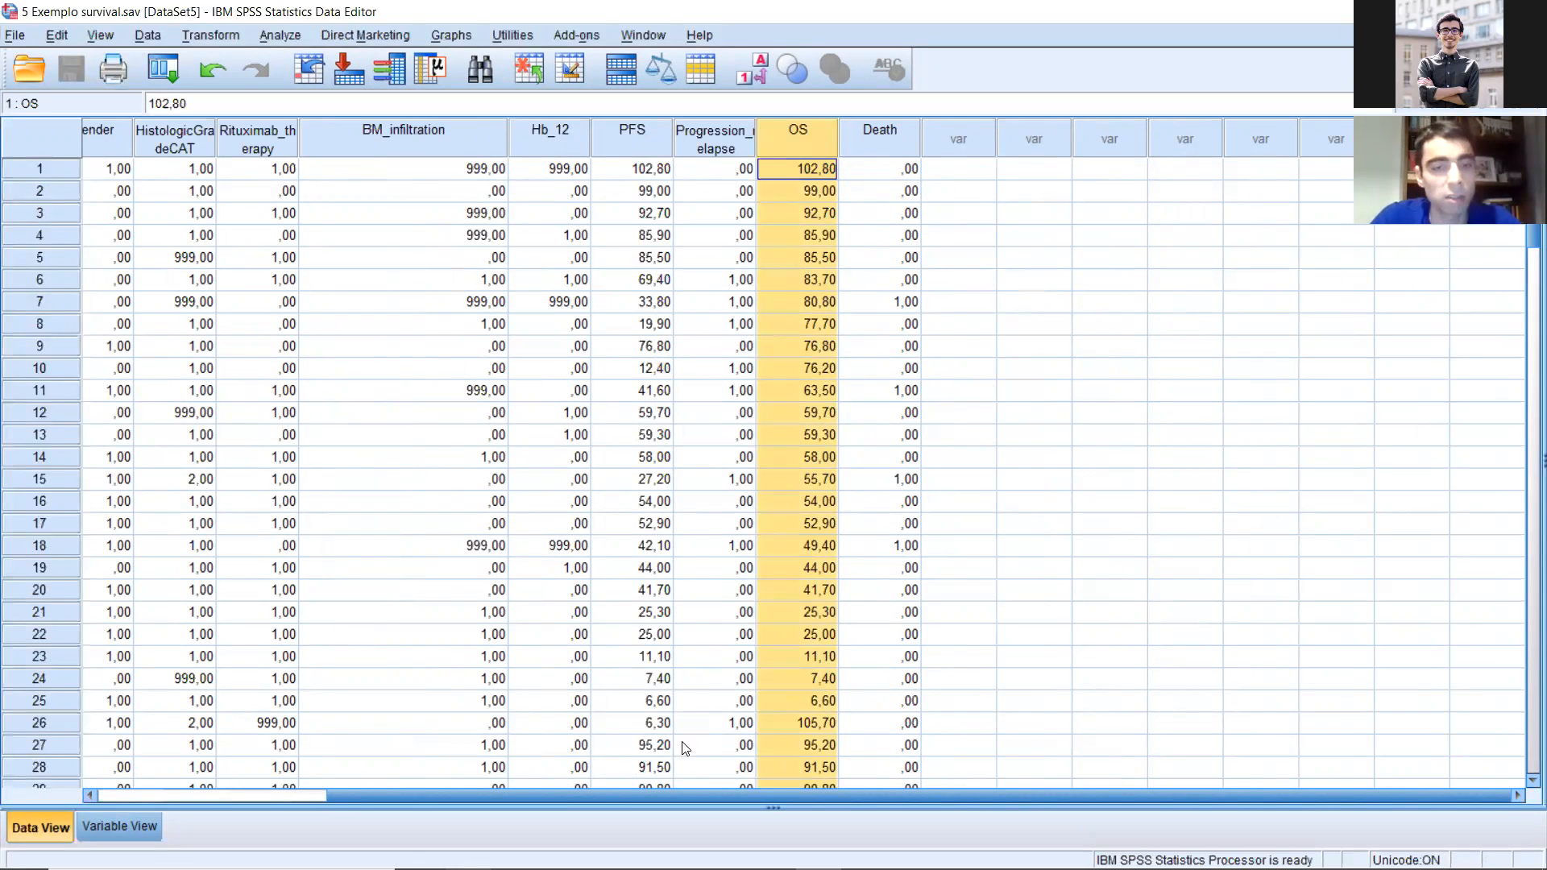
{"action": "left_click_drag", "start_coordinate": [674, 793], "coordinate": [359, 758]}
{"action": "left_click_drag", "start_coordinate": [904, 765], "coordinate": [902, 675]}
{"action": "scroll", "coordinate": [838, 511], "scroll_direction": "down", "scroll_amount": 5}
{"action": "scroll", "coordinate": [835, 501], "scroll_direction": "up", "scroll_amount": 5}
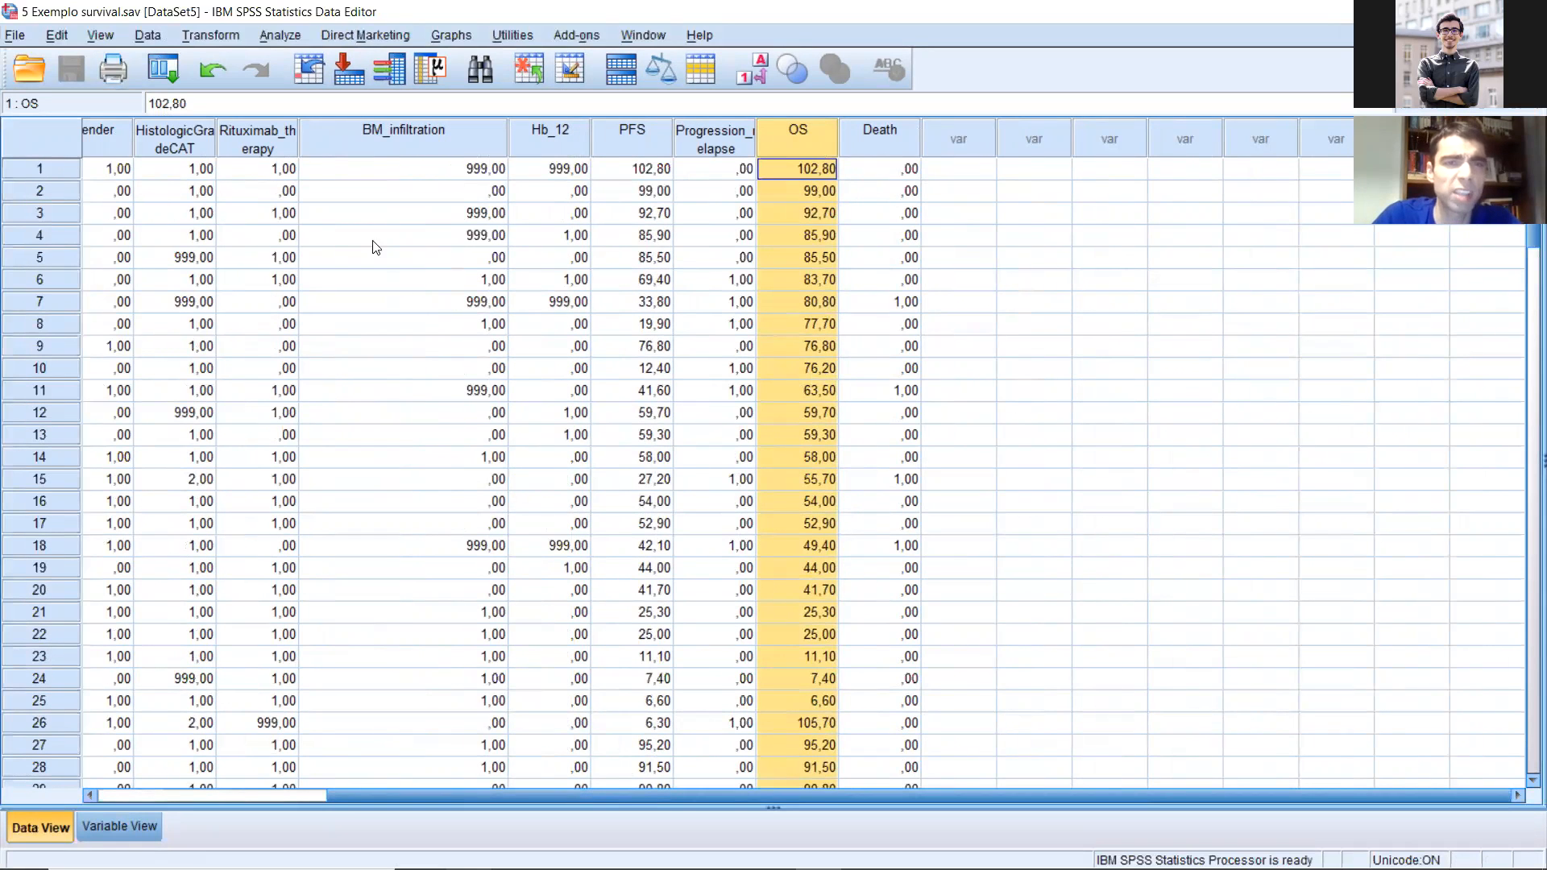
{"action": "left_click", "coordinate": [270, 131]}
{"action": "left_click", "coordinate": [340, 134]}
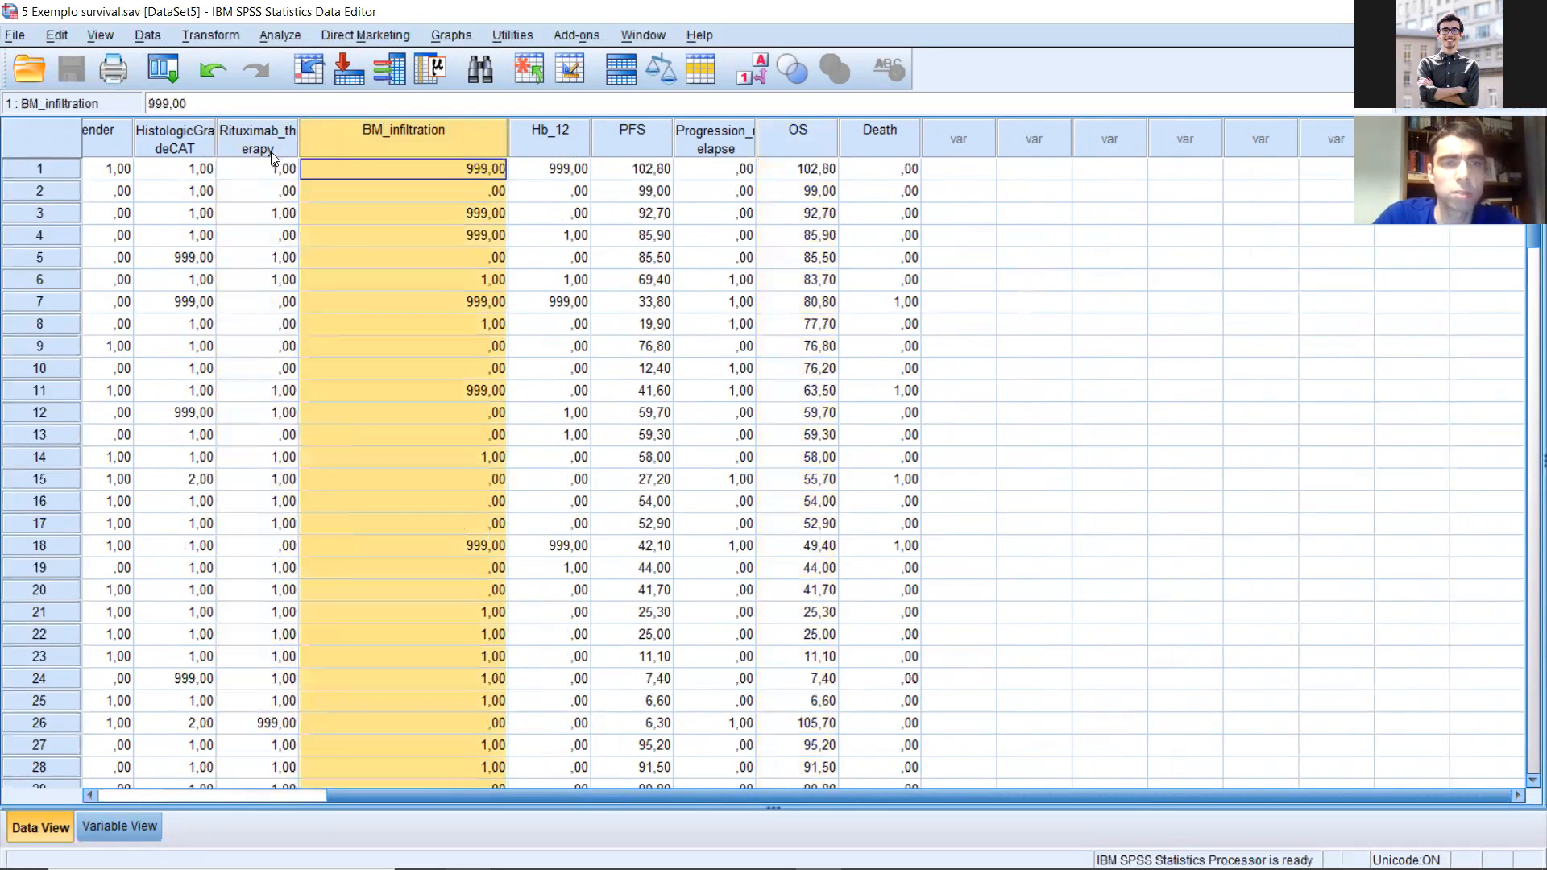
{"action": "left_click", "coordinate": [734, 137]}
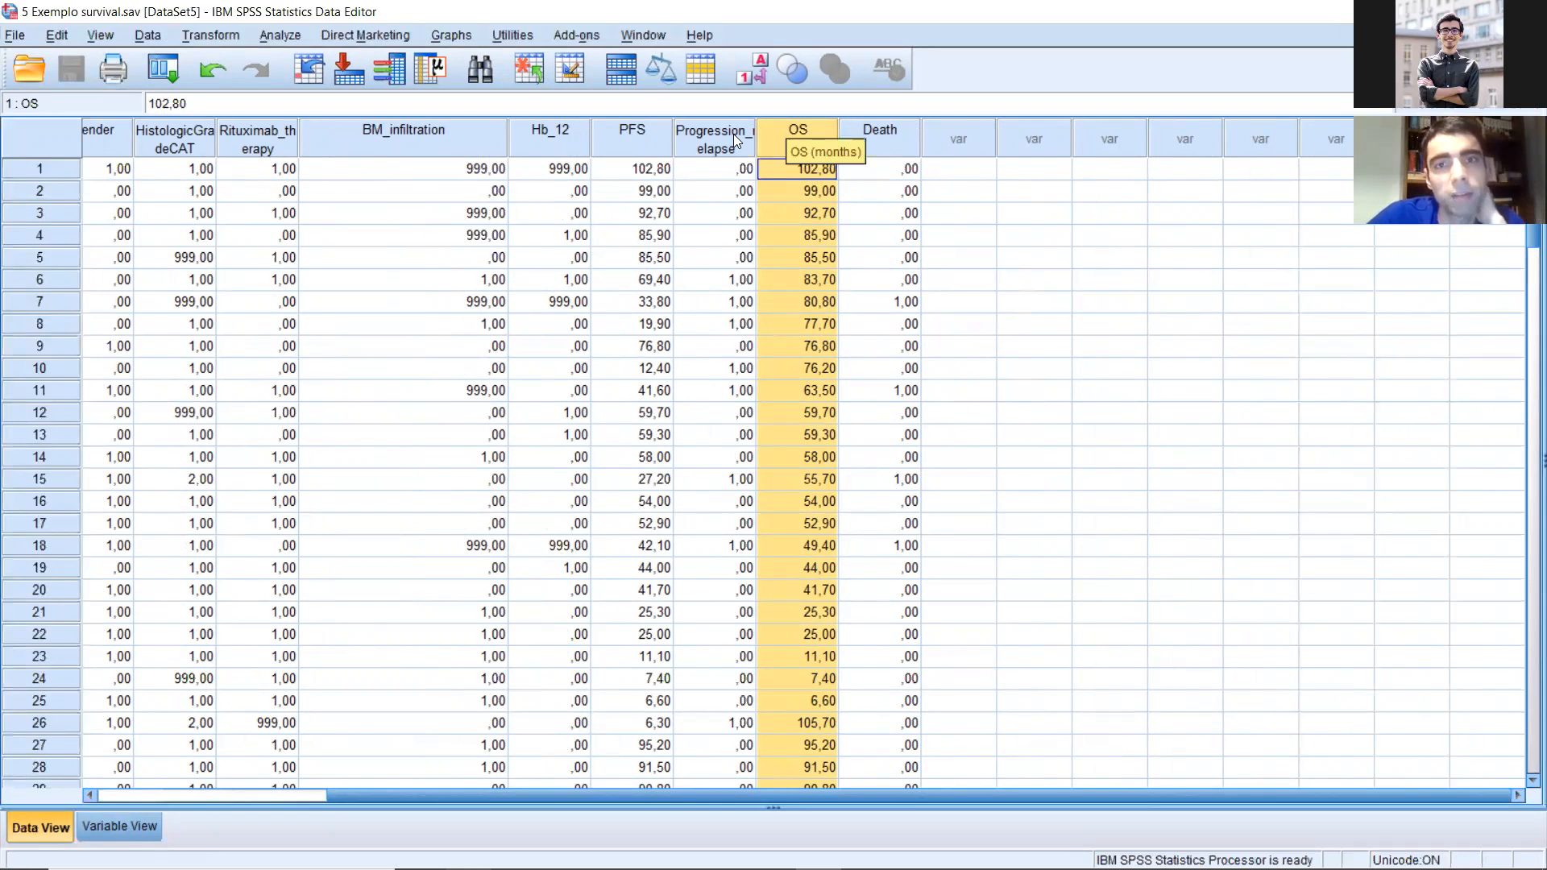
Step: Set up an Explore analysis with OS (months) as the dependent variable
{"action": "left_click", "coordinate": [279, 35]}
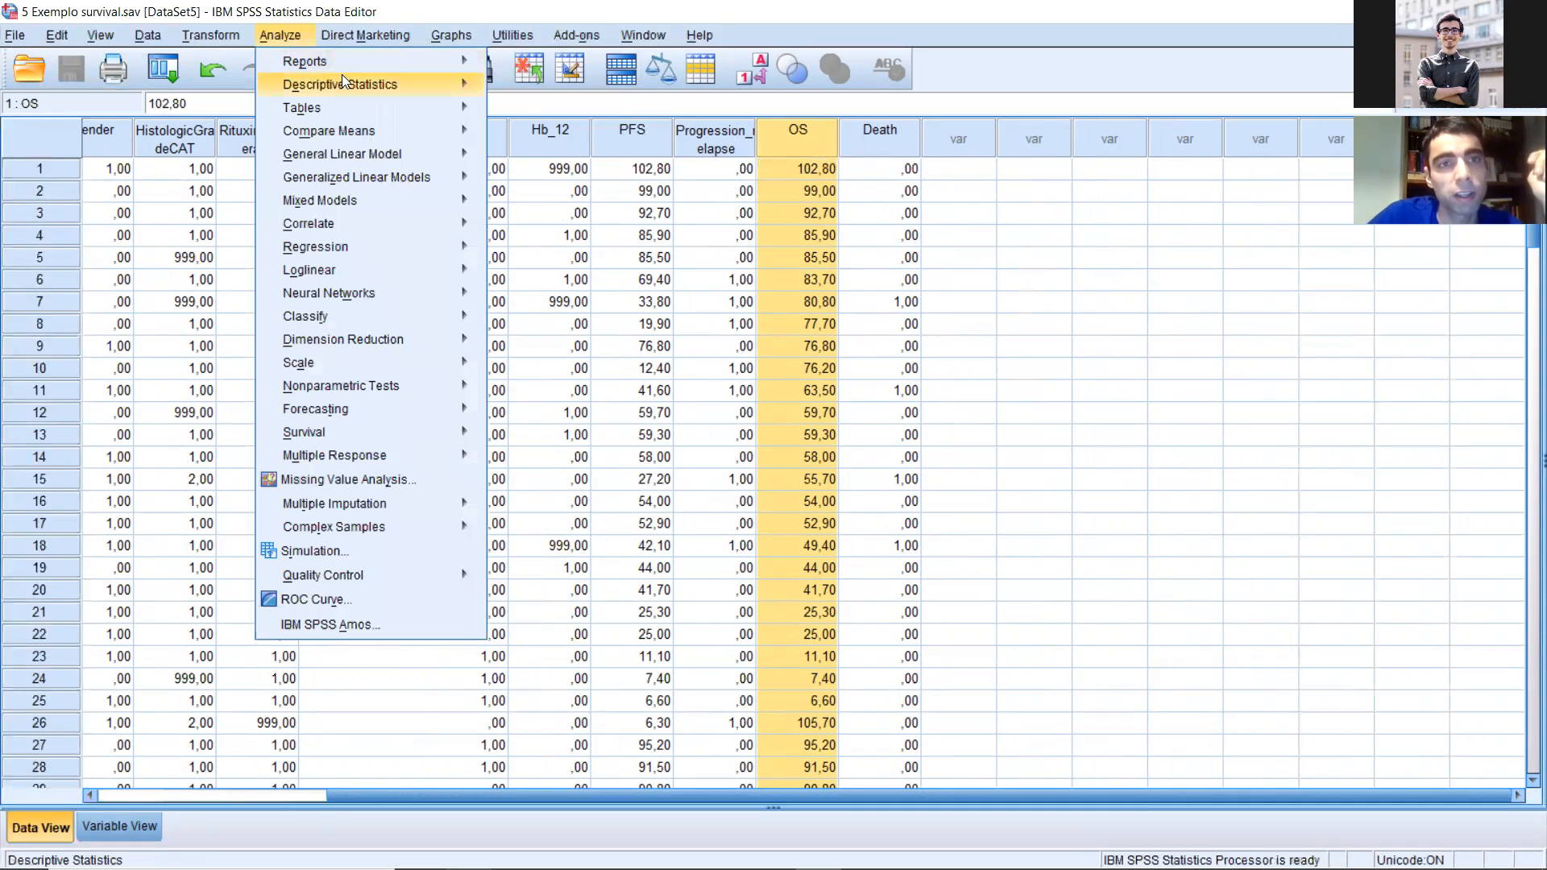
{"action": "mouse_move", "coordinate": [354, 83]}
{"action": "left_click", "coordinate": [536, 138]}
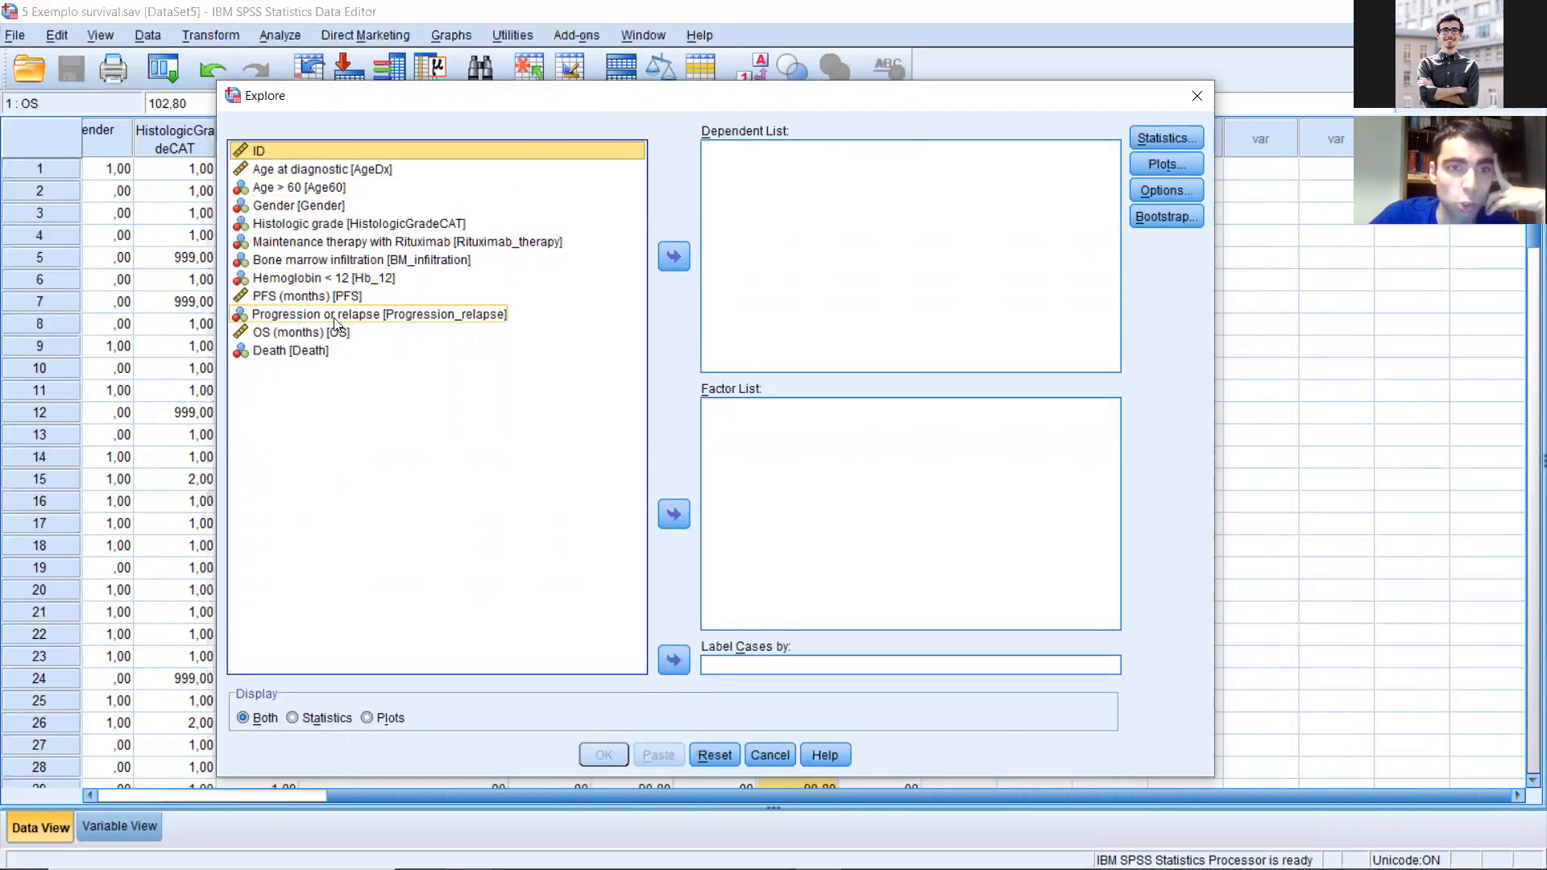
{"action": "left_click", "coordinate": [306, 332]}
{"action": "left_click", "coordinate": [674, 257]}
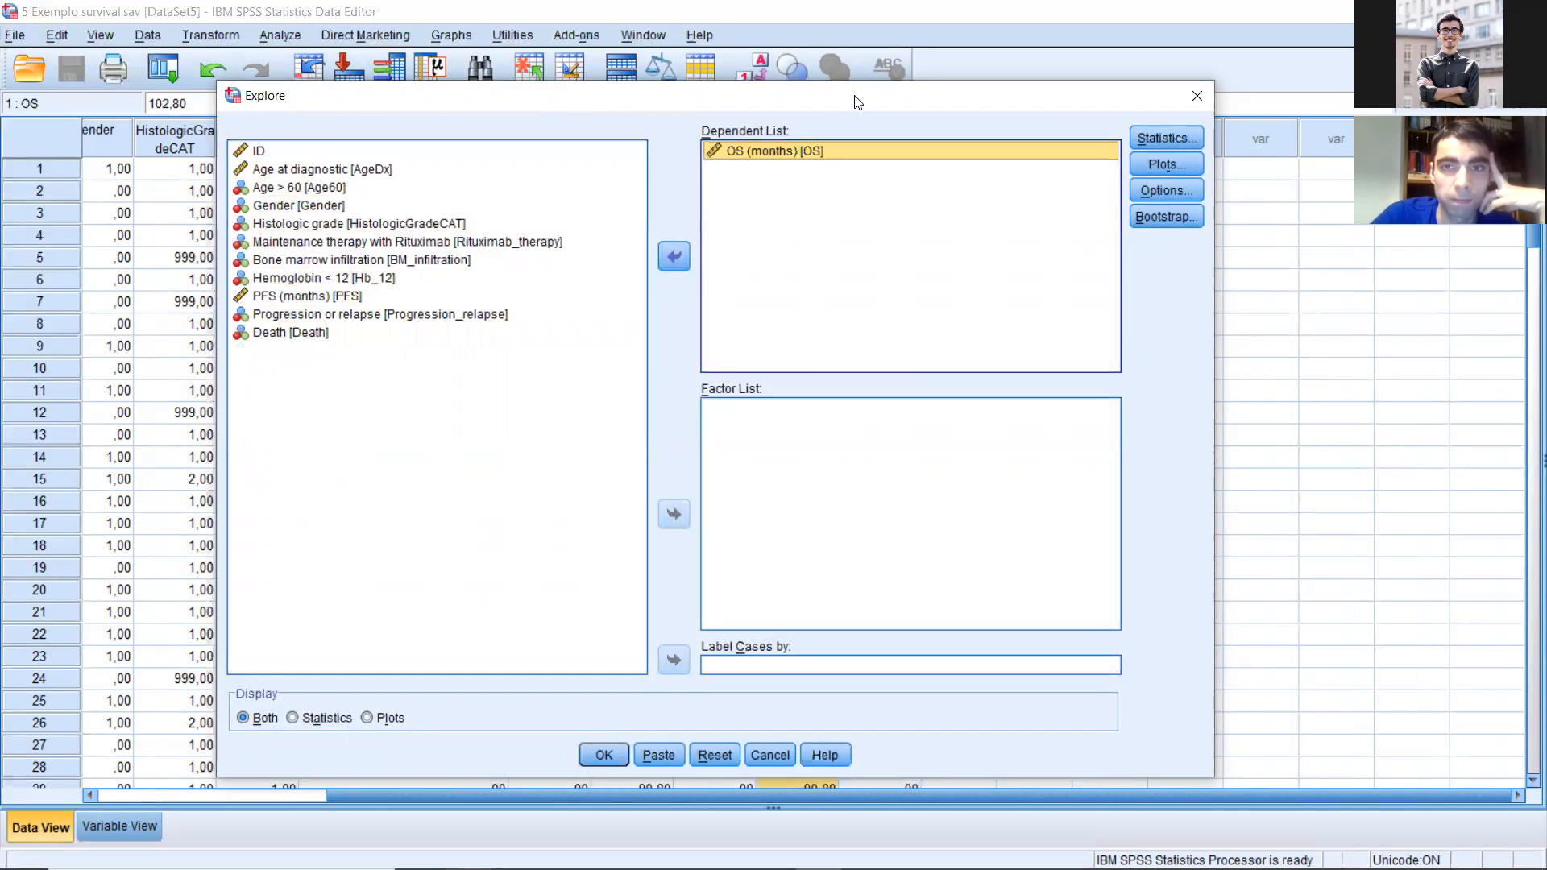
{"action": "left_click_drag", "start_coordinate": [835, 101], "coordinate": [678, 80]}
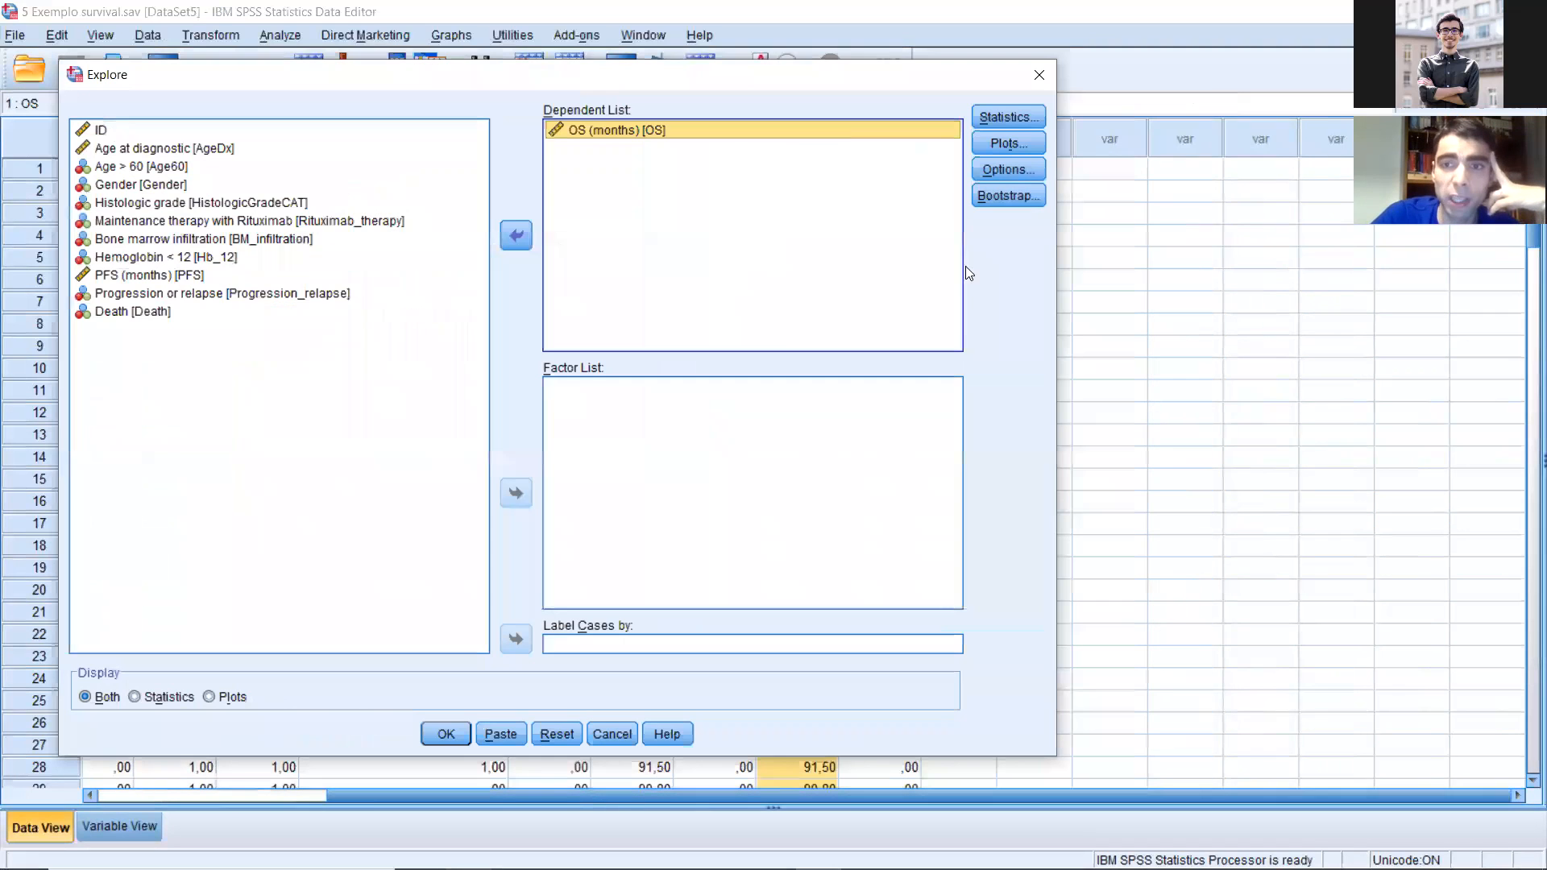
{"action": "left_click_drag", "start_coordinate": [1058, 272], "coordinate": [846, 262]}
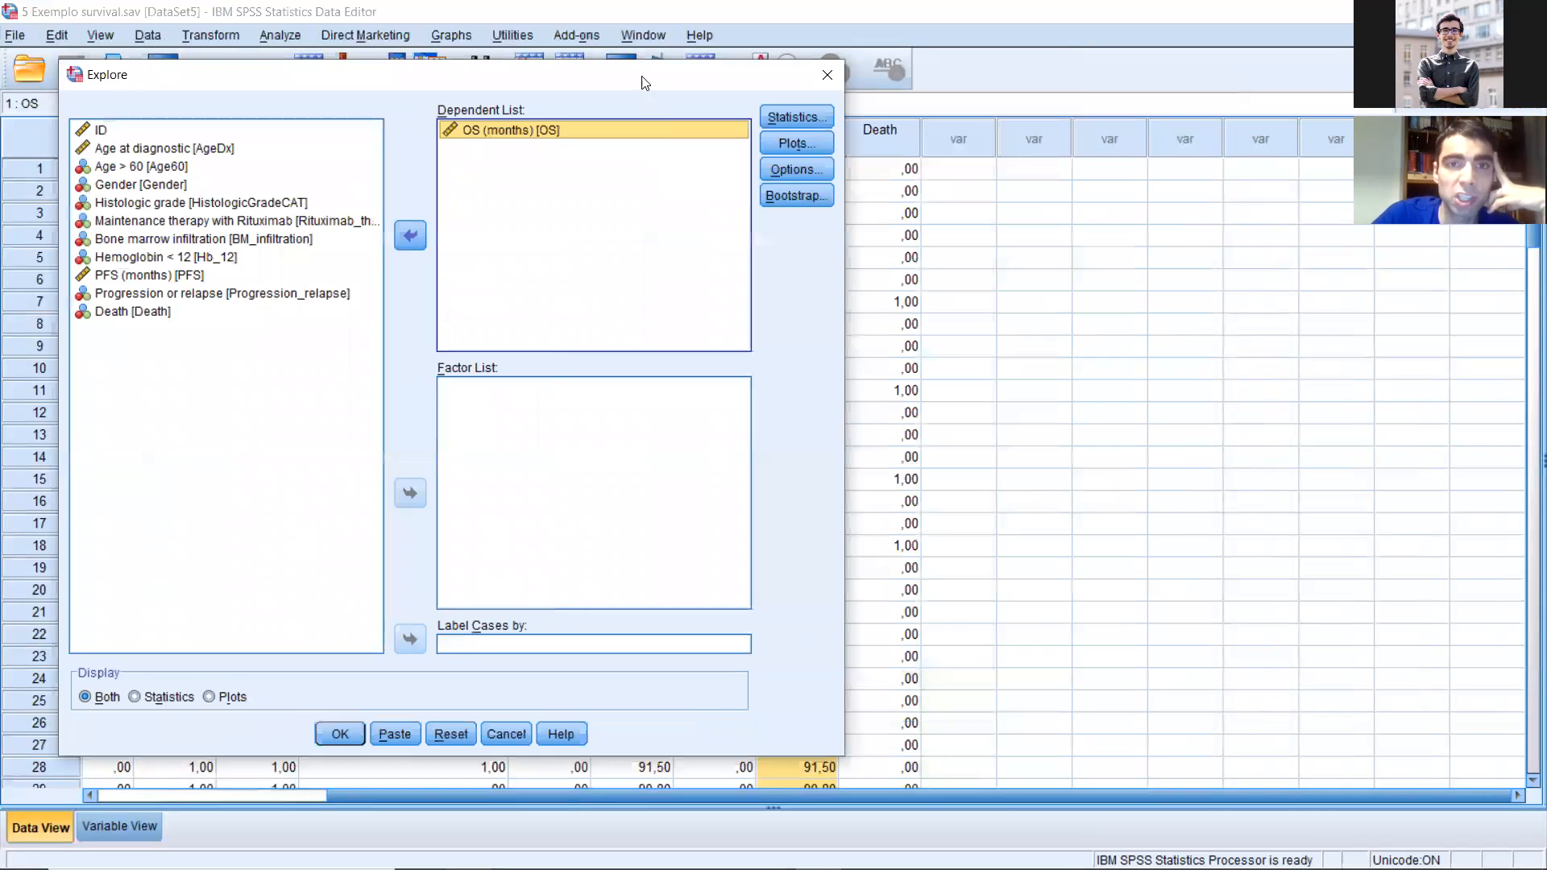
{"action": "left_click_drag", "start_coordinate": [642, 80], "coordinate": [606, 66]}
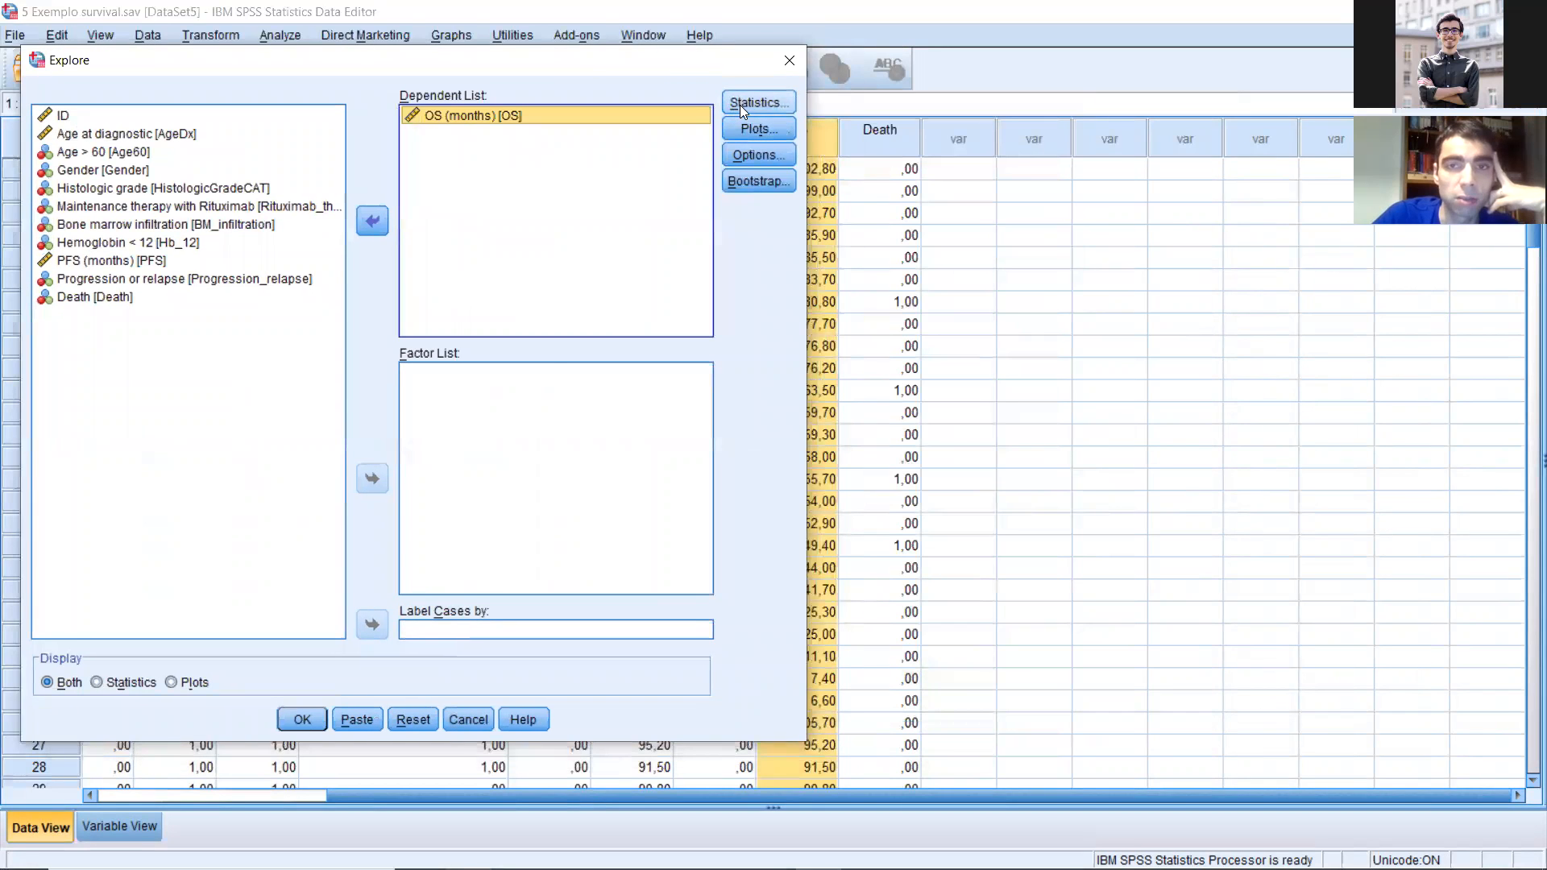
Step: Configure the Explore plots to include a histogram and normality plots with tests, leaving out the stem-and-leaf plot
{"action": "left_click", "coordinate": [739, 103]}
{"action": "left_click", "coordinate": [342, 435]}
{"action": "left_click", "coordinate": [745, 129]}
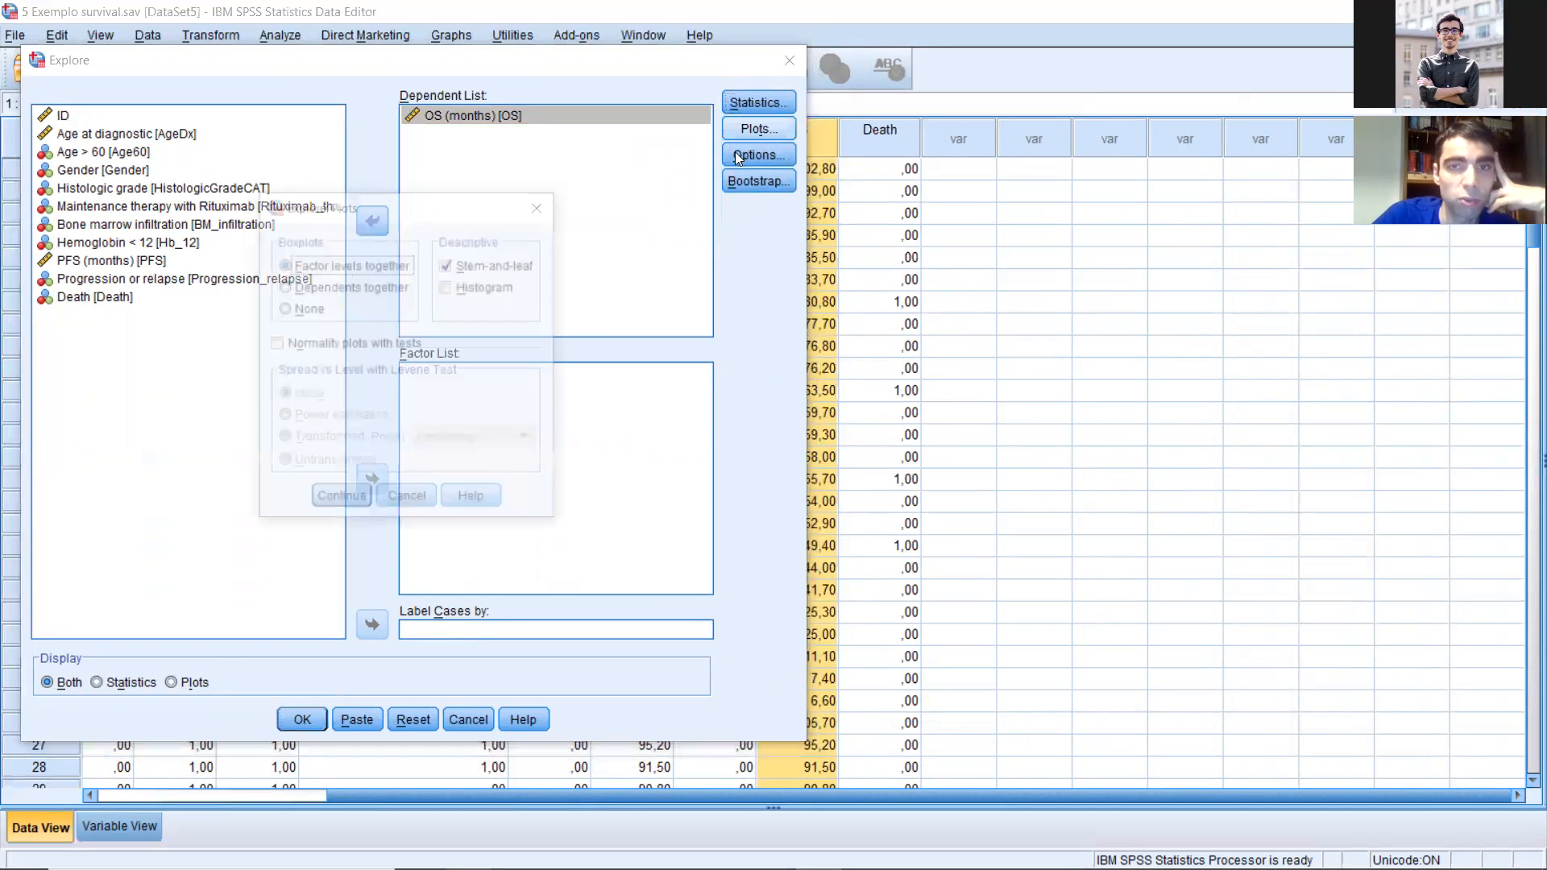
{"action": "left_click", "coordinate": [470, 288]}
{"action": "left_click", "coordinate": [468, 269]}
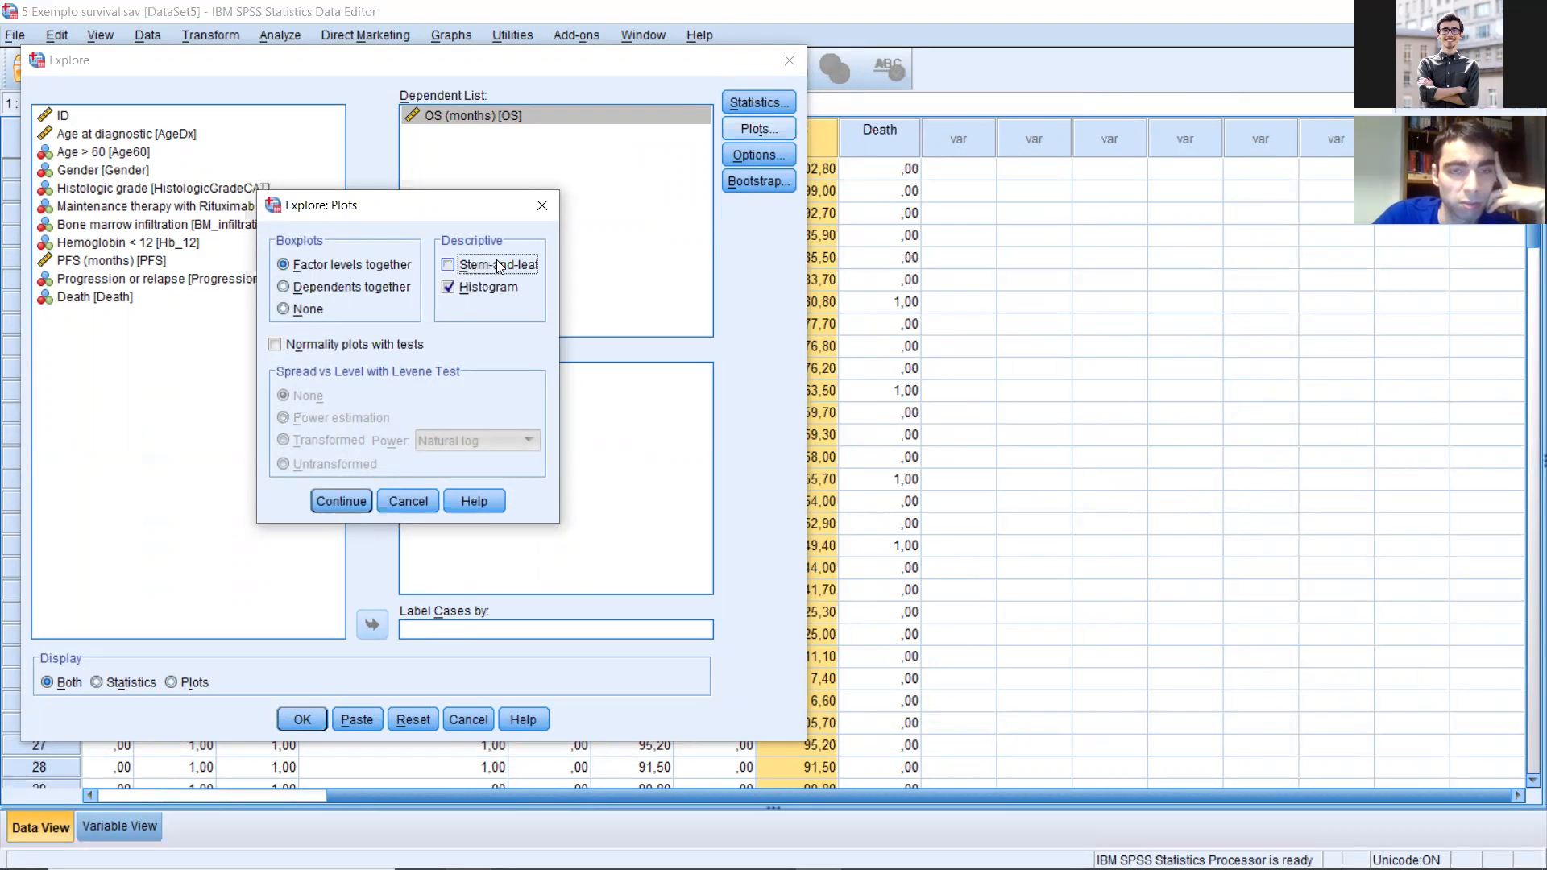
{"action": "left_click", "coordinate": [408, 344]}
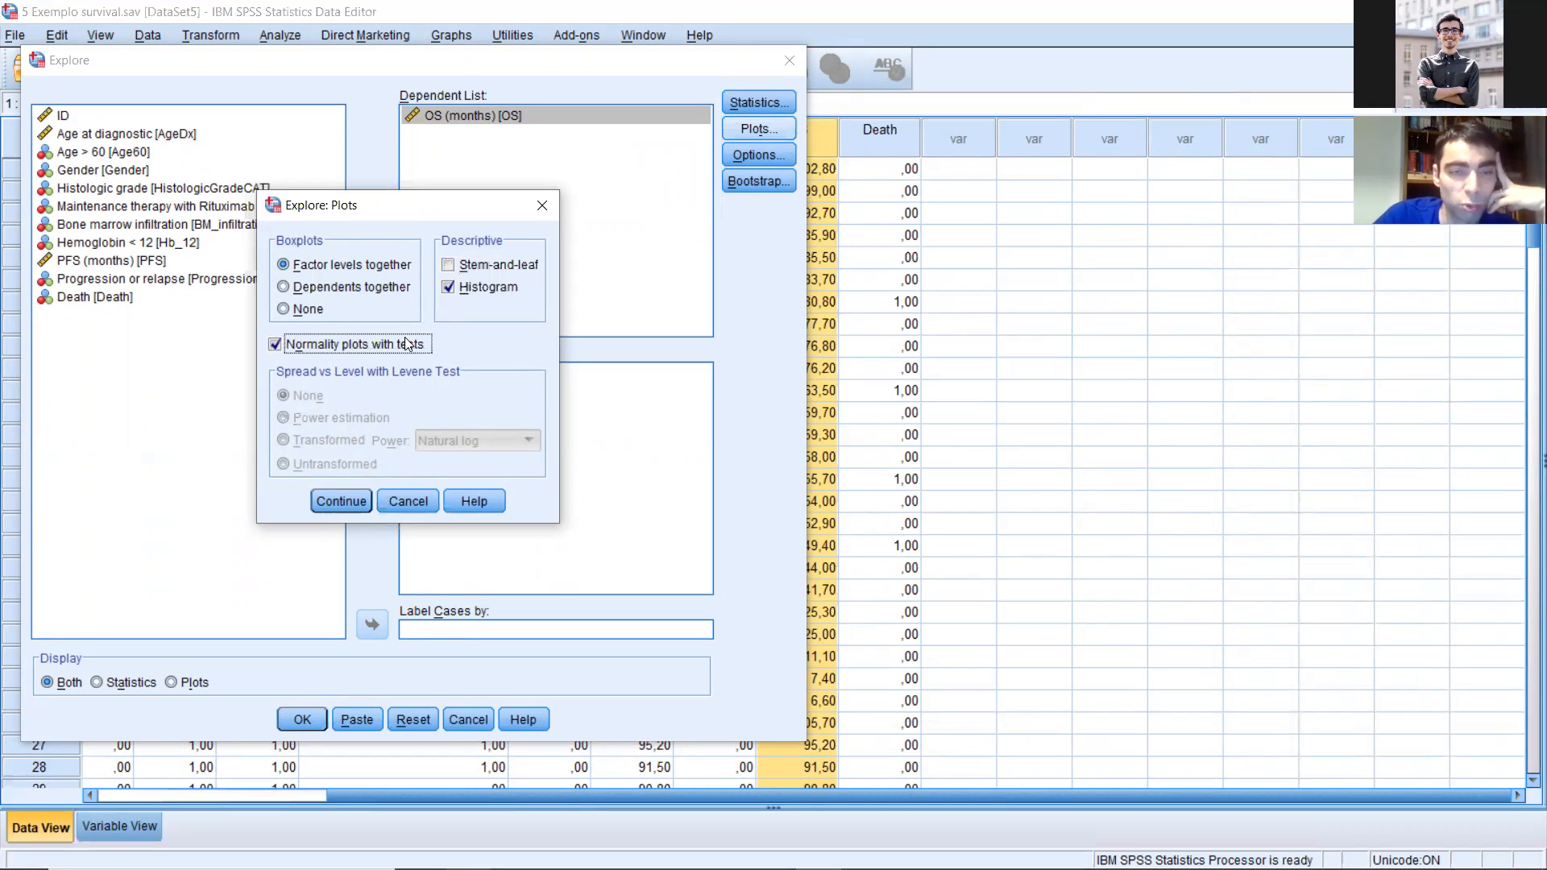
{"action": "left_click", "coordinate": [333, 503]}
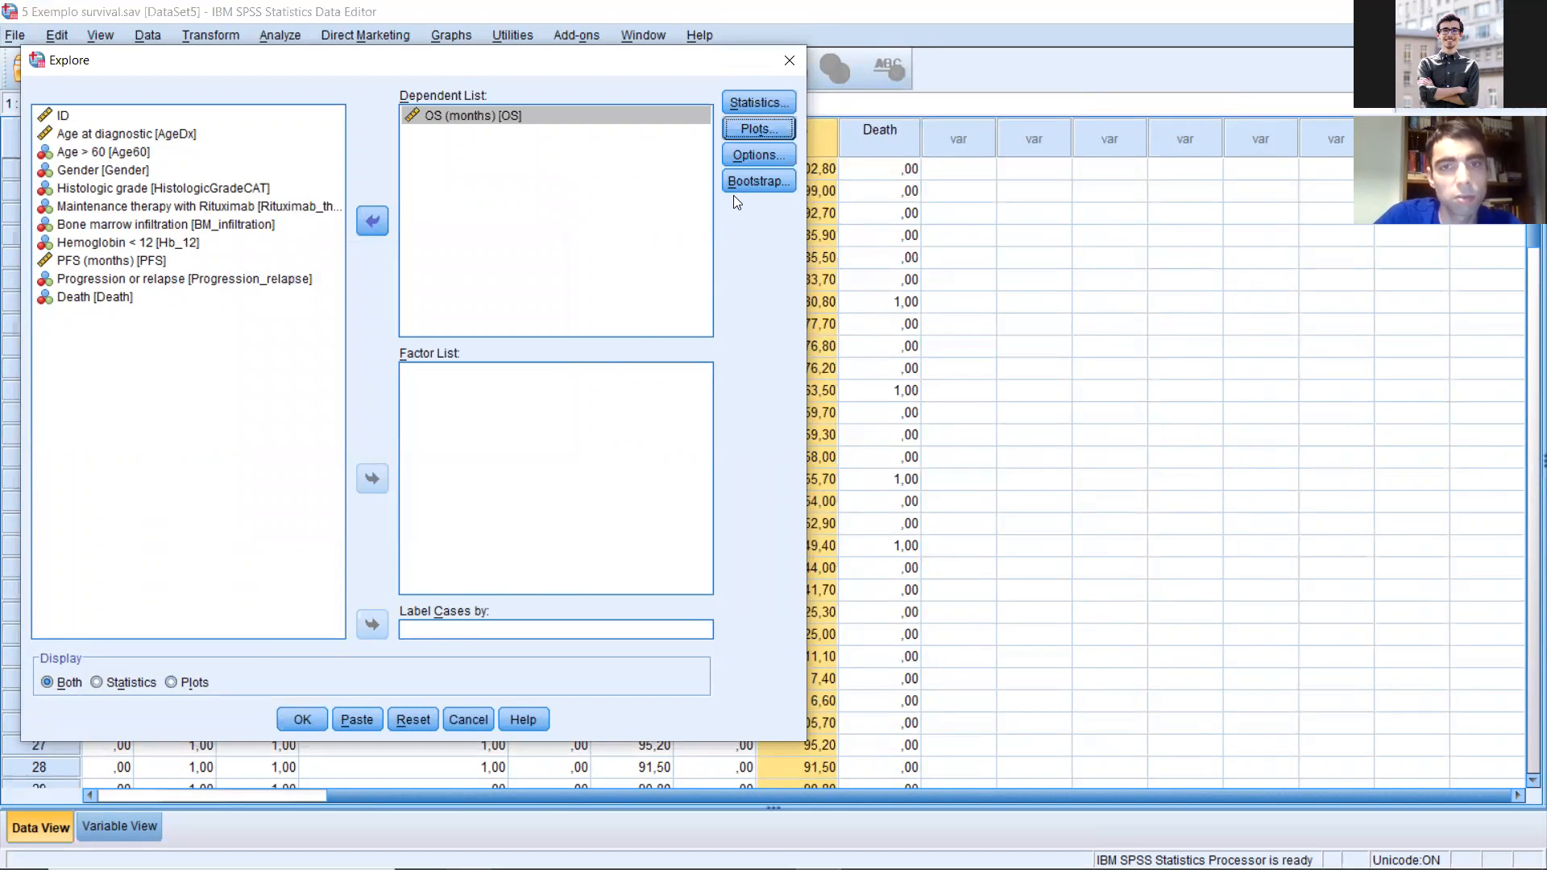
Step: Keep the Explore missing-value options as they are, run the analysis and maximize the output window
{"action": "key", "text": "alt+o"}
{"action": "left_click", "coordinate": [322, 427]}
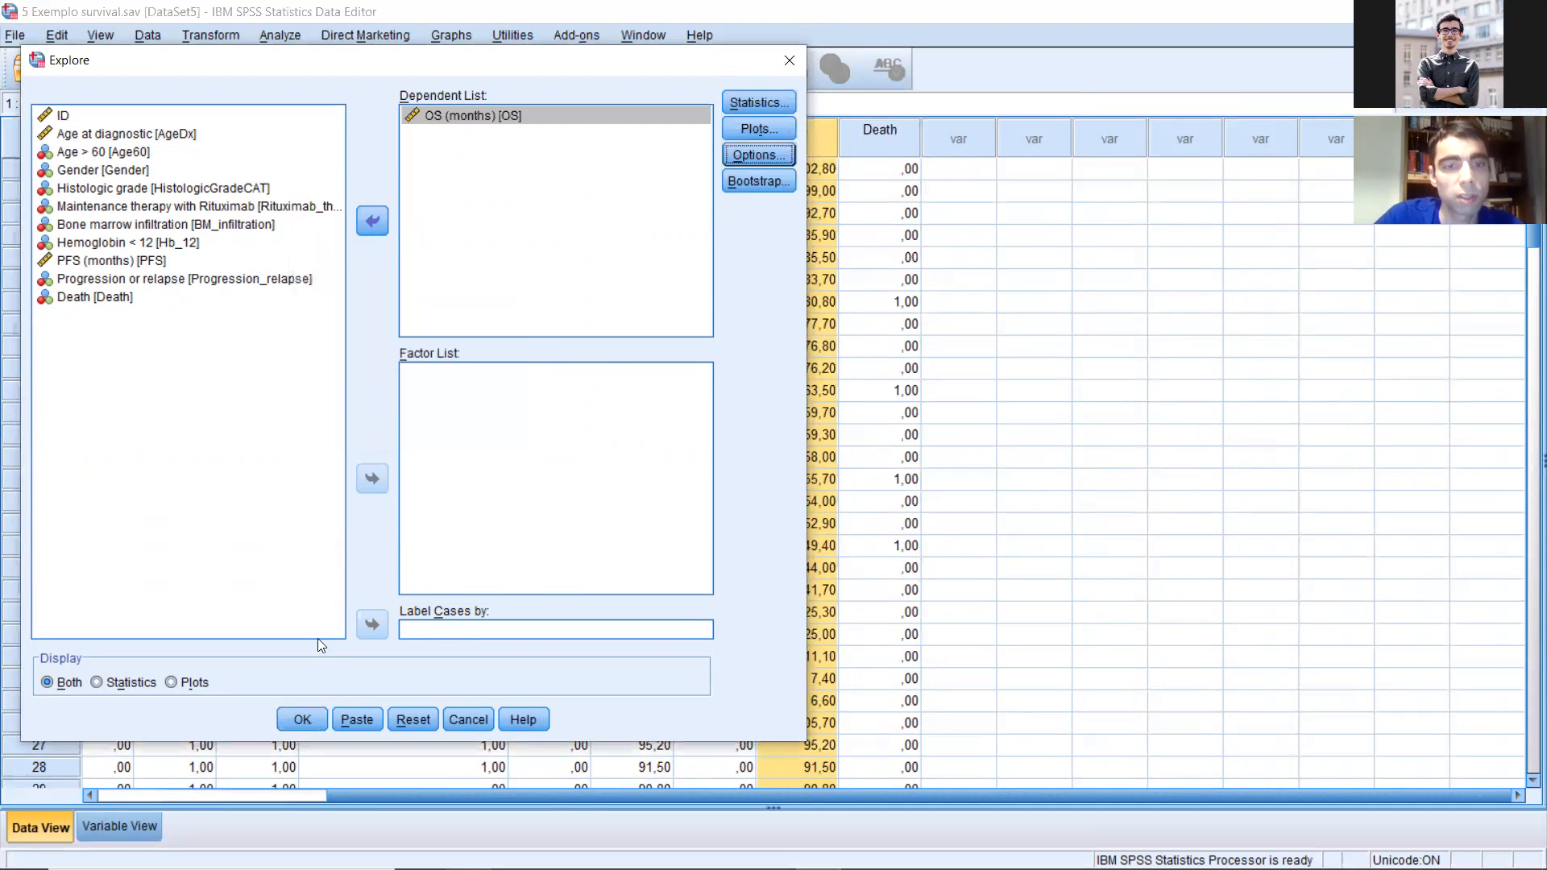
{"action": "left_click", "coordinate": [304, 721]}
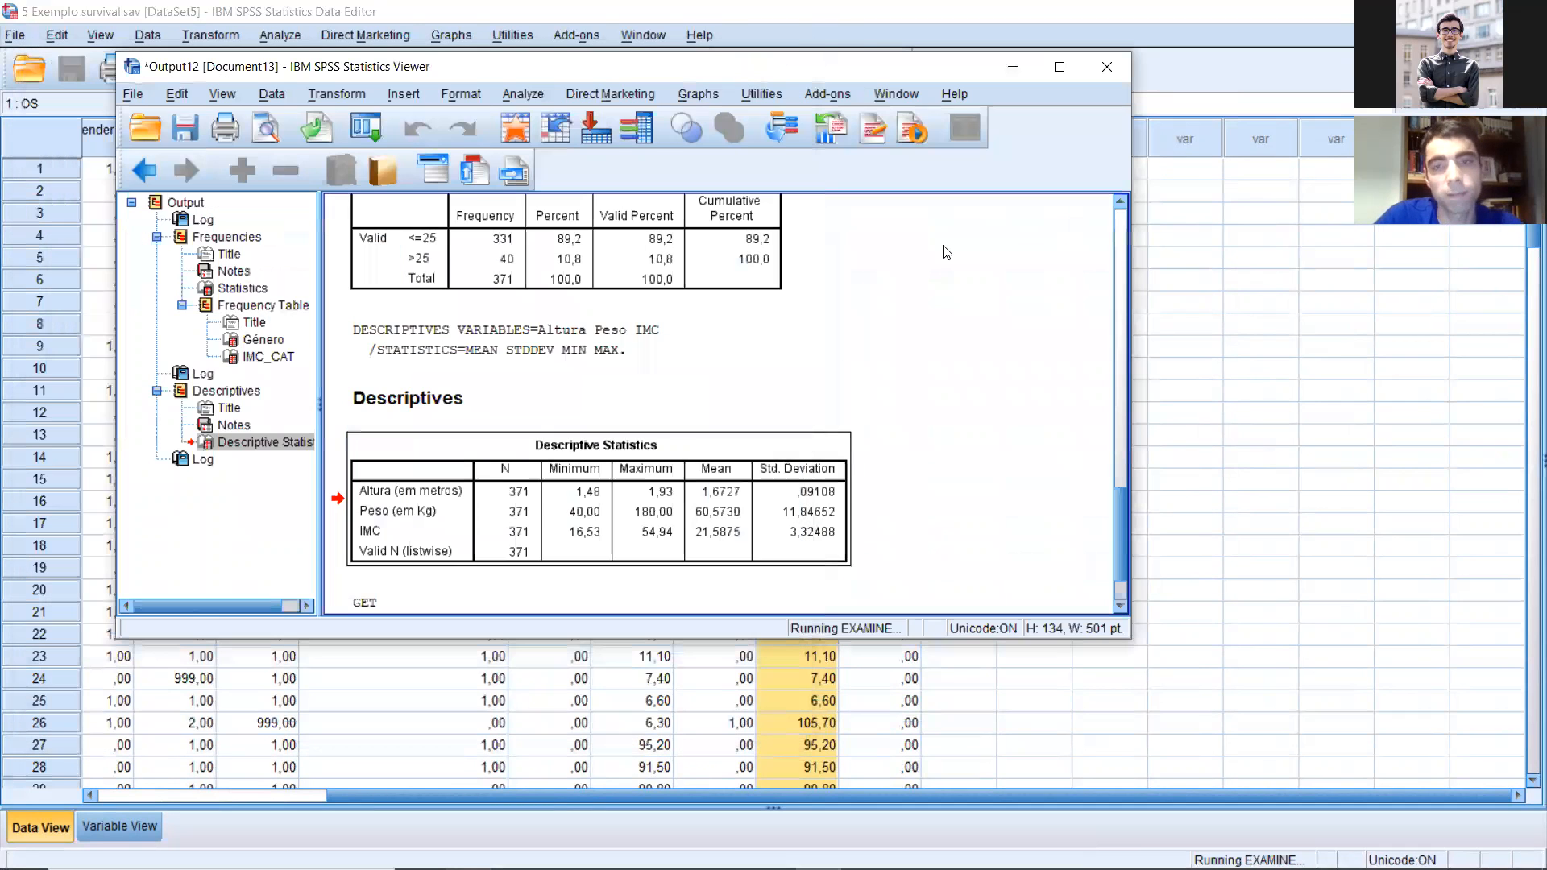
{"action": "left_click", "coordinate": [1052, 73]}
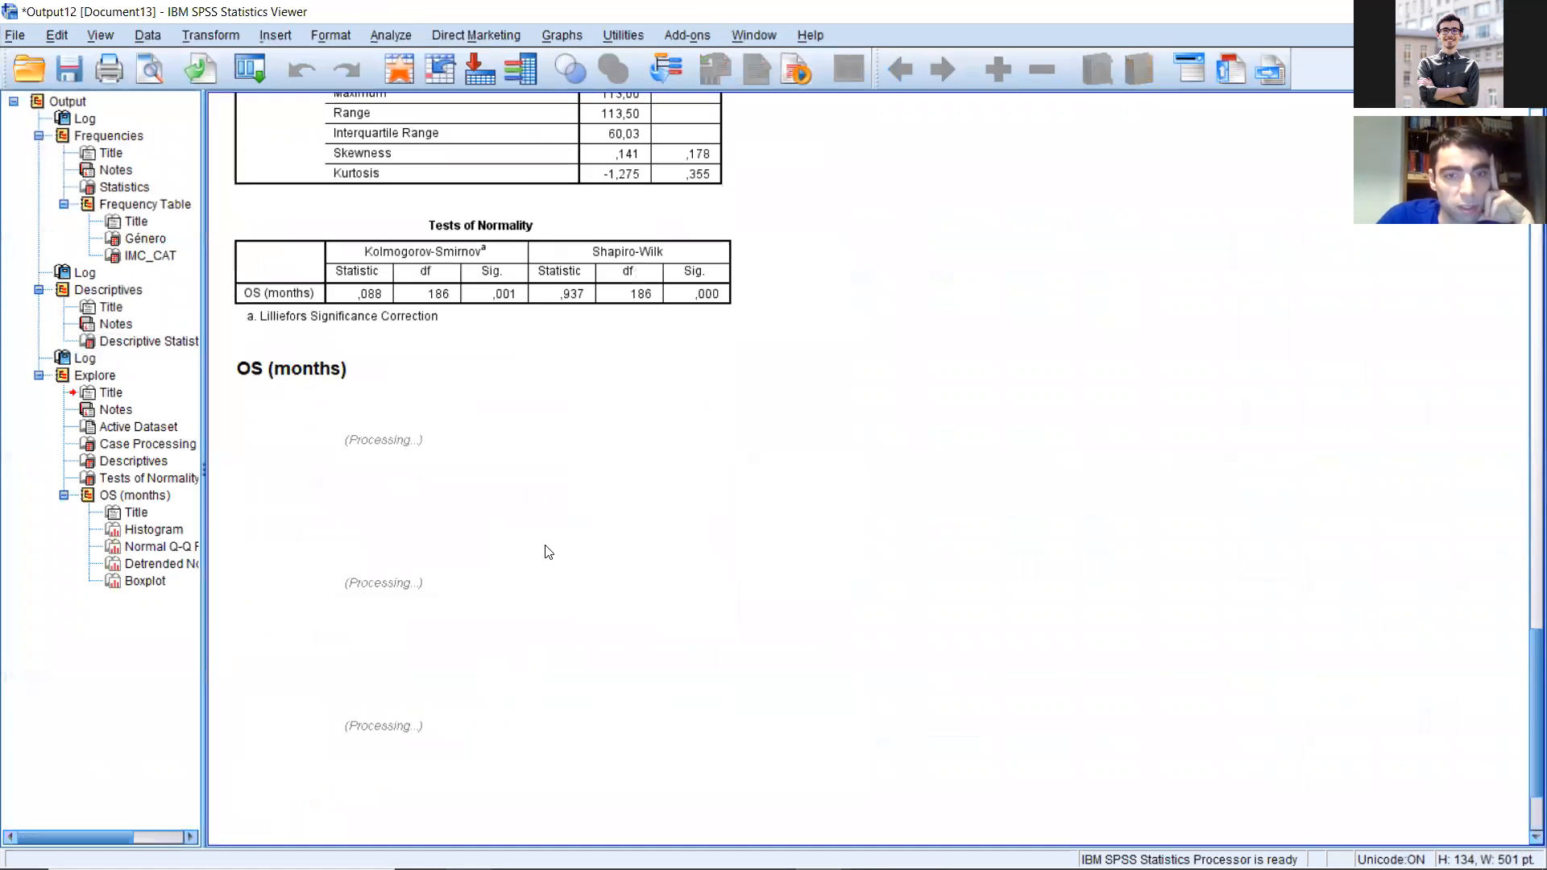
Step: Examine the histogram of OS (months) in the Explore output to judge the shape of its distribution
{"action": "scroll", "coordinate": [544, 544], "scroll_direction": "down", "scroll_amount": 5}
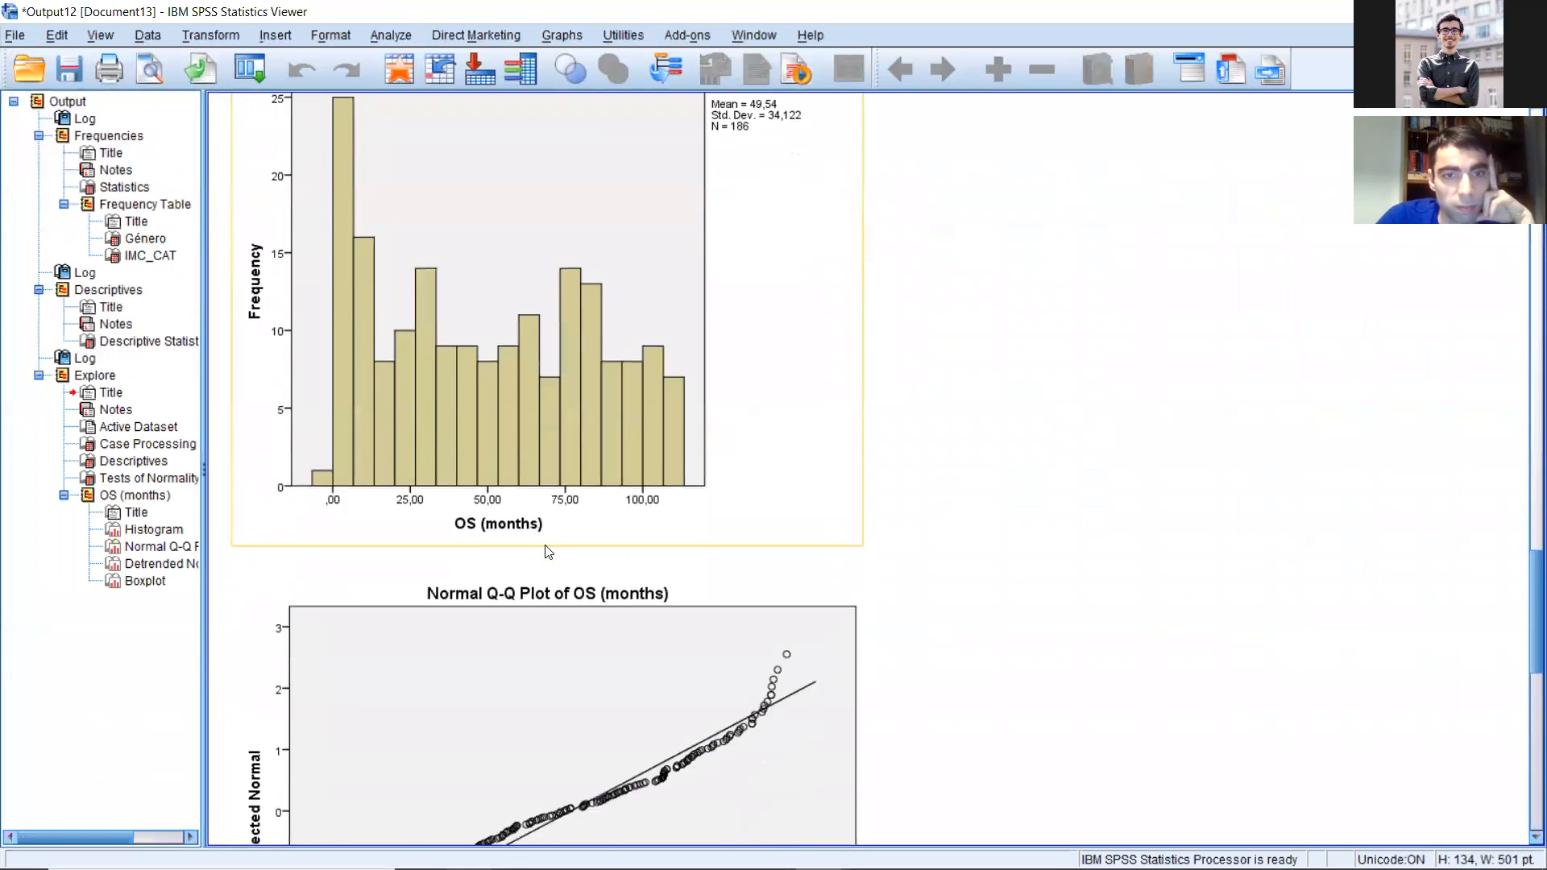
{"action": "scroll", "coordinate": [547, 540], "scroll_direction": "up", "scroll_amount": 5}
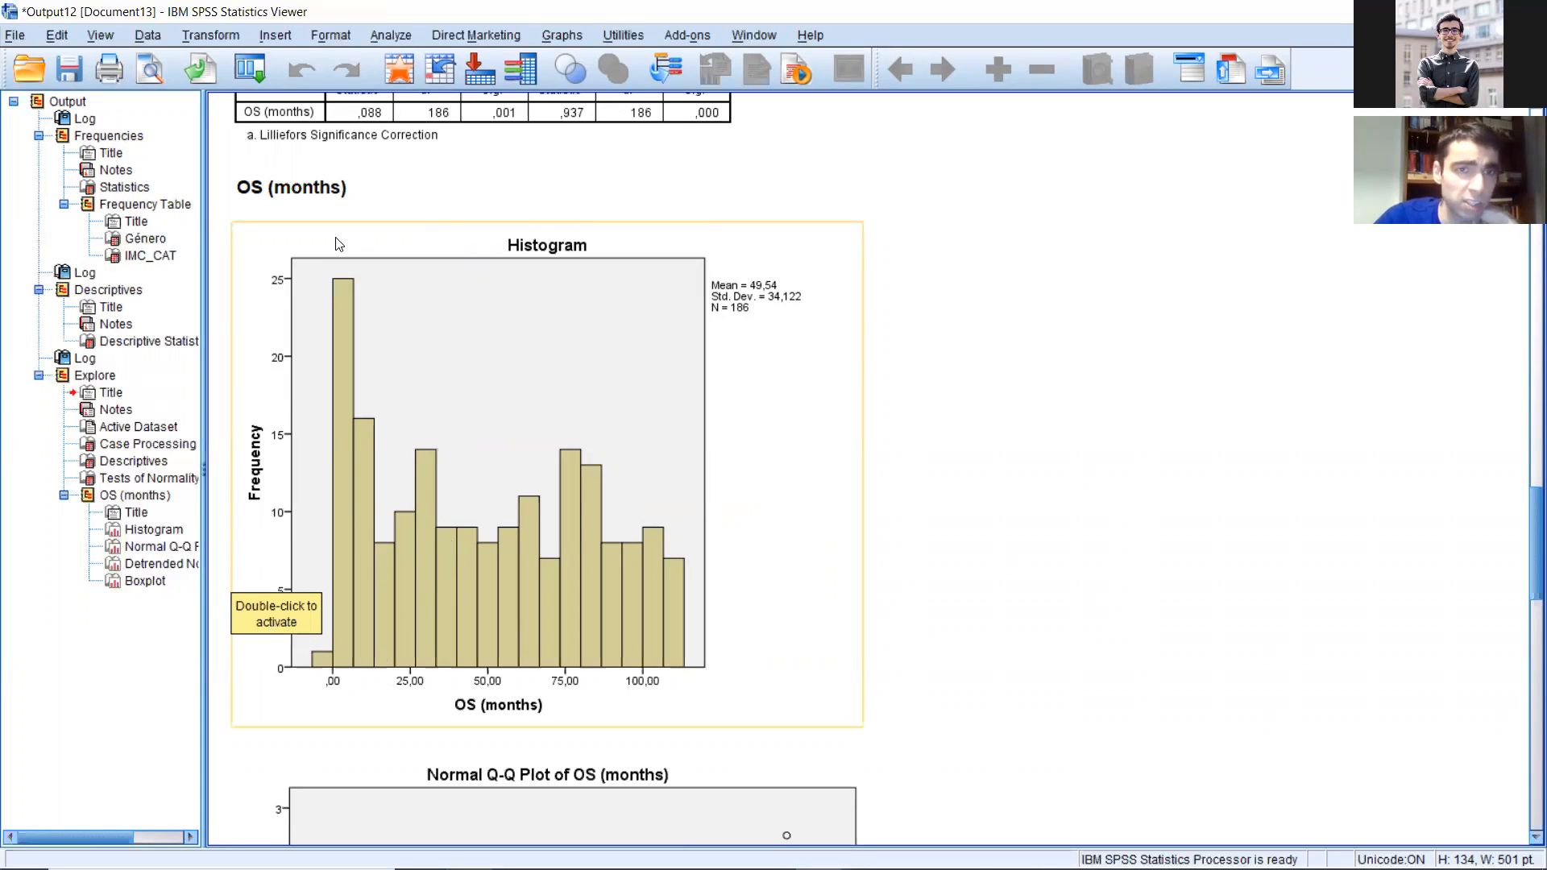
{"action": "scroll", "coordinate": [461, 459], "scroll_direction": "up", "scroll_amount": 1}
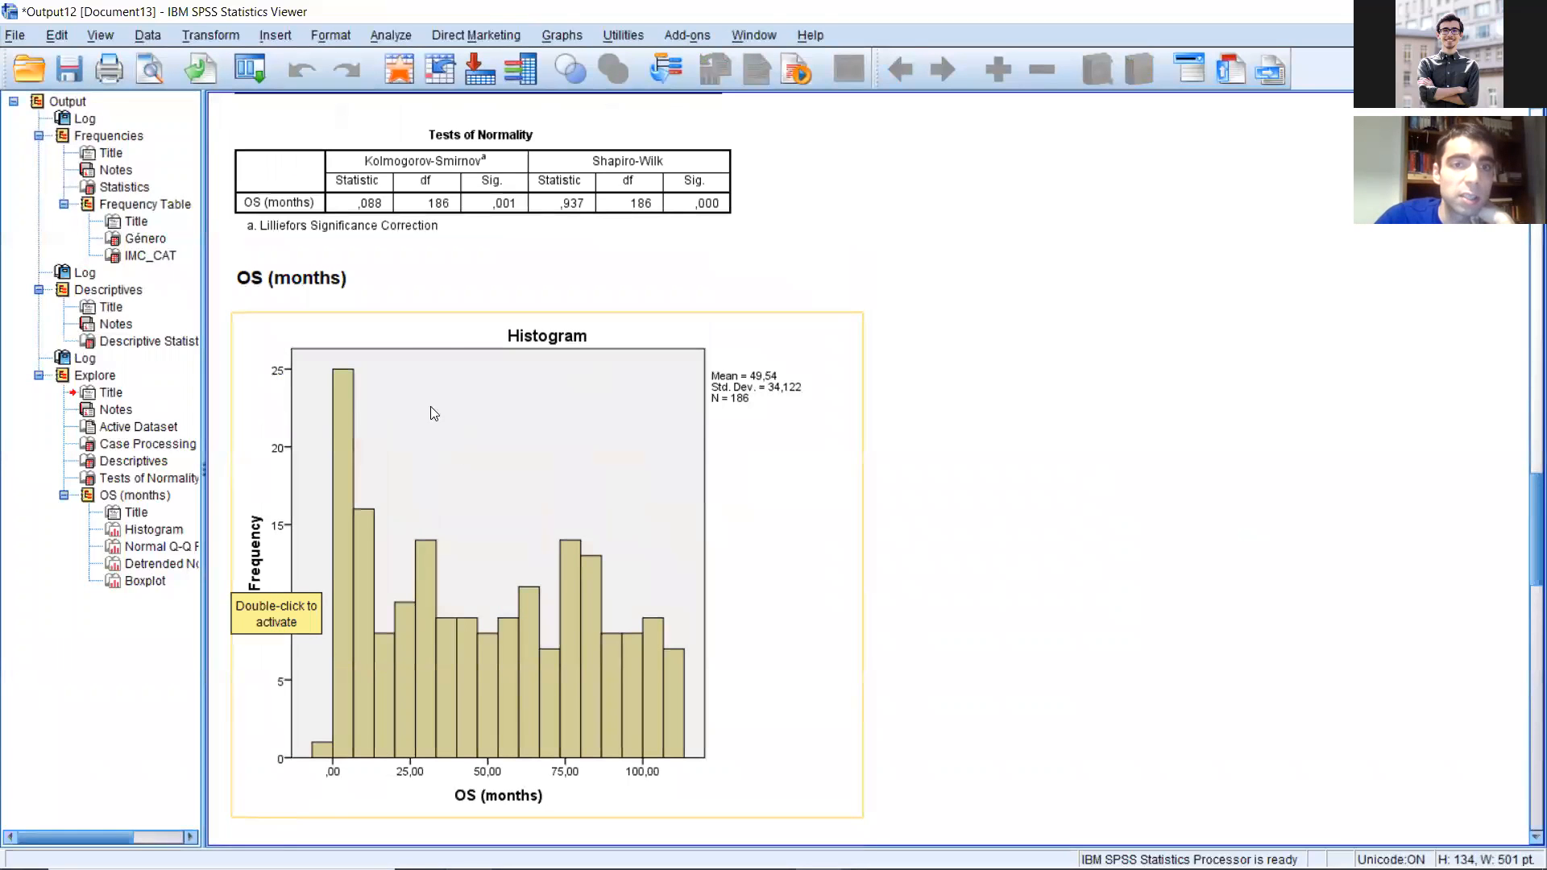
{"action": "scroll", "coordinate": [463, 426], "scroll_direction": "up", "scroll_amount": 4}
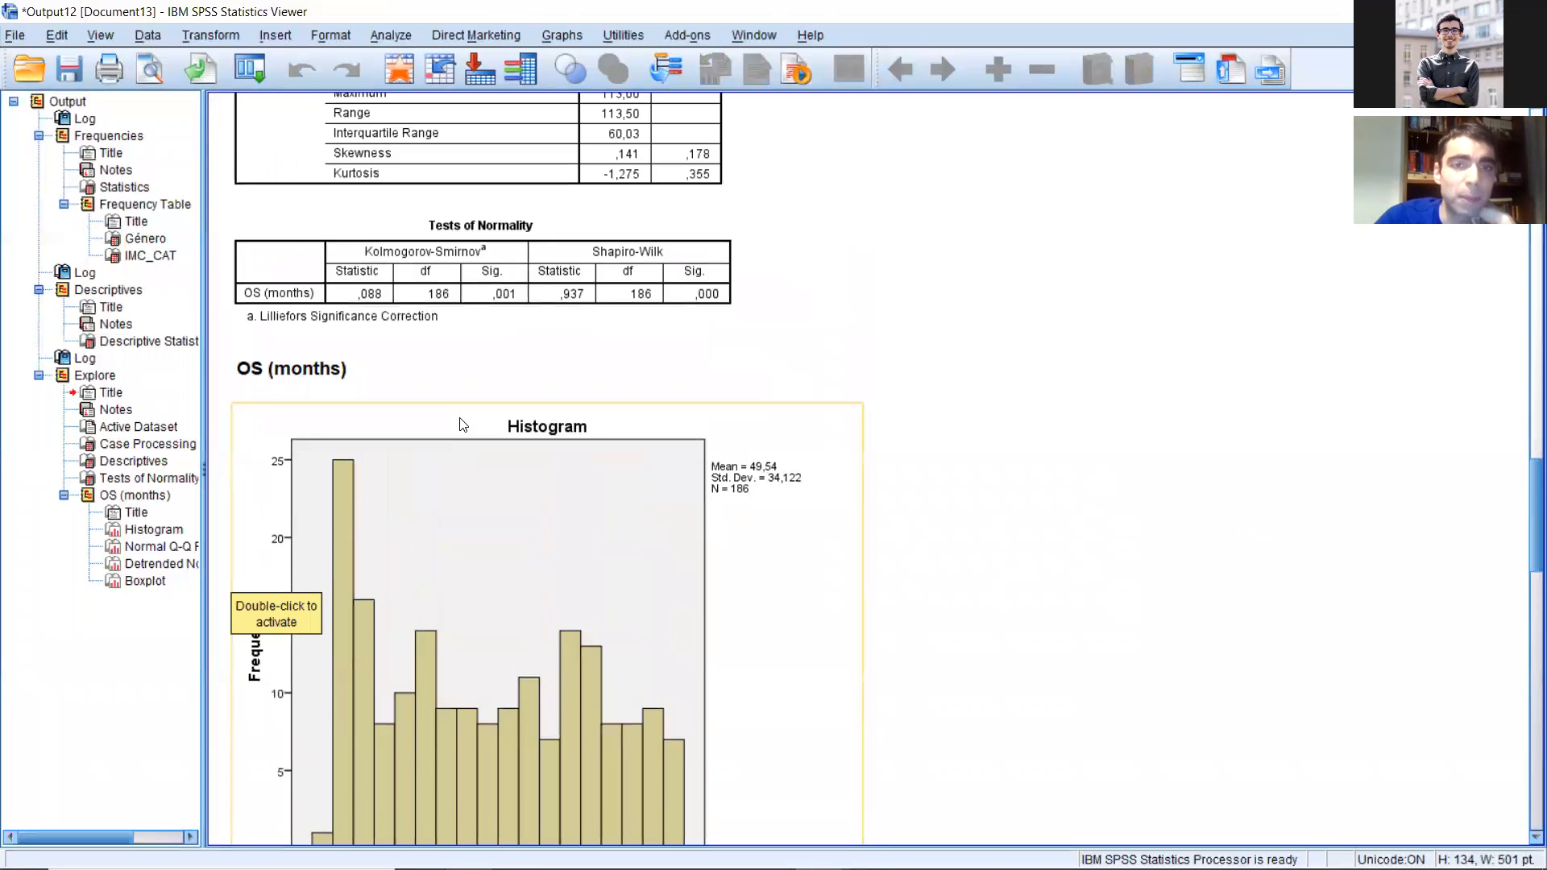
{"action": "scroll", "coordinate": [676, 682], "scroll_direction": "down", "scroll_amount": 6}
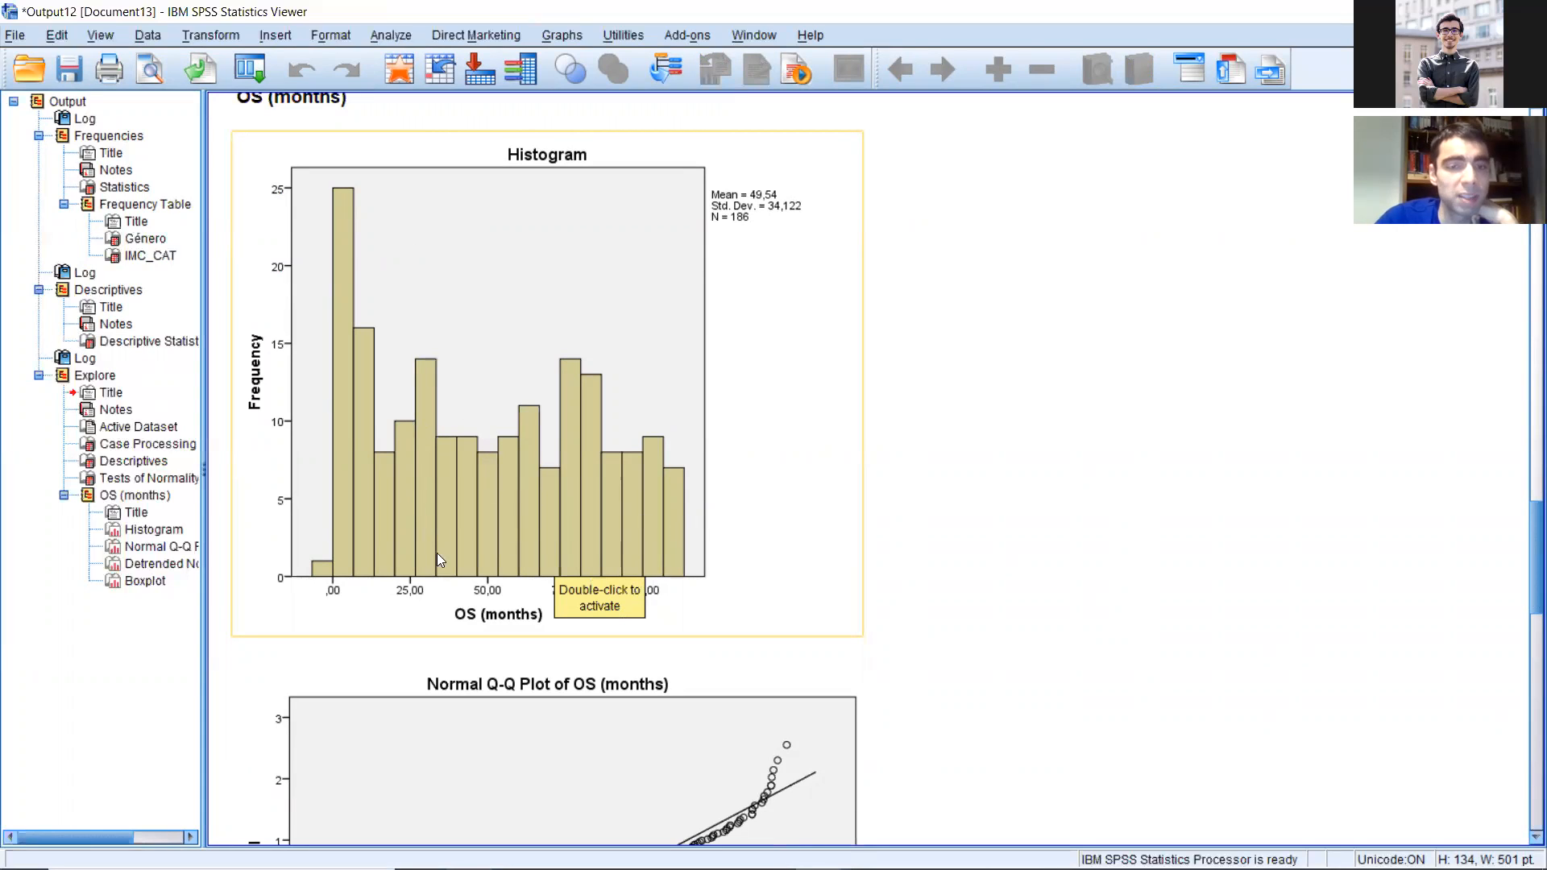
{"action": "left_click", "coordinate": [582, 517]}
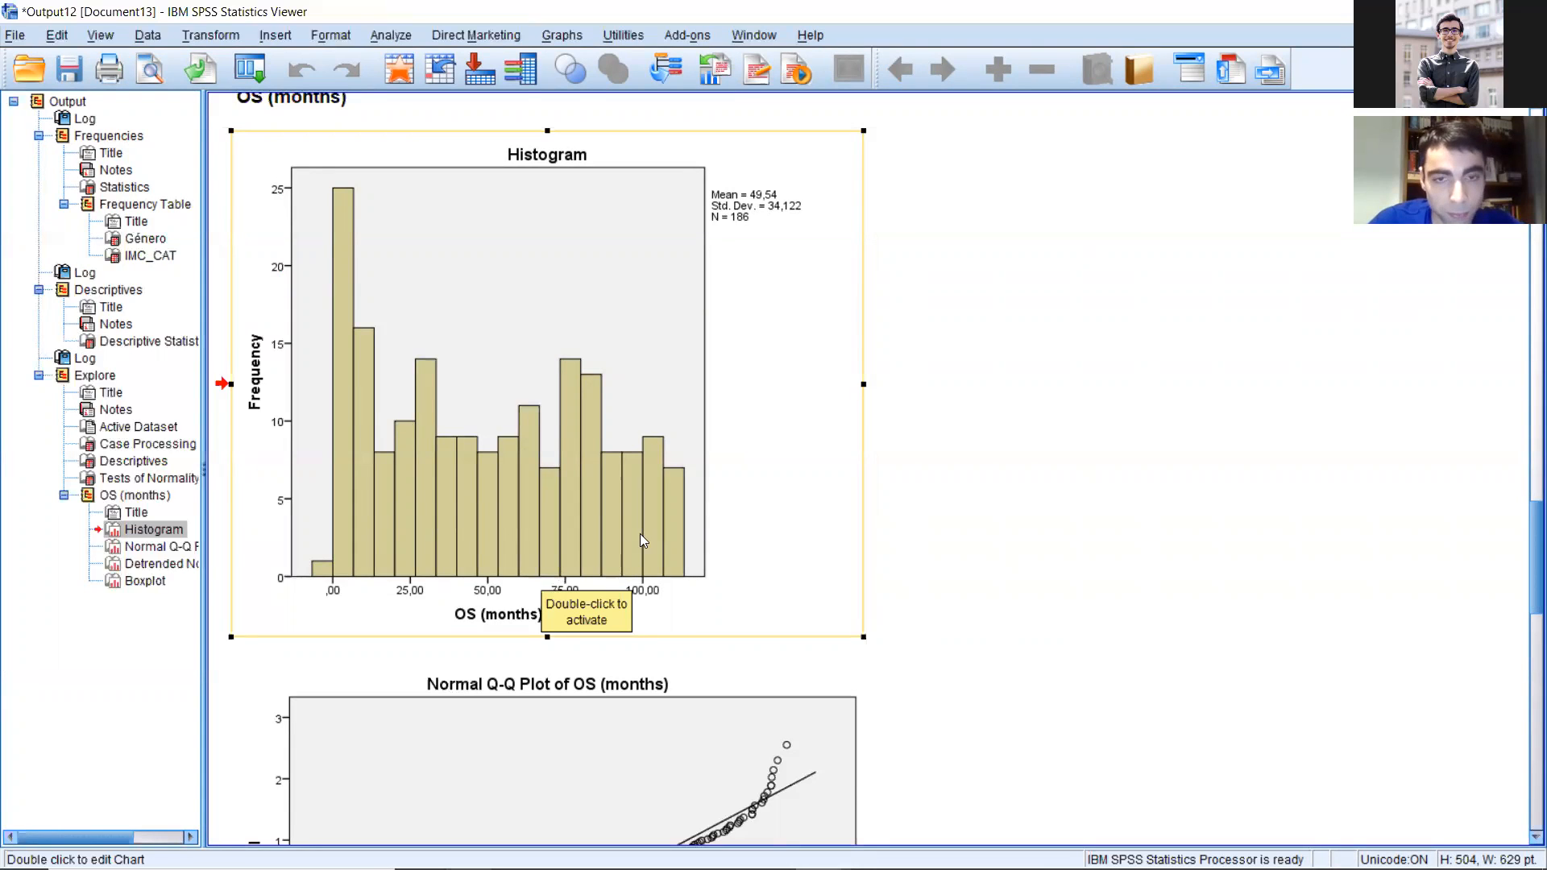
Step: Examine the Kolmogorov-Smirnov and Shapiro-Wilk normality tests for OS (months), along with its histogram and Q-Q plots
{"action": "scroll", "coordinate": [641, 530], "scroll_direction": "up", "scroll_amount": 3}
{"action": "left_click", "coordinate": [624, 315]}
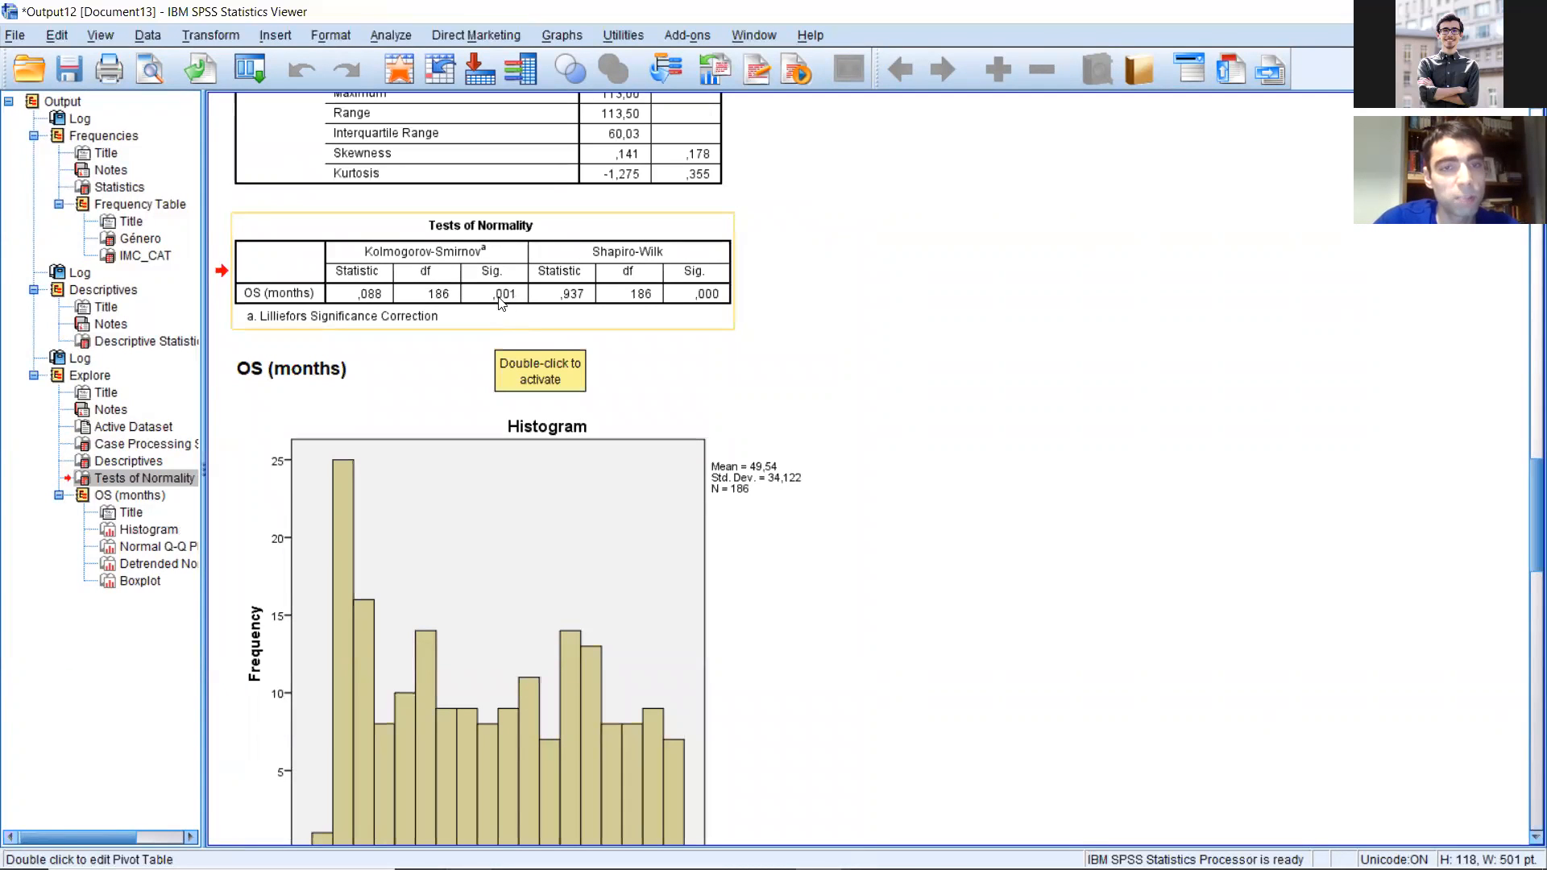
{"action": "left_click", "coordinate": [594, 434]}
{"action": "scroll", "coordinate": [586, 436], "scroll_direction": "up", "scroll_amount": 3}
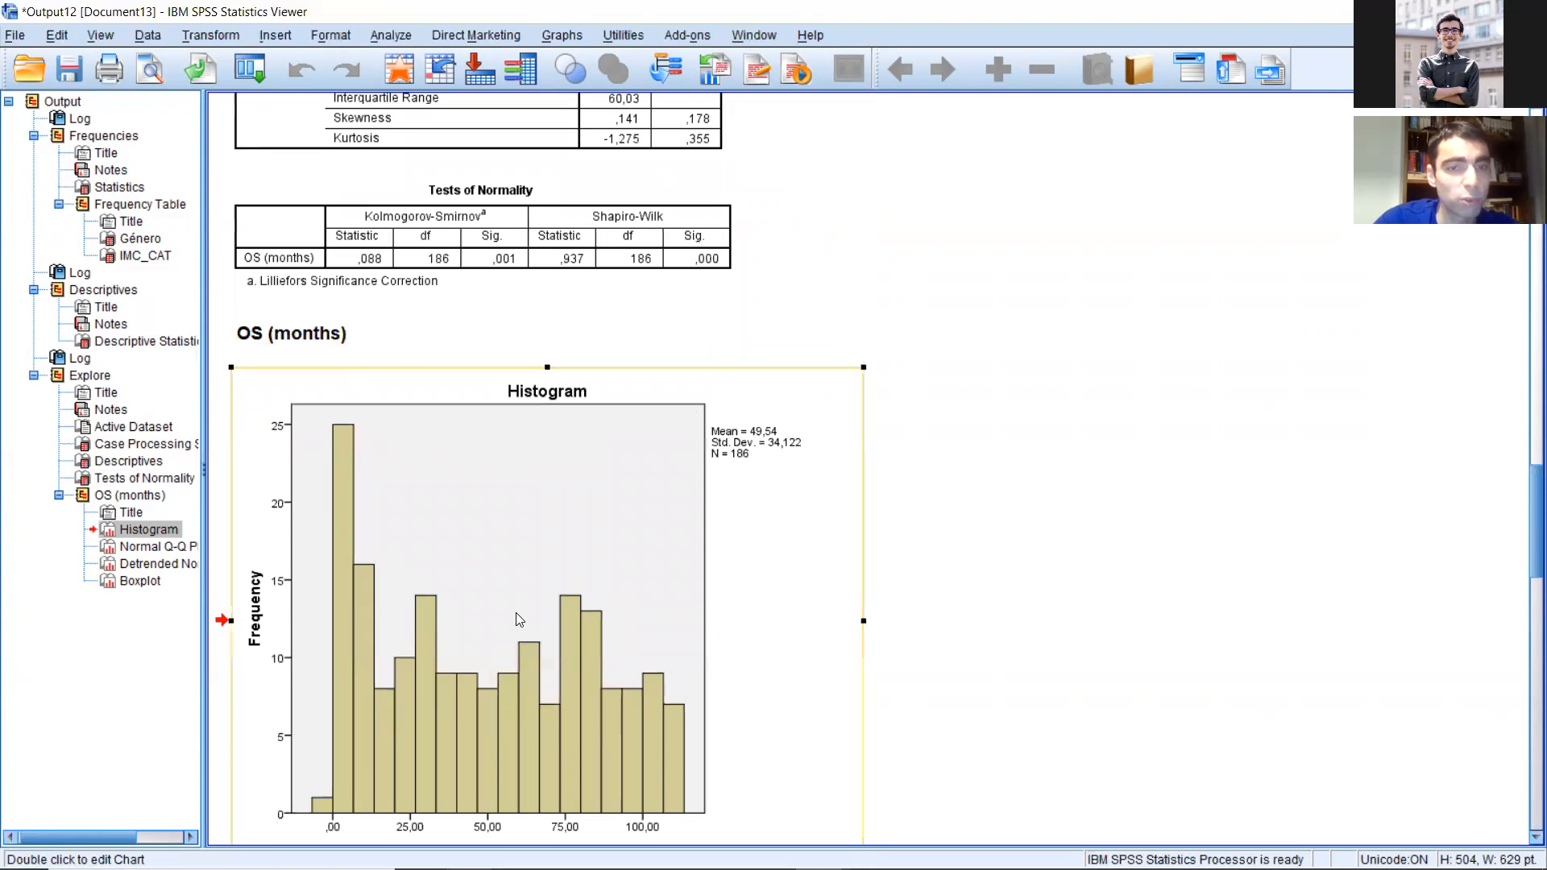
{"action": "scroll", "coordinate": [455, 411], "scroll_direction": "down", "scroll_amount": 7}
{"action": "scroll", "coordinate": [456, 411], "scroll_direction": "down", "scroll_amount": 4}
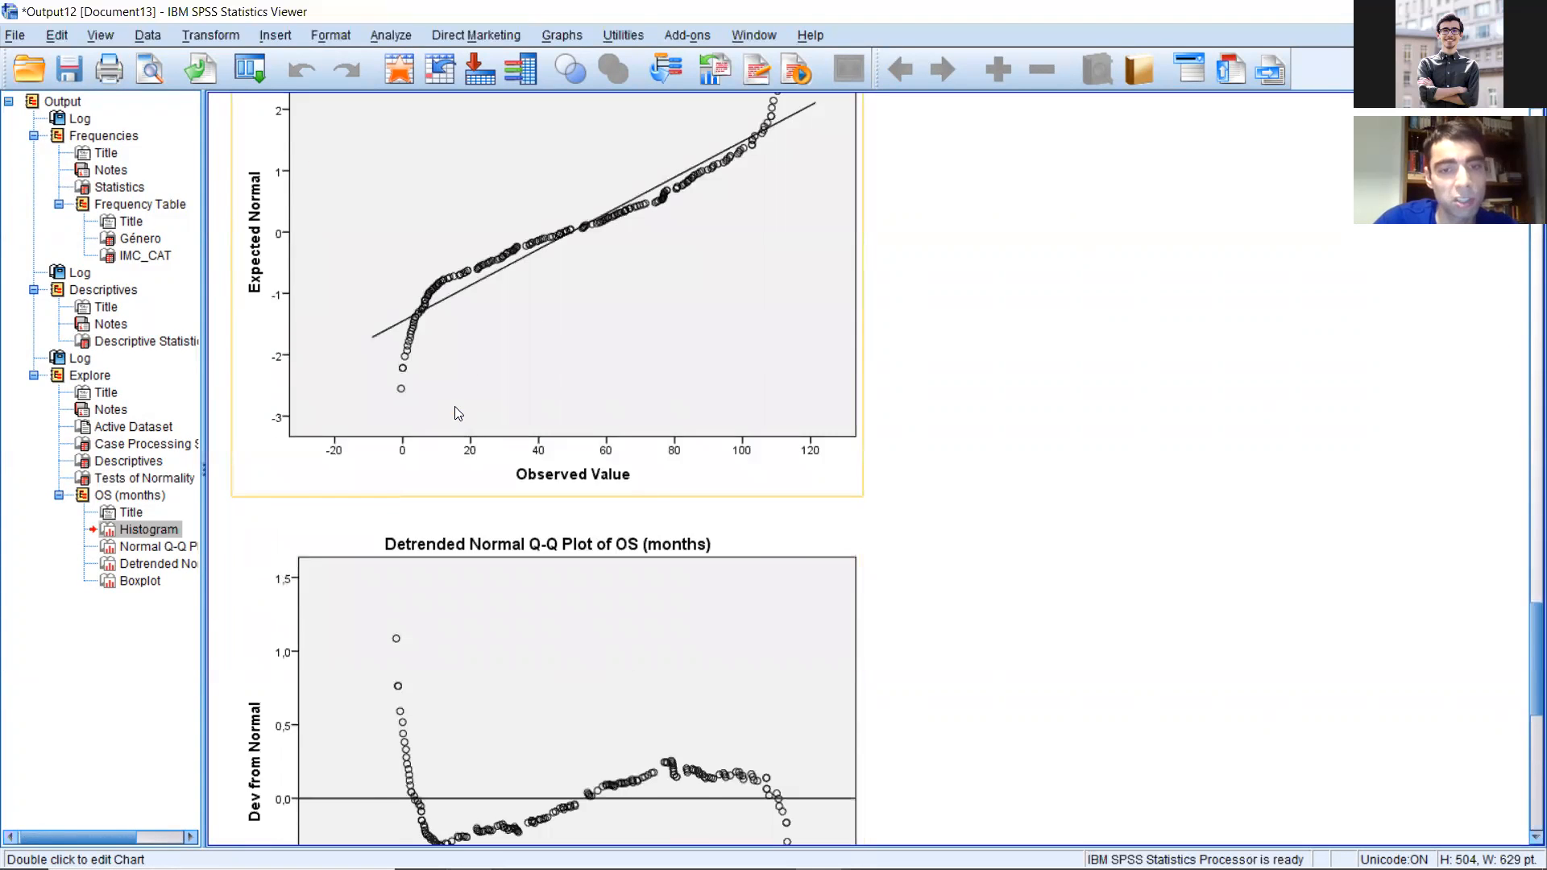
{"action": "scroll", "coordinate": [456, 409], "scroll_direction": "up", "scroll_amount": 5}
{"action": "scroll", "coordinate": [467, 407], "scroll_direction": "up", "scroll_amount": 4}
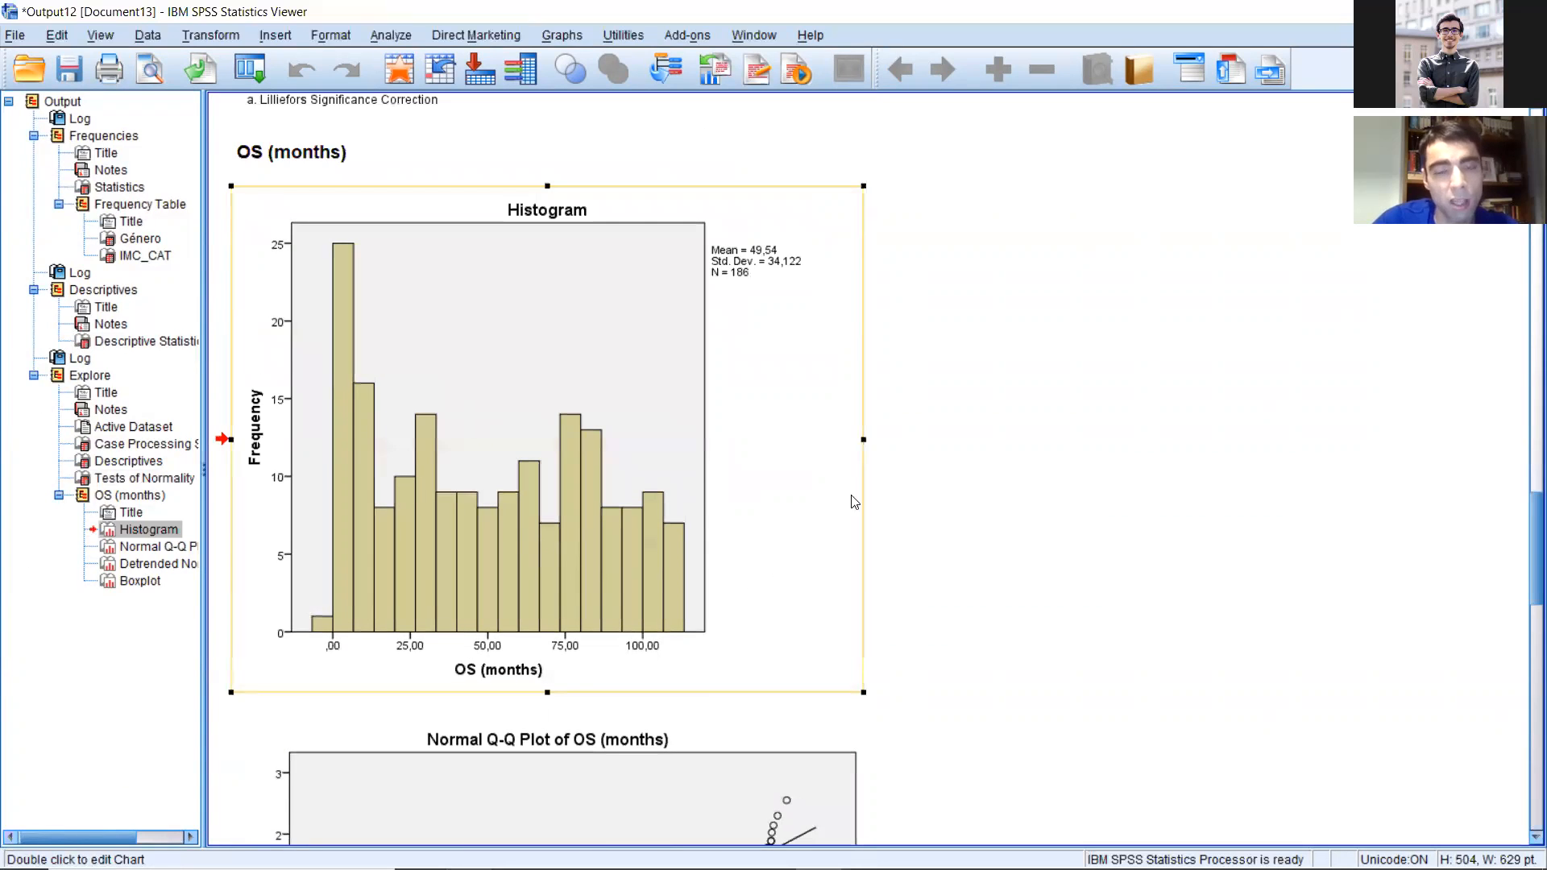
Step: Compare the OS (months) histogram with the Kolmogorov-Smirnov and Shapiro-Wilk results in the Tests of Normality table
{"action": "left_click", "coordinate": [886, 435]}
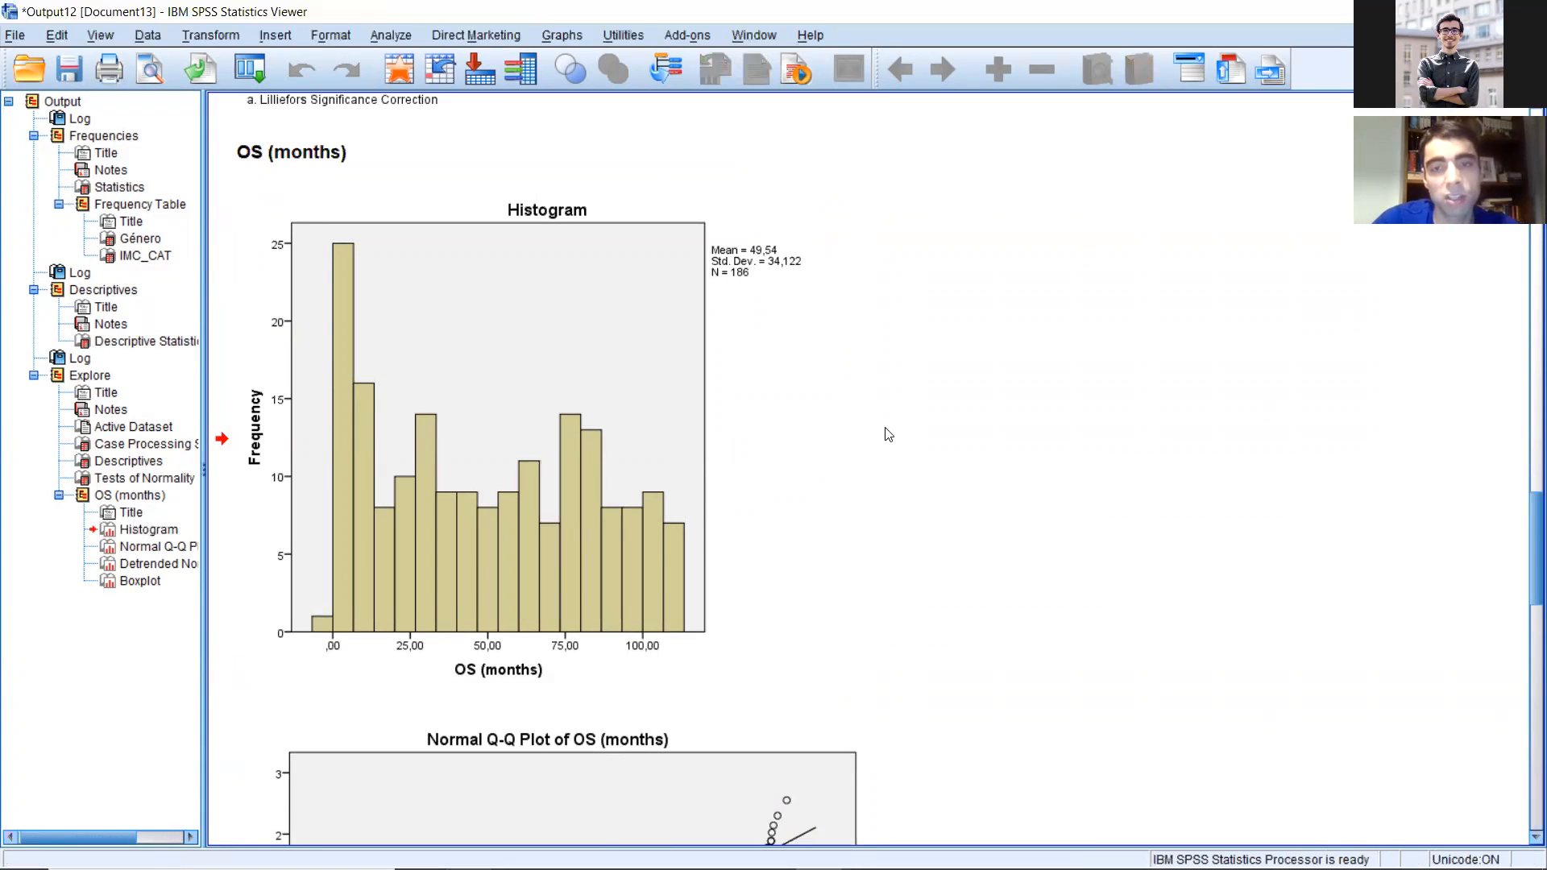
{"action": "left_click", "coordinate": [577, 412]}
{"action": "scroll", "coordinate": [762, 454], "scroll_direction": "up", "scroll_amount": 1}
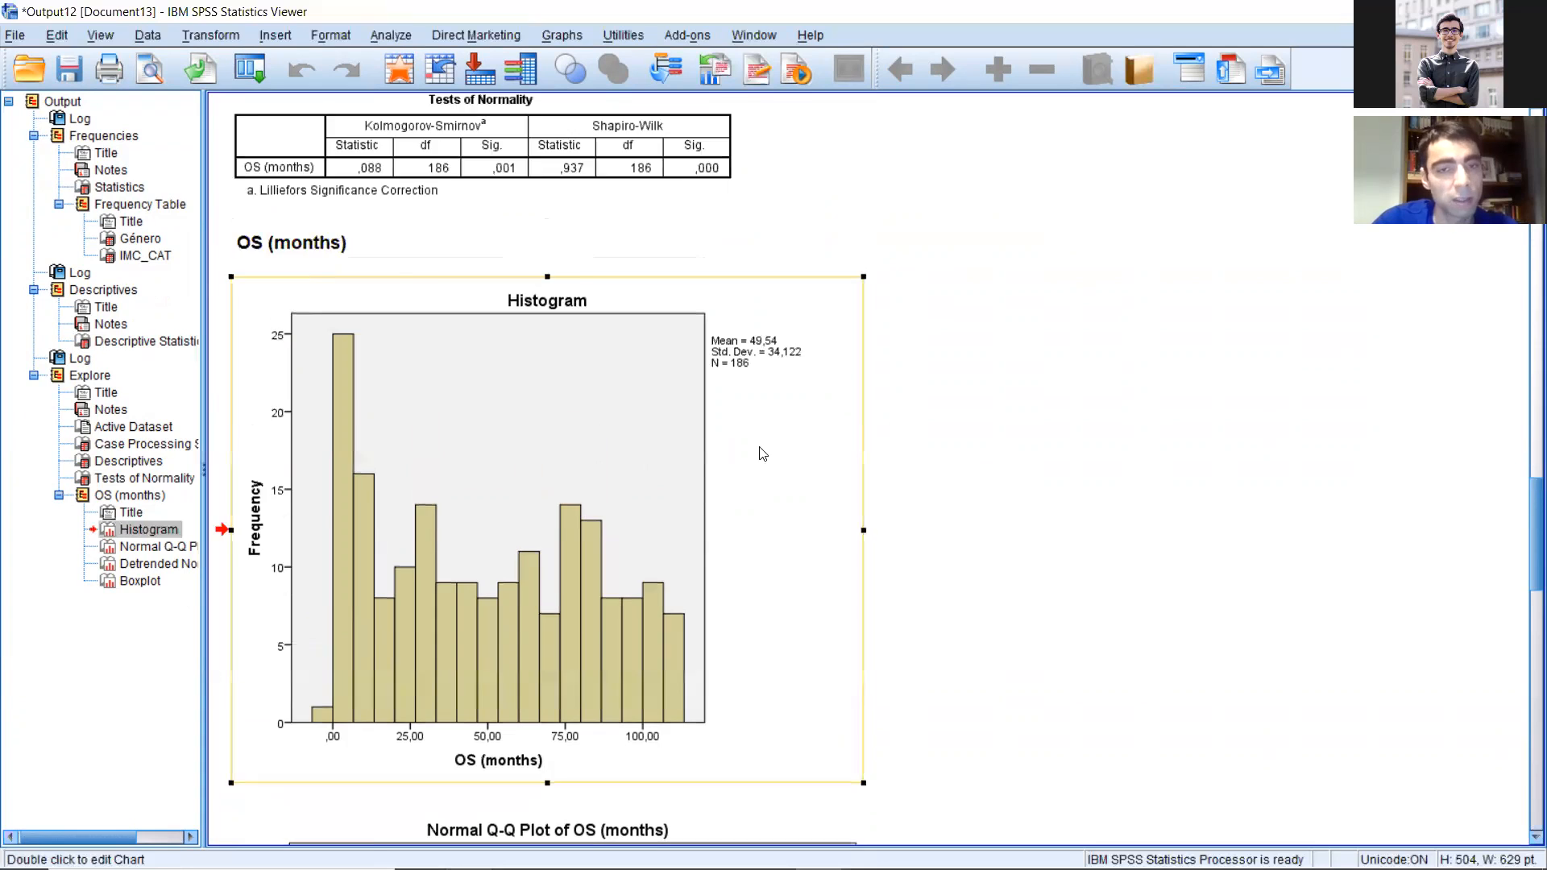
{"action": "scroll", "coordinate": [762, 454], "scroll_direction": "up", "scroll_amount": 2}
{"action": "left_click", "coordinate": [601, 329]}
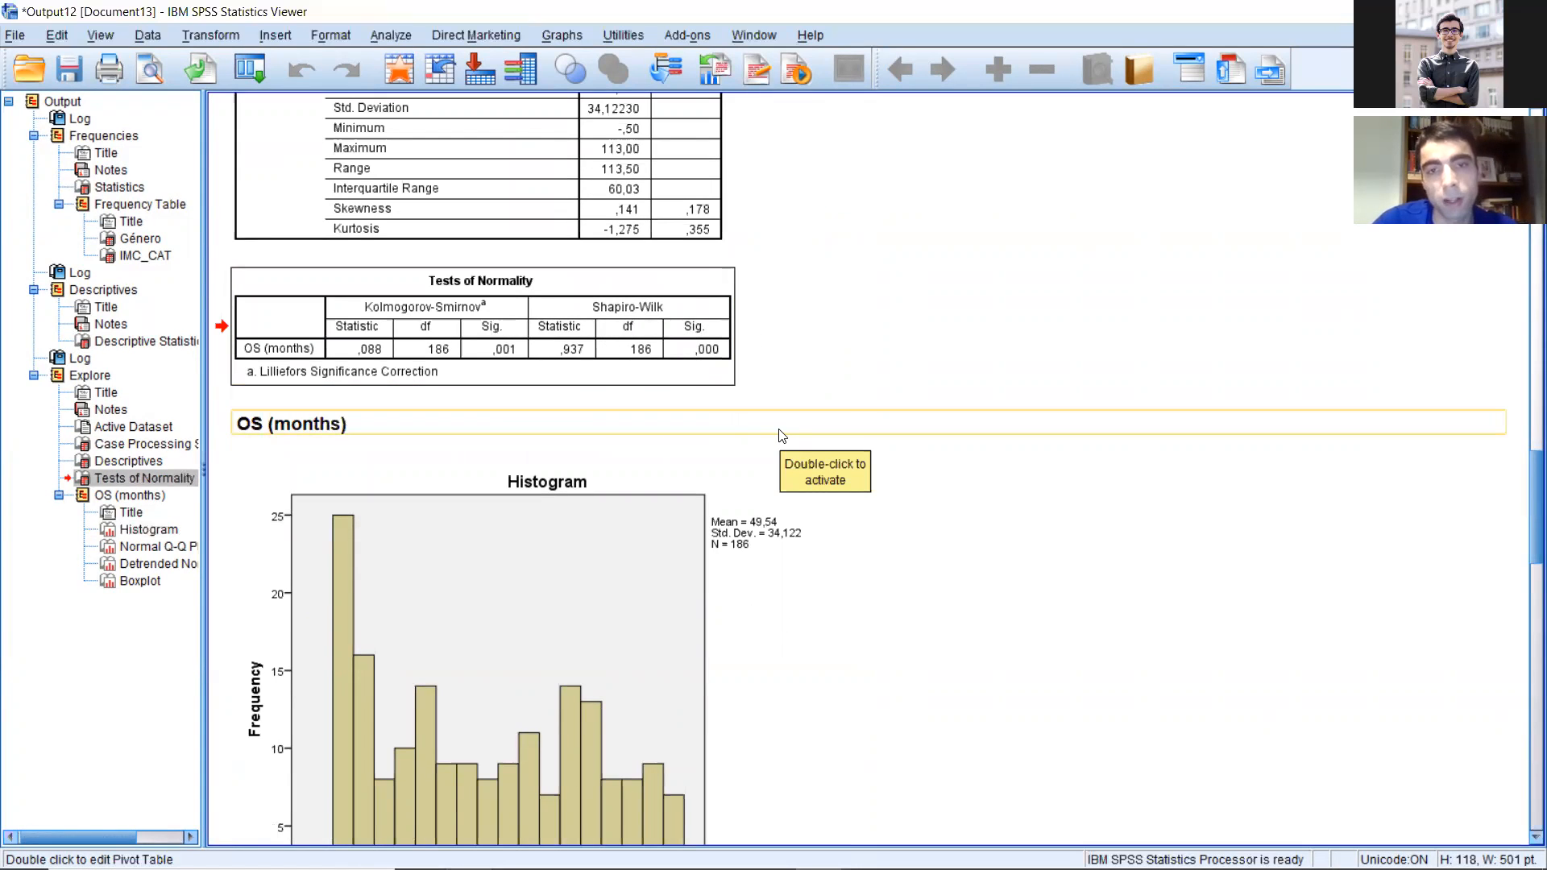
{"action": "scroll", "coordinate": [782, 435], "scroll_direction": "up", "scroll_amount": 4}
{"action": "scroll", "coordinate": [752, 431], "scroll_direction": "down", "scroll_amount": 15}
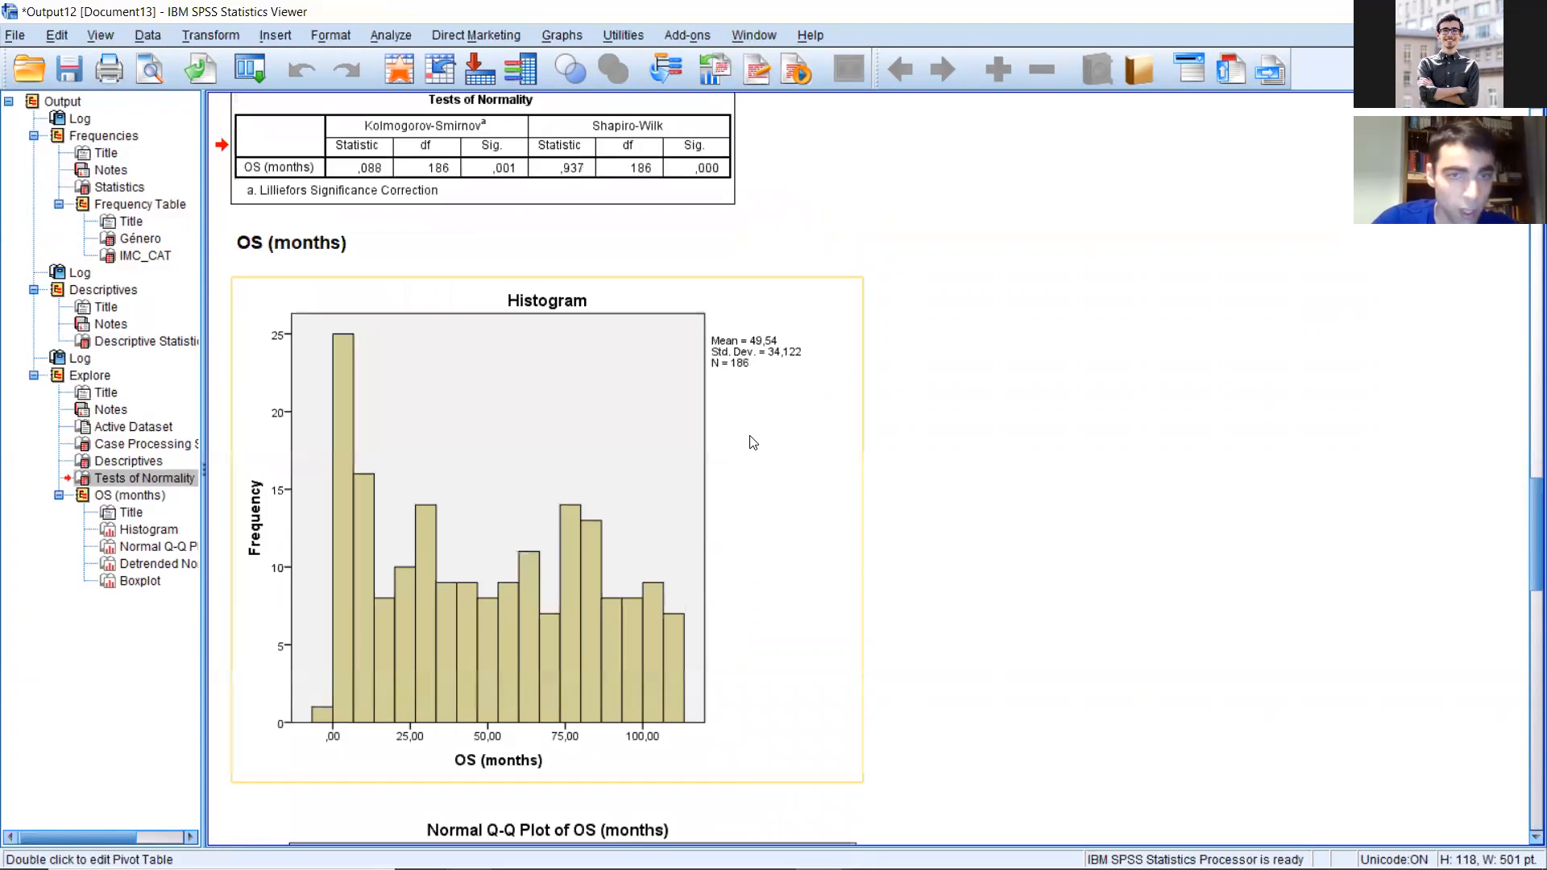
{"action": "scroll", "coordinate": [750, 443], "scroll_direction": "up", "scroll_amount": 10}
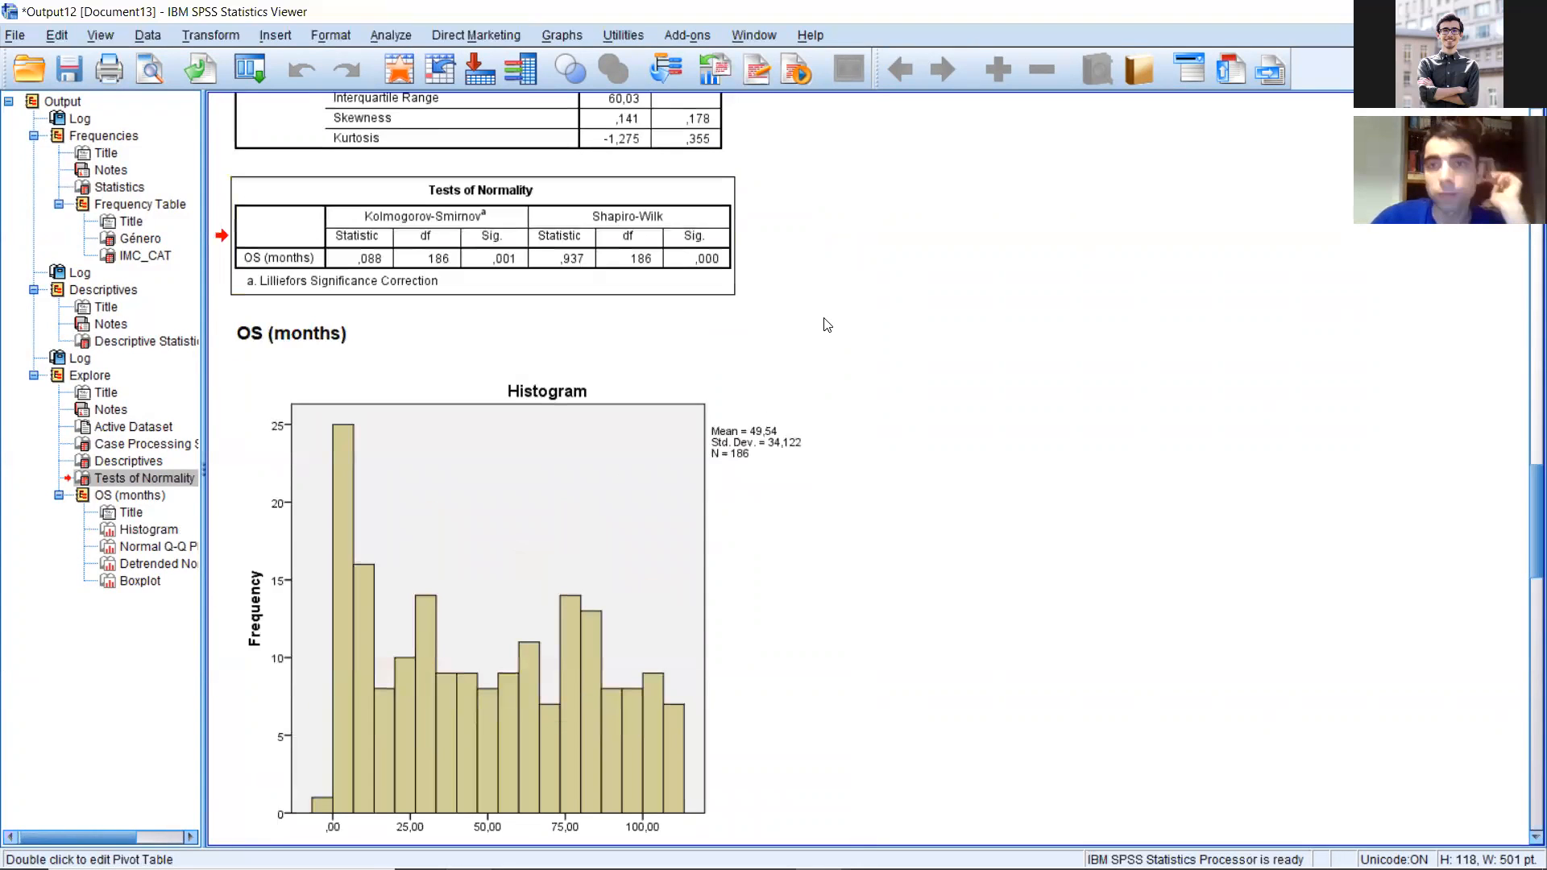
Step: Close the output window with the OS (months) analysis without saving its contents
{"action": "left_click_drag", "start_coordinate": [1114, 21], "coordinate": [732, 121]}
{"action": "left_click", "coordinate": [951, 119]}
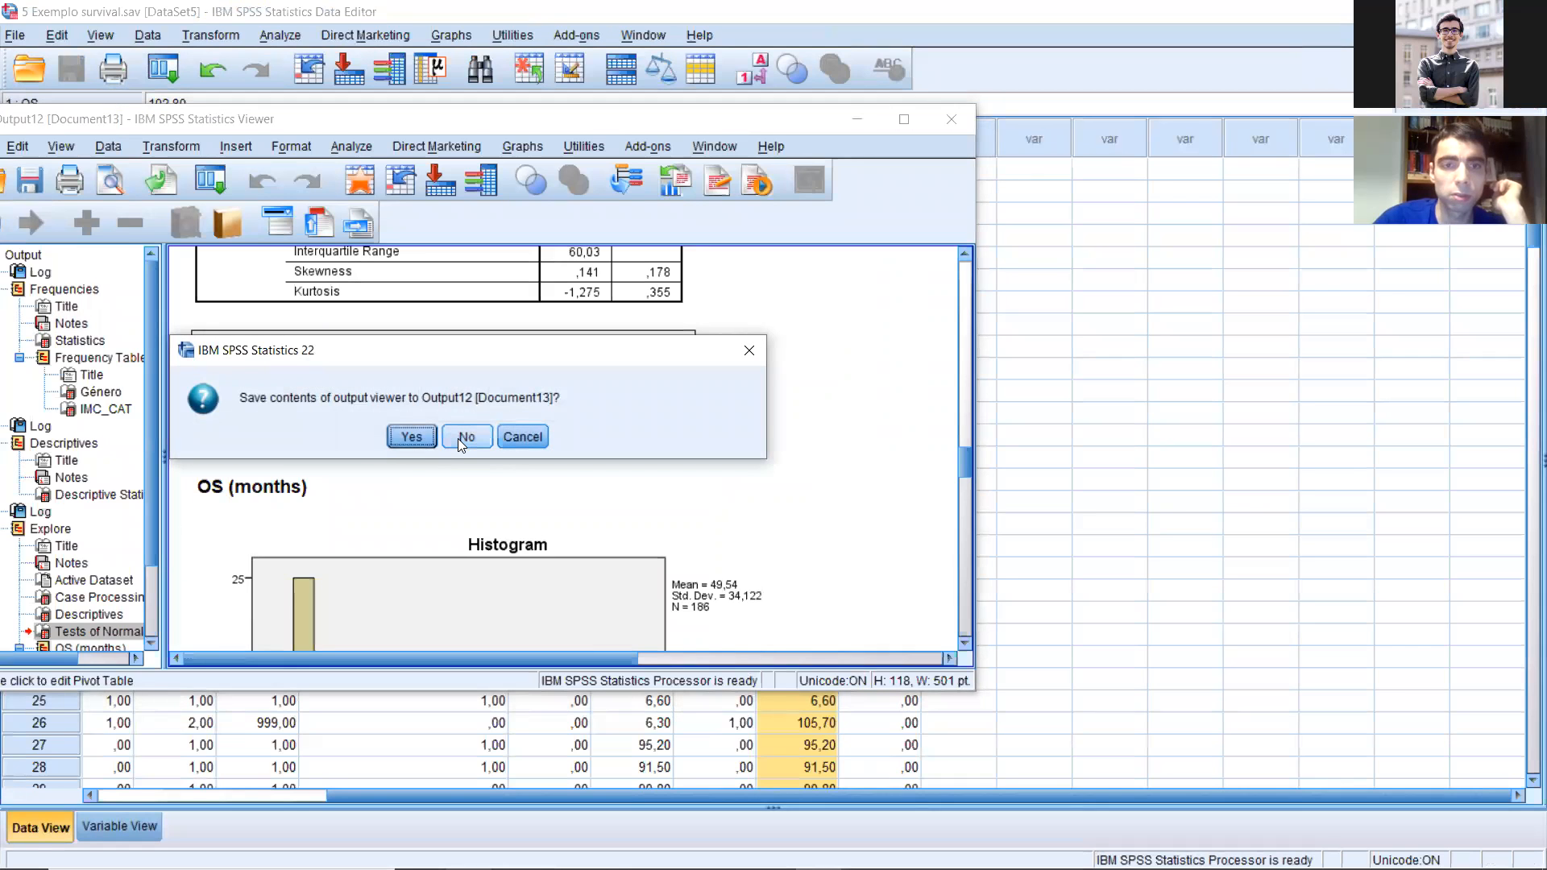
{"action": "left_click", "coordinate": [457, 436]}
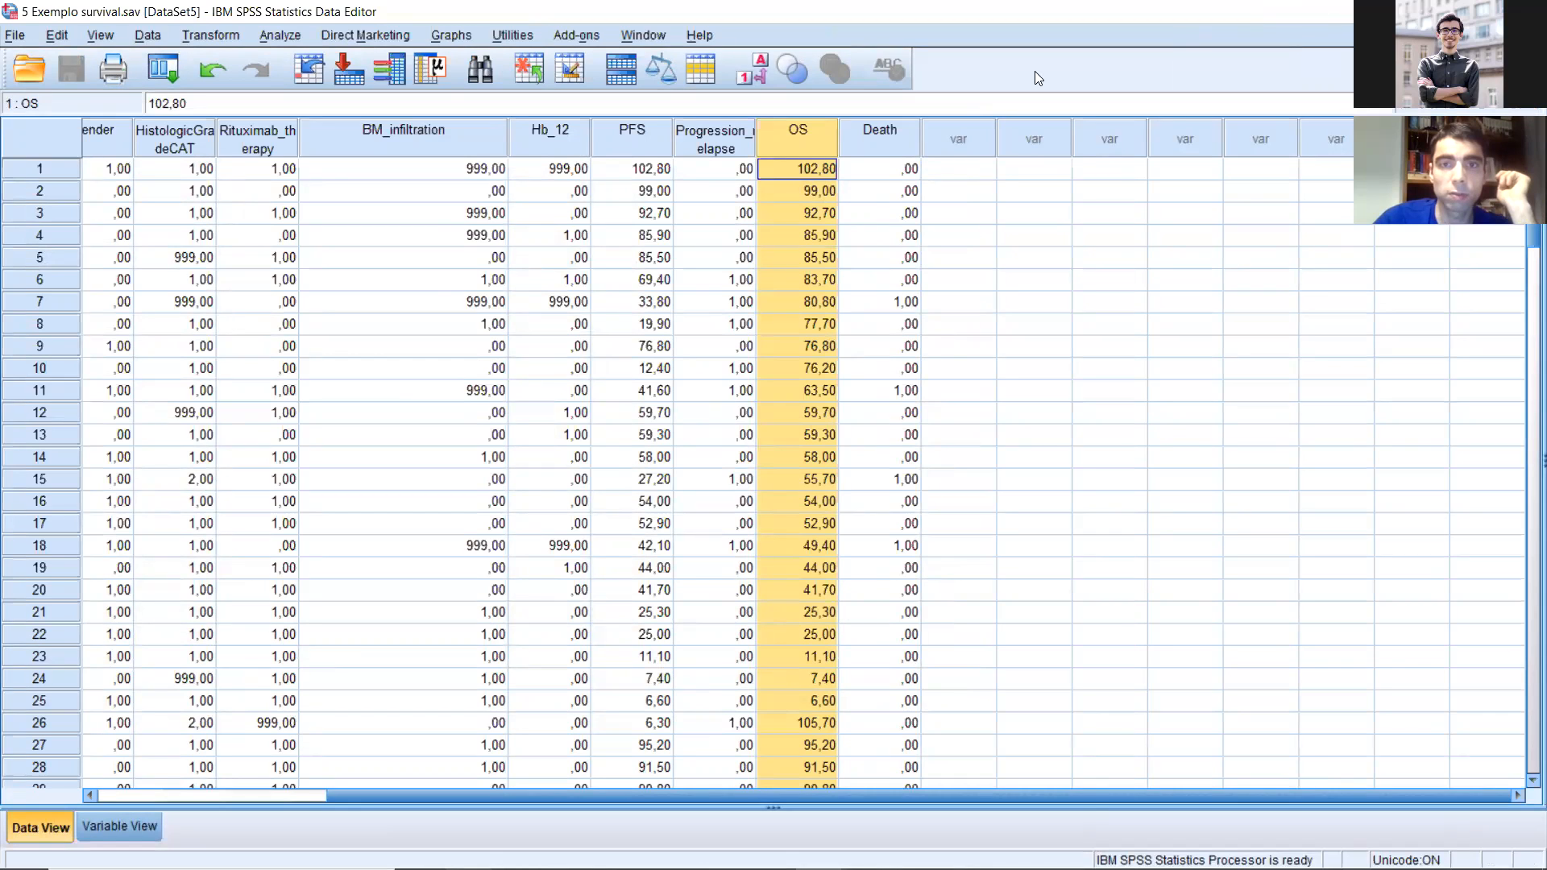
Step: Run Explore with PFS (months) as the dependent variable in place of OS (months), and maximize the output window
{"action": "left_click", "coordinate": [281, 34]}
{"action": "mouse_move", "coordinate": [398, 84]}
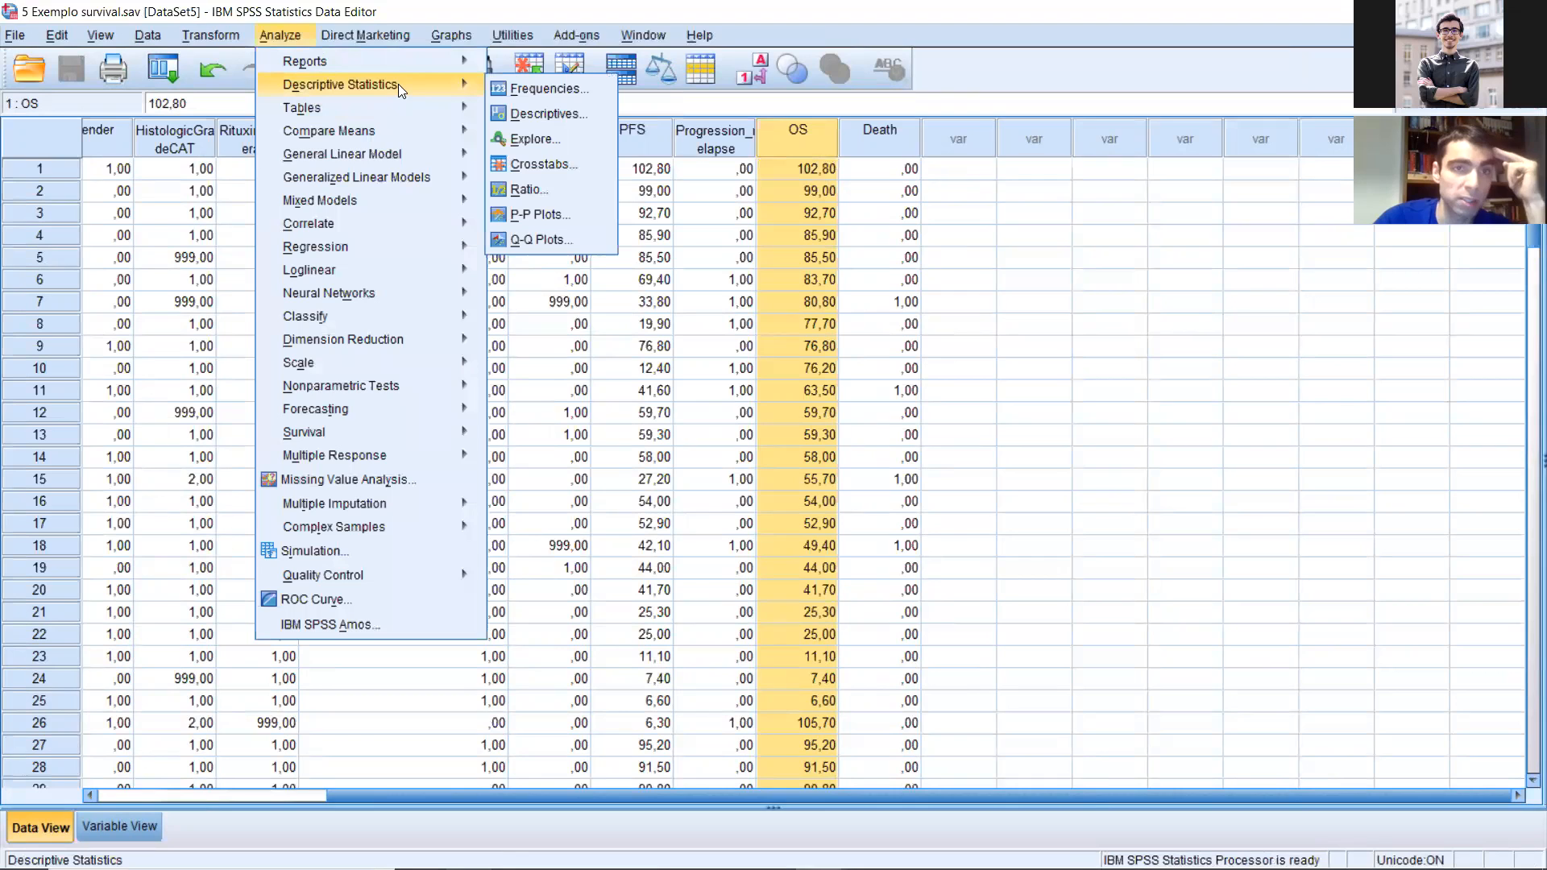
{"action": "left_click", "coordinate": [538, 139]}
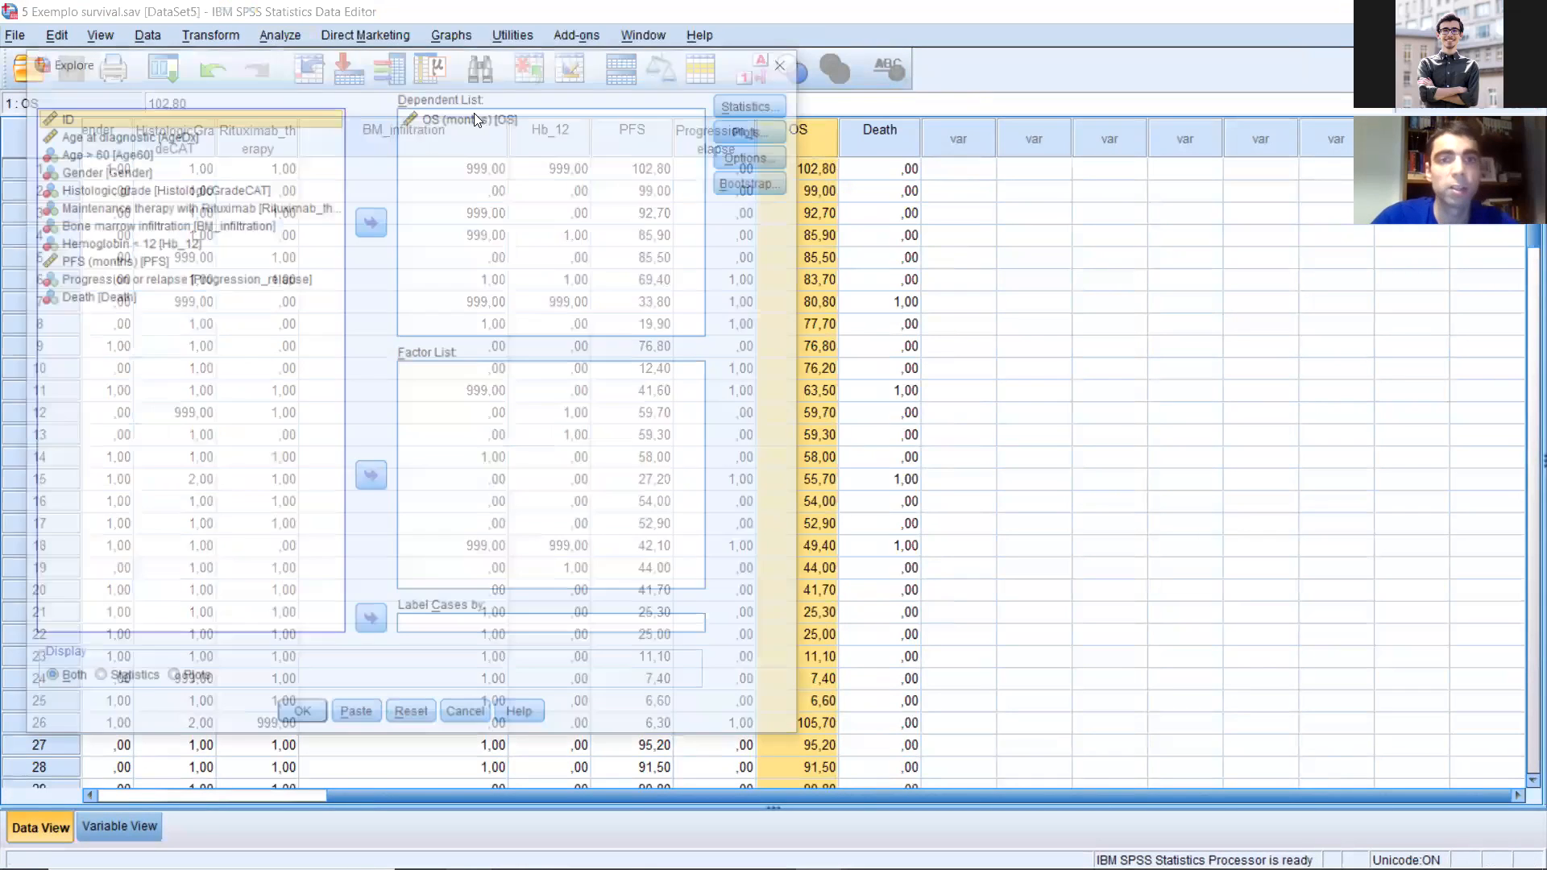
{"action": "left_click", "coordinate": [376, 219]}
{"action": "left_click", "coordinate": [306, 258]}
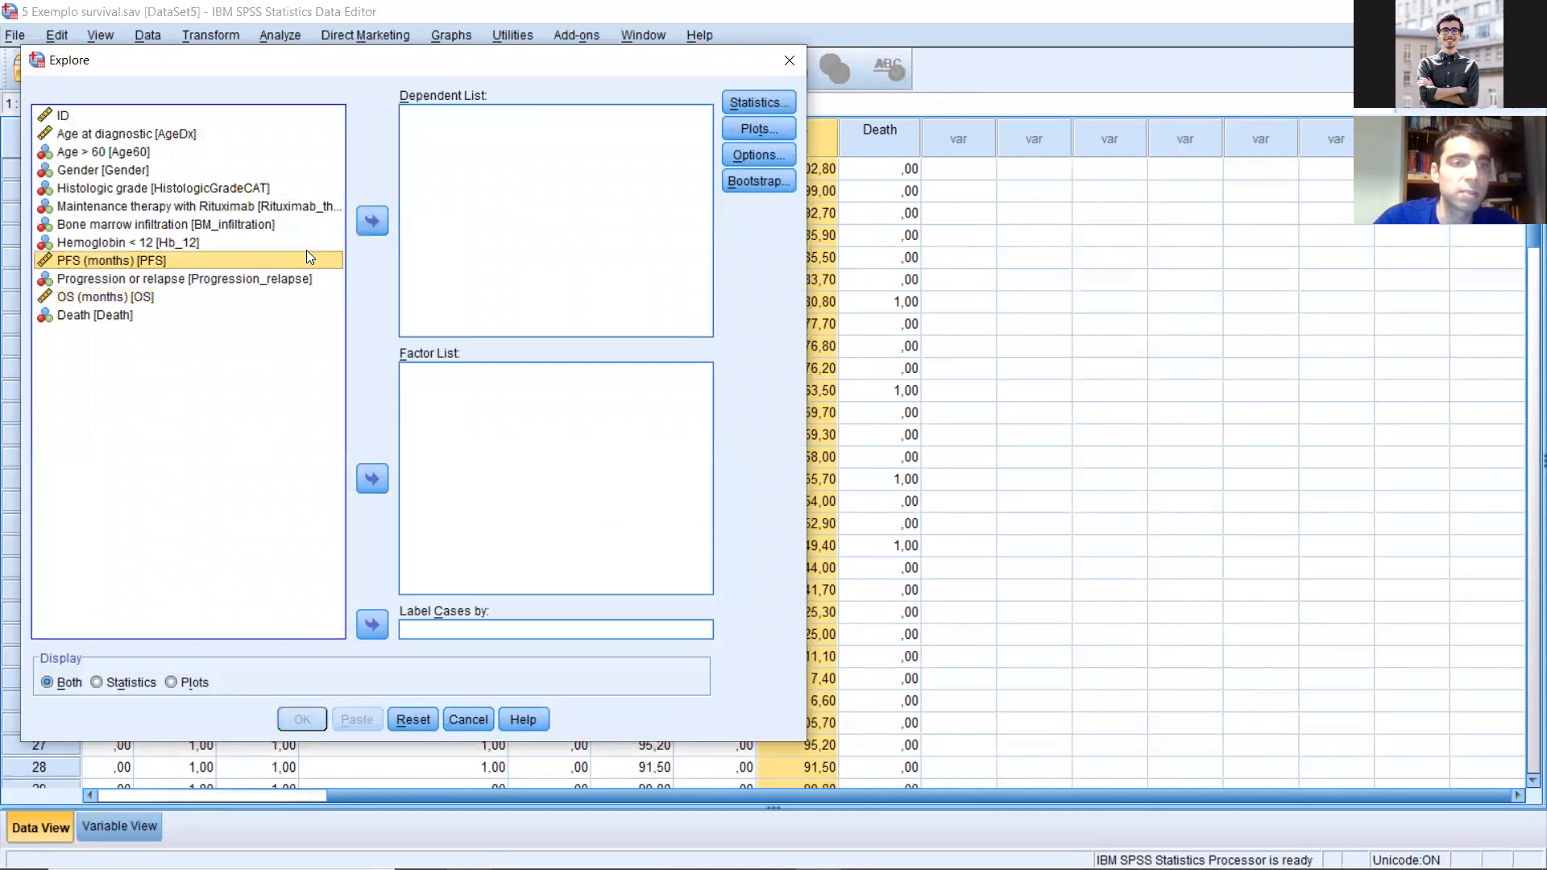
{"action": "left_click", "coordinate": [372, 221]}
{"action": "left_click", "coordinate": [301, 720]}
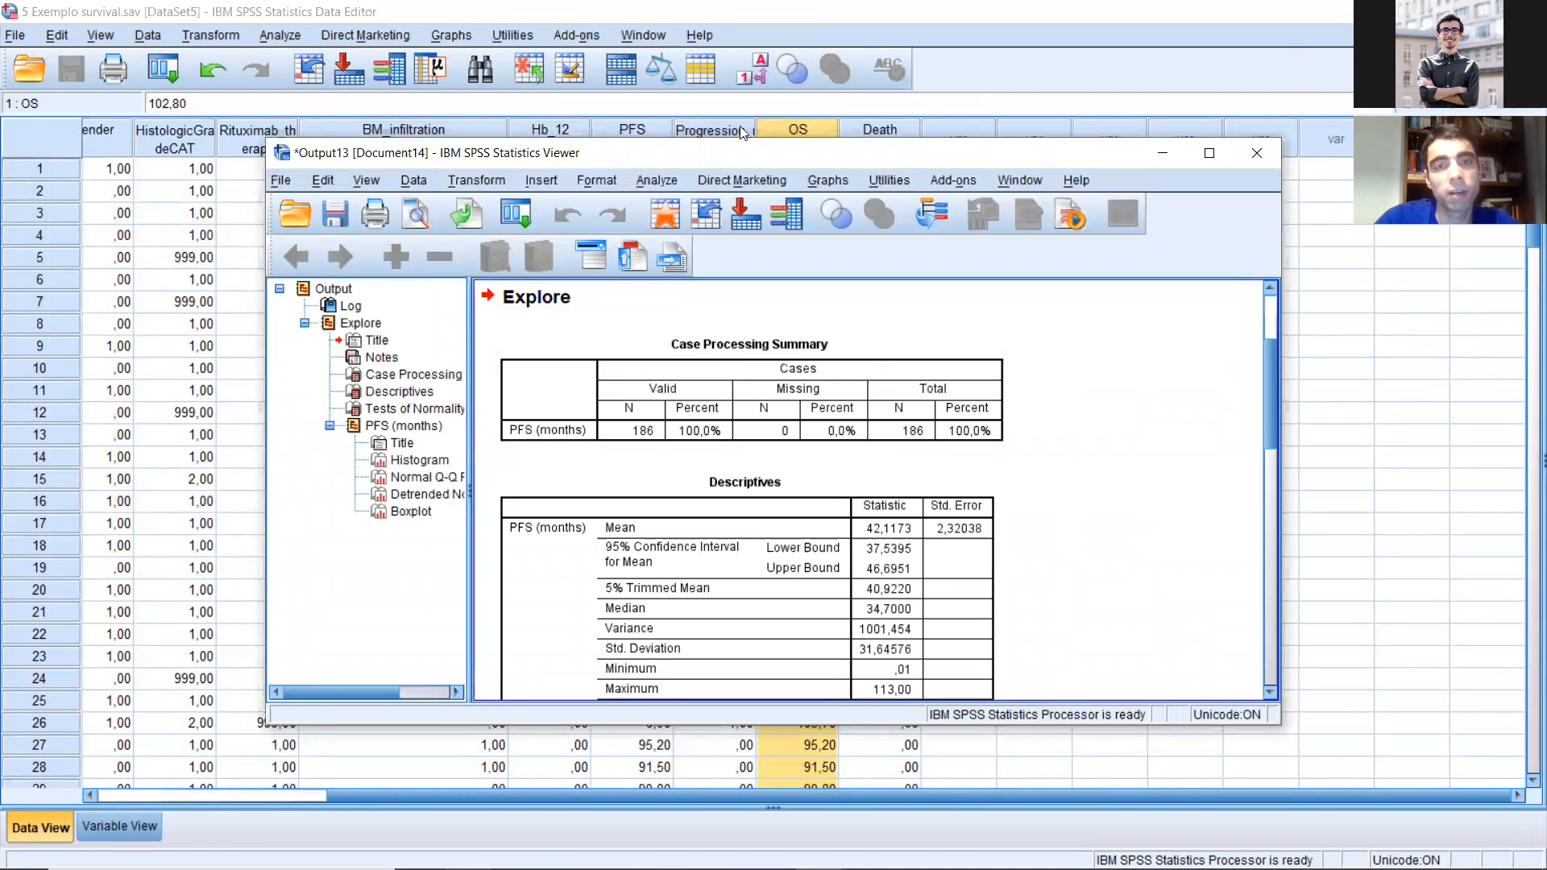
{"action": "double_click", "coordinate": [741, 158]}
Step: Examine the histogram, descriptives and normality tests of PFS (months) to judge whether its distribution is normal
{"action": "scroll", "coordinate": [763, 492], "scroll_direction": "down", "scroll_amount": 10}
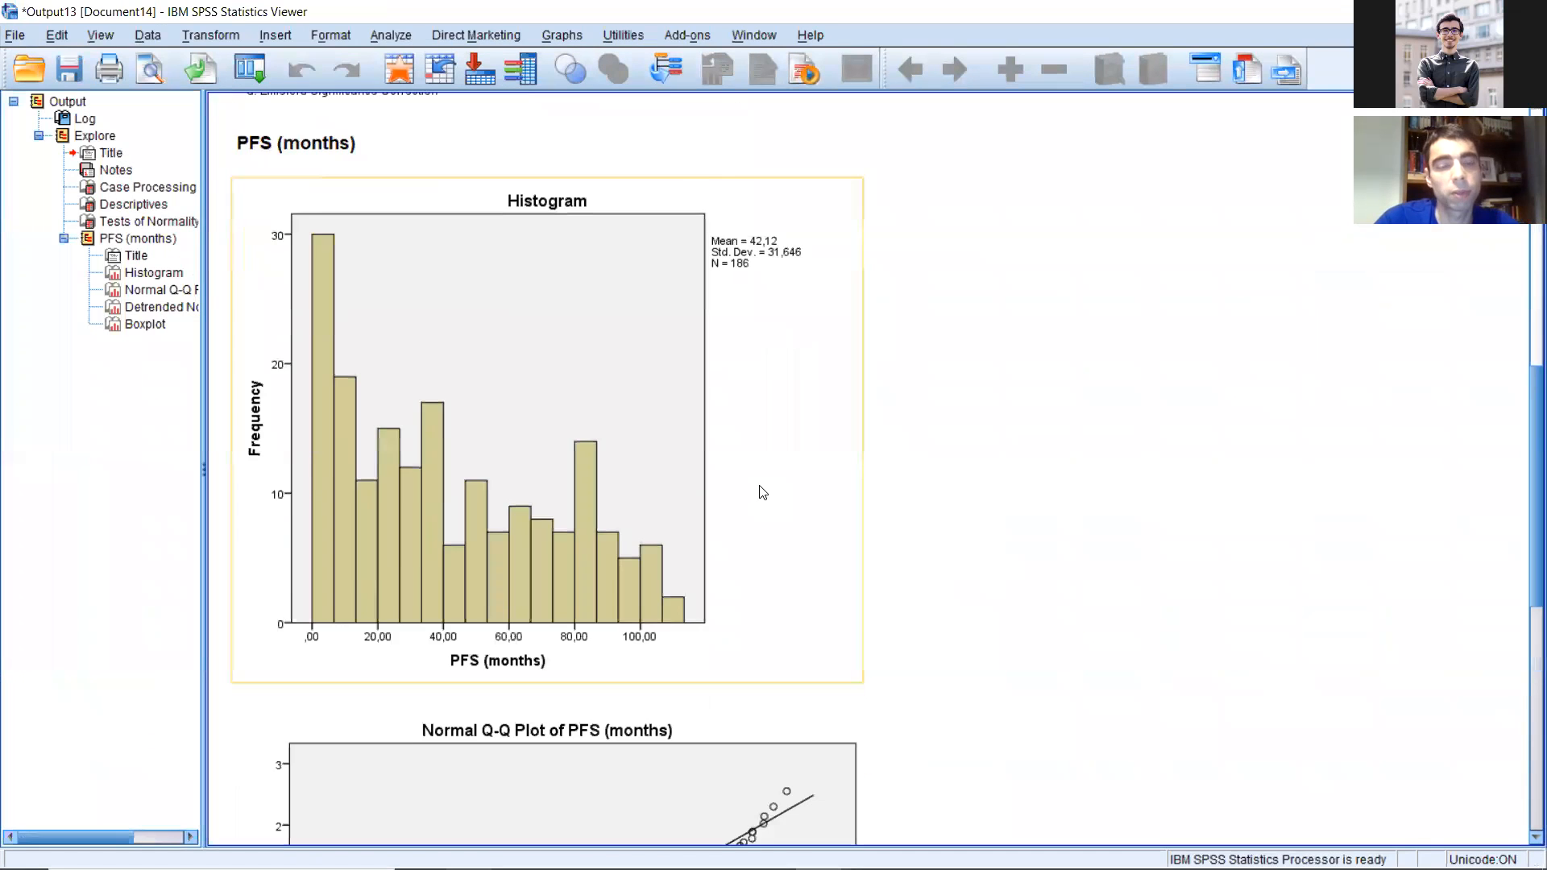
{"action": "scroll", "coordinate": [658, 460], "scroll_direction": "up", "scroll_amount": 10}
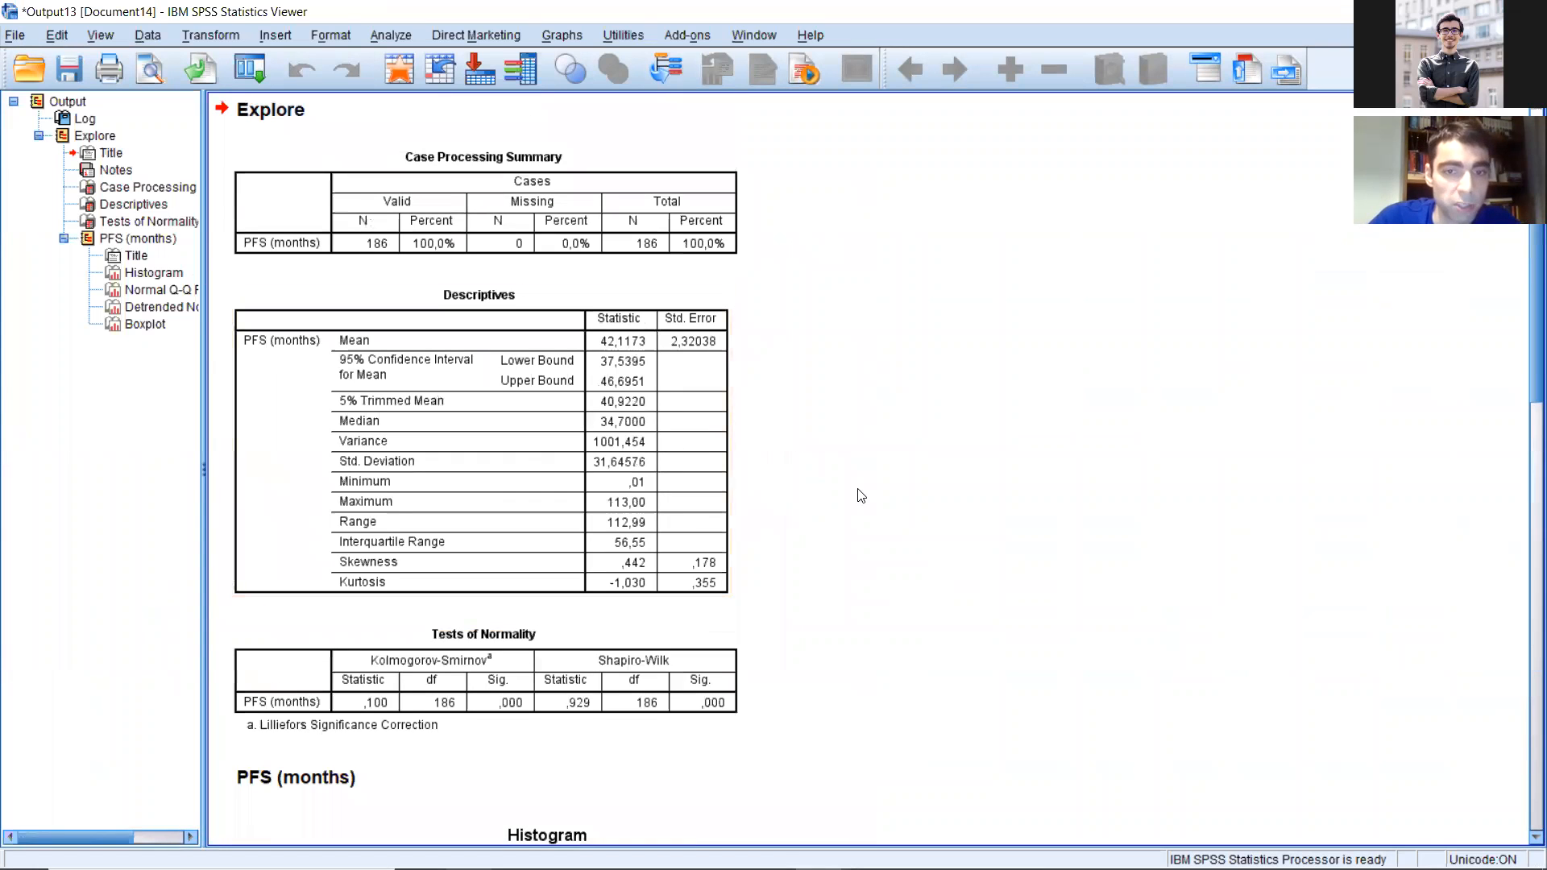
{"action": "scroll", "coordinate": [812, 506], "scroll_direction": "down", "scroll_amount": 10}
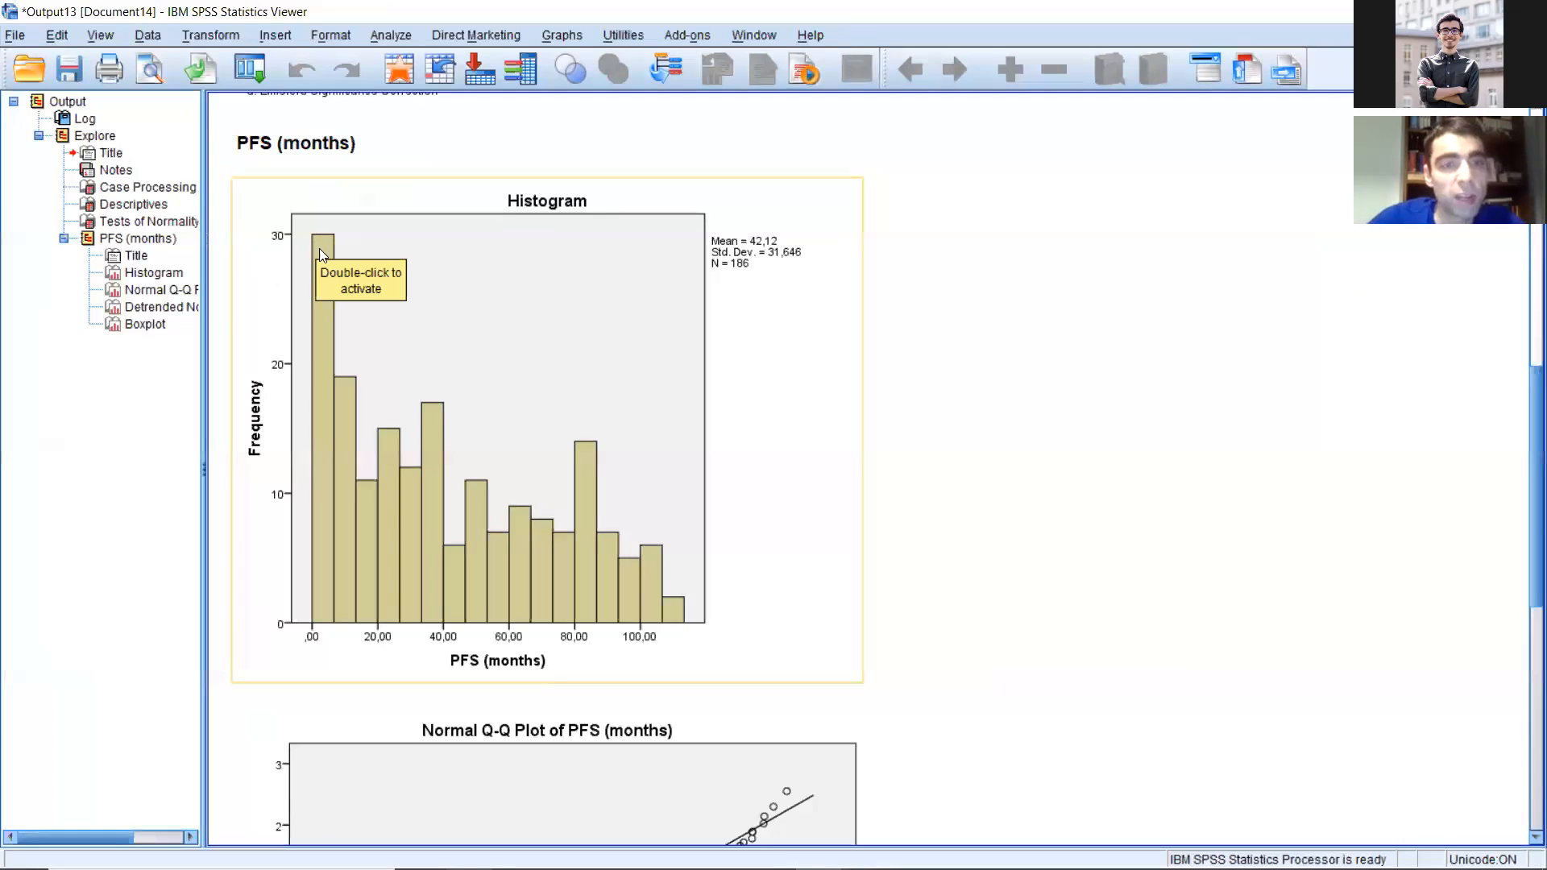
{"action": "left_click", "coordinate": [690, 521]}
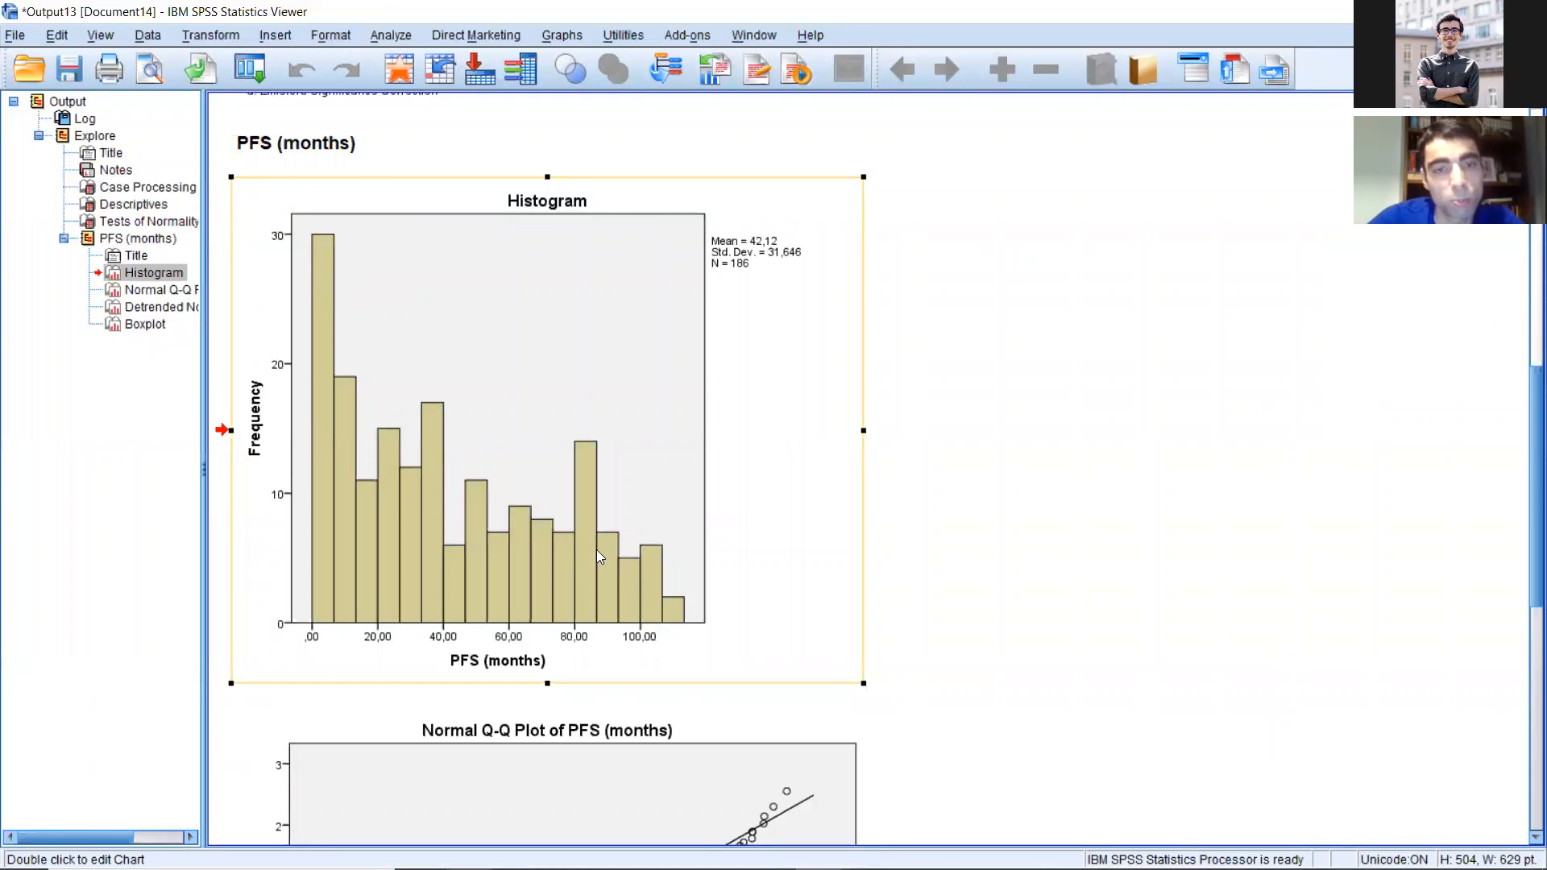
{"action": "scroll", "coordinate": [863, 580], "scroll_direction": "down", "scroll_amount": 3}
{"action": "scroll", "coordinate": [838, 556], "scroll_direction": "up", "scroll_amount": 3}
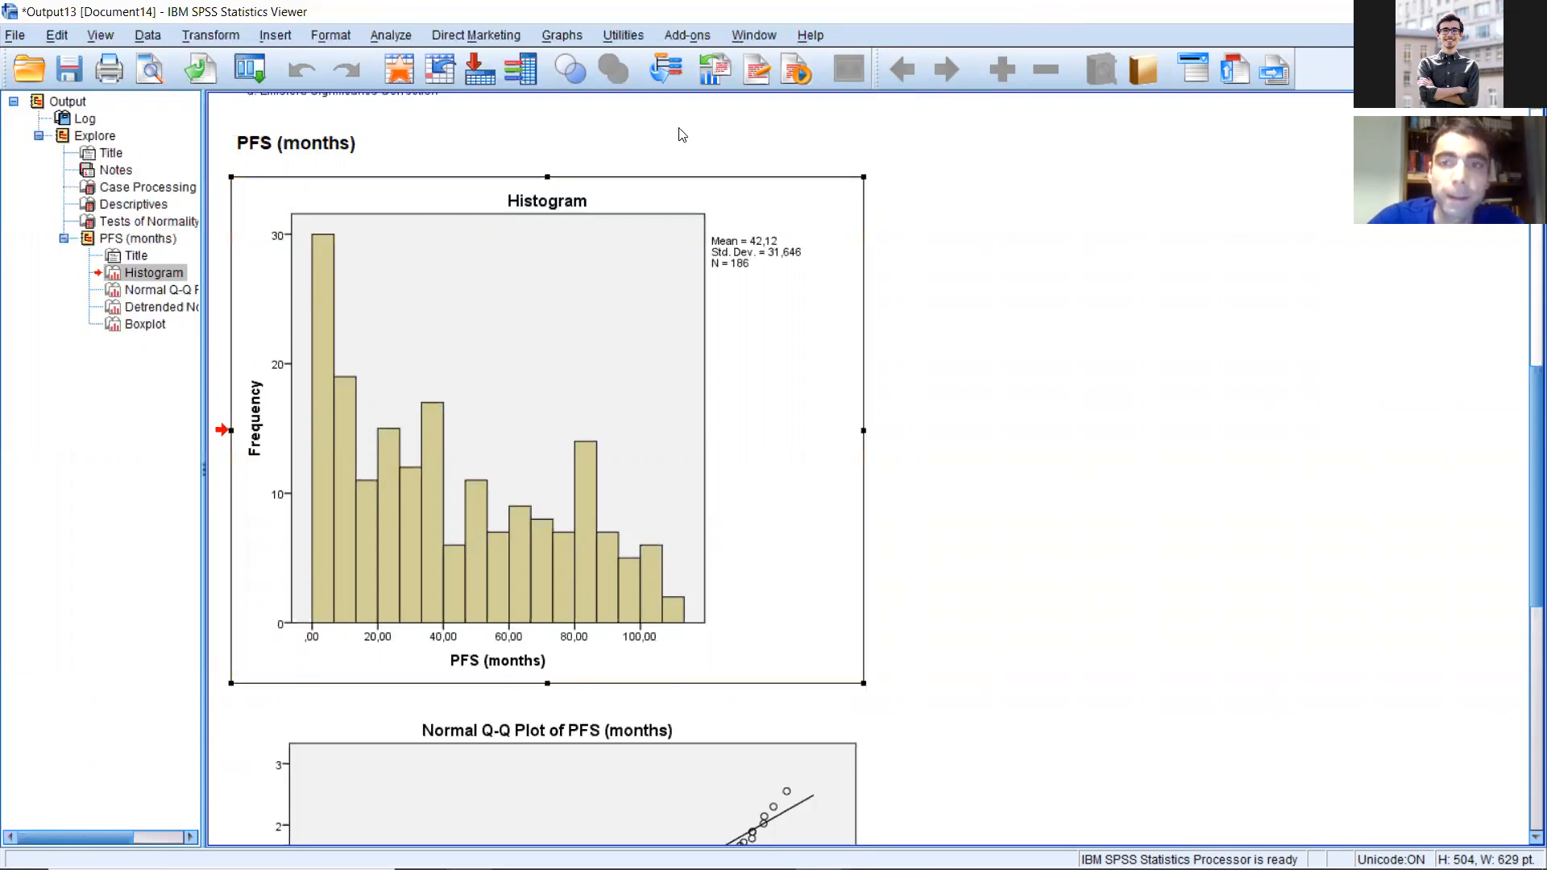
Step: Close the PFS output without saving and the survival dataset, returning to the 2 Exemplo Transformar e recodificar variáveis dataset
{"action": "left_click", "coordinate": [1528, 12]}
{"action": "left_click", "coordinate": [566, 442]}
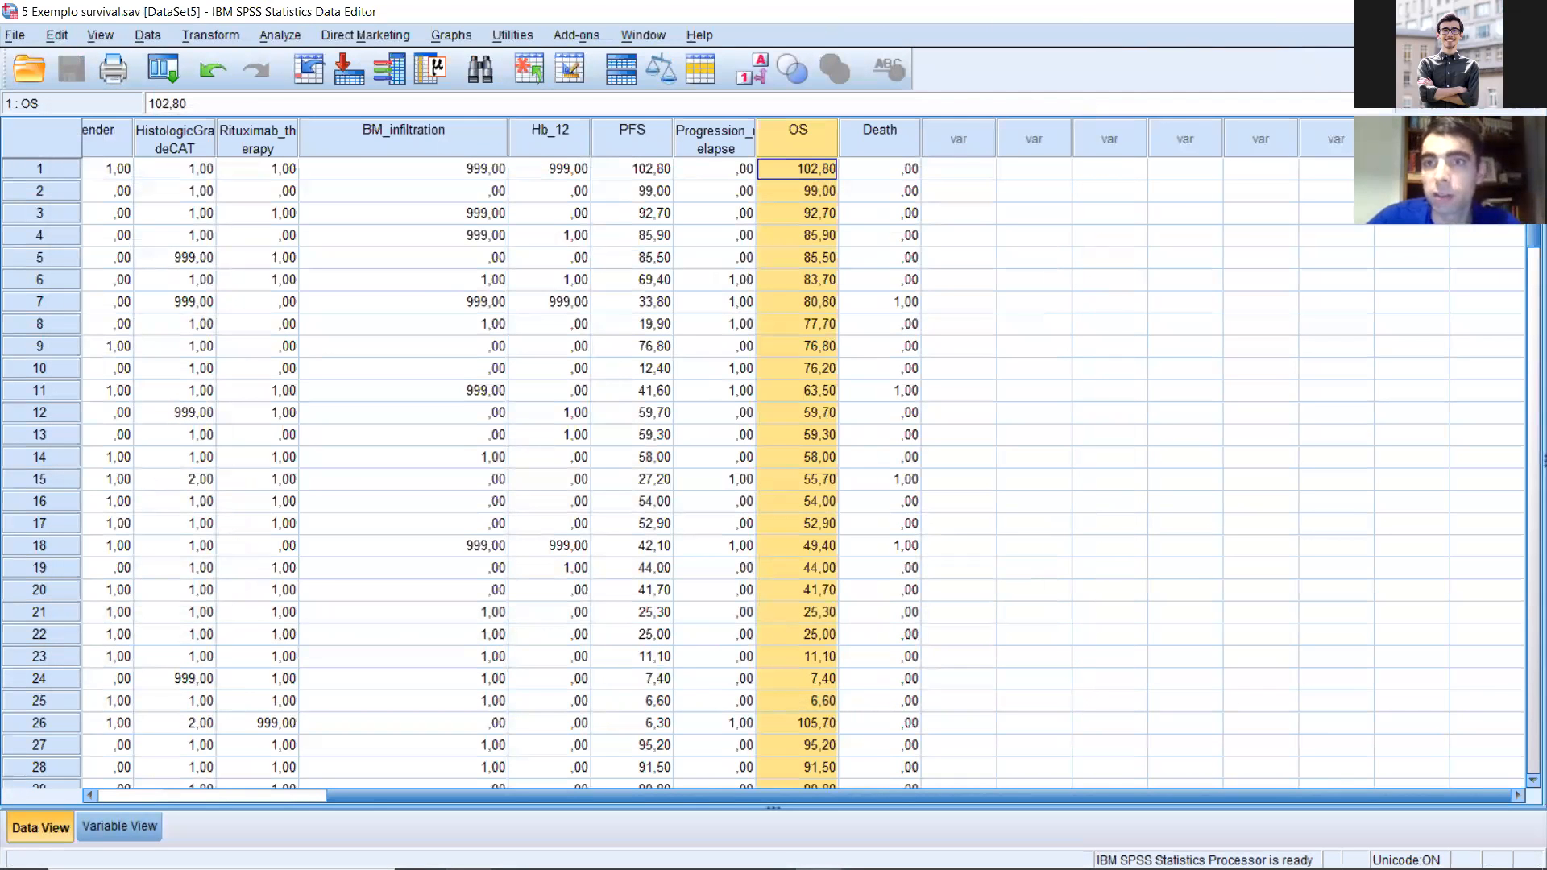
{"action": "left_click", "coordinate": [1528, 11]}
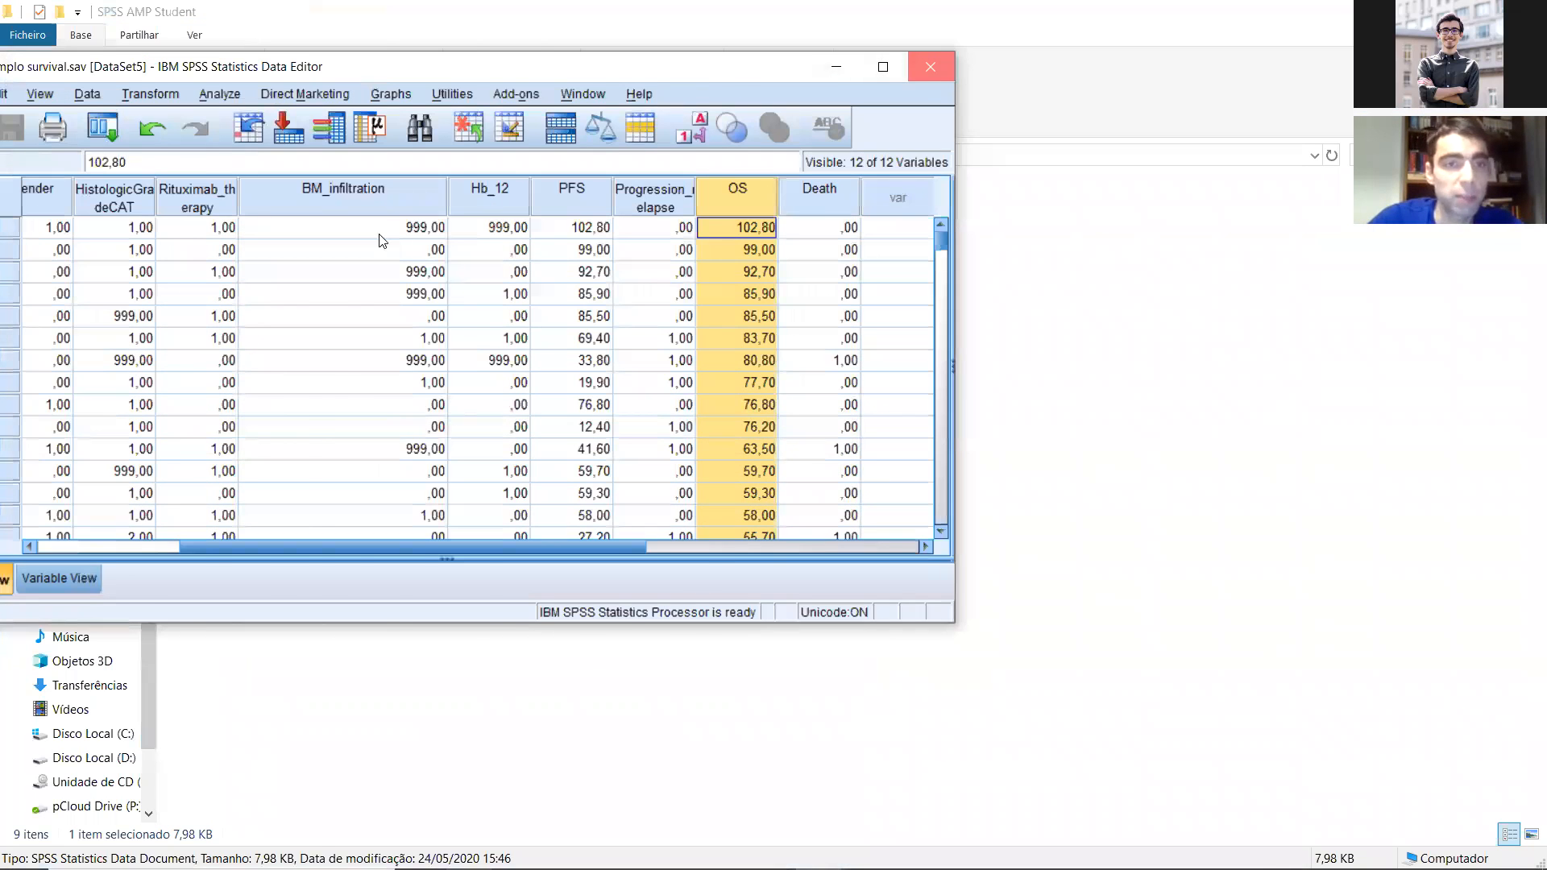
{"action": "left_click", "coordinate": [618, 240]}
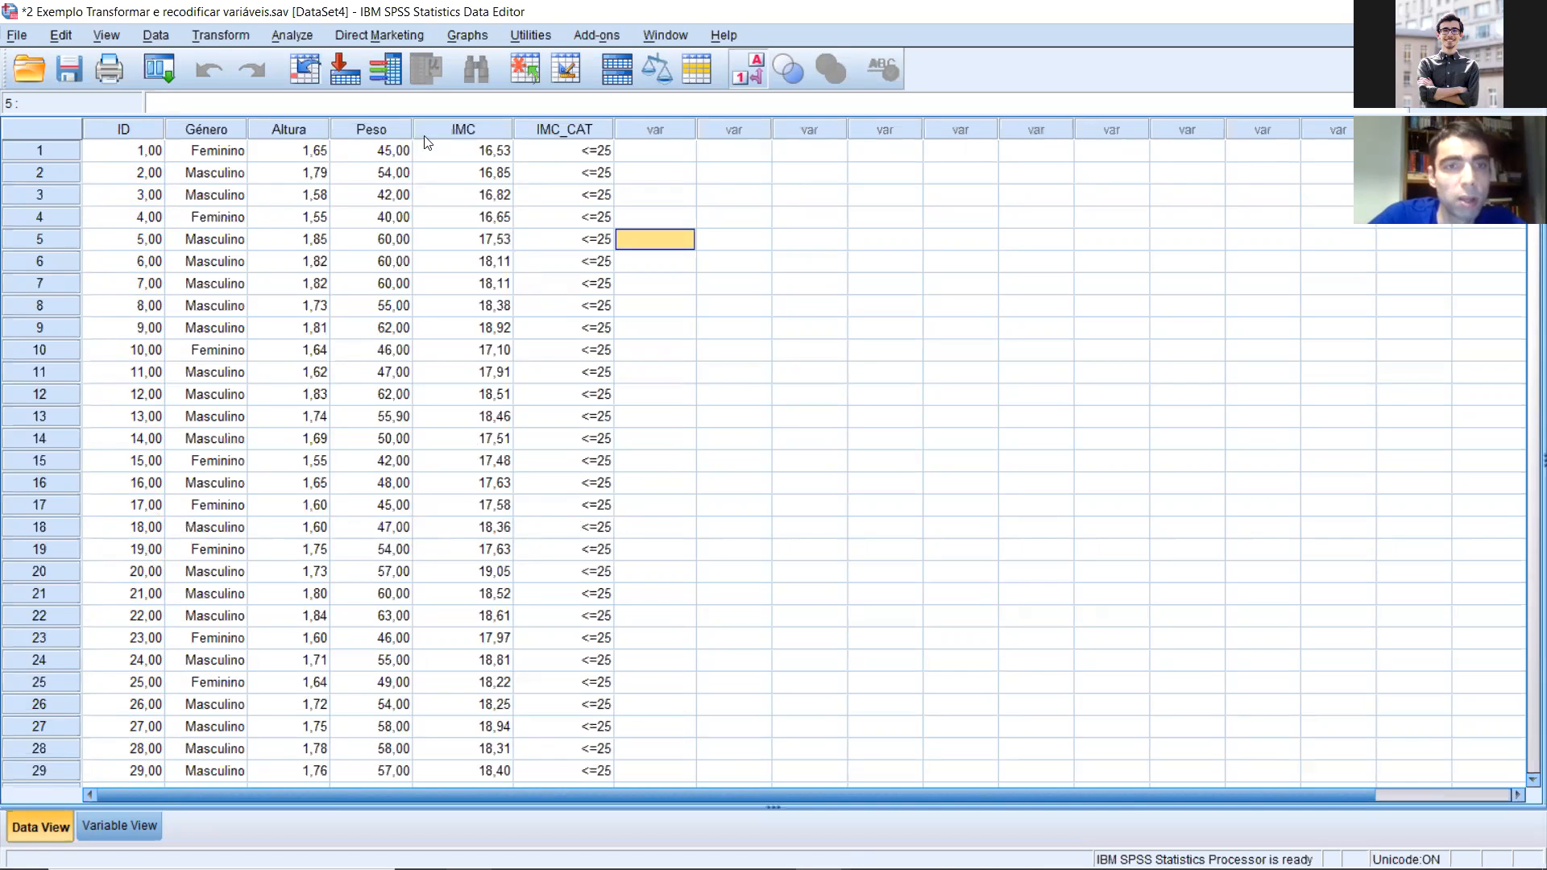
Step: Set up Explore with IMC as the dependent variable, keeping descriptives with a 95% confidence interval for the mean
{"action": "left_click", "coordinate": [308, 37]}
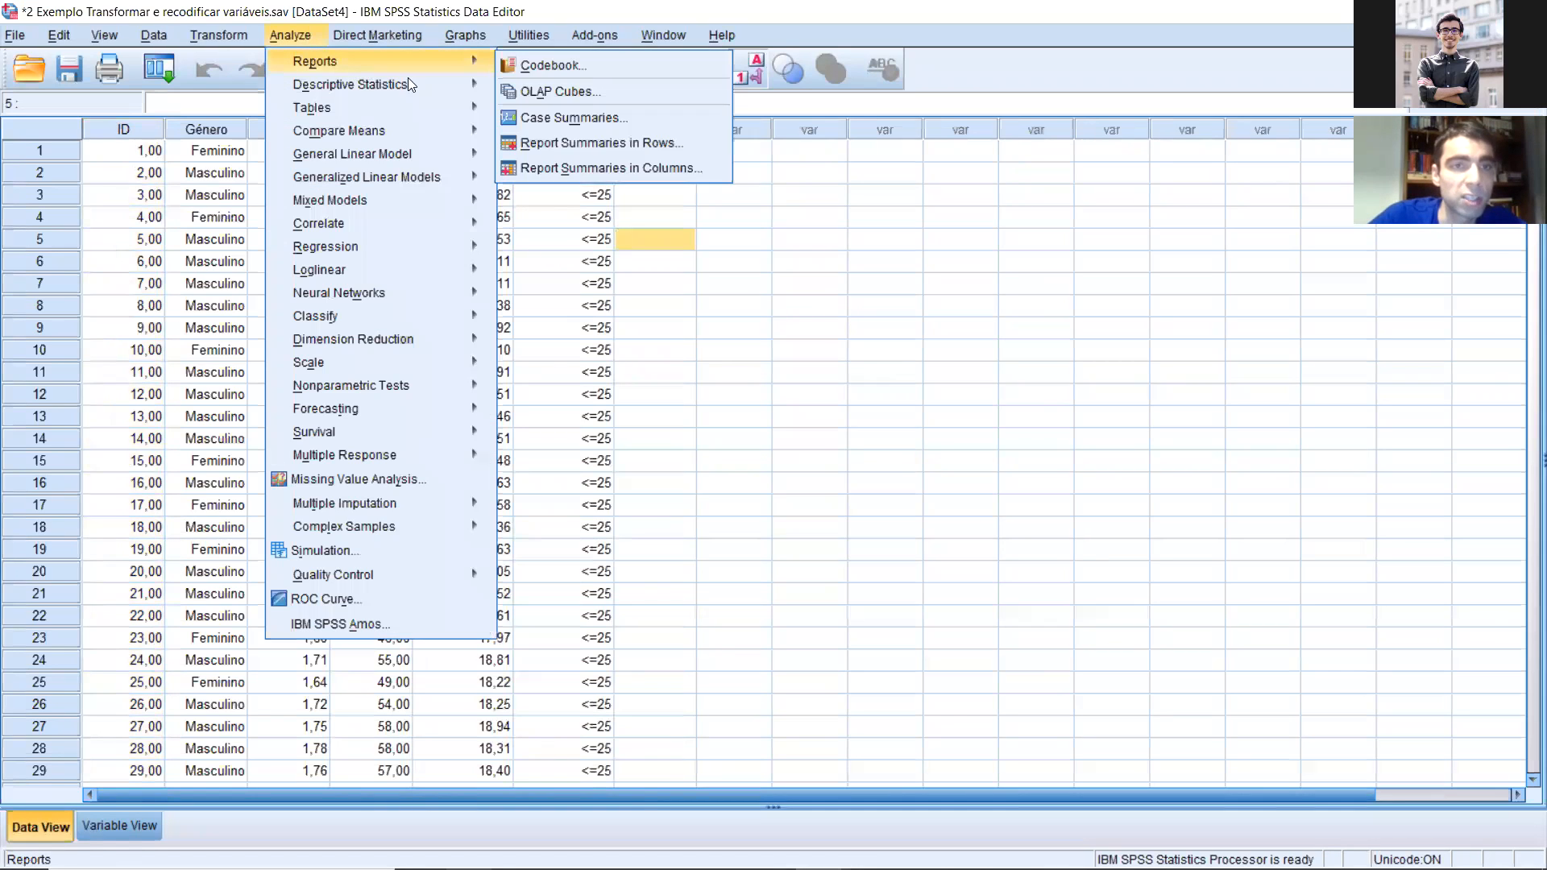
{"action": "mouse_move", "coordinate": [408, 82]}
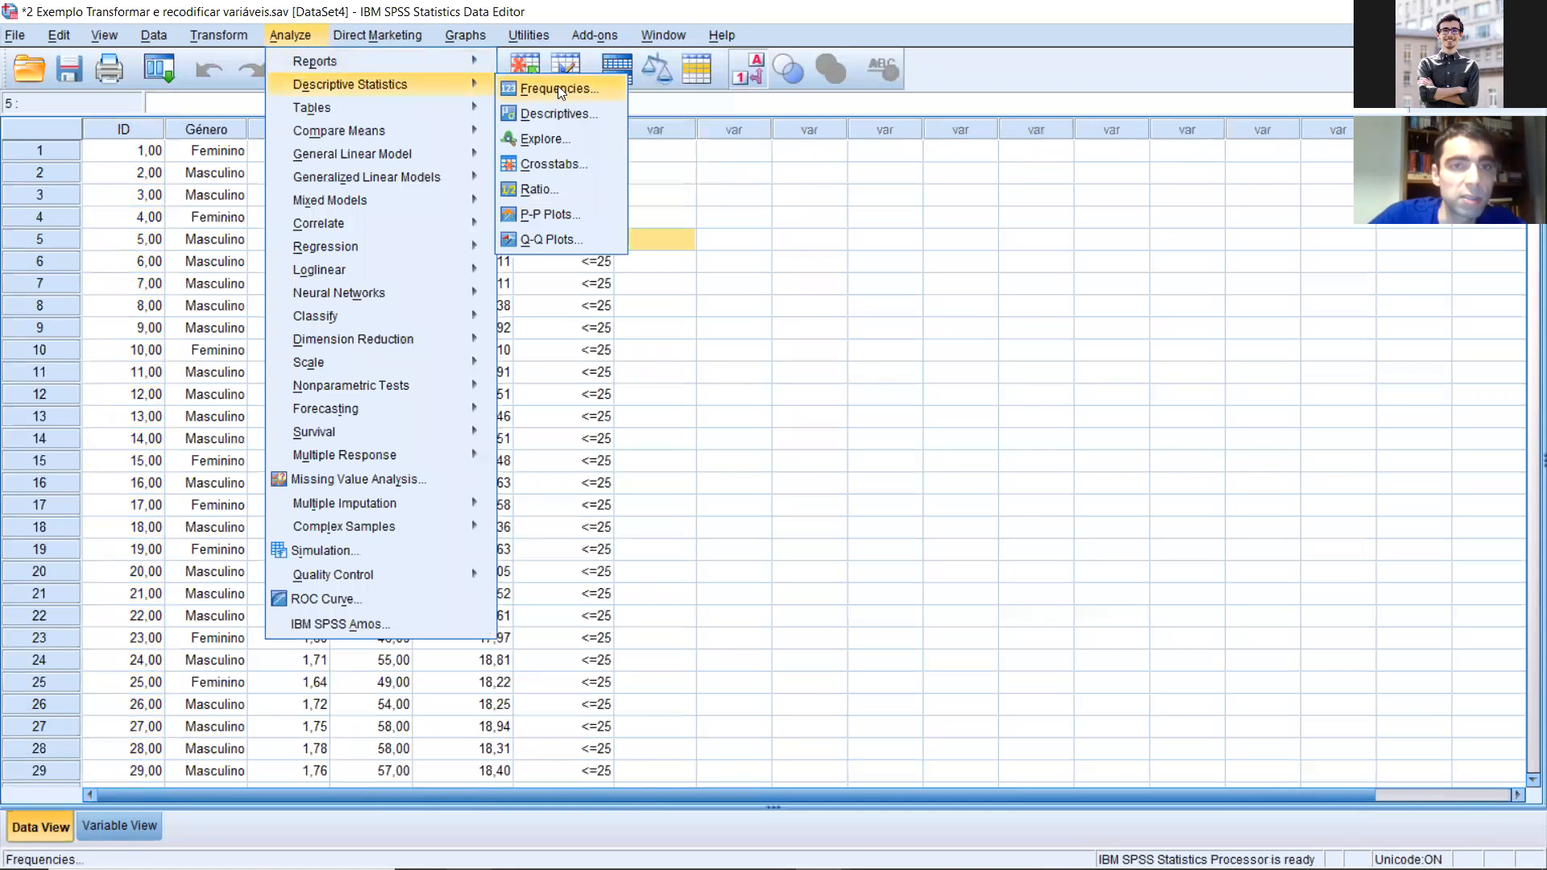
{"action": "left_click", "coordinate": [557, 142]}
{"action": "left_click", "coordinate": [78, 189]}
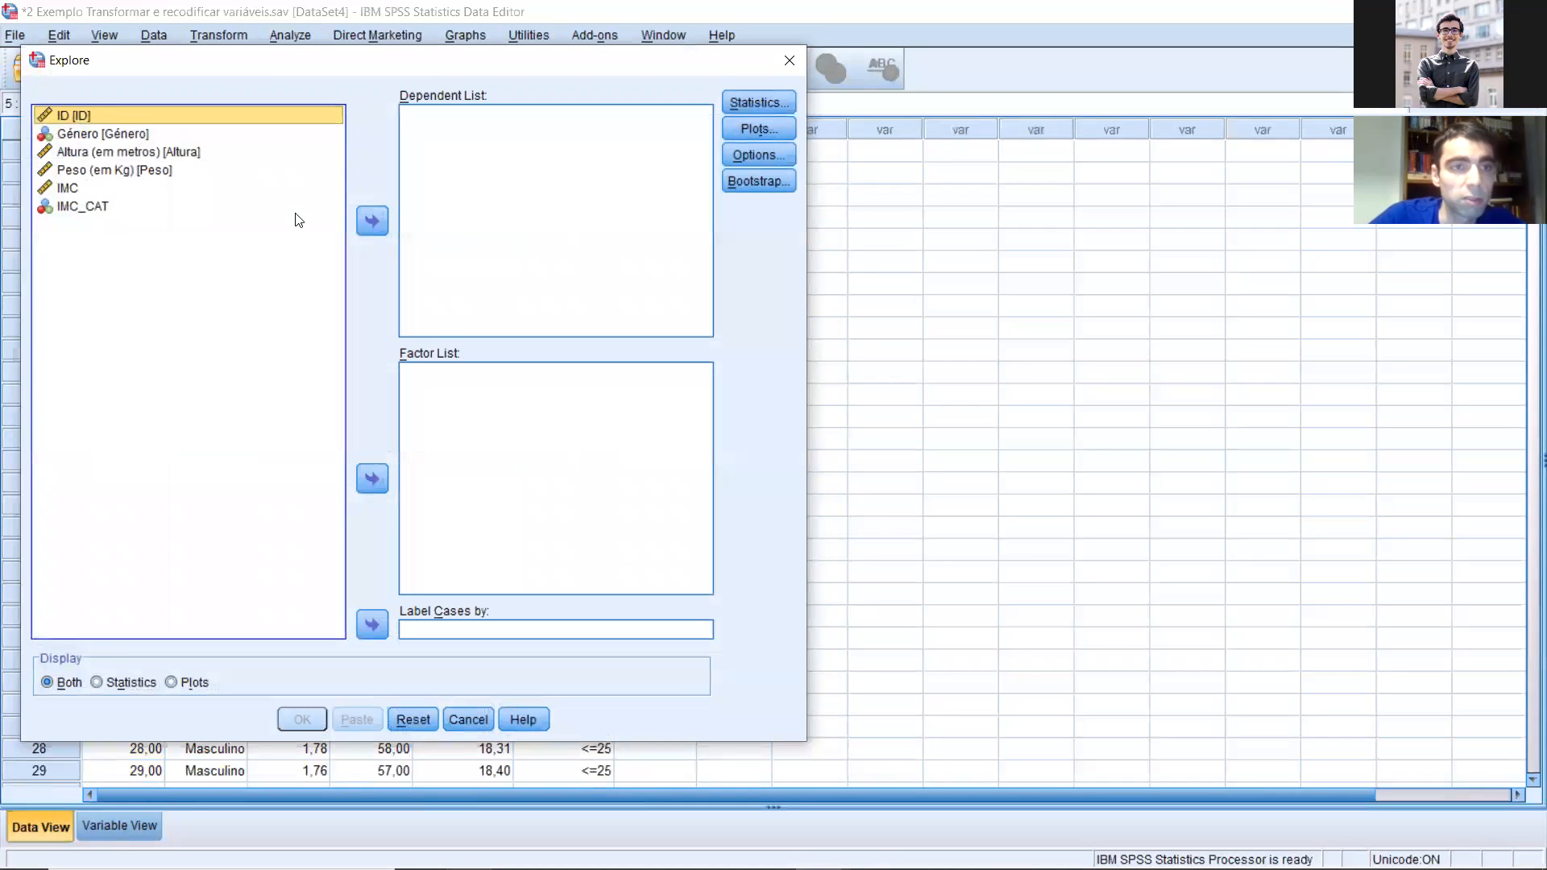
{"action": "left_click", "coordinate": [373, 220]}
{"action": "left_click", "coordinate": [791, 101]}
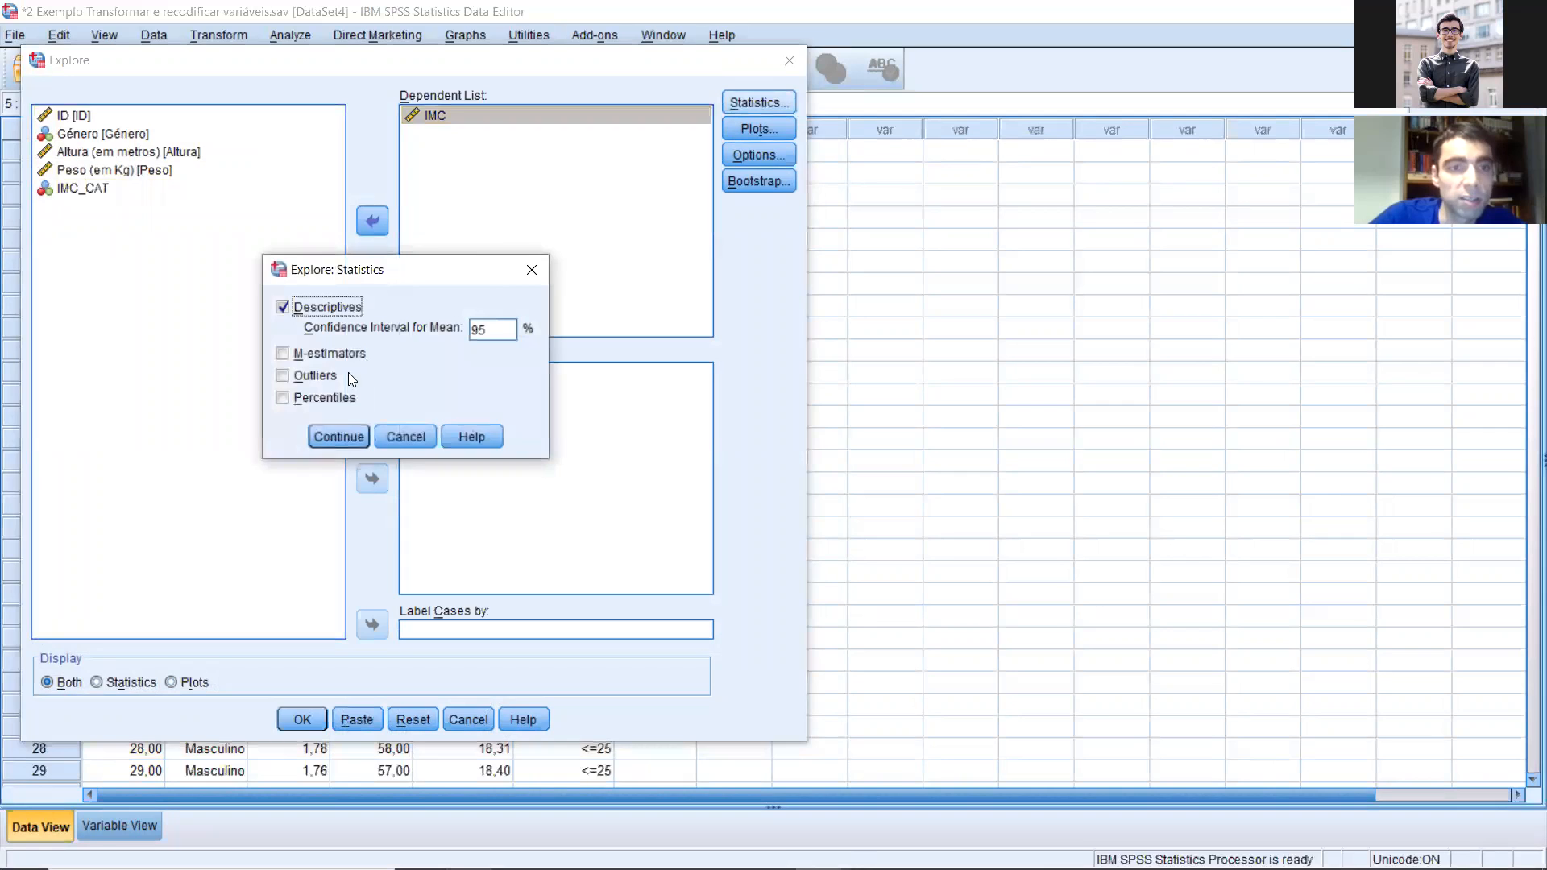
{"action": "key", "text": "Return"}
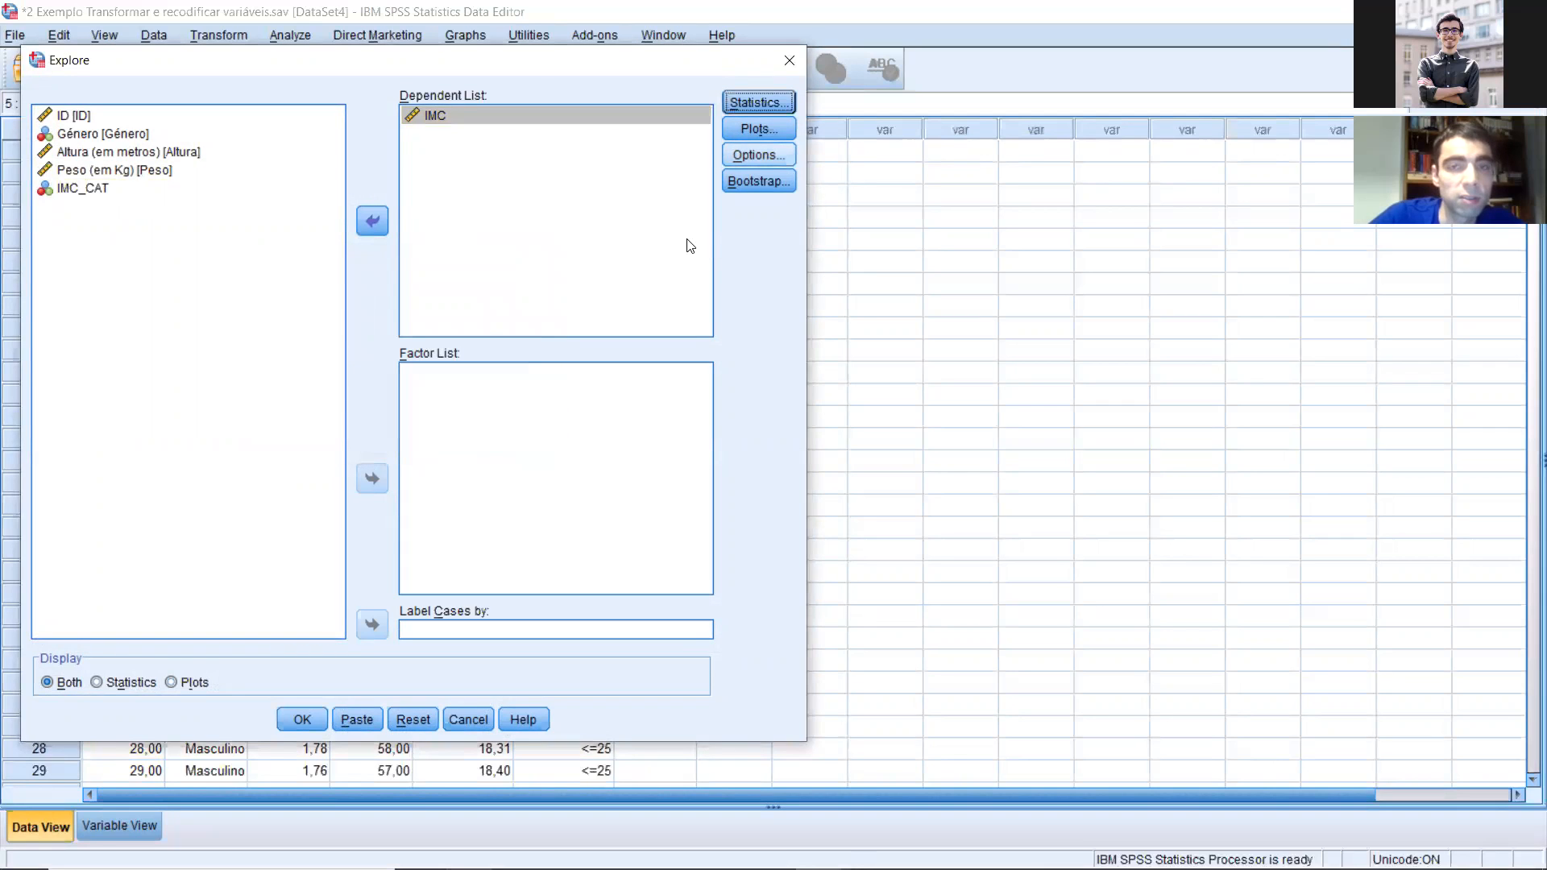
Step: Include a histogram and normality plots with tests but no stem-and-leaf plot, and run the IMC analysis in a maximized output window
{"action": "left_click", "coordinate": [758, 129]}
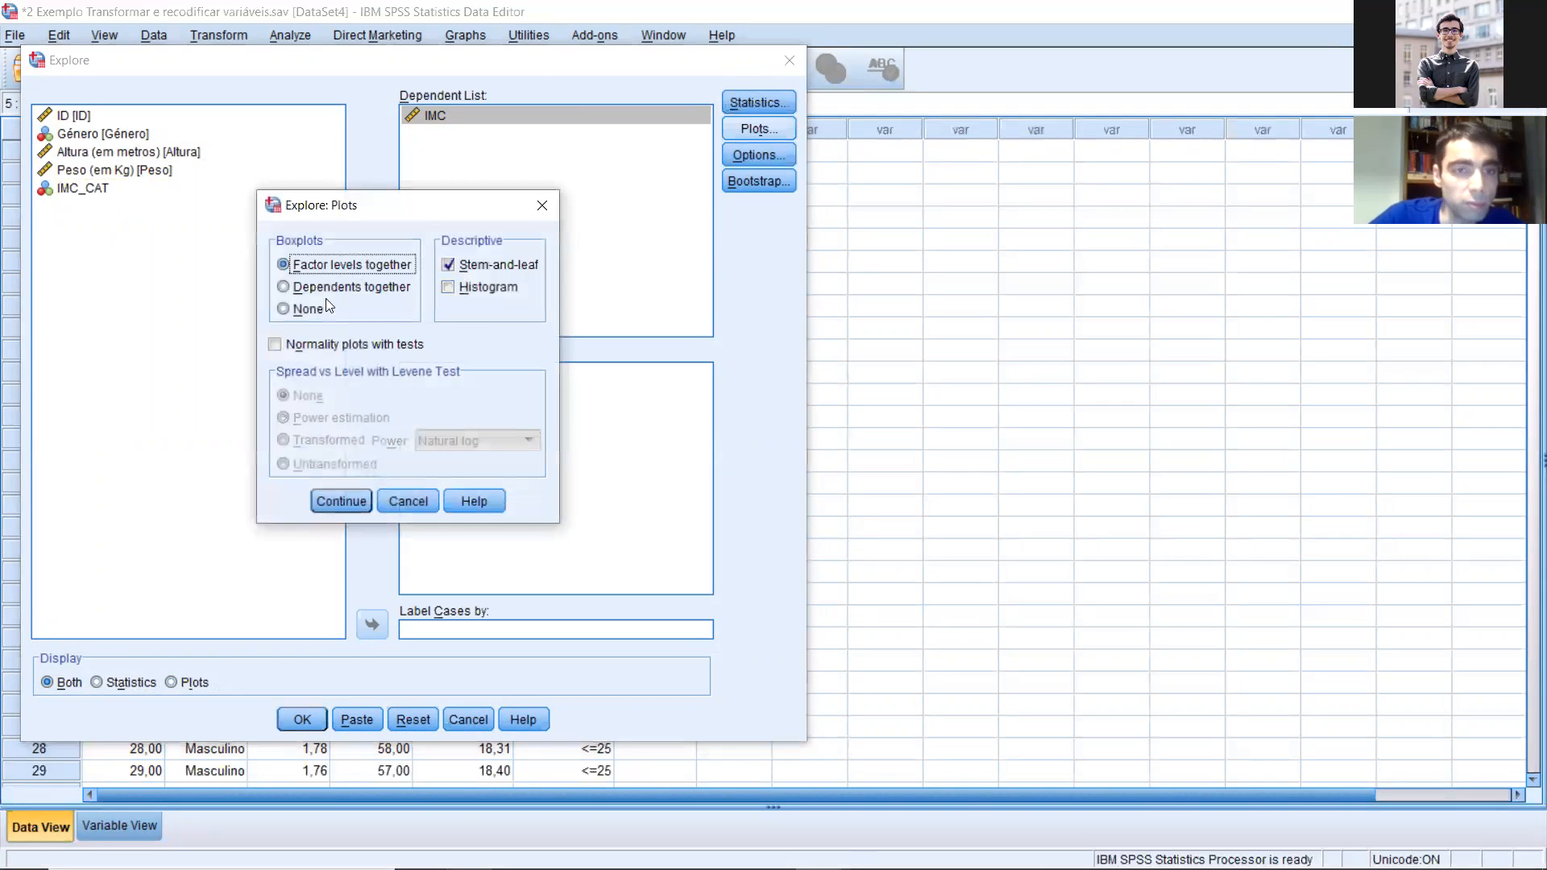
{"action": "left_click", "coordinate": [488, 287]}
{"action": "left_click", "coordinate": [493, 265]}
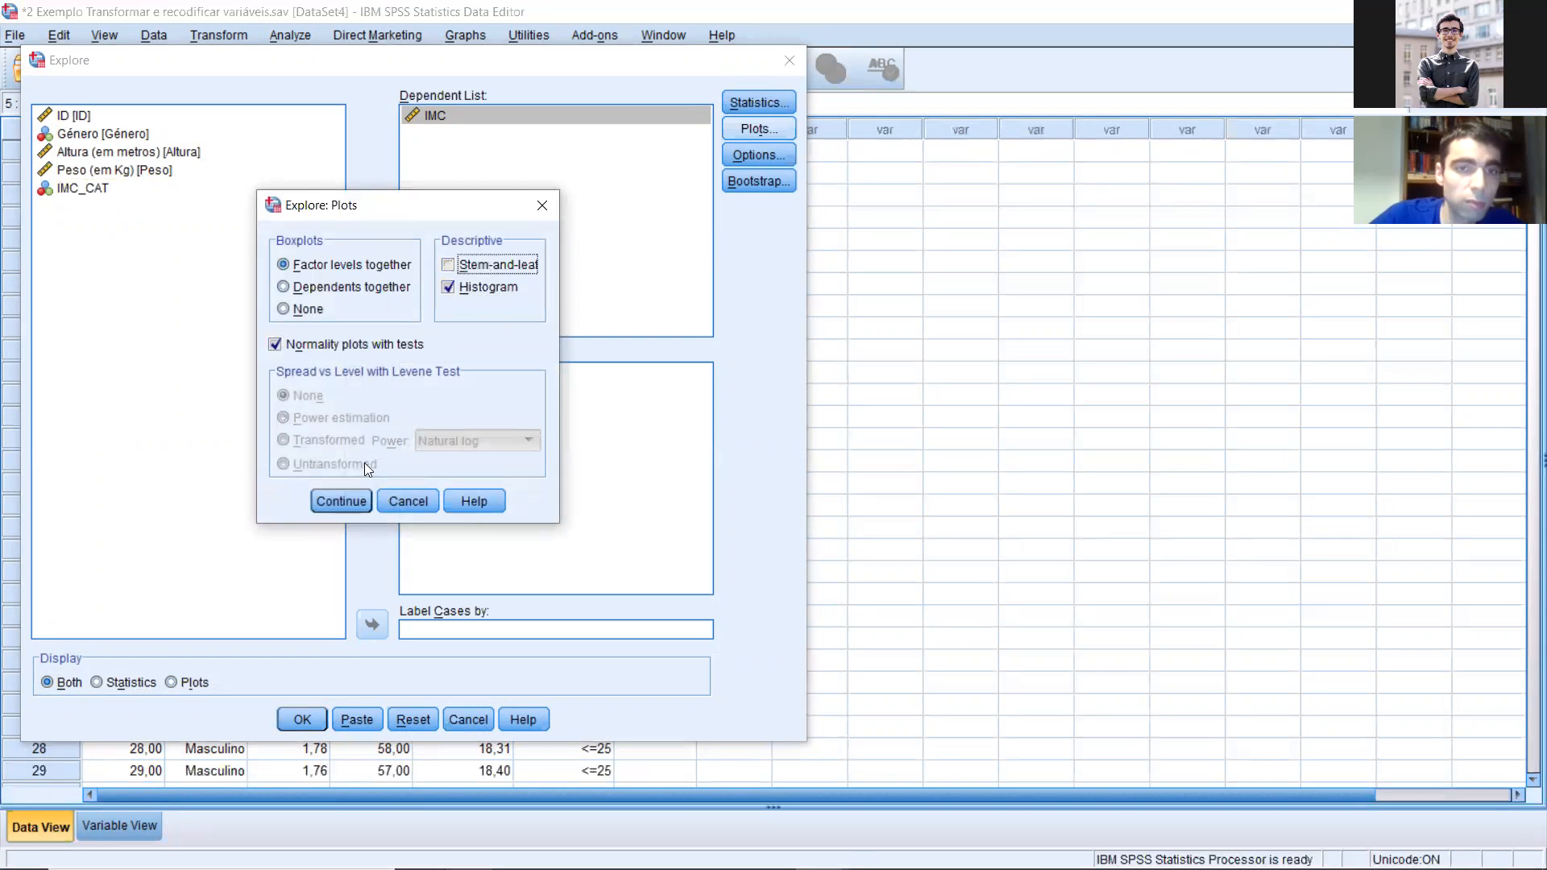
{"action": "left_click", "coordinate": [338, 500]}
{"action": "left_click", "coordinate": [302, 719]}
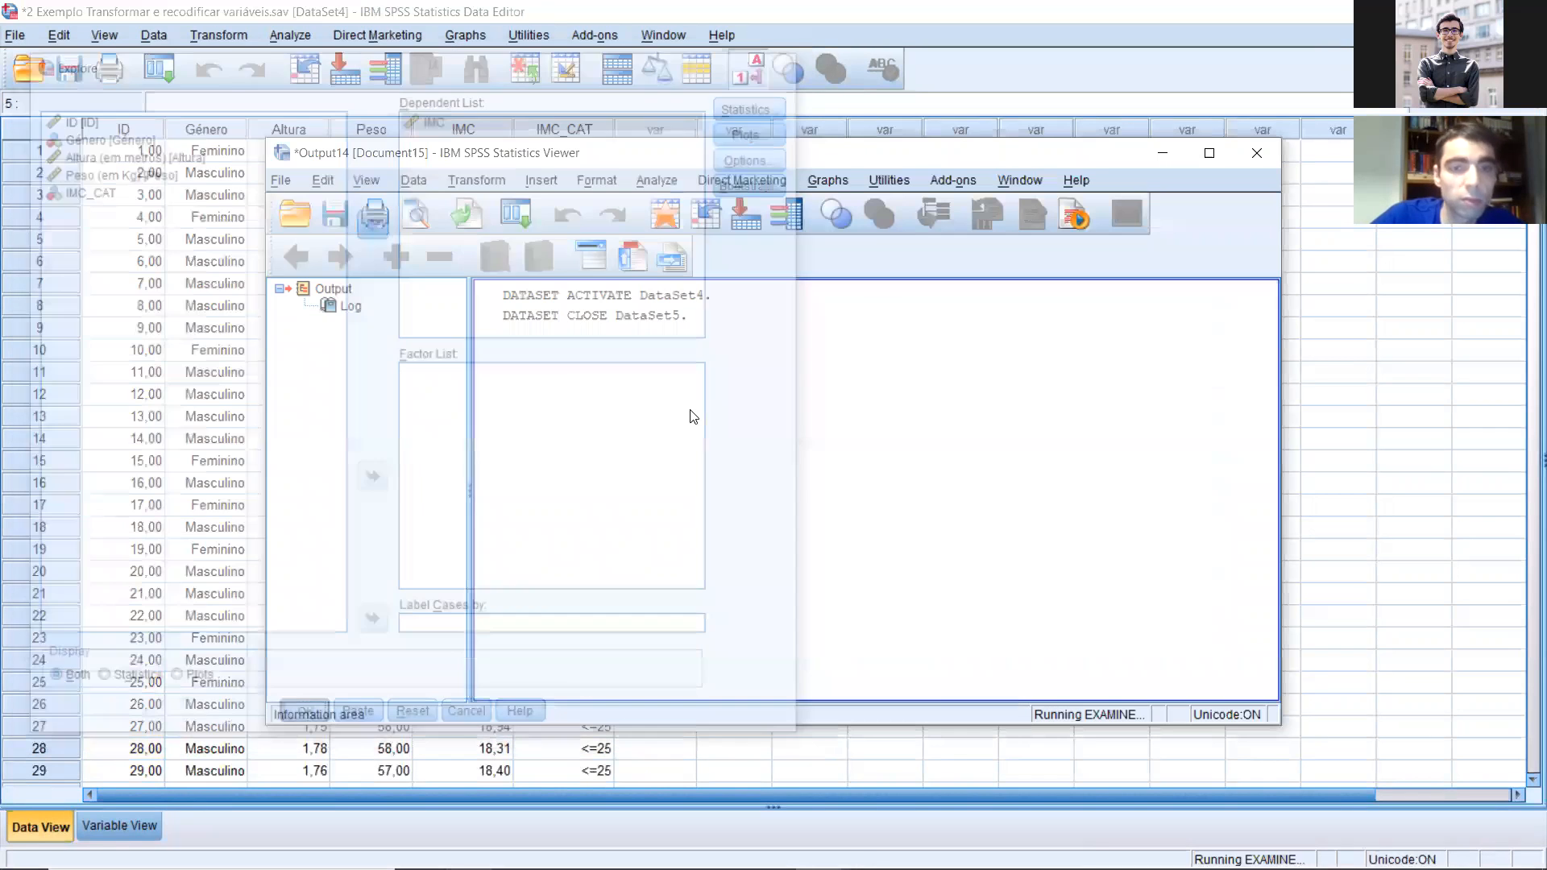
{"action": "double_click", "coordinate": [868, 153]}
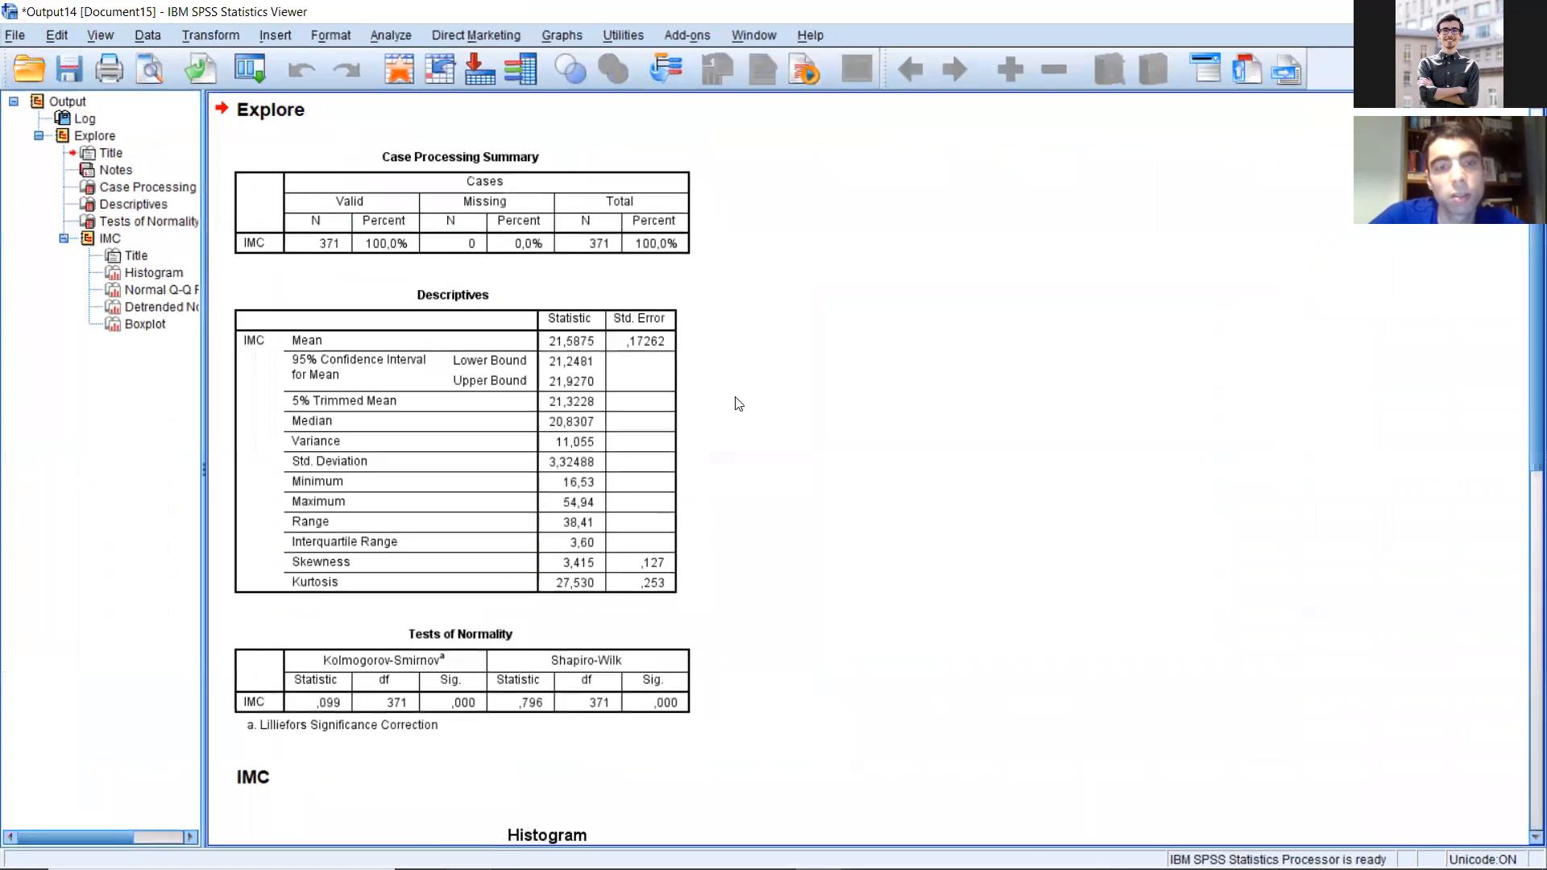
Step: Examine the histogram and Q-Q plots of IMC to judge the shape of its distribution
{"action": "scroll", "coordinate": [731, 402], "scroll_direction": "down", "scroll_amount": 6}
{"action": "scroll", "coordinate": [730, 403], "scroll_direction": "down", "scroll_amount": 2}
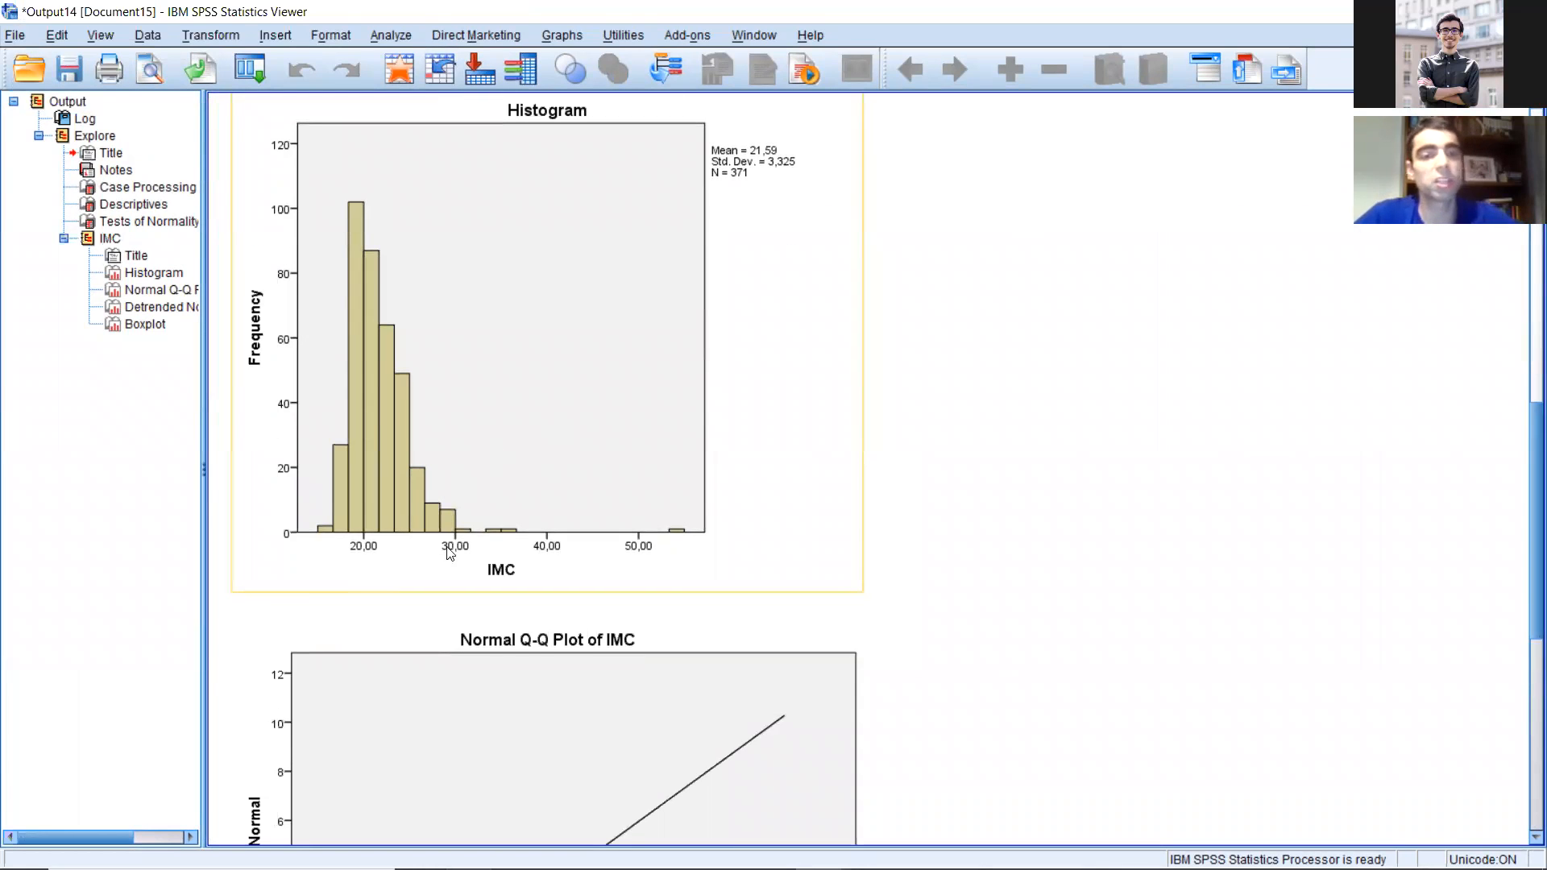
{"action": "scroll", "coordinate": [577, 453], "scroll_direction": "up", "scroll_amount": 5}
{"action": "scroll", "coordinate": [577, 459], "scroll_direction": "down", "scroll_amount": 5}
{"action": "scroll", "coordinate": [576, 459], "scroll_direction": "down", "scroll_amount": 2}
{"action": "scroll", "coordinate": [569, 428], "scroll_direction": "up", "scroll_amount": 4}
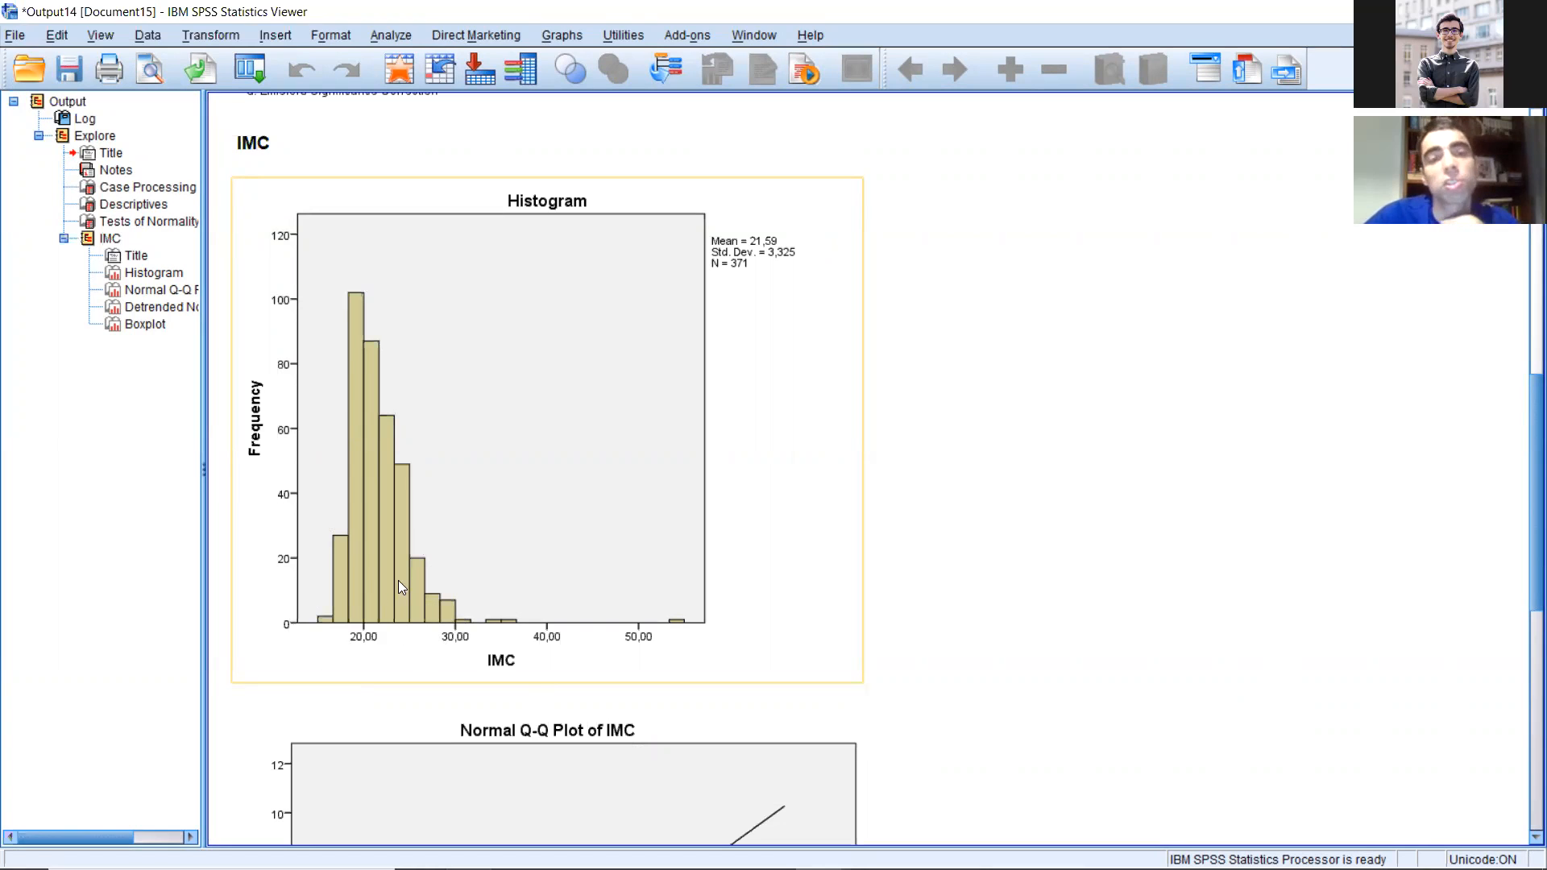
Step: Check the Kolmogorov-Smirnov and Shapiro-Wilk significance for IMC and compare it with the histogram
{"action": "scroll", "coordinate": [408, 542], "scroll_direction": "up", "scroll_amount": 3}
{"action": "left_click", "coordinate": [499, 314]}
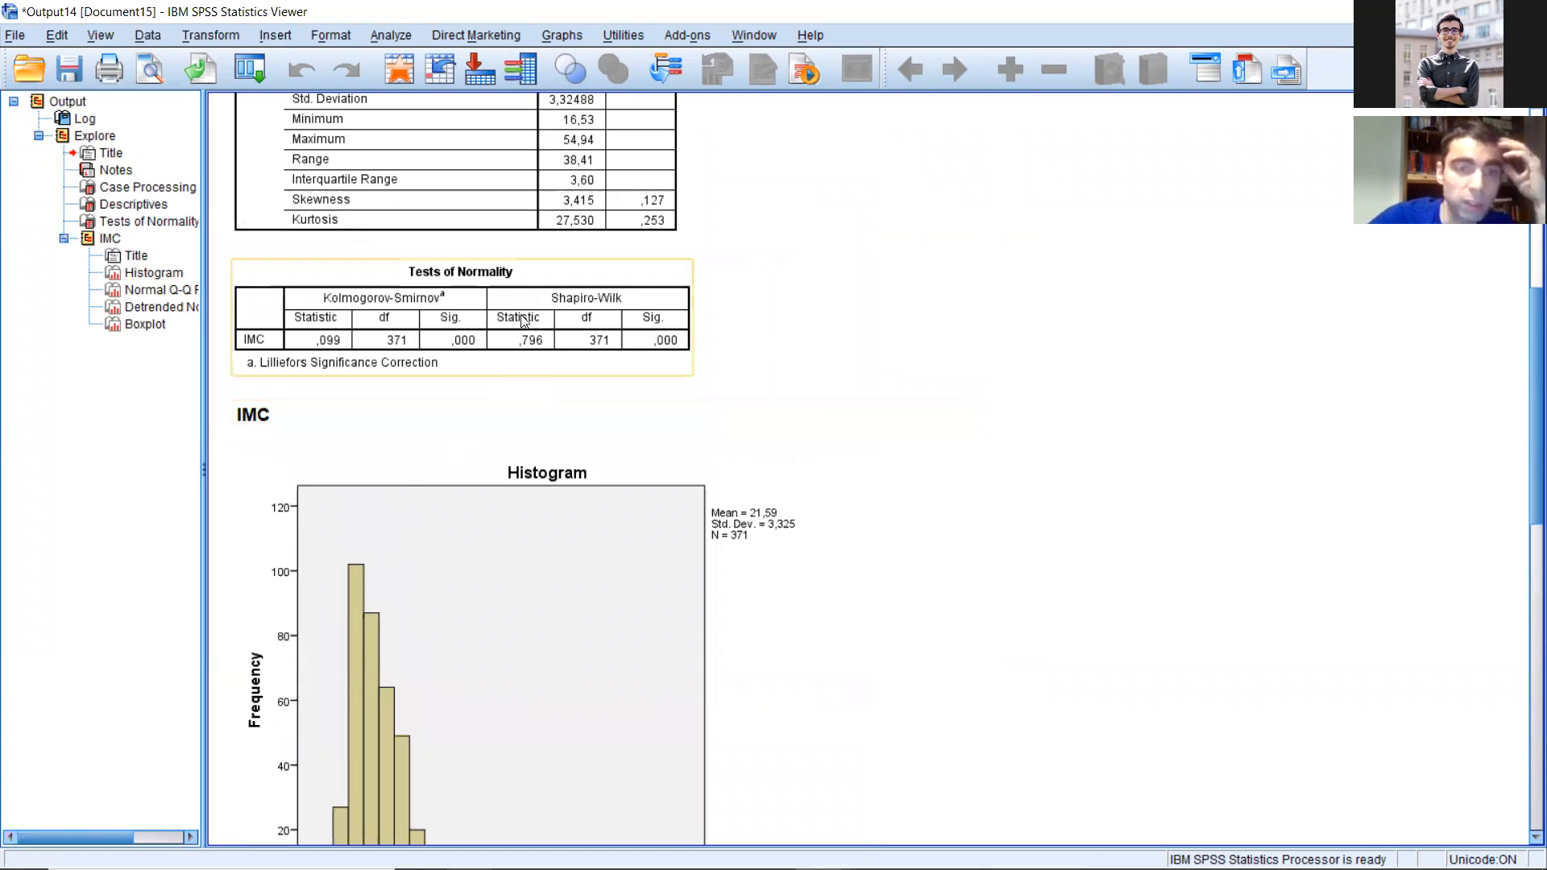
{"action": "left_click", "coordinate": [461, 328]}
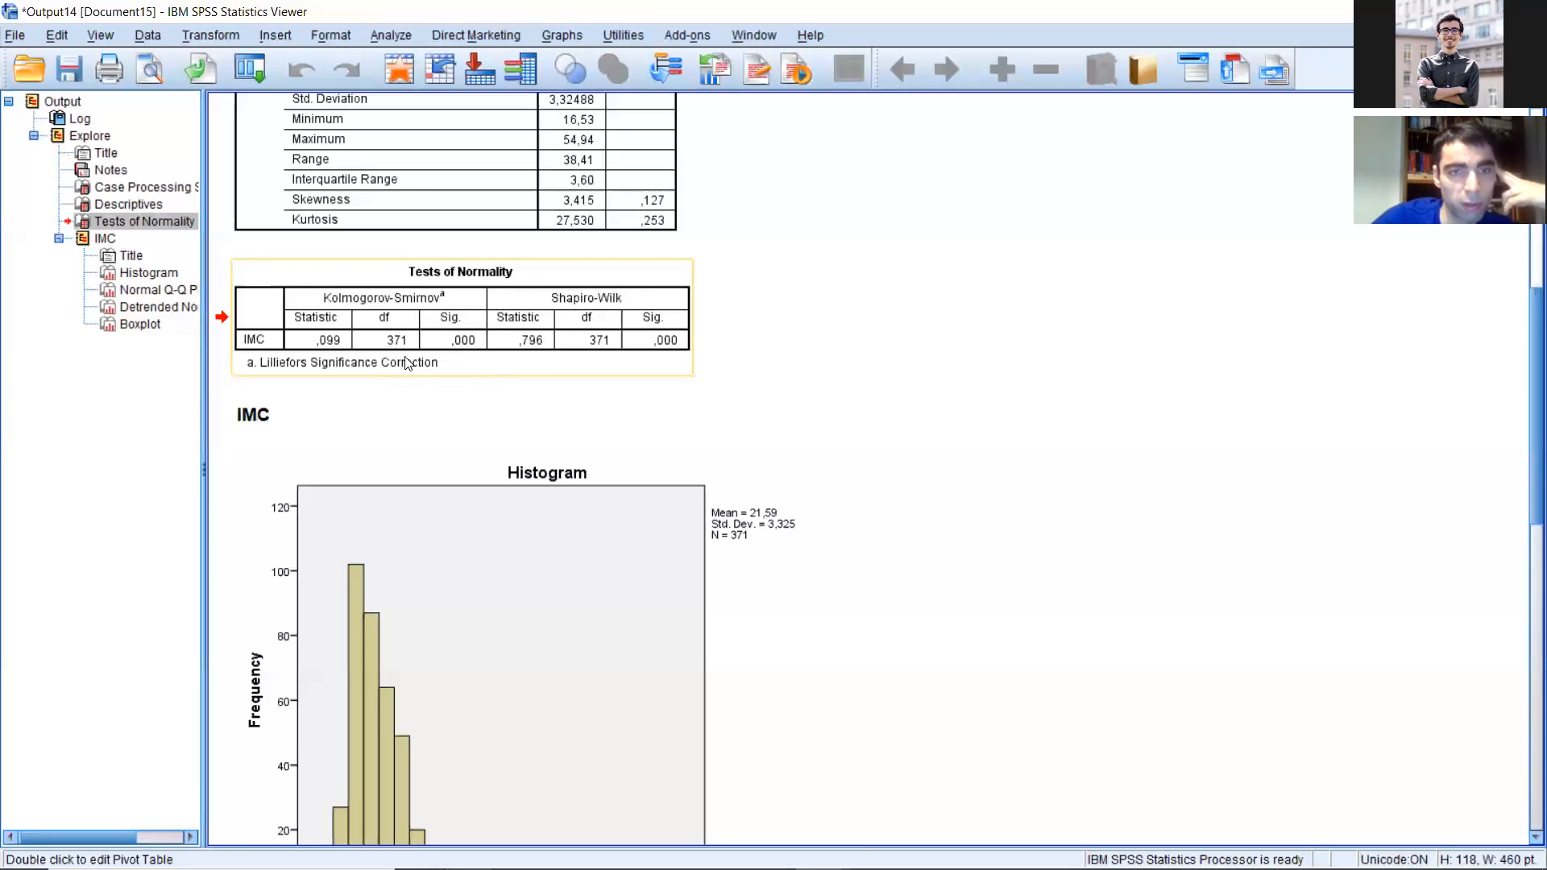
{"action": "scroll", "coordinate": [564, 615], "scroll_direction": "down", "scroll_amount": 3}
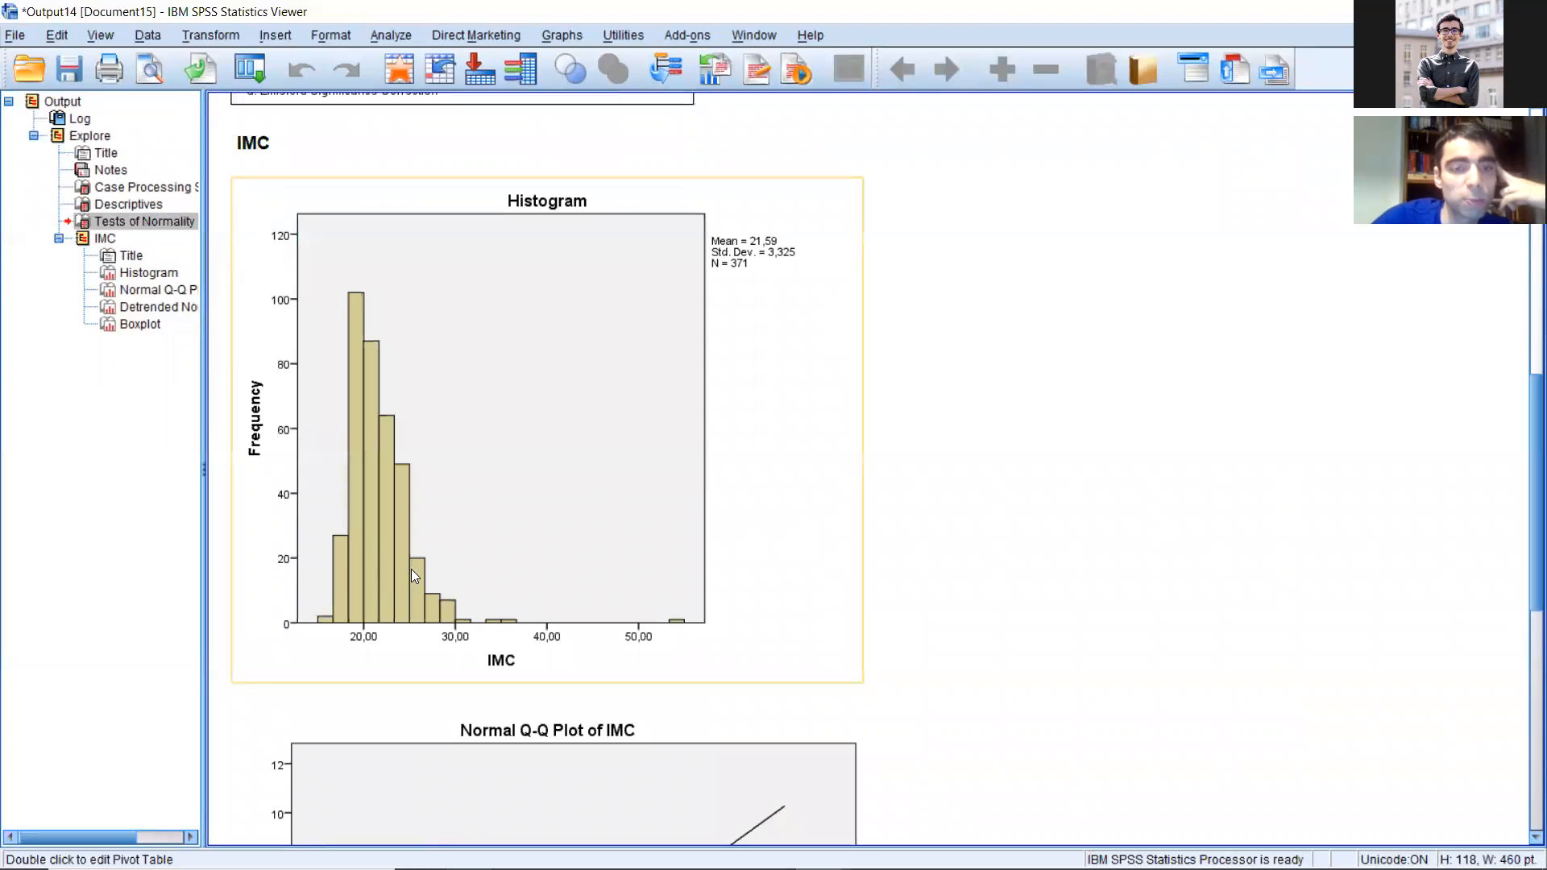
{"action": "left_click", "coordinate": [519, 526]}
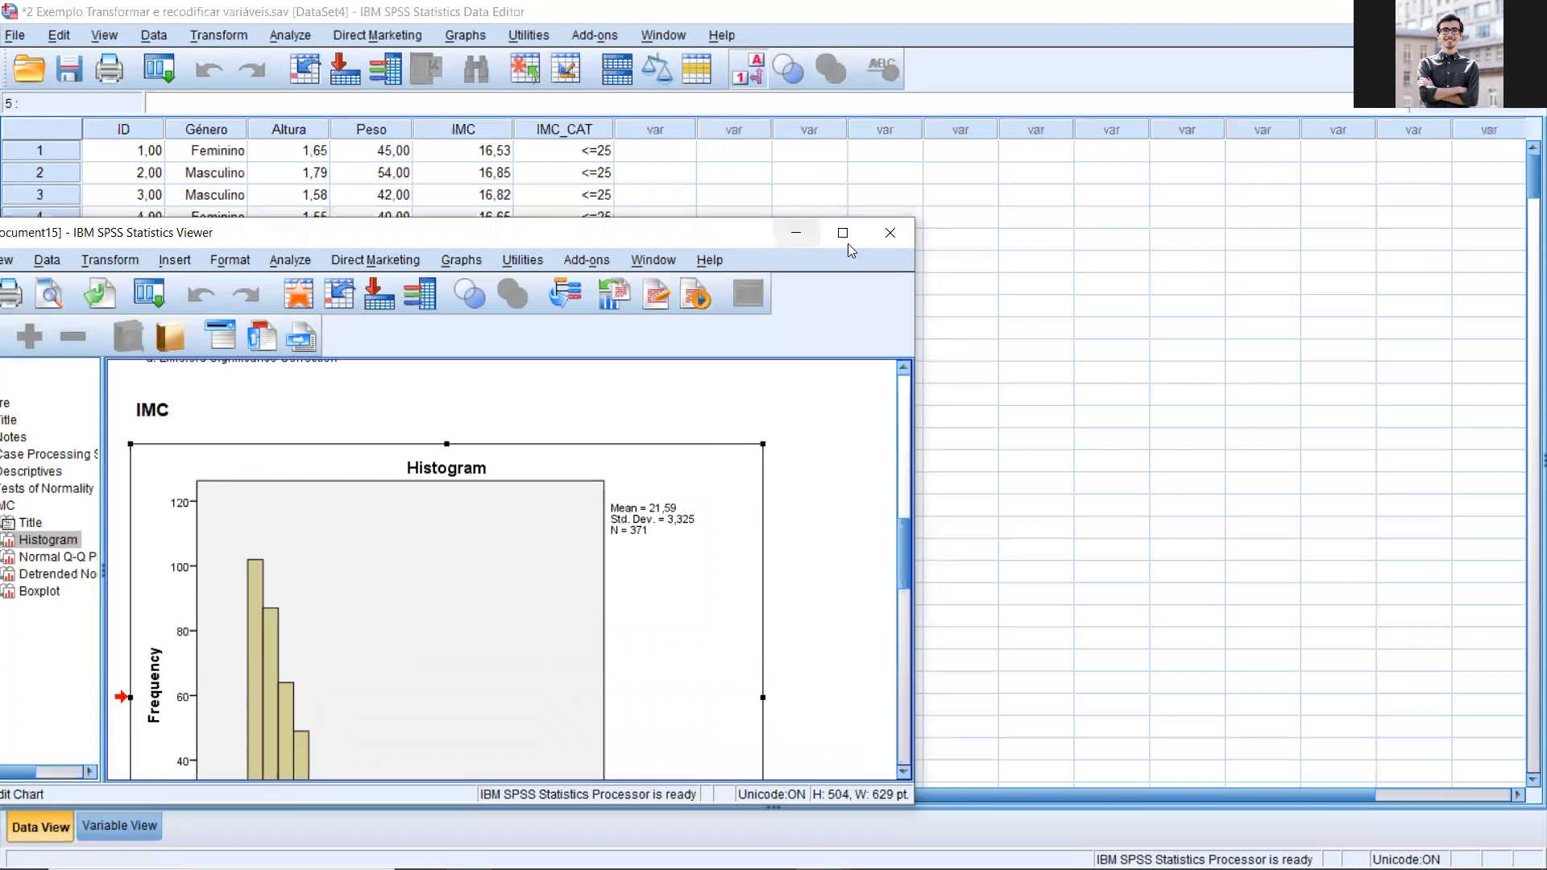
Step: Close the output window with the IMC analysis without saving its contents
{"action": "left_click", "coordinate": [890, 233]}
{"action": "left_click", "coordinate": [412, 551]}
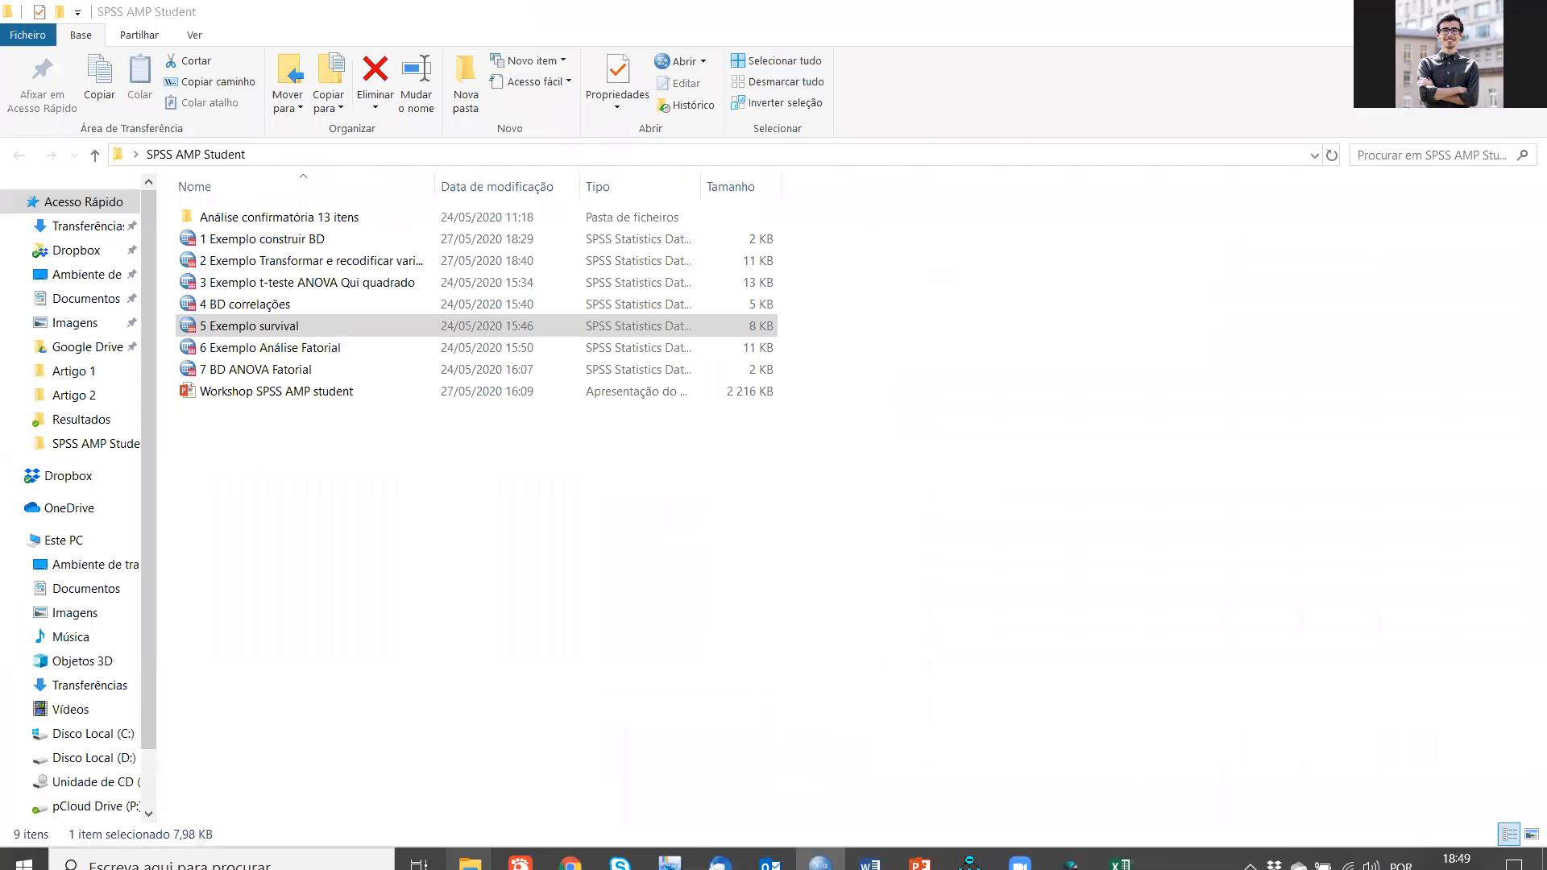
Step: Switch to the SPSS data file "2 Exemplo Transformar e recodificar variáveis" and open the Custom Tables dialog
{"action": "left_click", "coordinate": [919, 850]}
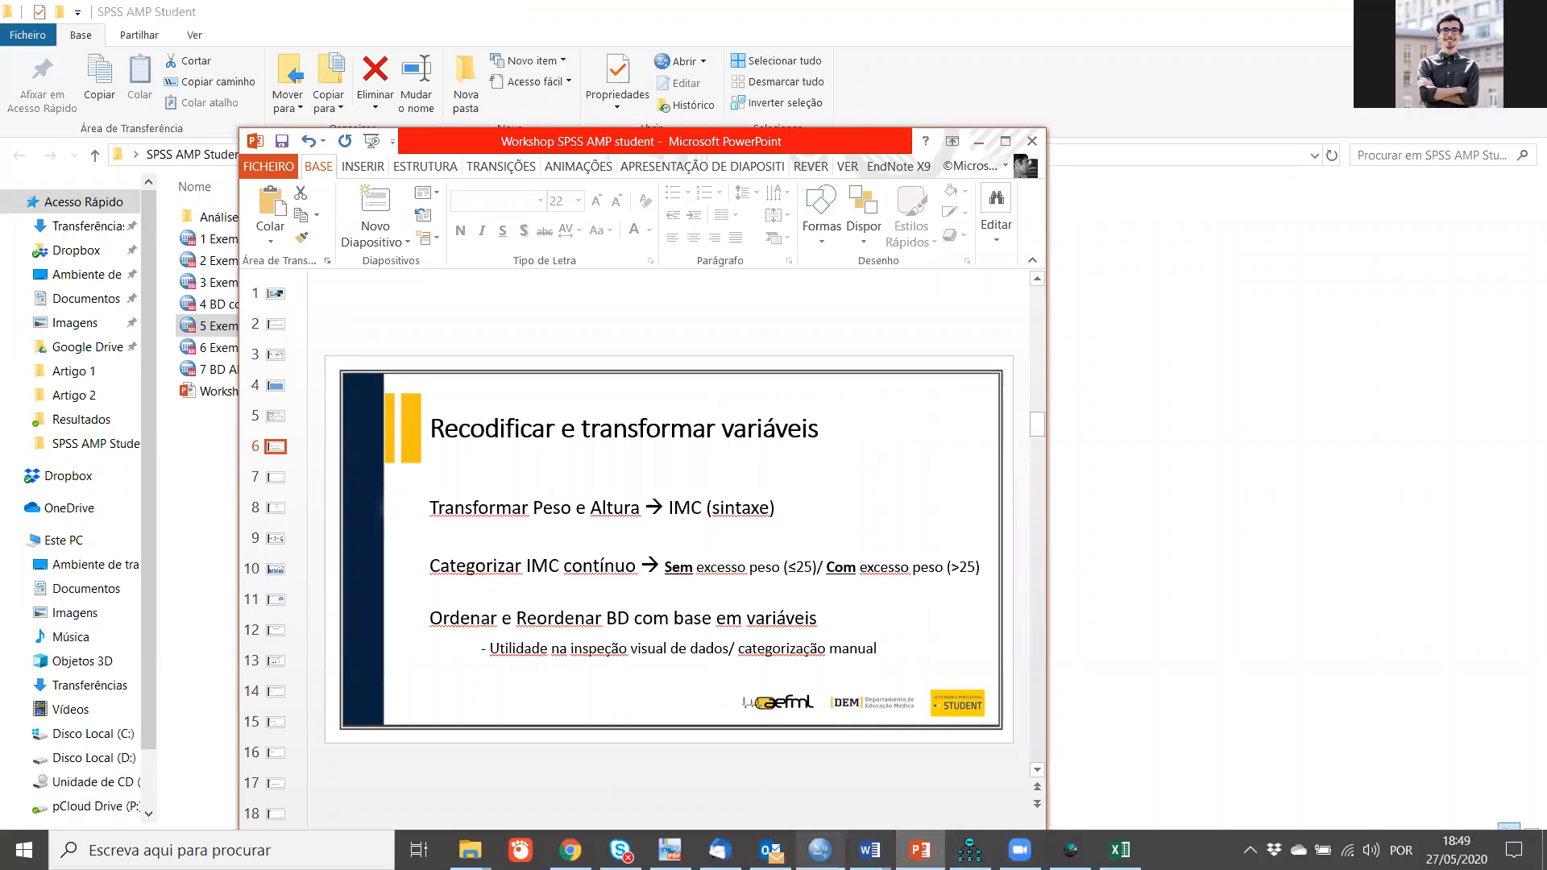
{"action": "left_click", "coordinate": [820, 850]}
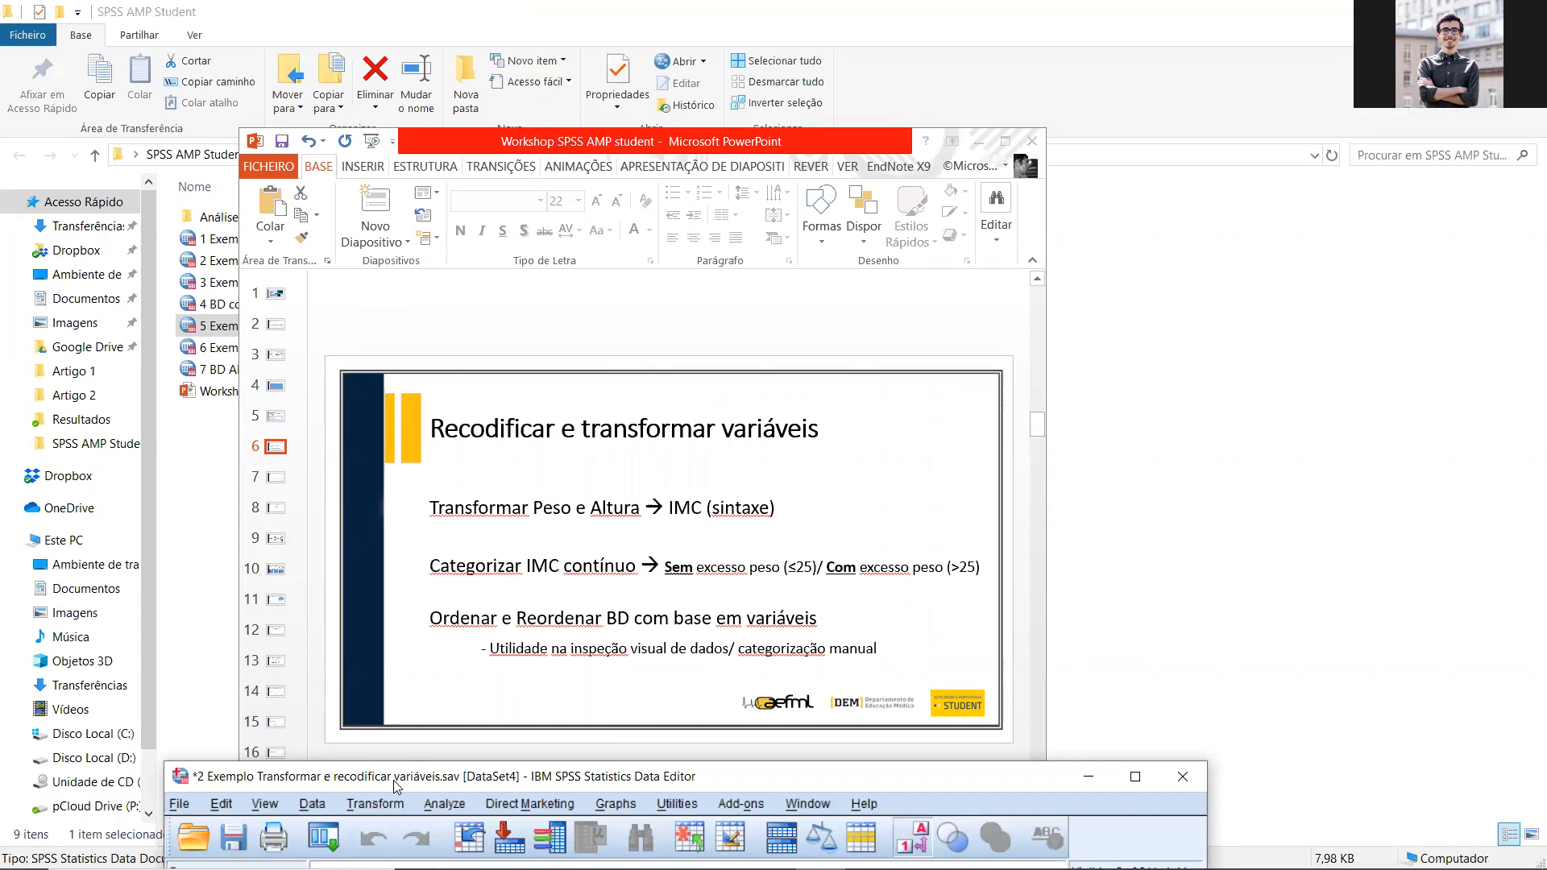
{"action": "left_click_drag", "start_coordinate": [396, 786], "coordinate": [347, 65]}
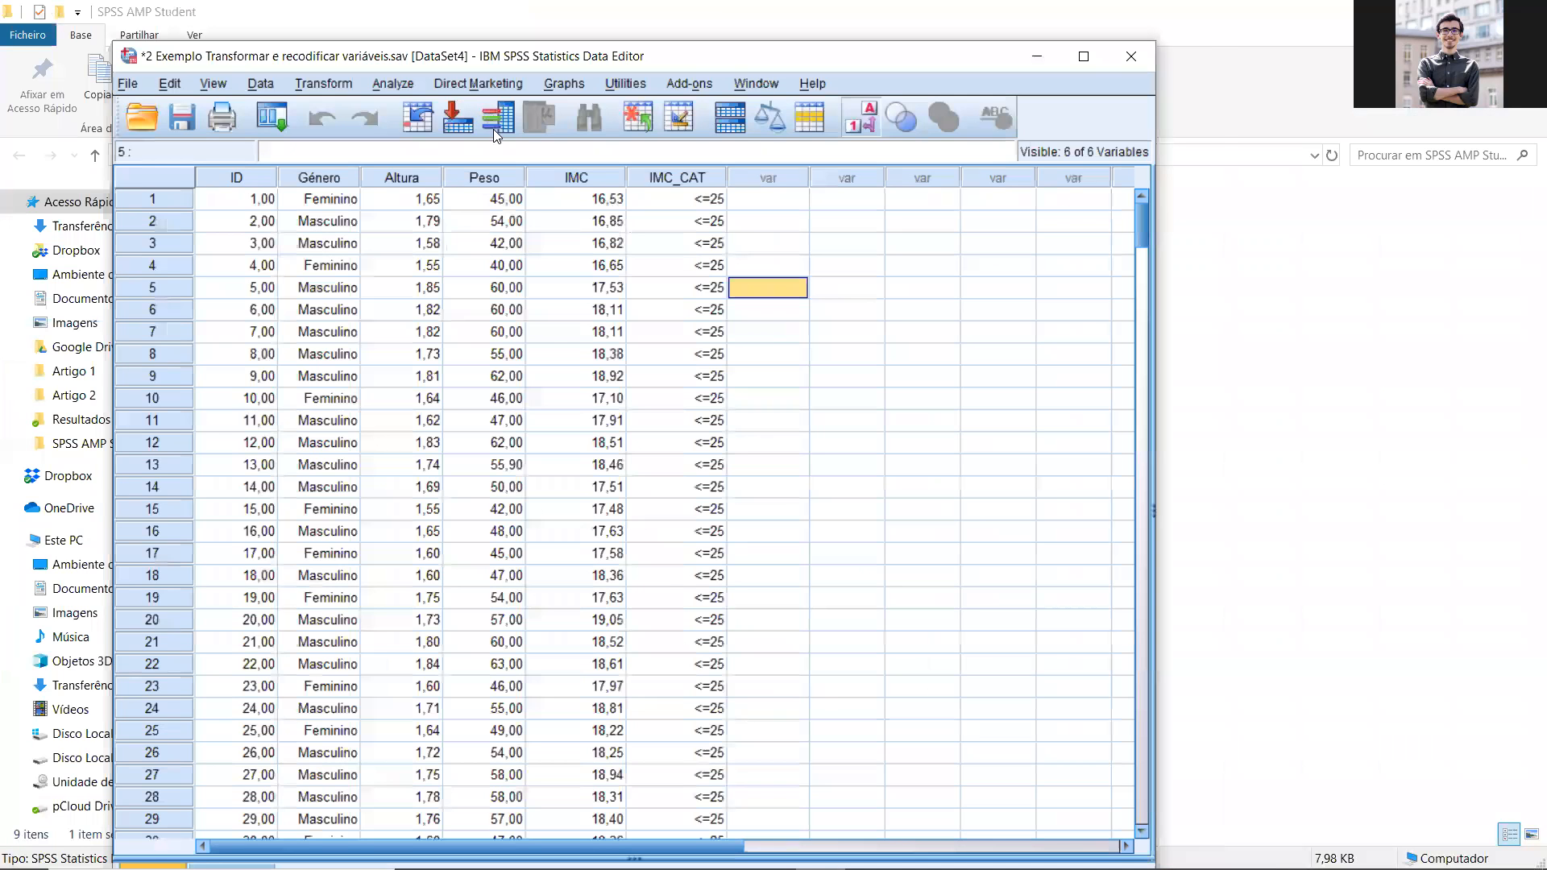
{"action": "left_click", "coordinate": [393, 87]}
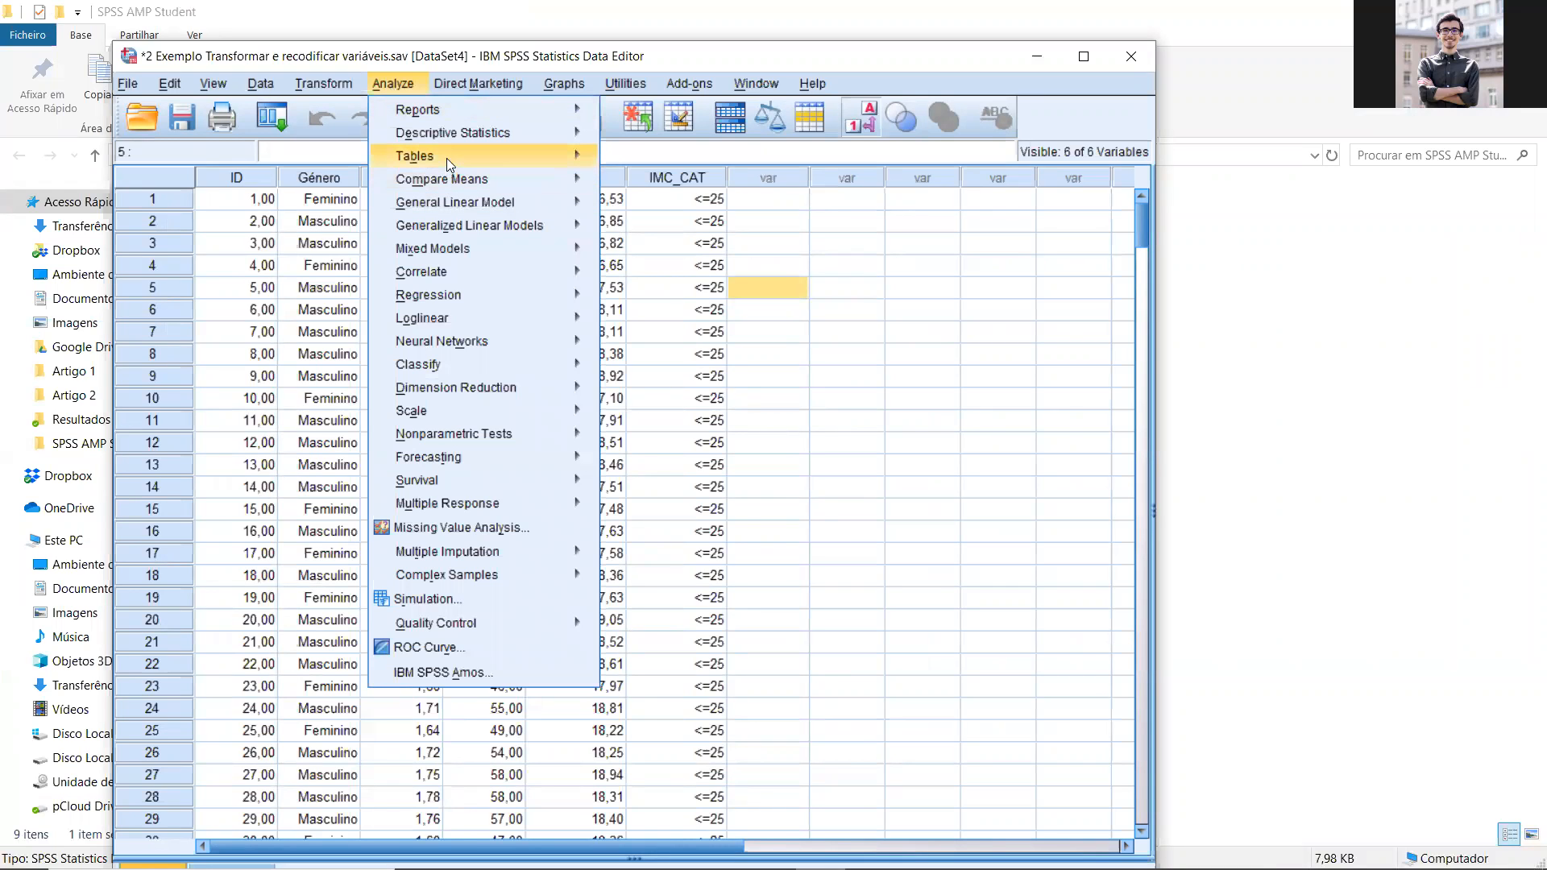
{"action": "mouse_move", "coordinate": [446, 158]}
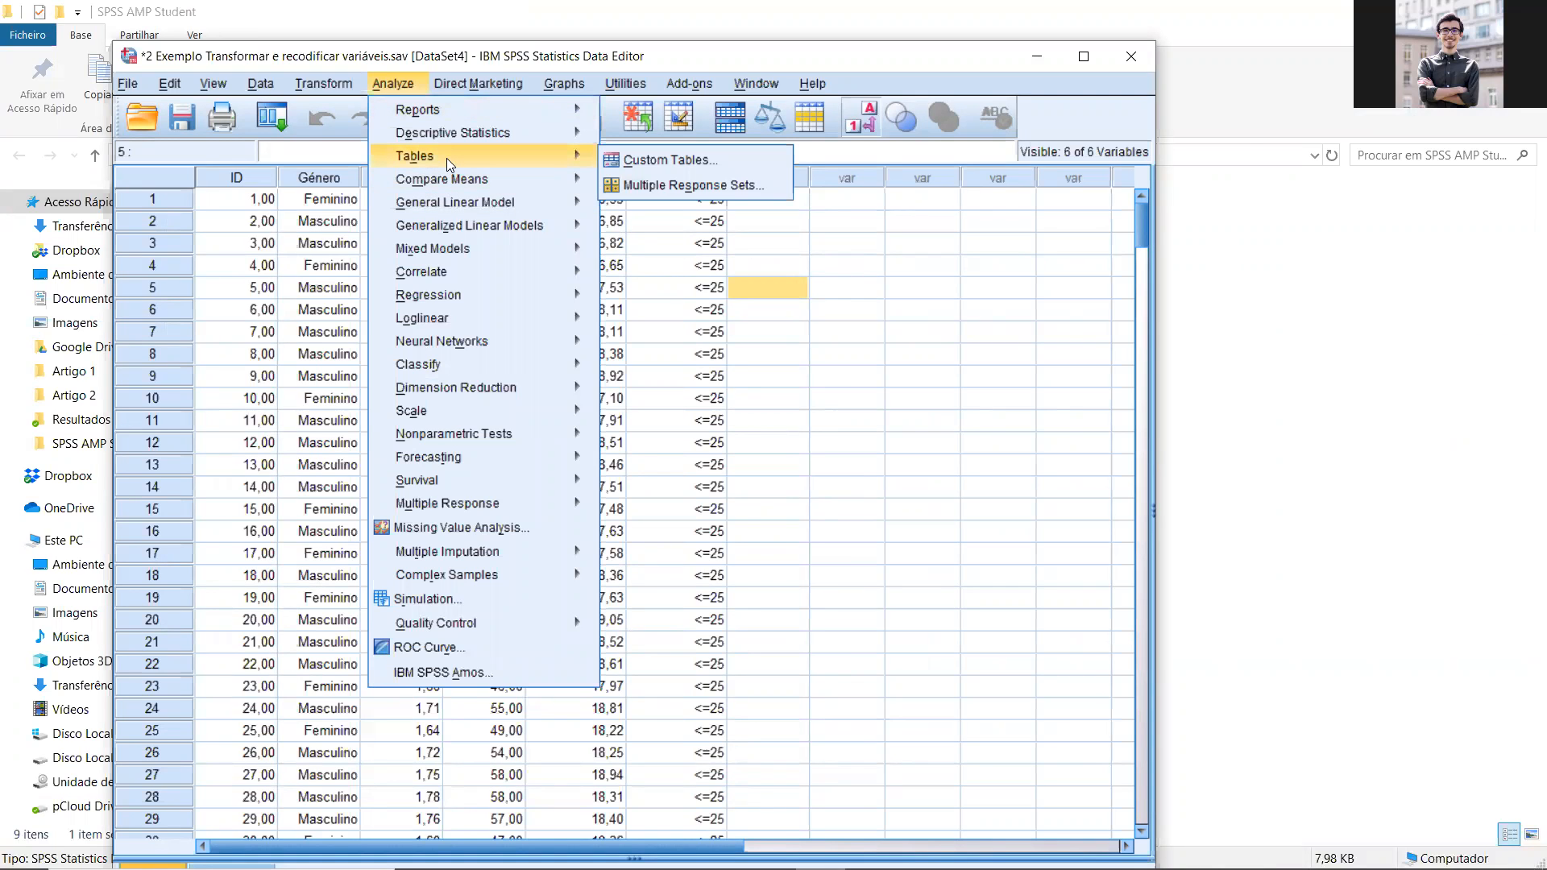
{"action": "left_click", "coordinate": [670, 158]}
{"action": "left_click", "coordinate": [551, 560]}
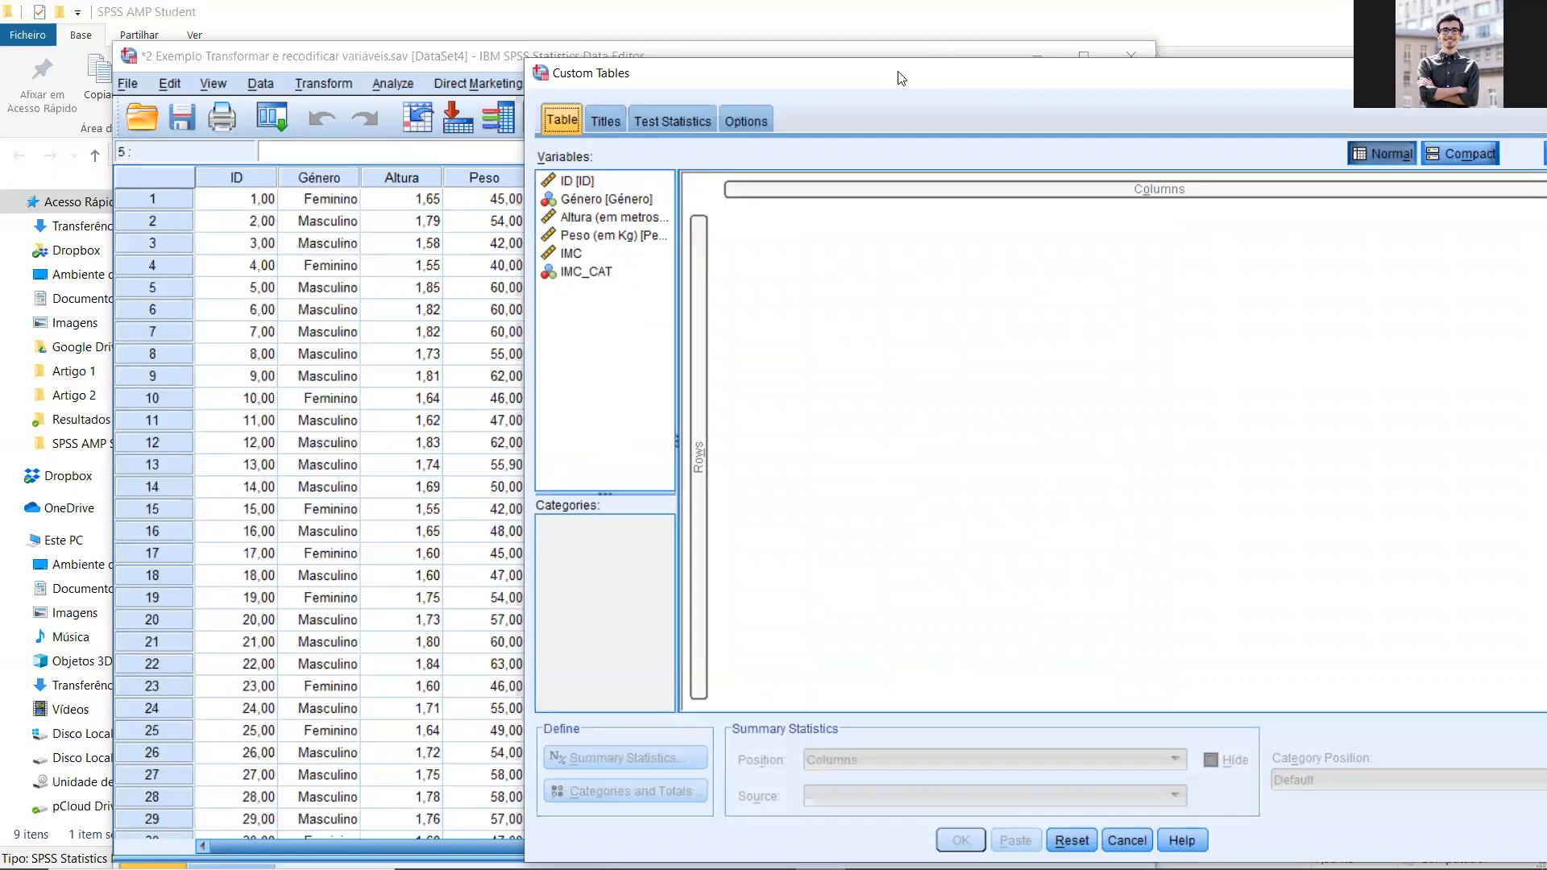
{"action": "left_click_drag", "start_coordinate": [901, 78], "coordinate": [751, 181]}
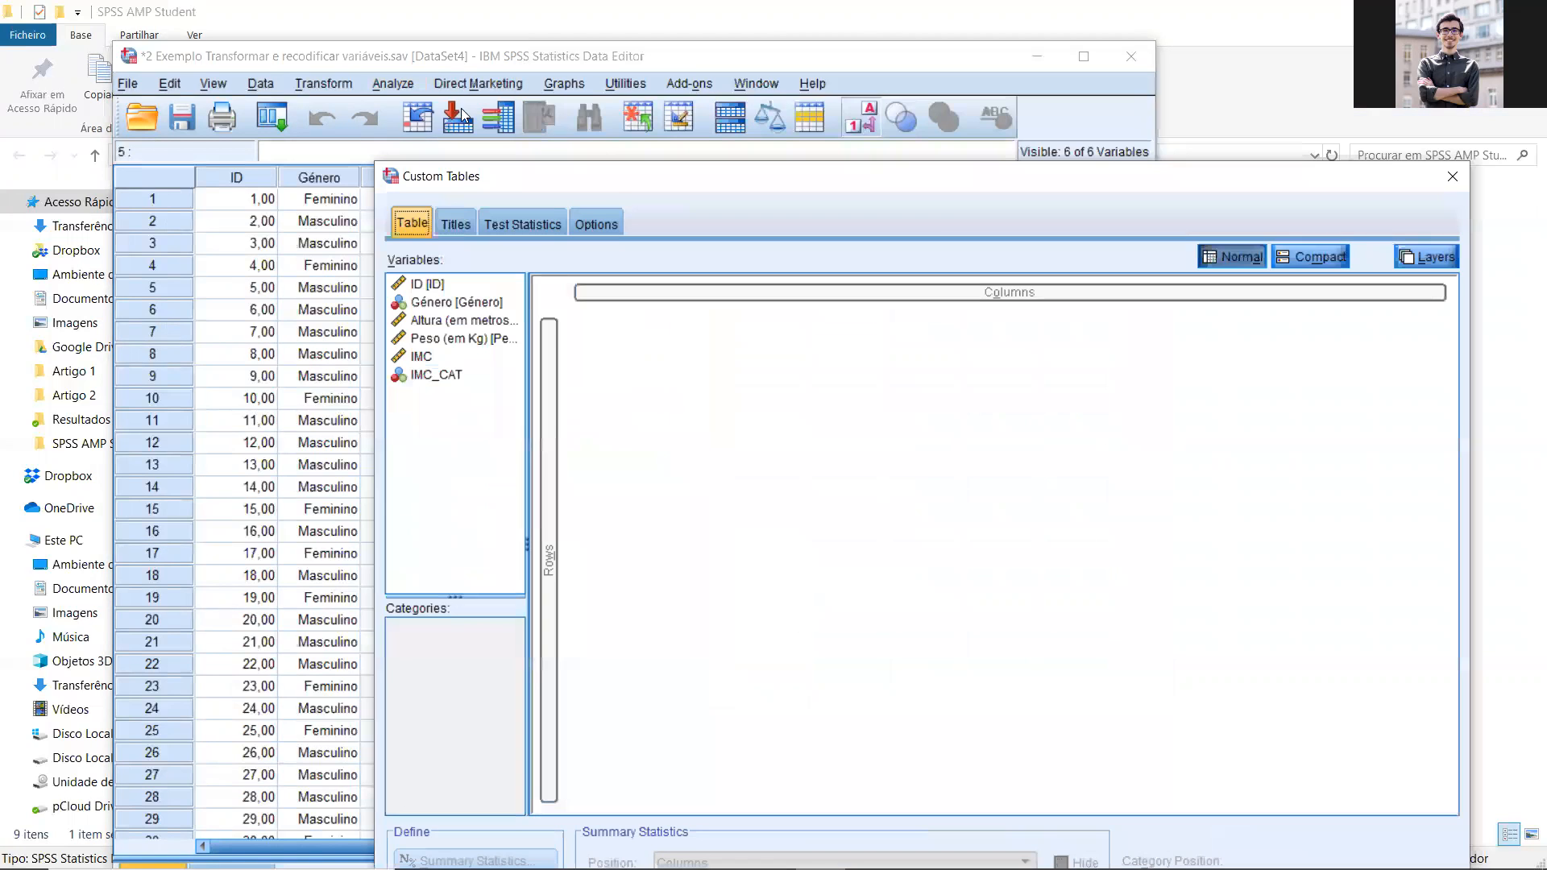
{"action": "left_click", "coordinate": [393, 83]}
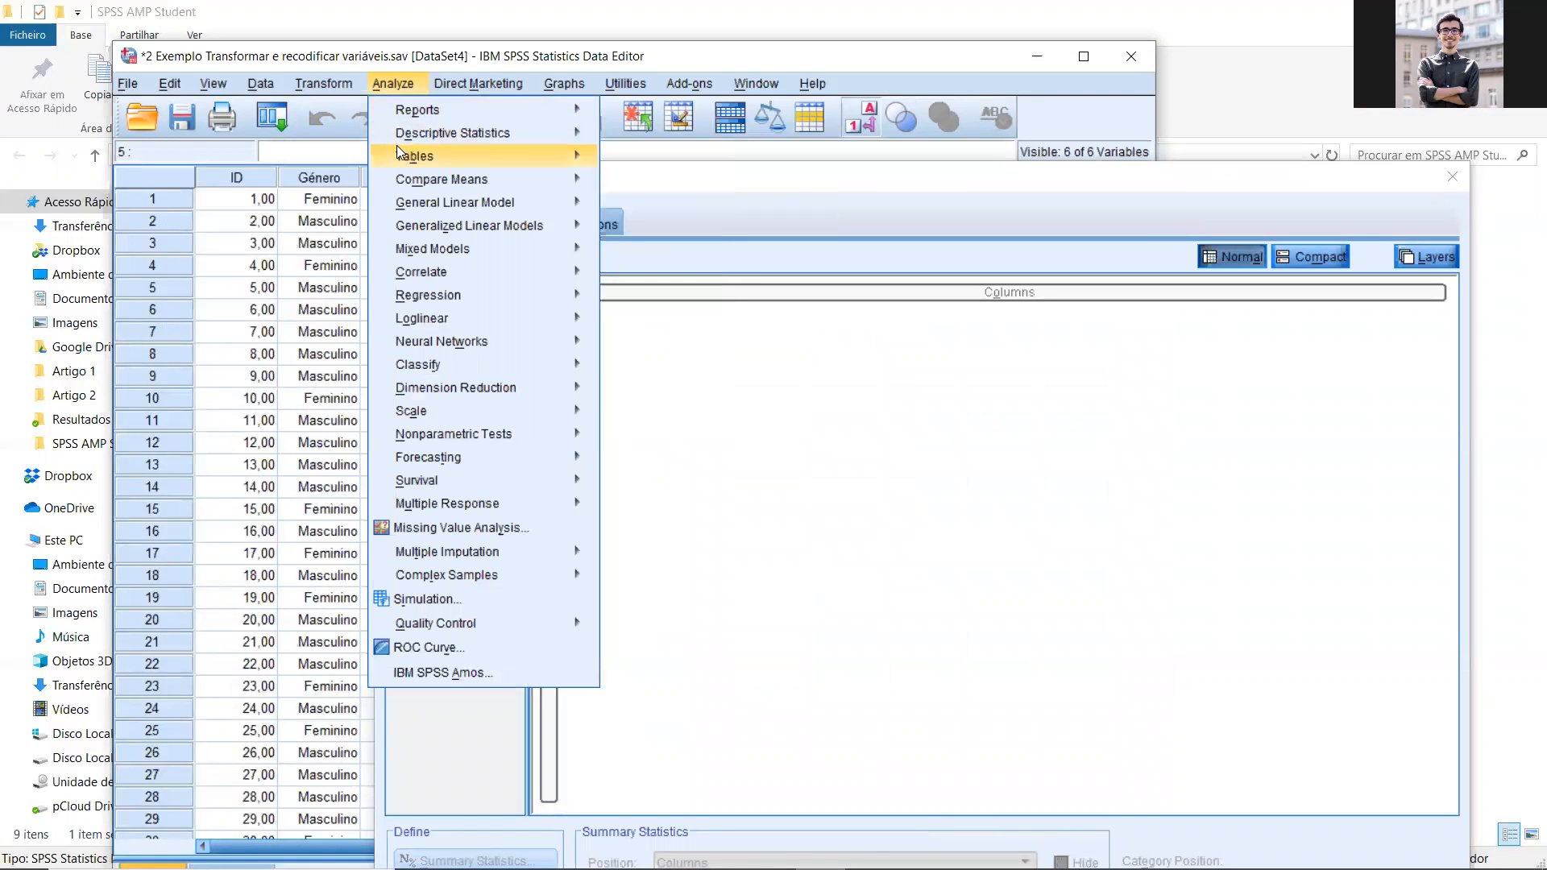
{"action": "mouse_move", "coordinate": [483, 179]}
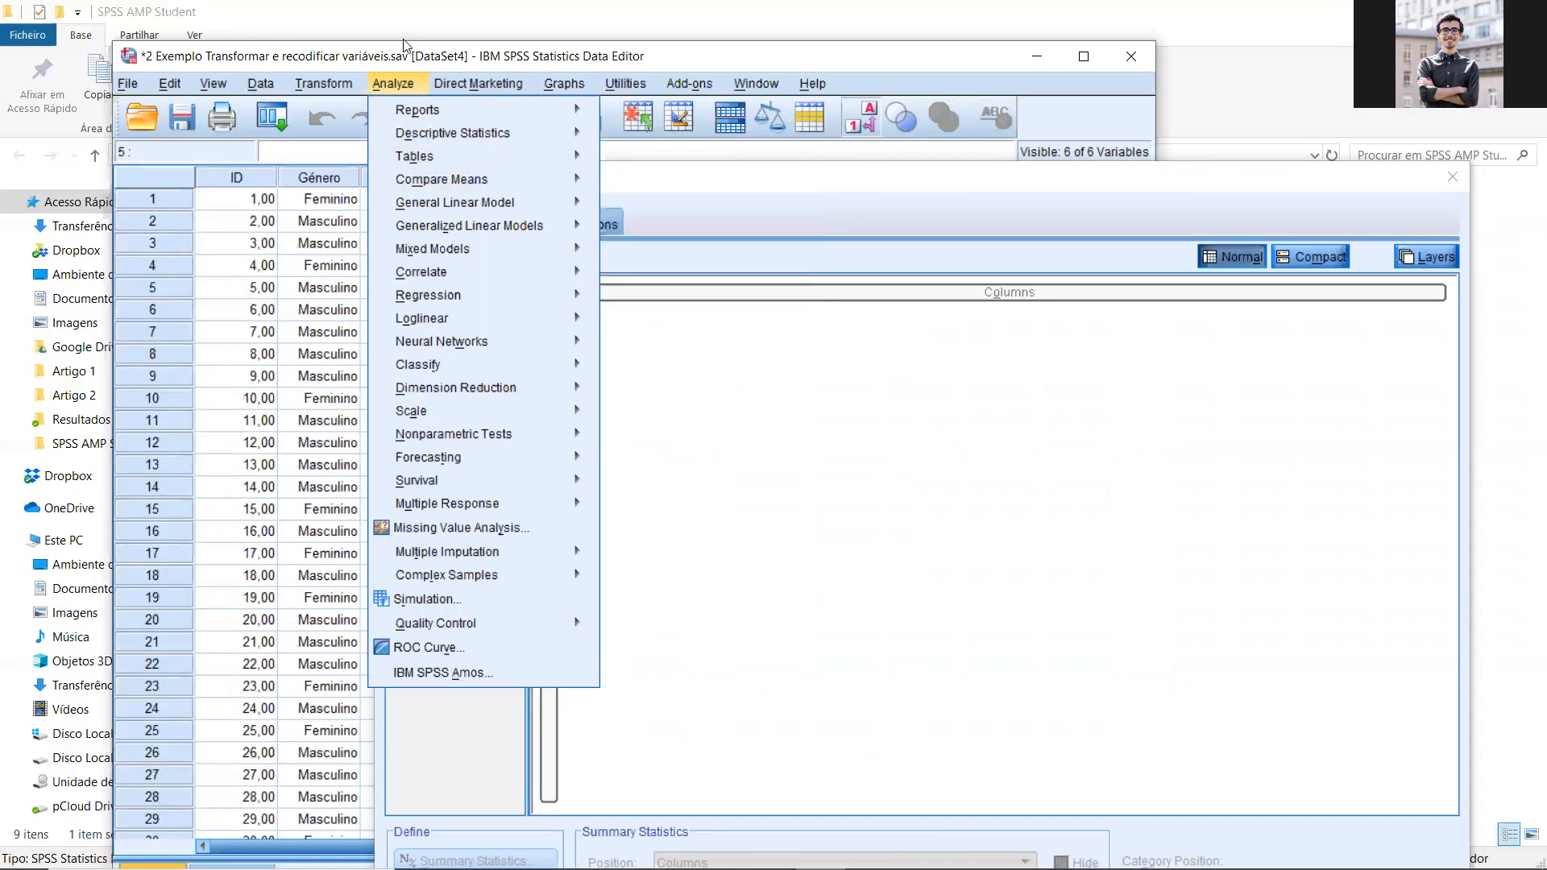
{"action": "left_click", "coordinate": [433, 55]}
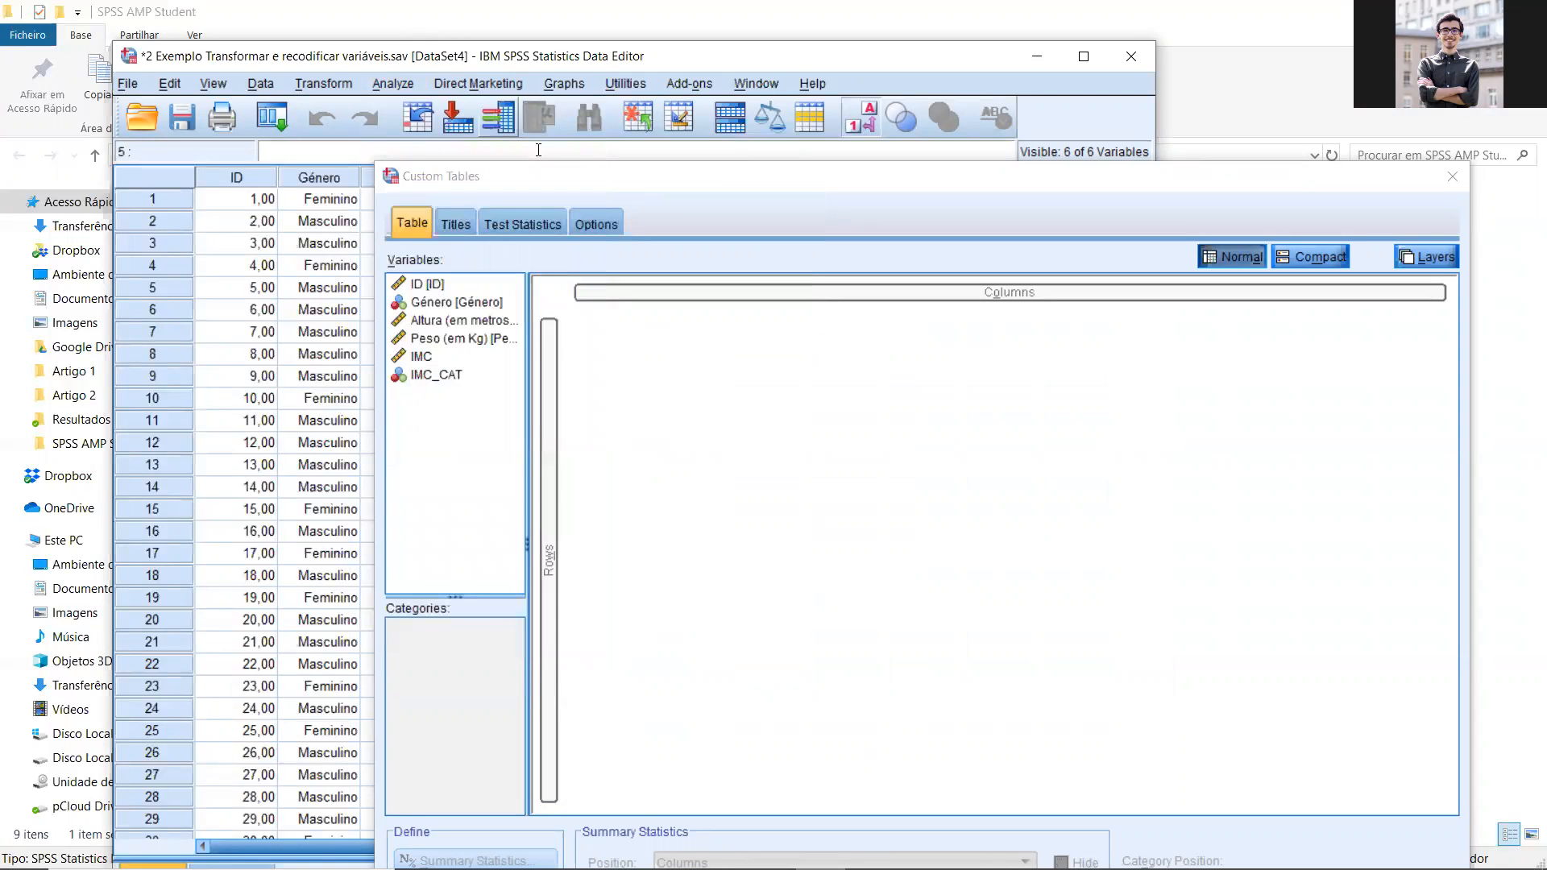
Step: Lay out the custom table with Altura, Peso and IMC as rows and Género as columns
{"action": "left_click", "coordinate": [643, 186]}
{"action": "left_click_drag", "start_coordinate": [642, 186], "coordinate": [456, 113]}
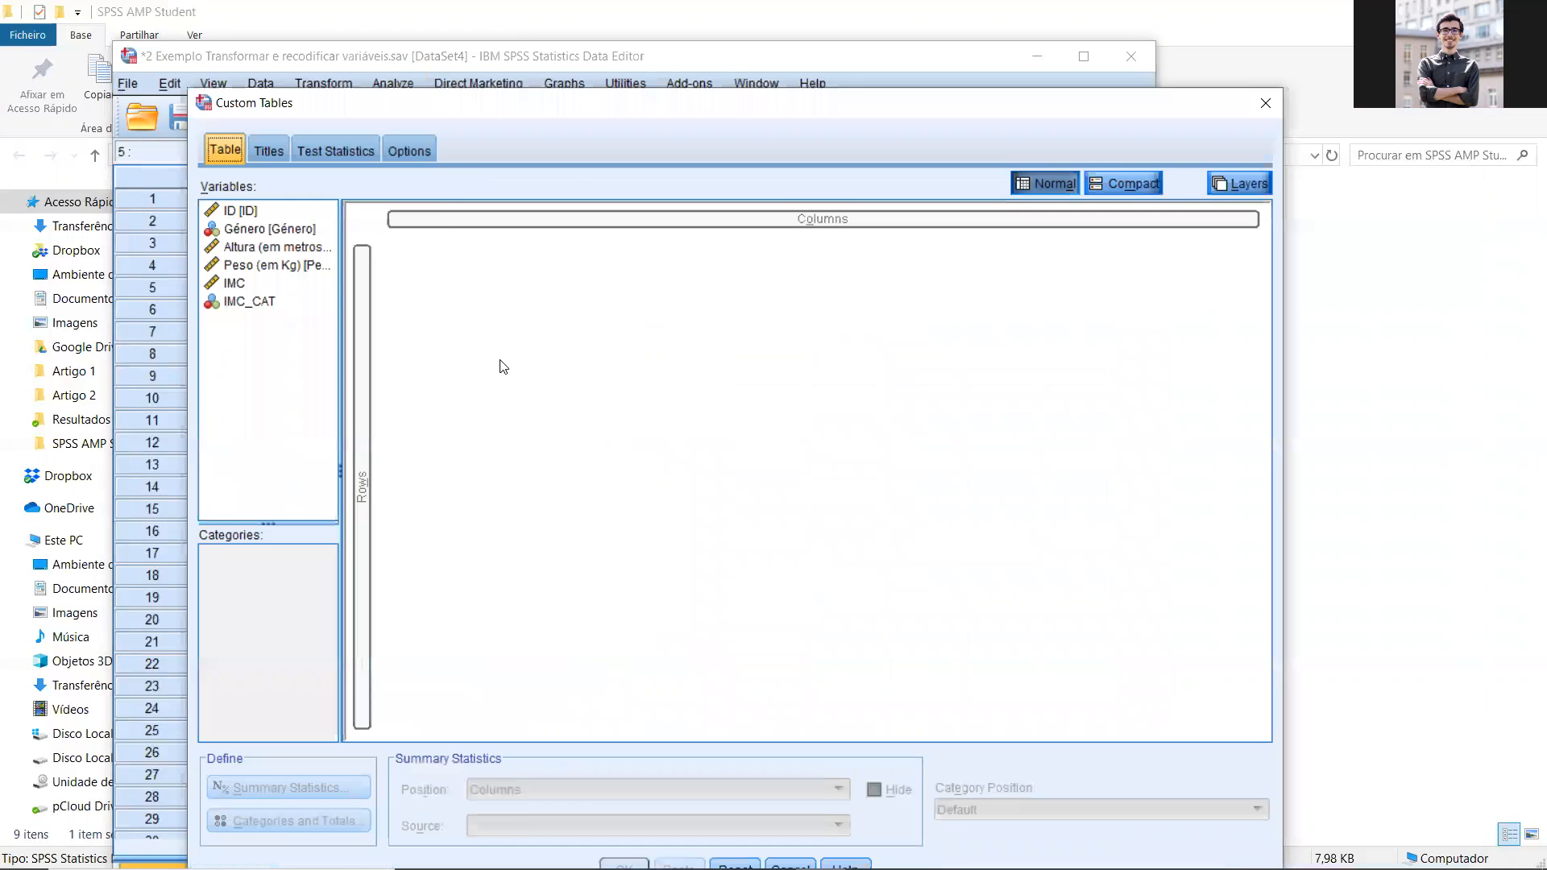
{"action": "left_click", "coordinate": [302, 249]}
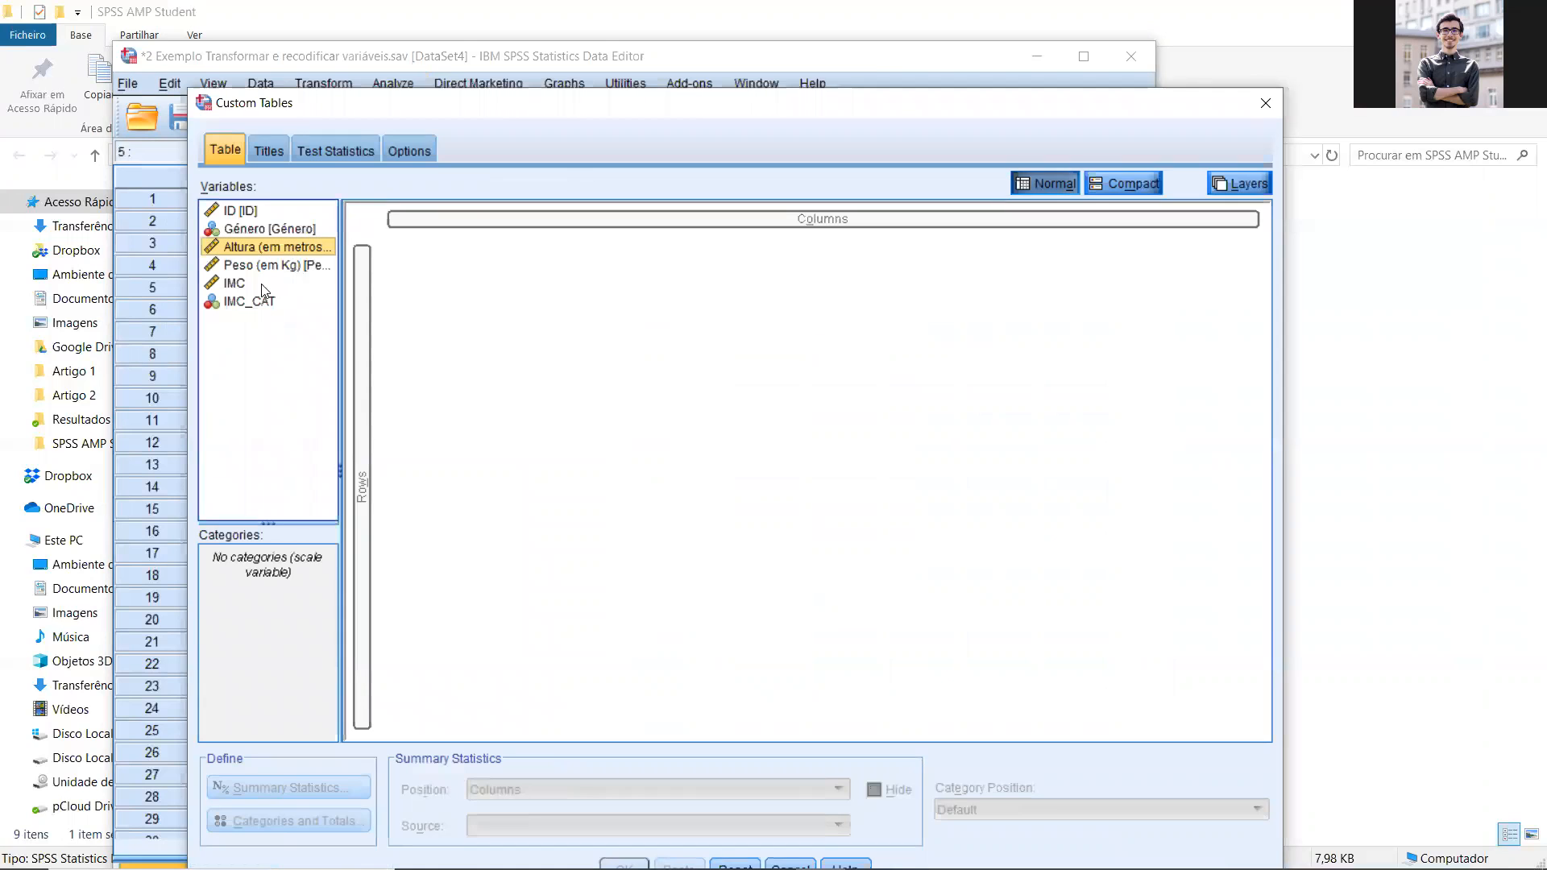
{"action": "left_click", "coordinate": [238, 291], "text": "shift"}
{"action": "left_click_drag", "start_coordinate": [294, 255], "coordinate": [362, 355]}
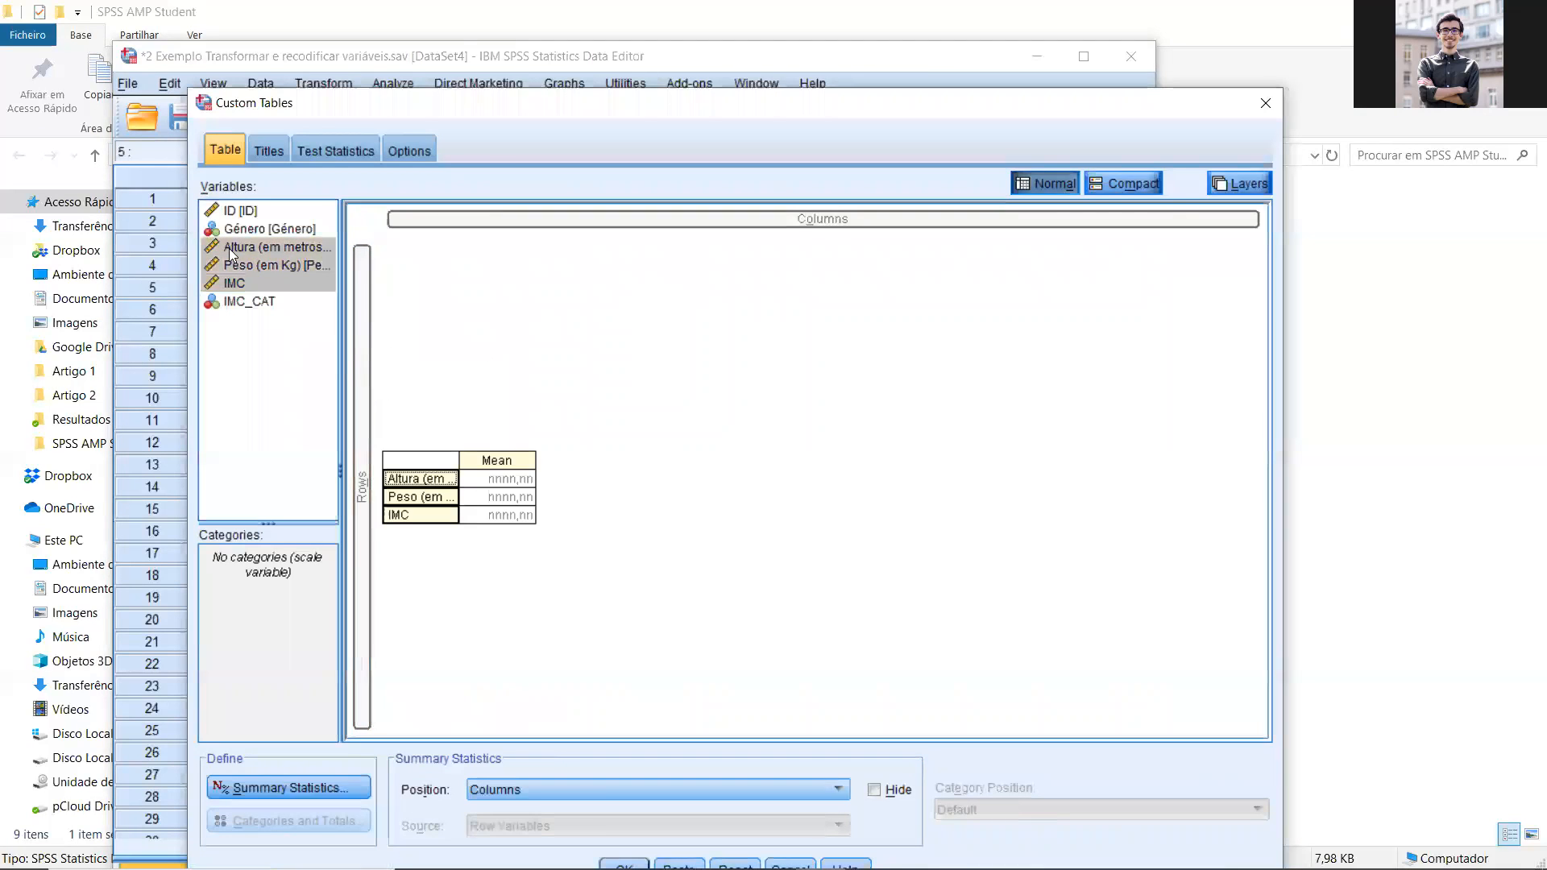
{"action": "left_click_drag", "start_coordinate": [236, 233], "coordinate": [596, 226]}
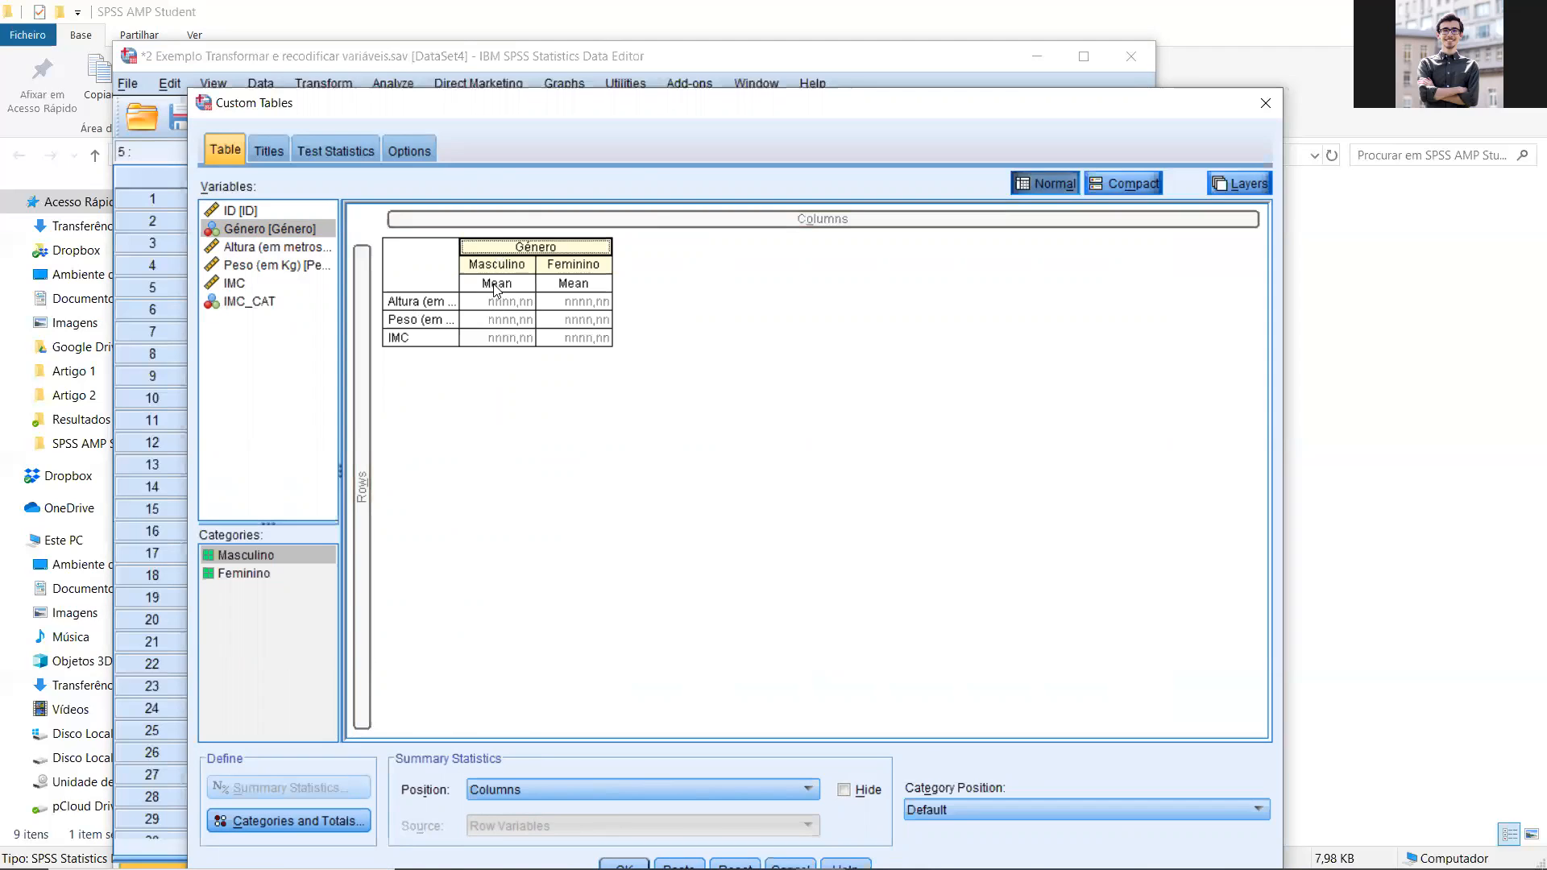
Step: Add Maximum and Minimum to the summary statistics for the row variables and place them ahead of Mean
{"action": "left_click", "coordinate": [405, 303]}
{"action": "left_click", "coordinate": [284, 788]}
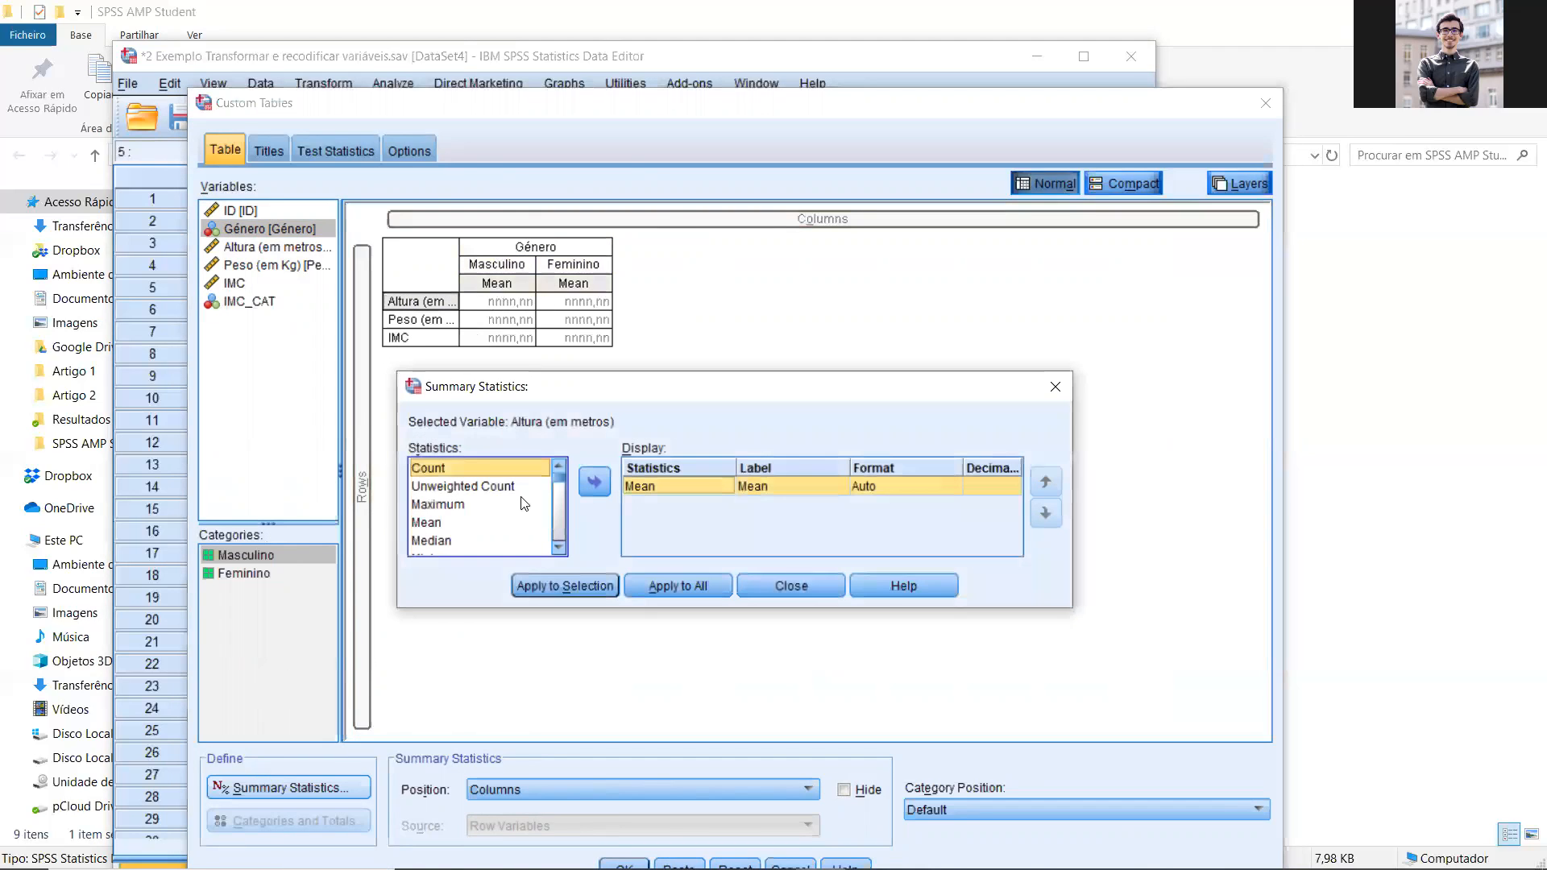
{"action": "left_click", "coordinate": [558, 551]}
{"action": "left_click", "coordinate": [557, 550]}
{"action": "left_click", "coordinate": [439, 522]}
{"action": "left_click", "coordinate": [439, 467], "text": "ctrl"}
{"action": "left_click", "coordinate": [594, 482]}
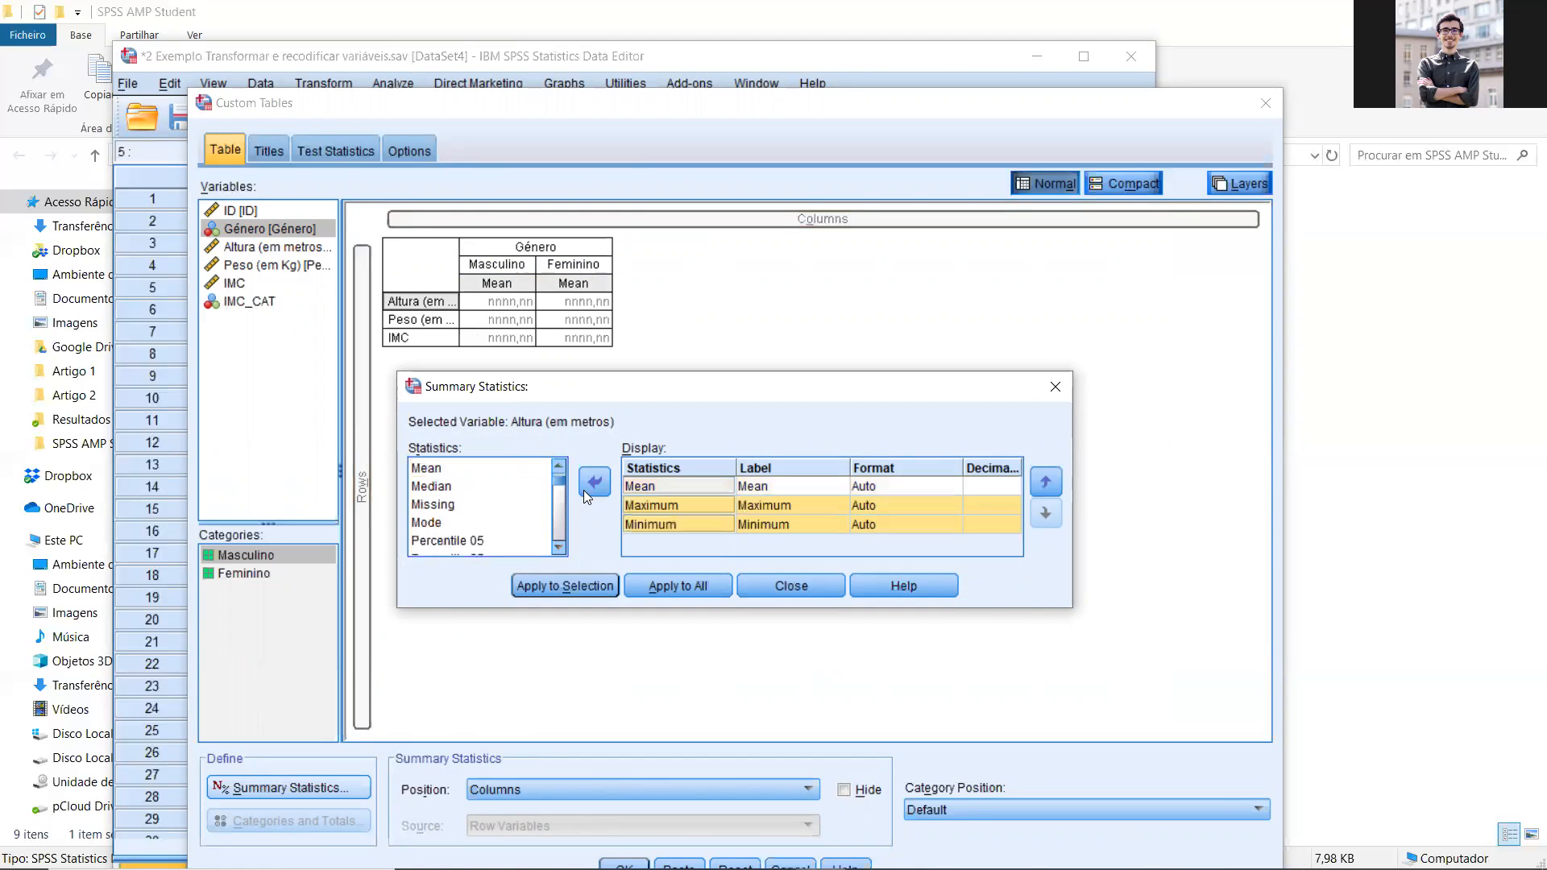
{"action": "left_click_drag", "start_coordinate": [636, 516], "coordinate": [630, 497]}
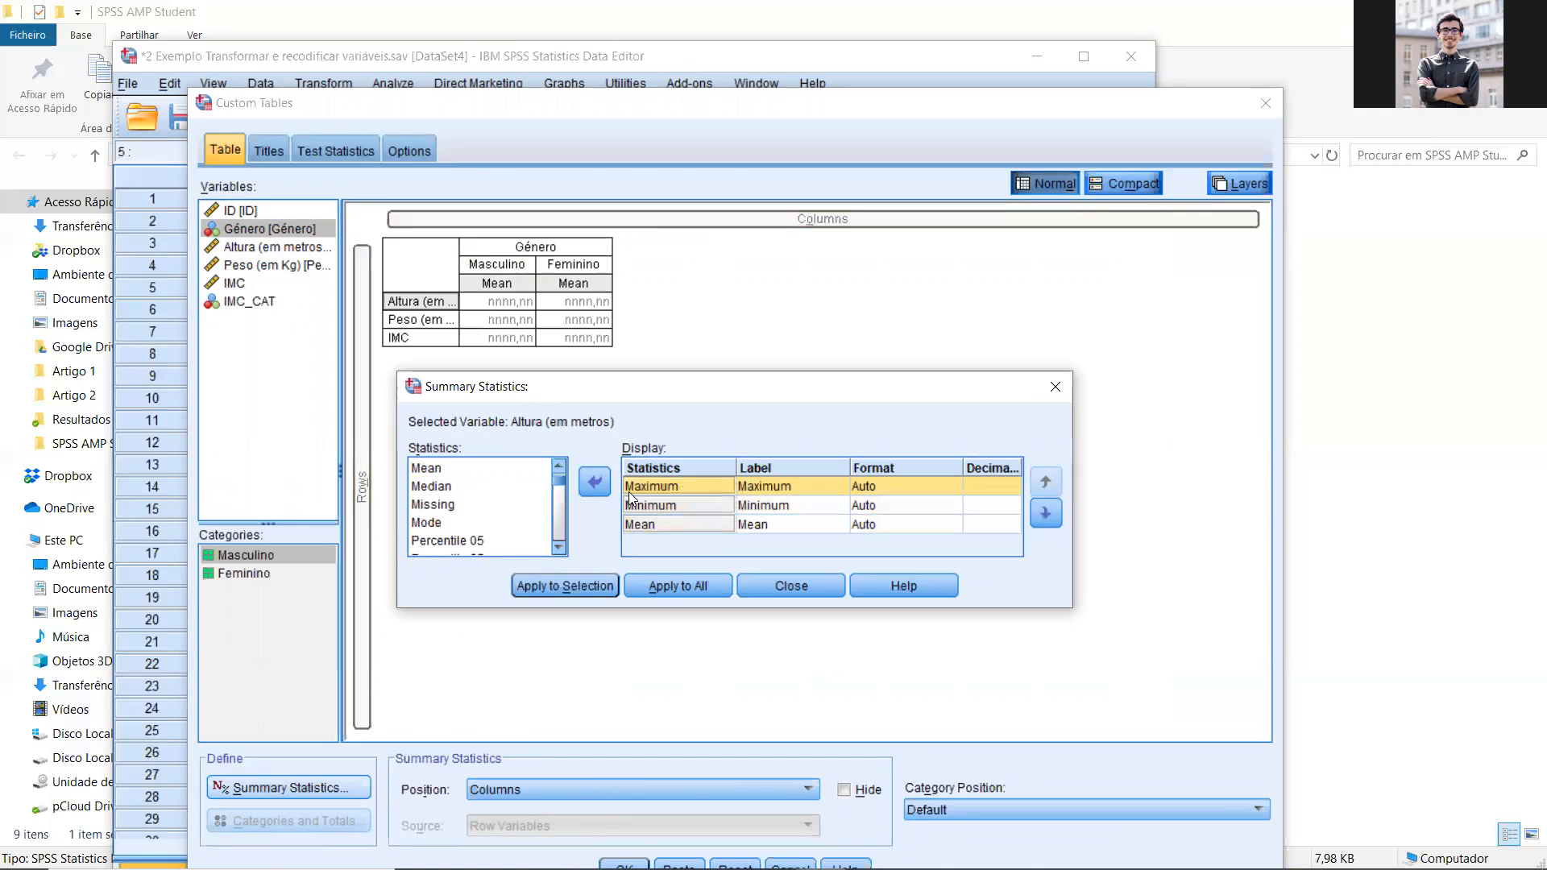
Step: Add Std. Deviation after Mean in the displayed summary statistics
{"action": "left_click", "coordinate": [465, 538]}
{"action": "key", "text": "t"}
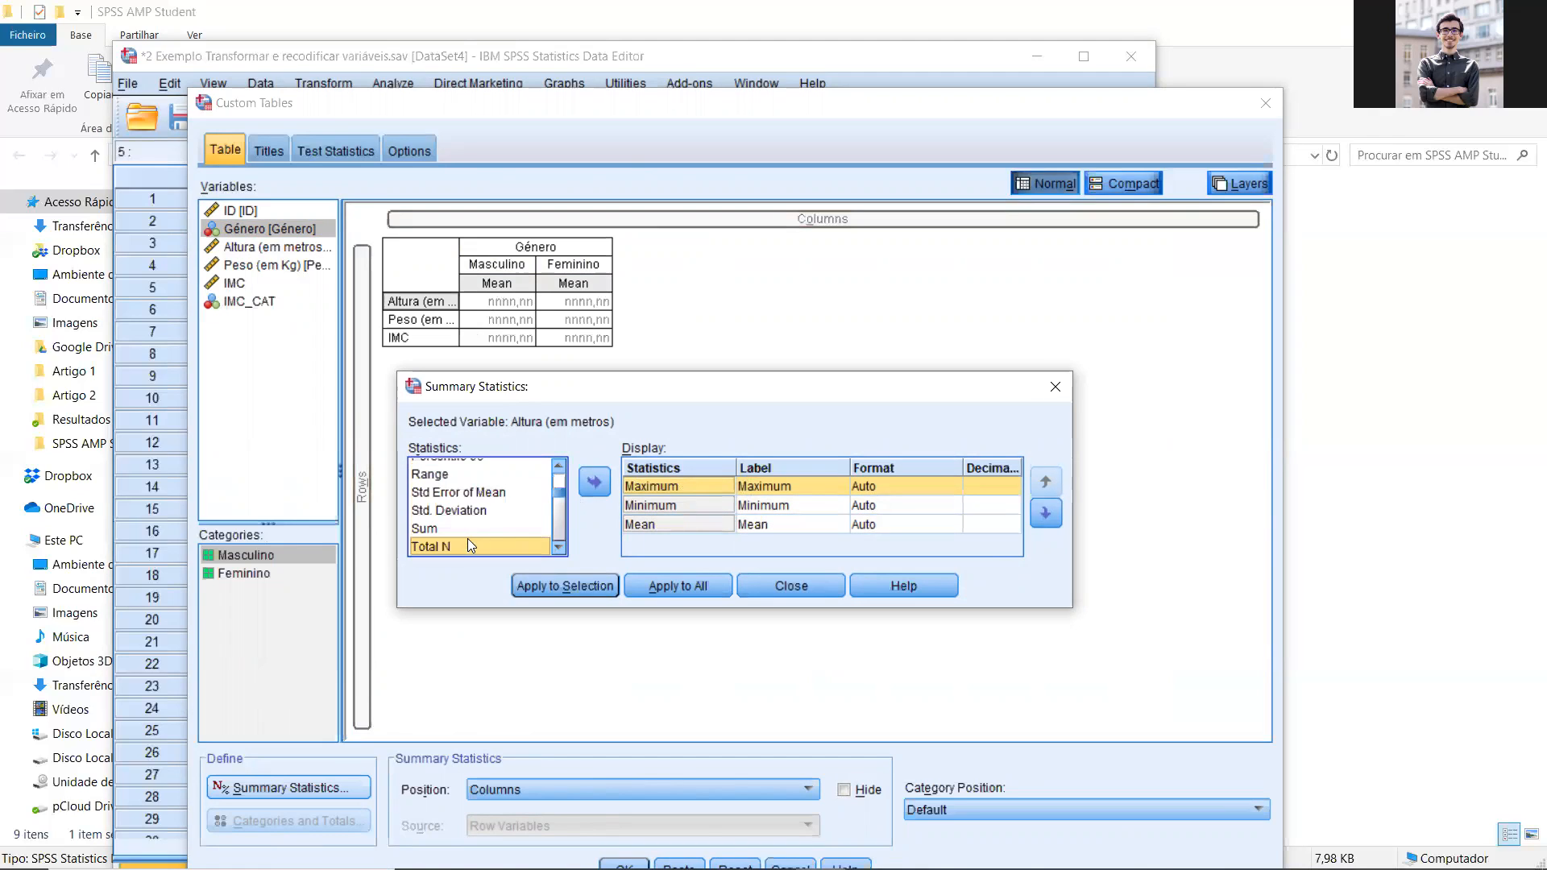
{"action": "left_click", "coordinate": [558, 465]}
{"action": "left_click", "coordinate": [498, 523]}
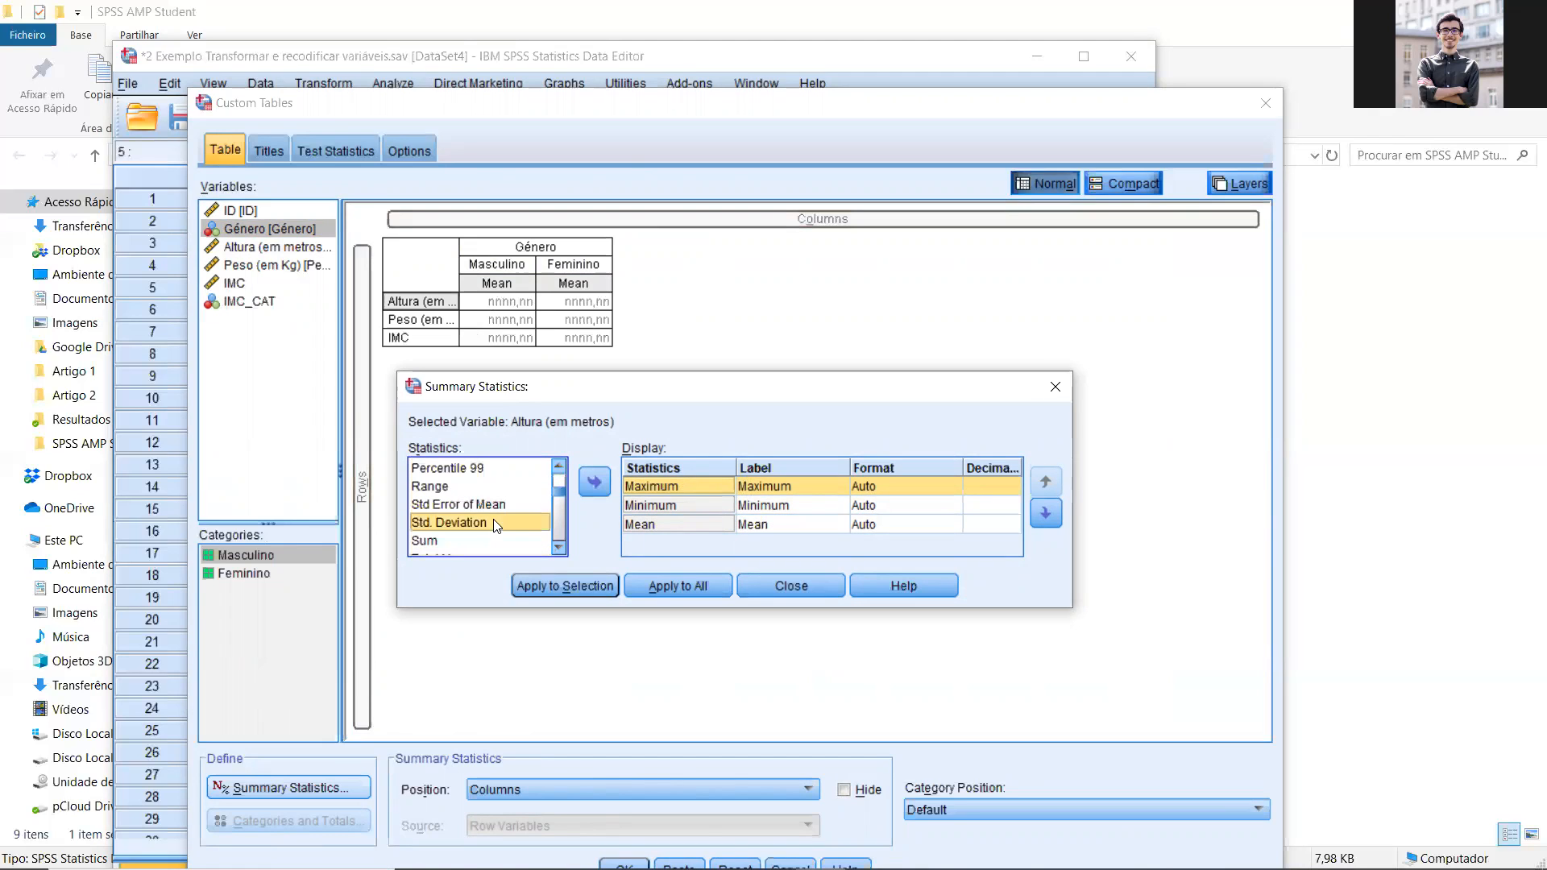
{"action": "left_click", "coordinate": [593, 488]}
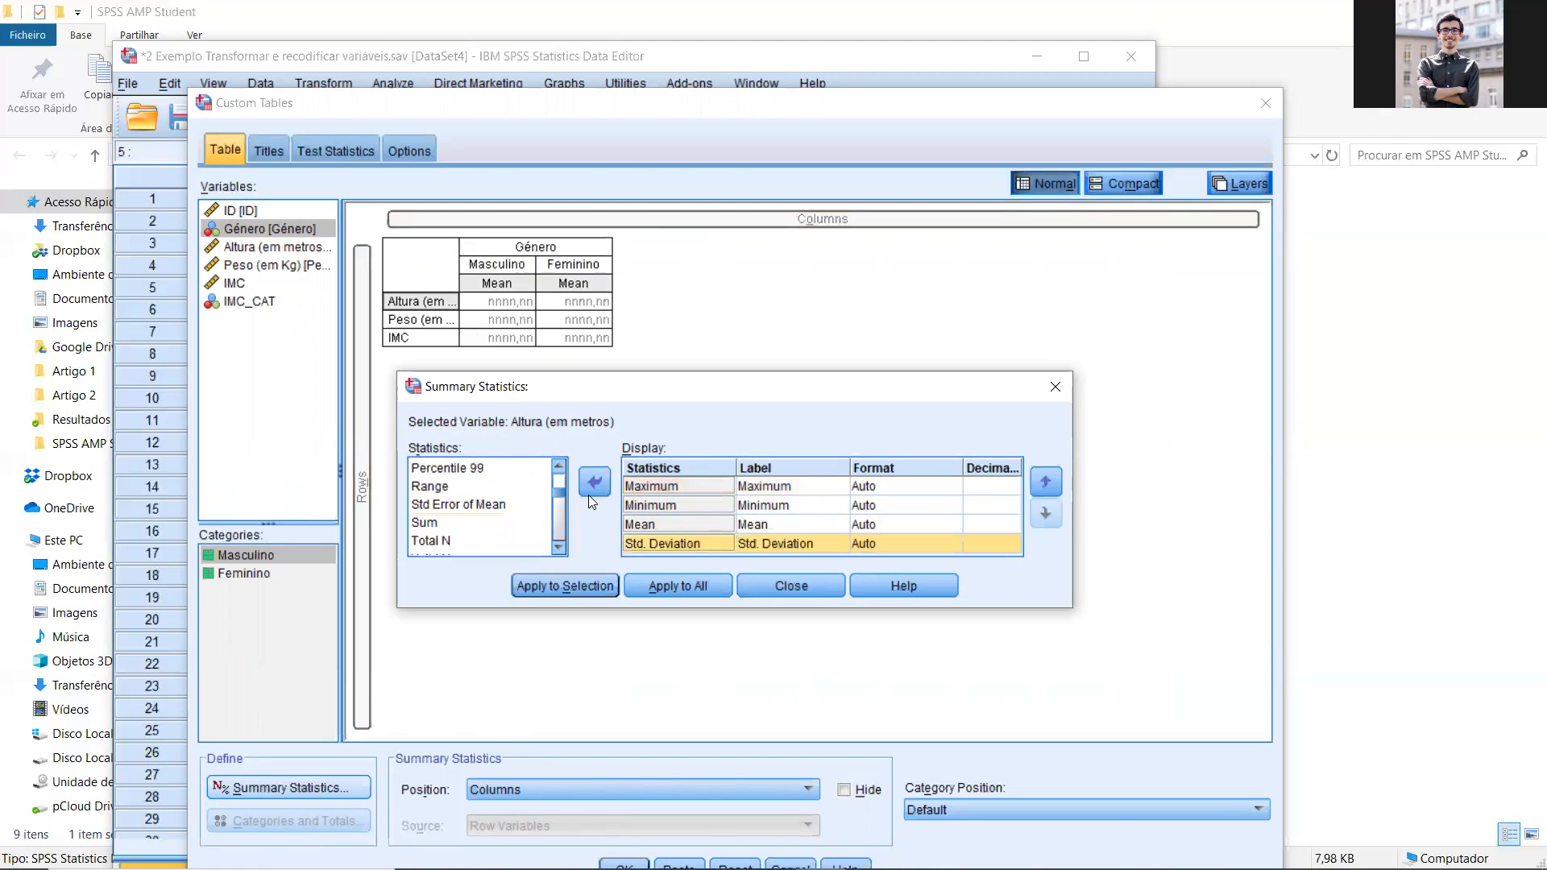
Step: Apply the chosen summary statistics to all row variables and generate the custom table
{"action": "left_click", "coordinate": [659, 587]}
{"action": "left_click_drag", "start_coordinate": [776, 113], "coordinate": [735, 53]}
{"action": "left_click", "coordinate": [586, 801]}
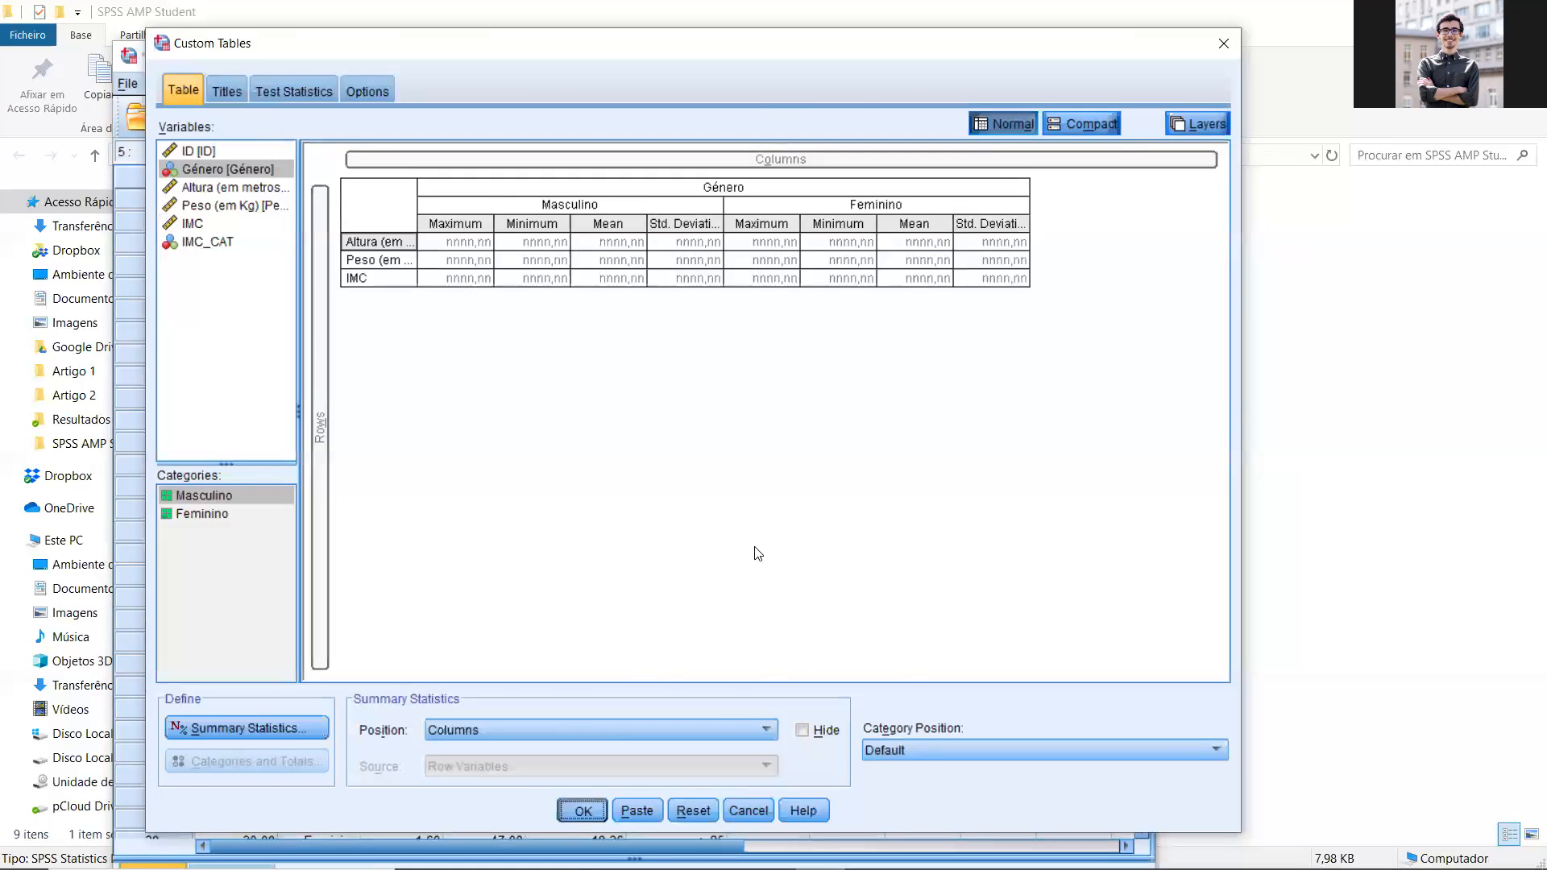
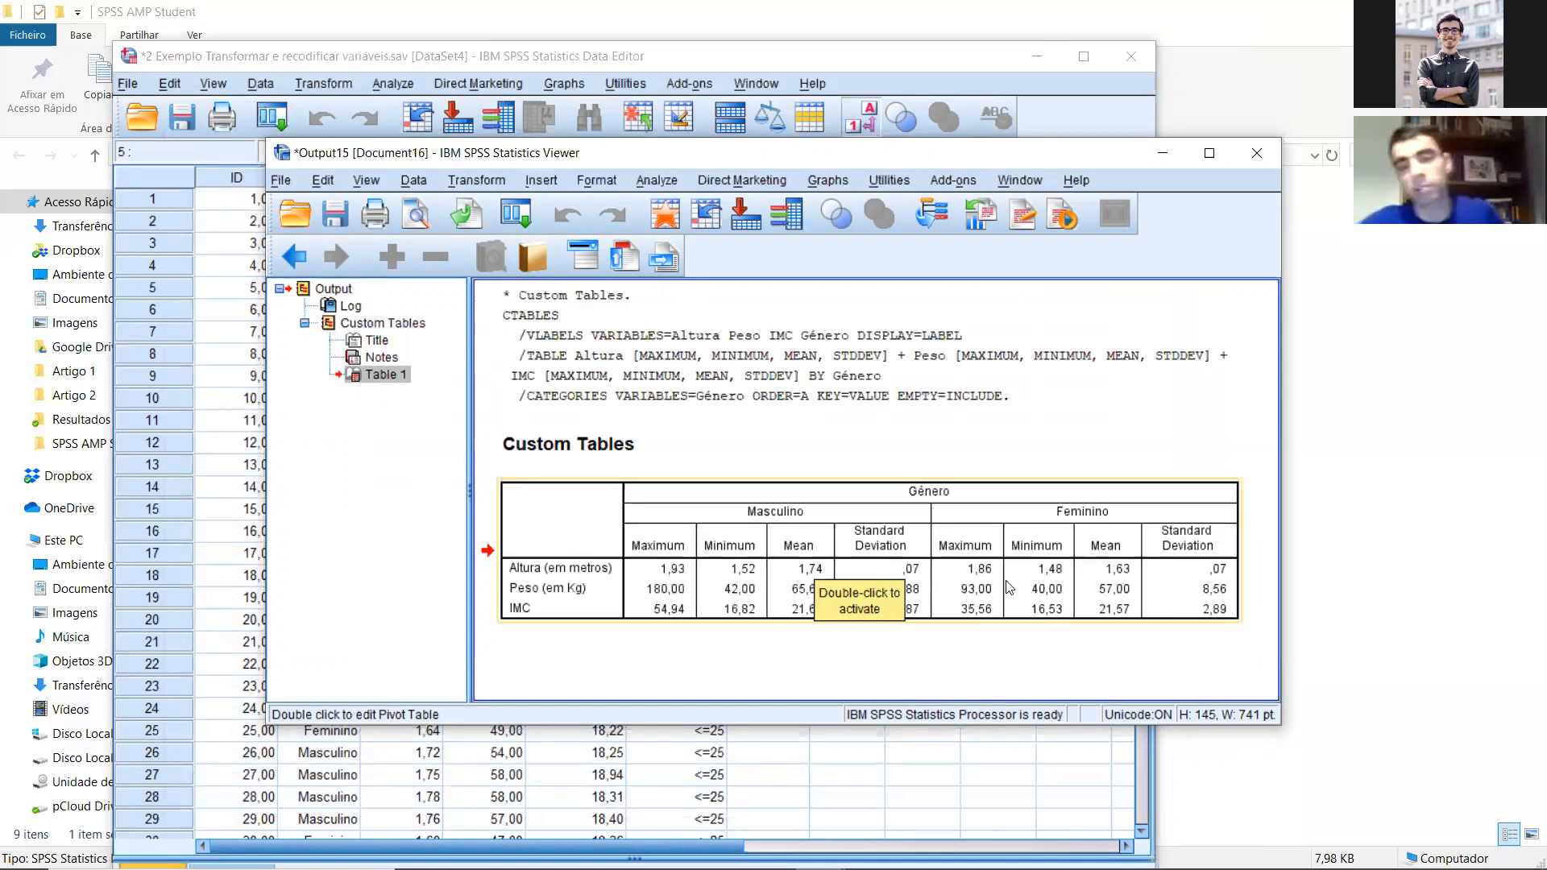
Step: Copy the custom table of Altura, Peso and IMC by Género from the output
{"action": "double_click", "coordinate": [723, 552]}
{"action": "right_click", "coordinate": [723, 552]}
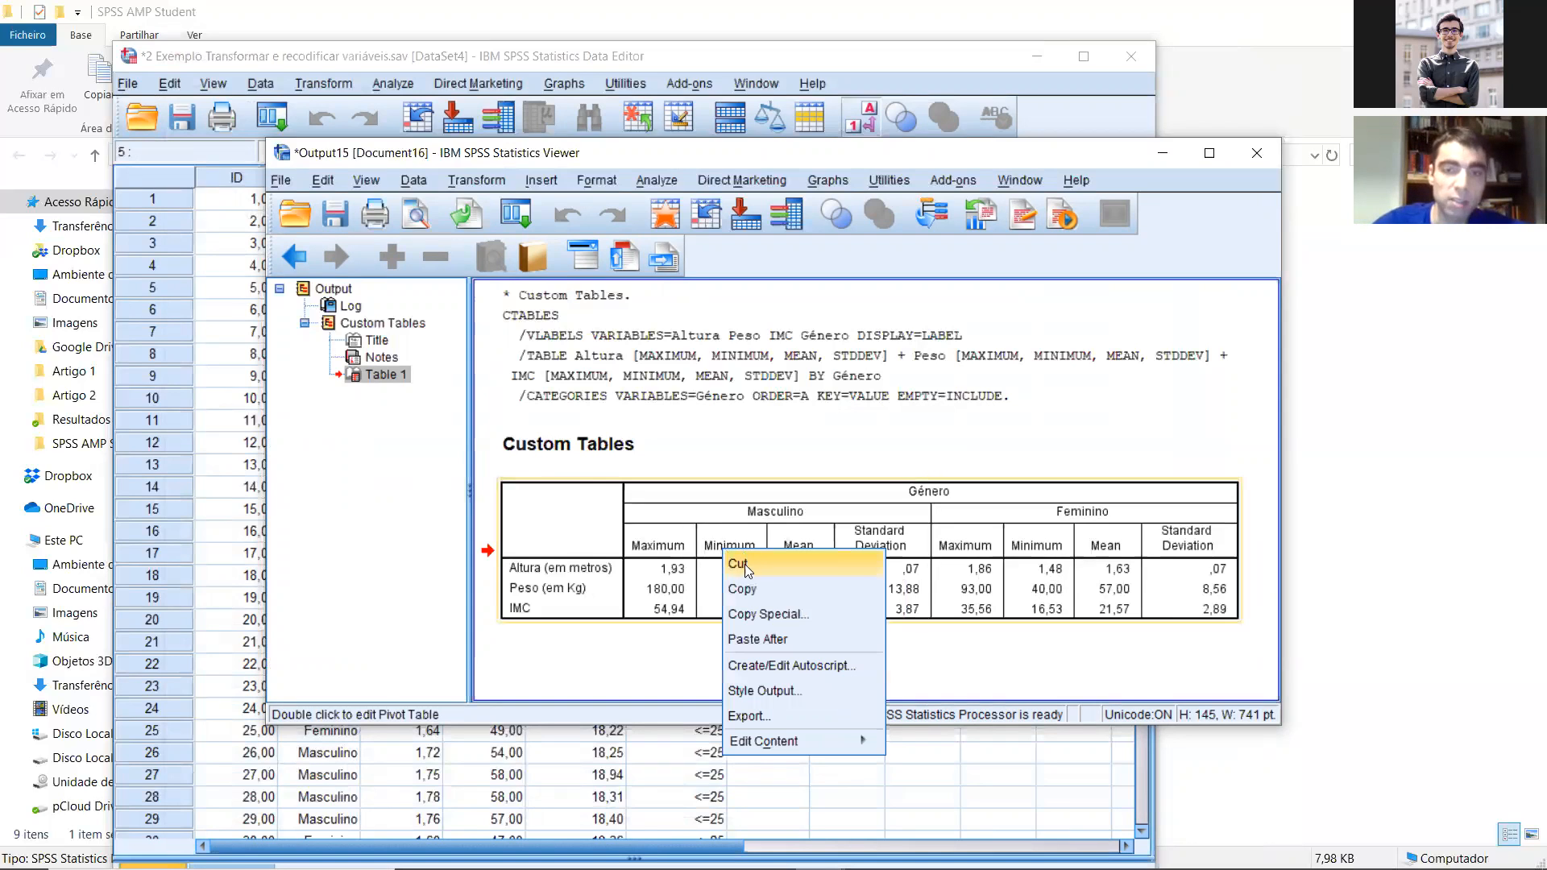
{"action": "left_click", "coordinate": [759, 590]}
{"action": "right_click", "coordinate": [718, 548]}
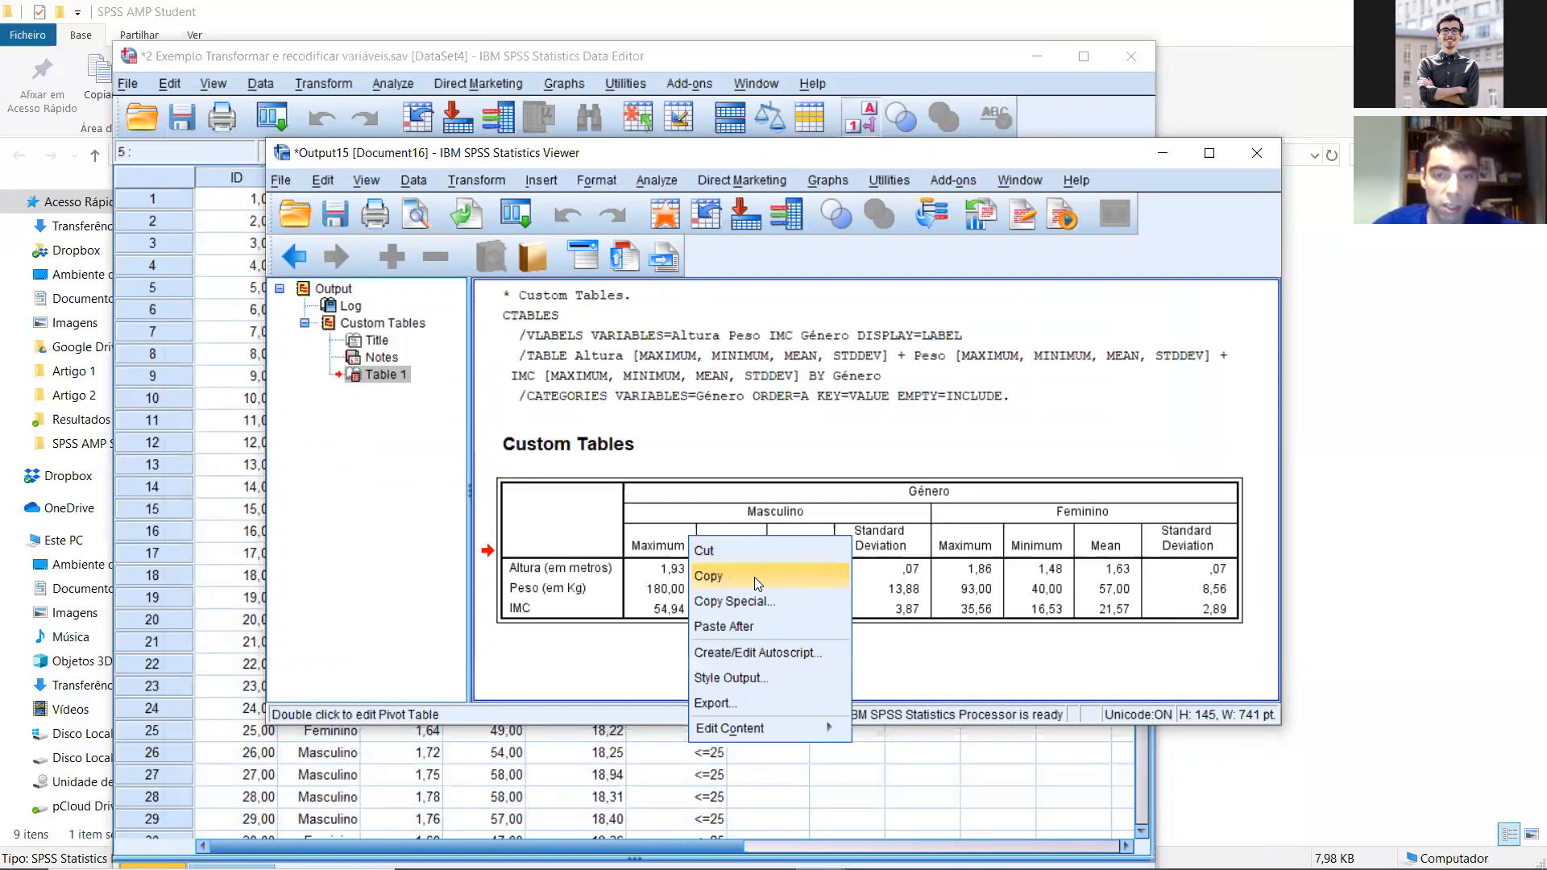
{"action": "left_click", "coordinate": [742, 577]}
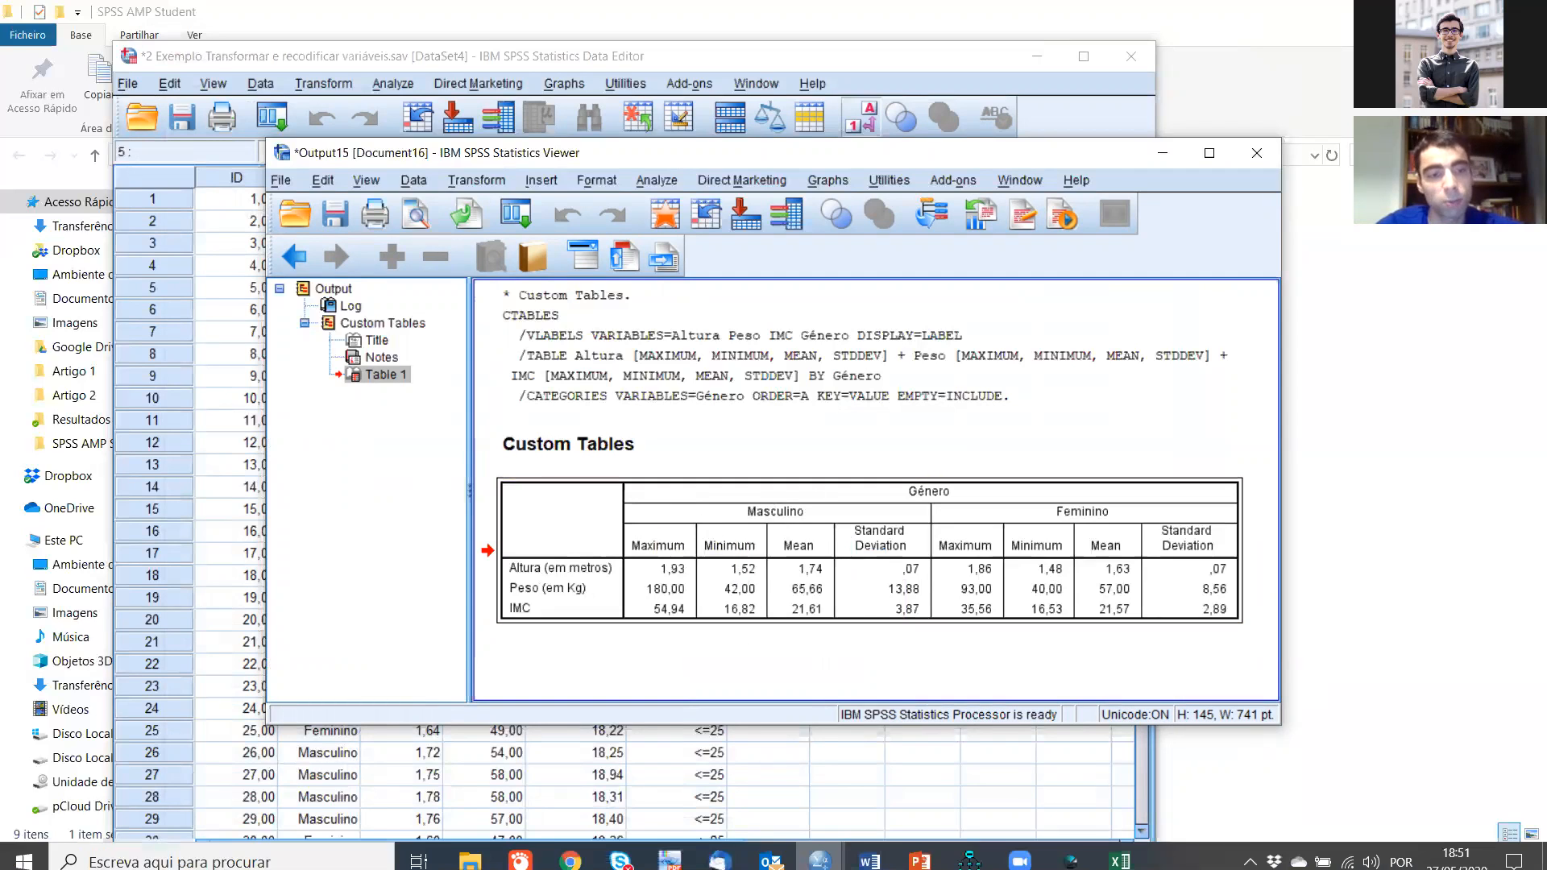
Step: Open a blank Excel workbook, paste the copied table at A1 and narrow column A slightly
{"action": "left_click", "coordinate": [25, 860]}
{"action": "left_click_drag", "start_coordinate": [101, 263], "coordinate": [147, 356]}
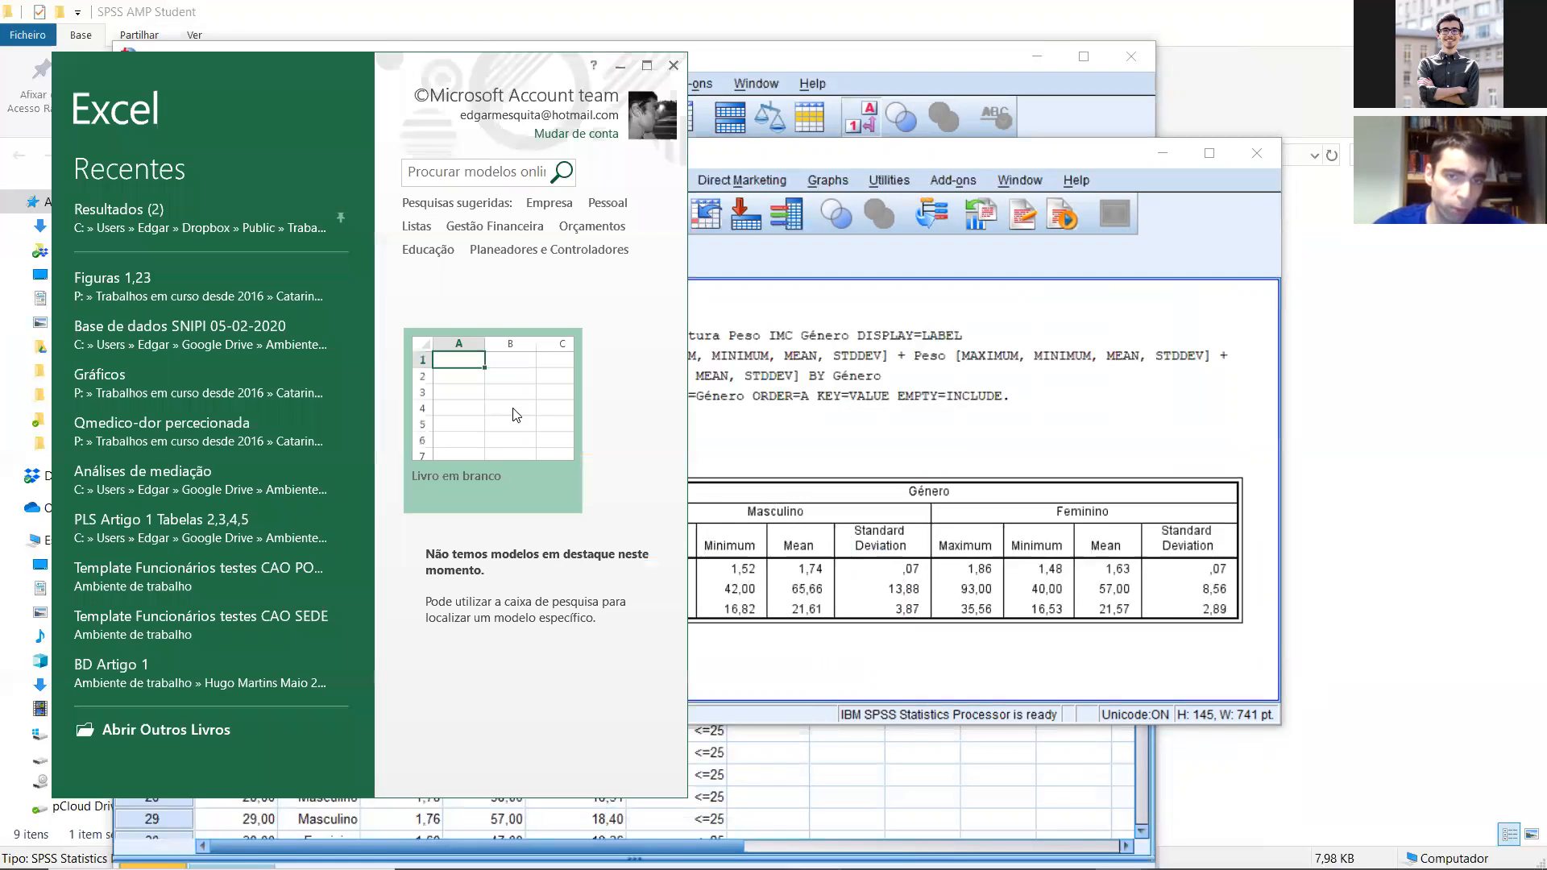
{"action": "left_click", "coordinate": [483, 392]}
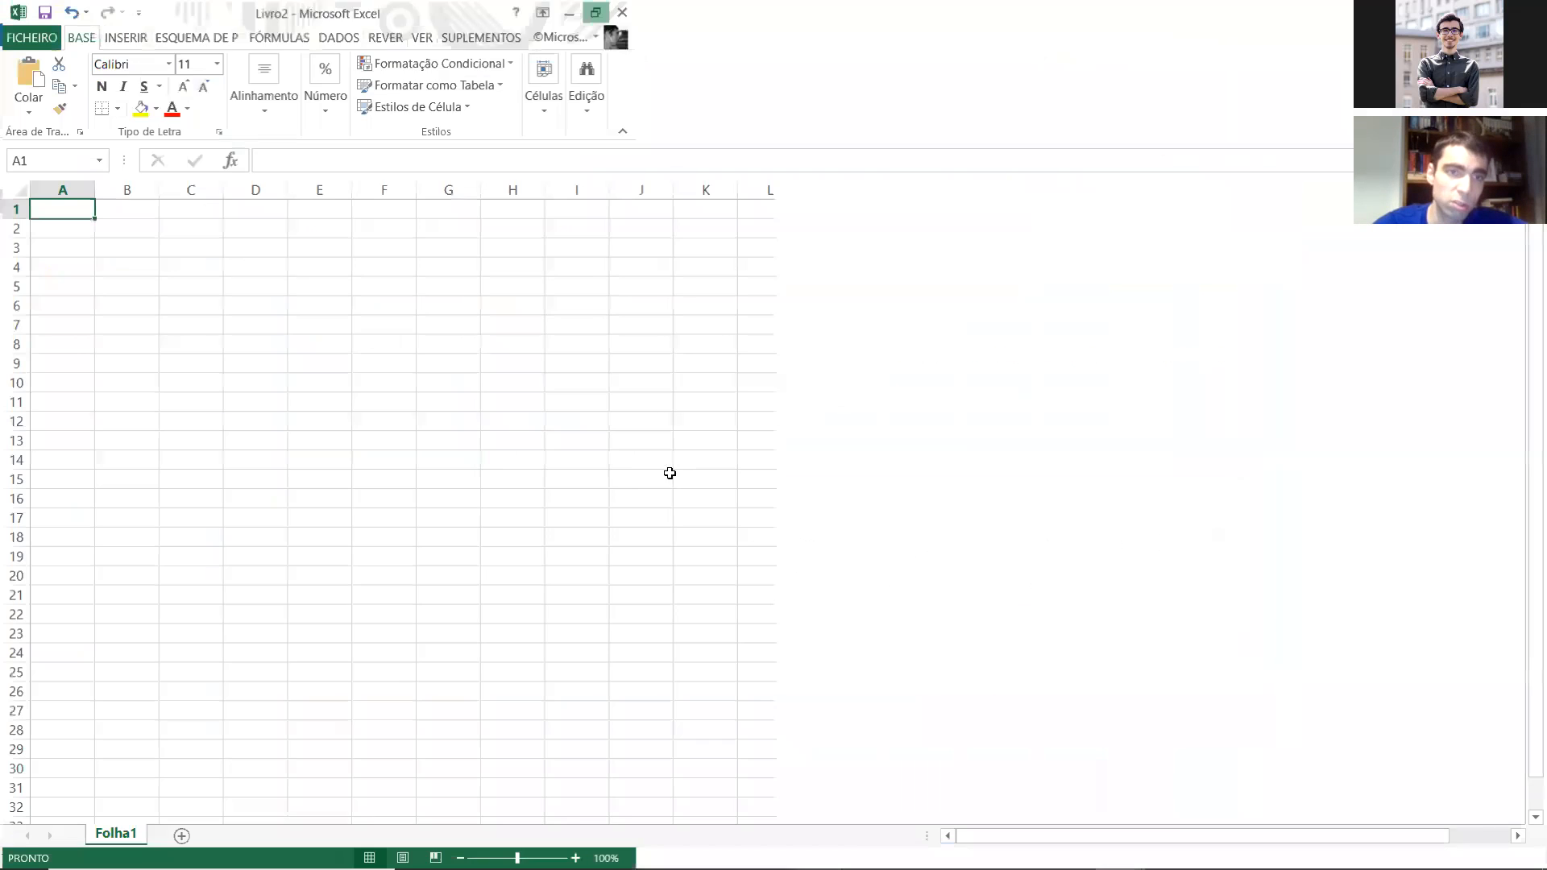
{"action": "left_click", "coordinate": [647, 65]}
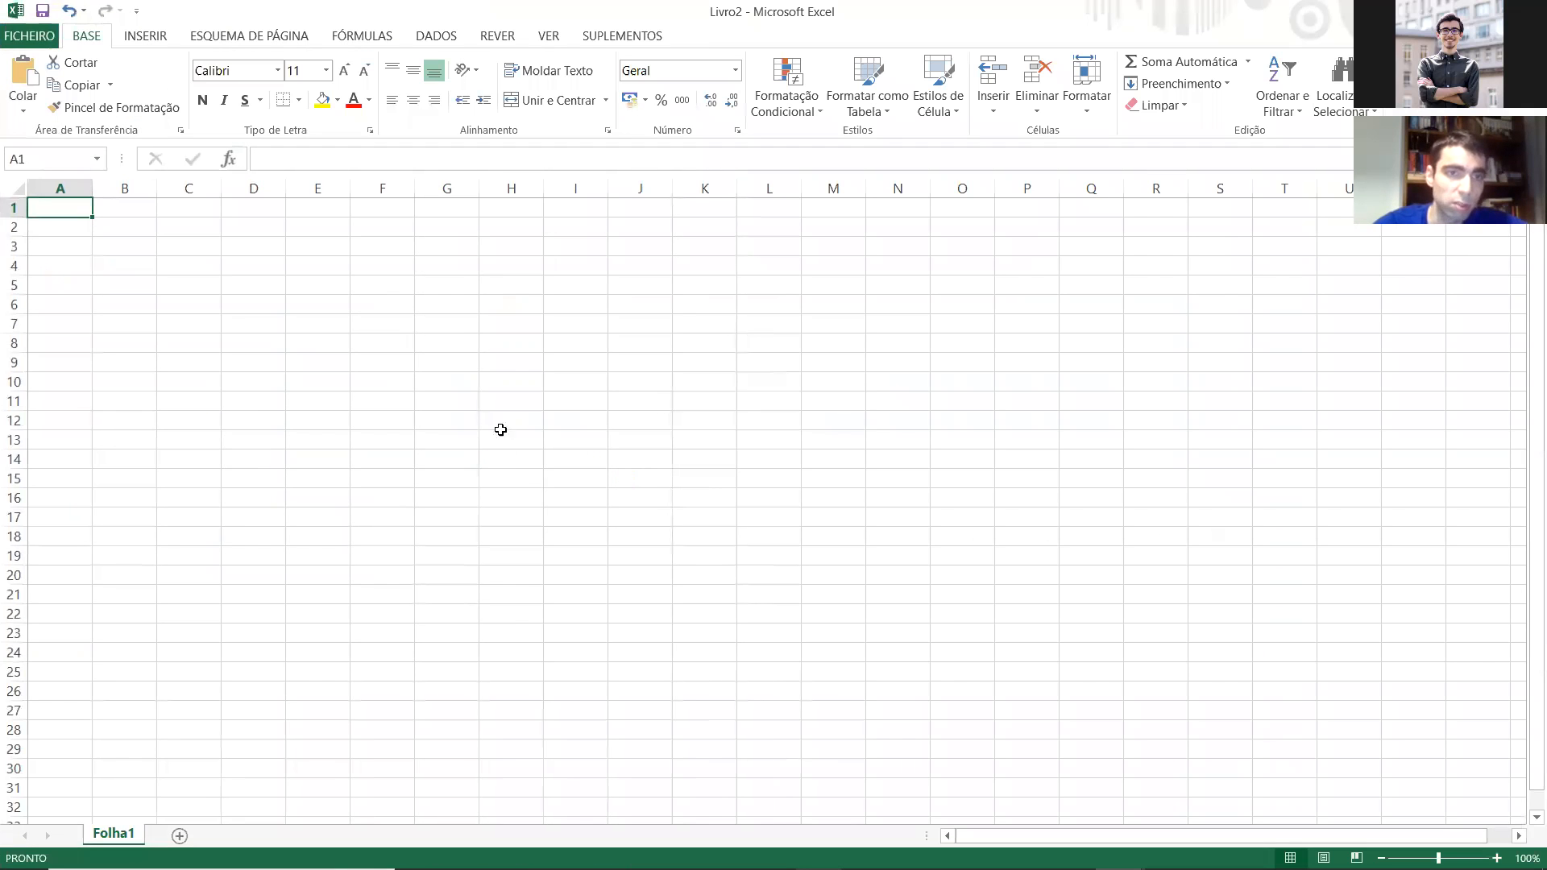
{"action": "key", "text": "ctrl+v"}
{"action": "left_click", "coordinate": [322, 442]}
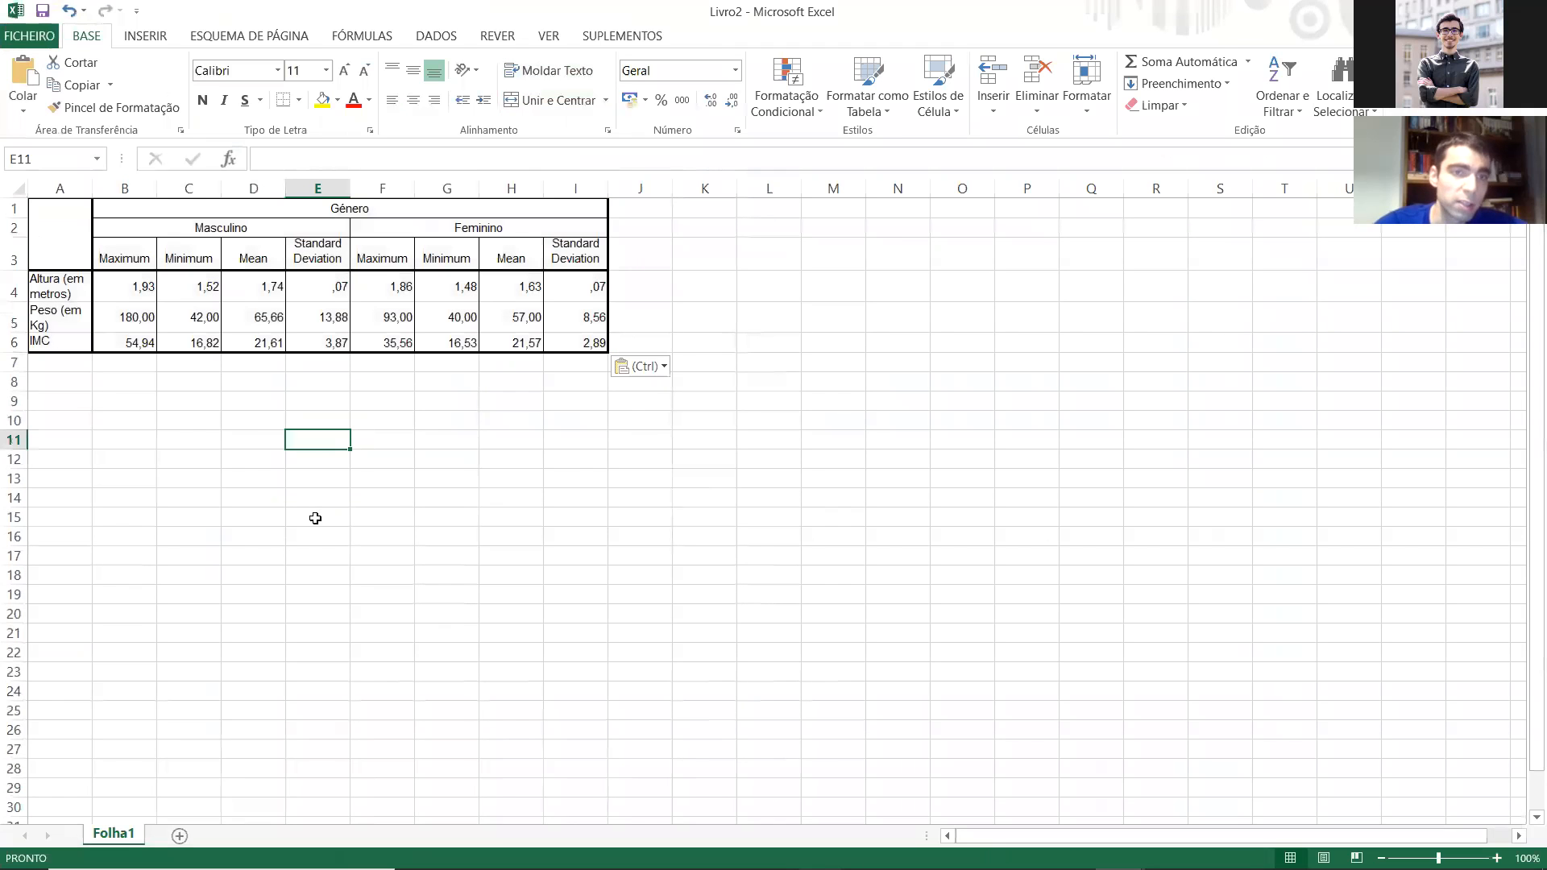
{"action": "double_click", "coordinate": [93, 188]}
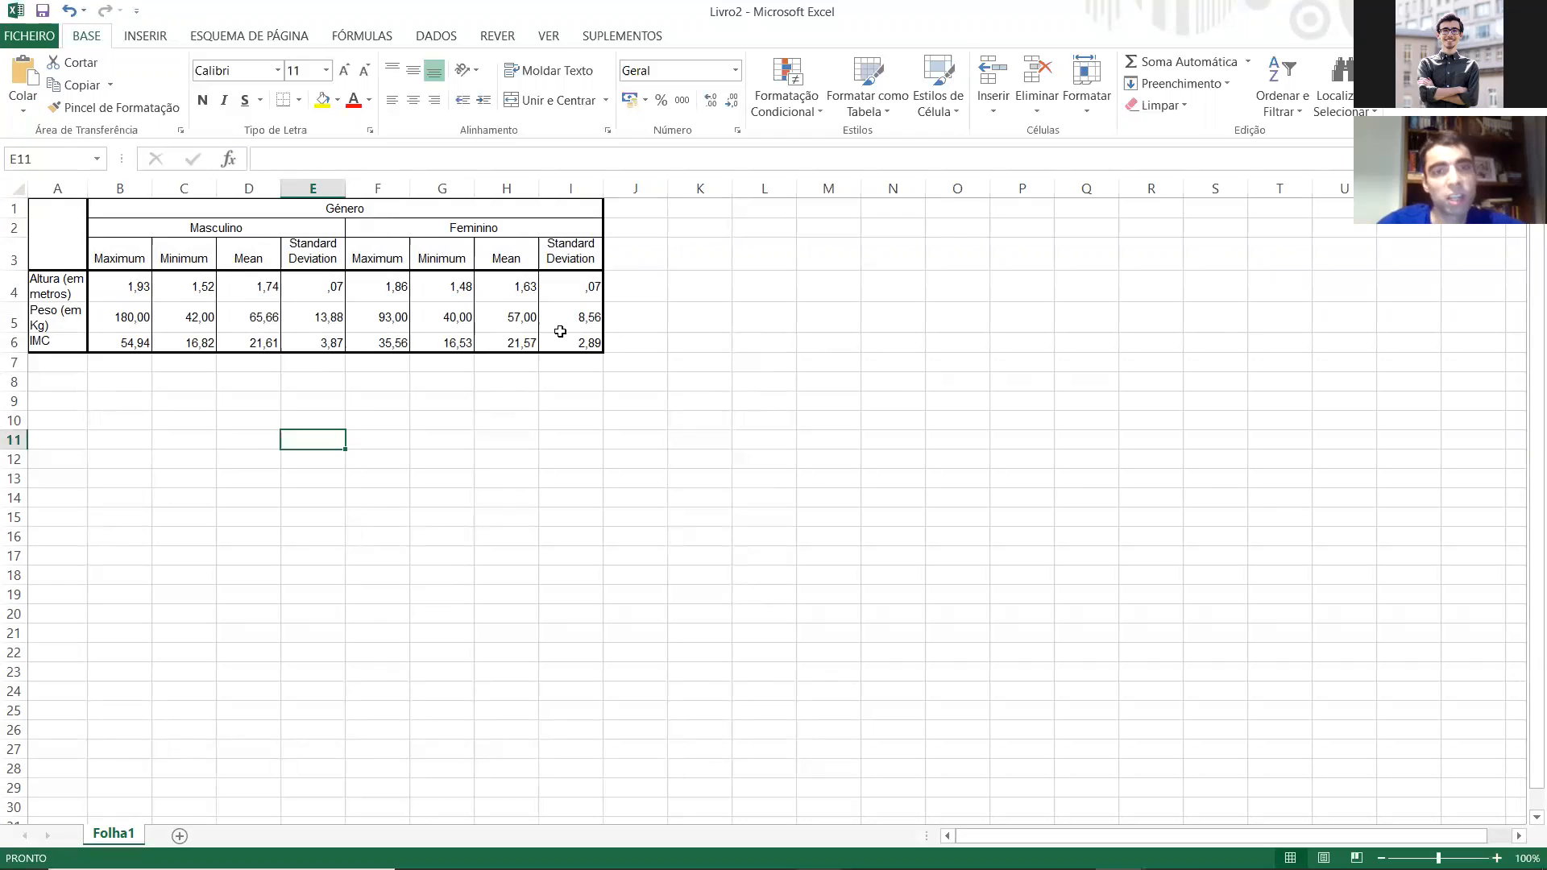
{"action": "left_click_drag", "start_coordinate": [579, 342], "coordinate": [430, 326]}
{"action": "left_click", "coordinate": [442, 536]}
{"action": "left_click", "coordinate": [442, 459]}
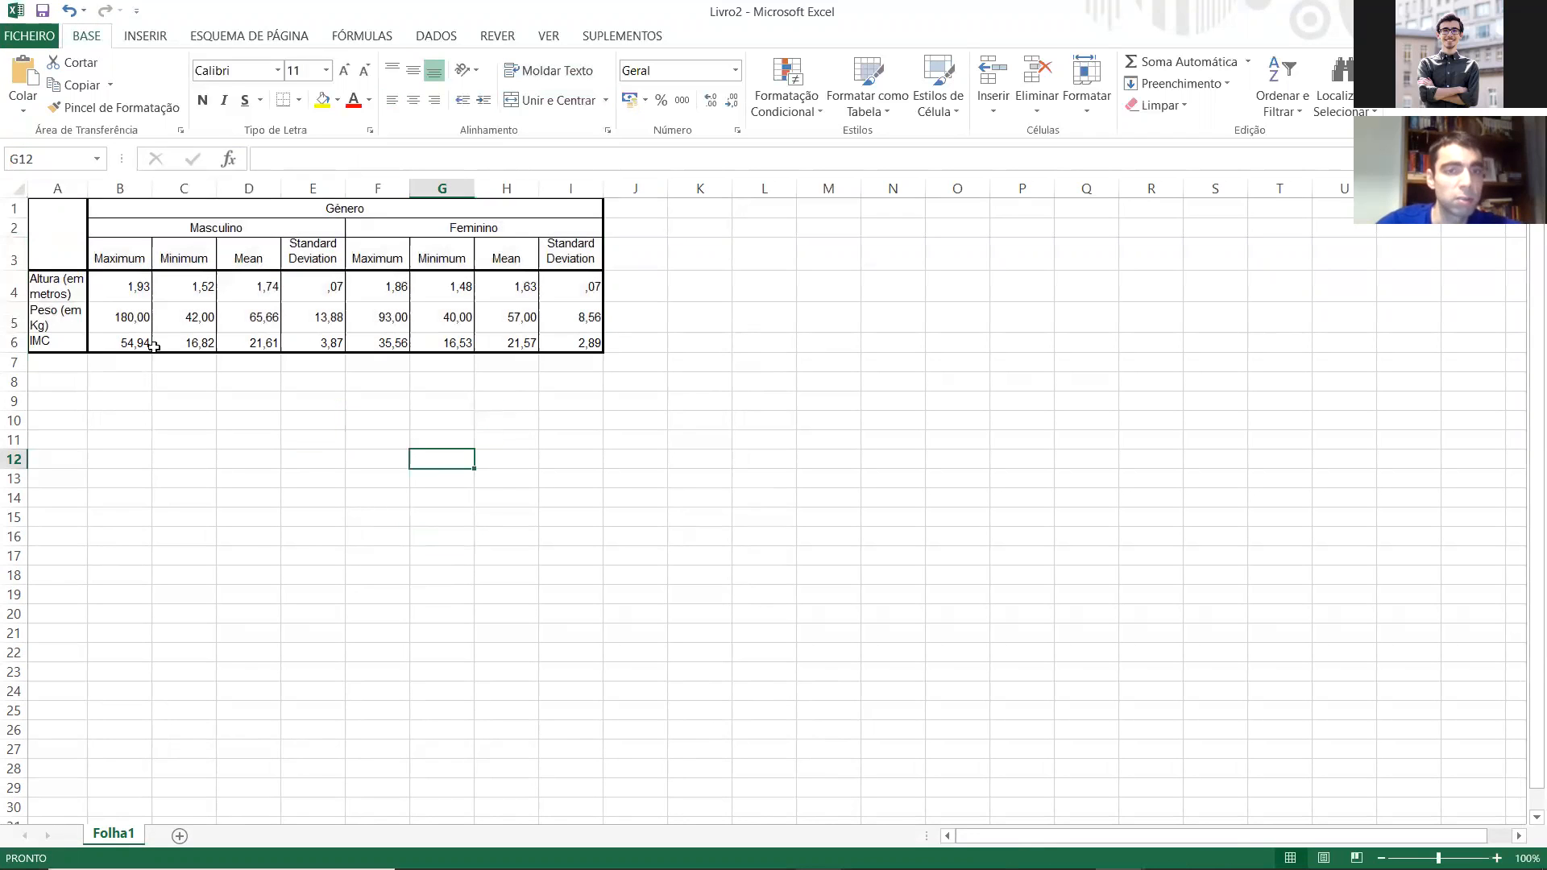
Step: Format the statistics in cells B4:I6 with the Número category
{"action": "left_click_drag", "start_coordinate": [137, 286], "coordinate": [586, 336]}
{"action": "key", "text": "ctrl+v"}
{"action": "left_click", "coordinate": [1035, 411]}
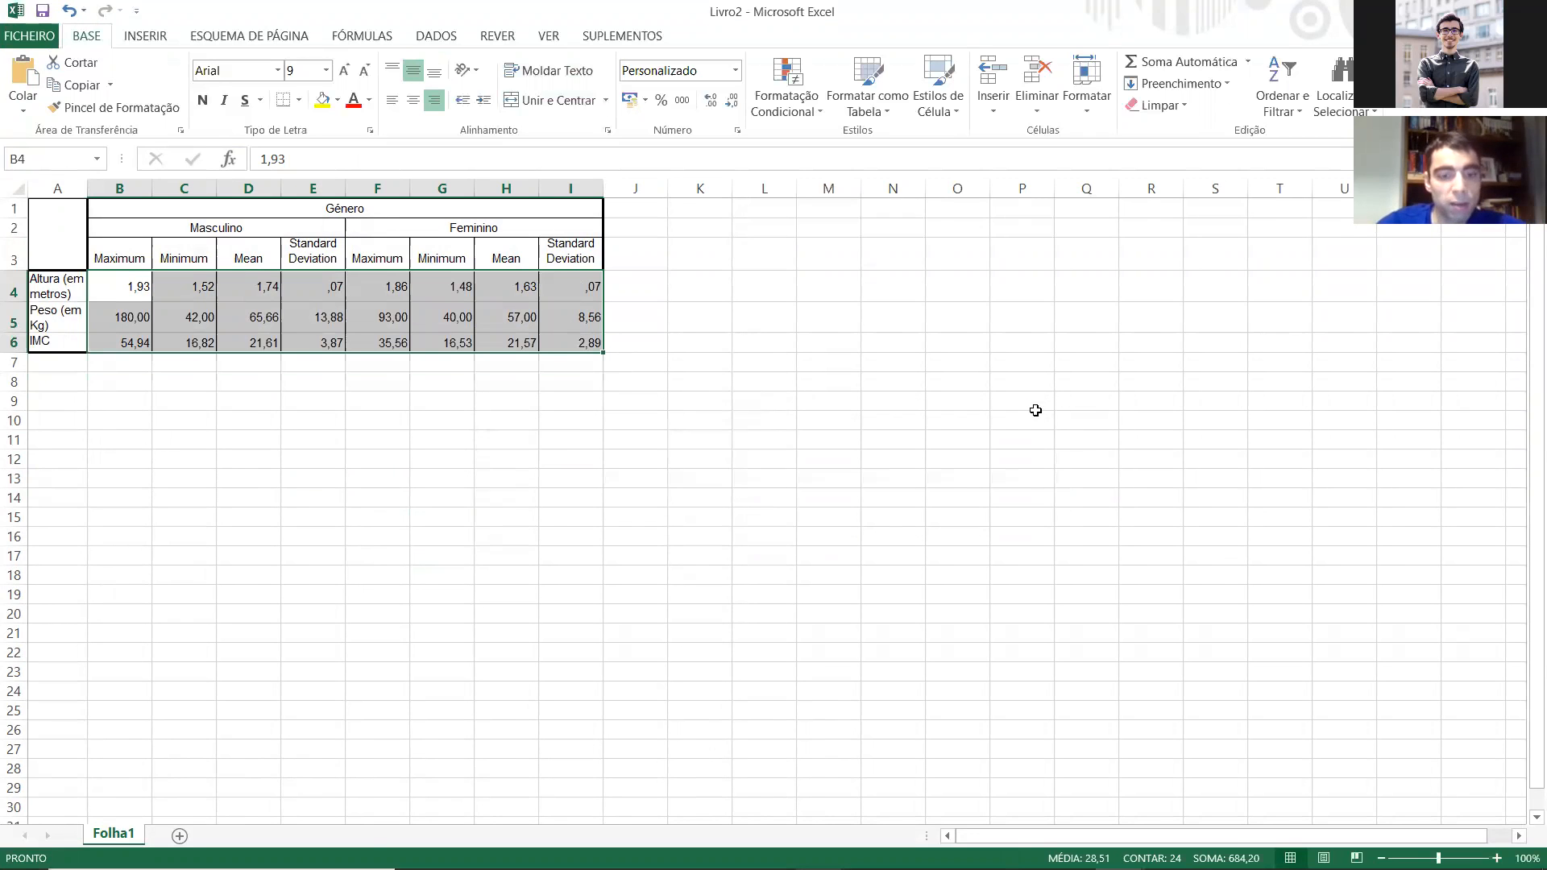
{"action": "right_click", "coordinate": [538, 316]}
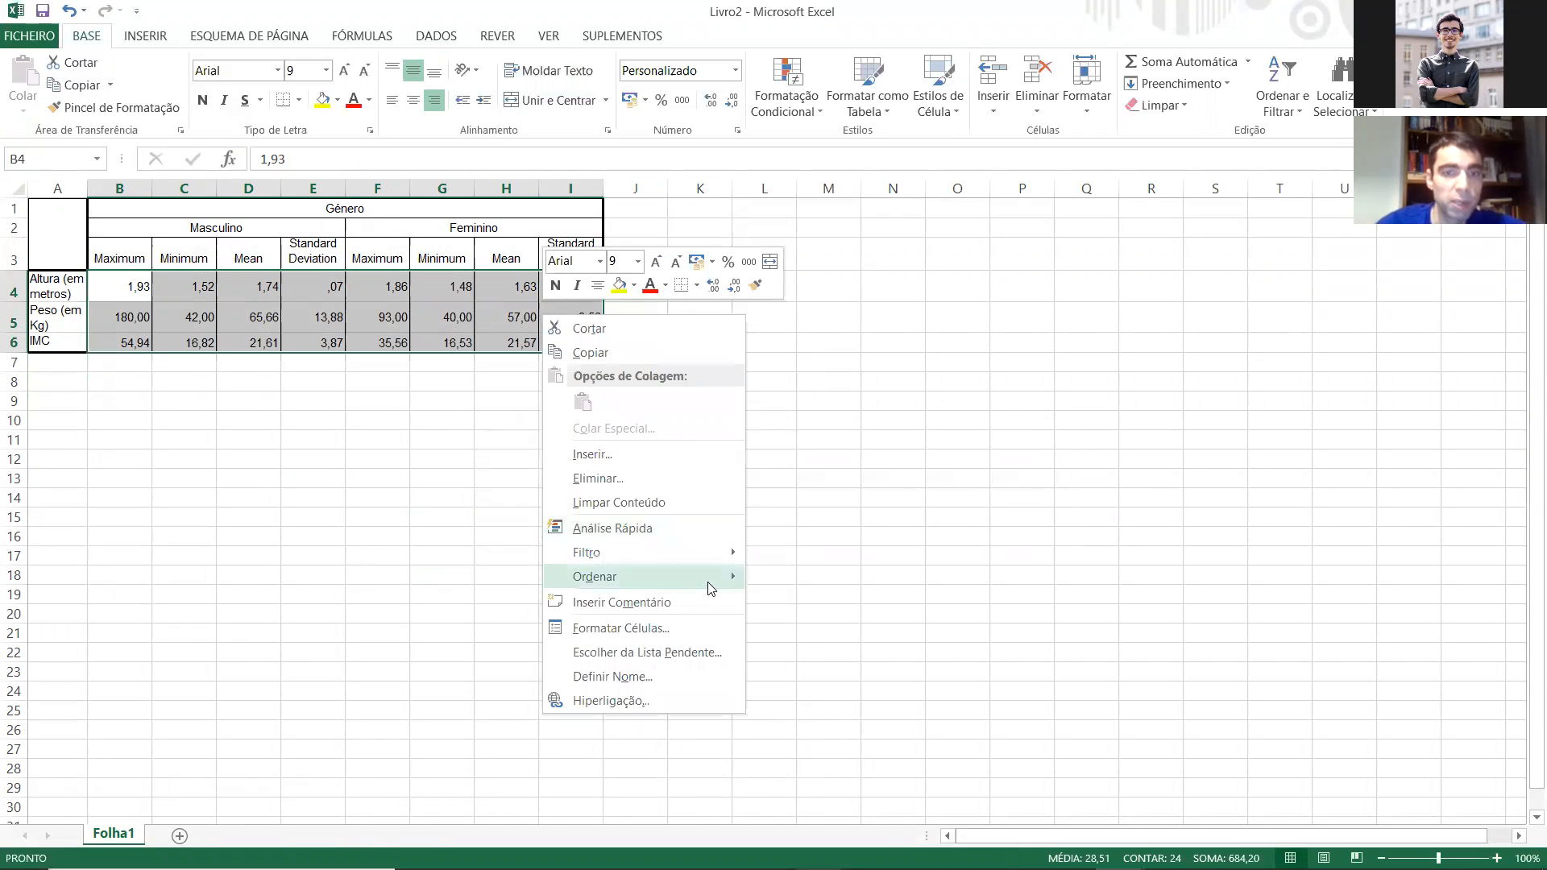
{"action": "left_click", "coordinate": [672, 628]}
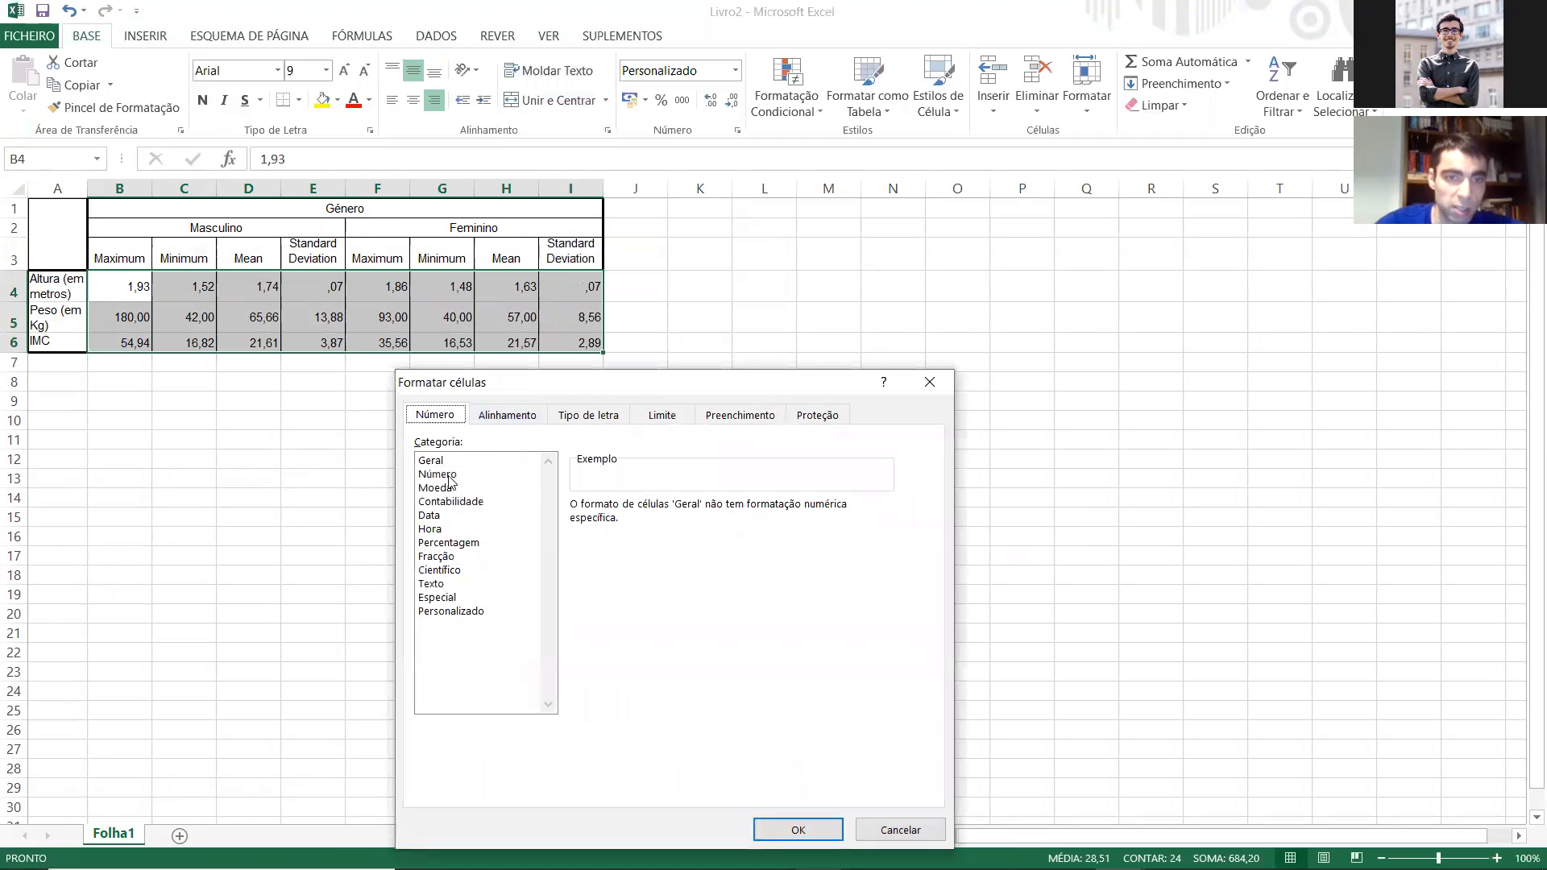
{"action": "left_click", "coordinate": [449, 477]}
{"action": "left_click", "coordinate": [799, 830]}
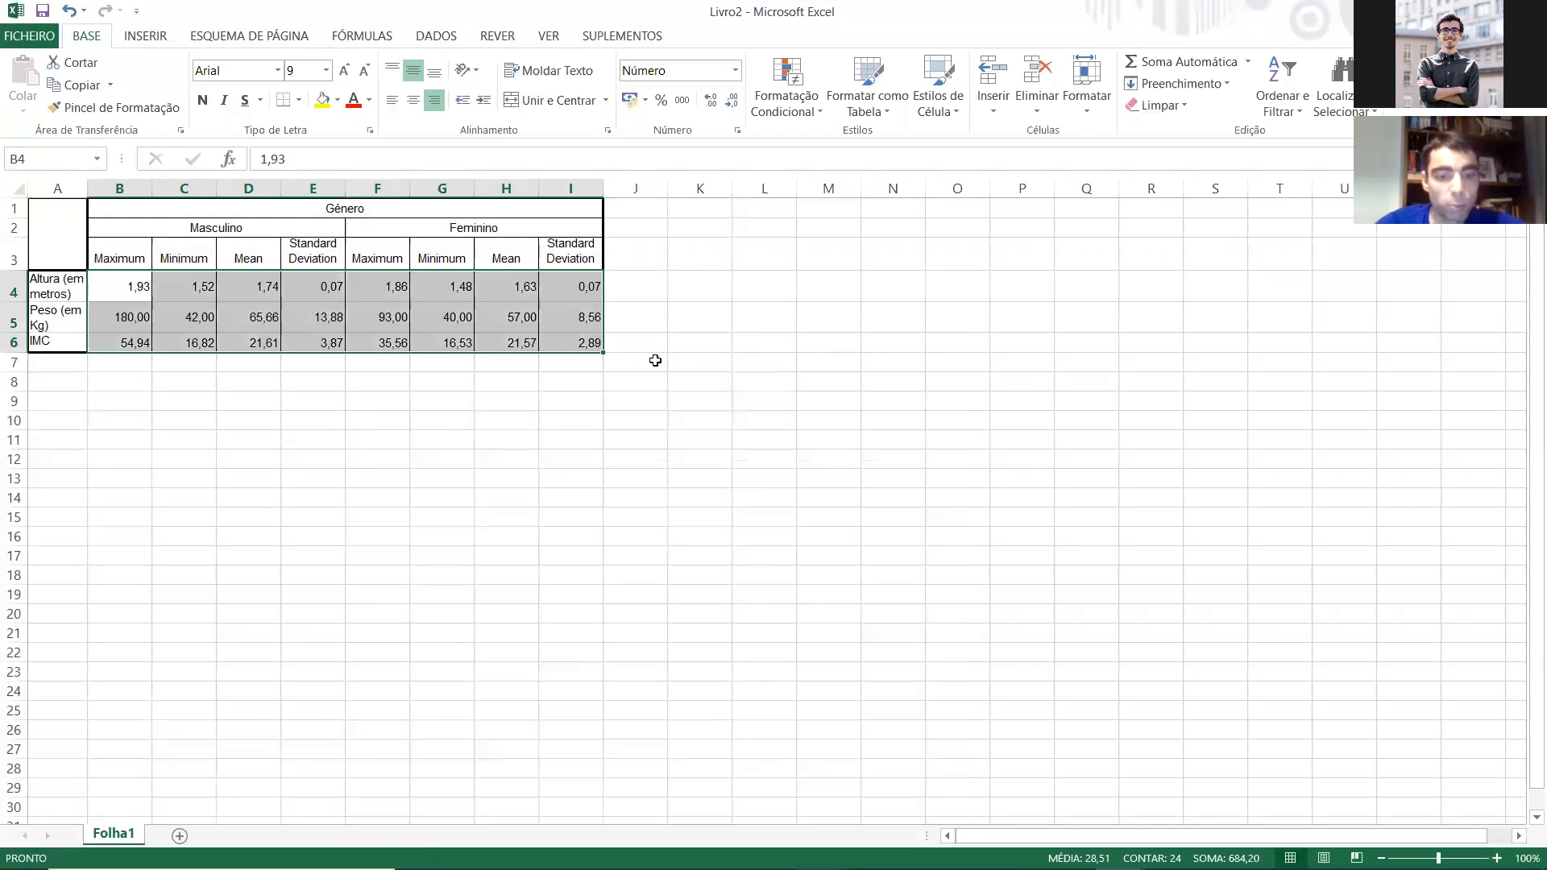
Step: Paste the values of B4:I6 into a blank Notepad document and copy them back as plain text
{"action": "key", "text": "ctrl+c"}
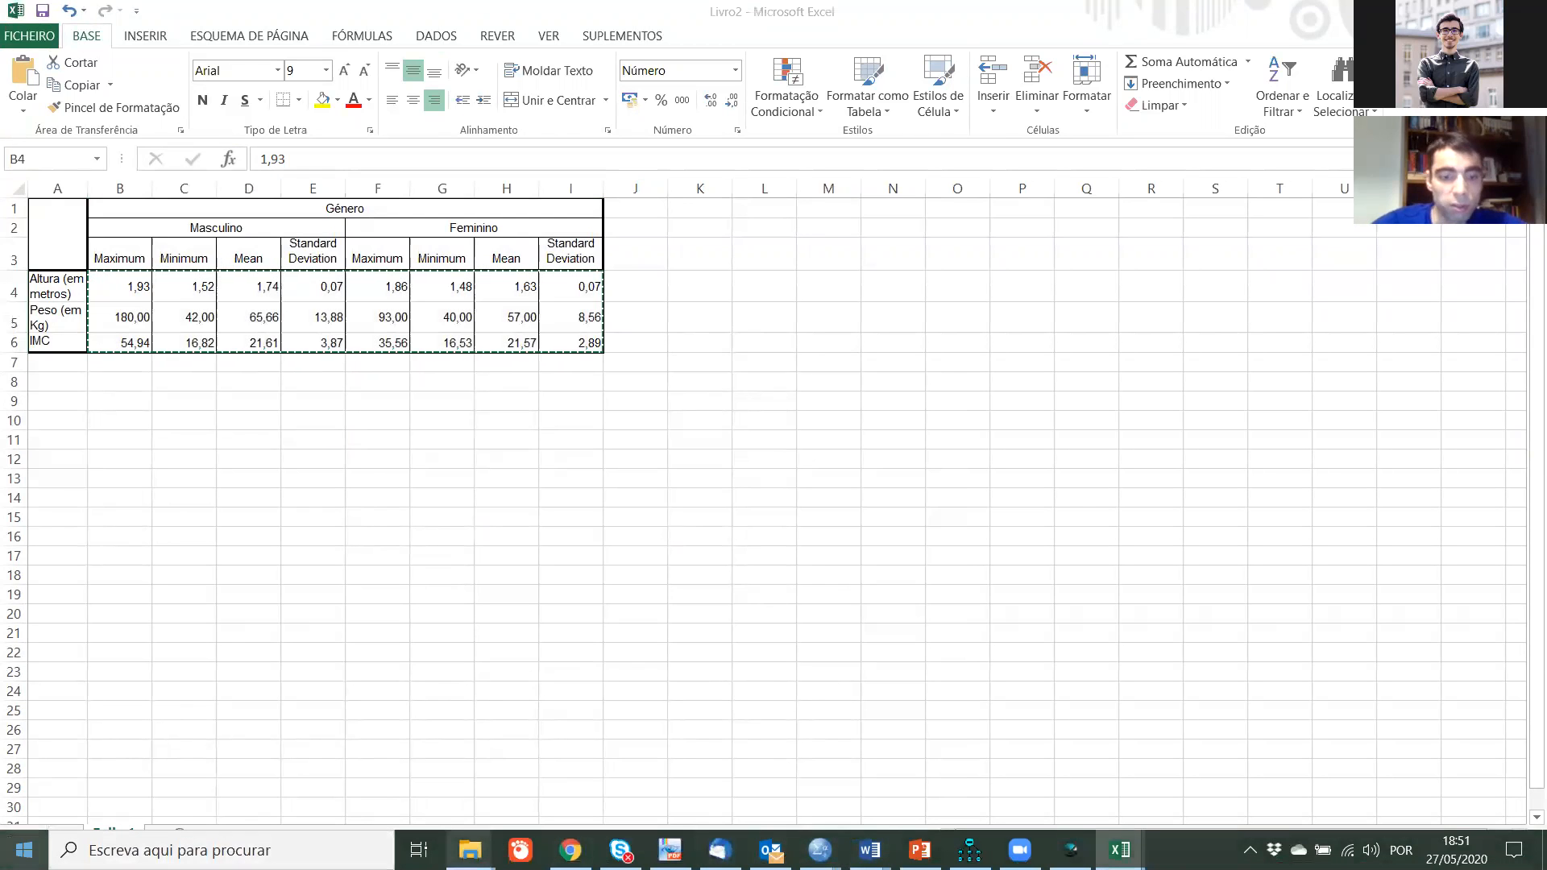
{"action": "left_click", "coordinate": [22, 848]}
{"action": "type", "text": "blo"}
{"action": "key", "text": "Return"}
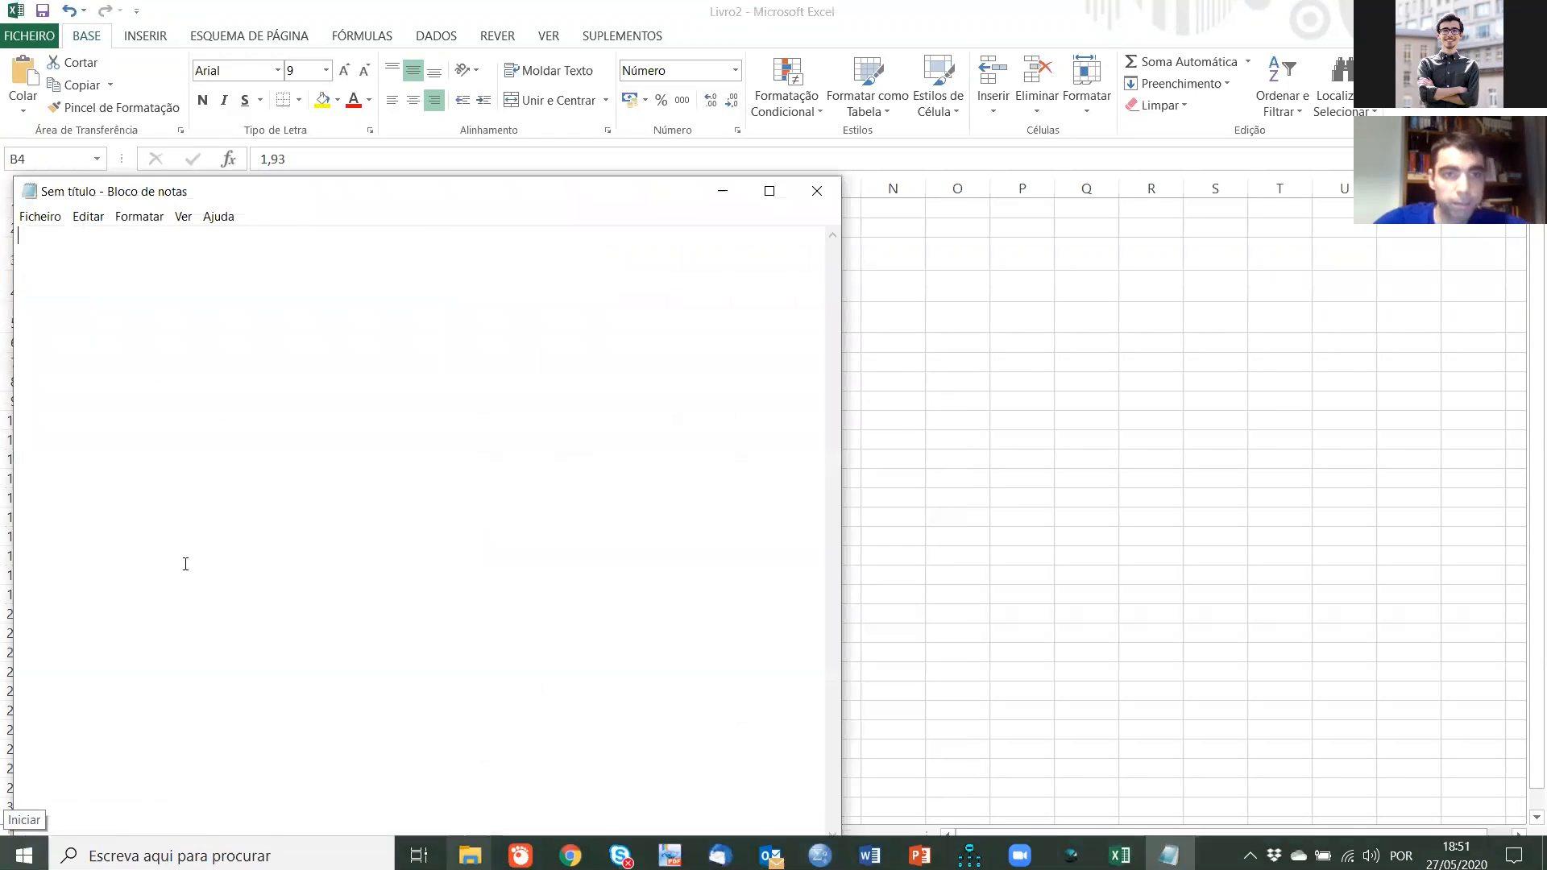
{"action": "key", "text": "ctrl+v"}
{"action": "key", "text": "ctrl+a"}
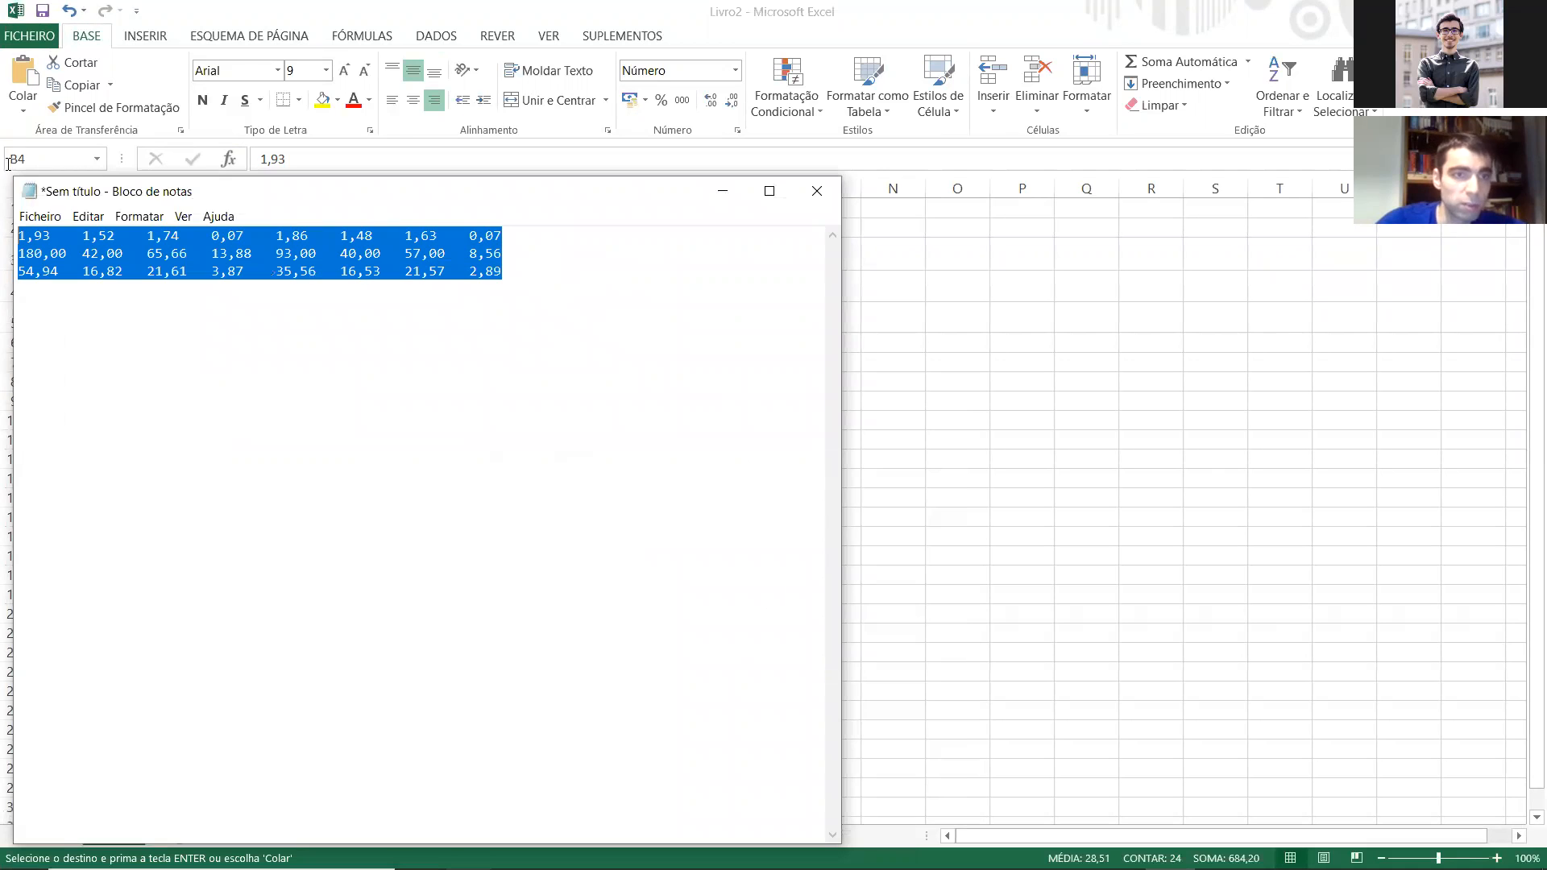
{"action": "key", "text": "ctrl+c"}
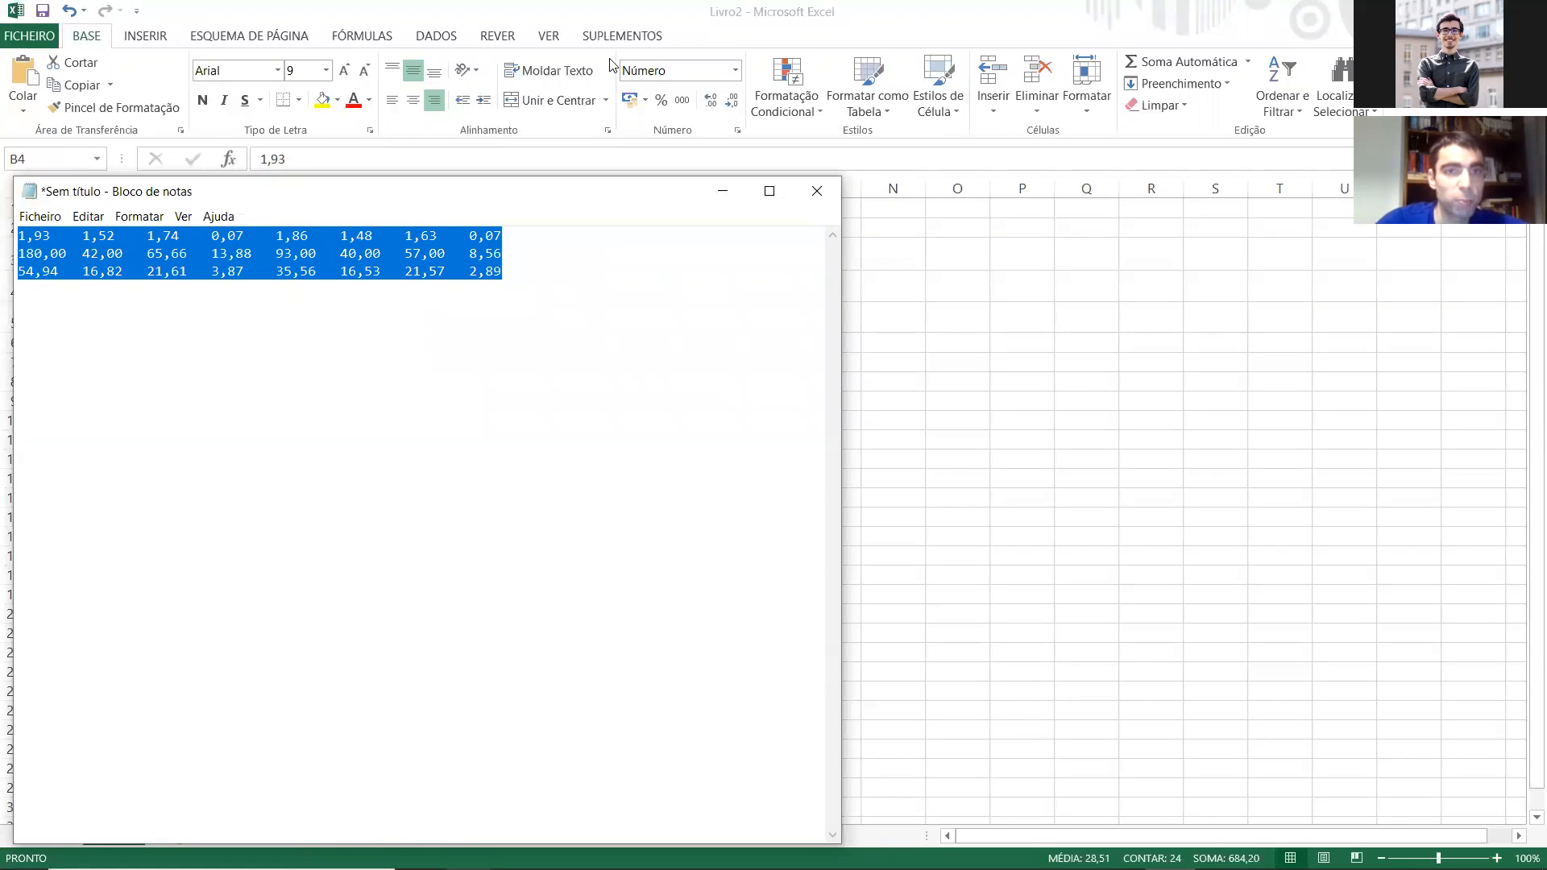
Step: Back in Excel, clear B4:I6, format the cells as Texto and paste in the plain-text values
{"action": "key", "text": "alt+Tab"}
{"action": "key", "text": "Delete"}
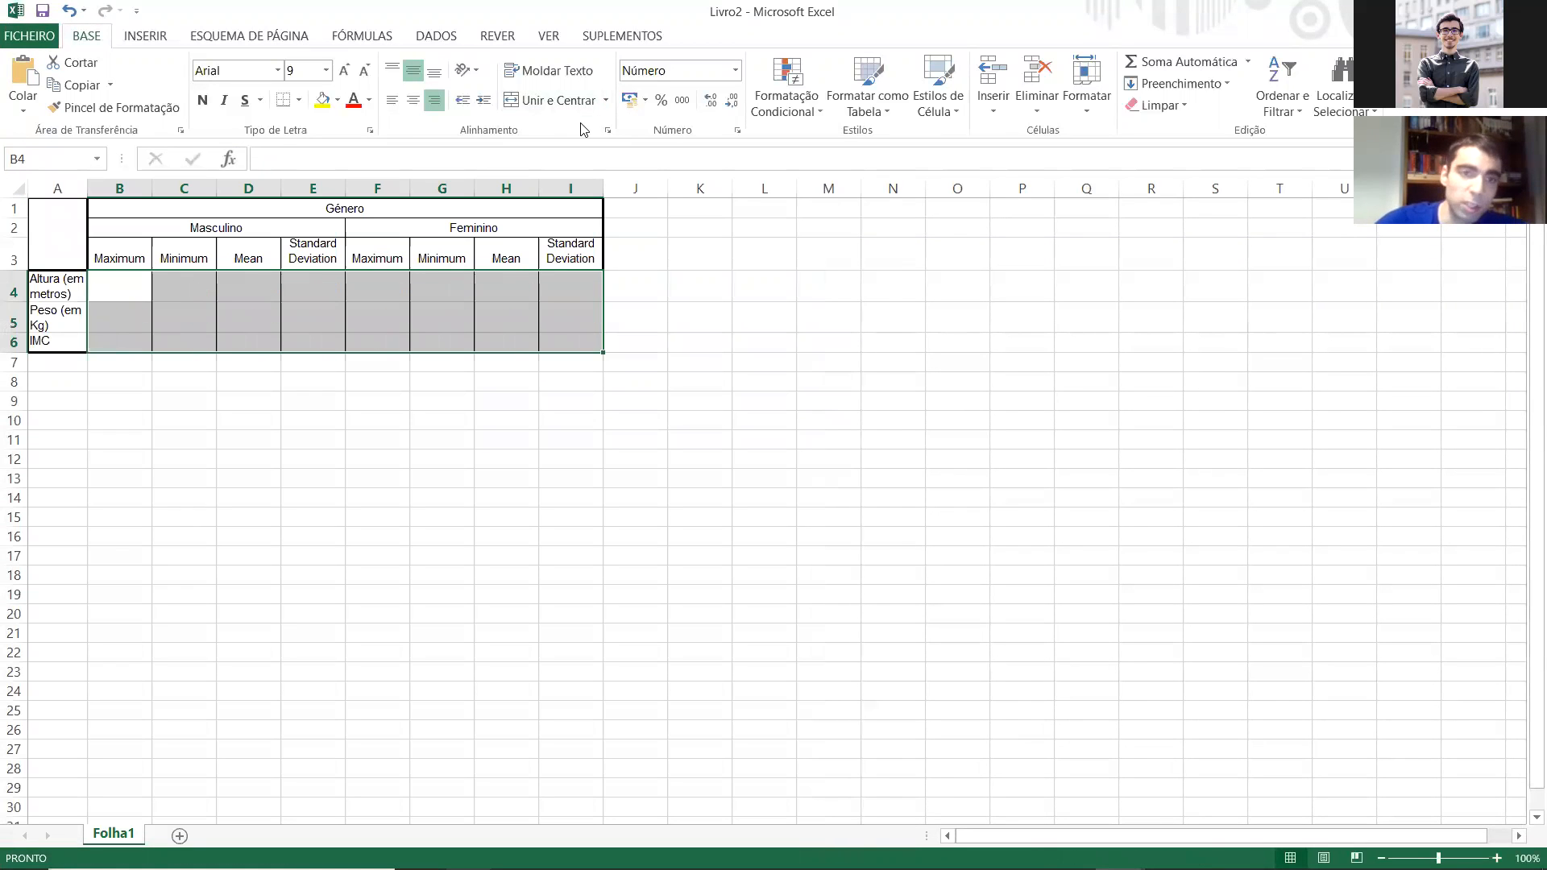
{"action": "right_click", "coordinate": [360, 317]}
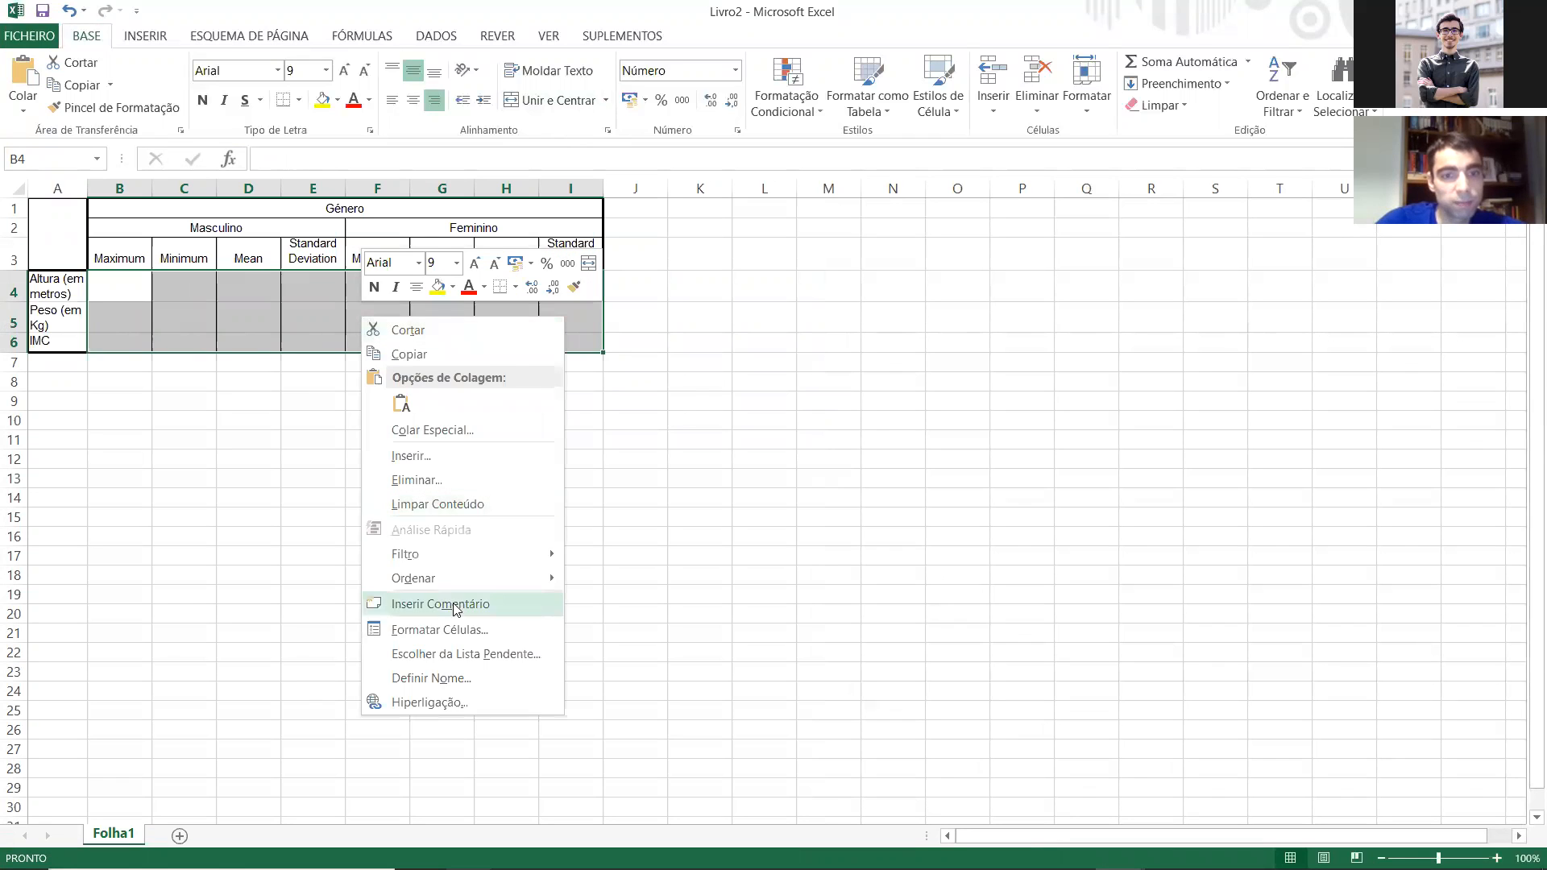
{"action": "left_click", "coordinate": [451, 628]}
{"action": "left_click", "coordinate": [224, 589]}
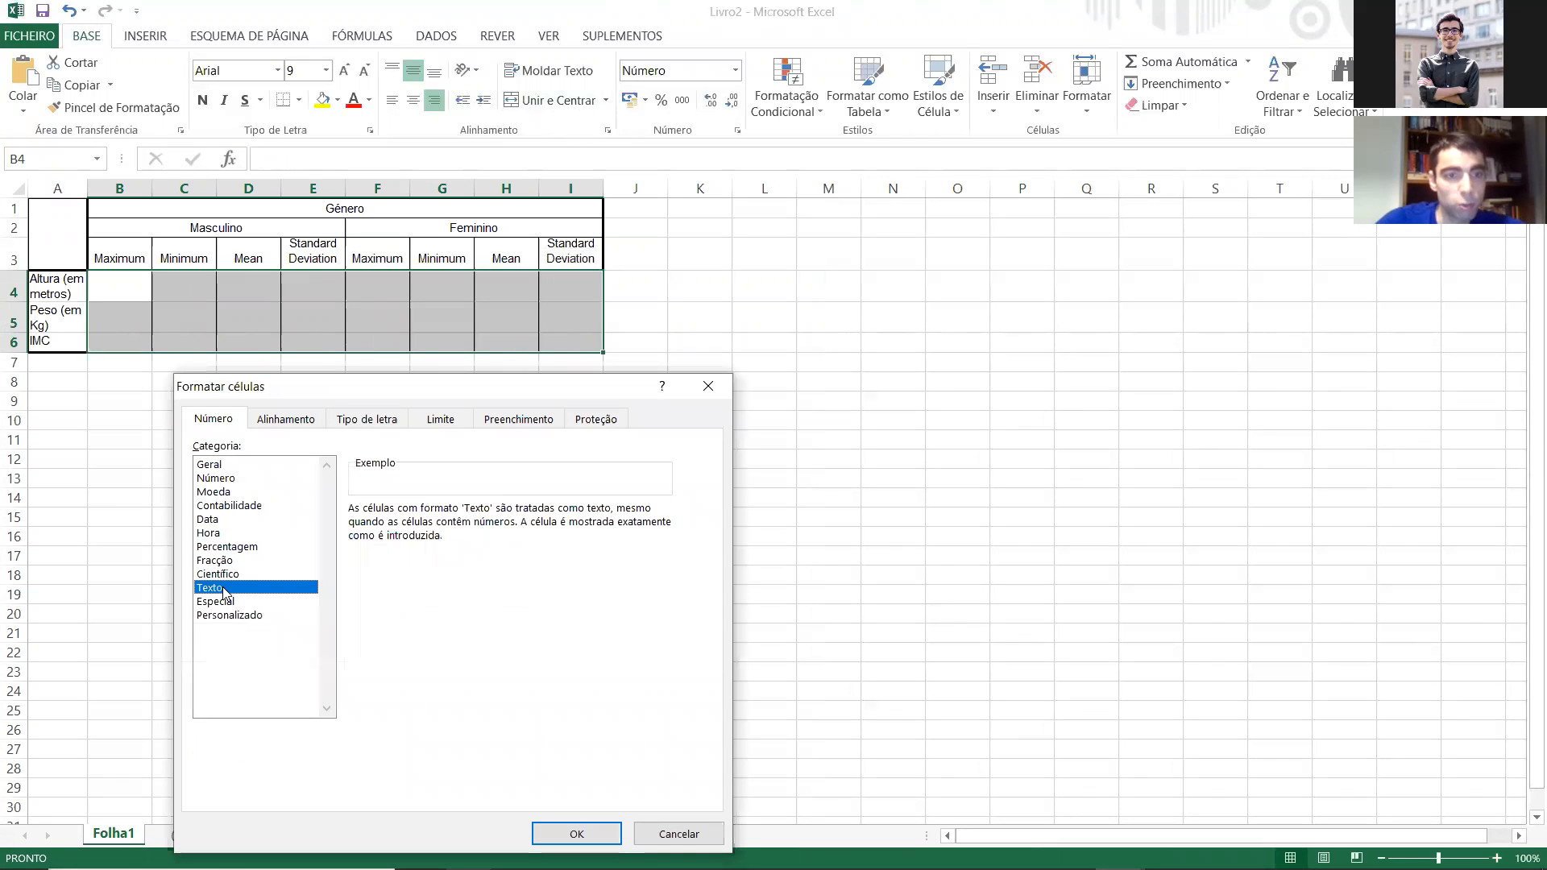
{"action": "left_click", "coordinate": [556, 833]}
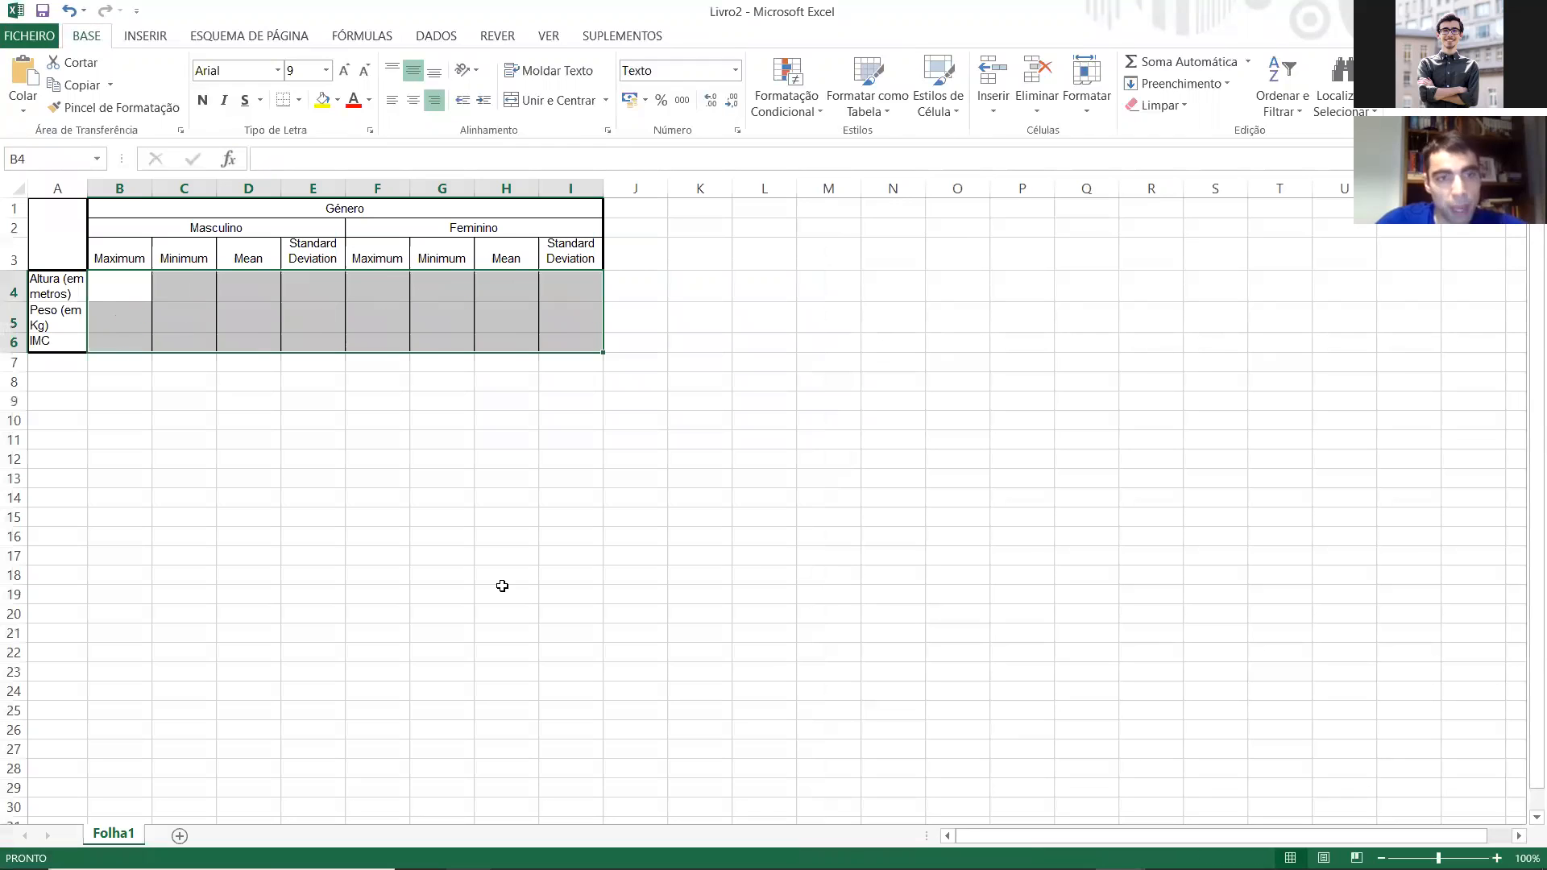
{"action": "key", "text": "ctrl+v"}
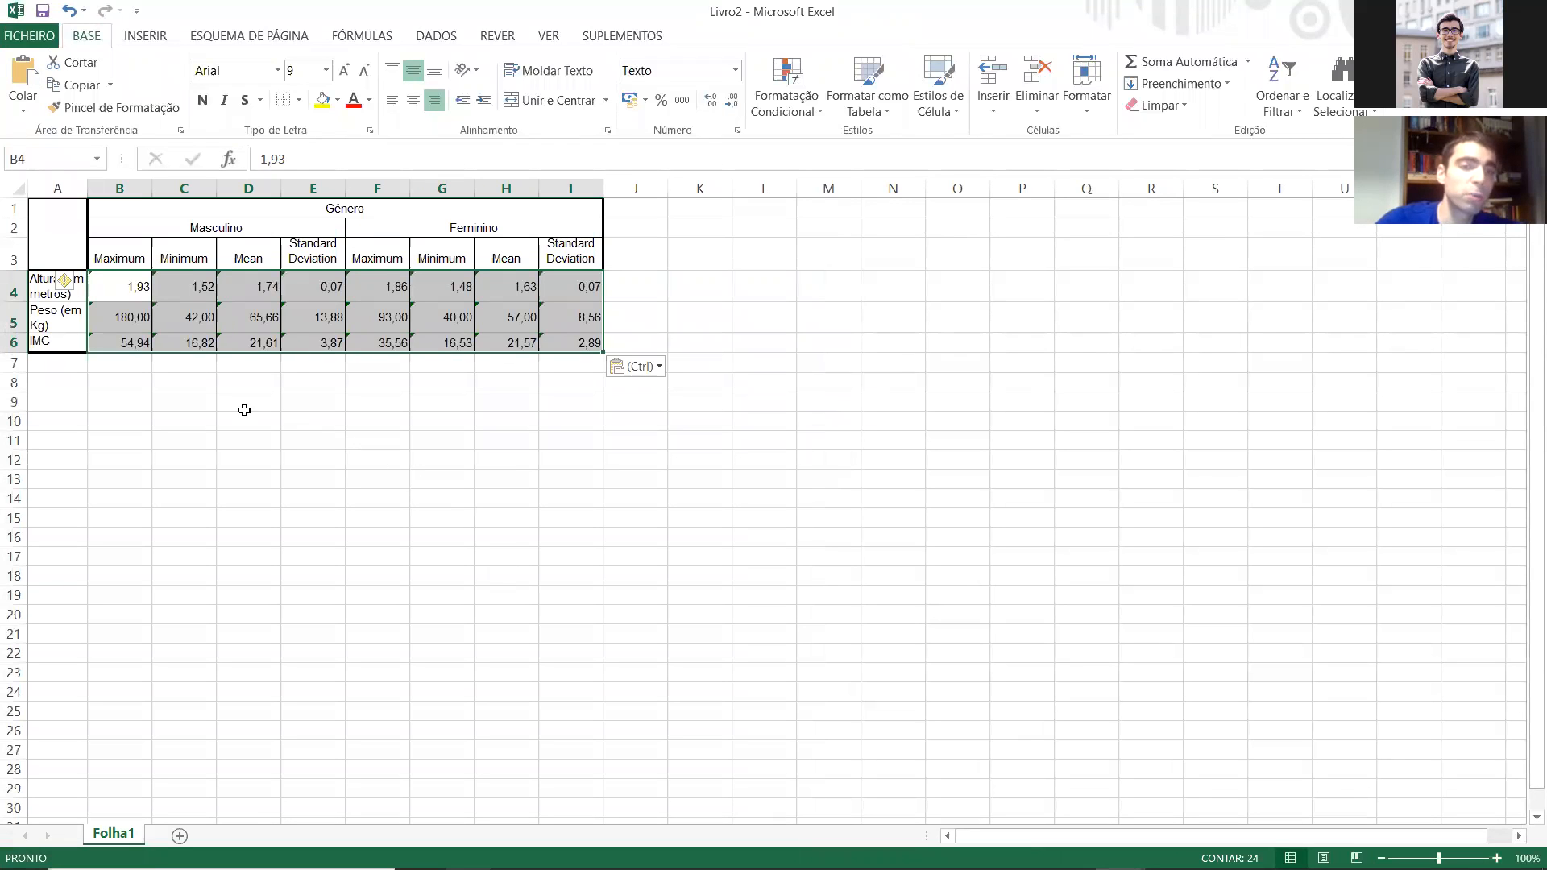
{"action": "left_click", "coordinate": [120, 402]}
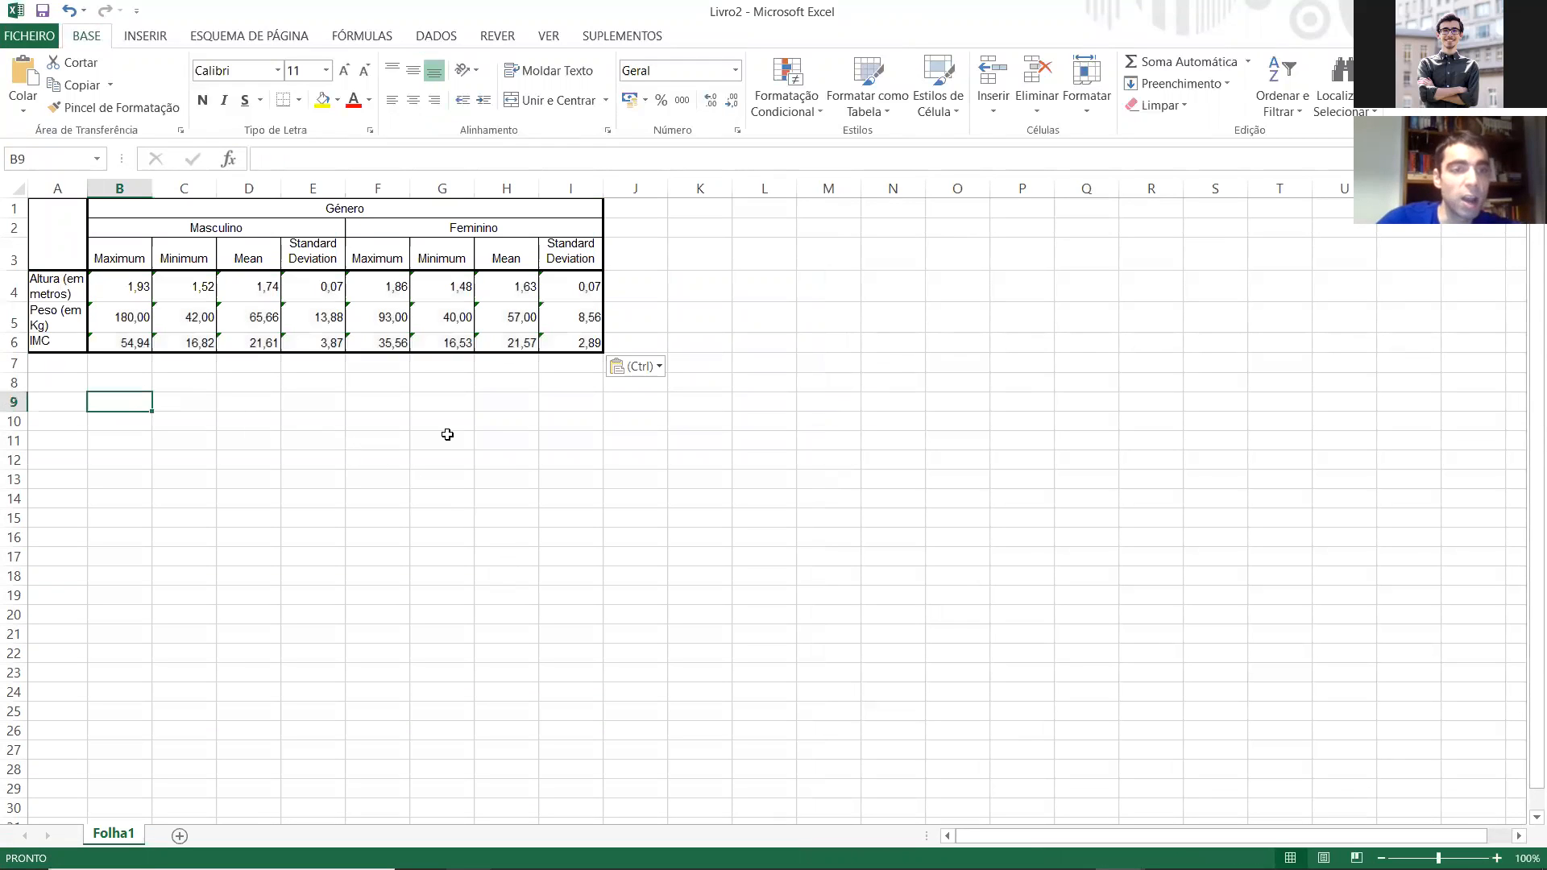
{"action": "type", "text": "="}
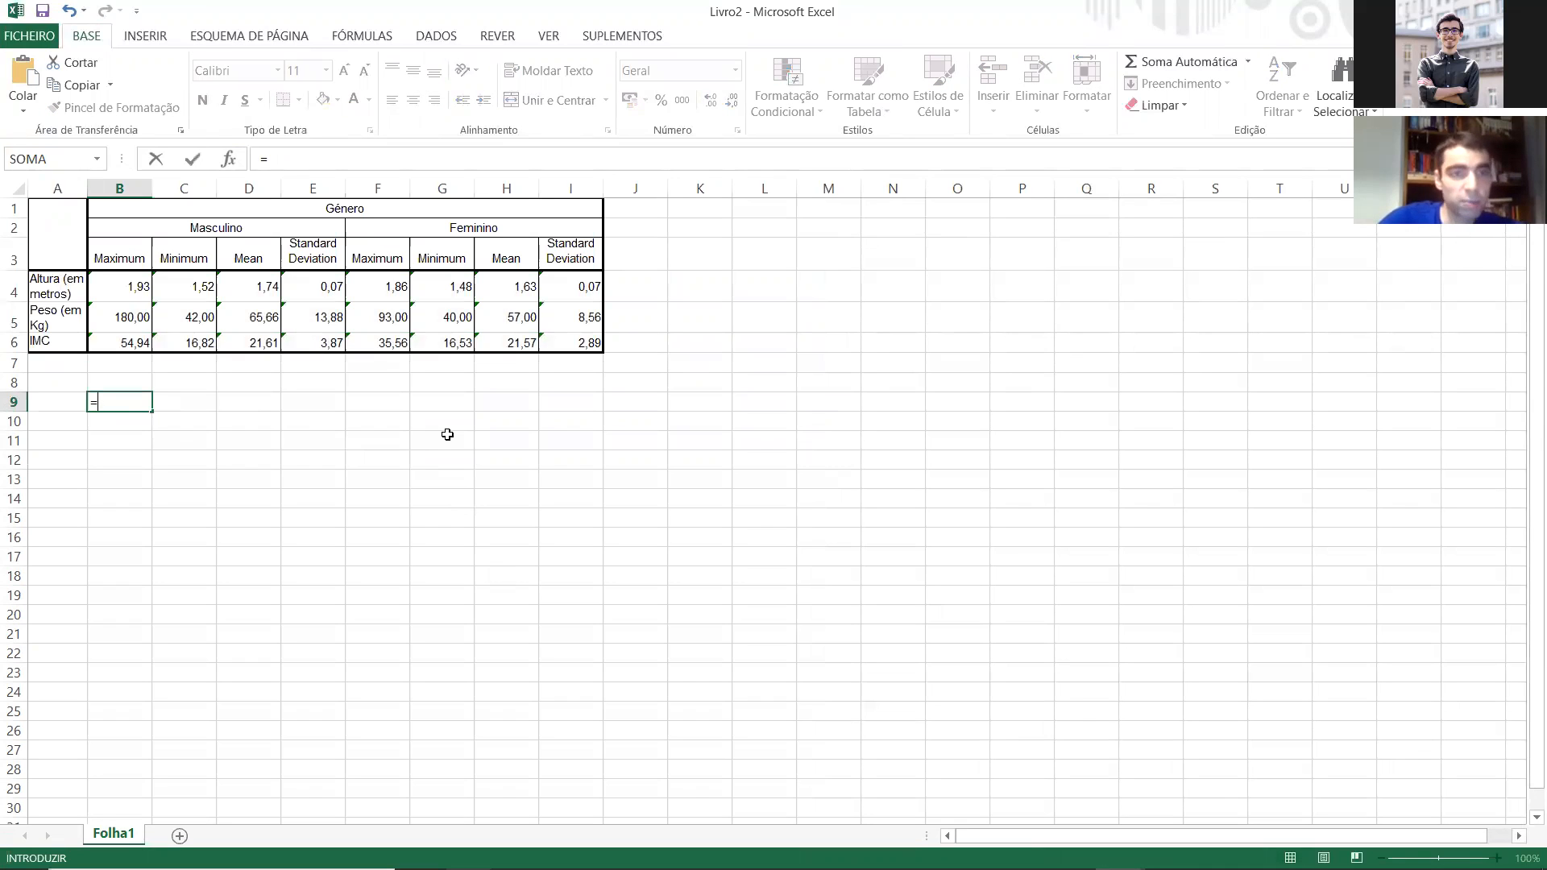
{"action": "left_click", "coordinate": [112, 288]}
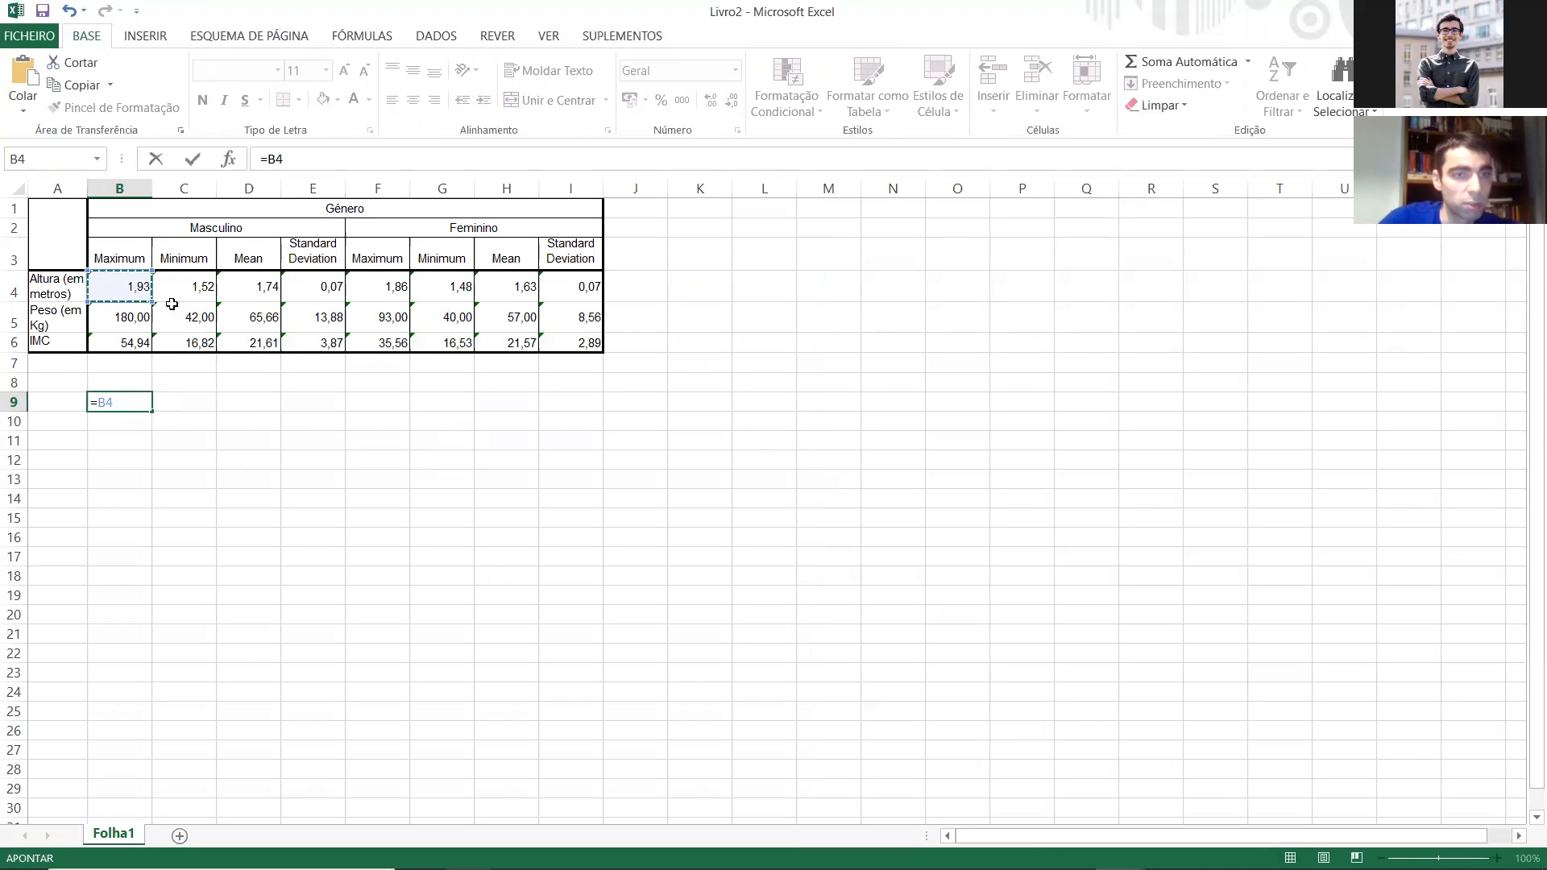
{"action": "key", "text": "Escape"}
Step: Enter the formula =D4&" ("&E4&")" in D9 to combine the male height mean and standard deviation
{"action": "left_click", "coordinate": [237, 397]}
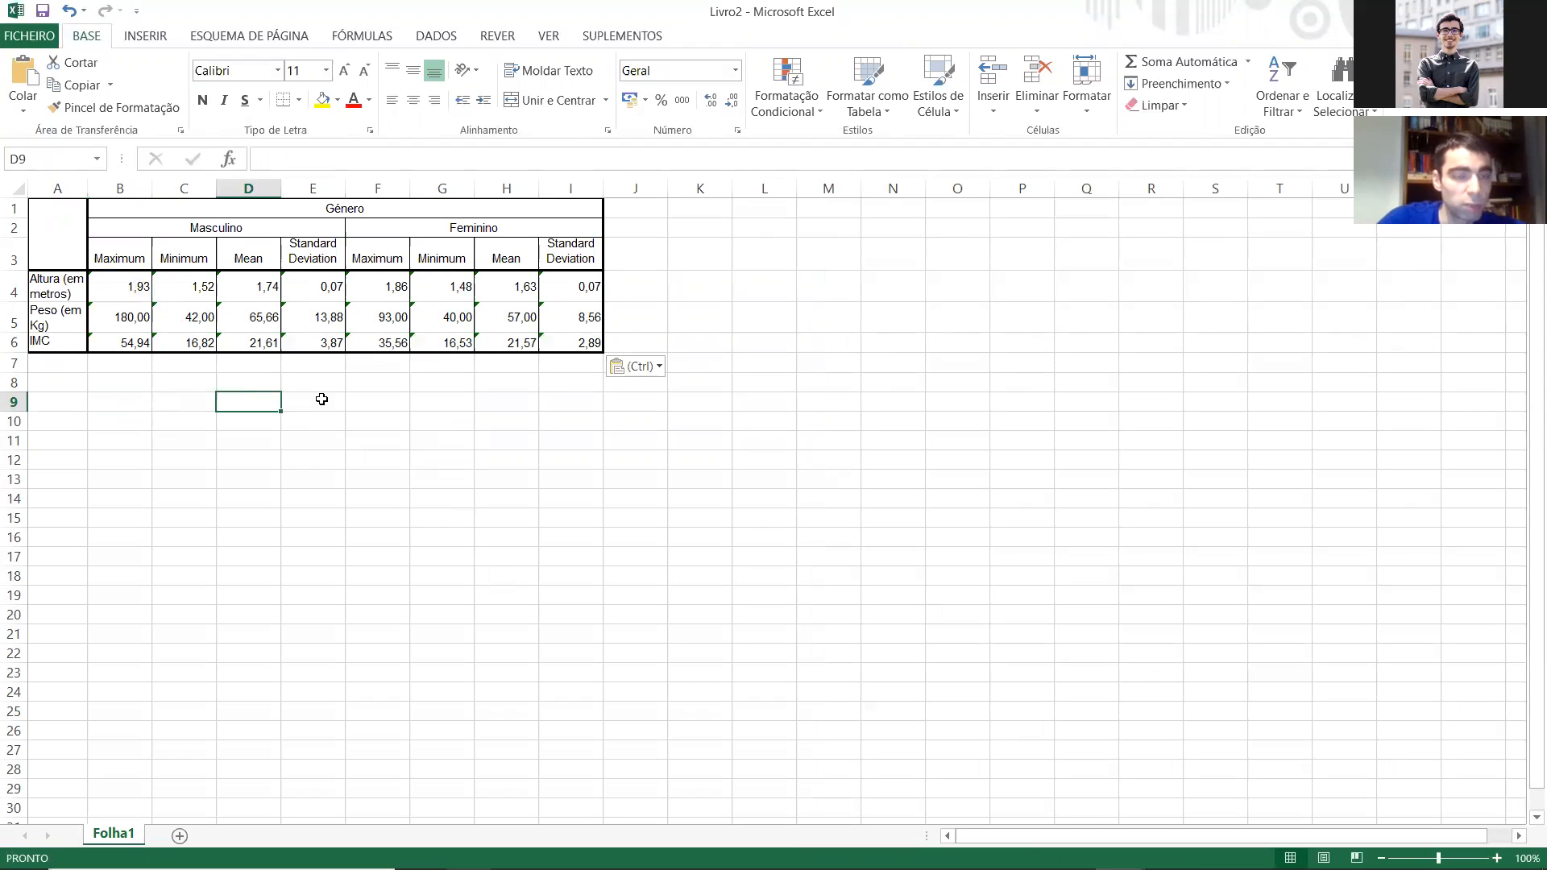
{"action": "type", "text": "="}
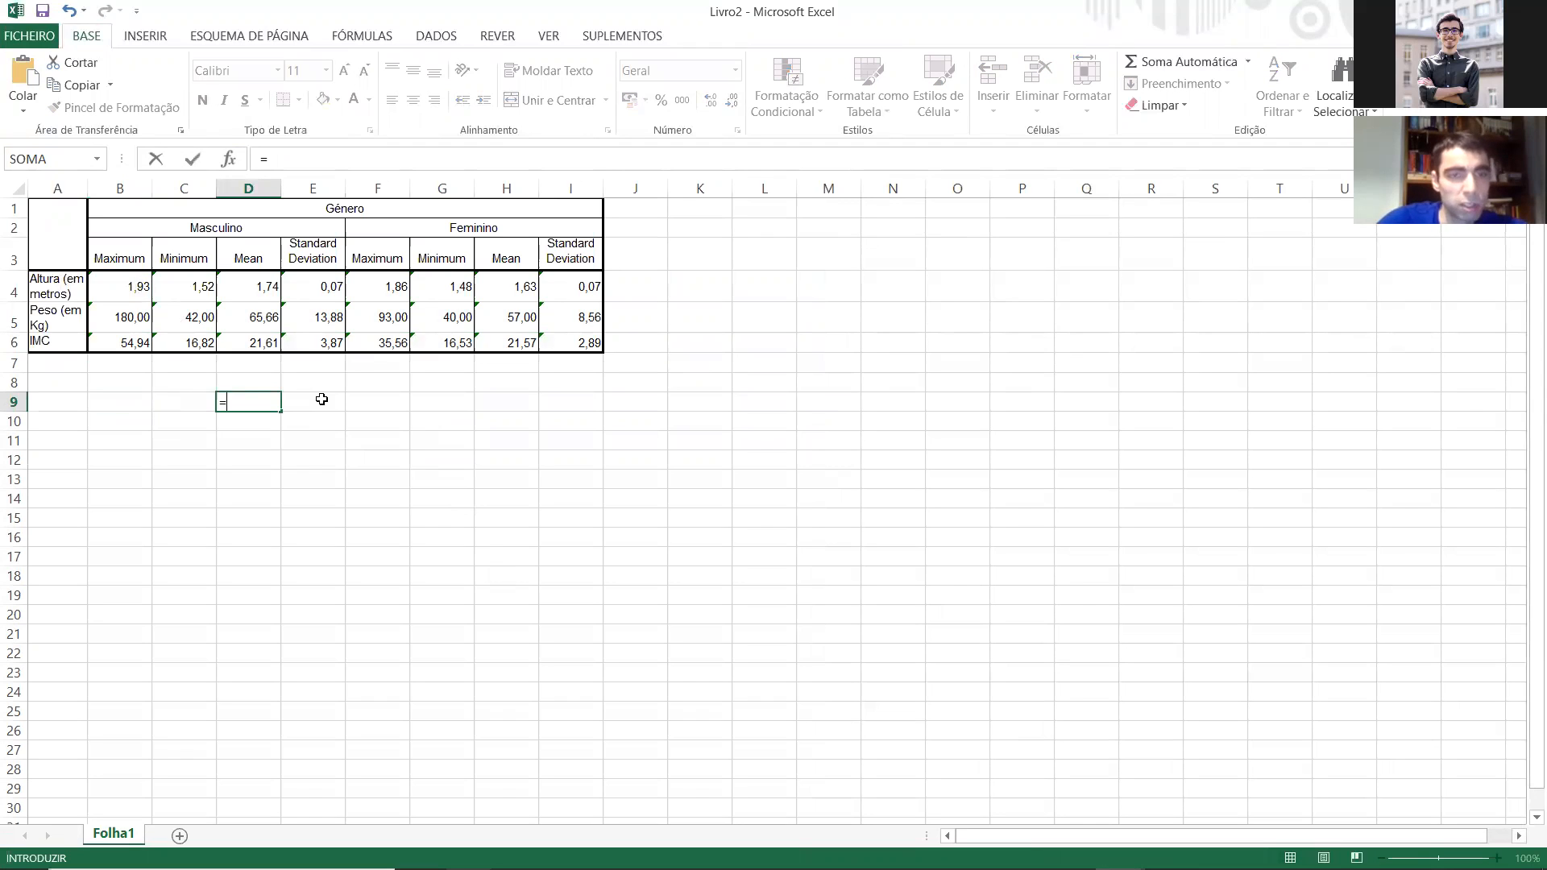
{"action": "left_click", "coordinate": [271, 293]}
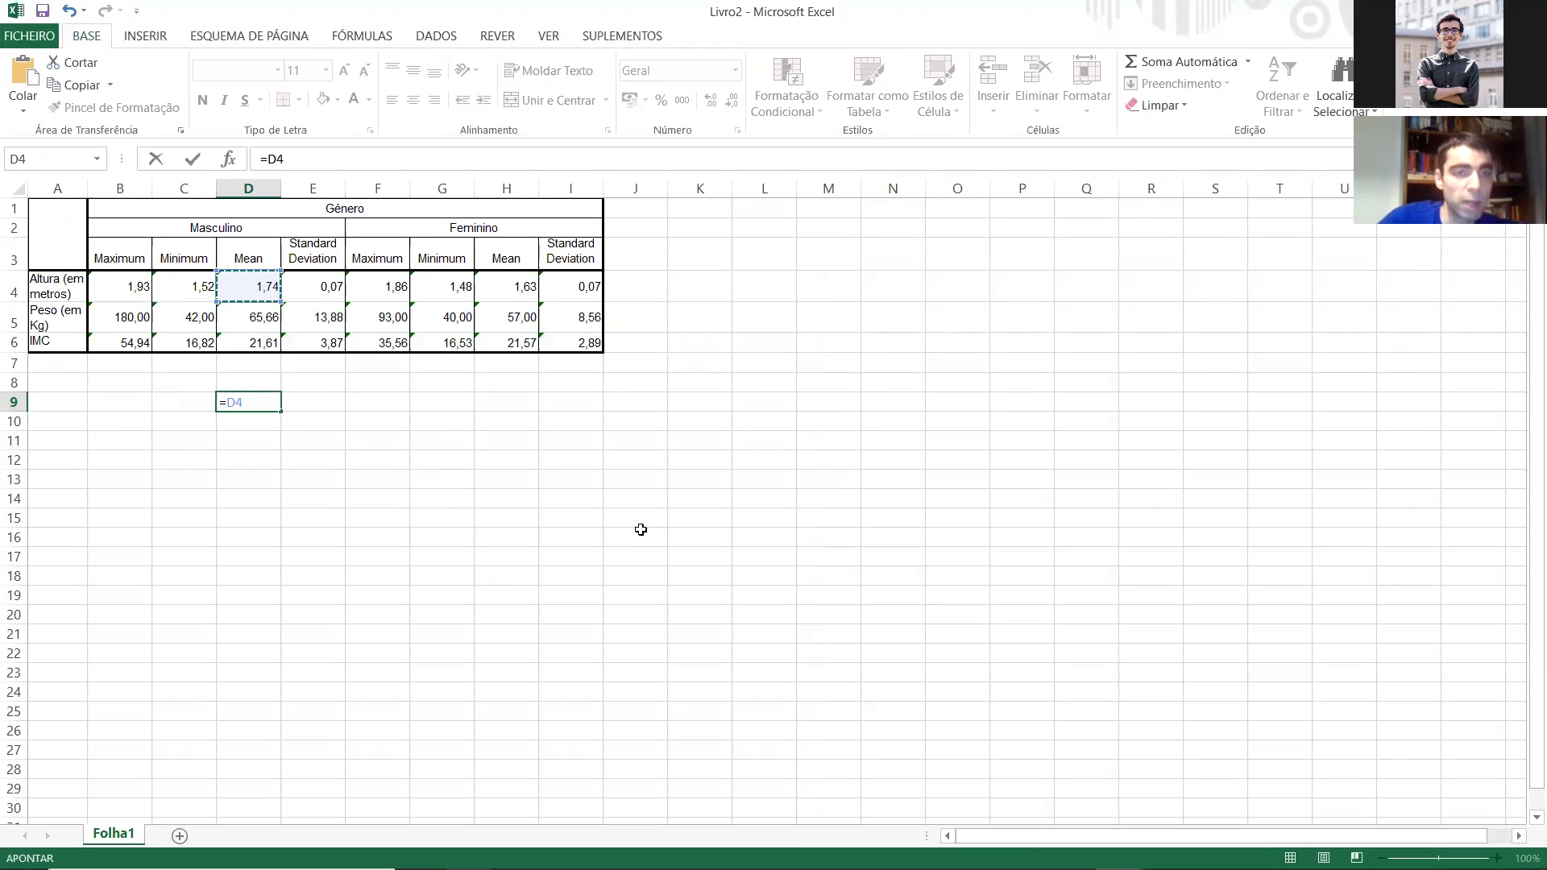
{"action": "type", "text": "&\" ("}
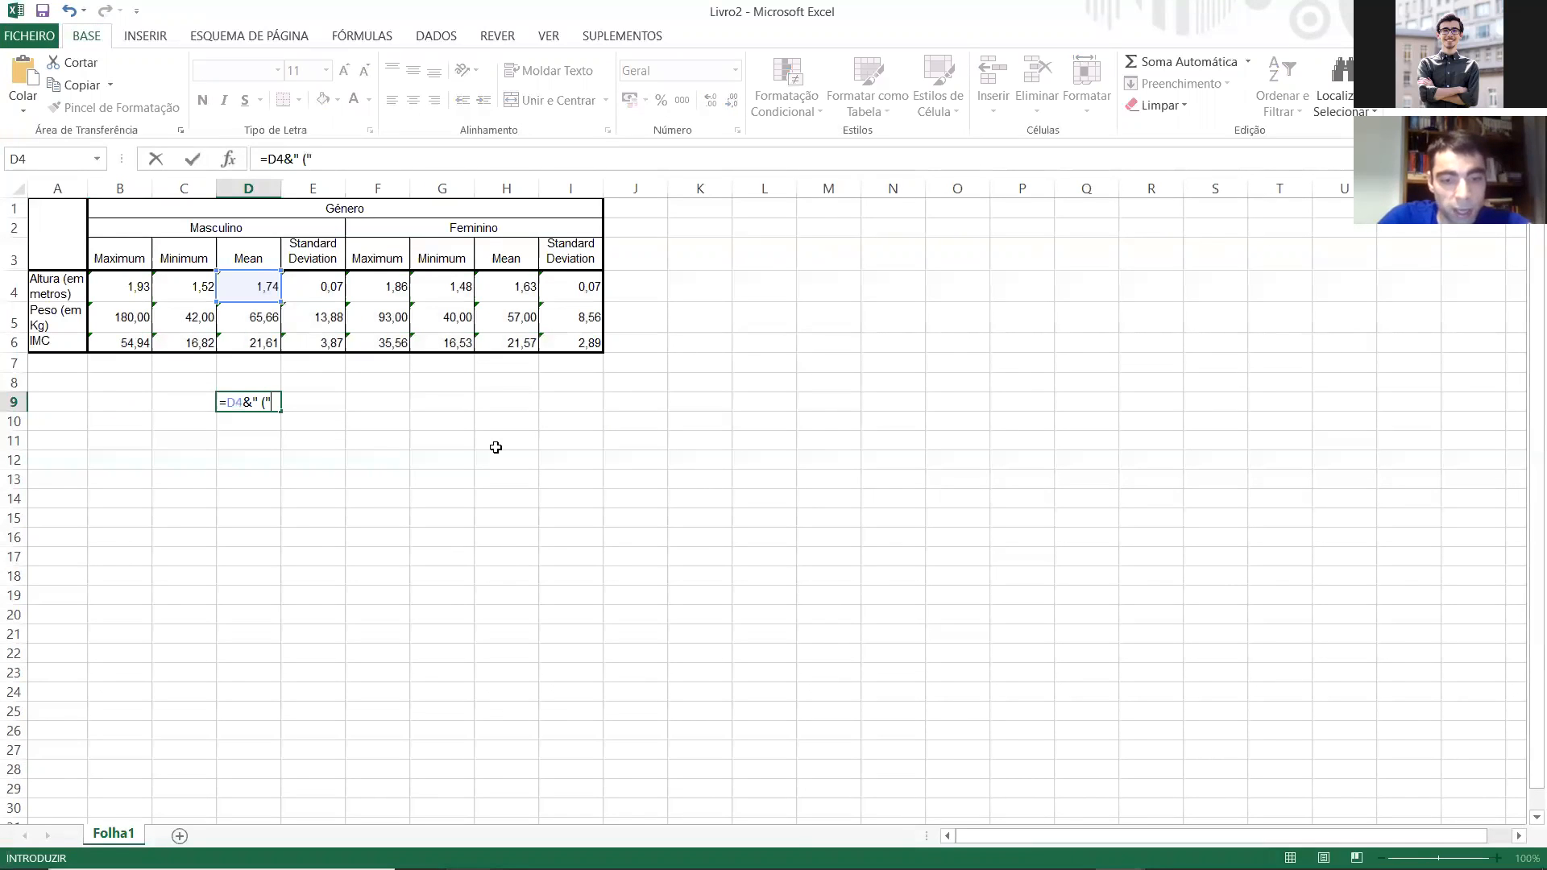
{"action": "type", "text": "\"&"}
{"action": "left_click", "coordinate": [329, 291]}
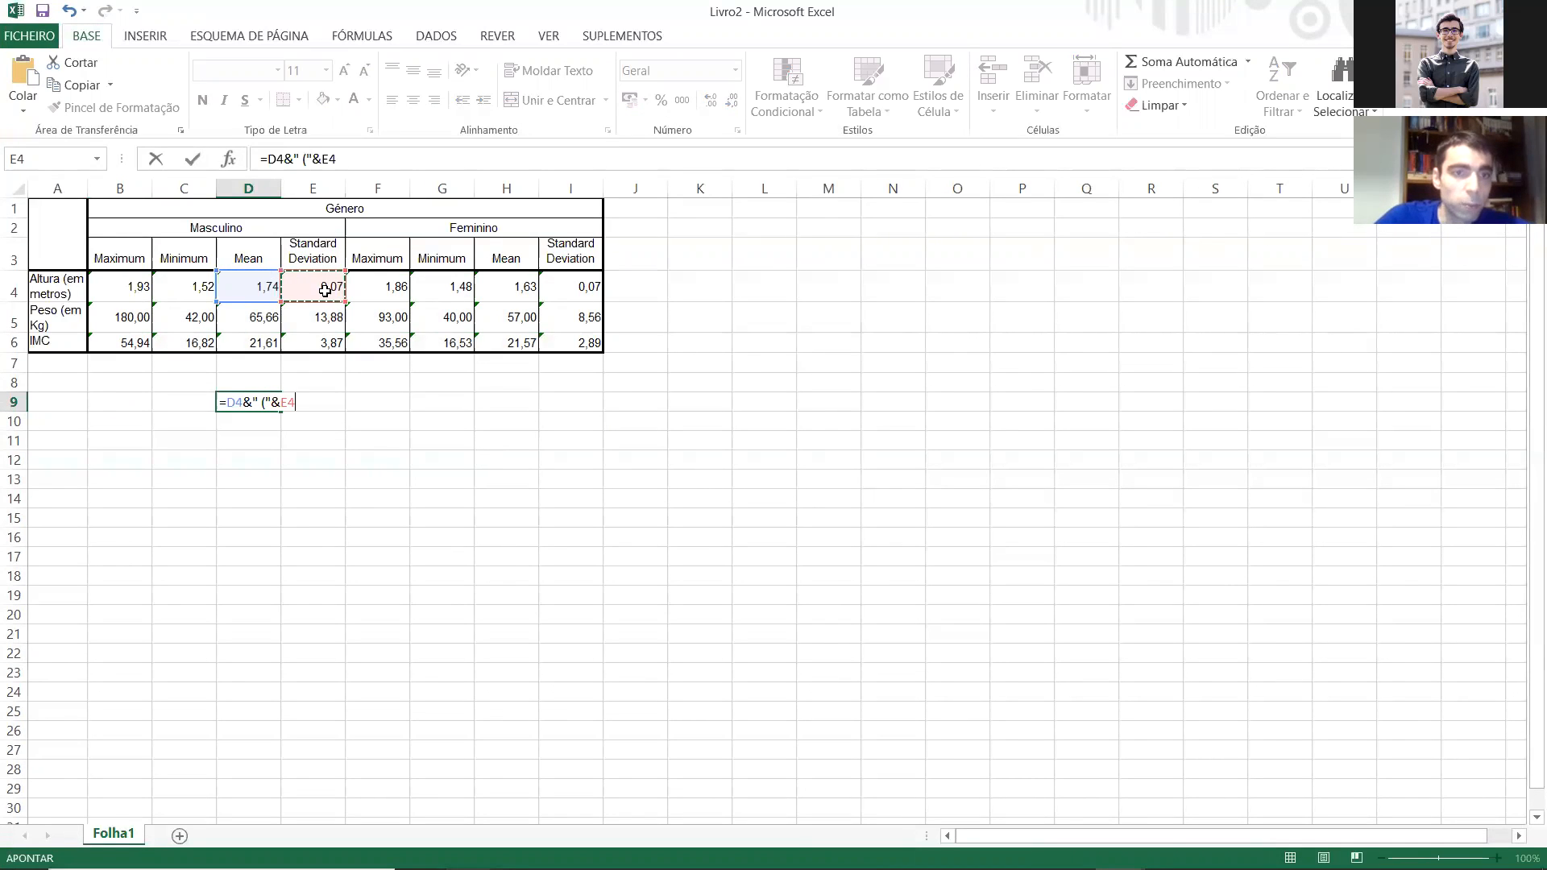
{"action": "type", "text": "&"}
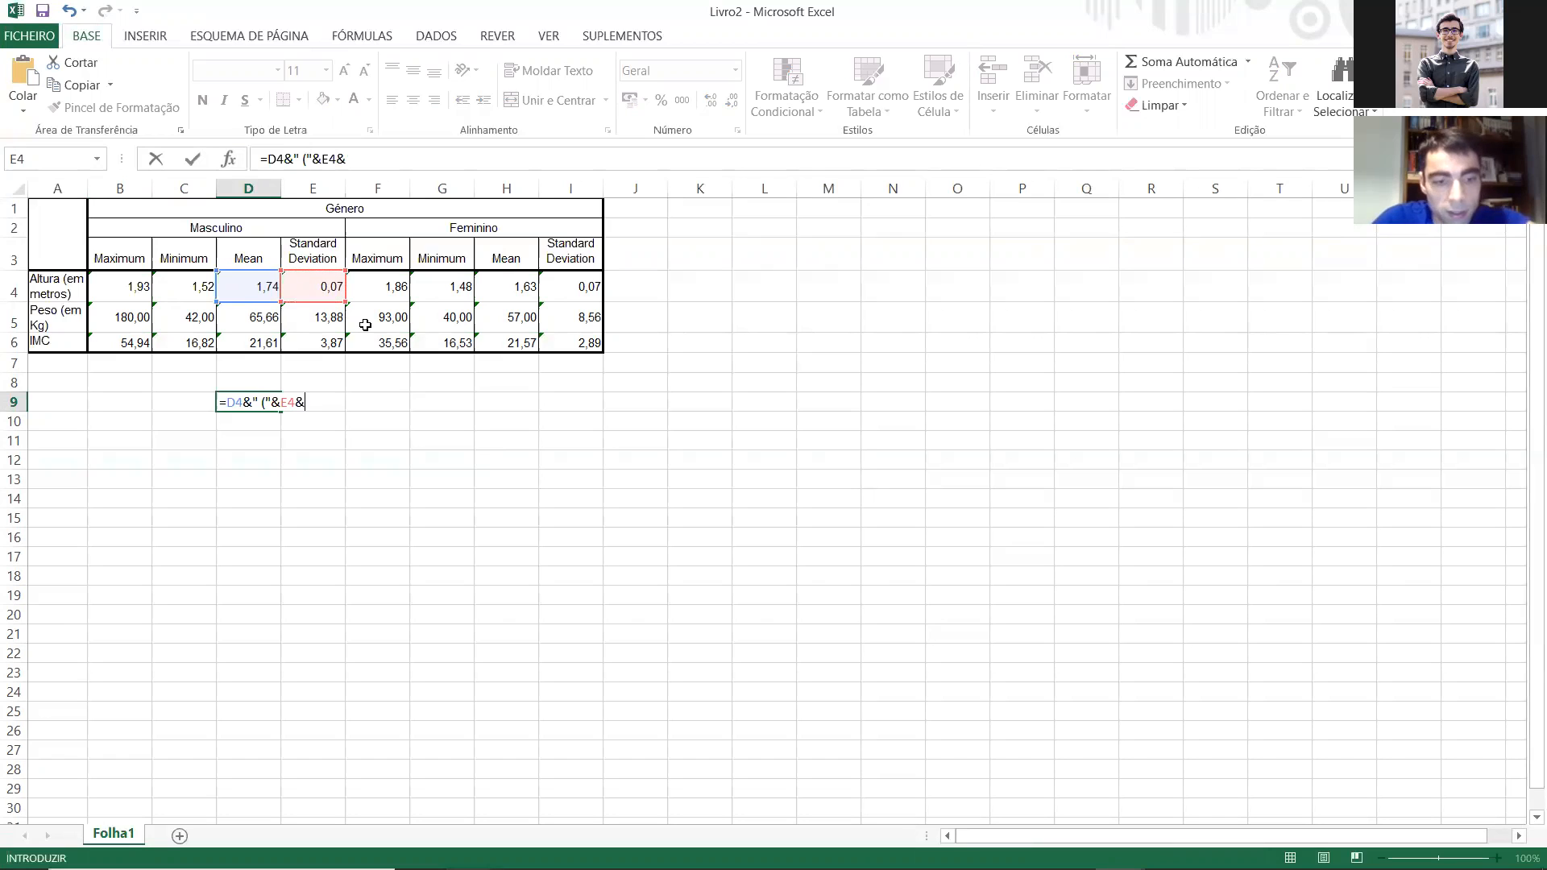
{"action": "key", "text": "Return"}
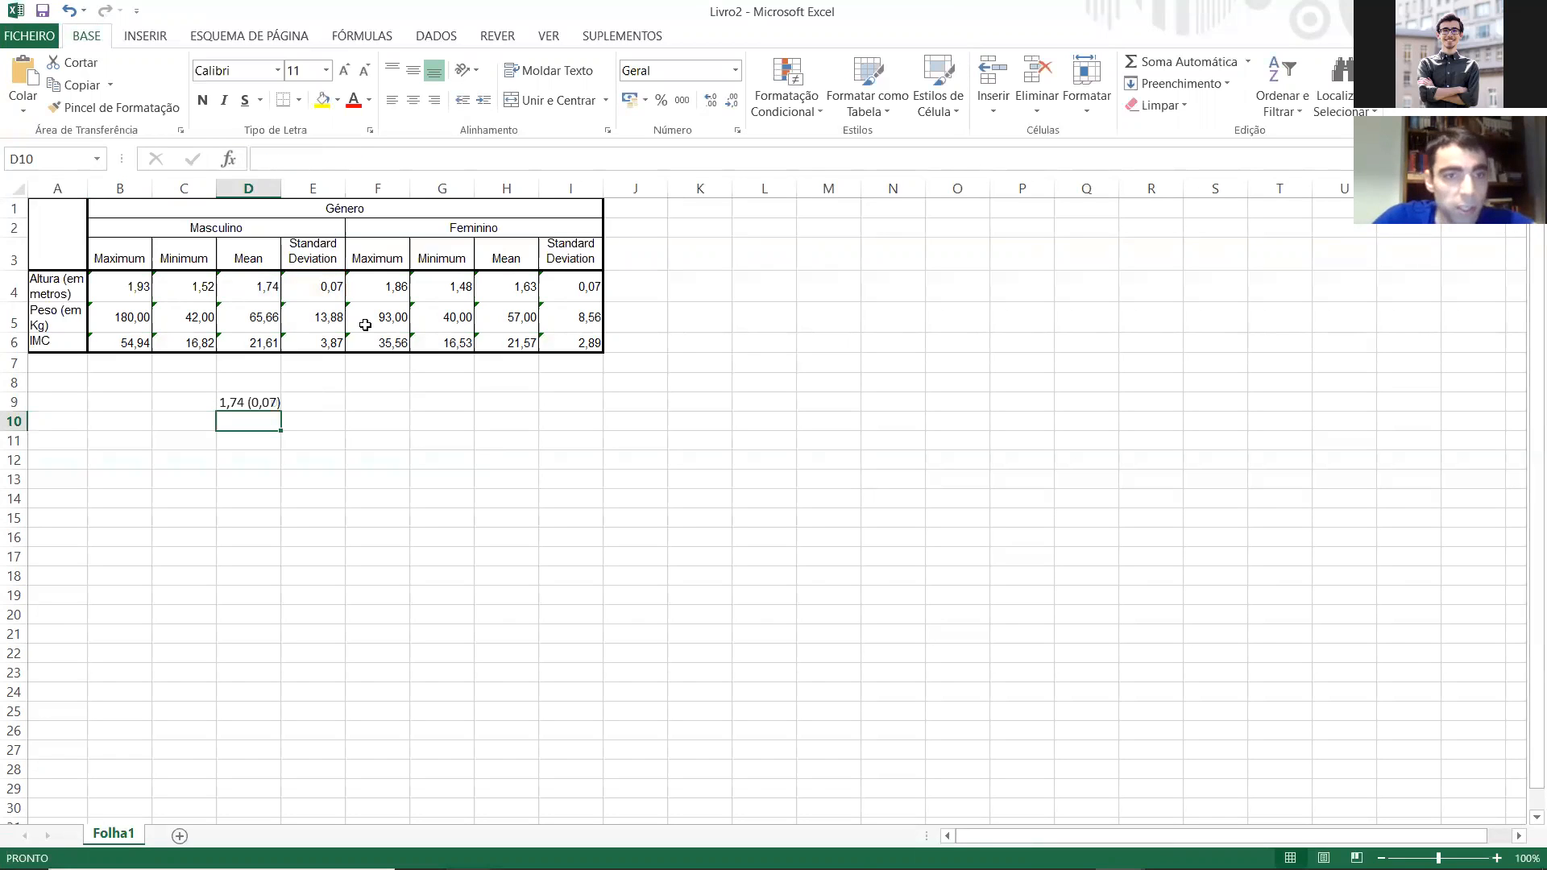
Step: Fill the D9 formula down to D11 and copy the three formulas to H9:H11 for Feminino
{"action": "left_click", "coordinate": [291, 405]}
{"action": "left_click_drag", "start_coordinate": [285, 410], "coordinate": [287, 451]}
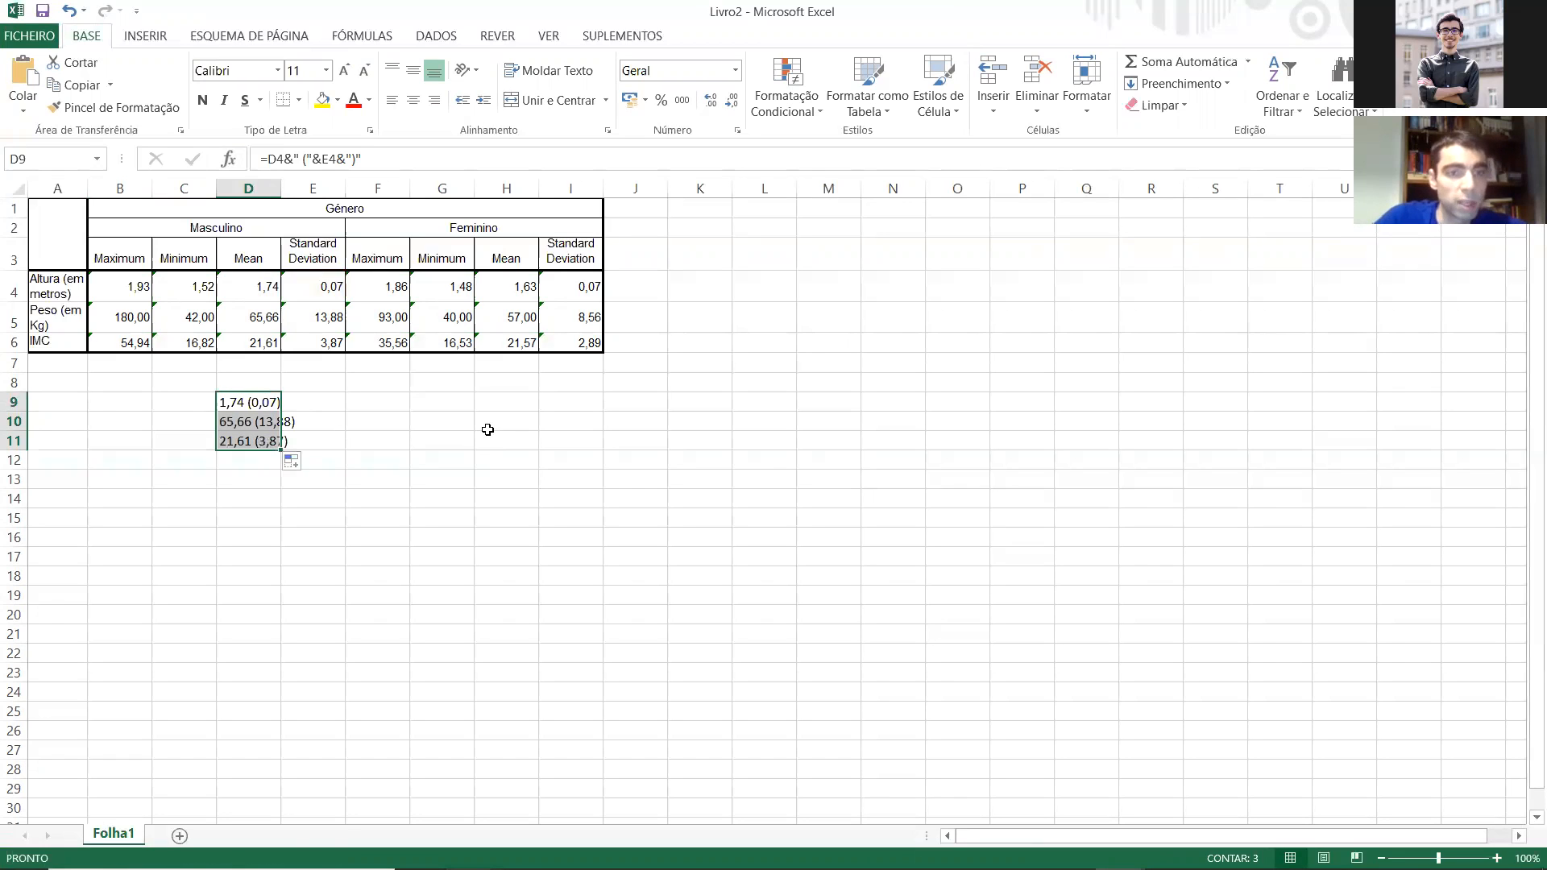
{"action": "key", "text": "ctrl+c"}
{"action": "left_click", "coordinate": [482, 400]}
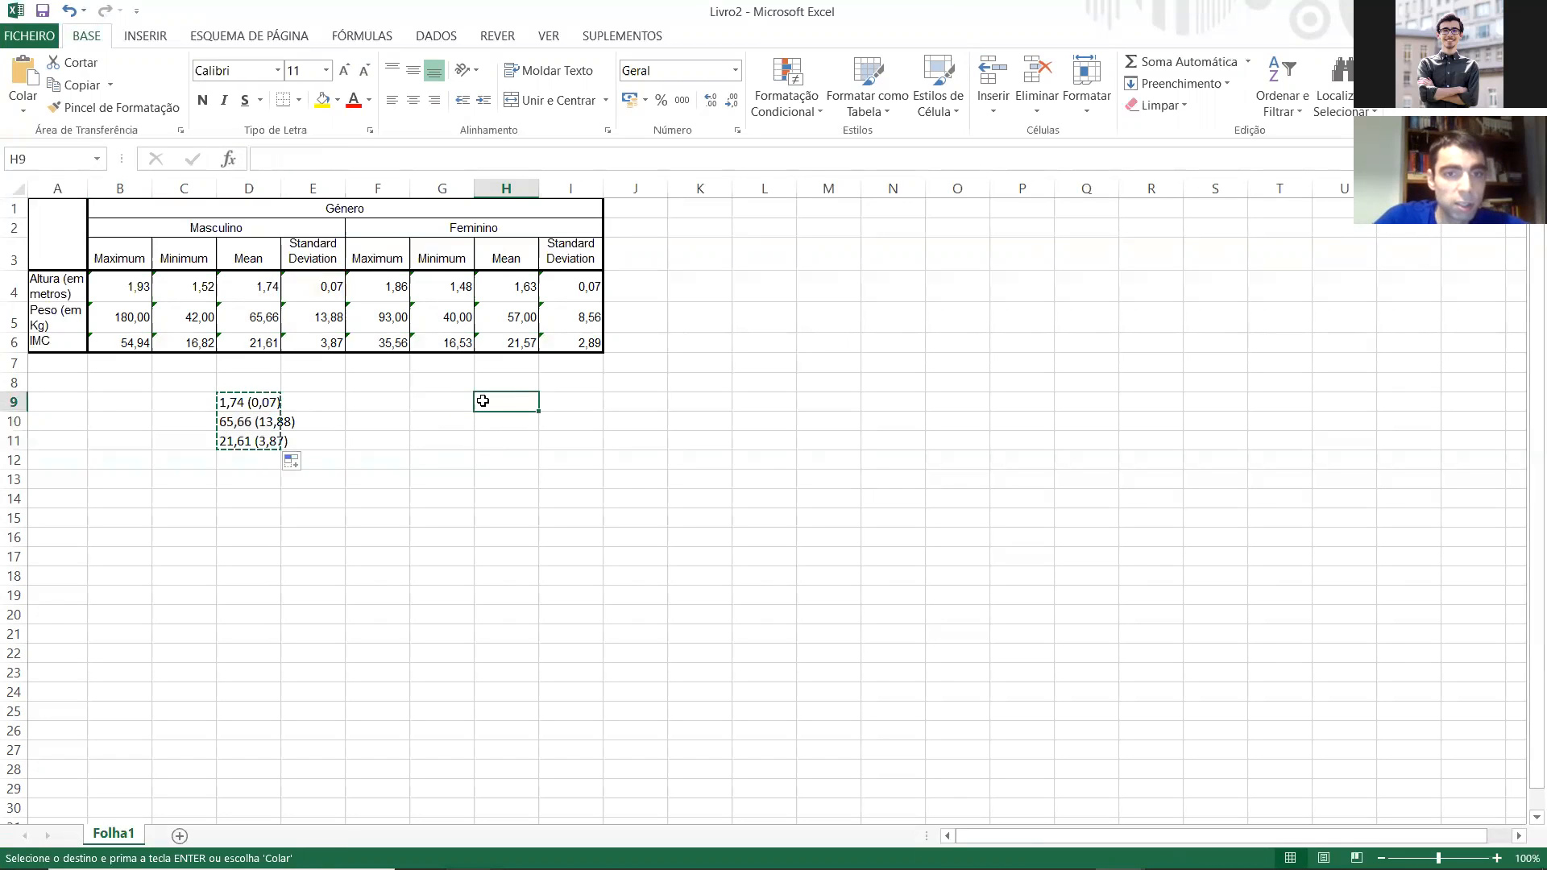
{"action": "key", "text": "ctrl+v"}
Step: Copy the combined mean (SD) texts in D9:D11 and H9:H11 and paste them side by side starting at D15
{"action": "left_click_drag", "start_coordinate": [249, 403], "coordinate": [257, 438]}
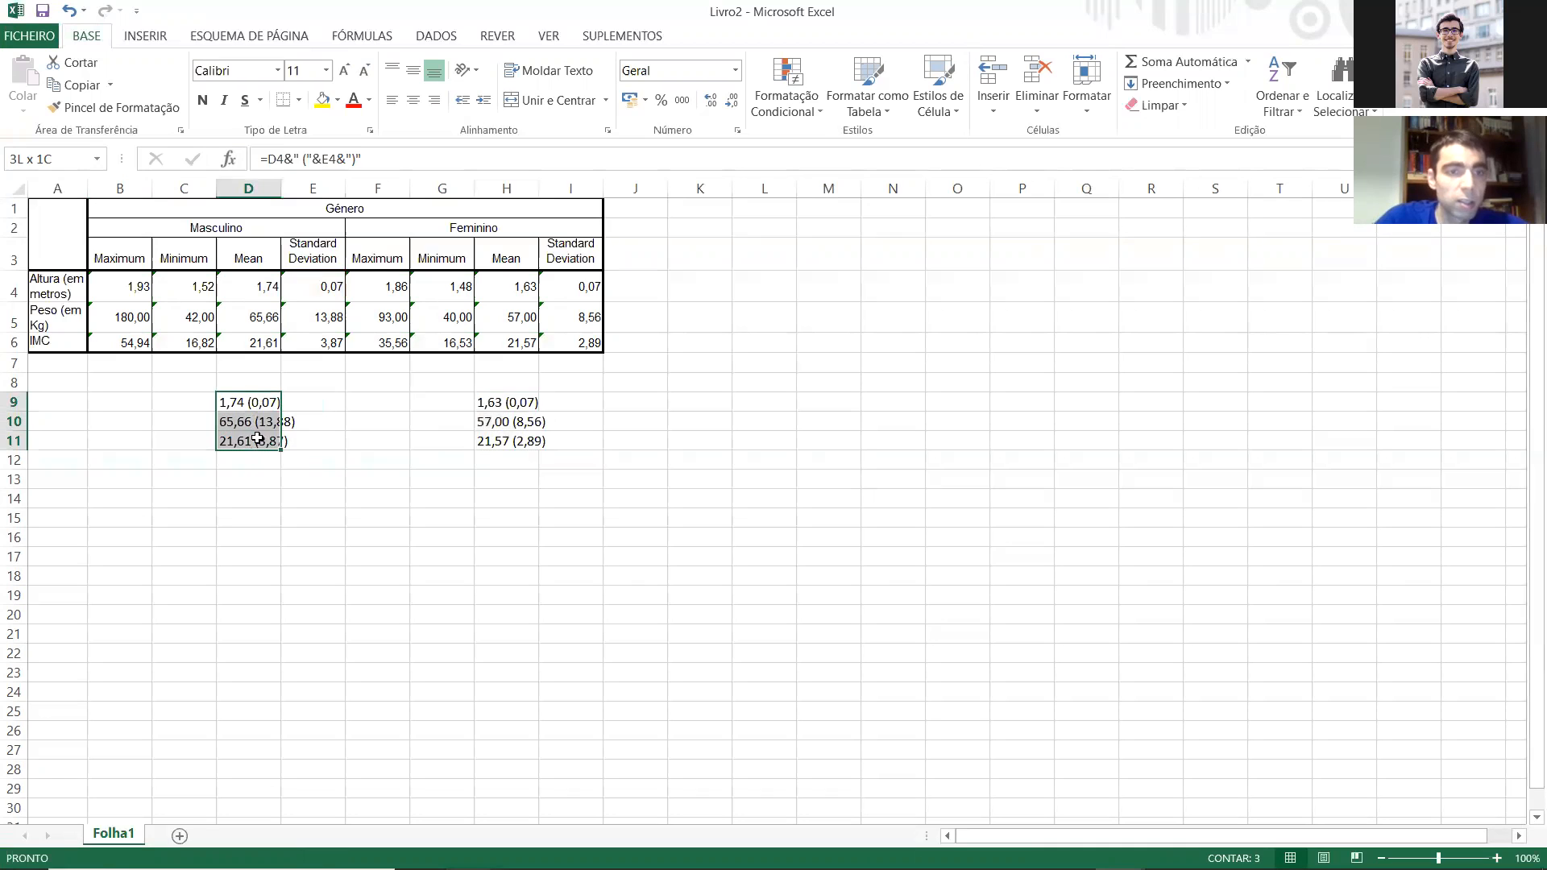
{"action": "left_click_drag", "start_coordinate": [507, 402], "coordinate": [505, 436], "text": "ctrl"}
{"action": "key", "text": "ctrl+c"}
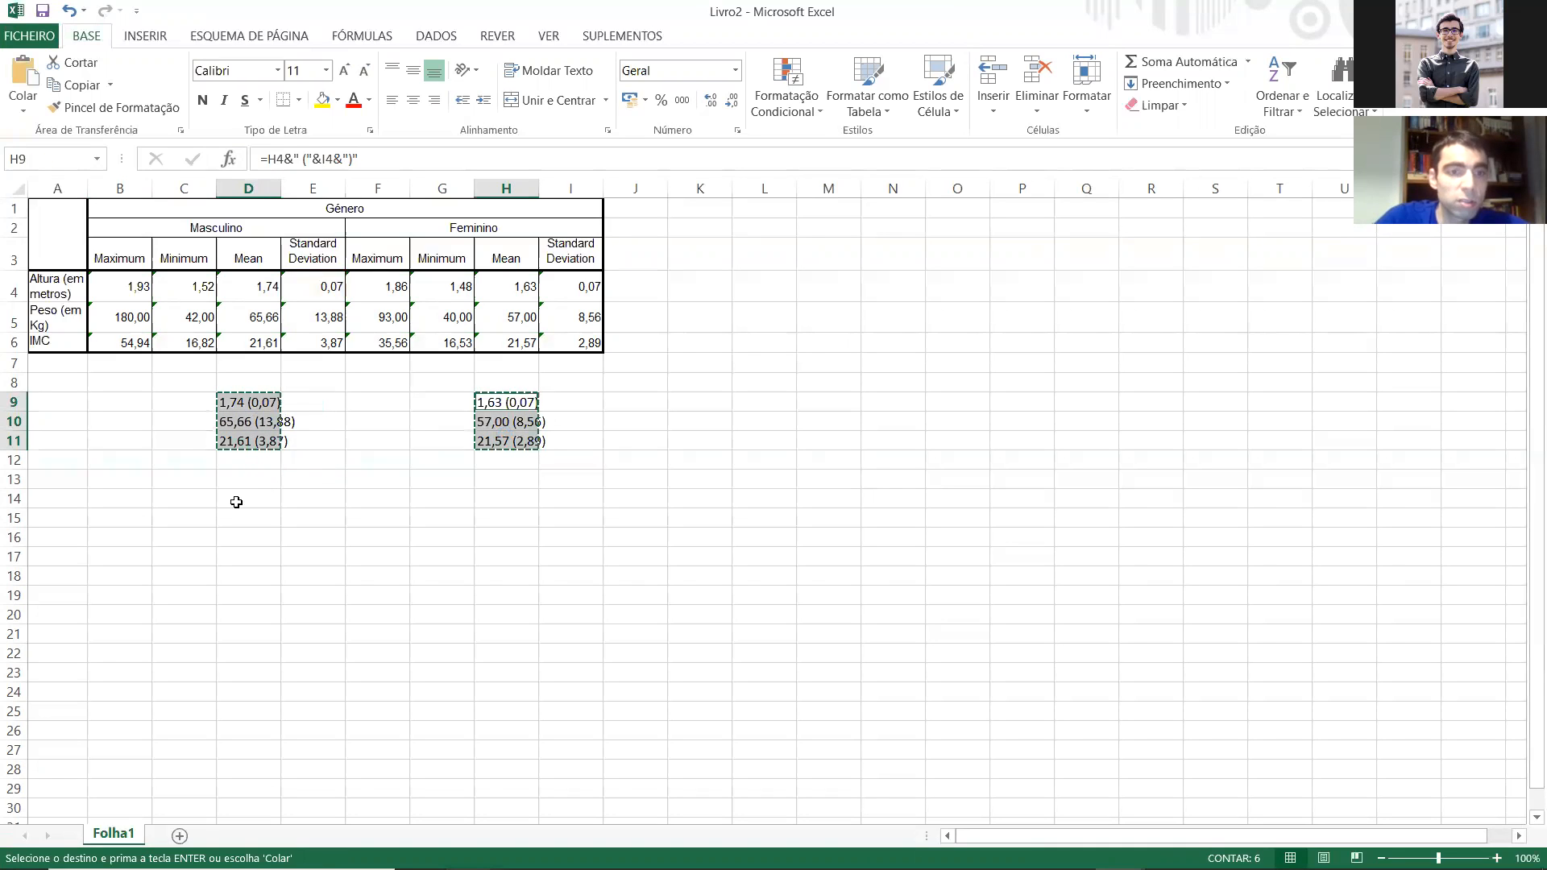
{"action": "left_click", "coordinate": [234, 518]}
{"action": "key", "text": "ctrl+v"}
Step: Copy the row labels in A4:A6 and paste them at C15, beside the pasted texts
{"action": "left_click_drag", "start_coordinate": [56, 283], "coordinate": [52, 337]}
{"action": "key", "text": "ctrl+c"}
{"action": "left_click", "coordinate": [193, 521]}
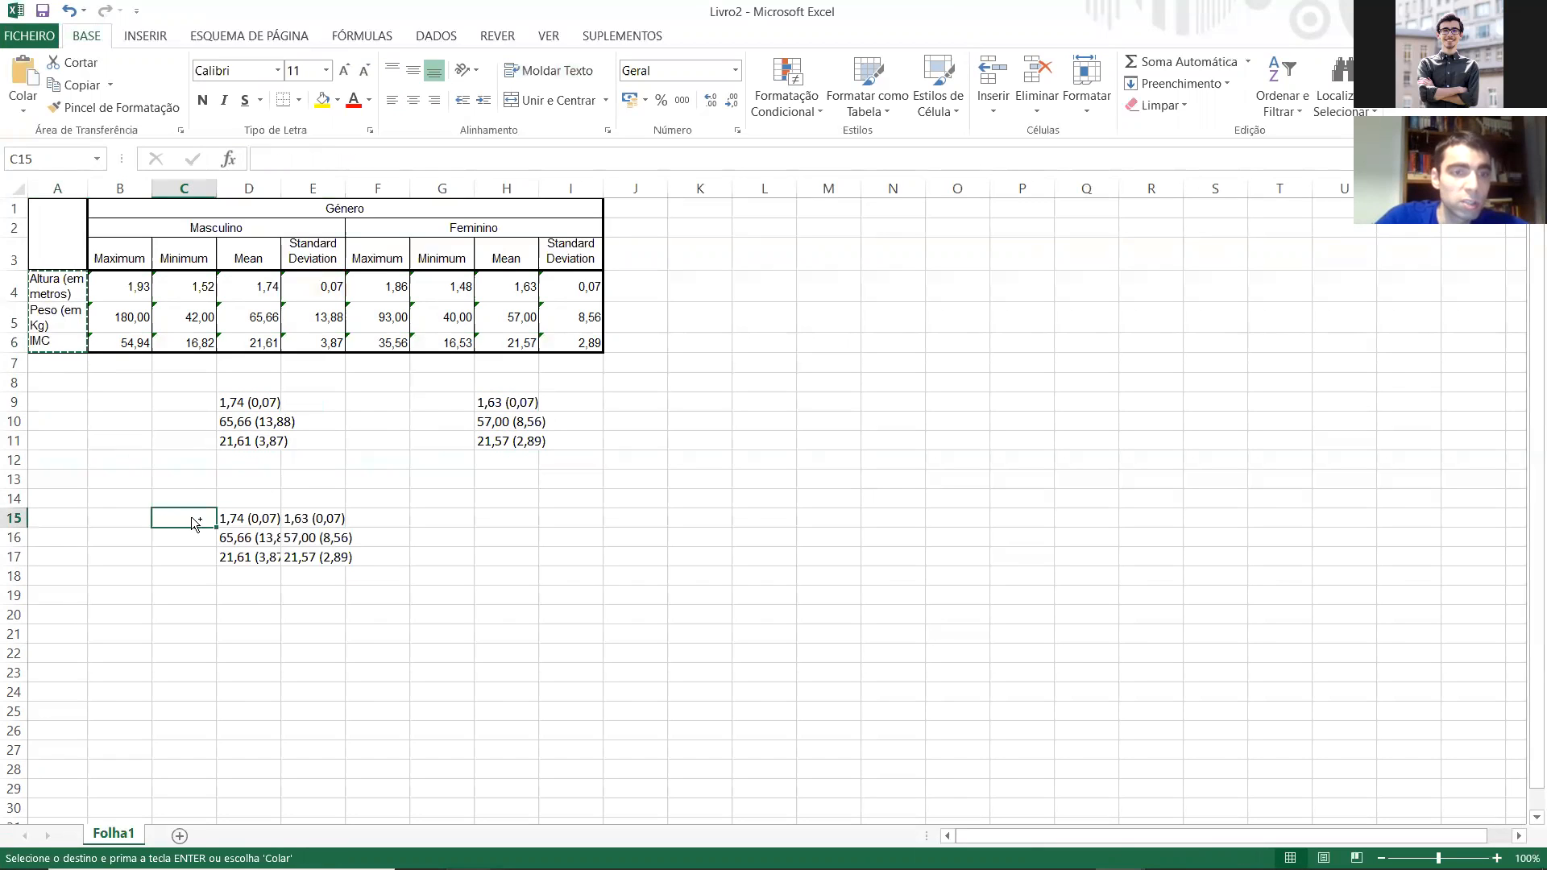
{"action": "key", "text": "ctrl+v"}
Step: Enter the column headers M, F and p-valor in D14:F14
{"action": "key", "text": "Up"}
{"action": "key", "text": "Right"}
{"action": "type", "text": "M"}
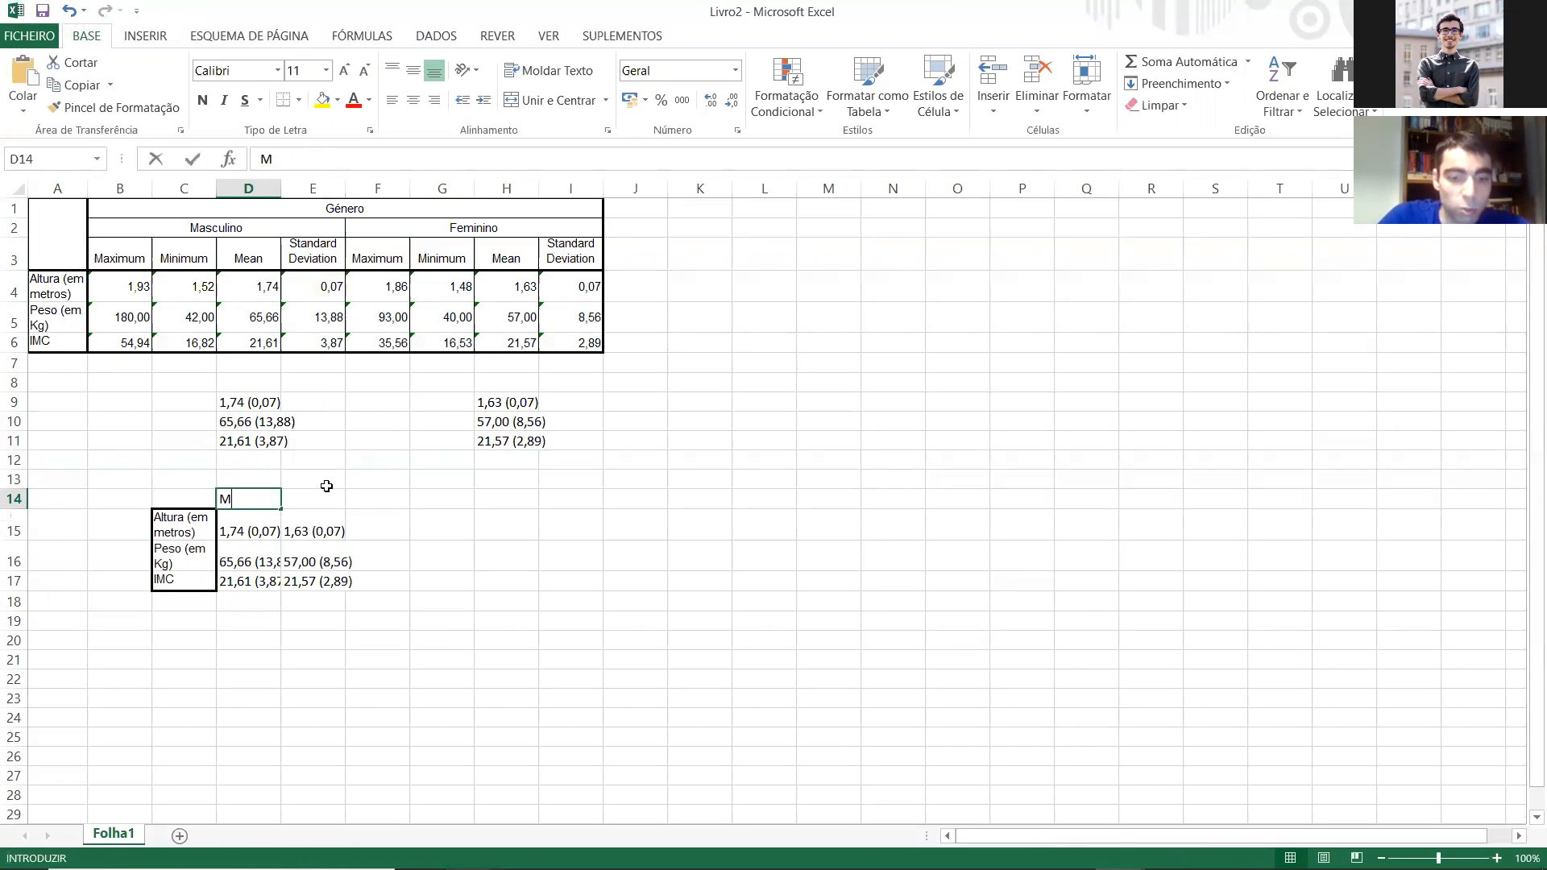
{"action": "key", "text": "Right"}
{"action": "type", "text": "F"}
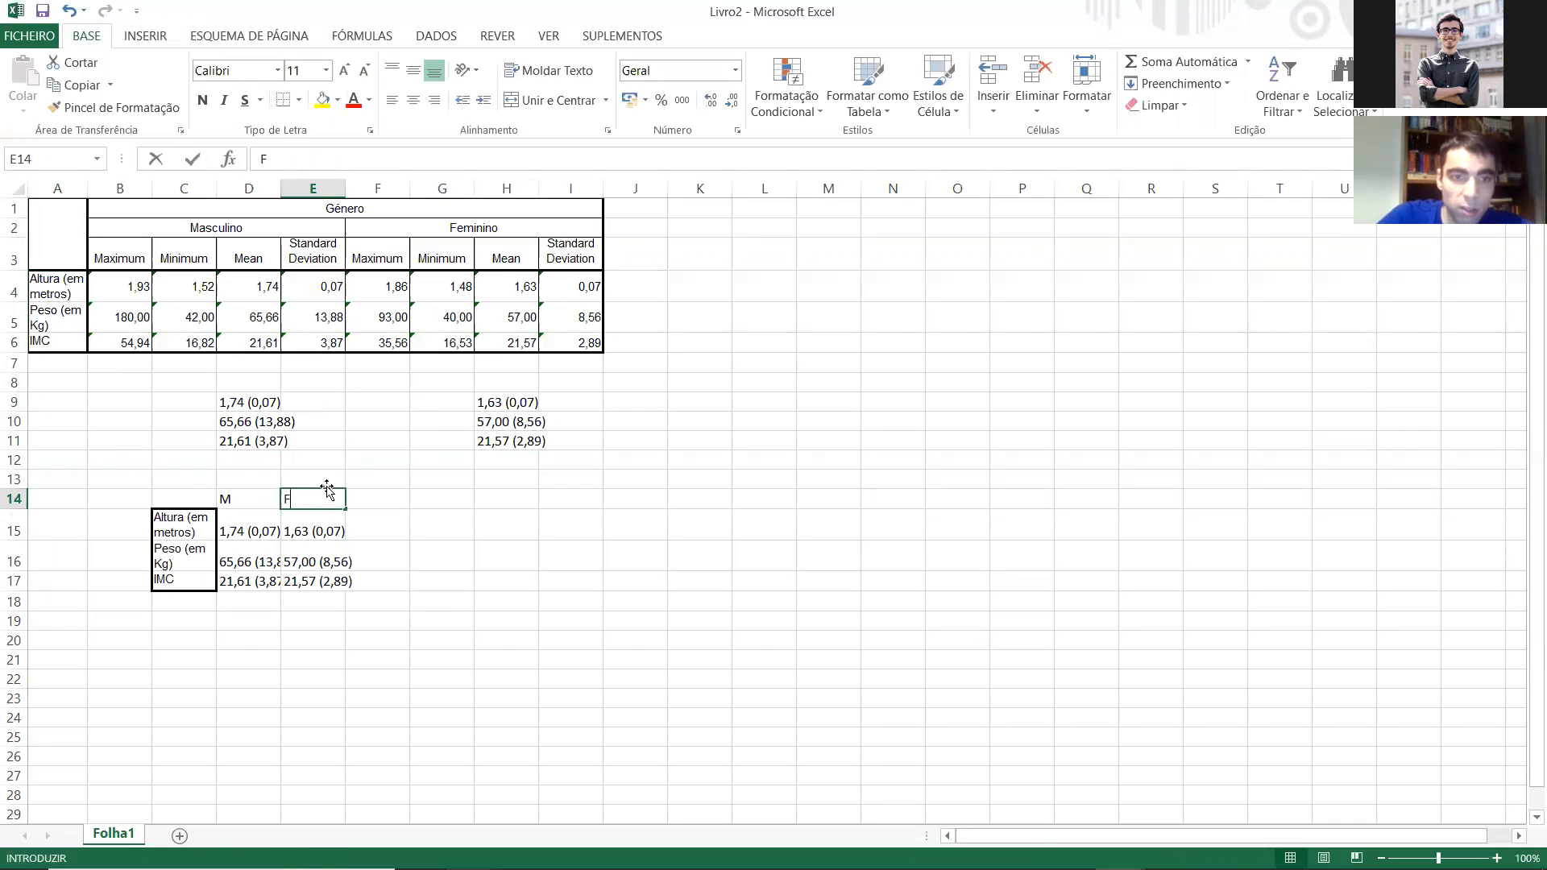
{"action": "key", "text": "Right"}
{"action": "type", "text": "p-valor"}
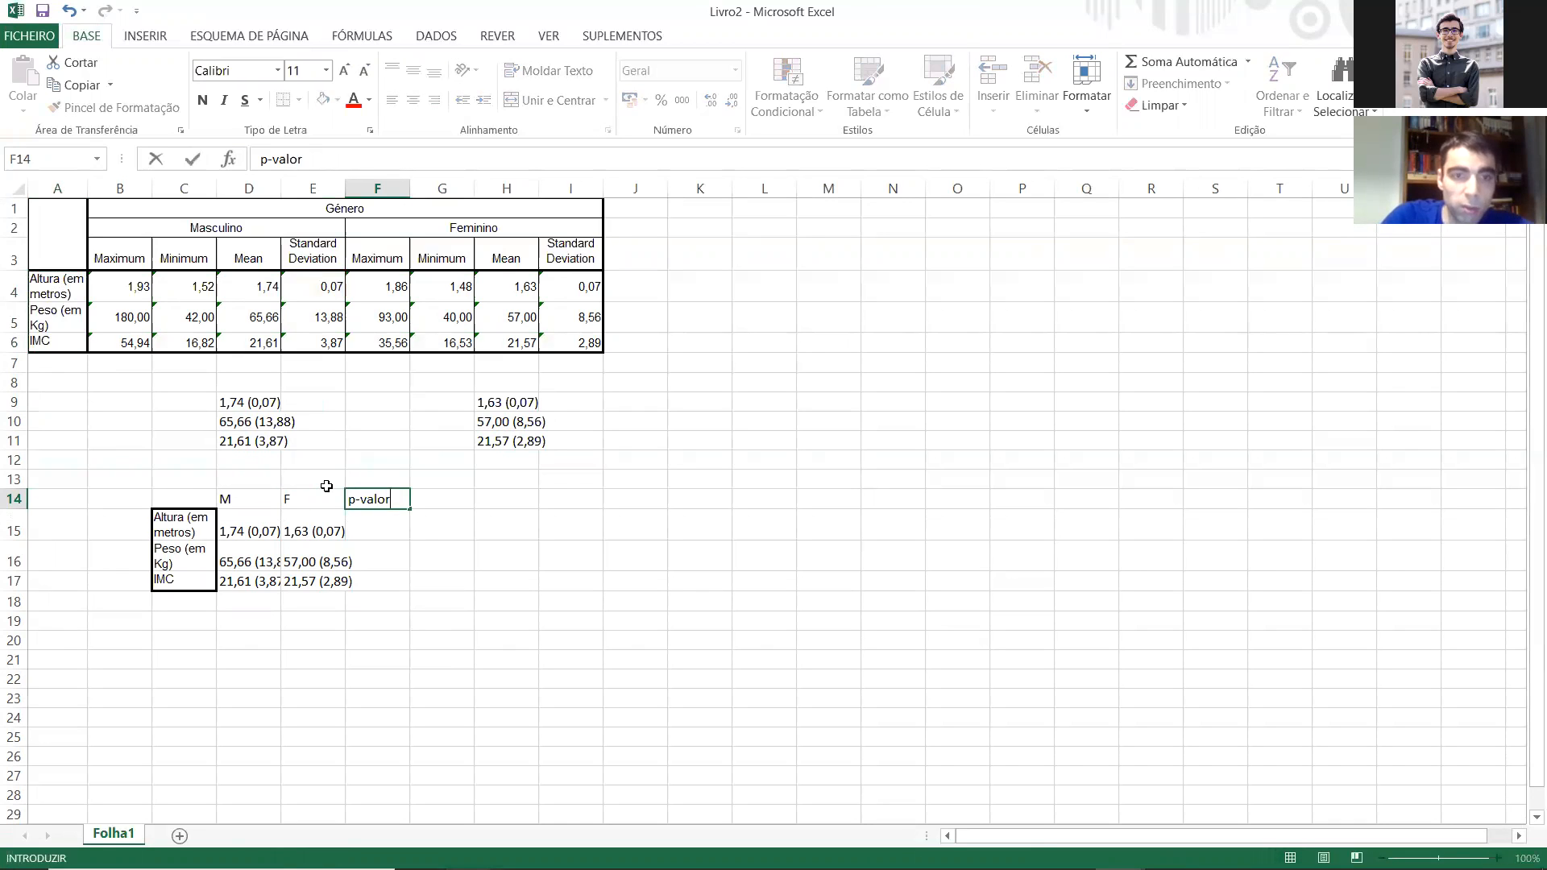
{"action": "key", "text": "Return"}
Step: Copy C14:F17 and paste it into a new blank Word document
{"action": "left_click_drag", "start_coordinate": [212, 497], "coordinate": [378, 580]}
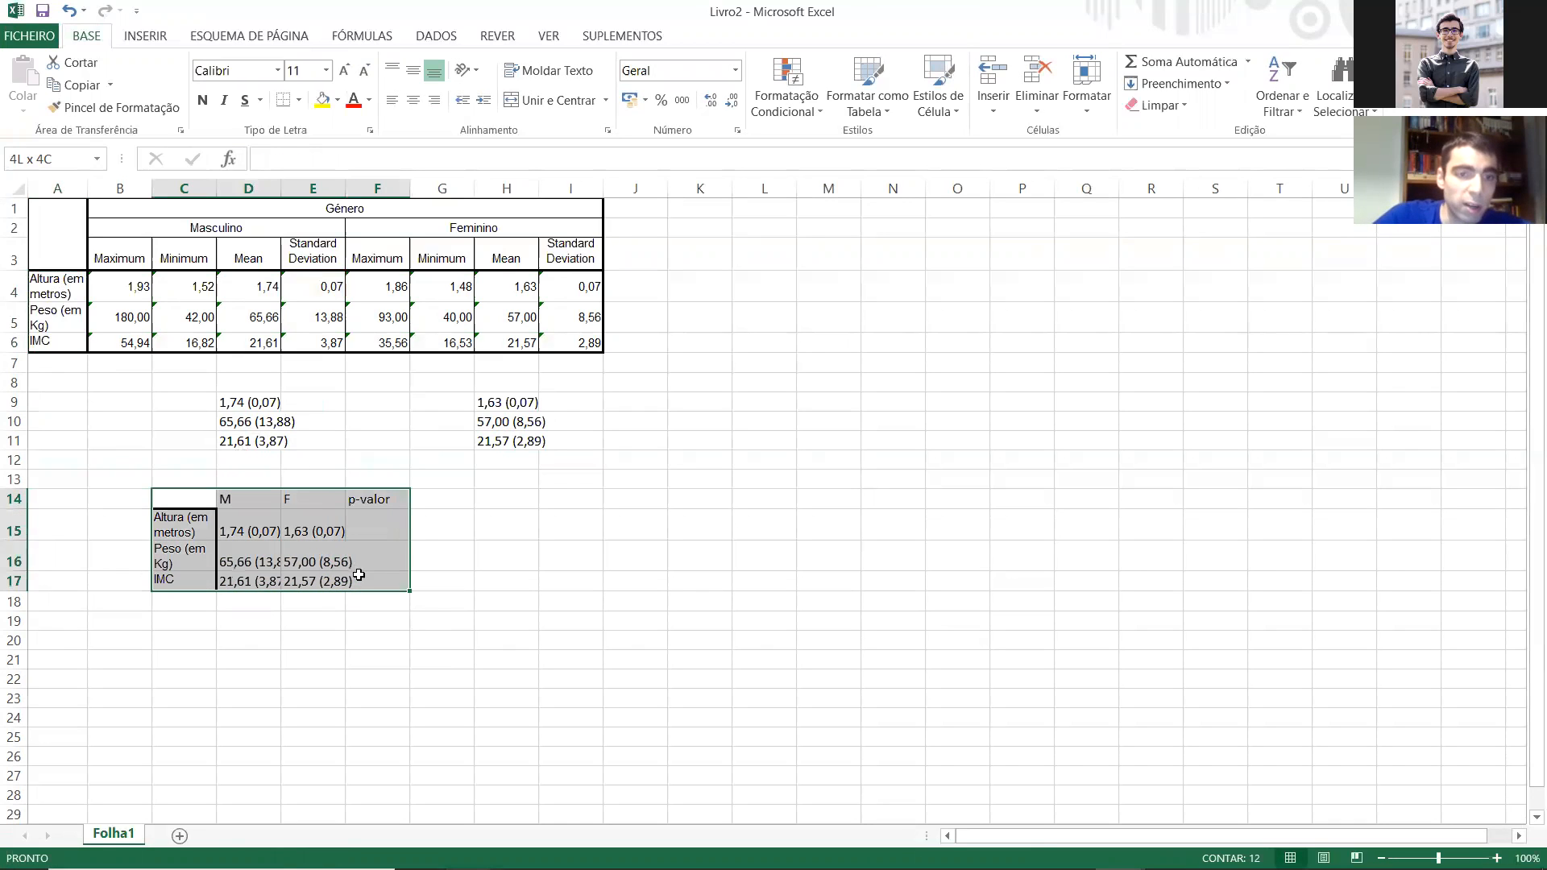
{"action": "key", "text": "ctrl+c"}
{"action": "left_click", "coordinate": [25, 850]}
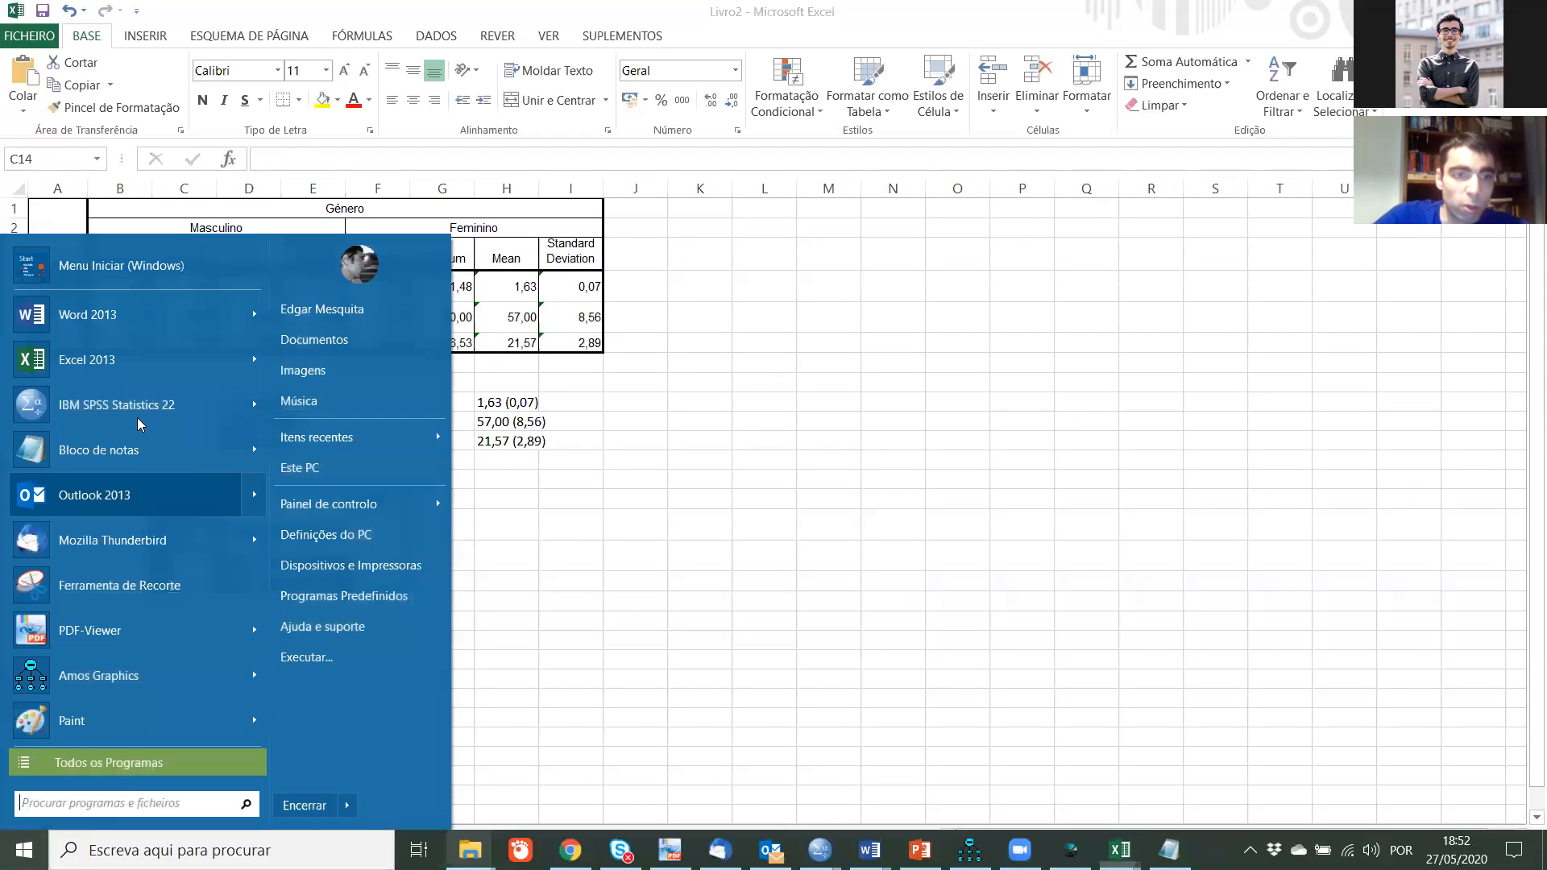
{"action": "left_click", "coordinate": [119, 314]}
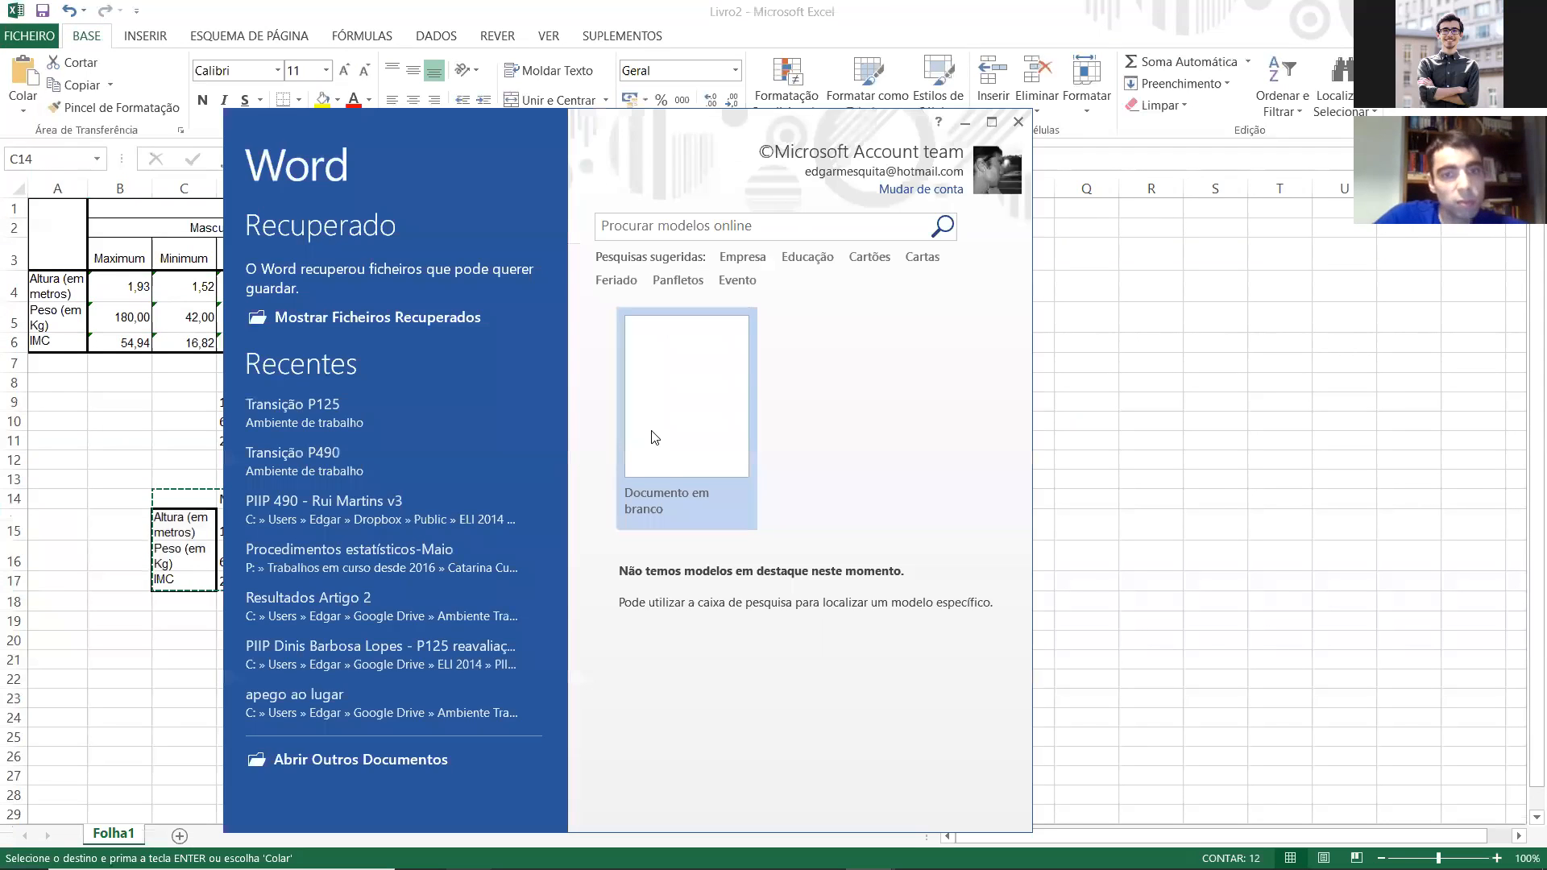
{"action": "left_click", "coordinate": [649, 438]}
{"action": "key", "text": "ctrl+v"}
Step: Autofit the pasted table to its contents and align its cells centre left in the maximized document window
{"action": "right_click", "coordinate": [395, 356]}
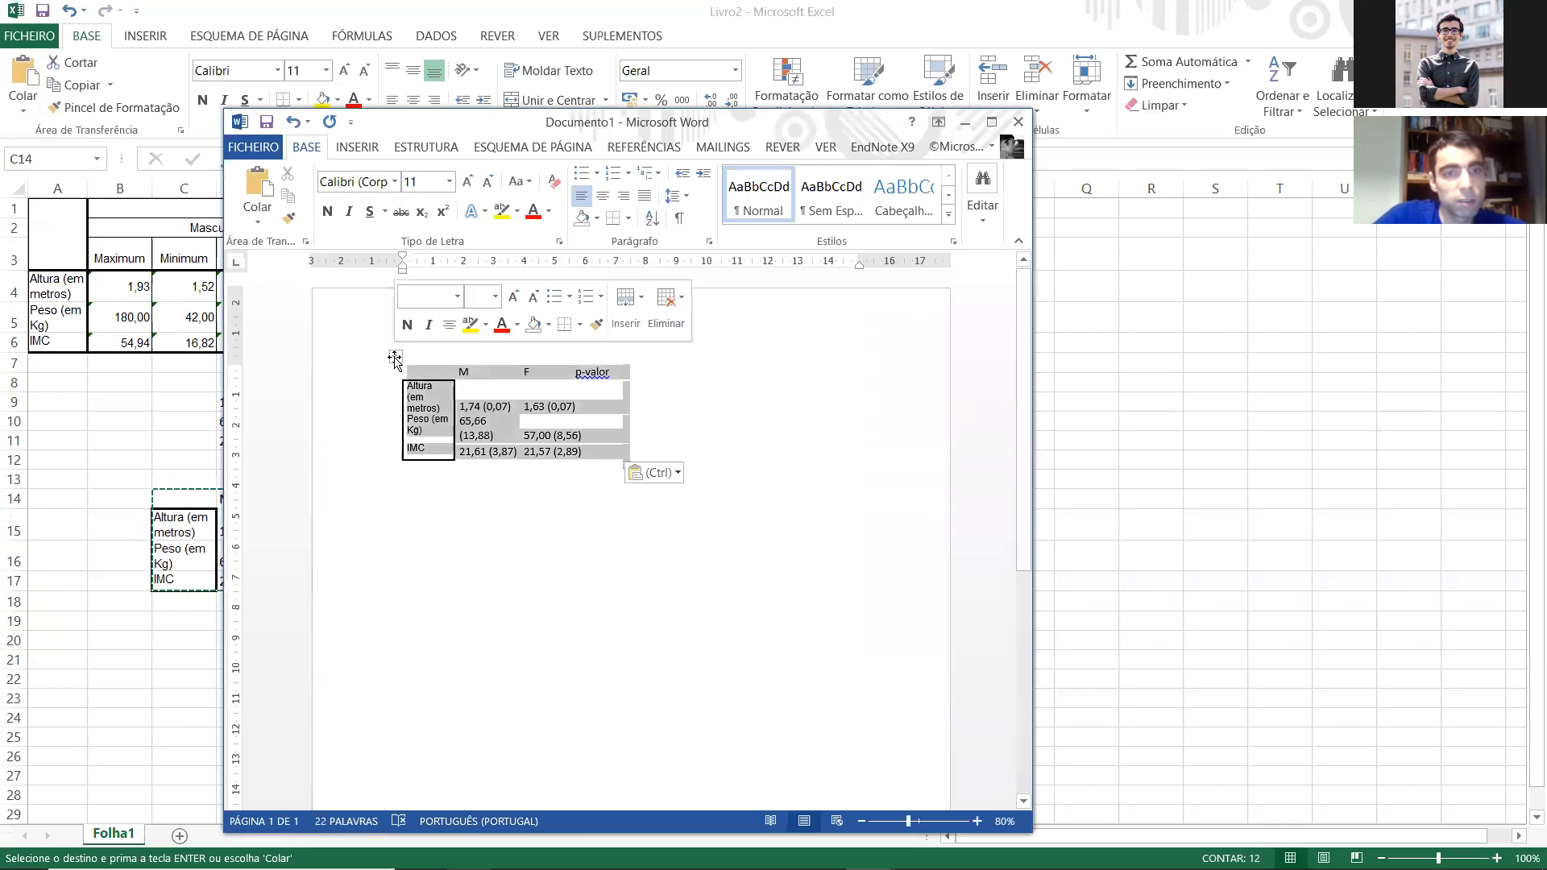
{"action": "mouse_move", "coordinate": [535, 596]}
{"action": "left_click", "coordinate": [680, 597]}
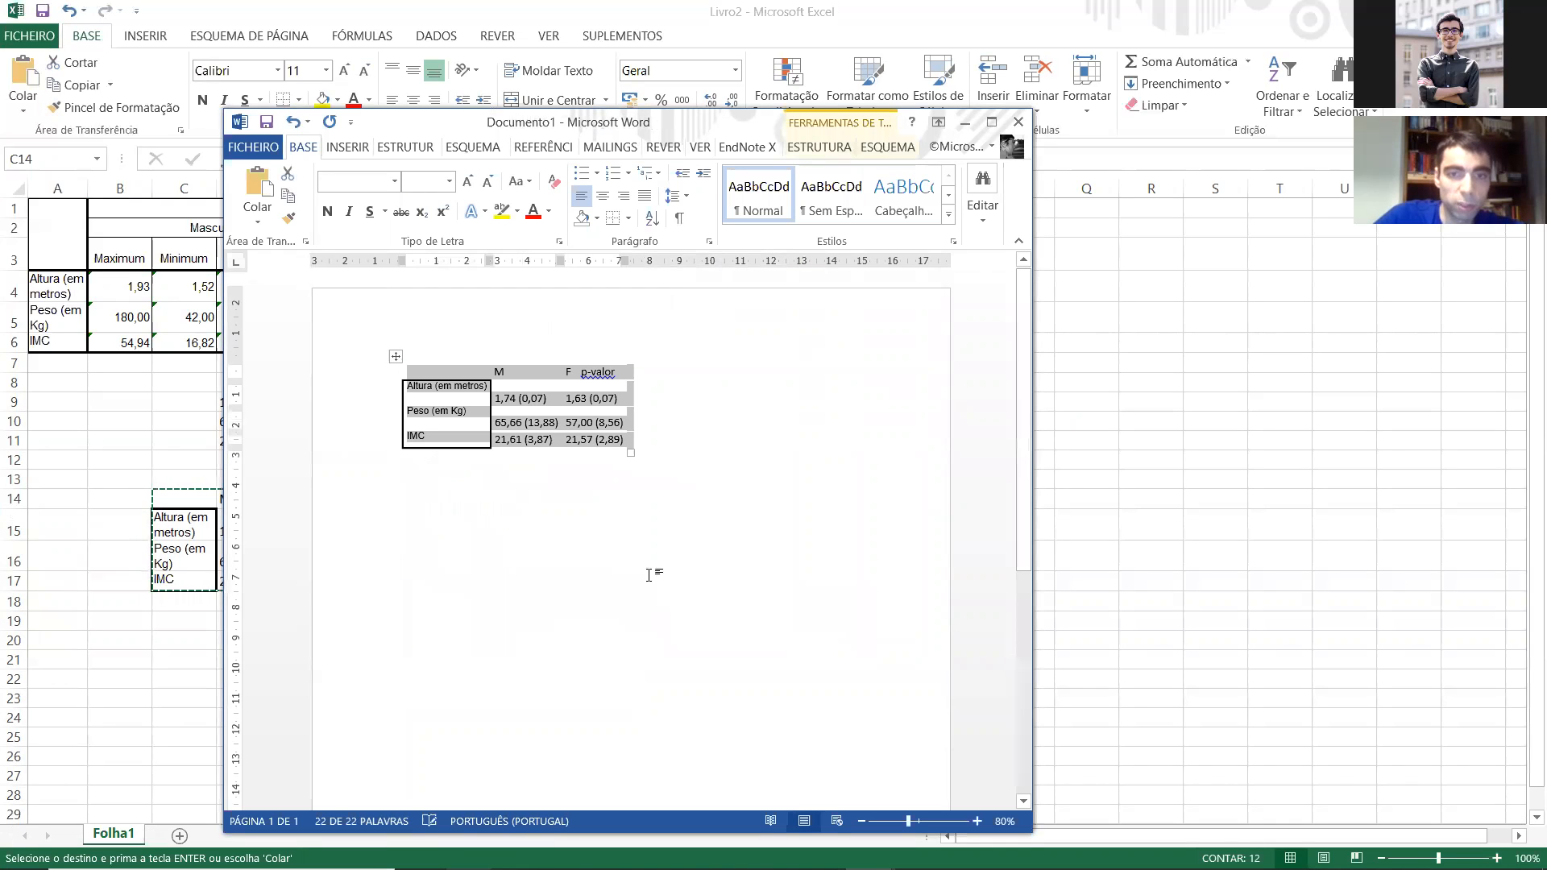
{"action": "left_click", "coordinate": [992, 122]}
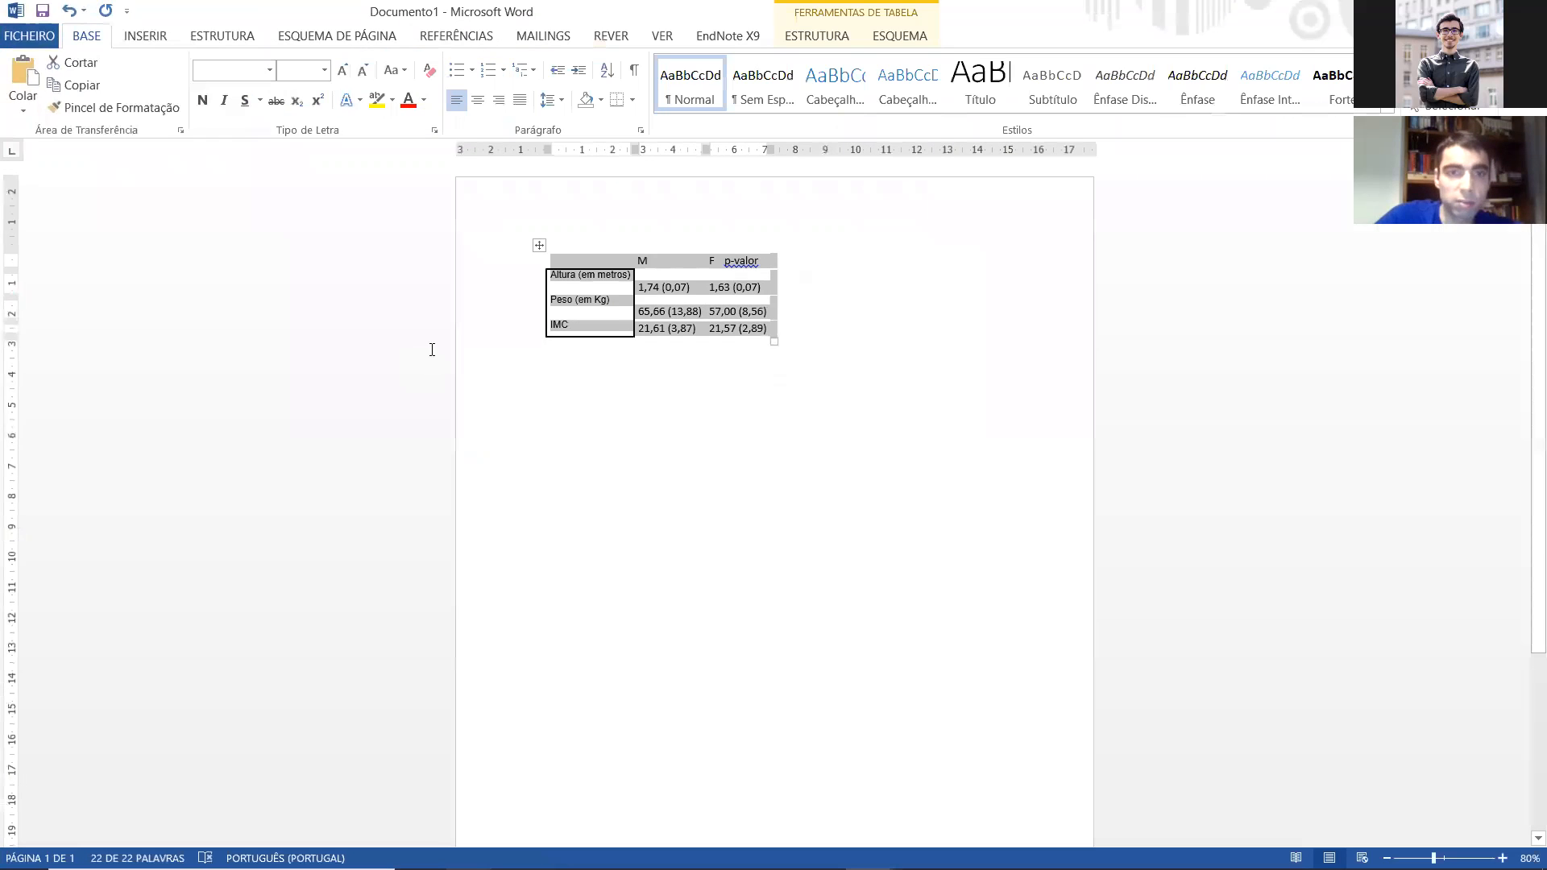
{"action": "left_click", "coordinate": [911, 38]}
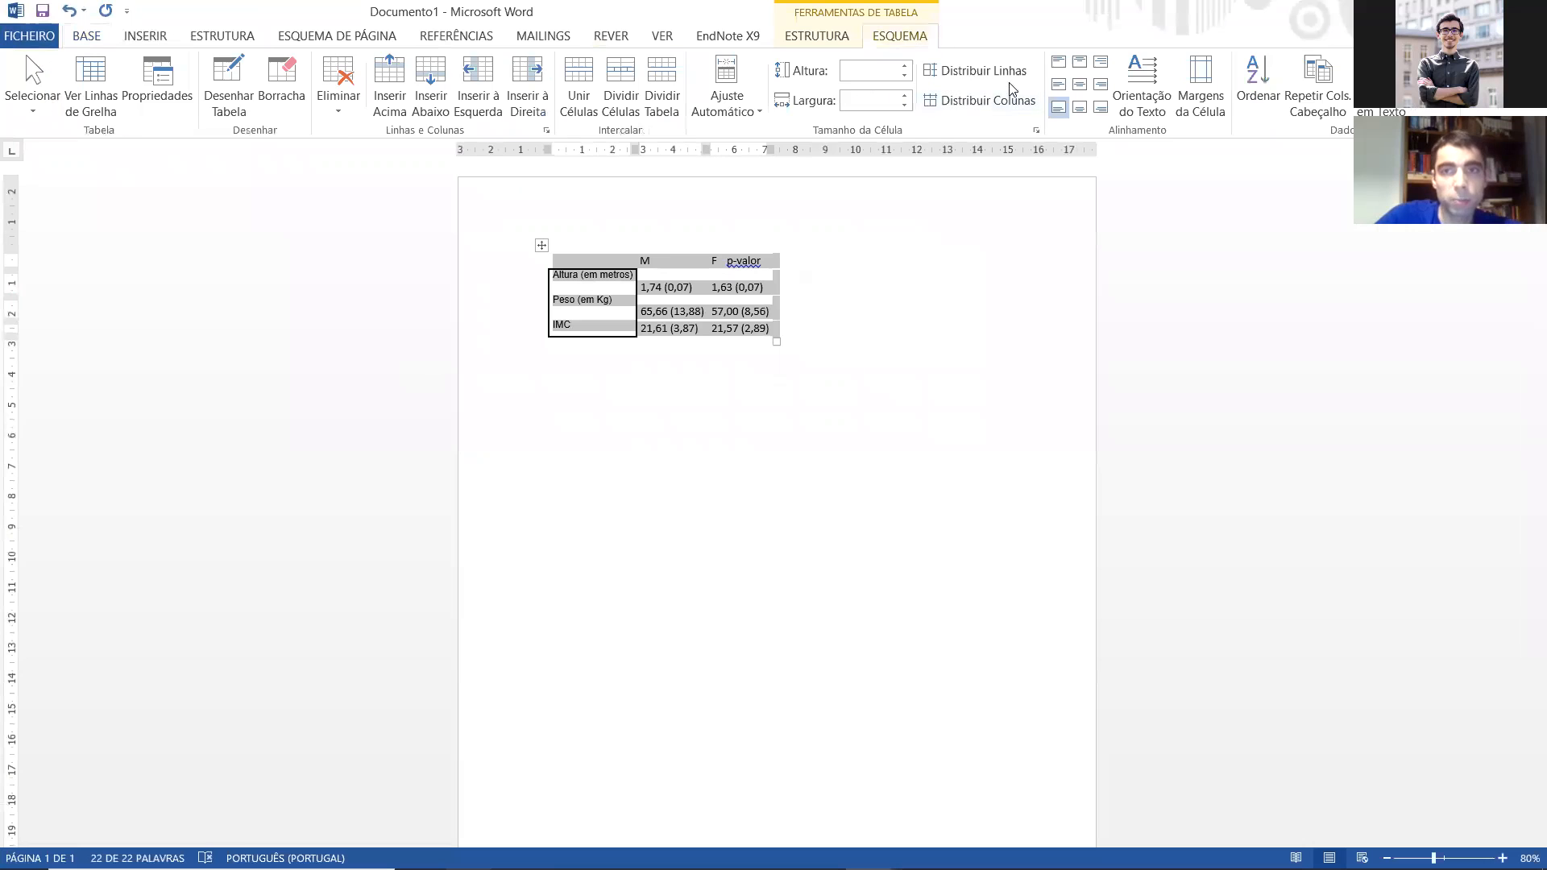
{"action": "left_click", "coordinate": [1057, 84]}
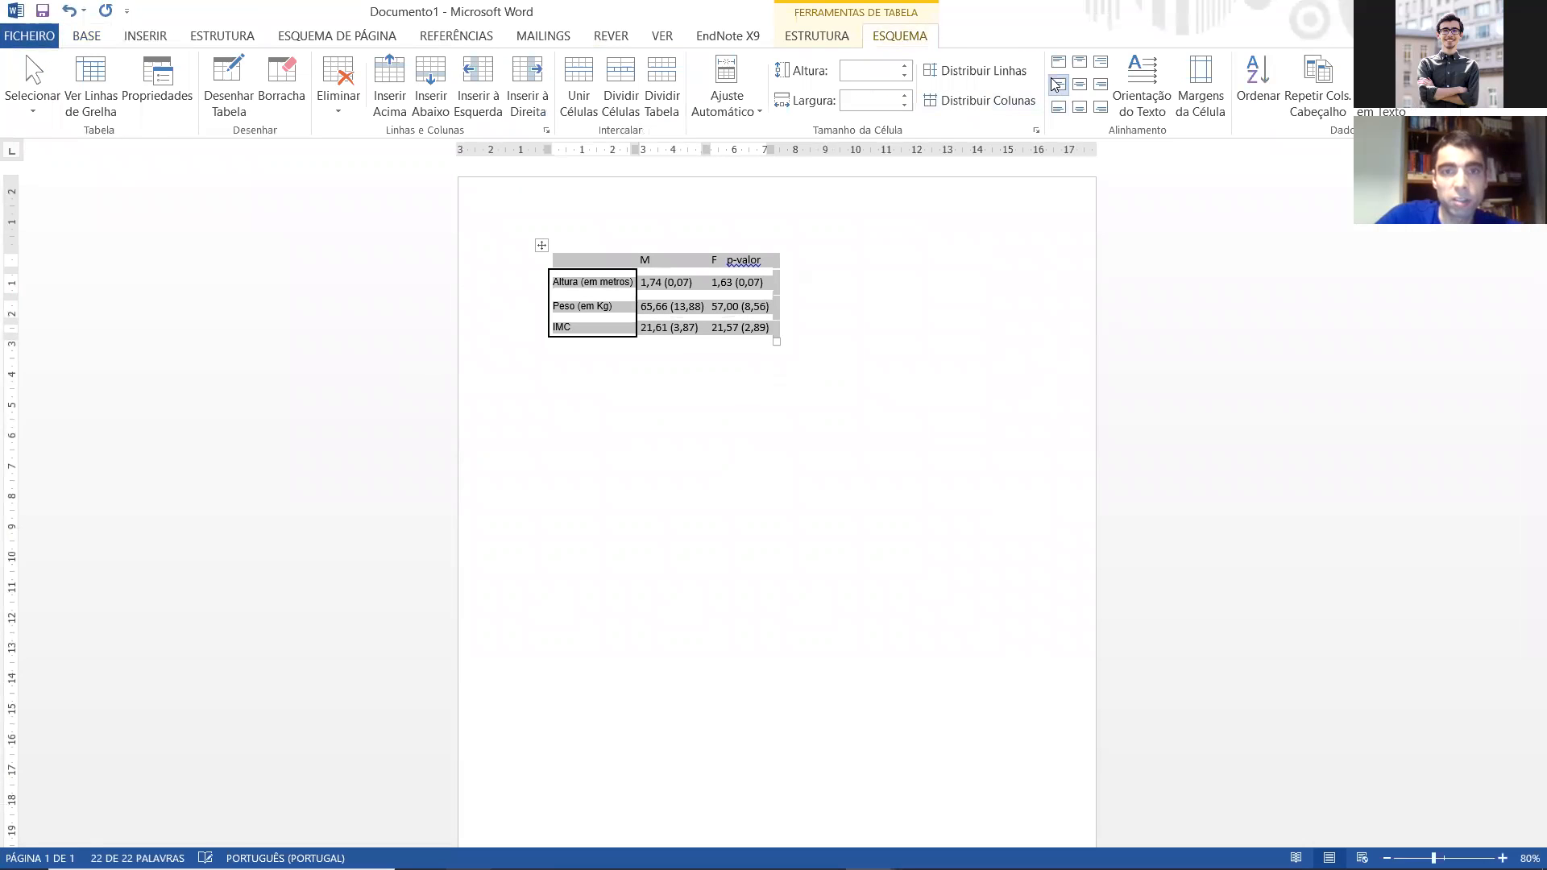
Step: Clear the table's borders and add only a line above and below it
{"action": "left_click", "coordinate": [87, 35]}
{"action": "left_click", "coordinate": [631, 99]}
{"action": "left_click", "coordinate": [655, 215]}
{"action": "left_click", "coordinate": [632, 99]}
{"action": "left_click", "coordinate": [645, 114]}
{"action": "left_click", "coordinate": [631, 99]}
{"action": "left_click", "coordinate": [660, 145]}
{"action": "left_click", "coordinate": [508, 260]}
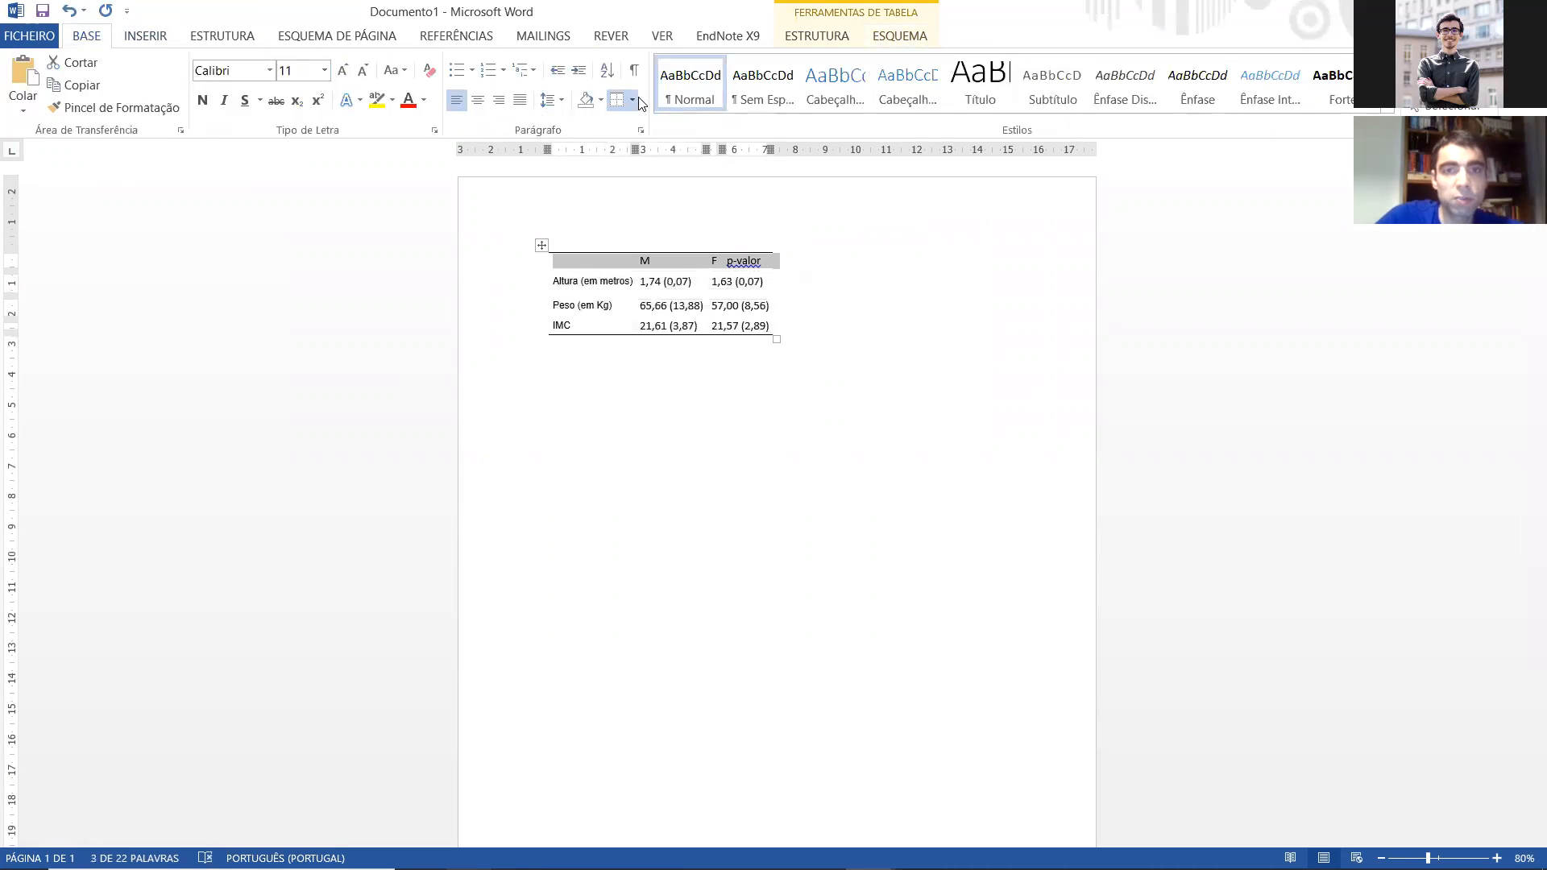
Step: Cut the whole table out of the Word document
{"action": "left_click", "coordinate": [585, 261]}
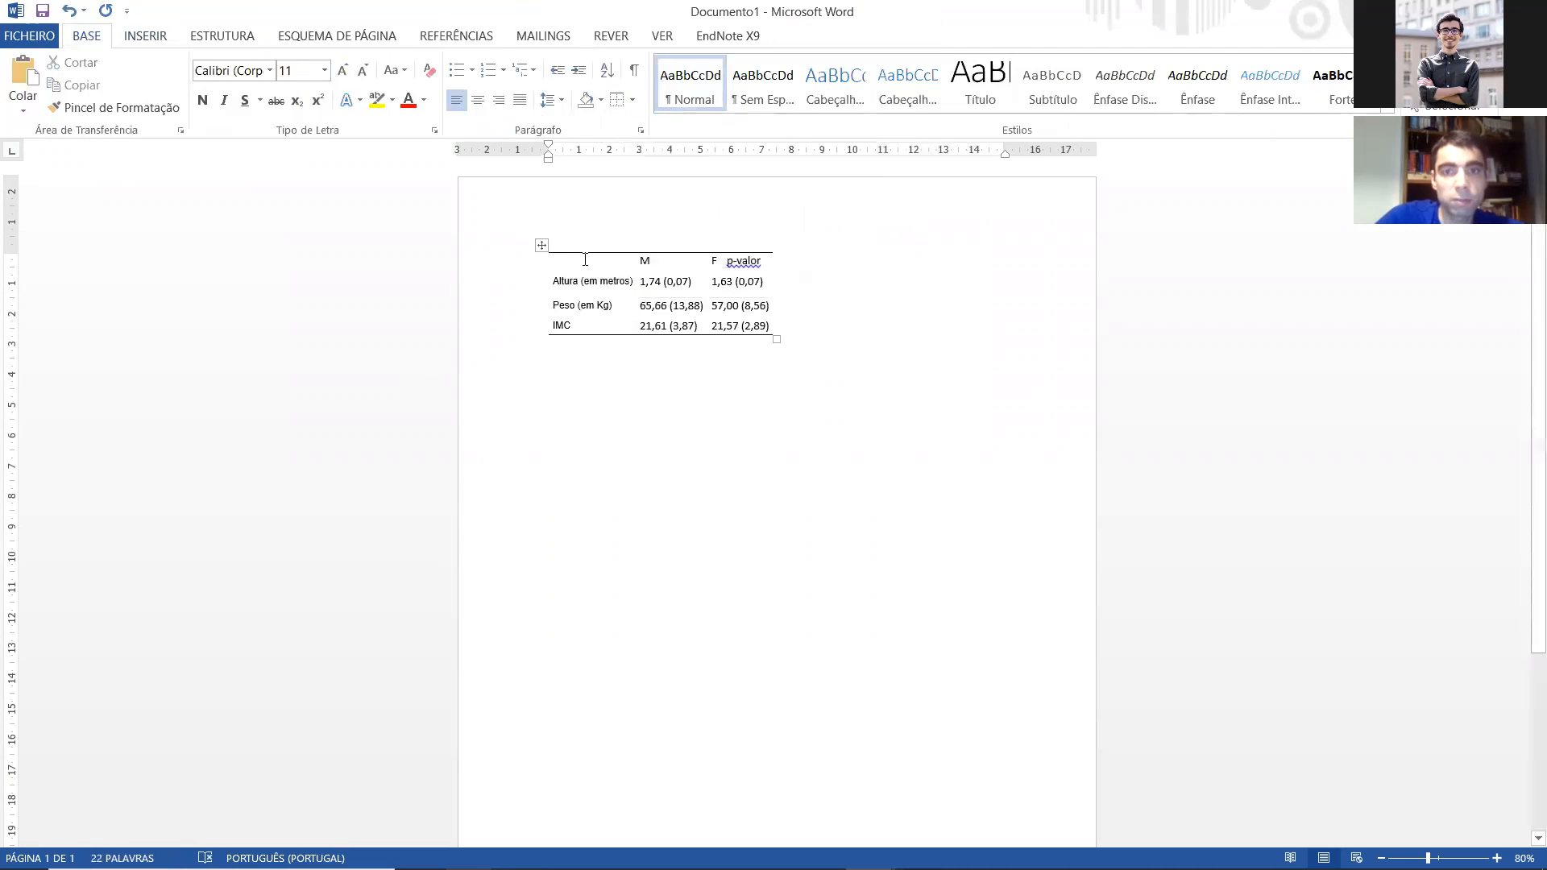
{"action": "left_click", "coordinate": [526, 241]}
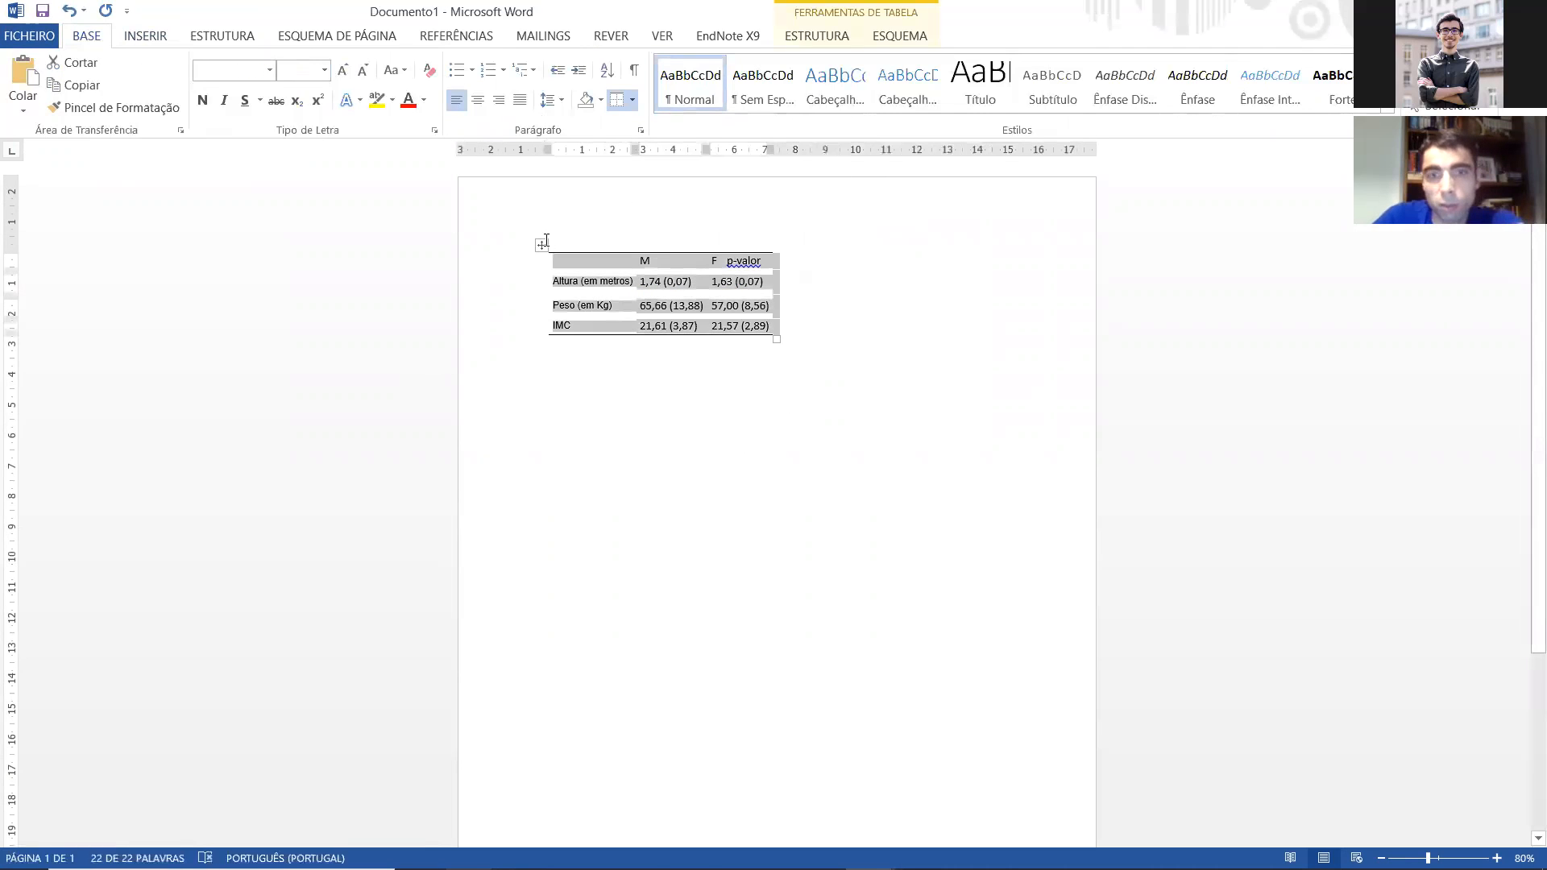
{"action": "key", "text": "ctrl+x"}
Step: Switch to the Livro2 workbook in Excel and autofit the widths of columns E, D and C
{"action": "mouse_move", "coordinate": [1119, 850]}
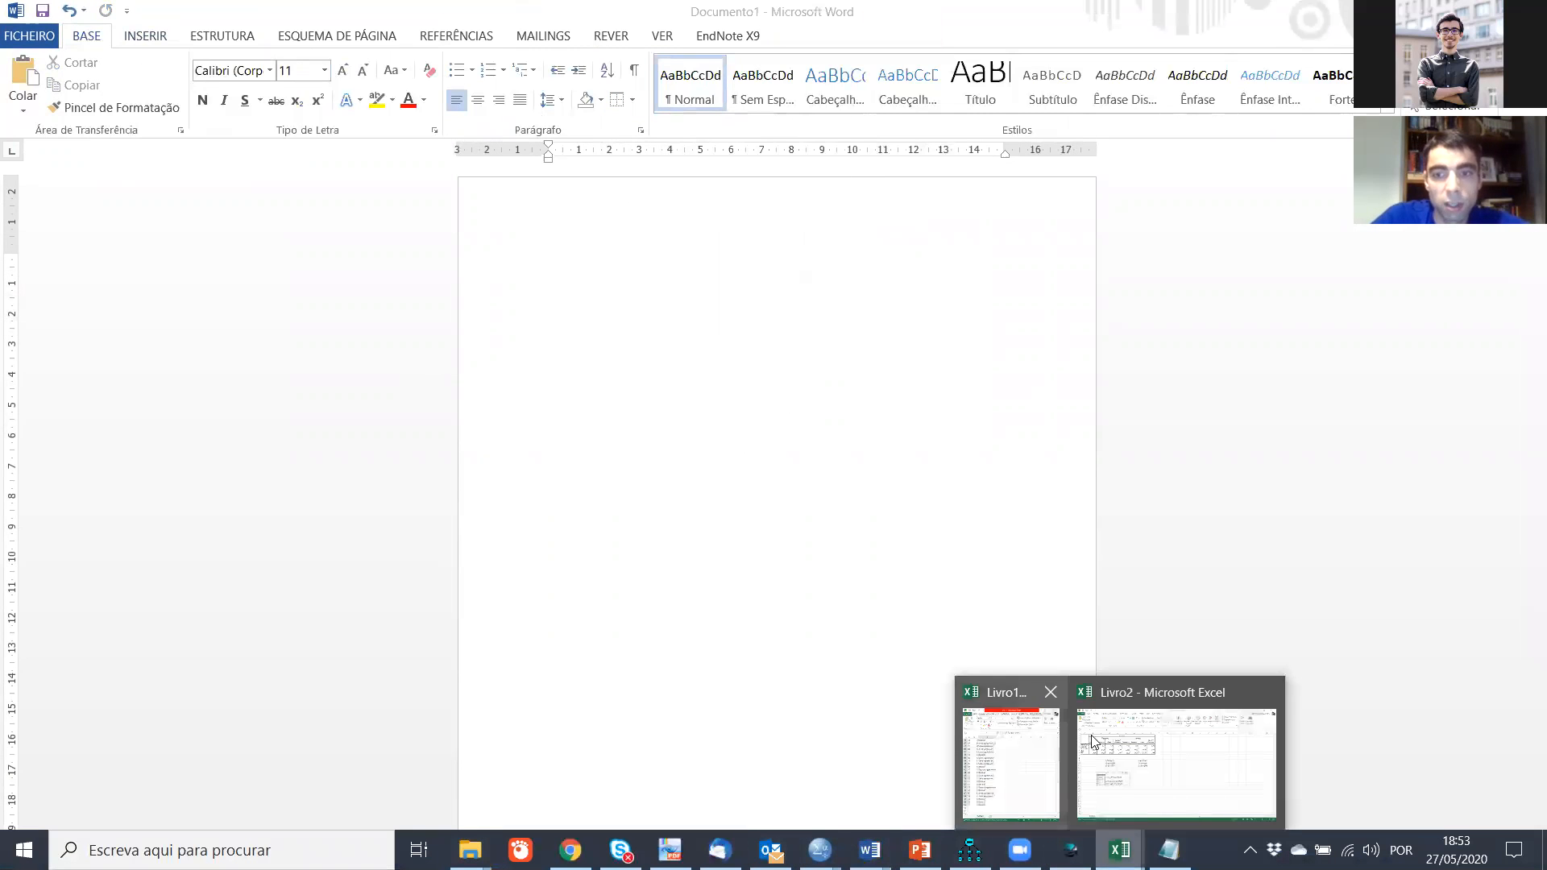
{"action": "left_click", "coordinate": [1132, 729]}
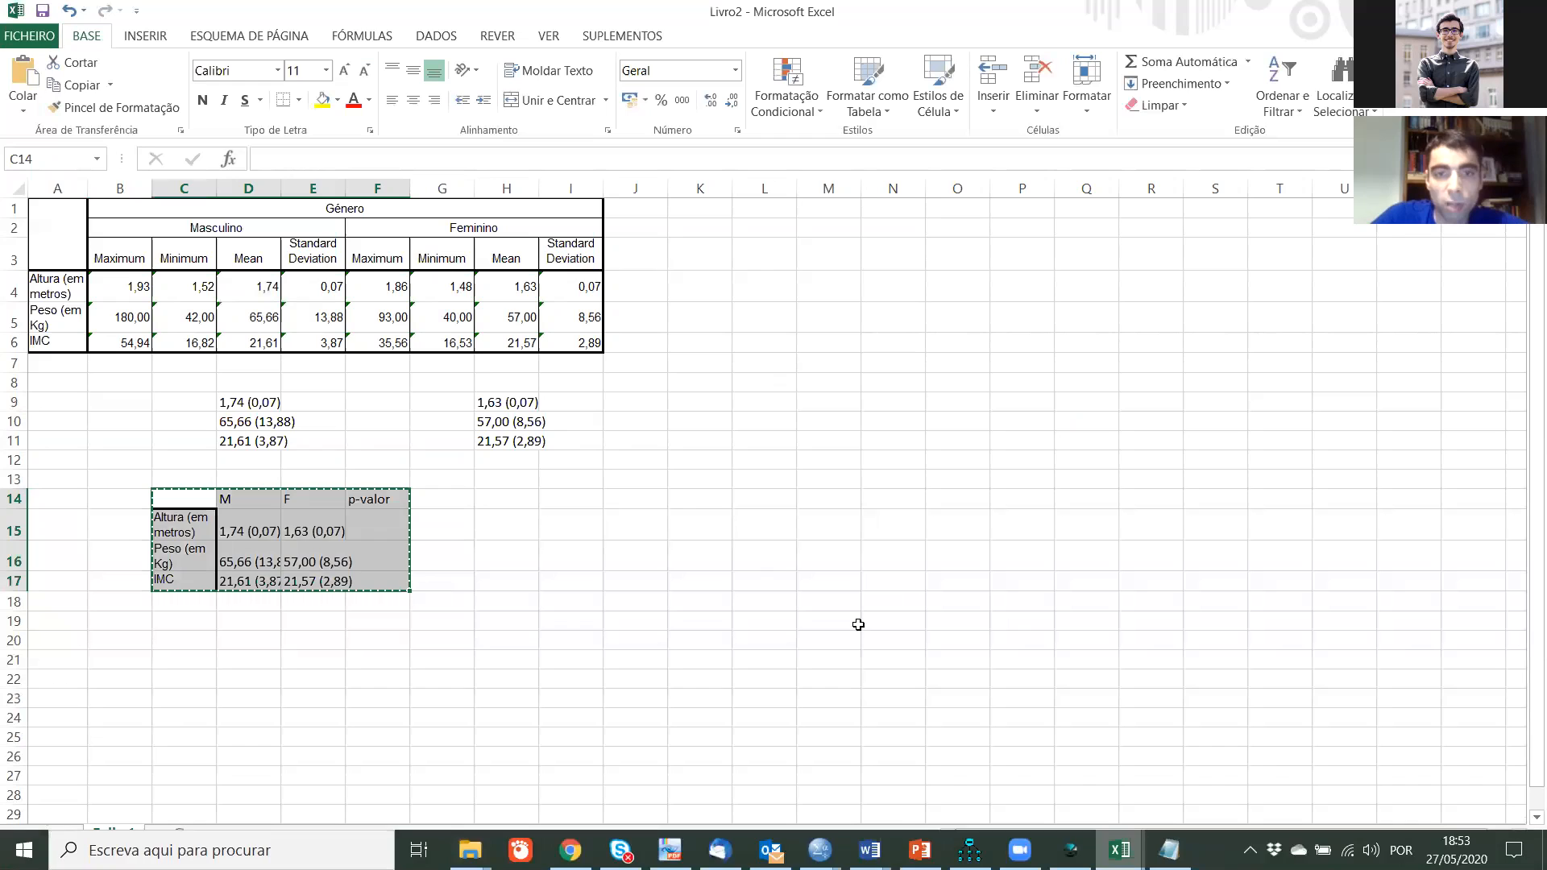
{"action": "double_click", "coordinate": [344, 188]}
{"action": "double_click", "coordinate": [280, 187]}
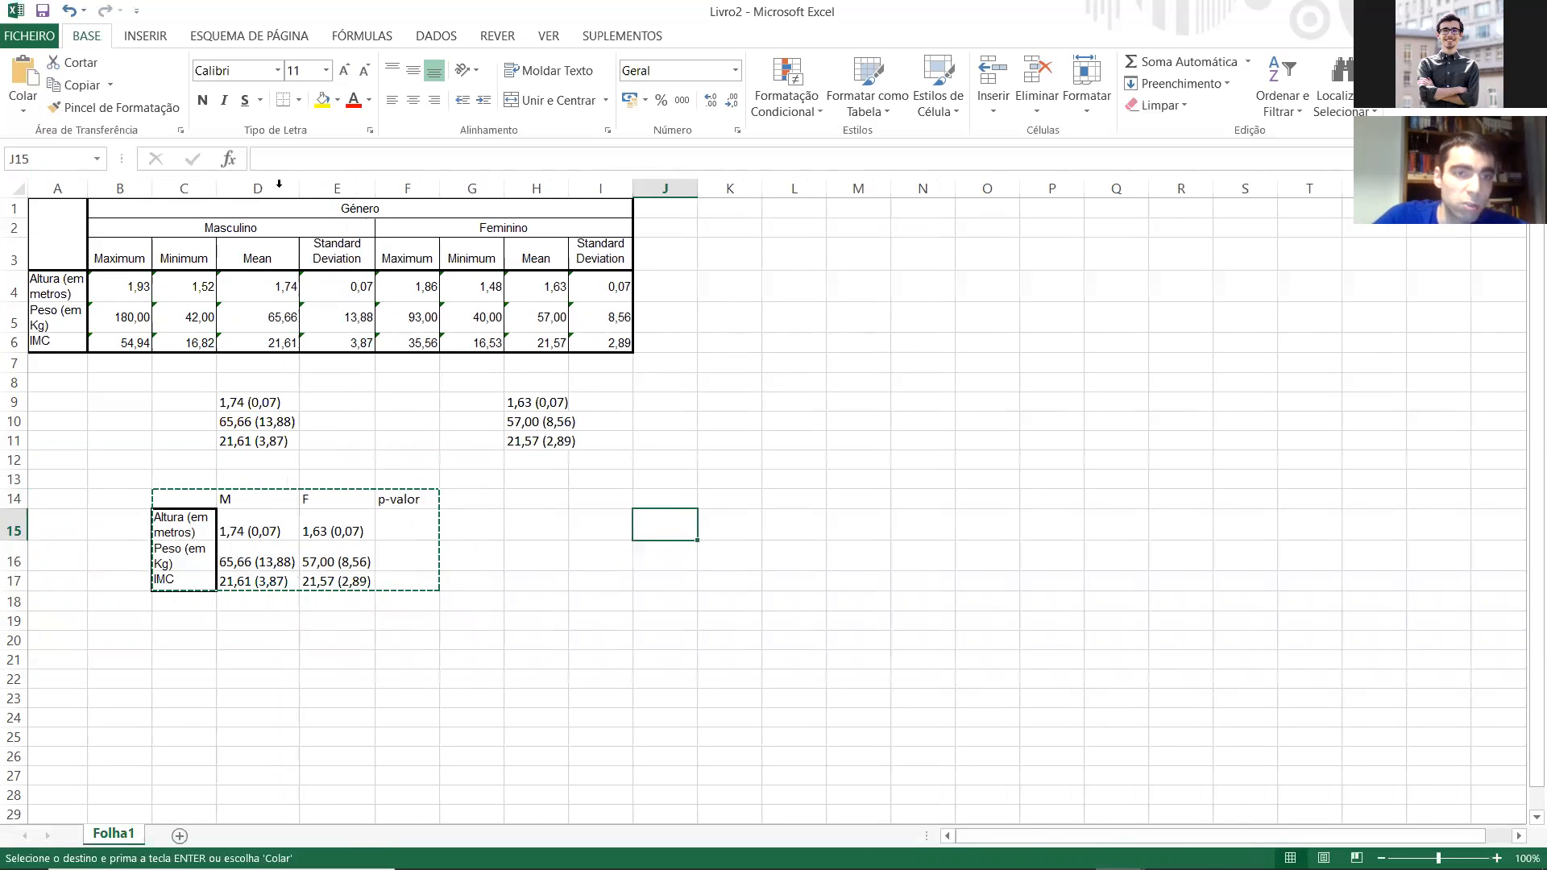
{"action": "double_click", "coordinate": [216, 188]}
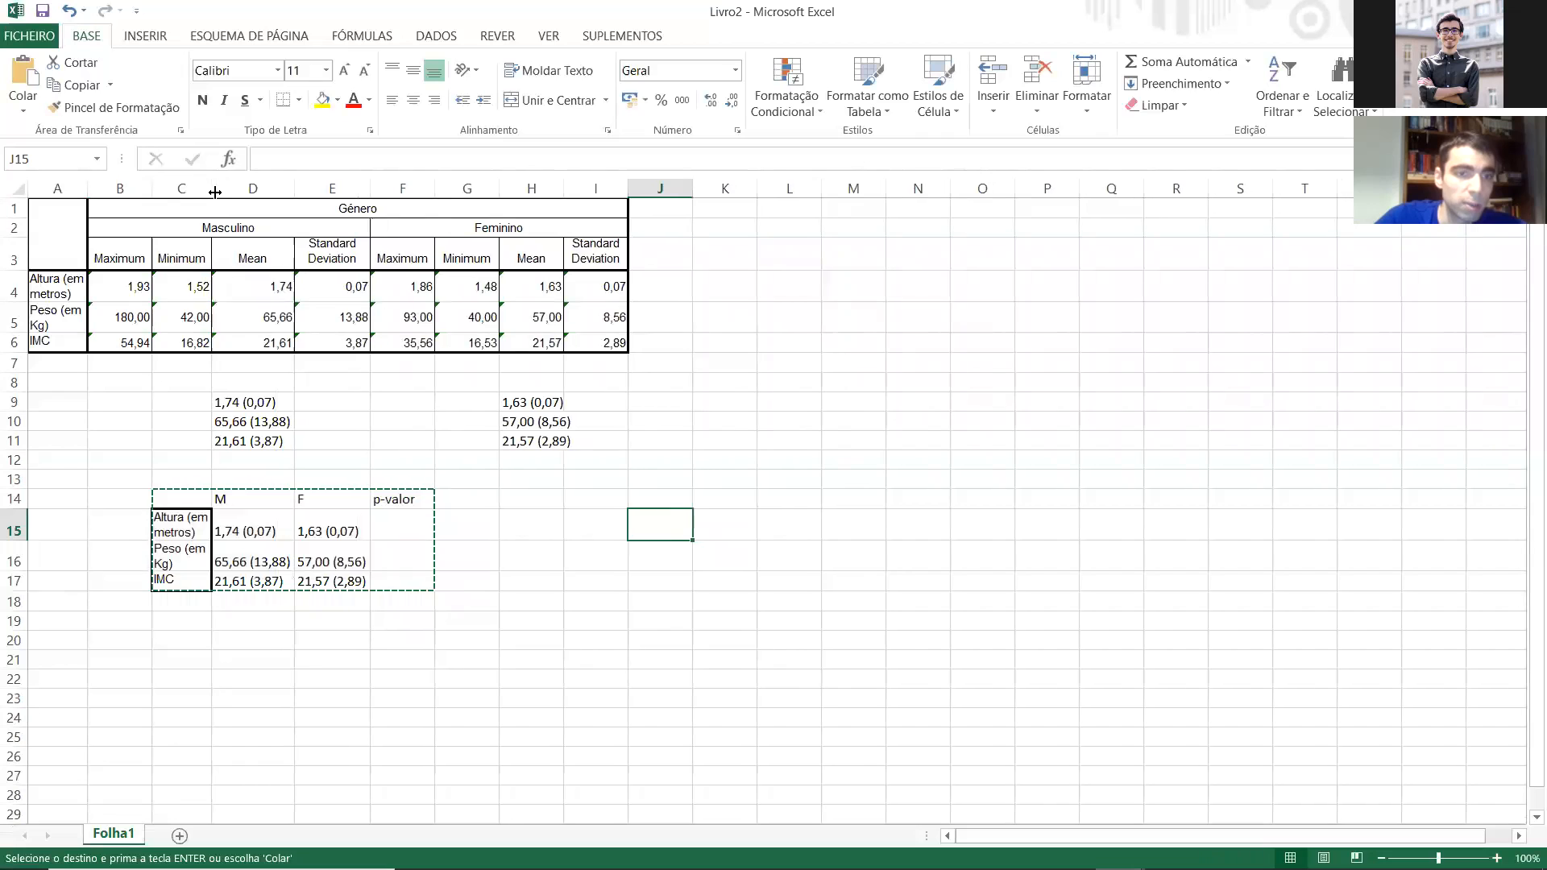
Step: Copy C14:F17 again and paste it into the empty Word document Documento1
{"action": "left_click_drag", "start_coordinate": [167, 501], "coordinate": [409, 577]}
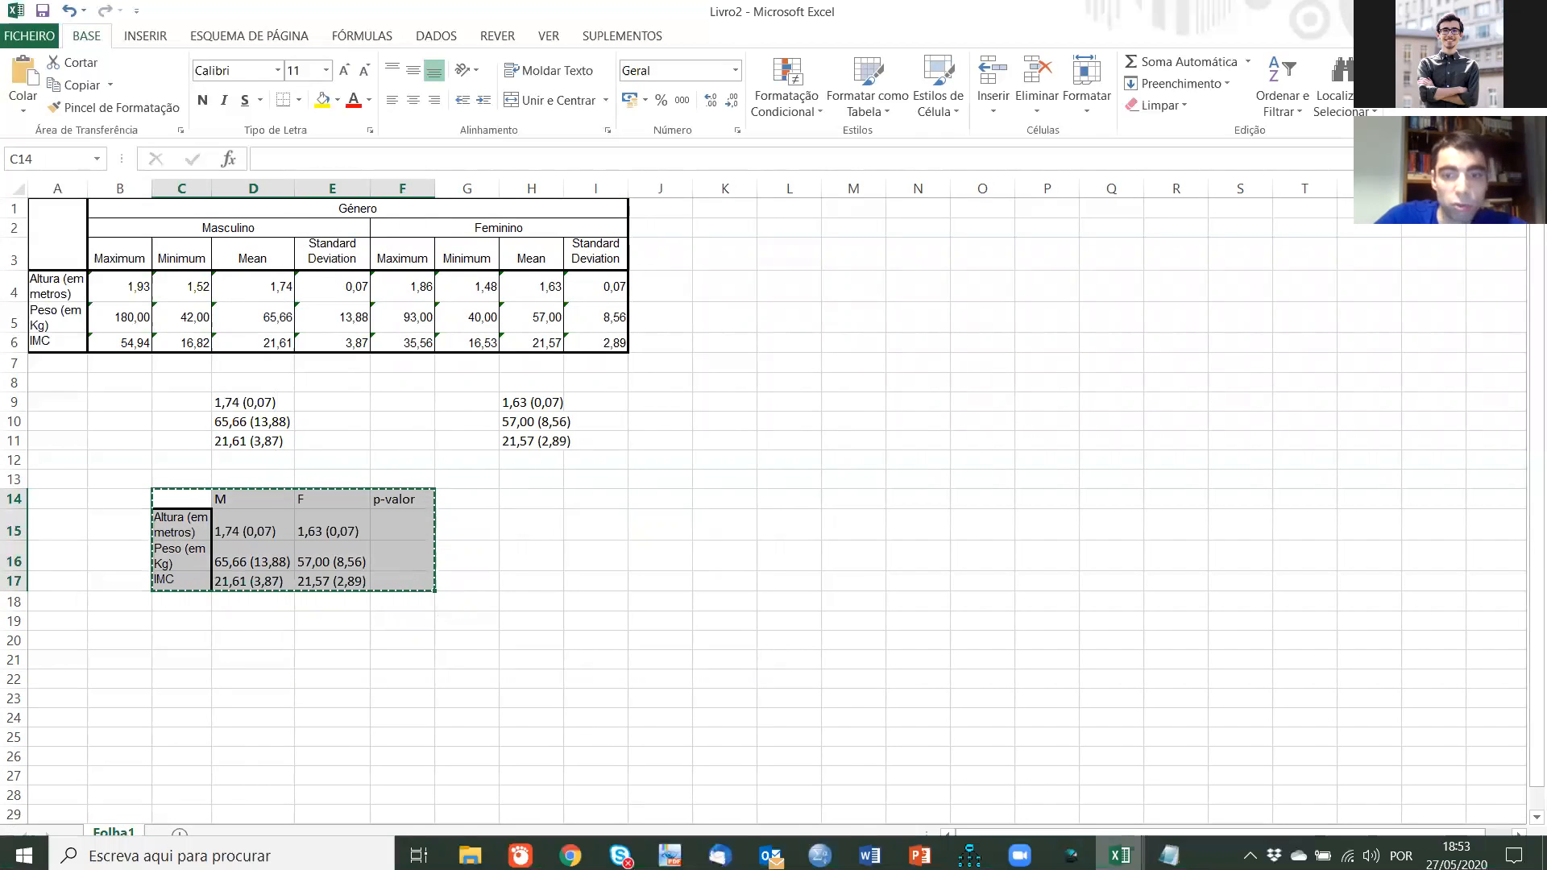
{"action": "left_click", "coordinate": [869, 855]}
{"action": "left_click", "coordinate": [1450, 805]}
{"action": "key", "text": "ctrl+v"}
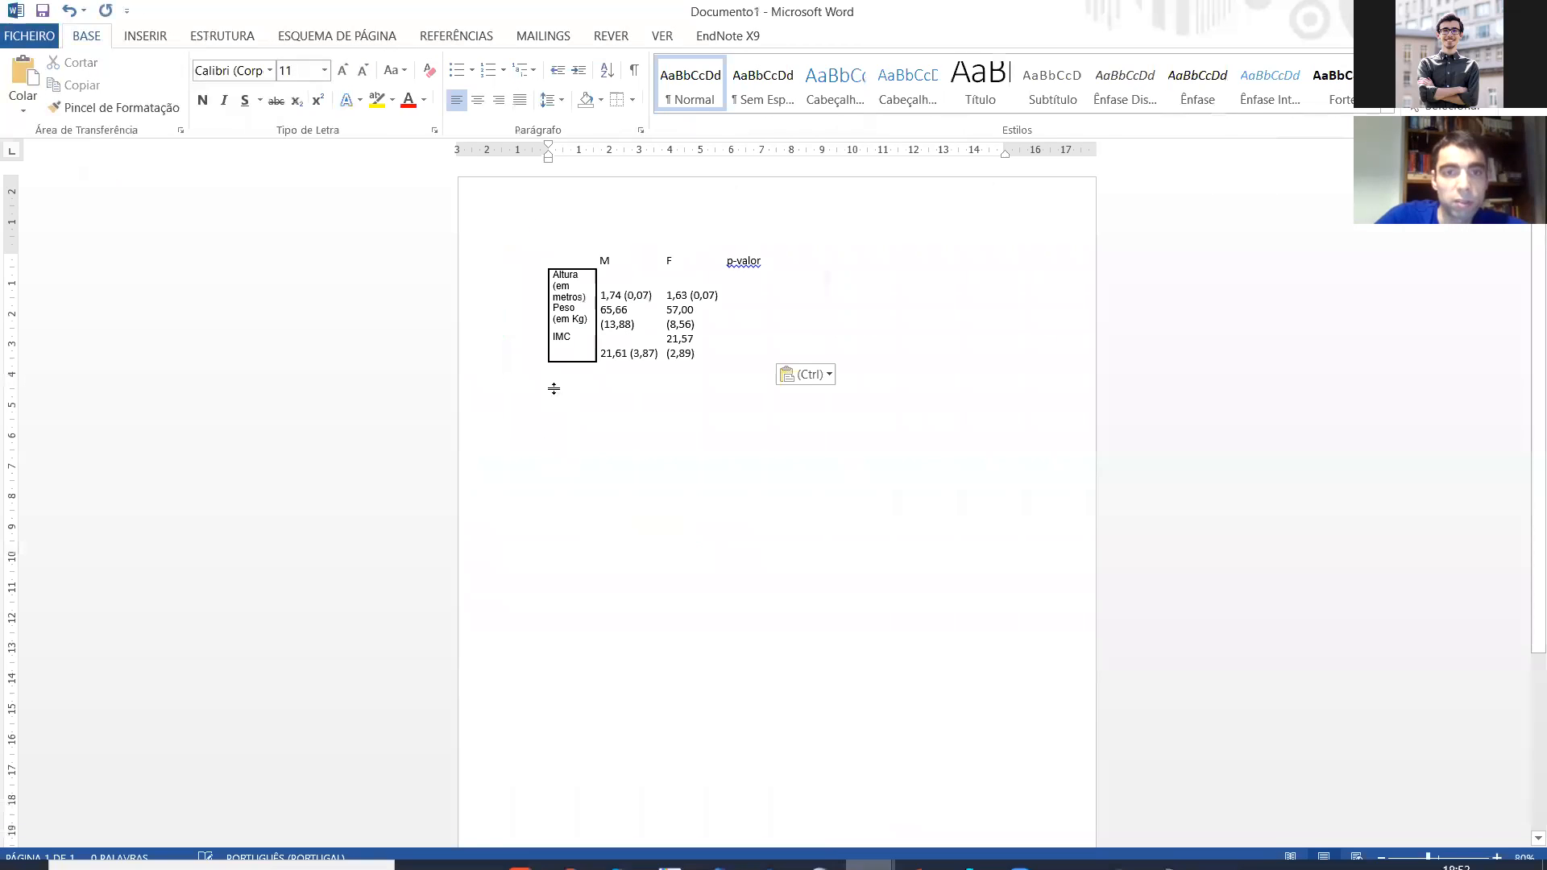
Step: Autofit the Word table to its contents and centre all its cells horizontally and vertically
{"action": "right_click", "coordinate": [542, 244]}
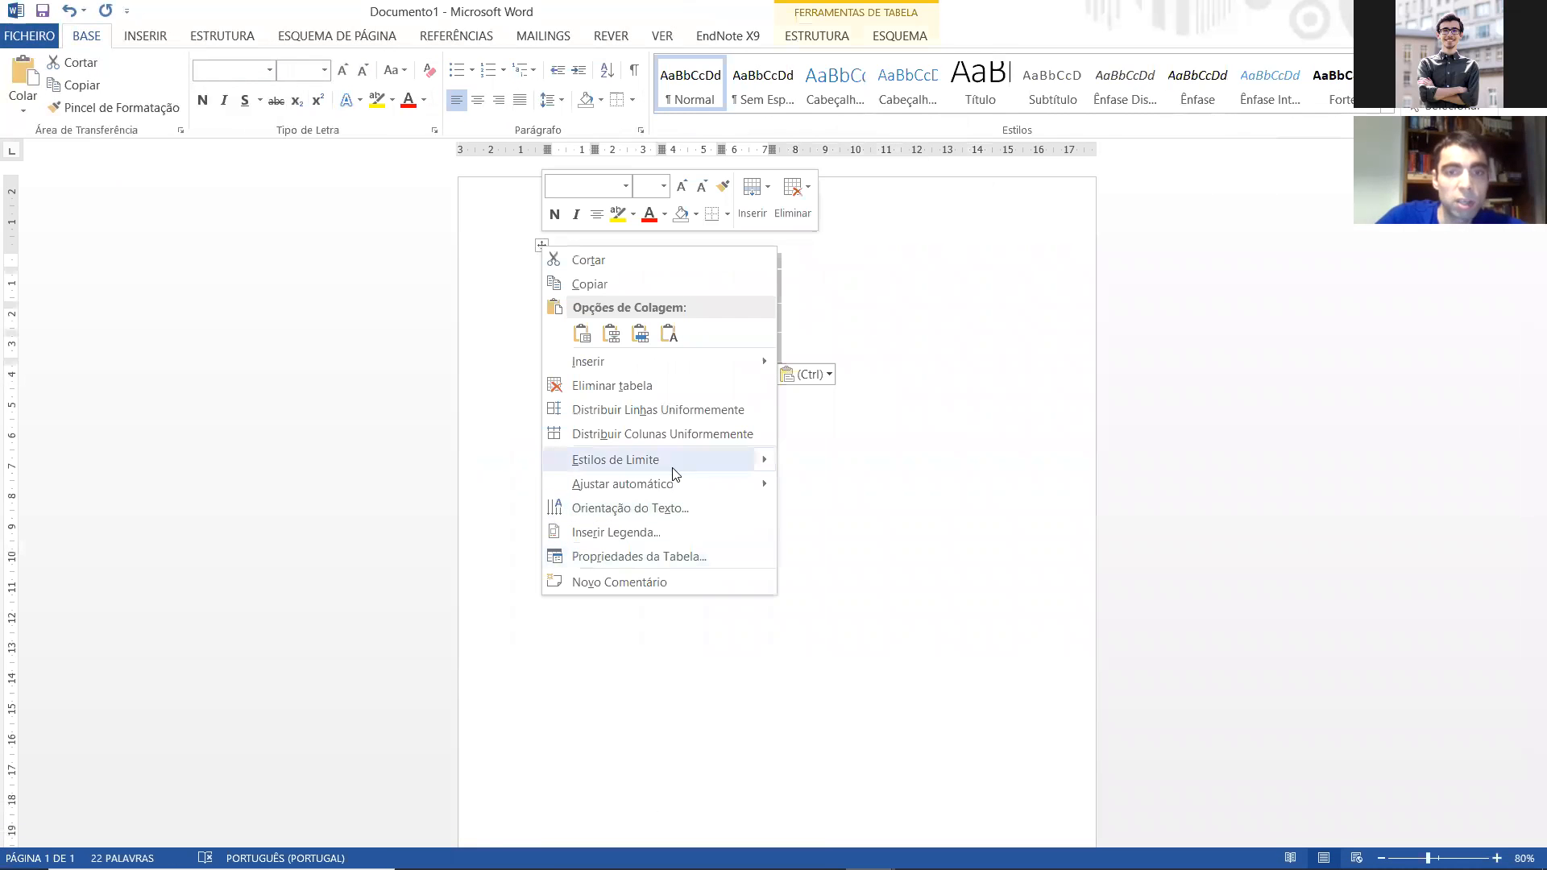
{"action": "mouse_move", "coordinate": [673, 475]}
{"action": "left_click", "coordinate": [842, 482]}
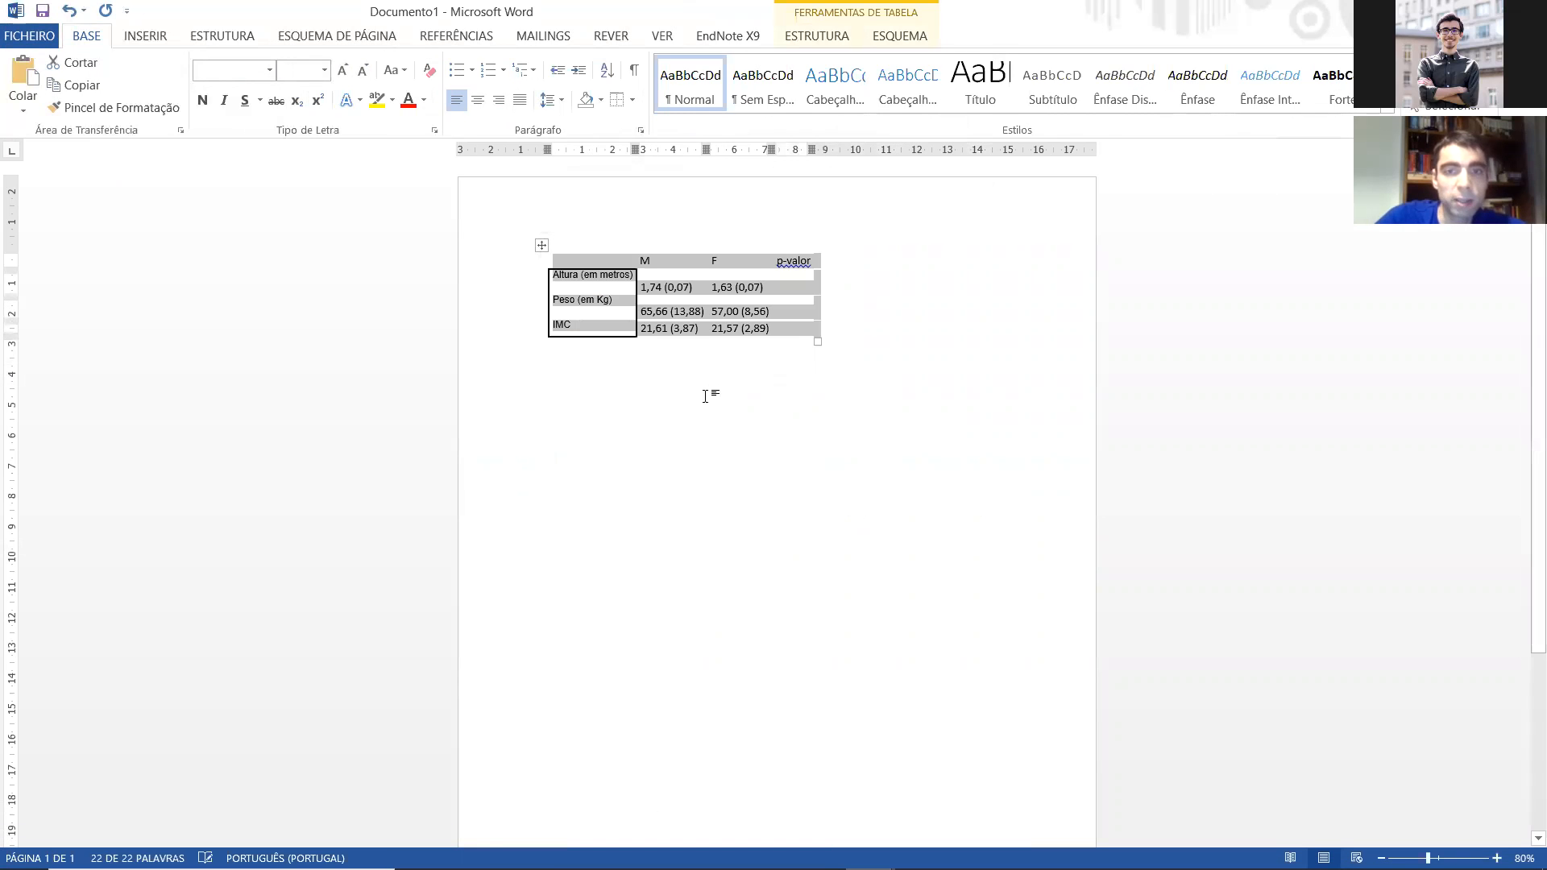
{"action": "left_click", "coordinate": [598, 282]}
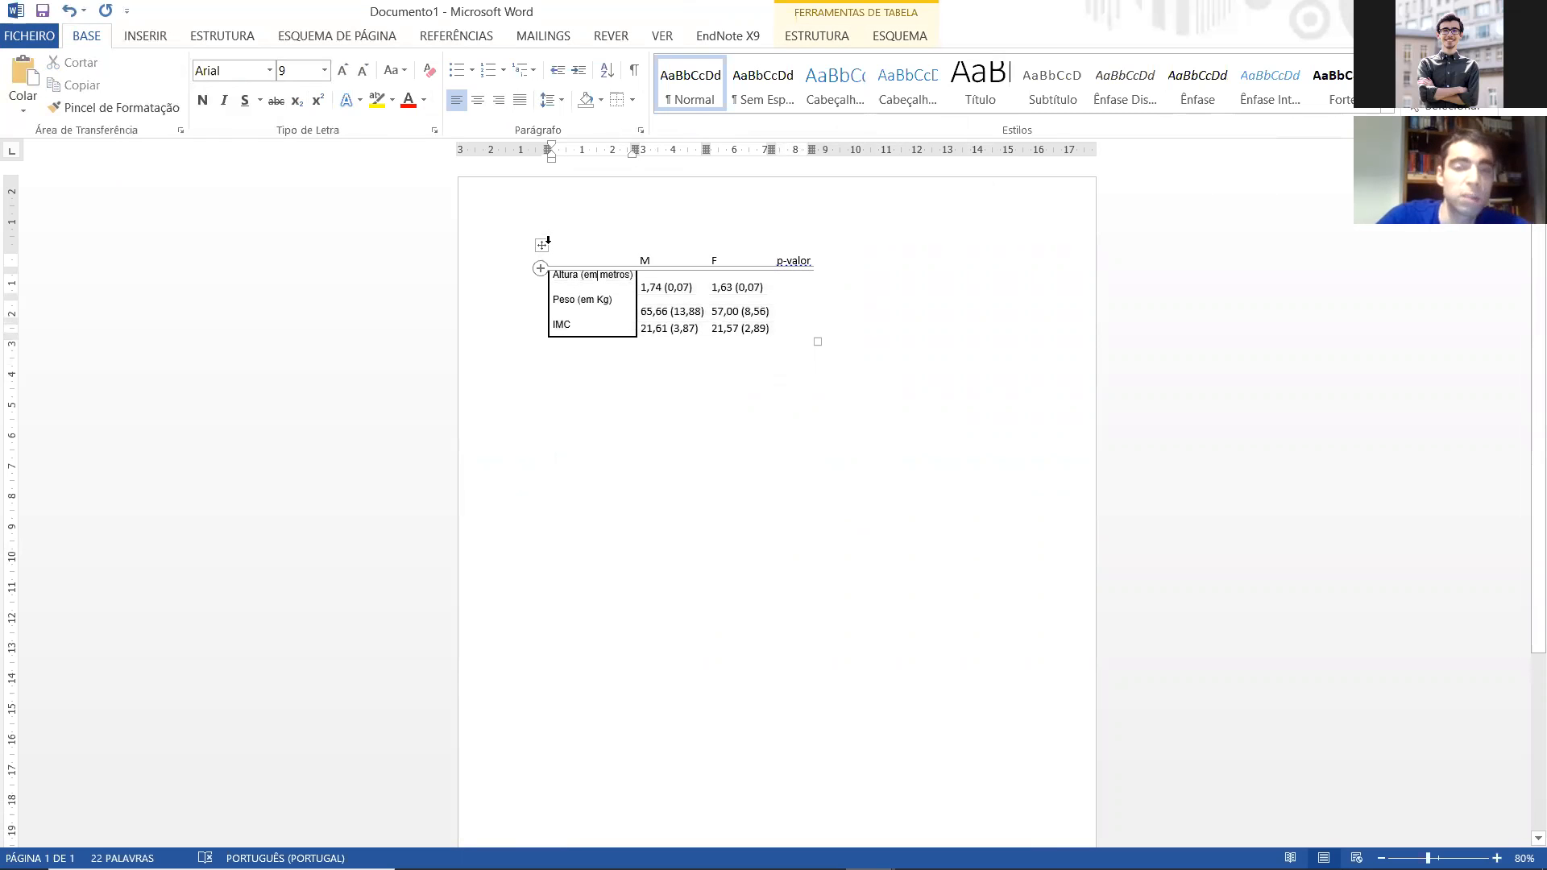
{"action": "left_click", "coordinate": [542, 244]}
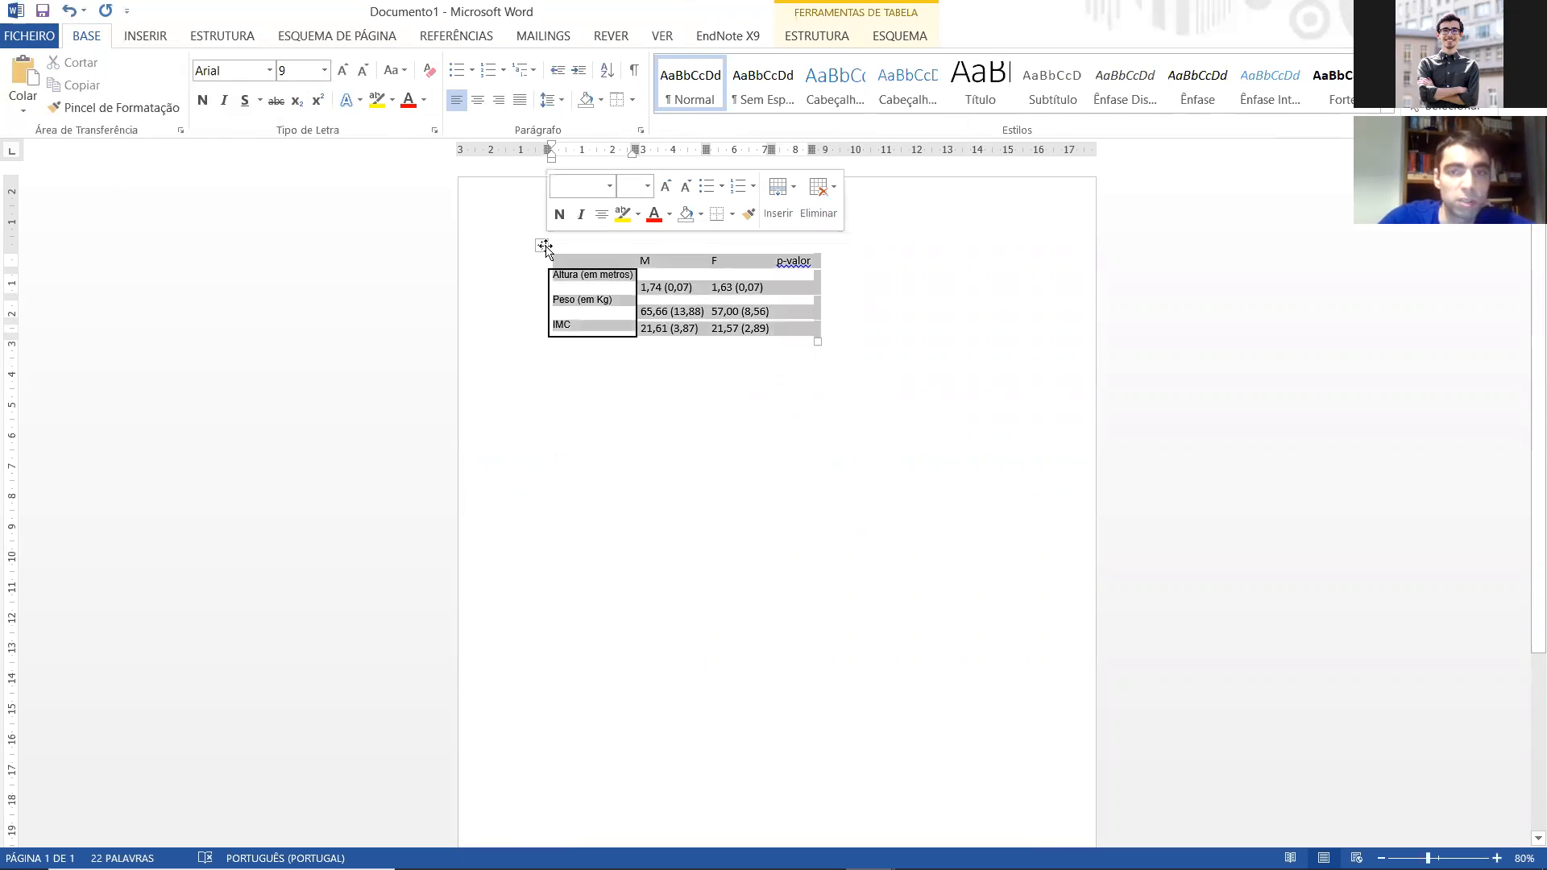
{"action": "left_click", "coordinate": [899, 35]}
{"action": "left_click", "coordinate": [1079, 84]}
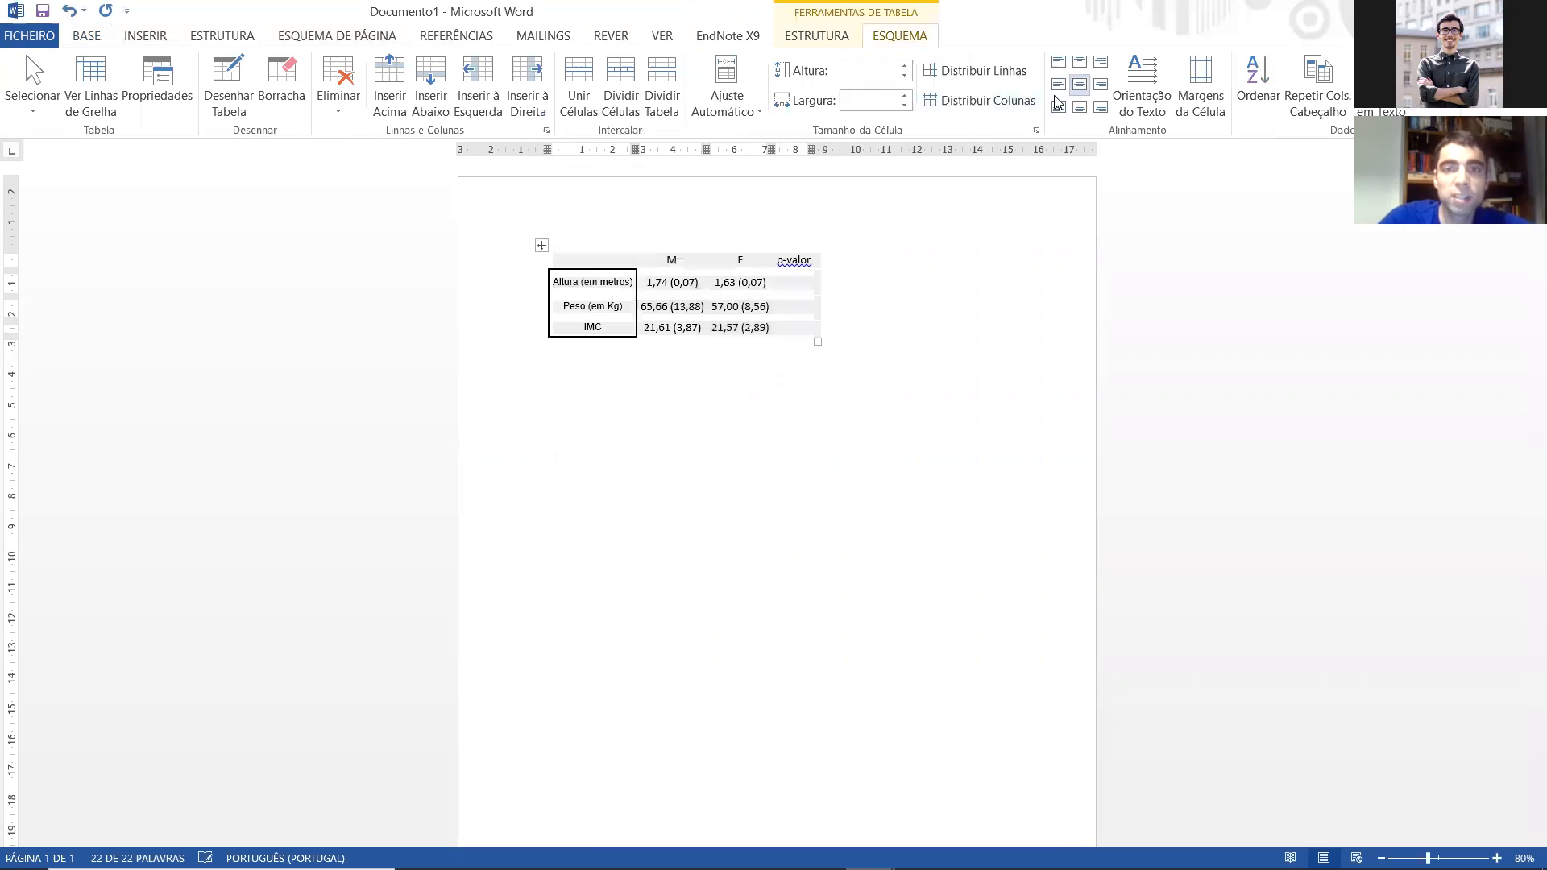
Step: Left-align the table's first column, which holds the variable names, keeping it vertically centred
{"action": "left_click", "coordinate": [606, 257]}
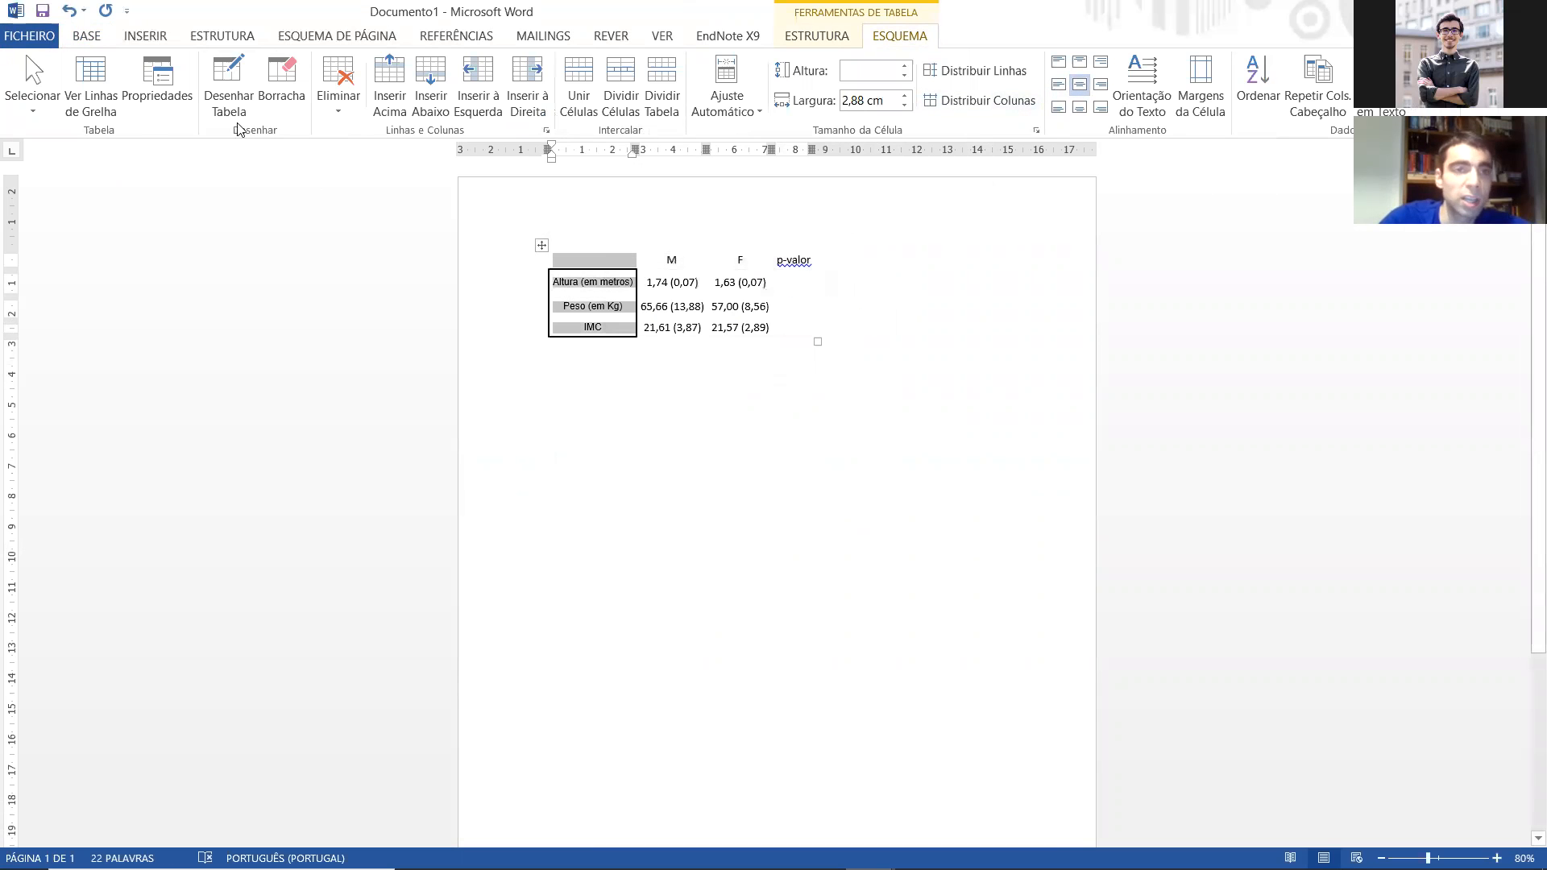
{"action": "left_click", "coordinate": [73, 39]}
{"action": "left_click", "coordinate": [899, 35]}
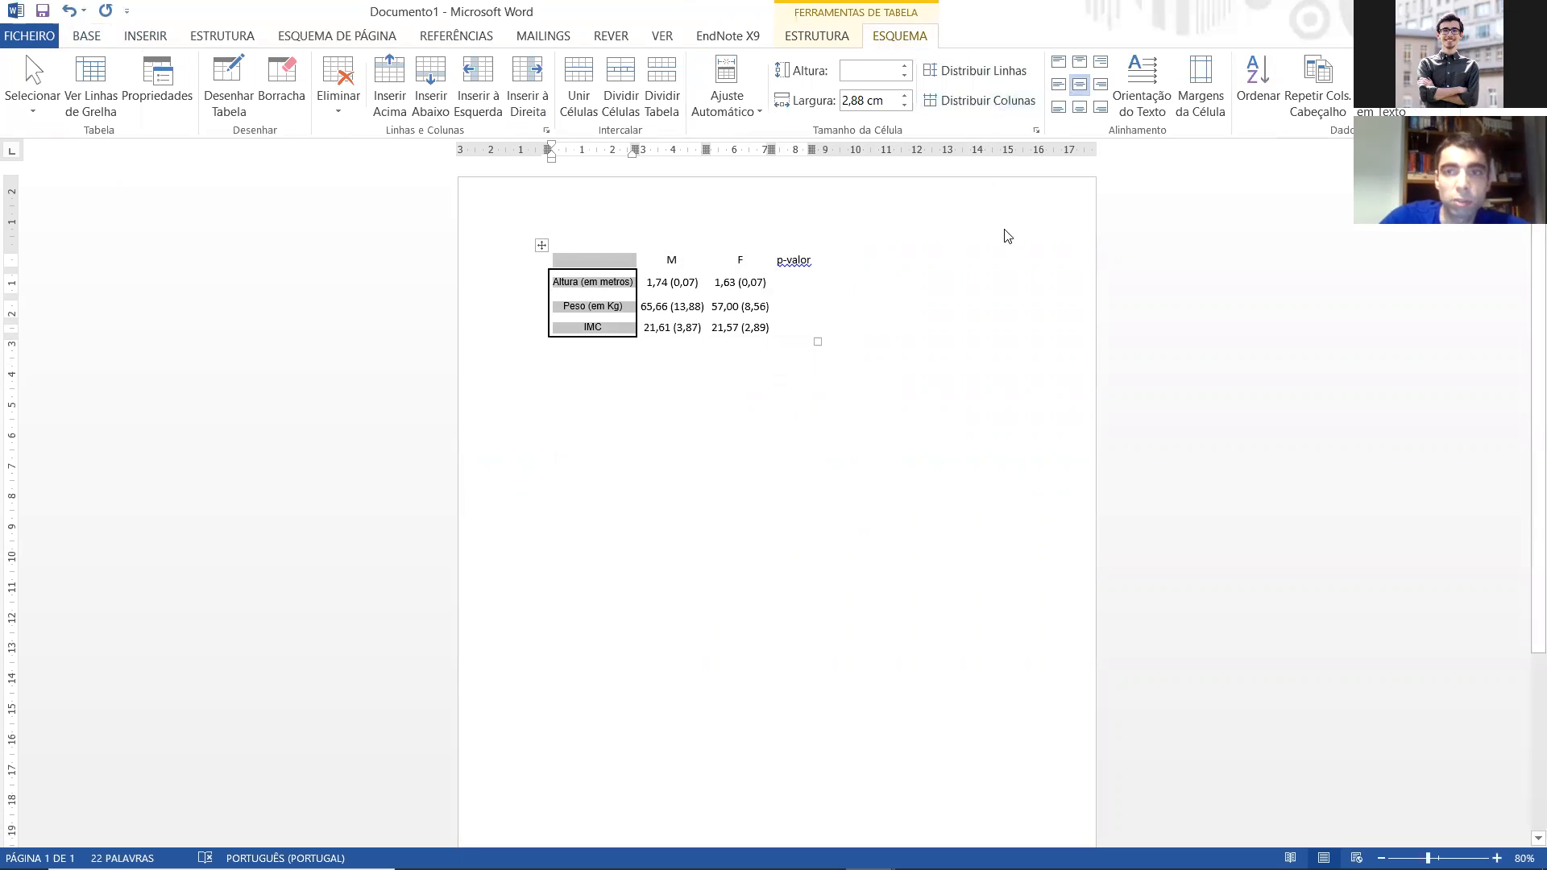
Step: Replace all borders of the table with only a bottom and a top border
{"action": "left_click", "coordinate": [541, 245]}
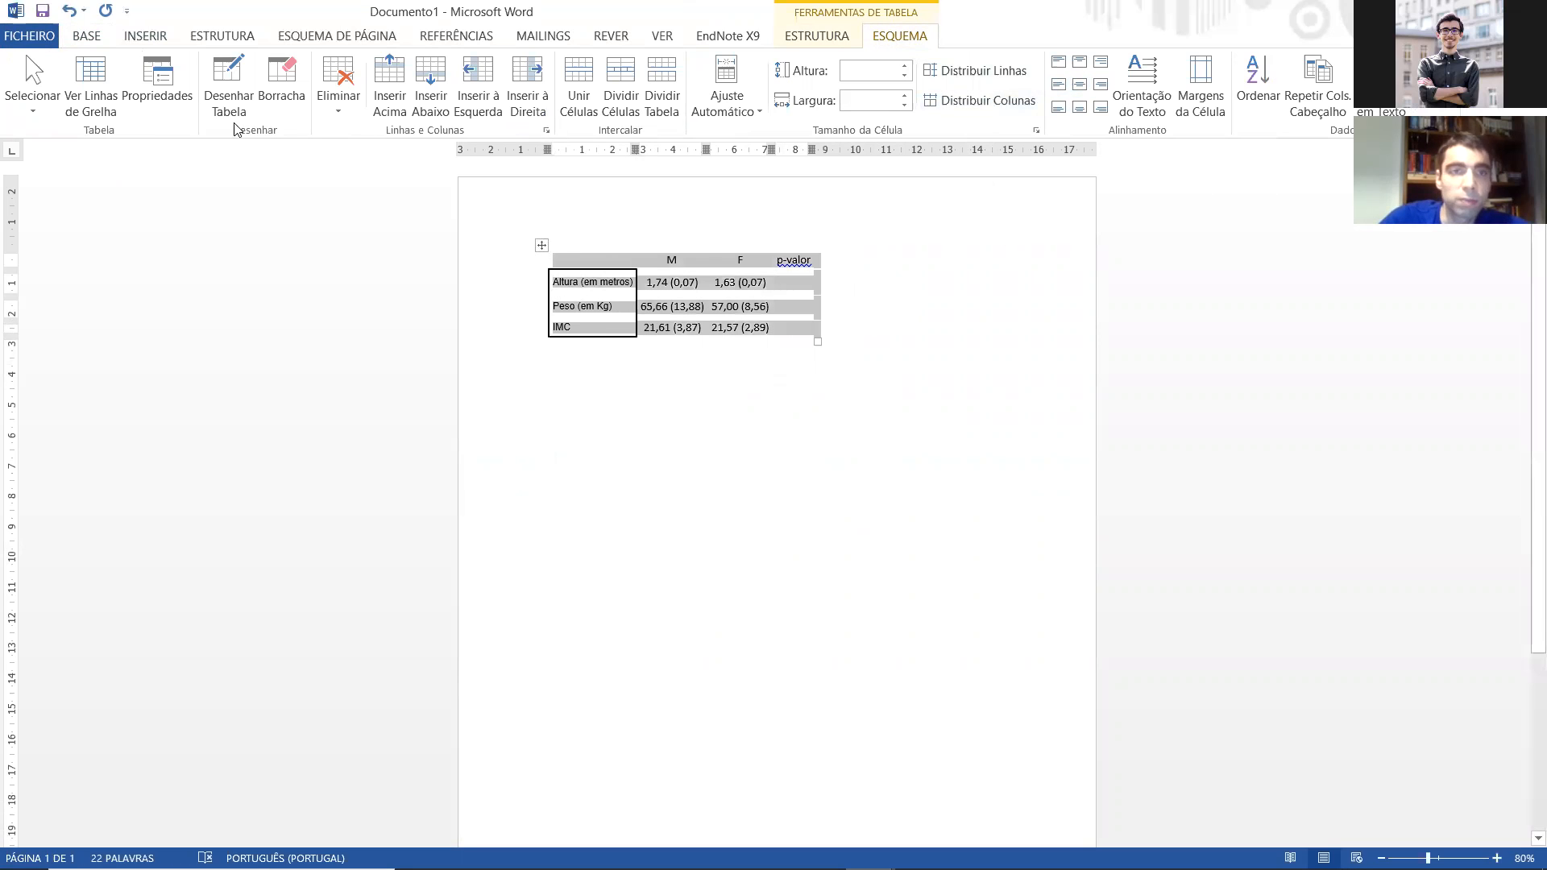
{"action": "left_click", "coordinate": [86, 36]}
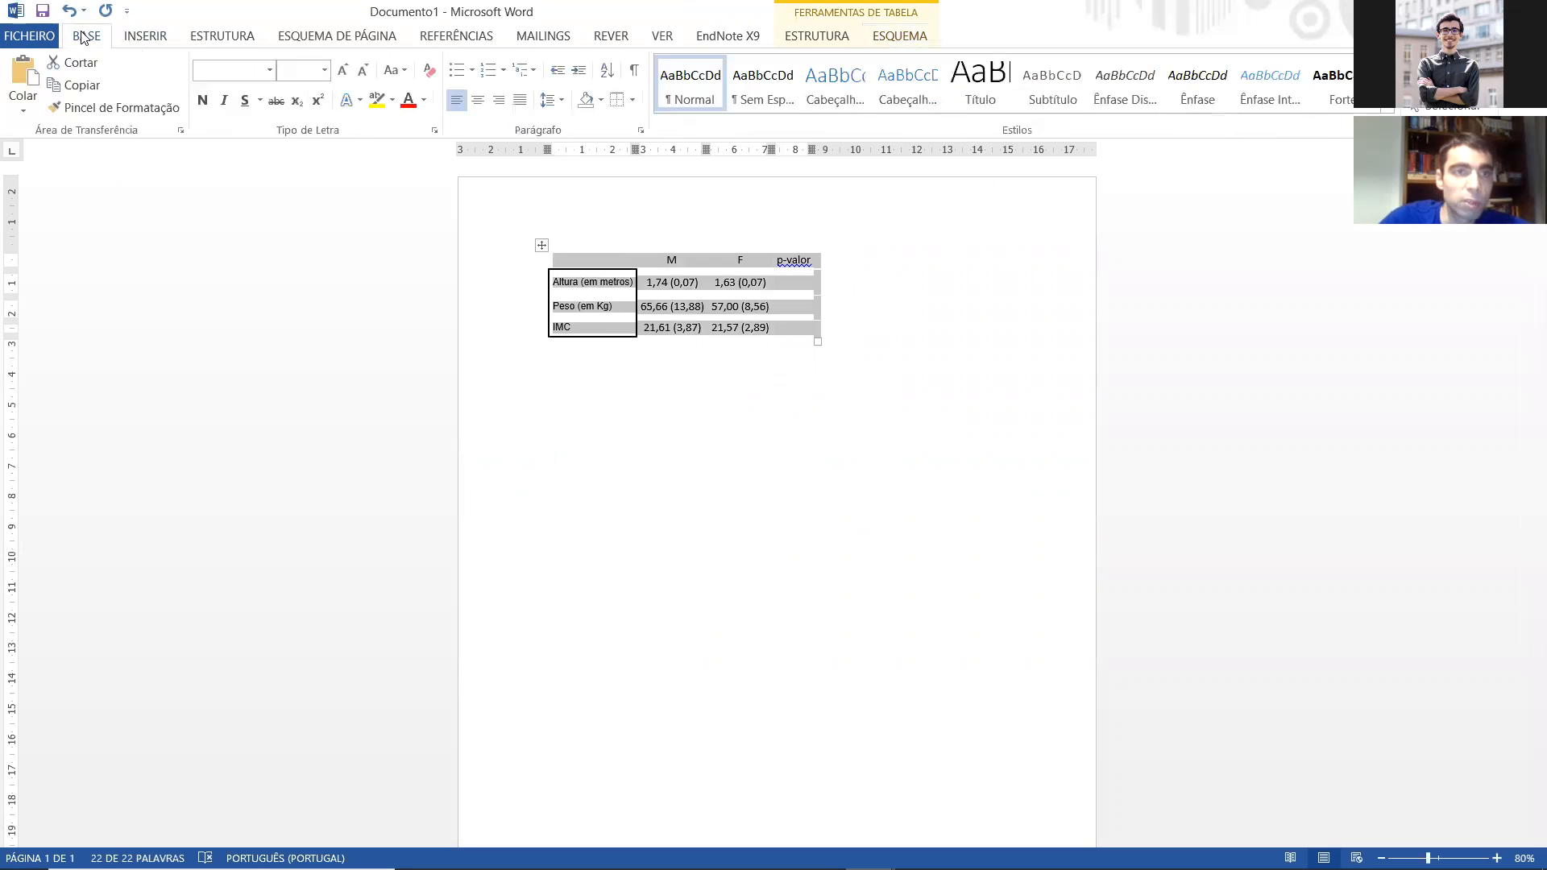
{"action": "left_click", "coordinate": [632, 100]}
{"action": "left_click", "coordinate": [641, 211]}
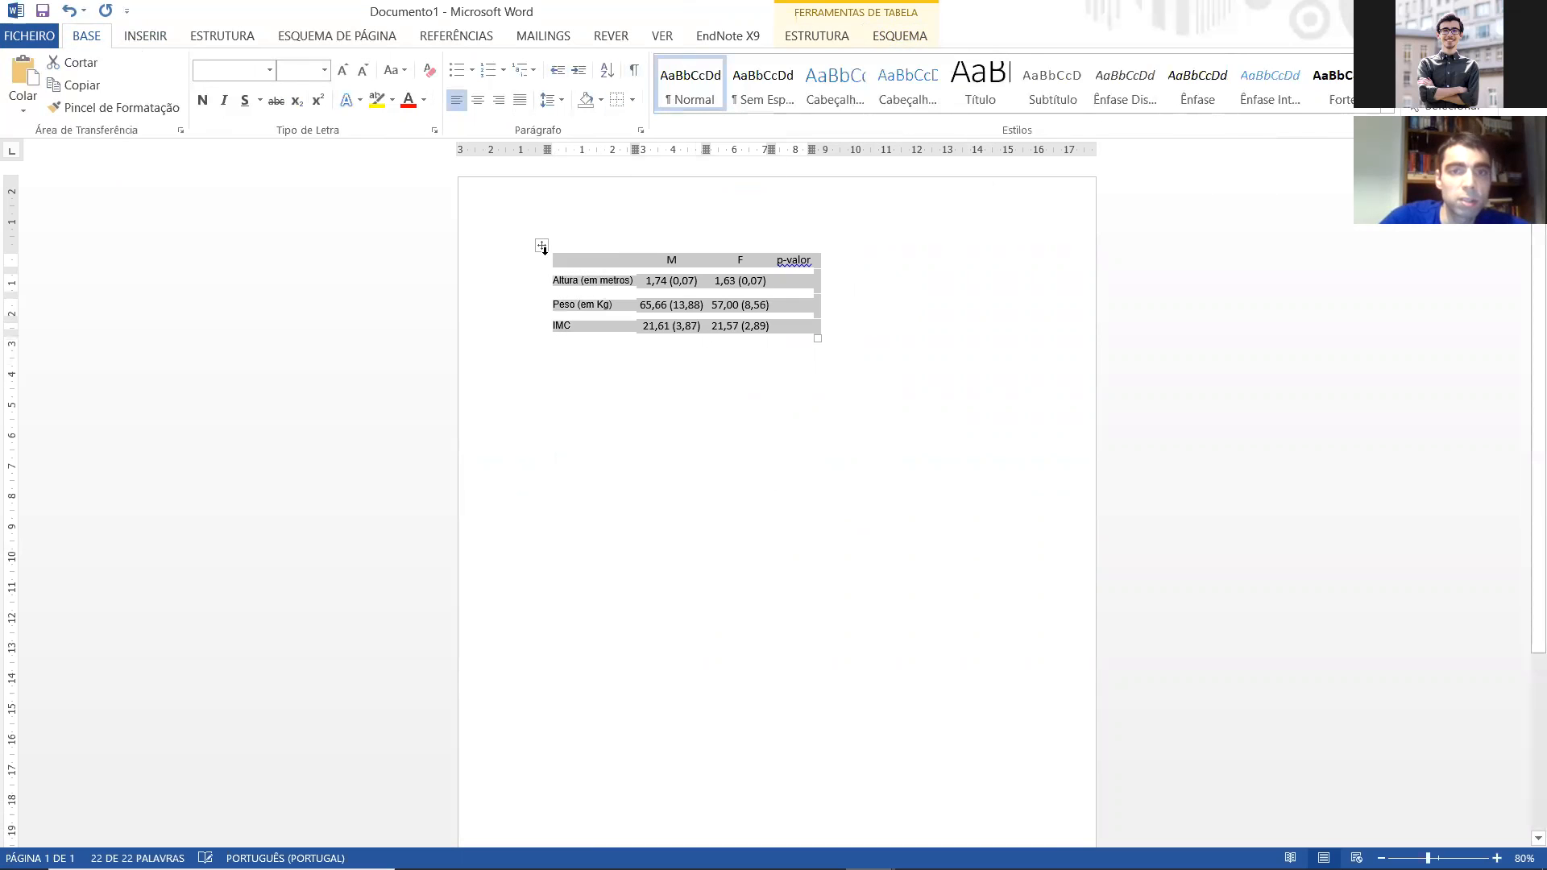
{"action": "left_click", "coordinate": [632, 100]}
{"action": "left_click", "coordinate": [652, 124]}
{"action": "left_click", "coordinate": [632, 100]}
{"action": "left_click", "coordinate": [638, 141]}
Step: Add a bottom border to the header row and place the cursor in the p-valor cell of the Altura row
{"action": "left_click", "coordinate": [520, 247]}
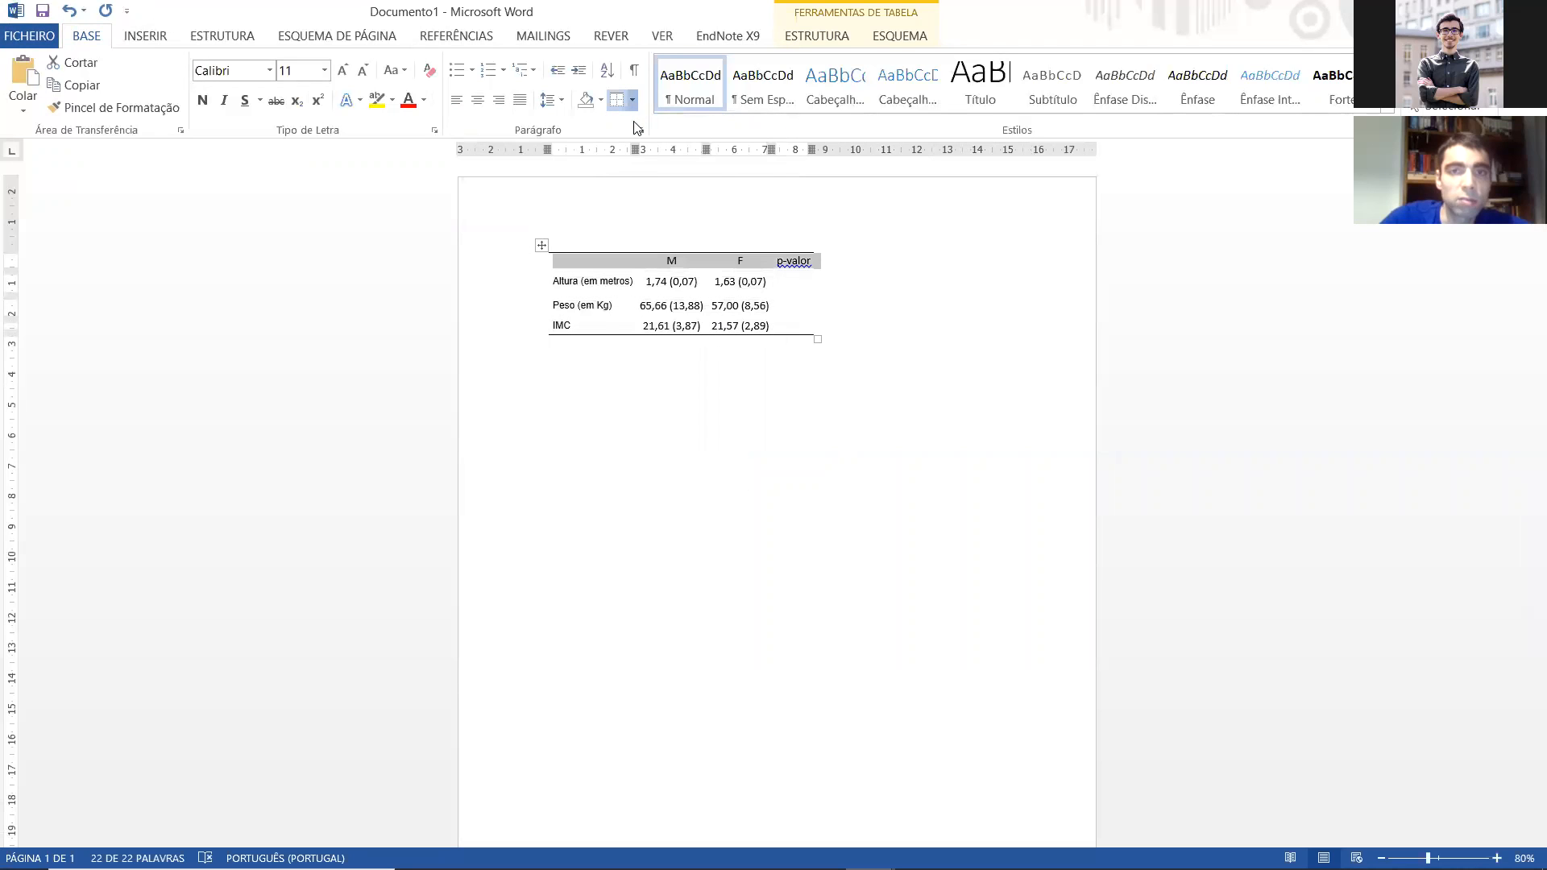
{"action": "left_click", "coordinate": [673, 282]}
{"action": "left_click", "coordinate": [810, 285]}
{"action": "type", "text": "P="}
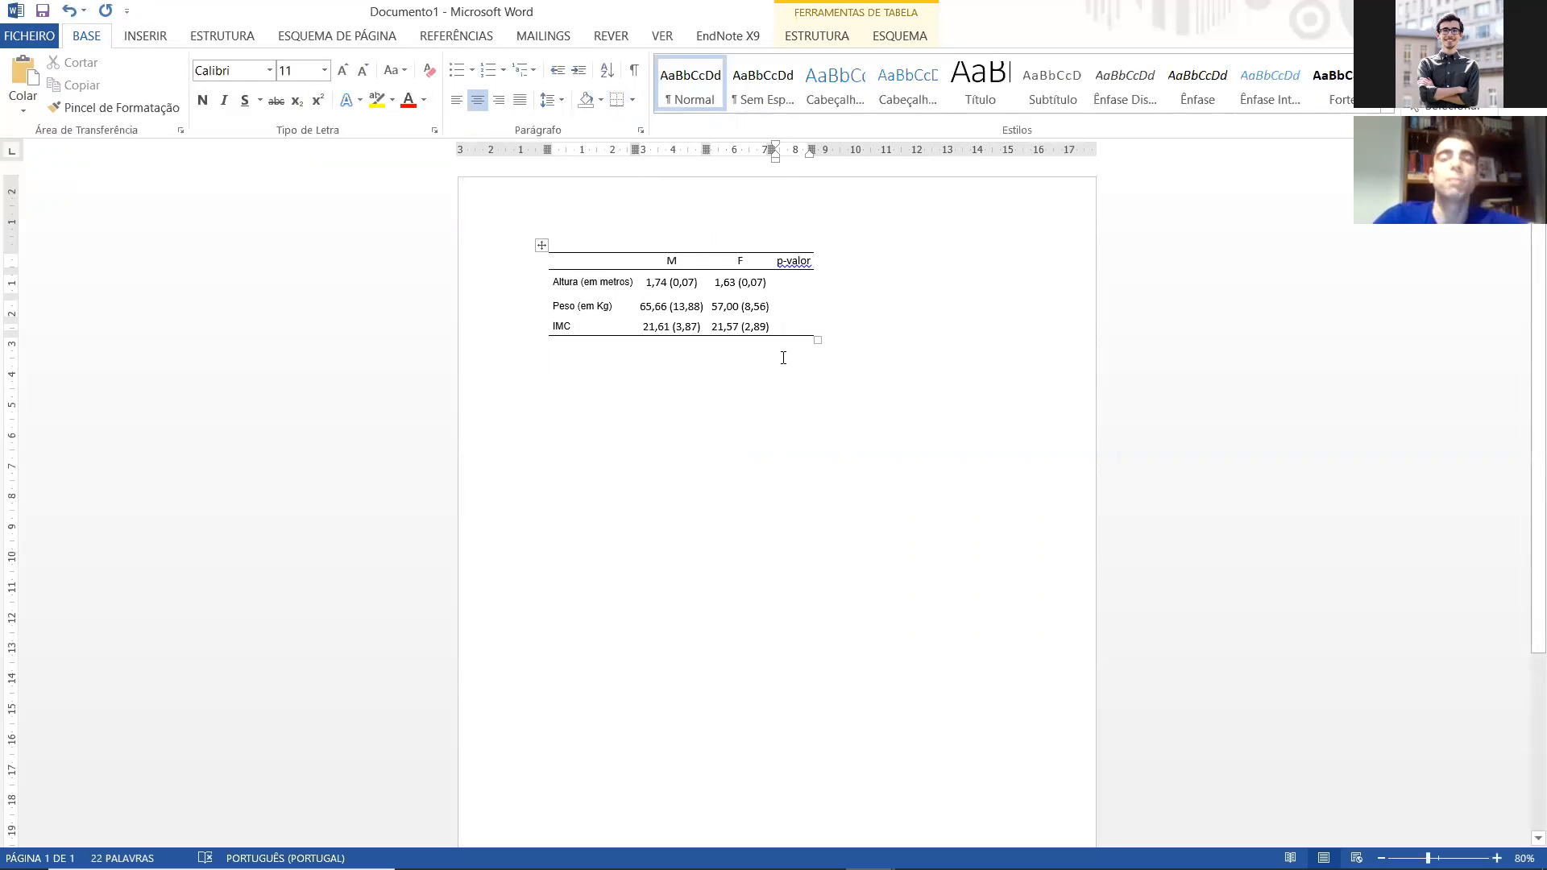
Step: Insert empty rows below the IMC row at the end of the Word table
{"action": "left_click", "coordinate": [604, 327]}
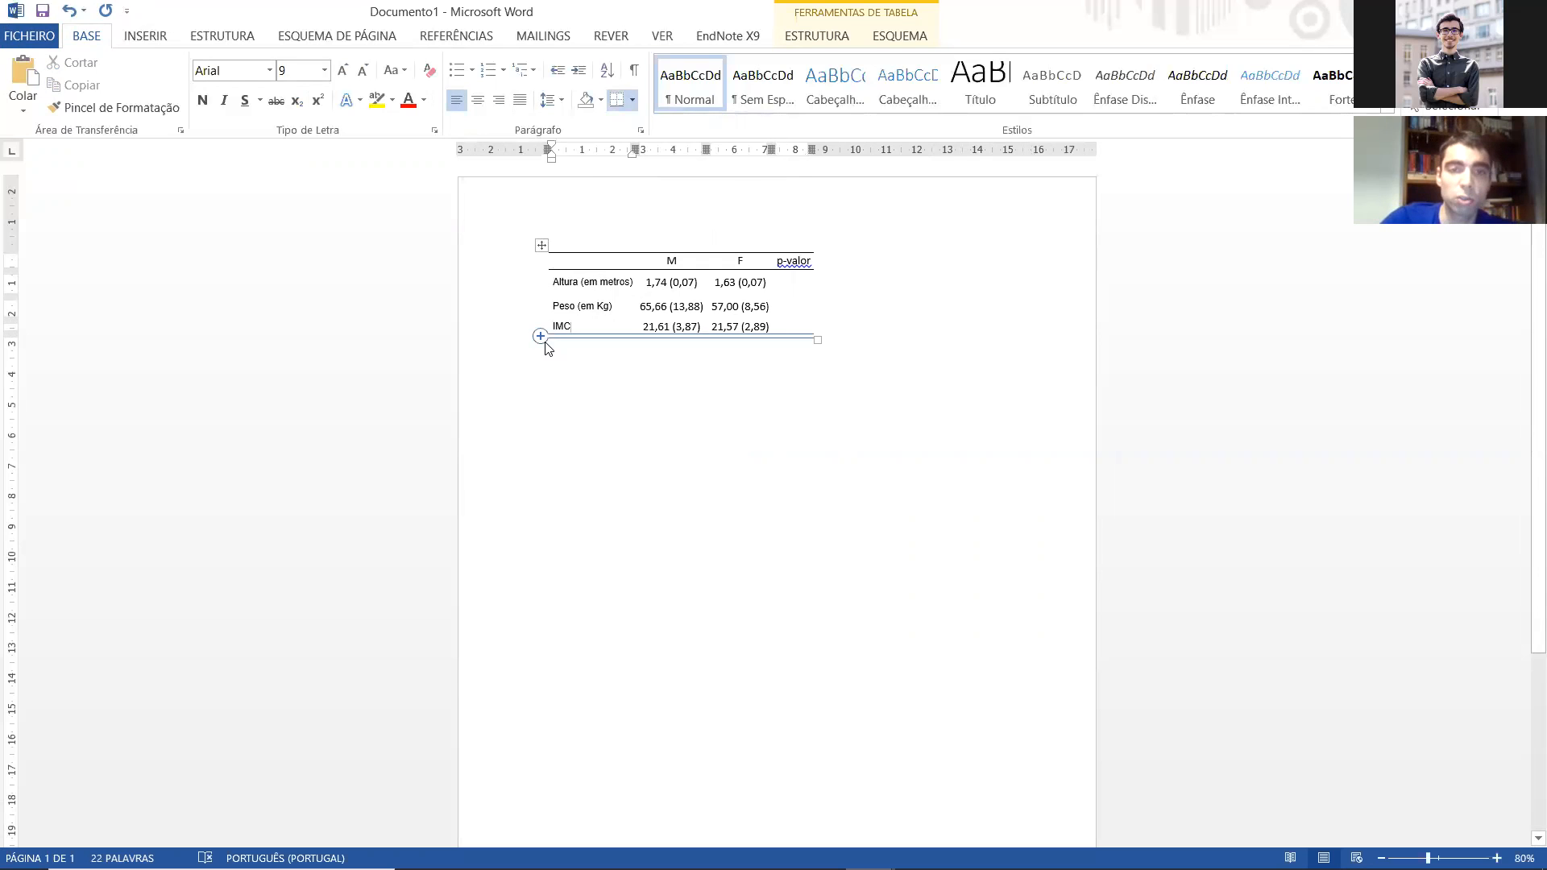
{"action": "left_click", "coordinate": [540, 337]}
{"action": "left_click", "coordinate": [540, 336]}
{"action": "left_click", "coordinate": [540, 337]}
{"action": "left_click", "coordinate": [541, 336]}
{"action": "left_click", "coordinate": [541, 336]}
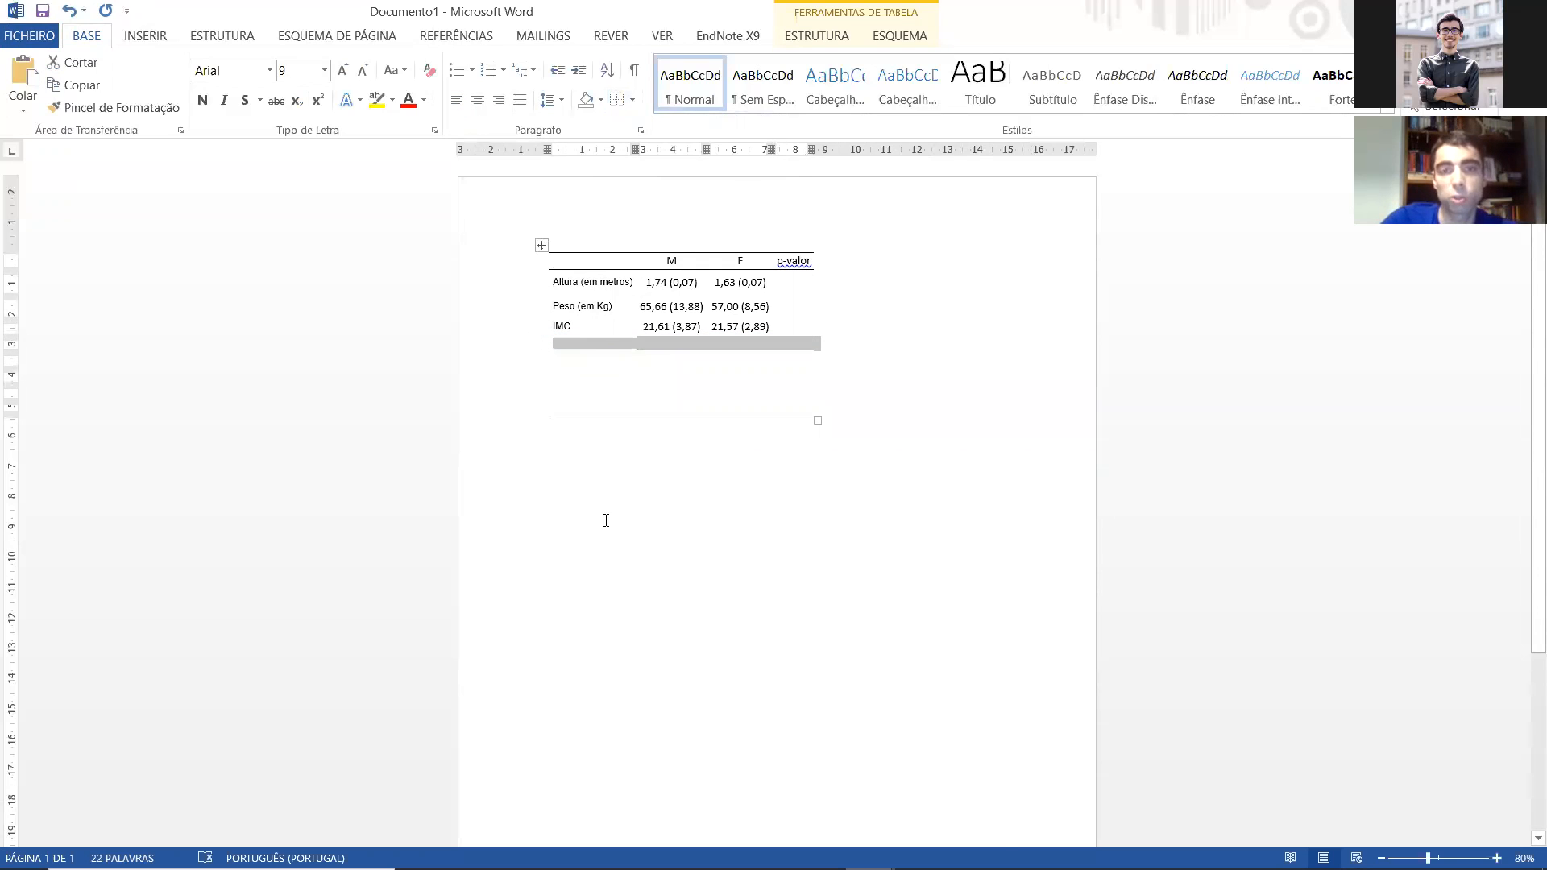
Step: Switch to the Livro2 workbook in Excel, extend the male mean (standard deviation) formula into D12:D13 and clear those two cells again
{"action": "left_click", "coordinate": [1120, 850]}
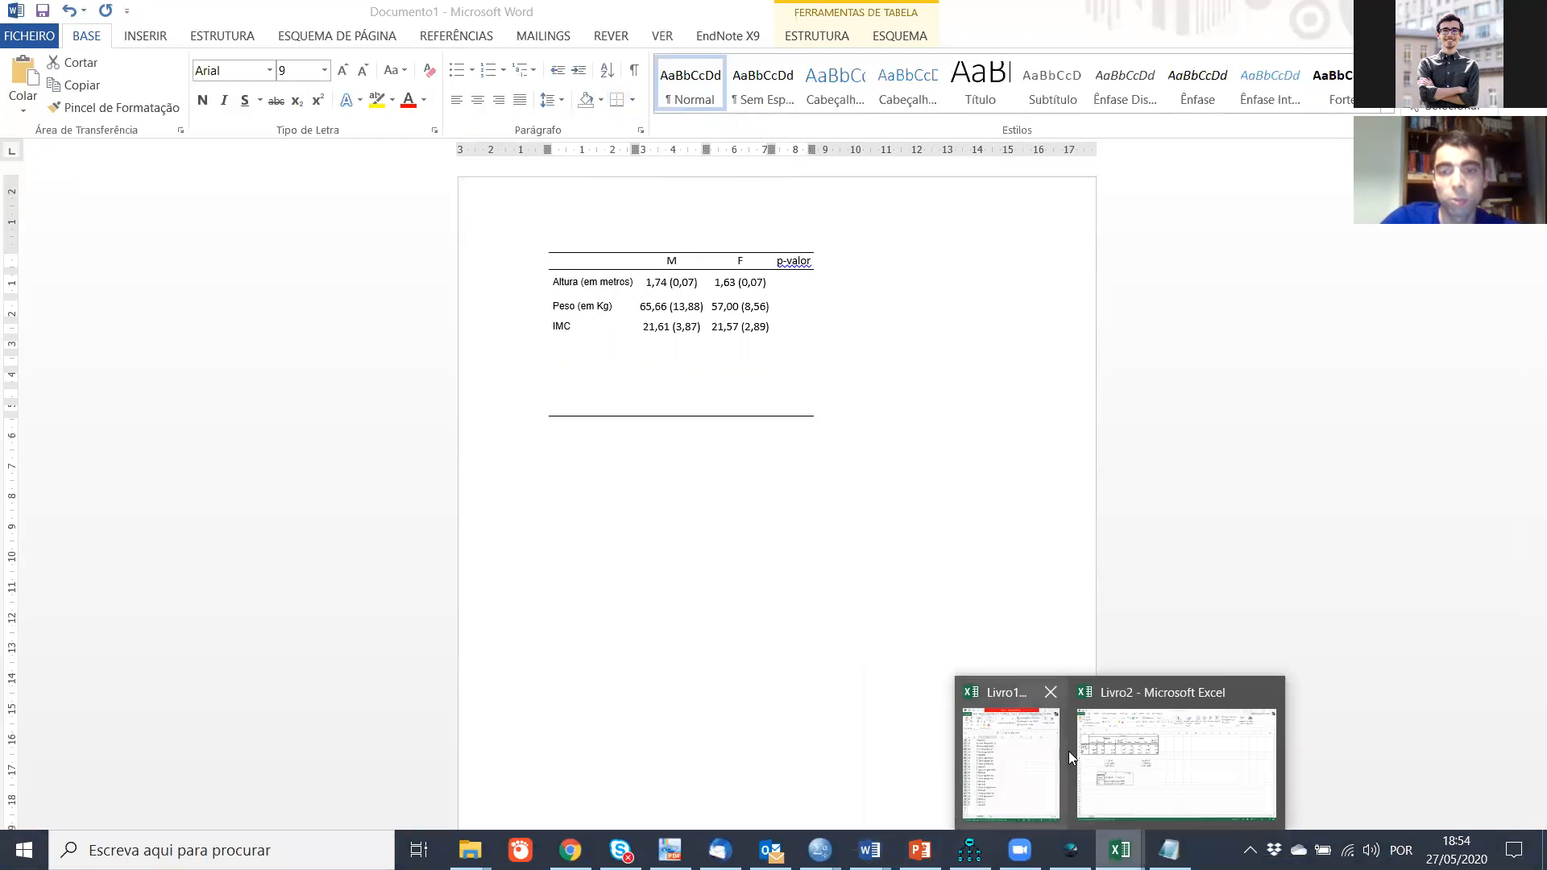
{"action": "left_click", "coordinate": [1121, 757]}
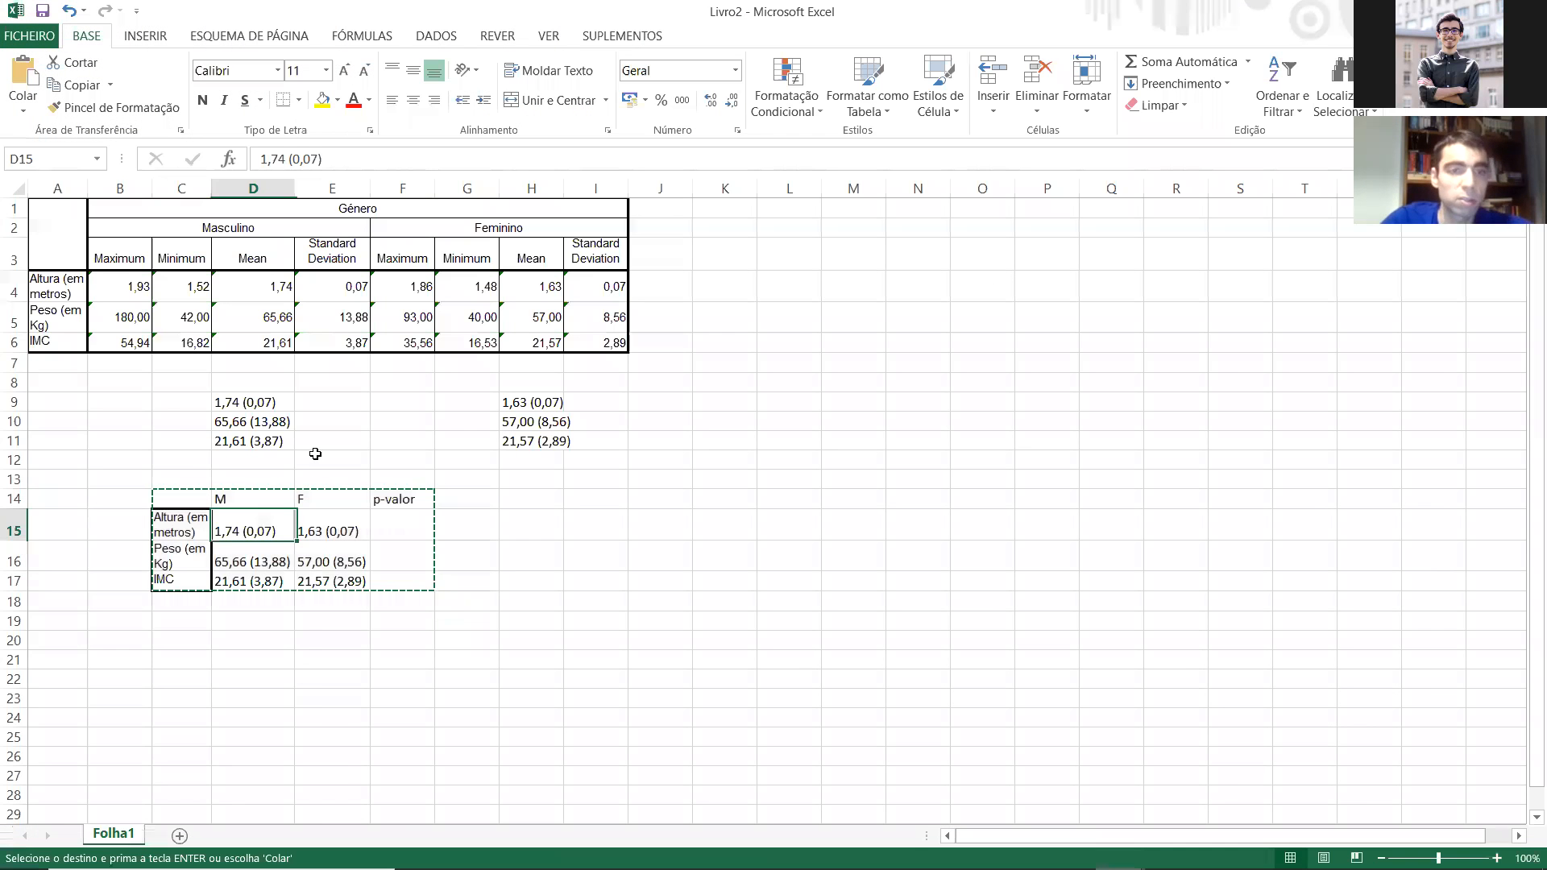
{"action": "key", "text": "Escape"}
{"action": "left_click_drag", "start_coordinate": [279, 410], "coordinate": [274, 480]}
{"action": "left_click", "coordinate": [290, 446]}
{"action": "left_click", "coordinate": [390, 456]}
{"action": "left_click", "coordinate": [273, 466]}
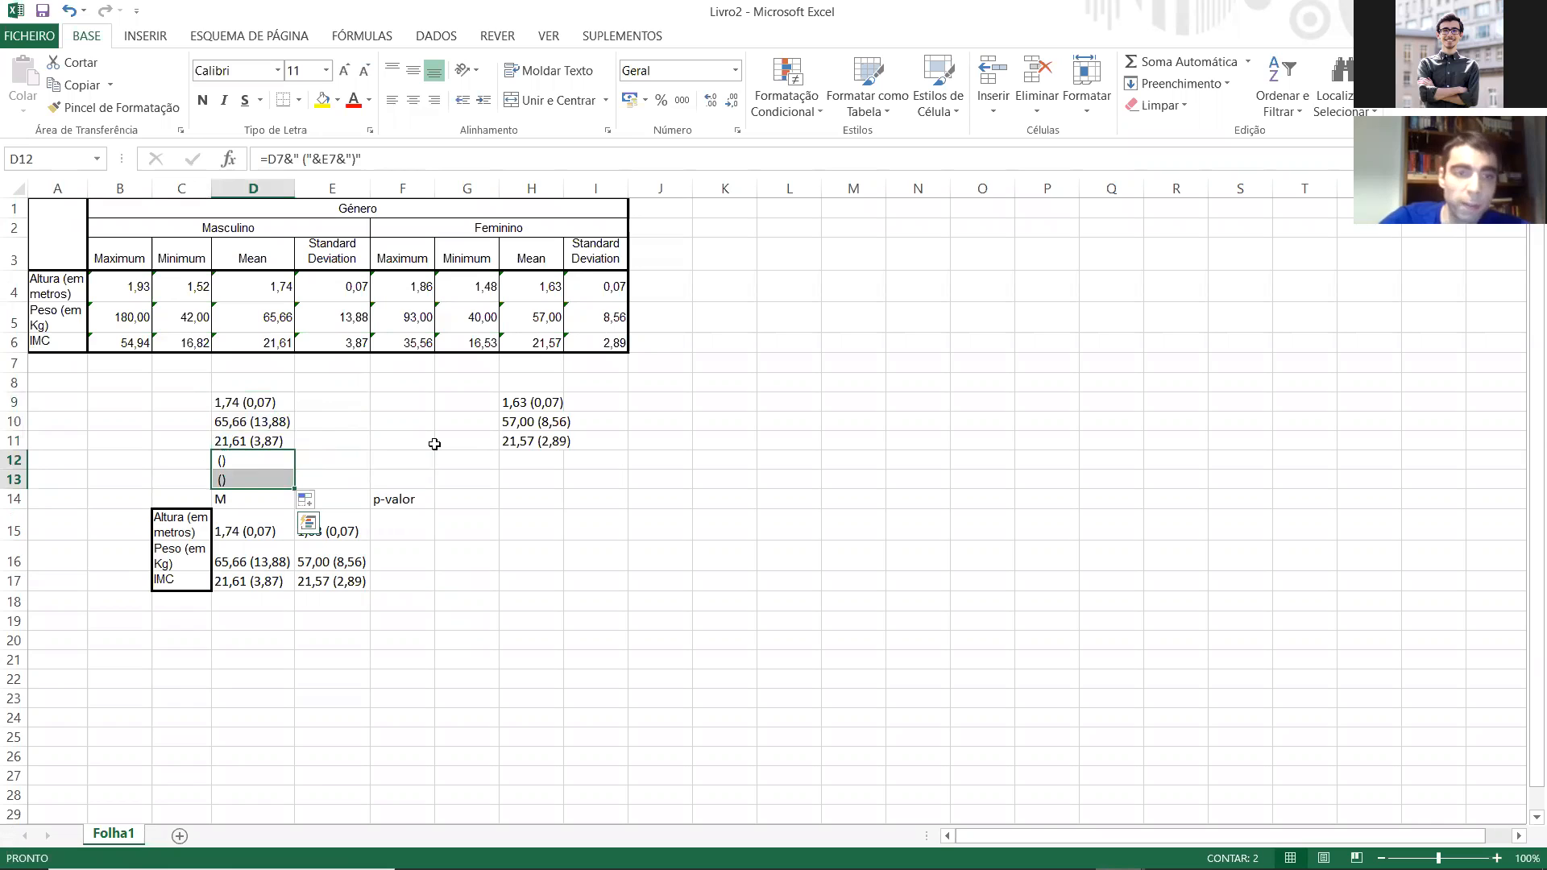
{"action": "key", "text": "Delete"}
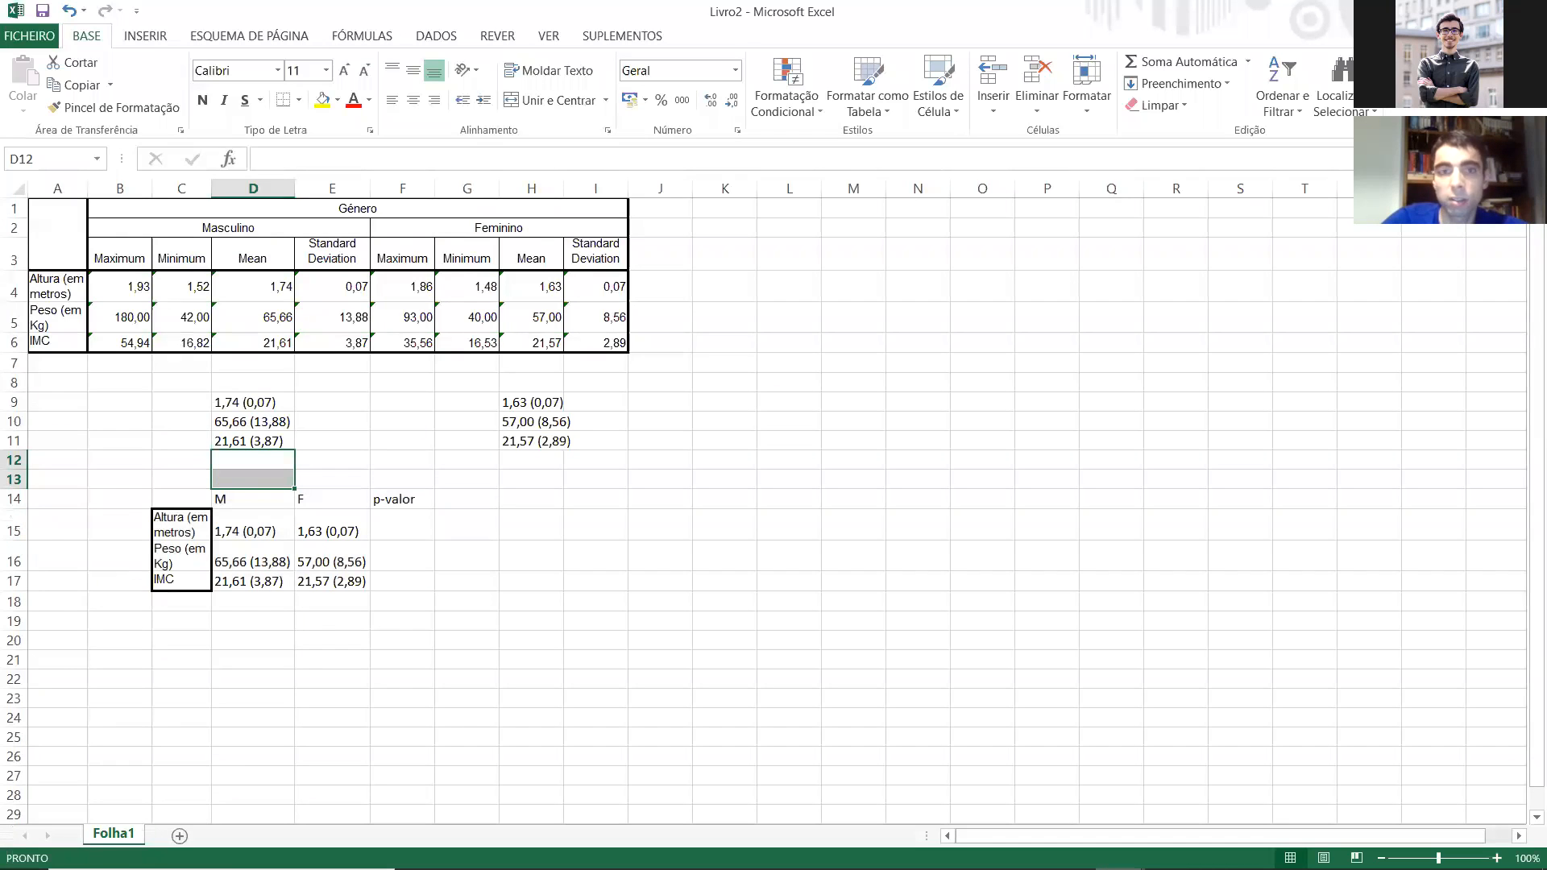
Step: Minimize the Word and Notepad windows and bring the SPSS data editor in front of the output viewer, which is moved aside
{"action": "key", "text": "alt+Tab"}
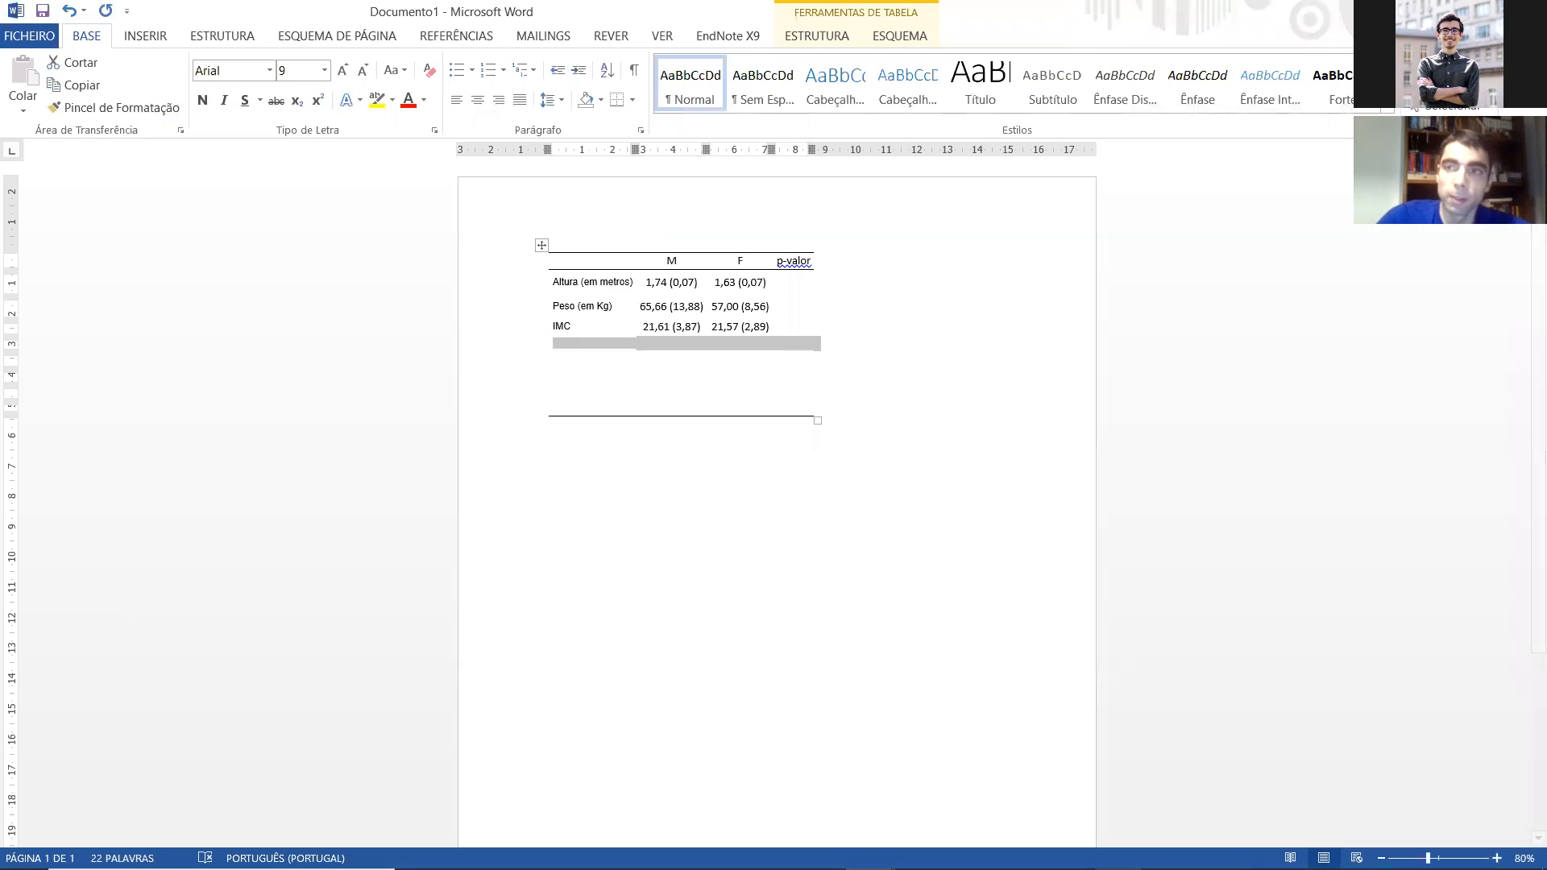
{"action": "left_click", "coordinate": [1479, 11]}
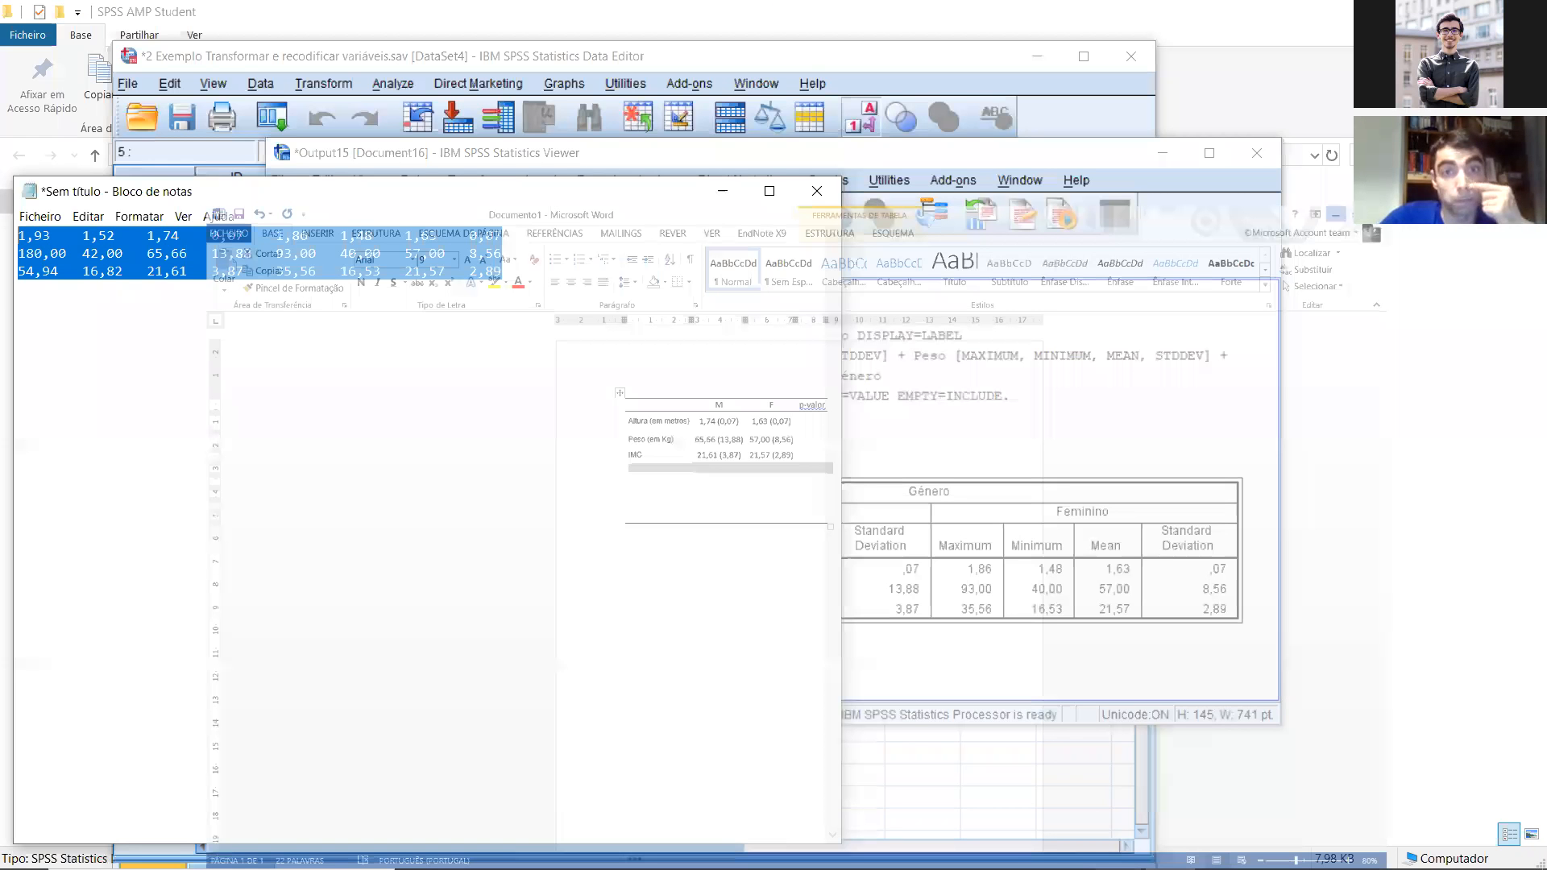
{"action": "left_click", "coordinate": [714, 189]}
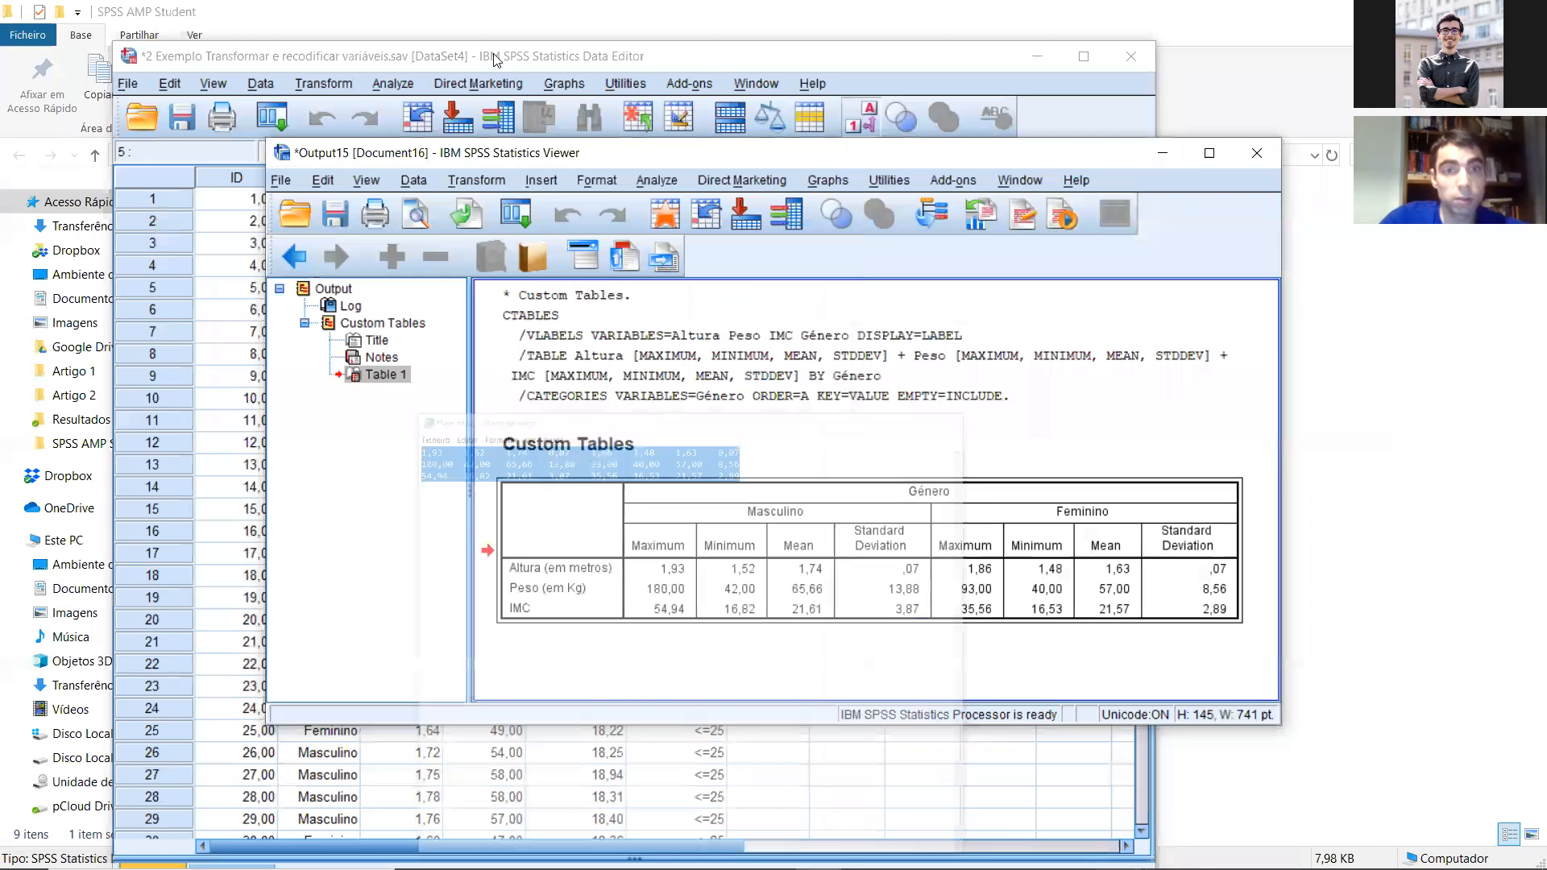
{"action": "left_click_drag", "start_coordinate": [715, 154], "coordinate": [996, 87]}
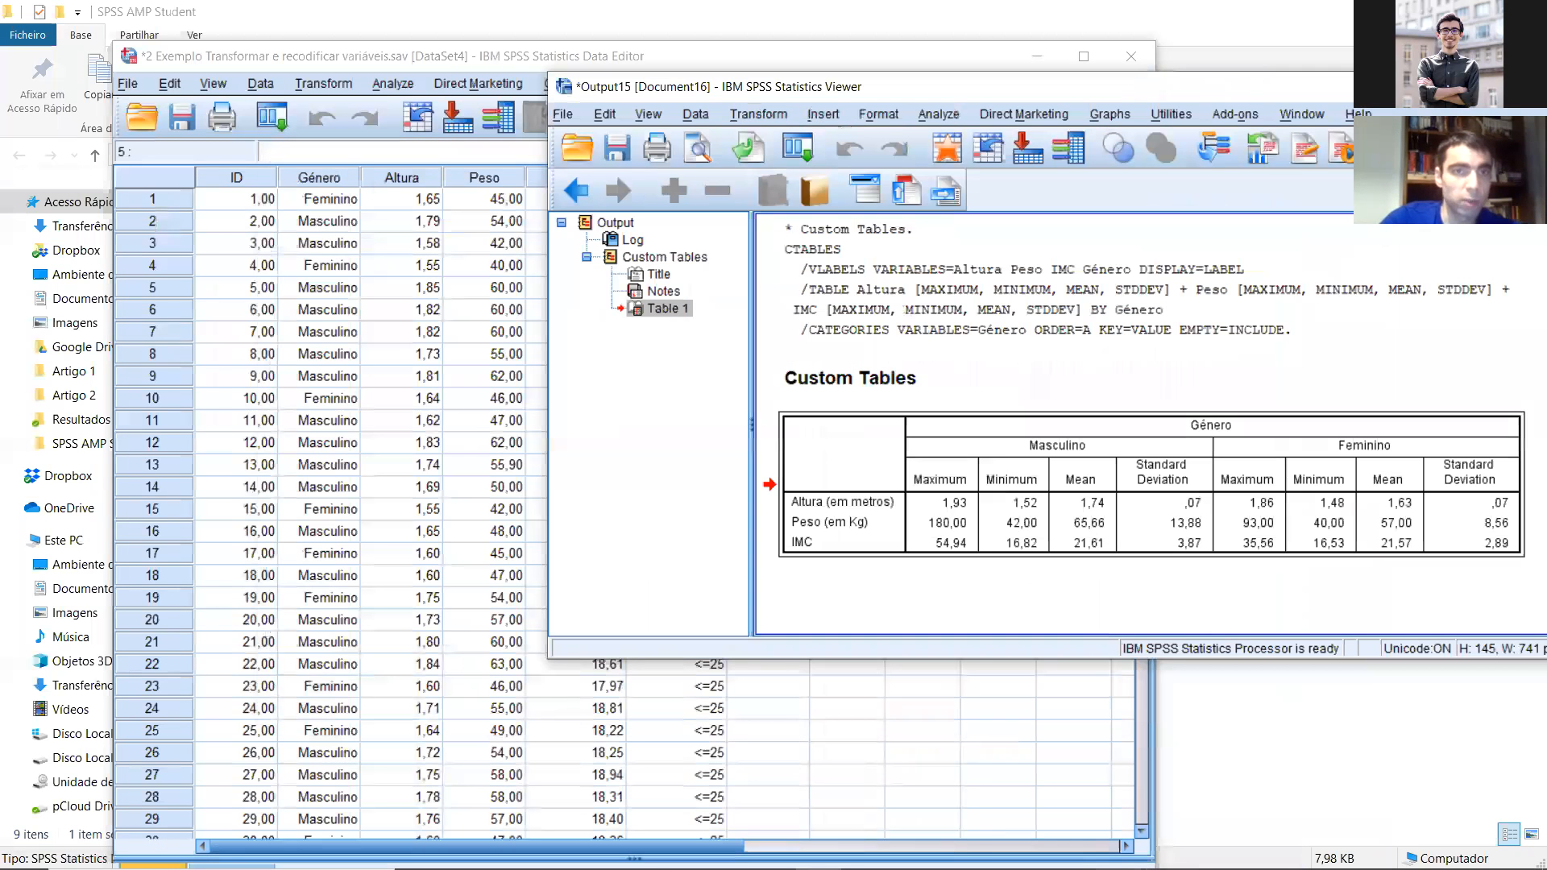
{"action": "left_click", "coordinate": [435, 58]}
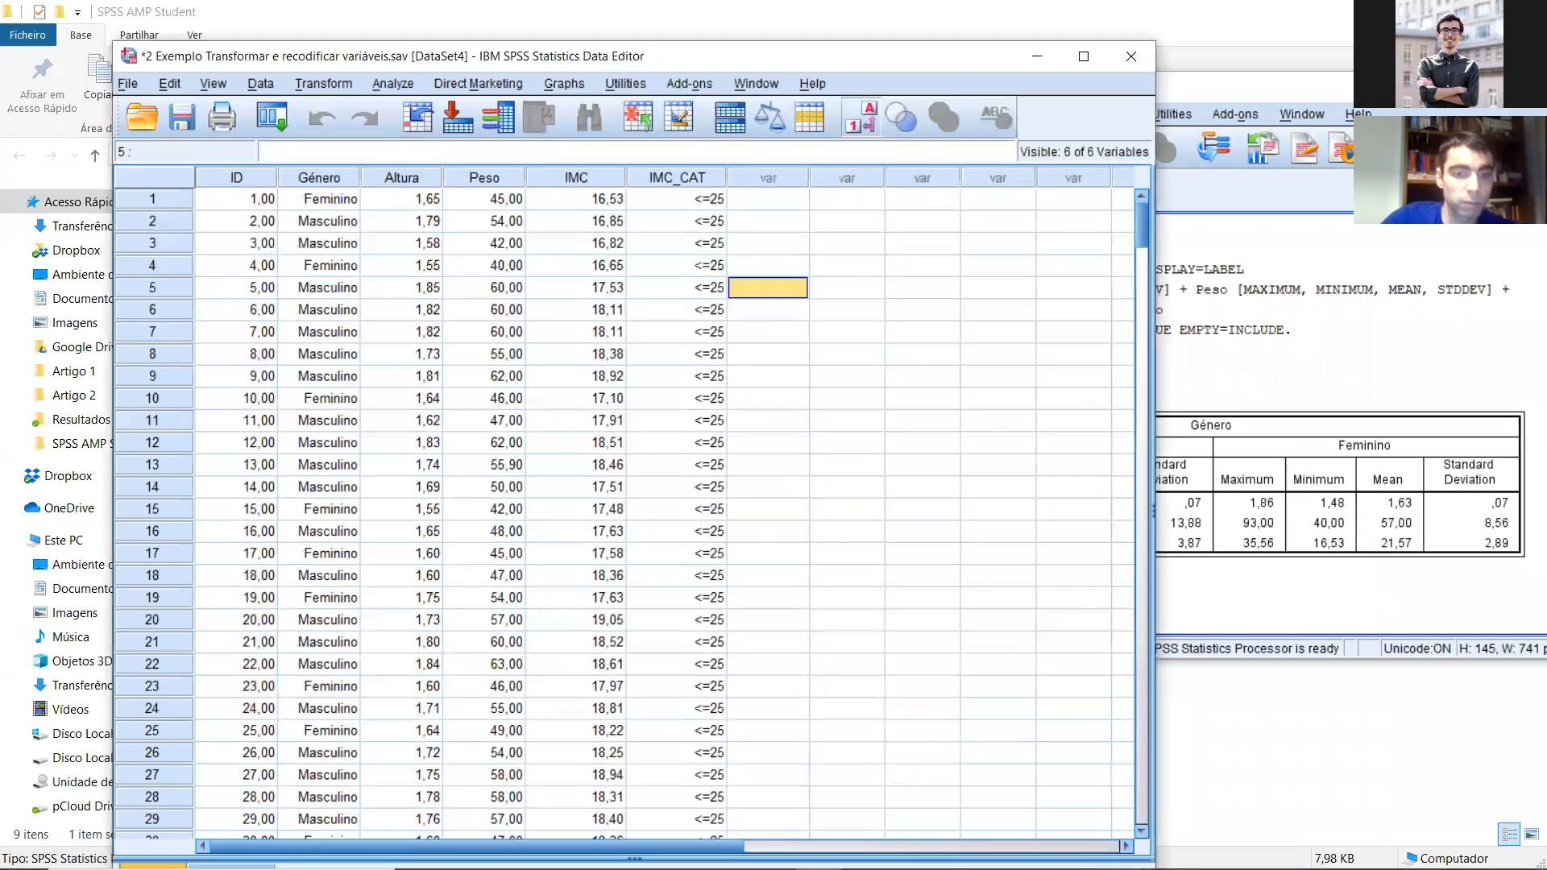
Step: Switch to the Workshop SPSS AMP student presentation in PowerPoint, show slide 7 on planning the t-test and maximize the window
{"action": "mouse_move", "coordinate": [870, 850]}
{"action": "left_click", "coordinate": [919, 850]}
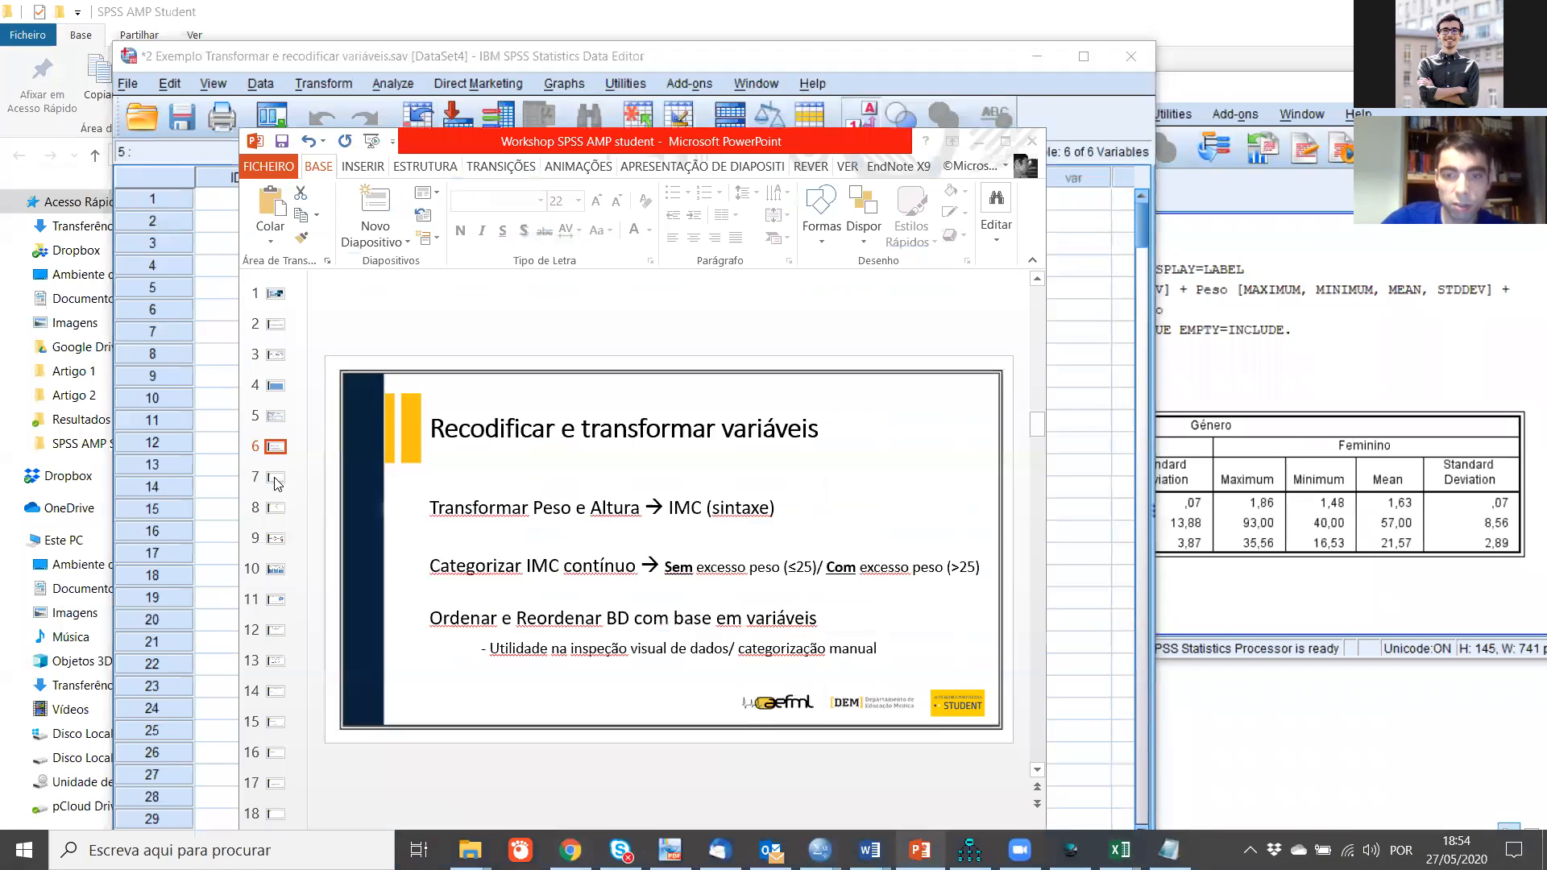
{"action": "left_click", "coordinate": [274, 478]}
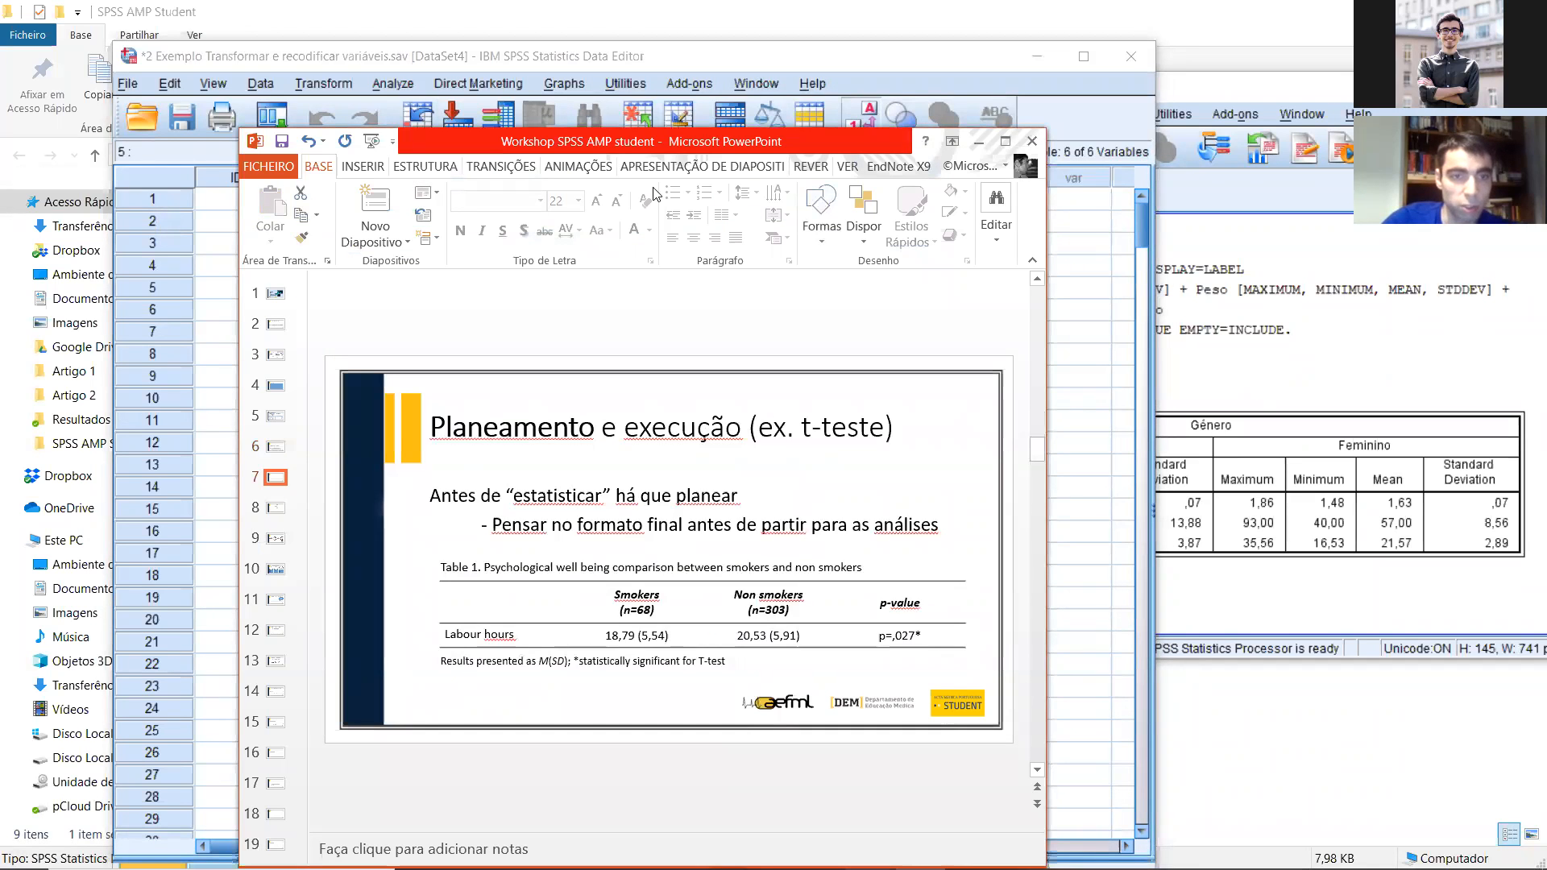
{"action": "key", "text": "super+Up"}
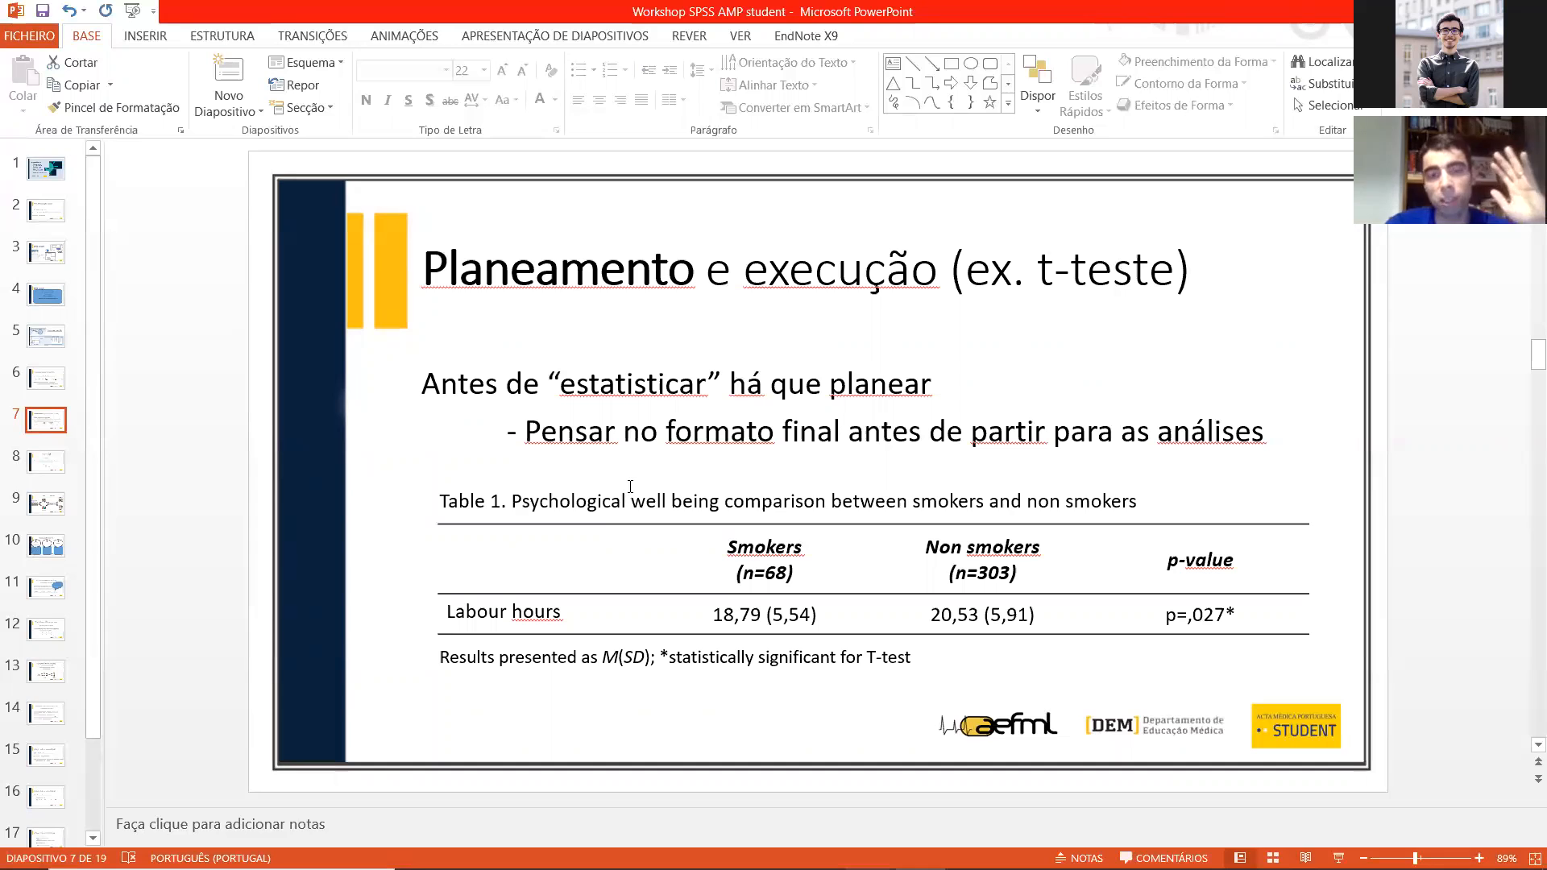
Step: Replace the row label "Labour hours" in the slide's example table with "PWB" and deselect the table
{"action": "left_click_drag", "start_coordinate": [573, 615], "coordinate": [484, 617]}
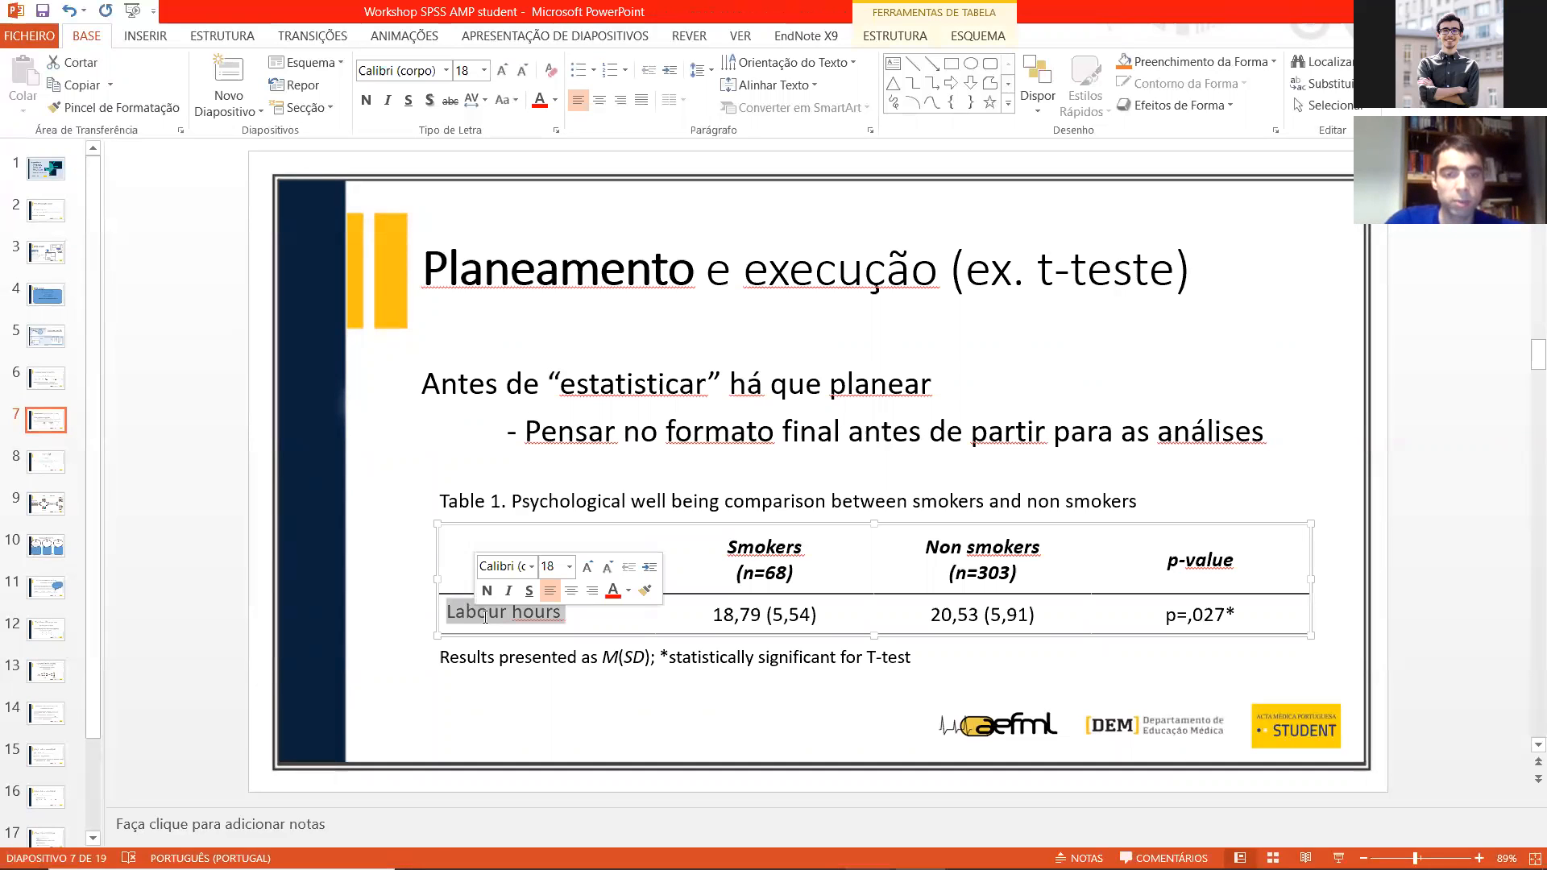
{"action": "type", "text": "PWB"}
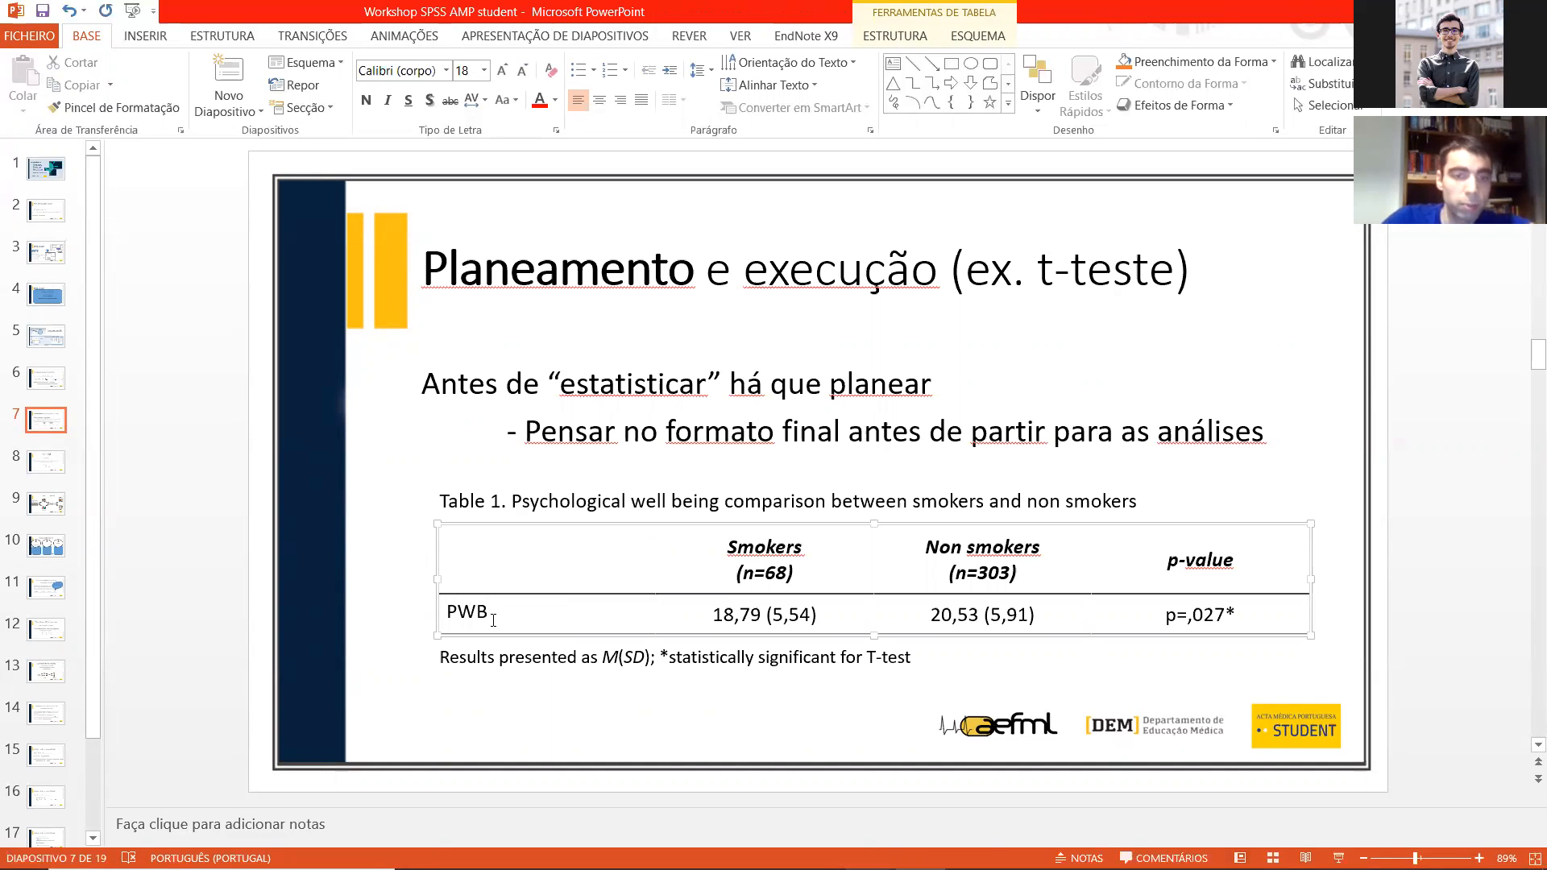
{"action": "left_click", "coordinate": [664, 698]}
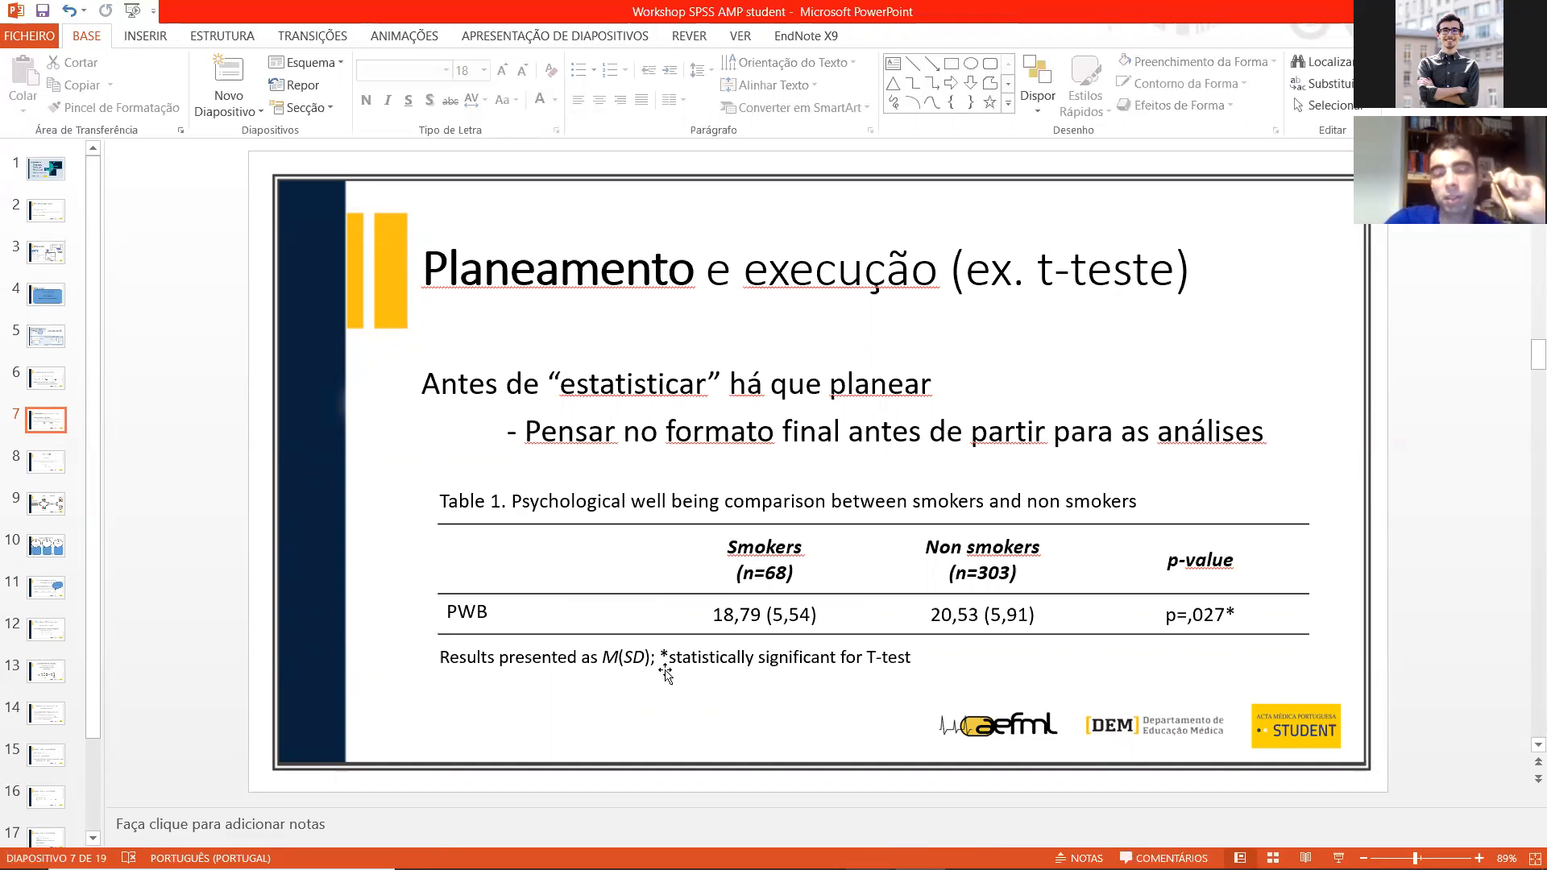
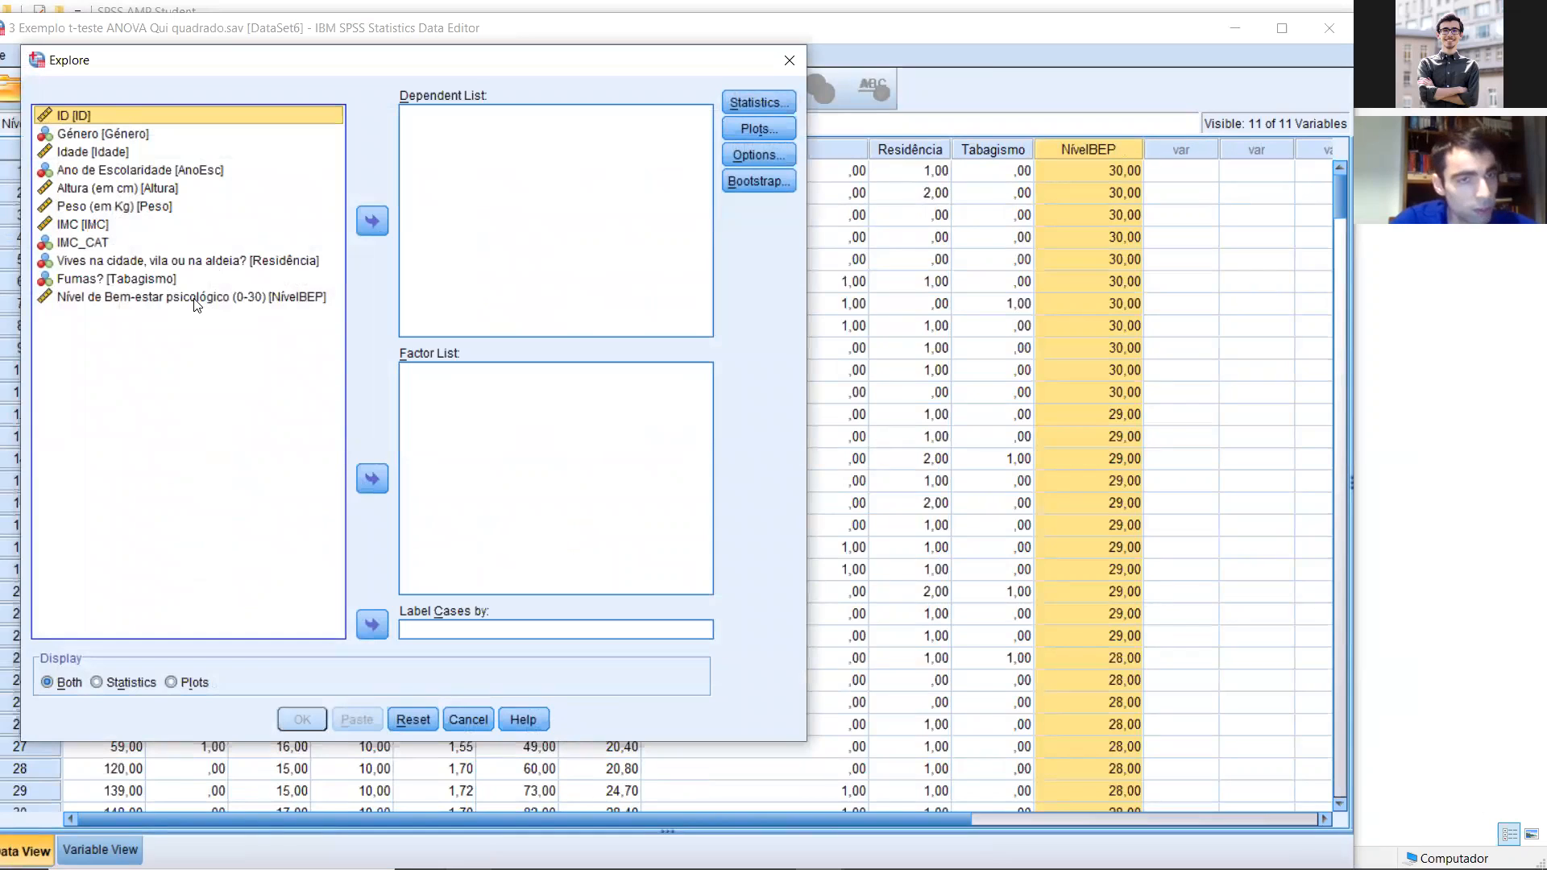
Step: Set up the Explore analysis with Nível de Bem-estar psicológico (NívelBEP) as dependent variable and Fumas? (Tabagismo) as factor
{"action": "left_click", "coordinate": [368, 228]}
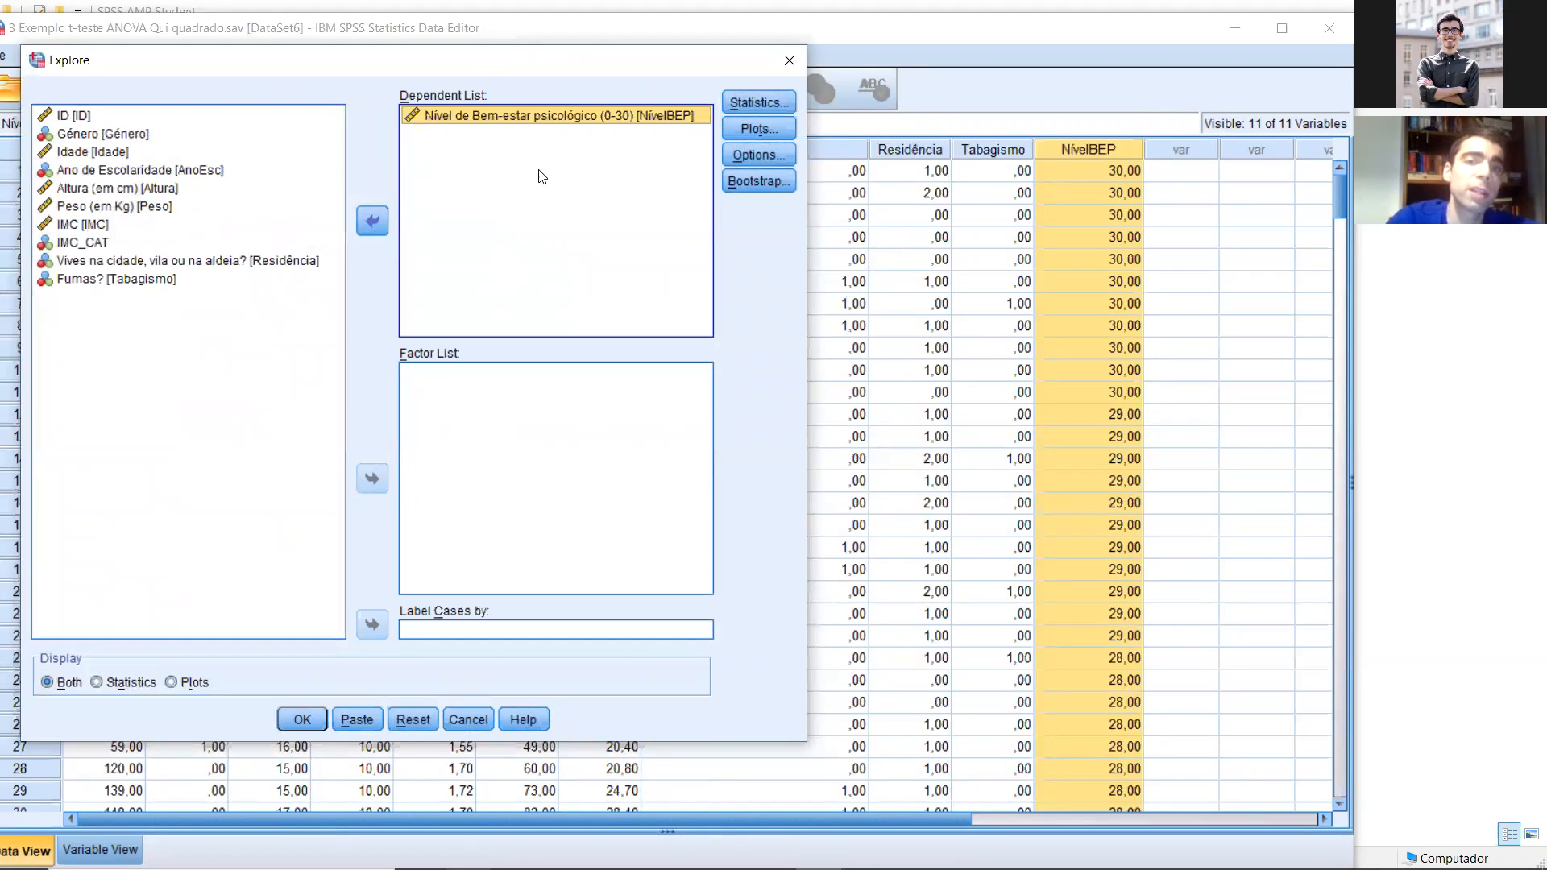
{"action": "left_click_drag", "start_coordinate": [509, 62], "coordinate": [649, 74]}
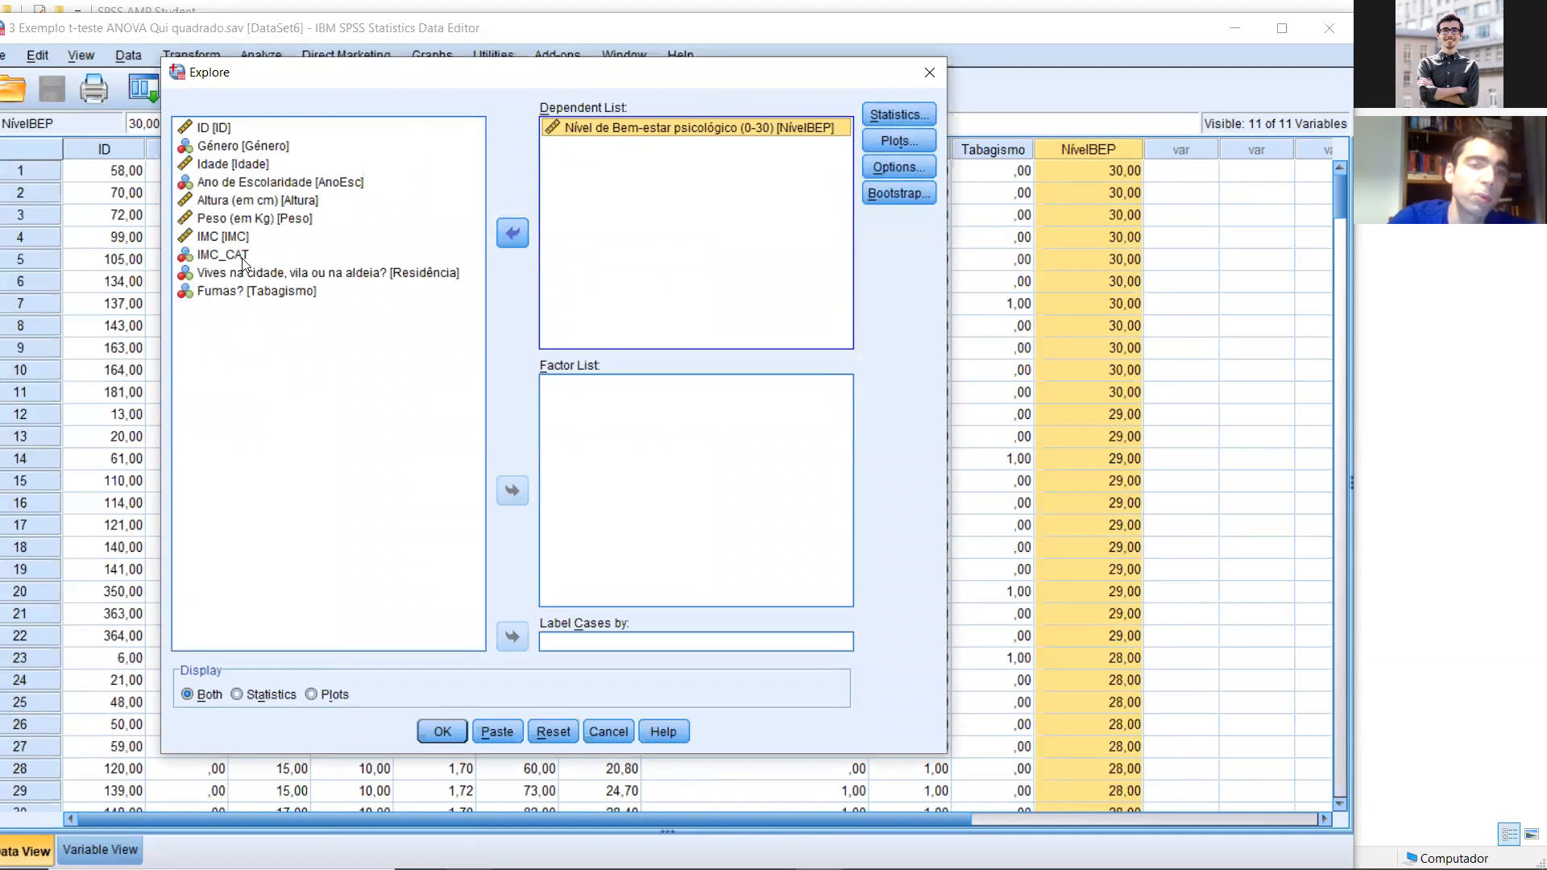
{"action": "left_click", "coordinate": [256, 290]}
{"action": "left_click", "coordinate": [511, 489]}
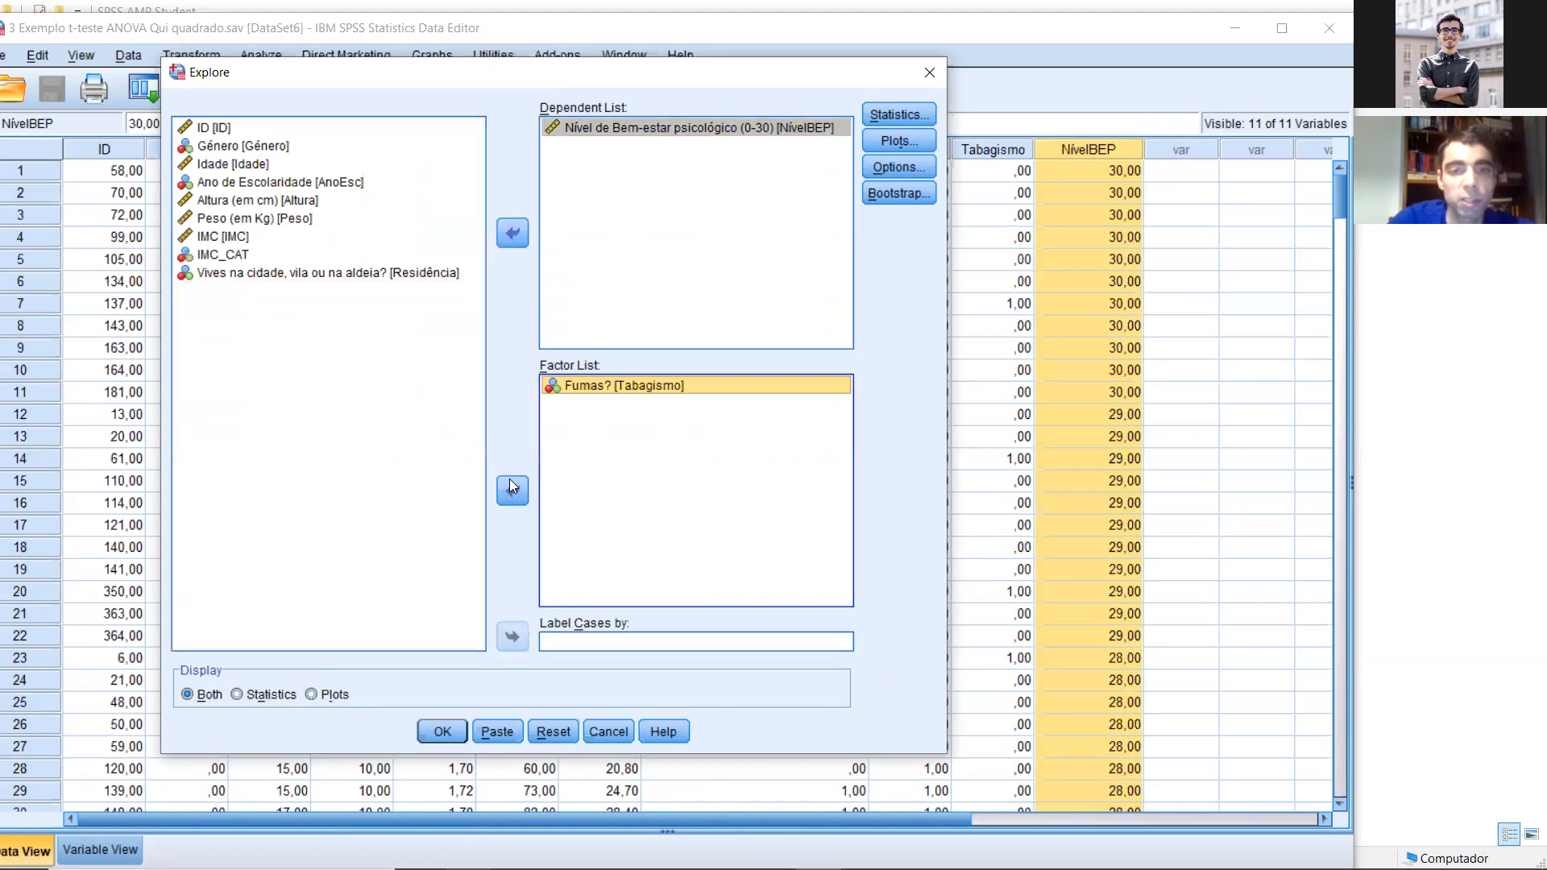
{"action": "left_click", "coordinate": [678, 55]}
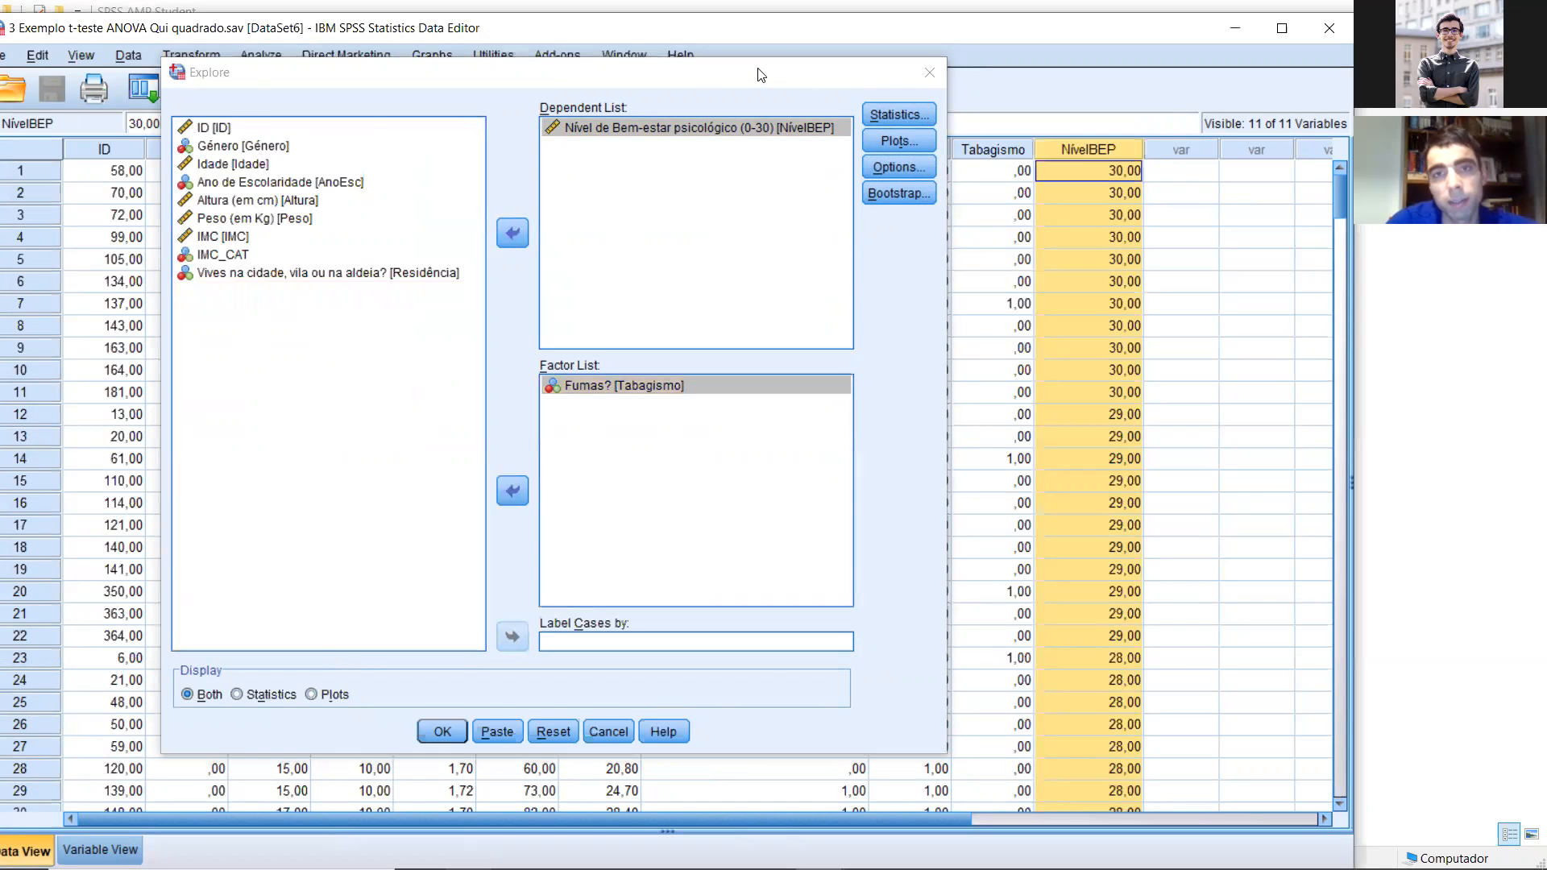
{"action": "left_click_drag", "start_coordinate": [758, 75], "coordinate": [592, 70]}
Step: Request histograms instead of stem-and-leaf plots, add normality plots with tests, and run the Explore analysis
{"action": "left_click", "coordinate": [729, 110]}
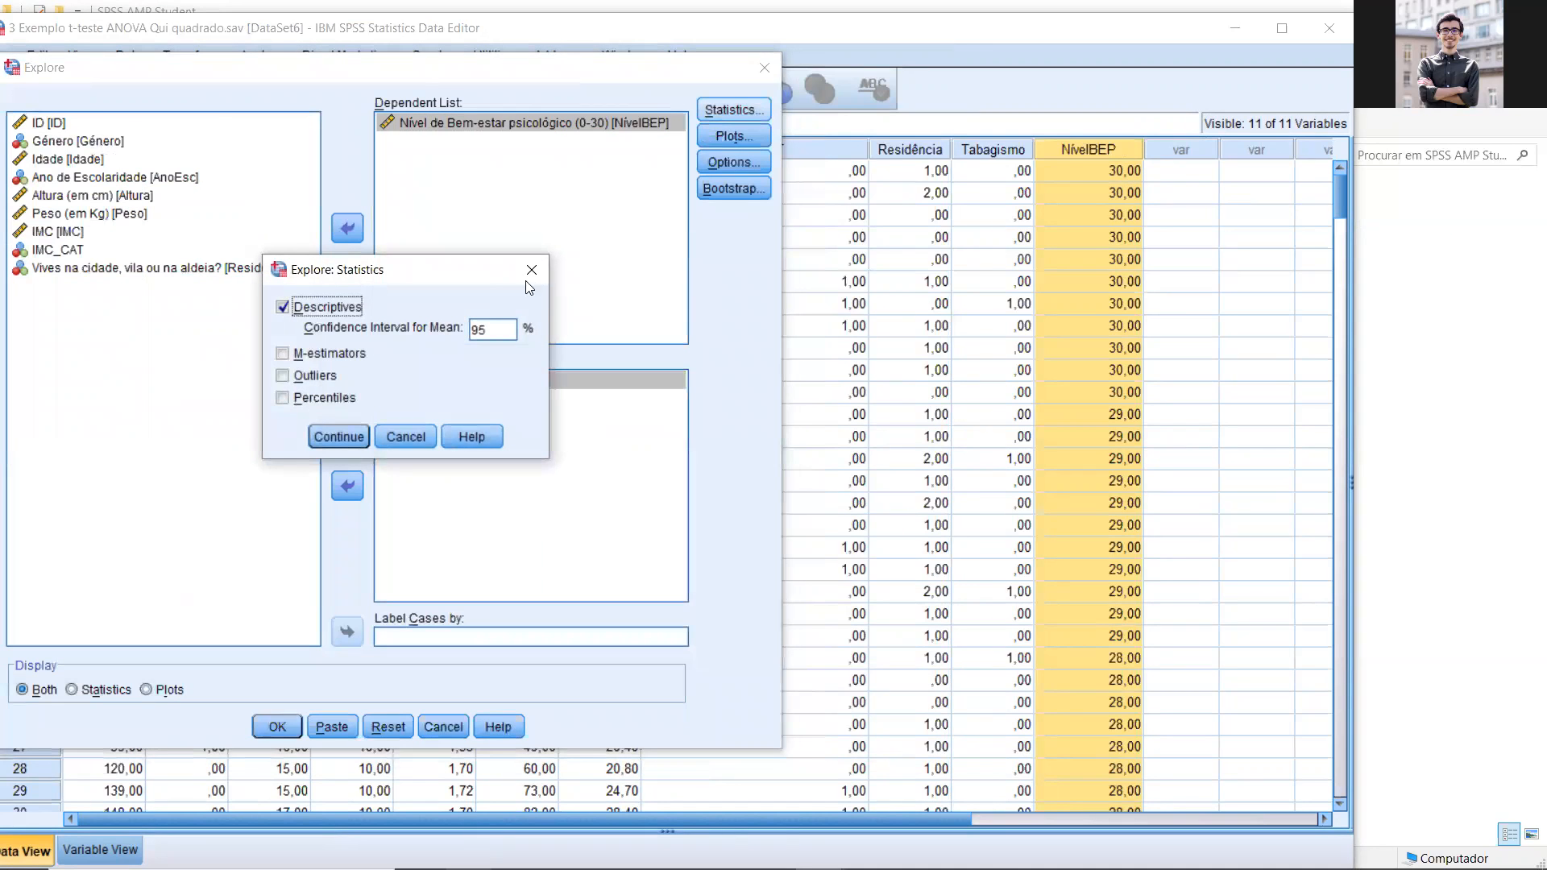
{"action": "left_click", "coordinate": [531, 270]}
{"action": "left_click", "coordinate": [733, 136]}
{"action": "left_click", "coordinate": [448, 265]}
{"action": "left_click", "coordinate": [448, 288]}
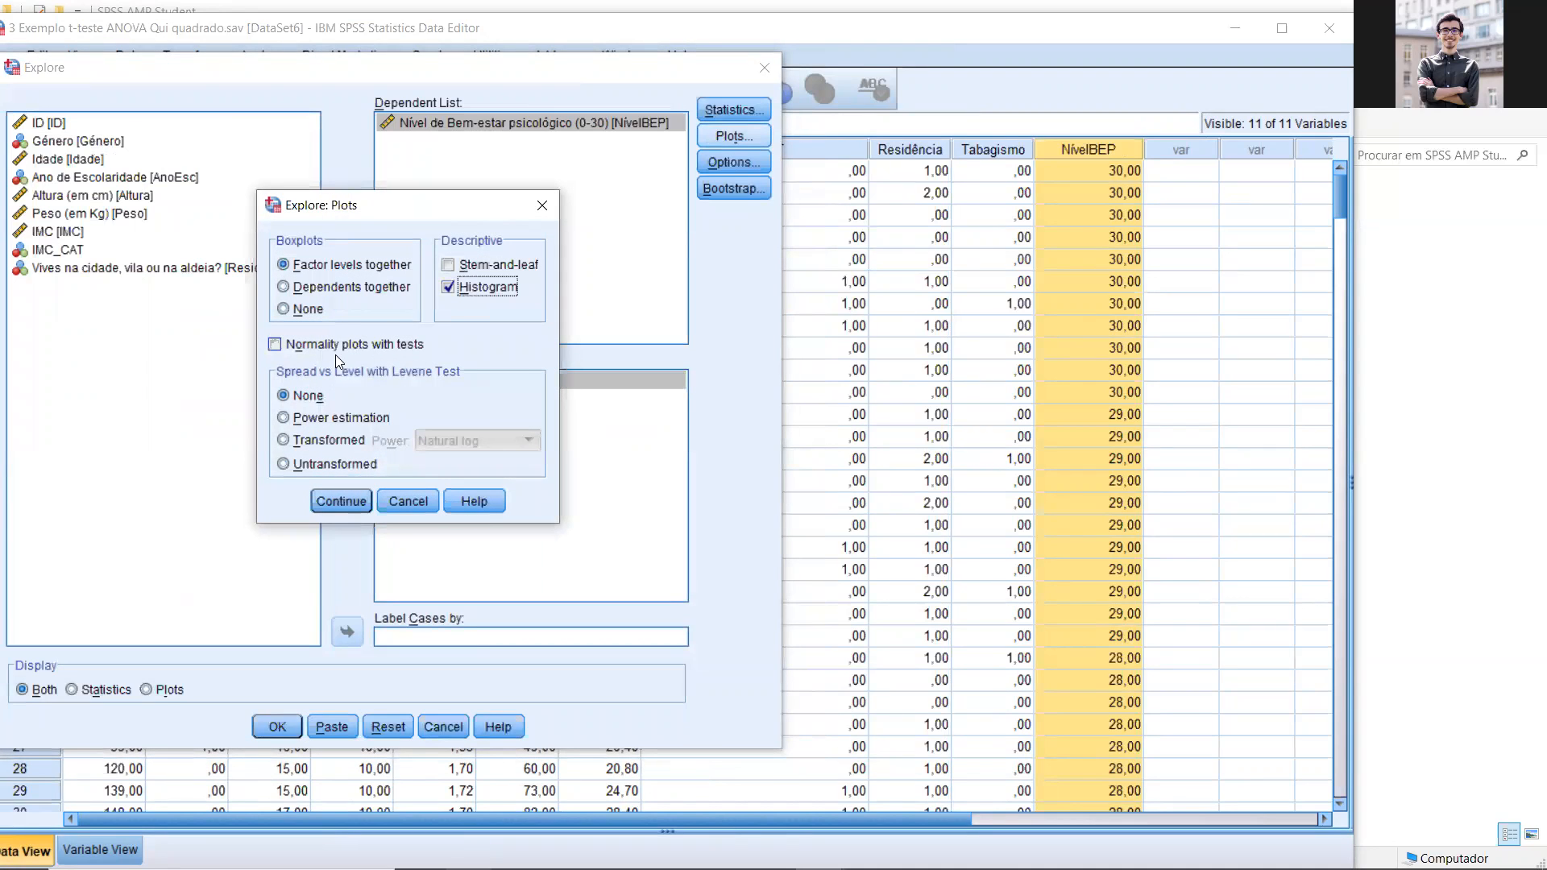
{"action": "left_click", "coordinate": [333, 353]}
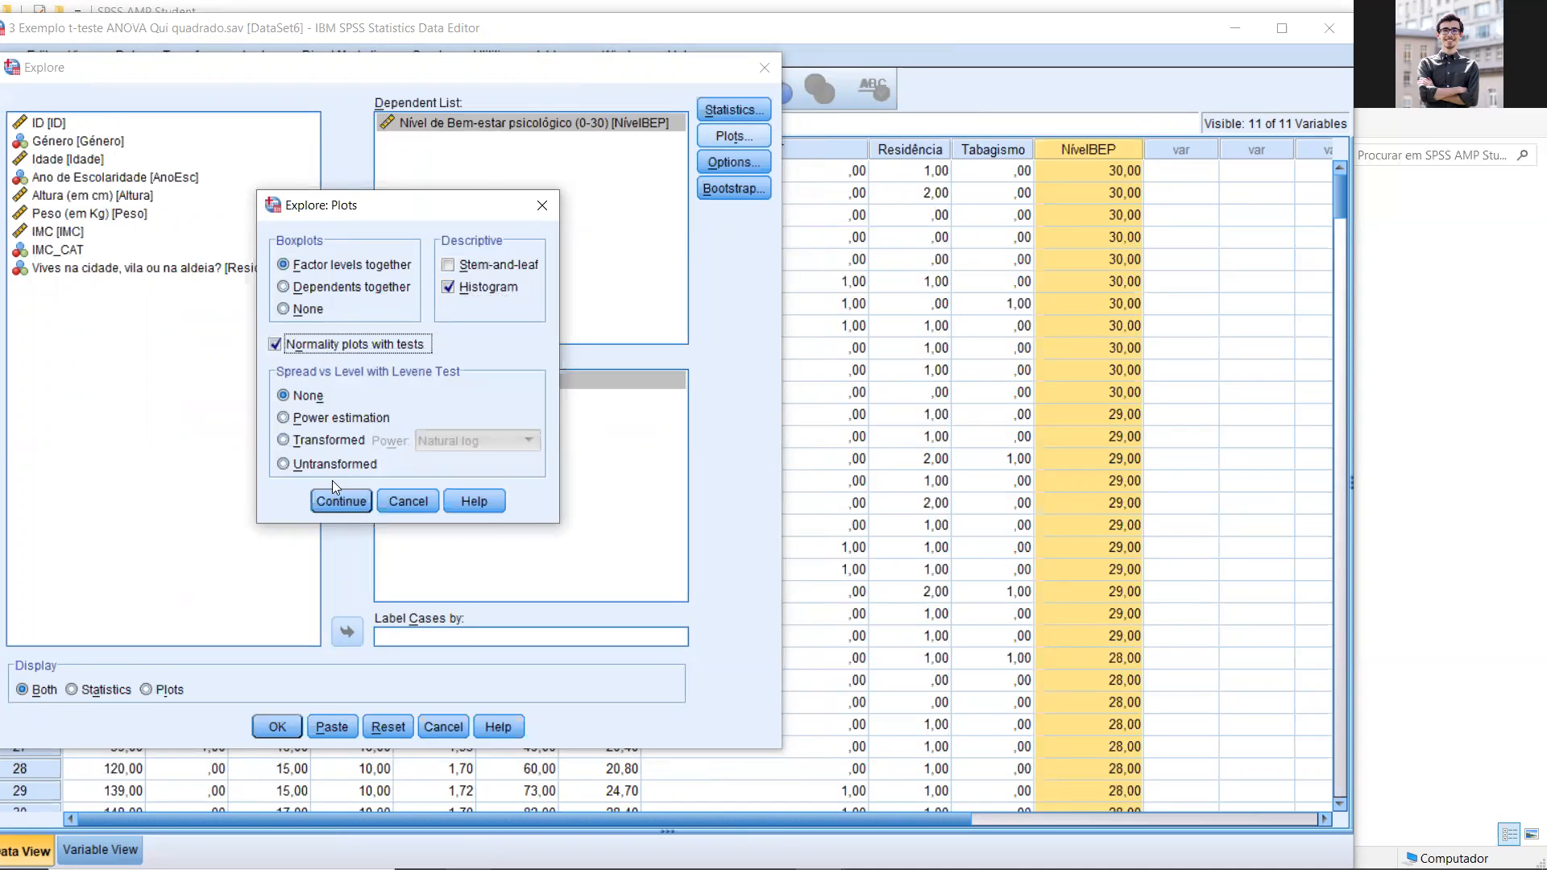
{"action": "left_click", "coordinate": [277, 727]}
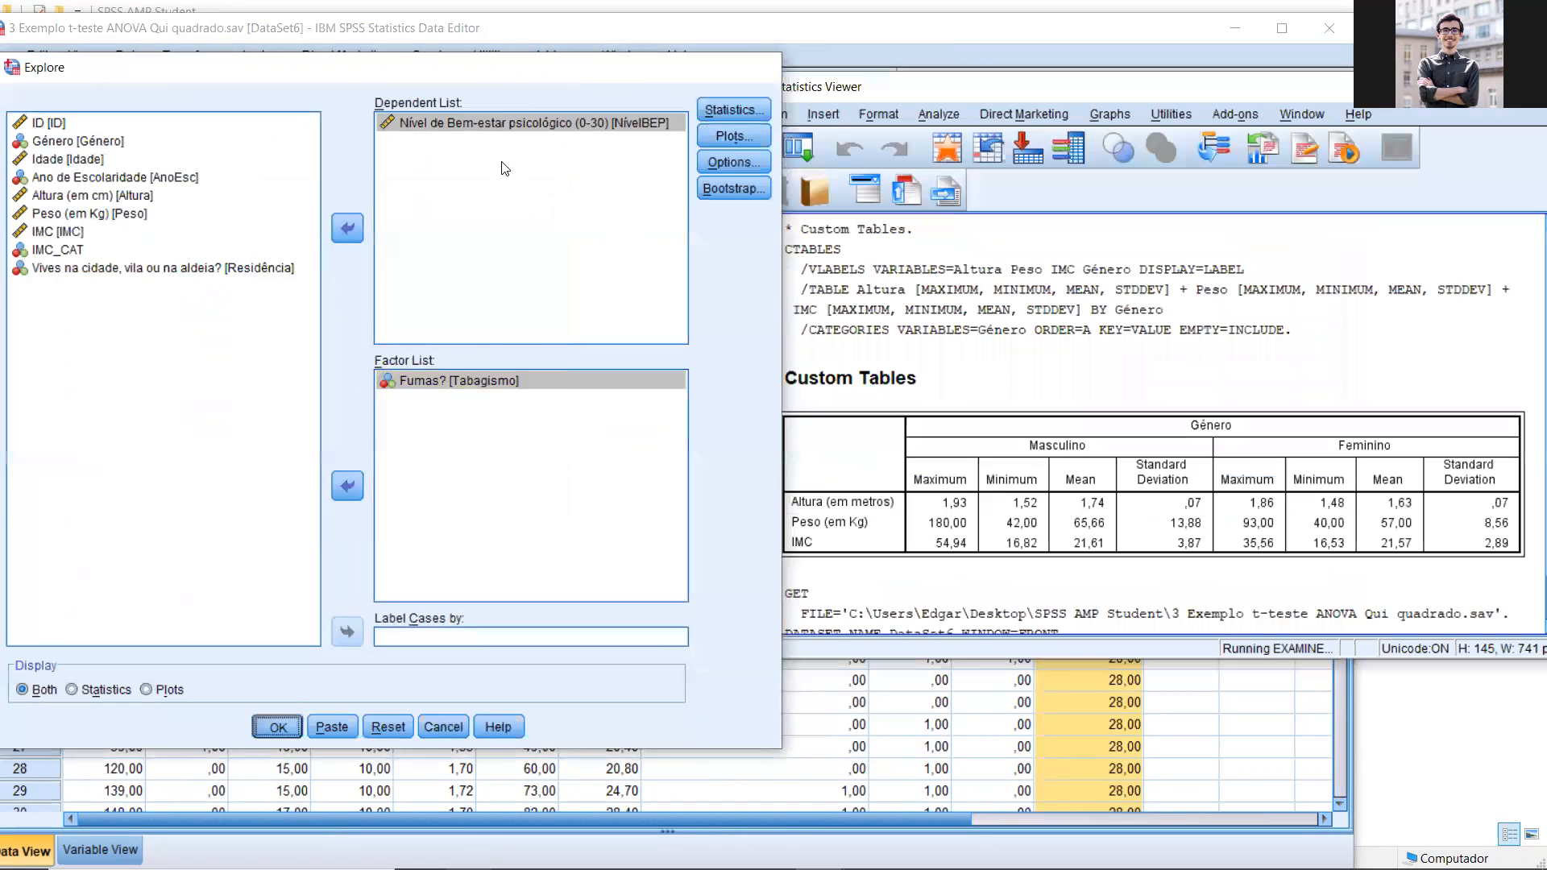
Step: Examine the Tests of Normality table in the Explore output for smokers and non-smokers
{"action": "scroll", "coordinate": [573, 475], "scroll_direction": "down", "scroll_amount": 10}
{"action": "scroll", "coordinate": [537, 366], "scroll_direction": "down", "scroll_amount": 3}
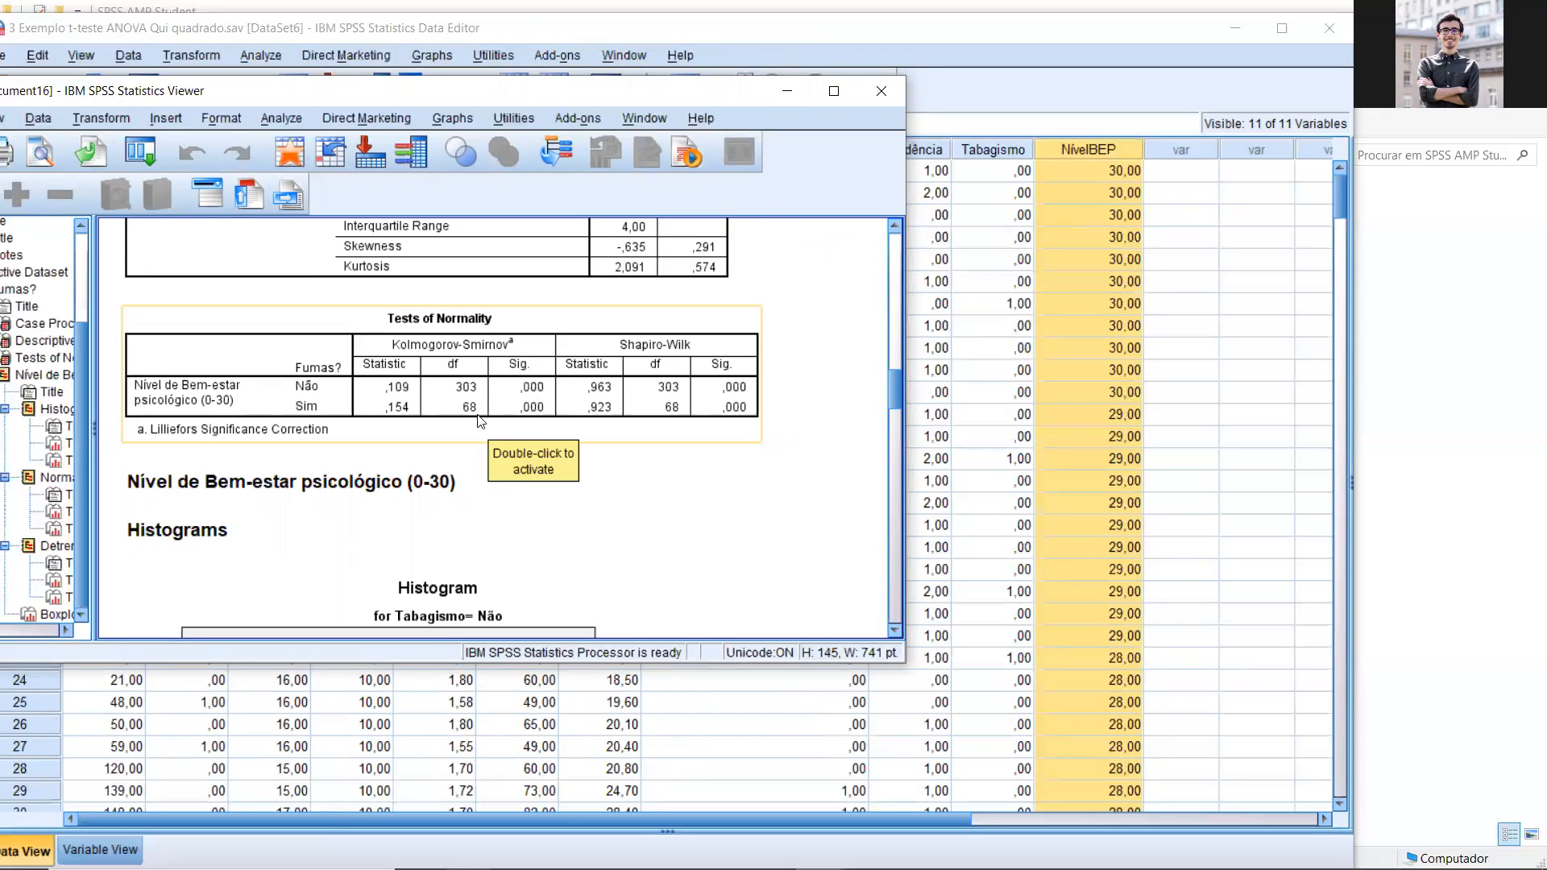
{"action": "left_click", "coordinate": [522, 448]}
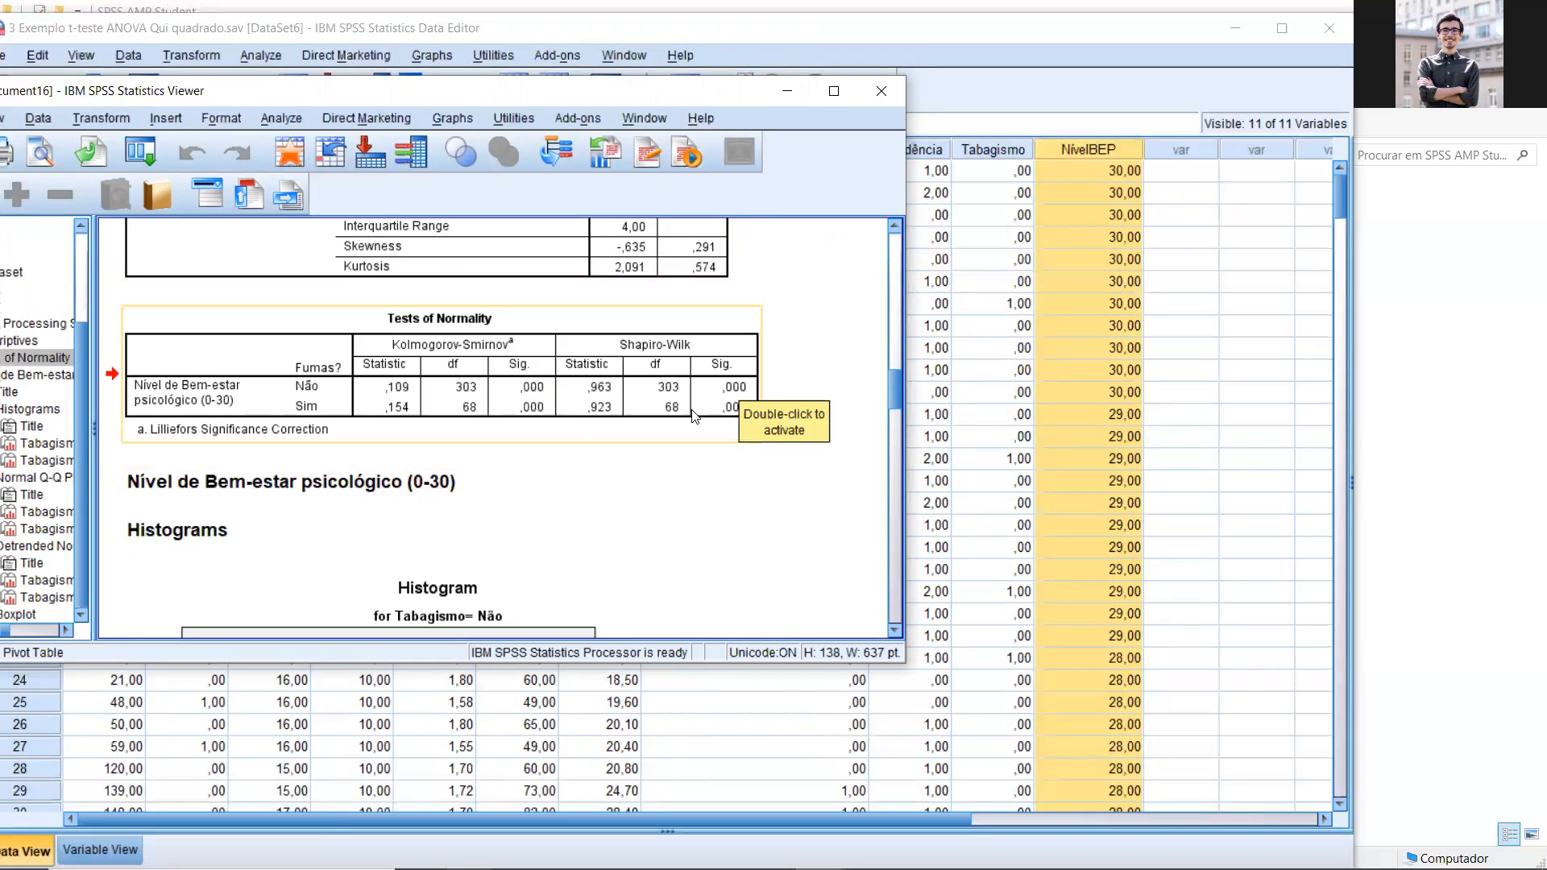
{"action": "scroll", "coordinate": [483, 443], "scroll_direction": "down", "scroll_amount": 10}
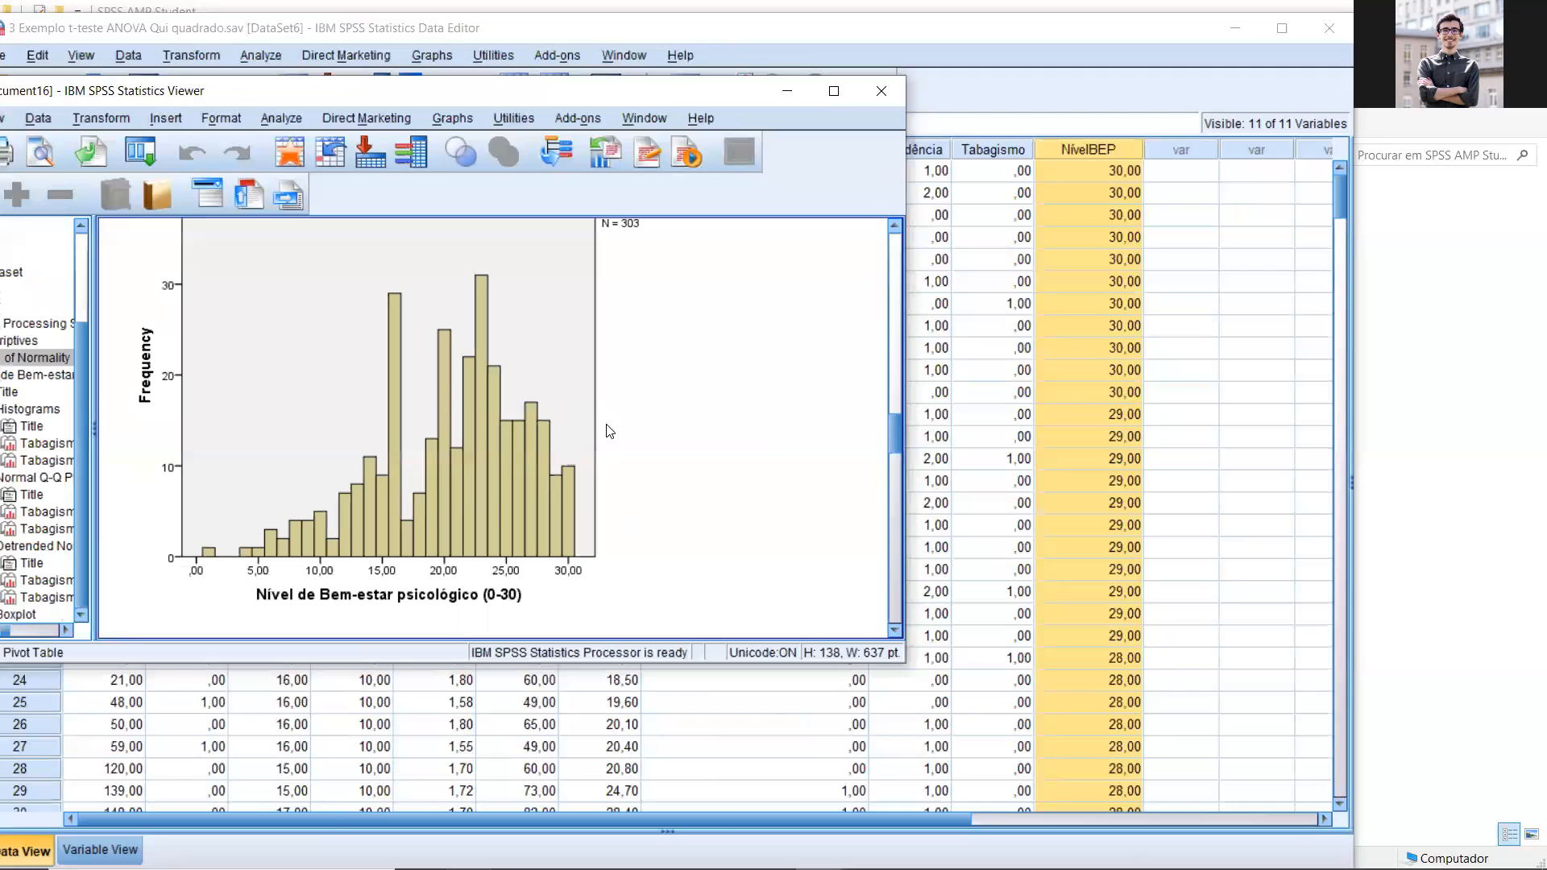
Step: Maximize the output viewer and compare the well-being histograms for Tabagismo= Não and Tabagismo= Sim
{"action": "left_click", "coordinate": [834, 91]}
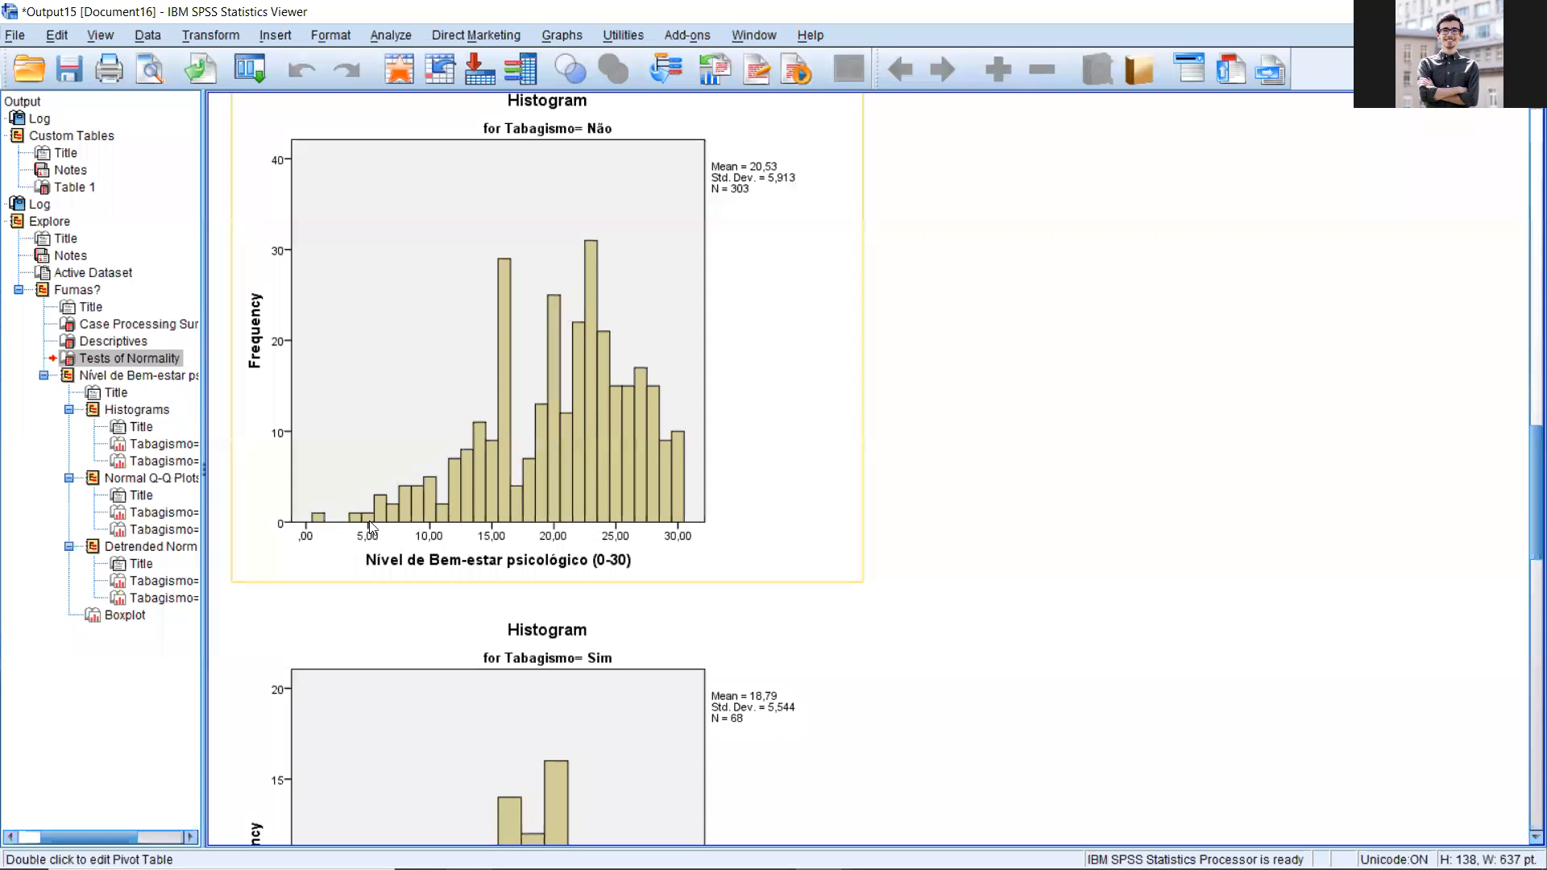
{"action": "scroll", "coordinate": [625, 427], "scroll_direction": "down", "scroll_amount": 5}
{"action": "left_click", "coordinate": [696, 503]}
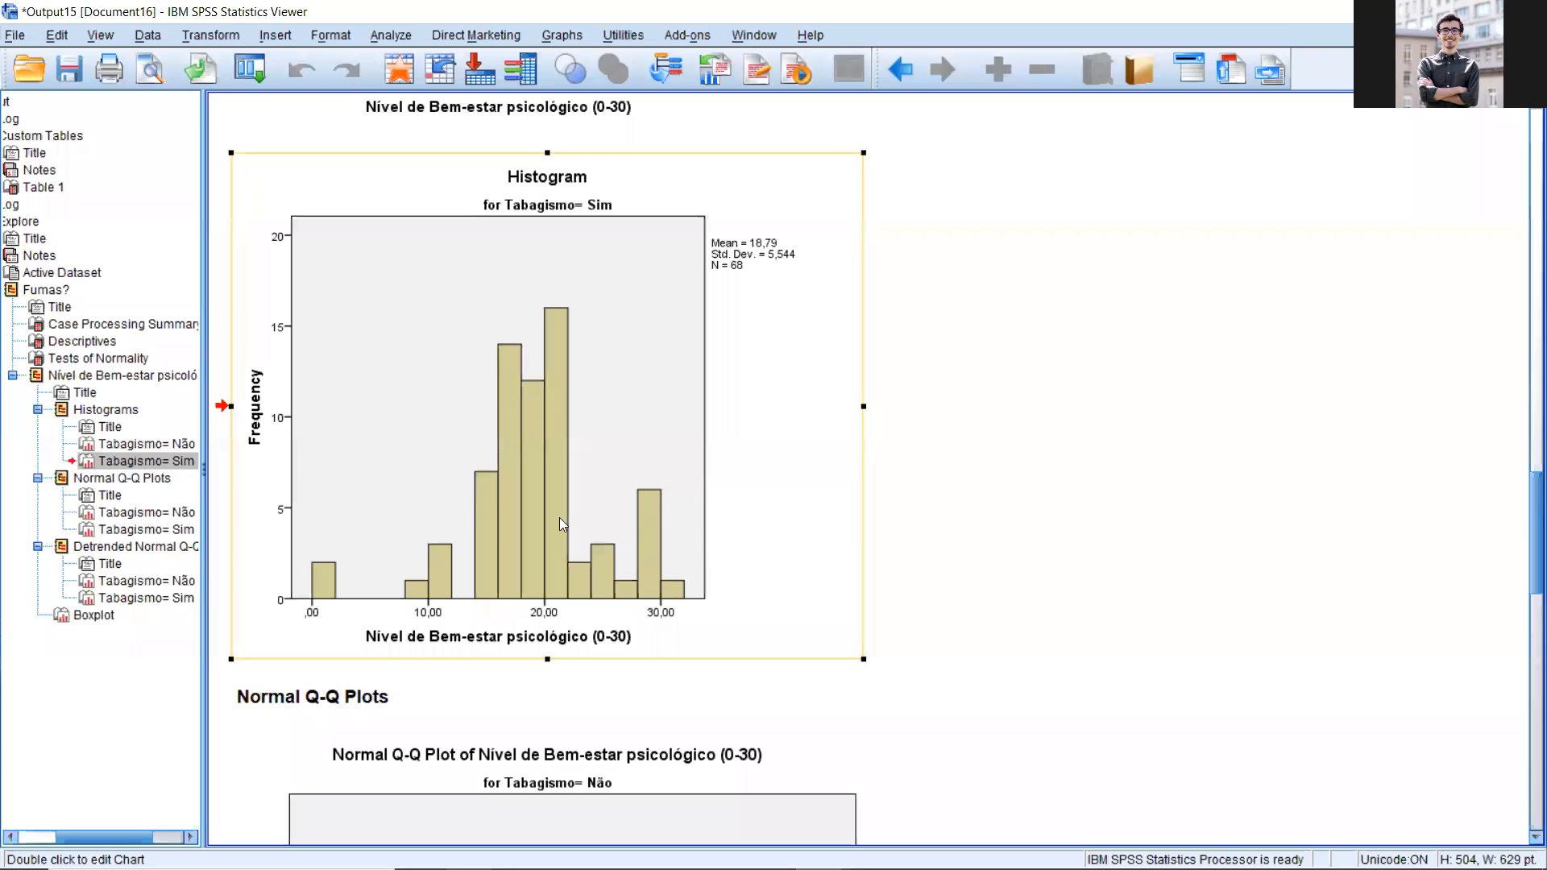
{"action": "key", "text": "Up"}
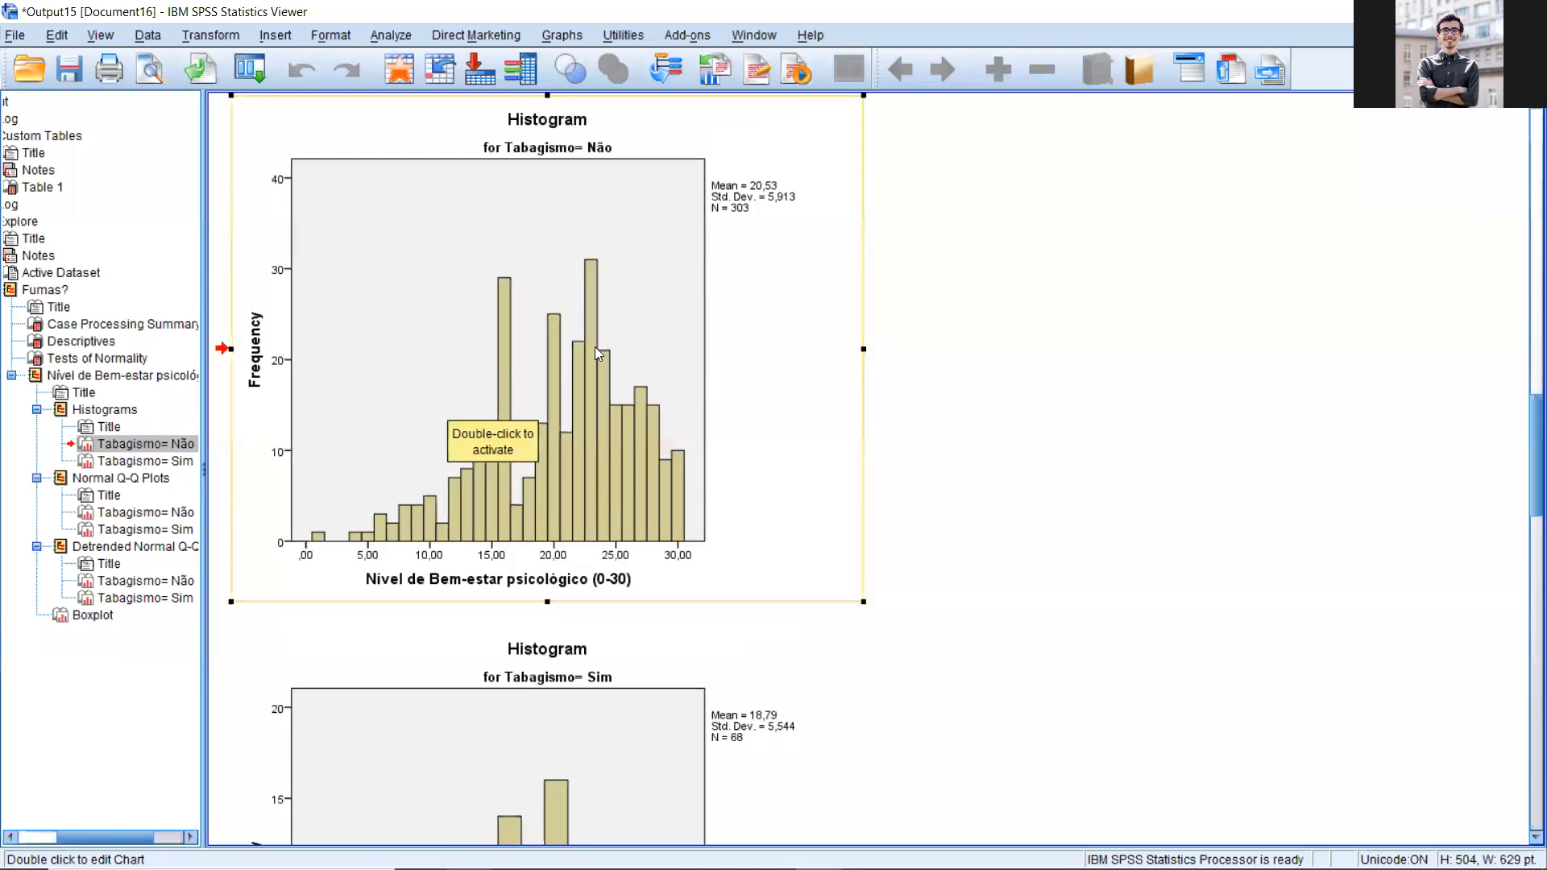
{"action": "scroll", "coordinate": [594, 347], "scroll_direction": "down", "scroll_amount": 5}
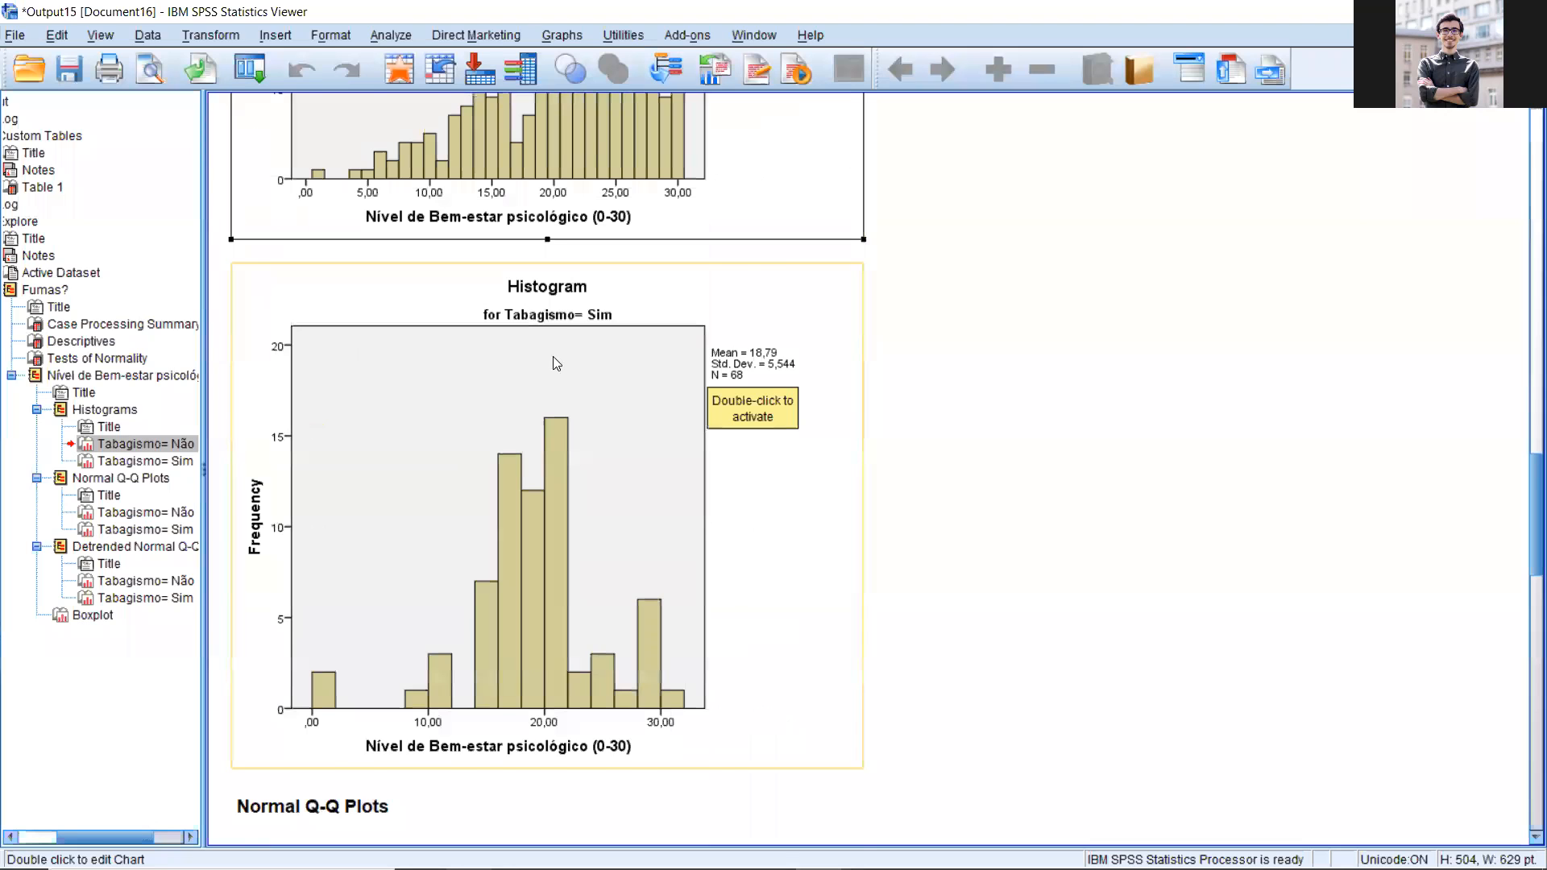
{"action": "scroll", "coordinate": [509, 379], "scroll_direction": "down", "scroll_amount": 1}
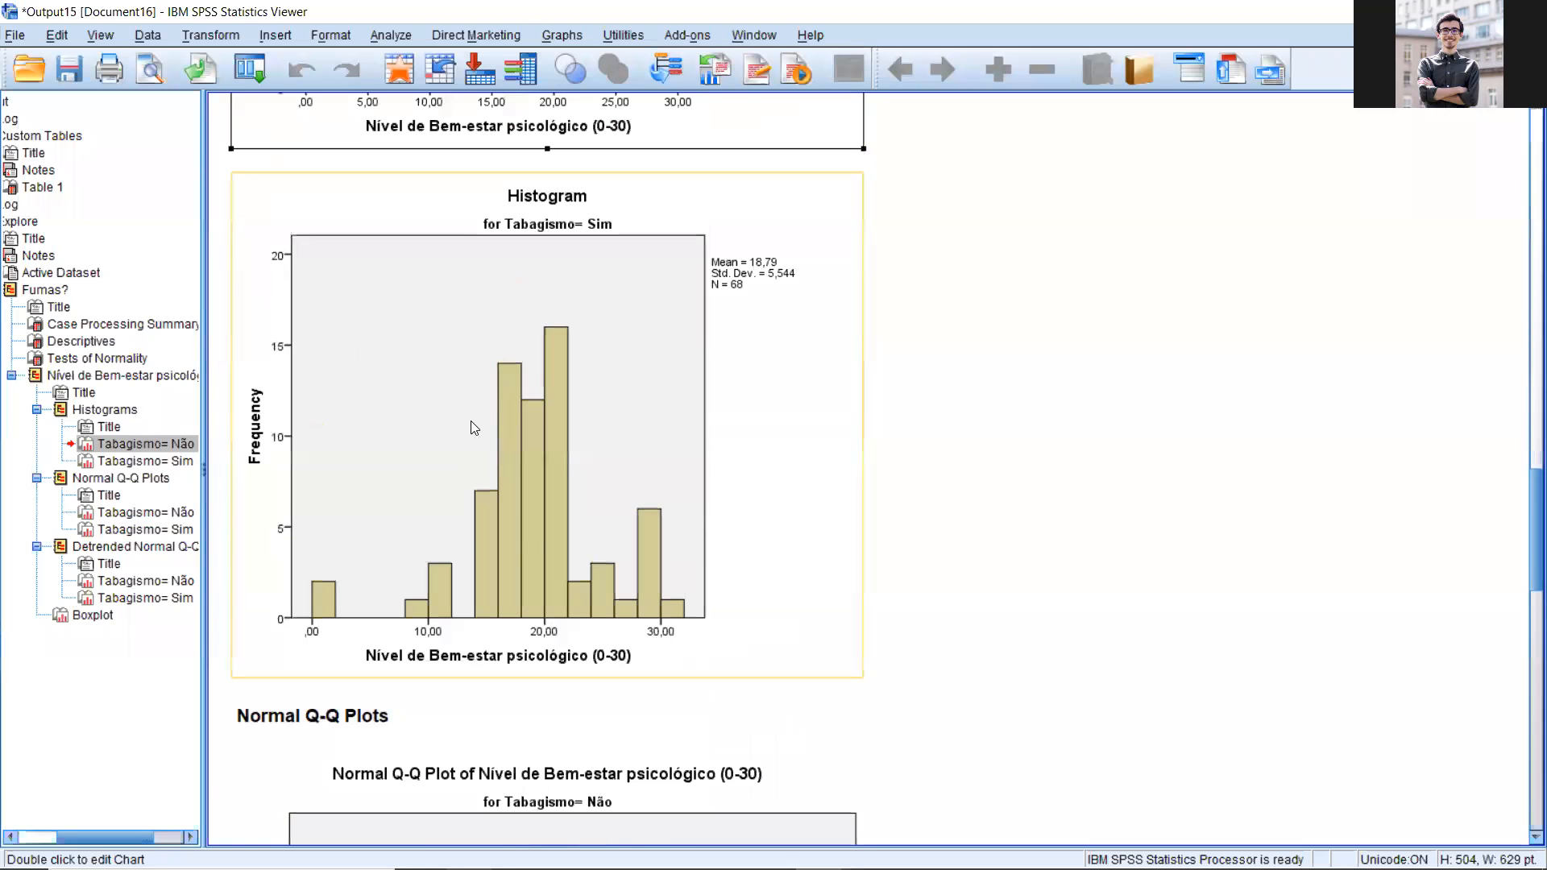
{"action": "left_click", "coordinate": [471, 420]}
{"action": "scroll", "coordinate": [514, 390], "scroll_direction": "down", "scroll_amount": 4}
{"action": "scroll", "coordinate": [512, 392], "scroll_direction": "down", "scroll_amount": 3}
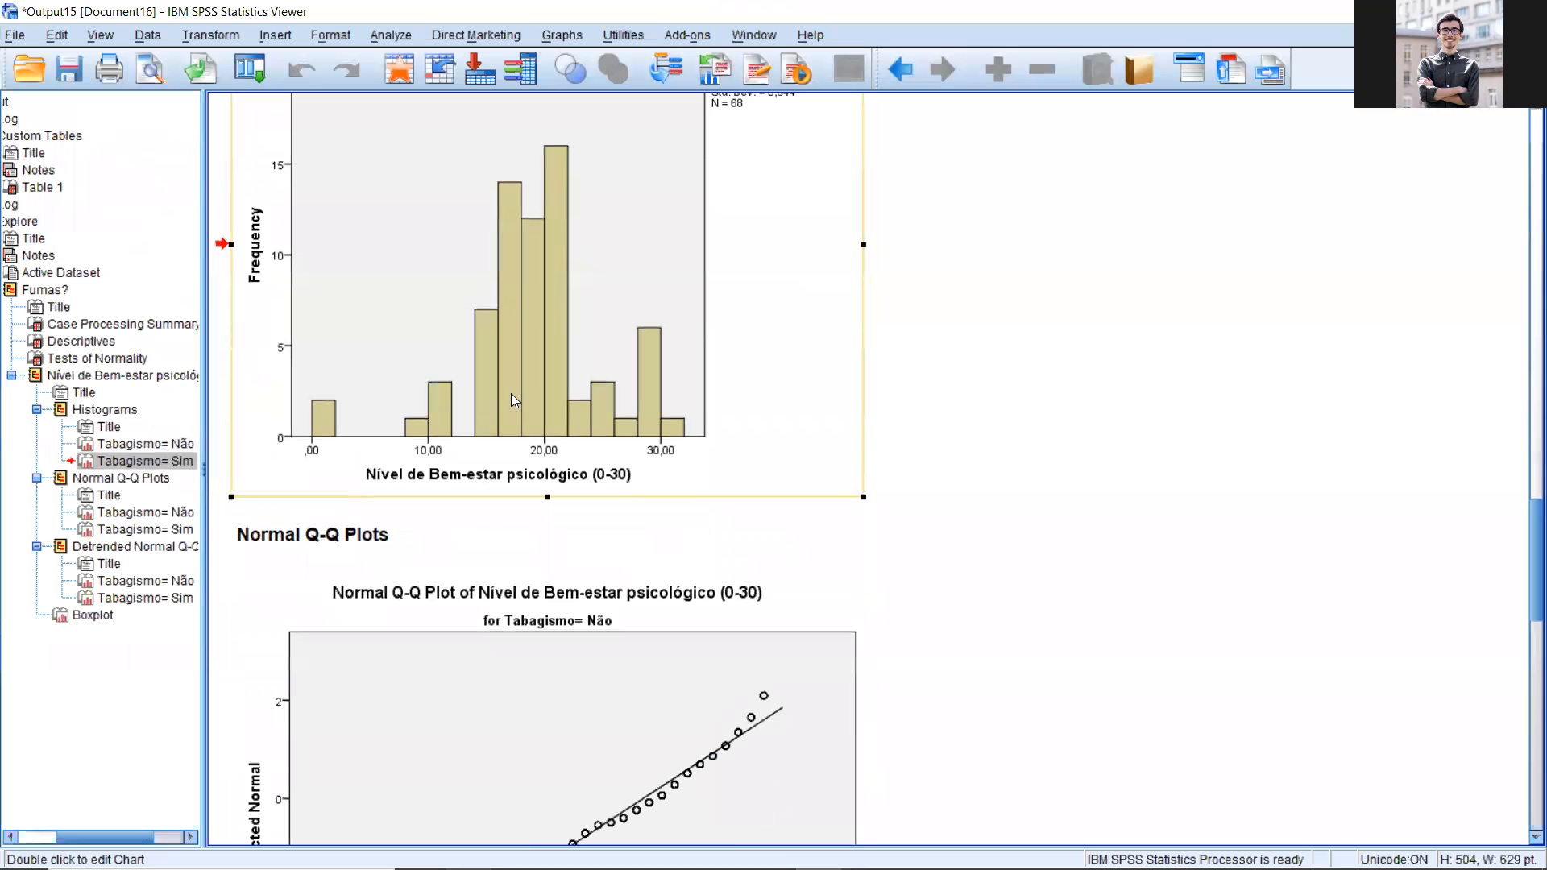
{"action": "scroll", "coordinate": [511, 409], "scroll_direction": "down", "scroll_amount": 2}
{"action": "key", "text": "Up"}
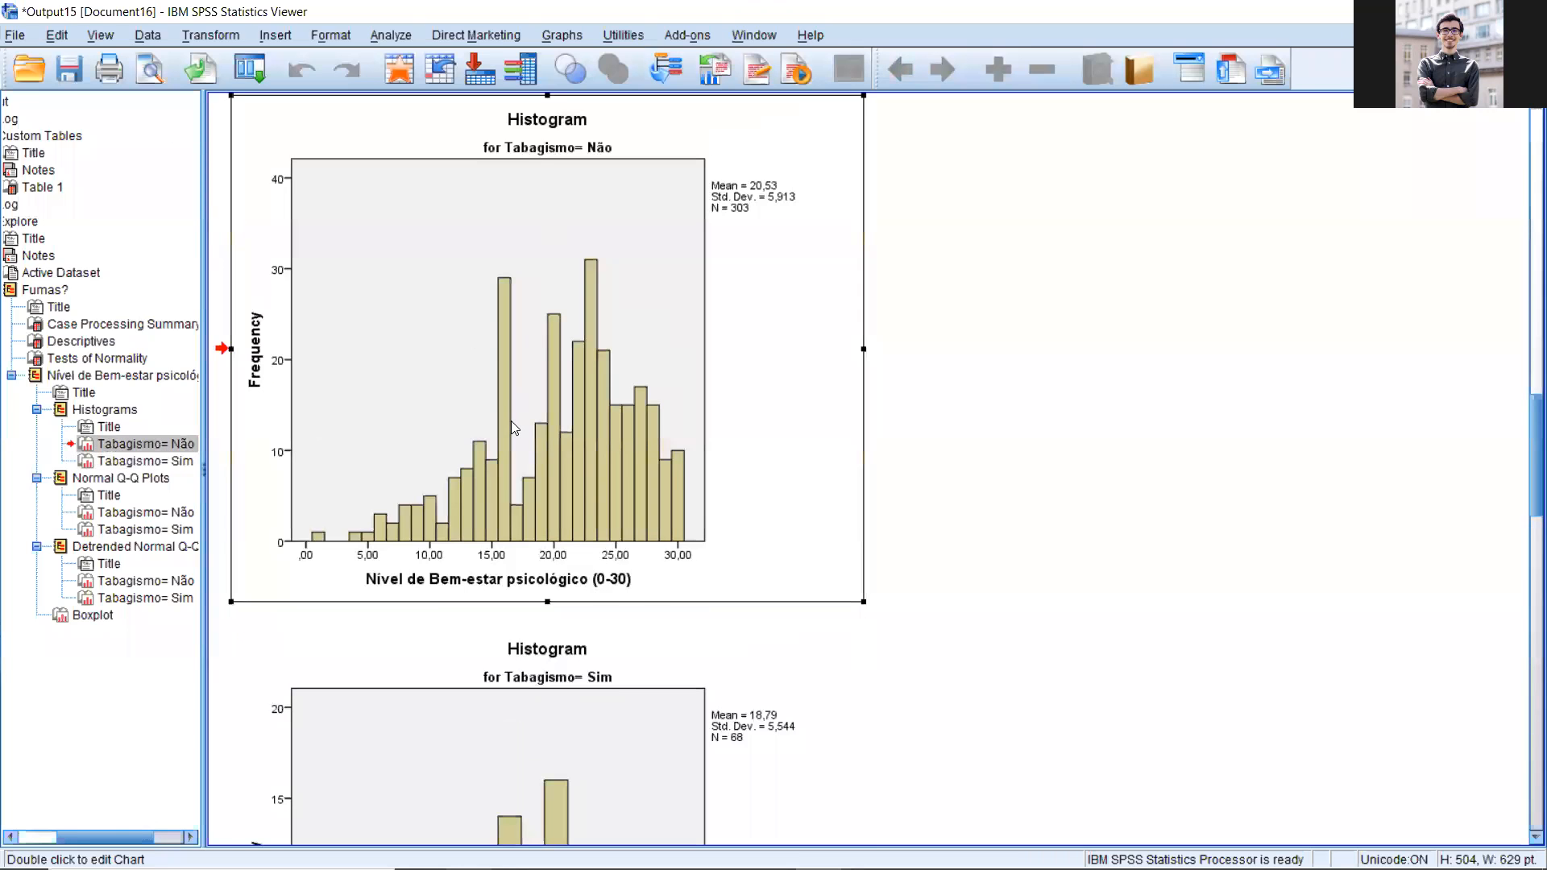
Step: Move the Tabagismo= Não histogram below the Tabagismo= Sim histogram in the output
{"action": "left_click", "coordinate": [510, 421]}
{"action": "scroll", "coordinate": [509, 386], "scroll_direction": "down", "scroll_amount": 1}
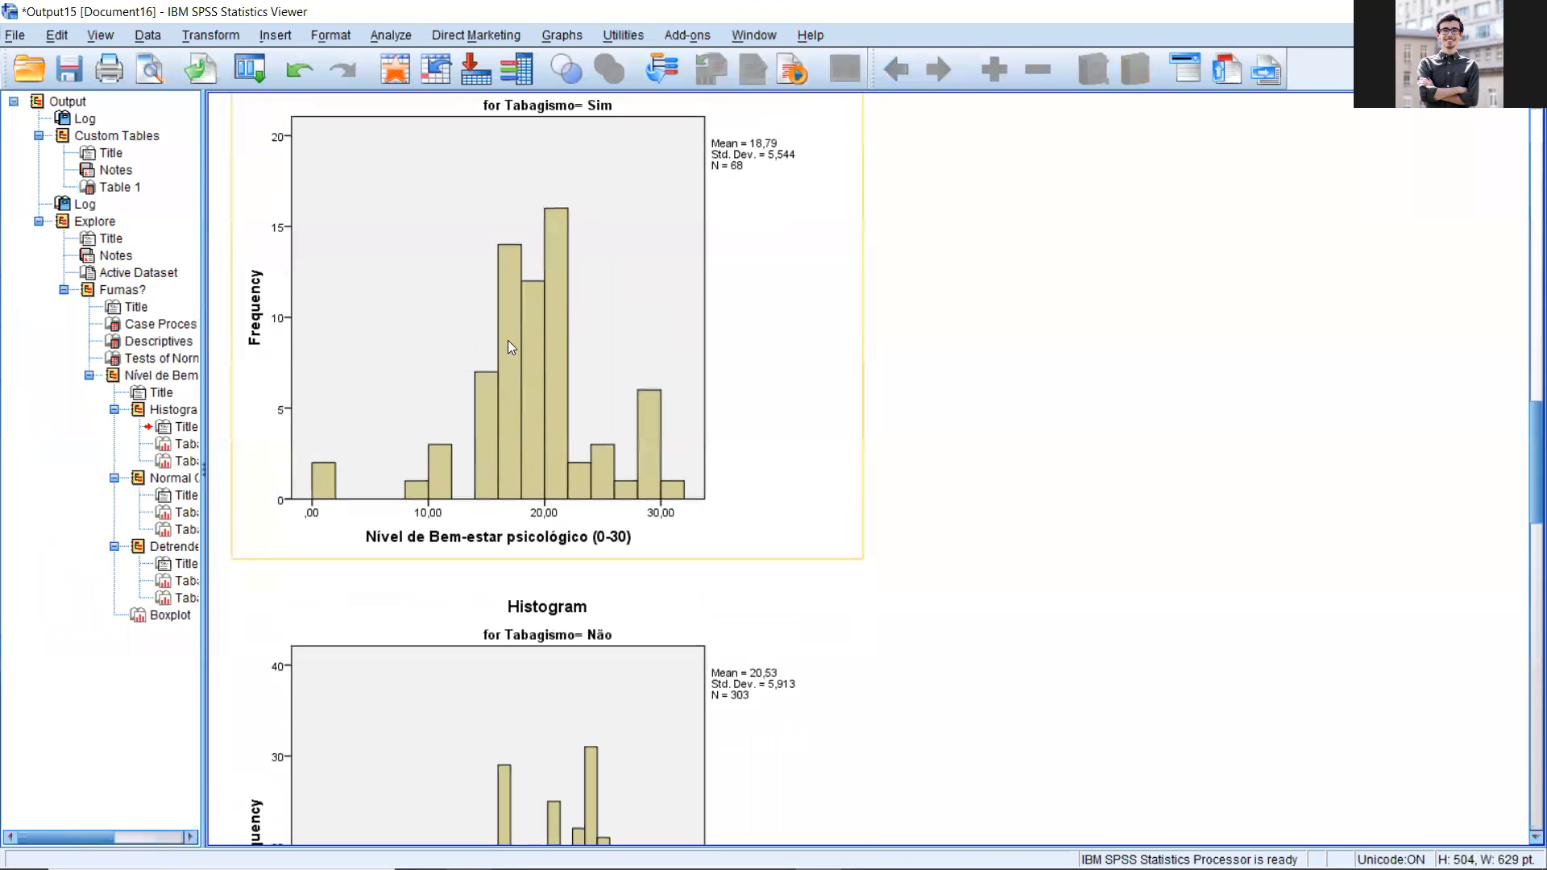
{"action": "scroll", "coordinate": [508, 341], "scroll_direction": "down", "scroll_amount": 4}
{"action": "left_click", "coordinate": [521, 344]}
{"action": "scroll", "coordinate": [495, 252], "scroll_direction": "up", "scroll_amount": 3}
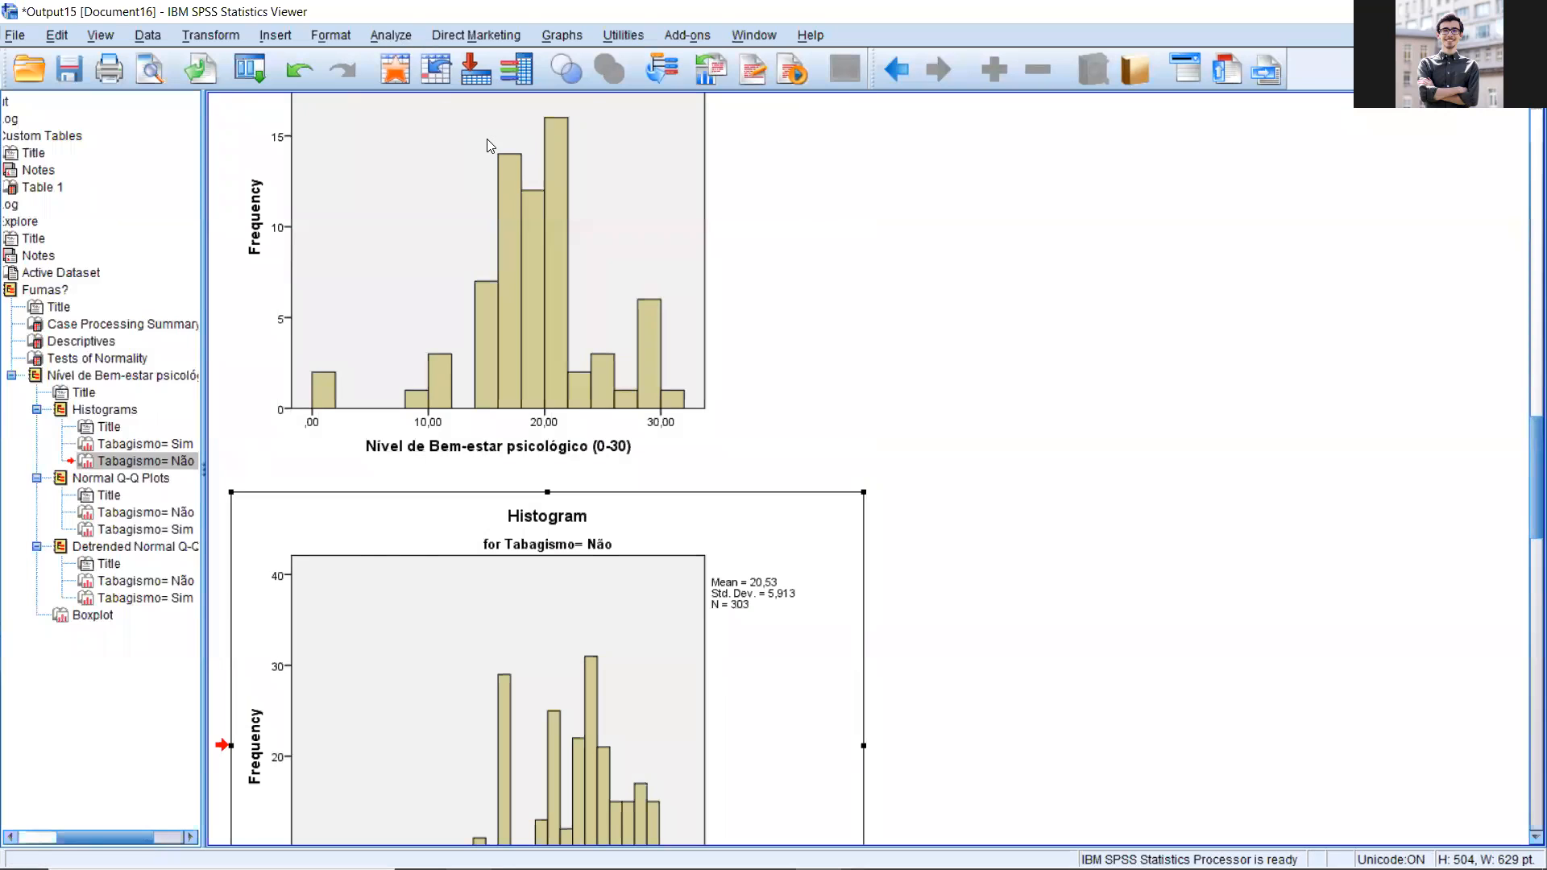
Step: Start an Independent-Samples T Test with Nível de Bem-estar psicológico as the test variable
{"action": "key", "text": "alt+a"}
{"action": "mouse_move", "coordinate": [487, 138]}
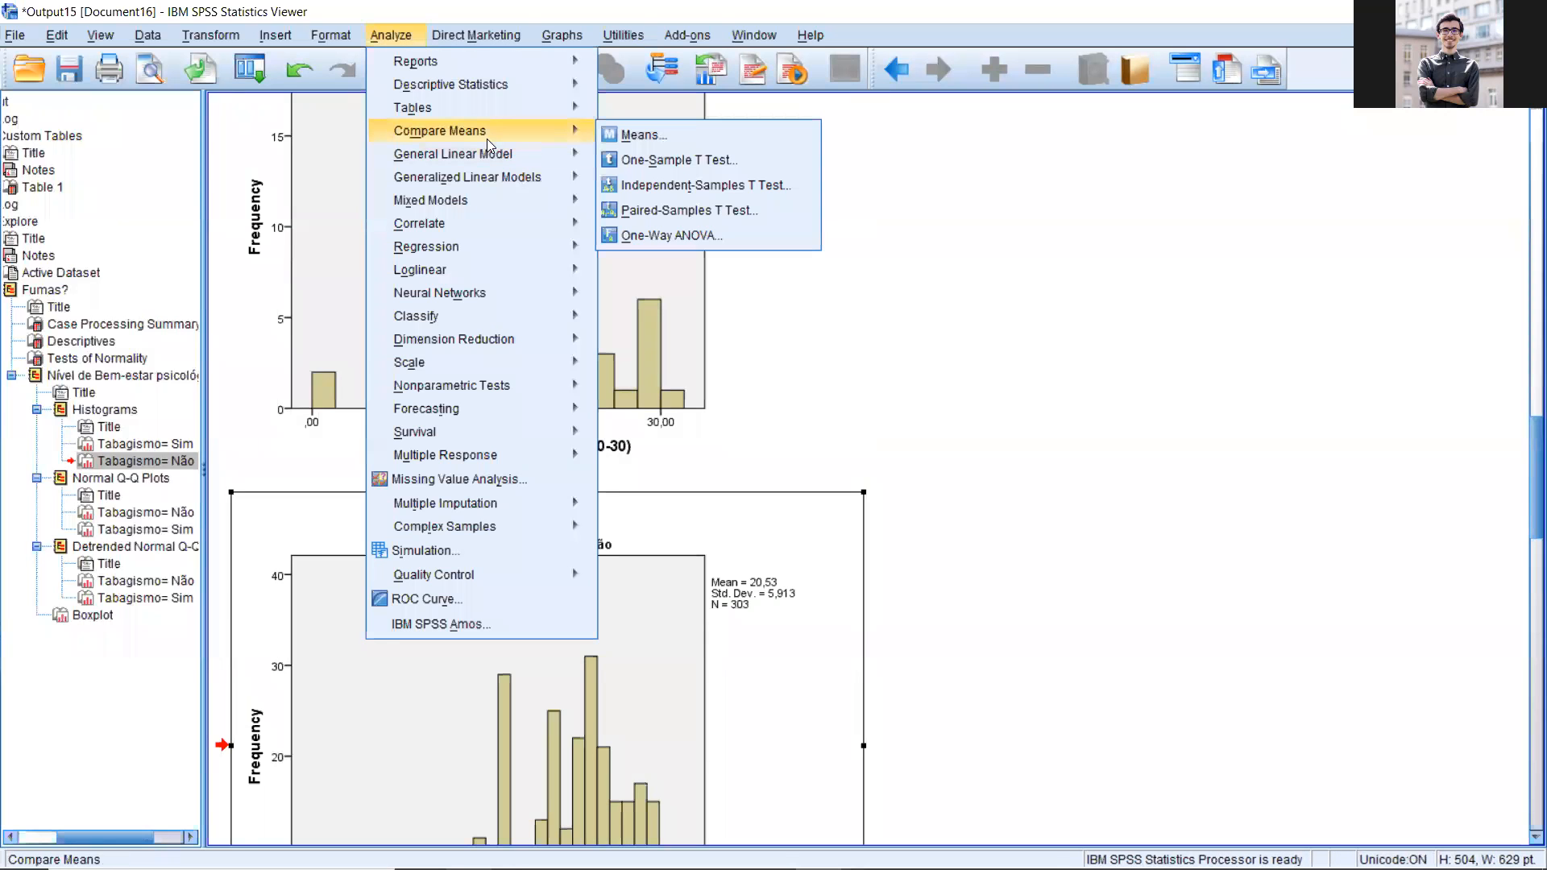
{"action": "left_click", "coordinate": [702, 184]}
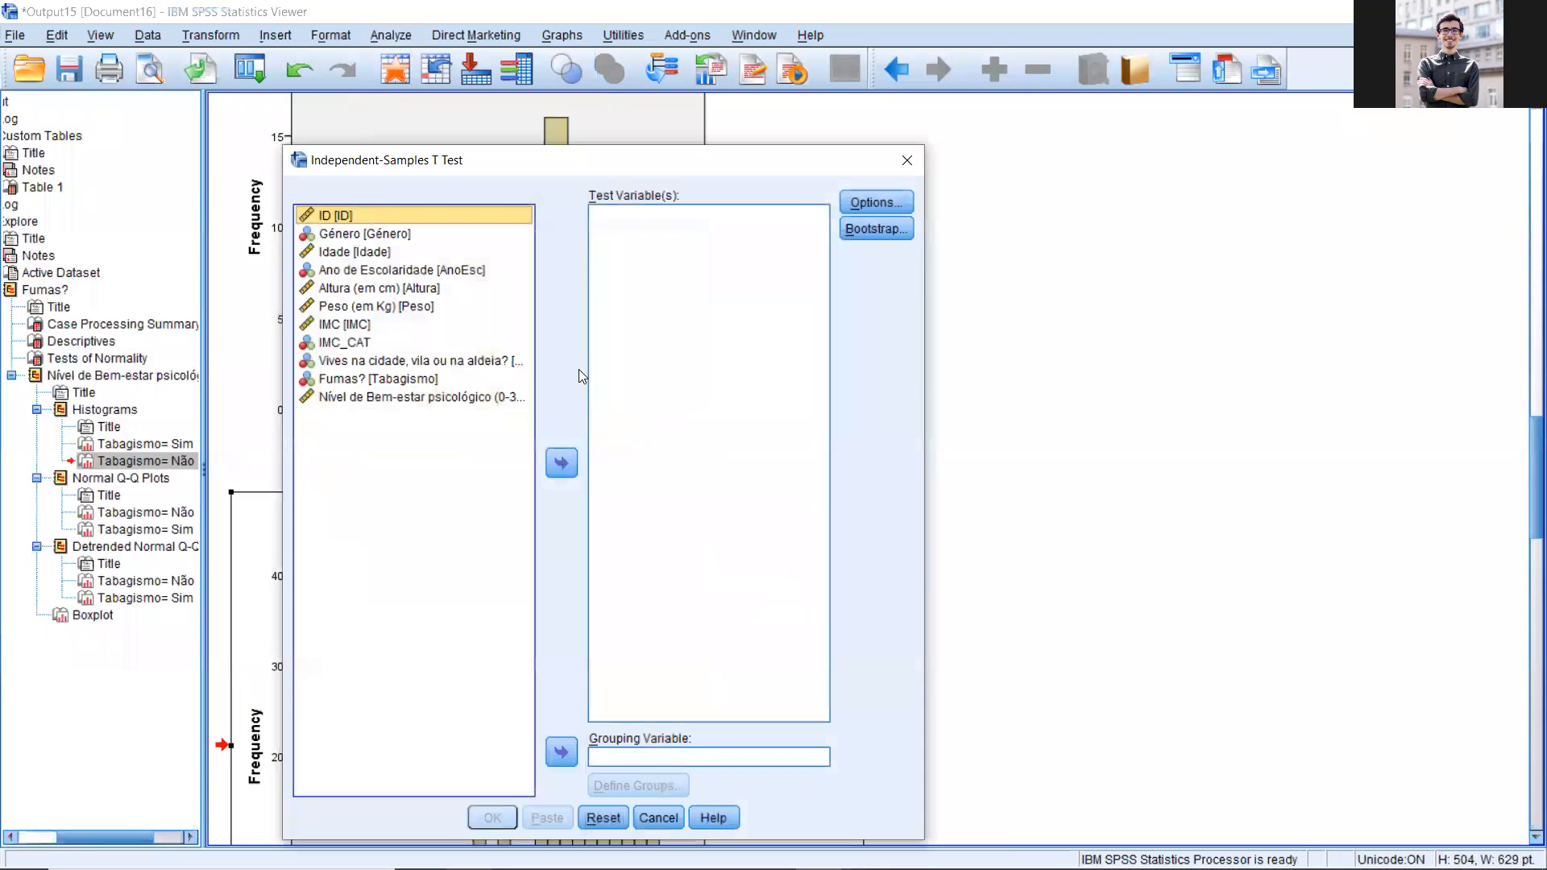
{"action": "left_click", "coordinate": [422, 397]}
{"action": "left_click", "coordinate": [567, 457]}
{"action": "left_click_drag", "start_coordinate": [375, 161], "coordinate": [335, 25]}
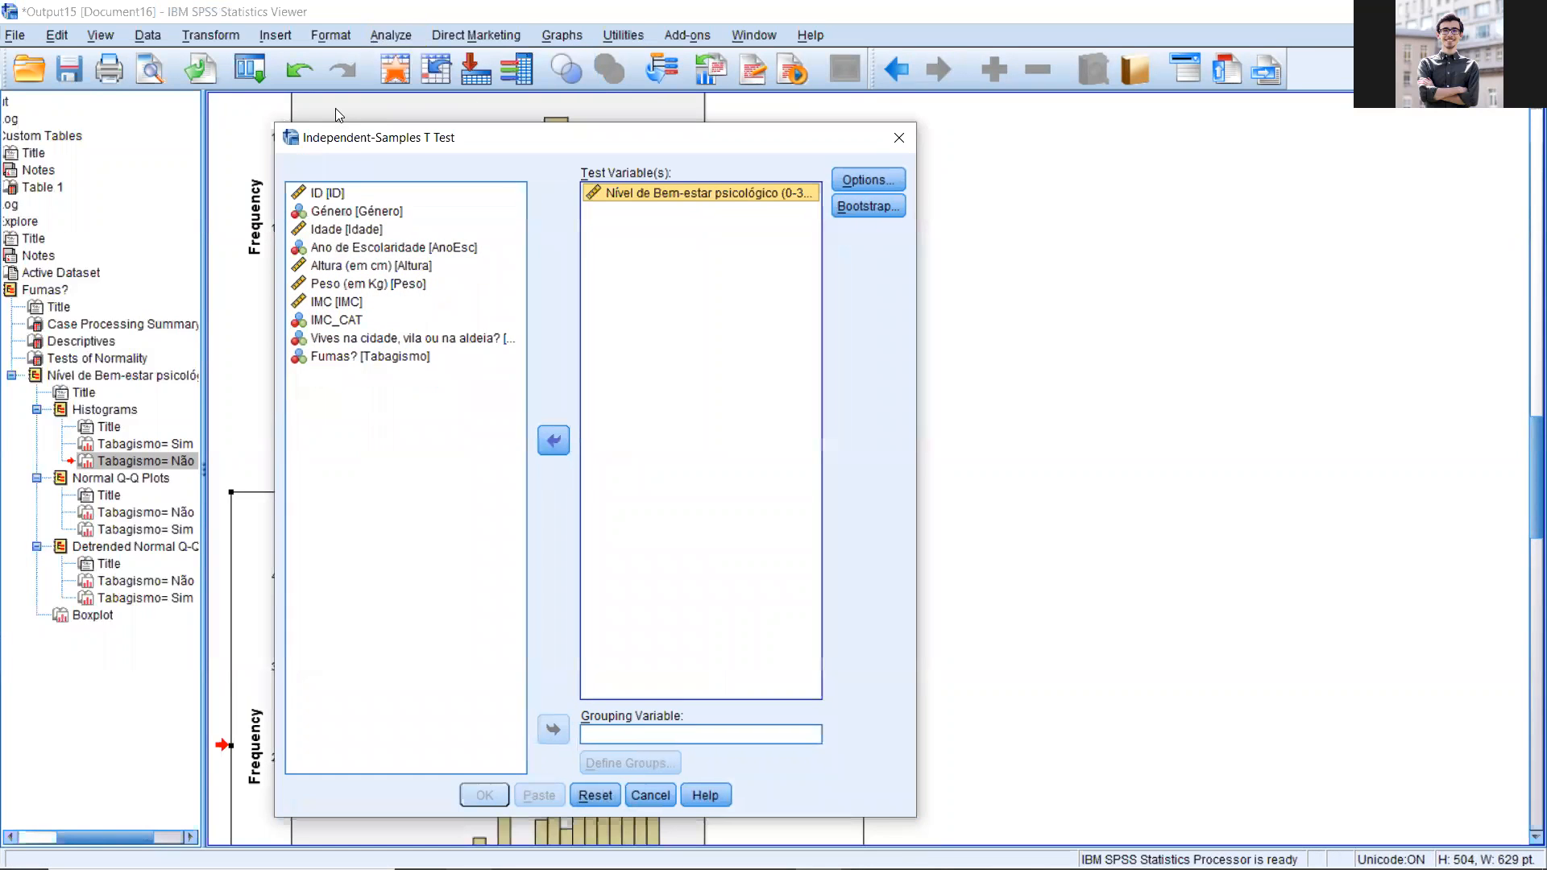
Step: Set Fumas? (Tabagismo) as grouping variable with group values 0 and 1, and run the t-test
{"action": "left_click", "coordinate": [338, 243]}
{"action": "left_click", "coordinate": [520, 616]}
{"action": "left_click", "coordinate": [582, 649]}
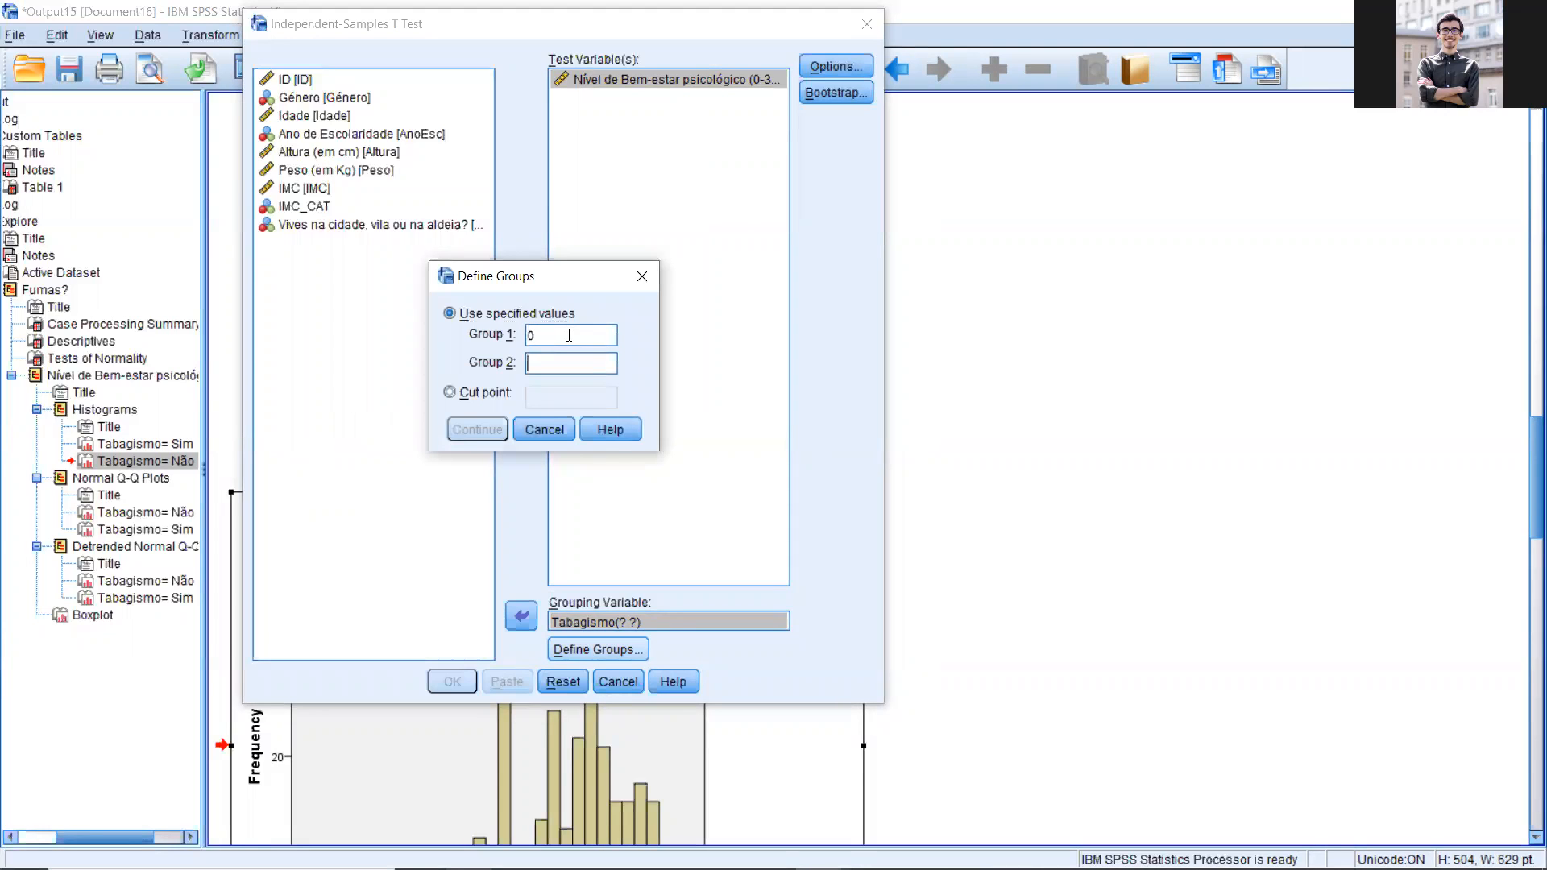
{"action": "type", "text": "1"}
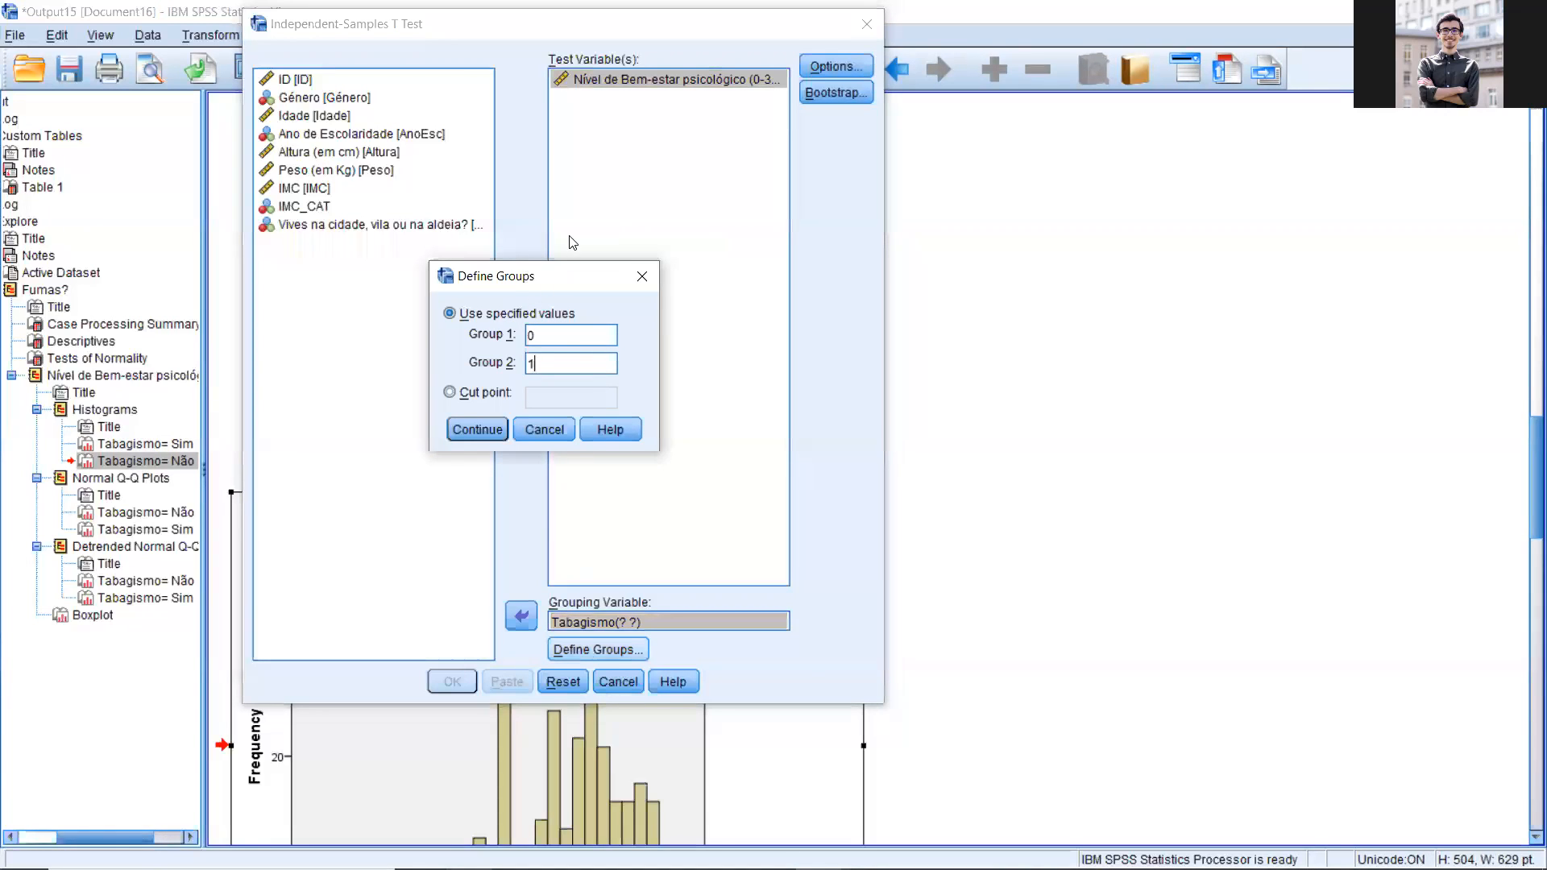
{"action": "left_click_drag", "start_coordinate": [560, 274], "coordinate": [572, 261]}
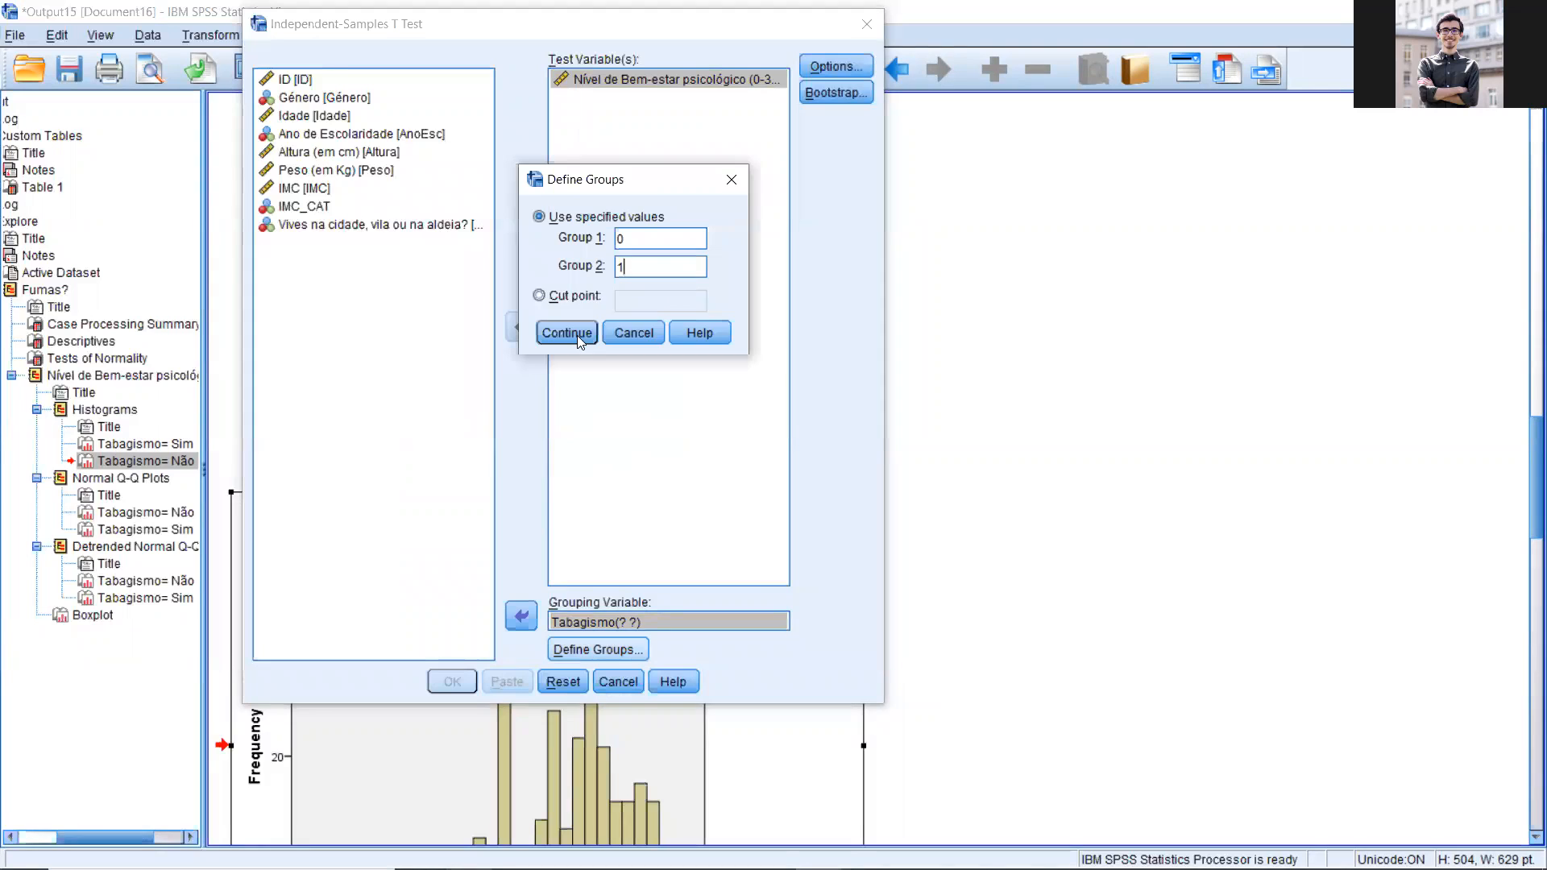
{"action": "left_click", "coordinate": [566, 335]}
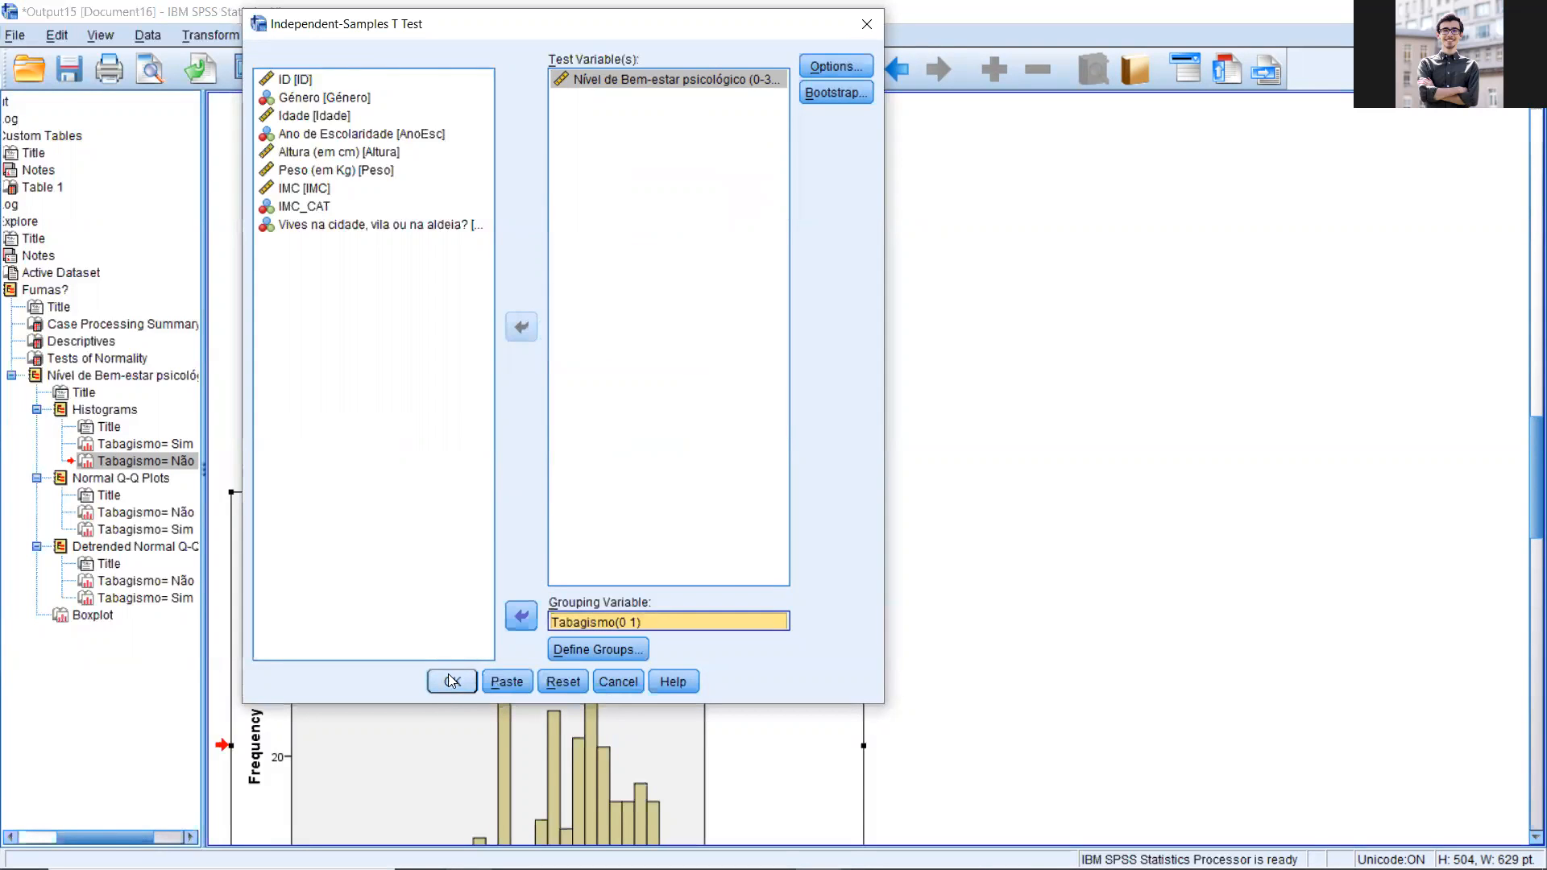
{"action": "left_click", "coordinate": [452, 682]}
Step: Examine the T-Test group statistics against the Explore descriptives, Q-Q plots and boxplot, ending at the Independent Samples Test table
{"action": "scroll", "coordinate": [712, 445], "scroll_direction": "down", "scroll_amount": 5}
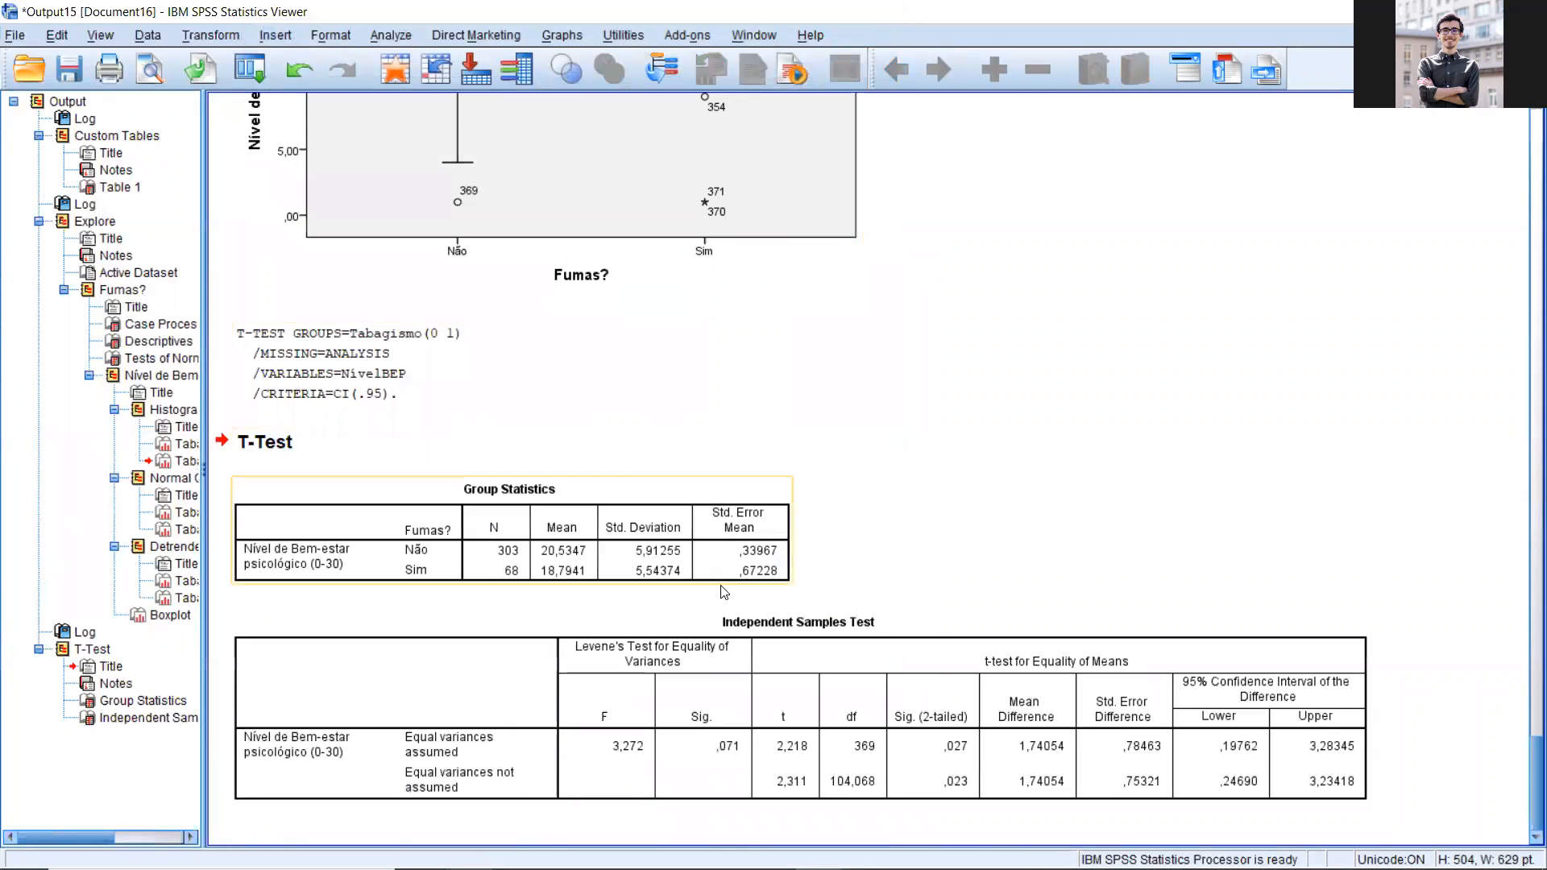
{"action": "left_click", "coordinate": [709, 554]}
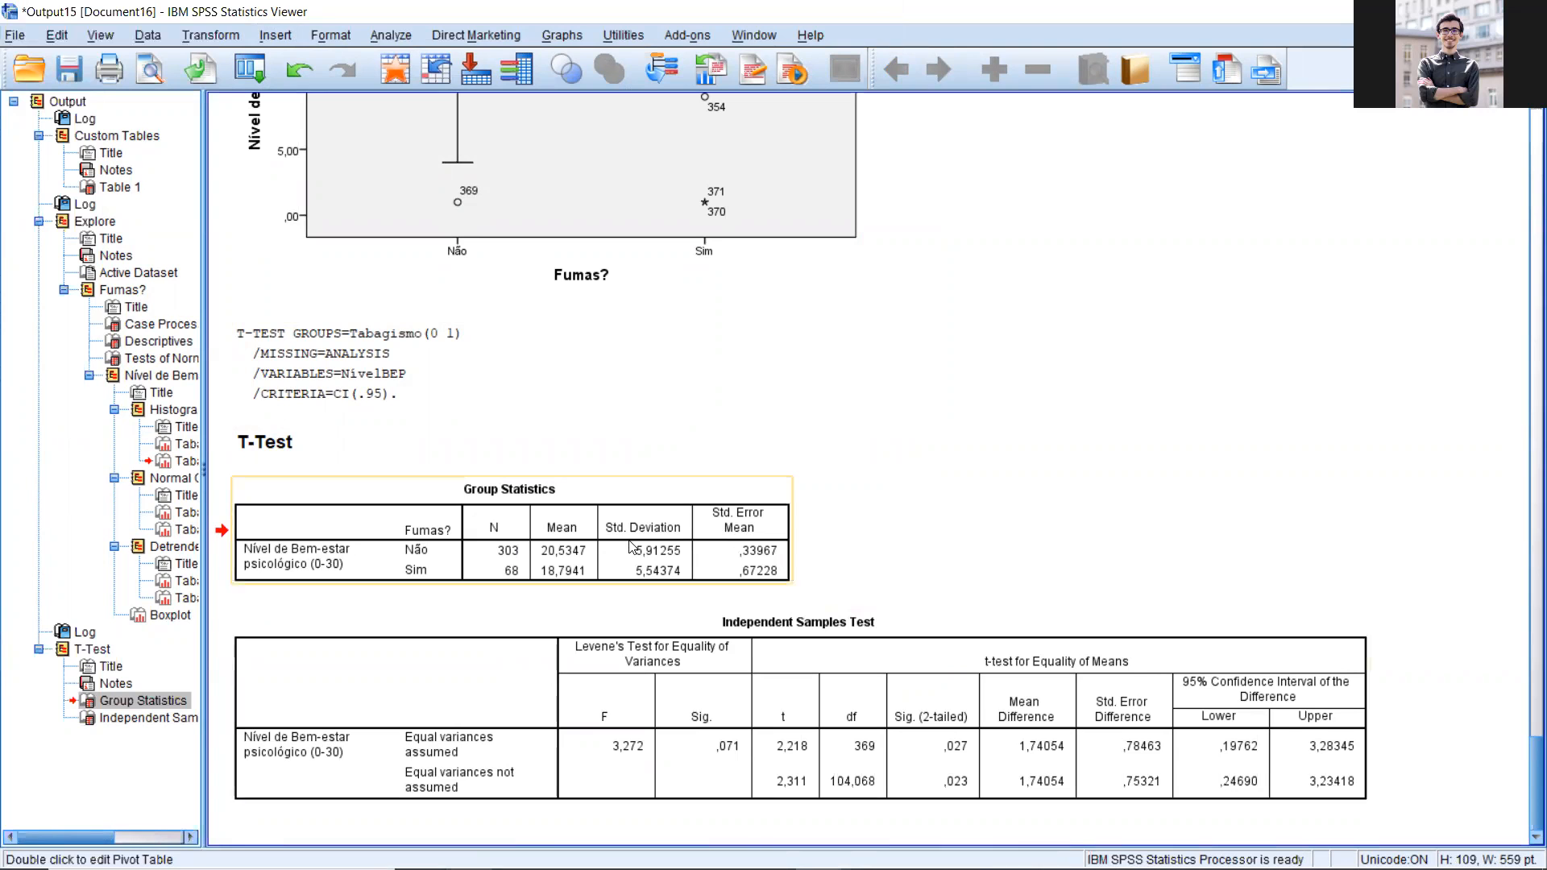
{"action": "left_click_drag", "start_coordinate": [1530, 766], "coordinate": [1526, 211]}
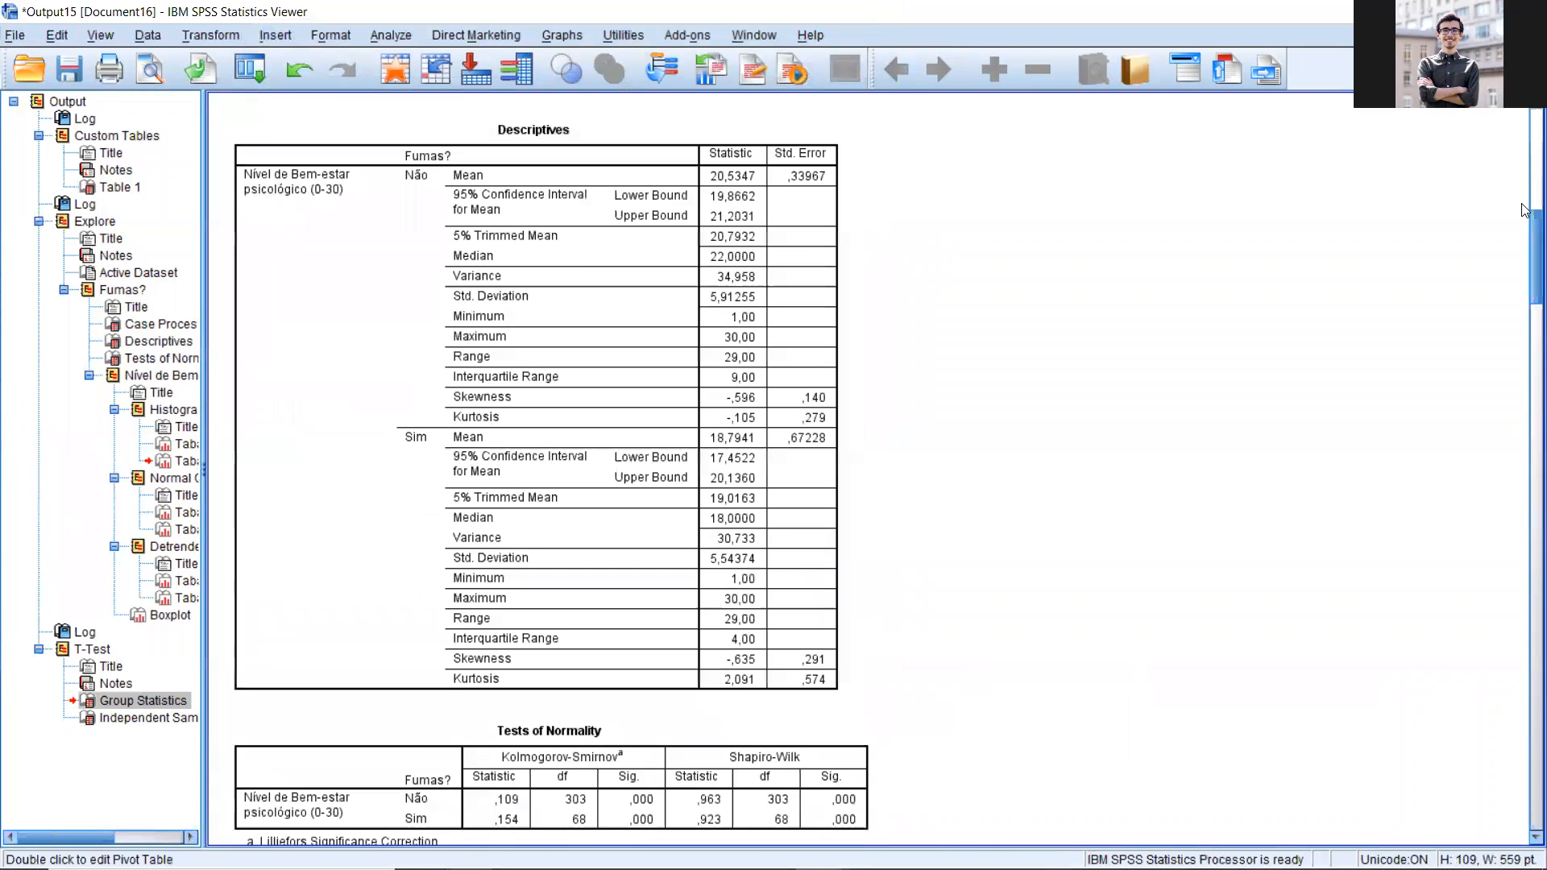
{"action": "scroll", "coordinate": [513, 240], "scroll_direction": "up", "scroll_amount": 3}
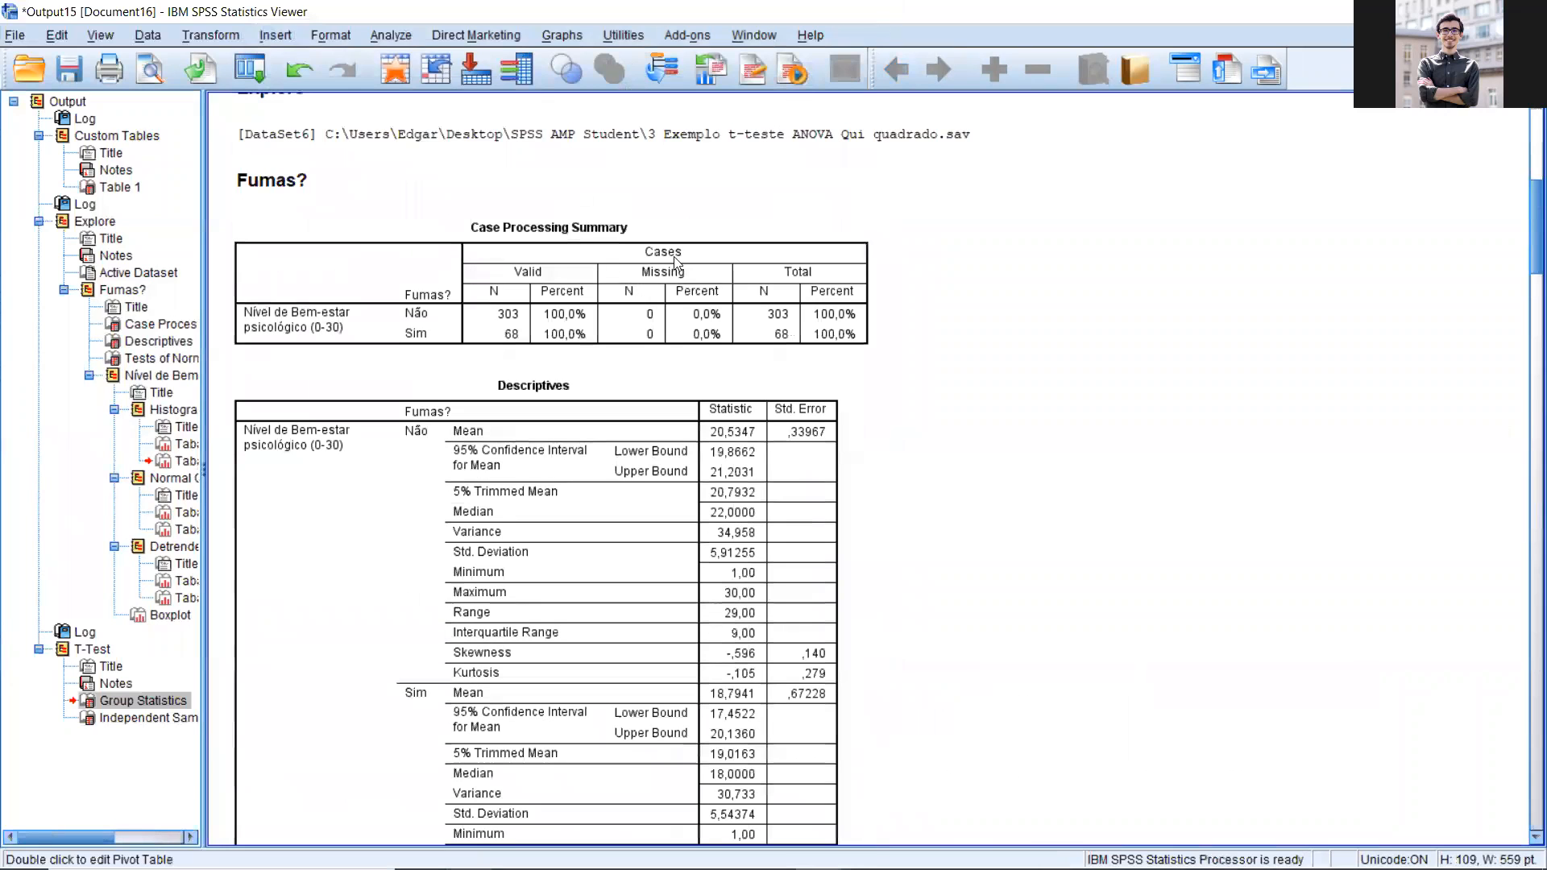
{"action": "scroll", "coordinate": [1525, 274], "scroll_direction": "up", "scroll_amount": 3}
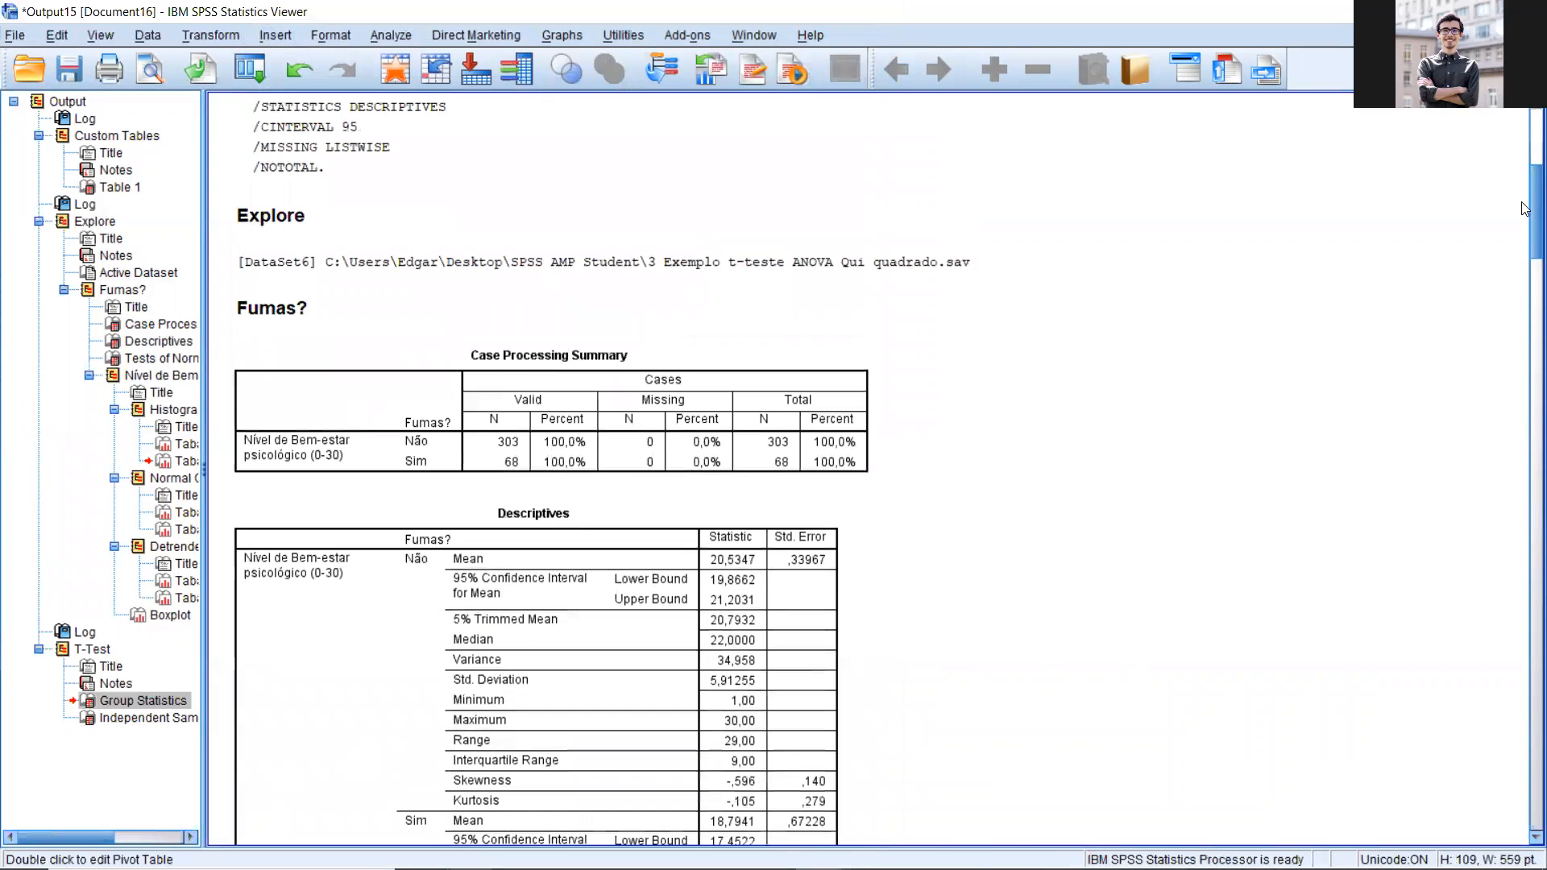
{"action": "left_click_drag", "start_coordinate": [1524, 510], "coordinate": [1524, 783]}
{"action": "scroll", "coordinate": [755, 515], "scroll_direction": "down", "scroll_amount": 10}
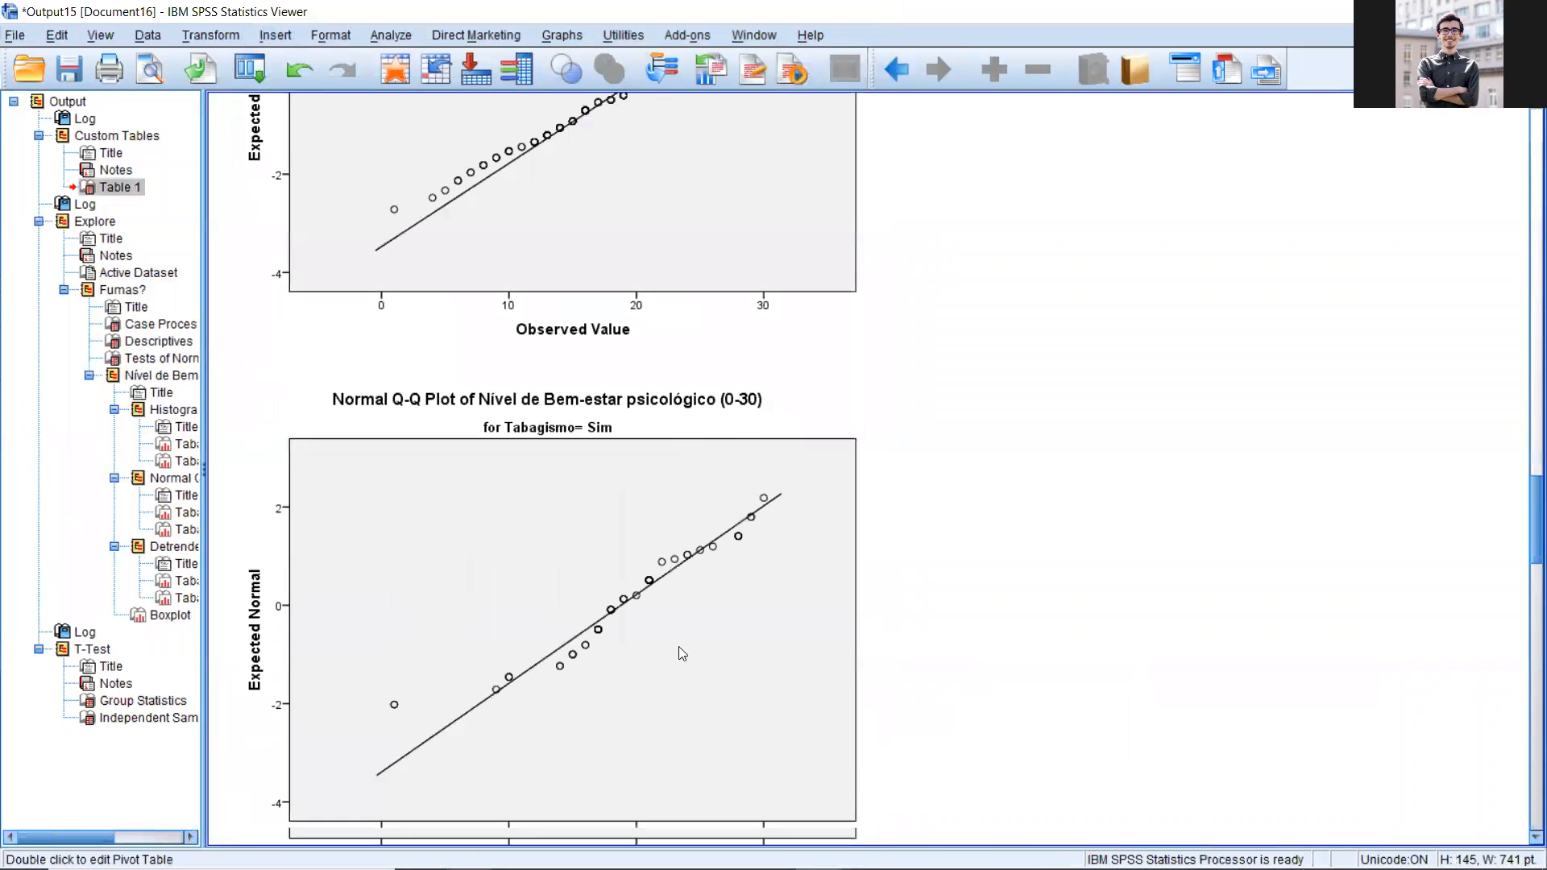
{"action": "scroll", "coordinate": [682, 653], "scroll_direction": "down", "scroll_amount": 8}
{"action": "scroll", "coordinate": [472, 527], "scroll_direction": "down", "scroll_amount": 10}
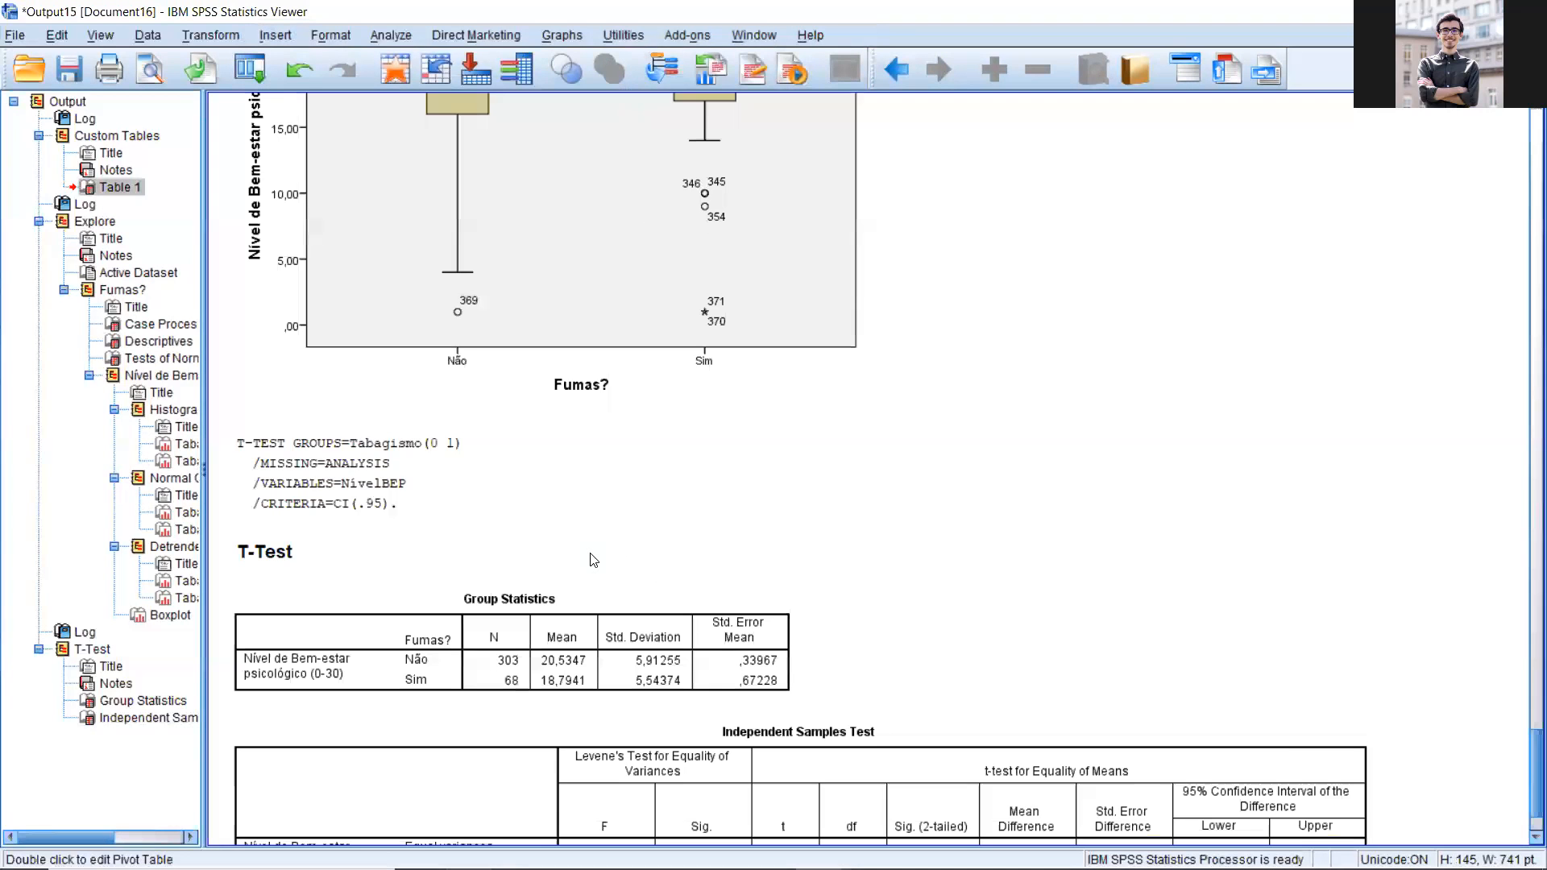
{"action": "left_click", "coordinate": [897, 601]}
{"action": "scroll", "coordinate": [806, 644], "scroll_direction": "down", "scroll_amount": 1}
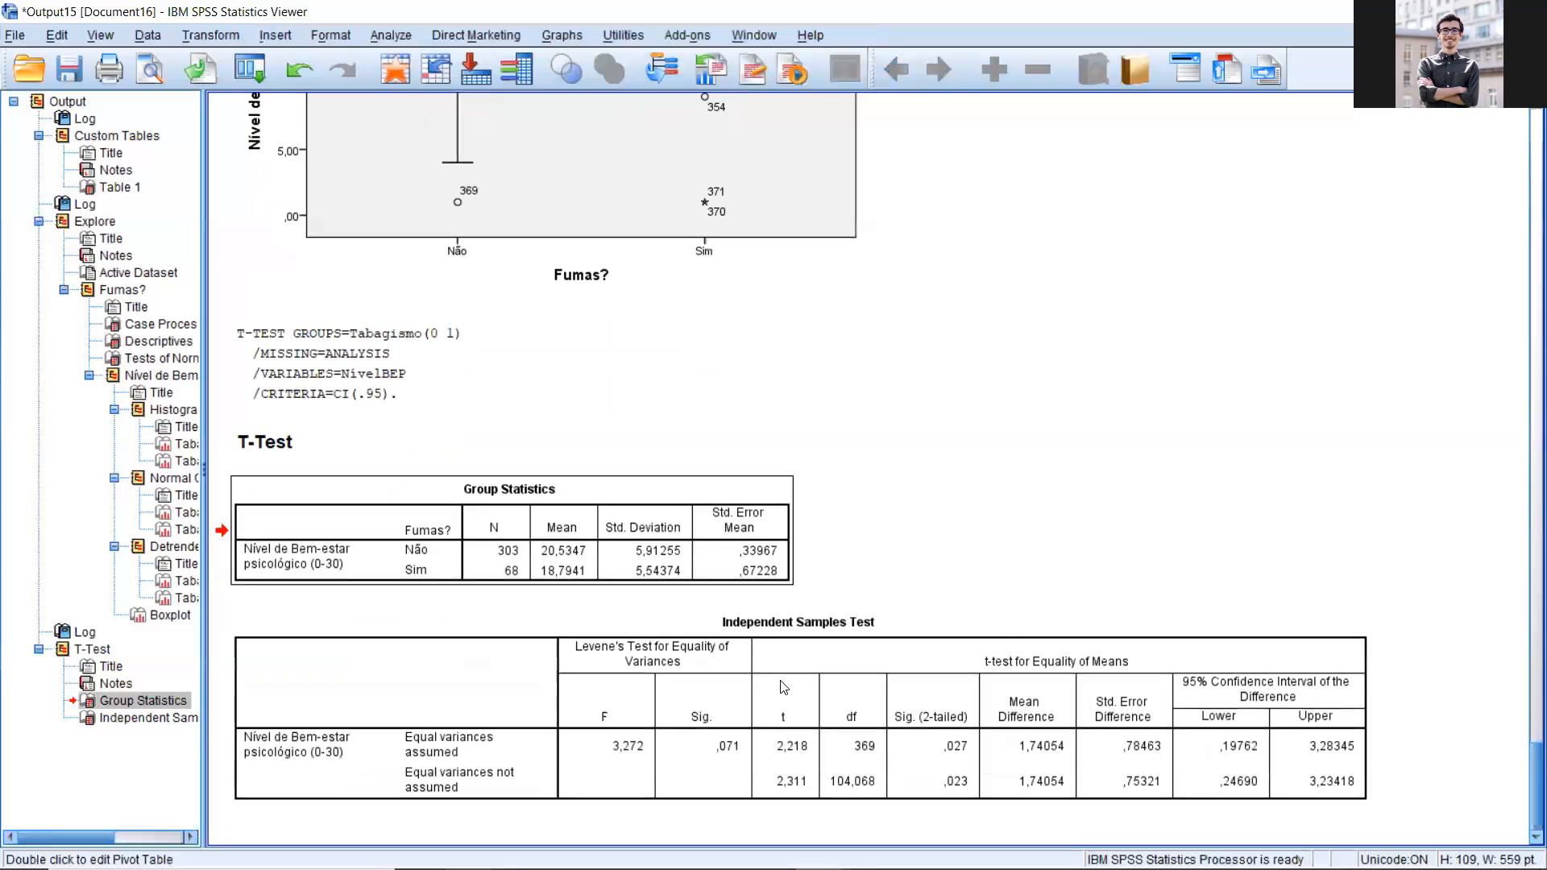
Step: Switch to the PowerPoint workshop deck and review the slide on conclusions drawn from the T-test
{"action": "left_click", "coordinate": [823, 626]}
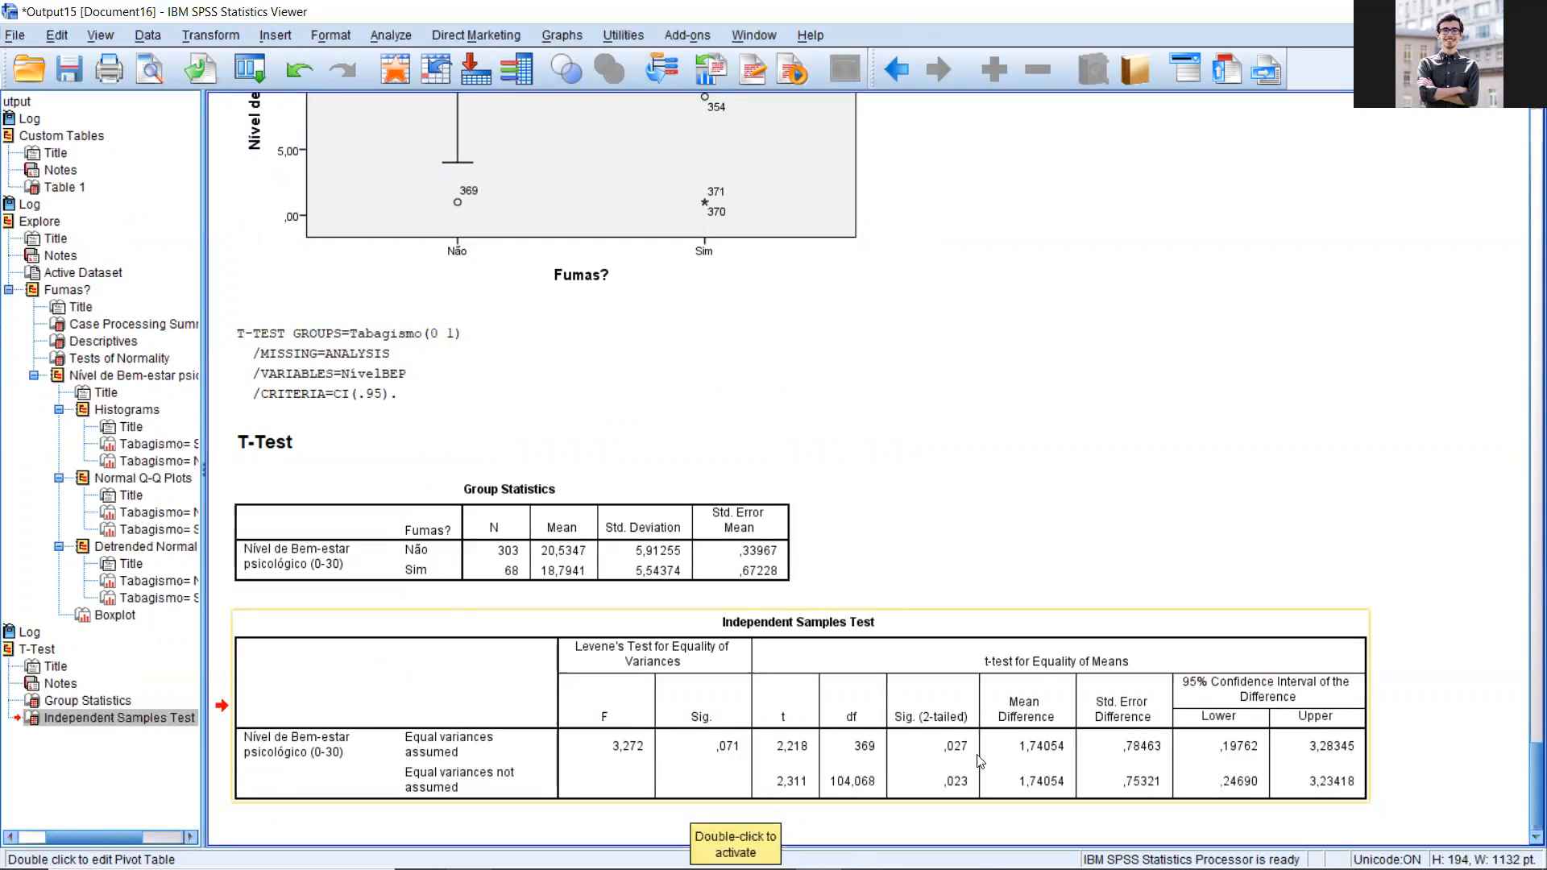
{"action": "mouse_move", "coordinate": [819, 850]}
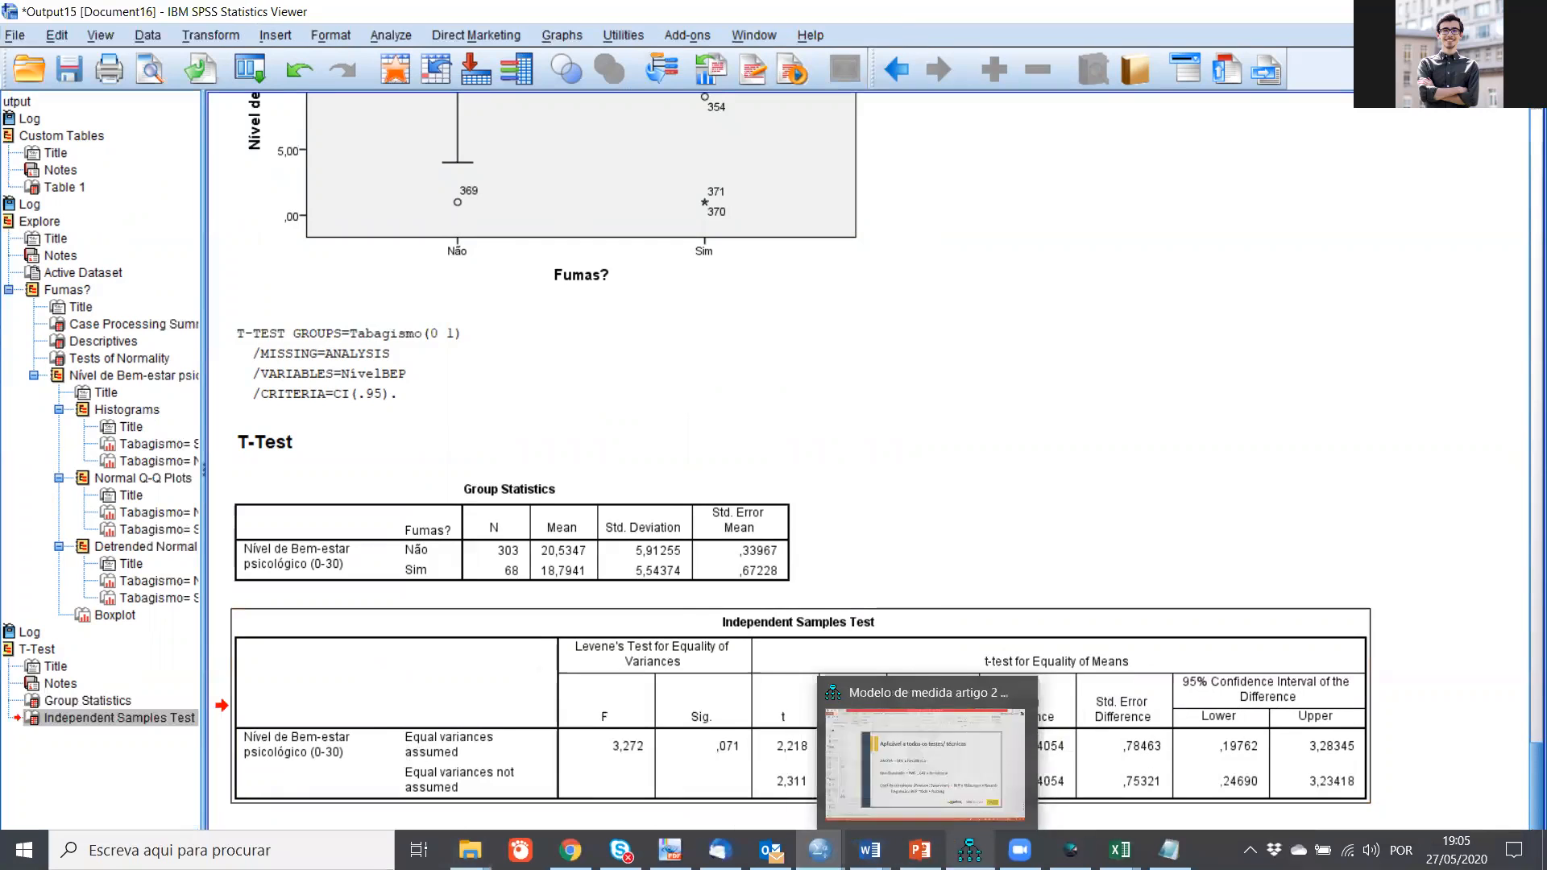
{"action": "left_click", "coordinate": [919, 850]}
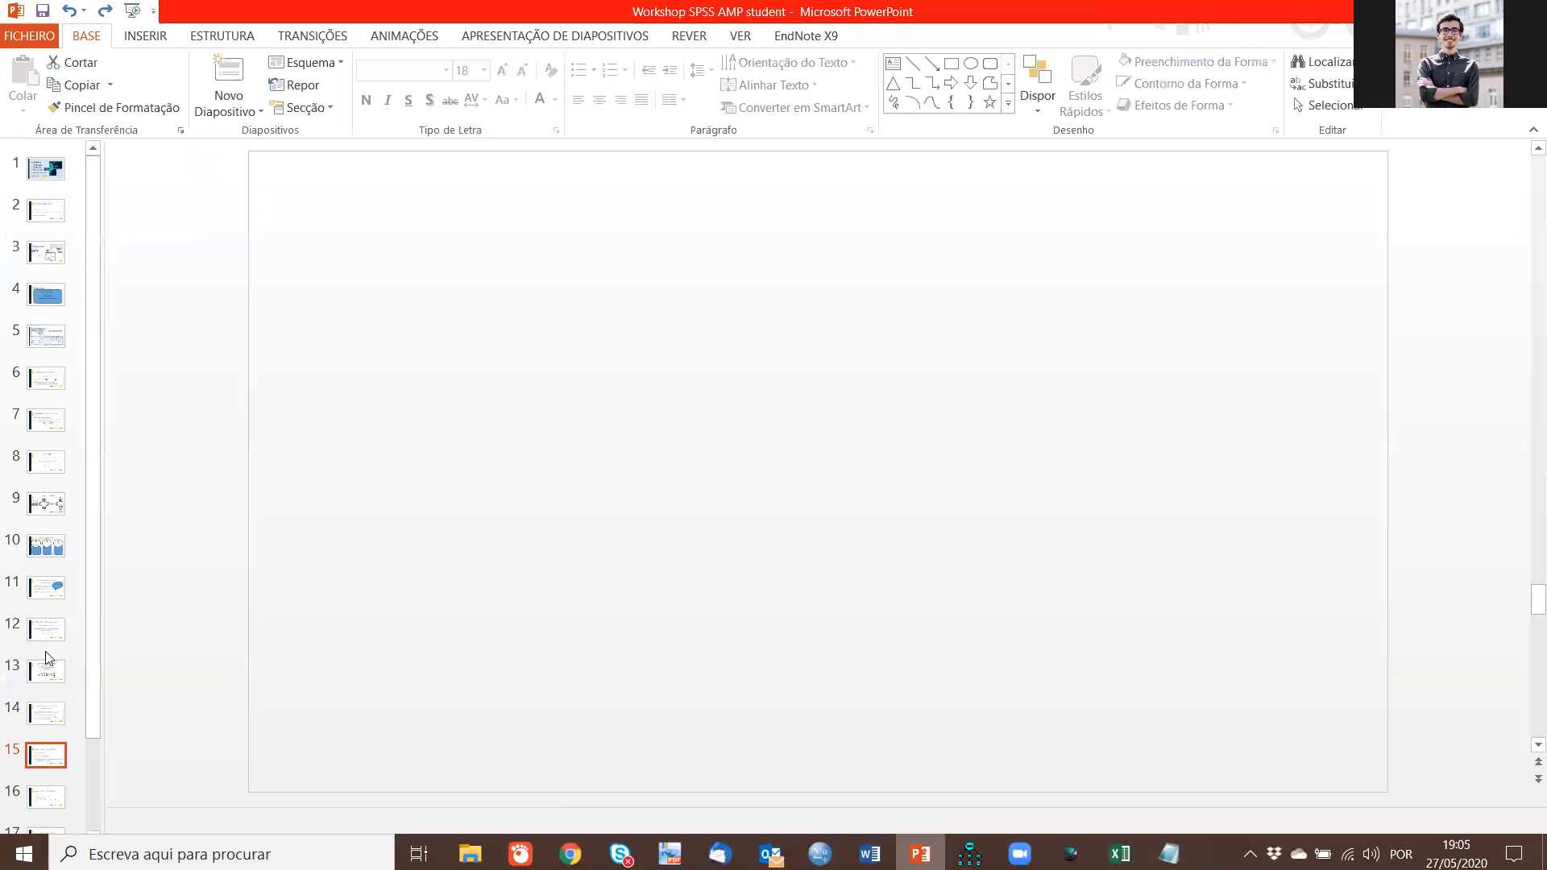
{"action": "left_click", "coordinate": [50, 642]}
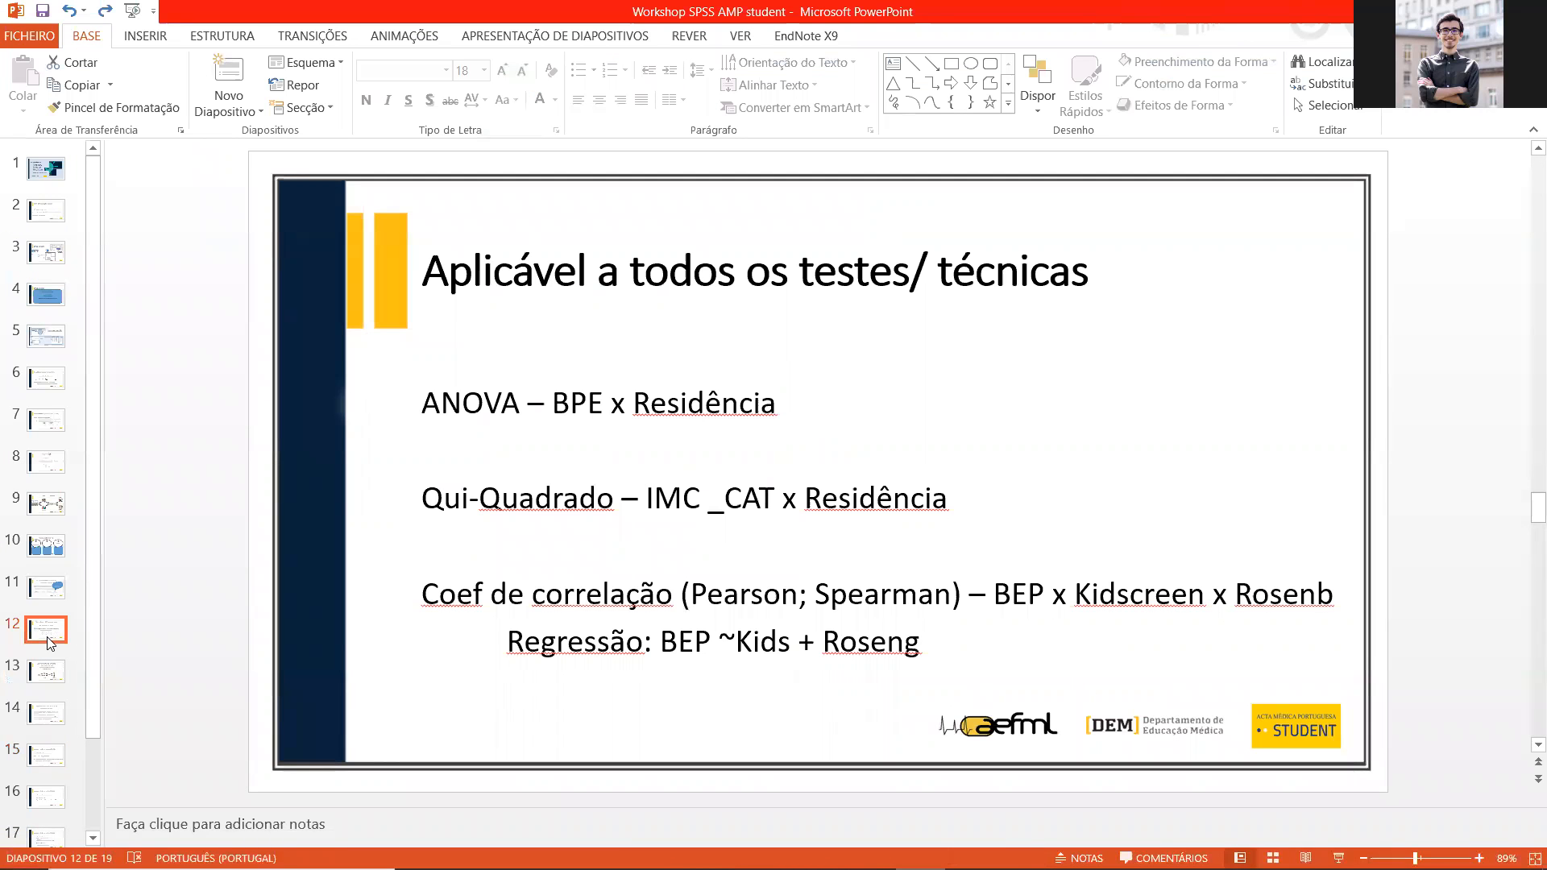
{"action": "left_click", "coordinate": [53, 594]}
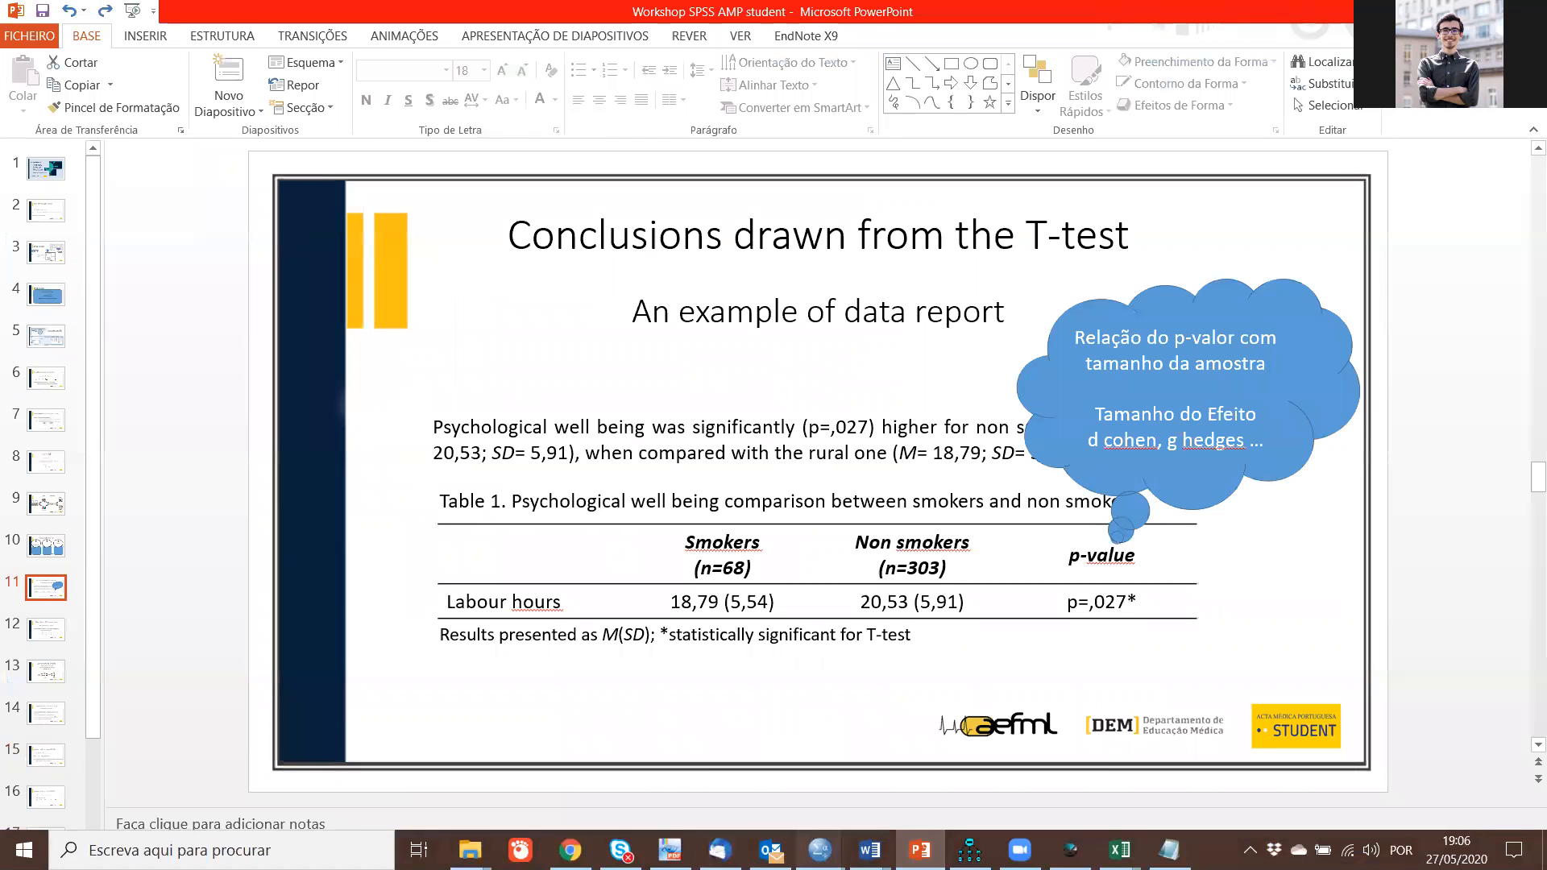
Step: Switch back to SPSS and start a legacy Two-Independent-Samples test with Nível de Bem-estar psicológico (0-30) as the test variable
{"action": "mouse_move", "coordinate": [819, 850]}
{"action": "left_click", "coordinate": [724, 754]}
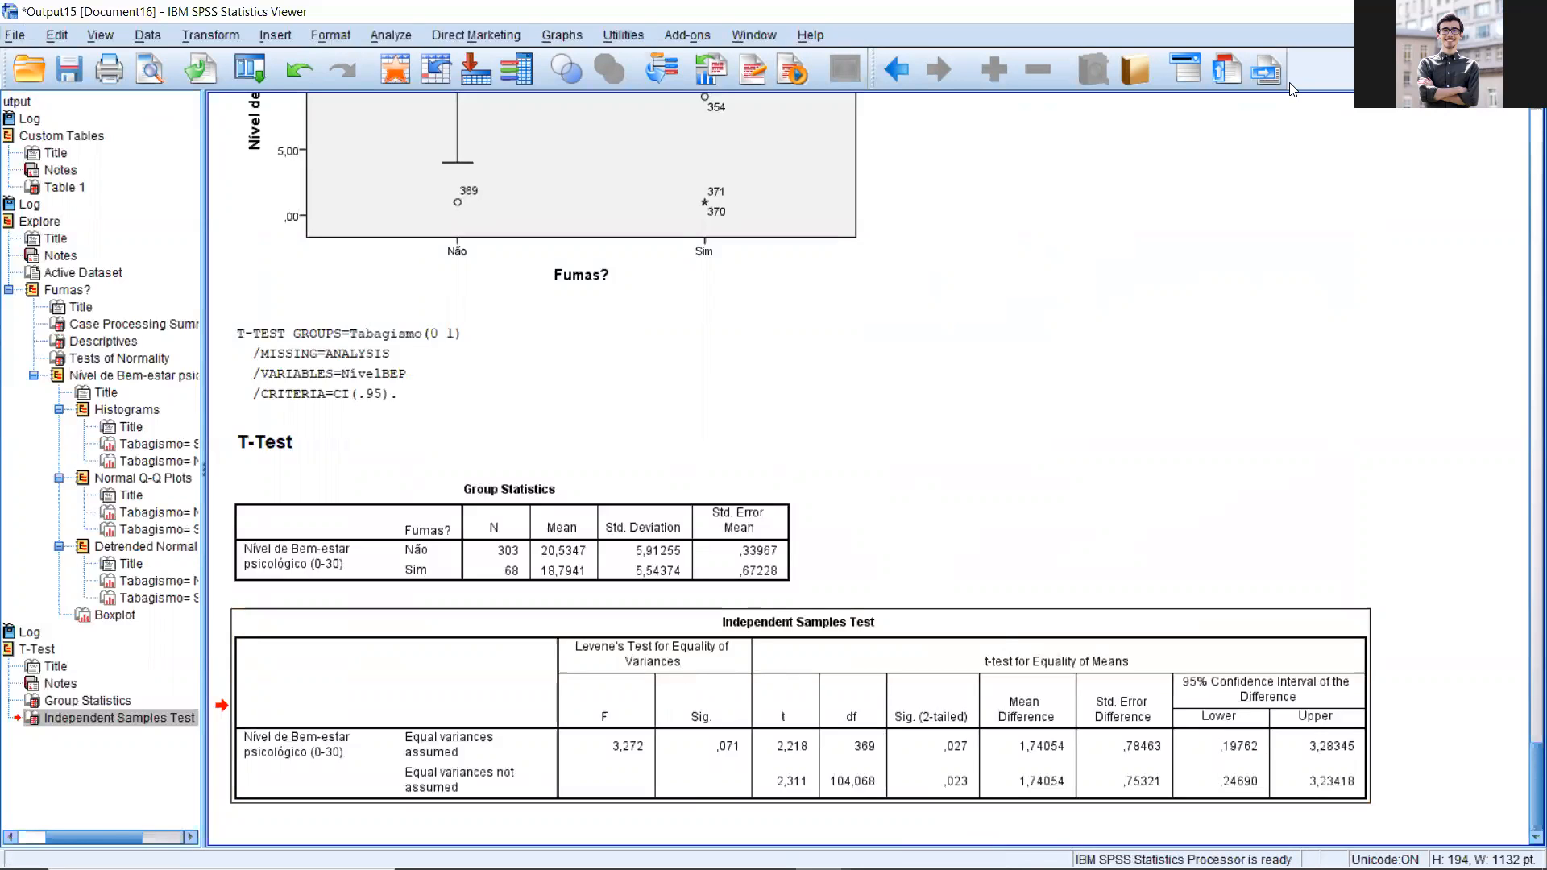
{"action": "left_click", "coordinate": [387, 40]}
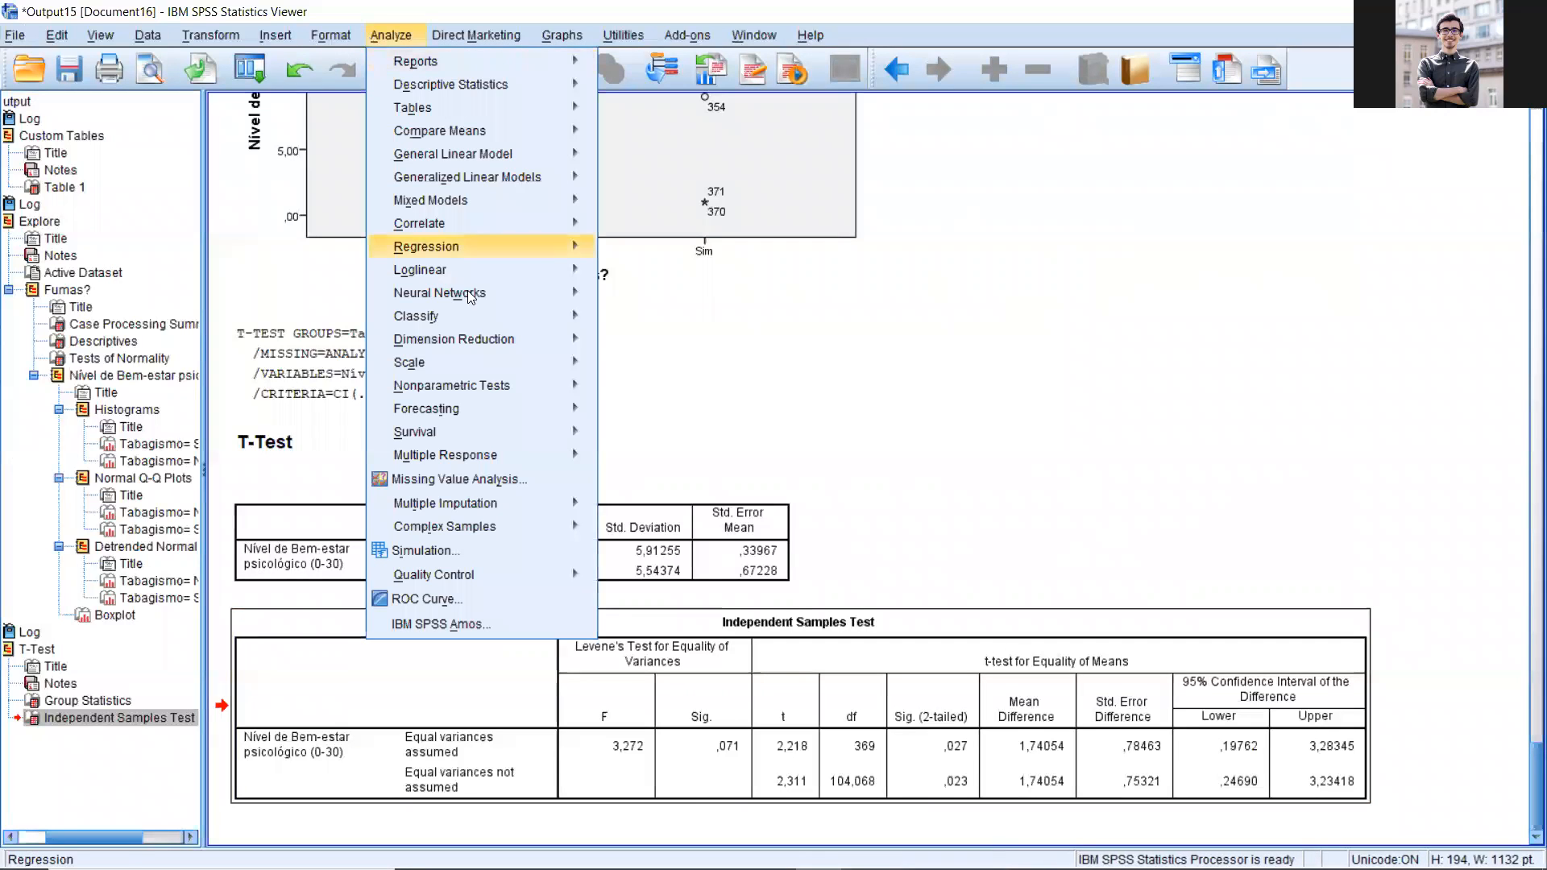
{"action": "mouse_move", "coordinate": [501, 387]}
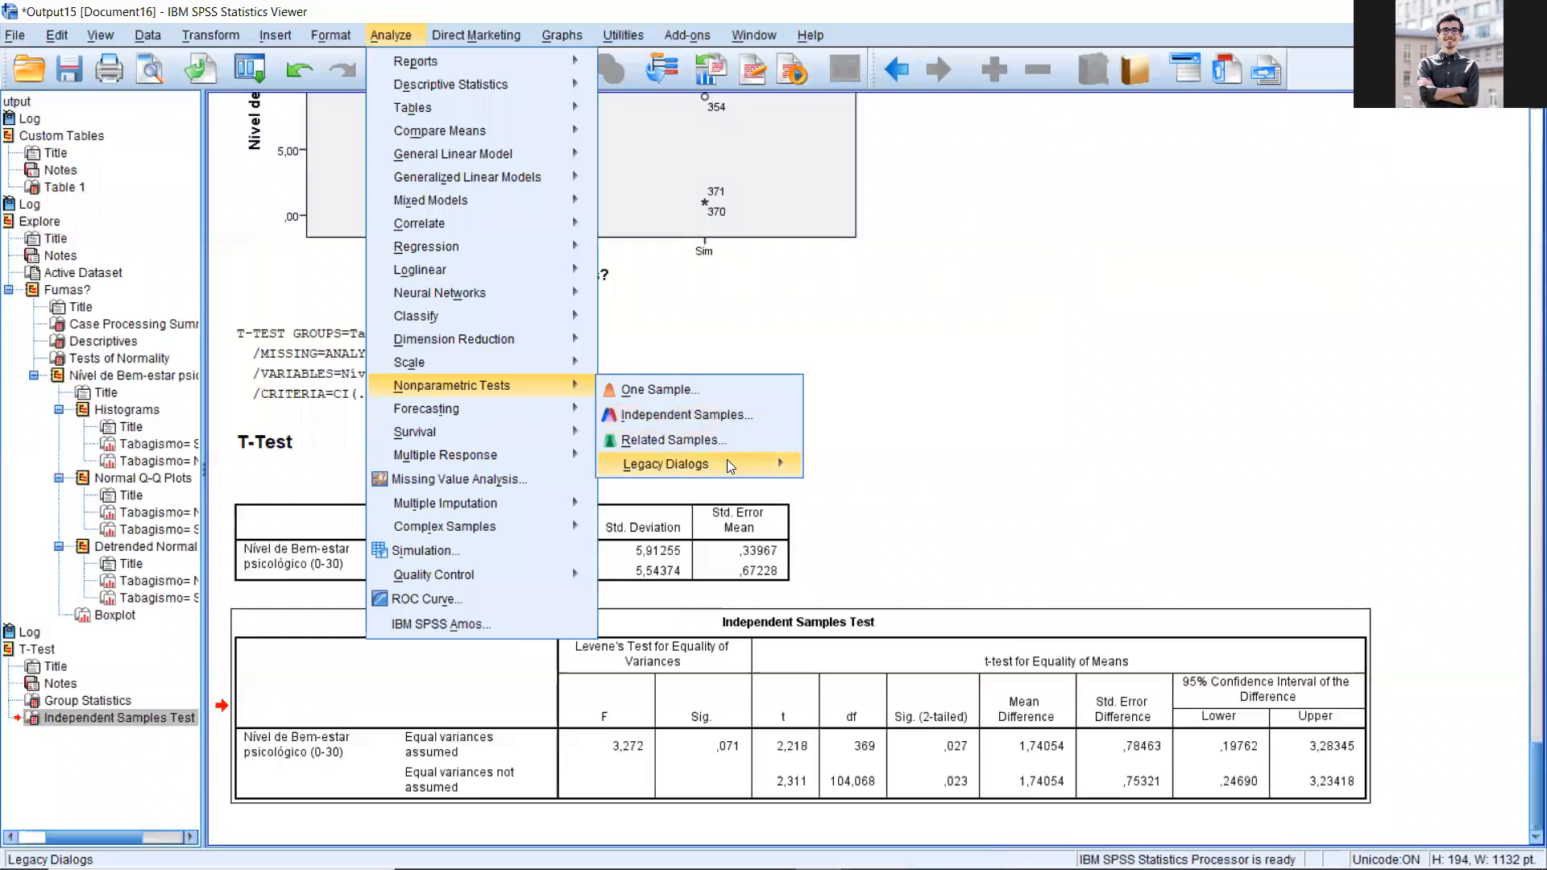
{"action": "mouse_move", "coordinate": [728, 464]}
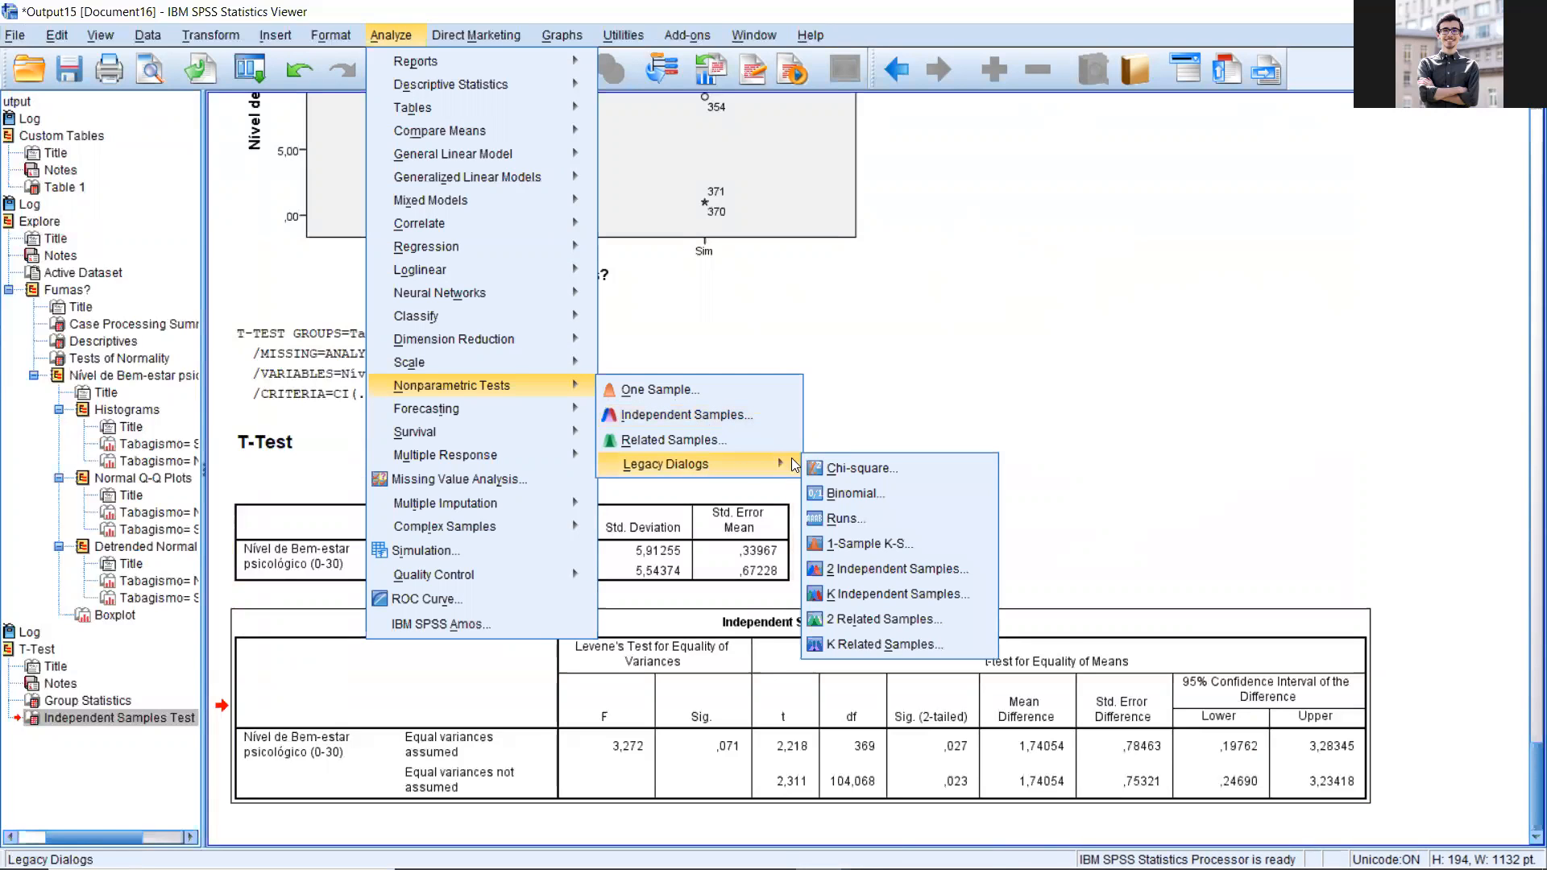
{"action": "left_click", "coordinate": [988, 569]}
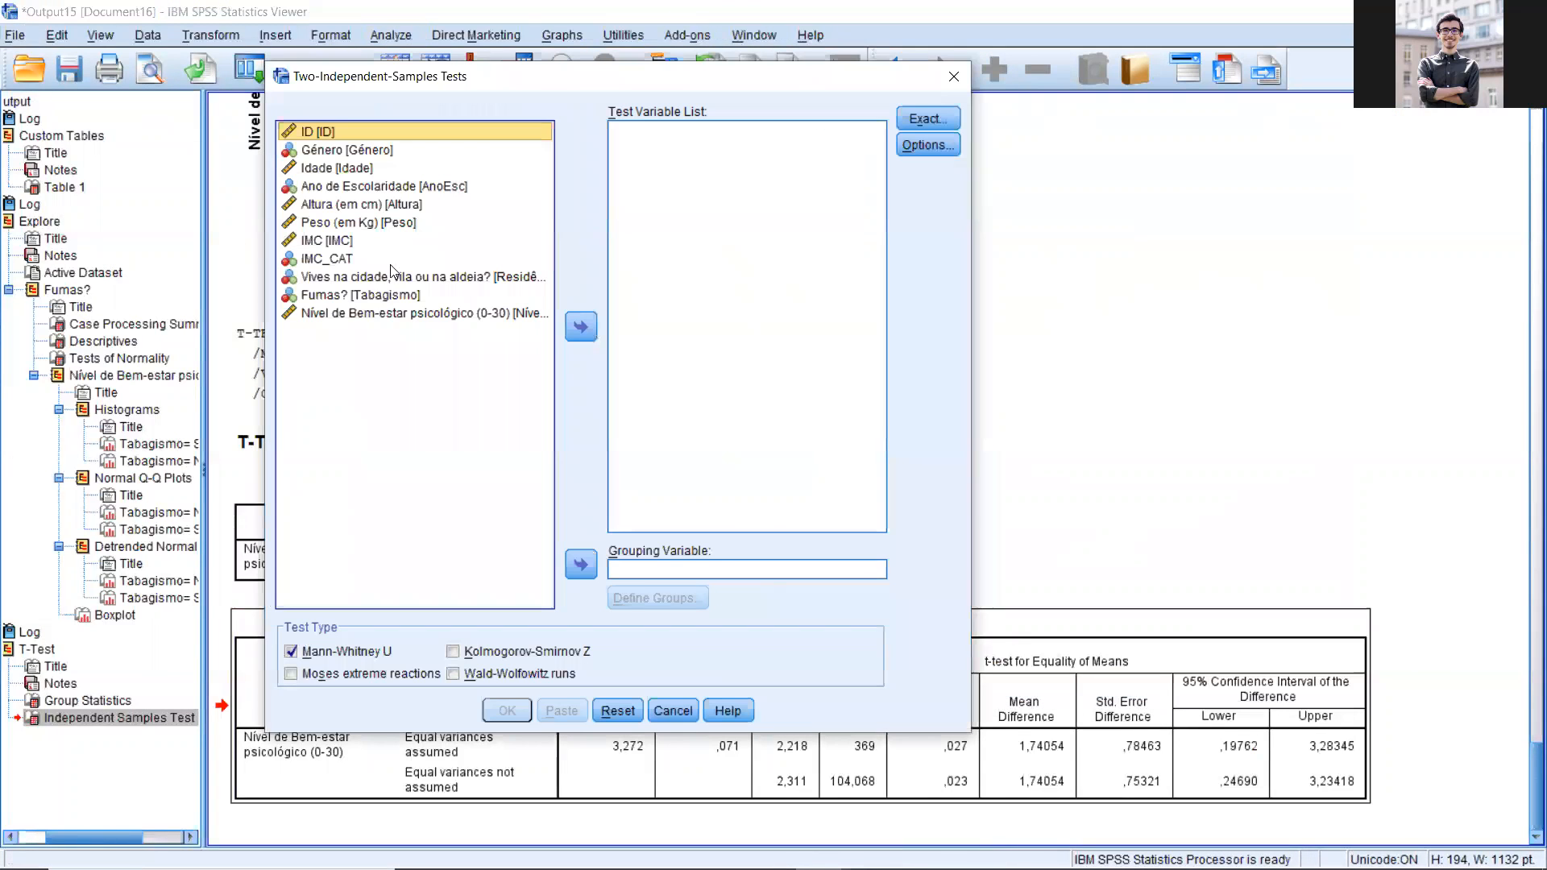
{"action": "left_click_drag", "start_coordinate": [847, 43], "coordinate": [409, 75]}
{"action": "left_click", "coordinate": [352, 313]}
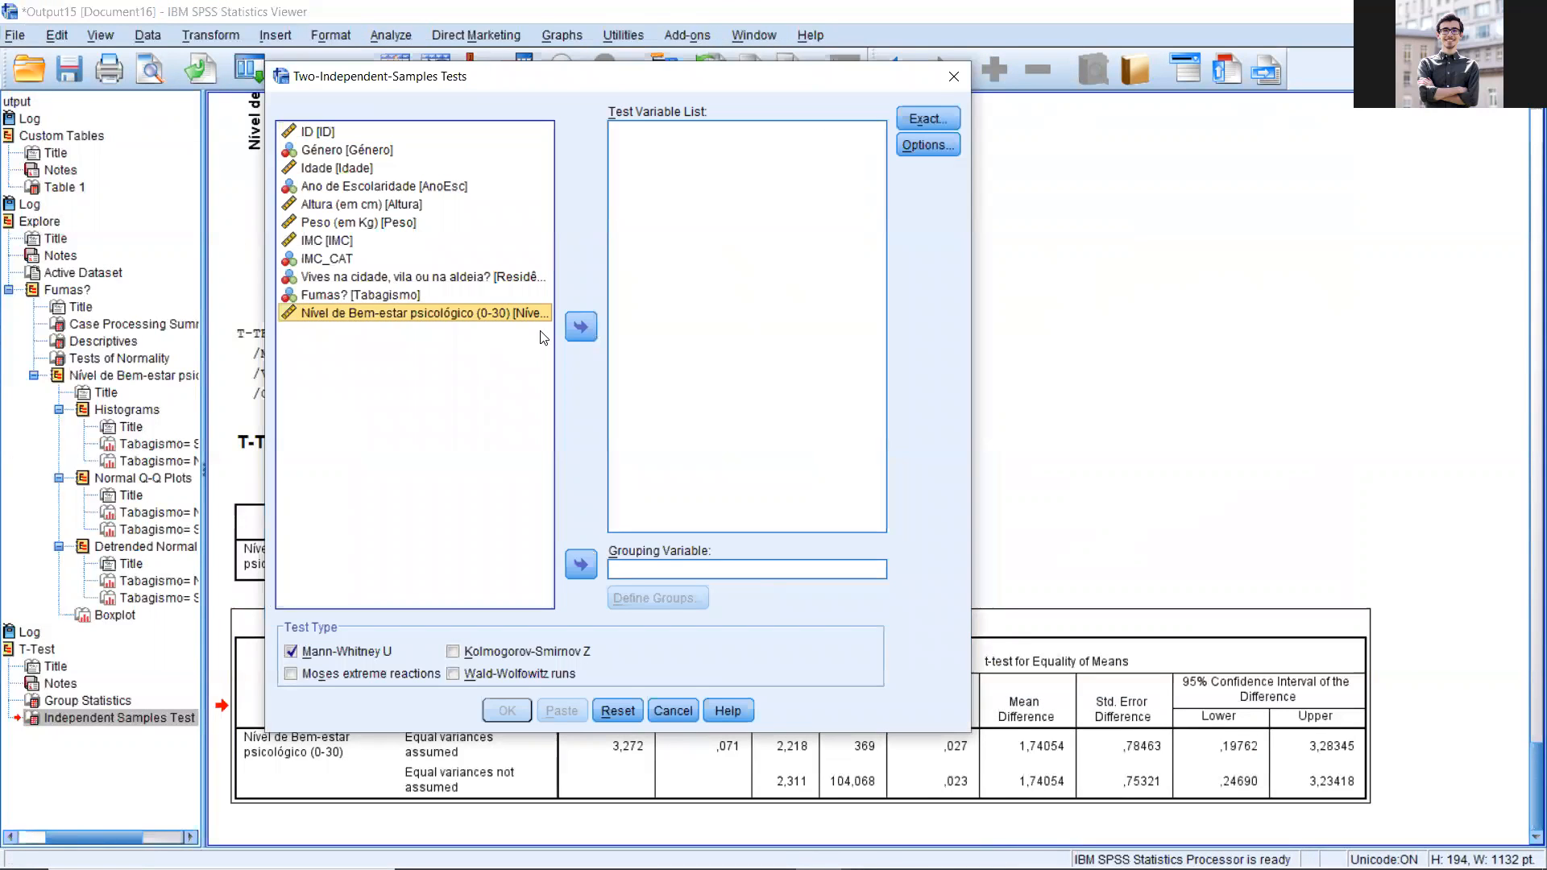
{"action": "left_click", "coordinate": [582, 327]}
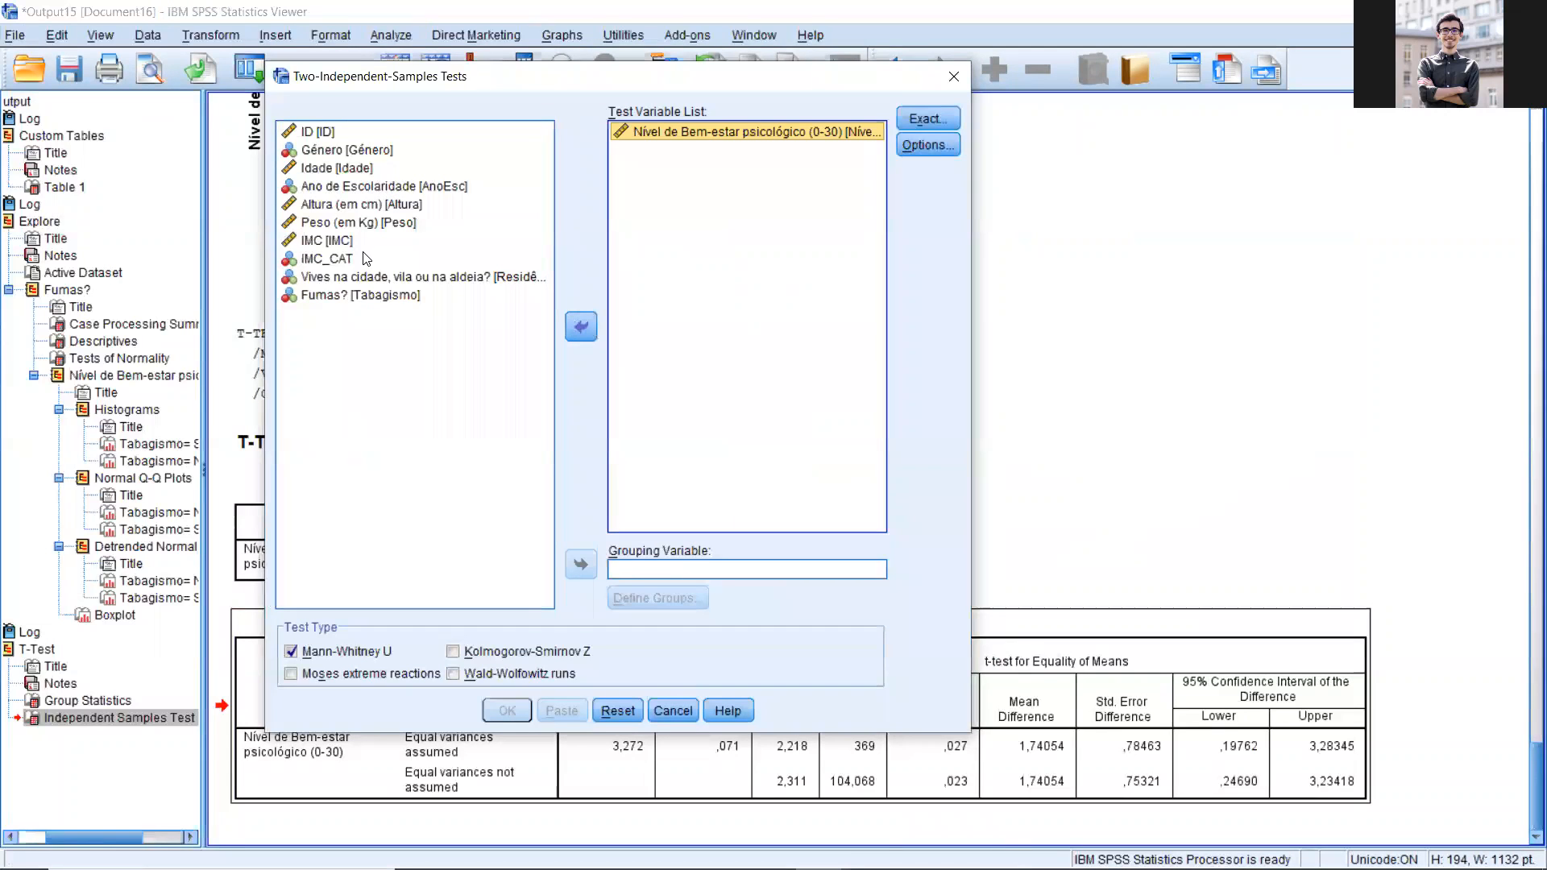
Step: Set Fumas? (Tabagismo) as grouping variable with group values 0 and 1, and run the Mann-Whitney U test
{"action": "left_click", "coordinate": [355, 295]}
{"action": "left_click", "coordinate": [581, 564]}
{"action": "left_click", "coordinate": [640, 599]}
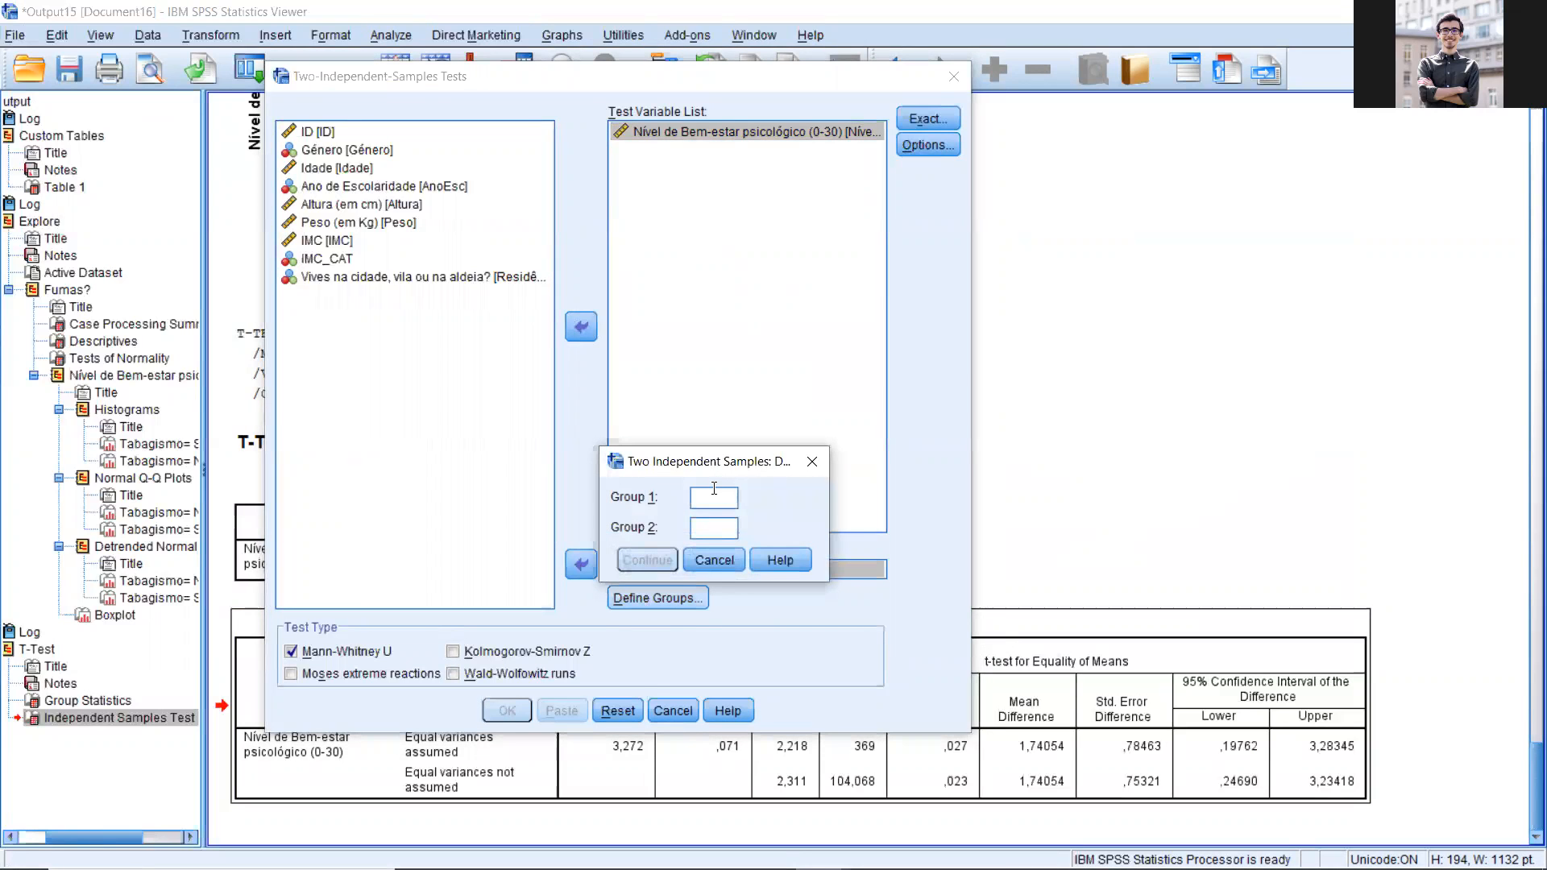
{"action": "key", "text": "Tab"}
{"action": "type", "text": "1"}
{"action": "left_click", "coordinate": [643, 568]}
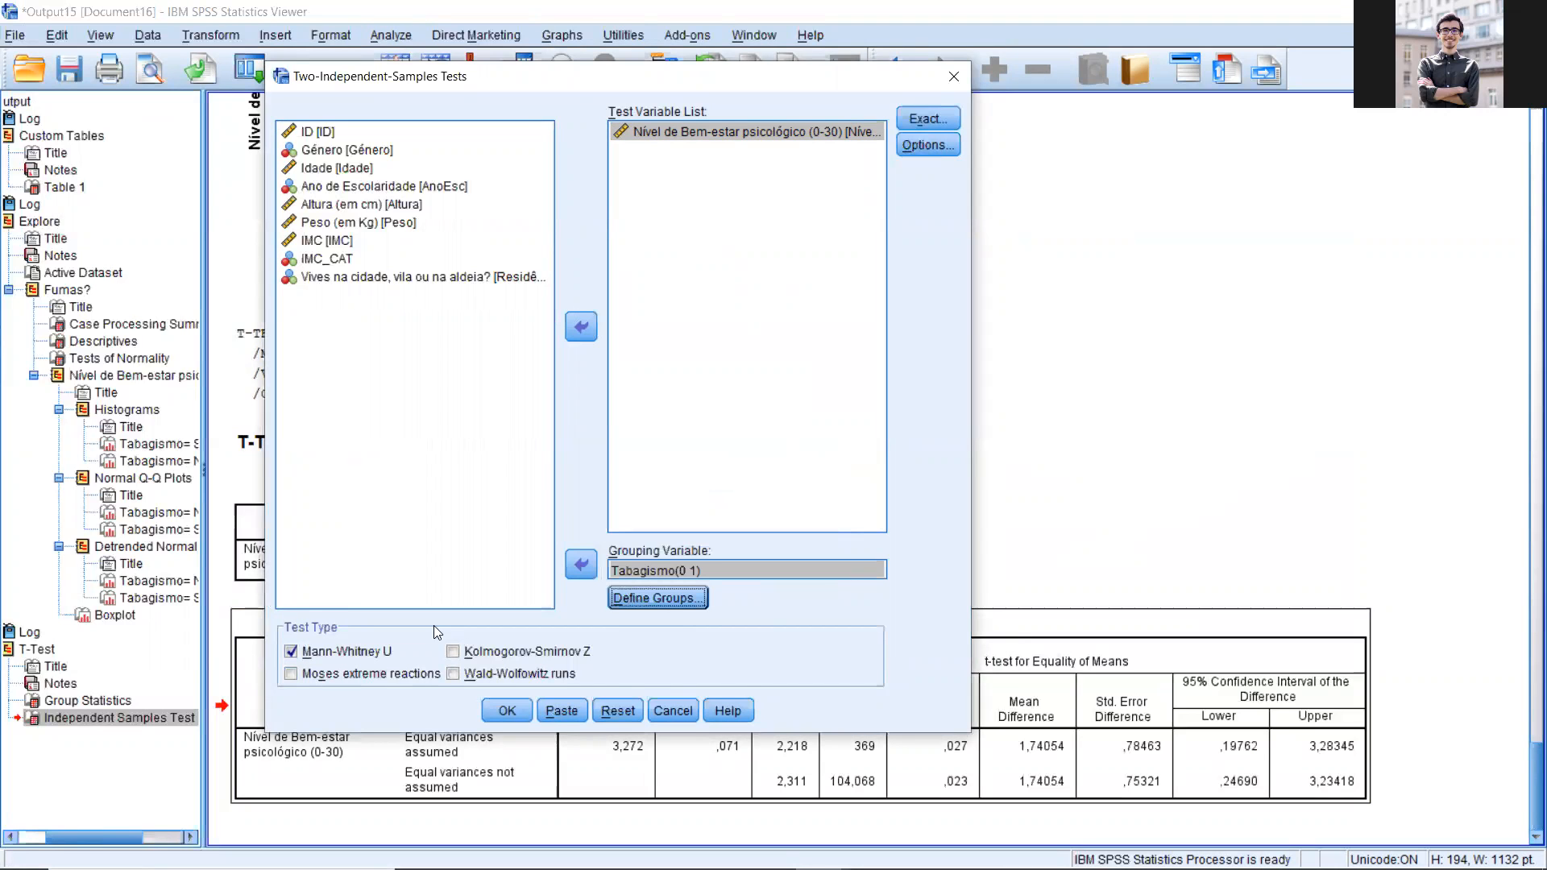
{"action": "left_click", "coordinate": [506, 709]}
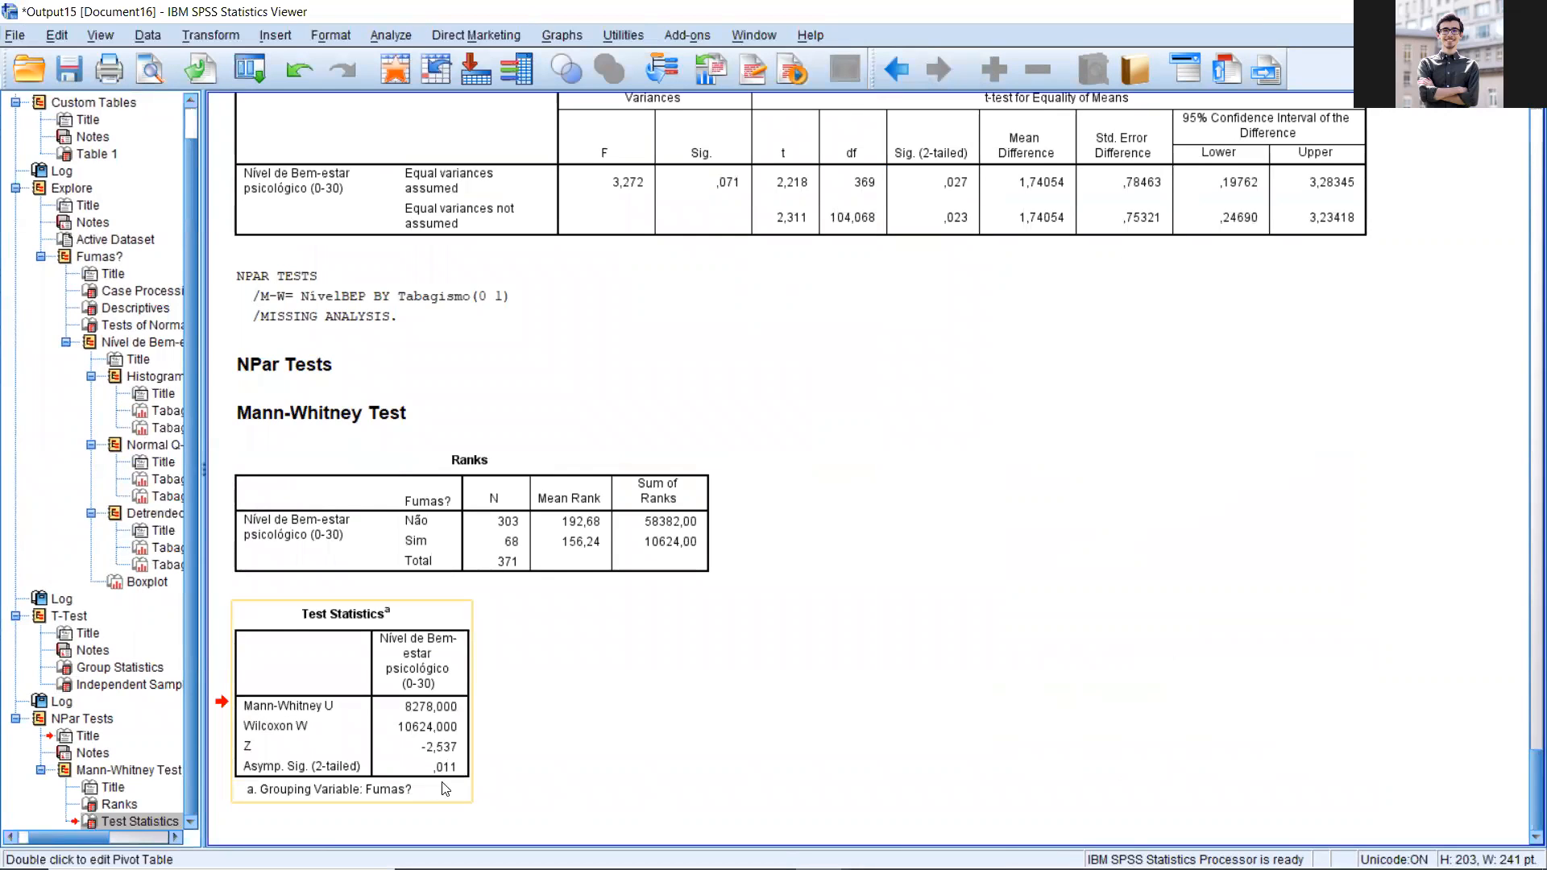
Step: Switch to the PowerPoint deck and review the slides on the M-W test's assumptions and the conclusions drawn from it
{"action": "mouse_move", "coordinate": [819, 869]}
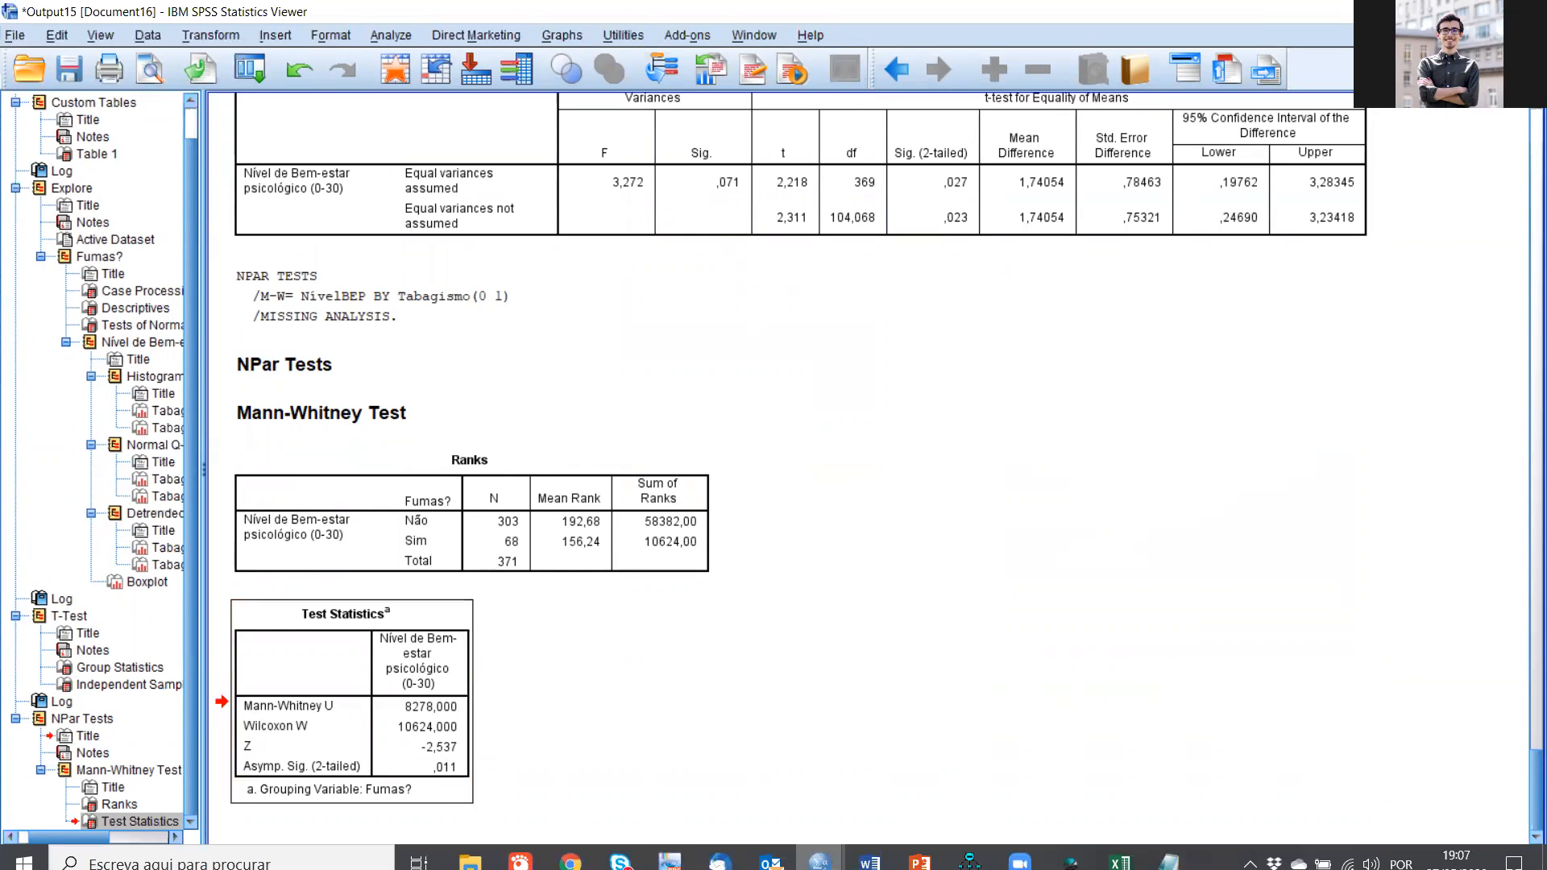
{"action": "left_click", "coordinate": [827, 737]}
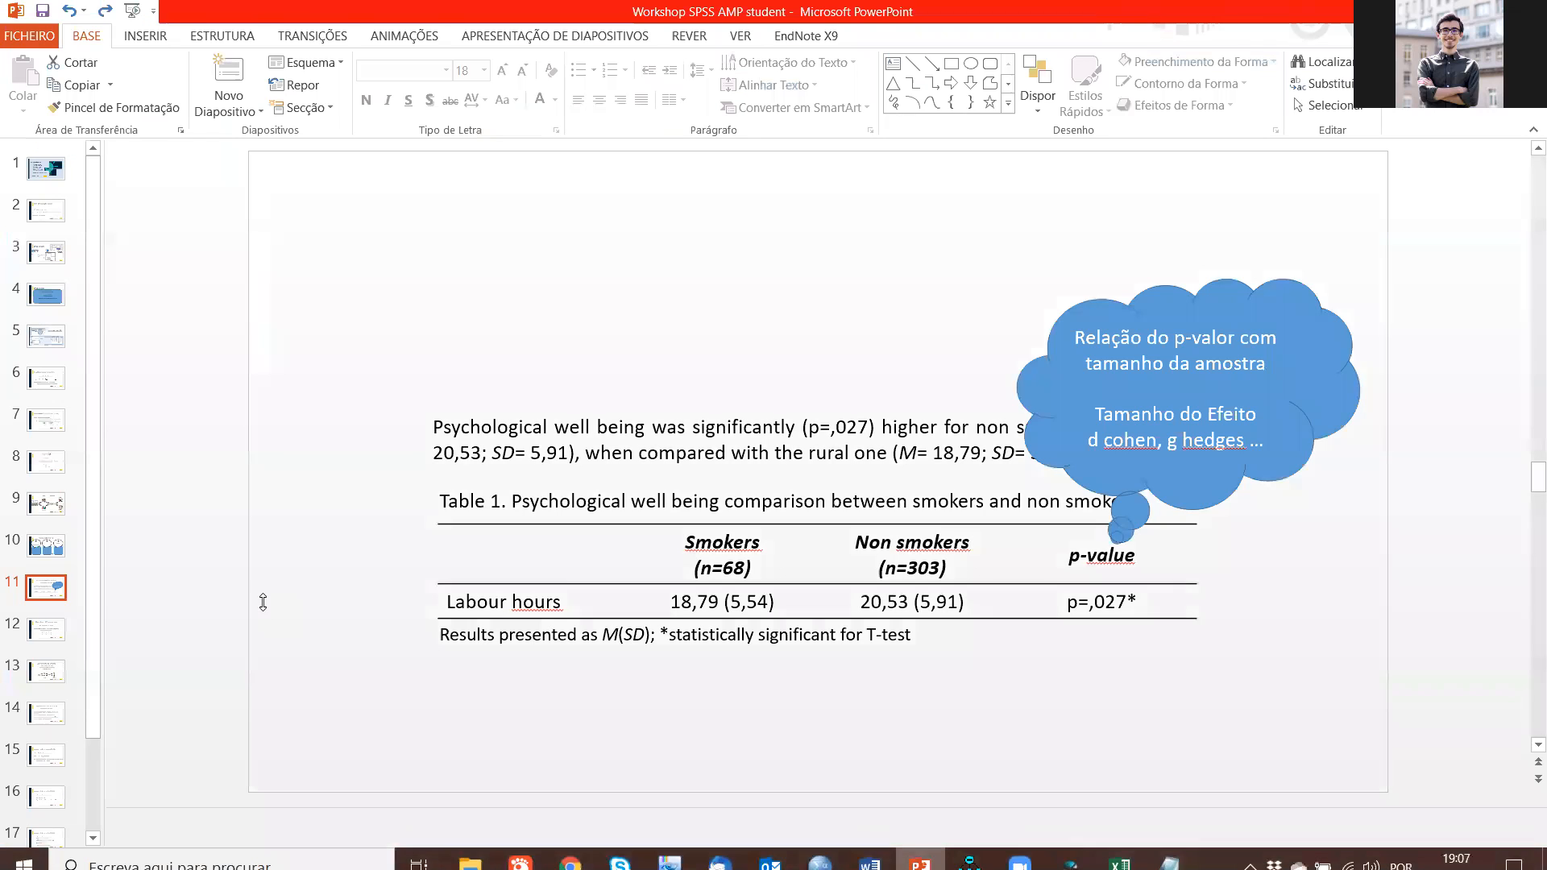
{"action": "left_click", "coordinate": [45, 671]}
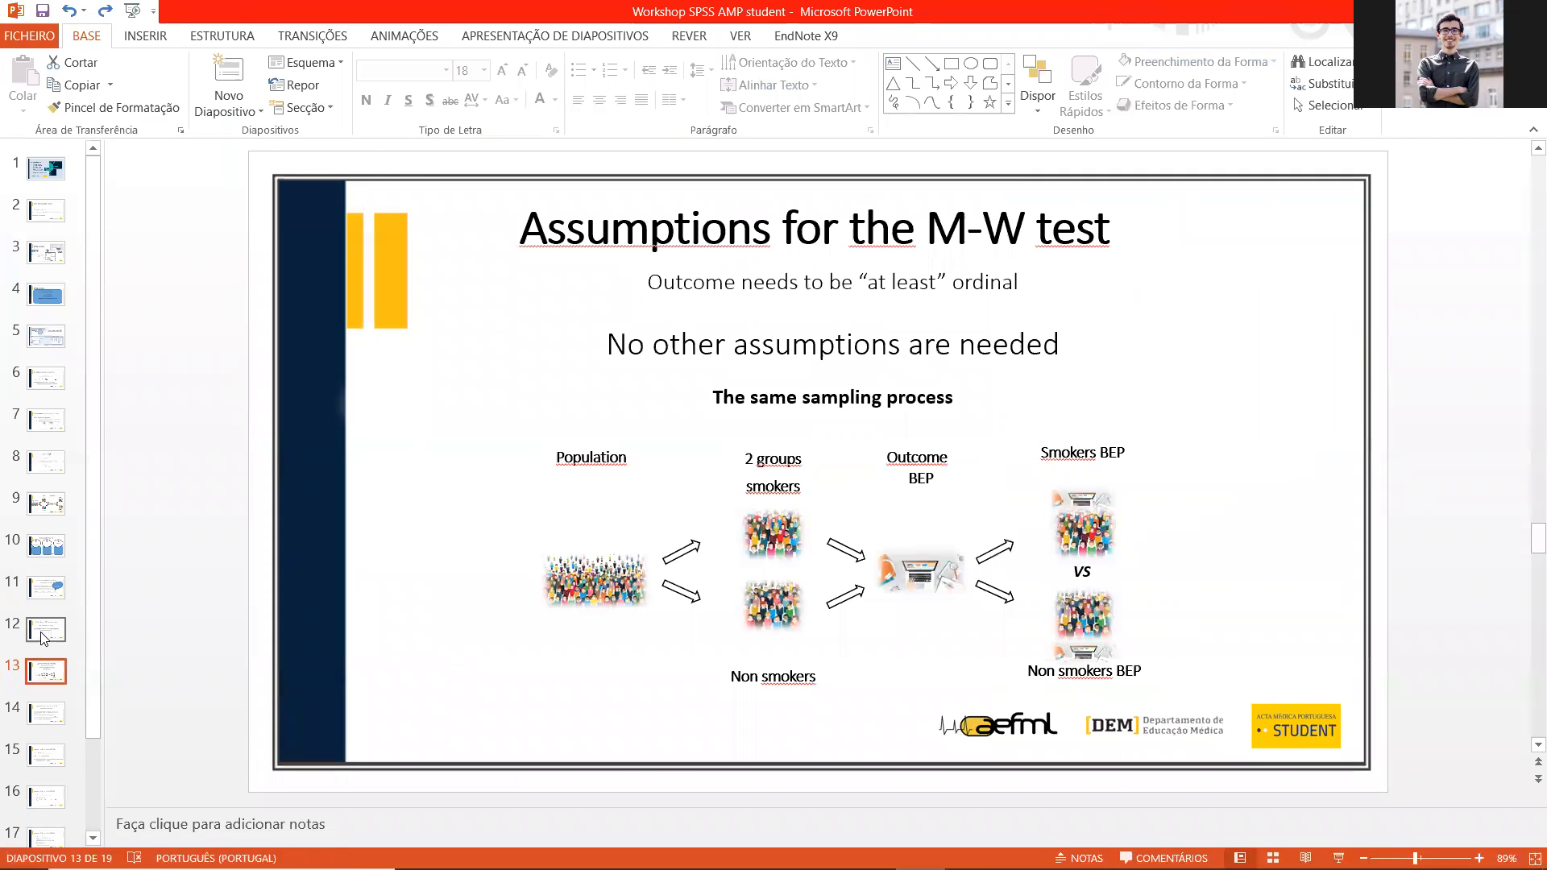
{"action": "left_click", "coordinate": [47, 713]}
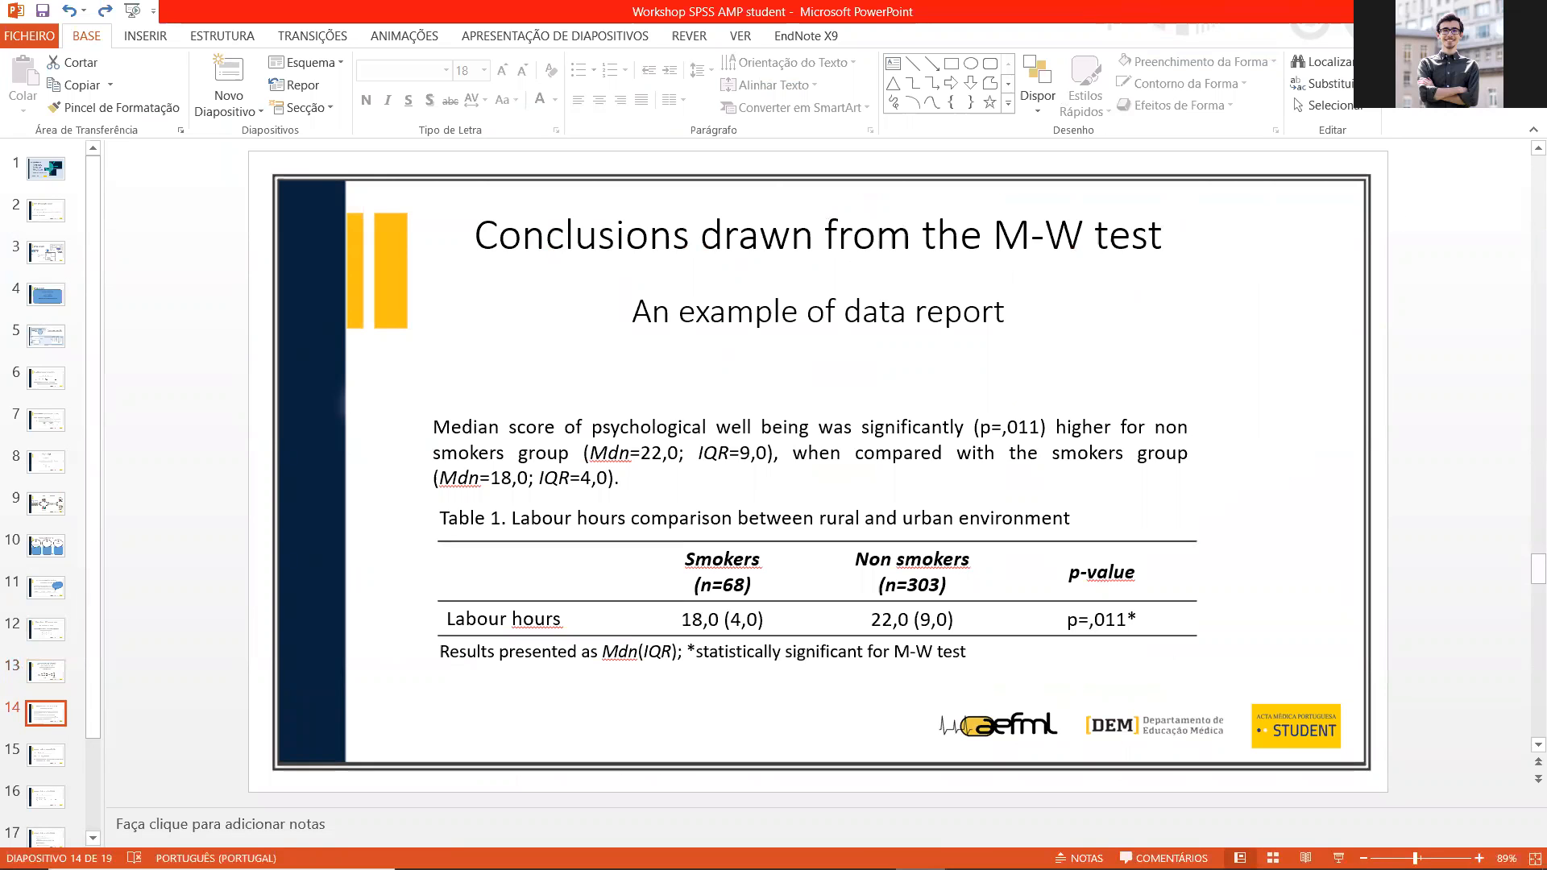
Step: Switch back to the SPSS output and examine the mean ranks in the Mann-Whitney Ranks table
{"action": "key", "text": "alt+Tab"}
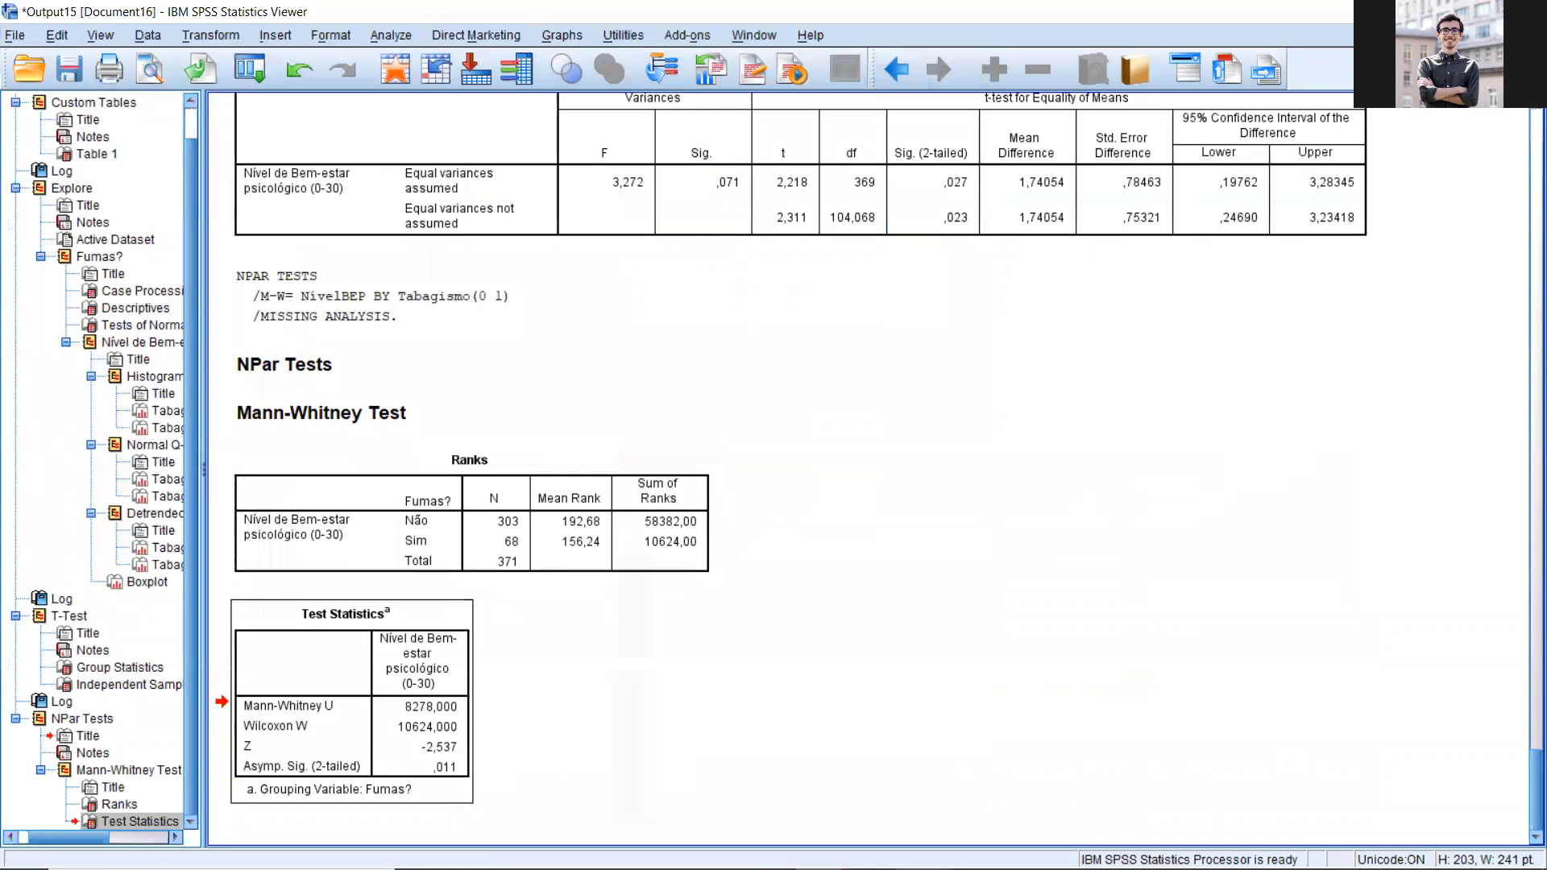
{"action": "left_click", "coordinate": [512, 477]}
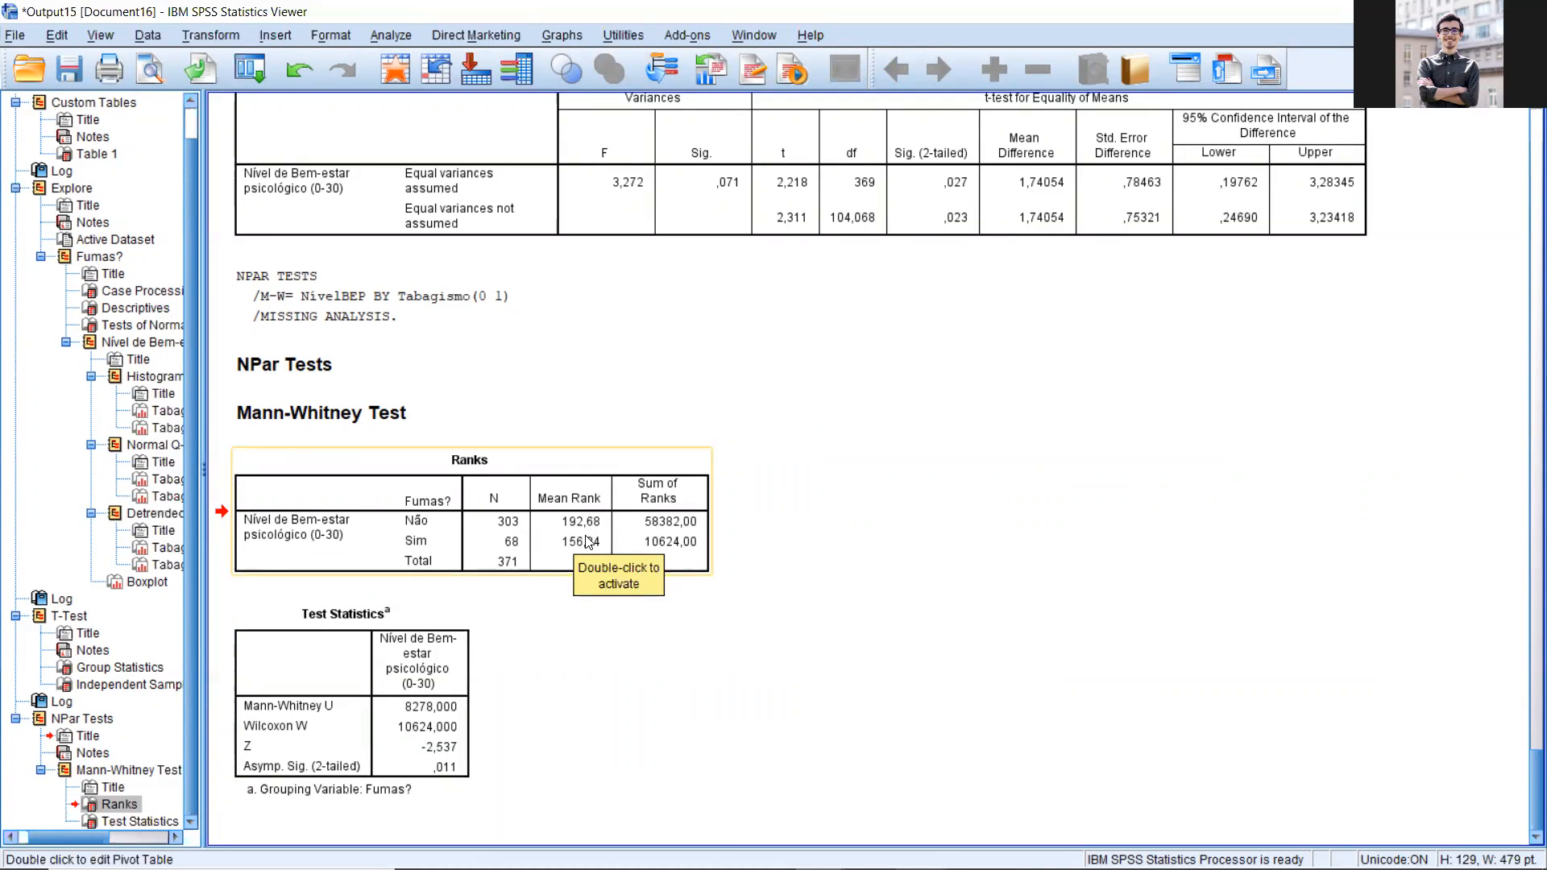
{"action": "left_click", "coordinate": [834, 575]}
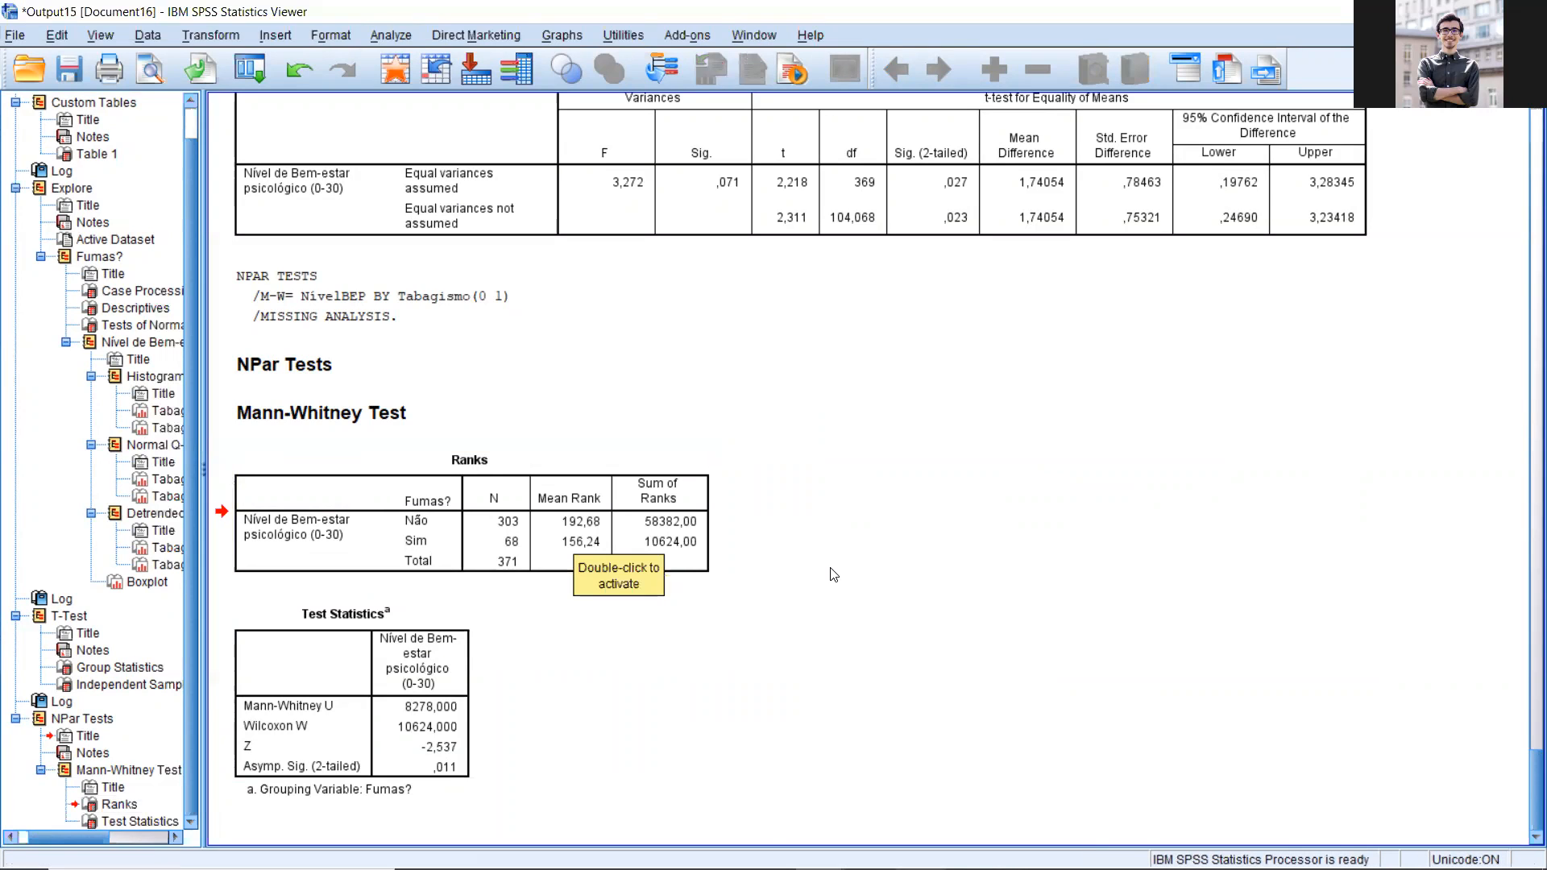
{"action": "left_click", "coordinate": [520, 563]}
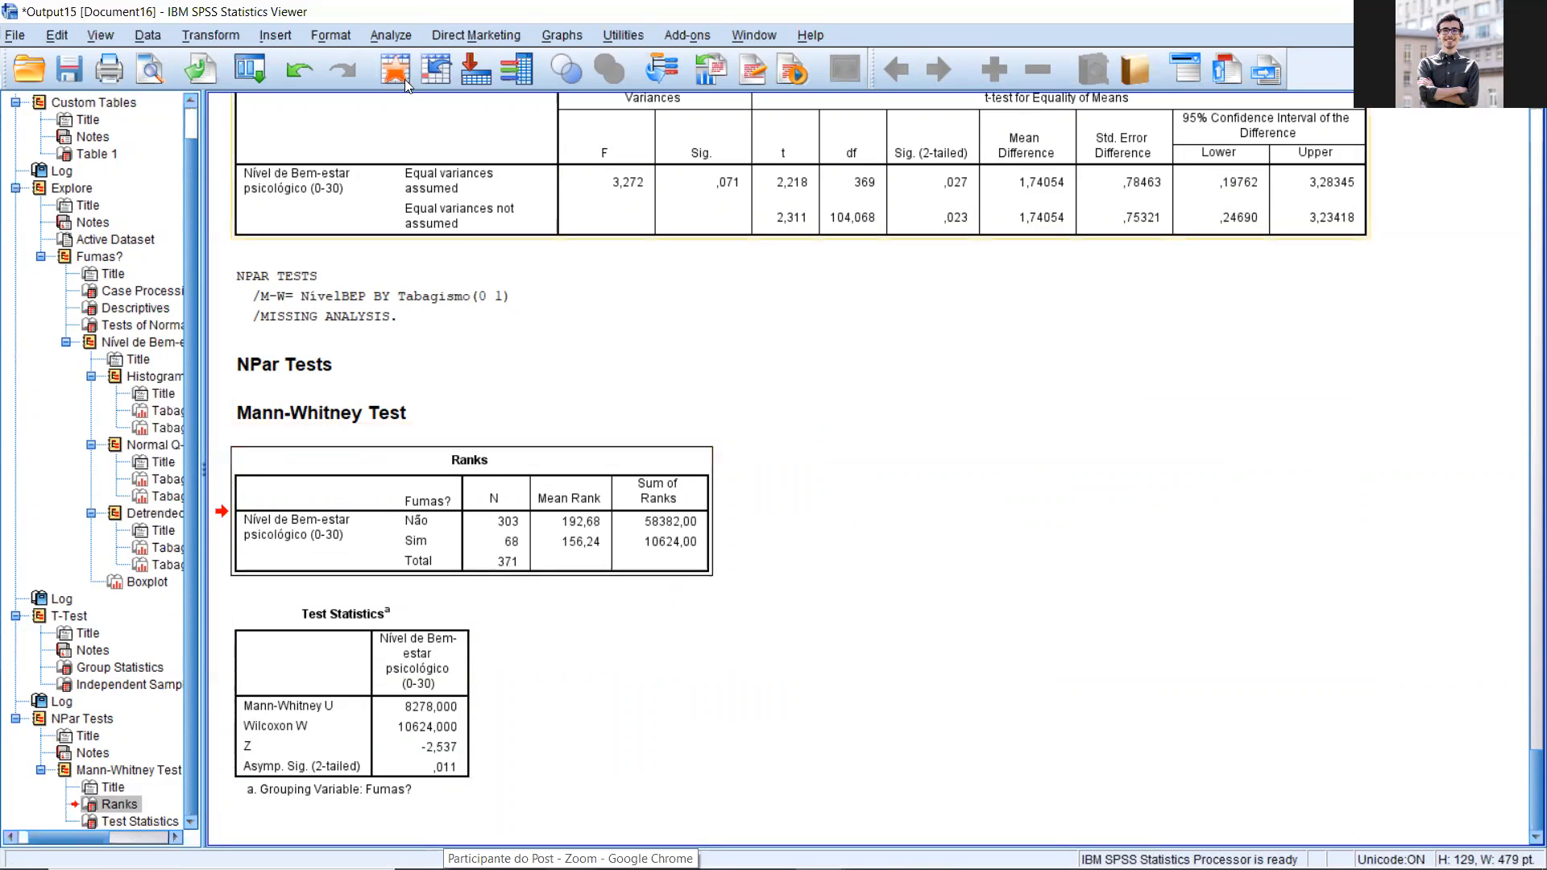
Step: Start a custom table with Nível de Bem-estar psicológico in the rows and Fumas? in the columns
{"action": "left_click", "coordinate": [394, 35]}
{"action": "mouse_move", "coordinate": [434, 109]}
{"action": "left_click", "coordinate": [661, 108]}
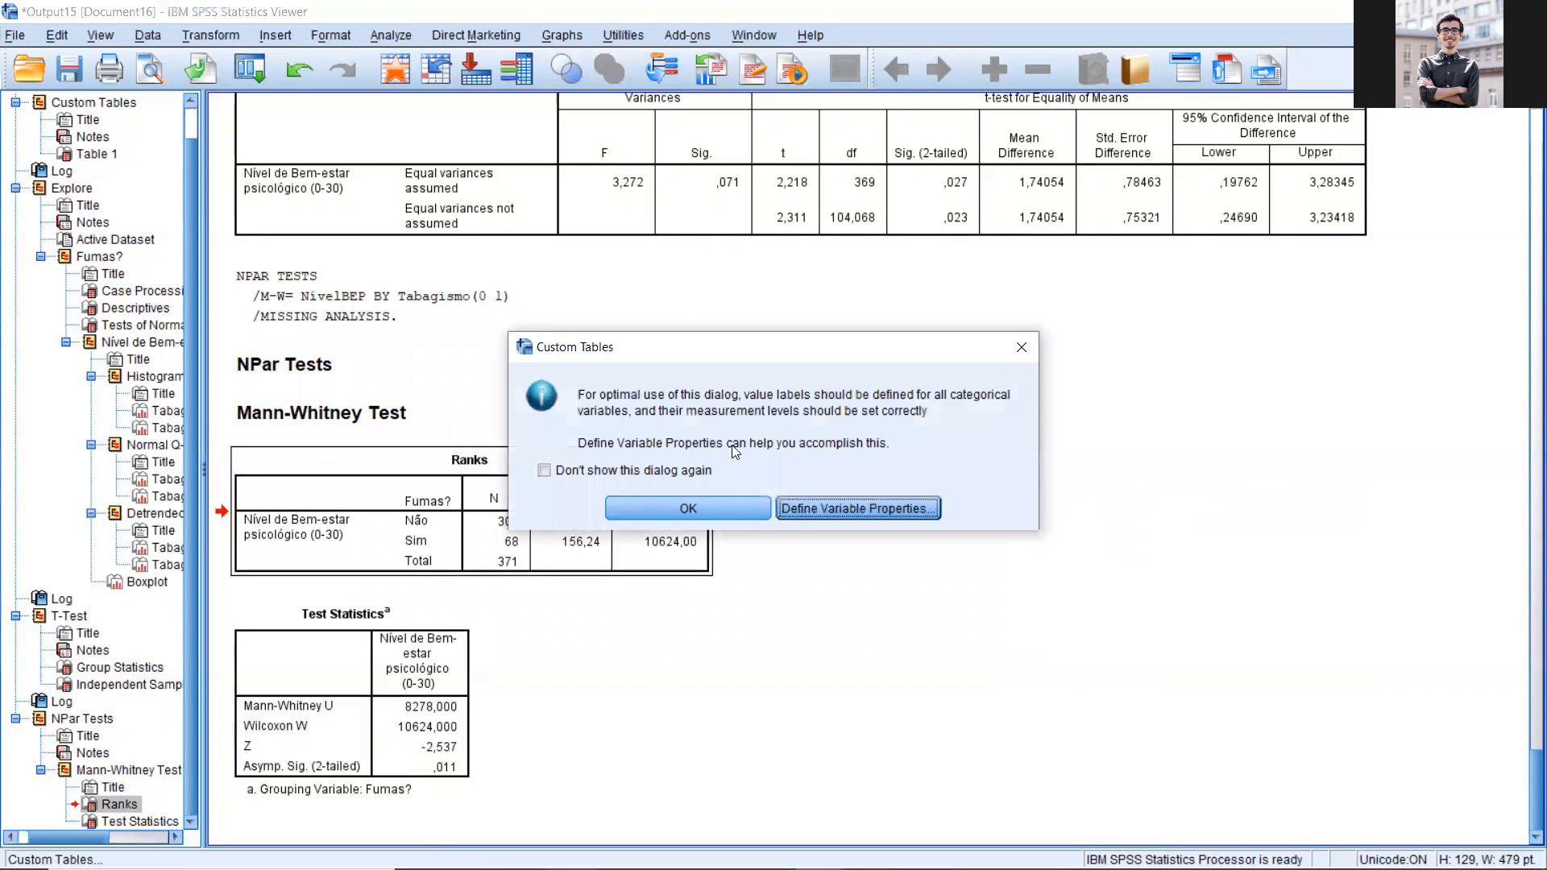
{"action": "left_click", "coordinate": [733, 507]}
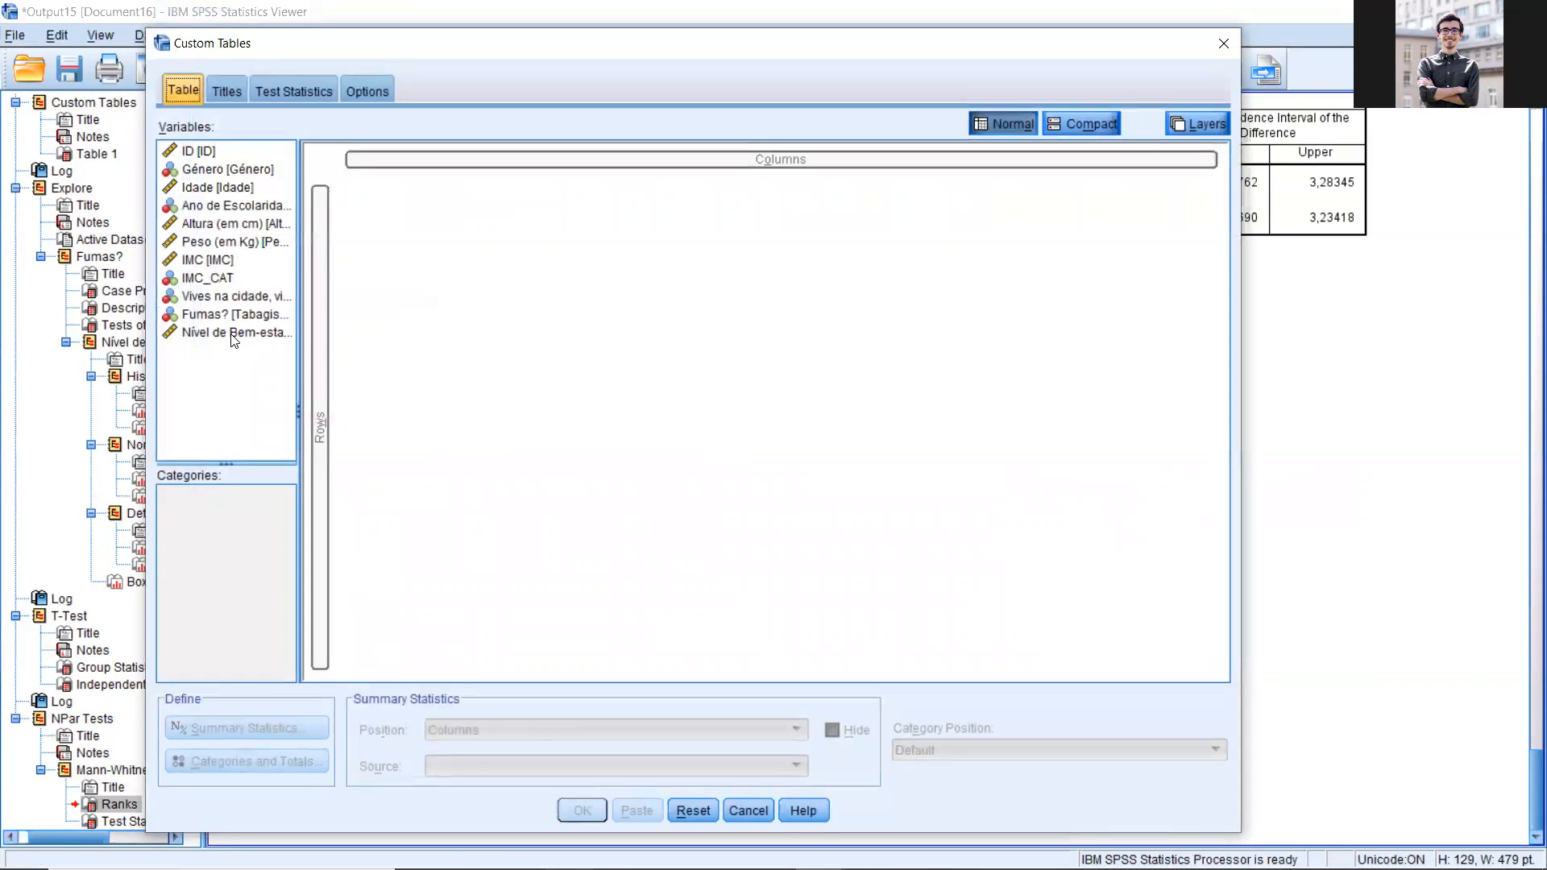
{"action": "left_click_drag", "start_coordinate": [233, 338], "coordinate": [322, 323]}
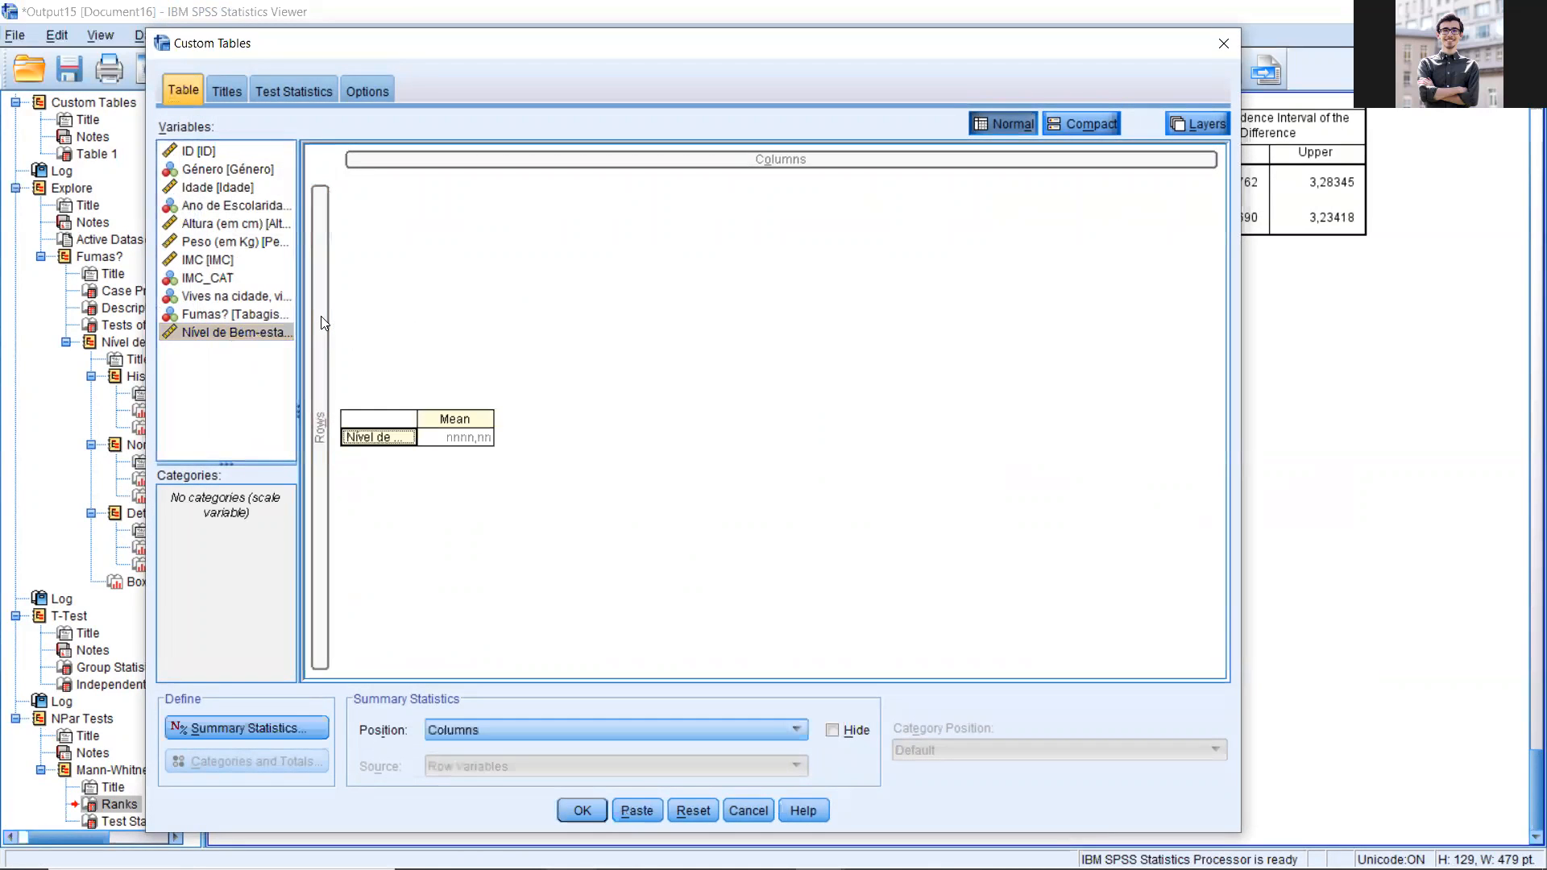
{"action": "left_click_drag", "start_coordinate": [226, 314], "coordinate": [735, 201]}
{"action": "left_click", "coordinate": [382, 245]}
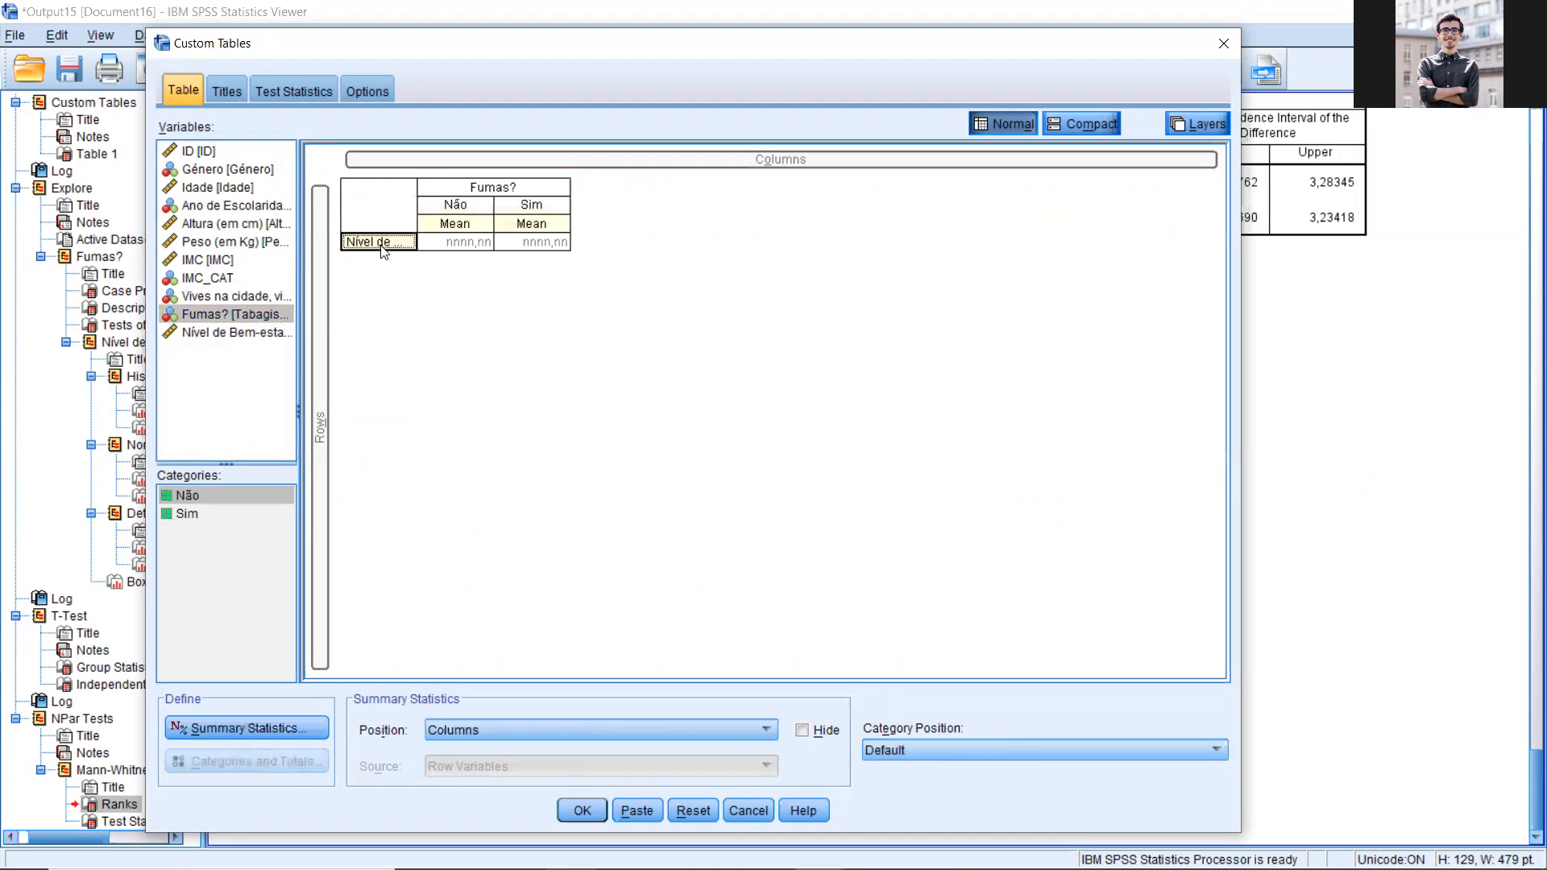
{"action": "left_click", "coordinate": [448, 228]}
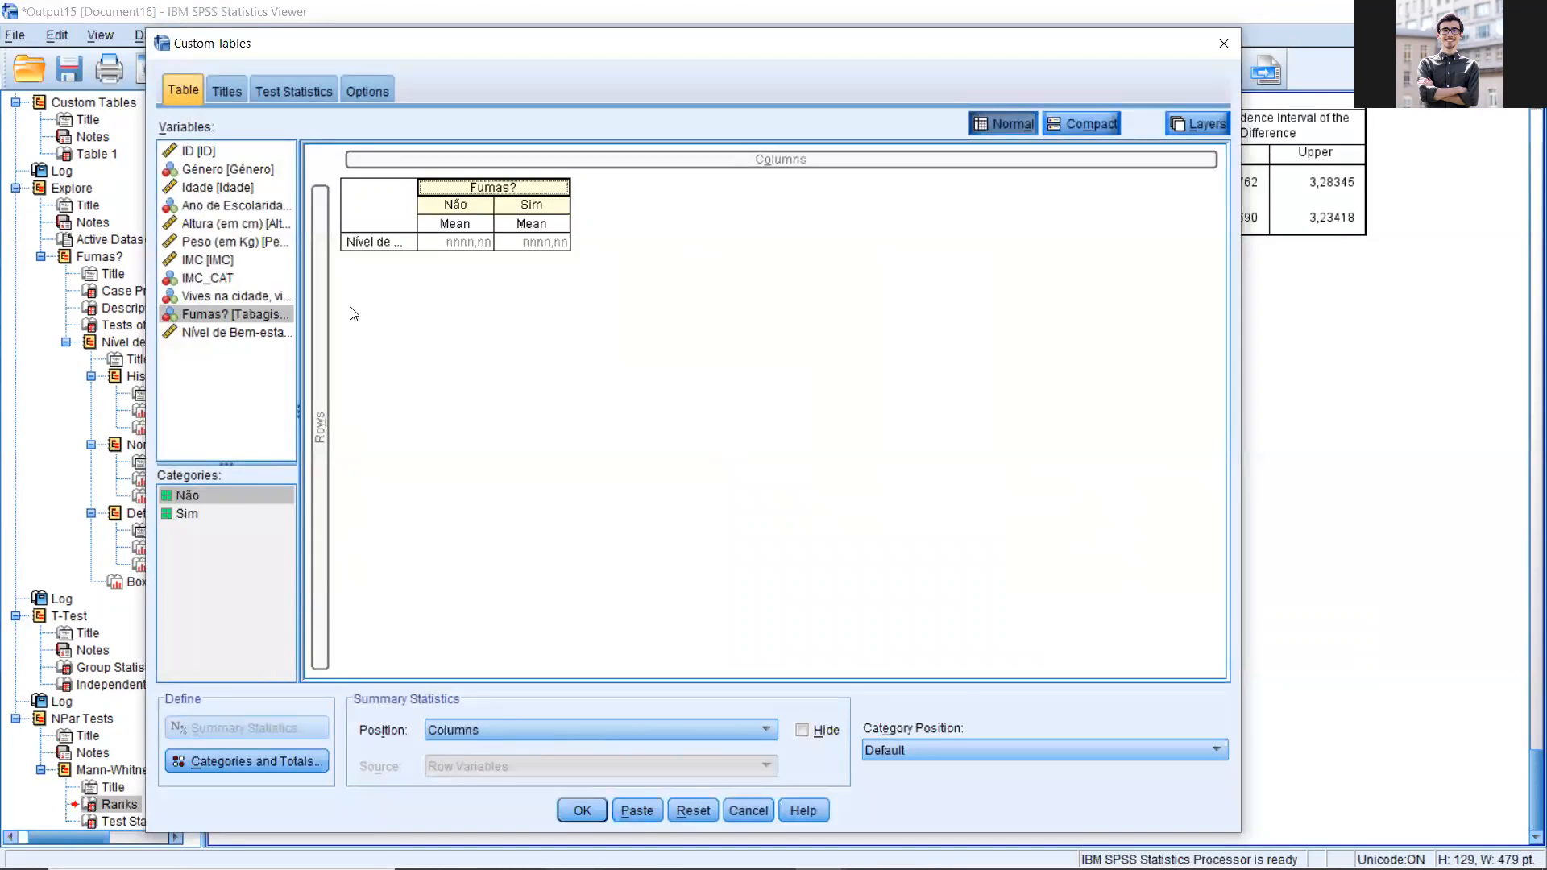
Step: Replace Mean with Median in the summary statistics of Nível de Bem-estar psicológico
{"action": "left_click", "coordinate": [394, 243]}
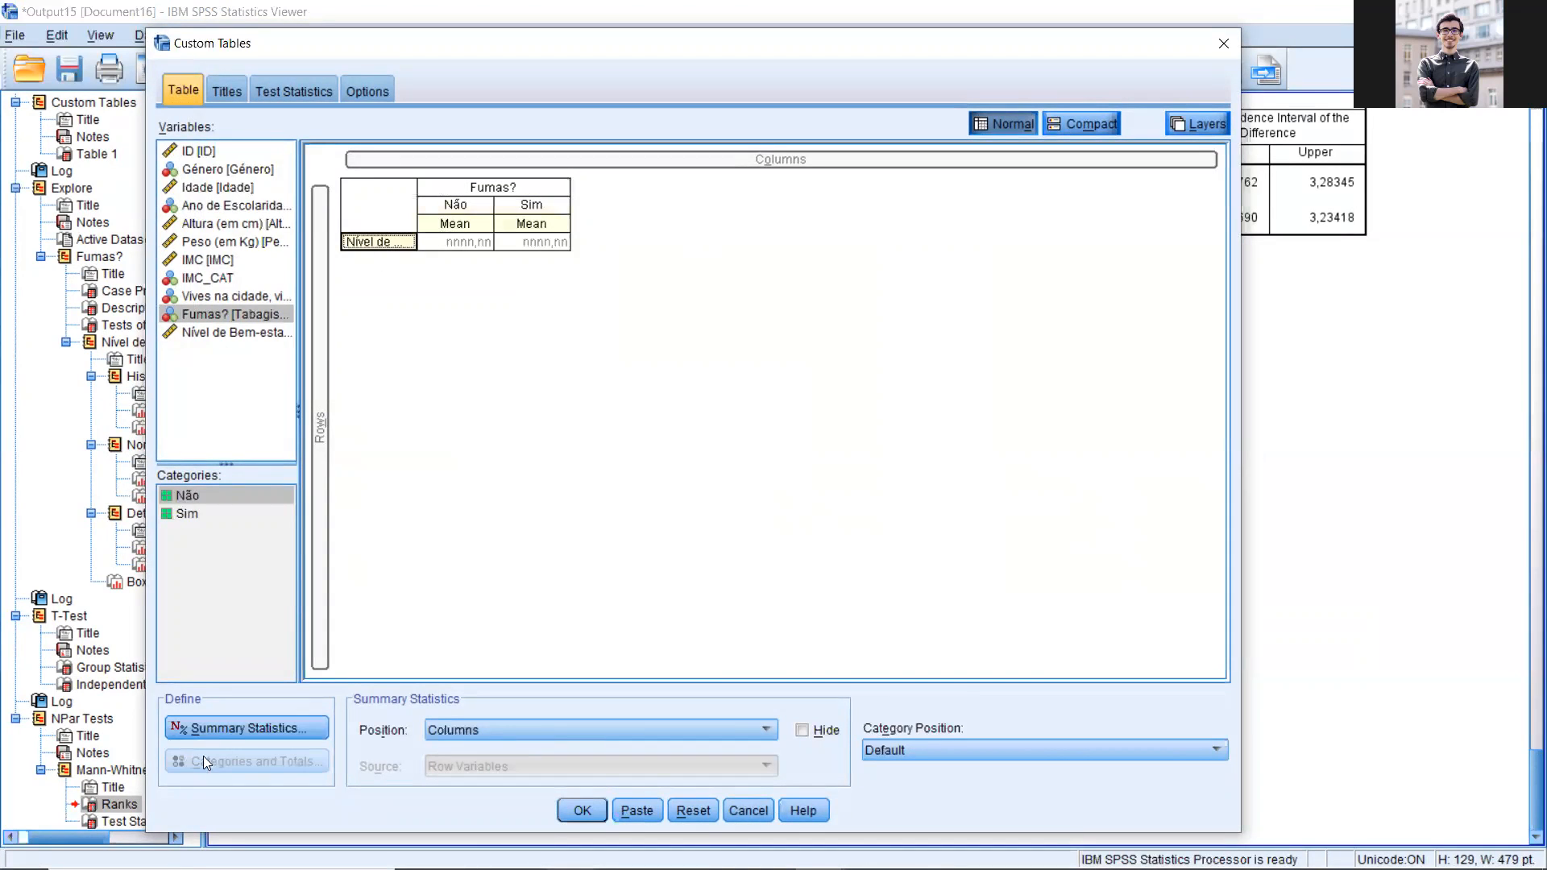
{"action": "left_click", "coordinate": [250, 728]}
{"action": "left_click", "coordinate": [617, 425]}
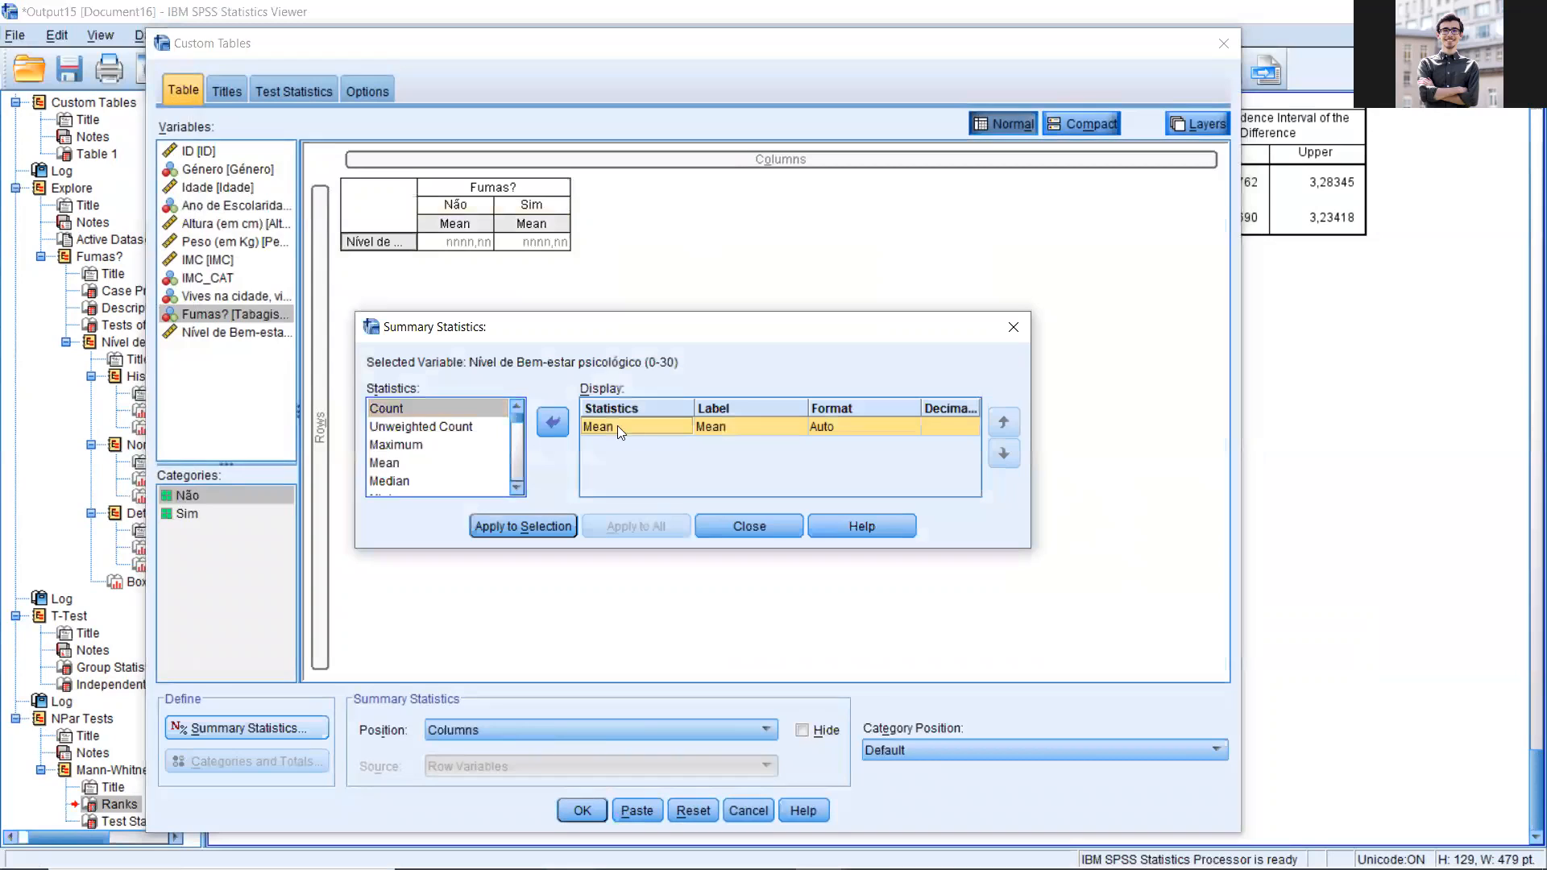
{"action": "left_click", "coordinate": [553, 423]}
{"action": "scroll", "coordinate": [414, 471], "scroll_direction": "down", "scroll_amount": 2}
{"action": "scroll", "coordinate": [414, 444], "scroll_direction": "up", "scroll_amount": 1}
{"action": "left_click", "coordinate": [414, 445]}
{"action": "left_click", "coordinate": [550, 423]}
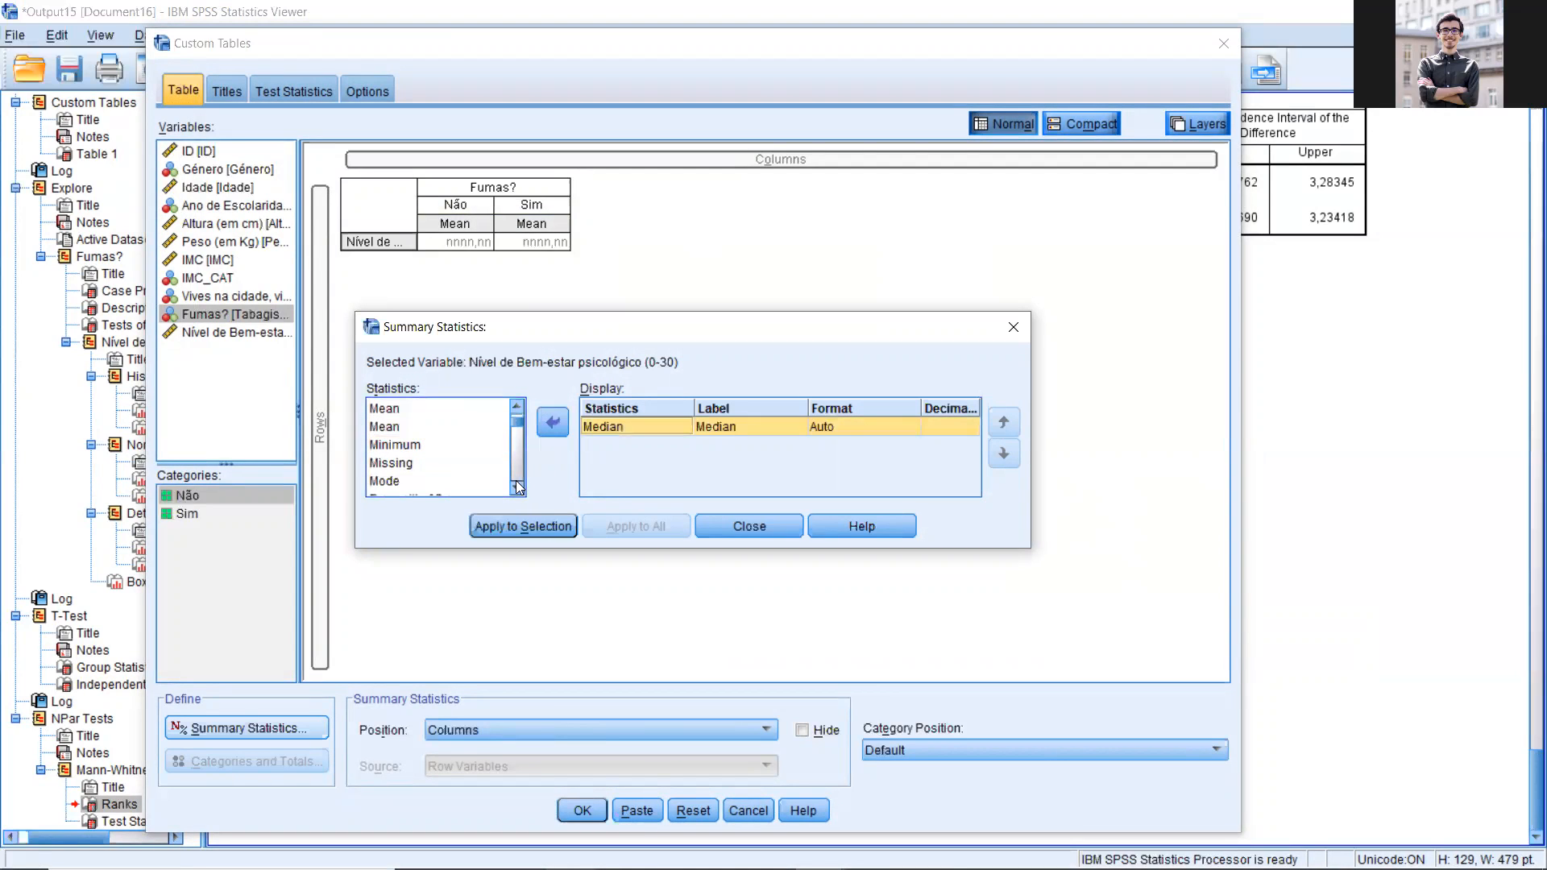
Step: Add Percentile 25 and Percentile 75 after Median in the summary statistics and apply them to the selected variable
{"action": "scroll", "coordinate": [515, 480], "scroll_direction": "down", "scroll_amount": 4}
{"action": "scroll", "coordinate": [518, 404], "scroll_direction": "up", "scroll_amount": 5}
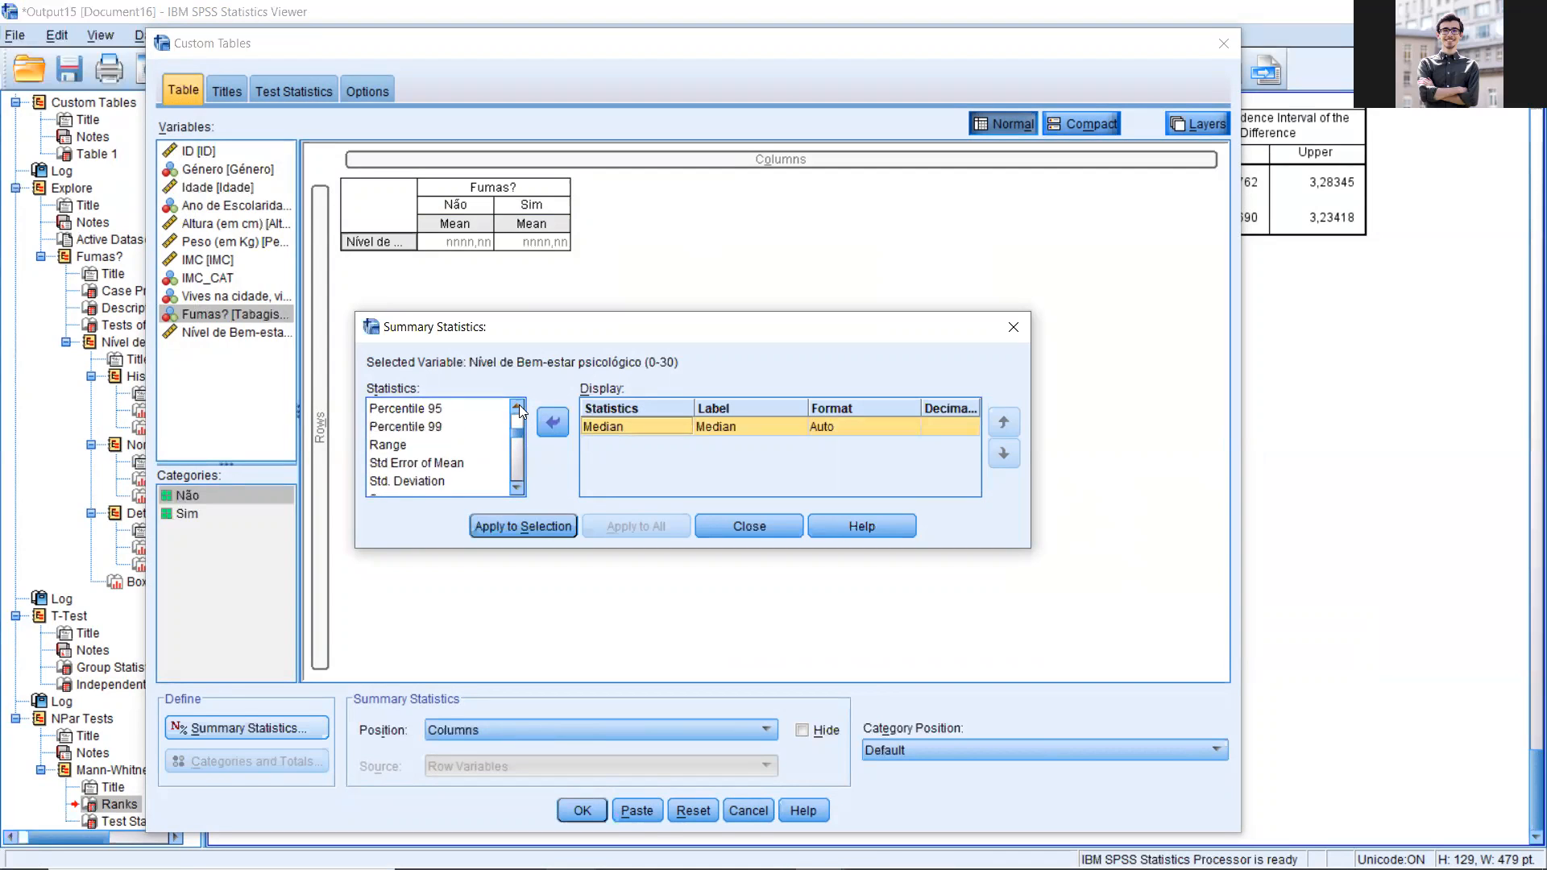
{"action": "left_click", "coordinate": [435, 427]}
{"action": "left_click", "coordinate": [426, 445]}
{"action": "left_click", "coordinate": [551, 423]}
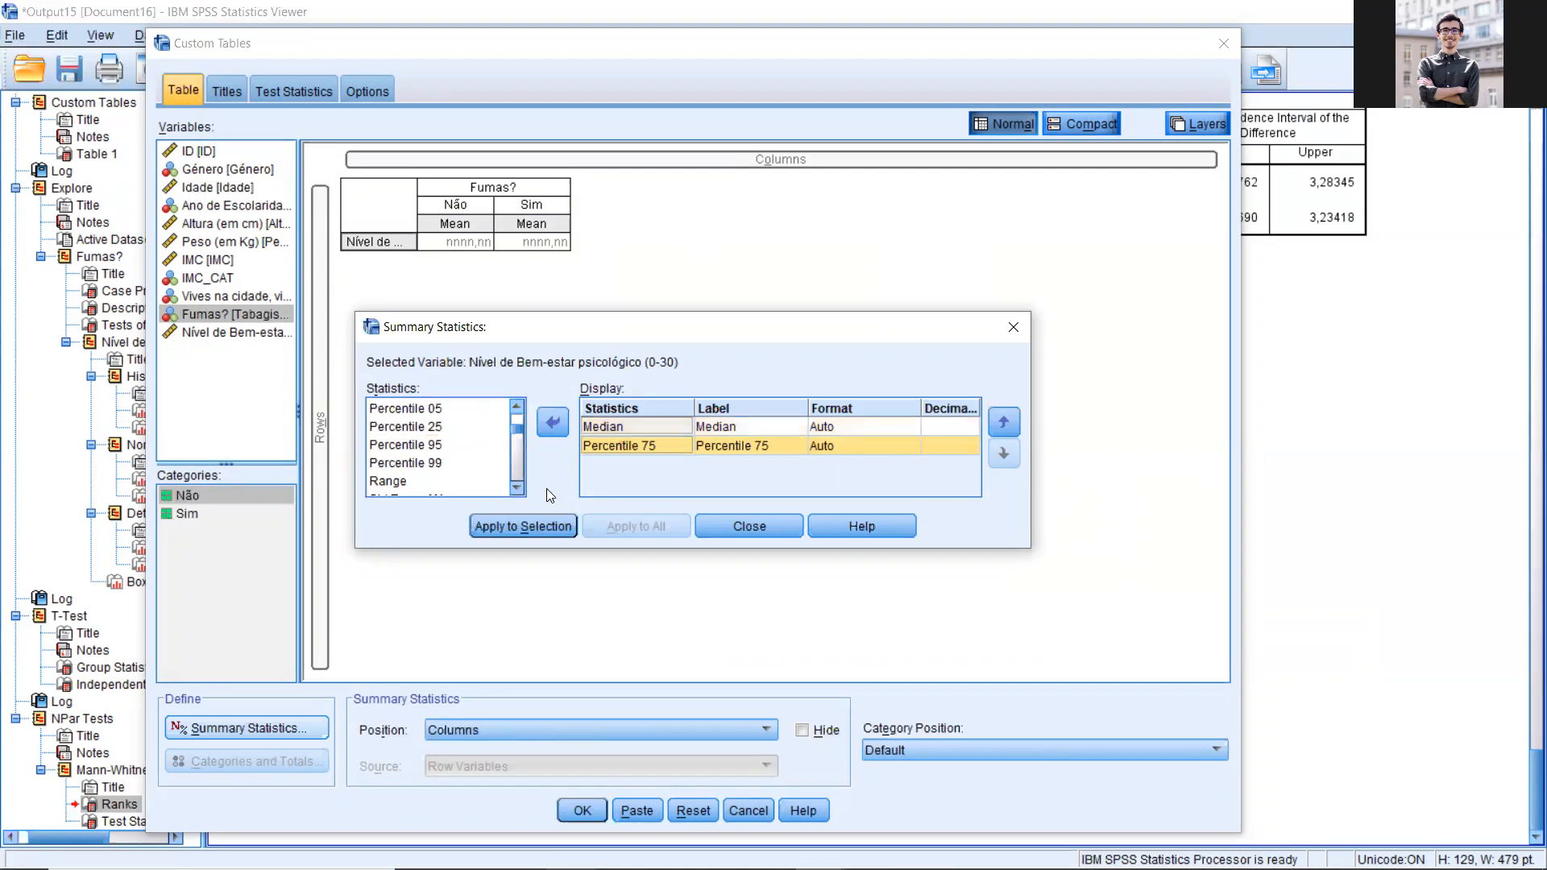
{"action": "left_click", "coordinate": [396, 426]}
{"action": "left_click", "coordinate": [551, 422]}
{"action": "left_click_drag", "start_coordinate": [630, 463], "coordinate": [618, 435]}
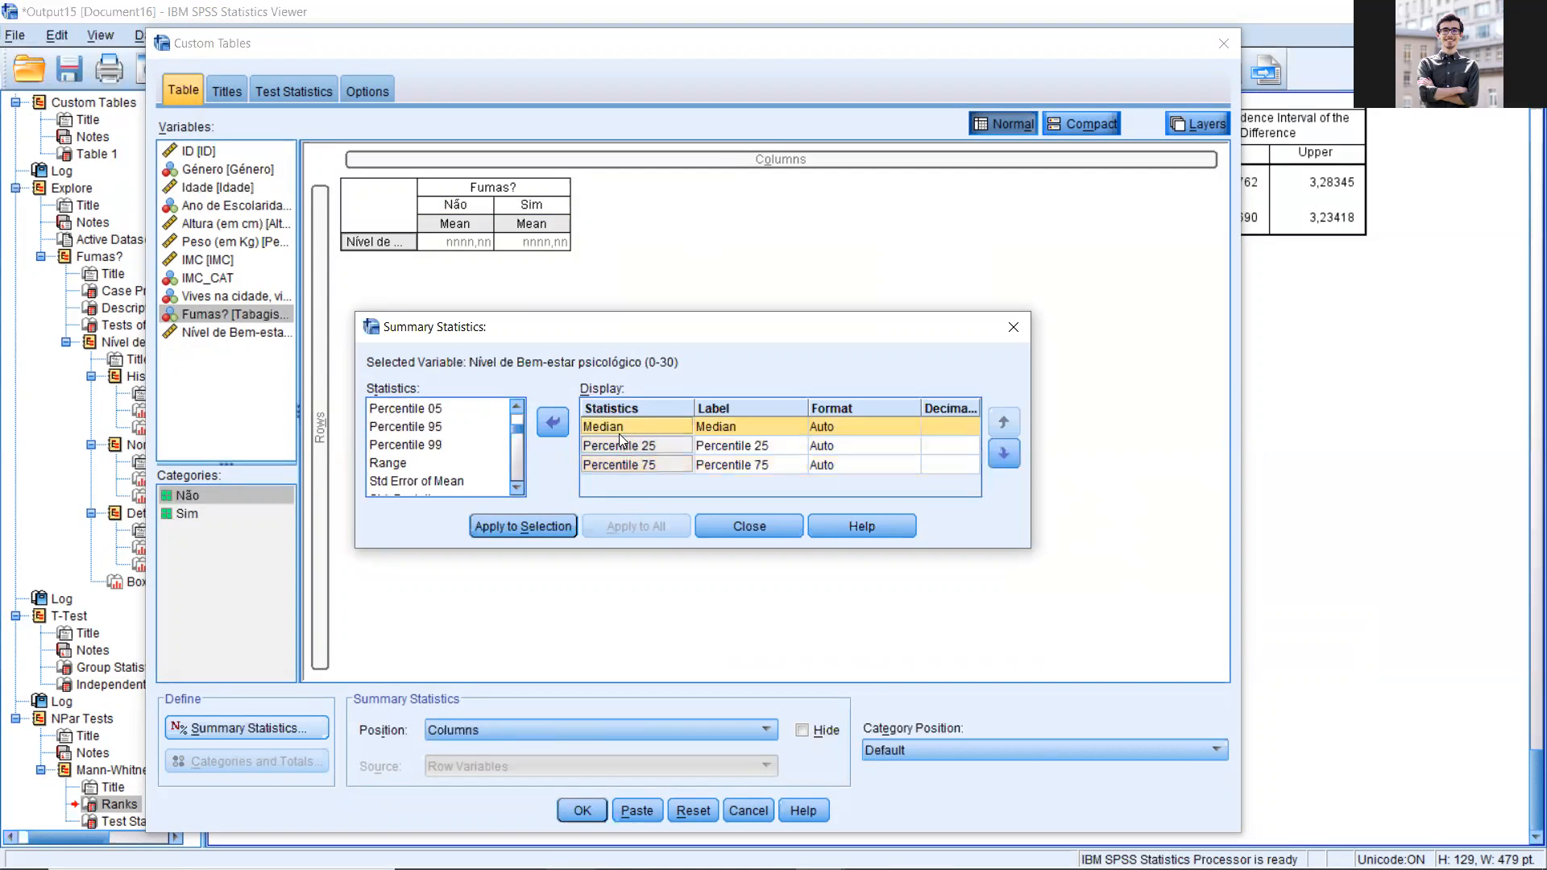
{"action": "left_click", "coordinate": [521, 526]}
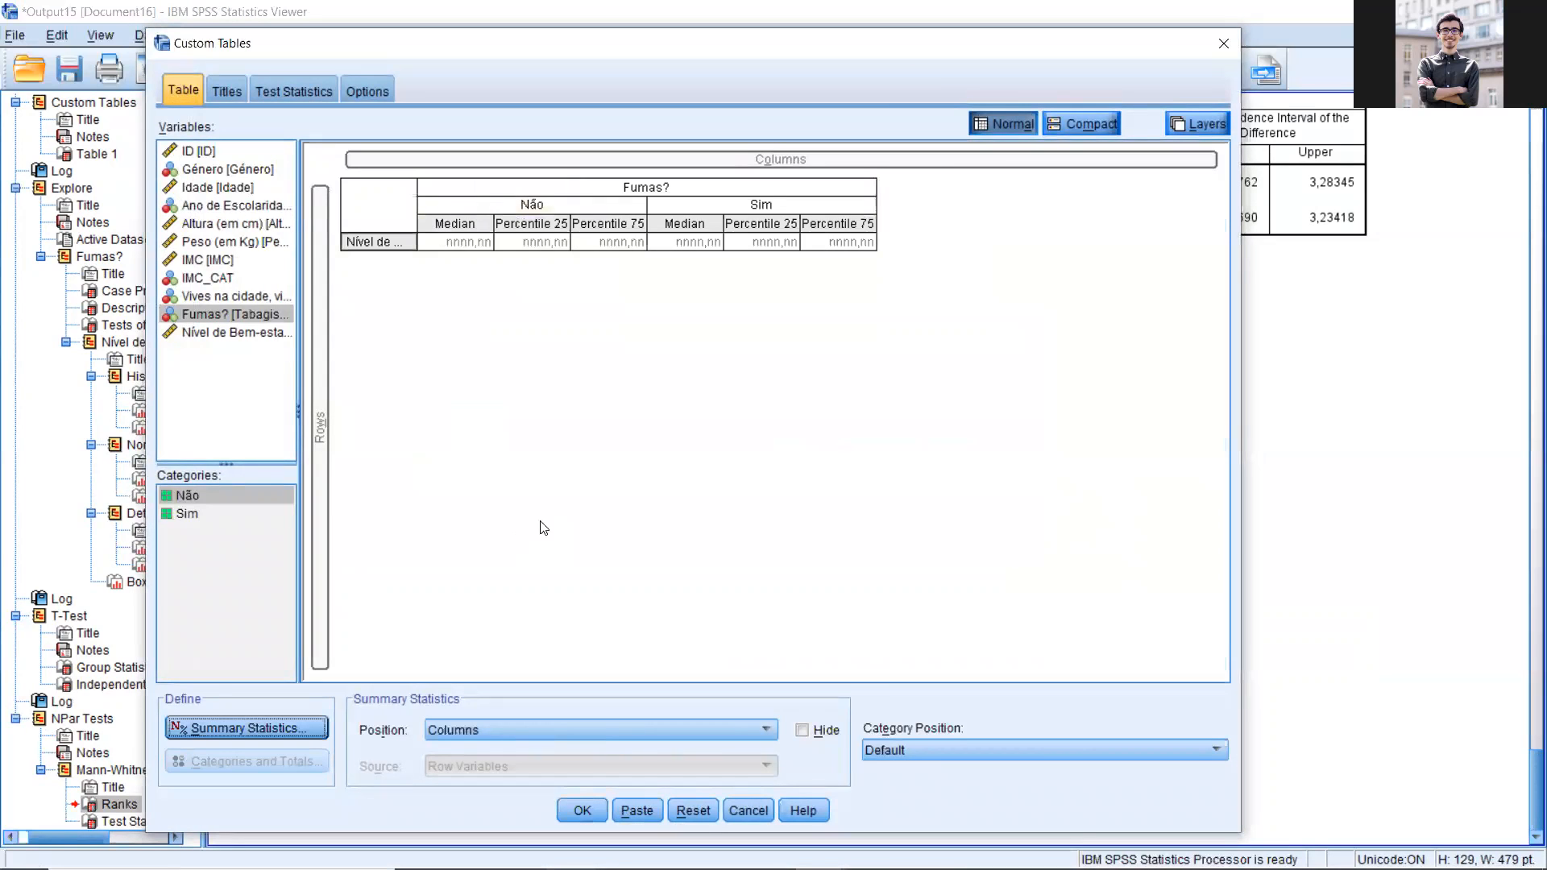
Step: Generate the custom table and compare its medians and percentiles with the means in the T-Test Group Statistics table
{"action": "left_click", "coordinate": [592, 797]}
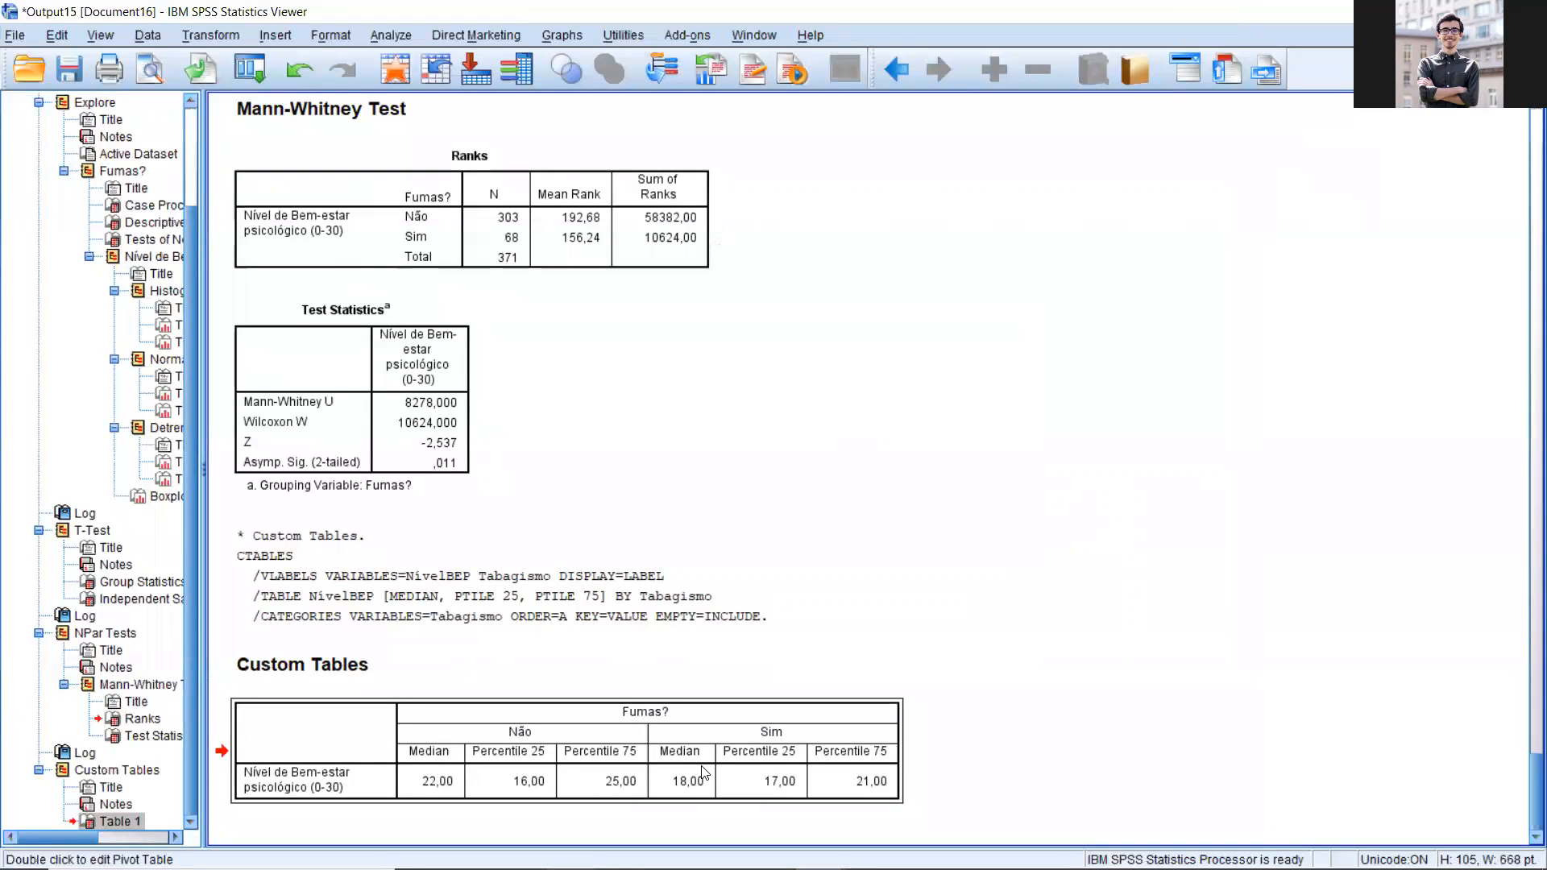
{"action": "scroll", "coordinate": [715, 594], "scroll_direction": "up", "scroll_amount": 15}
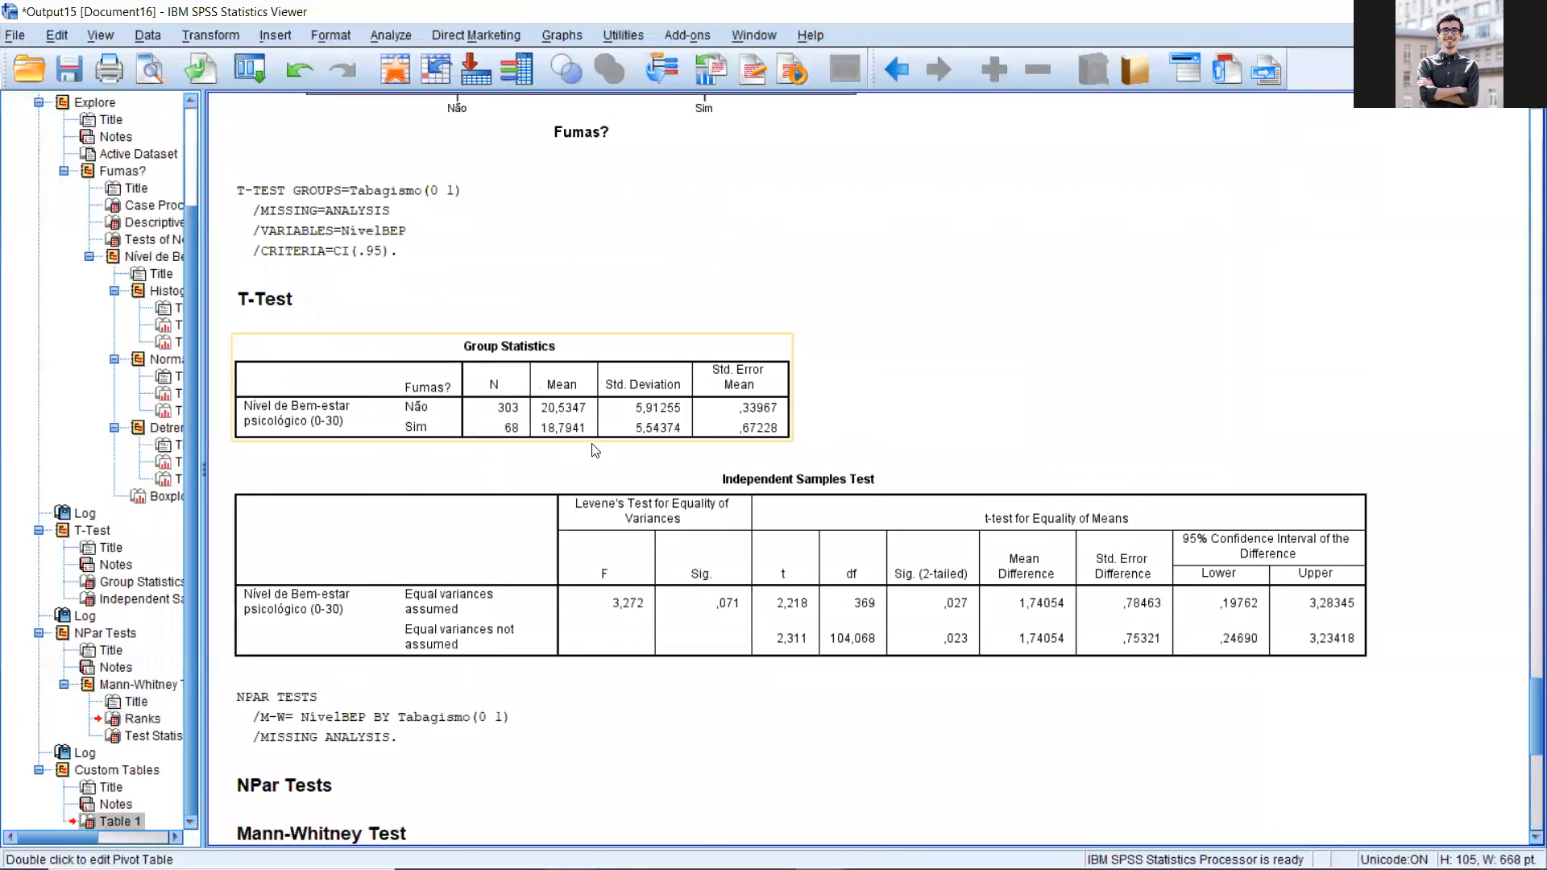
{"action": "scroll", "coordinate": [594, 449], "scroll_direction": "down", "scroll_amount": 10}
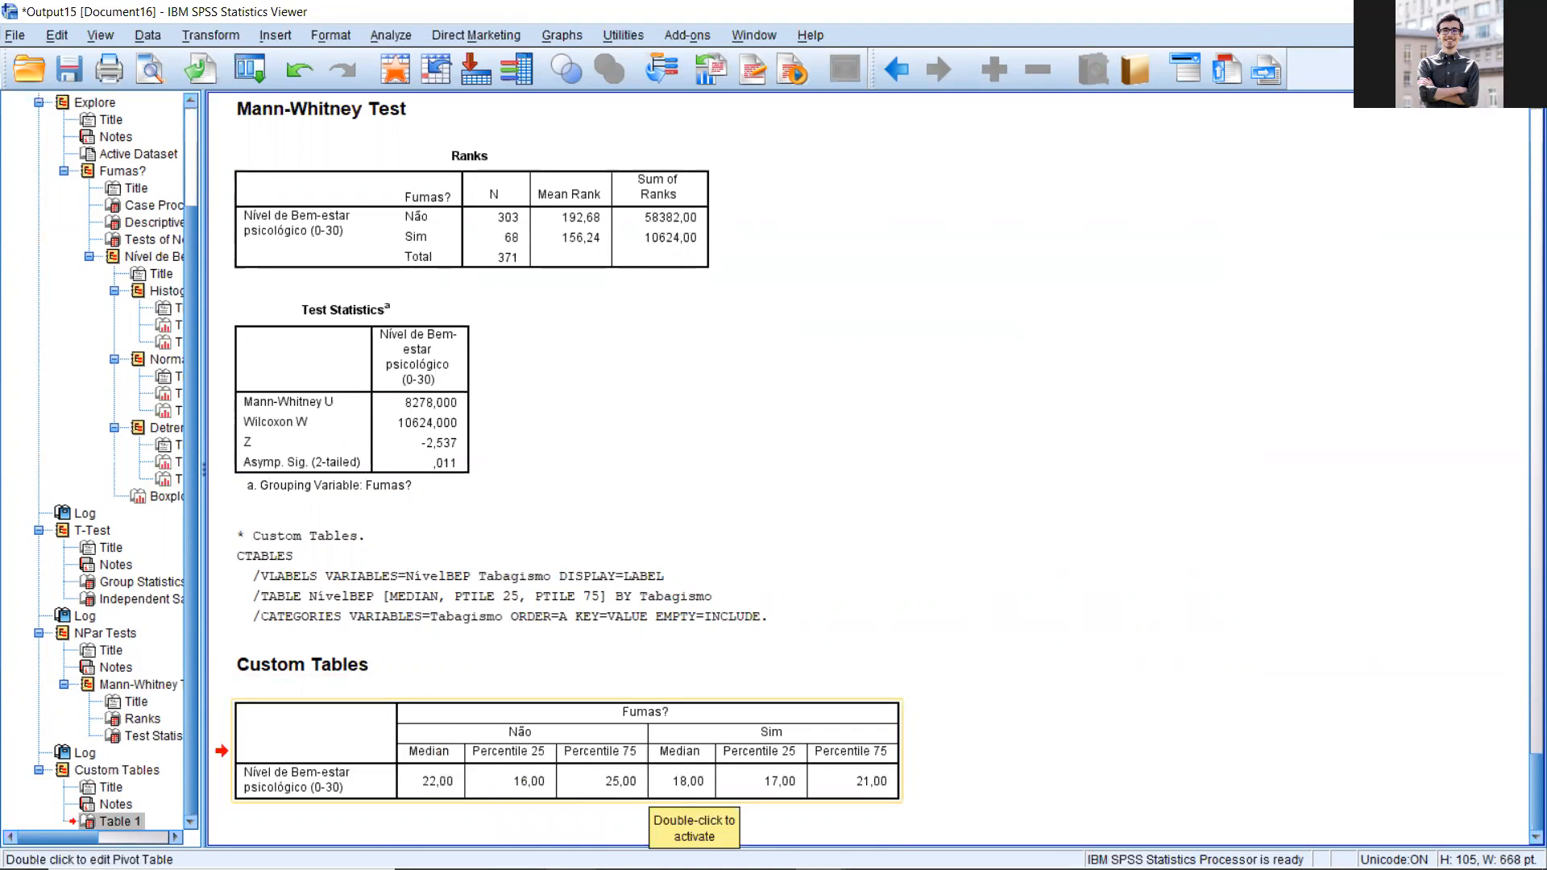
Step: Switch to the PowerPoint slide on Mann-Whitney conclusions and highlight the smokers' median and IQR entry in Table 1
{"action": "mouse_move", "coordinate": [571, 868]}
{"action": "left_click", "coordinate": [919, 851]}
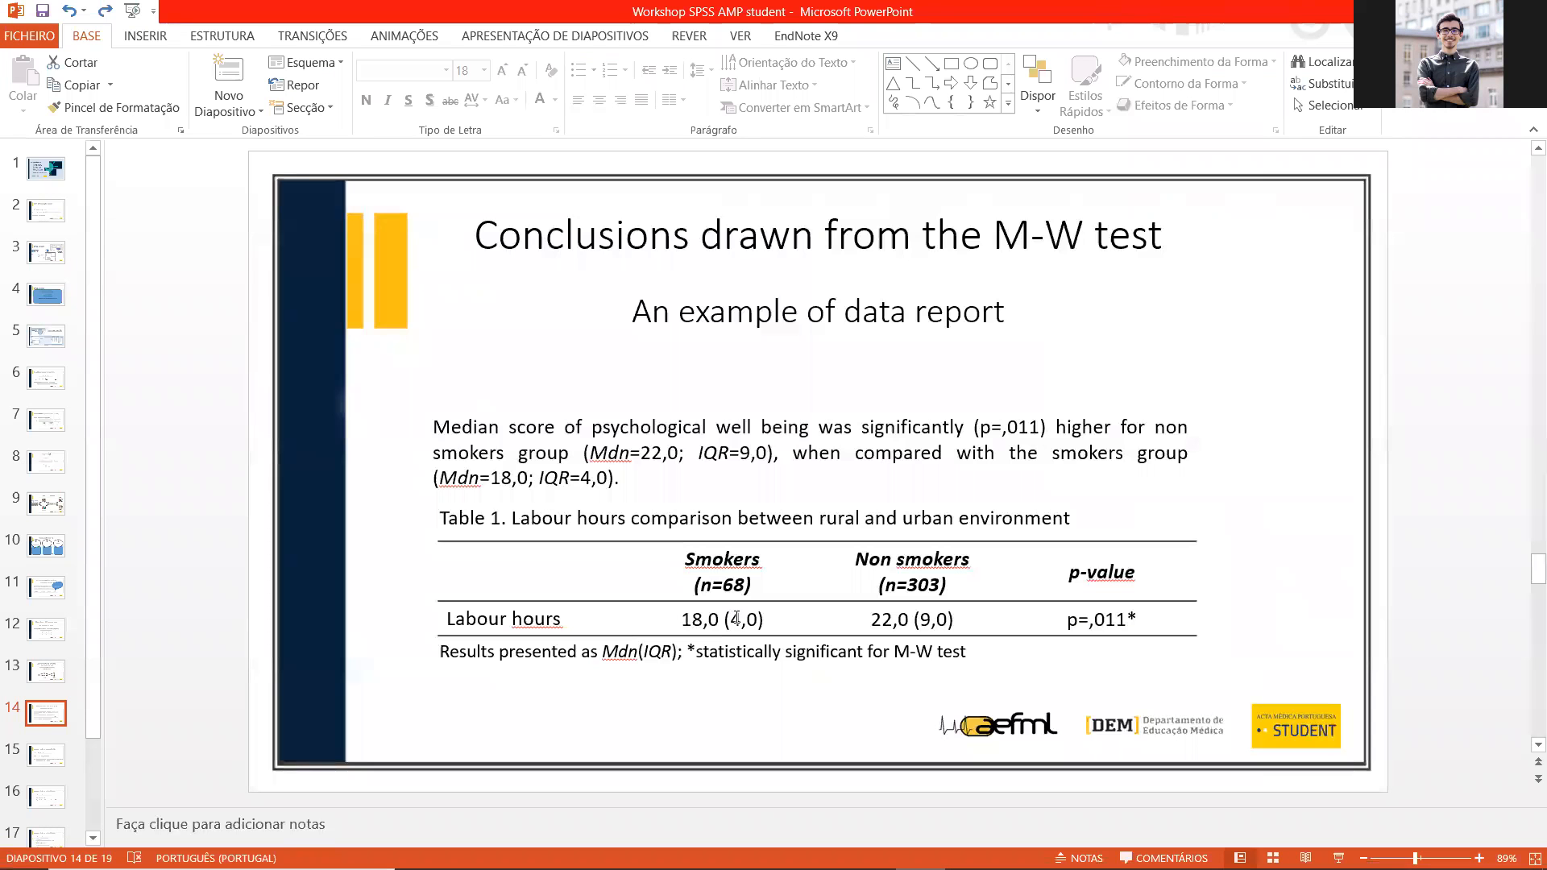
{"action": "double_click", "coordinate": [753, 618]}
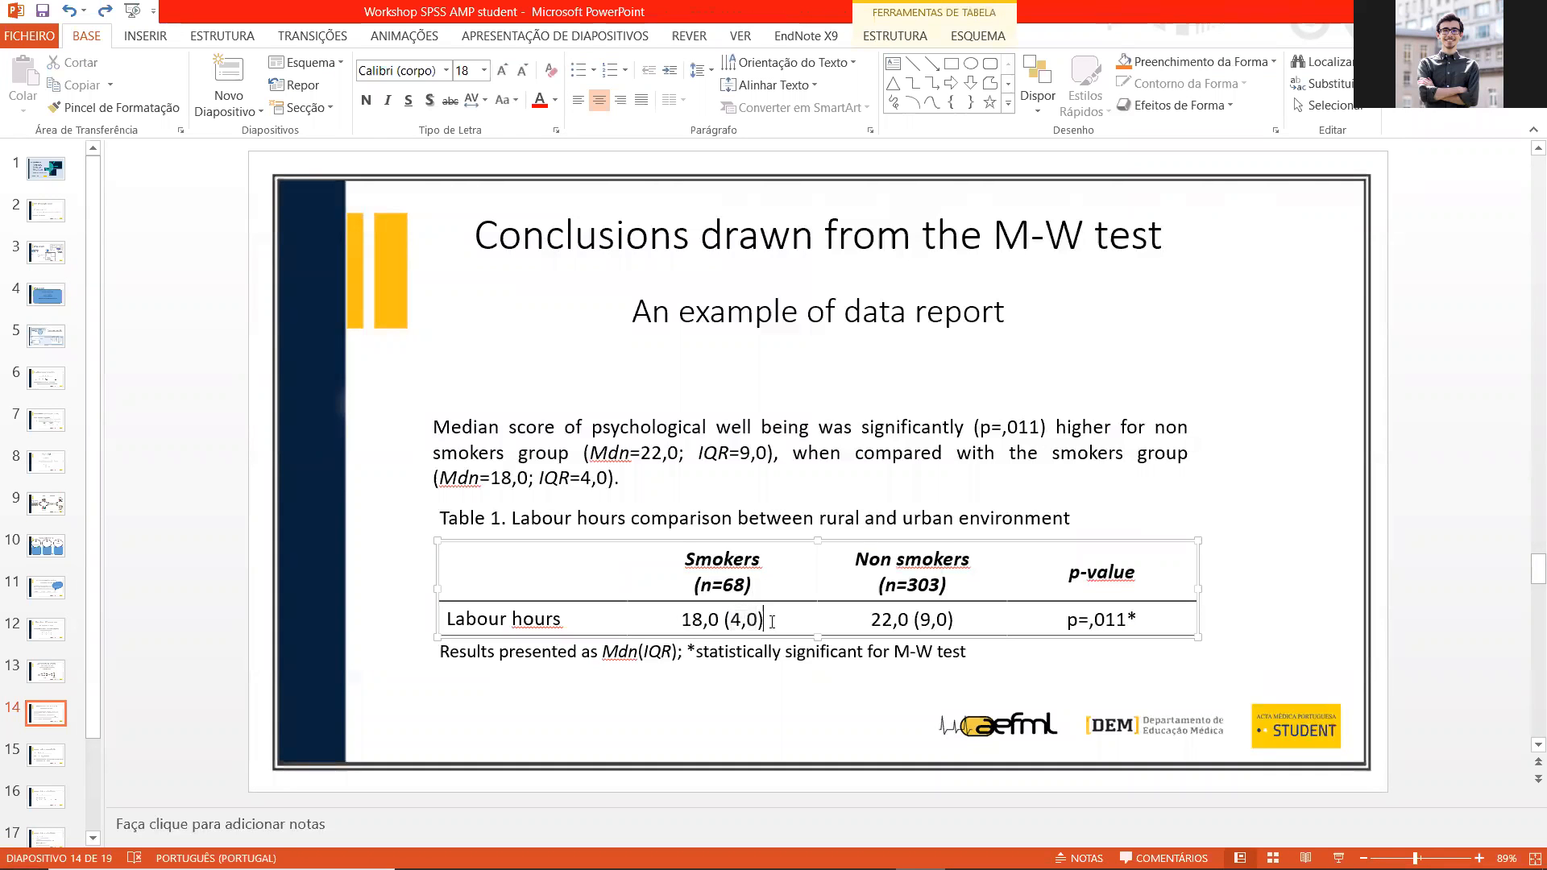
{"action": "mouse_move", "coordinate": [689, 625]}
{"action": "left_mouse_down"}
{"action": "mouse_move", "coordinate": [728, 622]}
{"action": "mouse_move", "coordinate": [706, 624]}
{"action": "left_mouse_up"}
{"action": "left_click", "coordinate": [739, 621]}
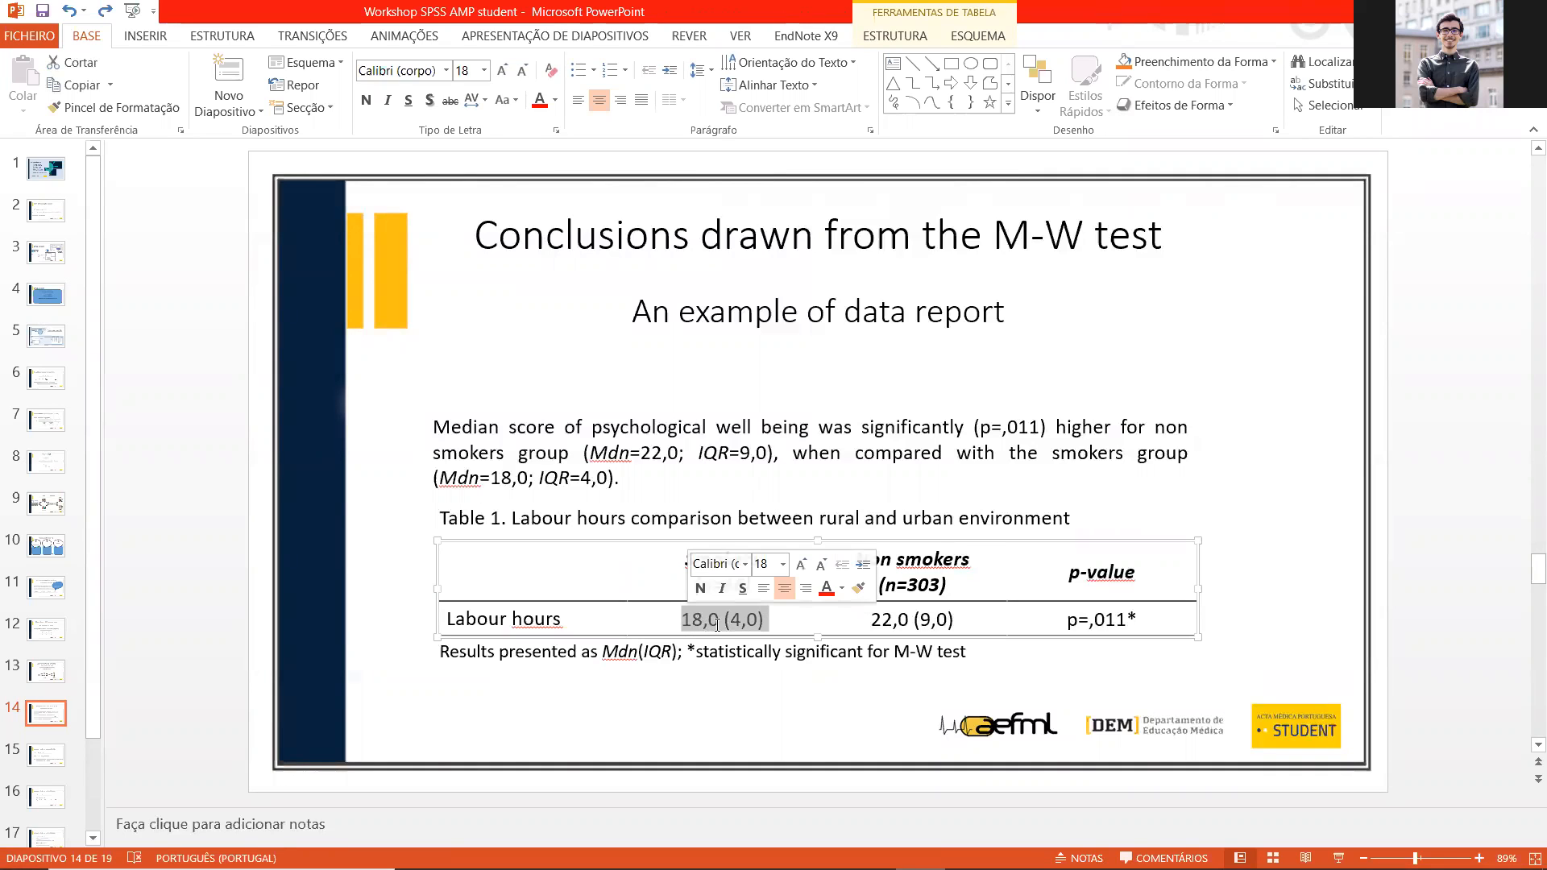
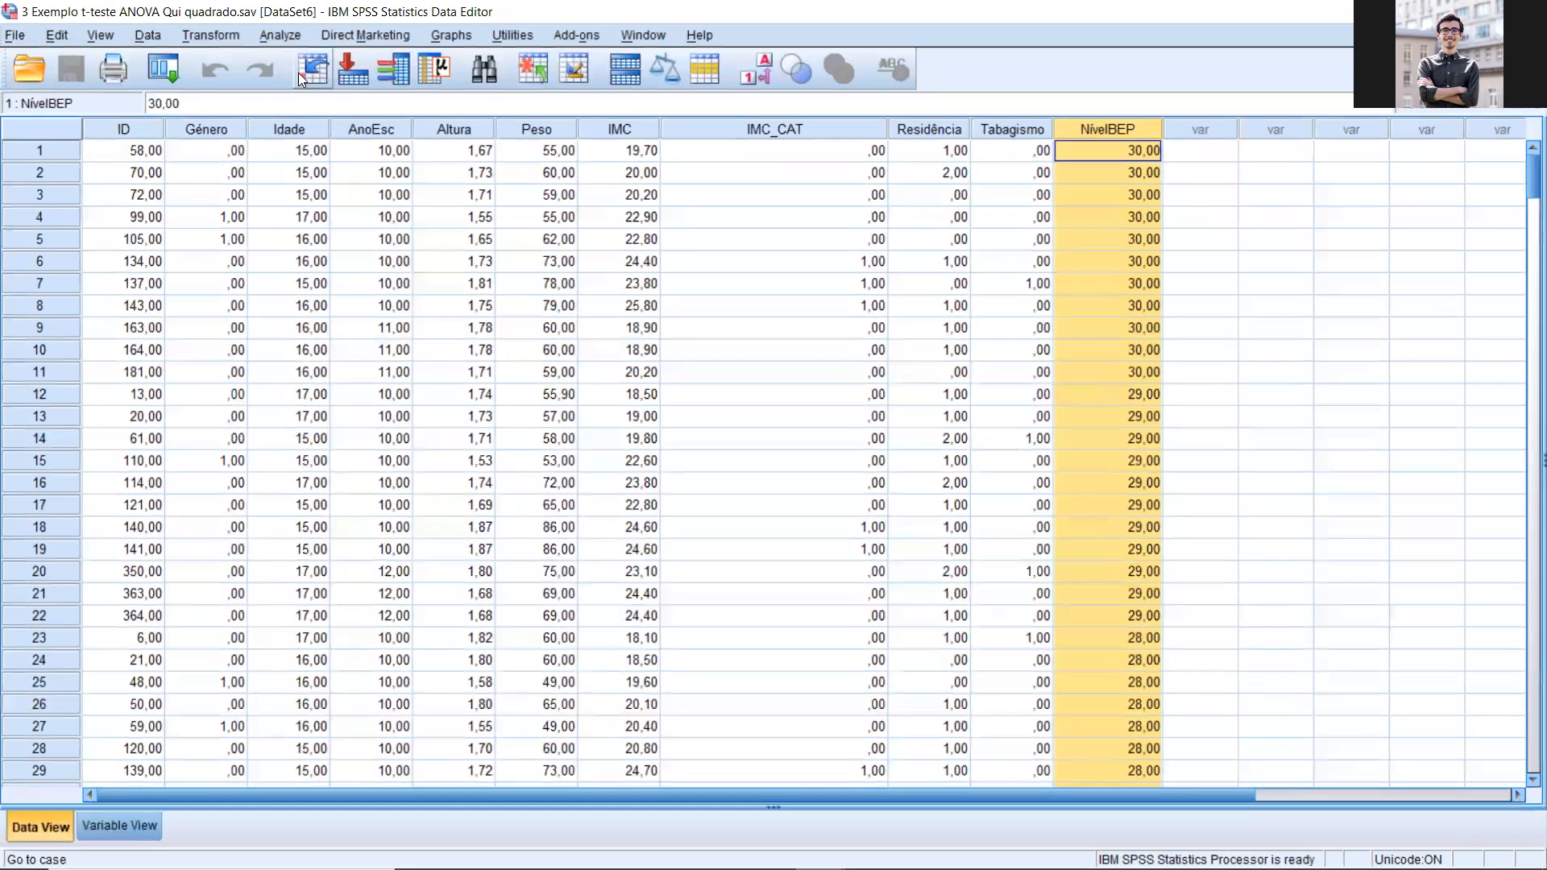
Step: Replace Fumas? with Vives na cidade, vila ou na aldeia? [Residência] as the factor in the Explore analysis of NívelBEP
{"action": "left_click", "coordinate": [565, 131]}
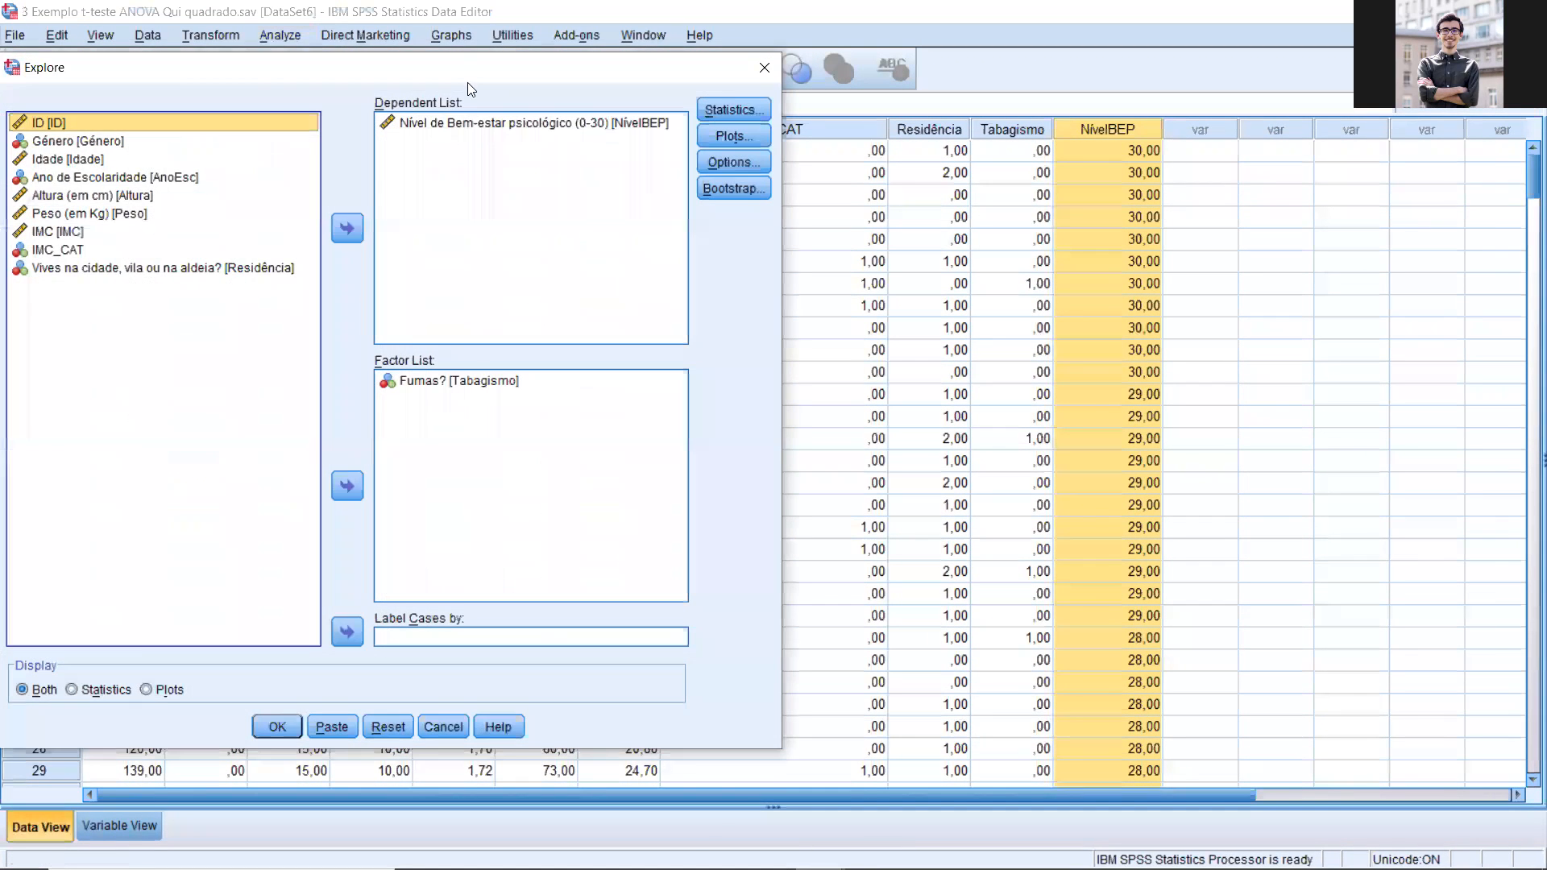
{"action": "left_click_drag", "start_coordinate": [466, 66], "coordinate": [593, 78]}
{"action": "left_click", "coordinate": [642, 387]}
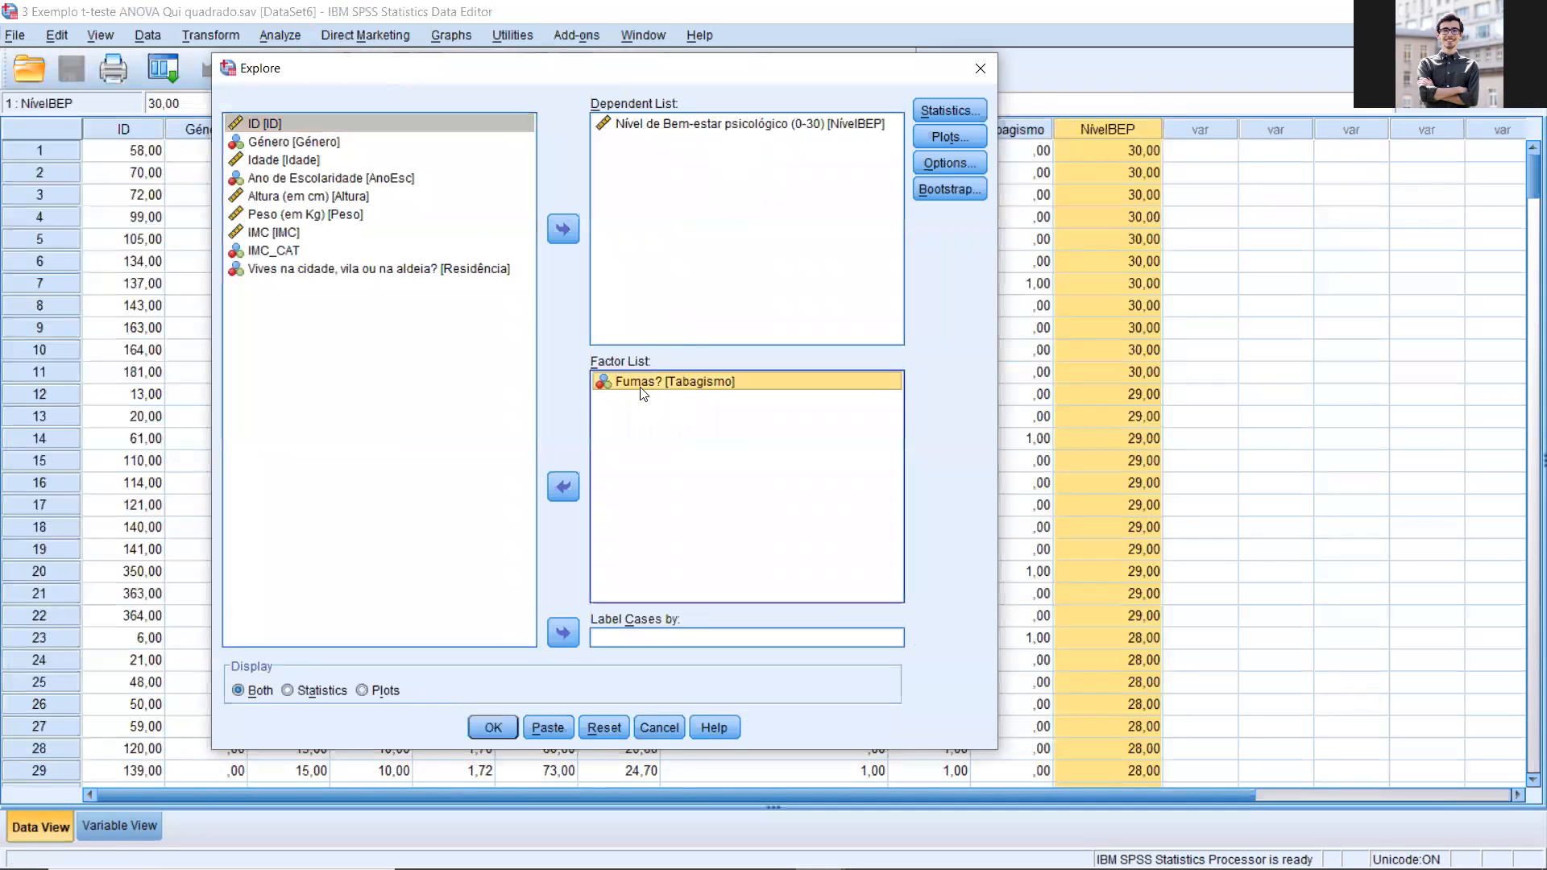
{"action": "left_click", "coordinate": [563, 487]}
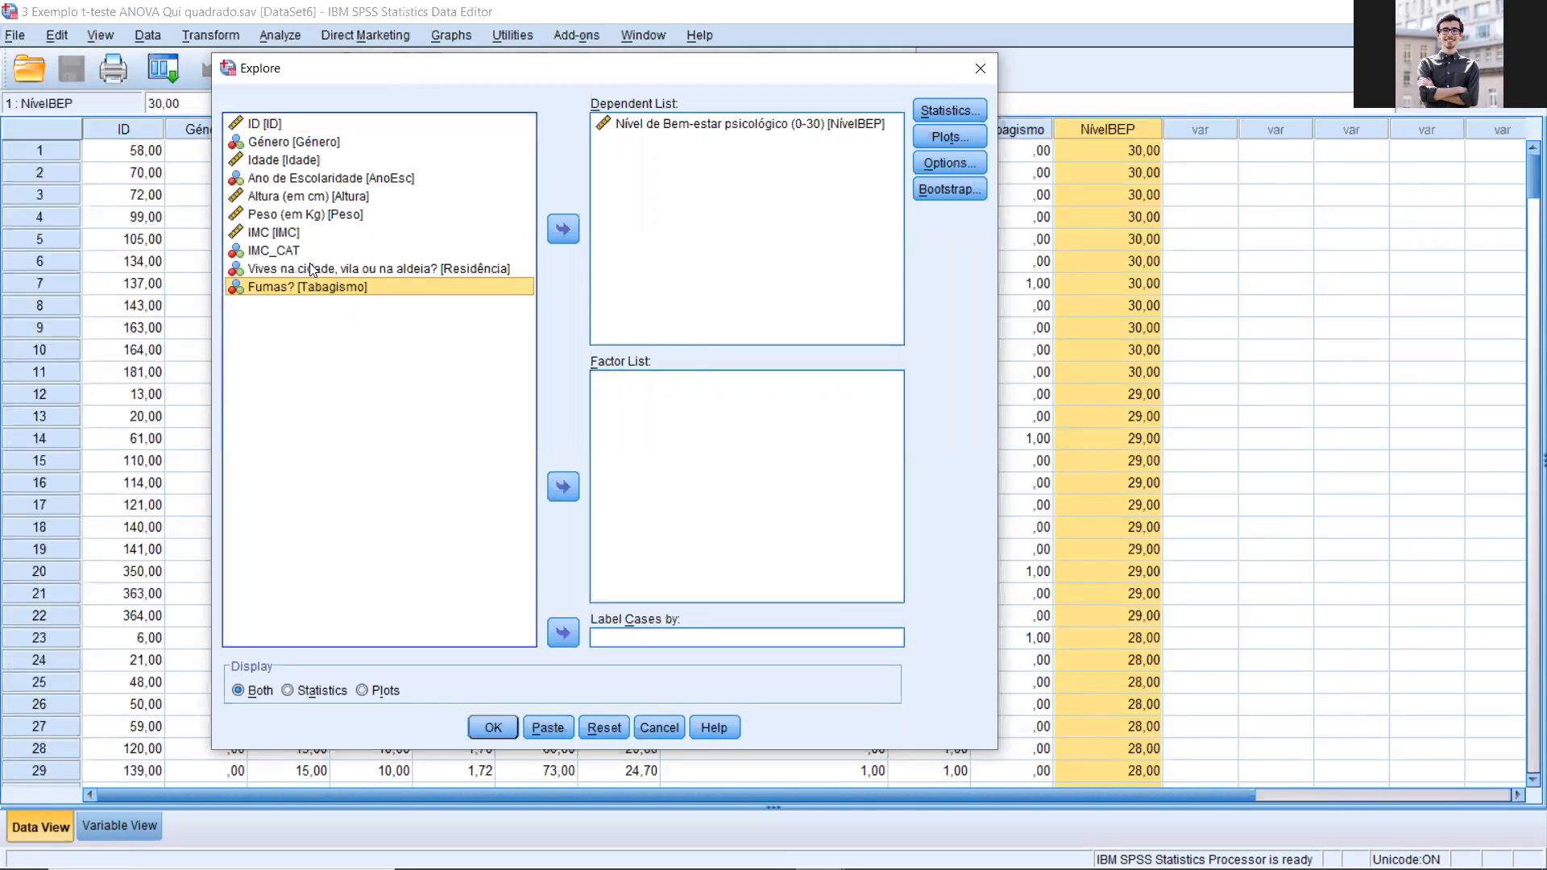
{"action": "left_click", "coordinate": [310, 266]}
{"action": "left_click", "coordinate": [563, 486]}
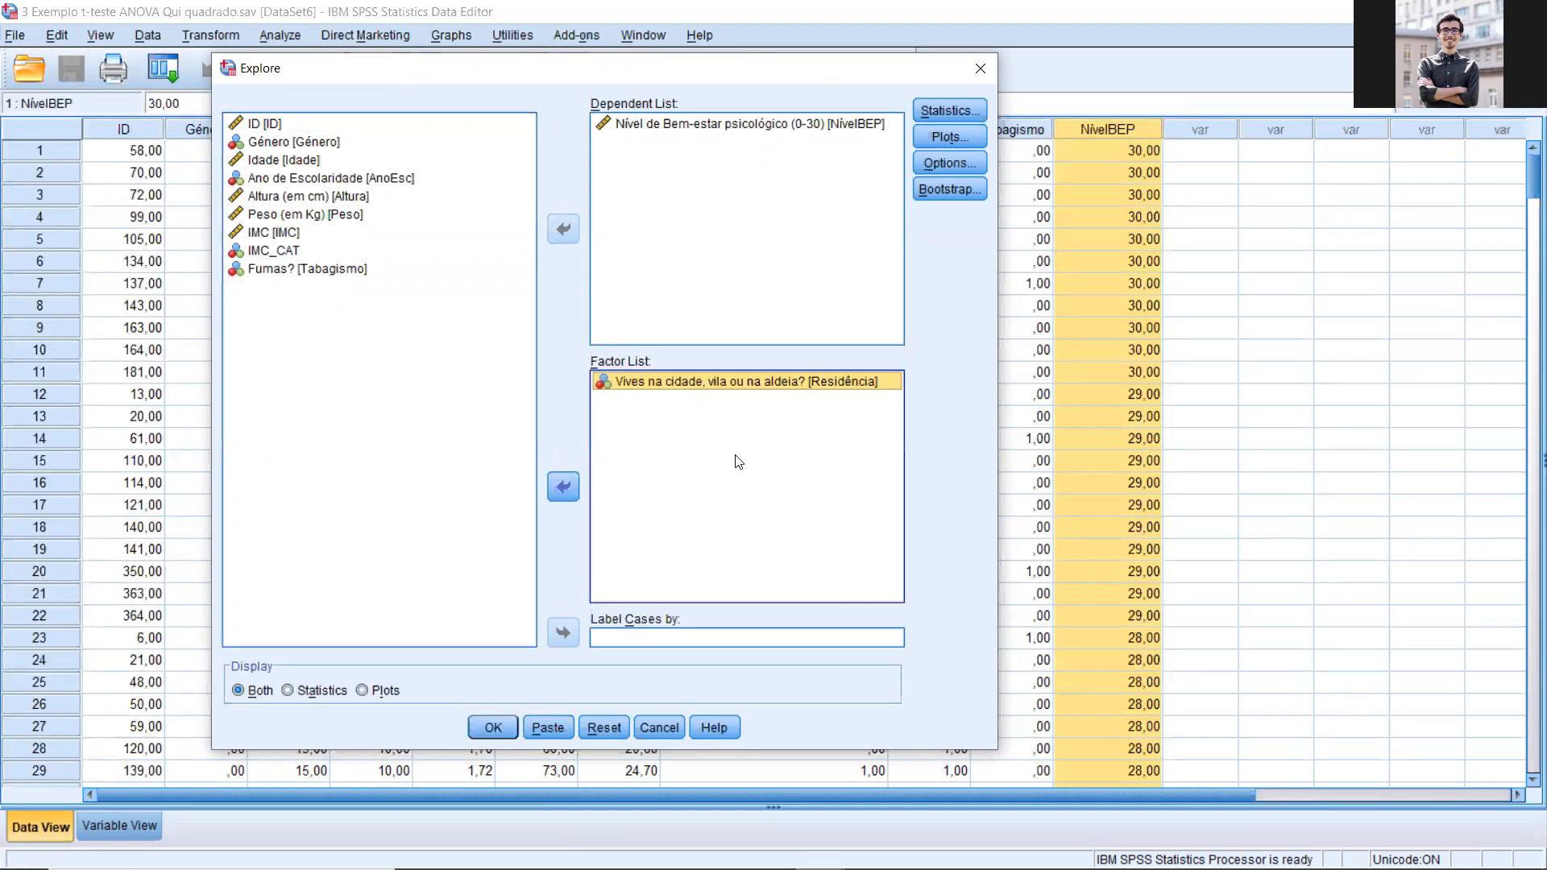
Step: Review the Explore plot options for histograms and normality plots with tests, and run the analysis
{"action": "left_click_drag", "start_coordinate": [817, 67], "coordinate": [593, 66]}
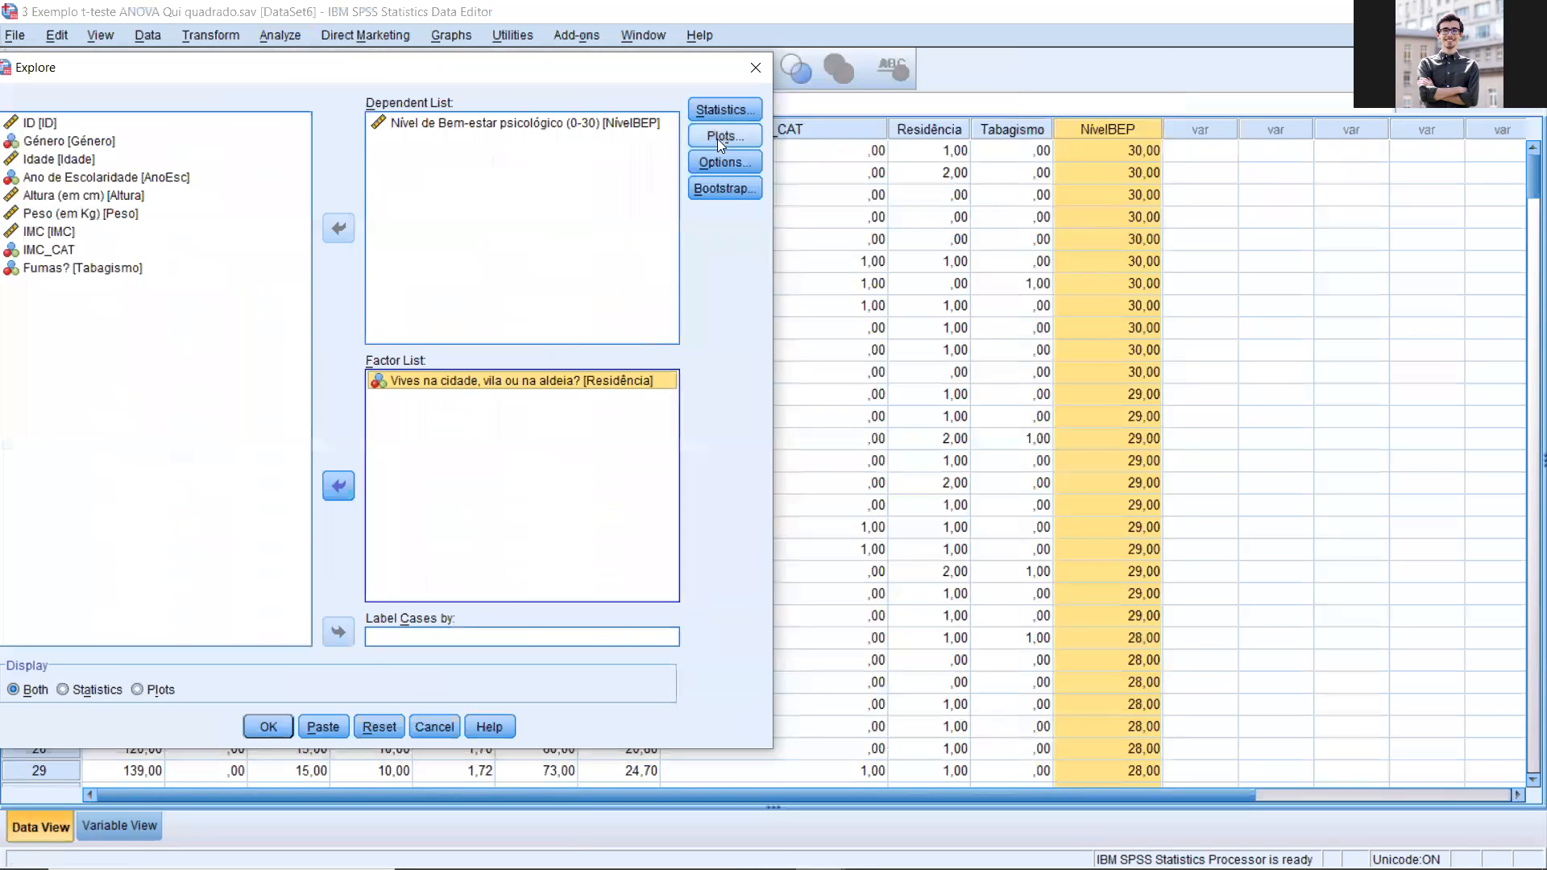
{"action": "left_click", "coordinate": [719, 138]}
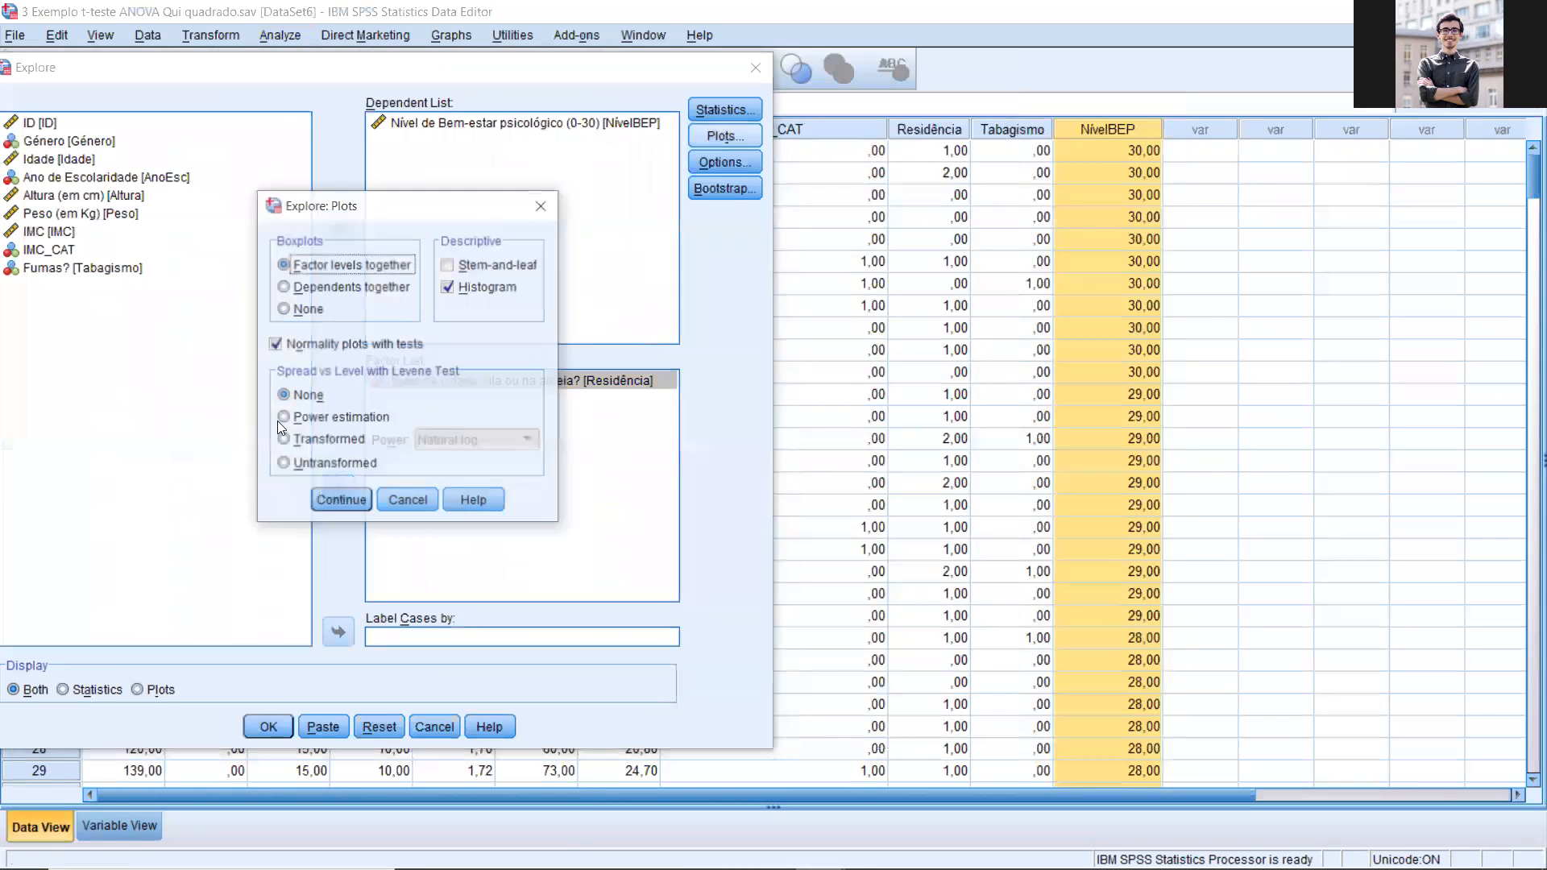
{"action": "left_click", "coordinate": [338, 500]}
{"action": "left_click", "coordinate": [270, 726]}
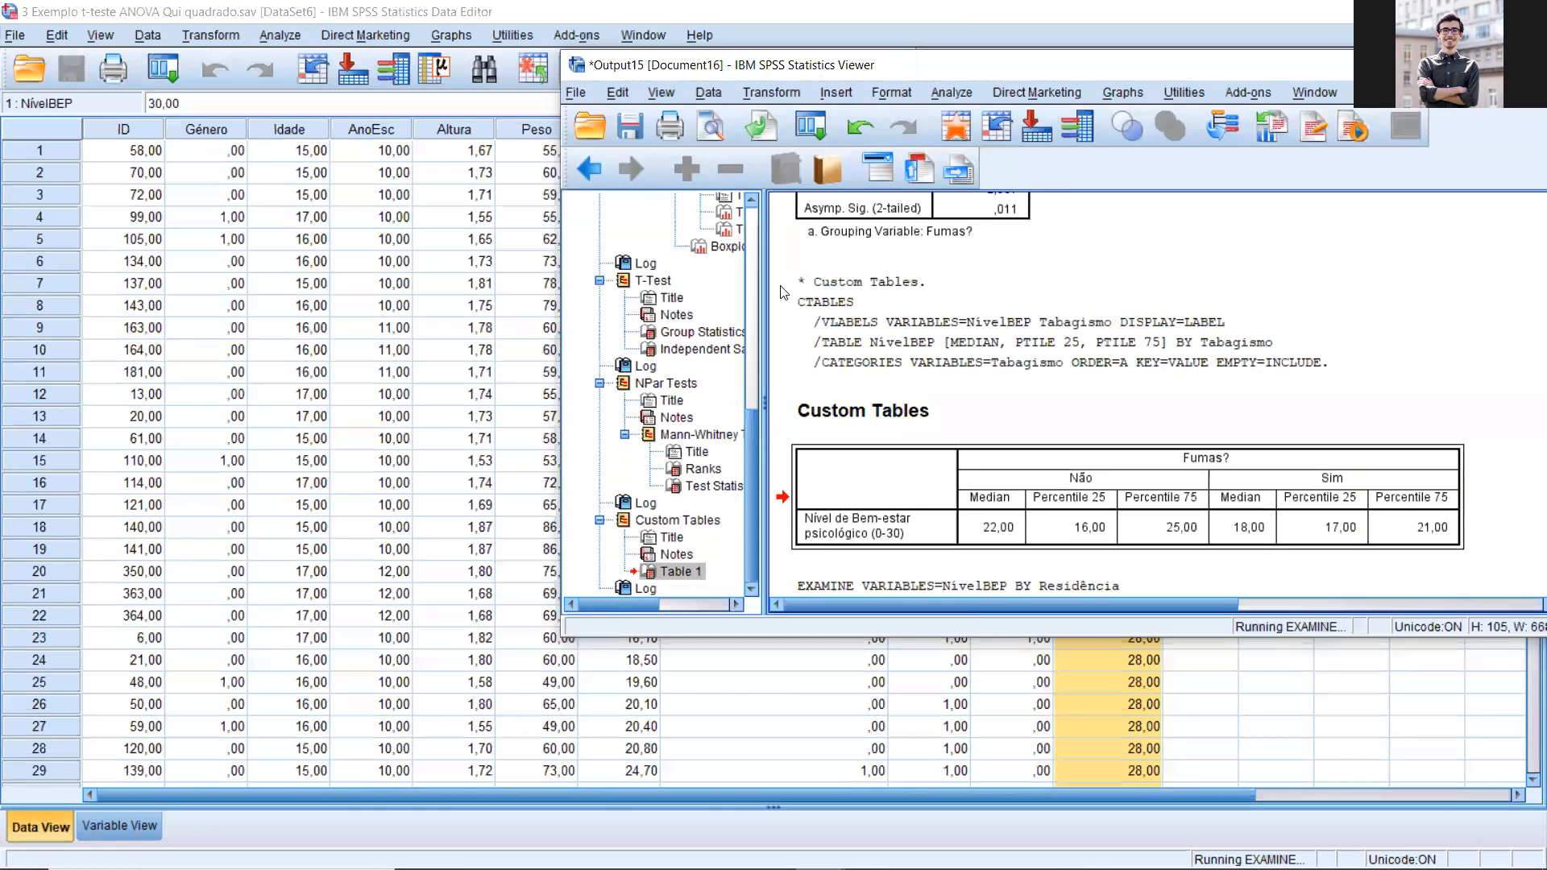
Step: Examine the Descriptives, the Tests of Normality and the histograms of psychological well-being for Aldeia, Cidade and Vila
{"action": "left_click_drag", "start_coordinate": [1150, 71], "coordinate": [824, 68]}
{"action": "scroll", "coordinate": [890, 266], "scroll_direction": "down", "scroll_amount": 5}
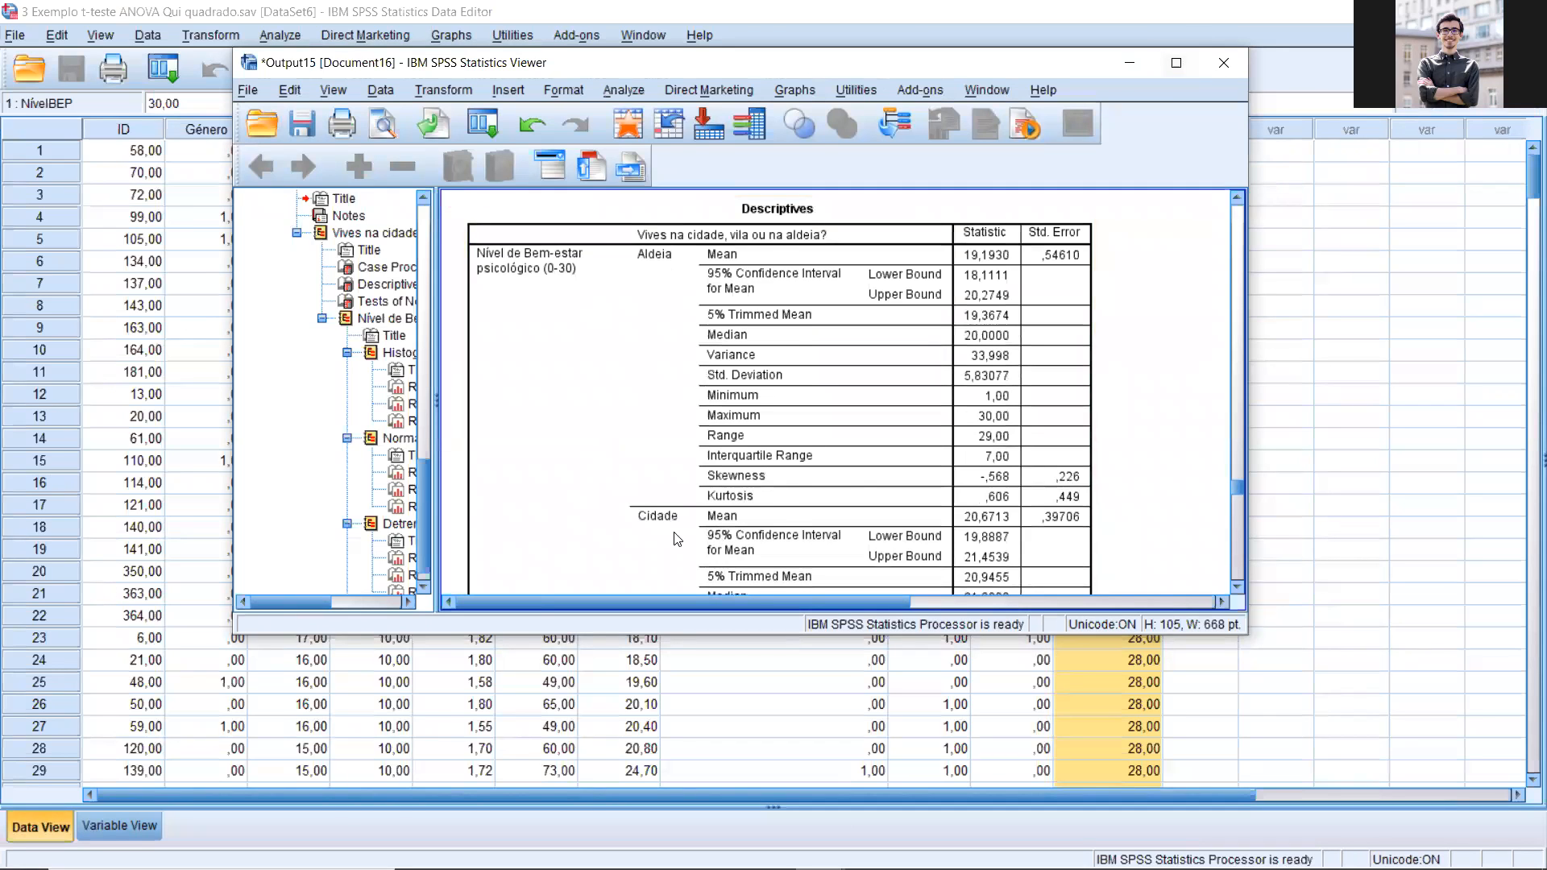
{"action": "key", "text": "super+Up"}
{"action": "scroll", "coordinate": [701, 539], "scroll_direction": "down", "scroll_amount": 5}
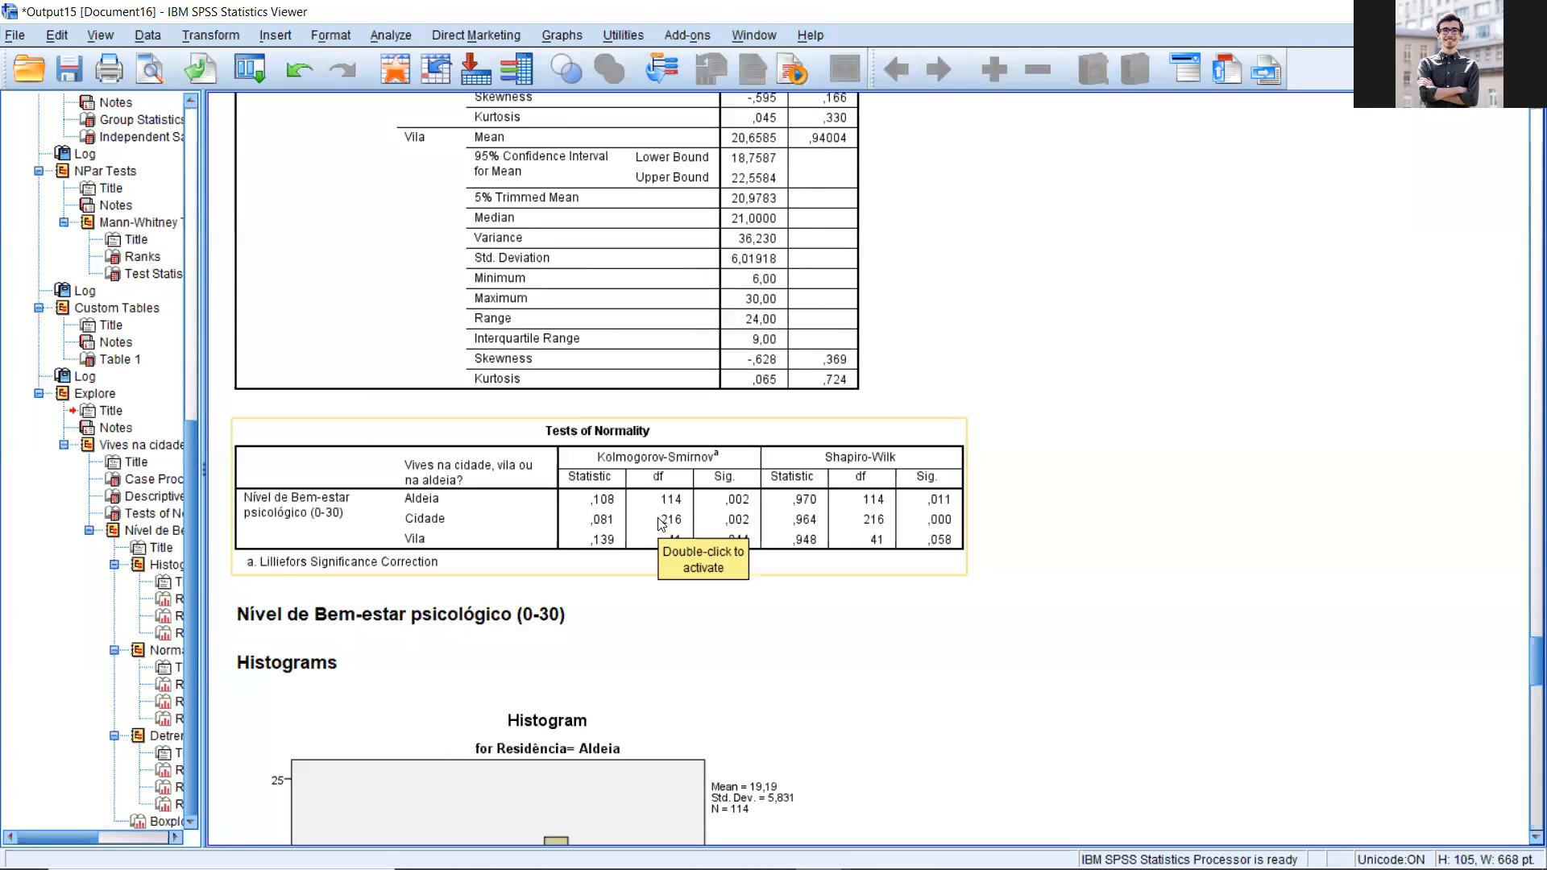
{"action": "left_click", "coordinate": [717, 538]}
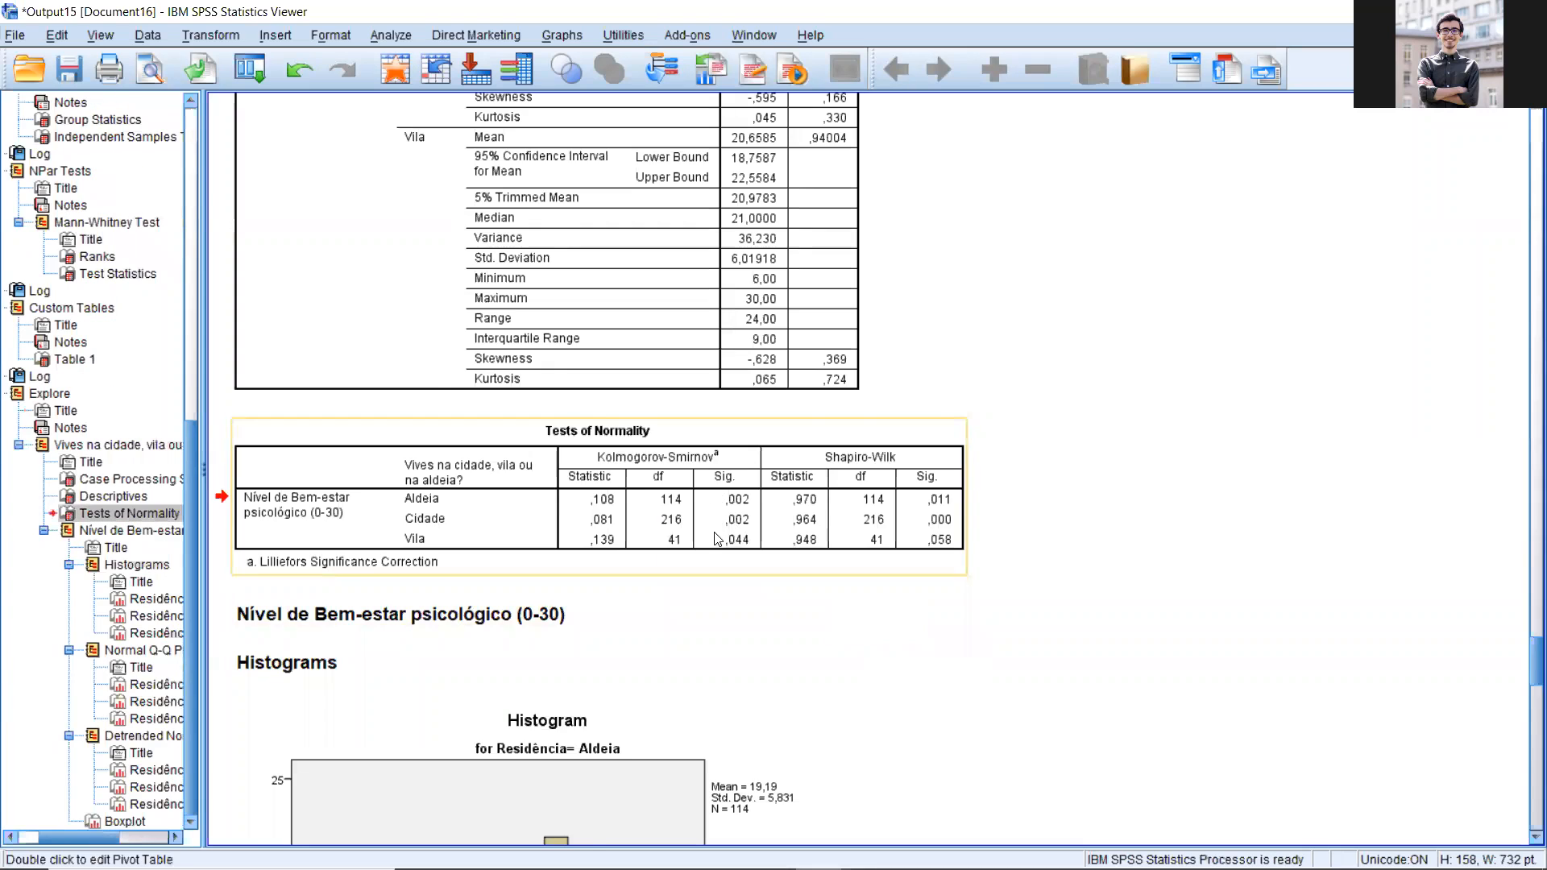
{"action": "scroll", "coordinate": [717, 538], "scroll_direction": "down", "scroll_amount": 6}
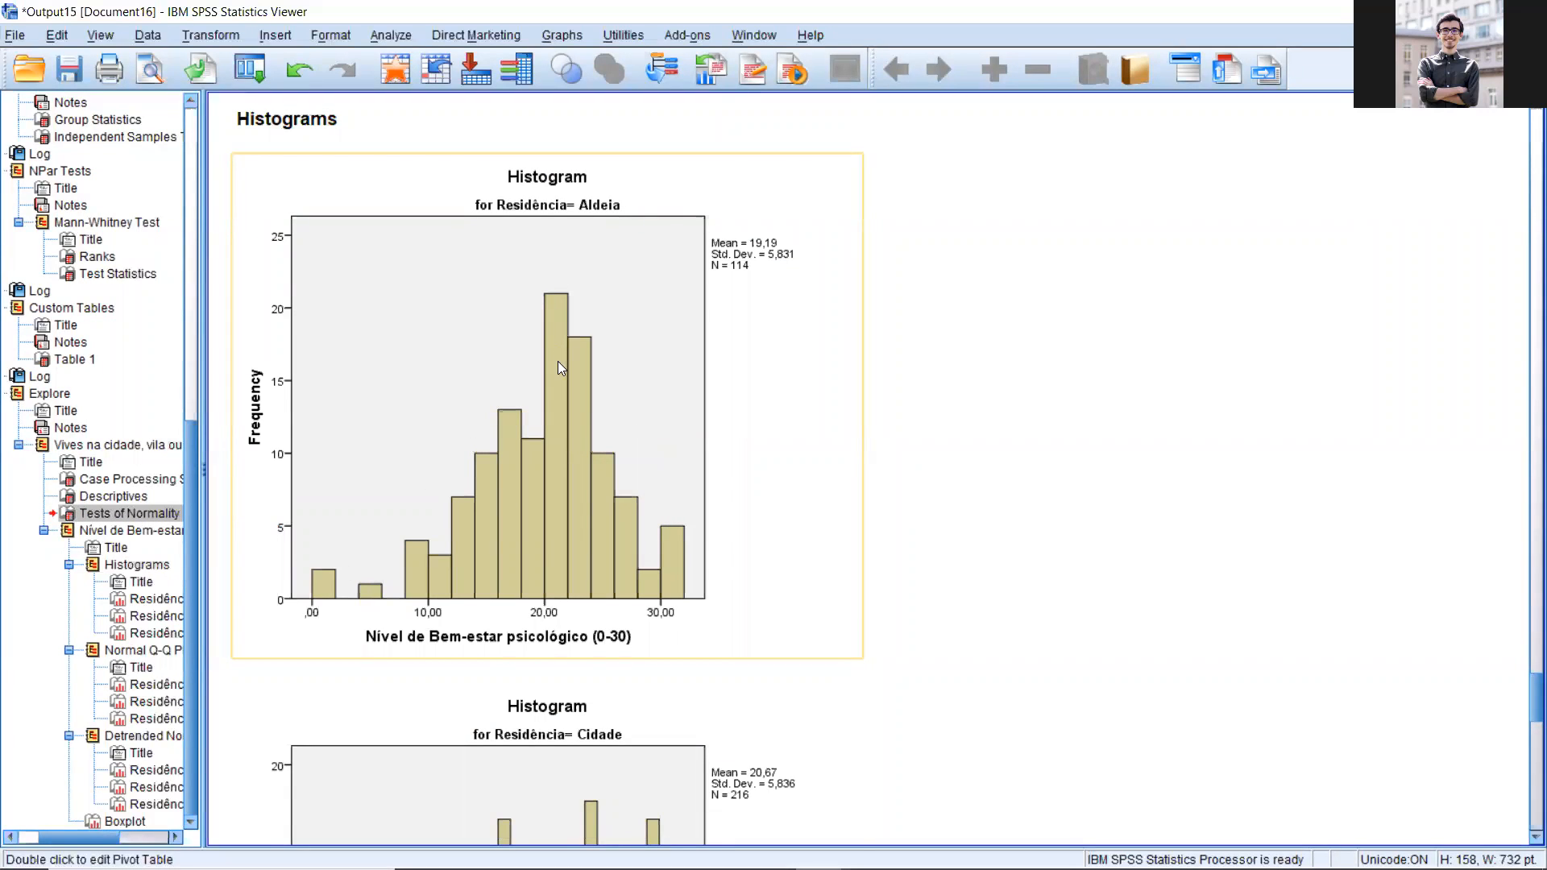
{"action": "scroll", "coordinate": [815, 586], "scroll_direction": "down", "scroll_amount": 5}
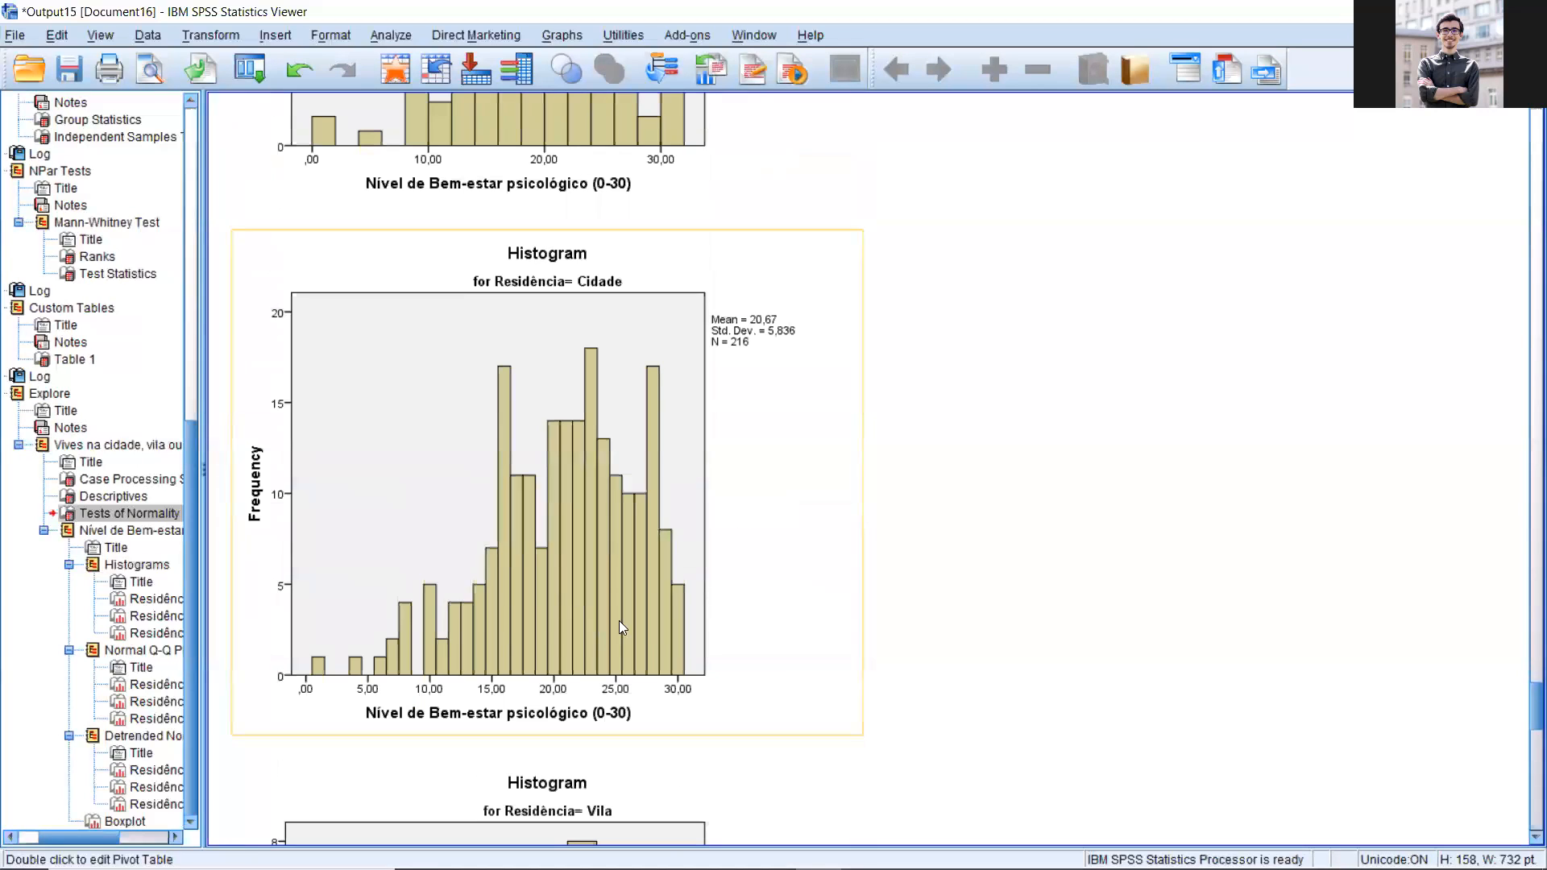
{"action": "scroll", "coordinate": [689, 624], "scroll_direction": "down", "scroll_amount": 8}
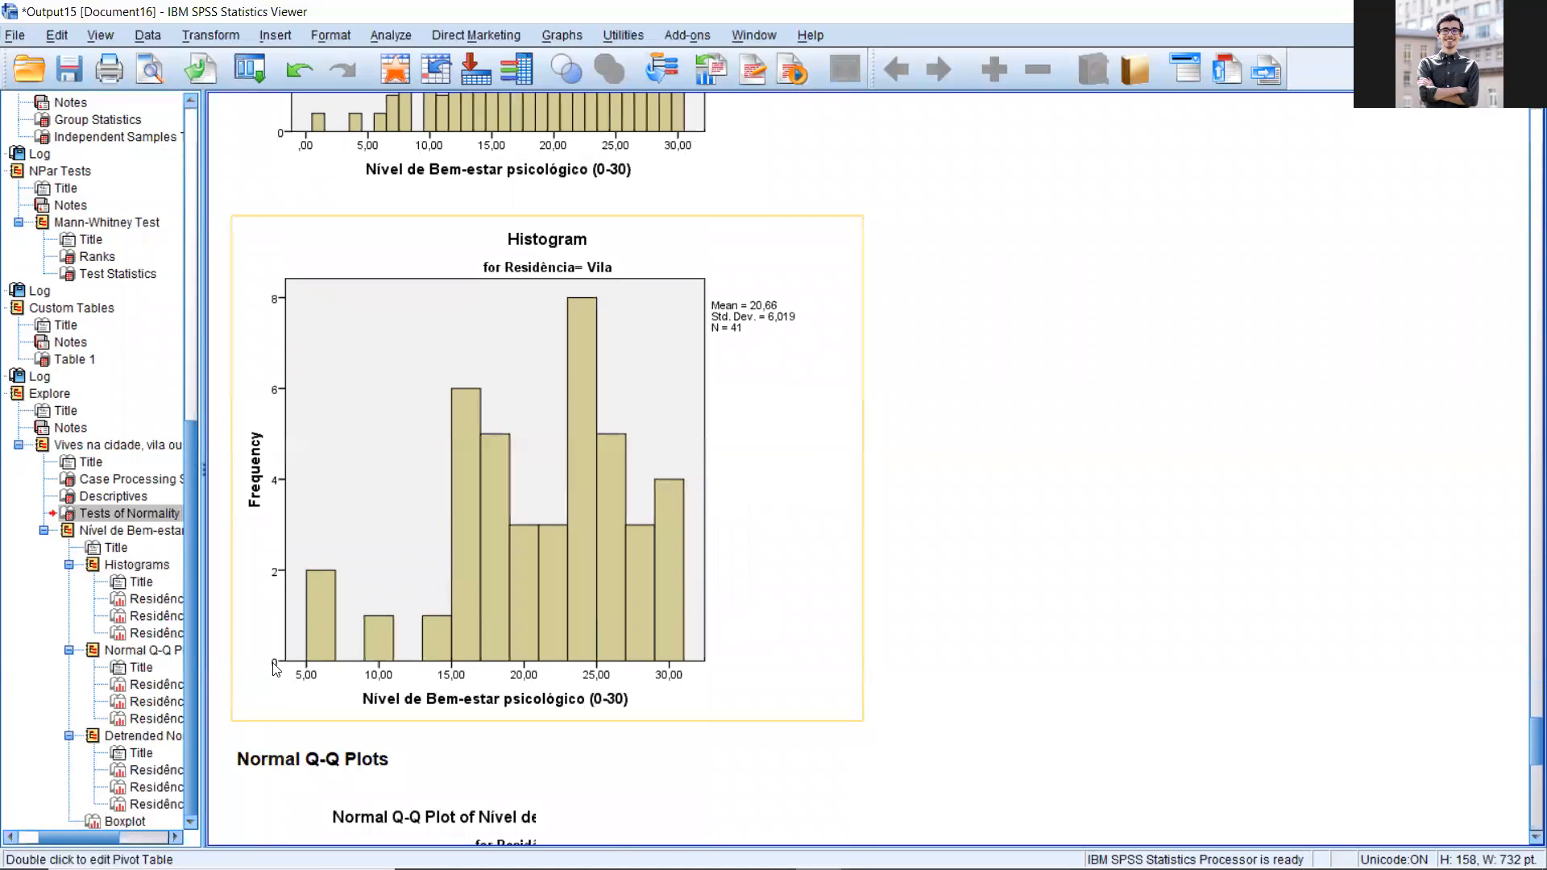
{"action": "scroll", "coordinate": [934, 576], "scroll_direction": "down", "scroll_amount": 2}
{"action": "scroll", "coordinate": [878, 510], "scroll_direction": "up", "scroll_amount": 17}
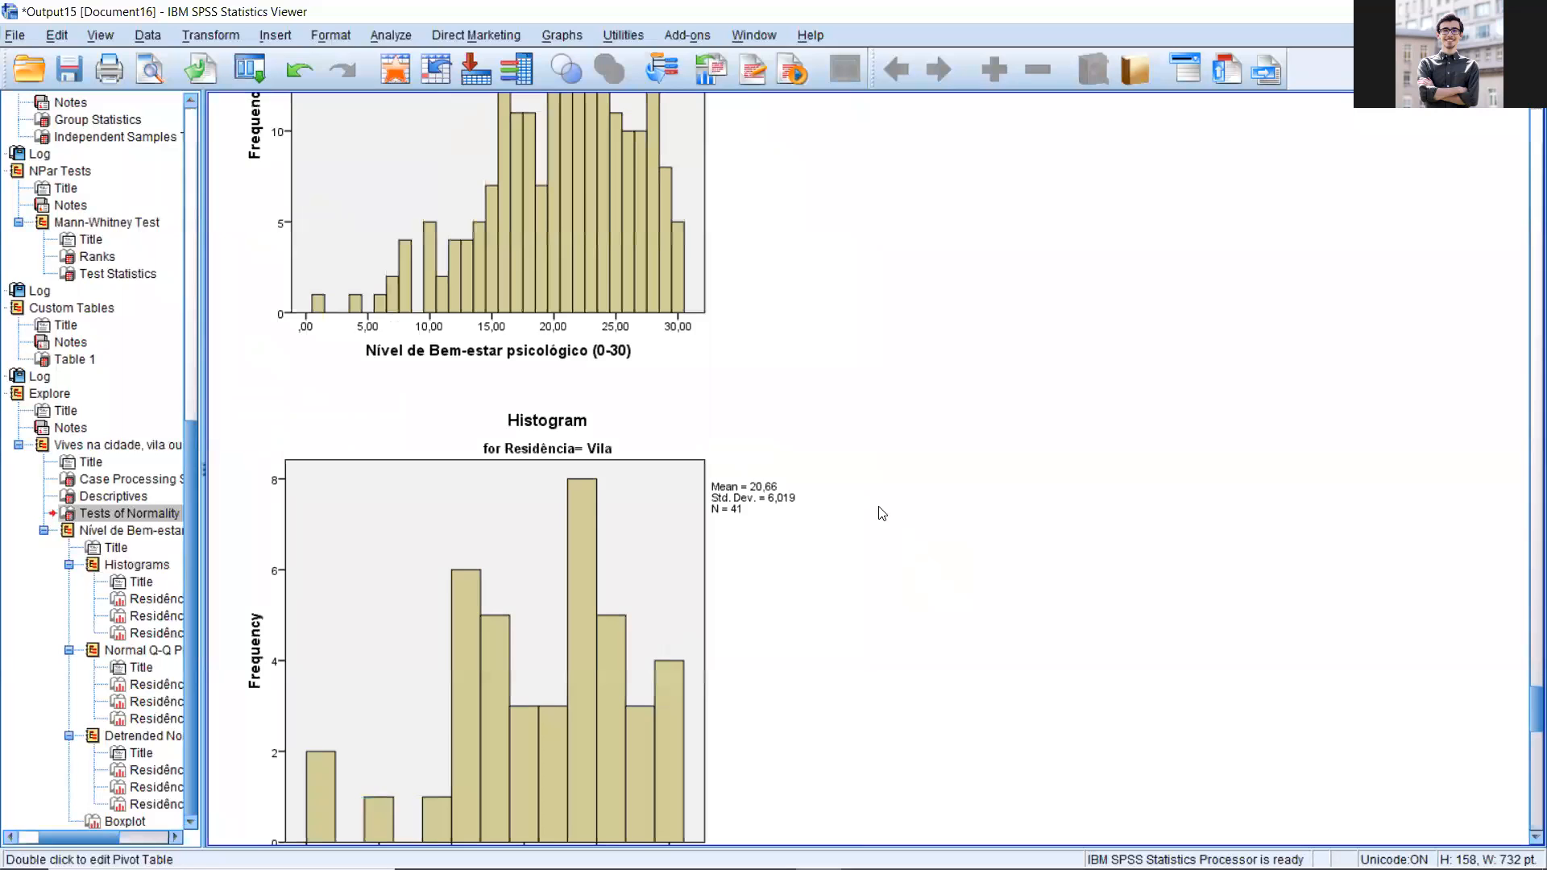
{"action": "scroll", "coordinate": [876, 499], "scroll_direction": "up", "scroll_amount": 2}
{"action": "scroll", "coordinate": [860, 491], "scroll_direction": "down", "scroll_amount": 20}
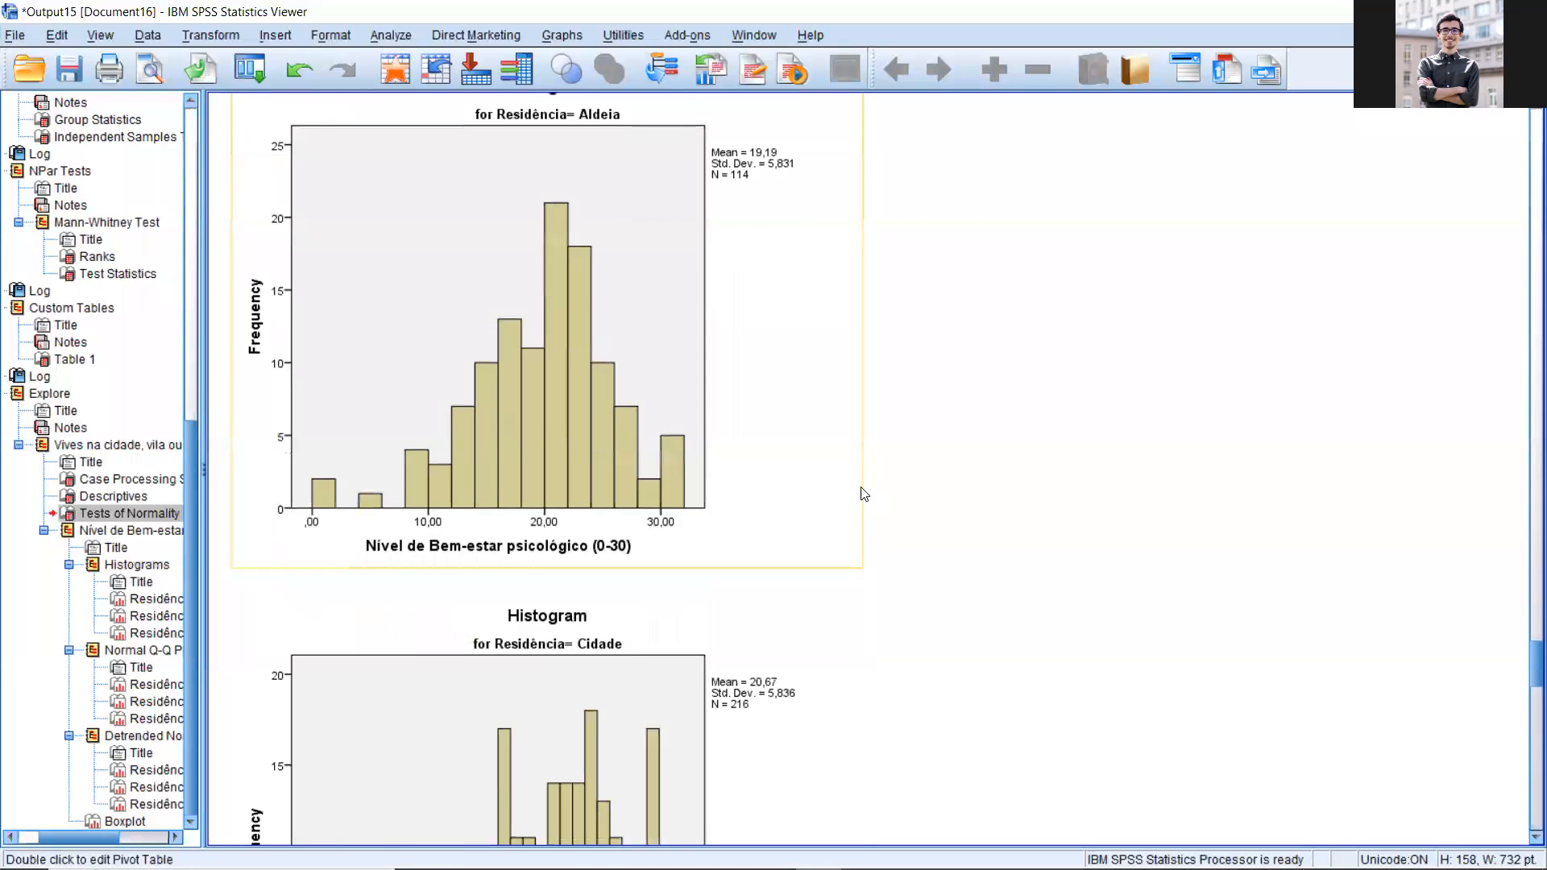
Step: Start a custom table and replace Fumas? in the columns with the variable Vives na cidade, vila ou na aldeia?
{"action": "left_click", "coordinate": [390, 34]}
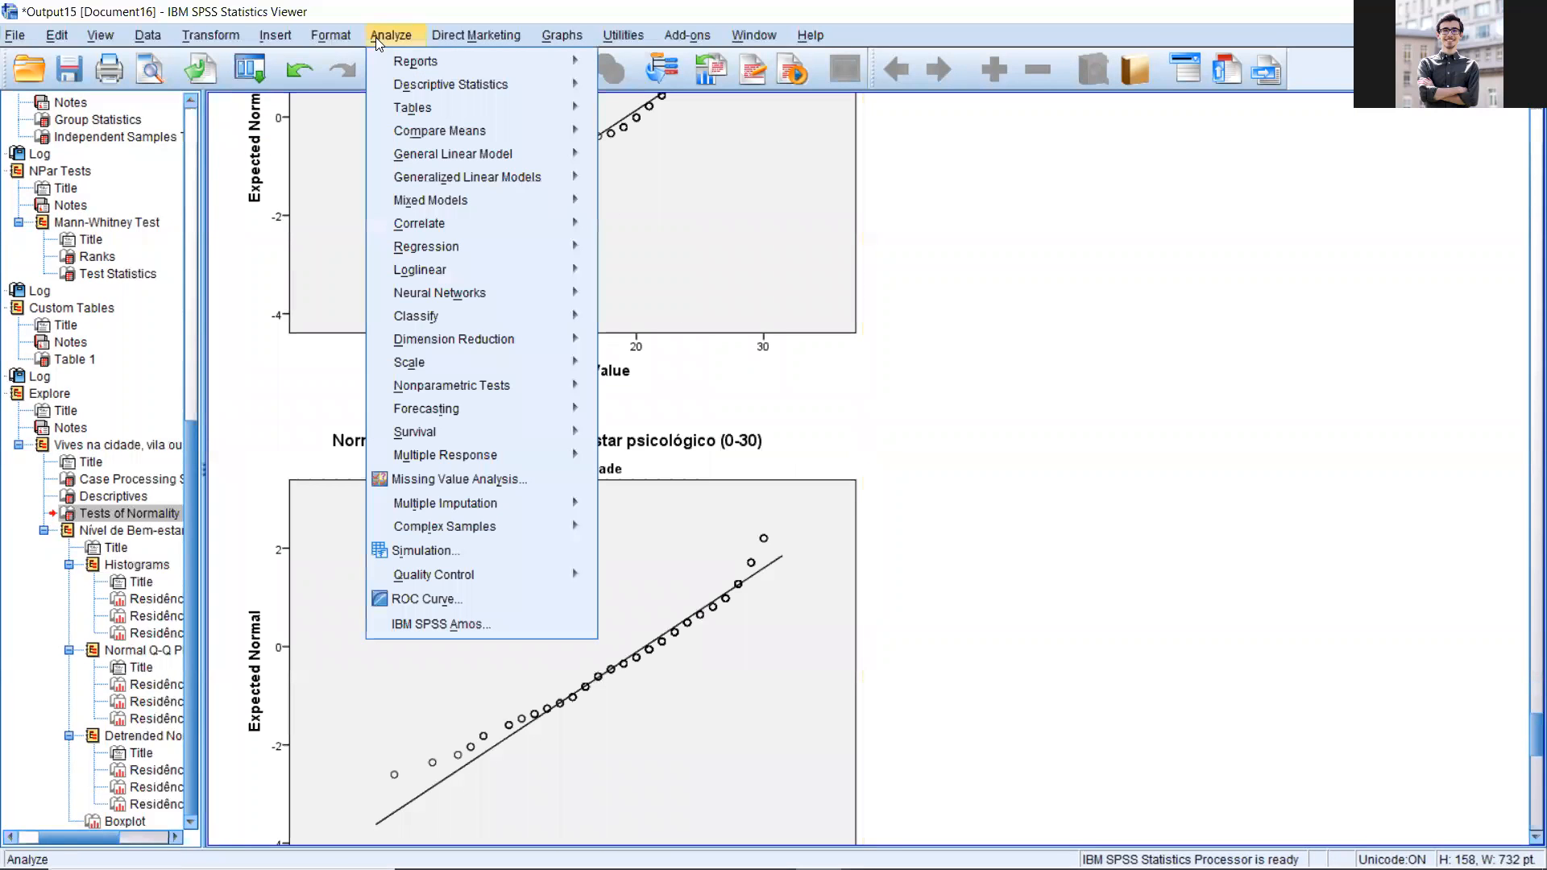
{"action": "mouse_move", "coordinate": [425, 109]}
{"action": "left_click", "coordinate": [617, 110]}
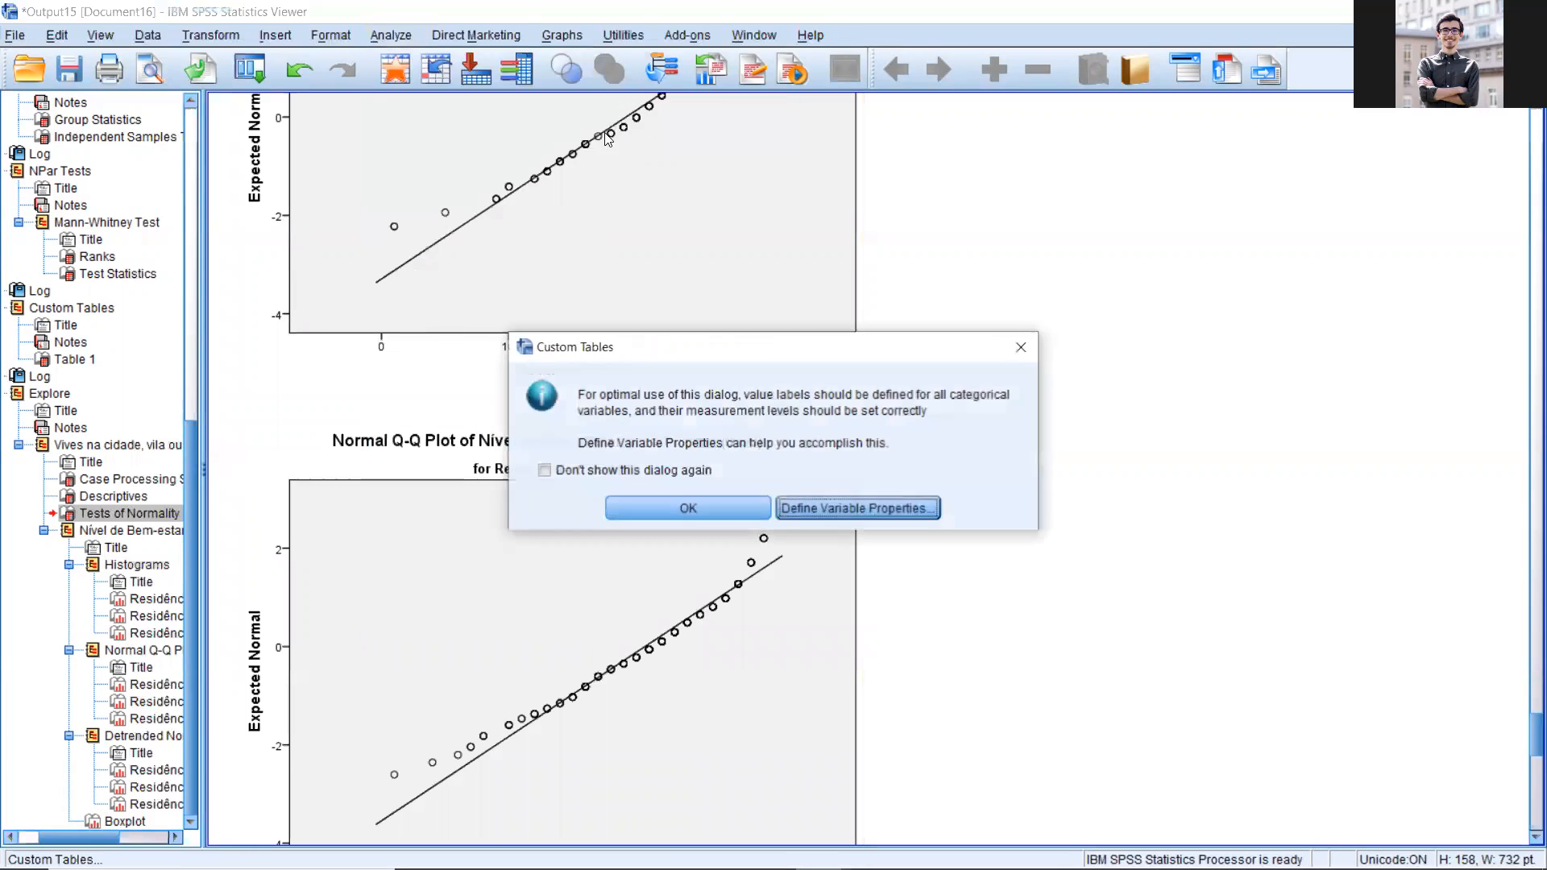
{"action": "left_click", "coordinate": [656, 512]}
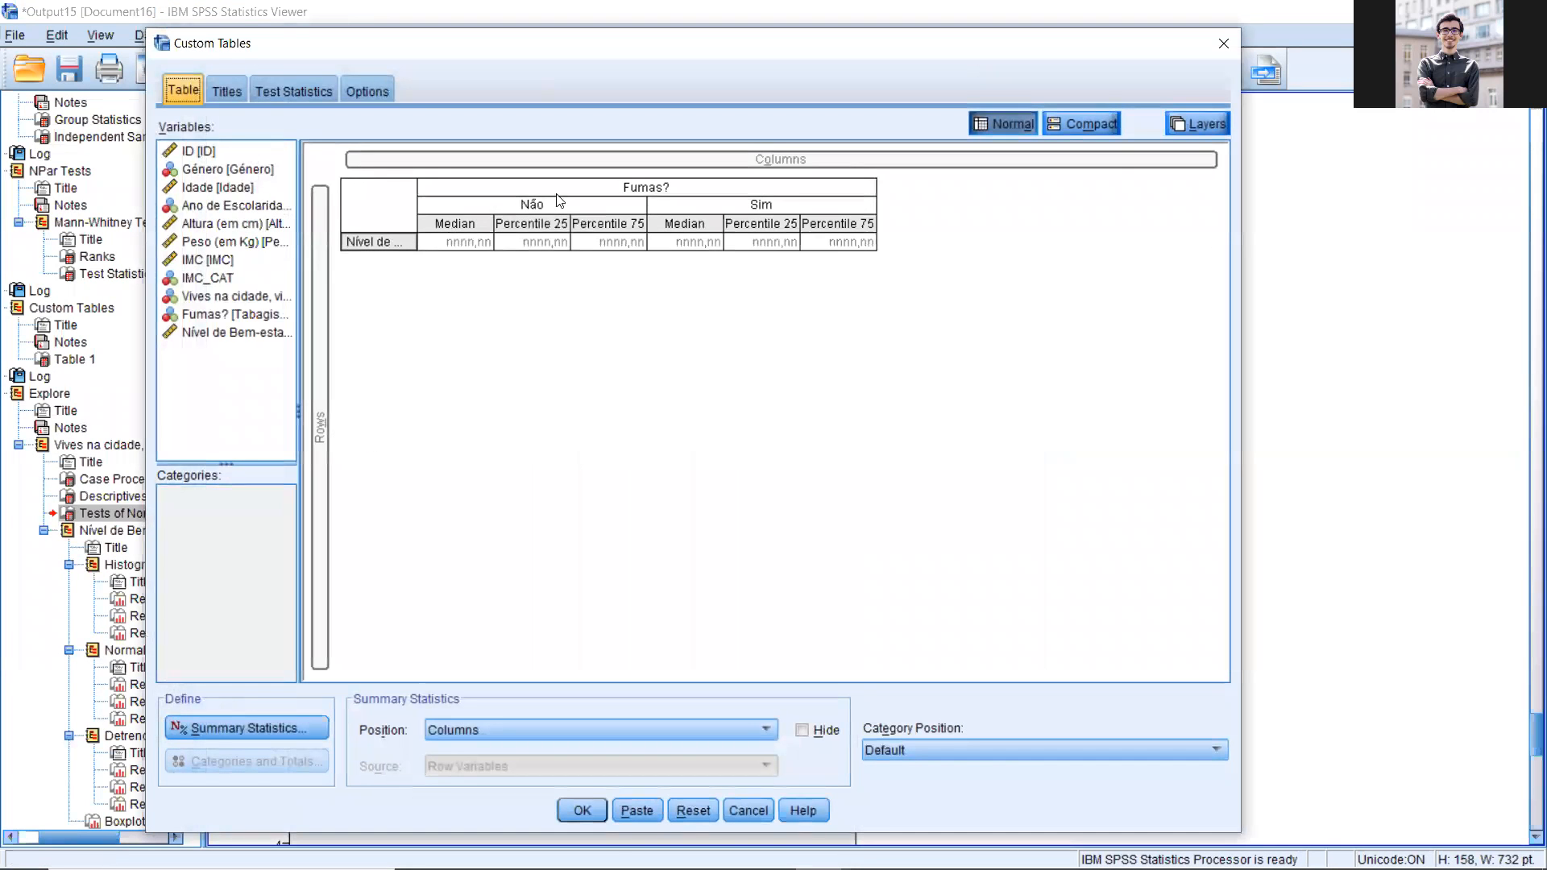
{"action": "left_click_drag", "start_coordinate": [656, 190], "coordinate": [164, 235]}
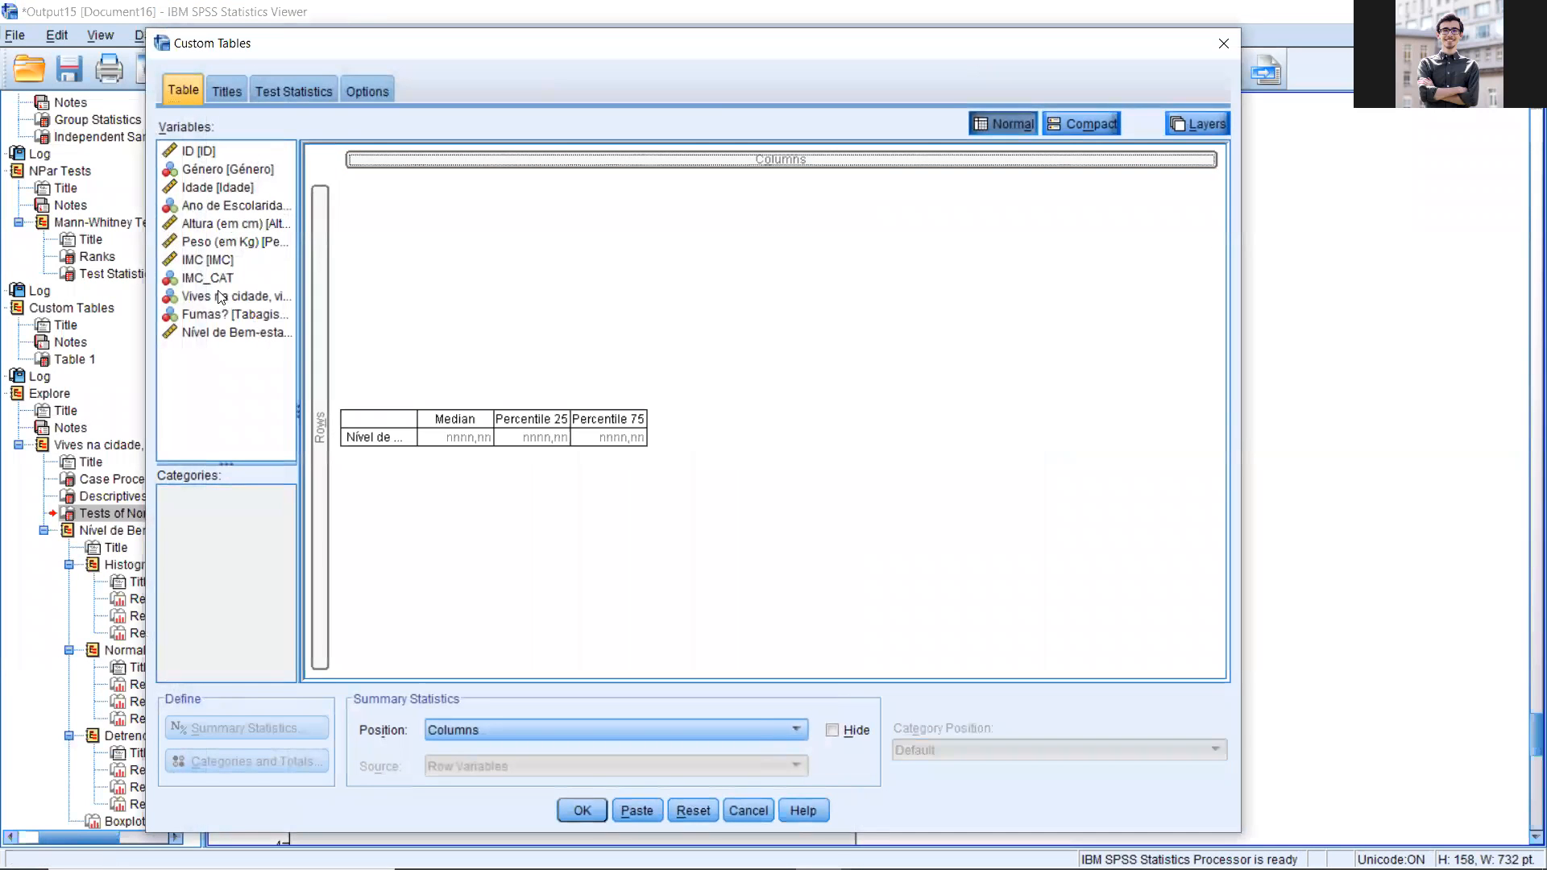
{"action": "left_click_drag", "start_coordinate": [206, 295], "coordinate": [590, 189]}
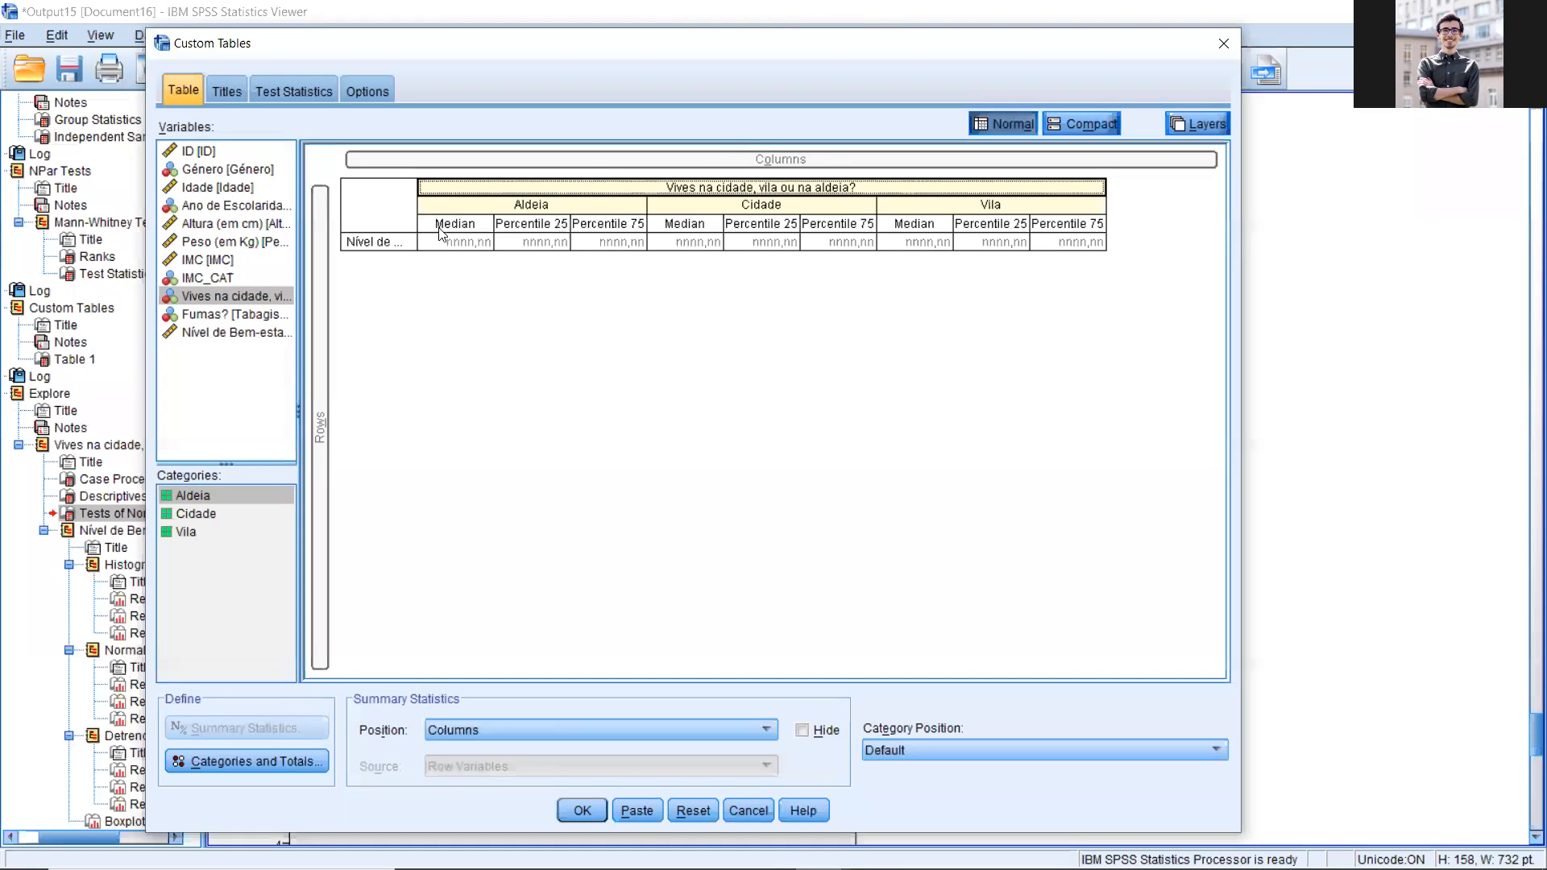
Step: Replace the median and percentiles with Mean in the summary statistics of Nível de Bem-estar psicológico
{"action": "left_click", "coordinate": [386, 241]}
{"action": "left_click", "coordinate": [246, 728]}
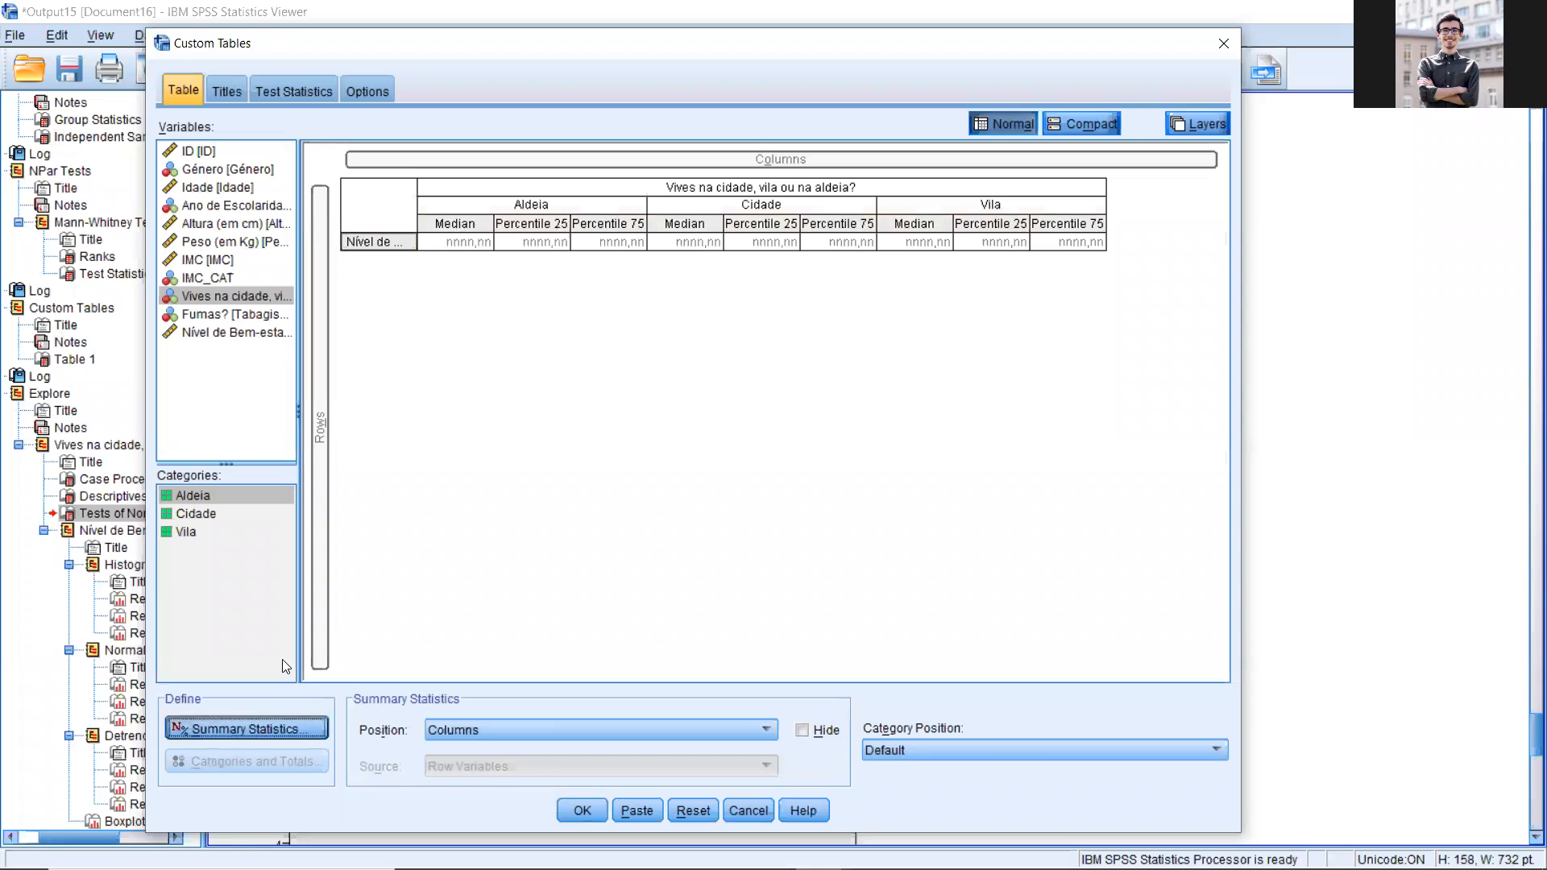
{"action": "left_click", "coordinate": [556, 425]}
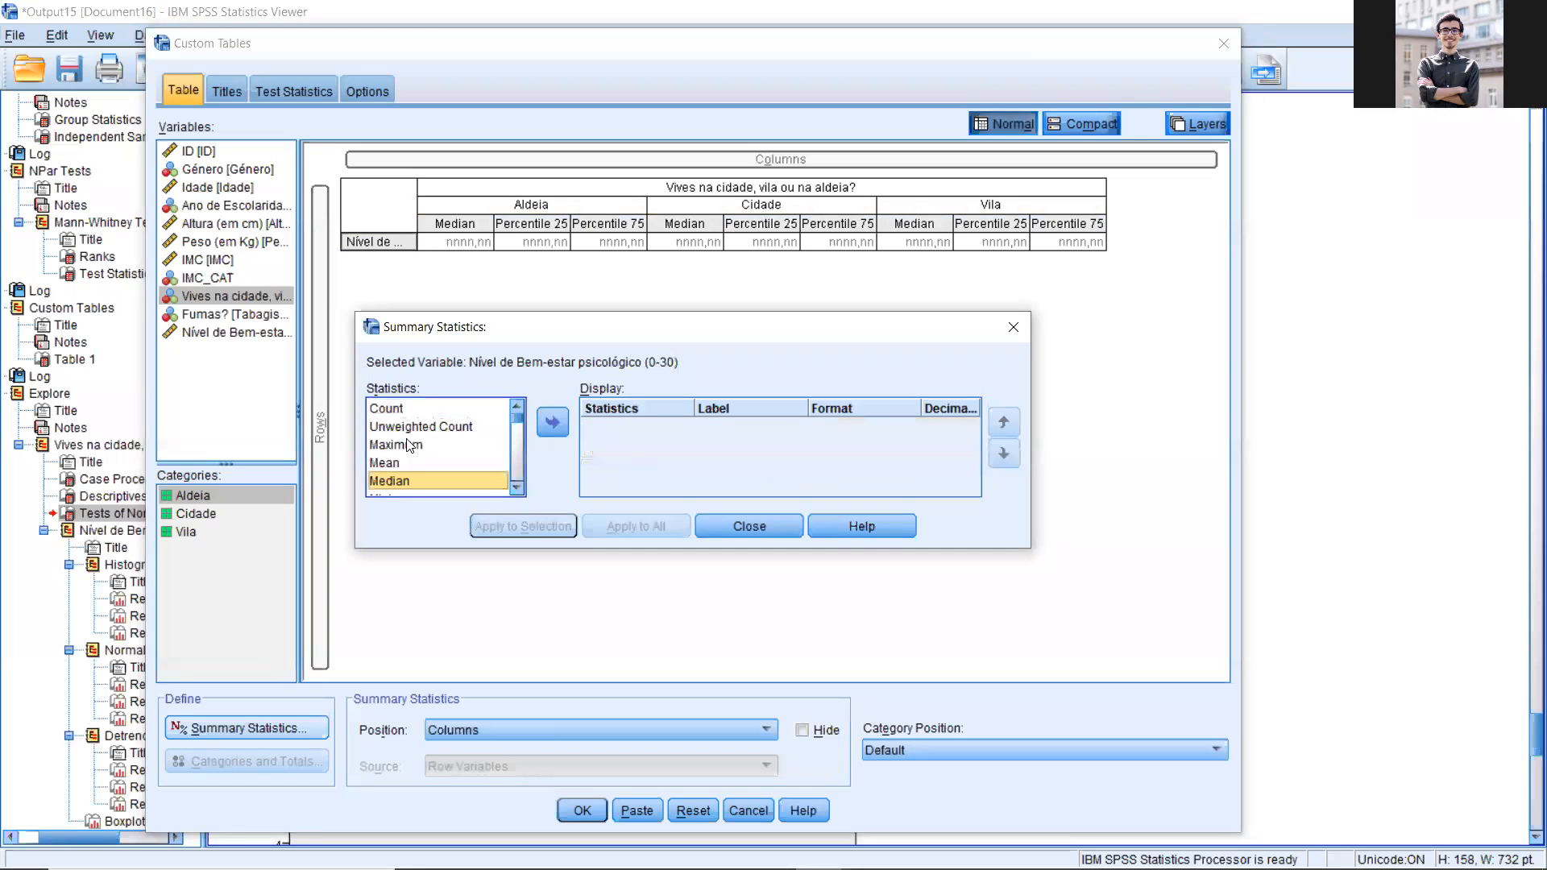
{"action": "left_click", "coordinate": [403, 462]}
{"action": "left_click", "coordinate": [552, 421]}
Step: Add Std. Deviation after Mean in the summary statistics and apply them to the selected variable
{"action": "left_click", "coordinate": [409, 463]}
{"action": "key", "text": "s"}
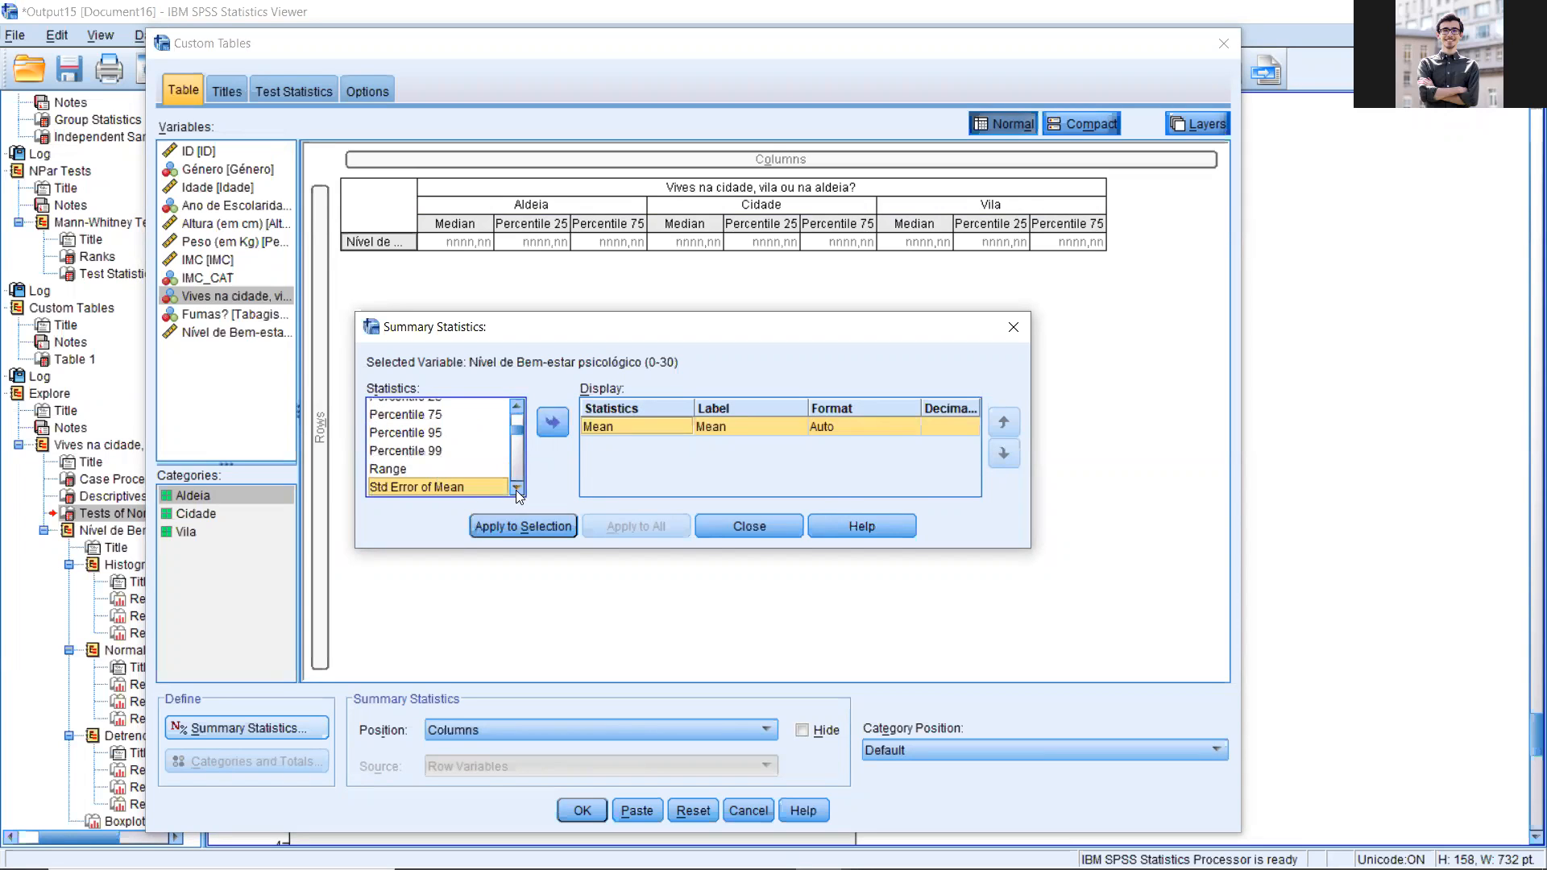
{"action": "left_click", "coordinate": [516, 490]}
{"action": "left_click", "coordinate": [513, 485]}
{"action": "left_click", "coordinate": [402, 481]}
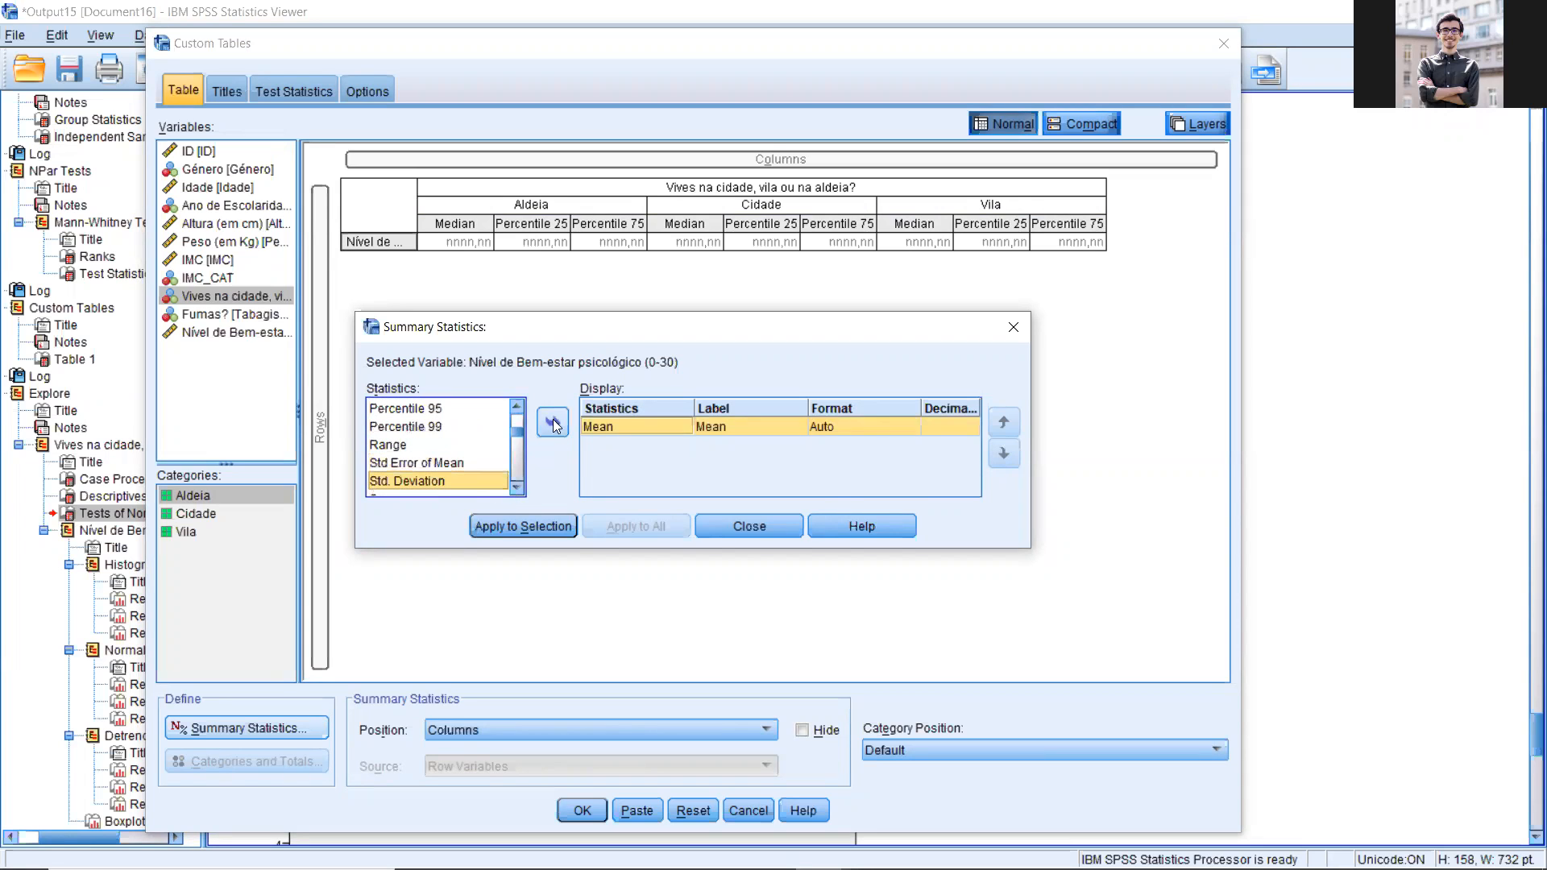
{"action": "left_click", "coordinate": [553, 421]}
{"action": "left_click", "coordinate": [522, 526]}
Step: Generate the custom table and compare the well-being means and standard deviations of Aldeia, Cidade and Vila
{"action": "left_click", "coordinate": [582, 811]}
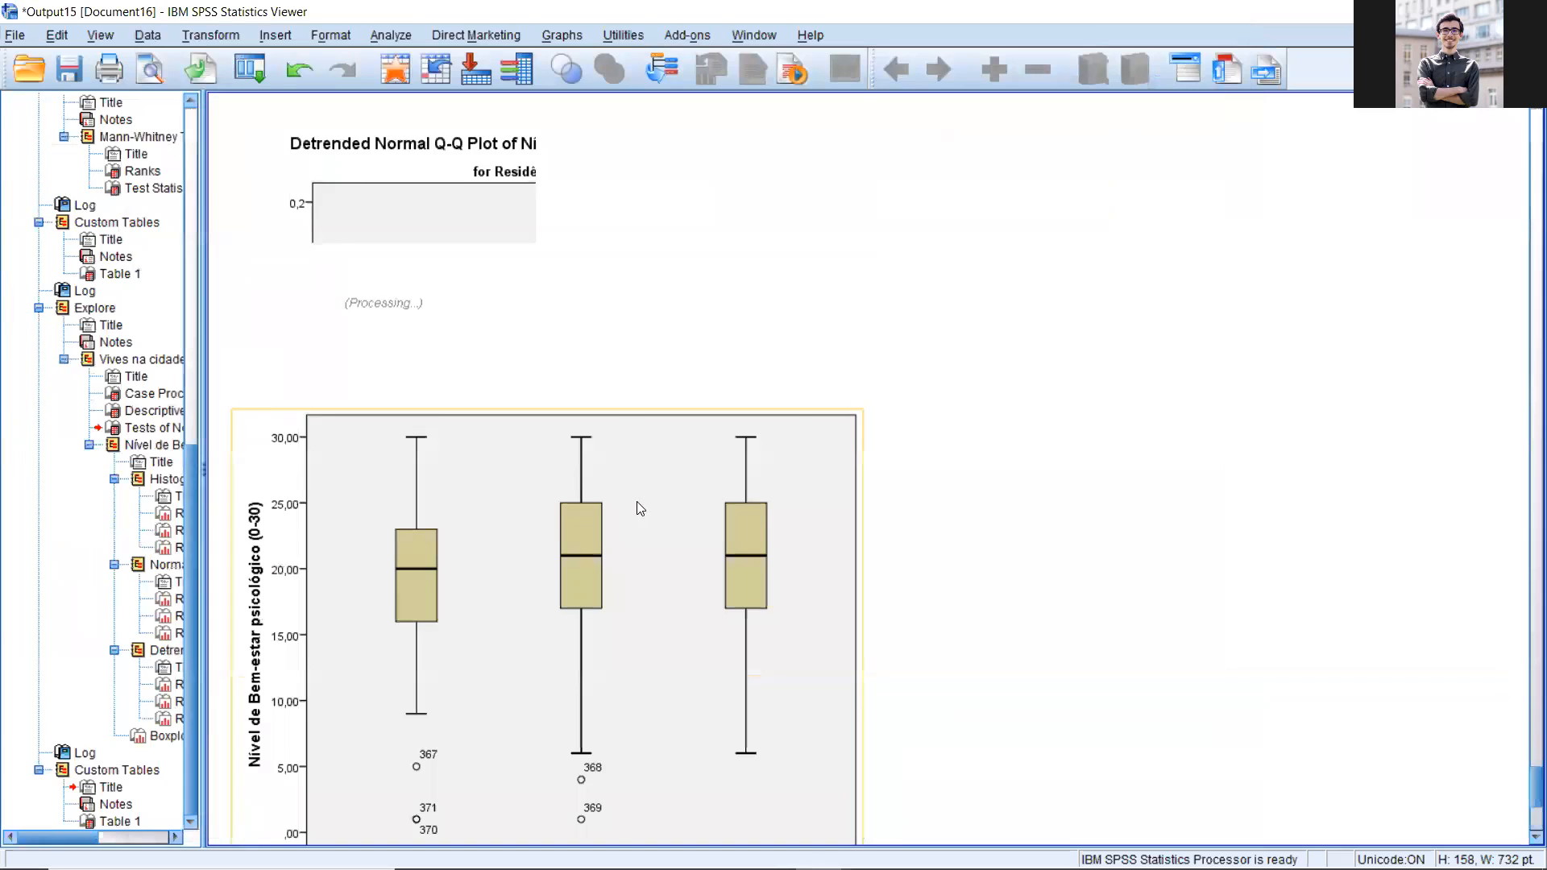
{"action": "left_click_drag", "start_coordinate": [595, 749], "coordinate": [793, 697]}
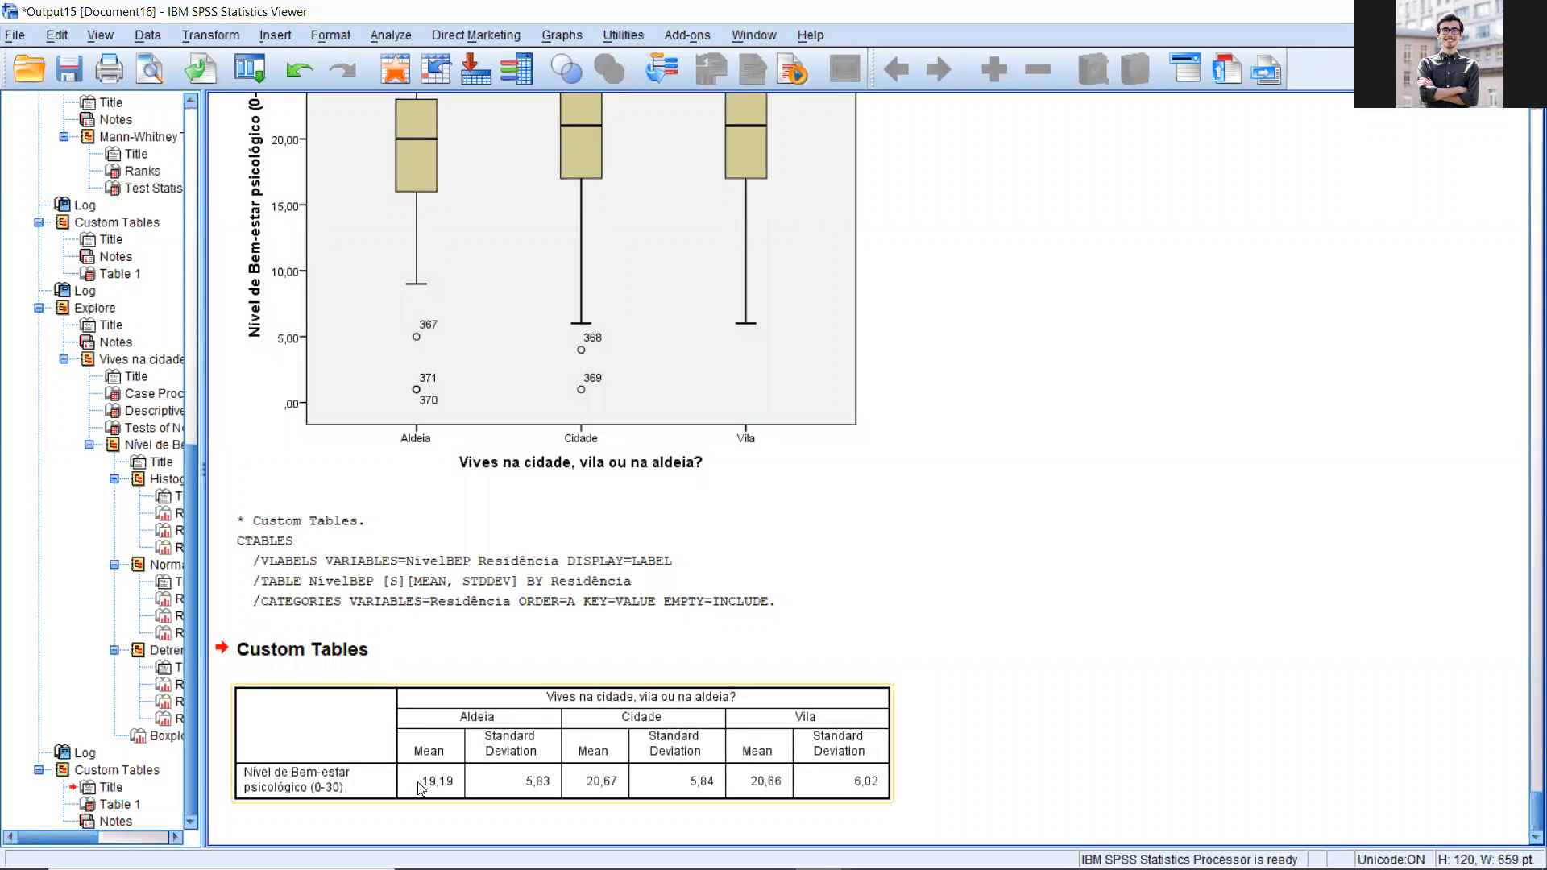
{"action": "left_click", "coordinate": [457, 745]}
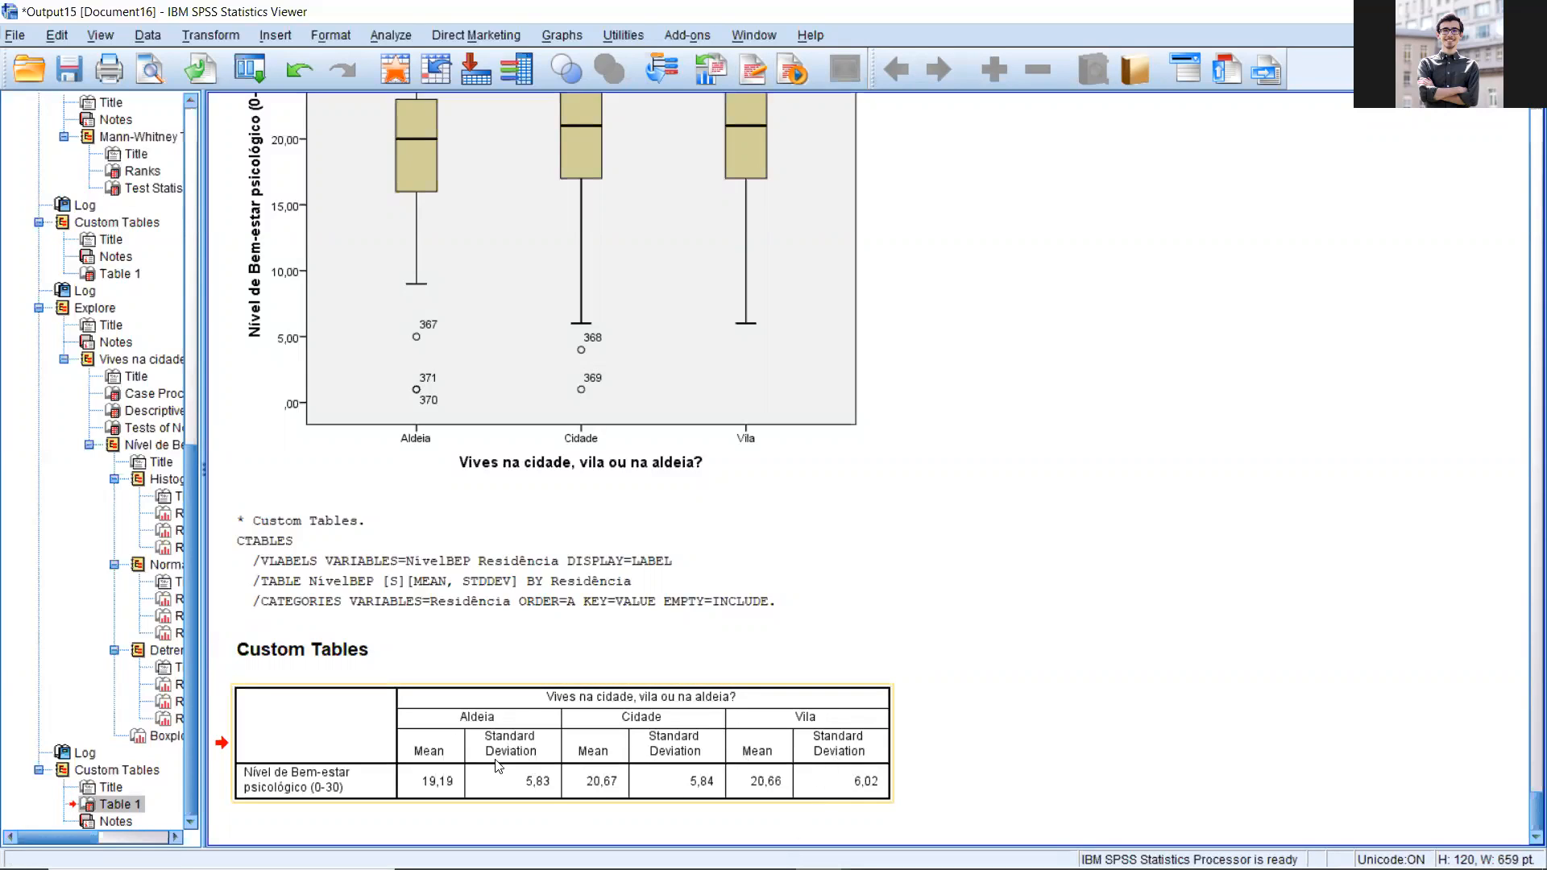
{"action": "left_click", "coordinate": [396, 37]}
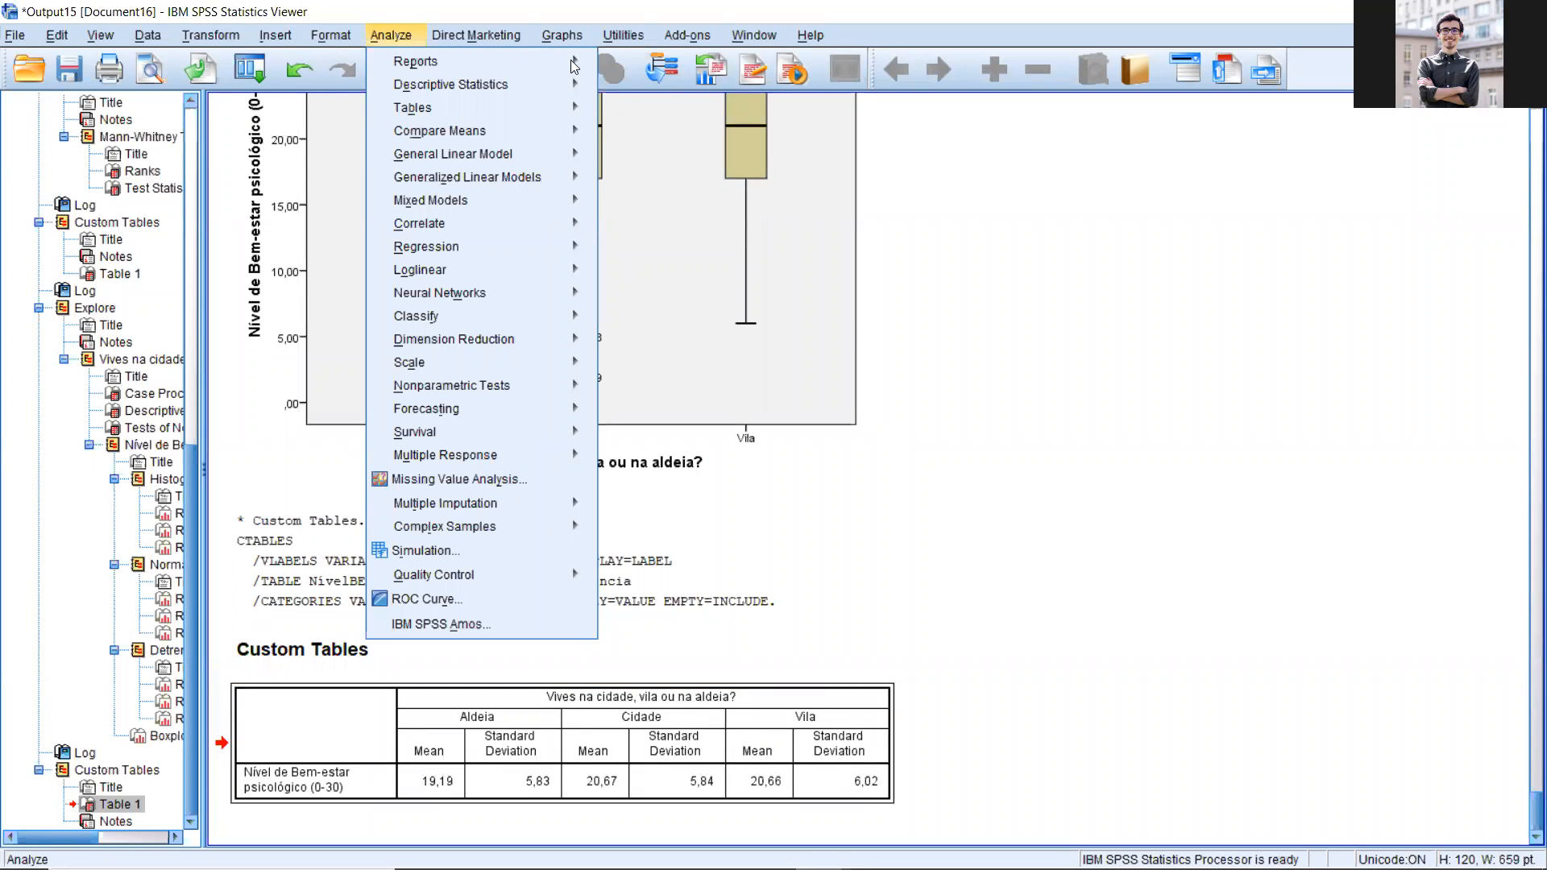
{"action": "left_click", "coordinate": [441, 785]}
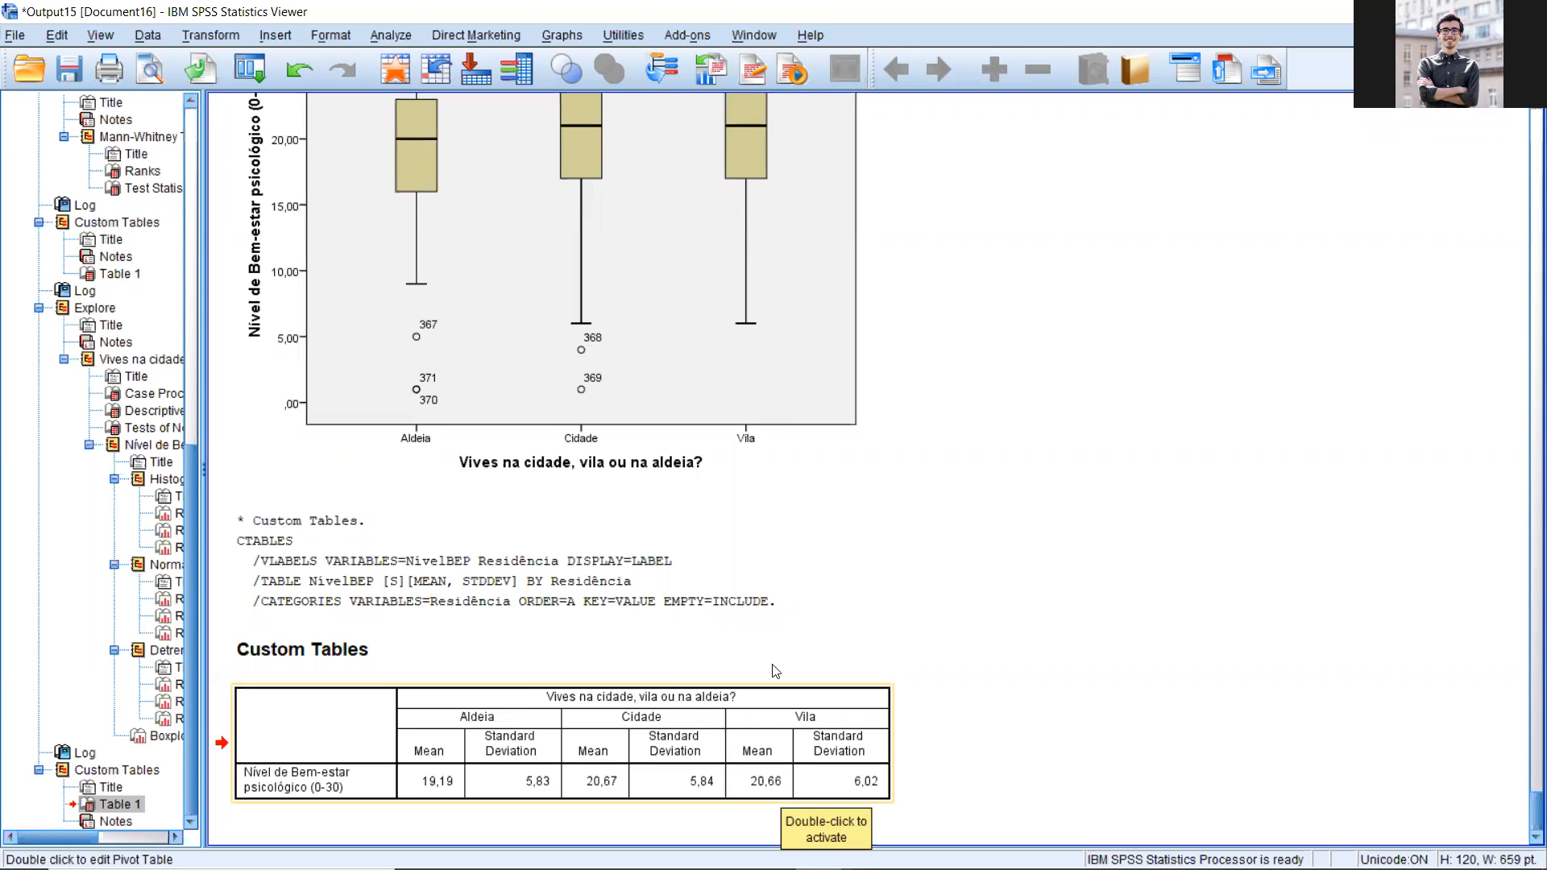
Step: Set up a One-Way ANOVA with Nível de Bem-estar psicológico as dependent variable and Vives na cidade, vila ou na aldeia? as factor
{"action": "left_click", "coordinate": [391, 34]}
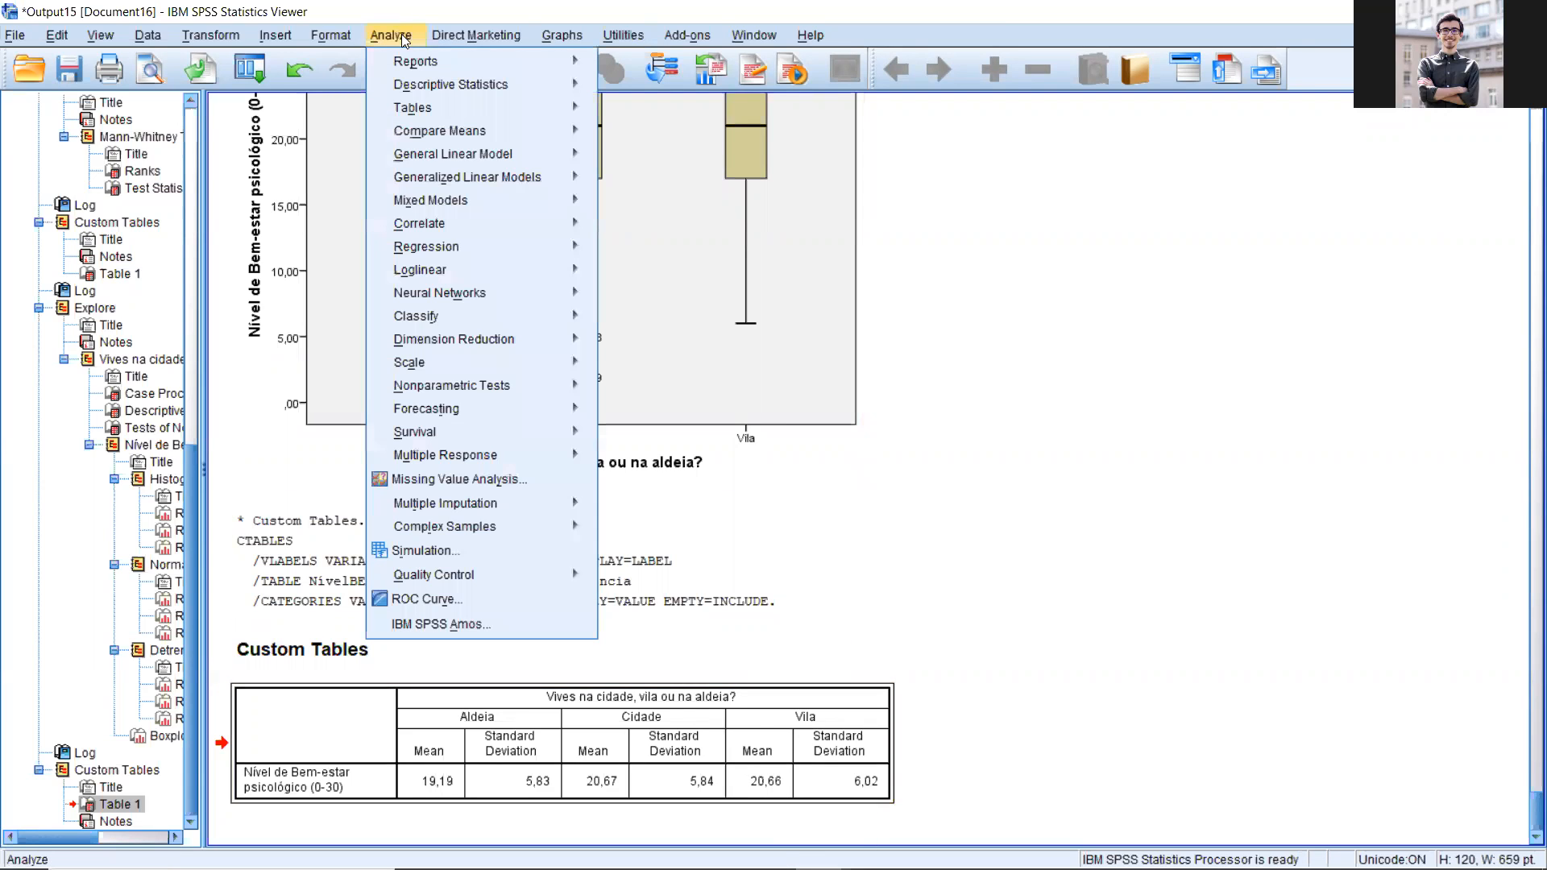
{"action": "mouse_move", "coordinate": [548, 131]}
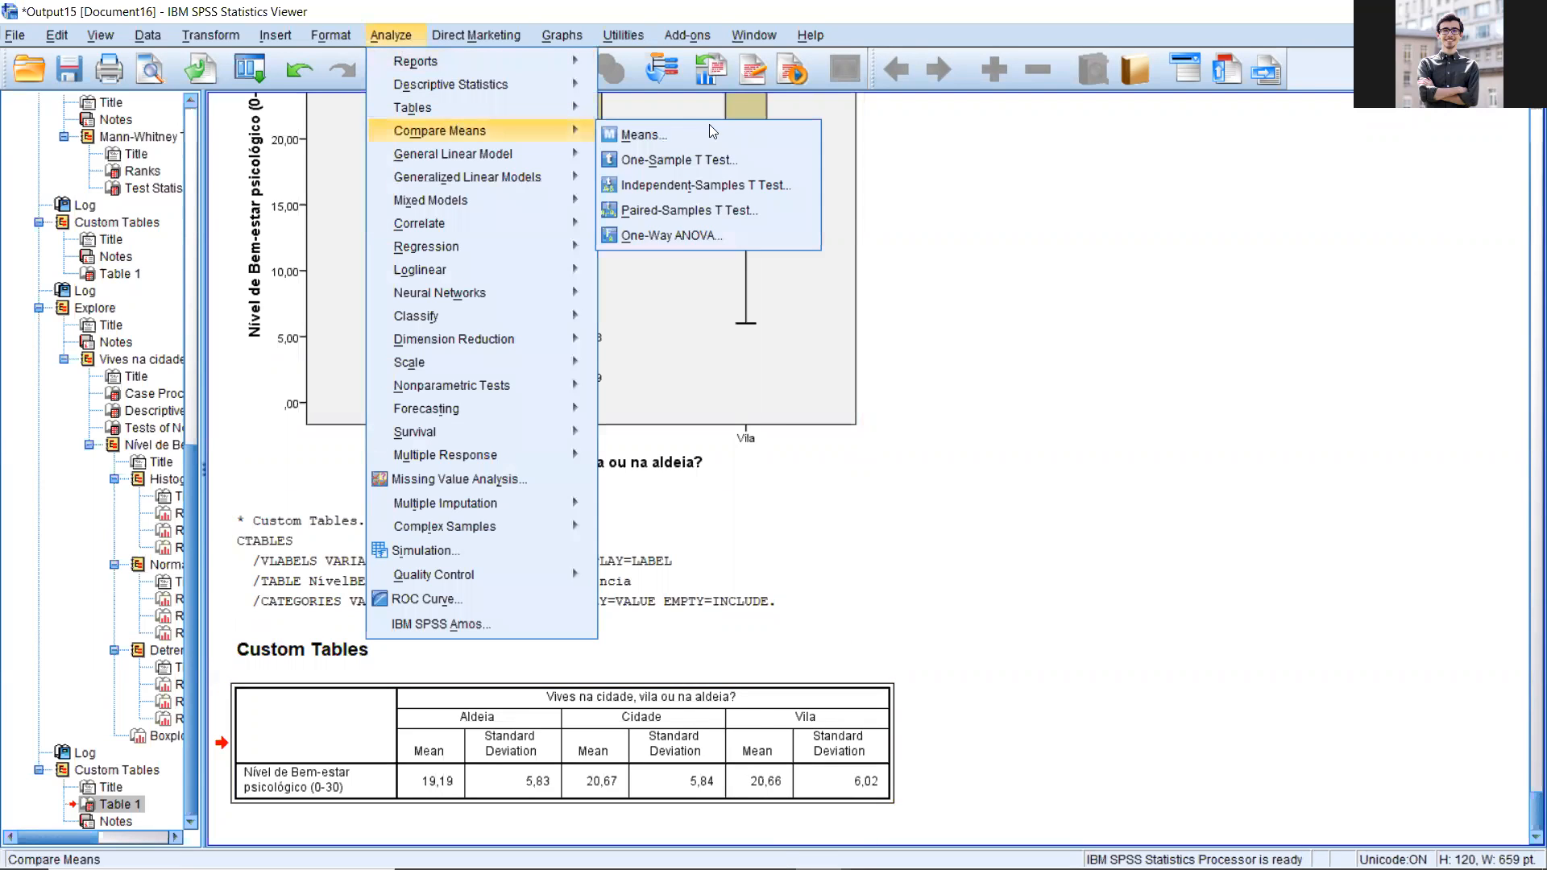
{"action": "left_click", "coordinate": [671, 236]}
{"action": "left_click_drag", "start_coordinate": [569, 64], "coordinate": [979, 46]}
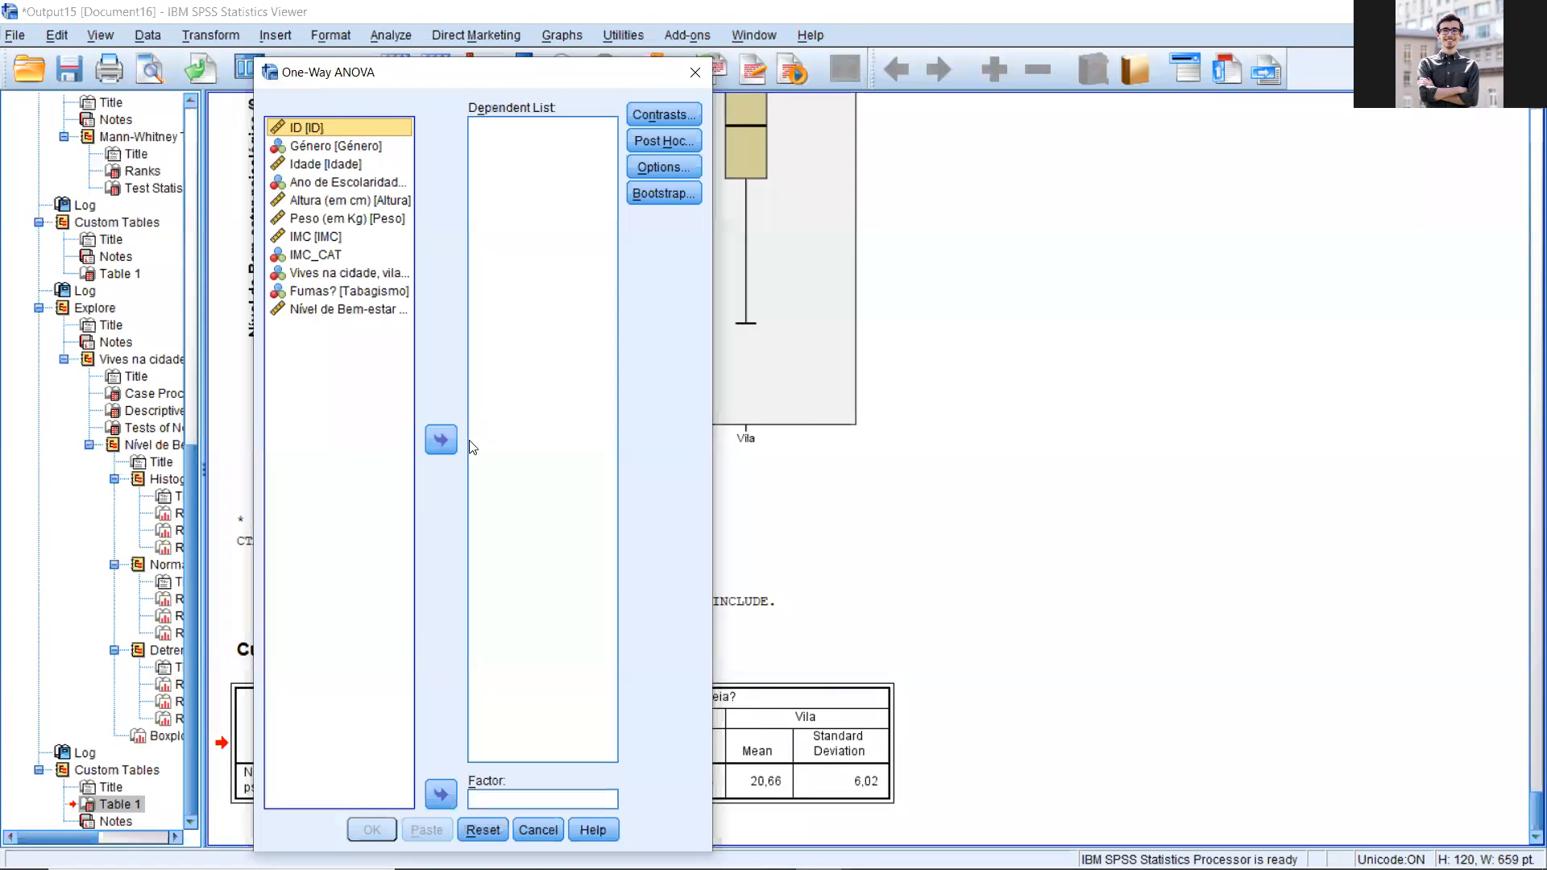
{"action": "left_click", "coordinate": [321, 310]}
{"action": "left_click", "coordinate": [441, 439]}
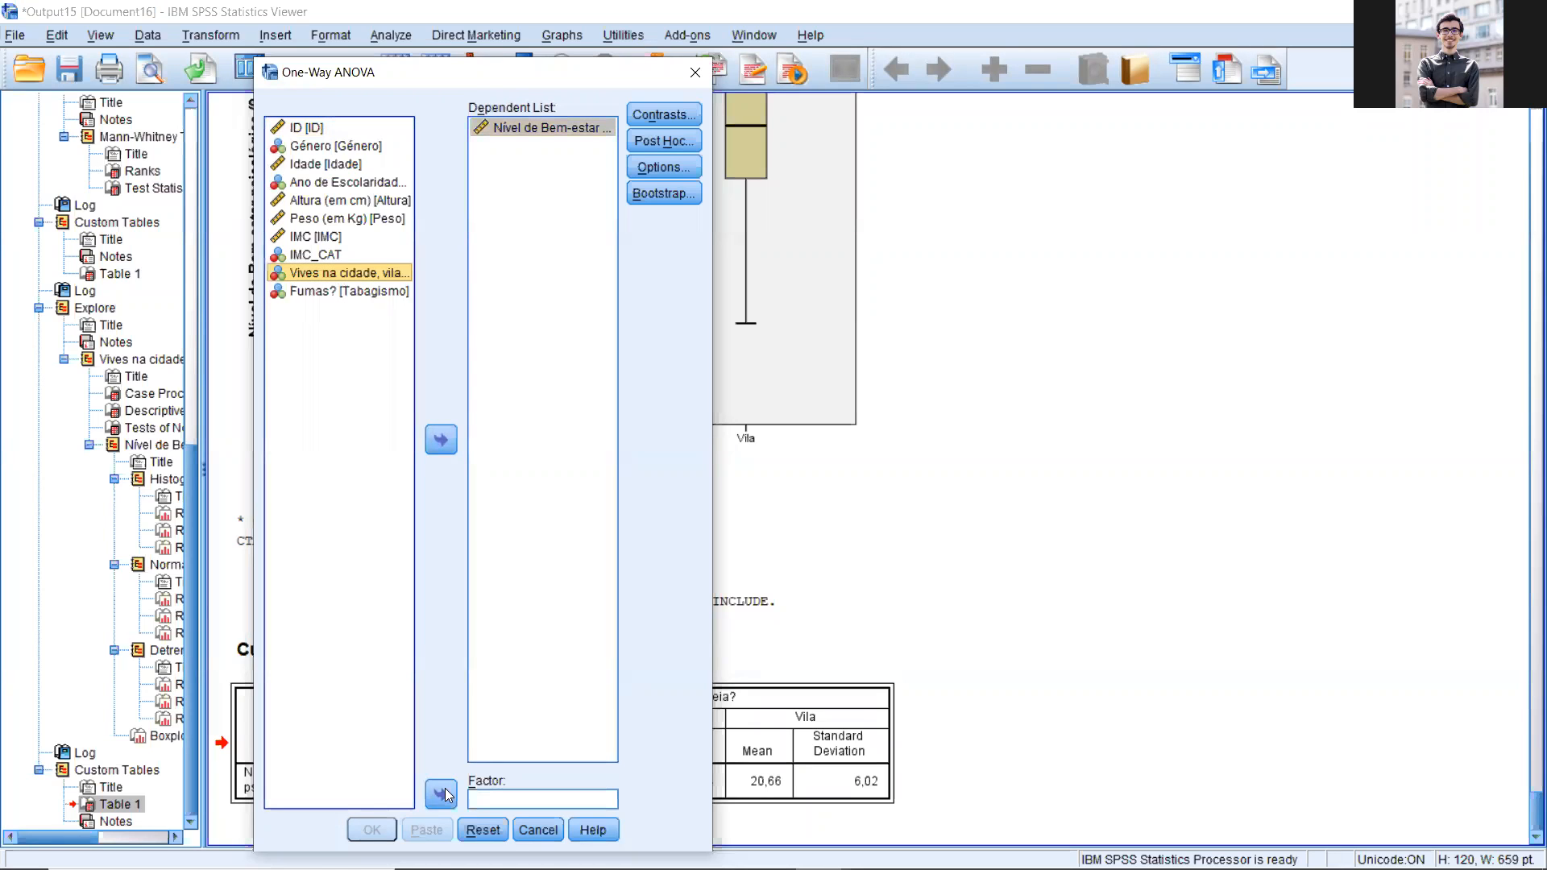
{"action": "left_click", "coordinate": [441, 794]}
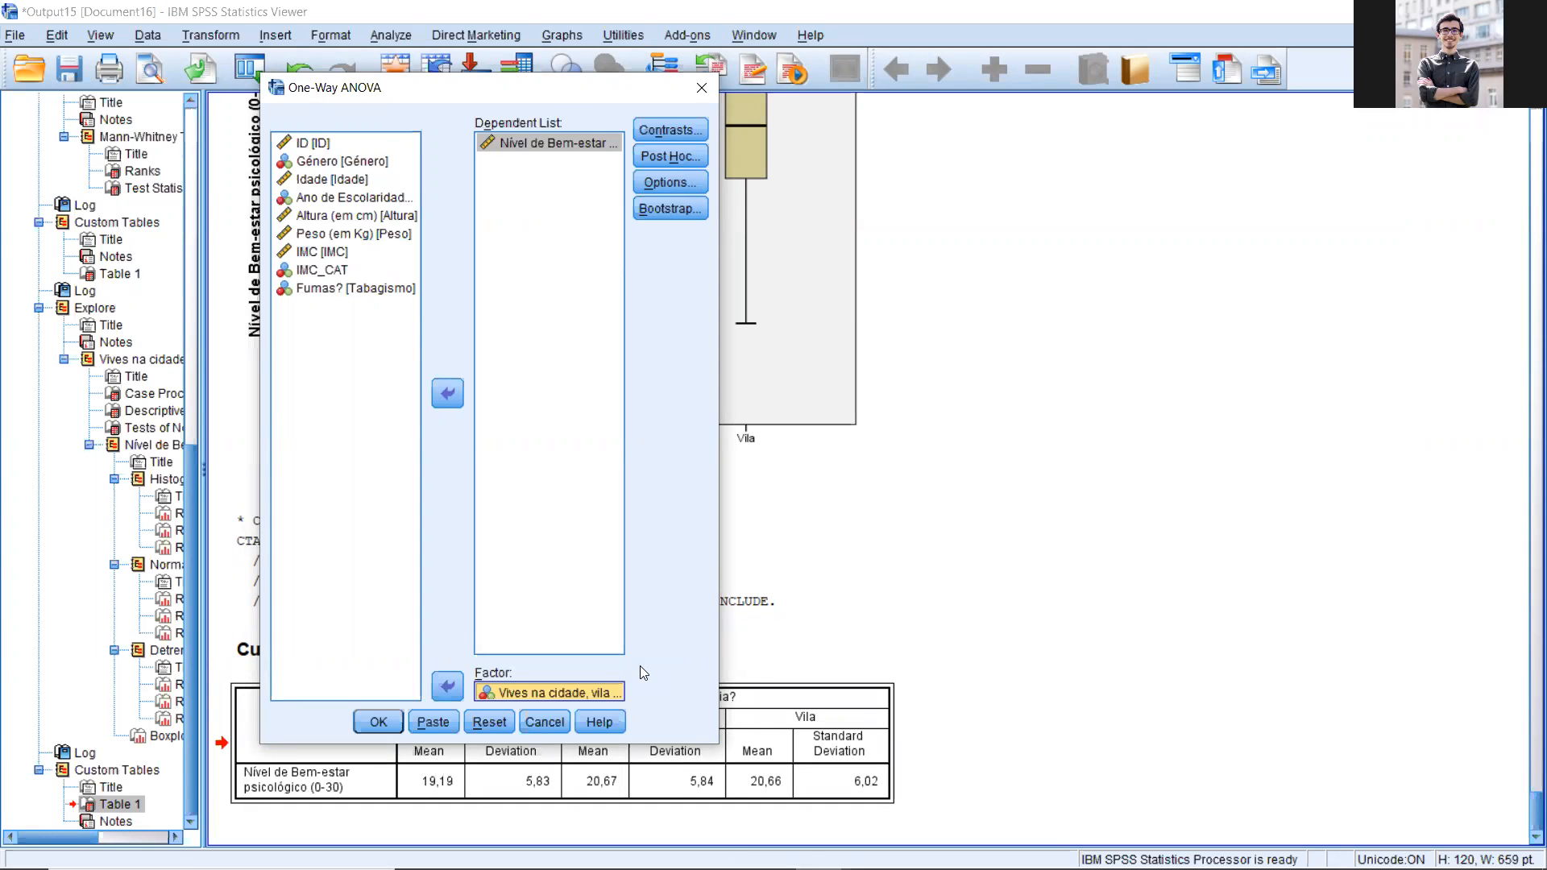
Step: Enable the Descriptive, Homogeneity of variance test, Brown-Forsythe and Welch statistics in the One-Way ANOVA options
{"action": "left_click", "coordinate": [649, 183]}
{"action": "left_click", "coordinate": [1051, 322]}
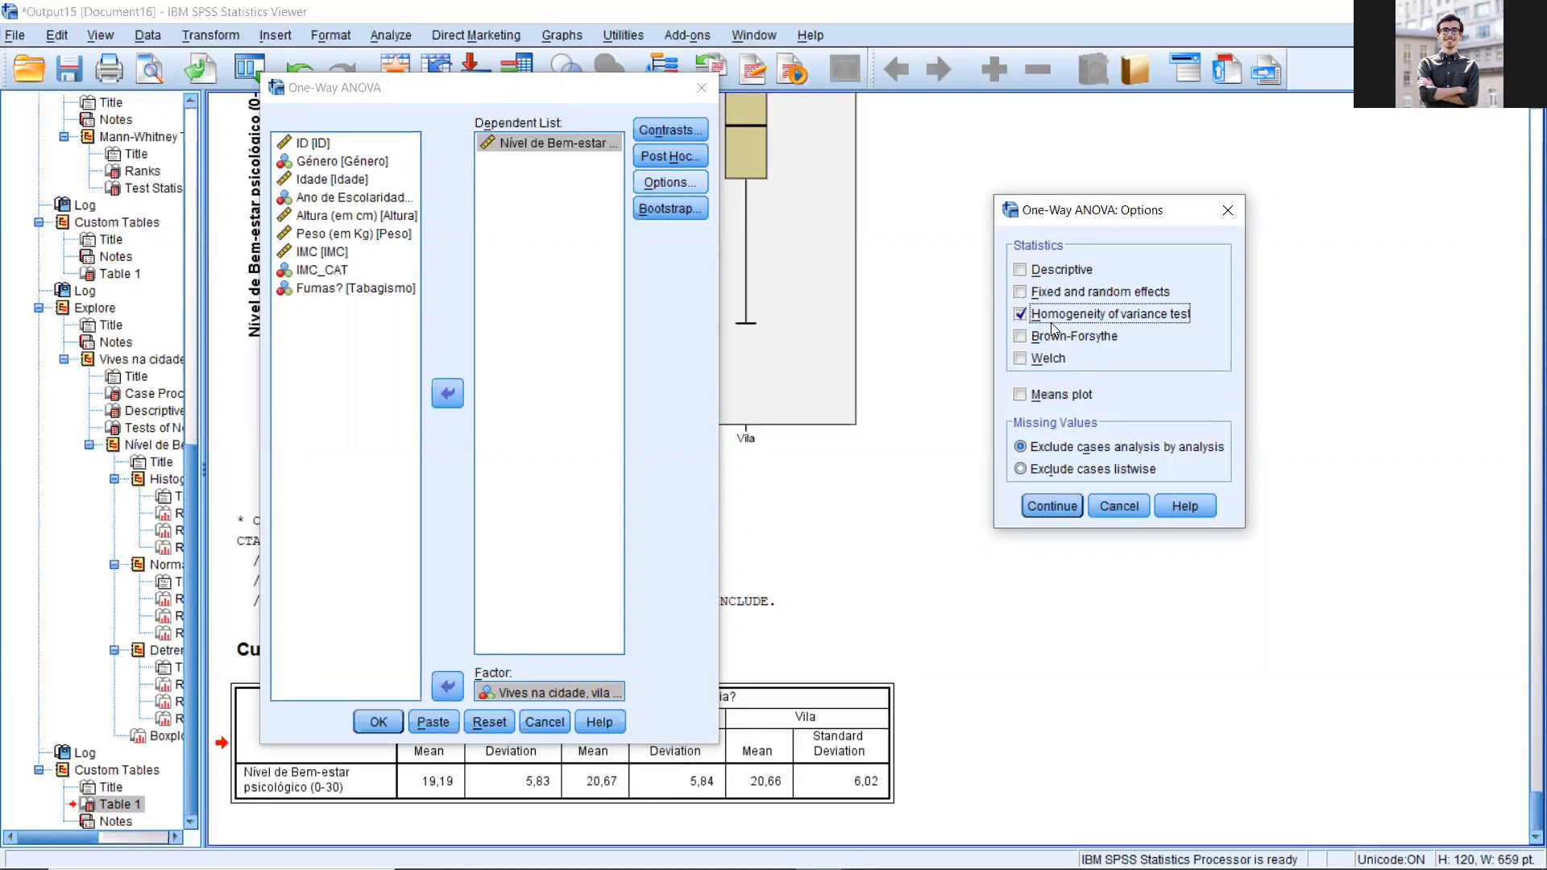
{"action": "left_click", "coordinate": [1022, 357]}
{"action": "left_click", "coordinate": [1022, 336]}
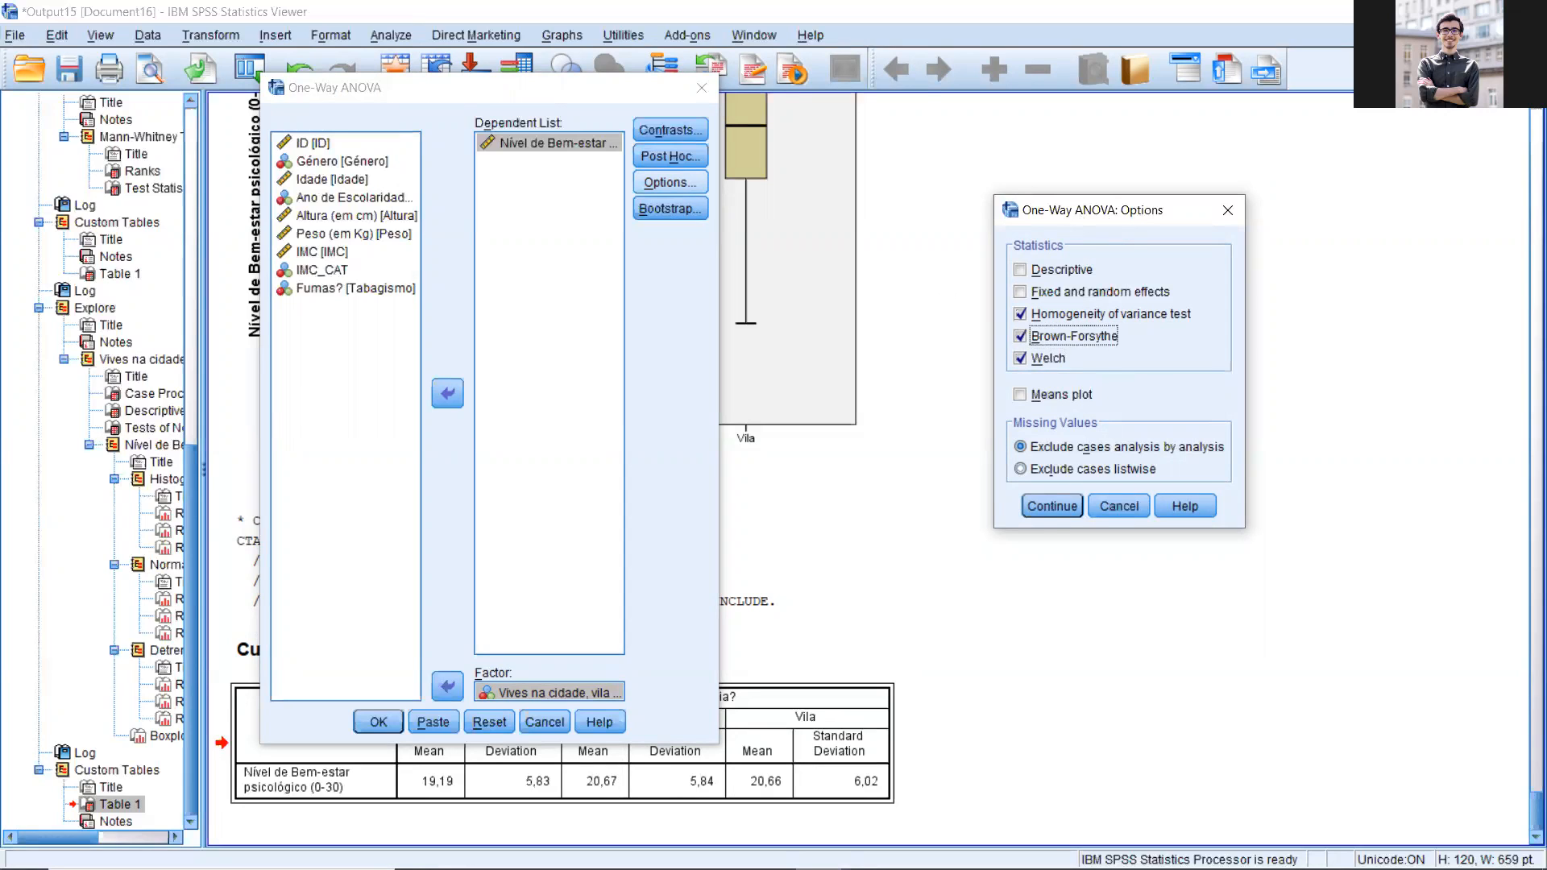
{"action": "left_click_drag", "start_coordinate": [1083, 219], "coordinate": [936, 302]}
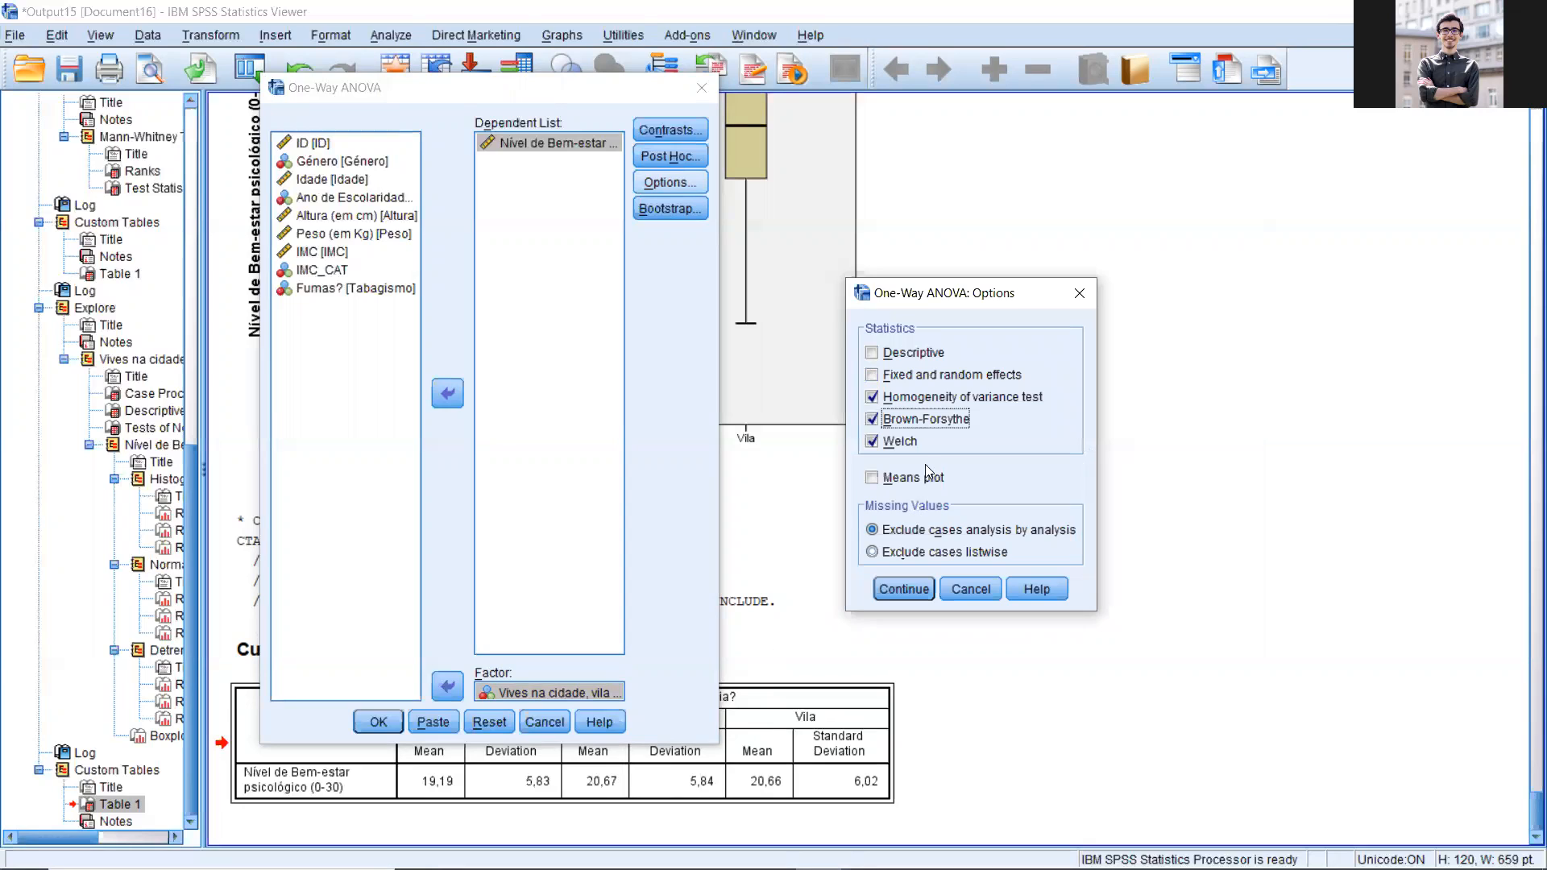
{"action": "left_click", "coordinate": [893, 358]}
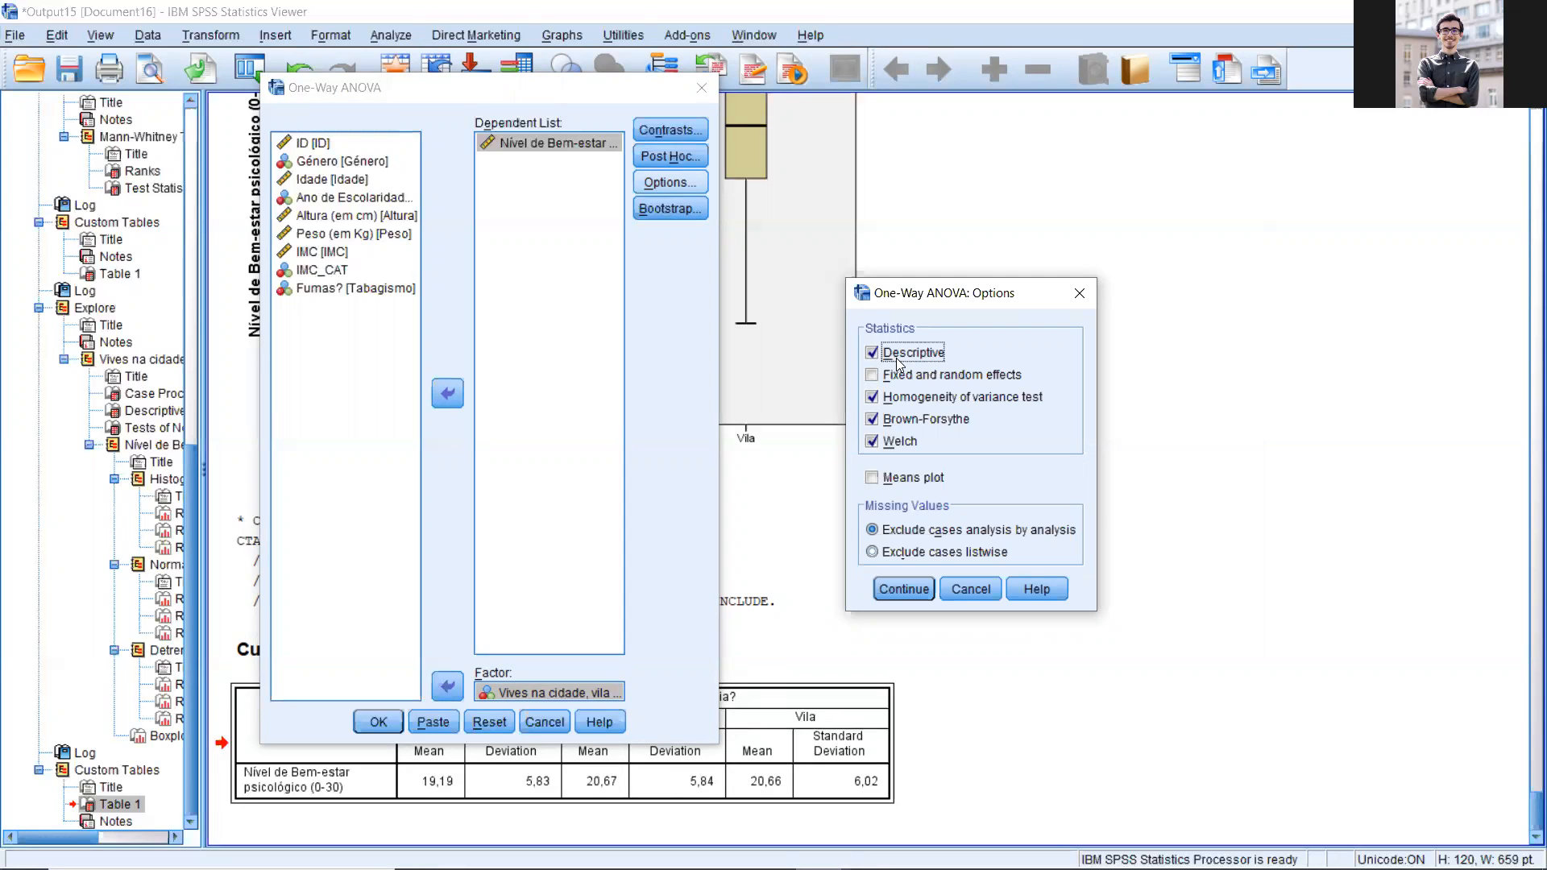
{"action": "left_click", "coordinate": [902, 588]}
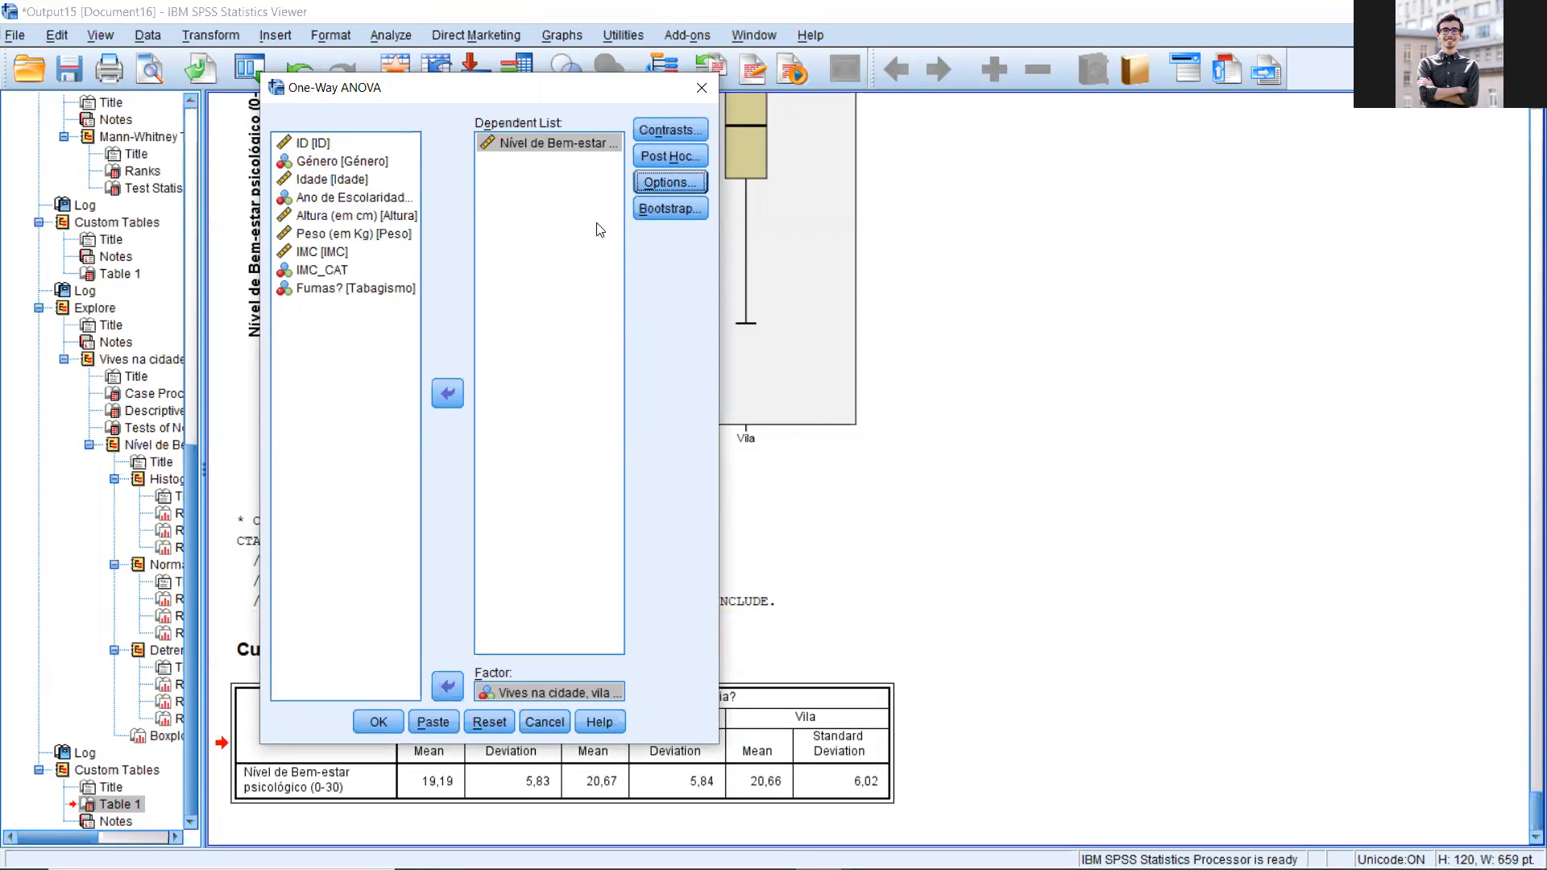
Step: Add Tukey as the equal-variances post hoc test and run the One-Way ANOVA
{"action": "left_click", "coordinate": [685, 158]}
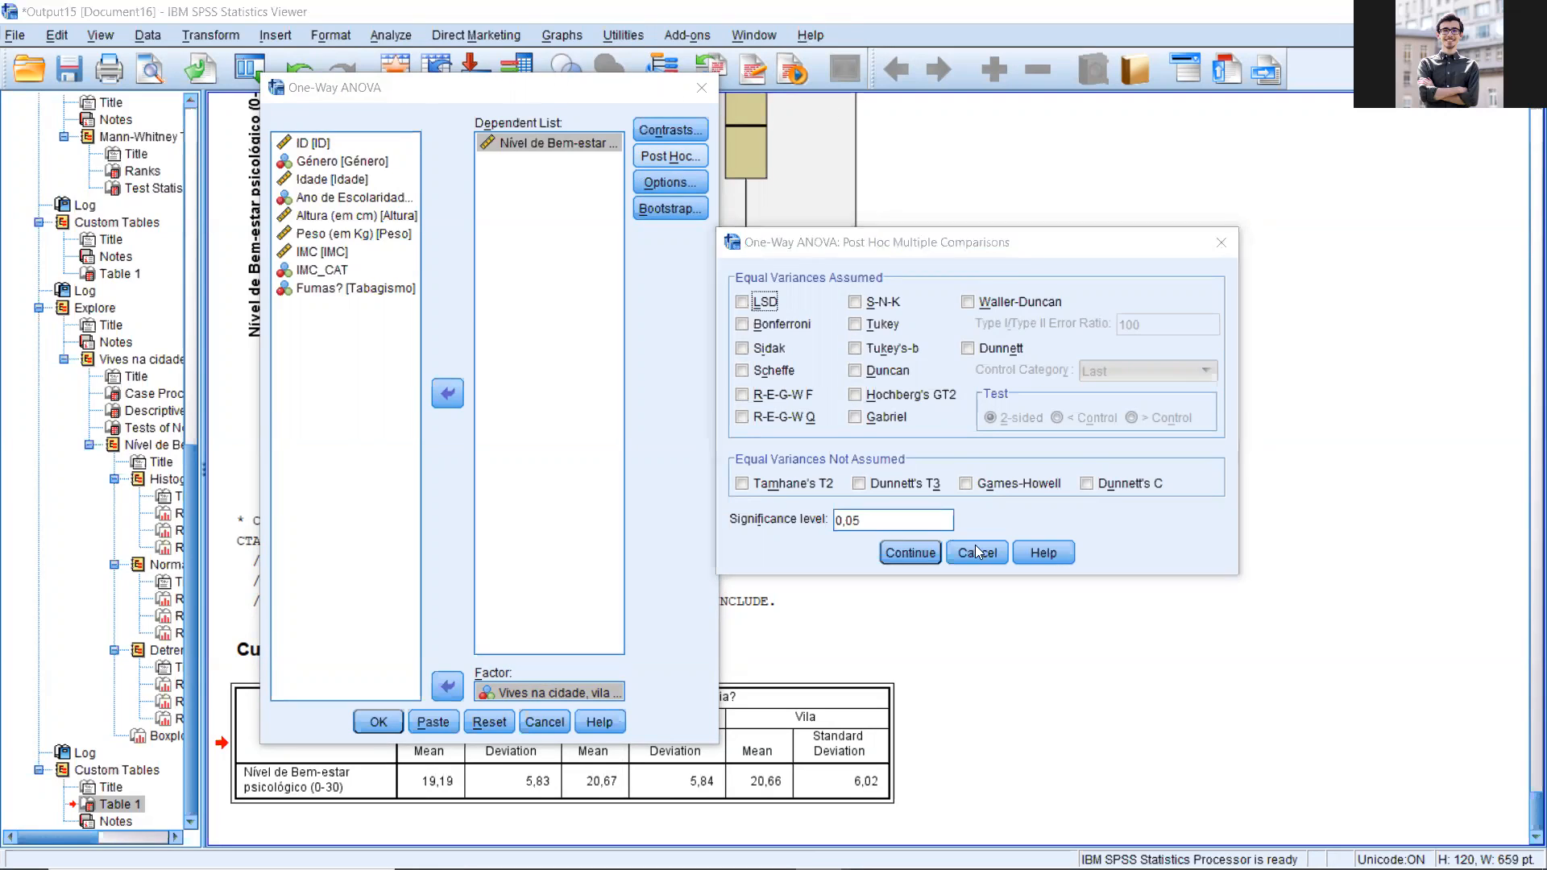
{"action": "left_click", "coordinate": [912, 553]}
{"action": "left_click_drag", "start_coordinate": [627, 94], "coordinate": [673, 94]}
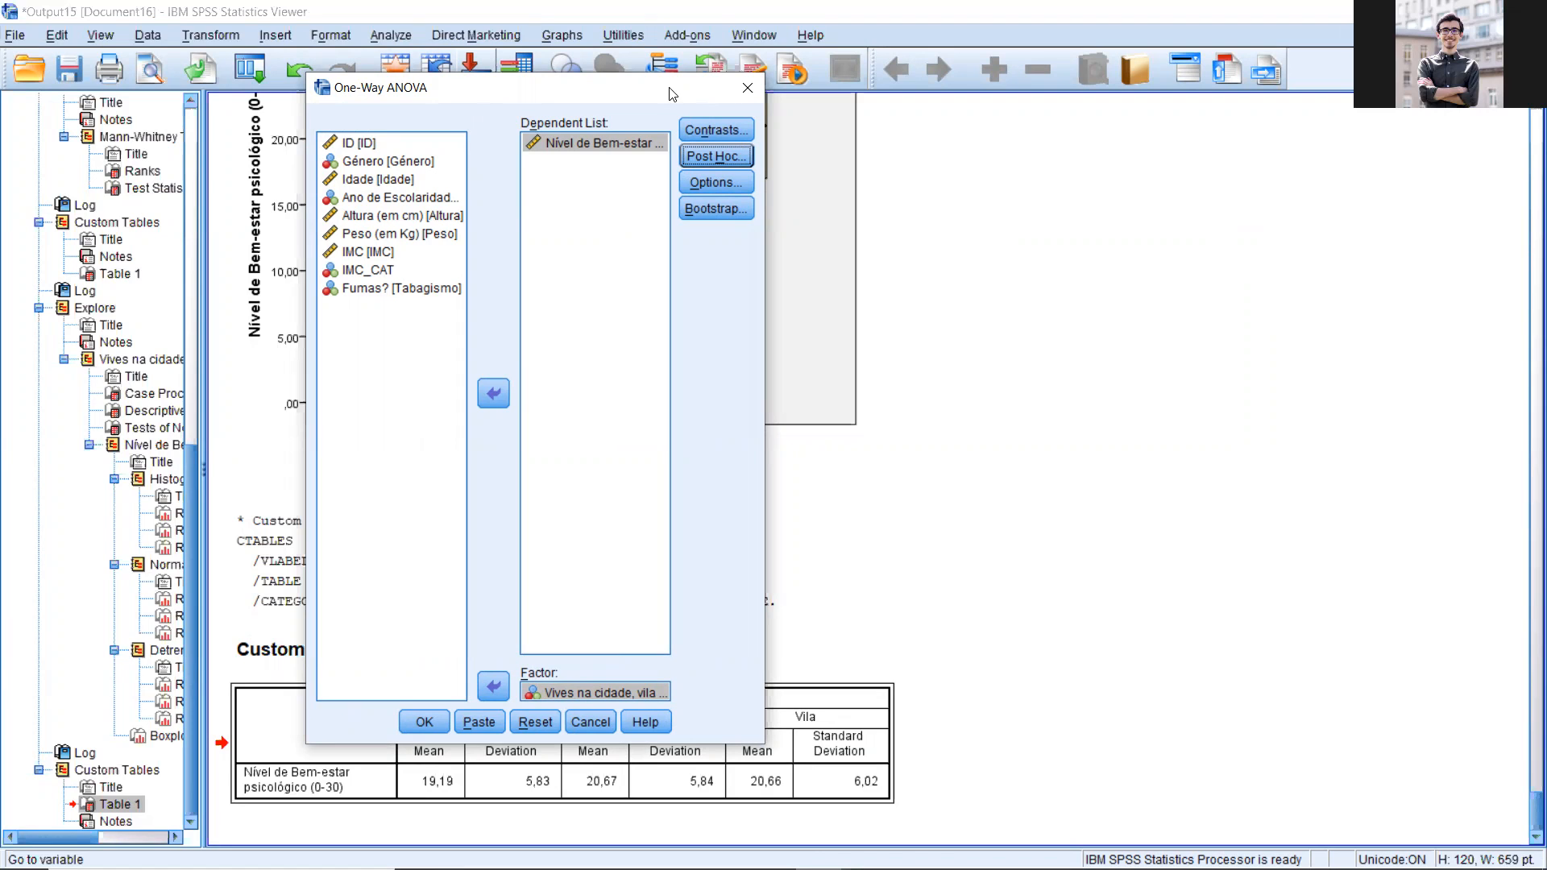
{"action": "left_click_drag", "start_coordinate": [673, 94], "coordinate": [324, 115]}
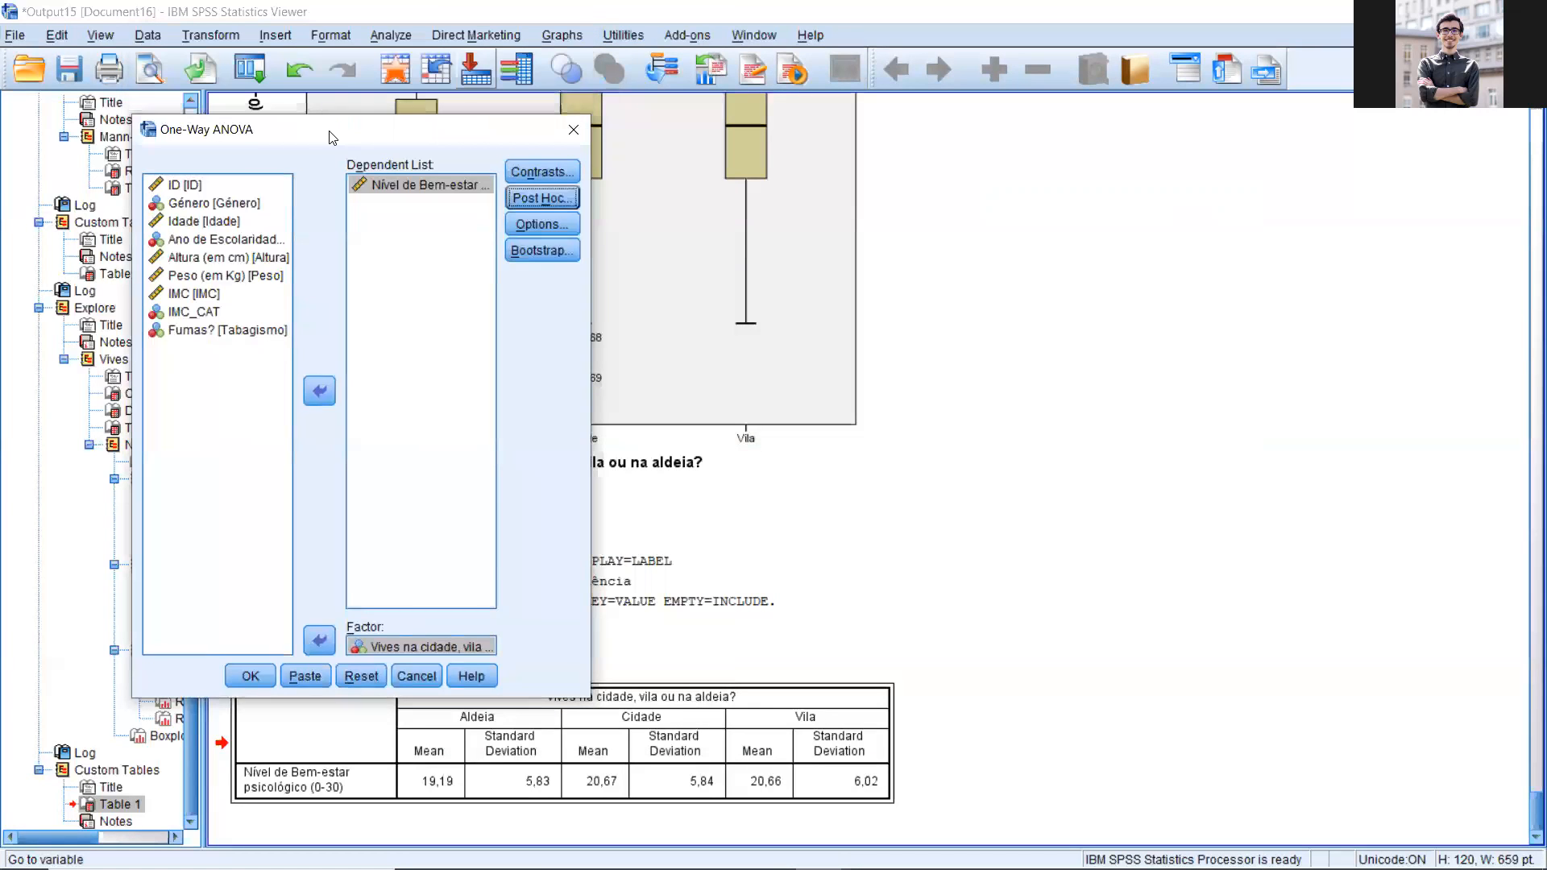
{"action": "left_click_drag", "start_coordinate": [521, 122], "coordinate": [618, 65]}
{"action": "left_click", "coordinate": [616, 148]}
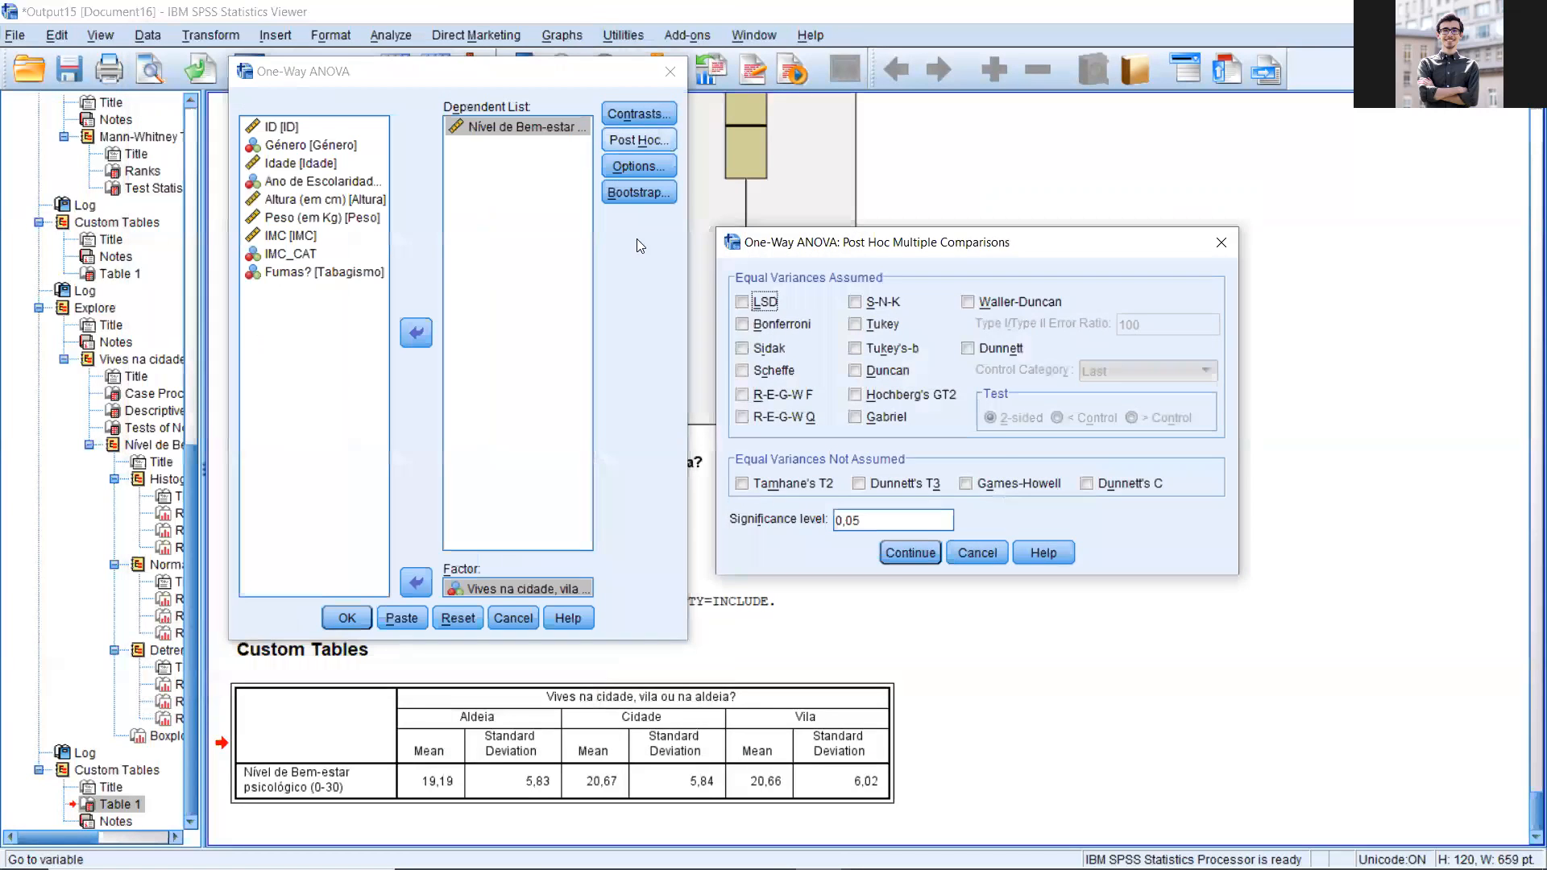
{"action": "left_click", "coordinate": [865, 329]}
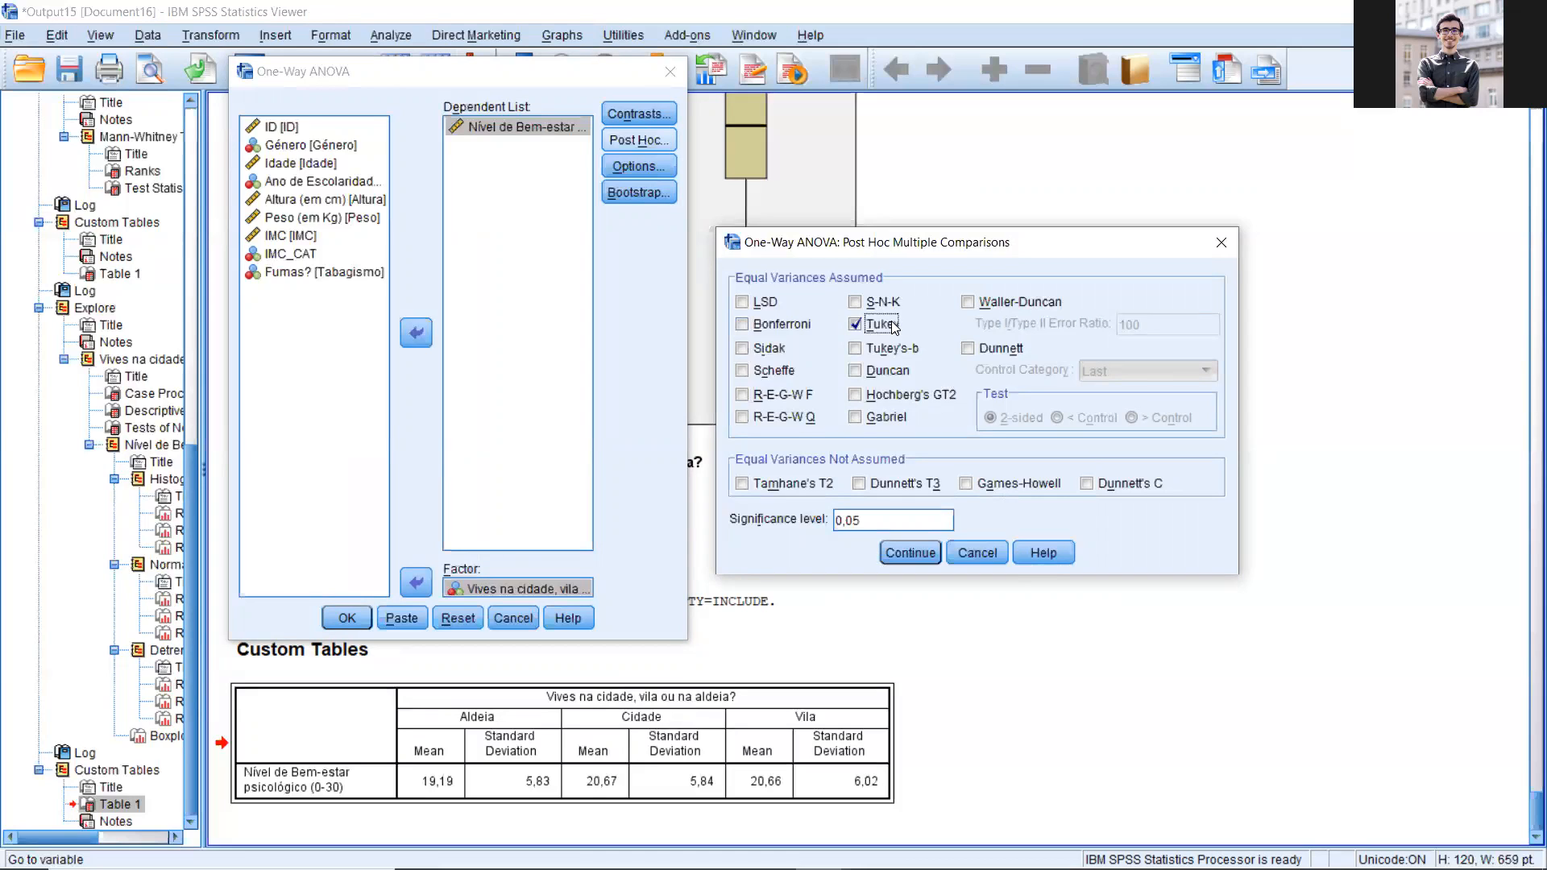
{"action": "left_click", "coordinate": [779, 335]}
{"action": "left_click", "coordinate": [770, 332]}
{"action": "left_click", "coordinate": [910, 552]}
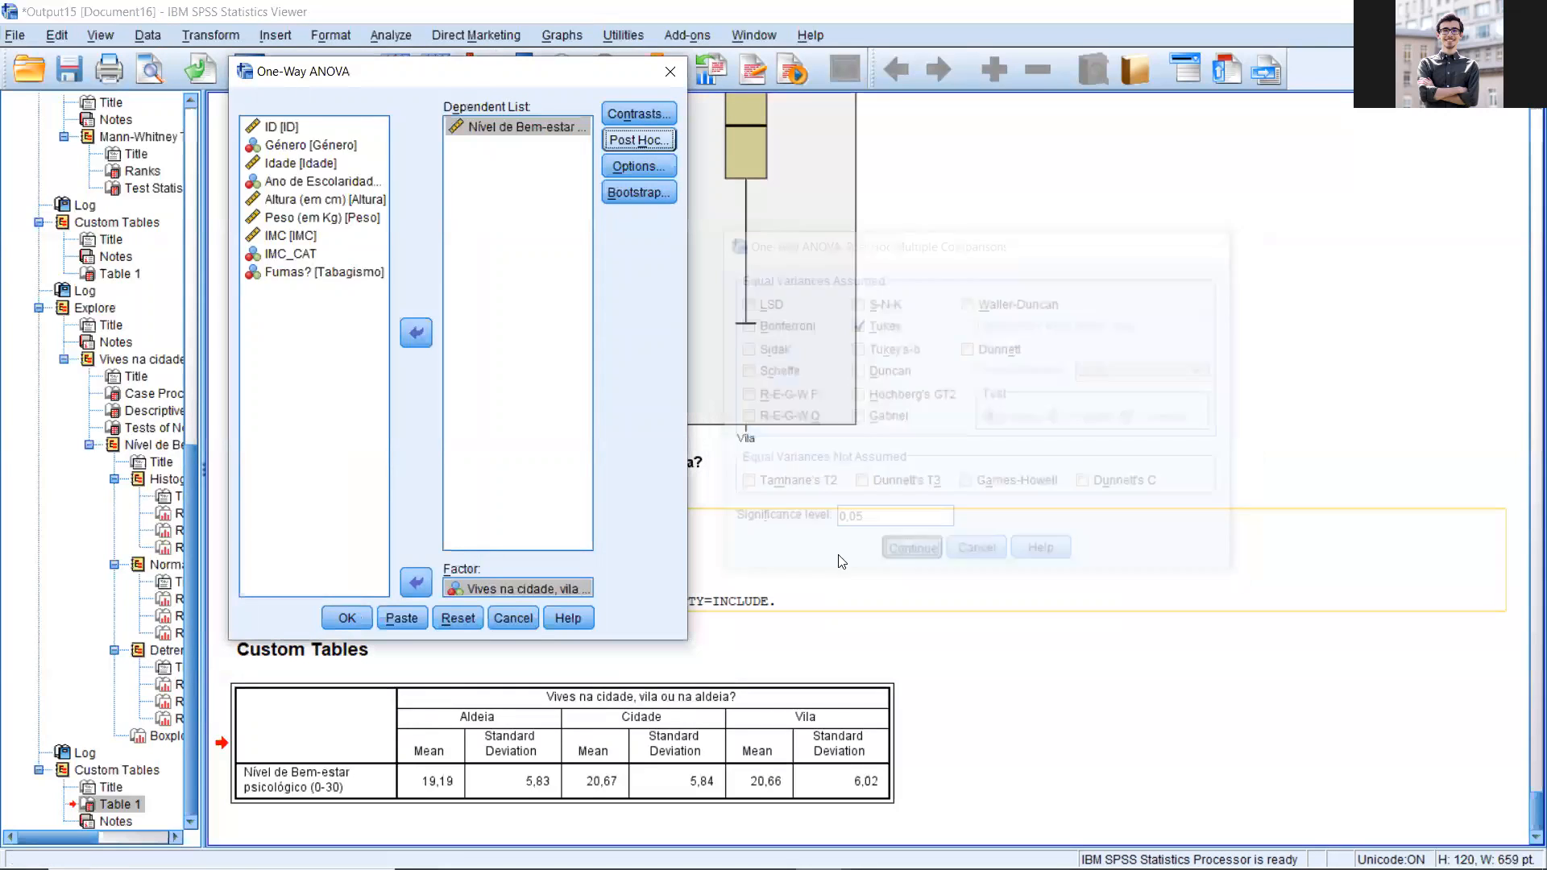
{"action": "key", "text": "Return"}
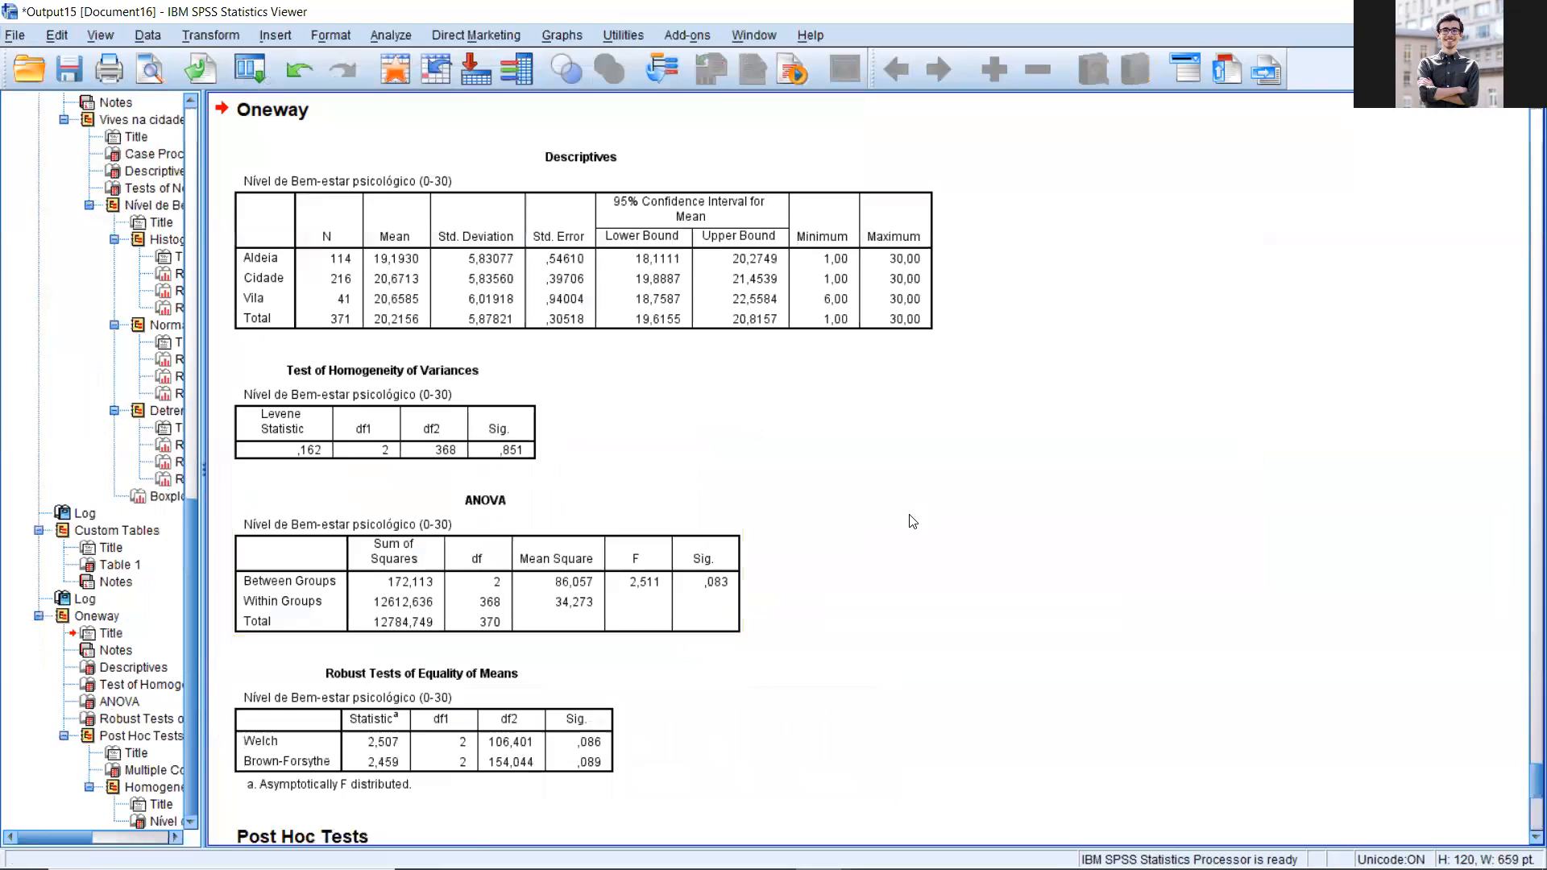
Step: Examine the Oneway output's Descriptives, Test of Homogeneity of Variances and ANOVA tables for well-being by residence
{"action": "scroll", "coordinate": [911, 520], "scroll_direction": "up", "scroll_amount": 2}
{"action": "scroll", "coordinate": [785, 548], "scroll_direction": "down", "scroll_amount": 1}
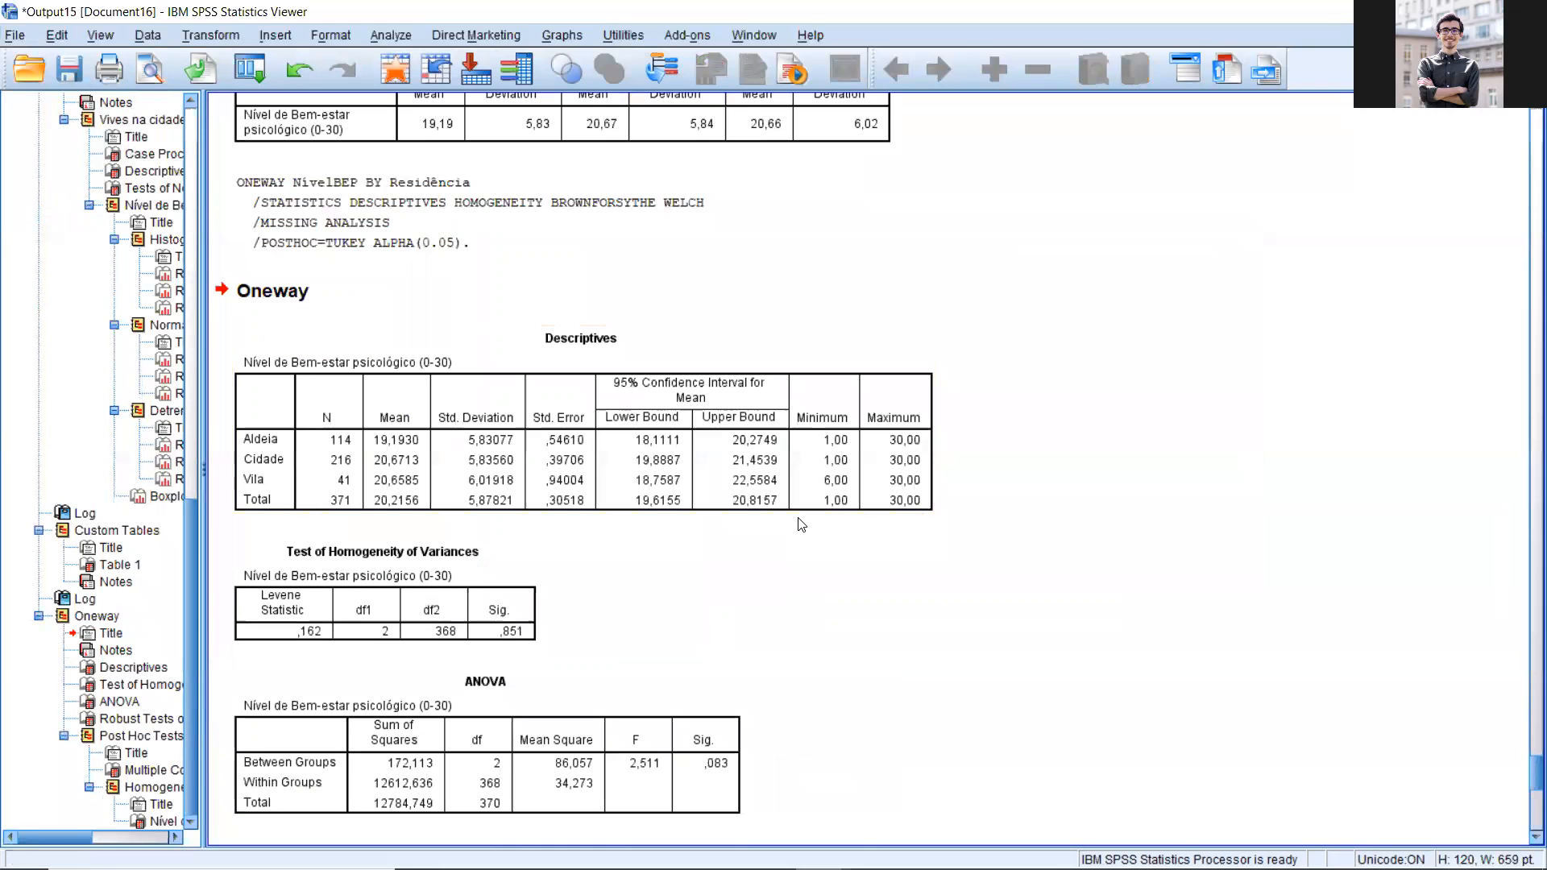
{"action": "scroll", "coordinate": [794, 500], "scroll_direction": "up", "scroll_amount": 3}
{"action": "scroll", "coordinate": [788, 481], "scroll_direction": "down", "scroll_amount": 7}
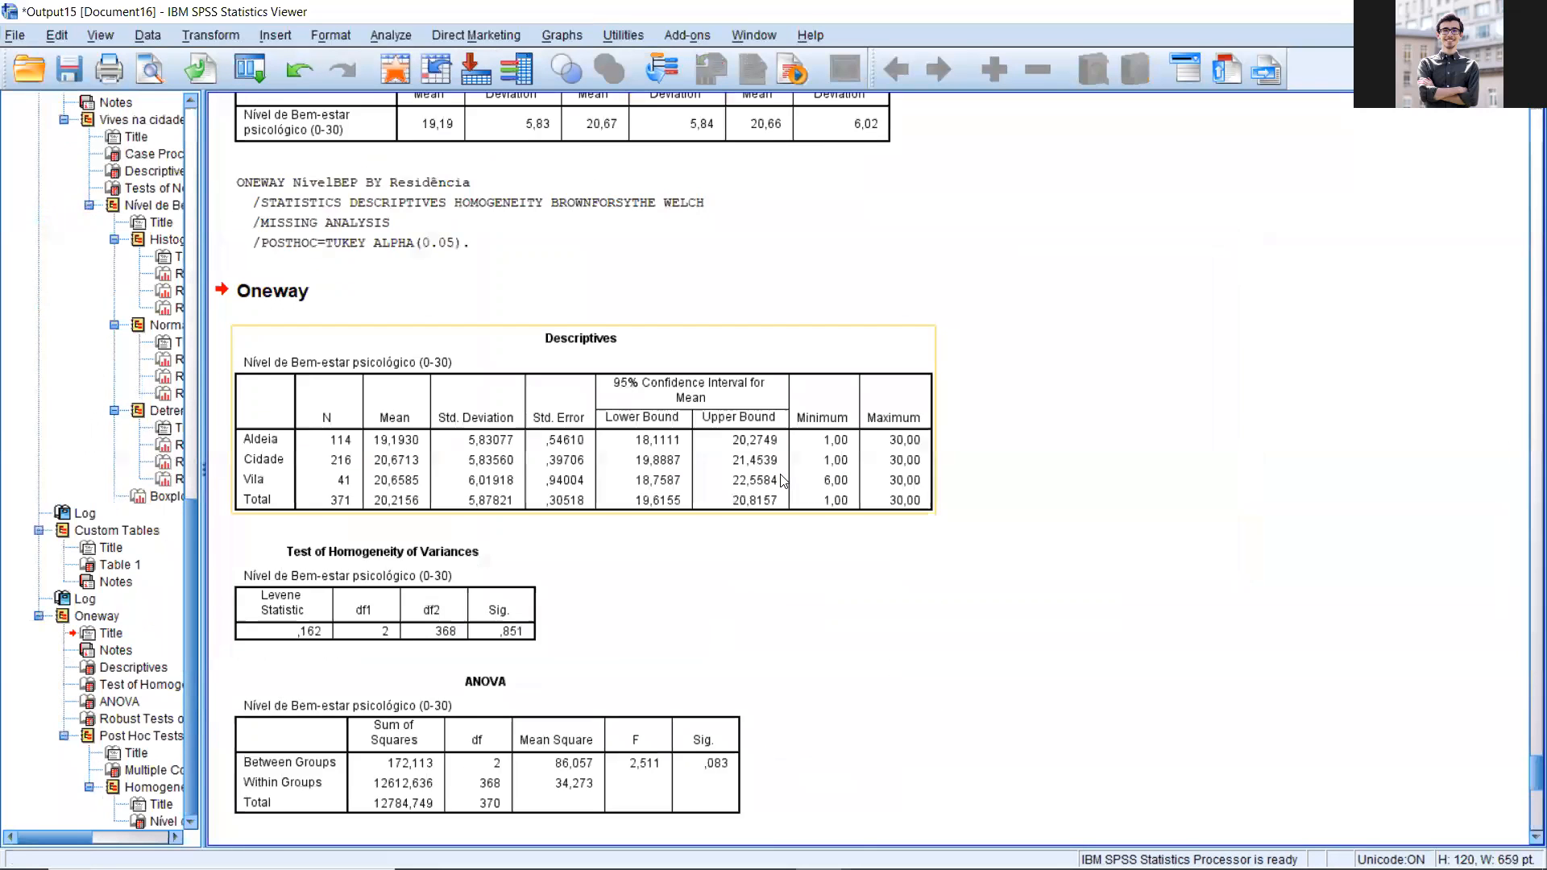
{"action": "left_click", "coordinate": [723, 401]}
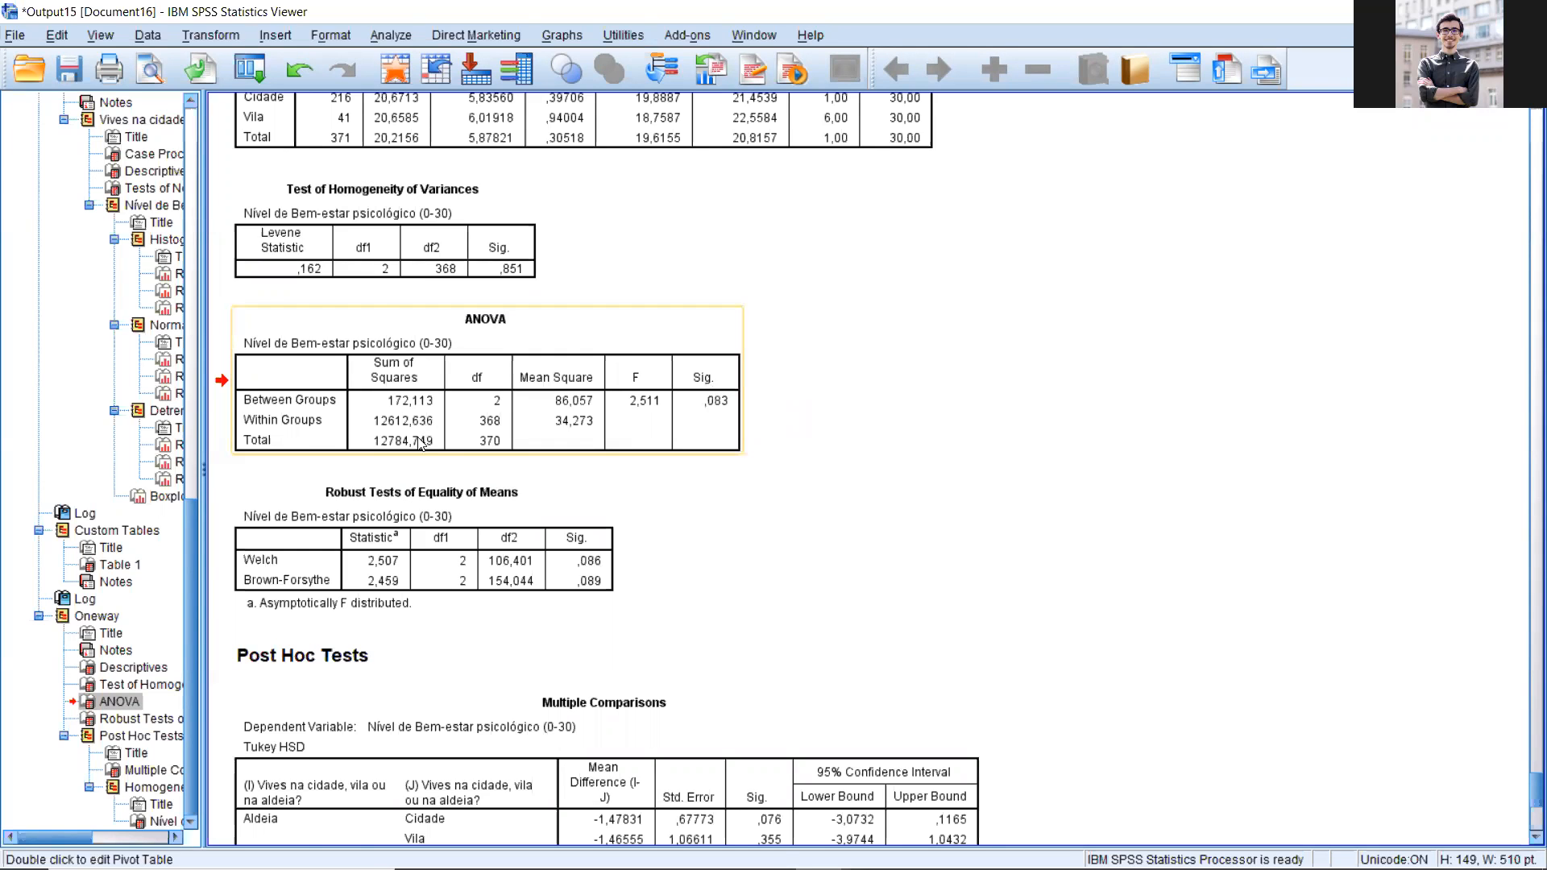
{"action": "scroll", "coordinate": [394, 468], "scroll_direction": "up", "scroll_amount": 3}
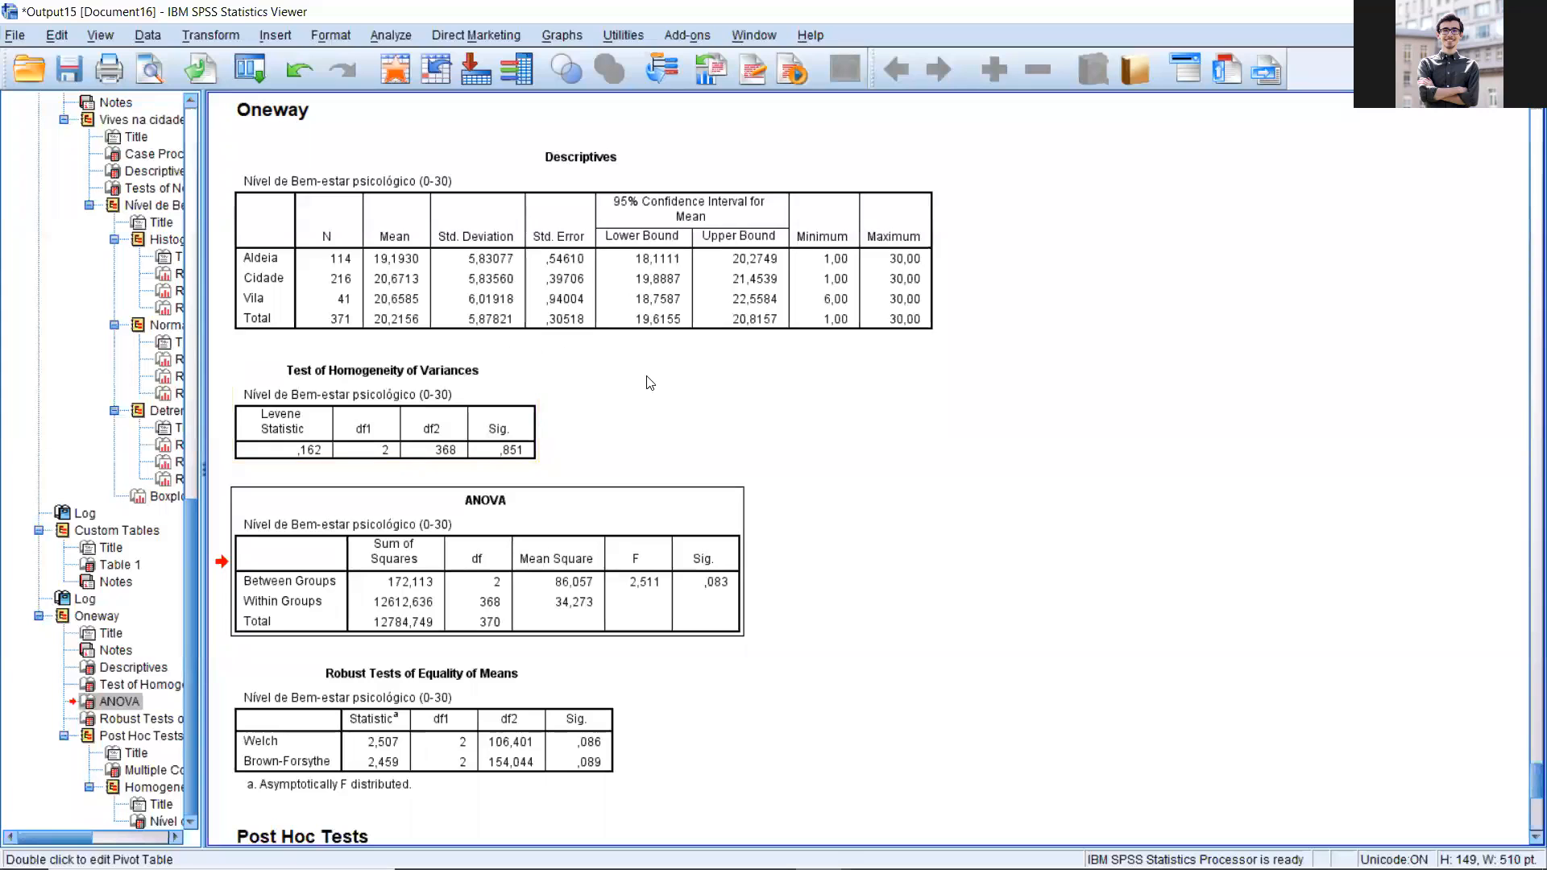
{"action": "scroll", "coordinate": [658, 403], "scroll_direction": "down", "scroll_amount": 6}
{"action": "scroll", "coordinate": [386, 403], "scroll_direction": "up", "scroll_amount": 7}
{"action": "scroll", "coordinate": [386, 403], "scroll_direction": "up", "scroll_amount": 2}
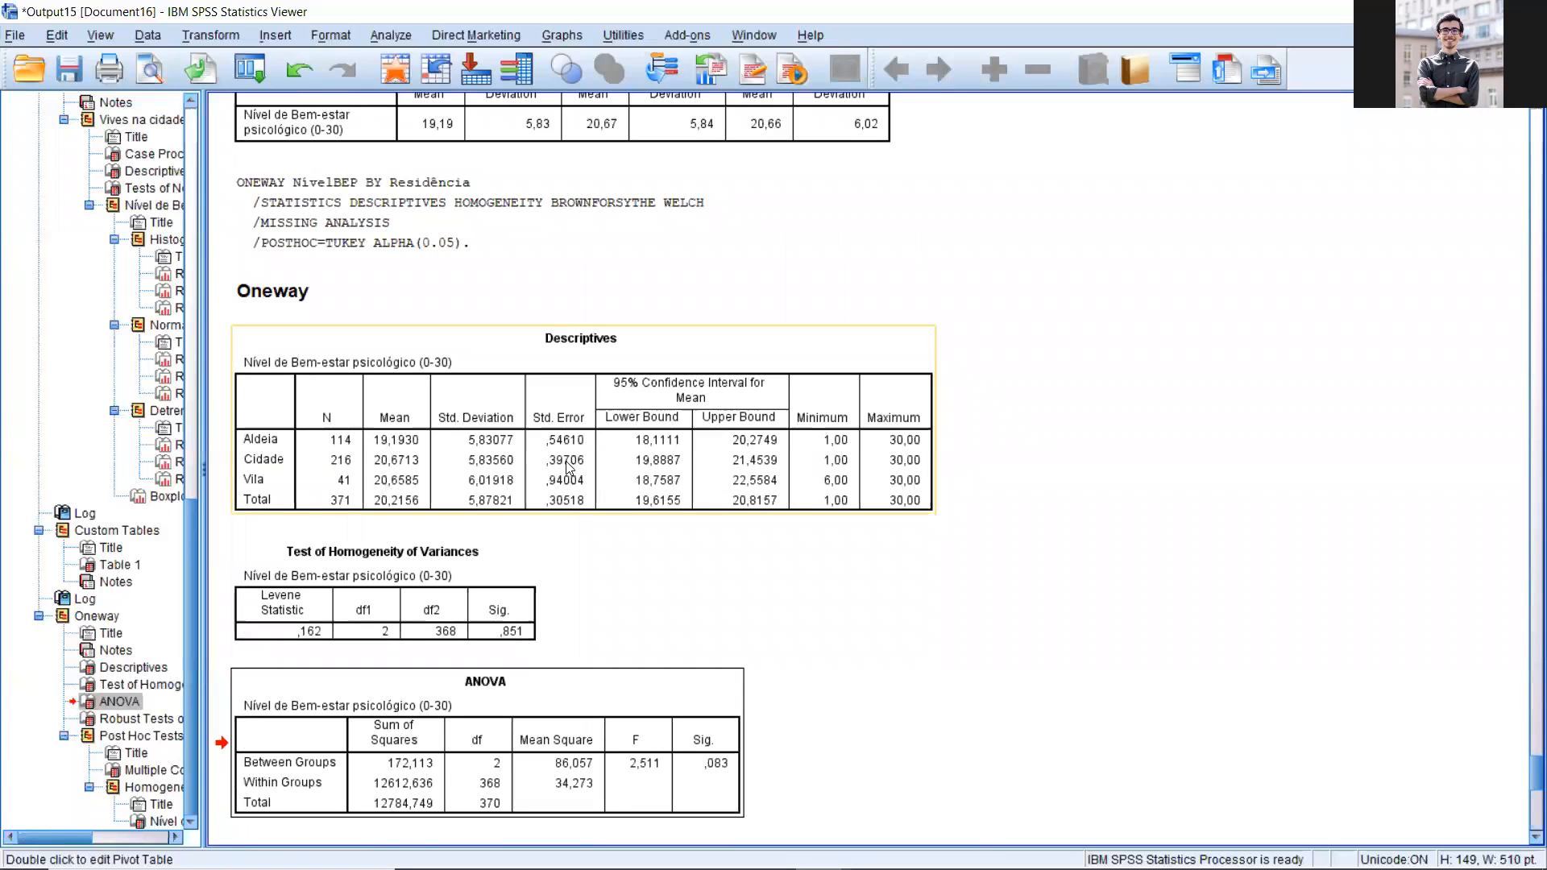
Step: Compare the Tukey pairwise significance values for Aldeia, Cidade and Vila with the group means and the ANOVA result
{"action": "scroll", "coordinate": [570, 448], "scroll_direction": "down", "scroll_amount": 4}
{"action": "scroll", "coordinate": [566, 480], "scroll_direction": "down", "scroll_amount": 8}
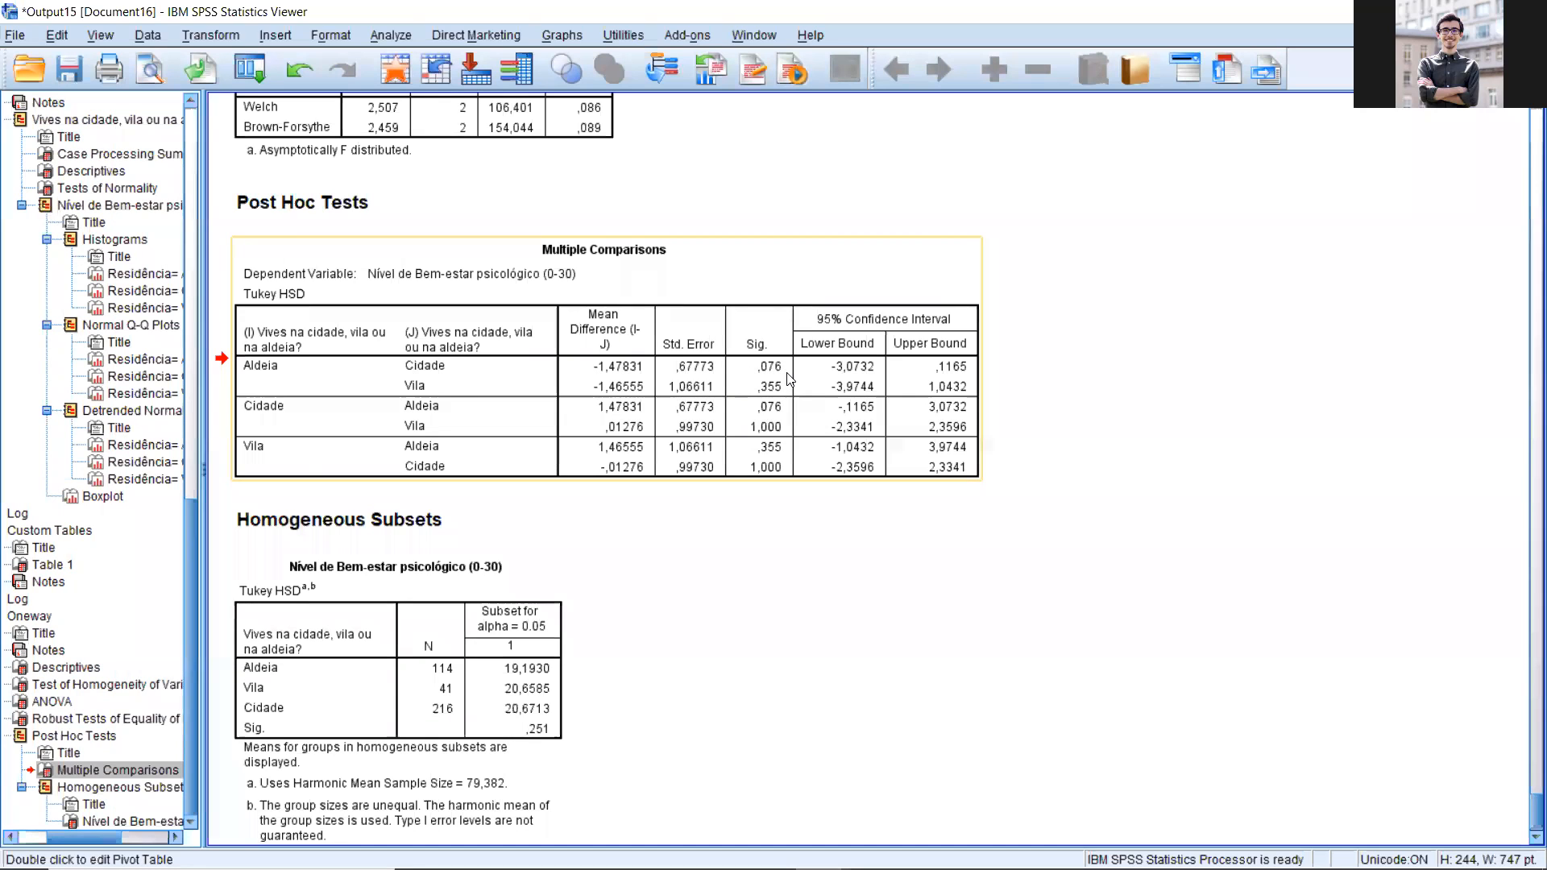
{"action": "left_click", "coordinate": [239, 348]}
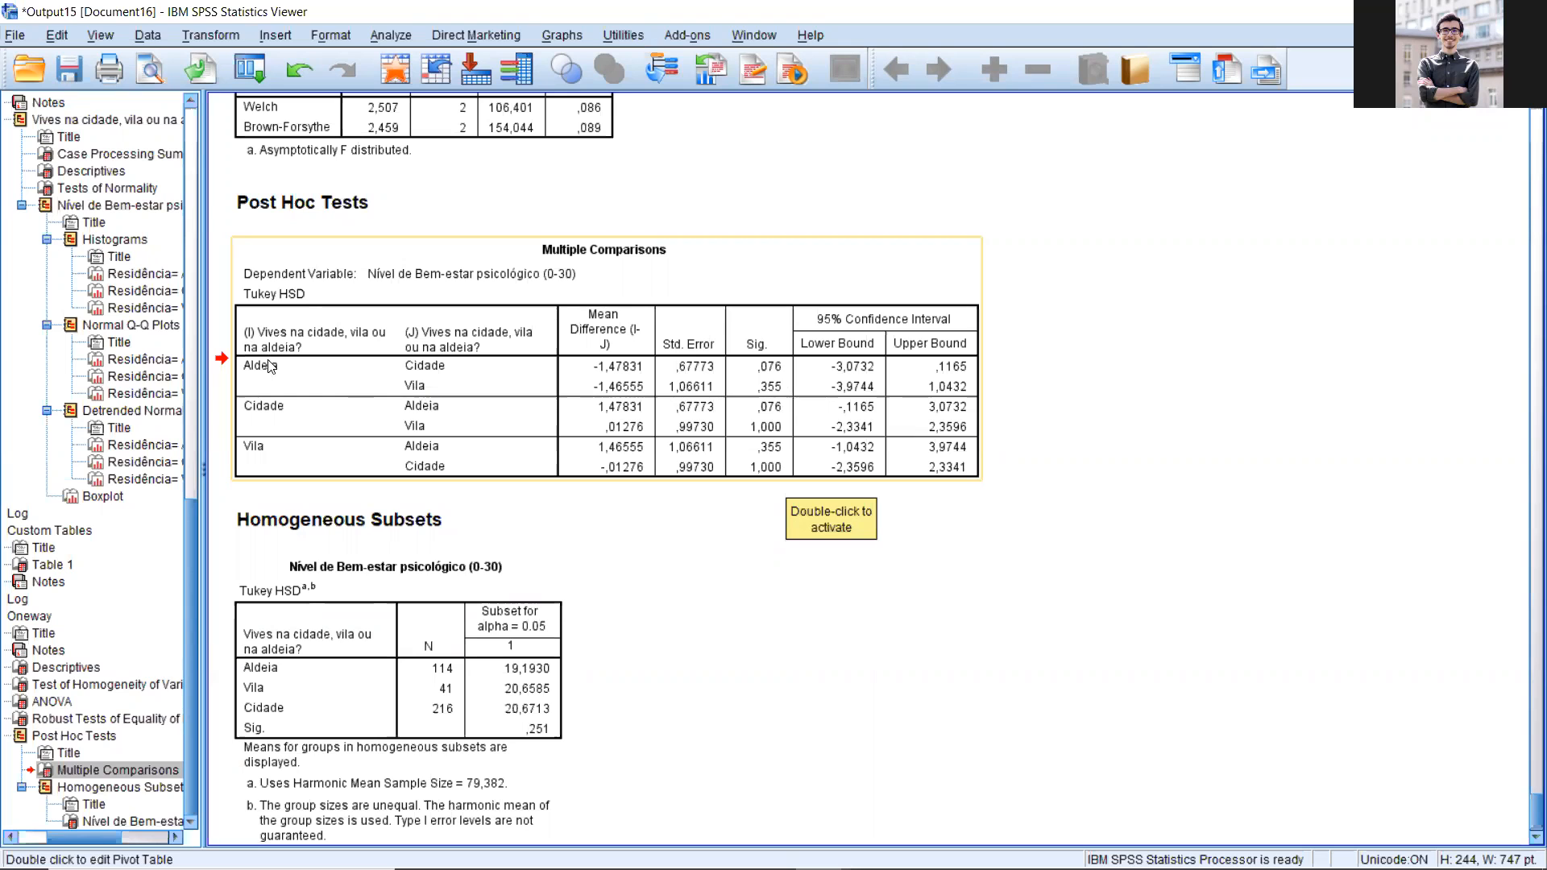
{"action": "scroll", "coordinate": [478, 381], "scroll_direction": "up", "scroll_amount": 3}
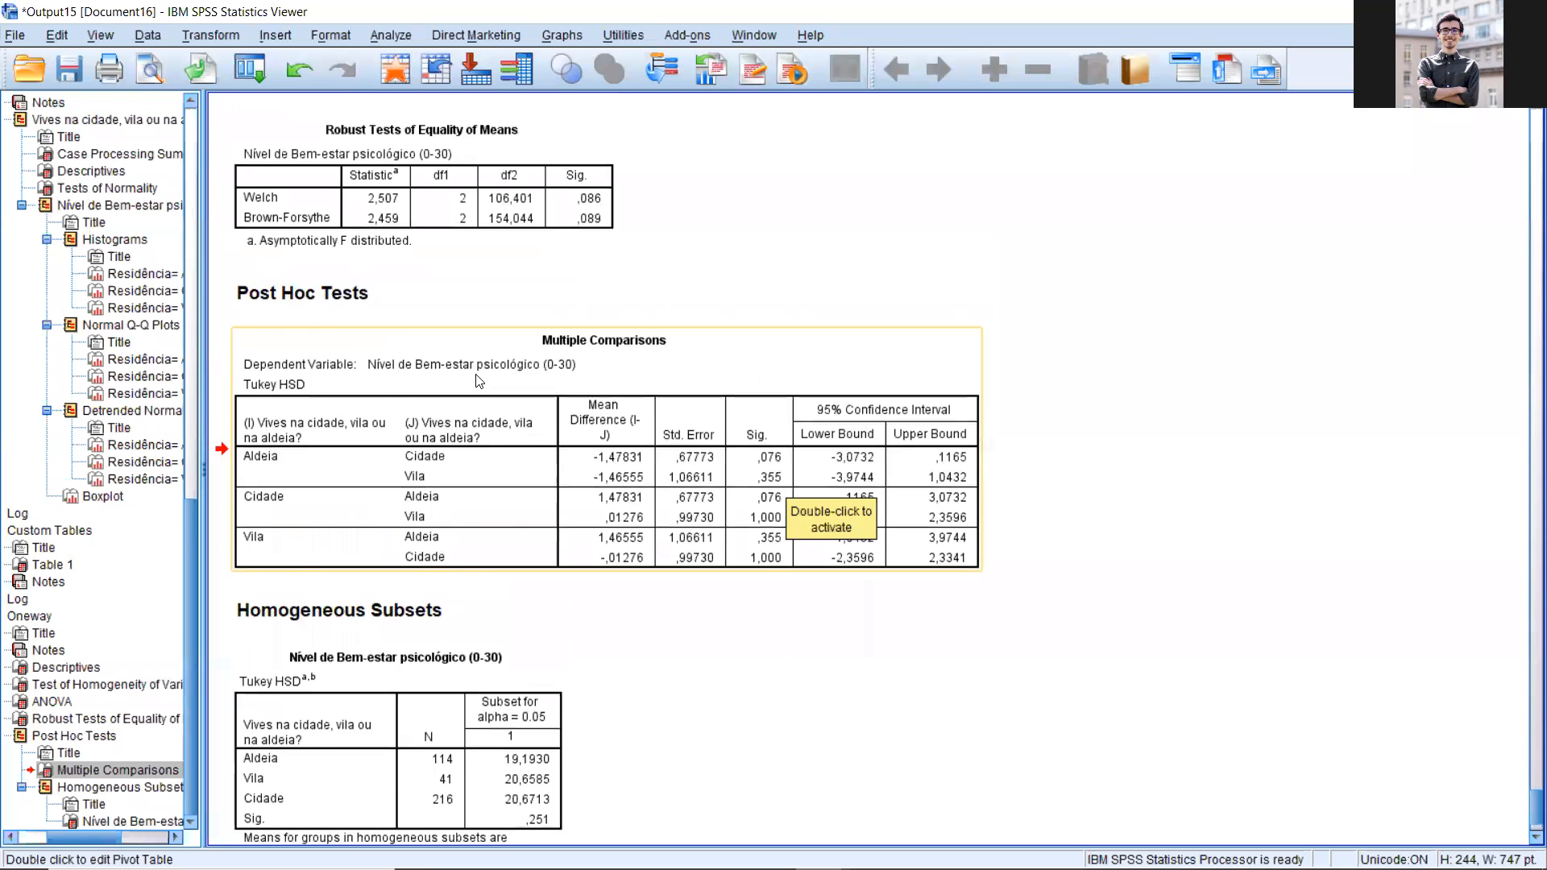
{"action": "scroll", "coordinate": [477, 381], "scroll_direction": "up", "scroll_amount": 1}
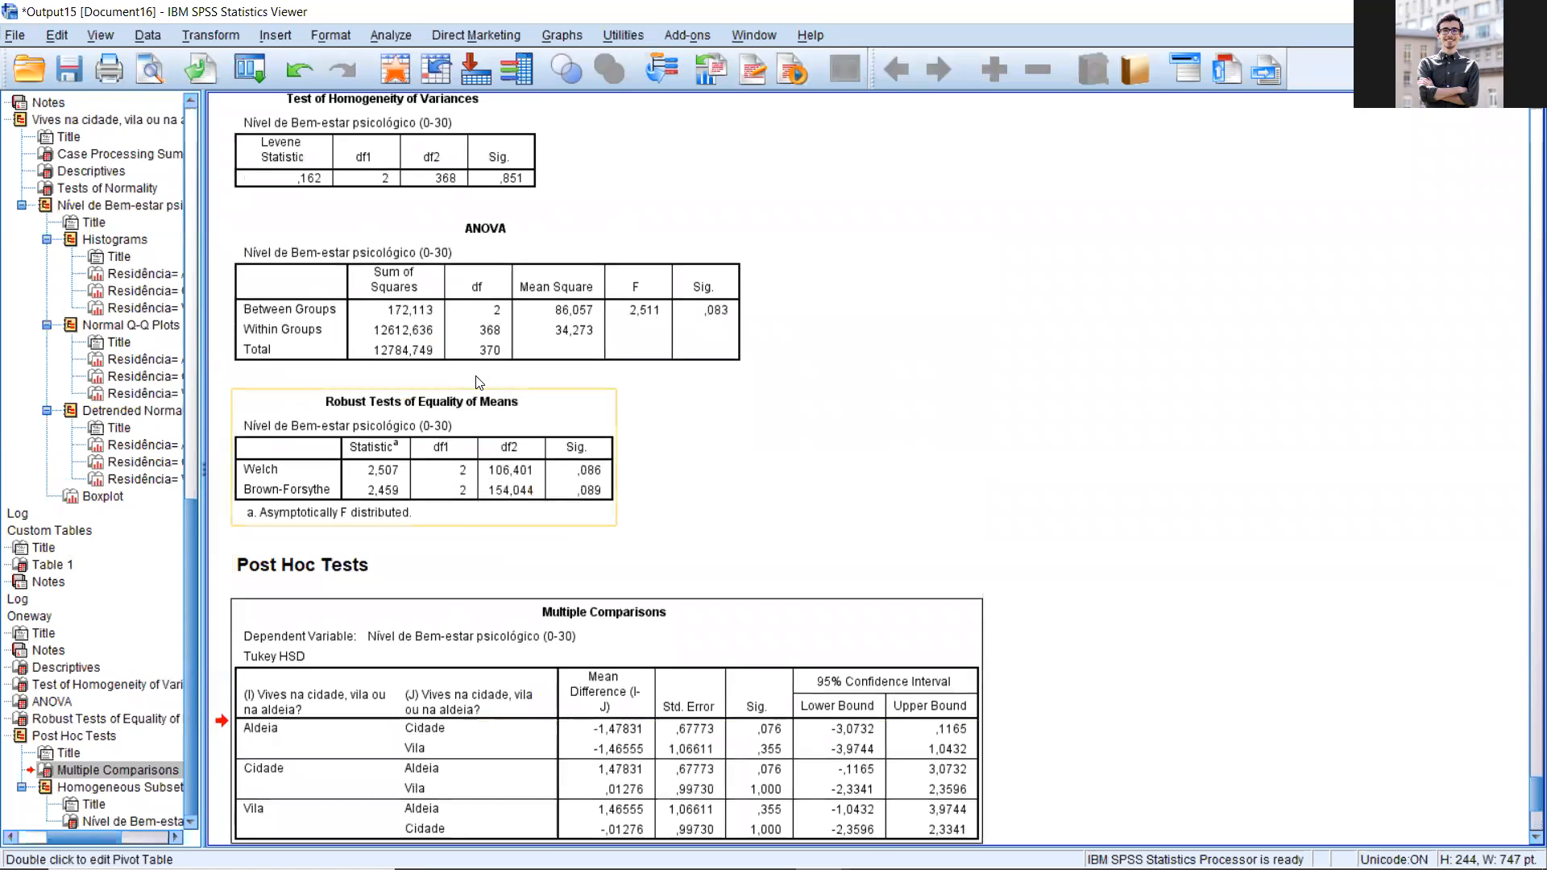
{"action": "scroll", "coordinate": [499, 385], "scroll_direction": "up", "scroll_amount": 2}
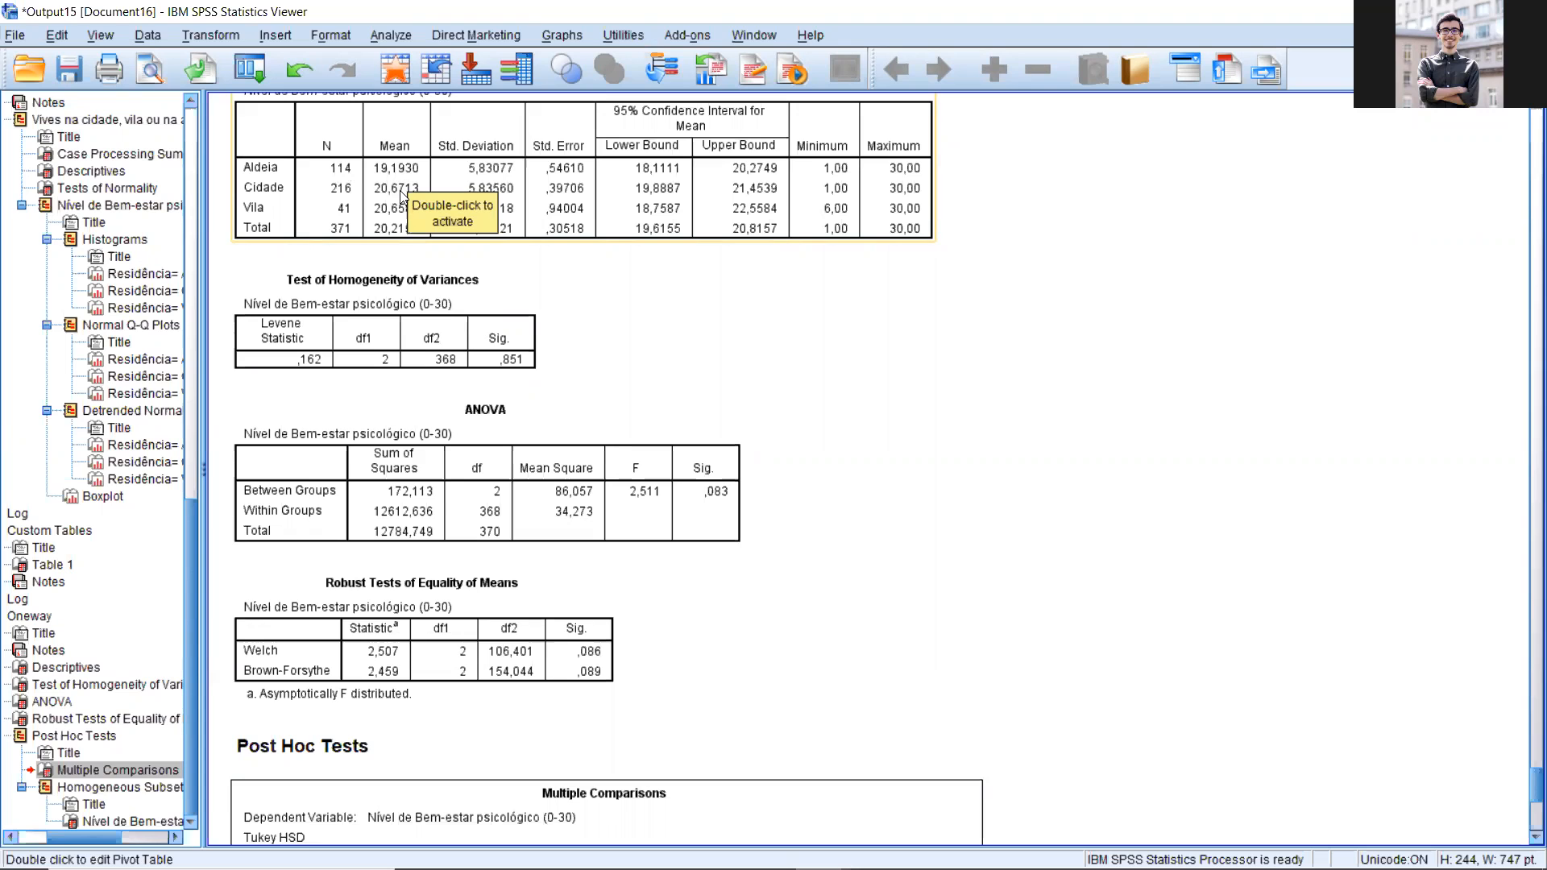
{"action": "scroll", "coordinate": [434, 295], "scroll_direction": "down", "scroll_amount": 2}
{"action": "scroll", "coordinate": [433, 307], "scroll_direction": "down", "scroll_amount": 1}
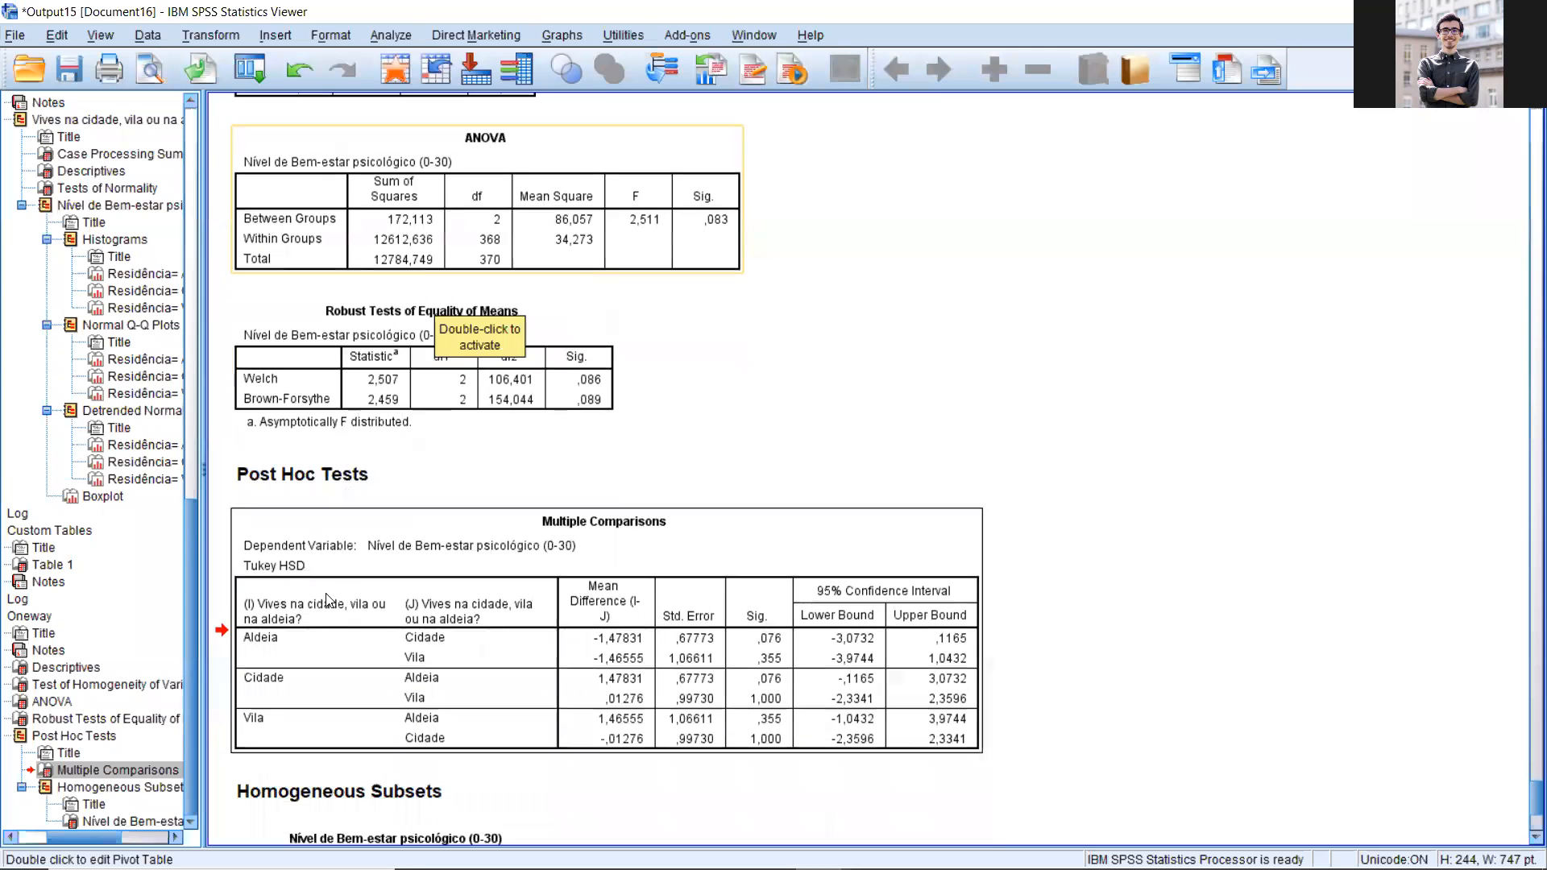
{"action": "scroll", "coordinate": [478, 427], "scroll_direction": "up", "scroll_amount": 1}
{"action": "scroll", "coordinate": [479, 427], "scroll_direction": "up", "scroll_amount": 3}
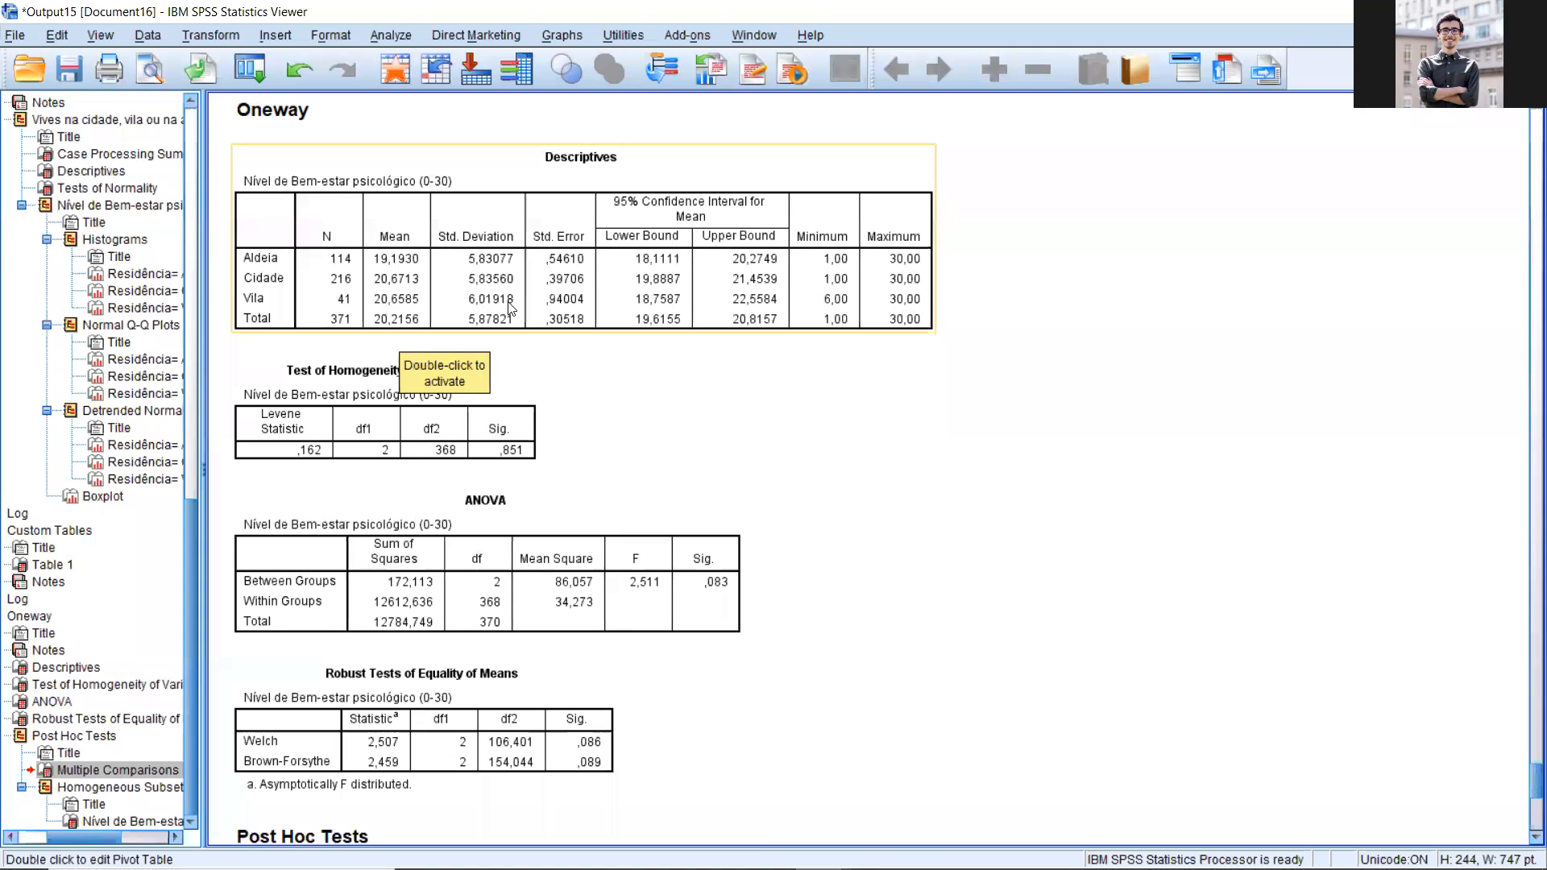
{"action": "scroll", "coordinate": [599, 501], "scroll_direction": "down", "scroll_amount": 5}
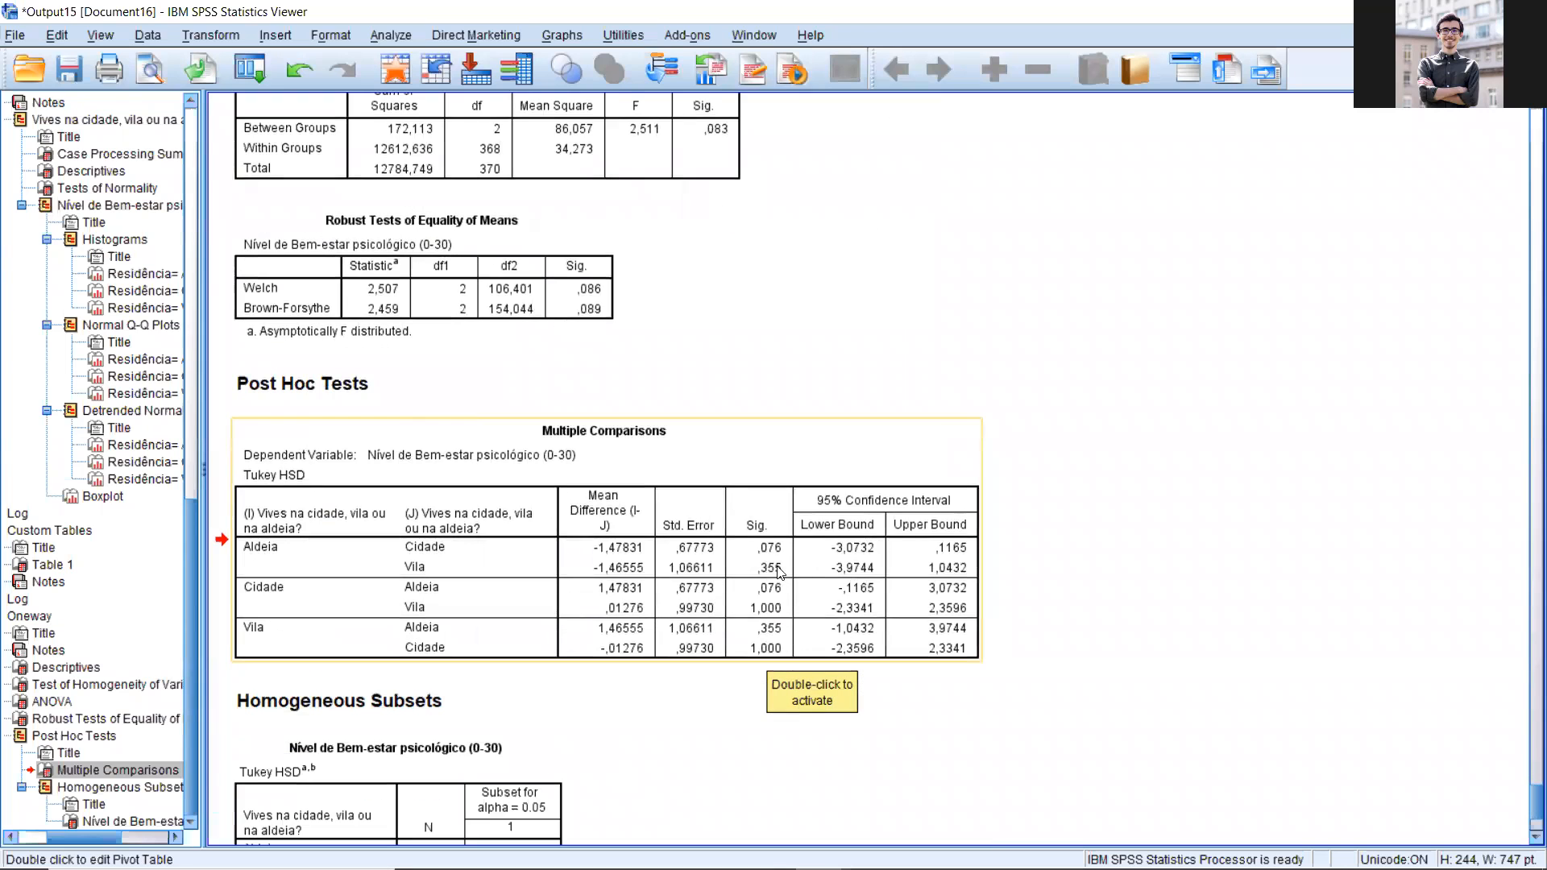
{"action": "scroll", "coordinate": [767, 529], "scroll_direction": "up", "scroll_amount": 6}
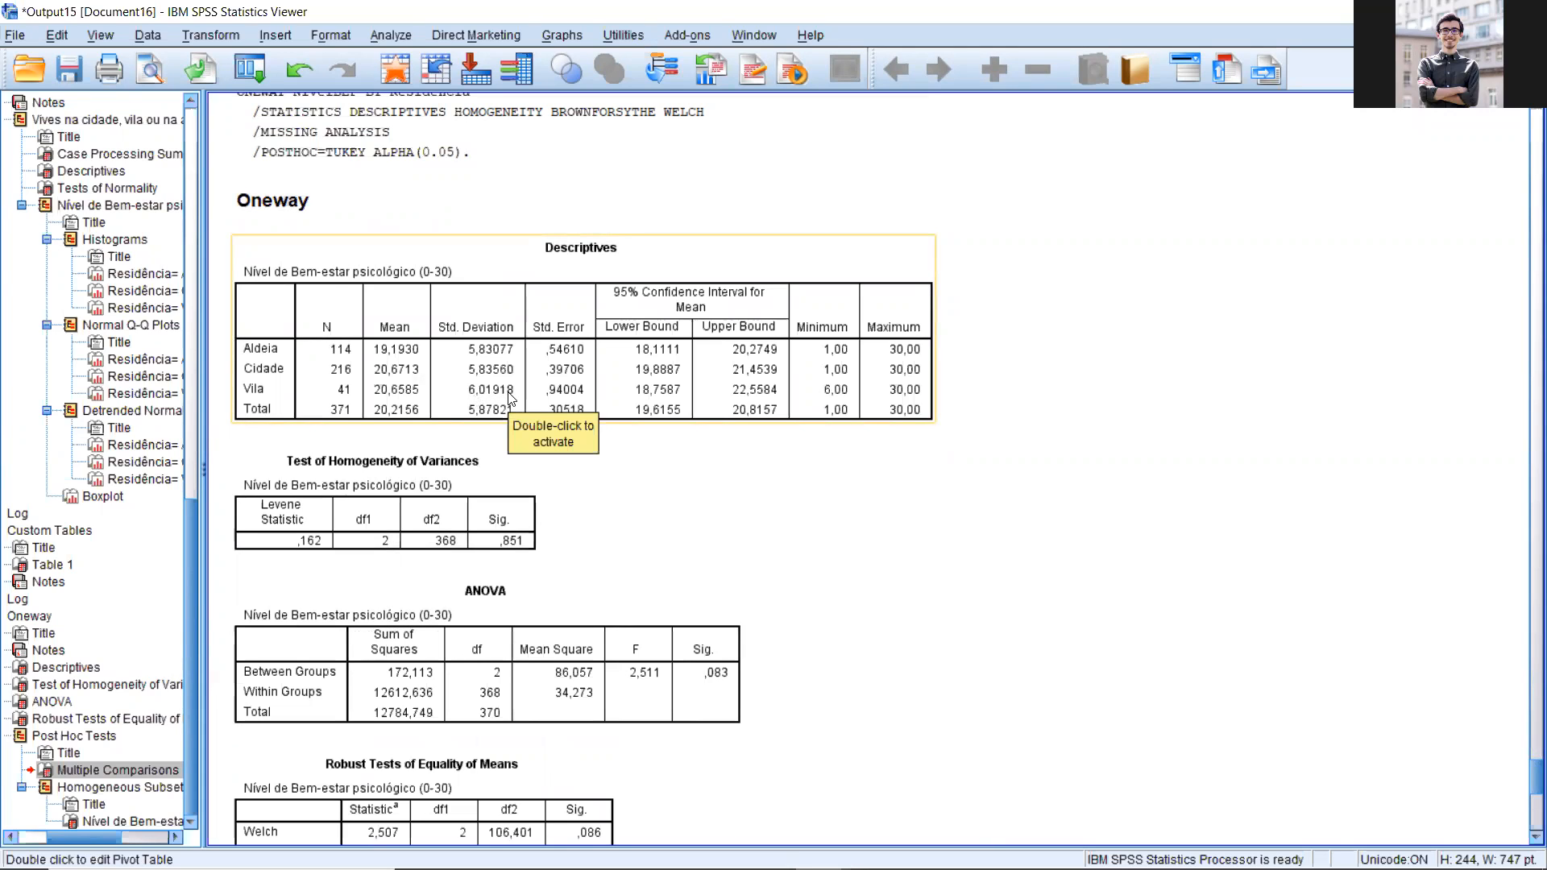
{"action": "scroll", "coordinate": [508, 398], "scroll_direction": "down", "scroll_amount": 5}
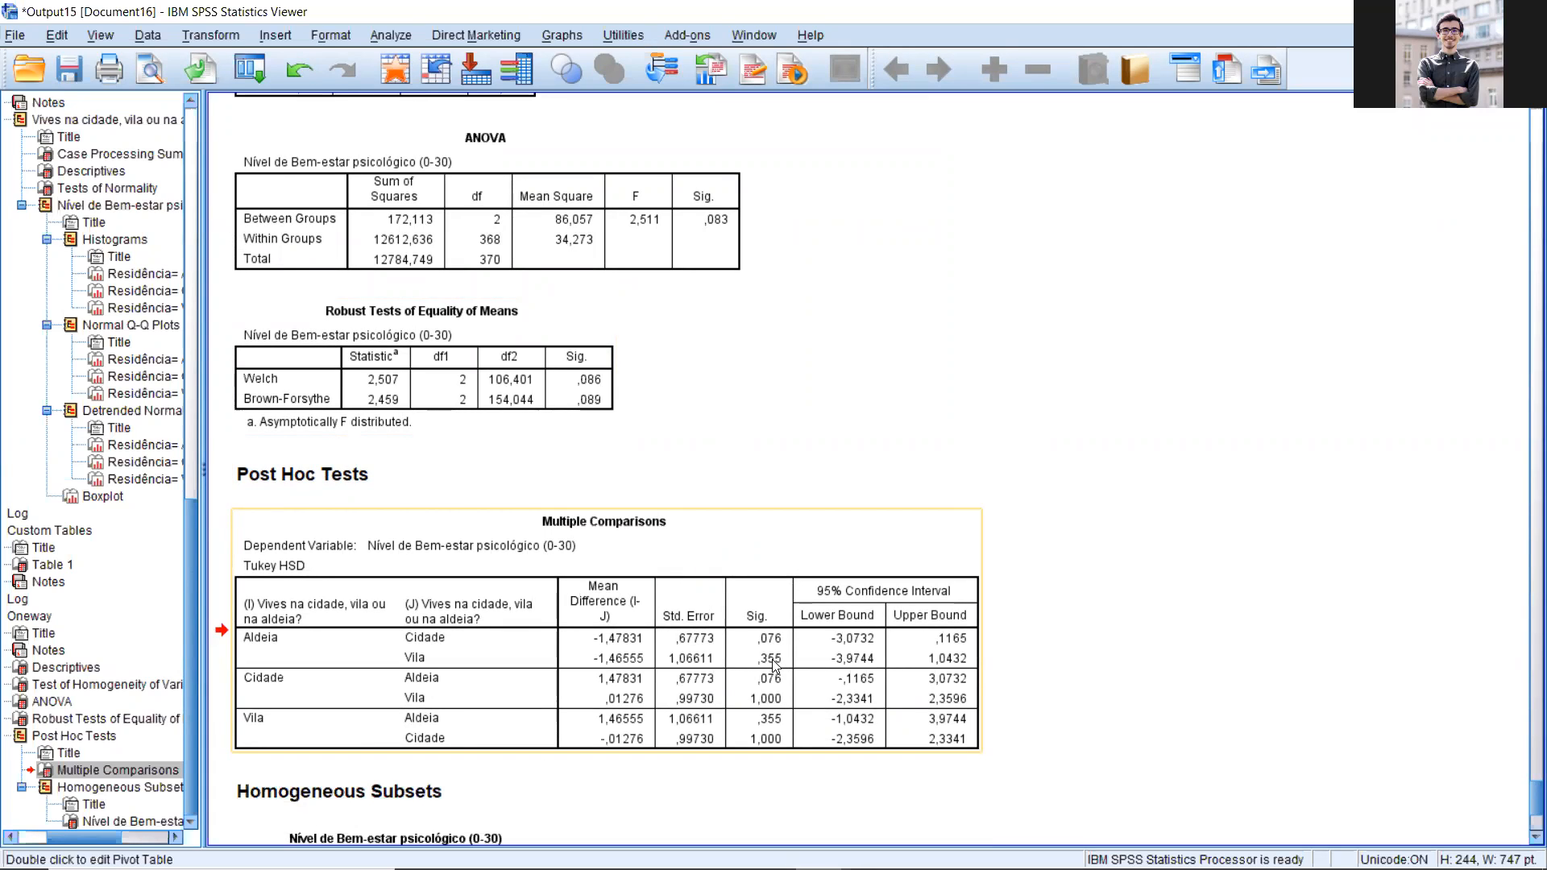
{"action": "scroll", "coordinate": [773, 664], "scroll_direction": "up", "scroll_amount": 3}
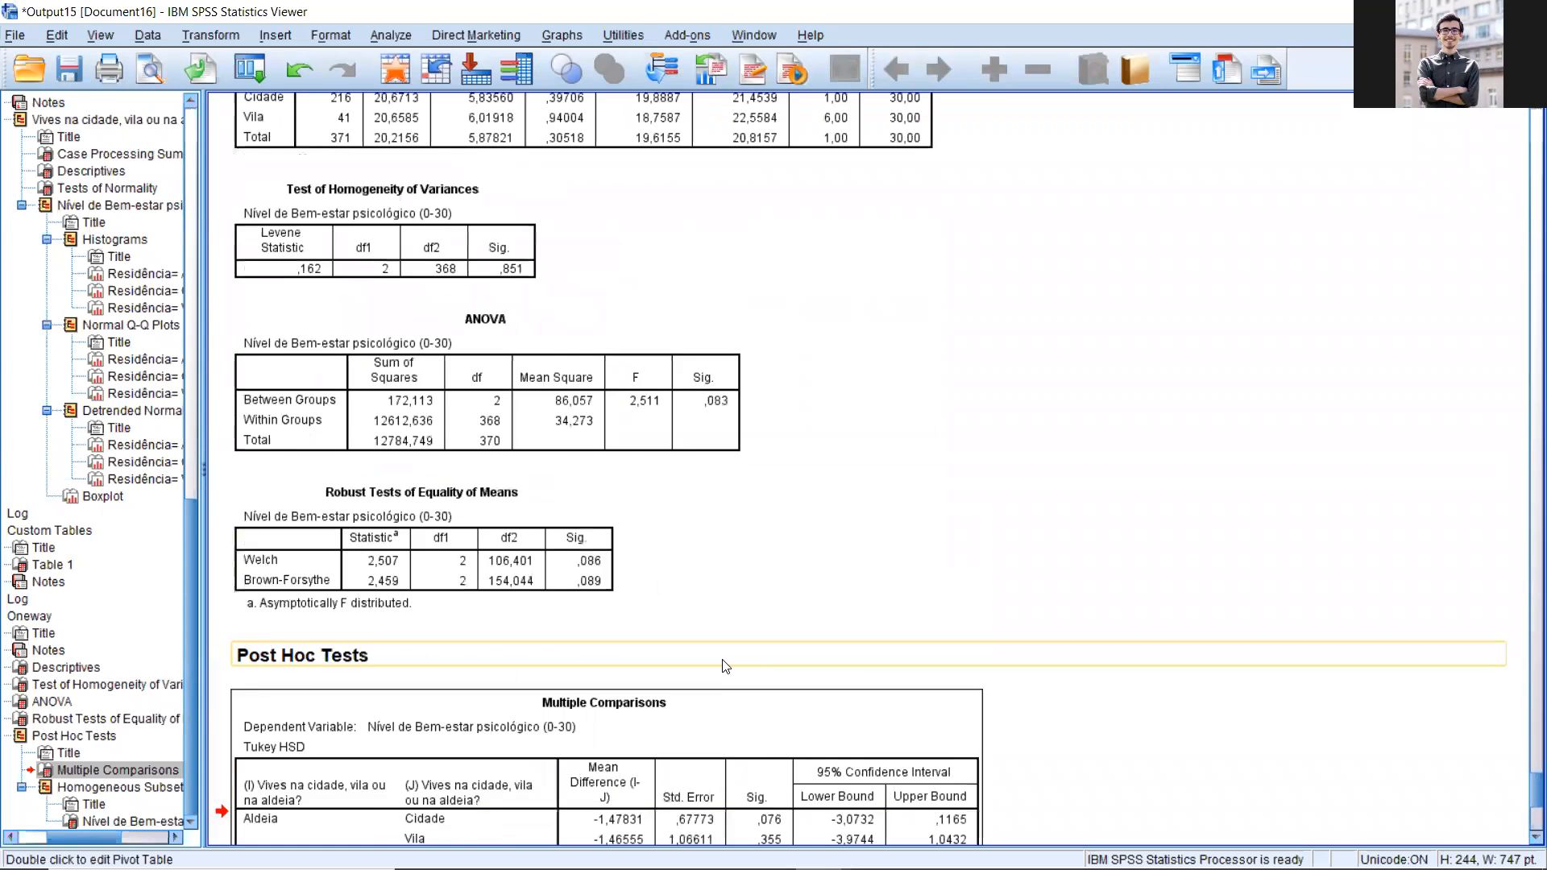
{"action": "scroll", "coordinate": [763, 597], "scroll_direction": "down", "scroll_amount": 6}
{"action": "scroll", "coordinate": [721, 607], "scroll_direction": "up", "scroll_amount": 7}
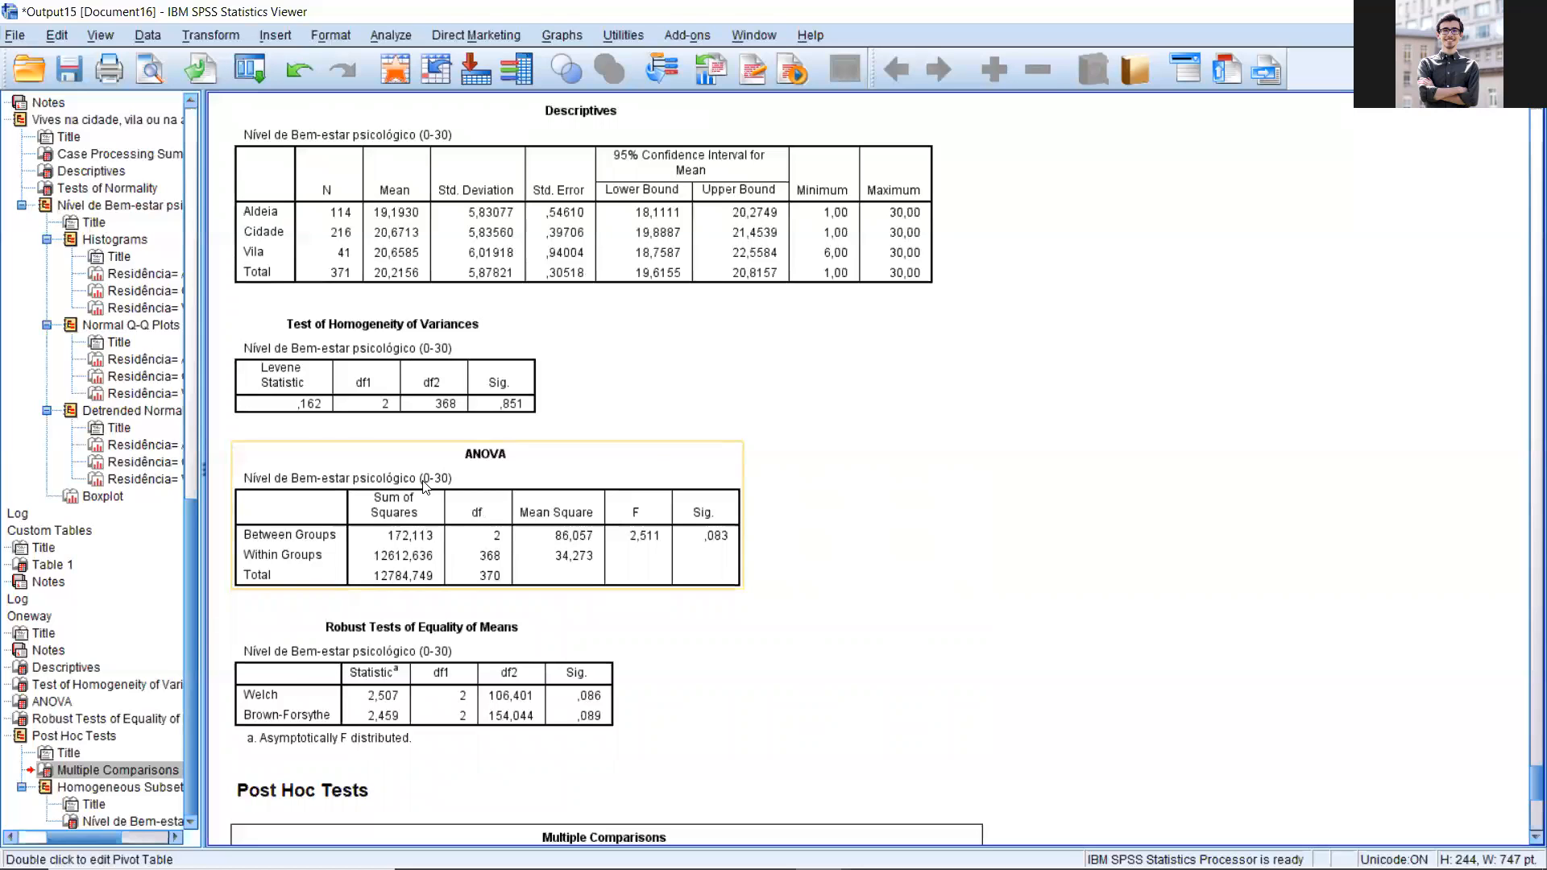
{"action": "scroll", "coordinate": [424, 485], "scroll_direction": "down", "scroll_amount": 10}
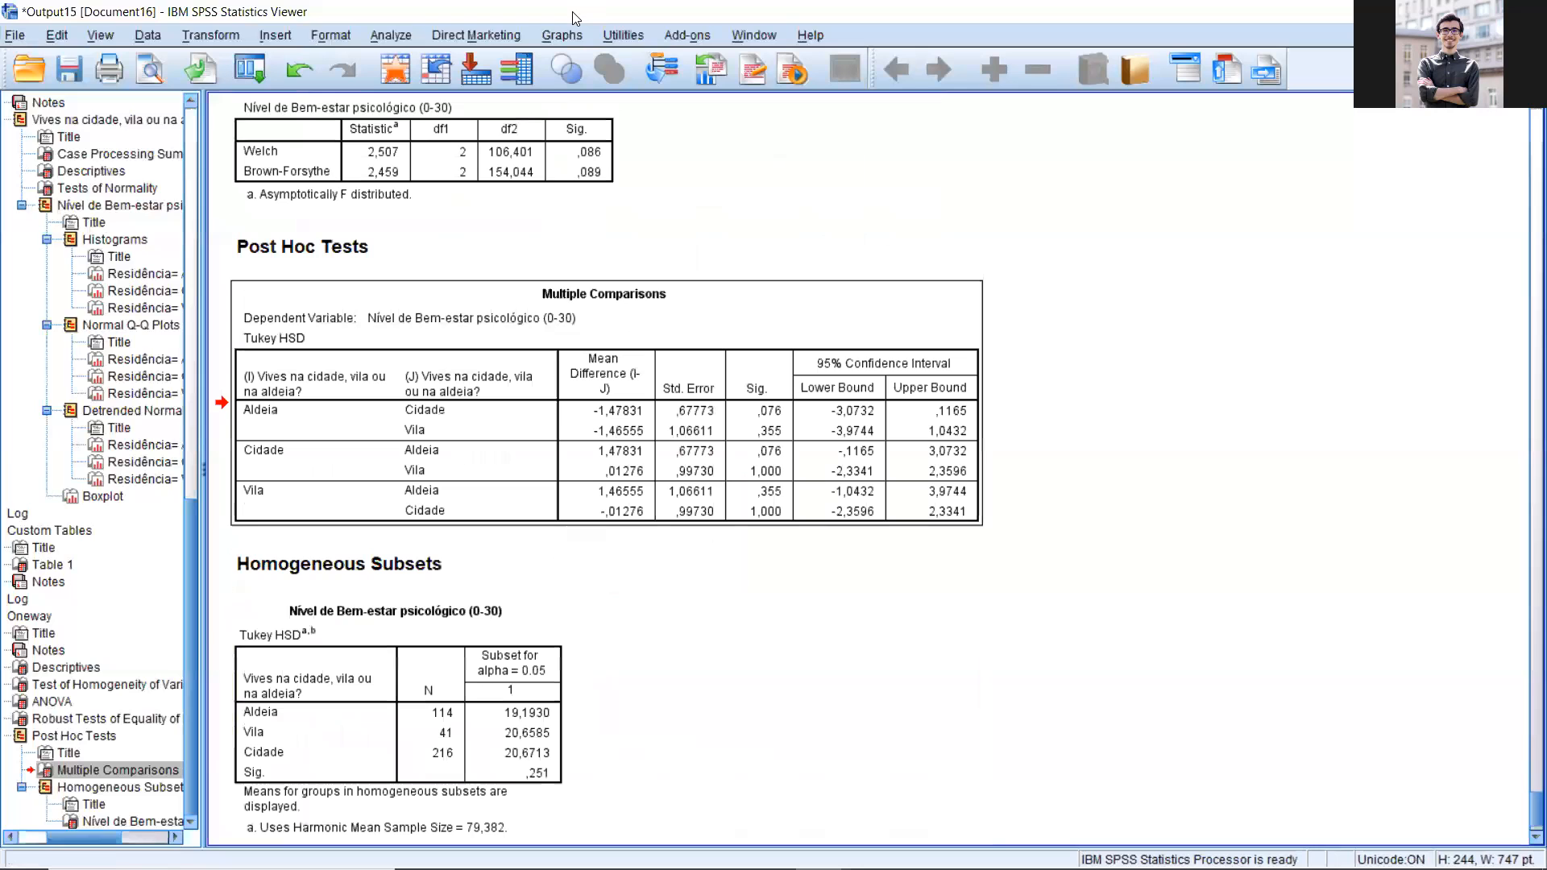
Step: Switch to the Workshop SPSS AMP student presentation in PowerPoint and check the list of tests on slide 15
{"action": "left_click", "coordinate": [1475, 11]}
{"action": "mouse_move", "coordinate": [920, 867]}
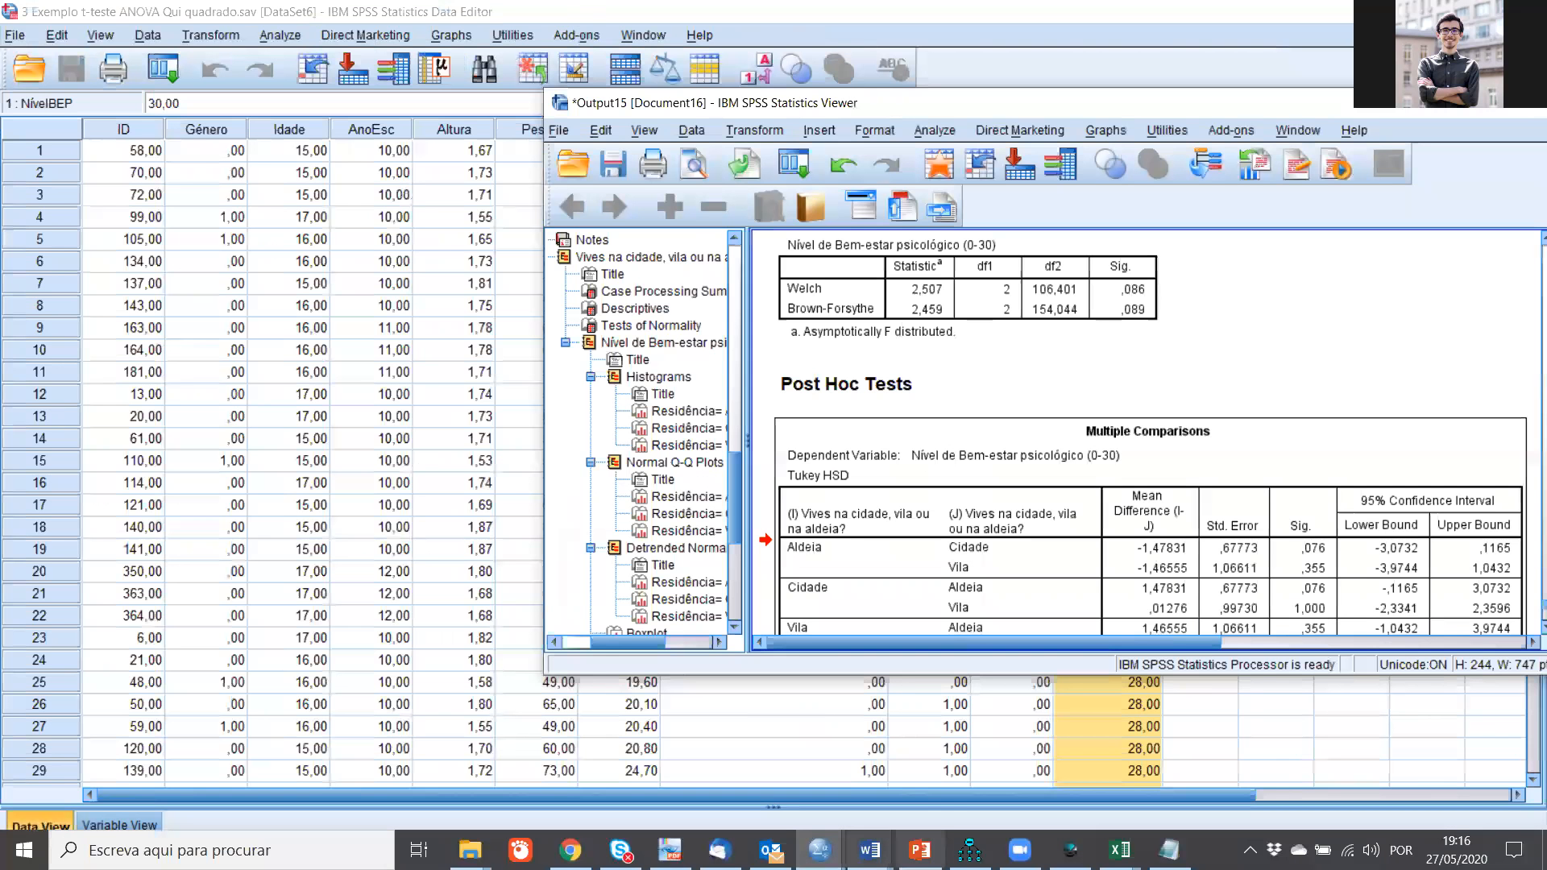
{"action": "left_click", "coordinate": [1119, 850]}
{"action": "left_click", "coordinate": [920, 849]}
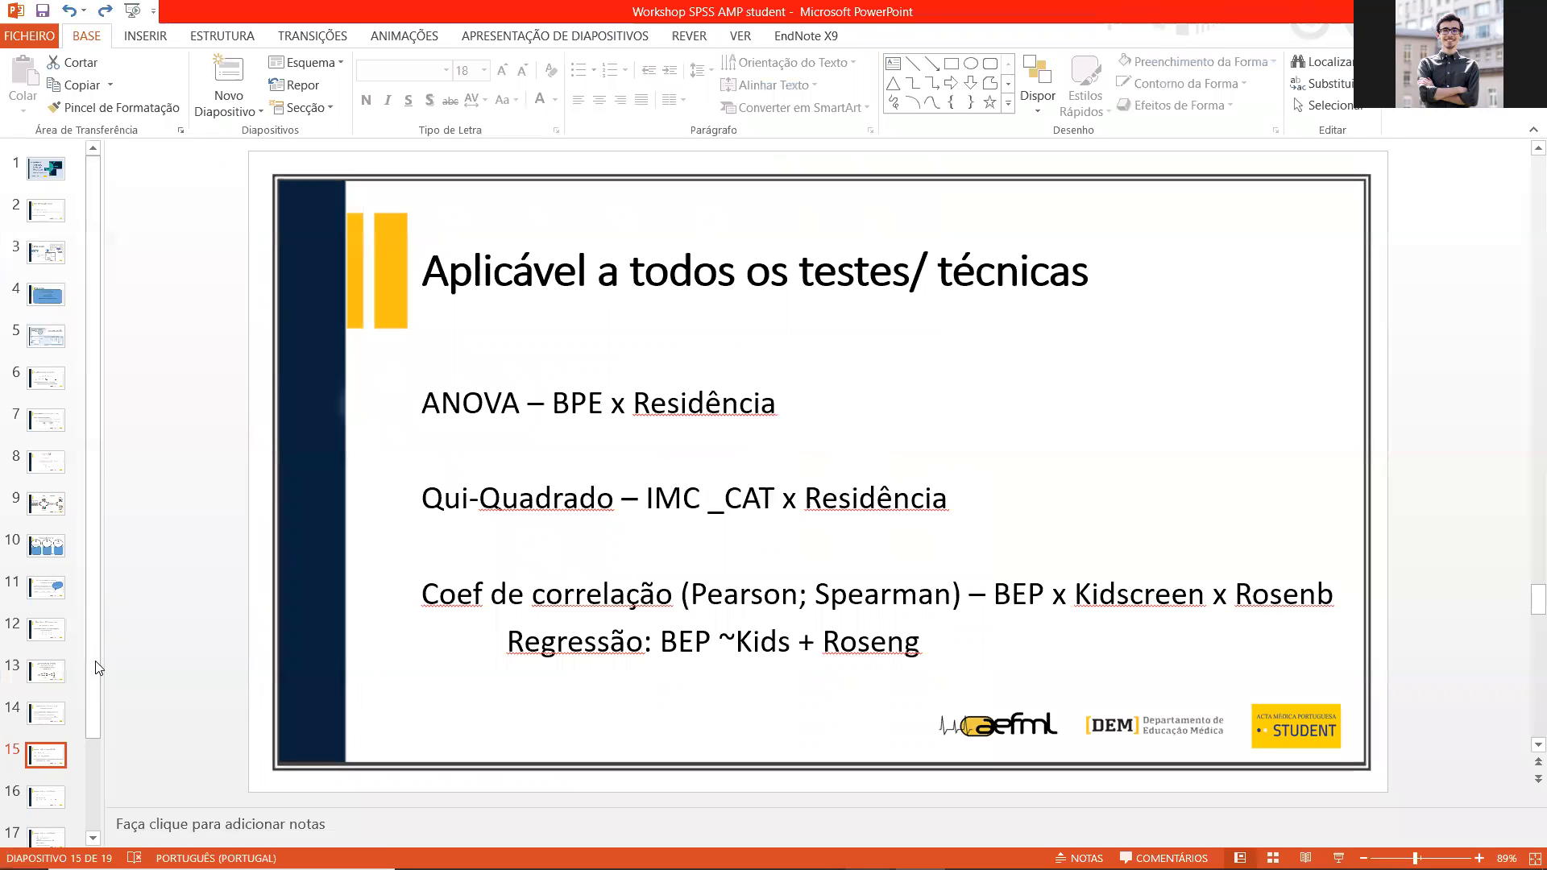
{"action": "scroll", "coordinate": [48, 686], "scroll_direction": "down", "scroll_amount": 3}
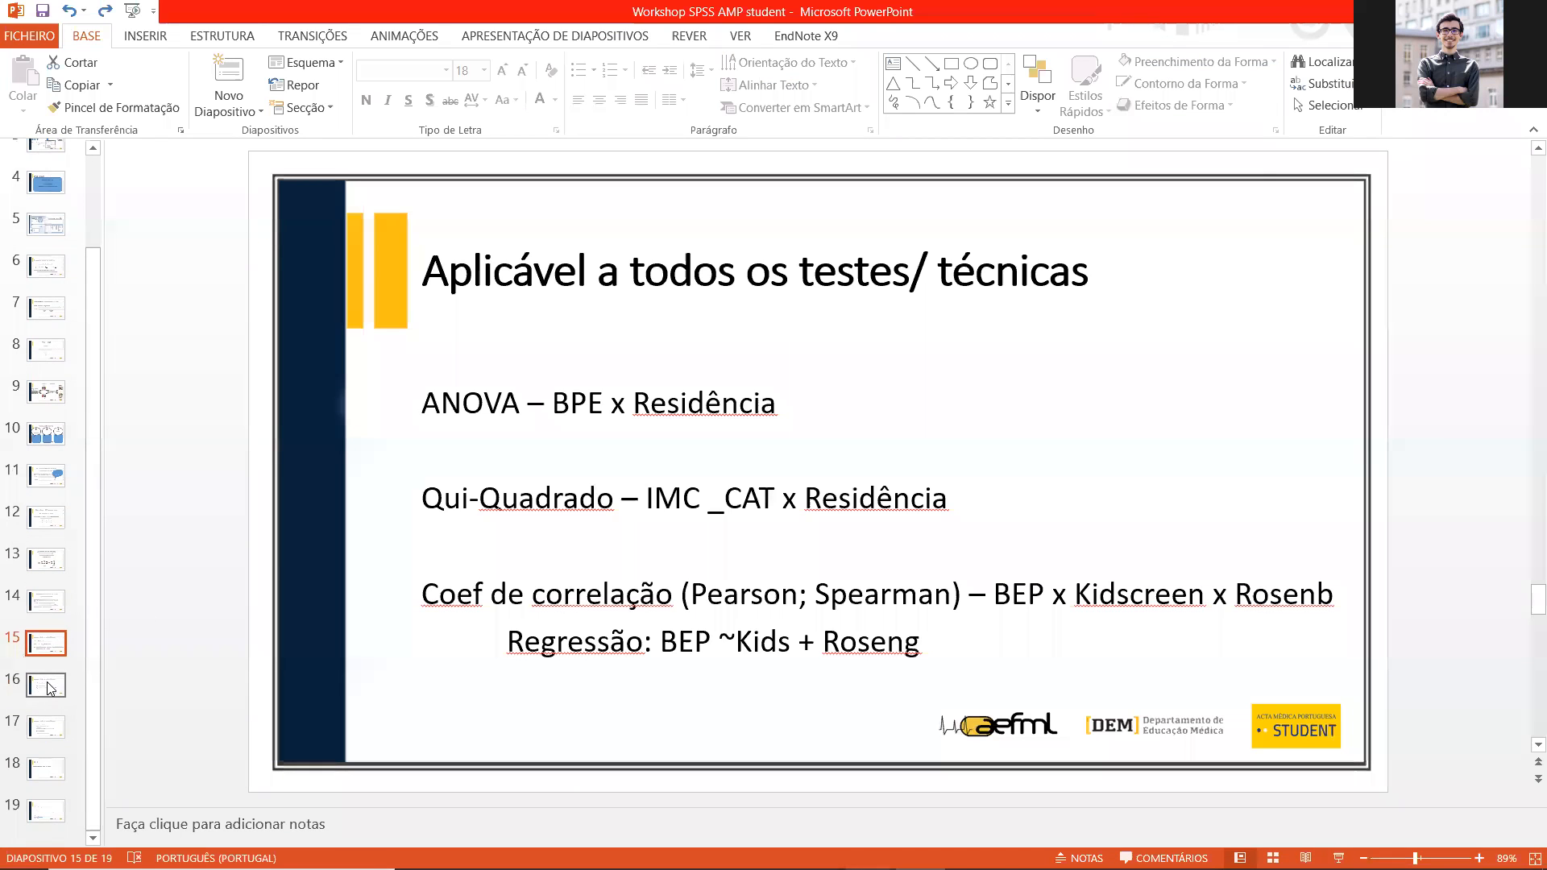
Step: Switch to the SPSS Output15 viewer and run a custom table with IMC_CAT replacing well-being in the rows, by residence in the columns
{"action": "mouse_move", "coordinate": [698, 867]}
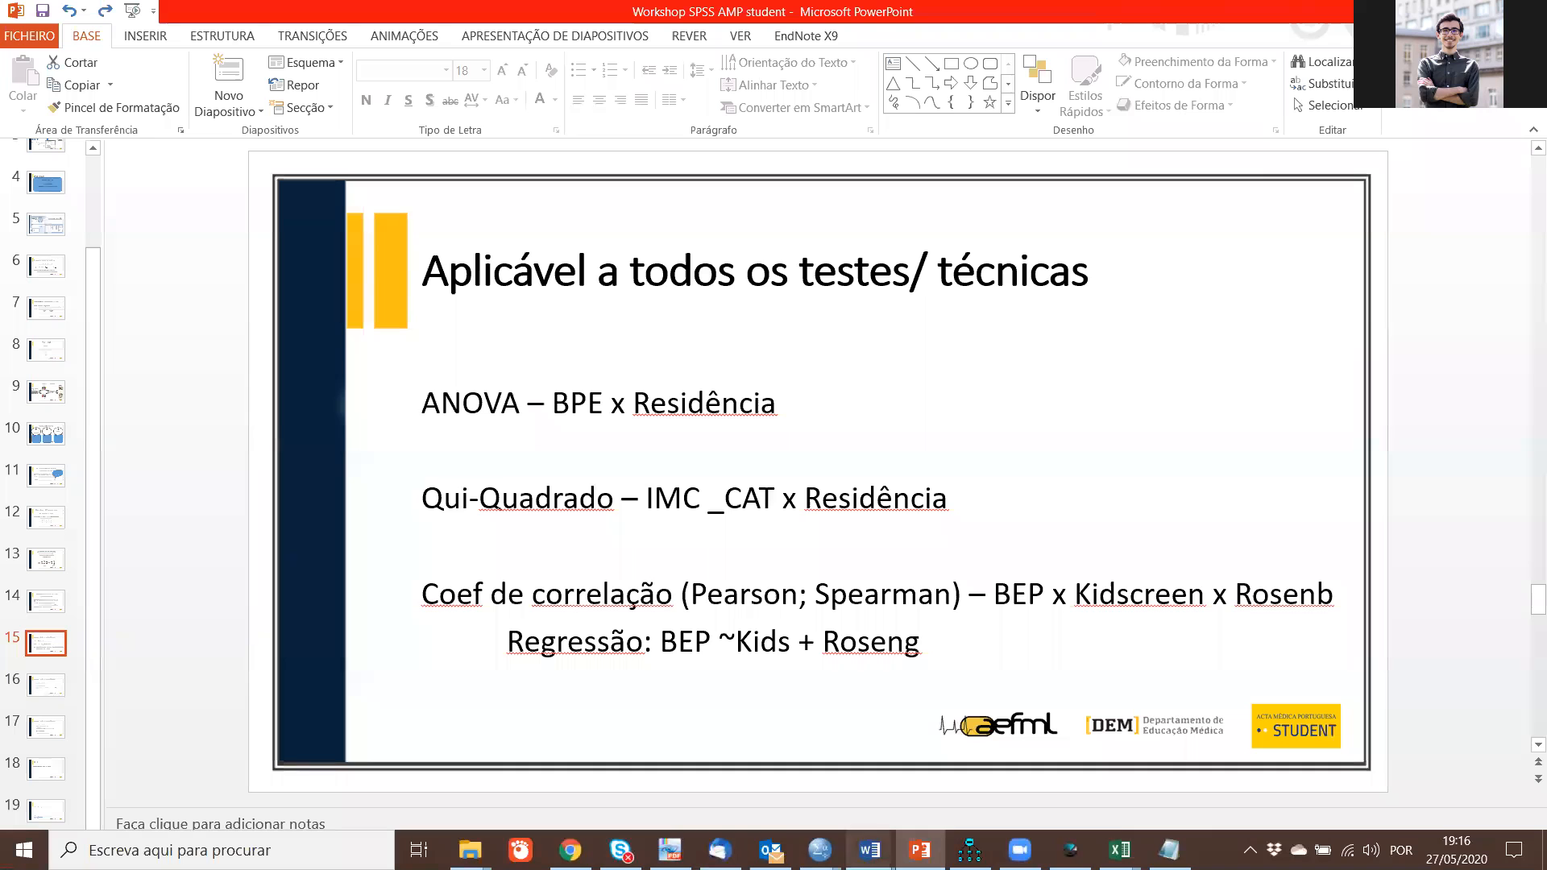
{"action": "mouse_move", "coordinate": [819, 848]}
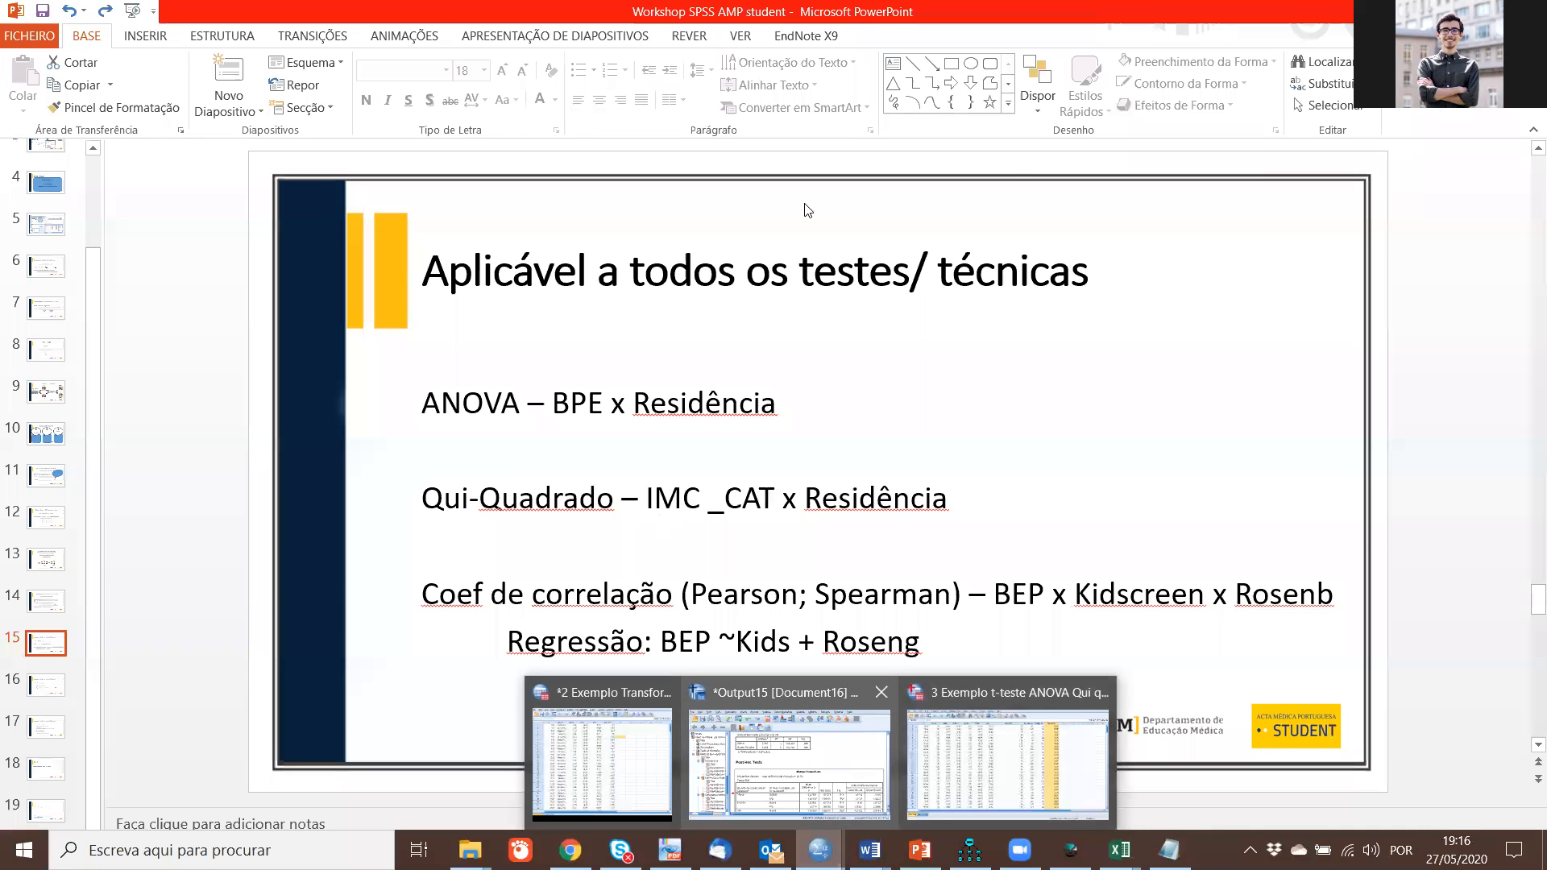
{"action": "left_click_drag", "start_coordinate": [884, 107], "coordinate": [412, 61]}
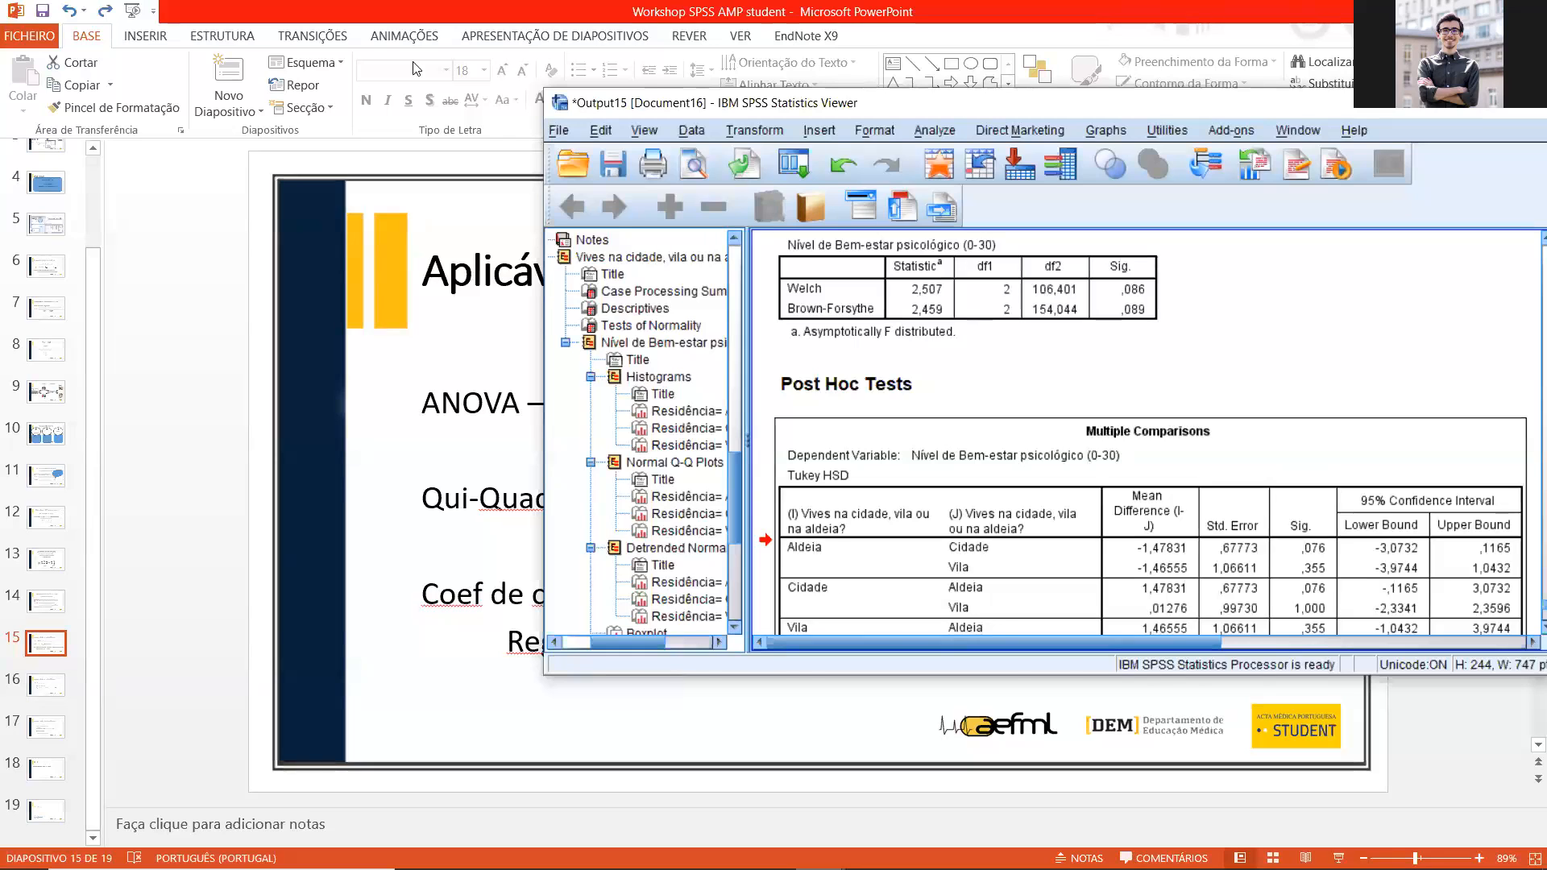
{"action": "left_click", "coordinate": [456, 87]}
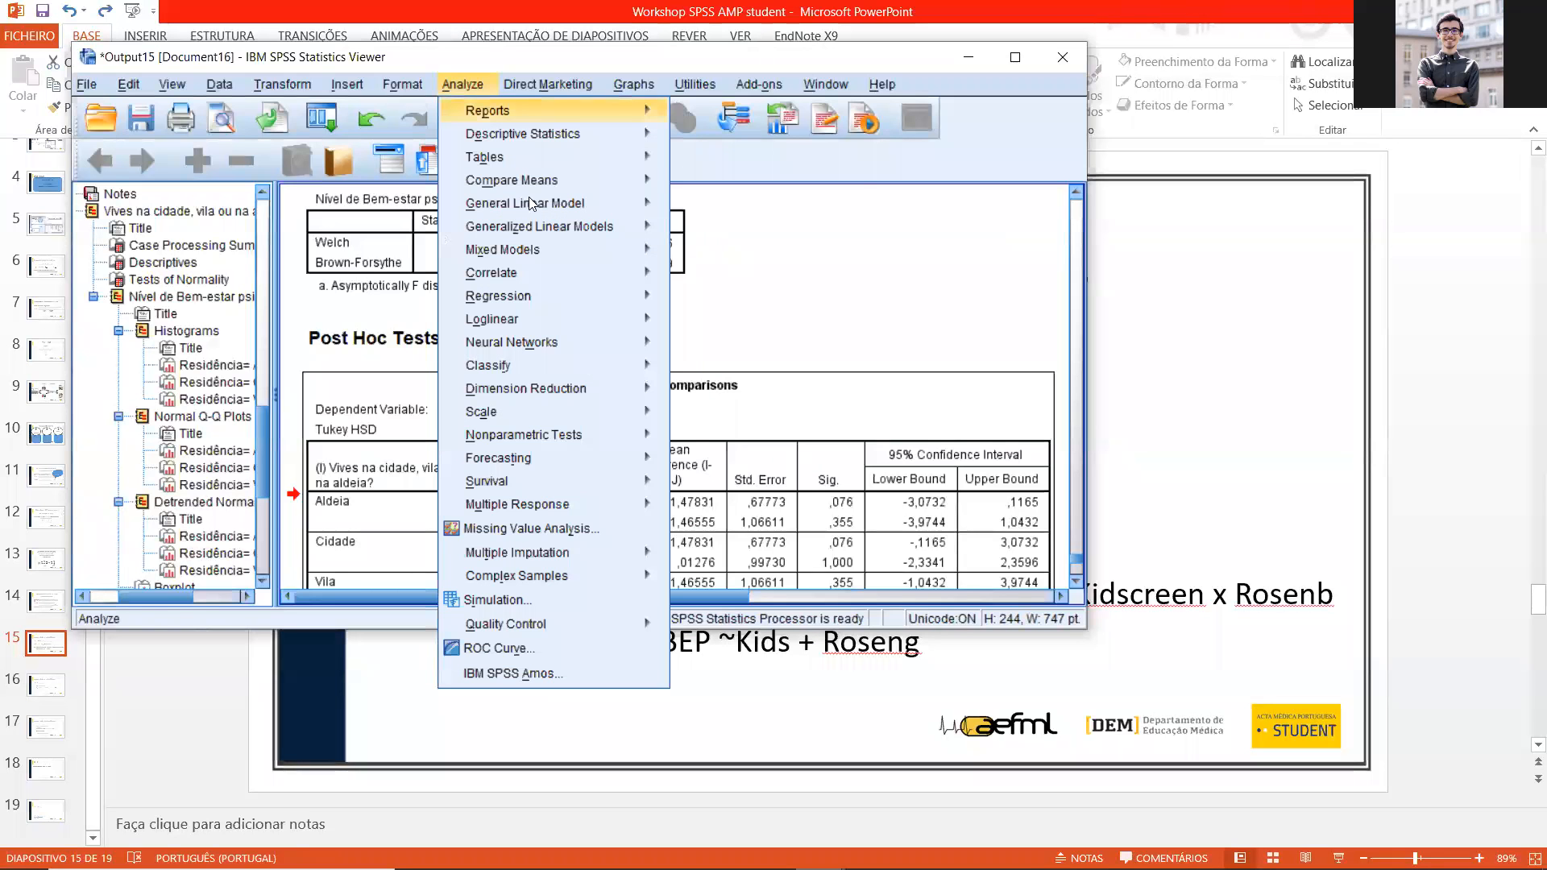
{"action": "left_click", "coordinate": [689, 155]}
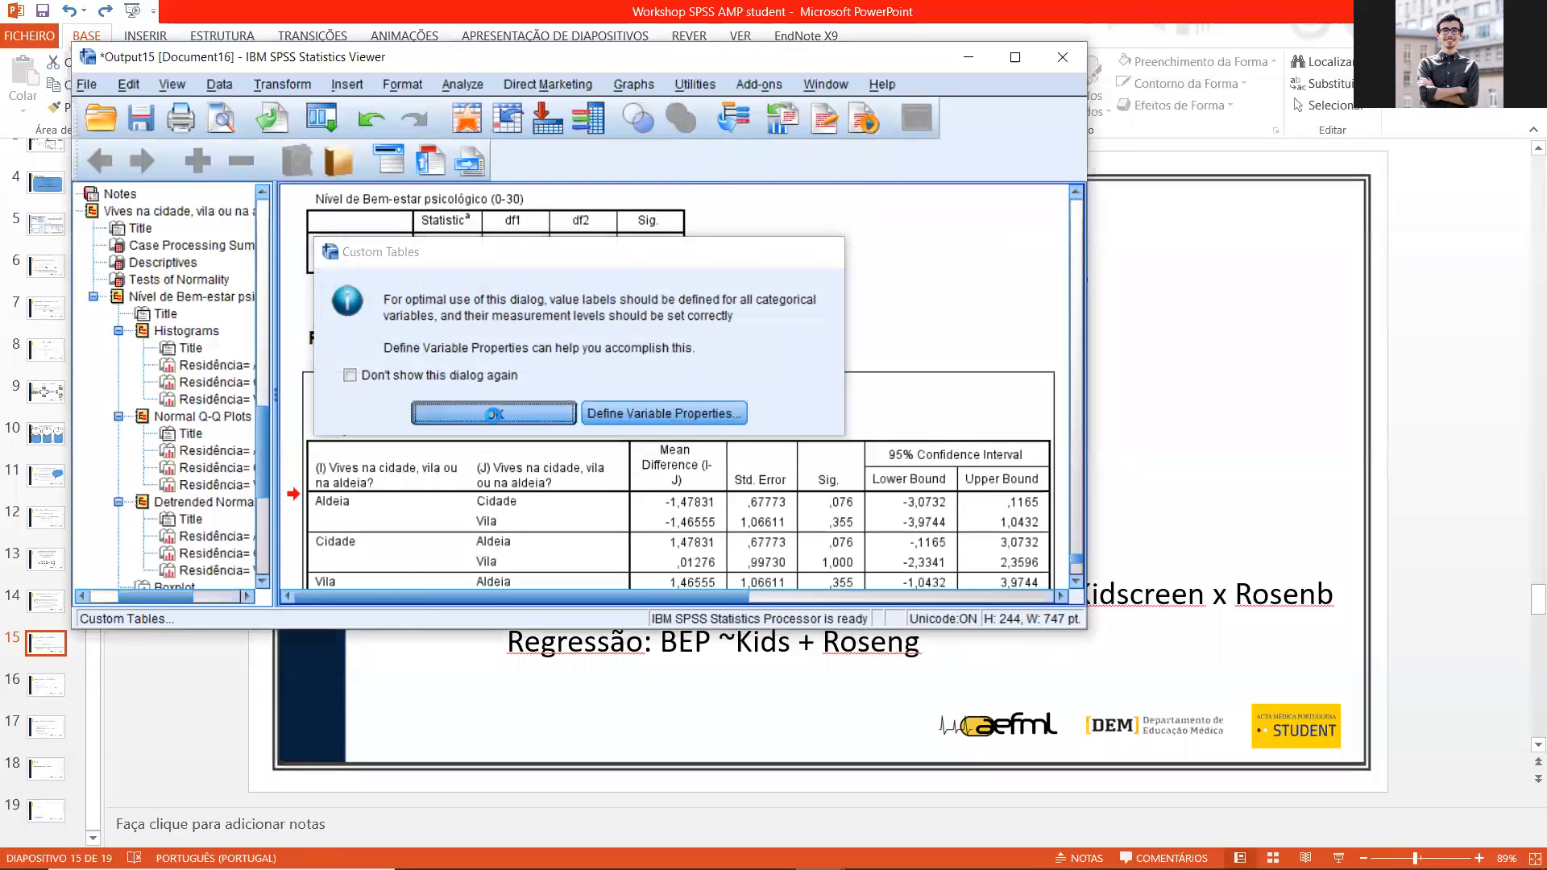
{"action": "key", "text": "Return"}
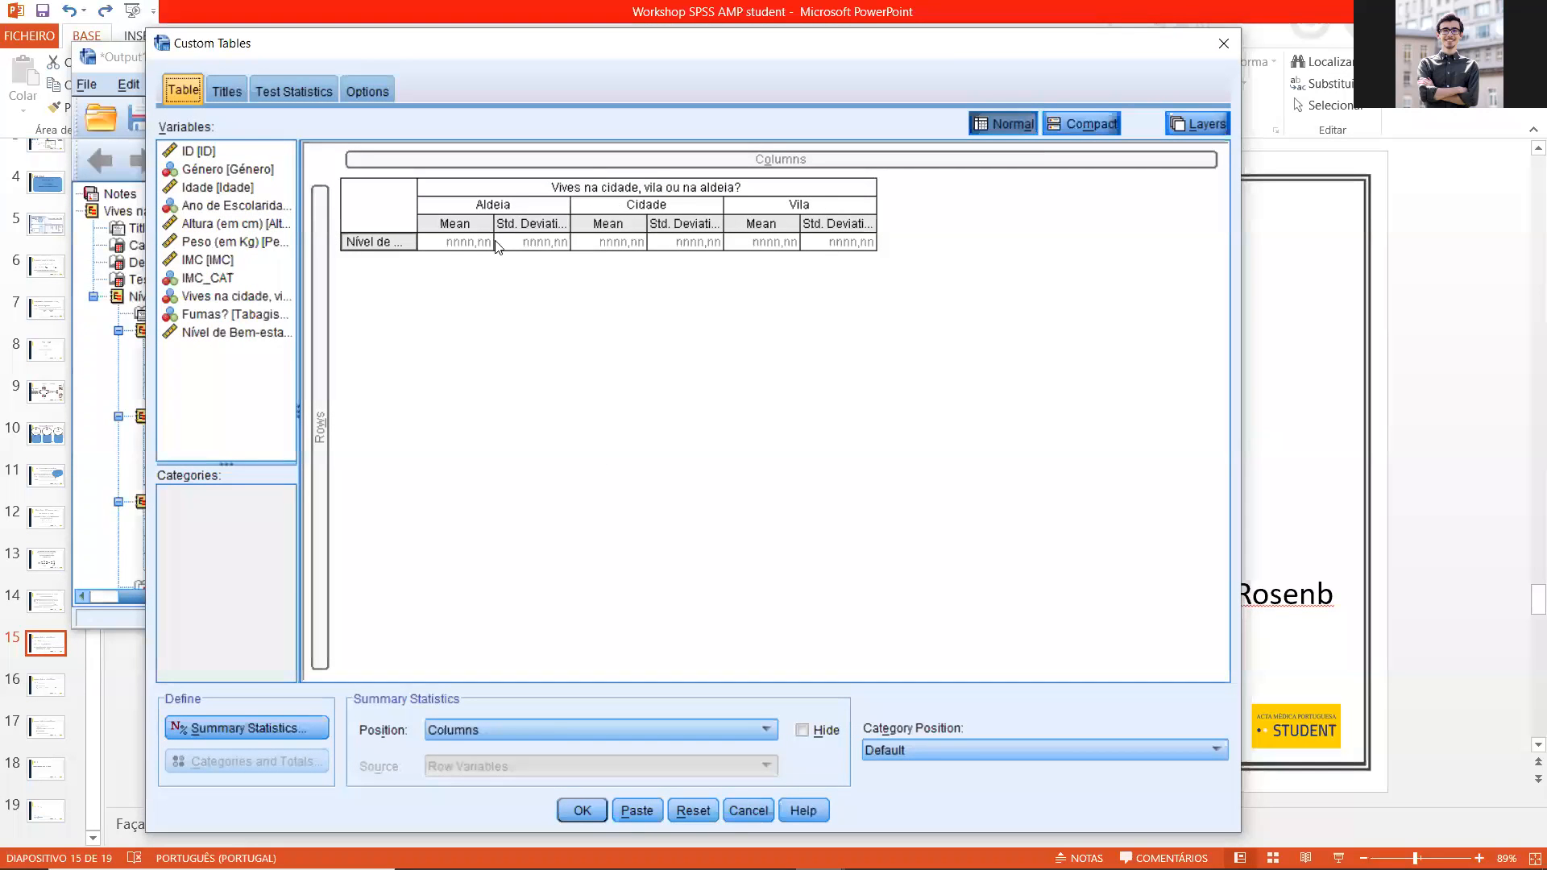
{"action": "left_click_drag", "start_coordinate": [390, 246], "coordinate": [320, 319]}
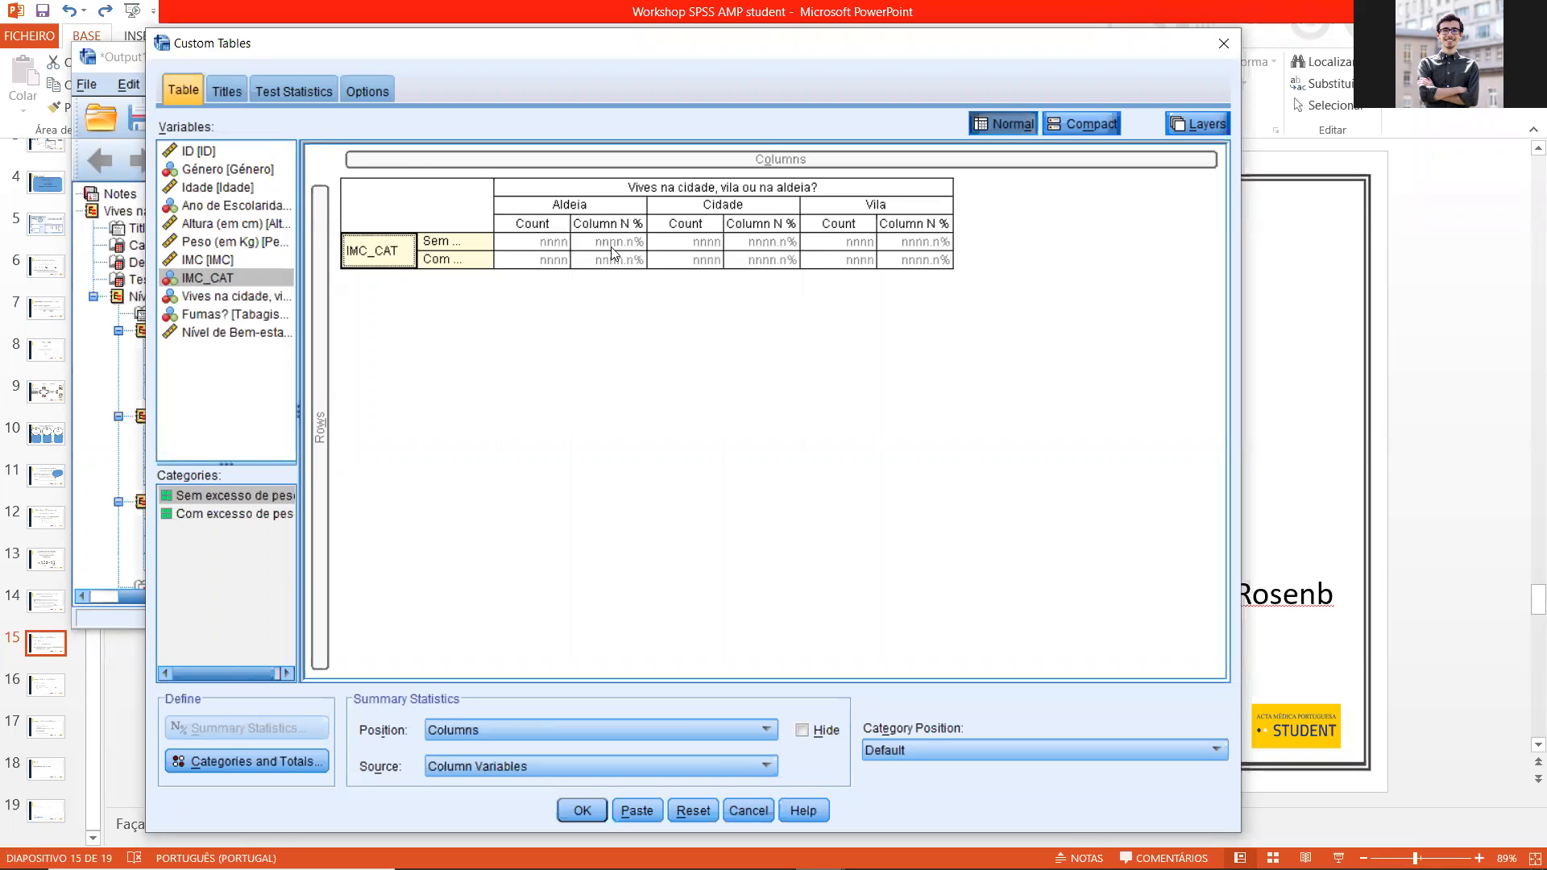
{"action": "left_click", "coordinate": [583, 809]}
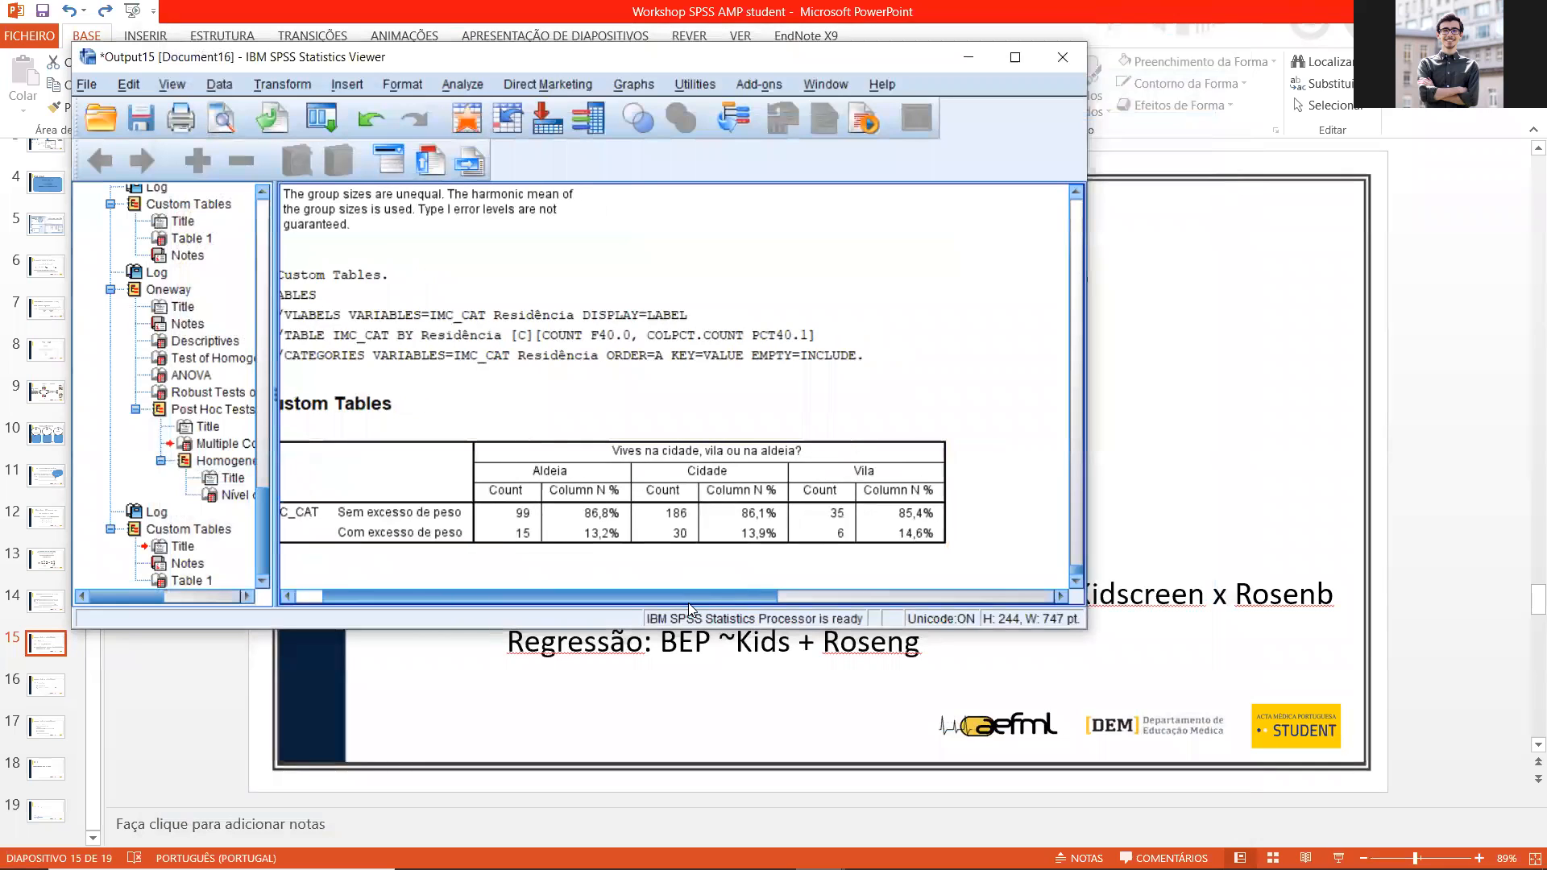
{"action": "left_click", "coordinate": [494, 536]}
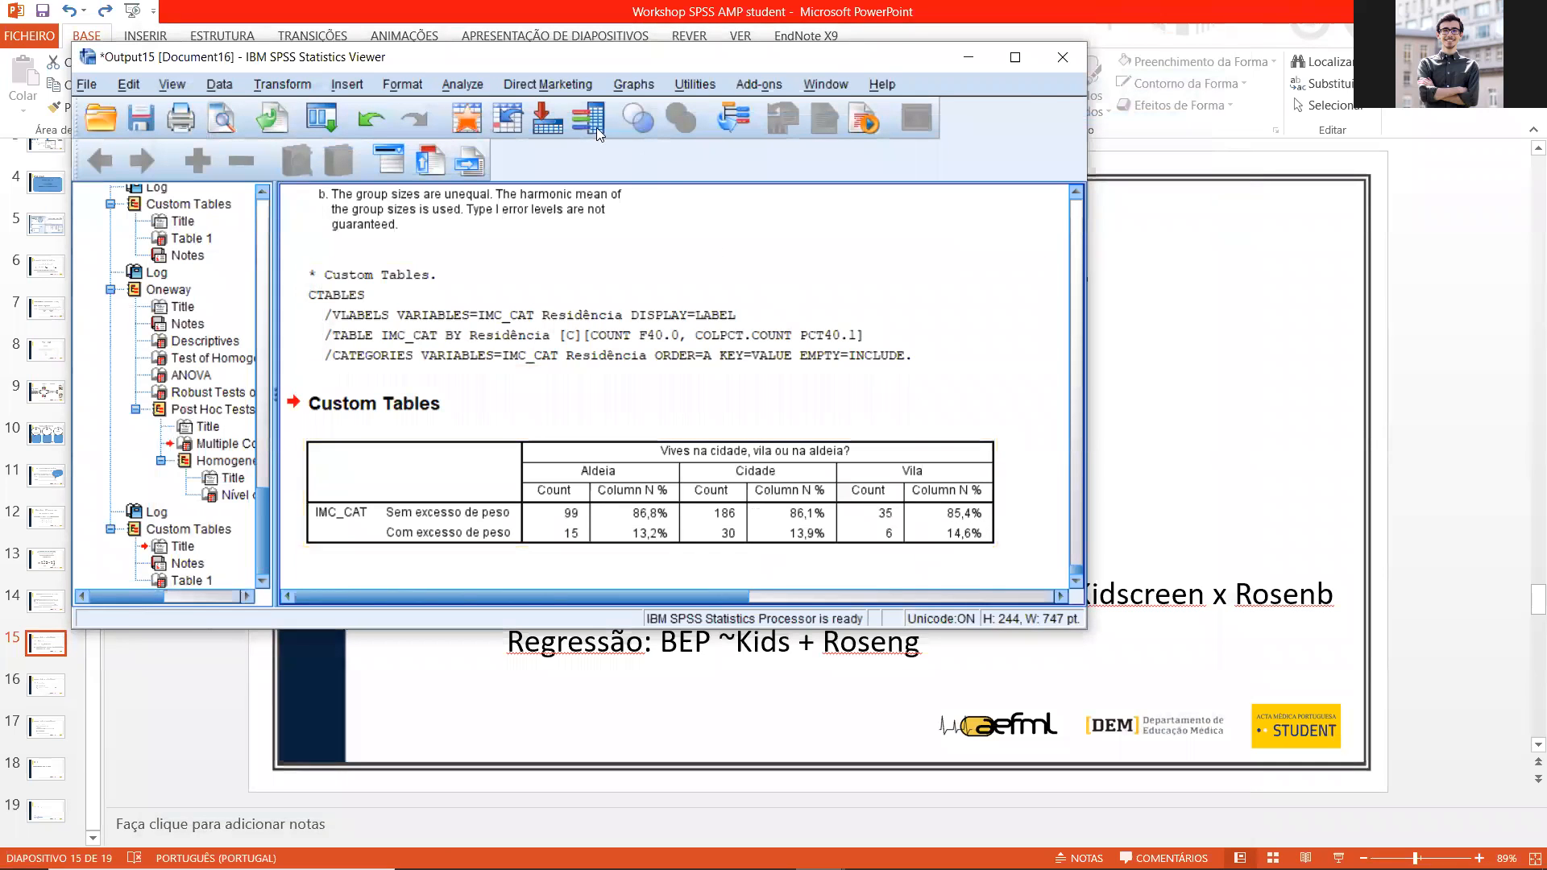
Step: Set up a Crosstabs analysis with Ano de Escolaridade as the row variable and Residência as the column variable
{"action": "left_click", "coordinate": [472, 76]}
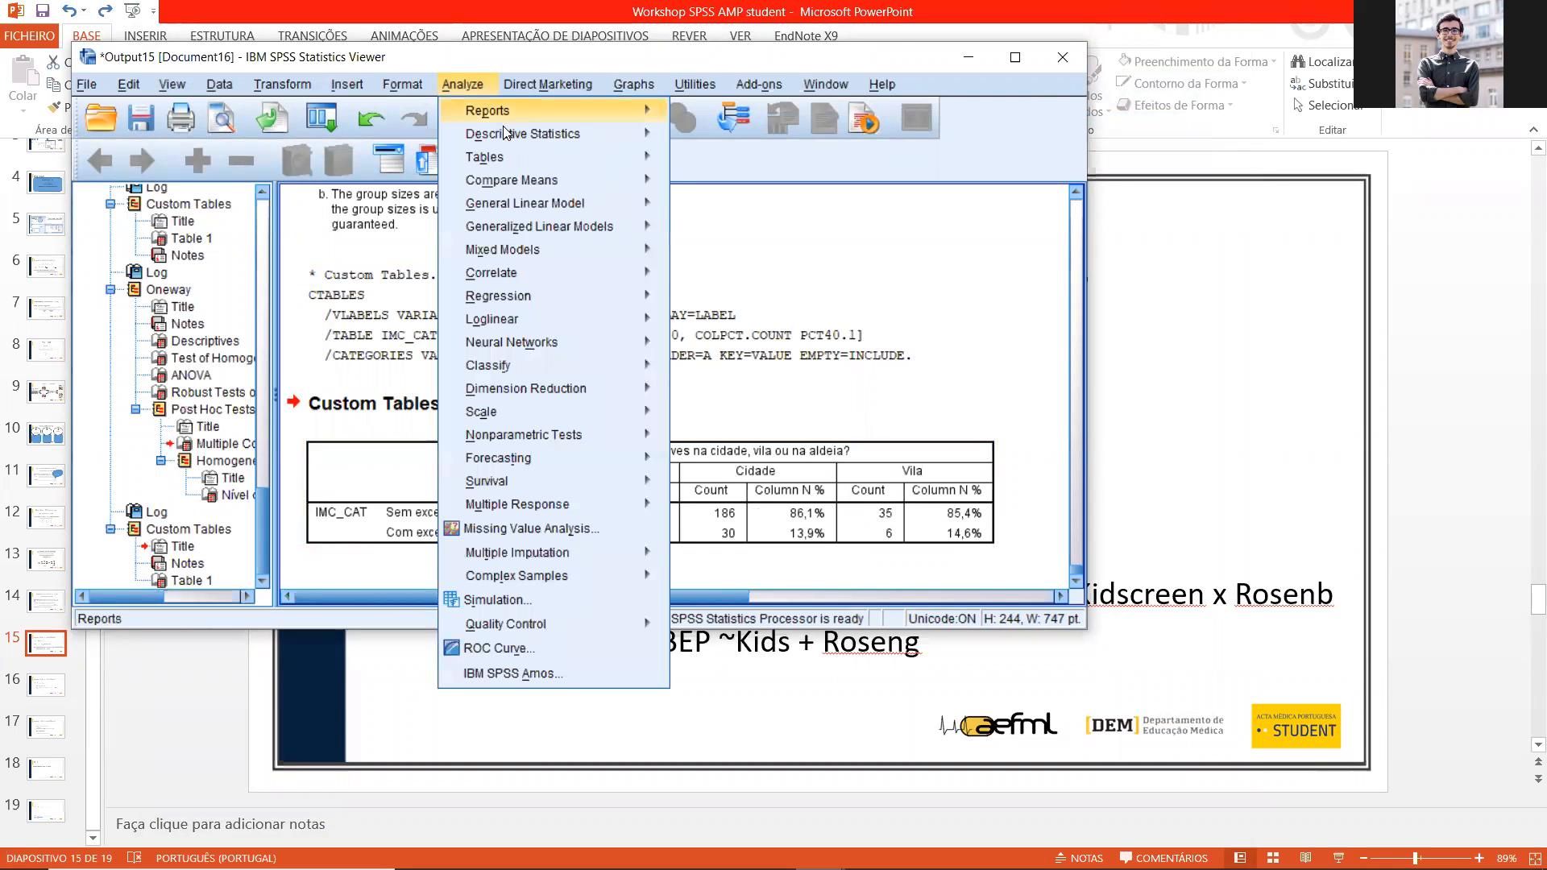
{"action": "mouse_move", "coordinate": [502, 129]}
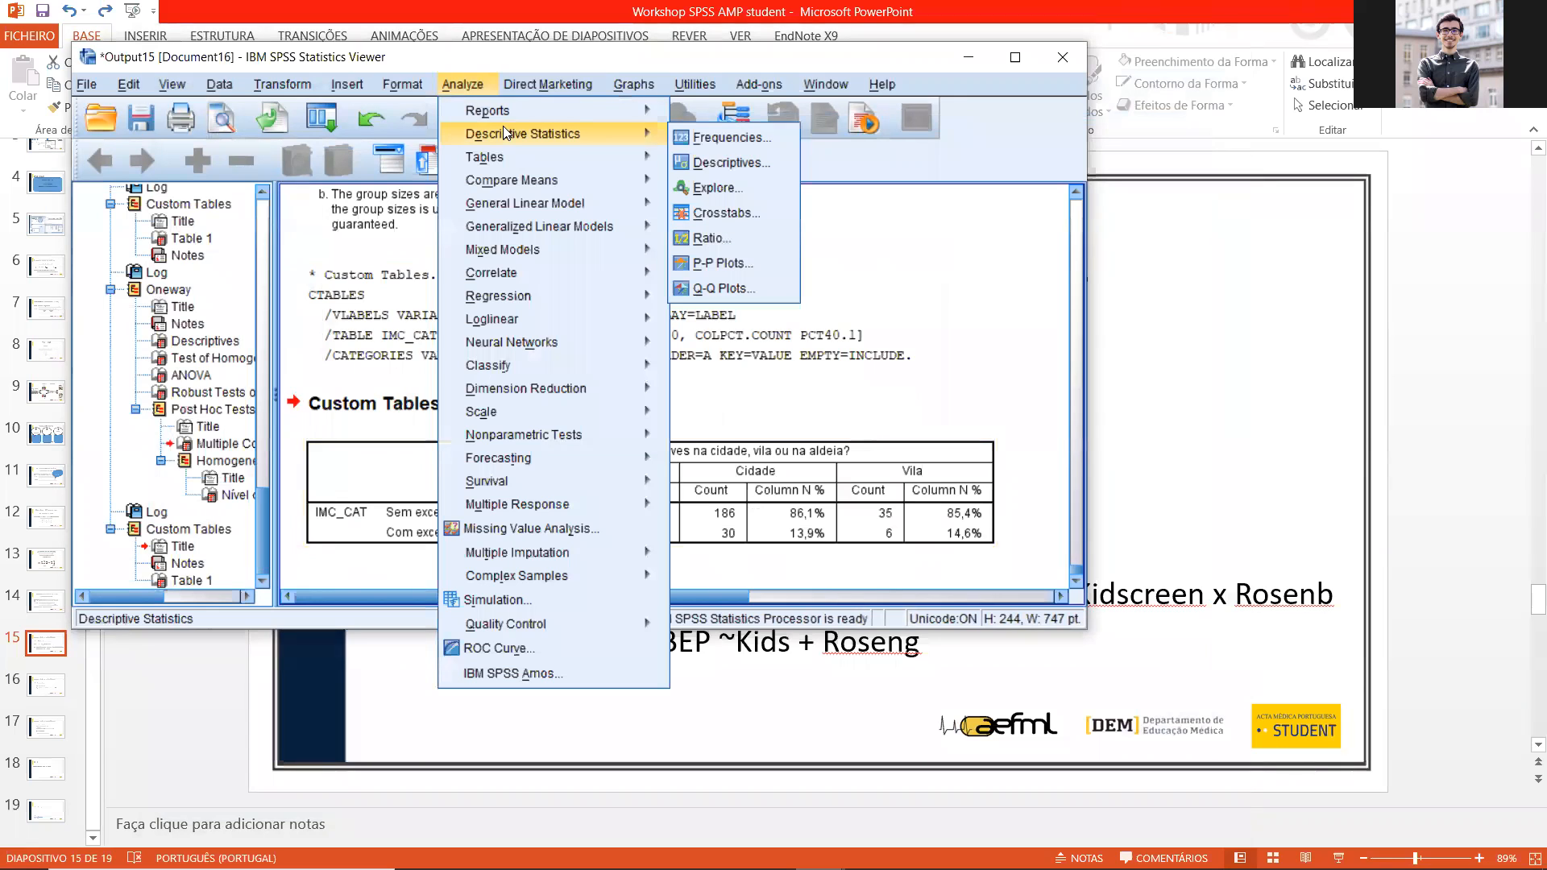
{"action": "left_click", "coordinate": [760, 214]}
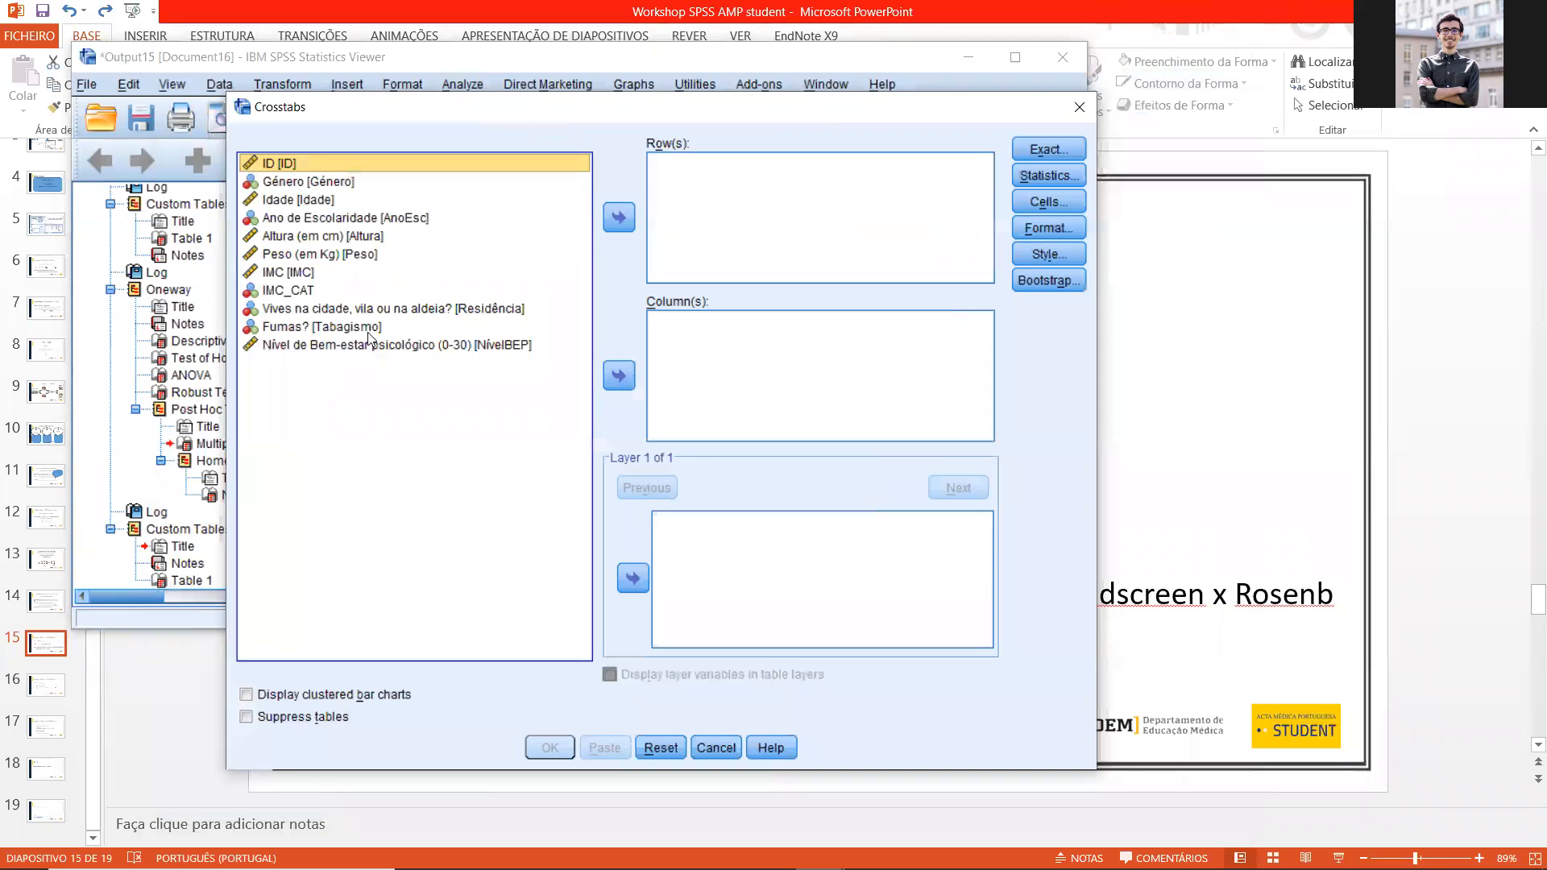
{"action": "left_click", "coordinate": [348, 311]}
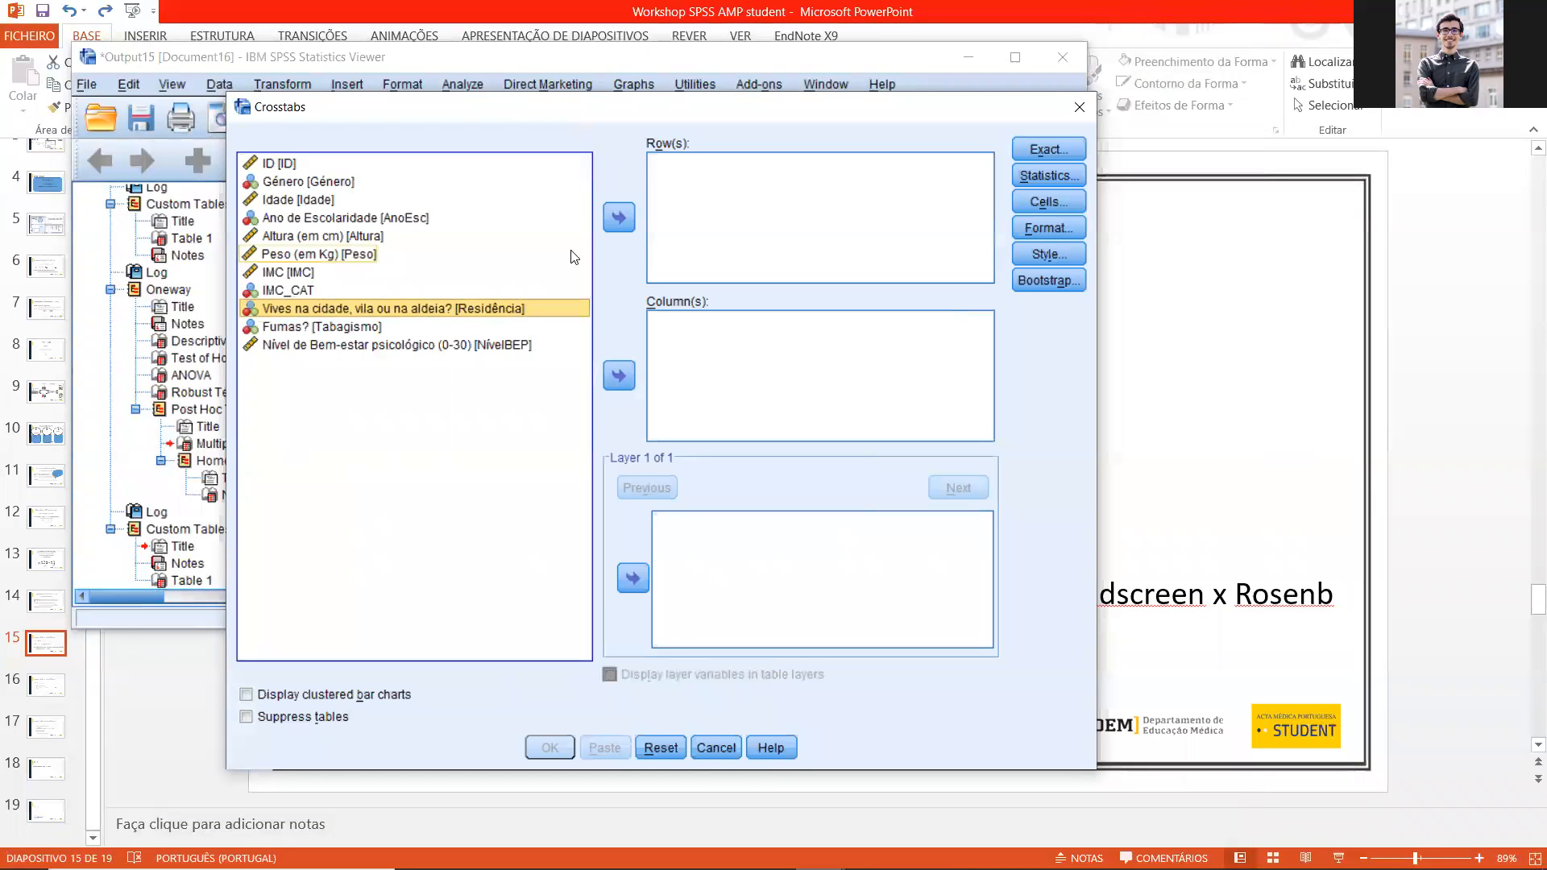
{"action": "left_click", "coordinate": [619, 374]}
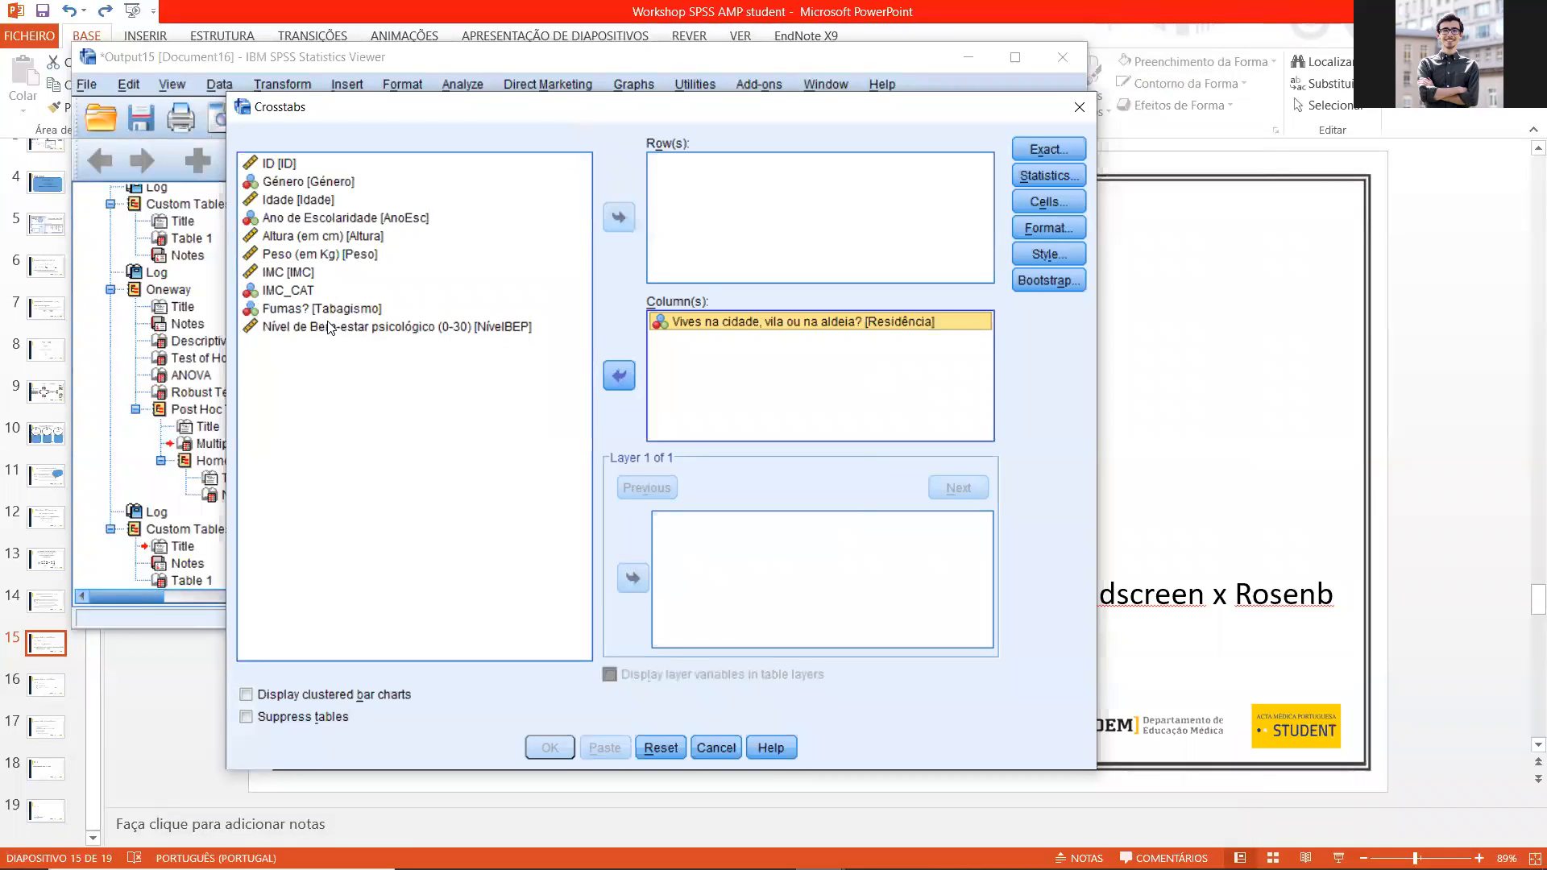
{"action": "left_click", "coordinate": [300, 288]}
{"action": "right_click", "coordinate": [584, 218]}
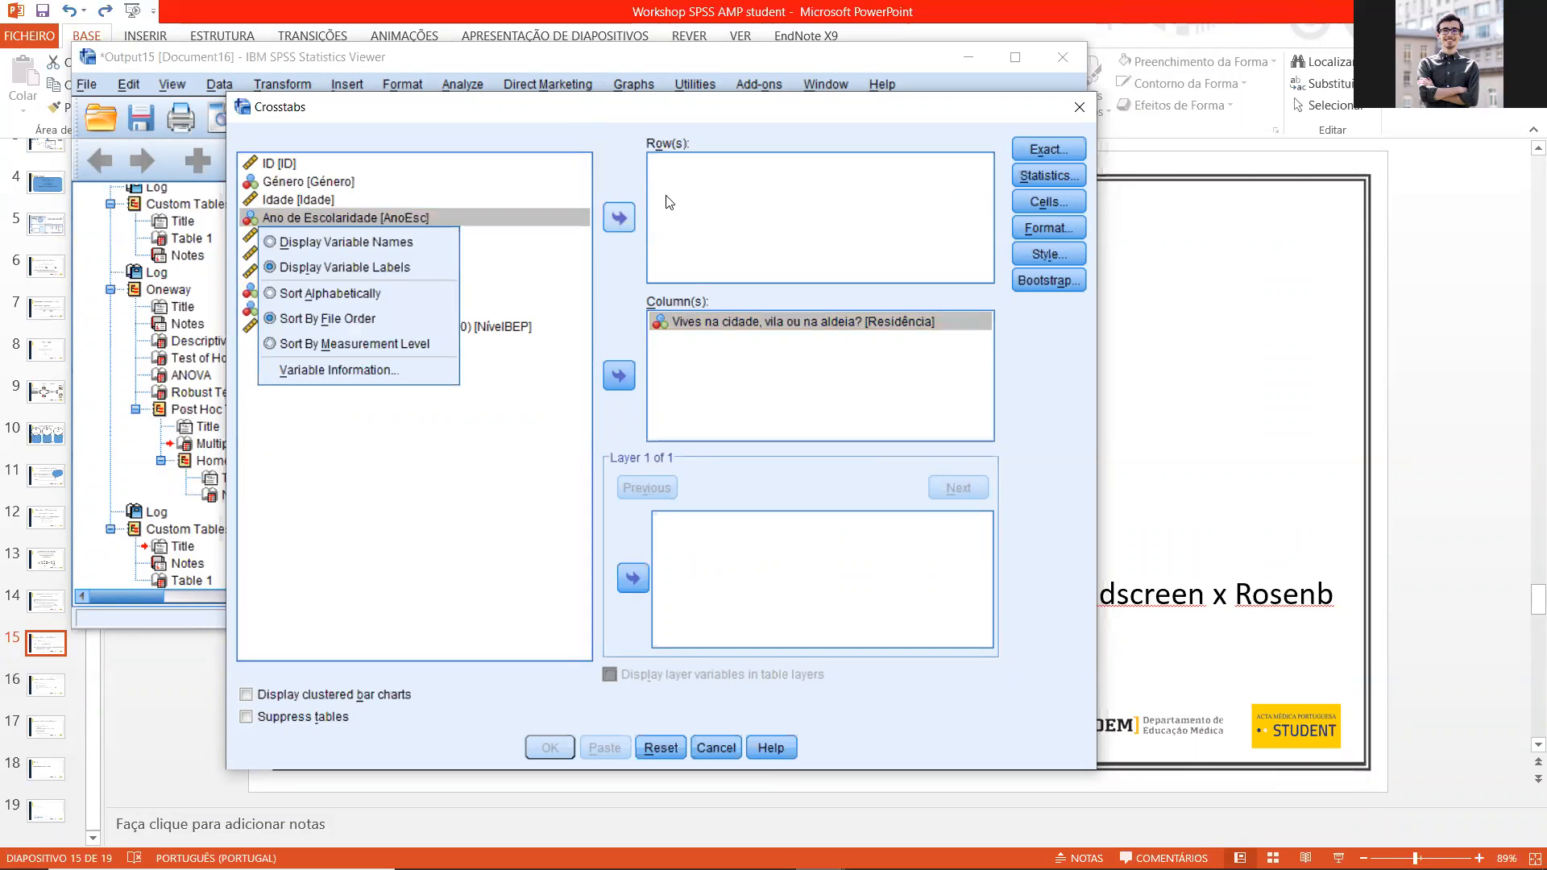
{"action": "left_click", "coordinate": [617, 220]}
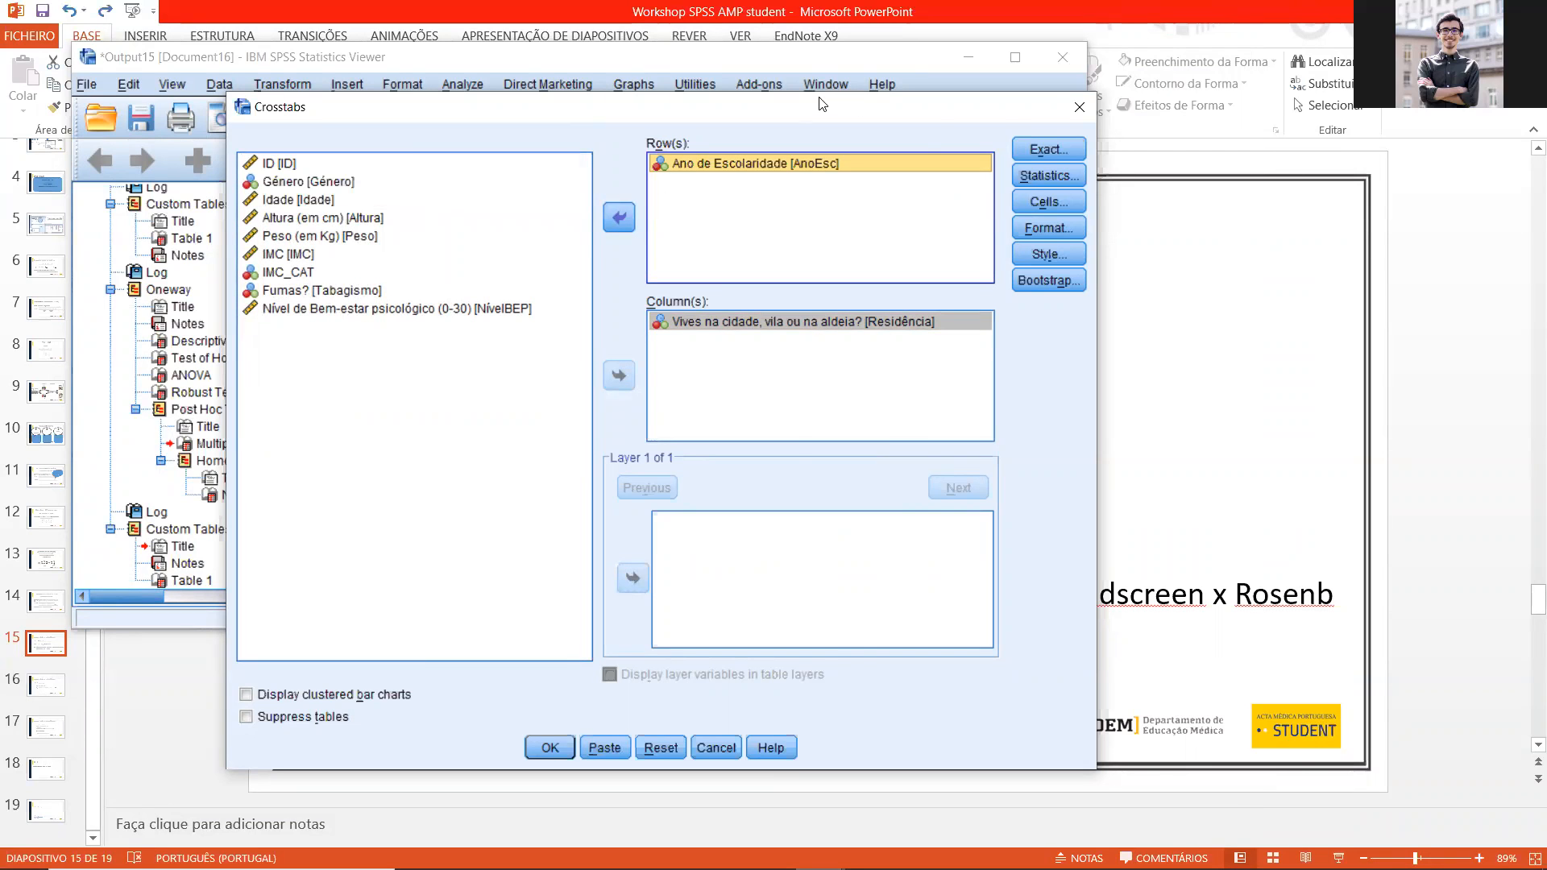
Step: Enable the Chi-square and Phi and Cramer's V statistics for the crosstab
{"action": "left_click_drag", "start_coordinate": [818, 105], "coordinate": [633, 76]}
{"action": "left_click_drag", "start_coordinate": [912, 97], "coordinate": [688, 95]}
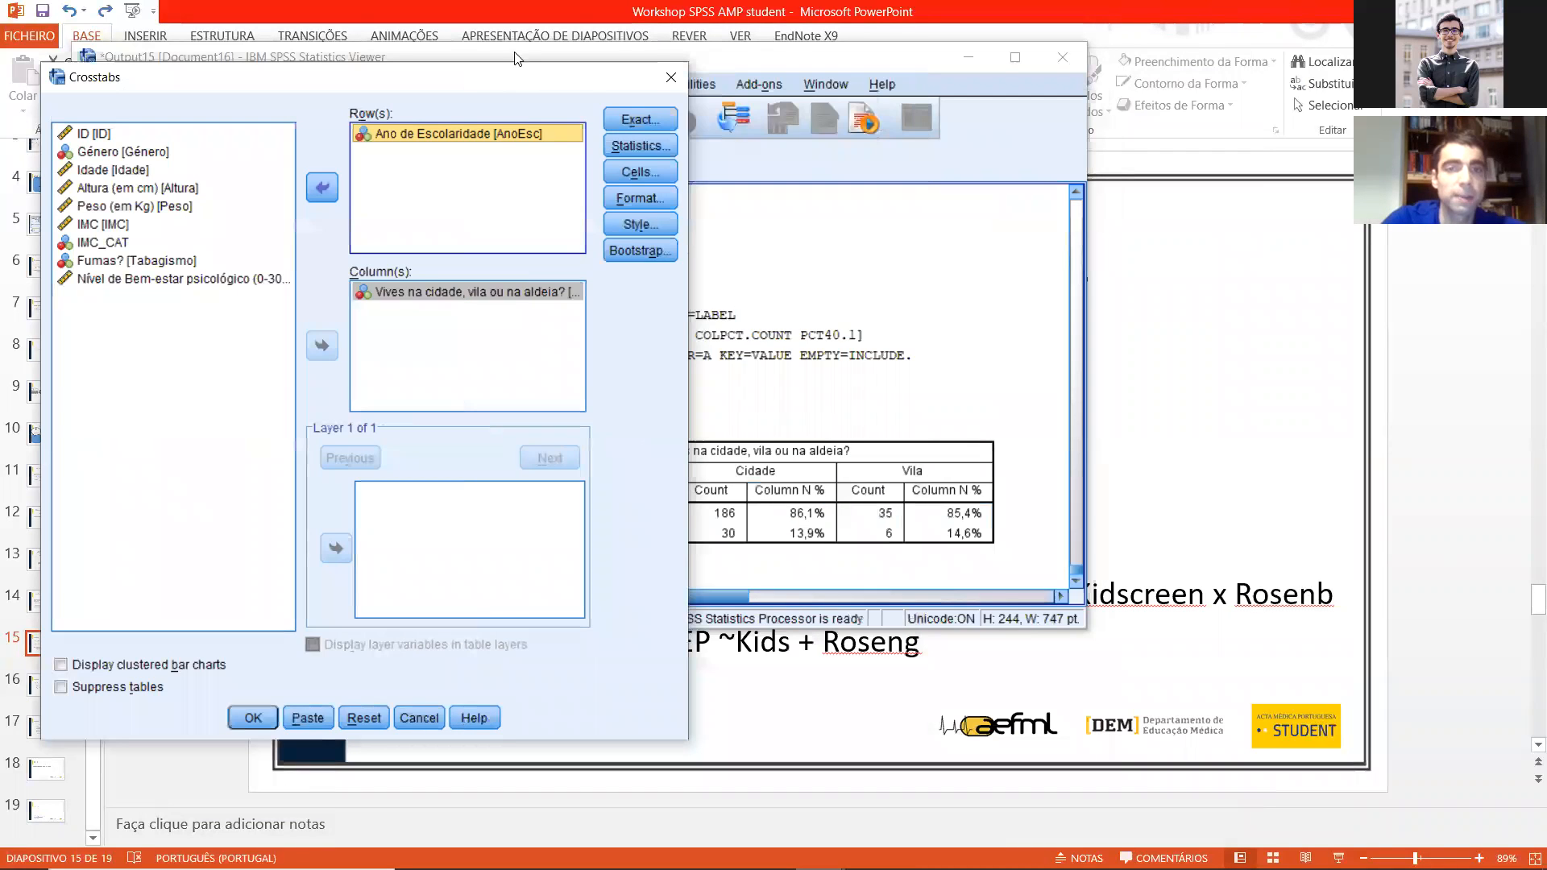
{"action": "left_click", "coordinate": [676, 118]}
{"action": "left_click_drag", "start_coordinate": [773, 135], "coordinate": [616, 113]}
{"action": "left_click", "coordinate": [614, 153]}
{"action": "left_click", "coordinate": [681, 232]}
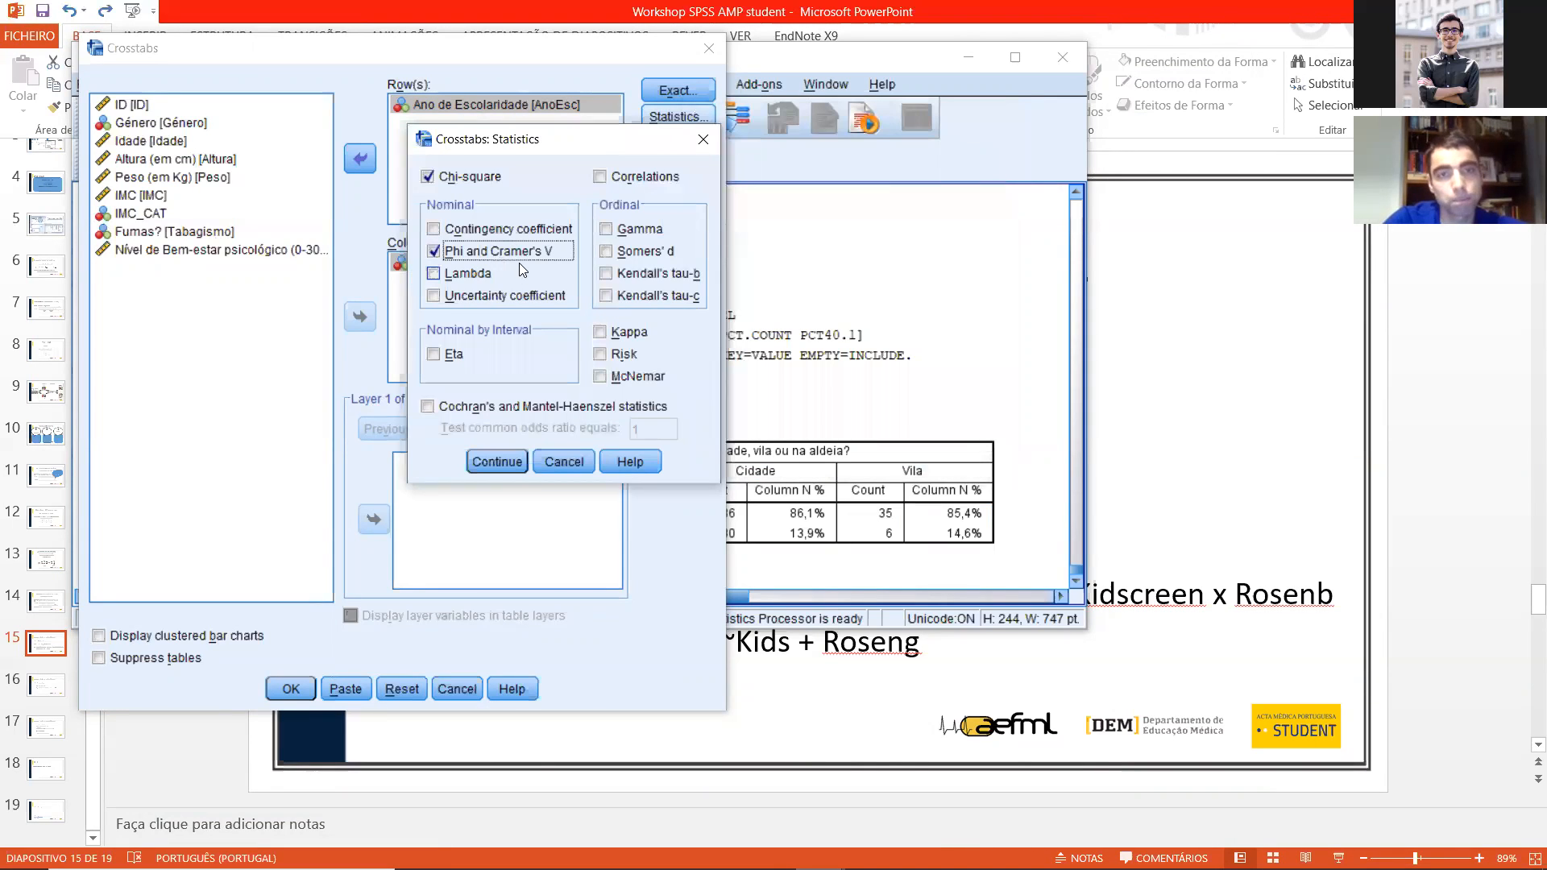
{"action": "left_click", "coordinate": [498, 464]}
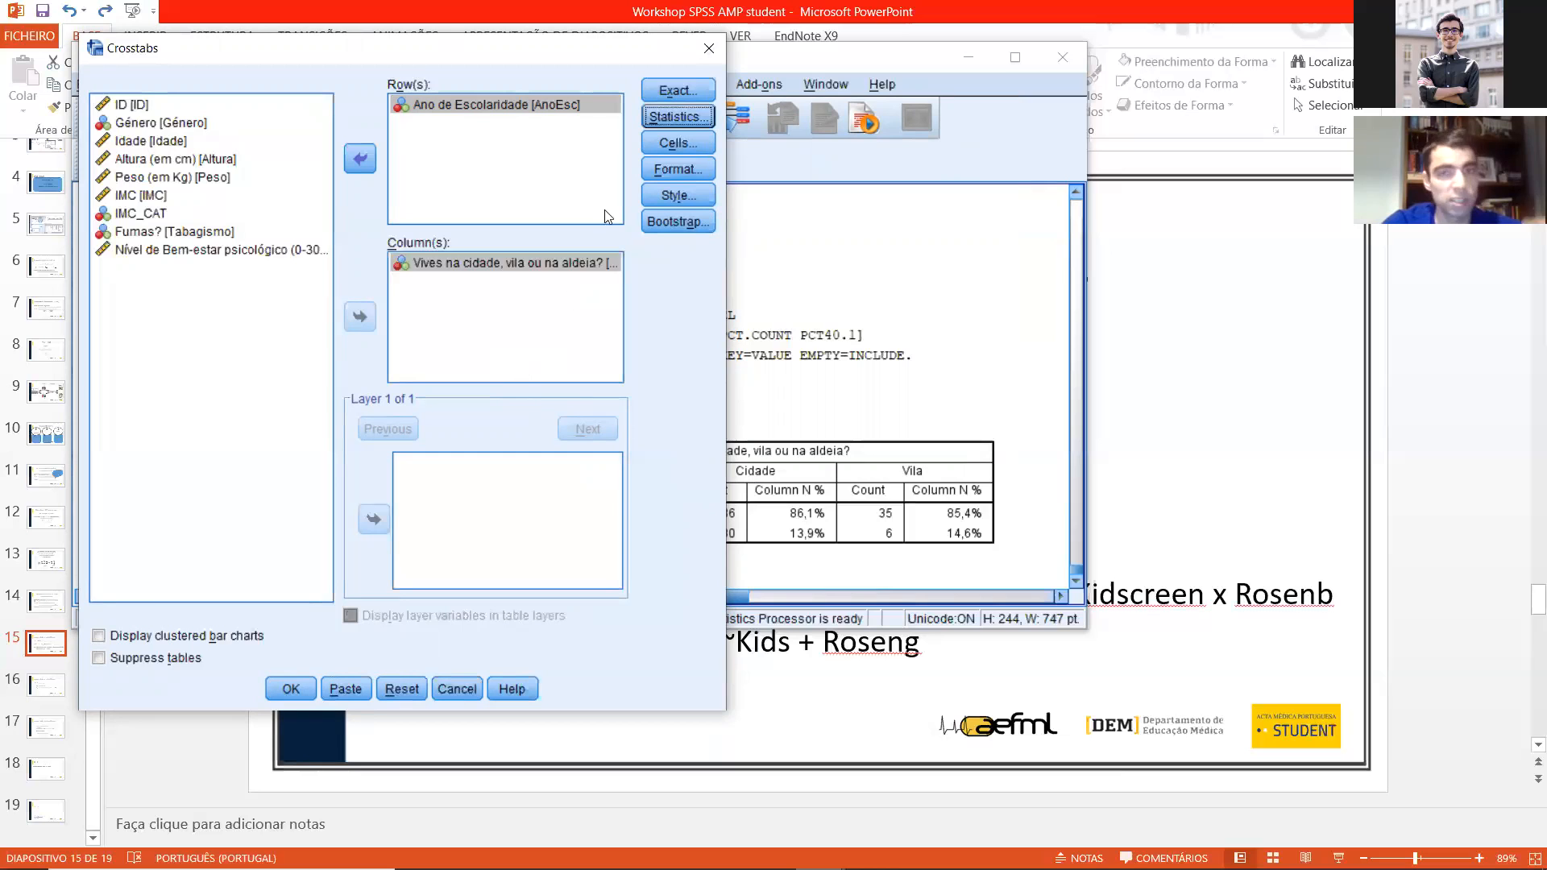
Step: Choose the Exact test method with a 5-minute time limit per test and run the crosstab
{"action": "left_click", "coordinate": [678, 90]}
{"action": "left_click", "coordinate": [919, 425]}
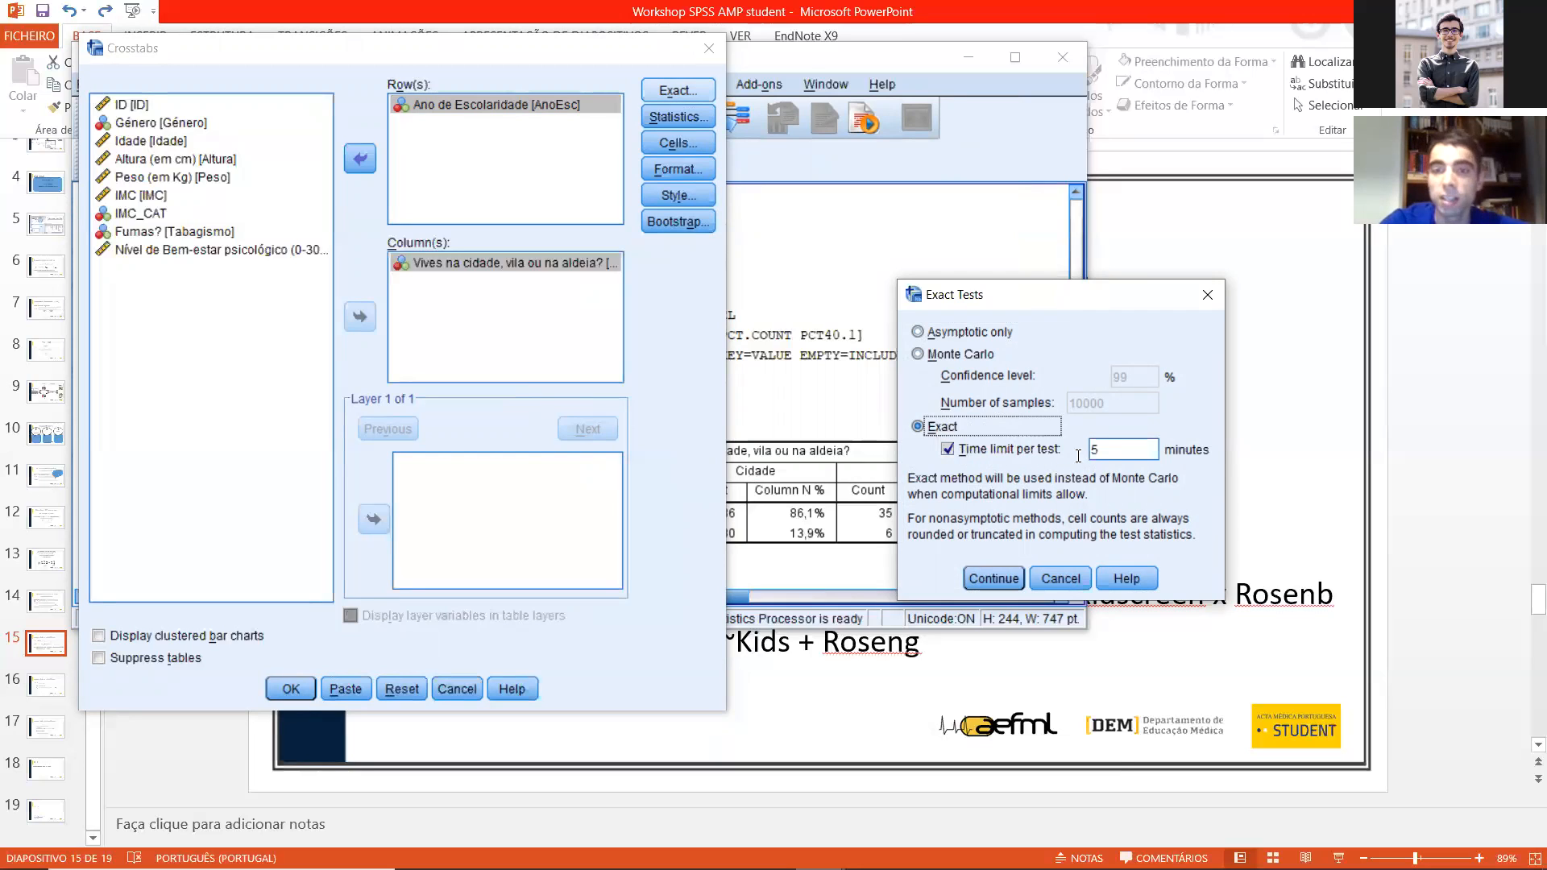
{"action": "left_click", "coordinate": [1134, 459]}
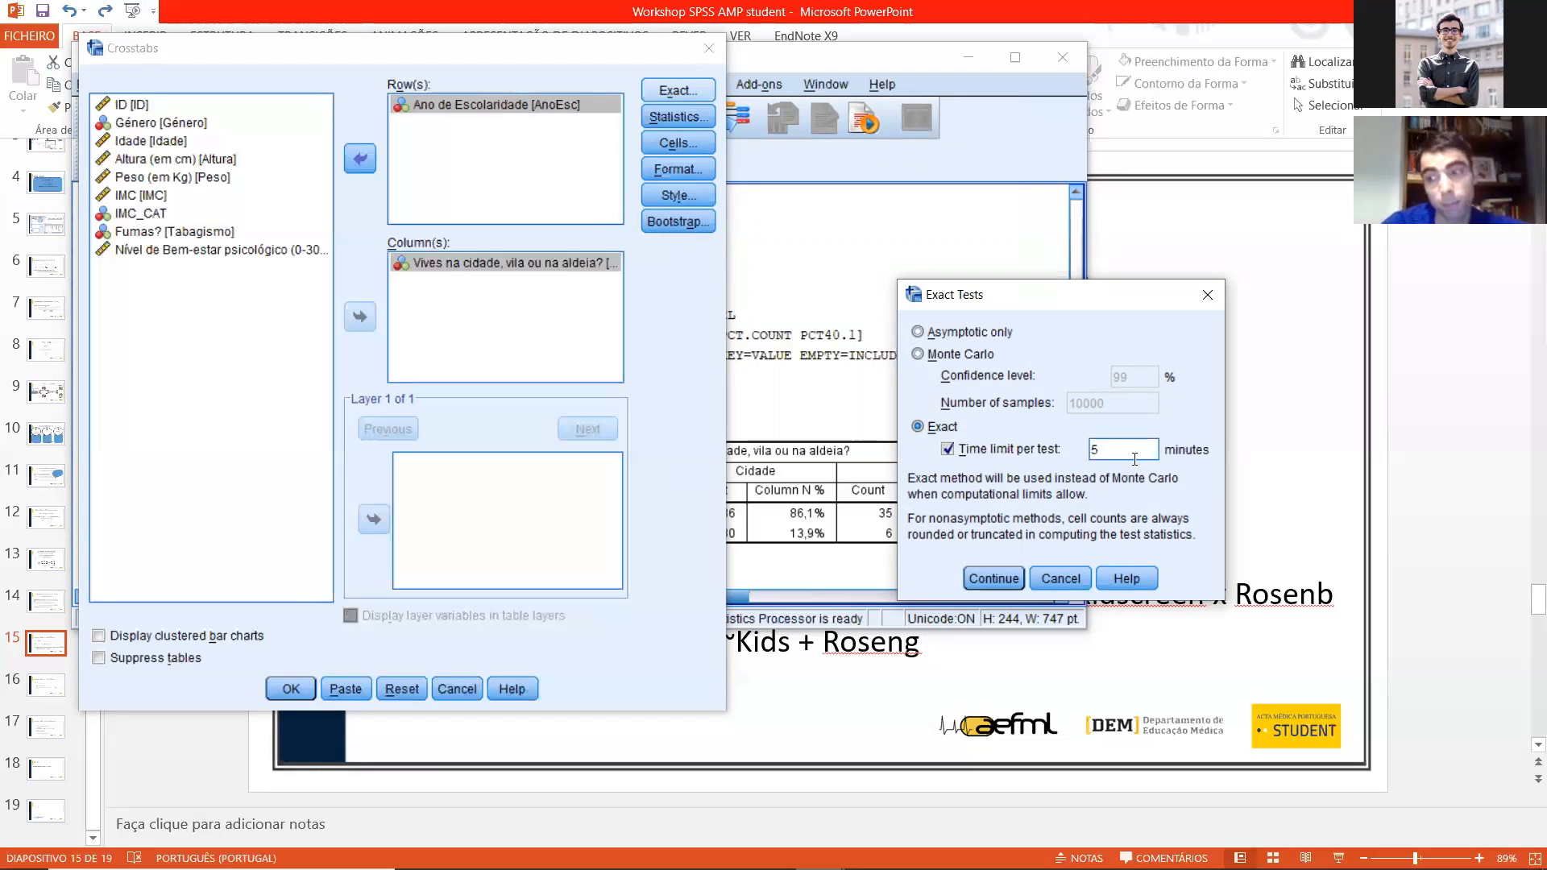
{"action": "left_click", "coordinate": [996, 586]}
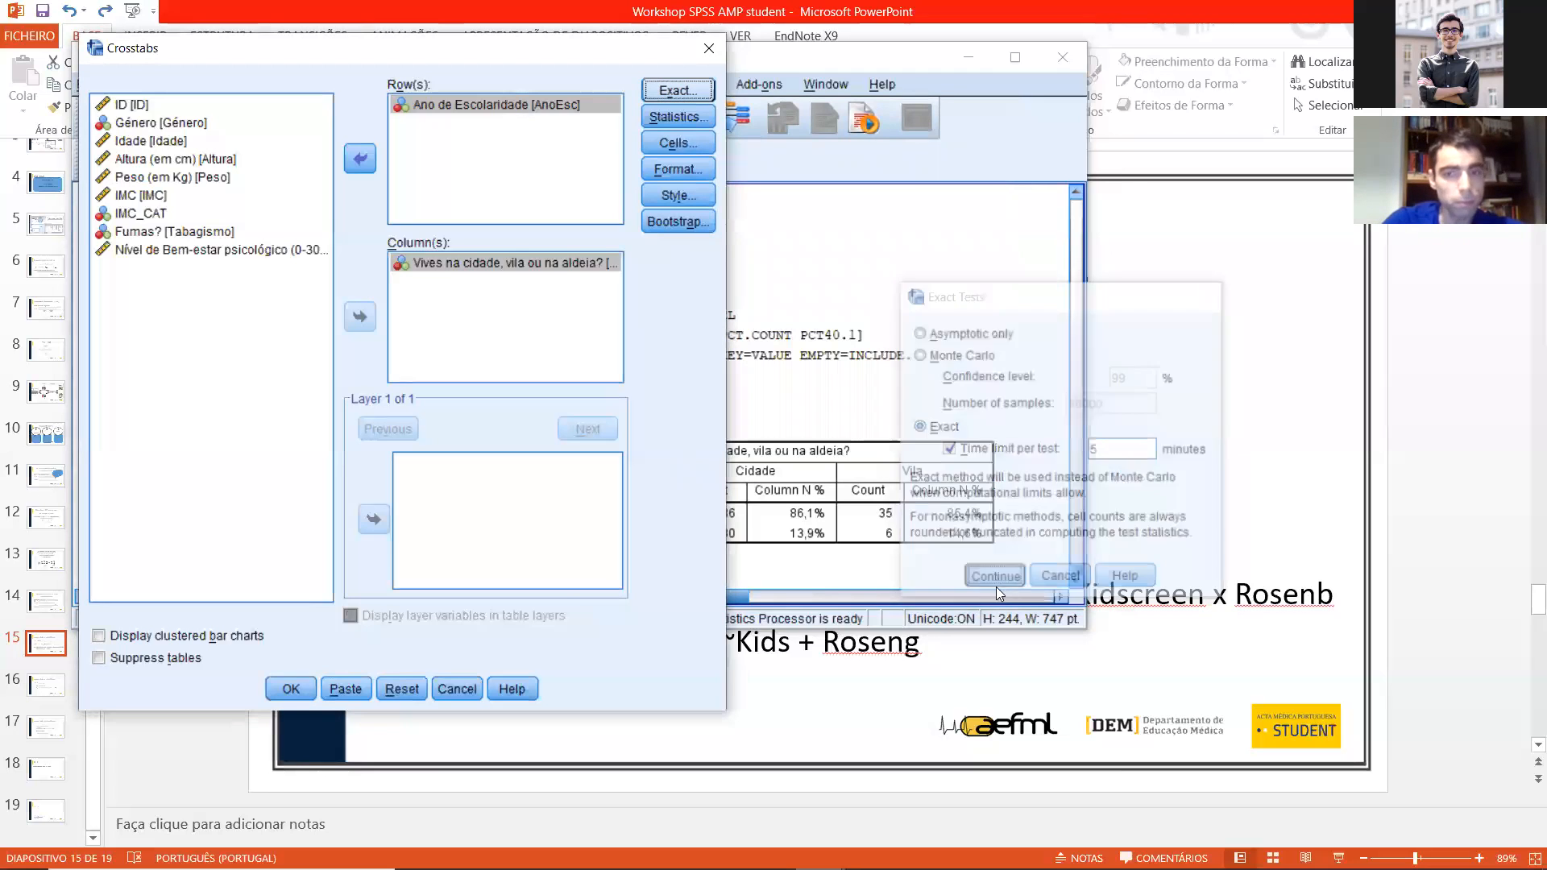
{"action": "left_click", "coordinate": [313, 686]}
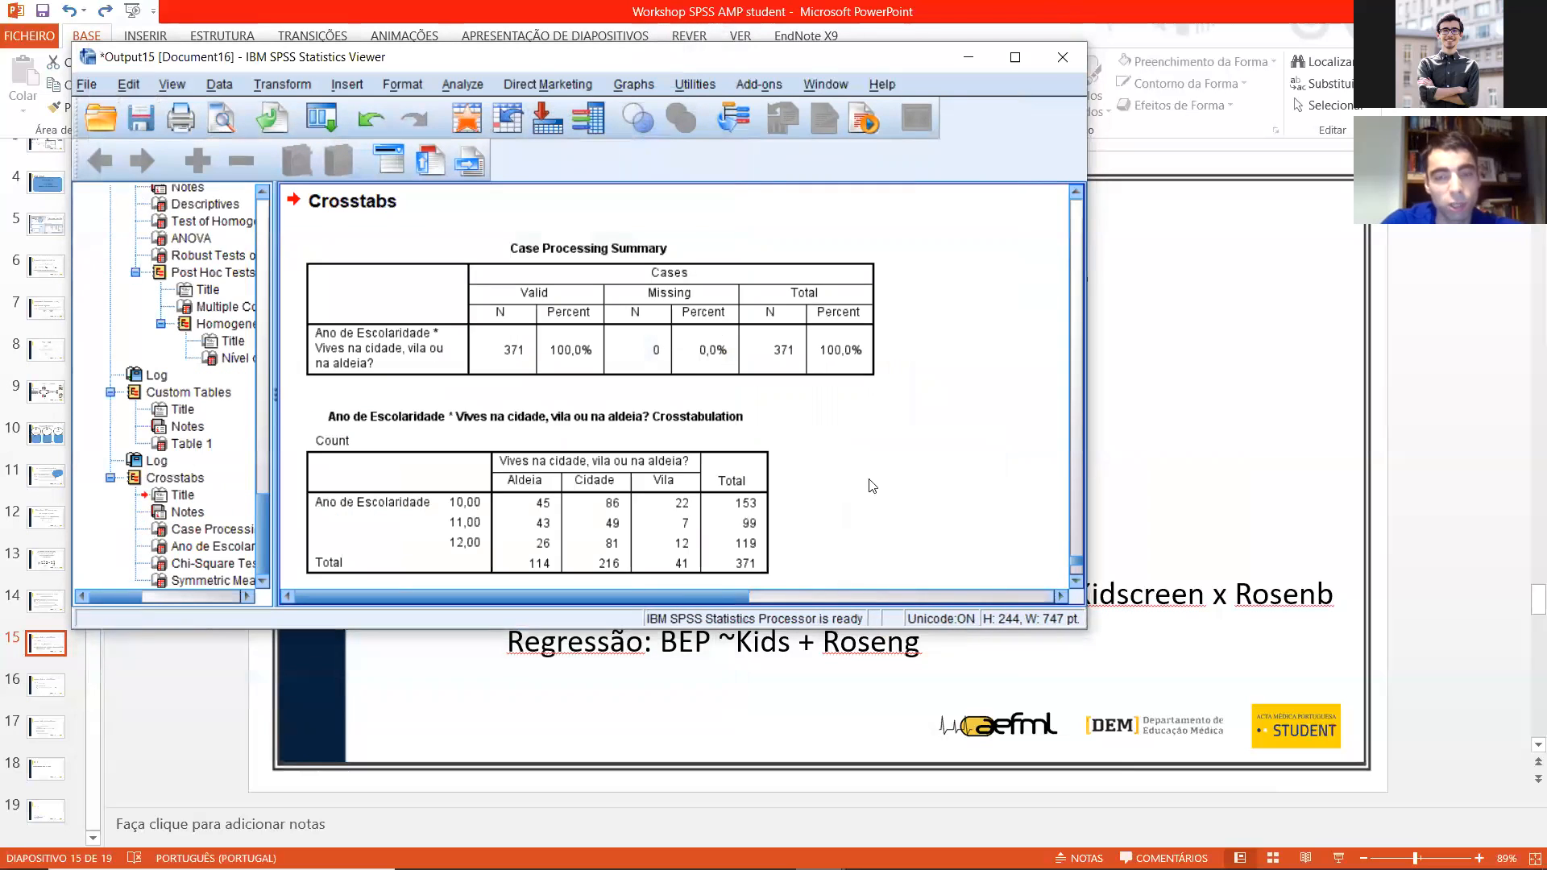
Step: Examine the crosstabulation, the Chi-Square Tests significance values and footnotes, and the Phi and Cramer's V measures
{"action": "scroll", "coordinate": [819, 456], "scroll_direction": "down", "scroll_amount": 5}
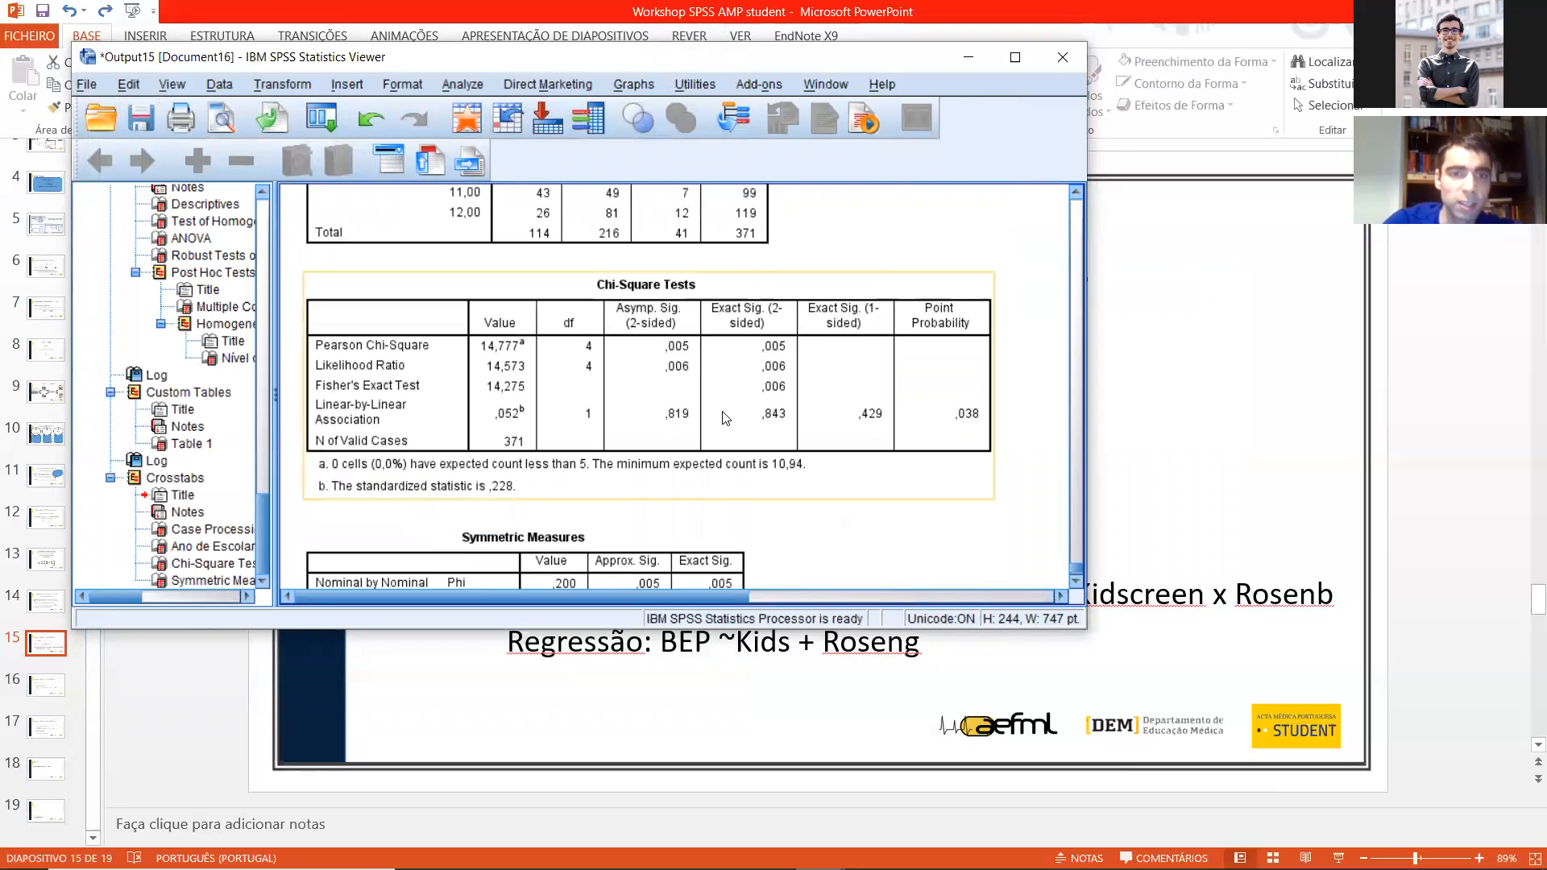
{"action": "scroll", "coordinate": [749, 380], "scroll_direction": "down", "scroll_amount": 2}
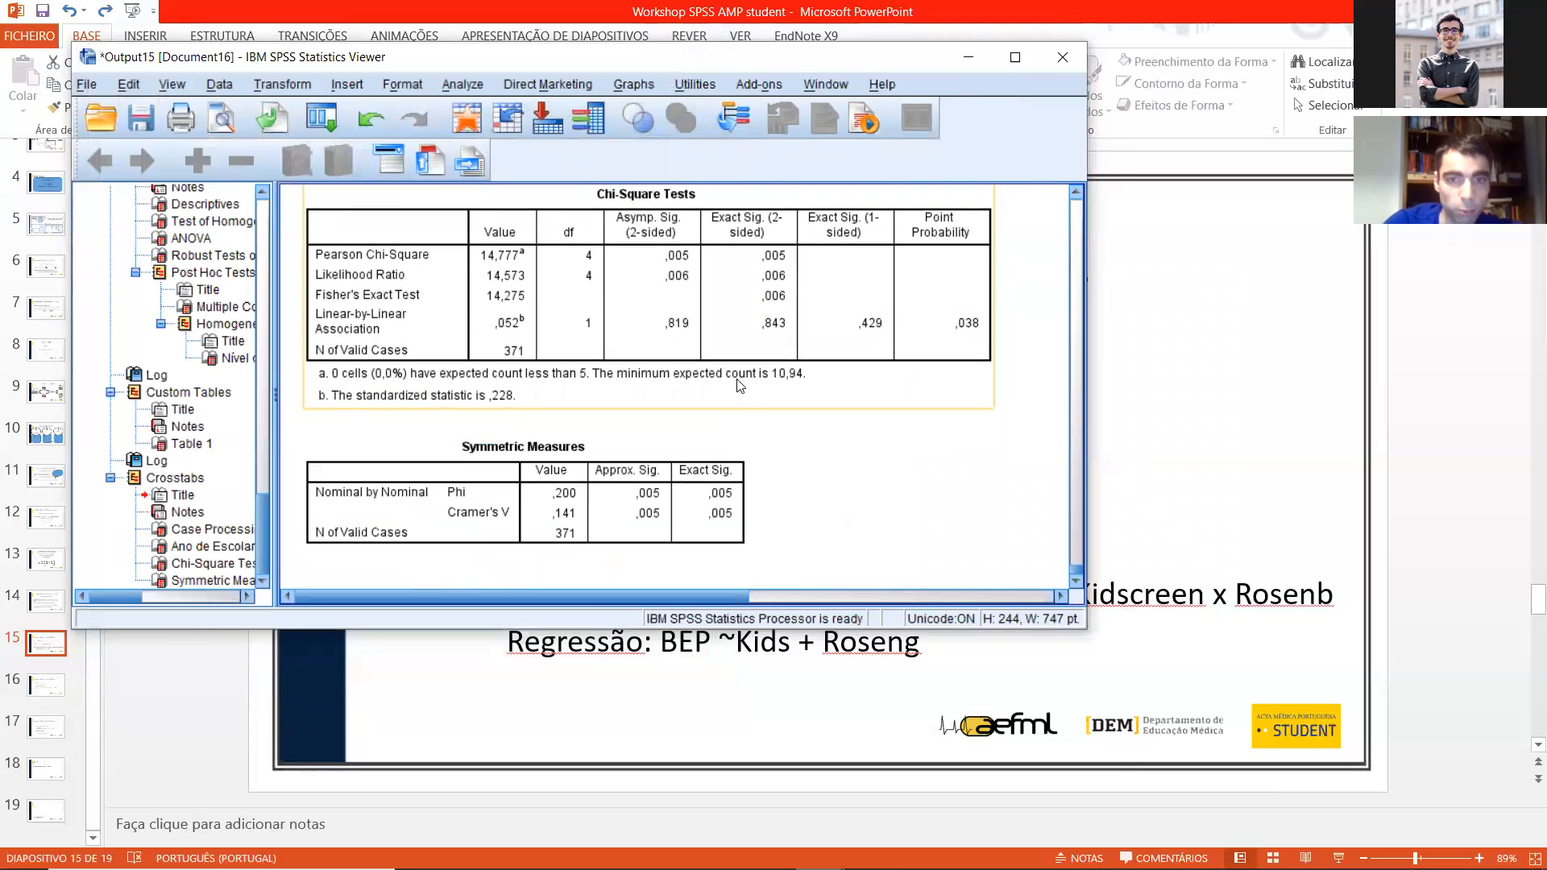
{"action": "left_click", "coordinate": [726, 317]}
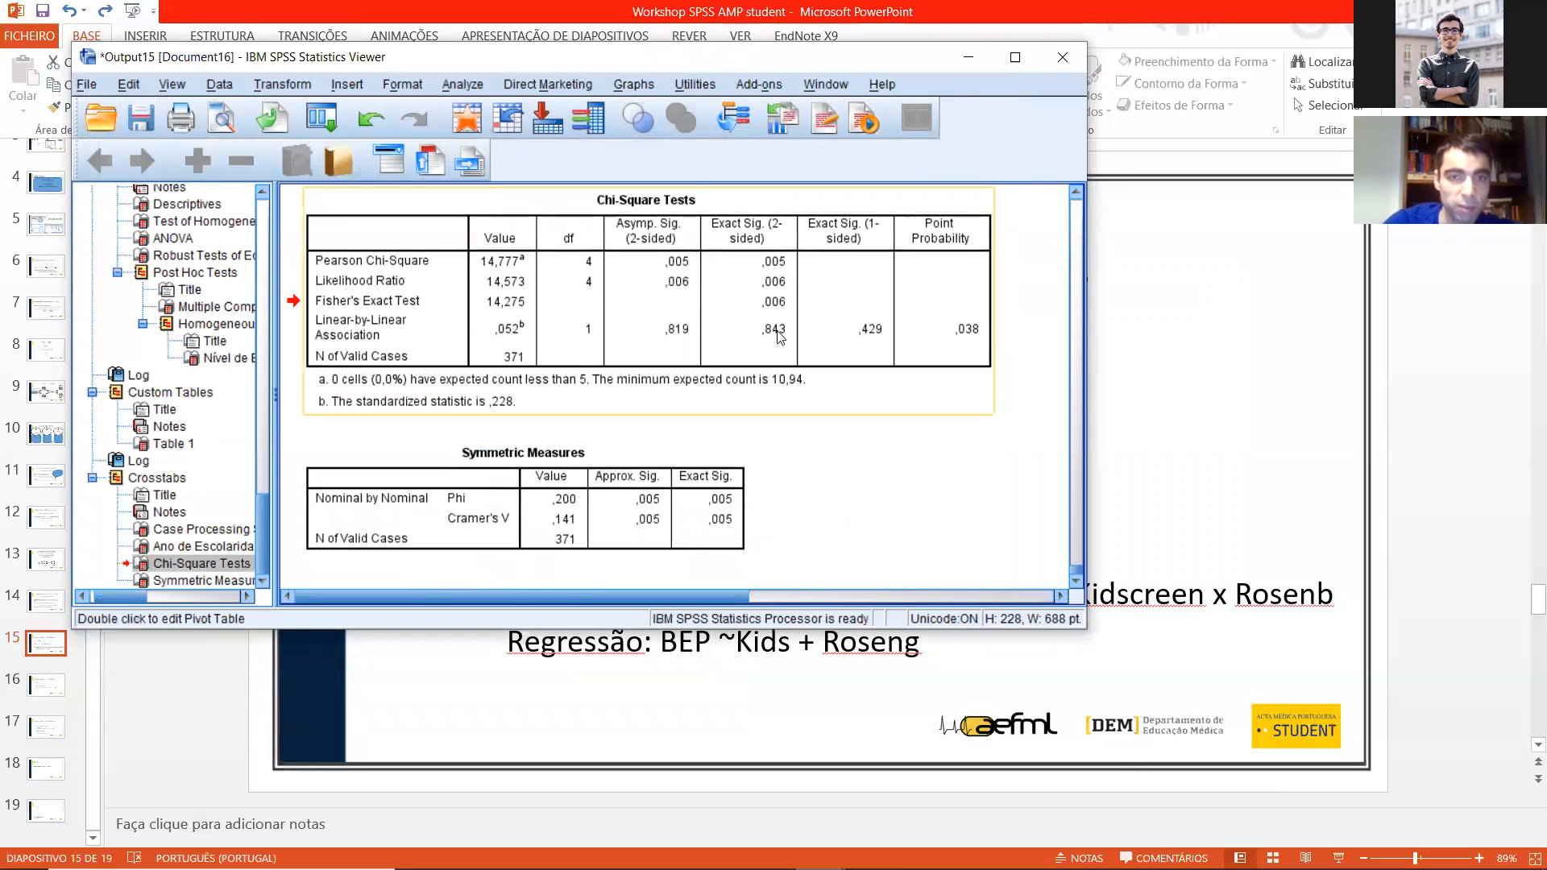
{"action": "scroll", "coordinate": [679, 289], "scroll_direction": "up", "scroll_amount": 4}
{"action": "scroll", "coordinate": [677, 290], "scroll_direction": "up", "scroll_amount": 1}
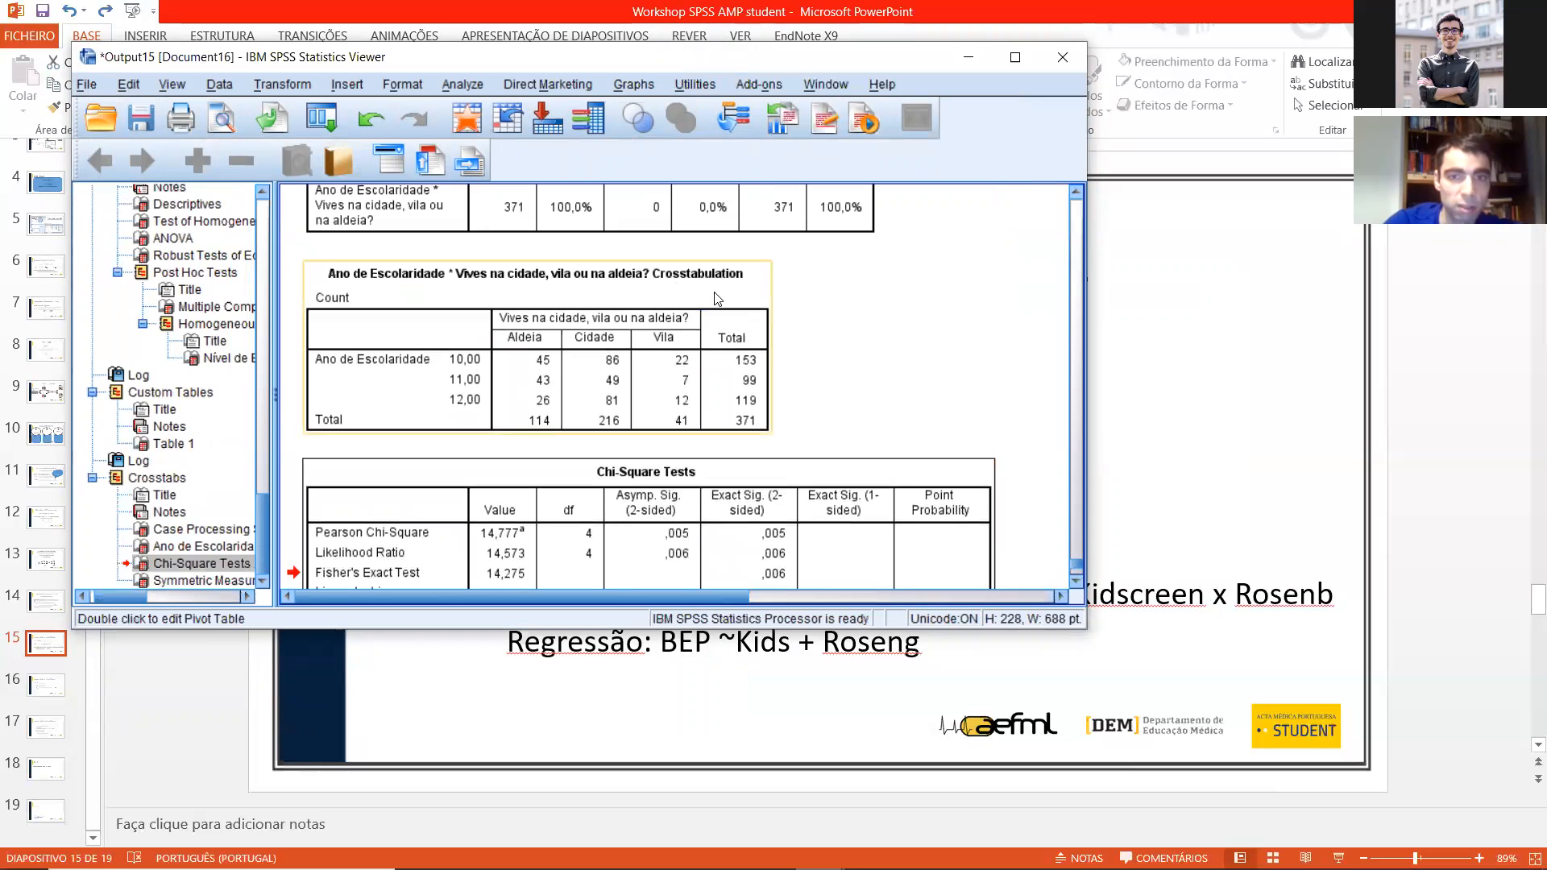
{"action": "scroll", "coordinate": [669, 322], "scroll_direction": "down", "scroll_amount": 3}
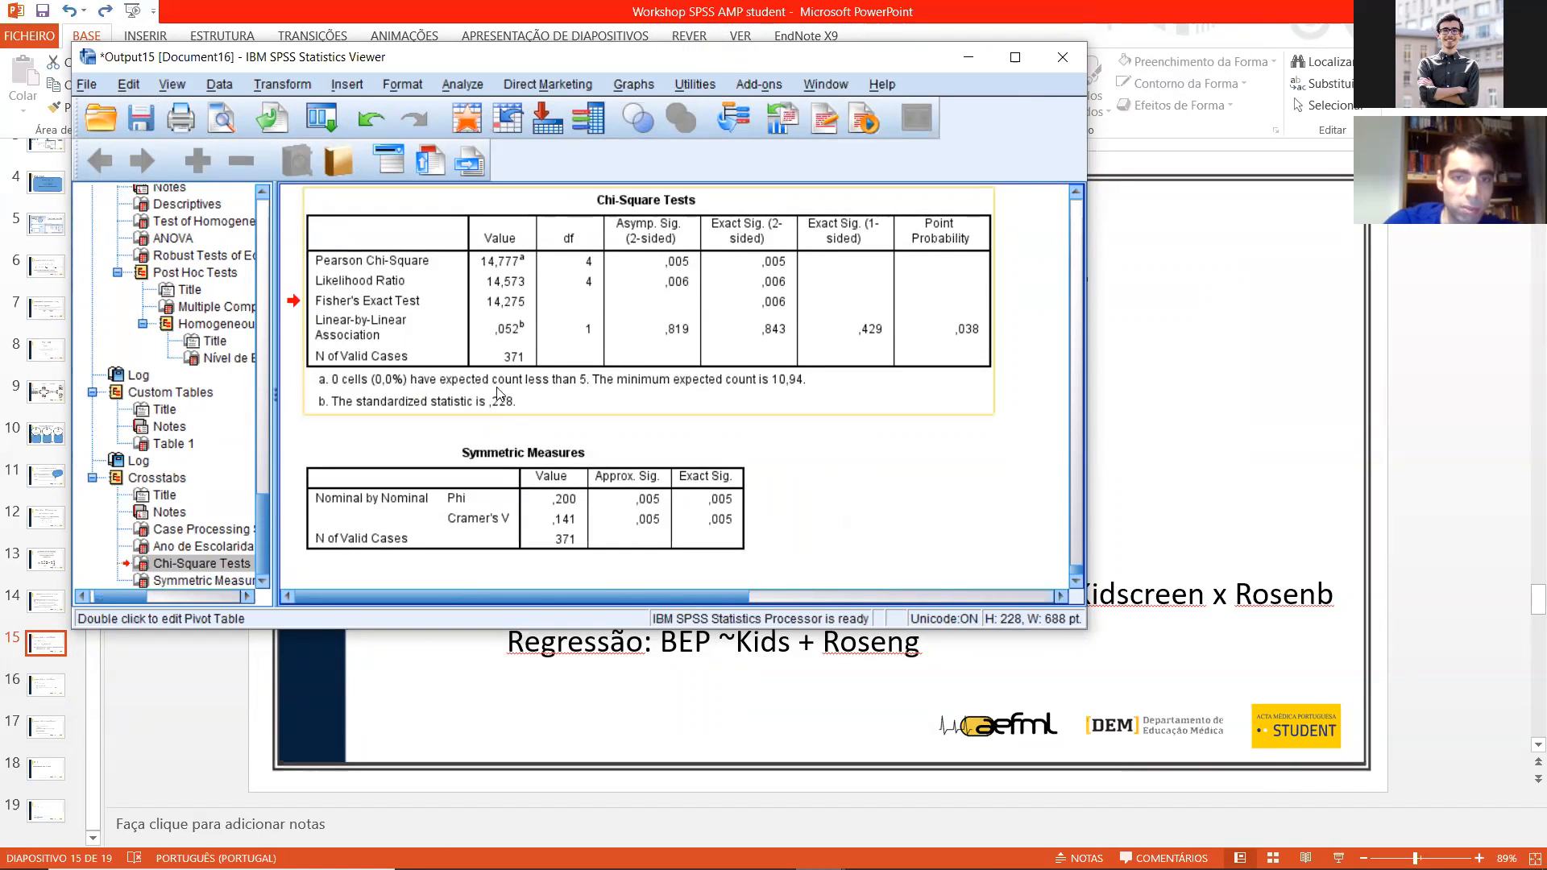
{"action": "left_click", "coordinate": [514, 483]}
{"action": "left_click", "coordinate": [516, 349]}
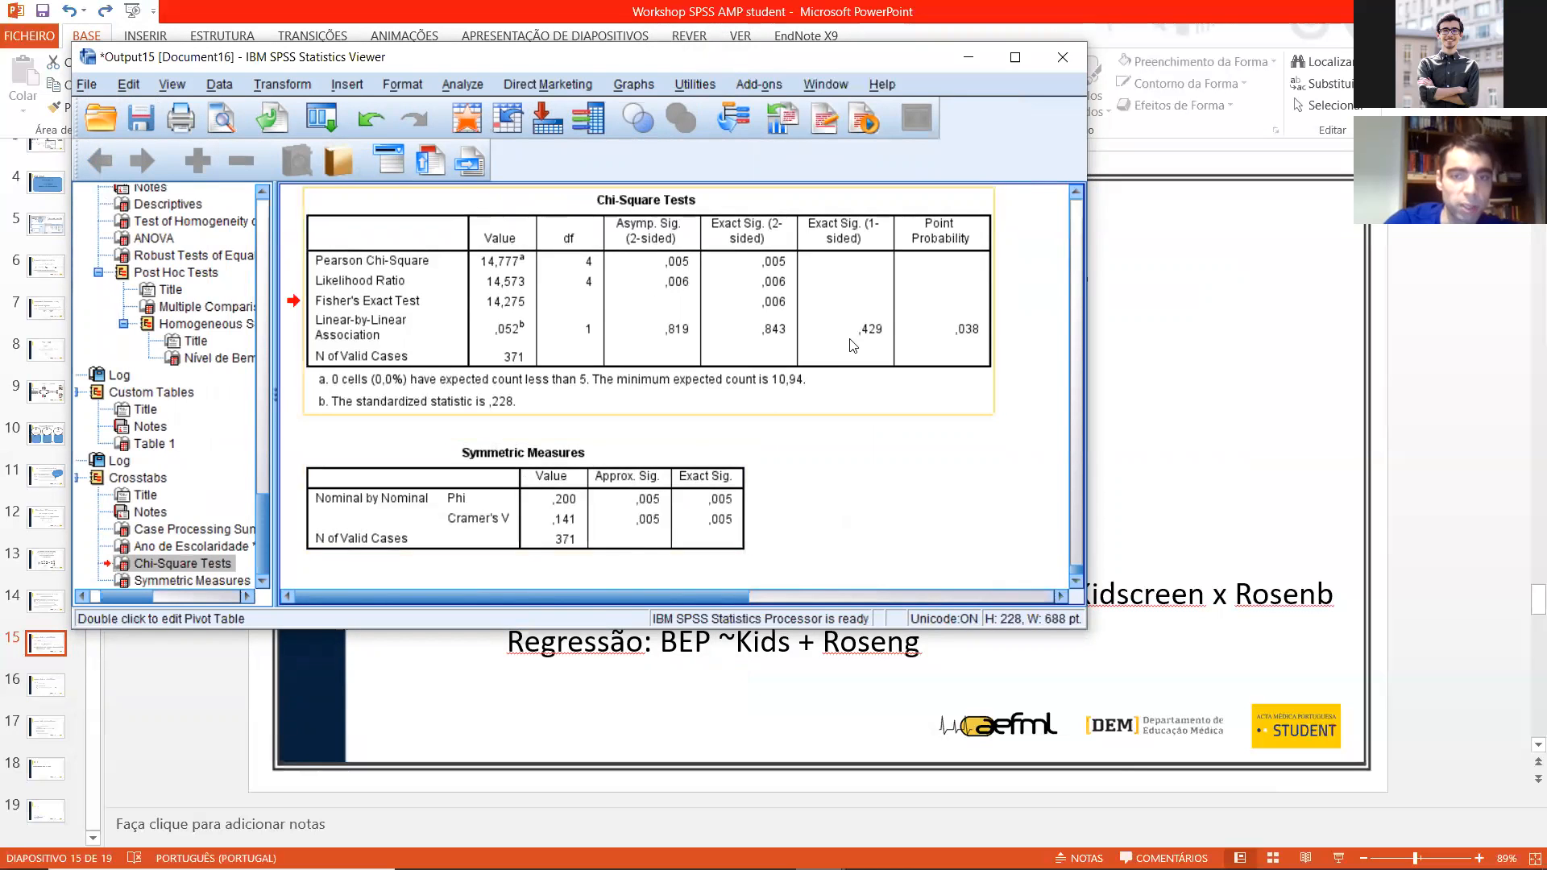
Step: Compare the IMC_CAT by residence custom table percentages with the Crosstabs output and its Pearson Chi-Square significance
{"action": "scroll", "coordinate": [866, 319], "scroll_direction": "up", "scroll_amount": 5}
{"action": "scroll", "coordinate": [841, 332], "scroll_direction": "up", "scroll_amount": 6}
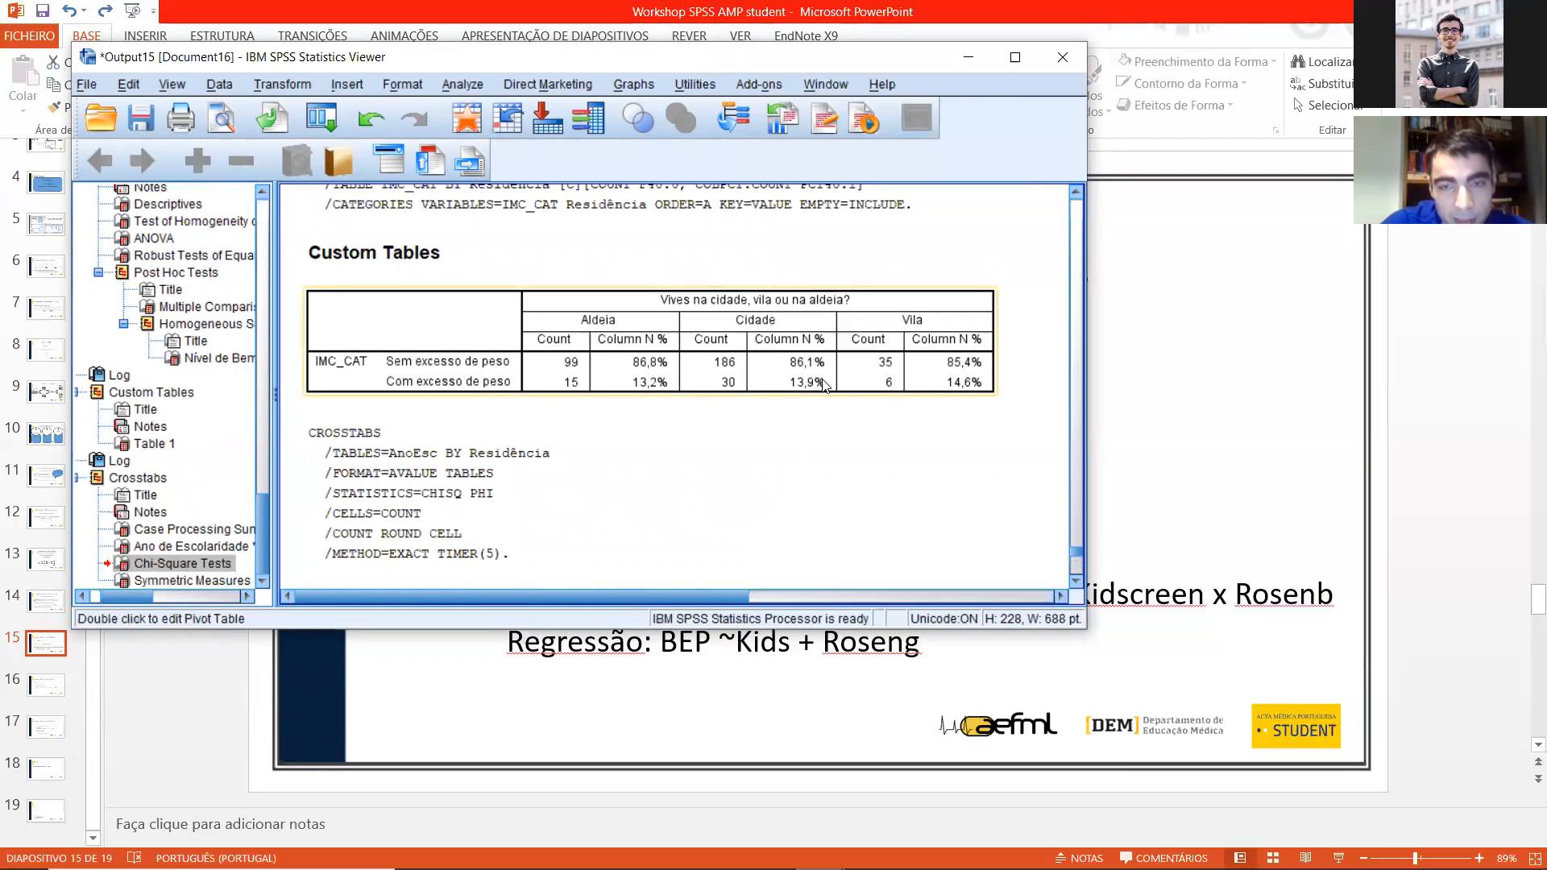
{"action": "scroll", "coordinate": [741, 435], "scroll_direction": "down", "scroll_amount": 8}
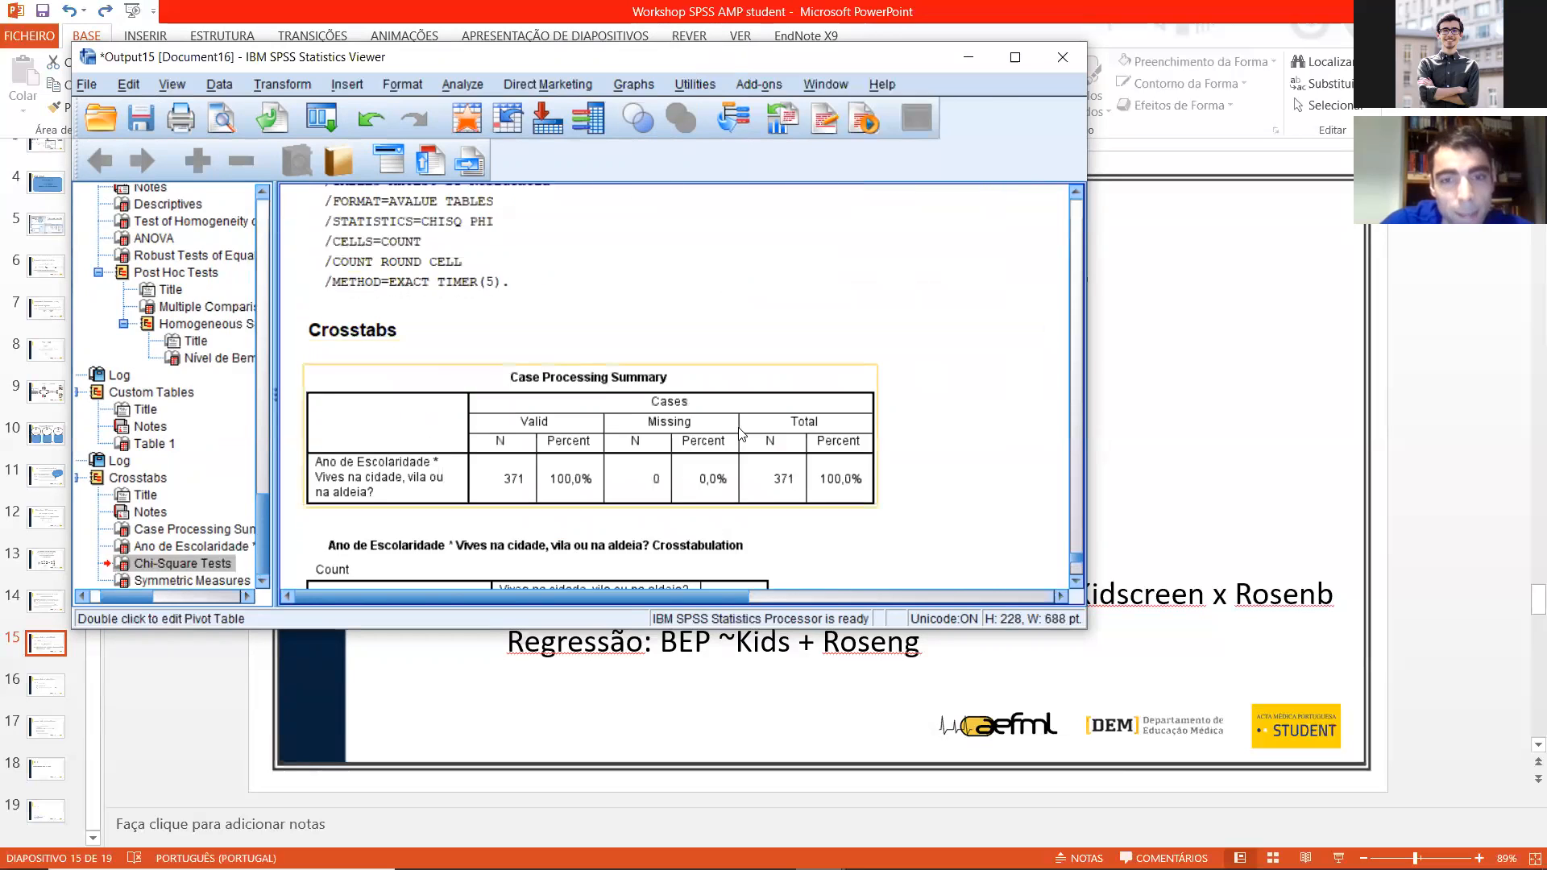
{"action": "scroll", "coordinate": [741, 435], "scroll_direction": "down", "scroll_amount": 2}
{"action": "scroll", "coordinate": [665, 430], "scroll_direction": "up", "scroll_amount": 1}
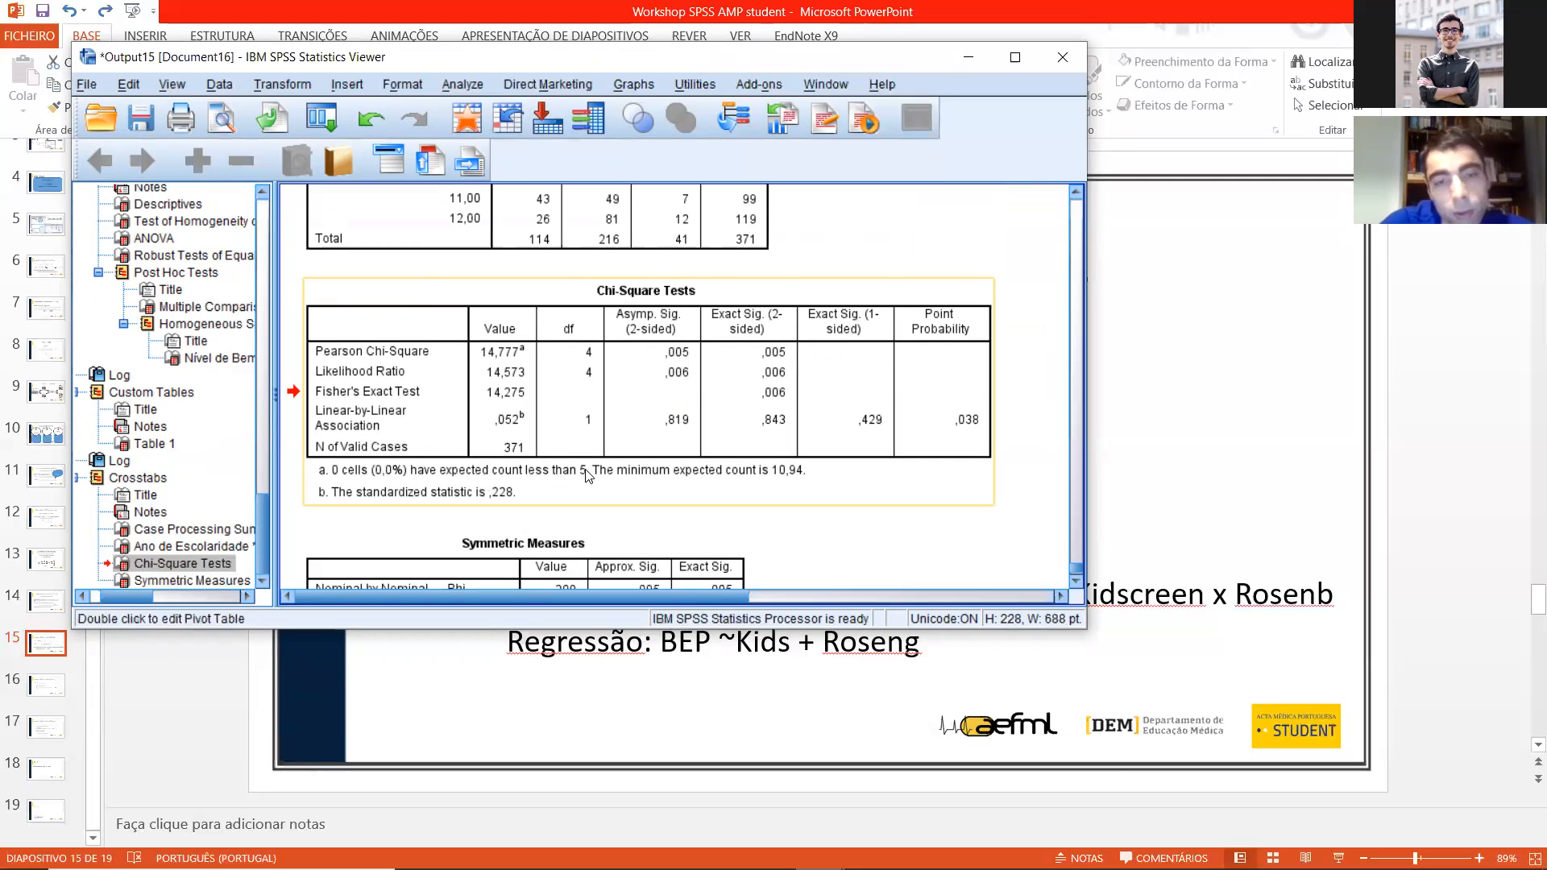
{"action": "left_click", "coordinate": [551, 570]}
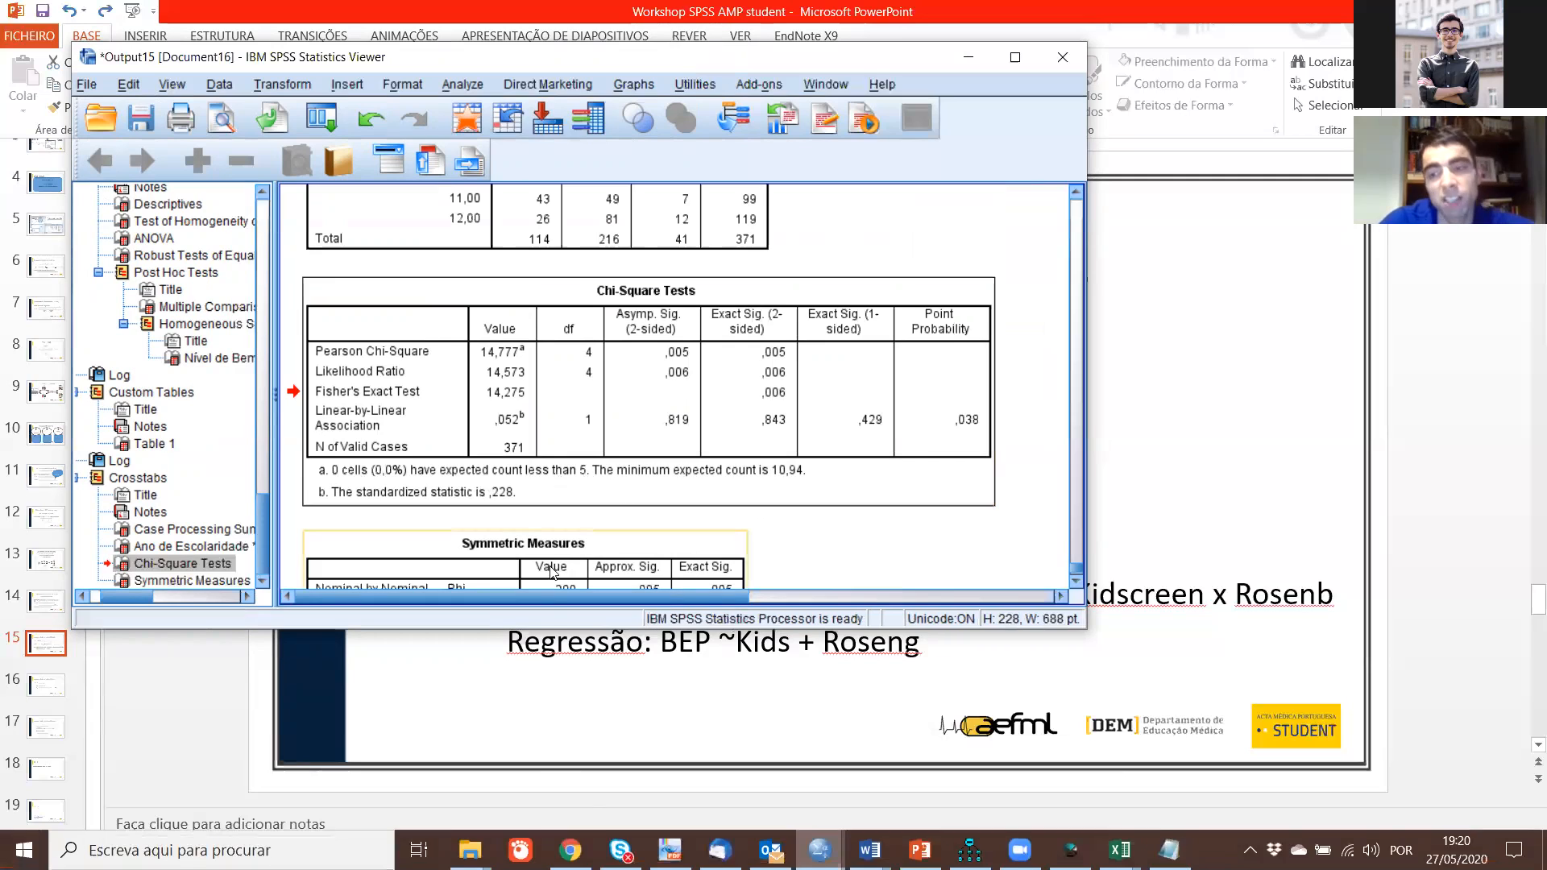
{"action": "left_click", "coordinate": [552, 485]}
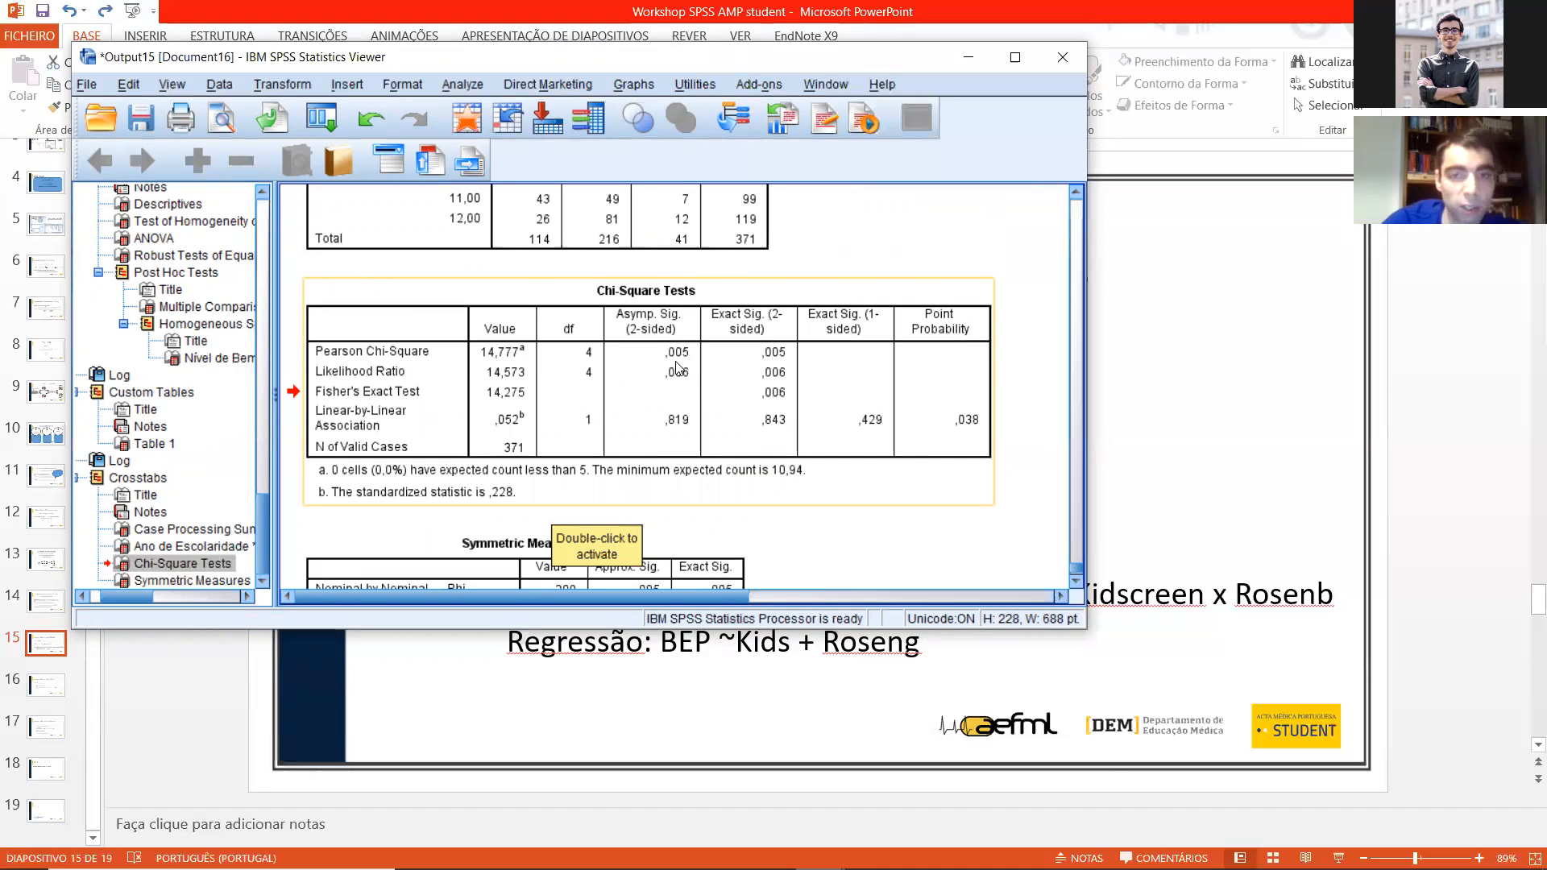
{"action": "scroll", "coordinate": [761, 455], "scroll_direction": "up", "scroll_amount": 4}
{"action": "scroll", "coordinate": [769, 434], "scroll_direction": "down", "scroll_amount": 2}
{"action": "scroll", "coordinate": [770, 434], "scroll_direction": "up", "scroll_amount": 10}
{"action": "left_click", "coordinate": [757, 461]}
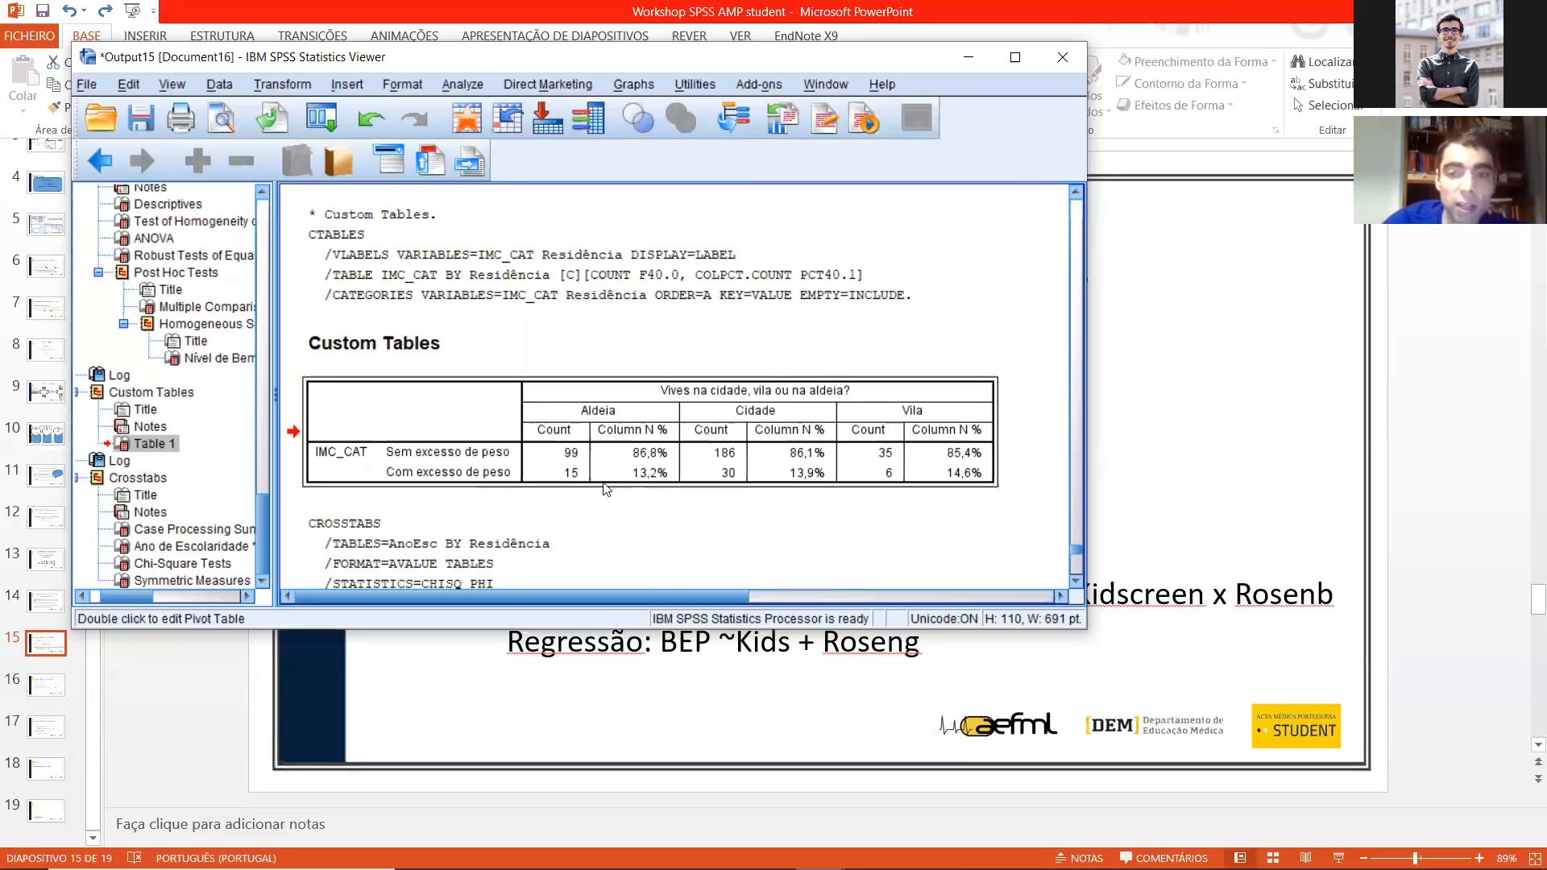
Step: Examine the Chi-Square Tests significance alongside the Phi and Cramer's V effect sizes for school year by residence
{"action": "scroll", "coordinate": [596, 483], "scroll_direction": "down", "scroll_amount": 10}
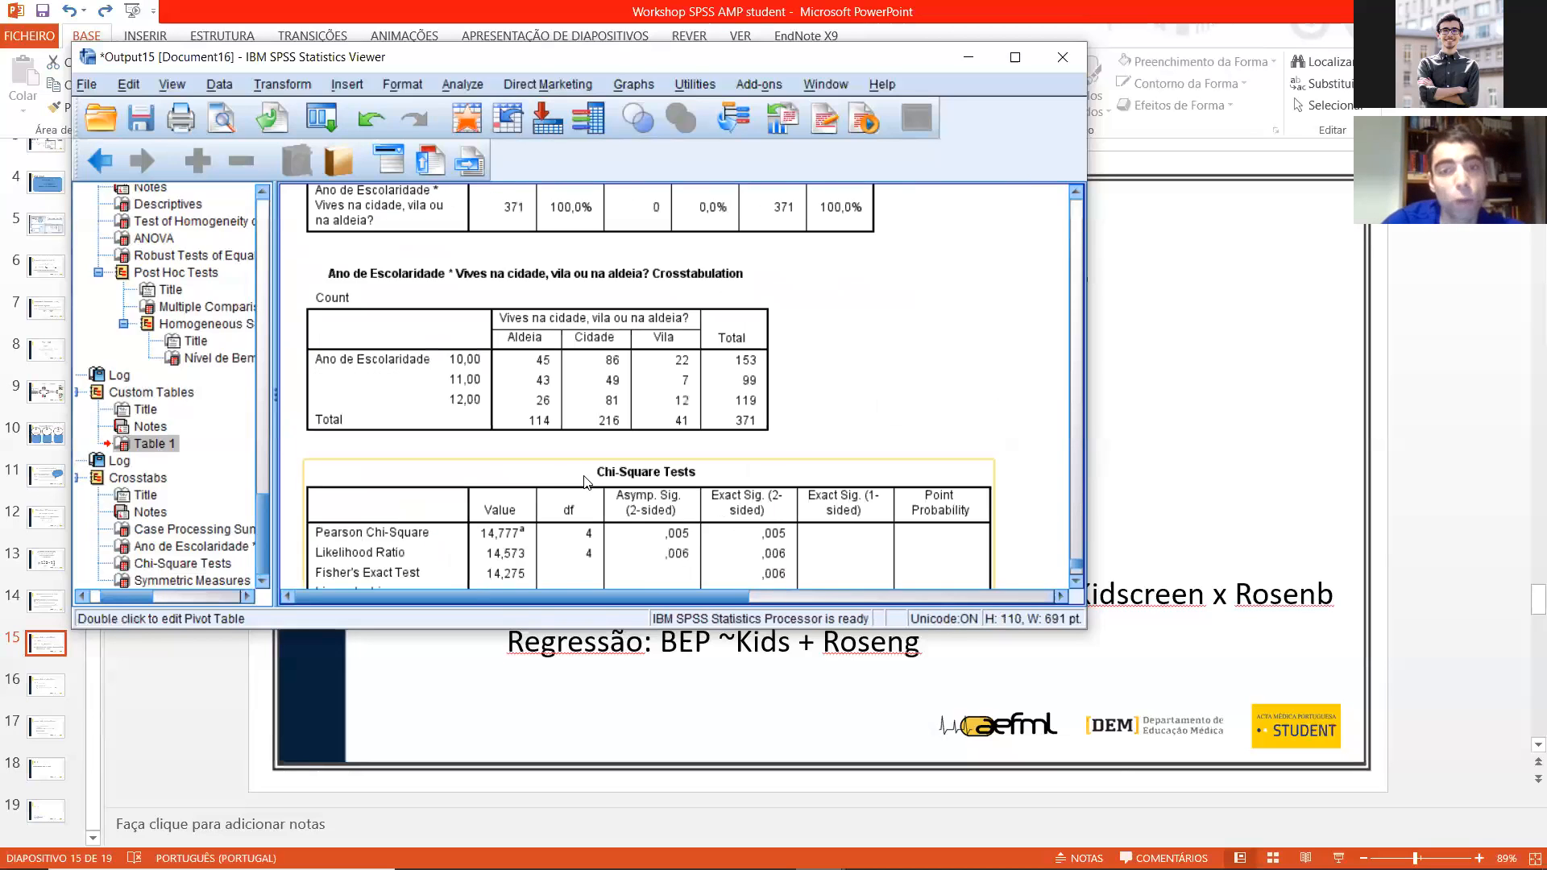
{"action": "scroll", "coordinate": [566, 473], "scroll_direction": "down", "scroll_amount": 5}
{"action": "left_click", "coordinate": [605, 524]}
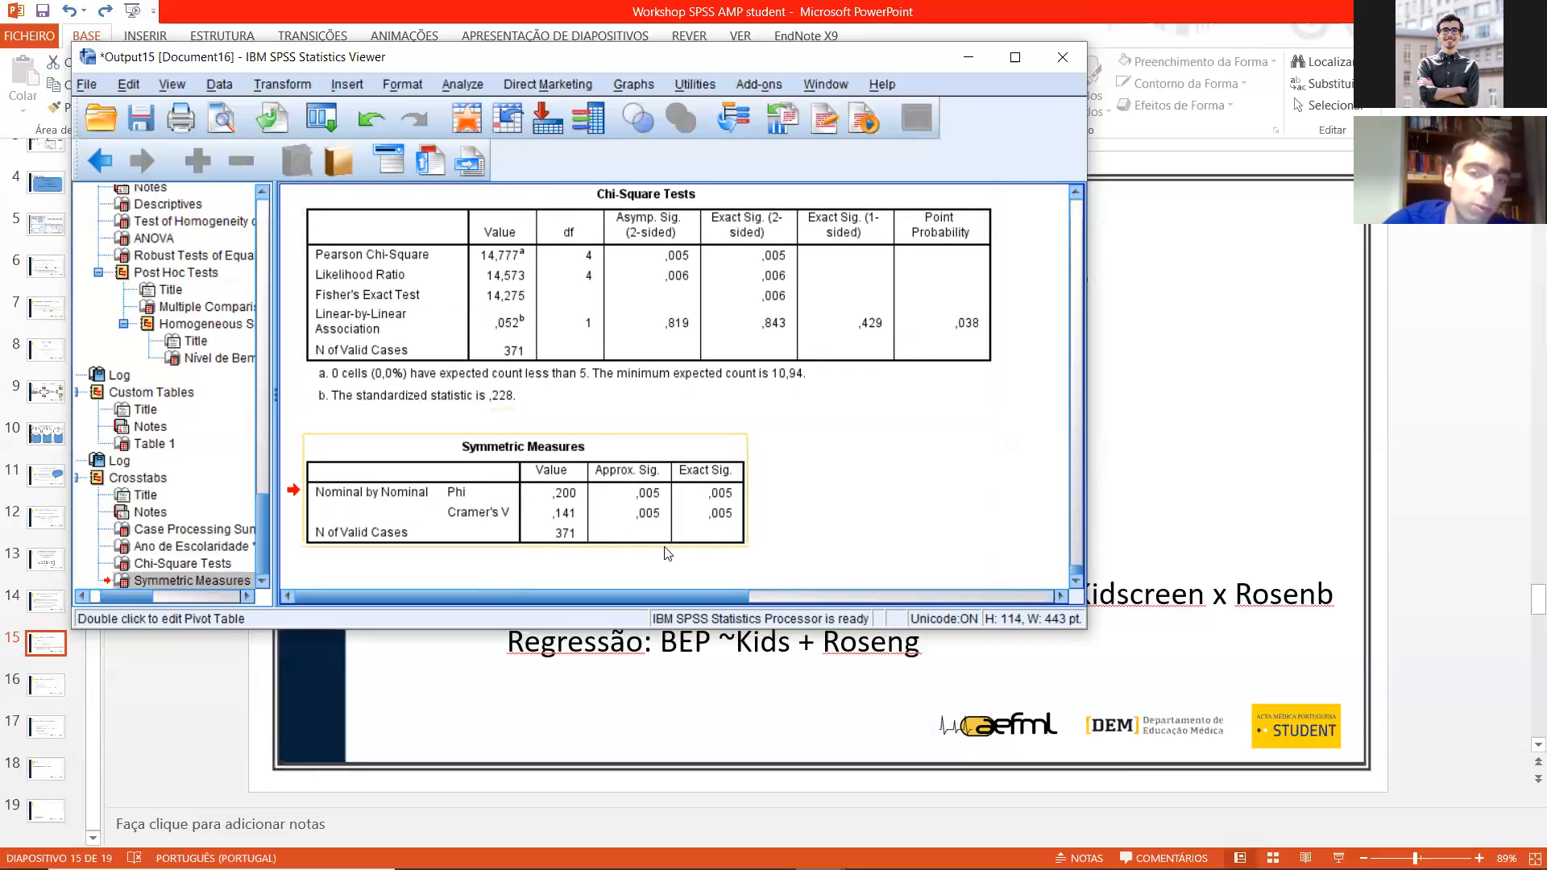
{"action": "double_click", "coordinate": [562, 522]}
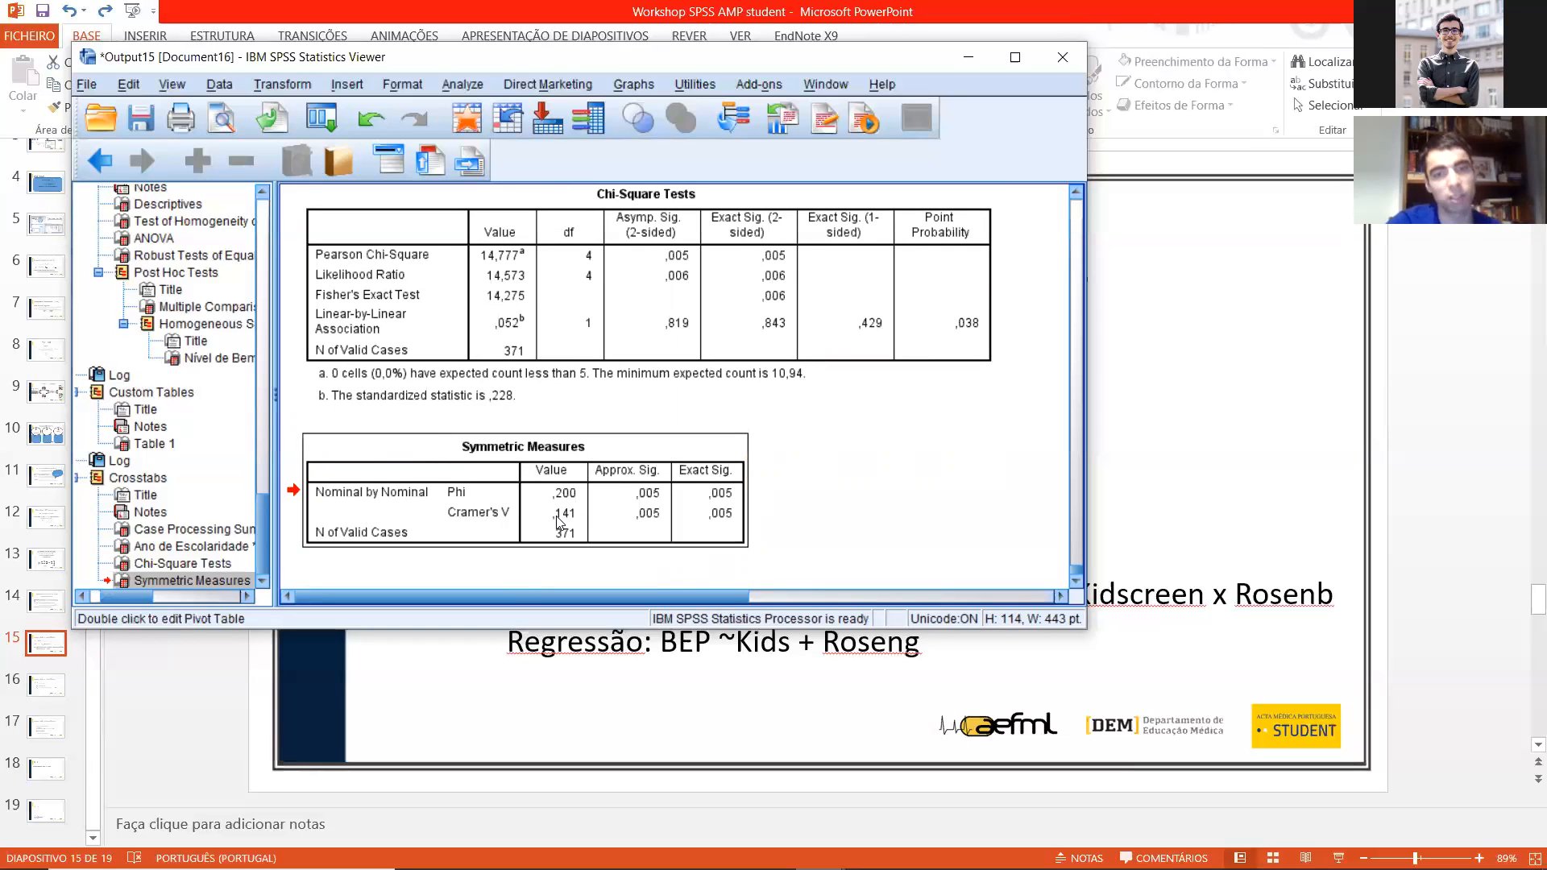
{"action": "left_click", "coordinate": [737, 342]}
{"action": "scroll", "coordinate": [610, 349], "scroll_direction": "up", "scroll_amount": 4}
{"action": "scroll", "coordinate": [592, 353], "scroll_direction": "down", "scroll_amount": 1}
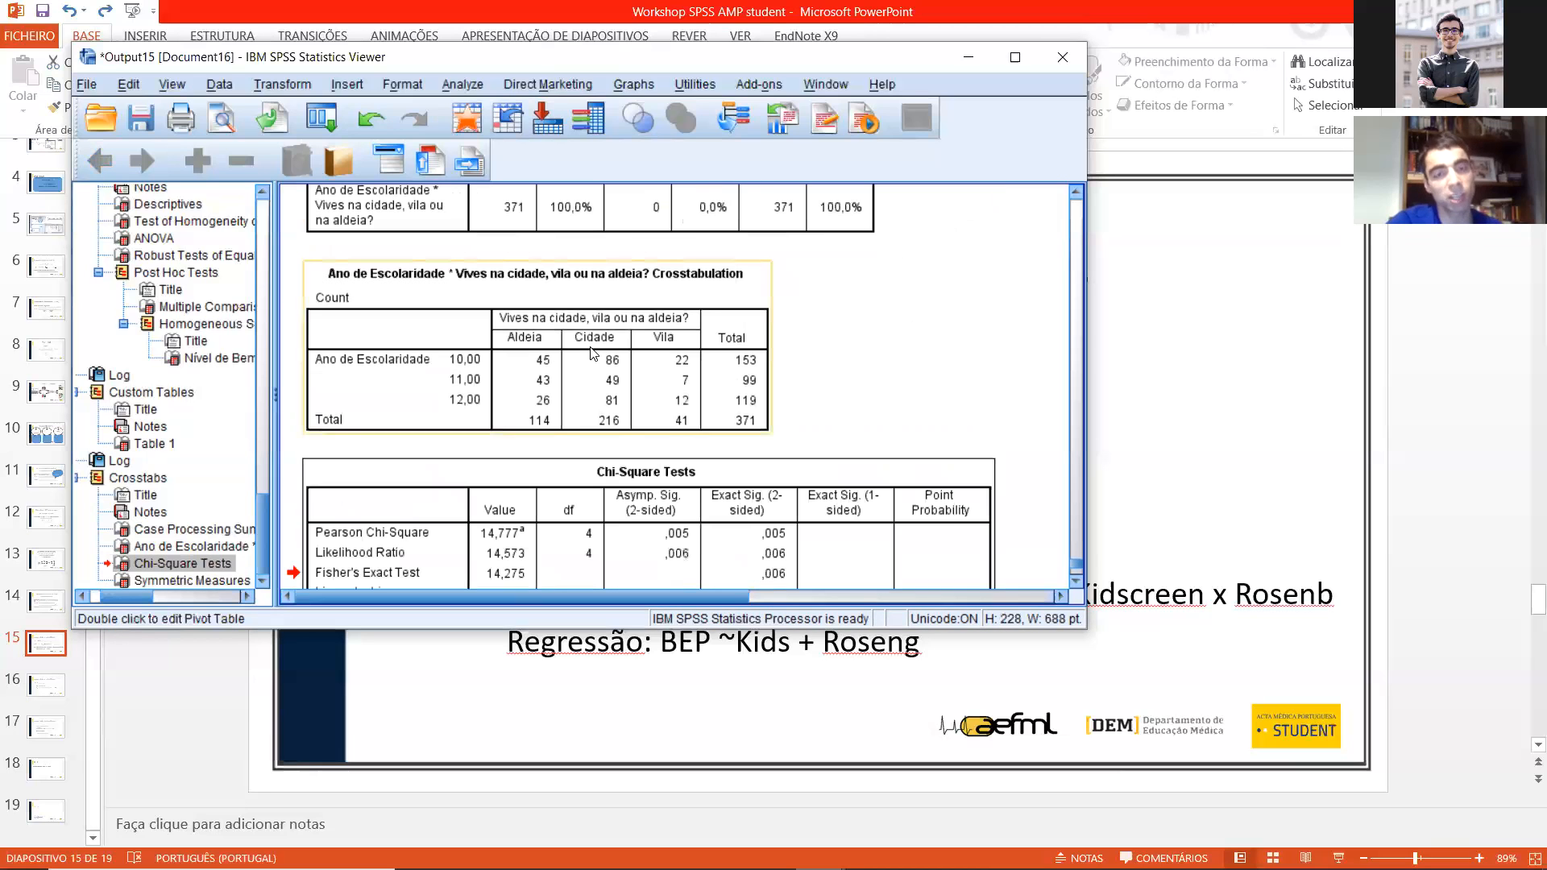
{"action": "left_click", "coordinate": [589, 356]}
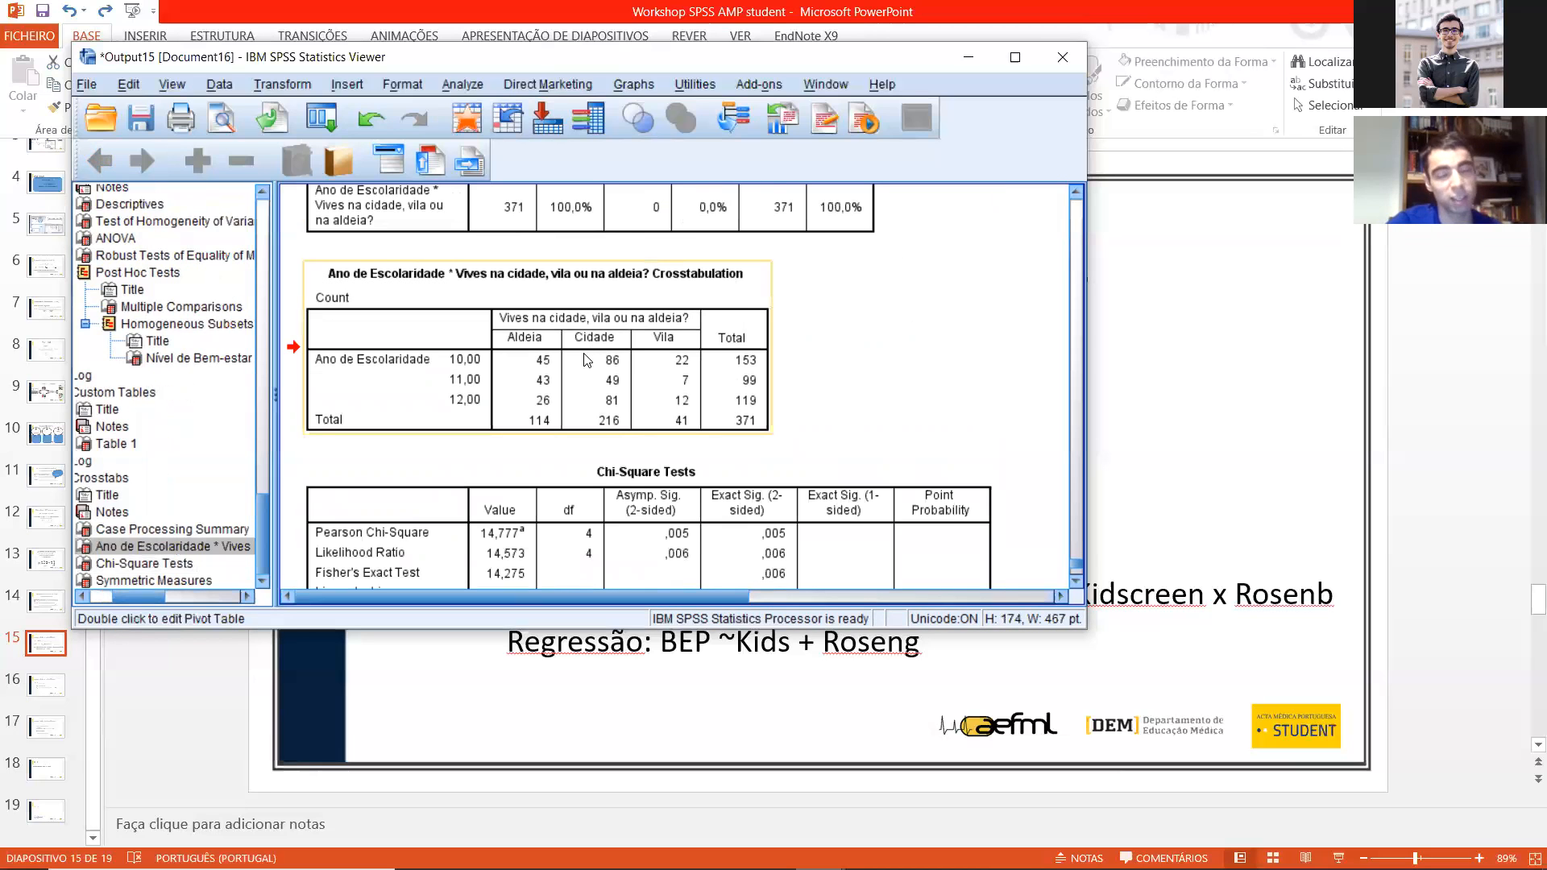
{"action": "scroll", "coordinate": [588, 360], "scroll_direction": "down", "scroll_amount": 5}
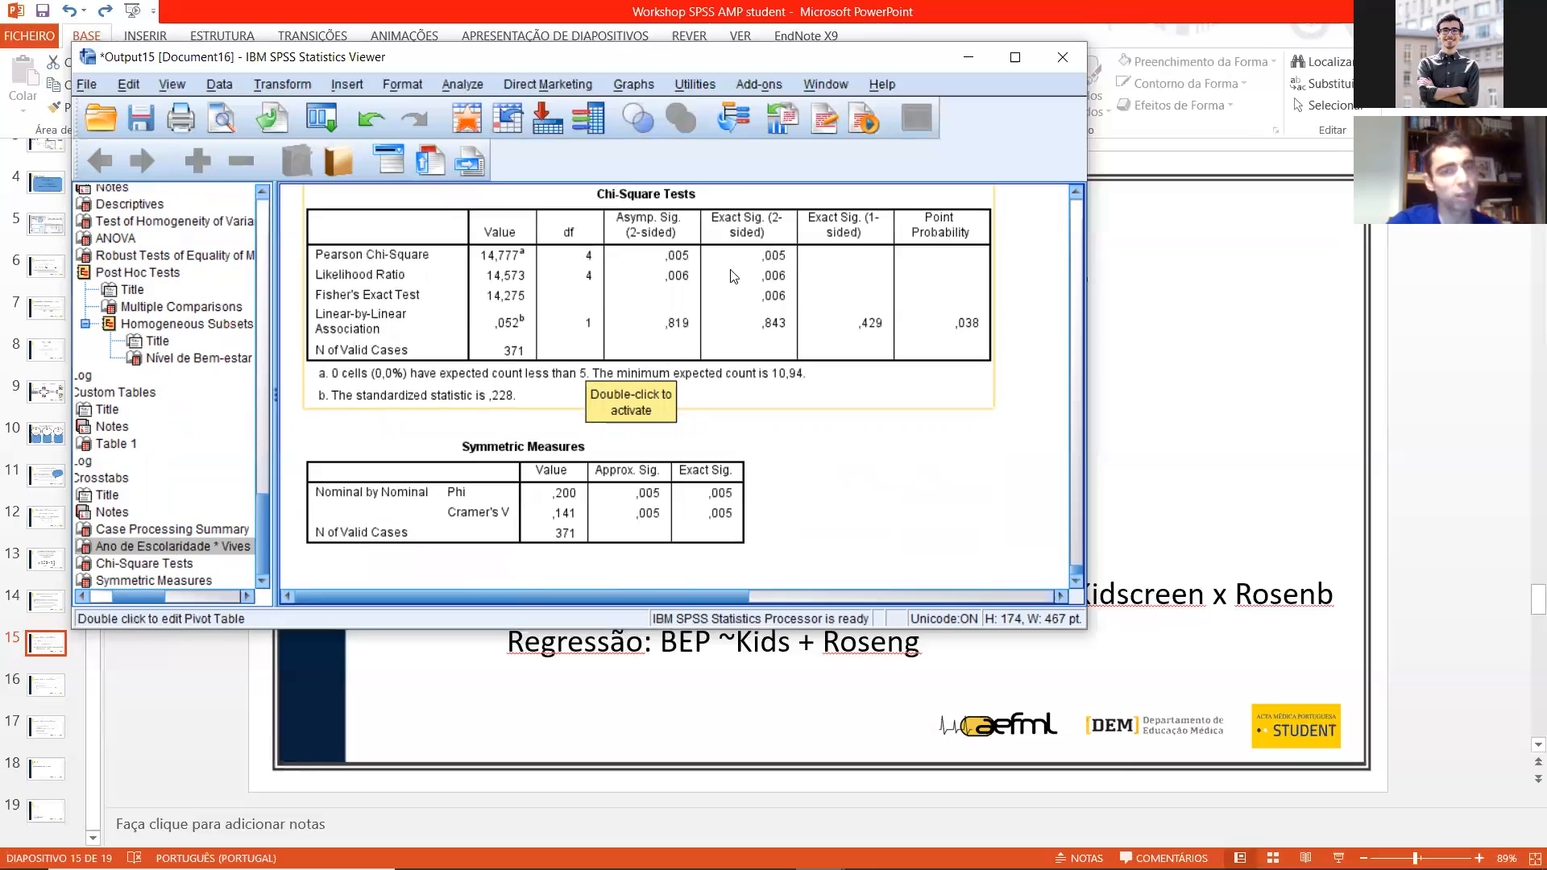
{"action": "left_click", "coordinate": [568, 536]}
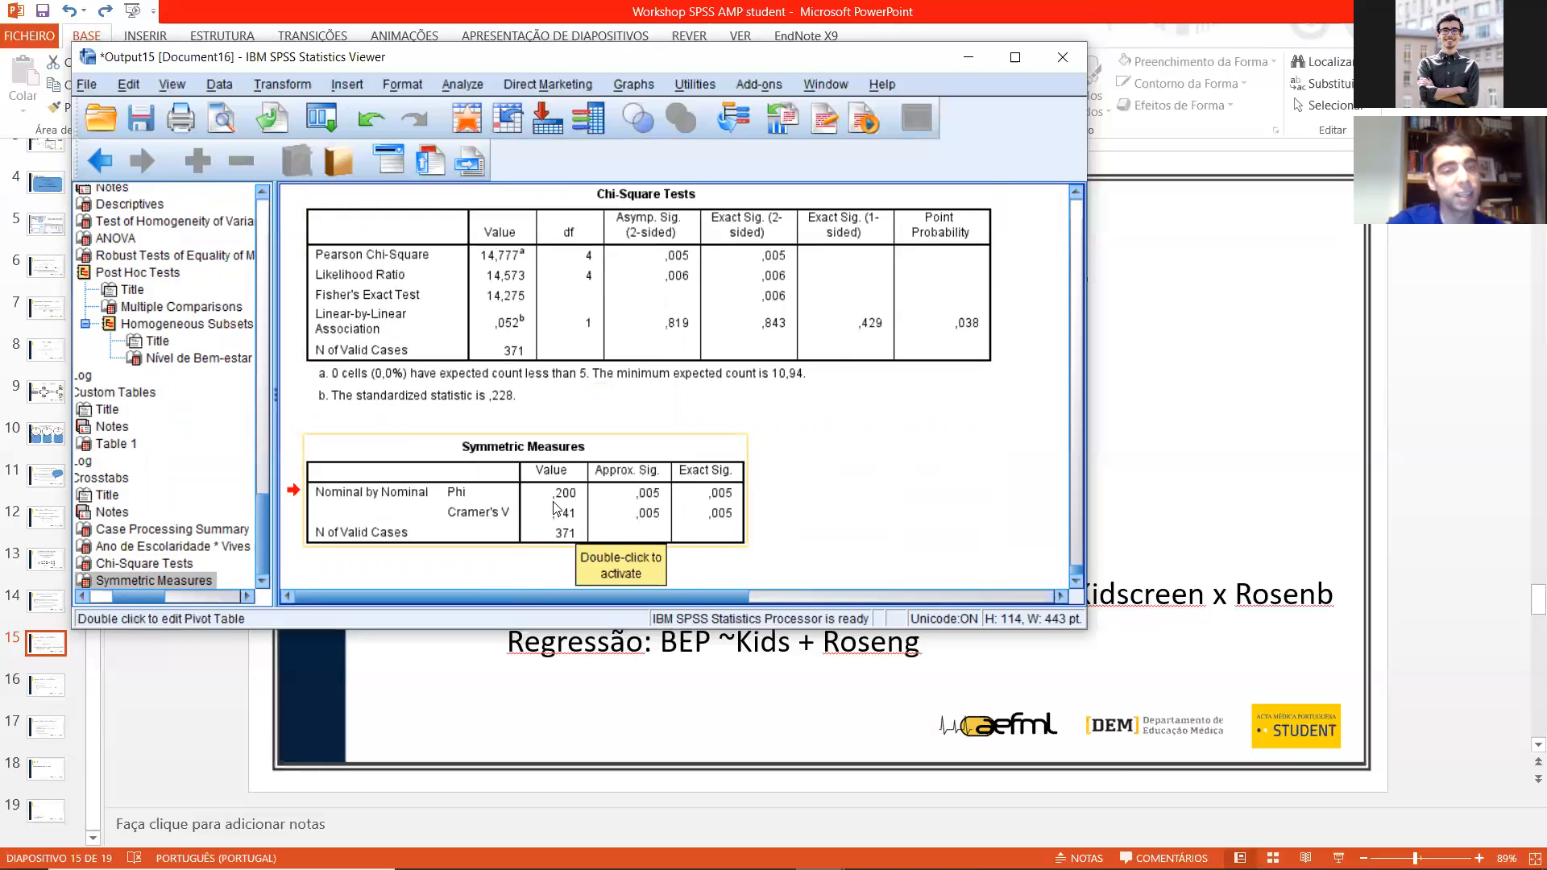
{"action": "left_click", "coordinate": [950, 524]}
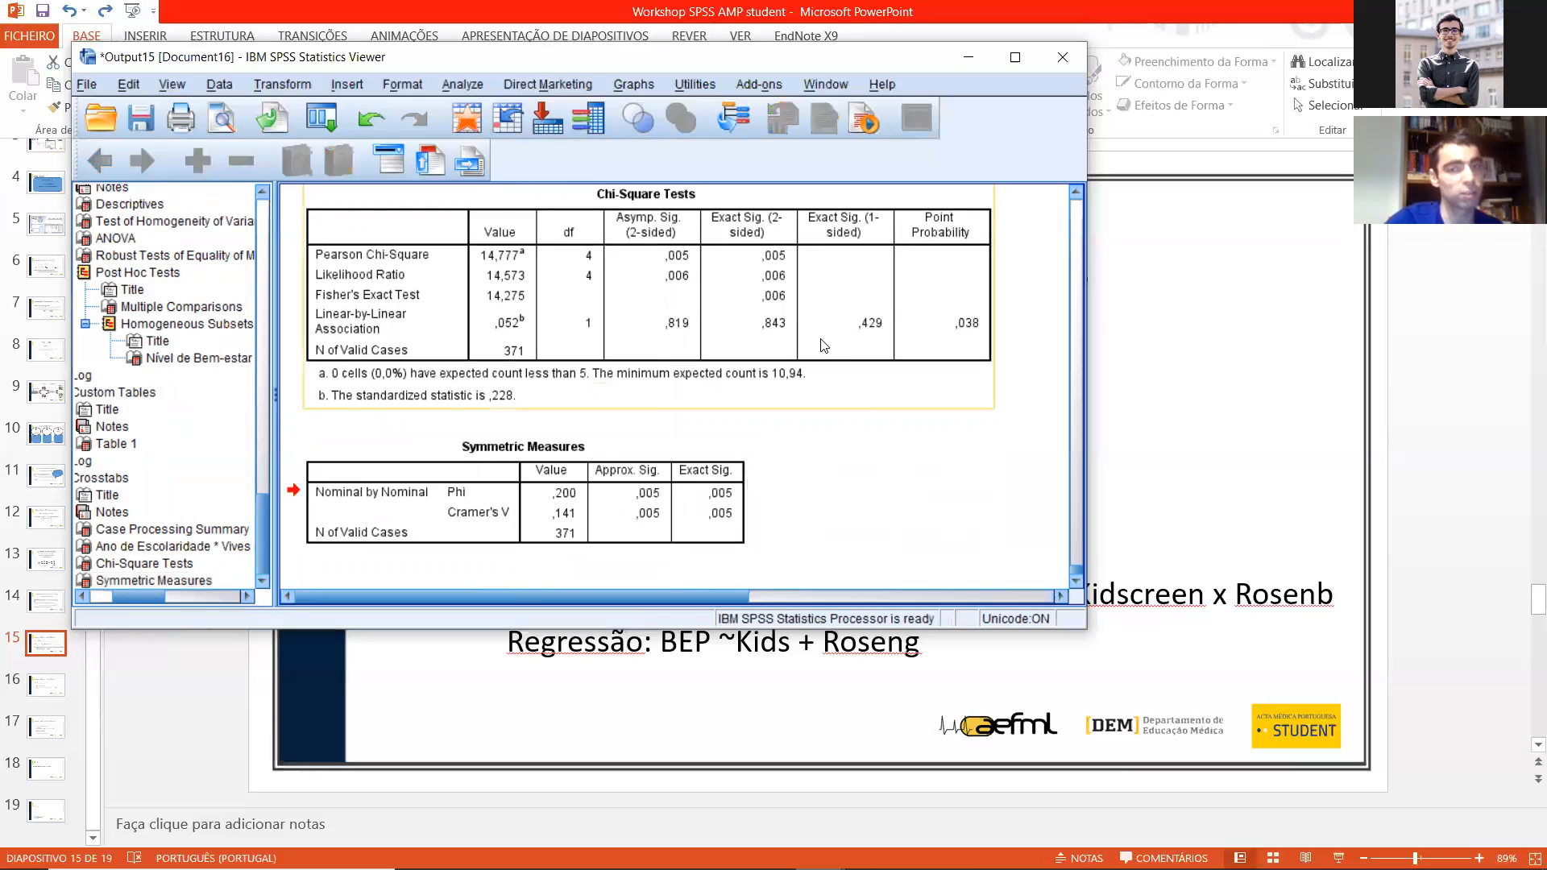
{"action": "left_click_drag", "start_coordinate": [820, 342], "coordinate": [800, 364]}
{"action": "scroll", "coordinate": [785, 374], "scroll_direction": "up", "scroll_amount": 10}
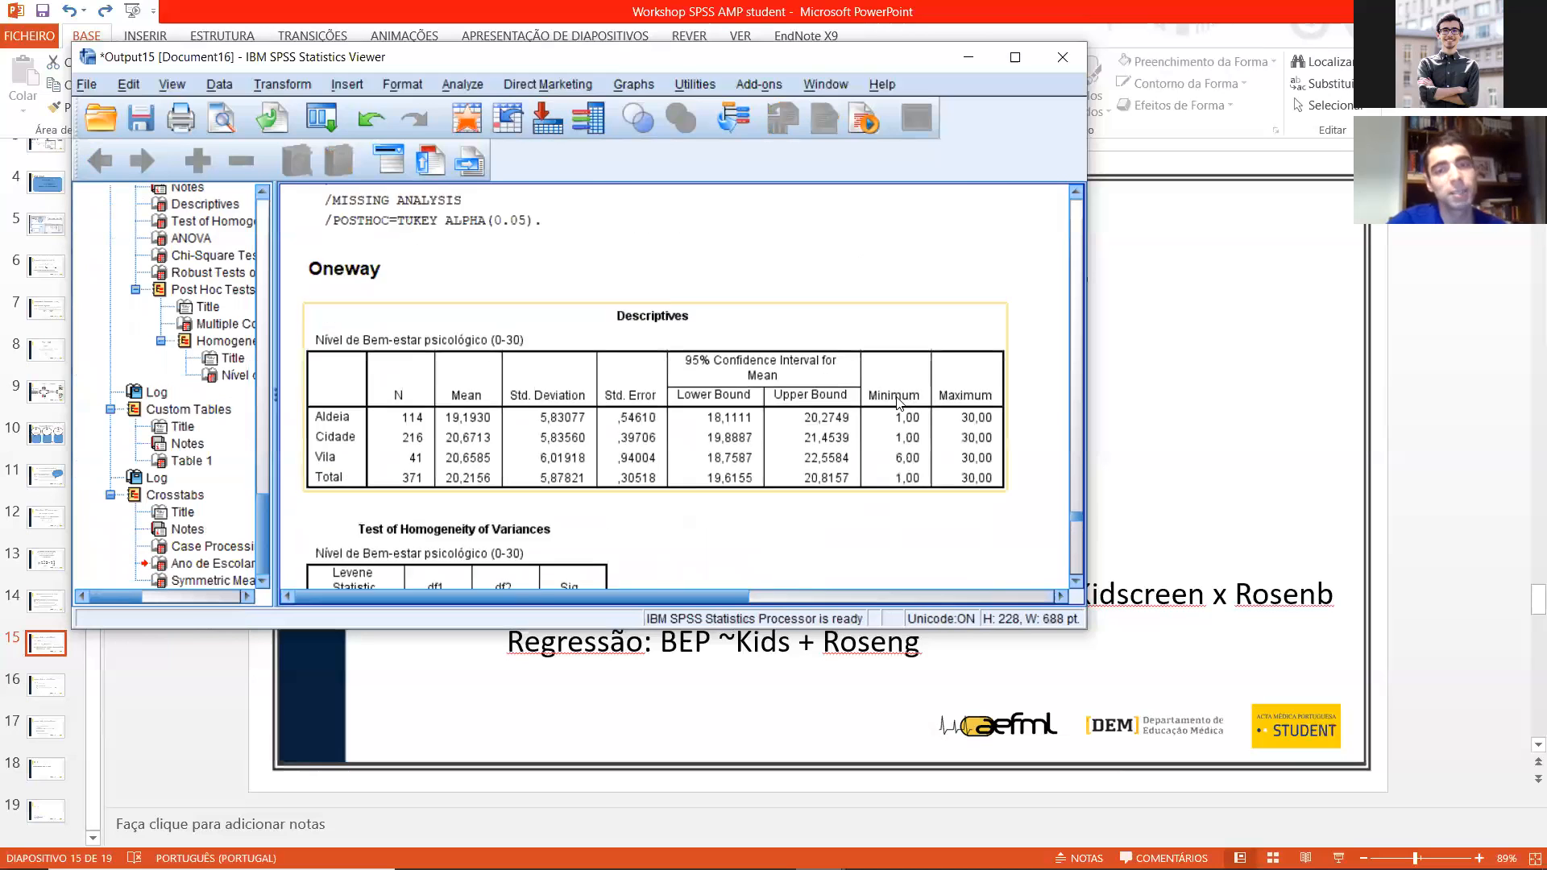
{"action": "scroll", "coordinate": [927, 362], "scroll_direction": "down", "scroll_amount": 8}
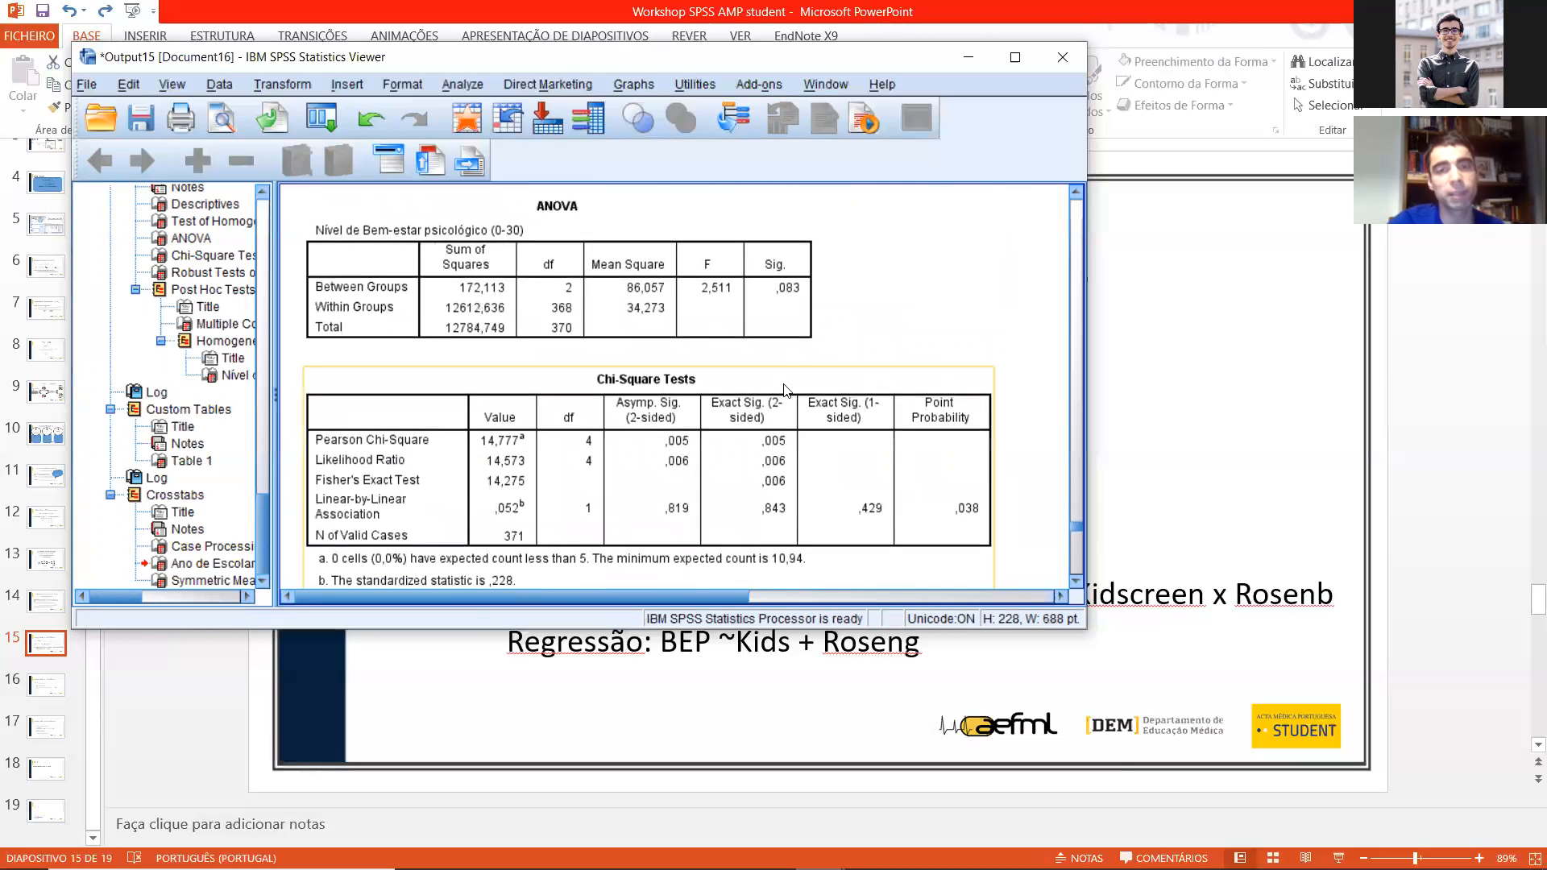
{"action": "scroll", "coordinate": [801, 385], "scroll_direction": "up", "scroll_amount": 8}
{"action": "scroll", "coordinate": [509, 307], "scroll_direction": "down", "scroll_amount": 4}
{"action": "left_click", "coordinate": [371, 120]}
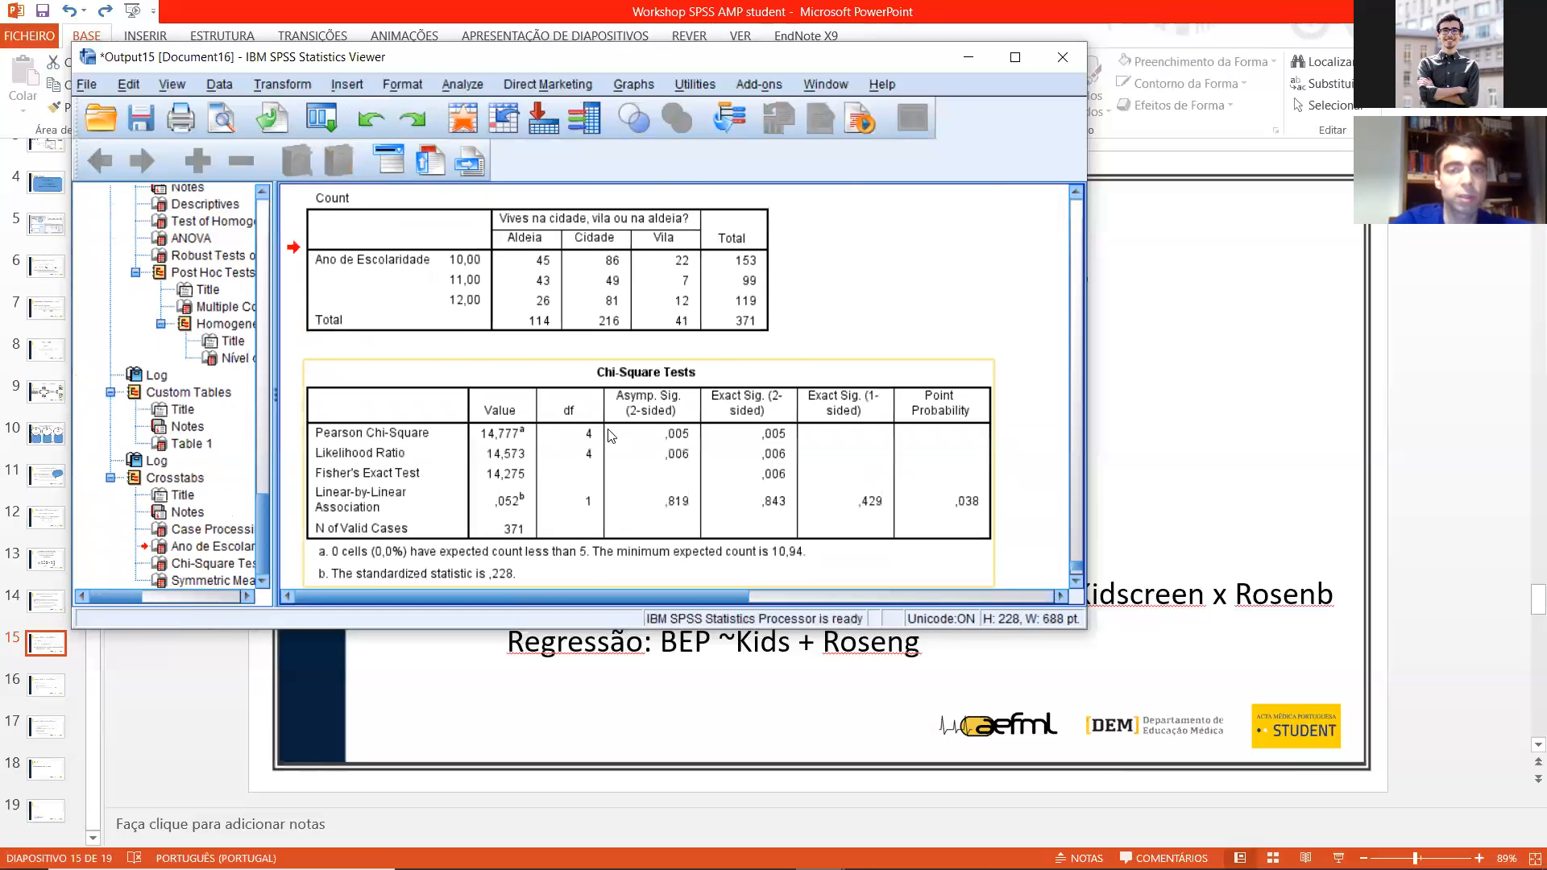
Step: Review the IMC_CAT by residence custom table again, followed by the Chi-Square Tests and Symmetric Measures tables
{"action": "scroll", "coordinate": [685, 431], "scroll_direction": "up", "scroll_amount": 10}
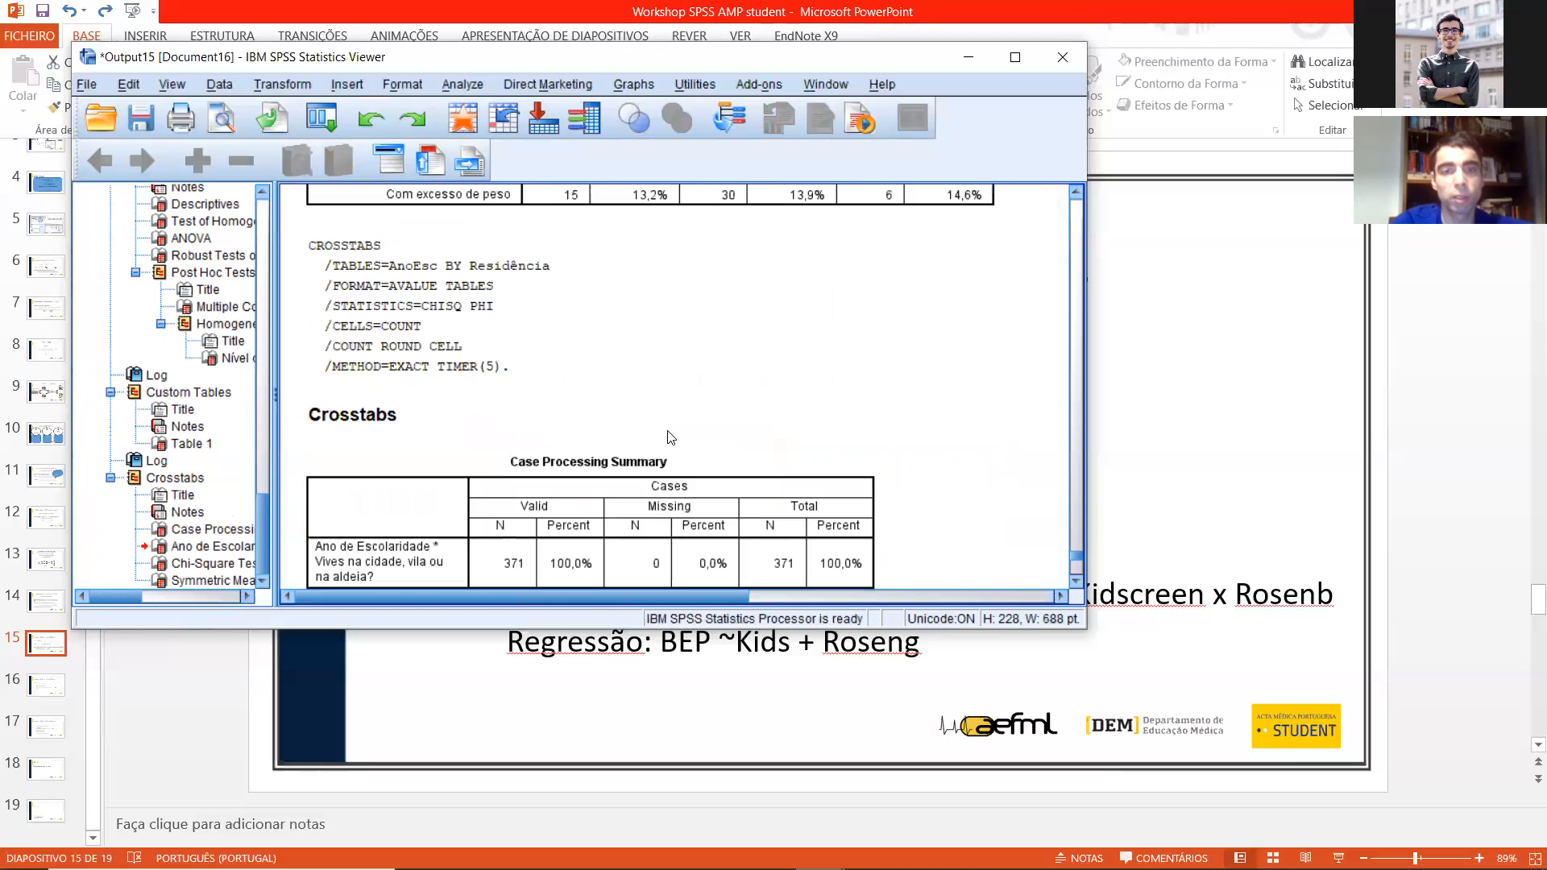
{"action": "scroll", "coordinate": [697, 478], "scroll_direction": "up", "scroll_amount": 1}
{"action": "left_click", "coordinate": [649, 501]}
{"action": "scroll", "coordinate": [660, 504], "scroll_direction": "down", "scroll_amount": 1}
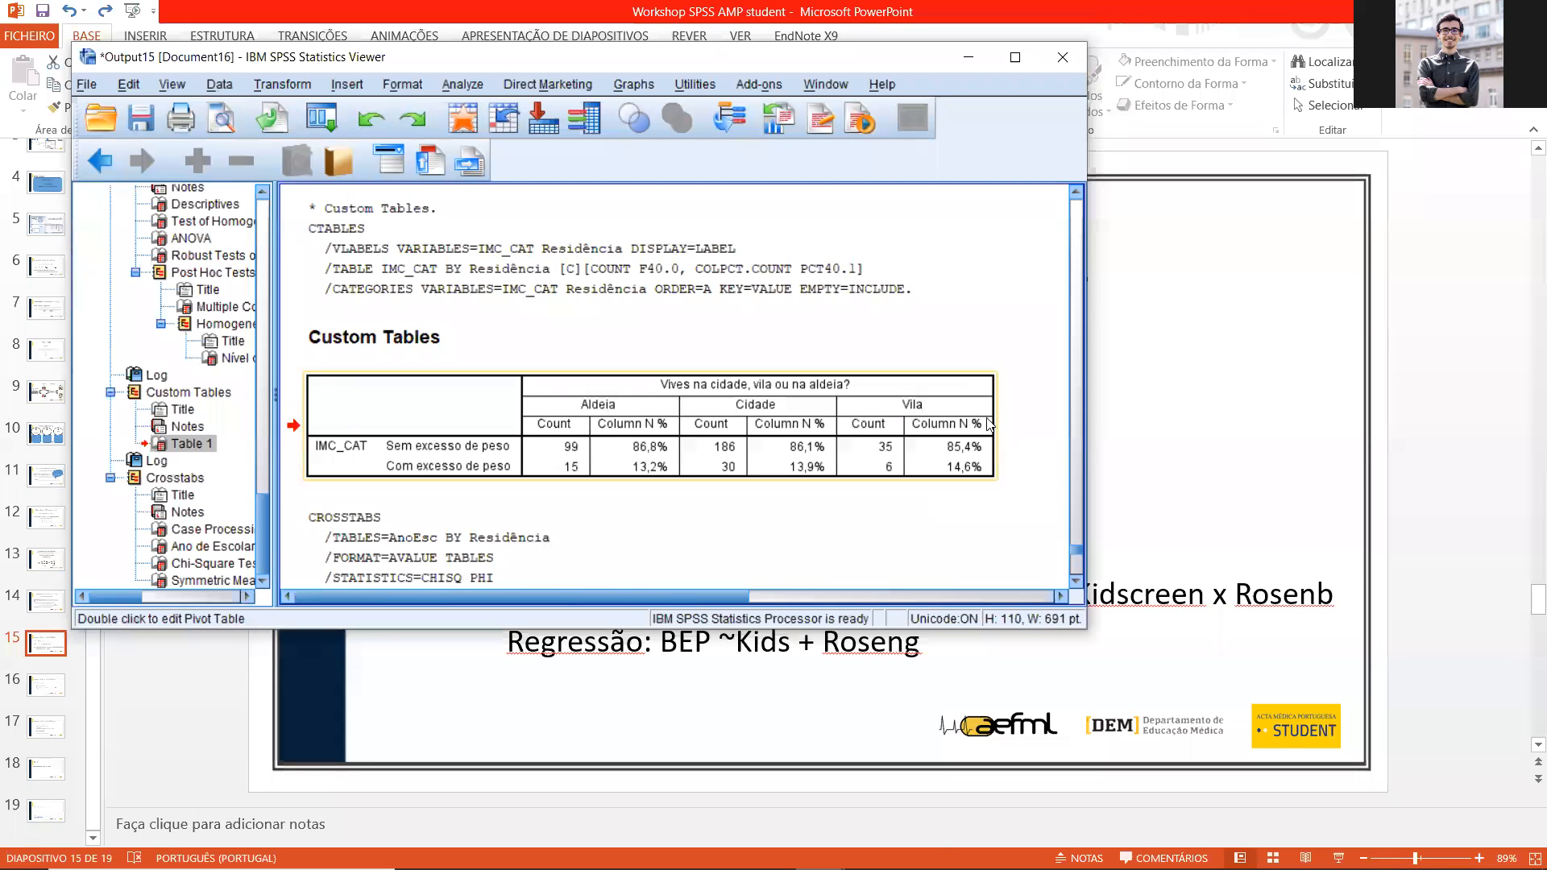
{"action": "scroll", "coordinate": [780, 484], "scroll_direction": "down", "scroll_amount": 10}
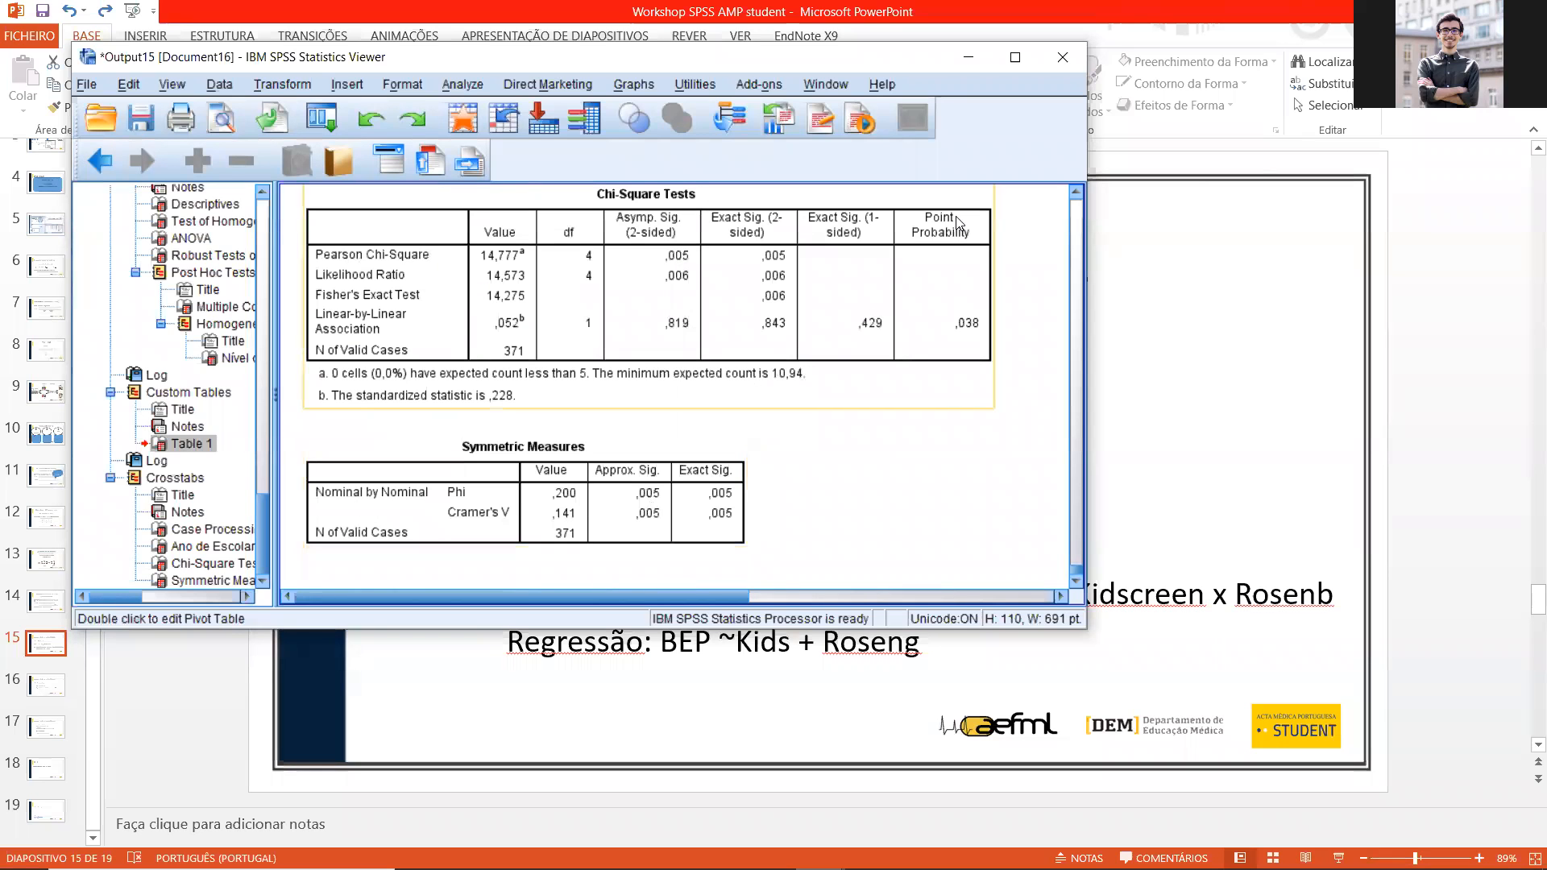
Step: Minimize the output viewer and check the slide's correlation and regression exercise for BEP, Kidscreen and Rosenberg
{"action": "left_click", "coordinate": [968, 57]}
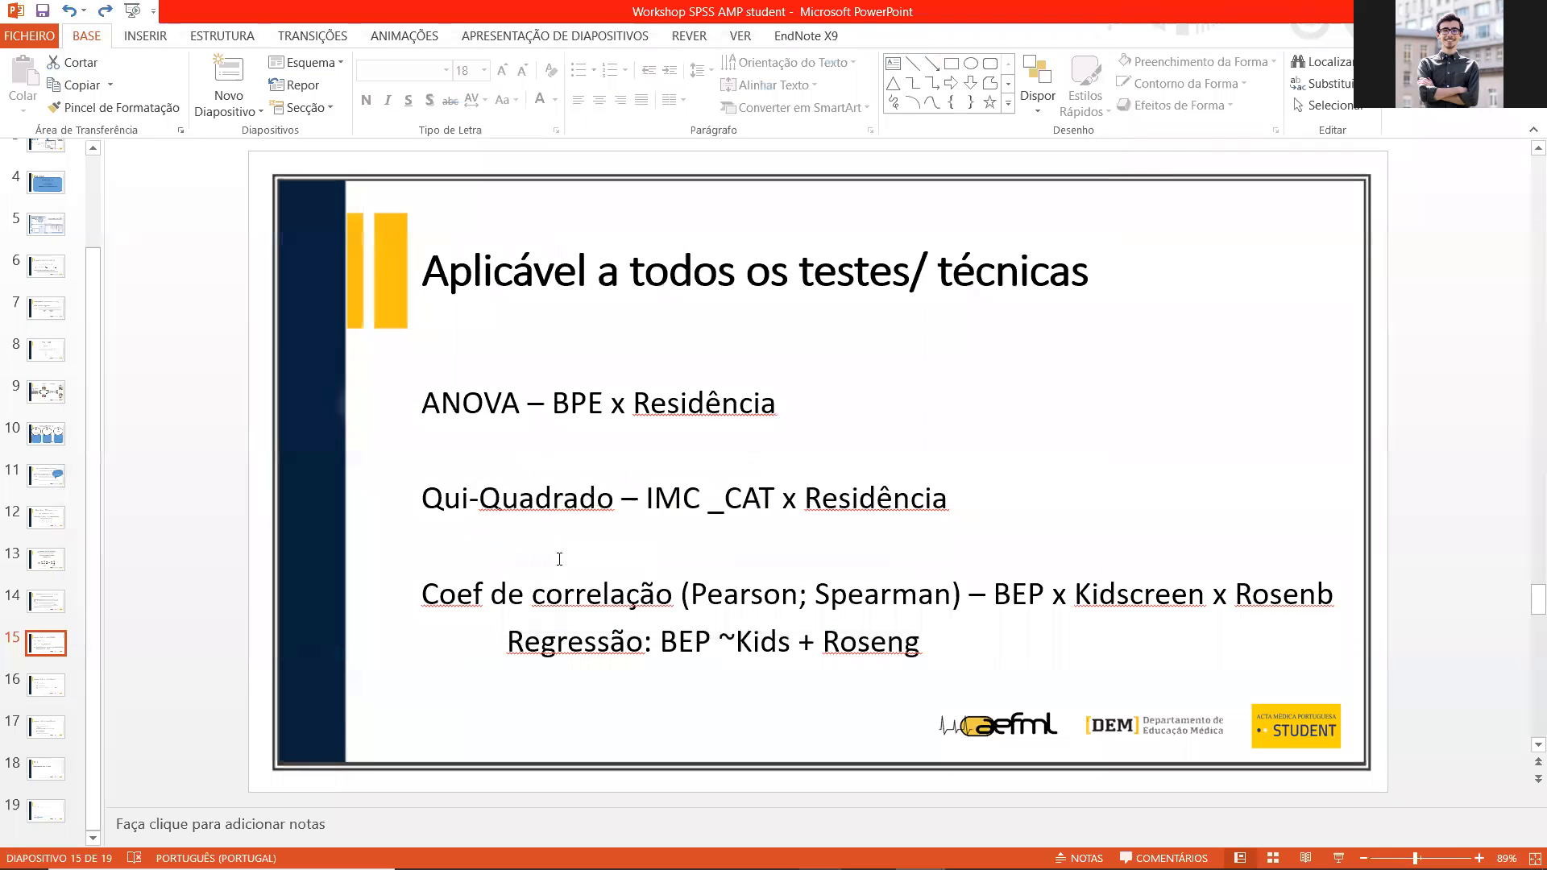
{"action": "left_click", "coordinate": [560, 558]}
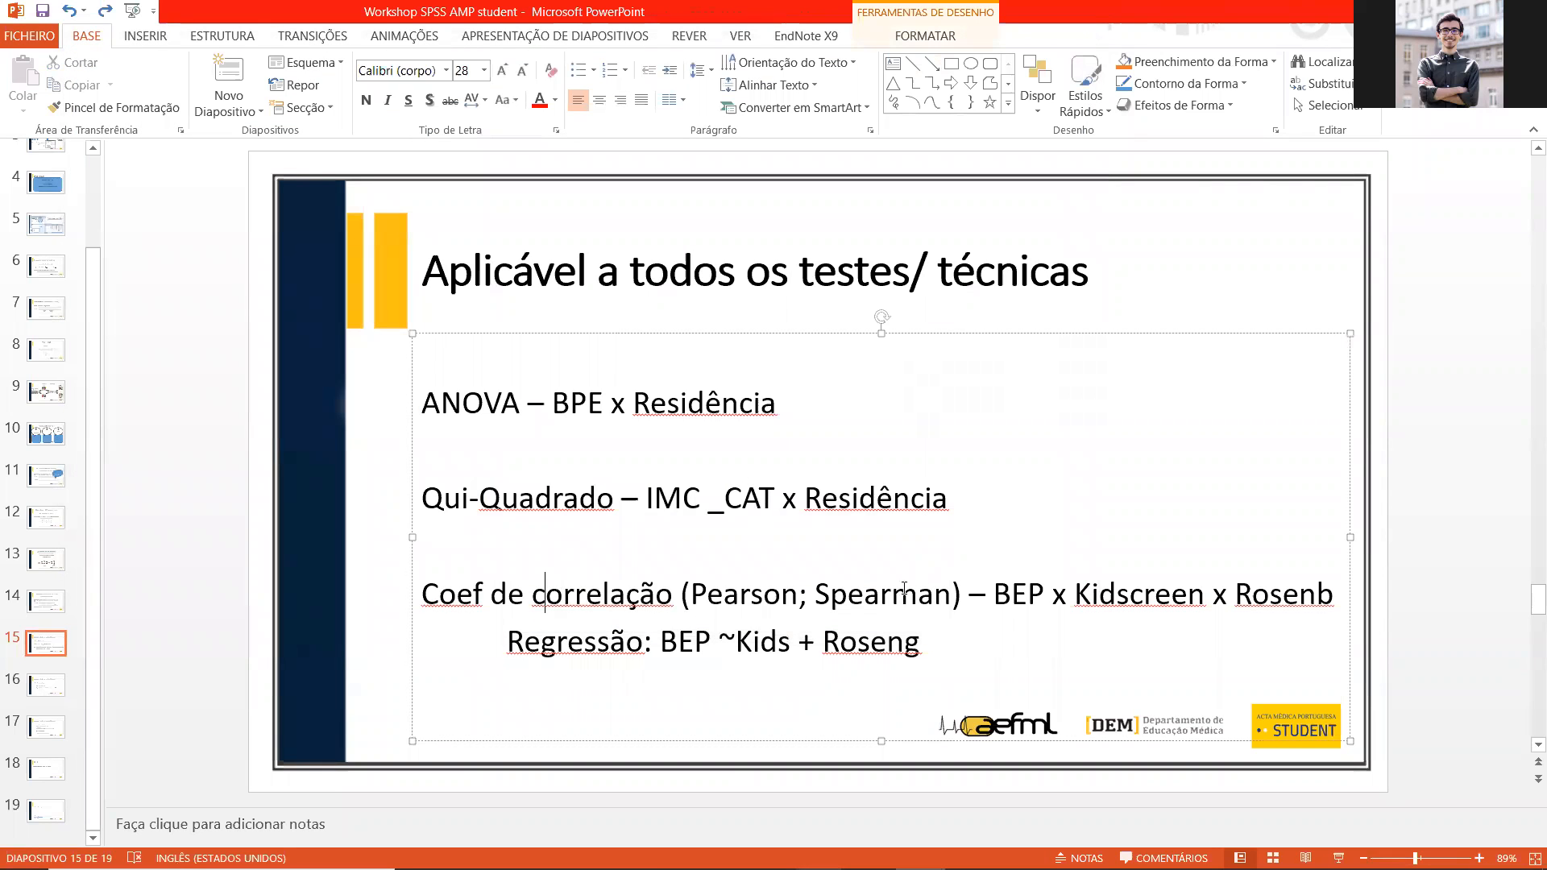
{"action": "mouse_move", "coordinate": [872, 865]}
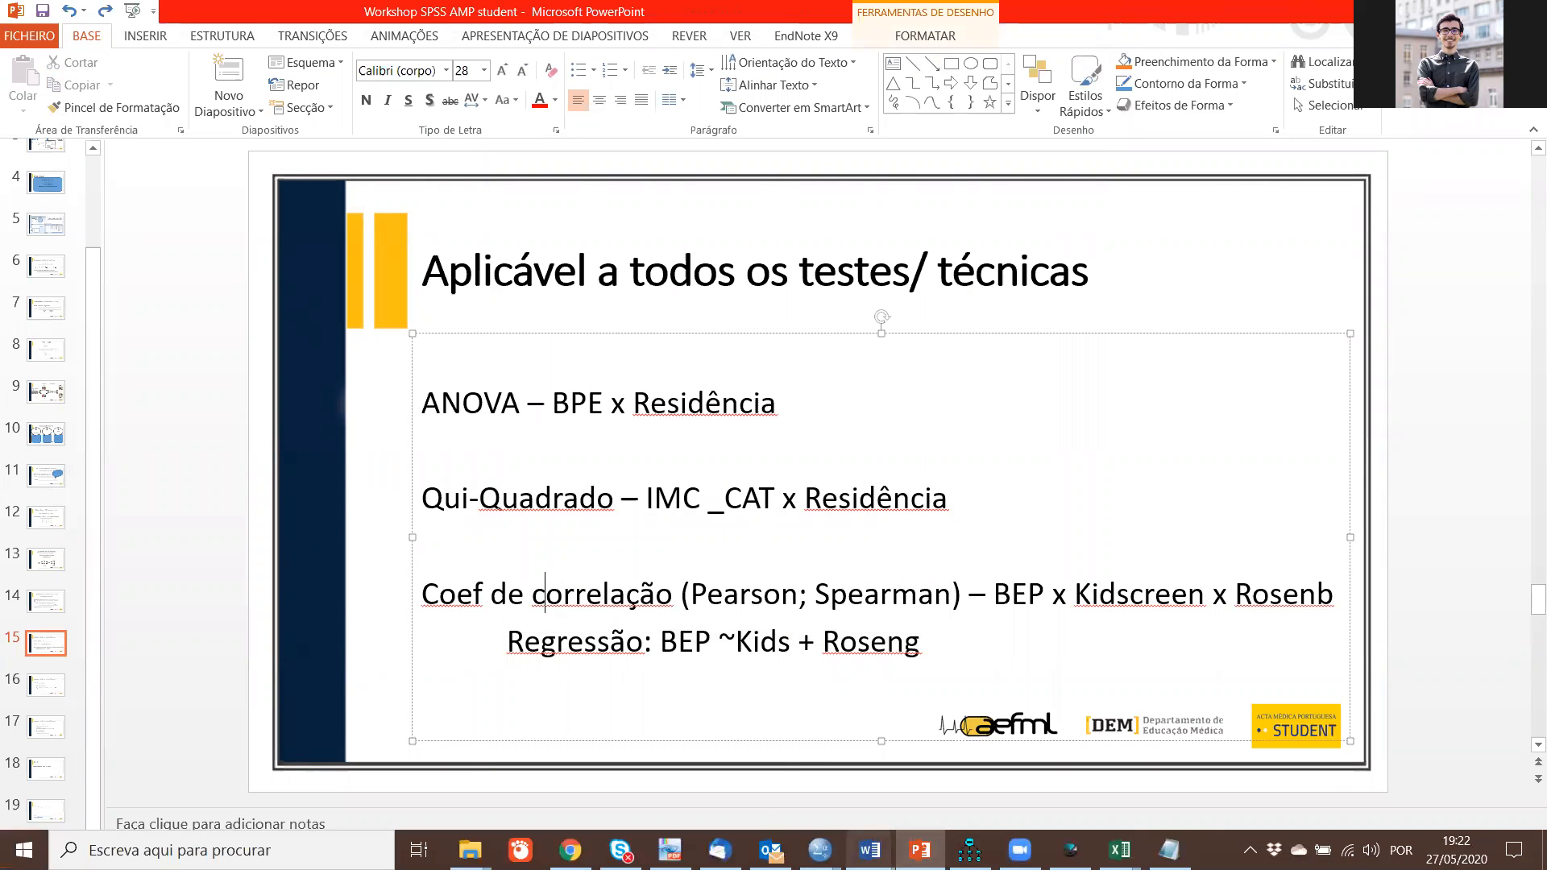
{"action": "mouse_move", "coordinate": [819, 850]}
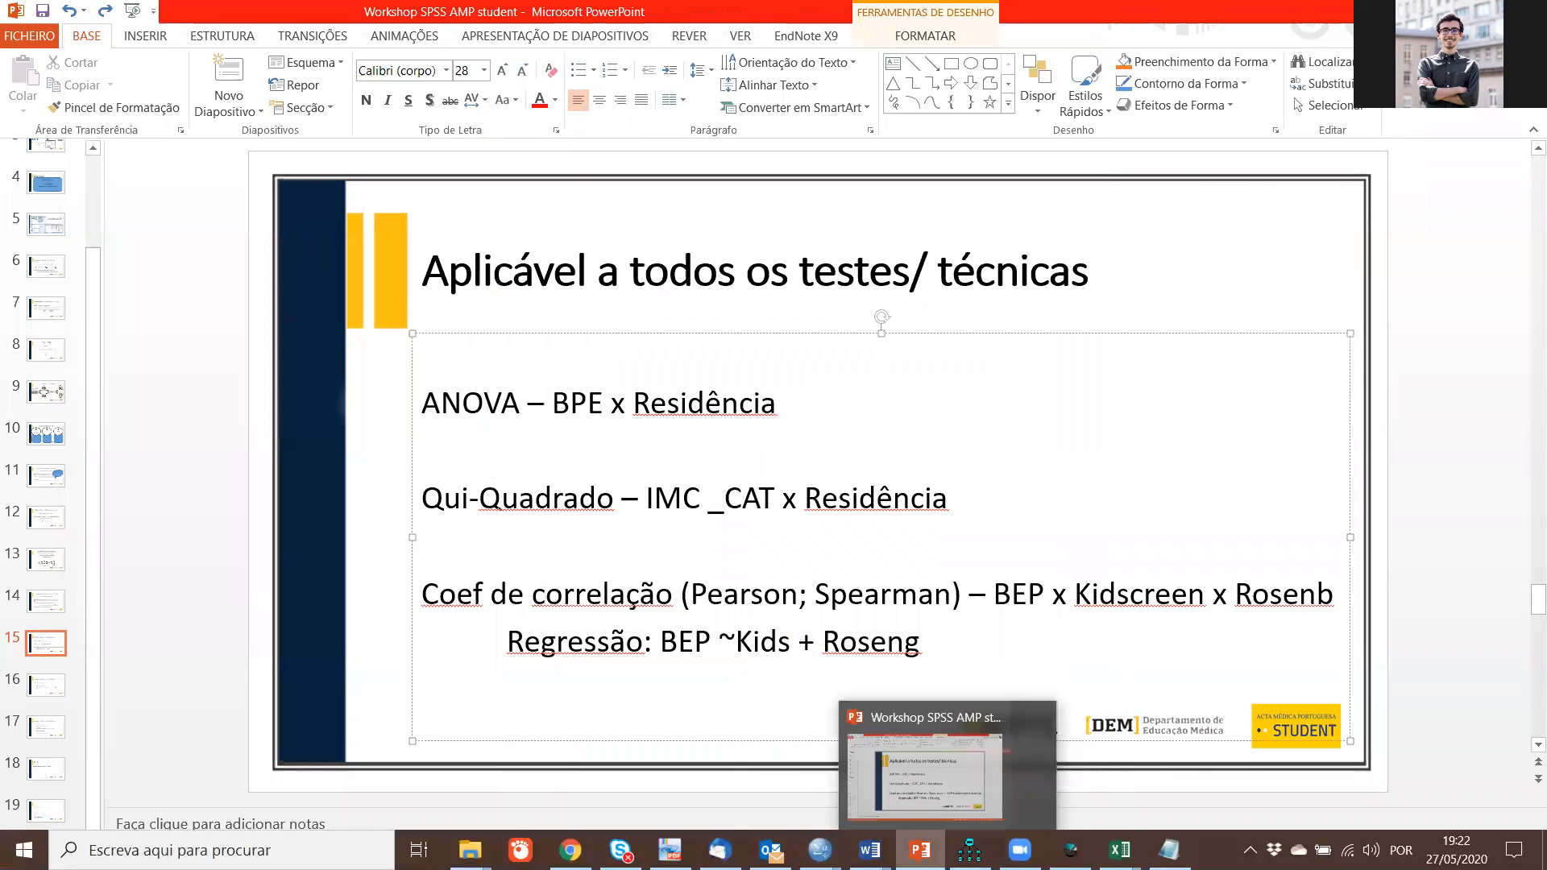
{"action": "left_click", "coordinate": [836, 800]}
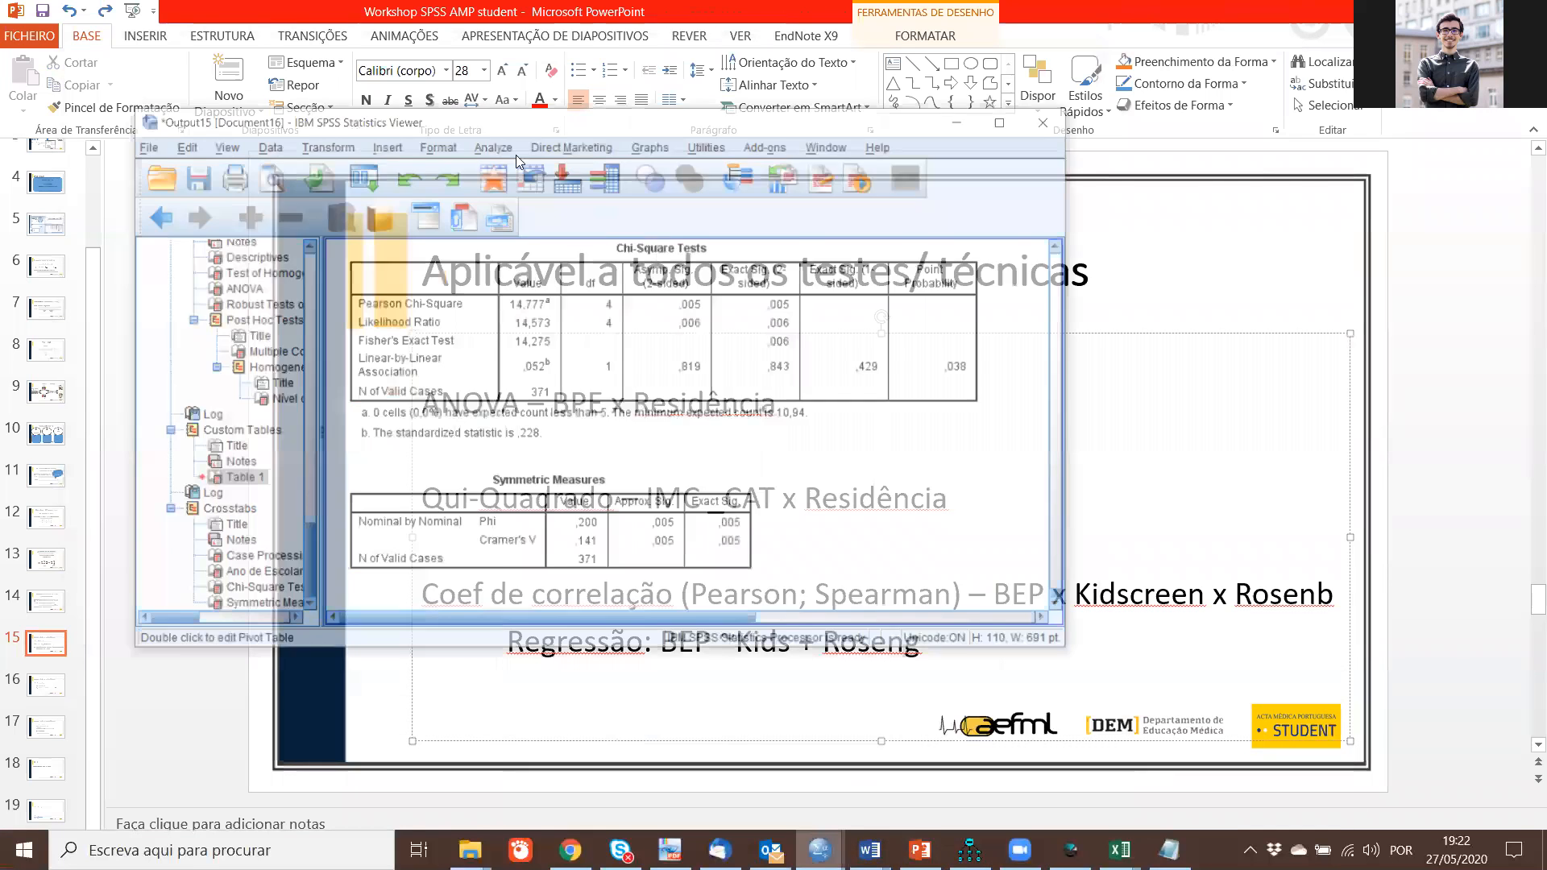
{"action": "left_click_drag", "start_coordinate": [518, 62], "coordinate": [527, 26]}
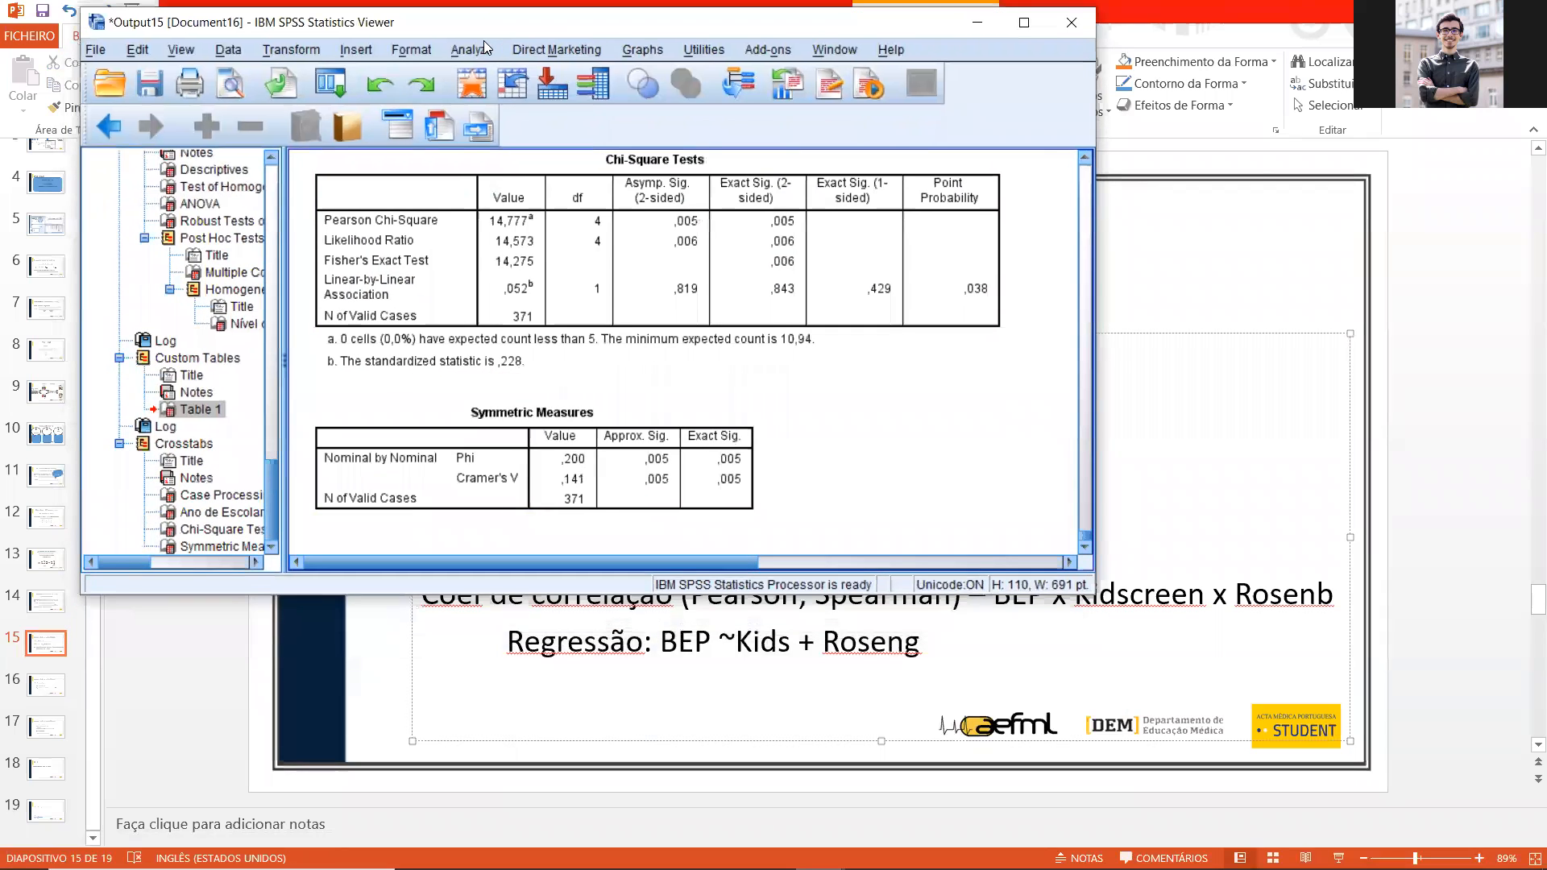
{"action": "left_click", "coordinate": [482, 45]}
{"action": "mouse_move", "coordinate": [514, 103]}
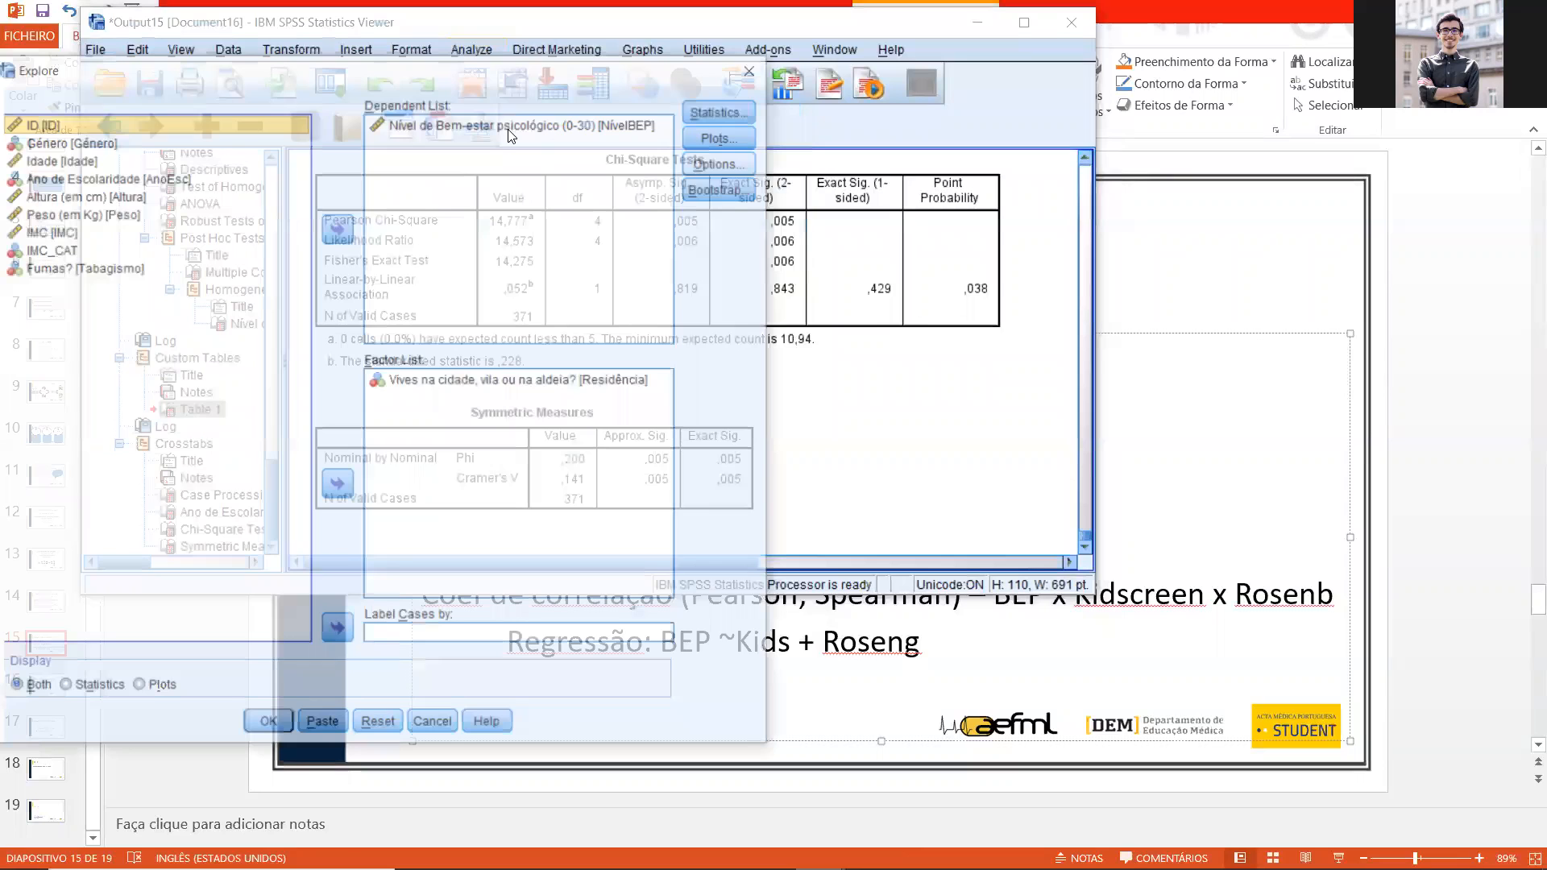
{"action": "left_click_drag", "start_coordinate": [556, 61], "coordinate": [903, 48]}
{"action": "left_click_drag", "start_coordinate": [854, 104], "coordinate": [662, 441]}
{"action": "left_click_drag", "start_coordinate": [806, 362], "coordinate": [498, 291]}
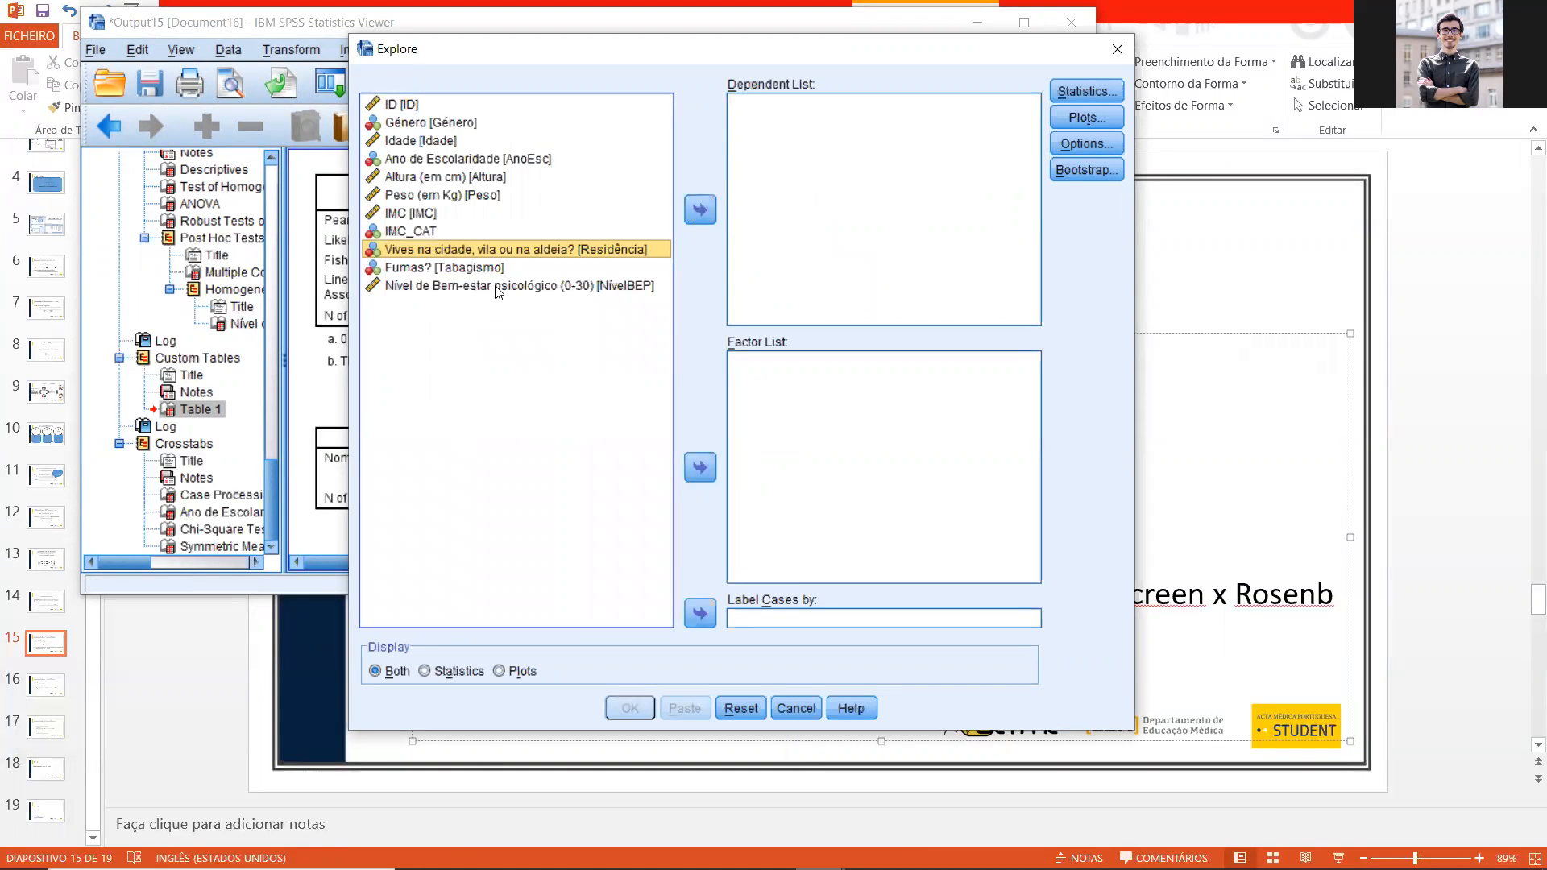
{"action": "left_click", "coordinate": [497, 287]}
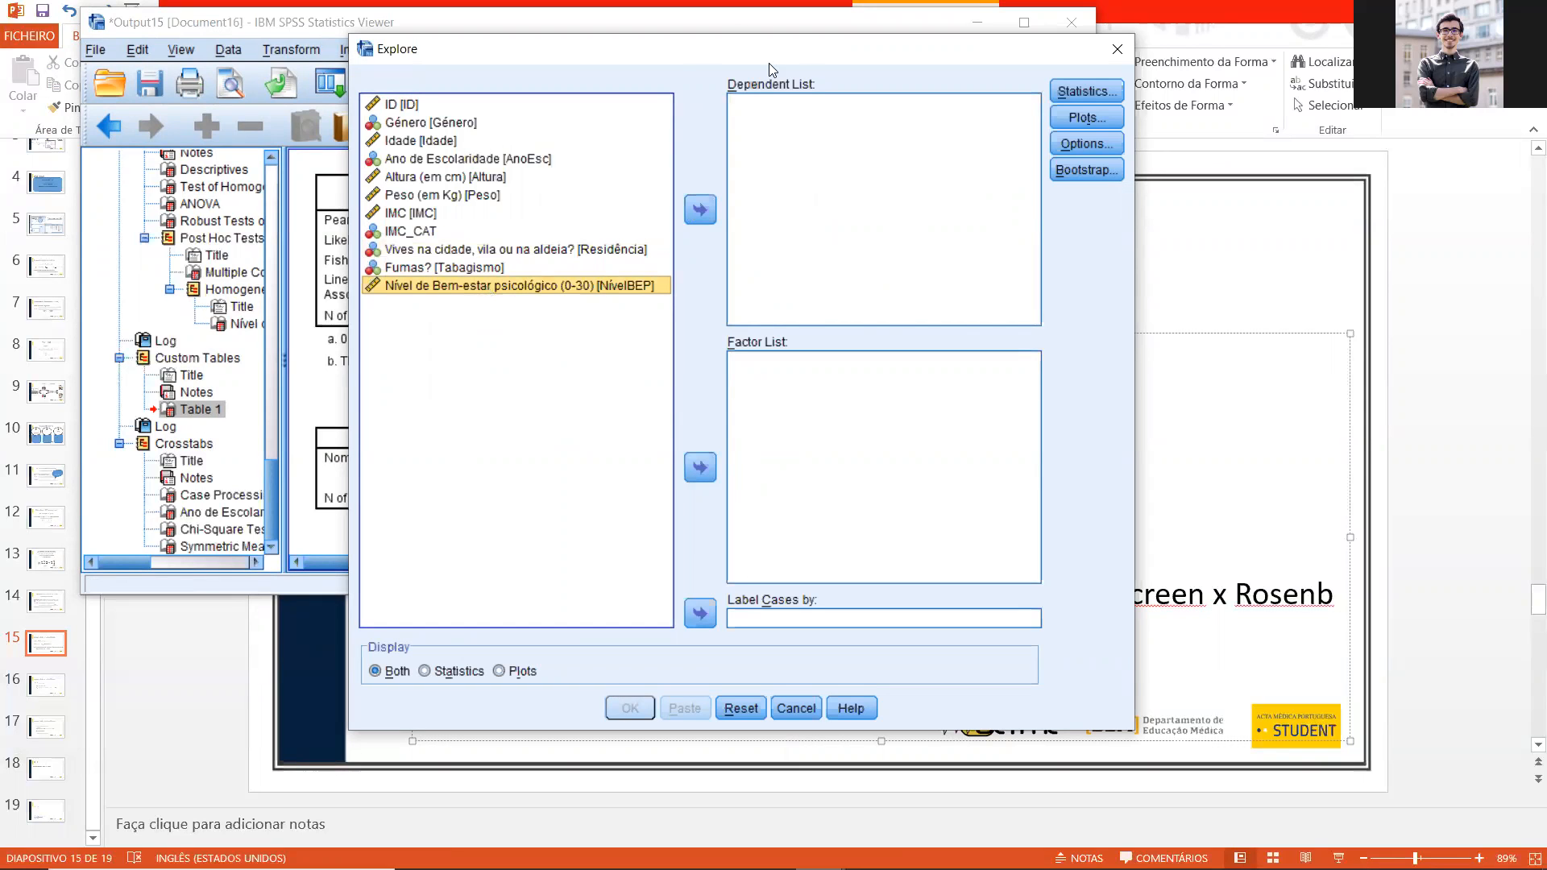
{"action": "left_click_drag", "start_coordinate": [680, 37], "coordinate": [1279, 263]}
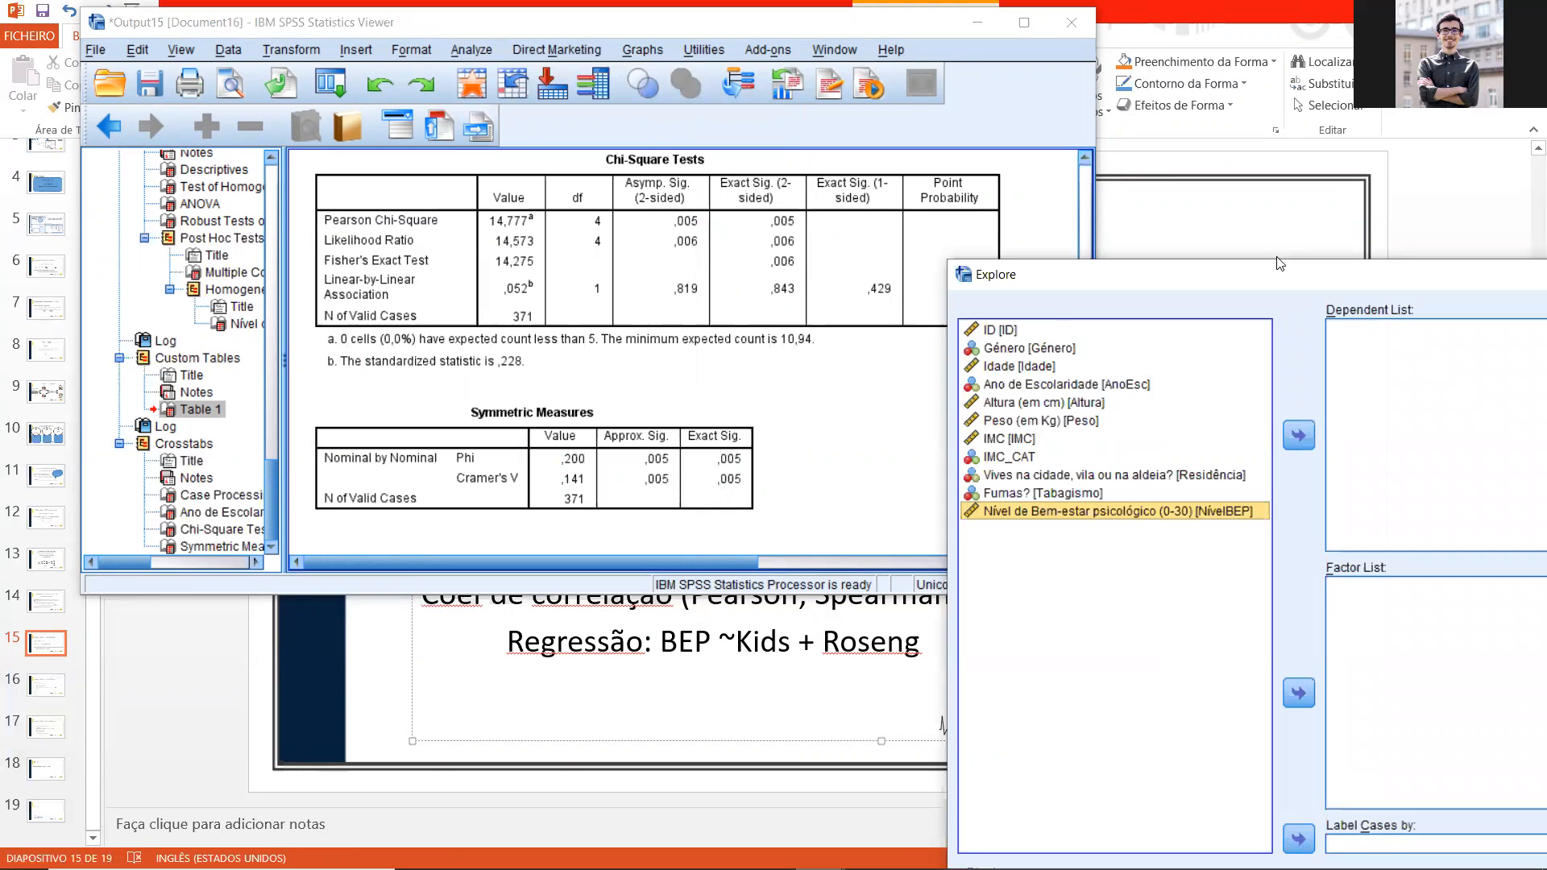
{"action": "left_click_drag", "start_coordinate": [808, 26], "coordinate": [610, 179]}
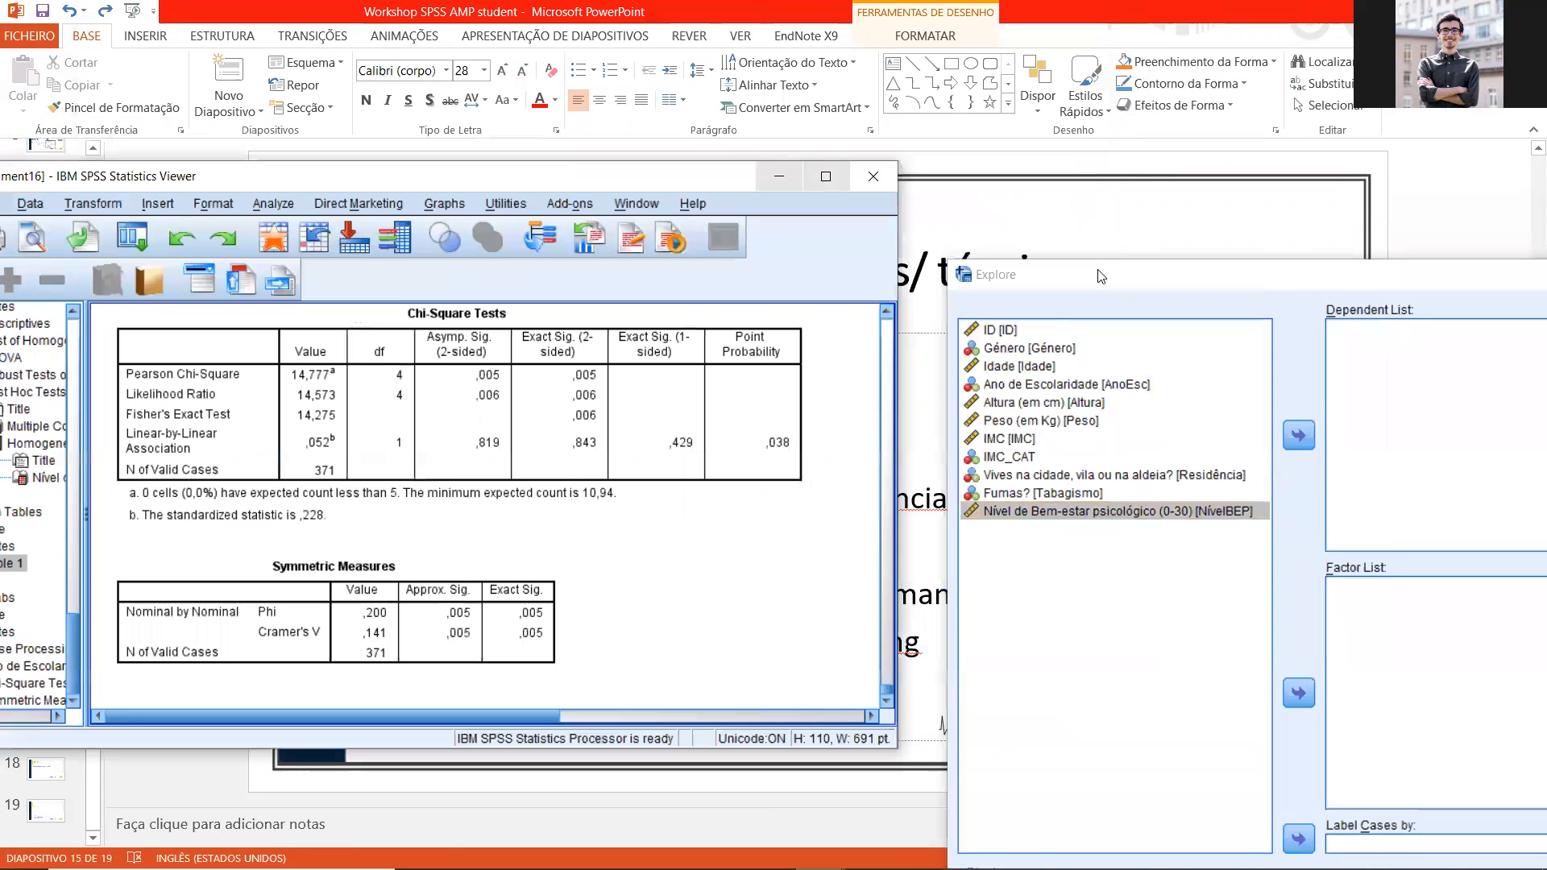
{"action": "left_click", "coordinate": [1081, 276]}
{"action": "left_click_drag", "start_coordinate": [1082, 276], "coordinate": [477, 145]}
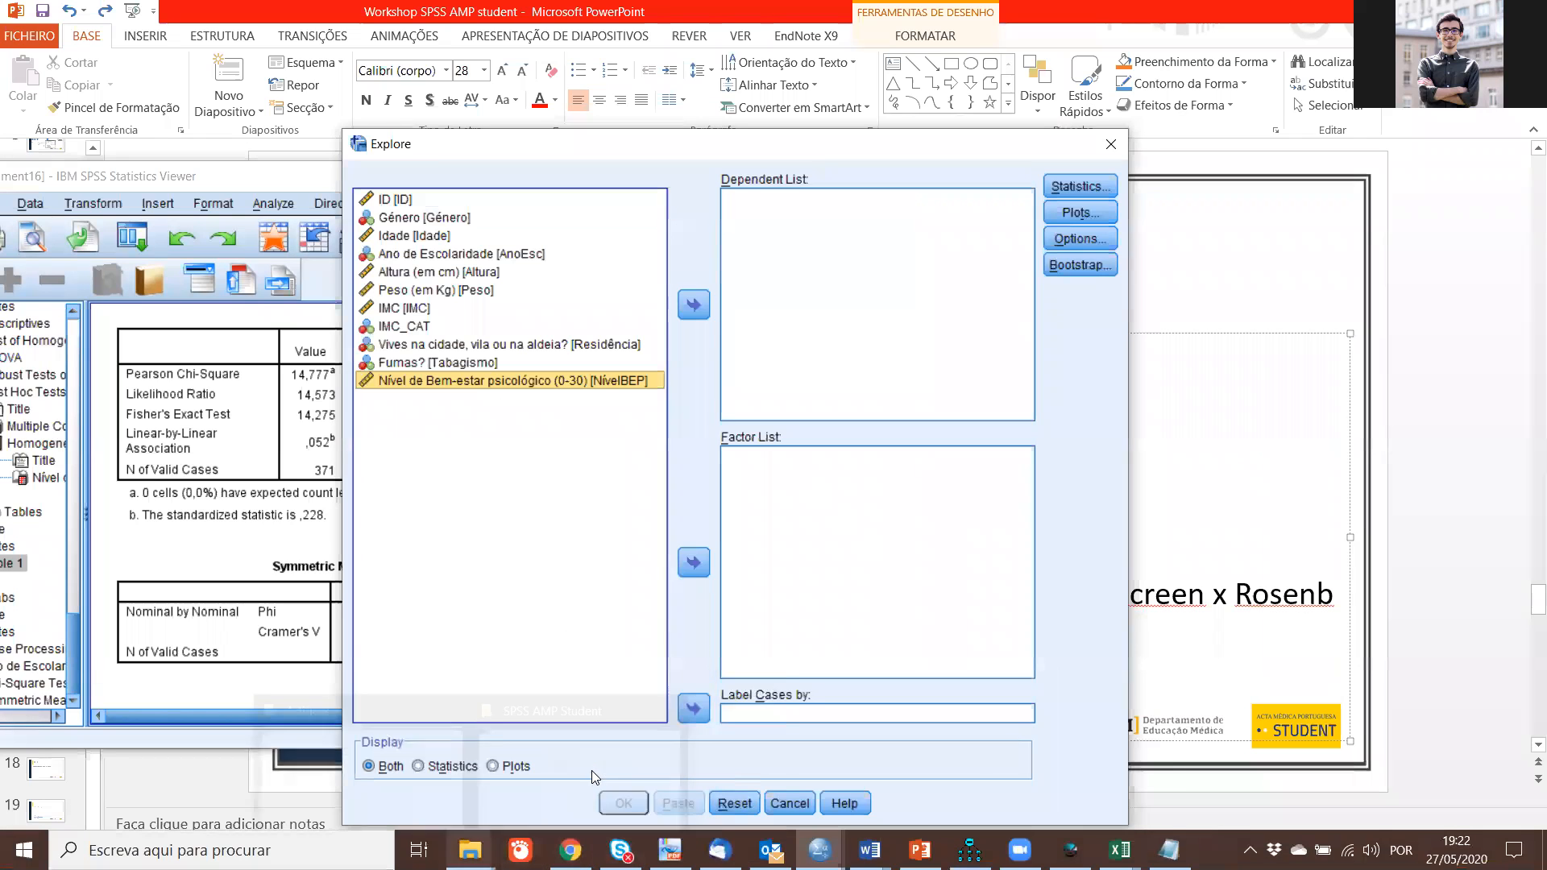
Step: Open the 4 BD correlações dataset and set NivelBEP, KidsScreenTotal and RosenbergTotal as dependent variables in Explore
{"action": "left_click", "coordinate": [593, 775]}
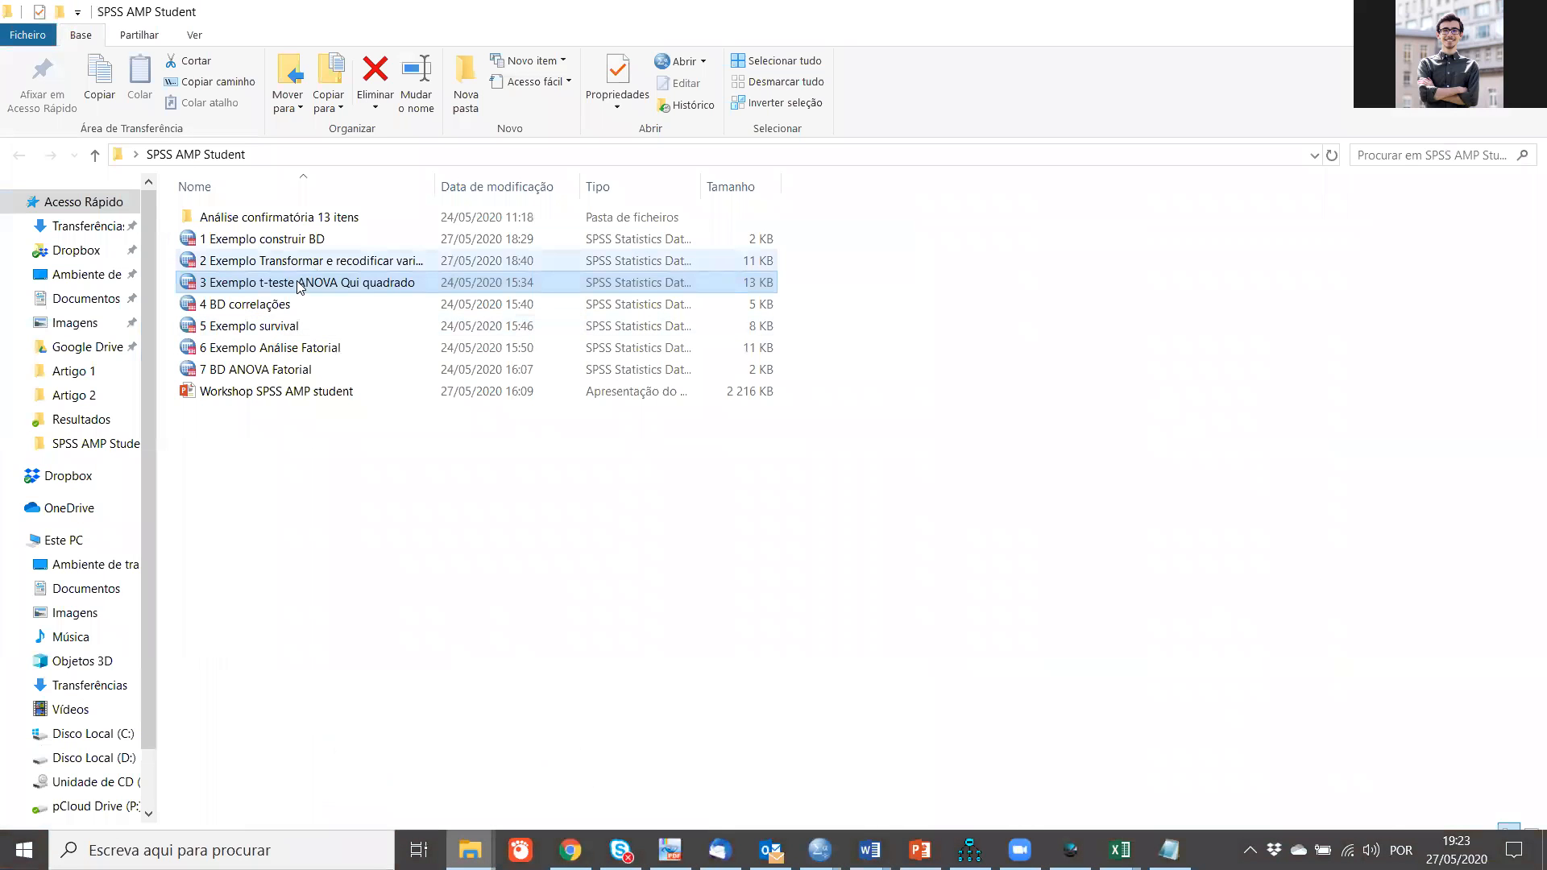
{"action": "left_click", "coordinate": [265, 306]}
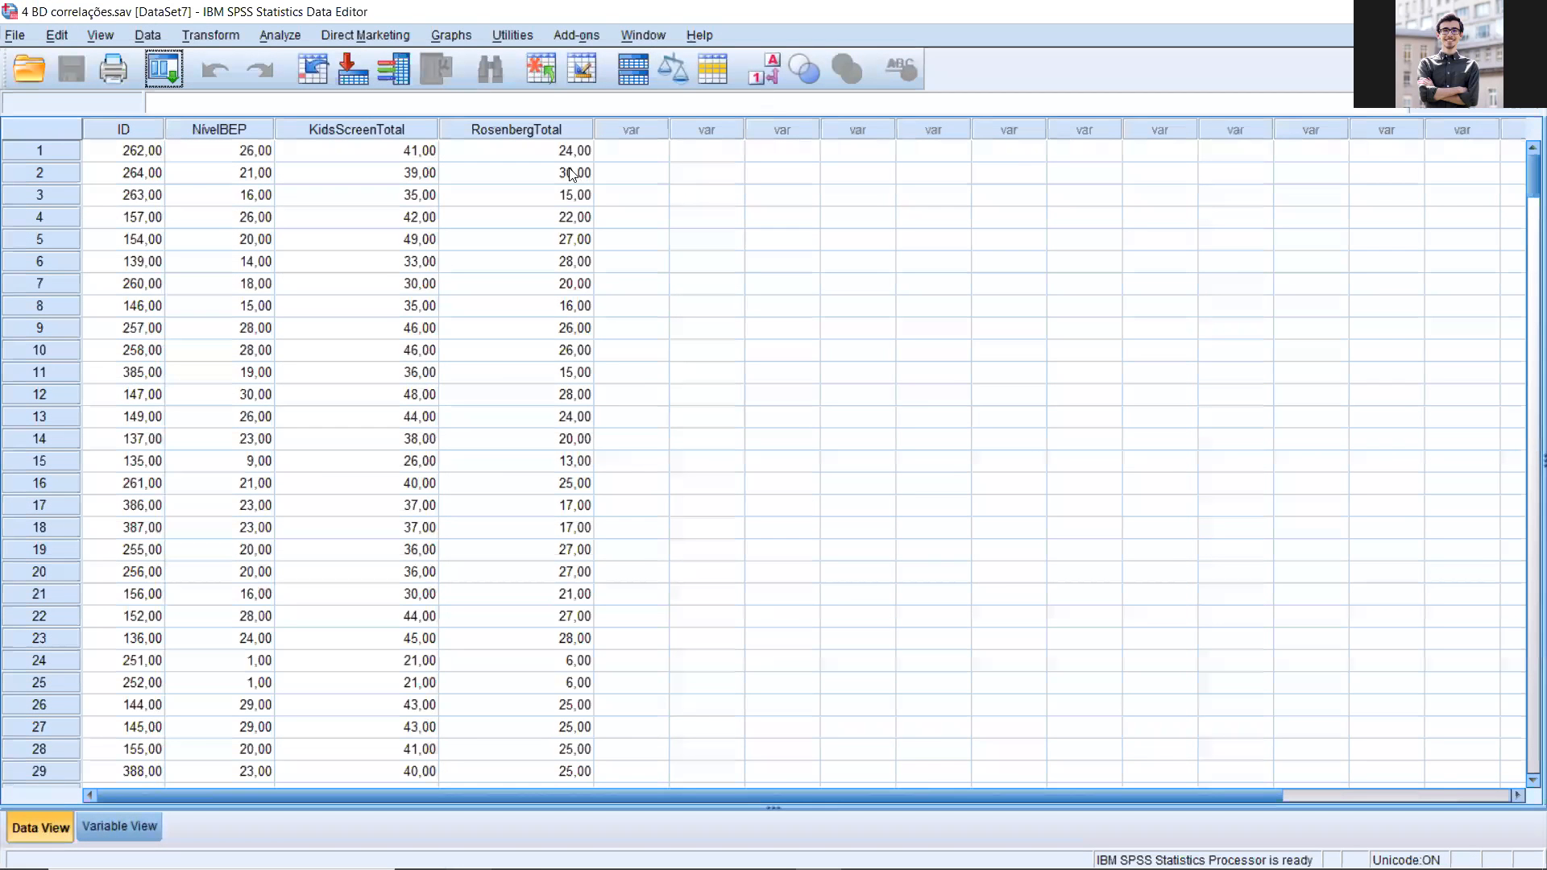
{"action": "left_click", "coordinate": [280, 35]}
{"action": "mouse_move", "coordinate": [363, 89]}
{"action": "left_click", "coordinate": [556, 133]}
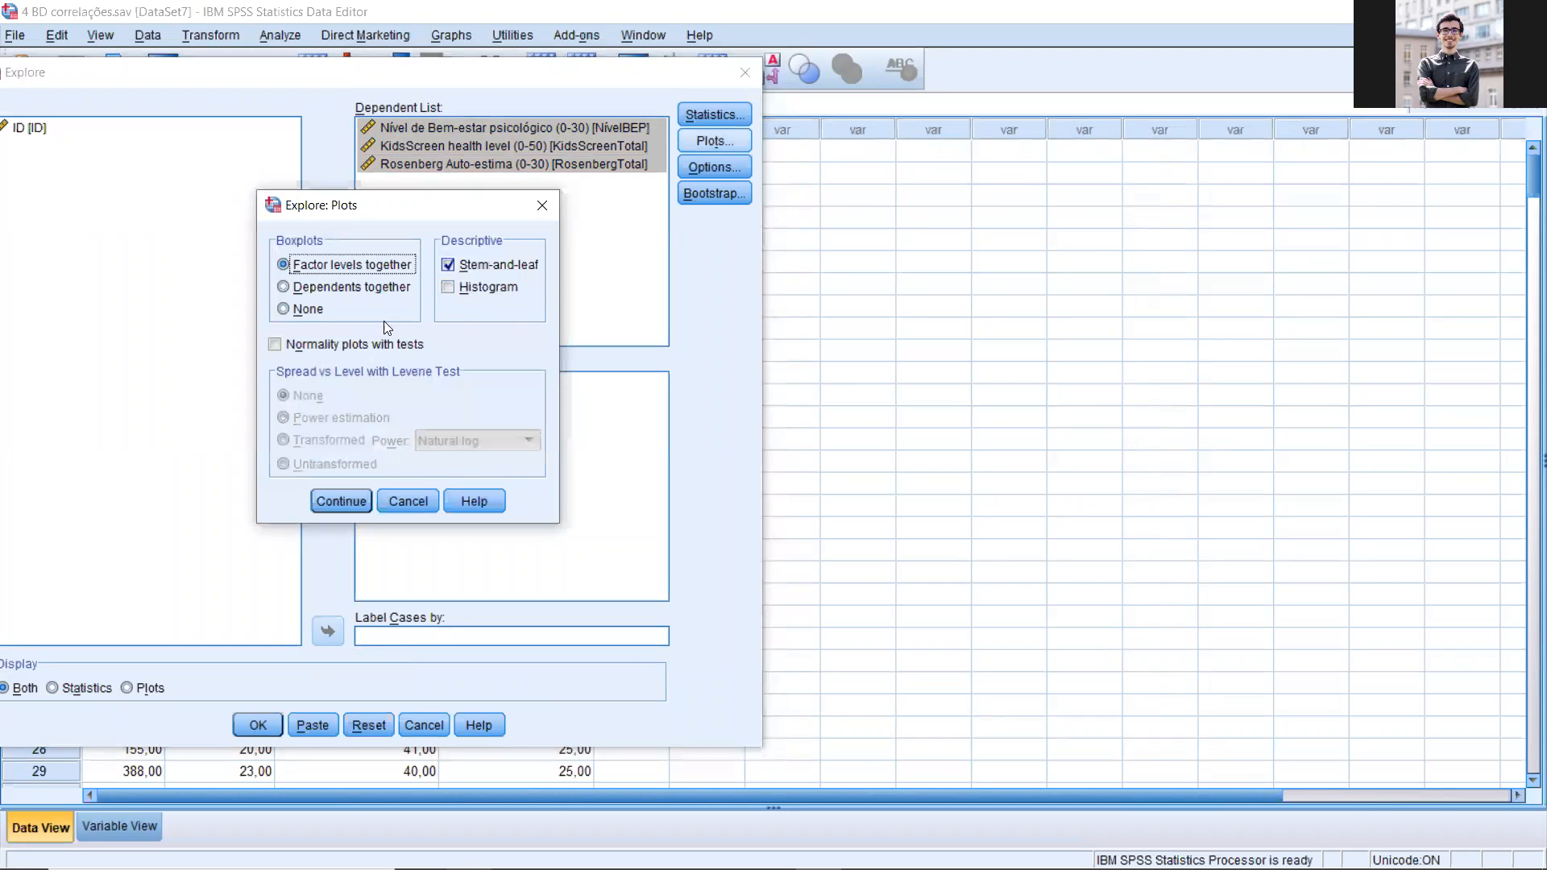
Step: Request histograms and normality plots with tests instead of stem-and-leaf plots, and run the Explore analysis
{"action": "left_click", "coordinate": [448, 264]}
{"action": "left_click", "coordinate": [448, 288]}
{"action": "left_click", "coordinate": [327, 345]}
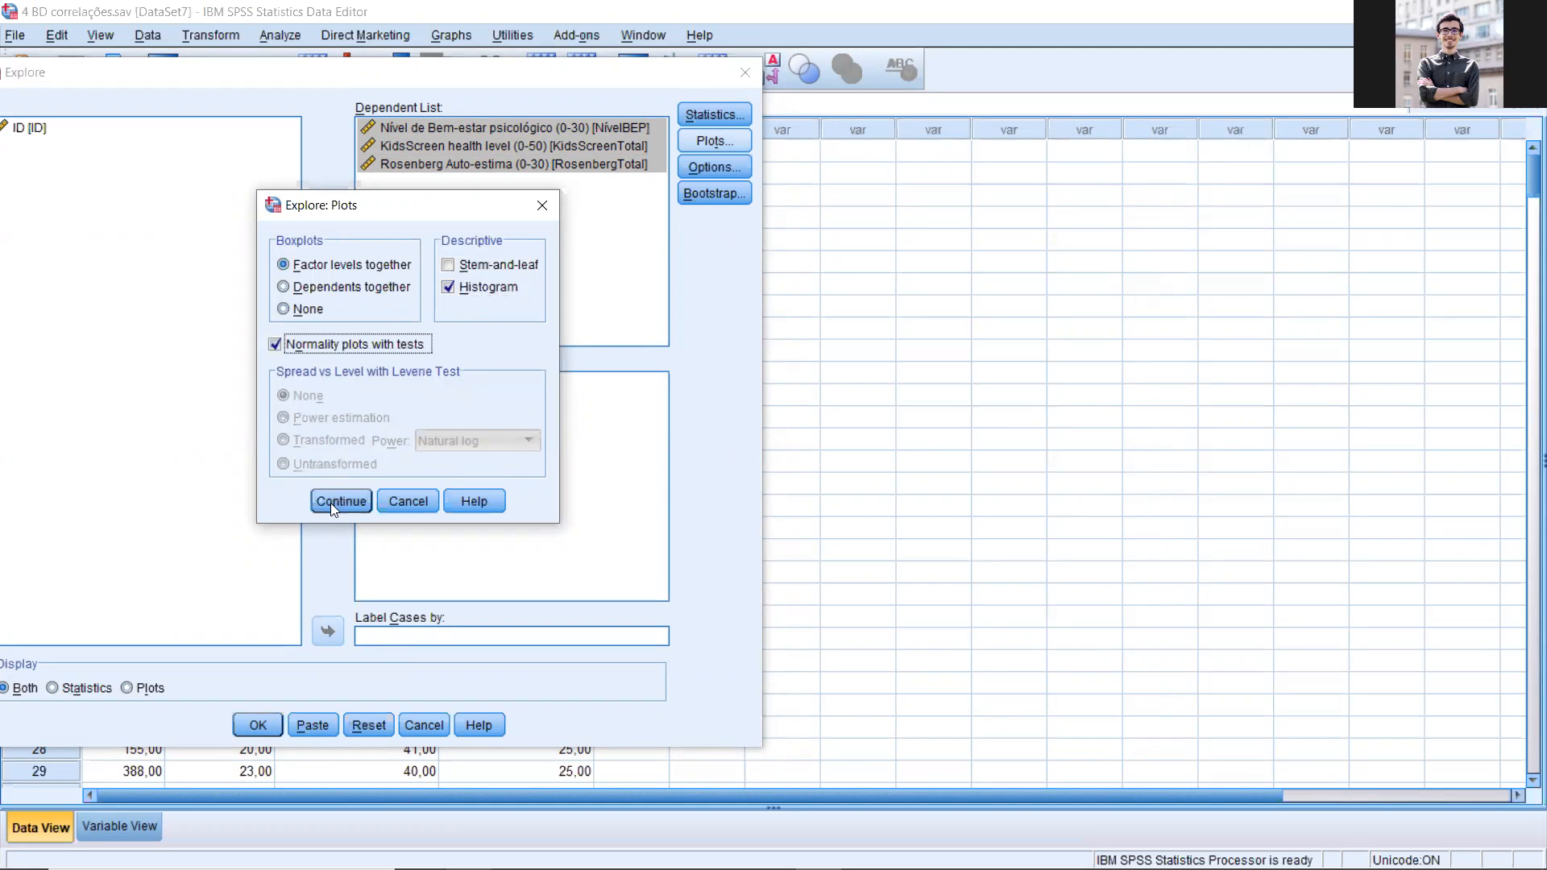
{"action": "left_click", "coordinate": [341, 501]}
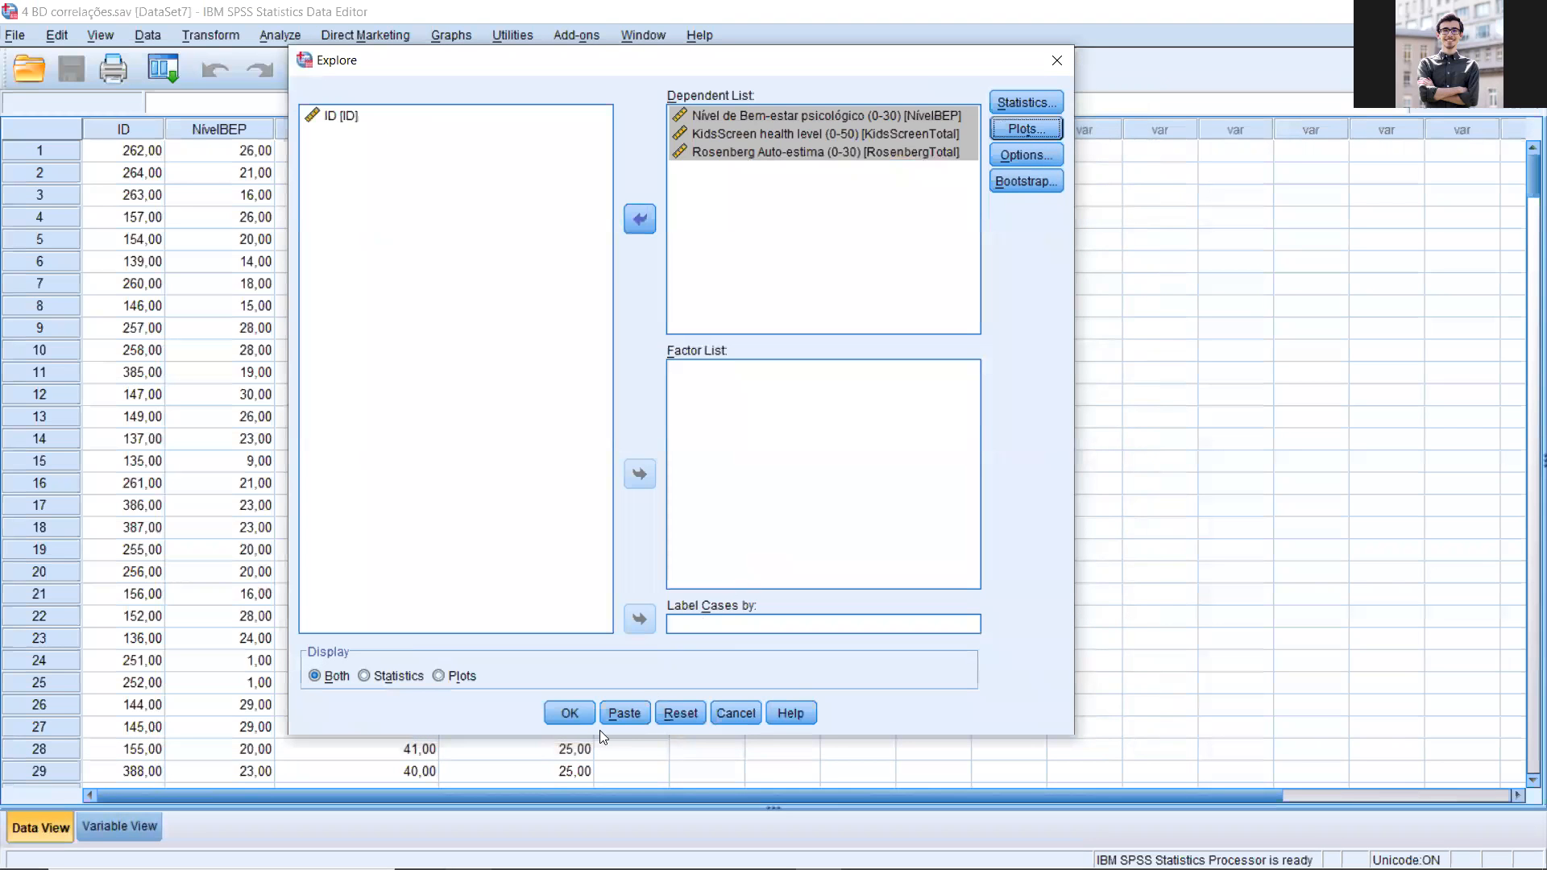
{"action": "left_click", "coordinate": [583, 711]}
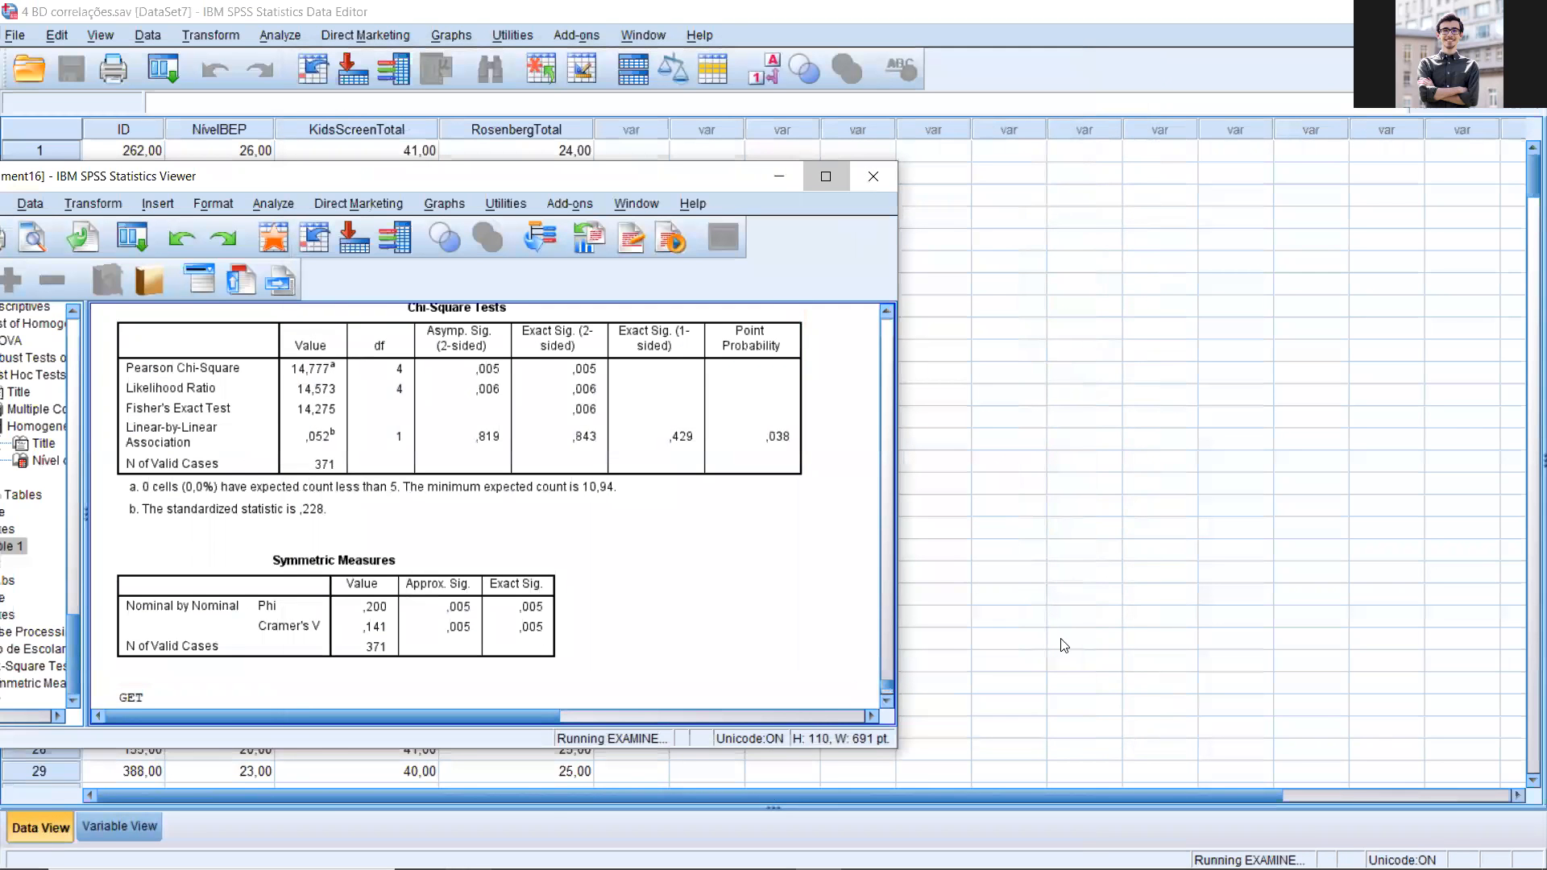
Step: Maximize the output viewer and review the Explore descriptives and the well-being histogram, normal Q-Q plot and boxplot
{"action": "left_click", "coordinate": [824, 175]}
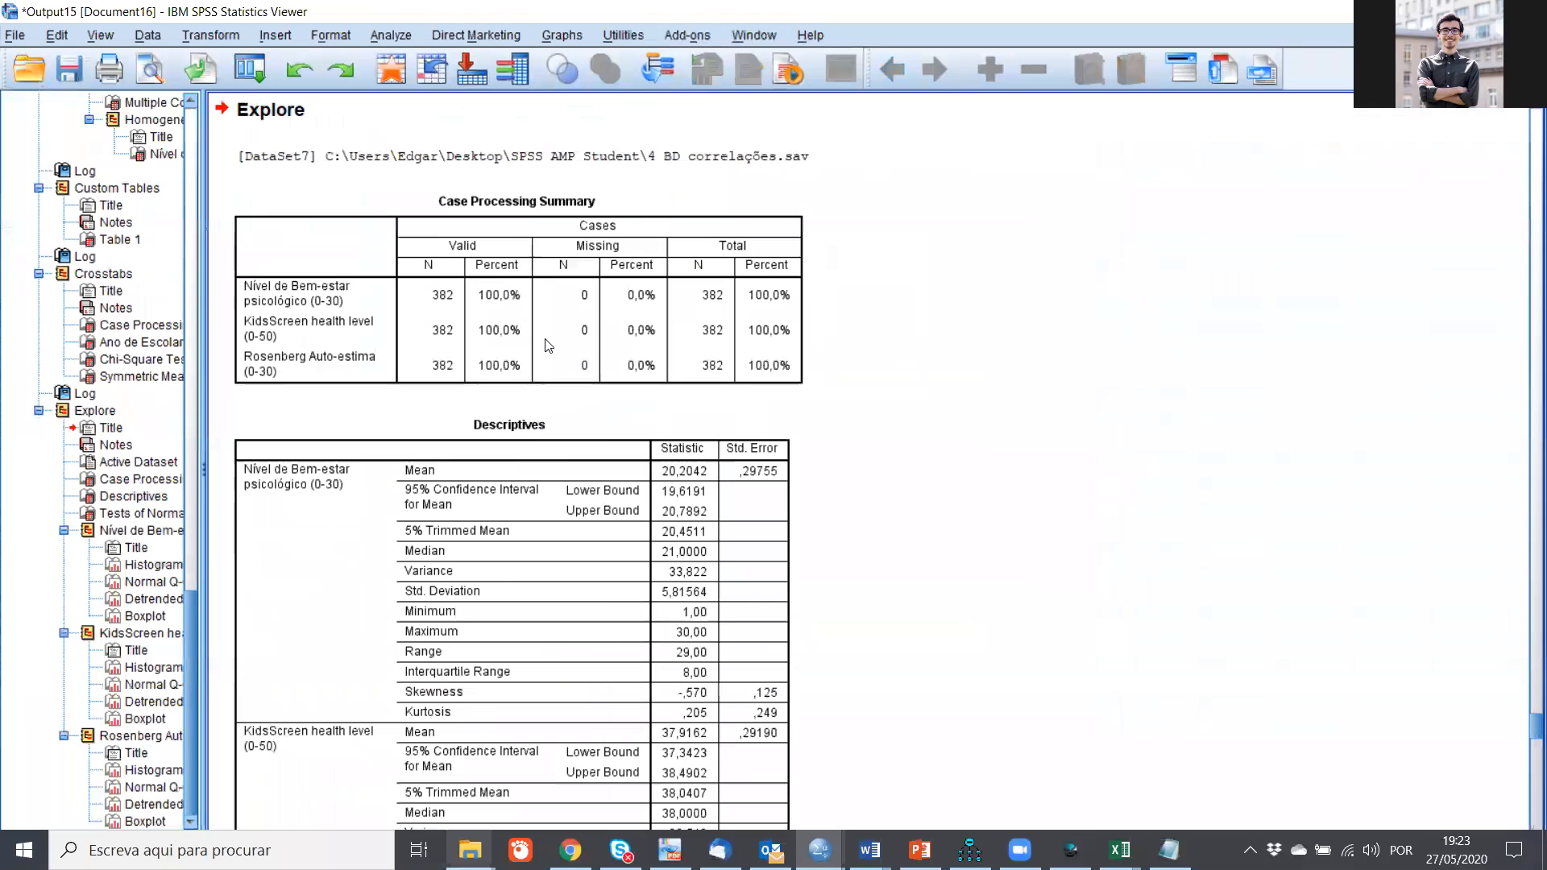
{"action": "scroll", "coordinate": [592, 406], "scroll_direction": "down", "scroll_amount": 5}
{"action": "scroll", "coordinate": [604, 405], "scroll_direction": "down", "scroll_amount": 10}
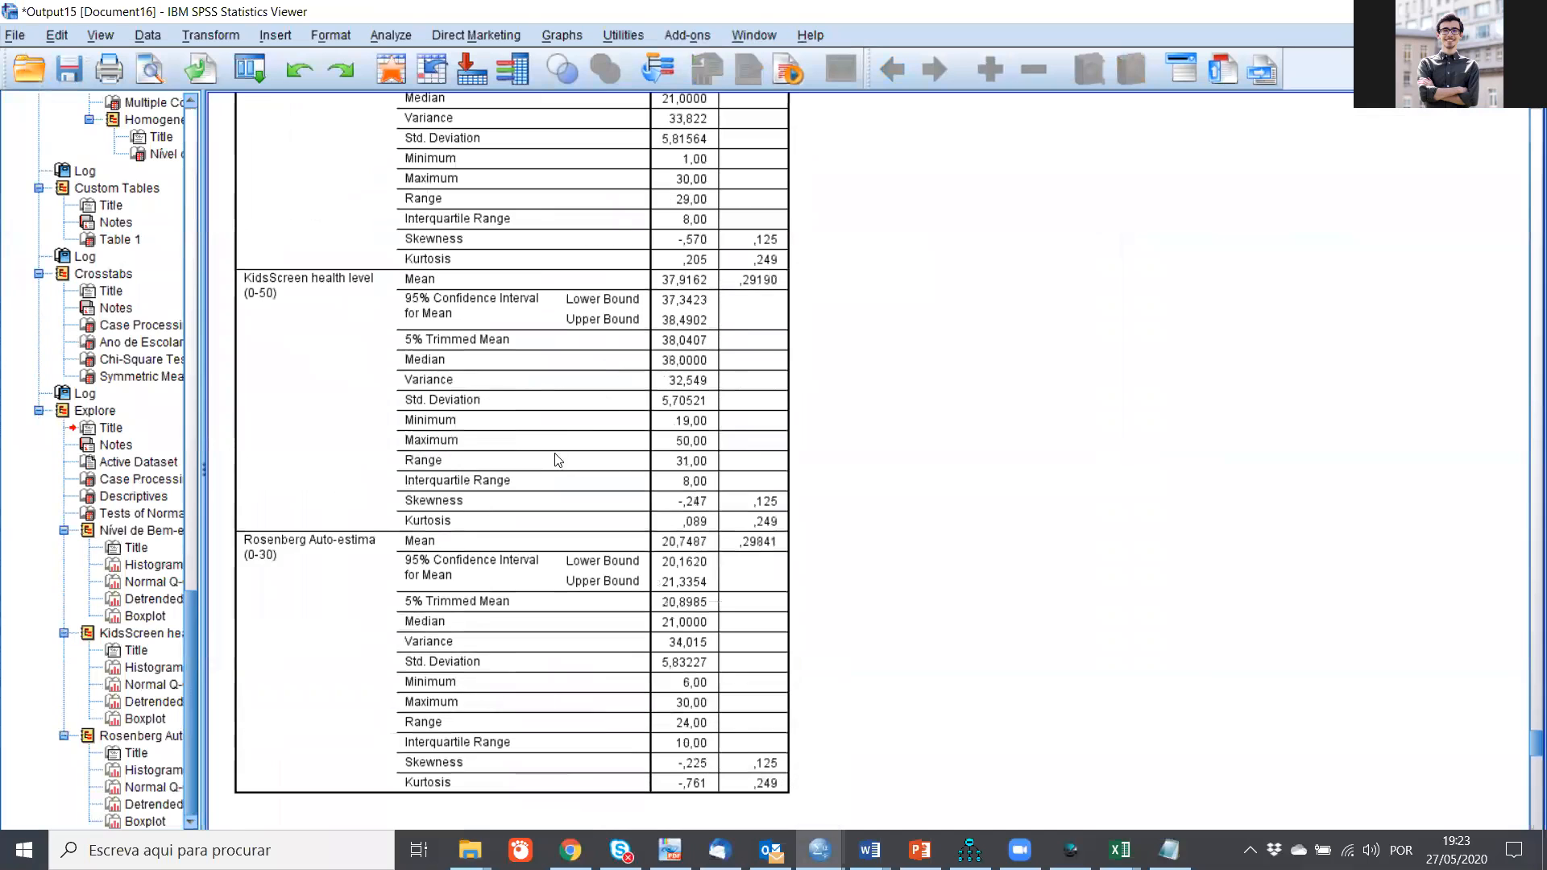
{"action": "scroll", "coordinate": [445, 578], "scroll_direction": "down", "scroll_amount": 5}
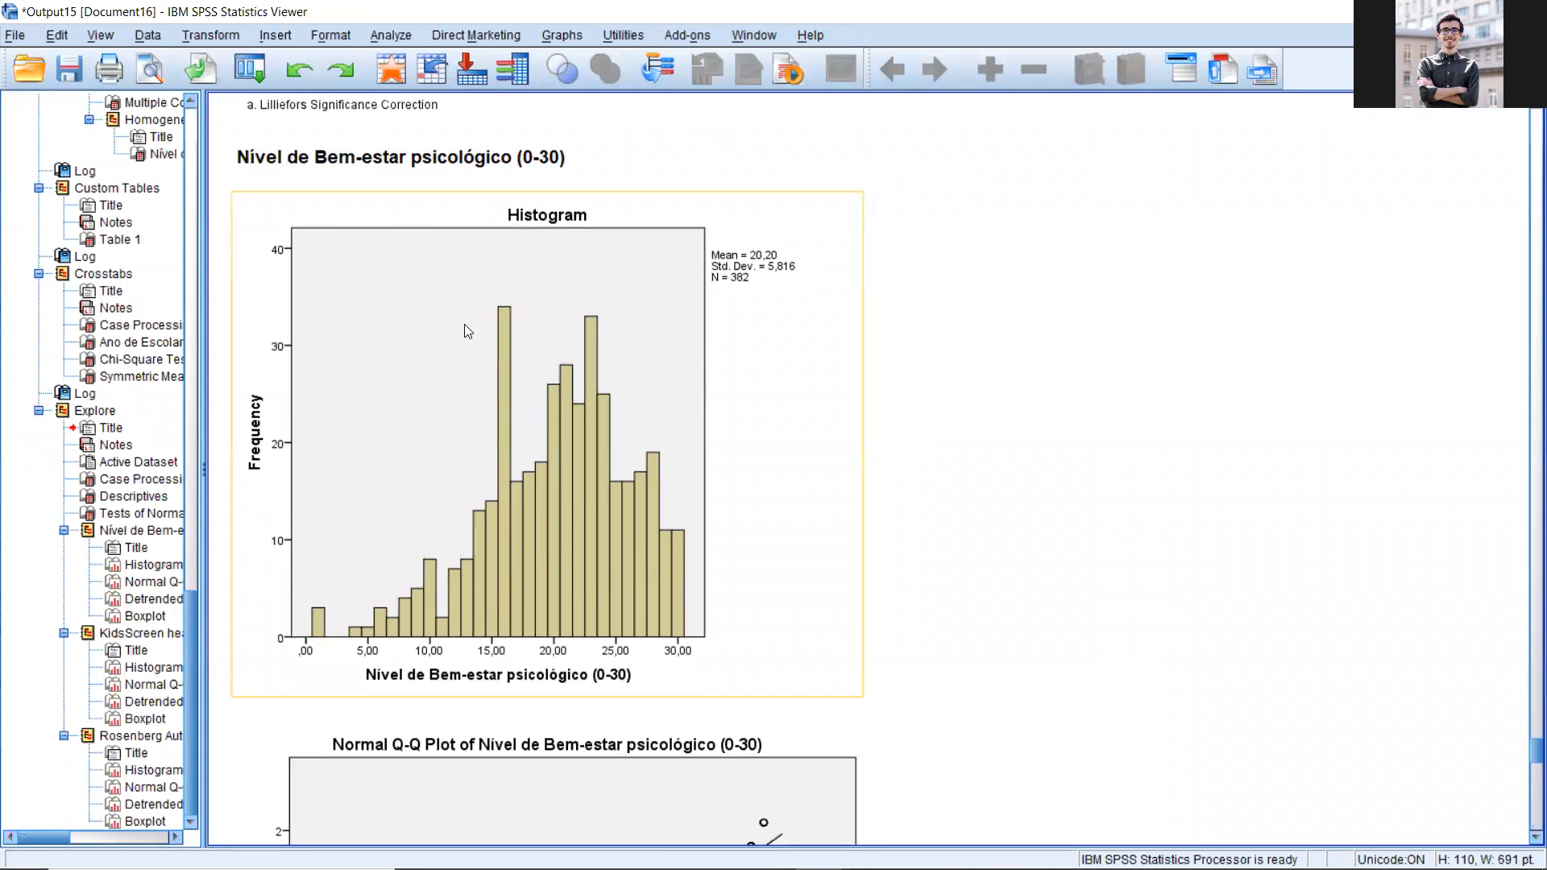
{"action": "scroll", "coordinate": [457, 481], "scroll_direction": "down", "scroll_amount": 5}
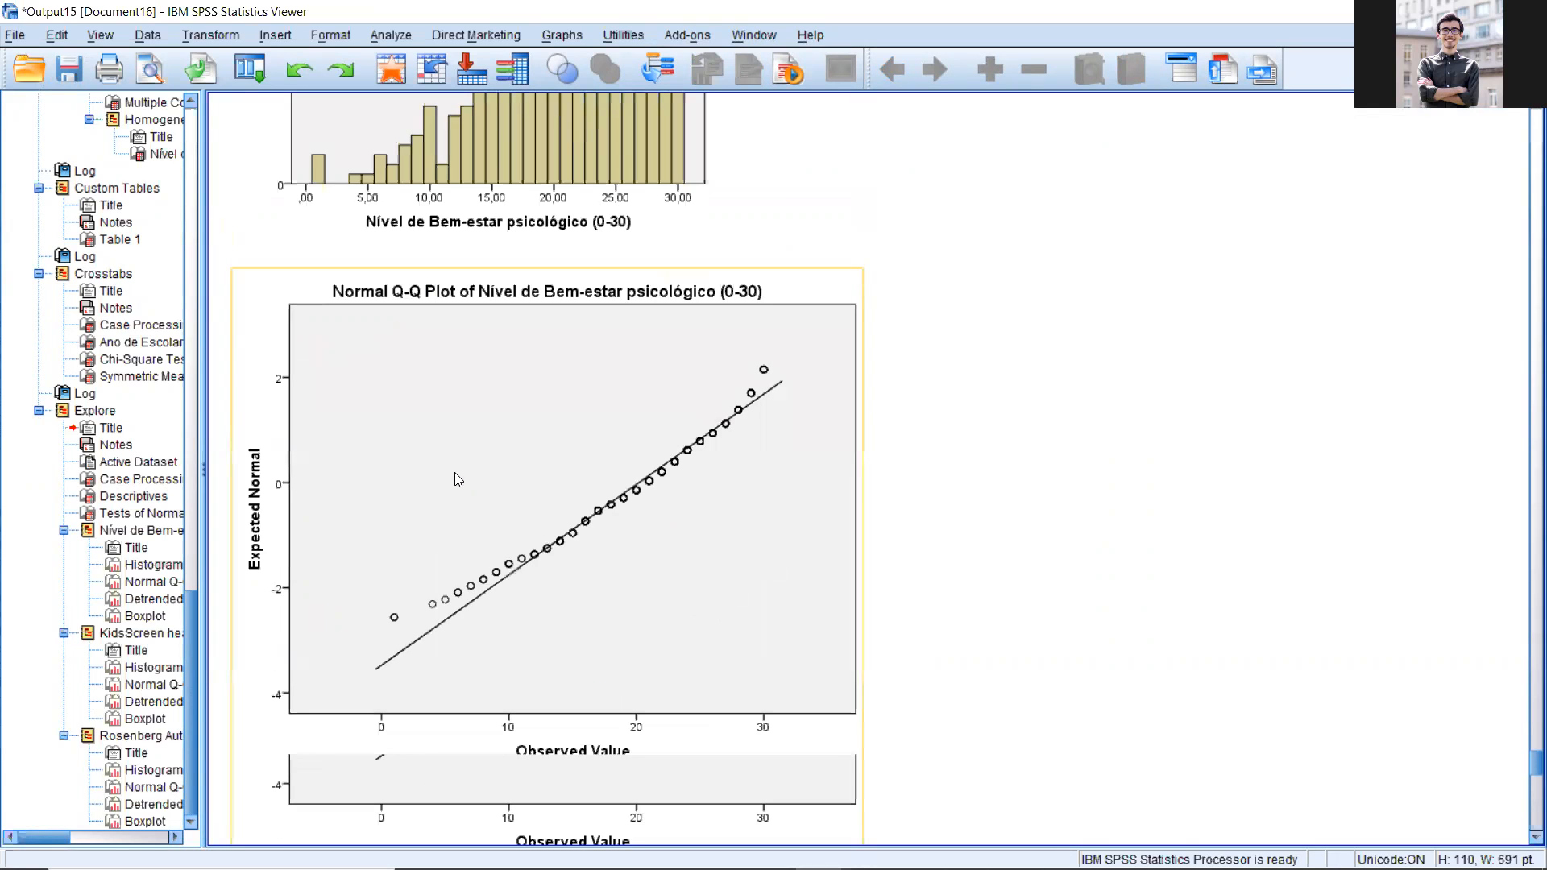
{"action": "scroll", "coordinate": [454, 469], "scroll_direction": "down", "scroll_amount": 15}
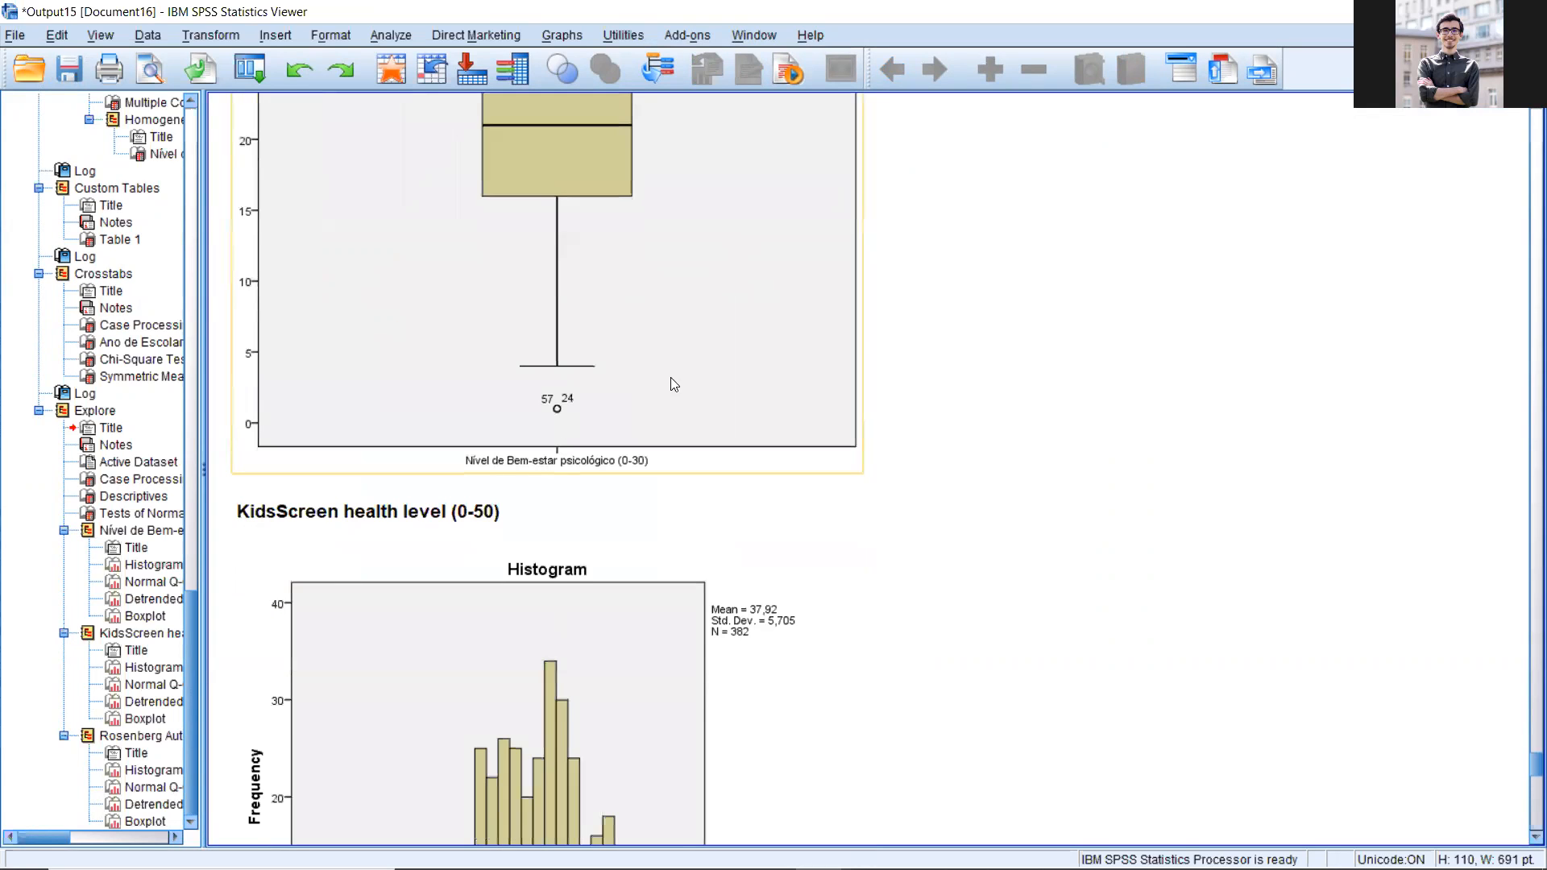
Step: Examine the histograms and normal Q-Q plots of the KidsScreen health level and Rosenberg Auto-estima scores
{"action": "scroll", "coordinate": [670, 377], "scroll_direction": "down", "scroll_amount": 5}
{"action": "left_click", "coordinate": [606, 372]}
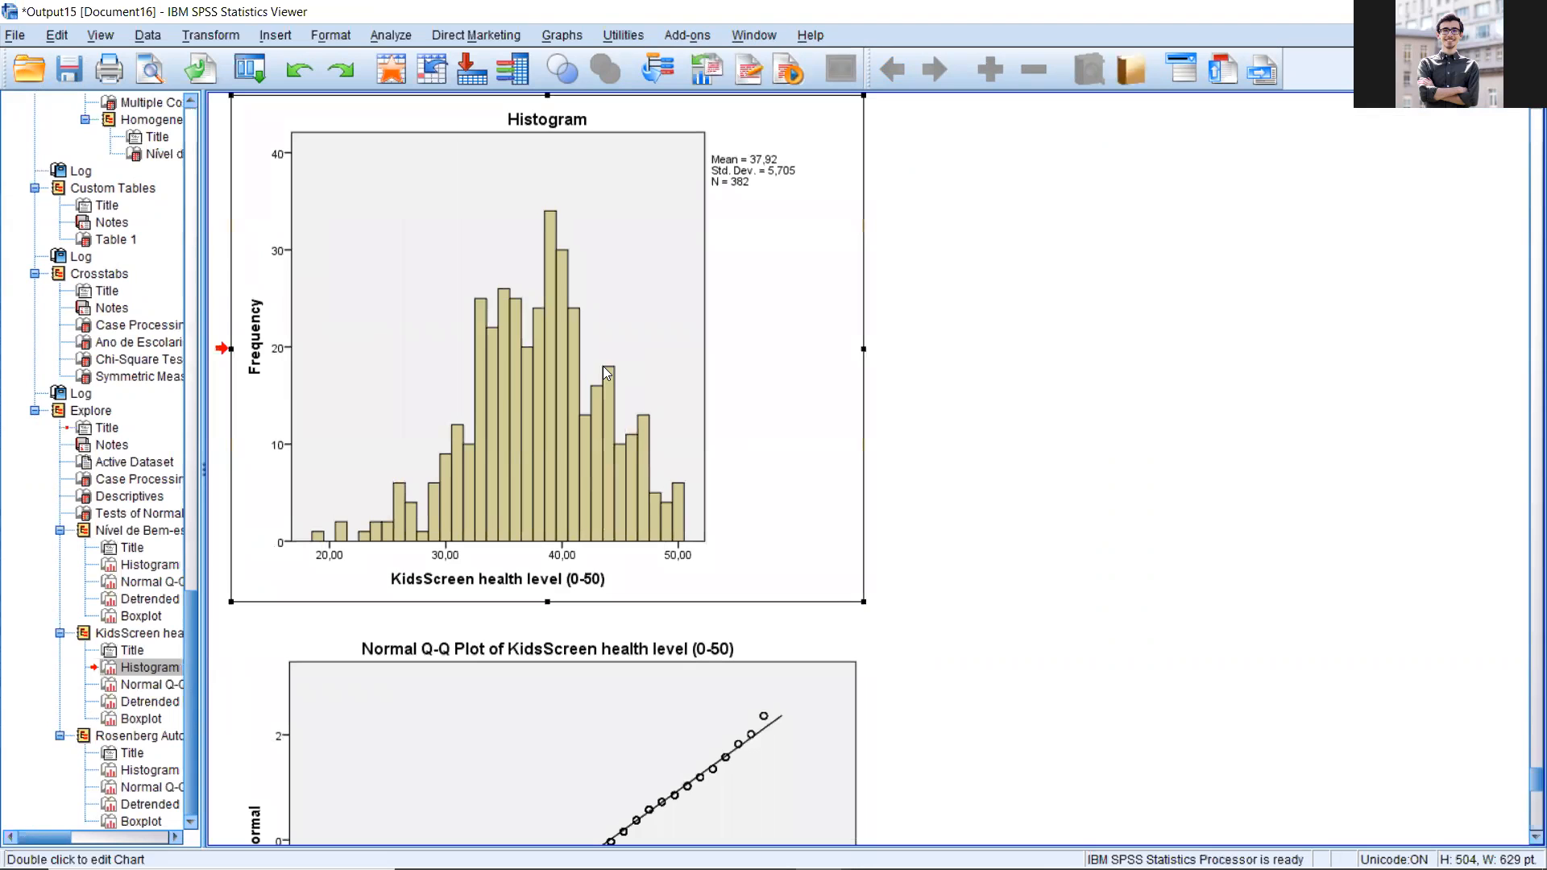
{"action": "scroll", "coordinate": [606, 372], "scroll_direction": "down", "scroll_amount": 2}
{"action": "scroll", "coordinate": [511, 261], "scroll_direction": "up", "scroll_amount": 2}
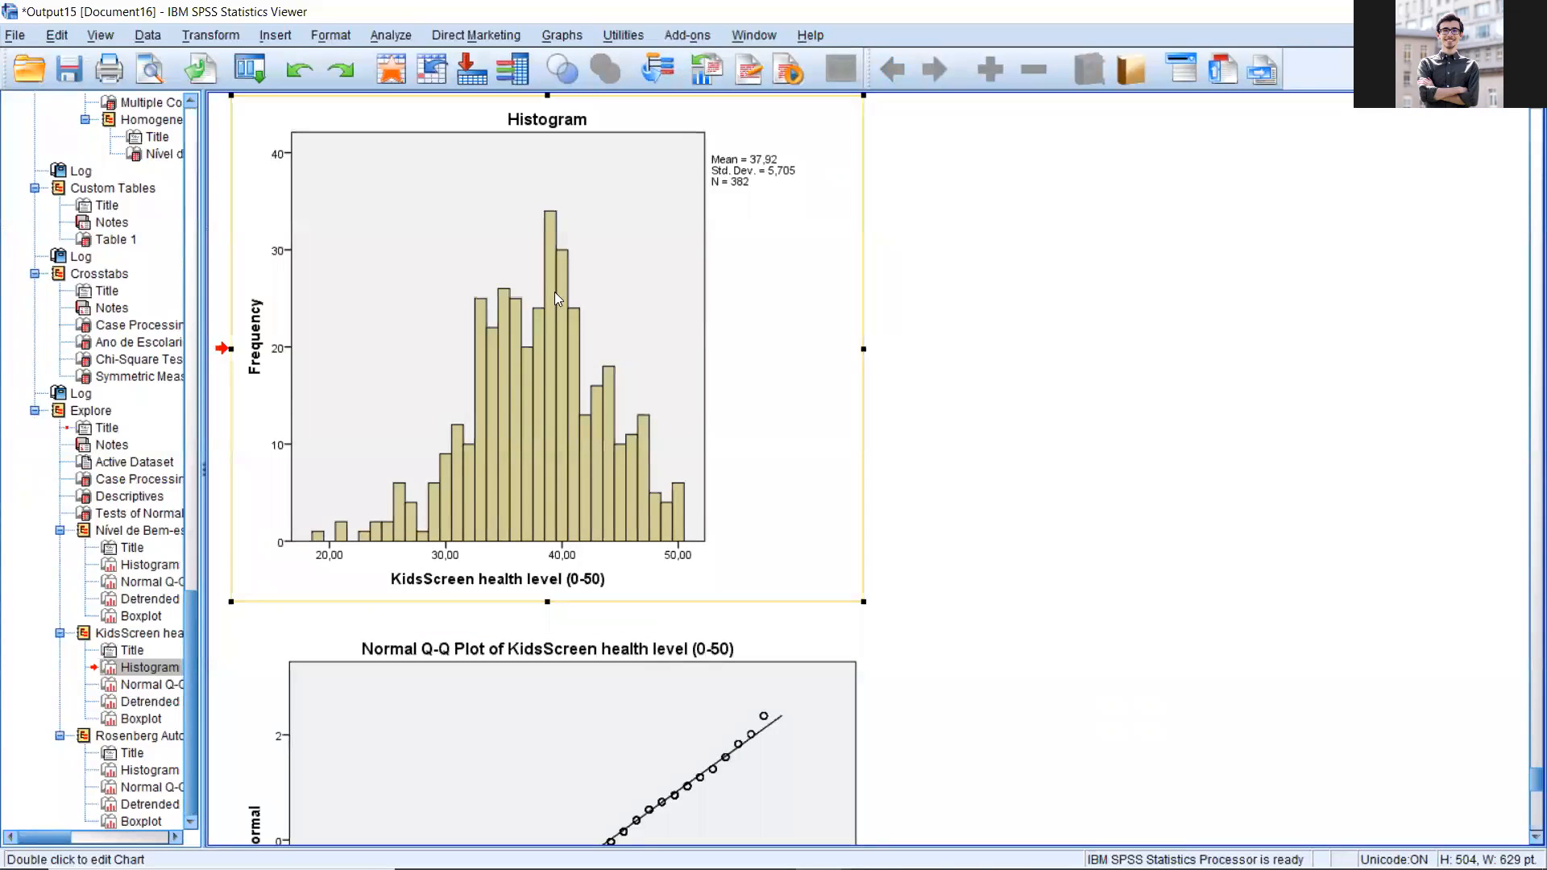
{"action": "scroll", "coordinate": [890, 496], "scroll_direction": "down", "scroll_amount": 7}
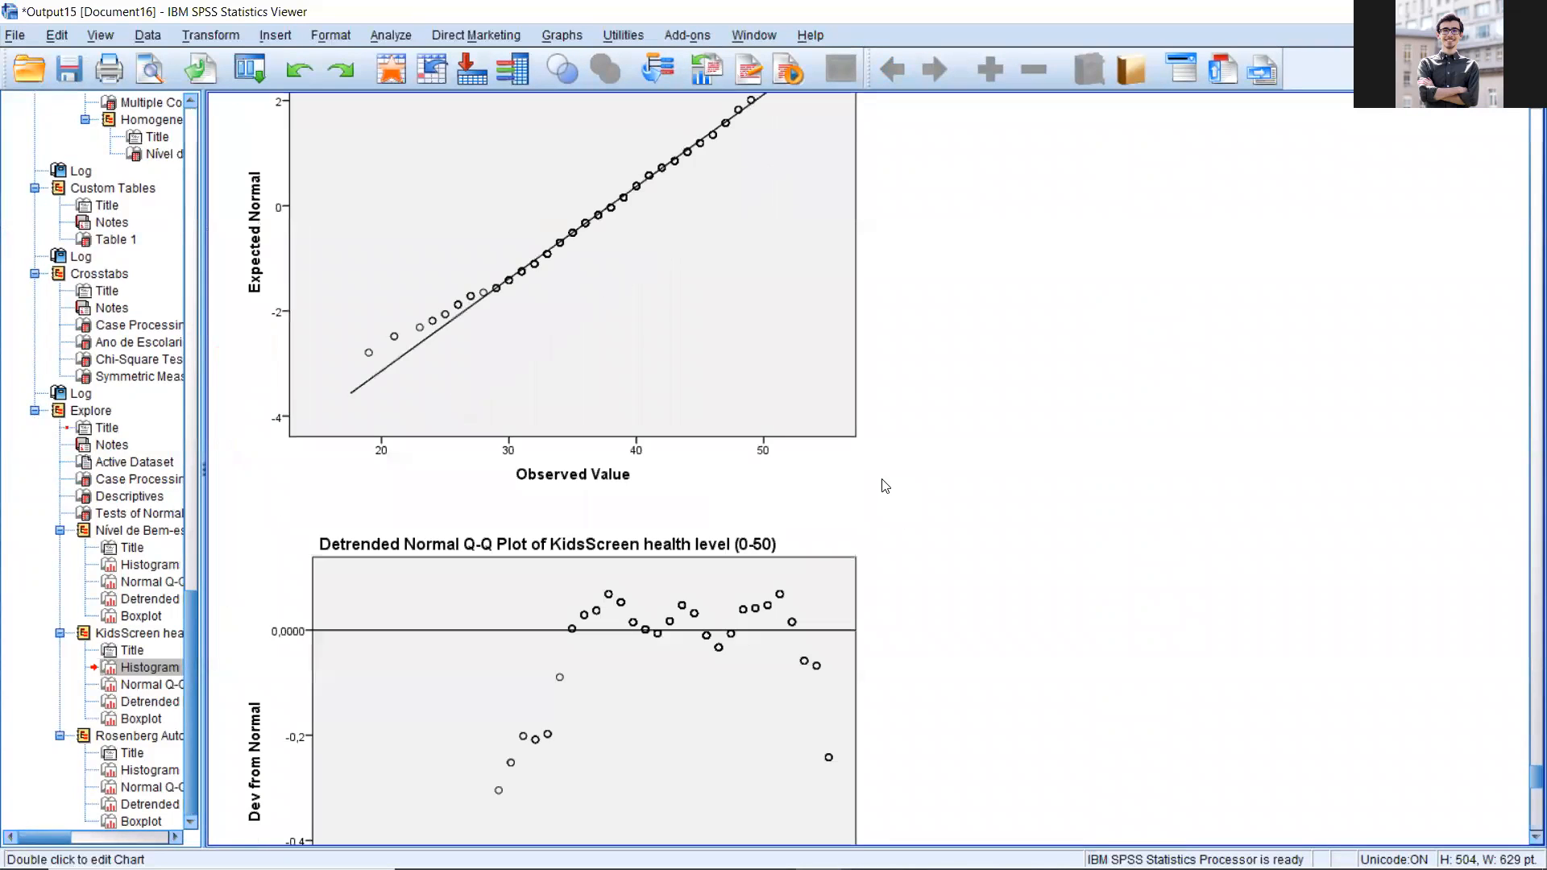
{"action": "scroll", "coordinate": [459, 489], "scroll_direction": "down", "scroll_amount": 13}
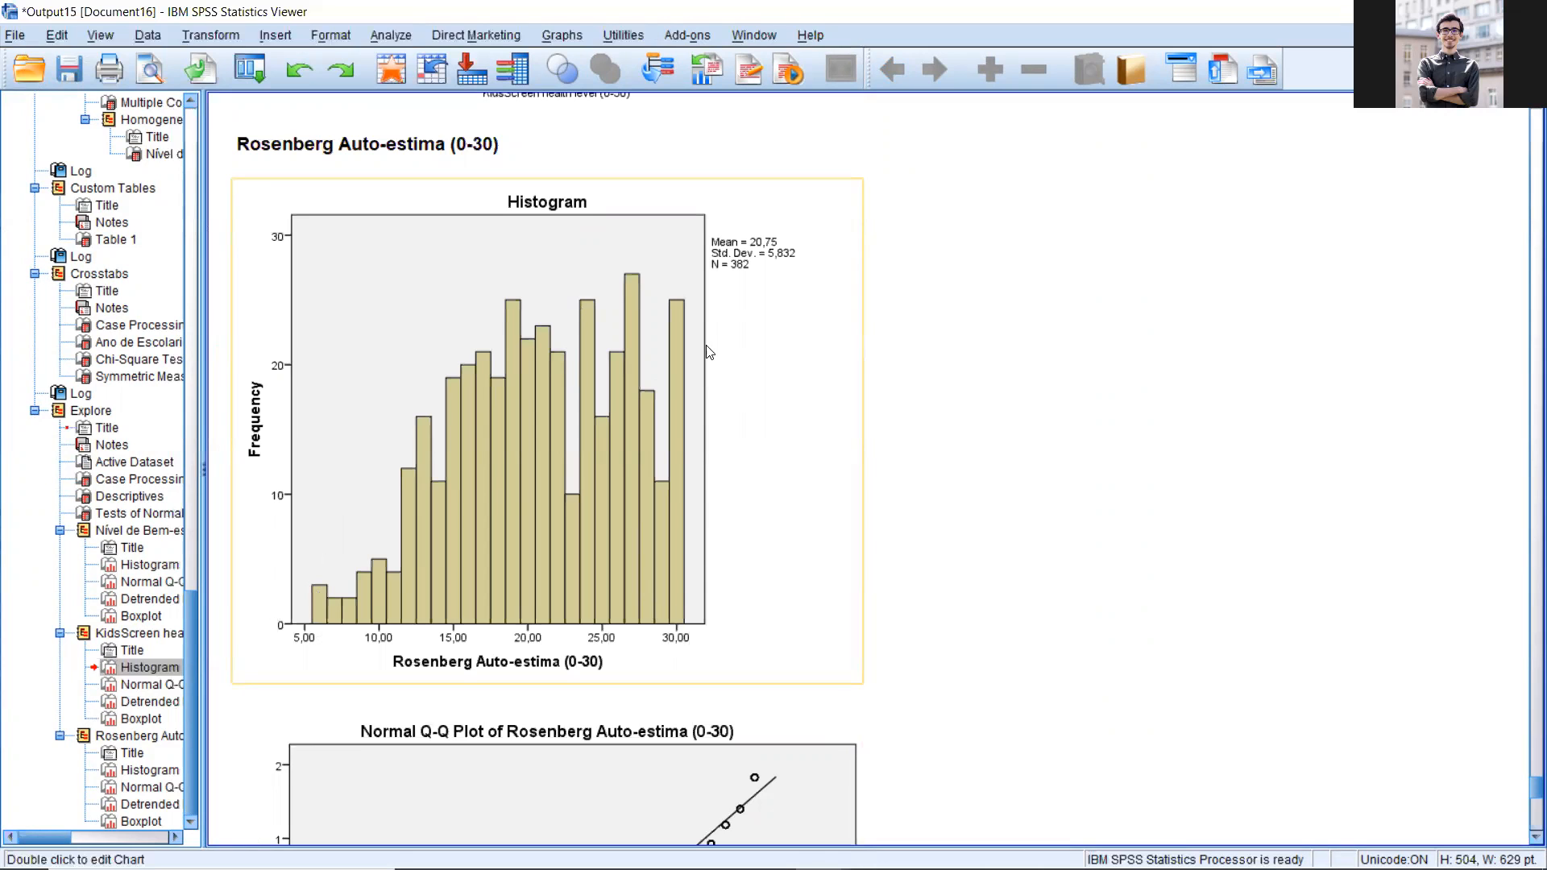
{"action": "left_click", "coordinate": [750, 582]}
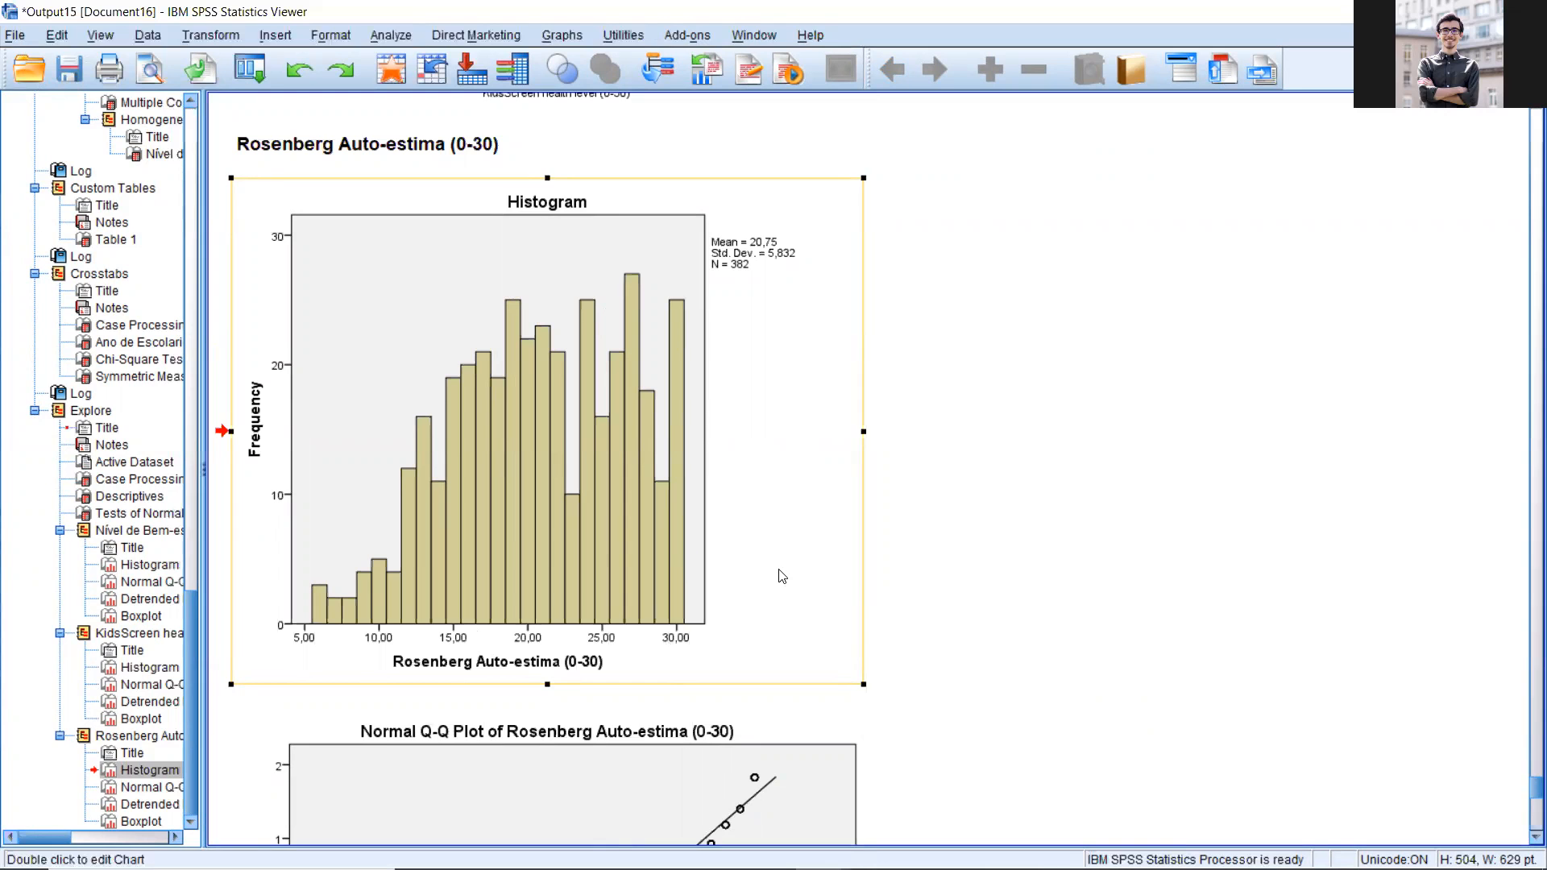
{"action": "scroll", "coordinate": [794, 563], "scroll_direction": "down", "scroll_amount": 3}
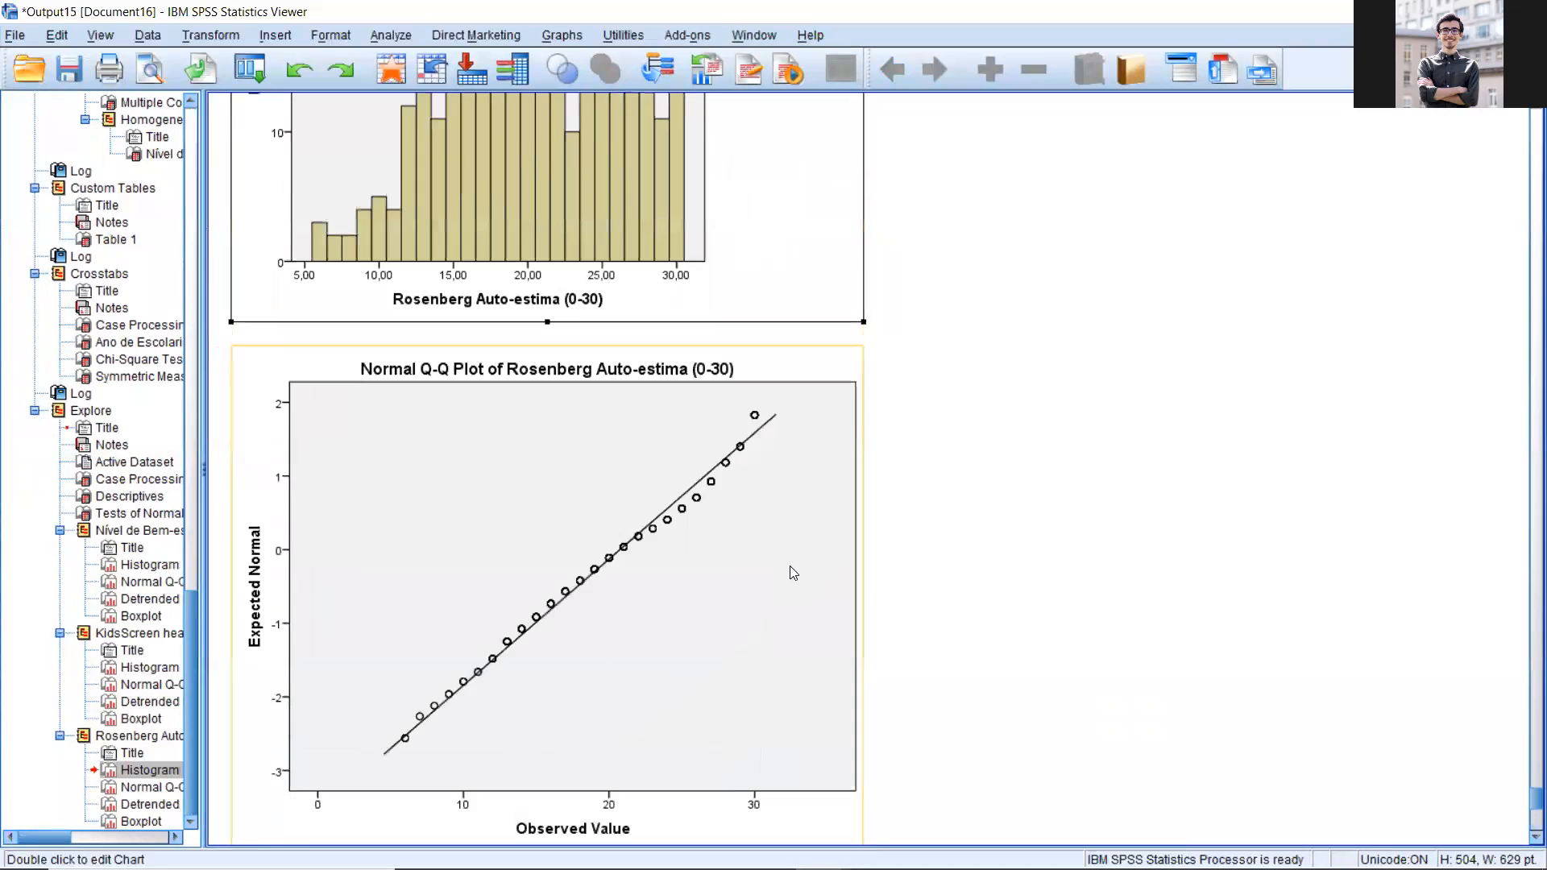
Step: Go back to the Descriptives and Tests of Normality tables and check skewness, kurtosis and significance for the three scores
{"action": "scroll", "coordinate": [798, 562], "scroll_direction": "up", "scroll_amount": 5}
{"action": "scroll", "coordinate": [798, 561], "scroll_direction": "up", "scroll_amount": 5}
{"action": "scroll", "coordinate": [797, 548], "scroll_direction": "down", "scroll_amount": 10}
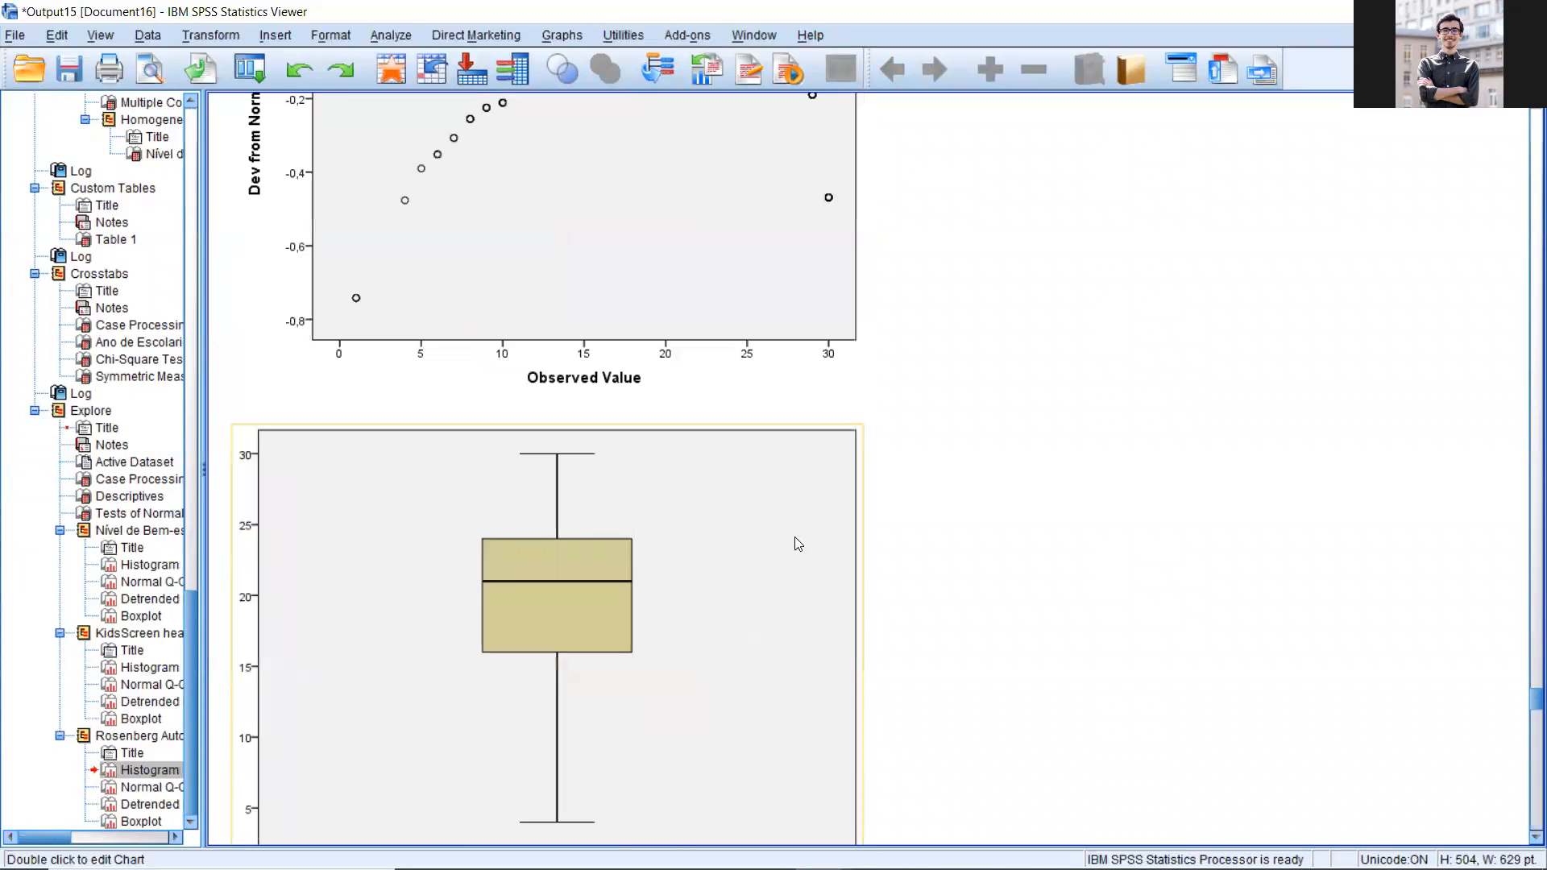
{"action": "scroll", "coordinate": [798, 541], "scroll_direction": "up", "scroll_amount": 15}
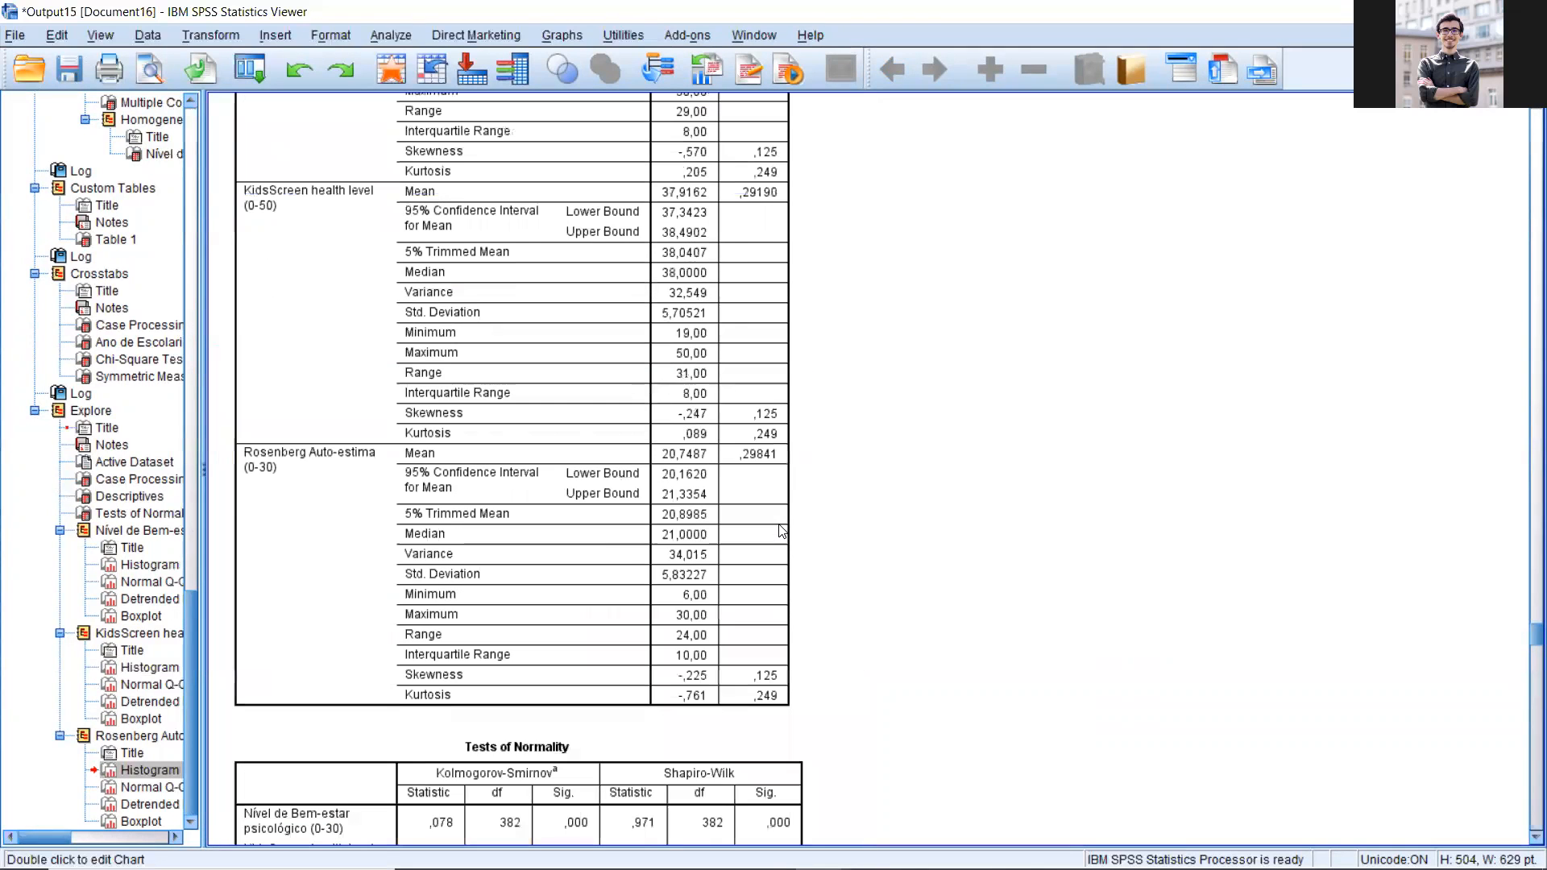
{"action": "scroll", "coordinate": [781, 532], "scroll_direction": "up", "scroll_amount": 2}
{"action": "scroll", "coordinate": [782, 532], "scroll_direction": "up", "scroll_amount": 5}
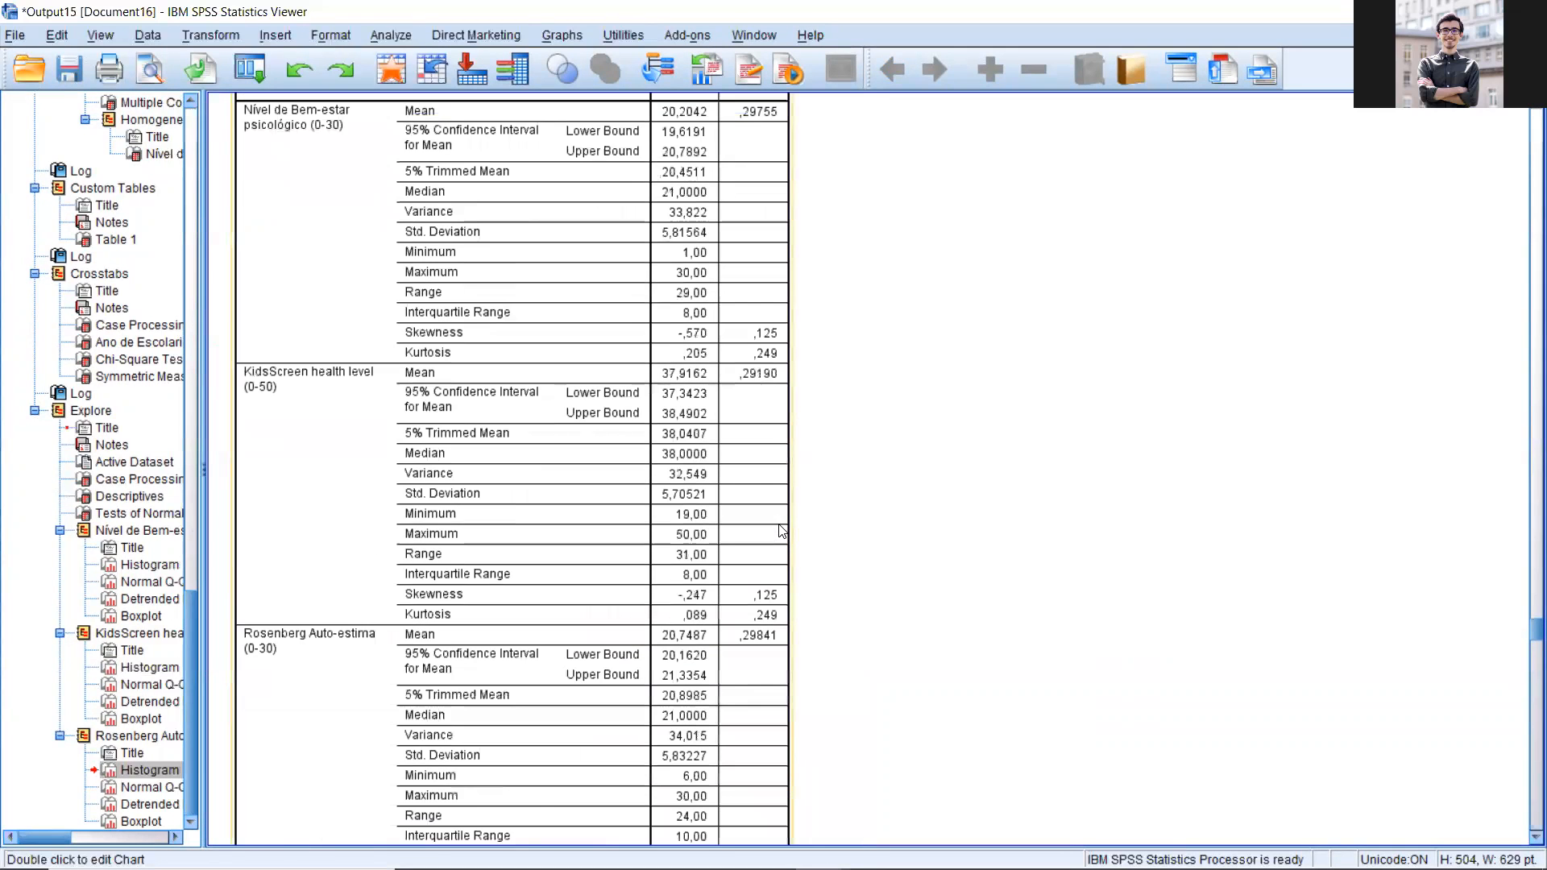
{"action": "scroll", "coordinate": [782, 531], "scroll_direction": "down", "scroll_amount": 13}
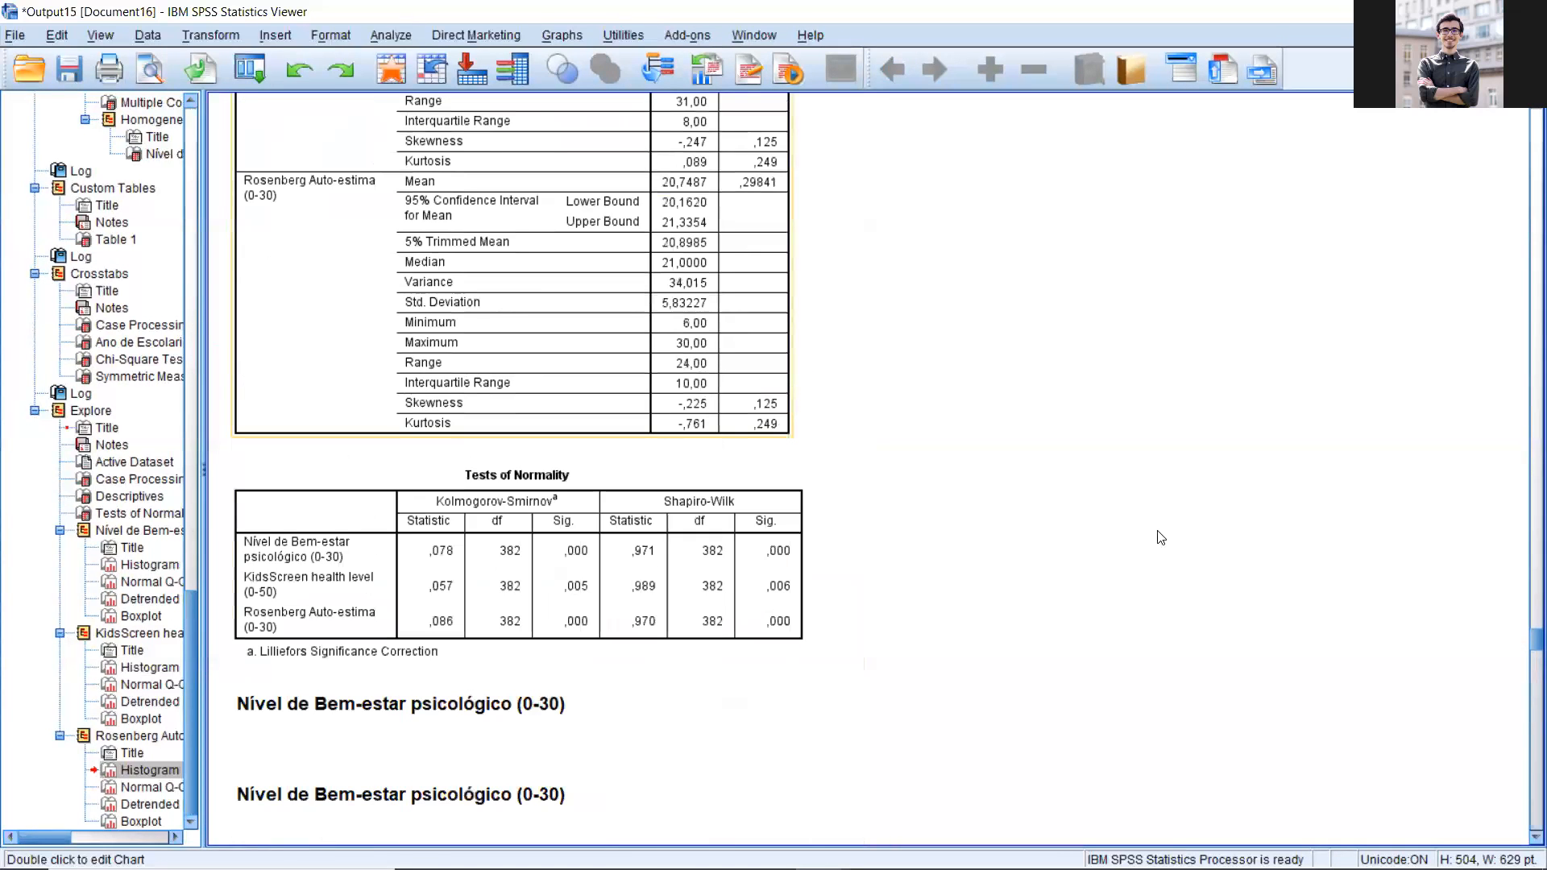
{"action": "left_click", "coordinate": [689, 542]}
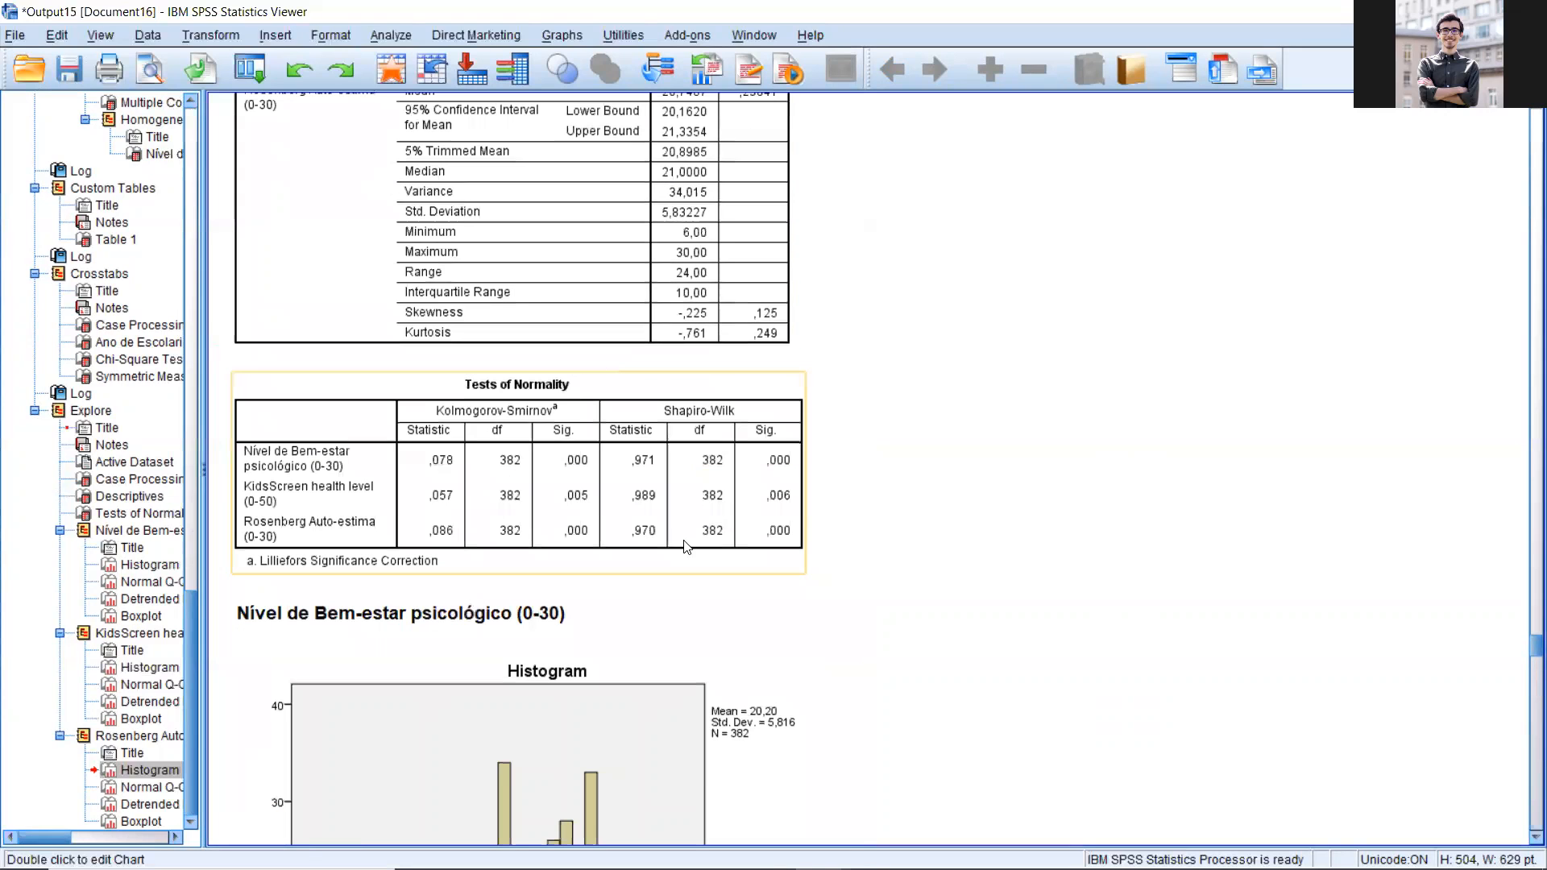
{"action": "scroll", "coordinate": [688, 546], "scroll_direction": "up", "scroll_amount": 2}
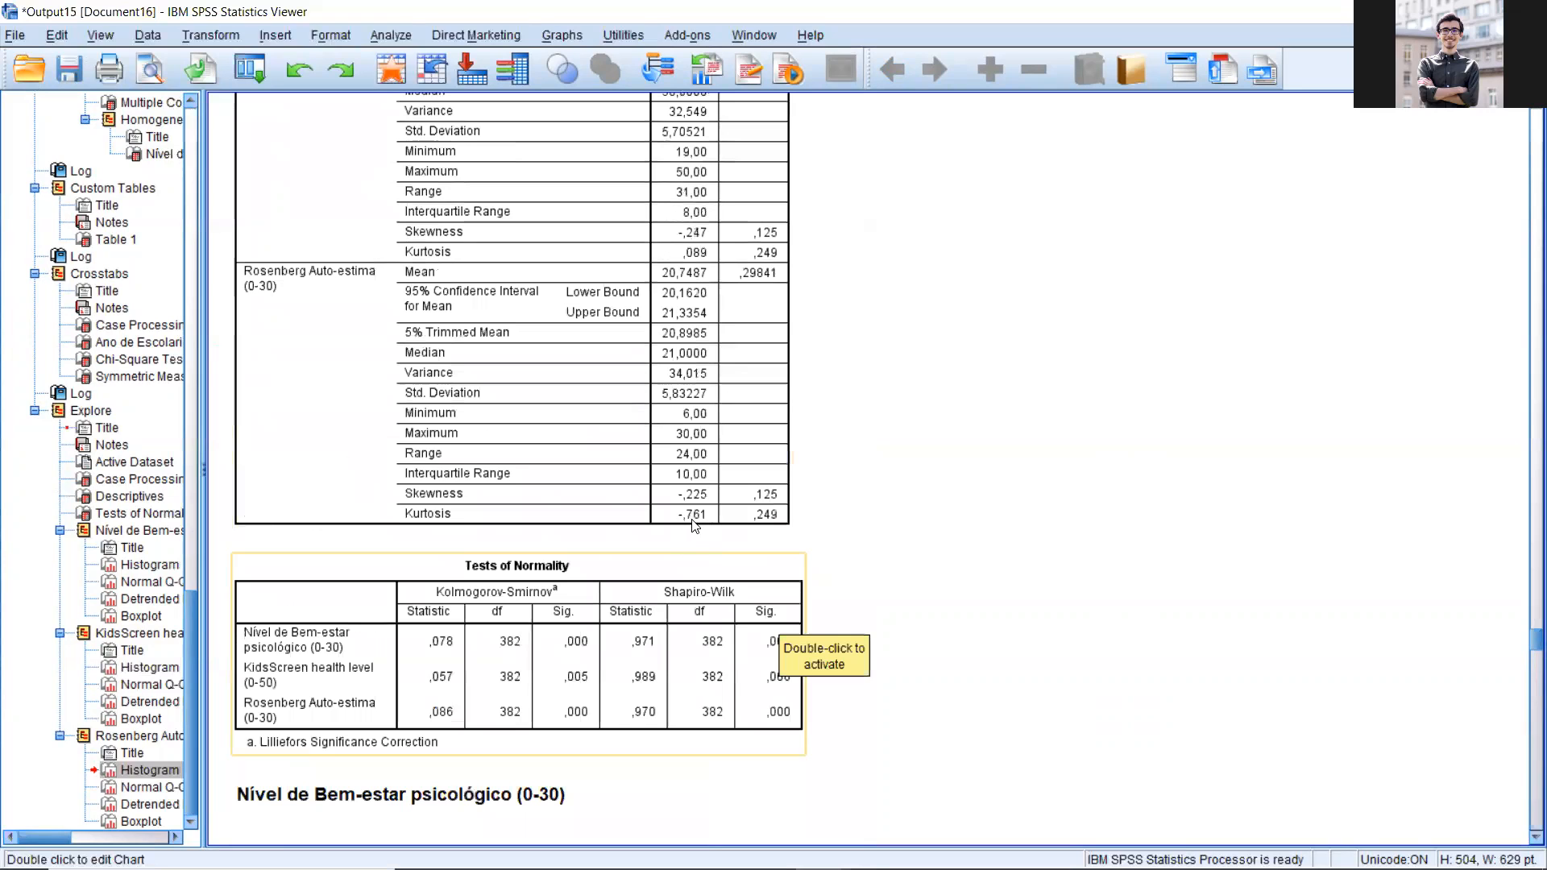
{"action": "scroll", "coordinate": [692, 525], "scroll_direction": "up", "scroll_amount": 12}
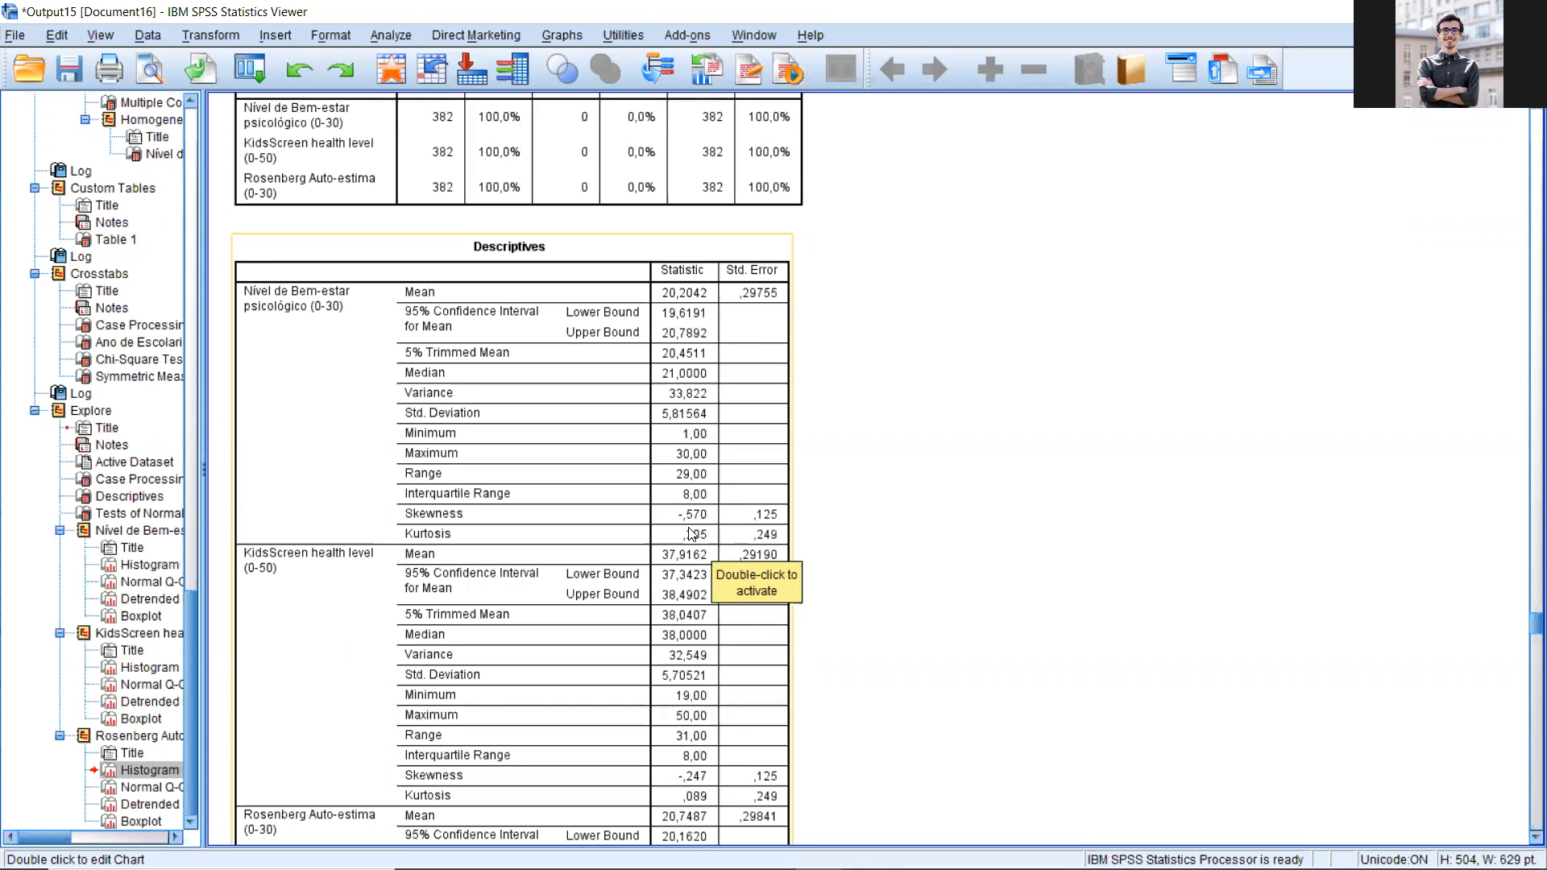
{"action": "scroll", "coordinate": [691, 533], "scroll_direction": "down", "scroll_amount": 3}
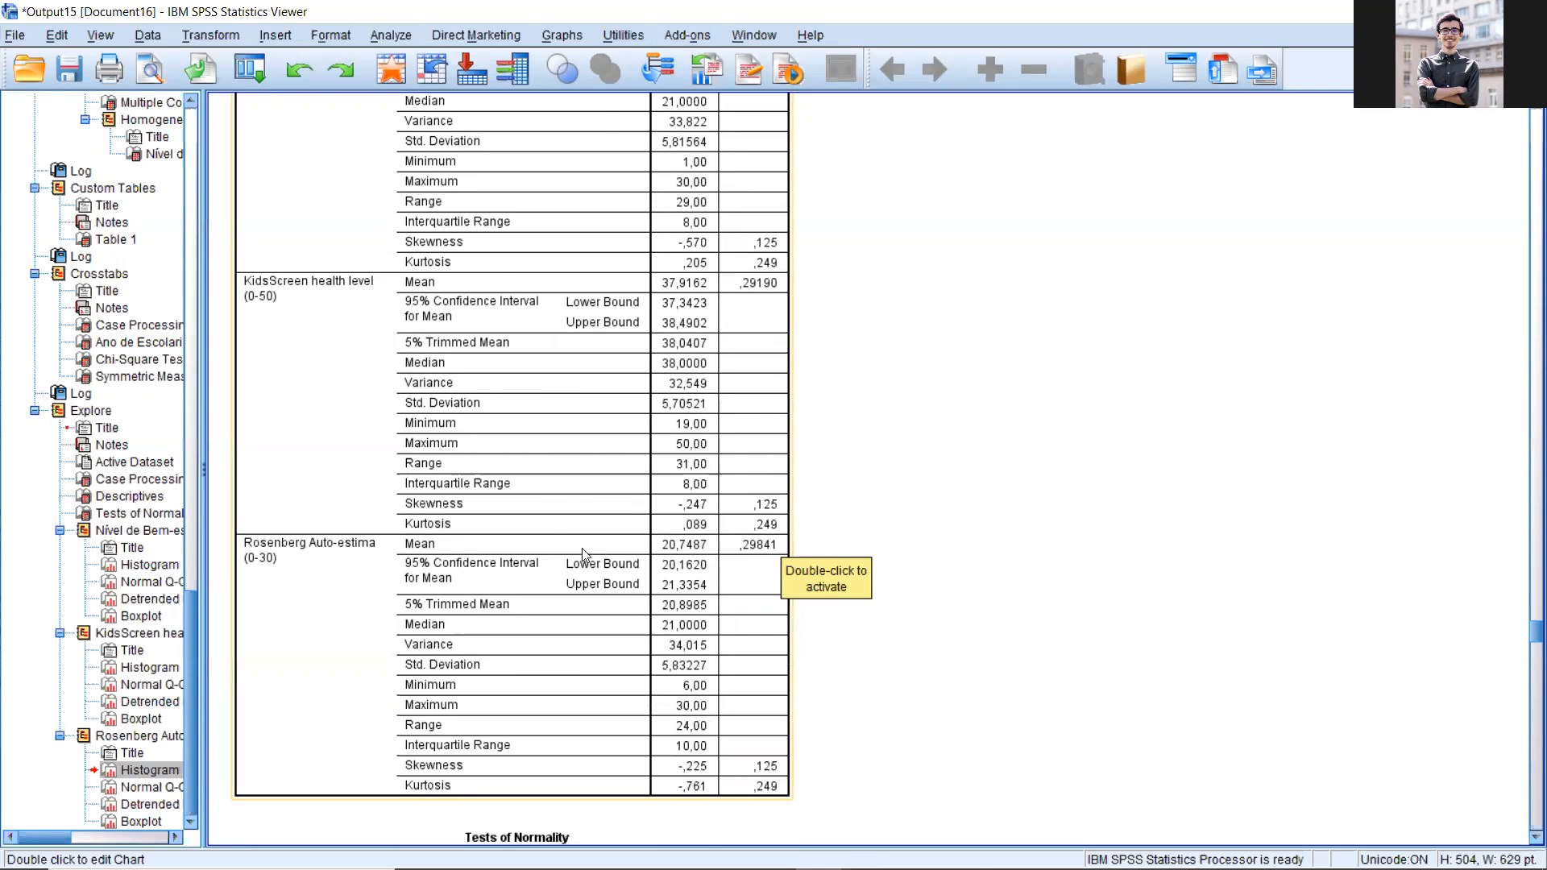
Step: Compare the well-being histogram with the Kolmogorov-Smirnov and Shapiro-Wilk results and the descriptive statistics
{"action": "scroll", "coordinate": [546, 632], "scroll_direction": "down", "scroll_amount": 5}
{"action": "scroll", "coordinate": [508, 242], "scroll_direction": "down", "scroll_amount": 4}
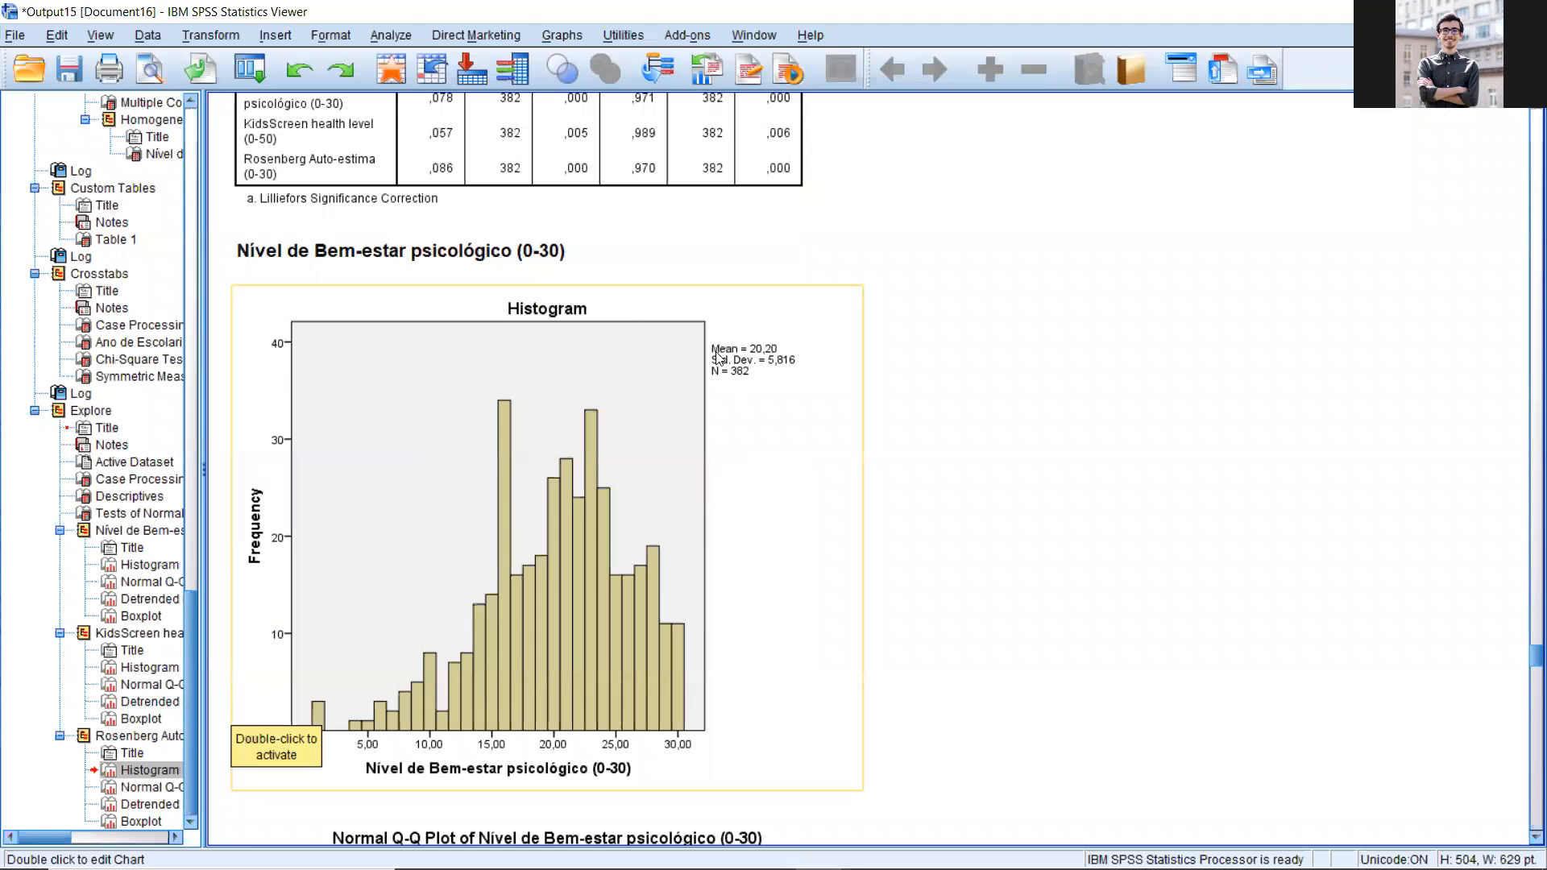
{"action": "scroll", "coordinate": [720, 359], "scroll_direction": "up", "scroll_amount": 4}
{"action": "scroll", "coordinate": [704, 528], "scroll_direction": "up", "scroll_amount": 2}
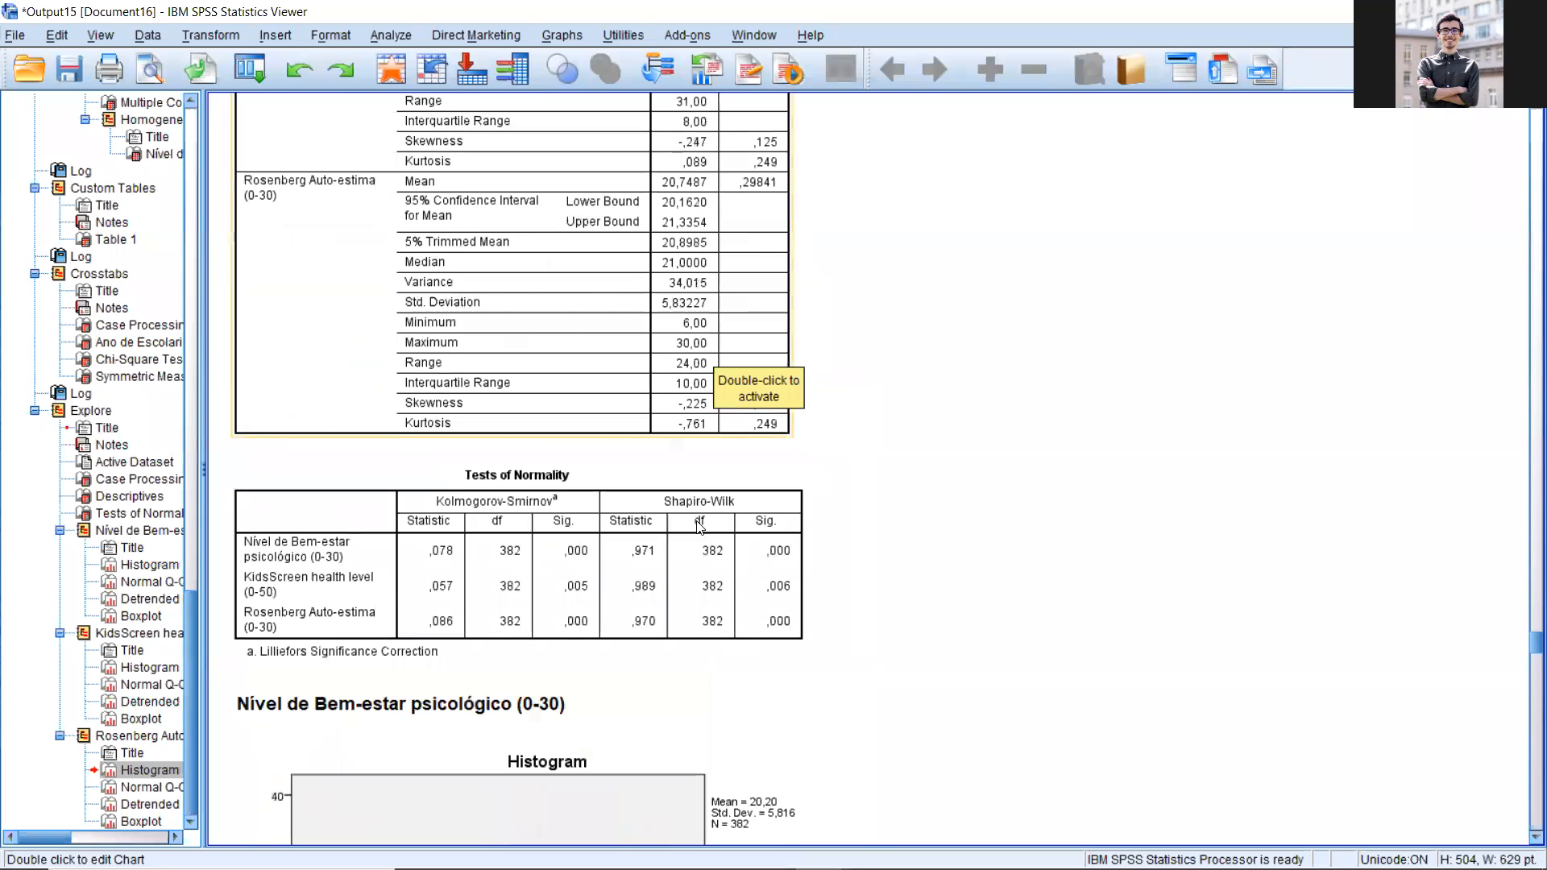
{"action": "scroll", "coordinate": [699, 526], "scroll_direction": "up", "scroll_amount": 2}
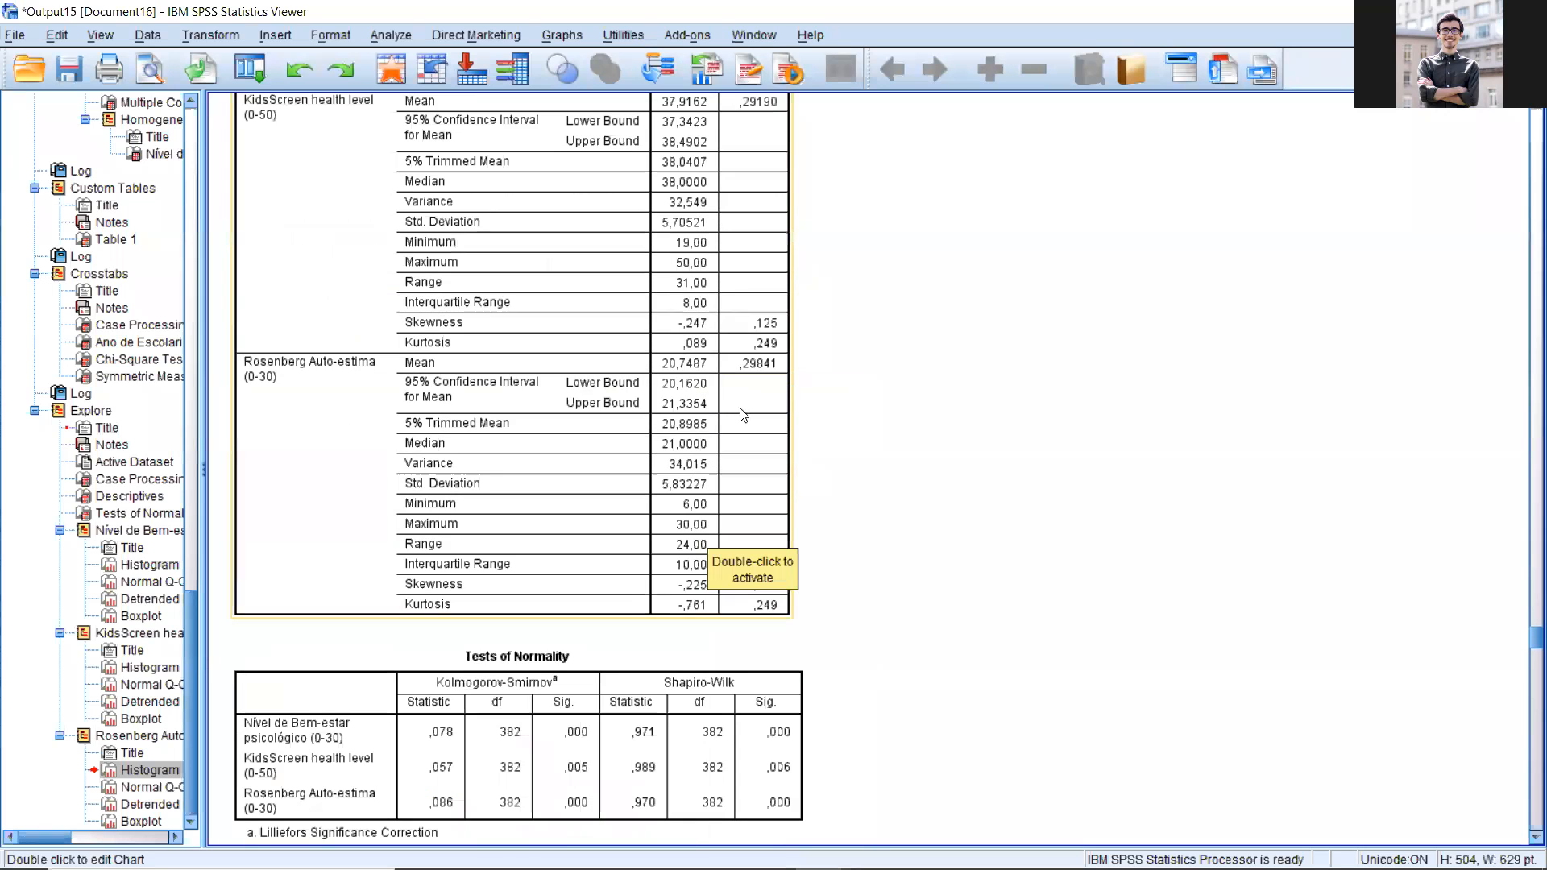
{"action": "scroll", "coordinate": [743, 415], "scroll_direction": "up", "scroll_amount": 1}
{"action": "scroll", "coordinate": [769, 348], "scroll_direction": "up", "scroll_amount": 2}
{"action": "scroll", "coordinate": [672, 147], "scroll_direction": "up", "scroll_amount": 2}
{"action": "scroll", "coordinate": [371, 34], "scroll_direction": "down", "scroll_amount": 3}
{"action": "scroll", "coordinate": [480, 101], "scroll_direction": "down", "scroll_amount": 4}
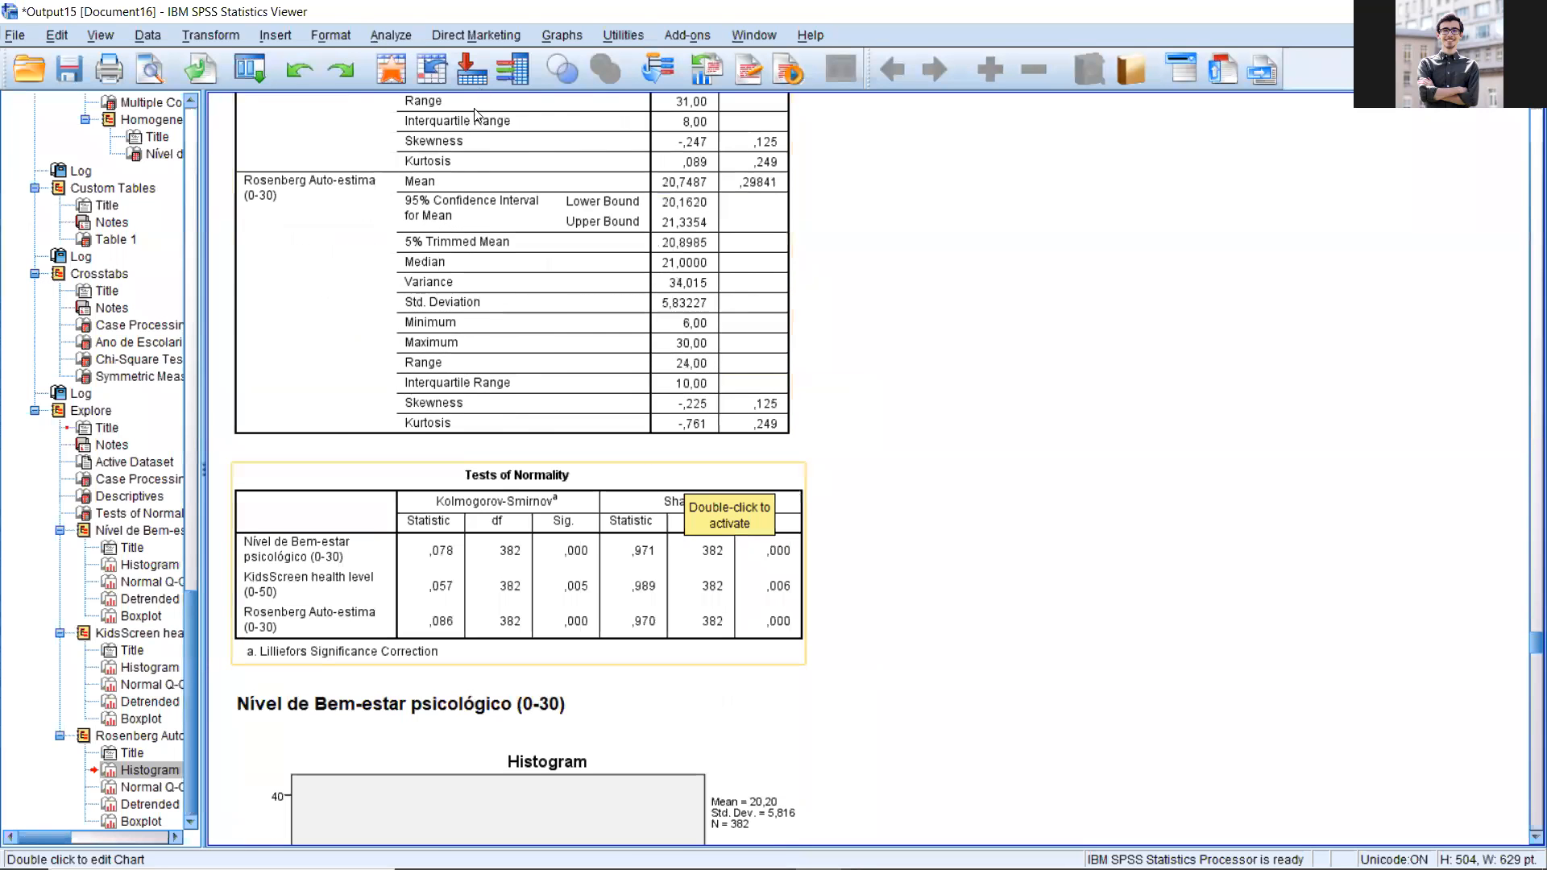
{"action": "scroll", "coordinate": [478, 137], "scroll_direction": "down", "scroll_amount": 3}
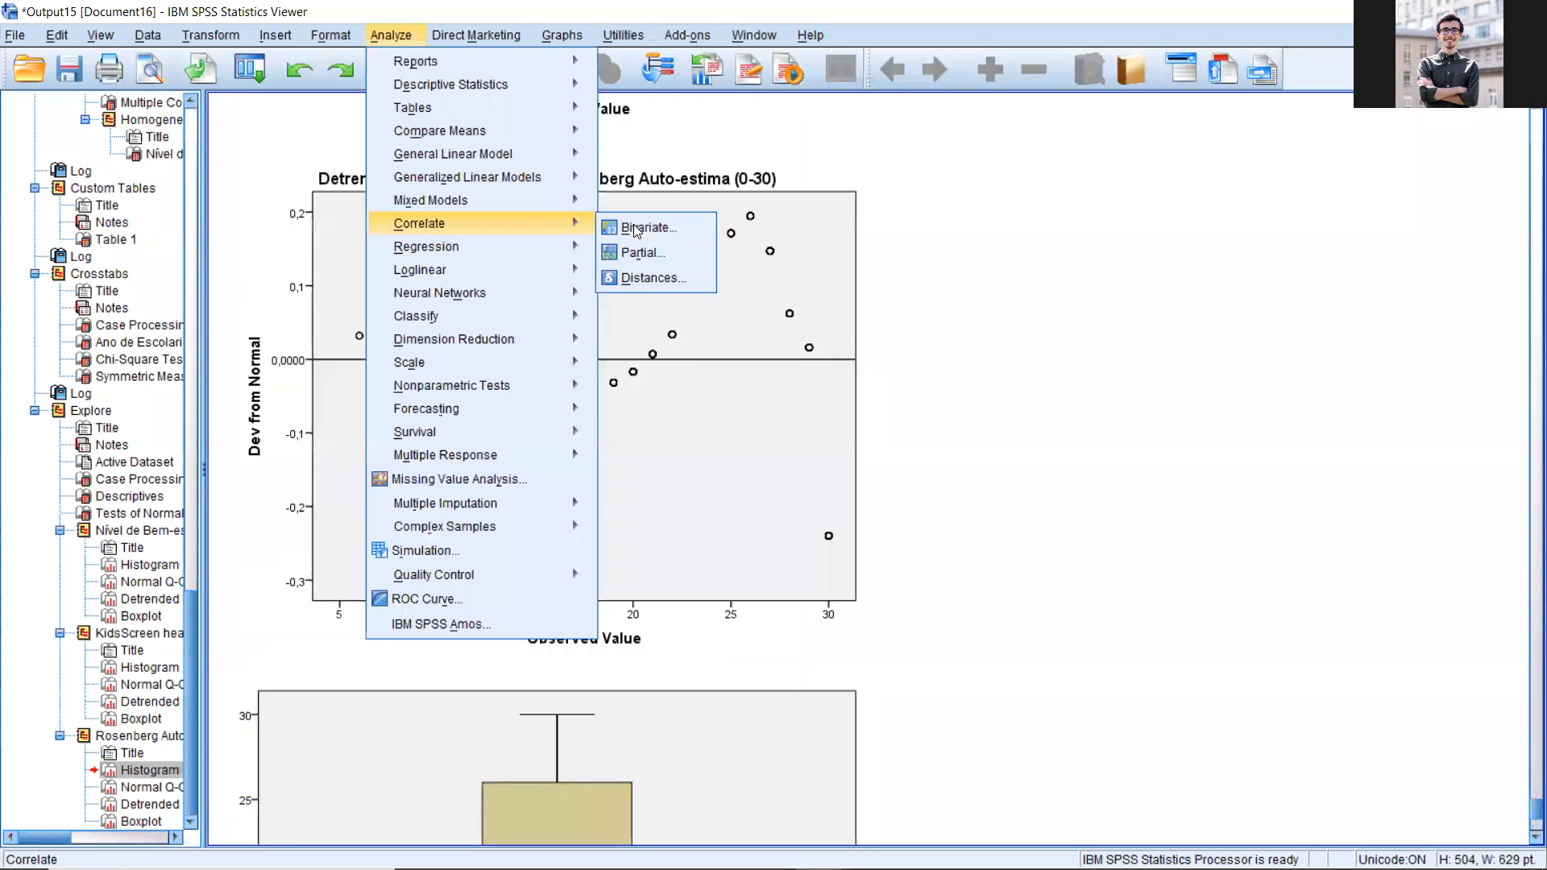
Step: Run bivariate correlations on the well-being, KidsScreen and Rosenberg scores with both Pearson and Spearman coefficients
{"action": "left_click", "coordinate": [642, 224]}
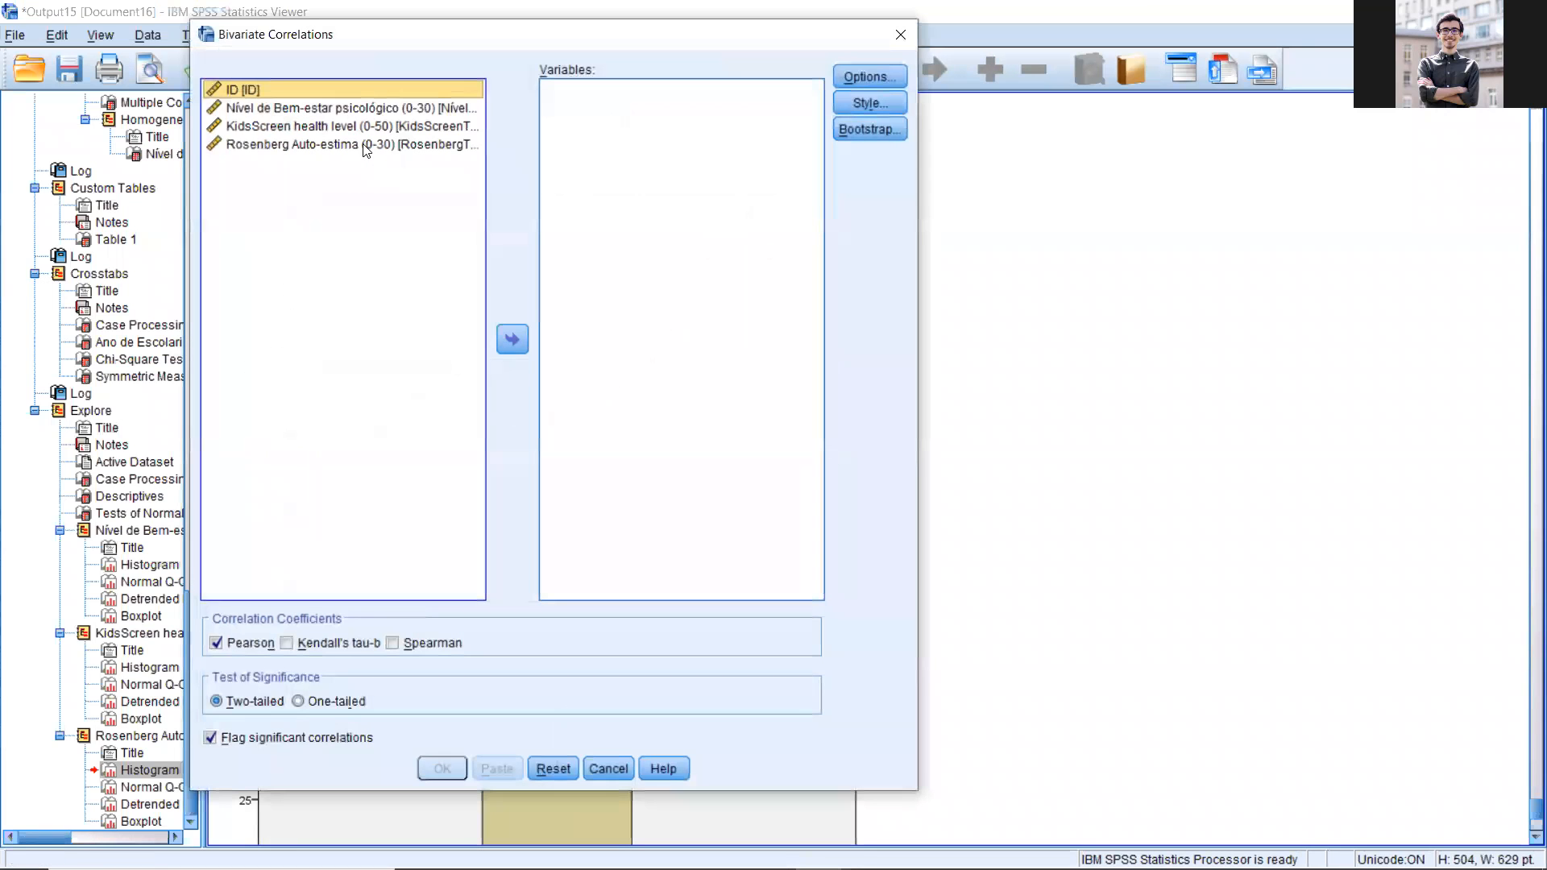
{"action": "left_click", "coordinate": [352, 108]}
{"action": "left_click", "coordinate": [351, 144], "text": "shift"}
{"action": "left_click", "coordinate": [516, 350]}
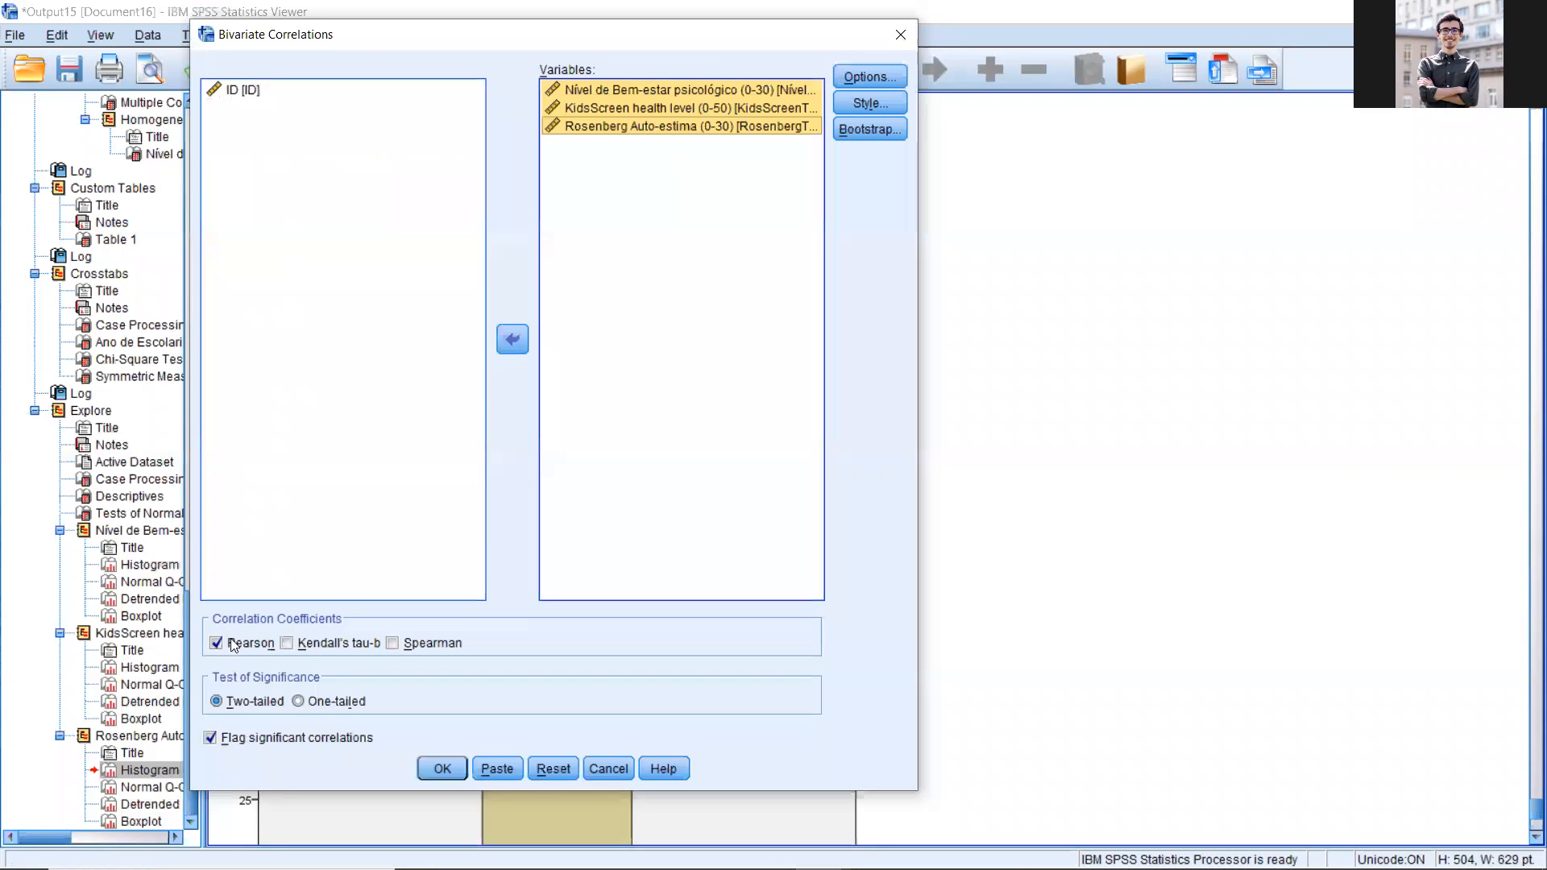
{"action": "left_click", "coordinate": [408, 643]}
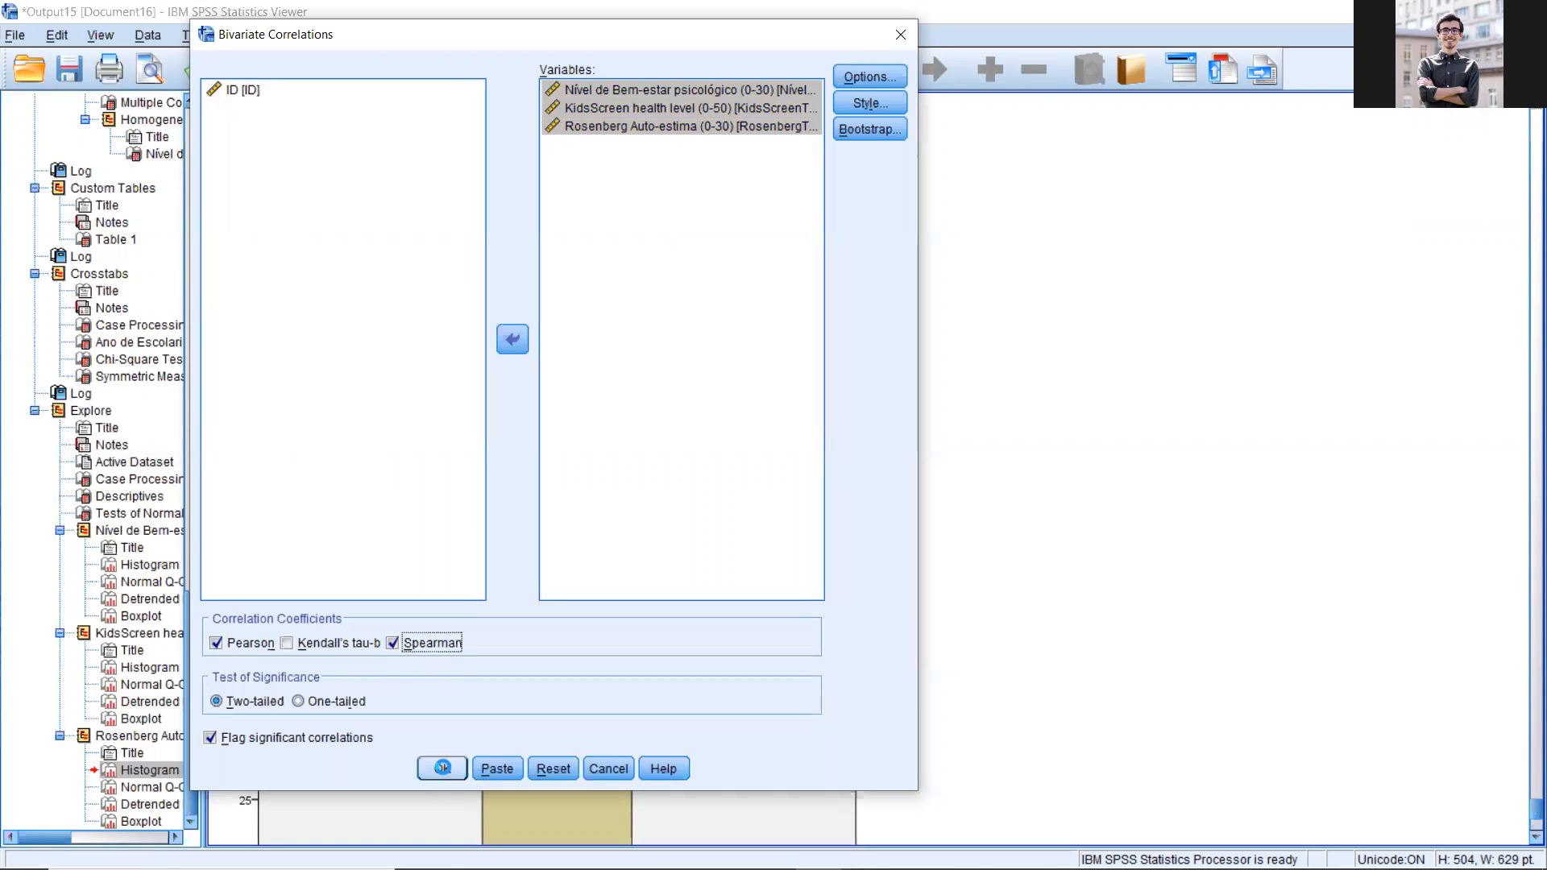
{"action": "key", "text": "Return"}
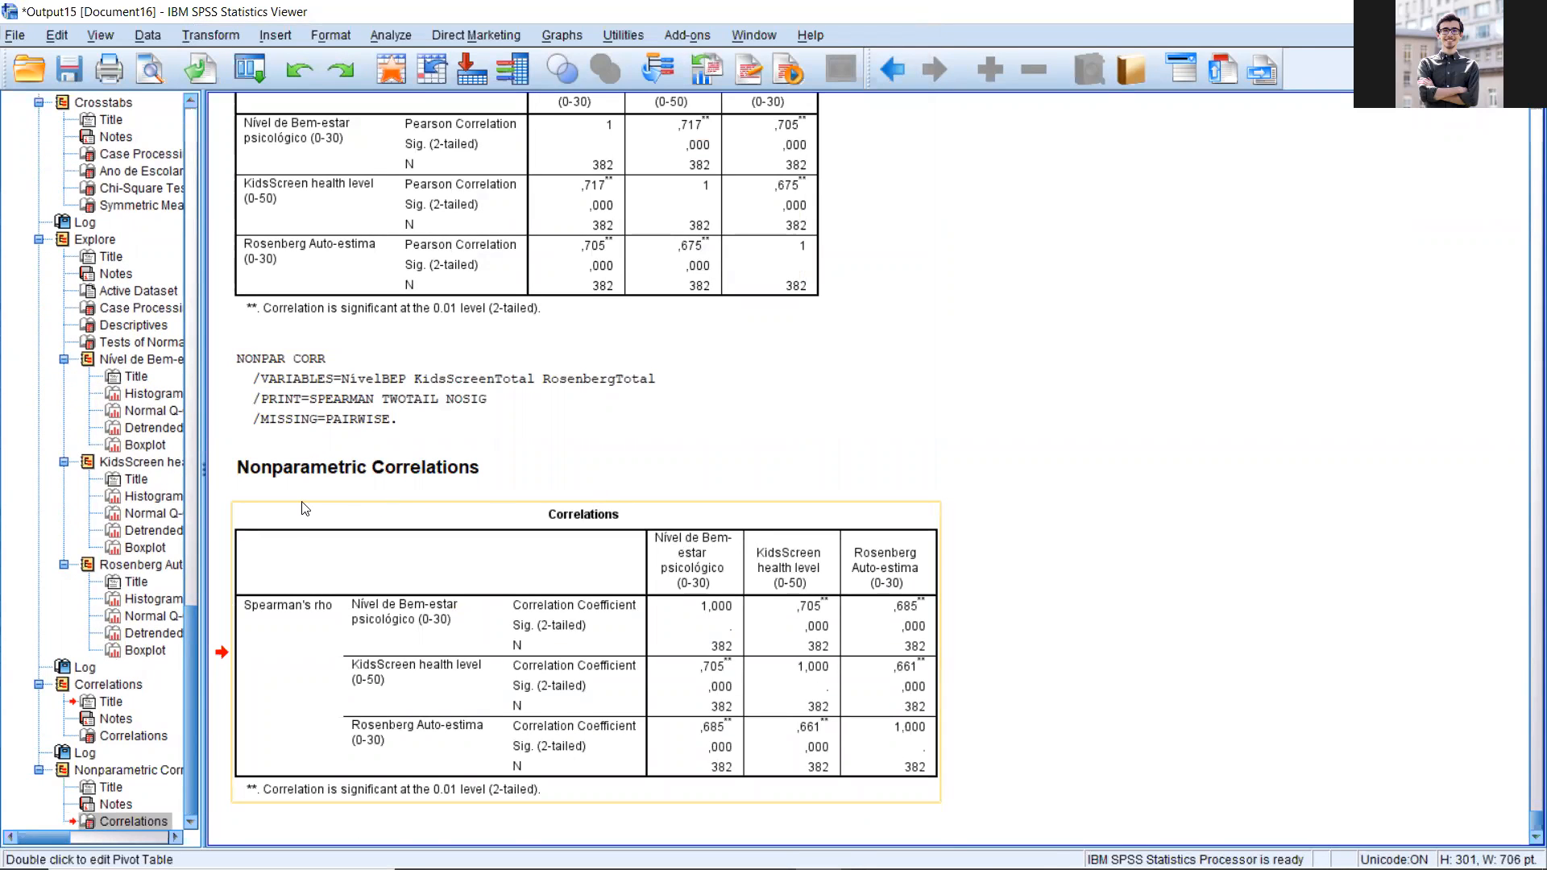
Step: Compare the Pearson correlations table with the Spearman's rho table for the three scores
{"action": "scroll", "coordinate": [776, 479], "scroll_direction": "up", "scroll_amount": 5}
{"action": "scroll", "coordinate": [699, 516], "scroll_direction": "up", "scroll_amount": 2}
{"action": "left_click", "coordinate": [699, 517]}
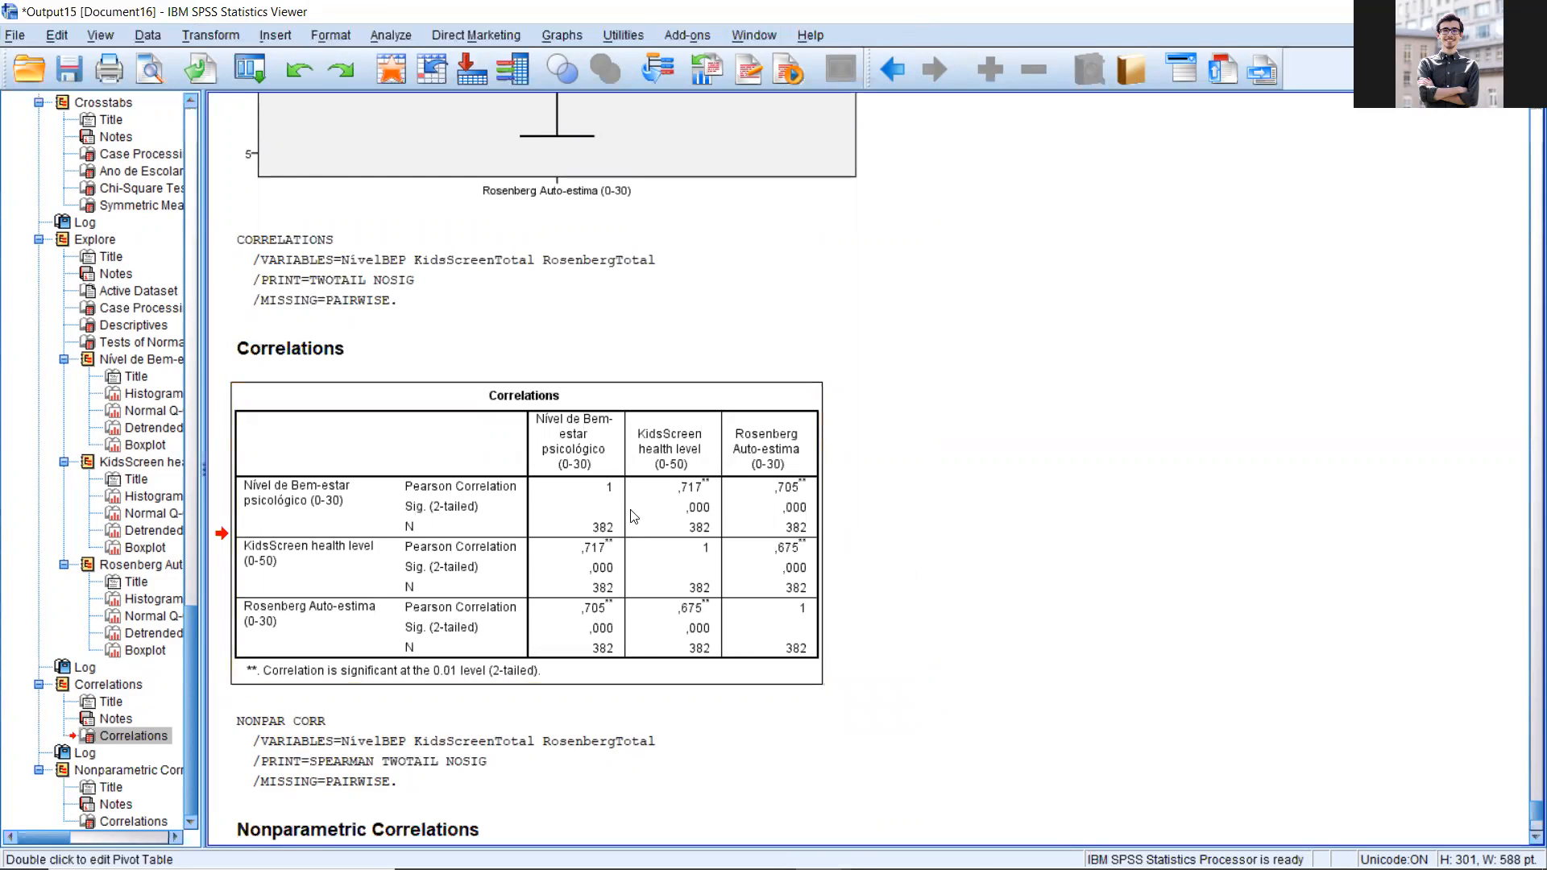
{"action": "scroll", "coordinate": [647, 514], "scroll_direction": "down", "scroll_amount": 3}
{"action": "scroll", "coordinate": [647, 515], "scroll_direction": "down", "scroll_amount": 9}
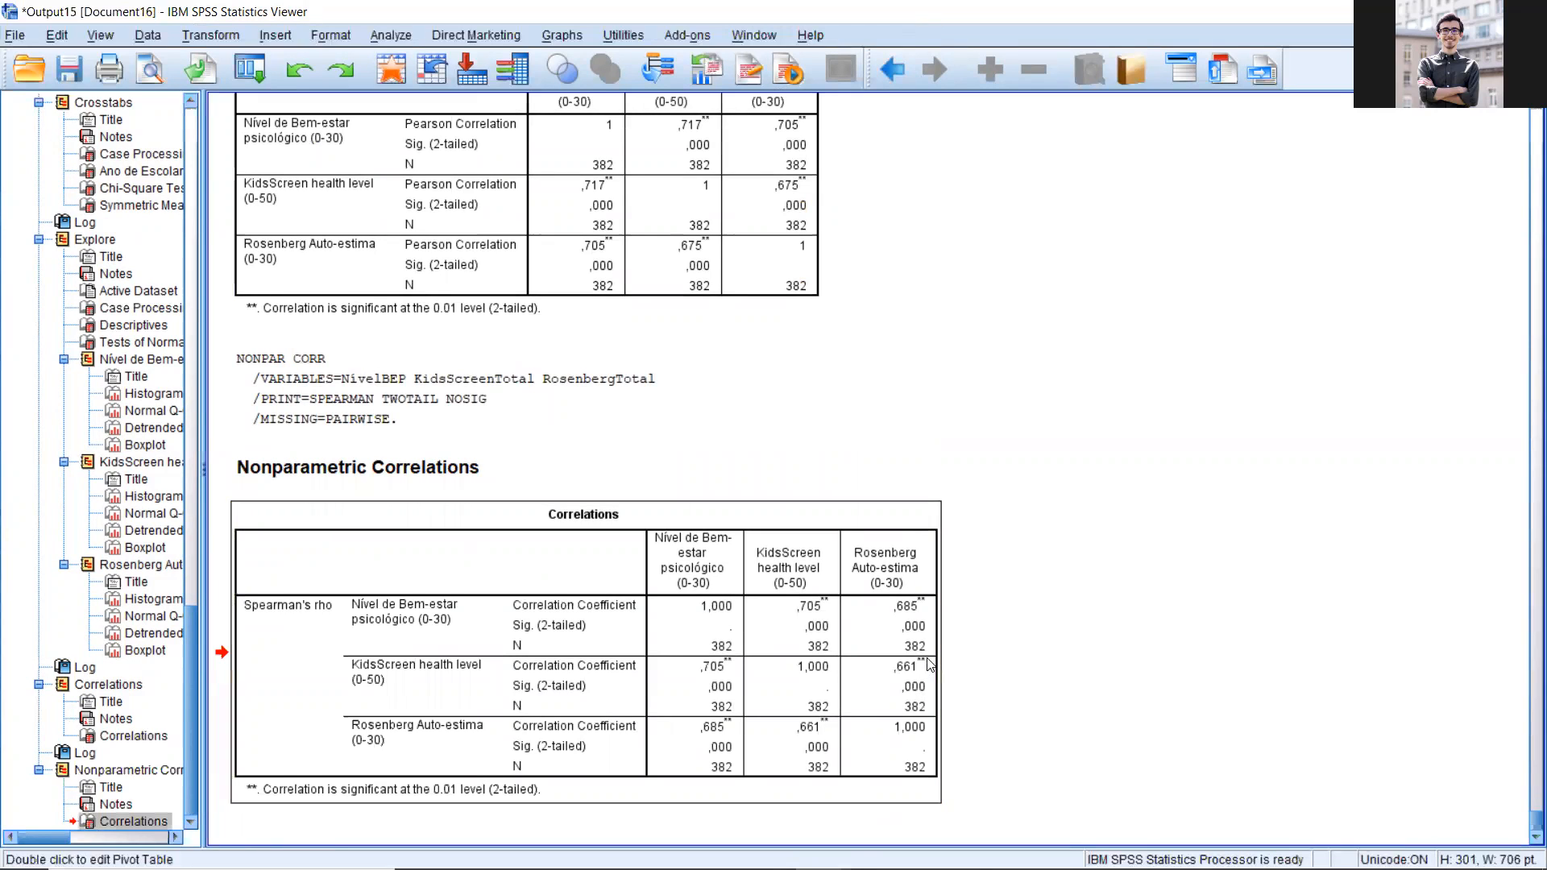
{"action": "scroll", "coordinate": [675, 289], "scroll_direction": "up", "scroll_amount": 3}
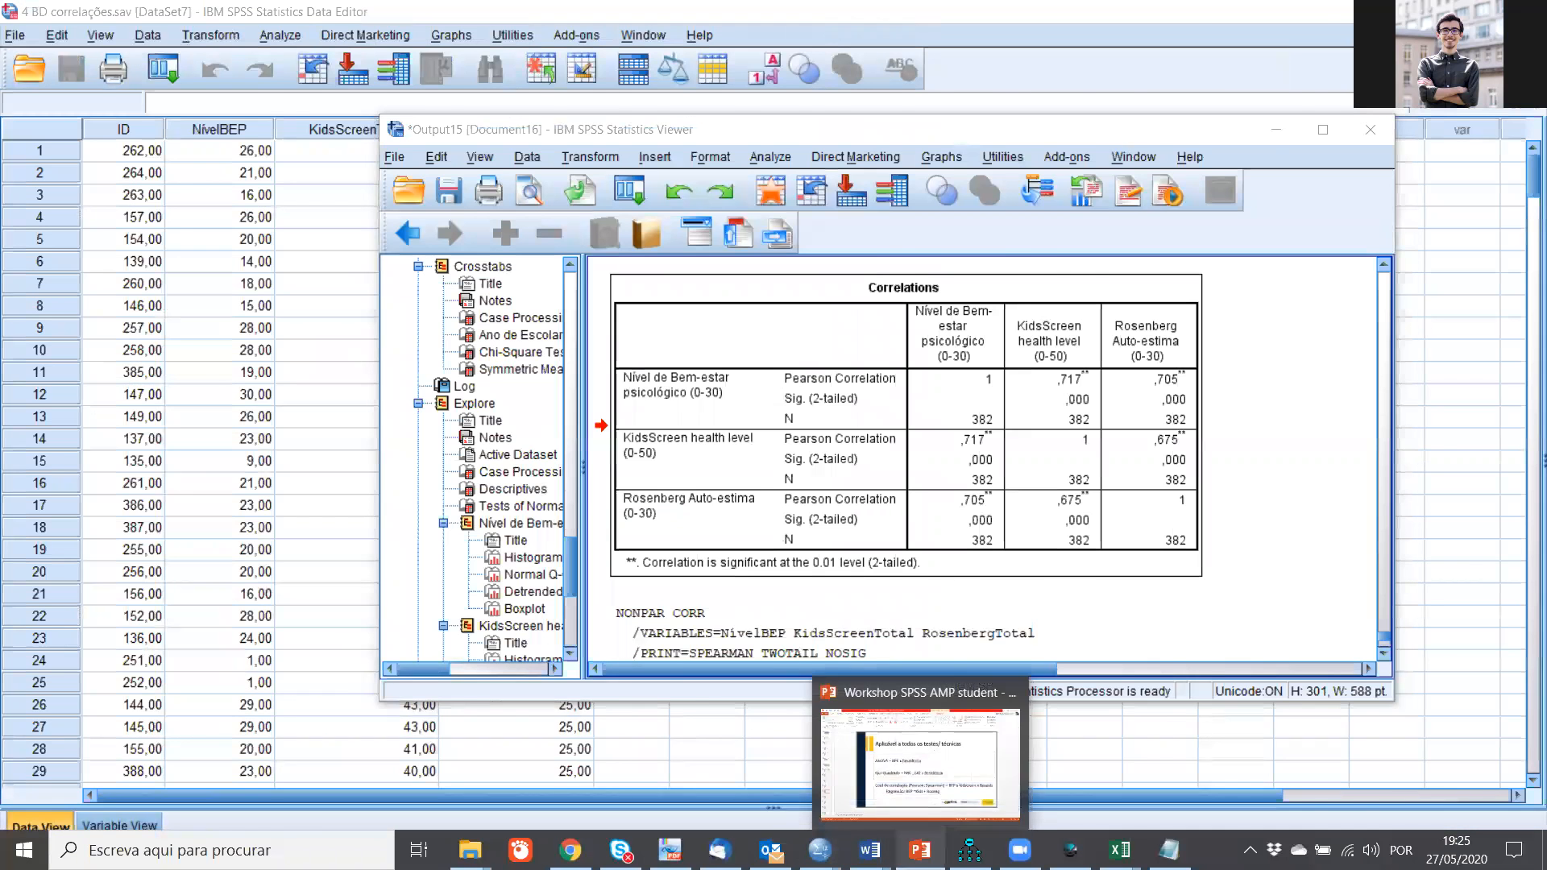
Step: Switch to the PowerPoint workshop presentation and review the regression model BEP ~Kids + Roseng, highlighting its outcome and predictor terms
{"action": "left_click", "coordinate": [920, 850]}
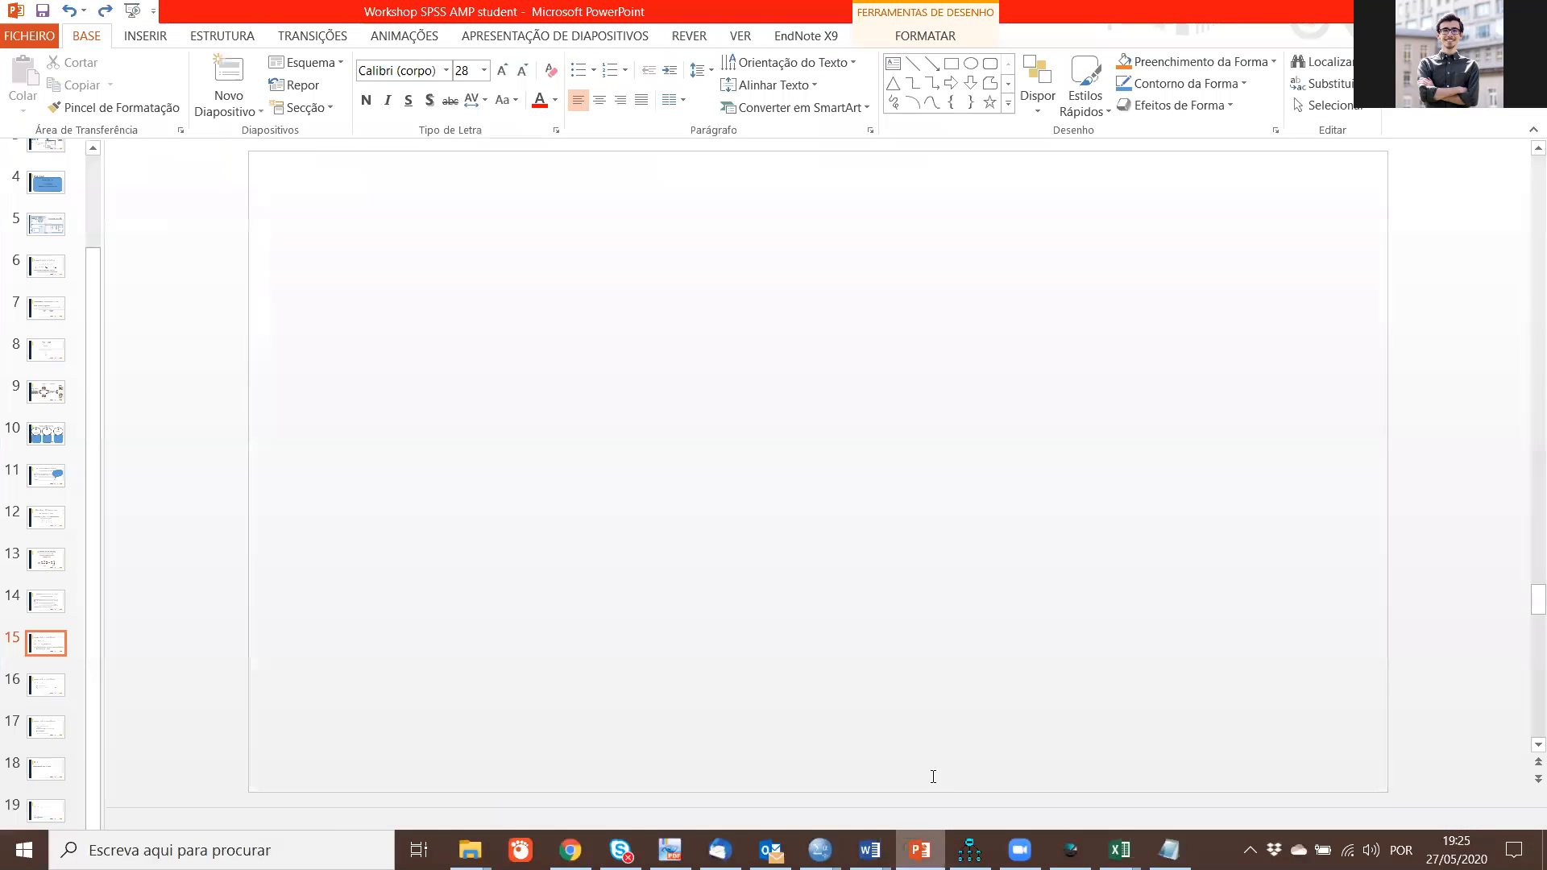
{"action": "left_click", "coordinate": [750, 645]}
{"action": "left_click", "coordinate": [855, 646]}
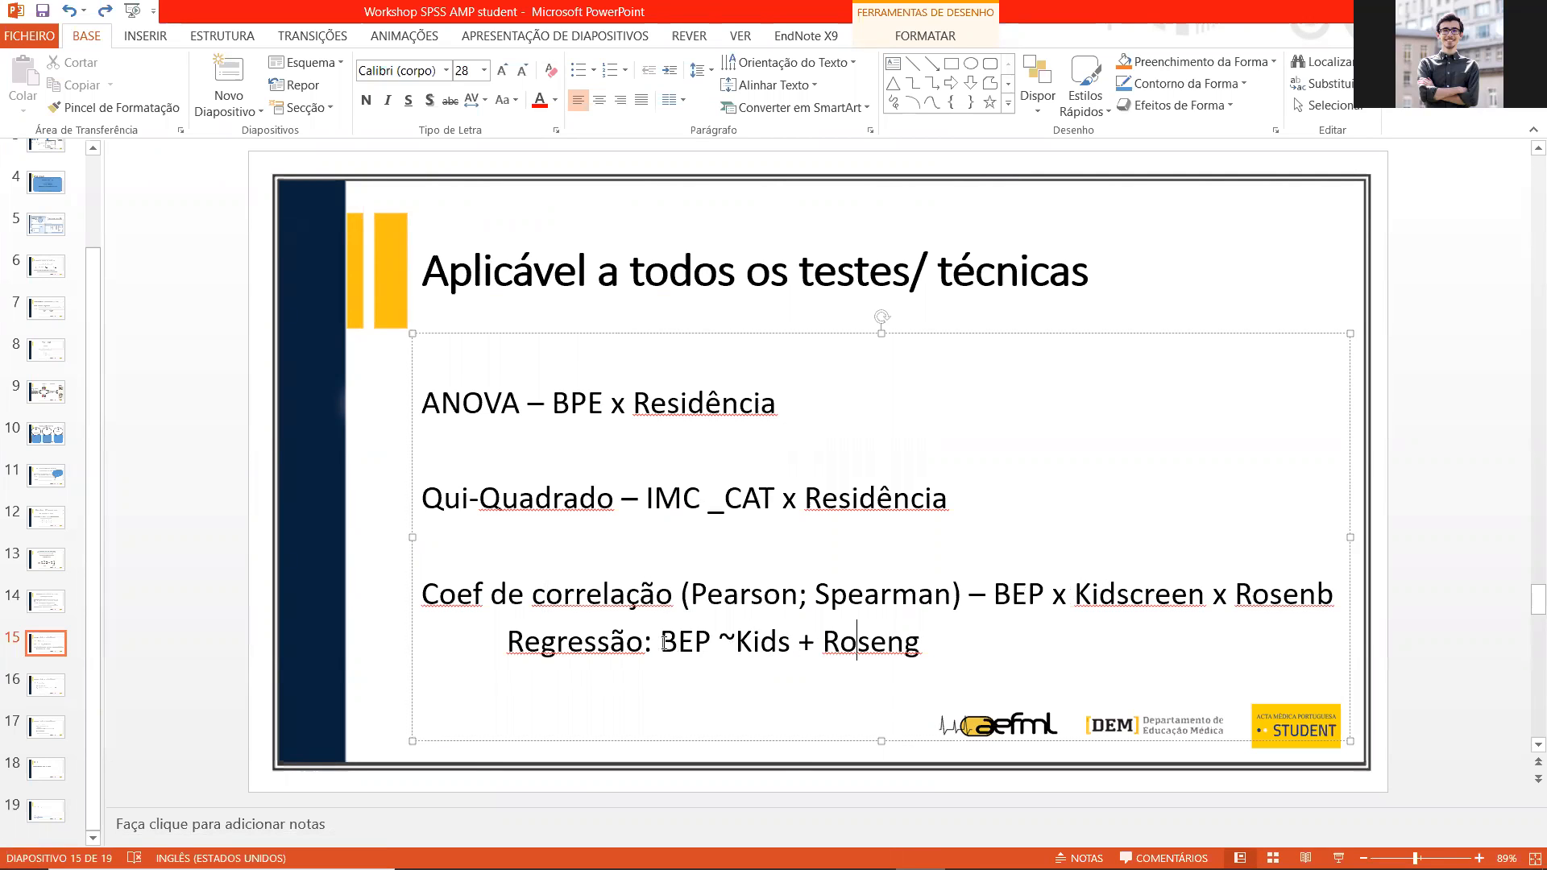
{"action": "left_click", "coordinate": [696, 641]}
{"action": "key", "text": "Right"}
{"action": "key", "text": "Right"}
{"action": "key", "text": "Right"}
{"action": "key", "text": "Right"}
{"action": "key", "text": "Right"}
{"action": "key", "text": "Right"}
{"action": "left_click", "coordinate": [757, 644]}
{"action": "left_click_drag", "start_coordinate": [667, 646], "coordinate": [919, 651]}
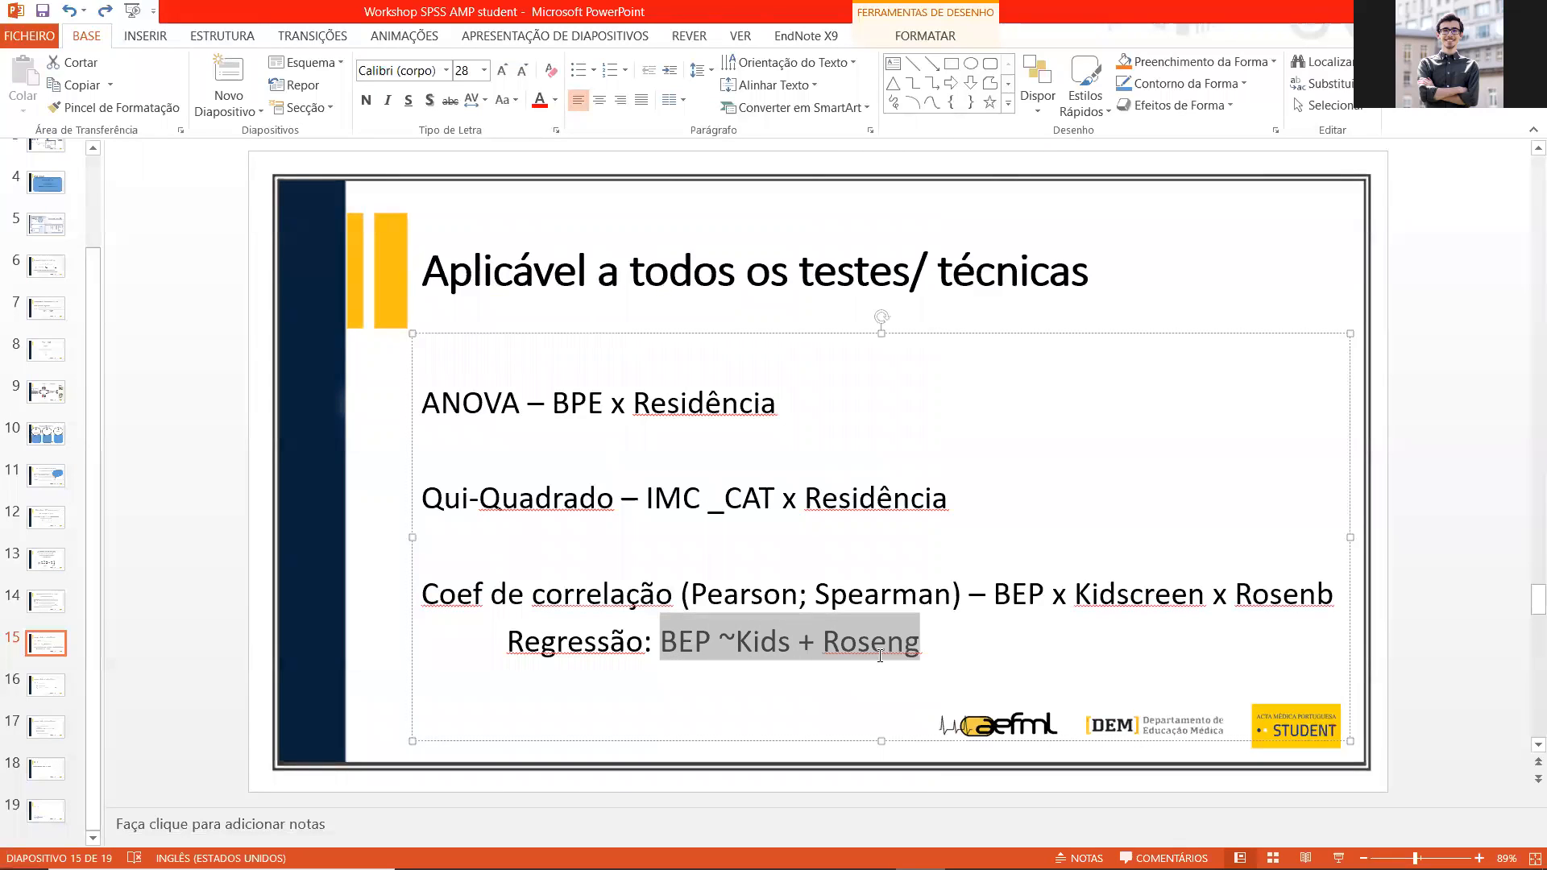
{"action": "key", "text": "Left"}
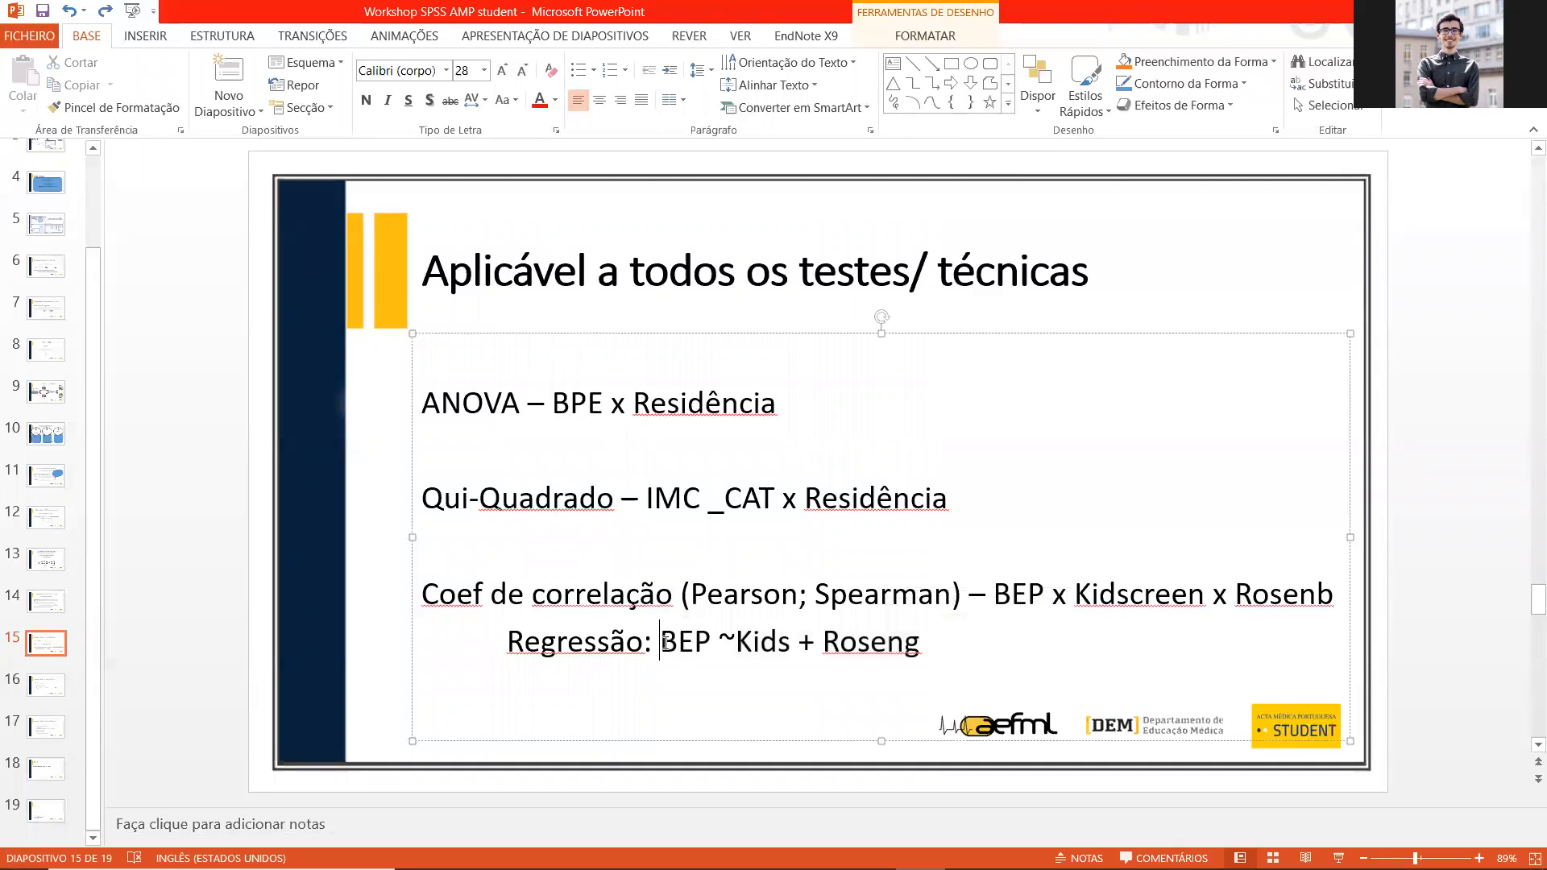
{"action": "mouse_move", "coordinate": [662, 643]}
{"action": "left_mouse_down"}
{"action": "mouse_move", "coordinate": [708, 647]}
{"action": "mouse_move", "coordinate": [663, 643]}
{"action": "left_mouse_up"}
{"action": "left_click", "coordinate": [697, 648]}
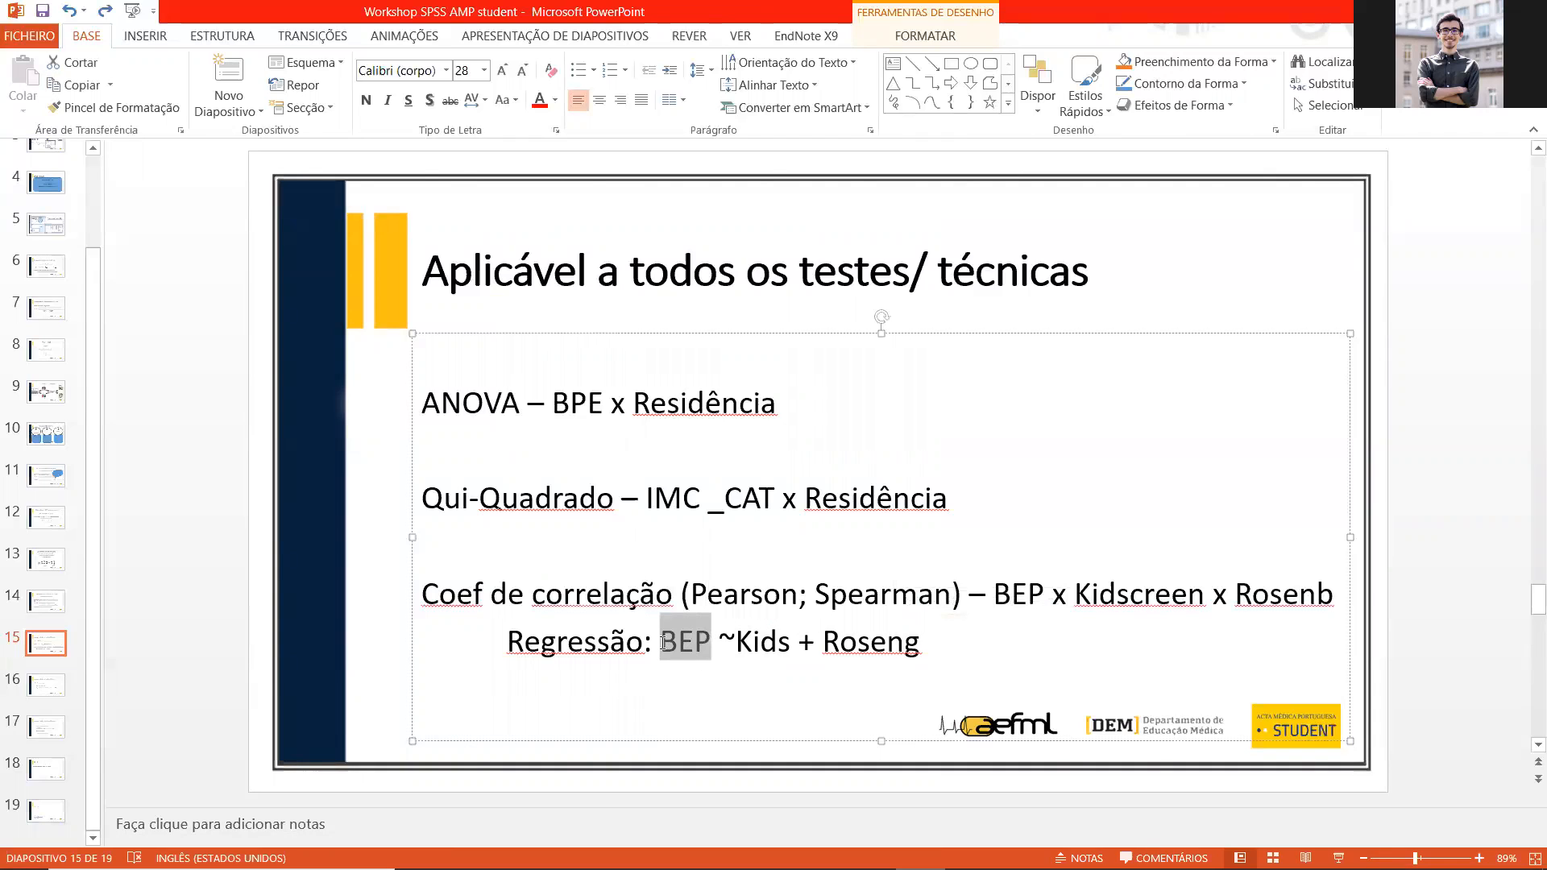
{"action": "left_click", "coordinate": [770, 648]}
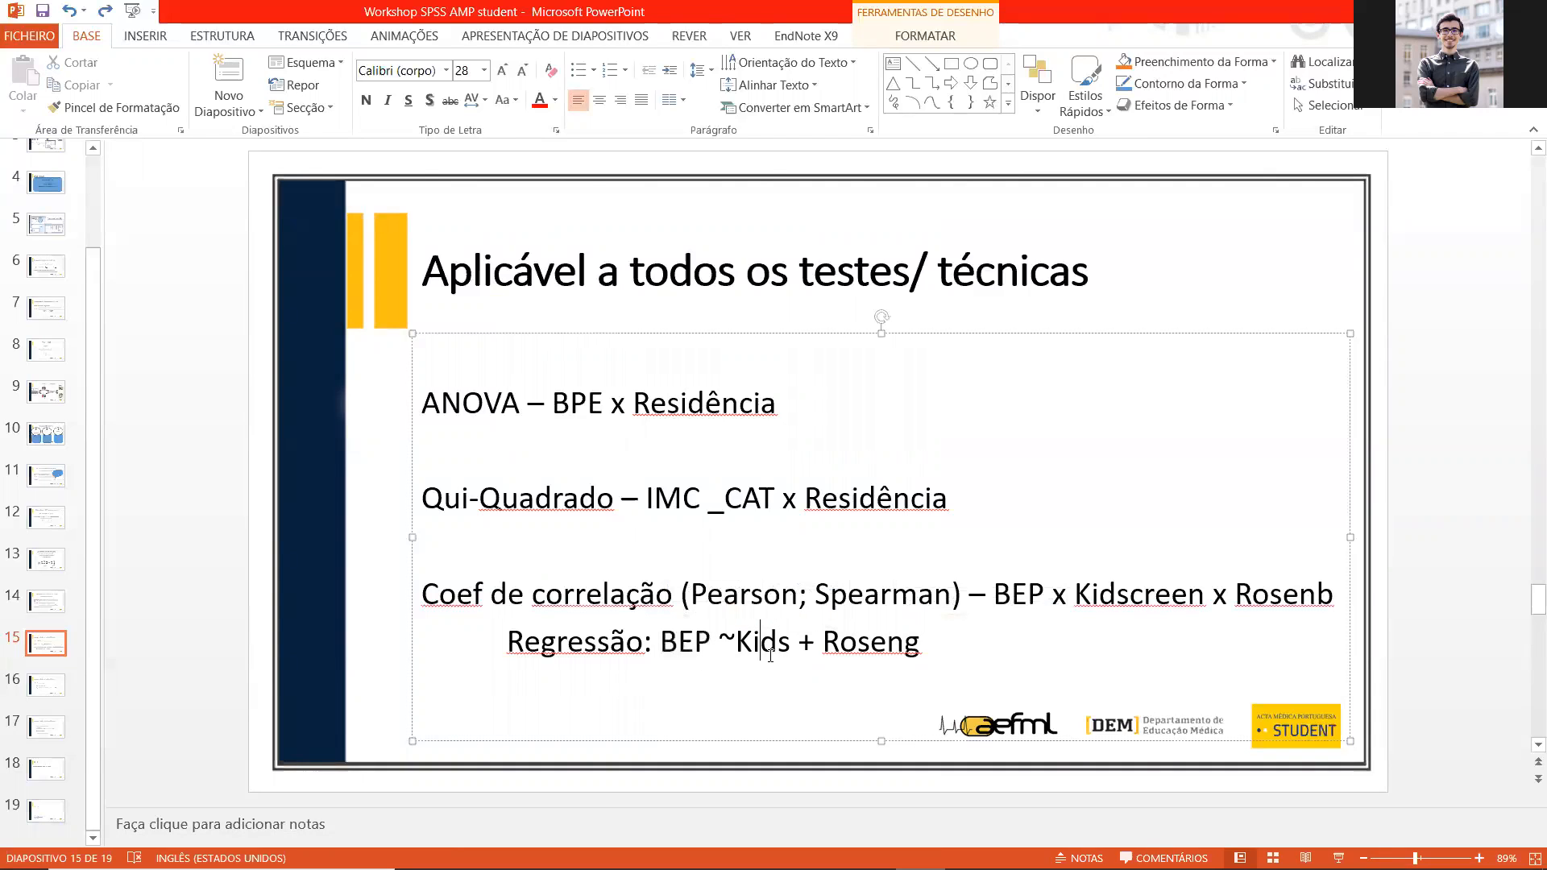
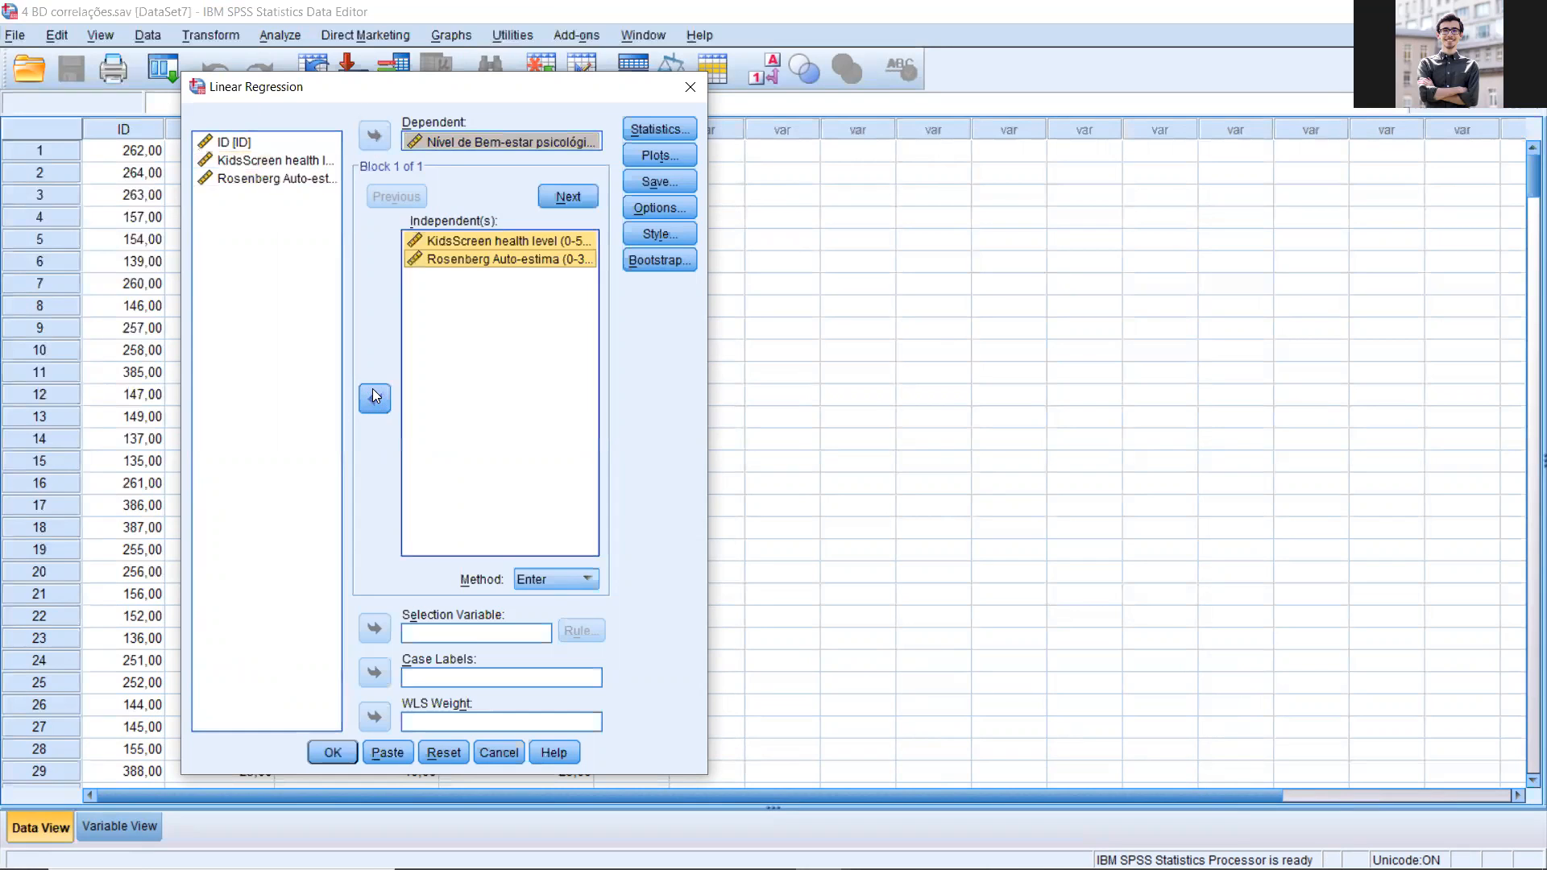
Step: Request a histogram and a normal probability plot of the standardized residuals for the linear regression
{"action": "left_click", "coordinate": [662, 160]}
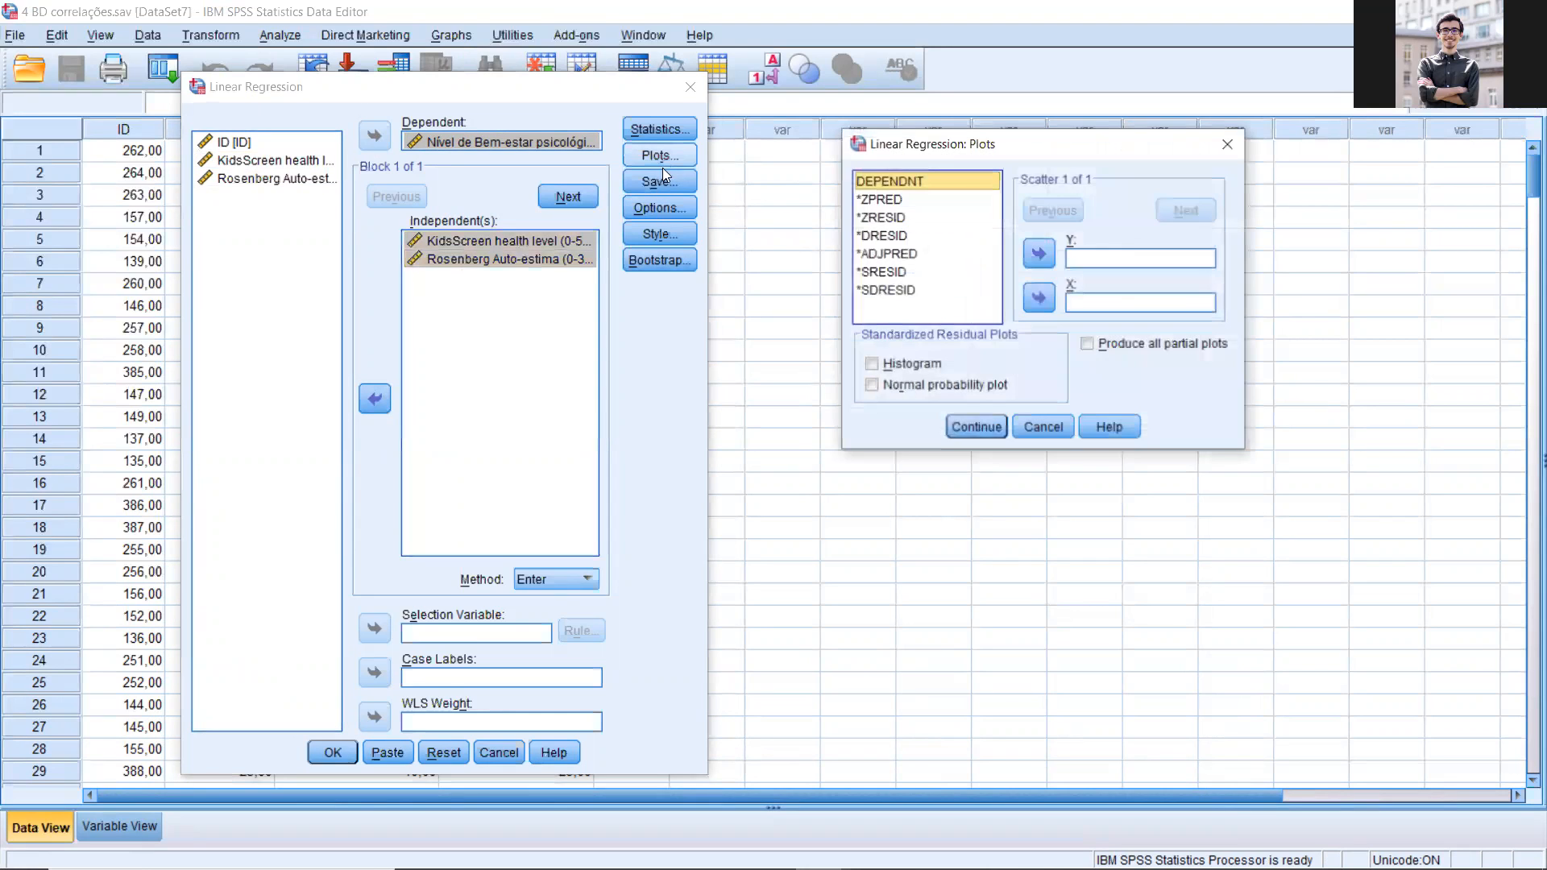
{"action": "left_click", "coordinate": [915, 385]}
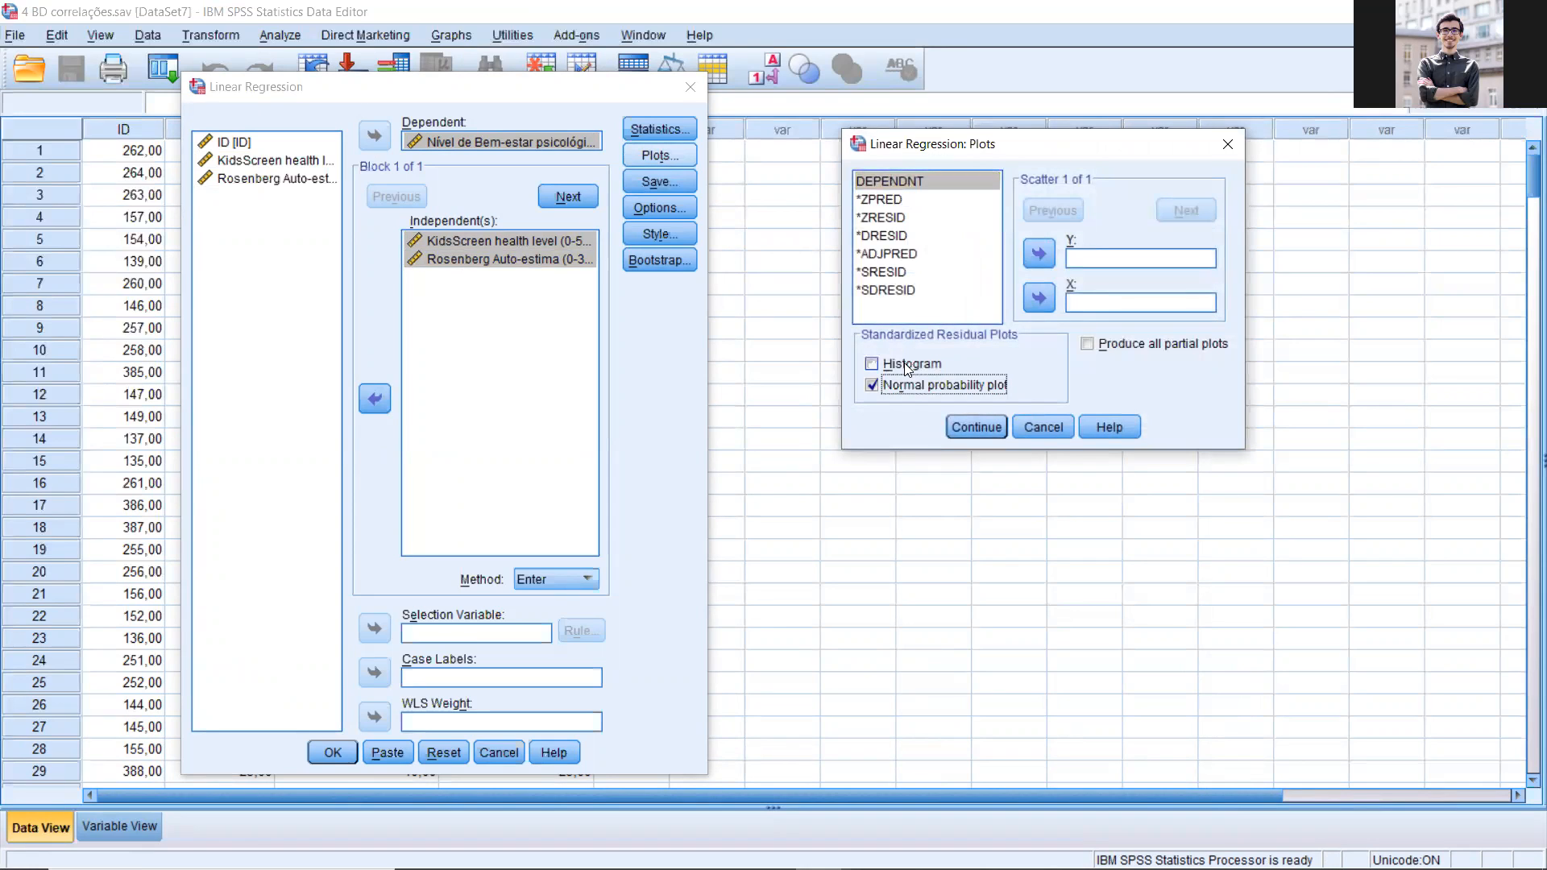
{"action": "left_click", "coordinate": [907, 367]}
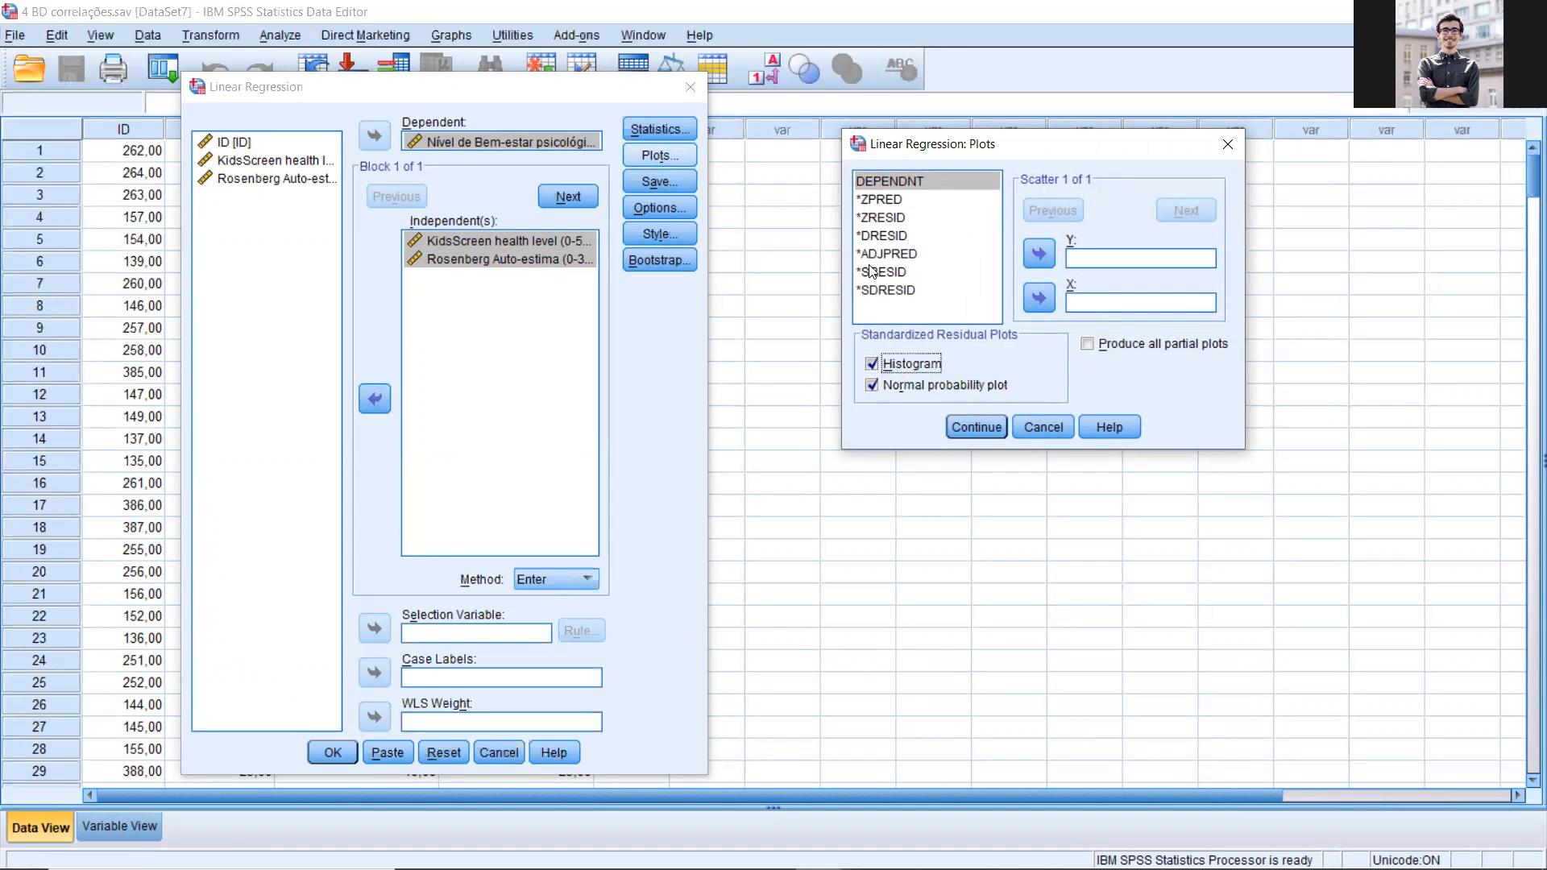
Step: Define the regression scatterplot with *ZRESID on the Y axis and *ZPRED on the X axis, and accept the plot settings
{"action": "left_click_drag", "start_coordinate": [997, 144], "coordinate": [525, 148]}
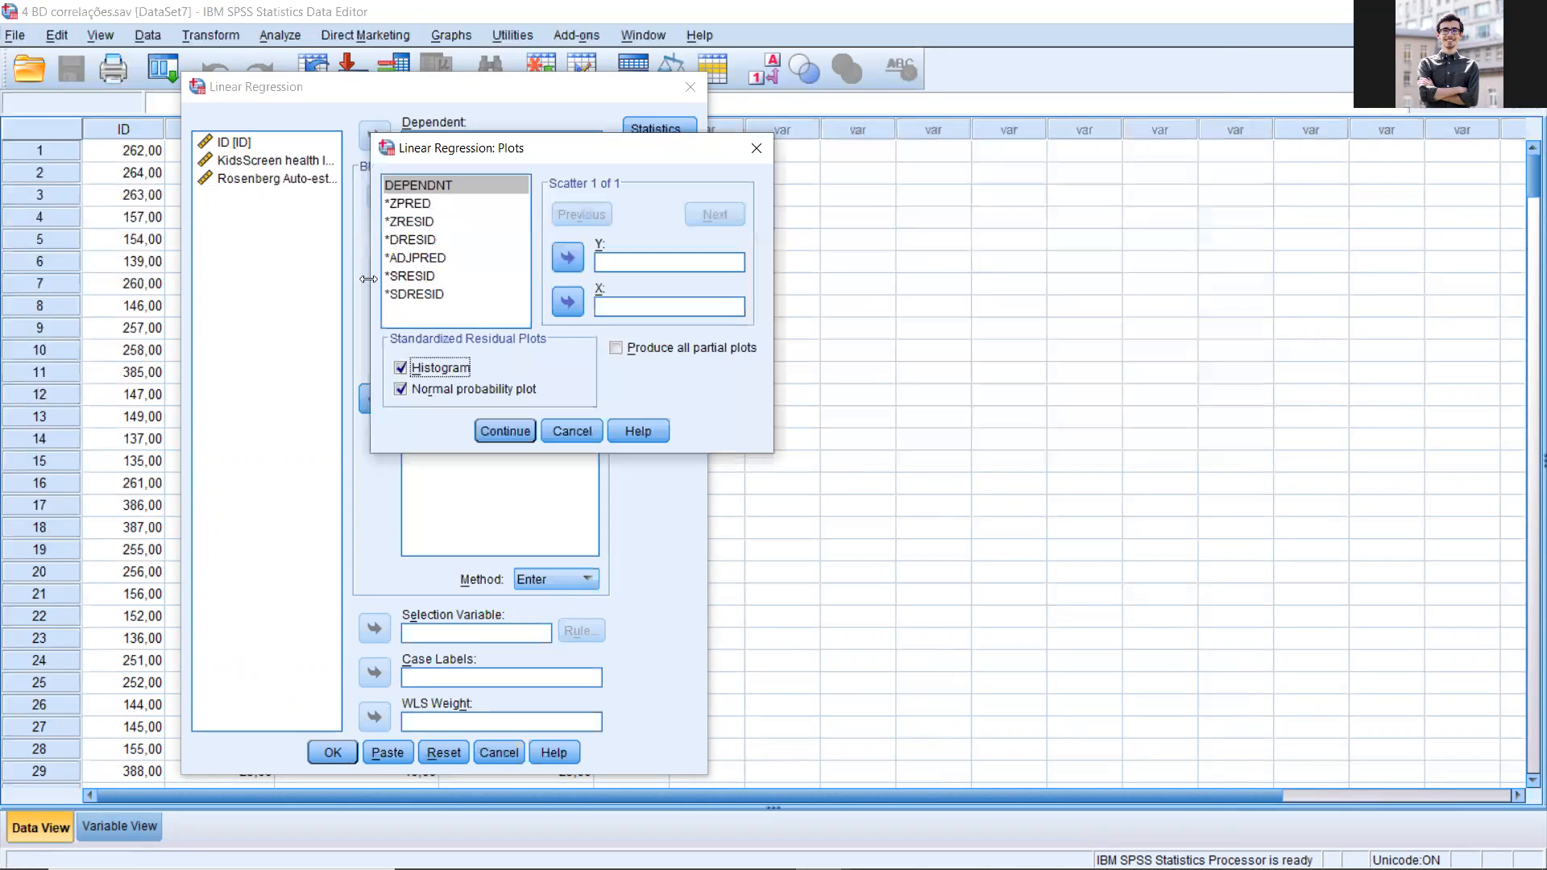
{"action": "left_click", "coordinate": [423, 223]}
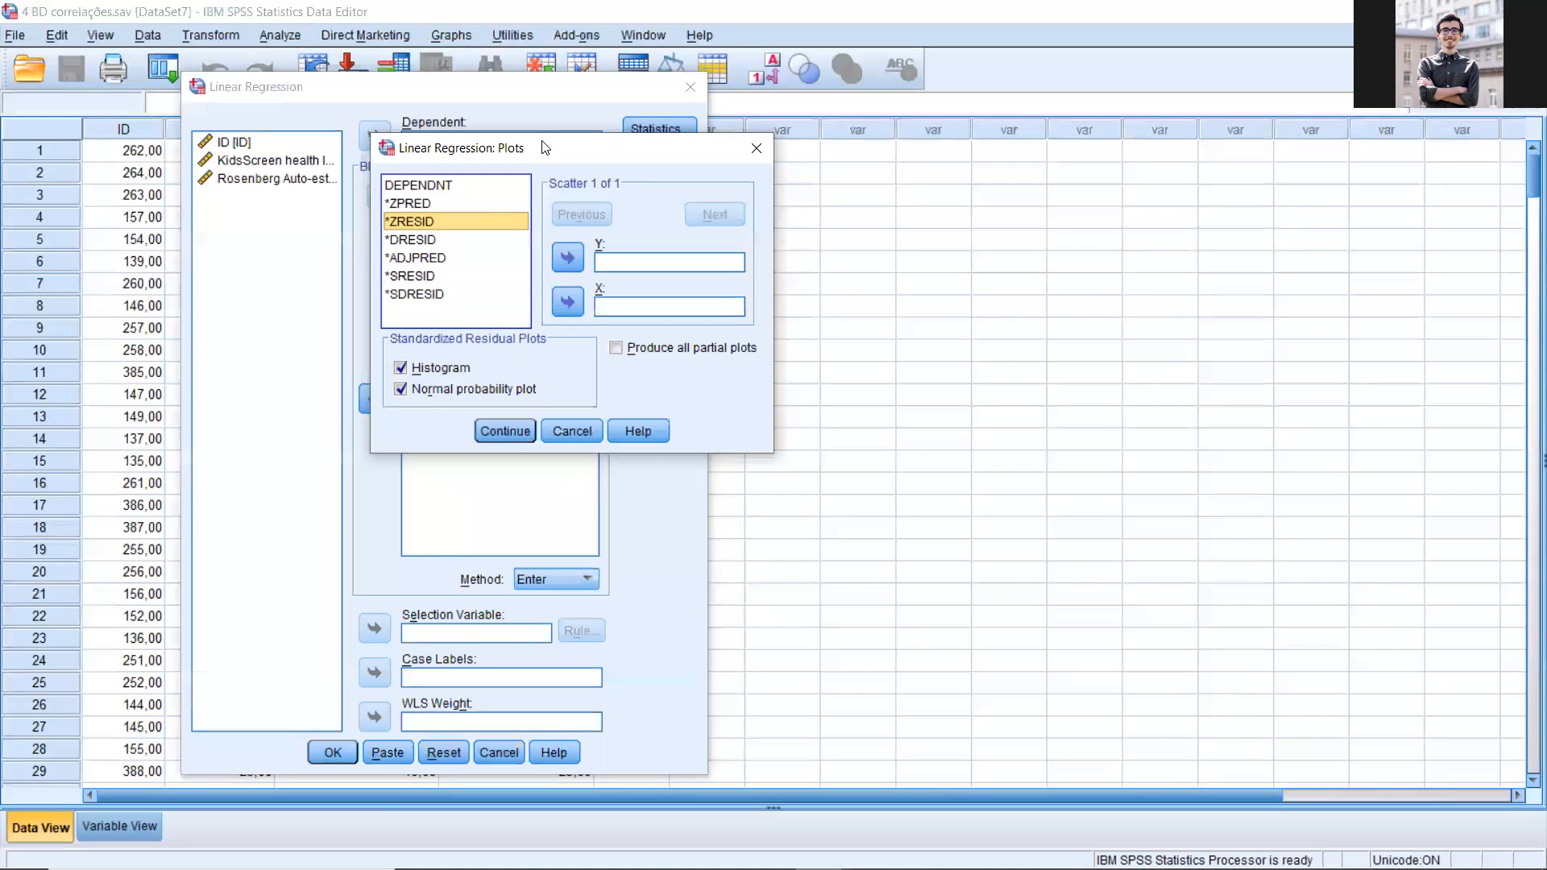
{"action": "left_click_drag", "start_coordinate": [545, 148], "coordinate": [601, 177]}
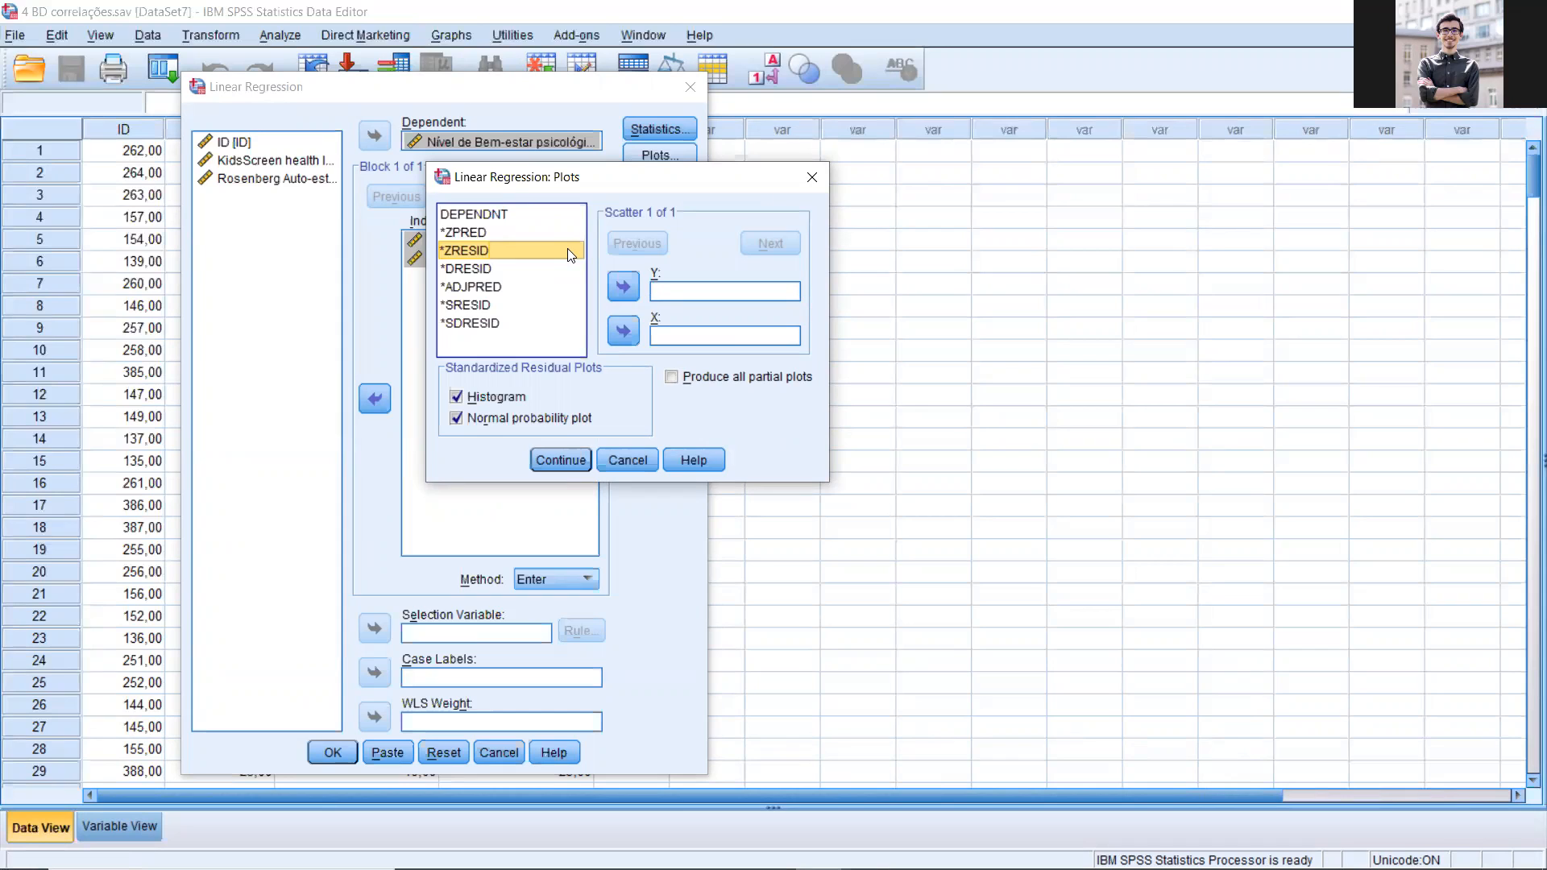
{"action": "left_click", "coordinate": [624, 332]}
{"action": "left_click", "coordinate": [624, 330]}
{"action": "left_click", "coordinate": [623, 286]}
{"action": "left_click", "coordinate": [482, 234]}
{"action": "left_click", "coordinate": [624, 330]}
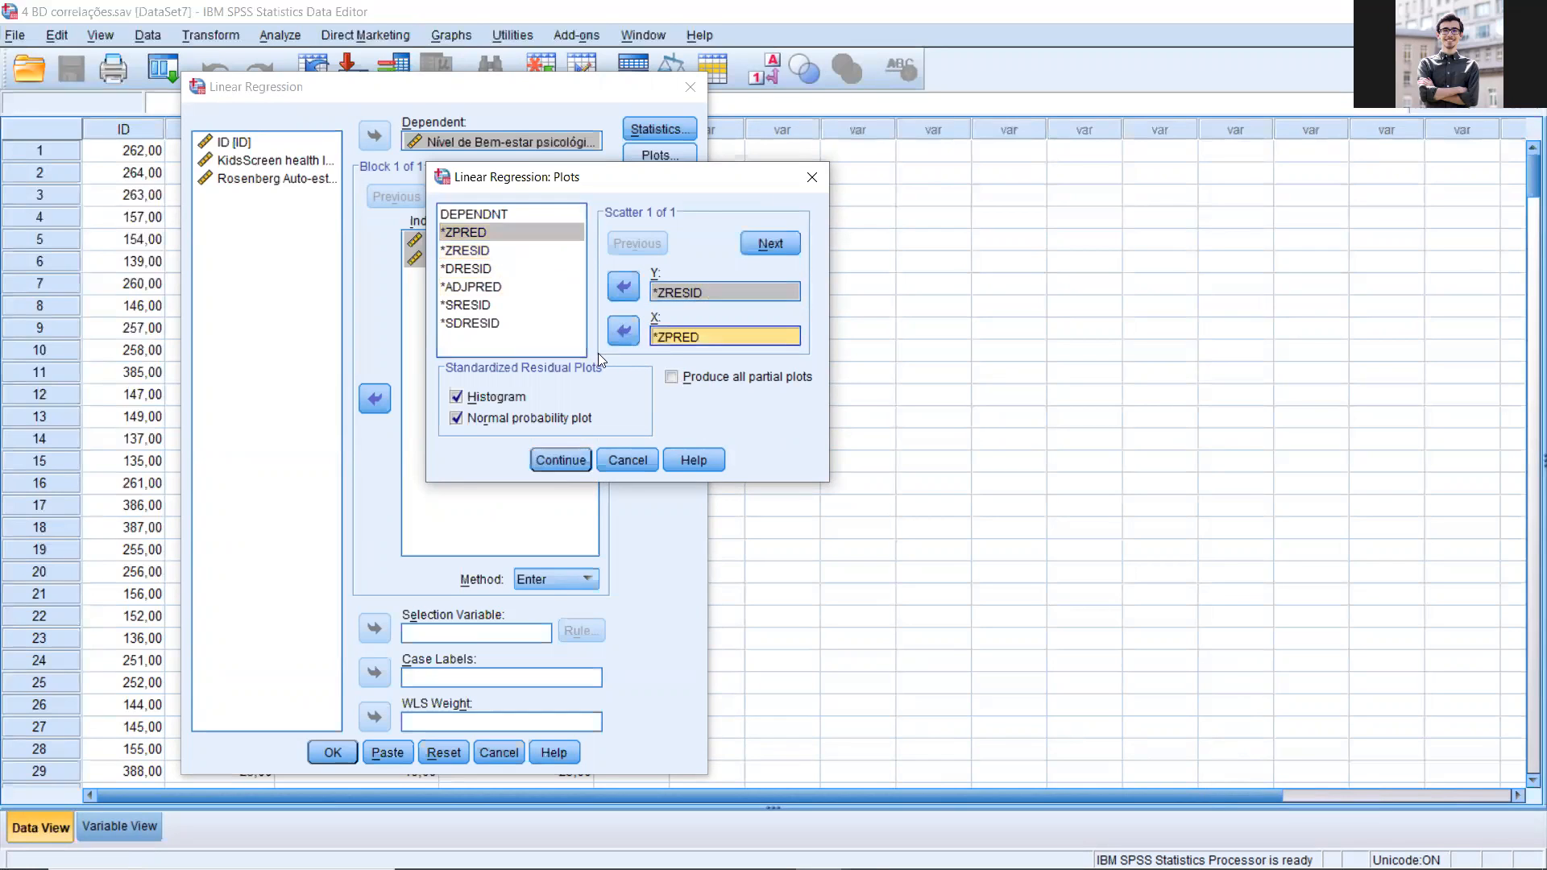
{"action": "left_click", "coordinate": [561, 460]}
Step: Save the standardized residuals as a new variable and run the linear regression
{"action": "left_click", "coordinate": [680, 181]}
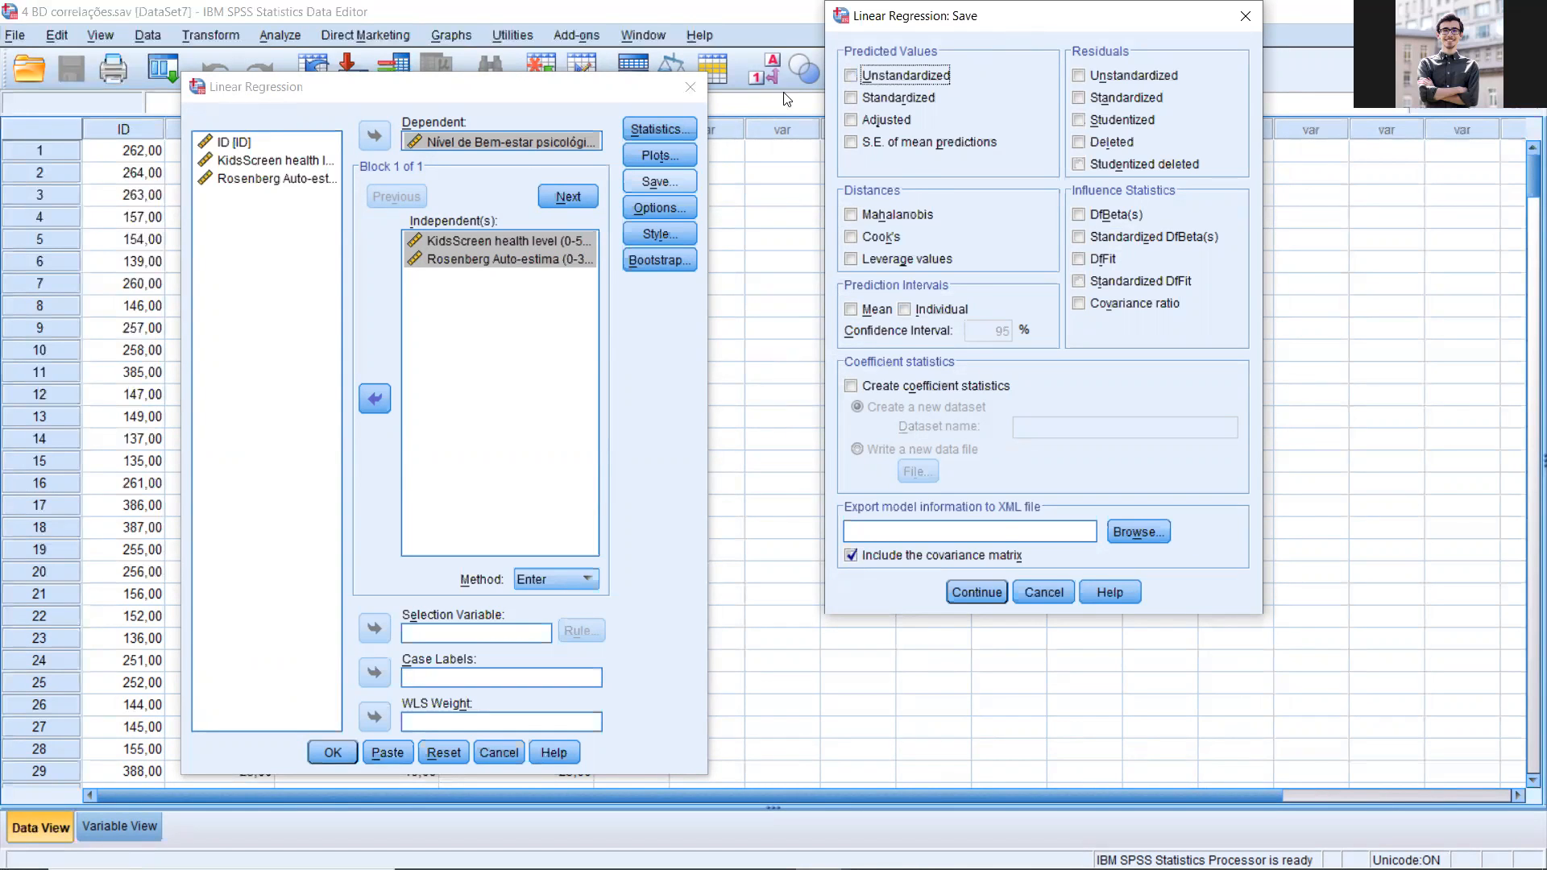
{"action": "left_click_drag", "start_coordinate": [1008, 24], "coordinate": [783, 92]}
{"action": "left_click", "coordinate": [835, 154]}
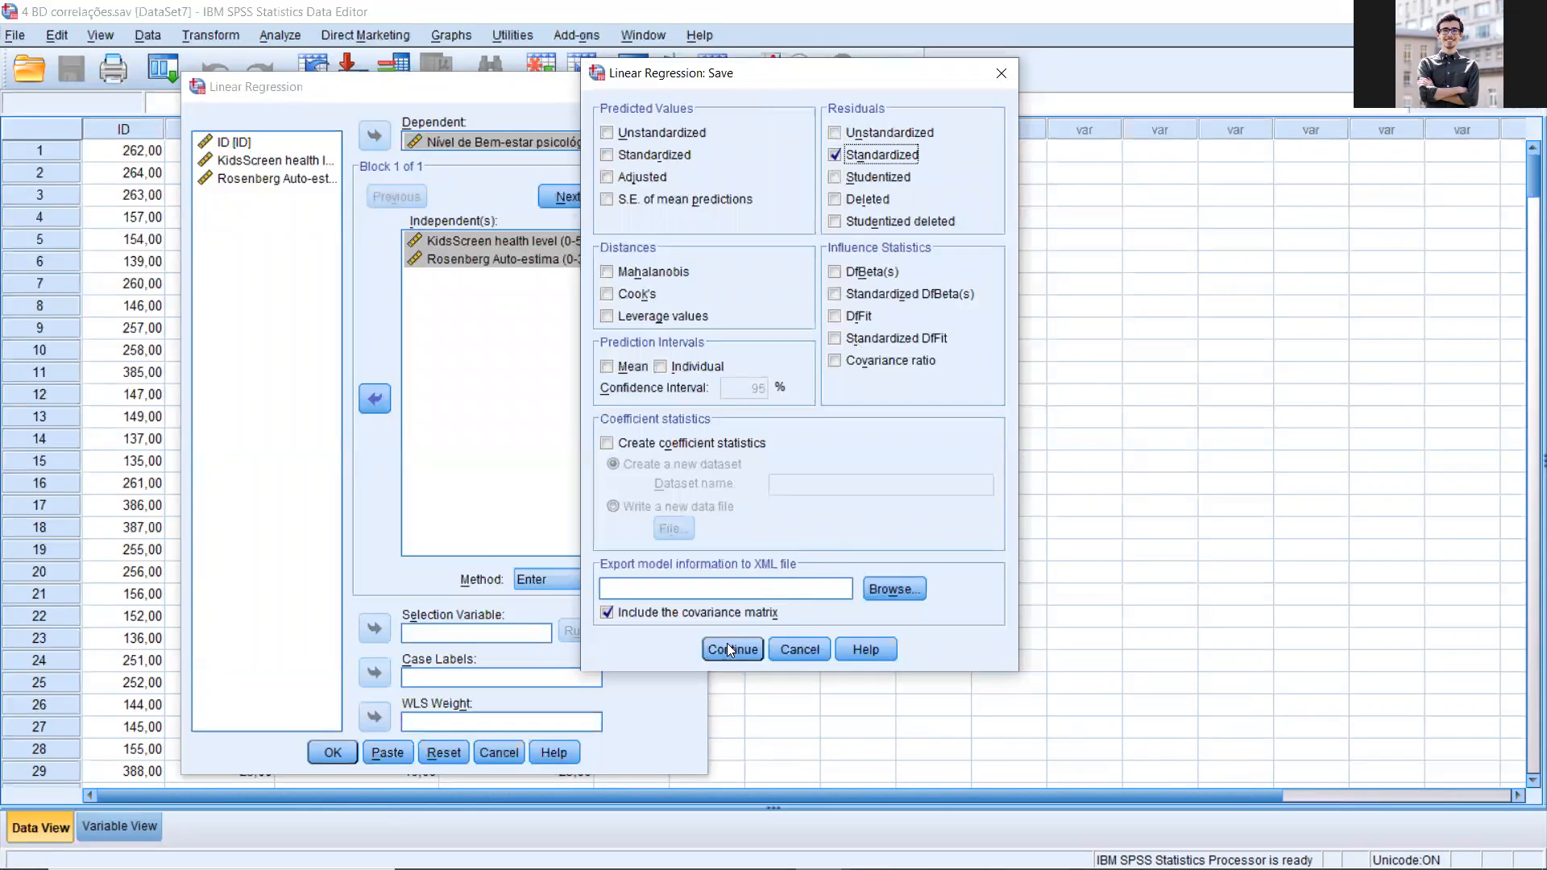
{"action": "key", "text": "Return"}
{"action": "left_click", "coordinate": [327, 752]}
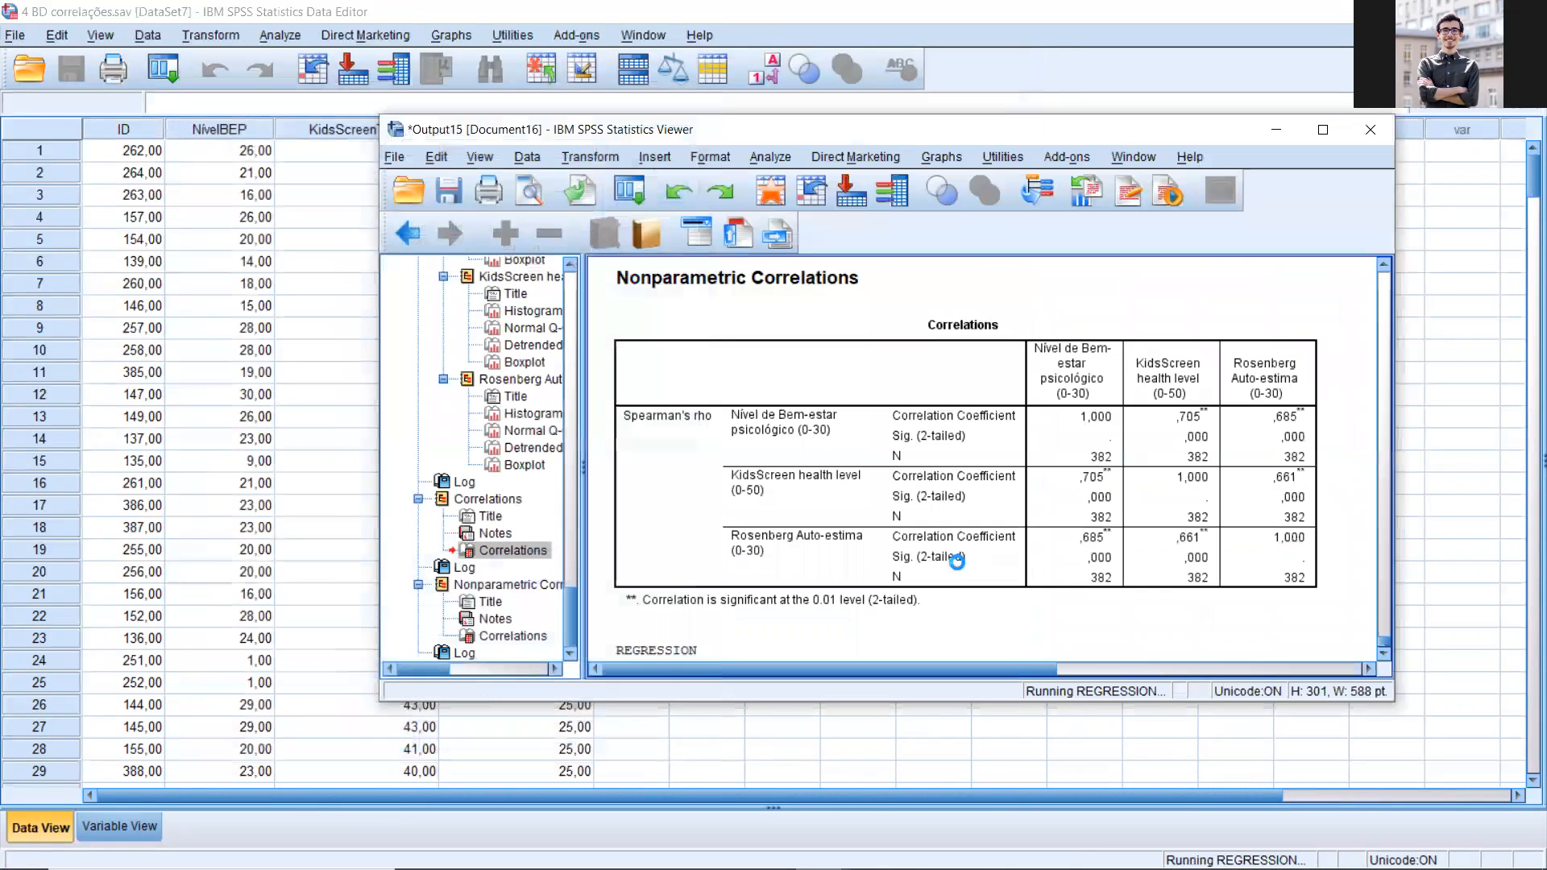
Step: Examine the regression's standardized residual histogram, normal P-P plot and scatterplot in the output
{"action": "scroll", "coordinate": [953, 544], "scroll_direction": "down", "scroll_amount": 5}
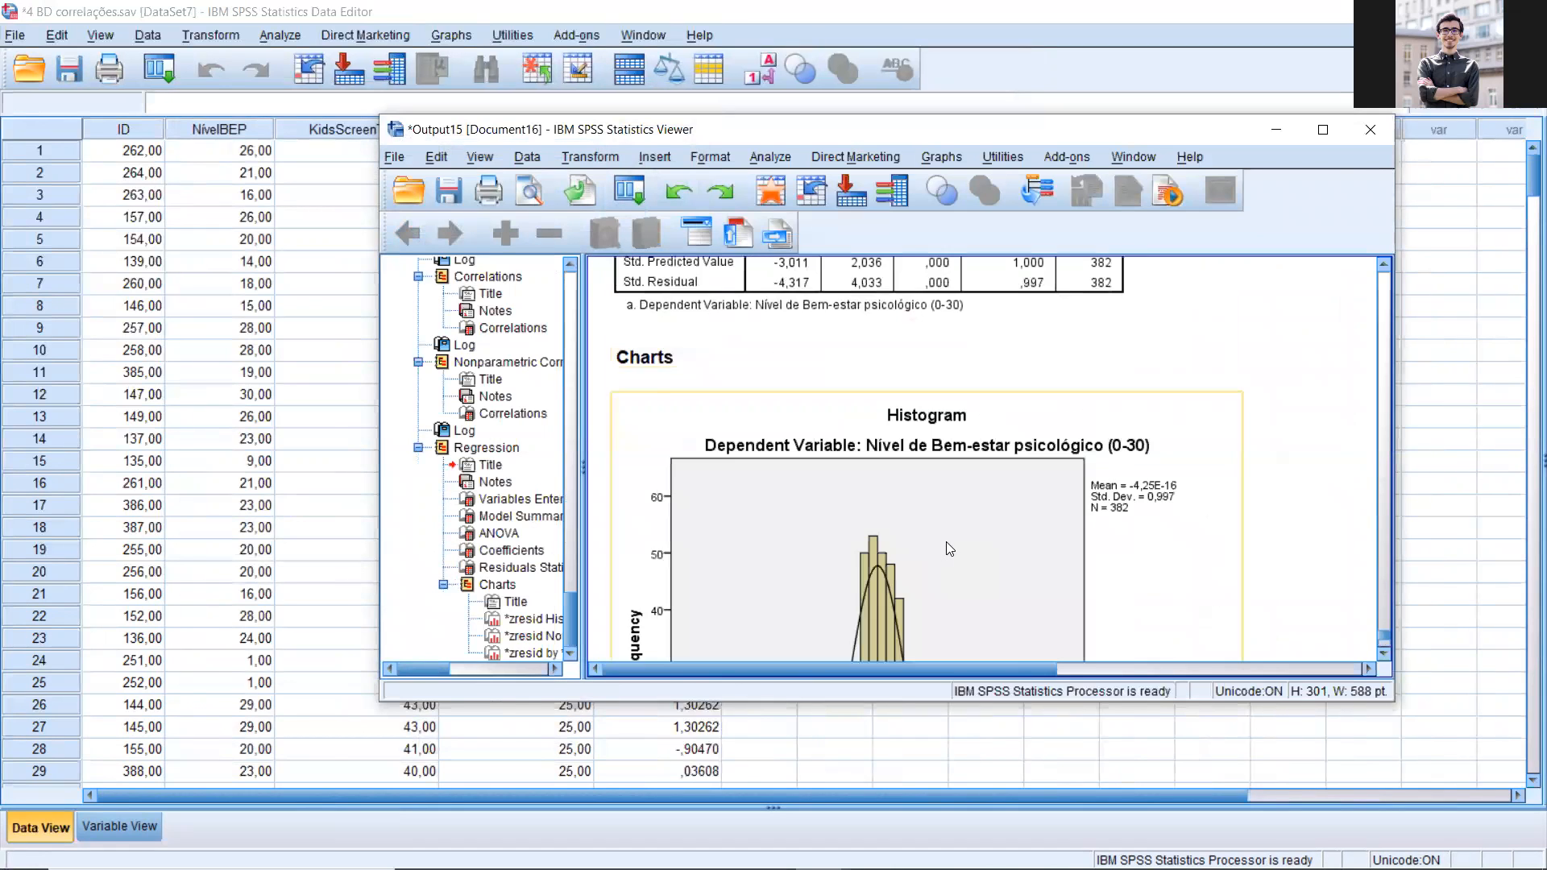
{"action": "scroll", "coordinate": [947, 540], "scroll_direction": "up", "scroll_amount": 1}
{"action": "scroll", "coordinate": [978, 531], "scroll_direction": "down", "scroll_amount": 6}
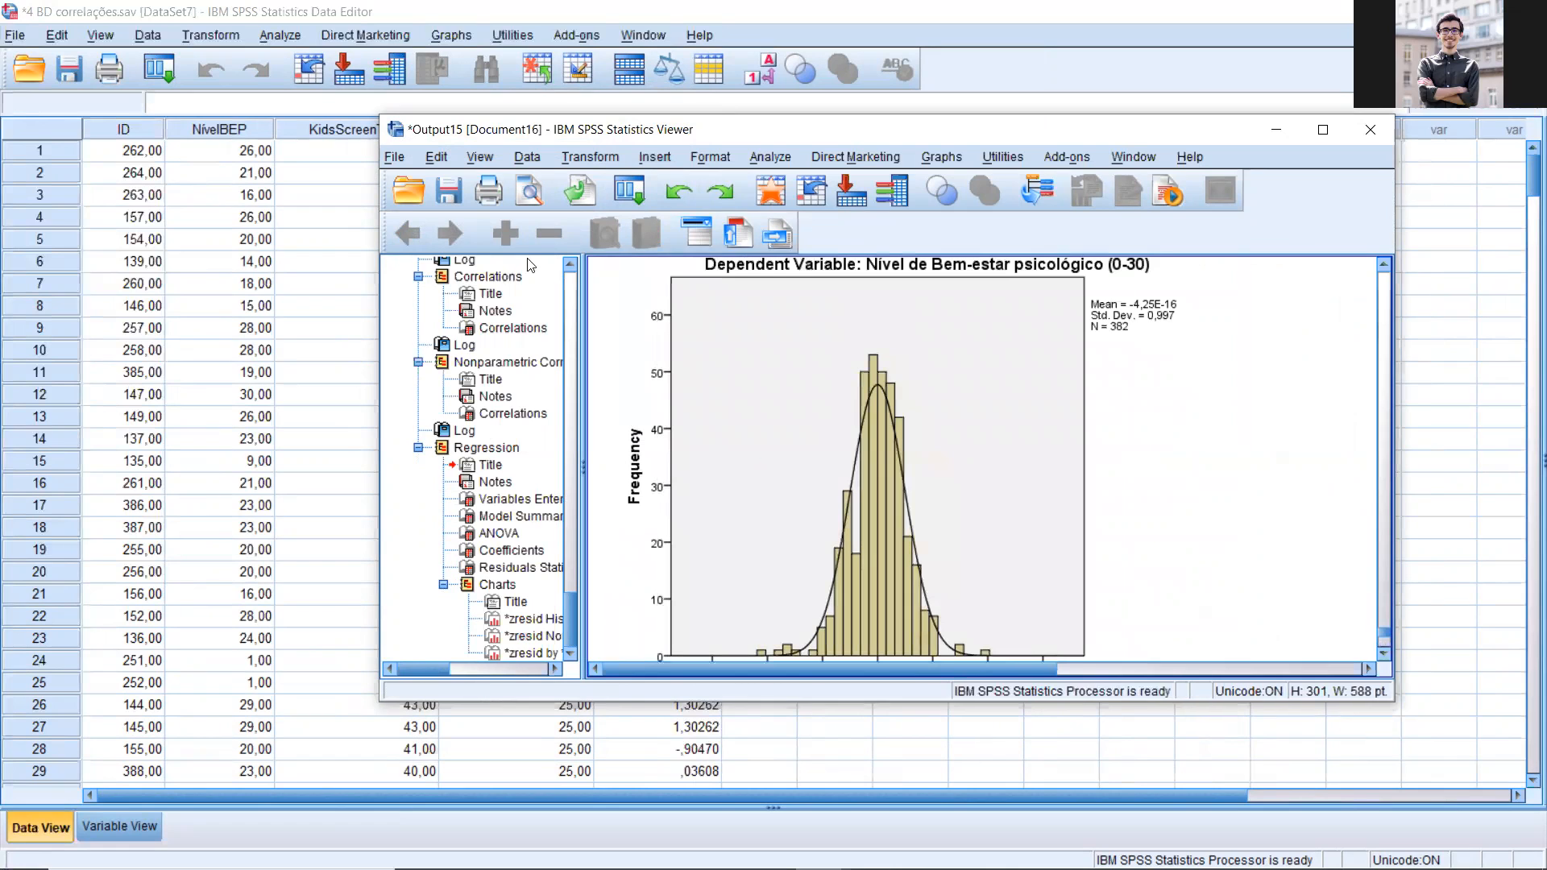
{"action": "left_click_drag", "start_coordinate": [977, 122], "coordinate": [644, 85]}
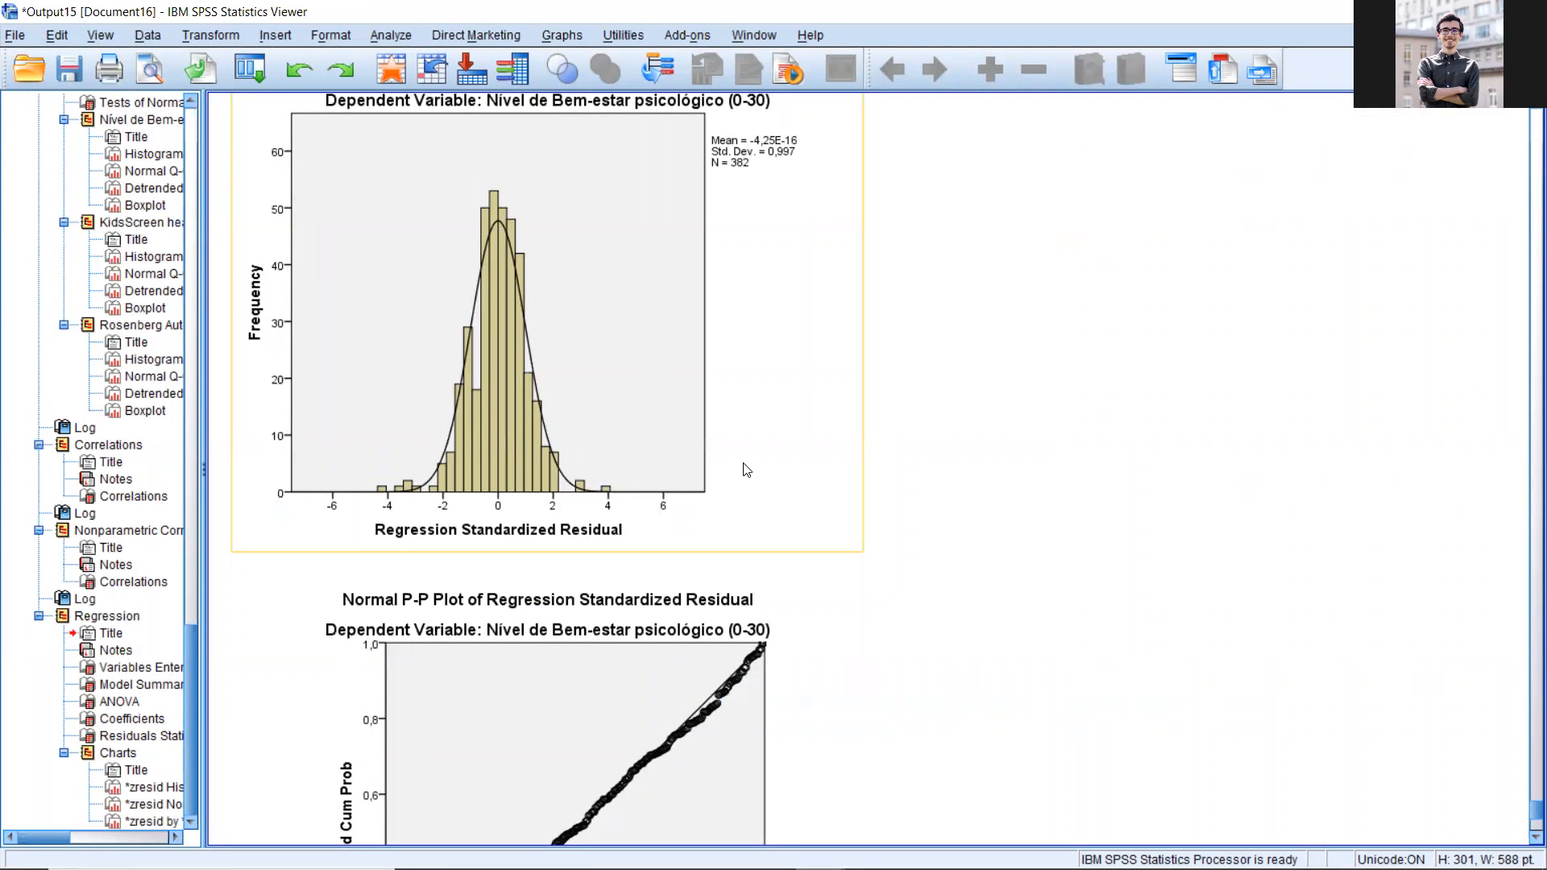
{"action": "left_click", "coordinate": [499, 360]}
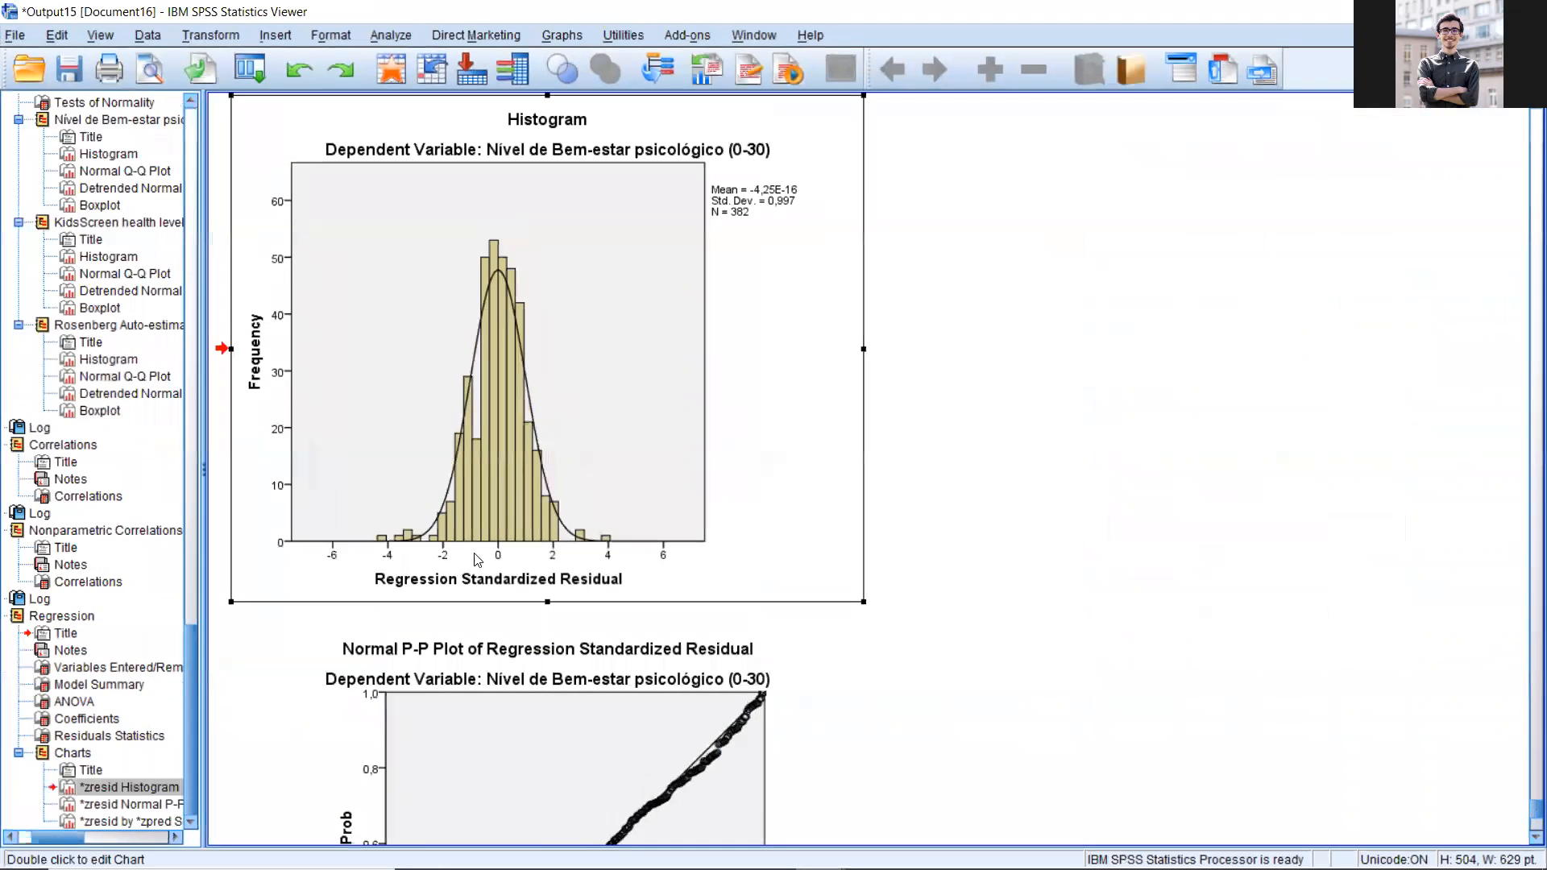
{"action": "scroll", "coordinate": [592, 491], "scroll_direction": "down", "scroll_amount": 1}
{"action": "scroll", "coordinate": [579, 477], "scroll_direction": "down", "scroll_amount": 10}
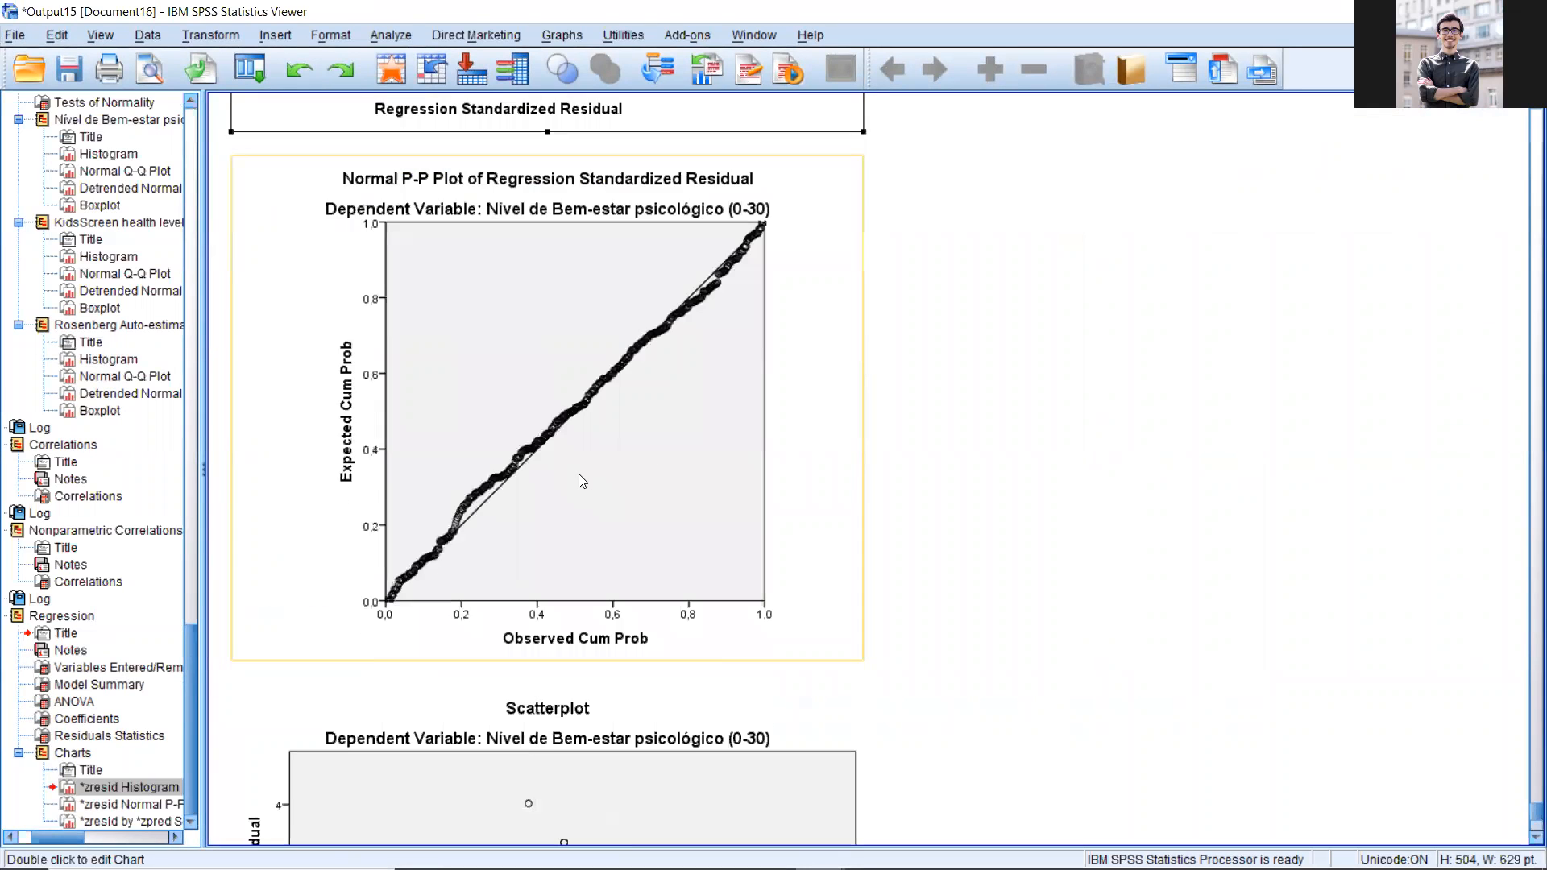
{"action": "left_click", "coordinate": [667, 577]}
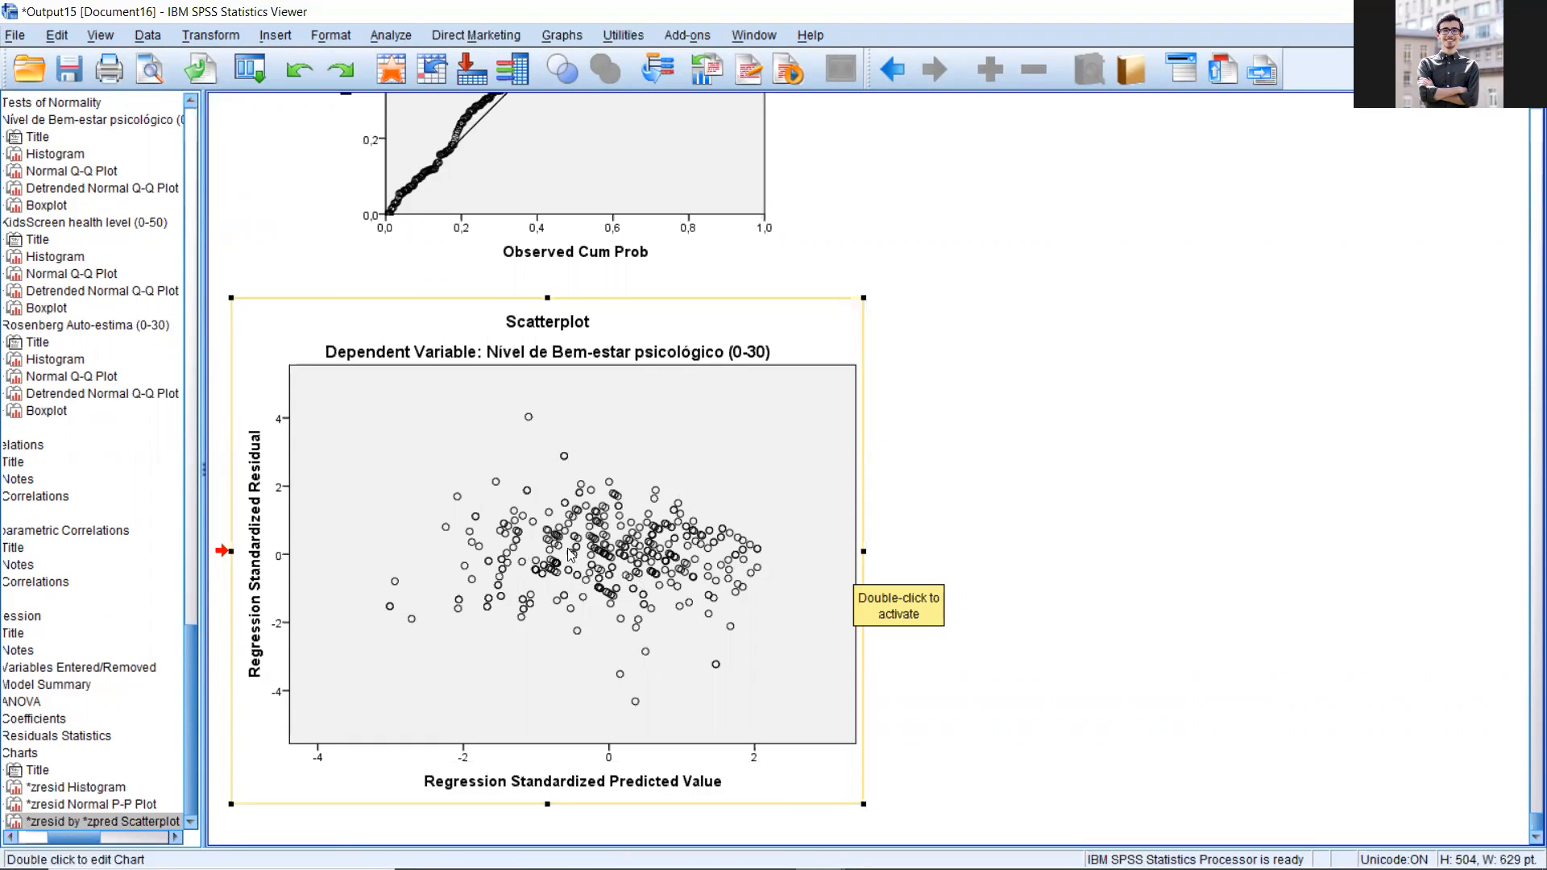
{"action": "scroll", "coordinate": [736, 430], "scroll_direction": "up", "scroll_amount": 5}
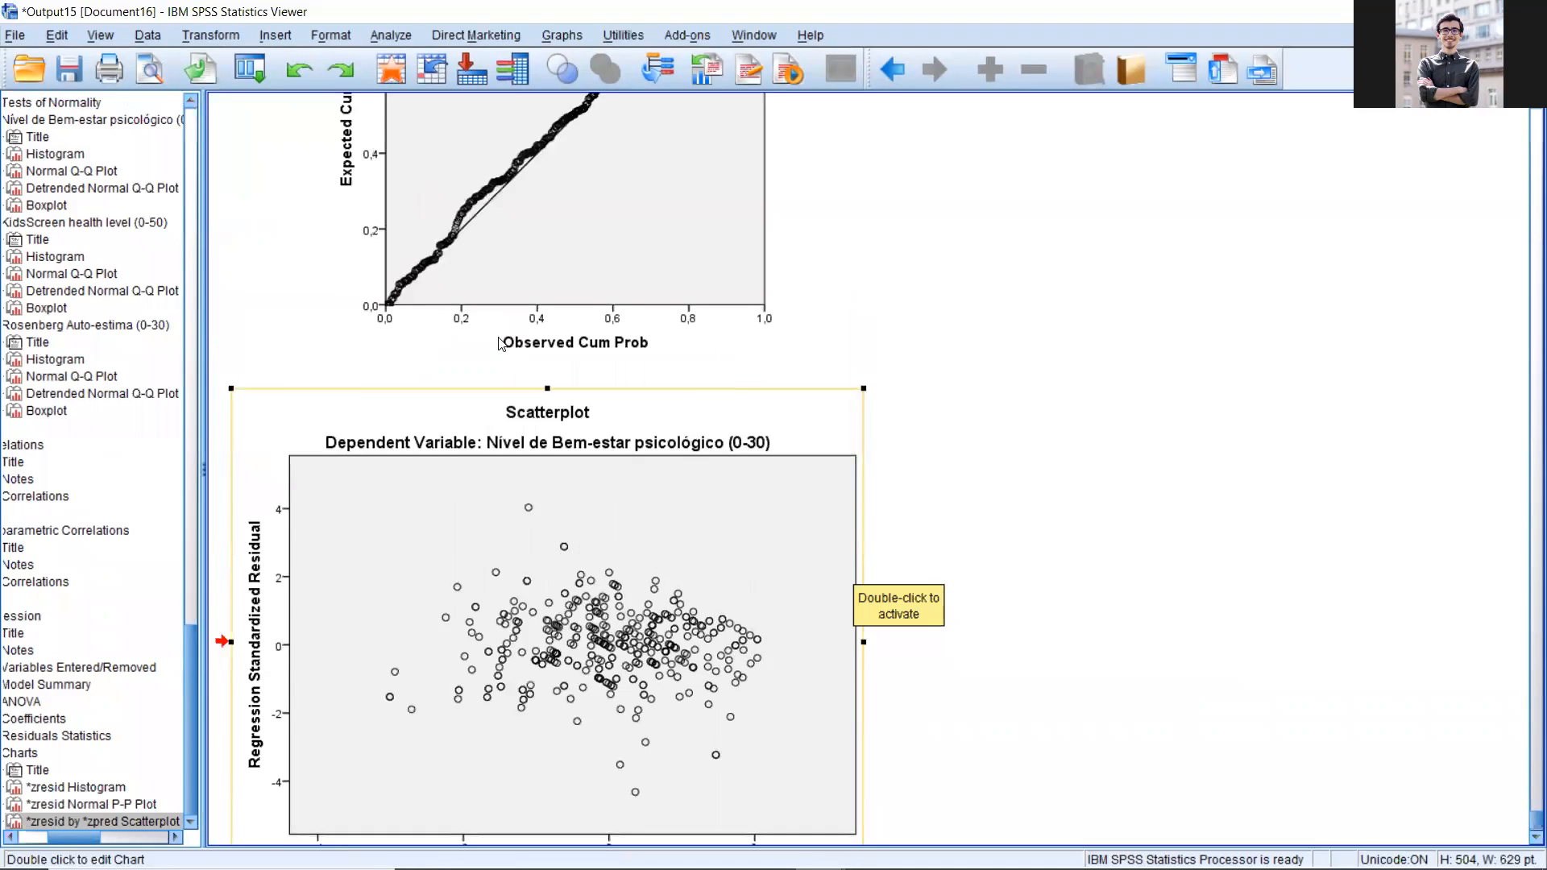
Step: Return to the dataset and sort the cases by the ZRE_1 variable in descending order
{"action": "left_click", "coordinate": [396, 32]}
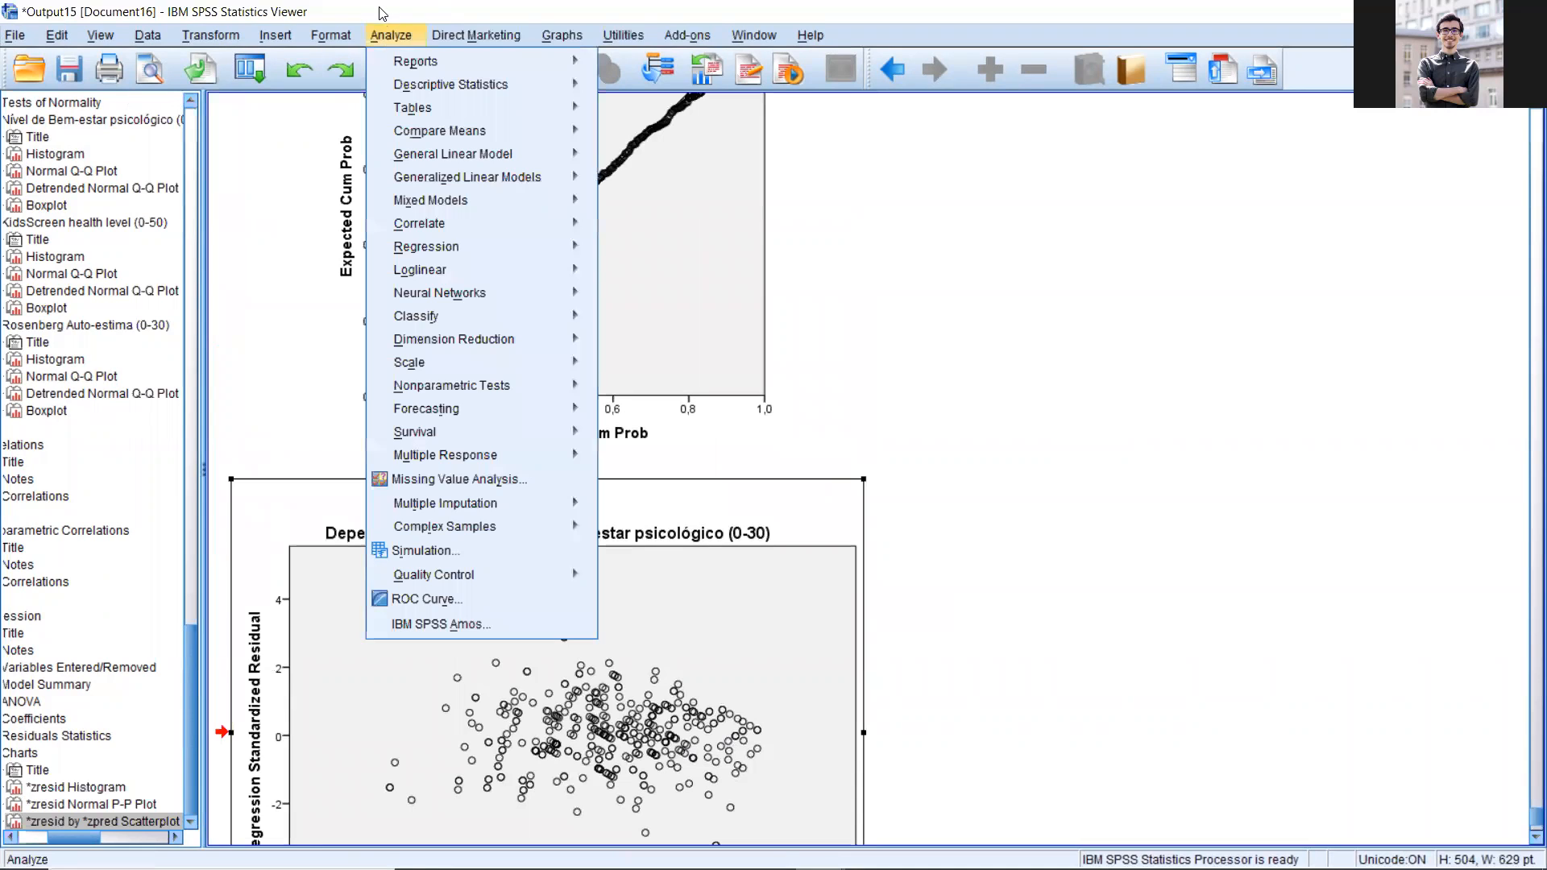
{"action": "left_click", "coordinate": [388, 36]}
{"action": "key", "text": "alt+Tab"}
{"action": "left_click", "coordinate": [671, 123]}
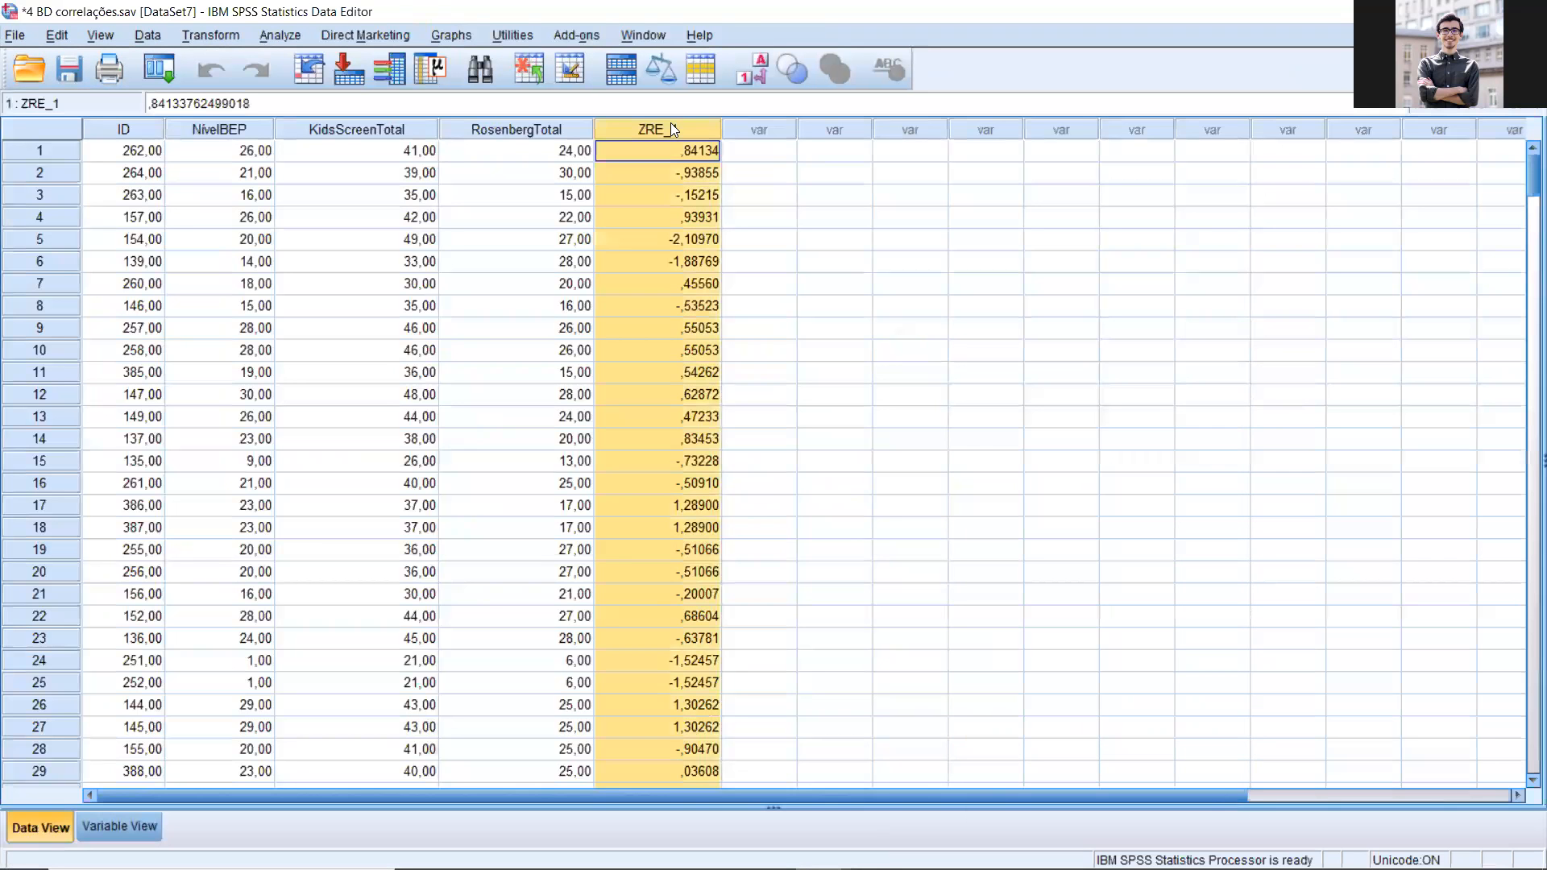
{"action": "right_click", "coordinate": [655, 127]}
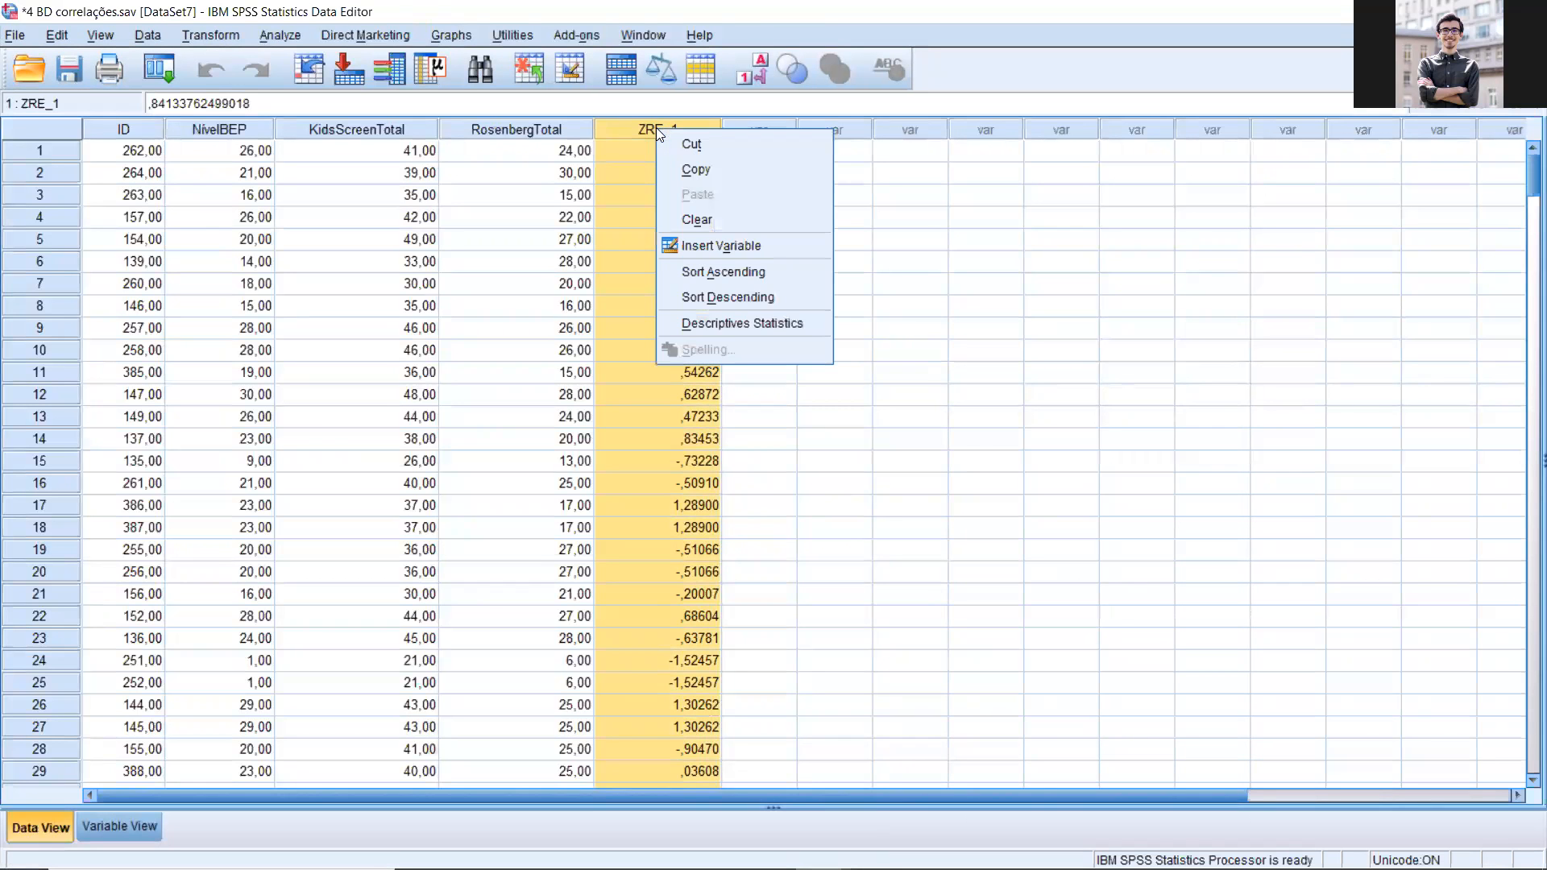
{"action": "left_click", "coordinate": [733, 298]}
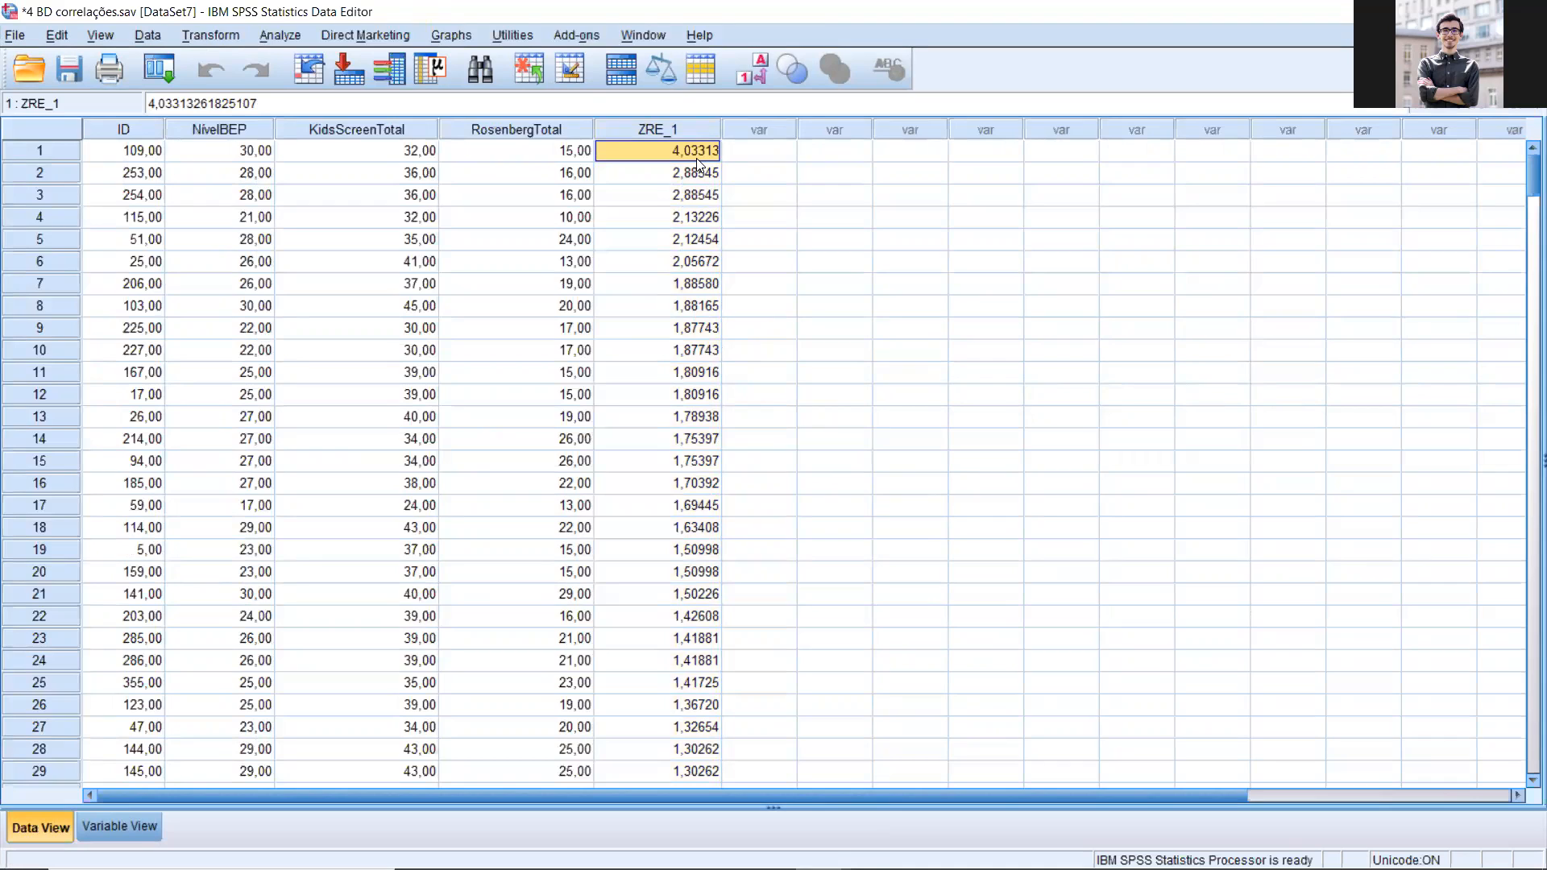
Step: Inspect the first case and its standardized residual in the sorted dataset
{"action": "left_click", "coordinate": [73, 150]}
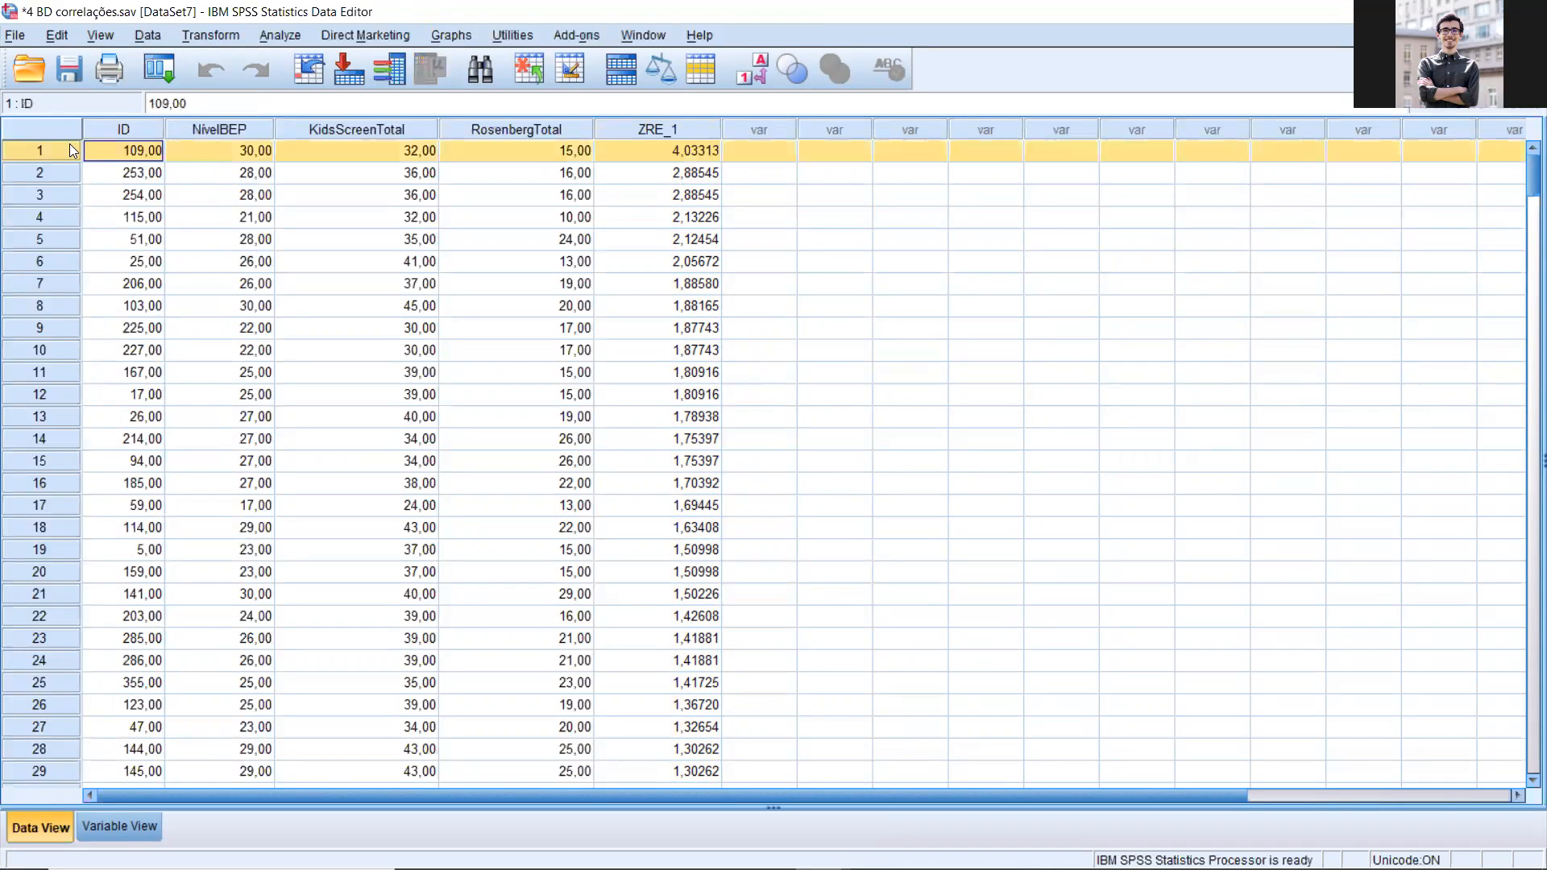
{"action": "right_click", "coordinate": [73, 149]}
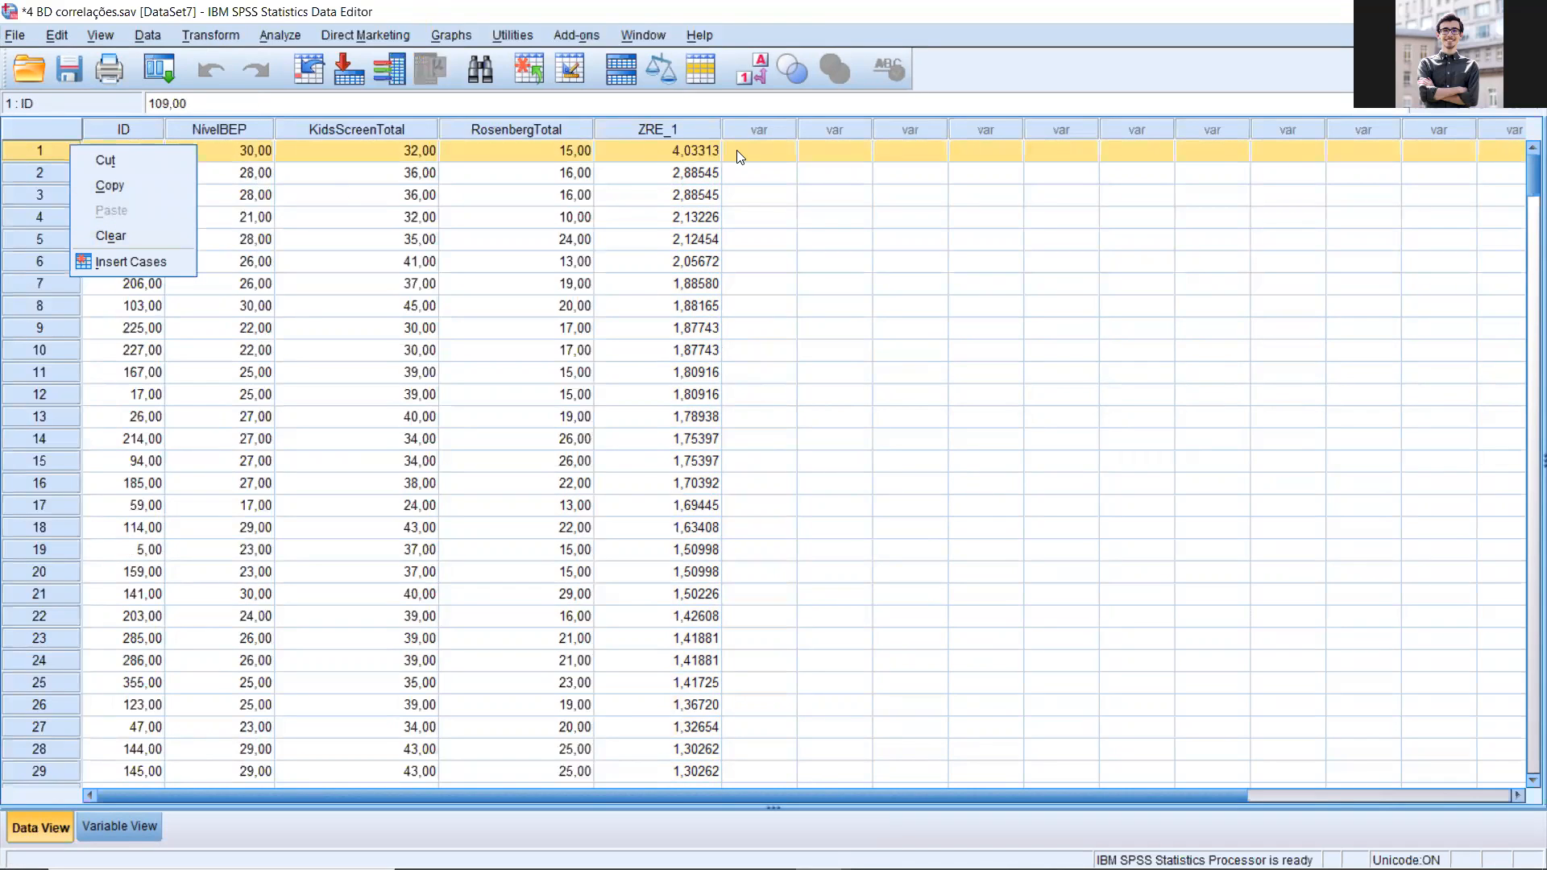
{"action": "left_click", "coordinate": [786, 203]}
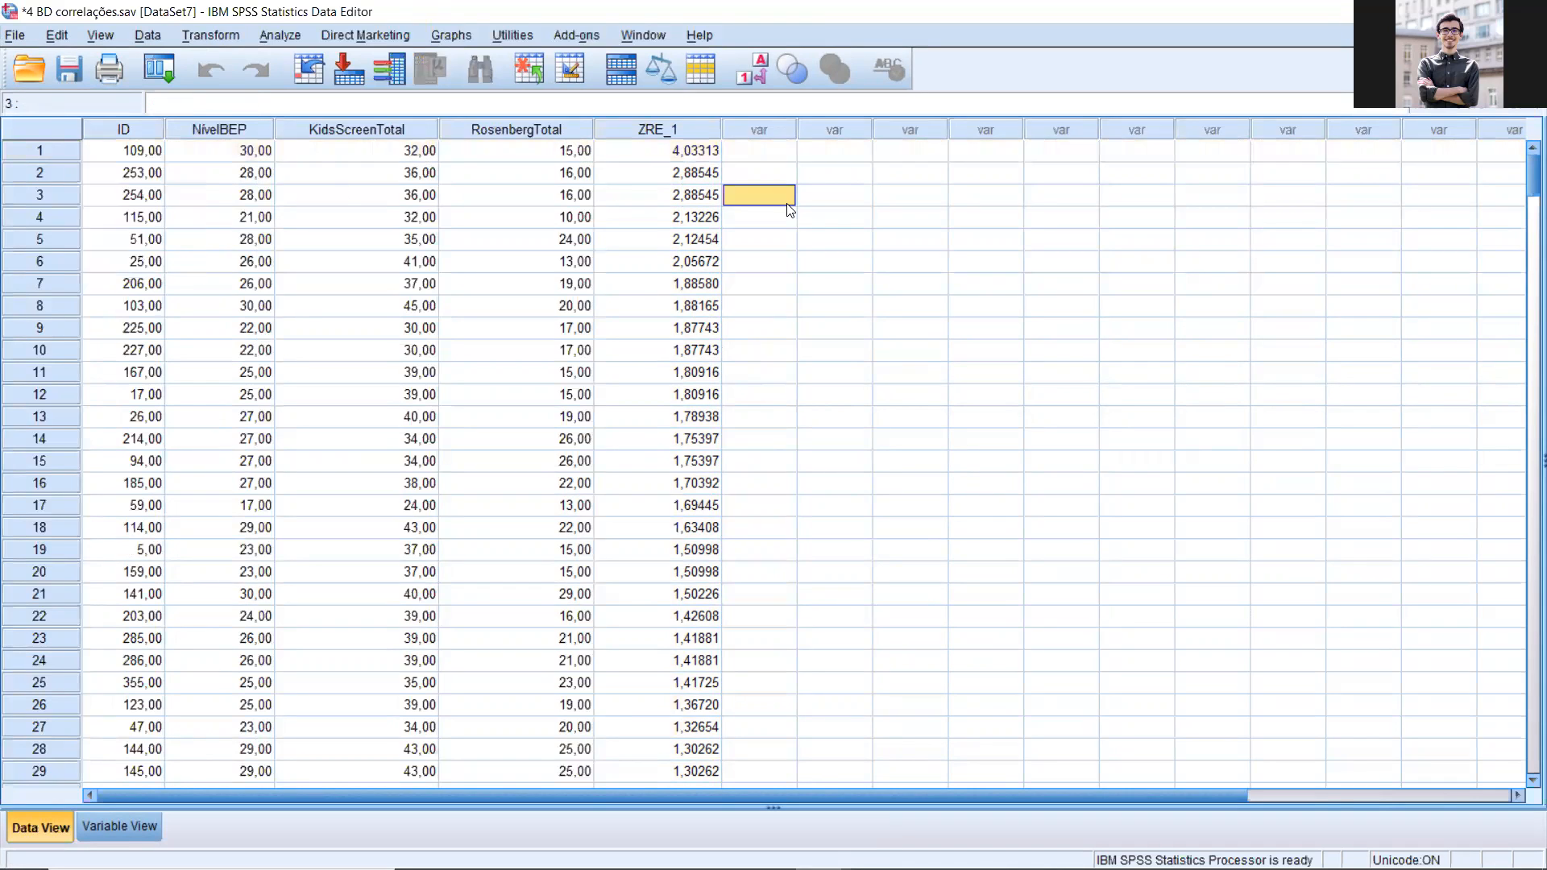
{"action": "left_click", "coordinate": [681, 155]}
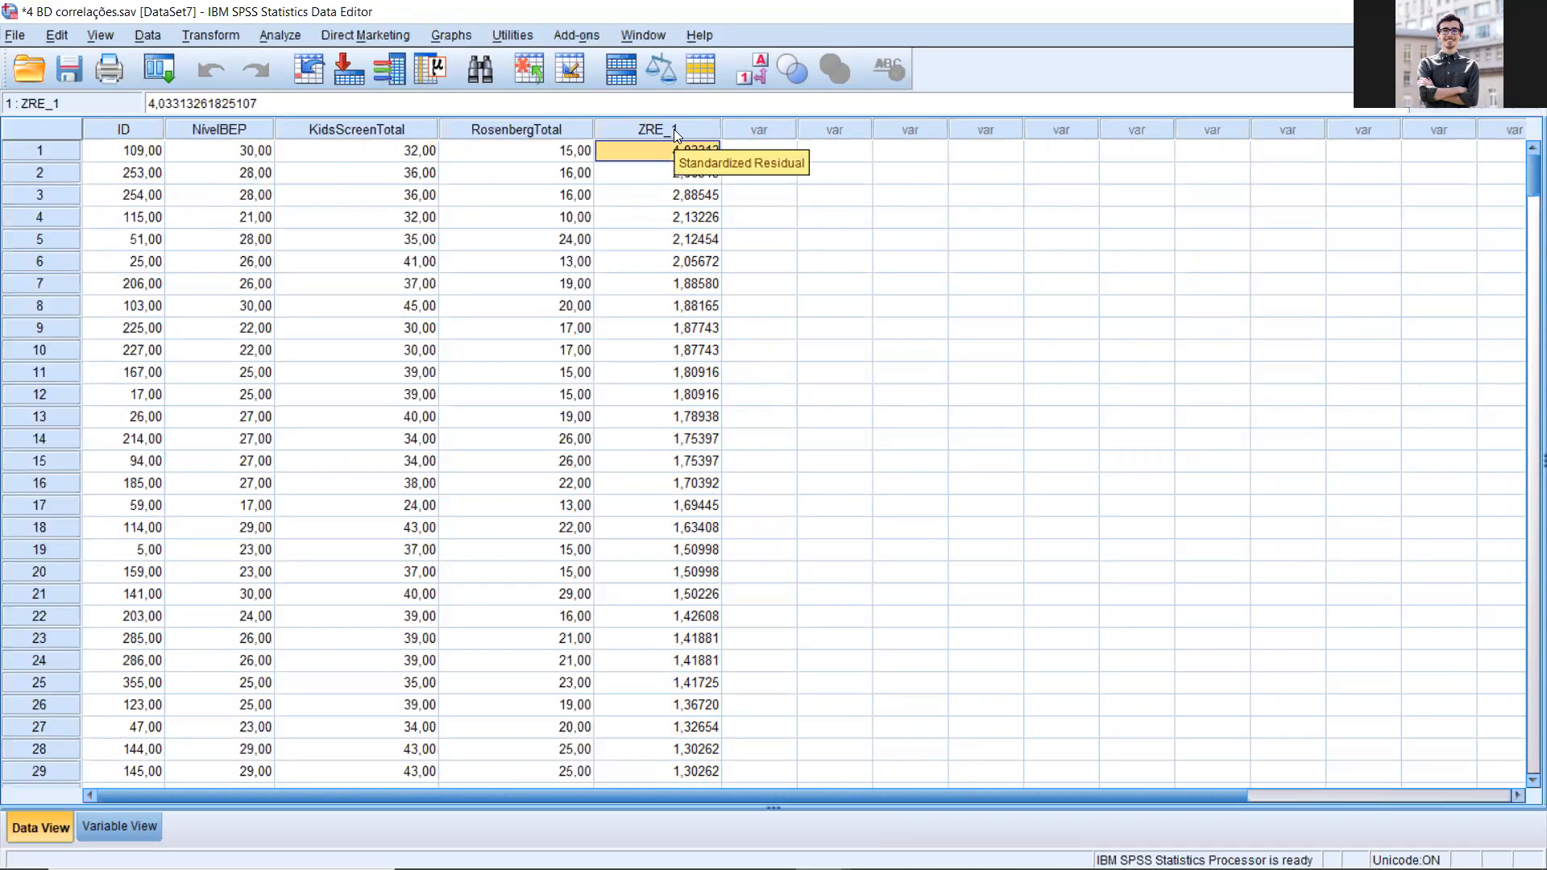
Step: Sort the cases by ZRE_1 in ascending order and highlight the first four cases to inspect them
{"action": "right_click", "coordinate": [673, 129]}
{"action": "left_click", "coordinate": [729, 264]}
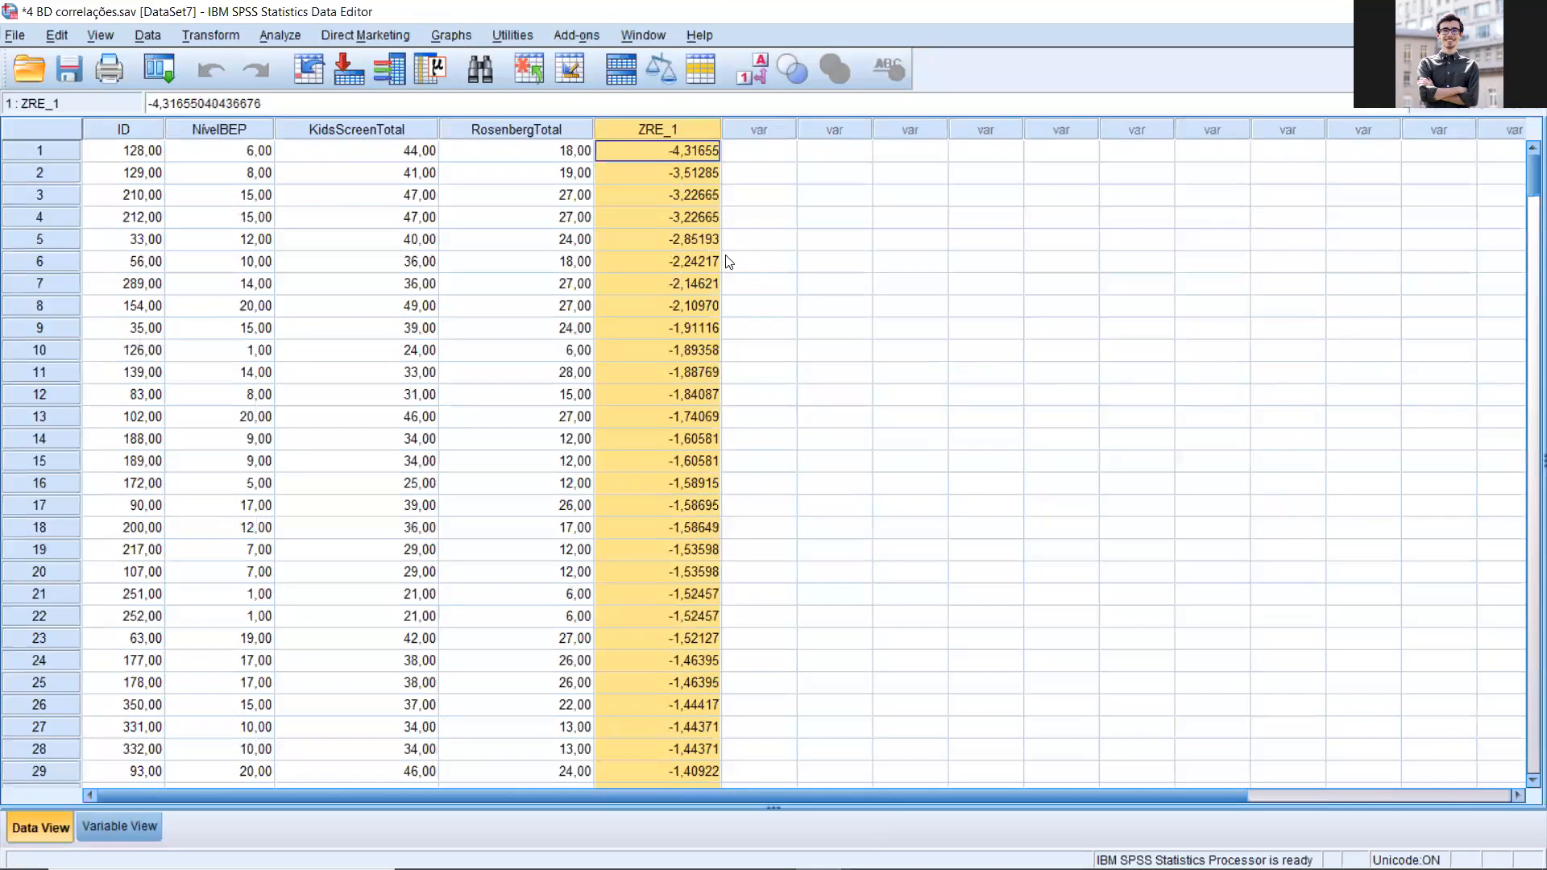
{"action": "left_click", "coordinate": [707, 155]}
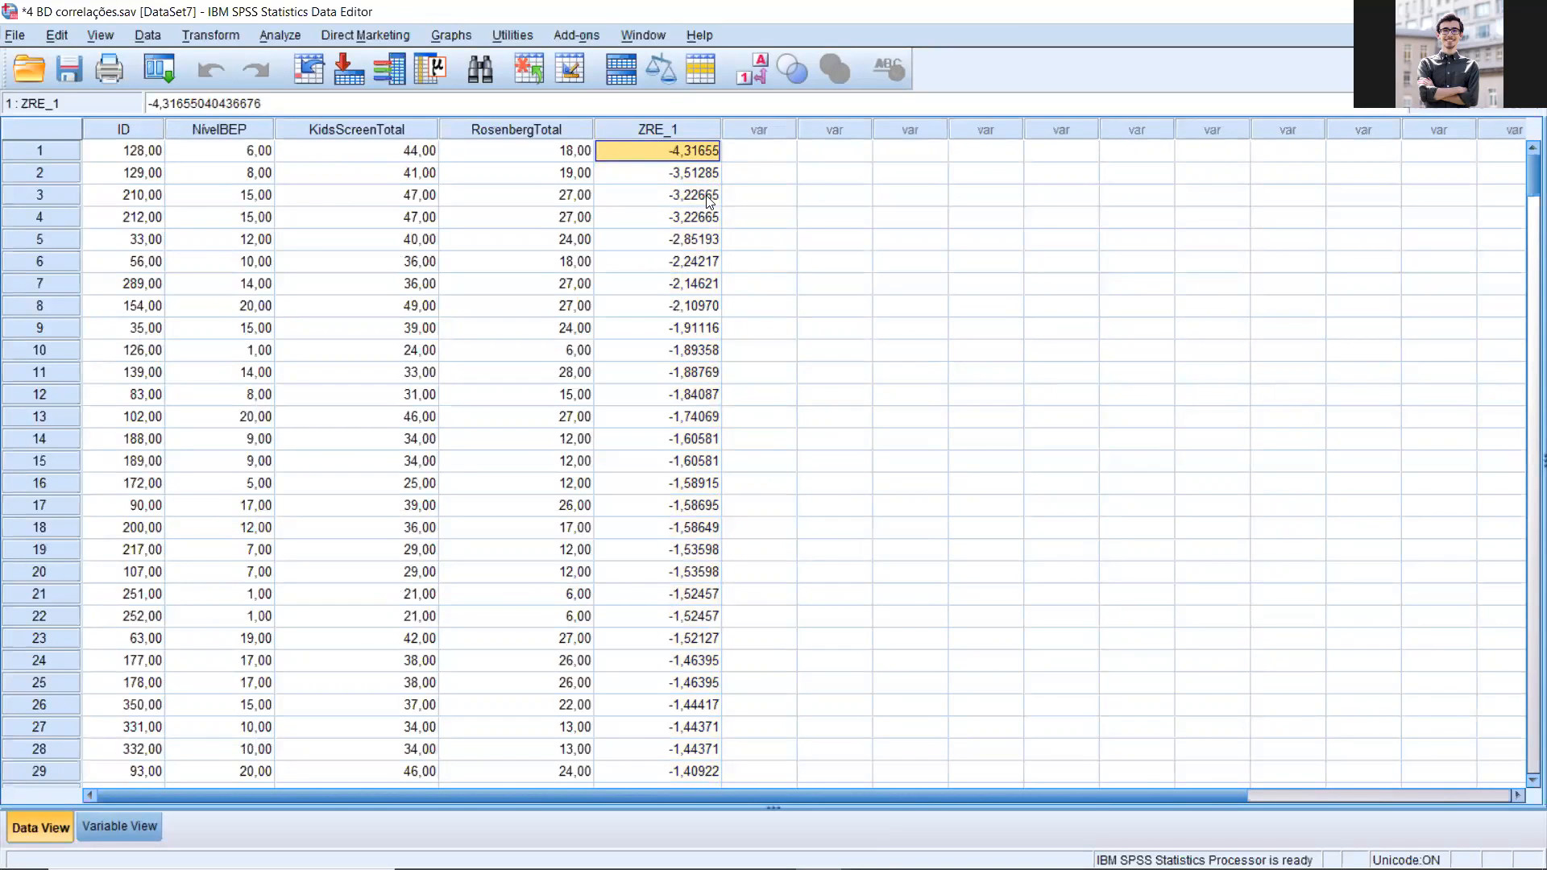
{"action": "left_click_drag", "start_coordinate": [691, 218], "coordinate": [712, 146]}
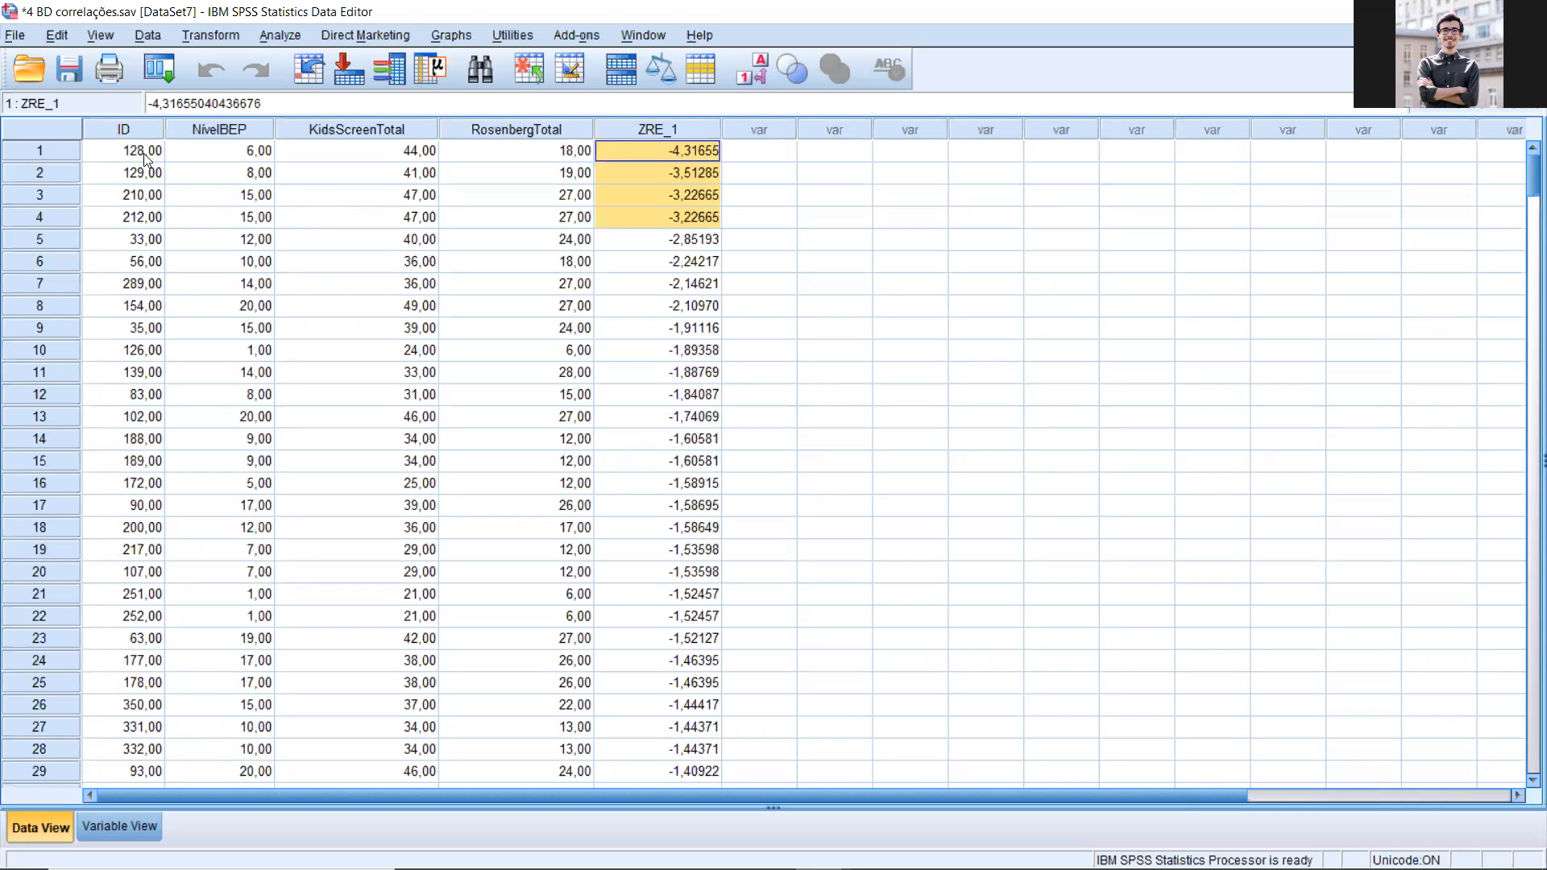
{"action": "left_click_drag", "start_coordinate": [57, 153], "coordinate": [46, 214]}
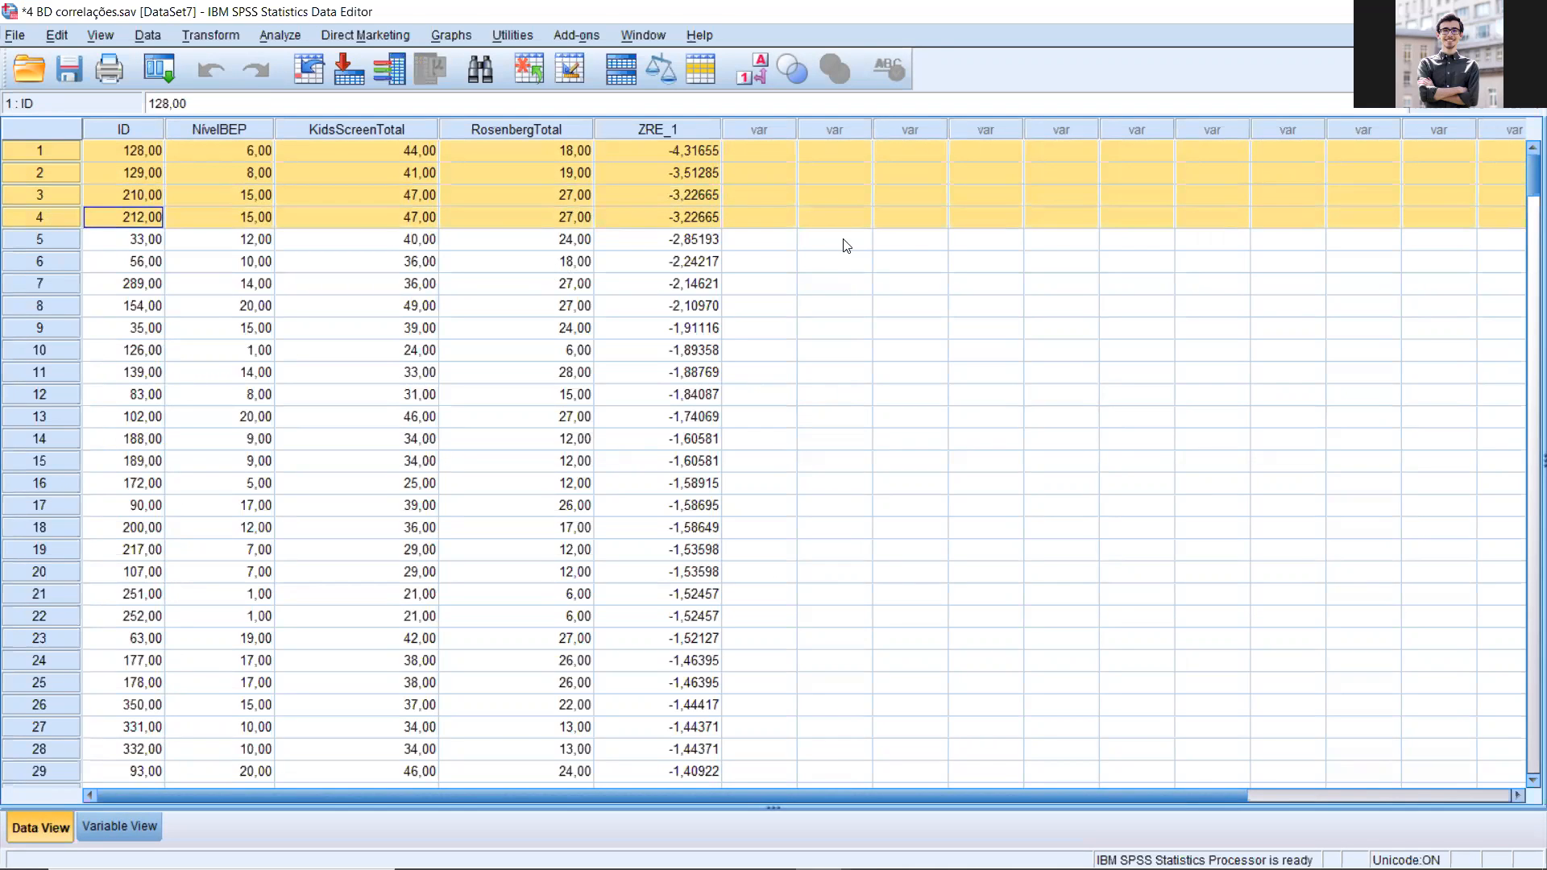
{"action": "left_click", "coordinate": [757, 241]}
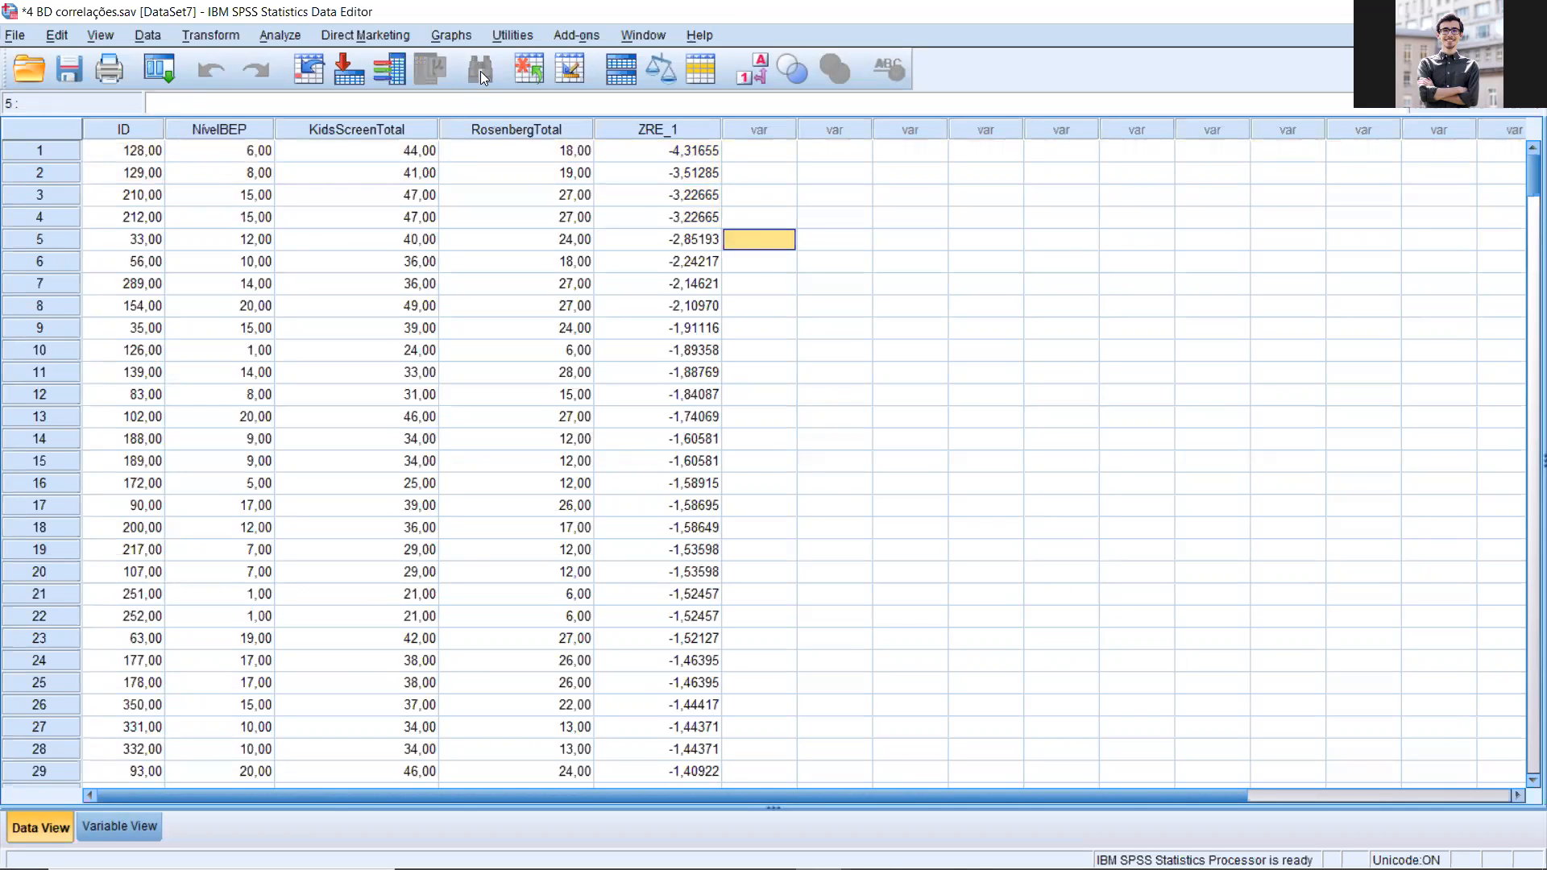
Step: Run Explore with Standardized Residual [ZRE_1] as the only dependent variable, replacing the three variables already listed
{"action": "left_click", "coordinate": [281, 36]}
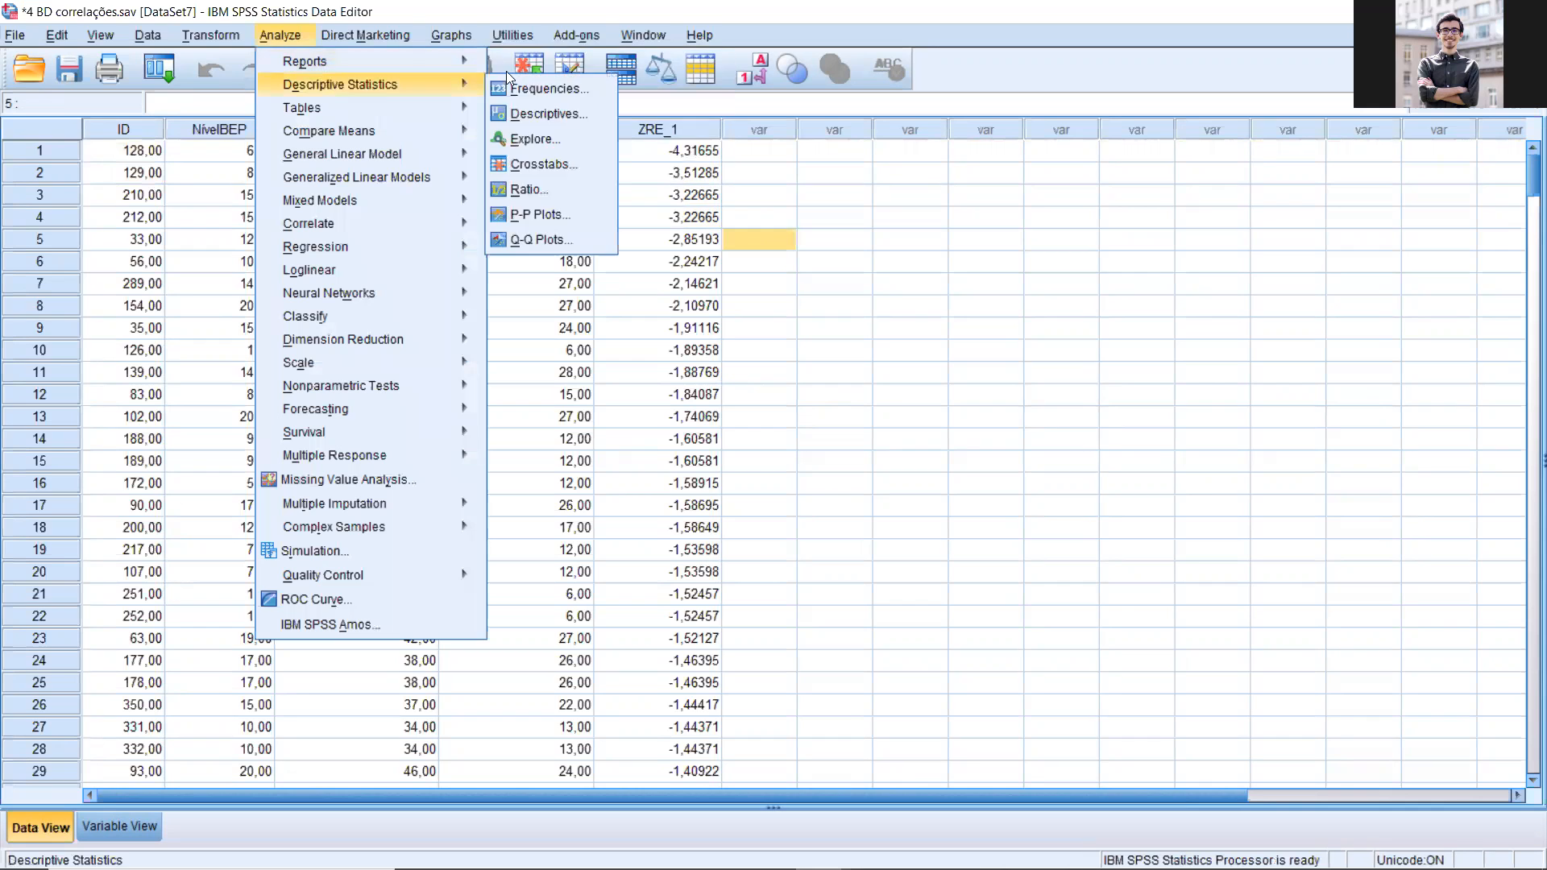
{"action": "mouse_move", "coordinate": [407, 80]}
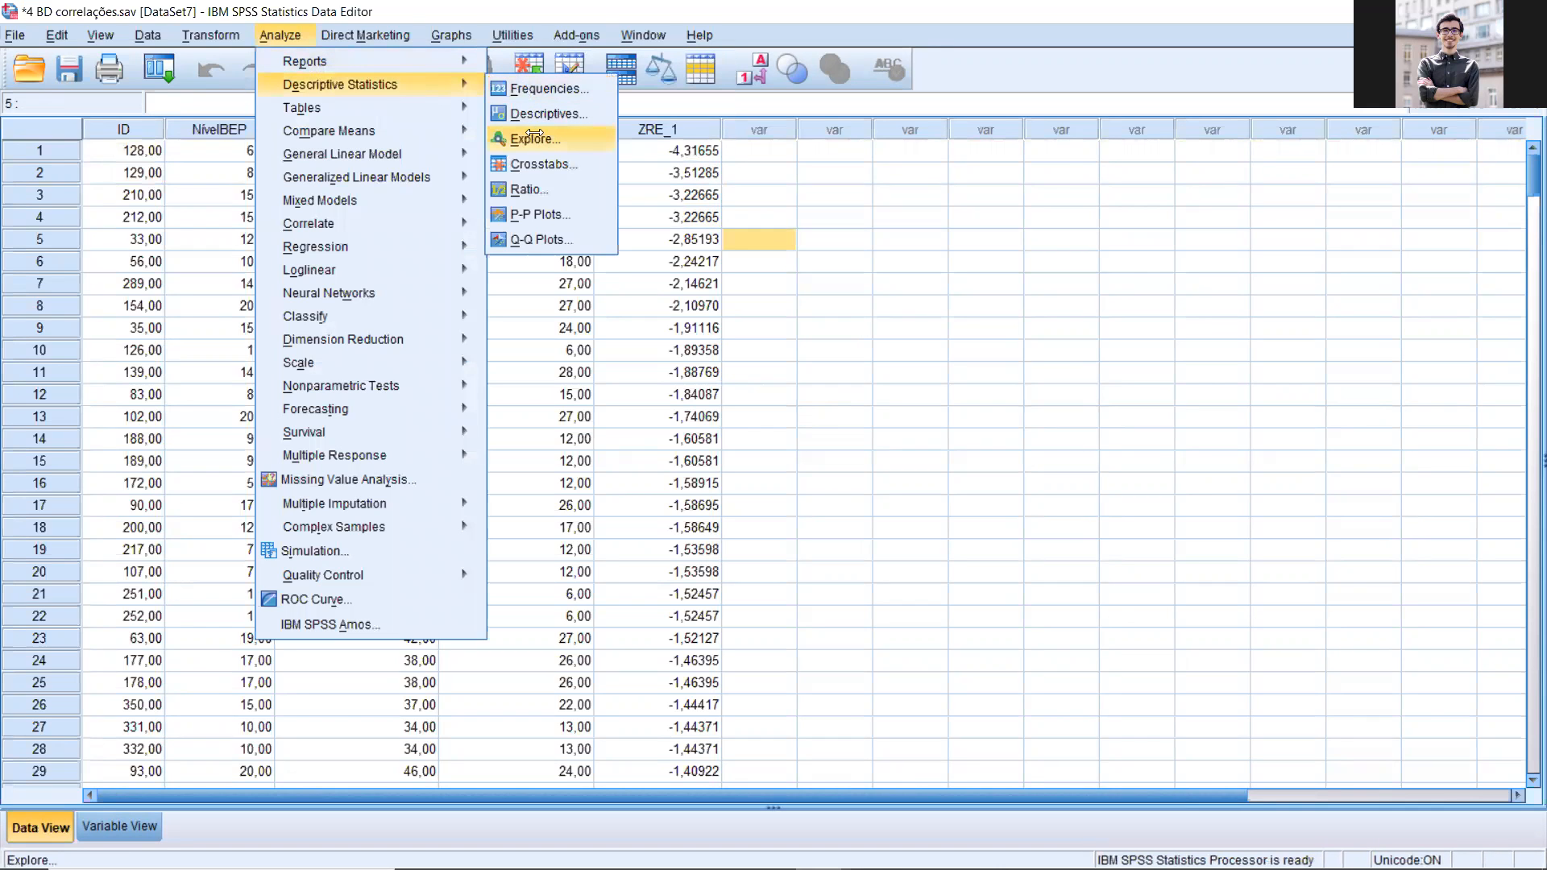
{"action": "left_click", "coordinate": [536, 135]}
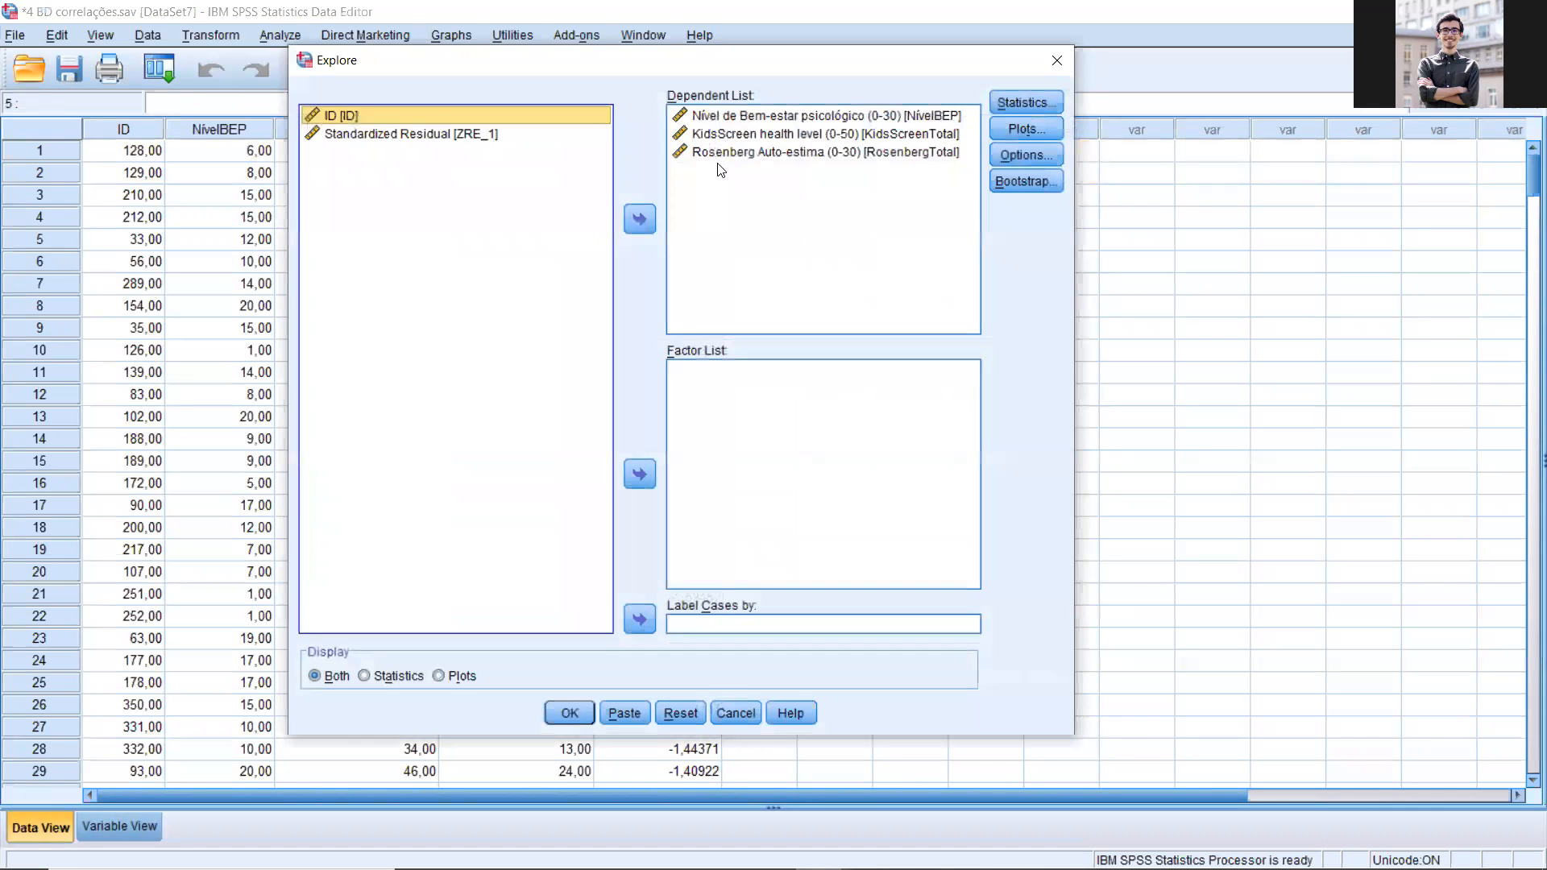
{"action": "left_click", "coordinate": [716, 163]}
{"action": "key", "text": "ctrl+a"}
{"action": "left_click_drag", "start_coordinate": [464, 185], "coordinate": [459, 190]}
{"action": "left_click", "coordinate": [422, 192]}
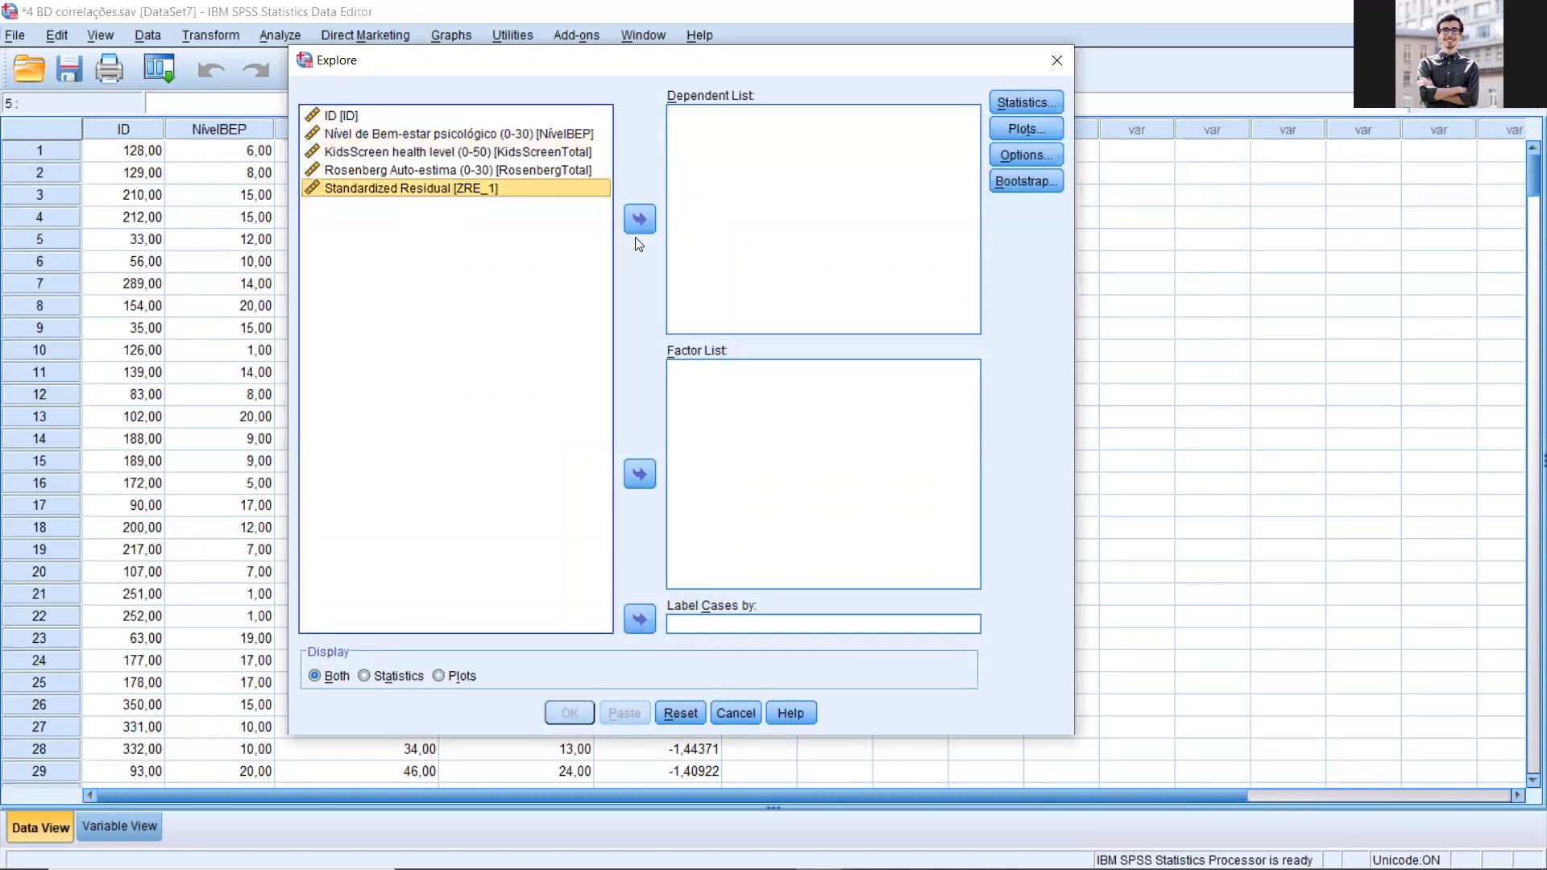
{"action": "left_click", "coordinate": [637, 225]}
{"action": "left_click", "coordinate": [570, 713]}
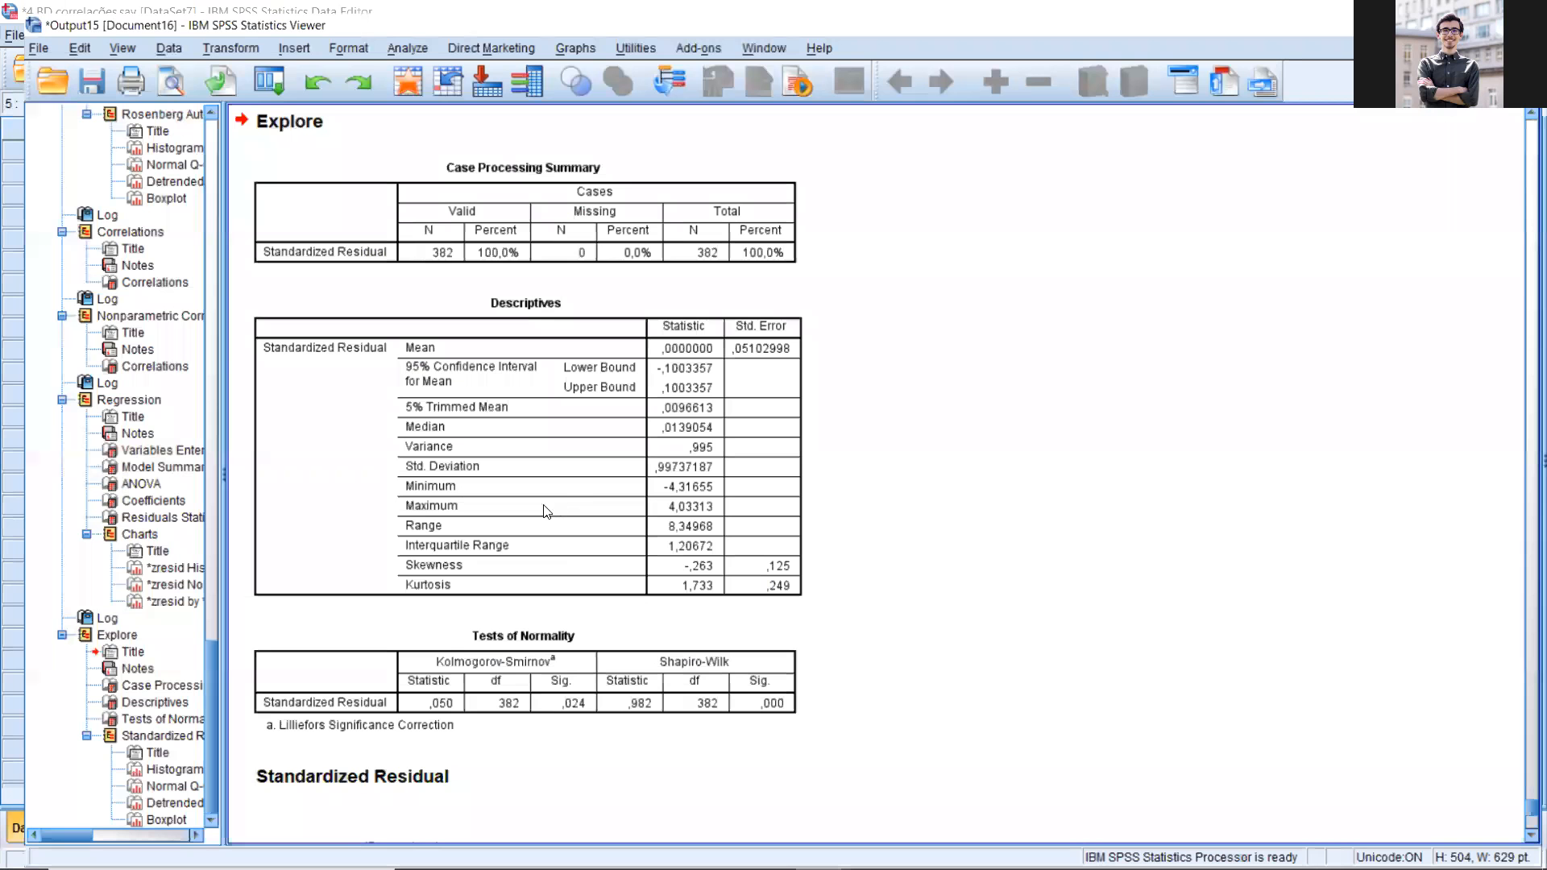
Step: Examine the Tests of Normality table for the standardized residual in the Explore output
{"action": "scroll", "coordinate": [554, 543], "scroll_direction": "down", "scroll_amount": 5}
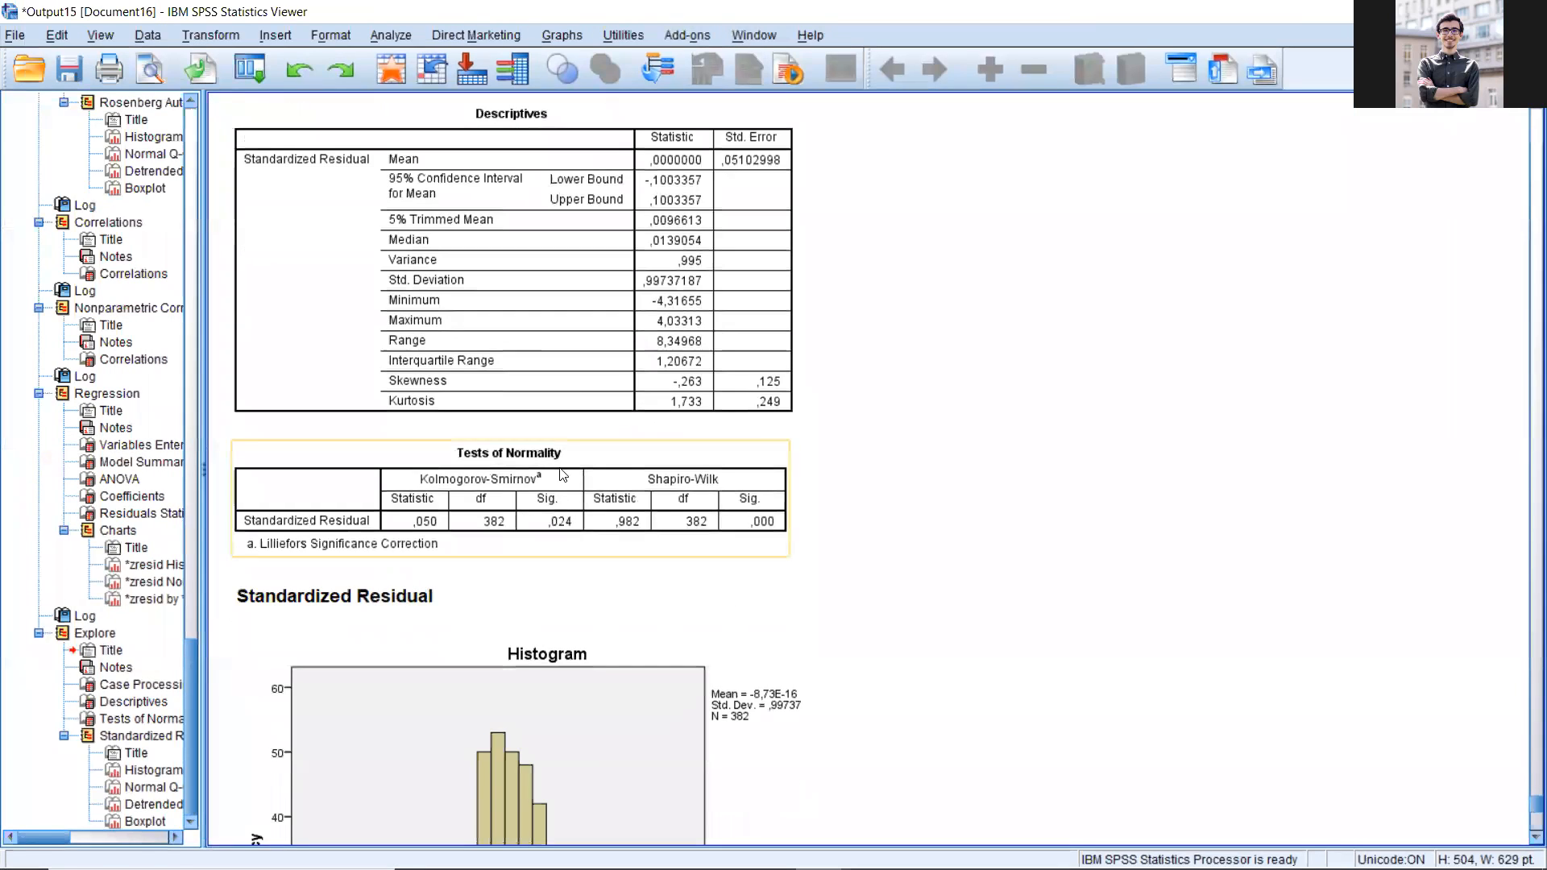
{"action": "left_click", "coordinate": [561, 474]}
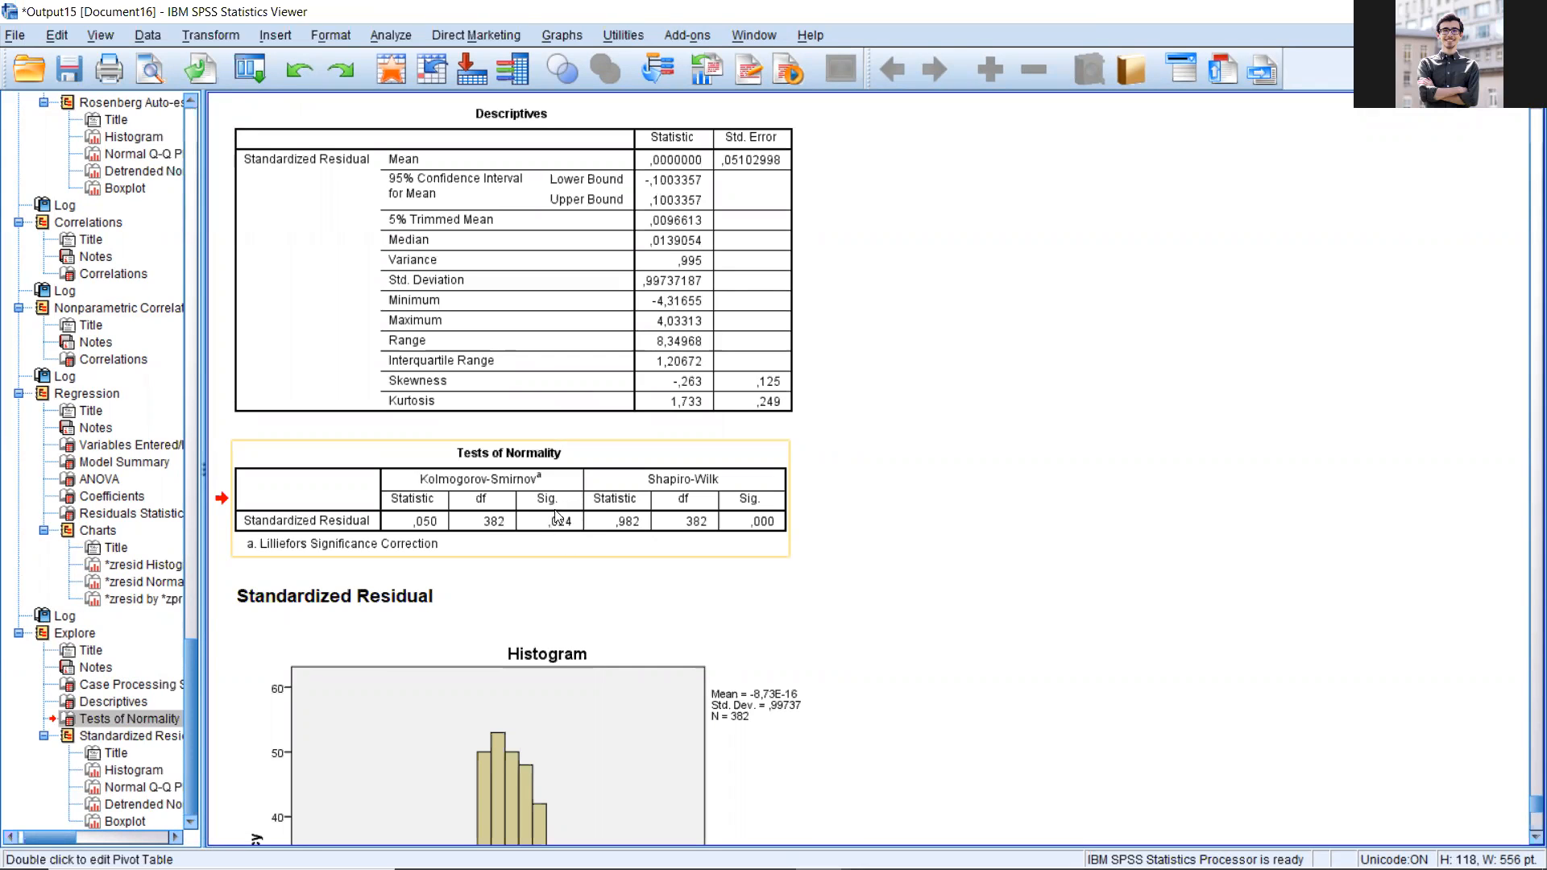
{"action": "scroll", "coordinate": [548, 516], "scroll_direction": "down", "scroll_amount": 10}
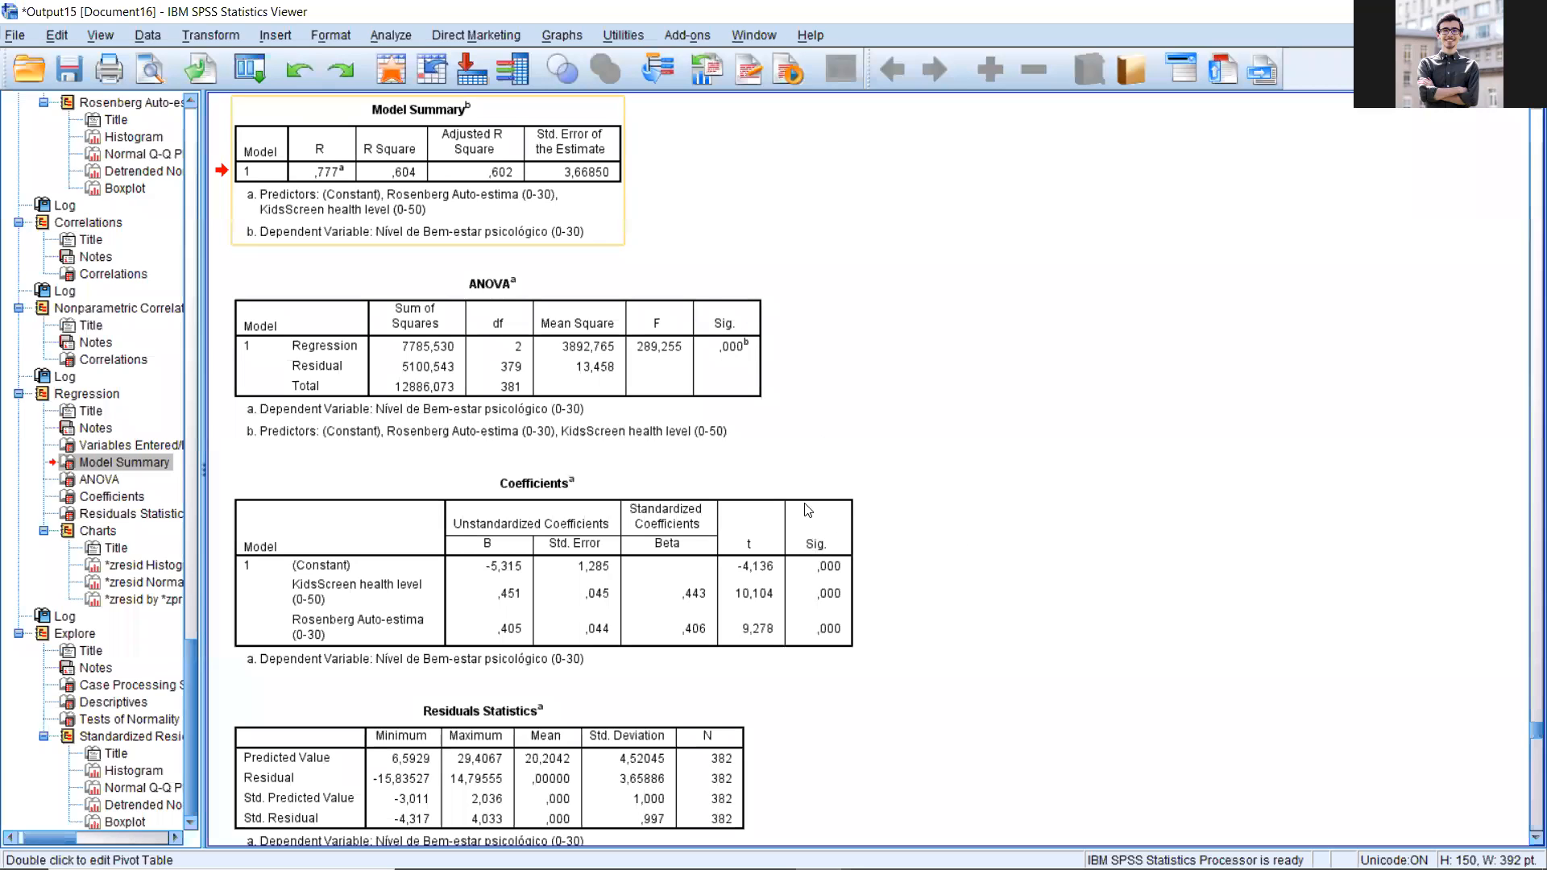
Step: Review the regression's ANOVA and Coefficients tables, checking the coefficients and significance of both predictors
{"action": "key", "text": "Down"}
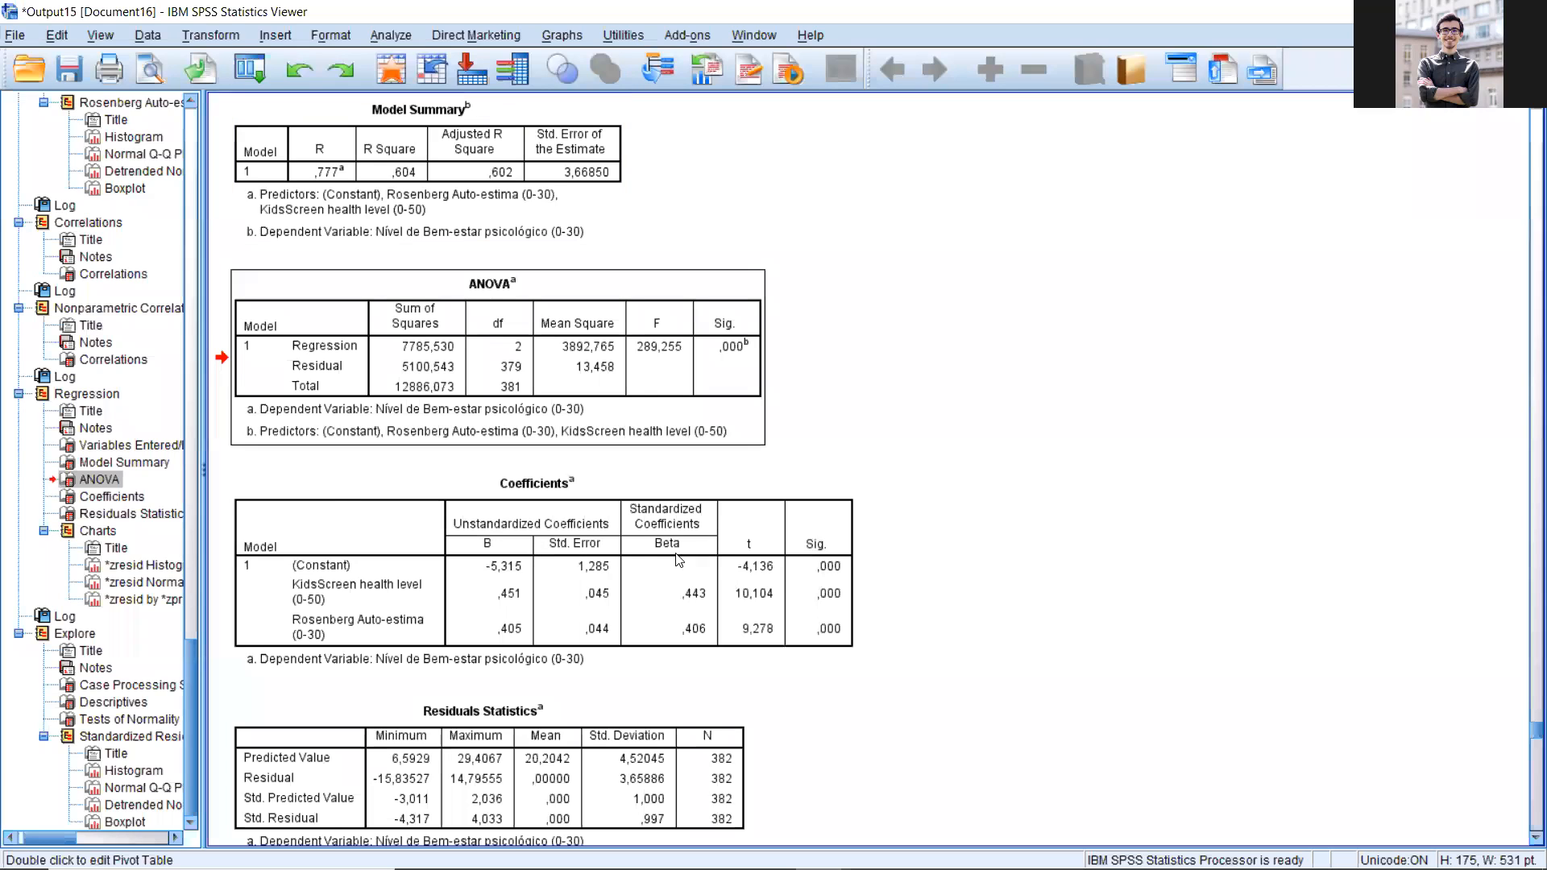
{"action": "left_click", "coordinate": [496, 522]}
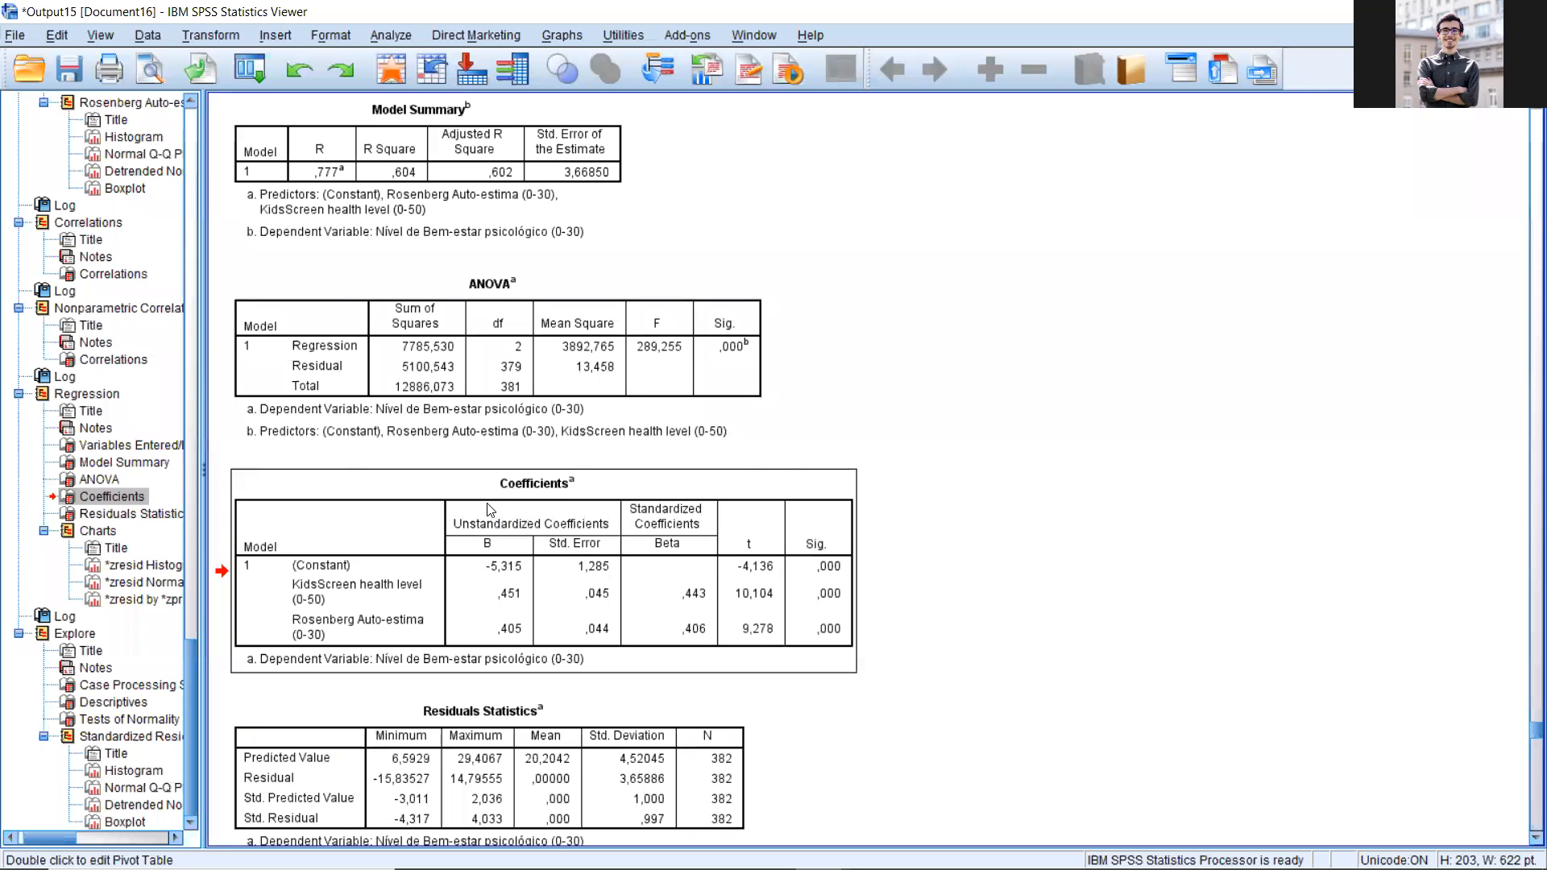
{"action": "scroll", "coordinate": [528, 525], "scroll_direction": "down", "scroll_amount": 3}
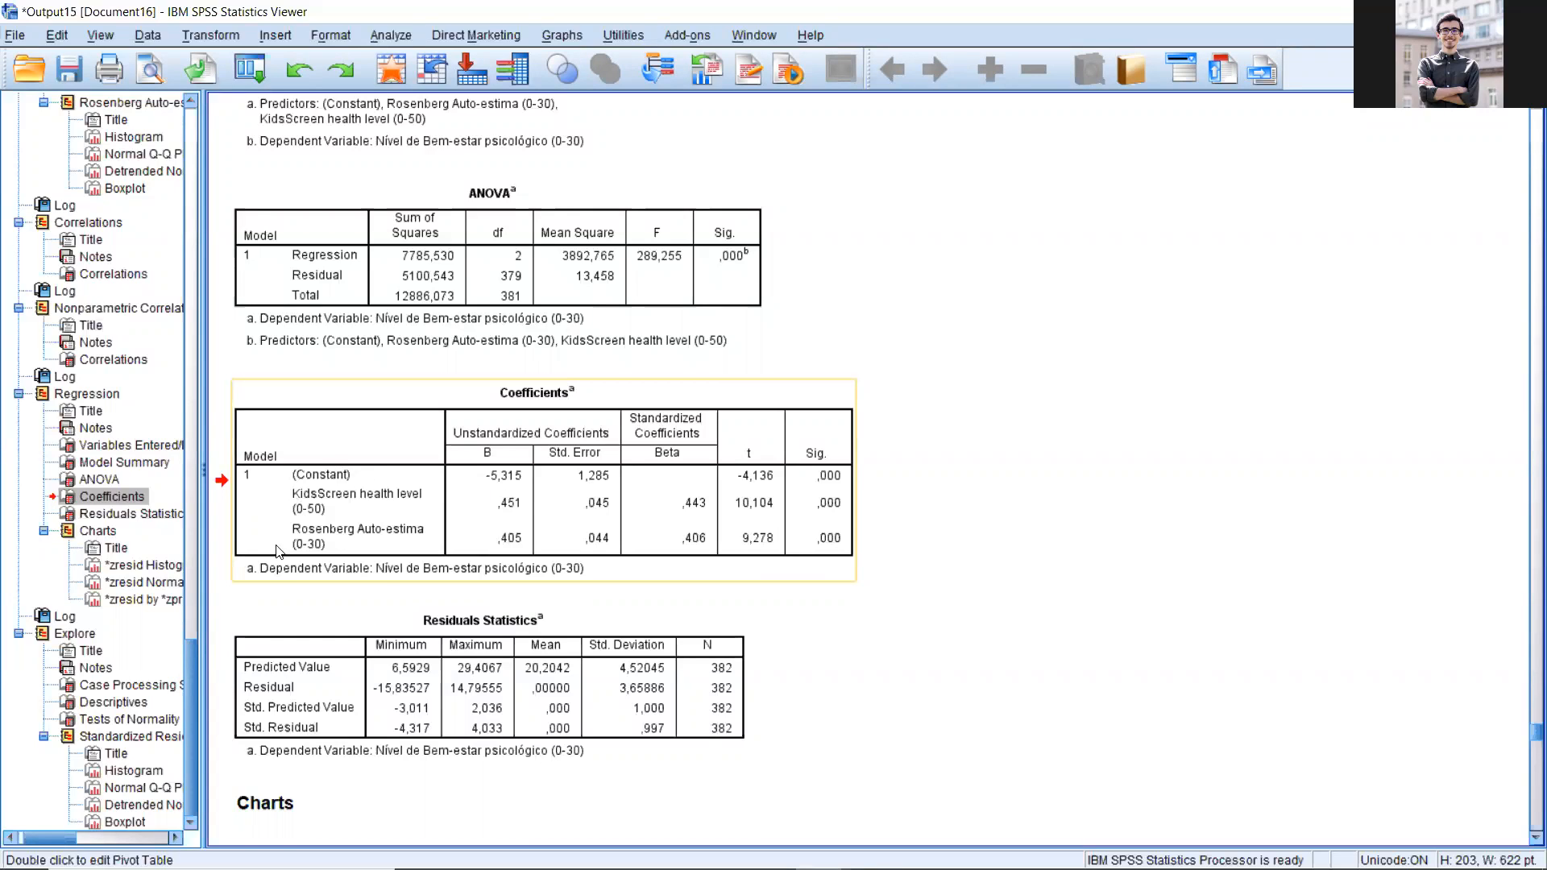
{"action": "left_click", "coordinate": [522, 502]}
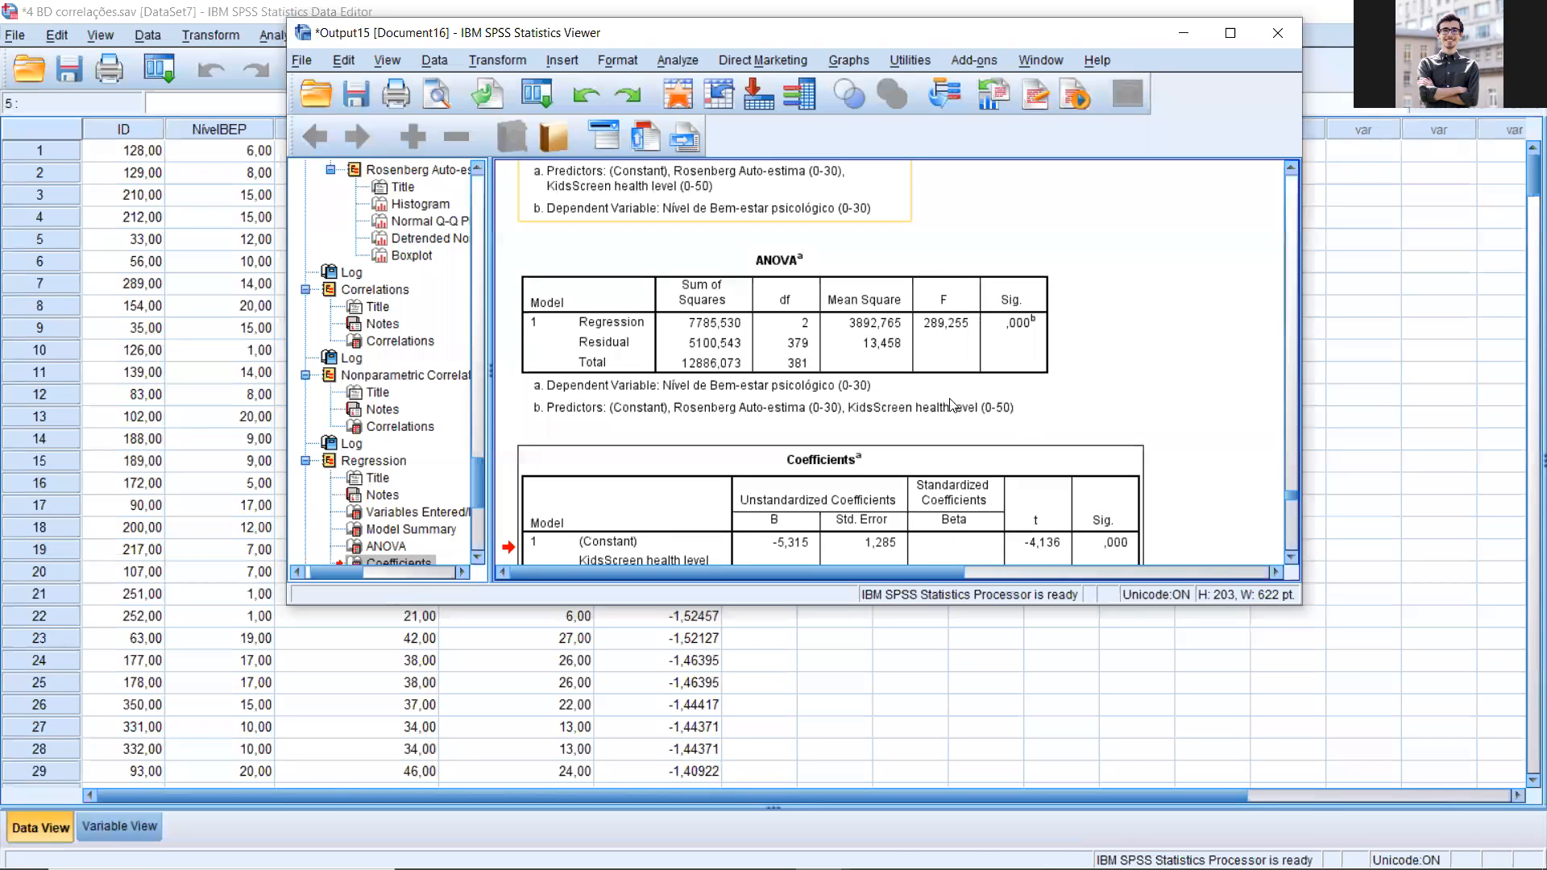
{"action": "scroll", "coordinate": [951, 405], "scroll_direction": "down", "scroll_amount": 3}
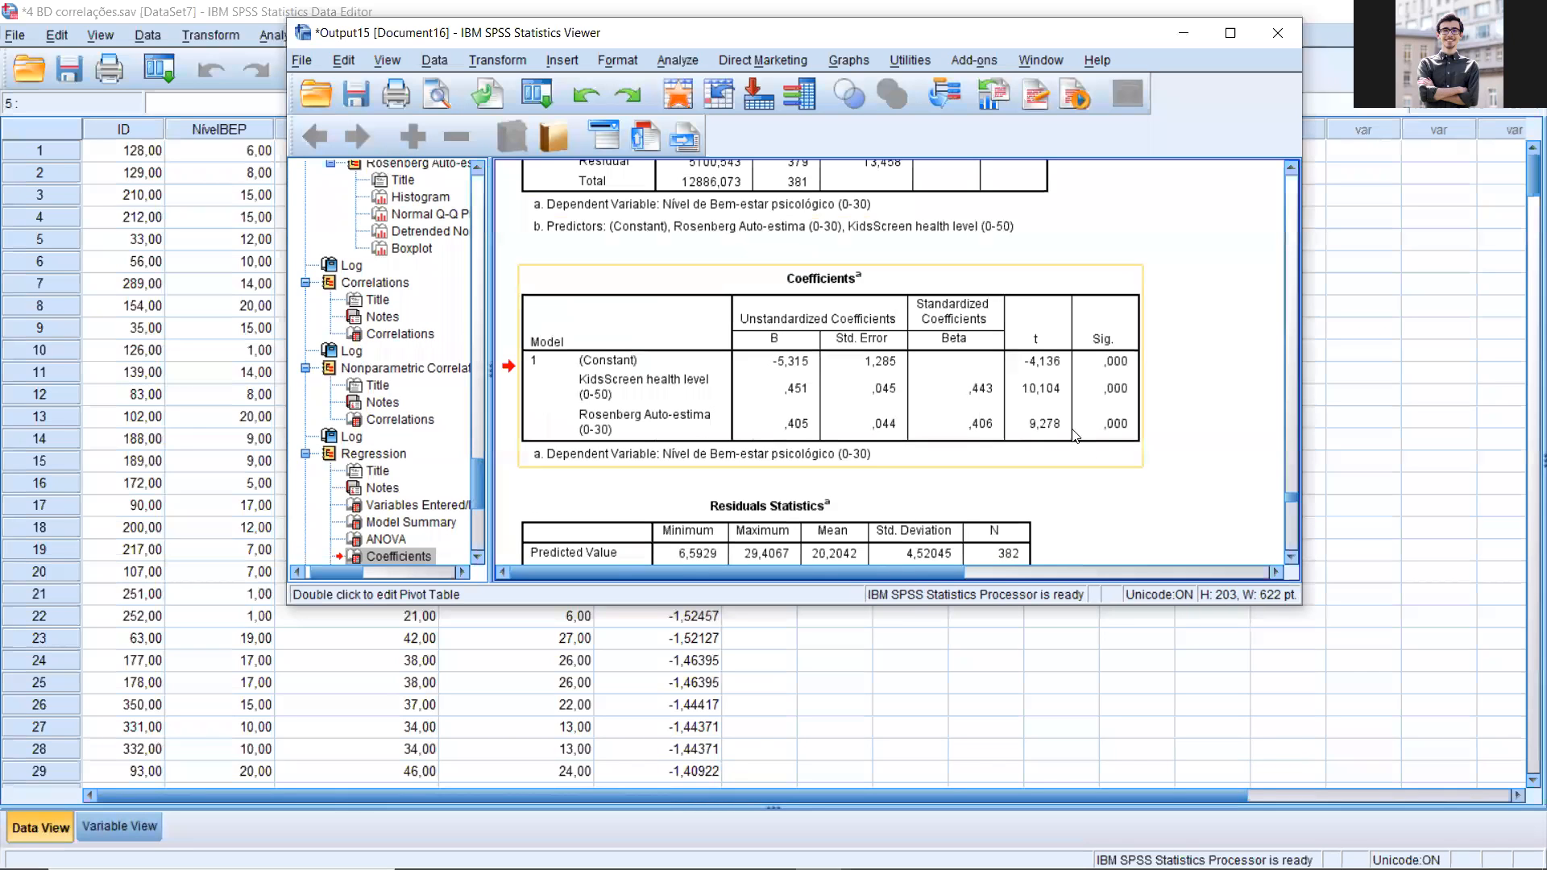
{"action": "scroll", "coordinate": [887, 370], "scroll_direction": "down", "scroll_amount": 2}
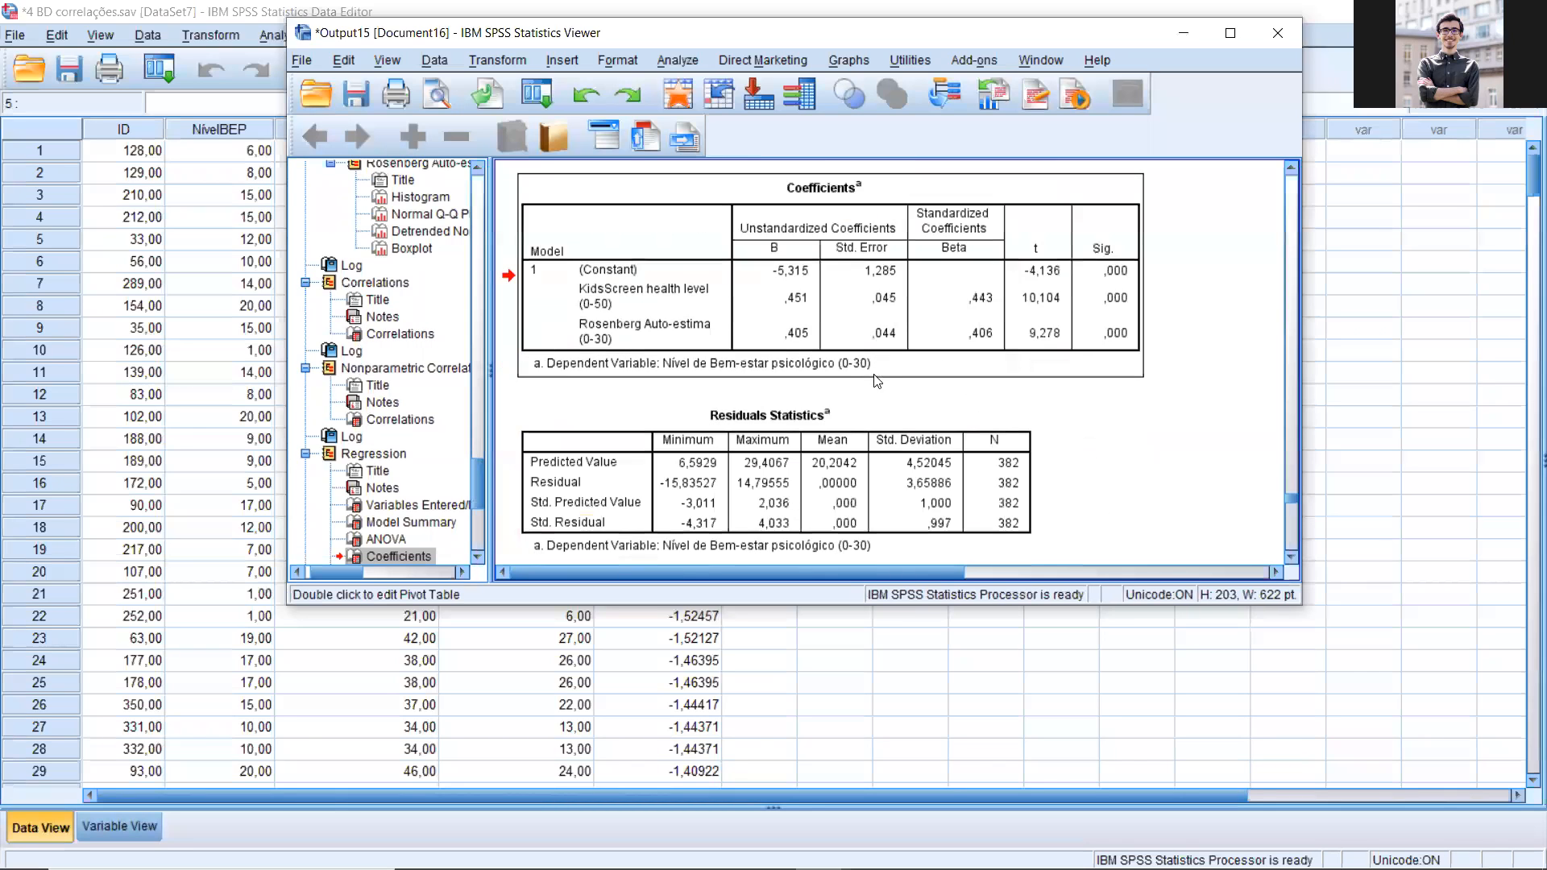
Step: Select the regression's standardized residual histogram and maximize the output window to view it
{"action": "scroll", "coordinate": [1245, 32], "scroll_direction": "down", "scroll_amount": 4}
{"action": "scroll", "coordinate": [773, 403], "scroll_direction": "down", "scroll_amount": 3}
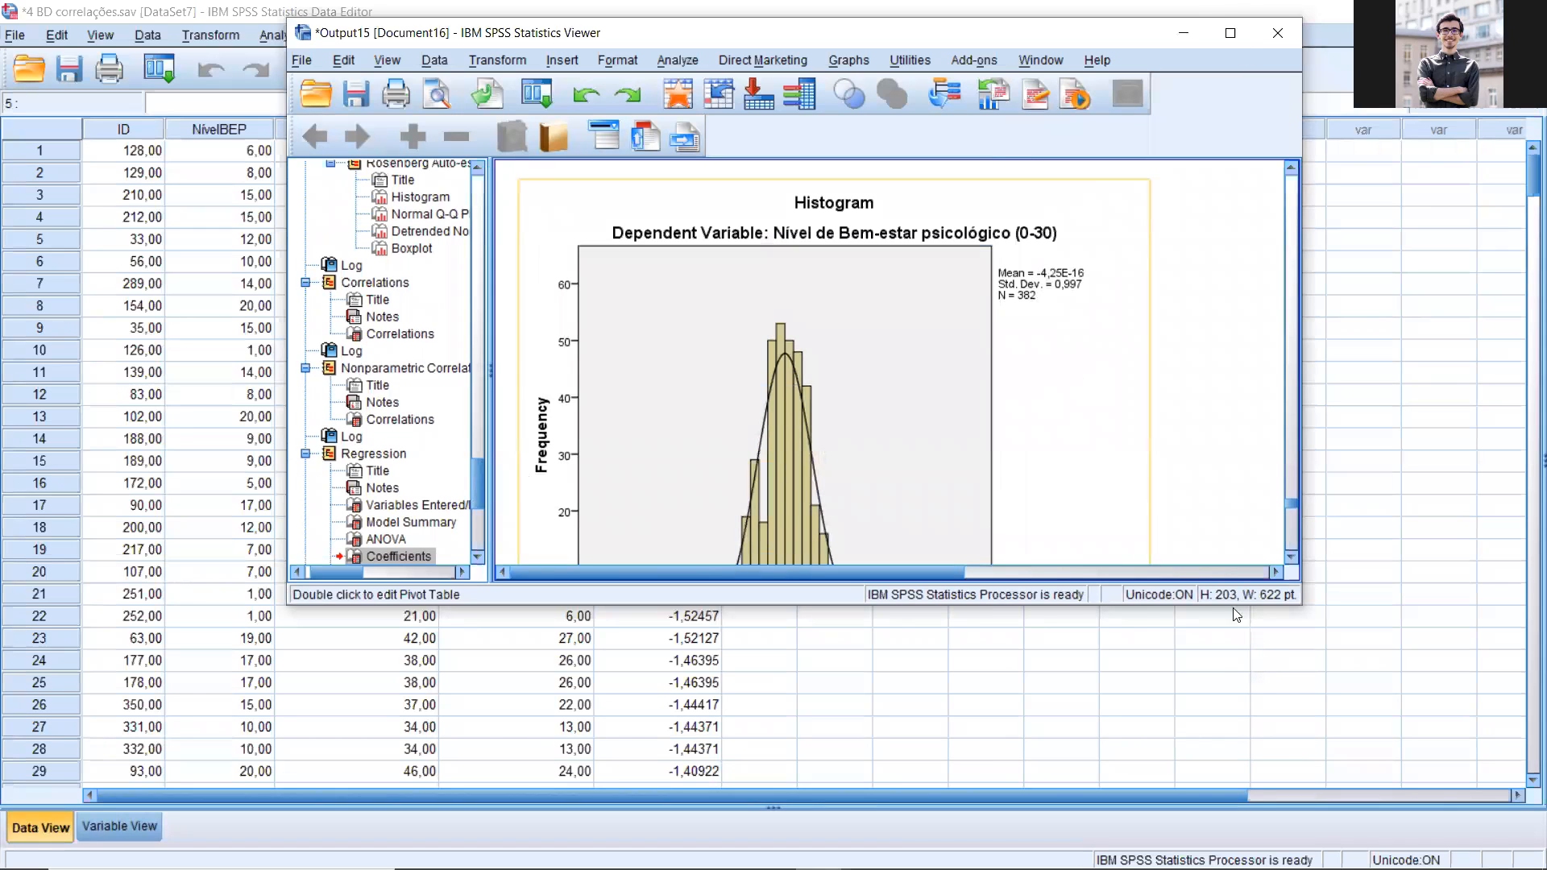
{"action": "left_click", "coordinate": [857, 326]}
{"action": "left_click", "coordinate": [1230, 33]}
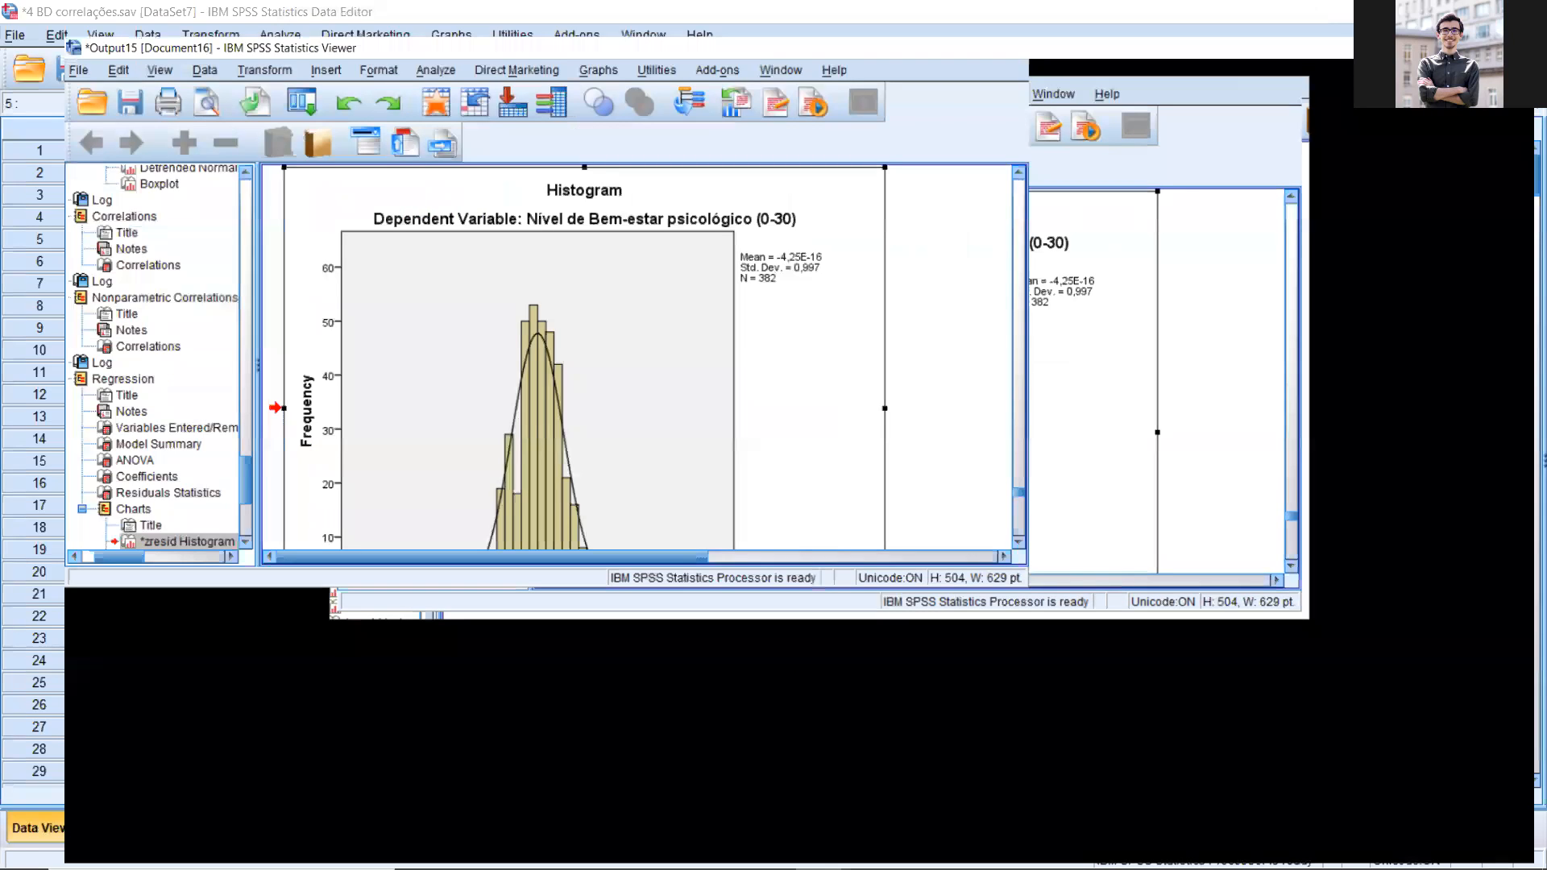
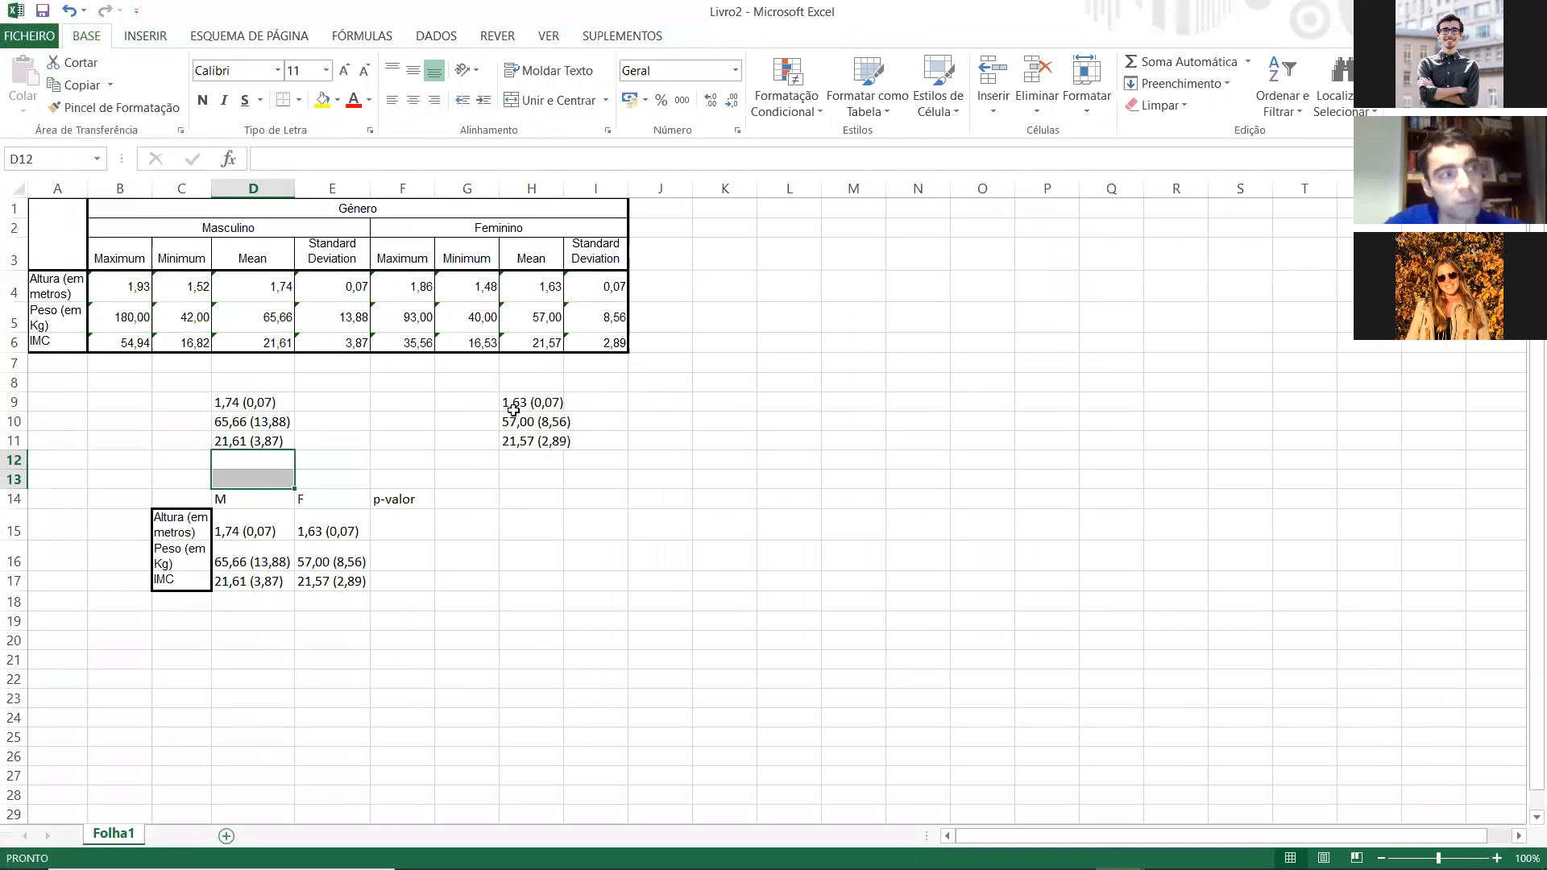
Step: Add a new worksheet to the workbook and enter the header "Cores" in cell A1
{"action": "key", "text": "shift+F11"}
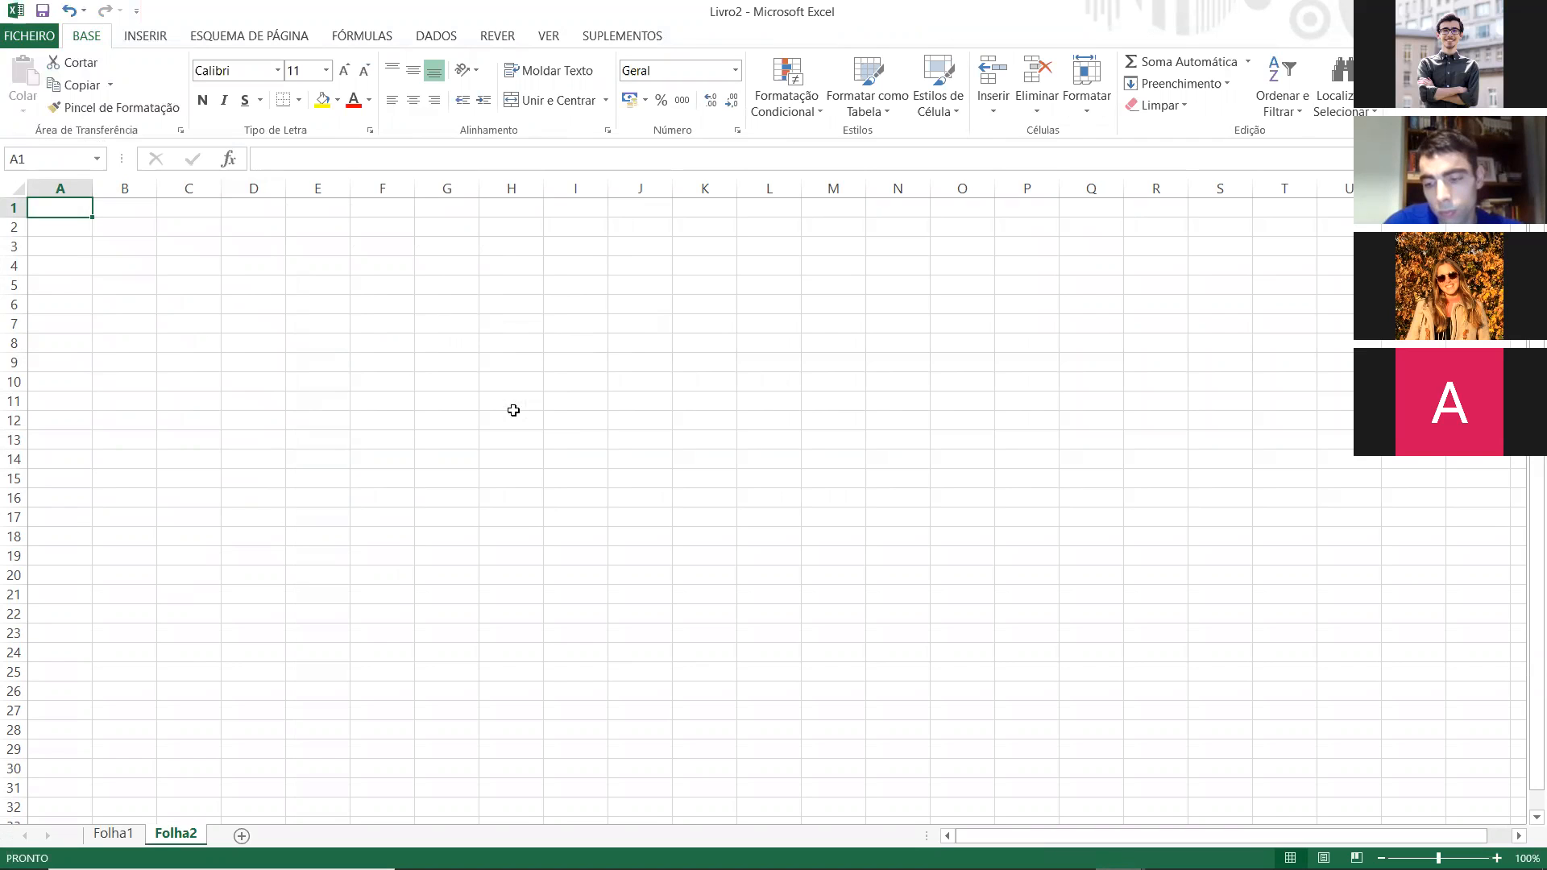
{"action": "left_click", "coordinate": [121, 207]}
{"action": "left_click", "coordinate": [77, 207]}
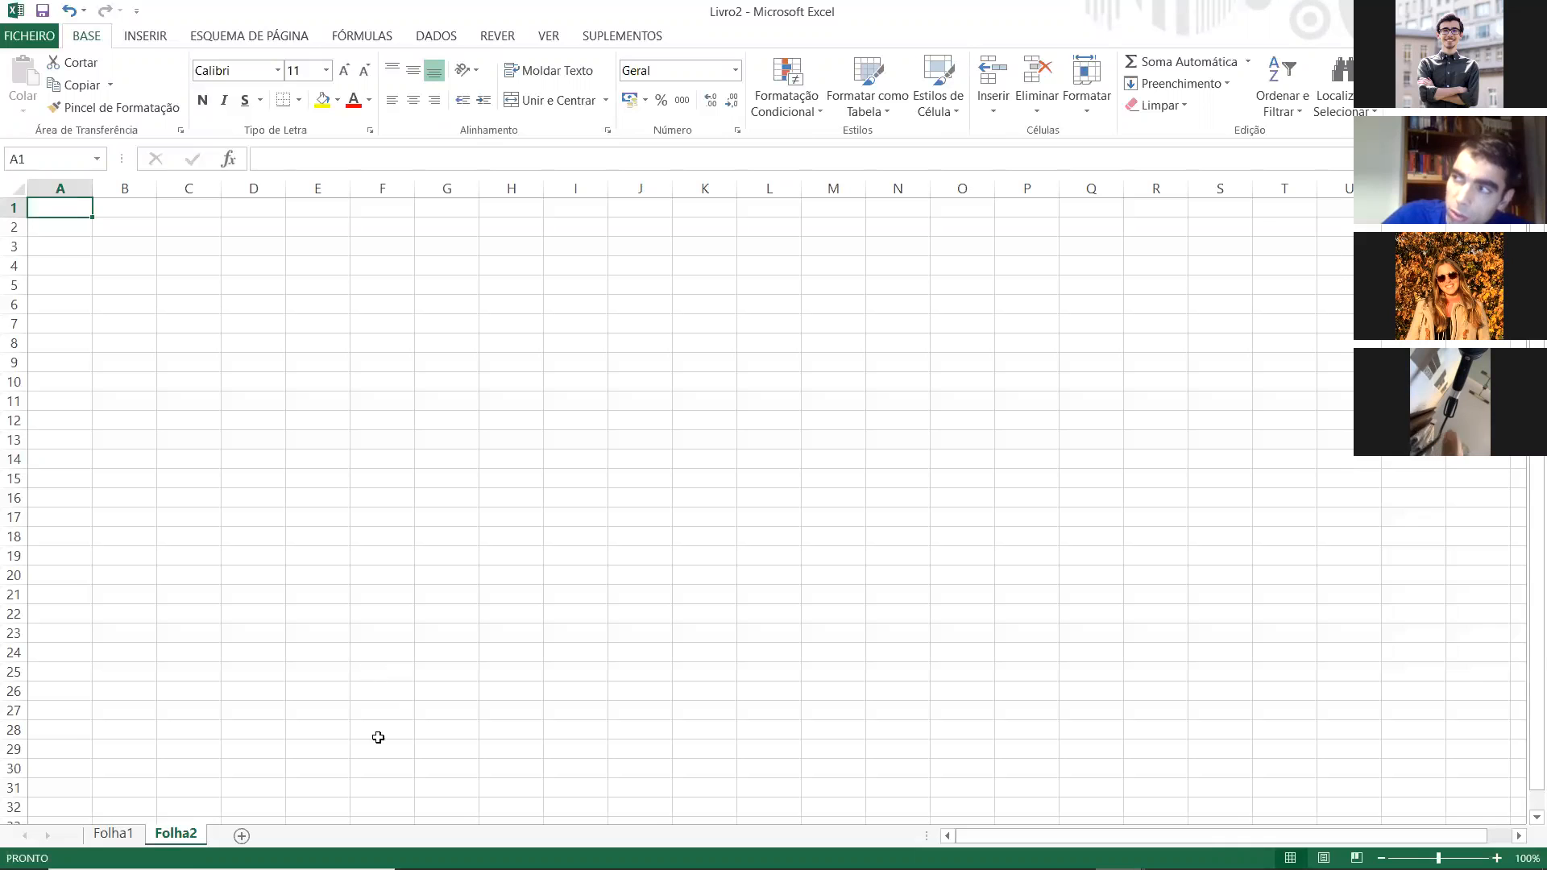
{"action": "mouse_move", "coordinate": [470, 849]}
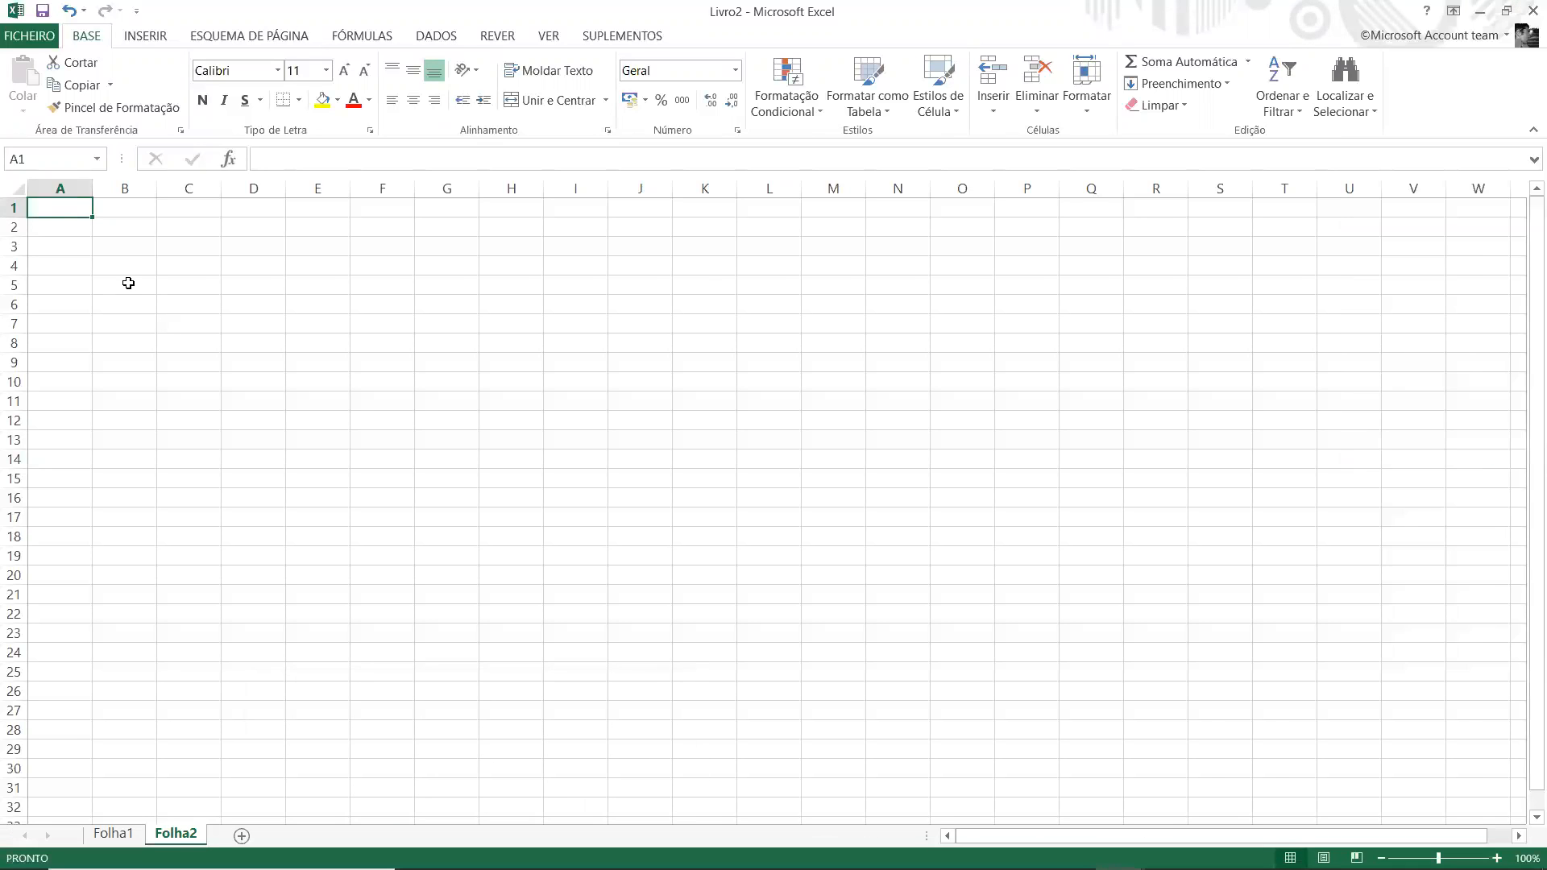
{"action": "type", "text": "Cores"}
{"action": "key", "text": "Return"}
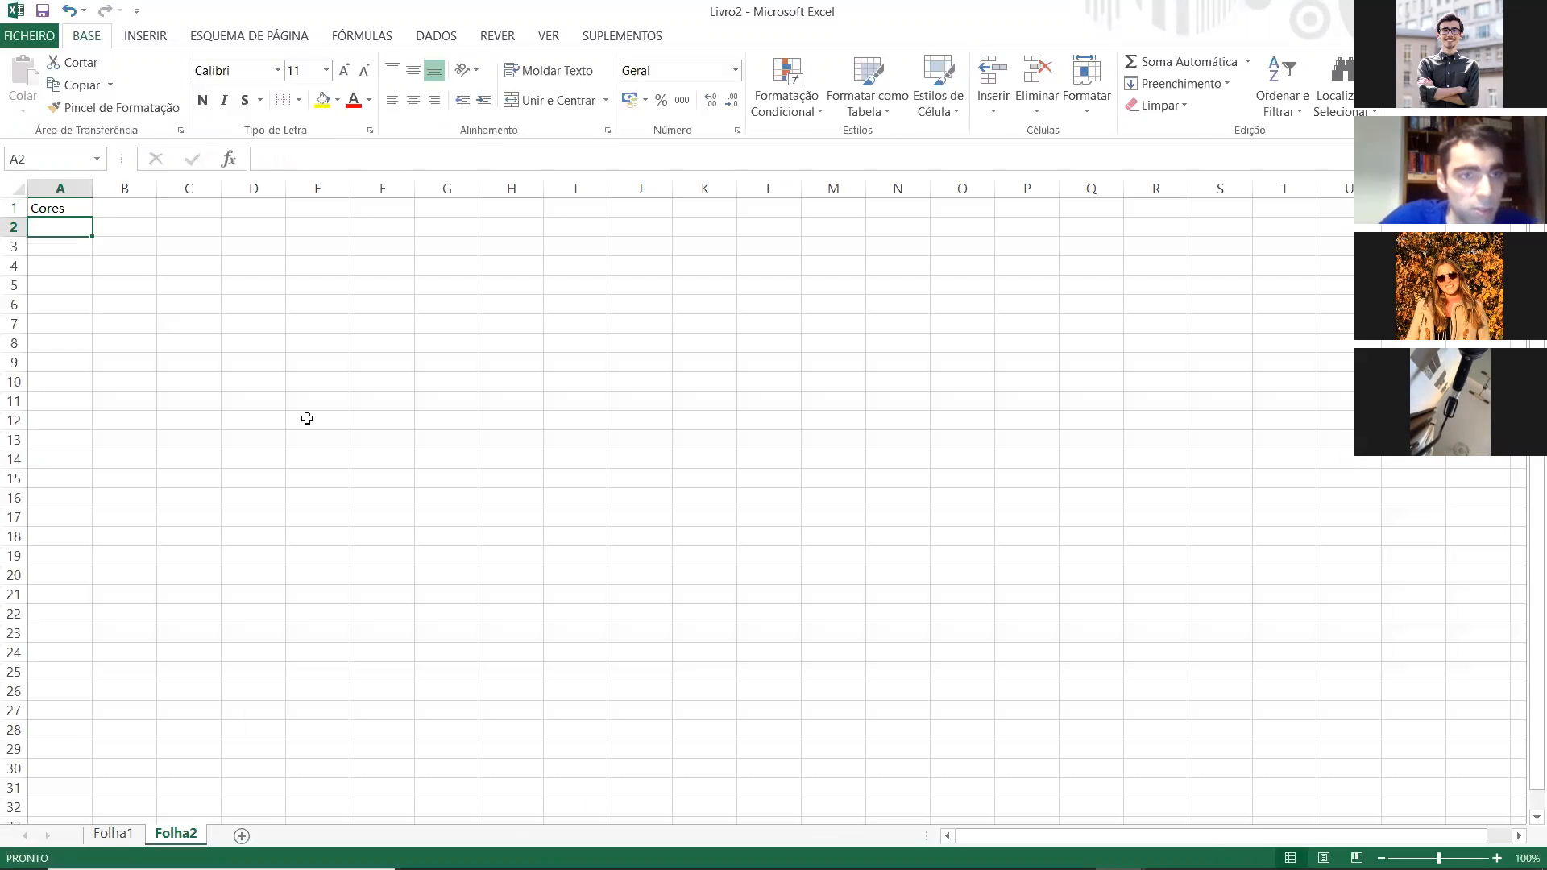
Step: Enter the first multiple-answer response, "Azul; verde; amarelo", in cell A2 under Cores
{"action": "type", "text": "Azul"}
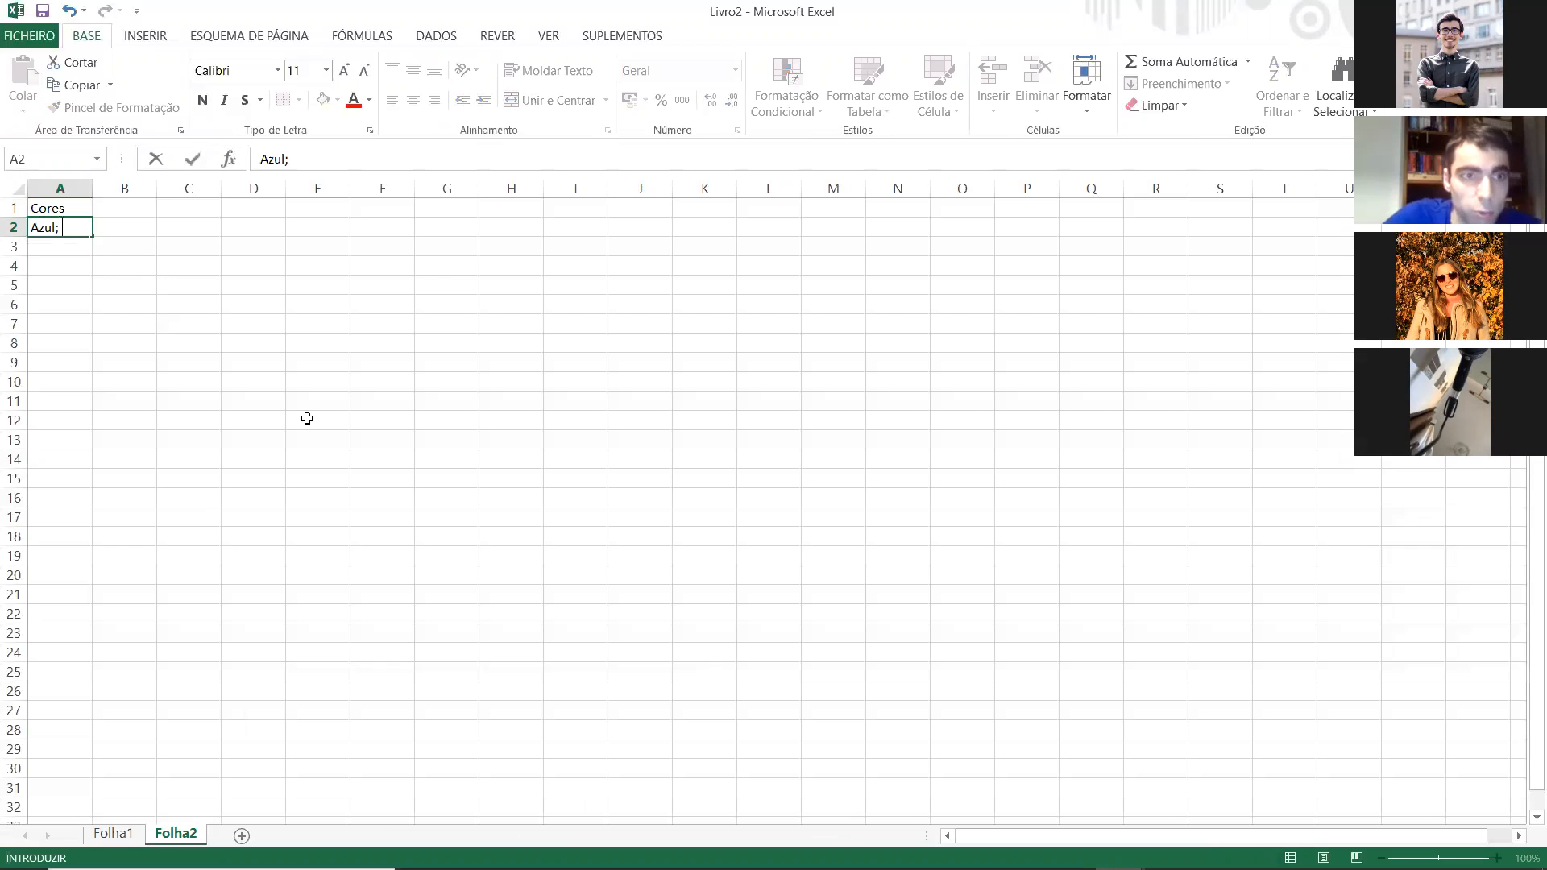
{"action": "type", "text": "; verde; amarel"}
{"action": "key", "text": "BackSpace"}
{"action": "key", "text": "BackSpace"}
{"action": "type", "text": "e"}
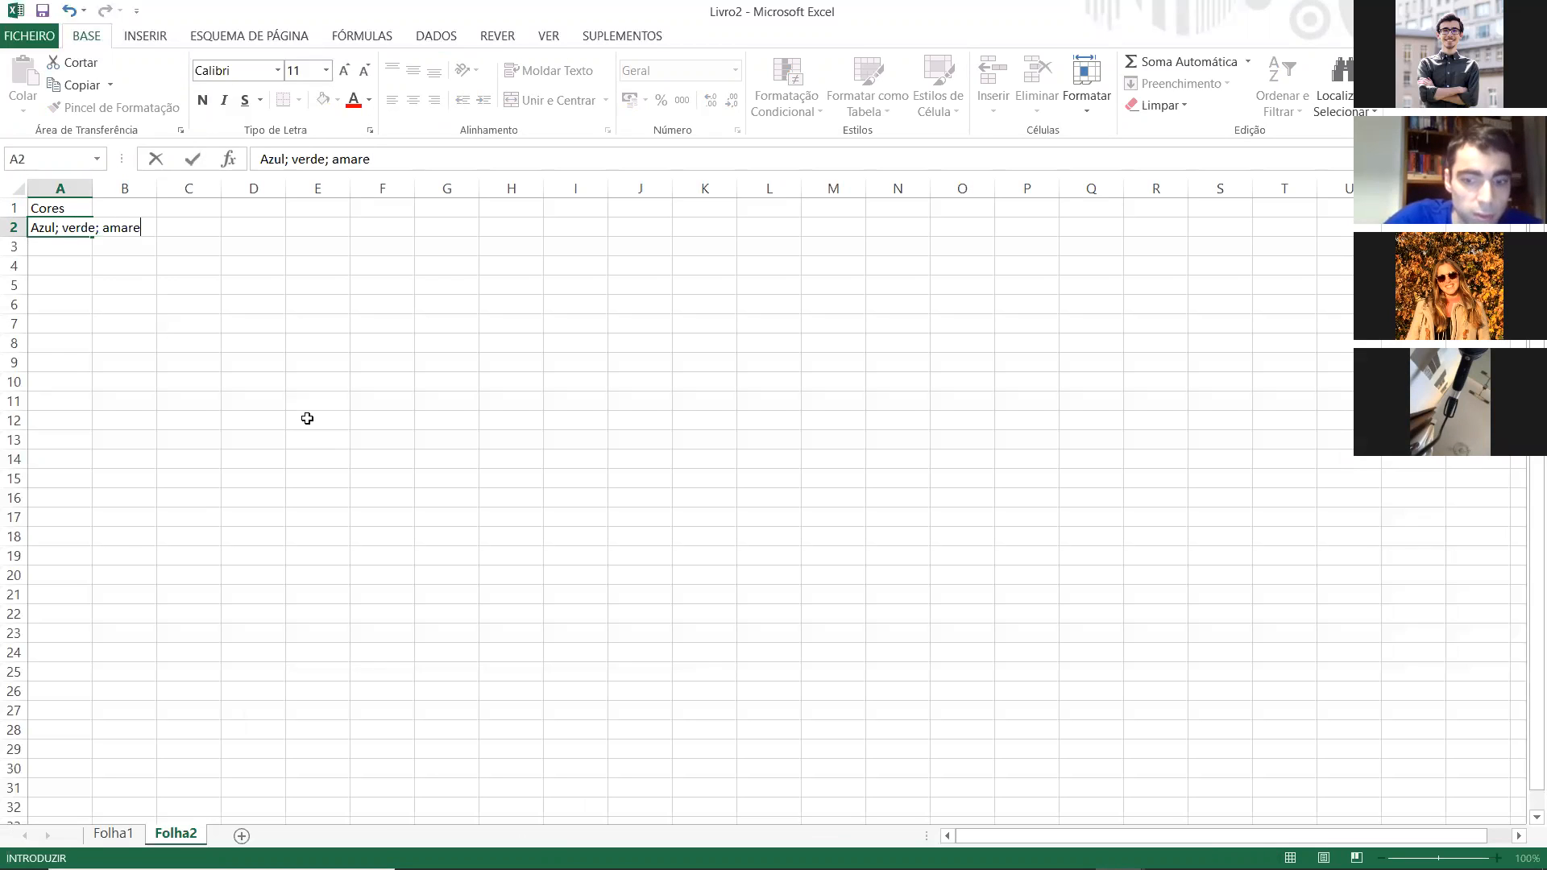
{"action": "type", "text": "lo"}
{"action": "key", "text": "Return"}
Step: Enter the second response, "Verde; vermelho", in cell A3
{"action": "type", "text": "Verde; vermelho"}
{"action": "key", "text": "Return"}
Step: Enter the third response, "Cinza; preto; verde", in cell A4
{"action": "type", "text": "Conz"}
{"action": "key", "text": "BackSpace"}
{"action": "key", "text": "BackSpace"}
{"action": "key", "text": "BackSpace"}
{"action": "type", "text": "inza; preto"}
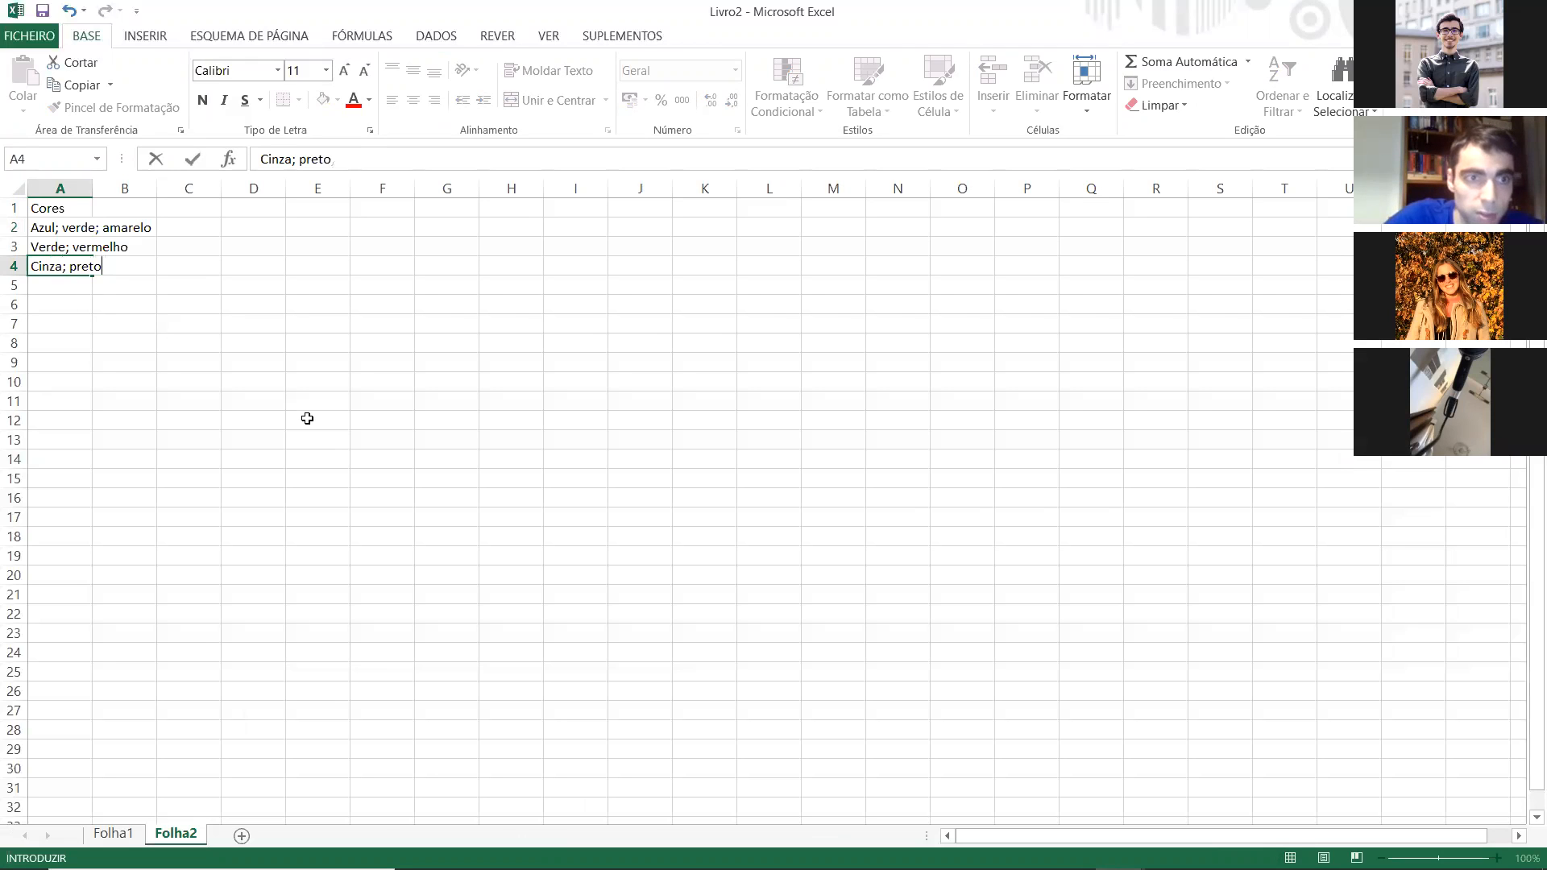
{"action": "type", "text": ",; verde"}
{"action": "key", "text": "Return"}
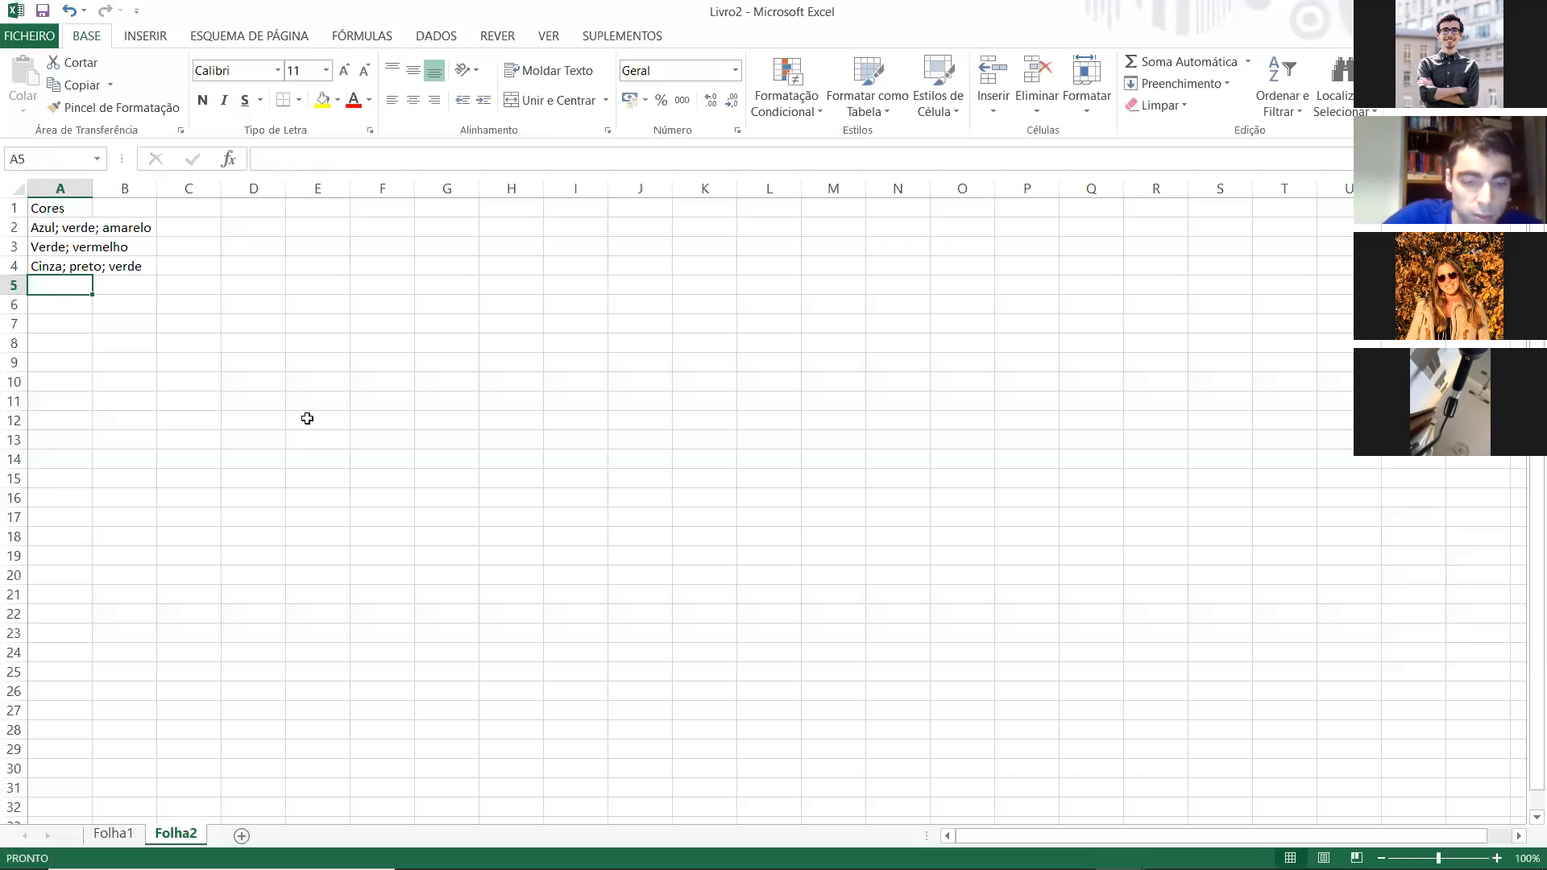
Step: Enter the responses "Amarelo; verde; vermelho" in A5 and "Preto; verde; azul" in A6
{"action": "type", "text": "Amarelo; verde; vermelho"}
{"action": "key", "text": "ctrl+Return"}
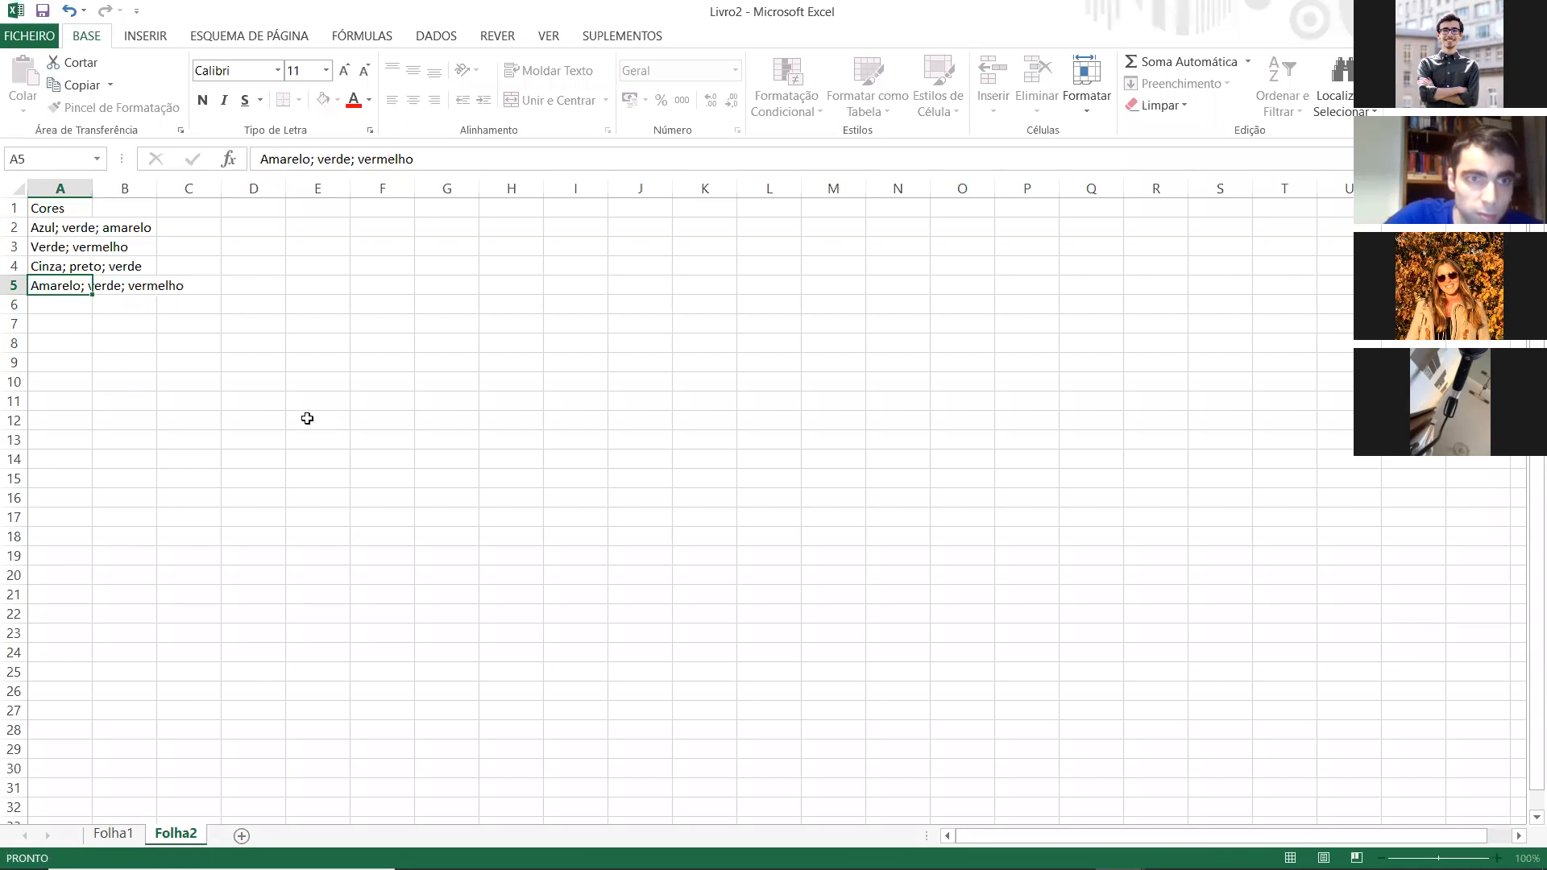
{"action": "key", "text": "Down"}
{"action": "type", "text": "Preto; verde; azul"}
{"action": "key", "text": "Return"}
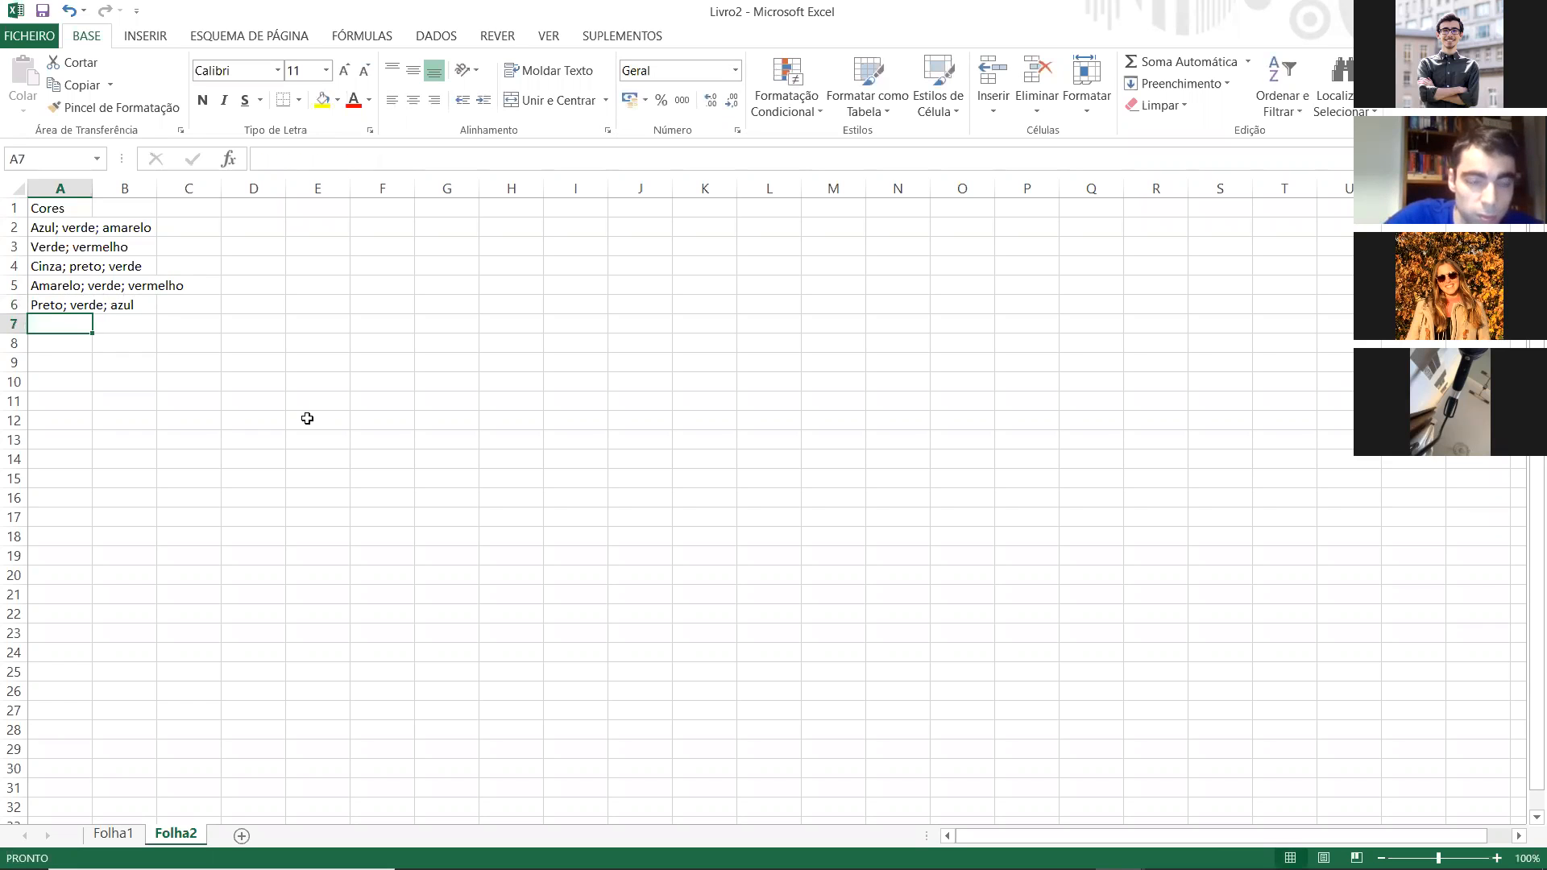
Step: Enter the last response, "Branco; preto; cinza", in cell A7
{"action": "type", "text": "Branco"}
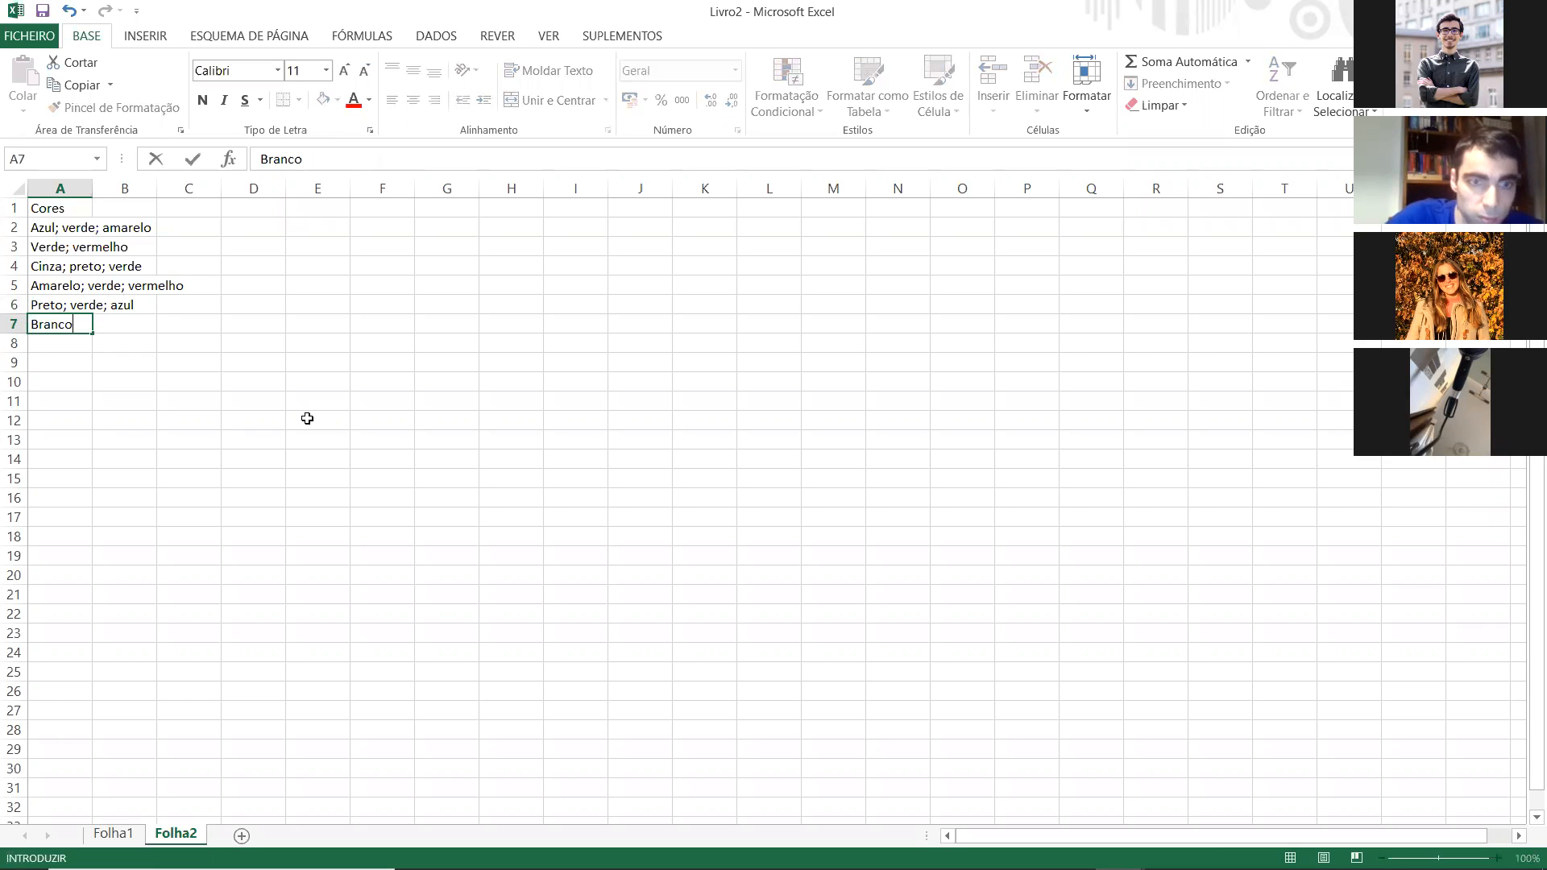
{"action": "type", "text": "; r"}
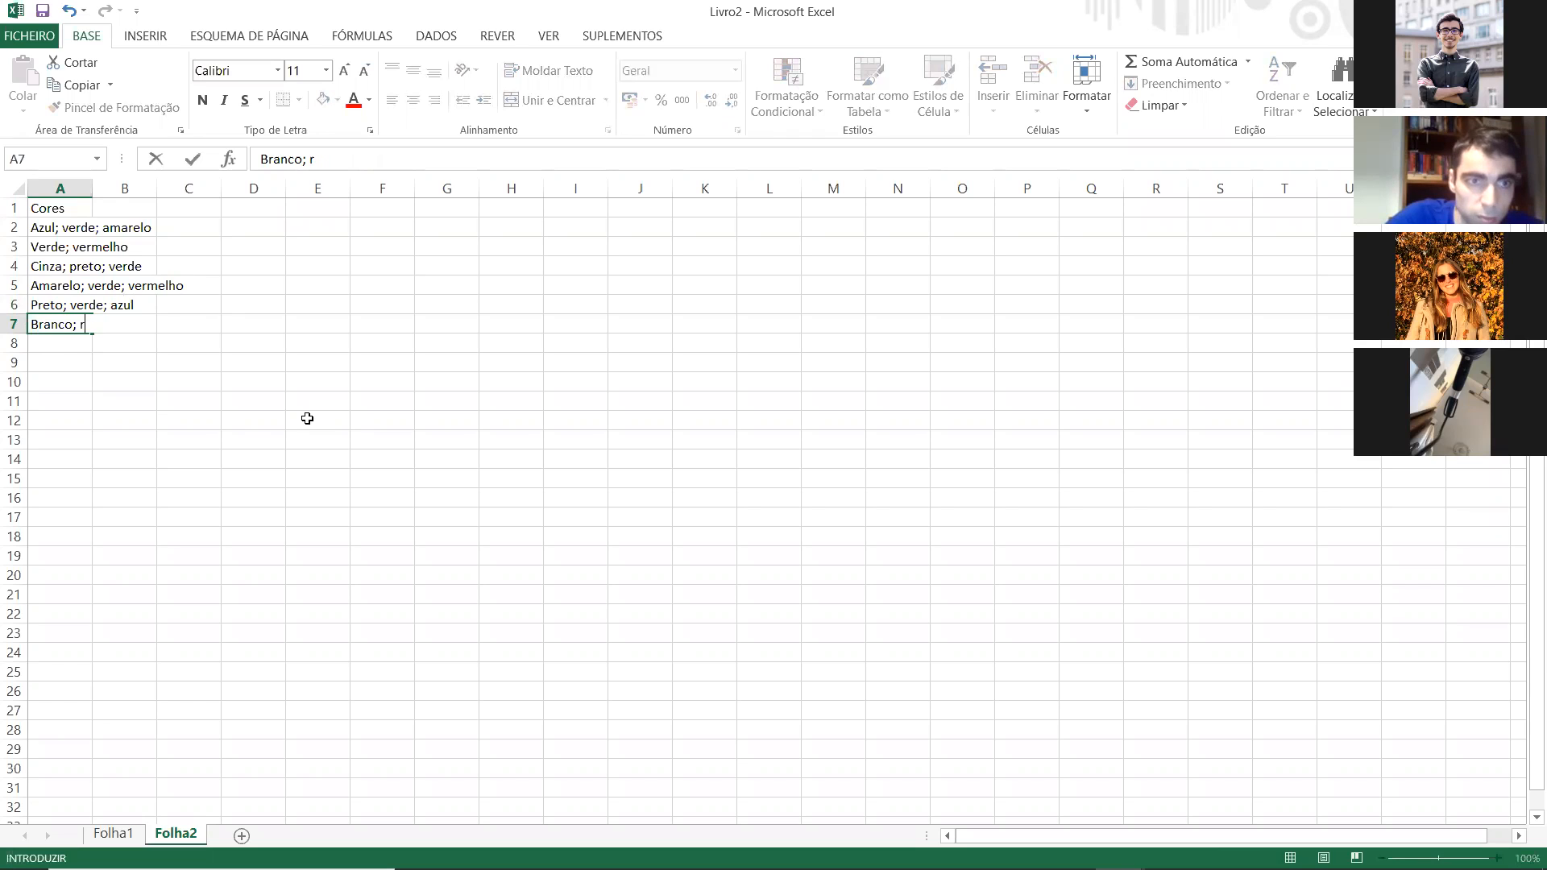
{"action": "type", "text": "ereo"}
{"action": "type", "text": "to; cinza"}
{"action": "key", "text": "Return"}
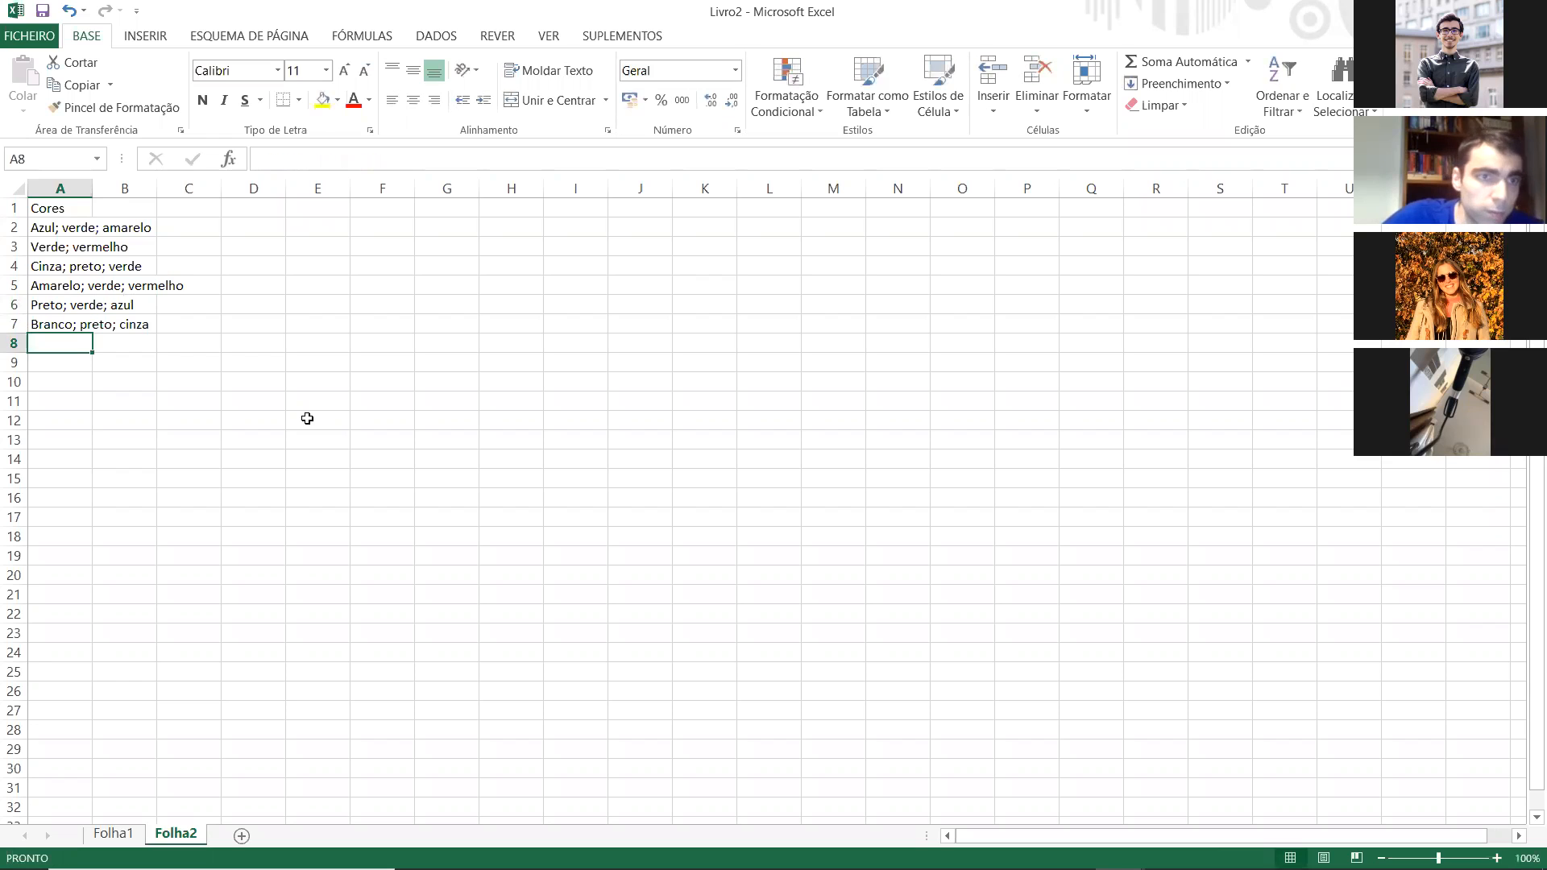
Step: Insert a blank column before the Cores column and give it the header "ID"
{"action": "right_click", "coordinate": [74, 185]}
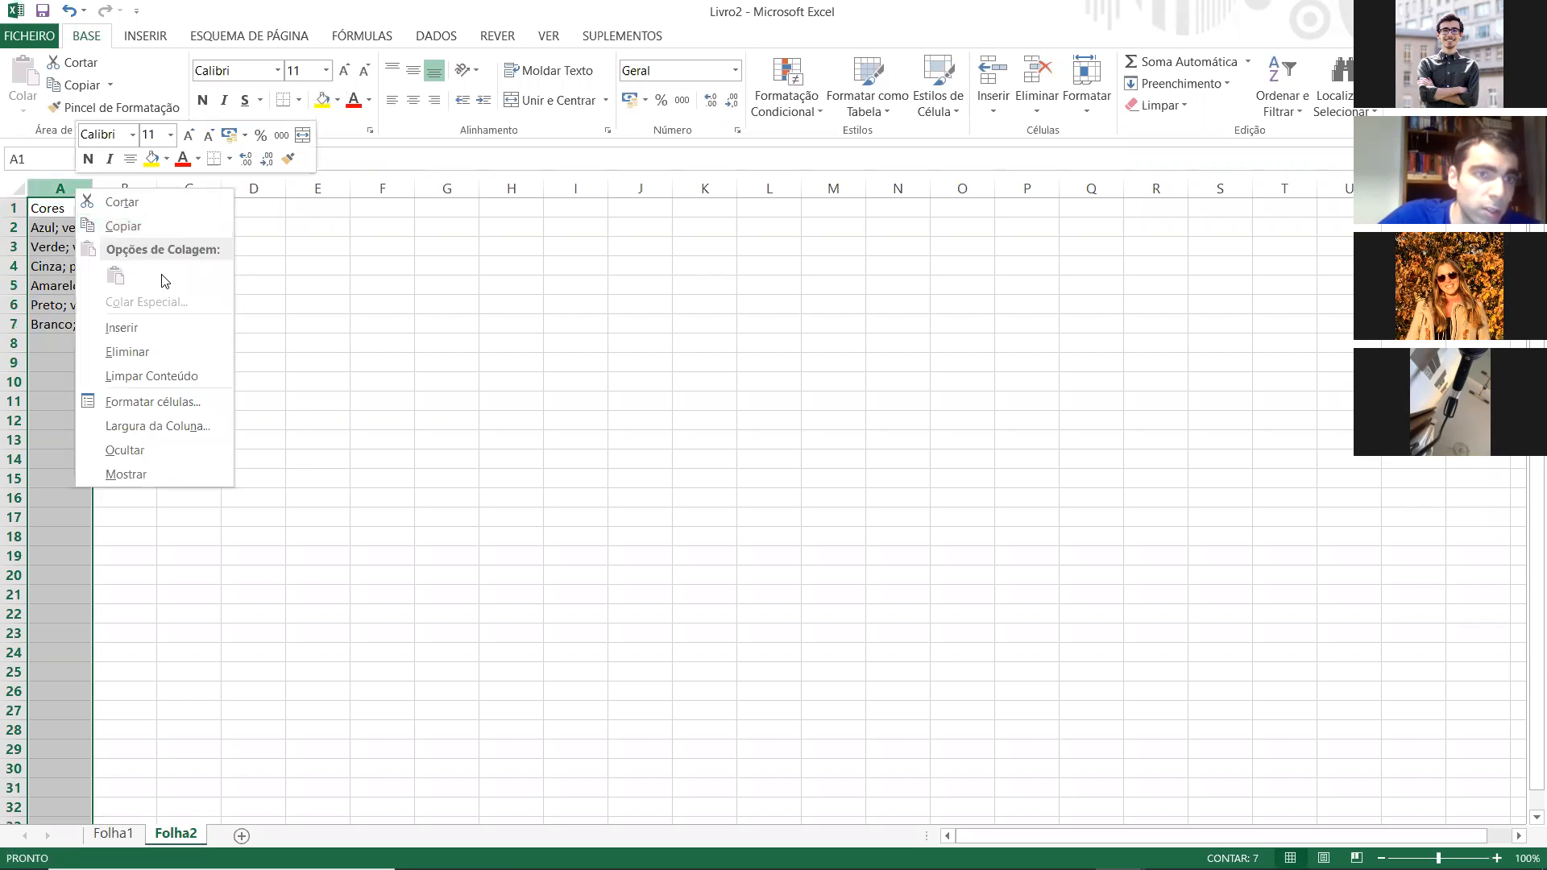
{"action": "left_click", "coordinate": [121, 327]}
{"action": "left_click", "coordinate": [78, 214]}
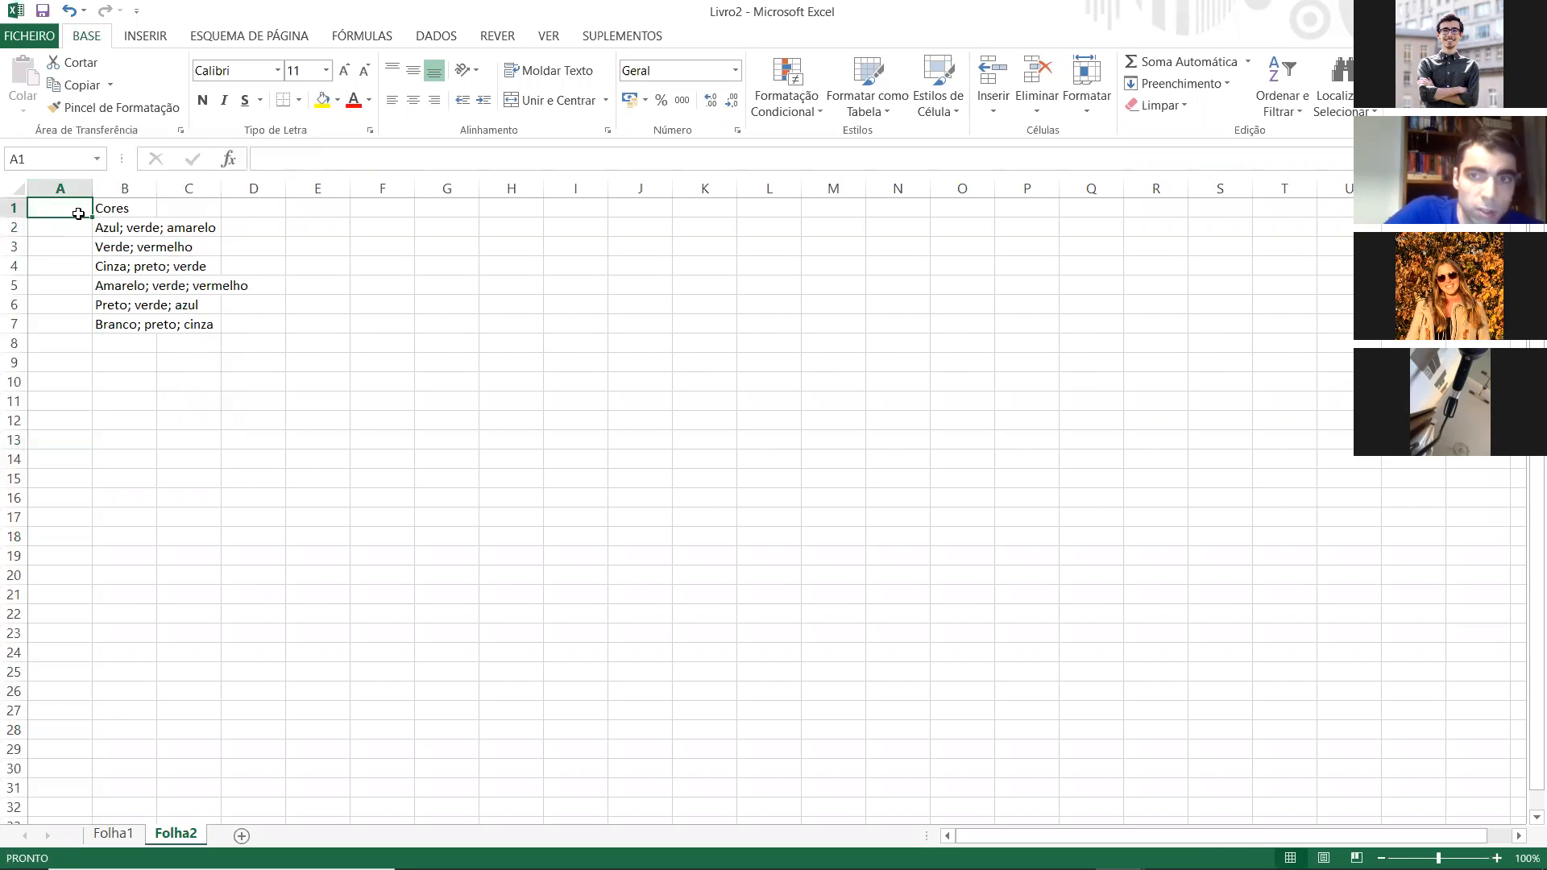
{"action": "type", "text": "ID"}
{"action": "key", "text": "Return"}
Step: Number the responses 1 to 6 in the ID column and autofit the Cores column's width
{"action": "type", "text": "1"}
{"action": "key", "text": "Return"}
{"action": "type", "text": "2"}
{"action": "key", "text": "Return"}
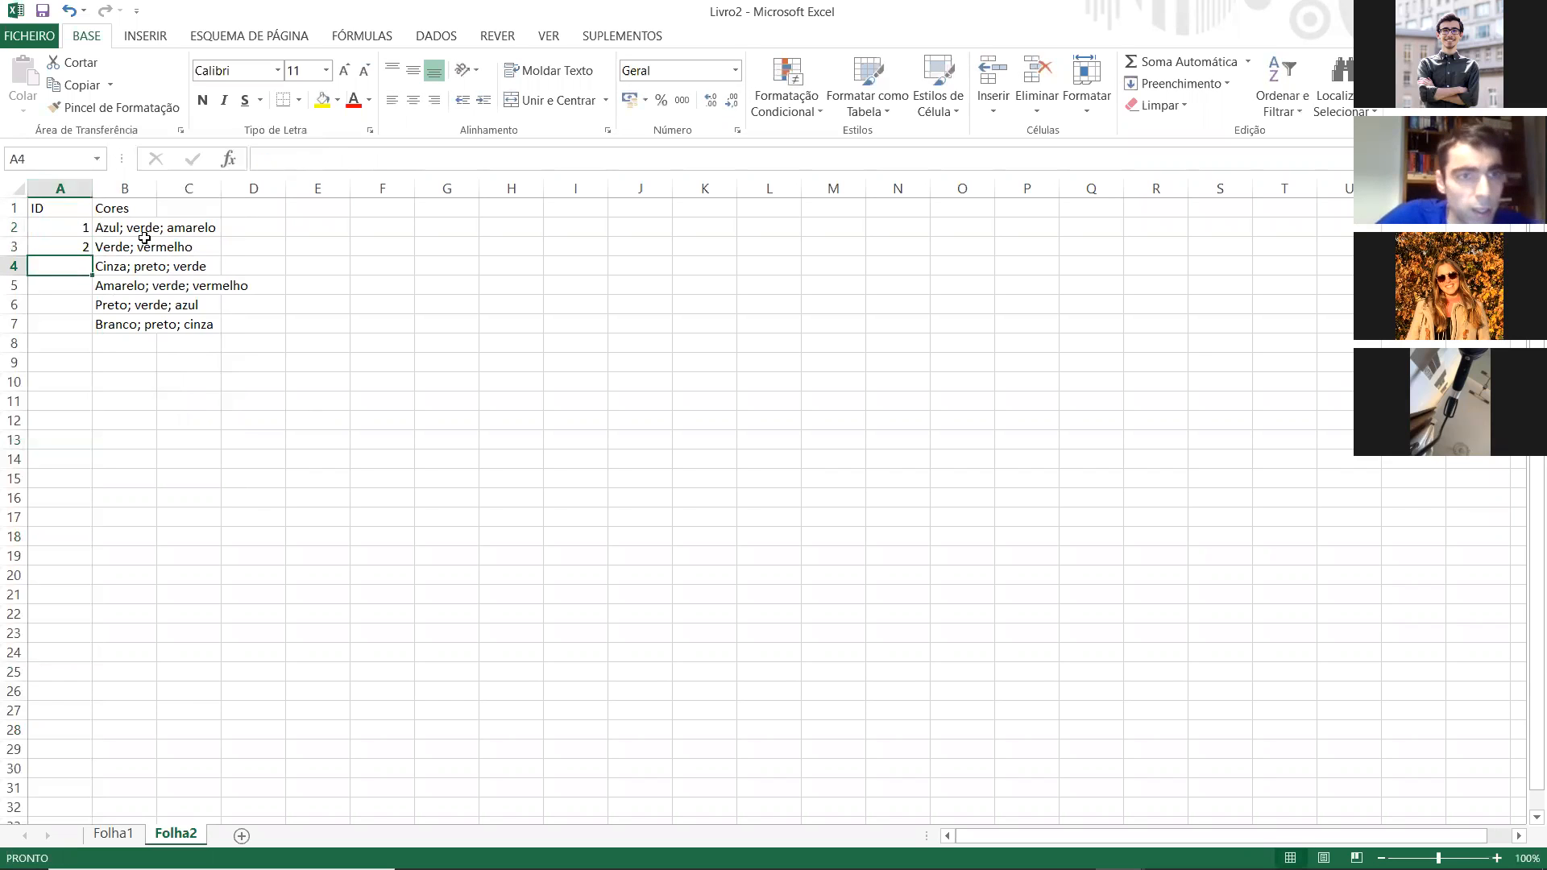
{"action": "left_click_drag", "start_coordinate": [64, 227], "coordinate": [89, 330]}
{"action": "left_click", "coordinate": [189, 382]}
{"action": "double_click", "coordinate": [156, 188]}
{"action": "left_click", "coordinate": [312, 438]}
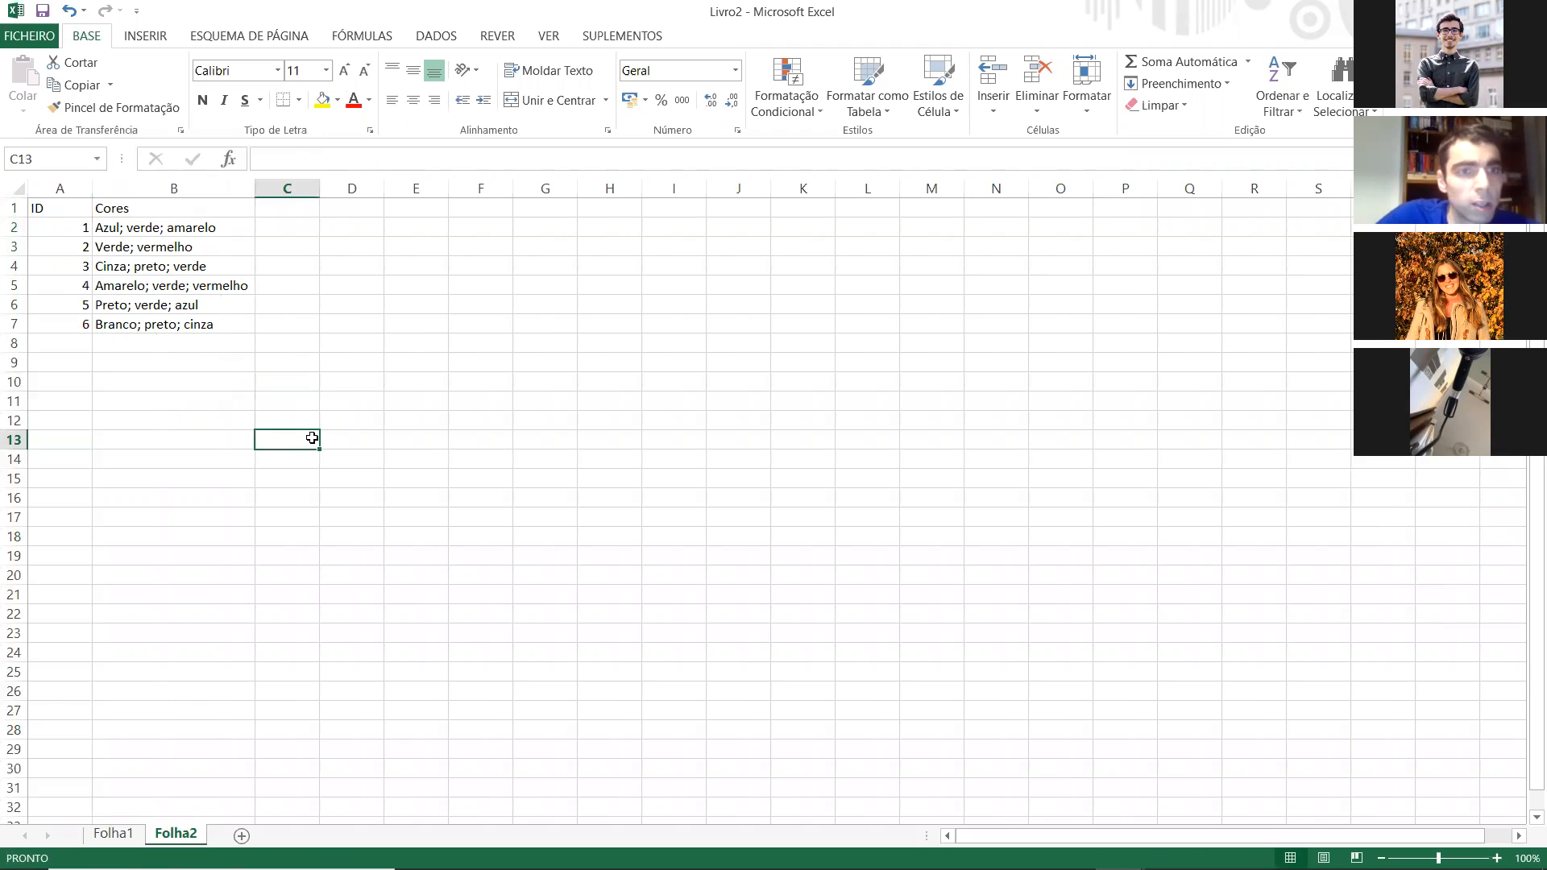
{"action": "left_click", "coordinate": [182, 229]}
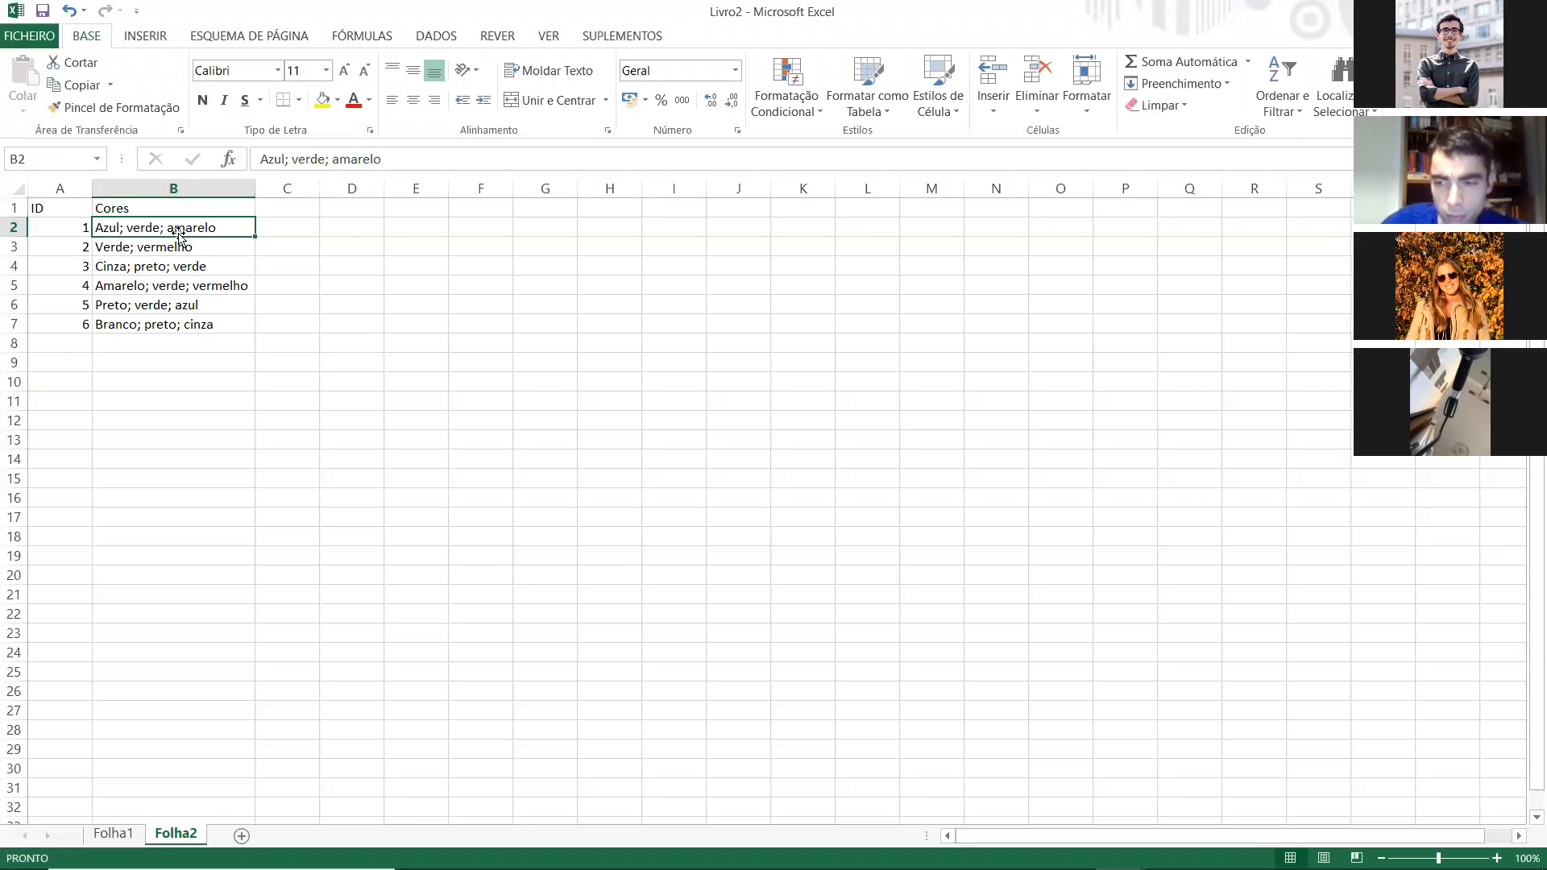
{"action": "left_click", "coordinate": [182, 211]}
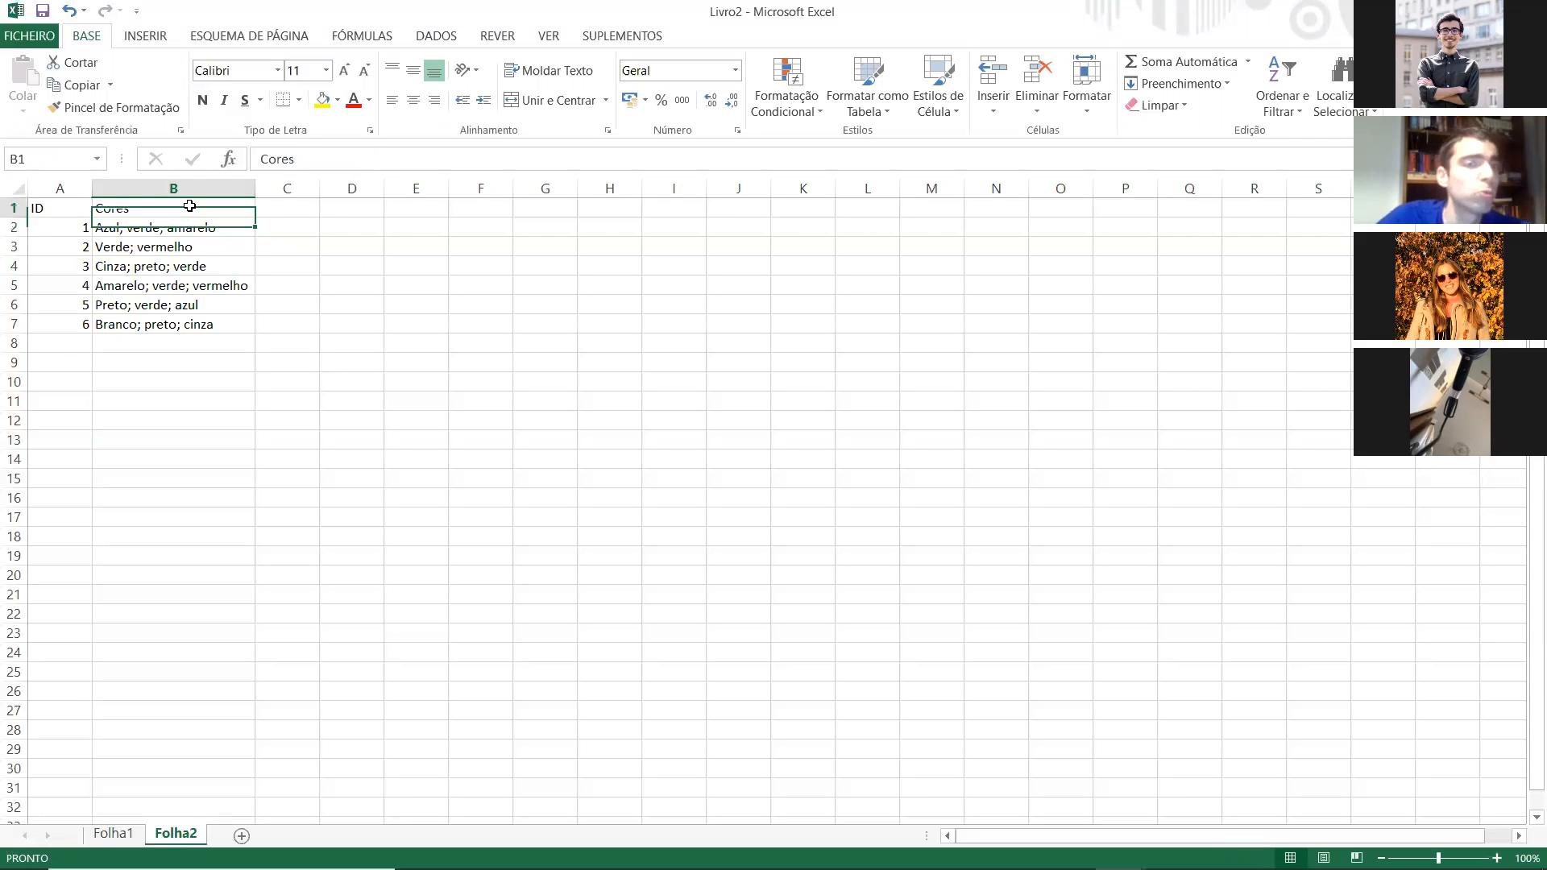
{"action": "left_click", "coordinate": [213, 228]}
{"action": "left_click", "coordinate": [247, 319]}
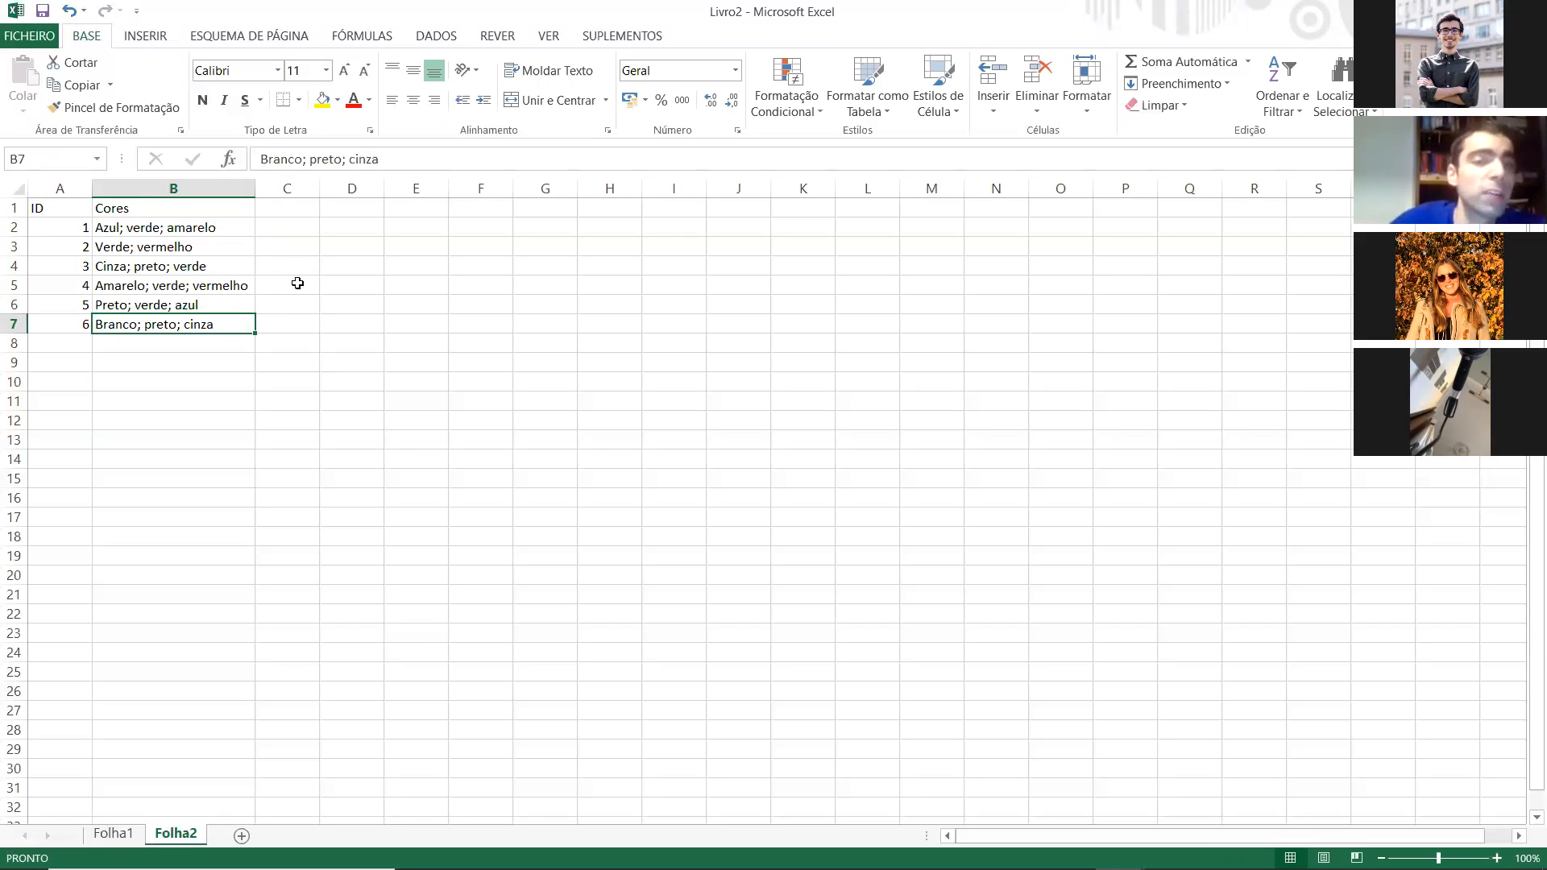
{"action": "left_click_drag", "start_coordinate": [216, 227], "coordinate": [207, 322]}
{"action": "left_click", "coordinate": [193, 361]}
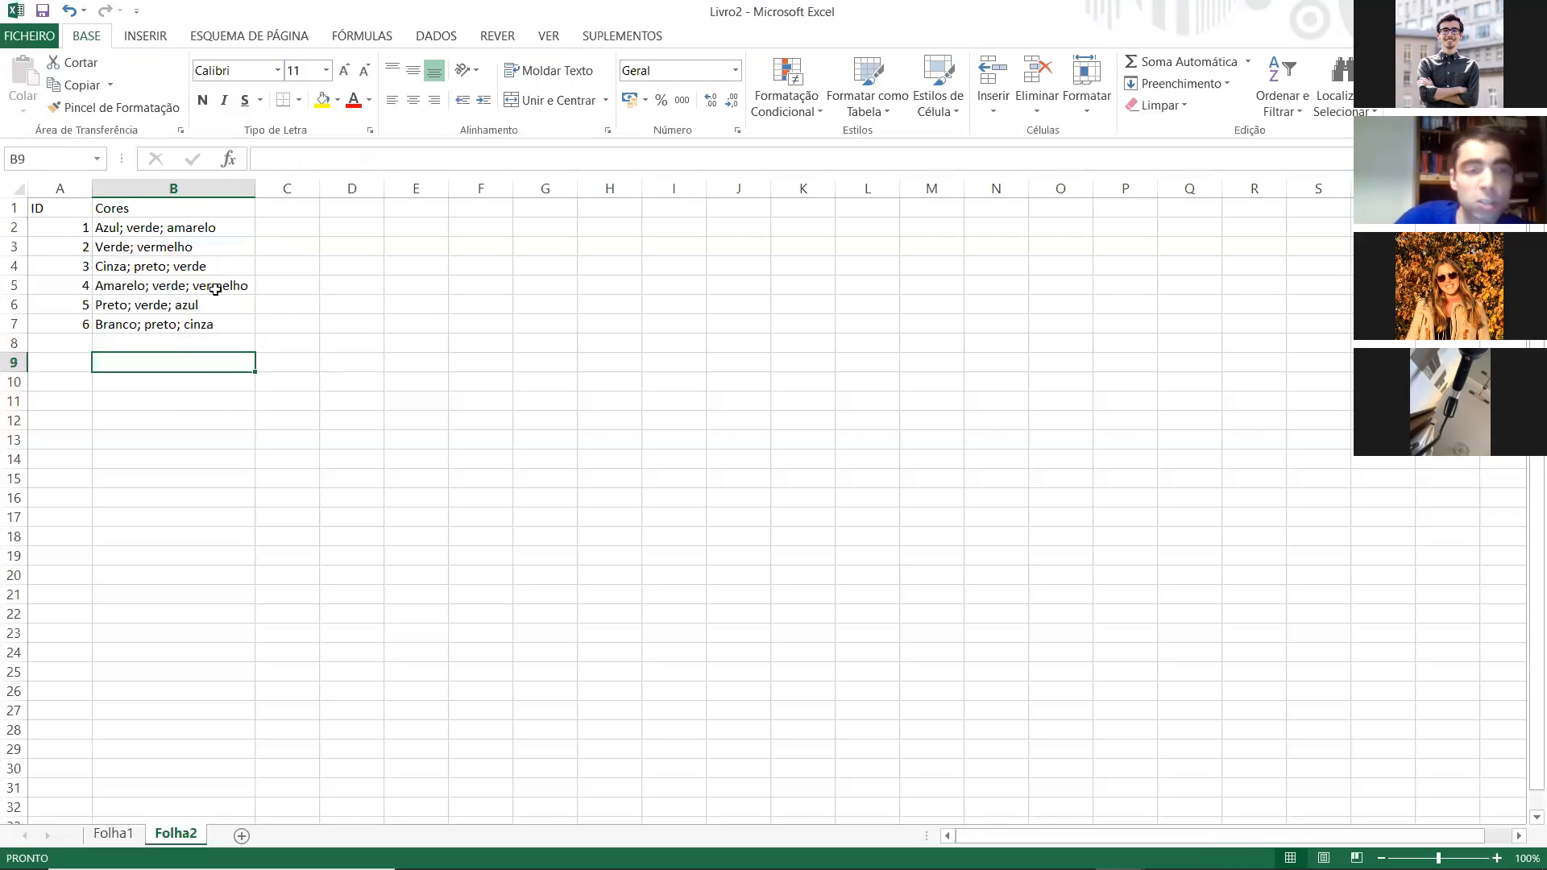
{"action": "left_click", "coordinate": [164, 224]}
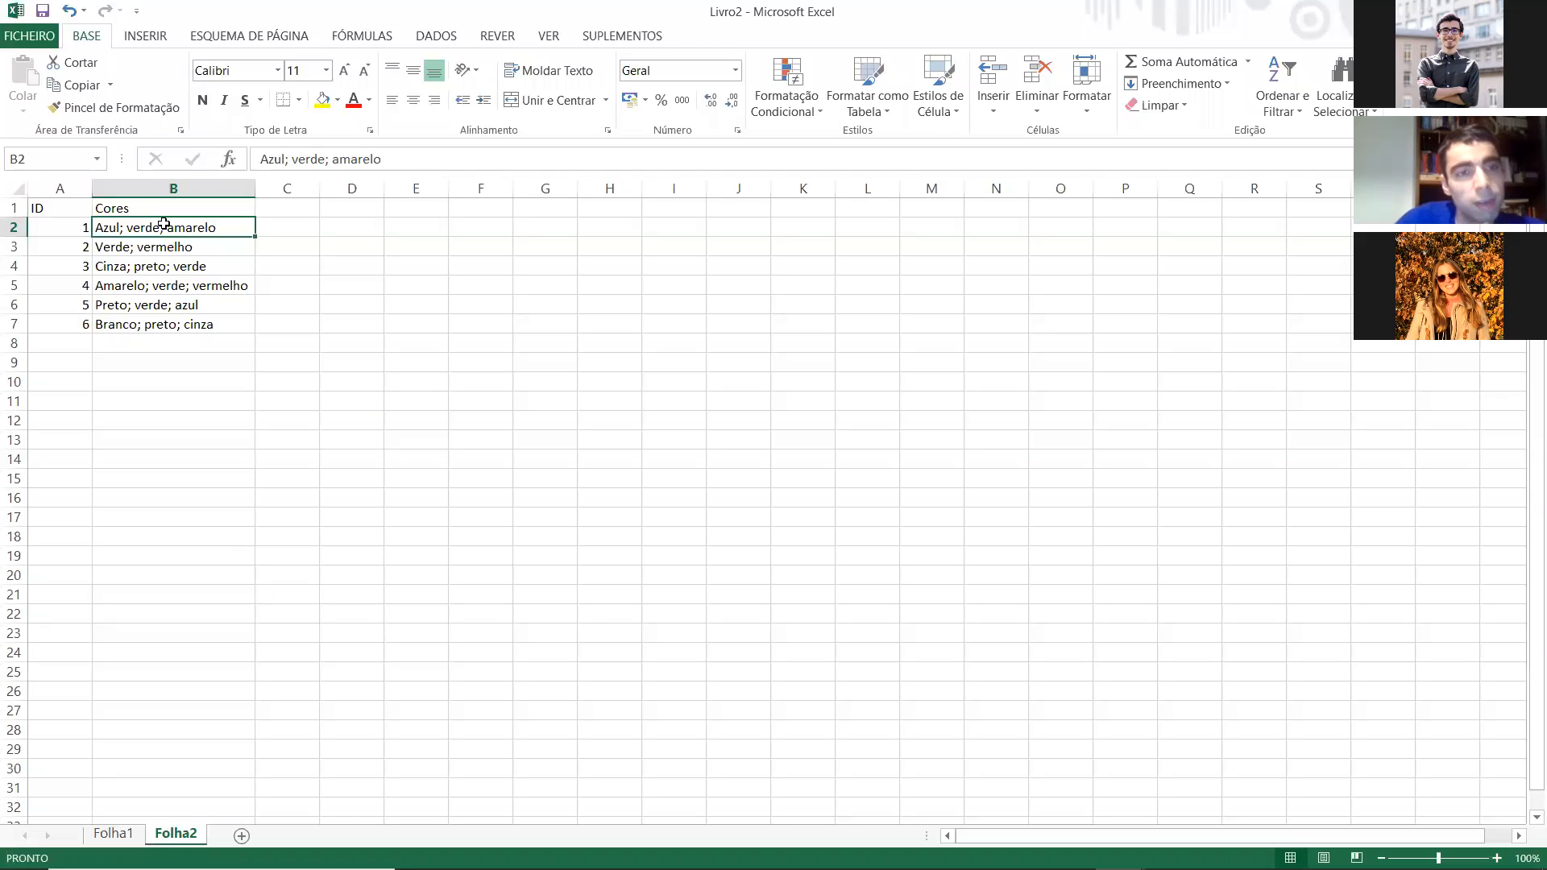
Step: Split the Cores column with Text to Columns as delimited data, using semicolon as the only delimiter
{"action": "left_click", "coordinate": [139, 190]}
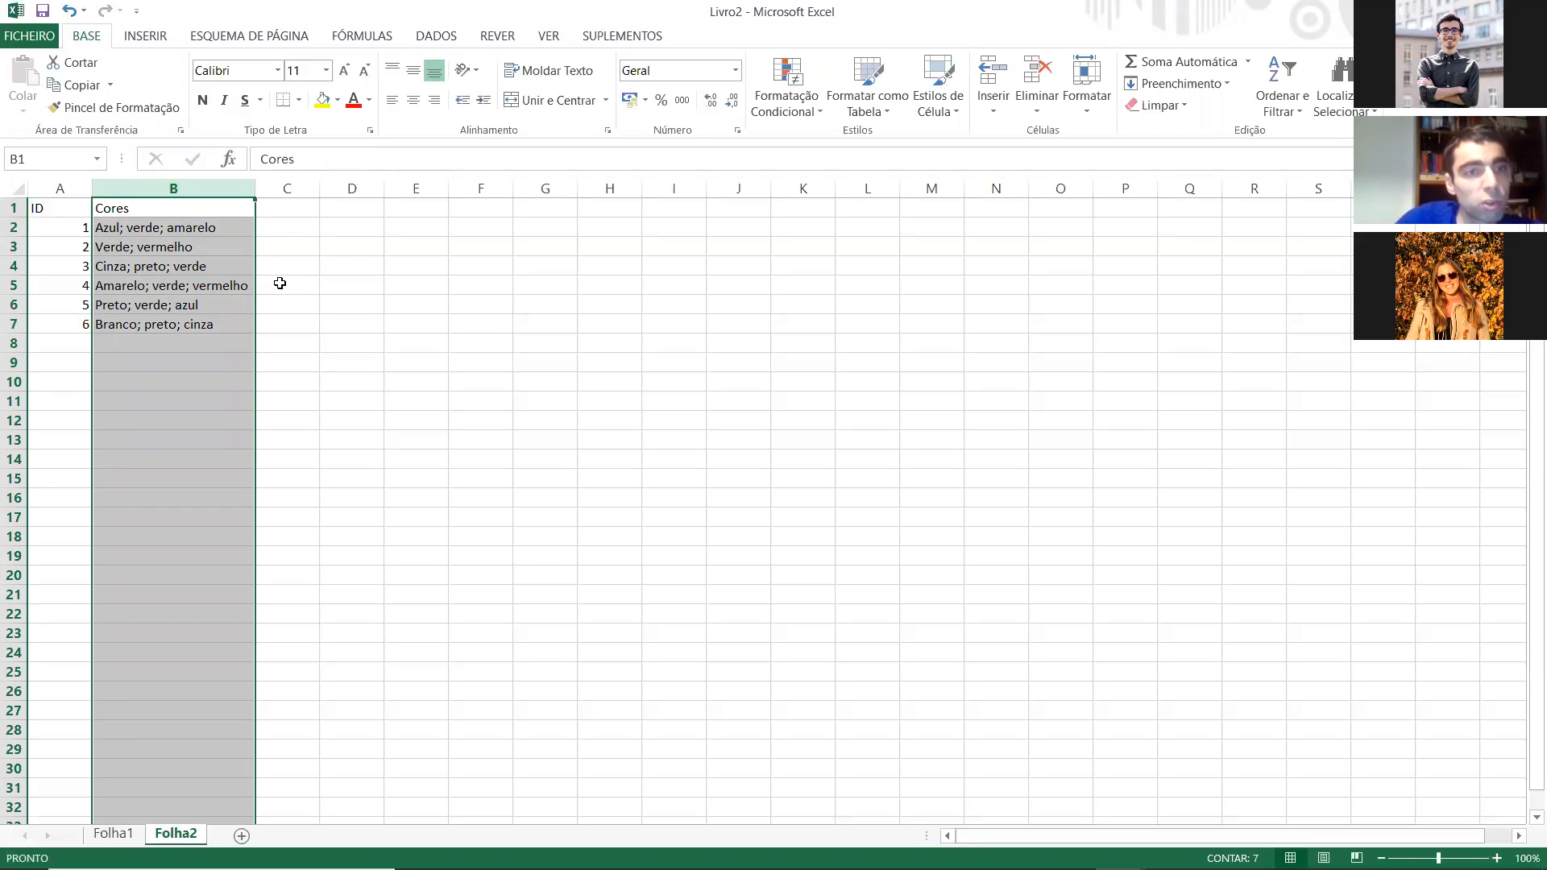
{"action": "left_click", "coordinate": [453, 39]}
{"action": "left_click", "coordinate": [677, 81]}
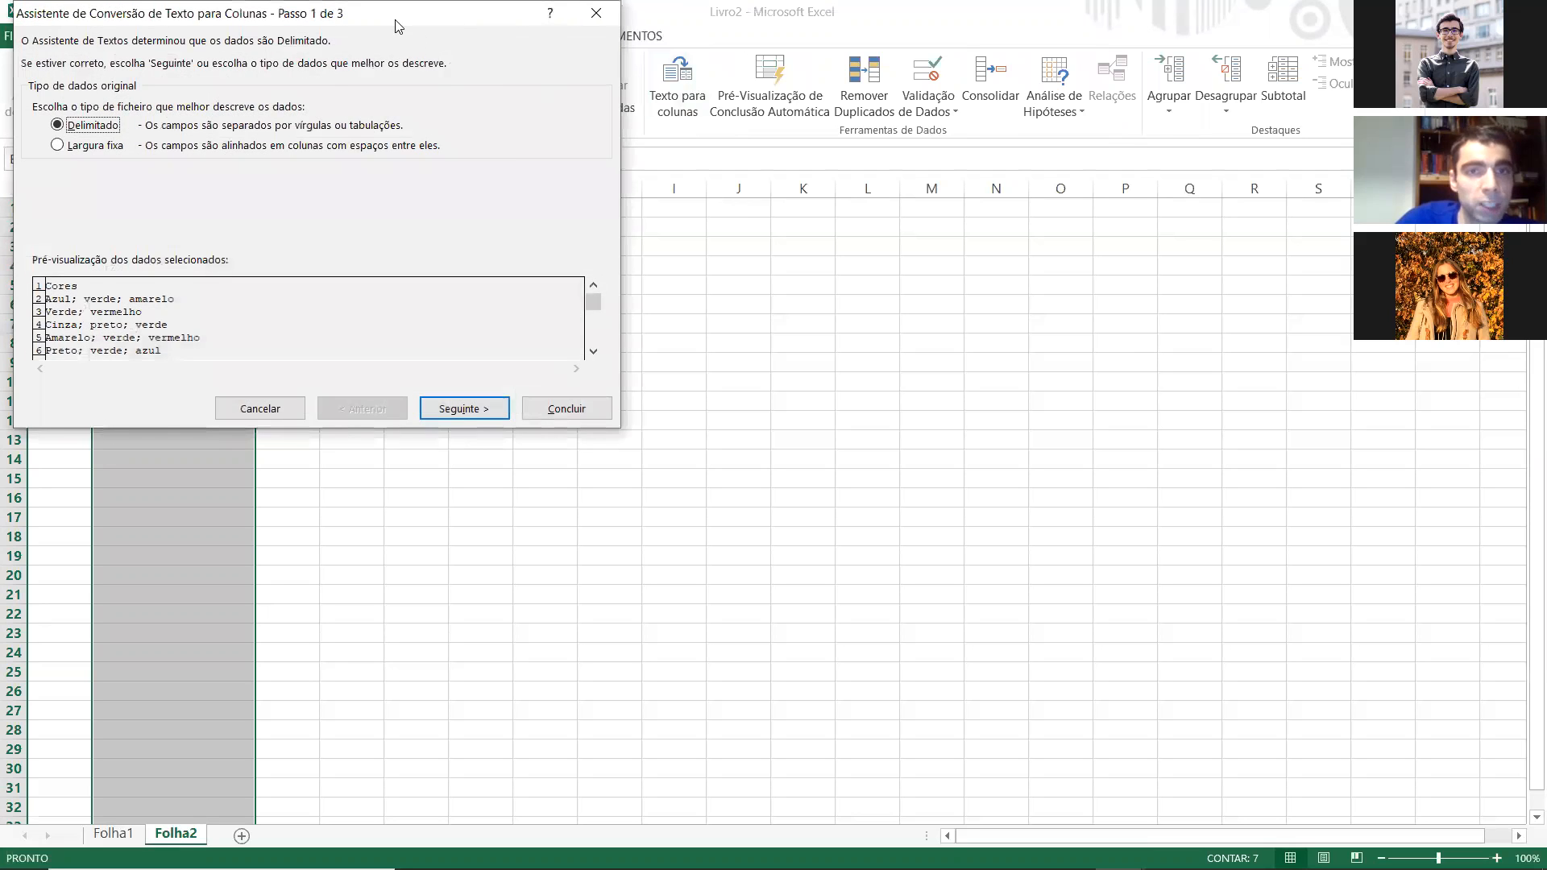
{"action": "left_click_drag", "start_coordinate": [396, 21], "coordinate": [898, 32]}
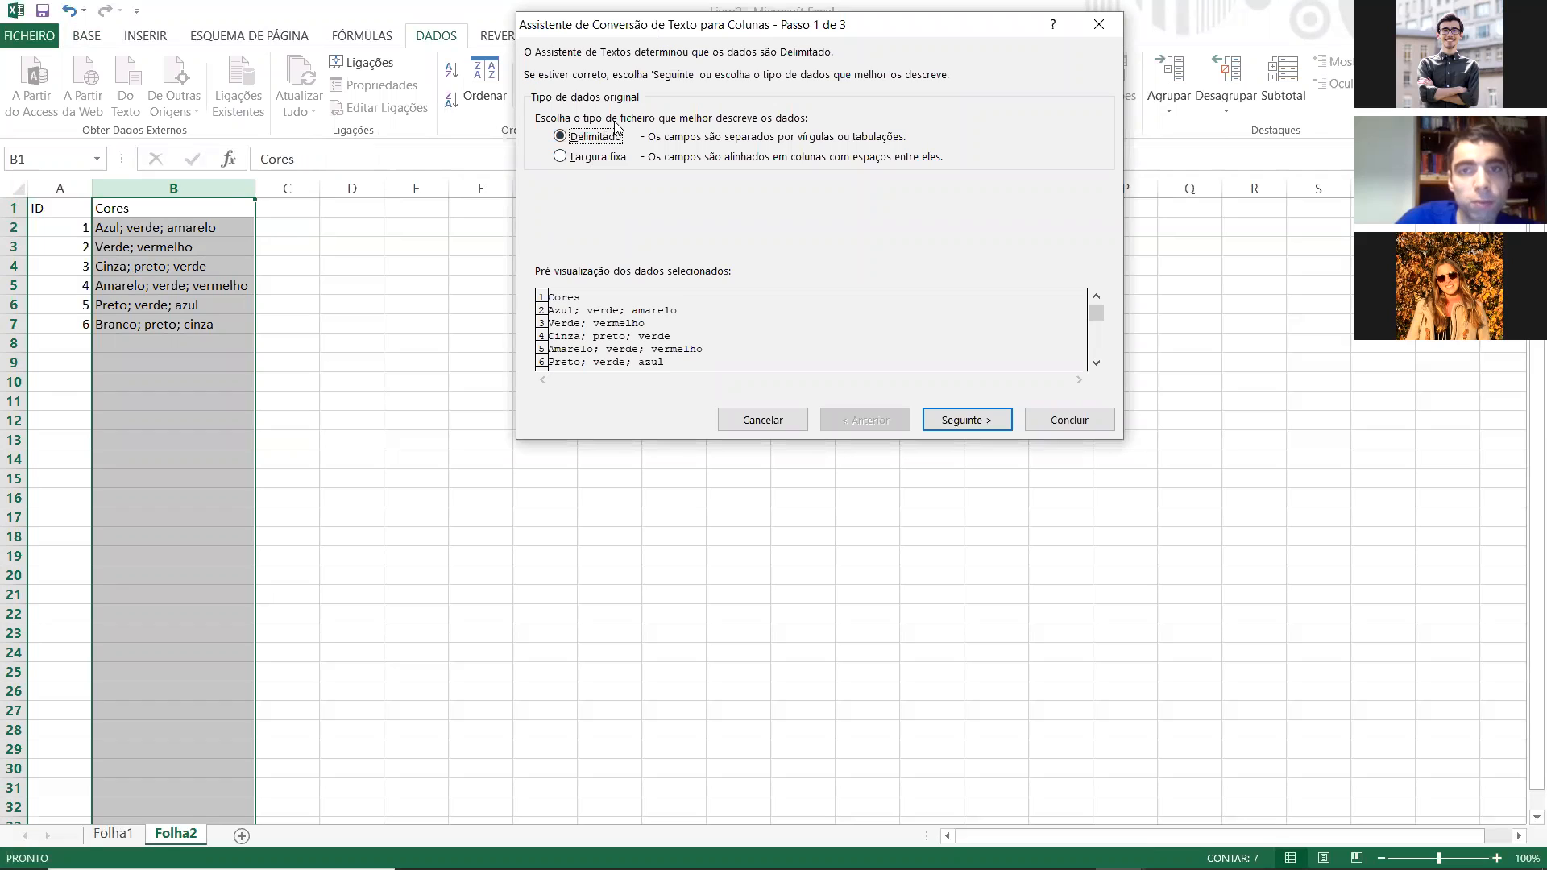
{"action": "left_click", "coordinate": [939, 421]}
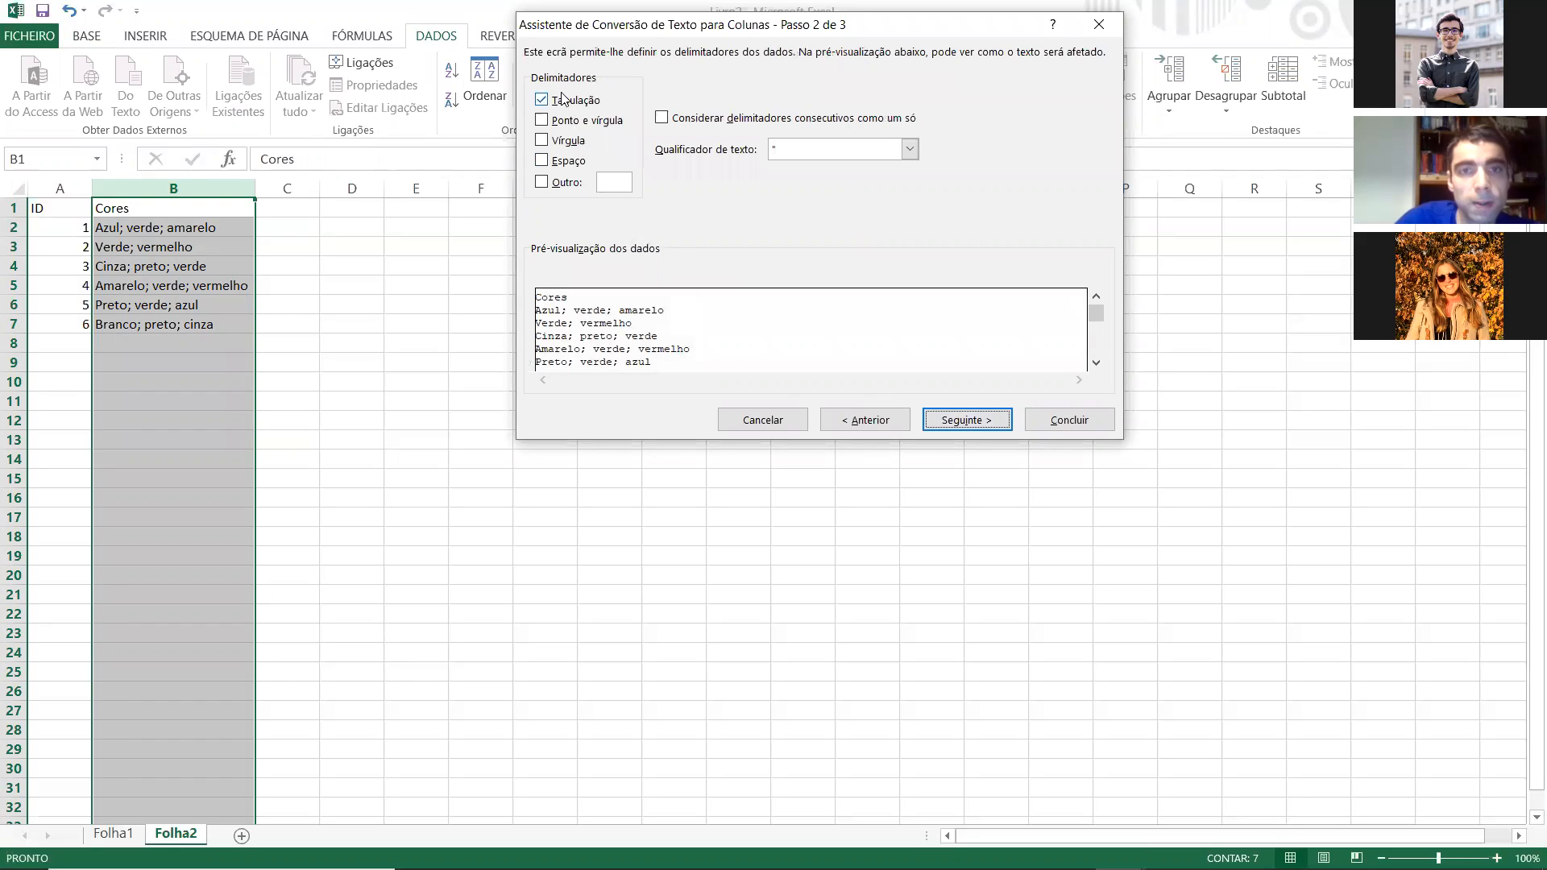
{"action": "left_click", "coordinate": [543, 122]}
{"action": "left_click", "coordinate": [544, 102]}
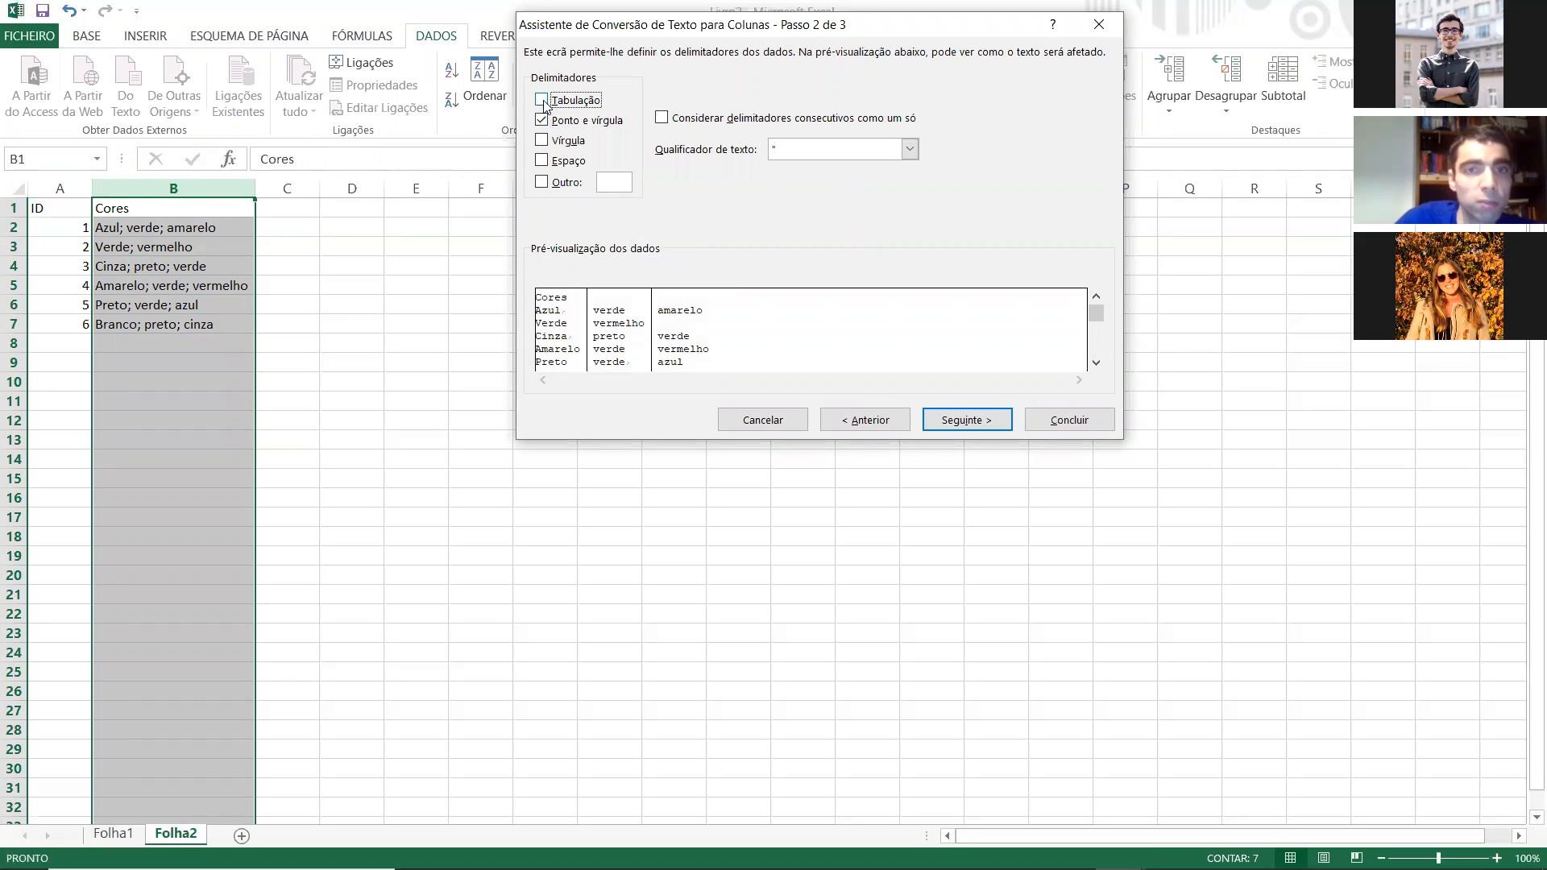
{"action": "left_click", "coordinate": [952, 420]}
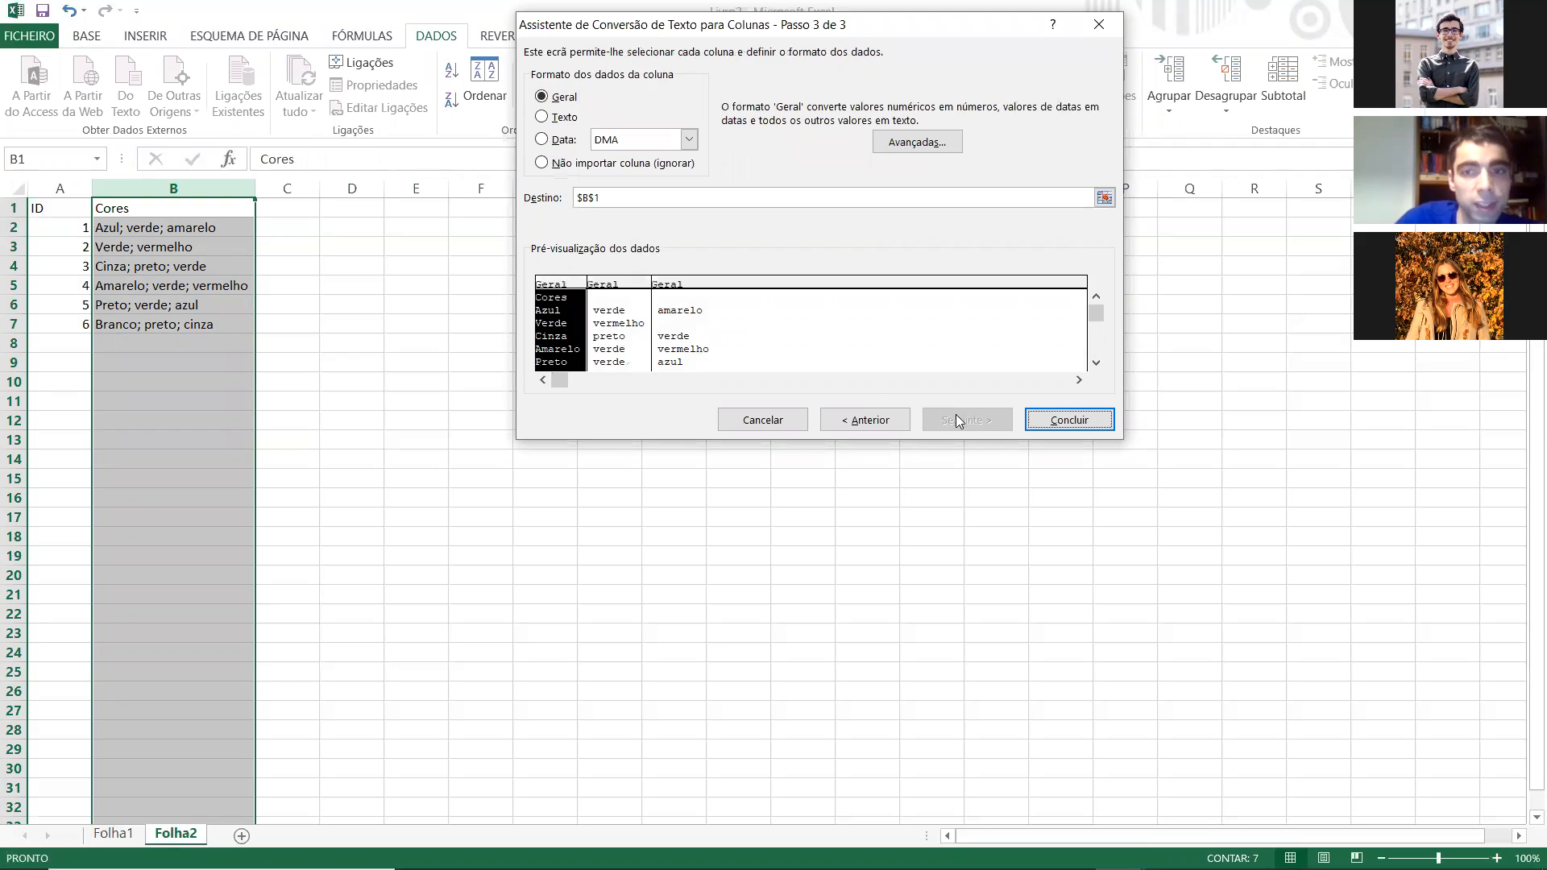
{"action": "left_click", "coordinate": [1068, 421]}
{"action": "left_click", "coordinate": [504, 415]}
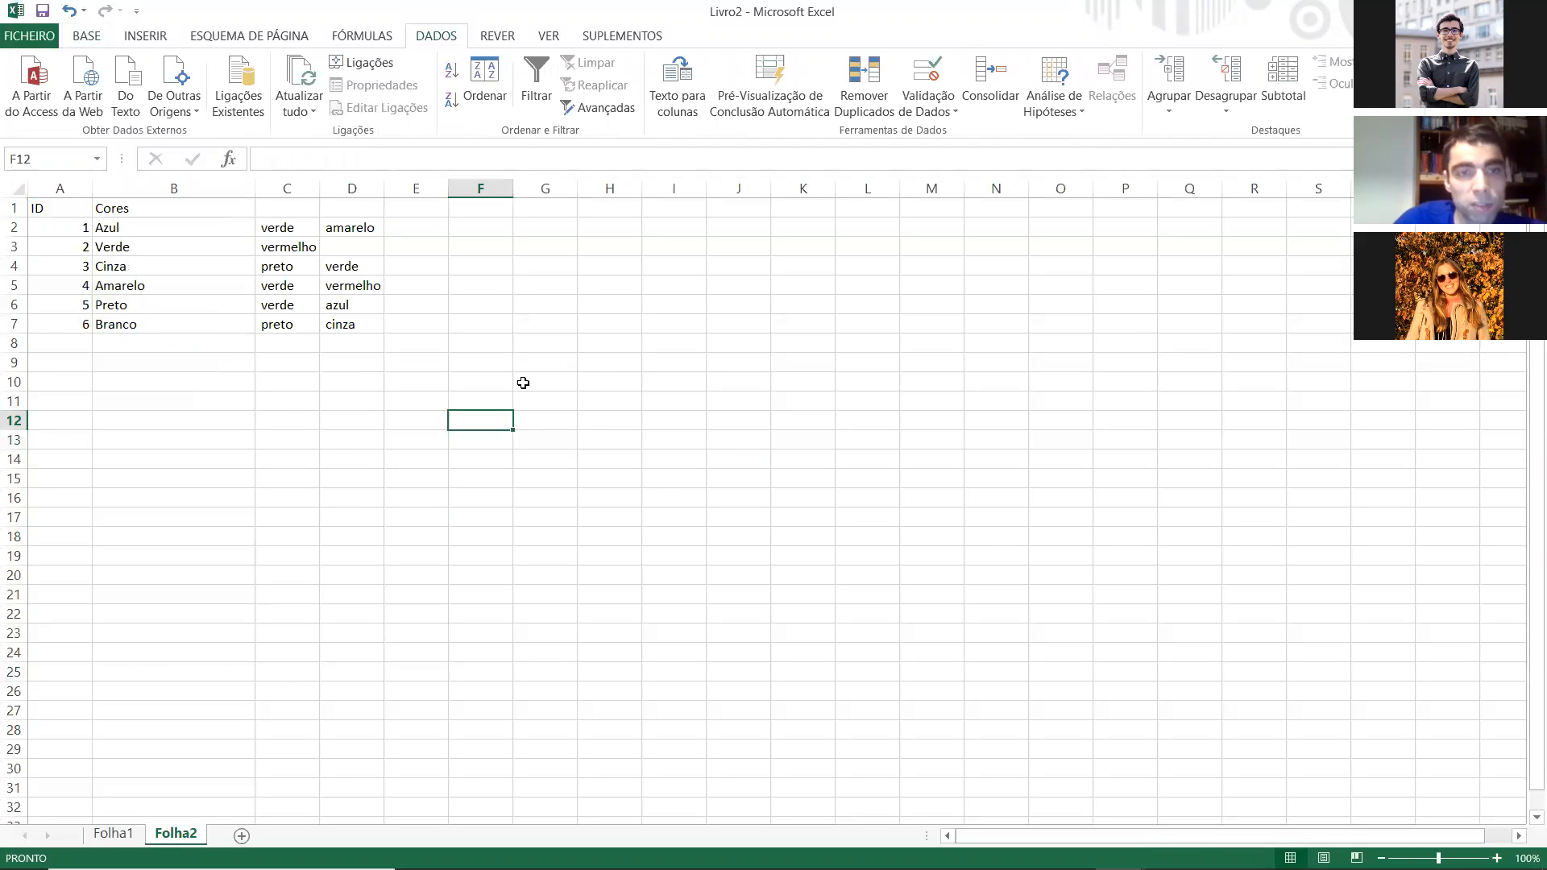
Step: Delete the "Cores" header from cell B1
{"action": "left_click", "coordinate": [232, 209]}
{"action": "key", "text": "Delete"}
{"action": "left_click", "coordinate": [486, 321]}
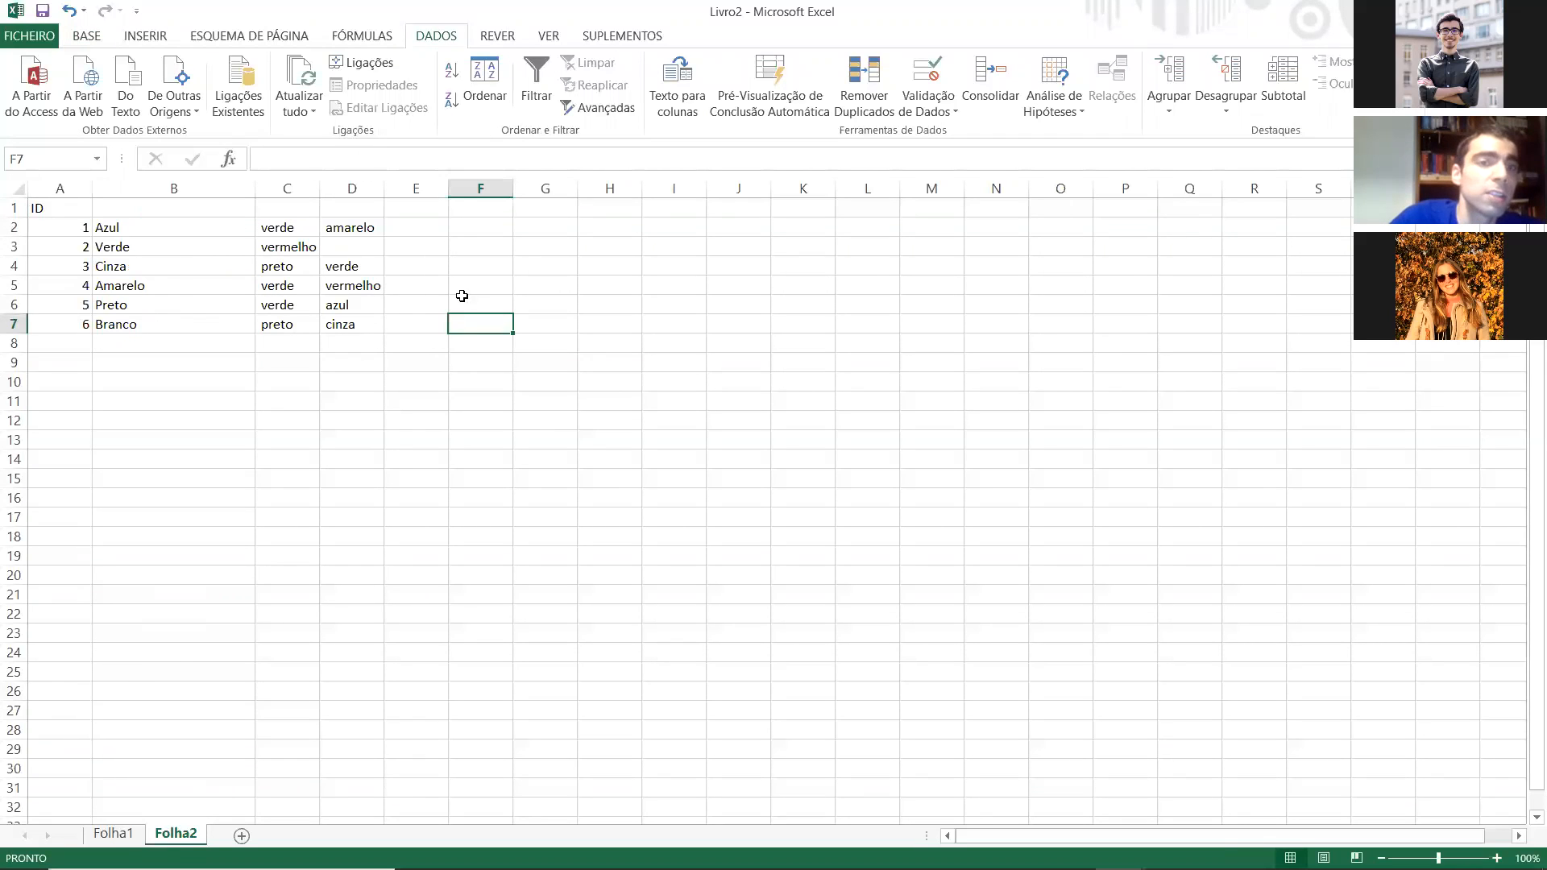
Step: Enter the colour header "Azul" in cell F1 and select G1 beside it
{"action": "left_click", "coordinate": [438, 228]}
{"action": "left_click", "coordinate": [485, 229]}
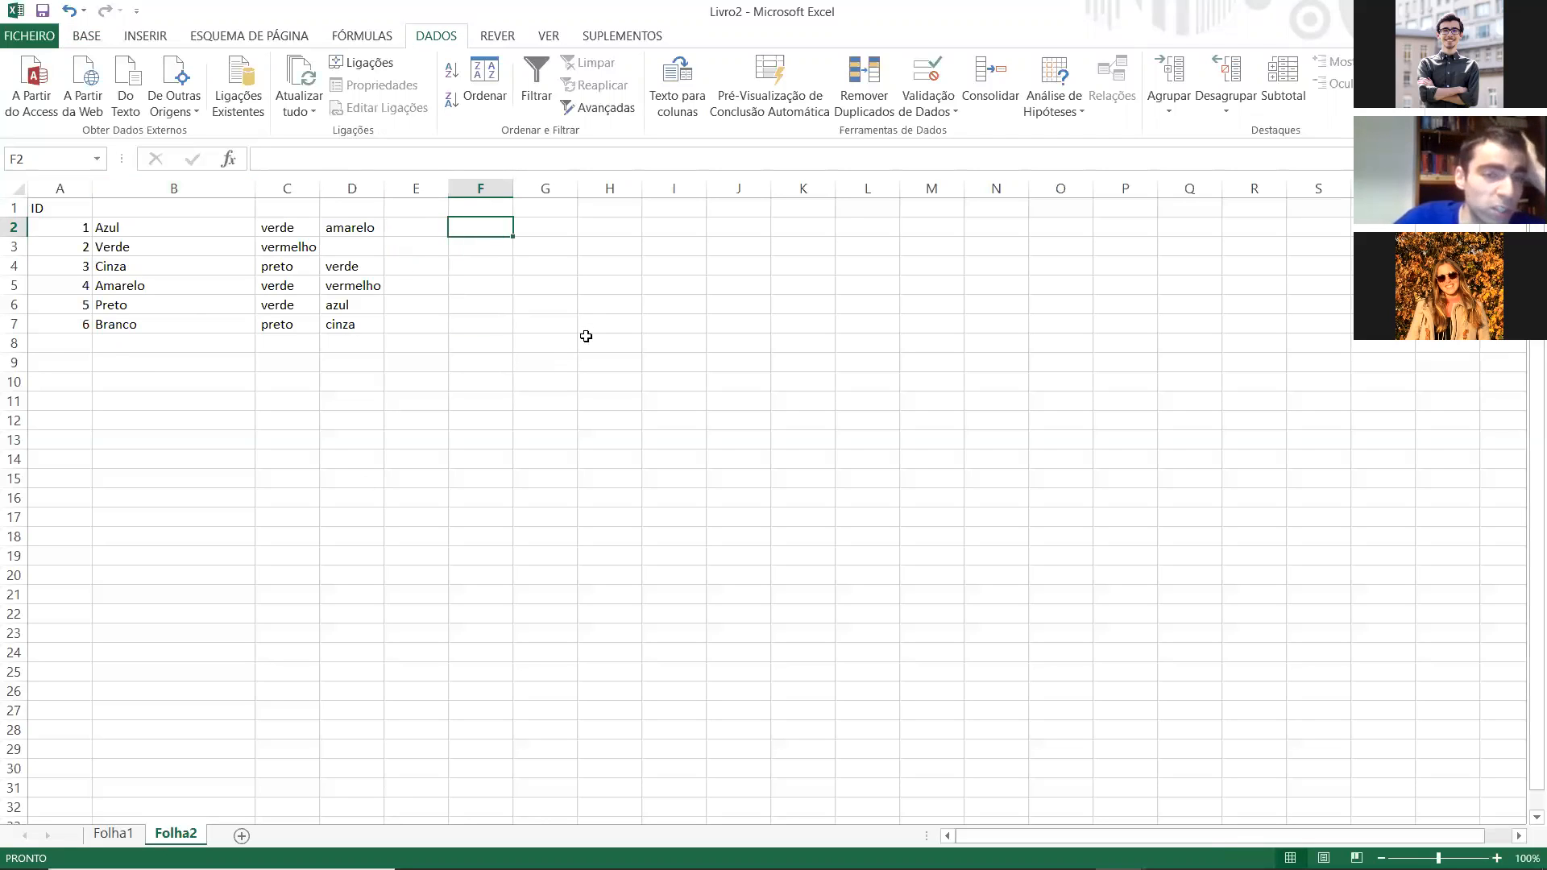
{"action": "left_click", "coordinate": [501, 206]}
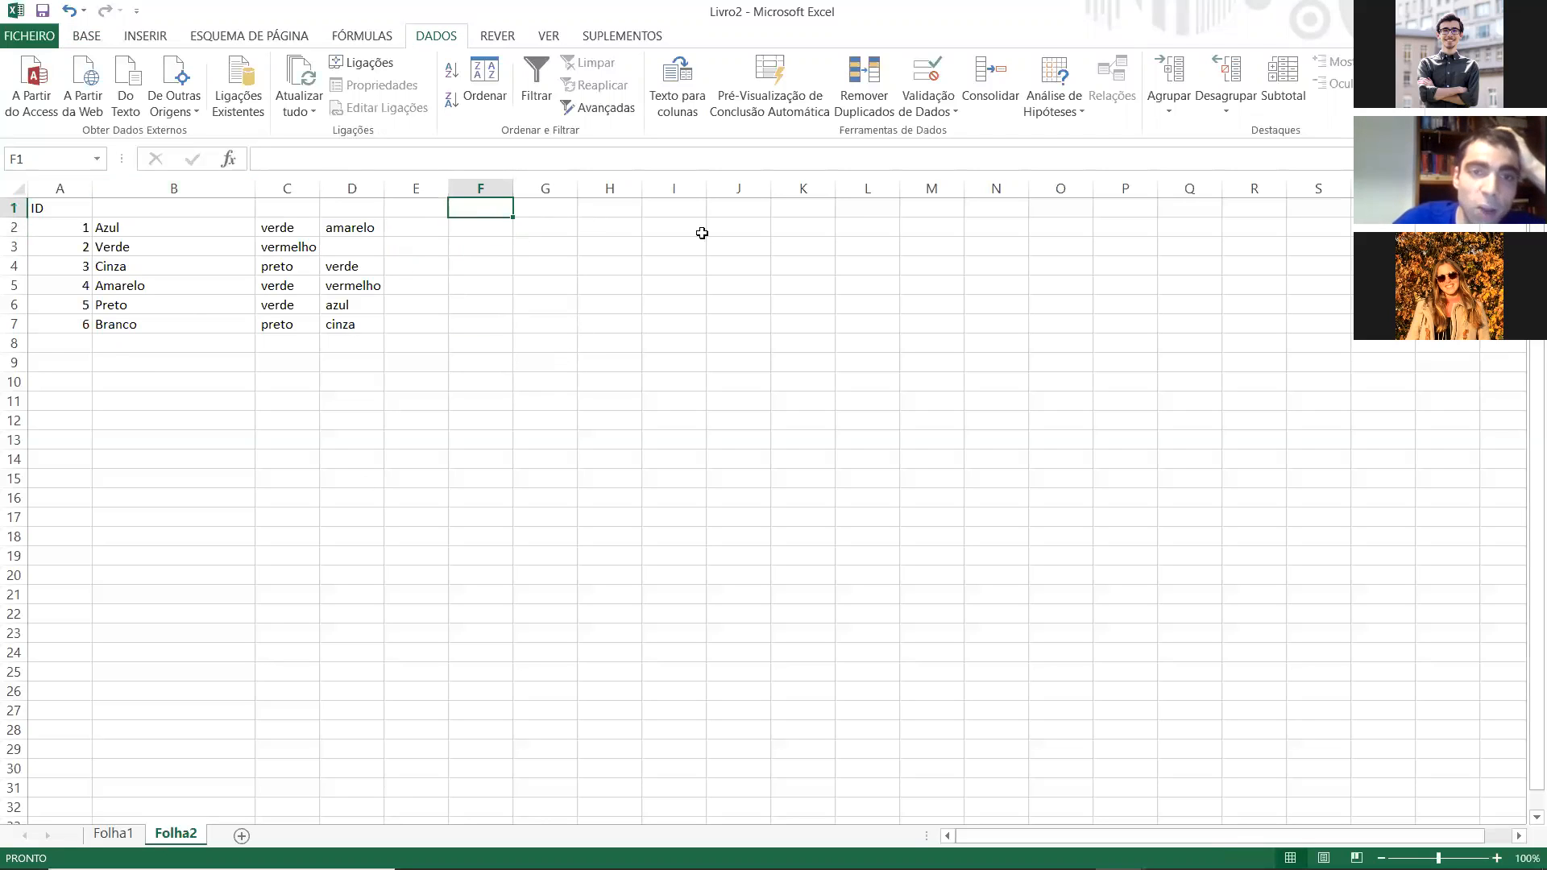
{"action": "scroll", "coordinate": [196, 496], "scroll_direction": "down", "scroll_amount": 7}
{"action": "scroll", "coordinate": [218, 524], "scroll_direction": "up", "scroll_amount": 7}
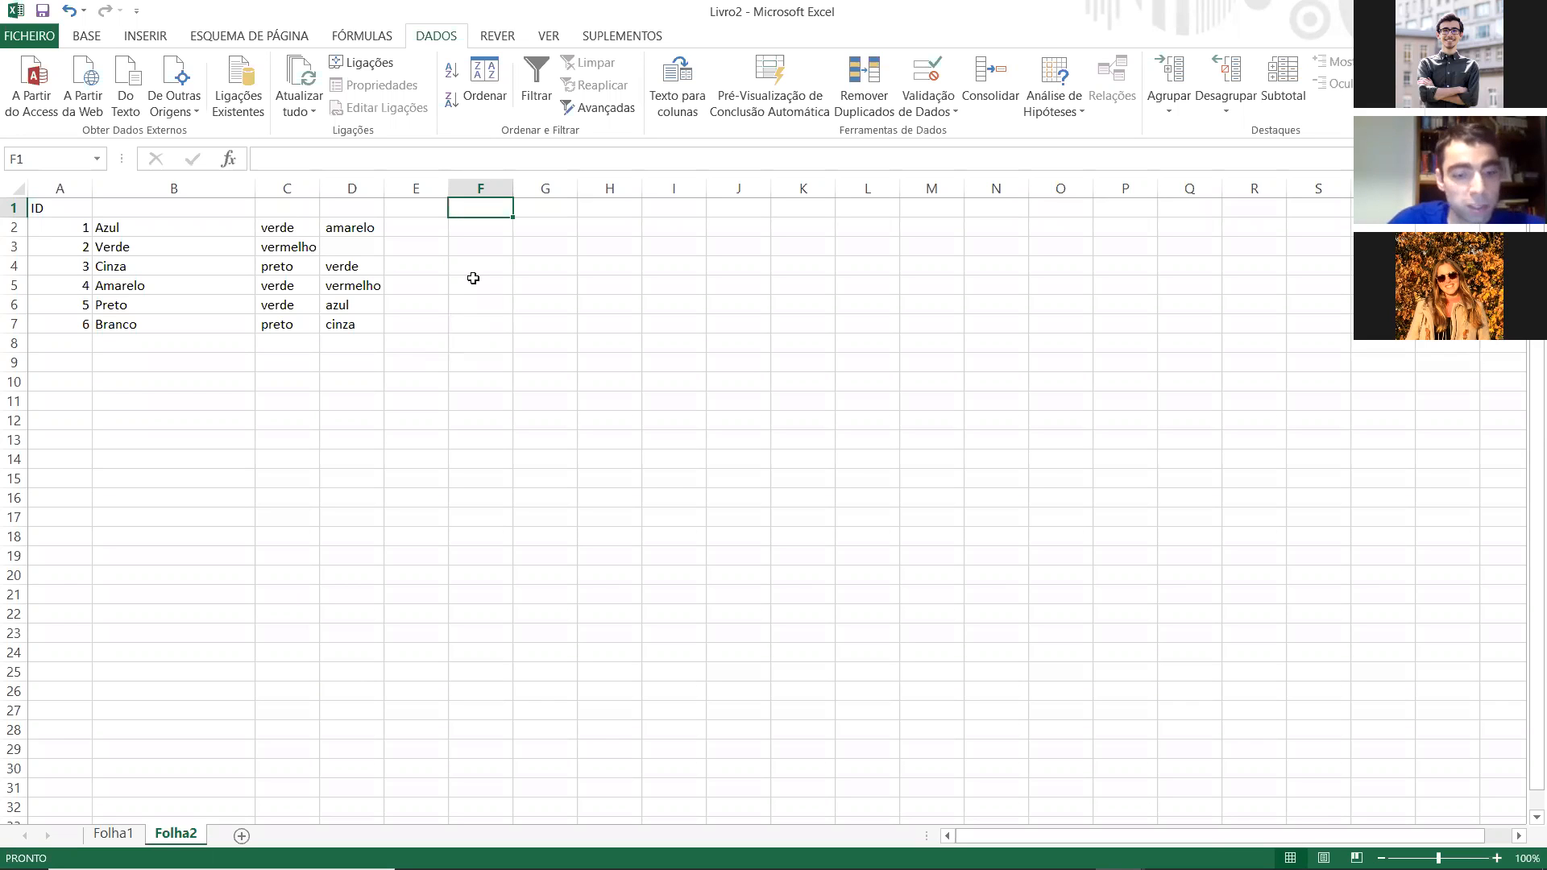
{"action": "type", "text": "Azul"}
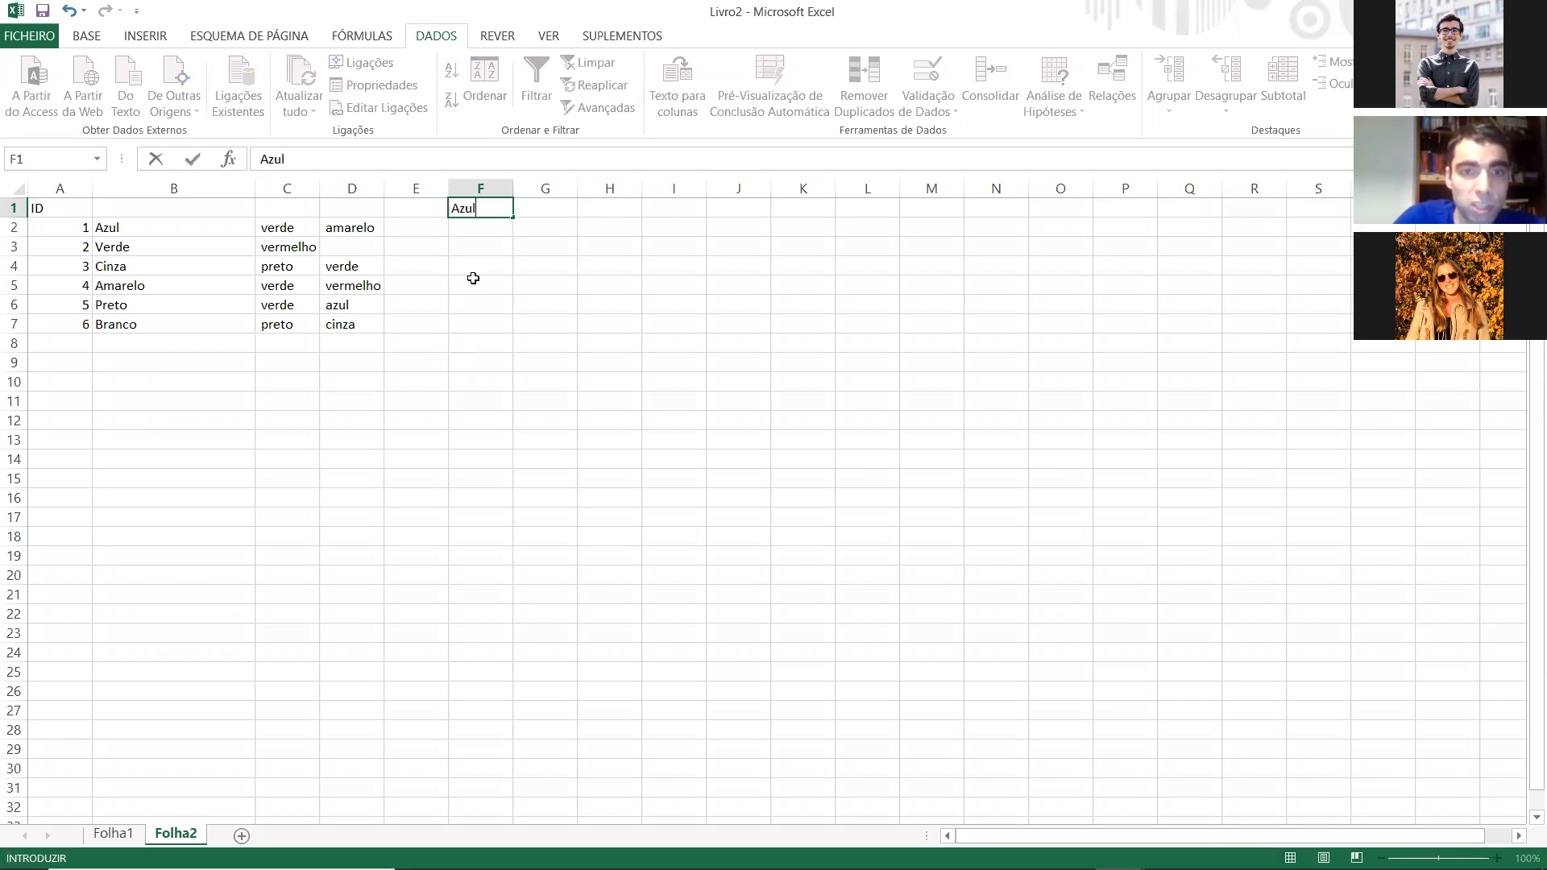
{"action": "key", "text": "Return"}
{"action": "key", "text": "Up"}
{"action": "key", "text": "Right"}
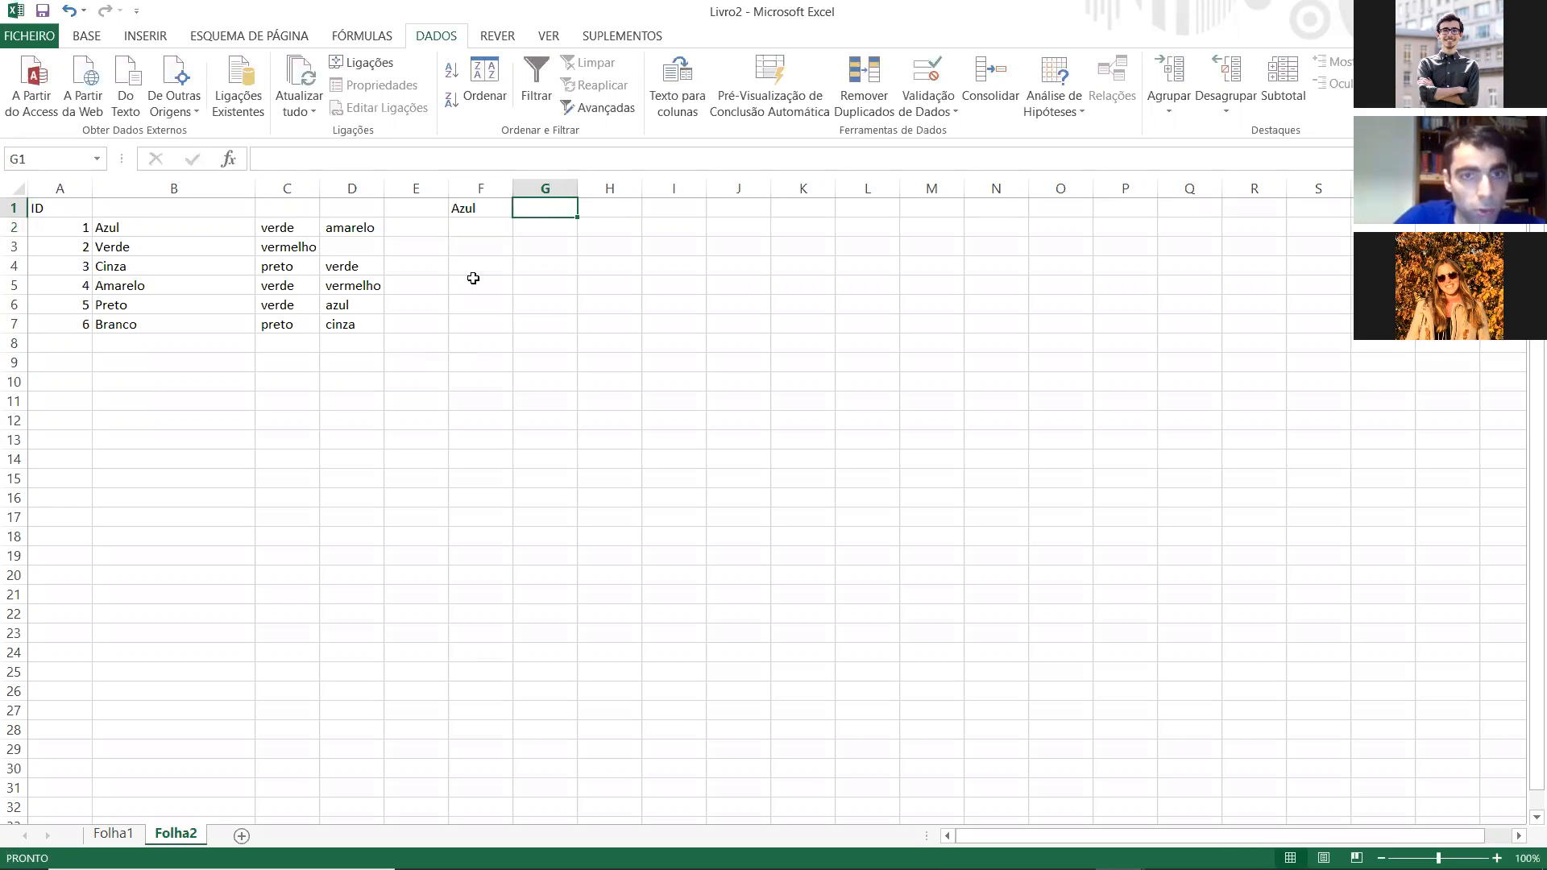
Step: Enter the colour headers "Verde", "Cinza" and "Preto" in cells G1, H1 and I1
{"action": "type", "text": "Verde"}
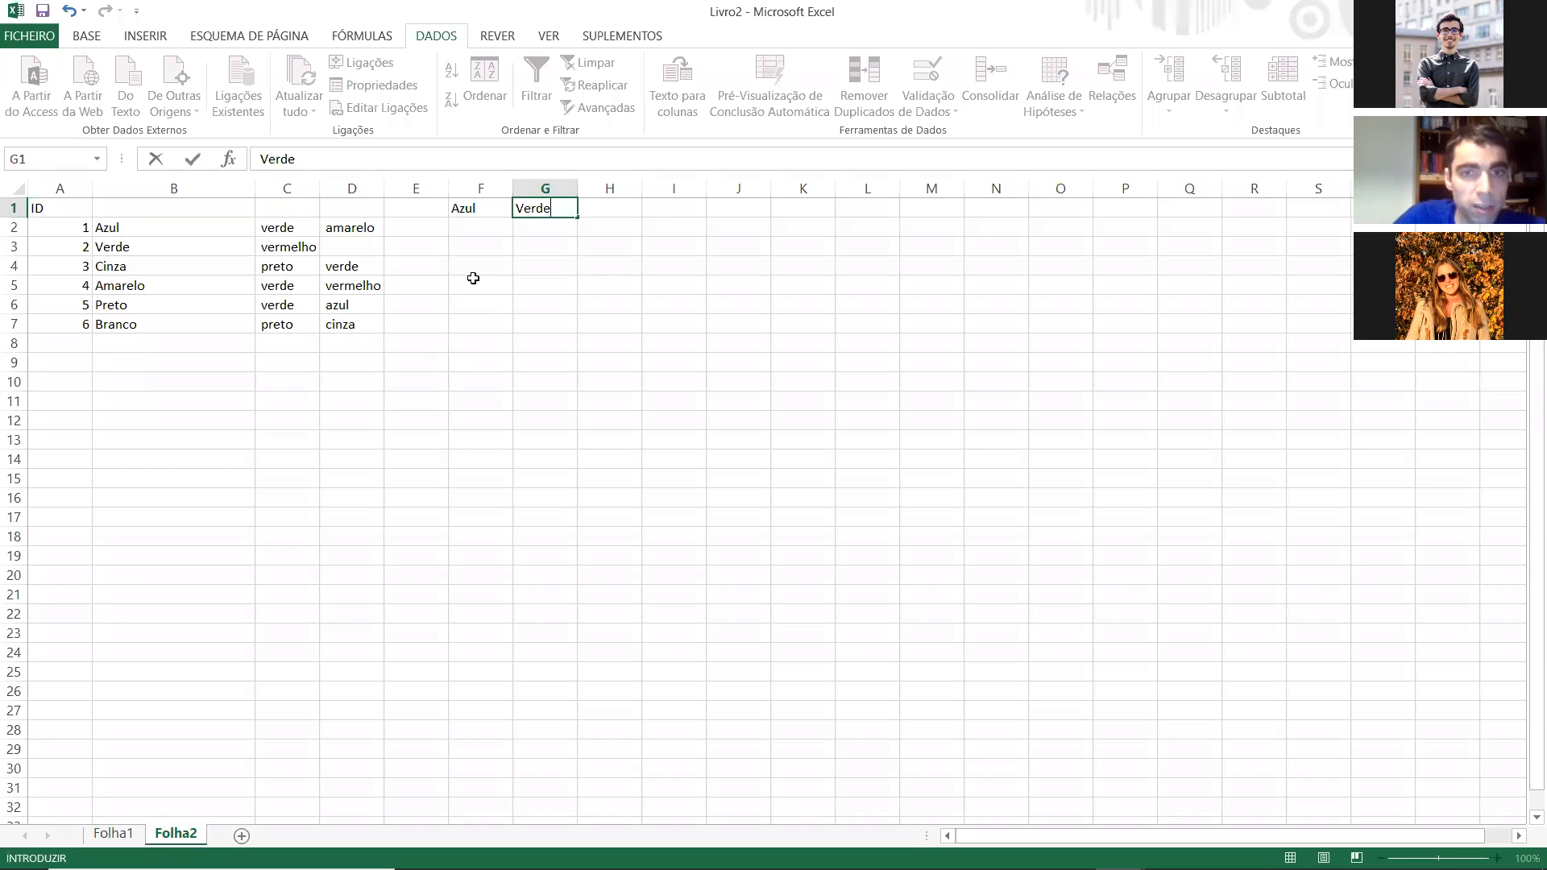
{"action": "key", "text": "Tab"}
{"action": "type", "text": "Cinza"}
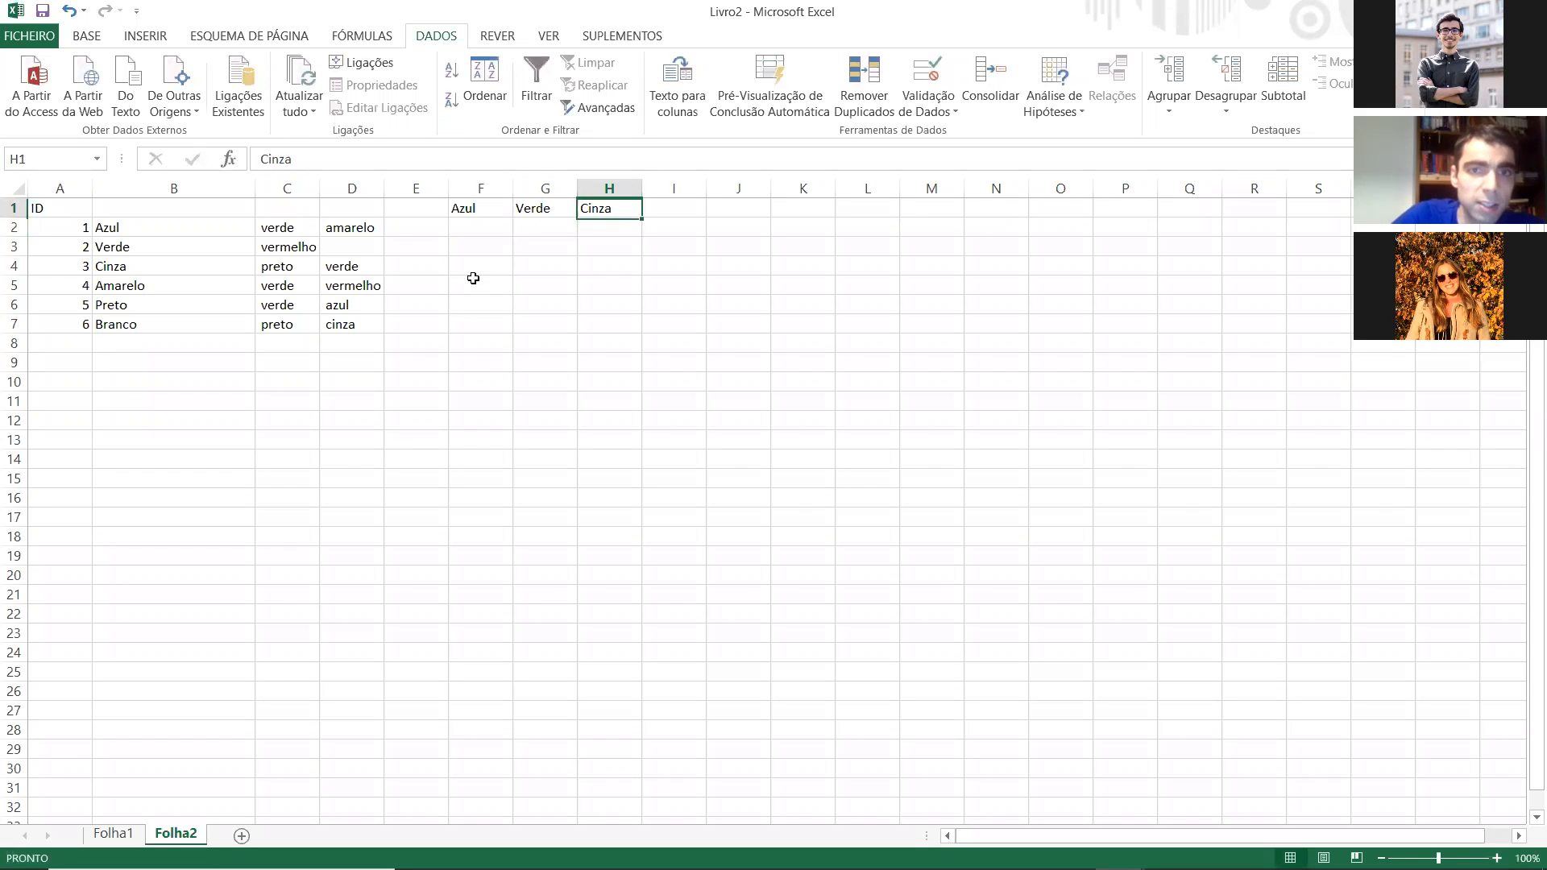
{"action": "key", "text": "Tab"}
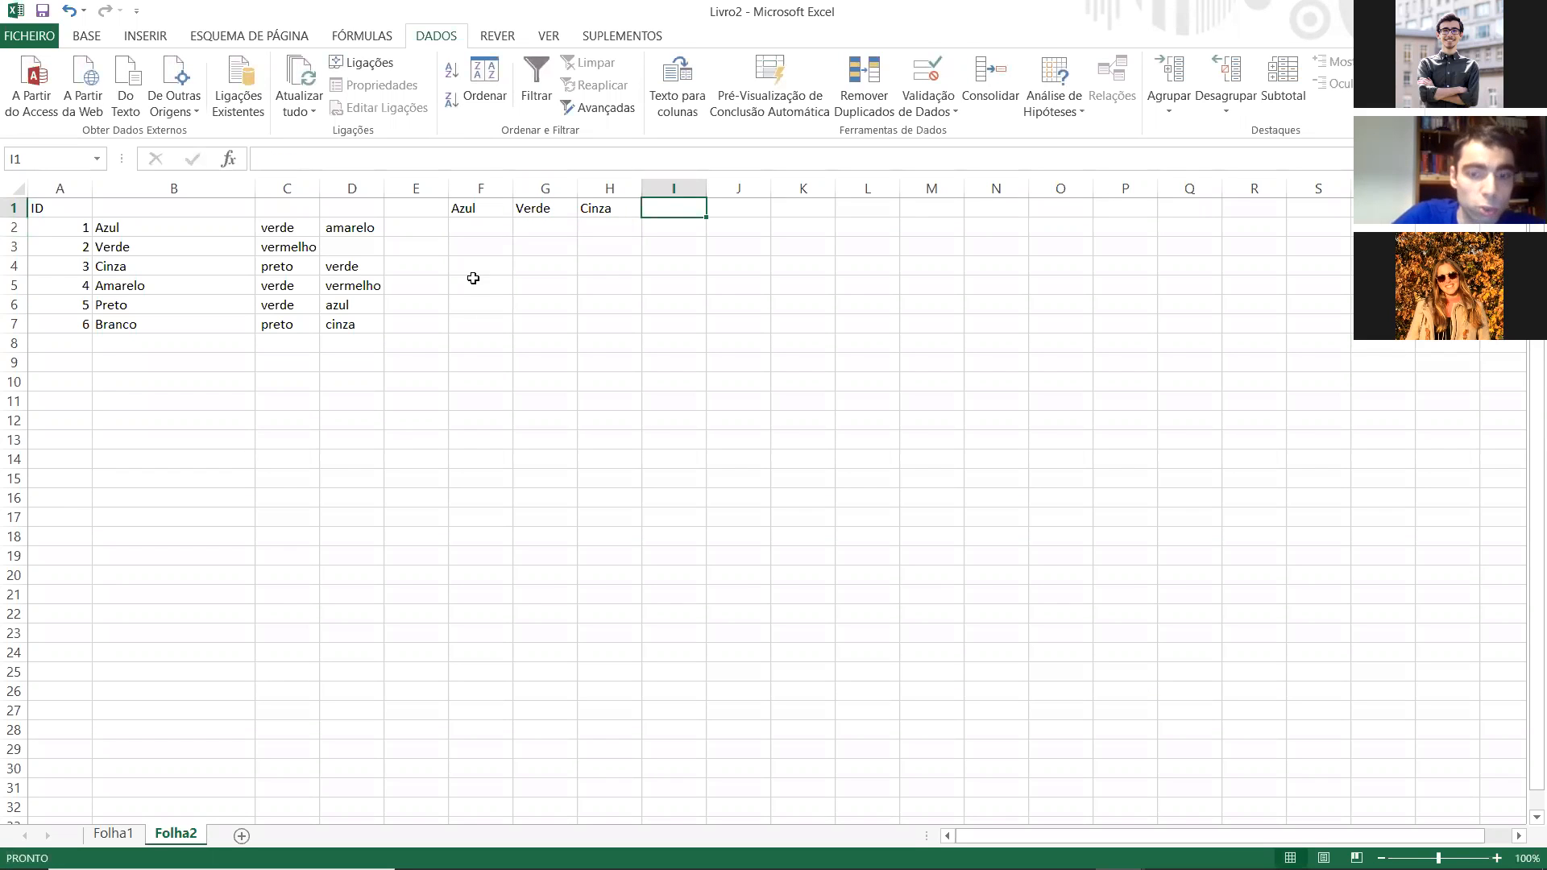
{"action": "type", "text": "Preto"}
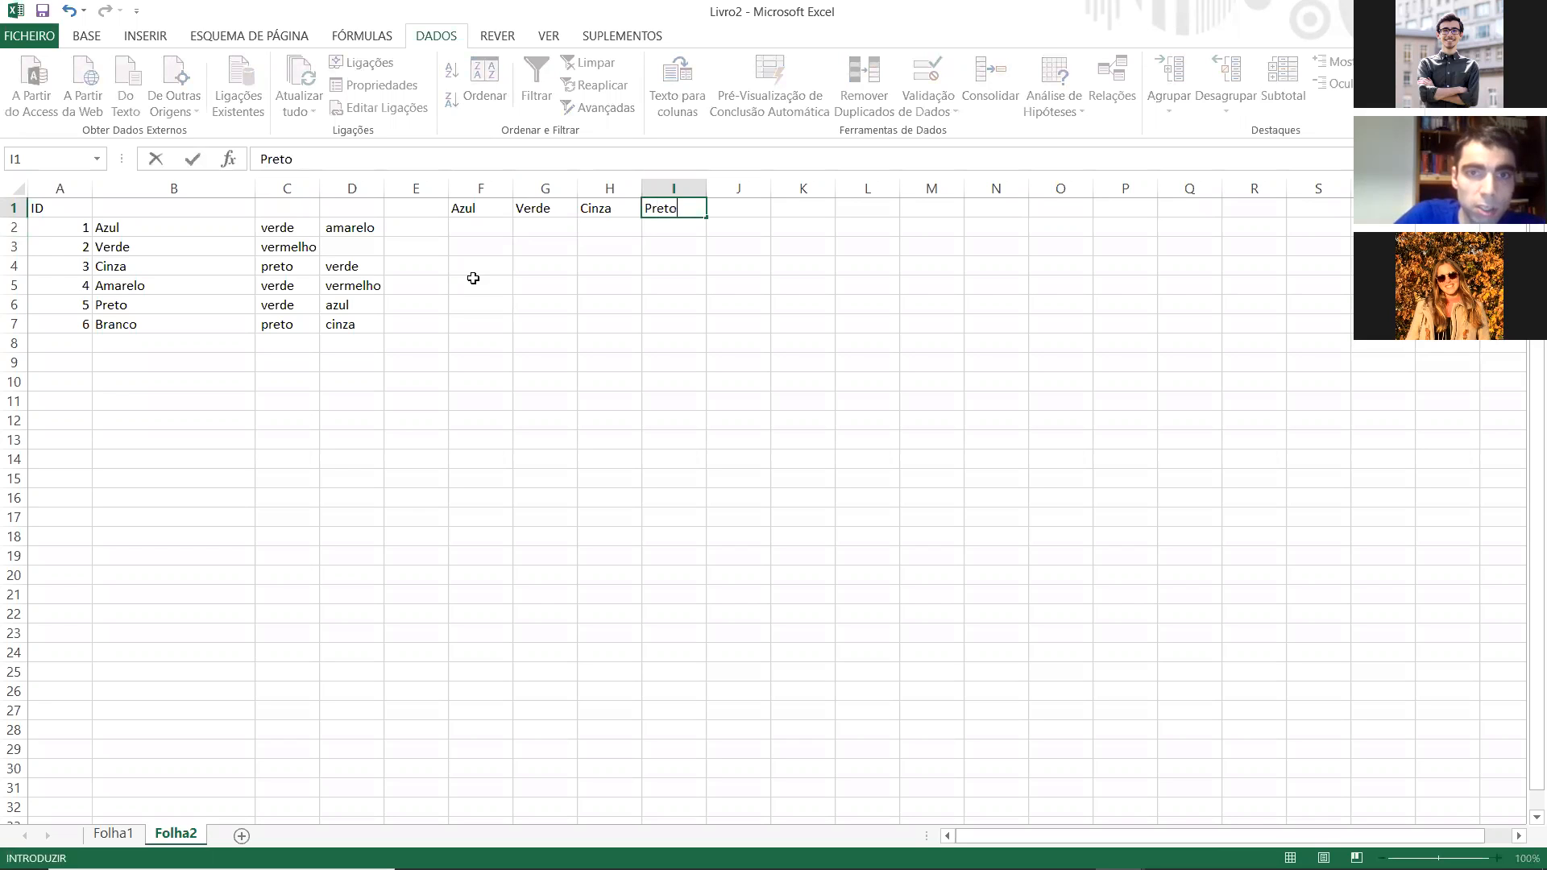
{"action": "key", "text": "Tab"}
Step: Enter the colour header "Branco" in cell J1
{"action": "type", "text": "B"}
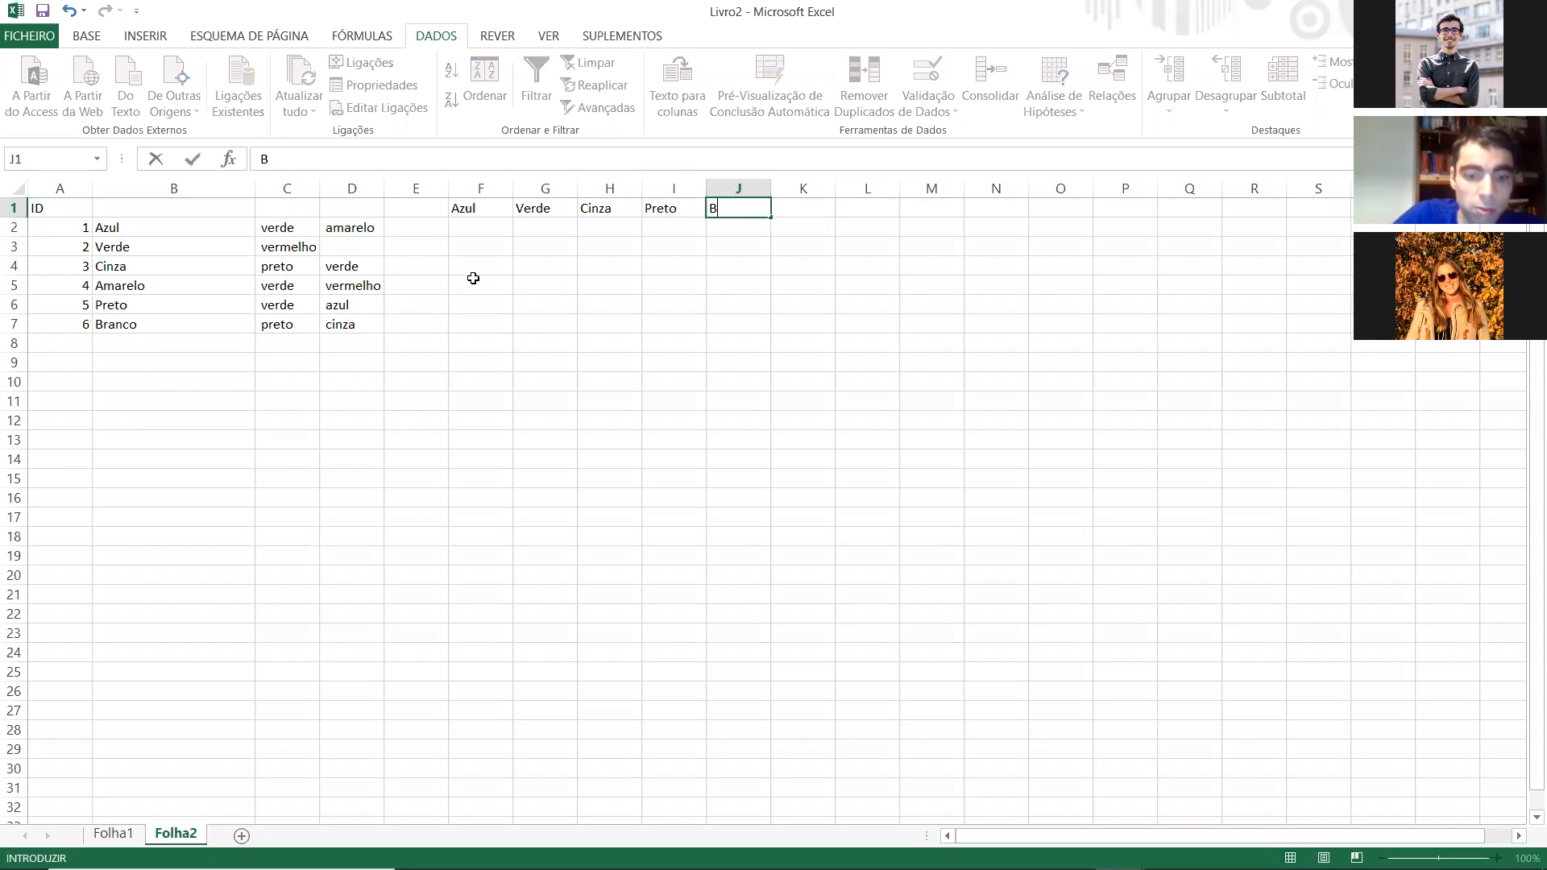
{"action": "type", "text": "racnnco"}
{"action": "key", "text": "BackSpace"}
{"action": "key", "text": "BackSpace"}
{"action": "key", "text": "BackSpace"}
{"action": "type", "text": "nc"}
{"action": "key", "text": "BackSpace"}
{"action": "key", "text": "BackSpace"}
{"action": "type", "text": "nco"}
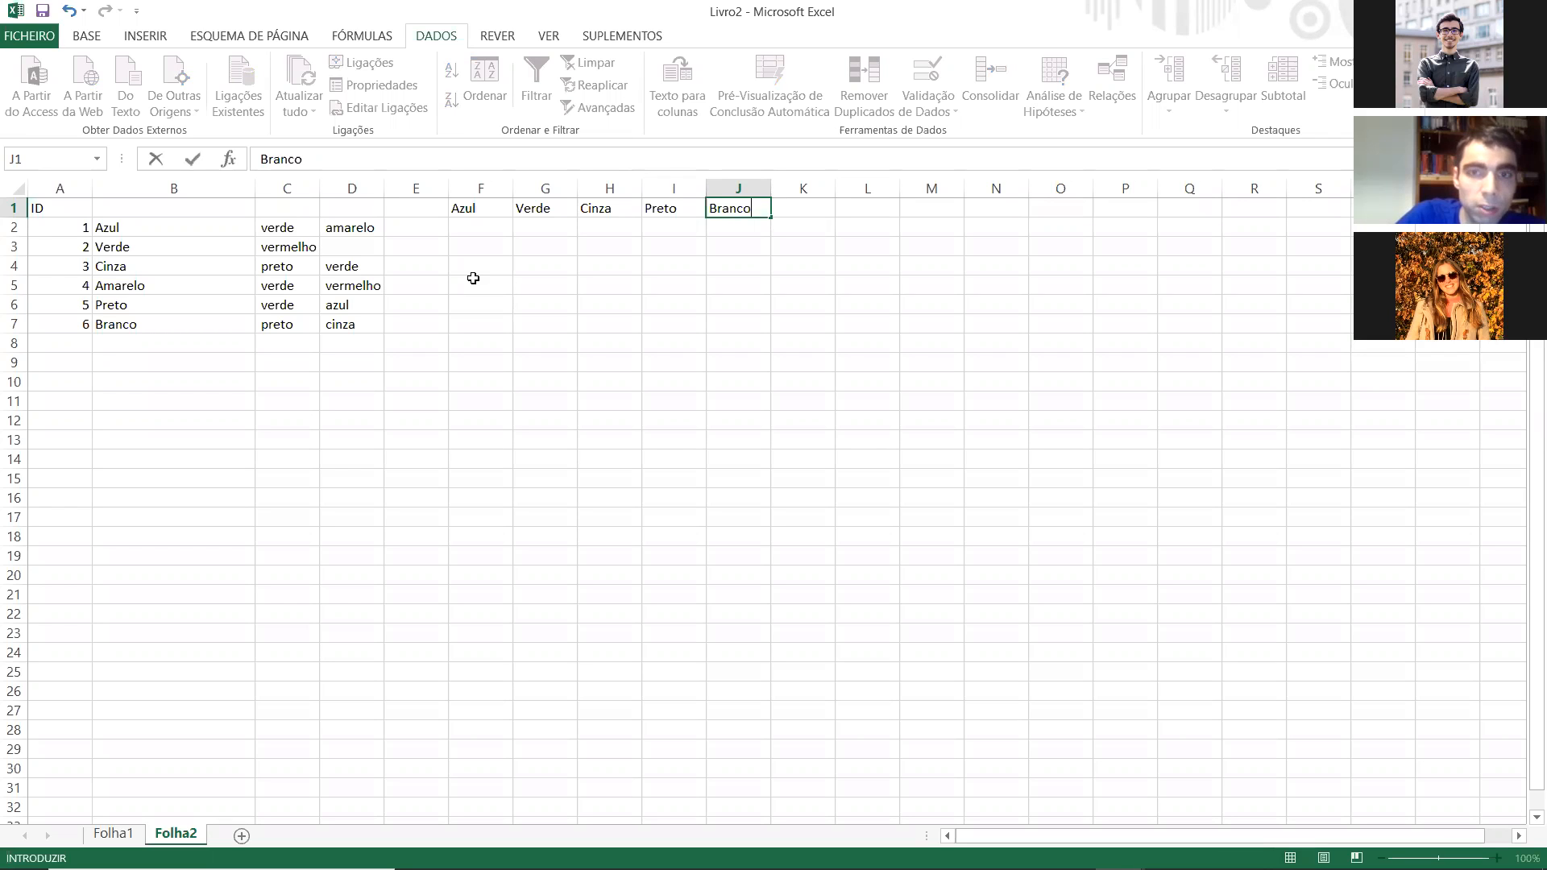
{"action": "key", "text": "Tab"}
Step: Enter the colour headers "Verde" and "Vermelho" in cells K1 and L1
{"action": "type", "text": "Verde"}
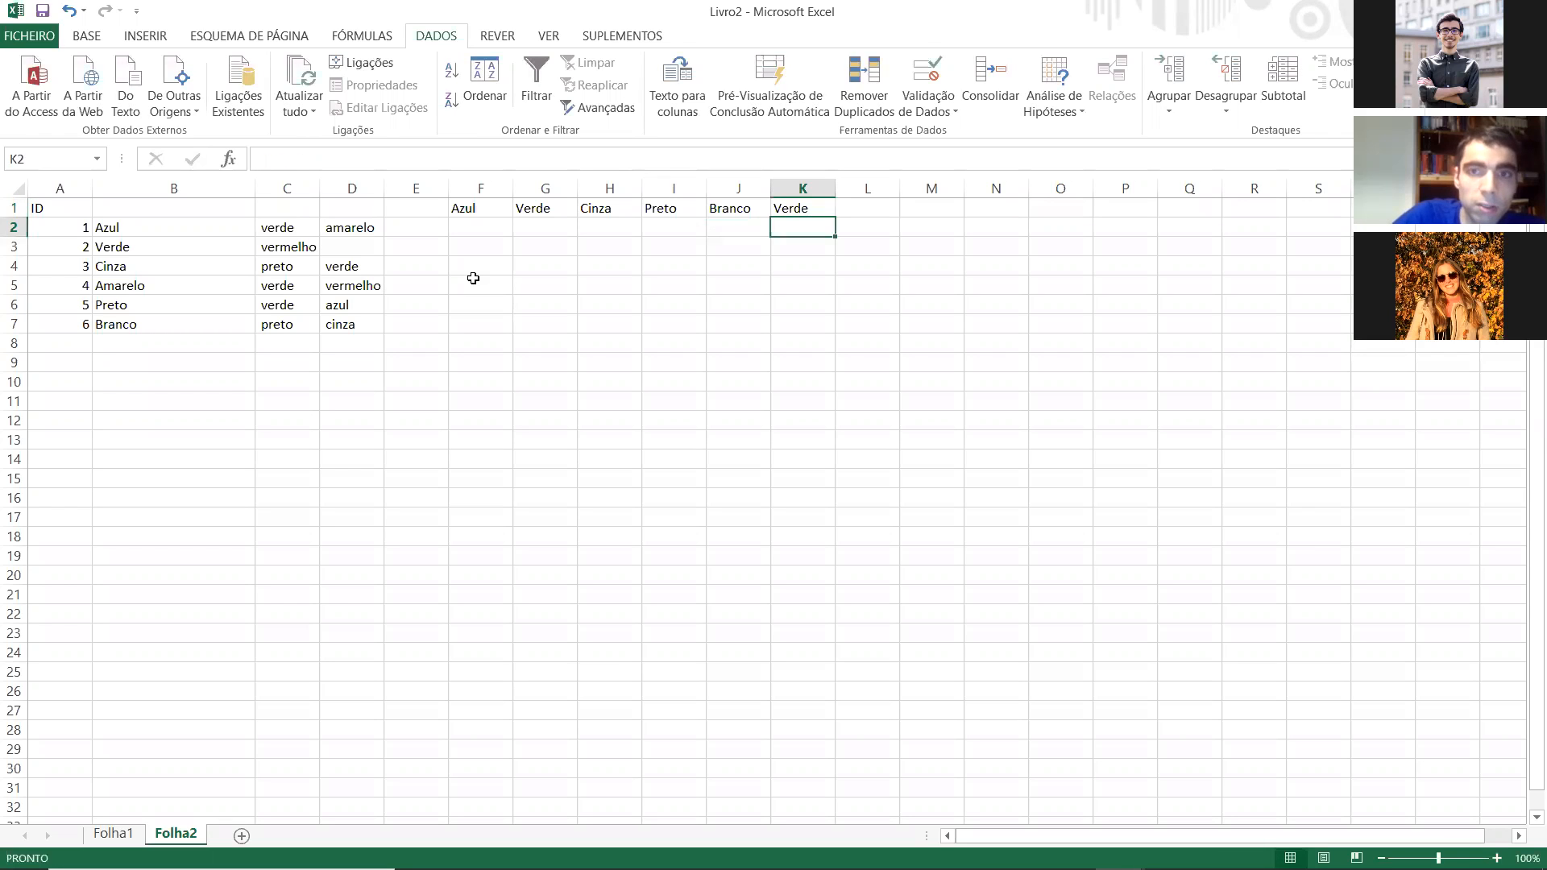
{"action": "key", "text": "Tab"}
{"action": "type", "text": "Vermelh"}
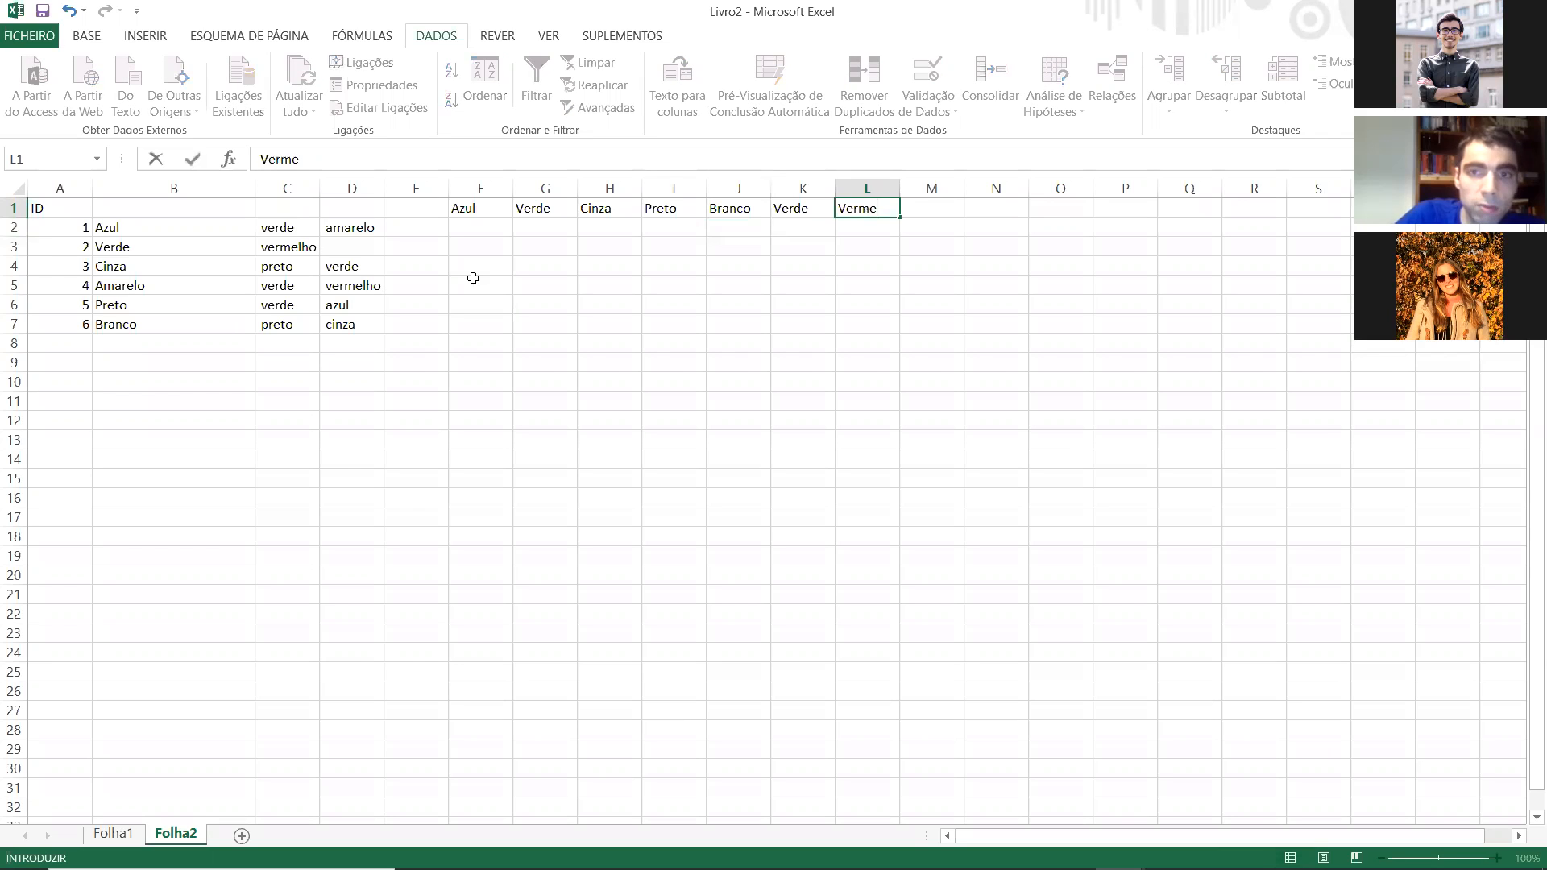
{"action": "key", "text": "Down"}
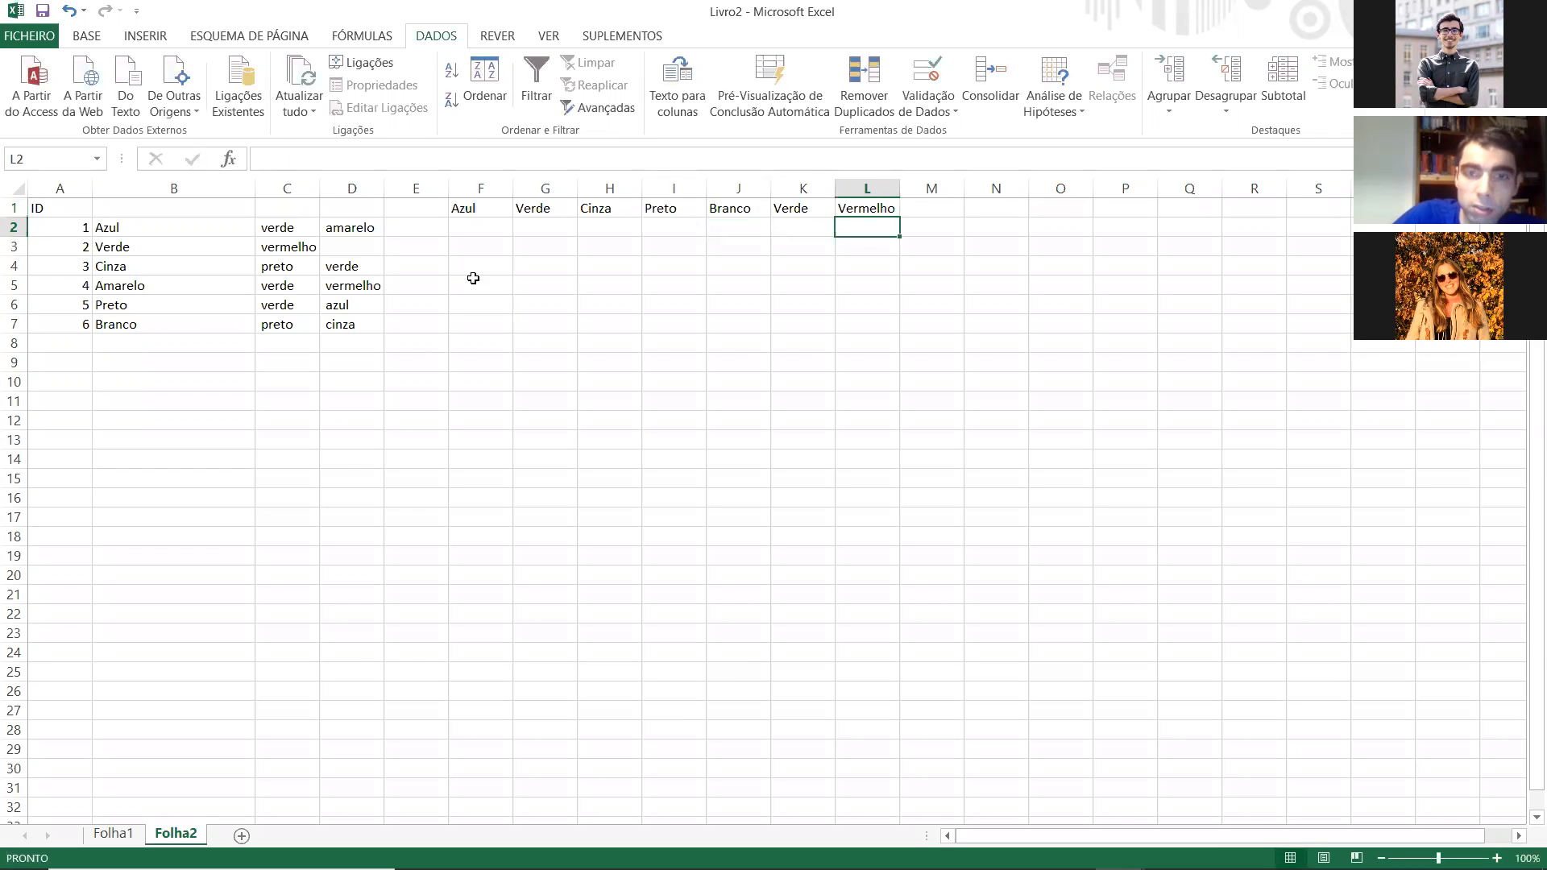
Step: Enter the colour header "Amarelo" in cell M1
{"action": "key", "text": "Up"}
{"action": "key", "text": "Right"}
{"action": "type", "text": "Aramelo"}
{"action": "key", "text": "BackSpace"}
{"action": "key", "text": "BackSpace"}
{"action": "key", "text": "BackSpace"}
{"action": "key", "text": "BackSpace"}
{"action": "type", "text": "marelo"}
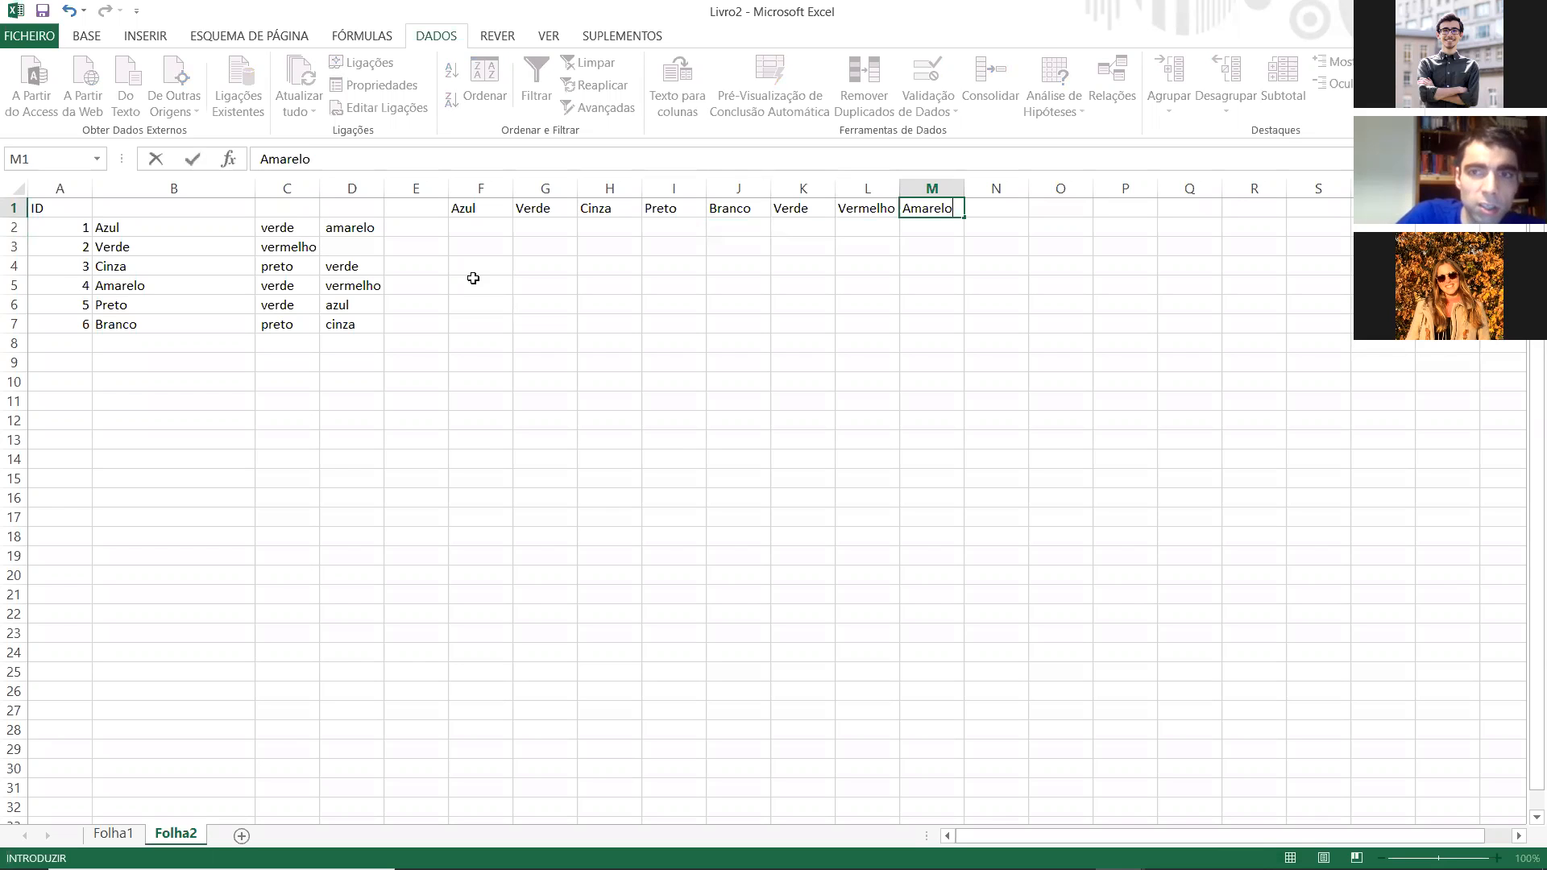
{"action": "key", "text": "Return"}
Step: Check the colour headers for repeats and delete the duplicate "Verde" column G
{"action": "left_click", "coordinate": [470, 206]}
{"action": "key", "text": "Right"}
{"action": "key", "text": "Right"}
{"action": "key", "text": "Right"}
{"action": "key", "text": "Right"}
{"action": "key", "text": "Right"}
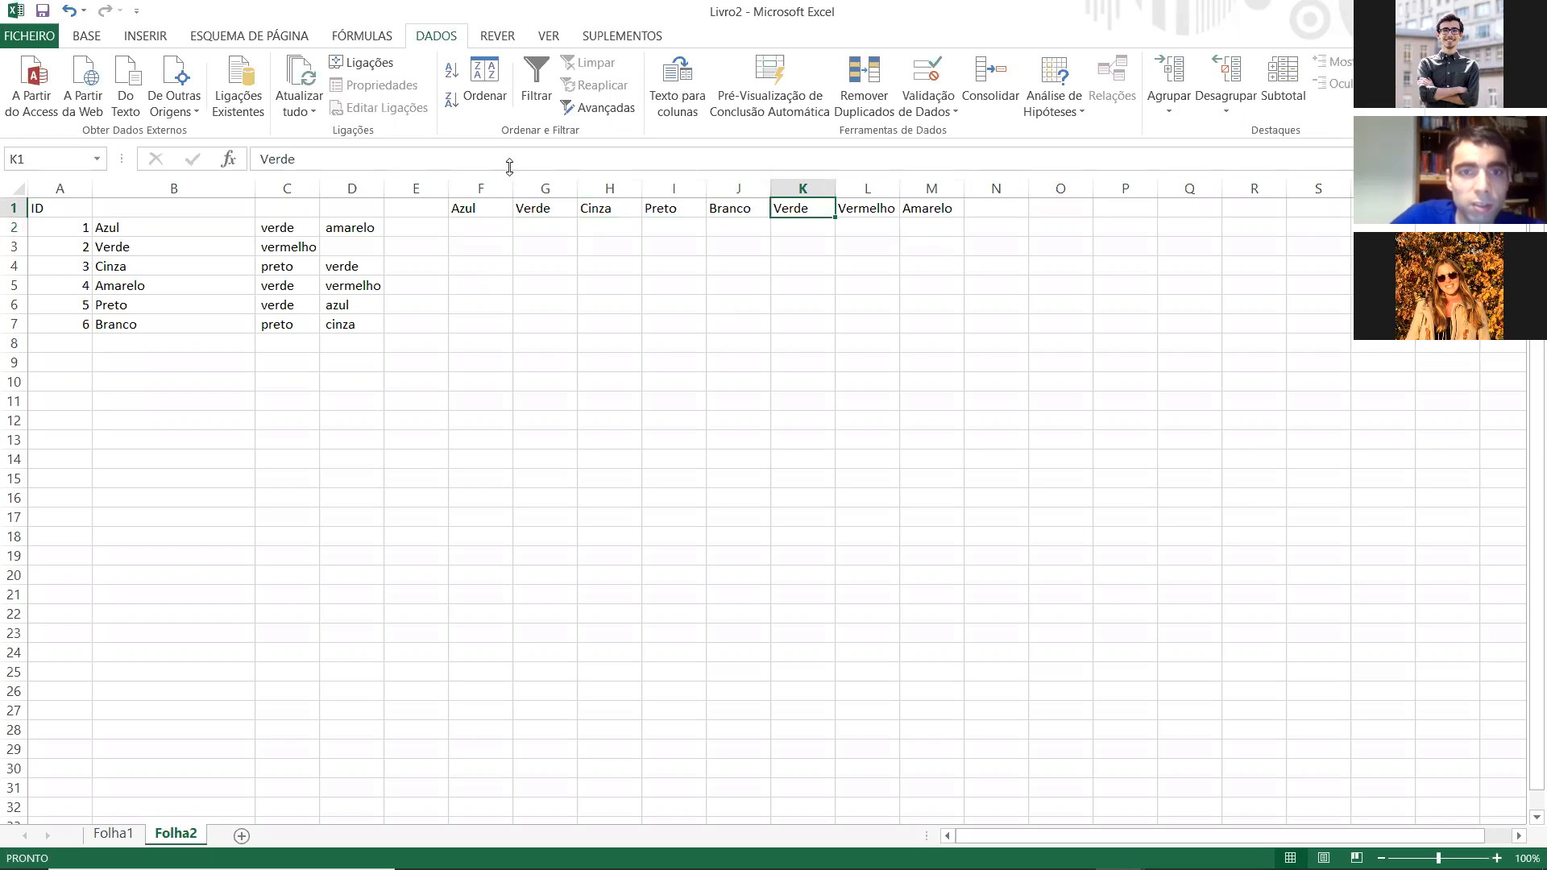
{"action": "right_click", "coordinate": [529, 189]}
{"action": "left_click", "coordinate": [576, 353]}
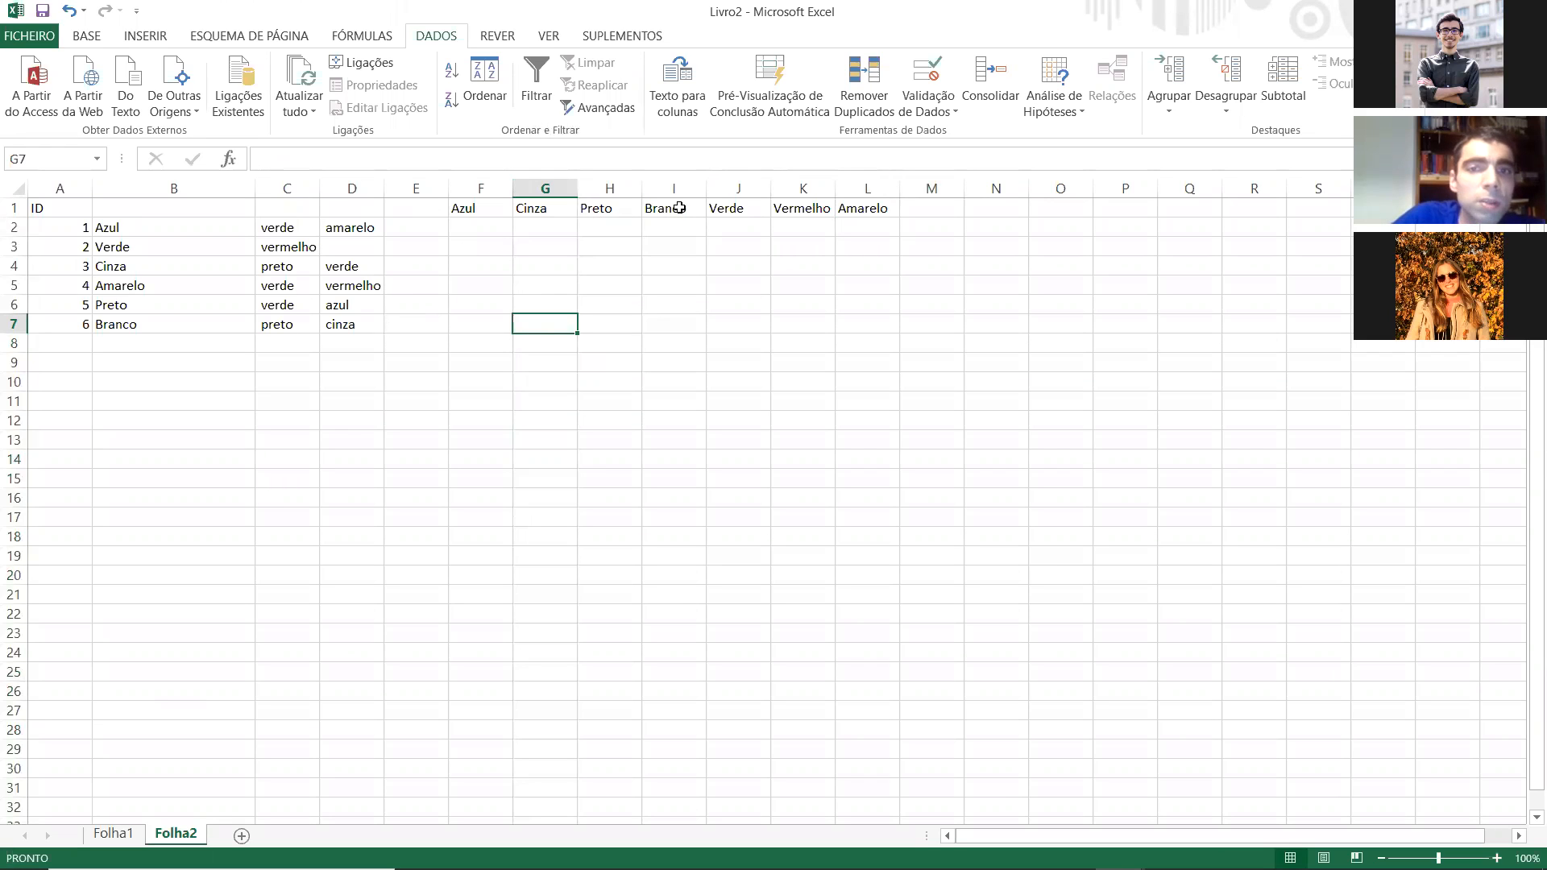
Step: Enter the formula =CONTAR.SE(B2:D2;"azul") in cell F2 under the Azul header
{"action": "left_click", "coordinate": [509, 227]}
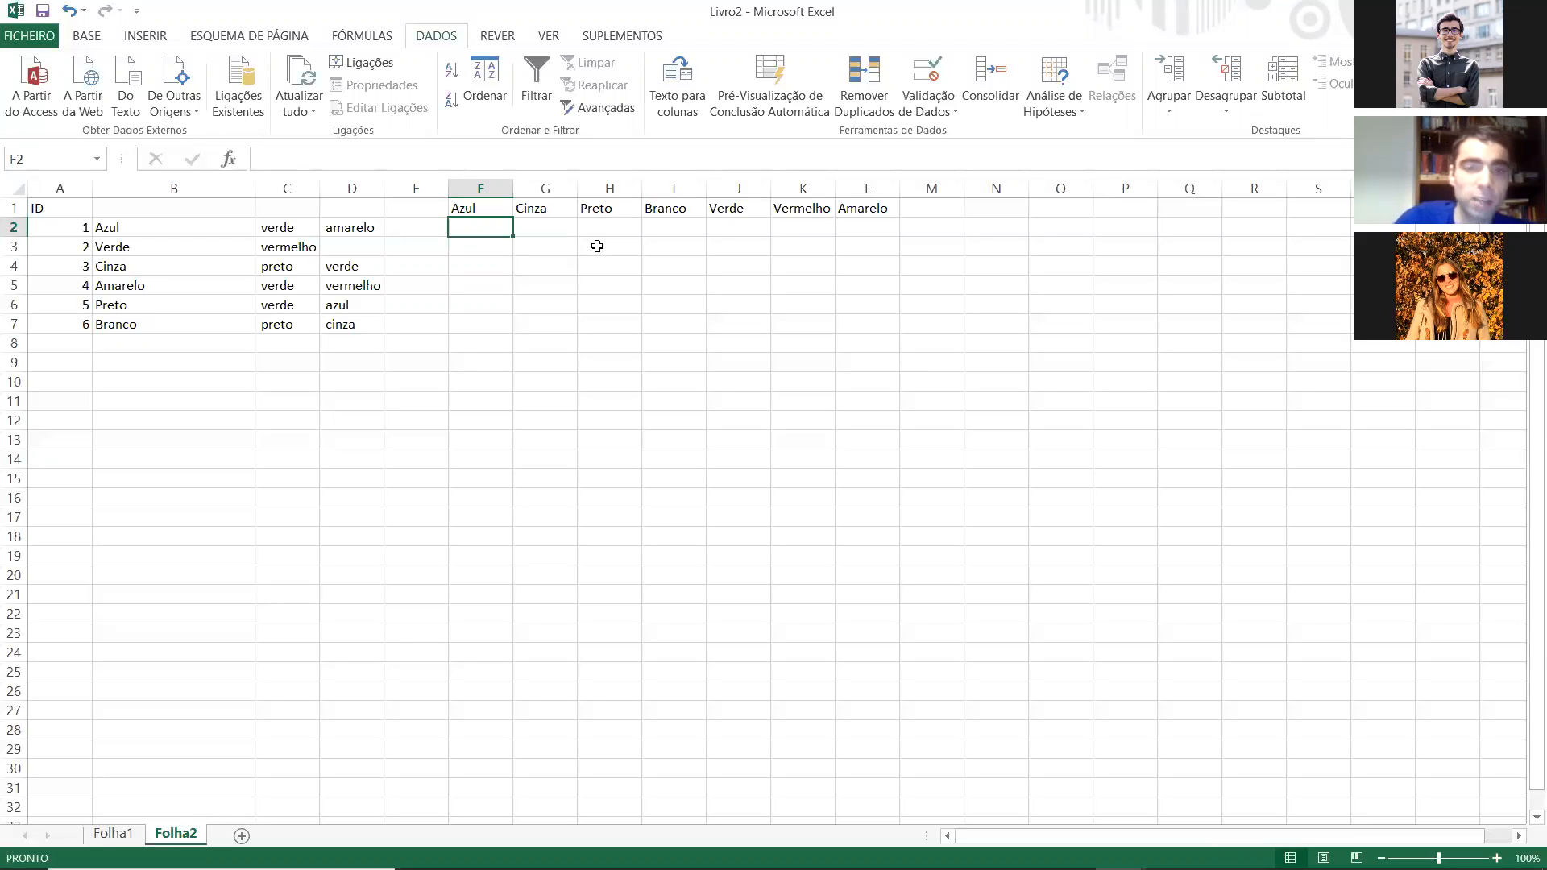
{"action": "type", "text": "="}
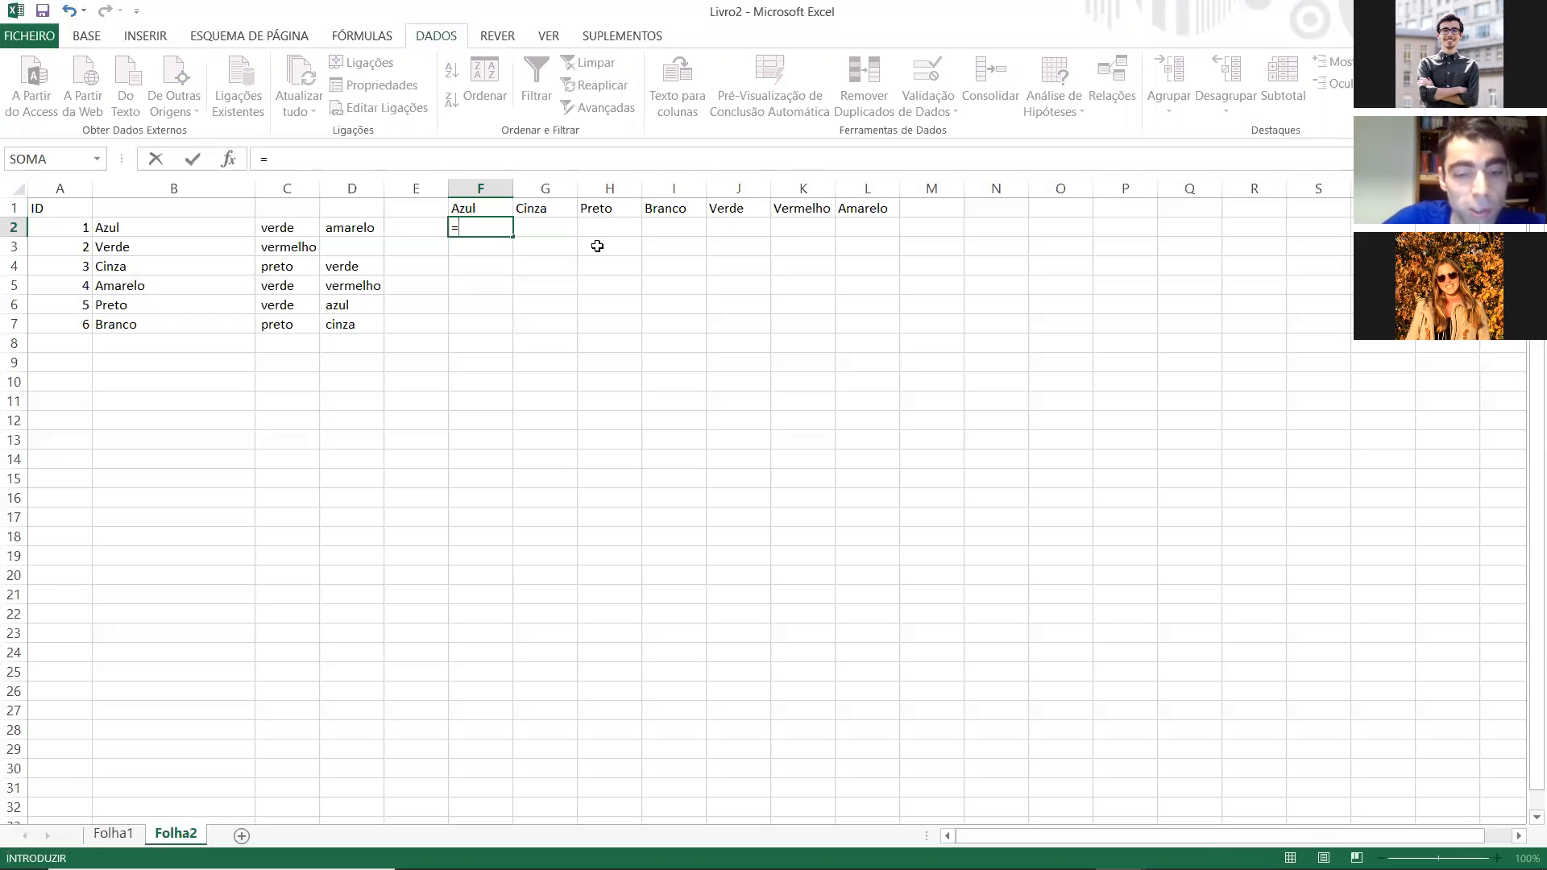
{"action": "type", "text": "con"}
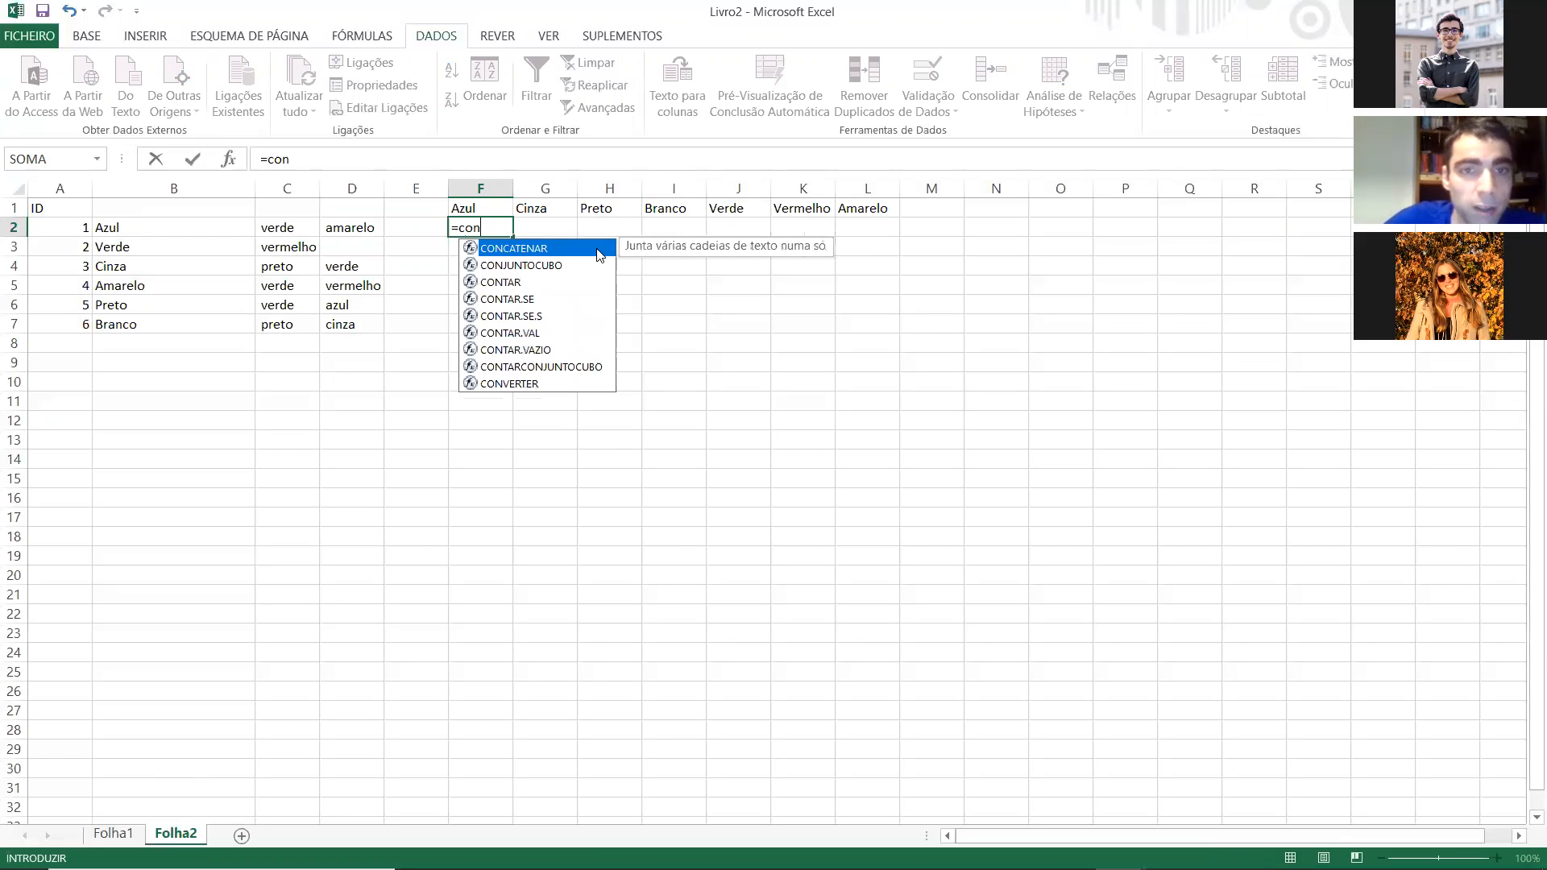
{"action": "left_click", "coordinate": [540, 302]}
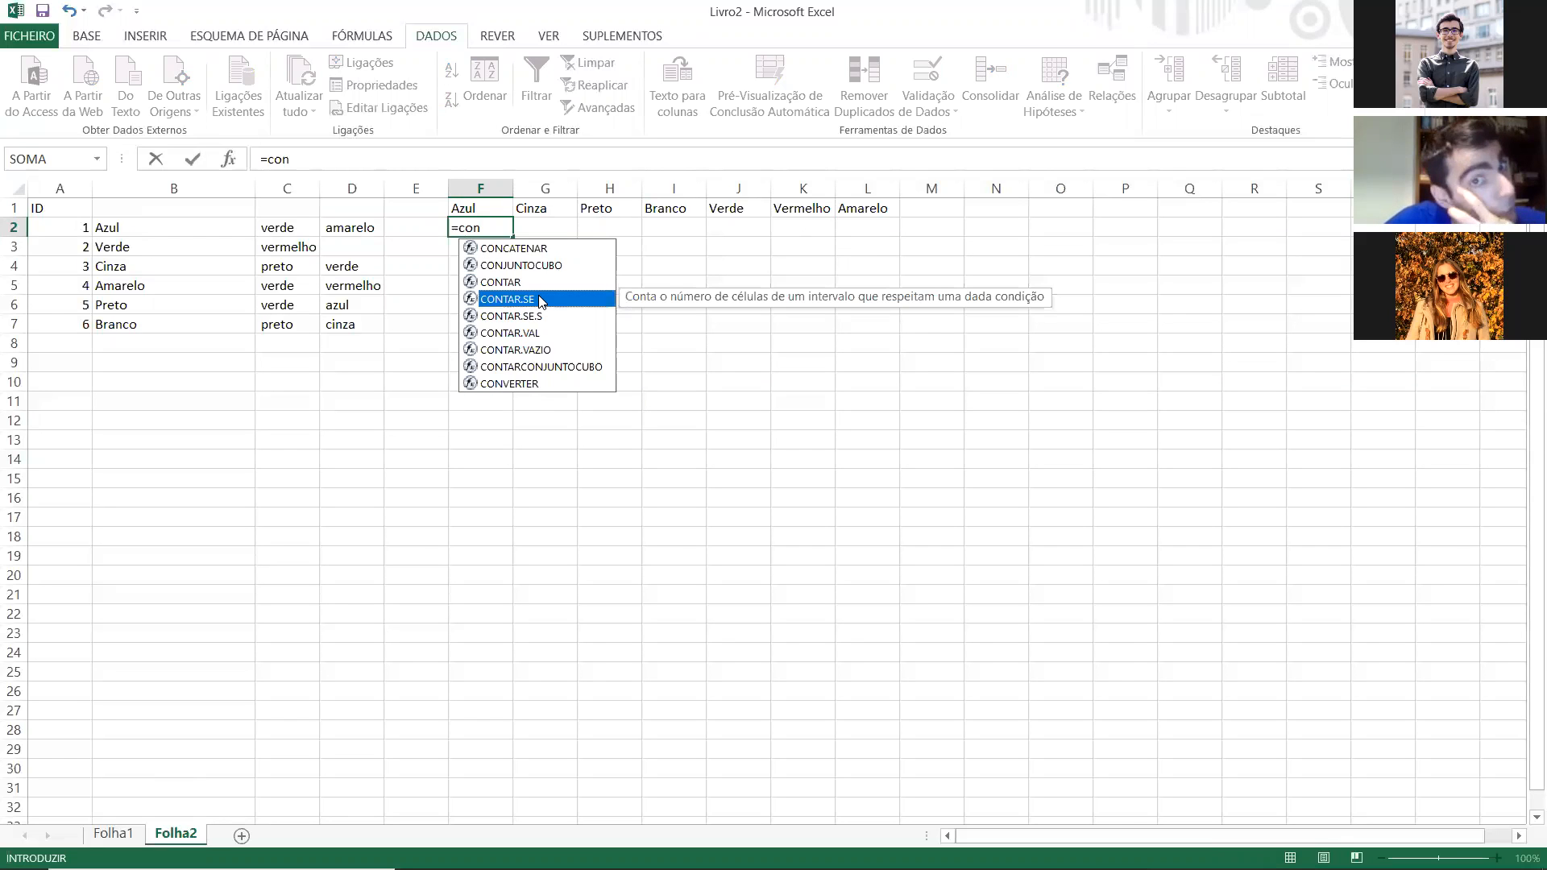
{"action": "double_click", "coordinate": [539, 300]}
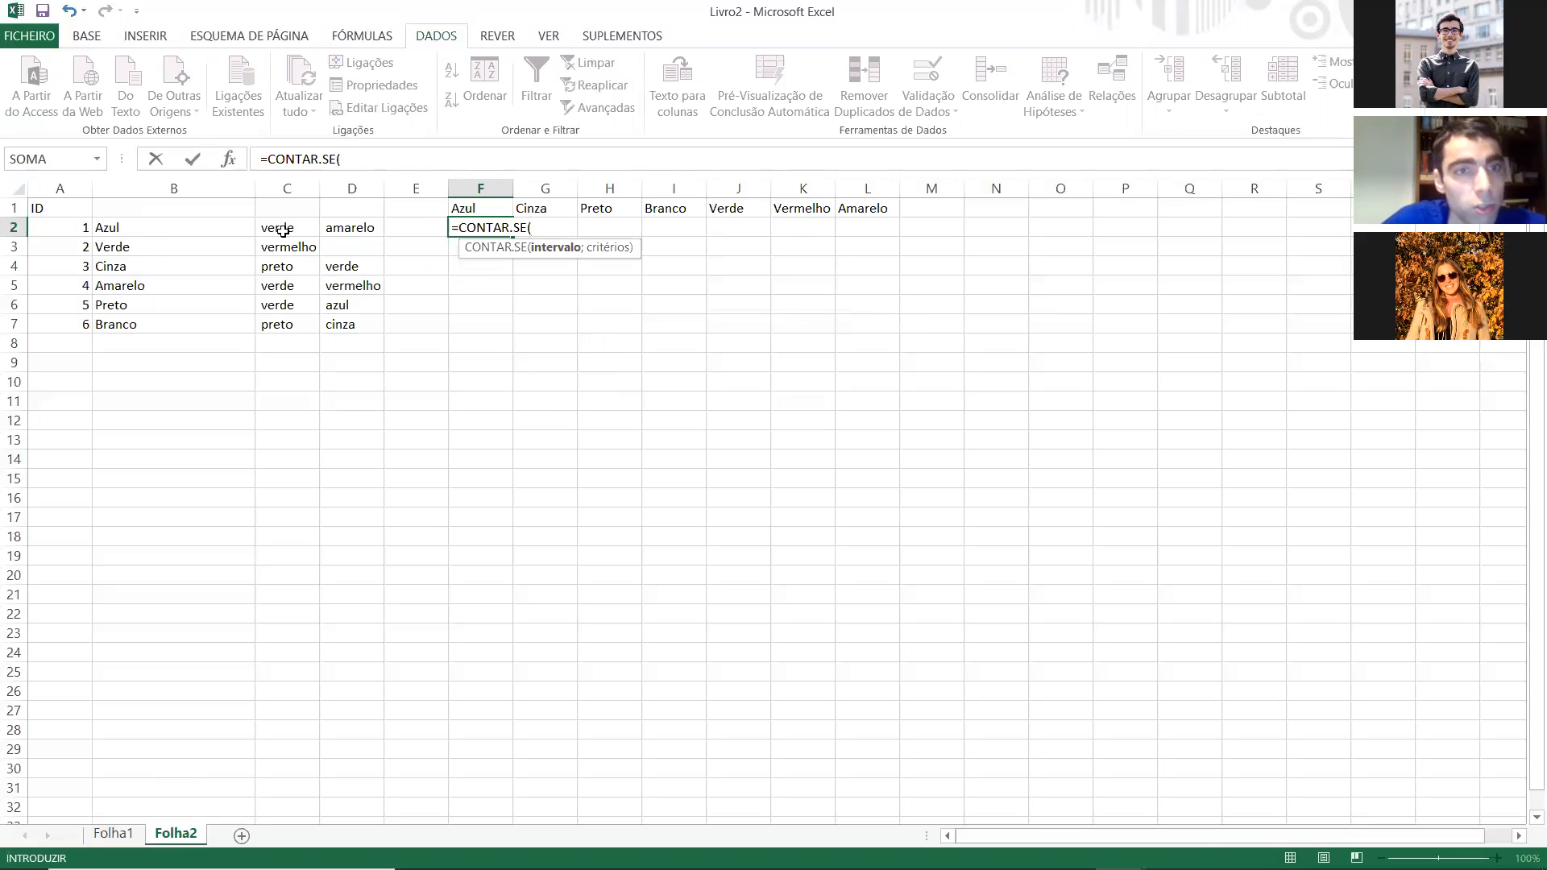
{"action": "left_click", "coordinate": [167, 227]}
{"action": "left_click_drag", "start_coordinate": [275, 227], "coordinate": [347, 225]}
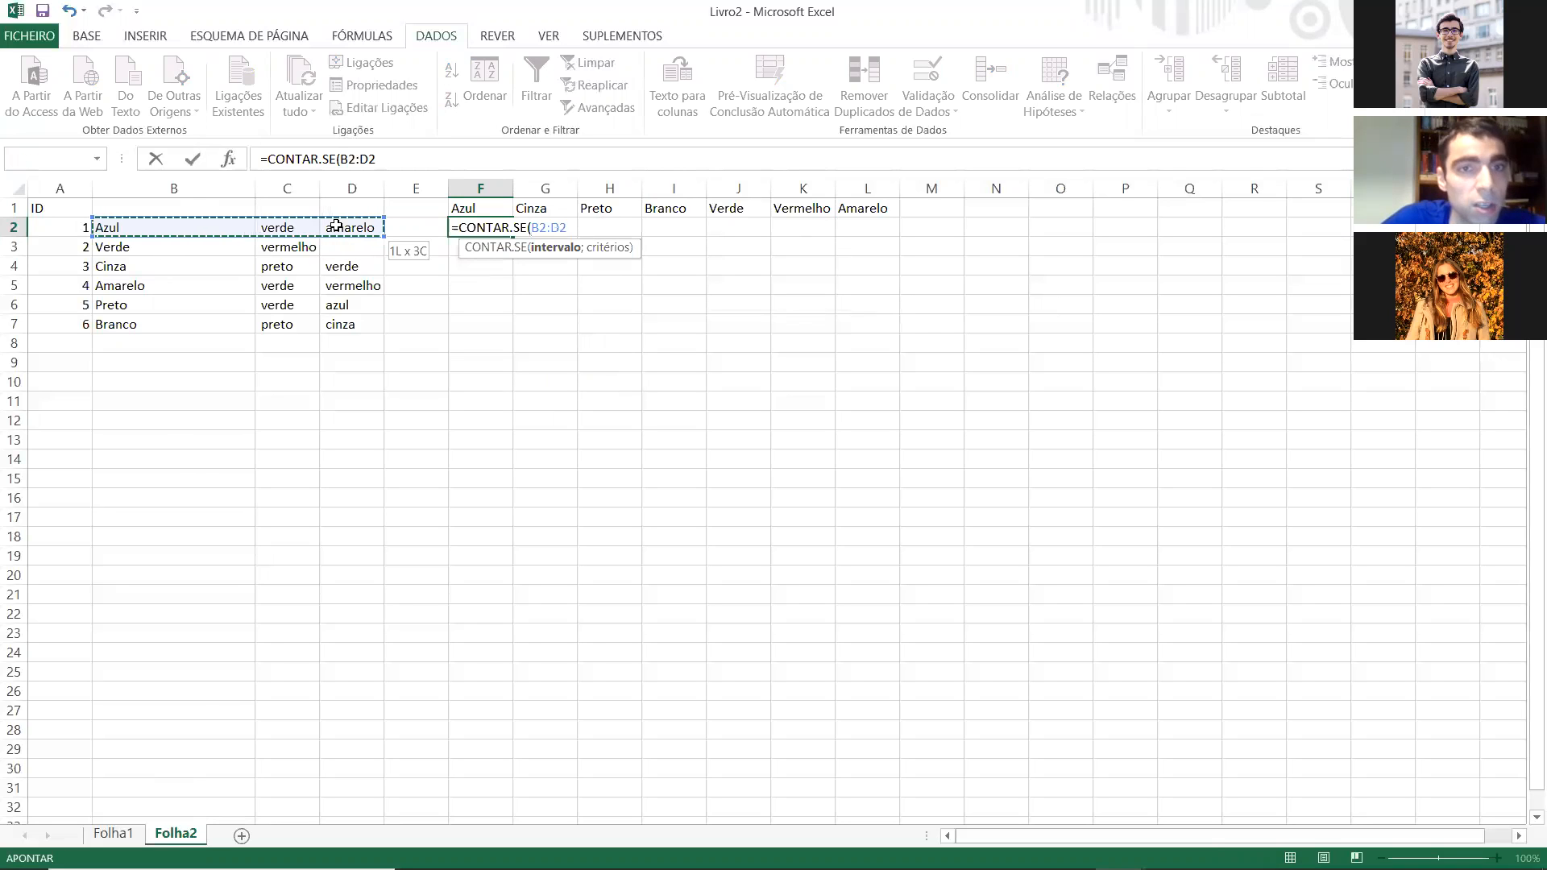
{"action": "type", "text": ";\"azul"}
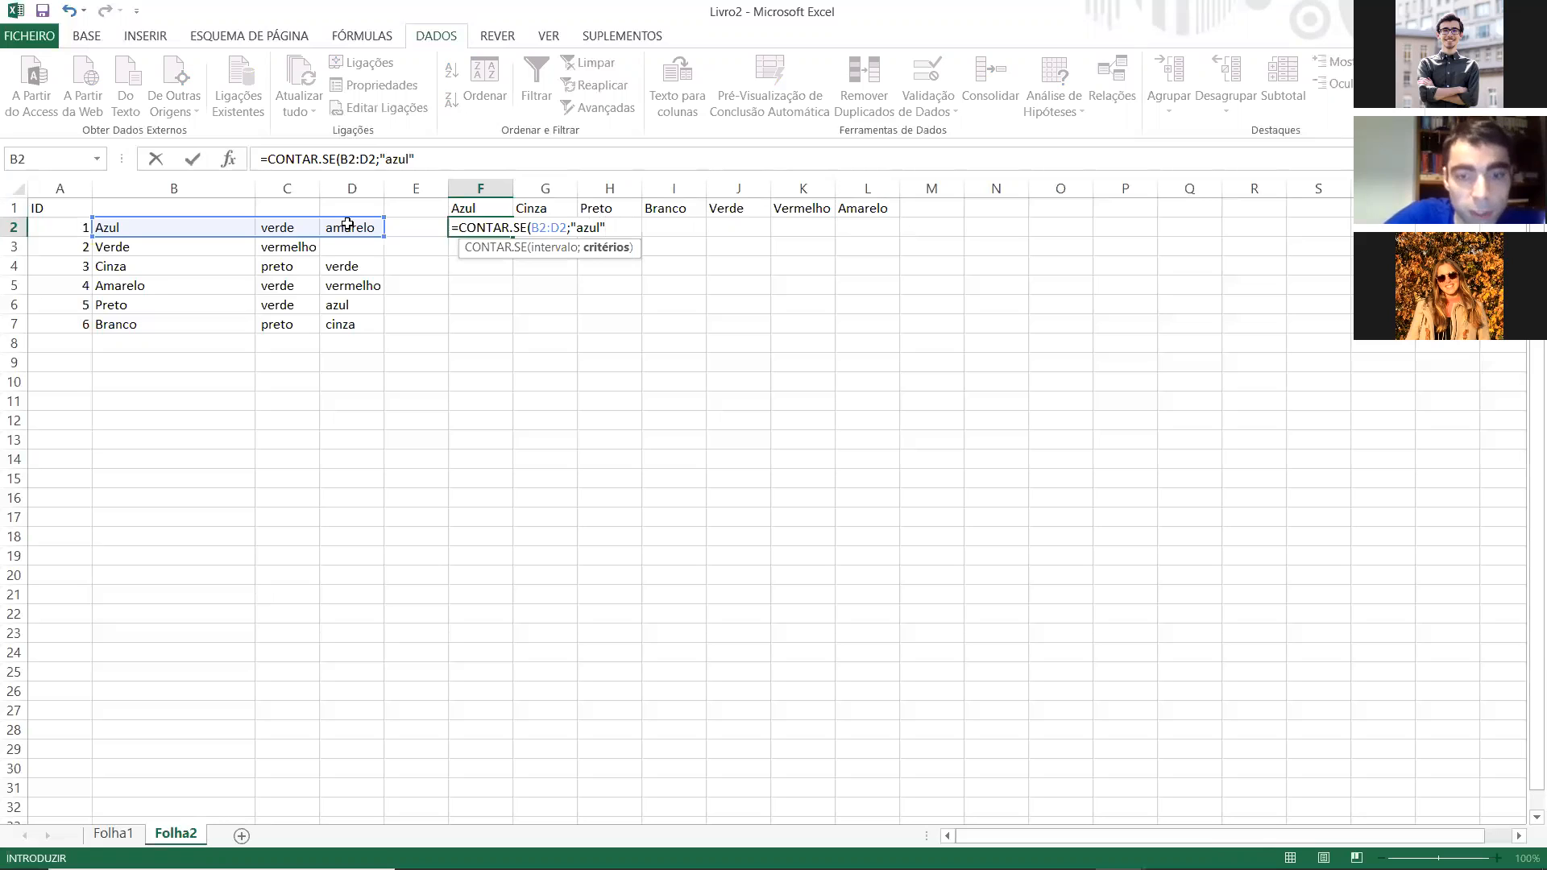
{"action": "key", "text": "Return"}
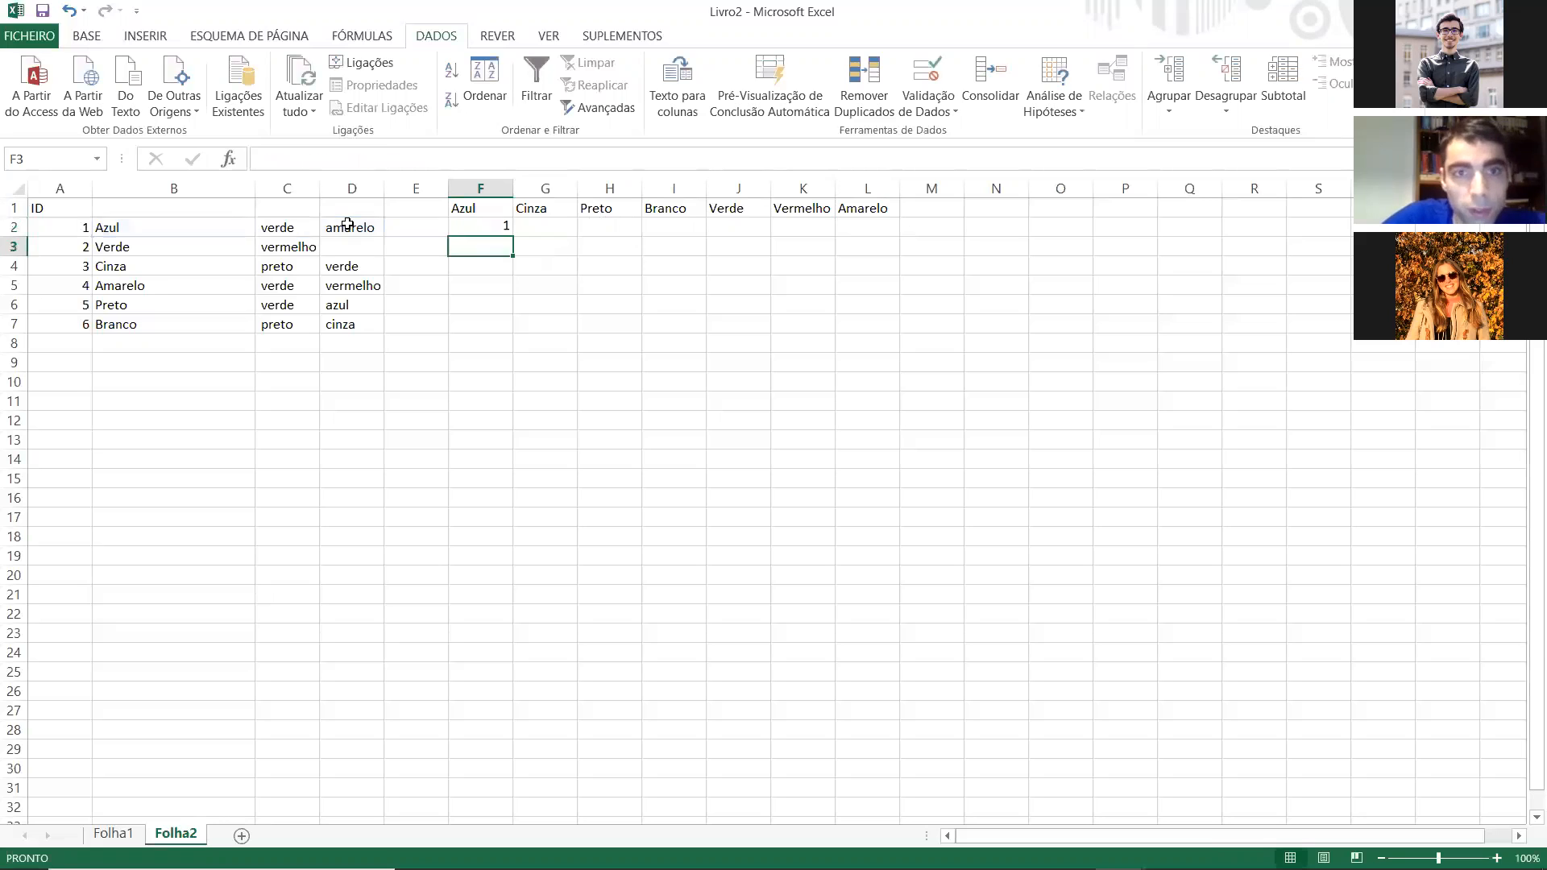
Step: Fill the F2 formula down to row 7 and across to column L, and undo only the fill across
{"action": "left_click", "coordinate": [493, 229]}
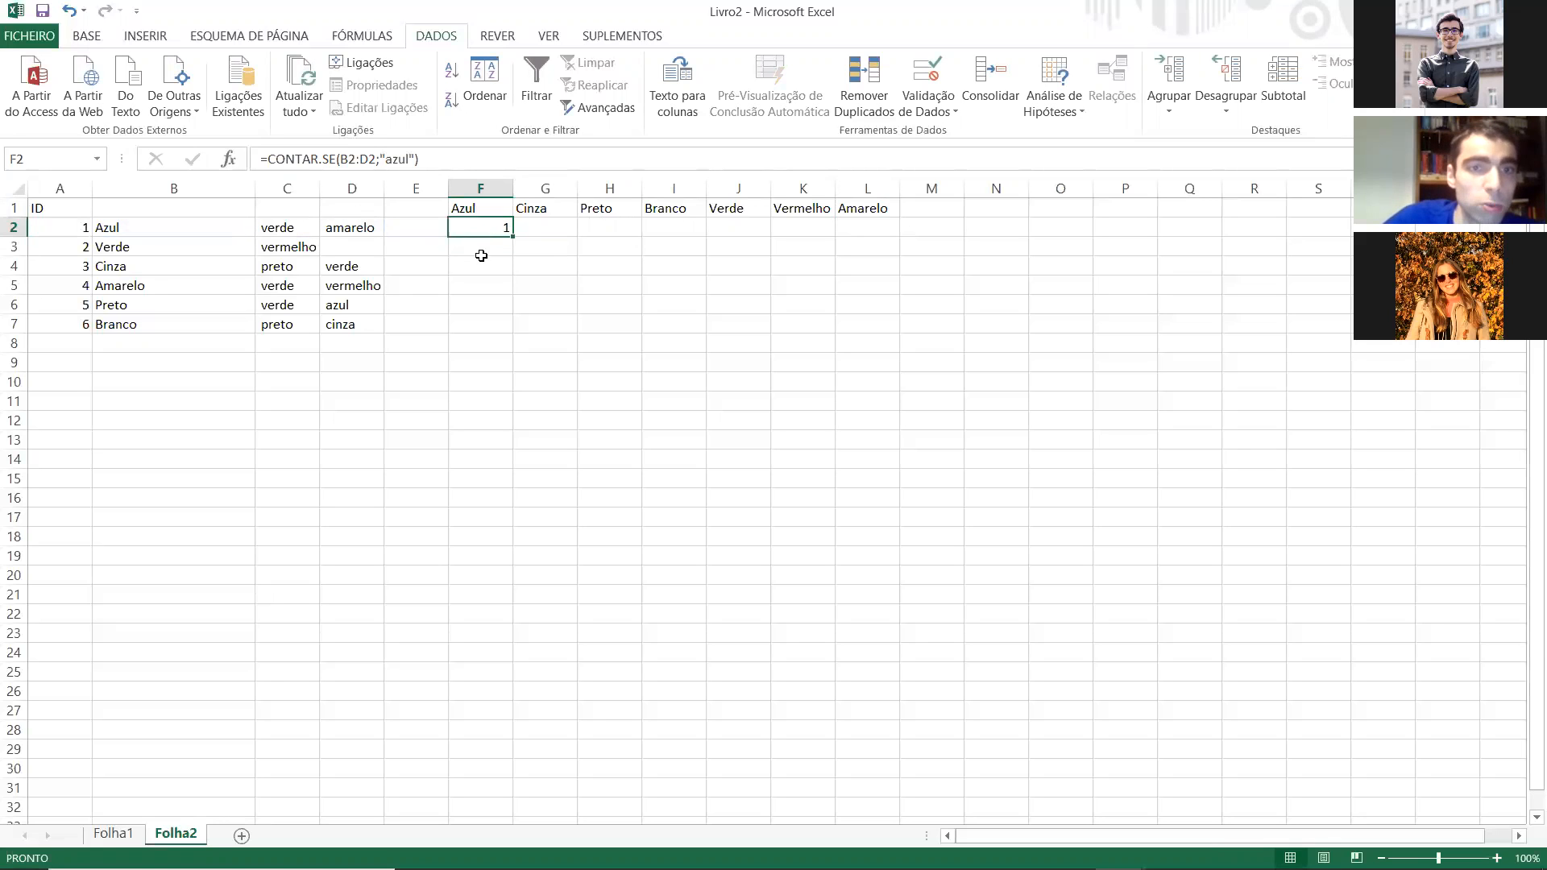
{"action": "left_click_drag", "start_coordinate": [512, 236], "coordinate": [899, 326]}
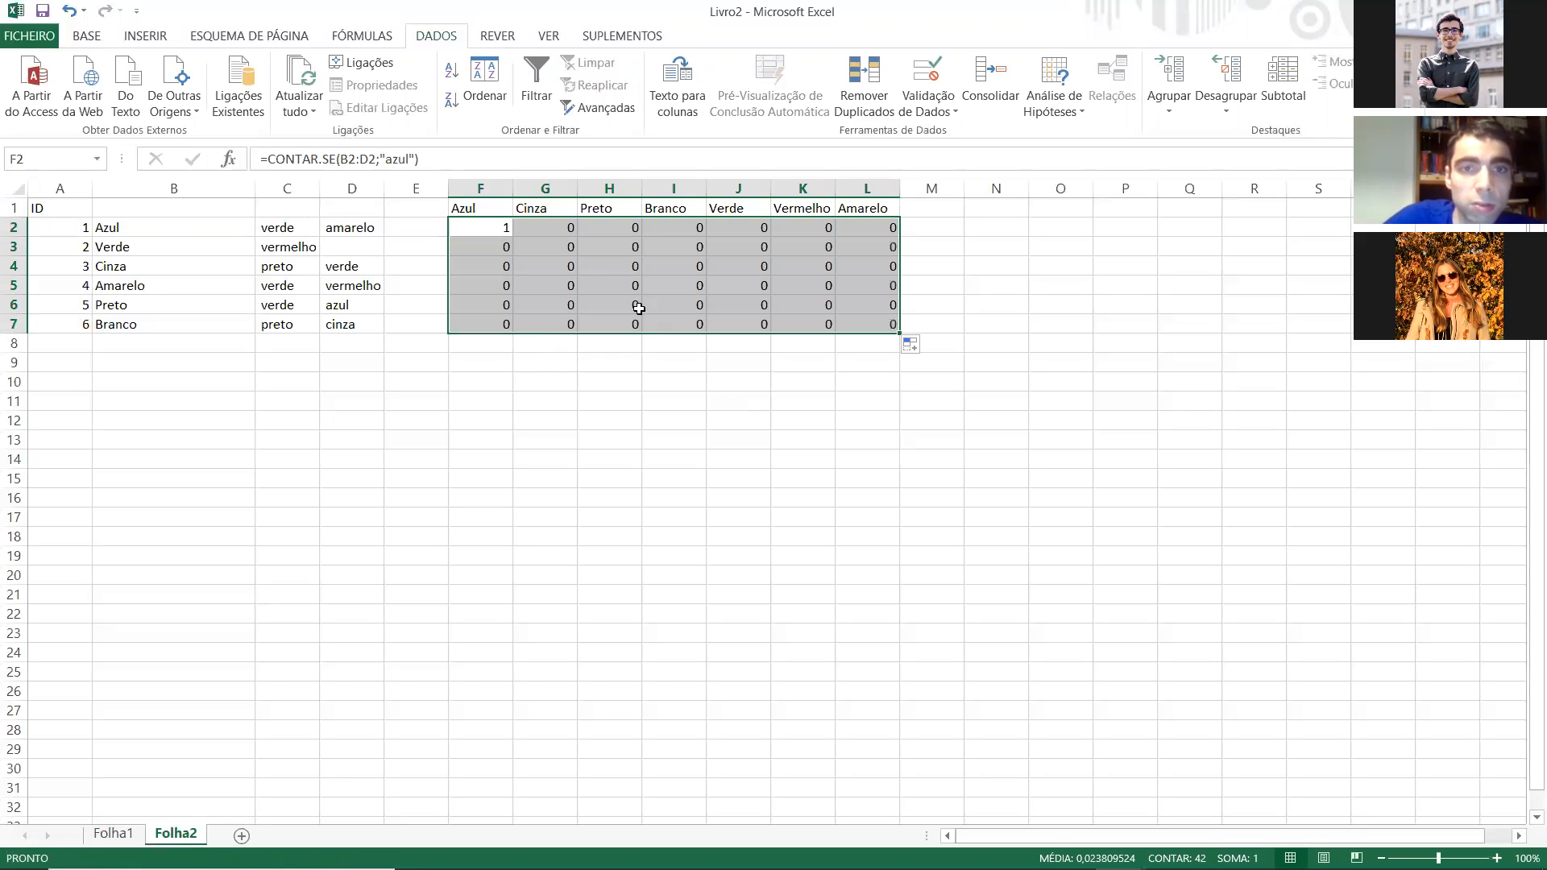
{"action": "left_click", "coordinate": [549, 232]}
{"action": "key", "text": "ctrl+z"}
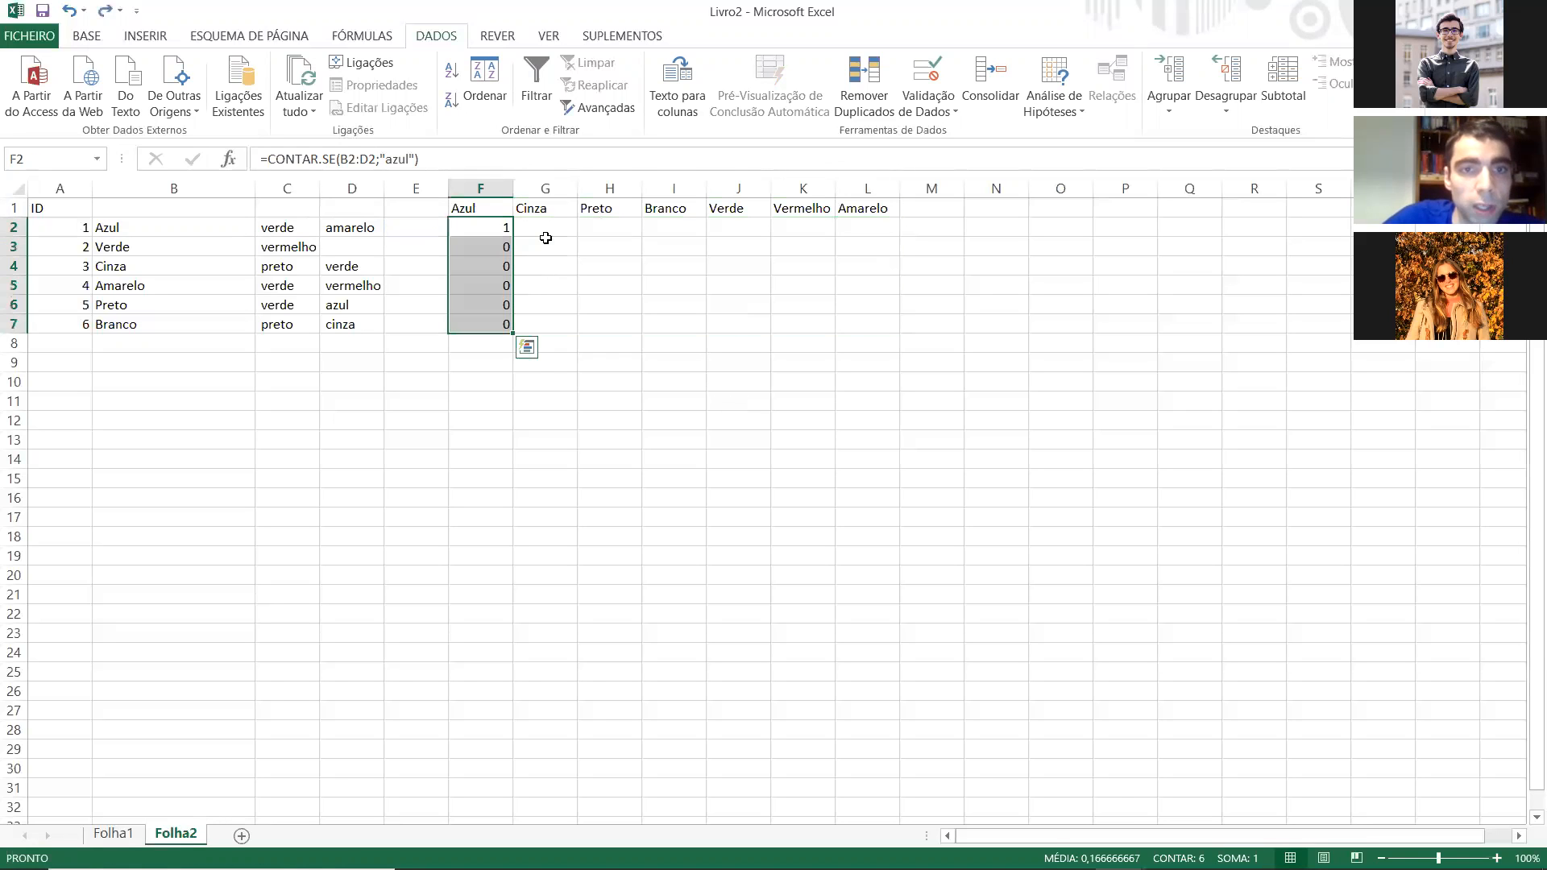
Step: Examine the copied formulas in the Azul column, F2 to F7, checking the range and criterion used in F6
{"action": "left_click", "coordinate": [495, 227]}
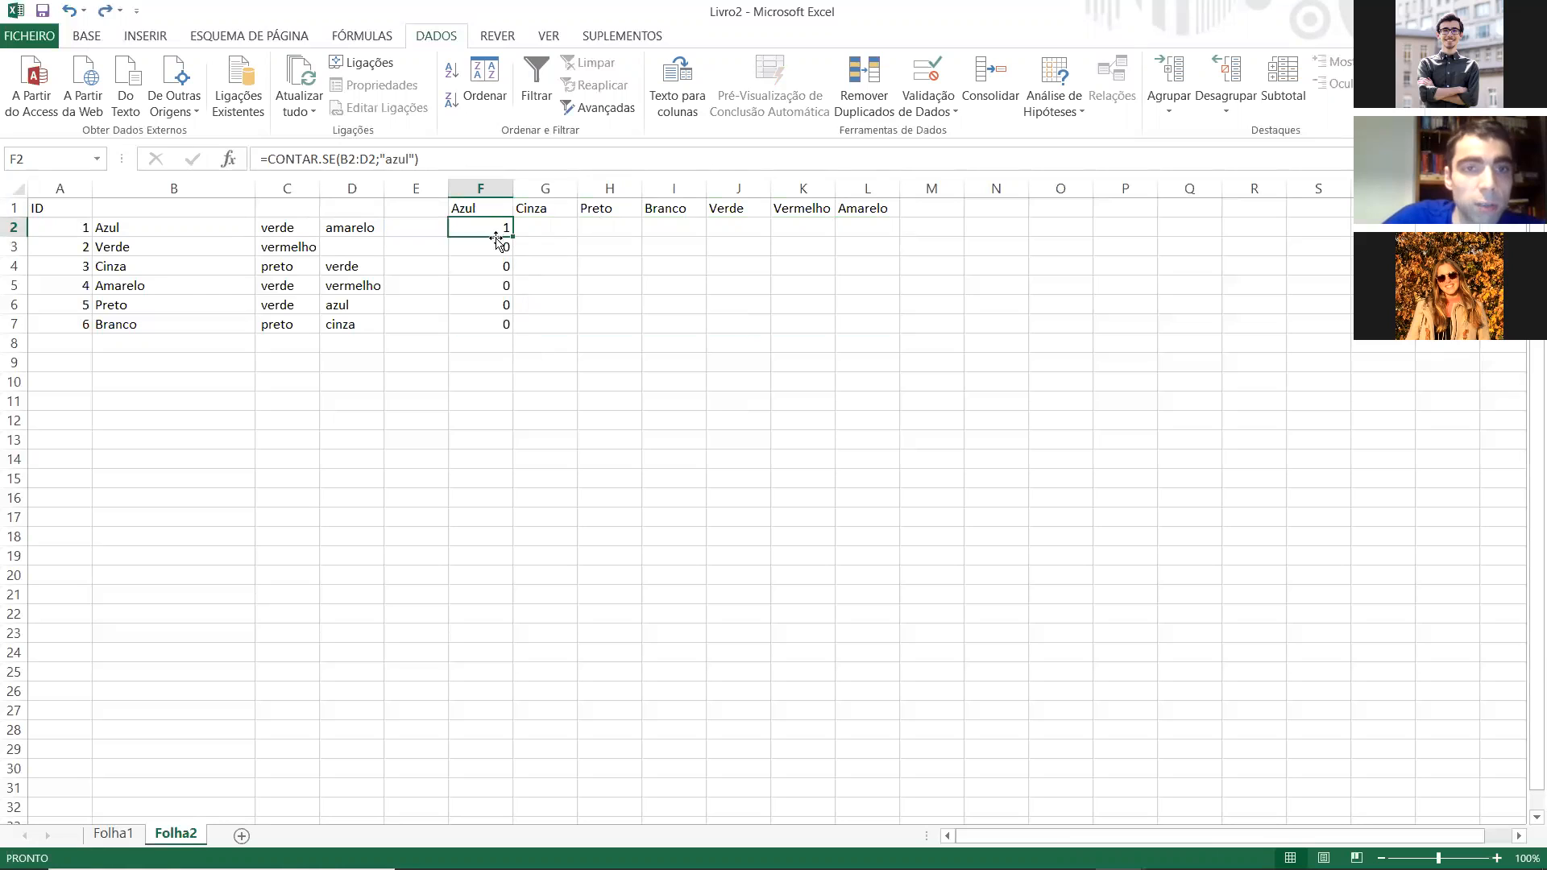
{"action": "left_click", "coordinate": [494, 242]}
{"action": "key", "text": "Down"}
{"action": "key", "text": "Down"}
{"action": "key", "text": "Down"}
{"action": "key", "text": "Down"}
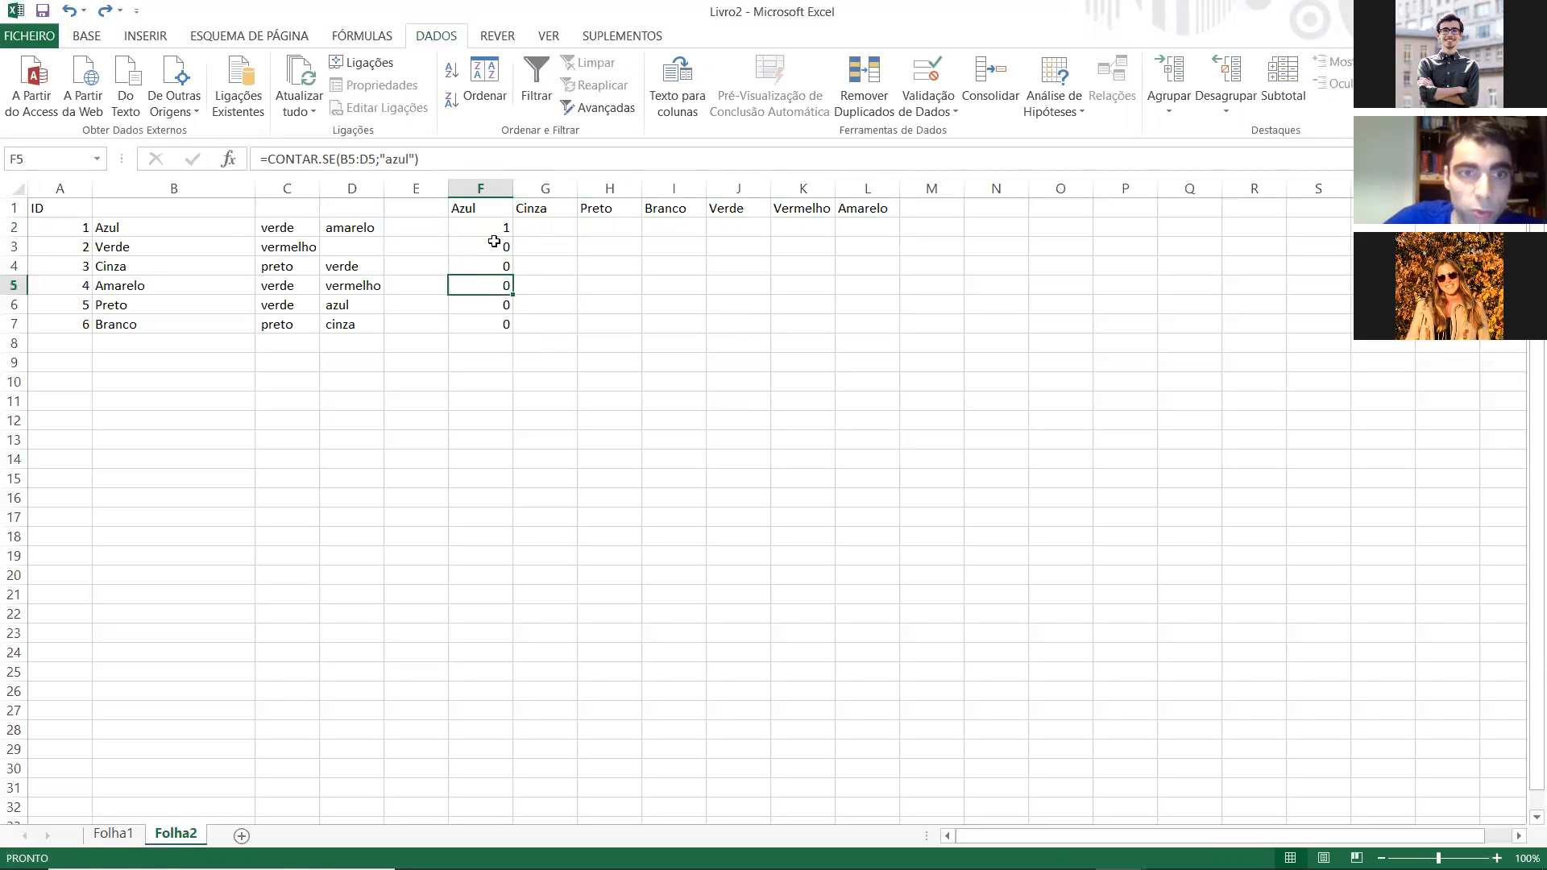
{"action": "key", "text": "Up"}
{"action": "key", "text": "Up"}
{"action": "key", "text": "Up"}
{"action": "key", "text": "Up"}
{"action": "key", "text": "Up"}
{"action": "key", "text": "Up"}
{"action": "key", "text": "Down"}
{"action": "key", "text": "Down"}
{"action": "key", "text": "Down"}
{"action": "key", "text": "Down"}
{"action": "key", "text": "Down"}
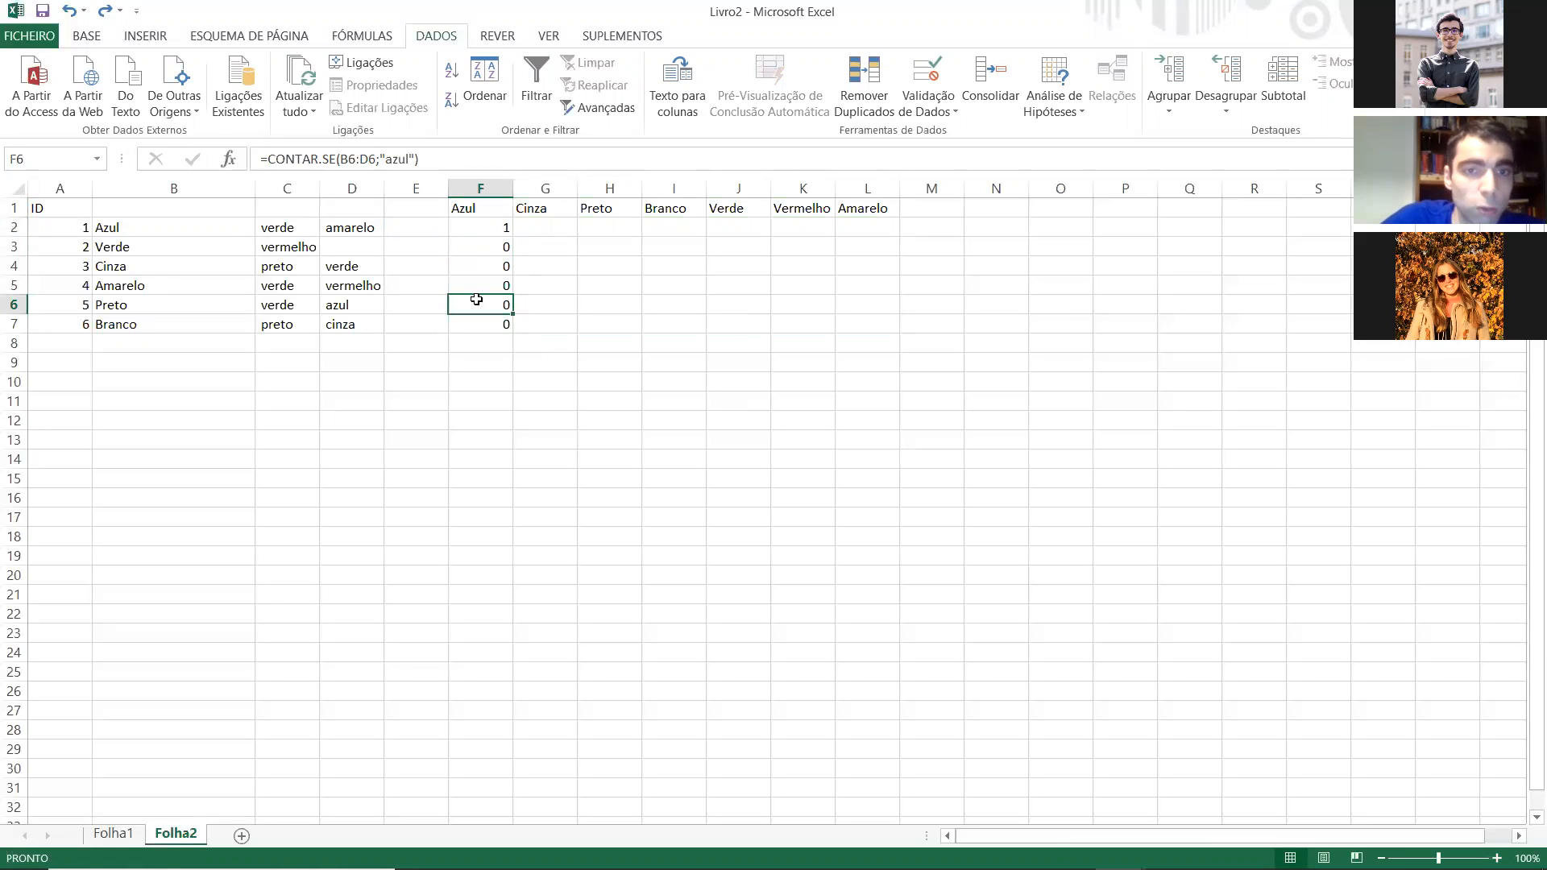
{"action": "double_click", "coordinate": [476, 300]}
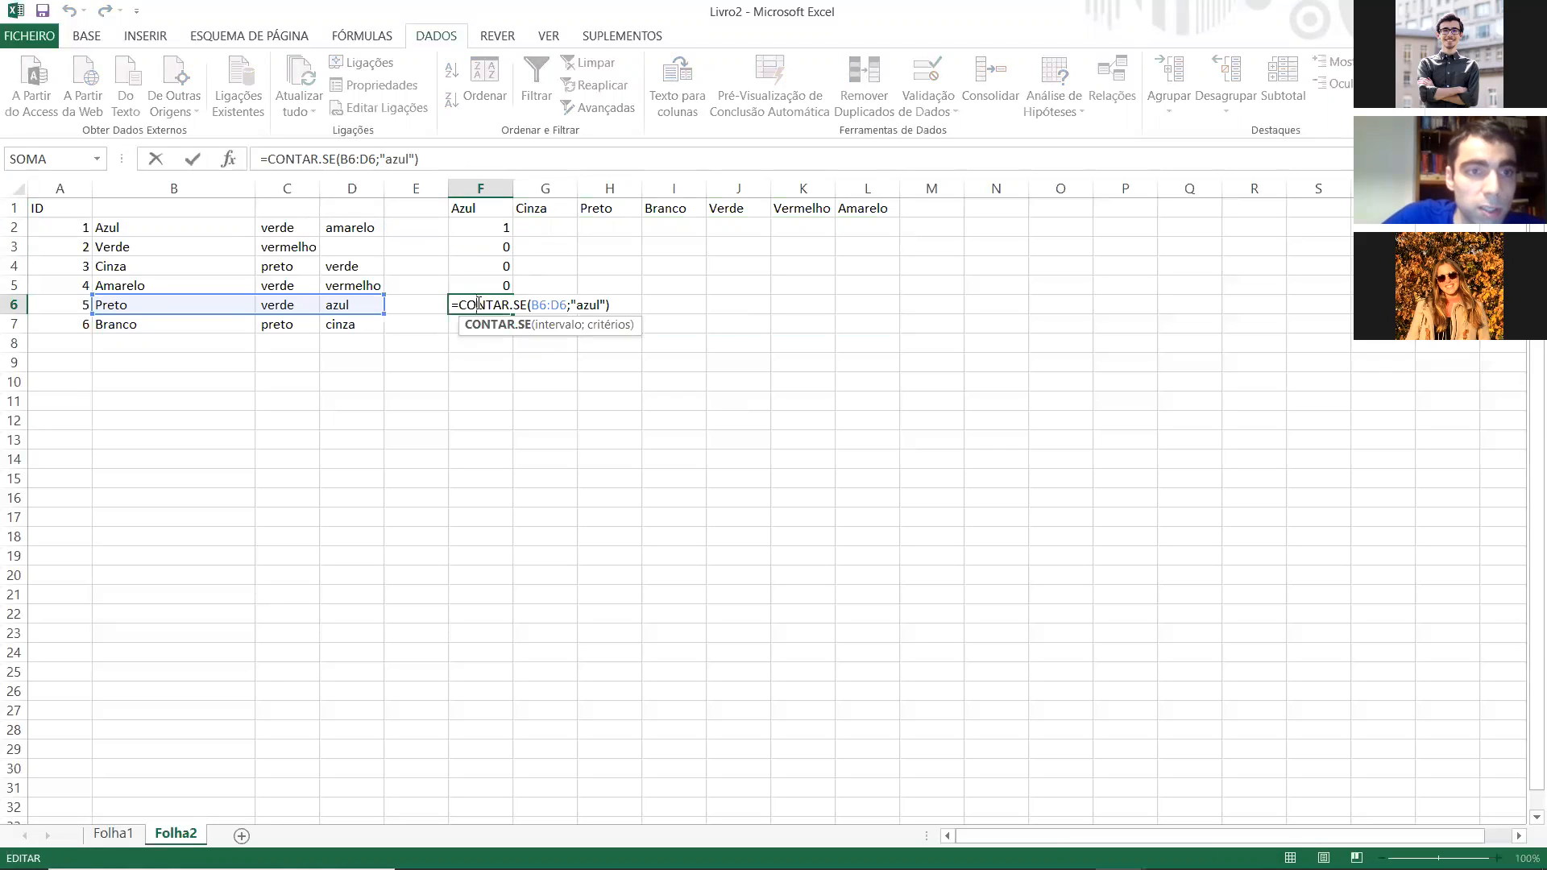
{"action": "key", "text": "Escape"}
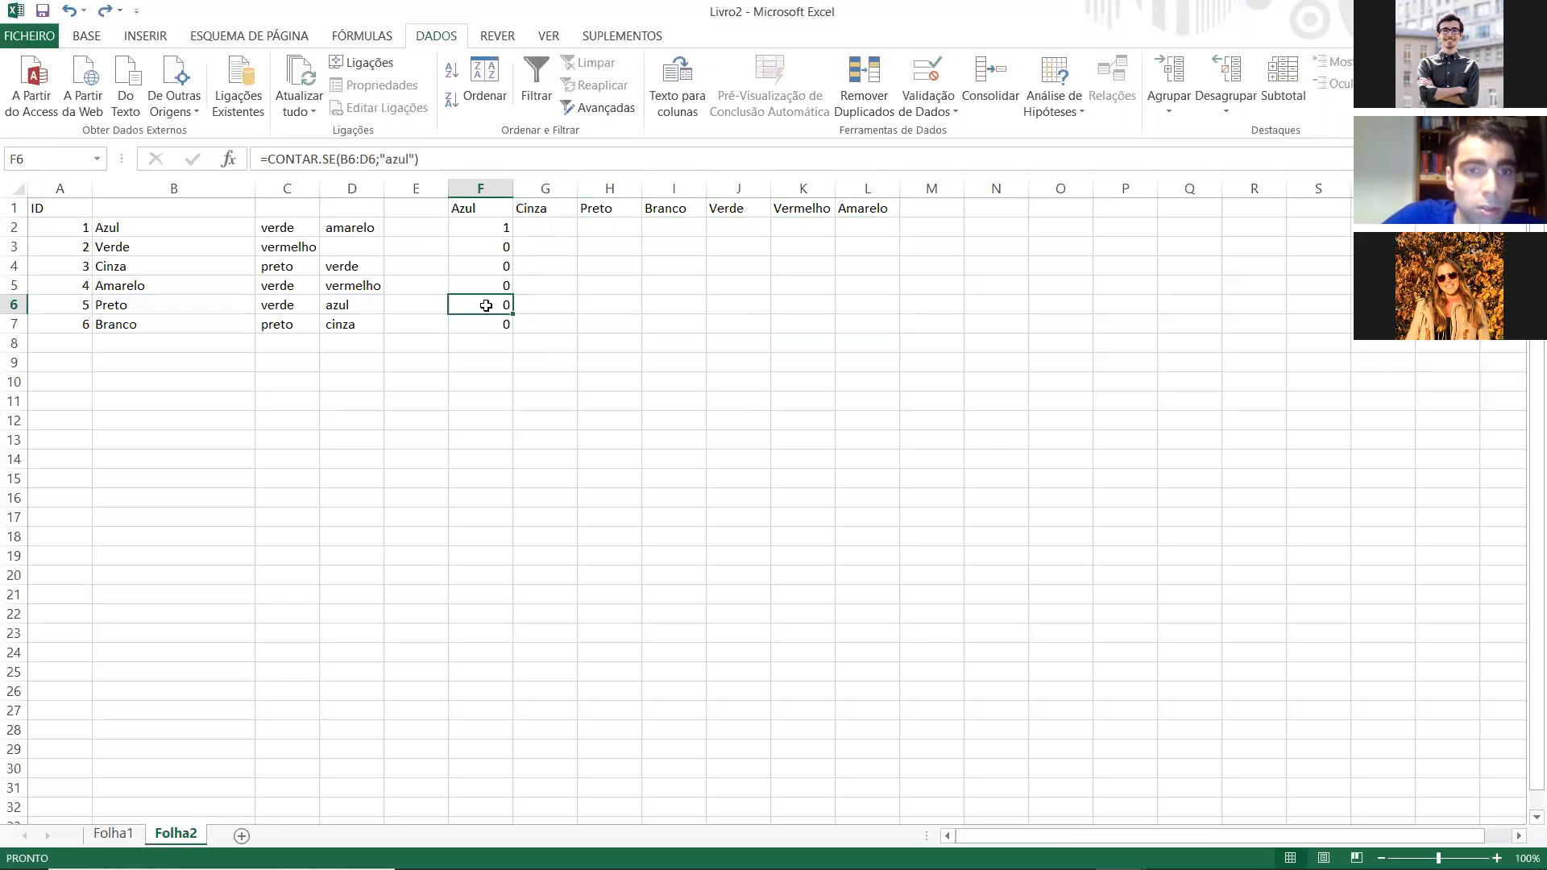
{"action": "double_click", "coordinate": [487, 305]}
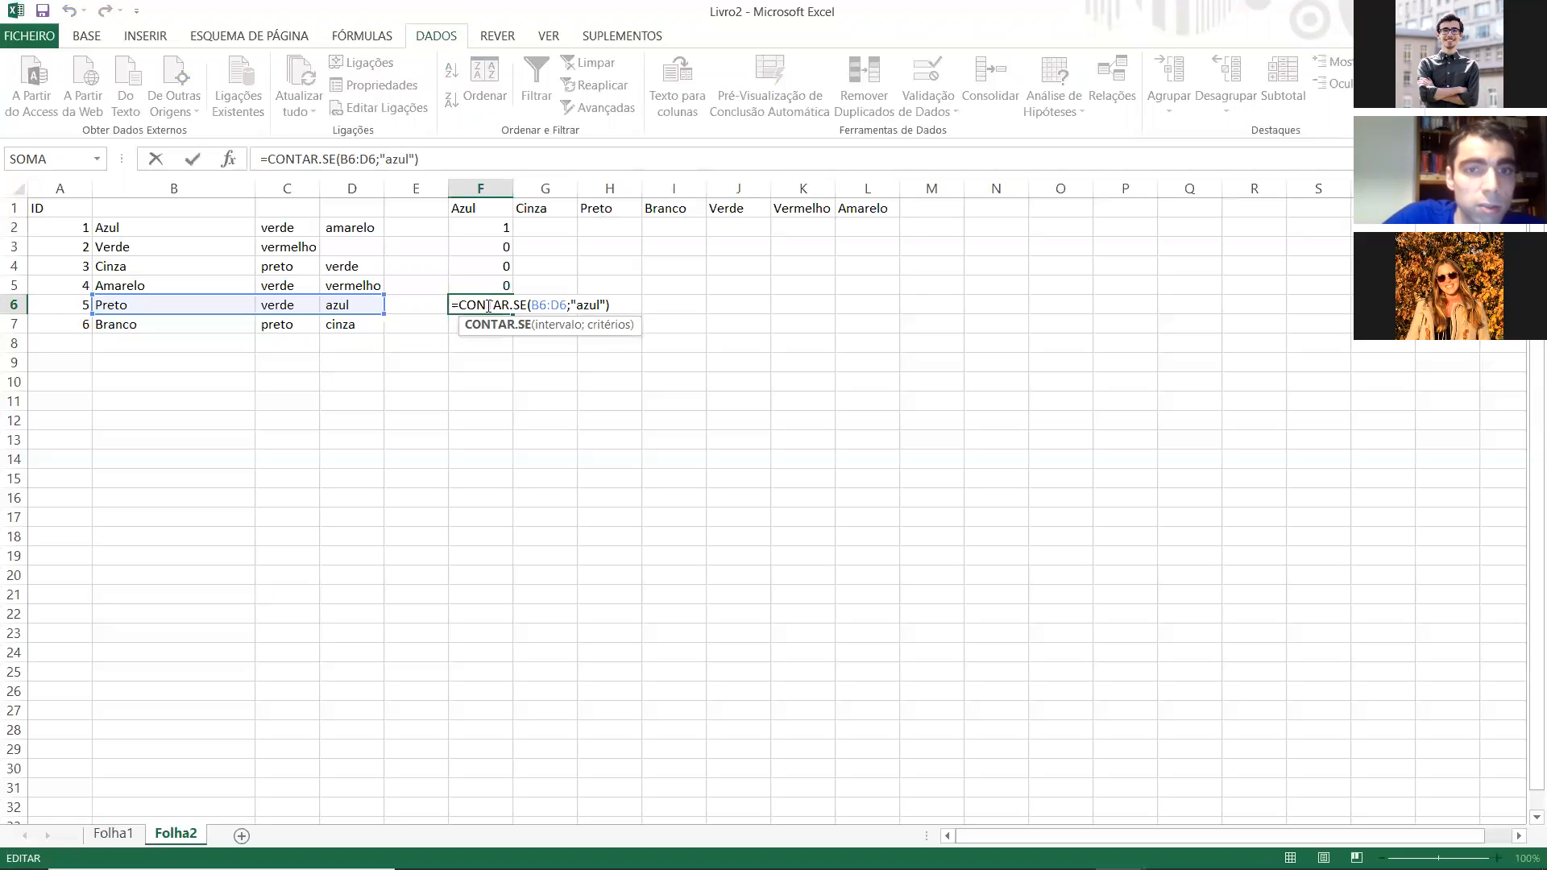
{"action": "key", "text": "Escape"}
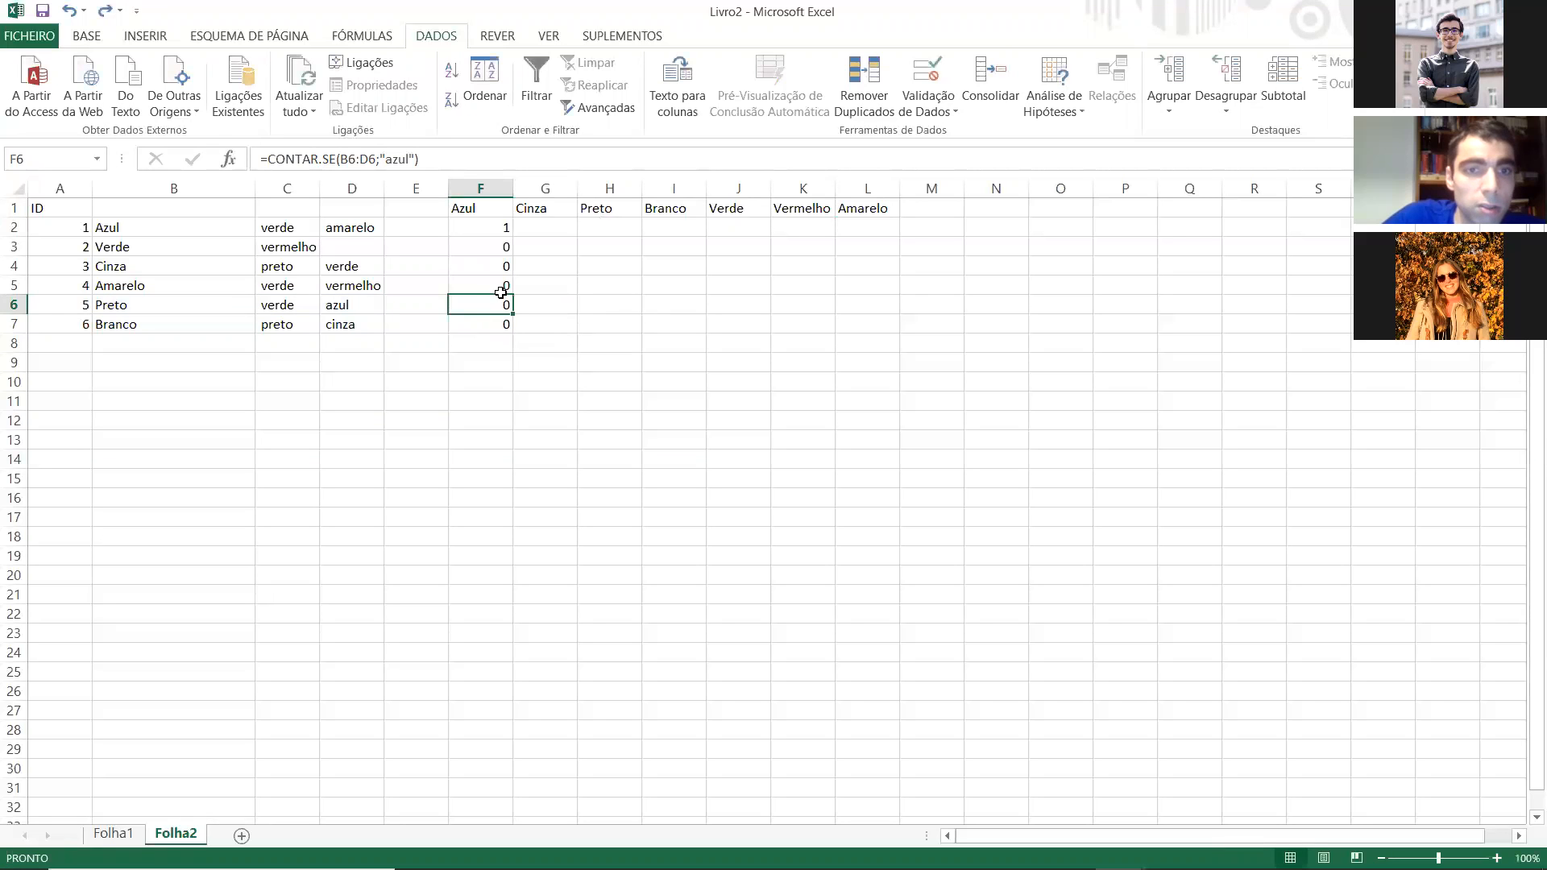
Step: Refill the F2 formula down to F7 and check the copies in F3 and F6
{"action": "left_click", "coordinate": [504, 228]}
{"action": "left_click_drag", "start_coordinate": [514, 236], "coordinate": [508, 324]}
{"action": "left_click", "coordinate": [492, 227]}
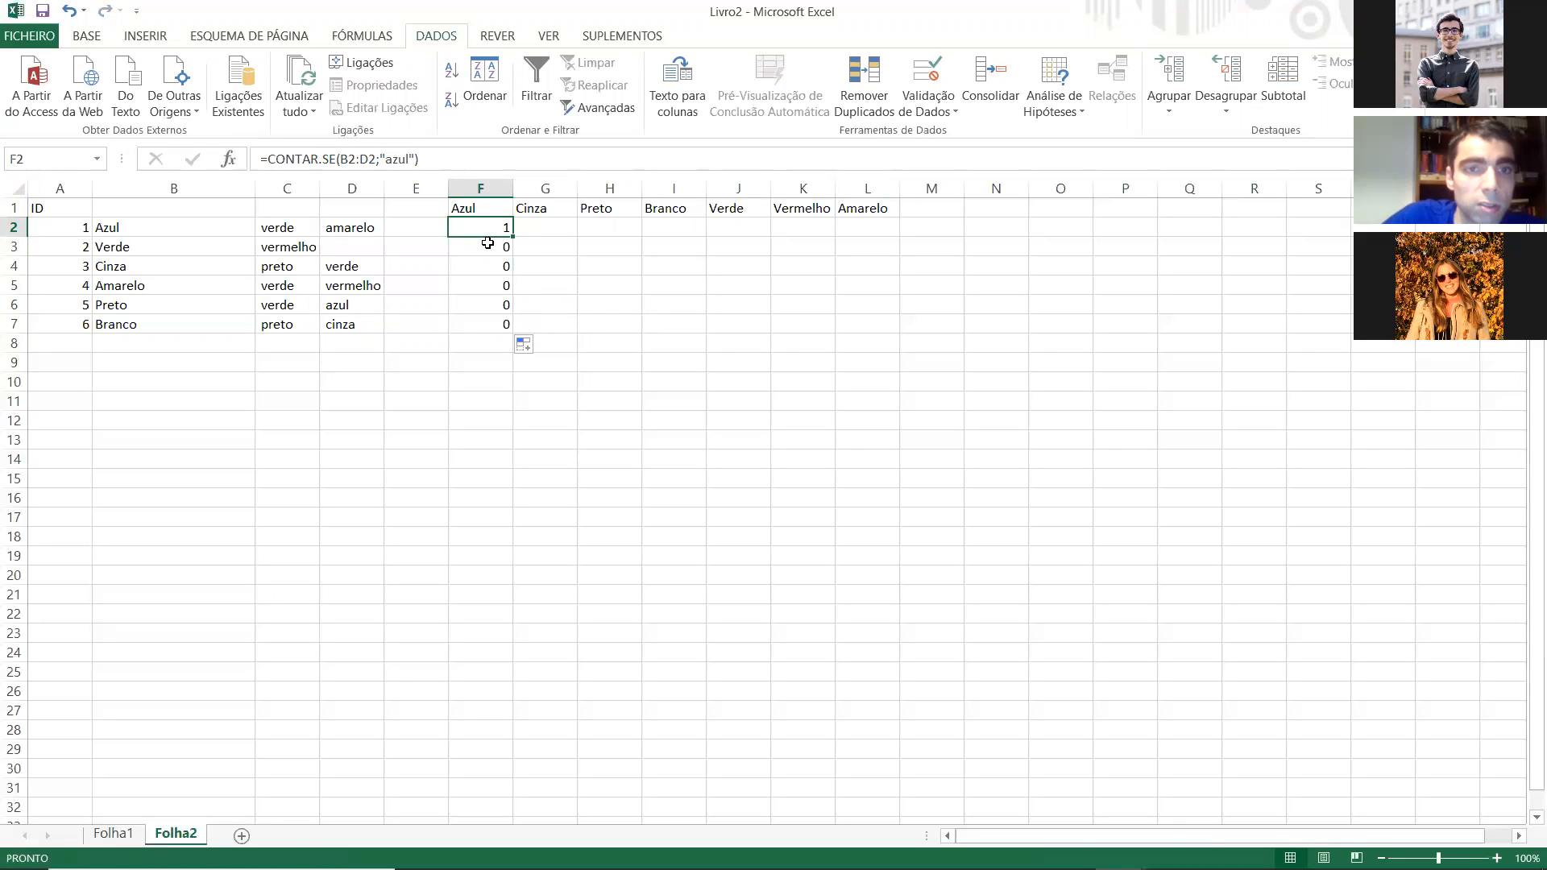
{"action": "left_click", "coordinate": [487, 244]}
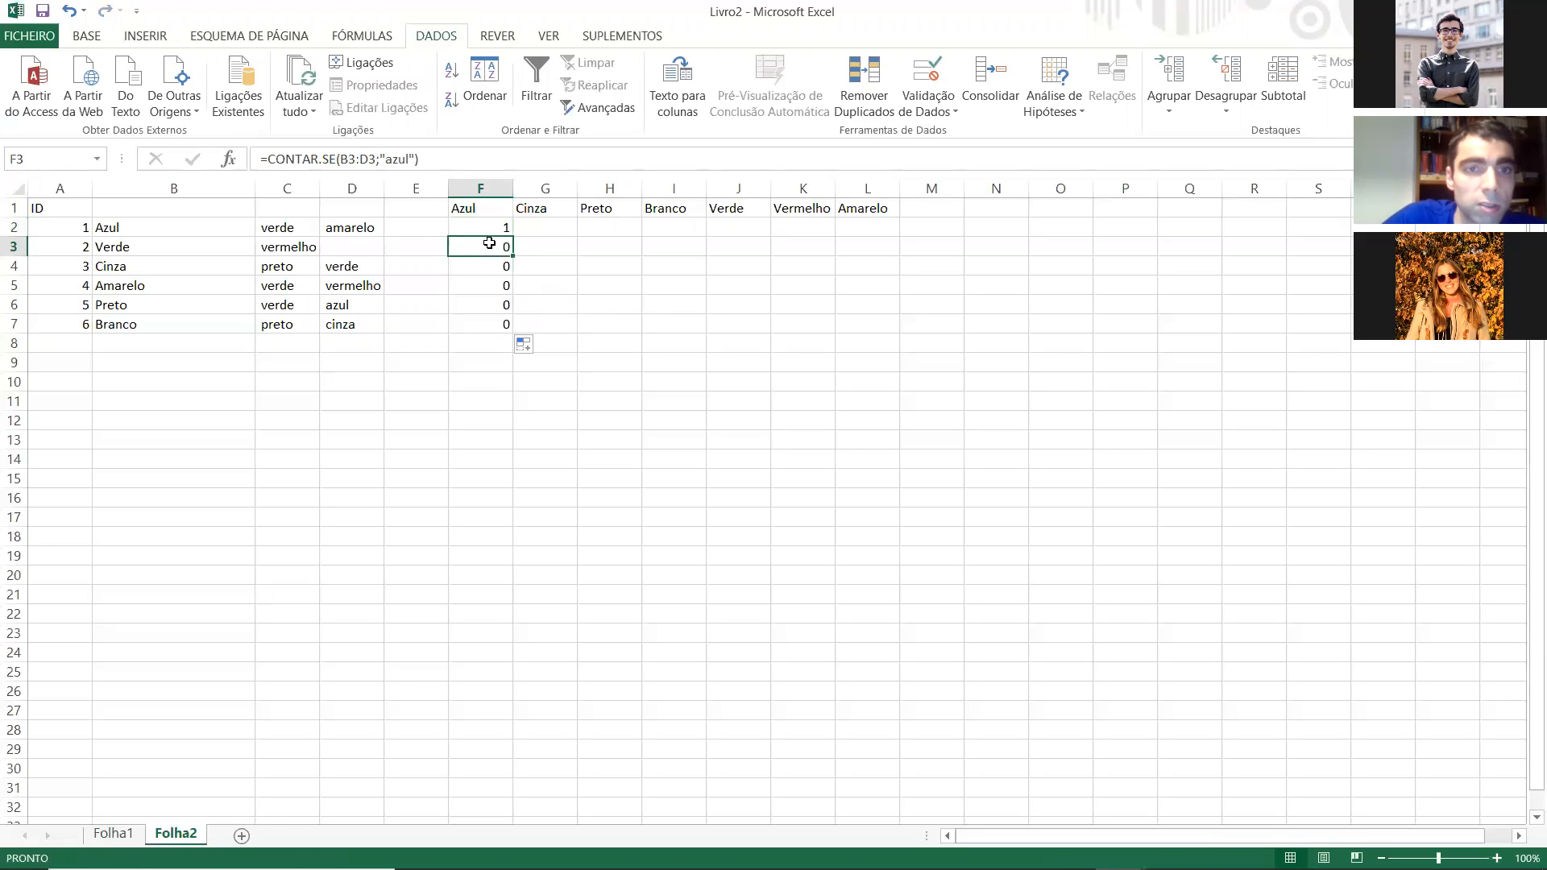
{"action": "left_click", "coordinate": [486, 303]}
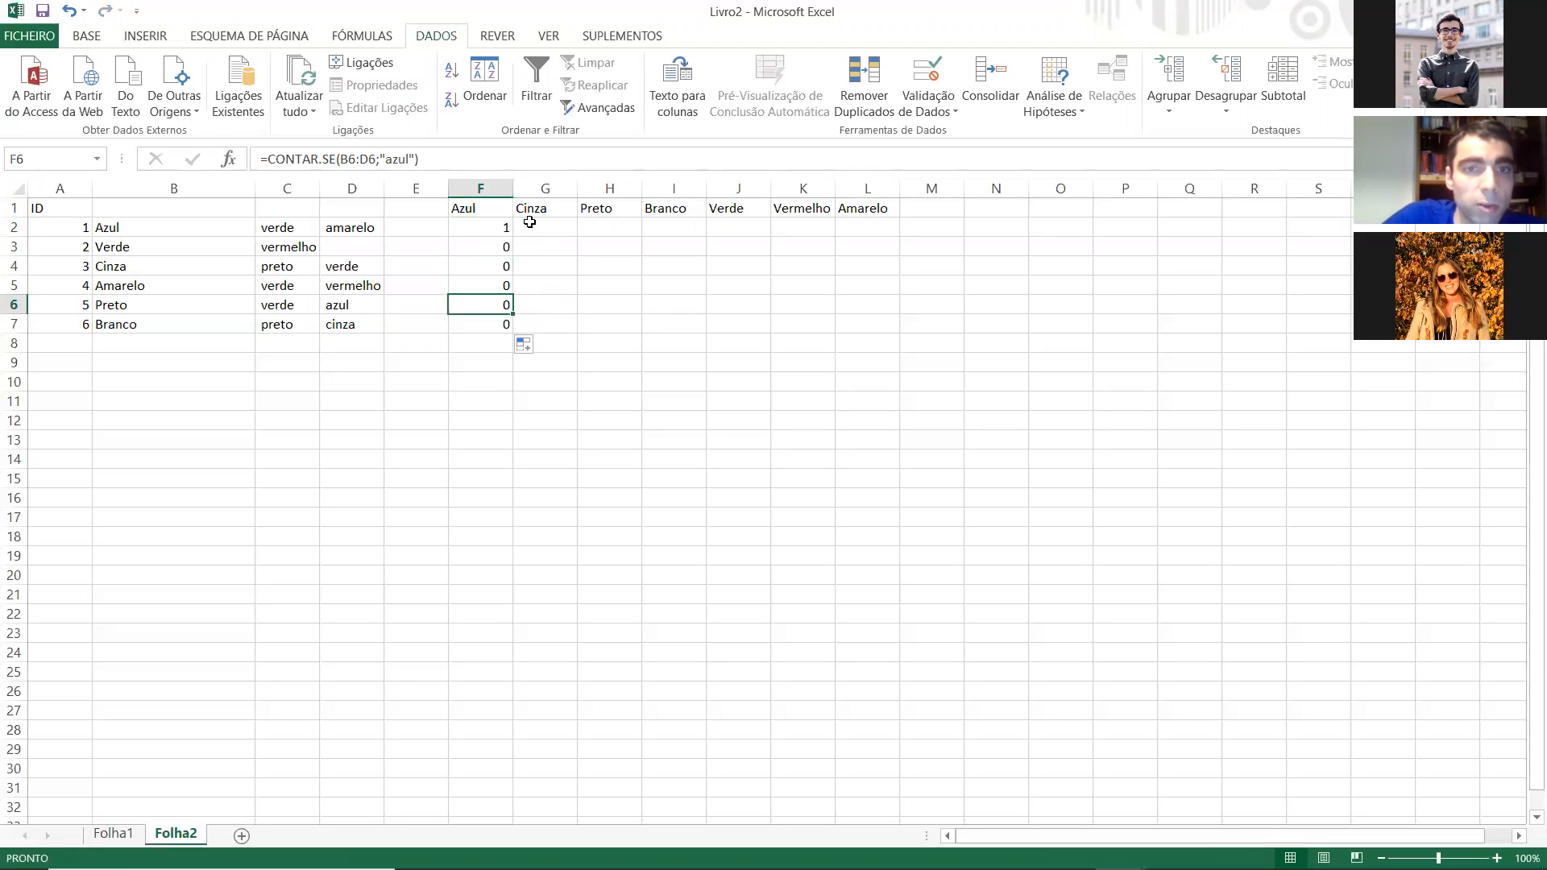
Step: Copy the Azul formula from F2 into G2 under the Cinza header
{"action": "left_click", "coordinate": [529, 224]}
{"action": "left_click", "coordinate": [493, 228]}
{"action": "key", "text": "ctrl+c"}
{"action": "left_click", "coordinate": [538, 227]}
{"action": "key", "text": "ctrl+v"}
{"action": "key", "text": "Escape"}
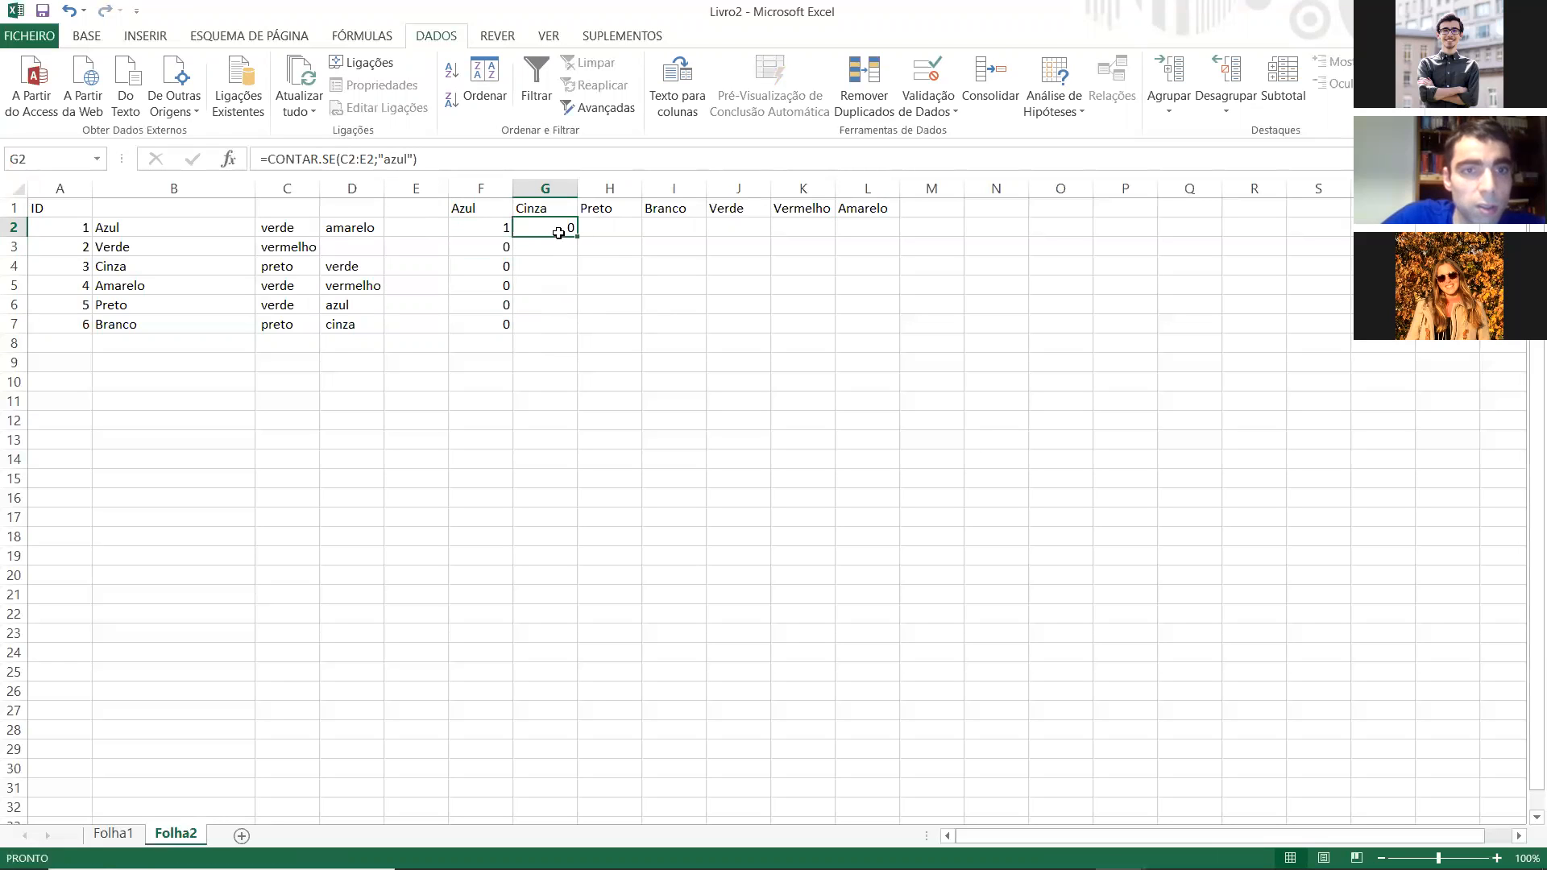
Step: Change the criterion of the CONTAR.SE formula in G2 to "cinza"
{"action": "double_click", "coordinate": [558, 233]}
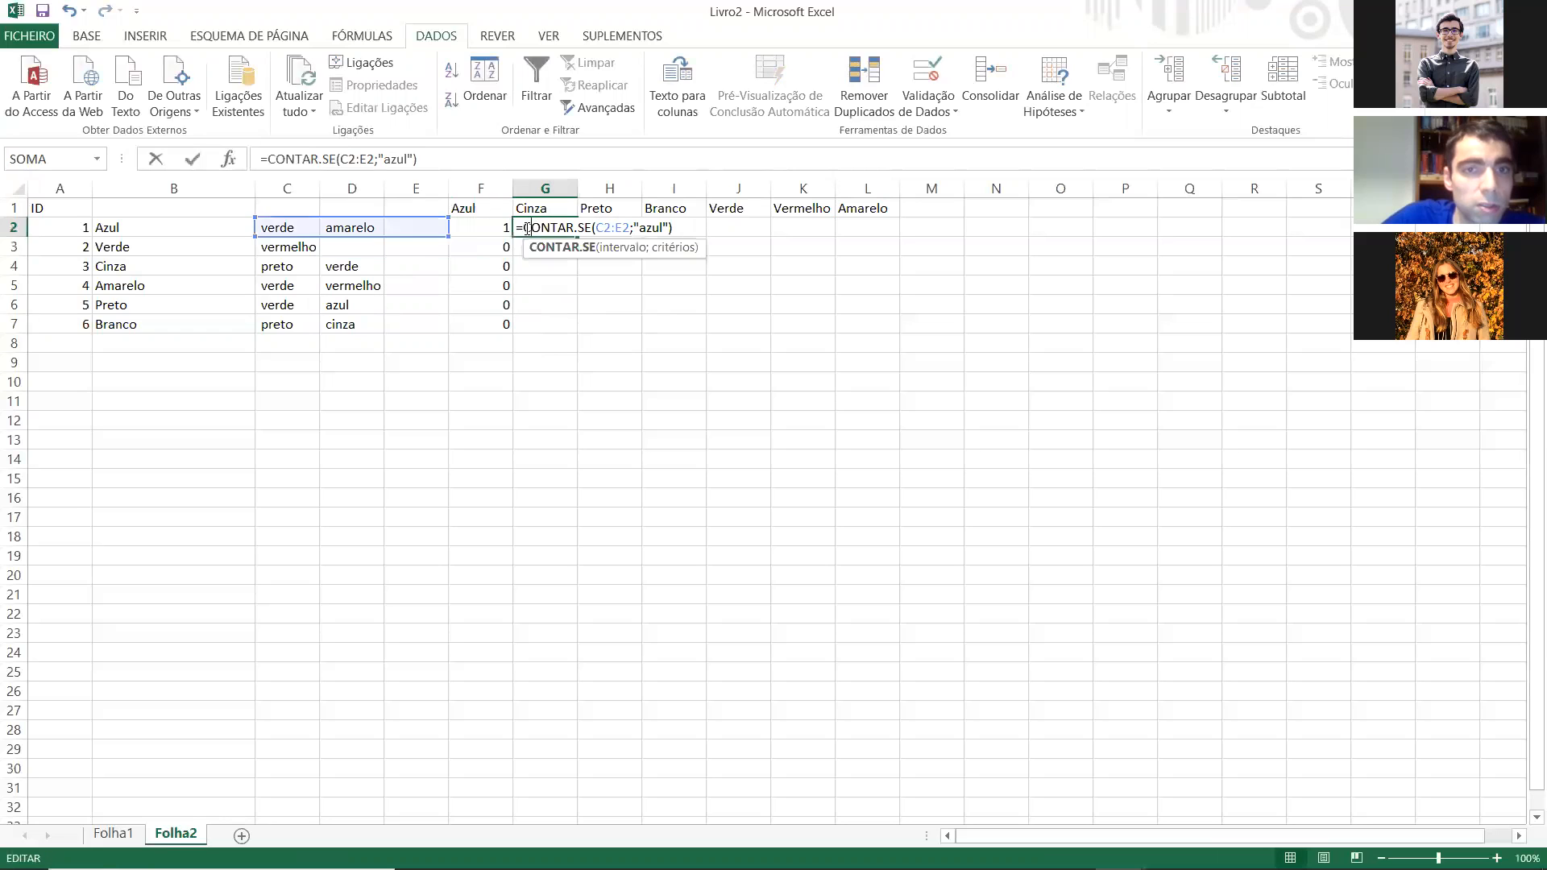
{"action": "mouse_move", "coordinate": [402, 236]}
{"action": "left_mouse_down"}
{"action": "mouse_move", "coordinate": [343, 237]}
{"action": "mouse_move", "coordinate": [385, 228]}
{"action": "left_mouse_up"}
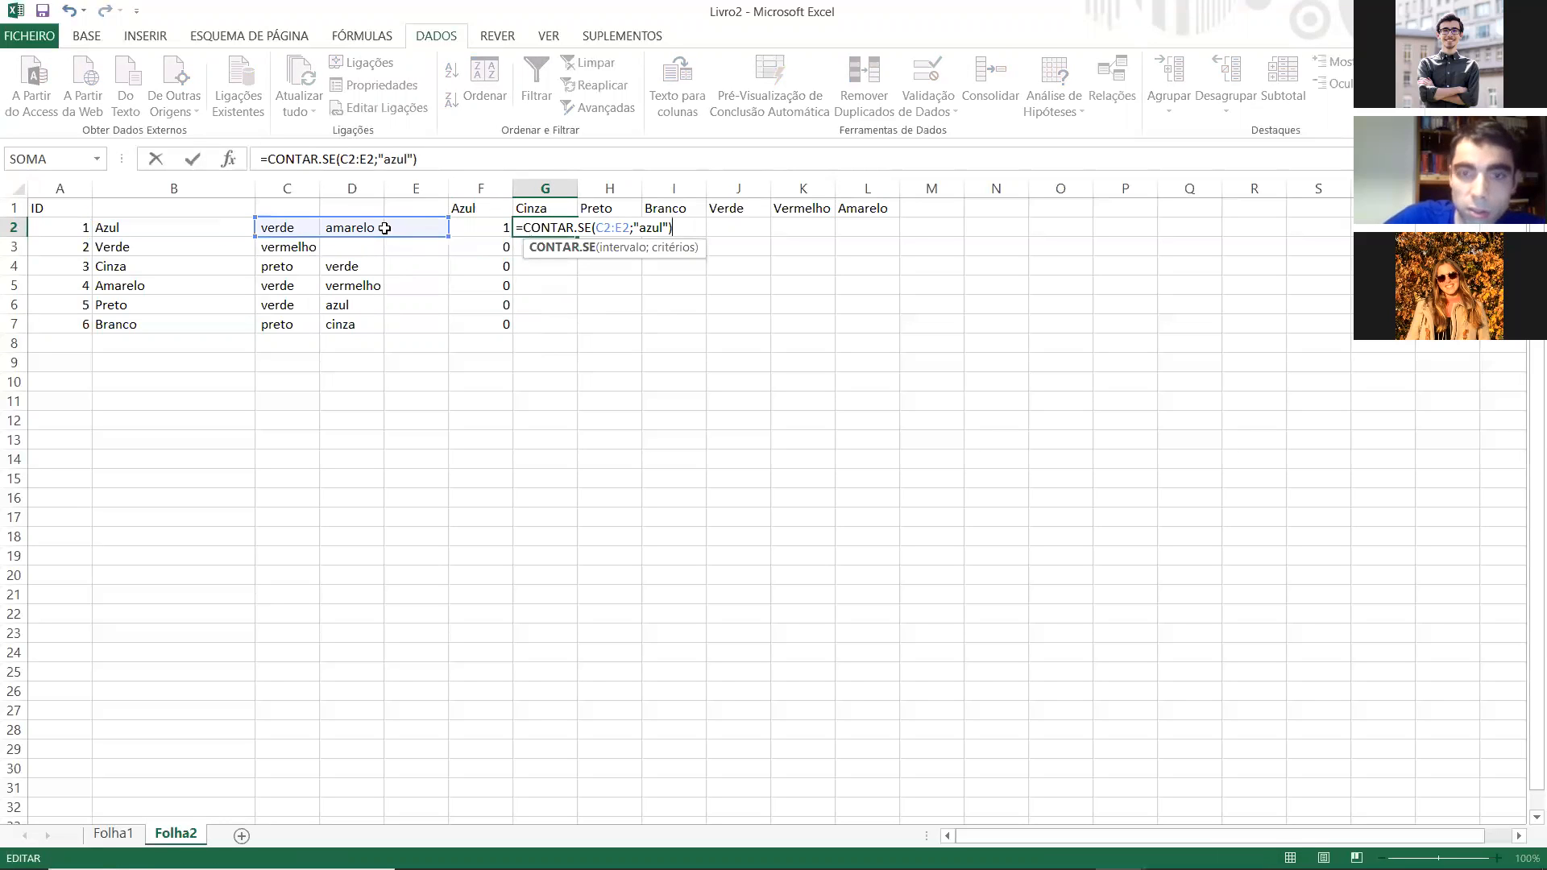
{"action": "key", "text": "Return"}
{"action": "left_click", "coordinate": [531, 227]}
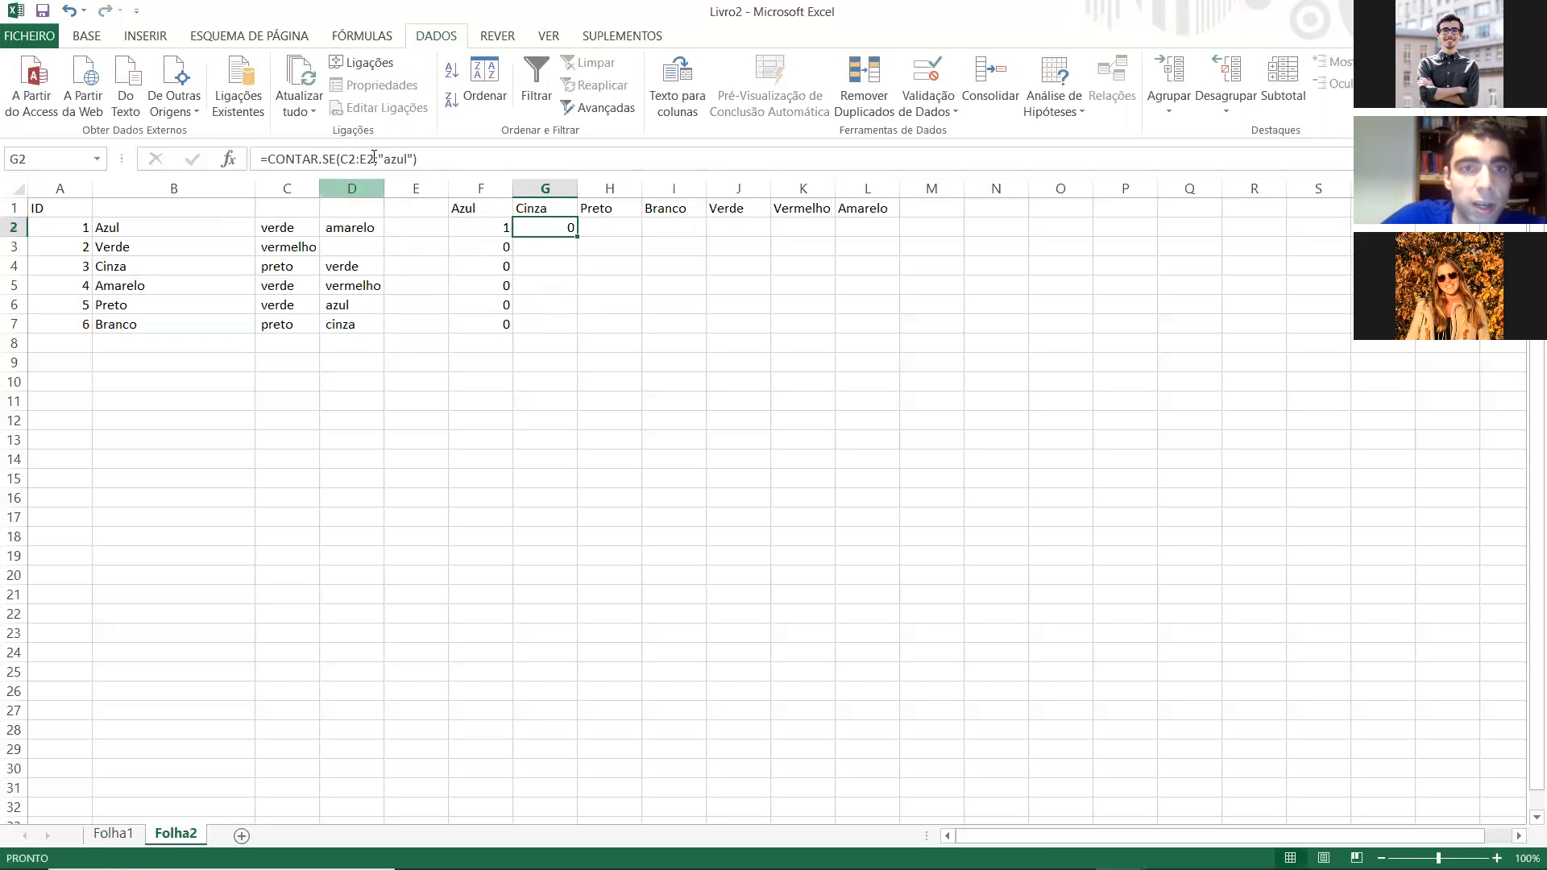
{"action": "left_click", "coordinate": [412, 155]}
{"action": "key", "text": "BackSpace"}
{"action": "key", "text": "BackSpace"}
{"action": "key", "text": "BackSpace"}
{"action": "key", "text": "BackSpace"}
{"action": "type", "text": "cinza"}
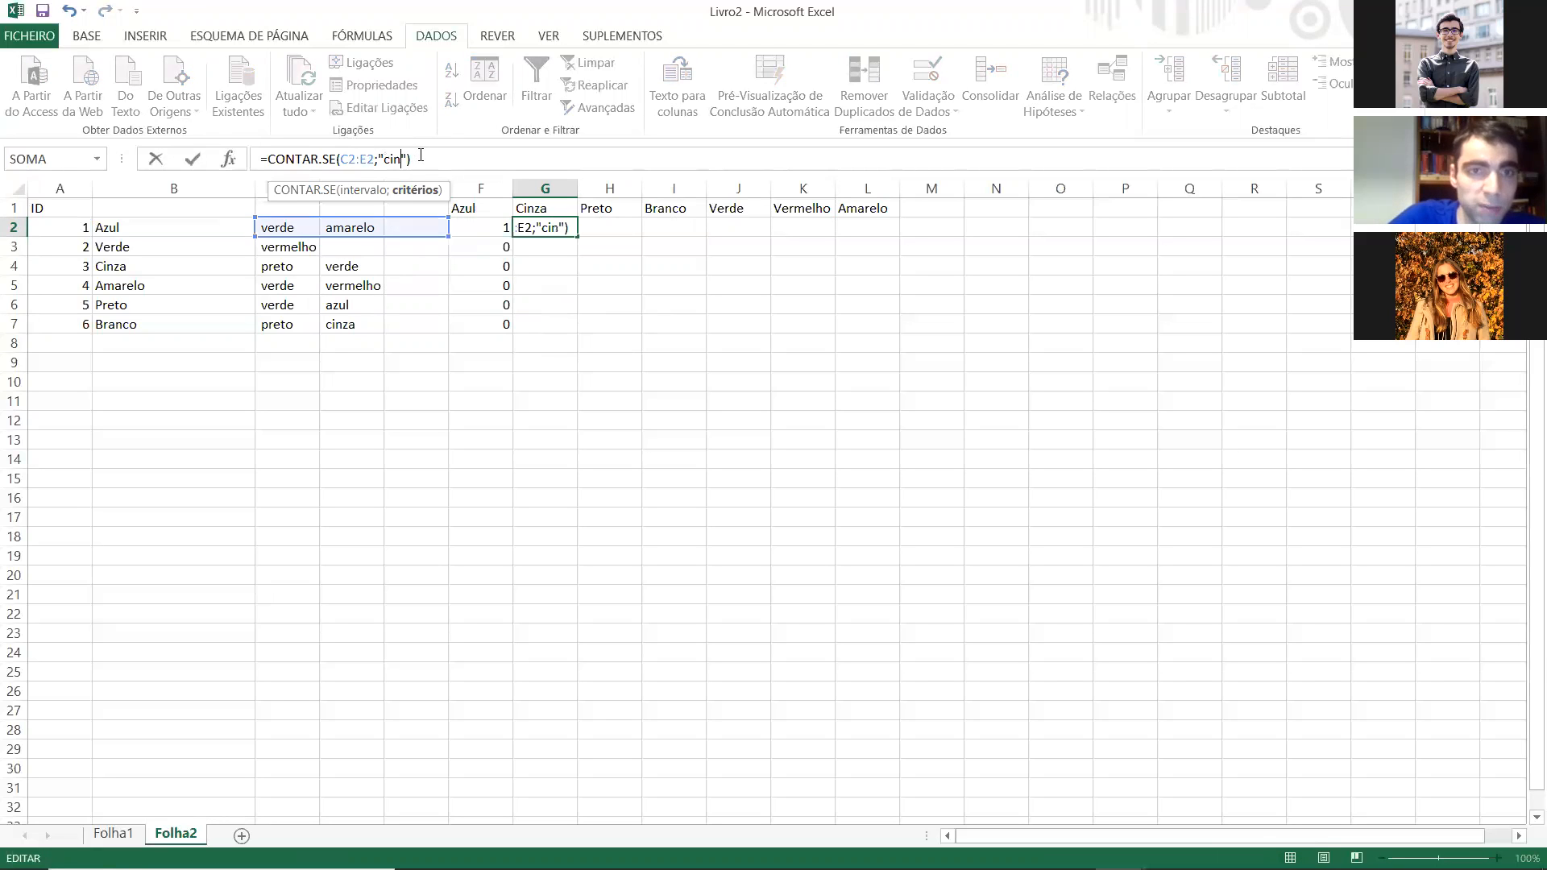
{"action": "key", "text": "Return"}
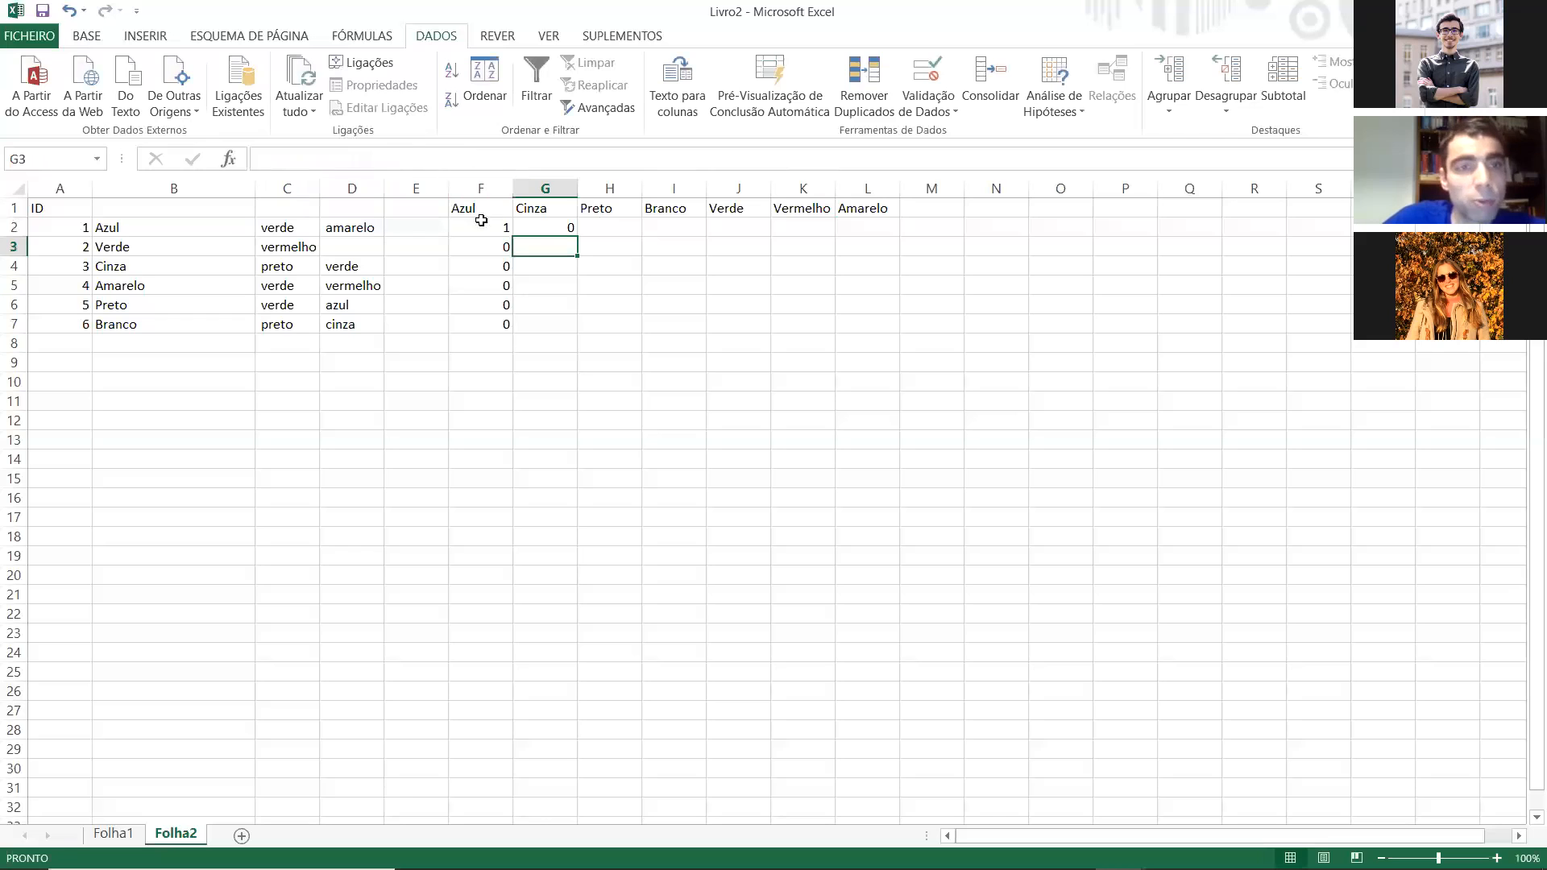
Step: Fill the G2 formula down to G7 and check the cell ranges used in G4 and F6
{"action": "left_click", "coordinate": [560, 230]}
{"action": "left_click_drag", "start_coordinate": [576, 236], "coordinate": [573, 330]}
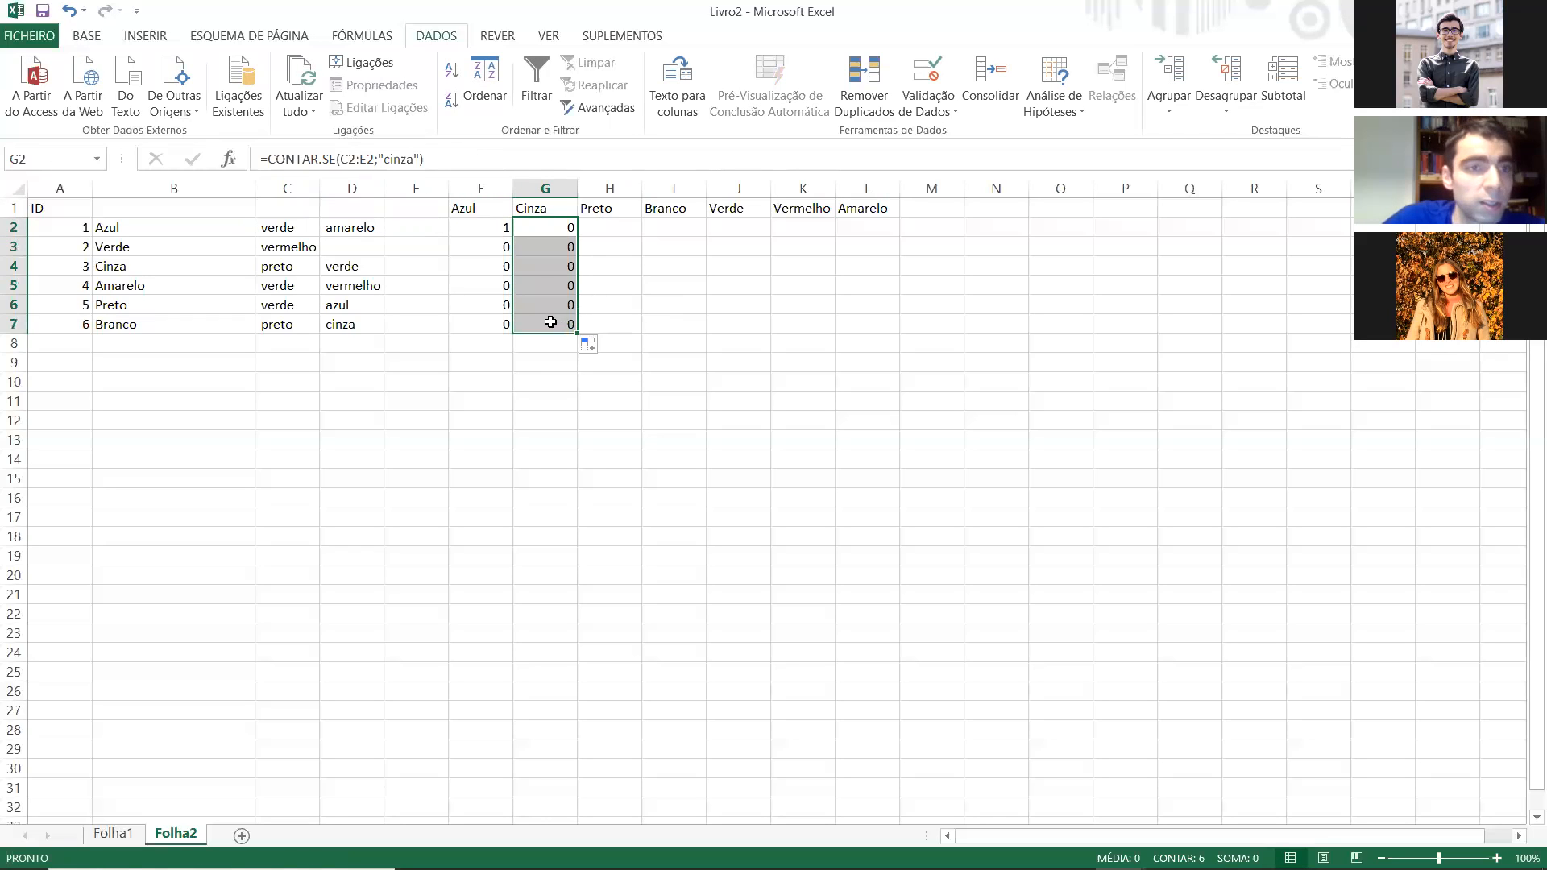
{"action": "double_click", "coordinate": [542, 266]}
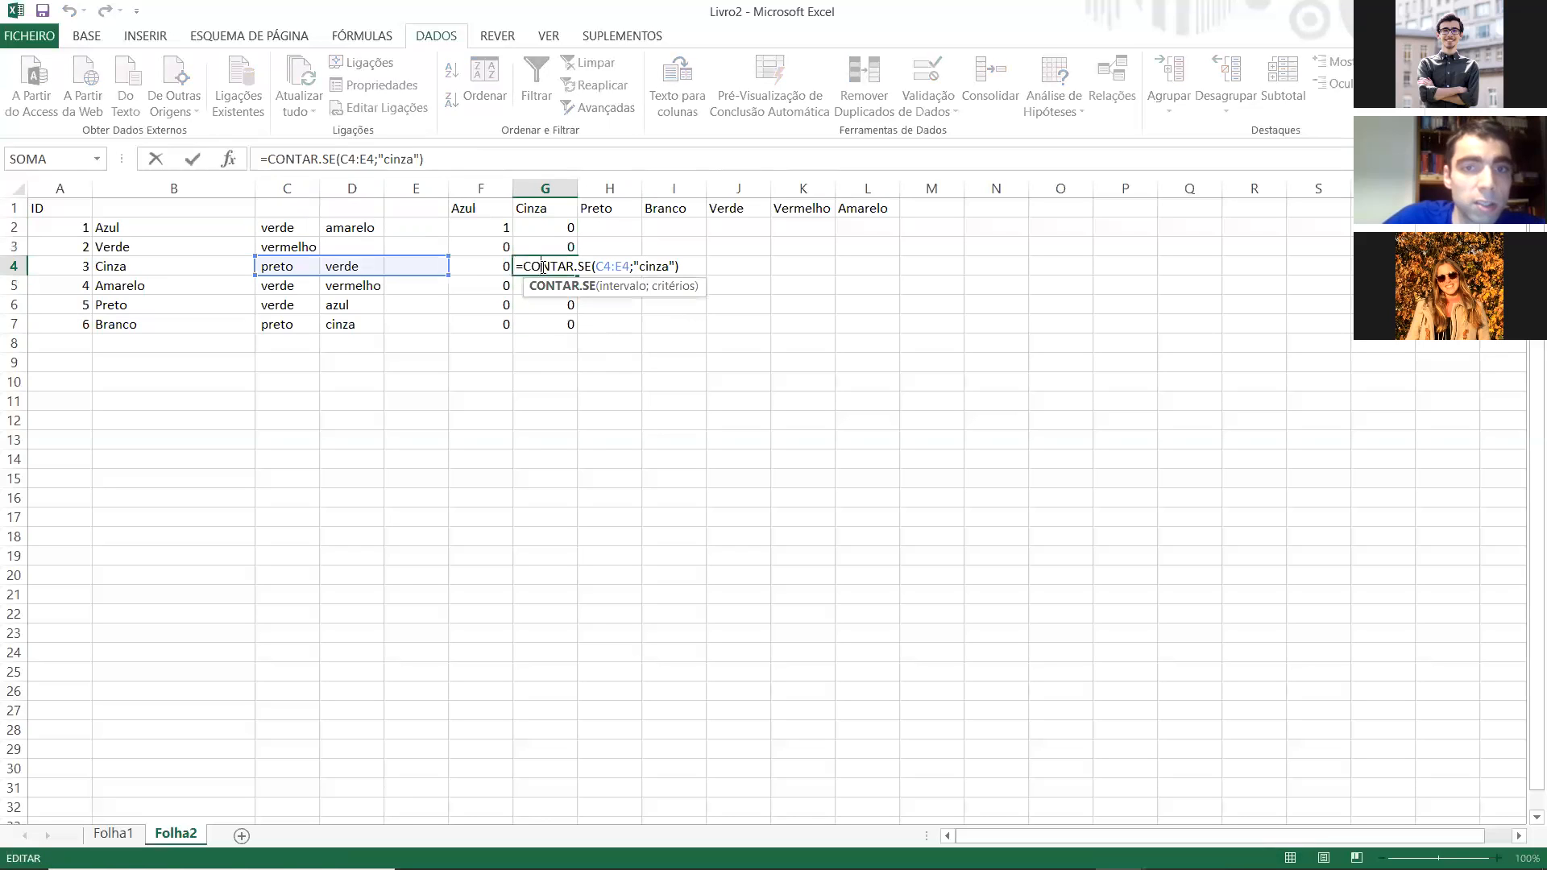
{"action": "left_click_drag", "start_coordinate": [393, 283], "coordinate": [371, 275]}
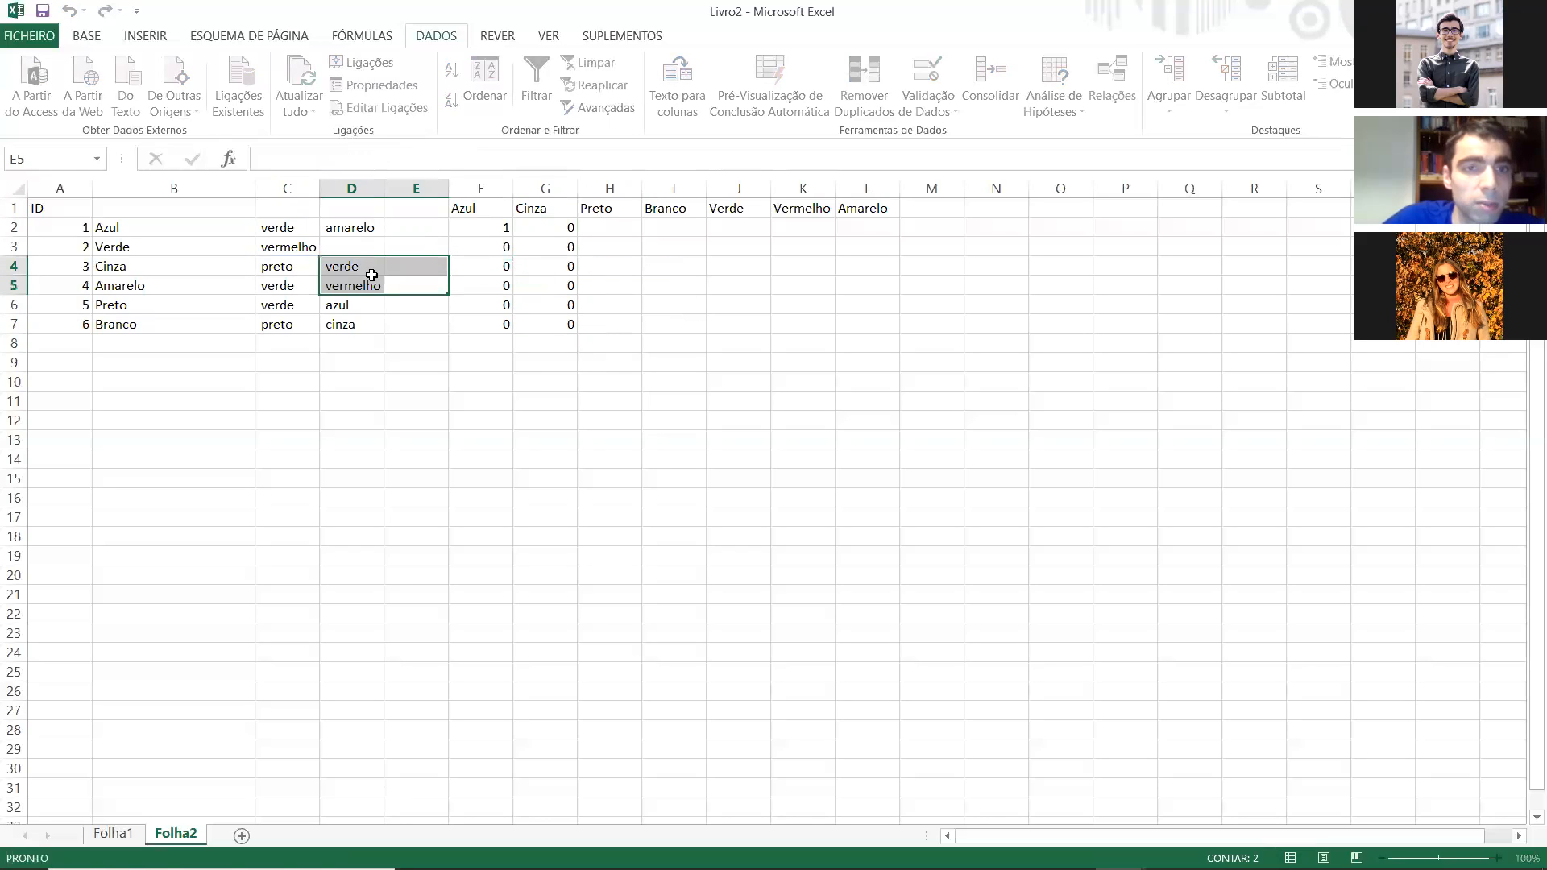
{"action": "double_click", "coordinate": [497, 304]}
{"action": "key", "text": "Escape"}
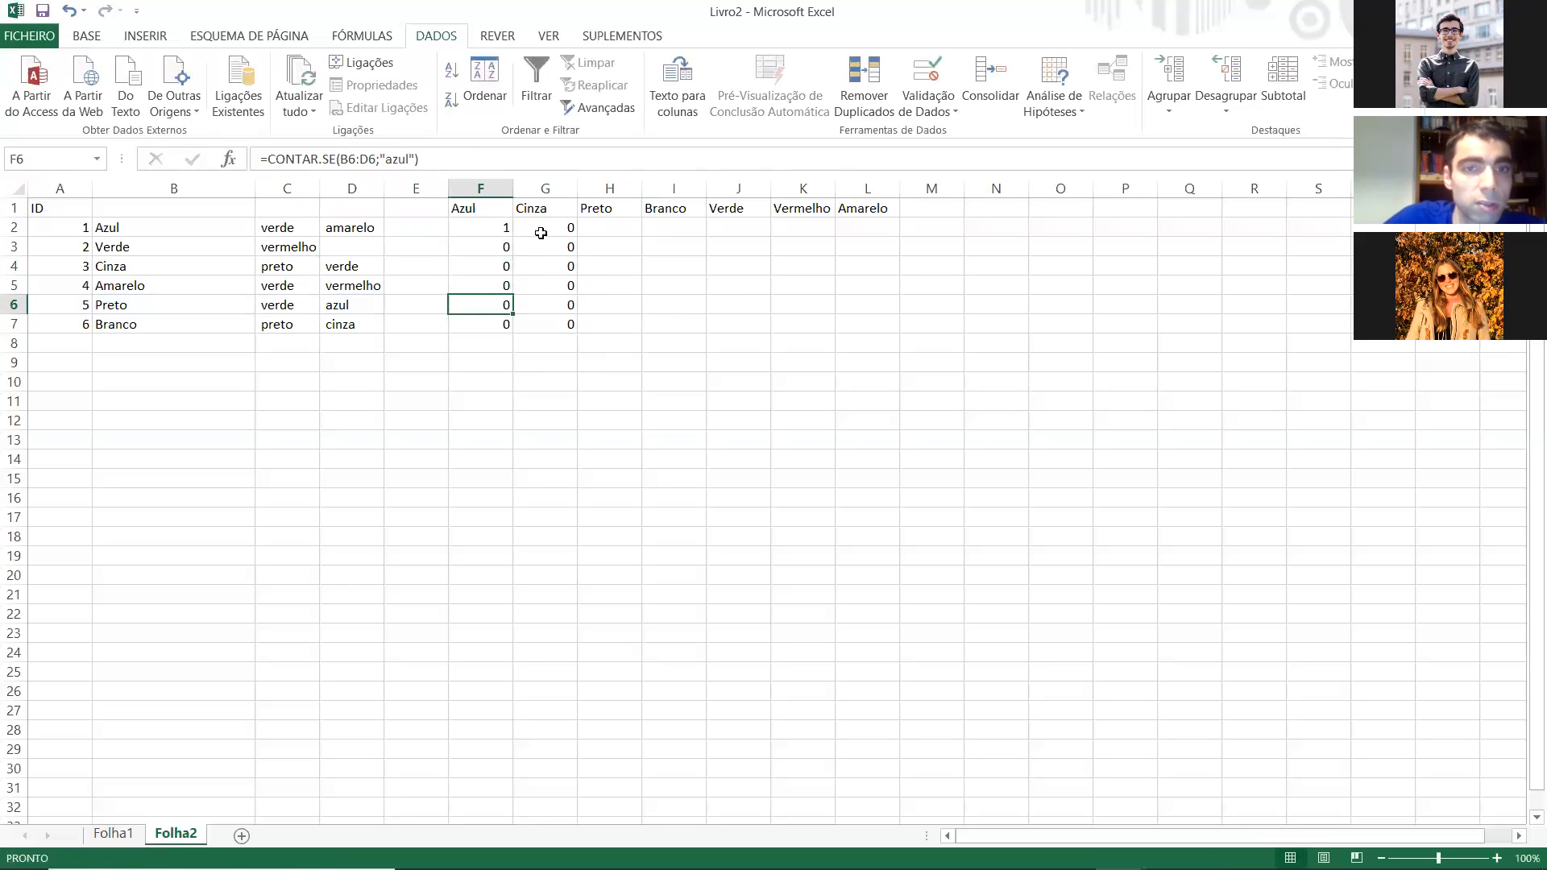
Step: Correct the range in the G2 formula to B2:D2 and refill it down to G7
{"action": "double_click", "coordinate": [544, 228]}
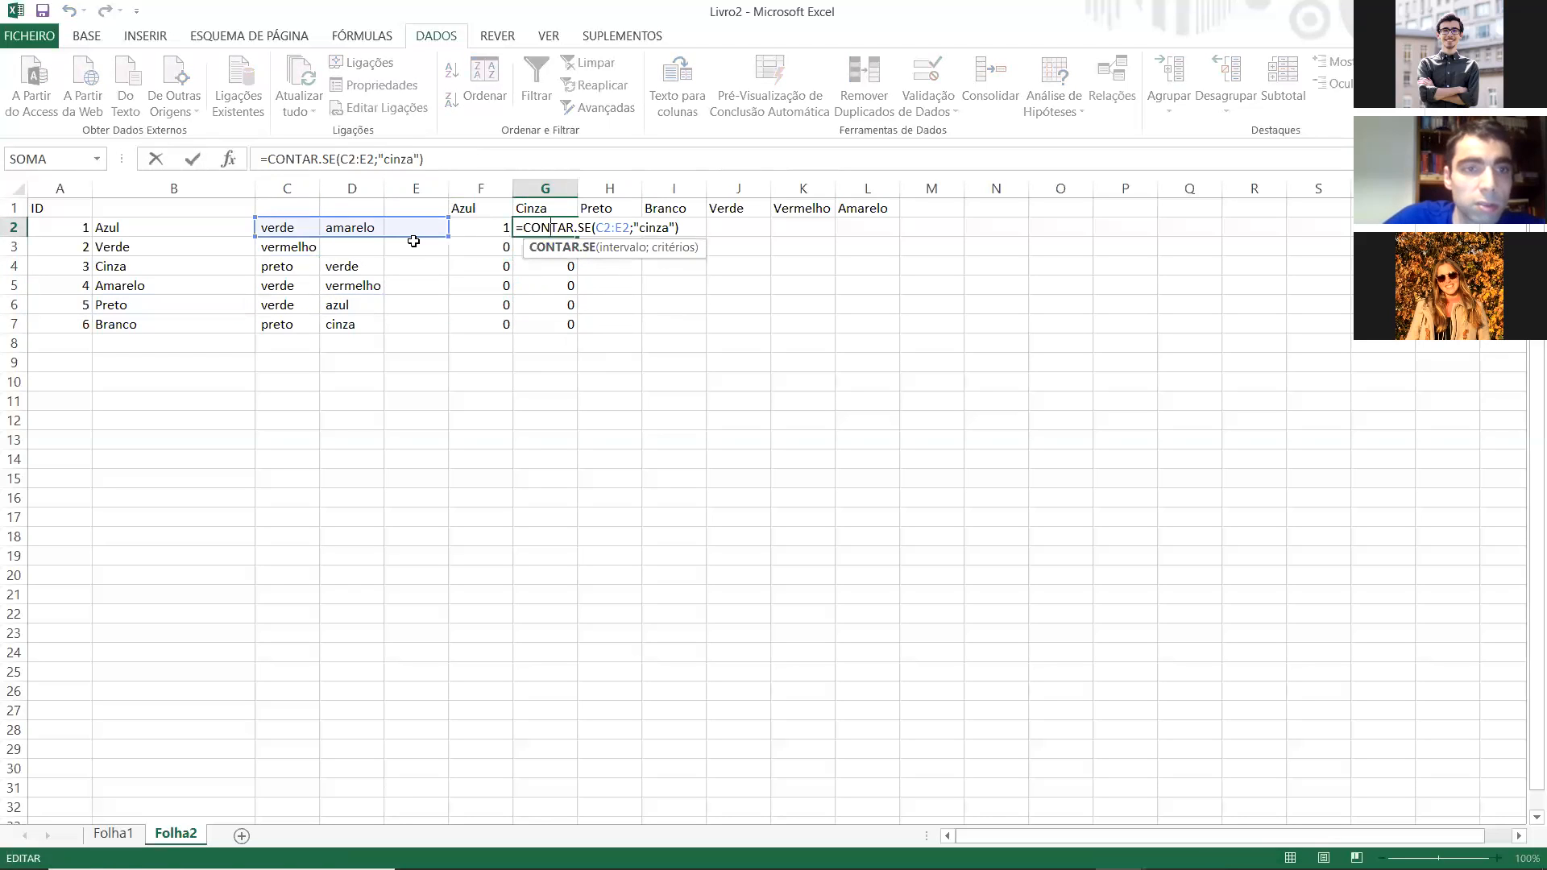
{"action": "left_click_drag", "start_coordinate": [414, 238], "coordinate": [323, 227]}
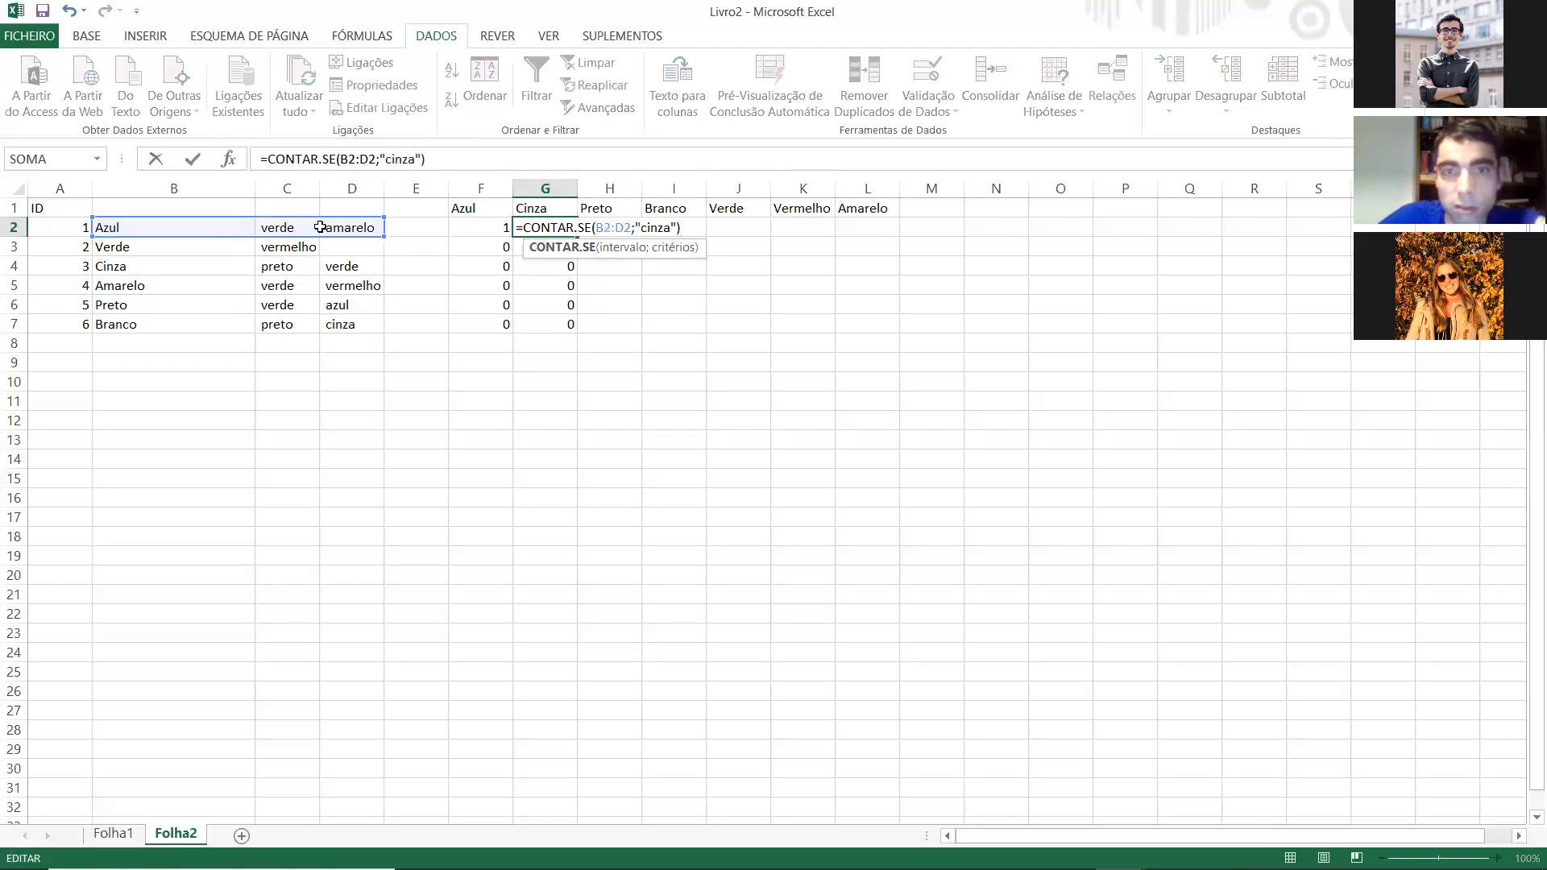
{"action": "key", "text": "Return"}
{"action": "left_click", "coordinate": [538, 227]}
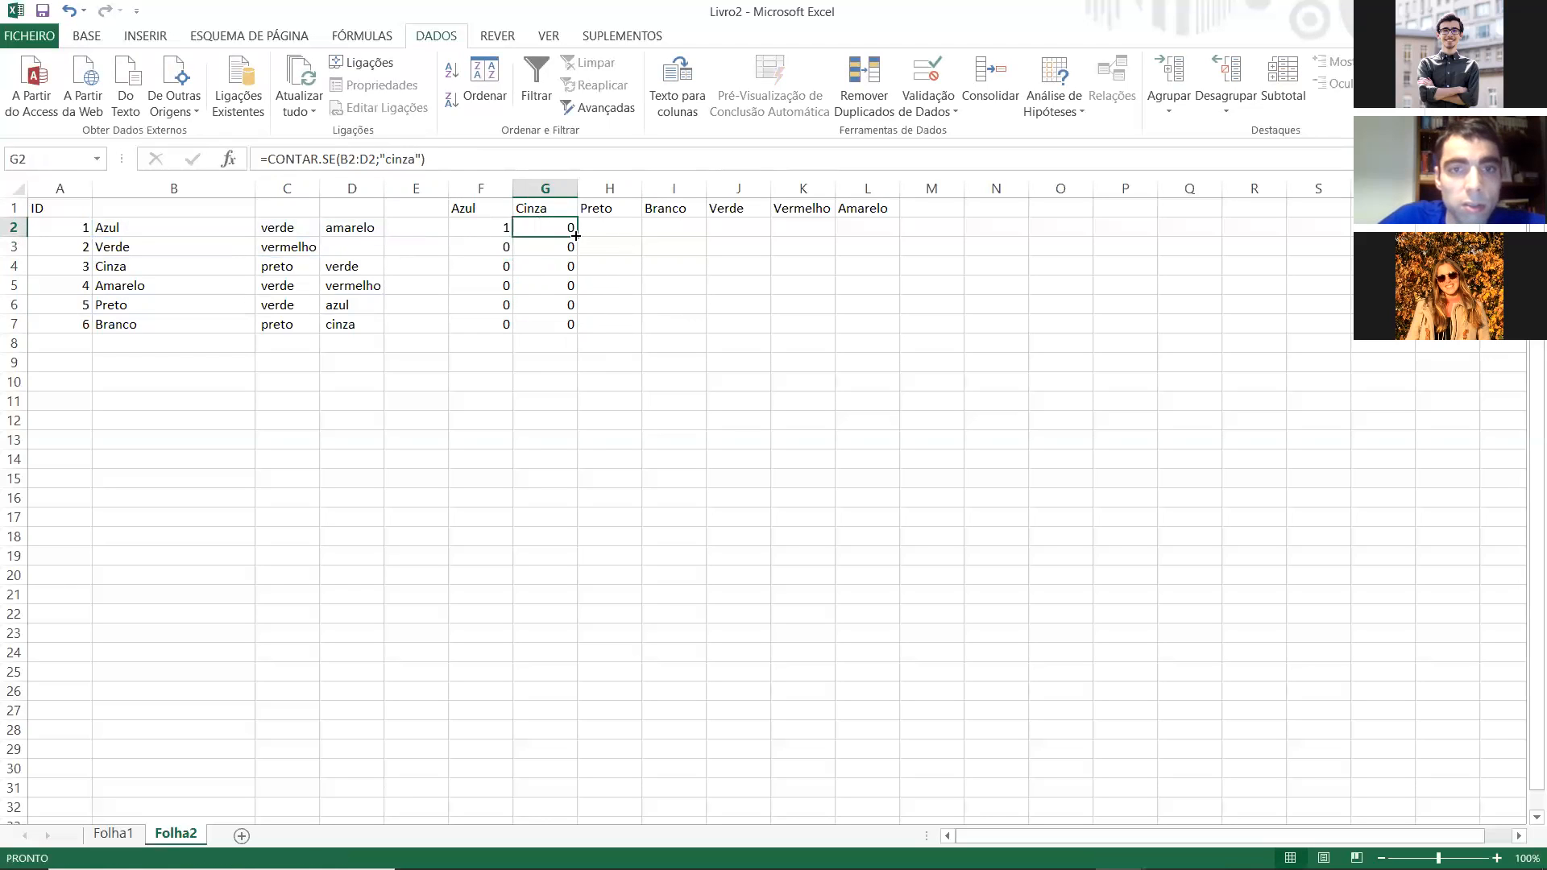
{"action": "double_click", "coordinate": [575, 235]}
{"action": "left_click", "coordinate": [545, 266]}
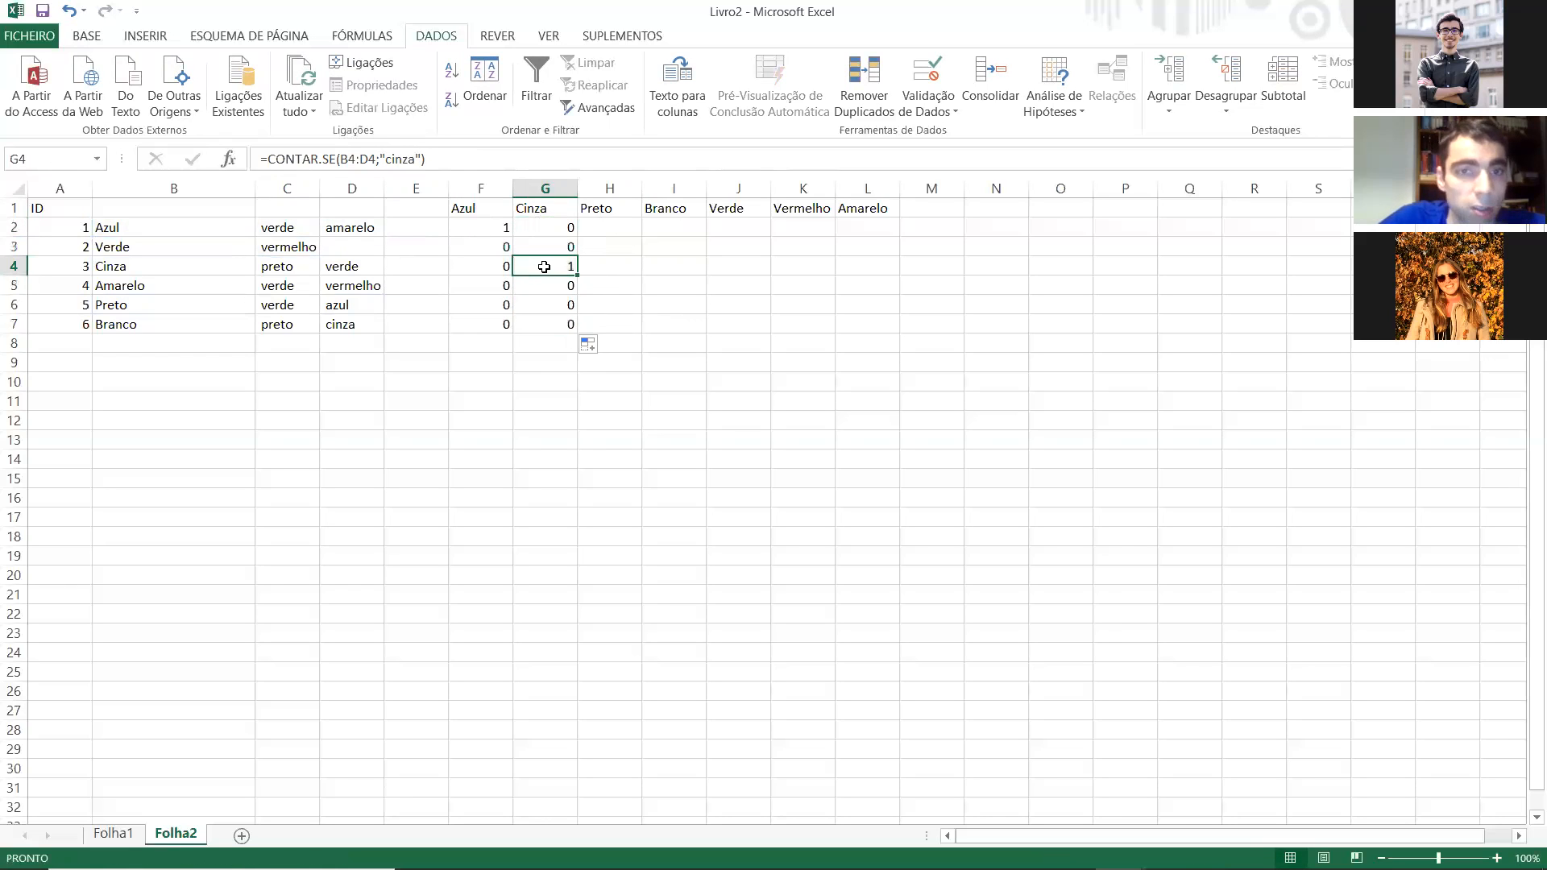
{"action": "left_click", "coordinate": [554, 230]}
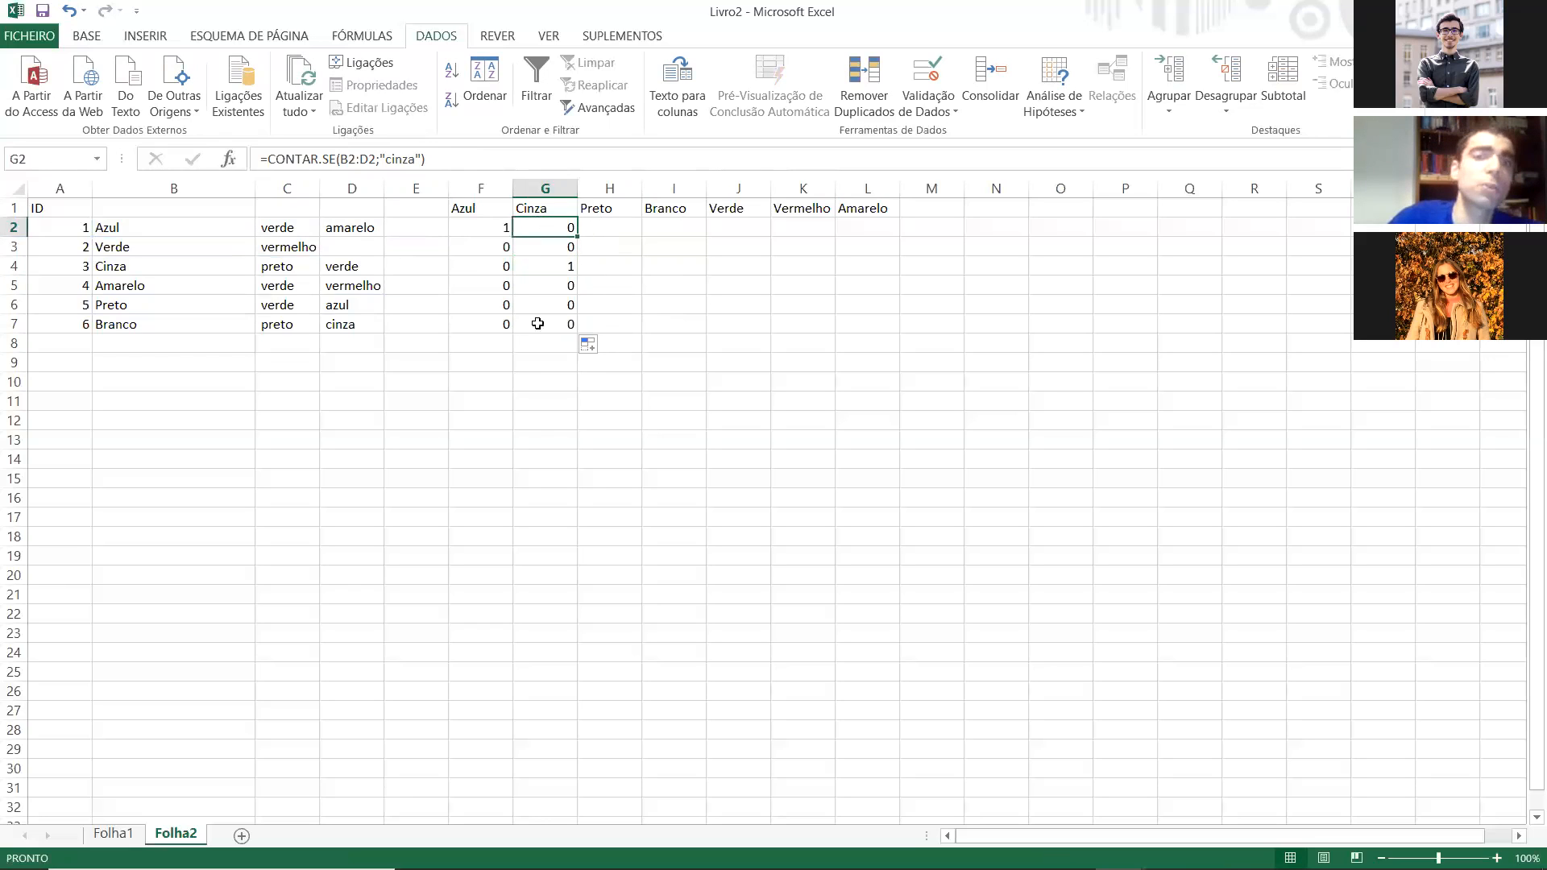
{"action": "left_click", "coordinate": [489, 321]}
{"action": "left_click", "coordinate": [493, 305]}
{"action": "left_click", "coordinate": [492, 284]}
{"action": "key", "text": "Up"}
{"action": "key", "text": "Down"}
{"action": "key", "text": "Down"}
{"action": "key", "text": "Right"}
{"action": "key", "text": "Up"}
{"action": "key", "text": "Up"}
{"action": "key", "text": "Up"}
{"action": "key", "text": "Down"}
{"action": "key", "text": "Down"}
{"action": "key", "text": "Up"}
{"action": "key", "text": "Up"}
{"action": "key", "text": "Up"}
{"action": "key", "text": "Down"}
{"action": "key", "text": "Up"}
{"action": "key", "text": "Right"}
{"action": "key", "text": "Down"}
{"action": "key", "text": "Left"}
{"action": "key", "text": "Down"}
{"action": "key", "text": "Right"}
{"action": "key", "text": "Up"}
{"action": "key", "text": "Down"}
{"action": "key", "text": "Up"}
{"action": "key", "text": "Down"}
{"action": "key", "text": "Up"}
{"action": "key", "text": "Up"}
{"action": "key", "text": "Right"}
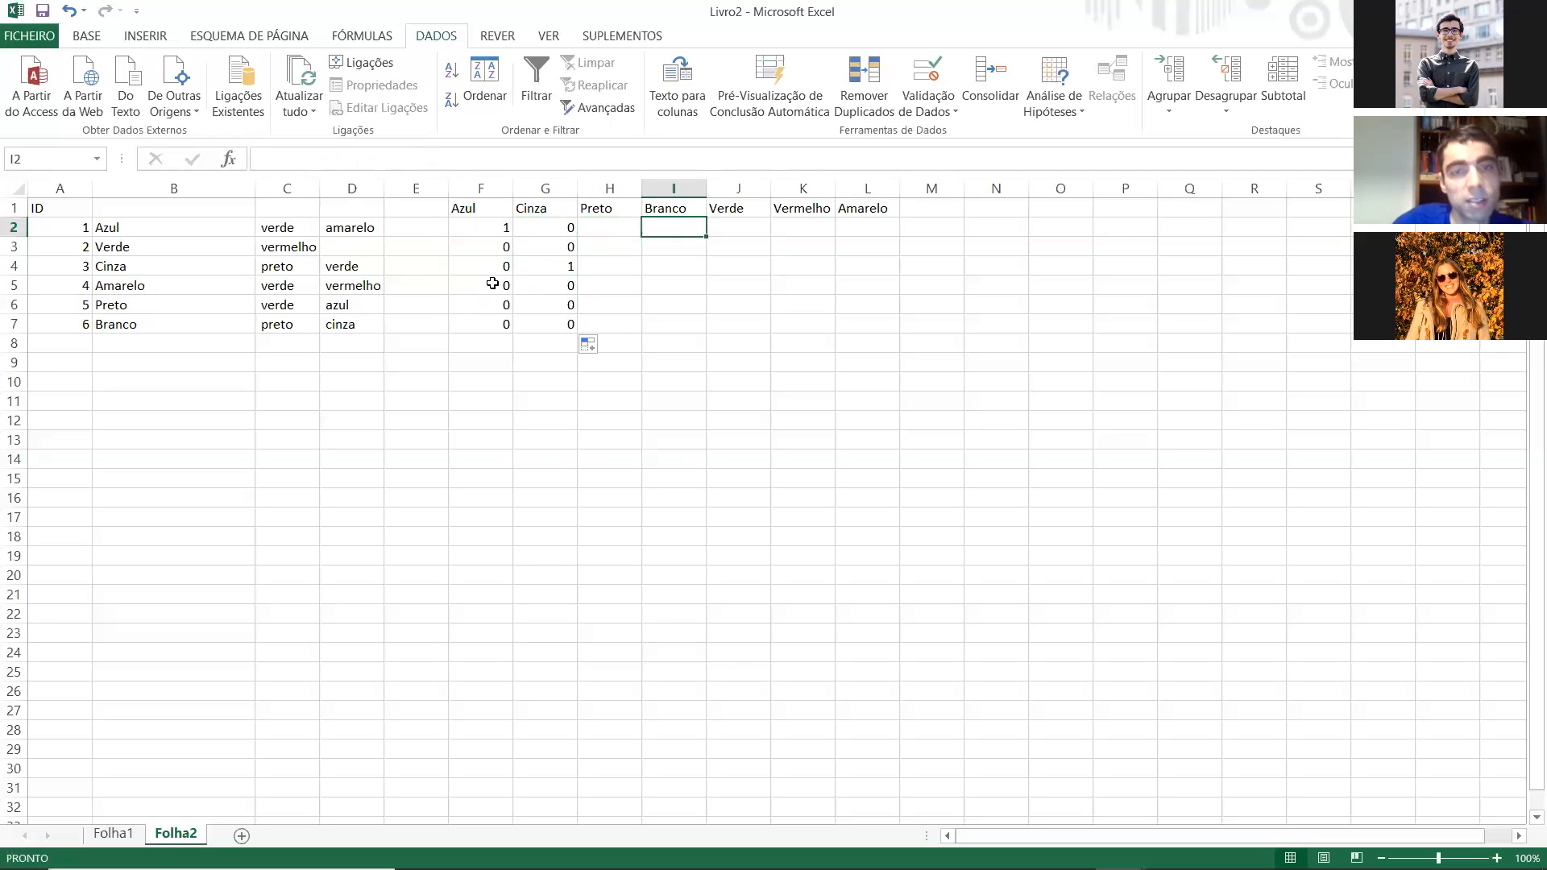
{"action": "key", "text": "Left"}
{"action": "key", "text": "Down"}
{"action": "key", "text": "Down"}
{"action": "key", "text": "Down"}
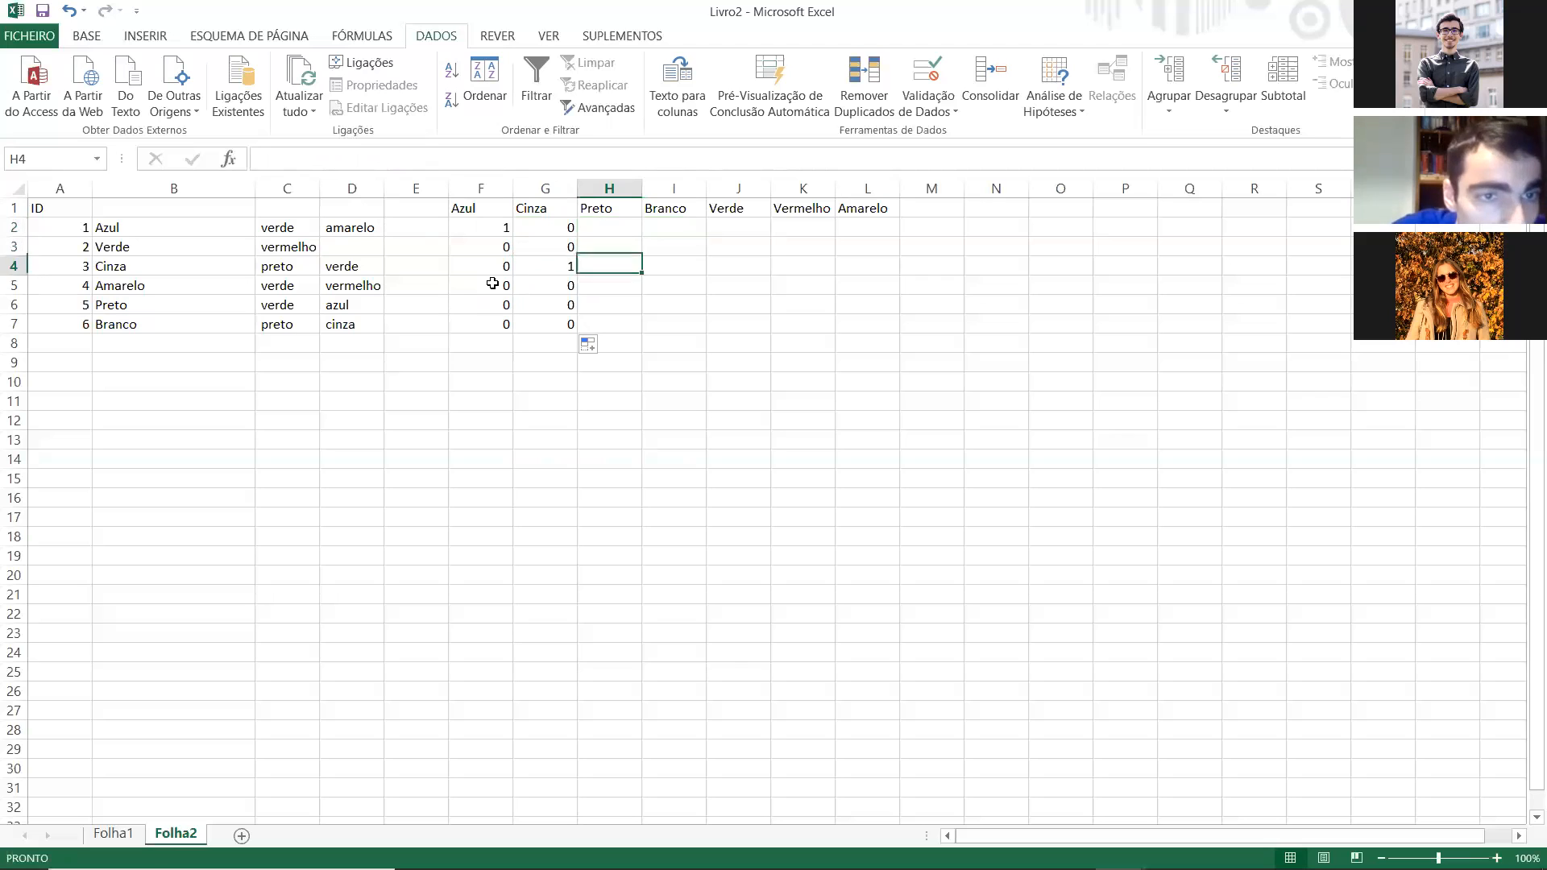
{"action": "key", "text": "Down"}
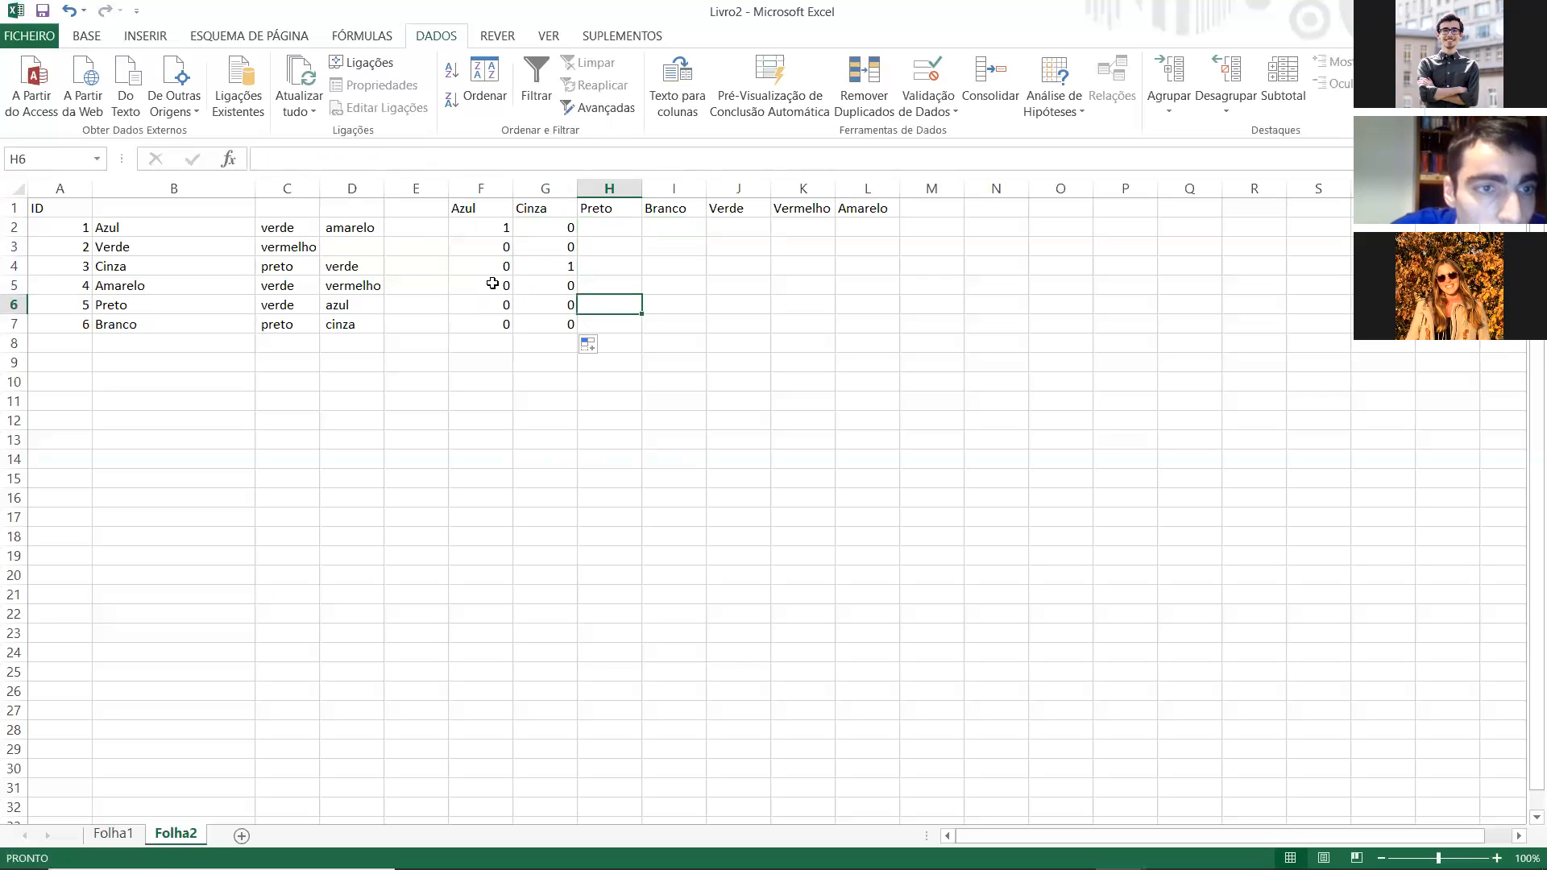
Step: Replace the third answer of respondent 1 in D2 with Azul
{"action": "key", "text": "Left"}
{"action": "key", "text": "Up"}
{"action": "key", "text": "Up"}
{"action": "key", "text": "Up"}
{"action": "key", "text": "Up"}
{"action": "key", "text": "Left"}
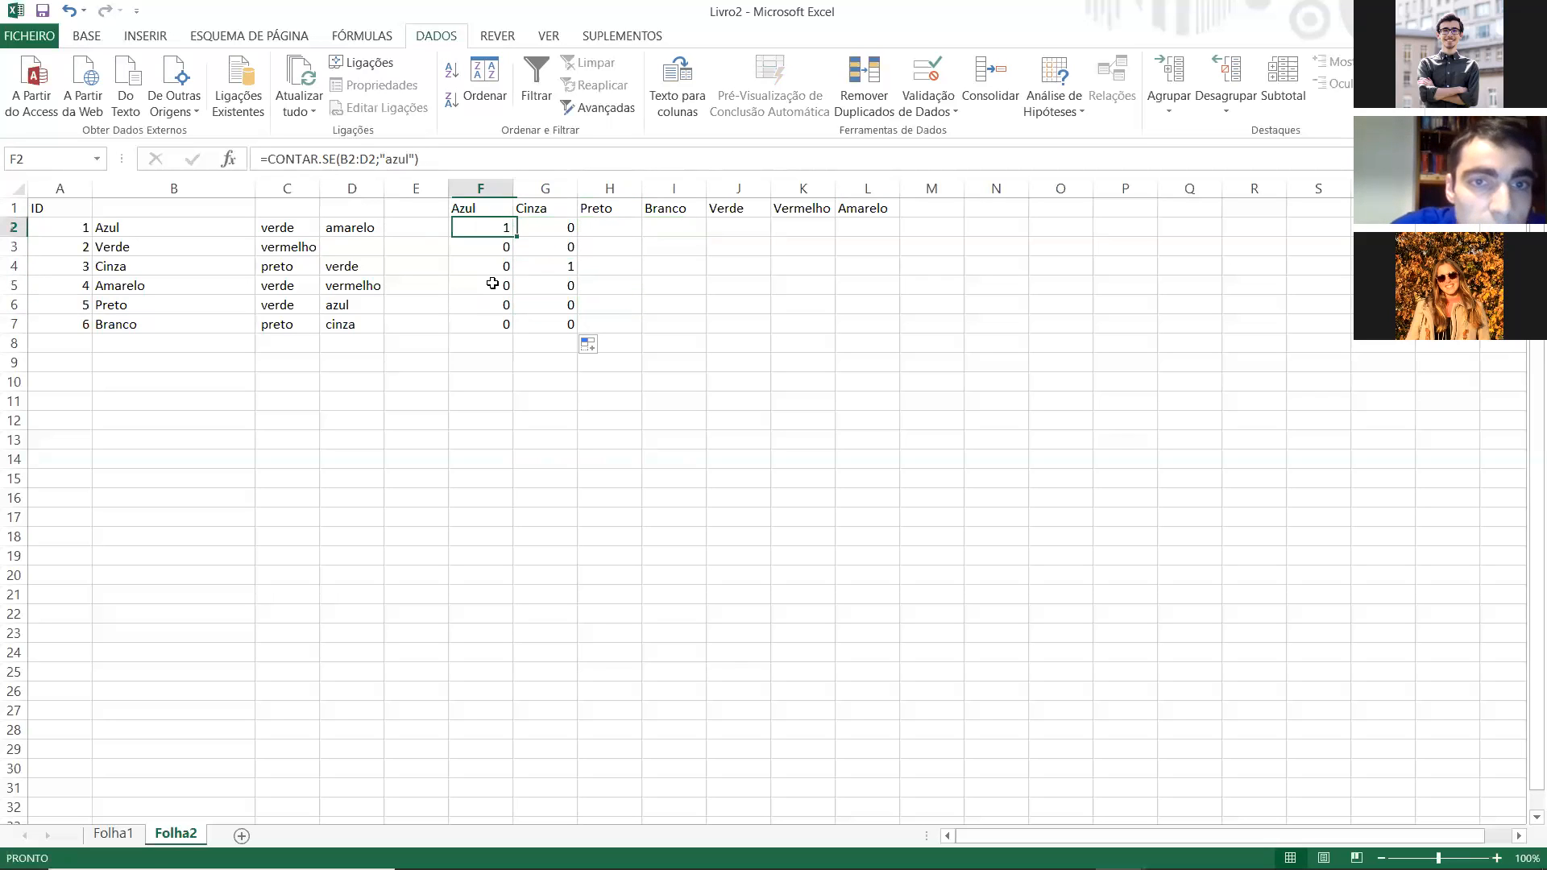
{"action": "key", "text": "Left"}
{"action": "key", "text": "Left"}
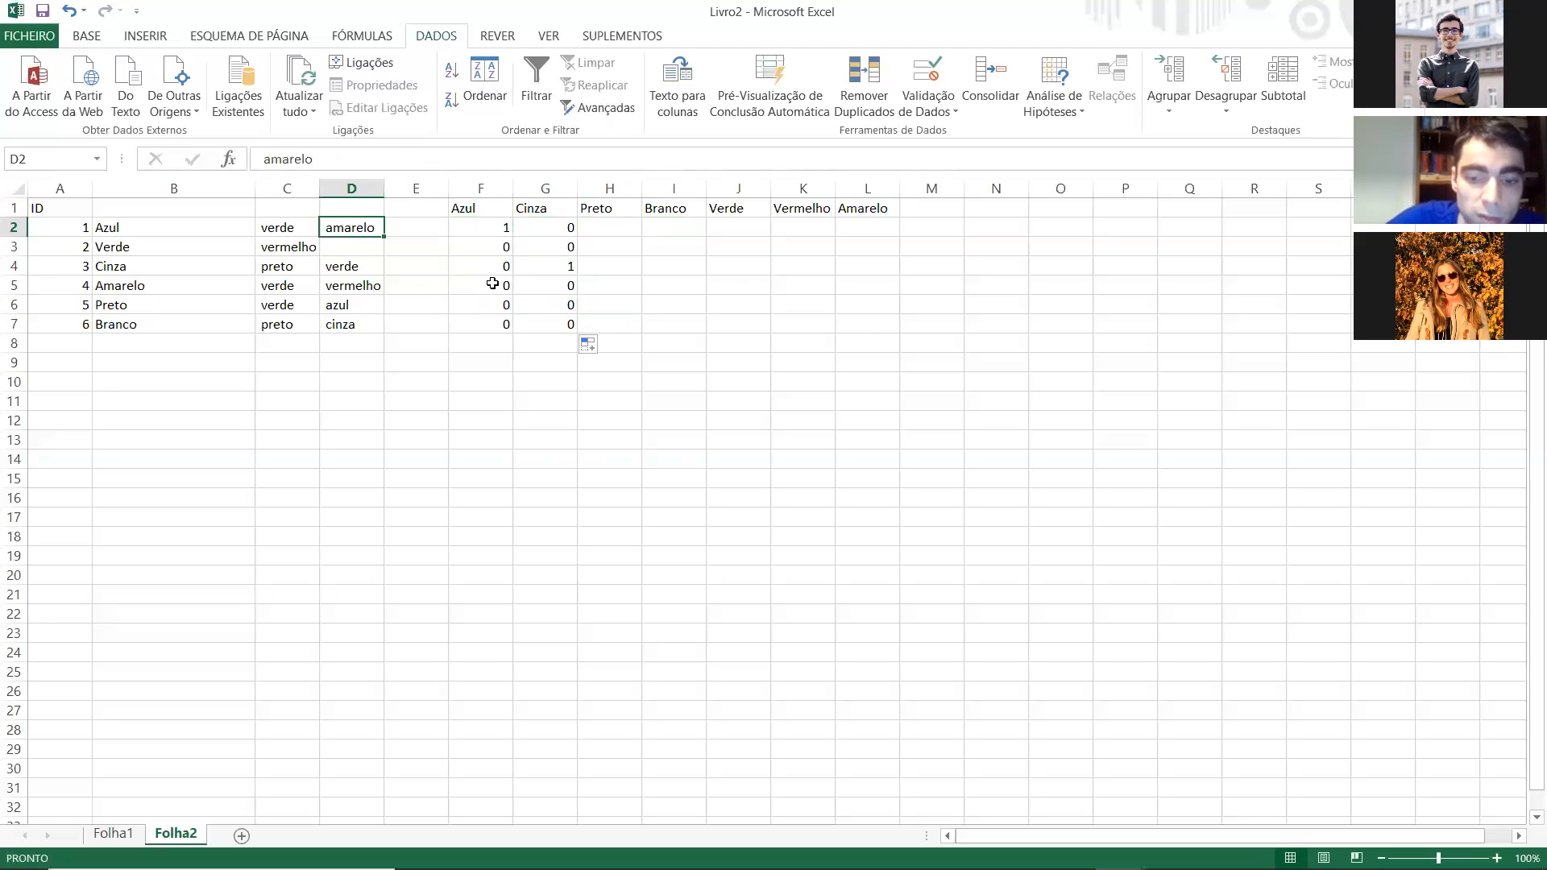
{"action": "type", "text": "ãzu"}
{"action": "key", "text": "BackSpace"}
{"action": "type", "text": "Azul"}
{"action": "key", "text": "Return"}
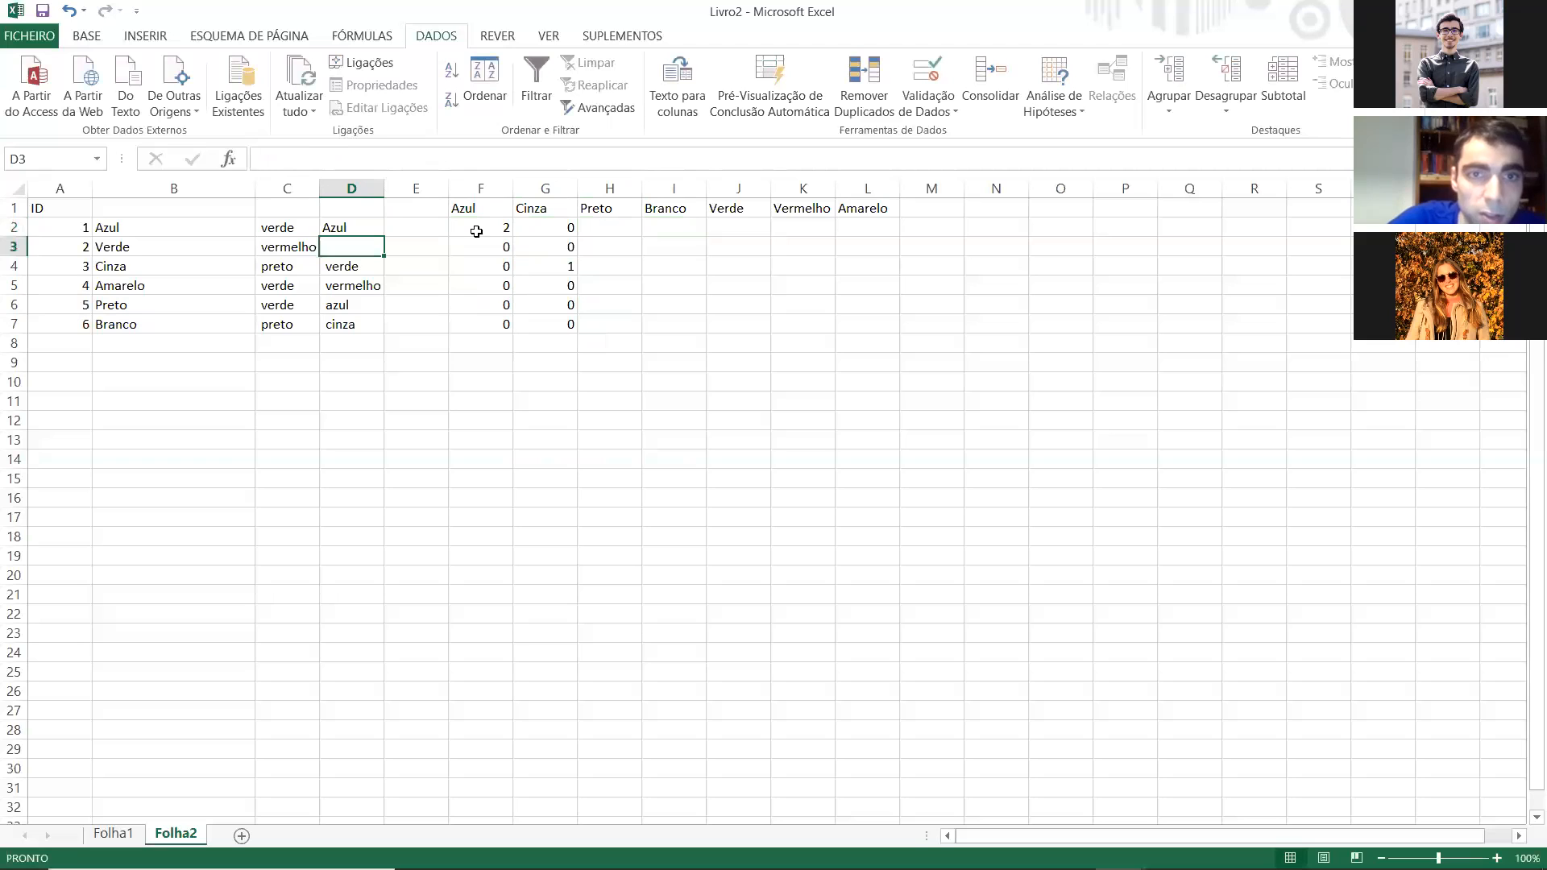
Step: Compare the repeated Azul answers in B2 and D2 with the count in F2
{"action": "left_click", "coordinate": [476, 232]}
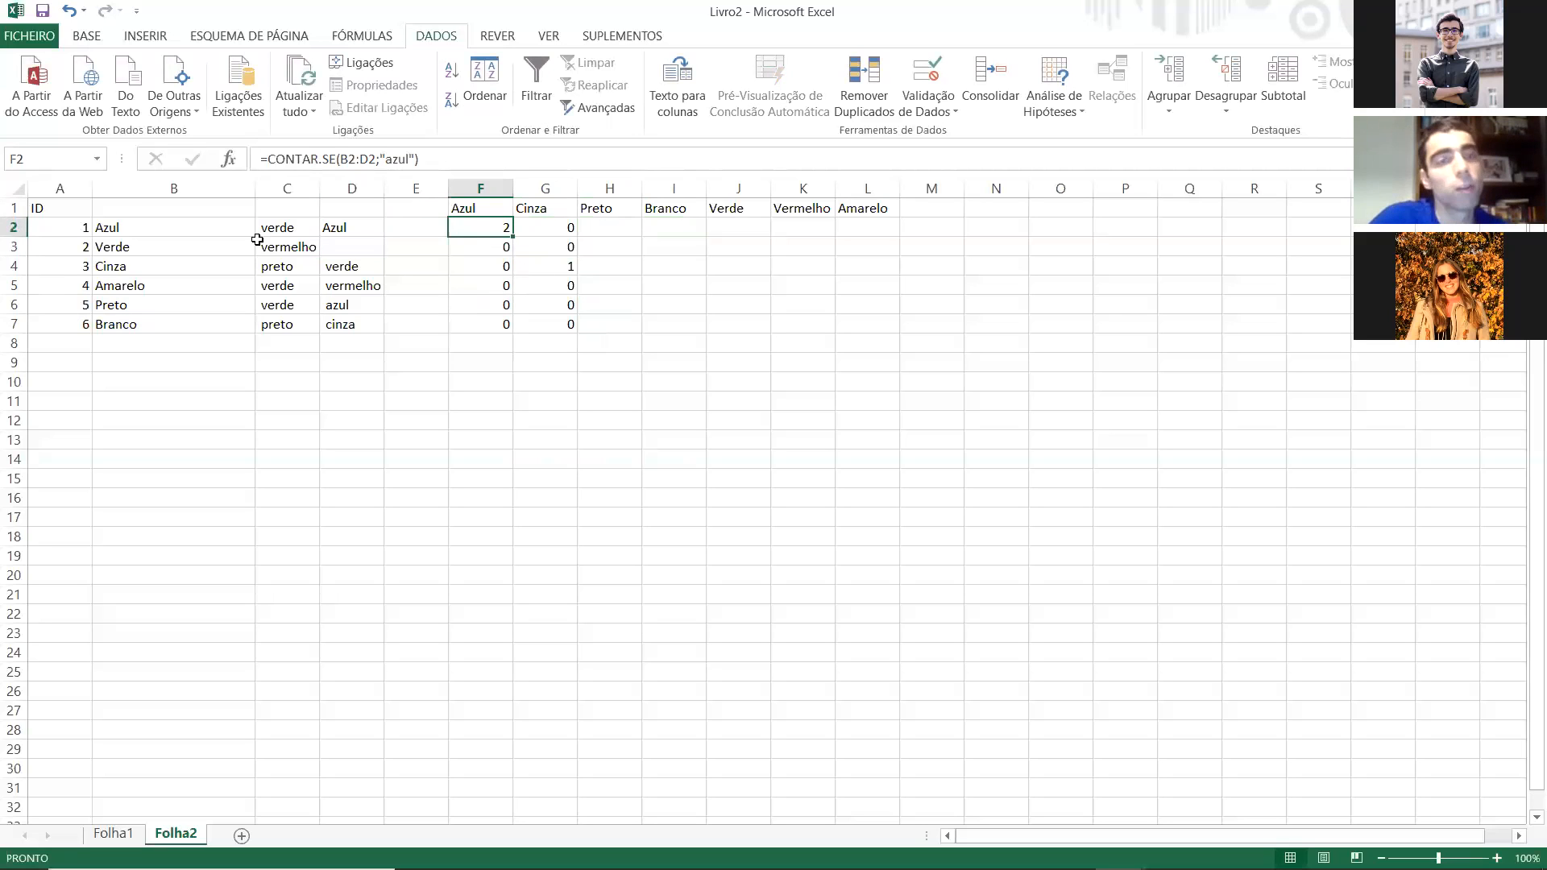
{"action": "left_click", "coordinate": [203, 211]}
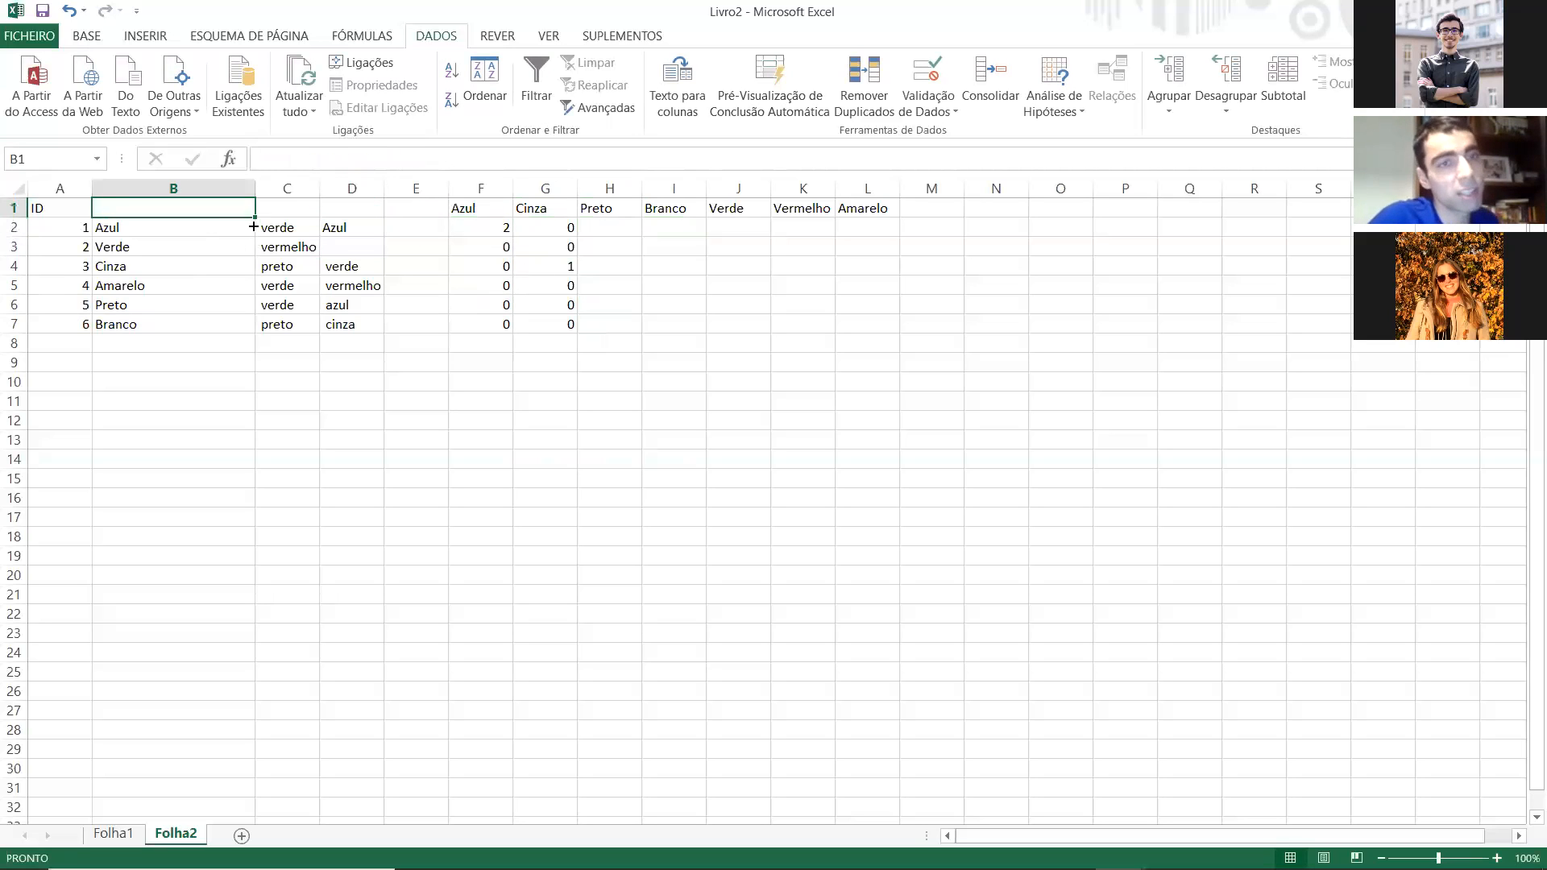
{"action": "left_click", "coordinate": [254, 227]}
{"action": "left_click", "coordinate": [320, 227]}
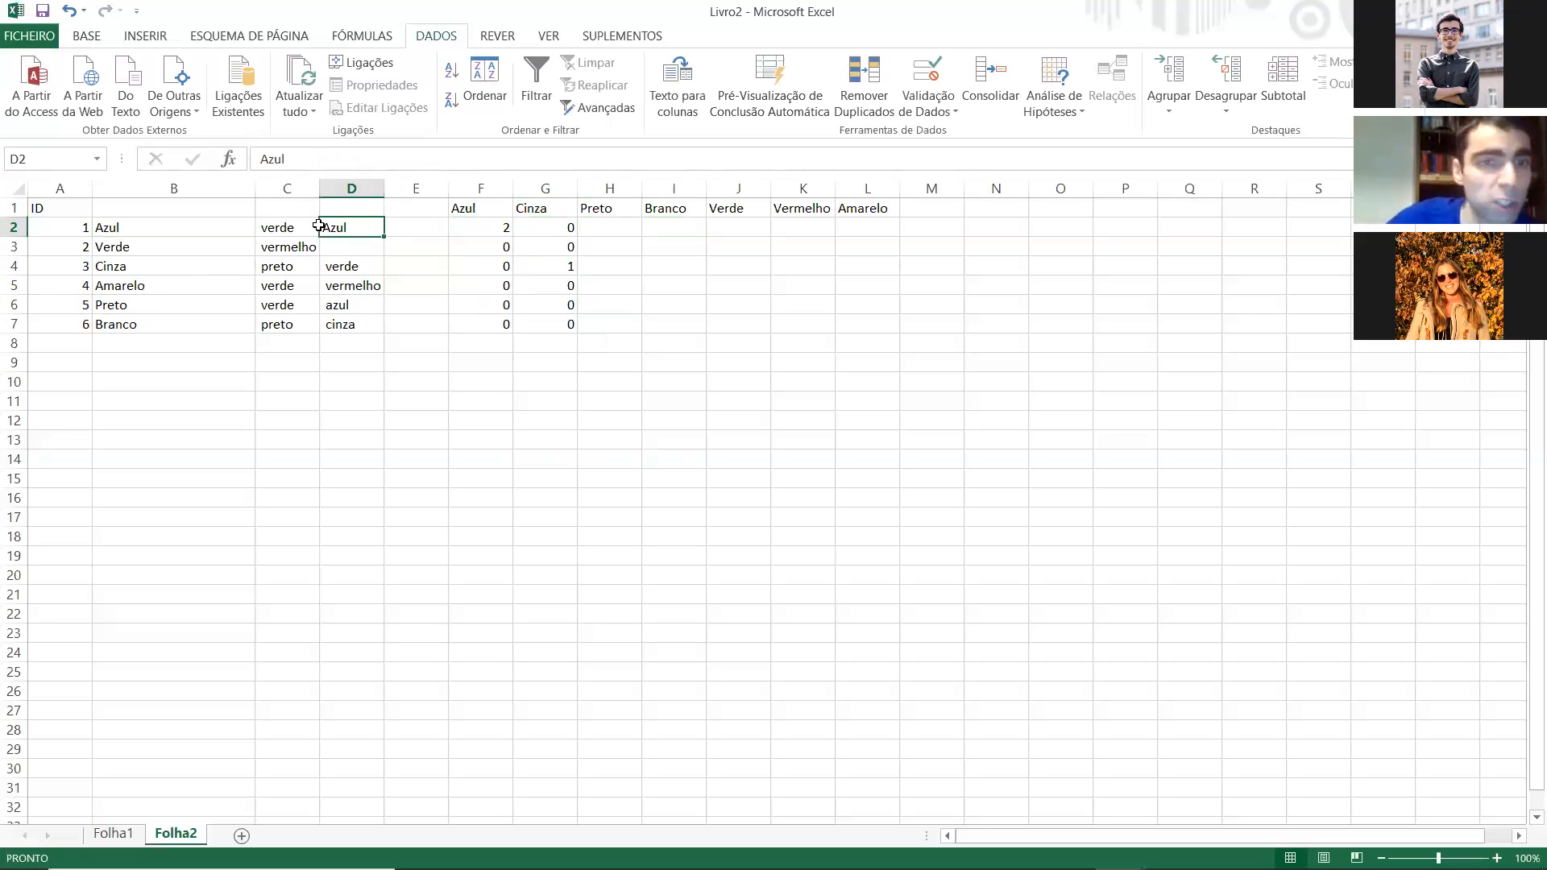
{"action": "left_click", "coordinate": [234, 228]}
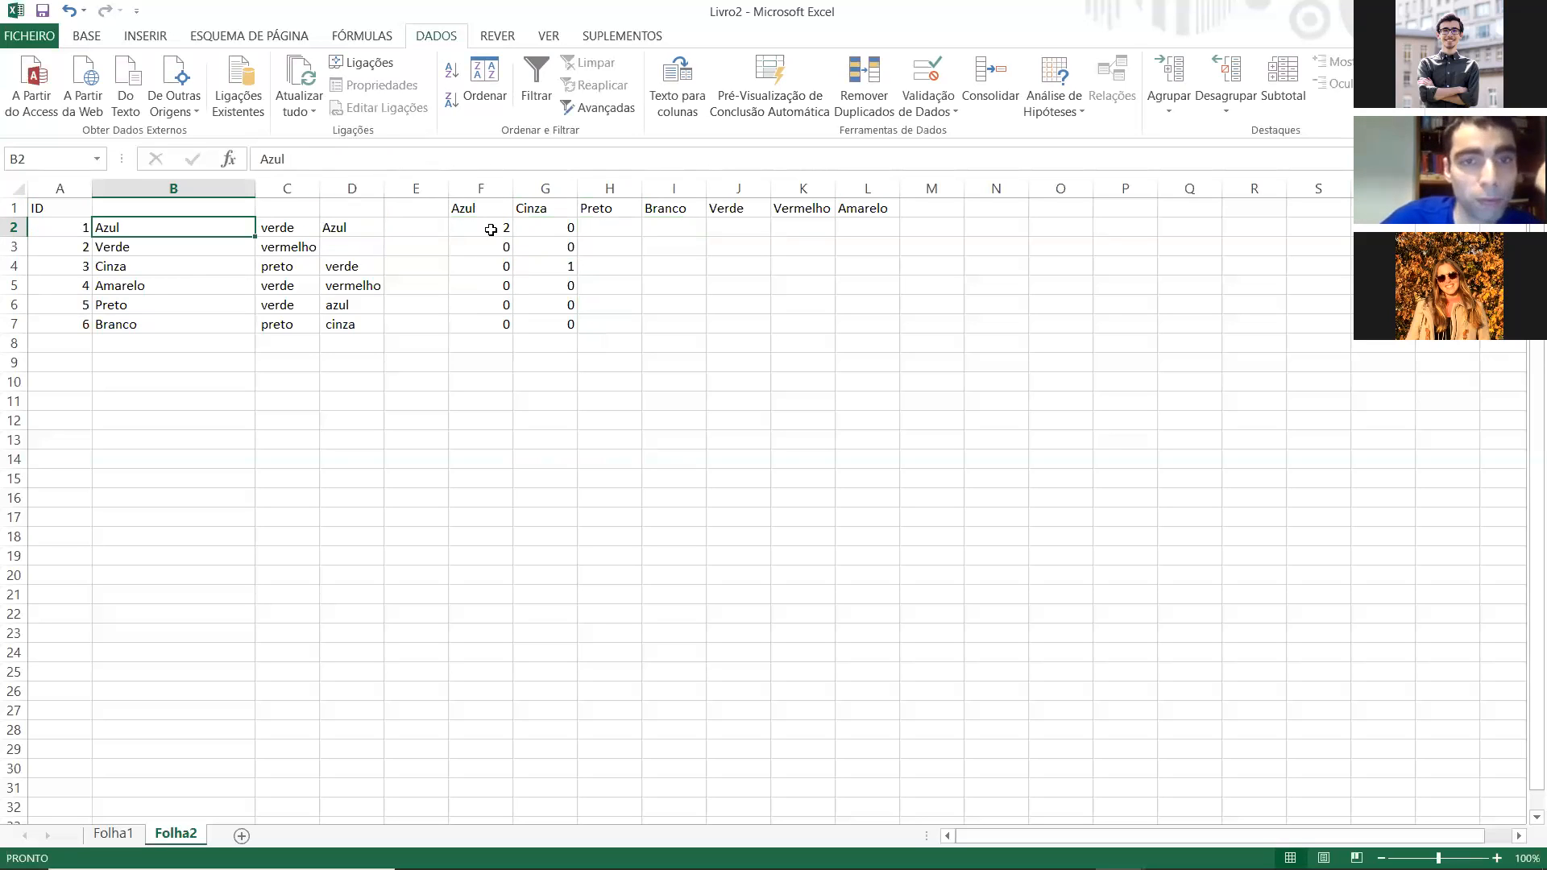
{"action": "left_click", "coordinate": [491, 231]}
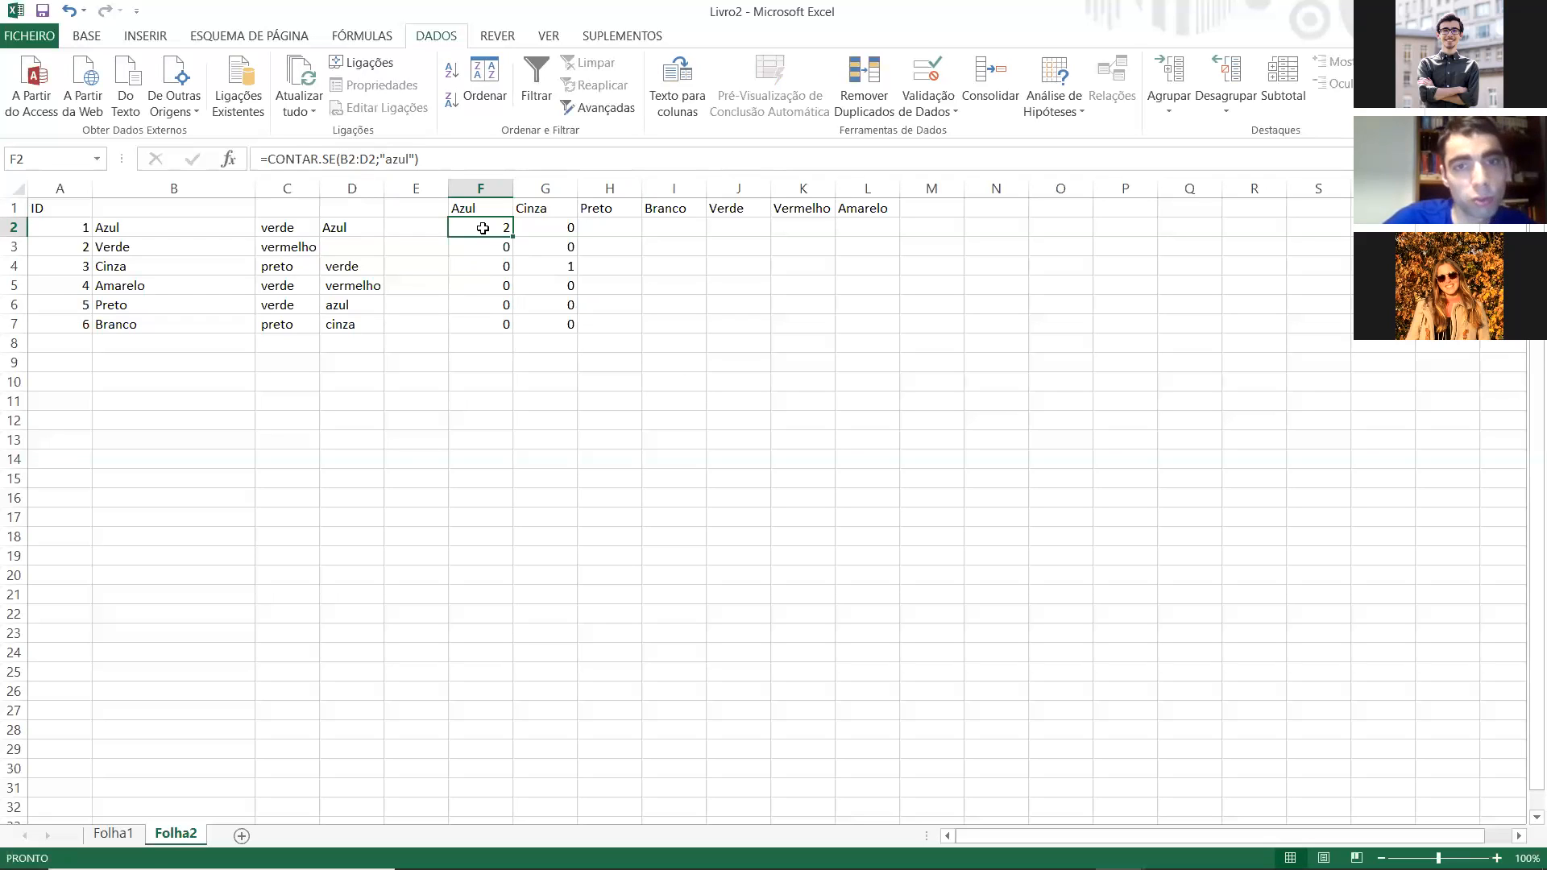
Step: Copy the coded colour table with its headers from Folha2 to a new sheet, Folha3, as values starting at C2
{"action": "left_click_drag", "start_coordinate": [482, 228], "coordinate": [738, 285]}
{"action": "key", "text": "shift+Right"}
{"action": "key", "text": "shift+Down"}
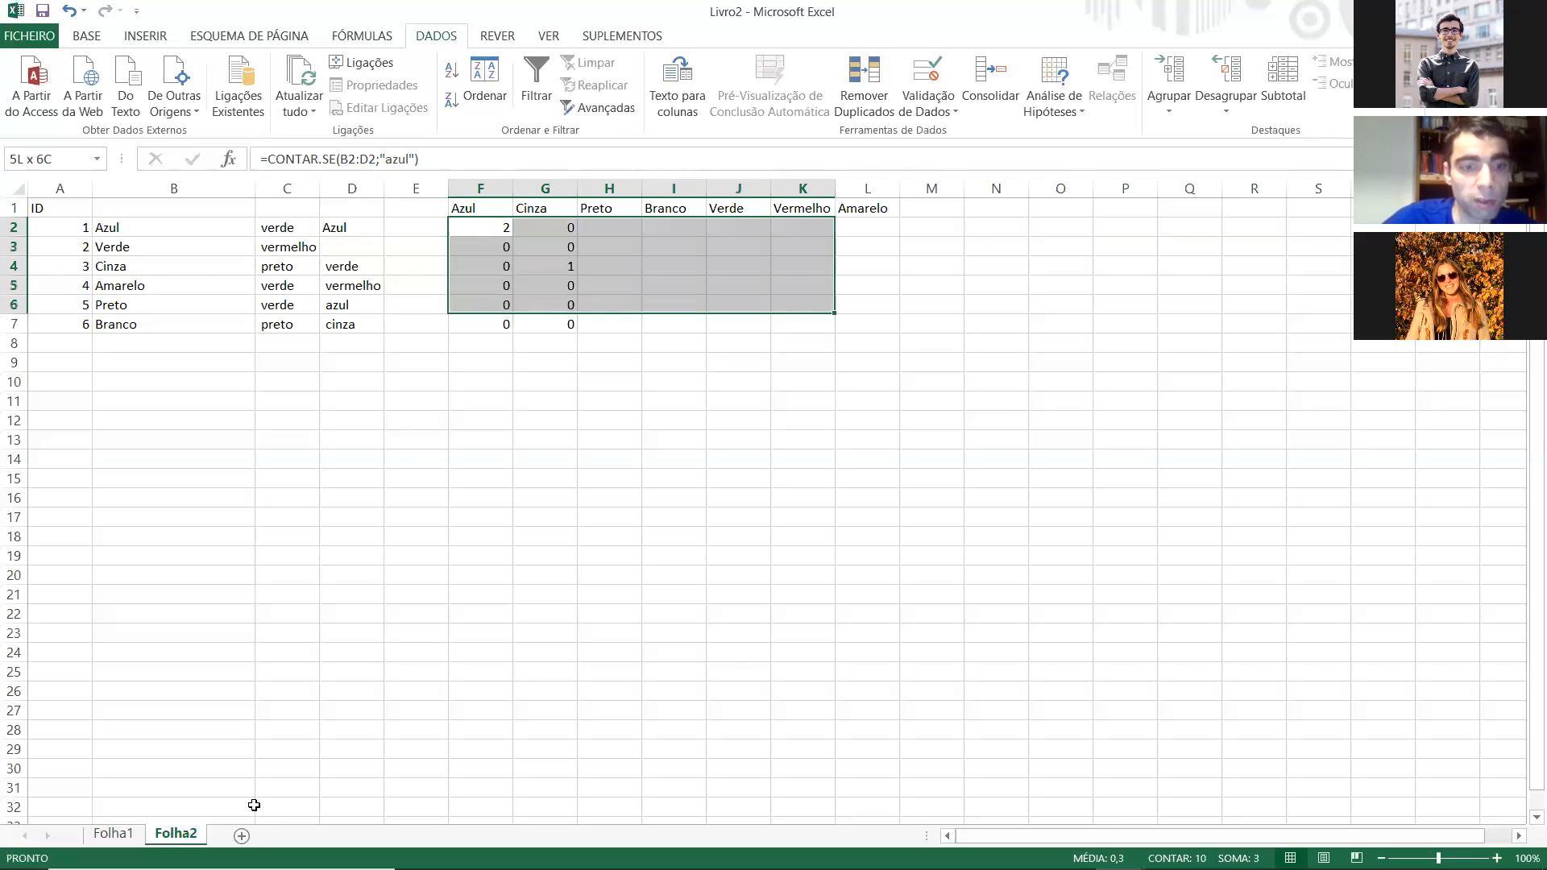
{"action": "key", "text": "shift+Right"}
{"action": "key", "text": "shift+Down"}
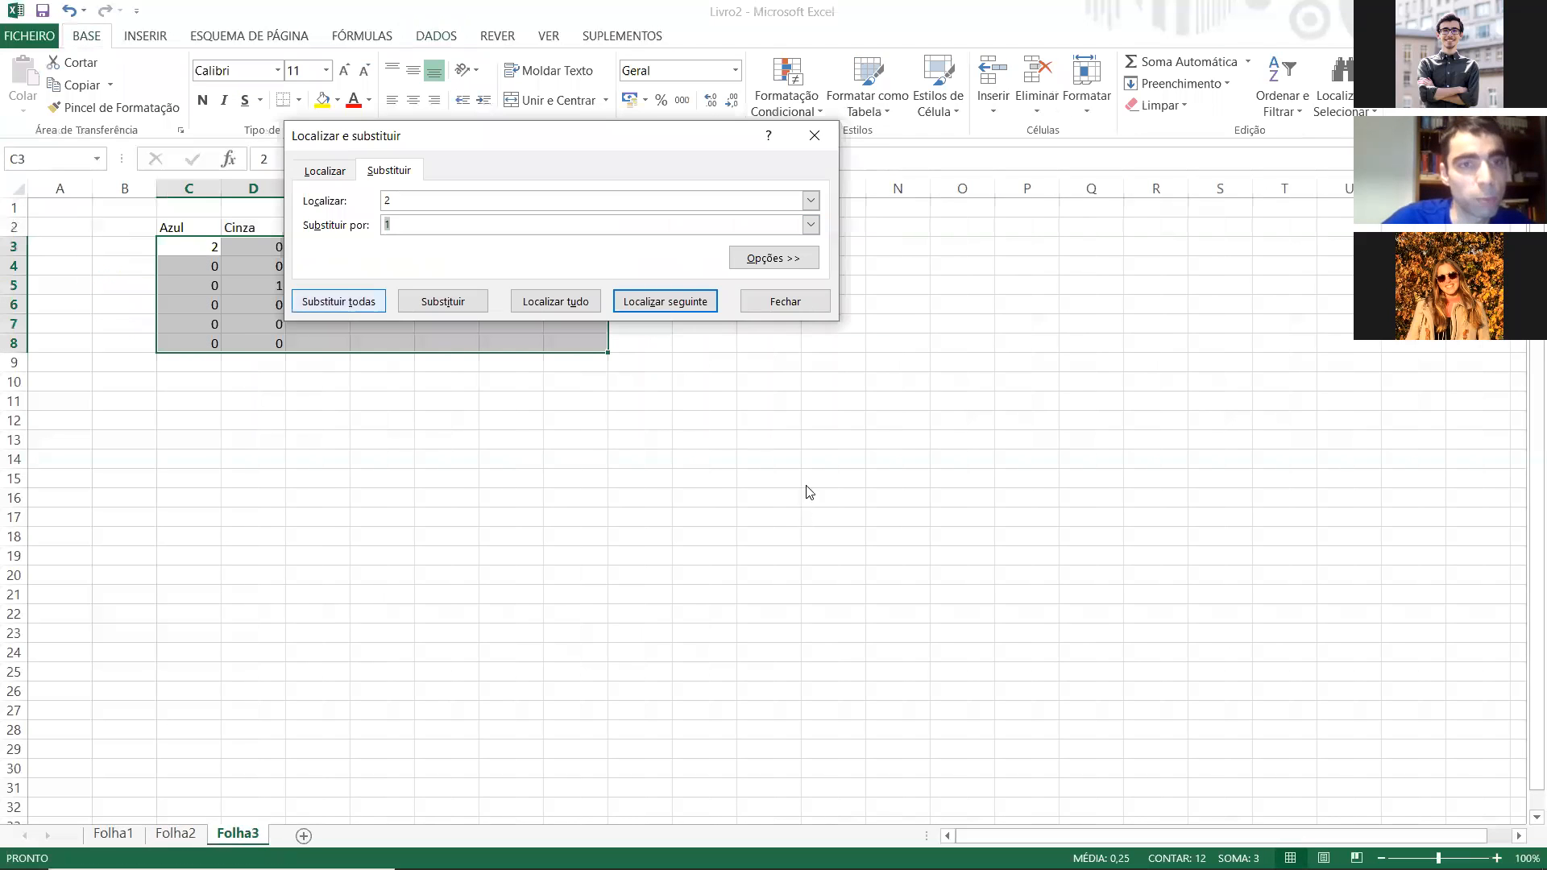
Step: Change the Azul value in C3 of Folha3 to 1
{"action": "key", "text": "Return"}
{"action": "key", "text": "Return"}
{"action": "left_click", "coordinate": [815, 143]}
{"action": "left_click", "coordinate": [511, 420]}
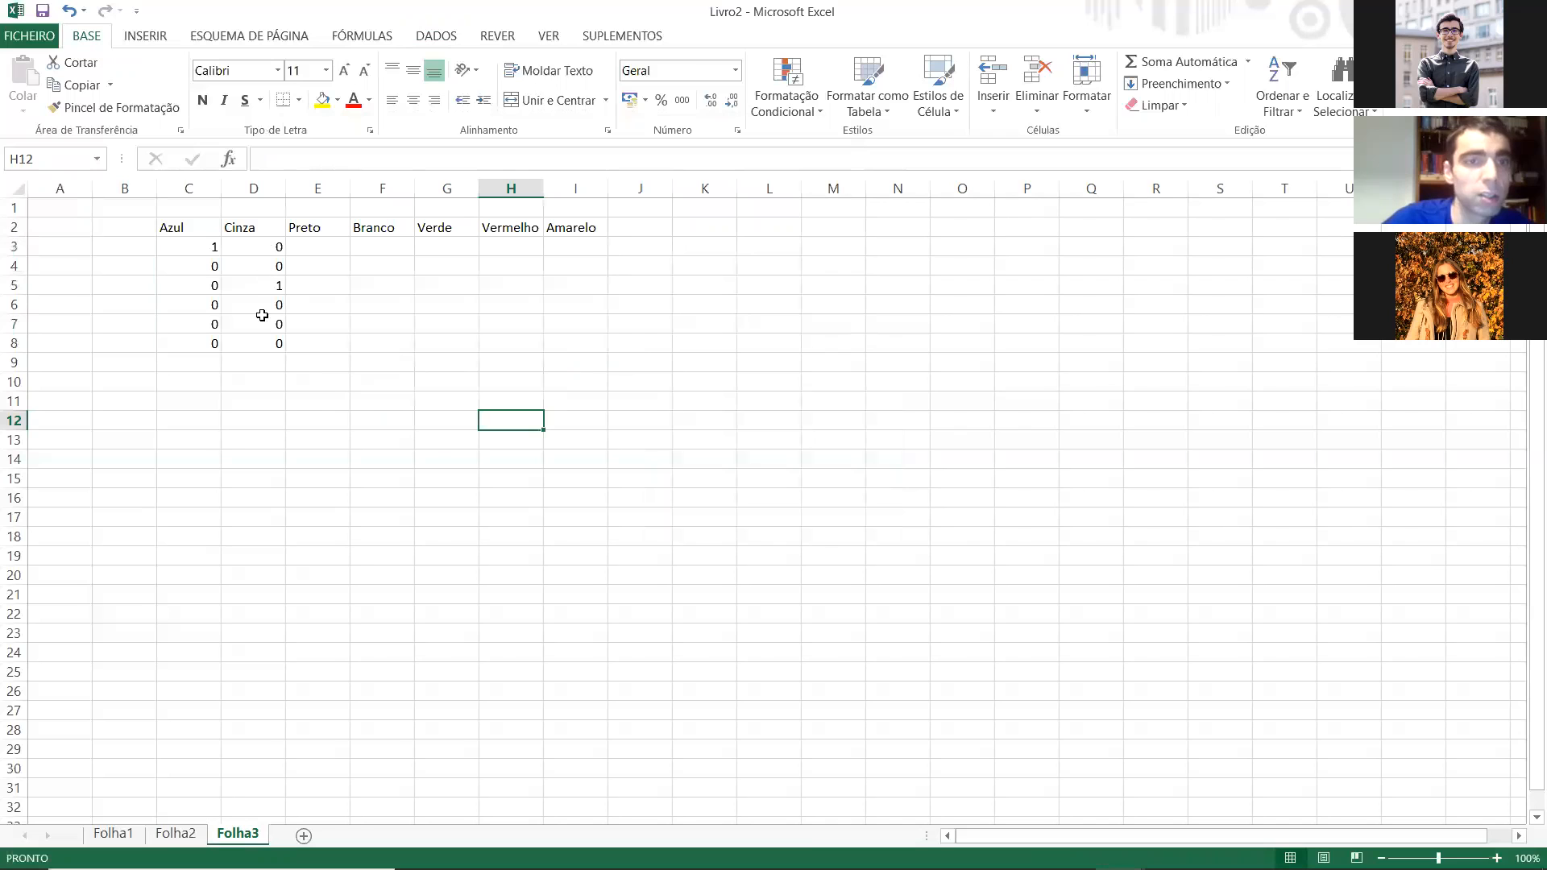
Step: Copy the Azul and Cinza codes in C3:D8 into the Preto–Branco and Verde–Vermelho columns
{"action": "left_click_drag", "start_coordinate": [262, 248], "coordinate": [280, 346]}
{"action": "left_click_drag", "start_coordinate": [190, 248], "coordinate": [278, 345]}
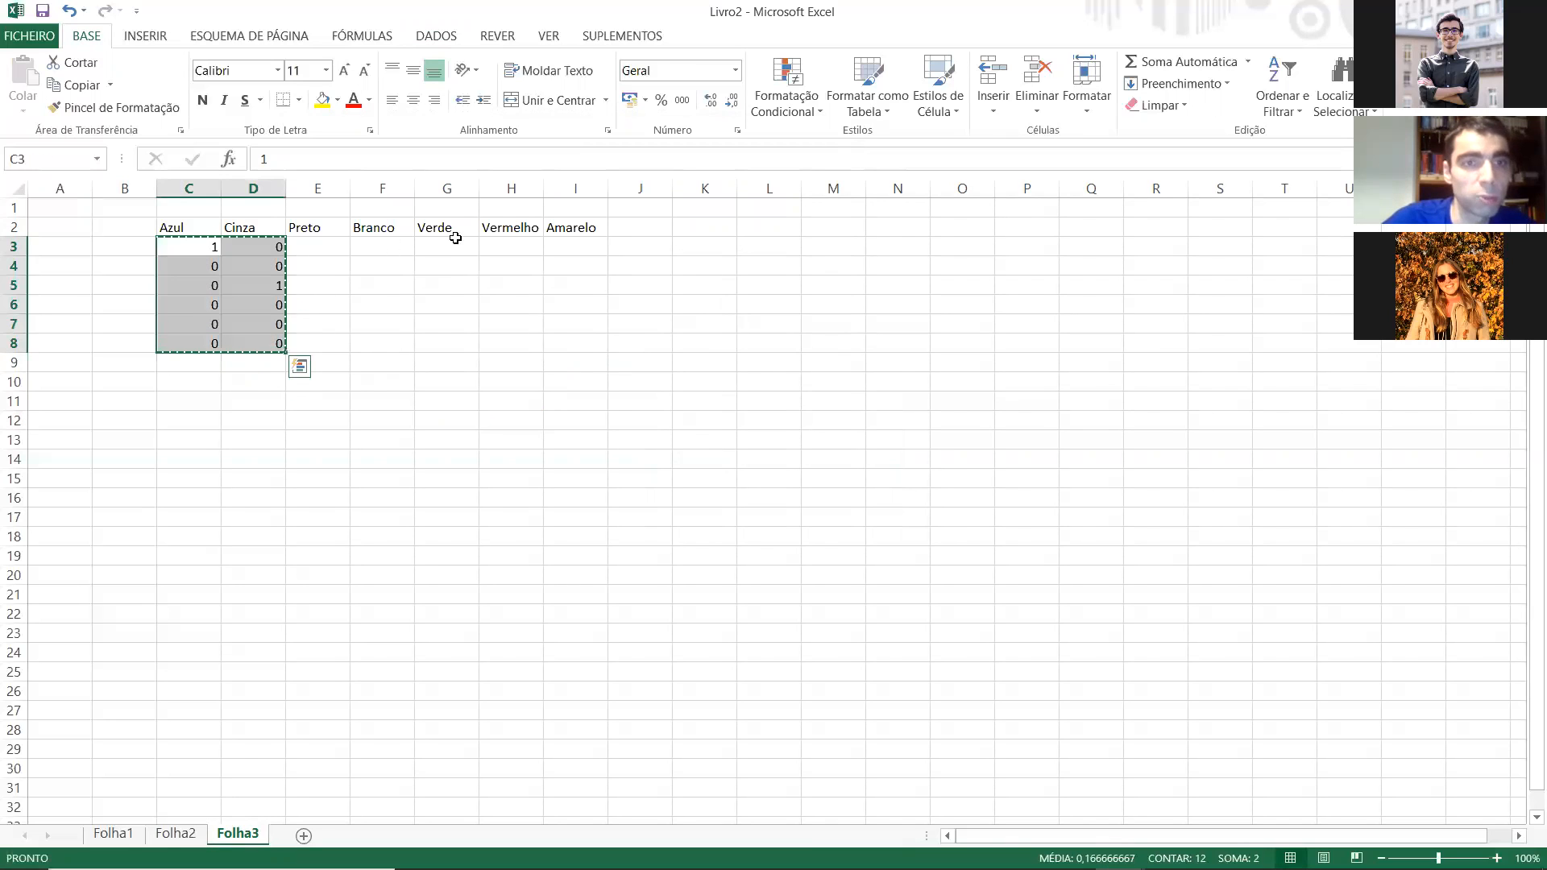
{"action": "key", "text": "ctrl+c"}
{"action": "left_click", "coordinate": [338, 248]}
{"action": "key", "text": "ctrl+v"}
{"action": "left_click", "coordinate": [454, 244]}
{"action": "key", "text": "ctrl+v"}
Step: Copy the Vermelho codes in H3:H8 into the Amarelo column, starting at I3
{"action": "left_click_drag", "start_coordinate": [505, 248], "coordinate": [518, 338]}
{"action": "key", "text": "ctrl+c"}
{"action": "left_click", "coordinate": [582, 243]}
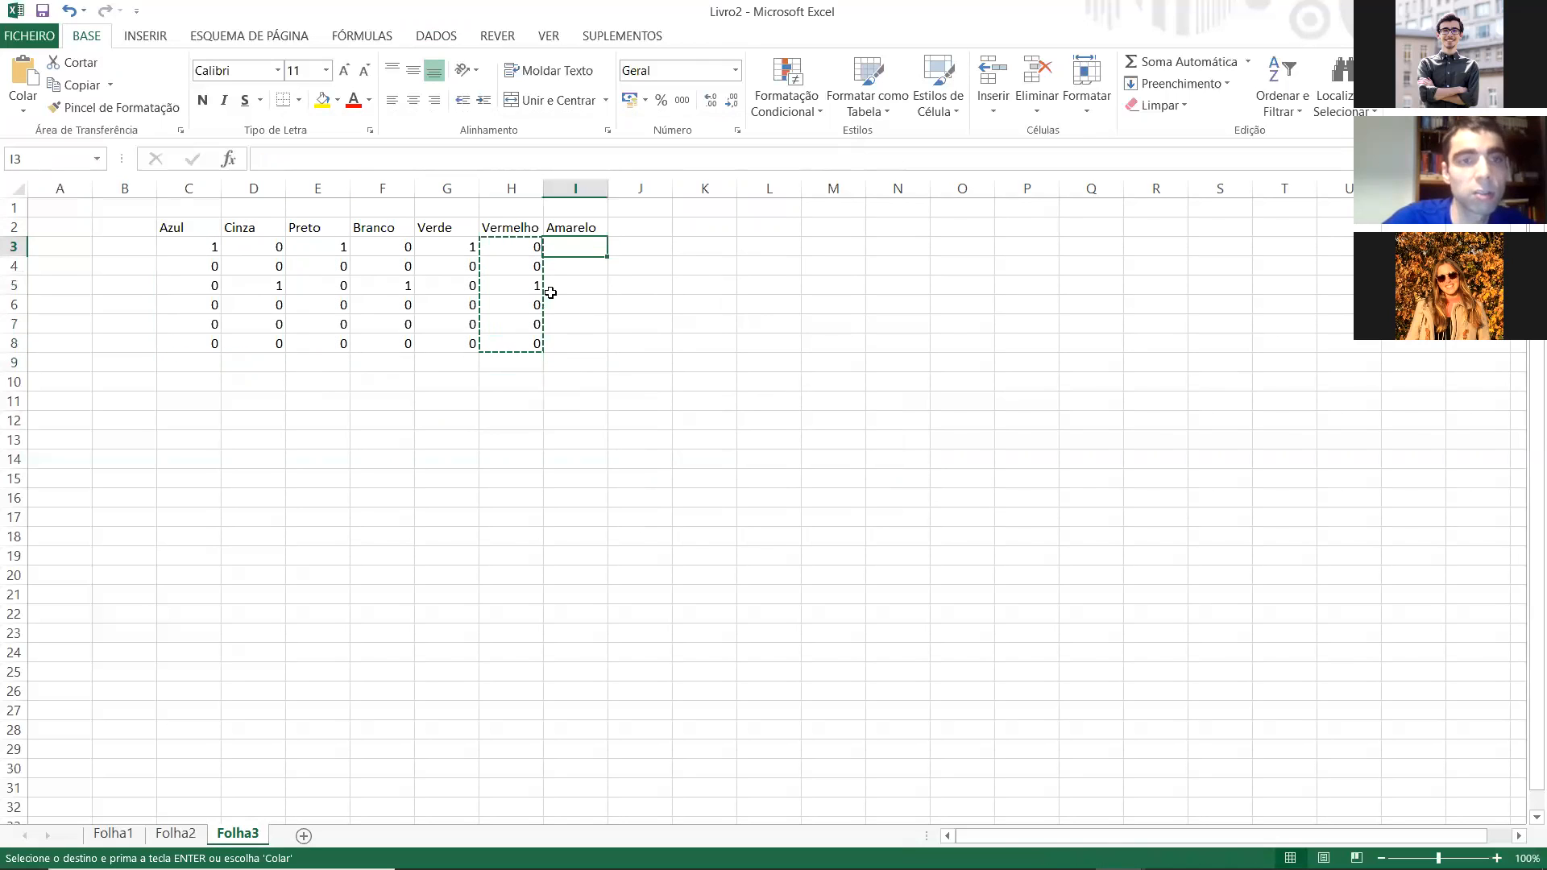
{"action": "key", "text": "Return"}
Step: Add an ID column in B2:B8 numbered 1 to 6, and copy the headers B2:I2 transposed to a column starting at L2
{"action": "left_click", "coordinate": [123, 227]}
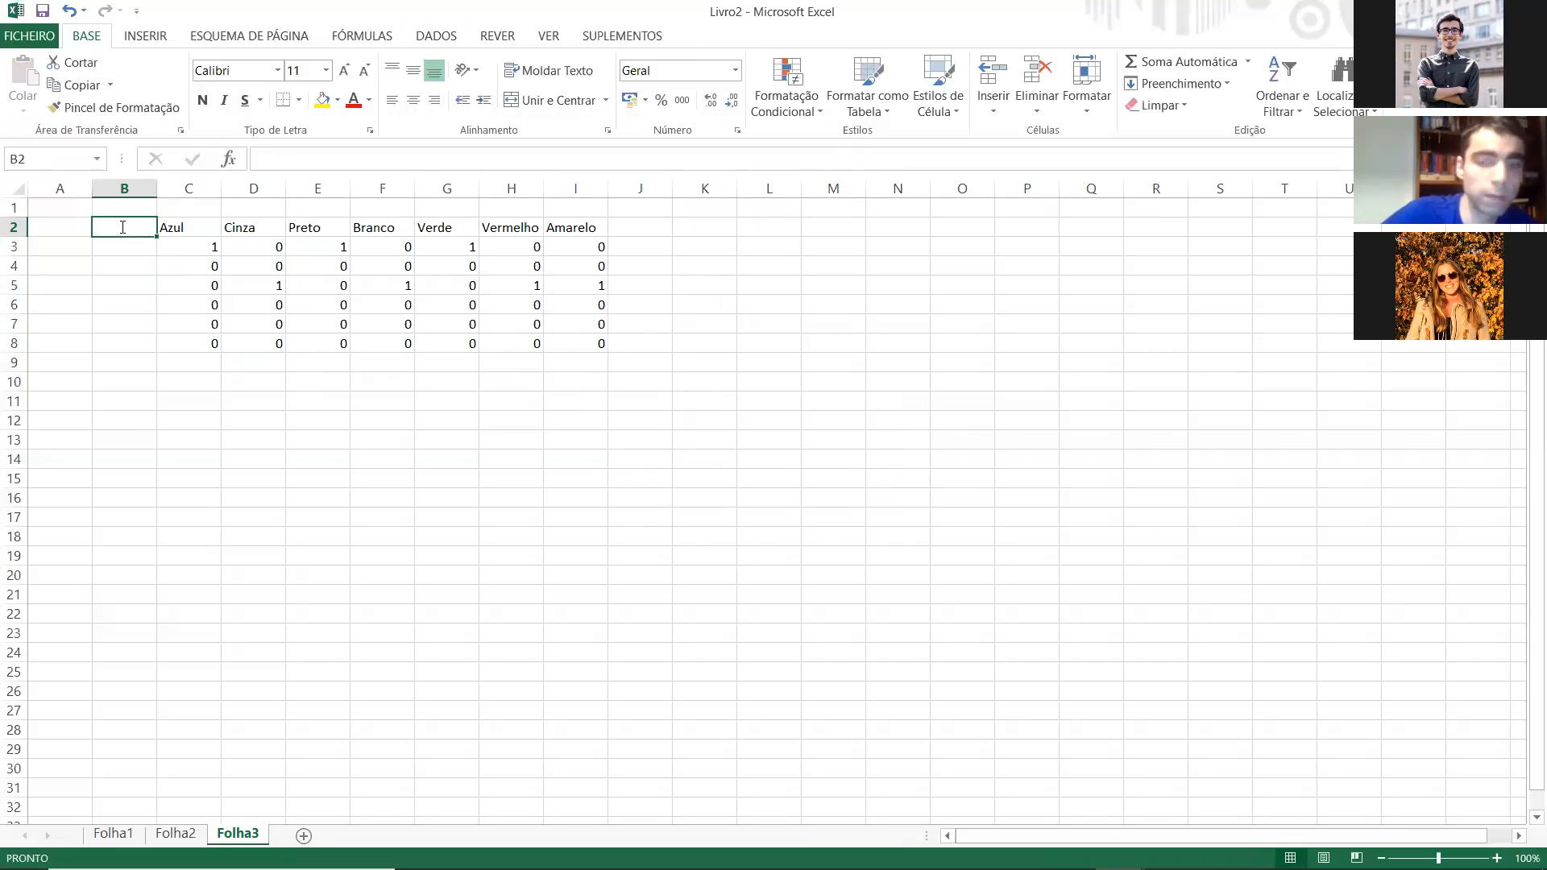
{"action": "type", "text": "ID"}
{"action": "key", "text": "Return"}
{"action": "type", "text": "1"}
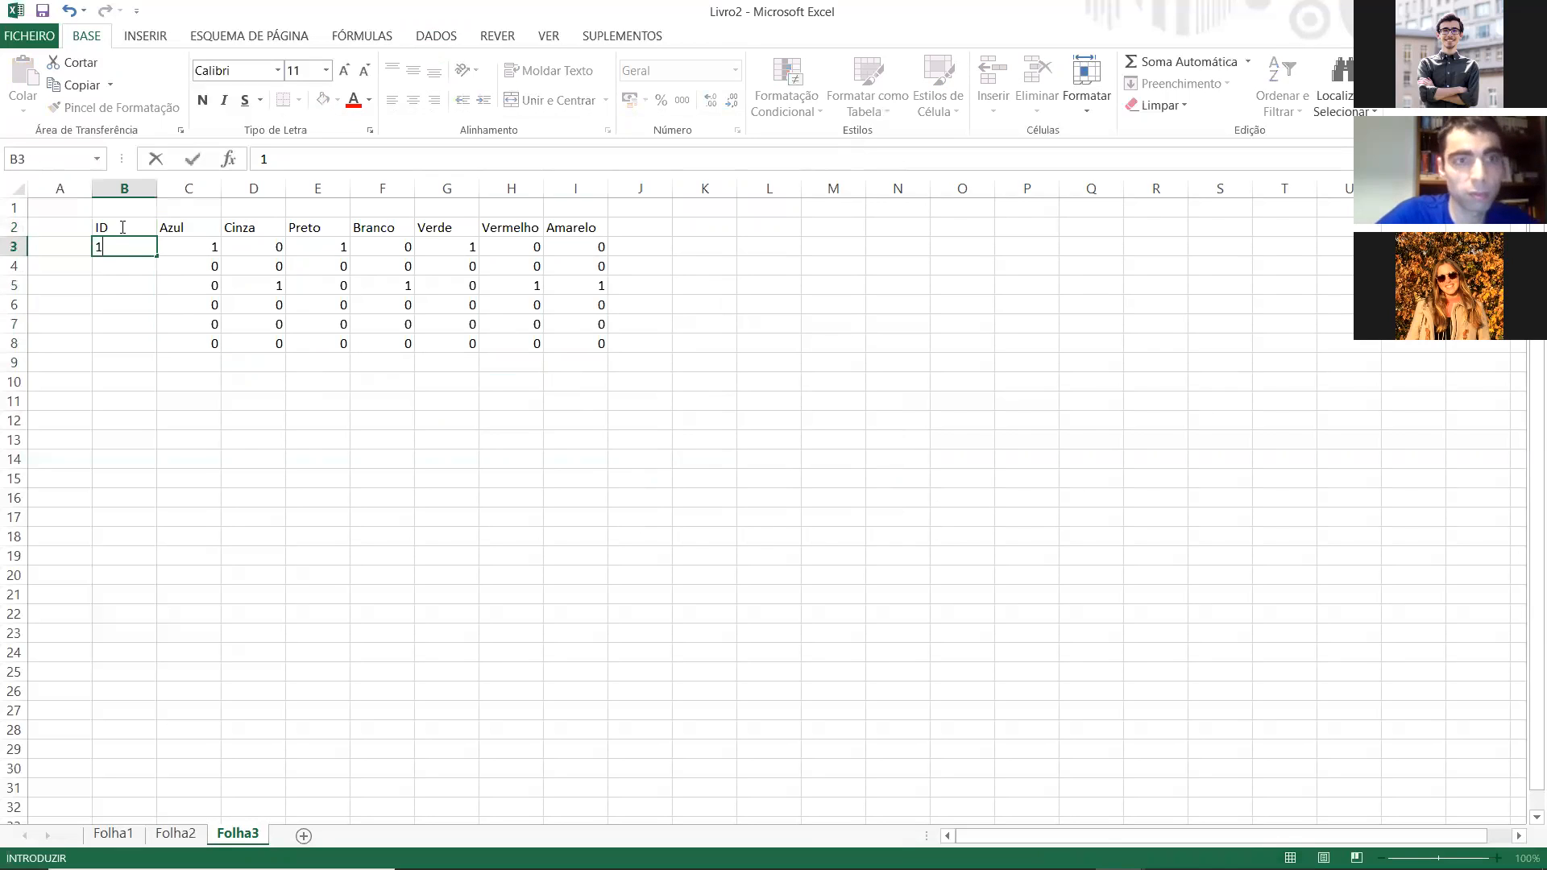
{"action": "key", "text": "Return"}
{"action": "type", "text": "2"}
{"action": "key", "text": "ctrl+Return"}
{"action": "key", "text": "Return"}
{"action": "type", "text": "3"}
{"action": "key", "text": "Return"}
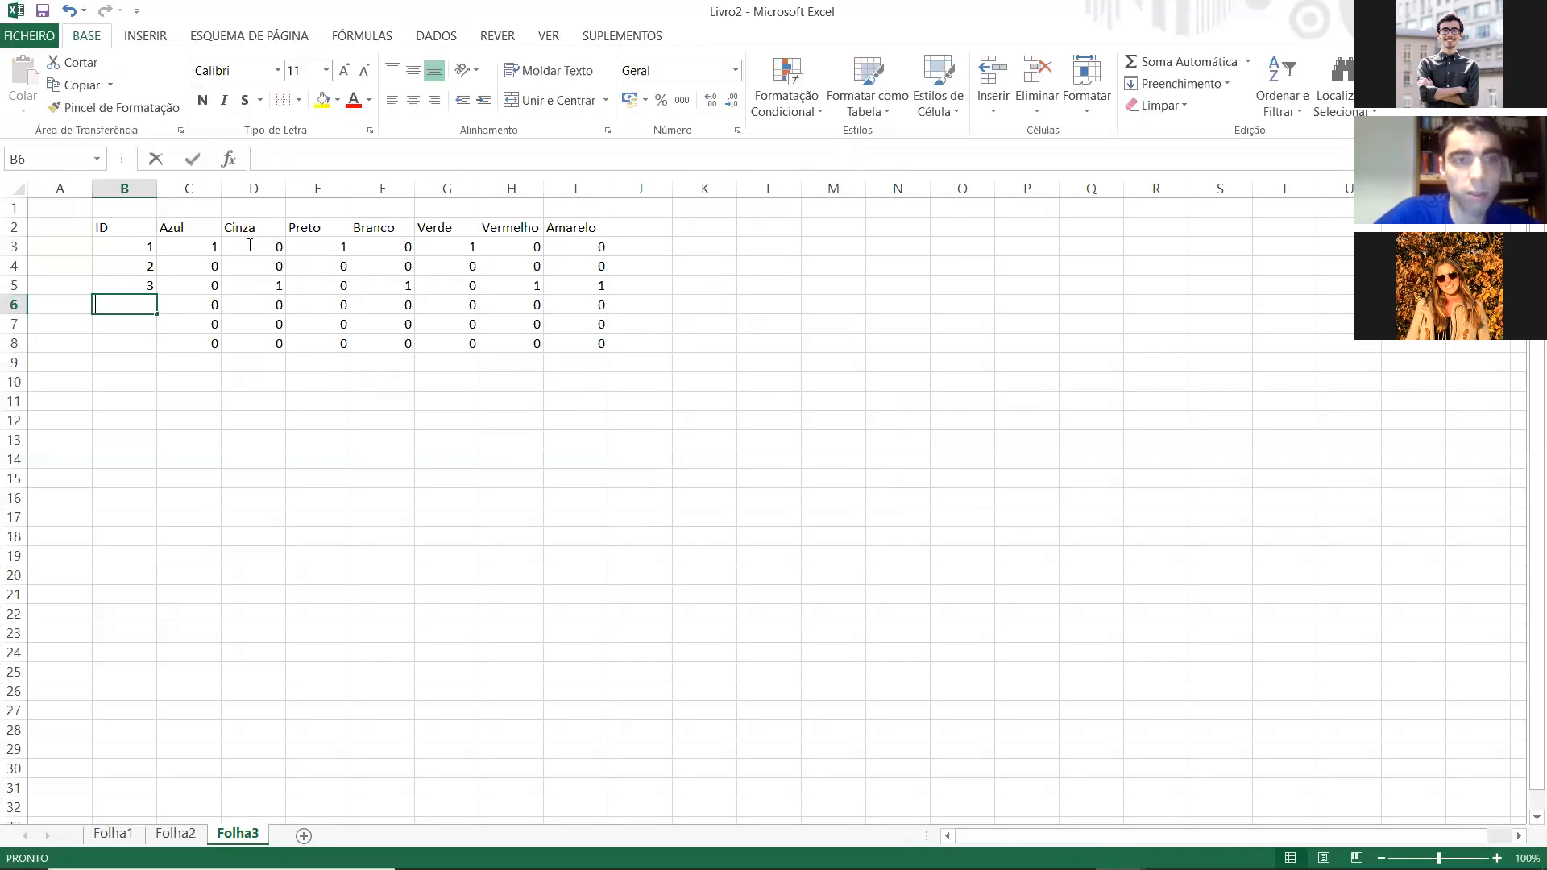
{"action": "type", "text": "5"}
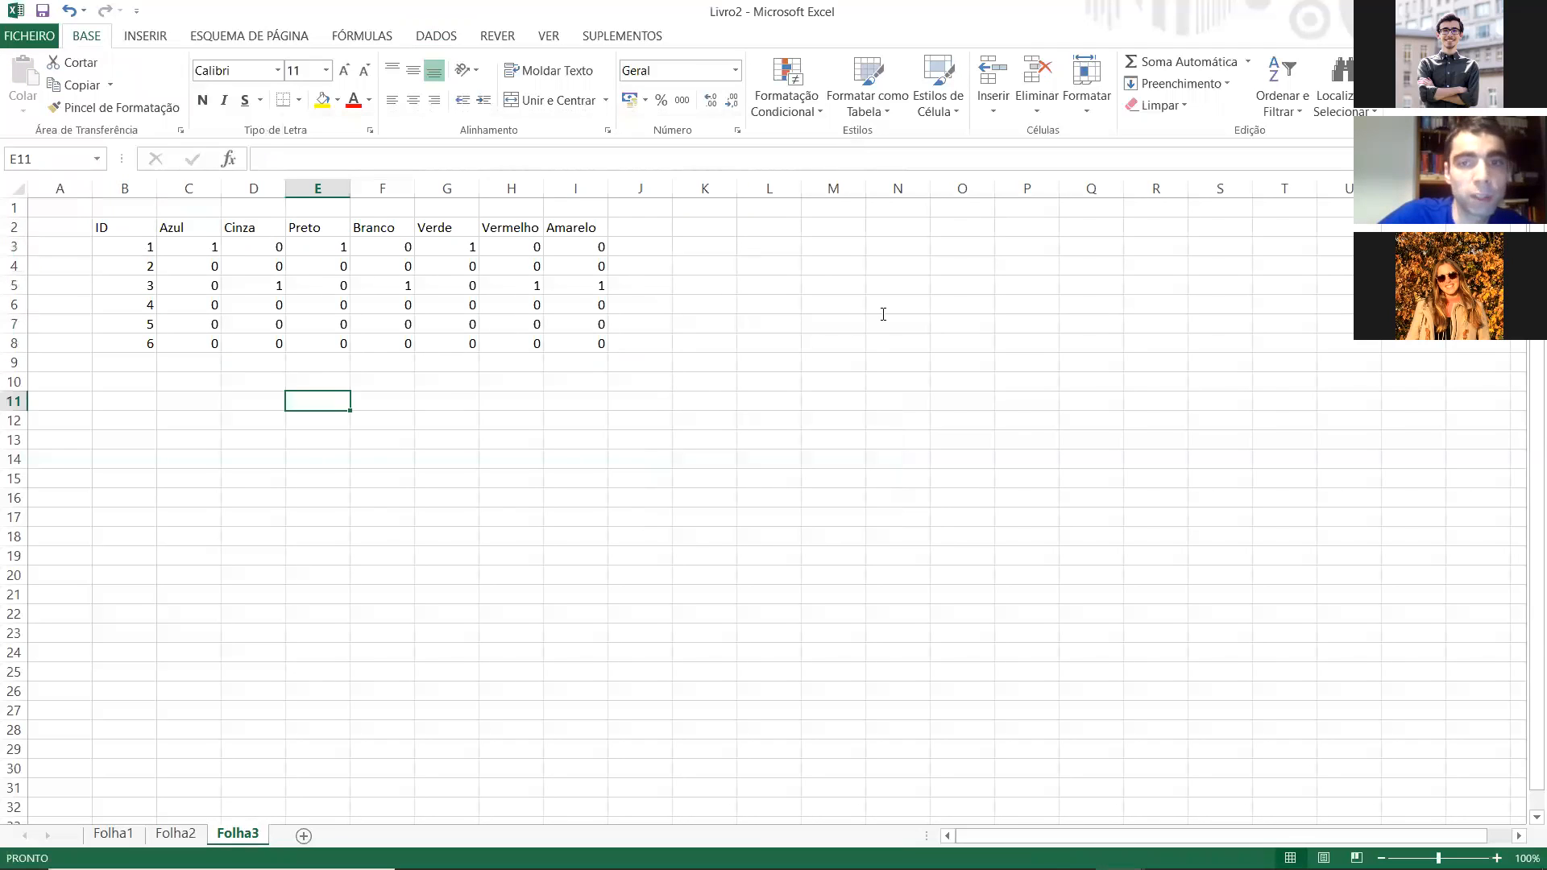
{"action": "left_click_drag", "start_coordinate": [124, 227], "coordinate": [575, 227]}
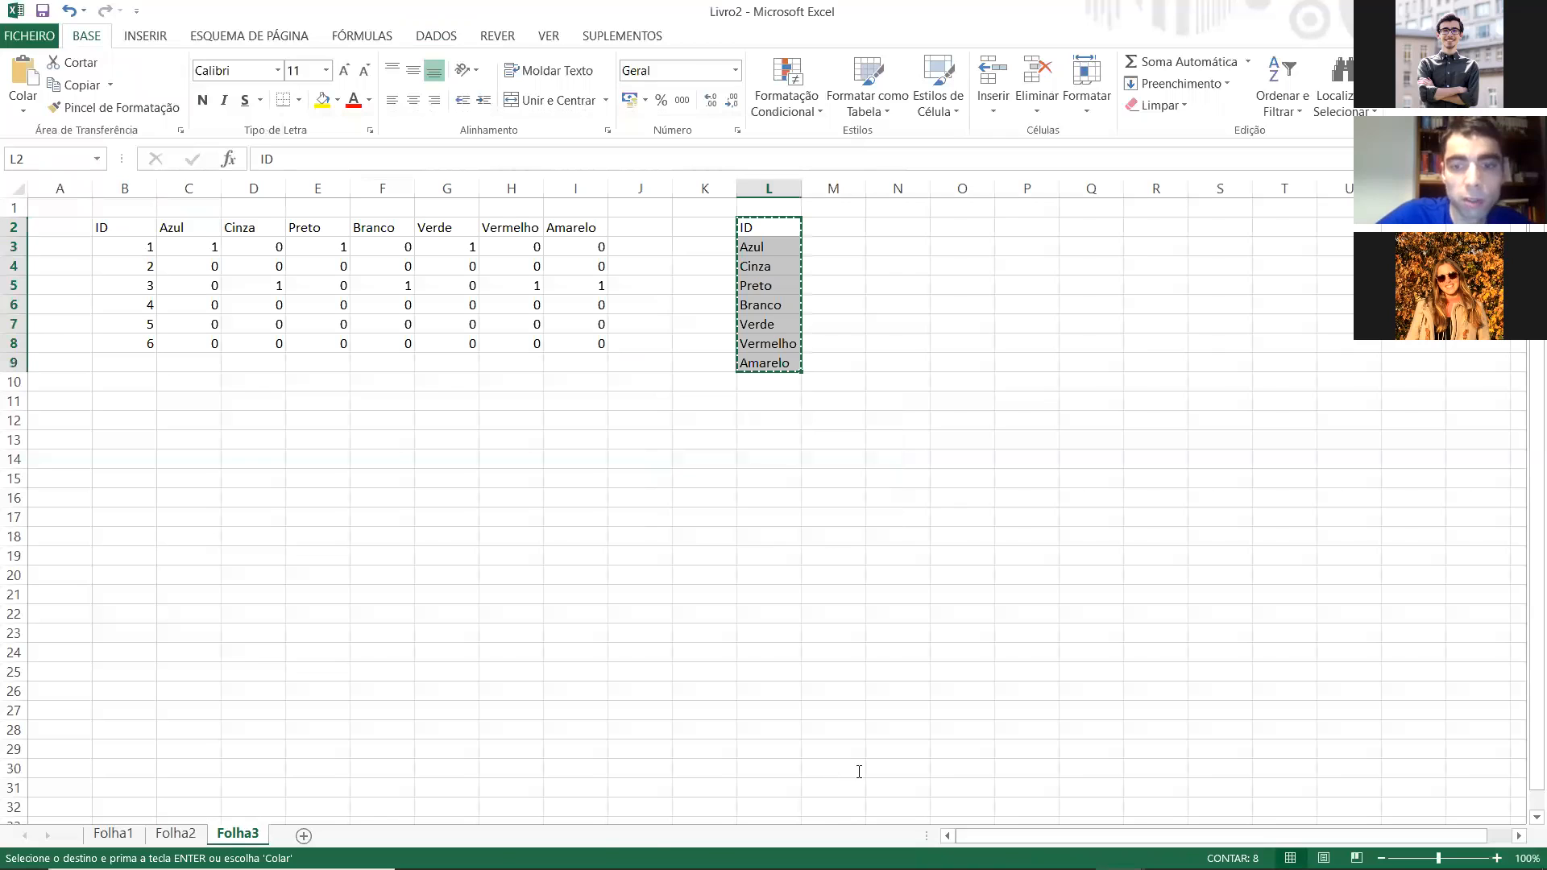
Step: Switch to SPSS and fill a new dataset with the Folha3 codes B3:I8, naming the variables ID and Azul to Amarelo
{"action": "mouse_move", "coordinate": [820, 850]}
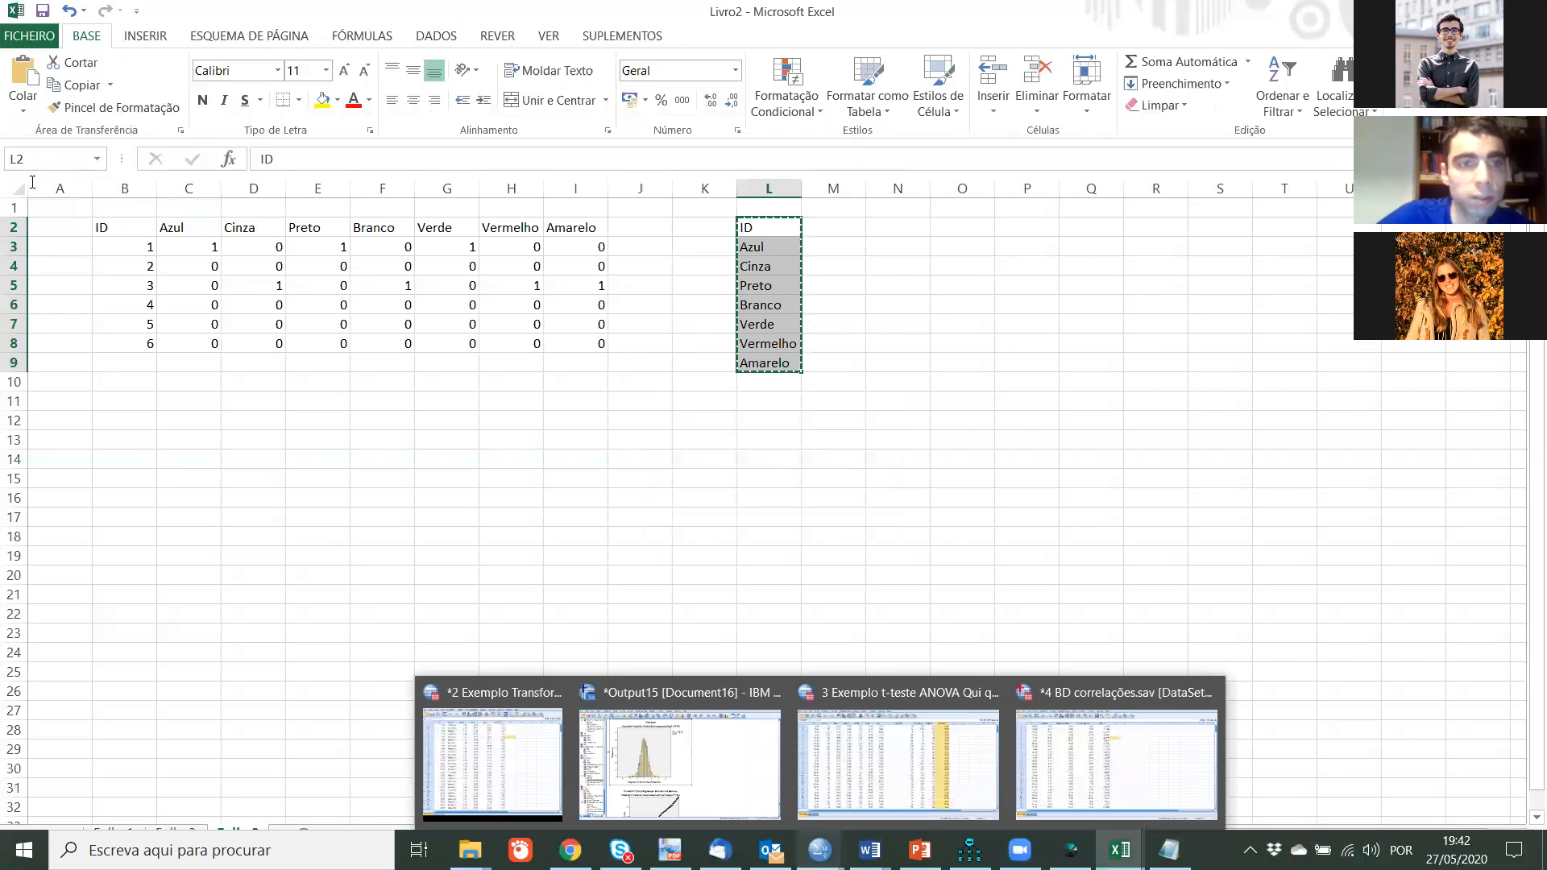
{"action": "left_click", "coordinate": [898, 765]}
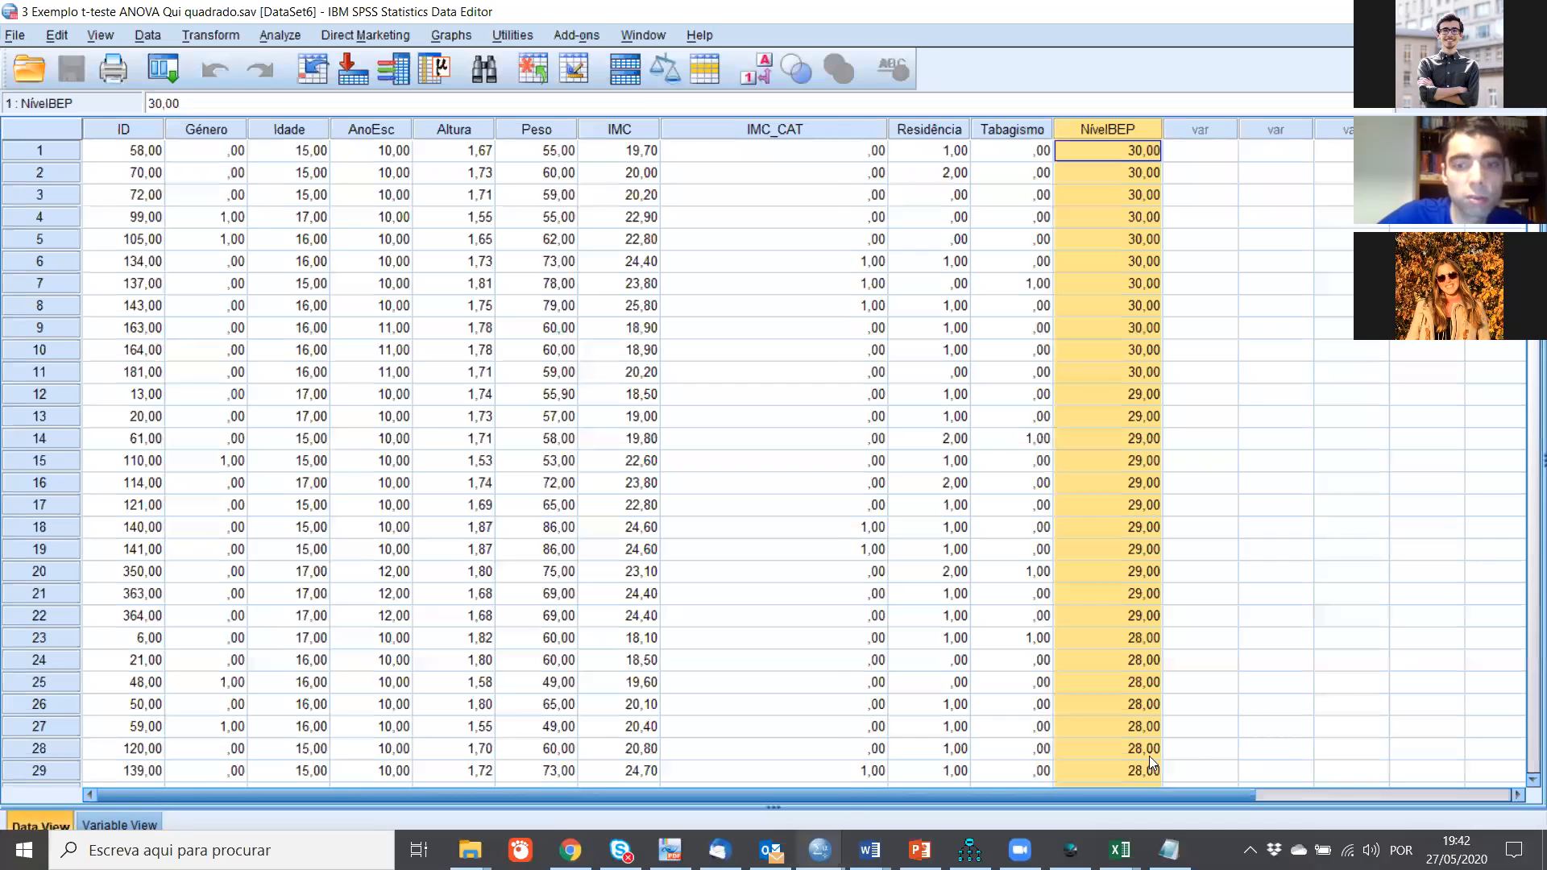
{"action": "left_click", "coordinate": [1185, 745]}
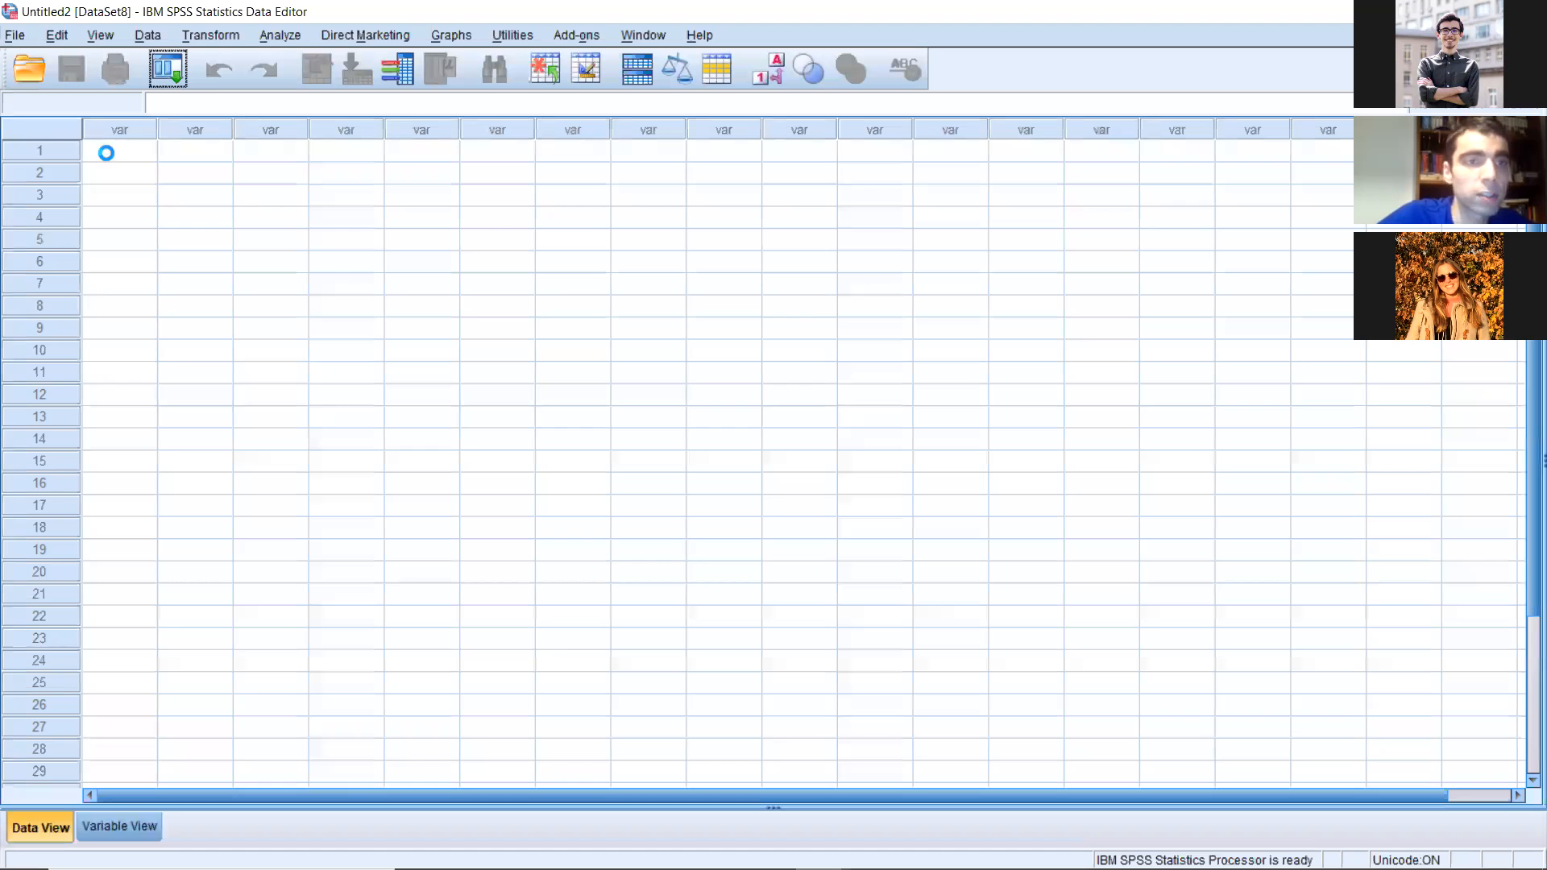
{"action": "key", "text": "alt+Tab"}
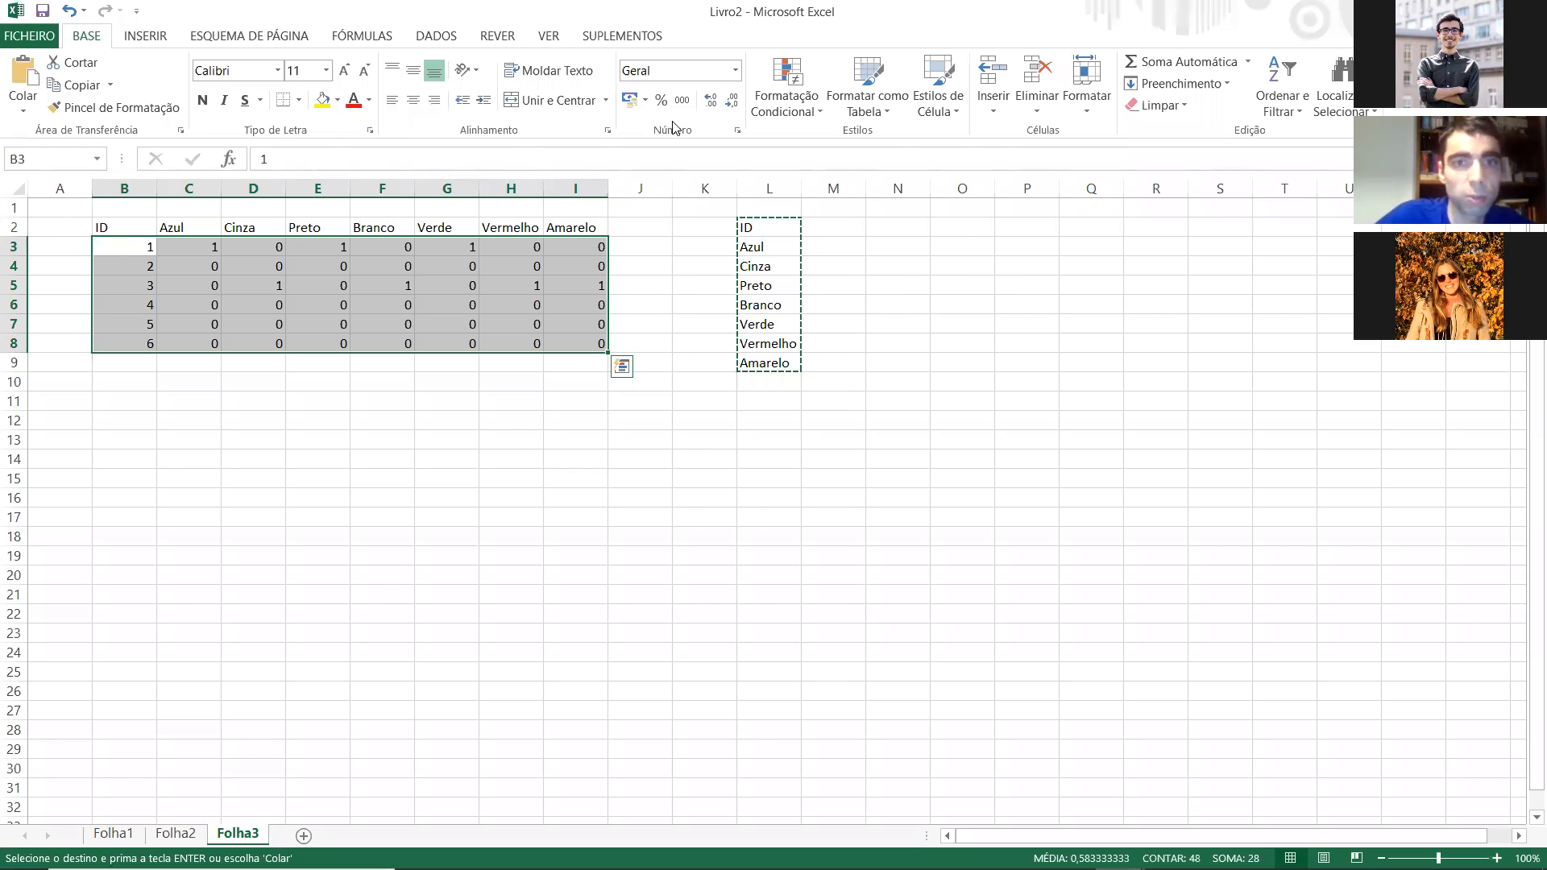
{"action": "key", "text": "alt+Tab"}
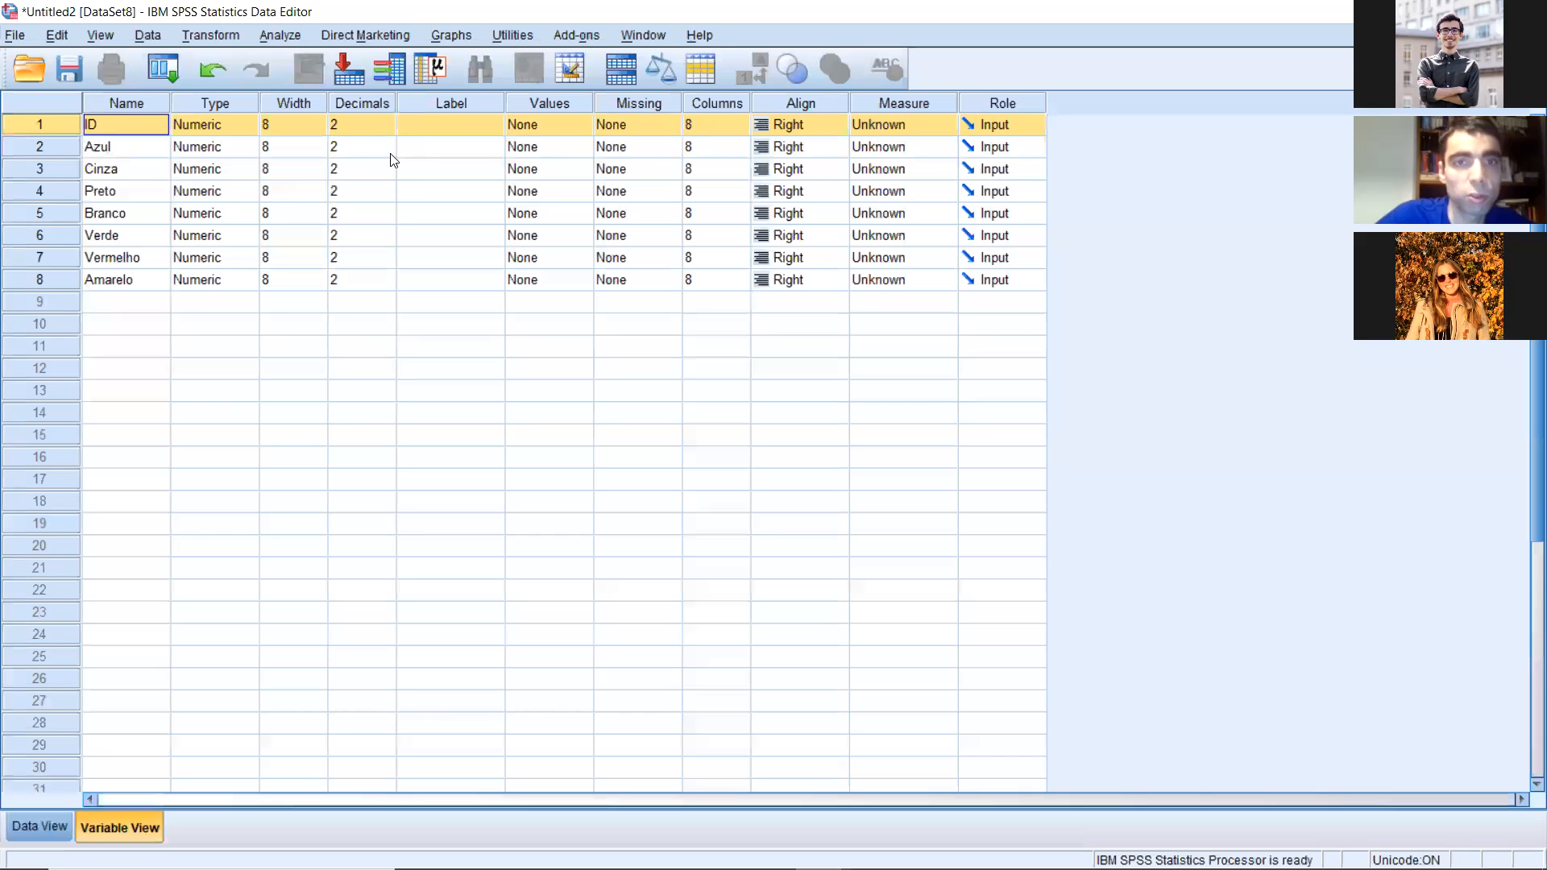
Step: Assign the value labels 0 = Não and 1 = Sim to the variables Azul to Amarelo, and show the labels in the data
{"action": "double_click", "coordinate": [544, 152]}
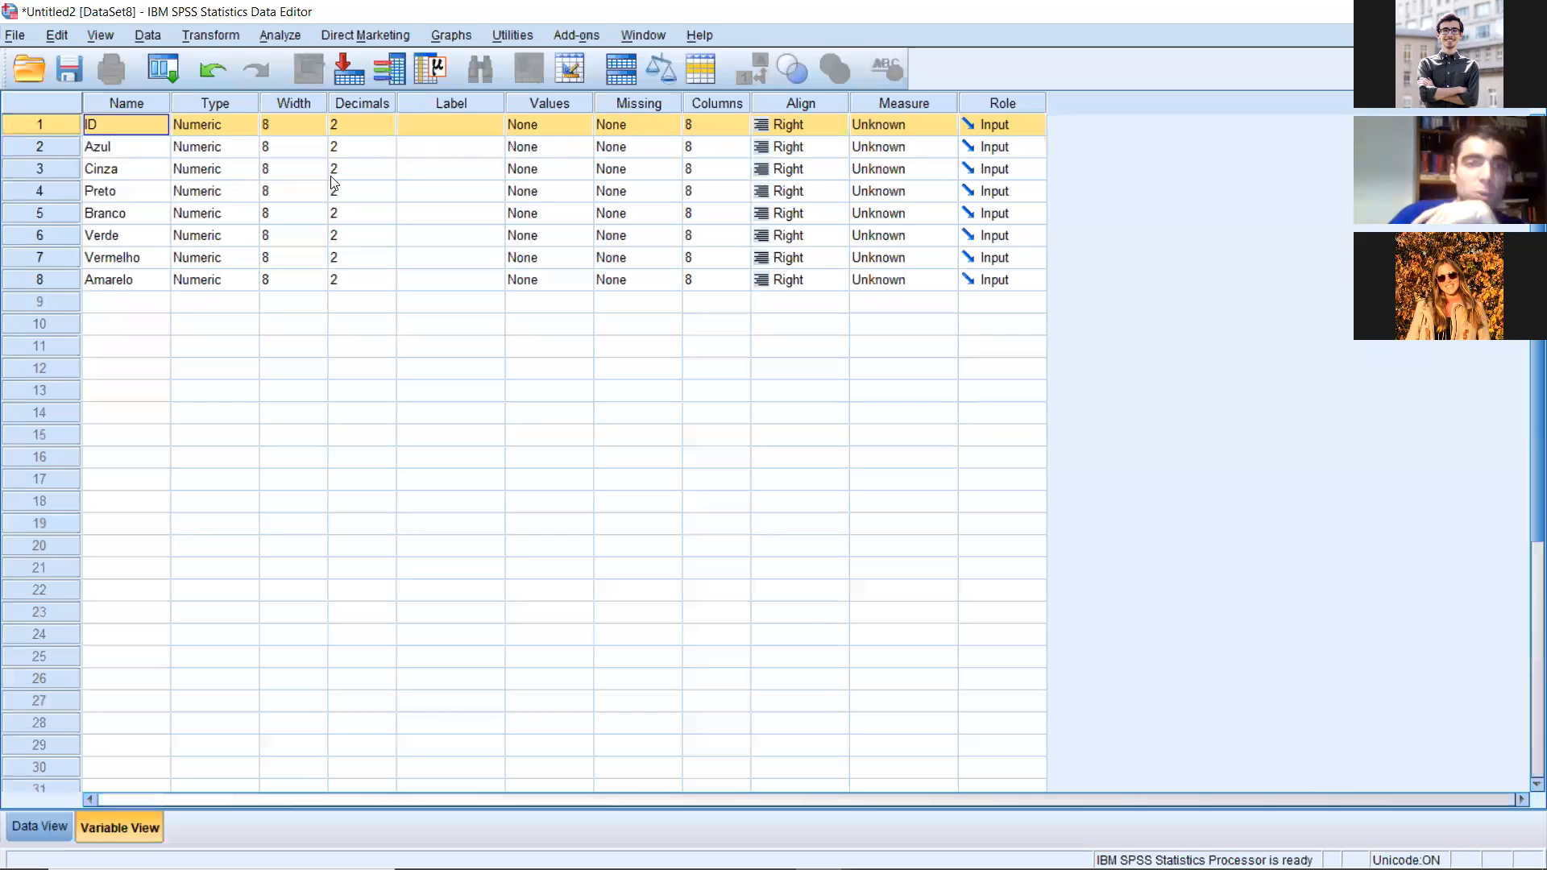
{"action": "type", "text": "0"}
{"action": "key", "text": "Tab"}
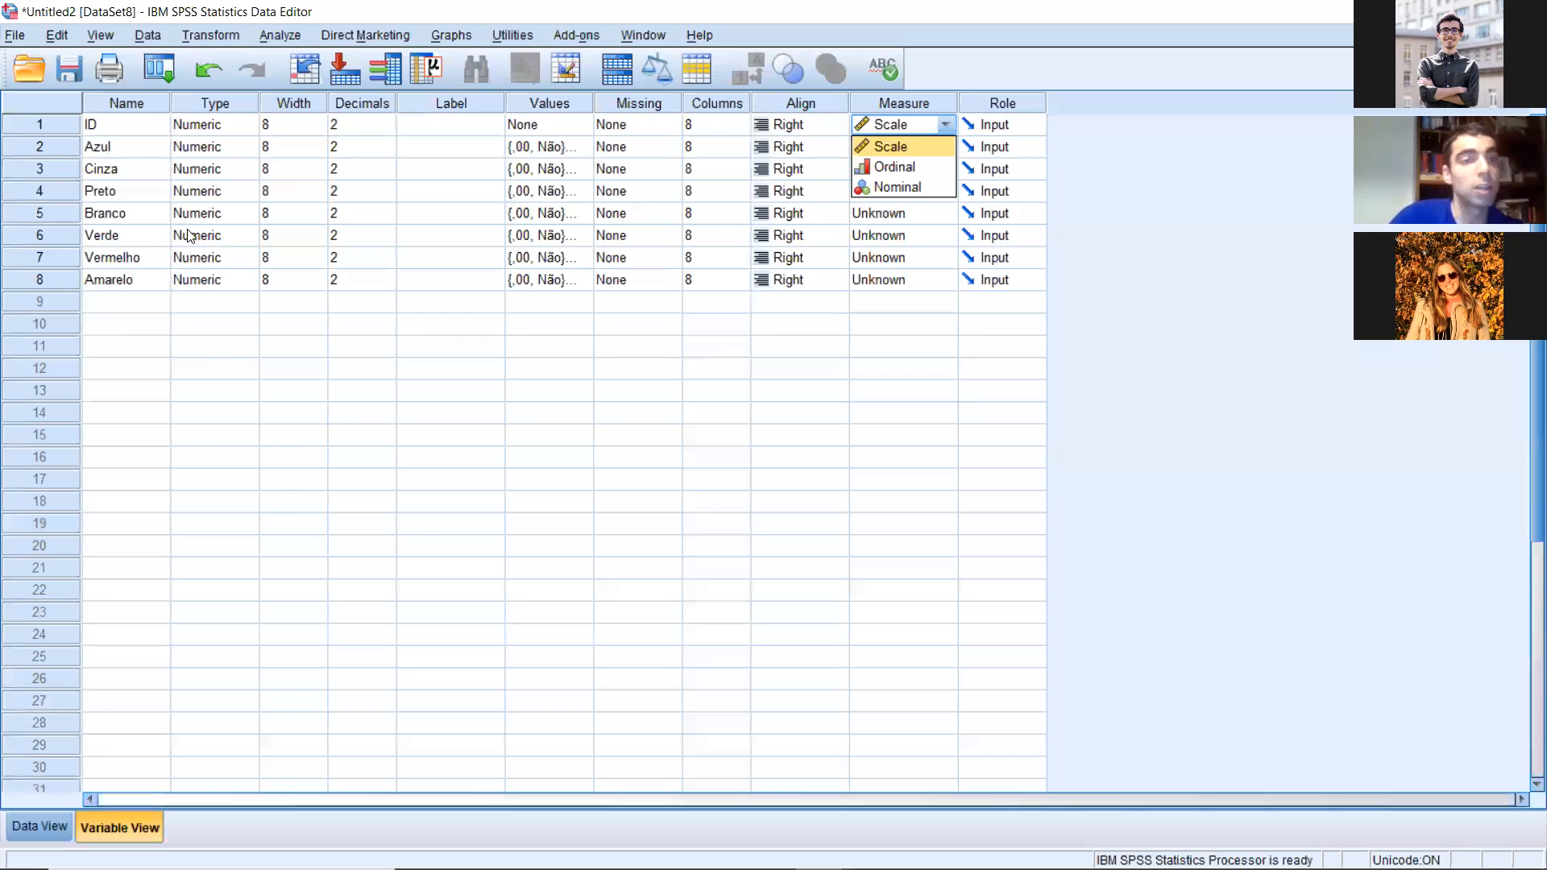
{"action": "key", "text": "ctrl+t"}
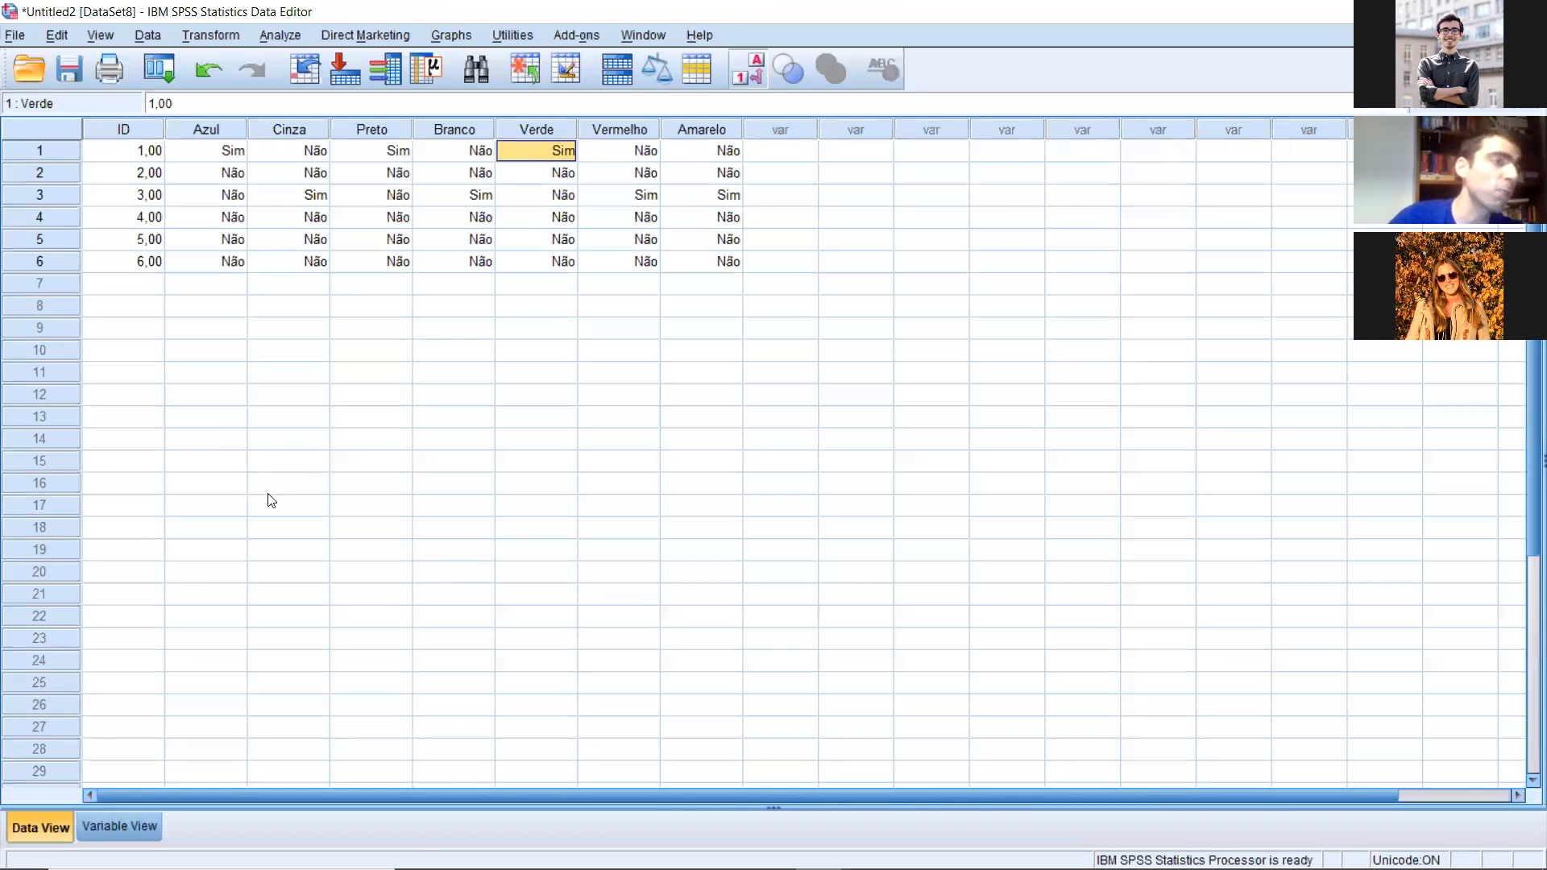
{"action": "key", "text": "alt+Tab"}
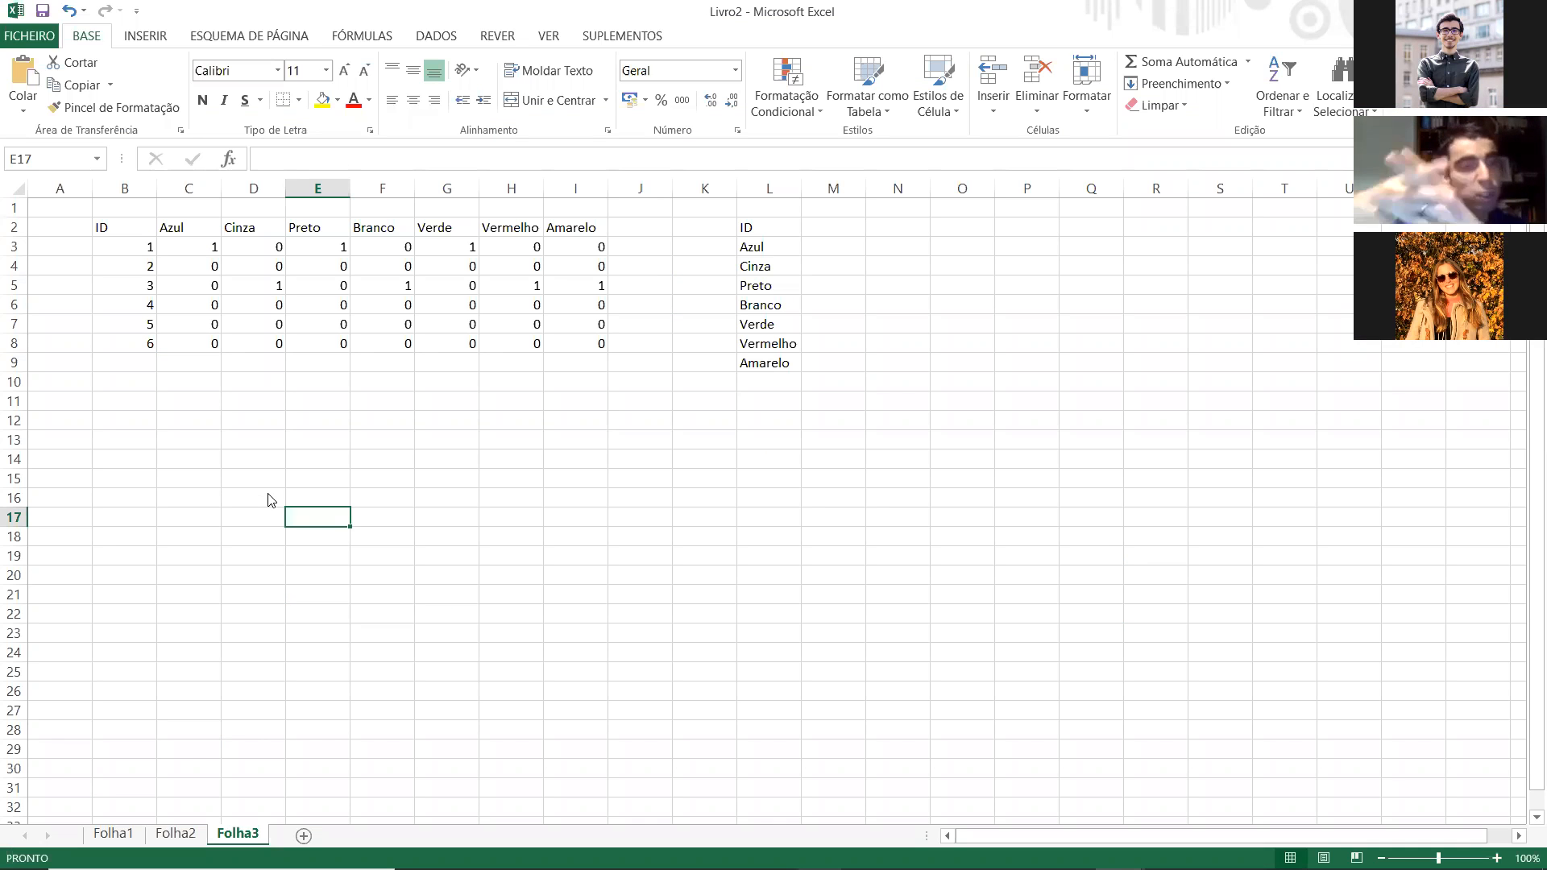
{"action": "left_click", "coordinate": [120, 461]}
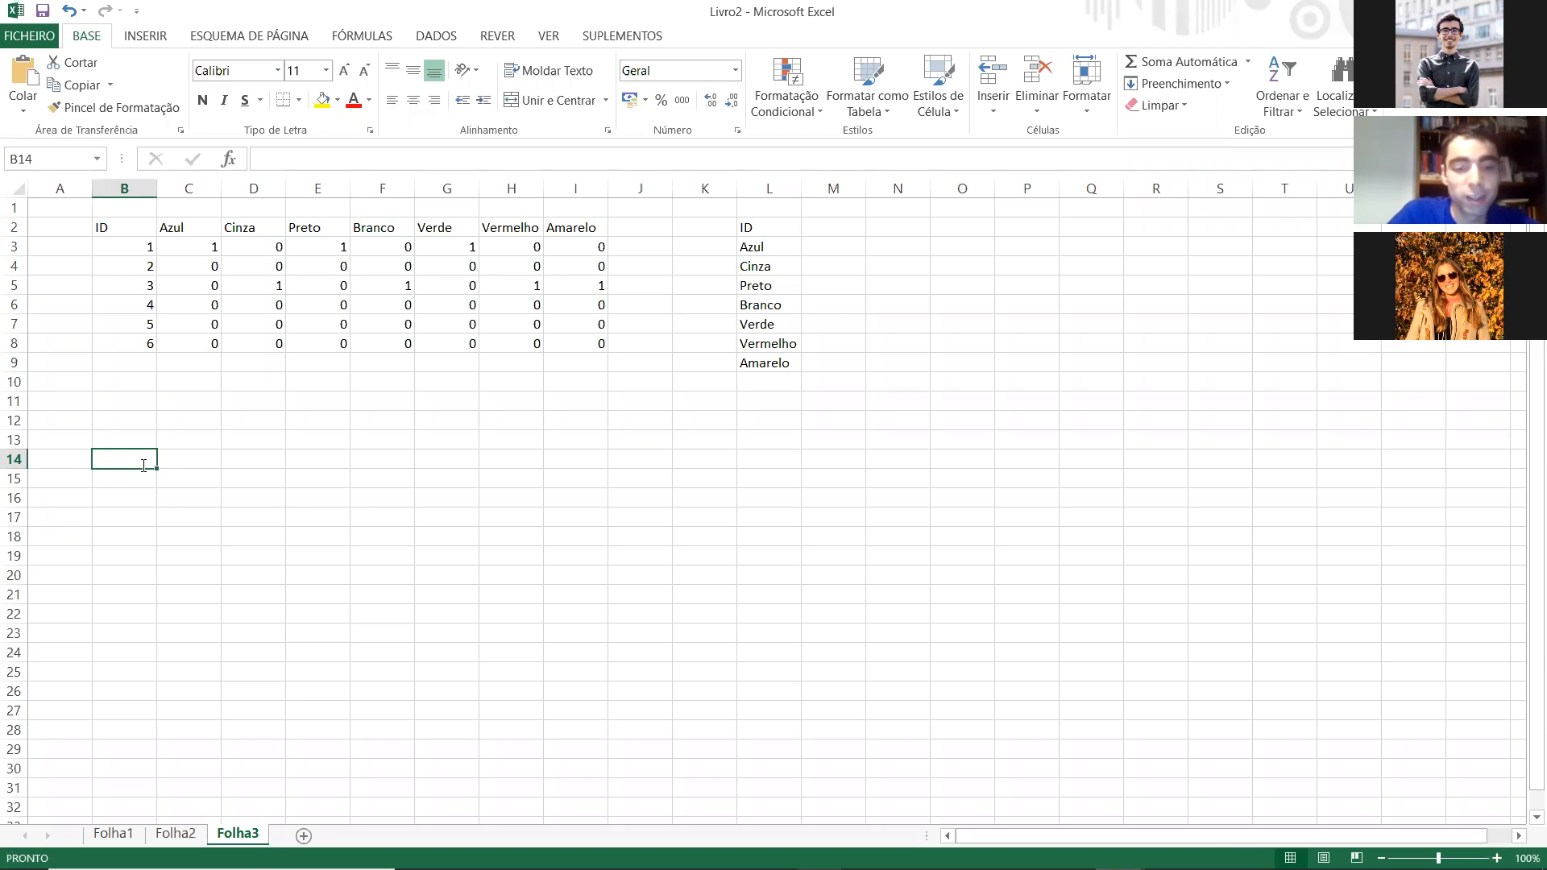
{"action": "type", "text": "Che"}
{"action": "key", "text": "BackSpace"}
{"action": "key", "text": "BackSpace"}
{"action": "key", "text": "BackSpace"}
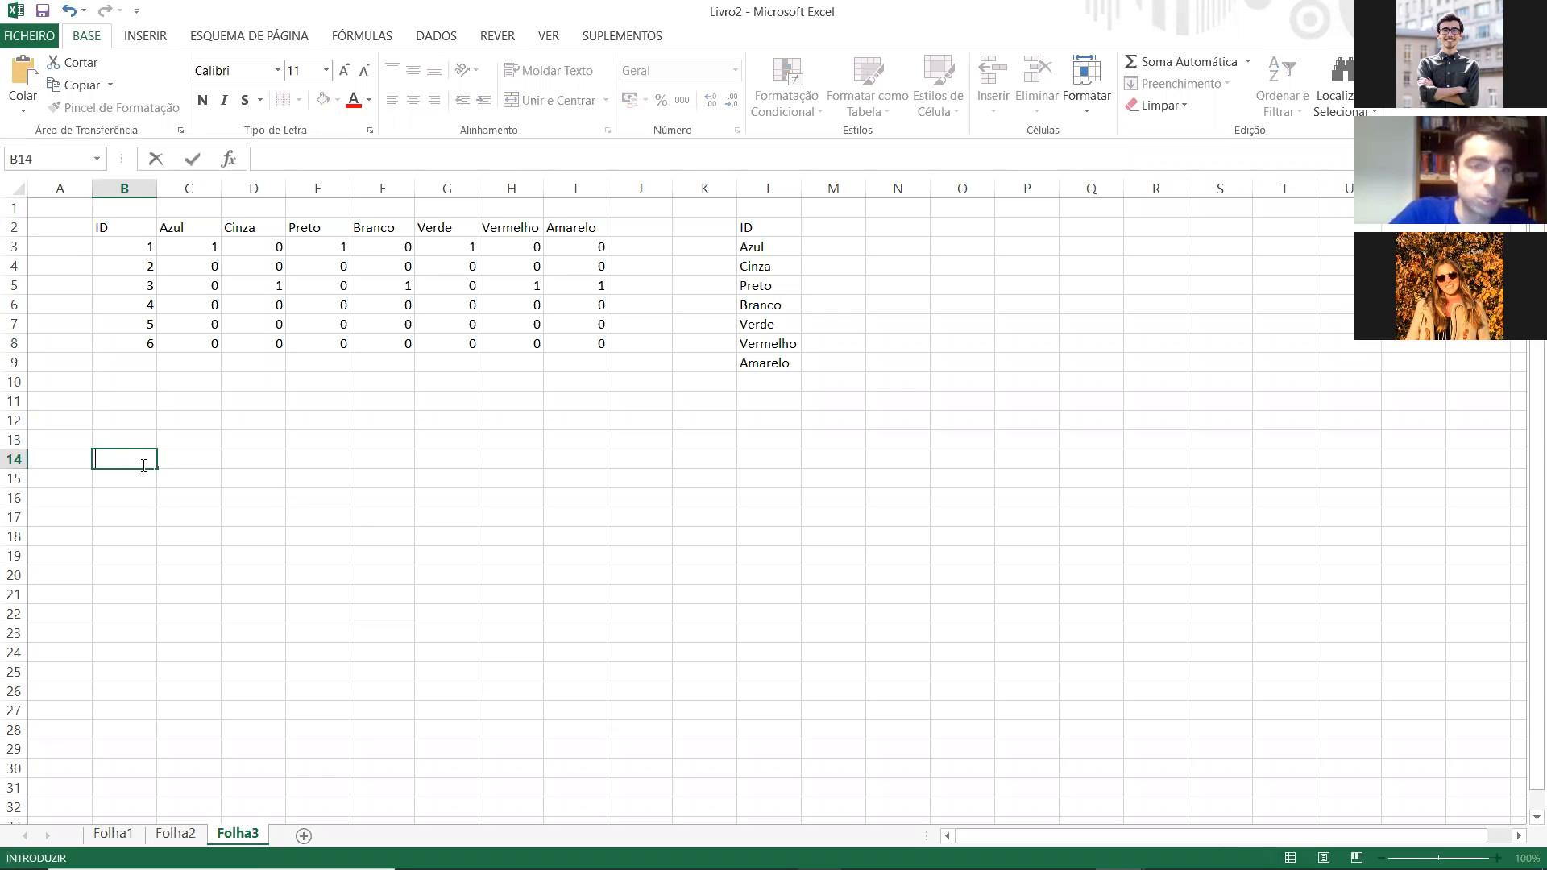
{"action": "left_click", "coordinate": [191, 451]}
{"action": "left_click", "coordinate": [166, 423]}
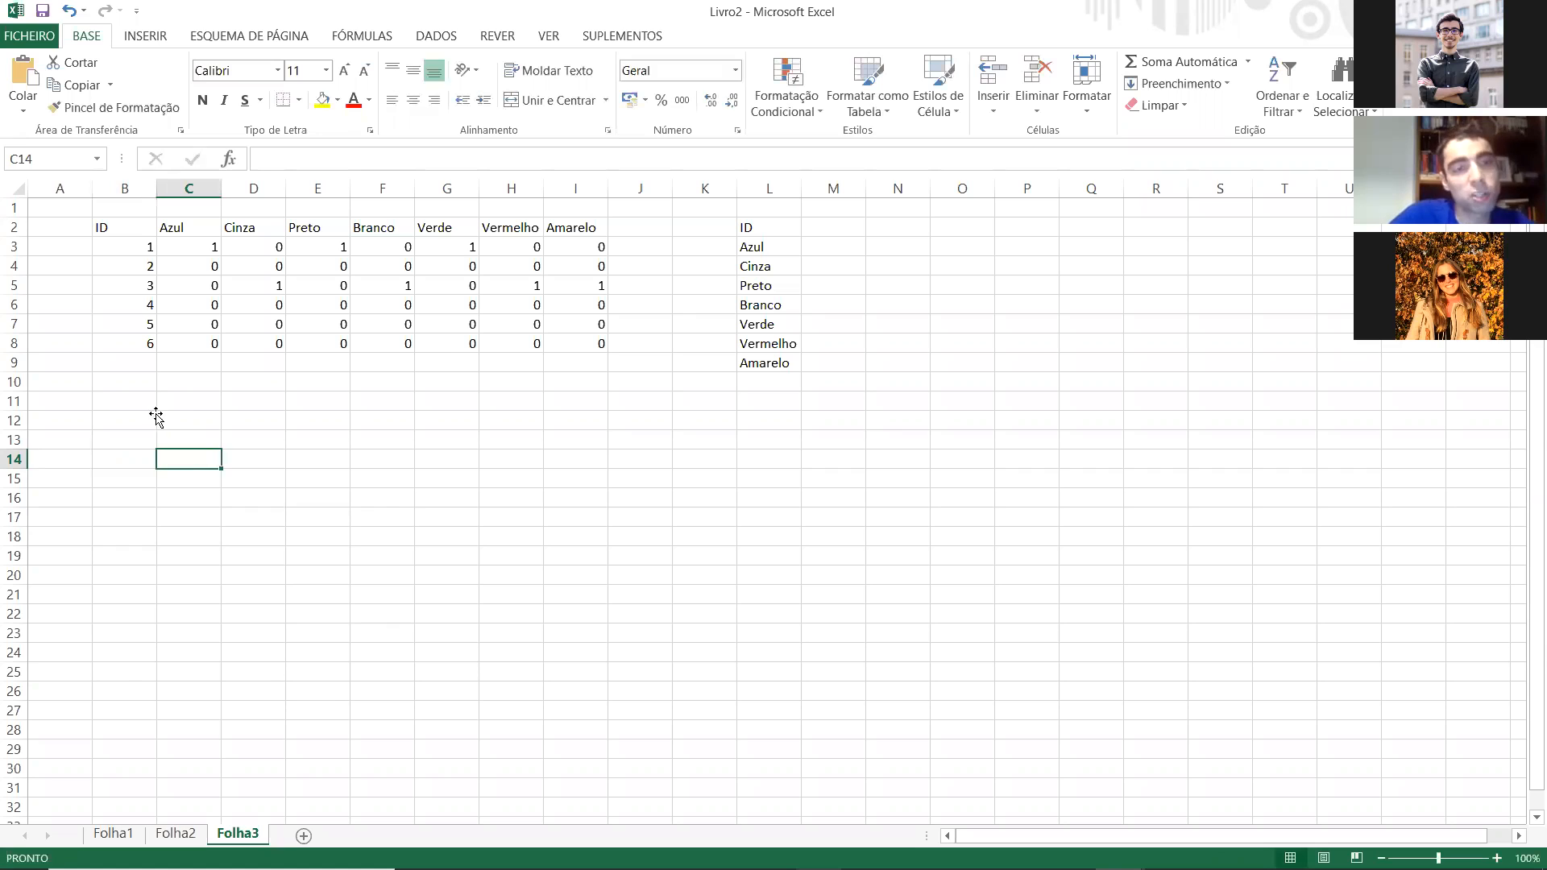
{"action": "left_click", "coordinate": [126, 418]}
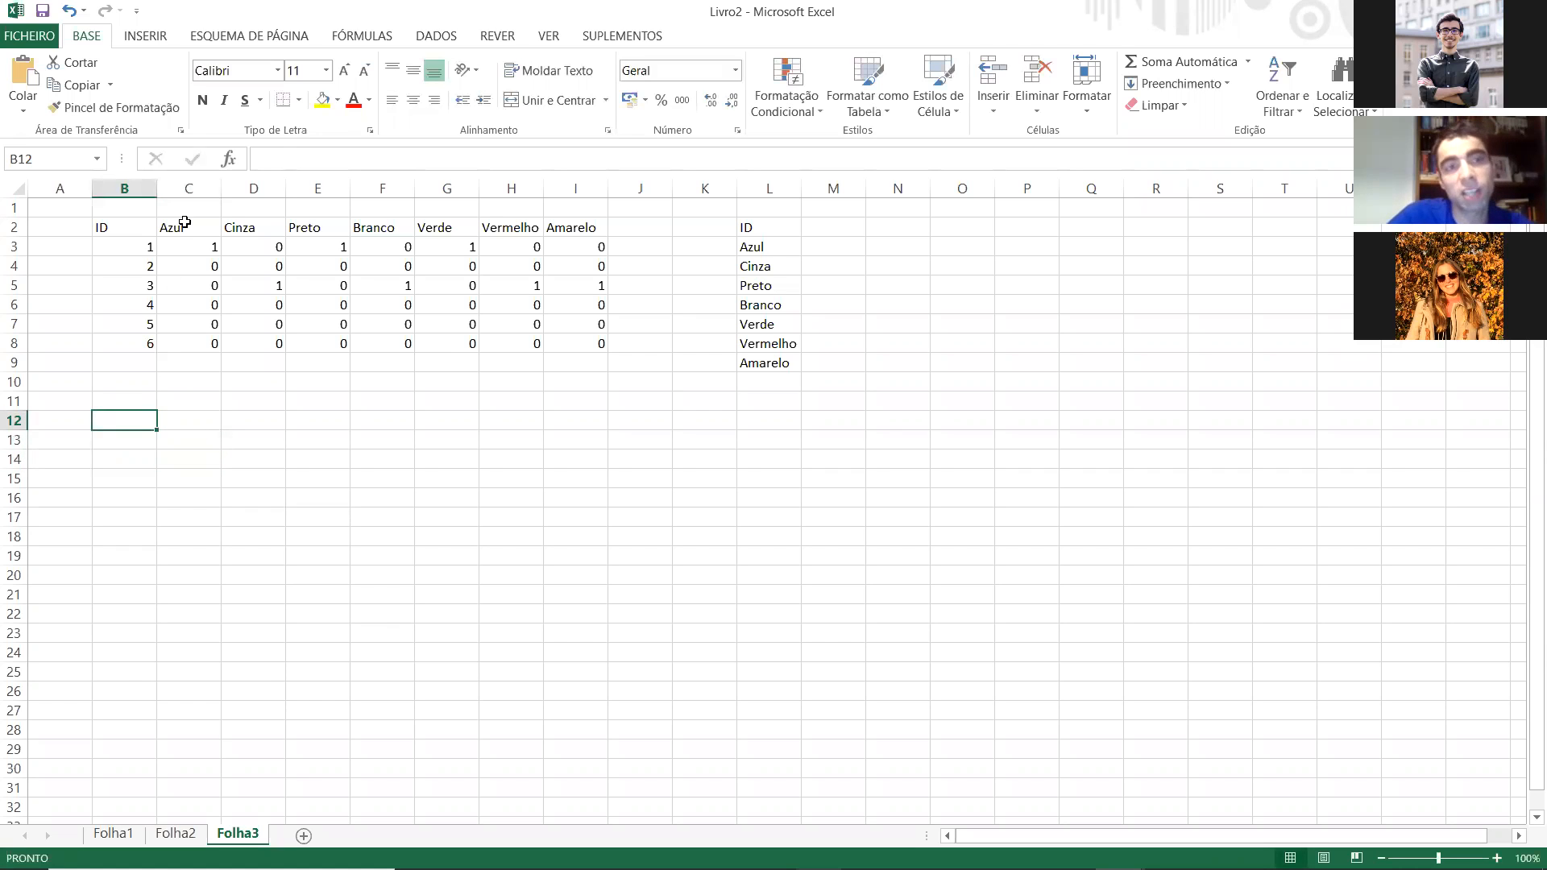
Step: Go through the colour headers from Azul to Amarelo in row 2 of Folha3 in Excel
{"action": "left_click", "coordinate": [182, 224]}
{"action": "left_click", "coordinate": [255, 227]}
{"action": "left_click", "coordinate": [313, 221]}
{"action": "left_click", "coordinate": [406, 225]}
{"action": "left_click", "coordinate": [442, 223]}
{"action": "left_click", "coordinate": [531, 228]}
{"action": "left_click", "coordinate": [581, 227]}
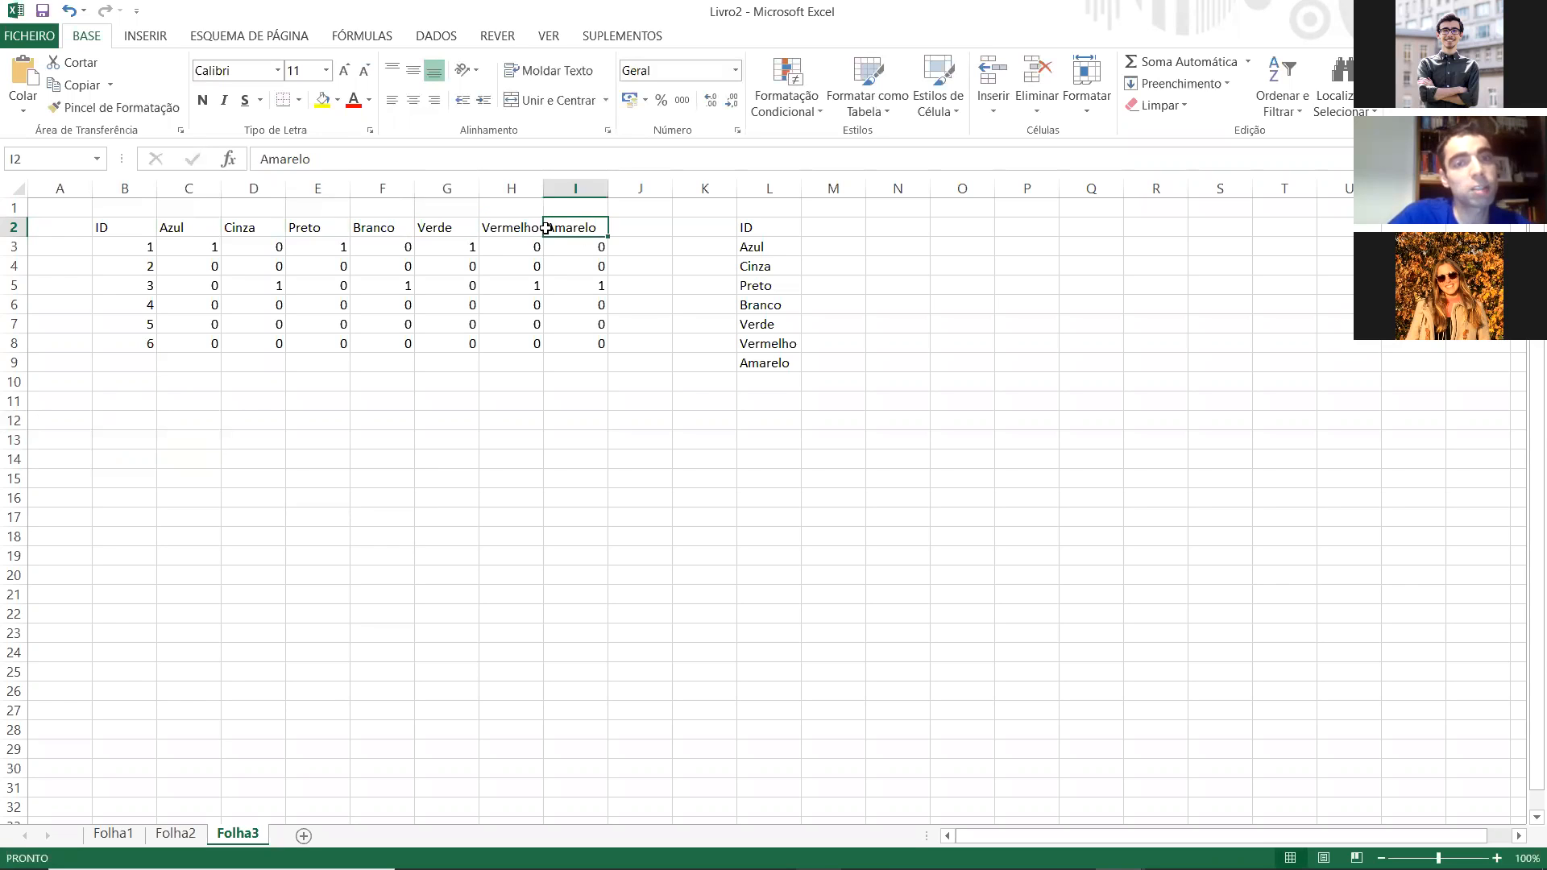
{"action": "left_click", "coordinate": [450, 227]}
{"action": "left_click", "coordinate": [190, 227]}
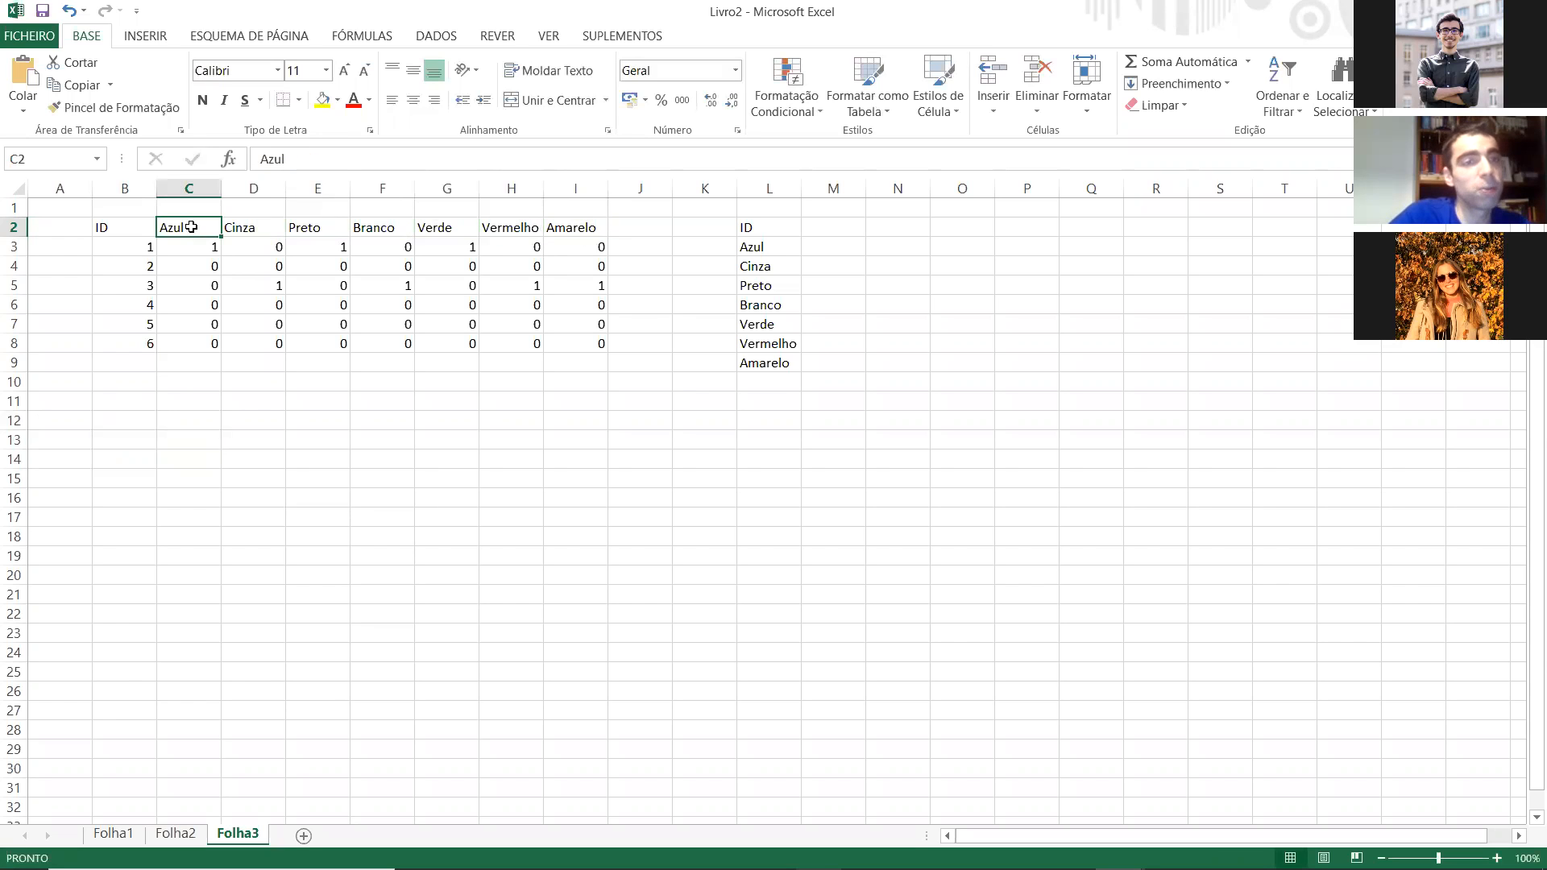
{"action": "key", "text": "Right"}
{"action": "key", "text": "Right"}
{"action": "key", "text": "Right"}
{"action": "key", "text": "Right"}
{"action": "key", "text": "Right"}
{"action": "key", "text": "Right"}
{"action": "key", "text": "Left"}
{"action": "key", "text": "Left"}
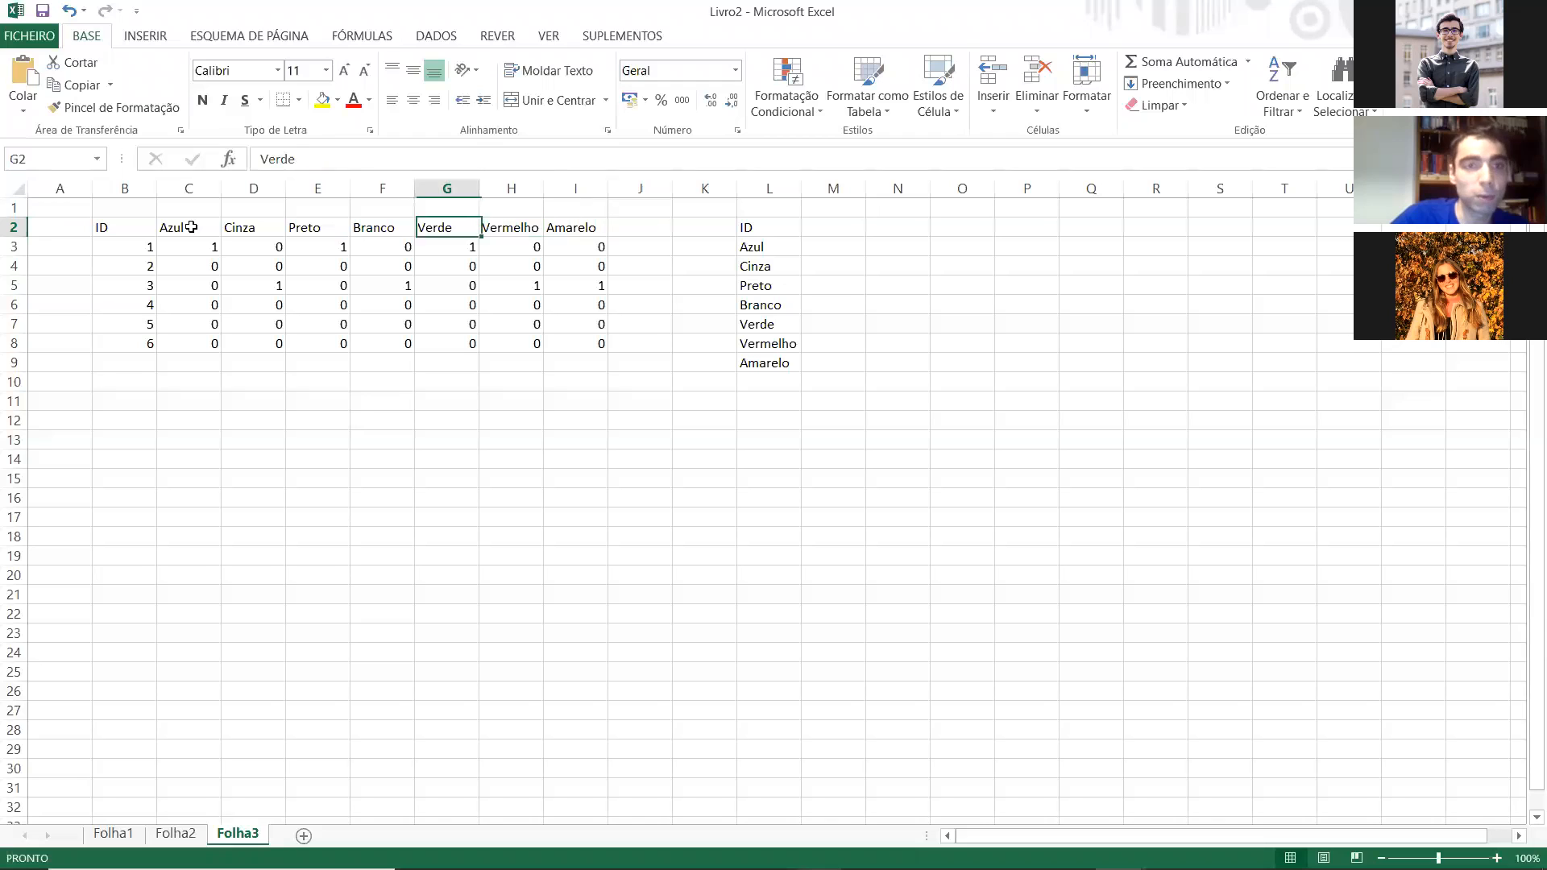
{"action": "key", "text": "Left"}
{"action": "key", "text": "Left"}
{"action": "key", "text": "Left"}
{"action": "key", "text": "Left"}
{"action": "key", "text": "Right"}
{"action": "key", "text": "Right"}
{"action": "key", "text": "Right"}
{"action": "key", "text": "Right"}
{"action": "key", "text": "Right"}
{"action": "key", "text": "Right"}
{"action": "key", "text": "Left"}
{"action": "key", "text": "Left"}
{"action": "key", "text": "Left"}
{"action": "key", "text": "Left"}
{"action": "key", "text": "Left"}
{"action": "key", "text": "Left"}
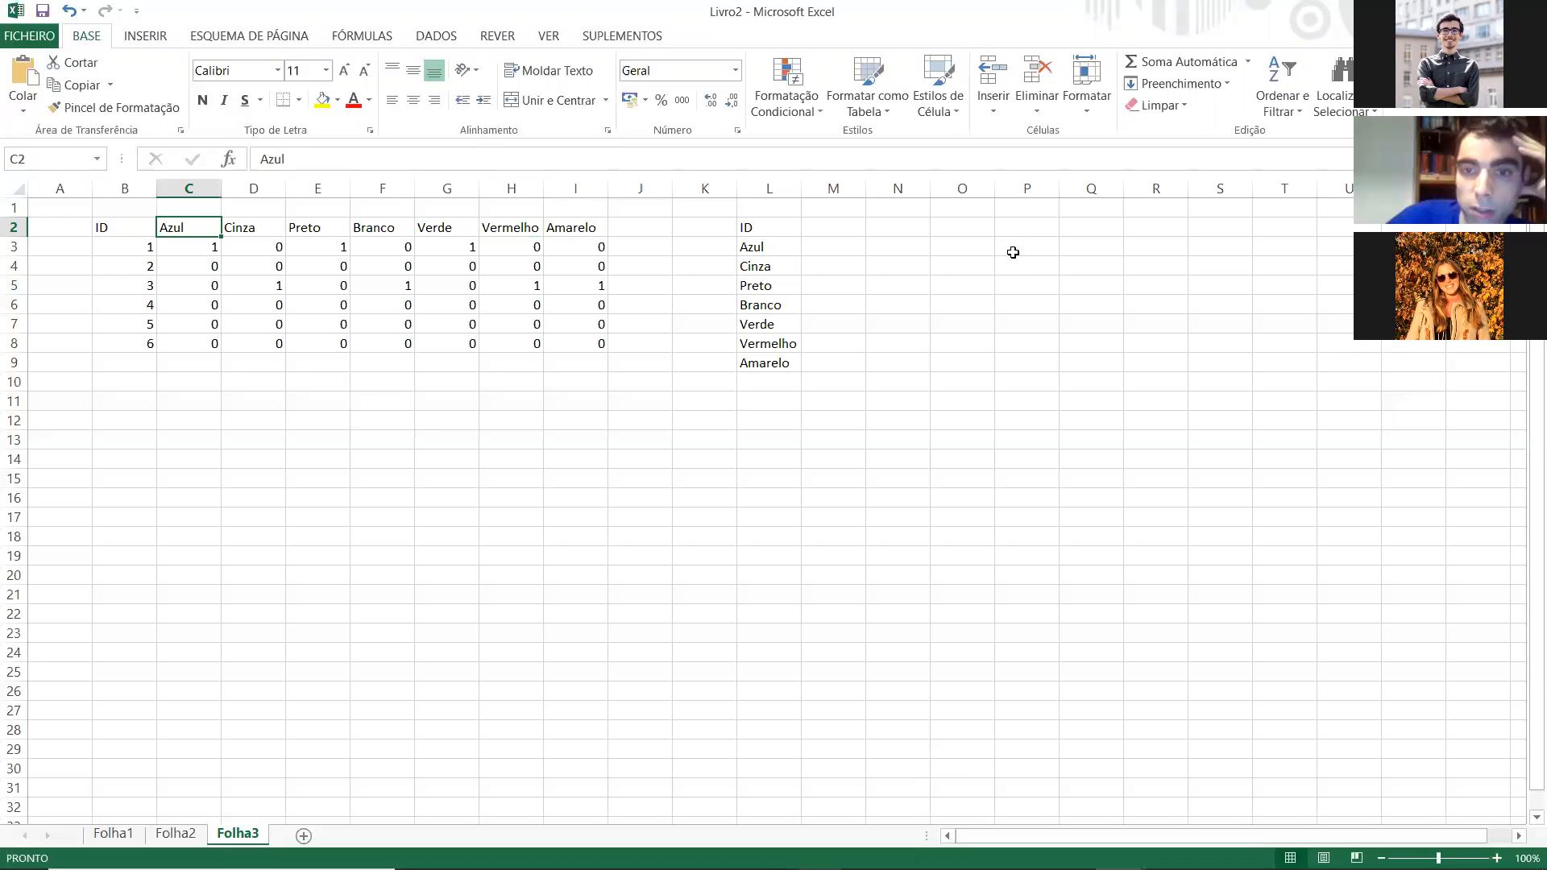
Step: Switch to SPSS, open the dataset 5 Exemplo survival.sav and sort its cases by OS in ascending order
{"action": "key", "text": "alt+Tab"}
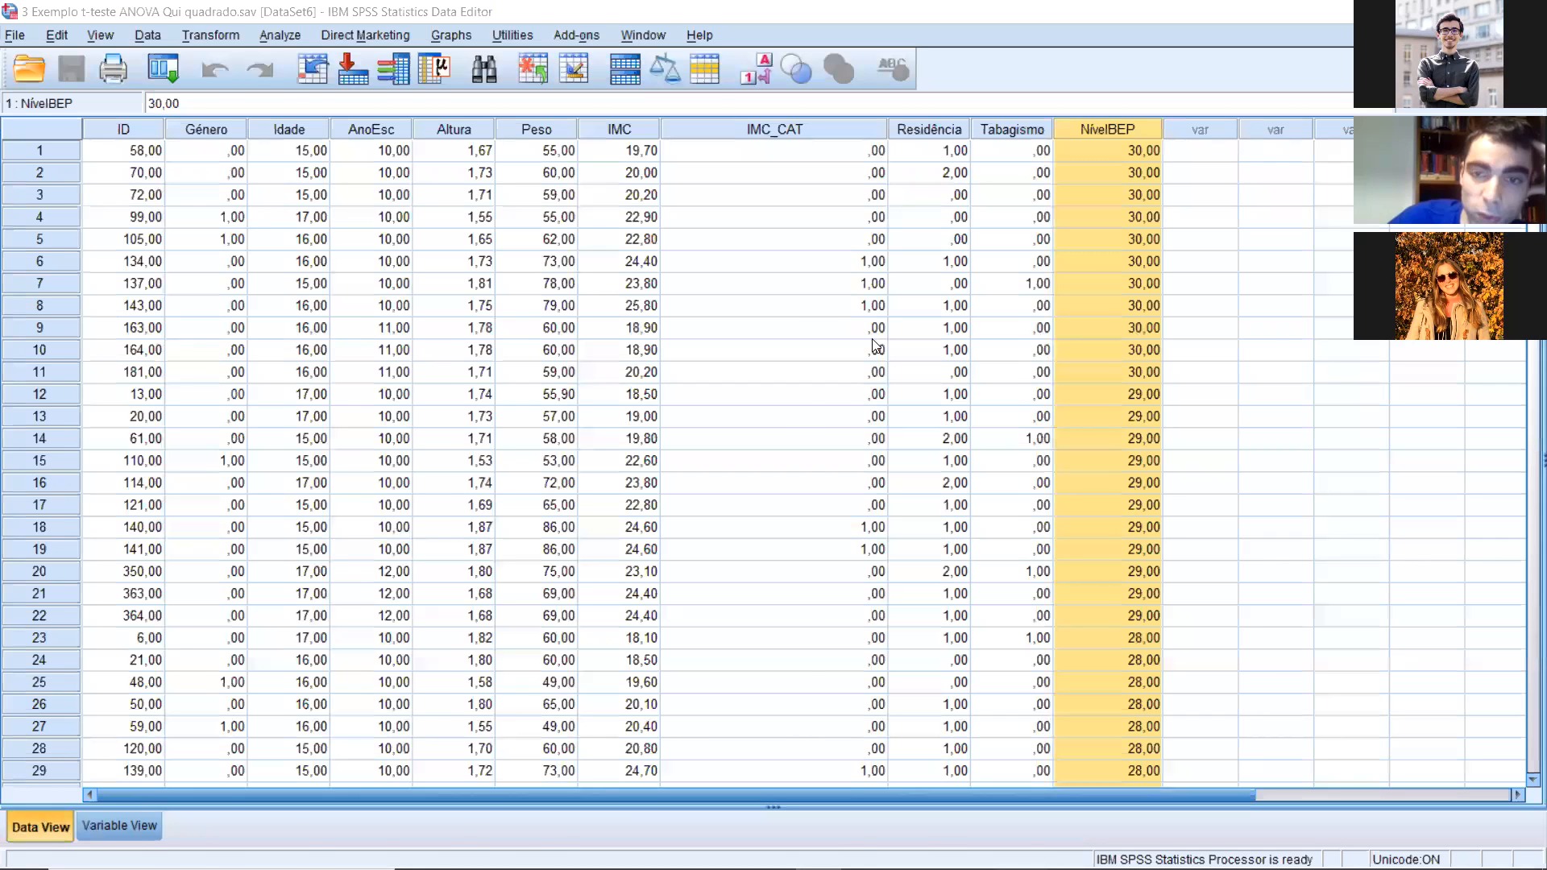
{"action": "key", "text": "super+Down"}
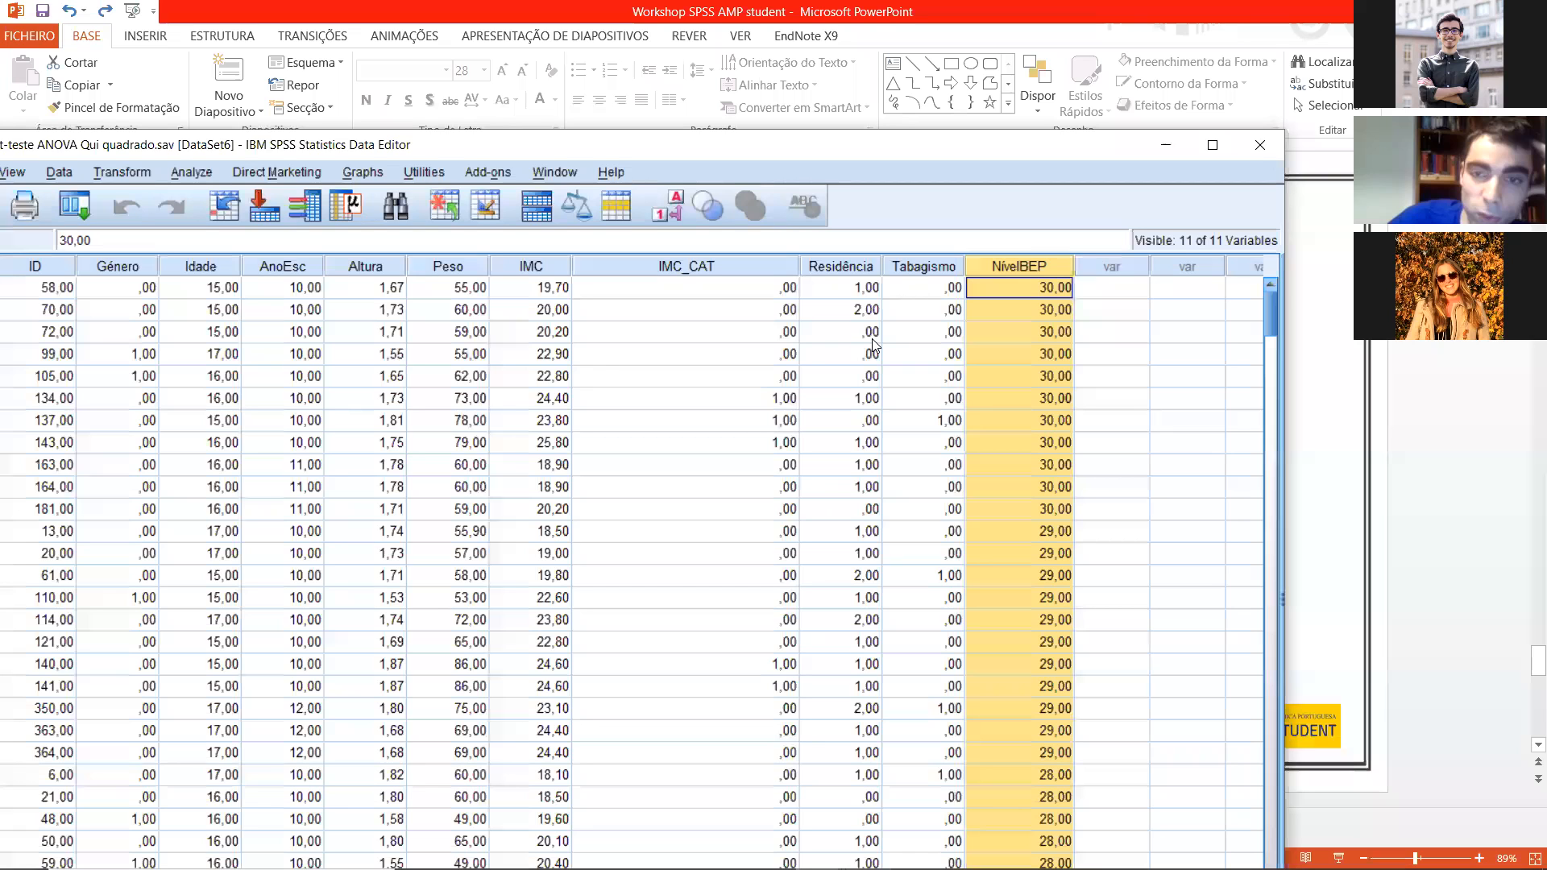
{"action": "key", "text": "alt+Tab"}
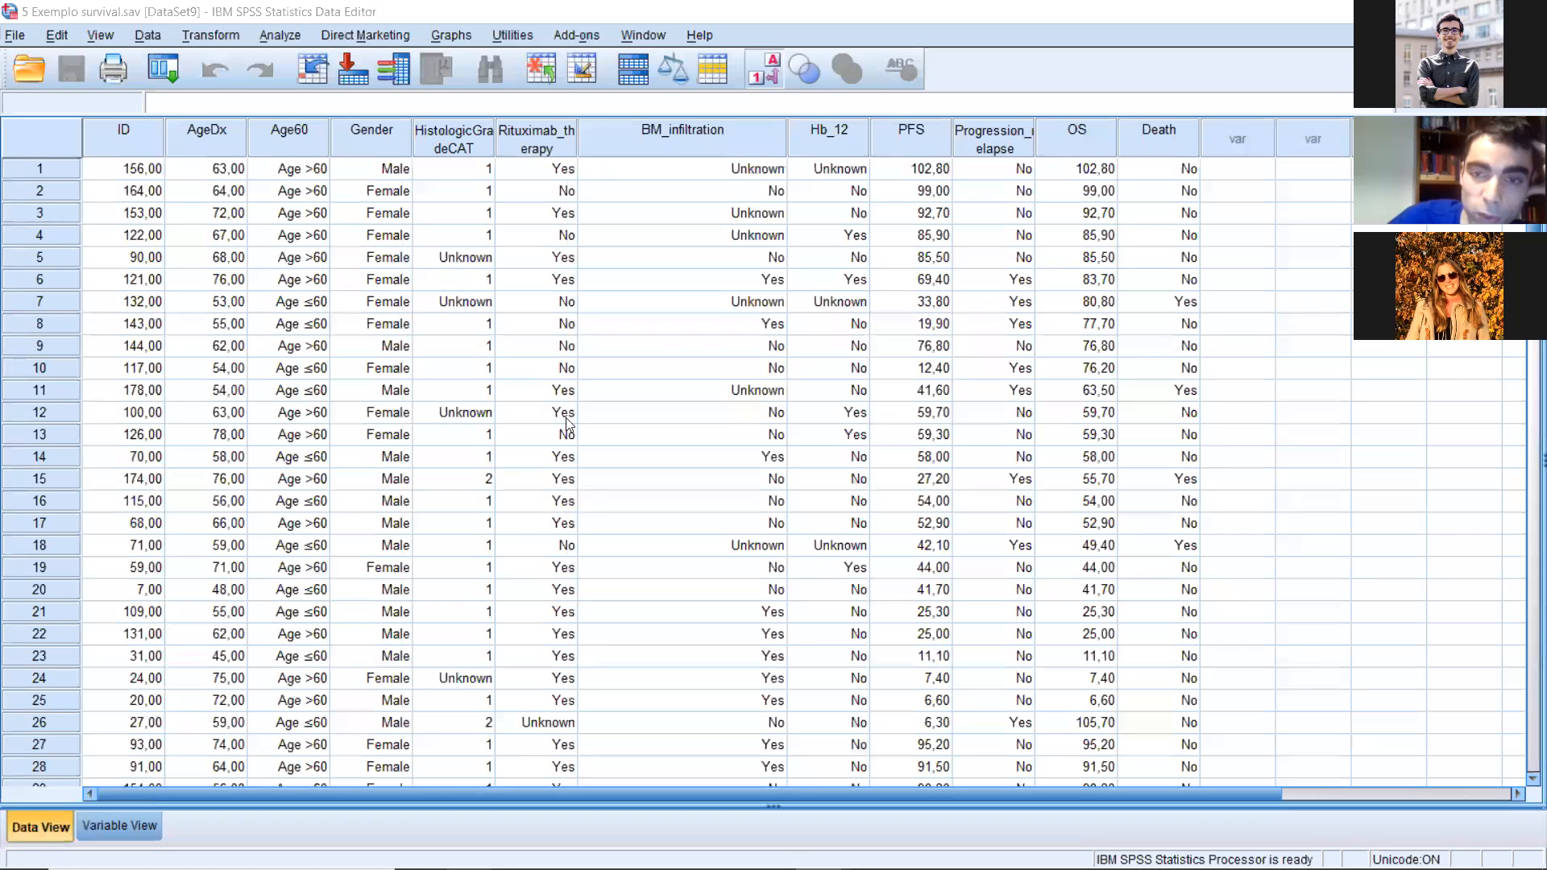
{"action": "left_click", "coordinate": [893, 679]}
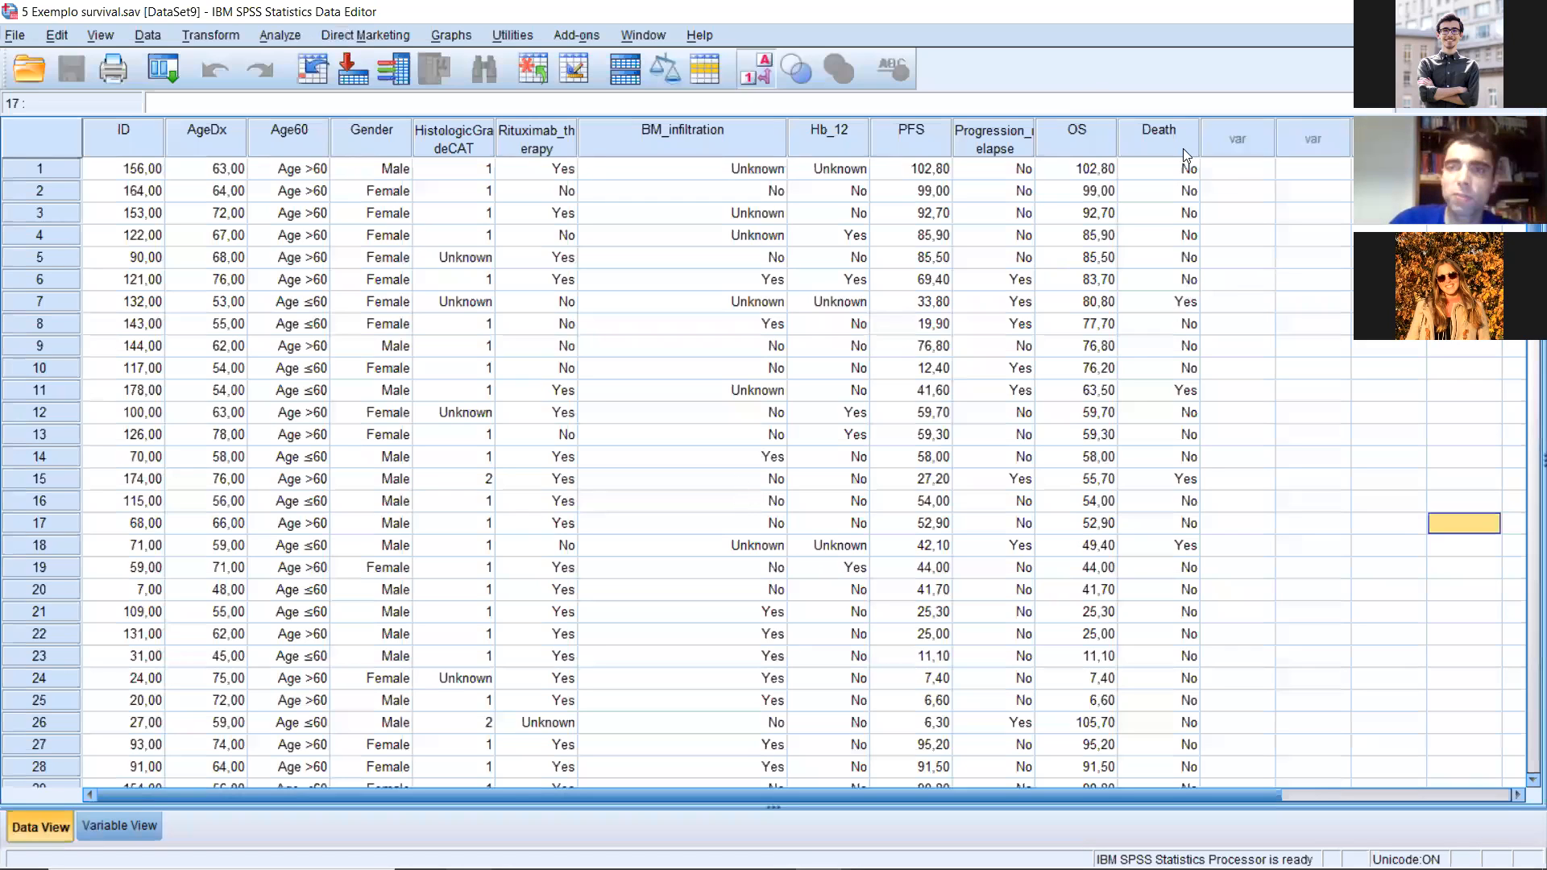
{"action": "left_click", "coordinate": [1312, 257]}
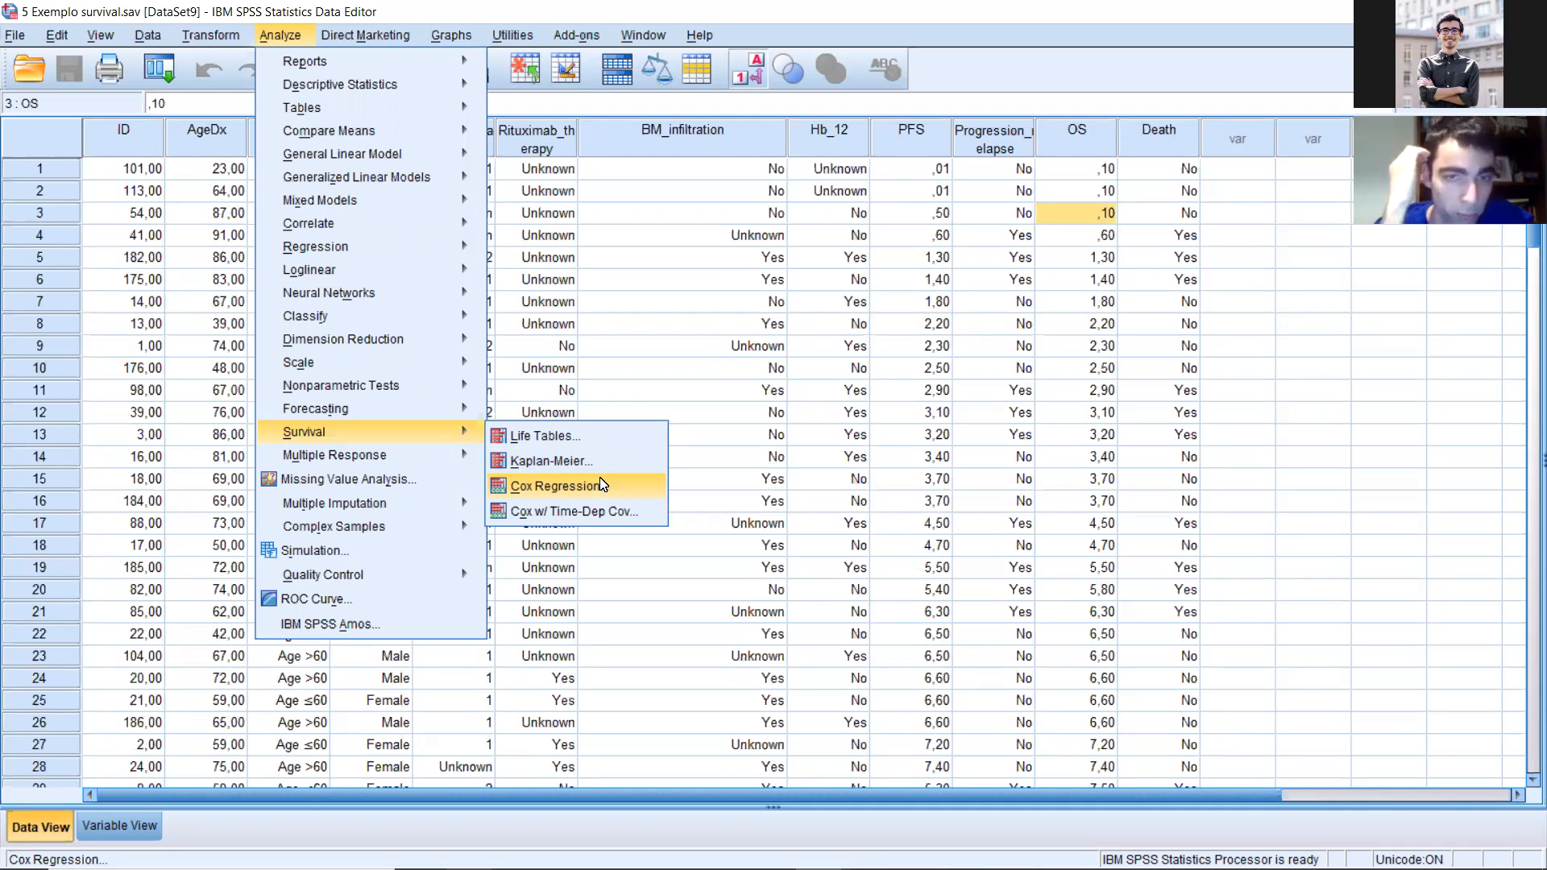
Step: Start a Kaplan-Meier survival analysis with OS (months) as the time variable
{"action": "left_click", "coordinate": [596, 462]}
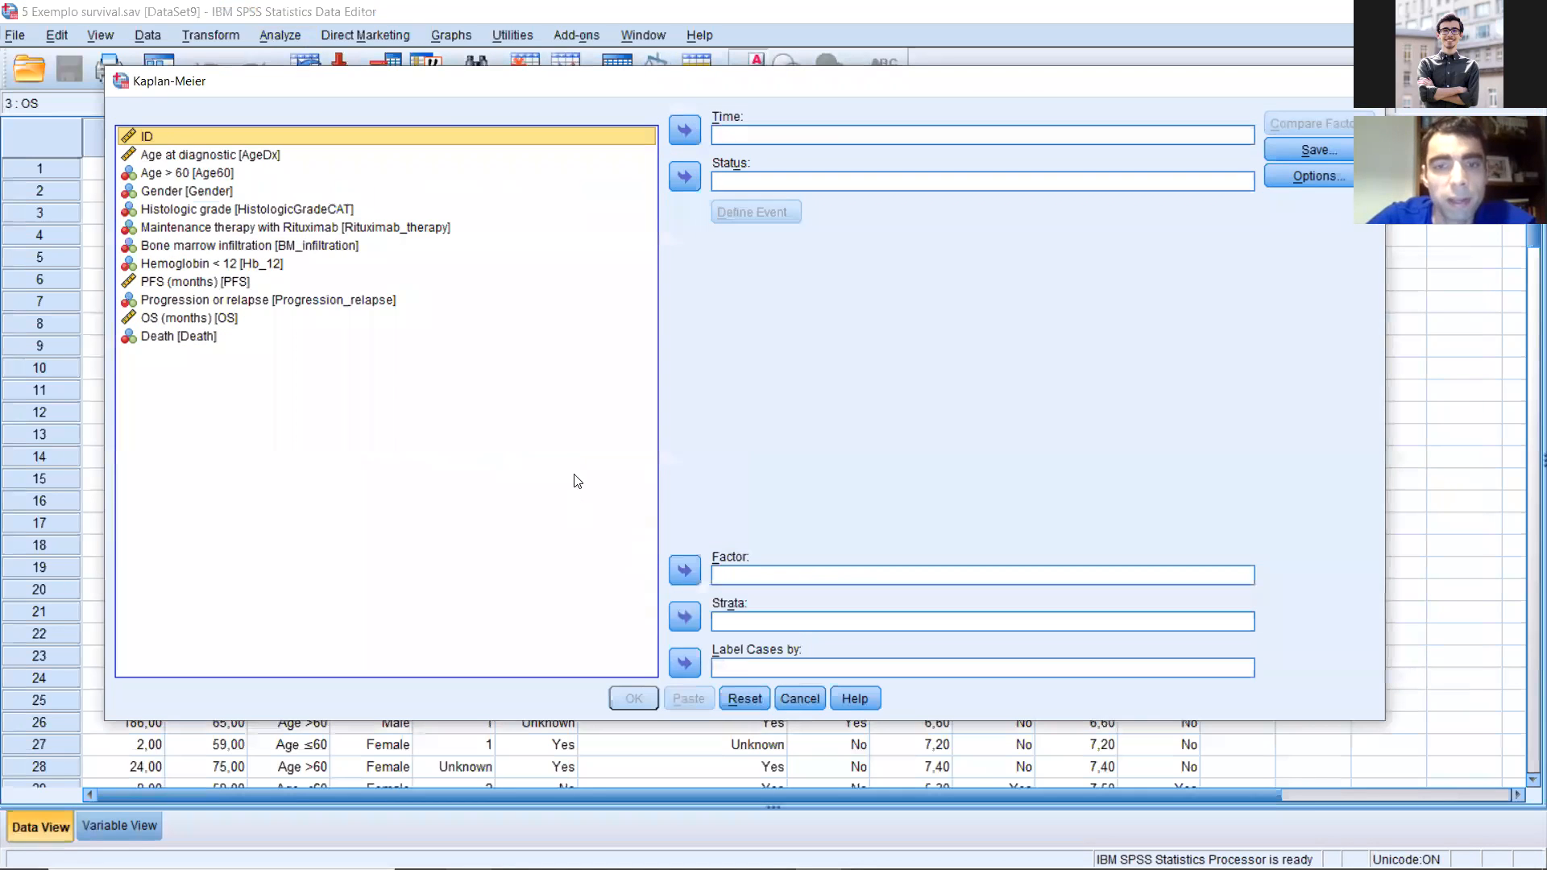
{"action": "left_click", "coordinate": [203, 320]}
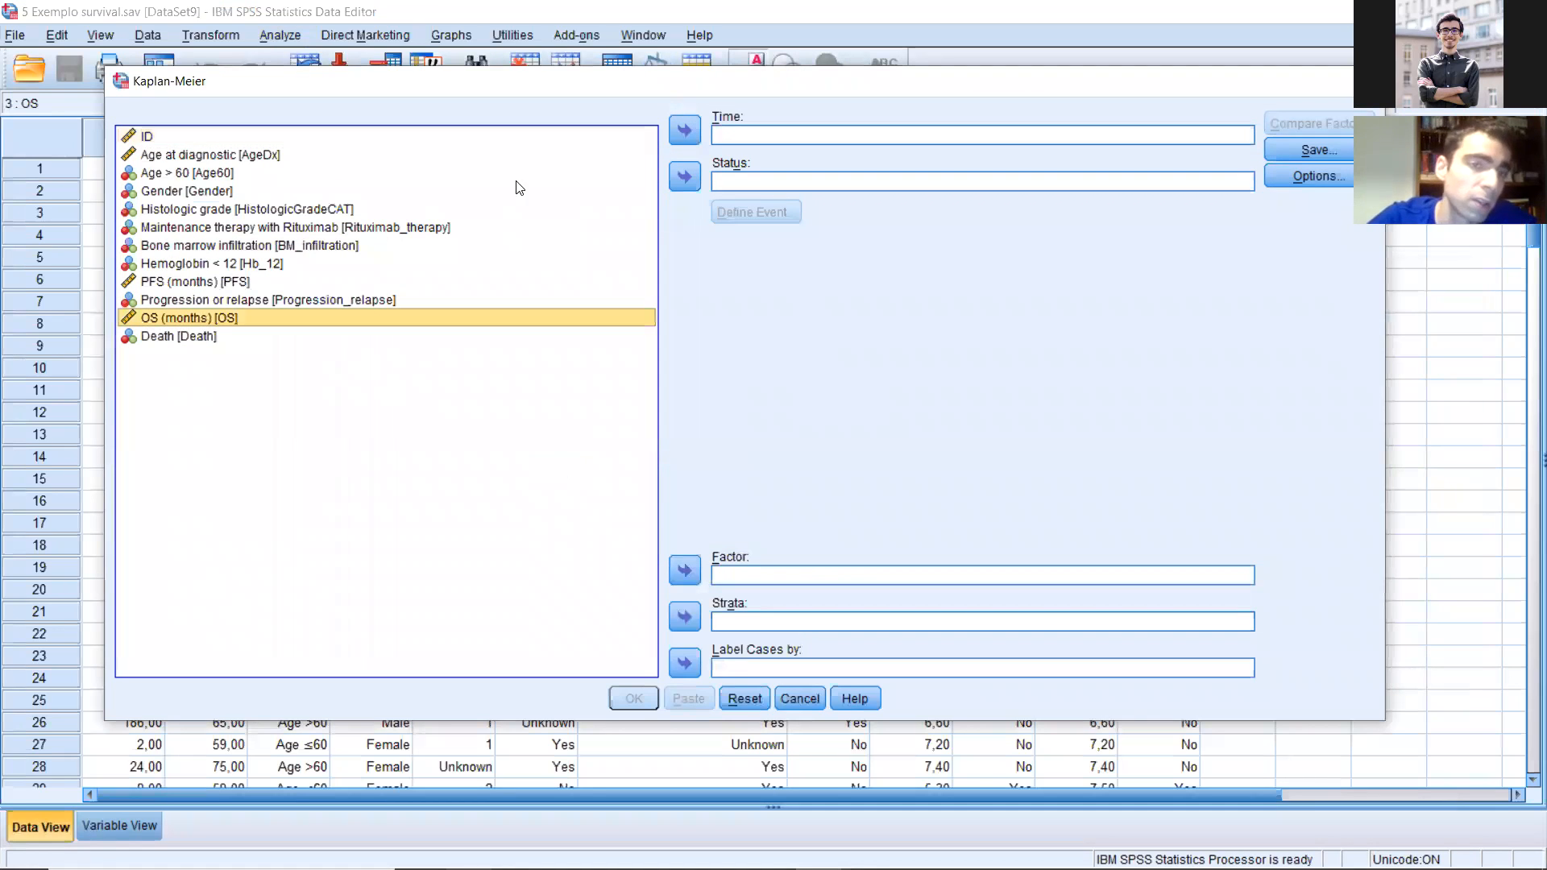
{"action": "left_click", "coordinate": [686, 132]}
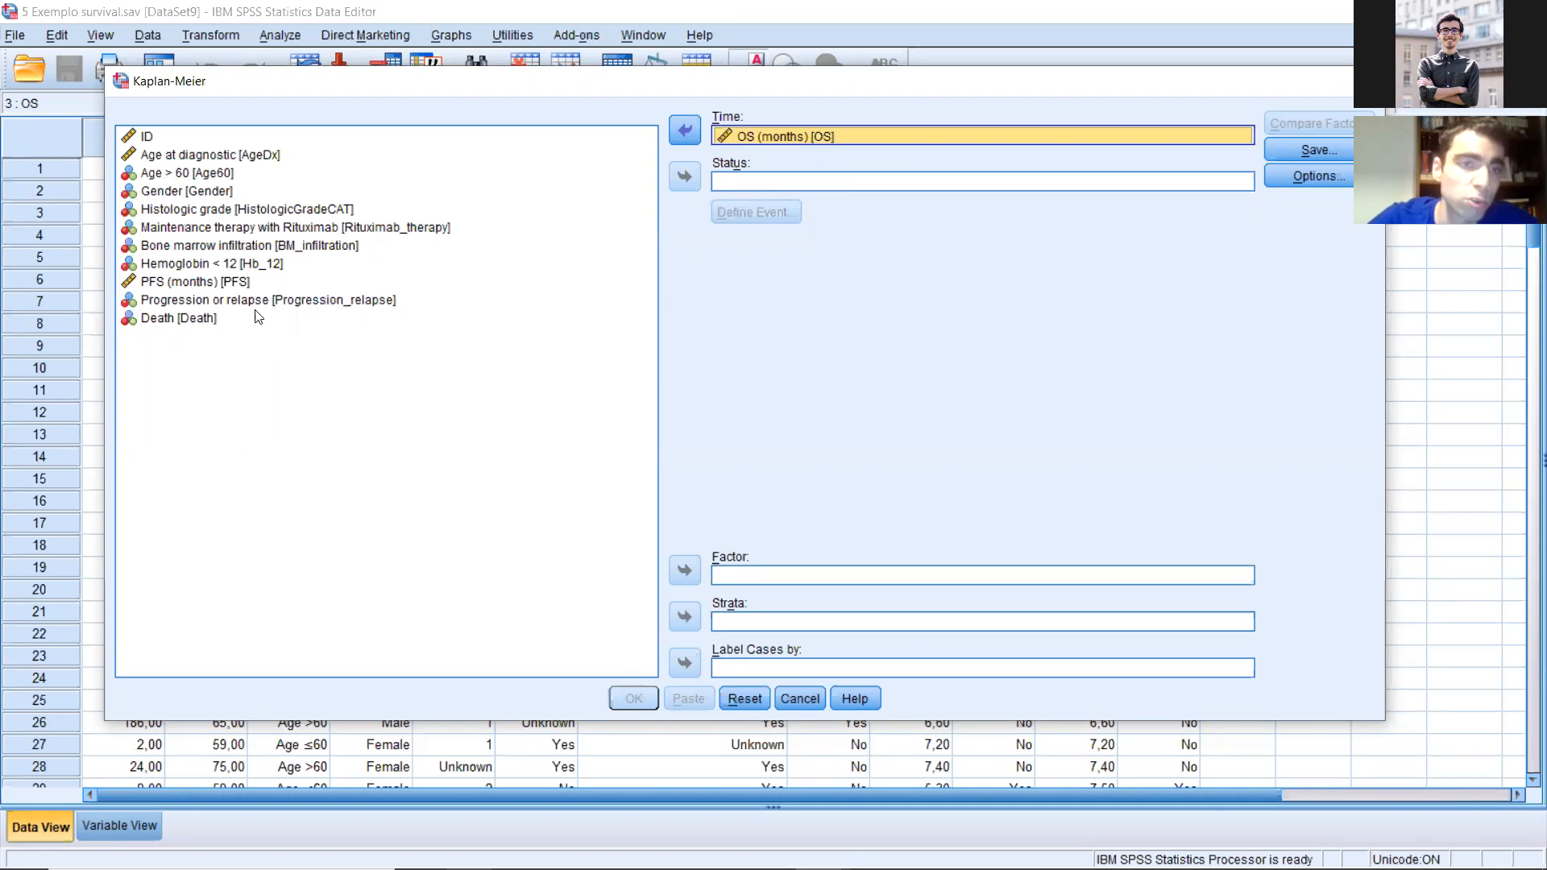
Step: Set Death as the Kaplan-Meier status variable and define its event as the single value 1
{"action": "left_click", "coordinate": [150, 321]}
{"action": "left_click", "coordinate": [684, 176]}
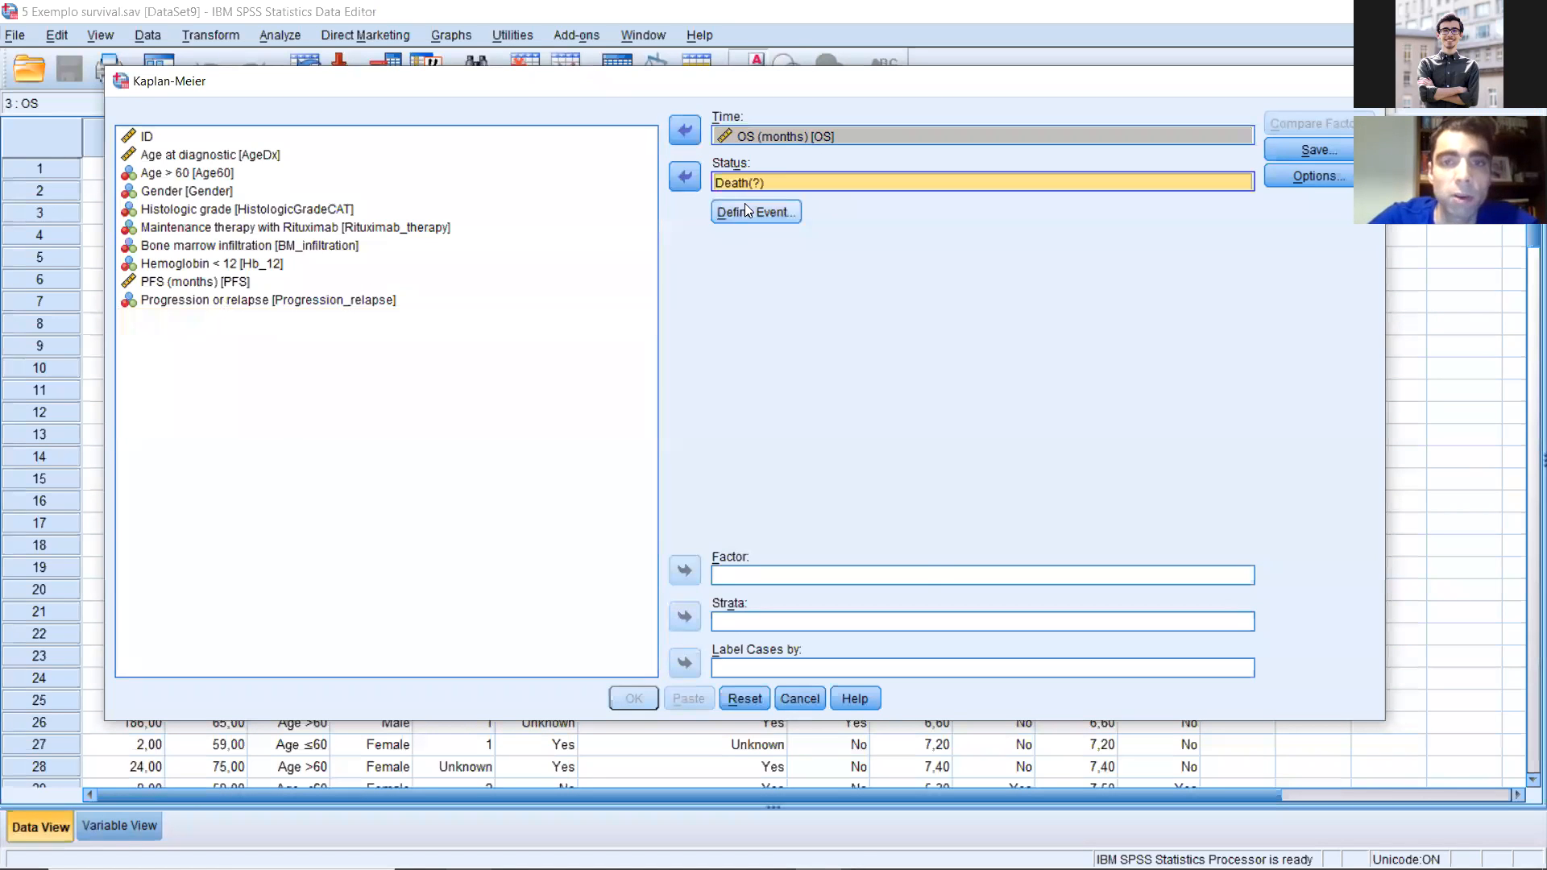
{"action": "left_click", "coordinate": [744, 211]}
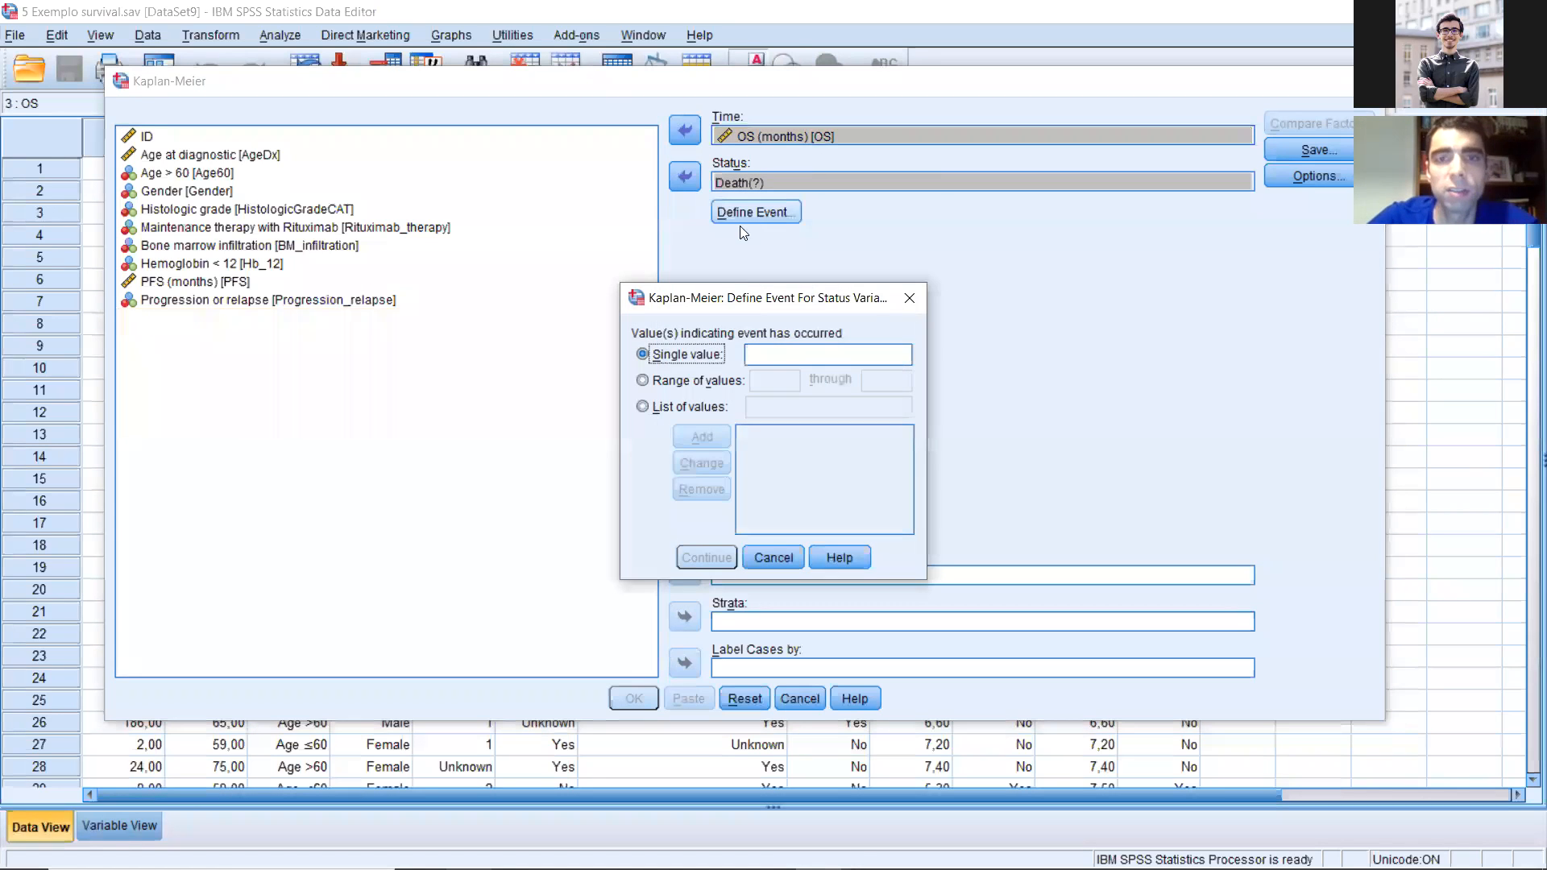
{"action": "left_click", "coordinate": [767, 348]}
{"action": "type", "text": "1"}
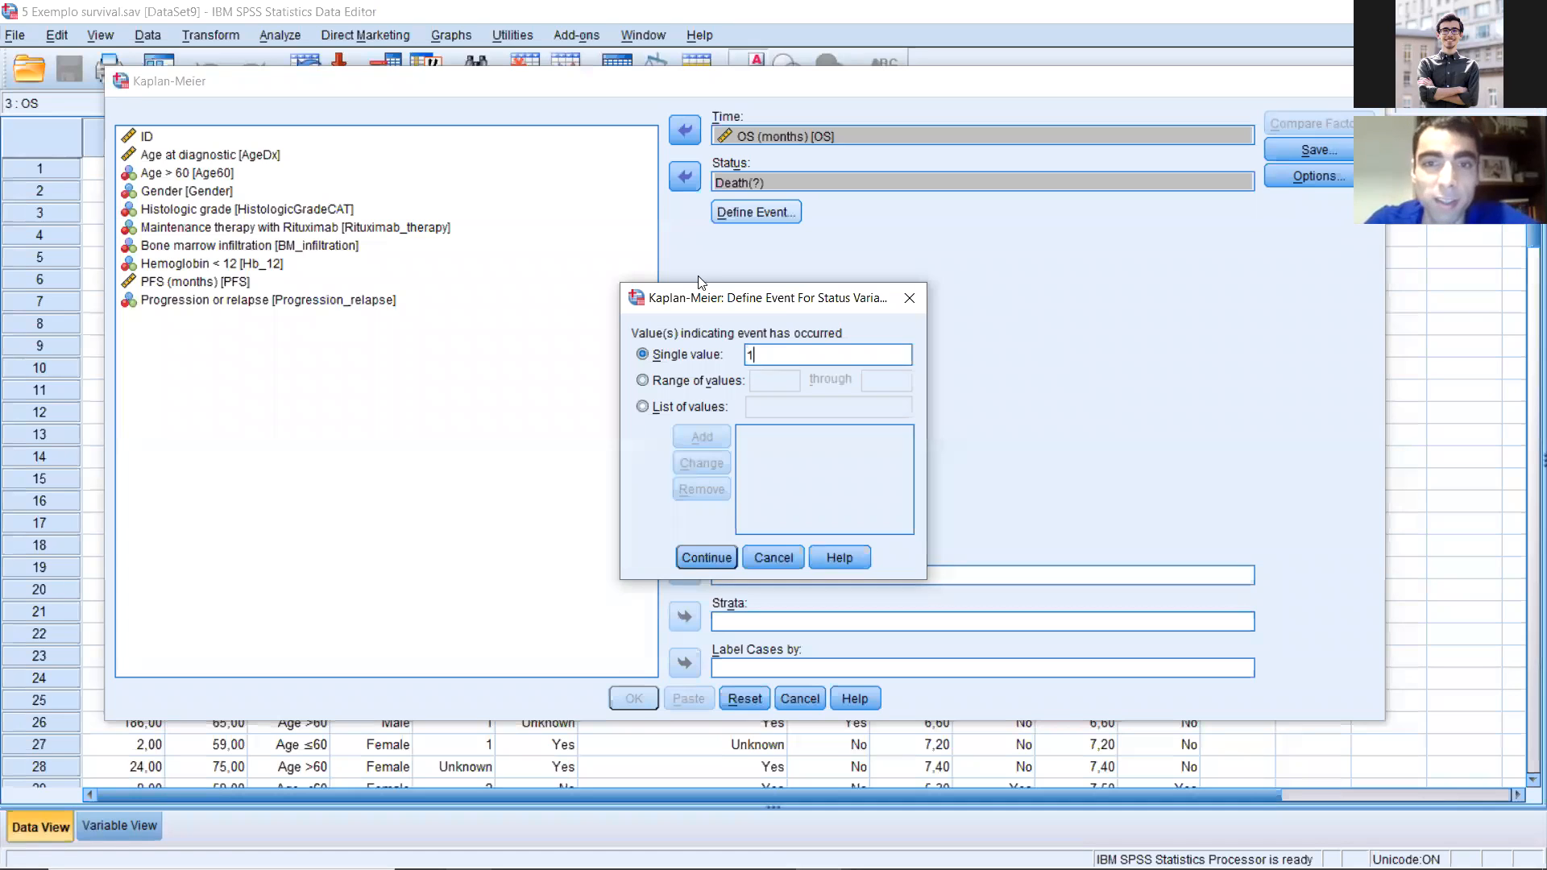
{"action": "left_click_drag", "start_coordinate": [788, 296], "coordinate": [693, 277]}
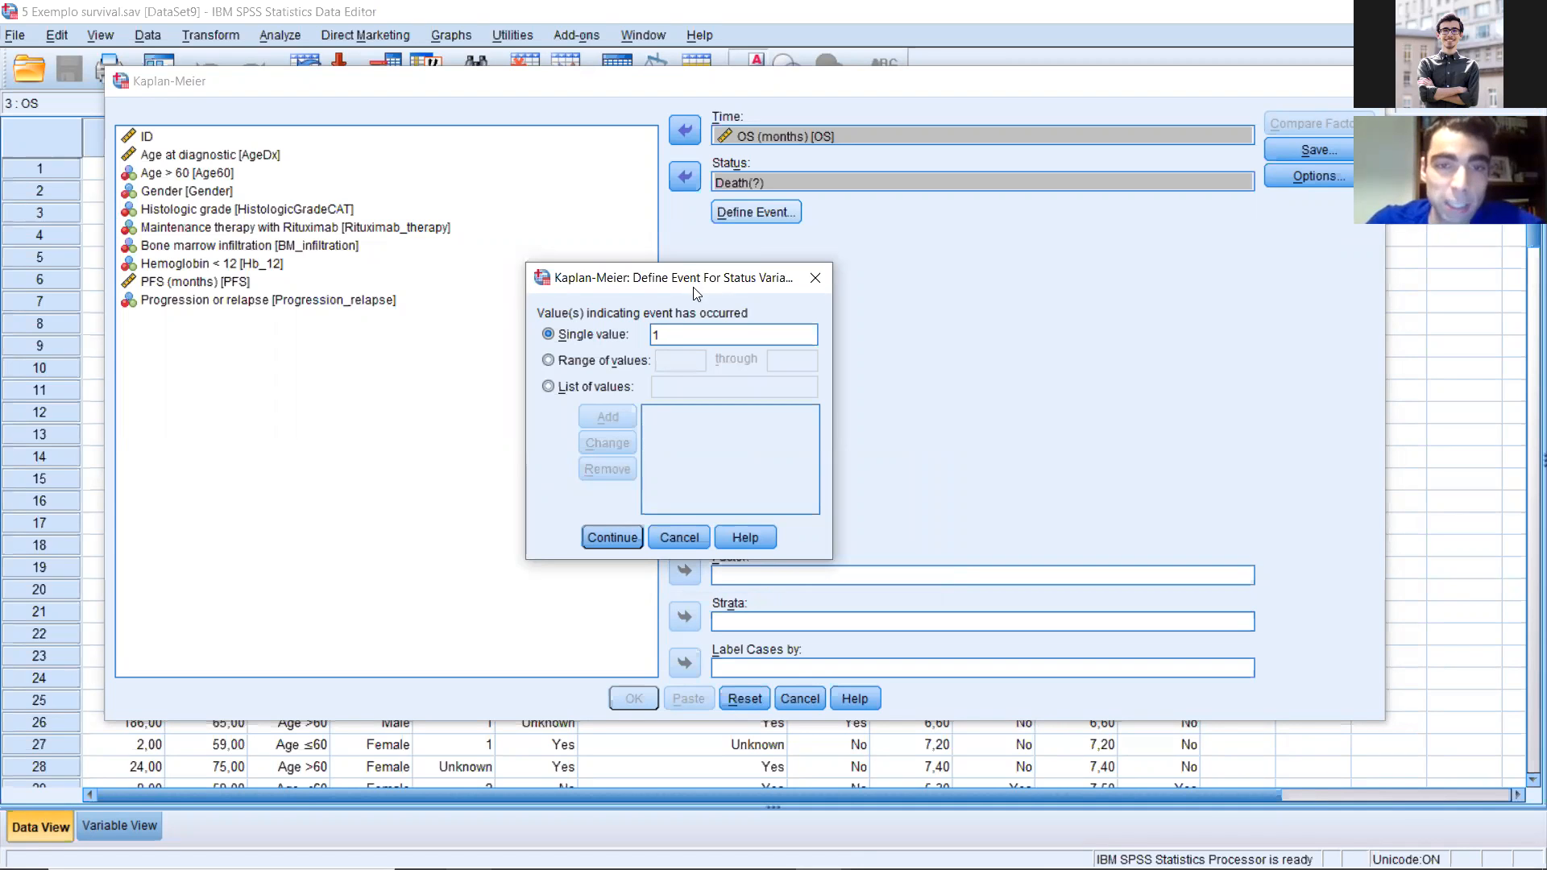
{"action": "left_click", "coordinate": [616, 535]}
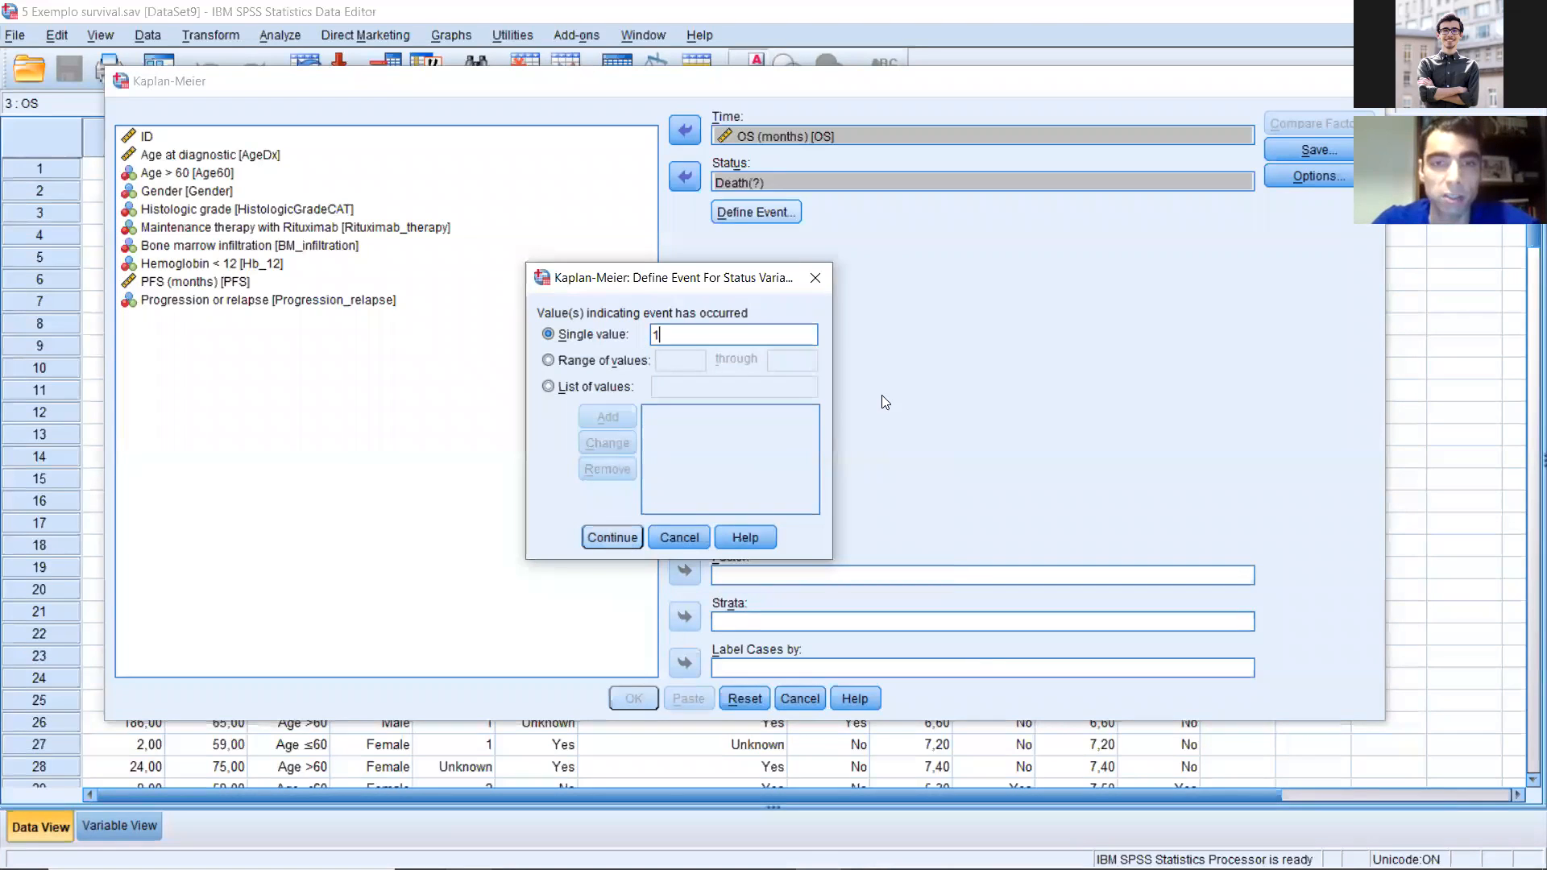
Step: Add a survival plot to the Kaplan-Meier output options and run the overall survival analysis
{"action": "left_click", "coordinate": [1306, 176]}
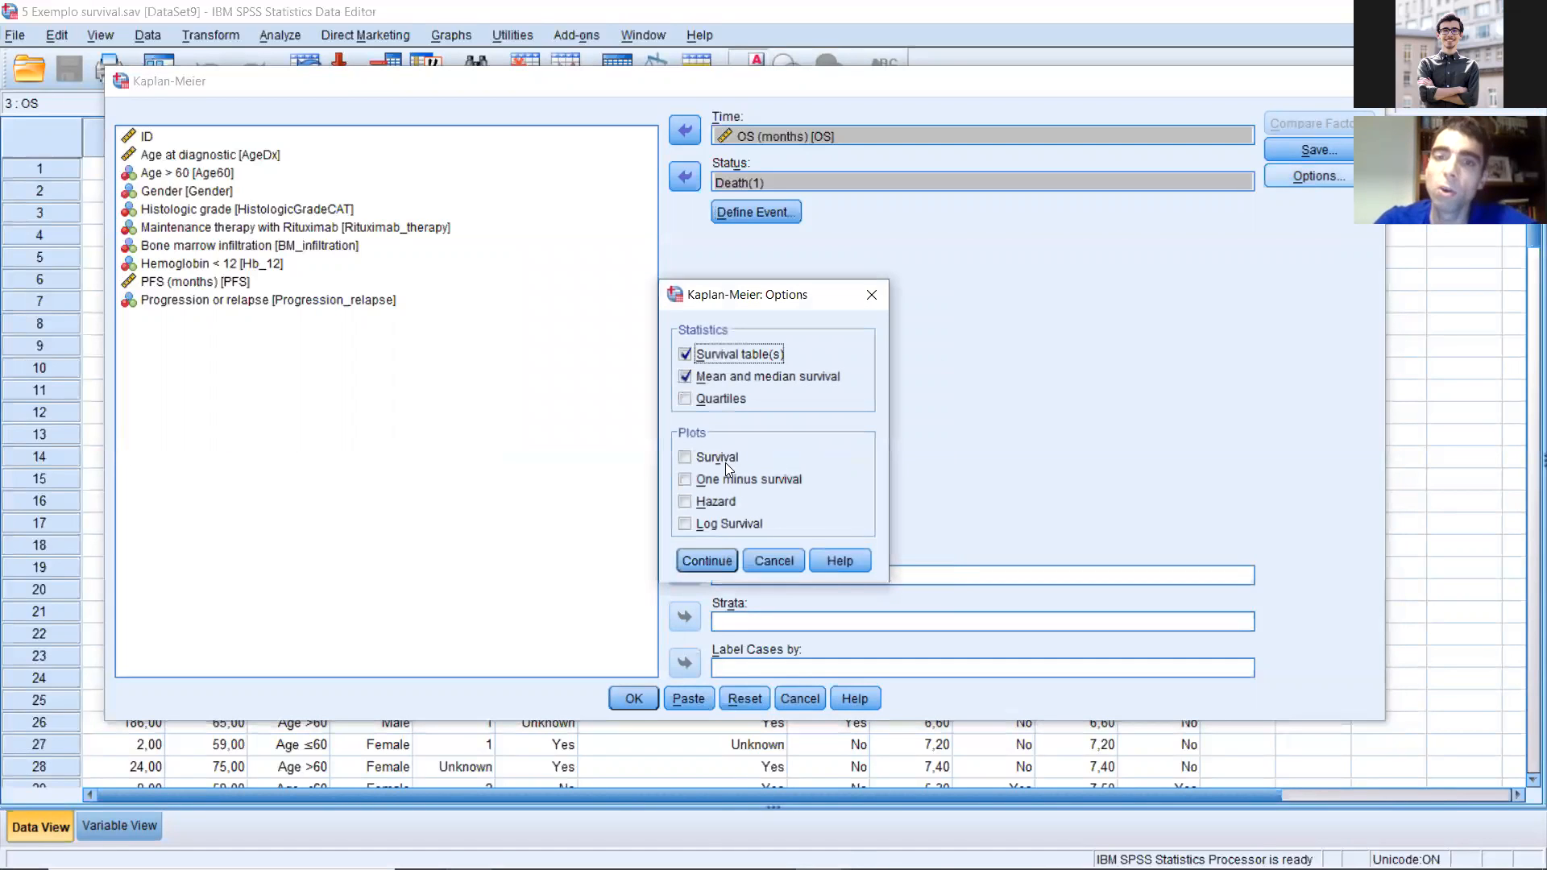
{"action": "key", "text": "alt+v"}
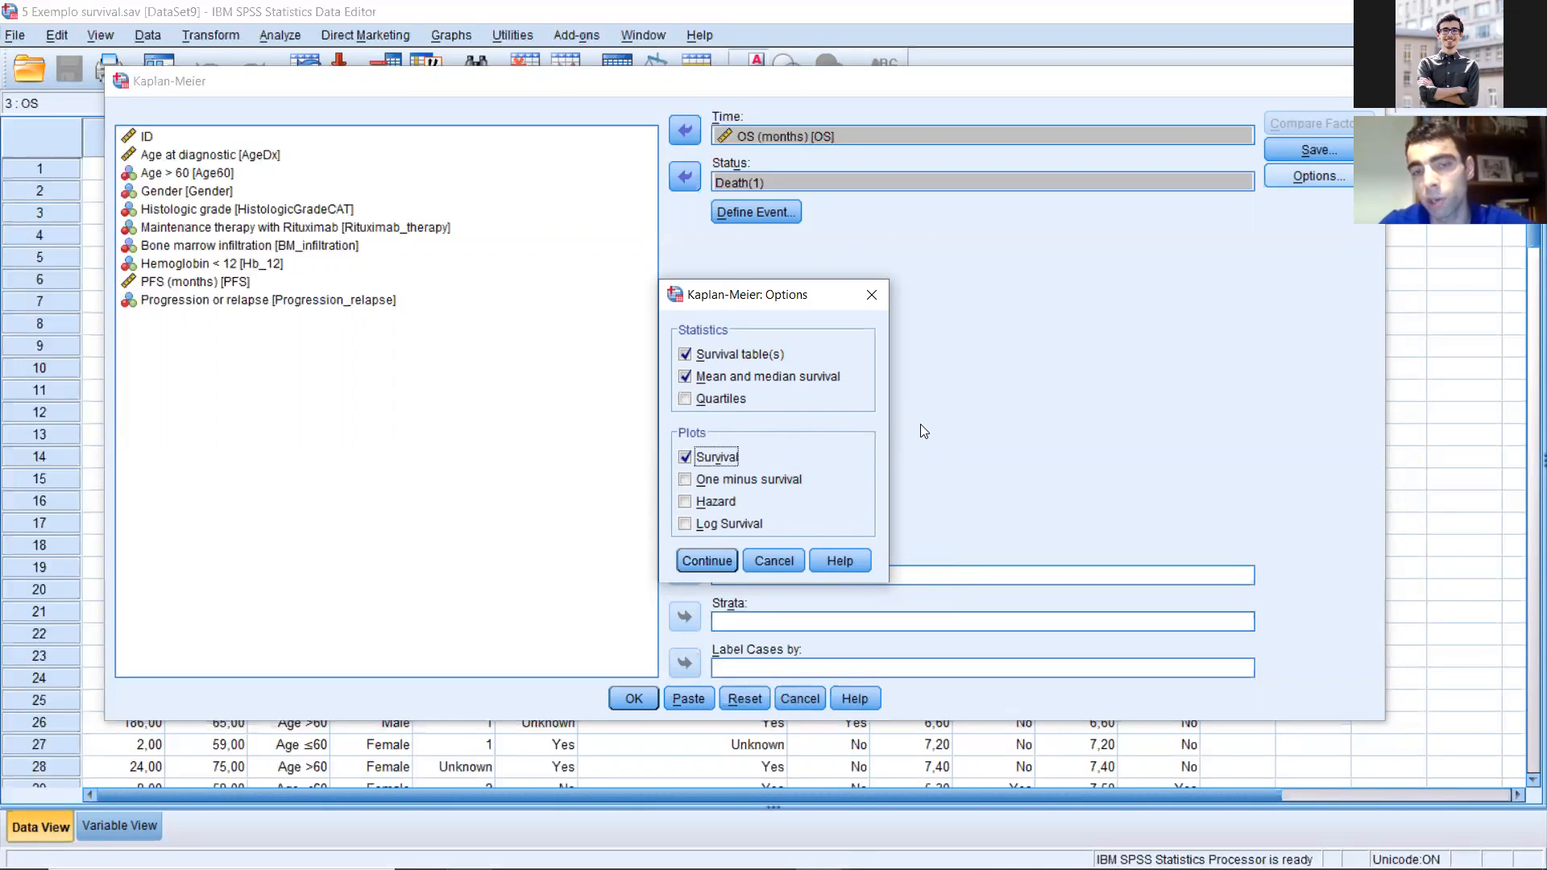
{"action": "left_click", "coordinate": [706, 560]}
{"action": "left_click", "coordinate": [634, 697]}
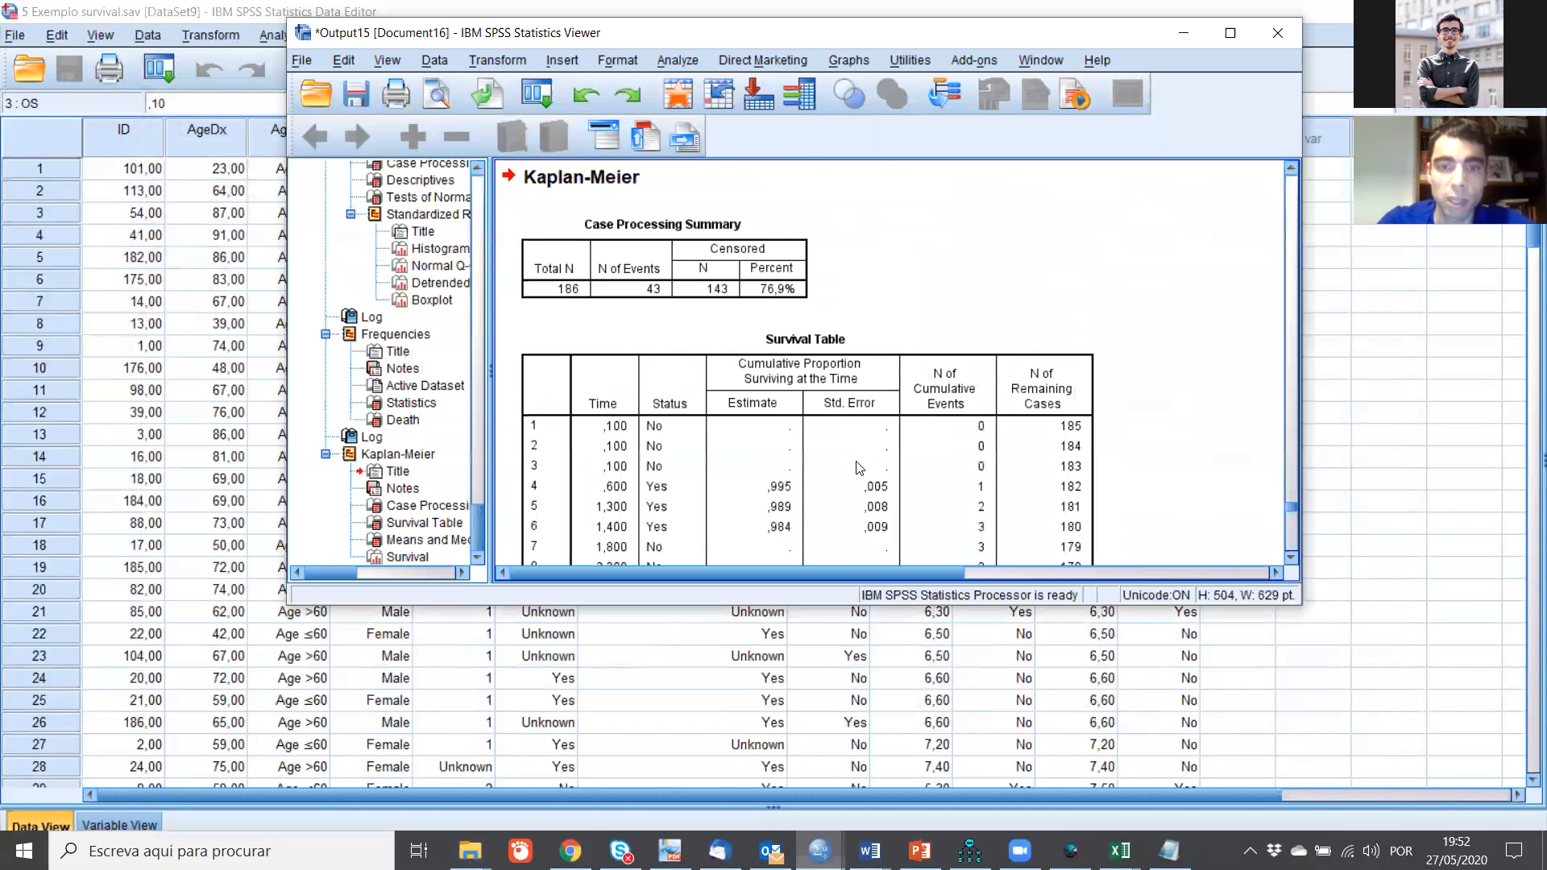
Step: Look over the Kaplan-Meier output down to the survival function chart and back to the case processing summary
{"action": "scroll", "coordinate": [859, 467], "scroll_direction": "down", "scroll_amount": 3}
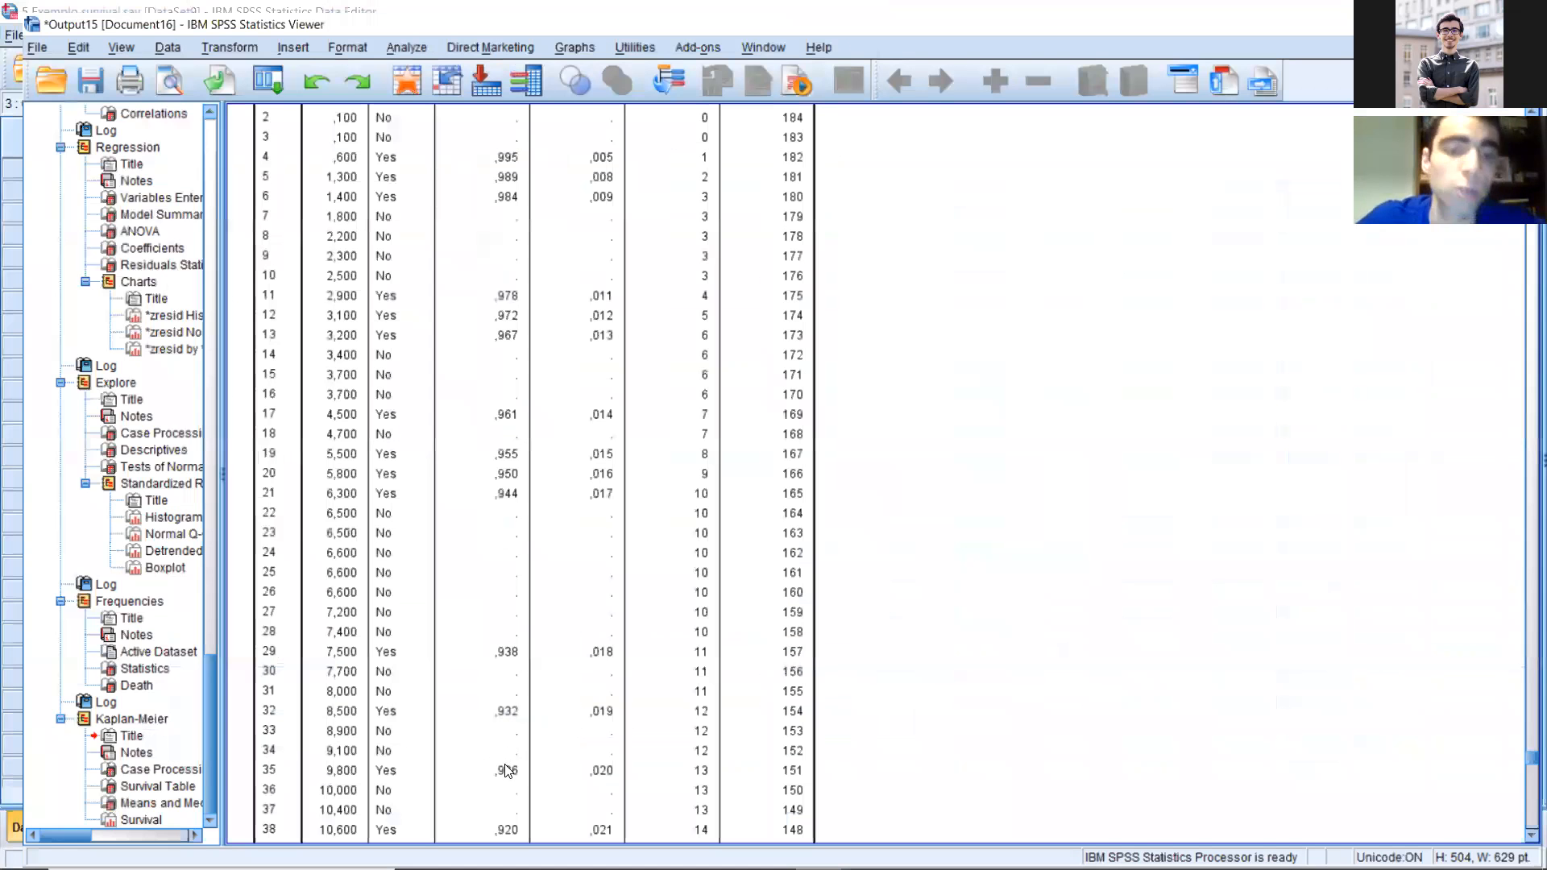
{"action": "scroll", "coordinate": [503, 763], "scroll_direction": "down", "scroll_amount": 20}
{"action": "left_click", "coordinate": [500, 758]}
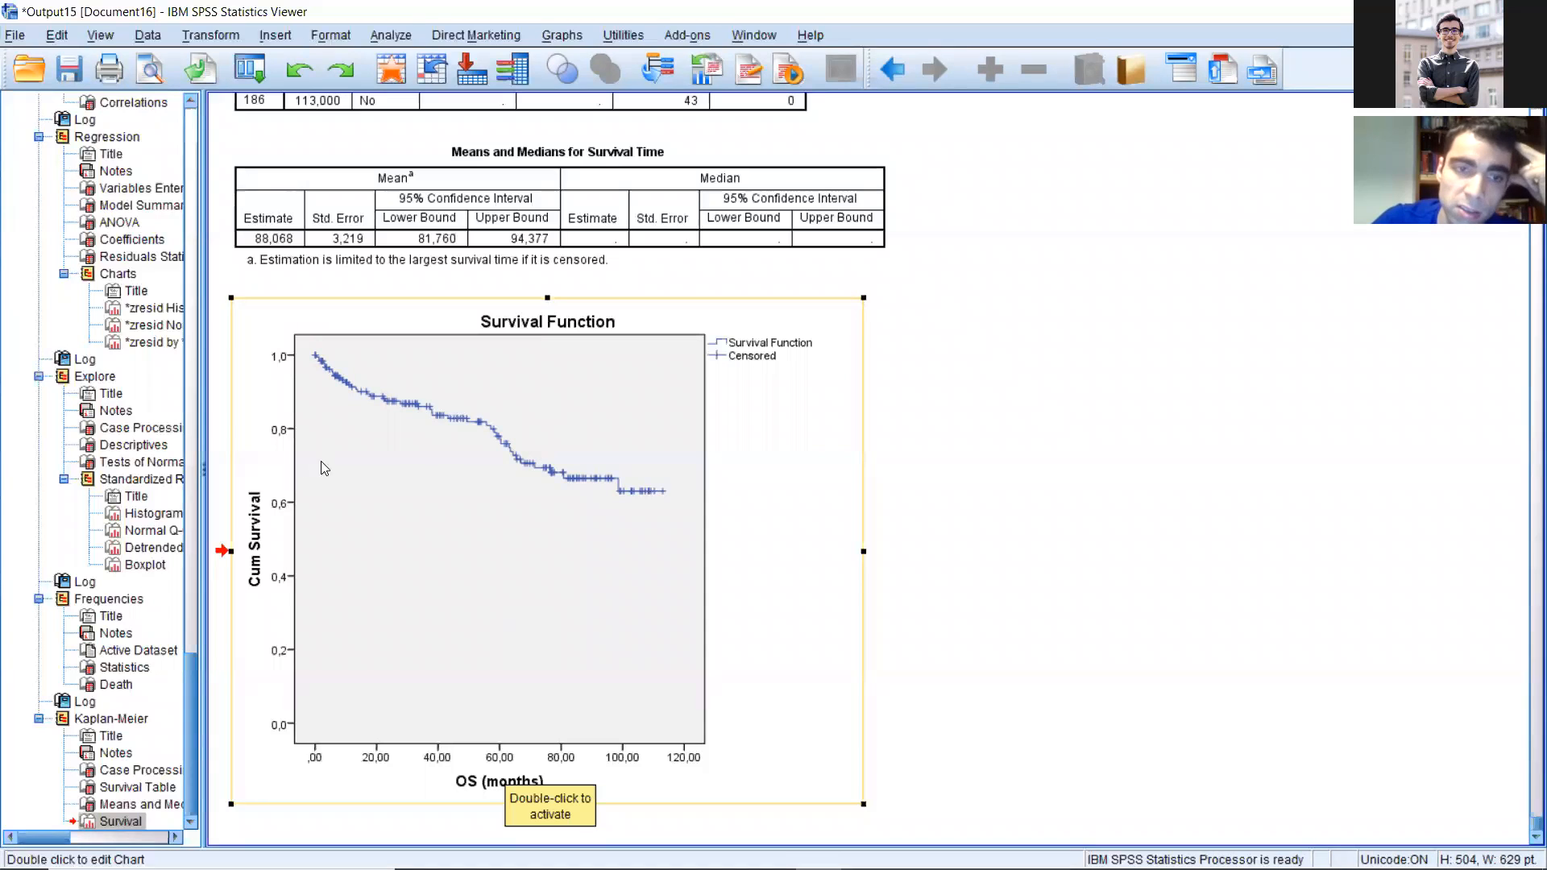
{"action": "scroll", "coordinate": [559, 442], "scroll_direction": "up", "scroll_amount": 12}
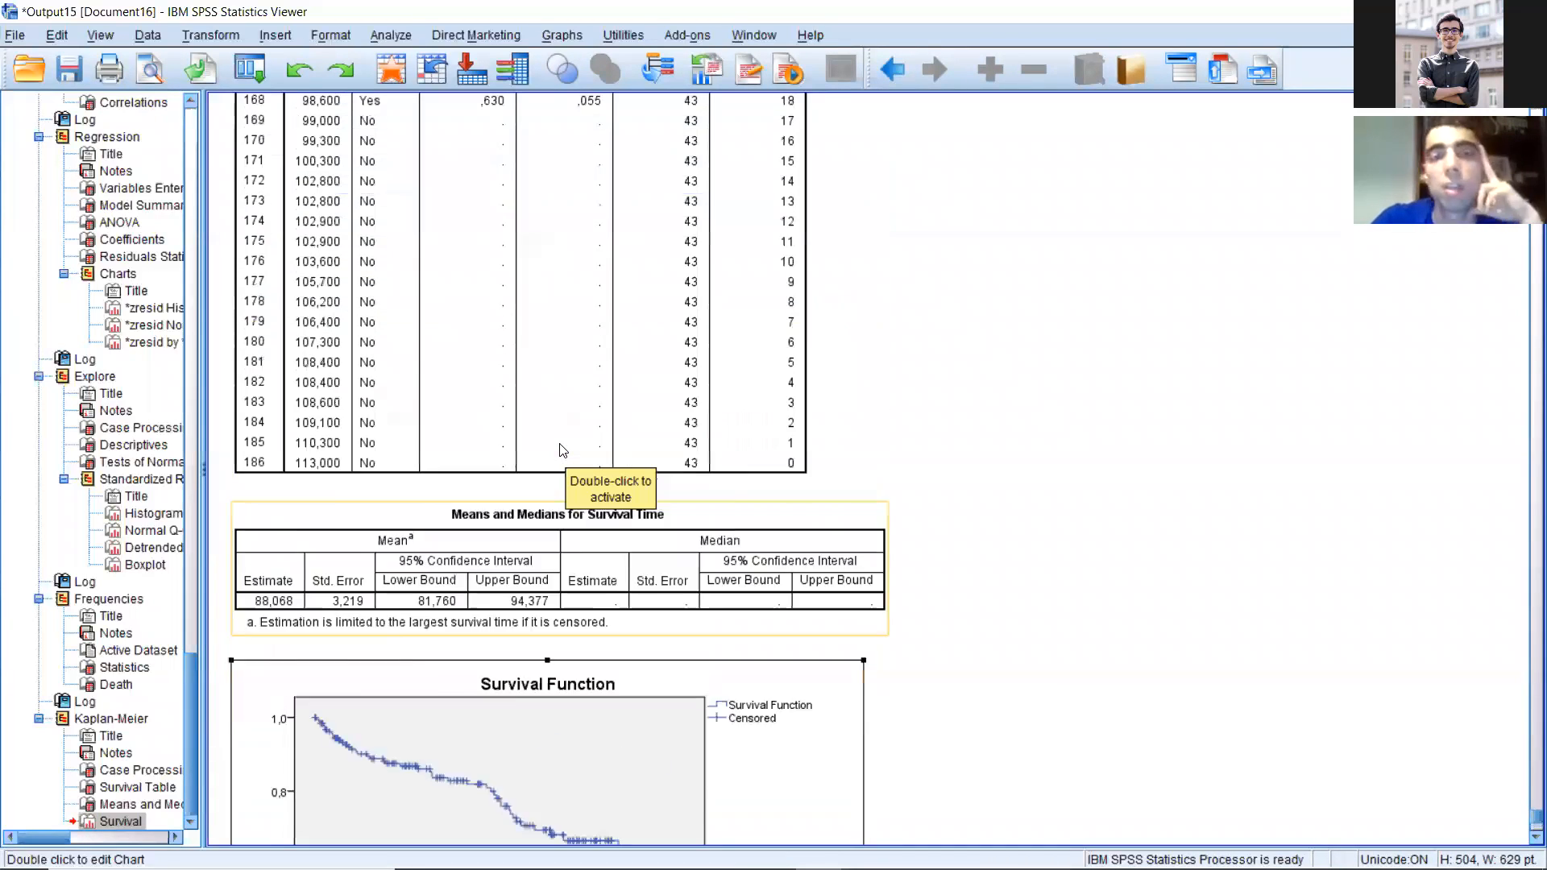
{"action": "scroll", "coordinate": [561, 437], "scroll_direction": "up", "scroll_amount": 18}
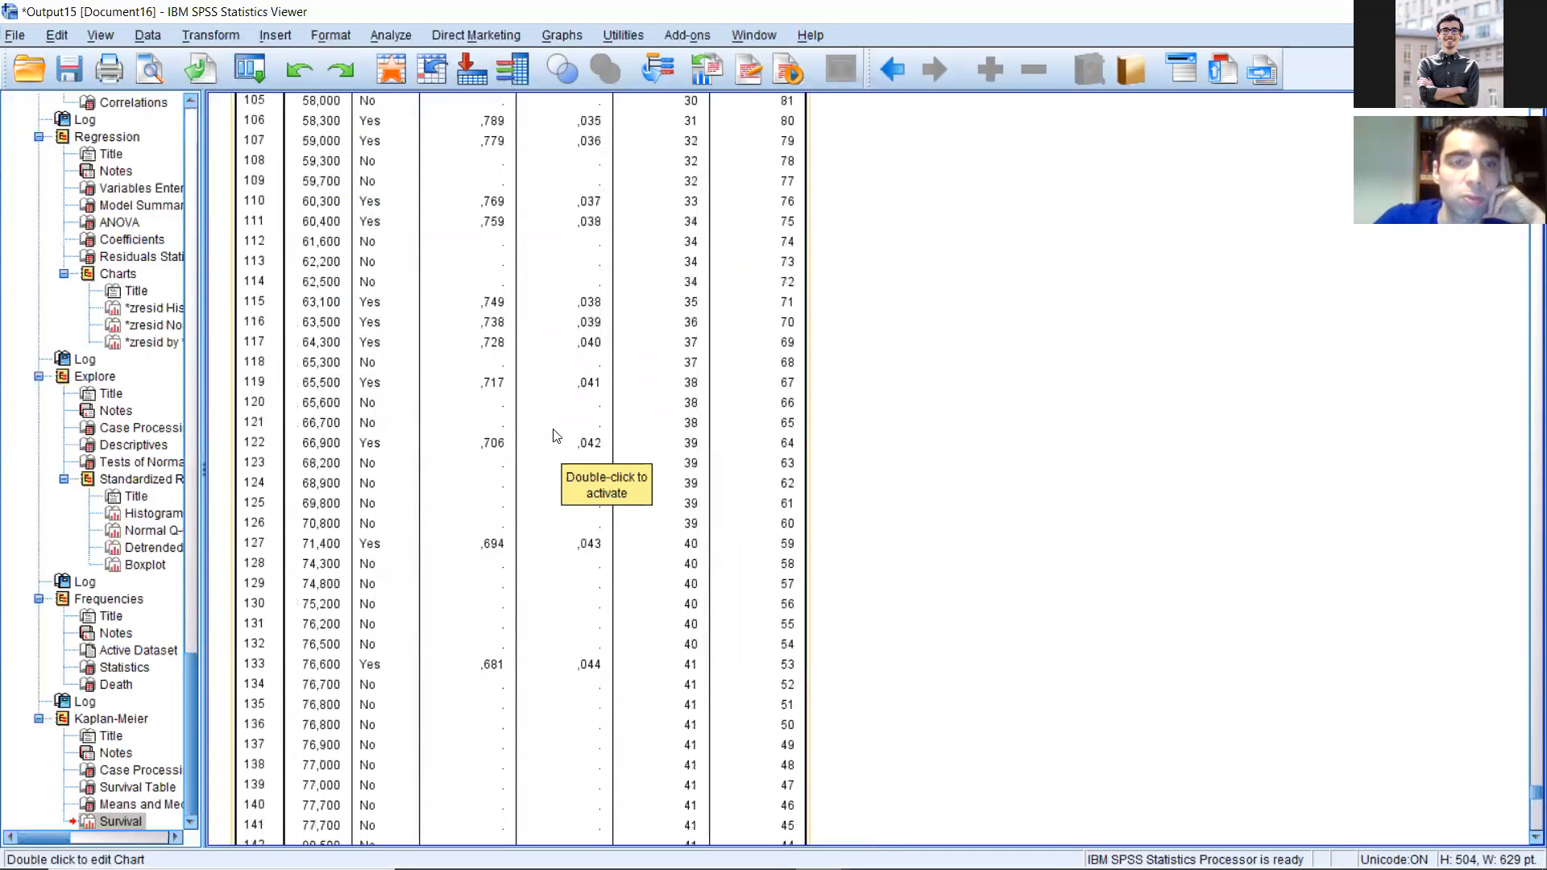
{"action": "scroll", "coordinate": [491, 354], "scroll_direction": "up", "scroll_amount": 9}
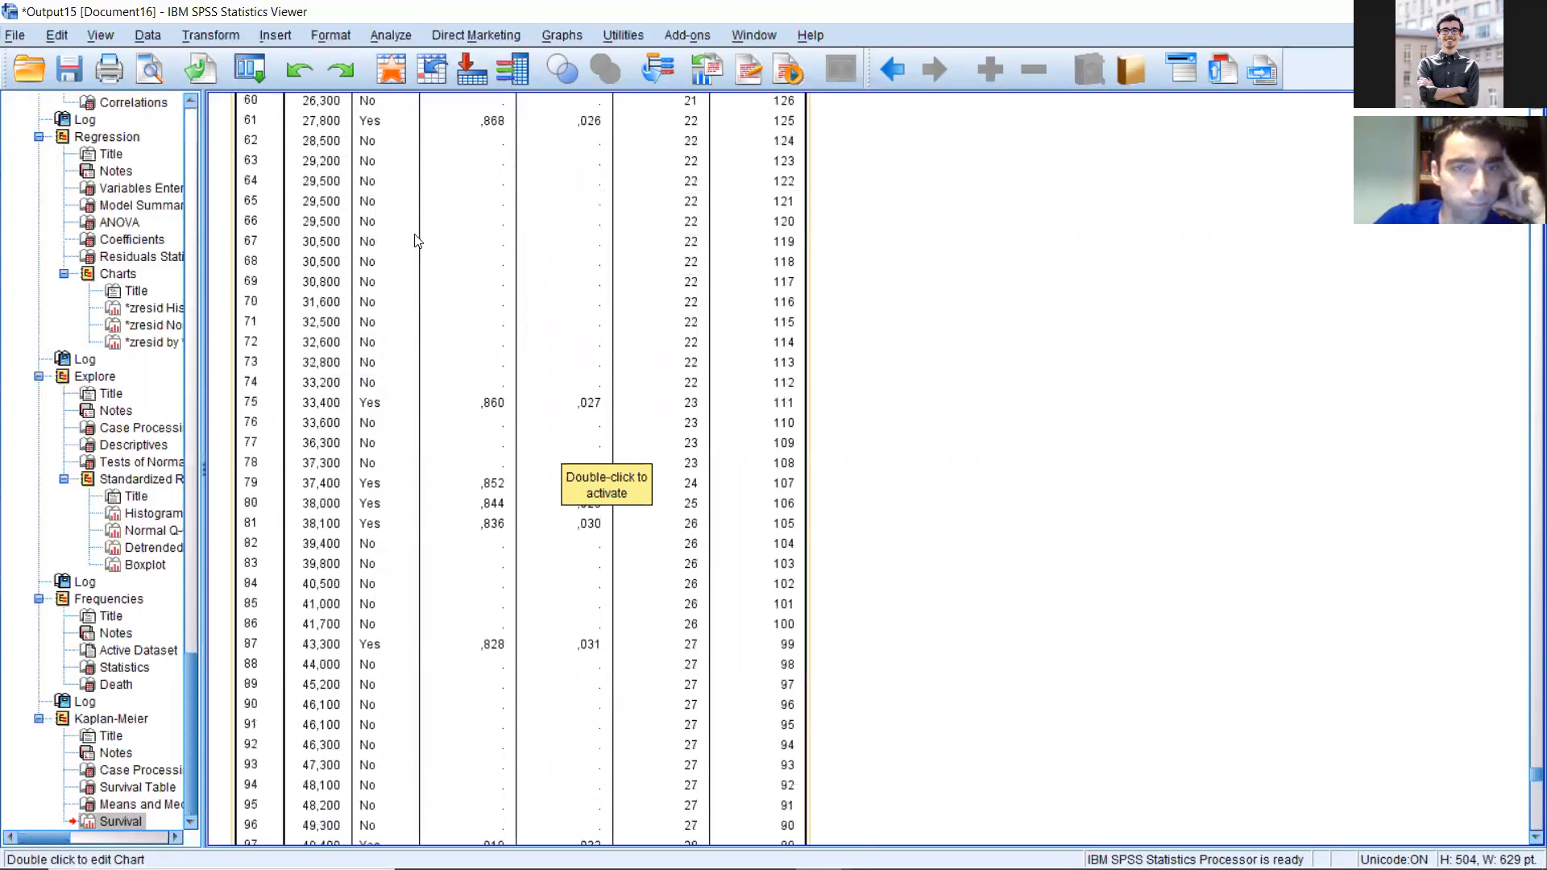
{"action": "scroll", "coordinate": [447, 213], "scroll_direction": "up", "scroll_amount": 6}
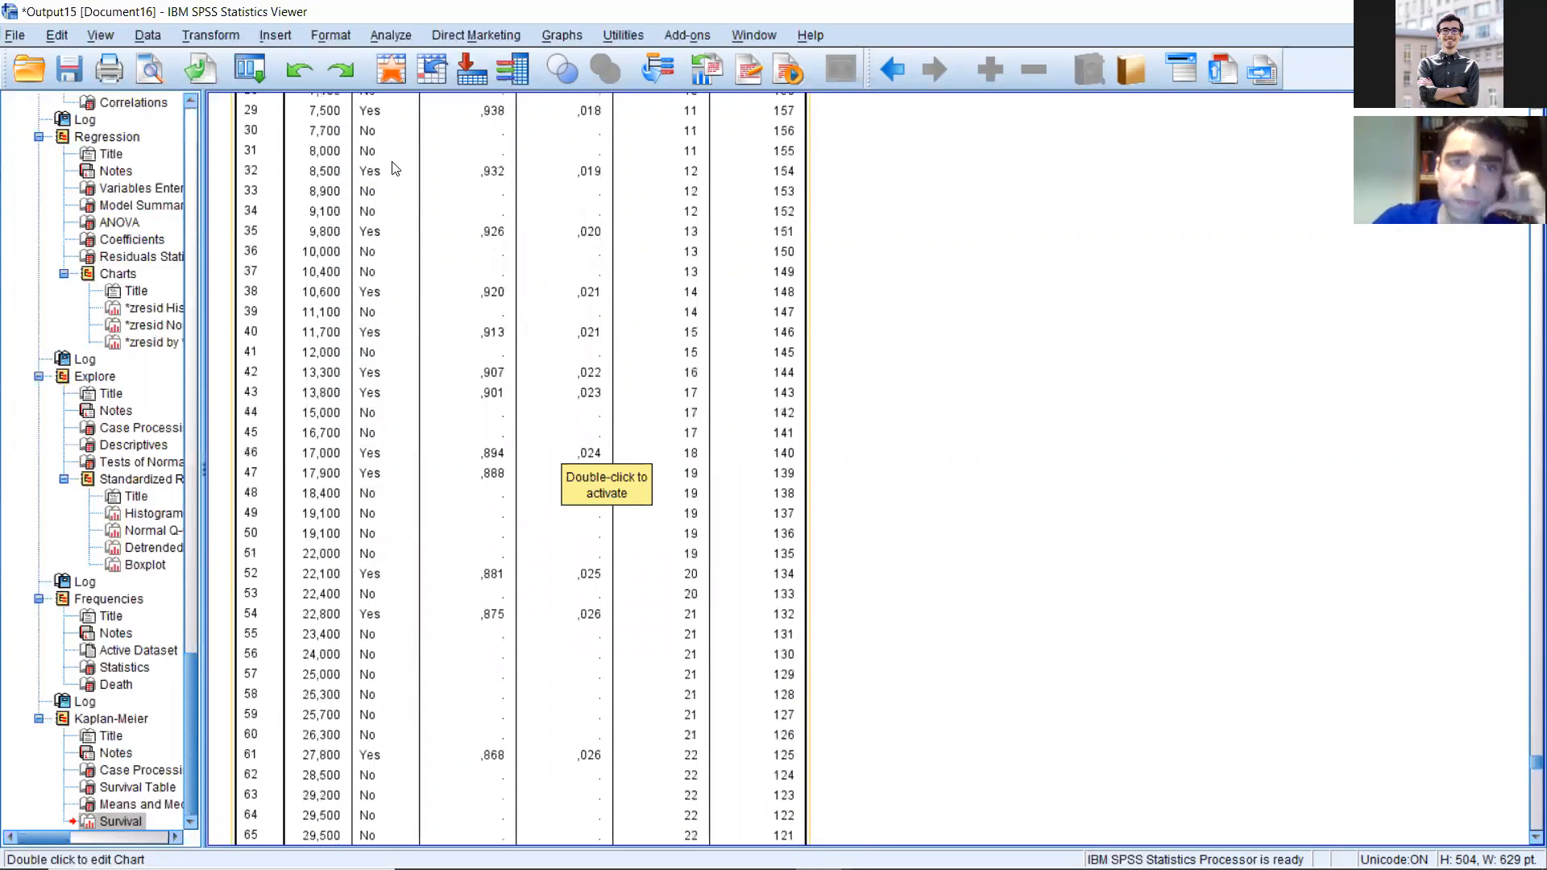
{"action": "scroll", "coordinate": [394, 168], "scroll_direction": "up", "scroll_amount": 15}
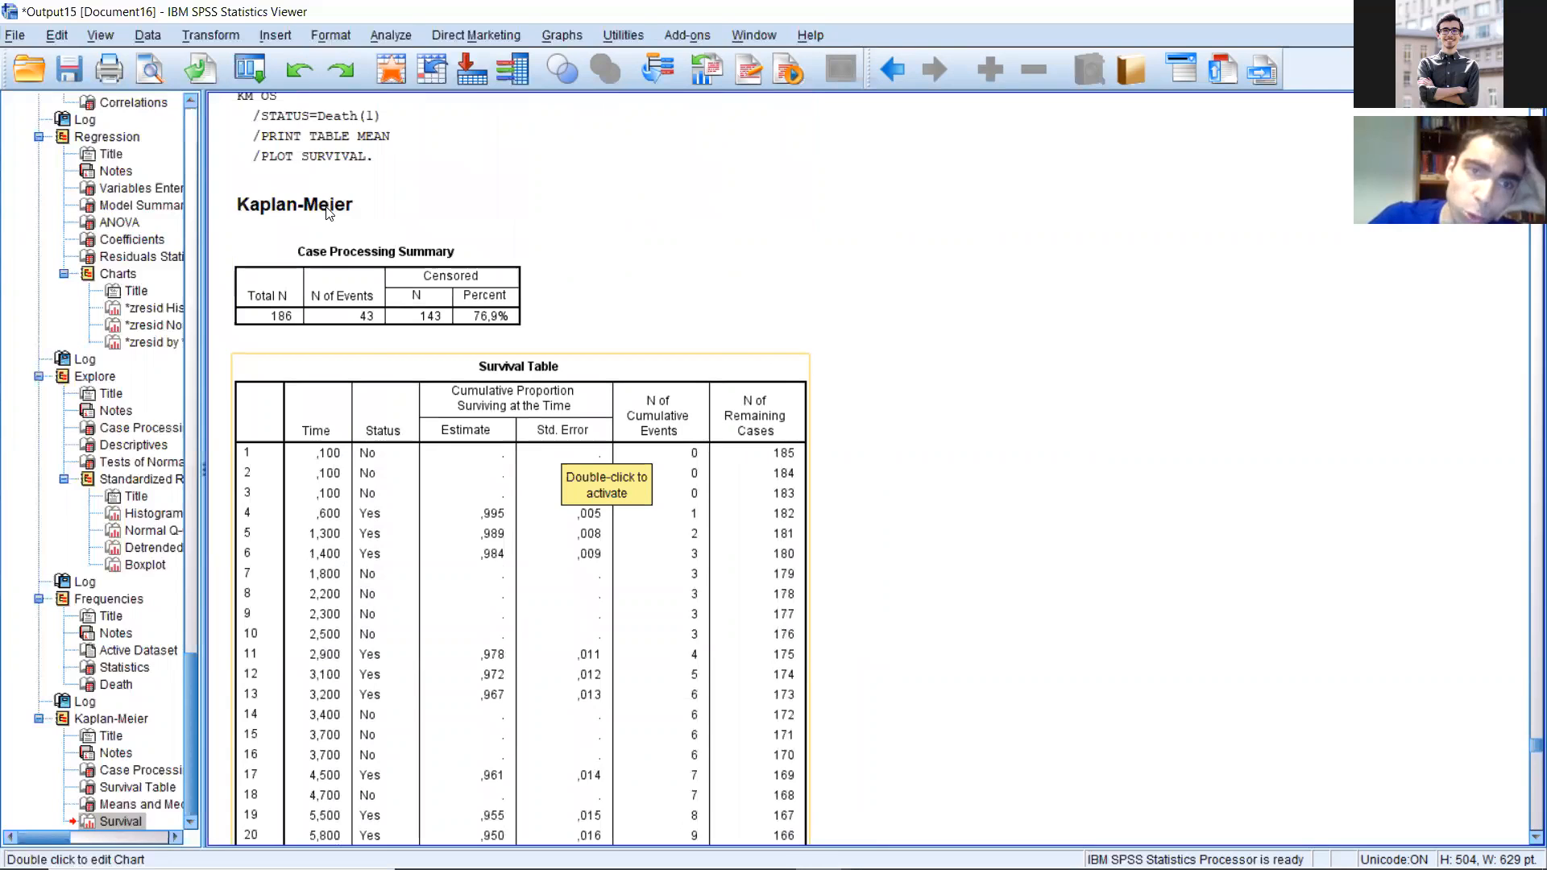
Step: Read the survival table from its first case to its last, through the means and medians to the survival curve
{"action": "scroll", "coordinate": [327, 211], "scroll_direction": "down", "scroll_amount": 4}
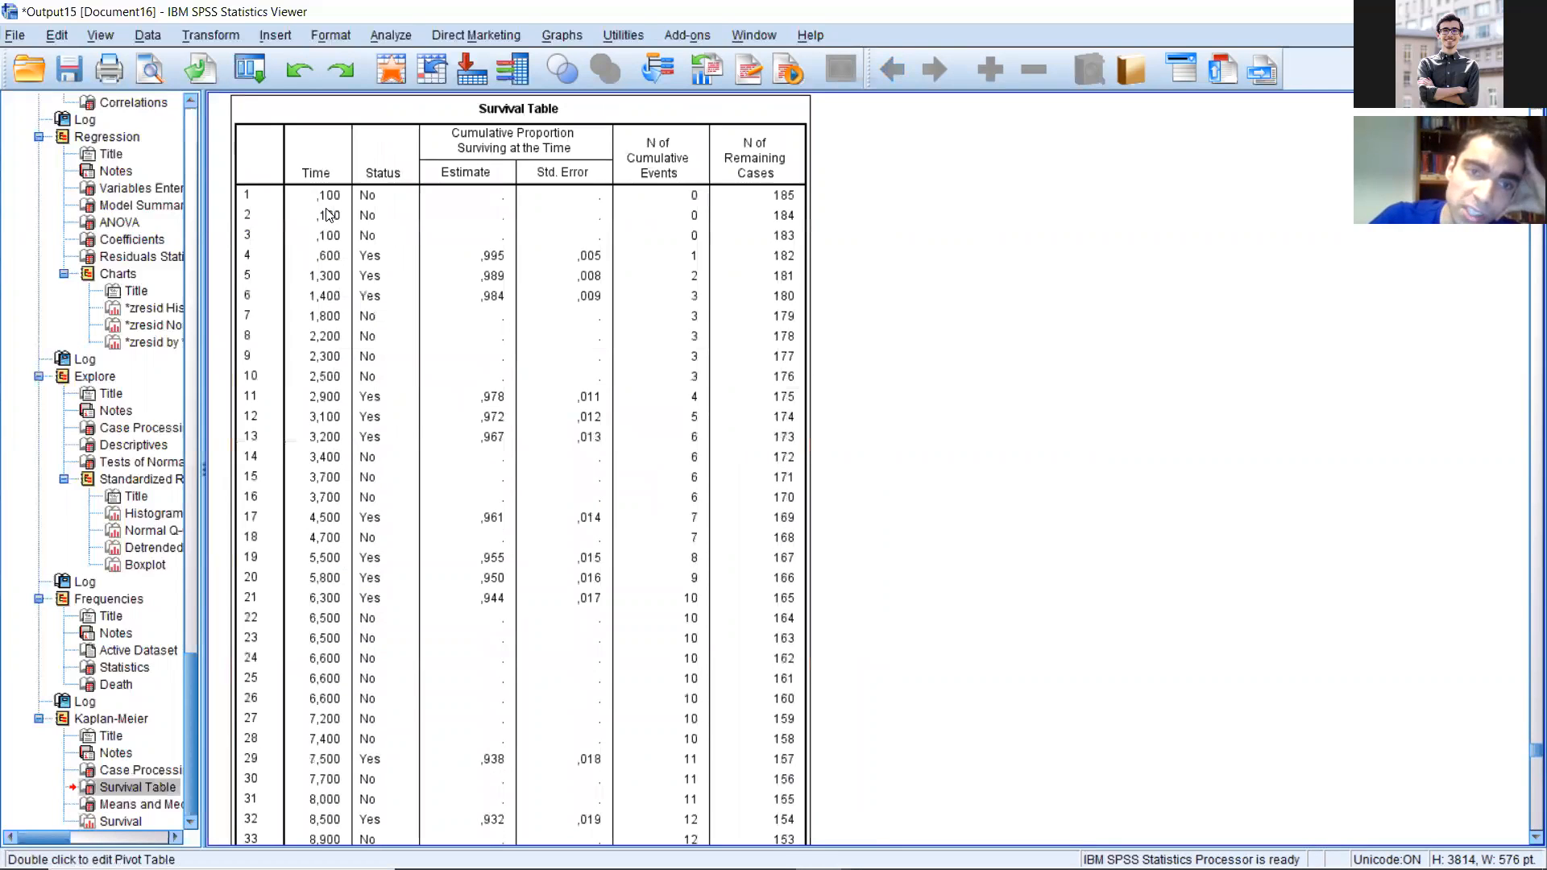
{"action": "scroll", "coordinate": [327, 213], "scroll_direction": "down", "scroll_amount": 20}
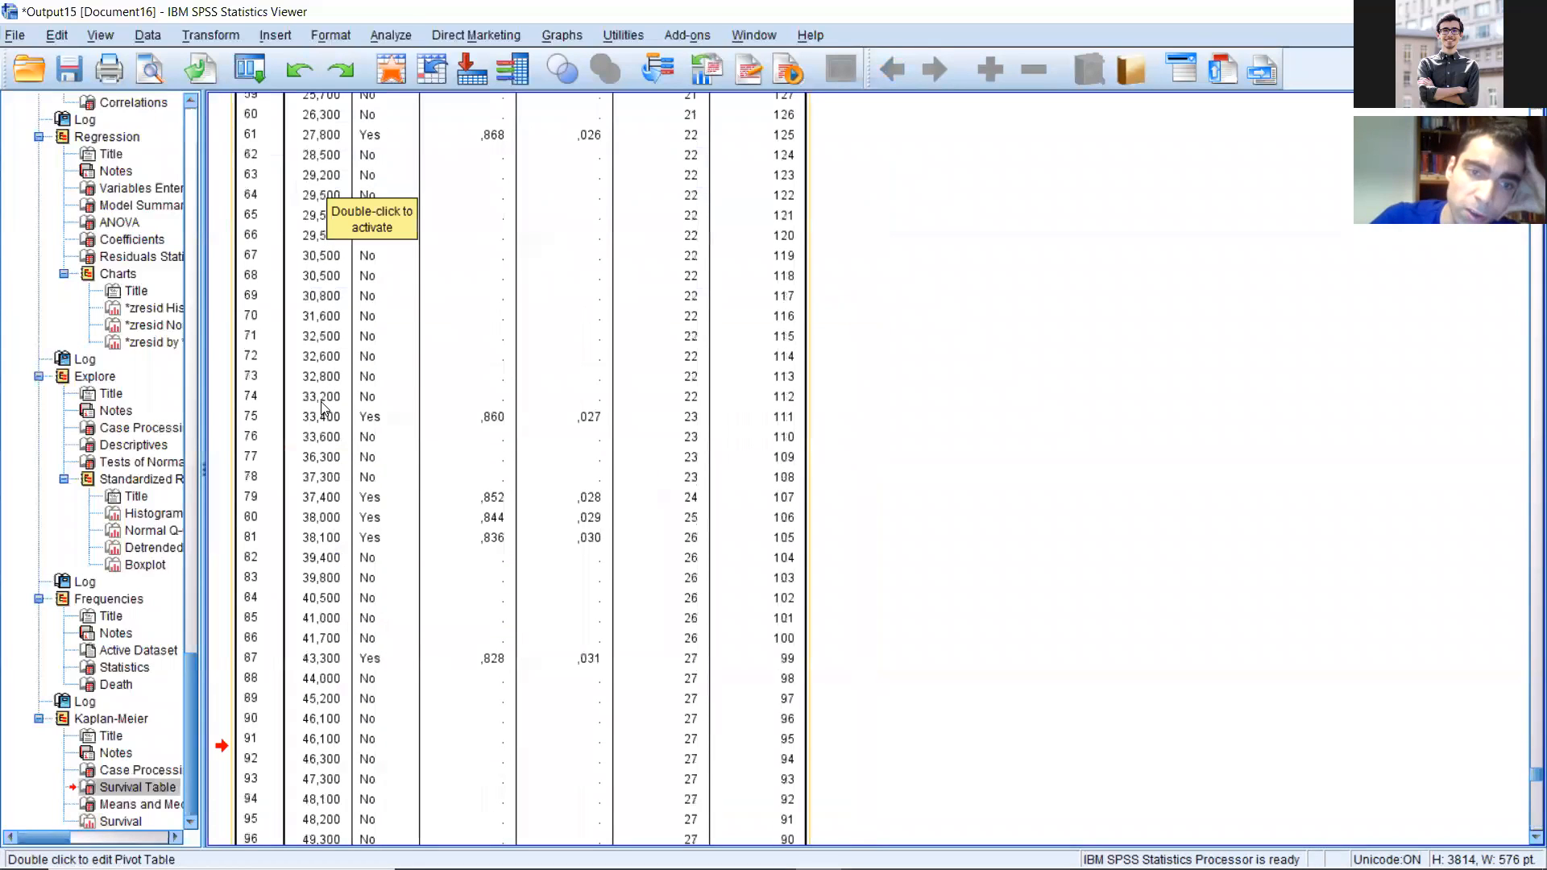
{"action": "scroll", "coordinate": [318, 405], "scroll_direction": "down", "scroll_amount": 6}
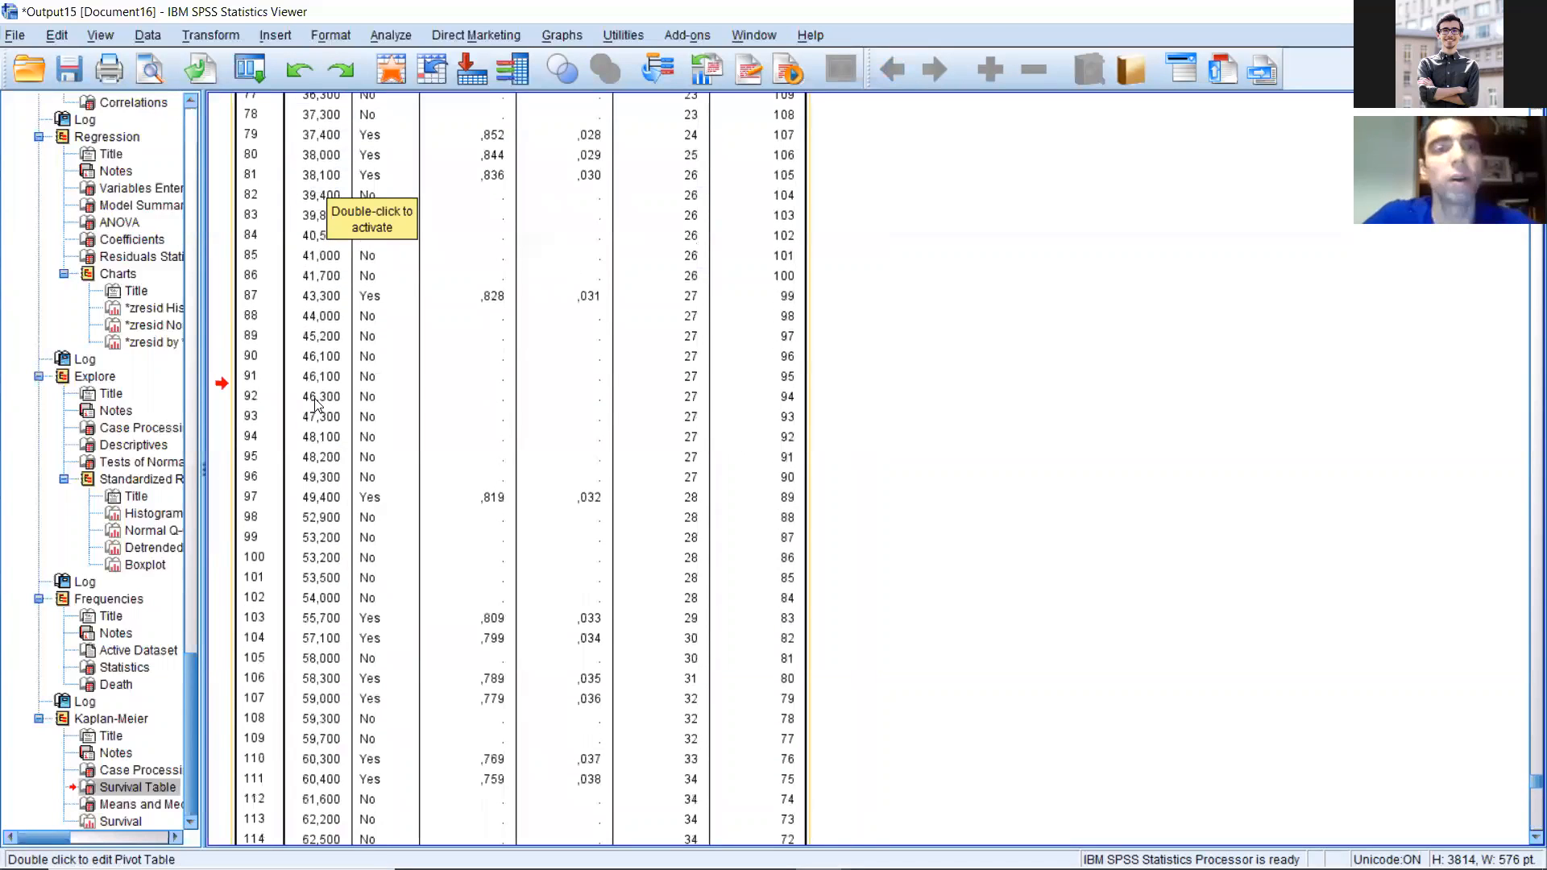
{"action": "scroll", "coordinate": [327, 403], "scroll_direction": "down", "scroll_amount": 6}
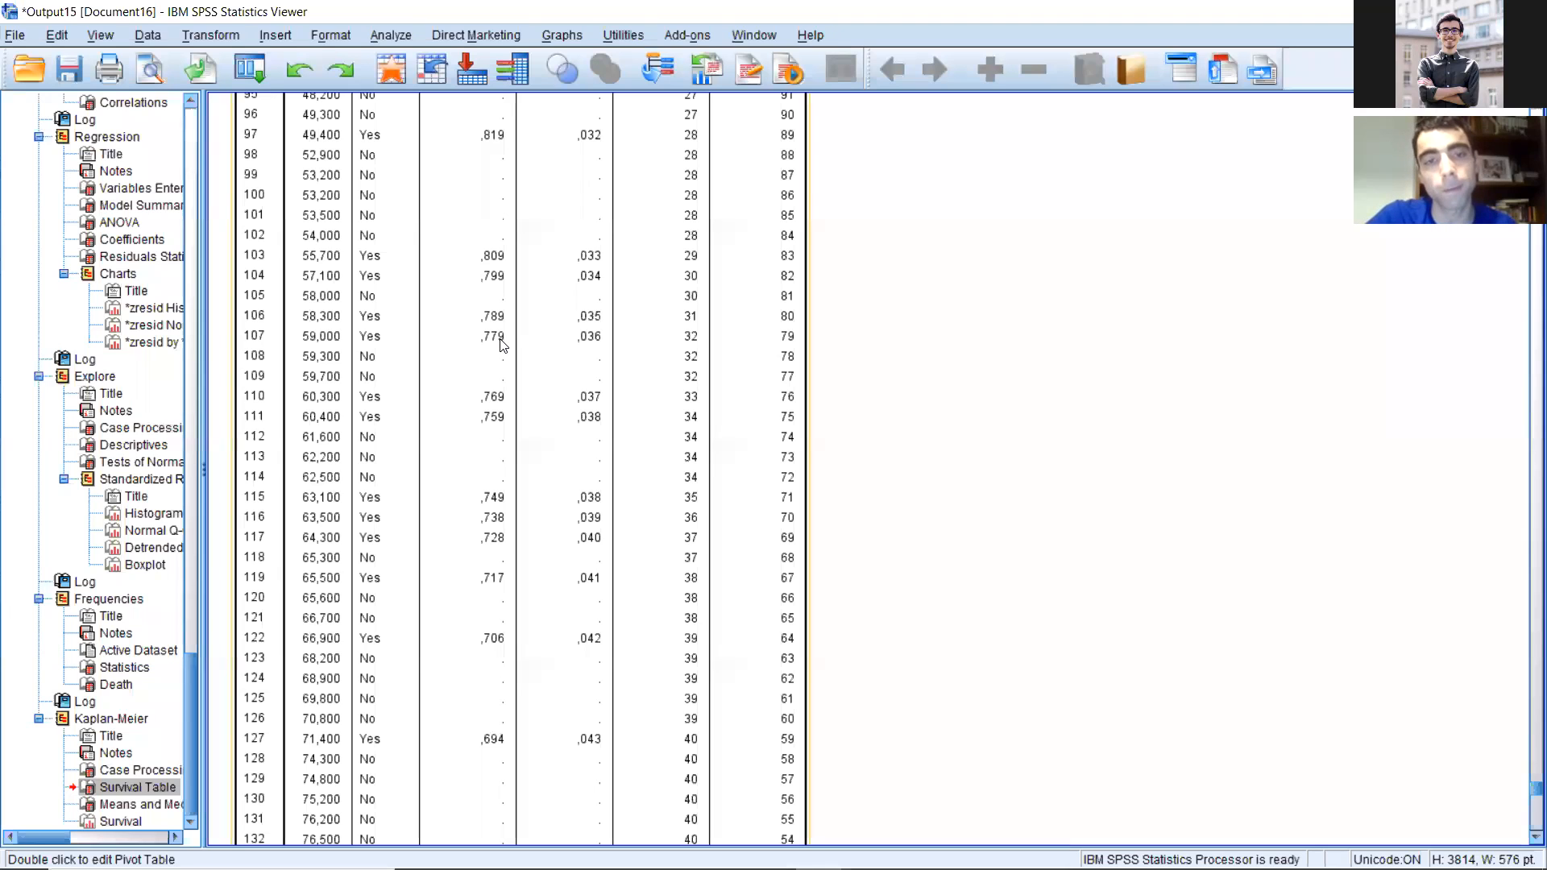
{"action": "scroll", "coordinate": [524, 355], "scroll_direction": "down", "scroll_amount": 2}
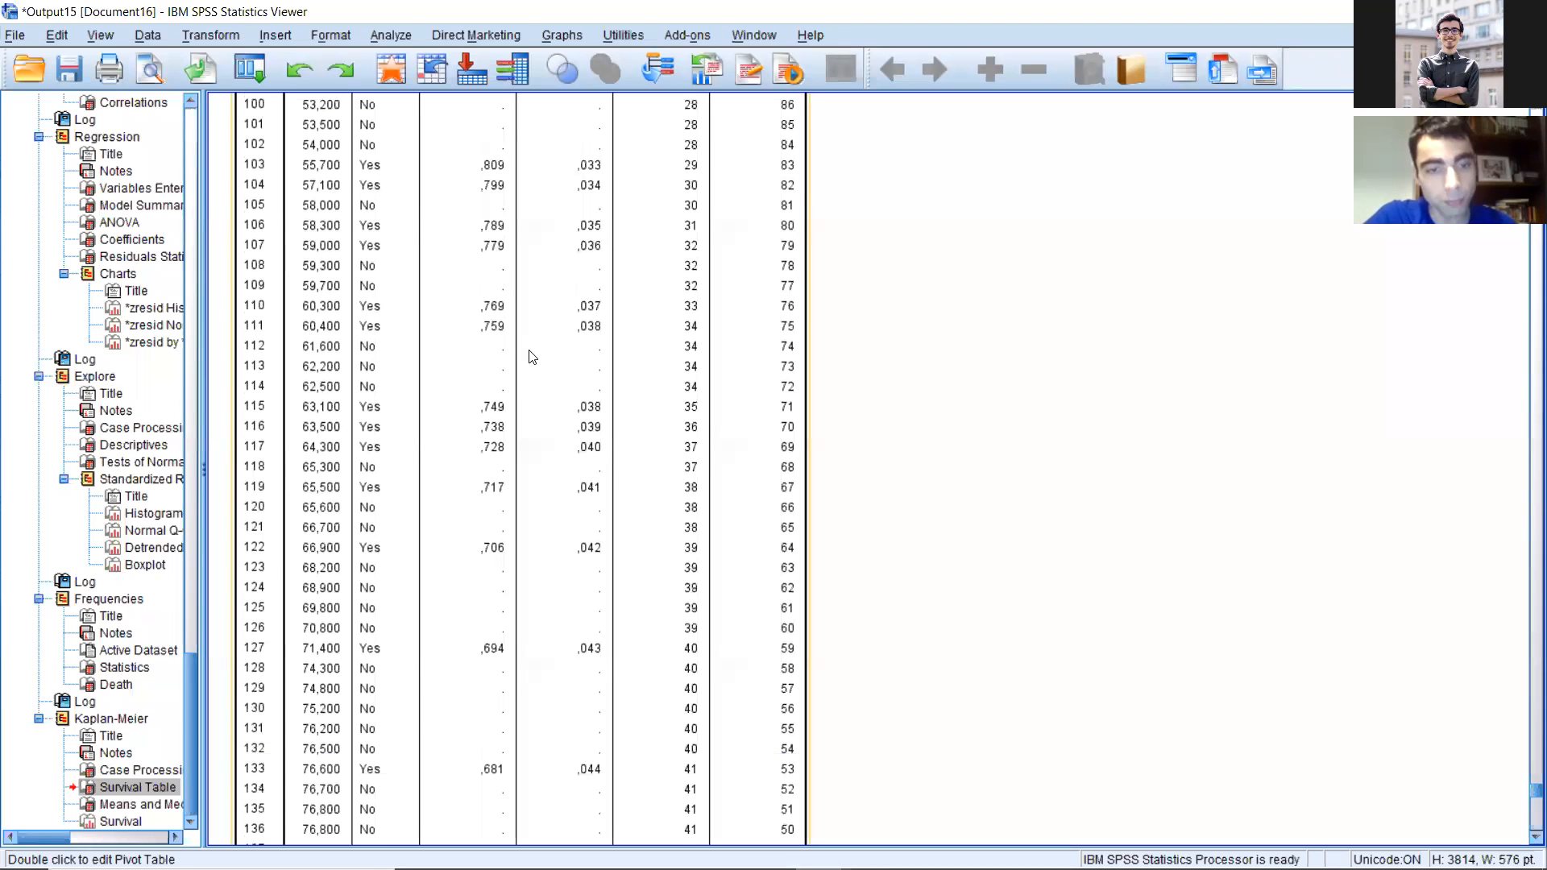
{"action": "scroll", "coordinate": [536, 364], "scroll_direction": "down", "scroll_amount": 4}
{"action": "scroll", "coordinate": [544, 368], "scroll_direction": "down", "scroll_amount": 10}
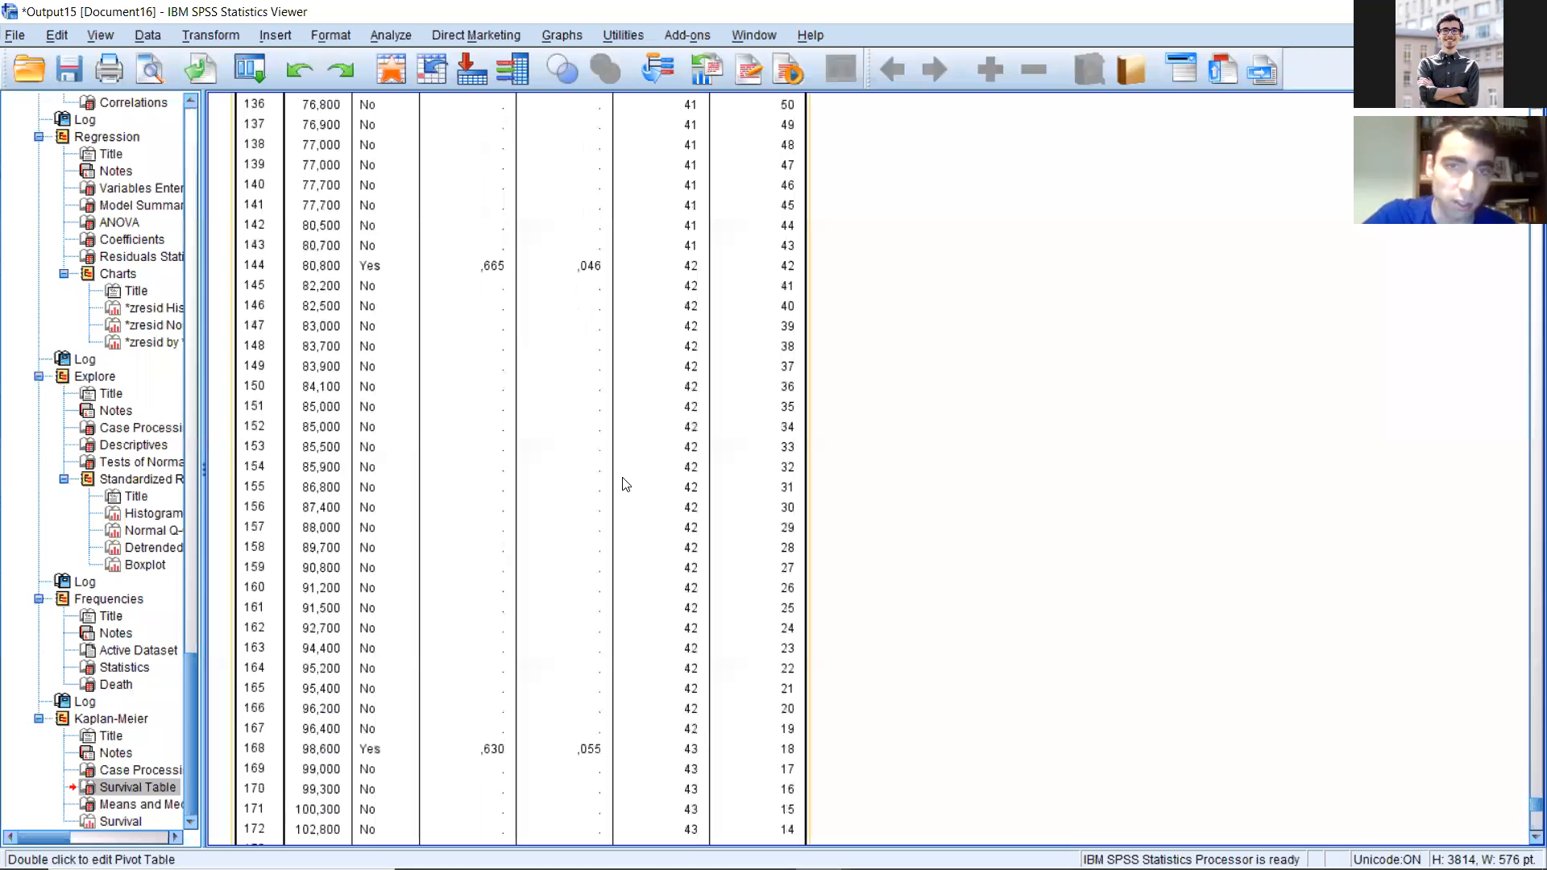
{"action": "scroll", "coordinate": [797, 362], "scroll_direction": "down", "scroll_amount": 8}
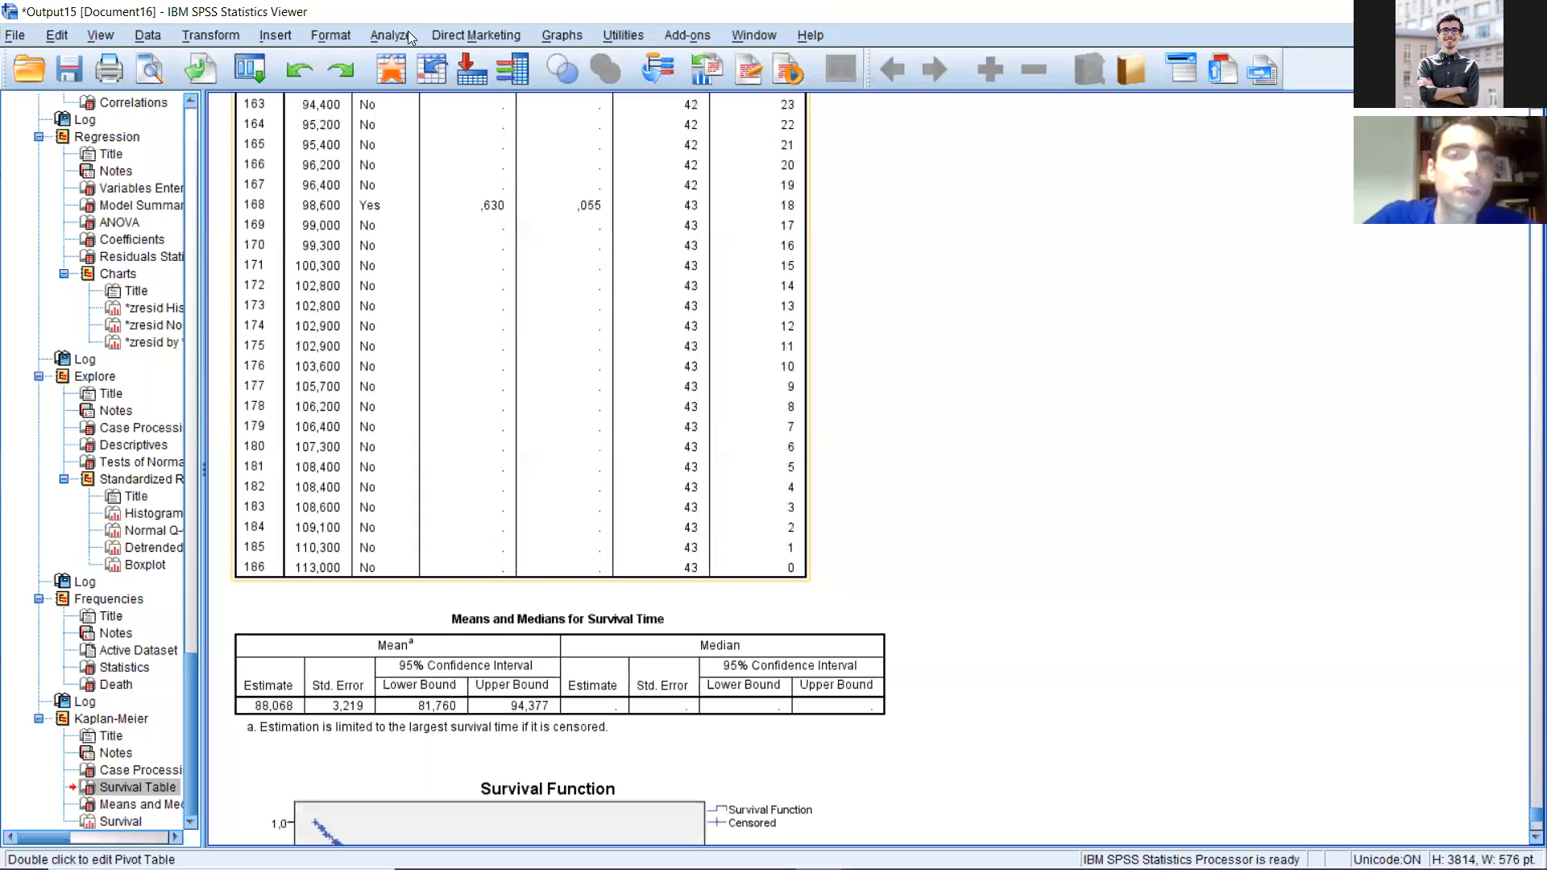
{"action": "scroll", "coordinate": [394, 38], "scroll_direction": "down", "scroll_amount": 8}
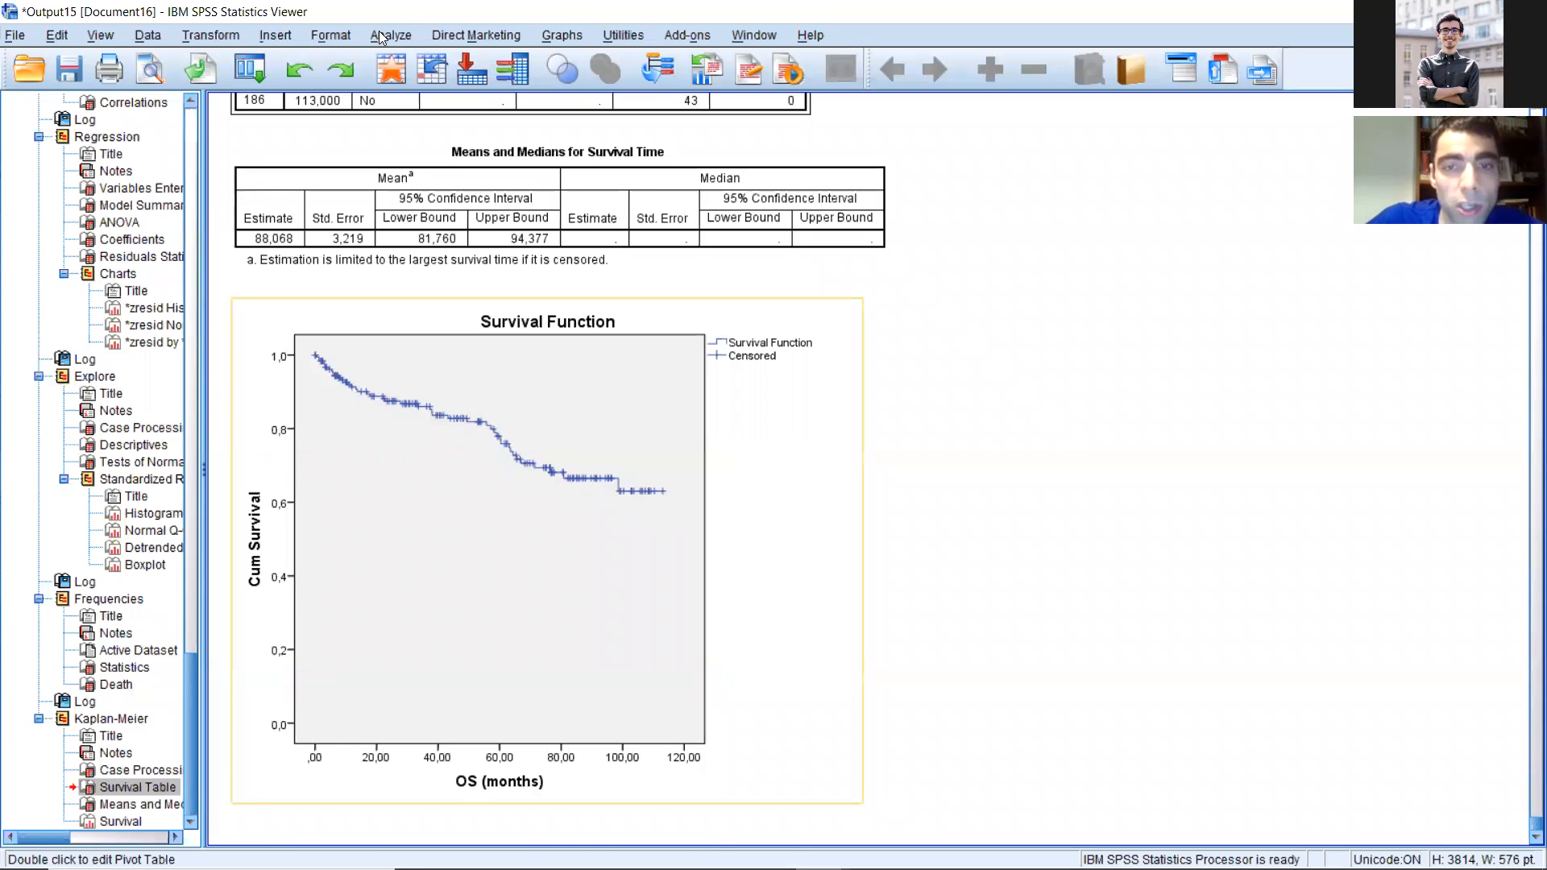
Step: Reopen the Kaplan-Meier analysis and set Gender as the factor
{"action": "left_click", "coordinate": [385, 35]}
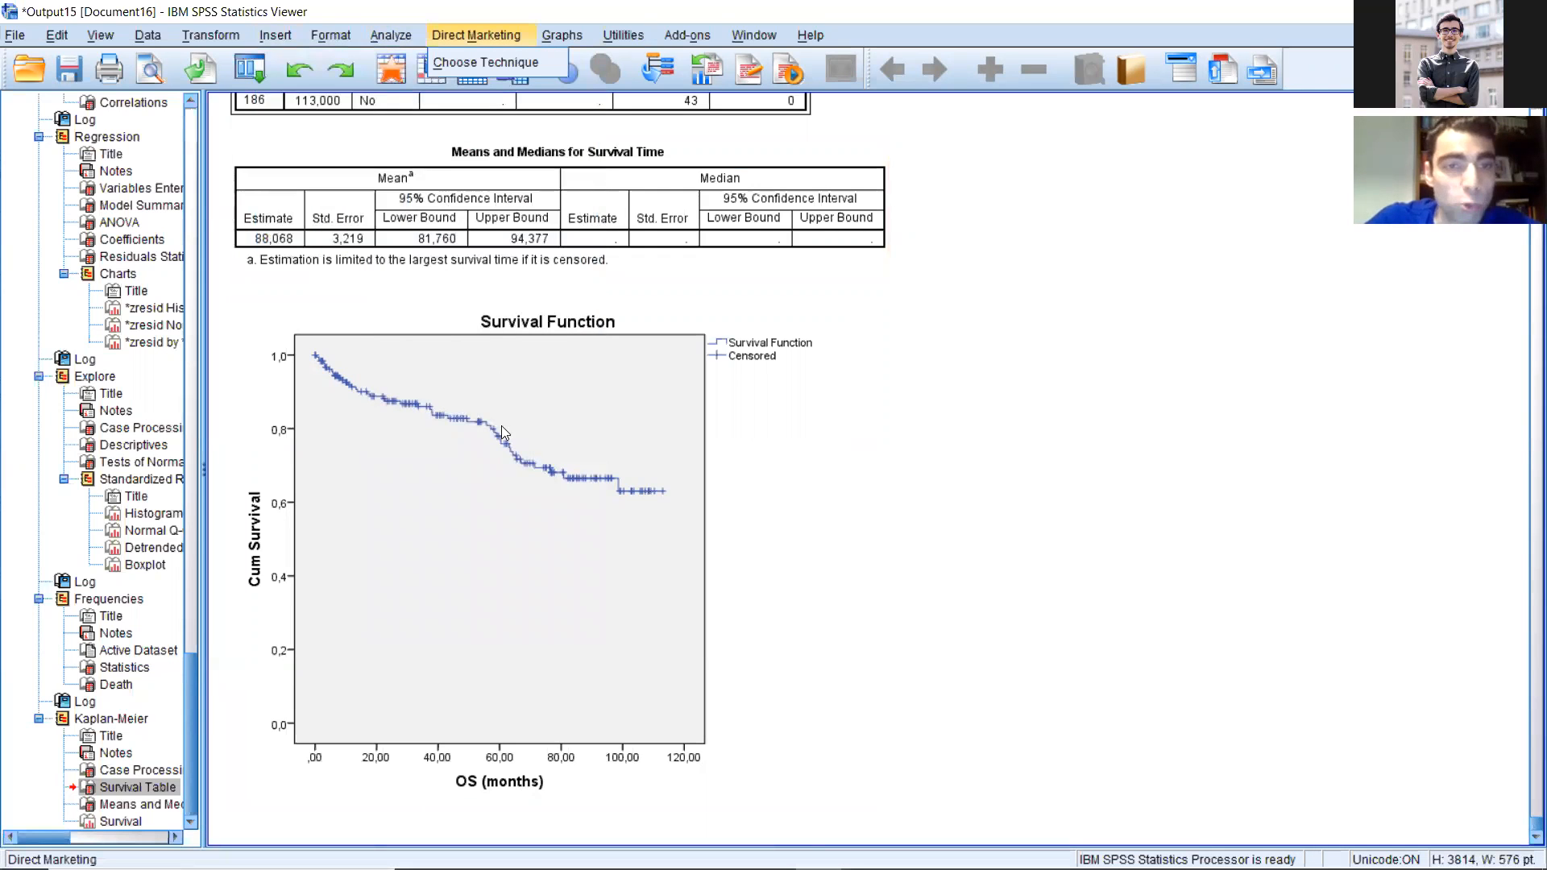
{"action": "key", "text": "Left"}
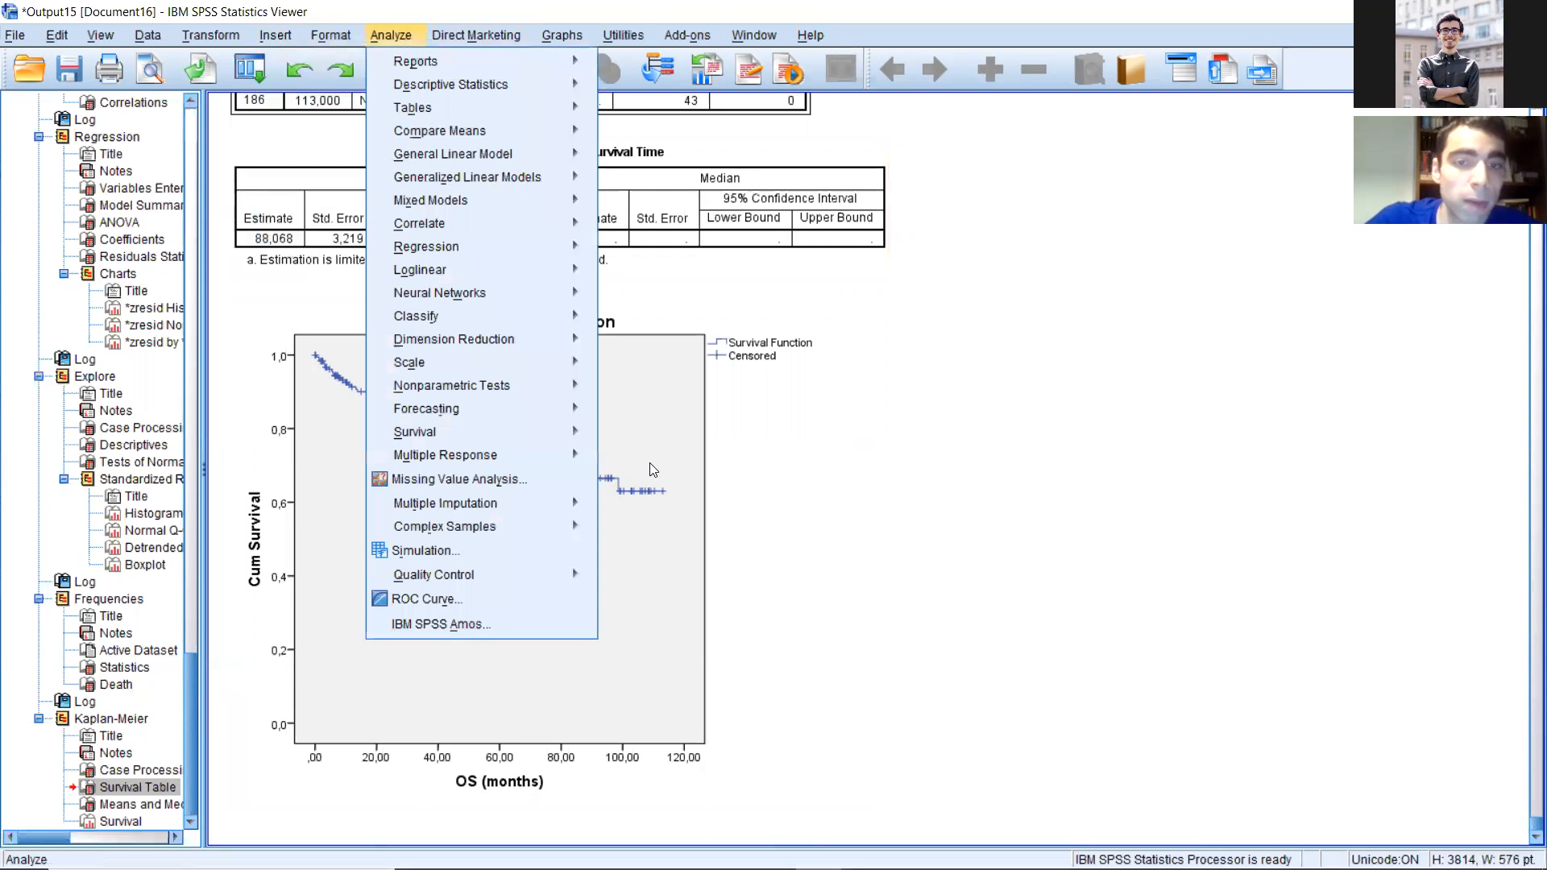
{"action": "key", "text": "Down"}
{"action": "key", "text": "Right"}
{"action": "left_click", "coordinate": [662, 299]}
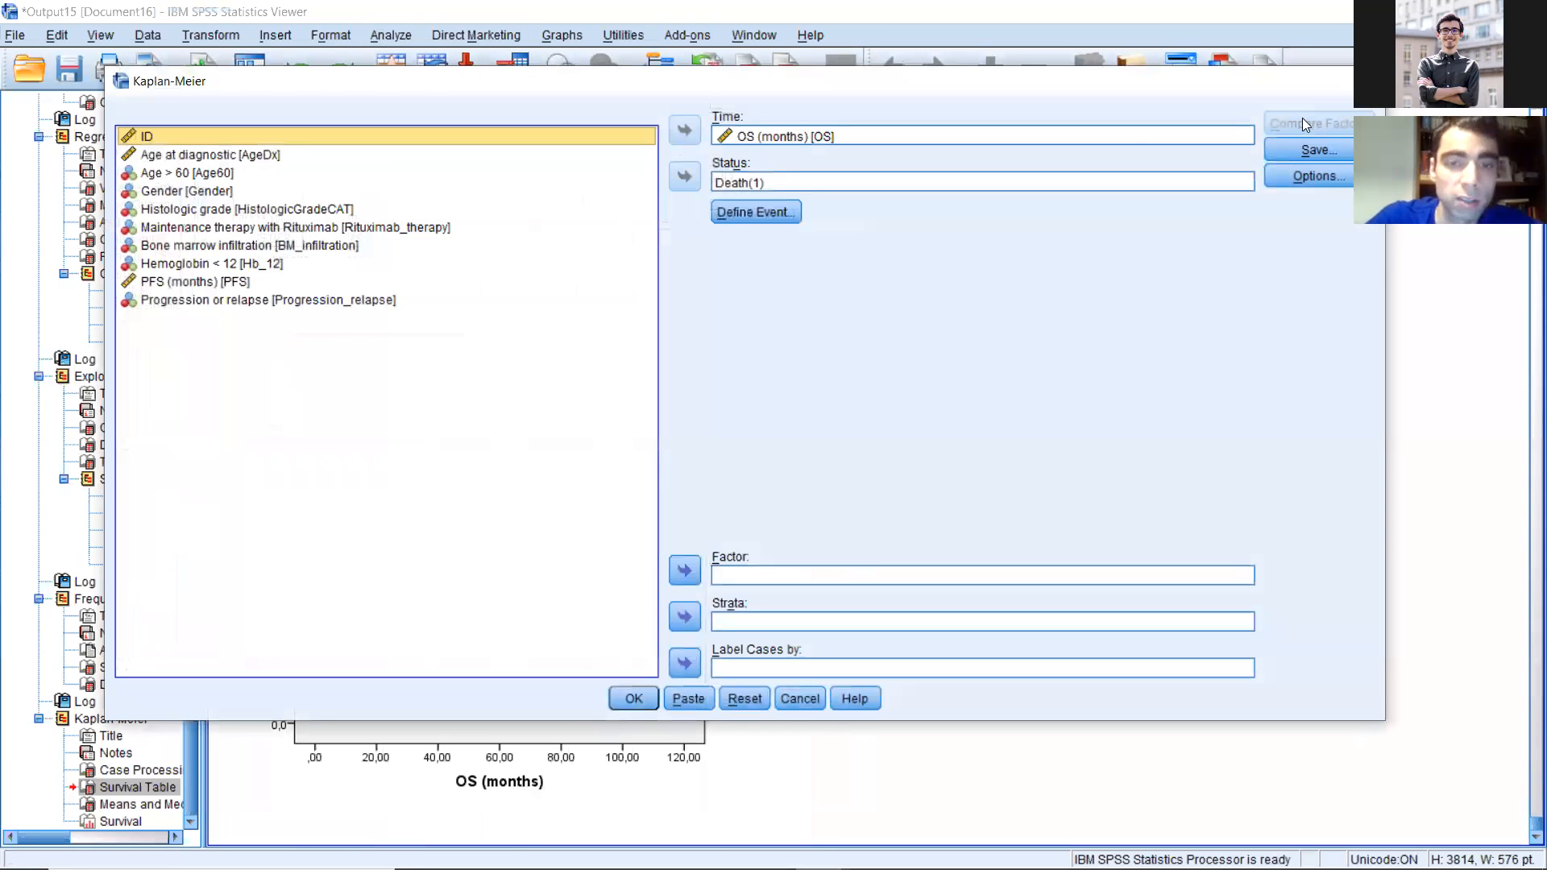
{"action": "key", "text": "Down"}
{"action": "key", "text": "Down"}
{"action": "key", "text": "Down"}
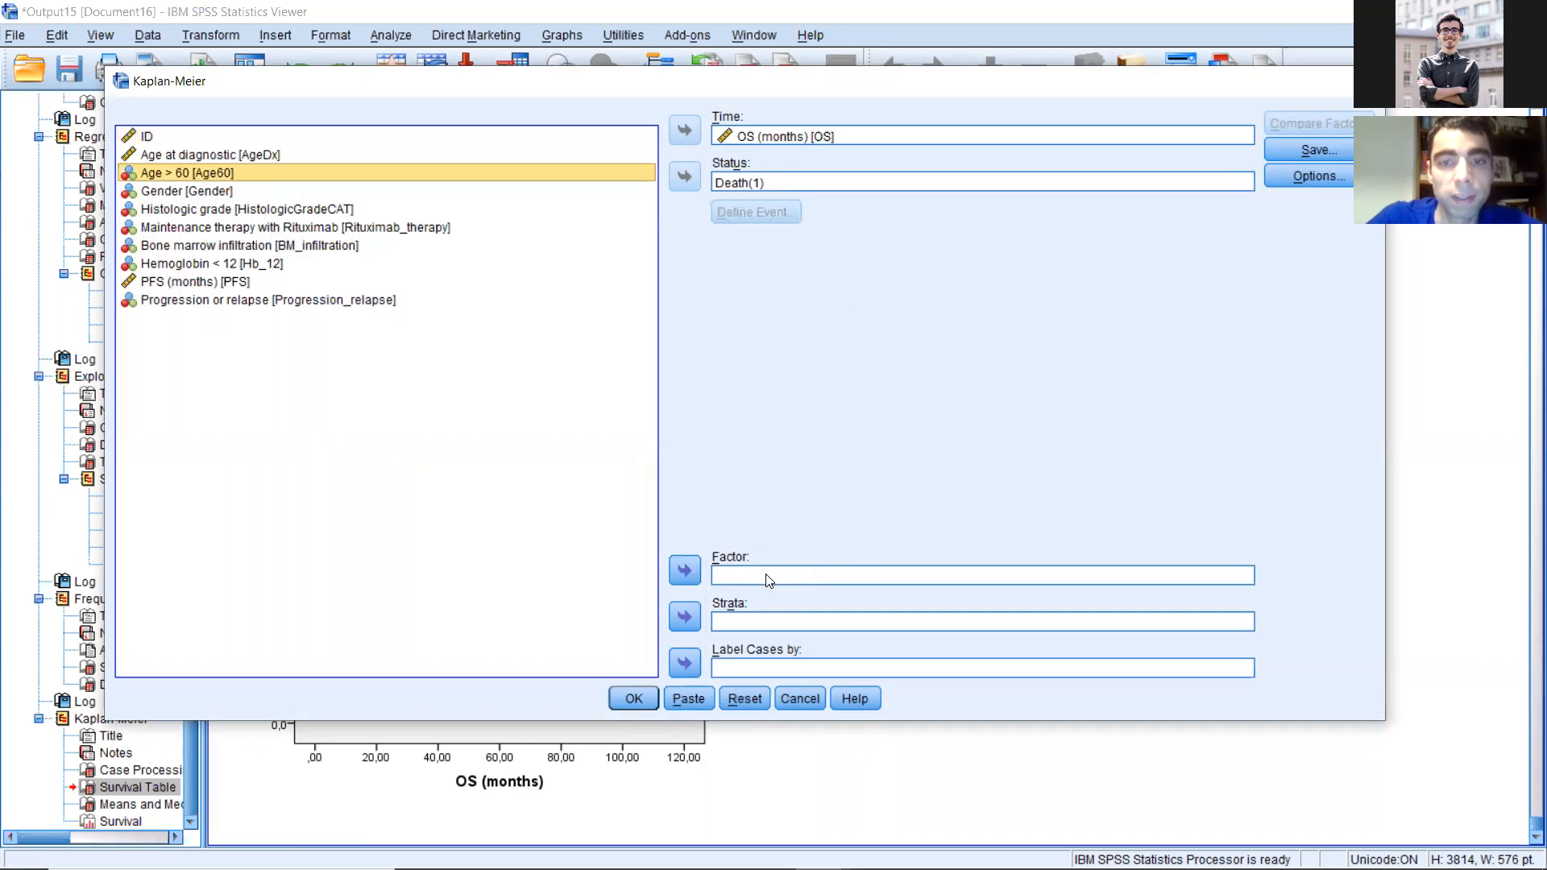
{"action": "left_click", "coordinate": [684, 569]}
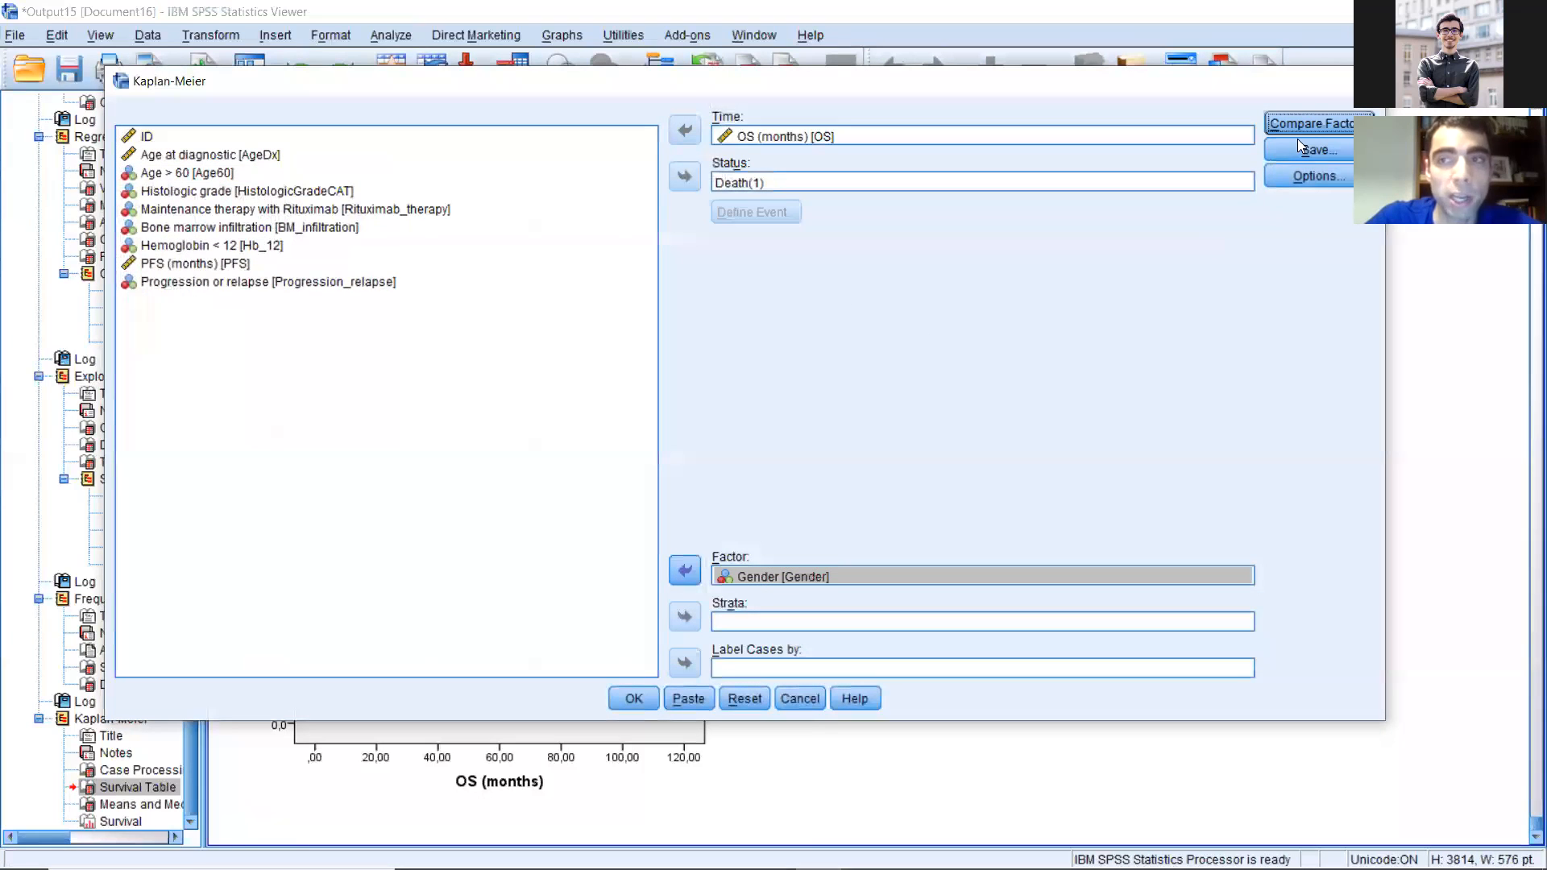
Step: Enable the log rank, Breslow and Tarone-Ware tests pooled over strata for comparing factor levels, and run the analysis
{"action": "left_click", "coordinate": [1300, 130]}
{"action": "left_click", "coordinate": [620, 396]}
{"action": "left_click", "coordinate": [698, 397]}
{"action": "left_click", "coordinate": [764, 402]}
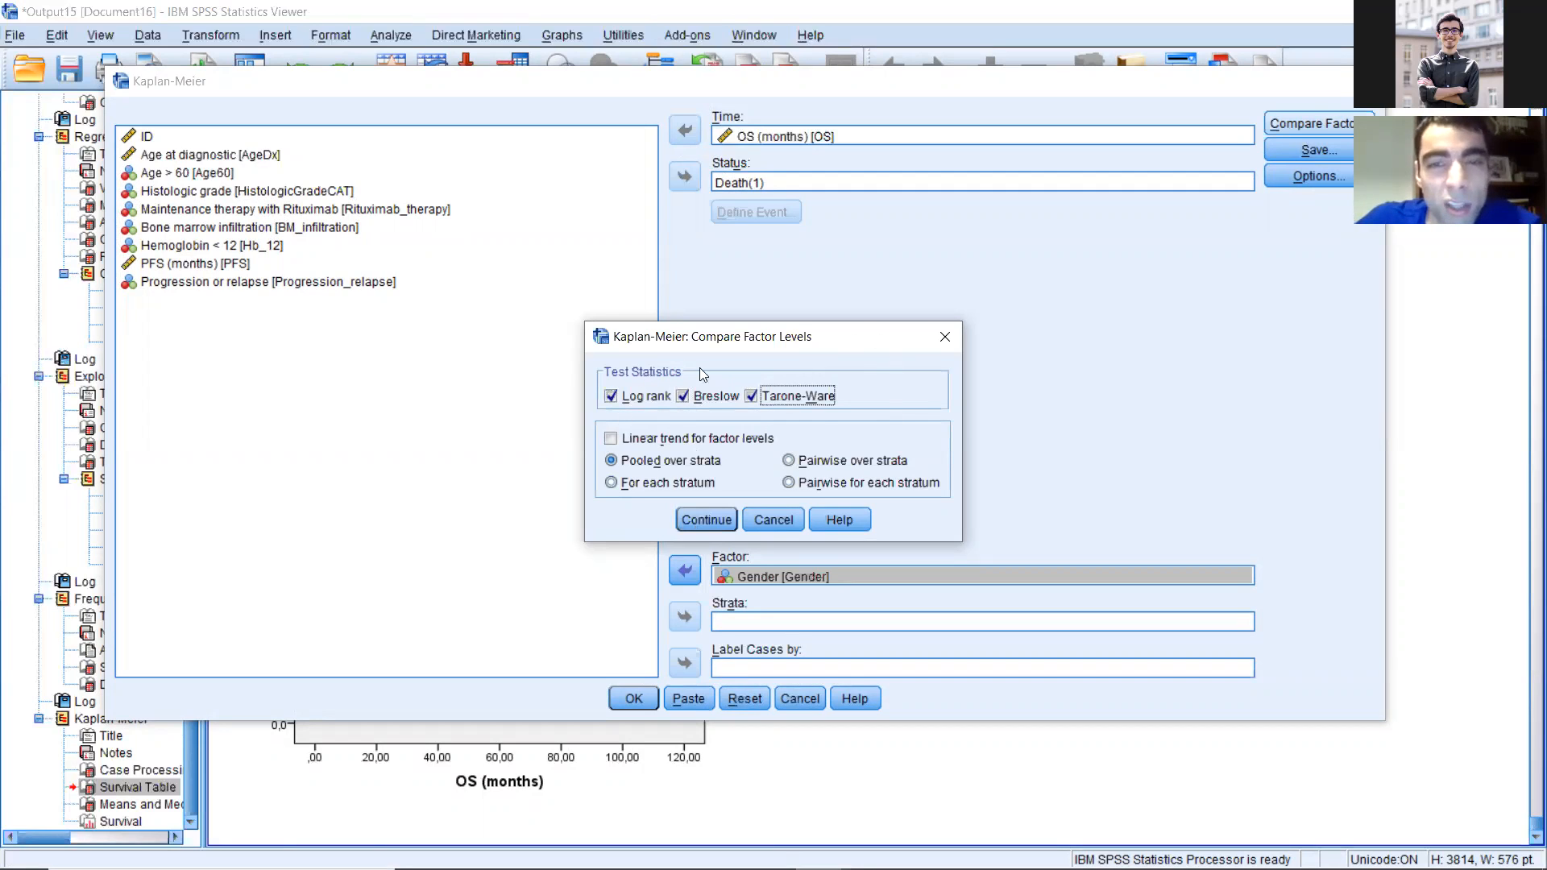
{"action": "left_click", "coordinate": [610, 395]}
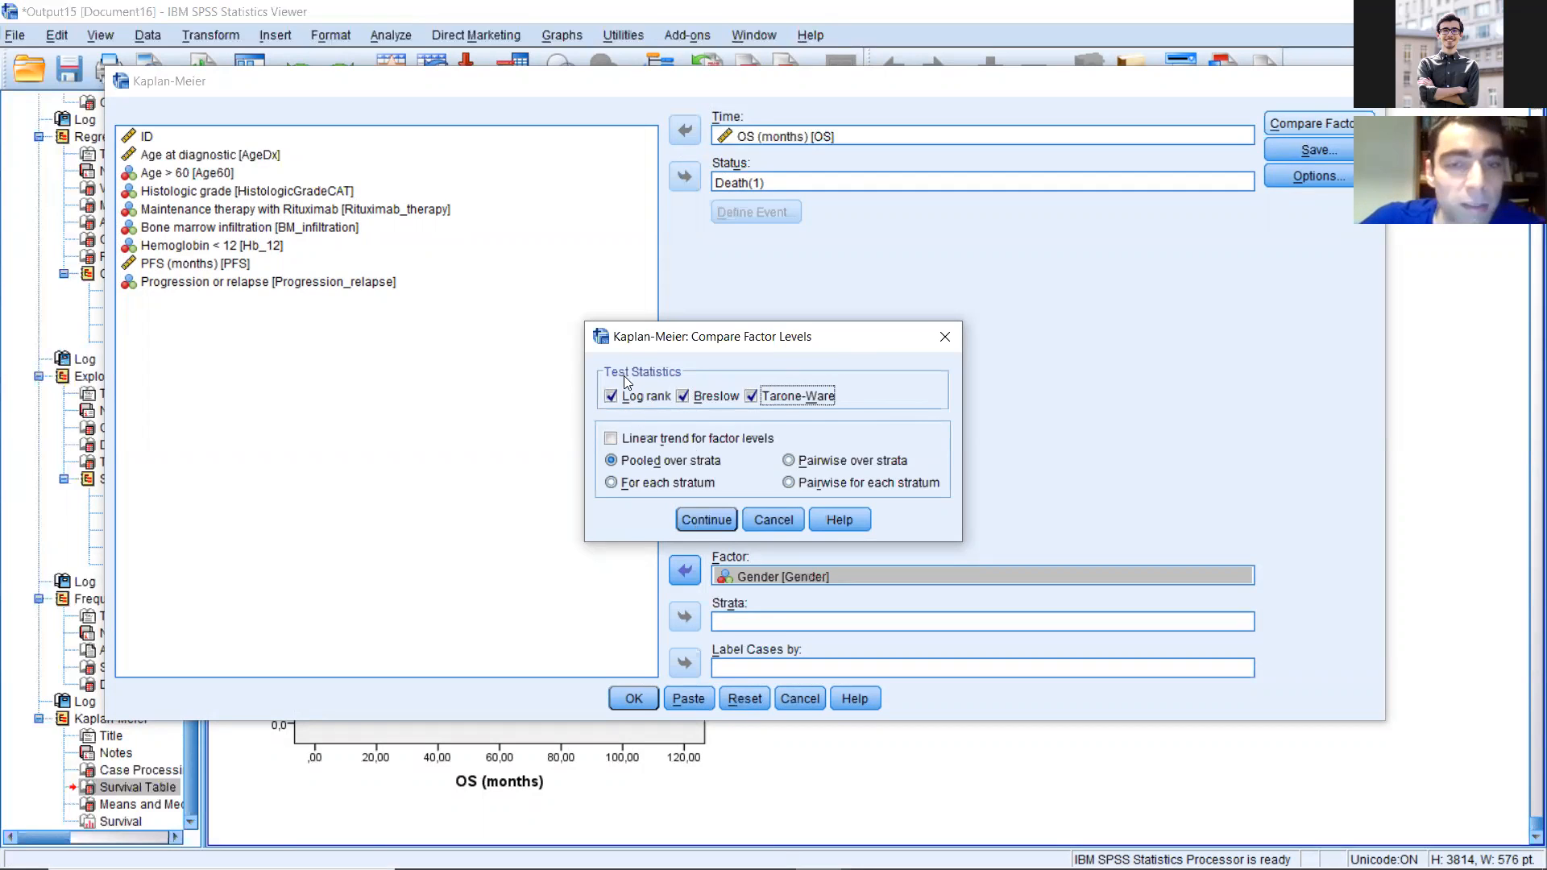
{"action": "left_click", "coordinate": [699, 520]}
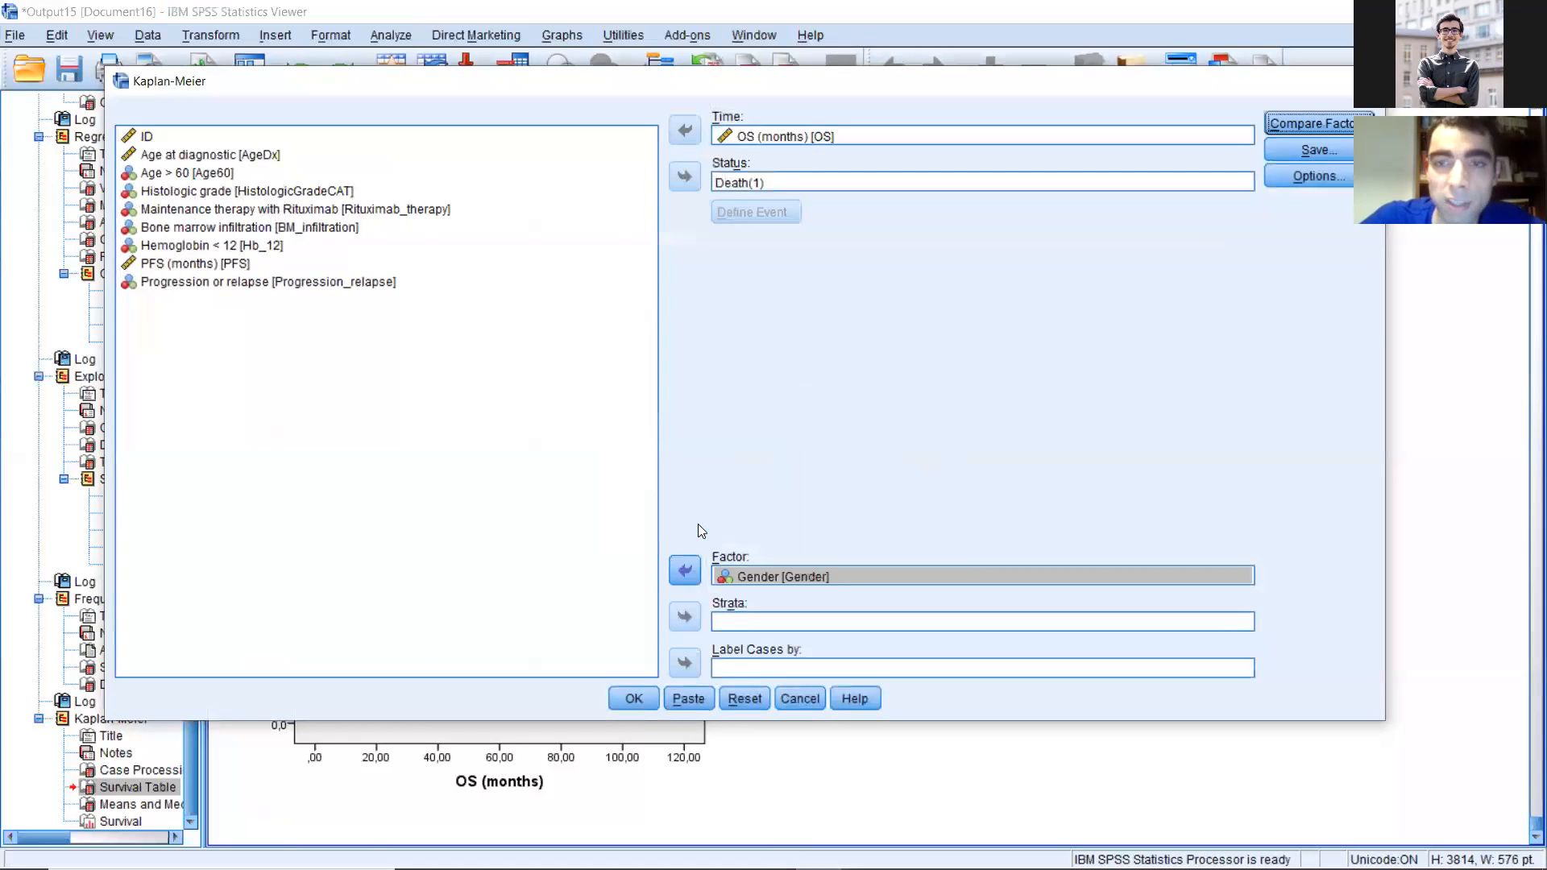
{"action": "left_click", "coordinate": [634, 699]}
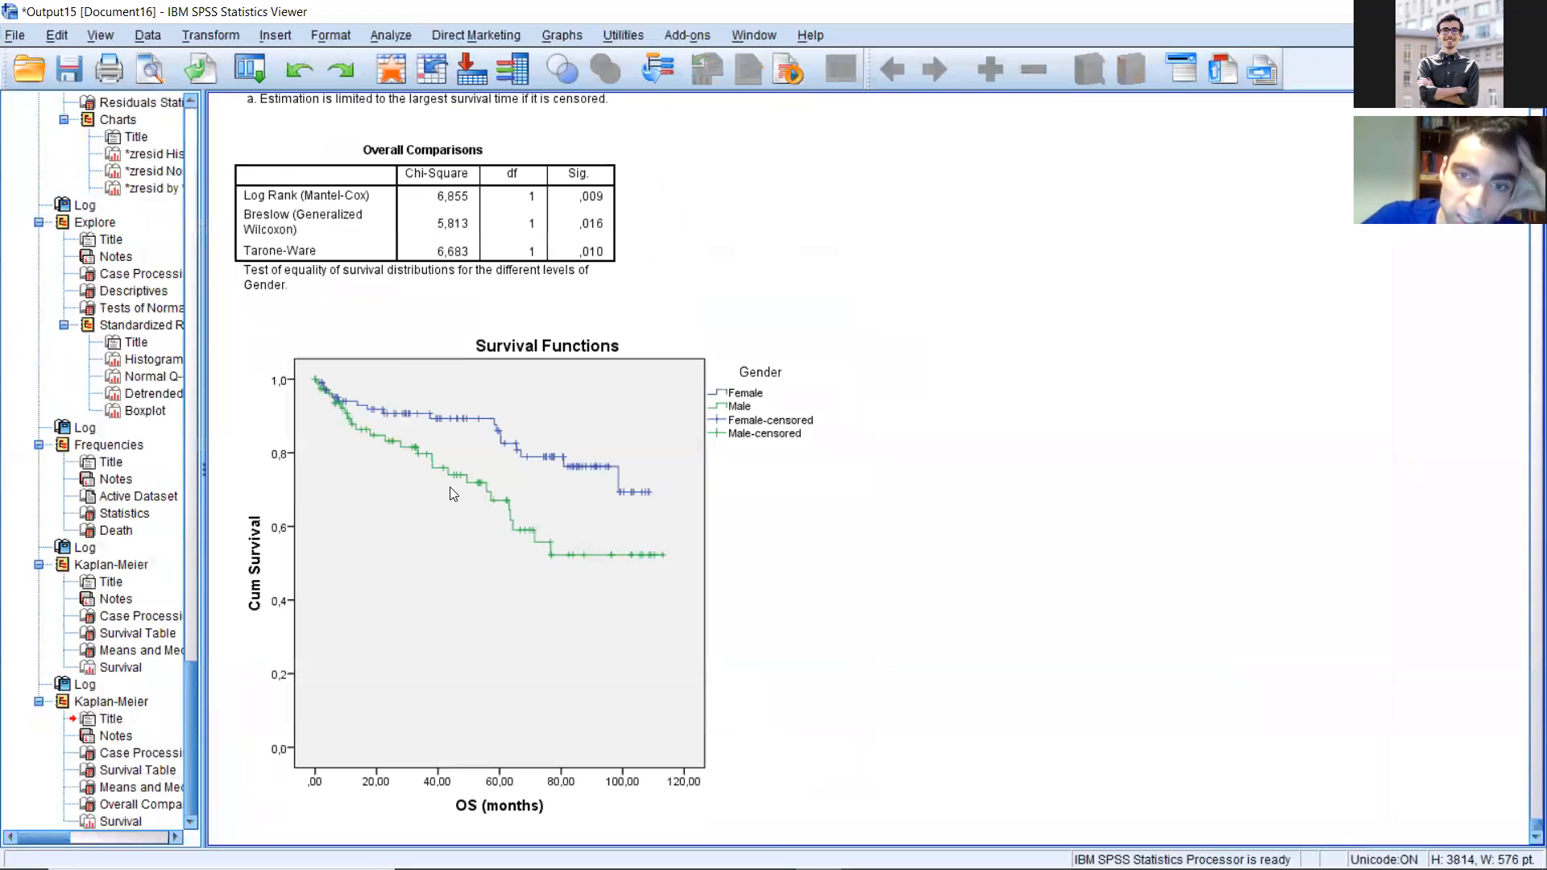
Step: Examine the survival curves by gender, the overall comparisons, the mean survival times and the female and male survival table
{"action": "left_click", "coordinate": [551, 544]}
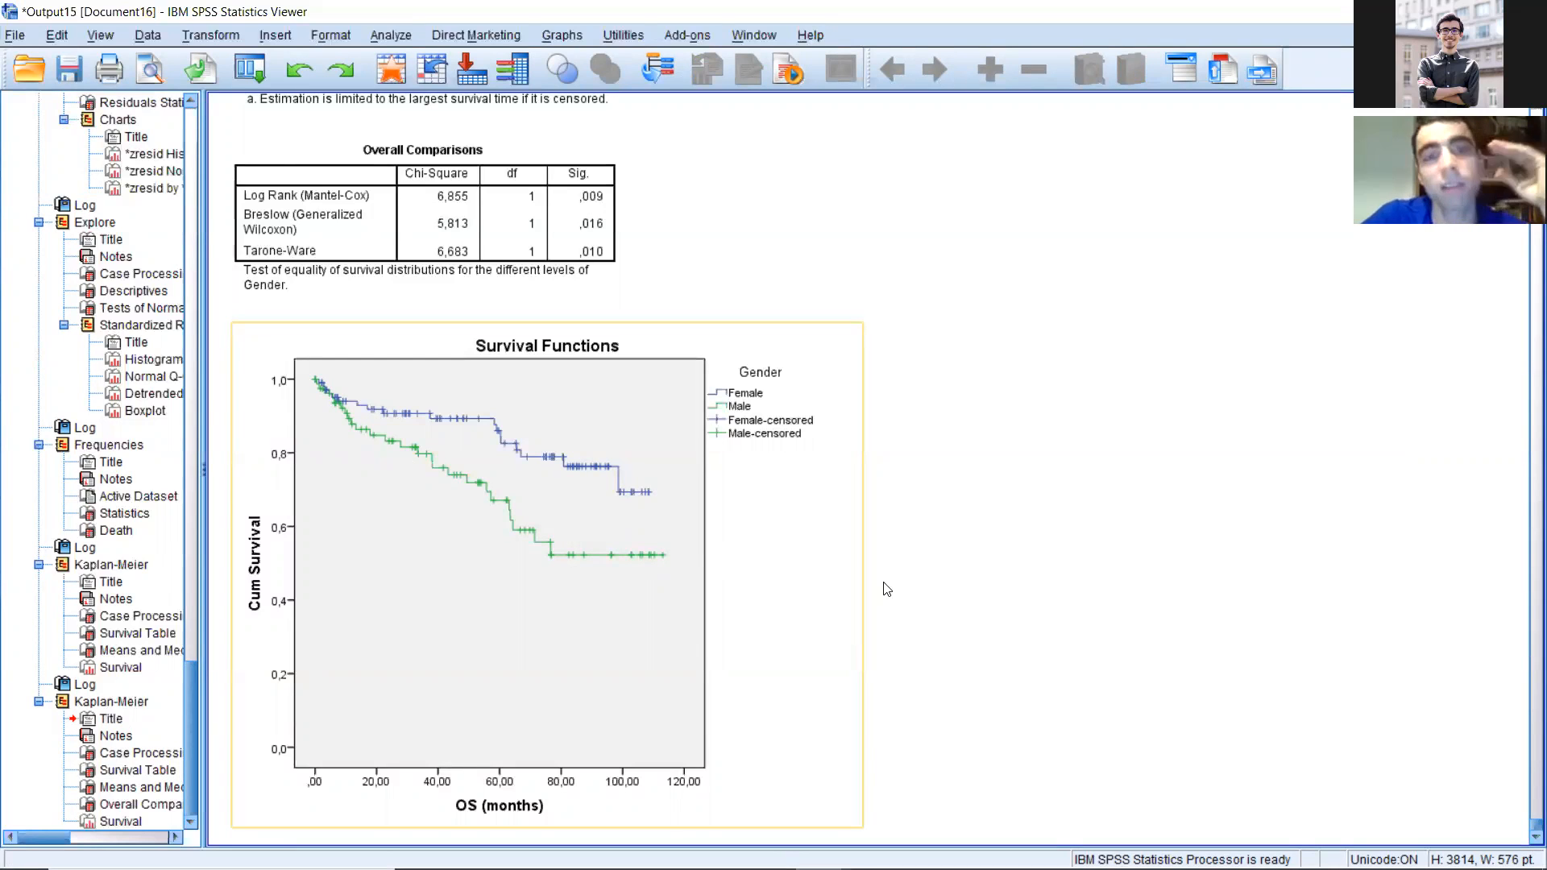
{"action": "left_click", "coordinate": [615, 565]}
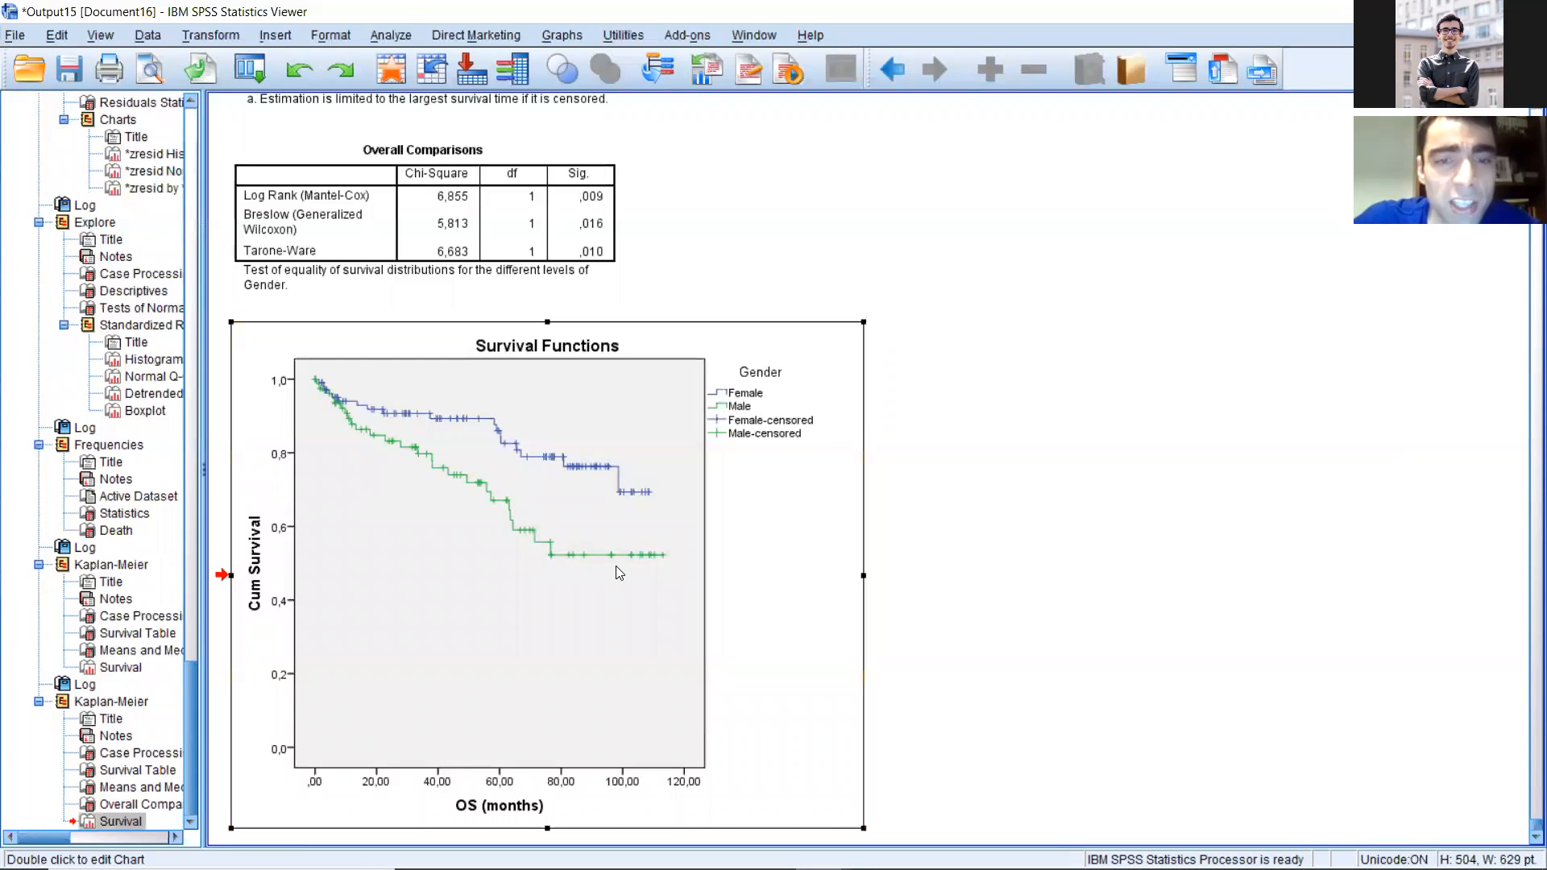
{"action": "left_click", "coordinate": [419, 222]}
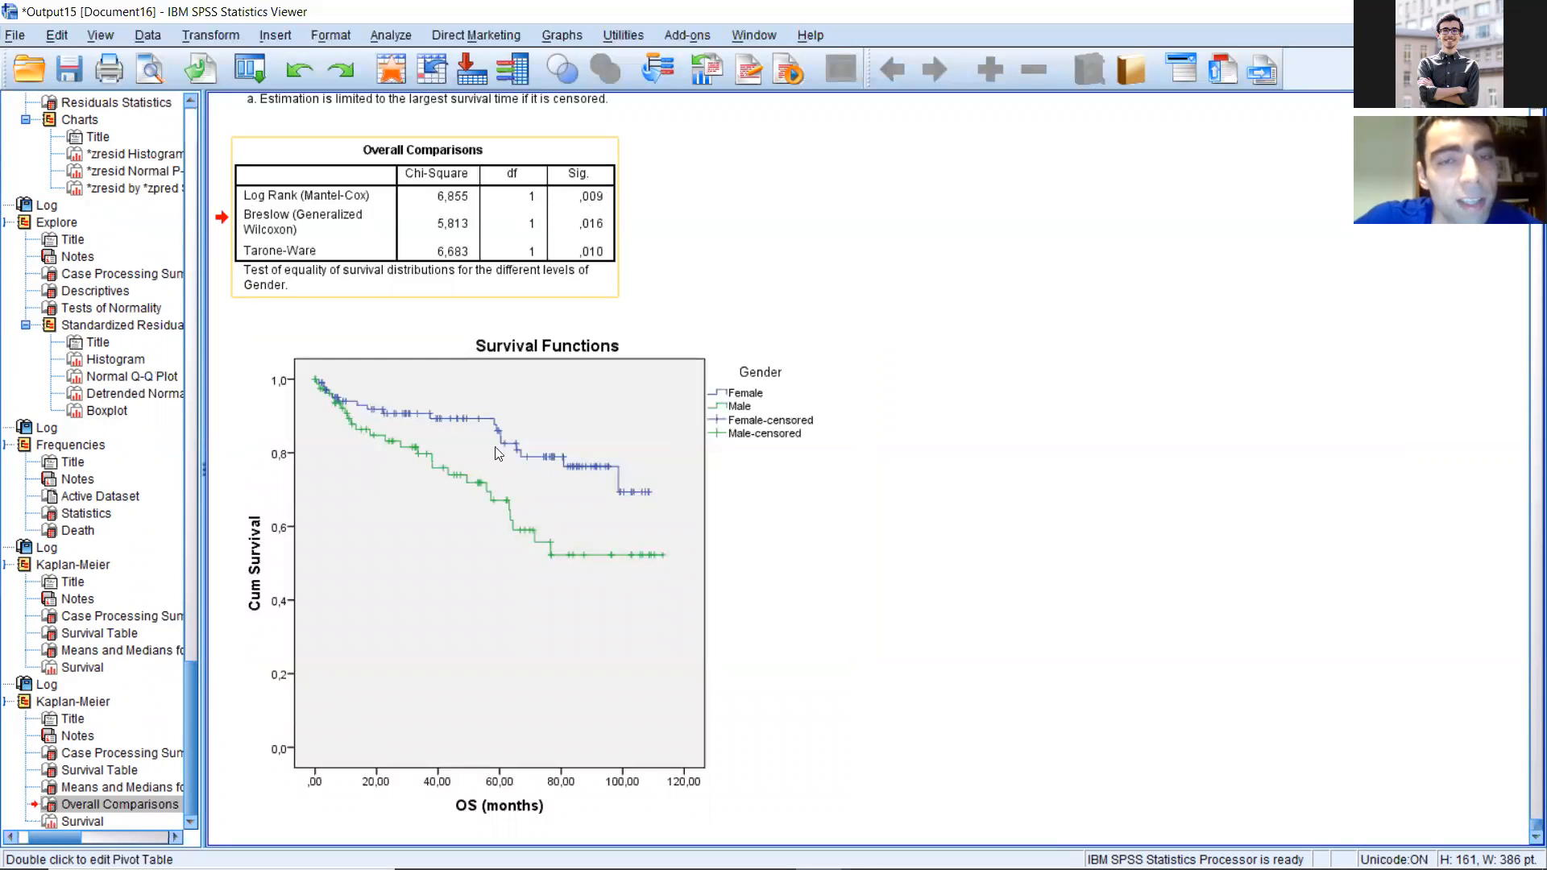
{"action": "left_click", "coordinate": [587, 491]}
{"action": "scroll", "coordinate": [587, 491], "scroll_direction": "up", "scroll_amount": 3}
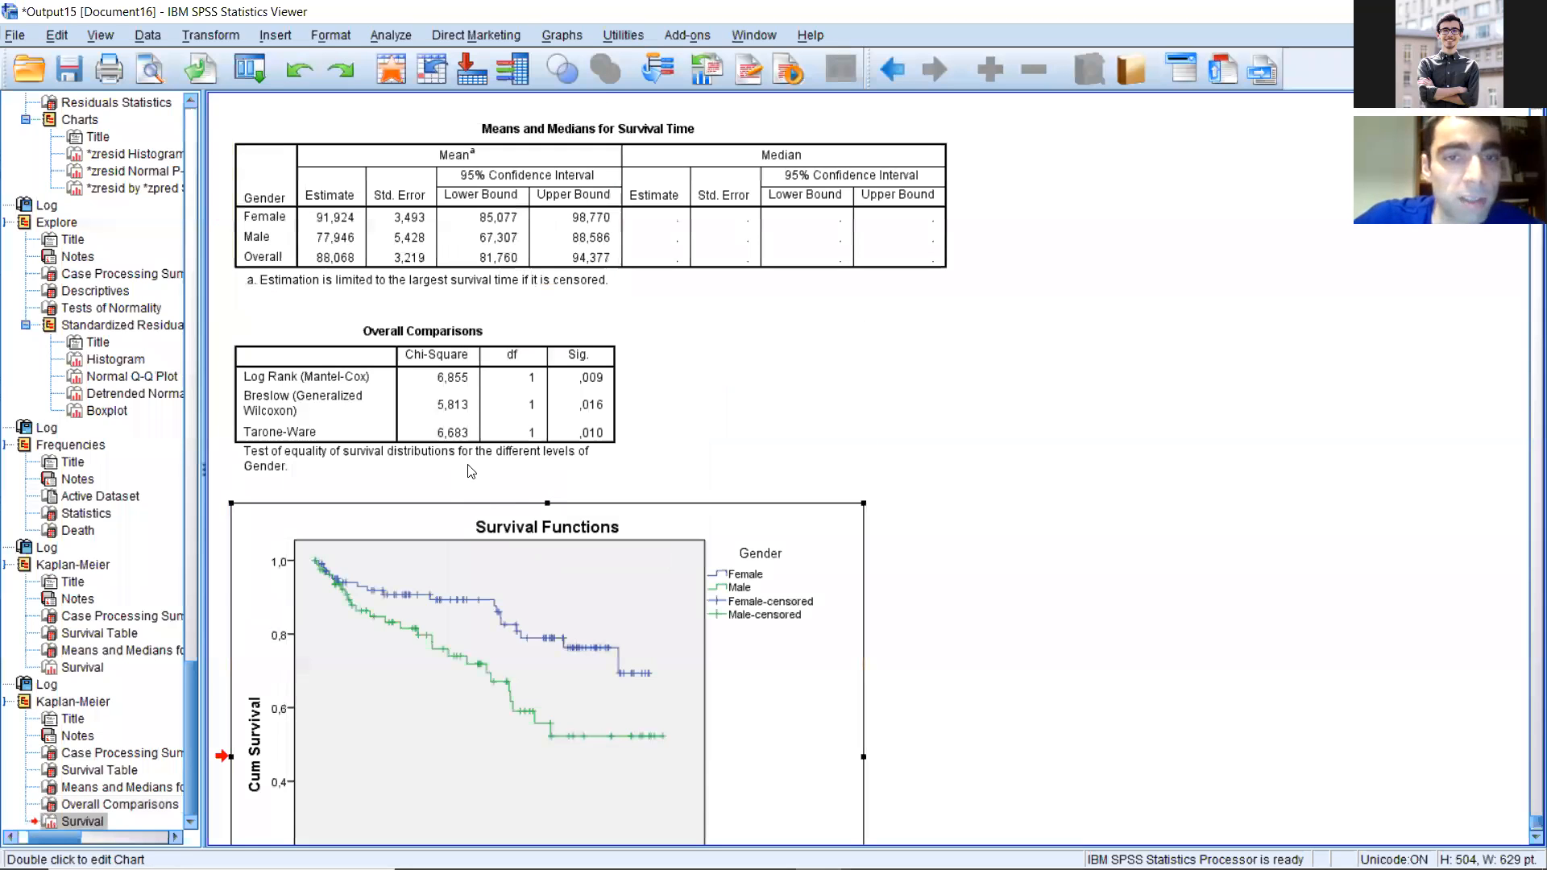
{"action": "scroll", "coordinate": [515, 492], "scroll_direction": "up", "scroll_amount": 3}
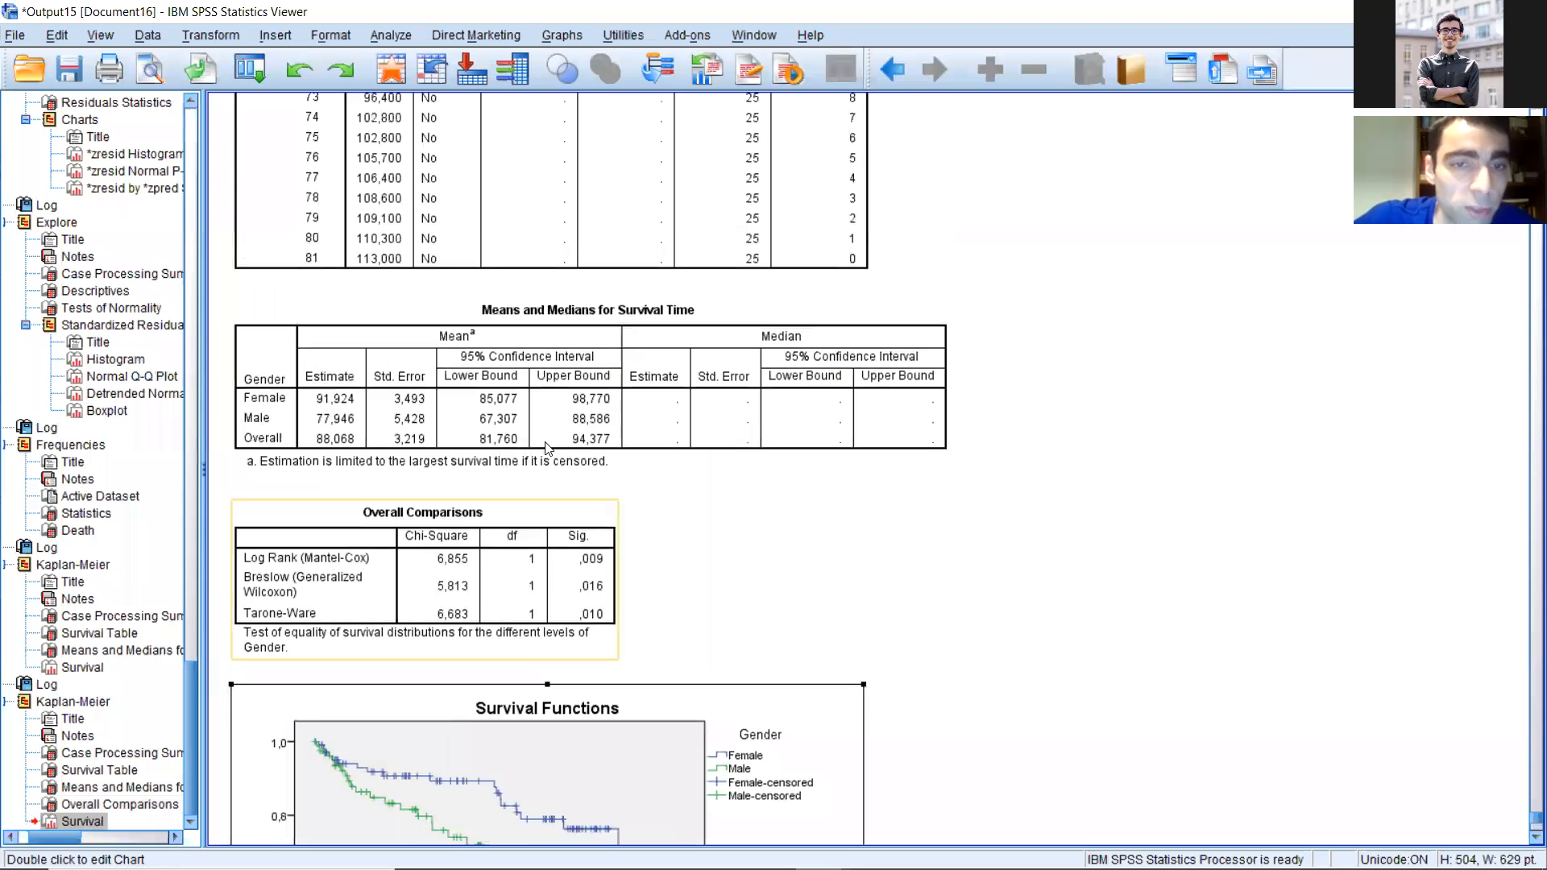
{"action": "scroll", "coordinate": [545, 448], "scroll_direction": "up", "scroll_amount": 2}
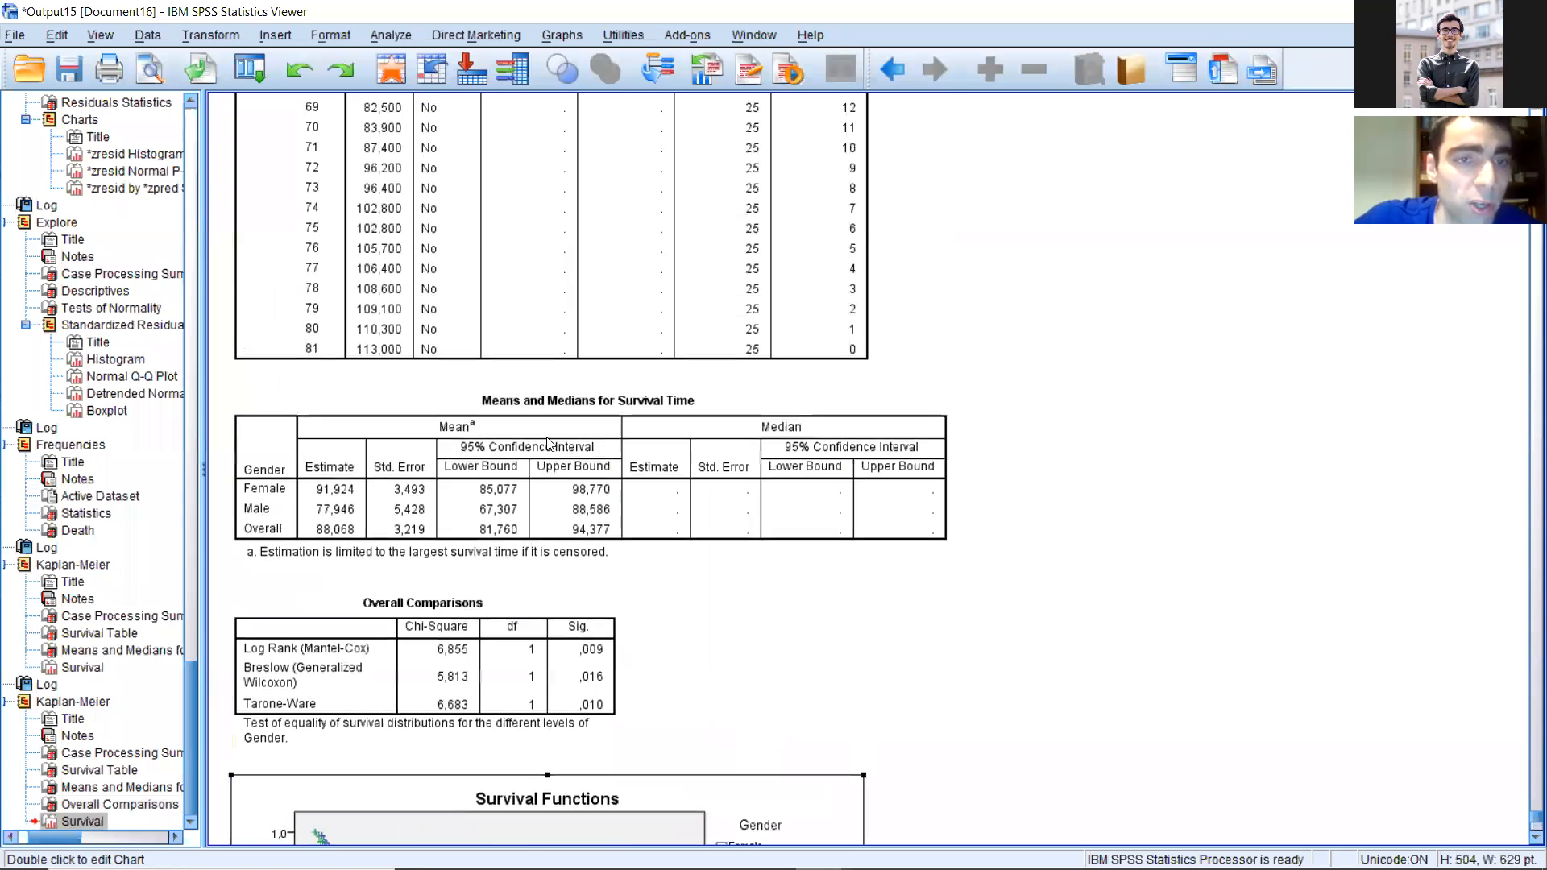
{"action": "scroll", "coordinate": [547, 444], "scroll_direction": "up", "scroll_amount": 15}
{"action": "scroll", "coordinate": [427, 394], "scroll_direction": "down", "scroll_amount": 2}
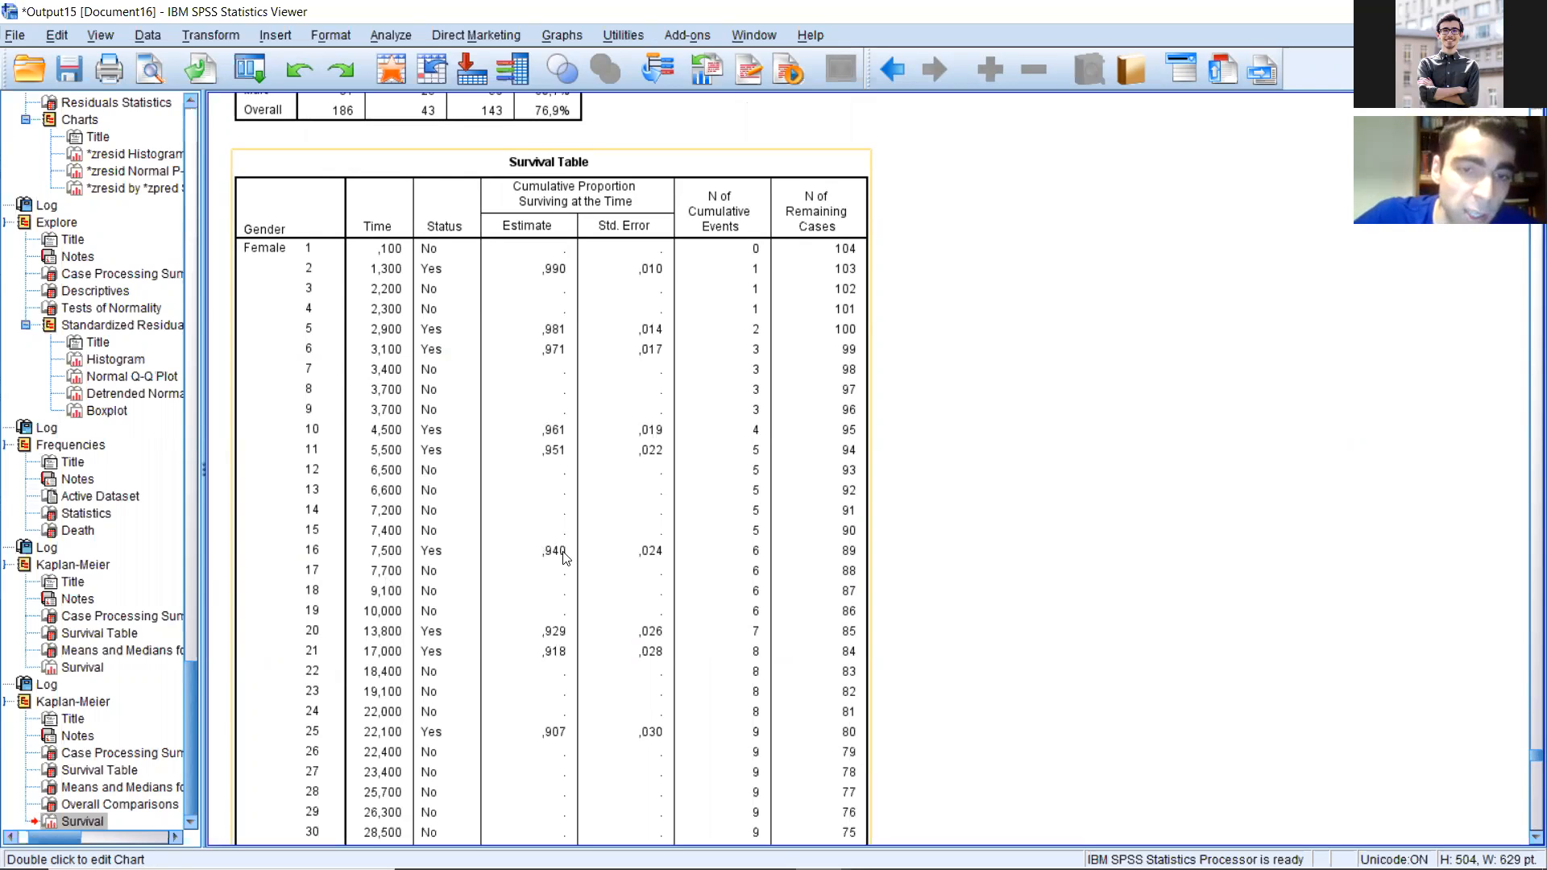
{"action": "scroll", "coordinate": [556, 548], "scroll_direction": "down", "scroll_amount": 20}
{"action": "scroll", "coordinate": [543, 533], "scroll_direction": "down", "scroll_amount": 5}
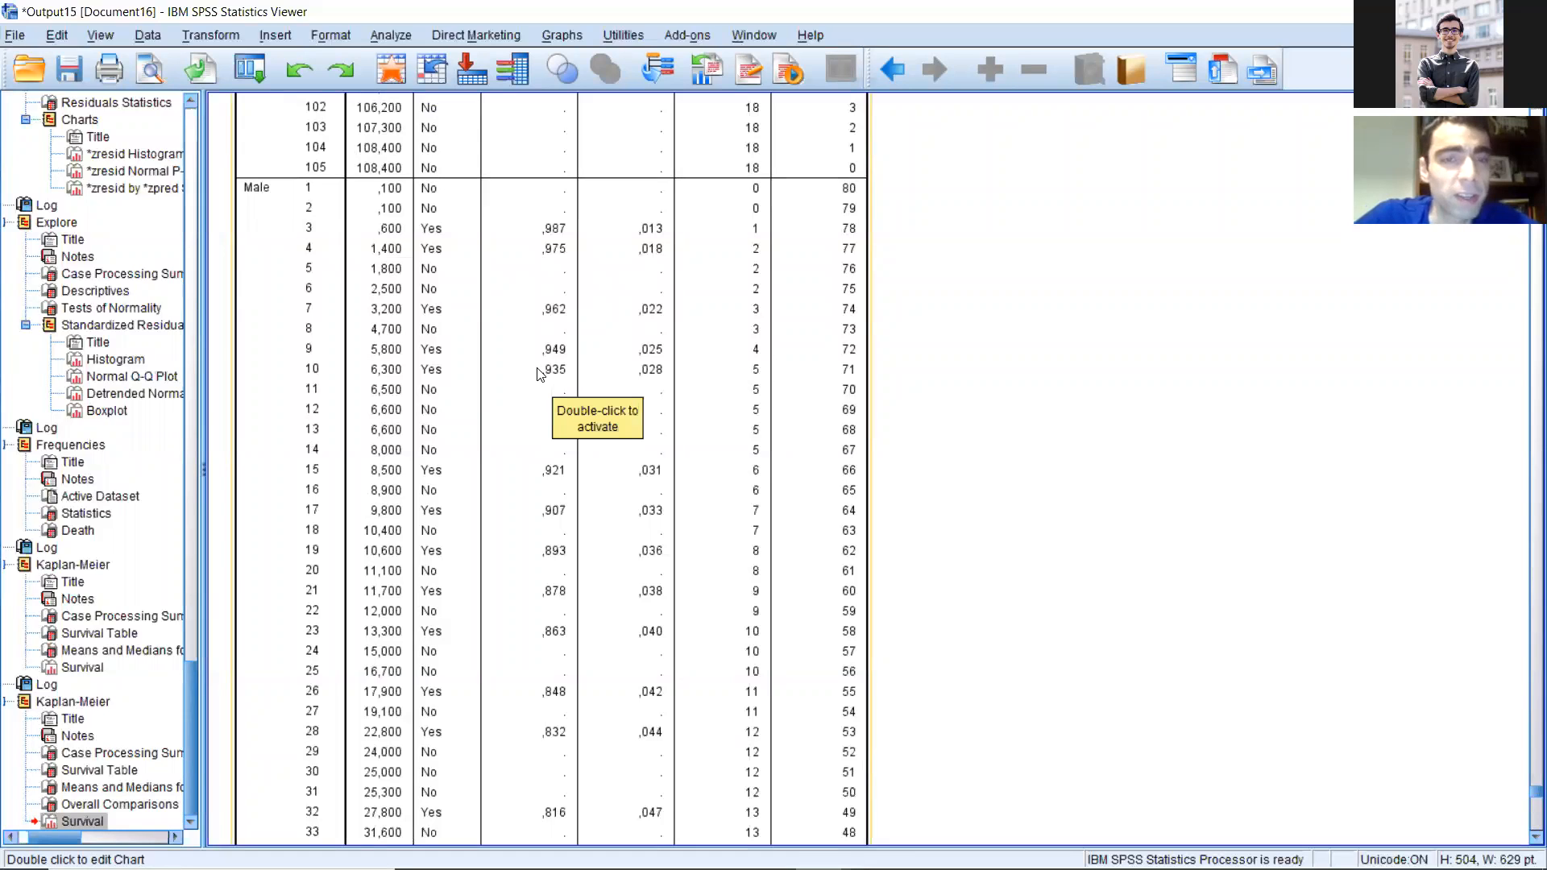
Step: Compare the cumulative survival proportions of male and female patients at matching times in the survival table by gender
{"action": "scroll", "coordinate": [540, 375], "scroll_direction": "down", "scroll_amount": 3}
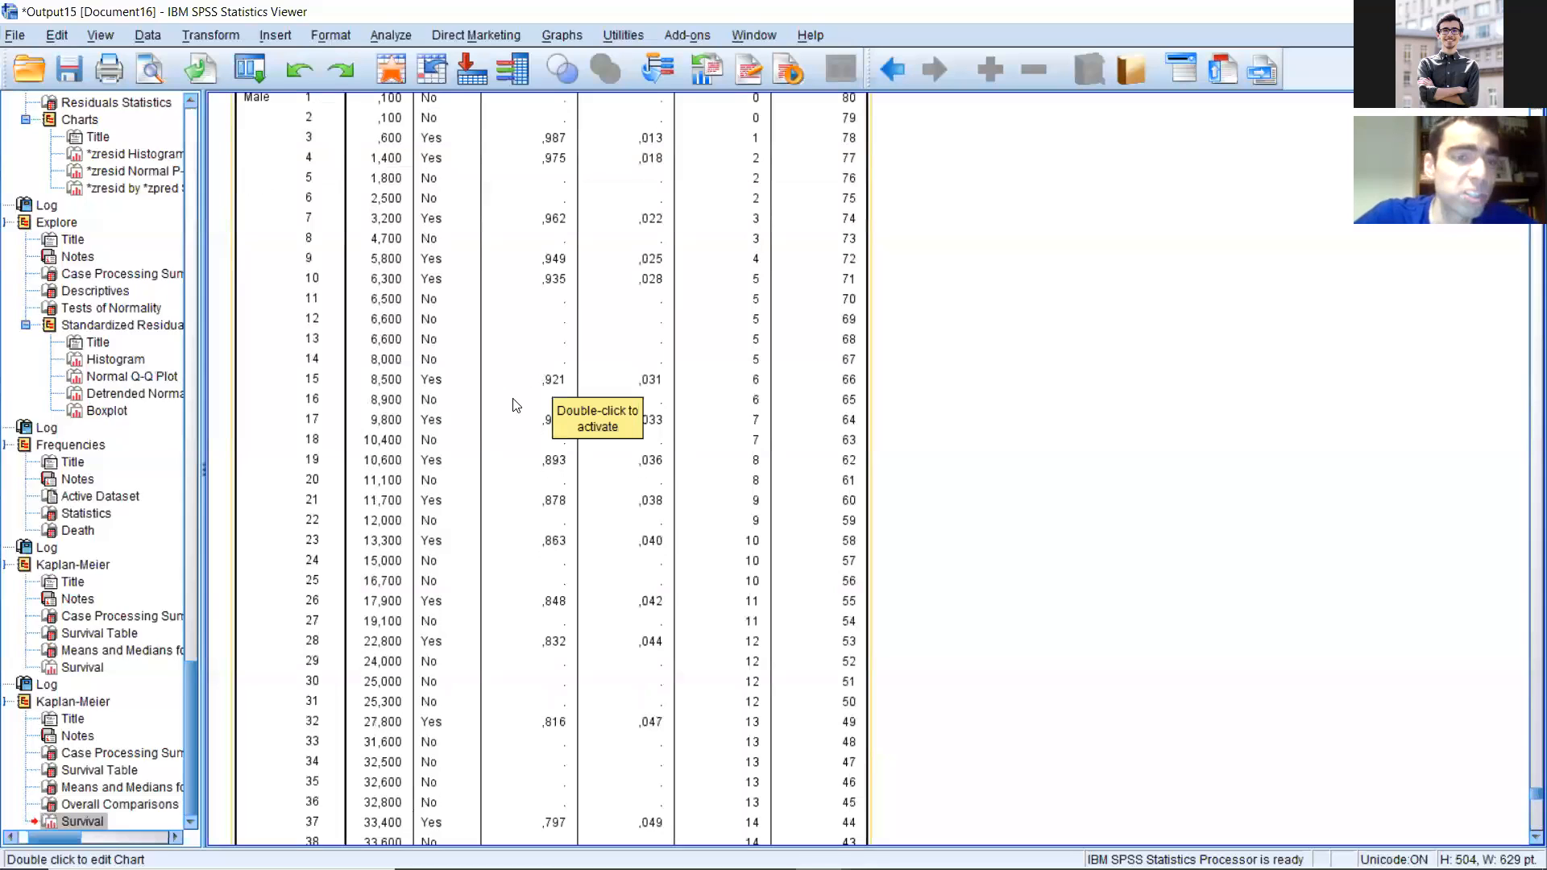
{"action": "scroll", "coordinate": [451, 407], "scroll_direction": "down", "scroll_amount": 3}
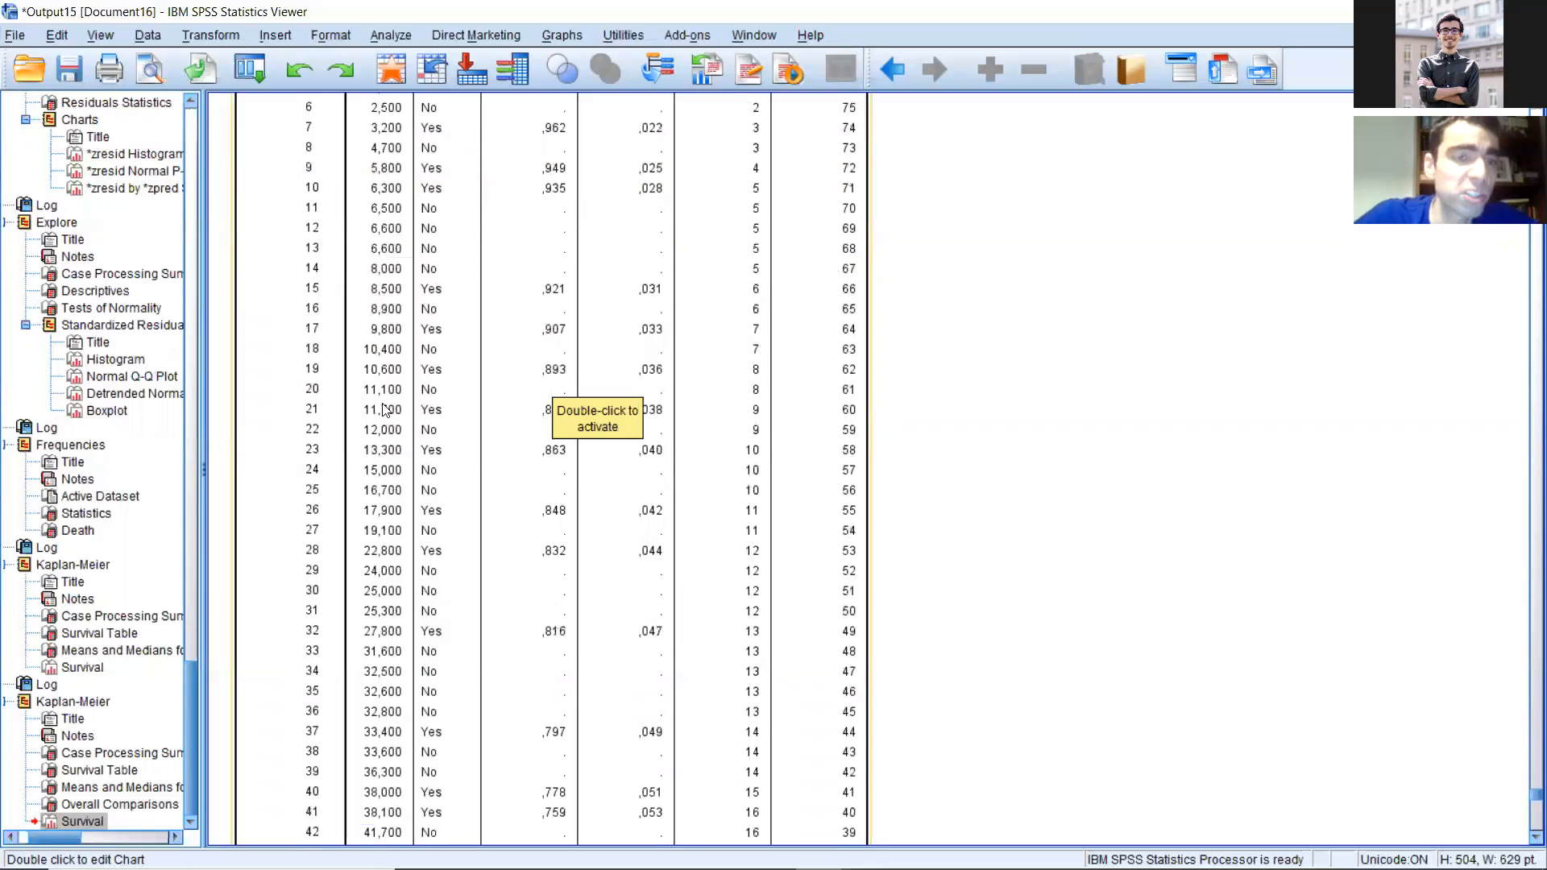
{"action": "scroll", "coordinate": [393, 346], "scroll_direction": "down", "scroll_amount": 3}
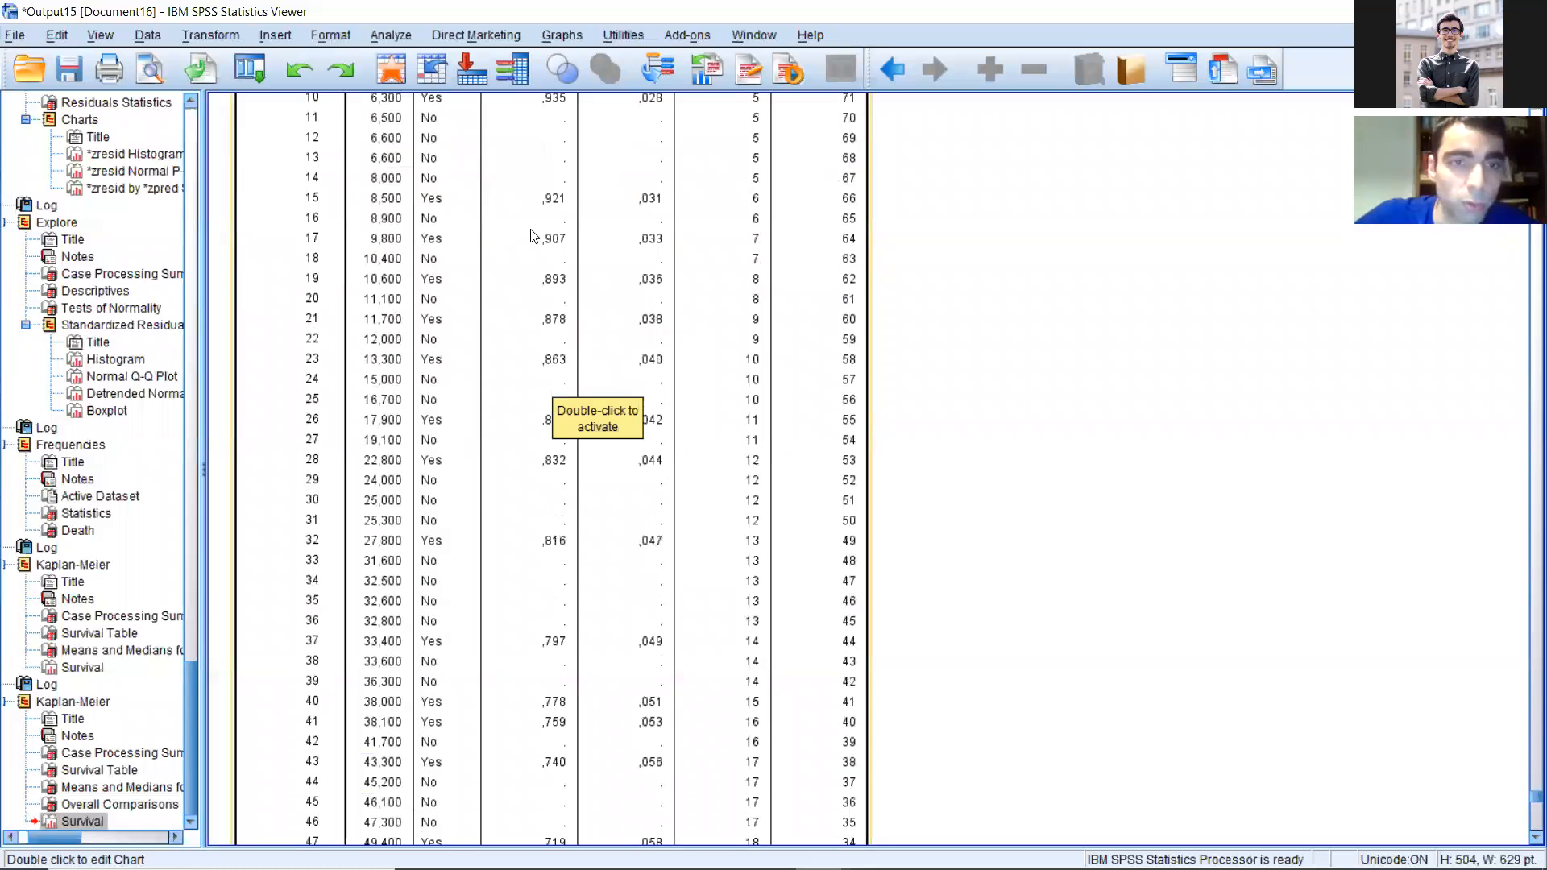
{"action": "scroll", "coordinate": [533, 242], "scroll_direction": "down", "scroll_amount": 20}
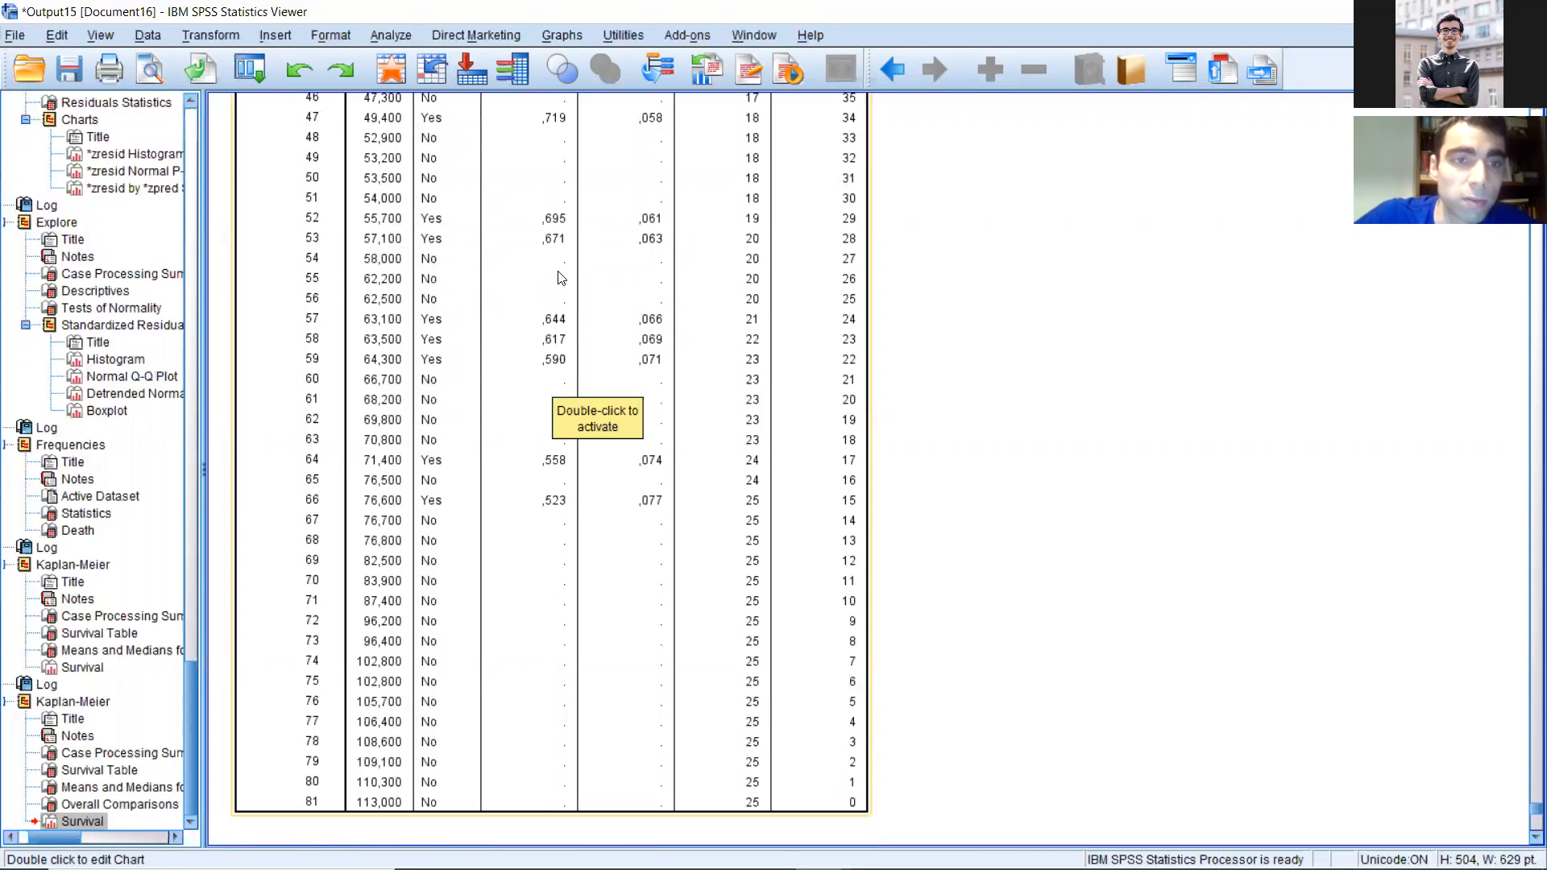
{"action": "scroll", "coordinate": [561, 278], "scroll_direction": "up", "scroll_amount": 15}
{"action": "scroll", "coordinate": [562, 284], "scroll_direction": "down", "scroll_amount": 20}
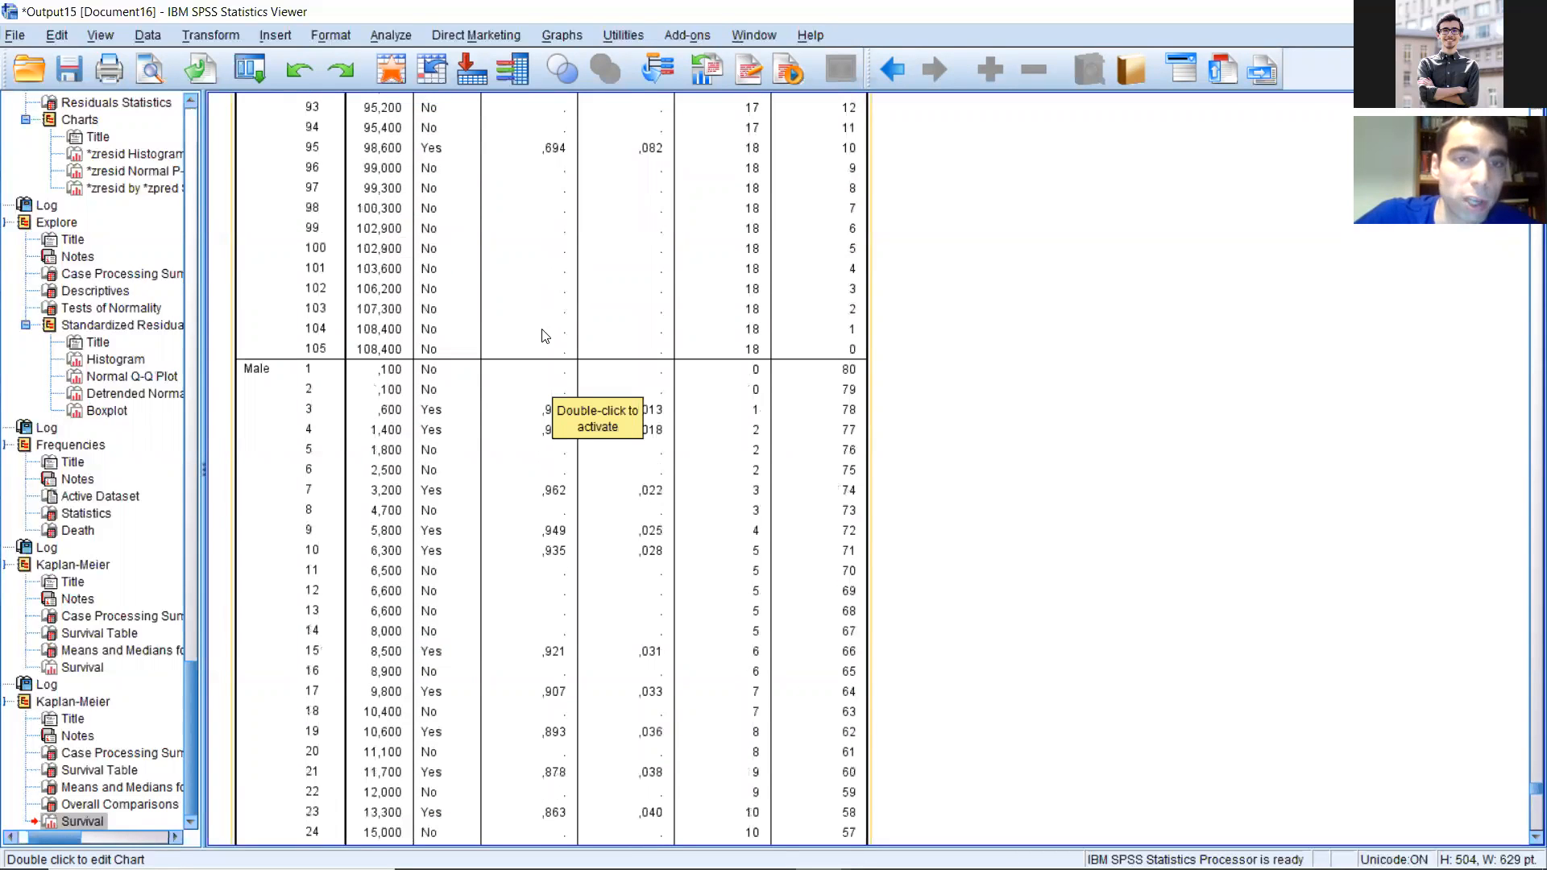
{"action": "scroll", "coordinate": [567, 343], "scroll_direction": "up", "scroll_amount": 3}
{"action": "scroll", "coordinate": [564, 345], "scroll_direction": "down", "scroll_amount": 20}
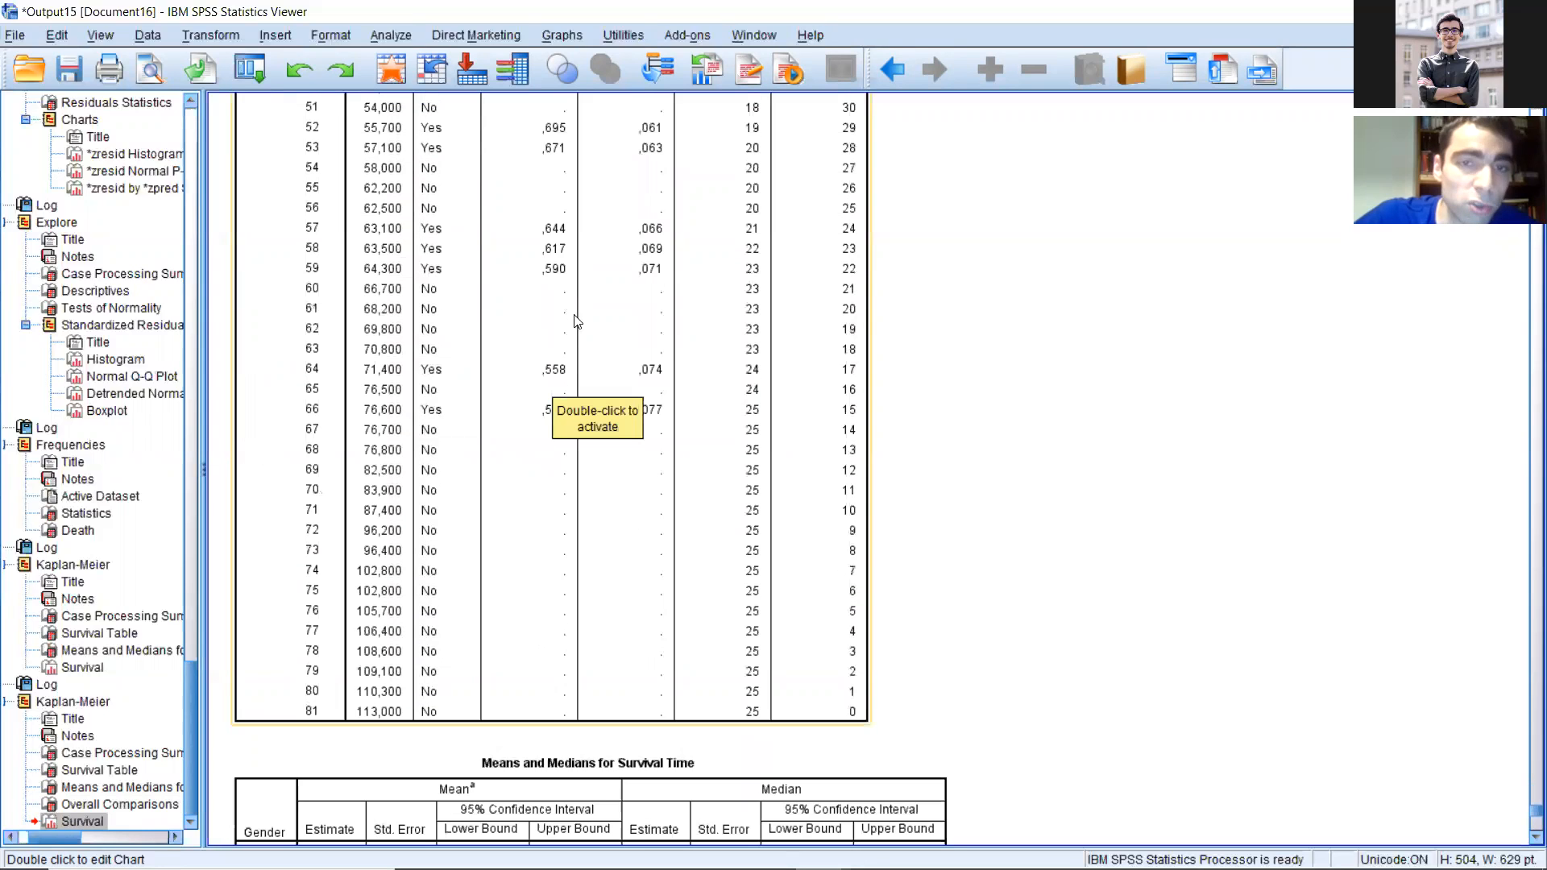
{"action": "scroll", "coordinate": [564, 253], "scroll_direction": "up", "scroll_amount": 6}
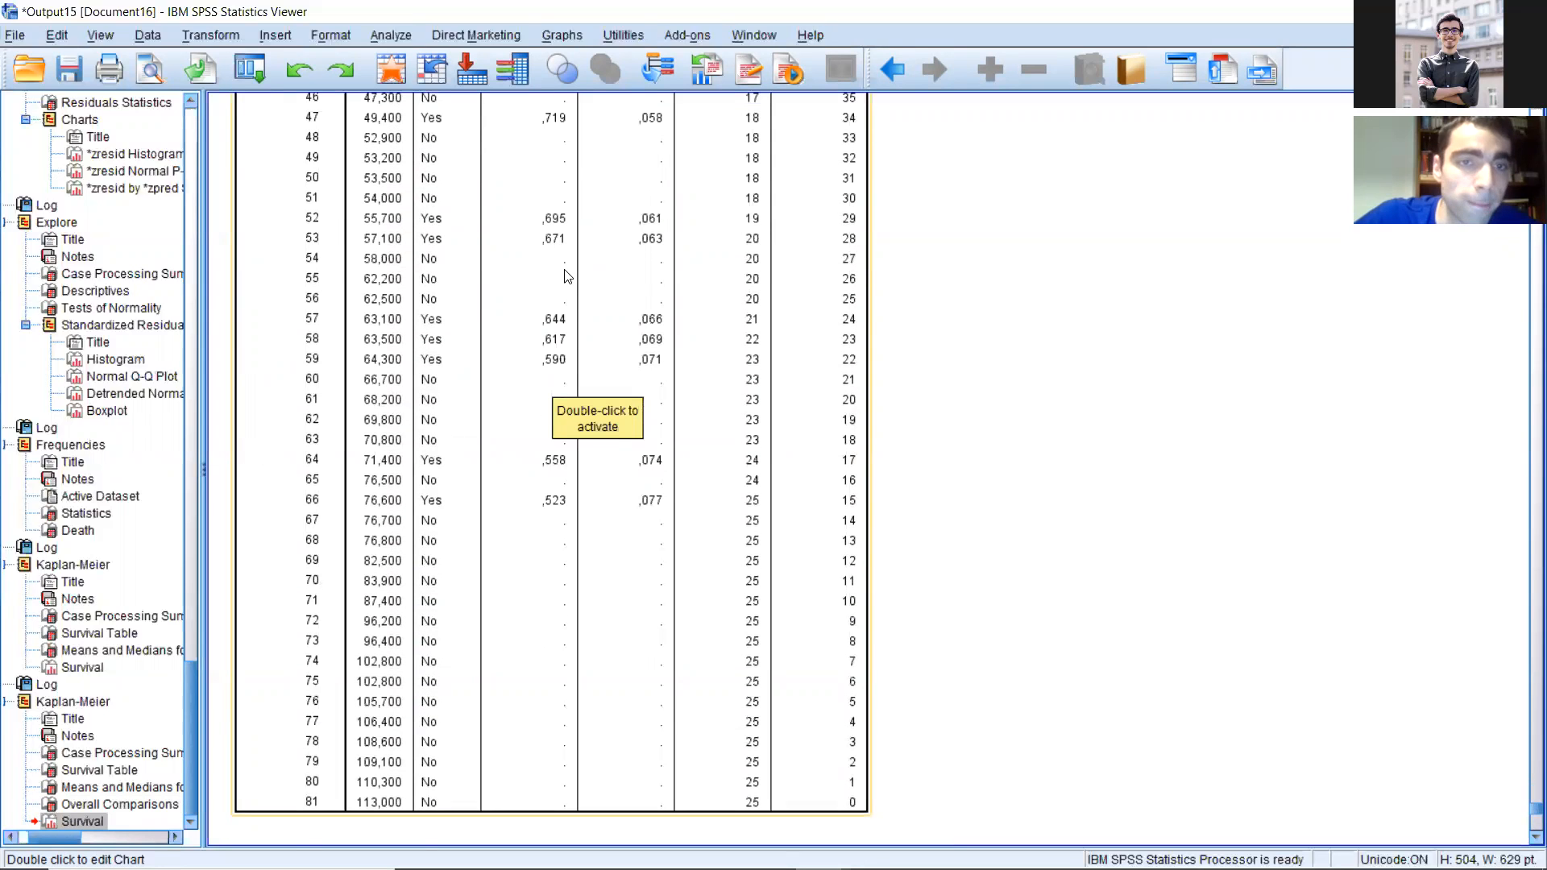
{"action": "scroll", "coordinate": [564, 282], "scroll_direction": "up", "scroll_amount": 15}
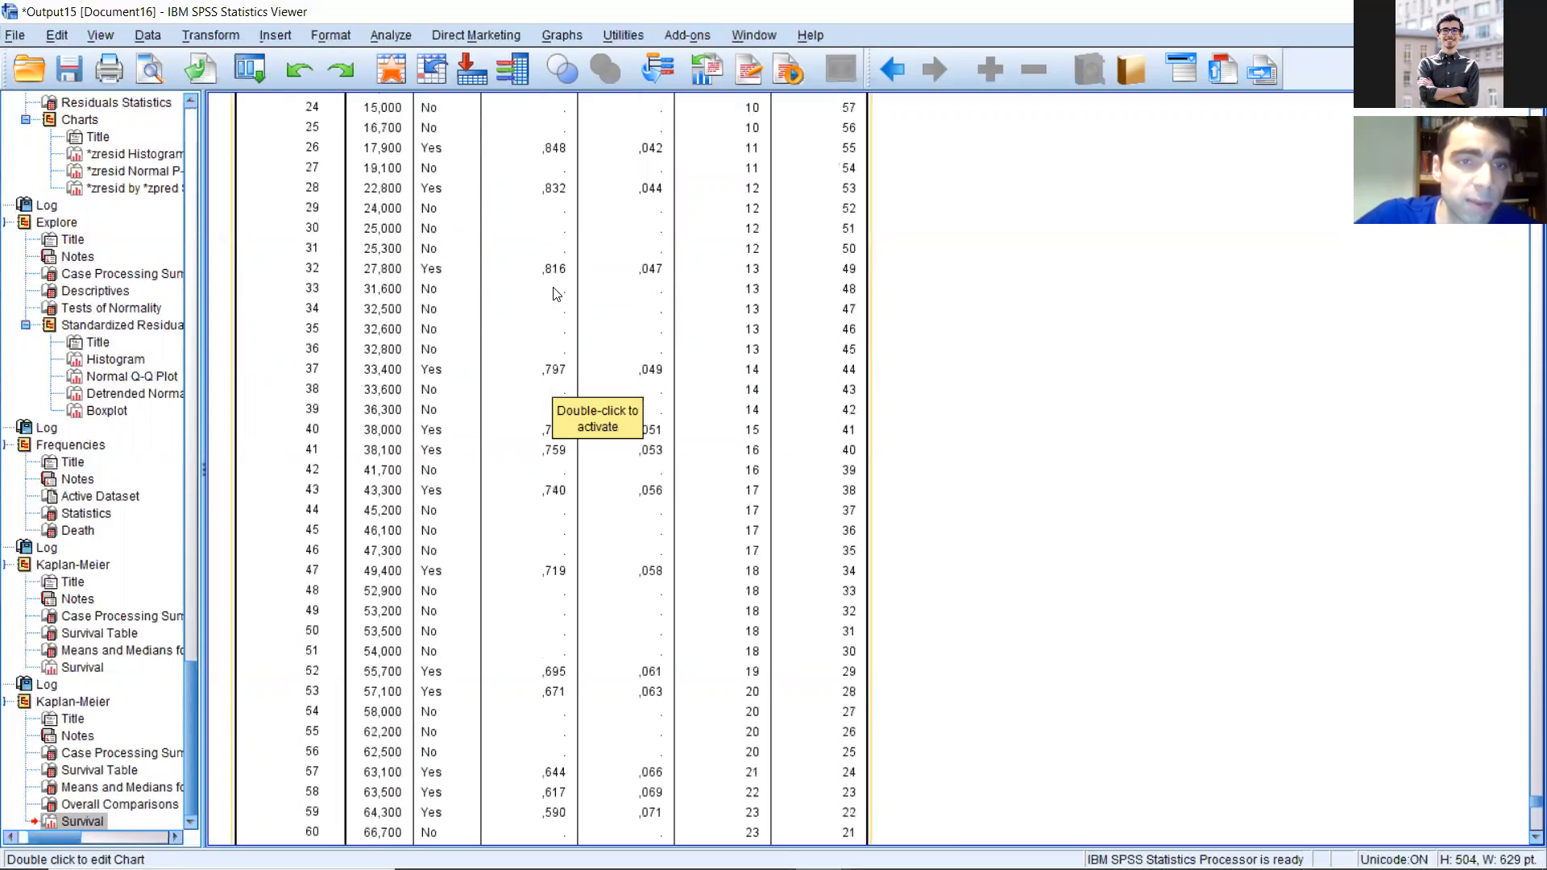
{"action": "scroll", "coordinate": [553, 290], "scroll_direction": "up", "scroll_amount": 6}
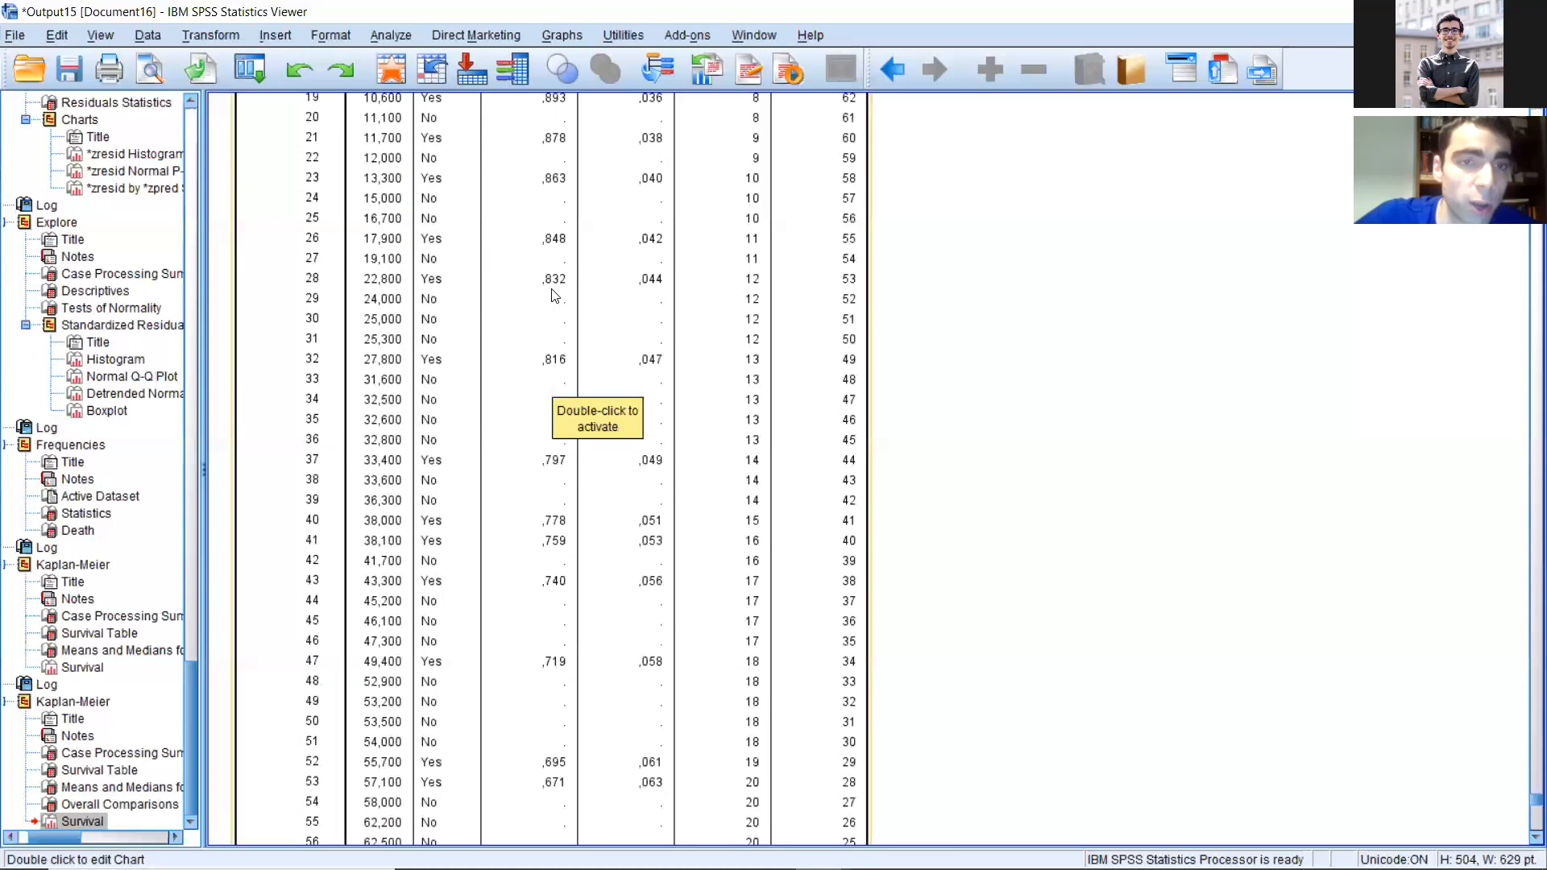
{"action": "scroll", "coordinate": [395, 310], "scroll_direction": "up", "scroll_amount": 6}
{"action": "scroll", "coordinate": [394, 242], "scroll_direction": "up", "scroll_amount": 2}
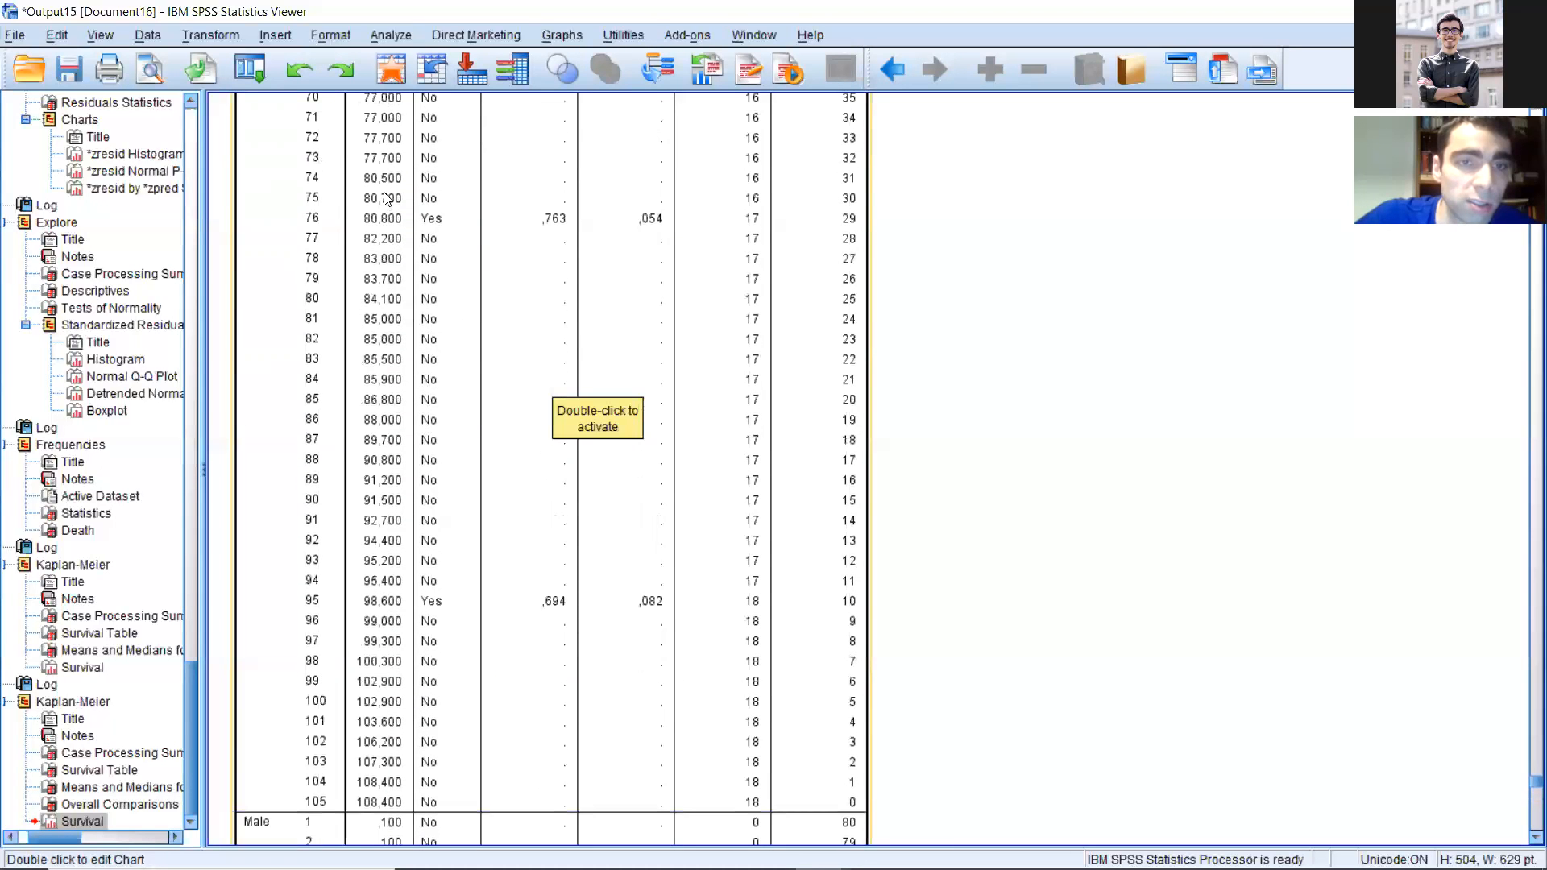
{"action": "scroll", "coordinate": [555, 129], "scroll_direction": "up", "scroll_amount": 3}
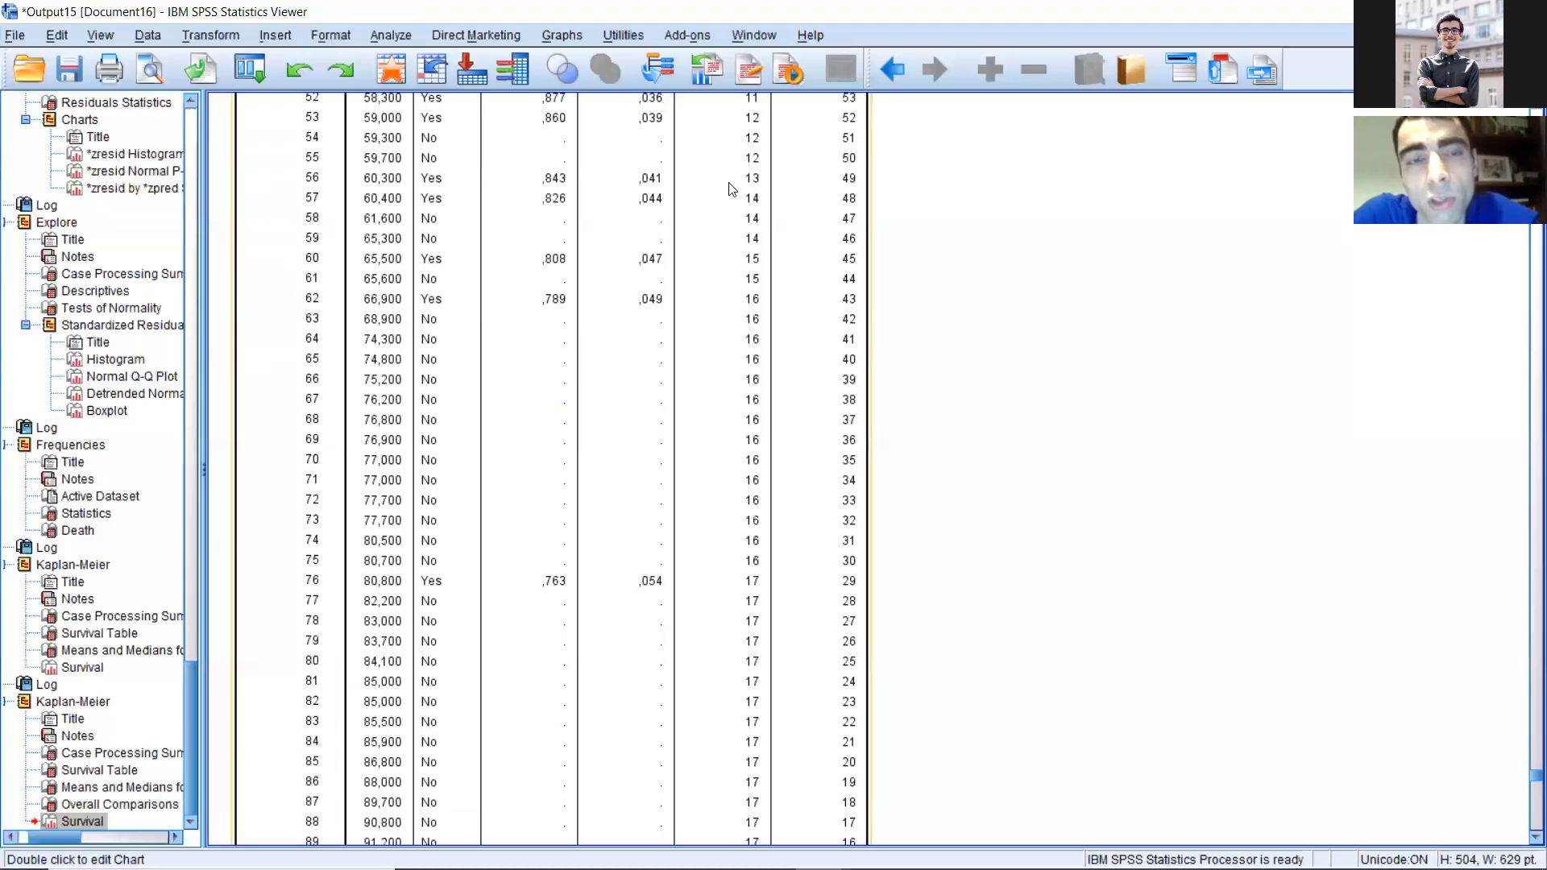
Step: Review the rest of the male survival table, the mean survival times, the overall comparisons and the survival curves by gender
{"action": "scroll", "coordinate": [786, 286], "scroll_direction": "down", "scroll_amount": 15}
{"action": "scroll", "coordinate": [604, 343], "scroll_direction": "down", "scroll_amount": 2}
{"action": "scroll", "coordinate": [563, 402], "scroll_direction": "down", "scroll_amount": 2}
{"action": "scroll", "coordinate": [532, 509], "scroll_direction": "down", "scroll_amount": 8}
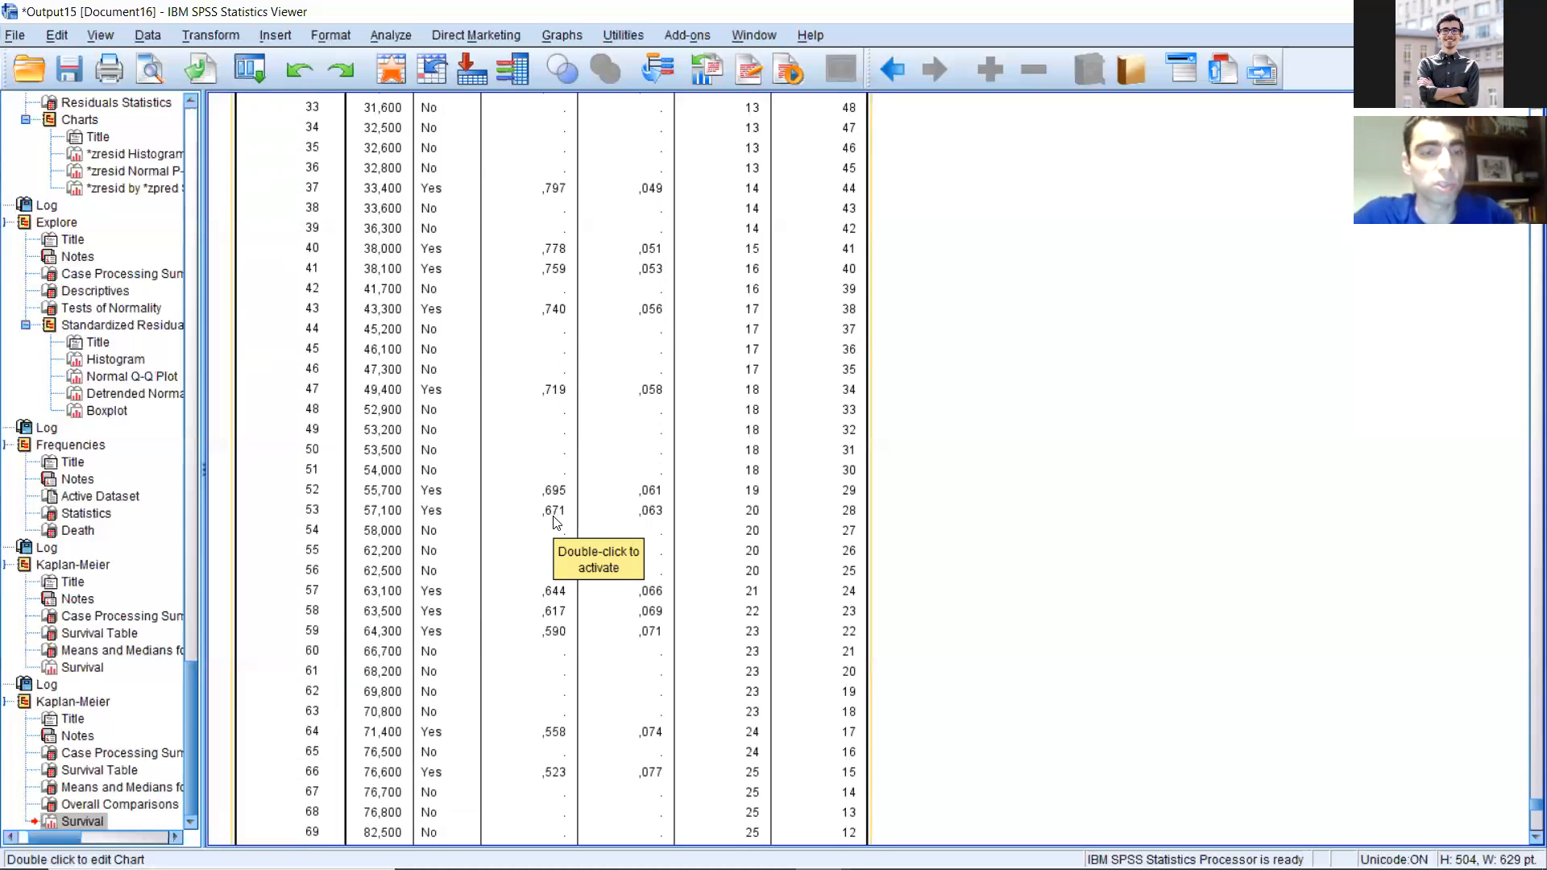
{"action": "scroll", "coordinate": [575, 496], "scroll_direction": "down", "scroll_amount": 5}
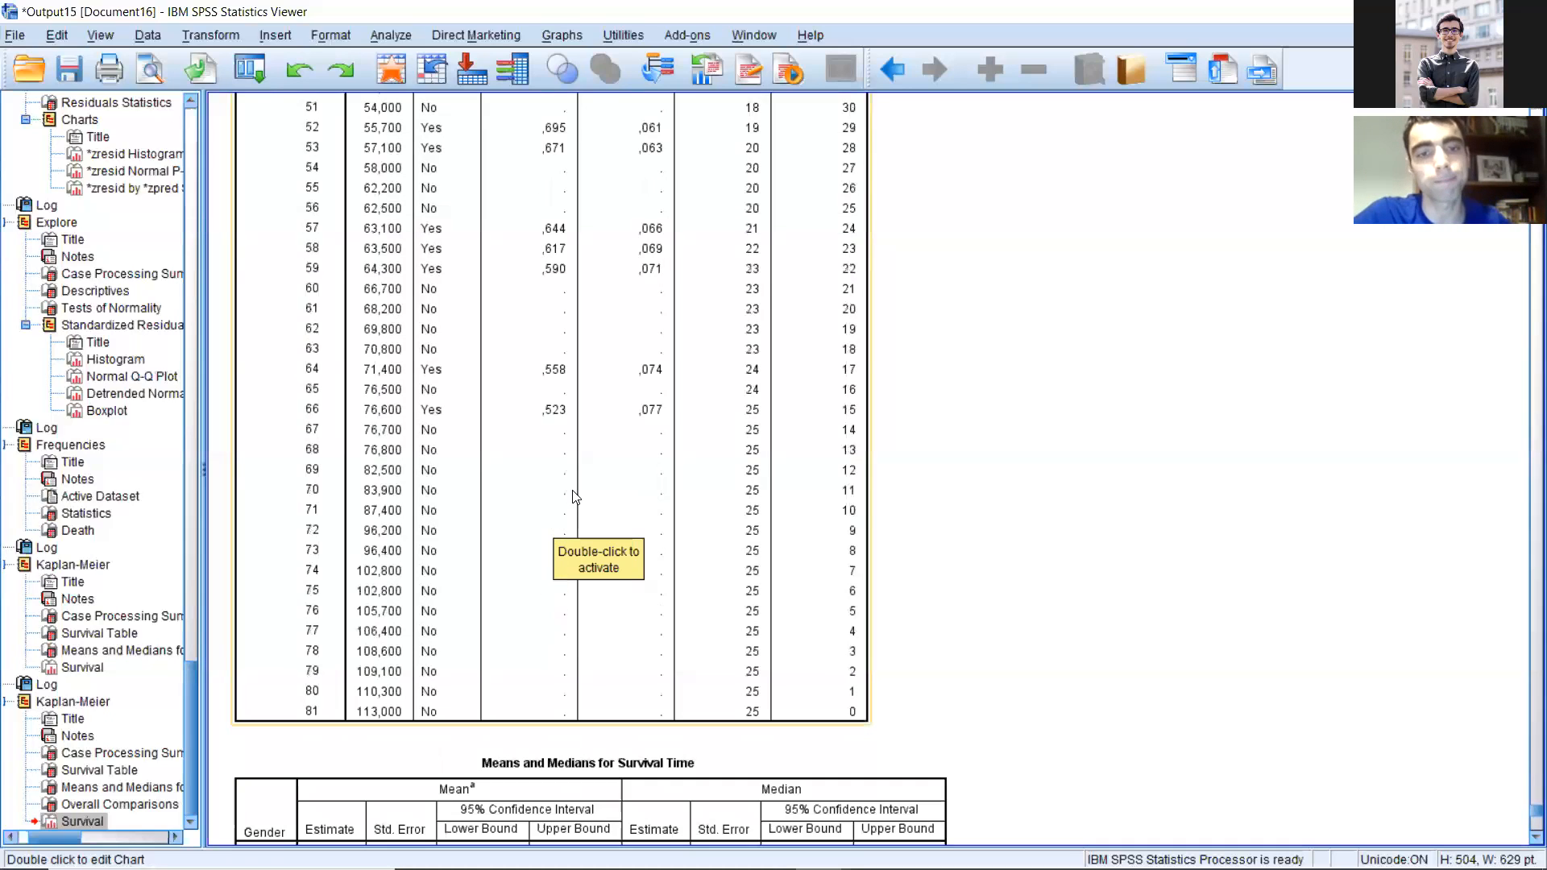
{"action": "scroll", "coordinate": [555, 480], "scroll_direction": "down", "scroll_amount": 5}
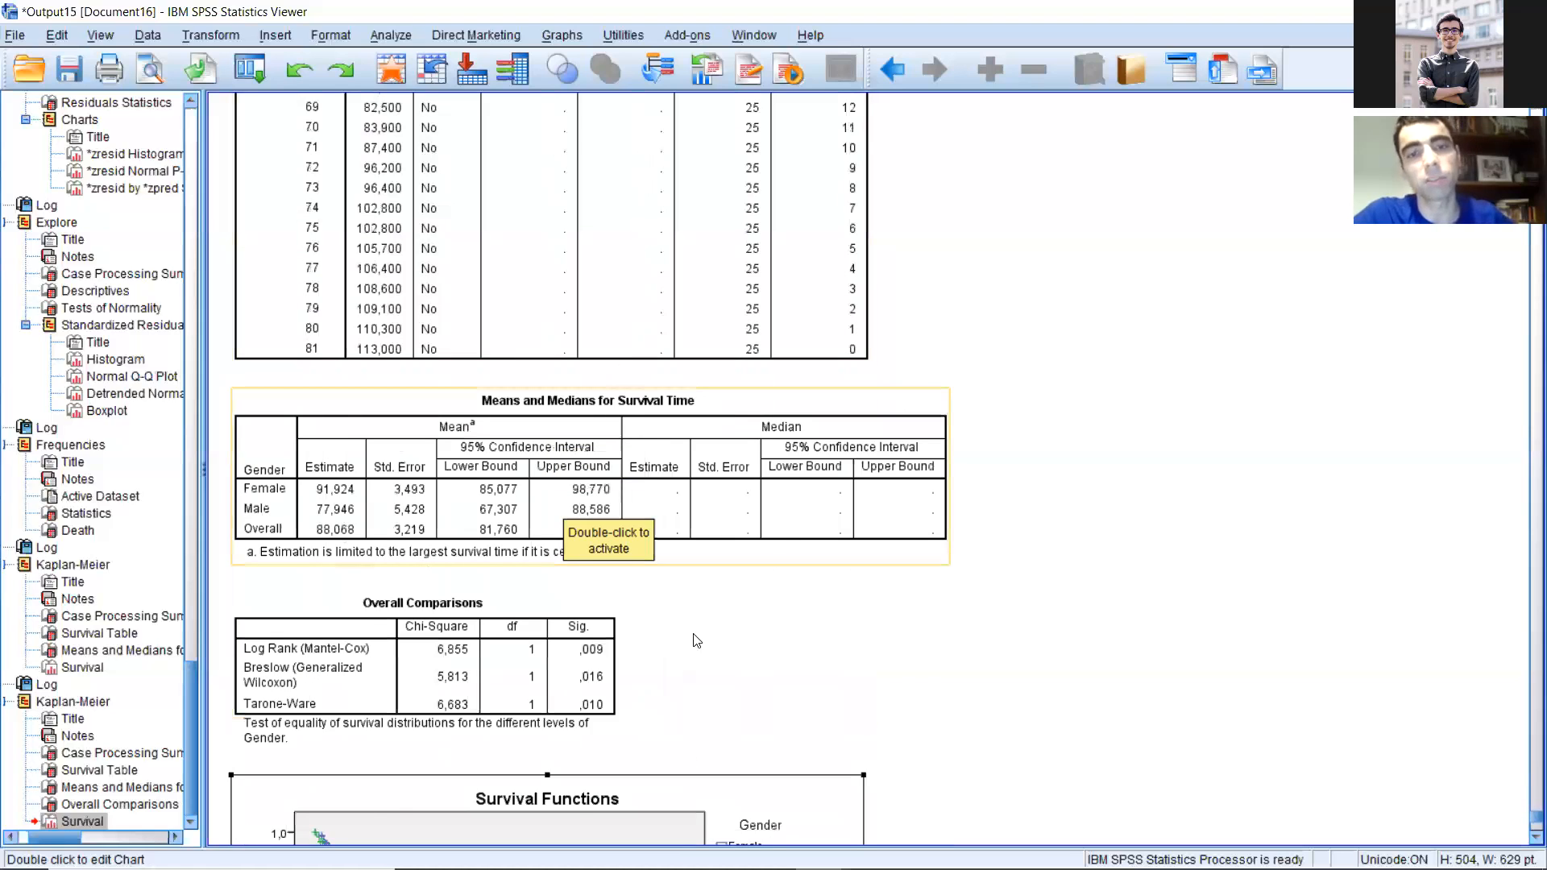
{"action": "scroll", "coordinate": [696, 641], "scroll_direction": "down", "scroll_amount": 3}
{"action": "scroll", "coordinate": [547, 162], "scroll_direction": "down", "scroll_amount": 3}
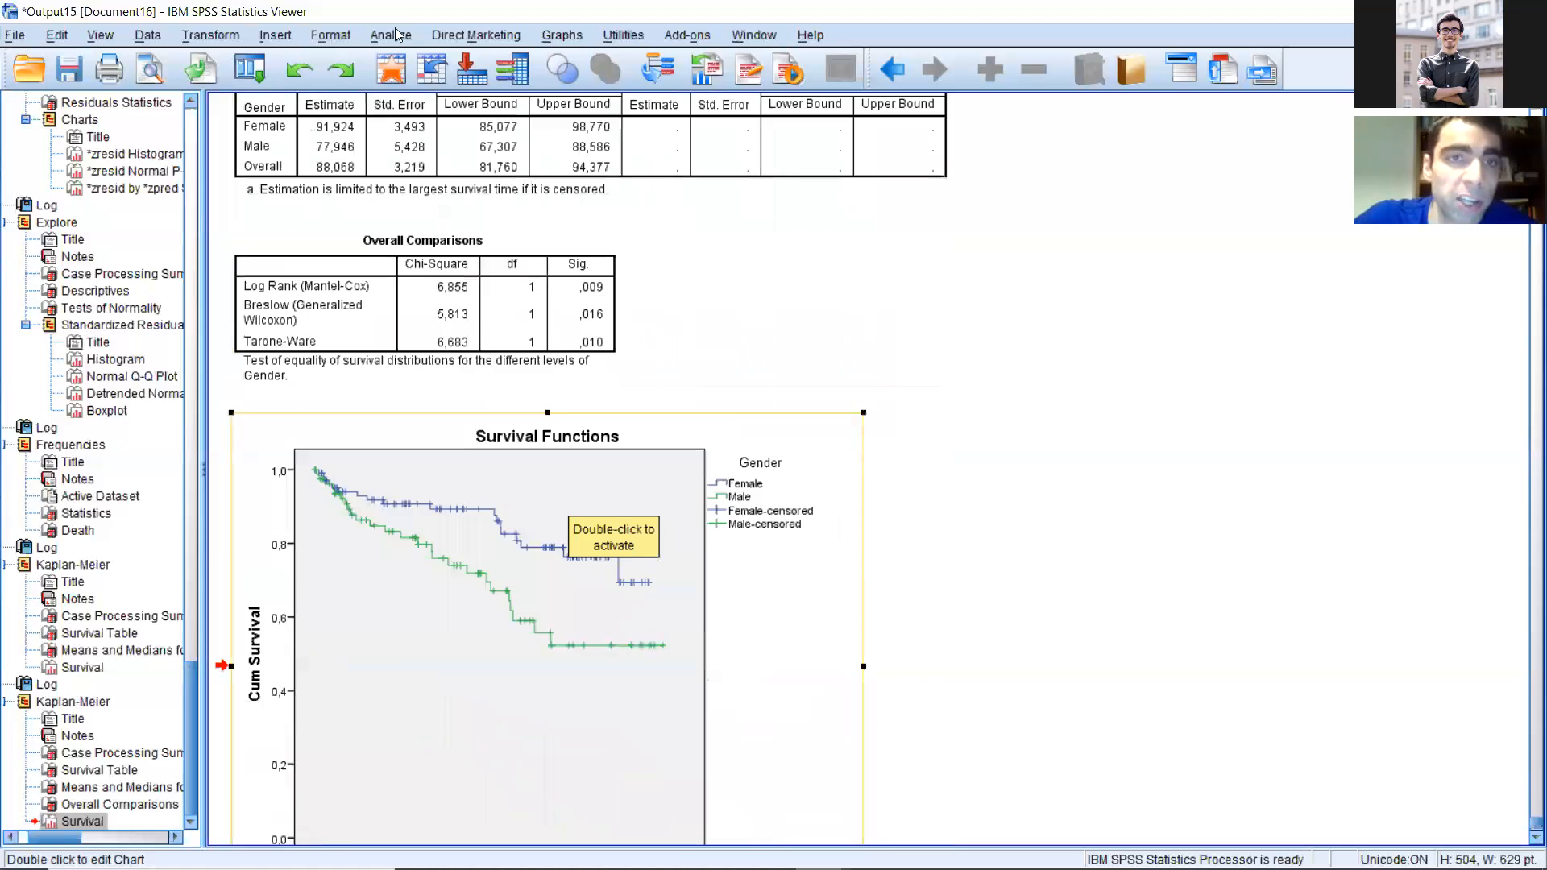
{"action": "scroll", "coordinate": [395, 35], "scroll_direction": "down", "scroll_amount": 2}
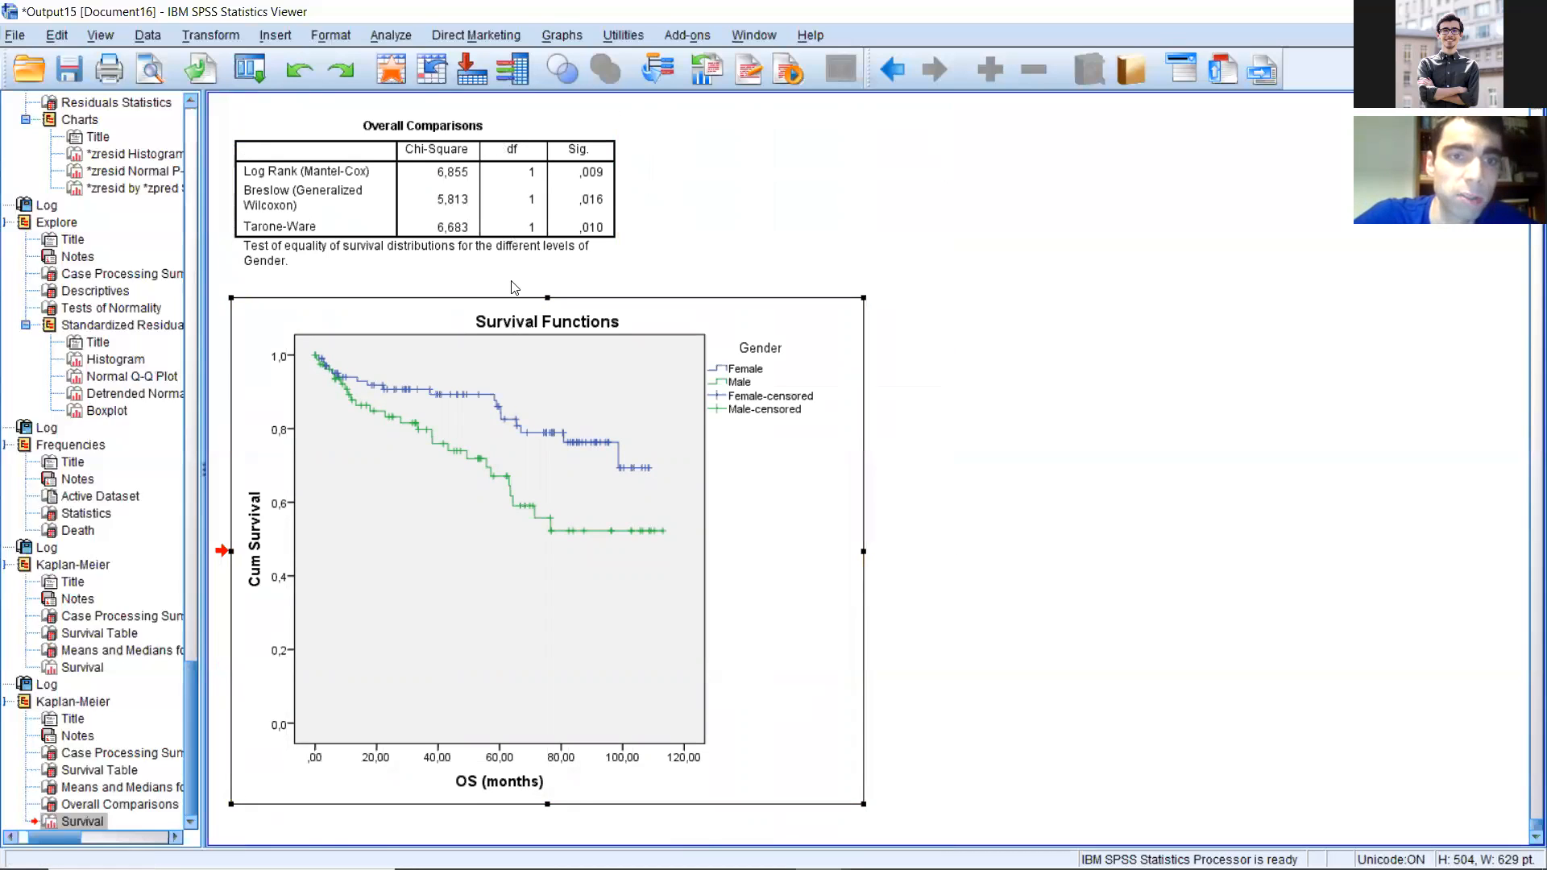
Step: Reopen the Kaplan-Meier analysis and replace Gender with Age > 60 as the factor
{"action": "left_click", "coordinate": [392, 35]}
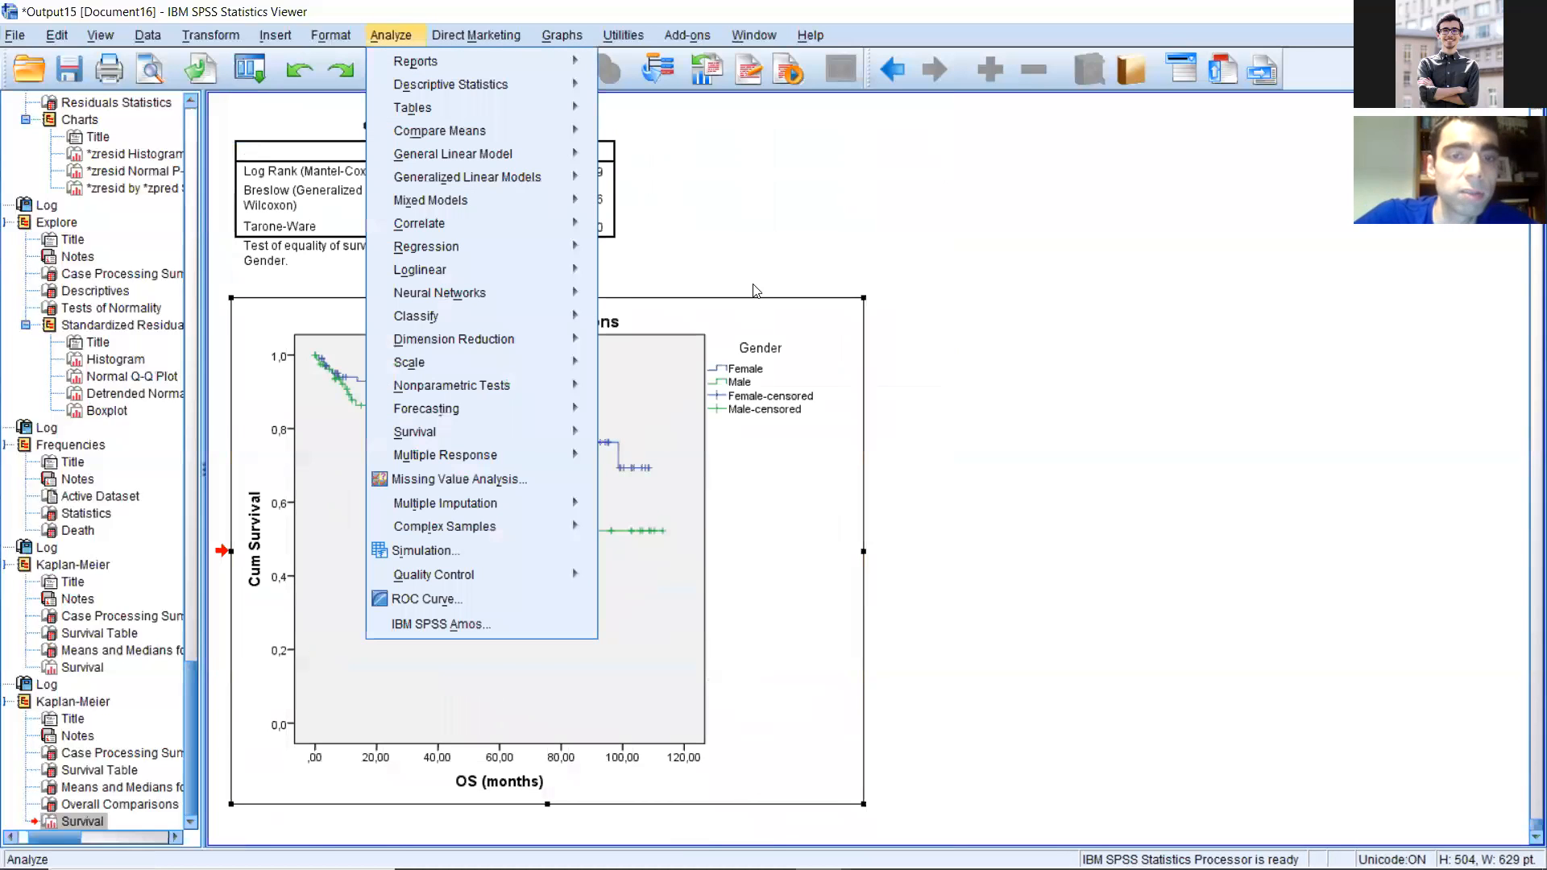
{"action": "mouse_move", "coordinate": [419, 431]}
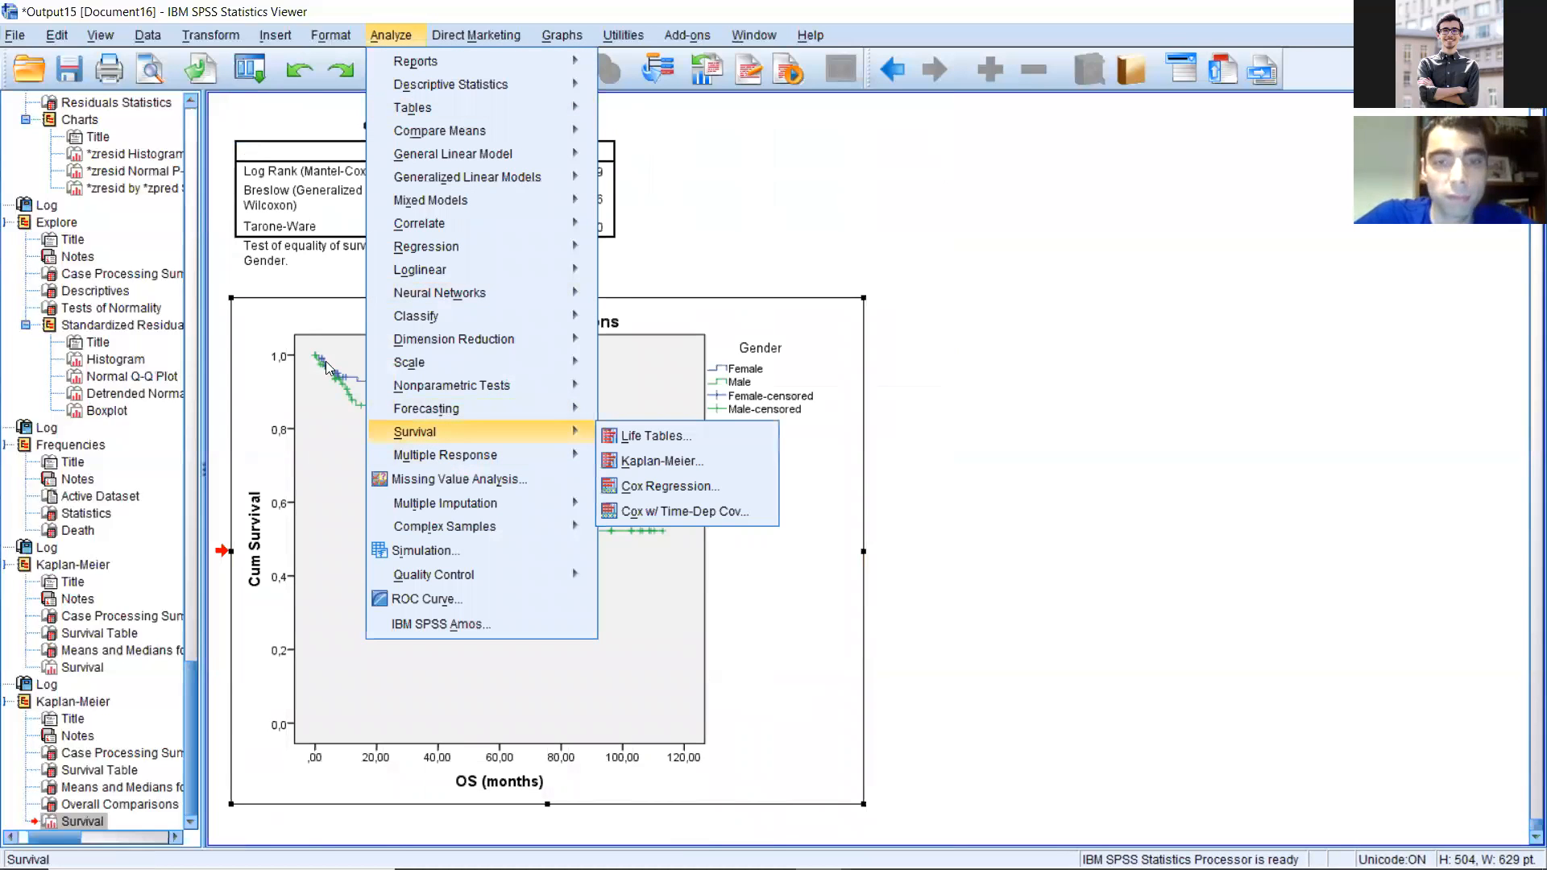
{"action": "left_click", "coordinate": [660, 461]}
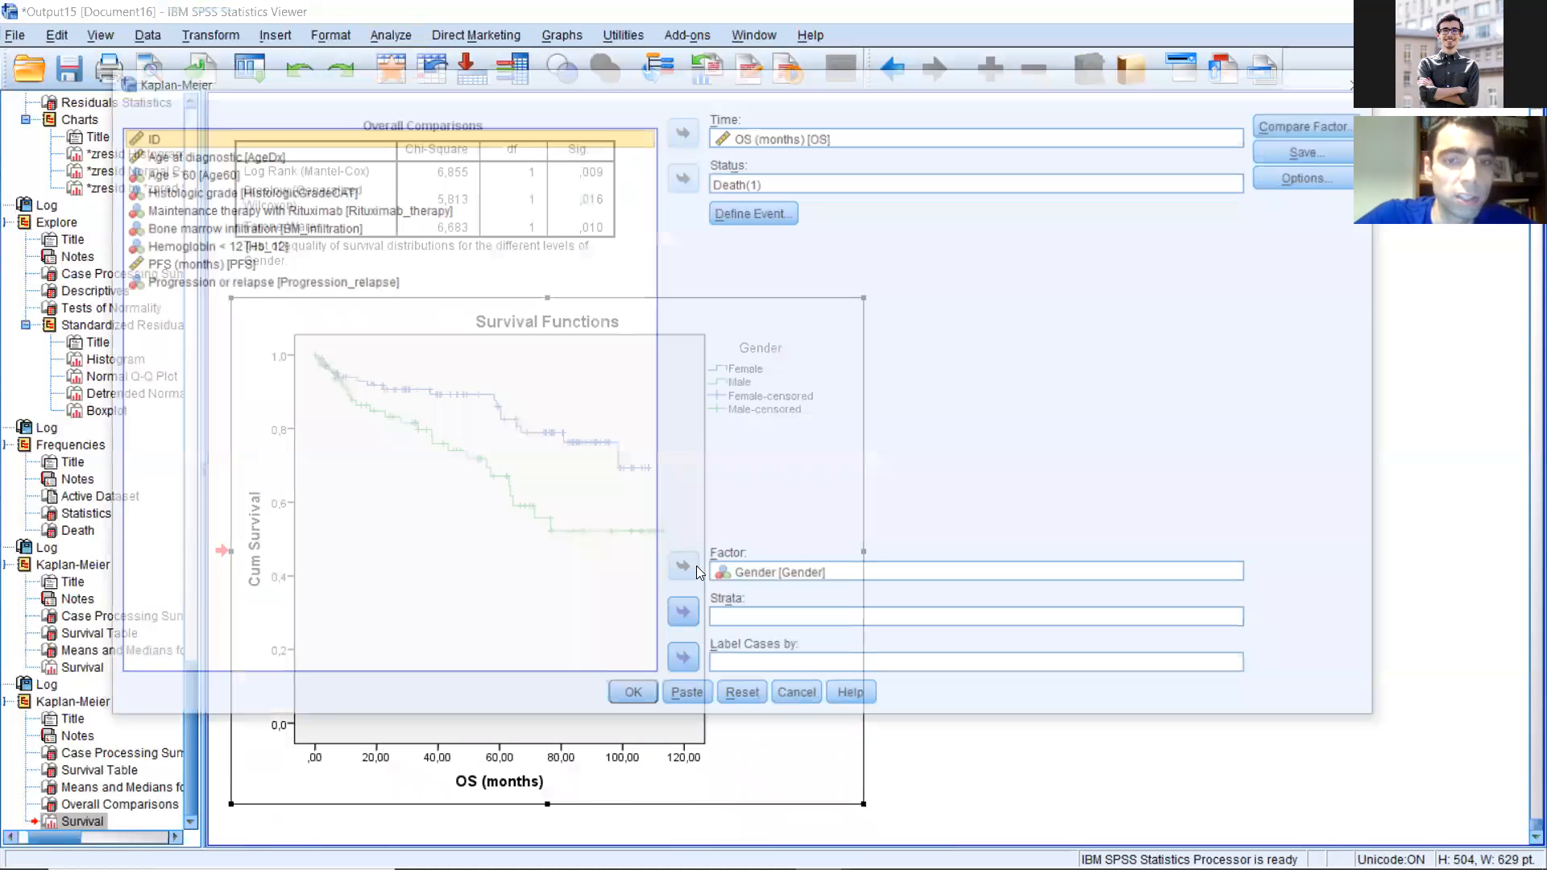
{"action": "left_click", "coordinate": [165, 172]}
{"action": "left_click", "coordinate": [683, 569]}
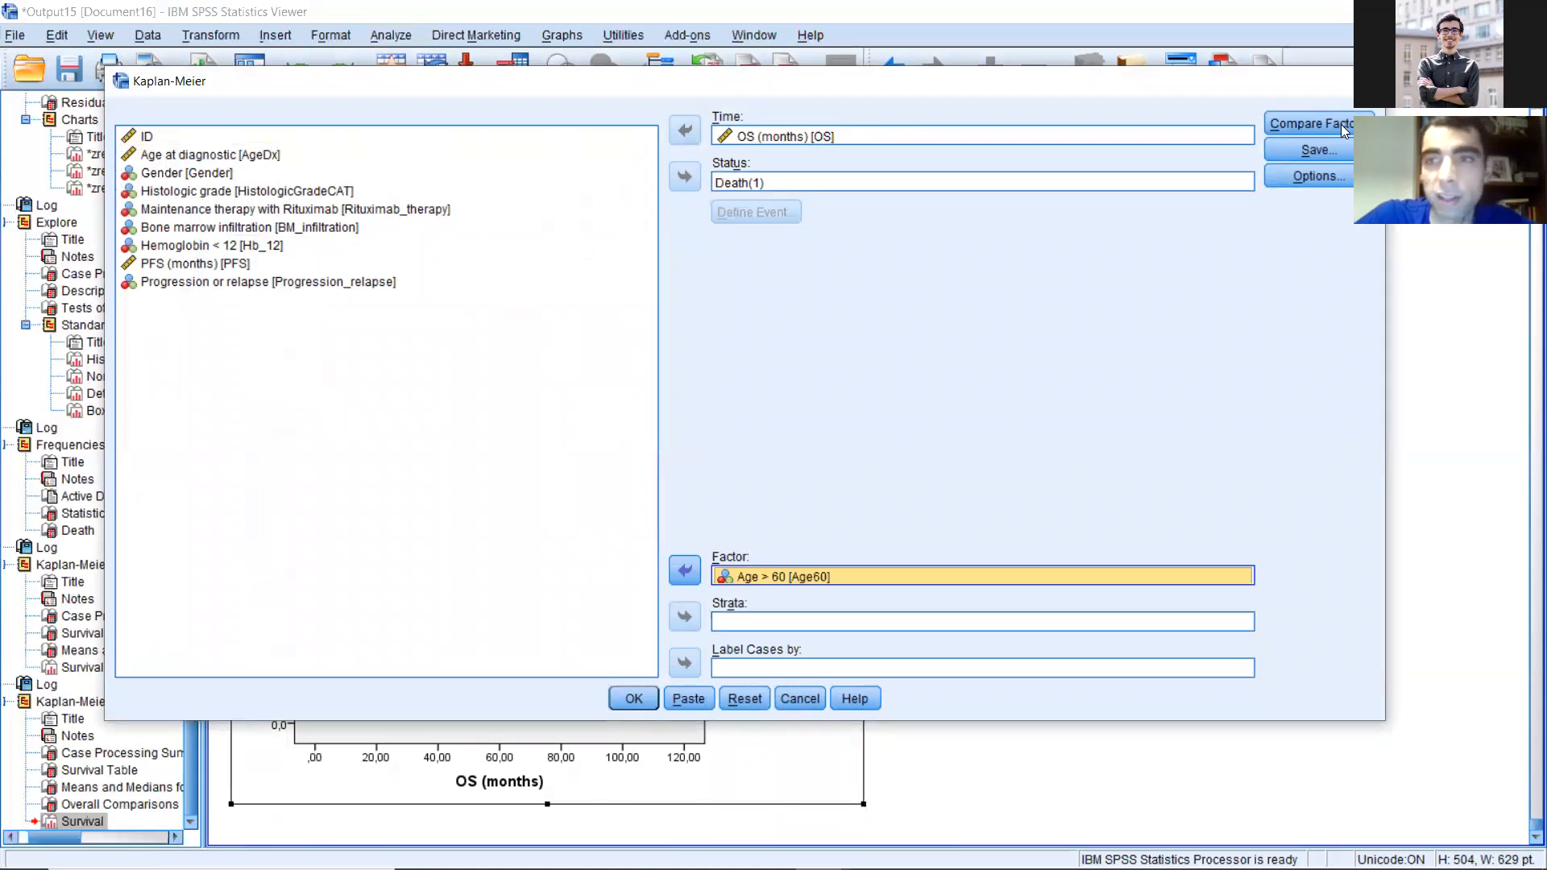
Step: Keep the log rank, Breslow and Tarone-Ware tests pooled over strata for comparing the age groups, and run the analysis
{"action": "left_click", "coordinate": [1312, 123]}
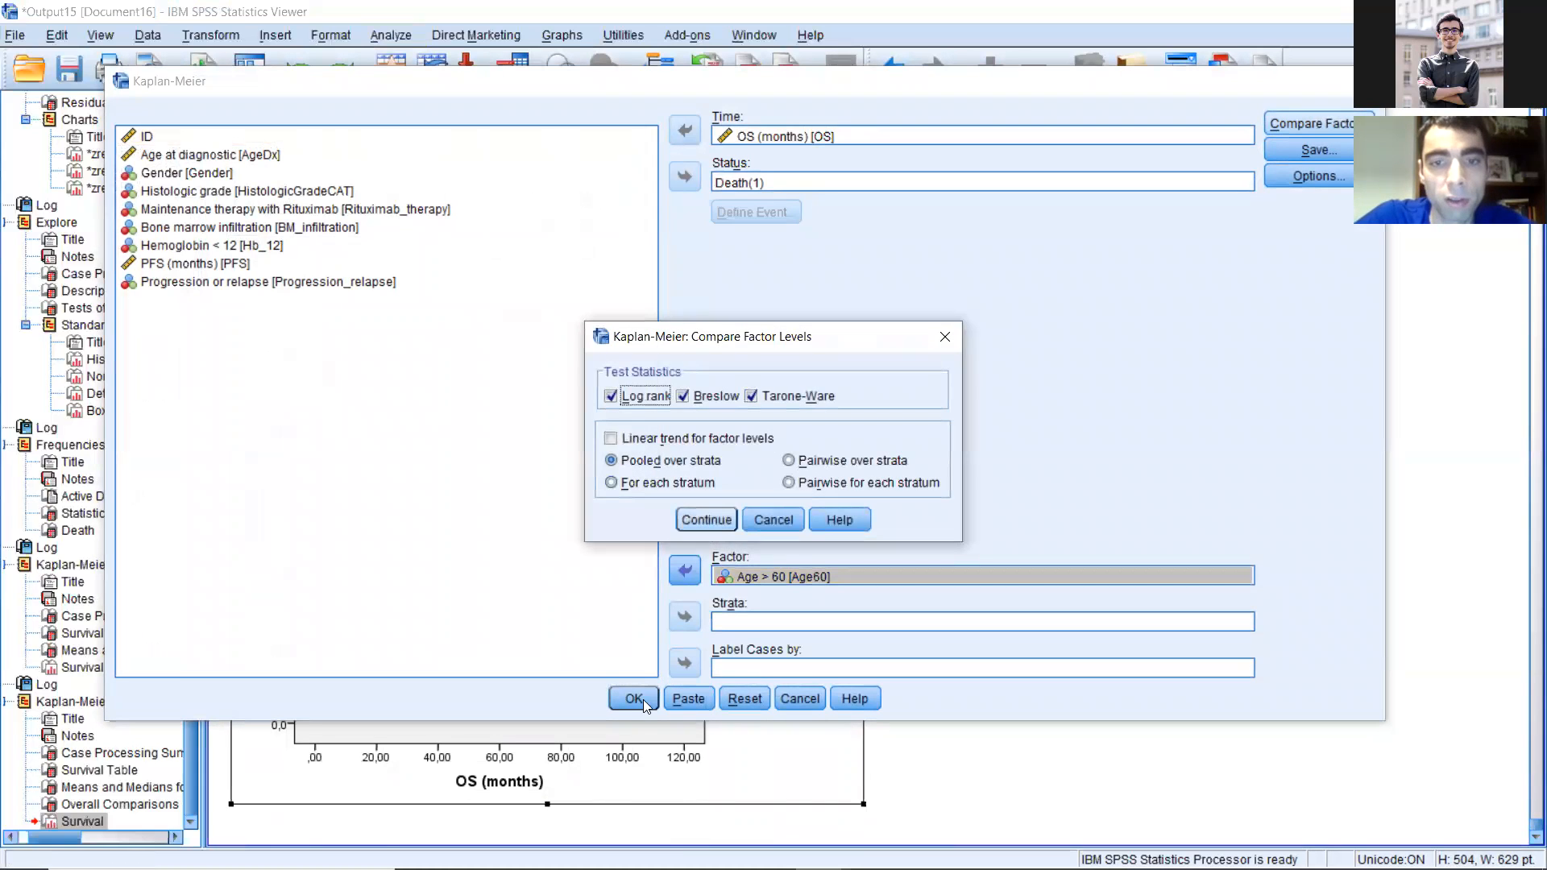
{"action": "key", "text": "Return"}
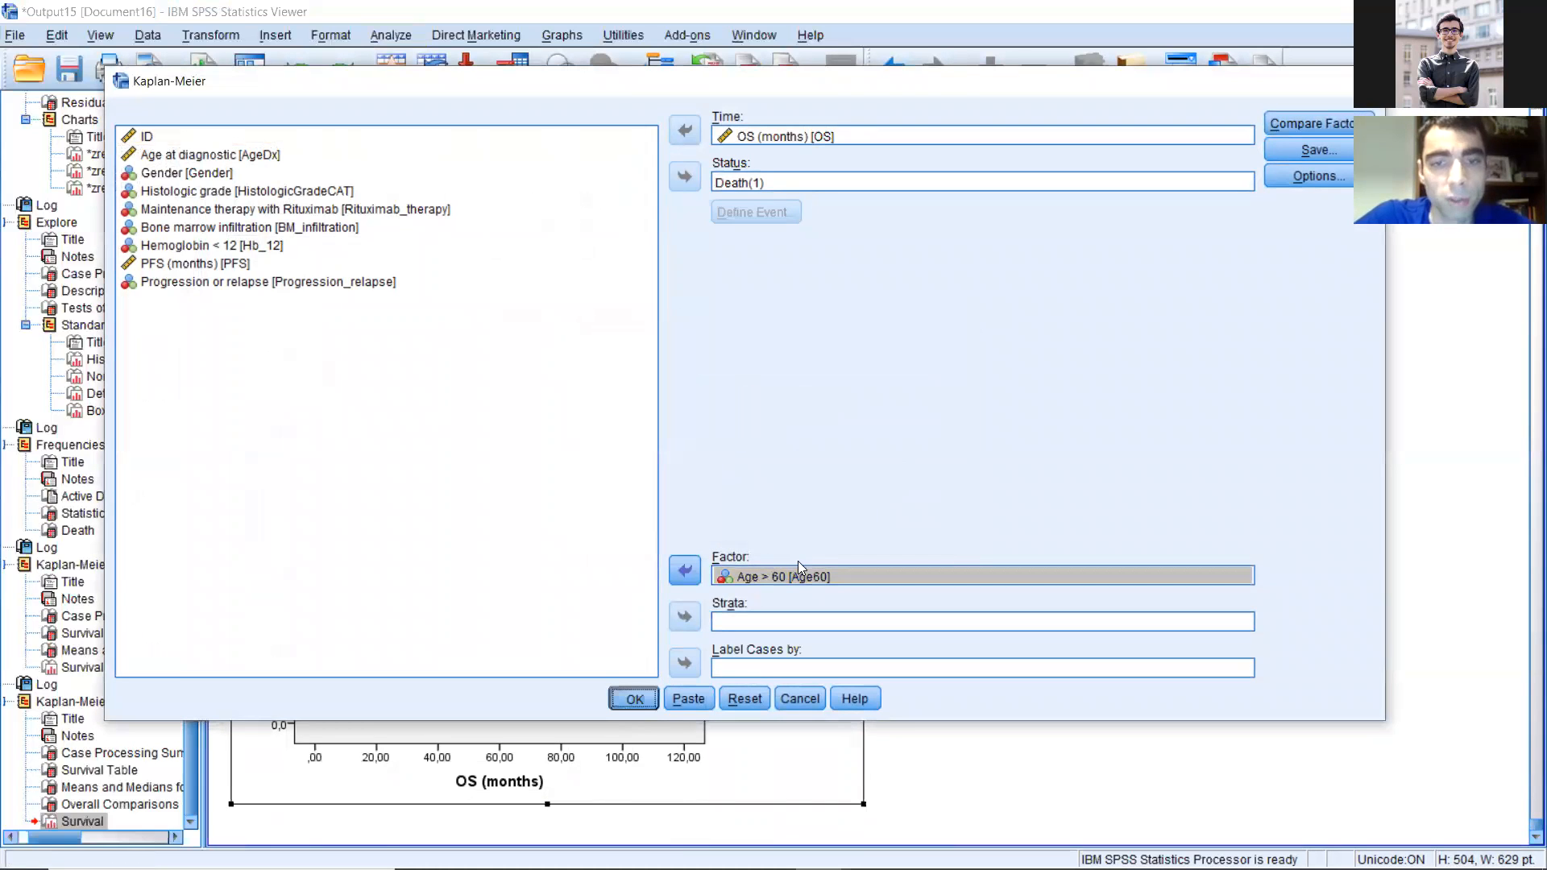
{"action": "key", "text": "Return"}
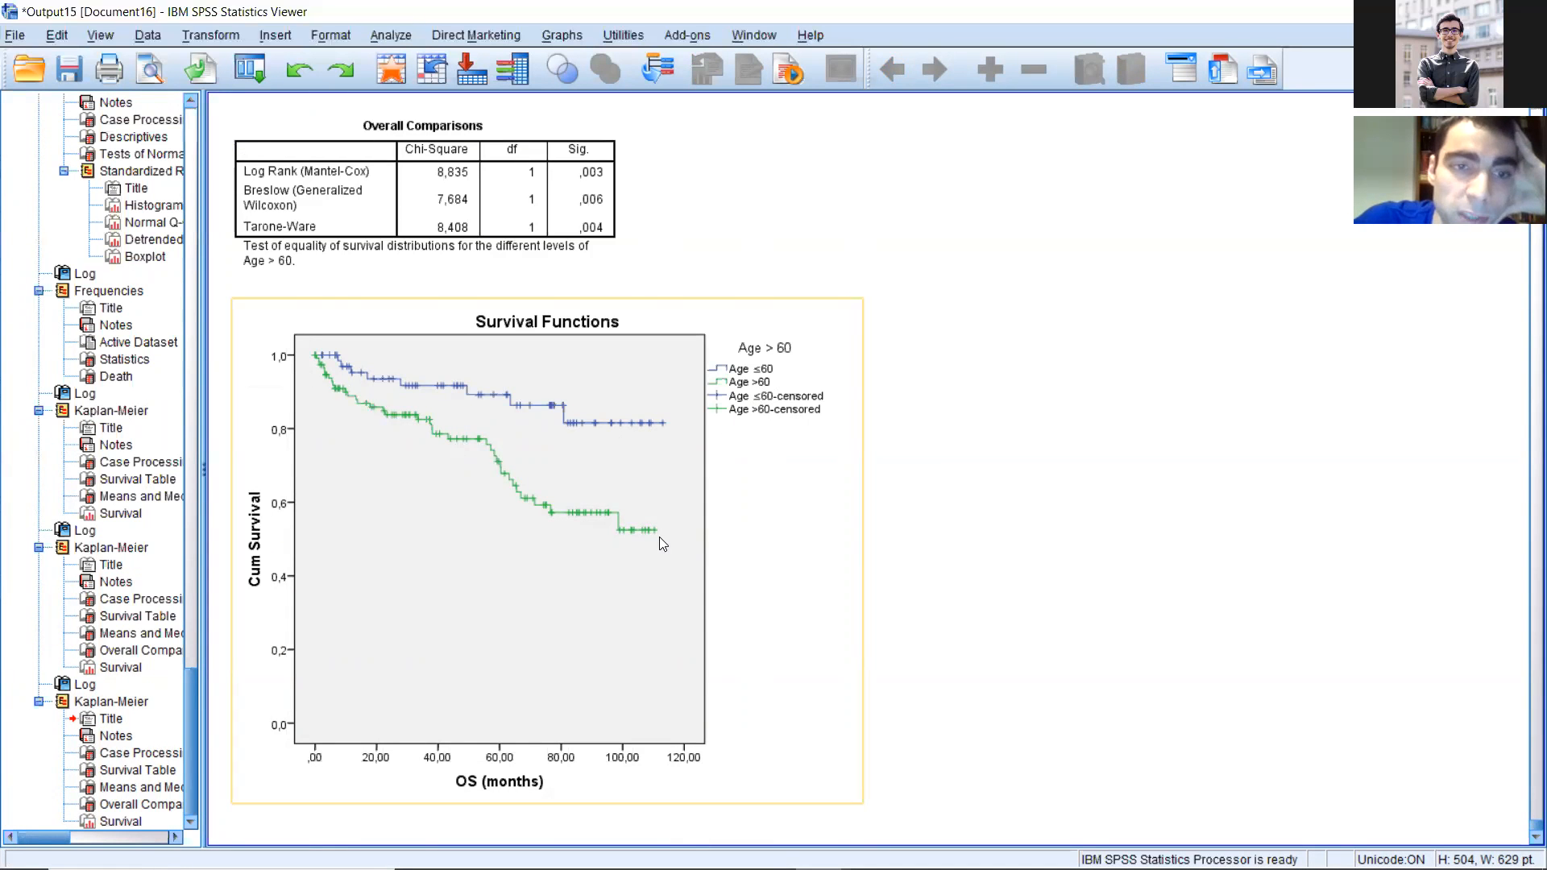
Step: Examine the overall comparisons, the survival curves and the mean survival times for patients aged ≤60 and >60
{"action": "left_click", "coordinate": [588, 185]}
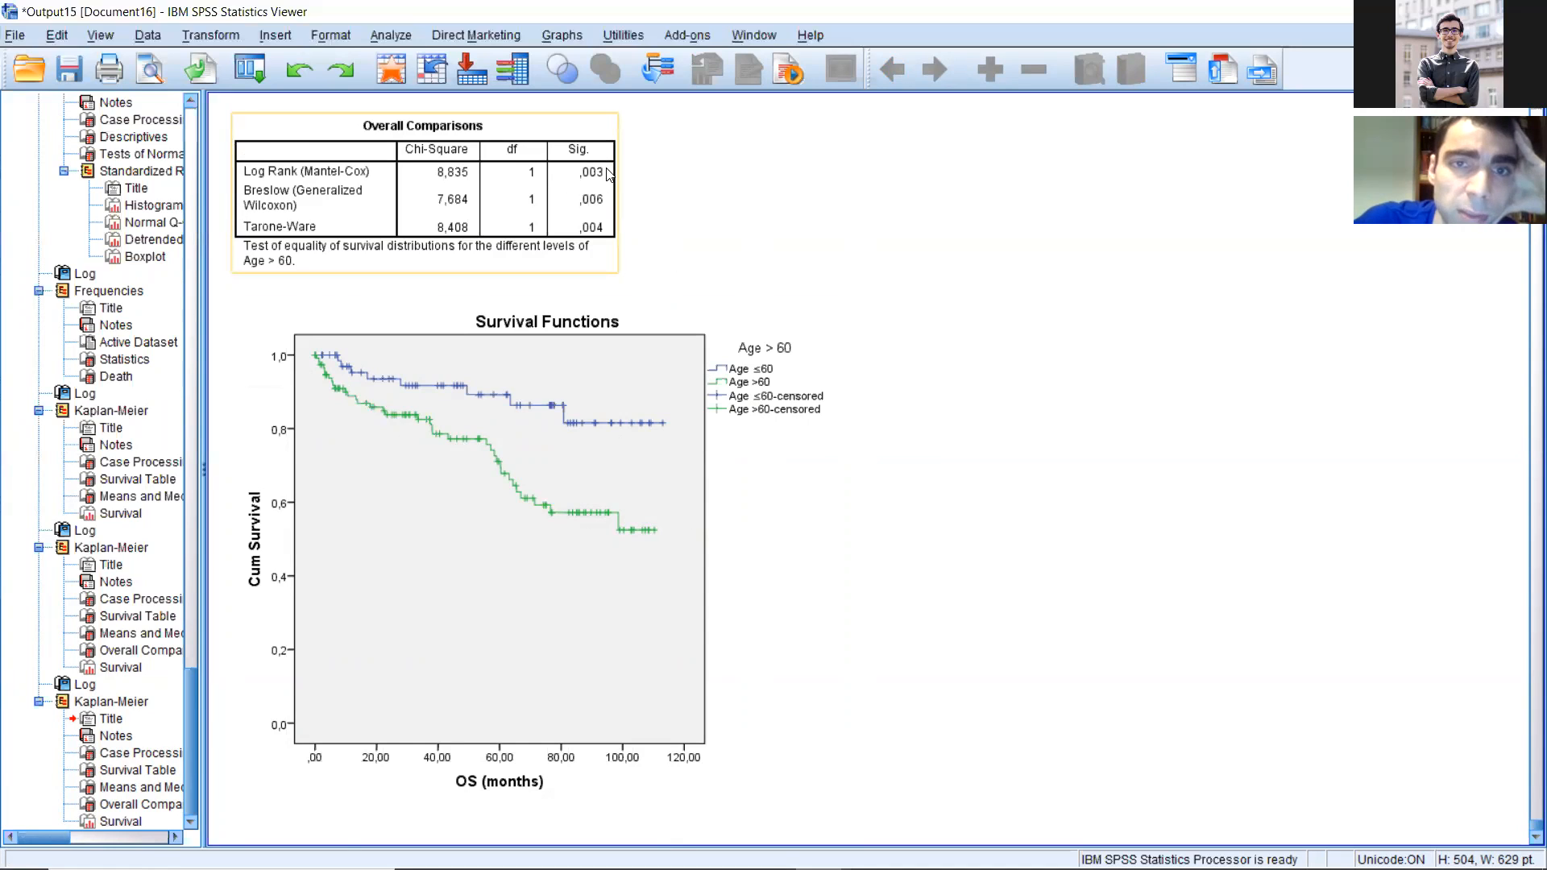
{"action": "left_click", "coordinate": [815, 554]}
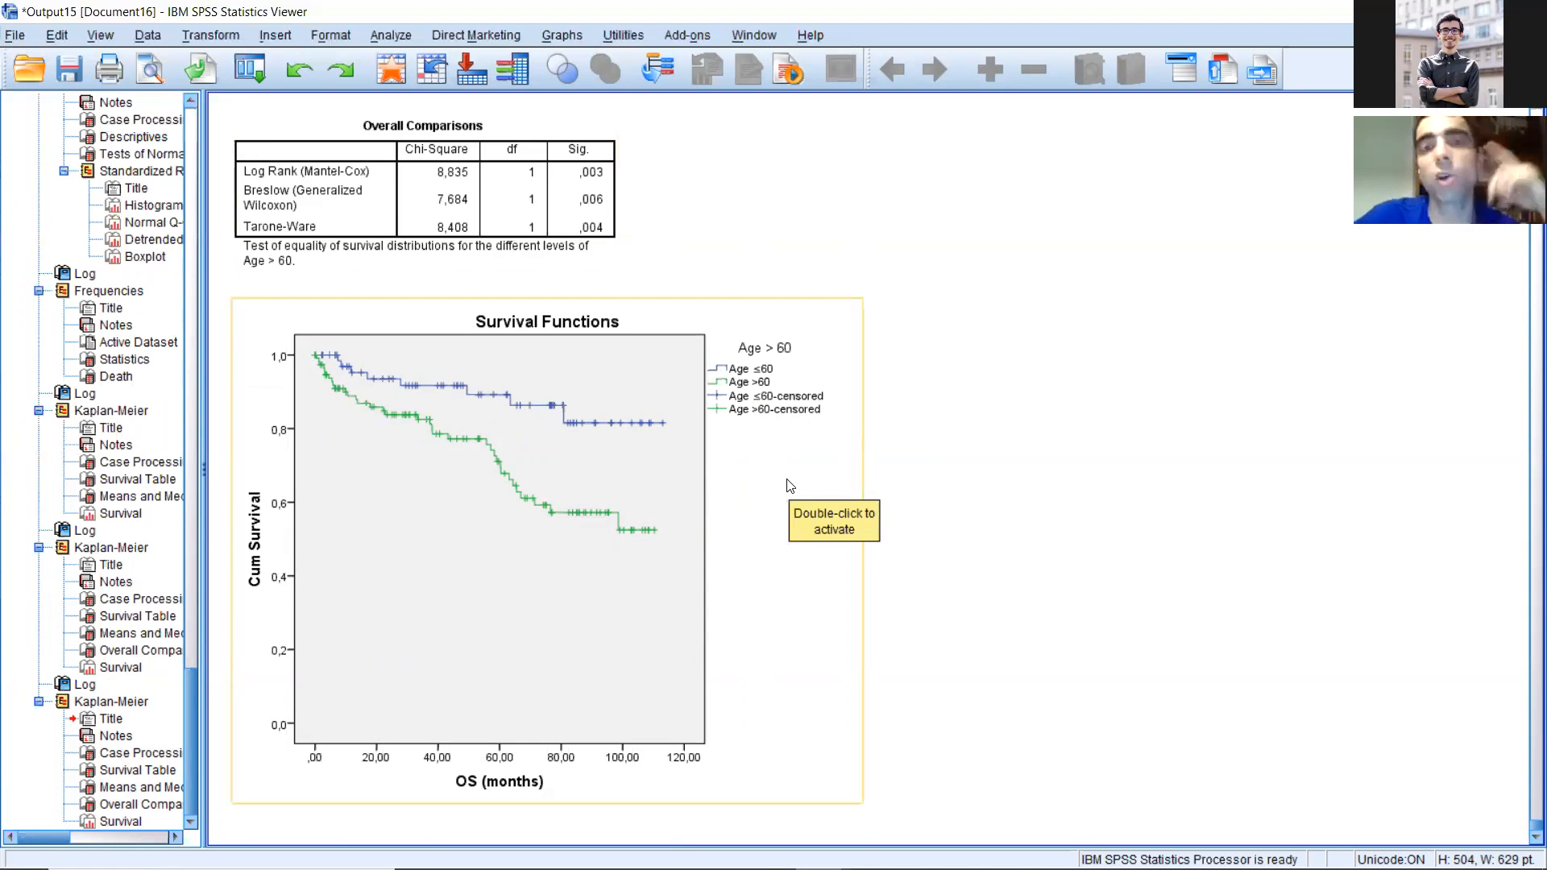
{"action": "scroll", "coordinate": [735, 456], "scroll_direction": "up", "scroll_amount": 3}
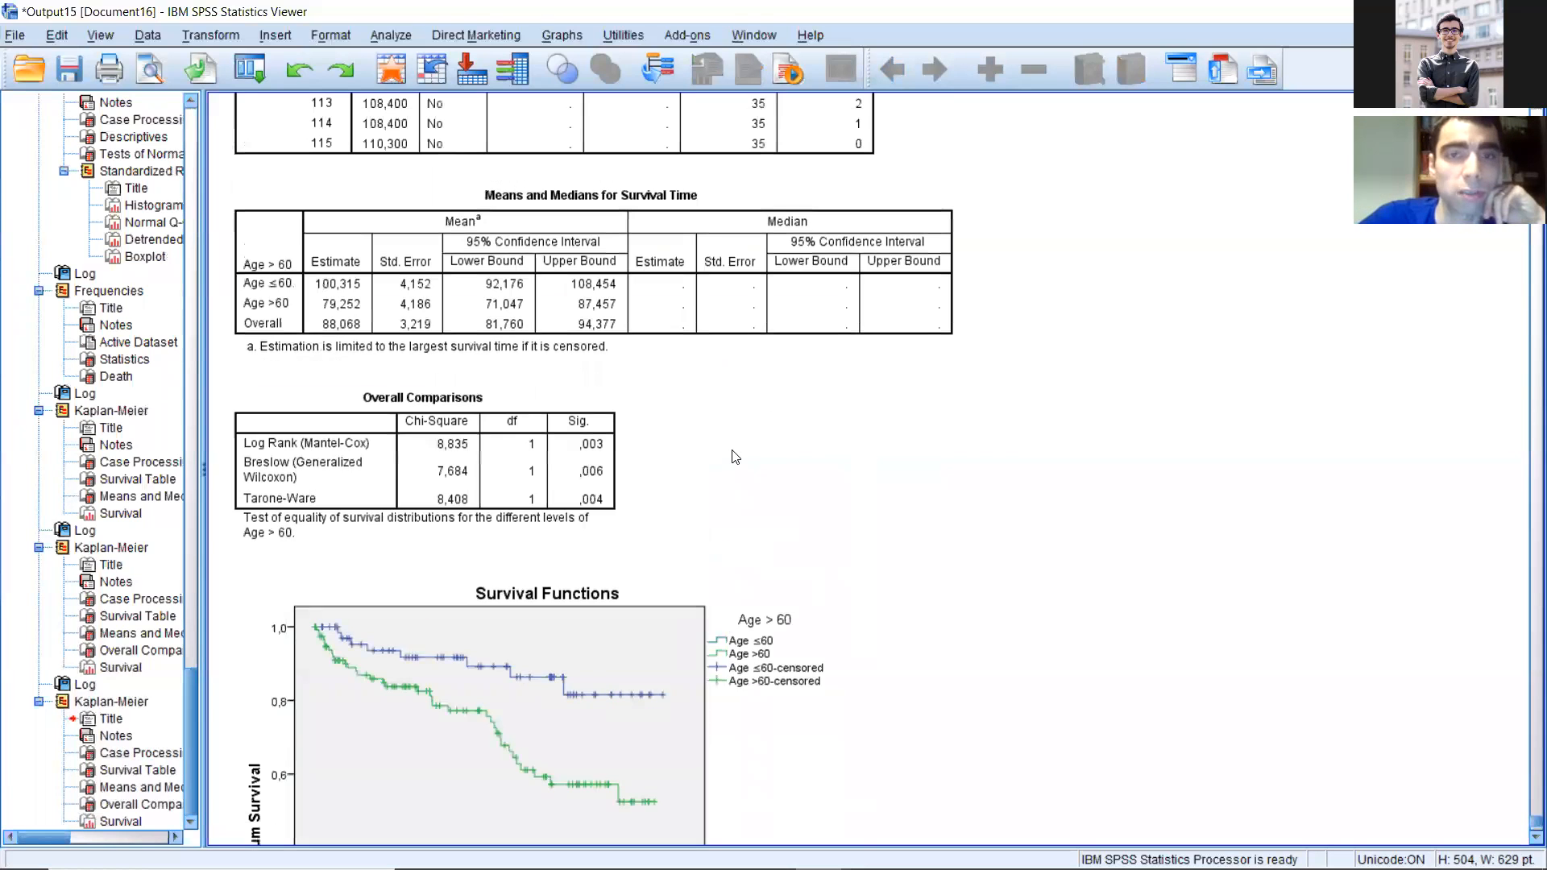
{"action": "scroll", "coordinate": [693, 451], "scroll_direction": "up", "scroll_amount": 2}
{"action": "left_click", "coordinate": [693, 451]}
{"action": "scroll", "coordinate": [319, 332], "scroll_direction": "up", "scroll_amount": 2}
{"action": "left_click", "coordinate": [295, 383]}
Step: Compare the cumulative survival proportions of the Age ≤60 and Age >60 groups in the survival table
{"action": "scroll", "coordinate": [493, 436], "scroll_direction": "up", "scroll_amount": 2}
{"action": "scroll", "coordinate": [483, 424], "scroll_direction": "up", "scroll_amount": 3}
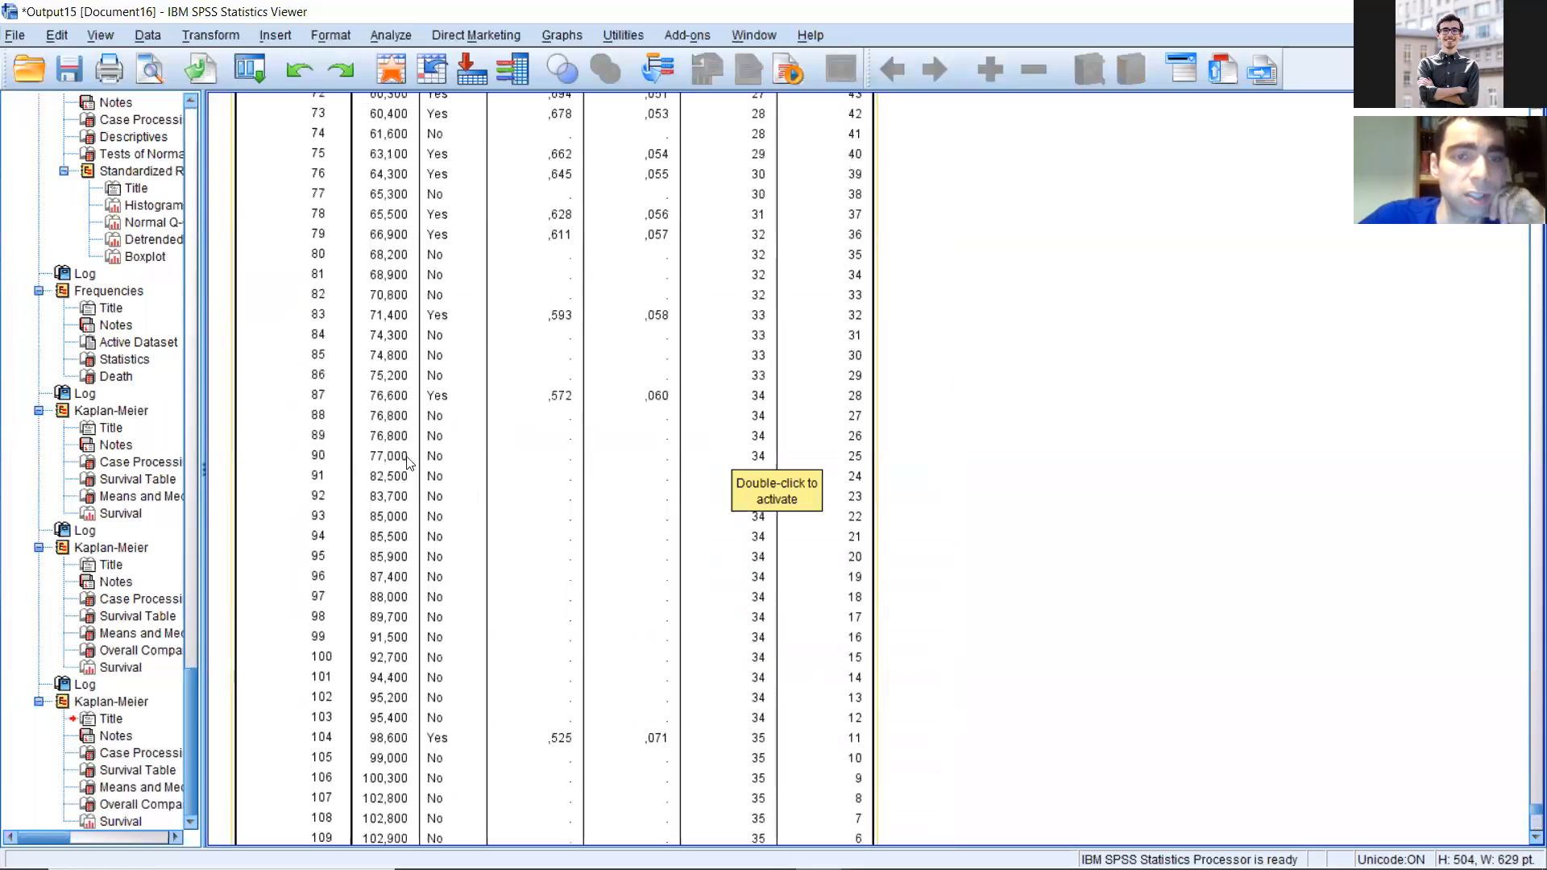
{"action": "scroll", "coordinate": [388, 568], "scroll_direction": "up", "scroll_amount": 5}
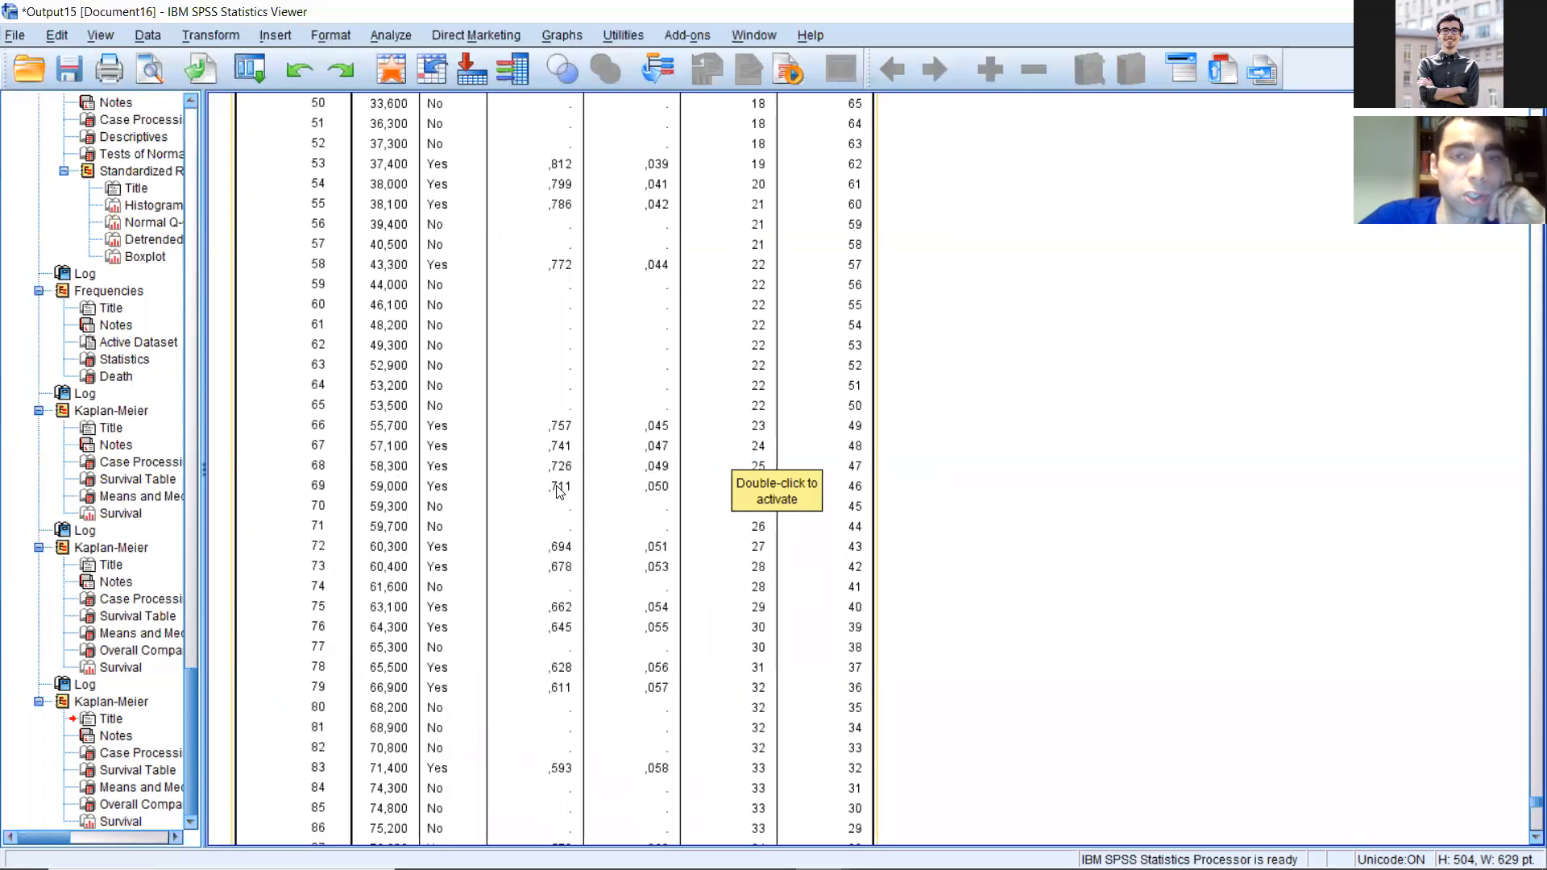
{"action": "scroll", "coordinate": [560, 491], "scroll_direction": "up", "scroll_amount": 3}
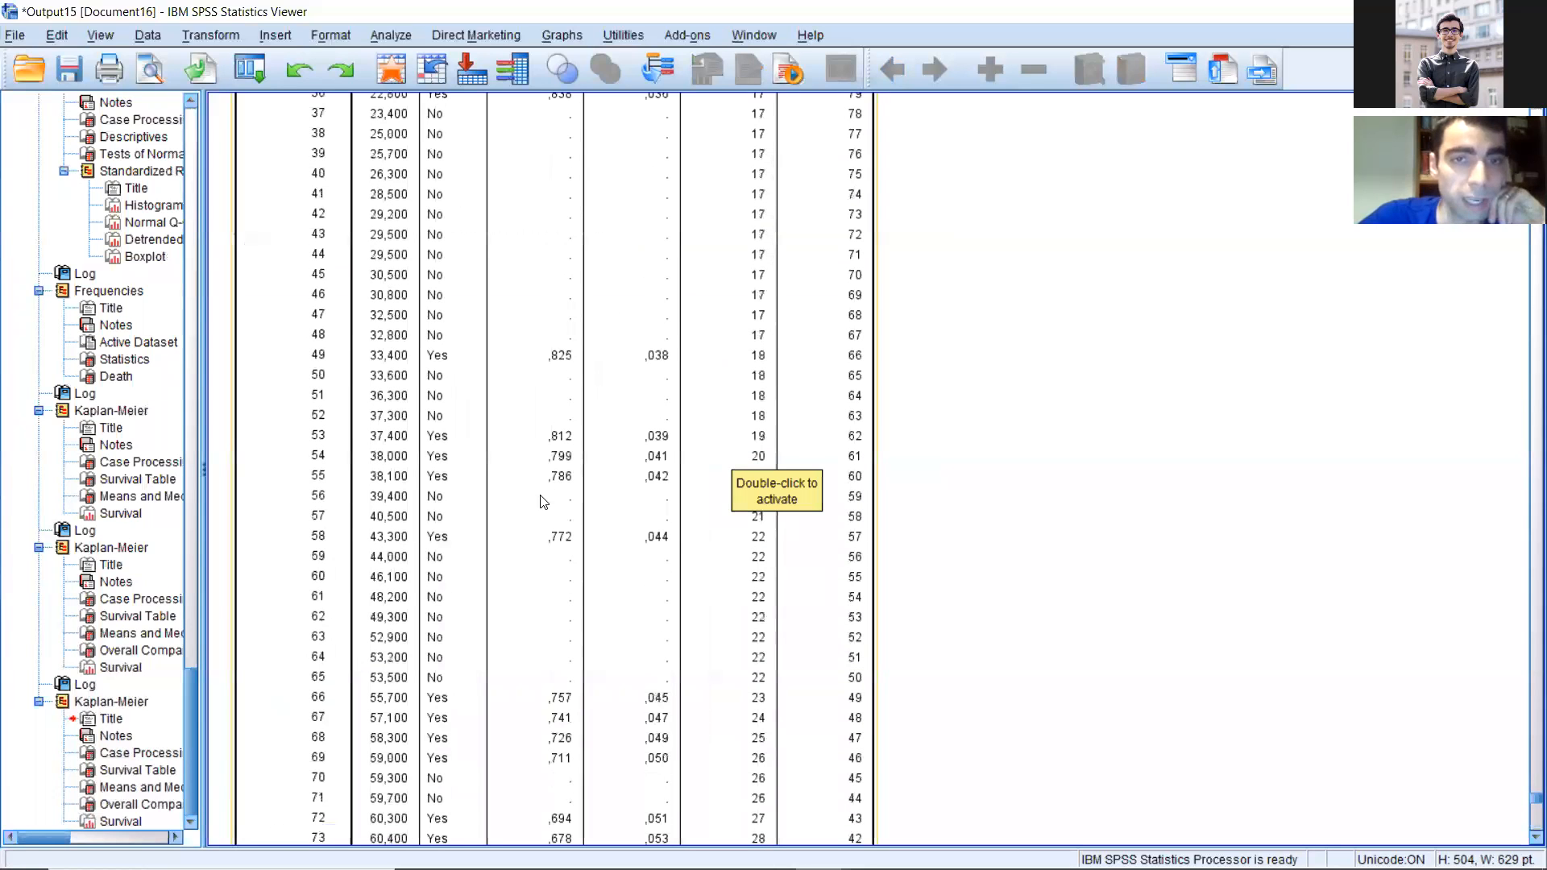
{"action": "scroll", "coordinate": [540, 451], "scroll_direction": "down", "scroll_amount": 15}
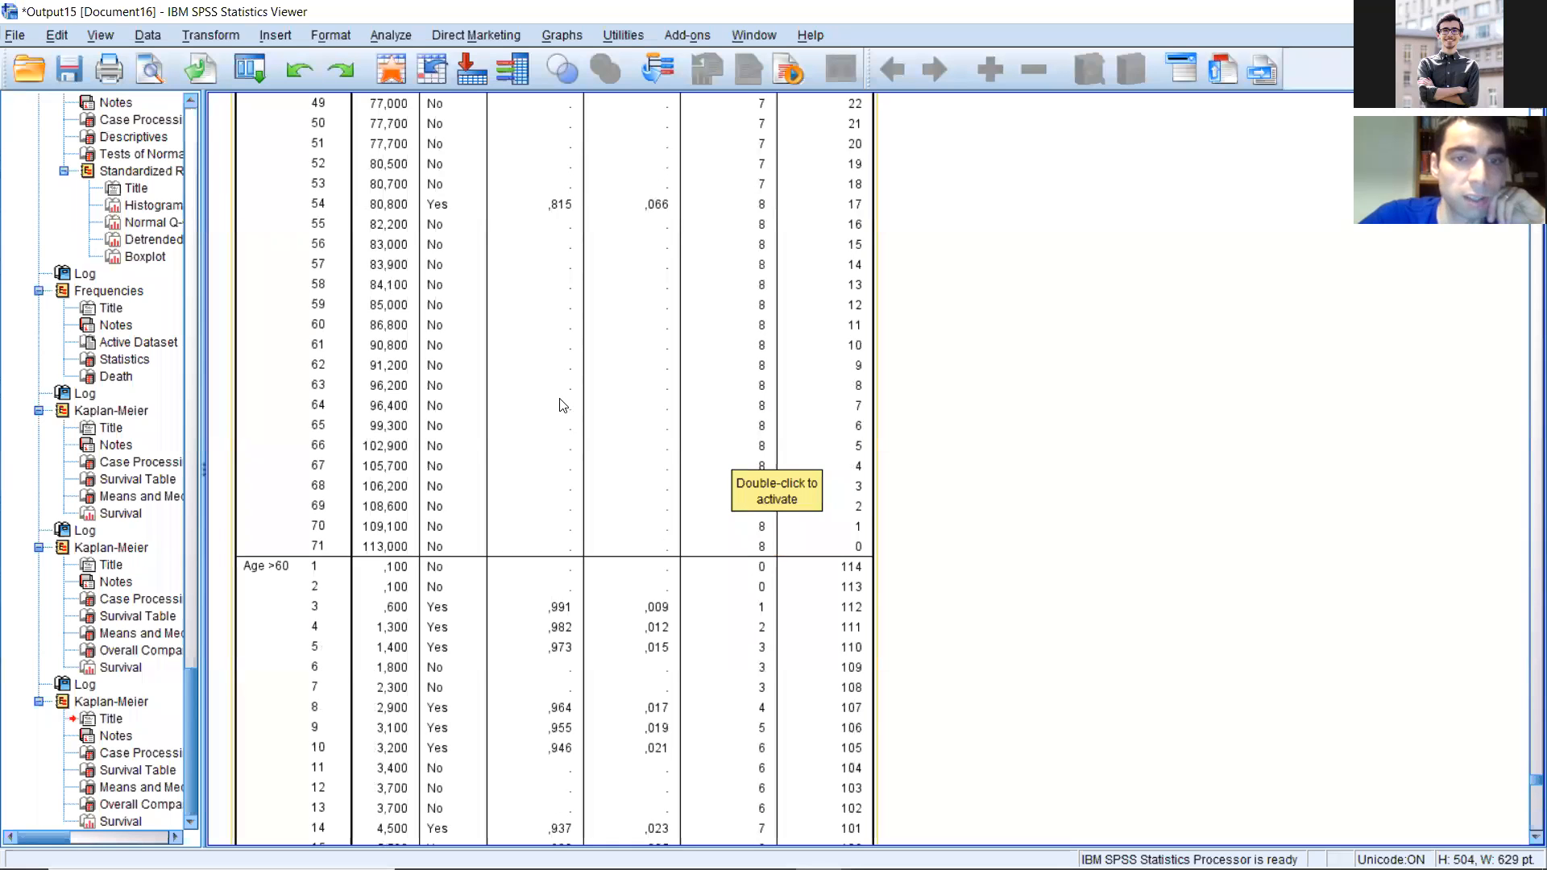
{"action": "scroll", "coordinate": [561, 404], "scroll_direction": "up", "scroll_amount": 10}
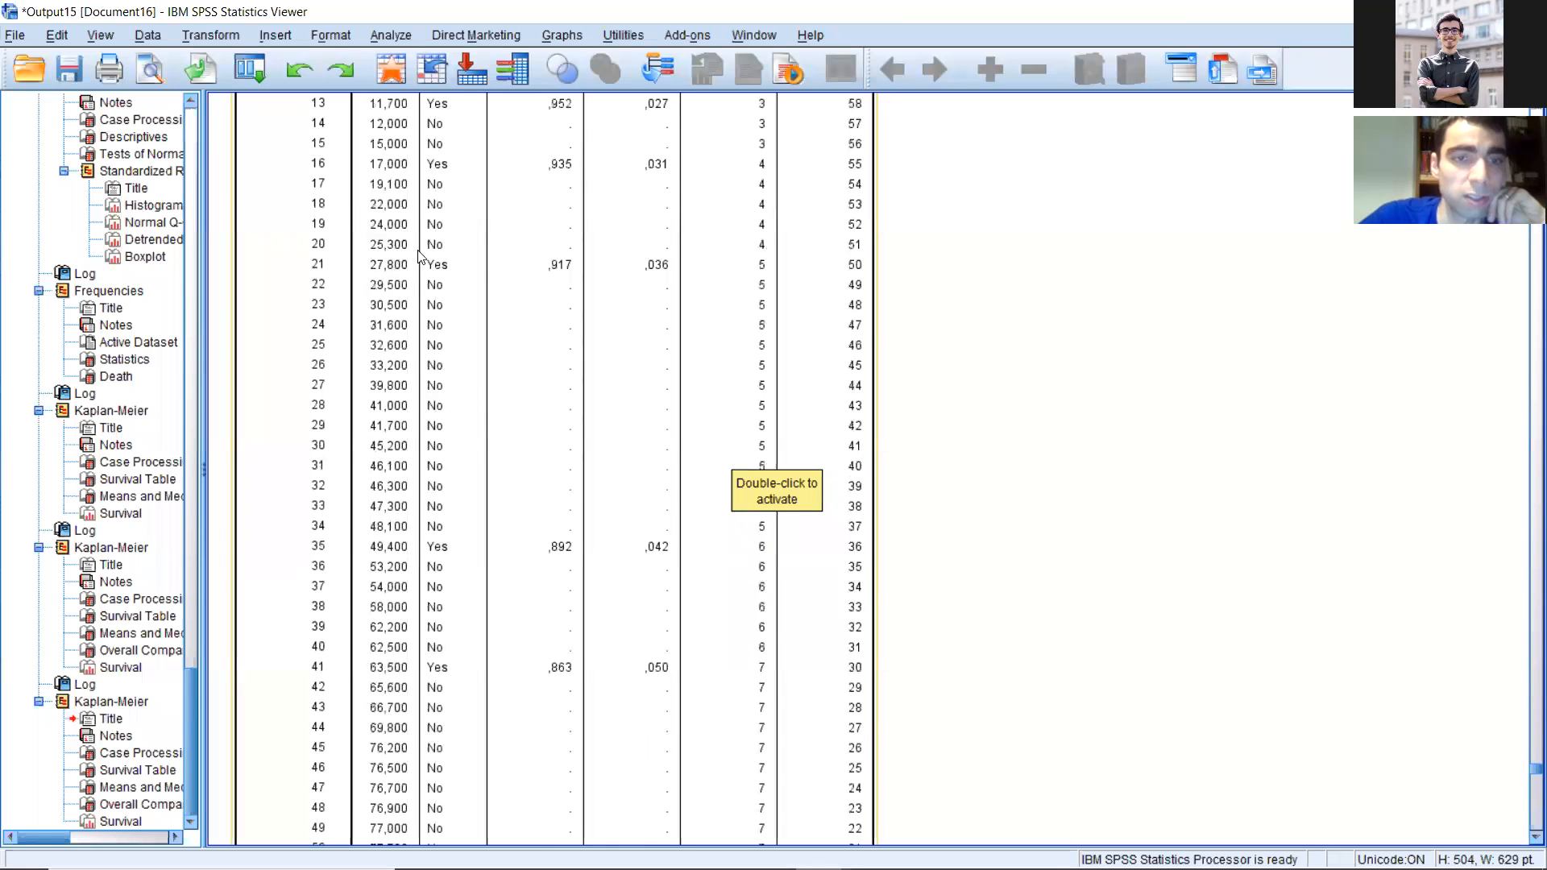
{"action": "scroll", "coordinate": [568, 284], "scroll_direction": "down", "scroll_amount": 3}
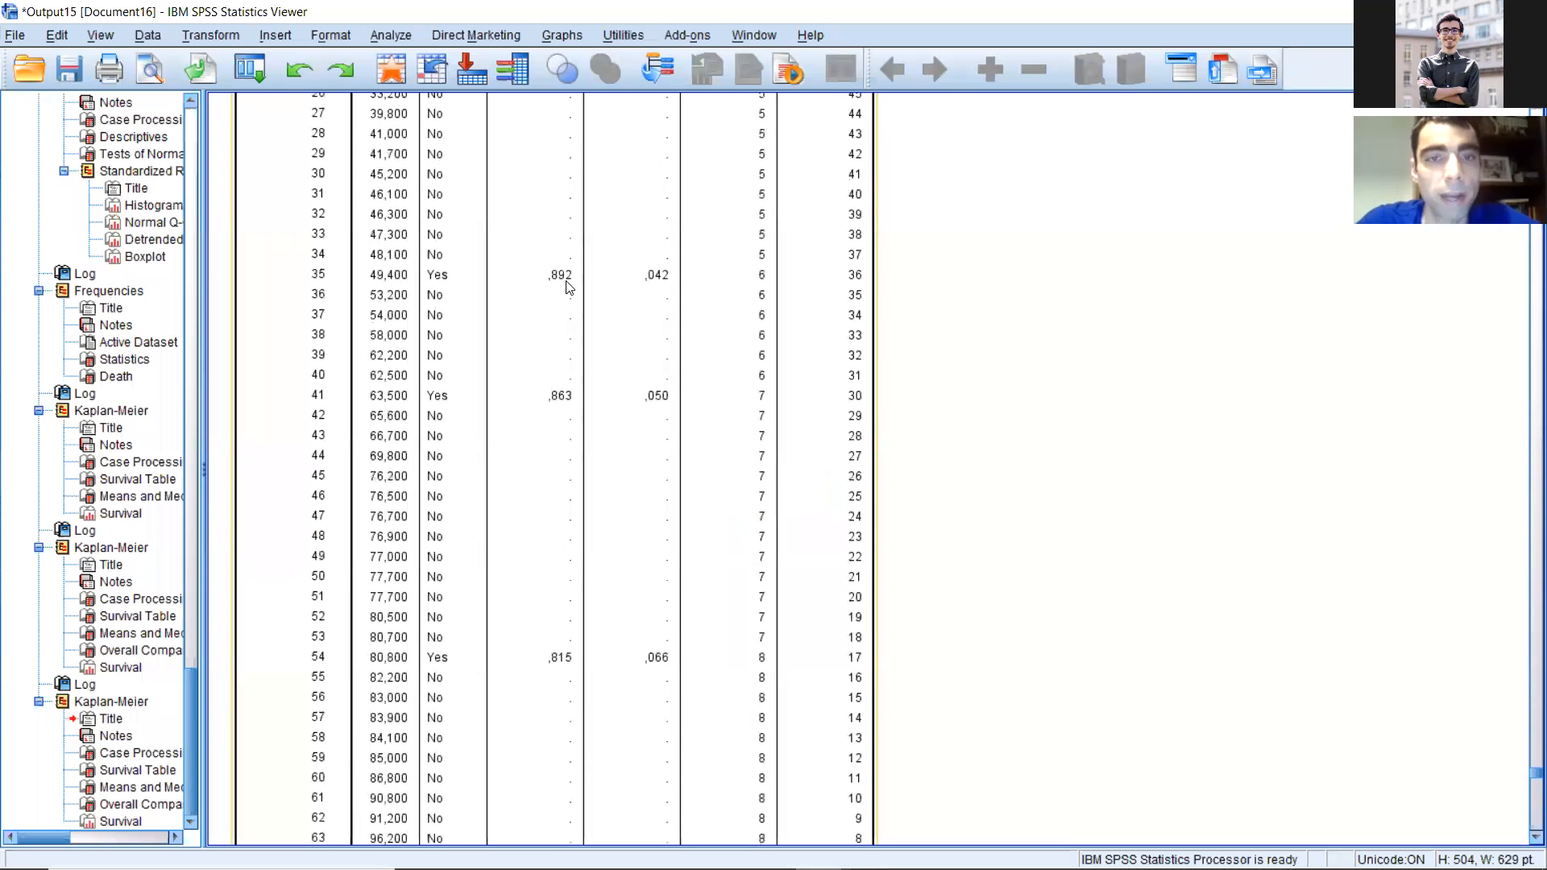
{"action": "scroll", "coordinate": [574, 306], "scroll_direction": "down", "scroll_amount": 15}
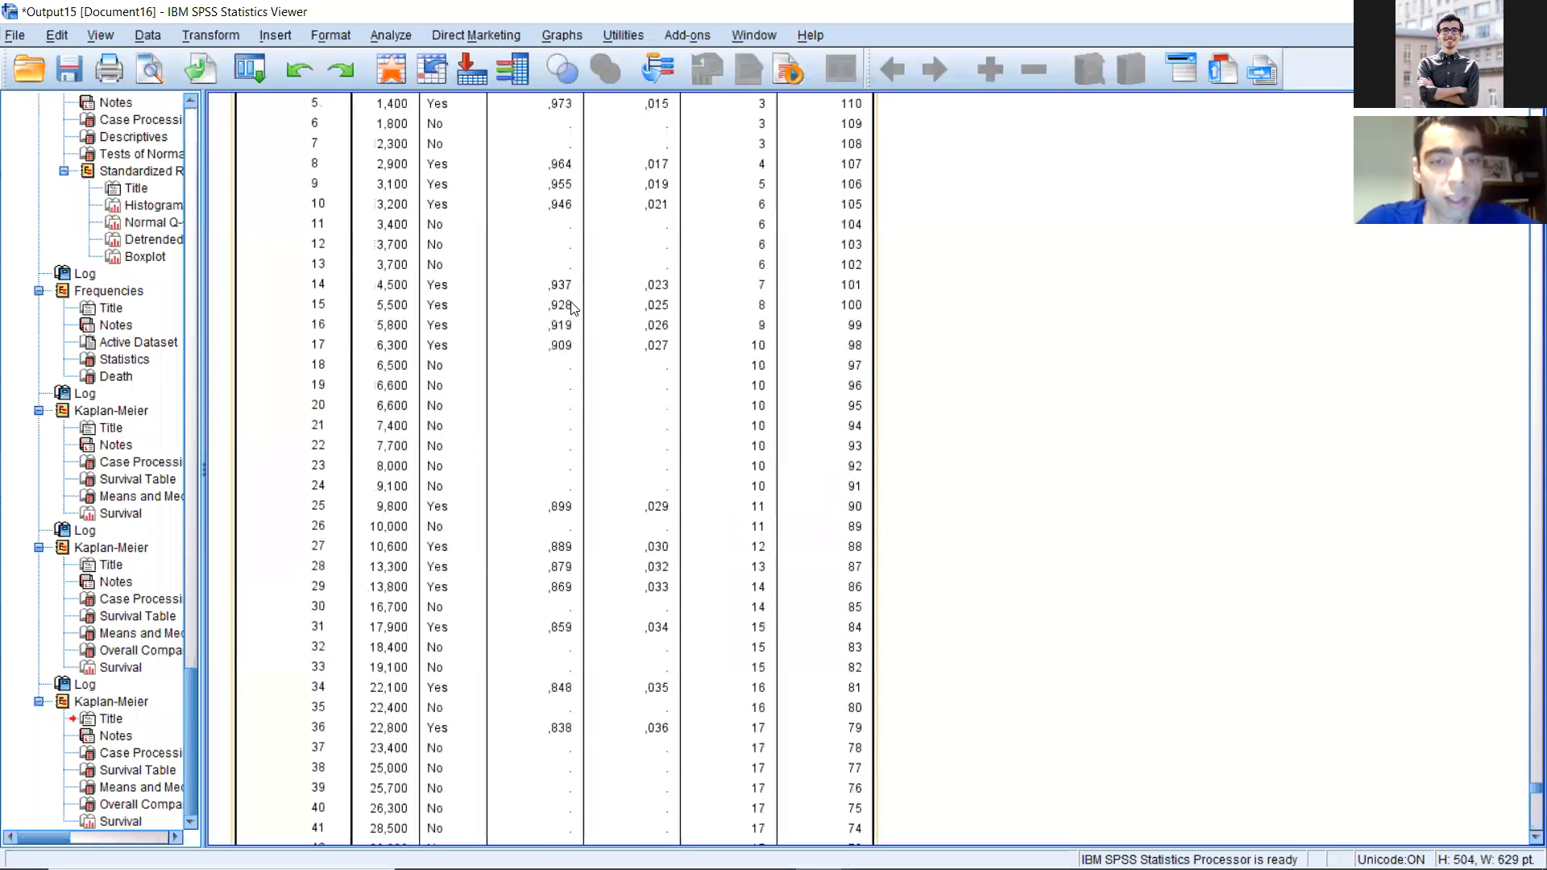
{"action": "scroll", "coordinate": [574, 310], "scroll_direction": "down", "scroll_amount": 8}
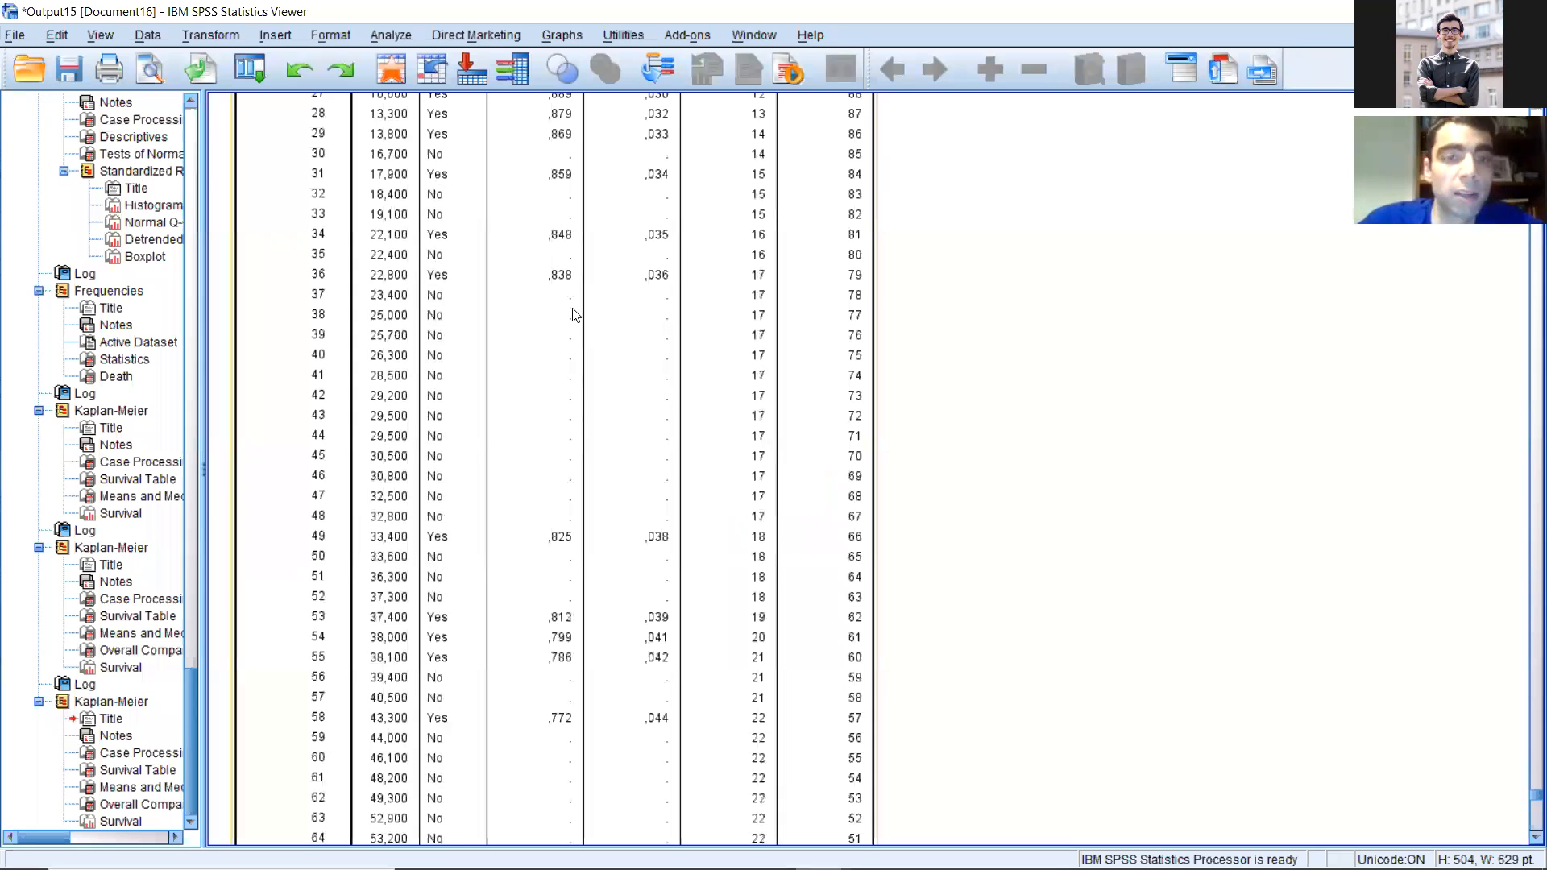
{"action": "scroll", "coordinate": [573, 314], "scroll_direction": "down", "scroll_amount": 10}
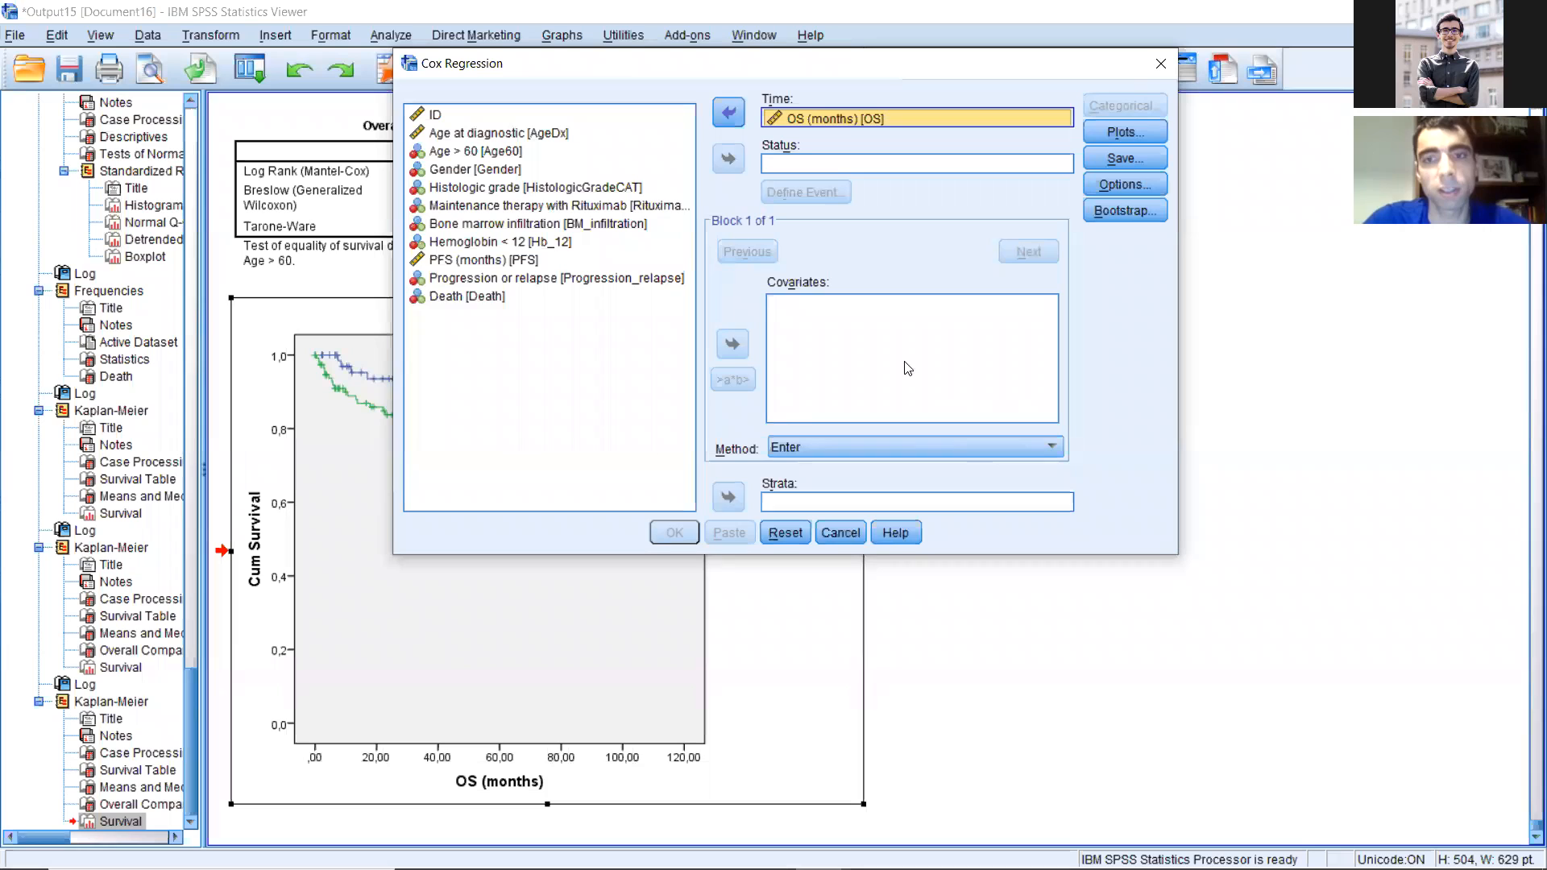
Step: Set Death as the Cox regression status variable, with the single value 1 indicating the event
{"action": "left_click", "coordinate": [467, 295]}
{"action": "left_click", "coordinate": [728, 158]}
{"action": "left_click", "coordinate": [804, 192]}
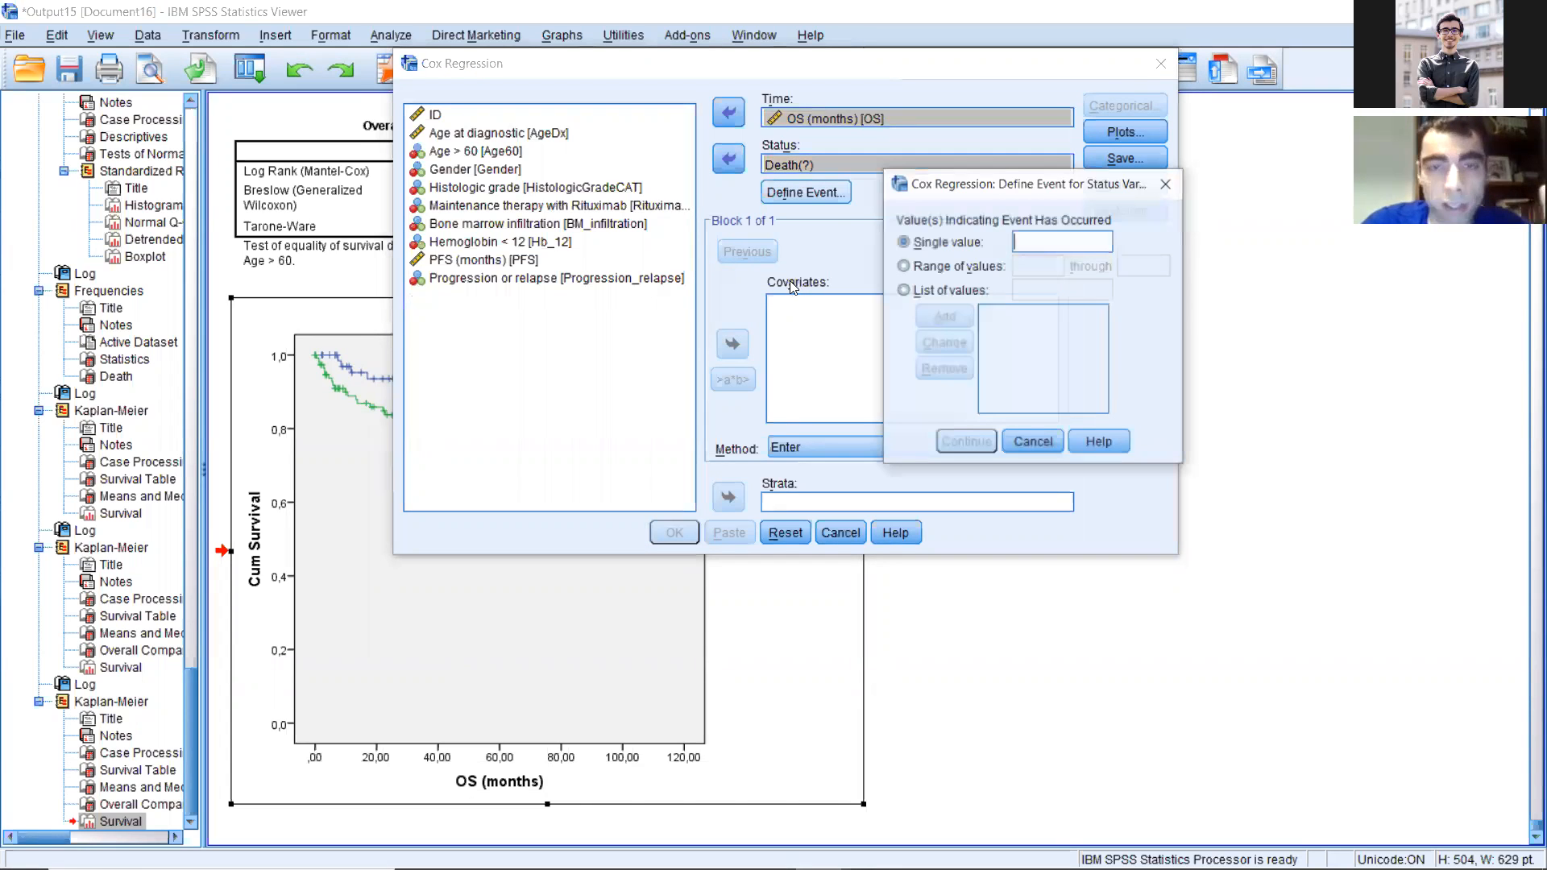
{"action": "type", "text": "1"}
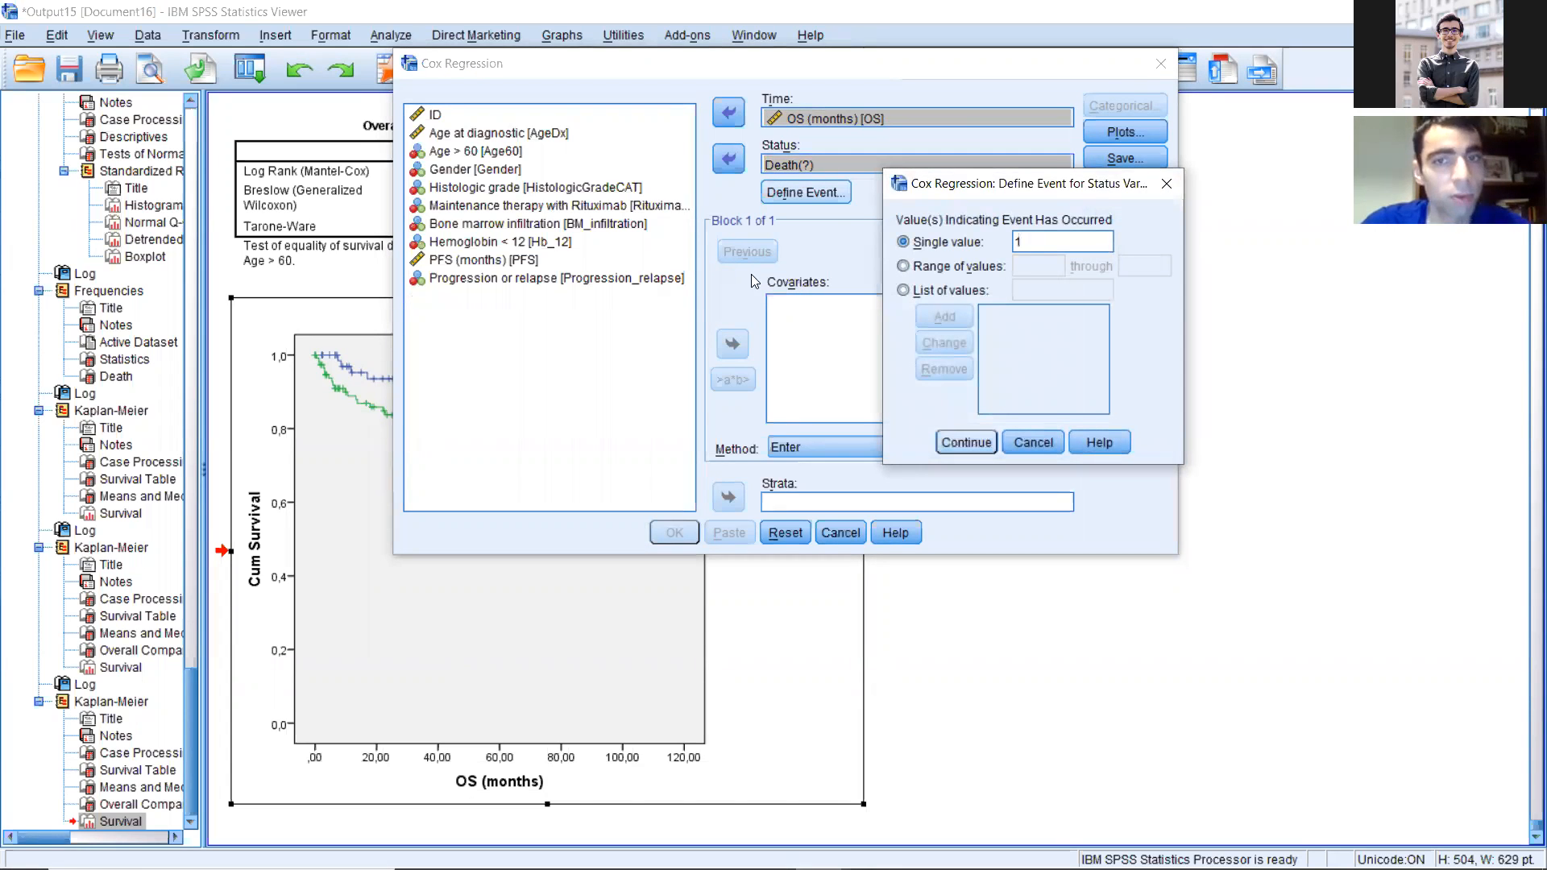
{"action": "key", "text": "Return"}
Step: Add Age > 60 and Gender together as covariates in block 1 of the Cox regression
{"action": "left_click", "coordinate": [503, 153]}
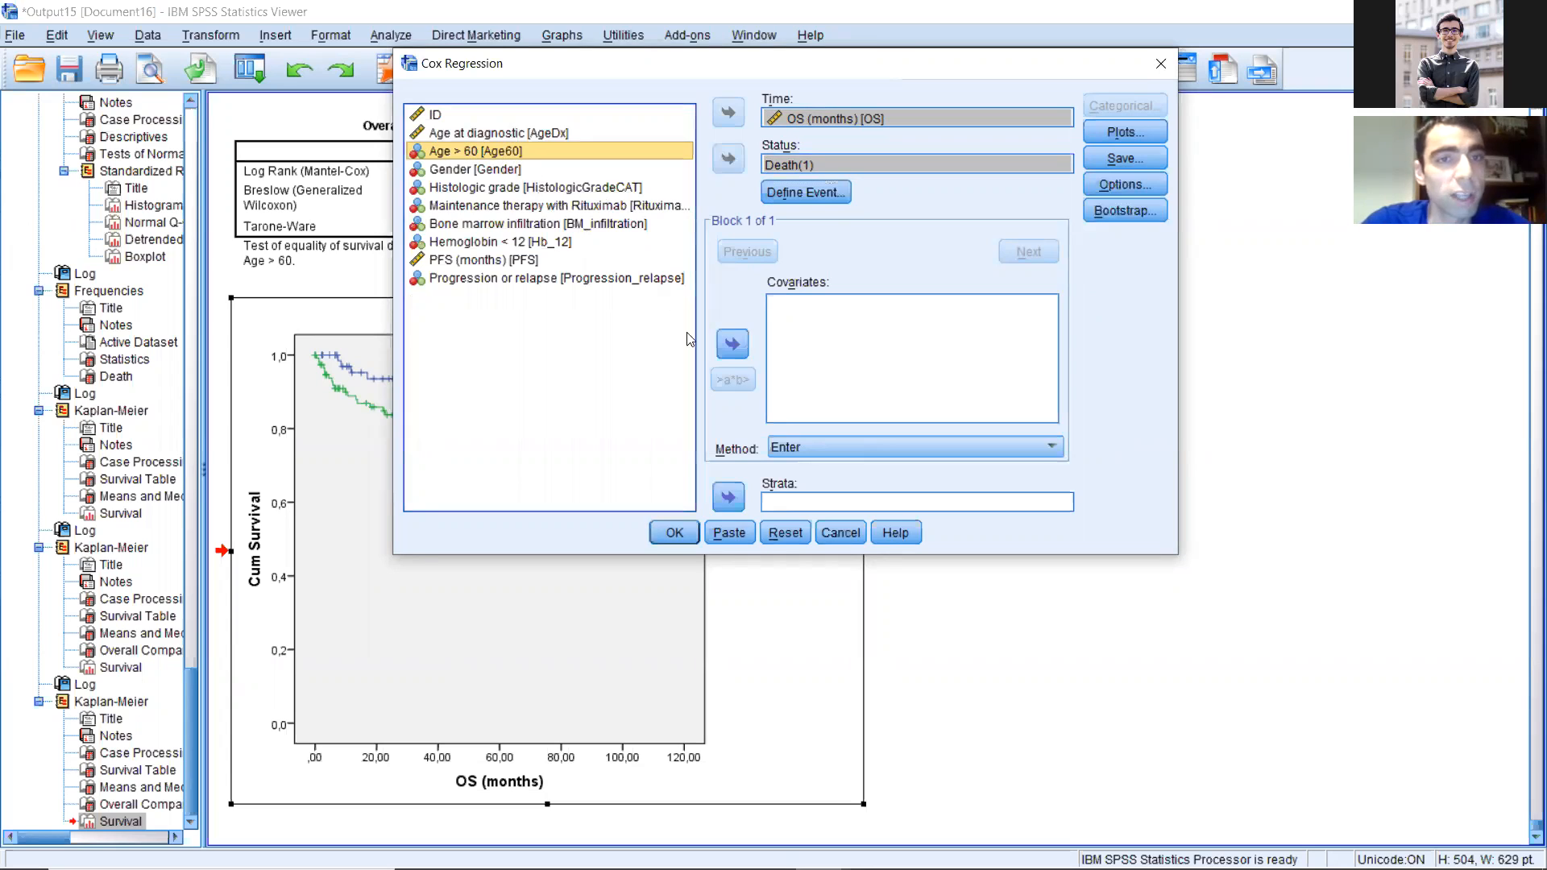
{"action": "key", "text": "shift+Down"}
{"action": "left_click", "coordinate": [733, 344]}
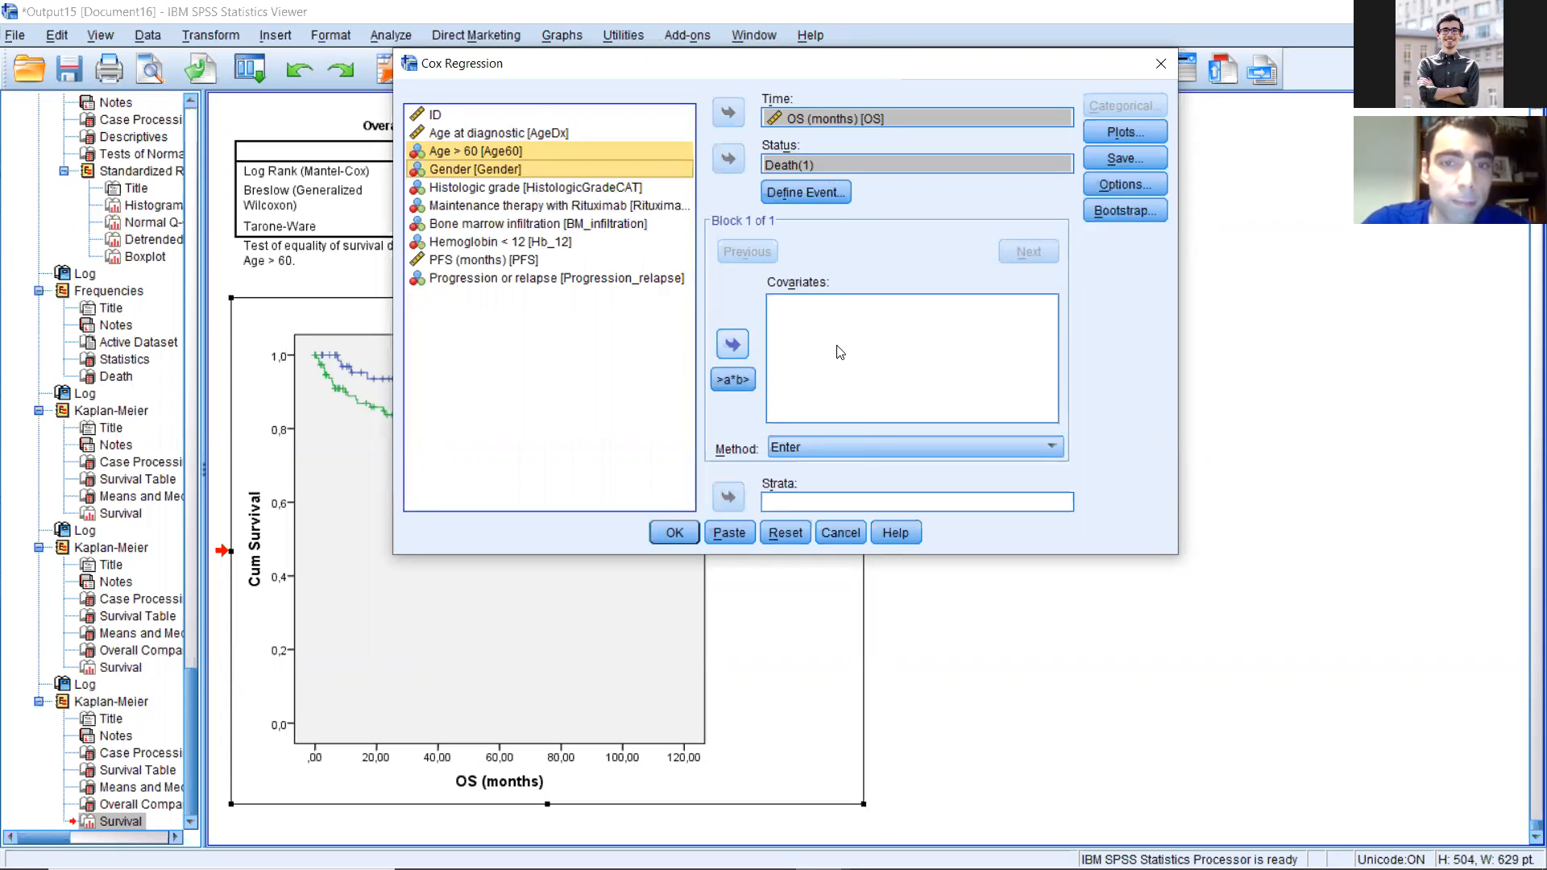
{"action": "left_click", "coordinate": [807, 329]}
{"action": "left_click", "coordinate": [798, 305]}
{"action": "left_click", "coordinate": [797, 320]}
{"action": "left_click", "coordinate": [799, 309]}
{"action": "left_click", "coordinate": [804, 324]}
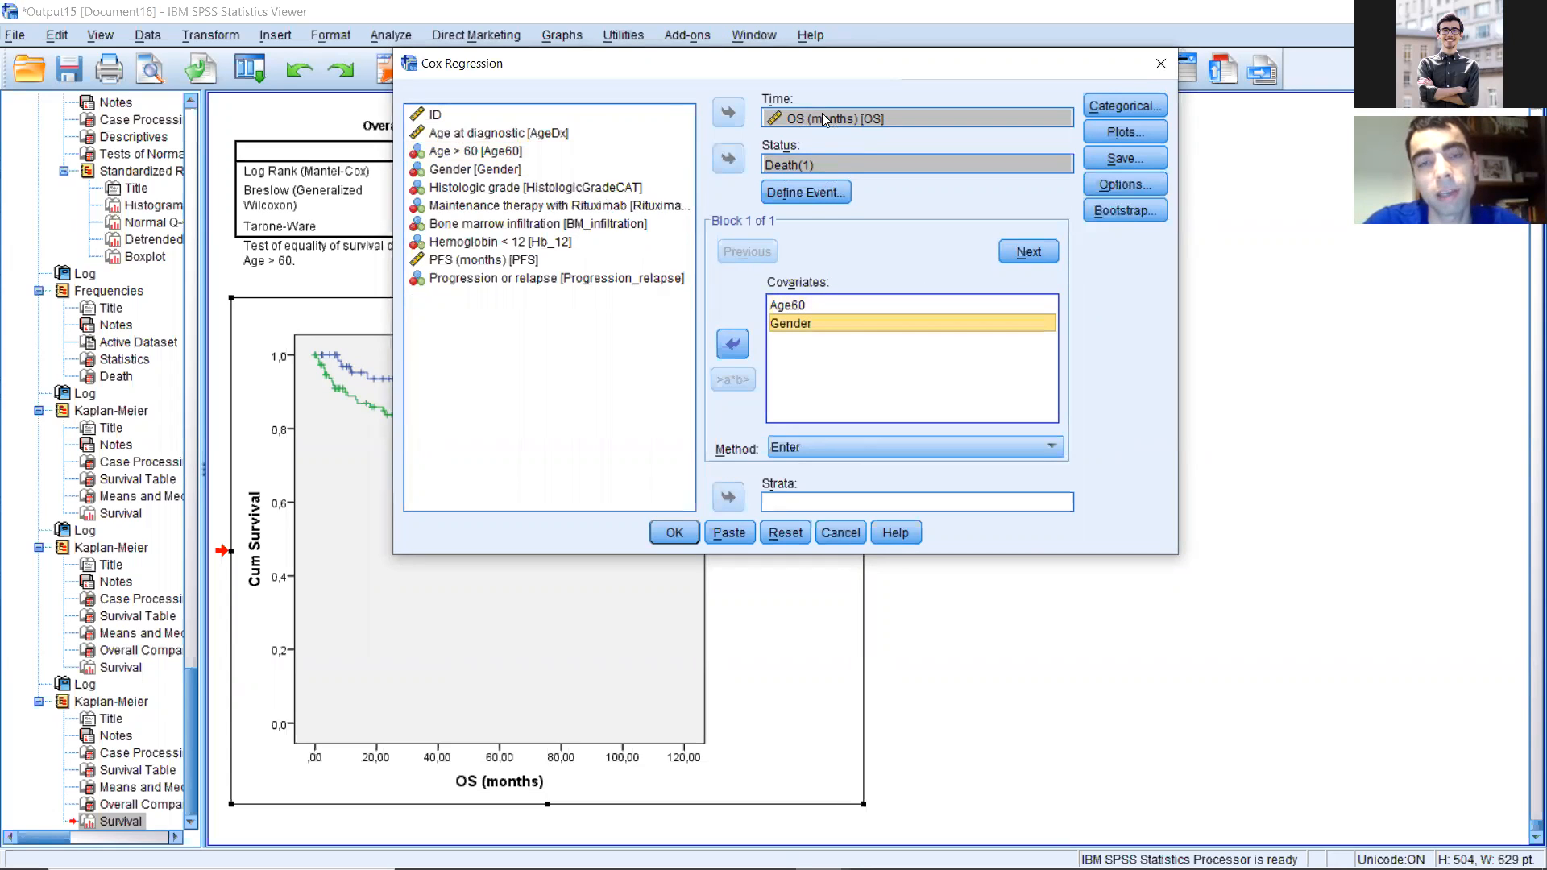
{"action": "key", "text": "Up"}
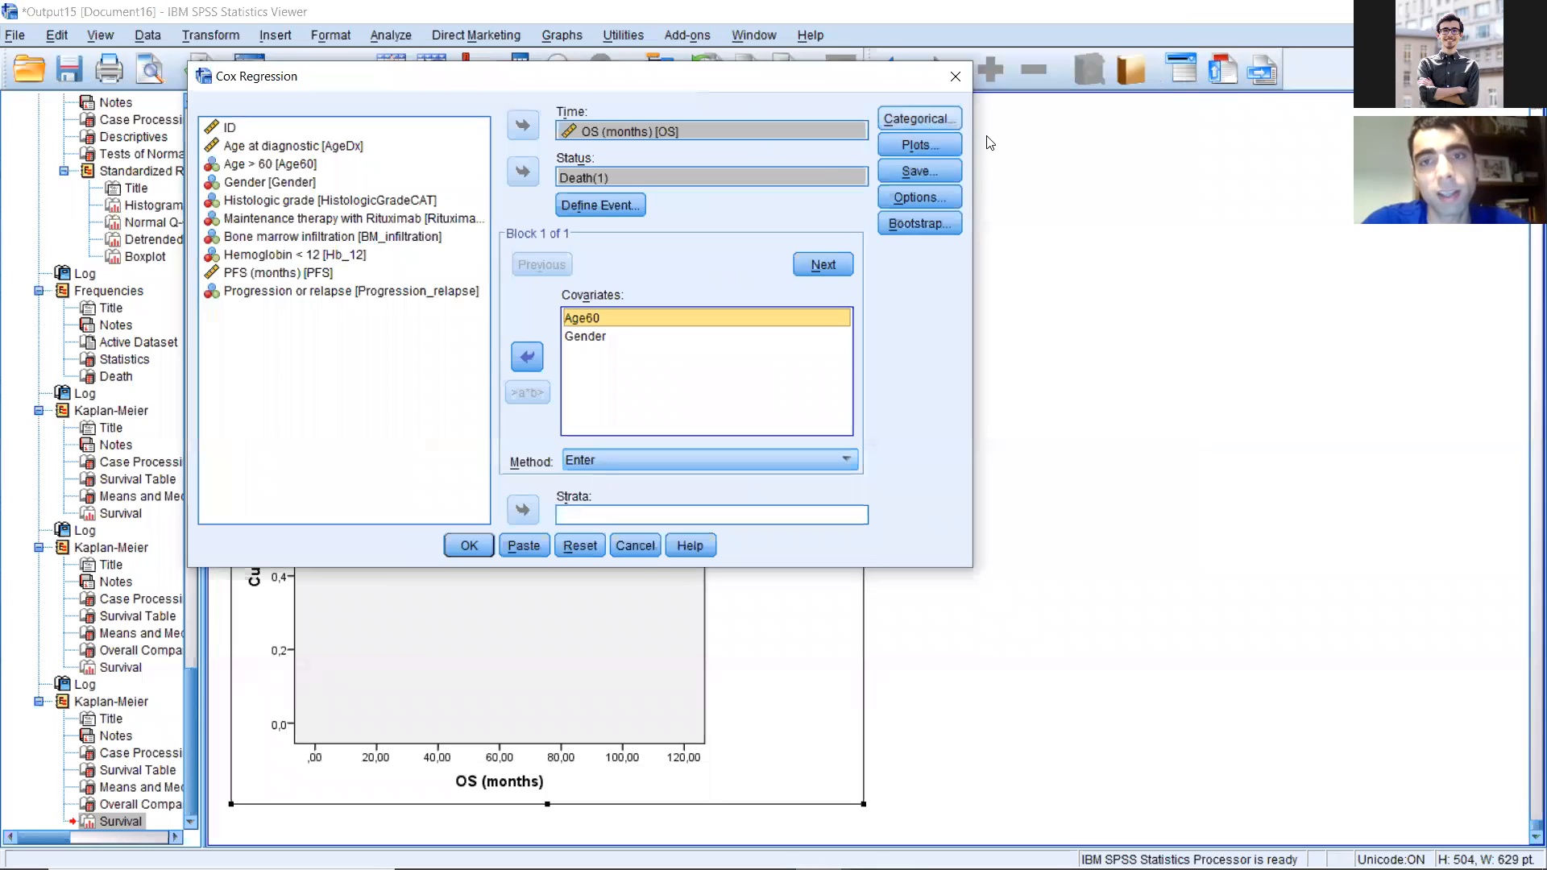
Step: Define Gender and Age > 60 as categorical covariates with the Indicator contrast
{"action": "left_click", "coordinate": [941, 123]}
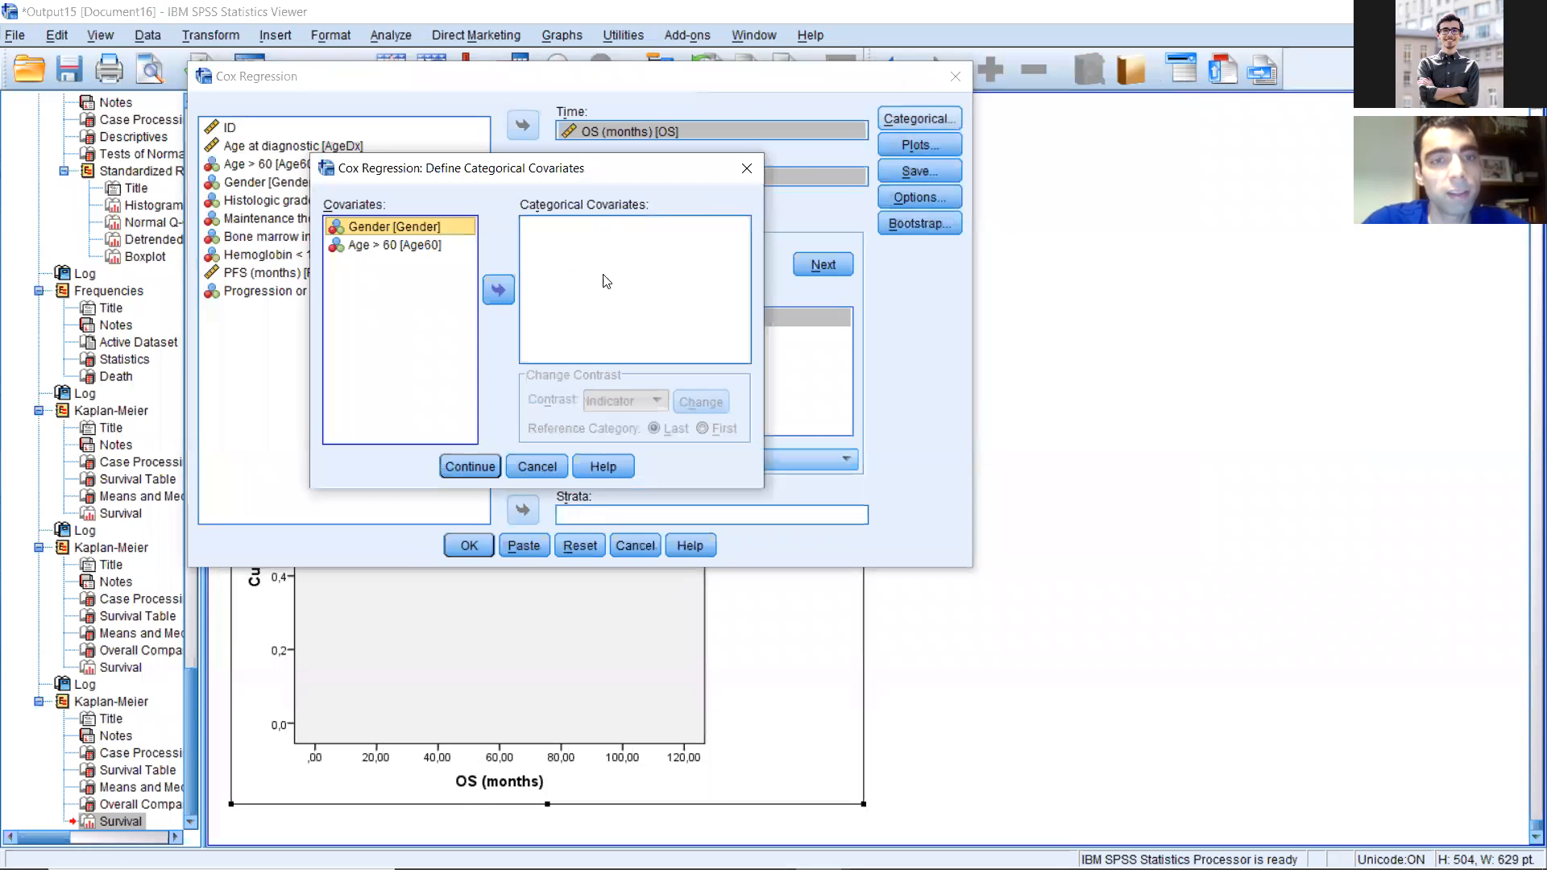
{"action": "key", "text": "shift+Down"}
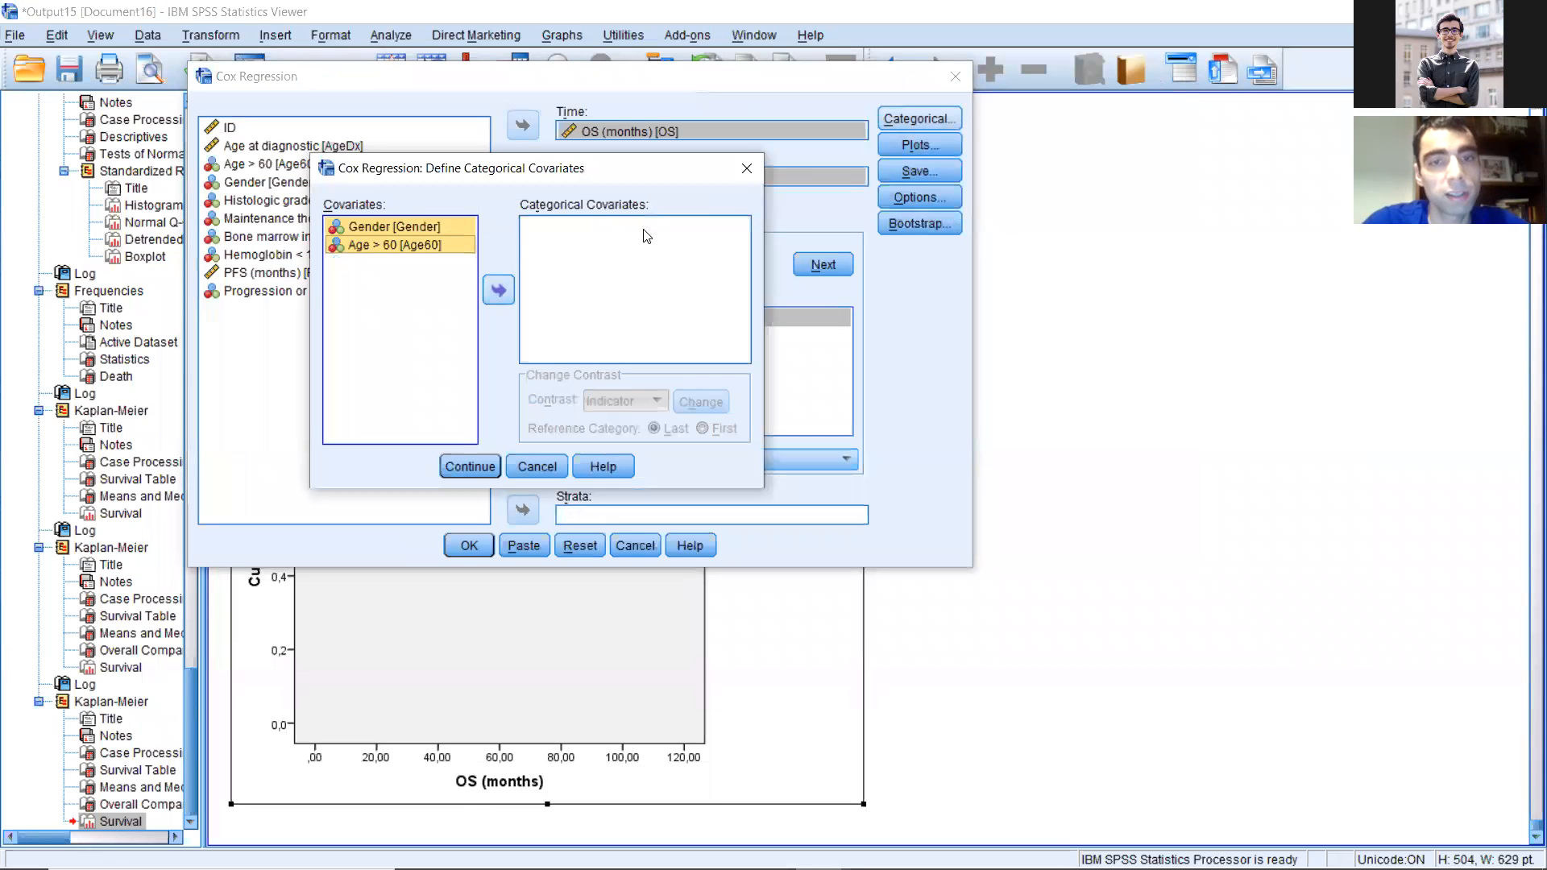
{"action": "left_click", "coordinate": [499, 289]}
{"action": "left_click", "coordinate": [643, 227]}
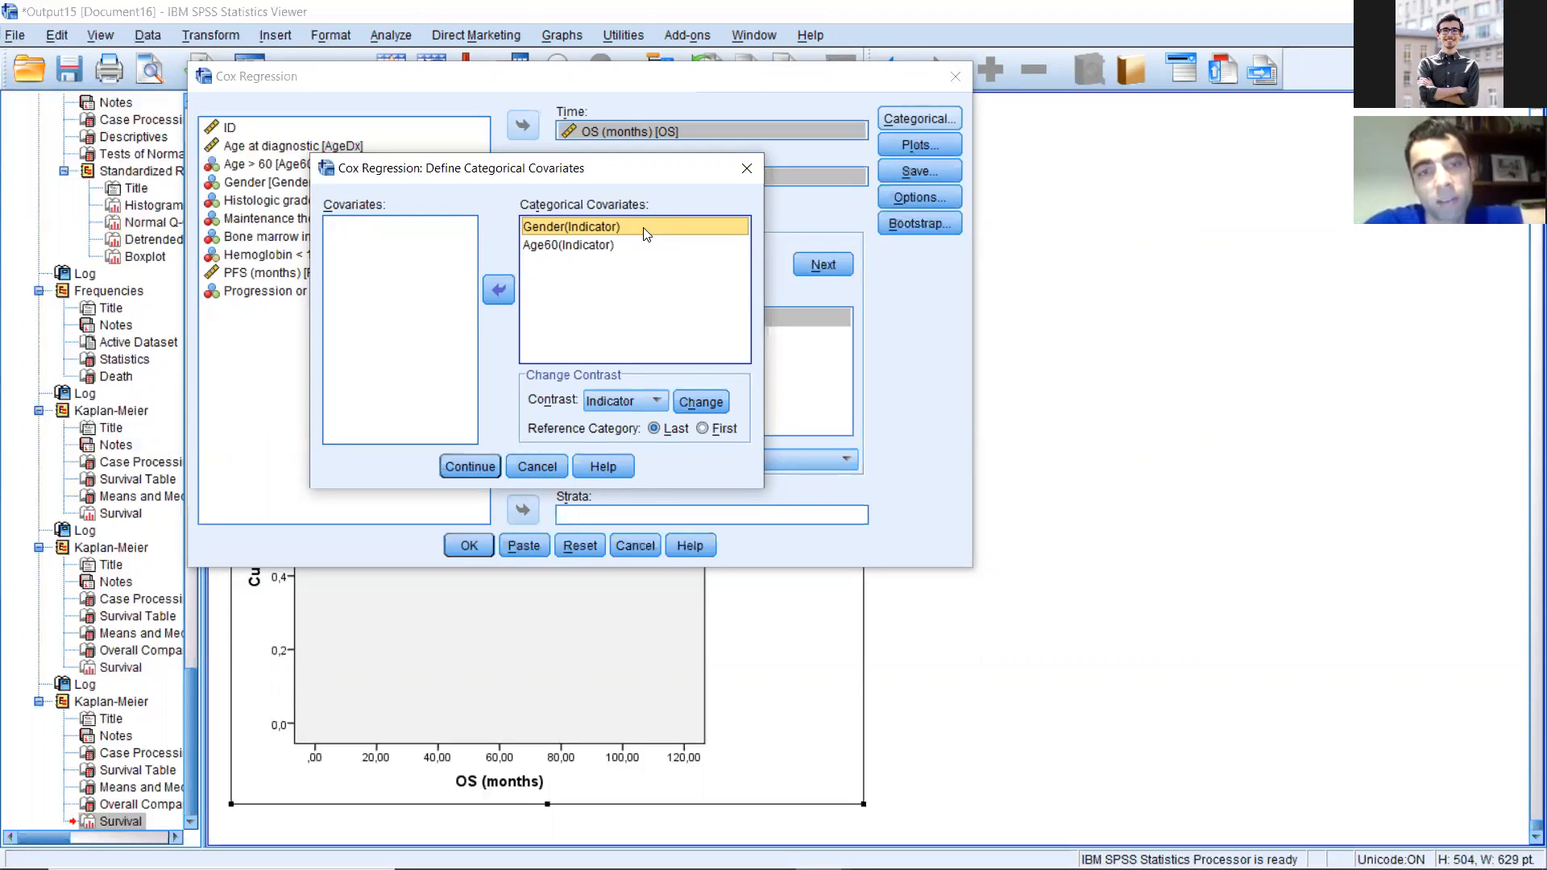
{"action": "left_click", "coordinate": [629, 276]}
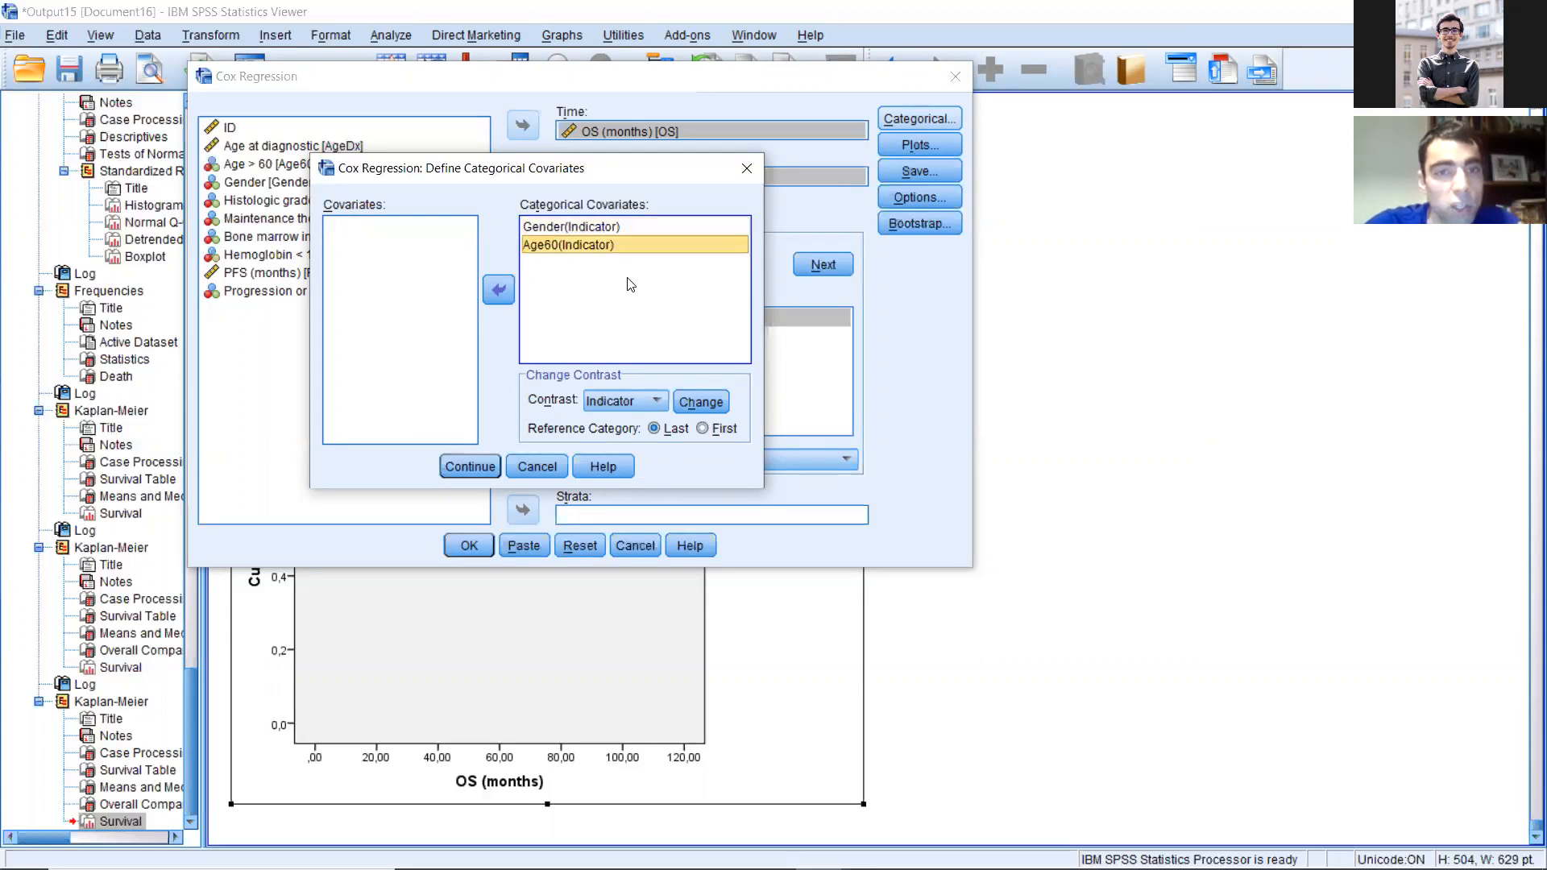
{"action": "left_click", "coordinate": [622, 227]}
{"action": "left_click", "coordinate": [619, 241]}
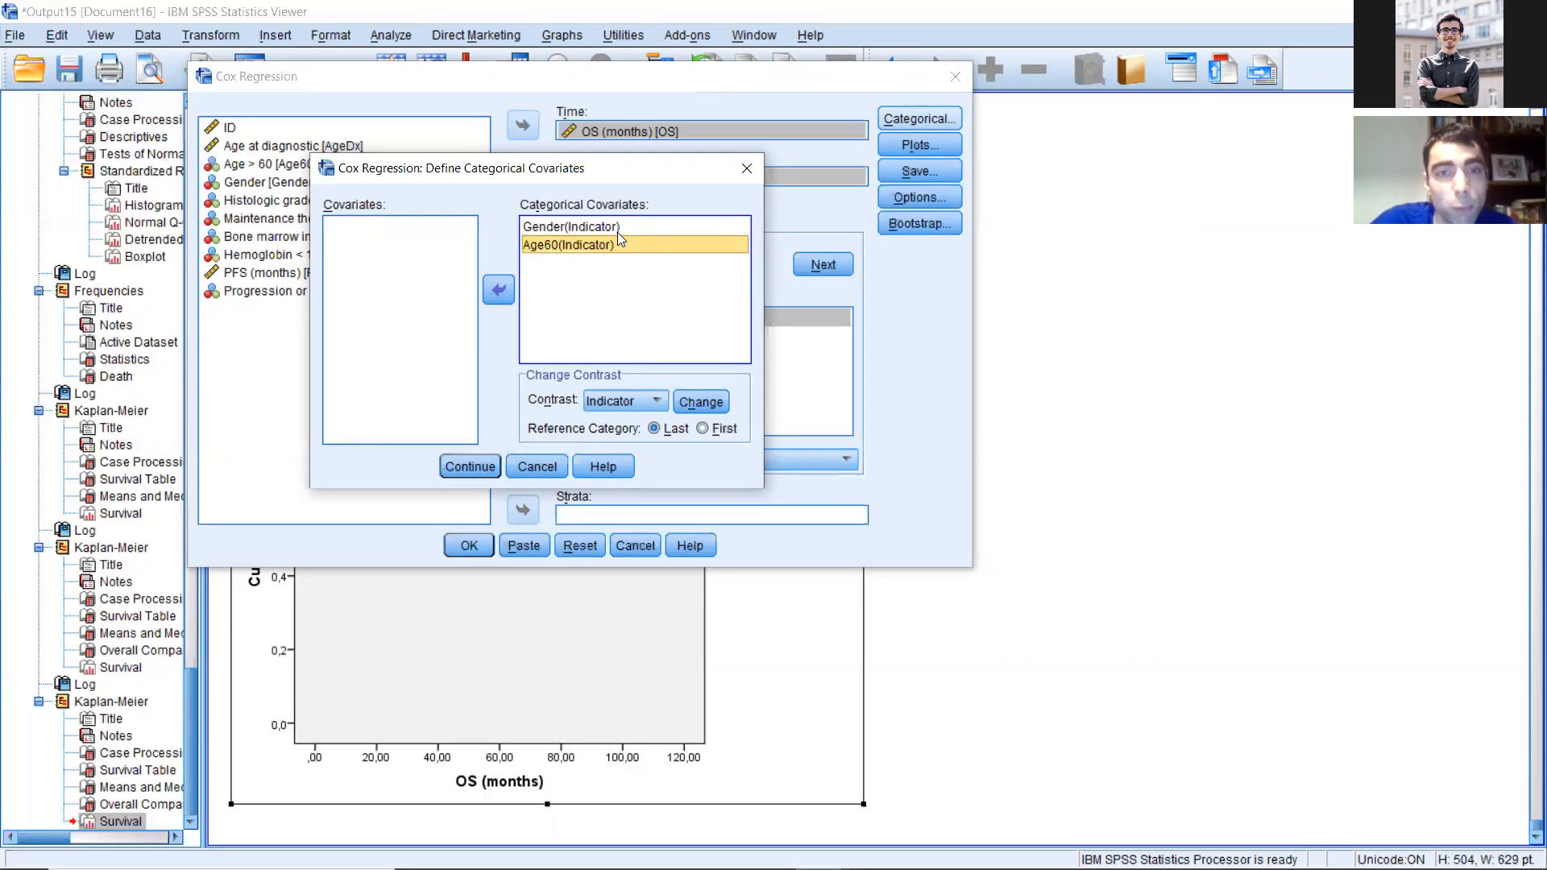
{"action": "left_click", "coordinate": [614, 228]}
{"action": "left_click", "coordinate": [612, 244]}
{"action": "left_click", "coordinate": [614, 229]}
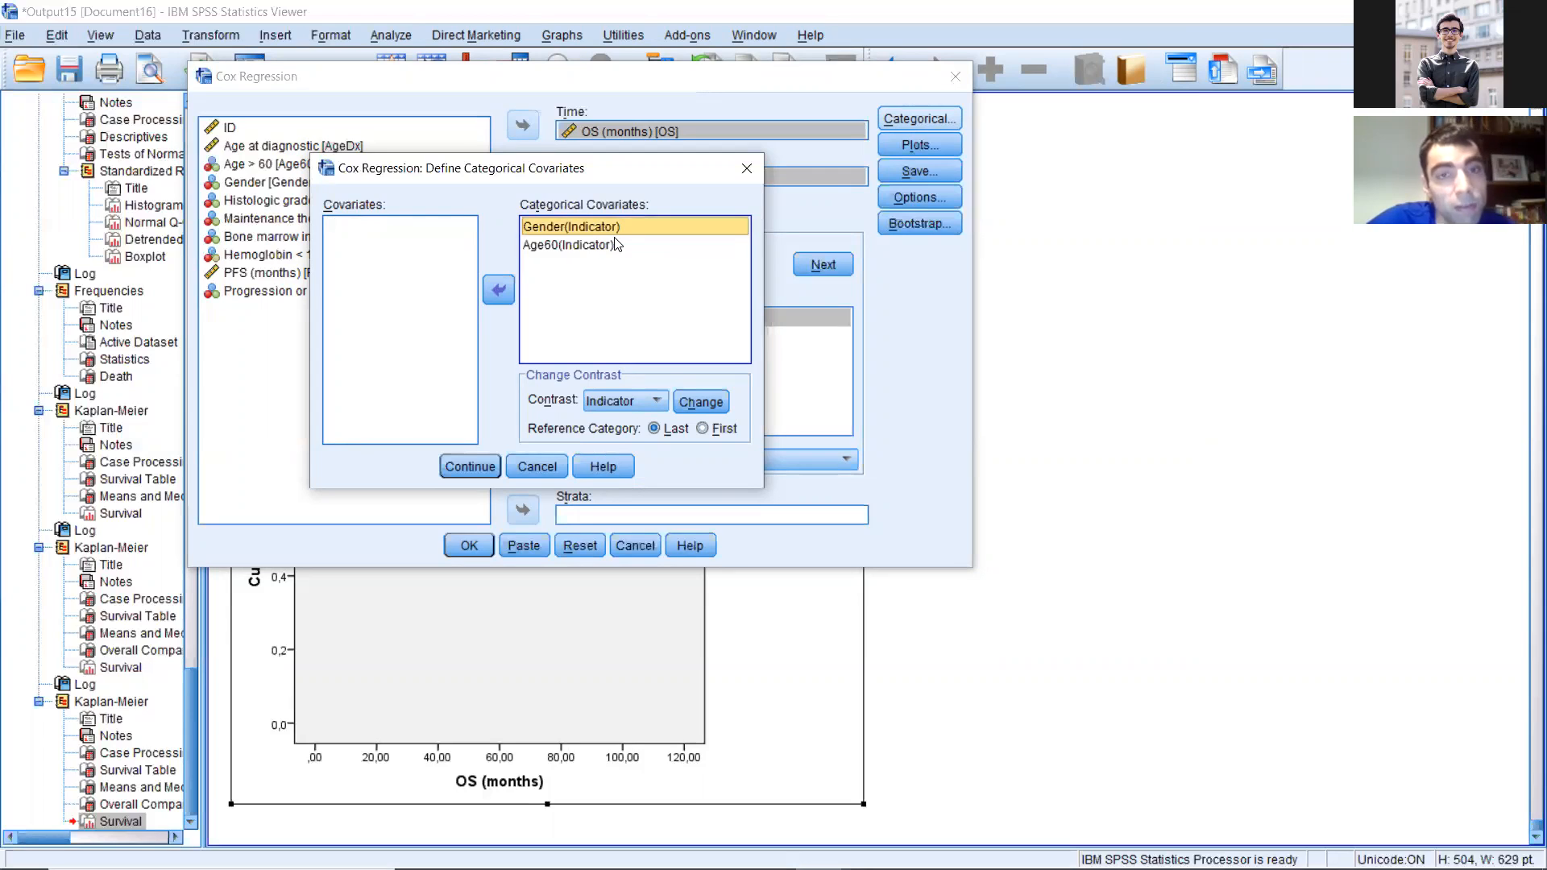
{"action": "key", "text": "Down"}
{"action": "key", "text": "Up"}
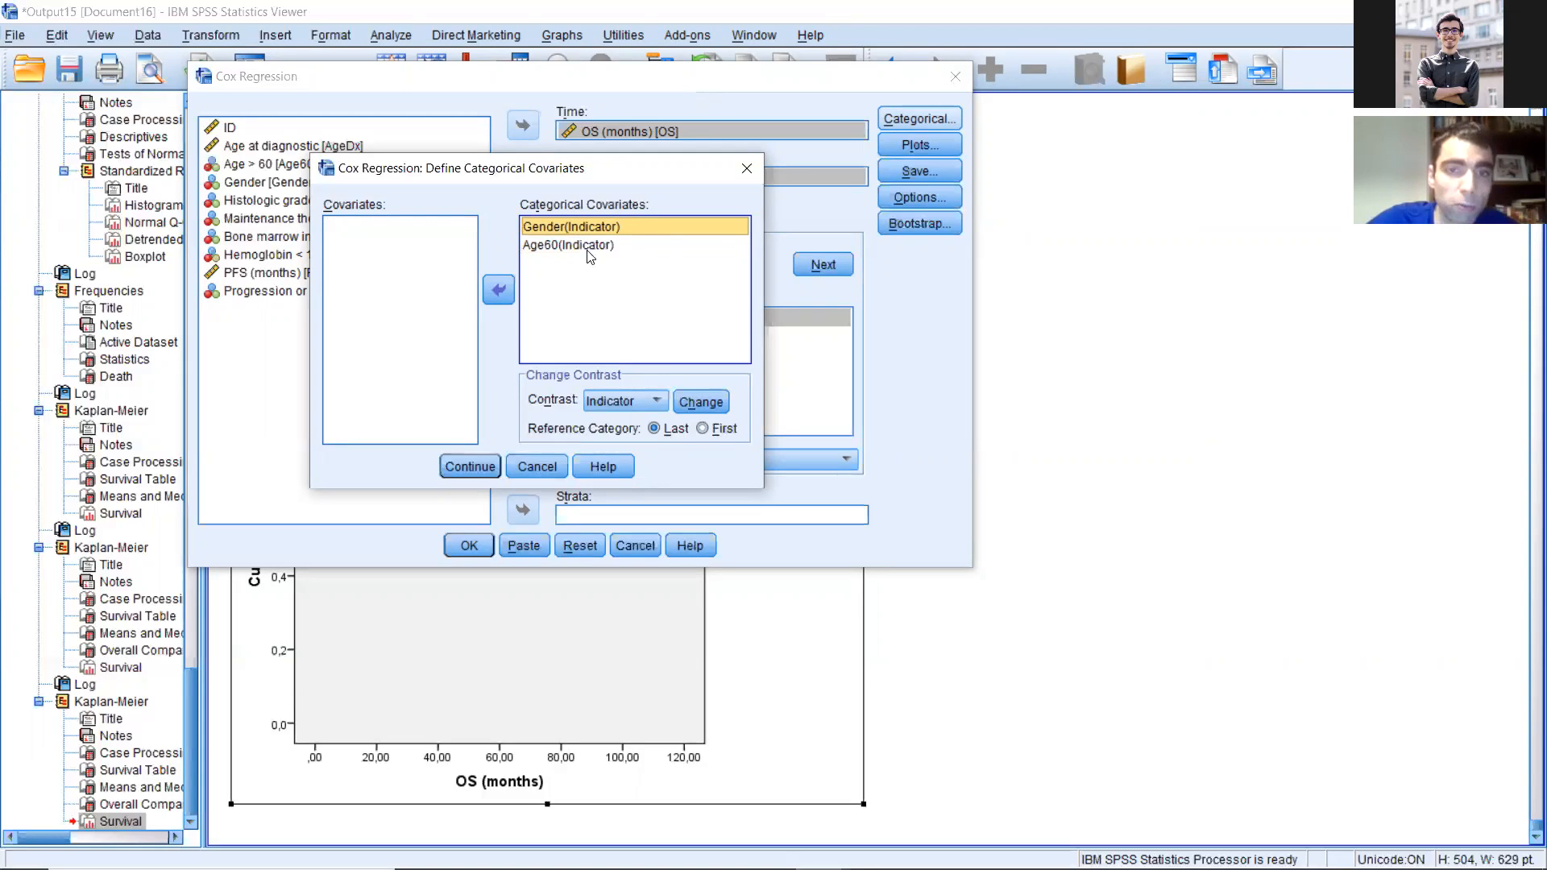
Step: Change the reference category to First for both Gender and Age60, and accept the categorical definitions
{"action": "left_click", "coordinate": [580, 245], "text": "ctrl"}
{"action": "left_click", "coordinate": [702, 427]}
{"action": "left_click", "coordinate": [700, 401]}
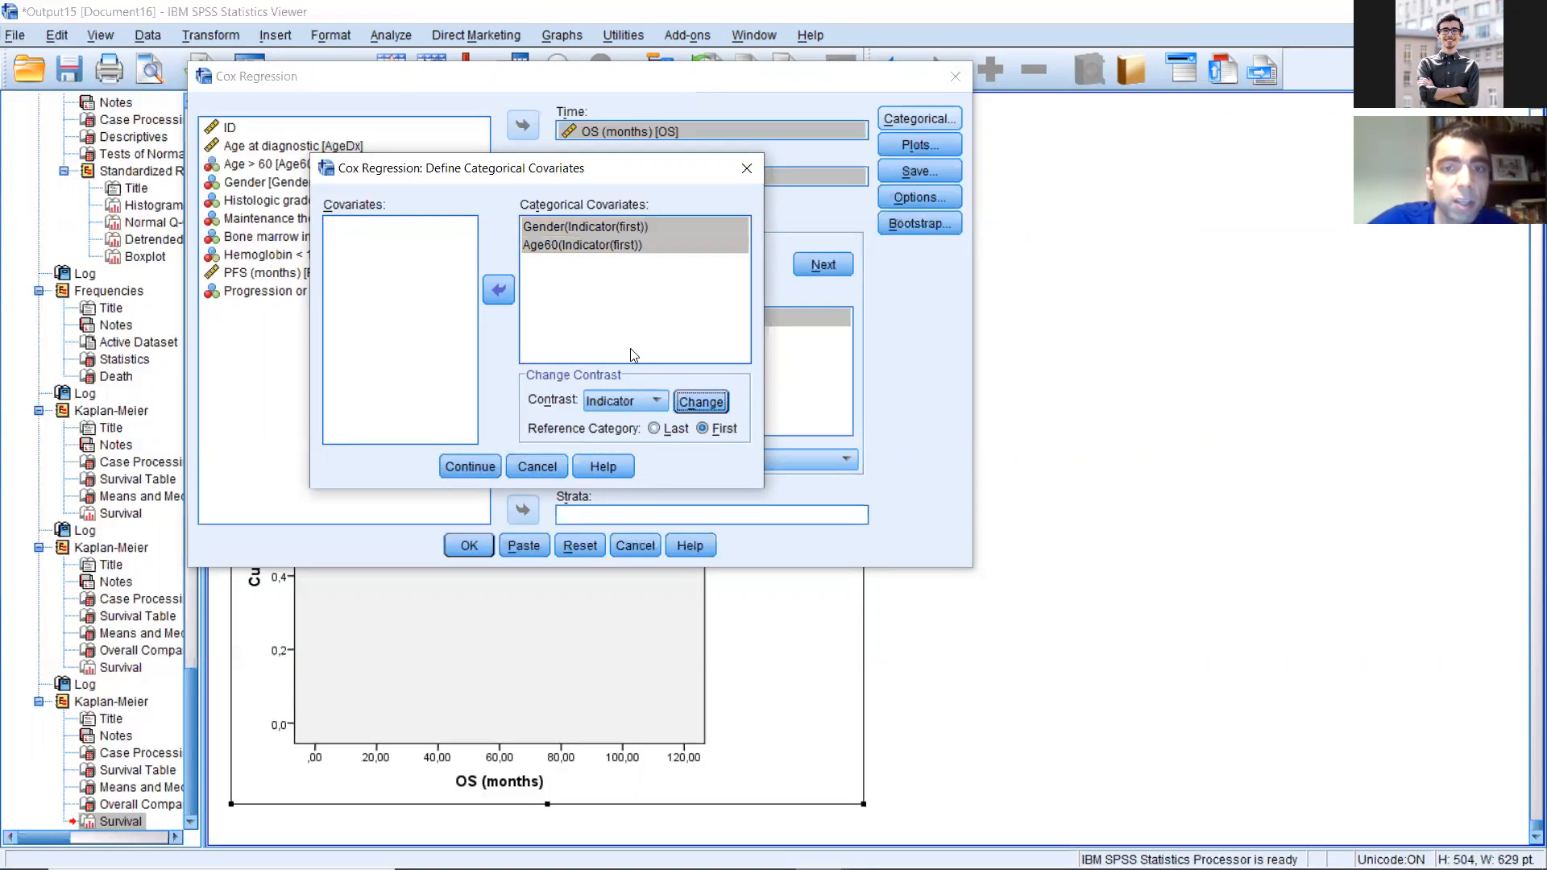
{"action": "left_click", "coordinate": [477, 467]}
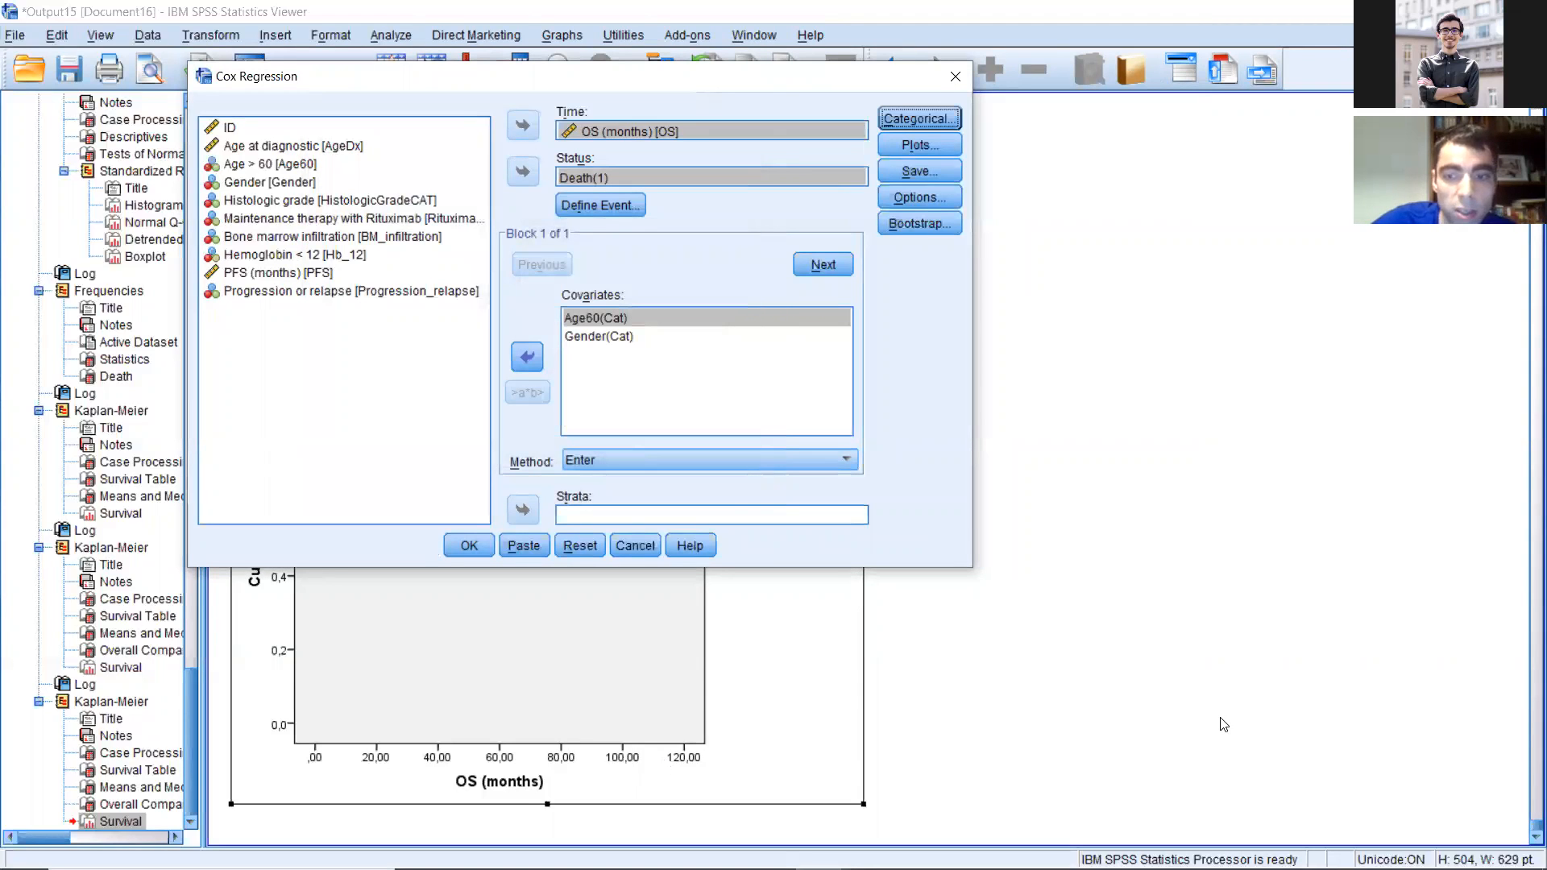
Step: Check the value labels of the Age60 variable in the 5 Exemplo survival.sav dataset
{"action": "left_click_drag", "start_coordinate": [524, 77], "coordinate": [1140, 109]}
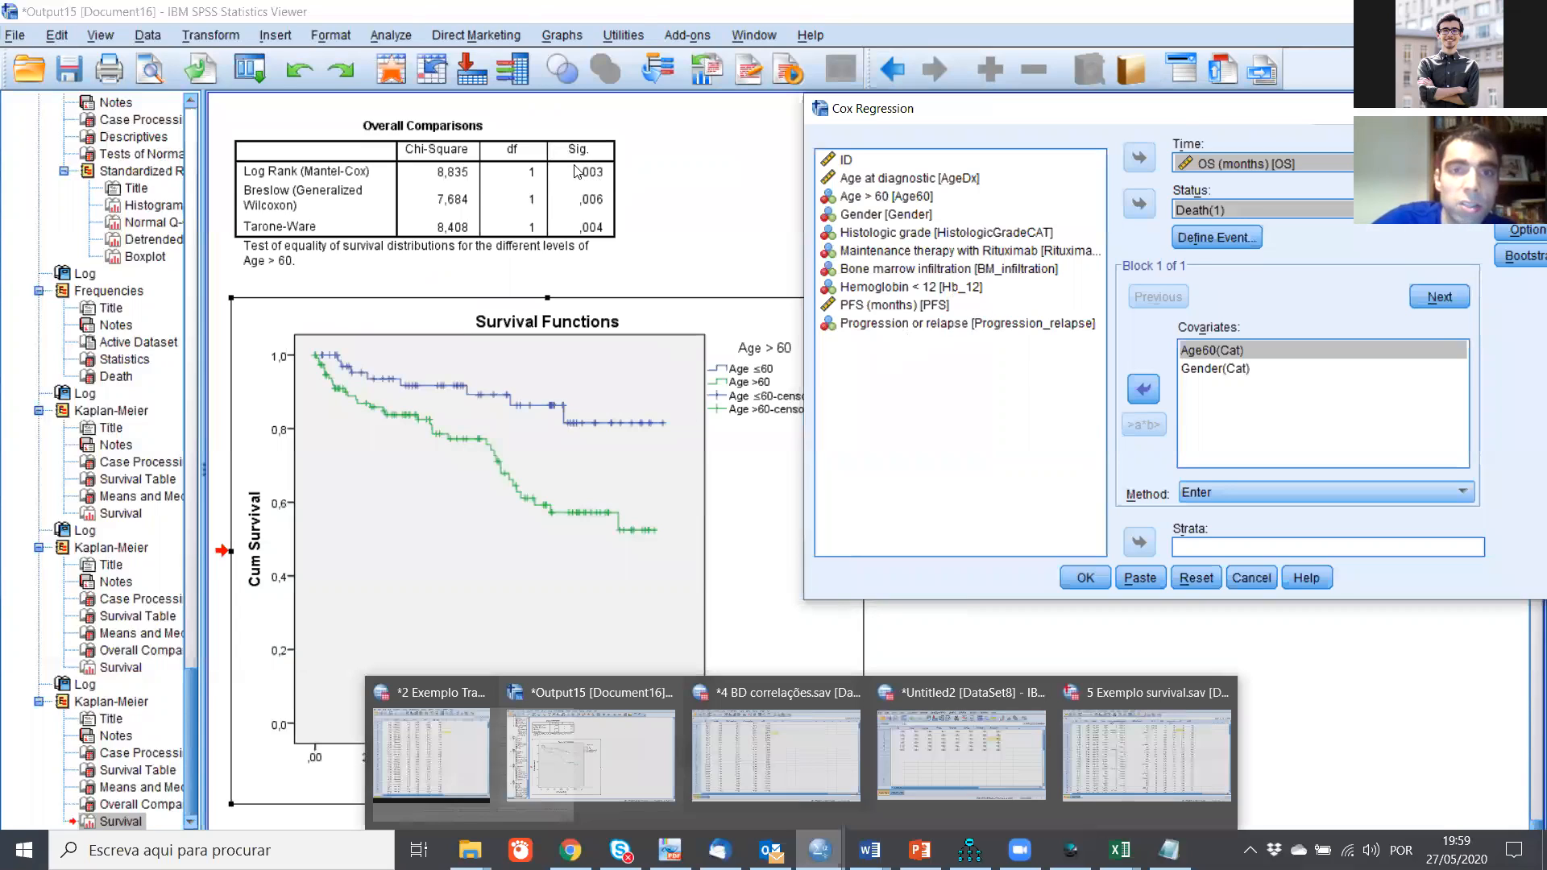
{"action": "left_click", "coordinate": [1200, 757]}
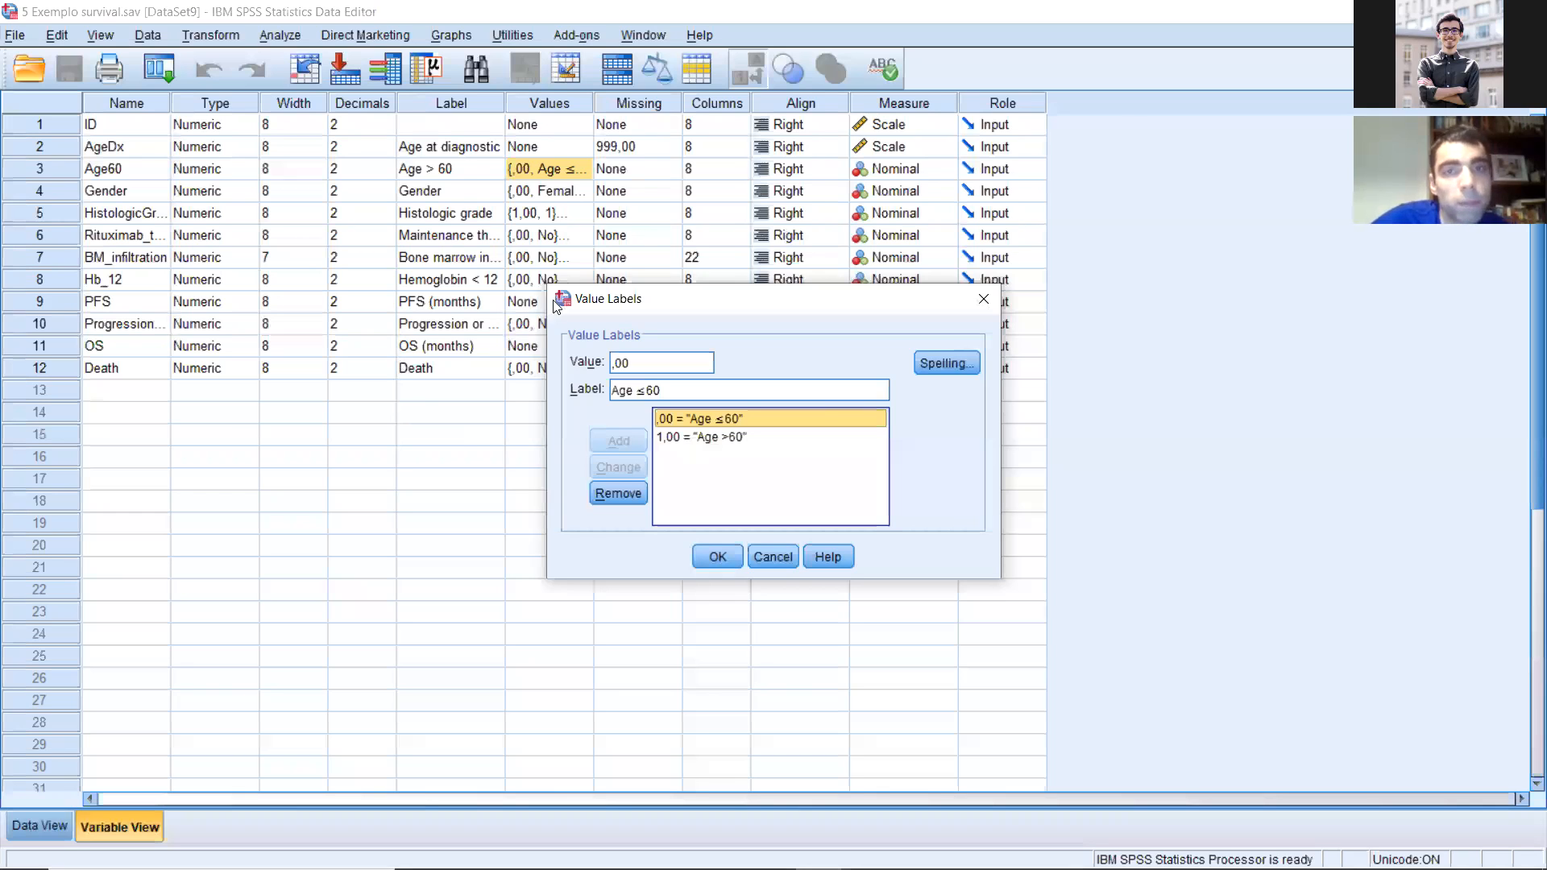
{"action": "key", "text": "Return"}
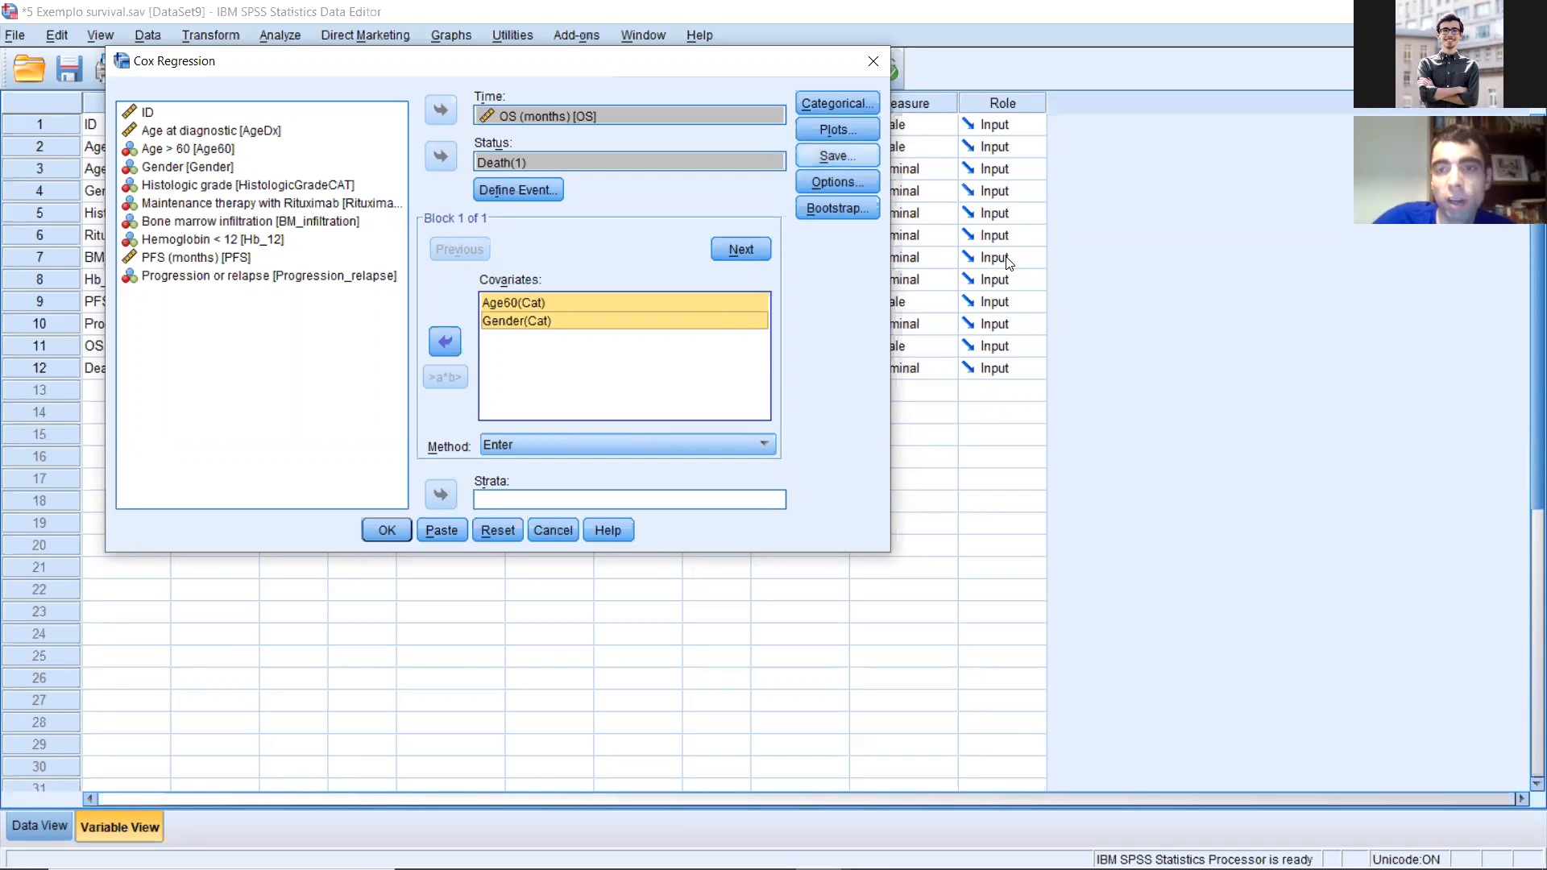
Step: Request the 95% confidence interval for Exp(B) and run the Cox regression
{"action": "left_click", "coordinate": [838, 182]}
{"action": "left_click", "coordinate": [949, 253]}
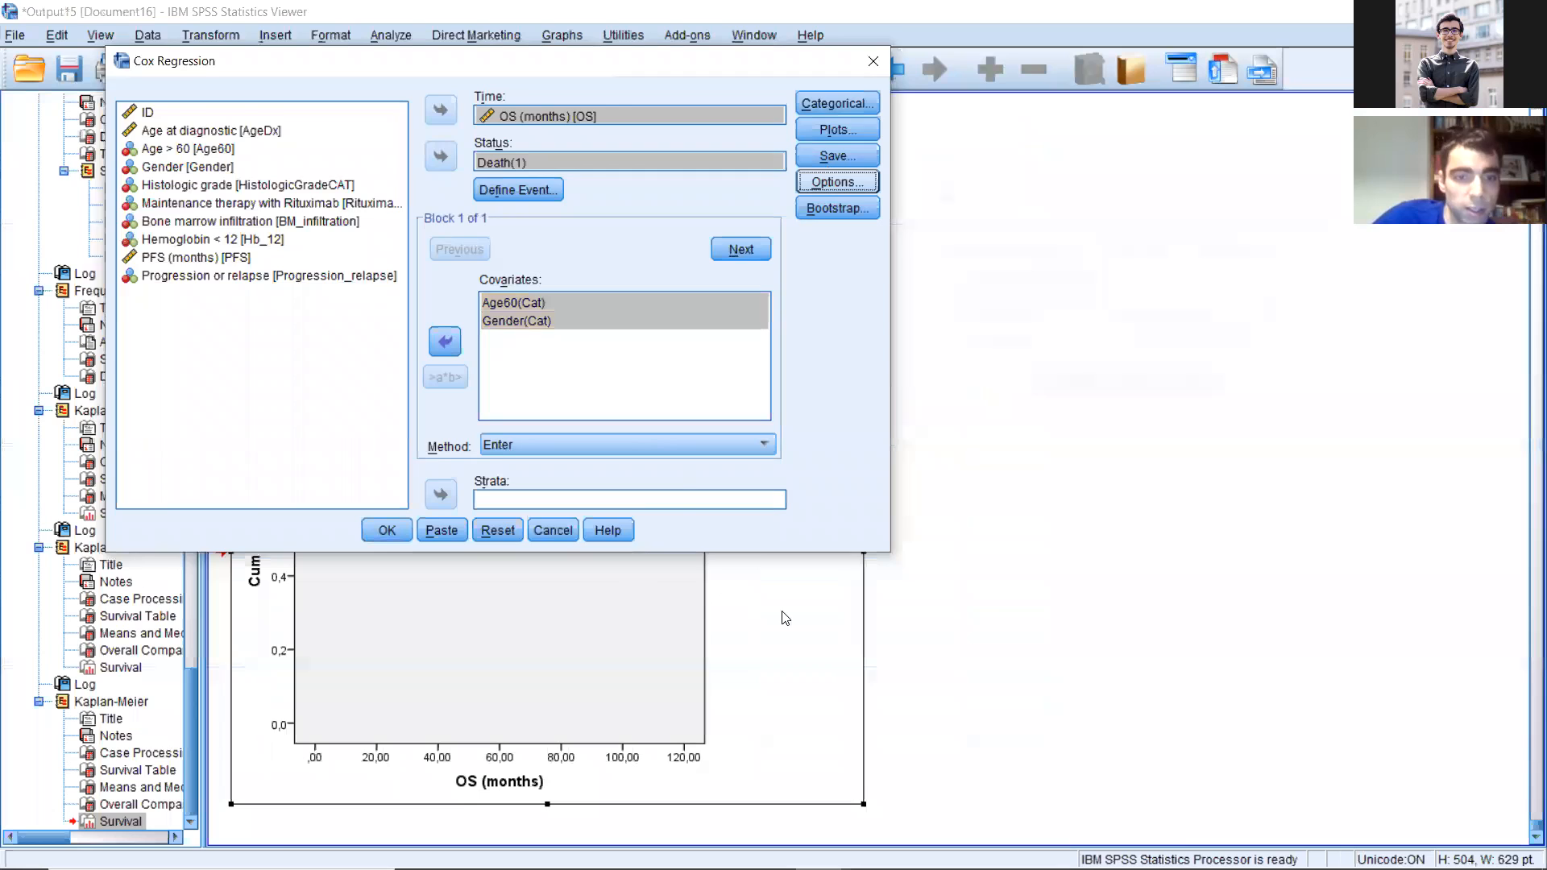
{"action": "key", "text": "Return"}
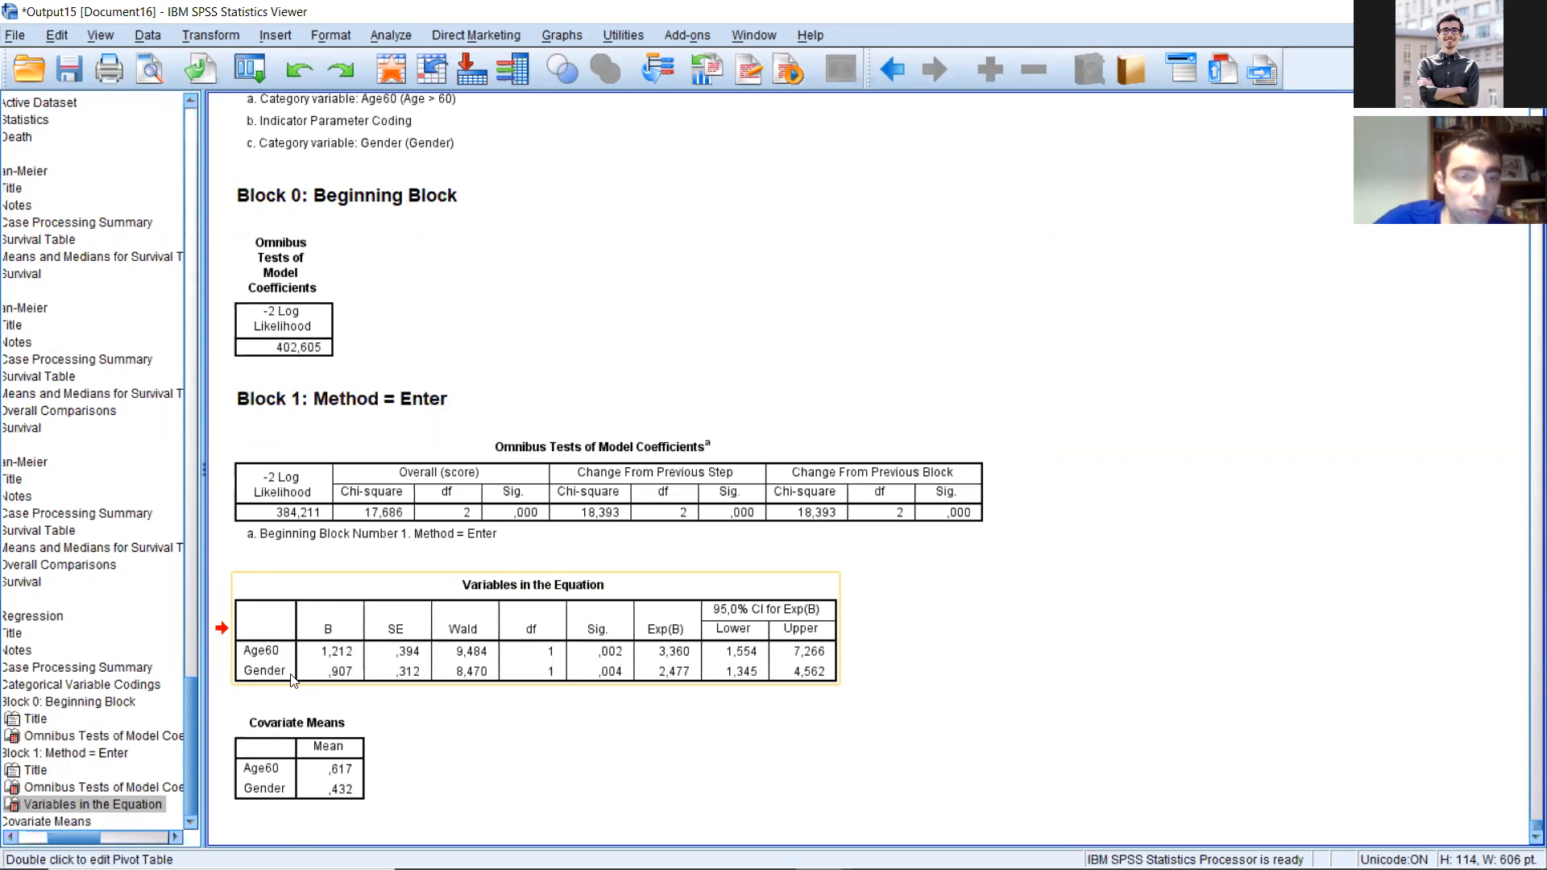
Step: Examine the significance, Exp(B) and 95% confidence intervals of Age60 and Gender in the Variables in the Equation table
{"action": "left_click", "coordinate": [414, 602]}
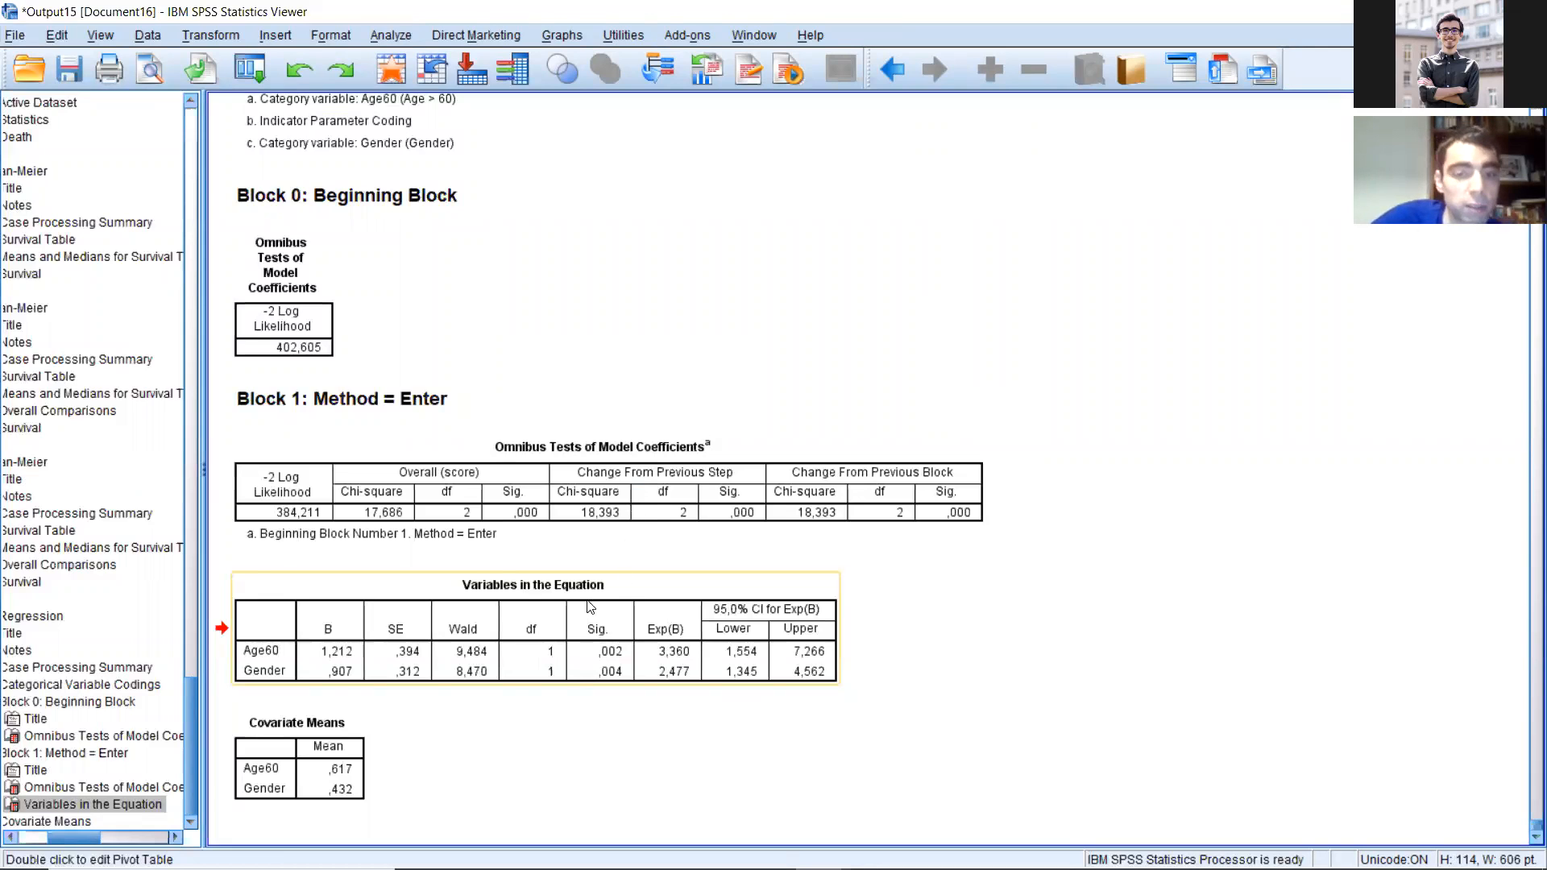
{"action": "left_click", "coordinate": [664, 510]}
{"action": "left_click", "coordinate": [643, 645]}
{"action": "left_click", "coordinate": [675, 509]}
{"action": "left_click", "coordinate": [656, 623]}
{"action": "left_click", "coordinate": [286, 676]}
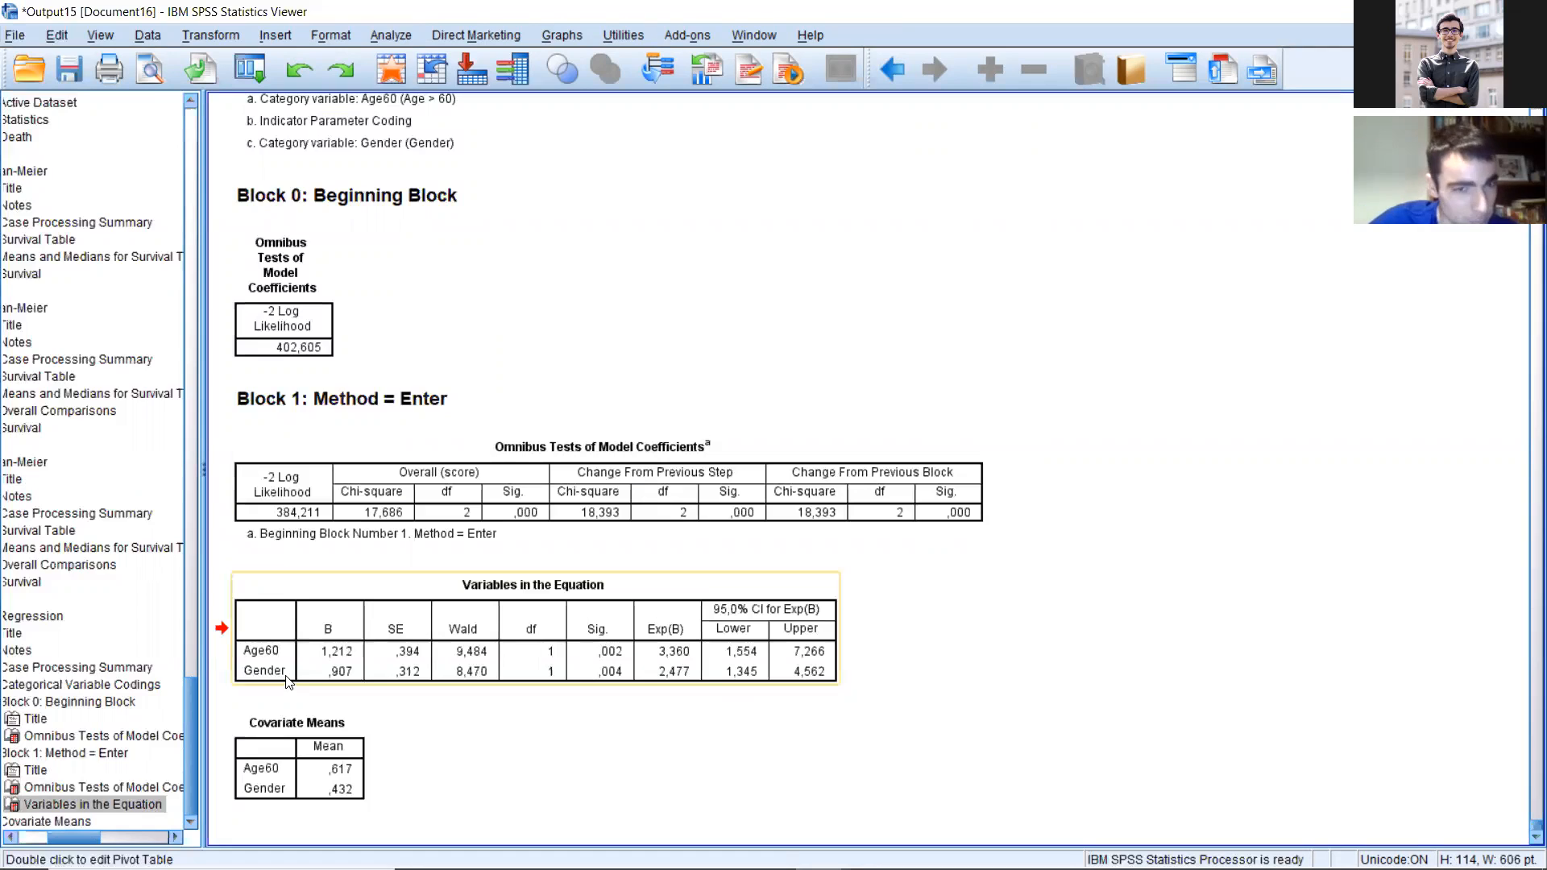
{"action": "left_click", "coordinate": [675, 672]}
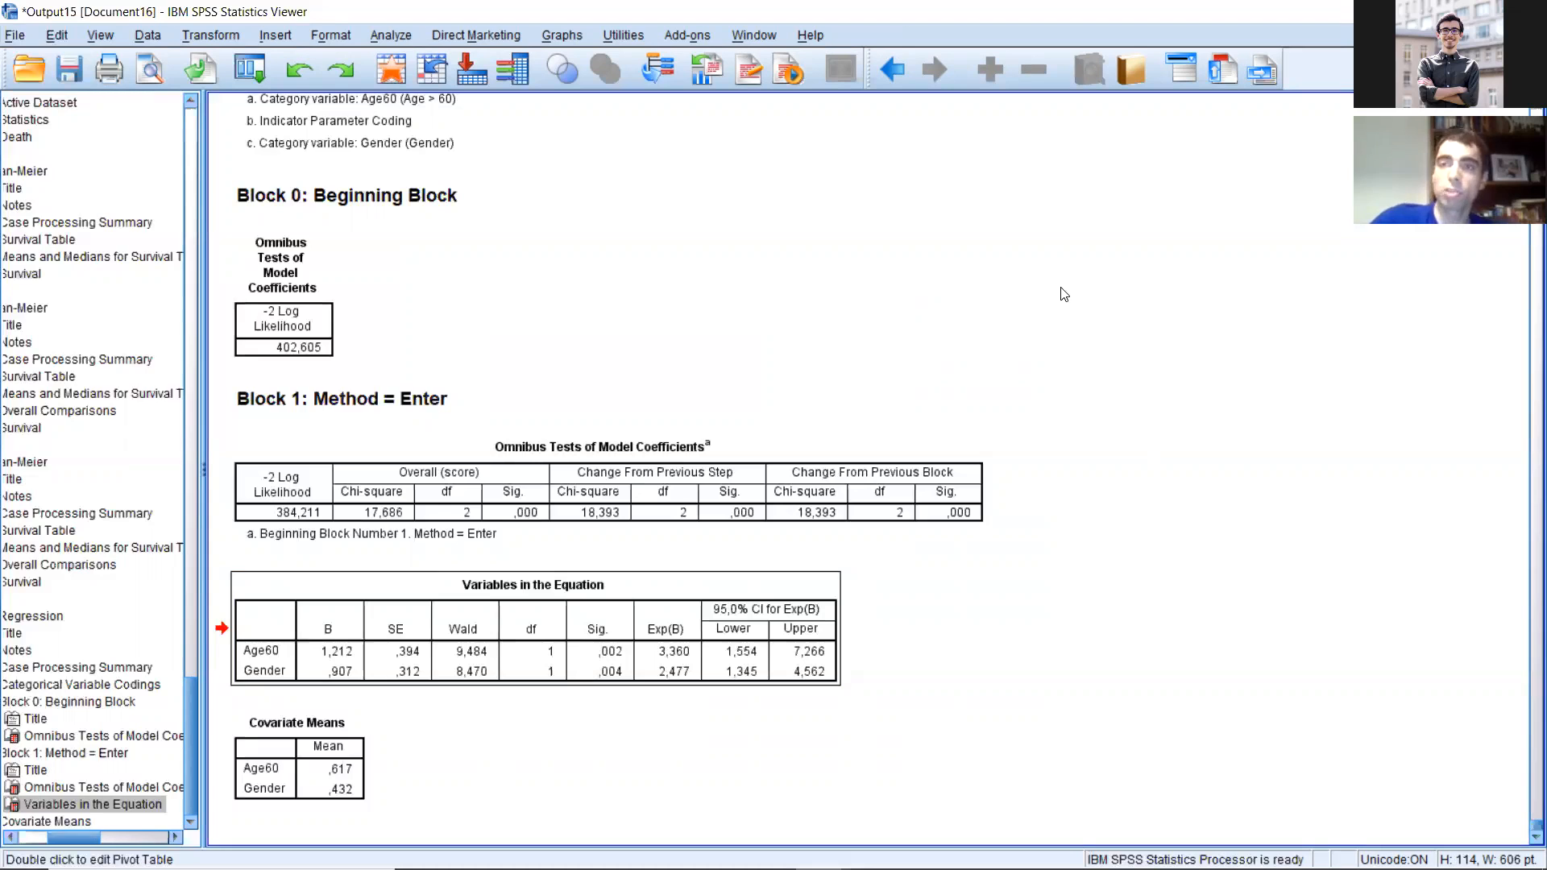
Step: Review the Cox regression case summary, variable codings and syntax, then the preceding Kaplan-Meier output for Age > 60
{"action": "left_click", "coordinate": [855, 462]}
{"action": "scroll", "coordinate": [914, 435], "scroll_direction": "up", "scroll_amount": 3}
{"action": "scroll", "coordinate": [914, 435], "scroll_direction": "up", "scroll_amount": 3}
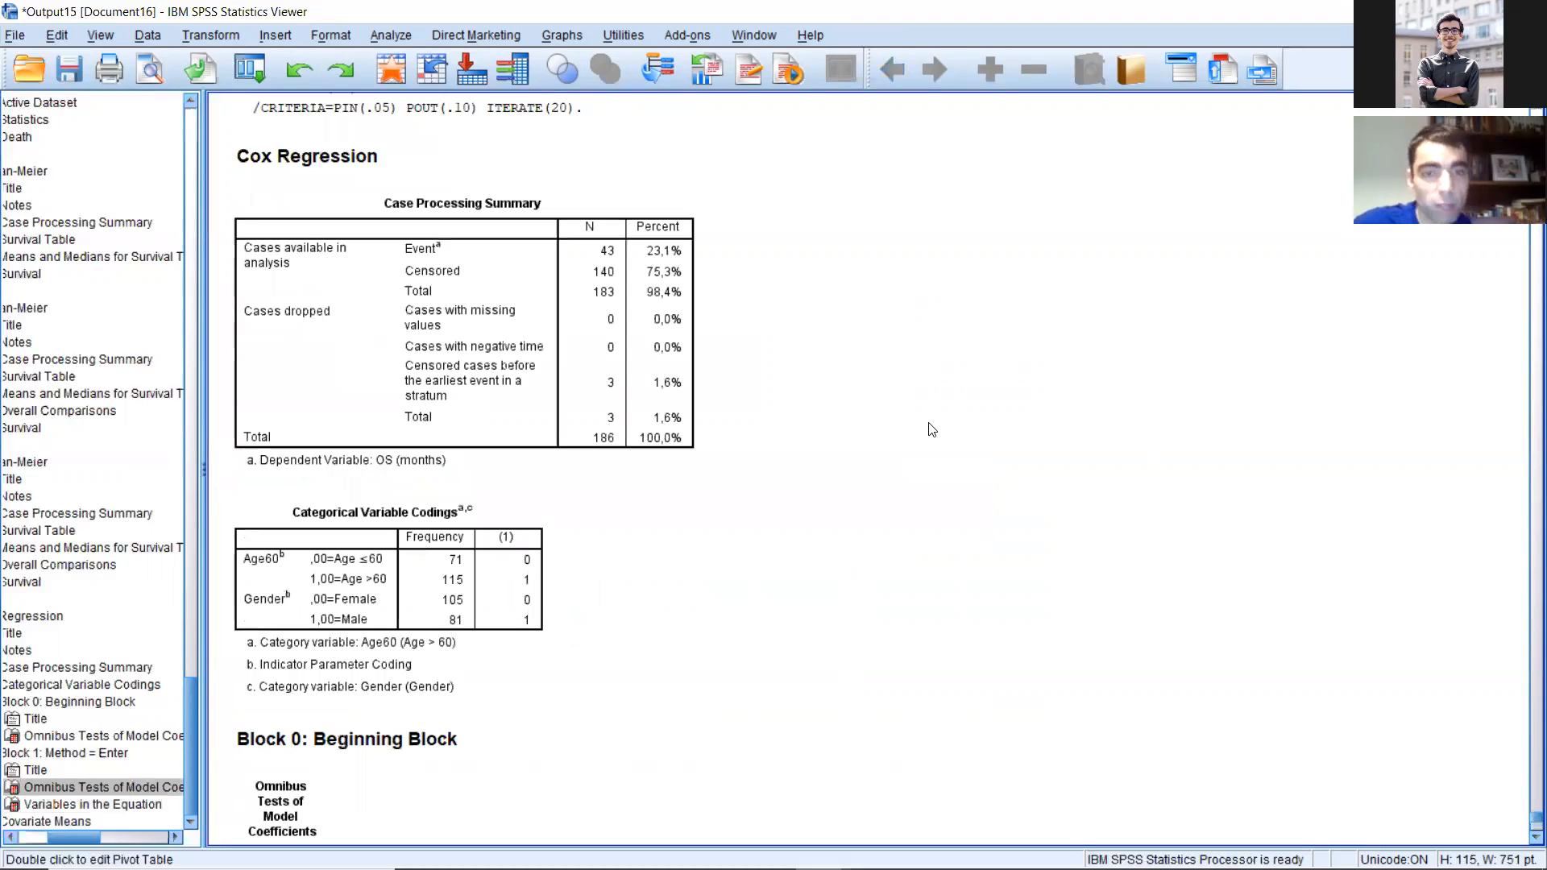
{"action": "scroll", "coordinate": [889, 423], "scroll_direction": "up", "scroll_amount": 2}
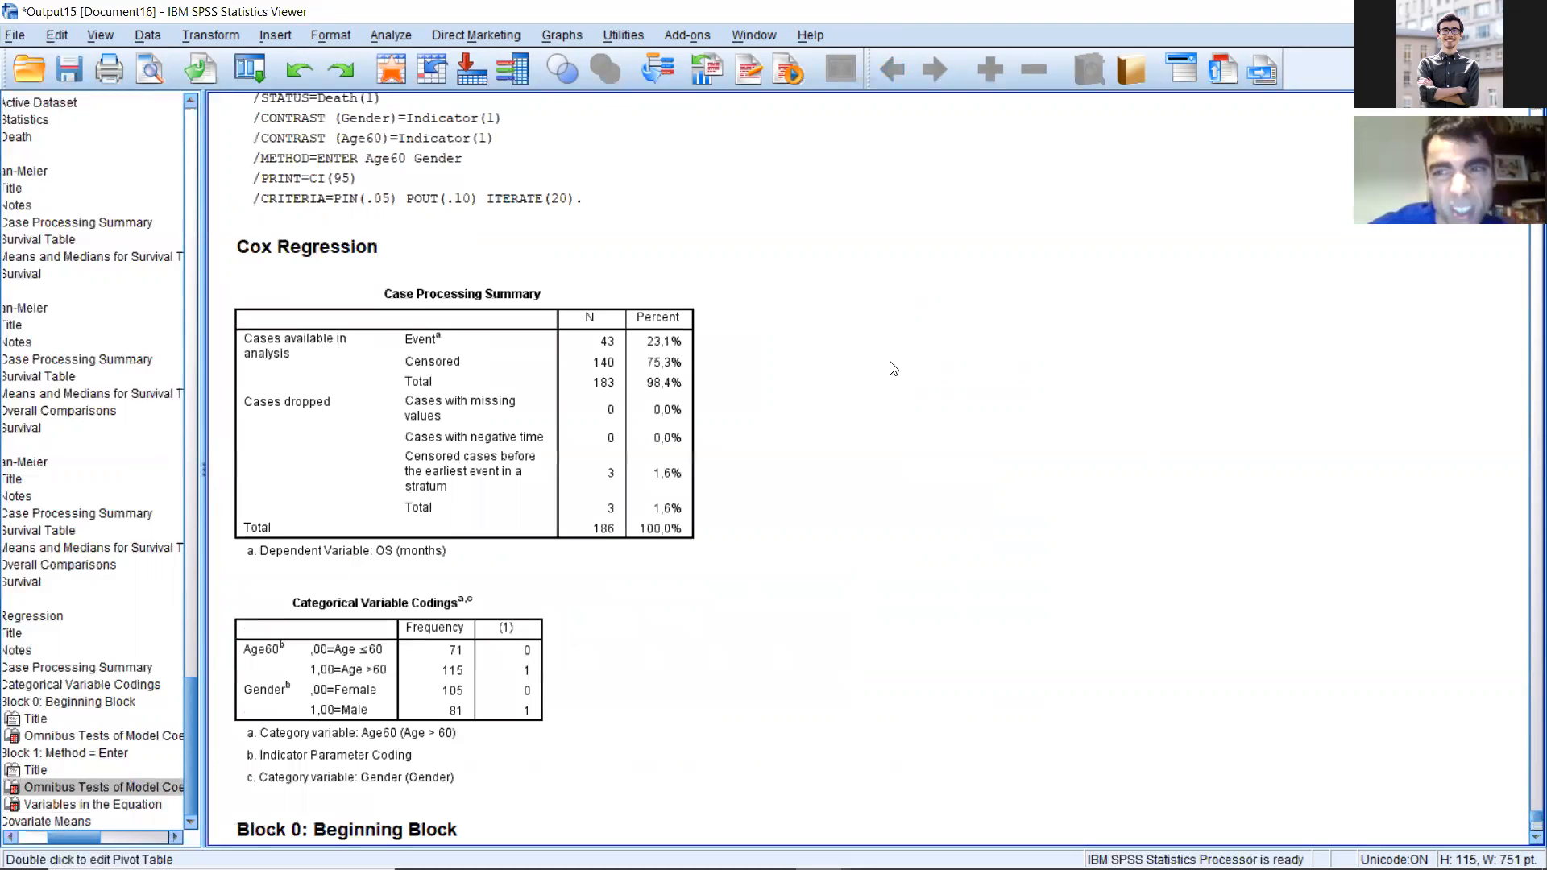
{"action": "scroll", "coordinate": [1134, 116], "scroll_direction": "up", "scroll_amount": 3}
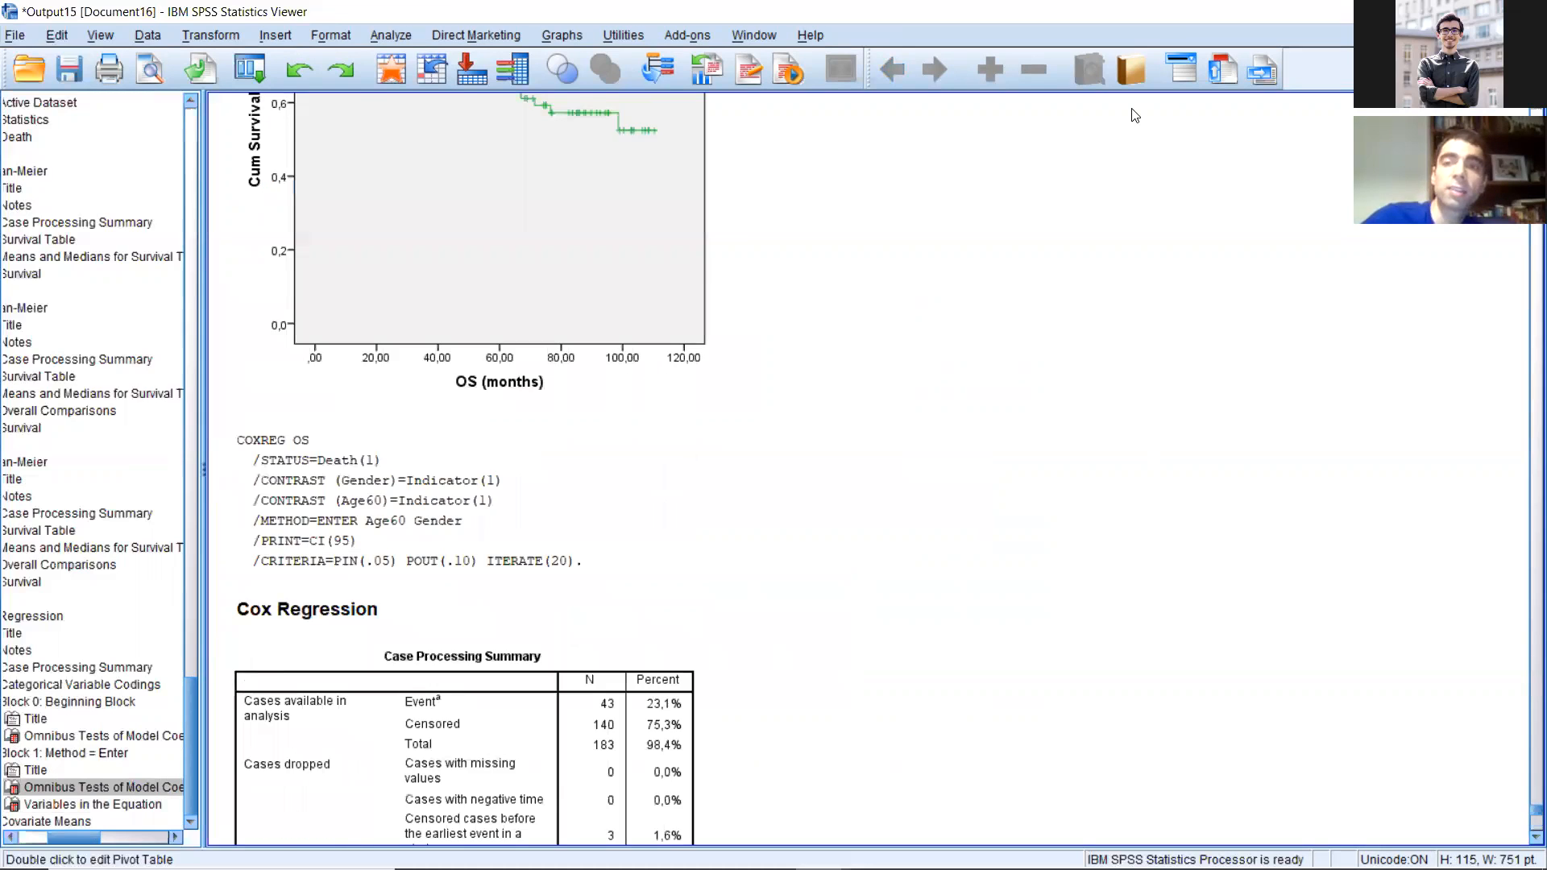
{"action": "scroll", "coordinate": [1134, 115], "scroll_direction": "up", "scroll_amount": 3}
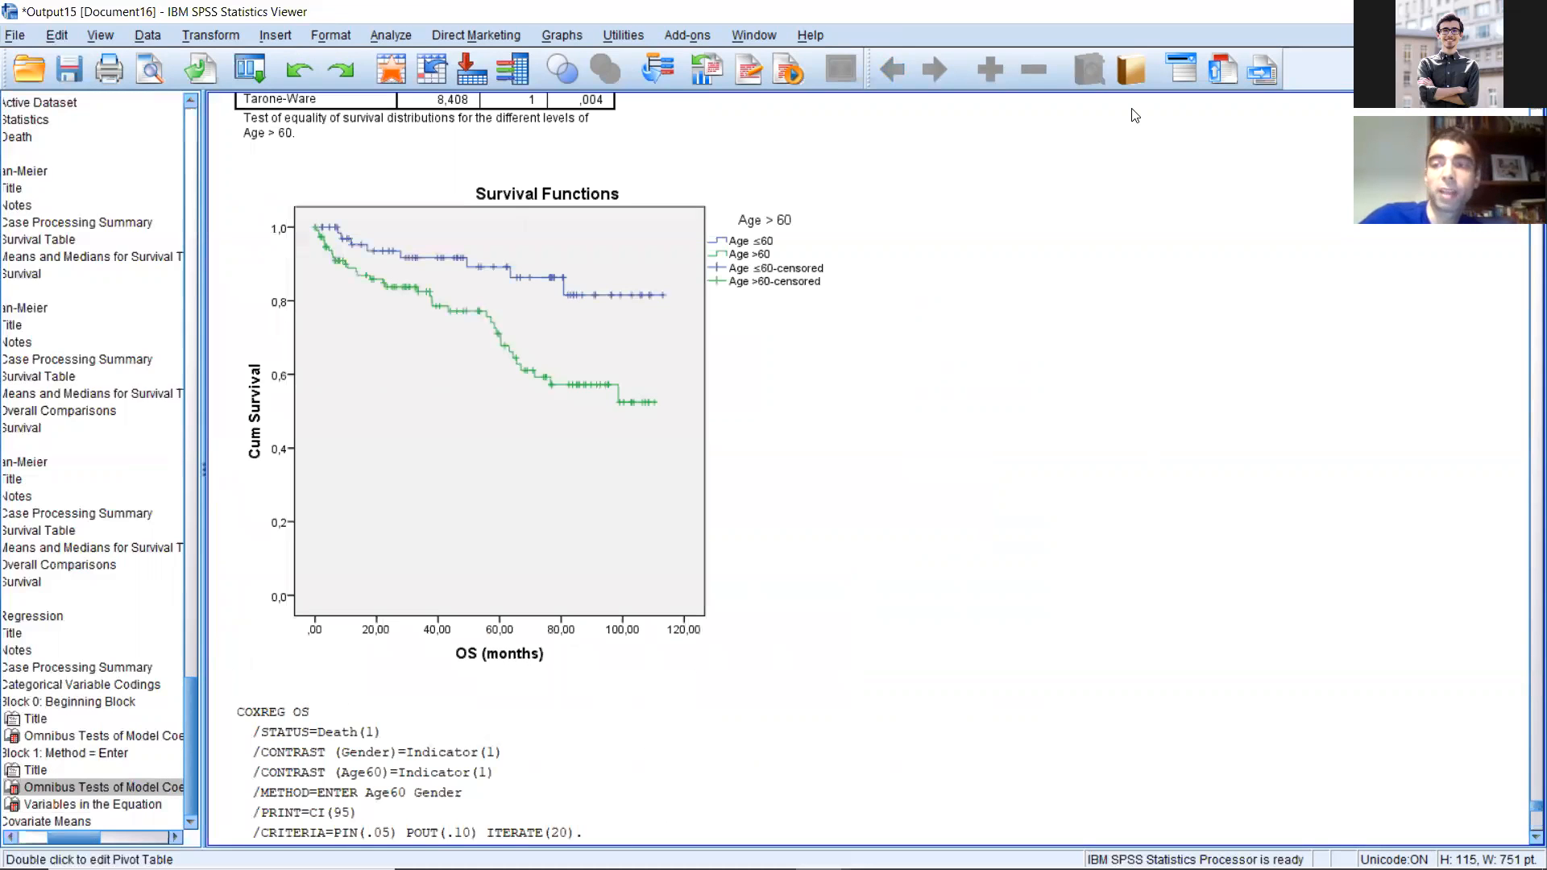
{"action": "scroll", "coordinate": [1135, 115], "scroll_direction": "up", "scroll_amount": 6}
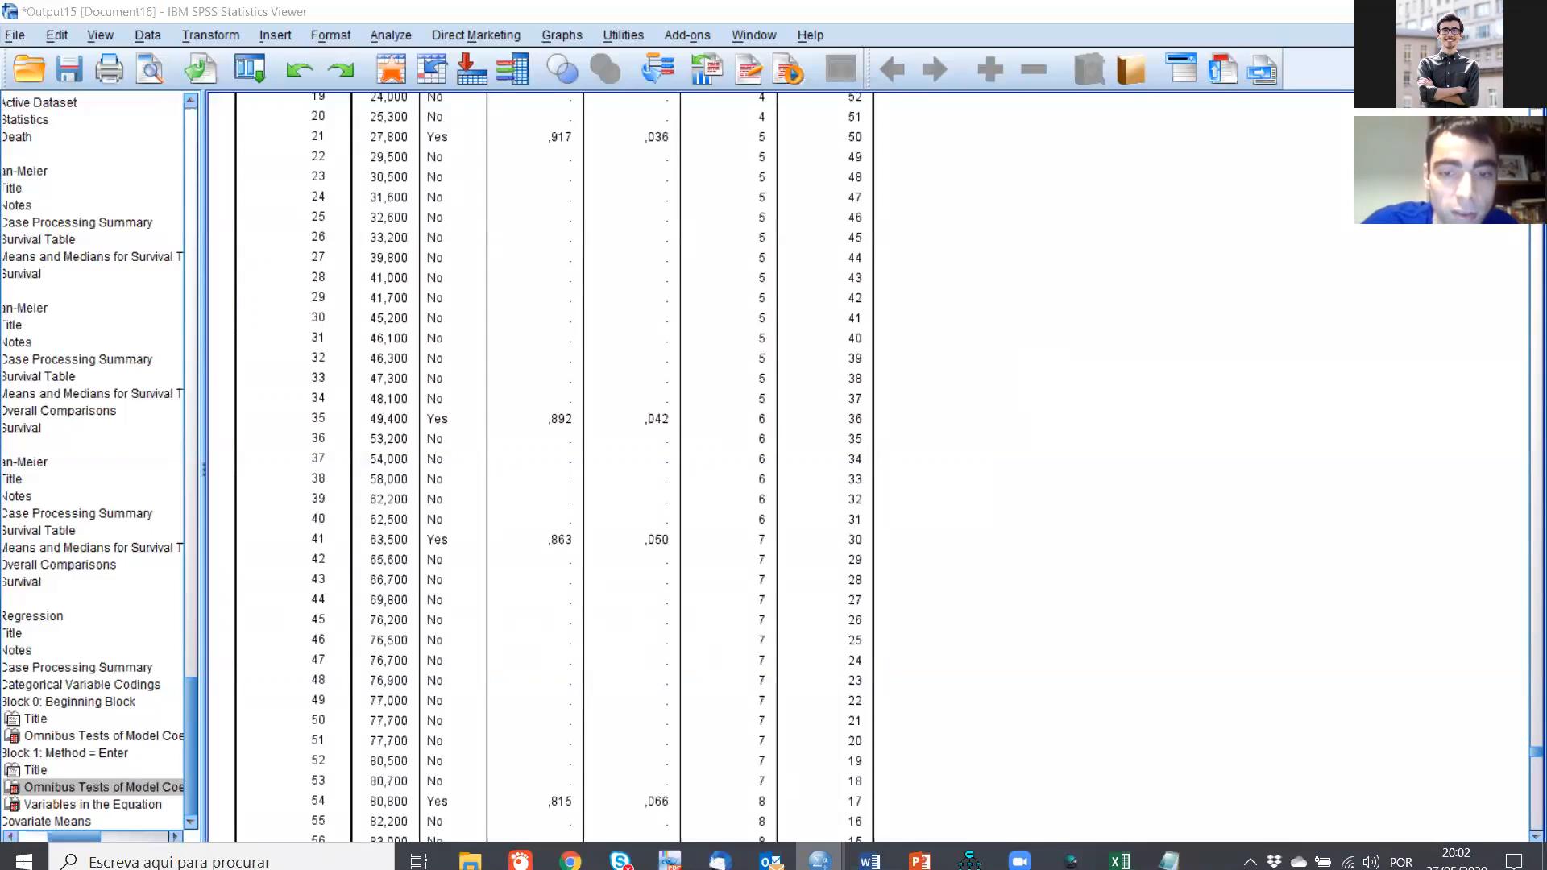
Step: Switch to the workshop presentation in PowerPoint and go to its closing slide, number 19
{"action": "mouse_move", "coordinate": [819, 850]}
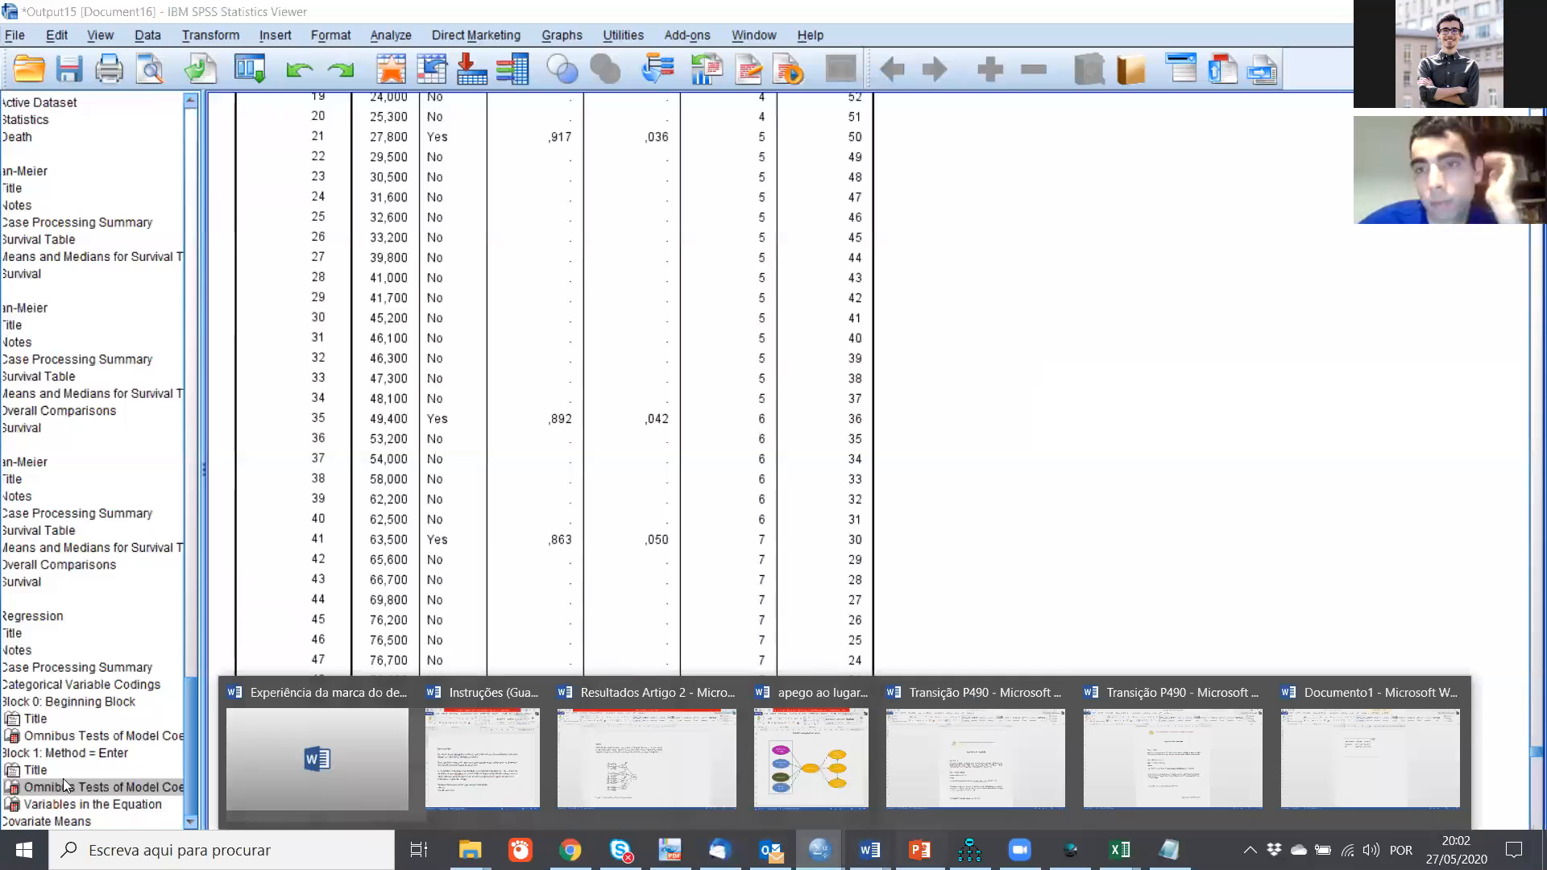
{"action": "left_click", "coordinate": [920, 850]}
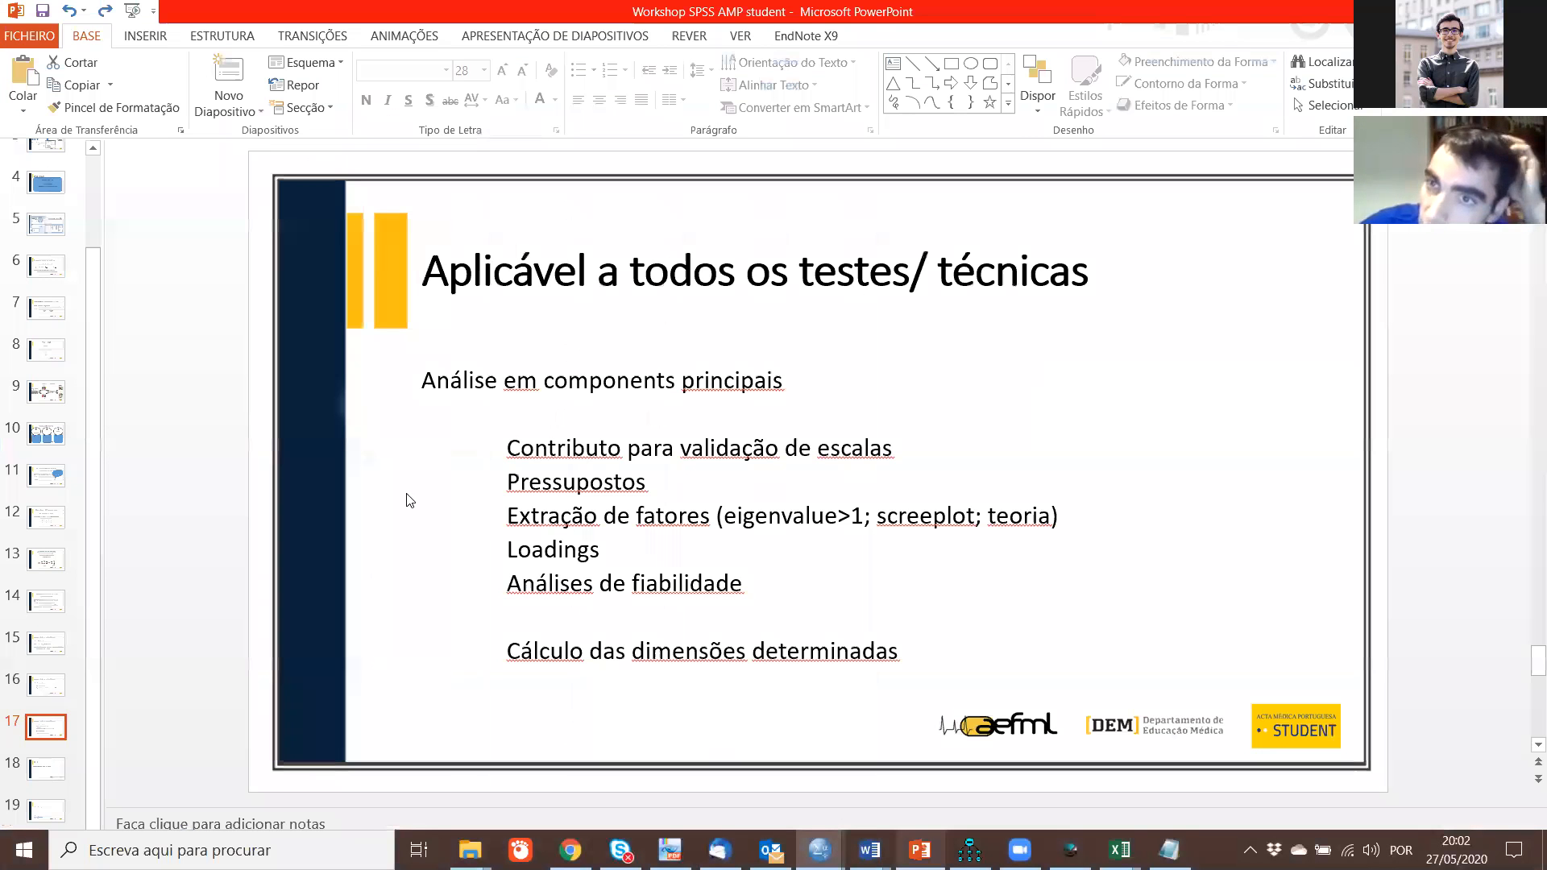
{"action": "scroll", "coordinate": [409, 499], "scroll_direction": "down", "scroll_amount": 3}
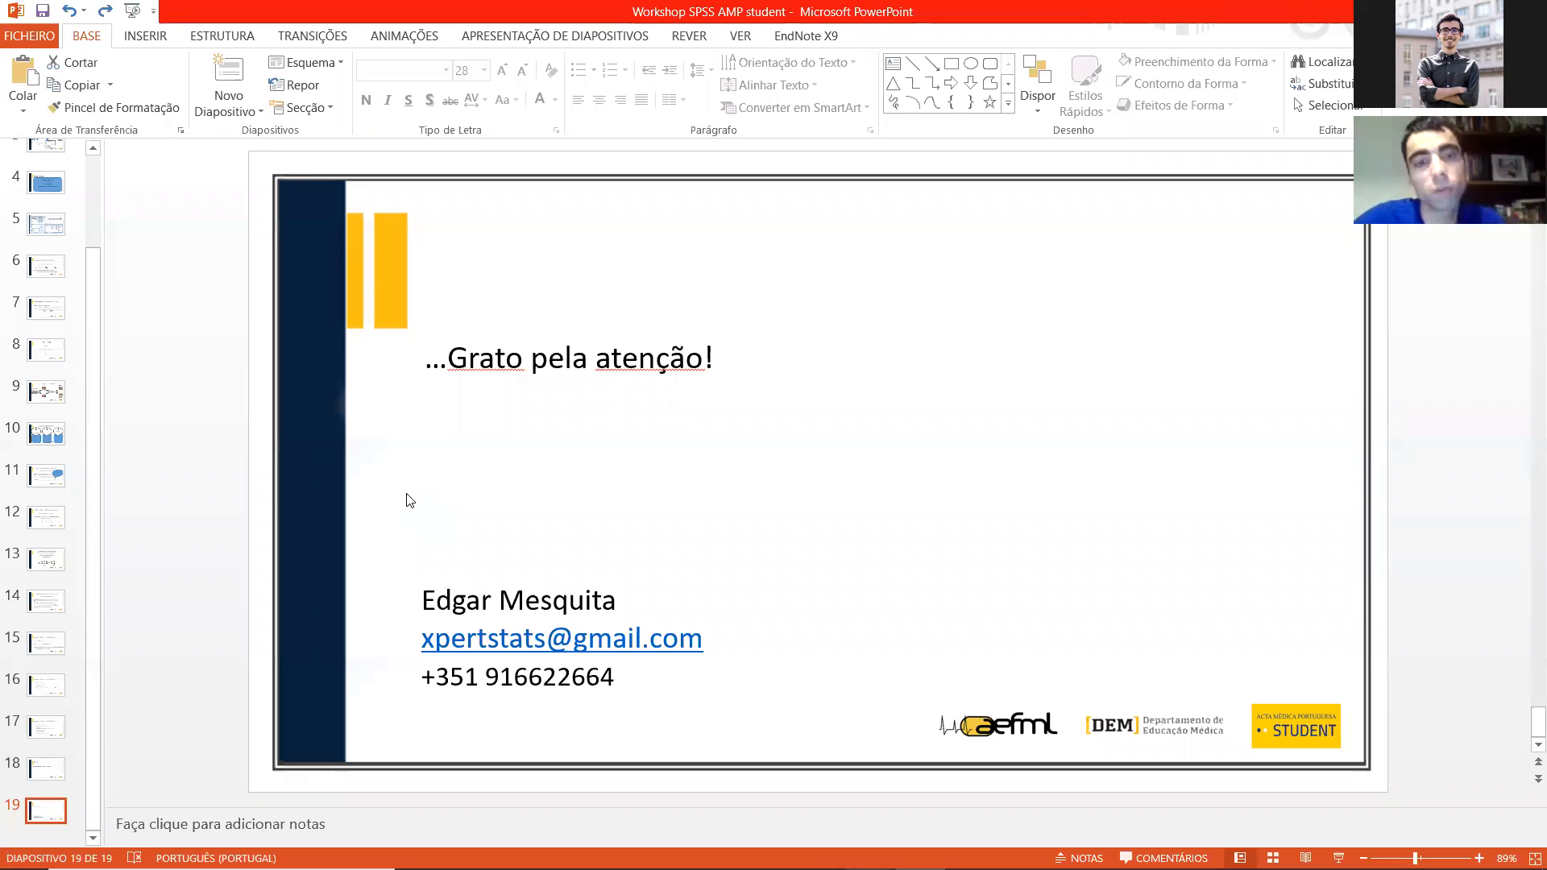